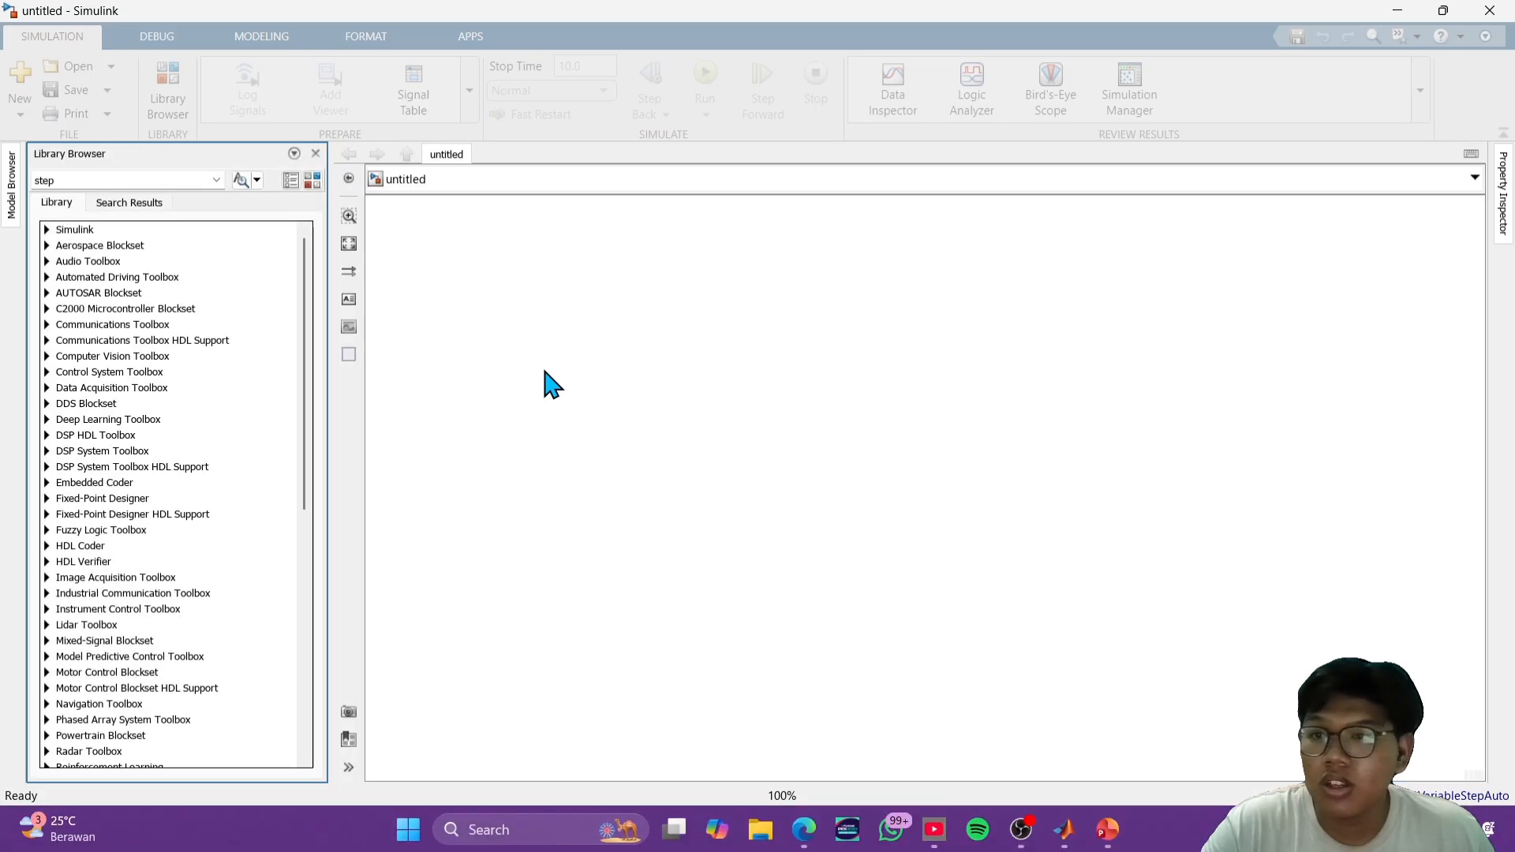
- Search the block library for "chart" and add the Stateflow Chart block to the middle of the empty model
click(149, 181)
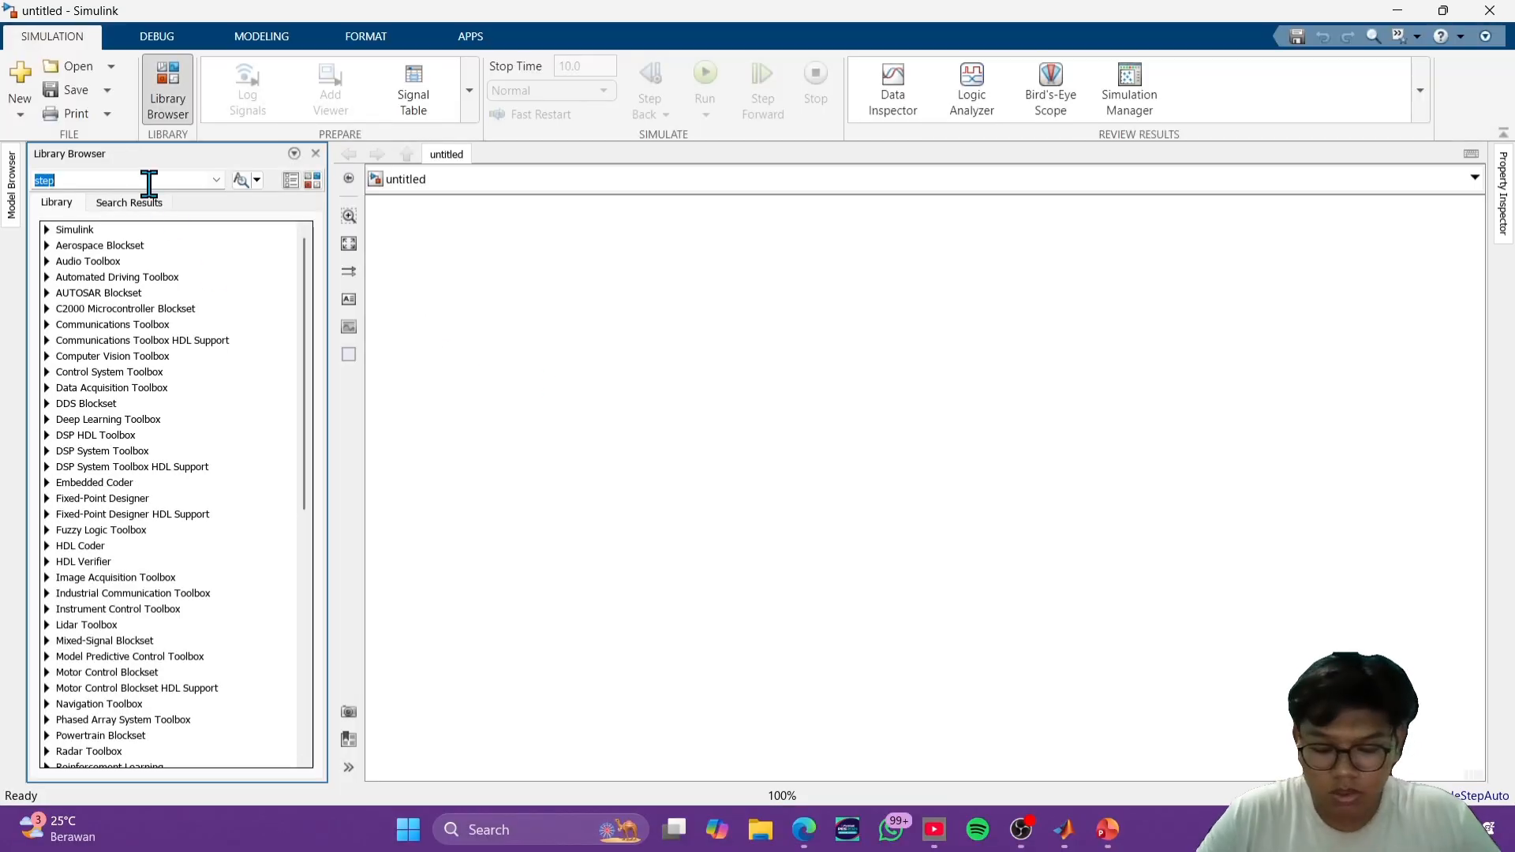
key(Return)
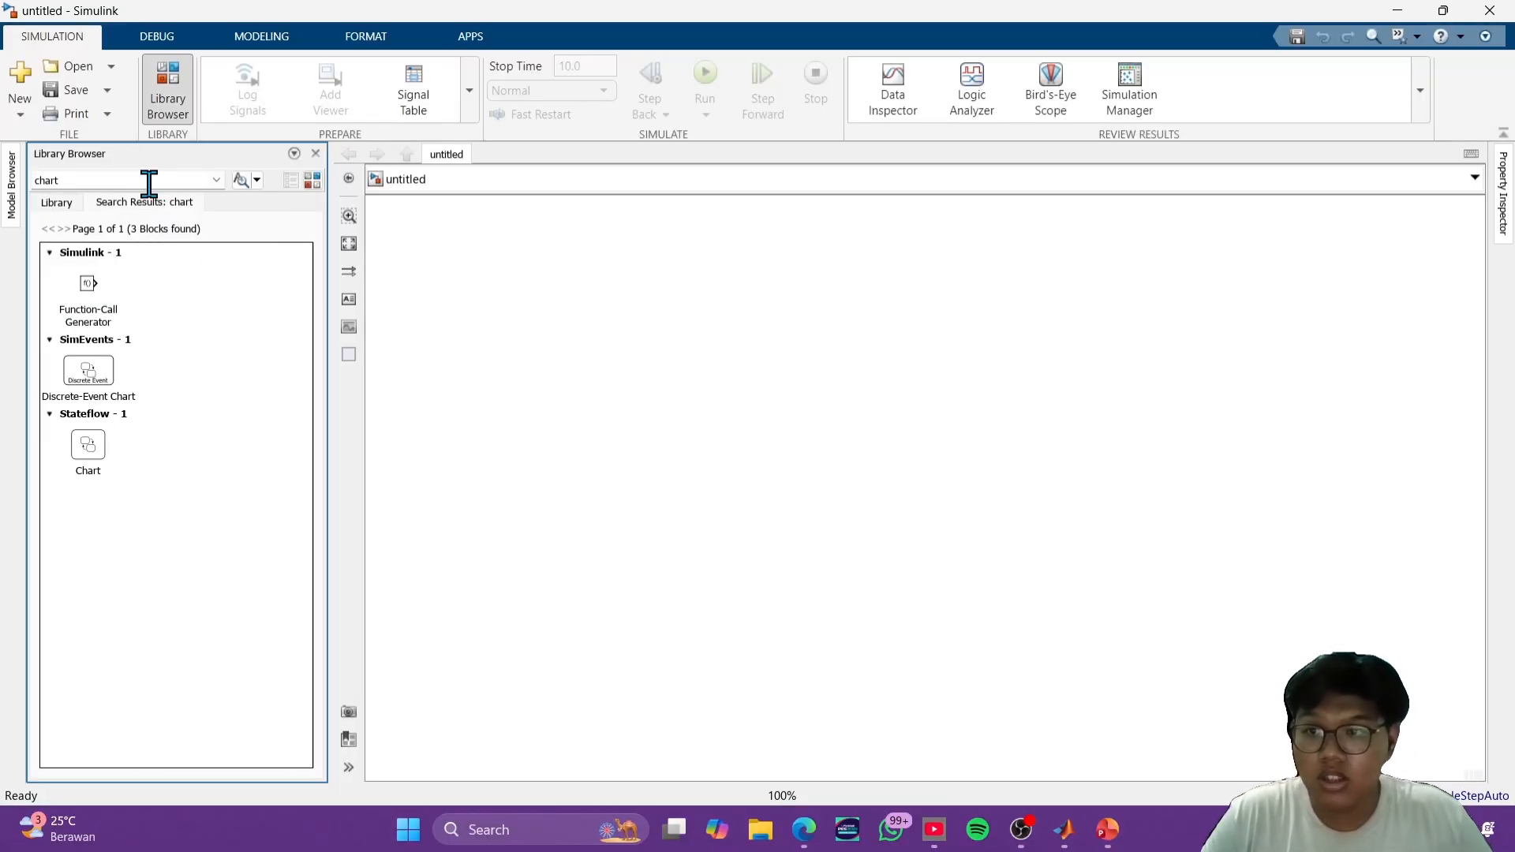
drag(87, 446, 734, 419)
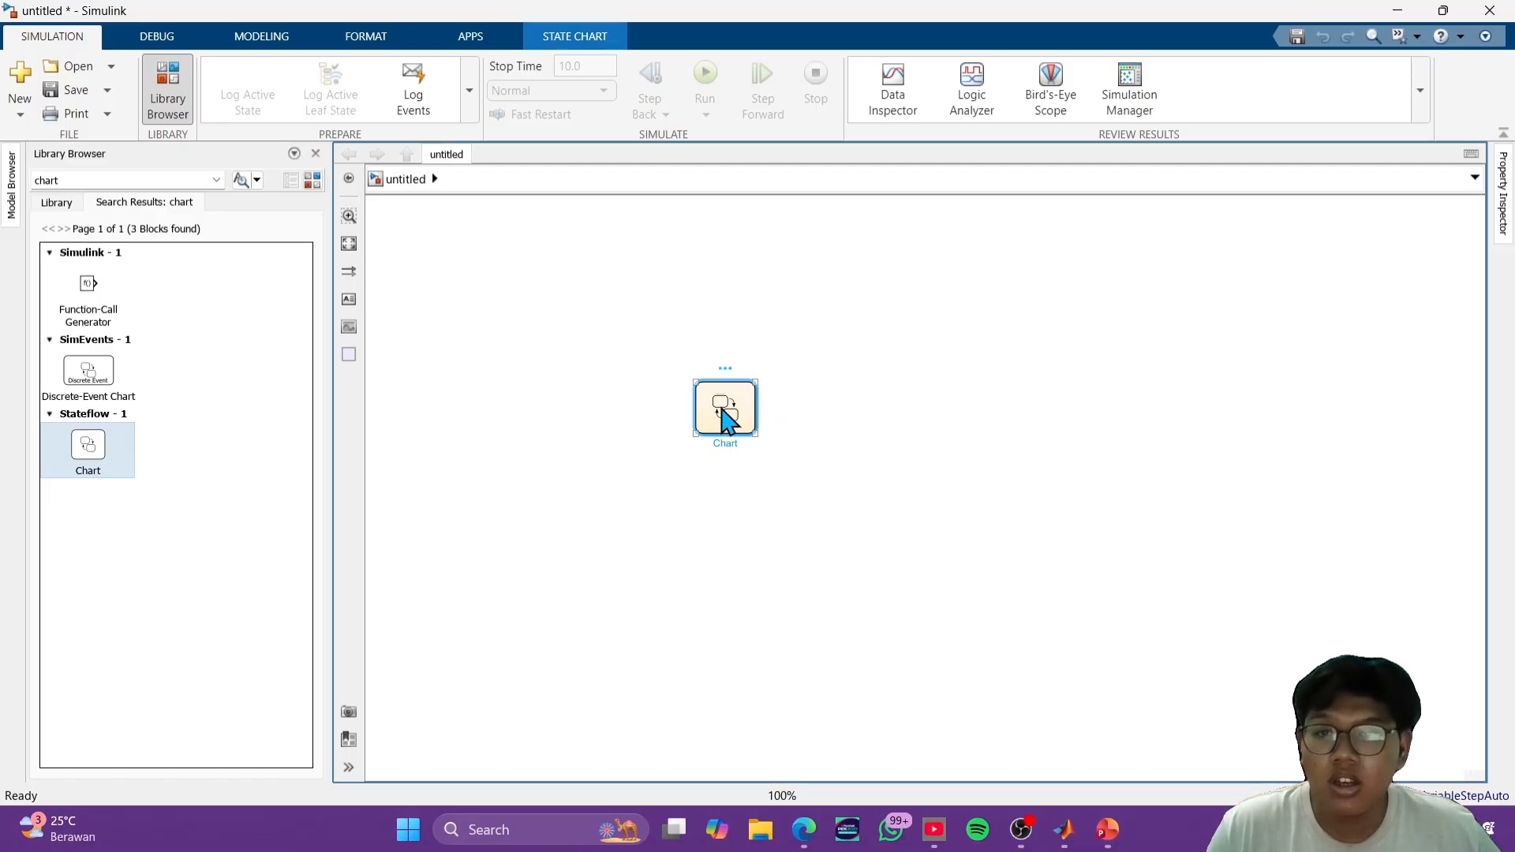
- Open the Chart block and place two states side by side, with the default transition entering the first one
double_click(725, 409)
drag(350, 281, 473, 296)
drag(503, 409, 544, 407)
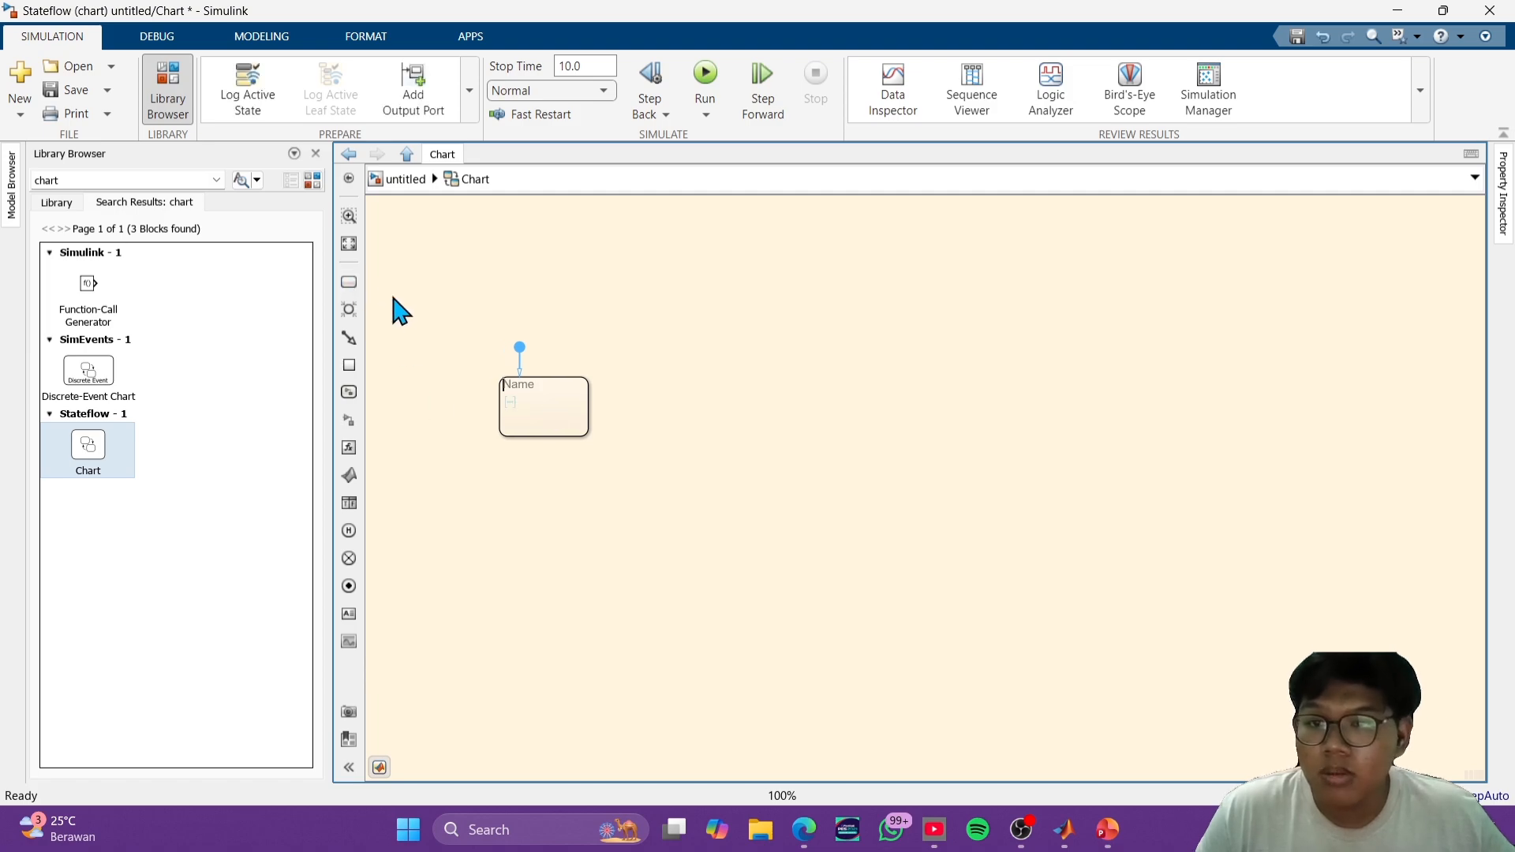
click(580, 420)
drag(352, 285, 835, 401)
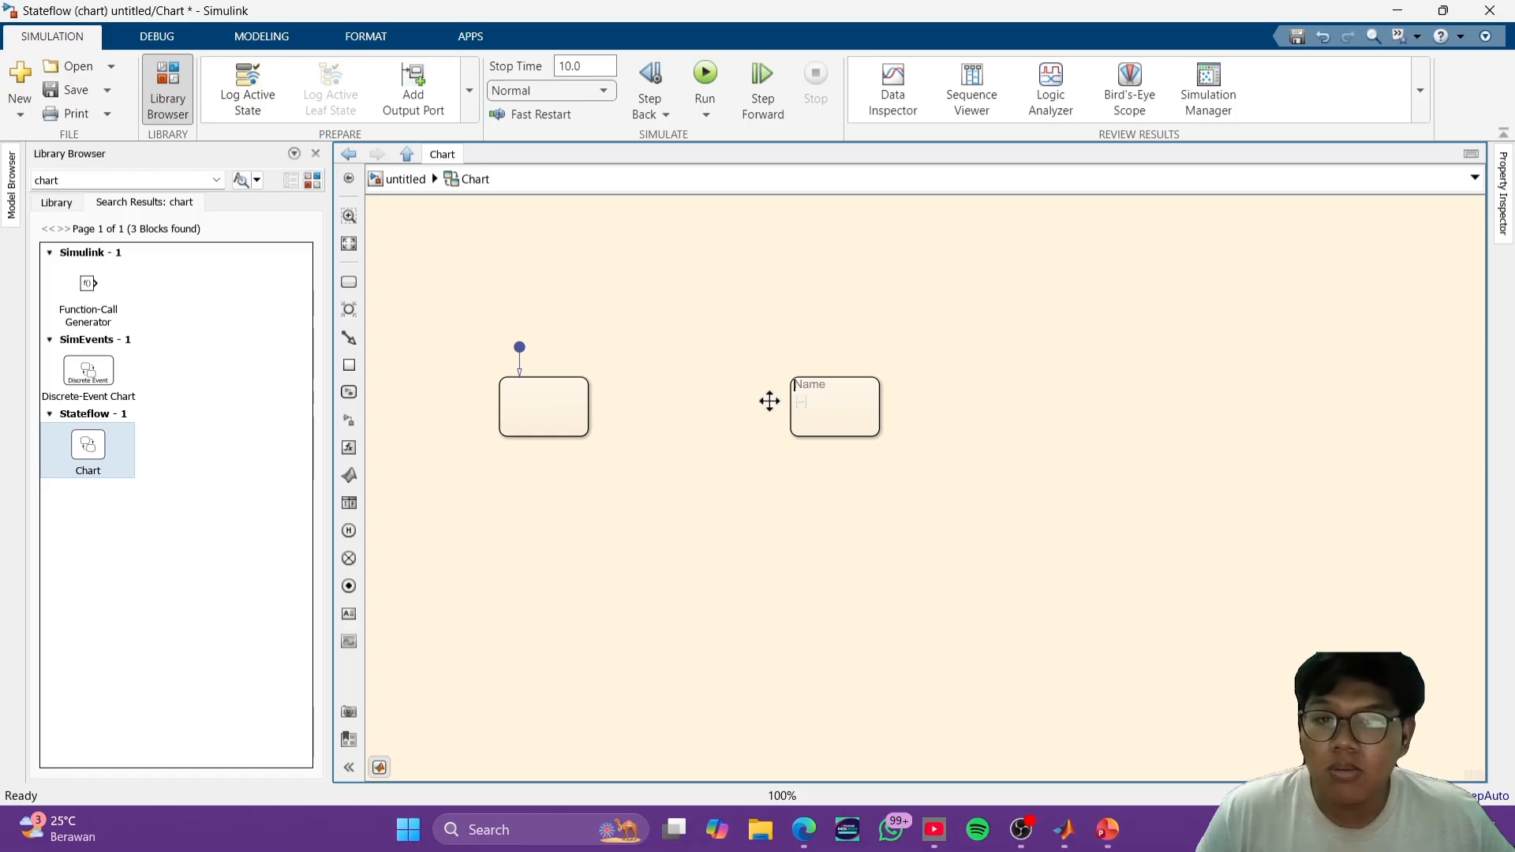
- Label the state with the default transition Maju and give it the action "entry :a=50;"
click(544, 413)
click(534, 392)
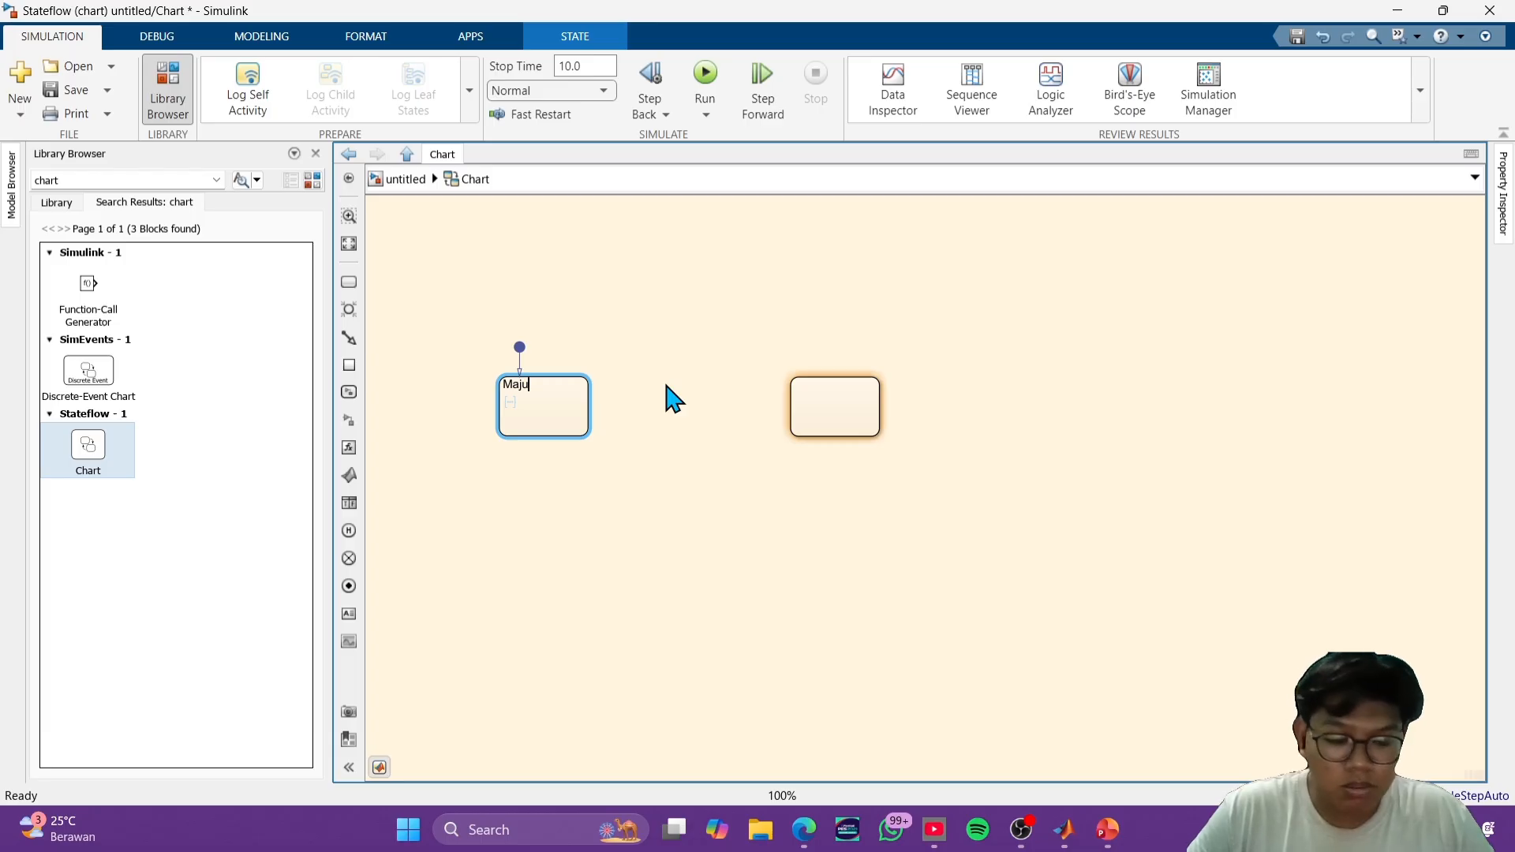
text(Maju entry)
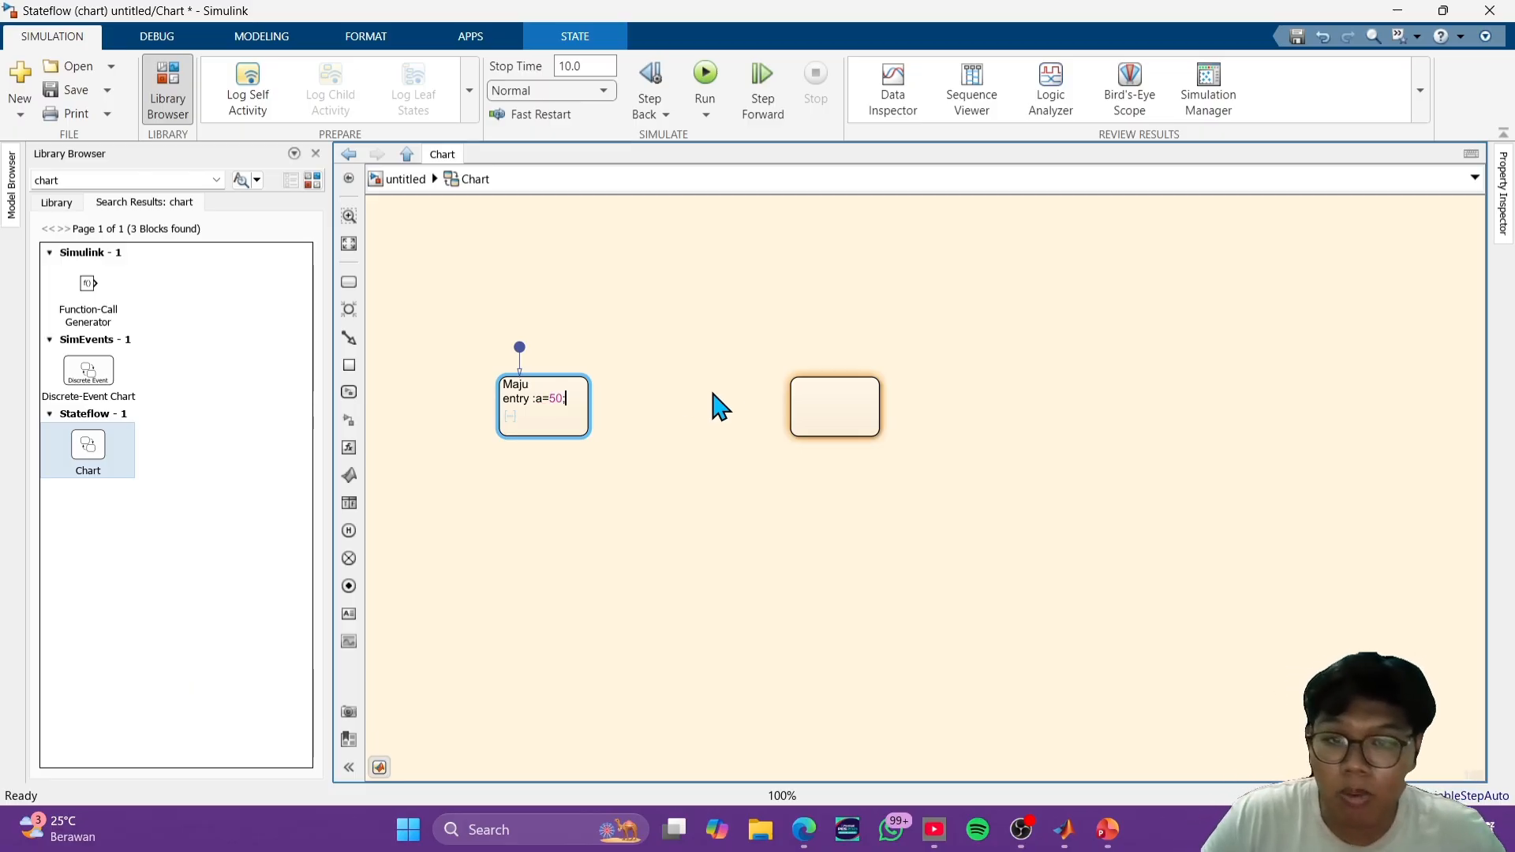
- Label the second state Mundur and give it the action "entry :a=-50;"
click(801, 400)
click(833, 395)
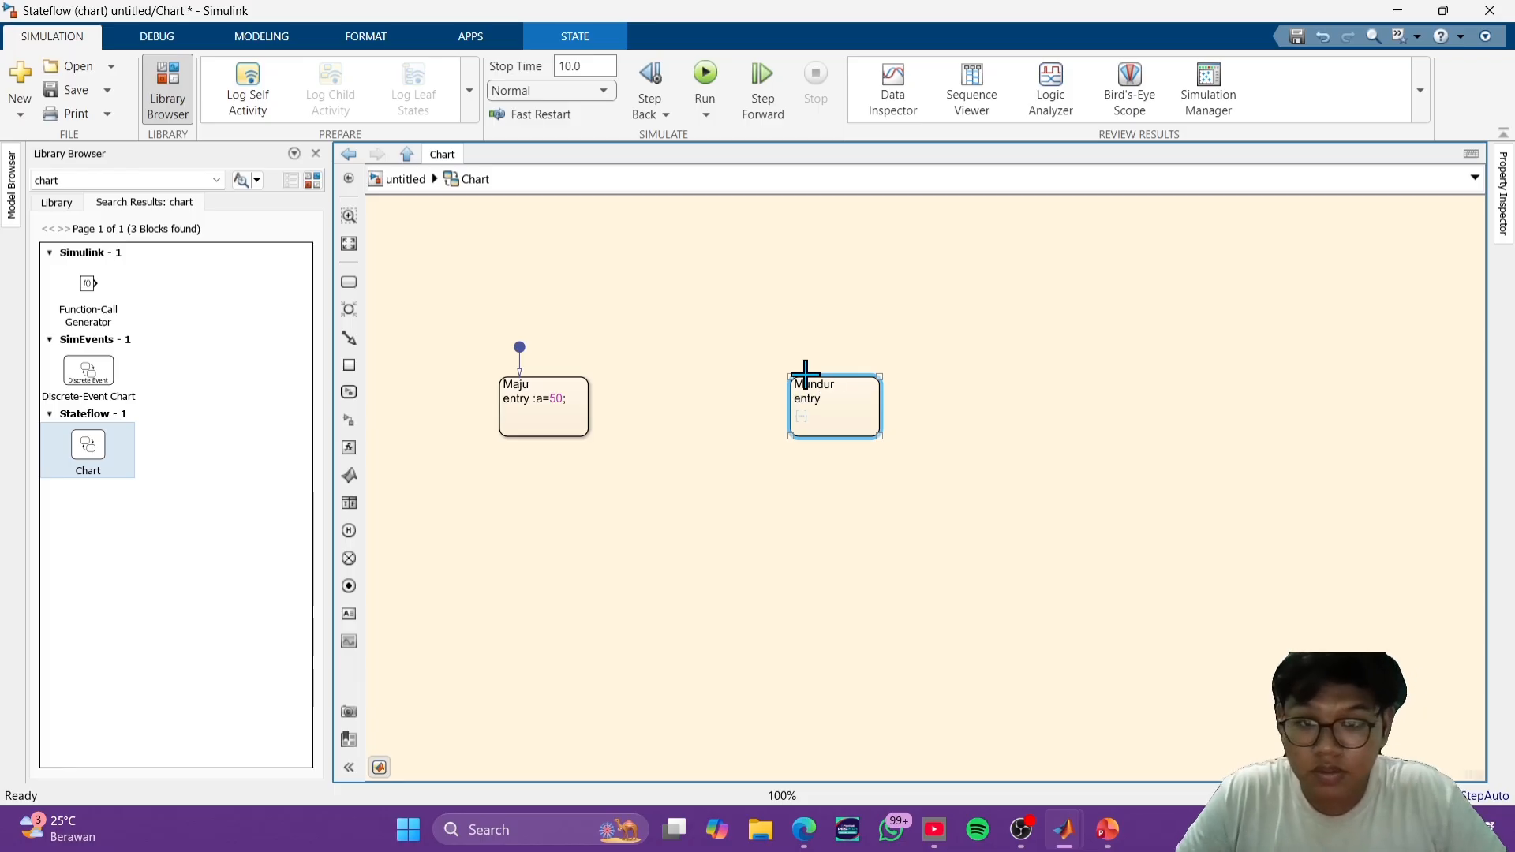
text(Mundur entry ;)
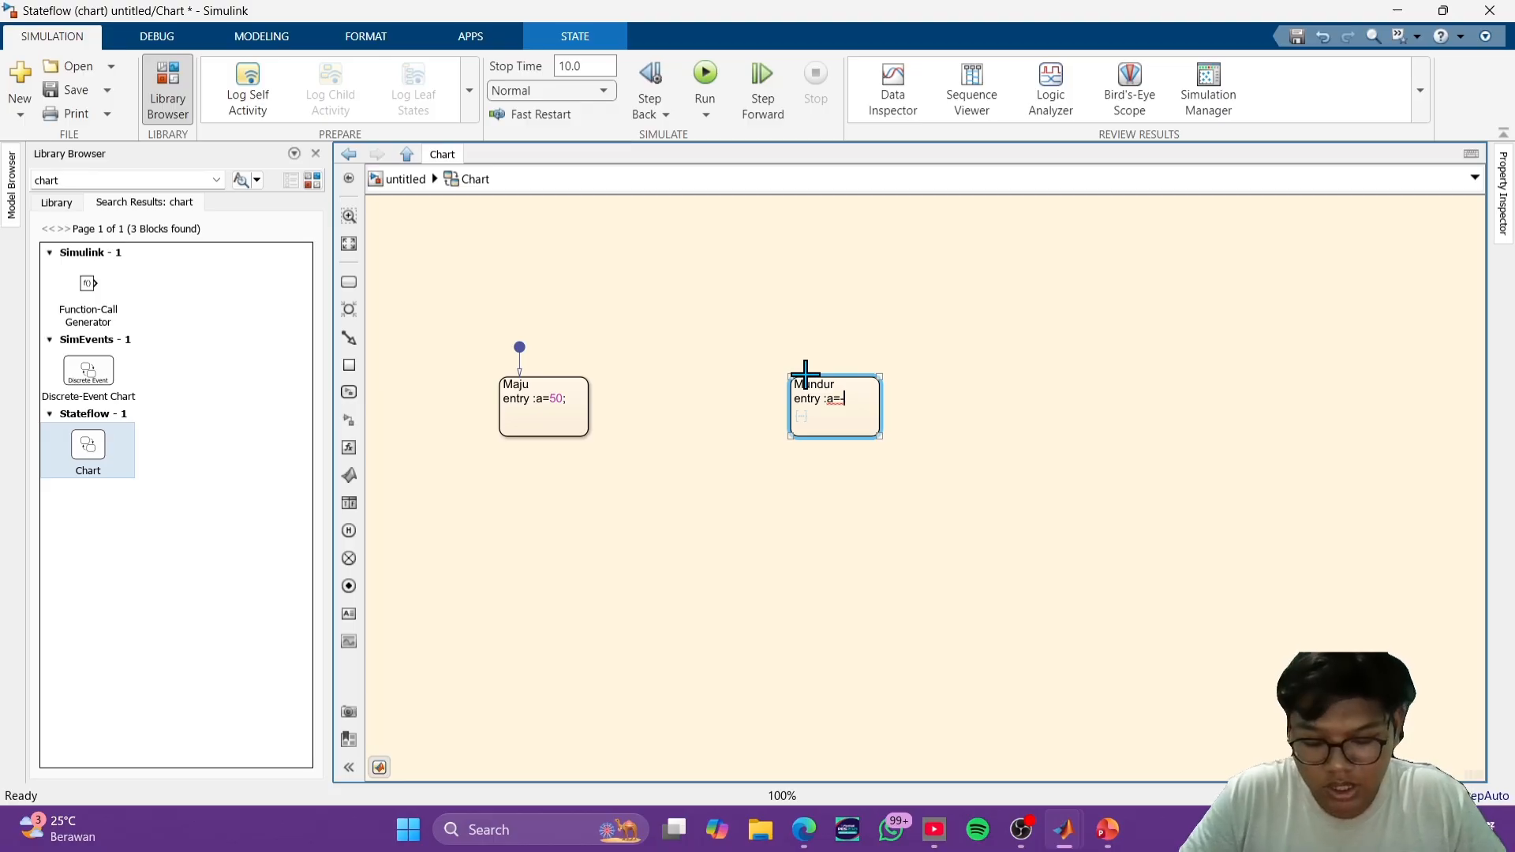
click(985, 447)
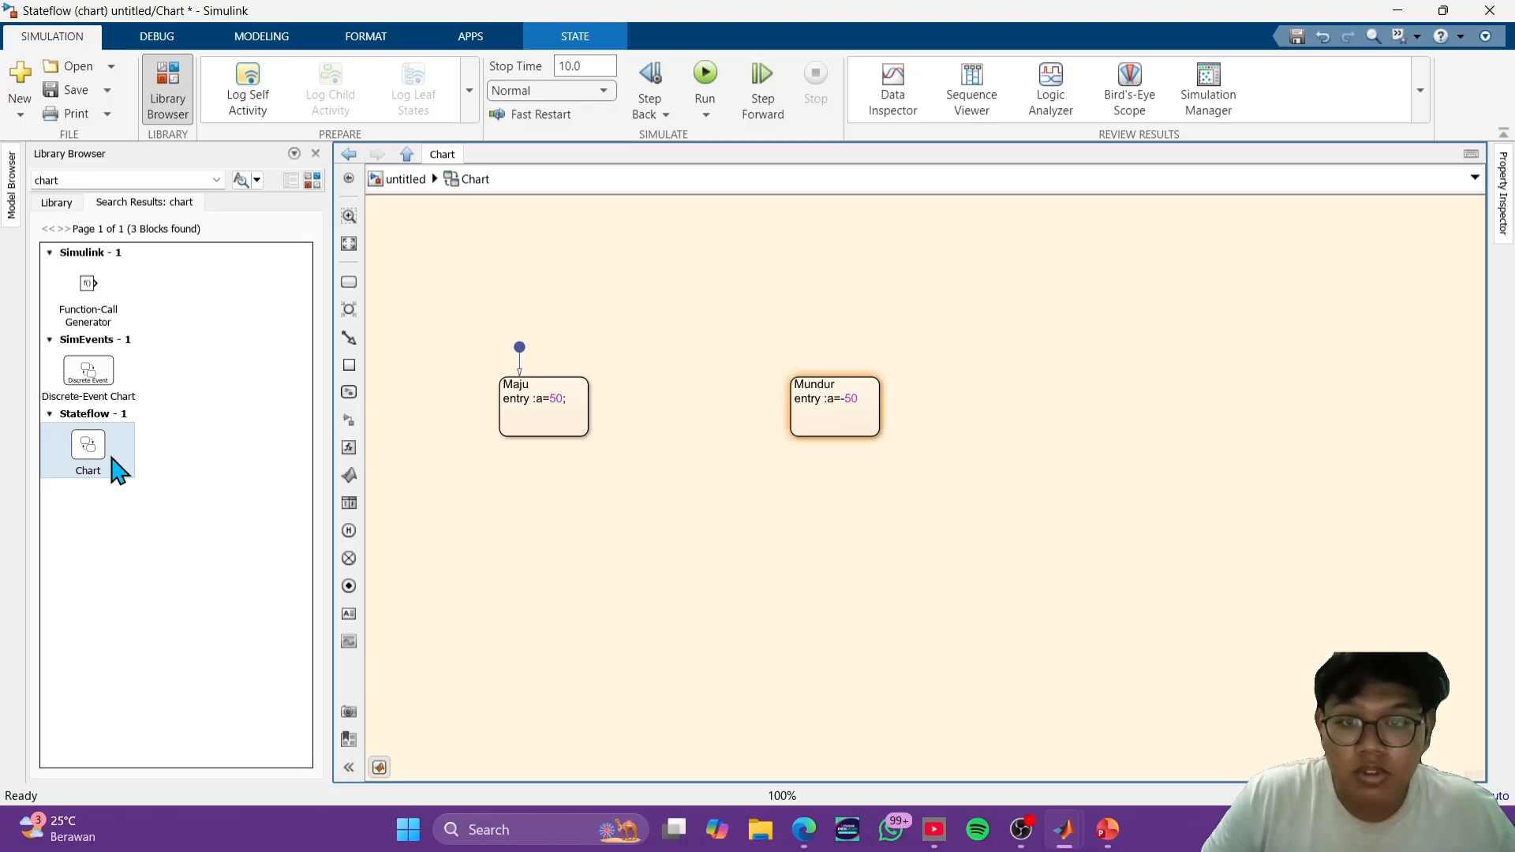
click(858, 403)
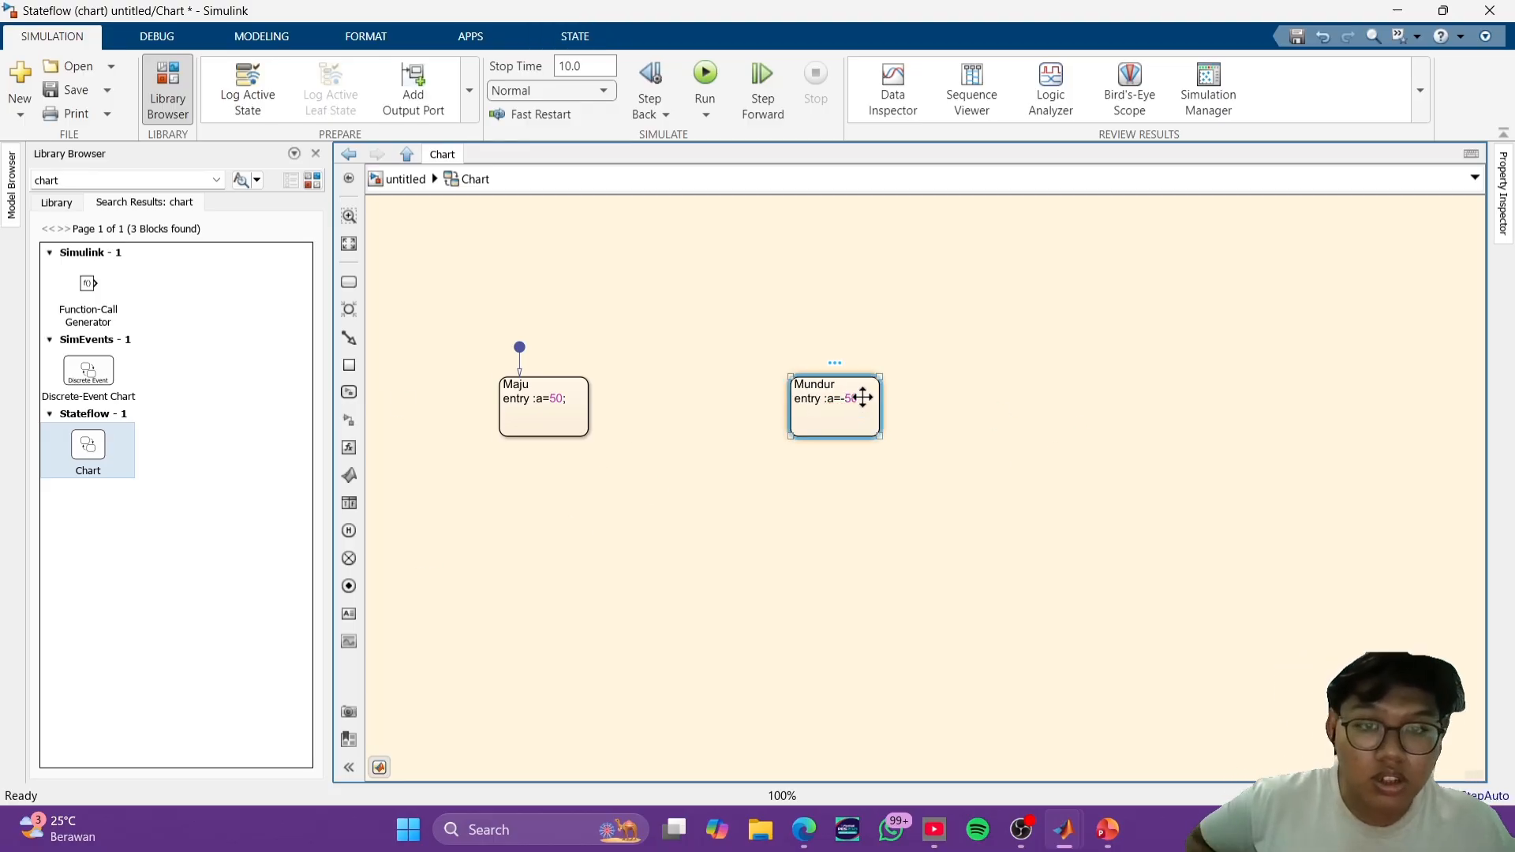
click(857, 399)
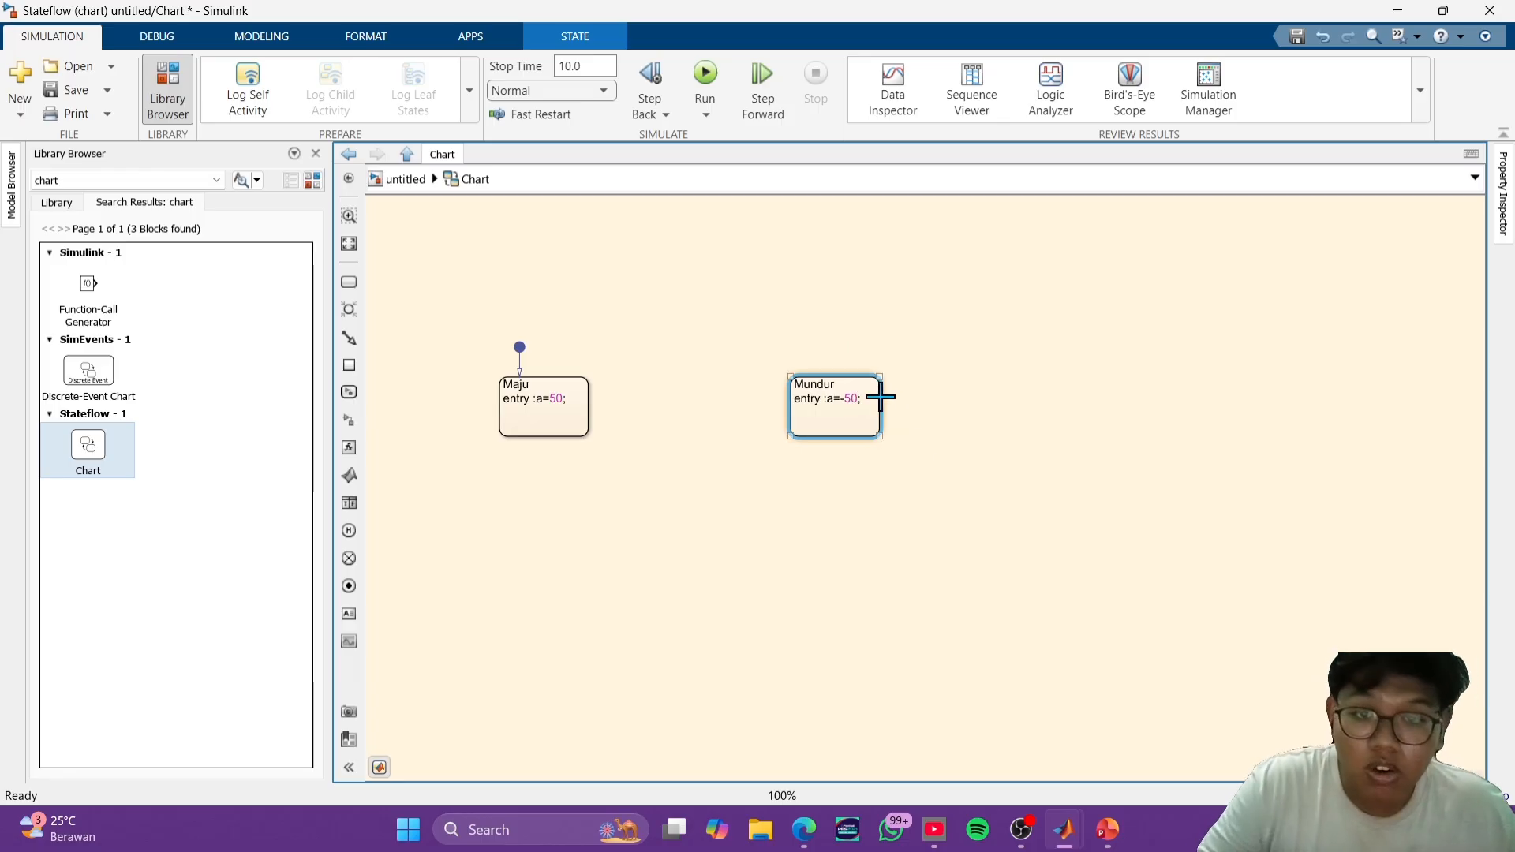
click(947, 467)
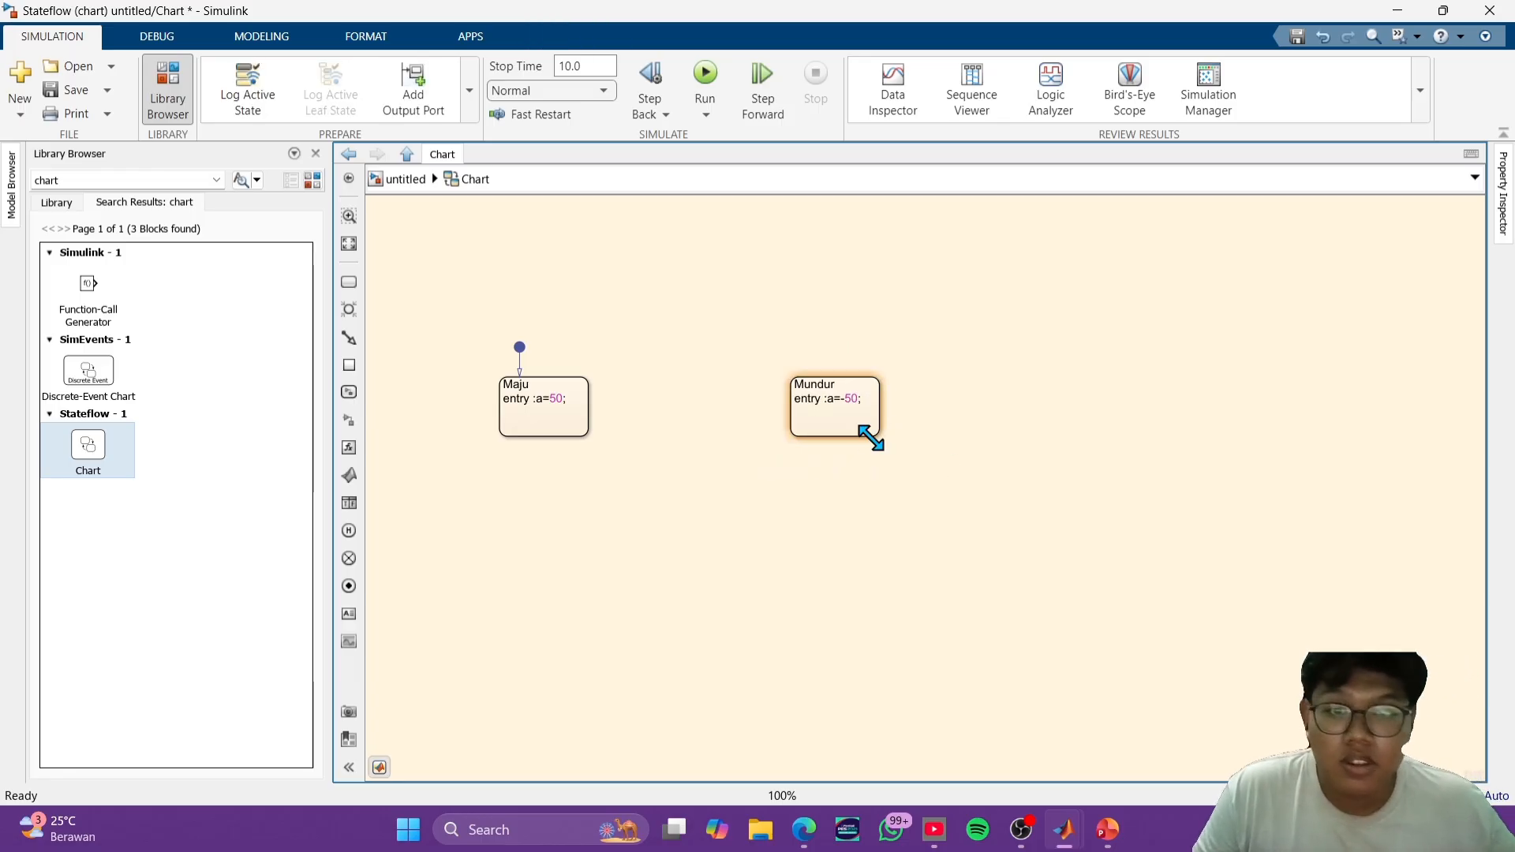
- Draw a transition from Maju to Mundur with the condition [i==0]
click(583, 385)
drag(591, 391, 787, 389)
mouse_move(676, 382)
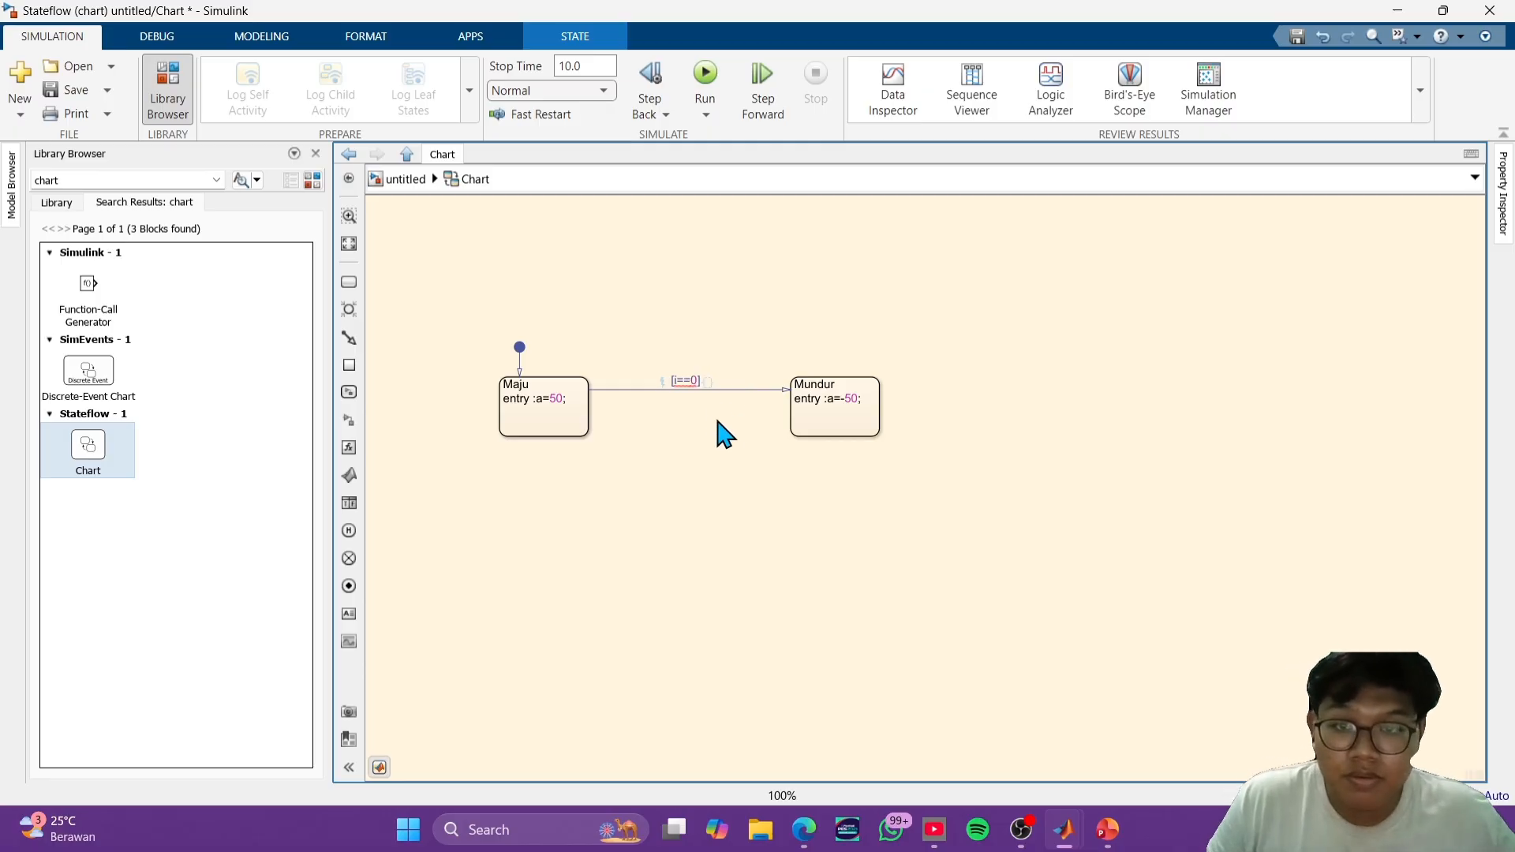
- Draw a return transition from Mundur to Maju with the condition [i==1]
drag(789, 412, 592, 408)
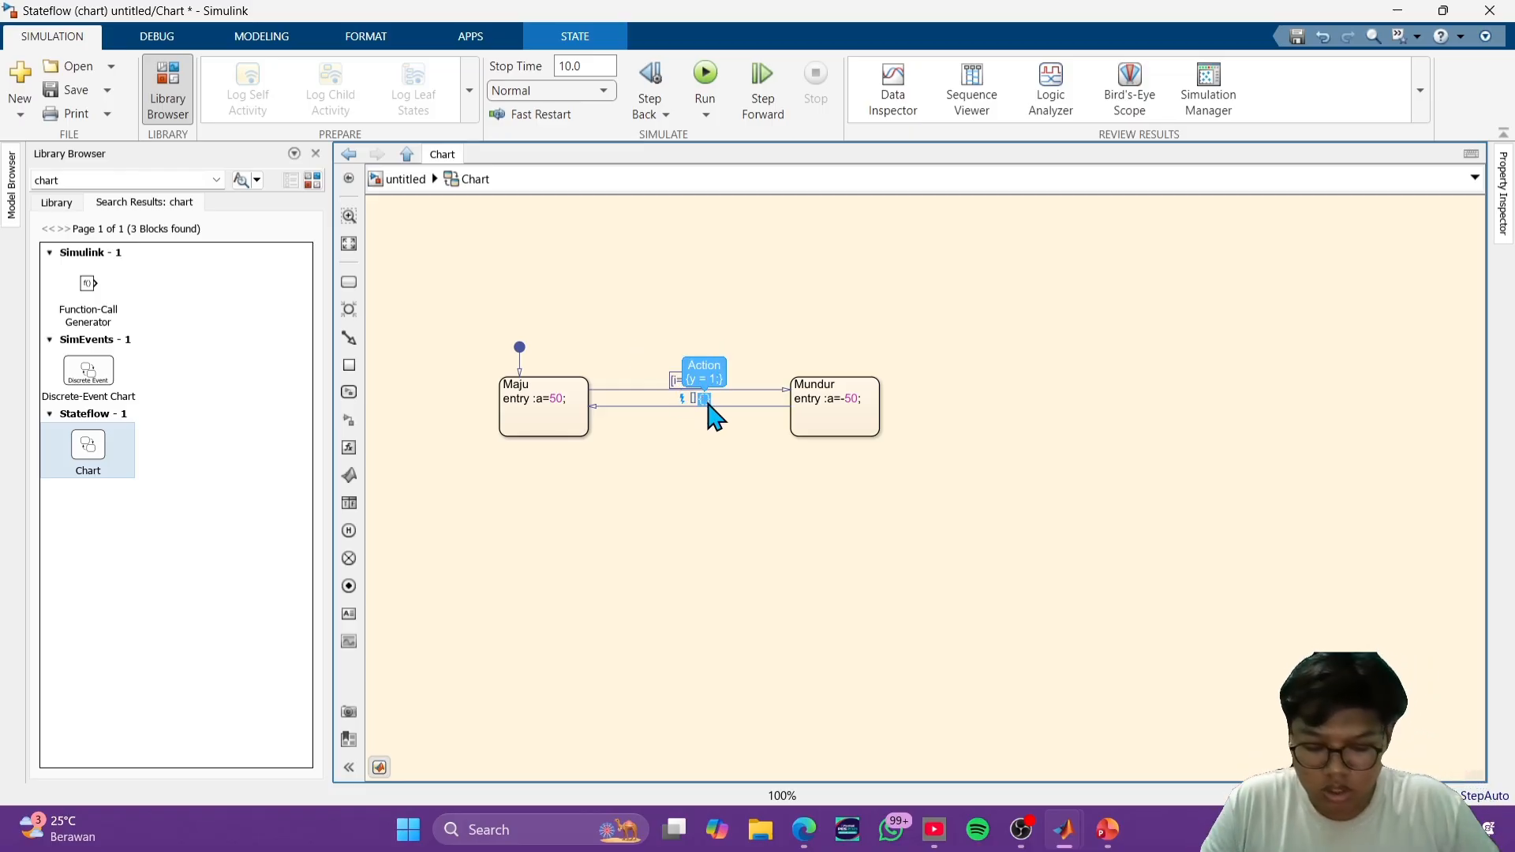
text([i==1)
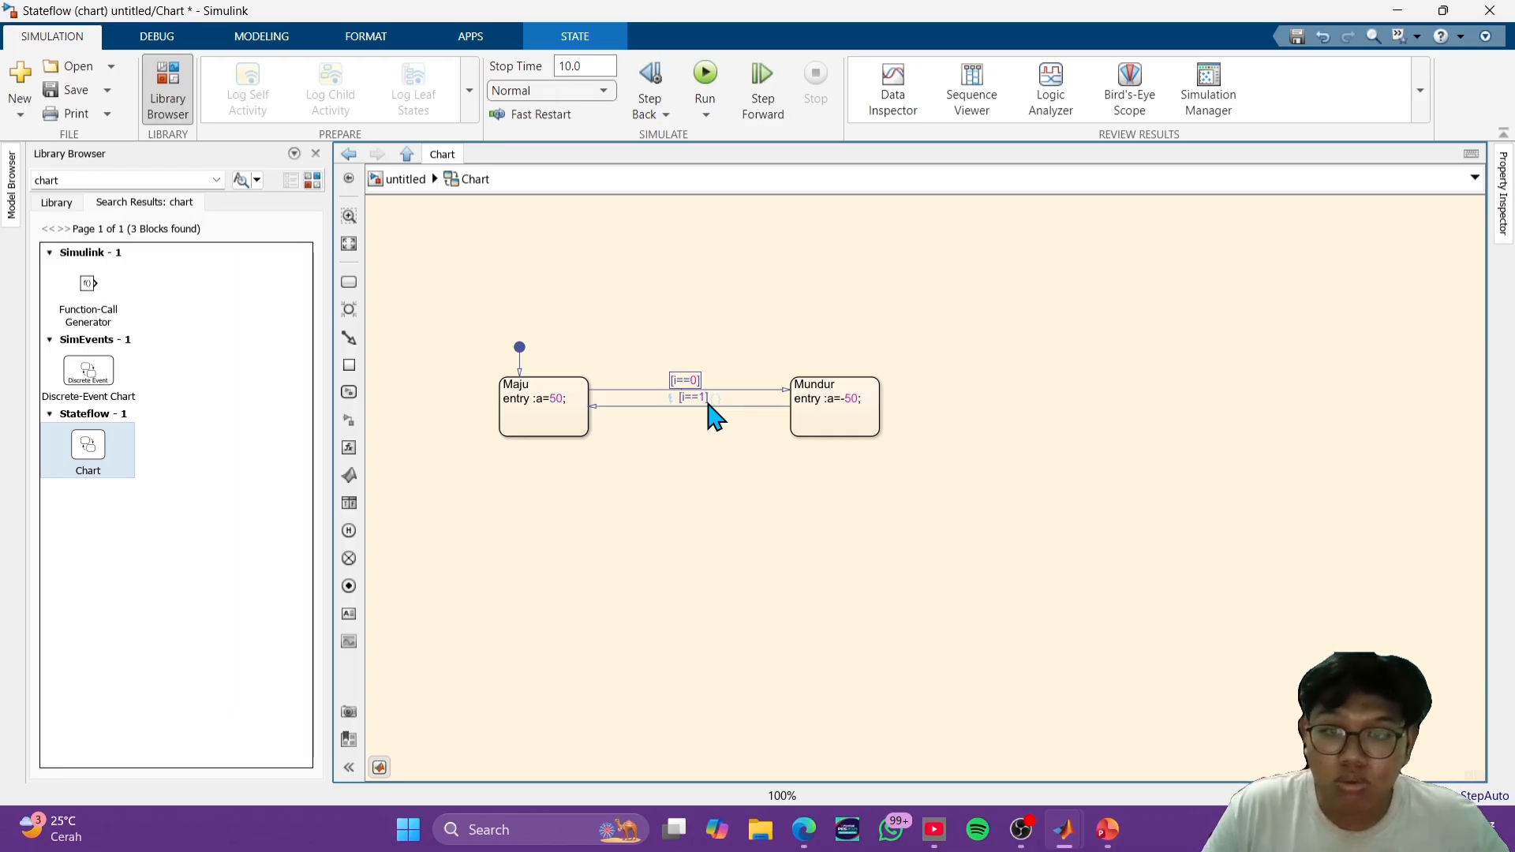
click(790, 521)
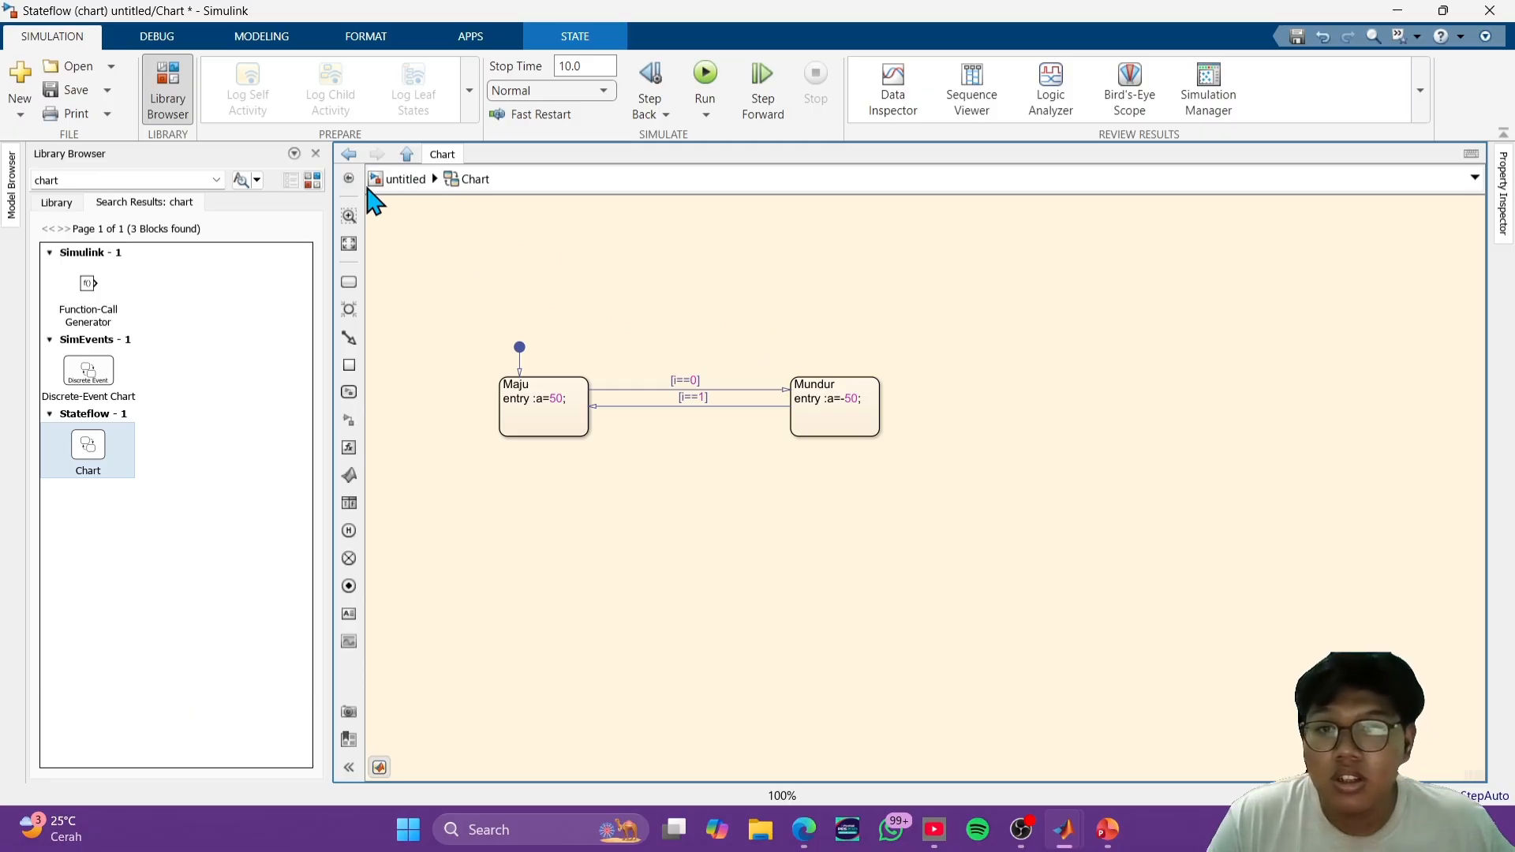
- Return to the top-level model, search the library for "constant" and place a Constant block to the left of the chart
click(401, 180)
click(749, 425)
click(873, 483)
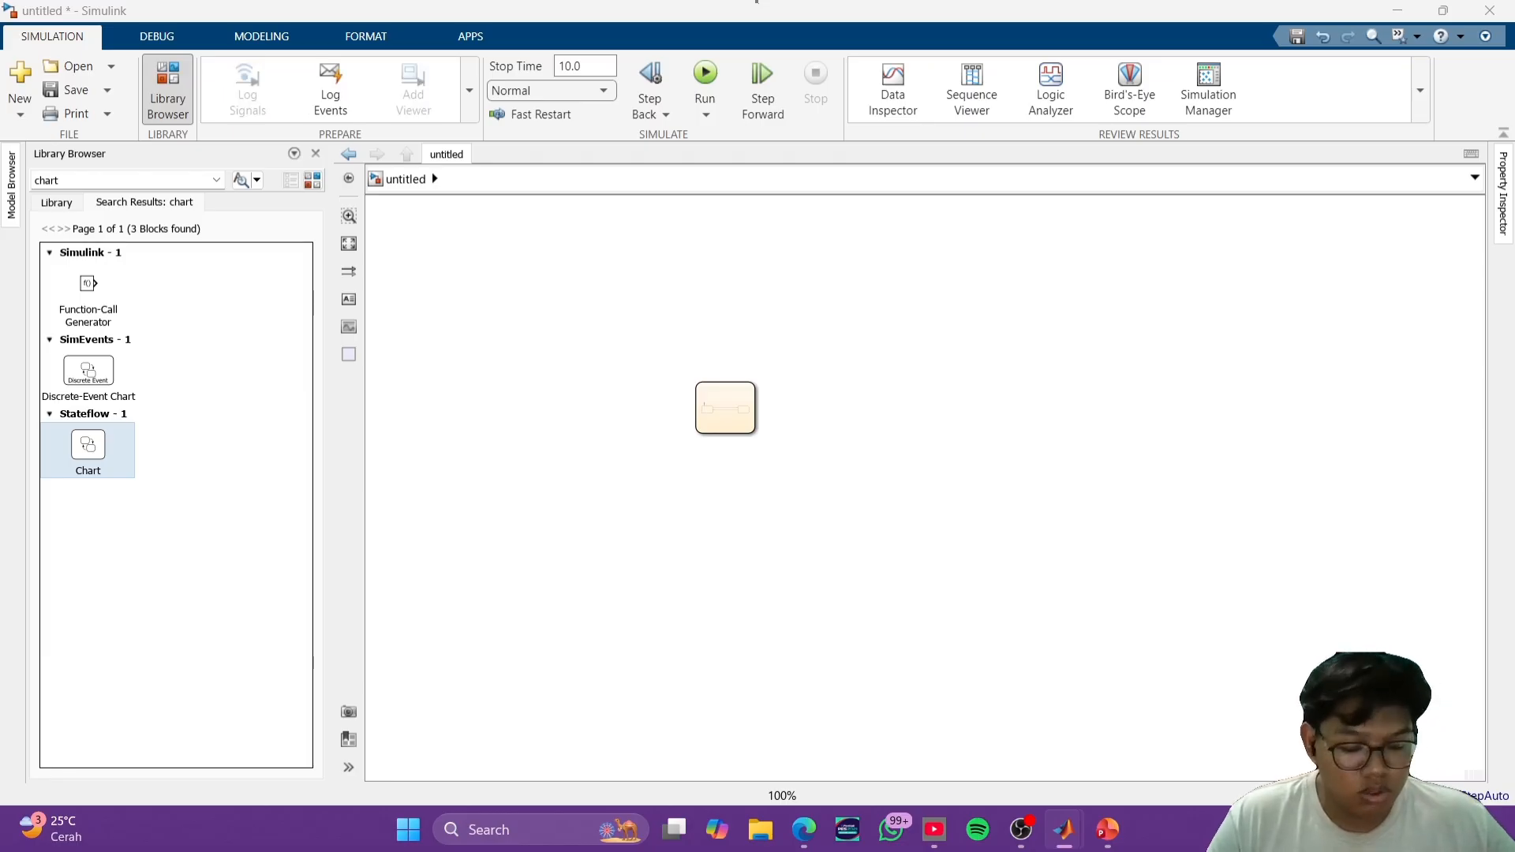
click(124, 178)
text(cons)
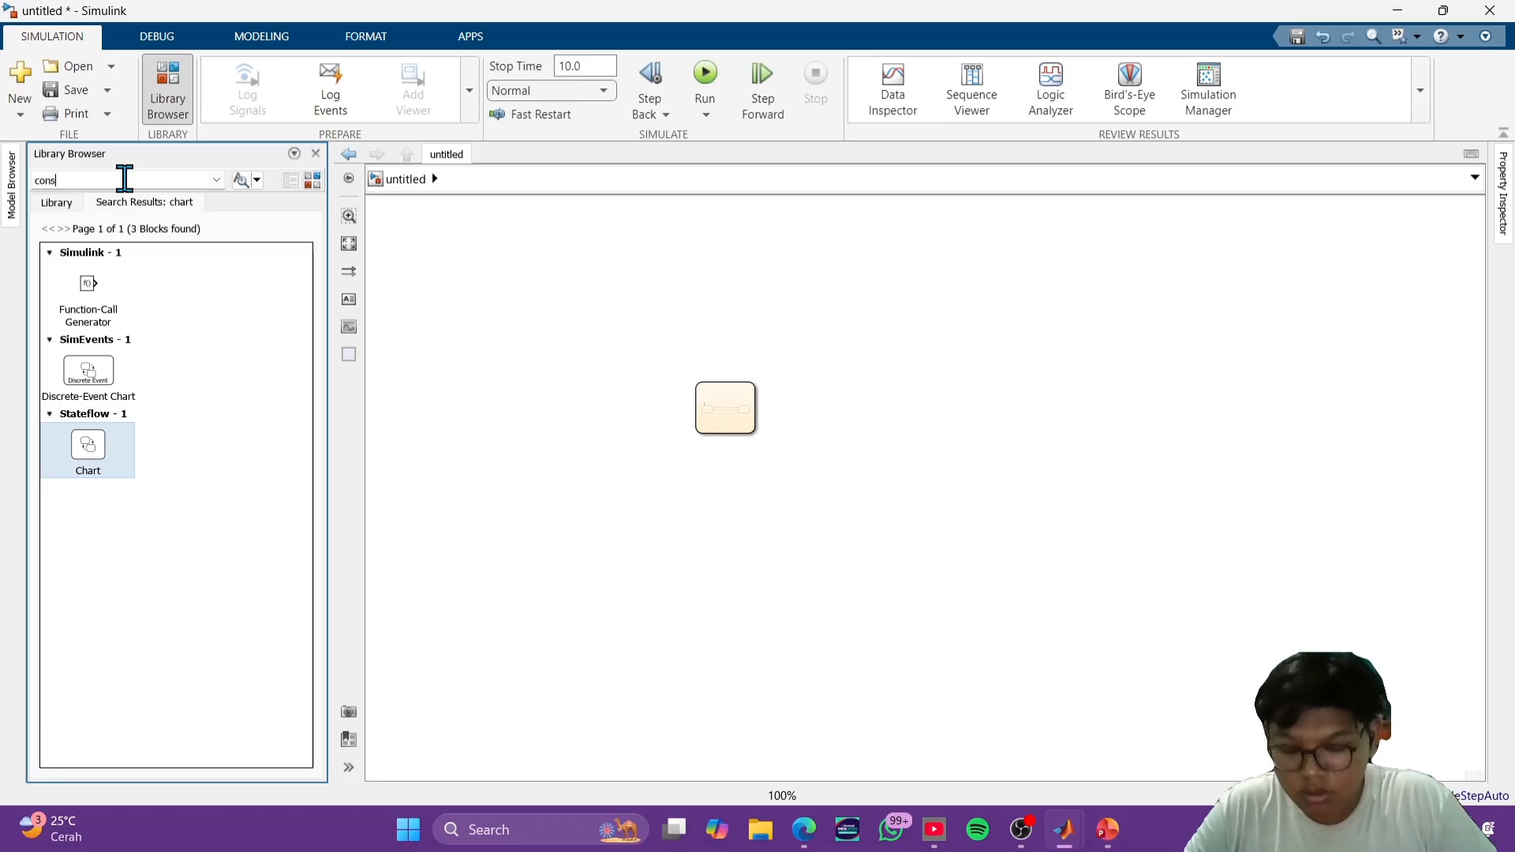
text(tant)
key(Return)
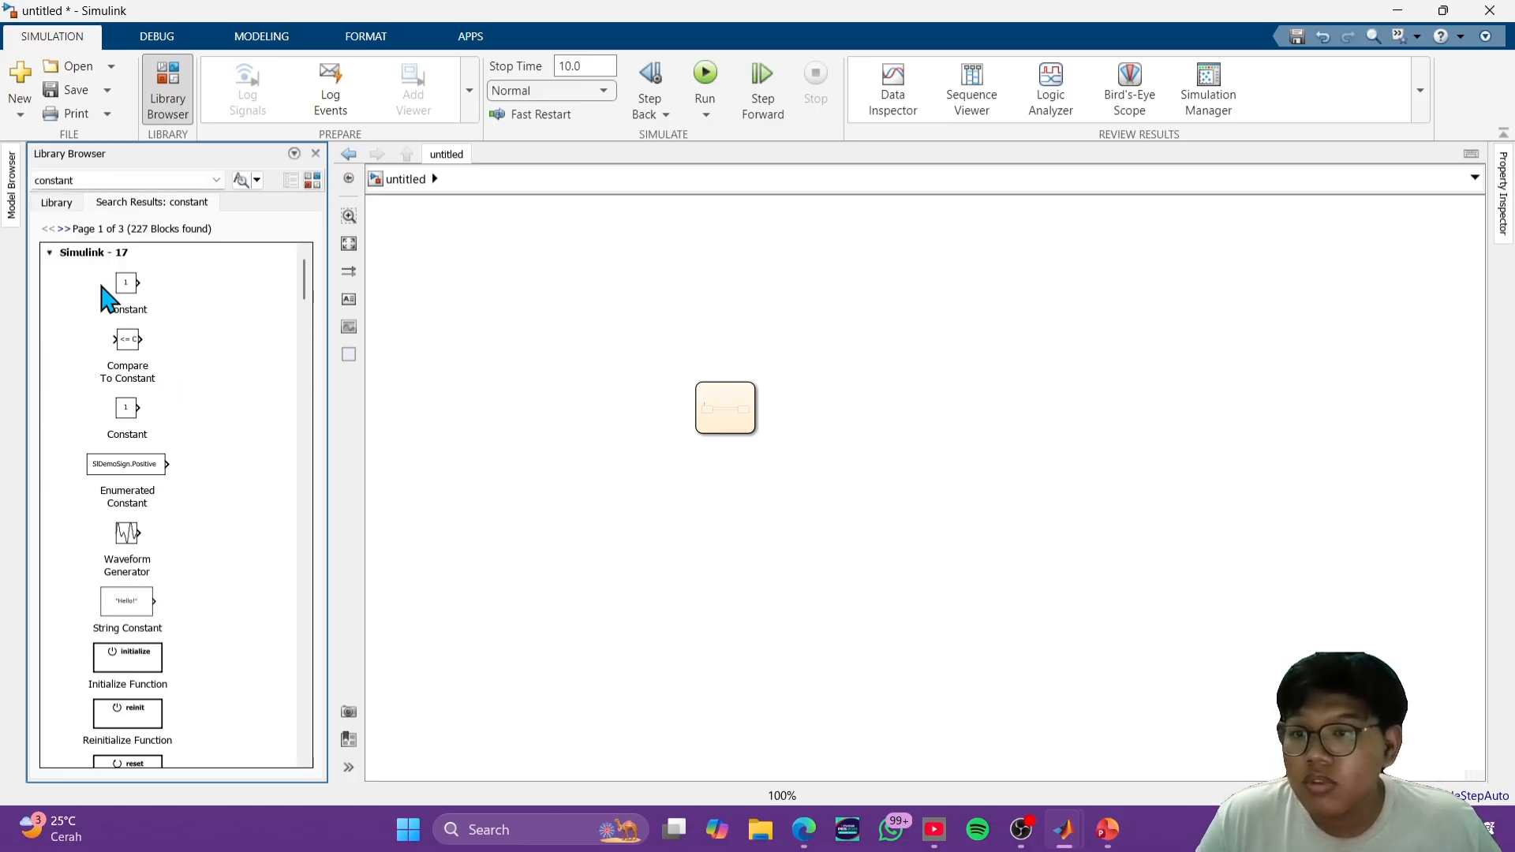
drag(125, 288, 561, 416)
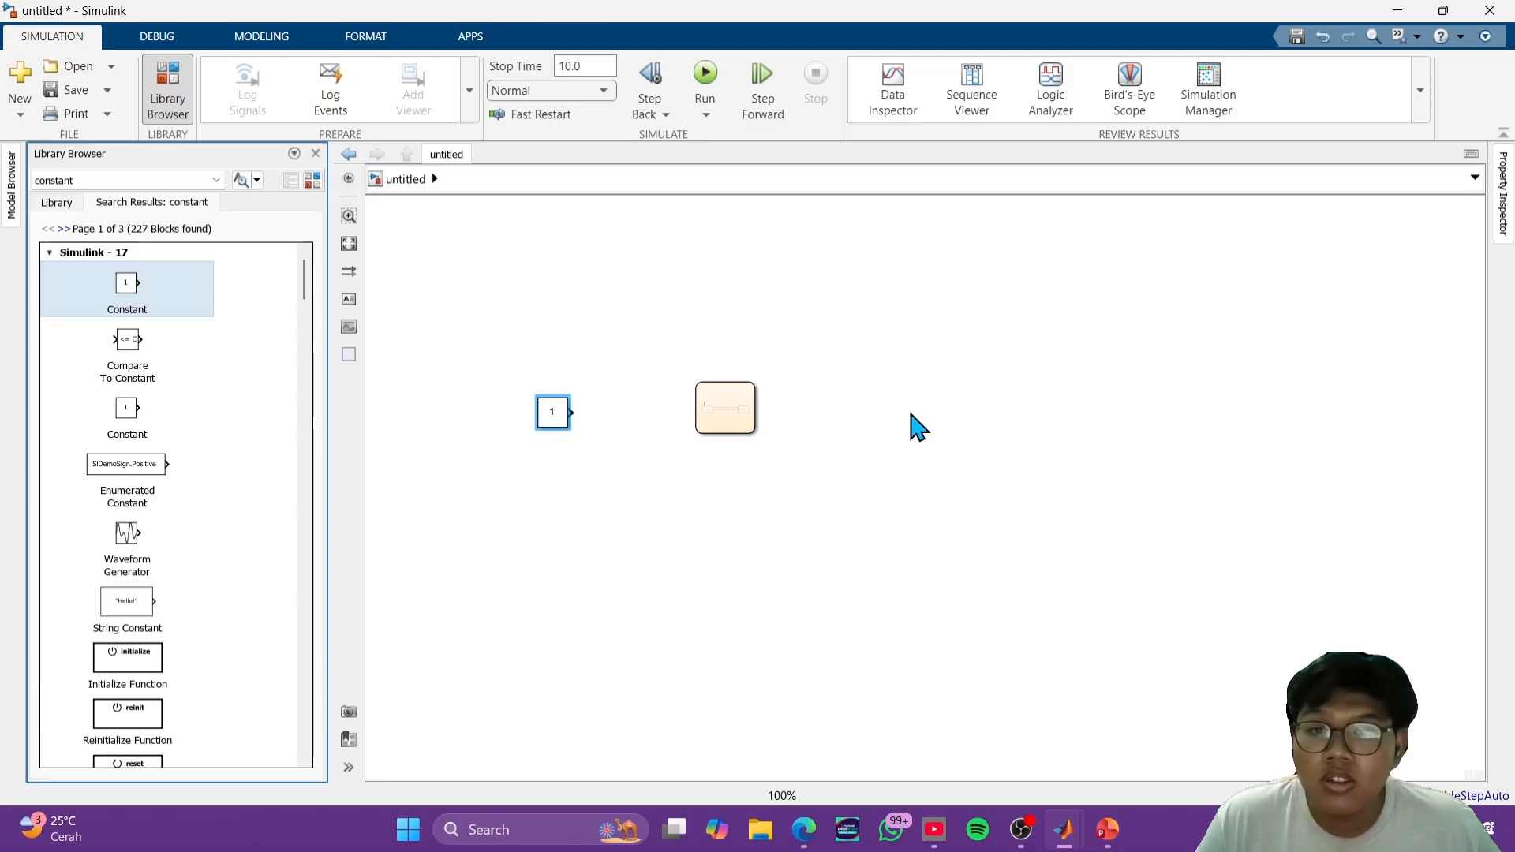
double_click(974, 438)
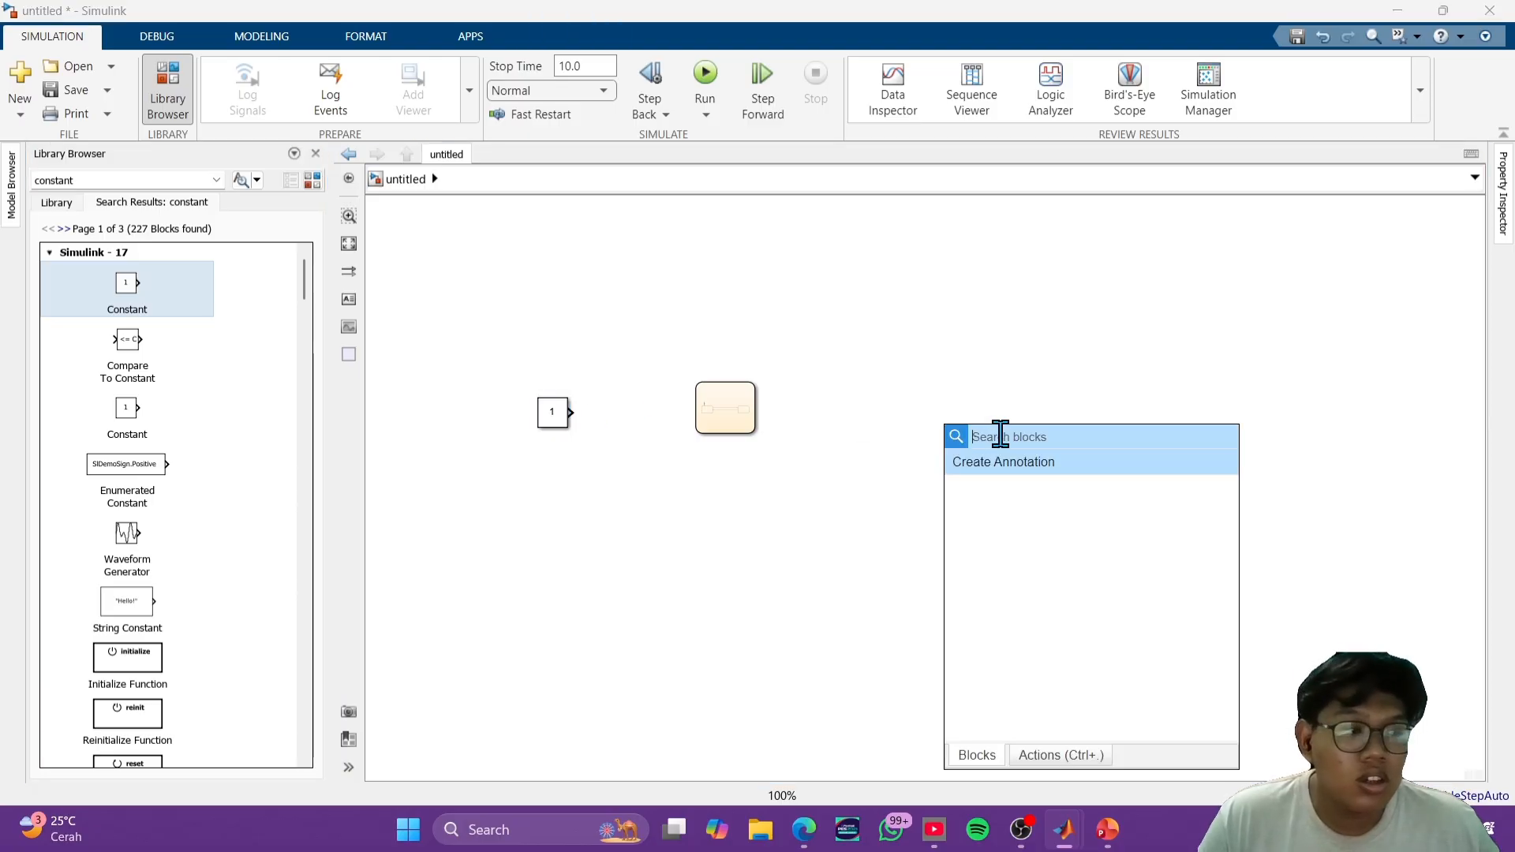
scroll(194, 426, down, 3)
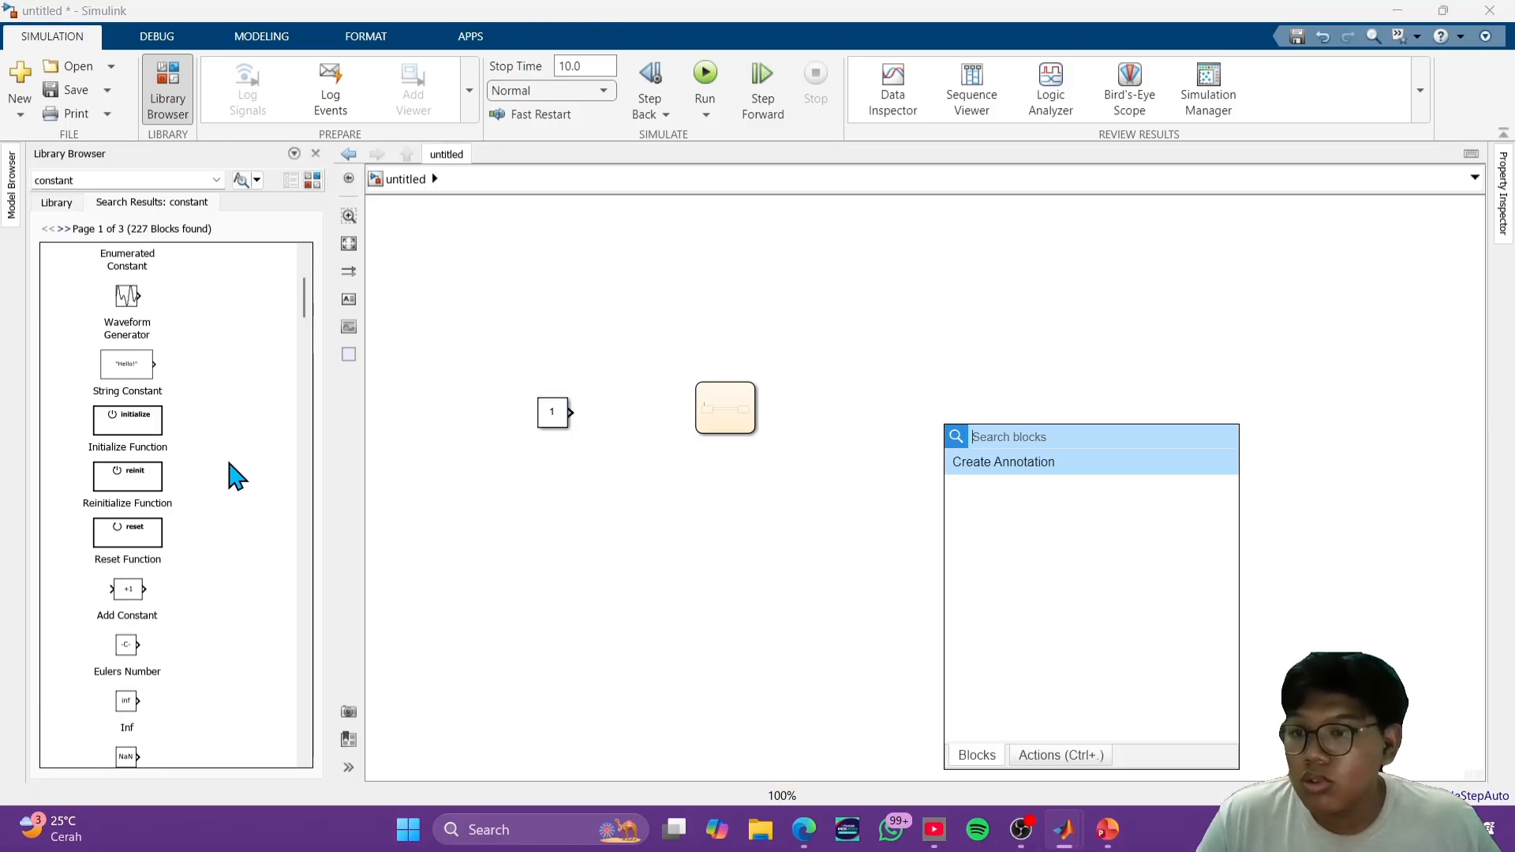
scroll(206, 705, down, 6)
scroll(203, 687, up, 3)
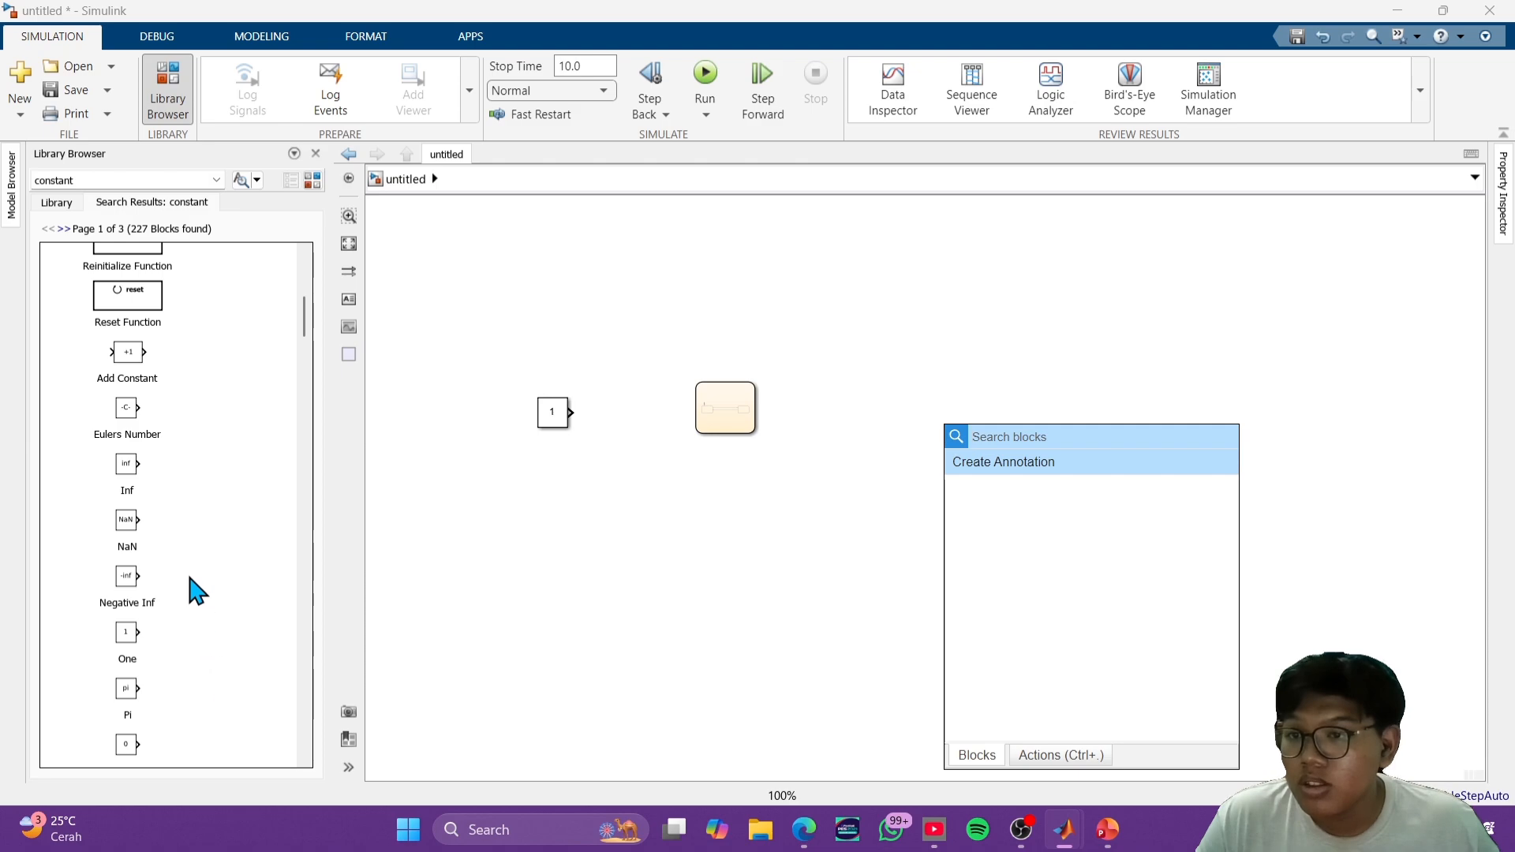
scroll(197, 591, up, 2)
scroll(176, 467, up, 3)
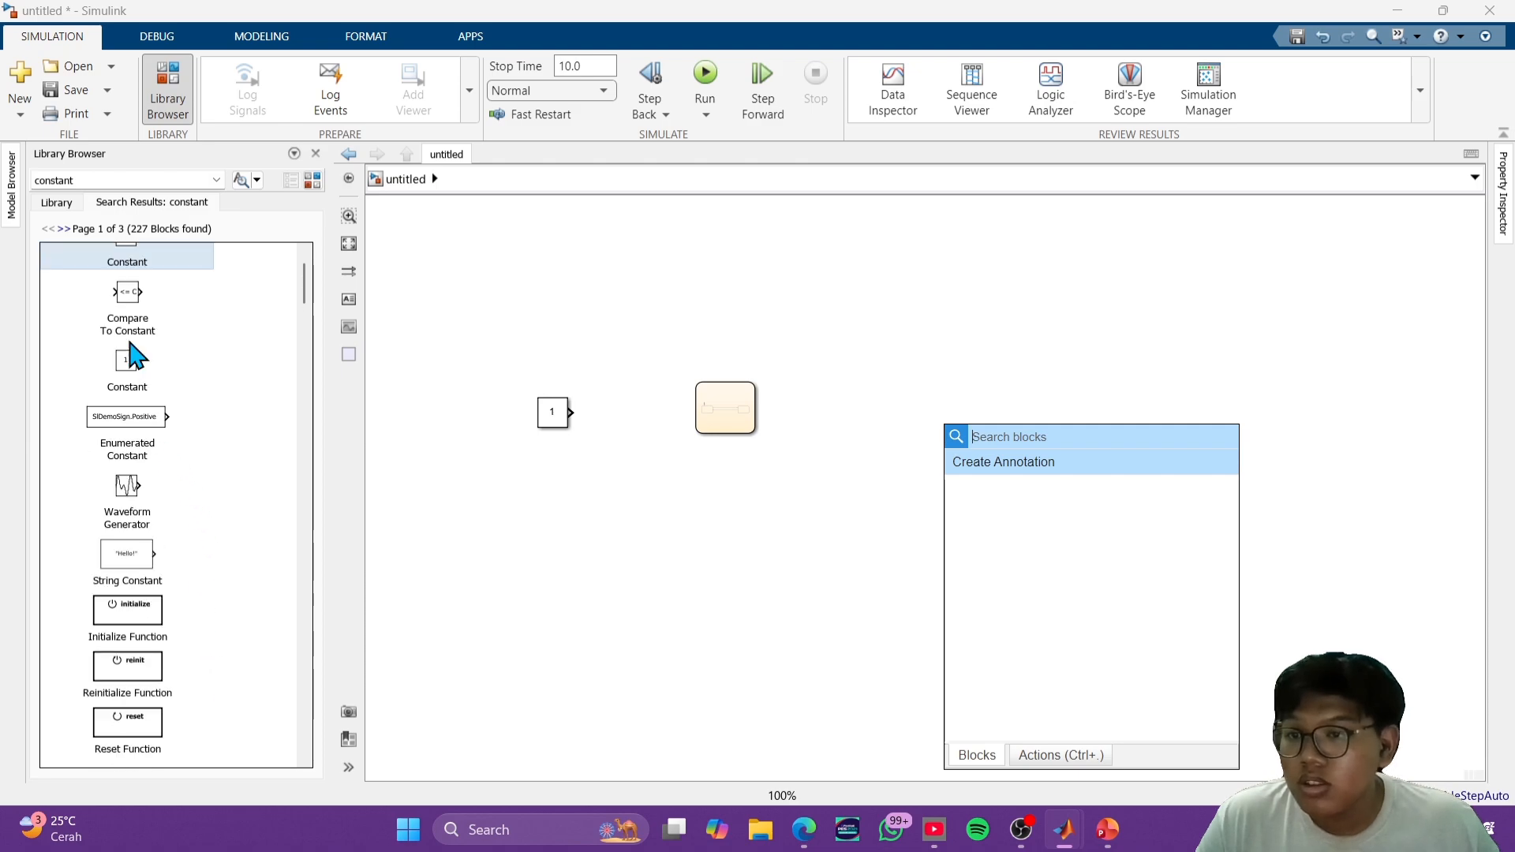
- Clear the library search and add a Display block from the Simulink Sinks library to the right of the chart
double_click(153, 179)
click(756, 1)
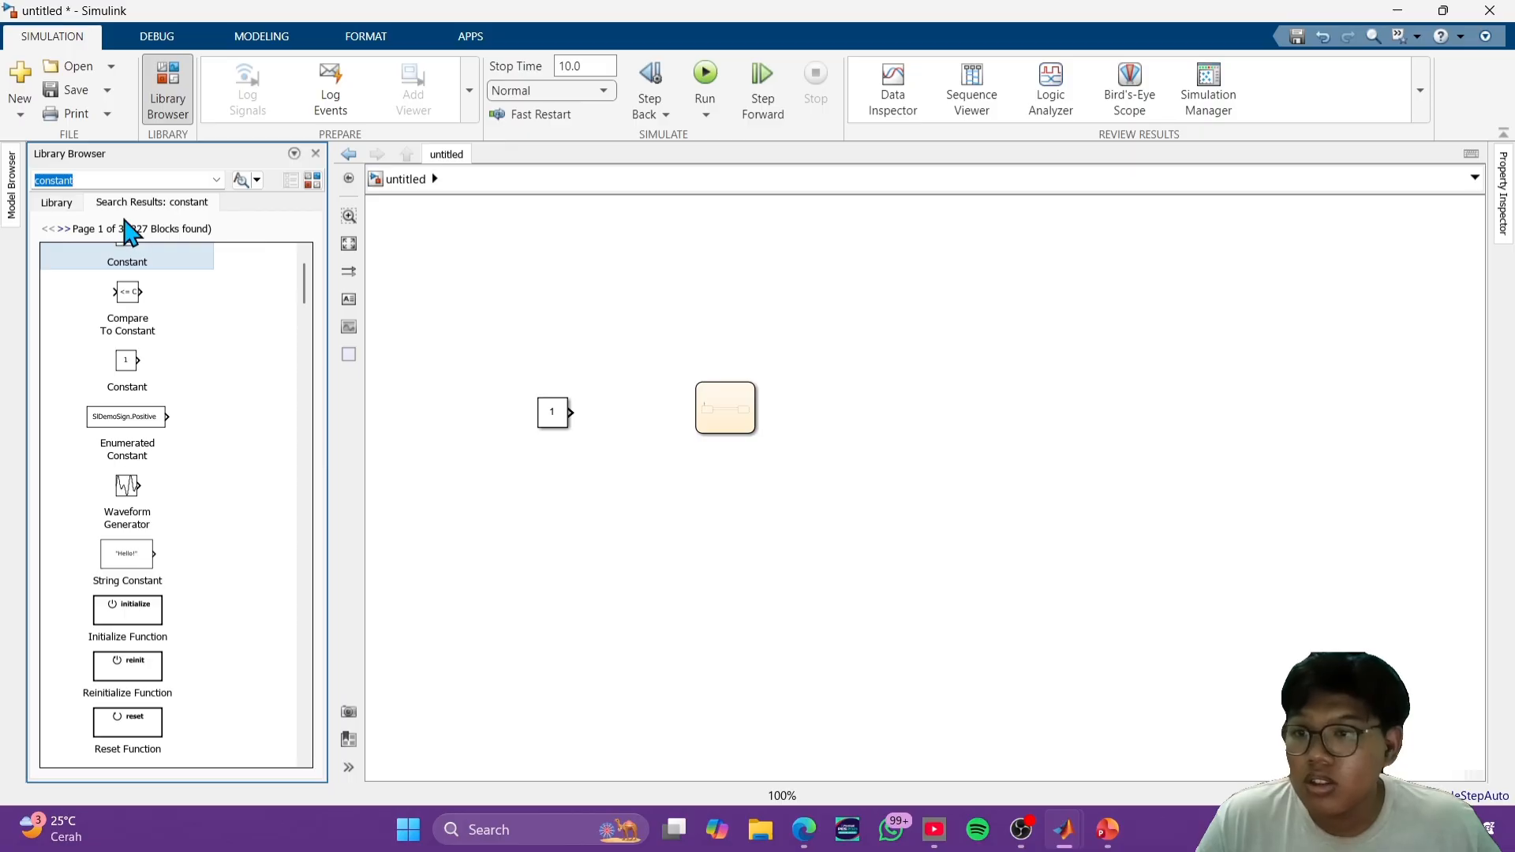
key(BackSpace)
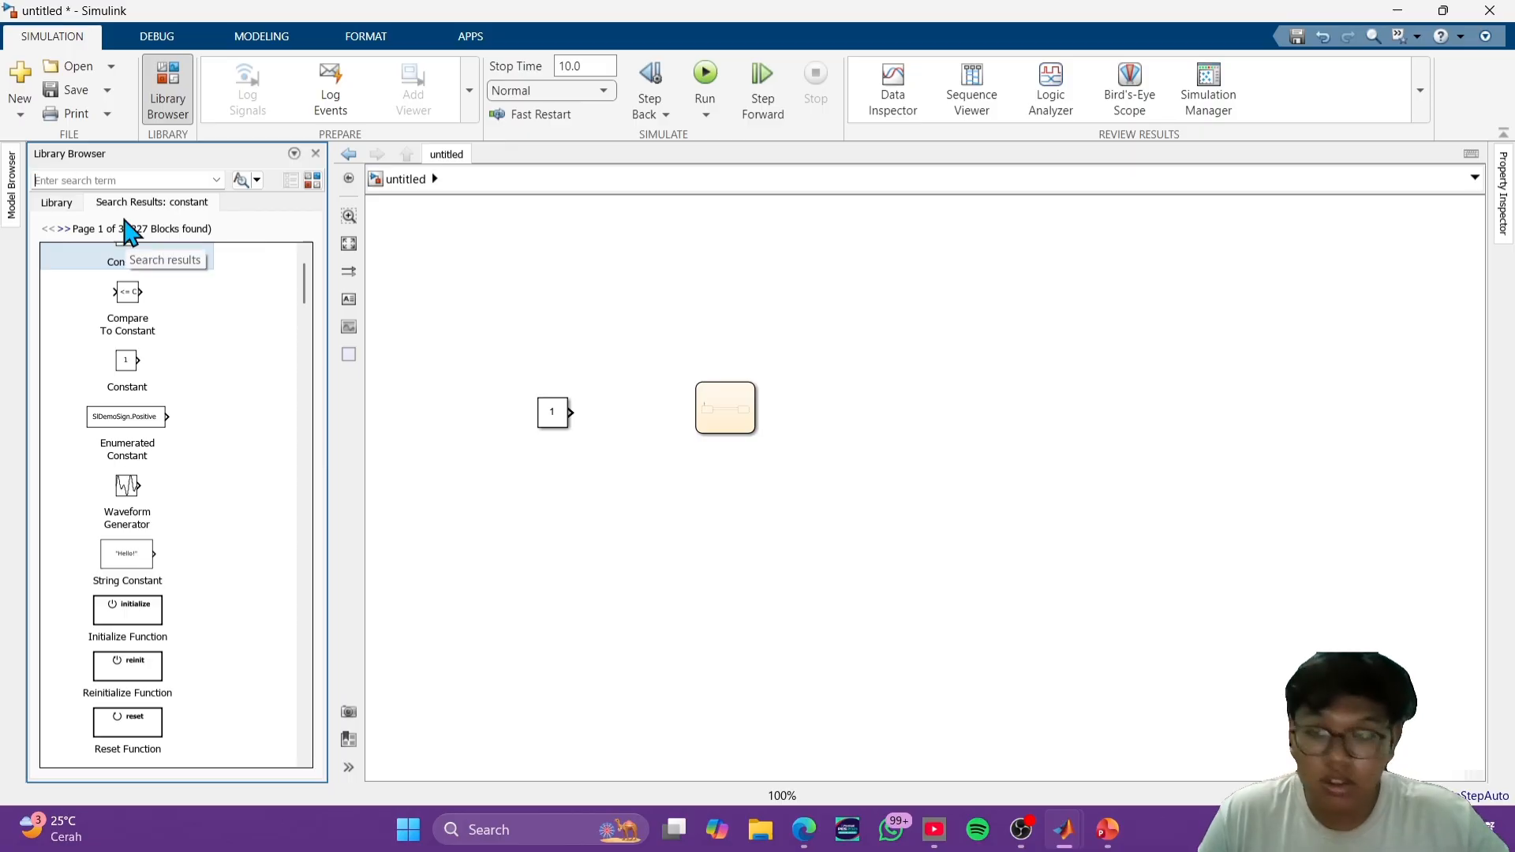
click(75, 204)
click(46, 230)
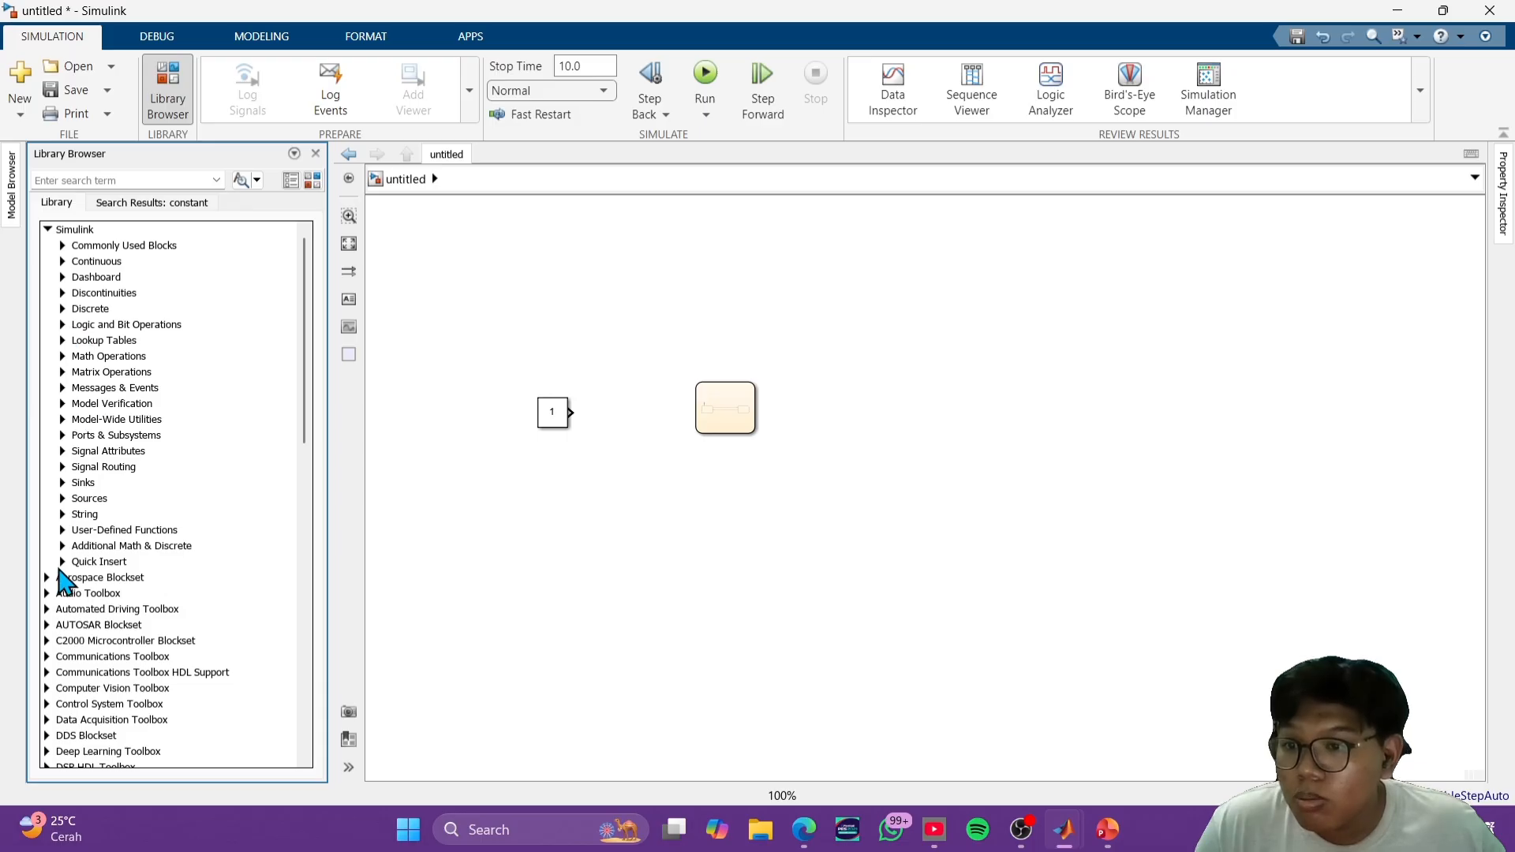
click(64, 483)
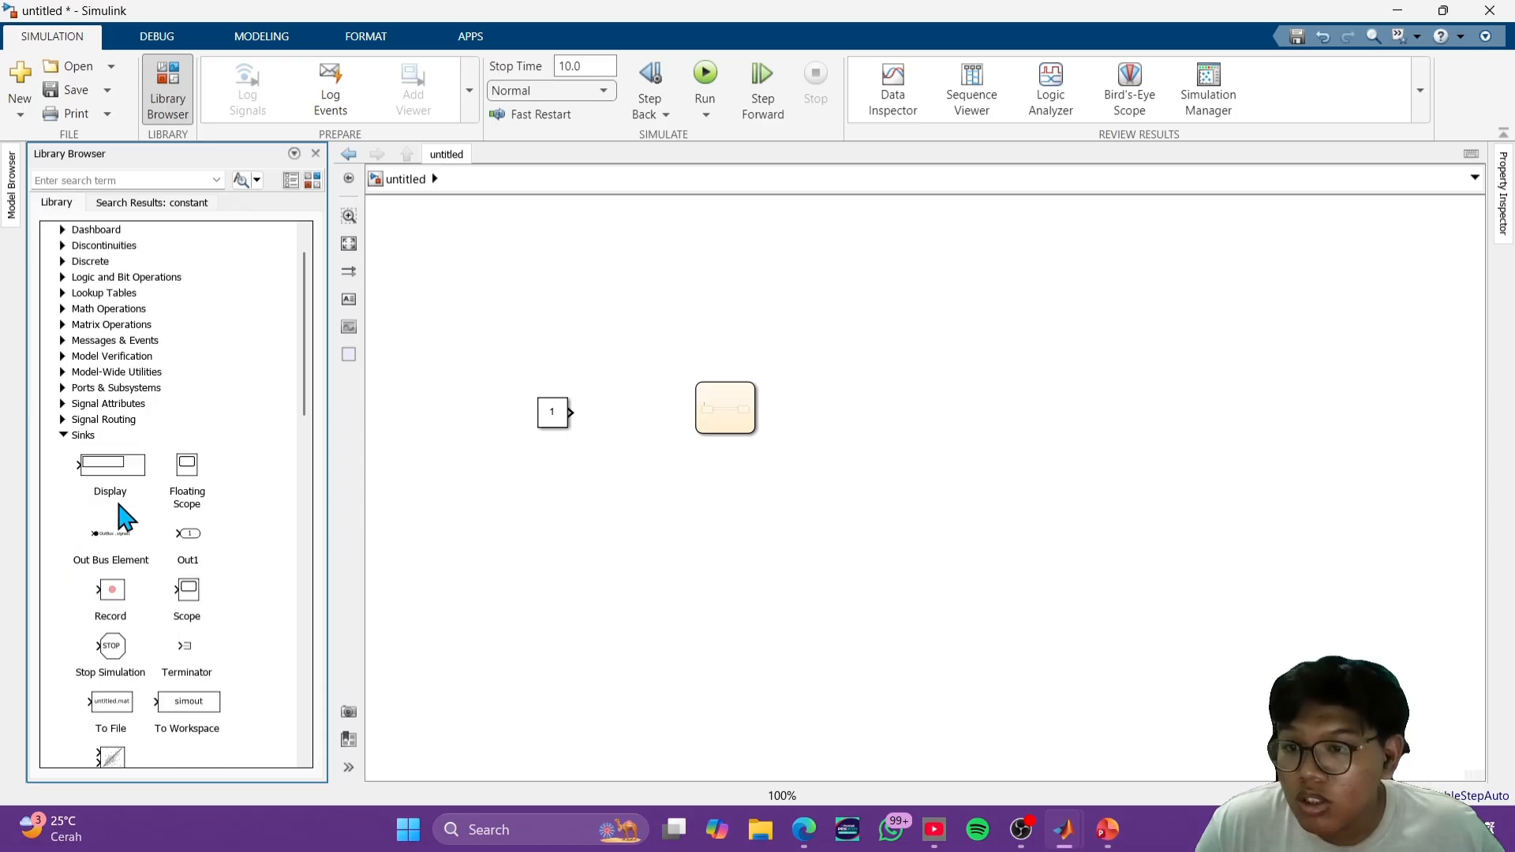
double_click(117, 430)
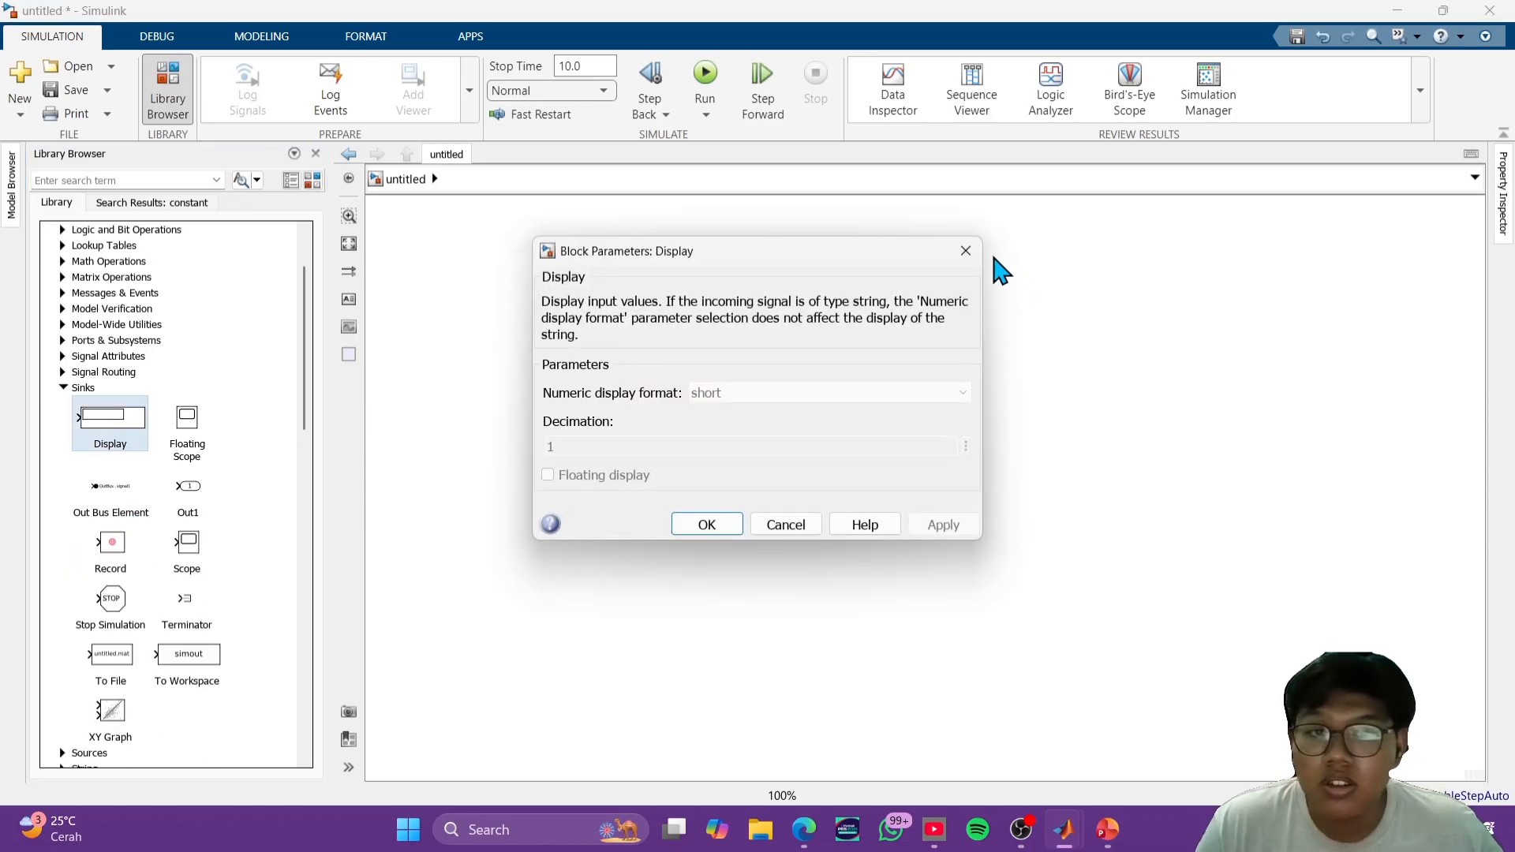
click(966, 250)
drag(102, 423, 924, 416)
- Align the Constant and Display blocks with the chart, wiring the Constant into the chart and the chart's output to the Display
drag(544, 424, 575, 413)
drag(897, 423, 855, 415)
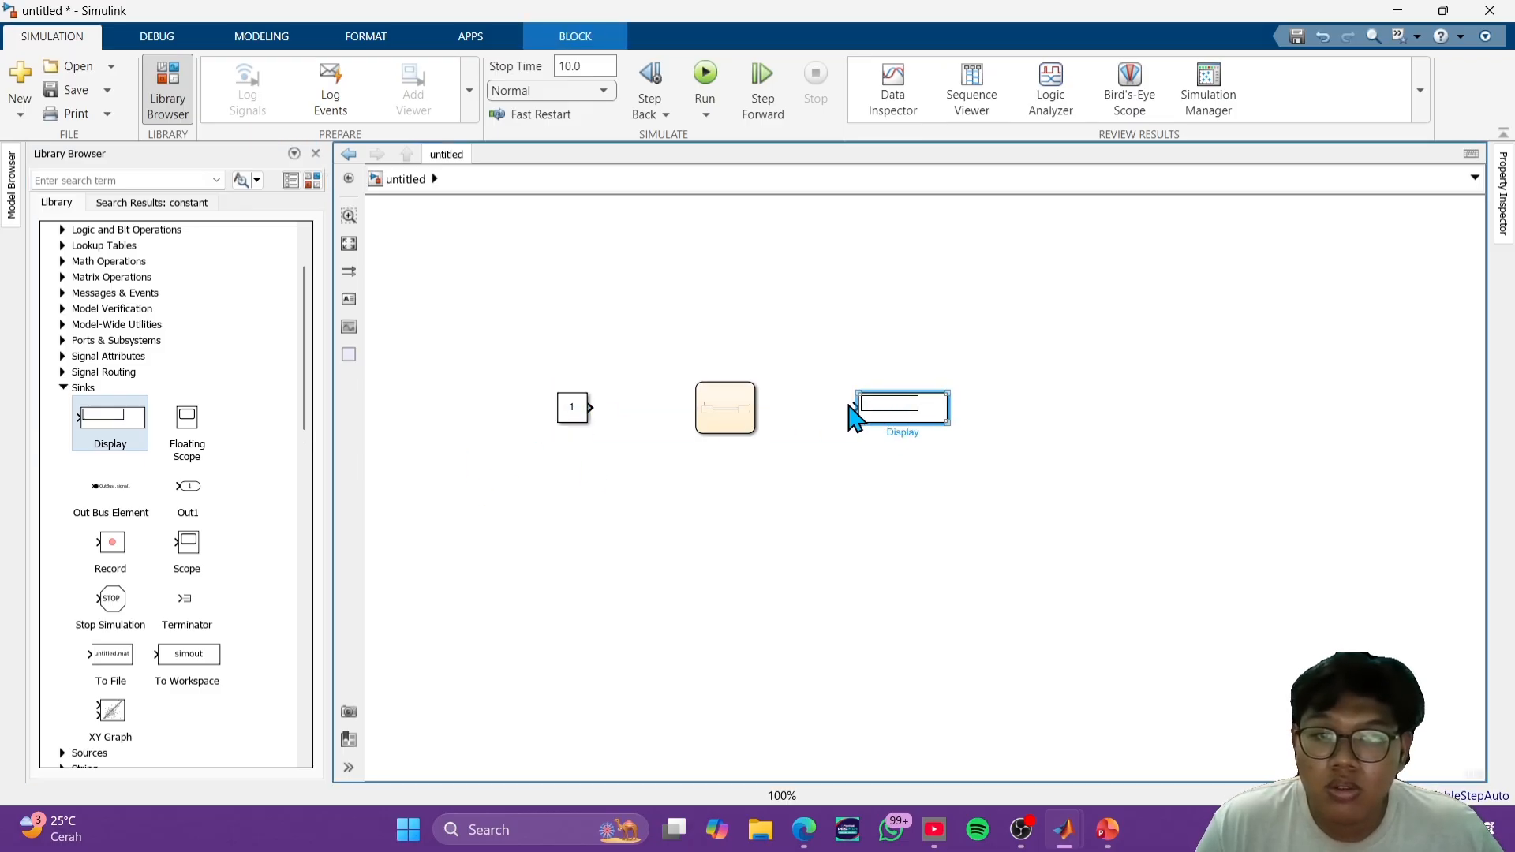
click(836, 417)
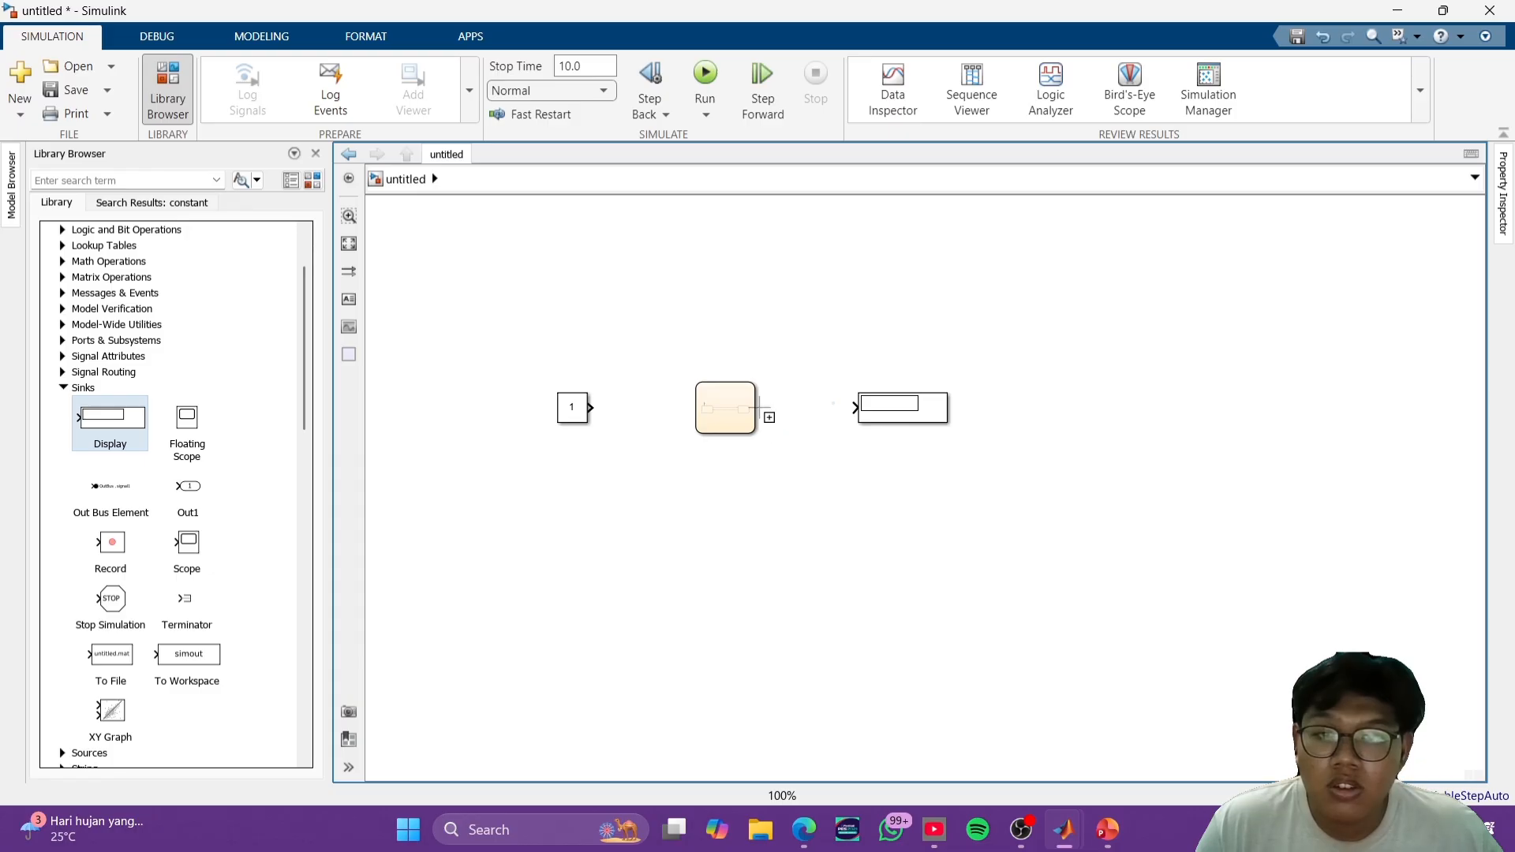
drag(759, 408, 852, 408)
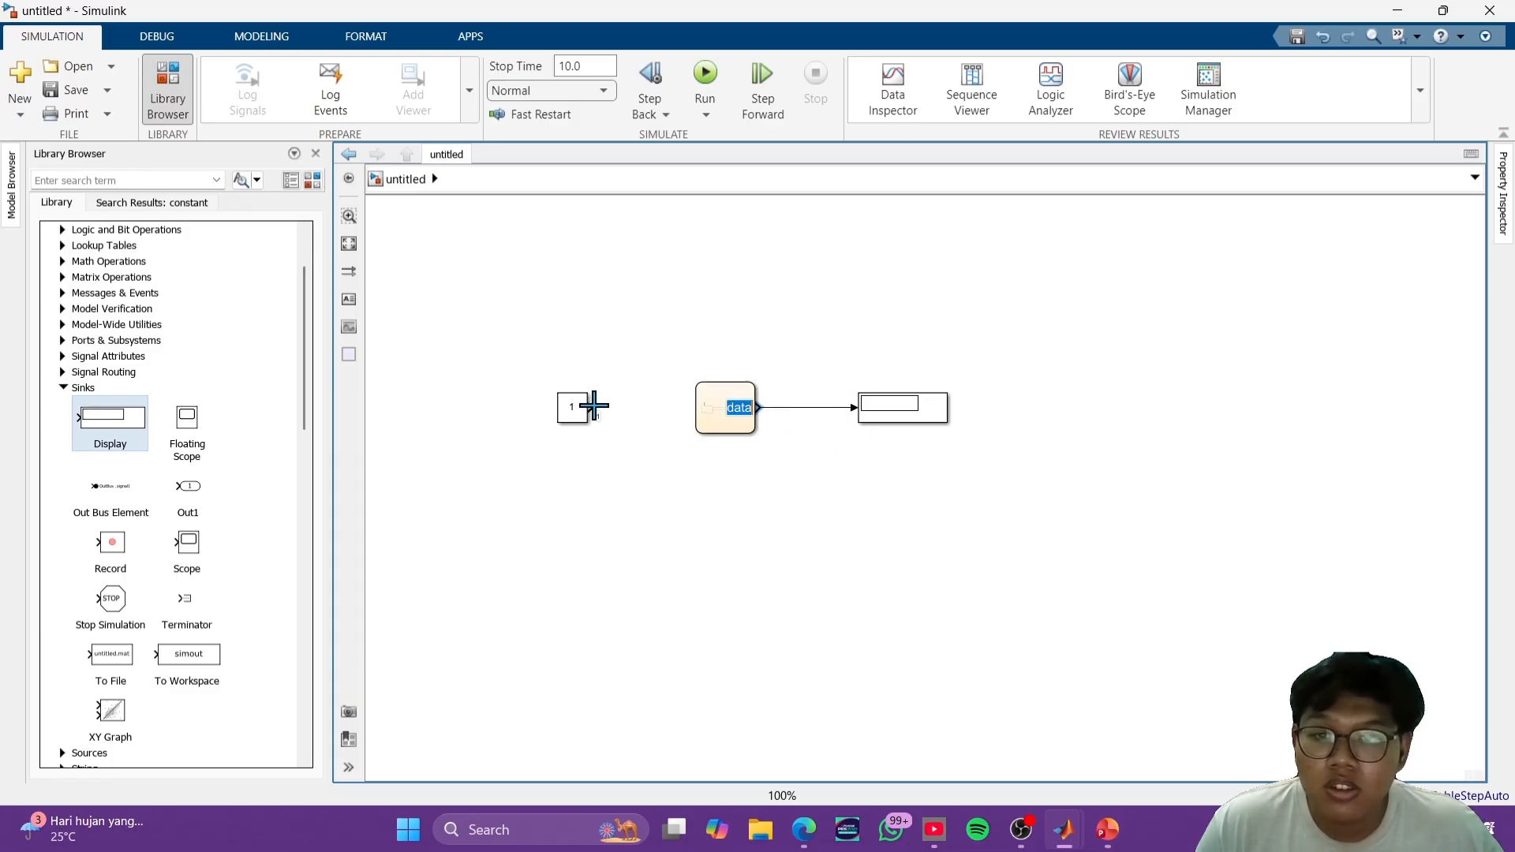
drag(593, 408, 694, 408)
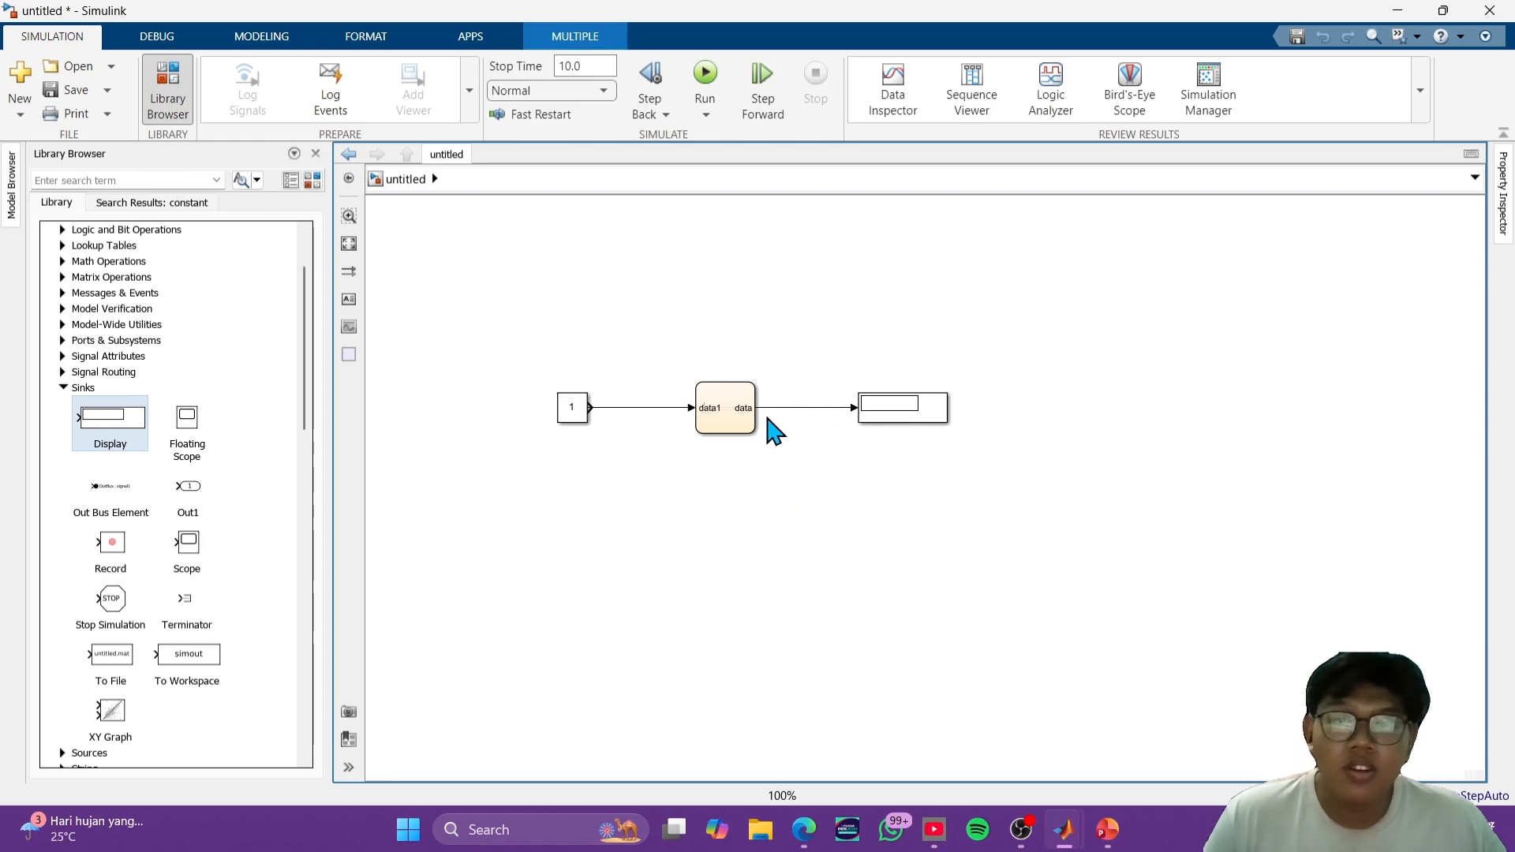
- Check the condition variable in the chart's transitions and rename the chart's input port to i in the top-level model
click(718, 423)
double_click(718, 424)
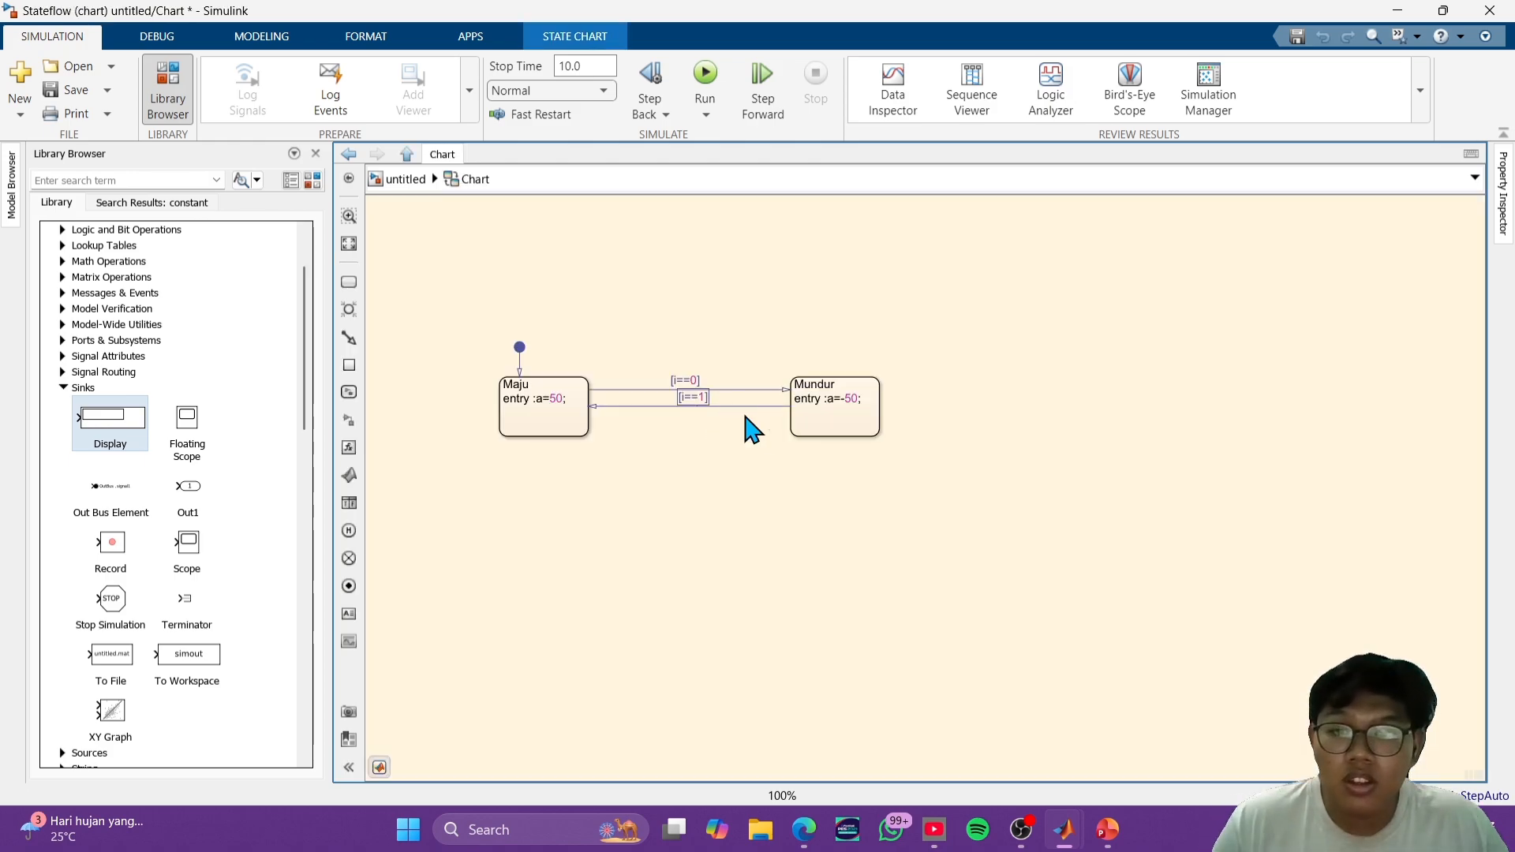
click(407, 185)
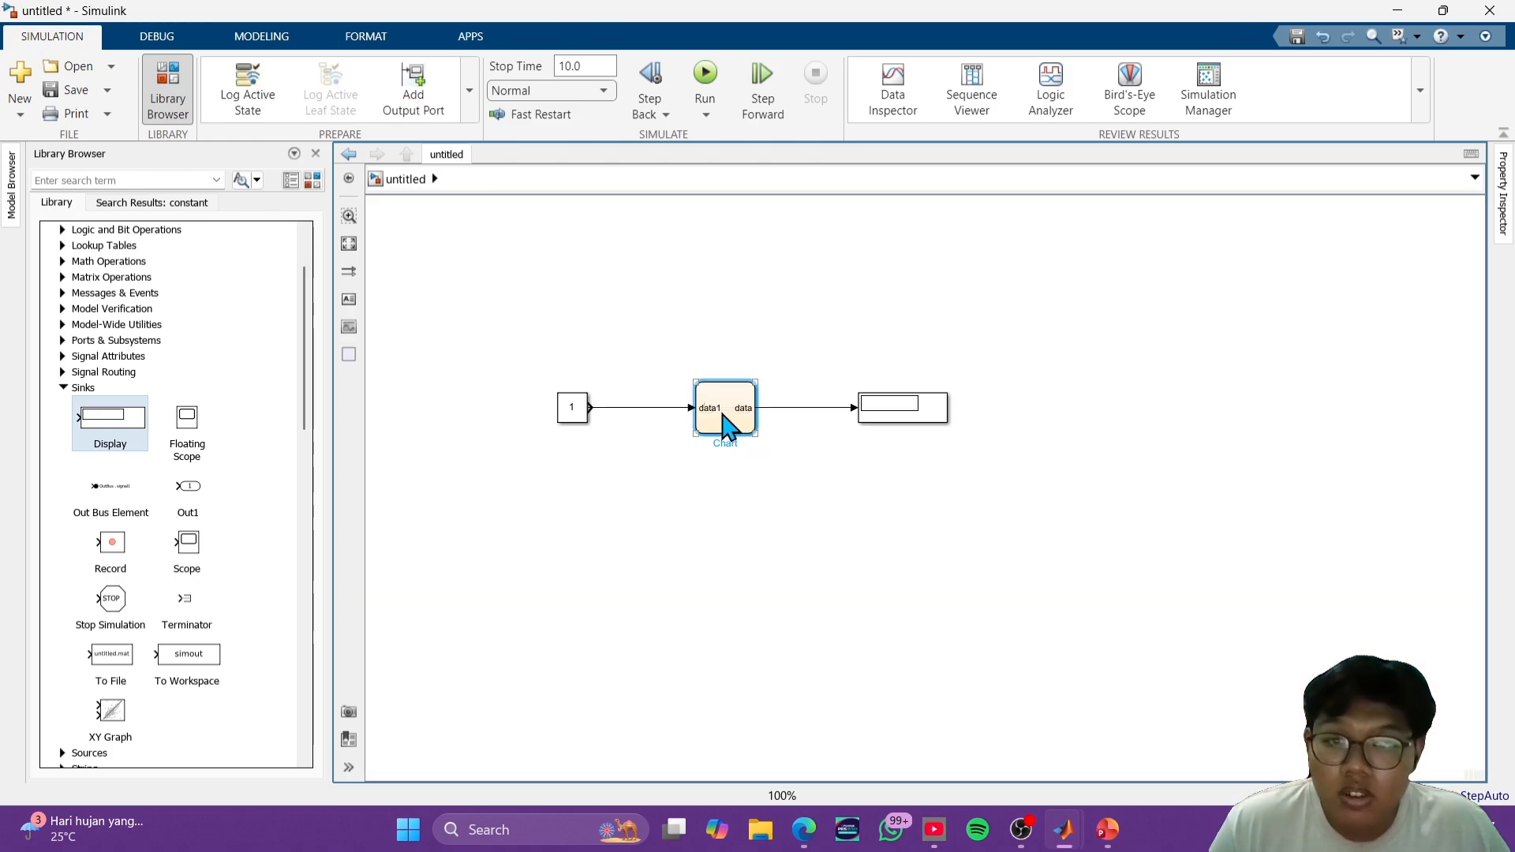
click(717, 430)
click(714, 424)
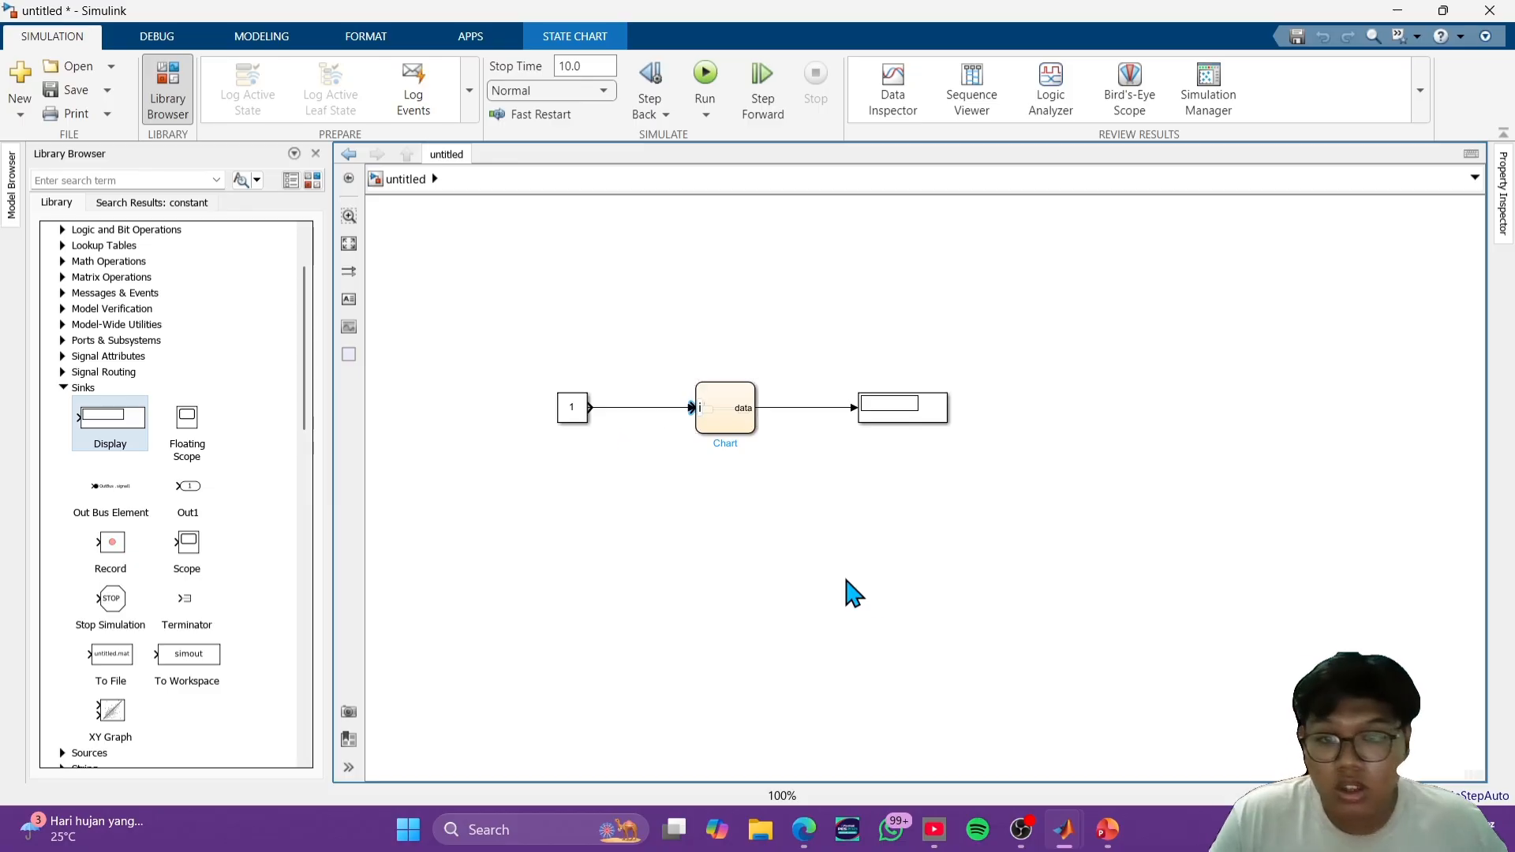
click(778, 507)
- Rename the chart's output port to o
click(744, 407)
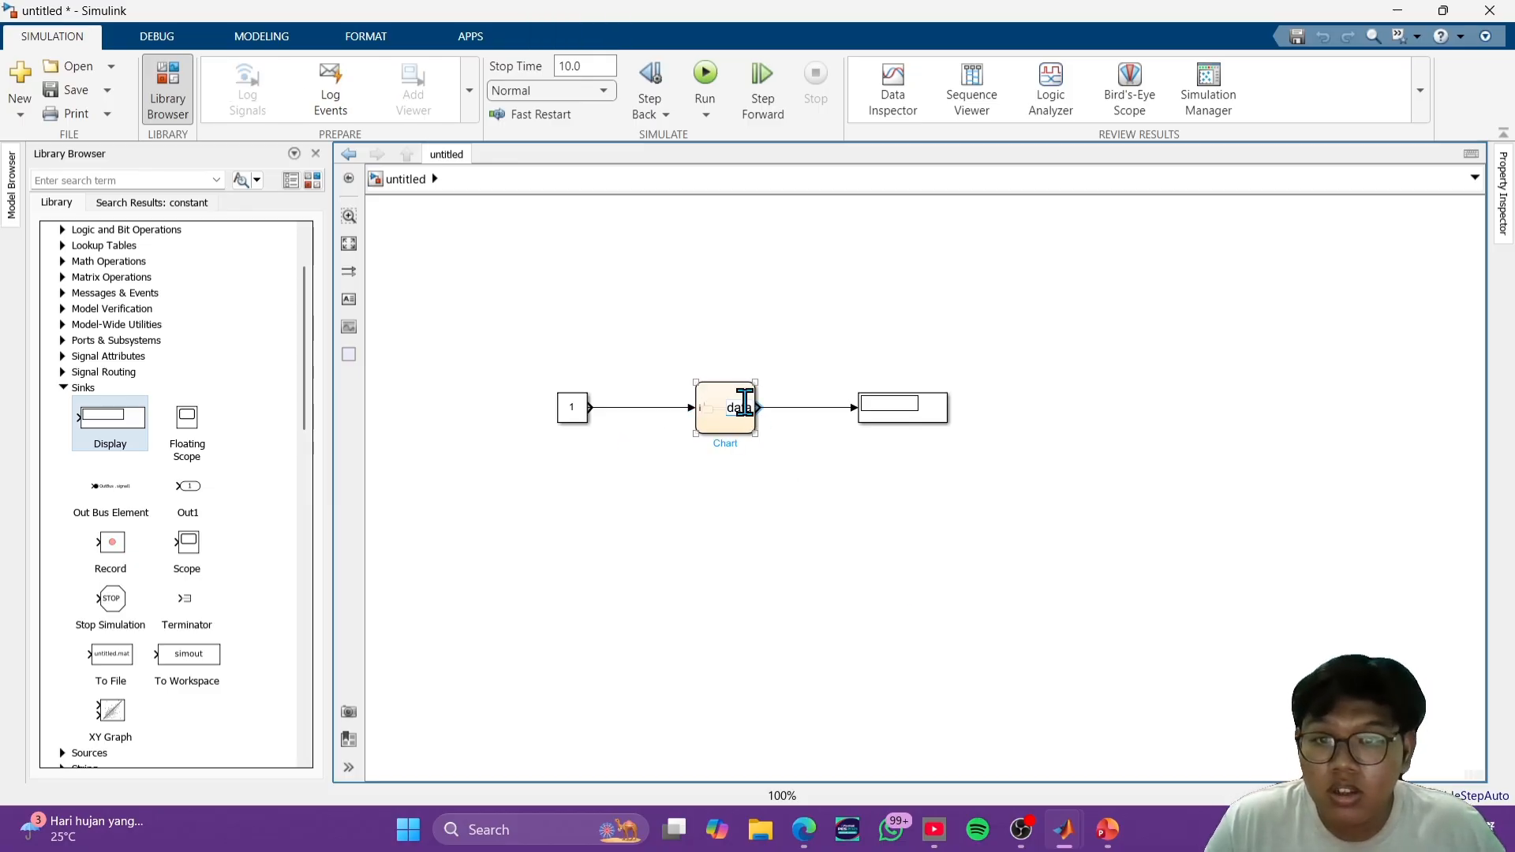
double_click(746, 408)
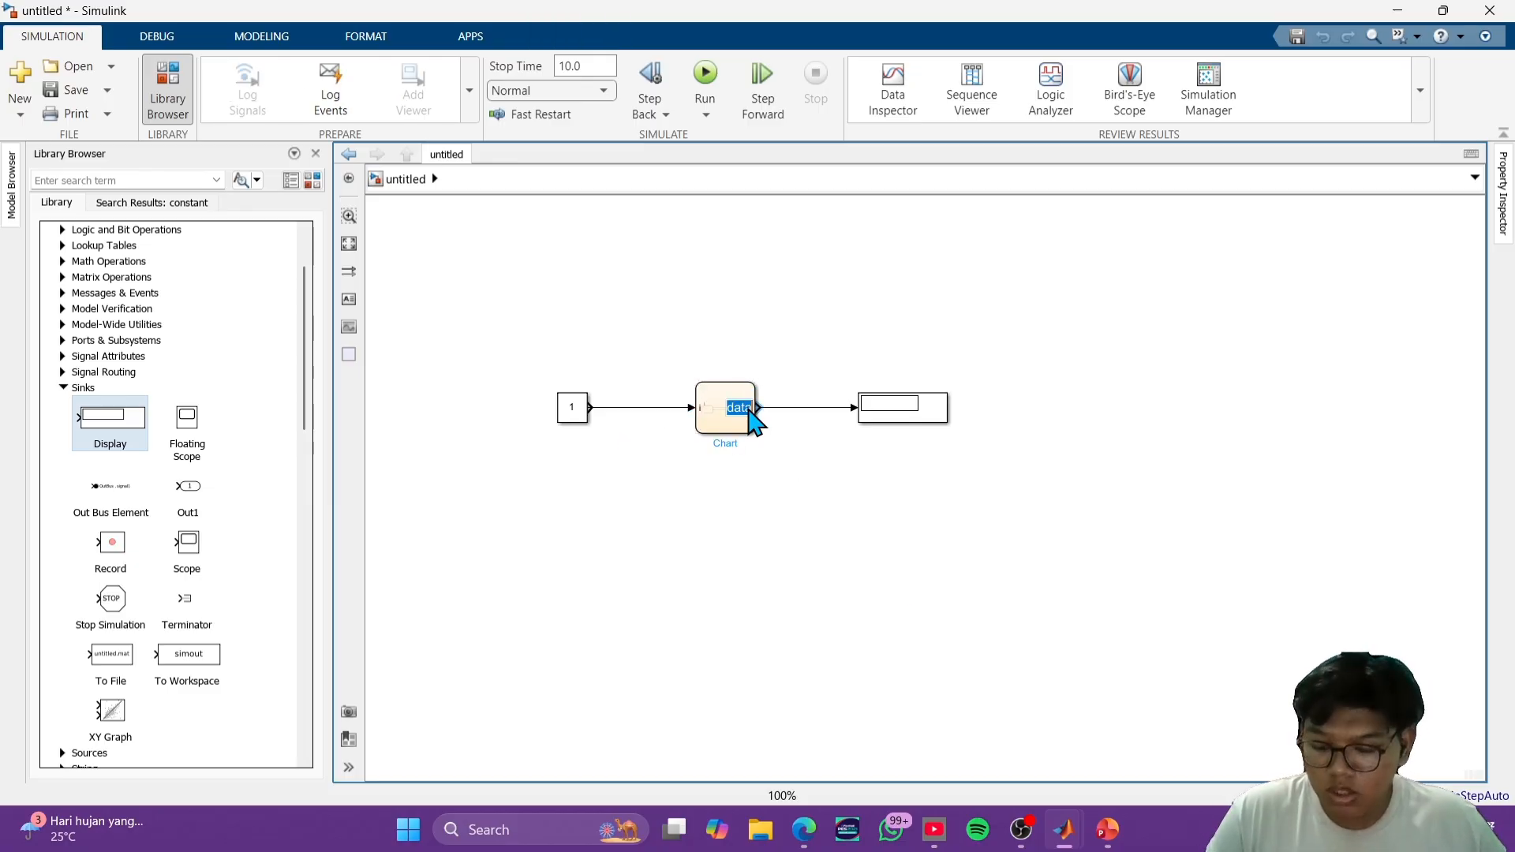
text(o)
click(838, 495)
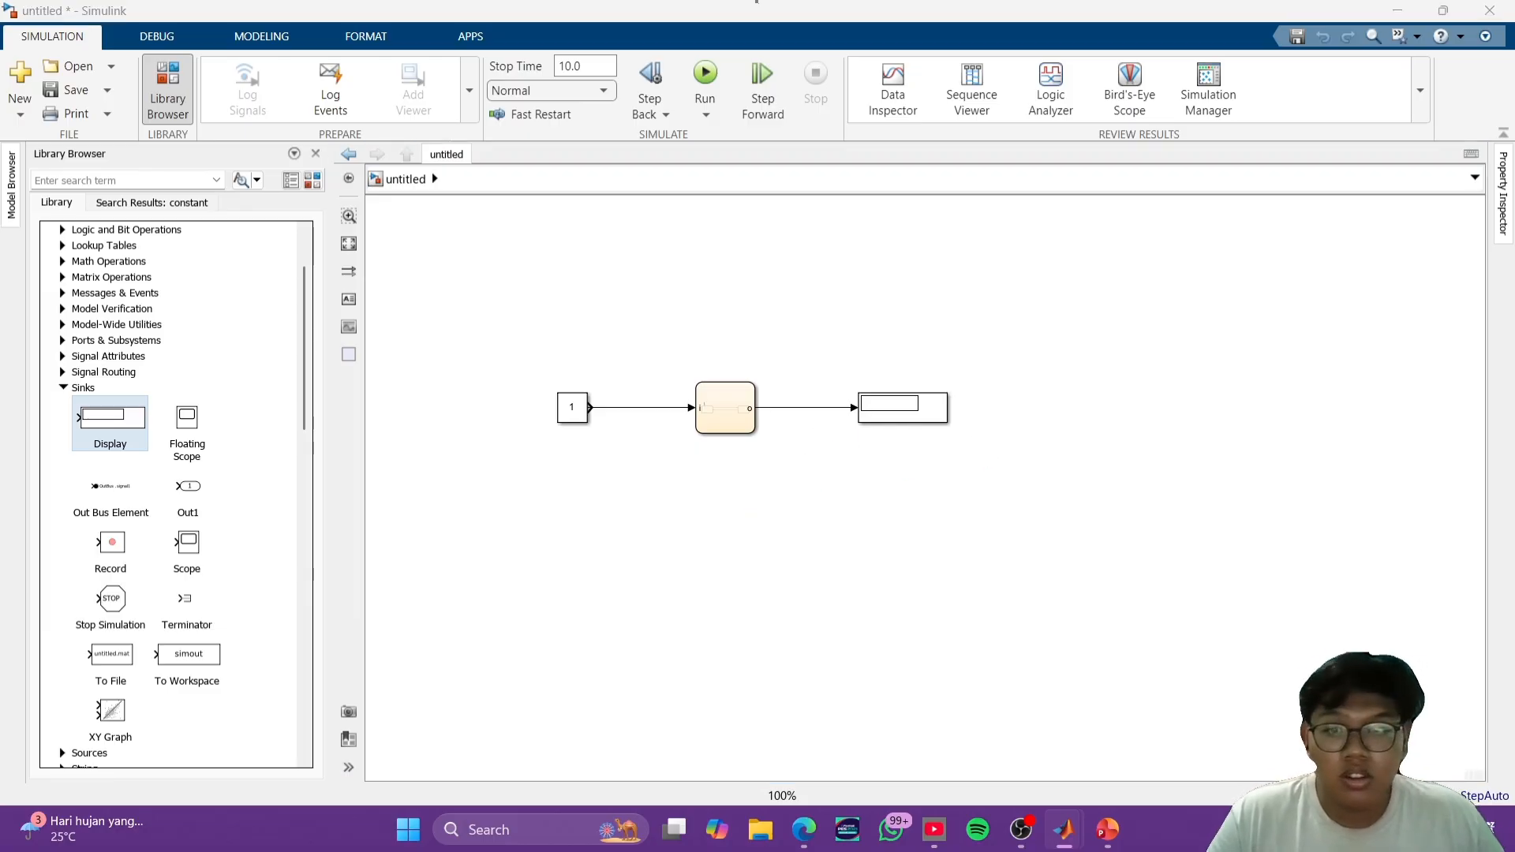
- Run the simulation and check the reported errors against the chart's states and transitions
click(704, 74)
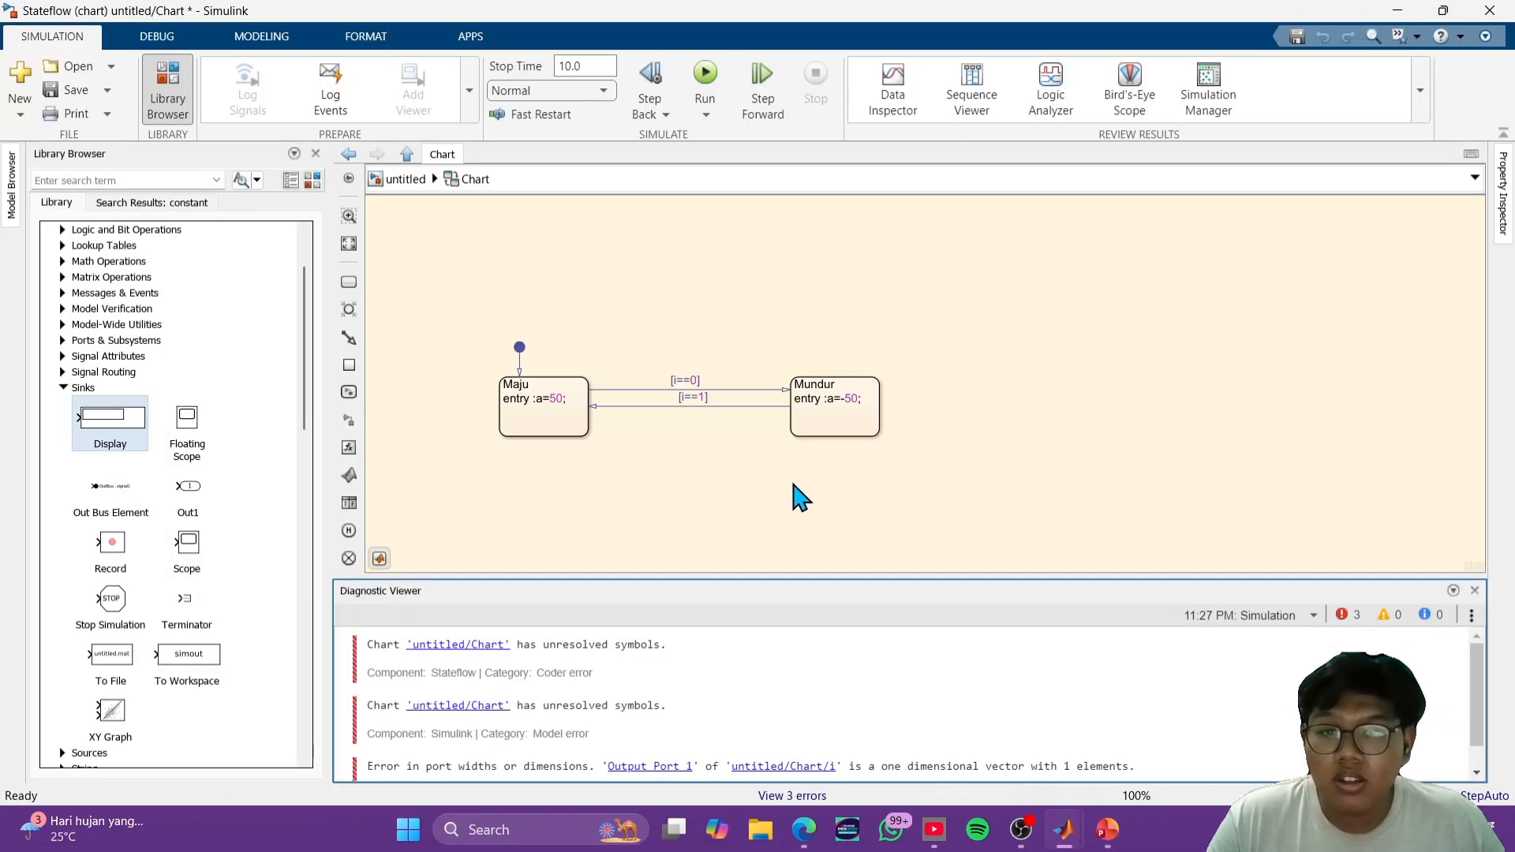
click(406, 183)
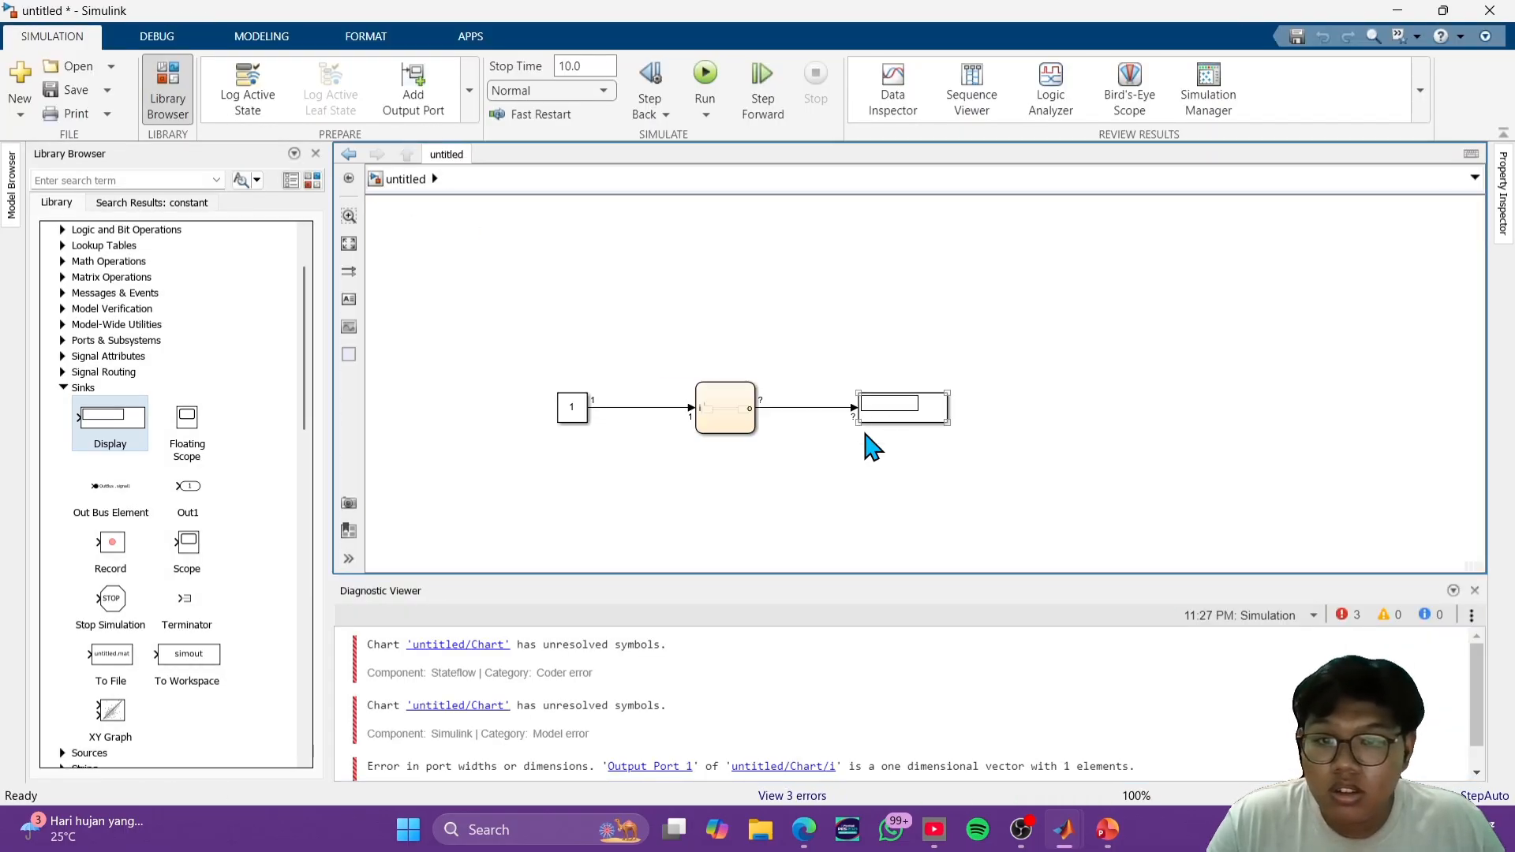
click(792, 491)
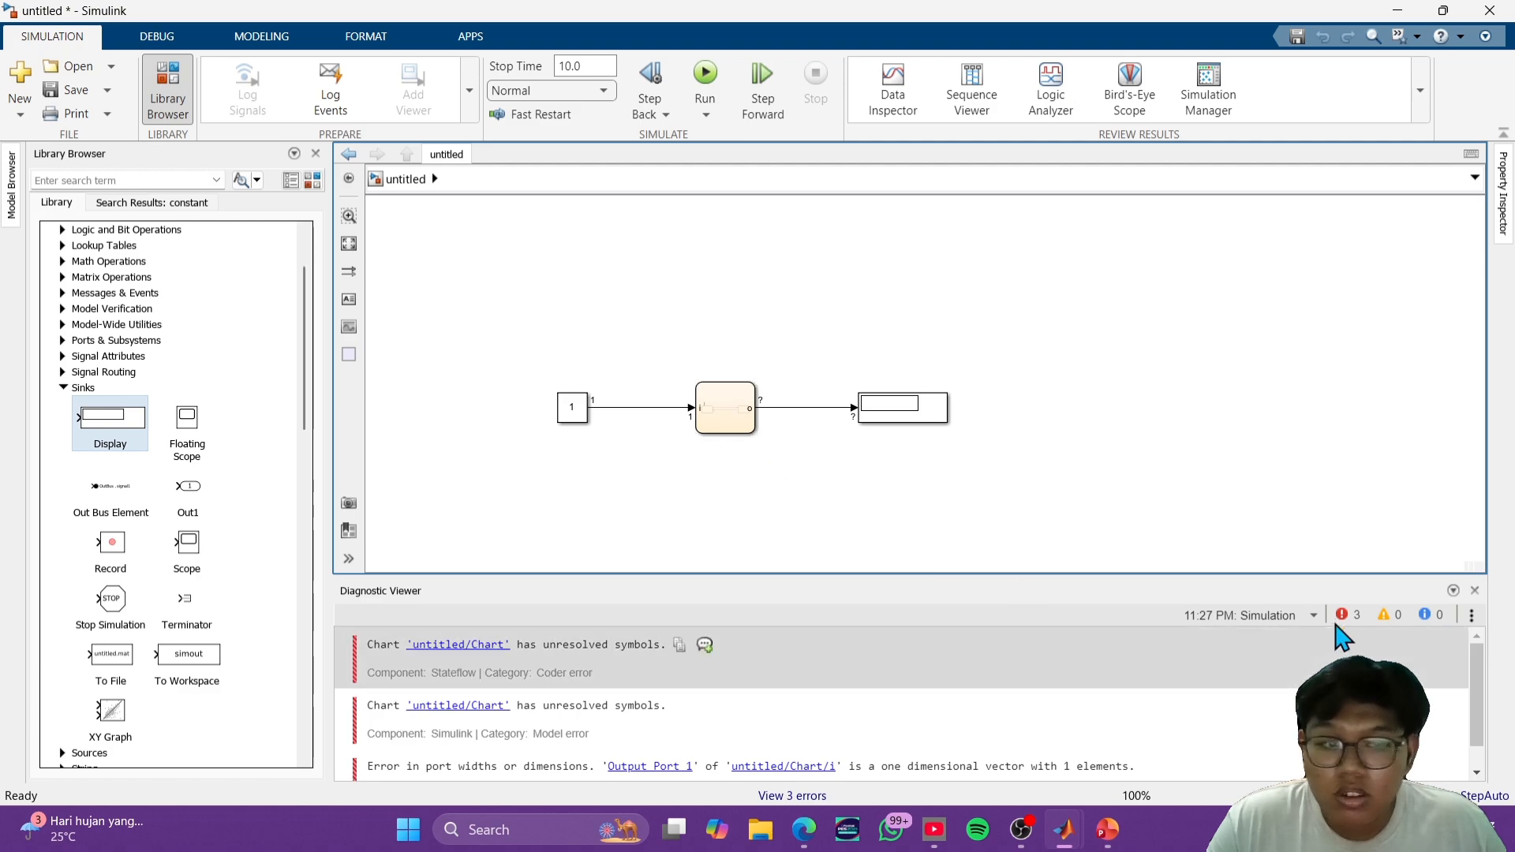
double_click(722, 408)
click(716, 408)
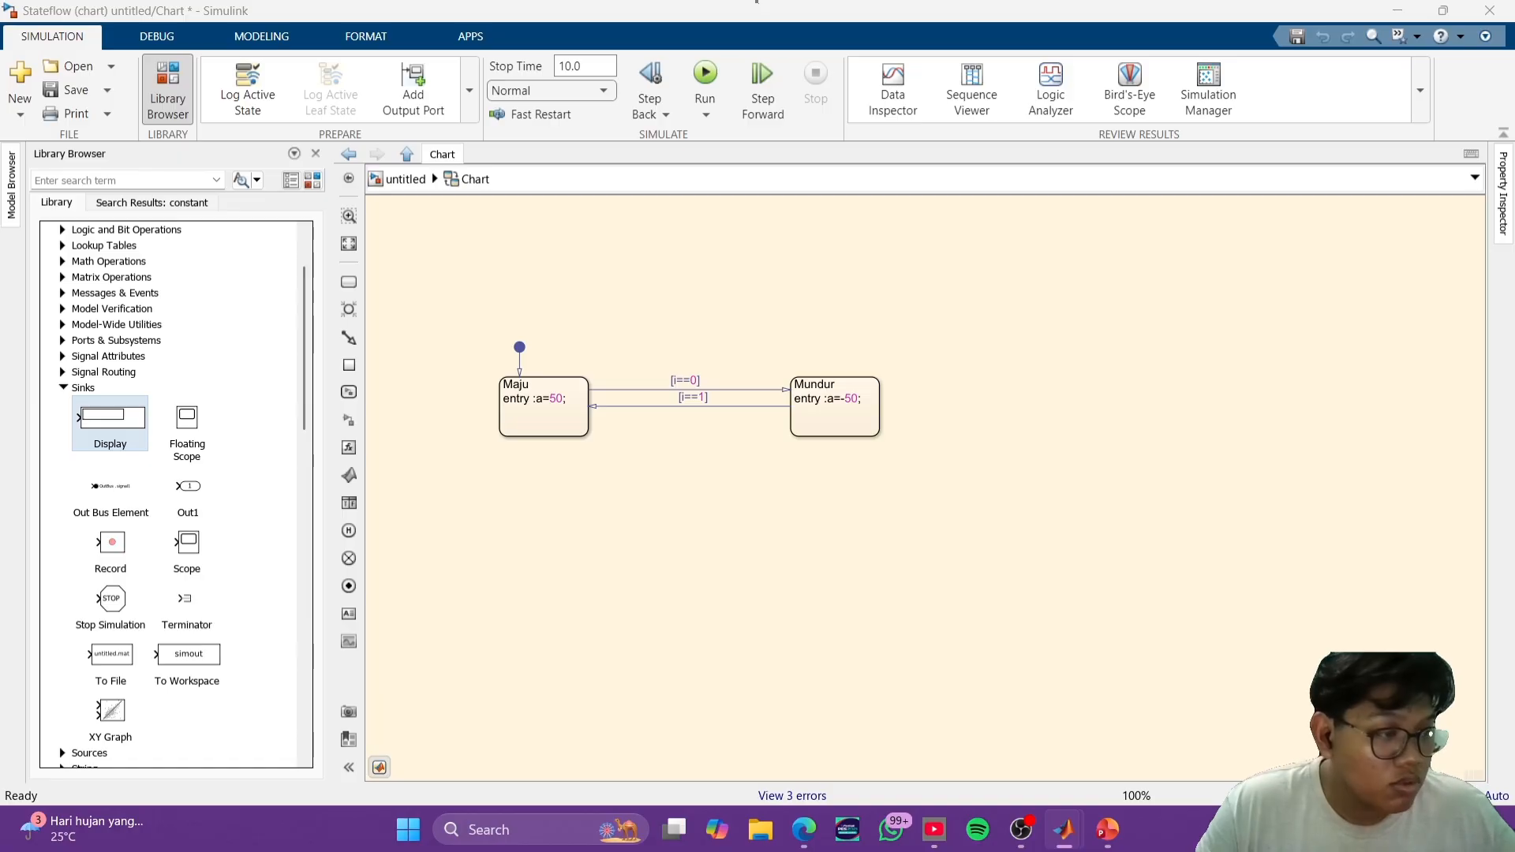
- Return to the top-level model, set the Constant block's value to 0 and run the simulation again
click(395, 180)
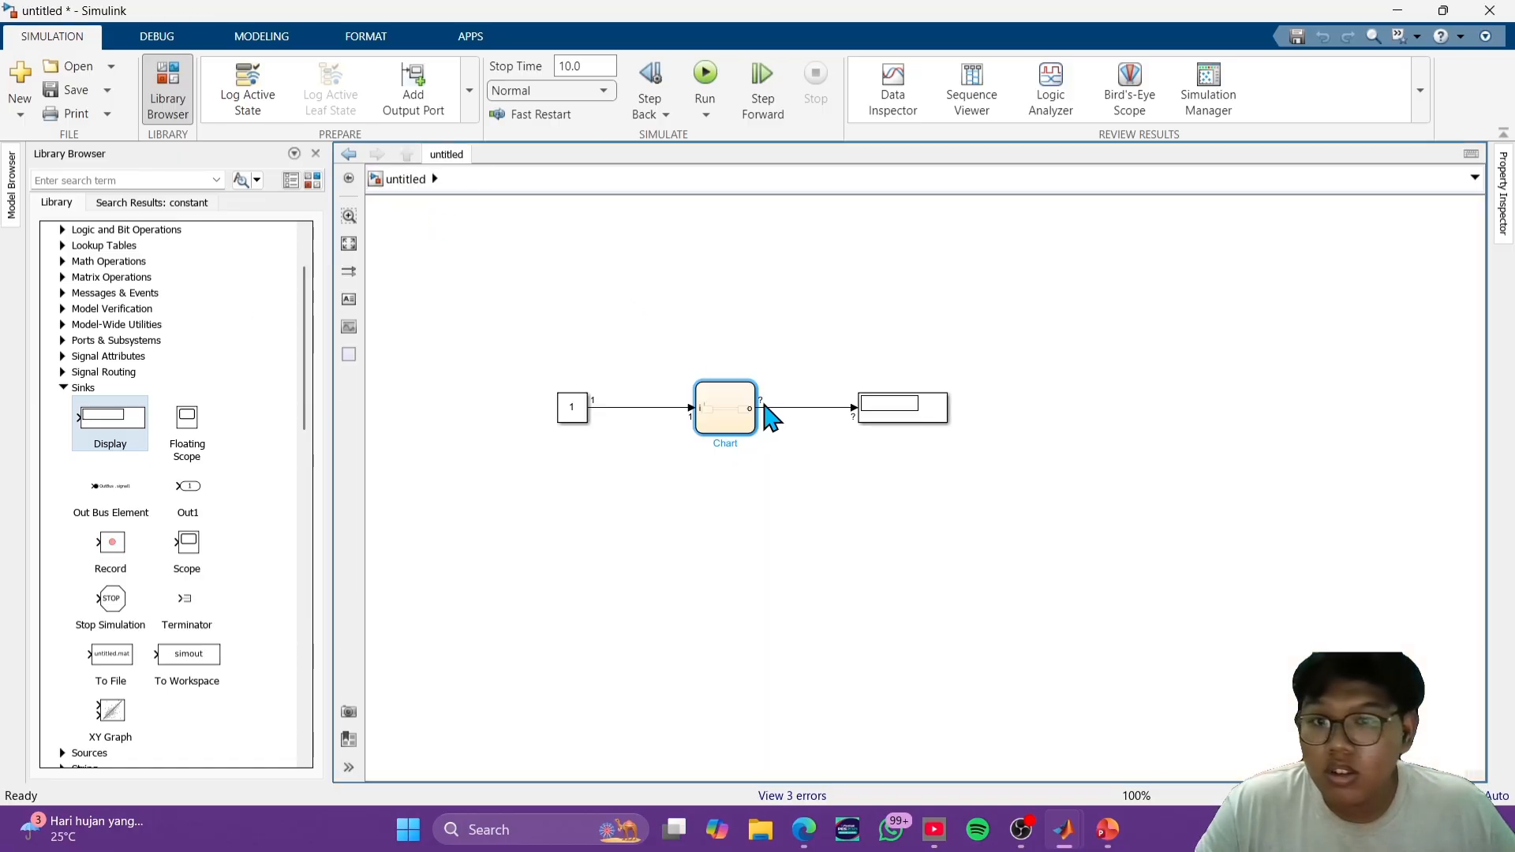
click(747, 528)
double_click(573, 409)
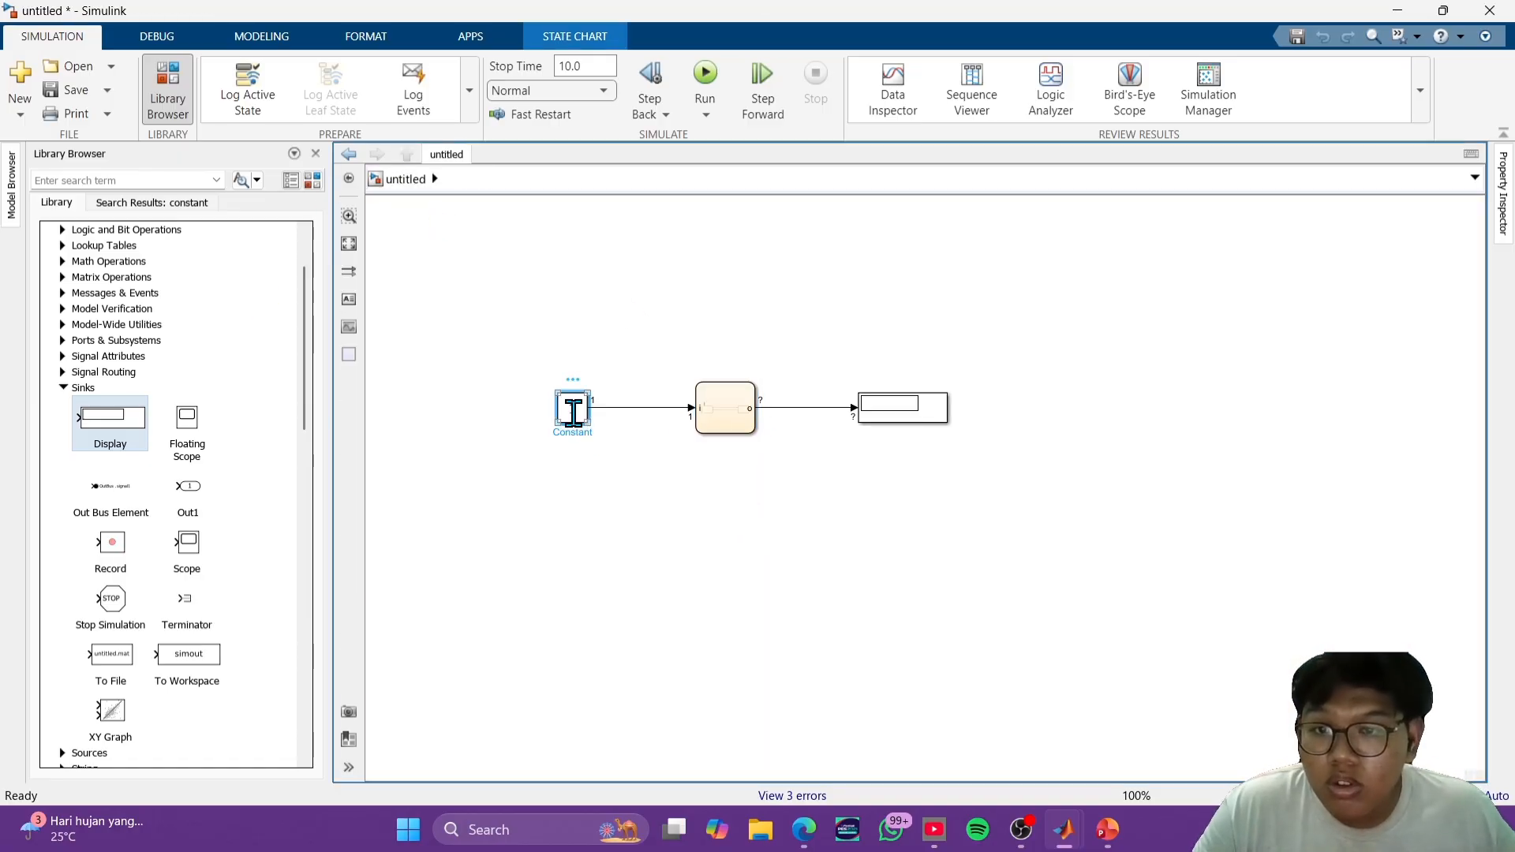
click(1032, 243)
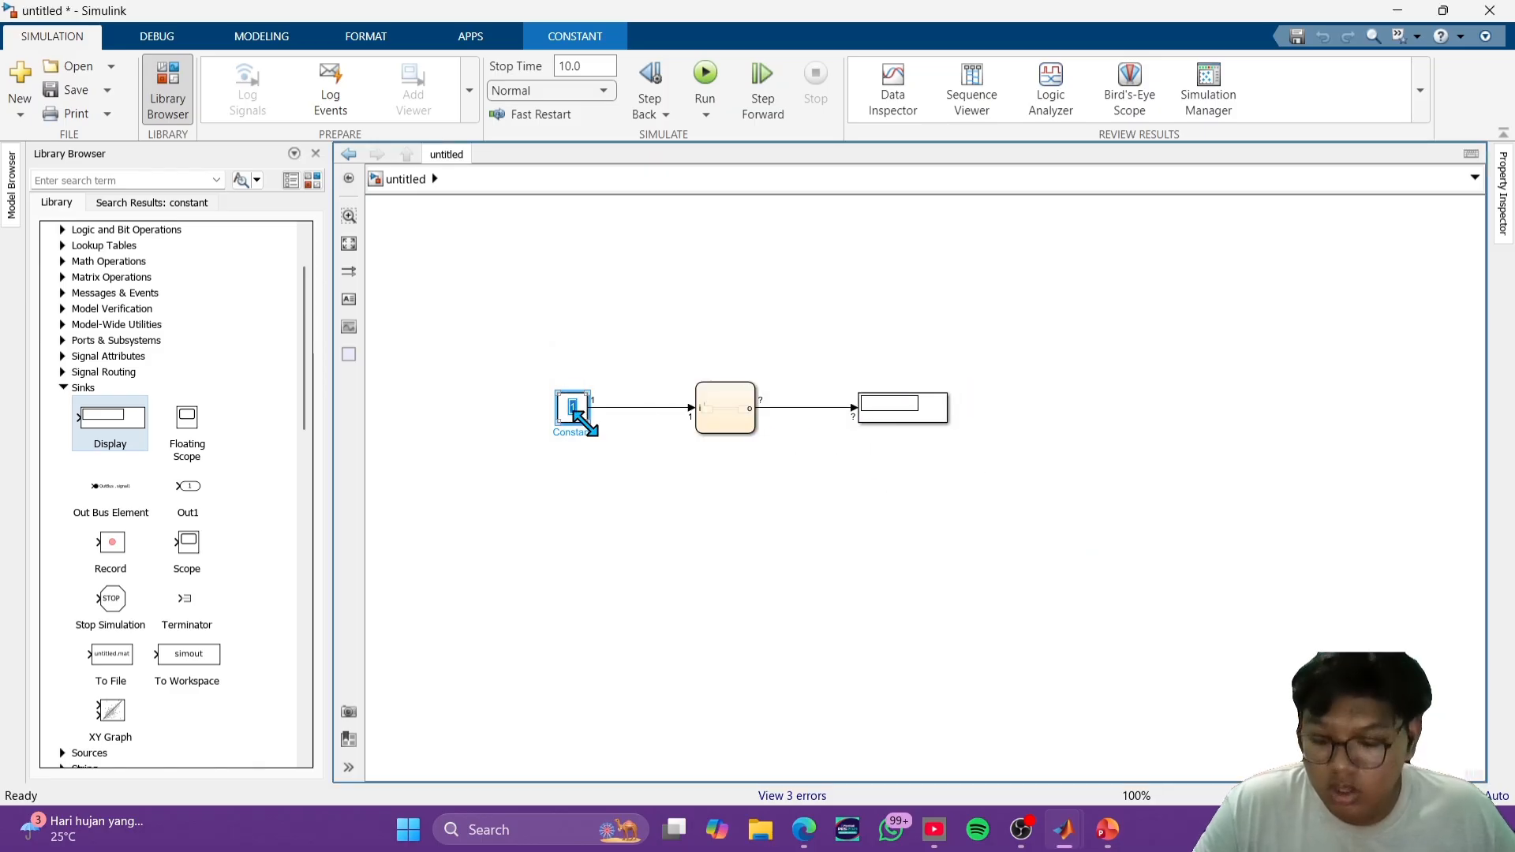
text(0)
click(760, 552)
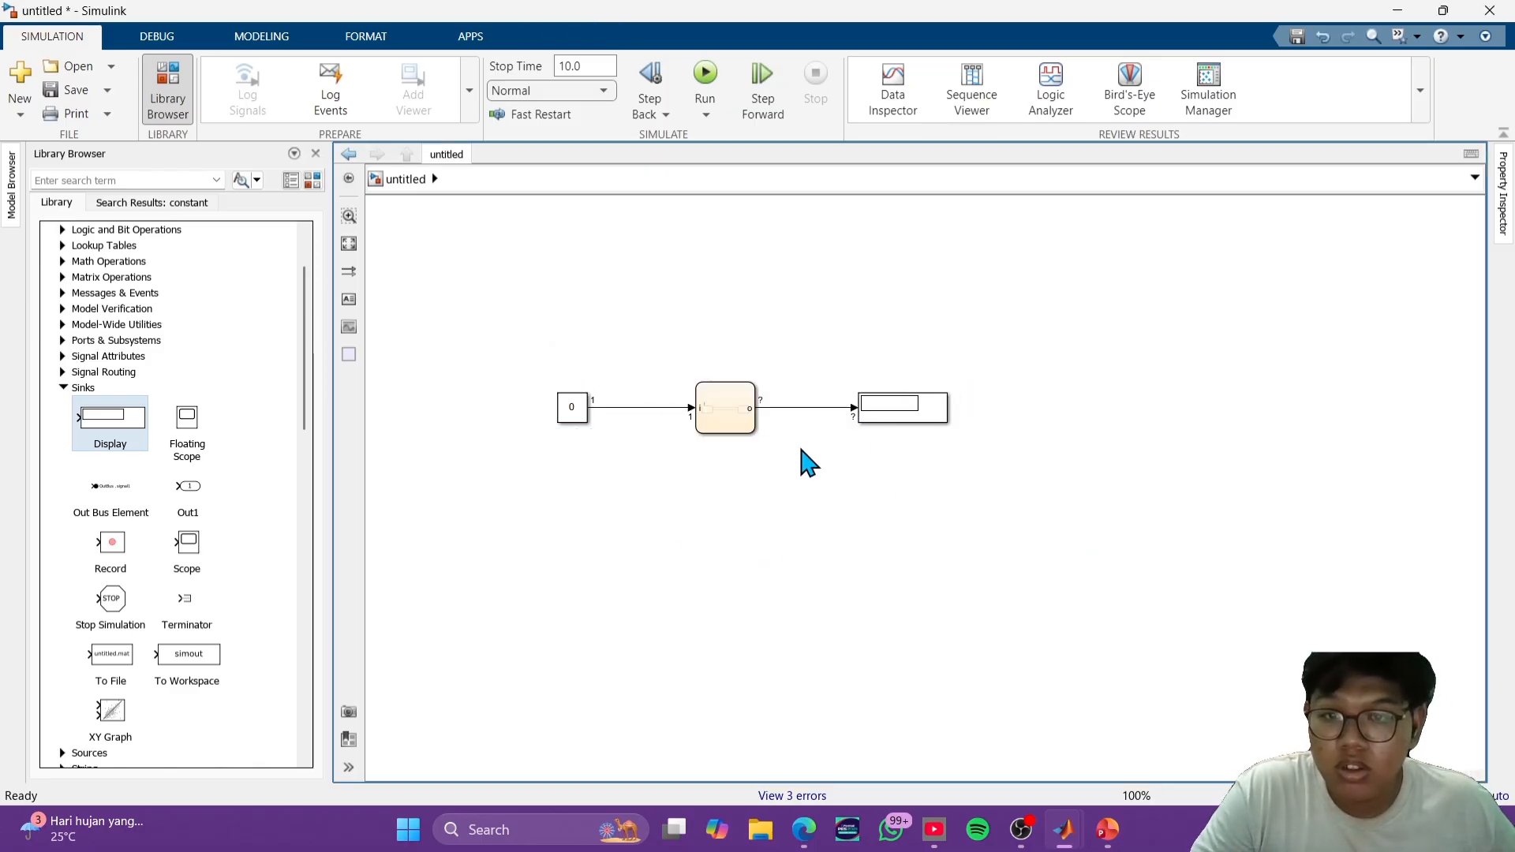
click(700, 92)
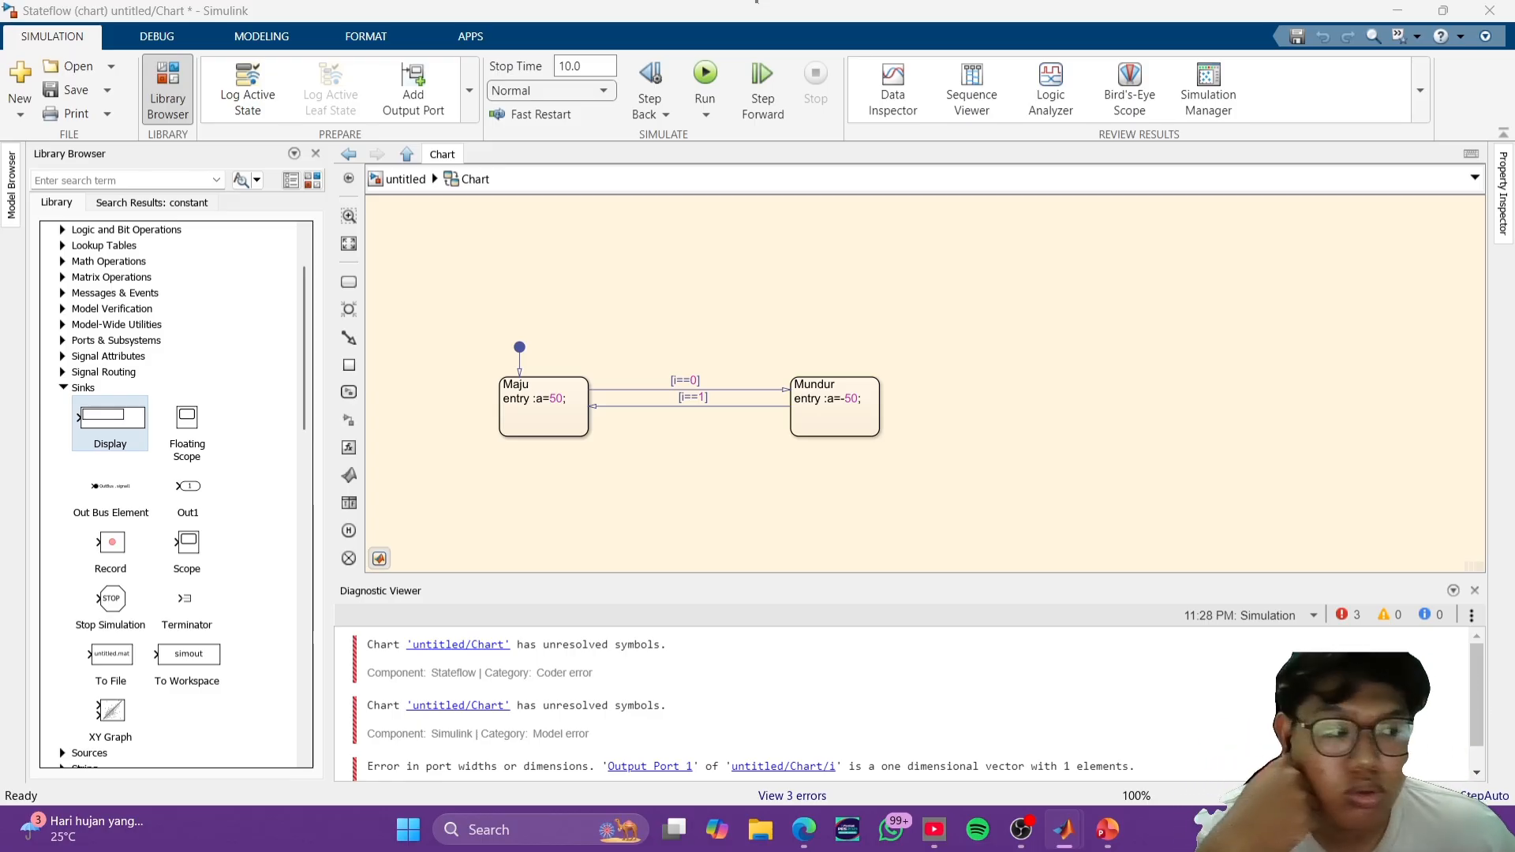
- Rename the chart's output port to a in the top-level model and run the simulation
click(835, 399)
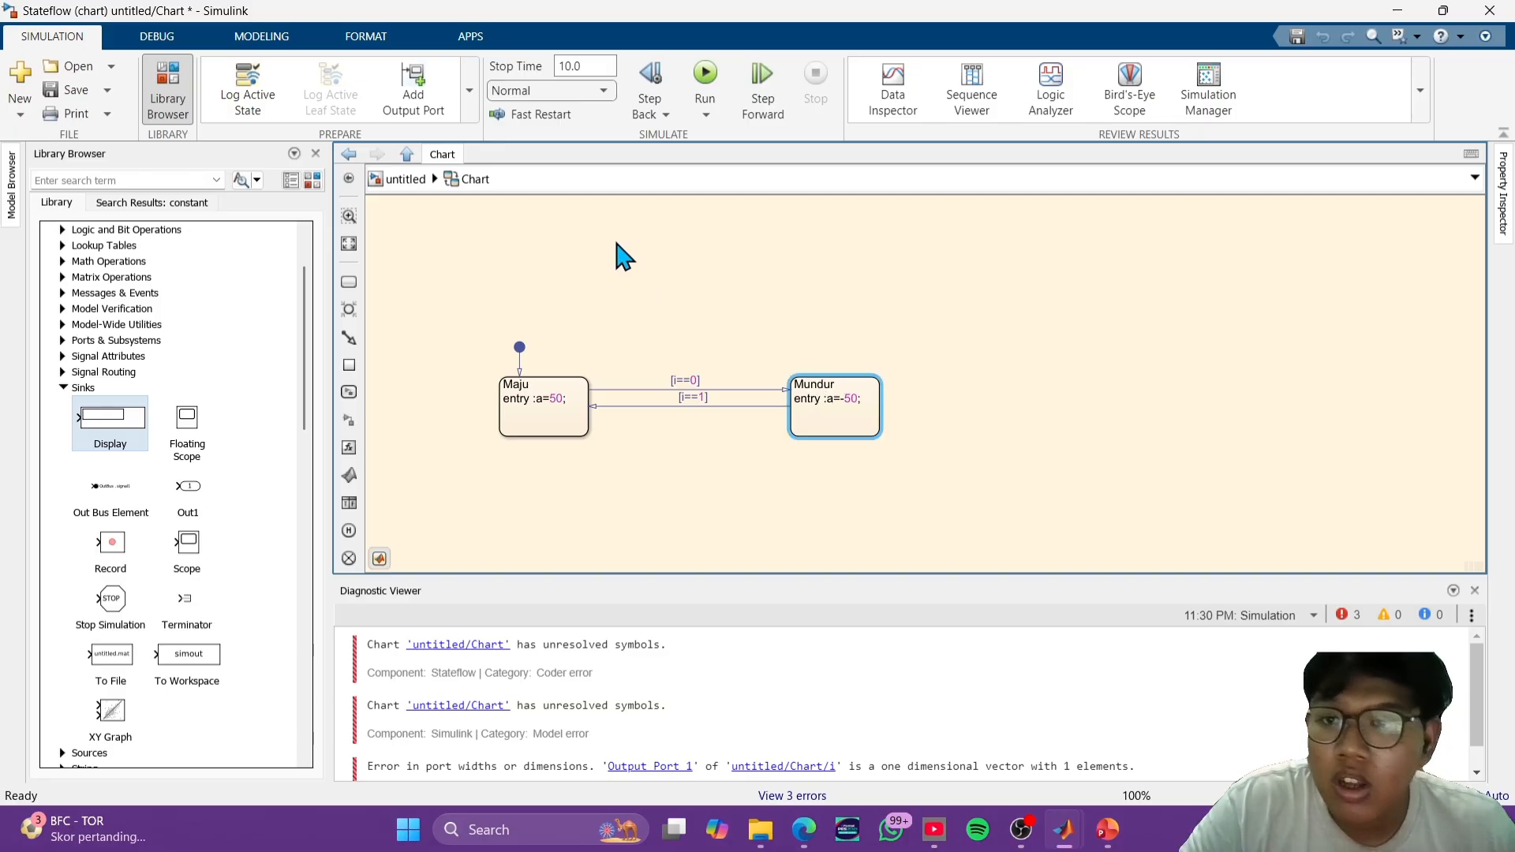
click(405, 179)
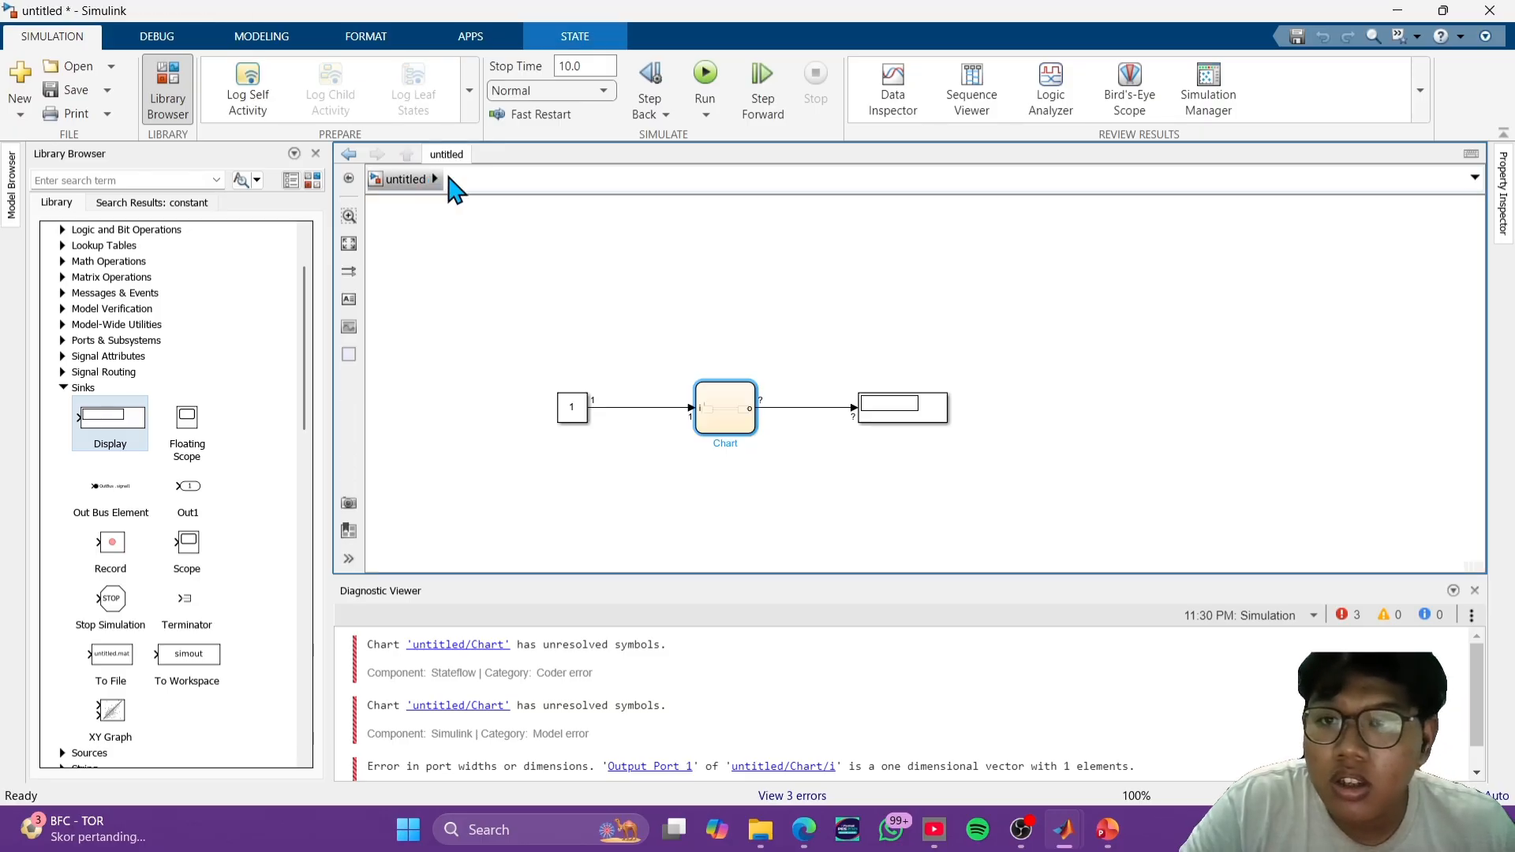
click(748, 426)
click(752, 409)
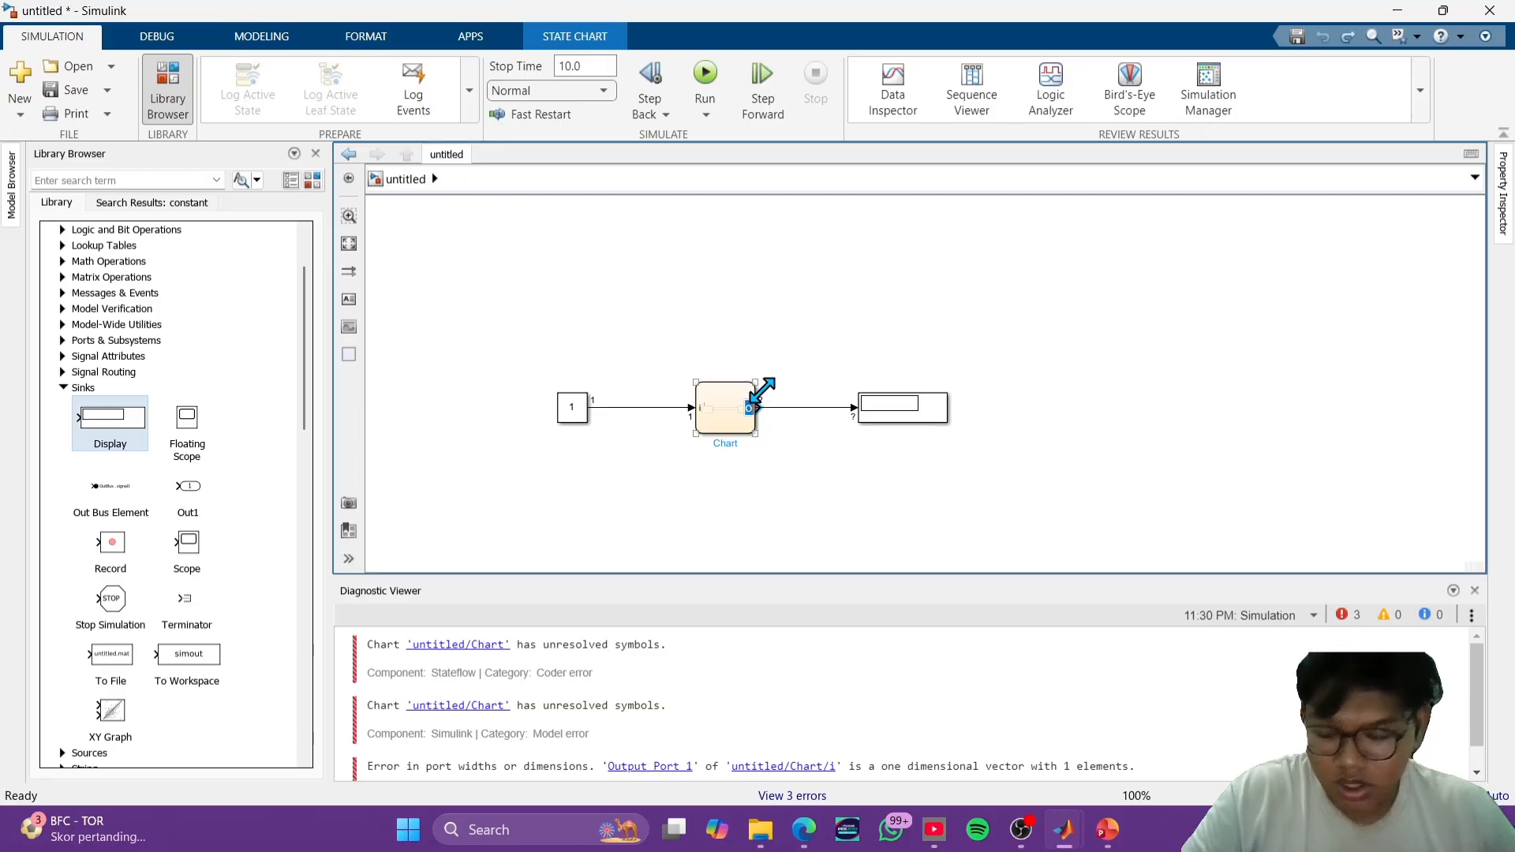
text(a)
click(851, 493)
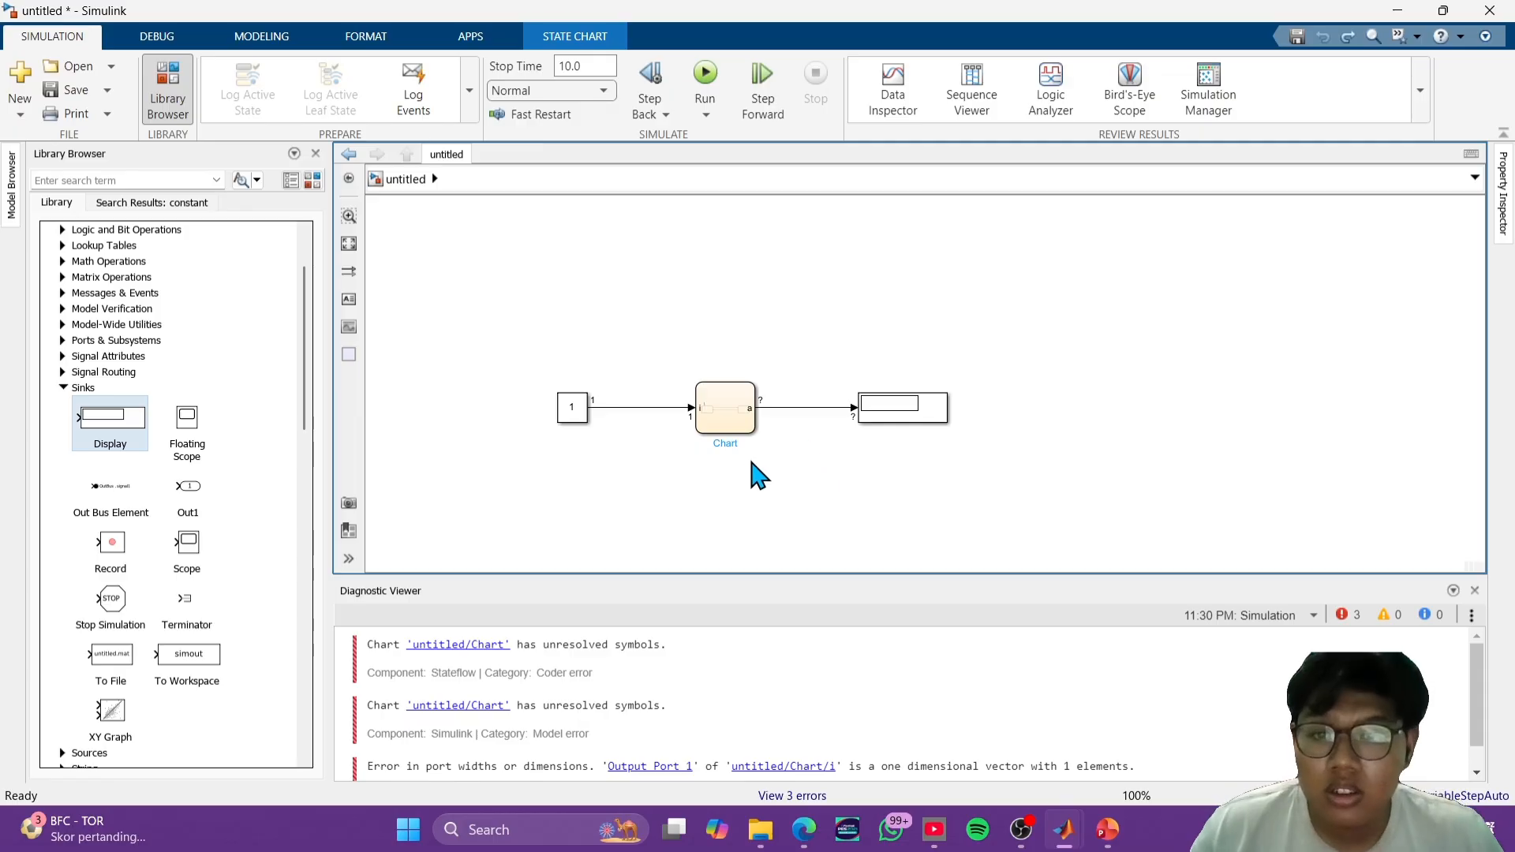
click(714, 73)
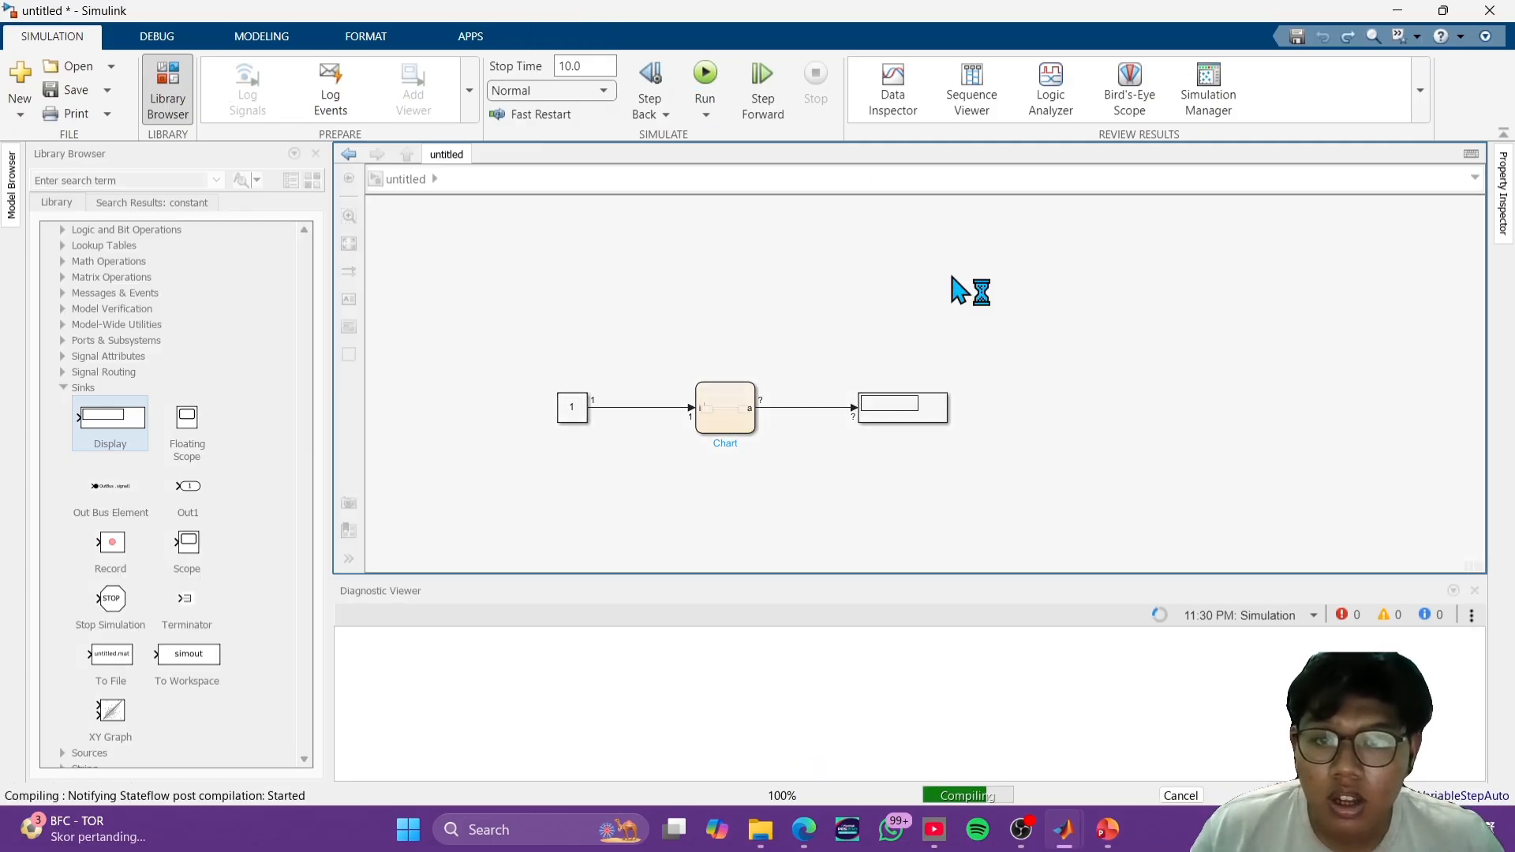
click(921, 413)
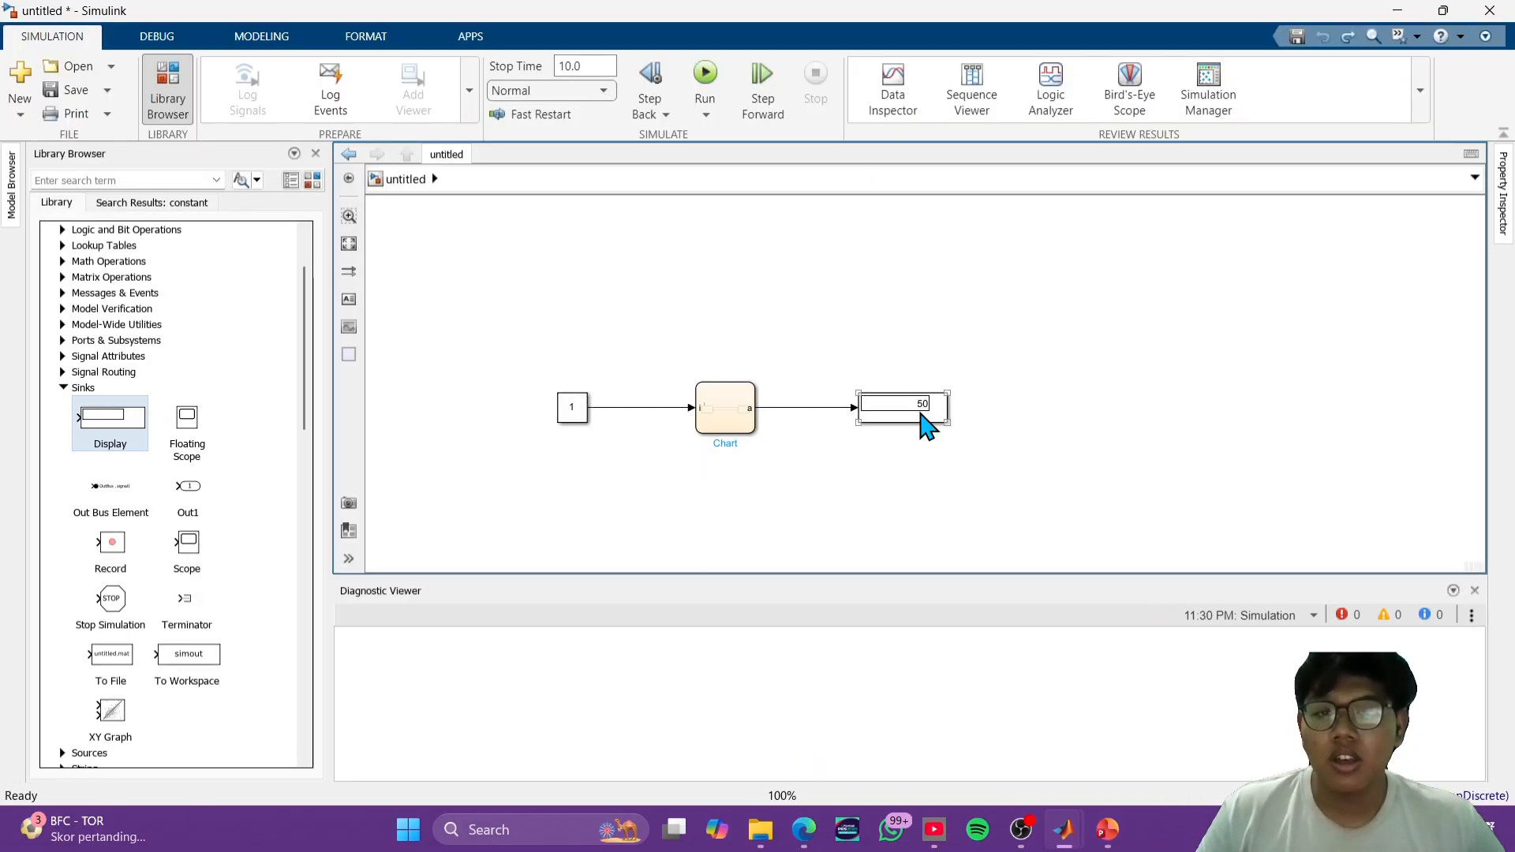
- Examine the chart's Maju and Mundur states and the [i==0] and [i==1] transitions that switch between them
double_click(727, 424)
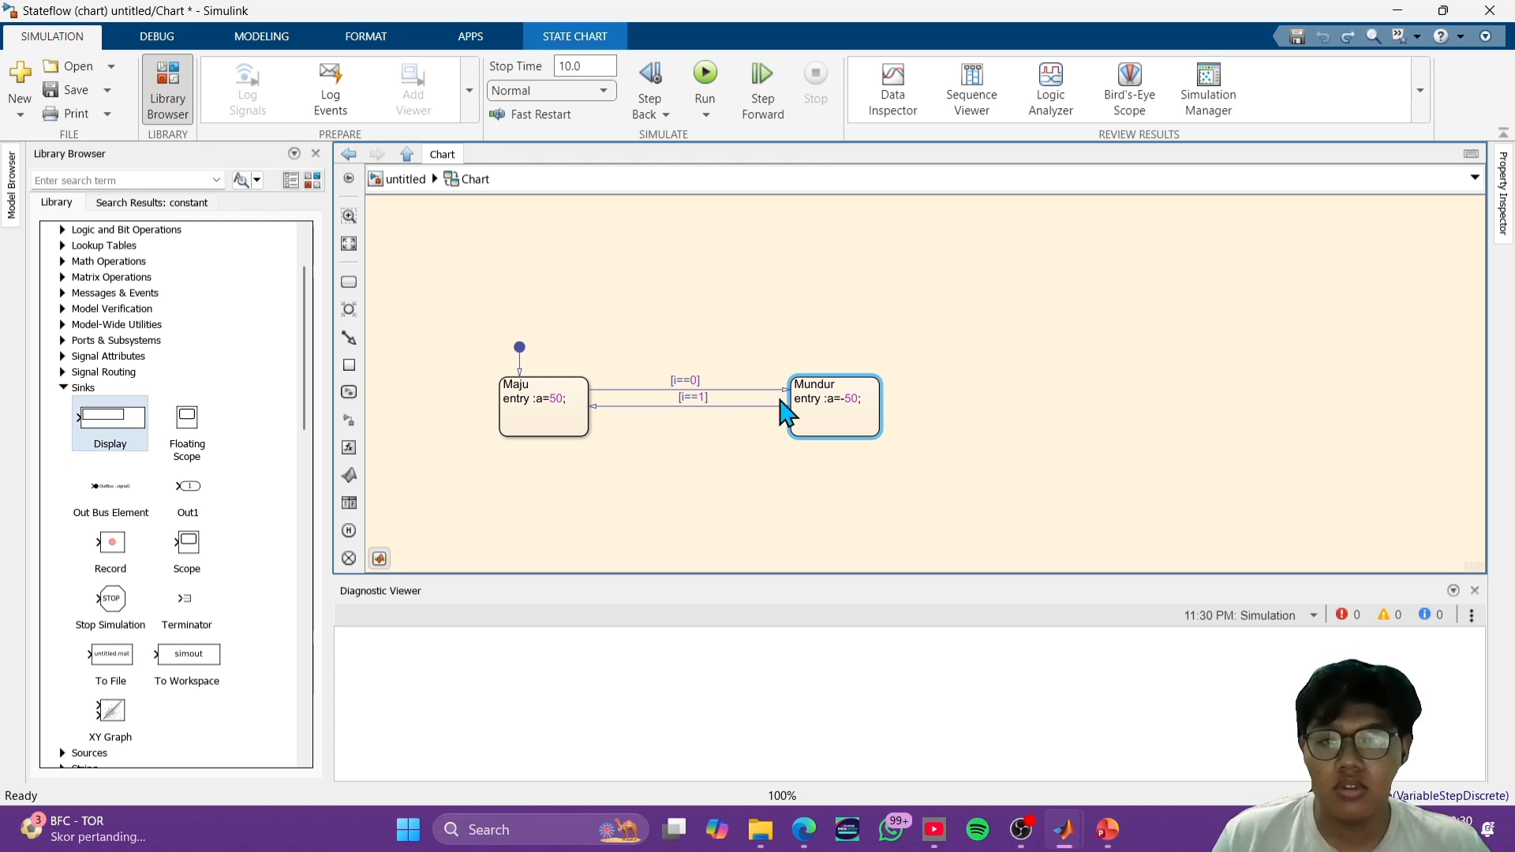
click(548, 394)
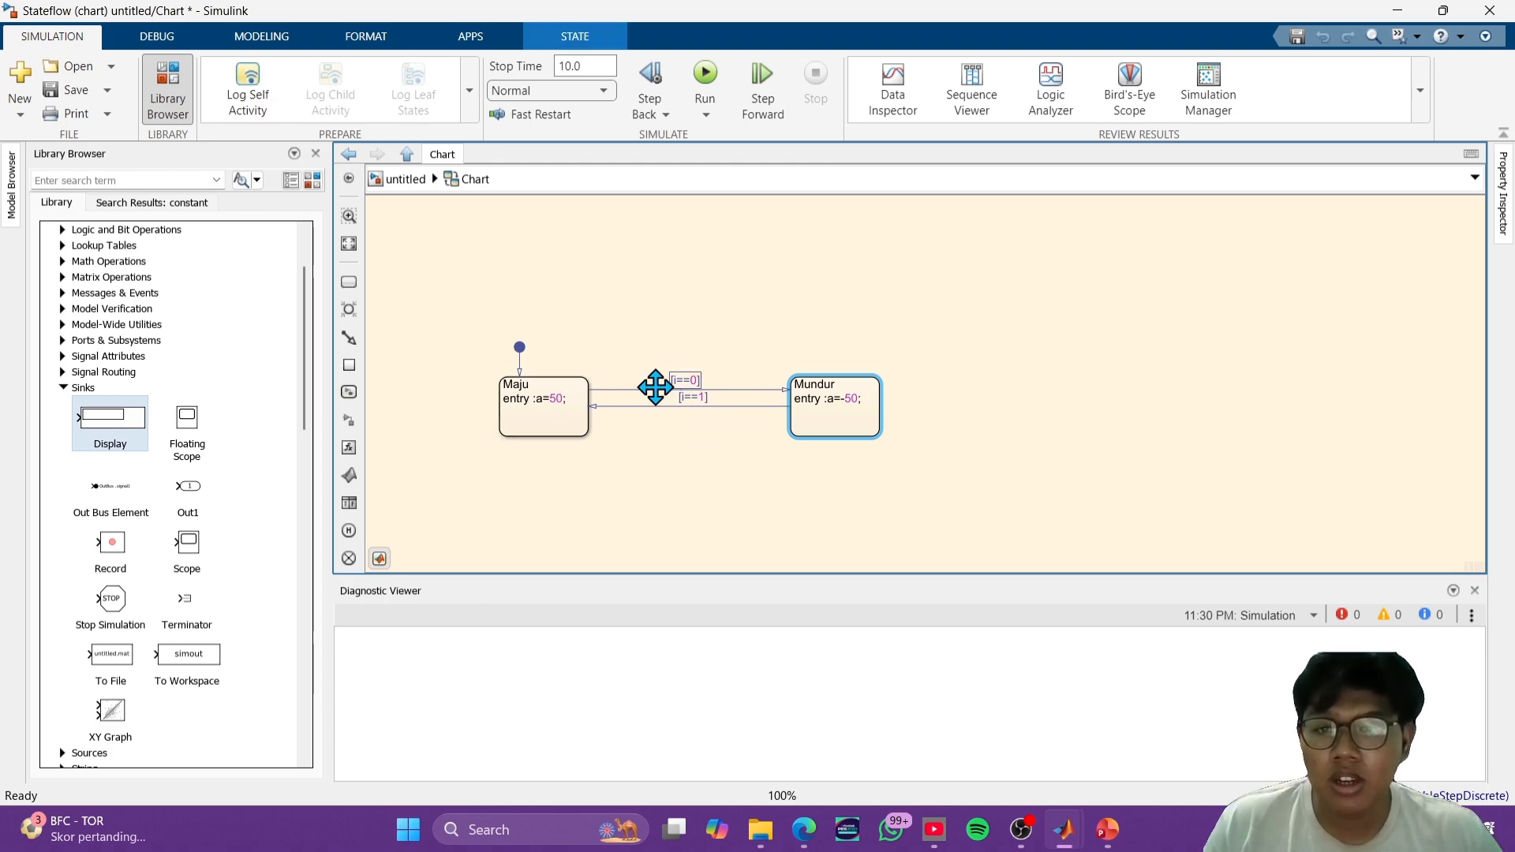
click(681, 382)
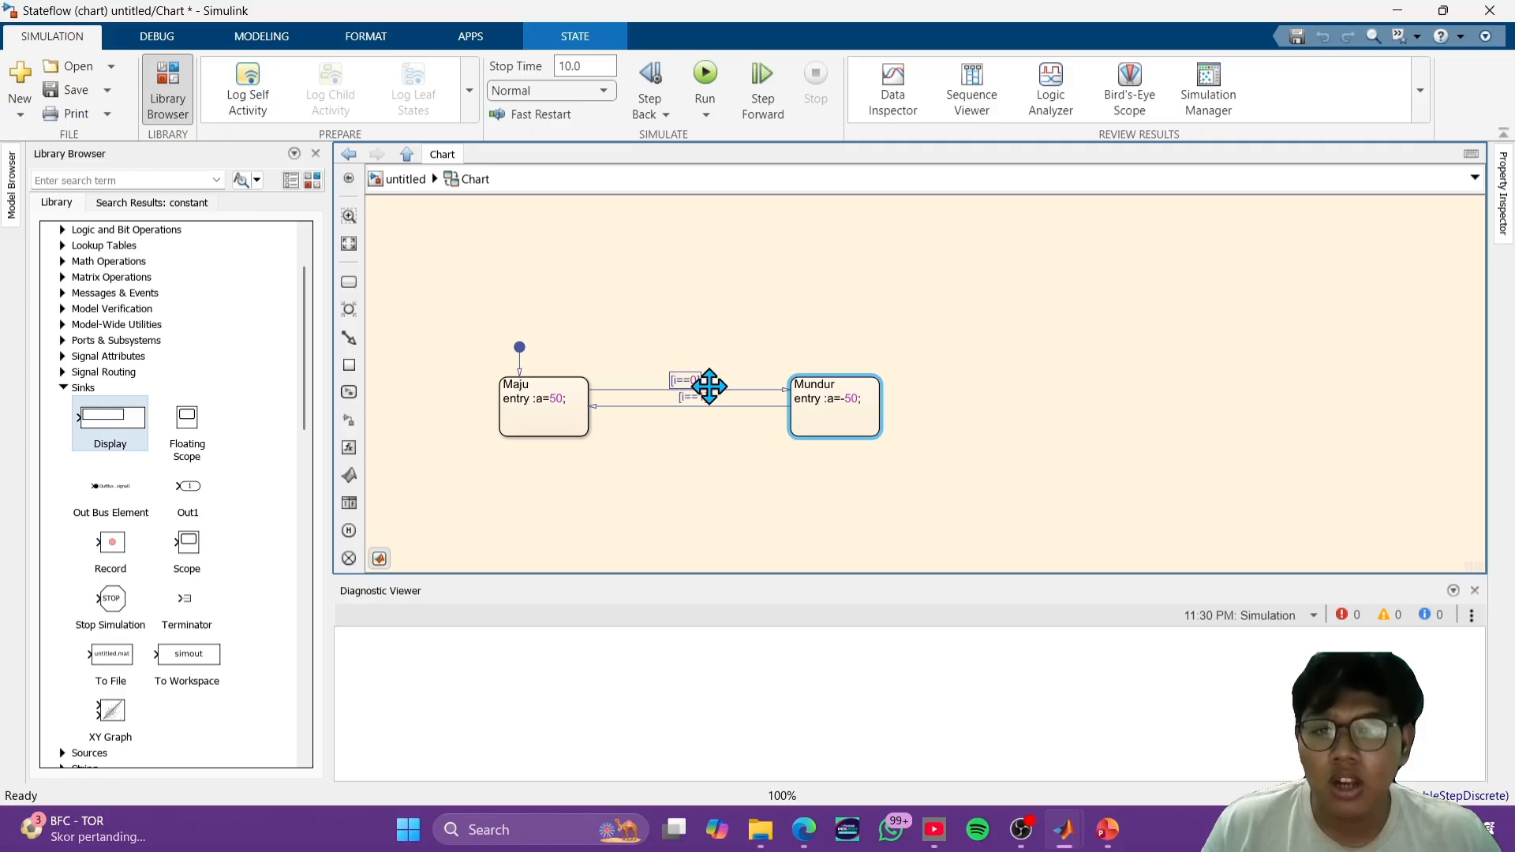
click(835, 393)
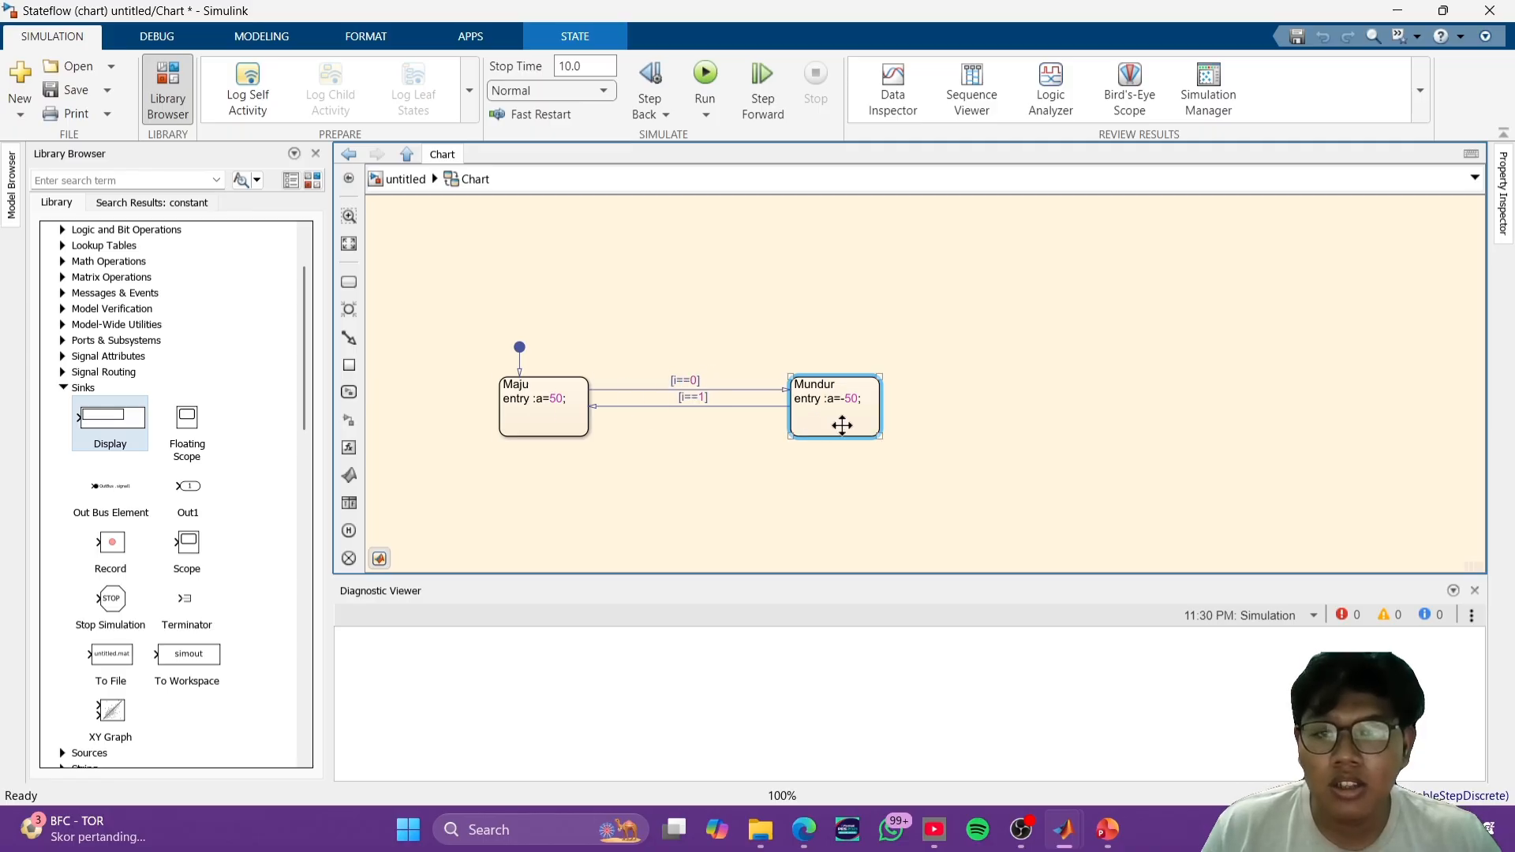
click(399, 179)
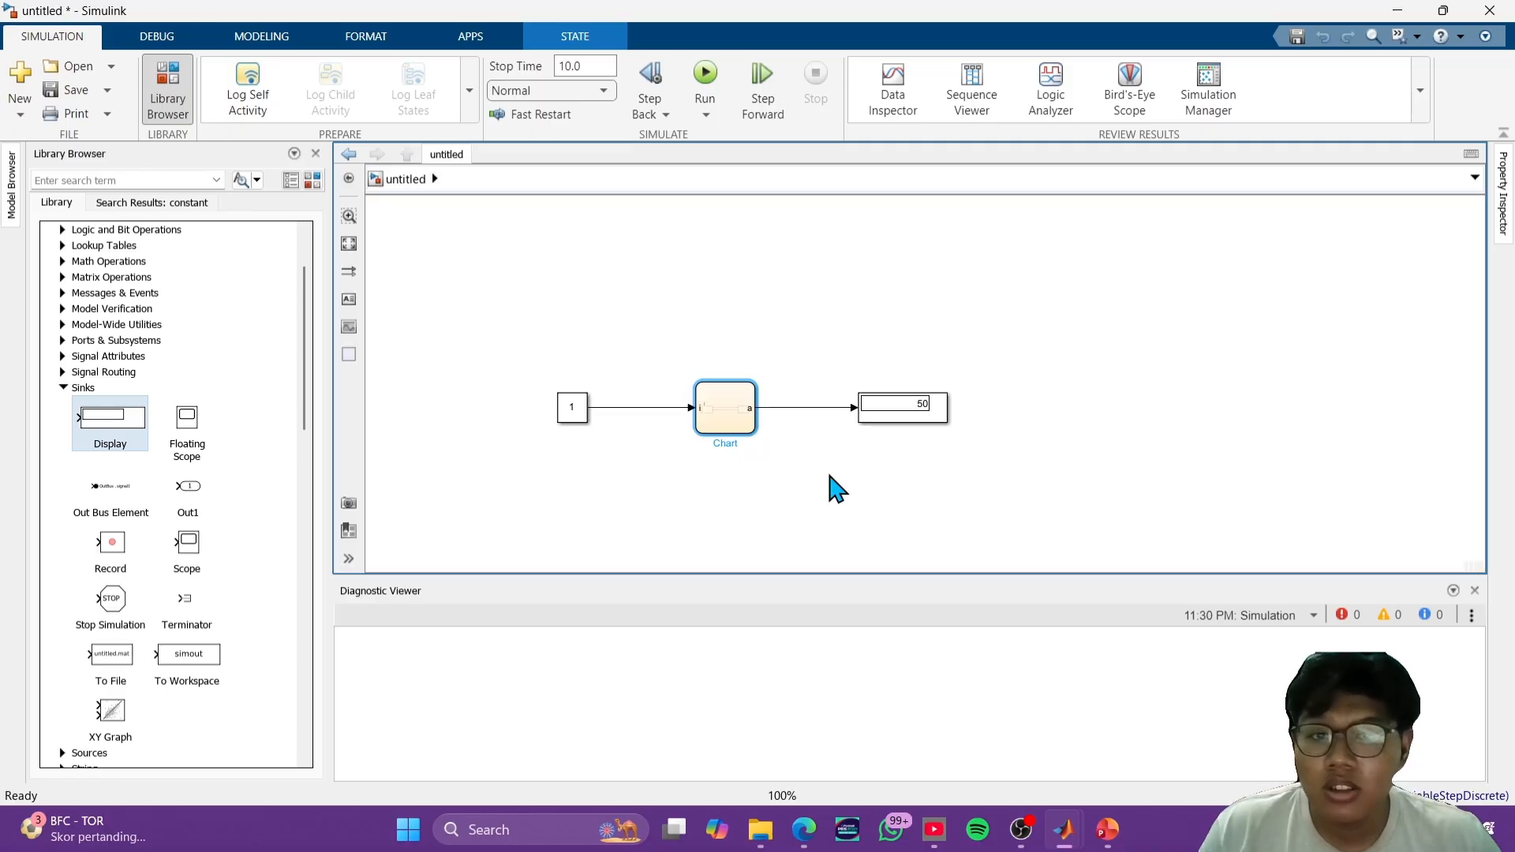
double_click(731, 403)
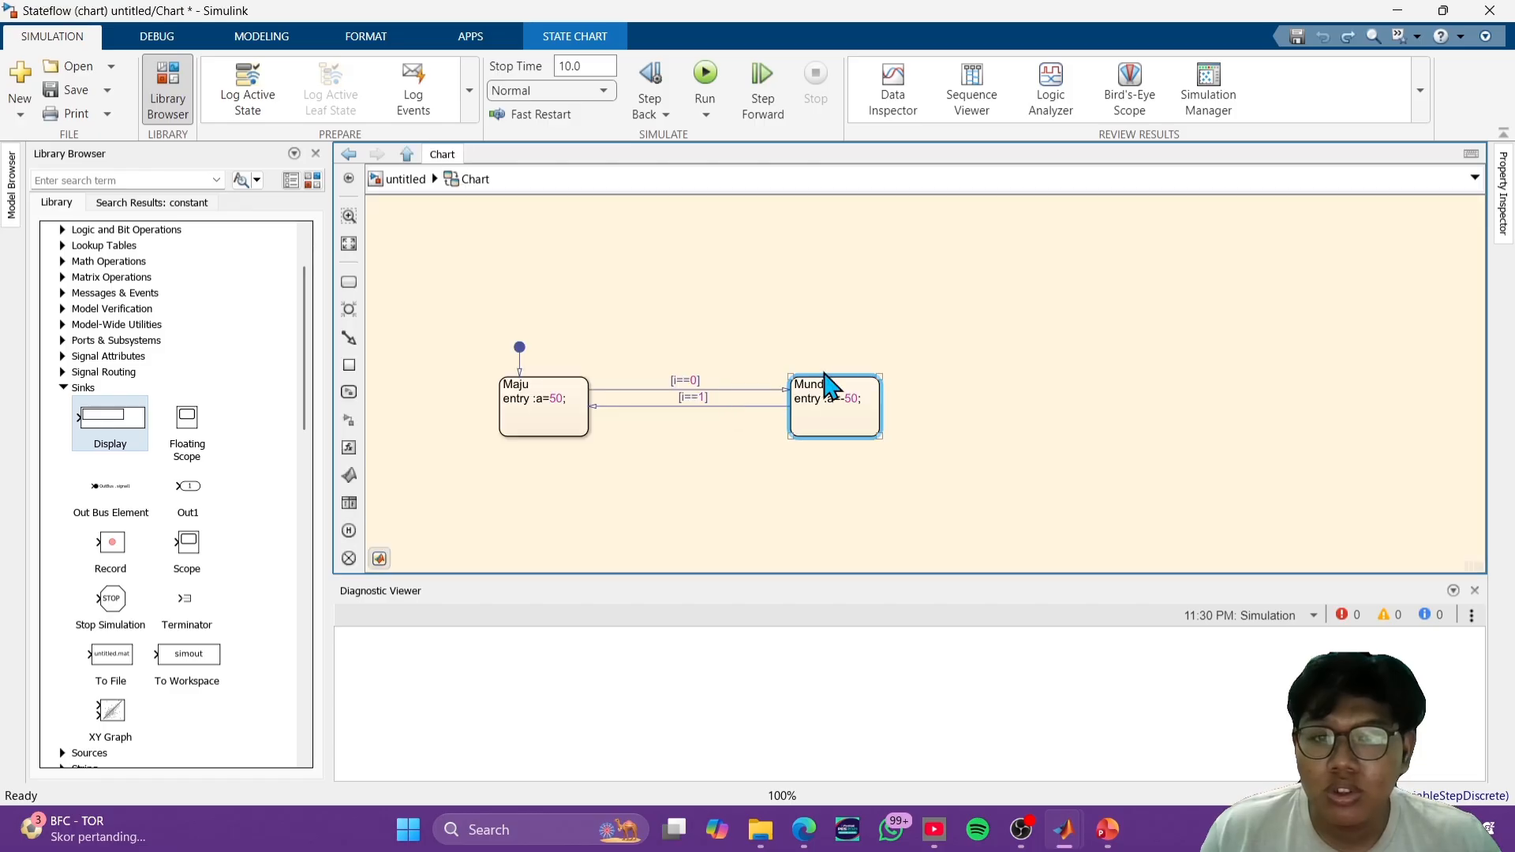
click(829, 460)
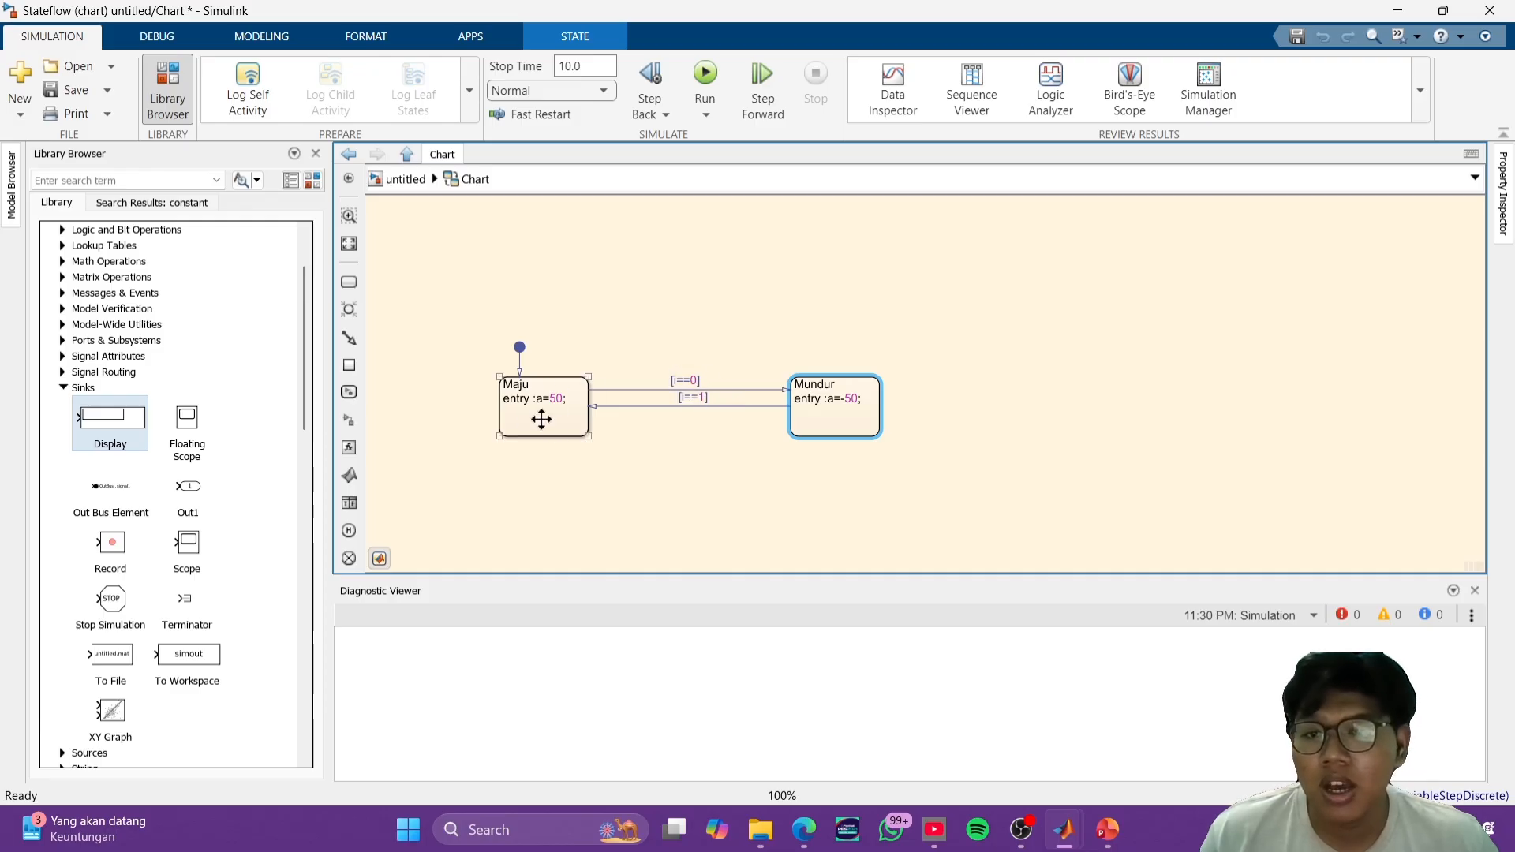
- Back in the top-level model, set the Constant block's value to 0 and rerun the simulation
click(407, 180)
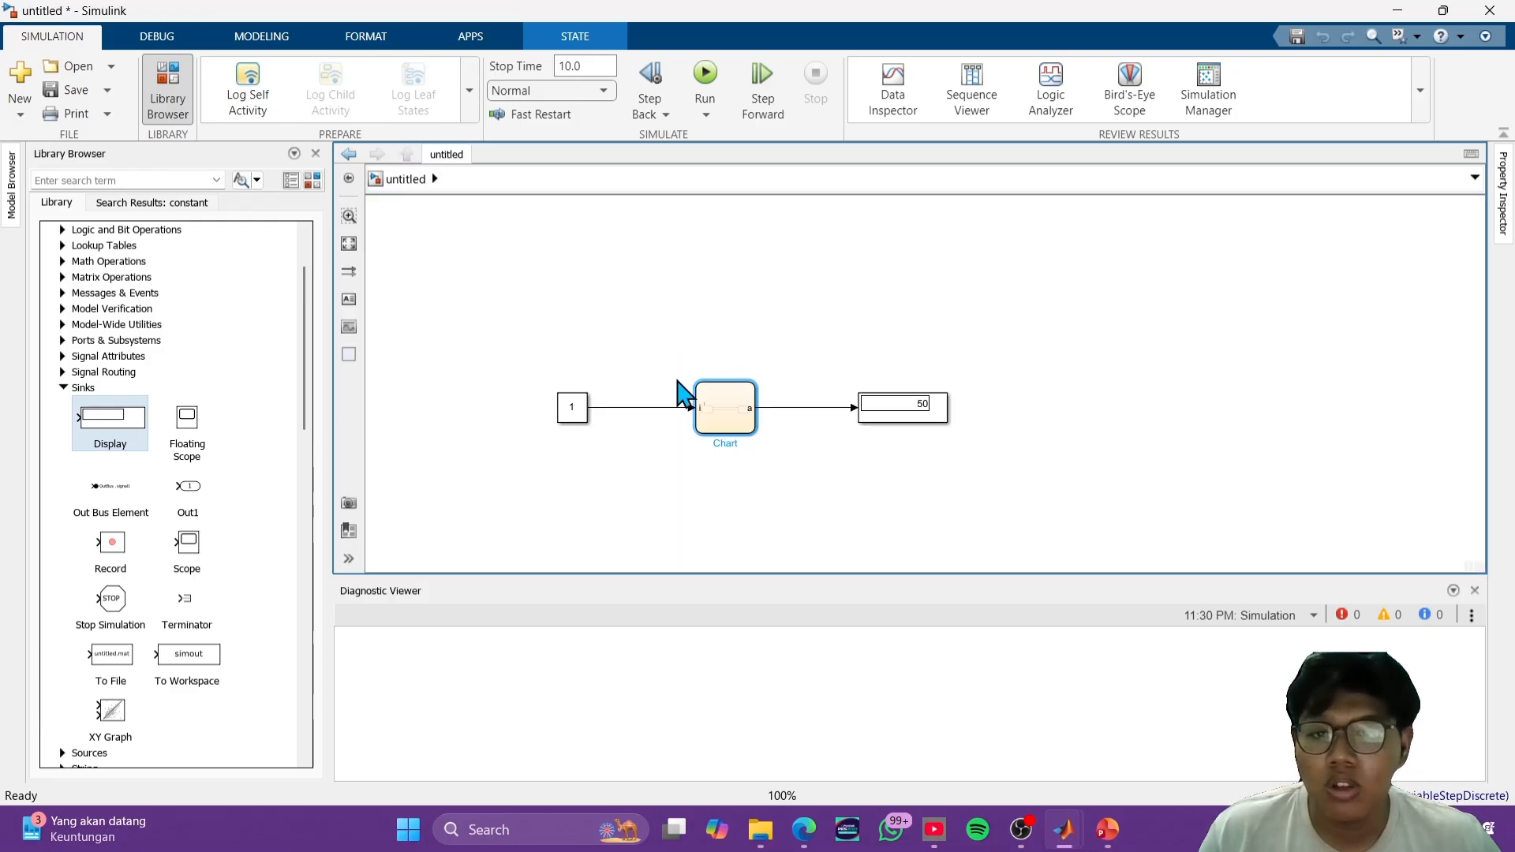
double_click(580, 400)
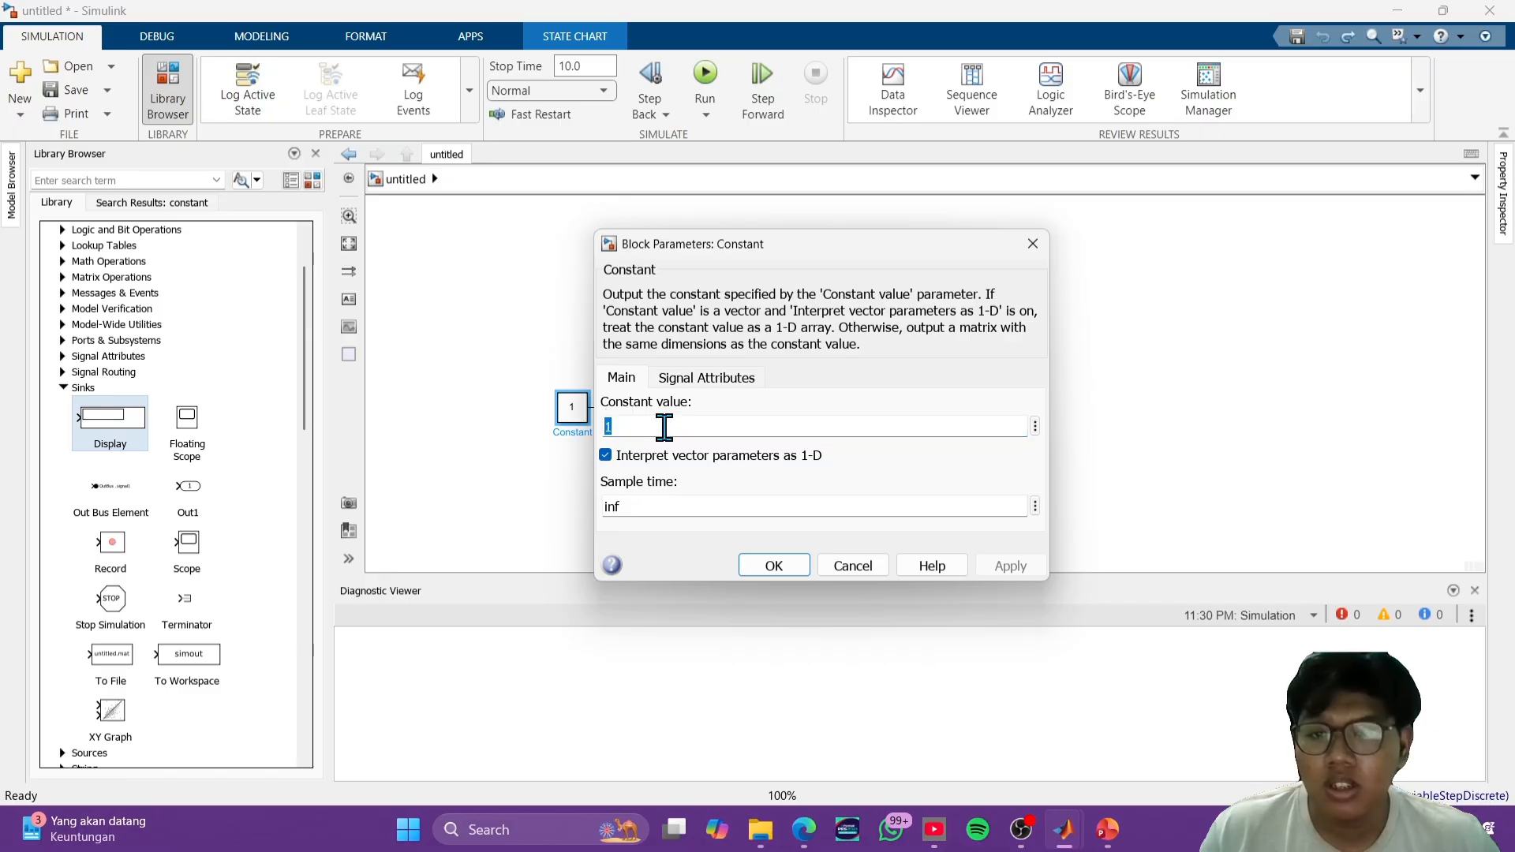
text(0)
click(746, 570)
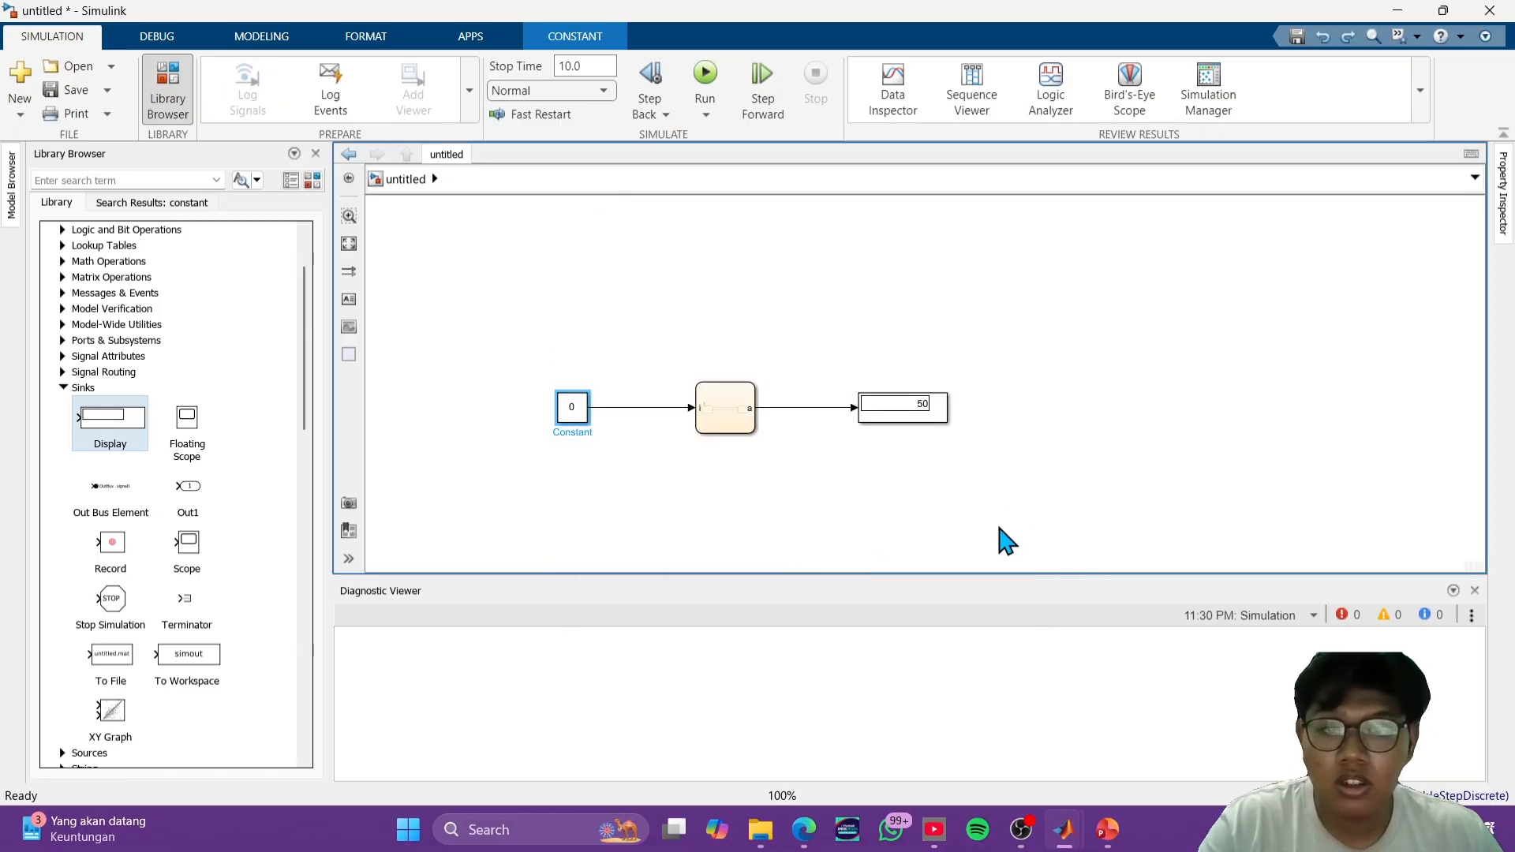
click(706, 79)
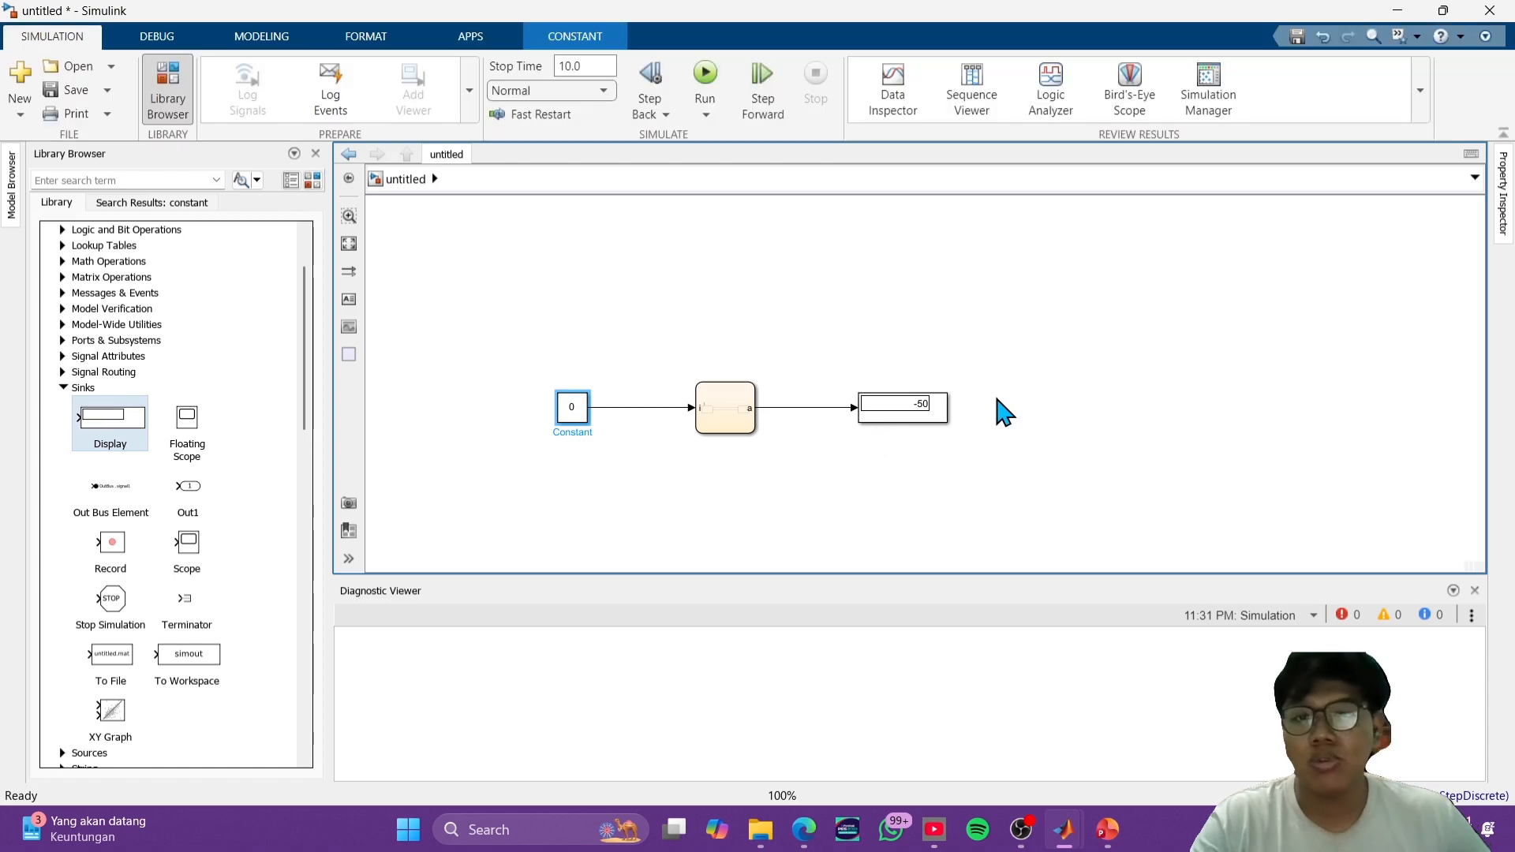
click(1086, 401)
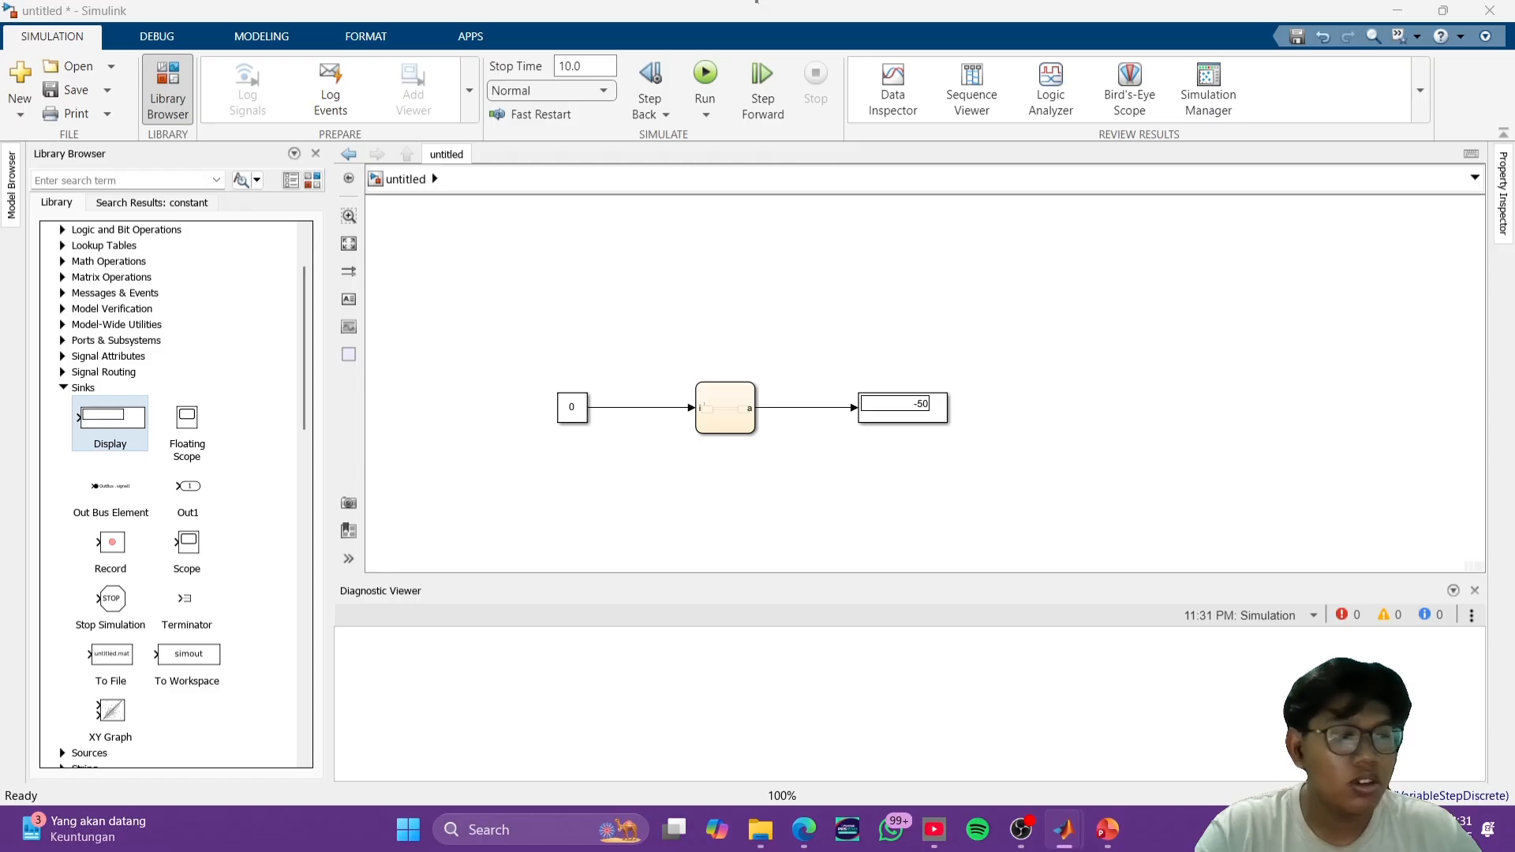
- Add a Scope block from the Sinks library below the line between the chart and the Display
click(993, 229)
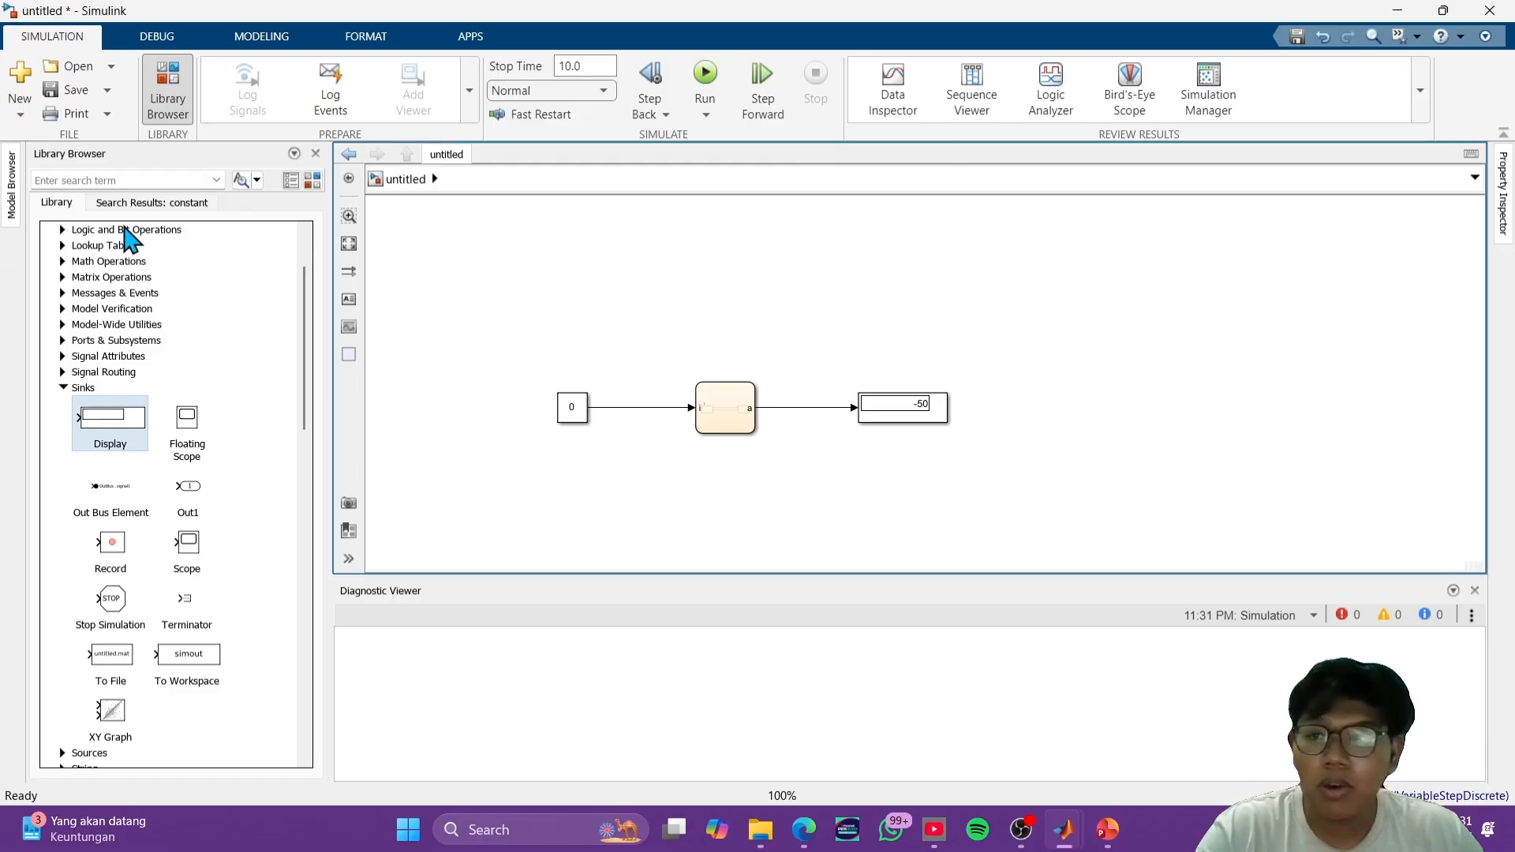
drag(195, 556, 798, 508)
click(932, 500)
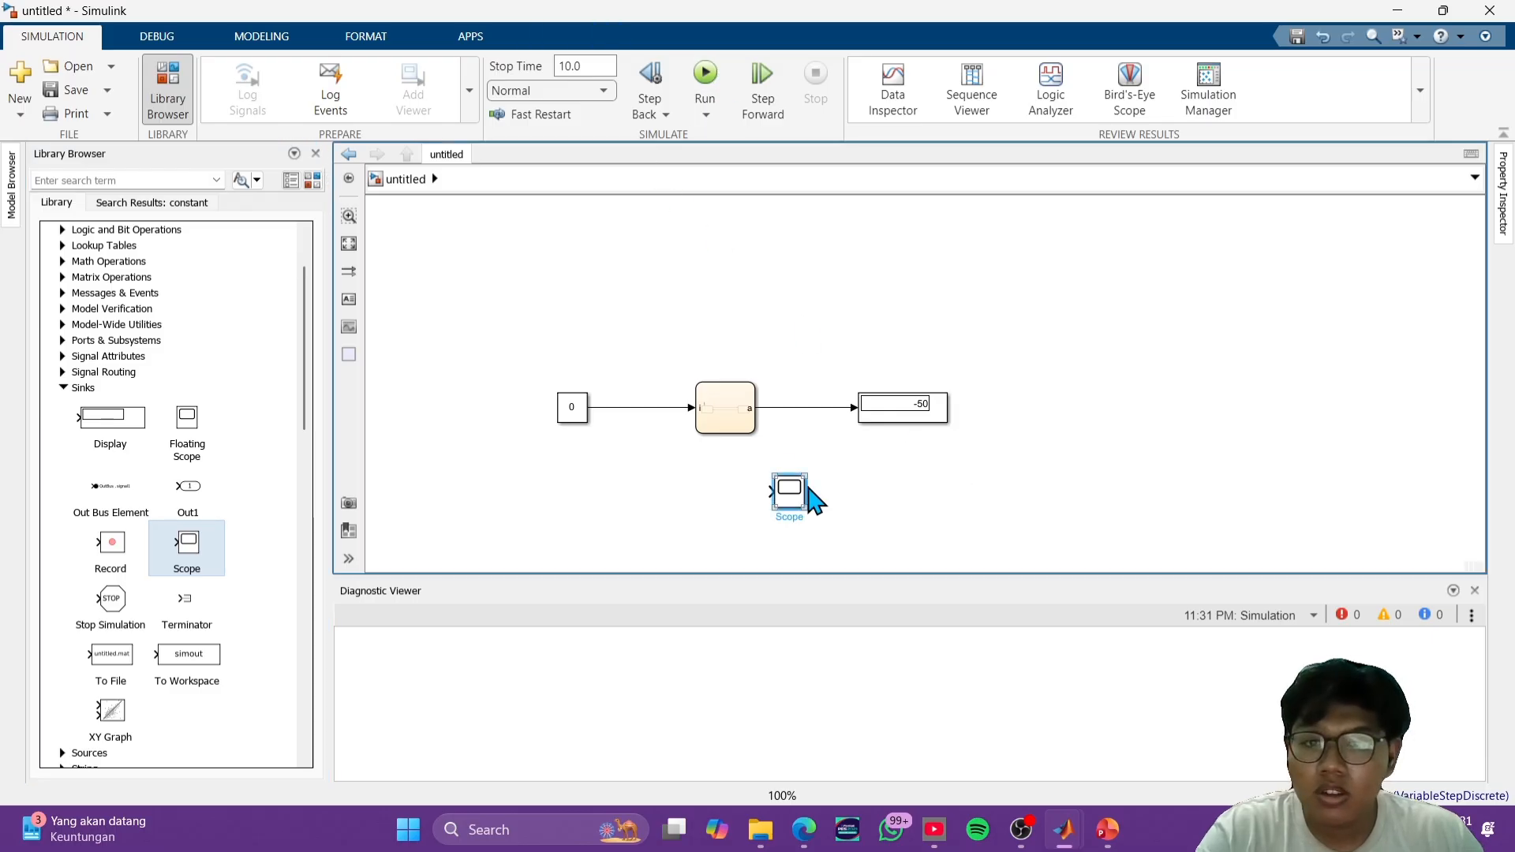
- Branch the chart's output signal to the Scope block and run the simulation to view the trace in the Scope
drag(798, 502, 851, 497)
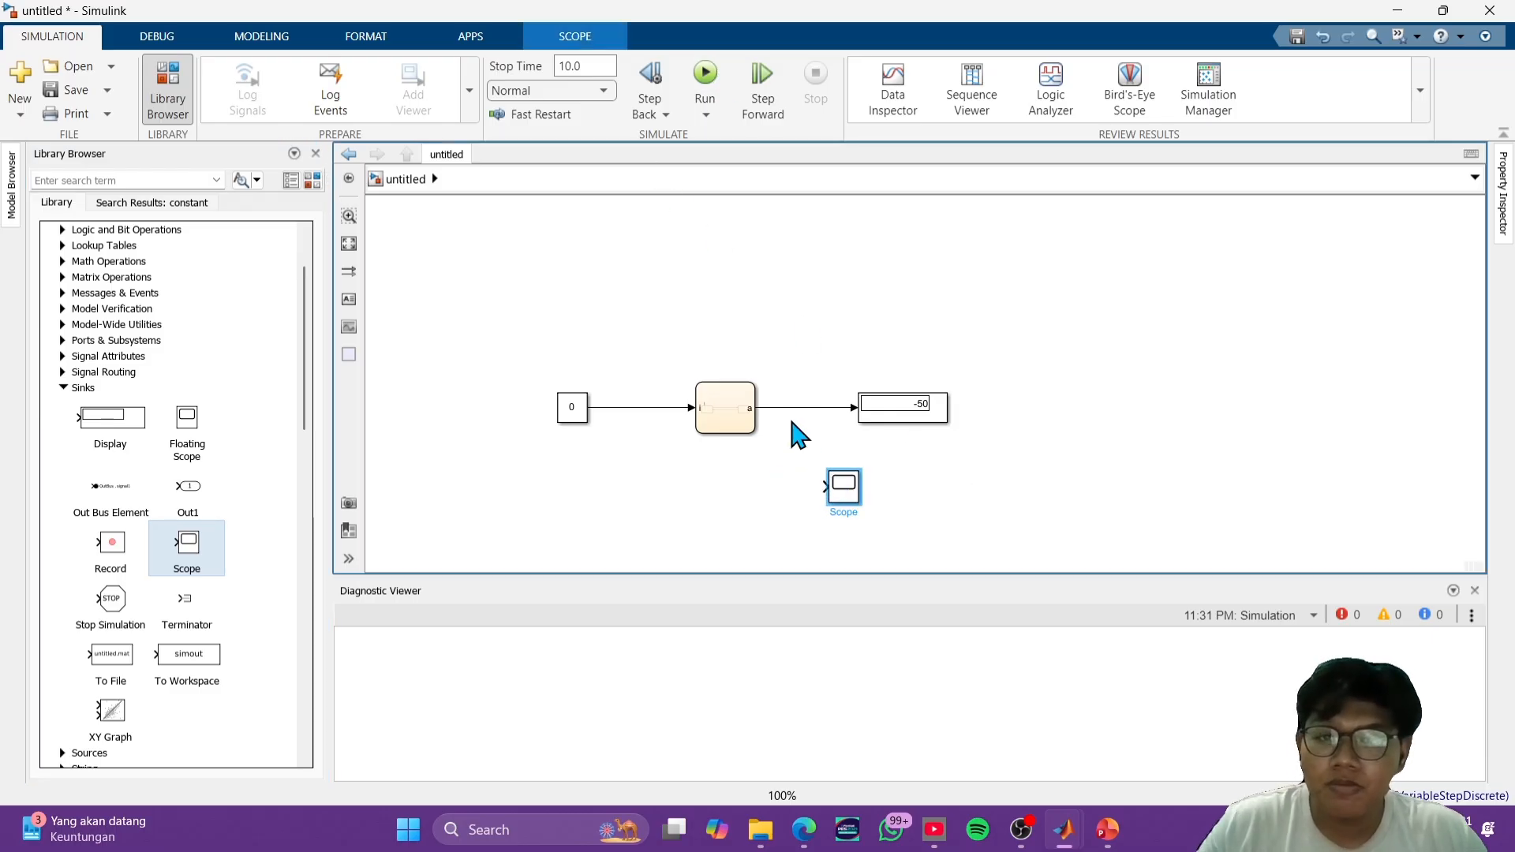
mouse_move(797, 408)
mouse_down()
mouse_move(795, 450)
mouse_move(820, 494)
mouse_up()
click(705, 74)
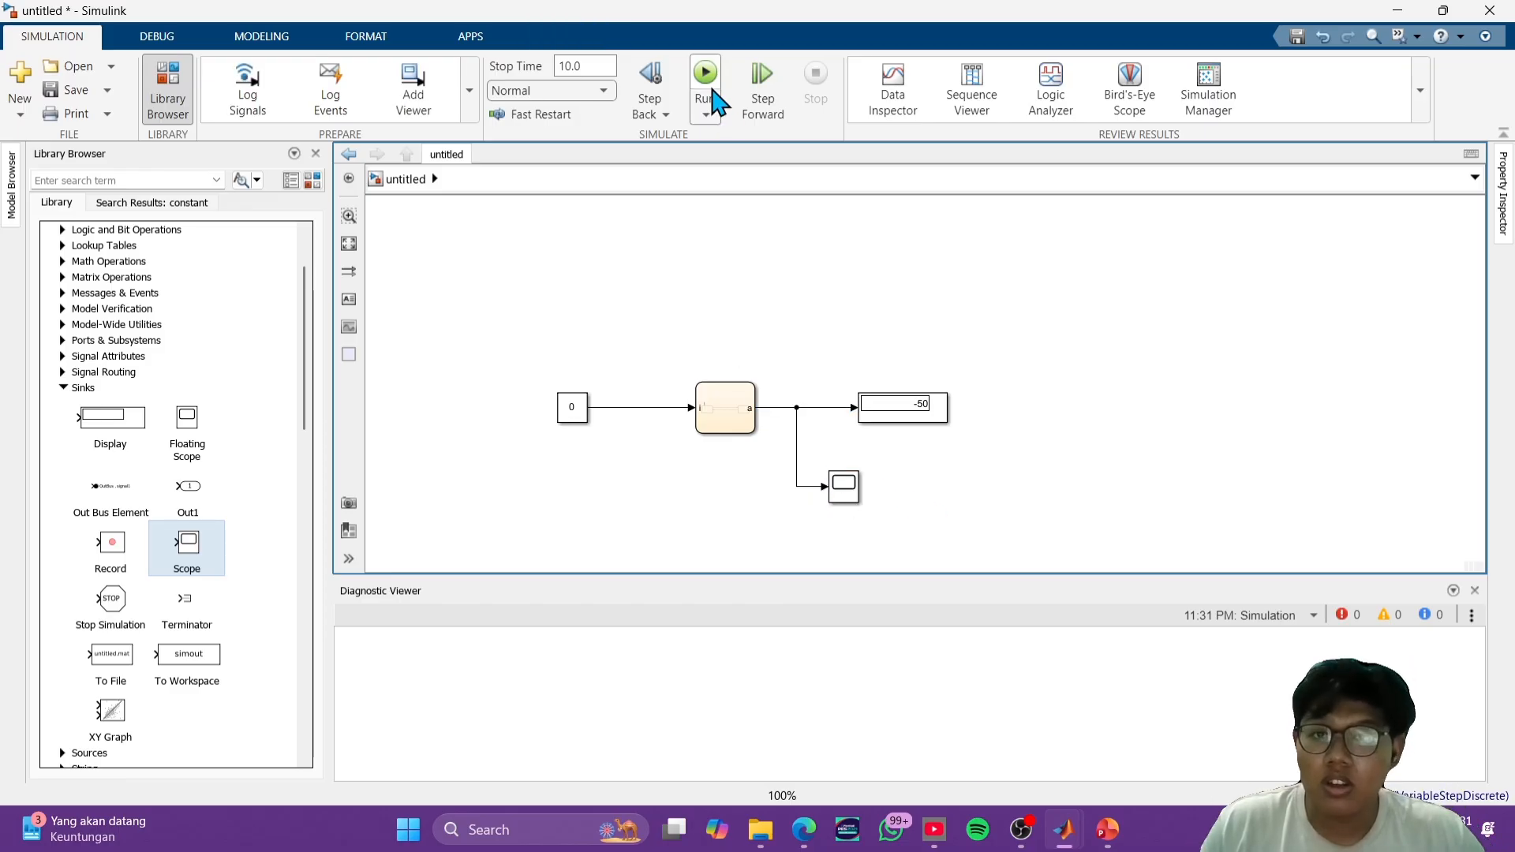
double_click(852, 491)
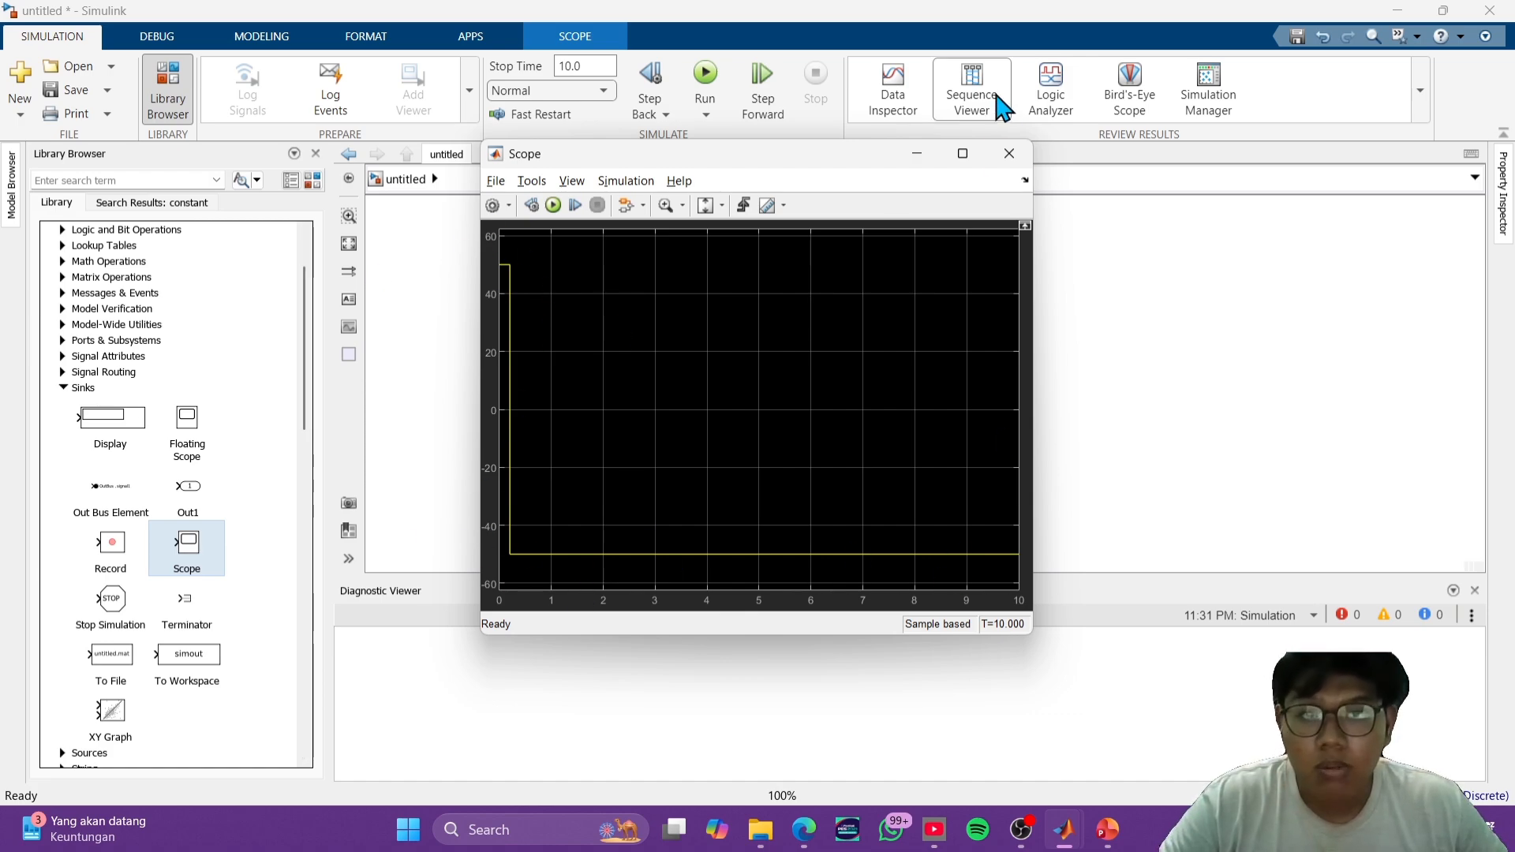
click(1010, 153)
- Set the Constant block's value to 1 and rerun the simulation, checking the output in the Scope
double_click(573, 408)
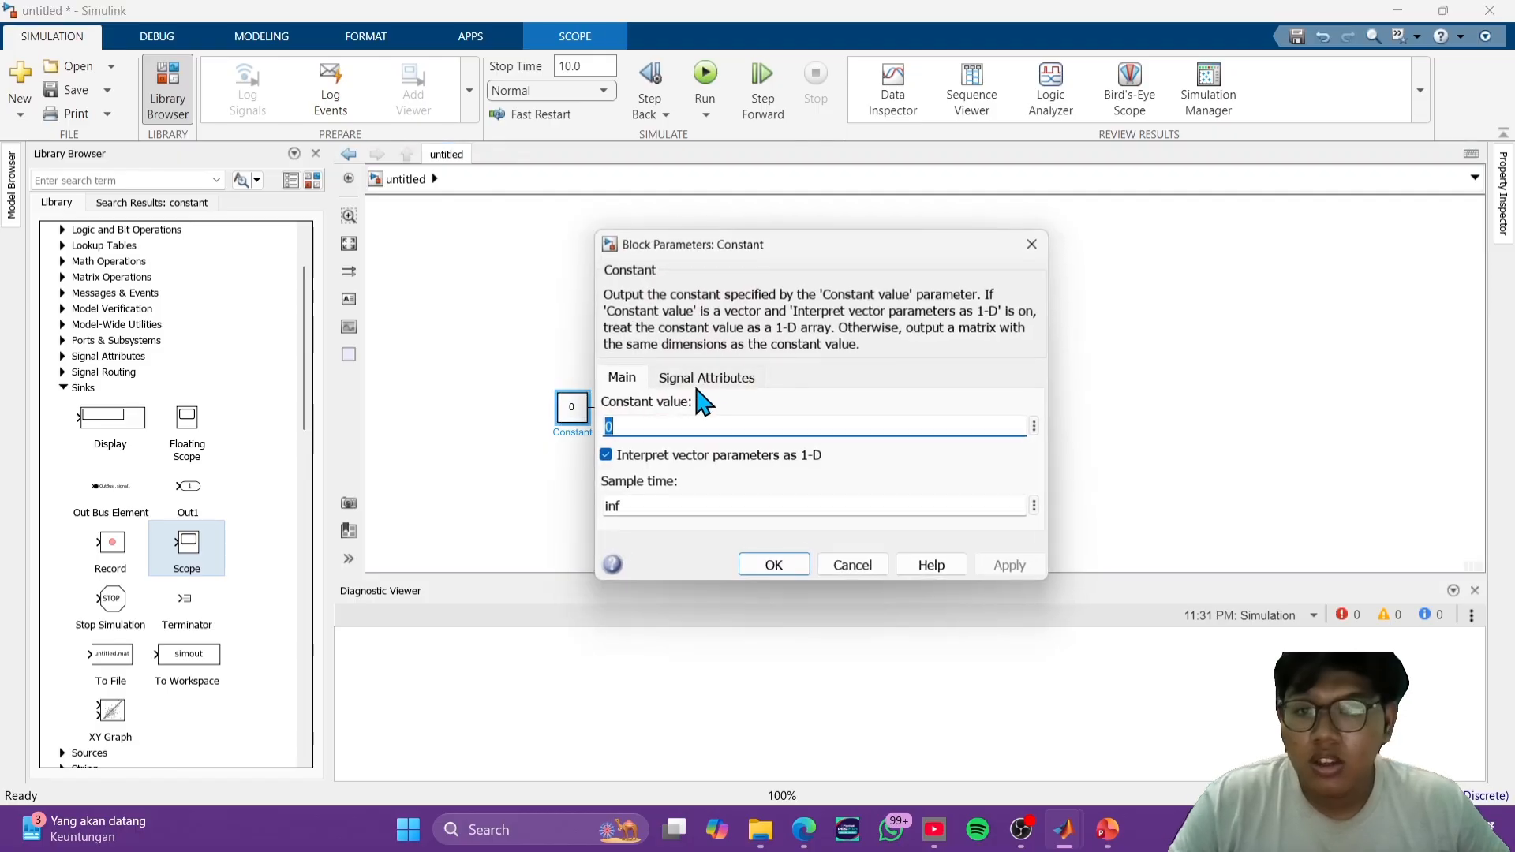
text(1)
click(775, 565)
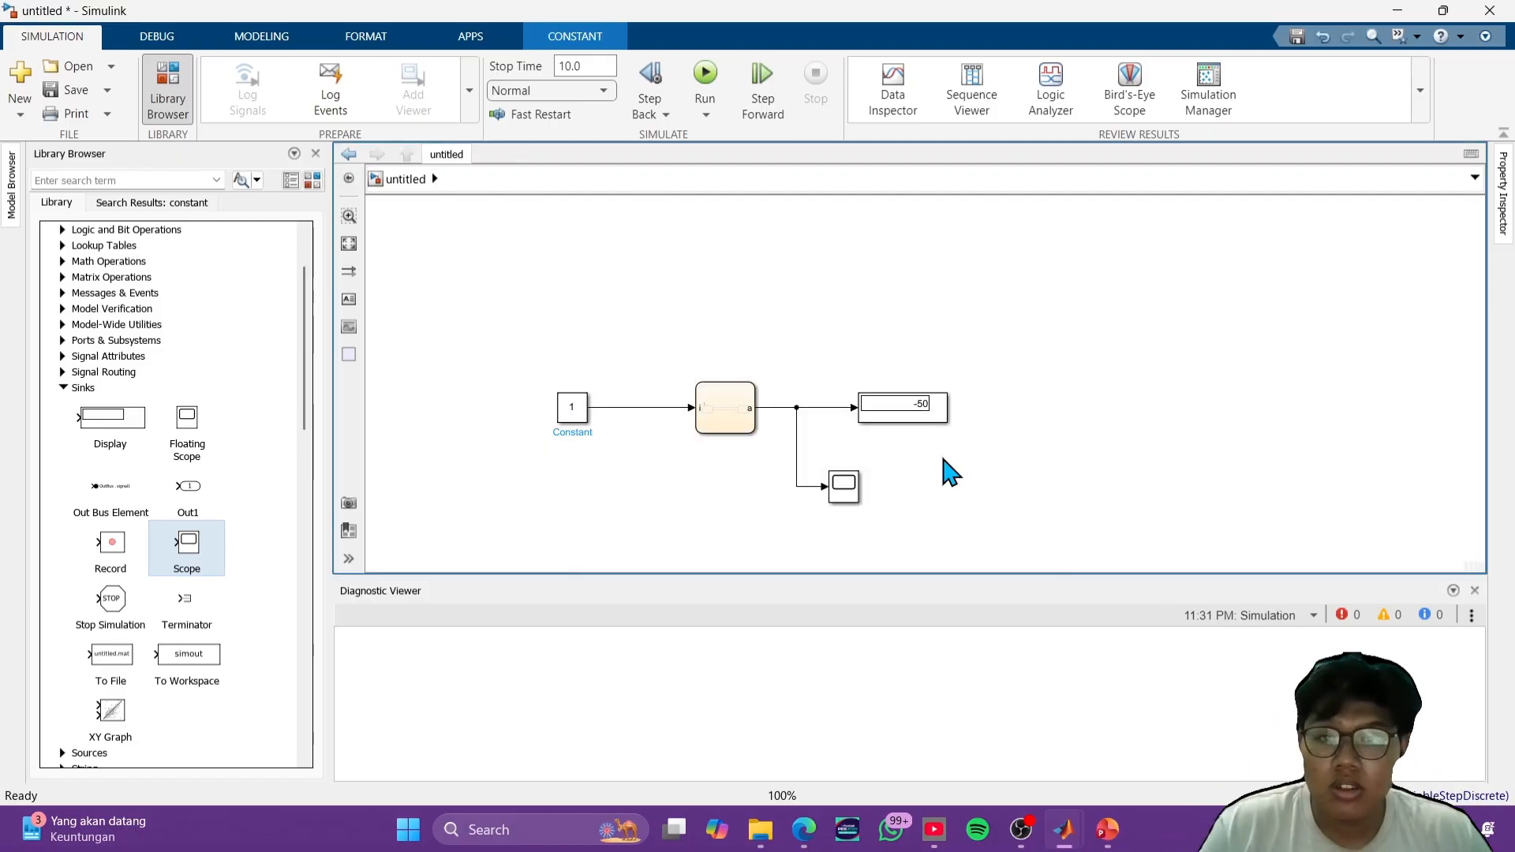
double_click(846, 488)
click(1003, 157)
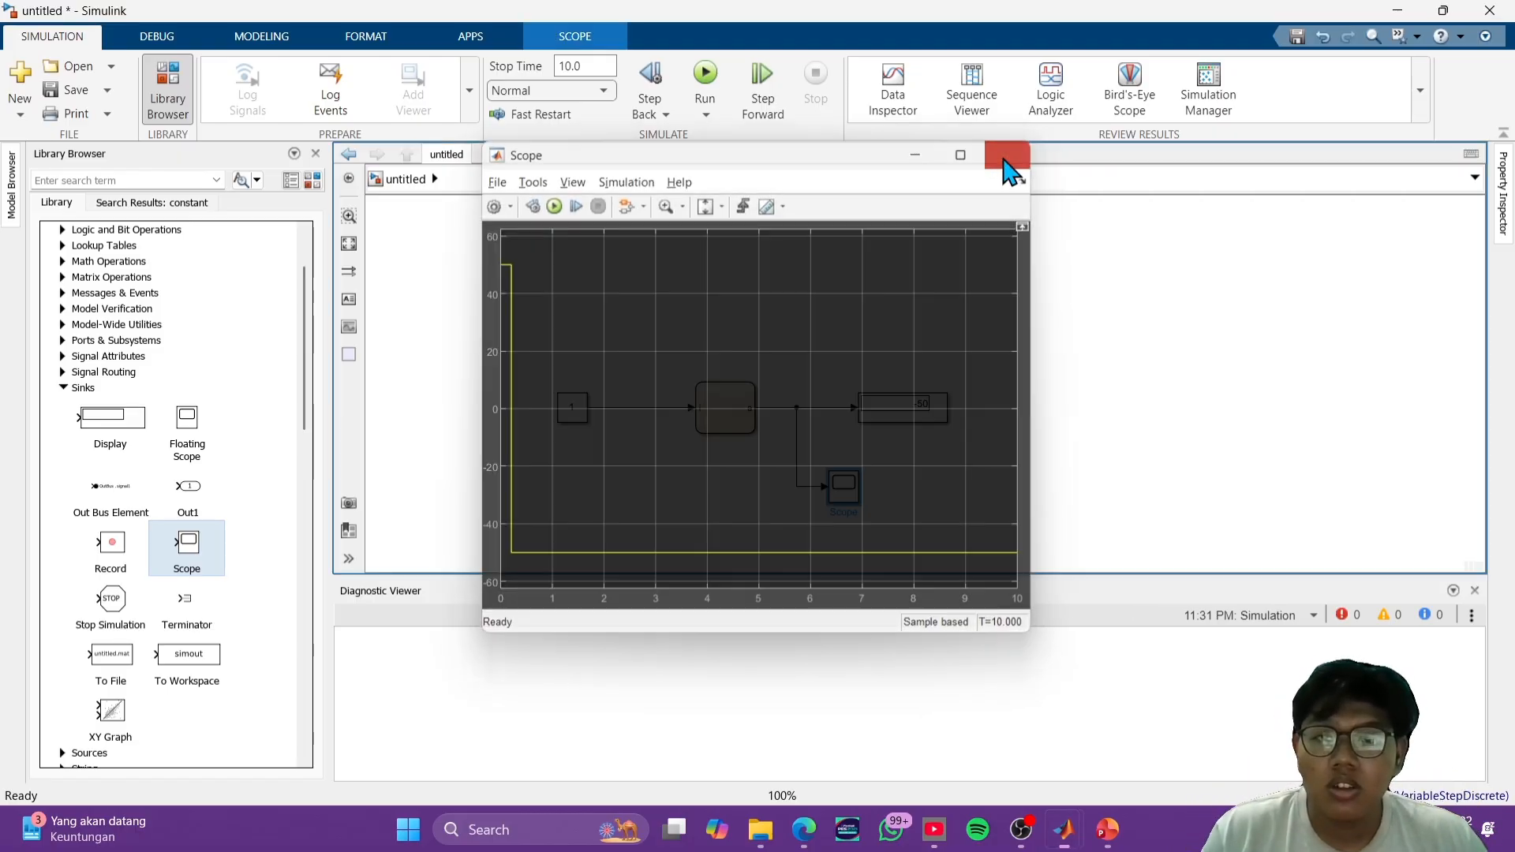
click(705, 79)
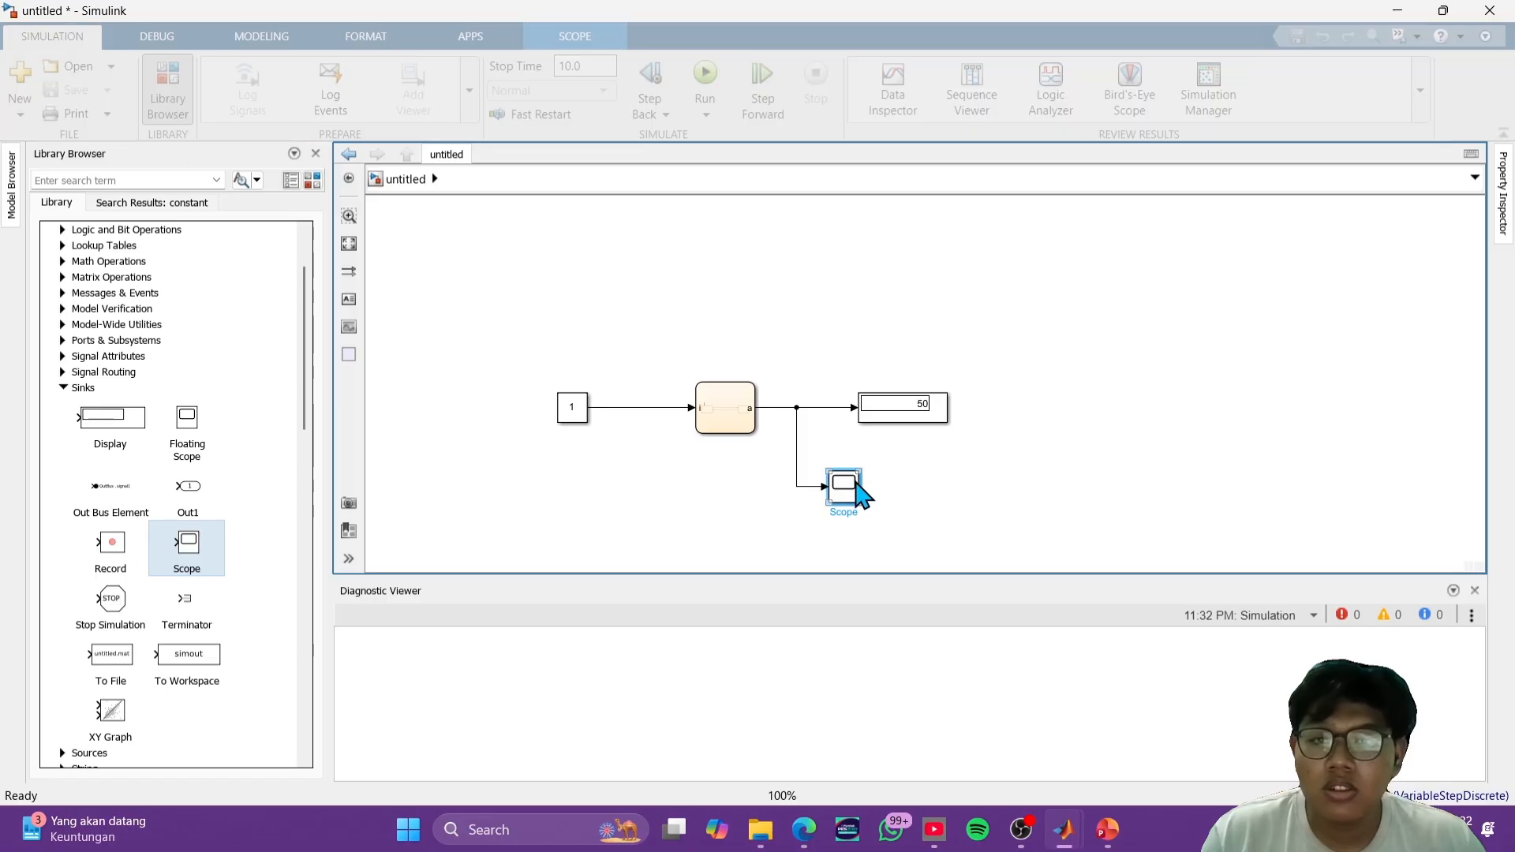
double_click(856, 490)
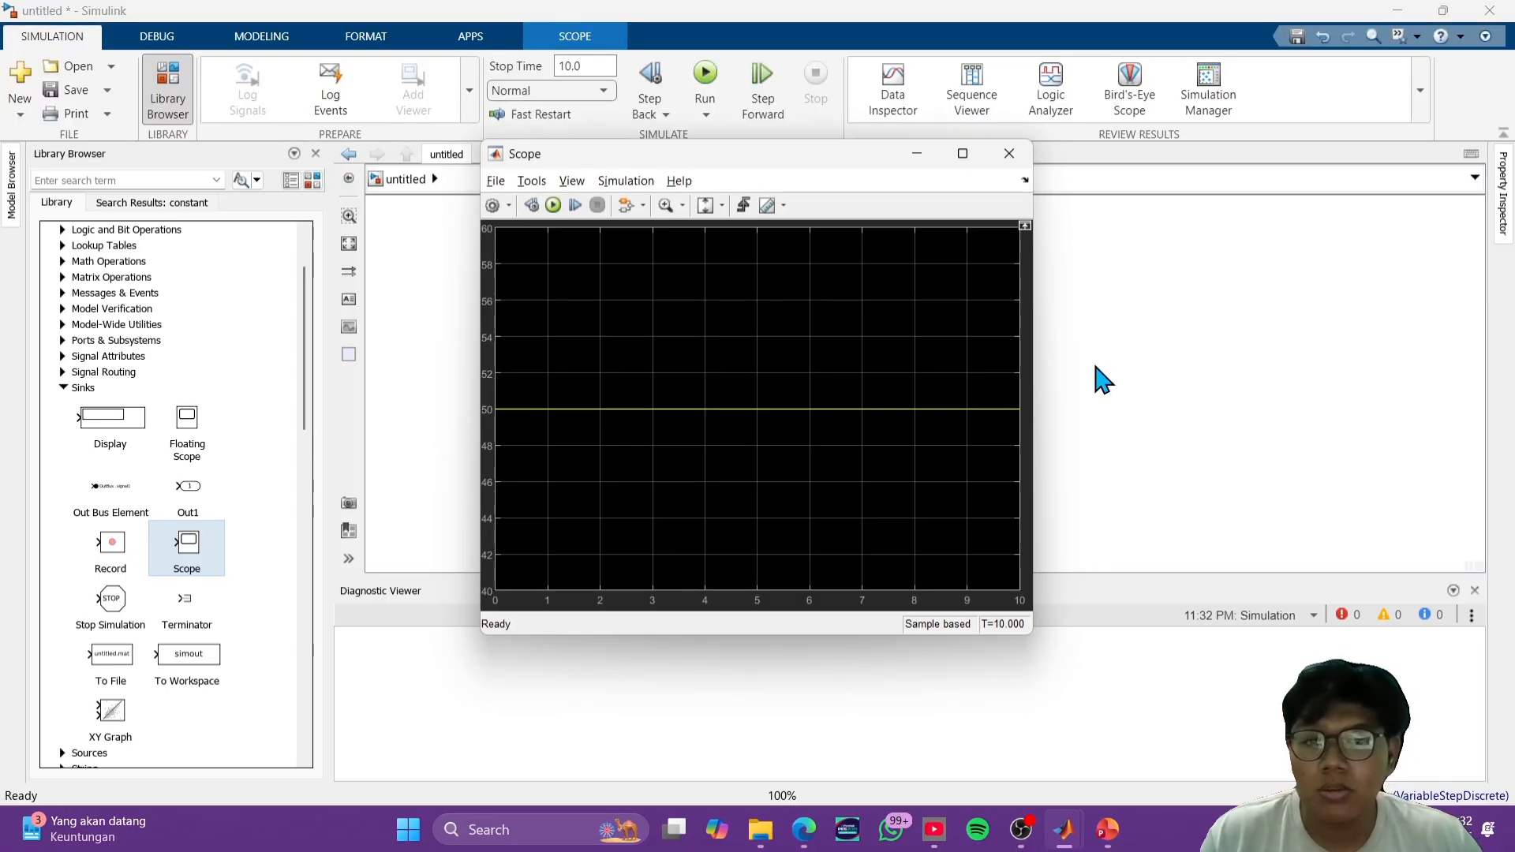
click(1010, 154)
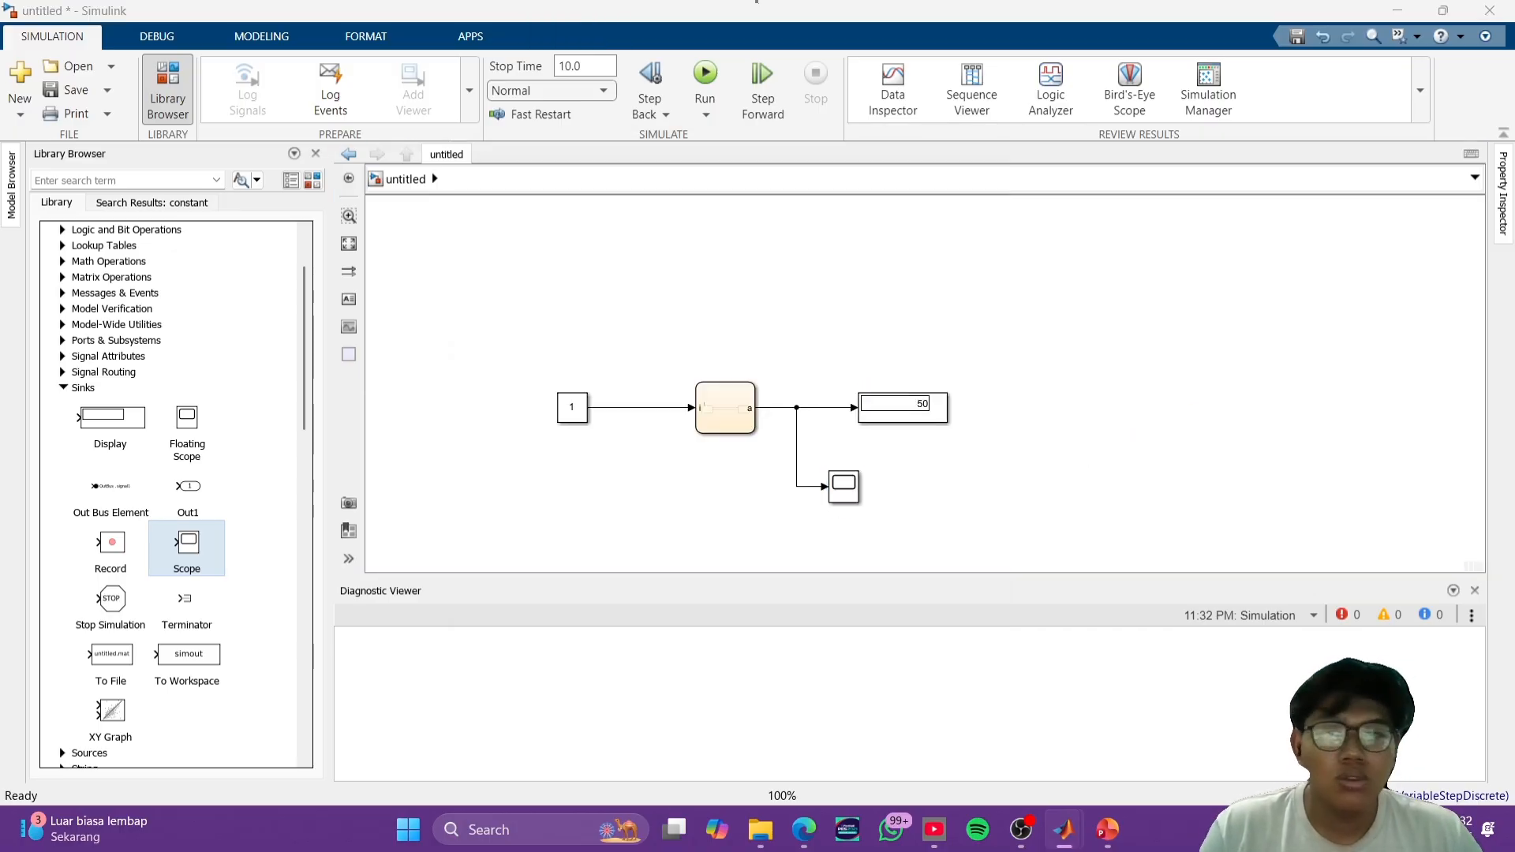
- Switch to the PowerPoint deck and view the Finite State Machine (Graphical) and State Flow Traffic Light System slides
click(1107, 829)
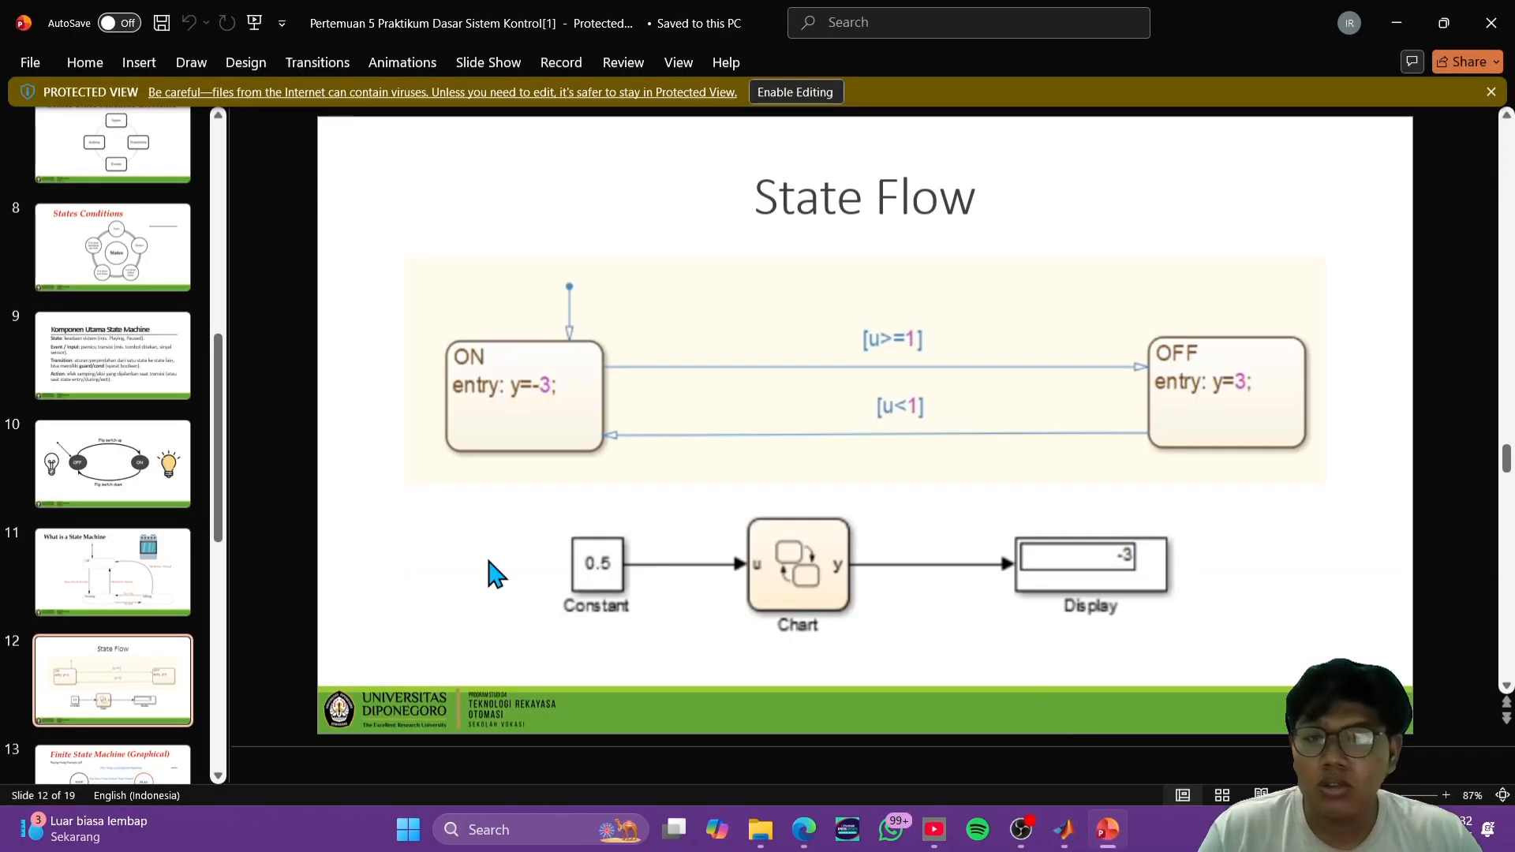
scroll(126, 683, down, 1)
click(126, 711)
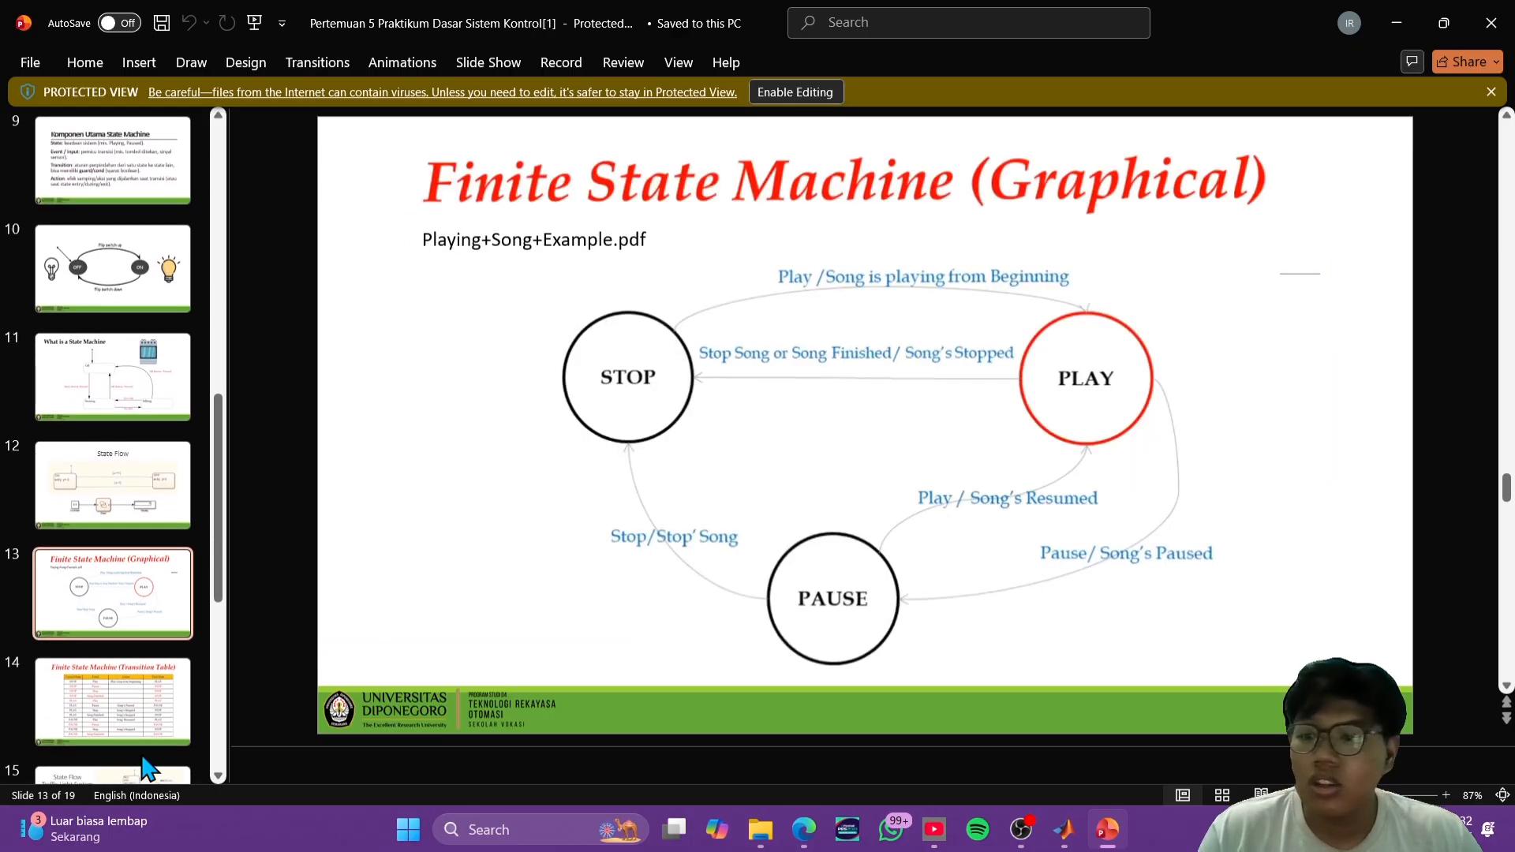
scroll(146, 769, down, 1)
click(163, 720)
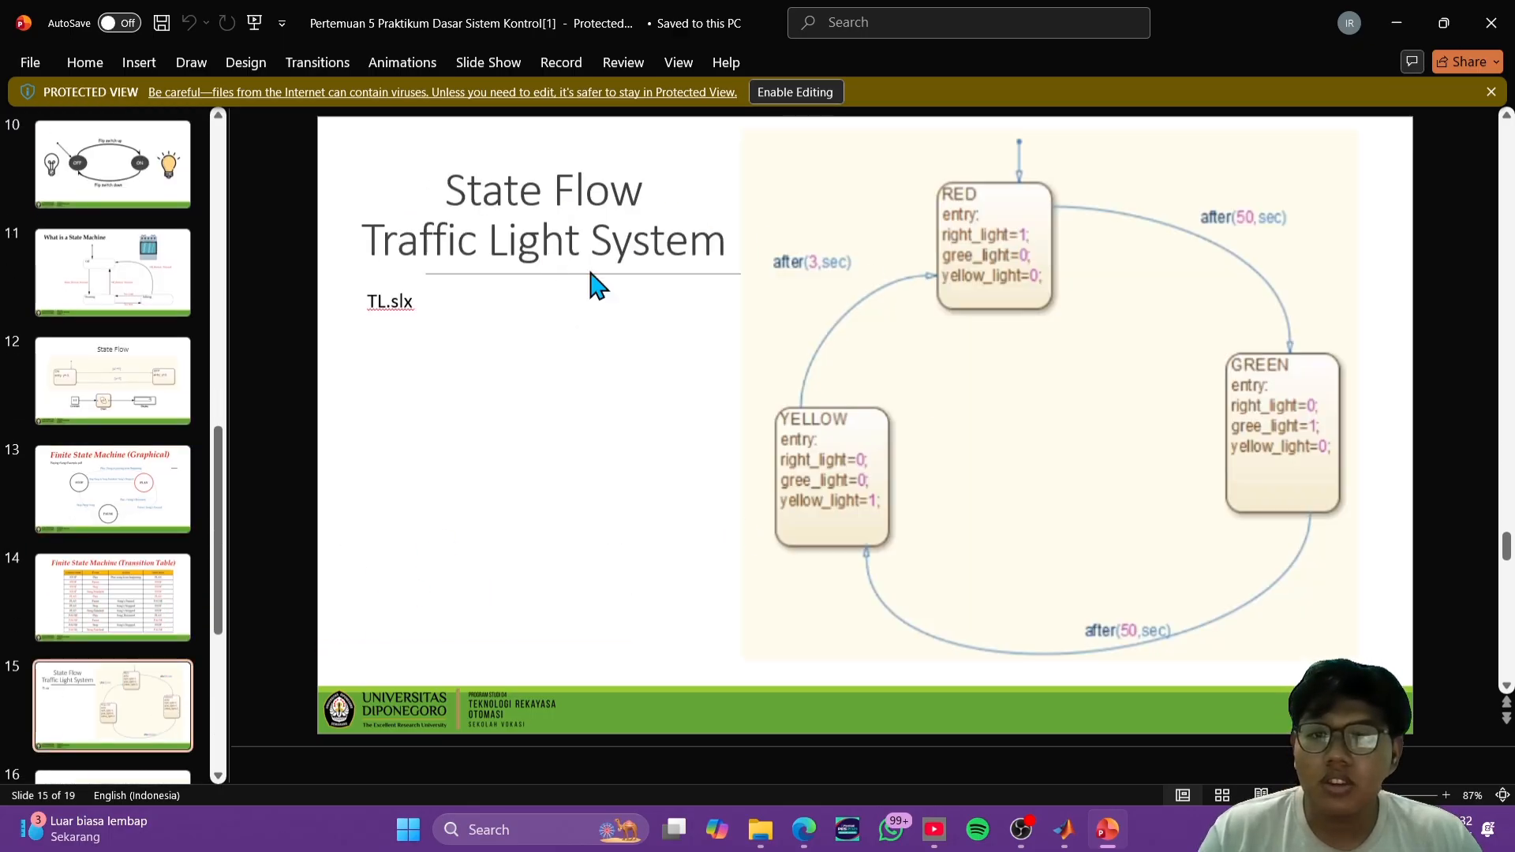
click(1394, 23)
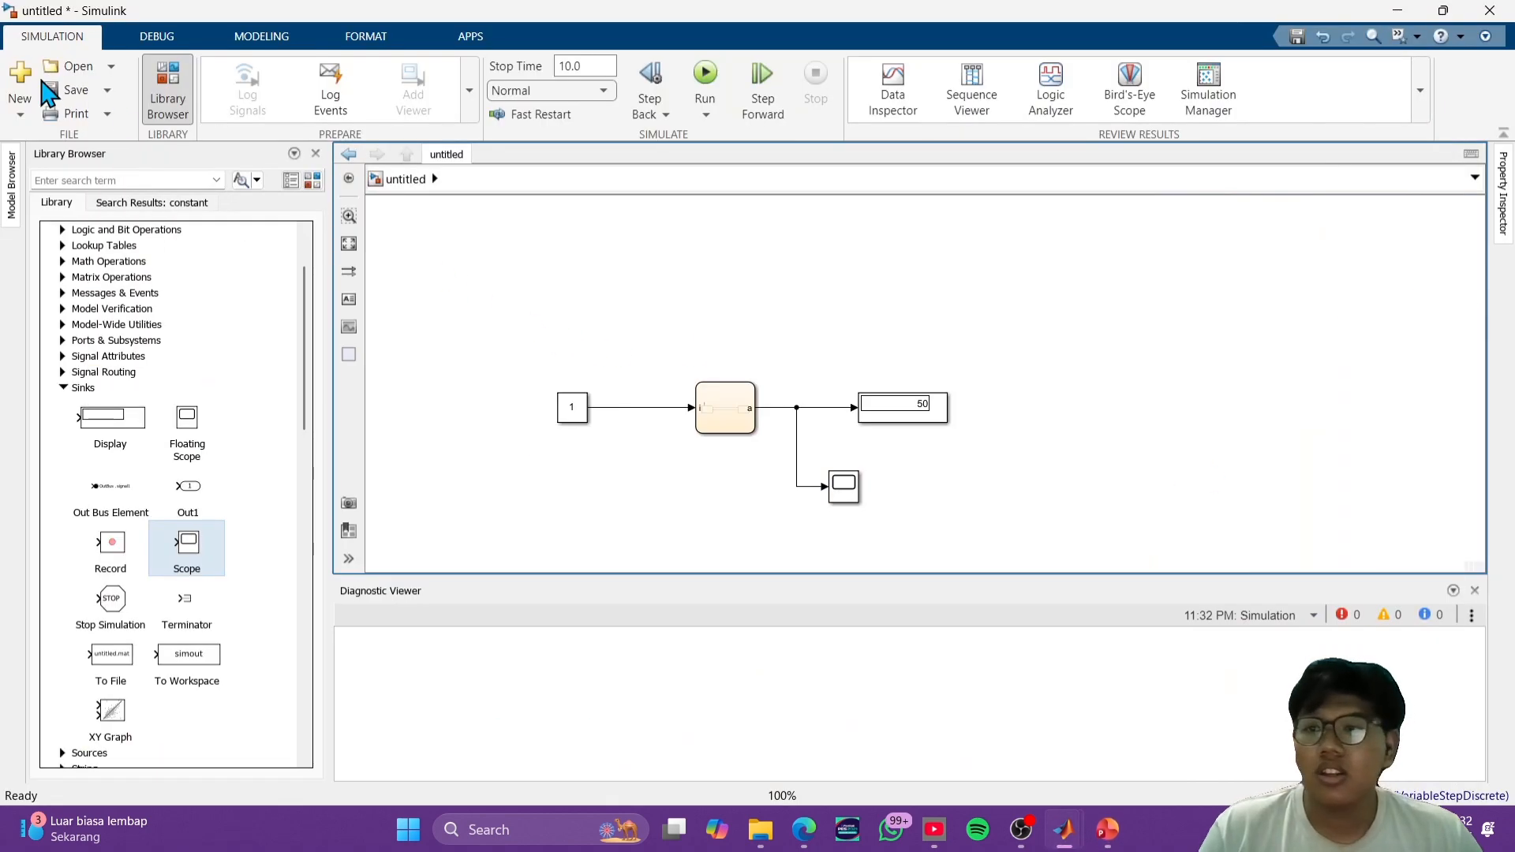
- Save the Simulink model as Stateflow1 in the MATLAB folder
click(73, 86)
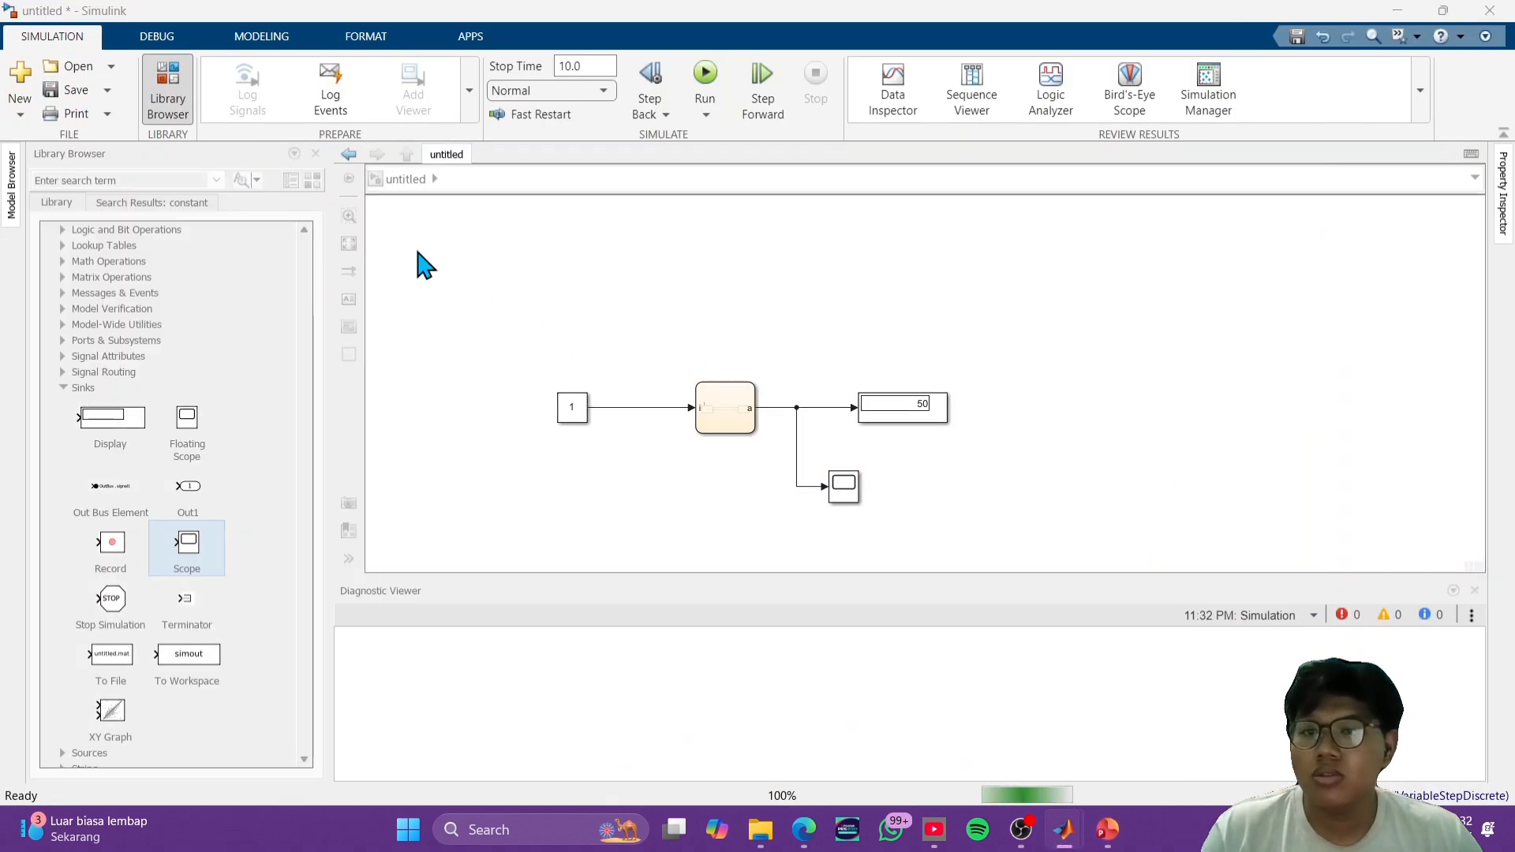
scroll(268, 272, down, 2)
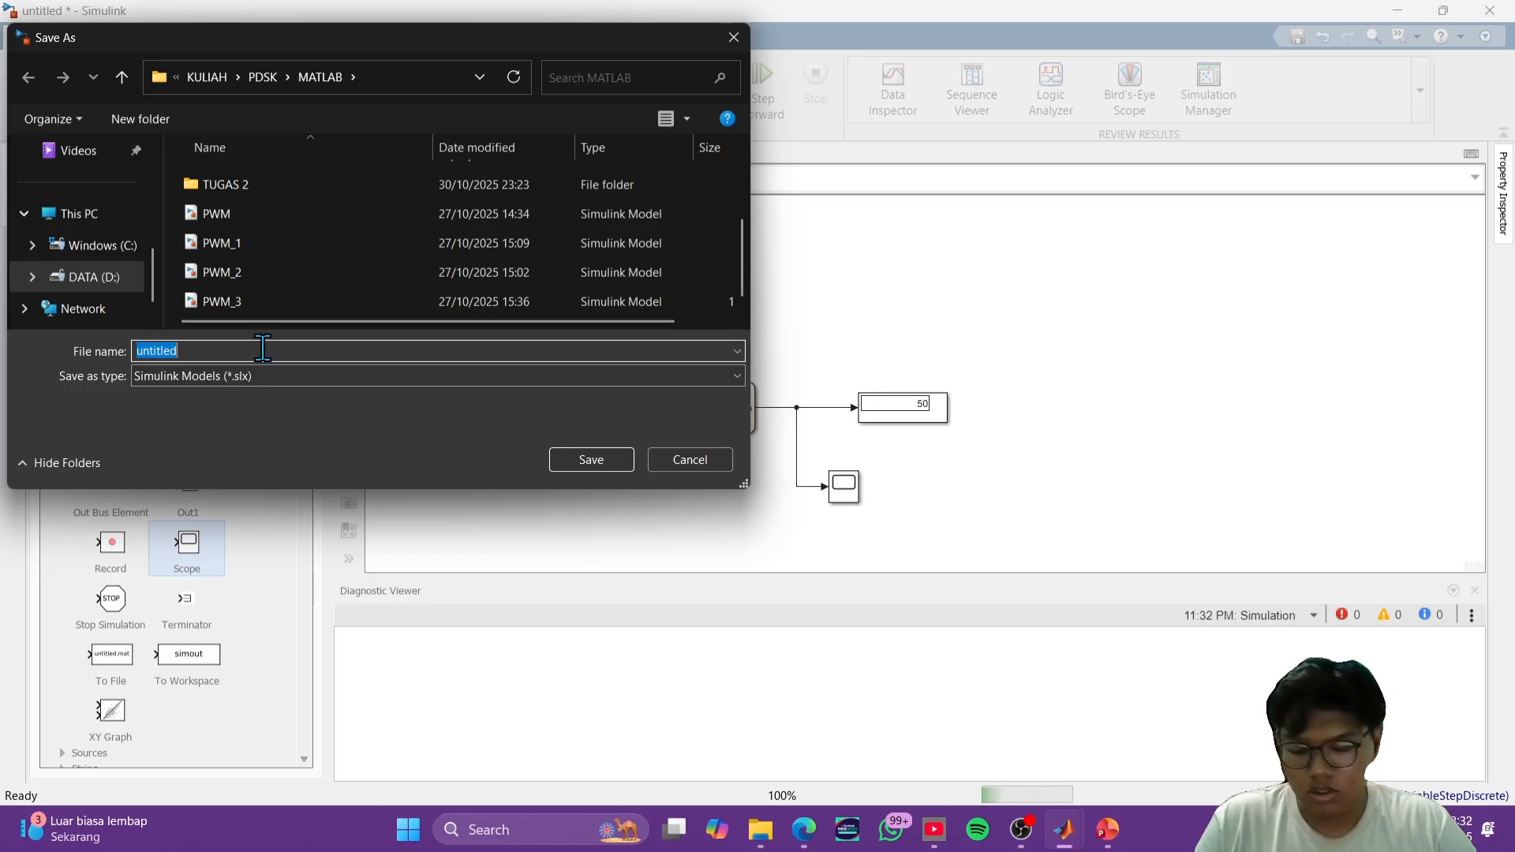
text(Statef)
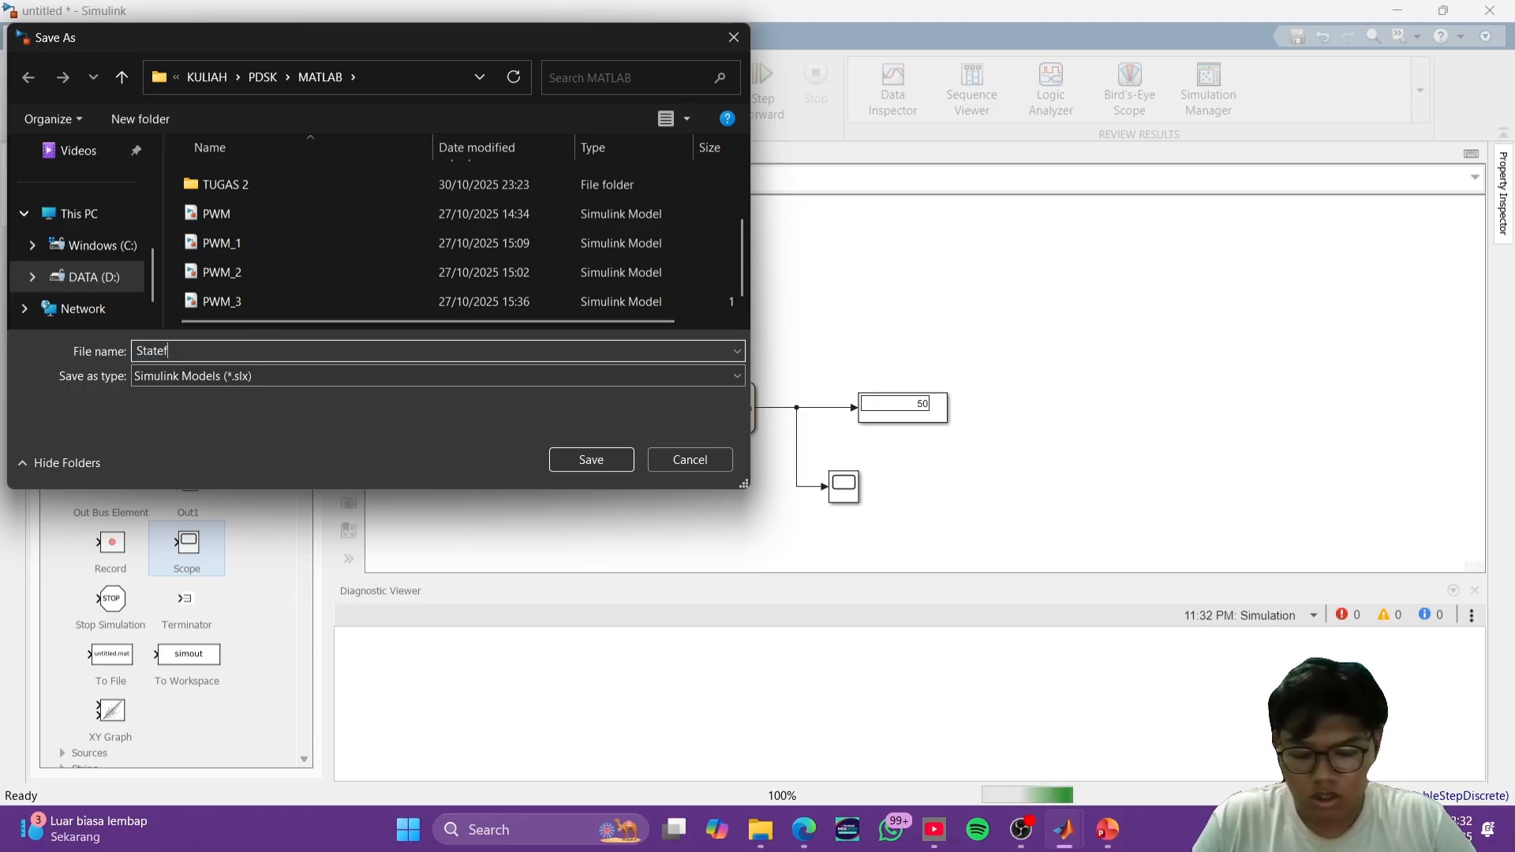
text(low1)
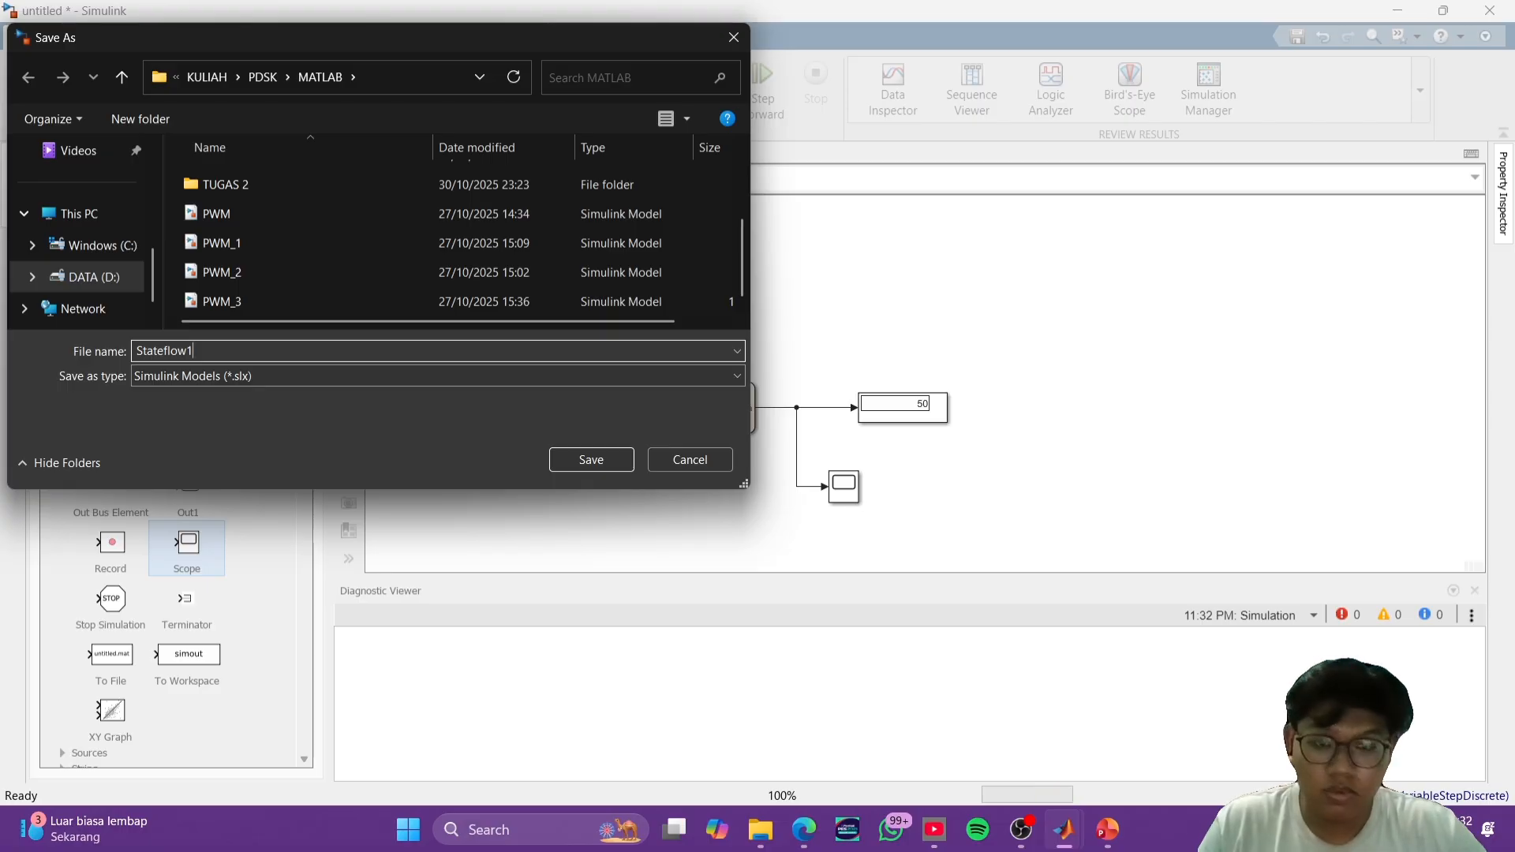
key(Return)
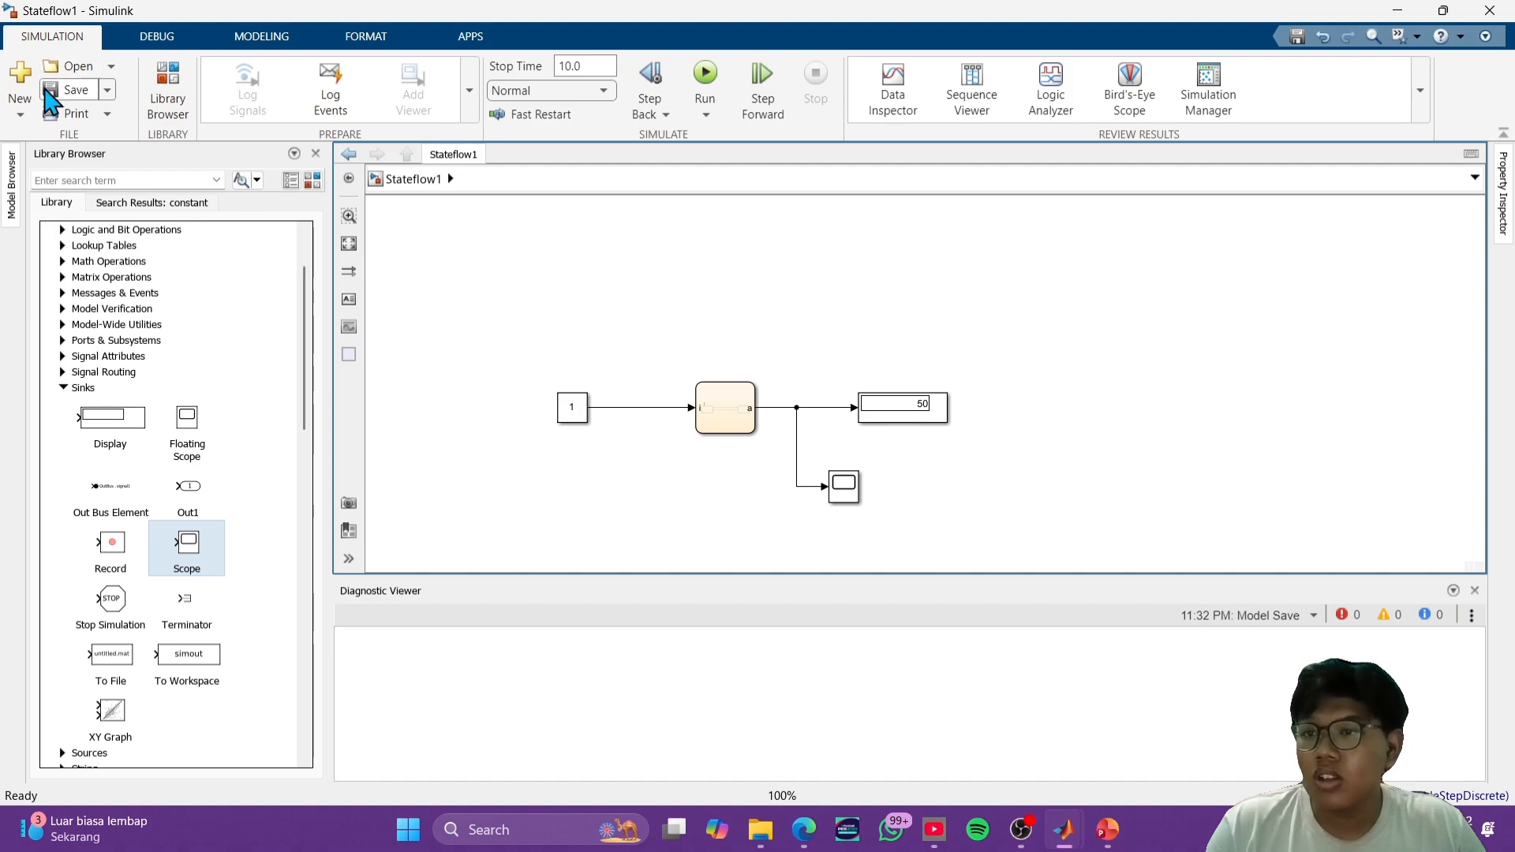
- Create a new blank model and add a Stateflow Chart block, searching the library for chart
key(ctrl+n)
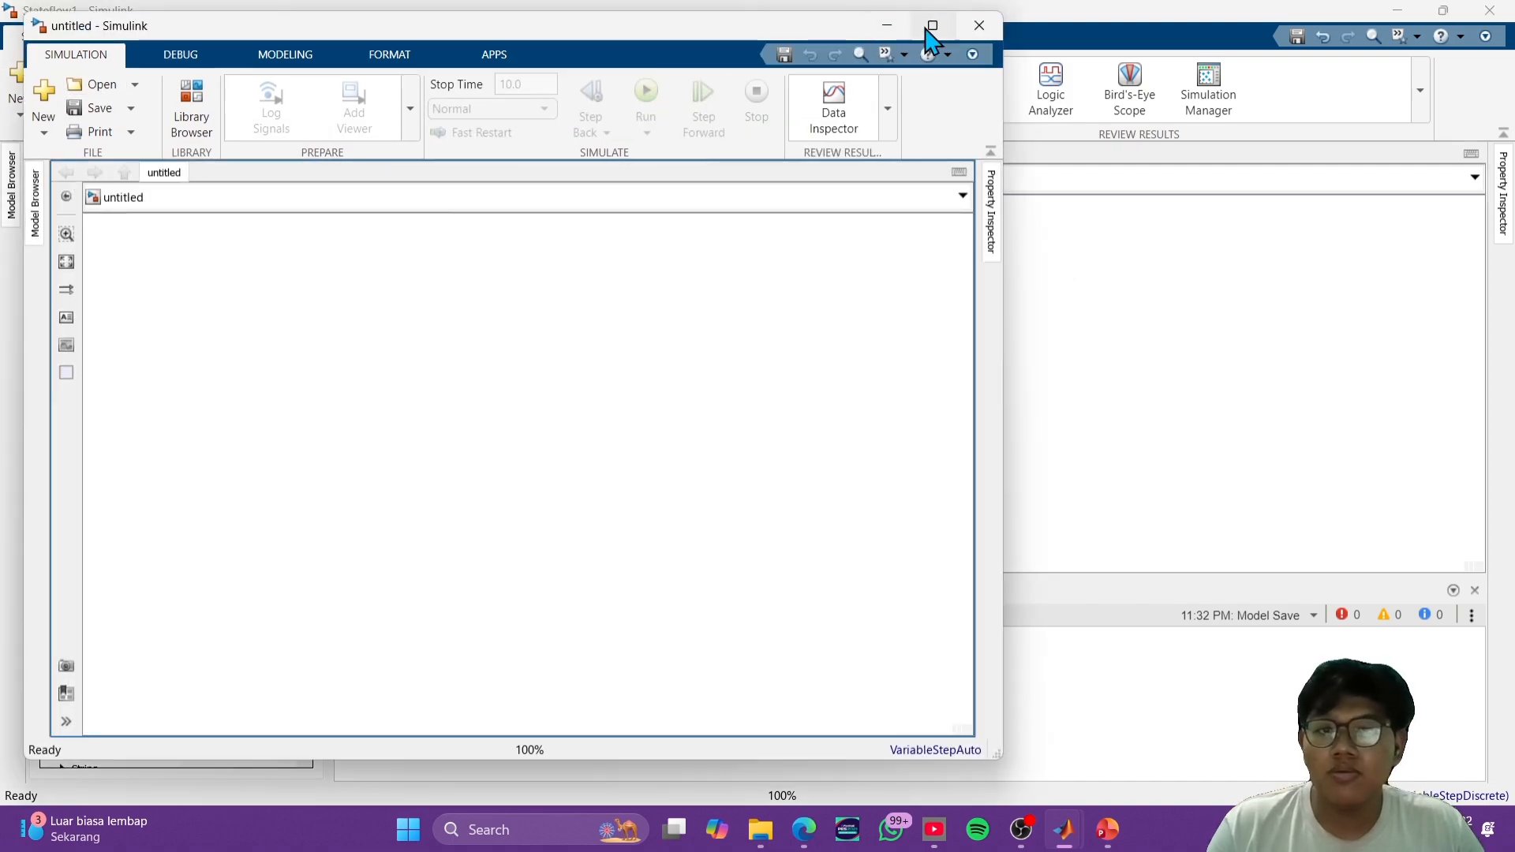
click(933, 22)
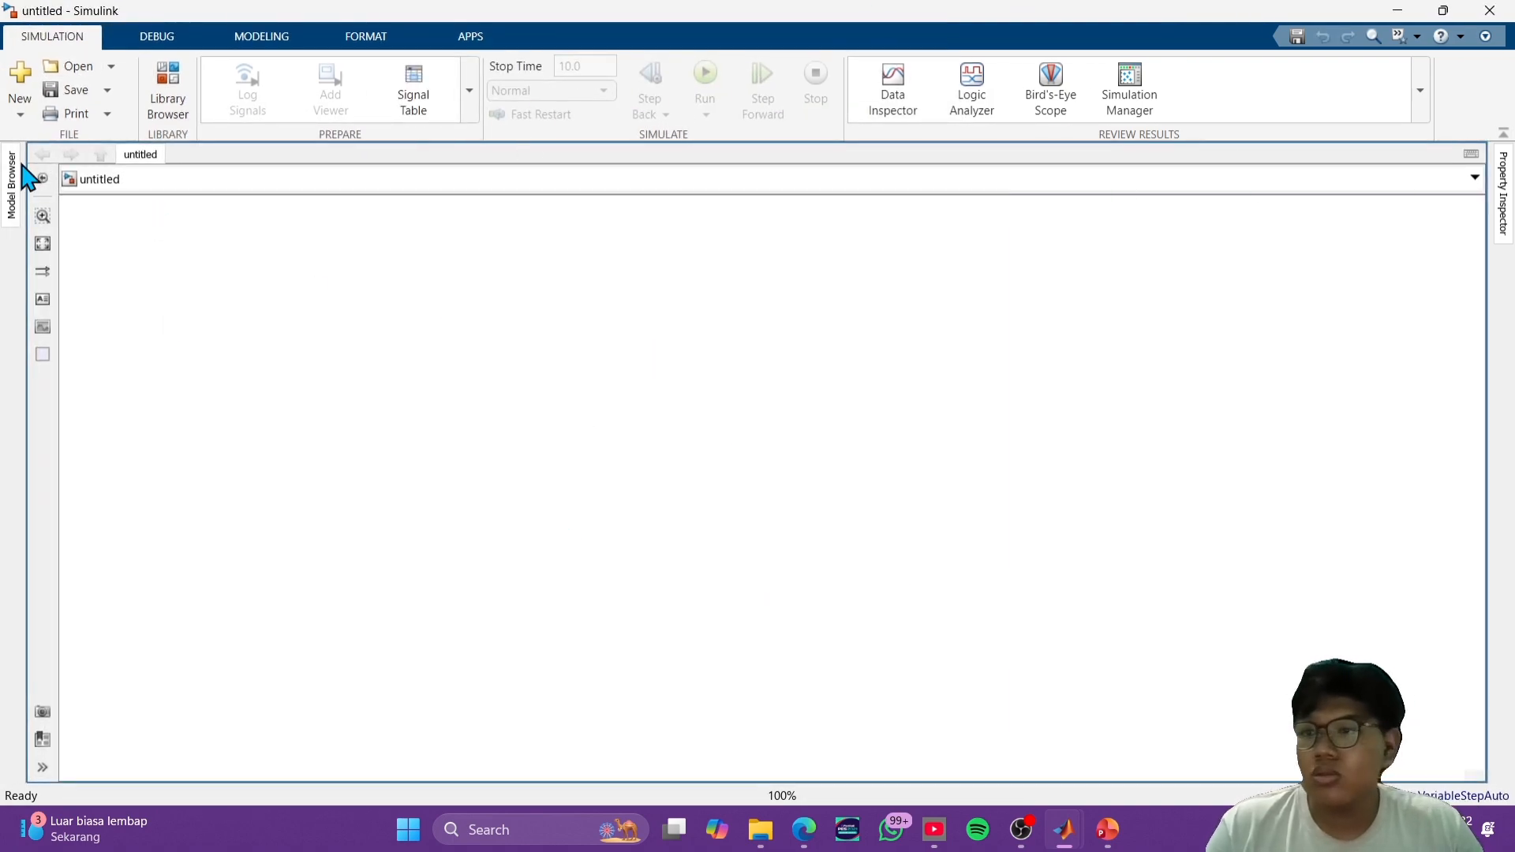
click(188, 80)
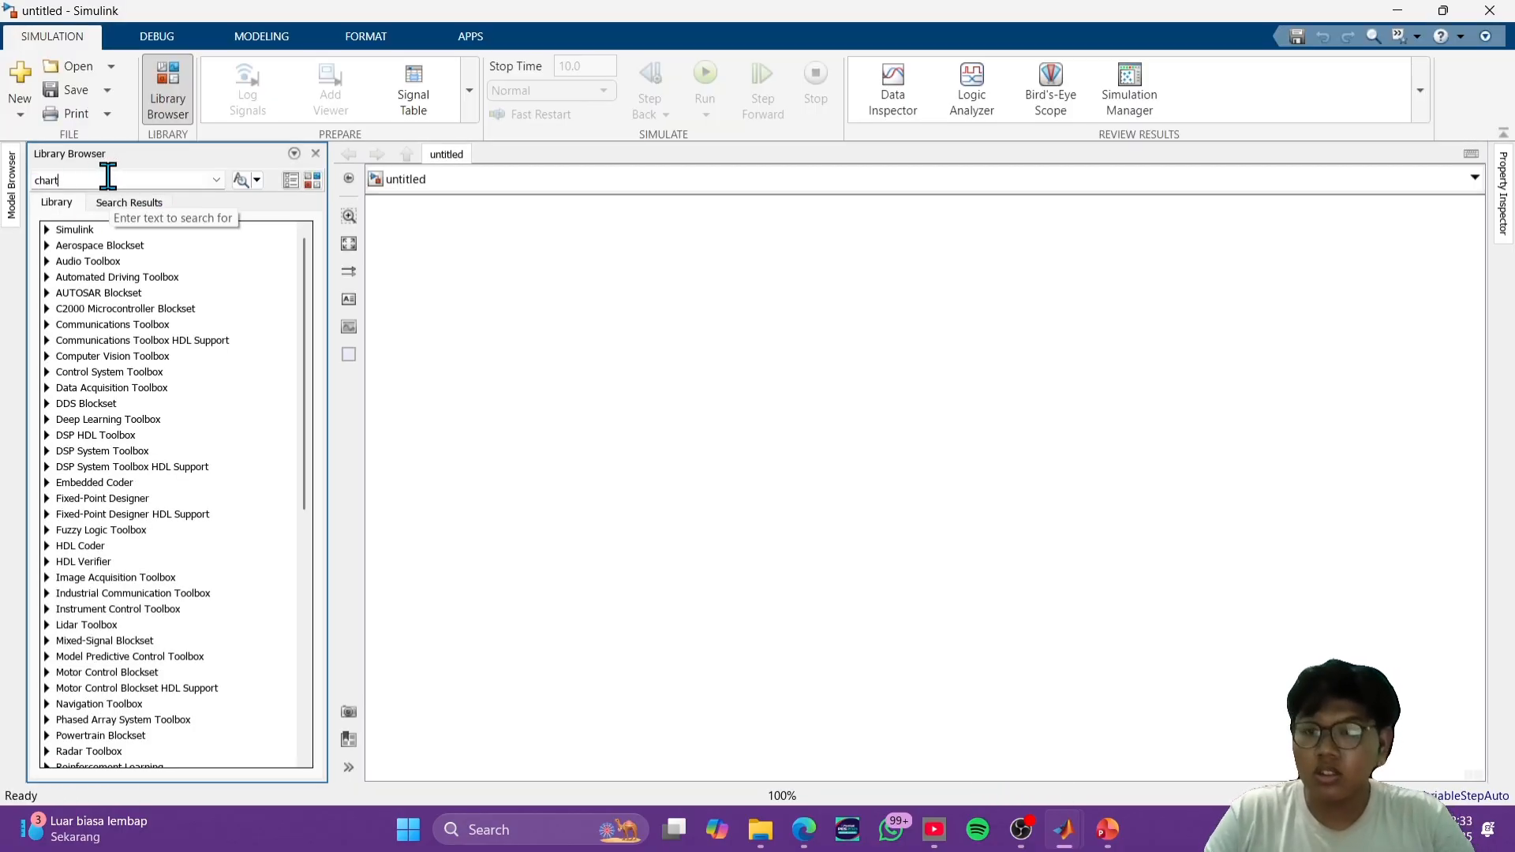
click(108, 176)
text(chart)
key(Return)
drag(87, 445, 667, 426)
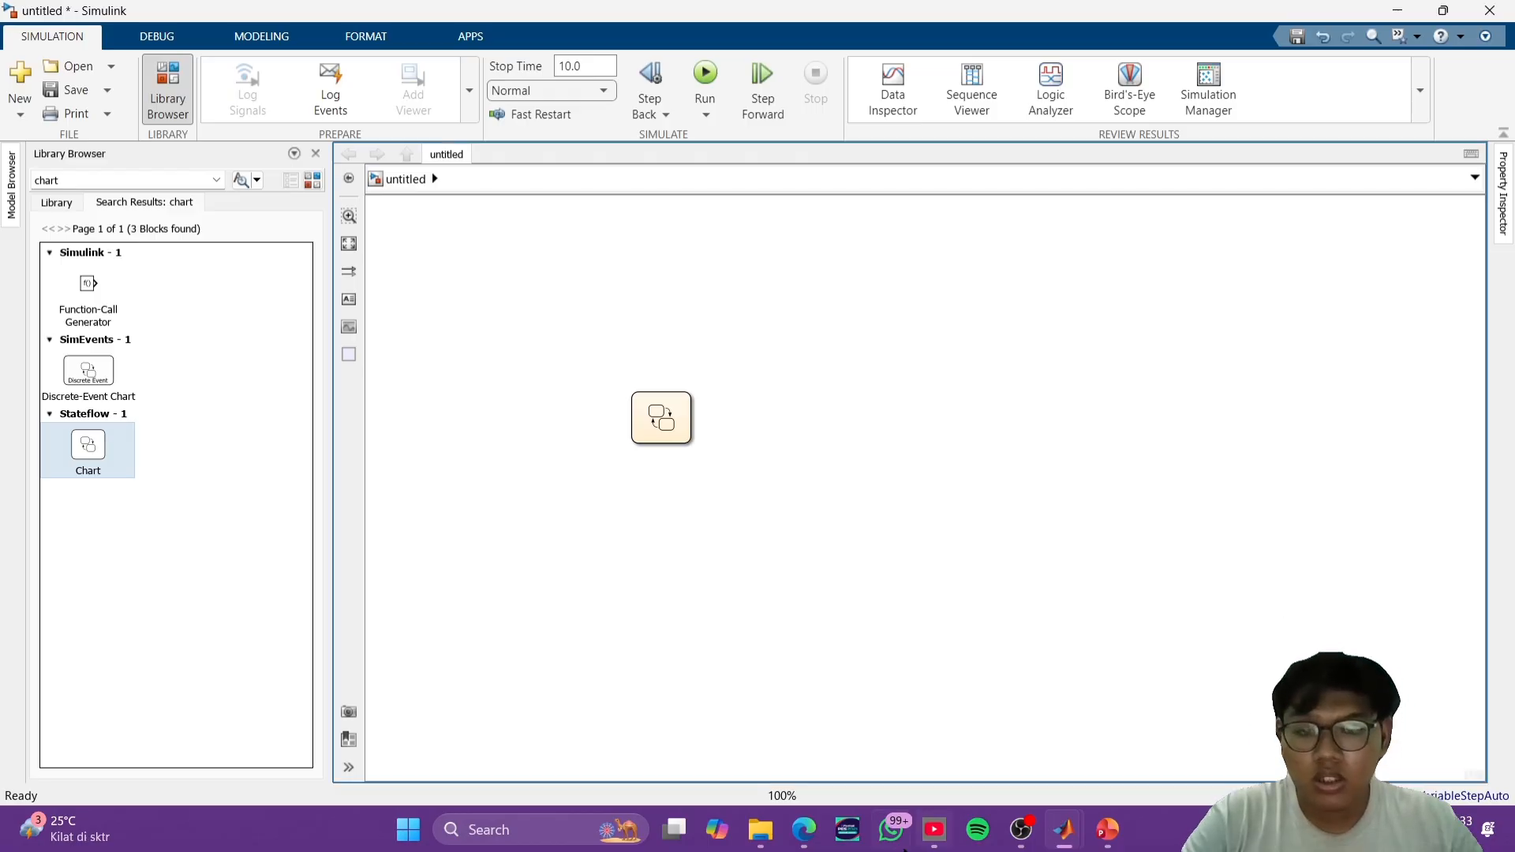
- Switch to the PowerPoint deck and review the Car Turning Signal System, State Actions and MATLAB & SIMULINK Functions slides
click(1108, 830)
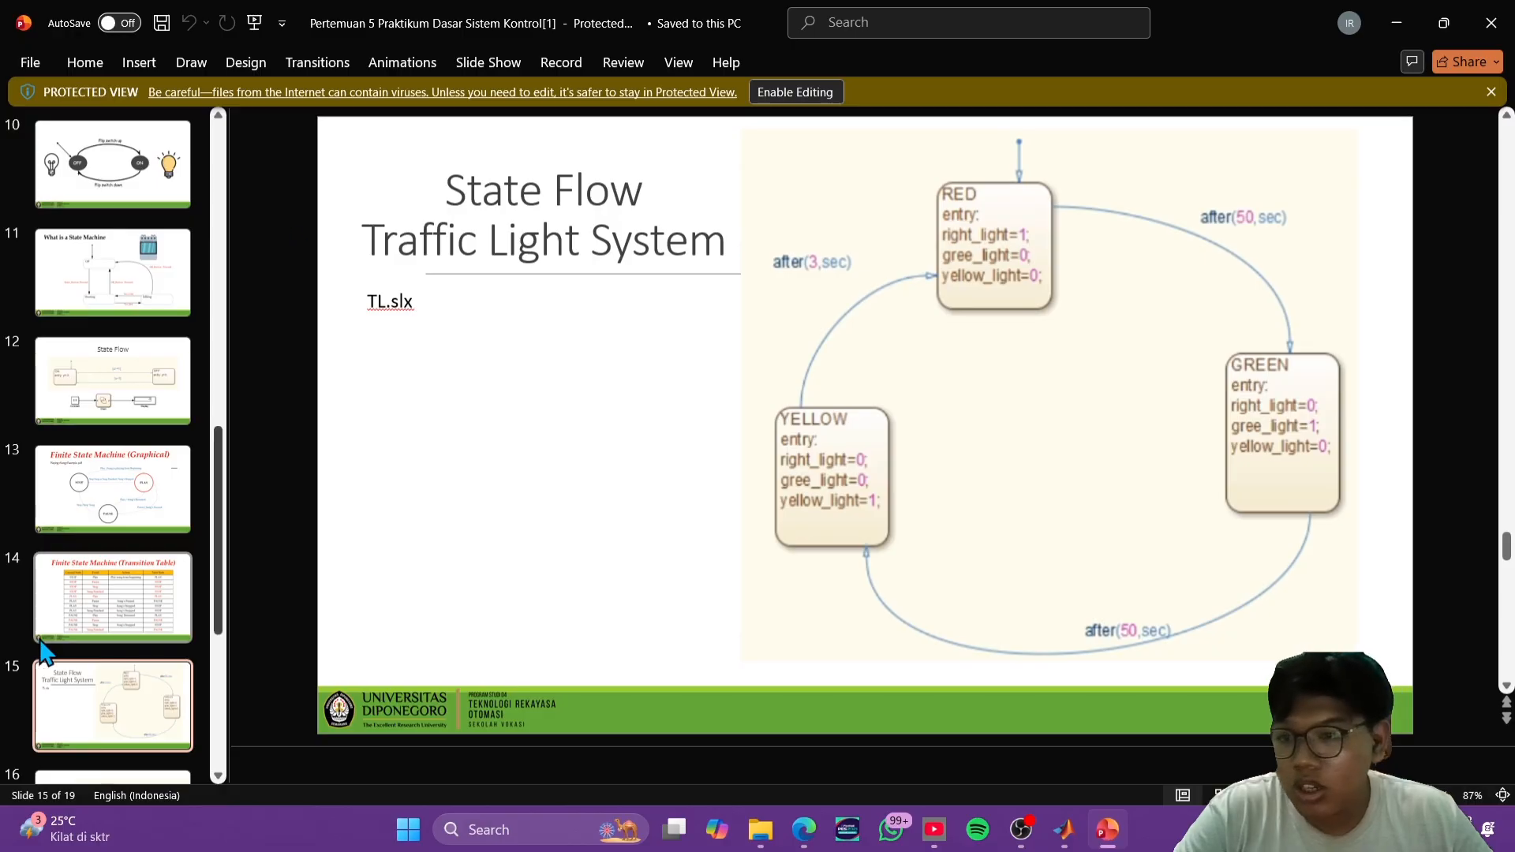
scroll(110, 553, down, 2)
click(142, 631)
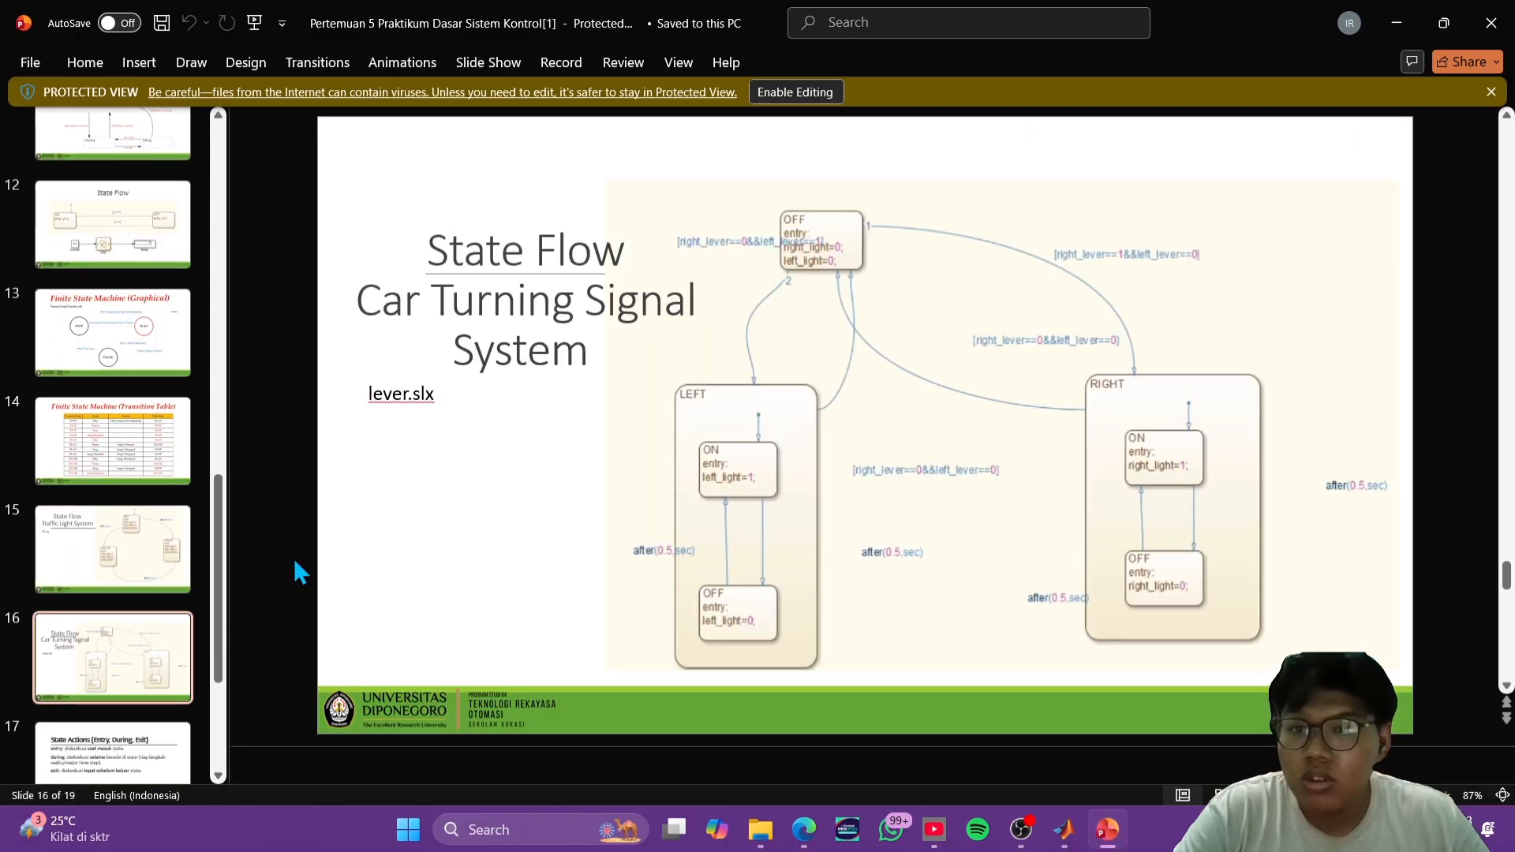
scroll(79, 616, down, 3)
click(128, 602)
scroll(178, 467, up, 2)
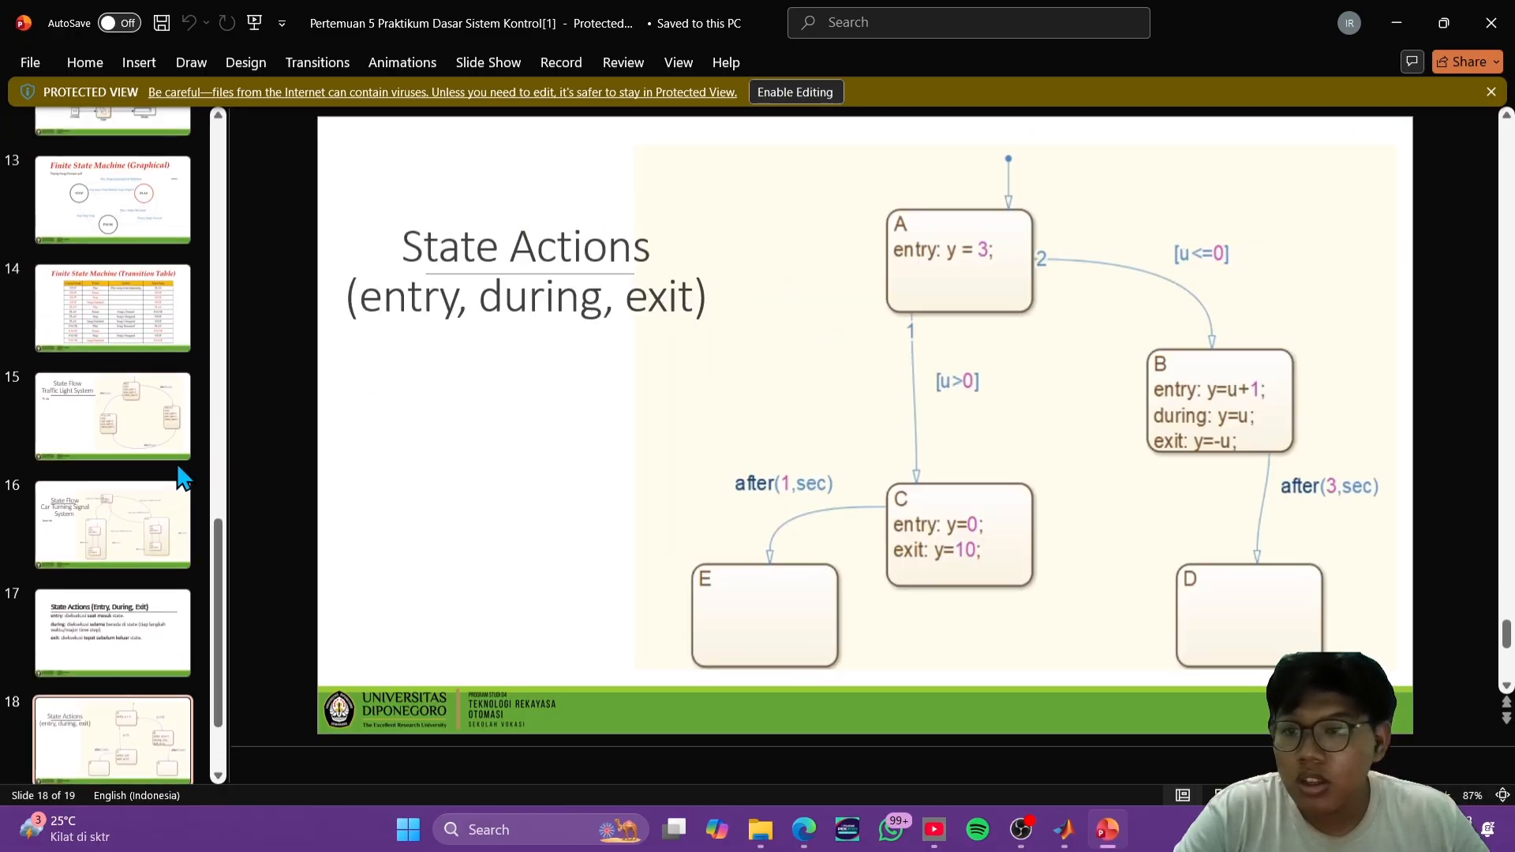
click(172, 474)
scroll(146, 473, down, 2)
click(117, 679)
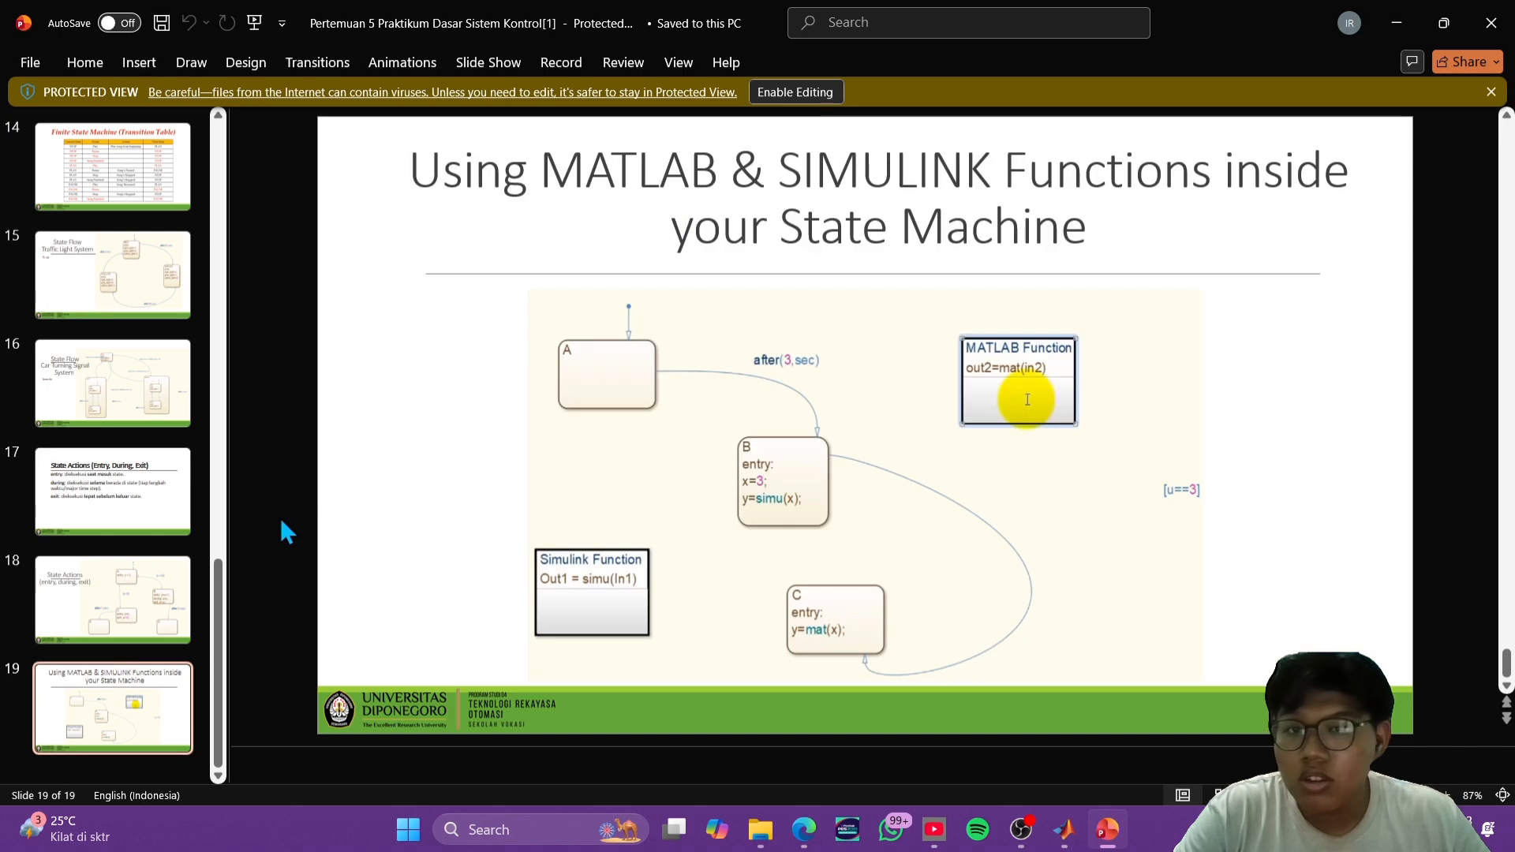
- Go back to the State Flow ON/OFF example on slide 12 and review the neighbouring slides up to the Transition Table
scroll(162, 464, up, 5)
click(150, 456)
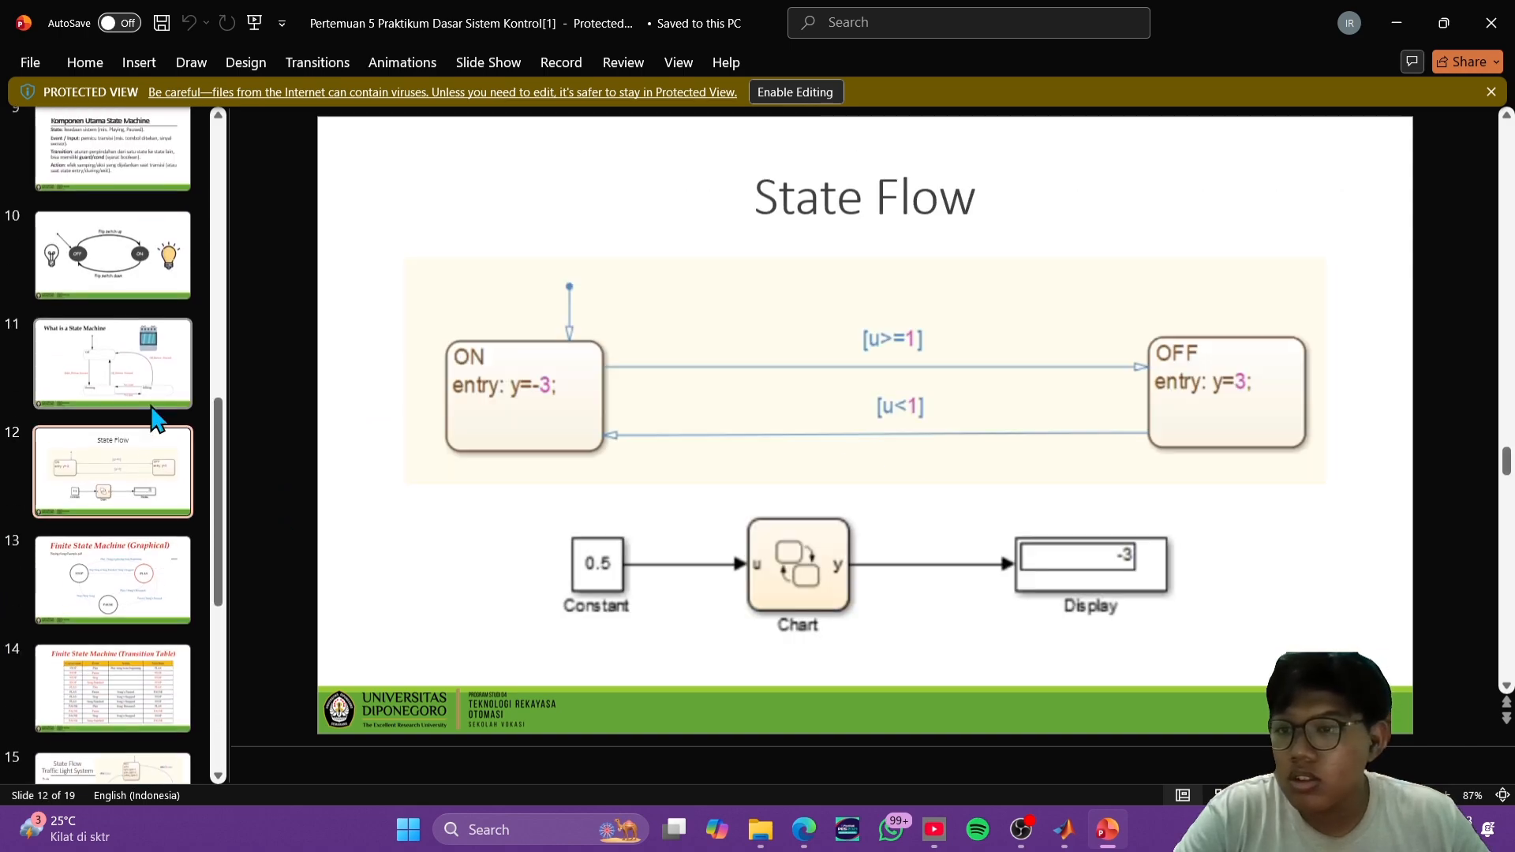
click(152, 398)
click(153, 494)
click(146, 584)
click(142, 686)
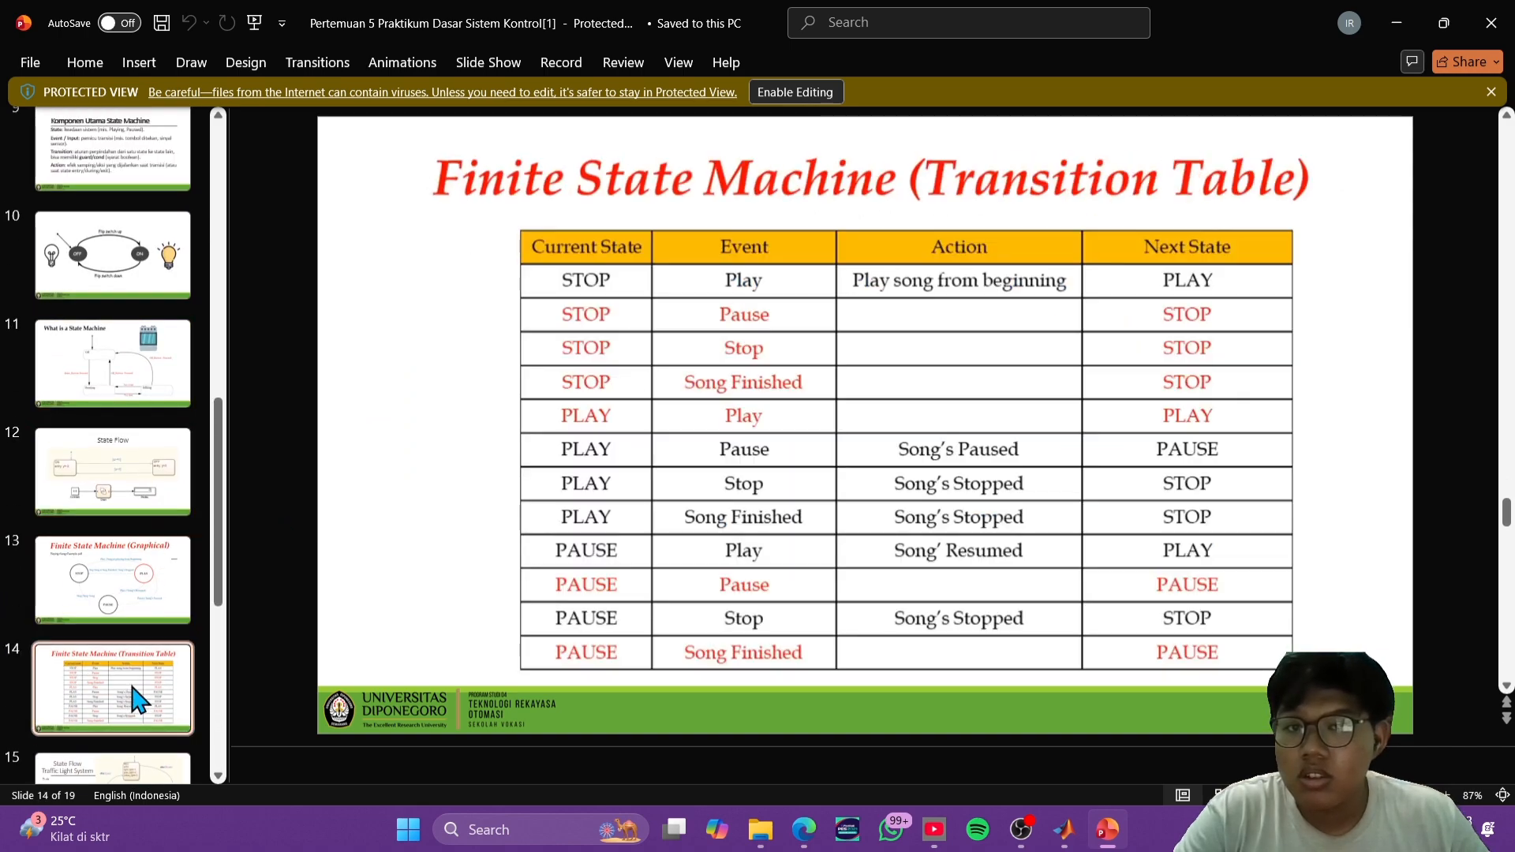
- Review the remaining slides from the Traffic Light System on slide 15 through to slide 19
scroll(149, 666, down, 3)
click(146, 572)
click(157, 659)
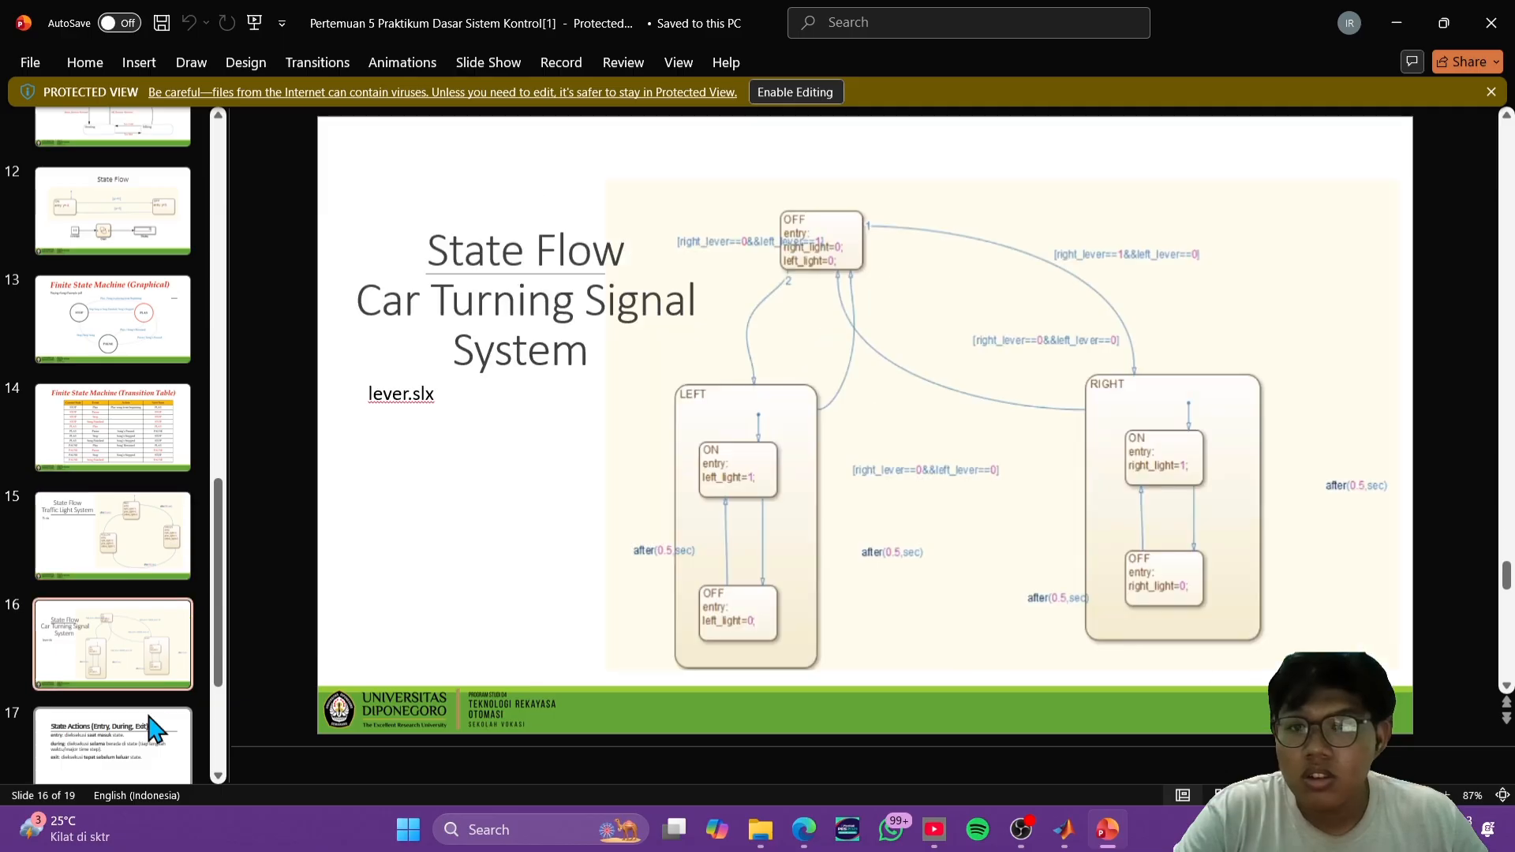
scroll(159, 676, down, 3)
click(150, 675)
scroll(135, 542, down, 3)
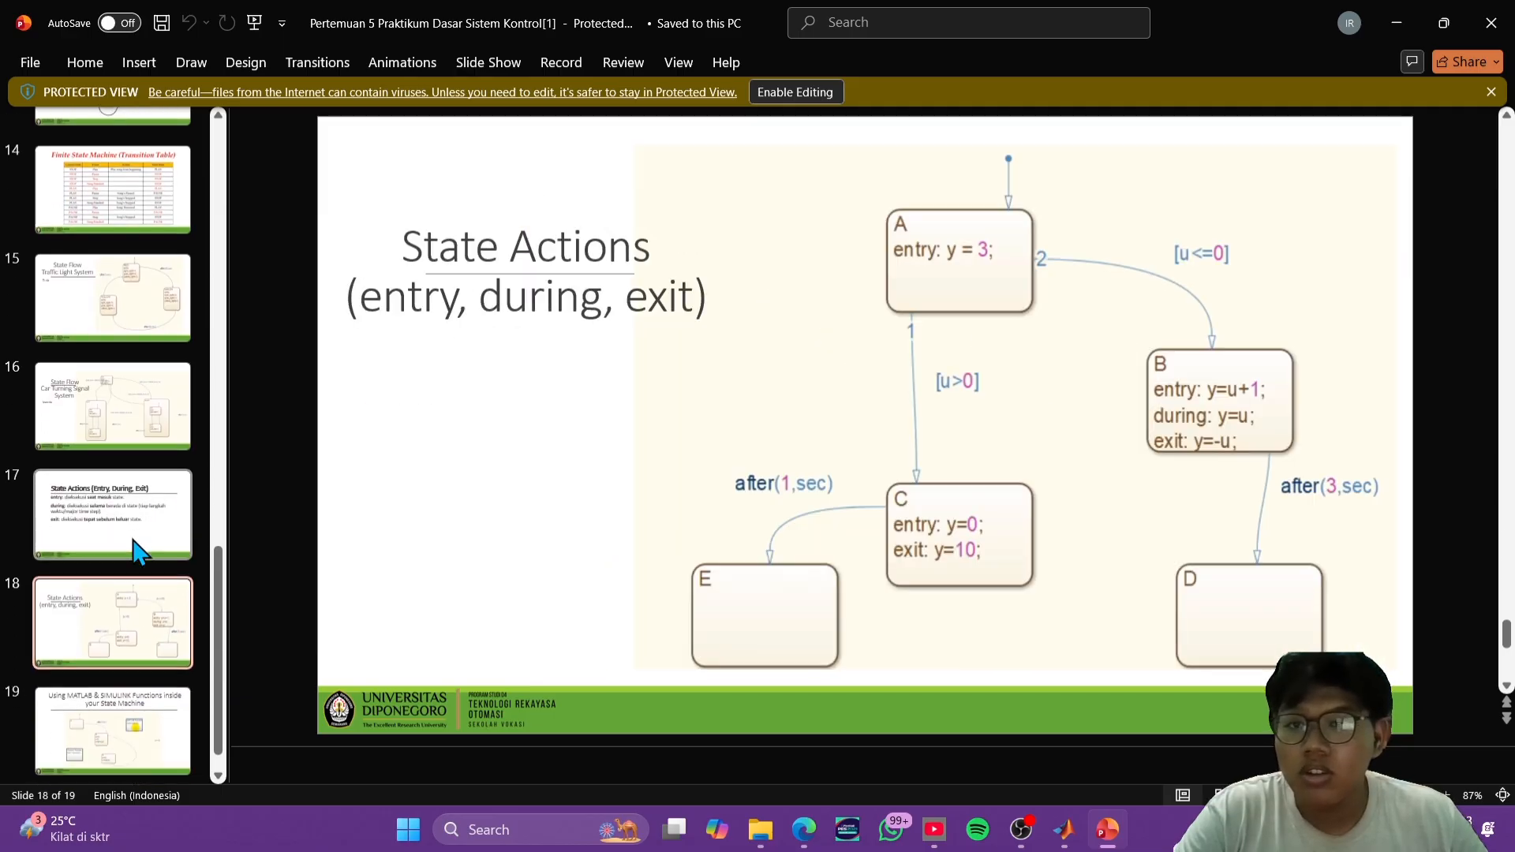
click(57, 745)
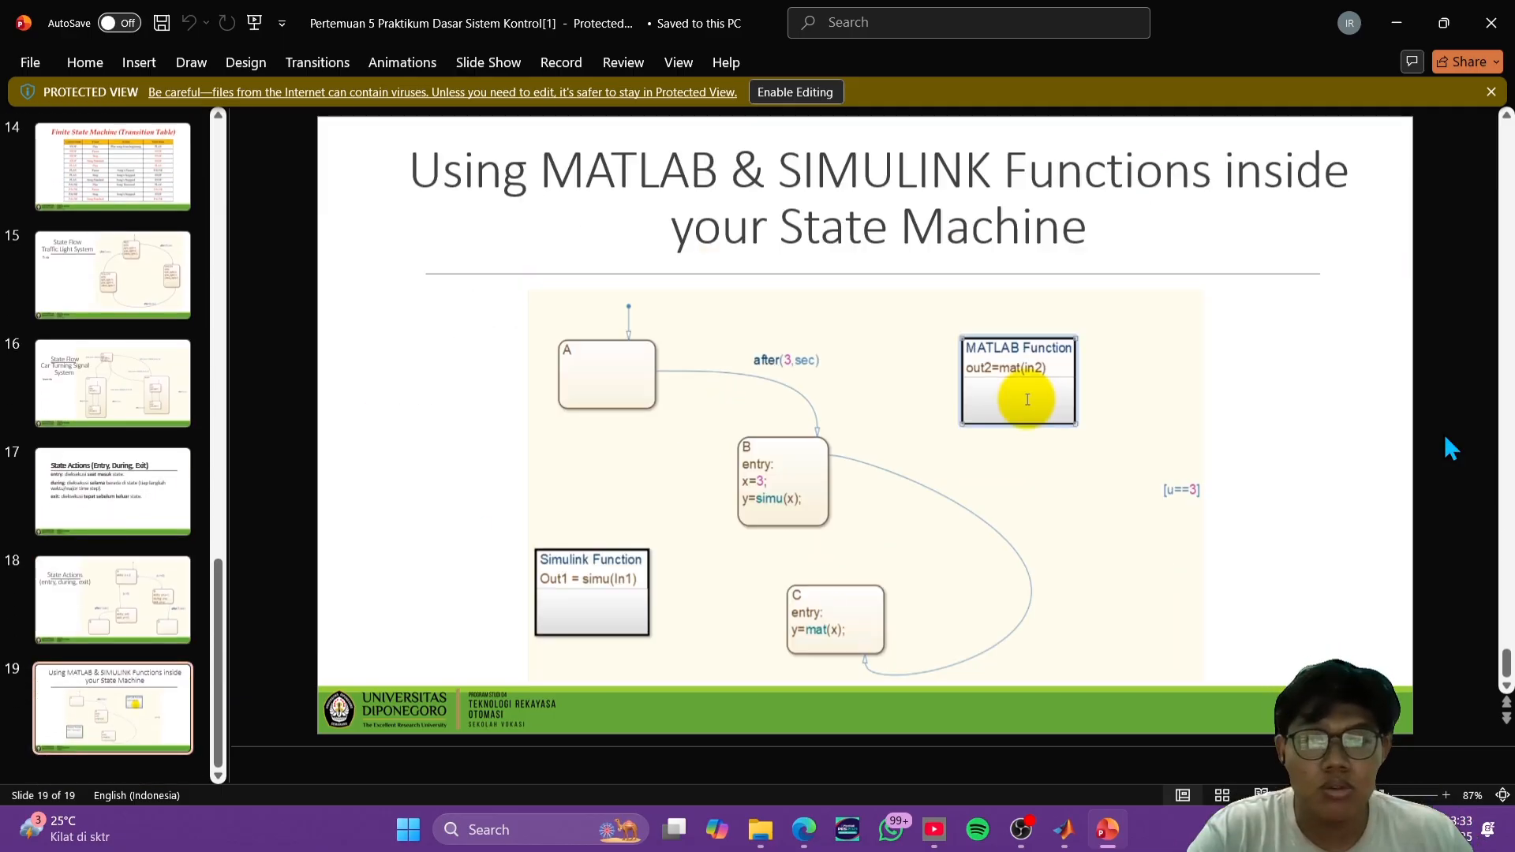
- Return to slide 12 and examine the State Flow example with its ON and OFF states and Constant-Chart-Display model
scroll(138, 390, up, 5)
scroll(138, 390, up, 3)
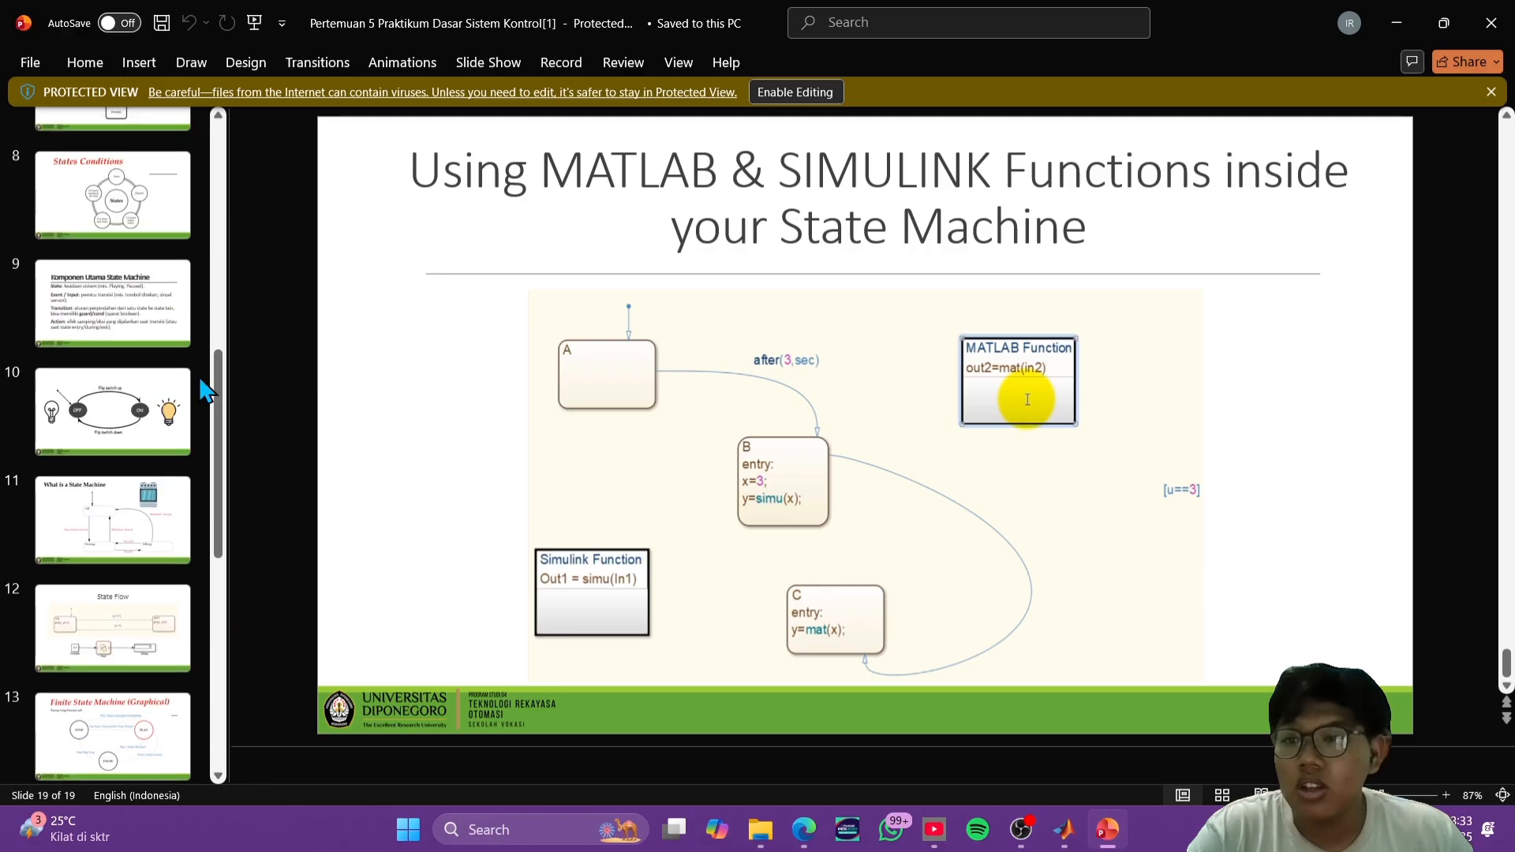
scroll(112, 294, up, 2)
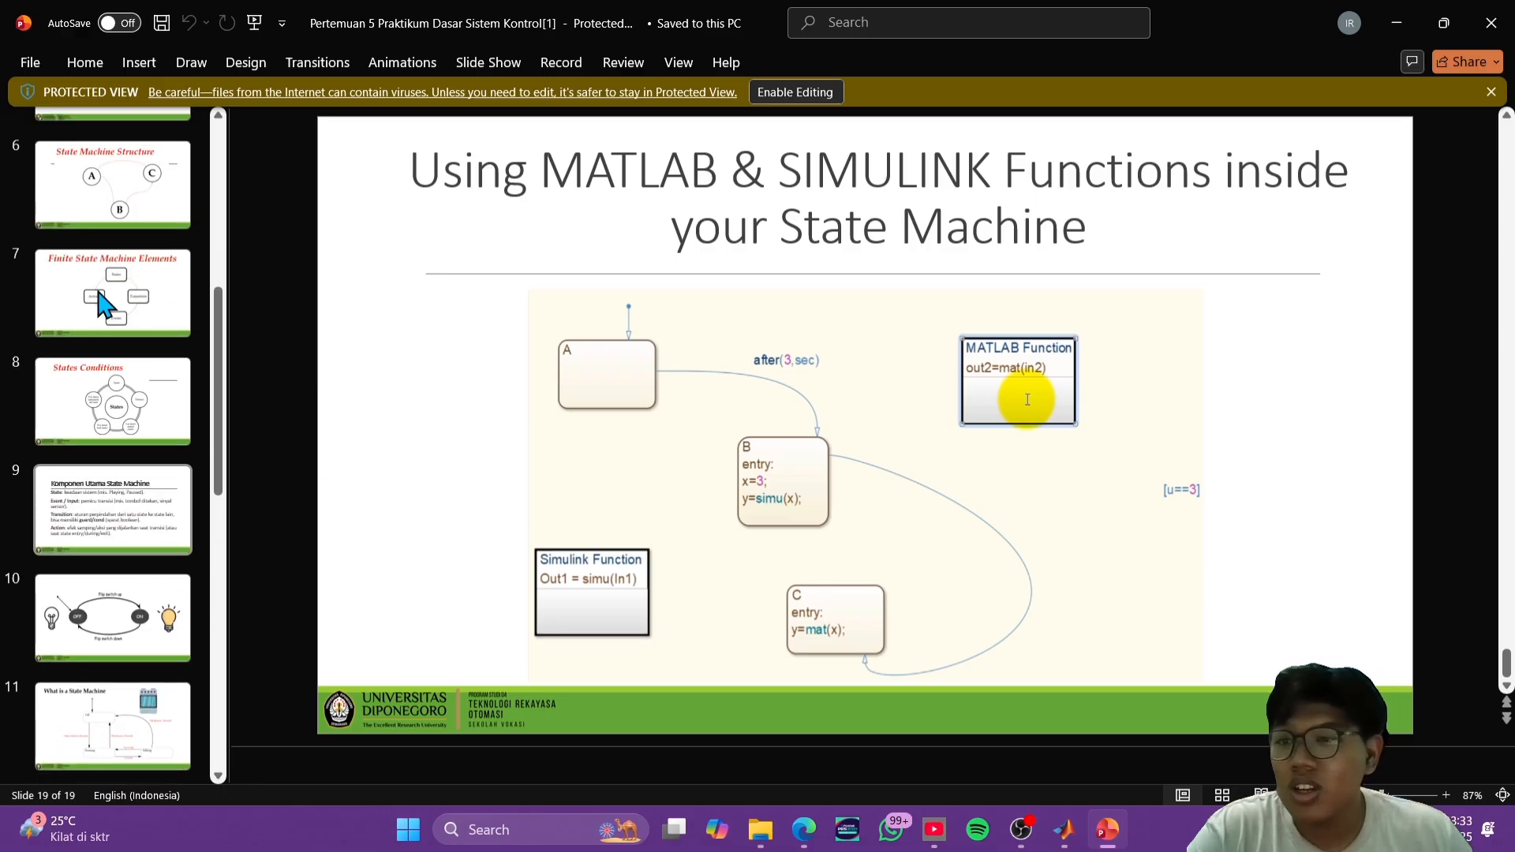
click(111, 571)
click(118, 662)
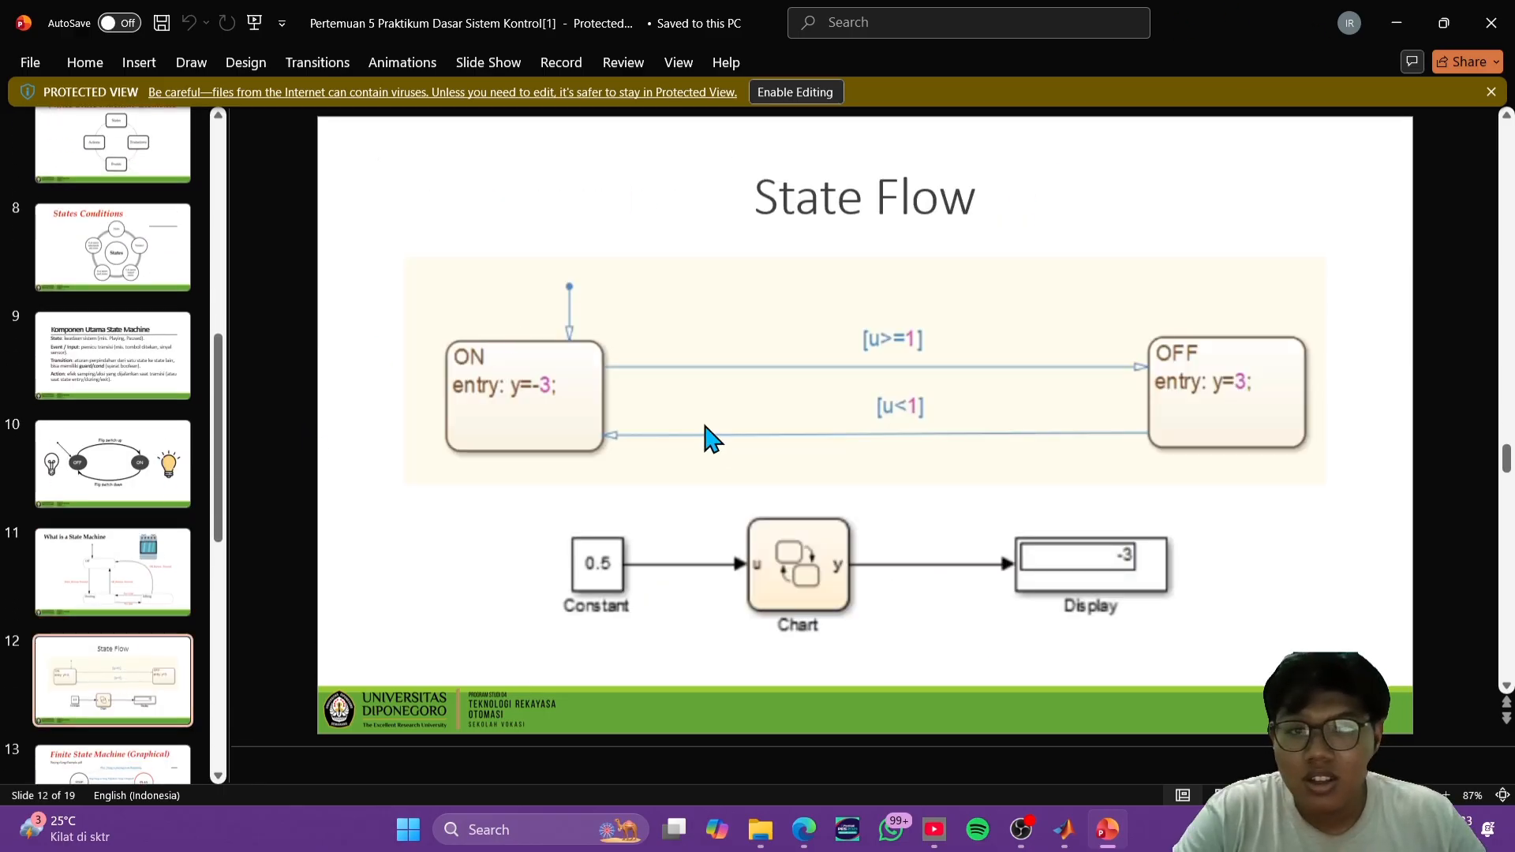
scroll(167, 623, down, 3)
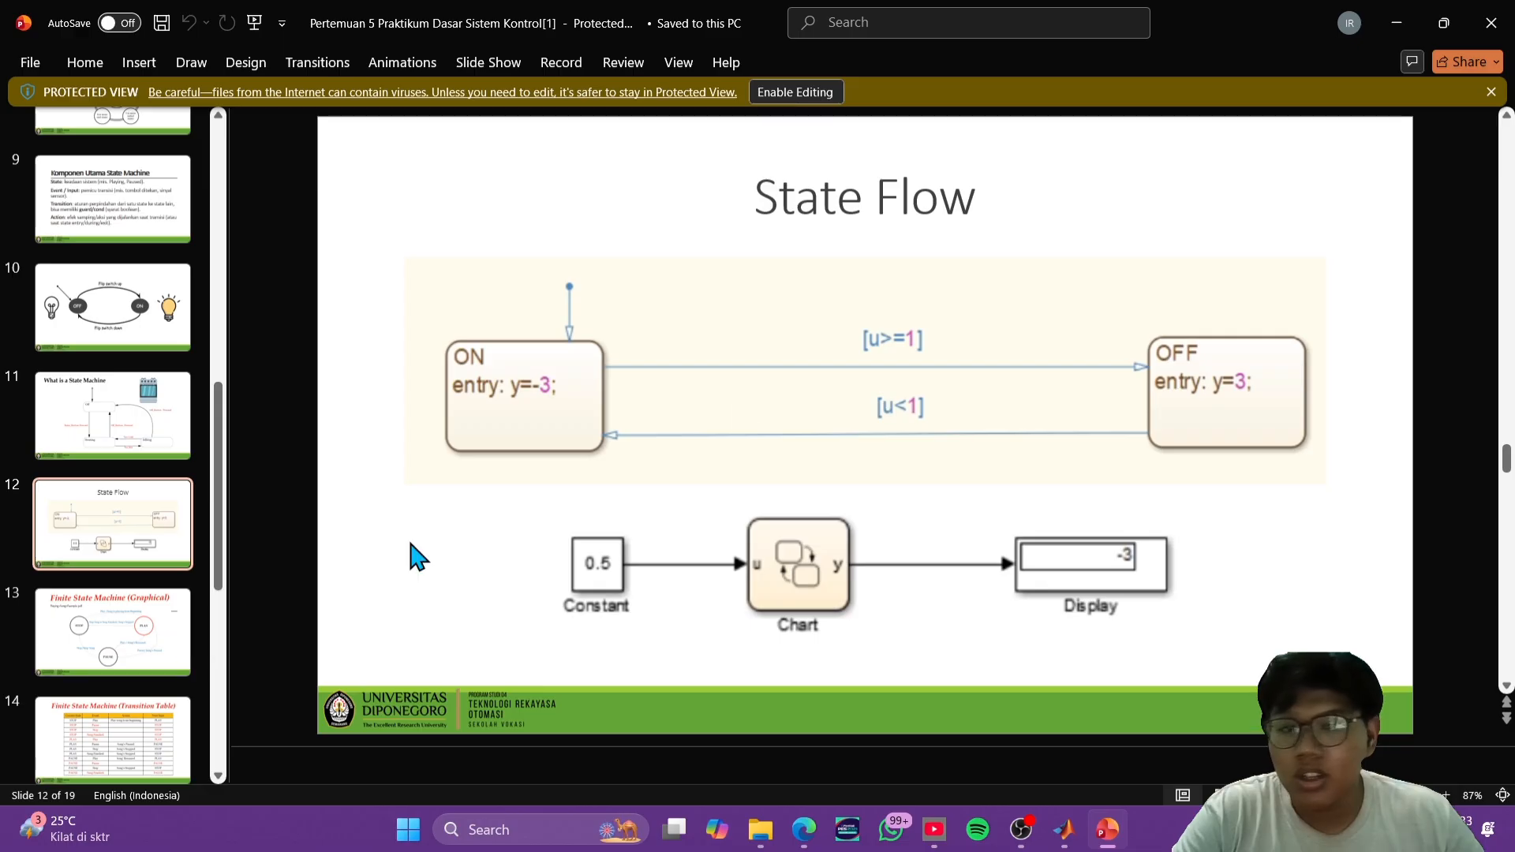
- Return to Simulink, open the Chart block and place three empty states: the first with the default transition, one across from it and one below it
click(1396, 23)
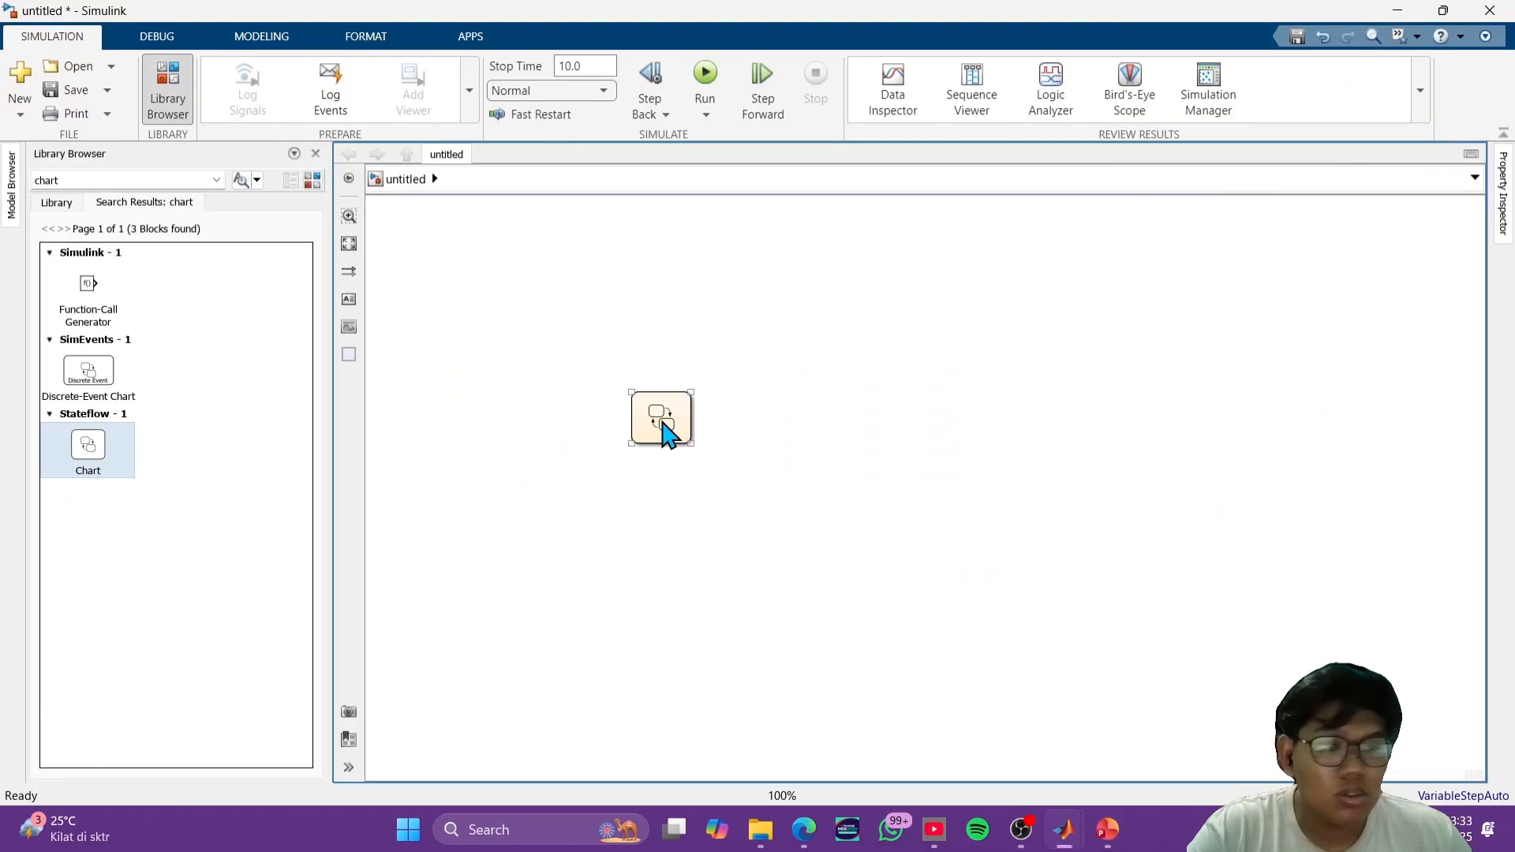
double_click(664, 422)
click(349, 281)
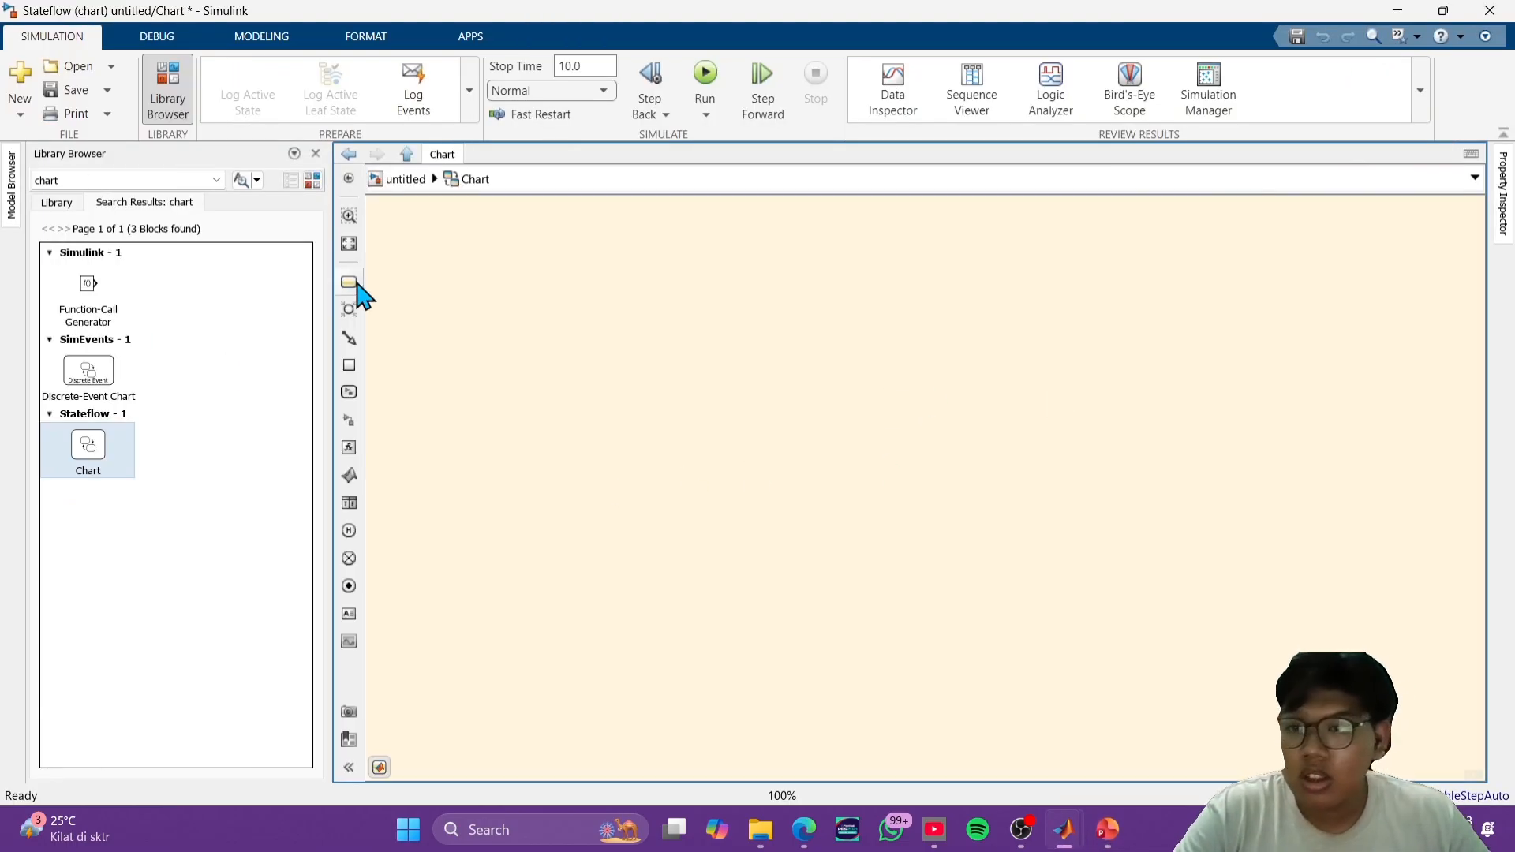
click(546, 403)
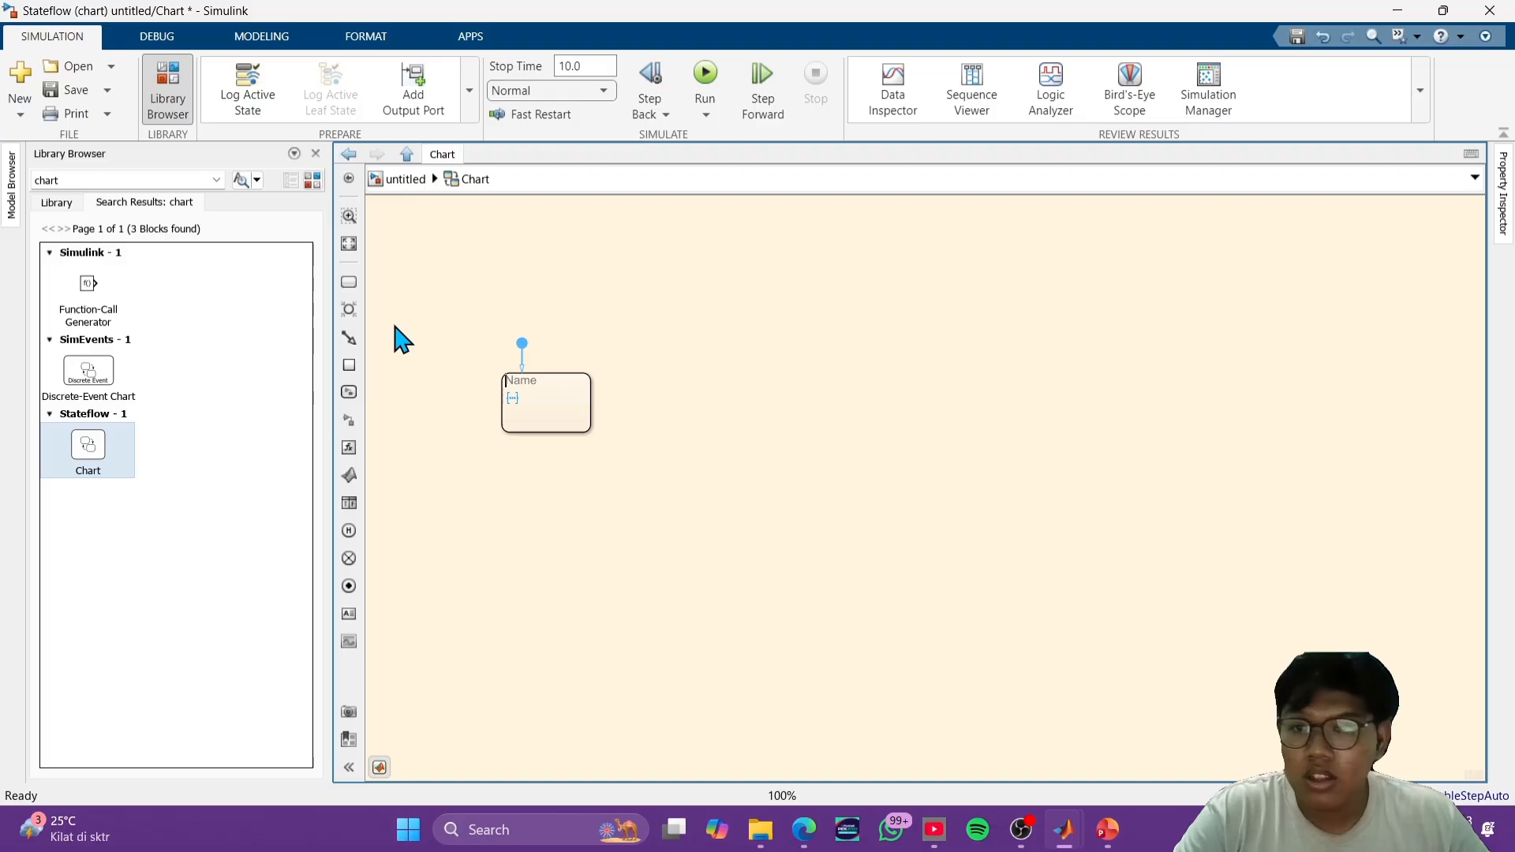
click(349, 282)
click(1008, 476)
click(349, 282)
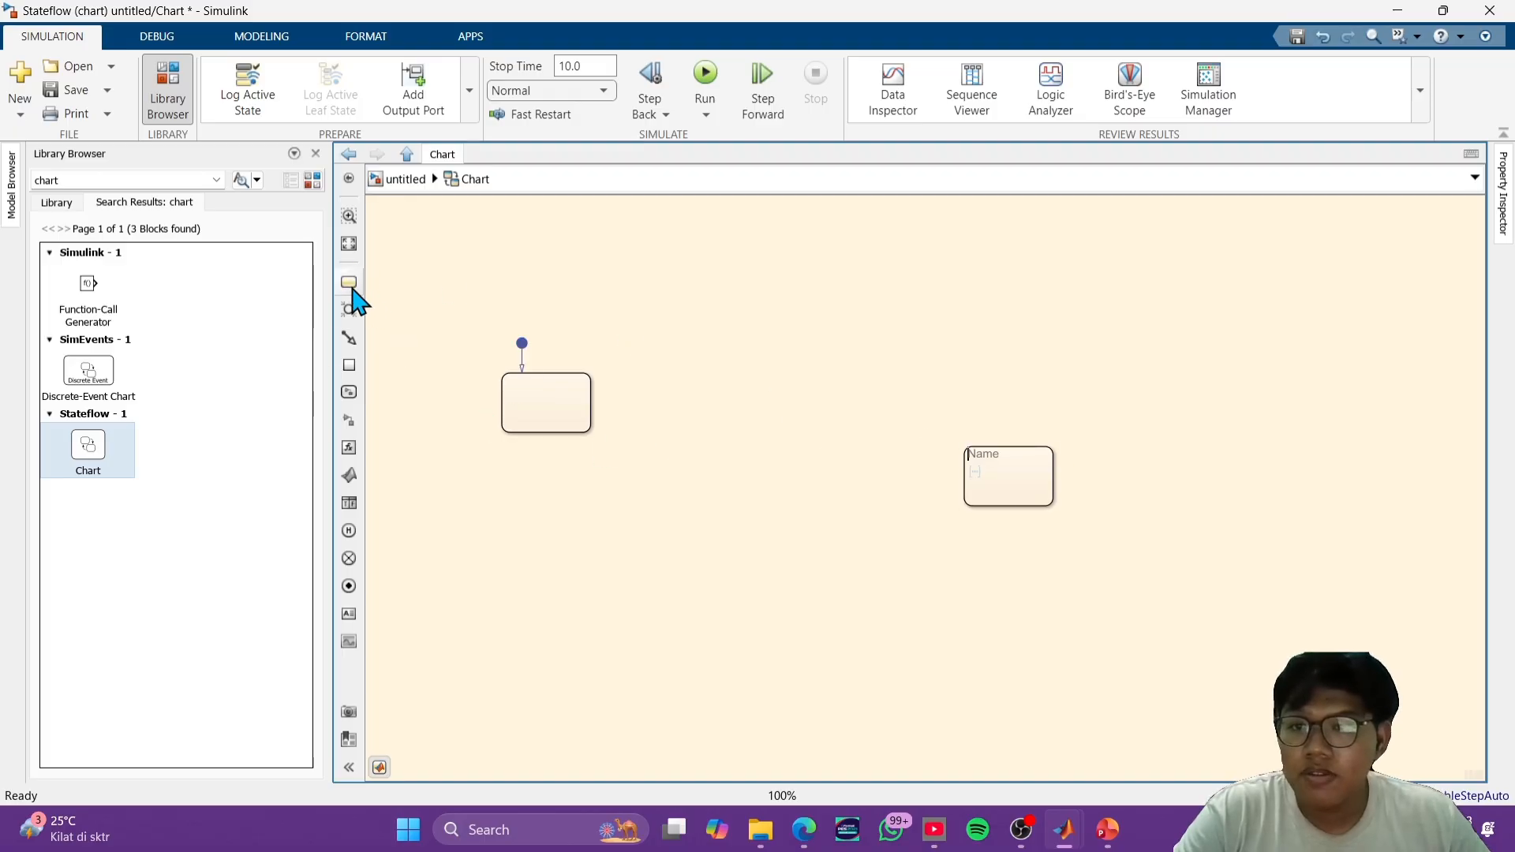
click(546, 665)
- Label the state with the default transition ON and give it the entry action "entry : x=1"
double_click(547, 402)
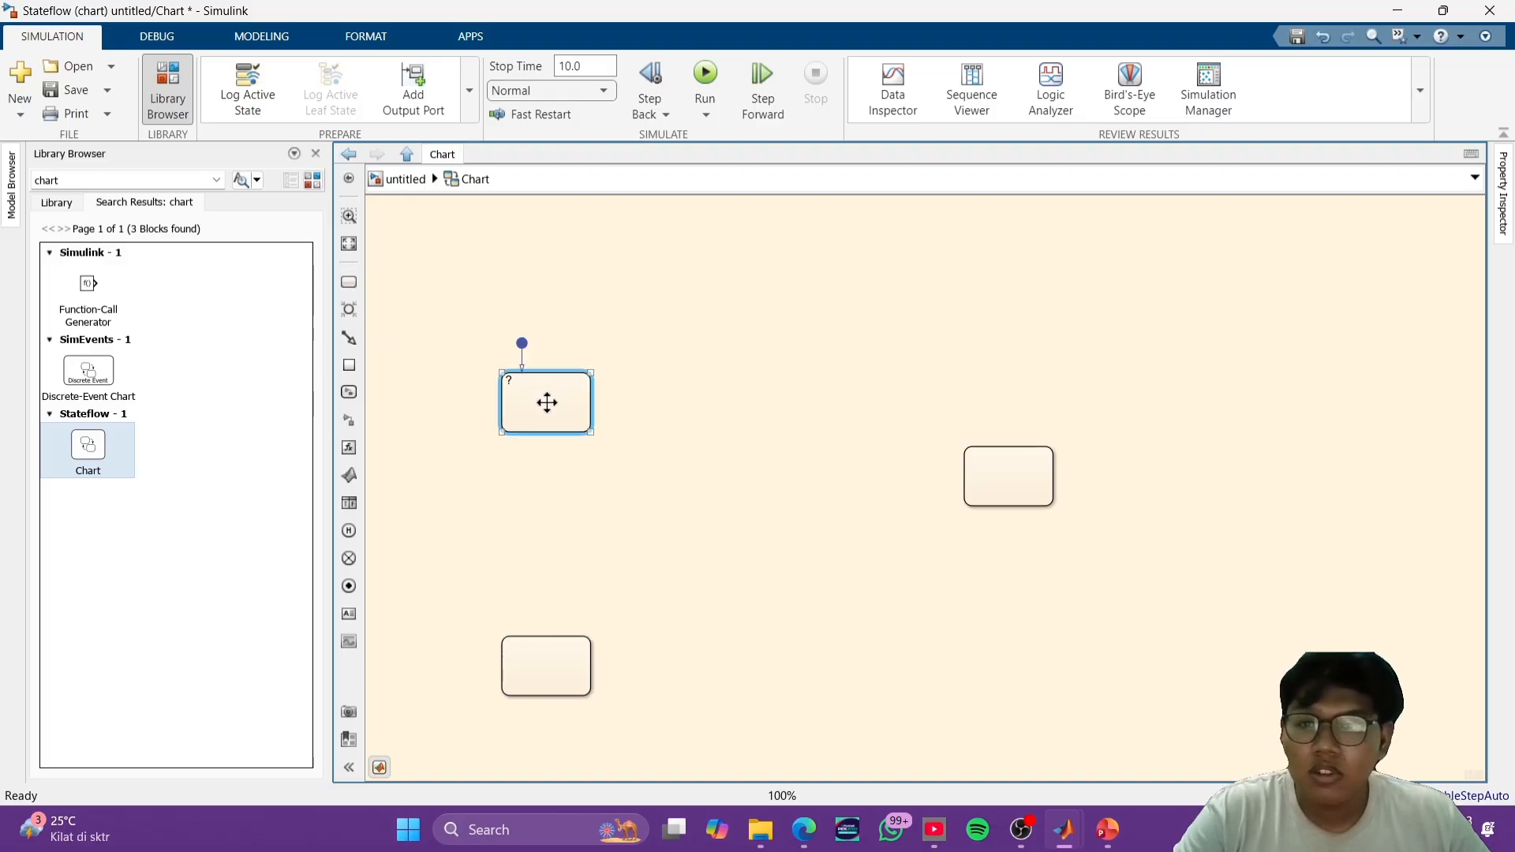
click(517, 393)
click(517, 393)
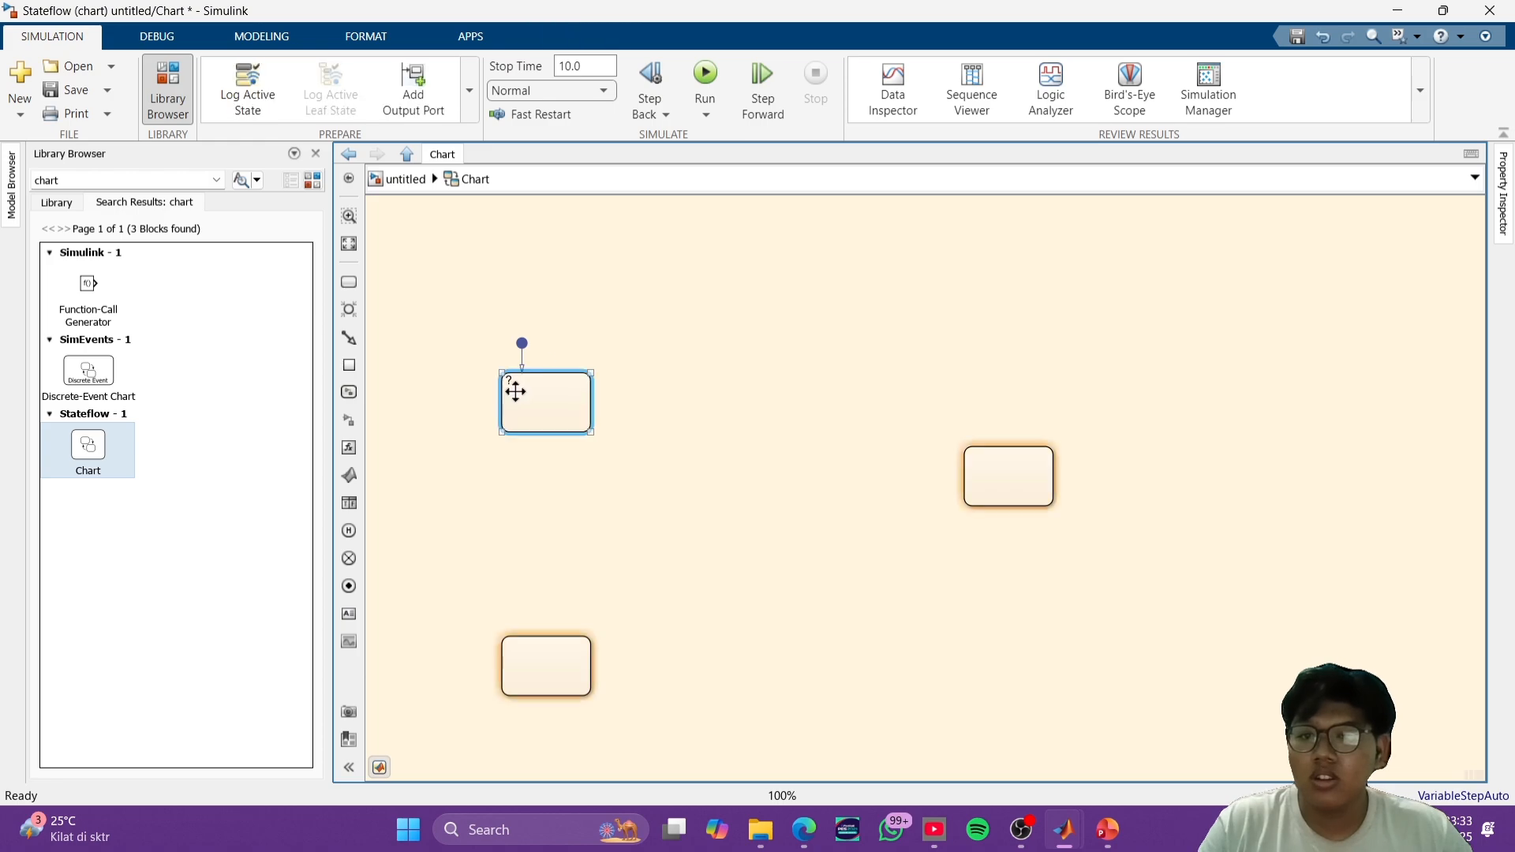
click(520, 387)
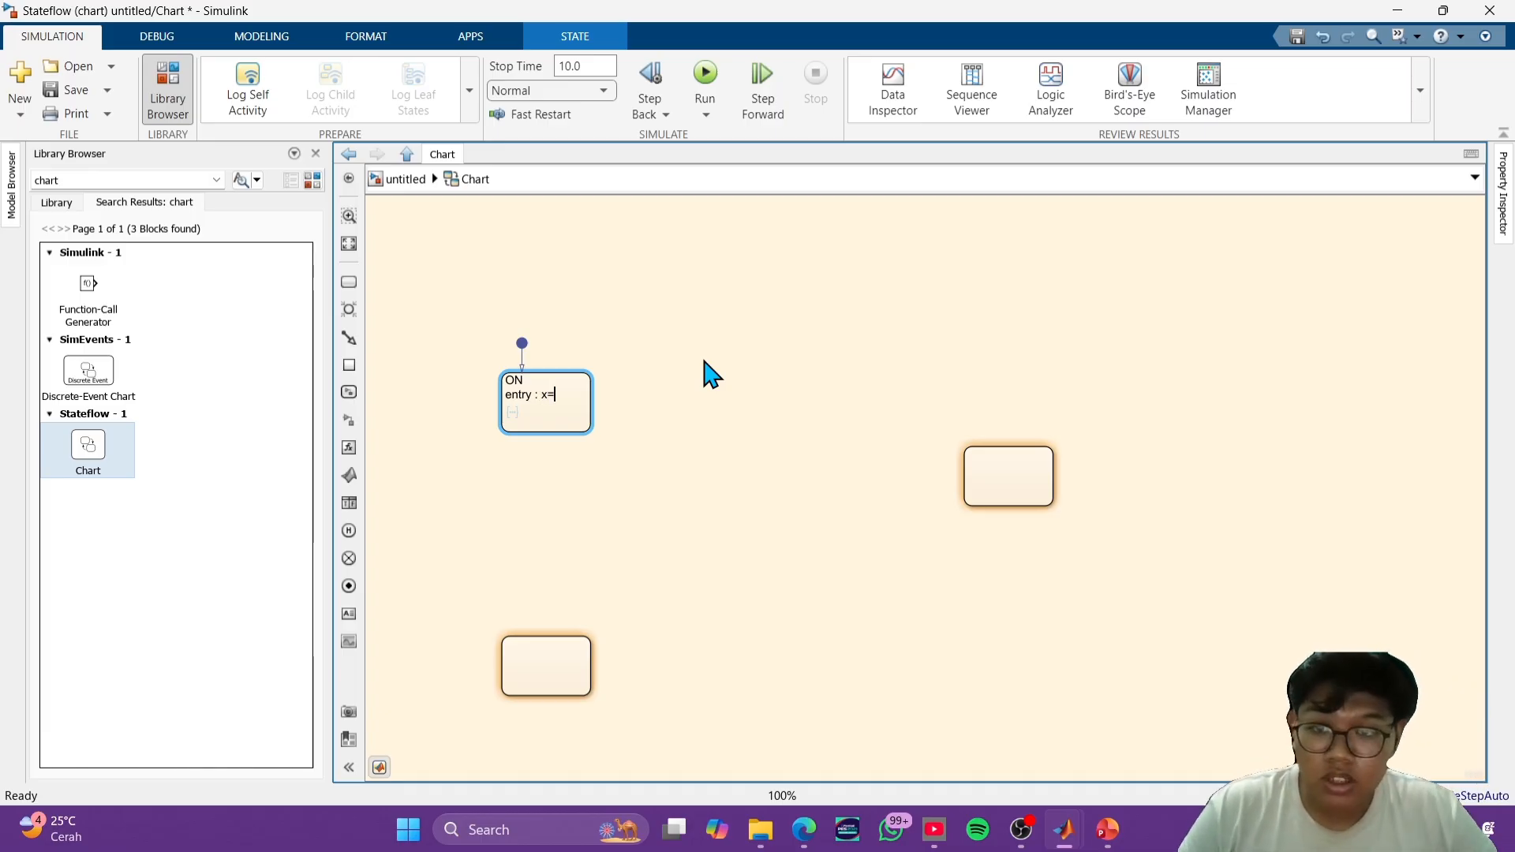
text(1)
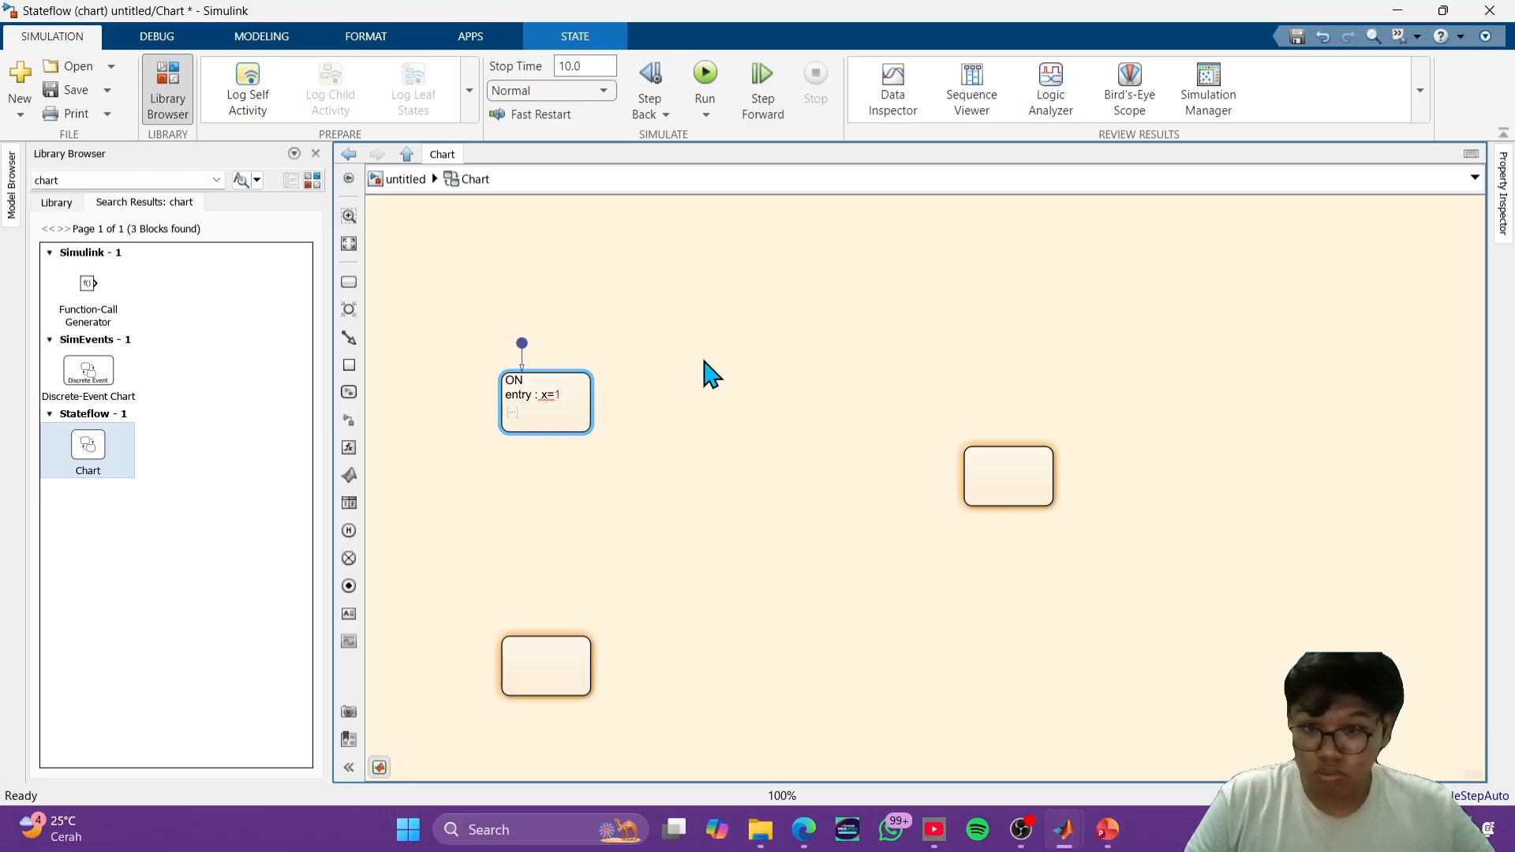
- Label the state across from ON as OFF and give it the entry action "entry : x =2"
click(1010, 475)
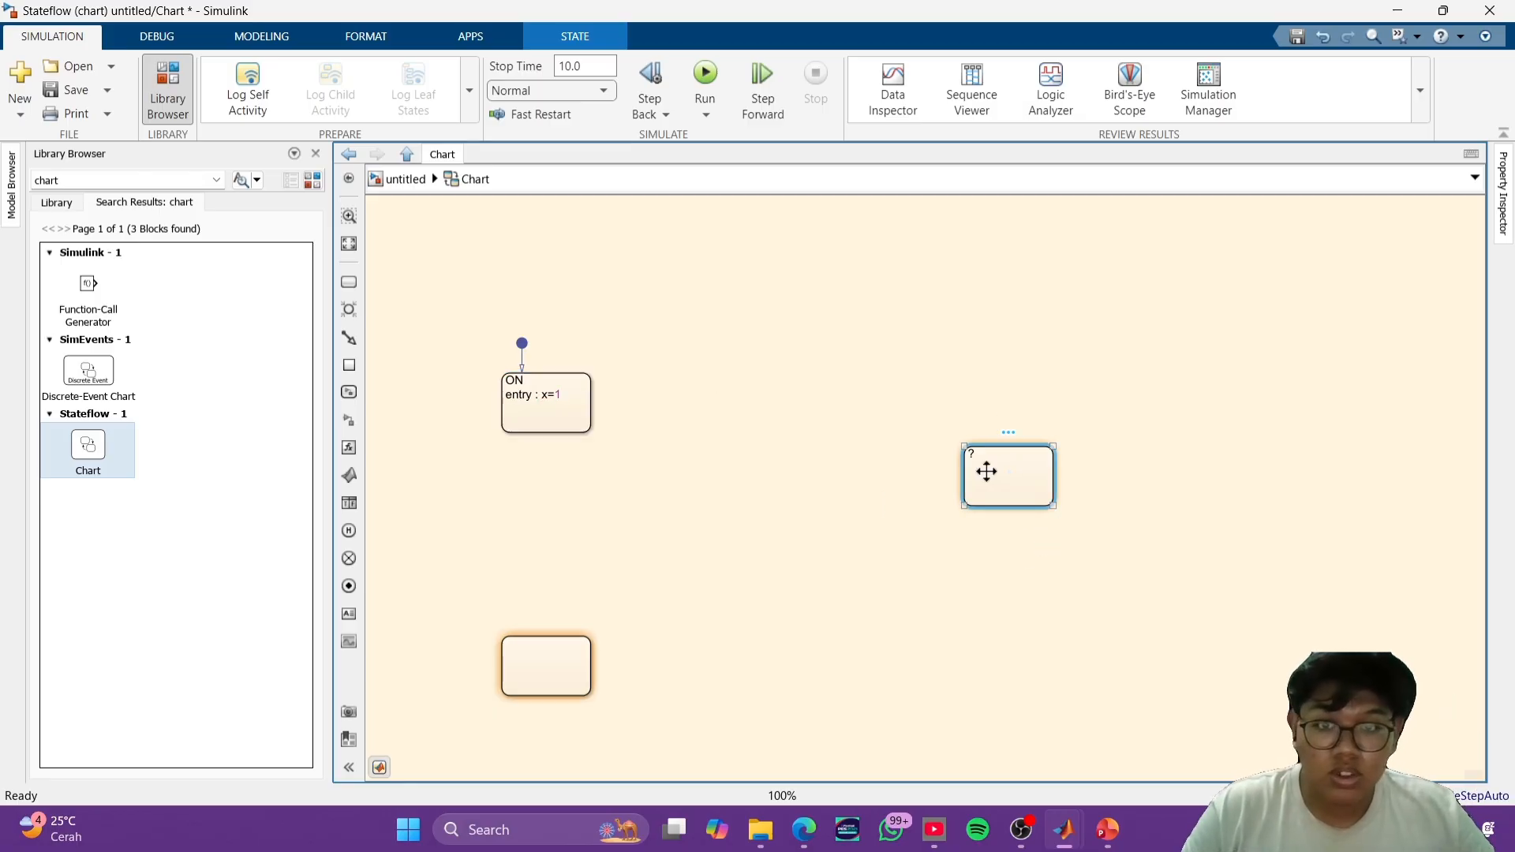
click(994, 453)
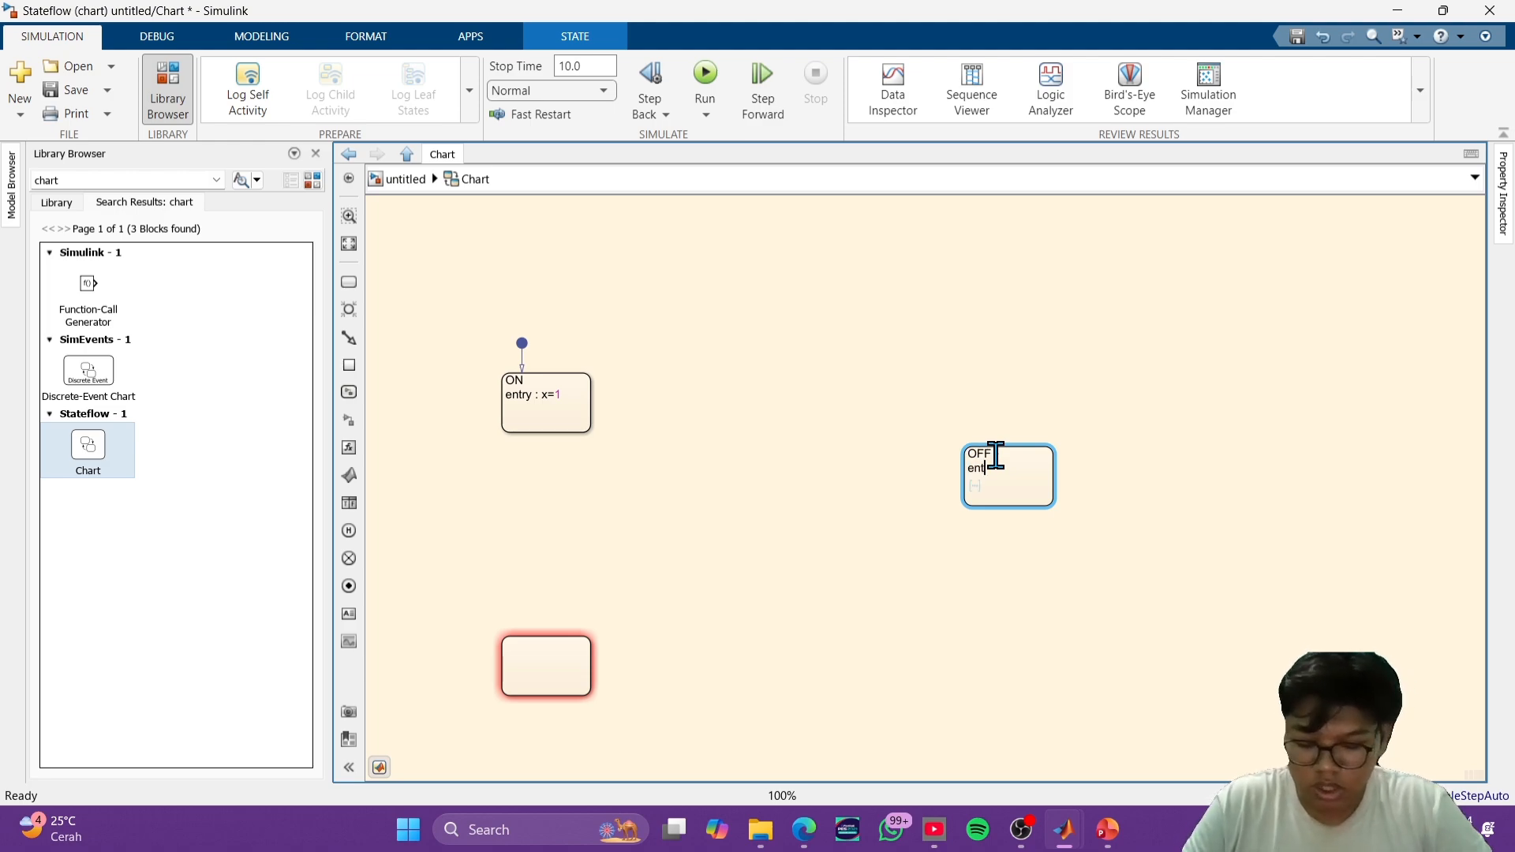
text(OFF)
key(Return)
text(entry ;)
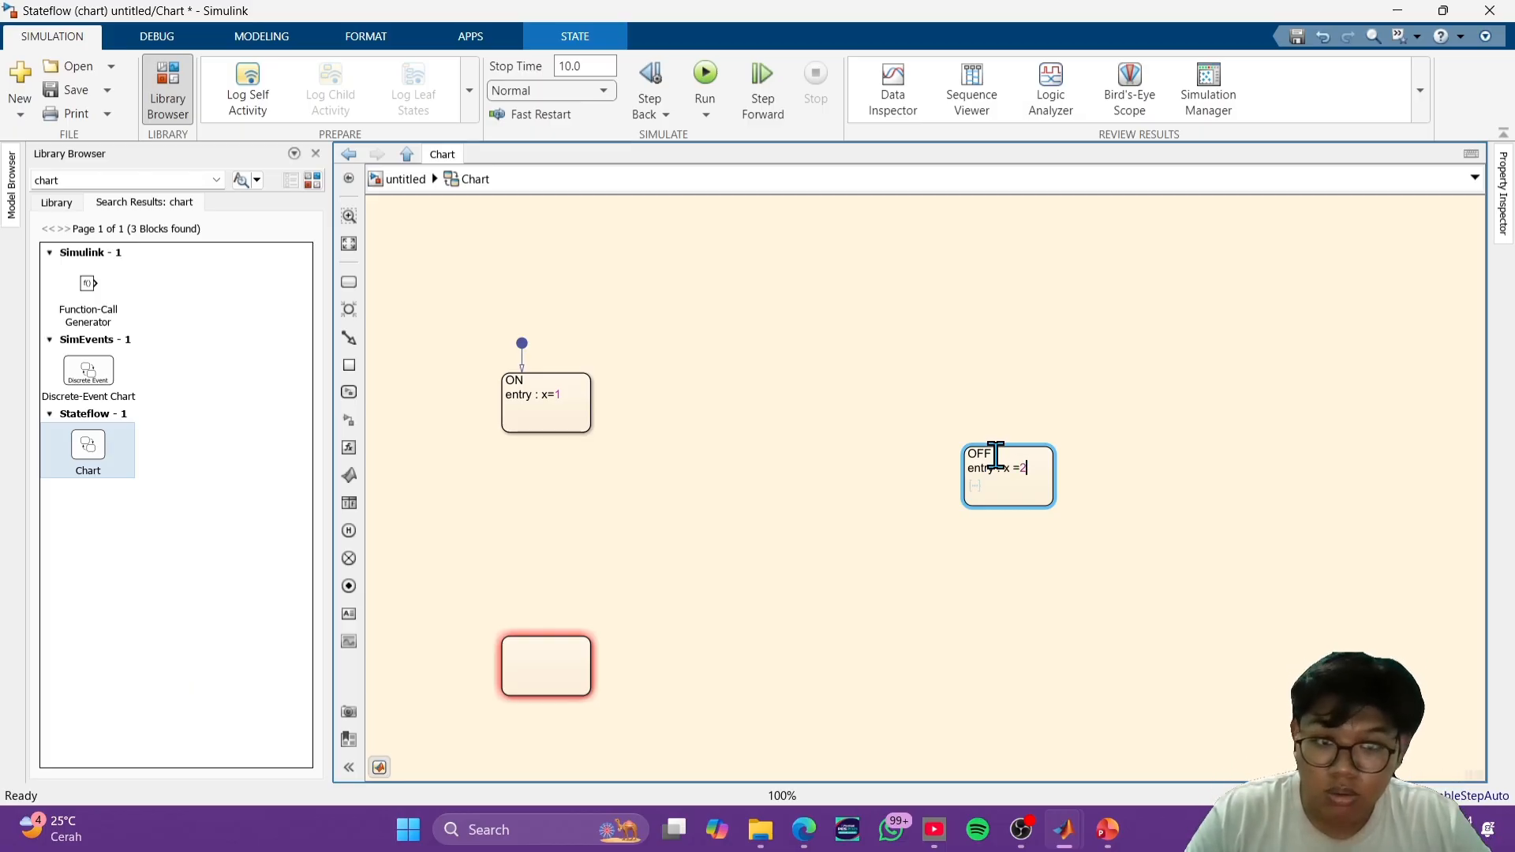
click(920, 713)
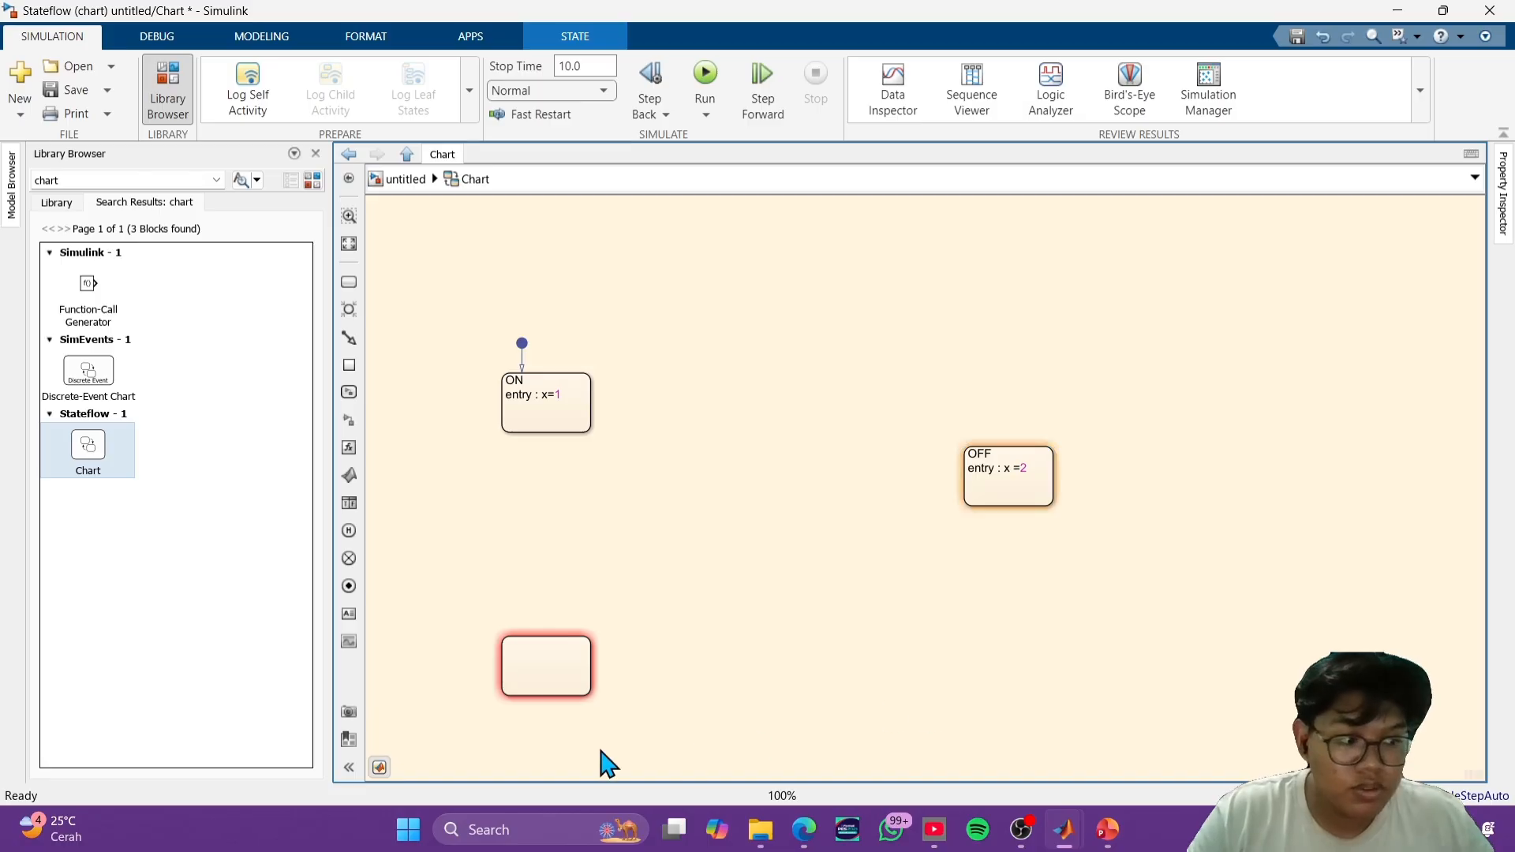
- Label the remaining empty state below ON as PAUSE and give it the entry action "entry : x=3"
click(540, 677)
double_click(552, 670)
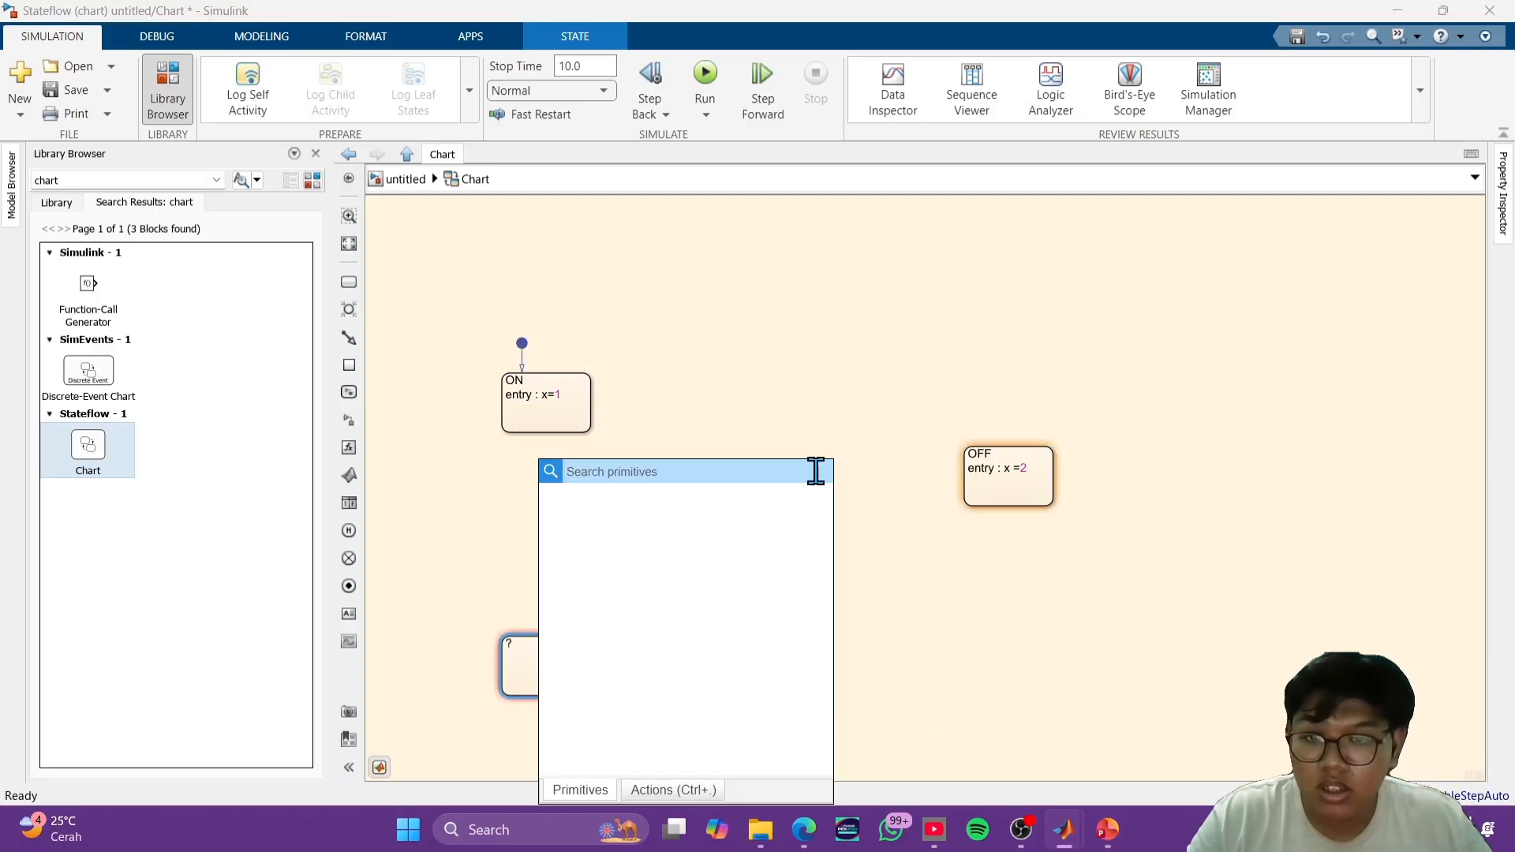
click(869, 473)
click(532, 652)
double_click(532, 653)
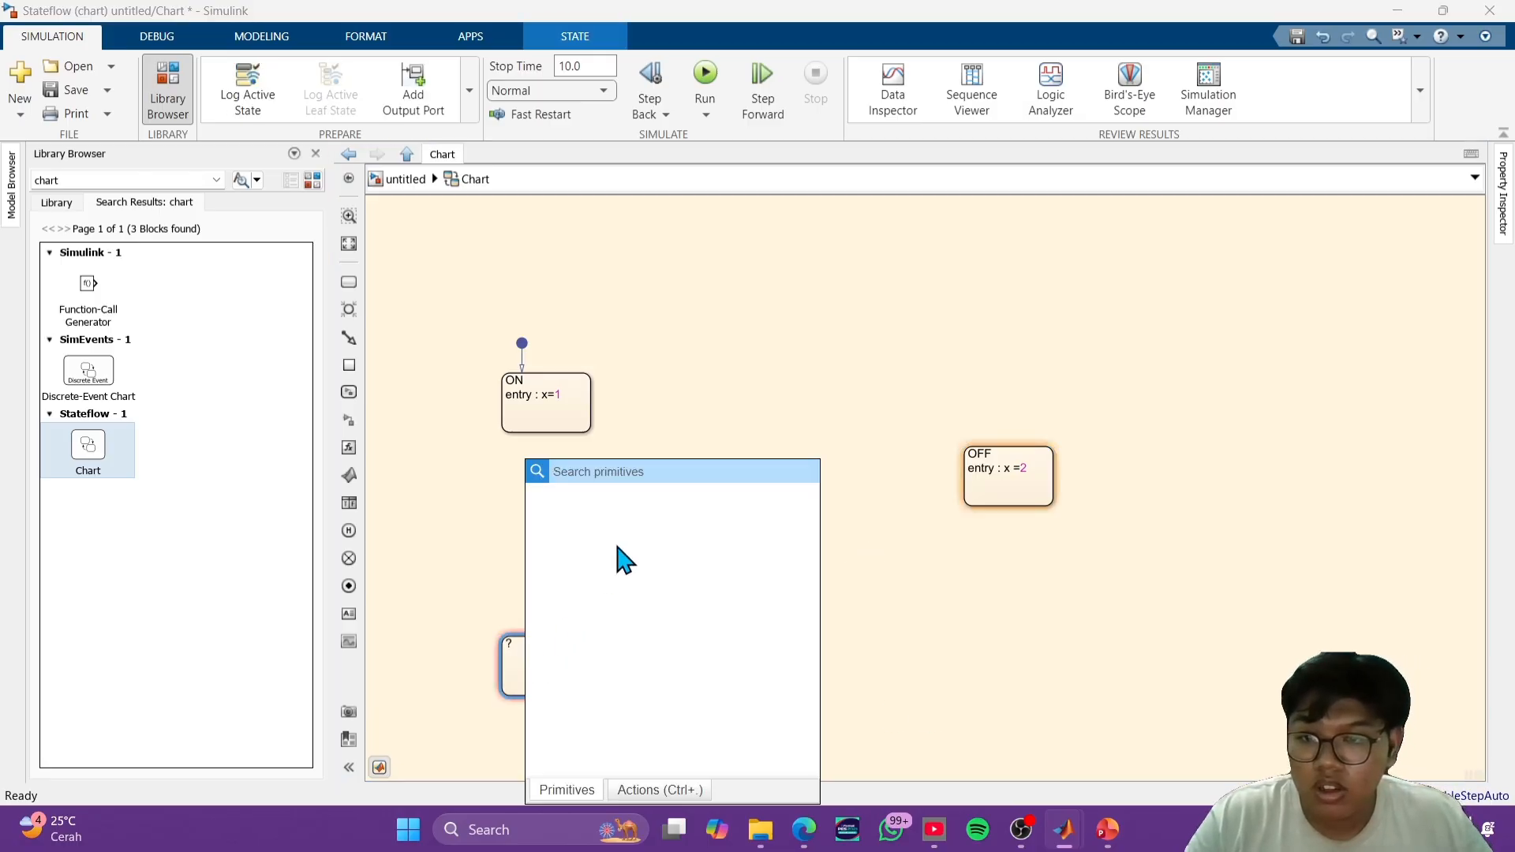
click(446, 588)
click(515, 647)
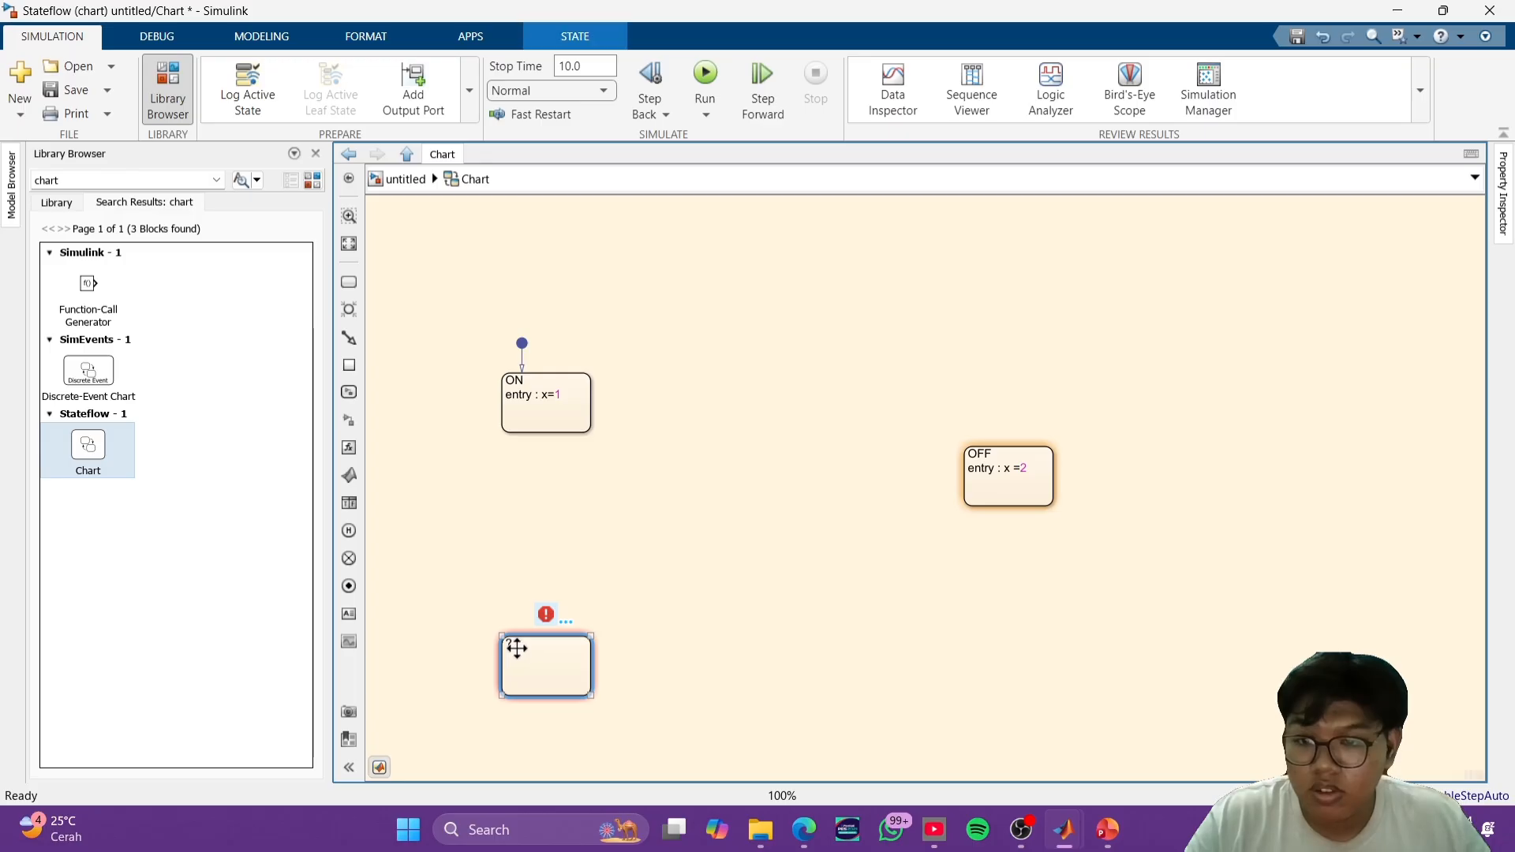
click(514, 649)
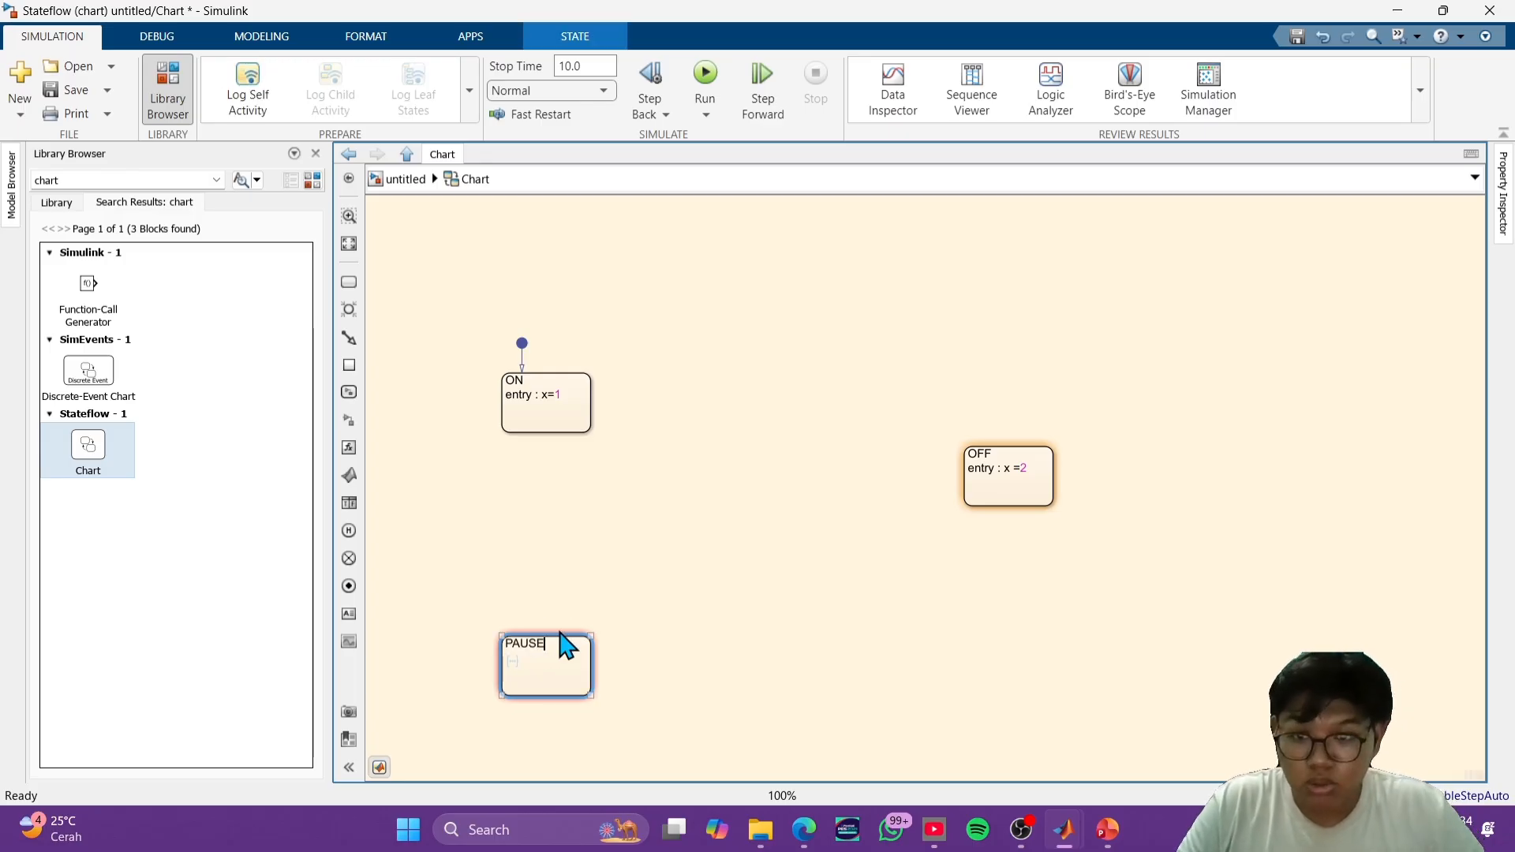
text(entry : x=3)
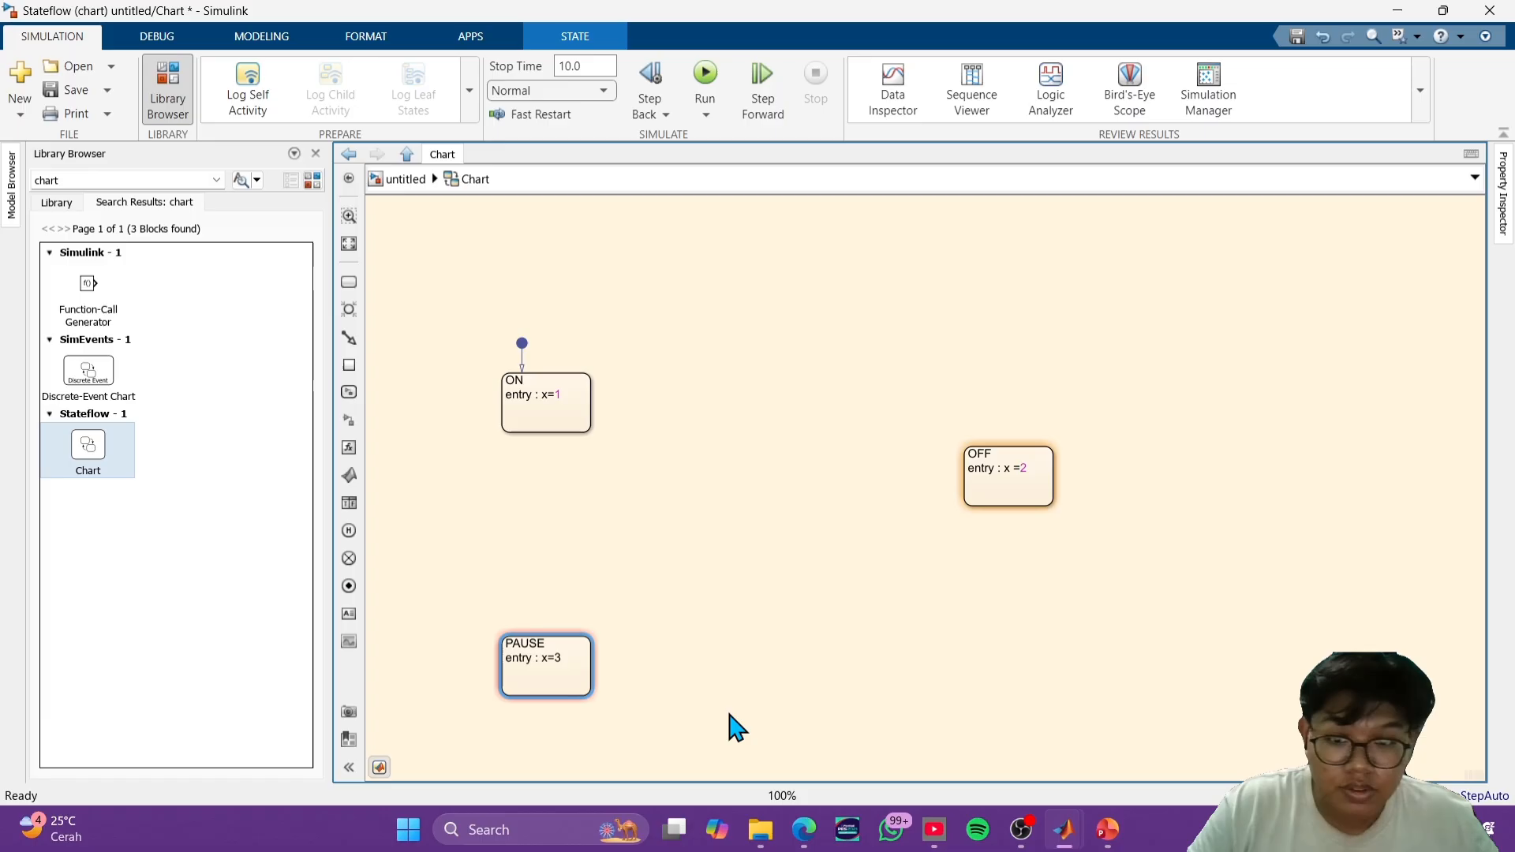
click(789, 682)
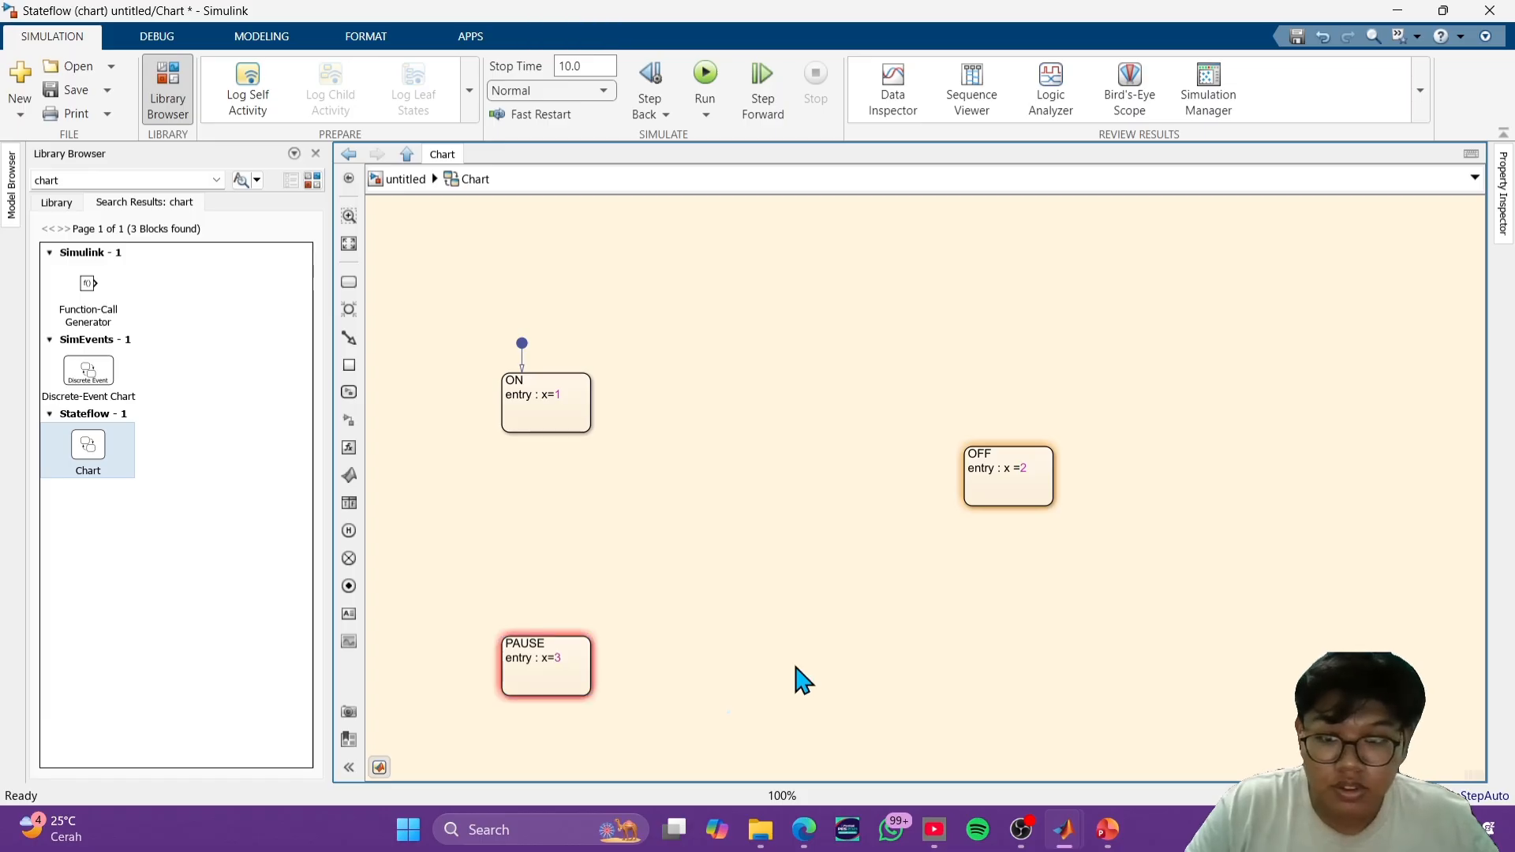
- End the entry actions of the ON, OFF and PAUSE states with a semicolon
click(576, 403)
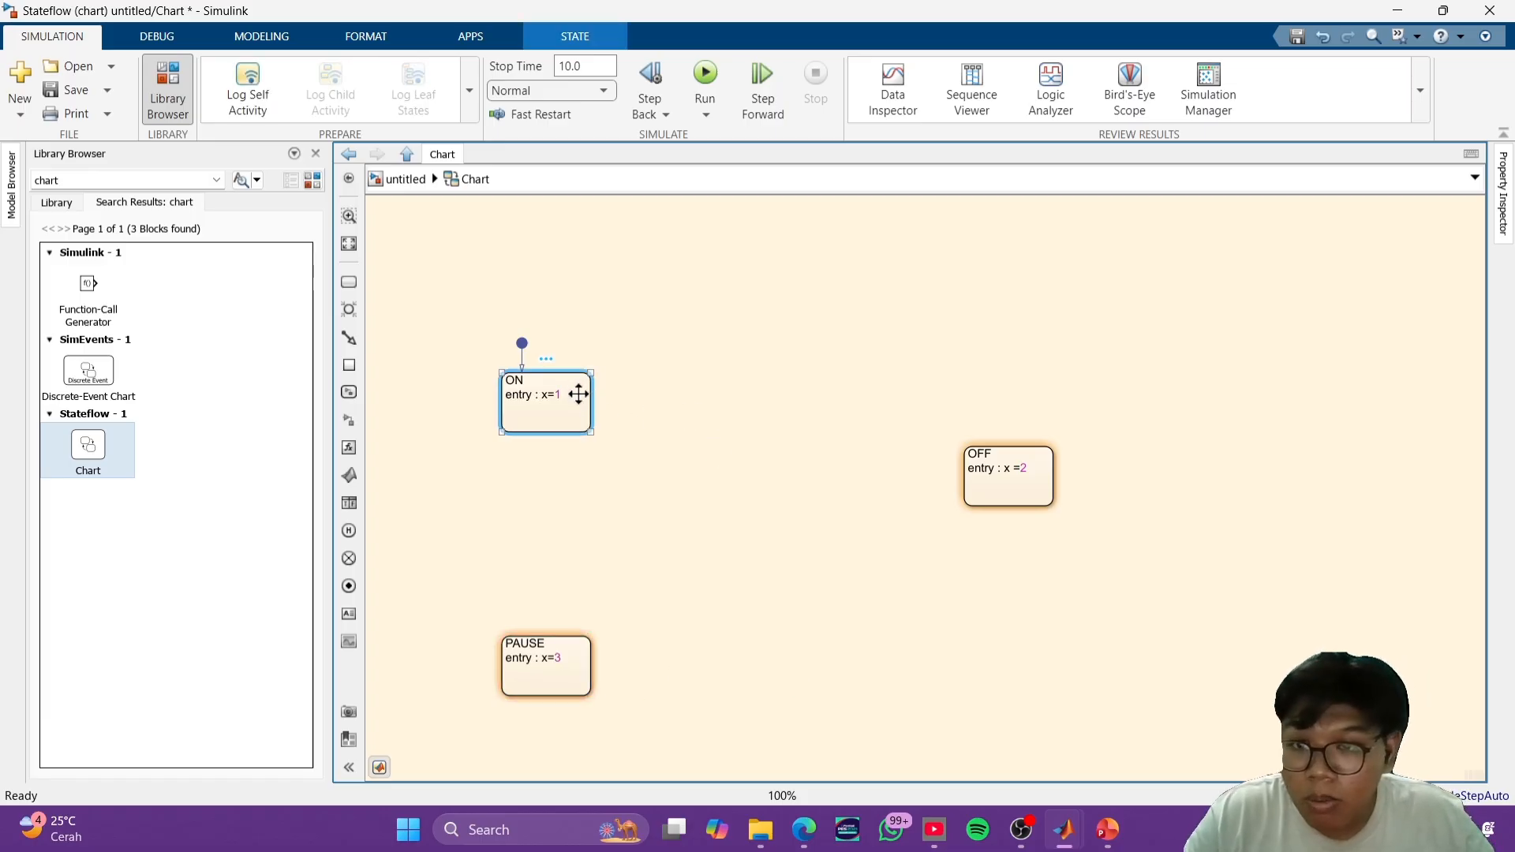
double_click(562, 394)
click(633, 366)
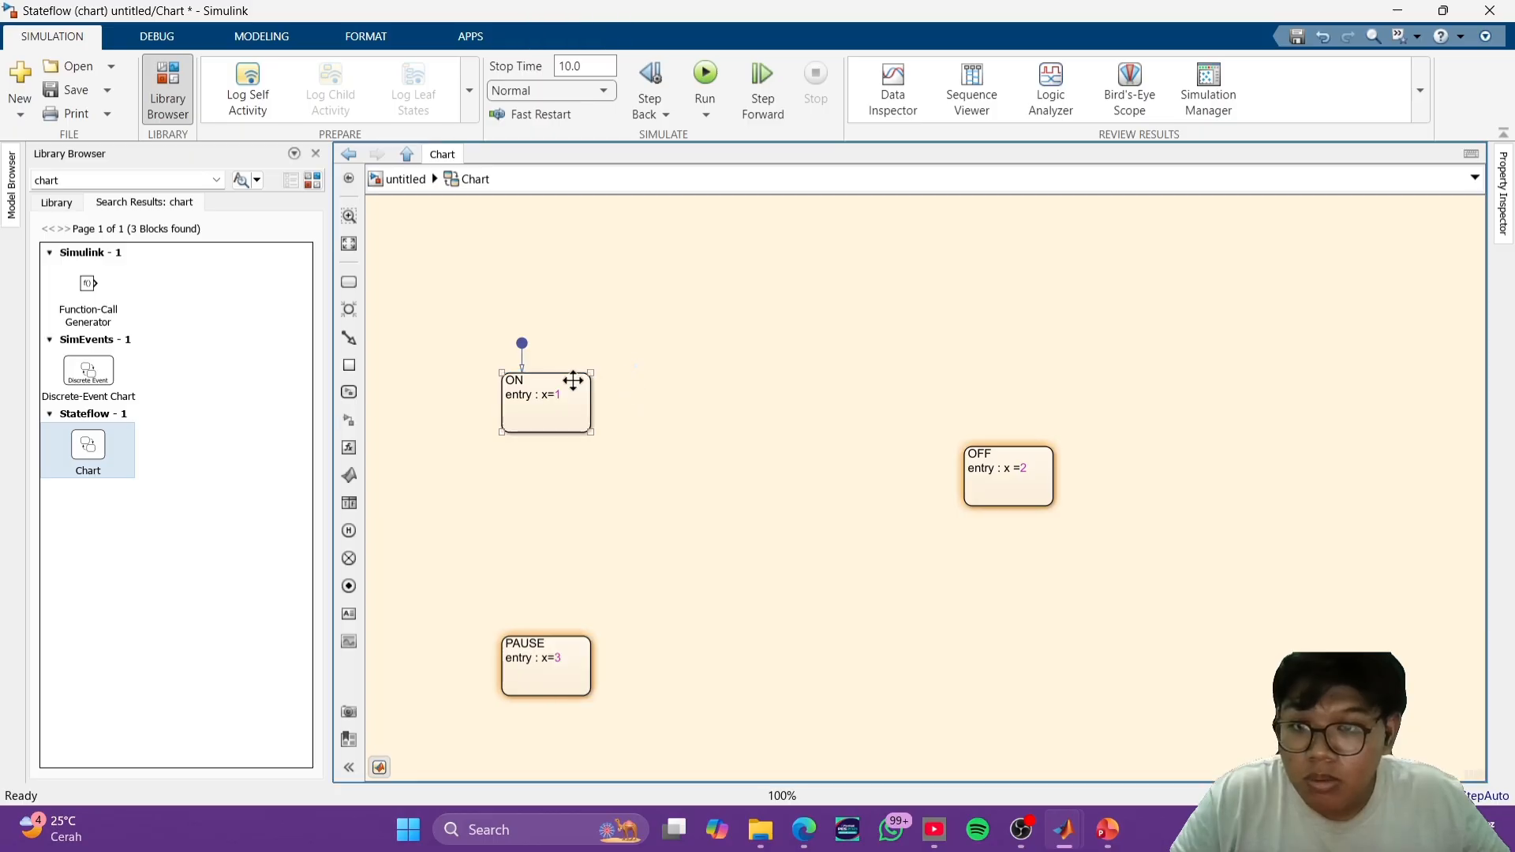
click(562, 389)
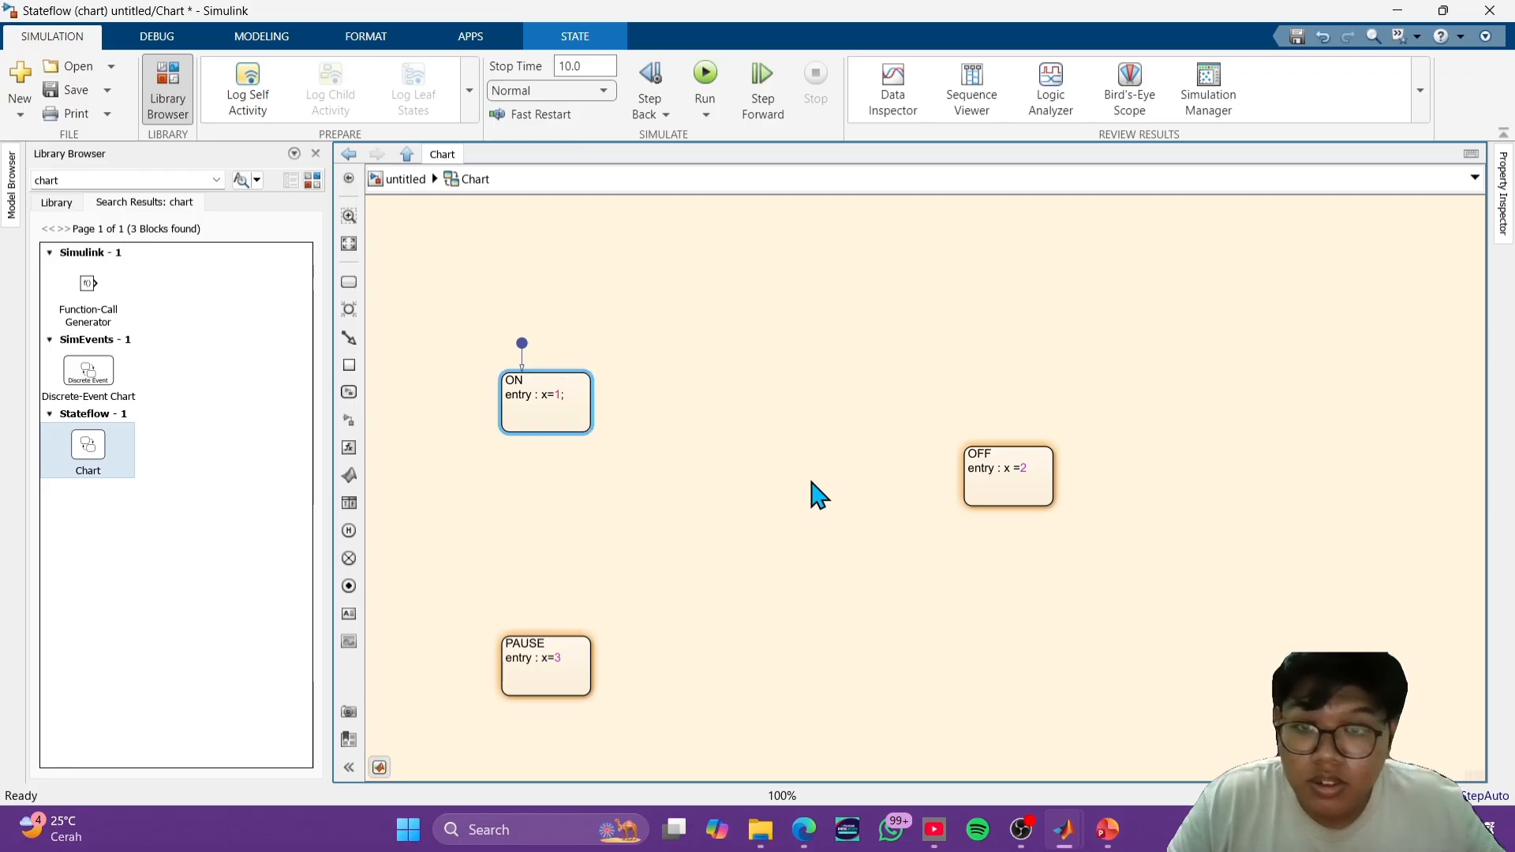
click(1038, 458)
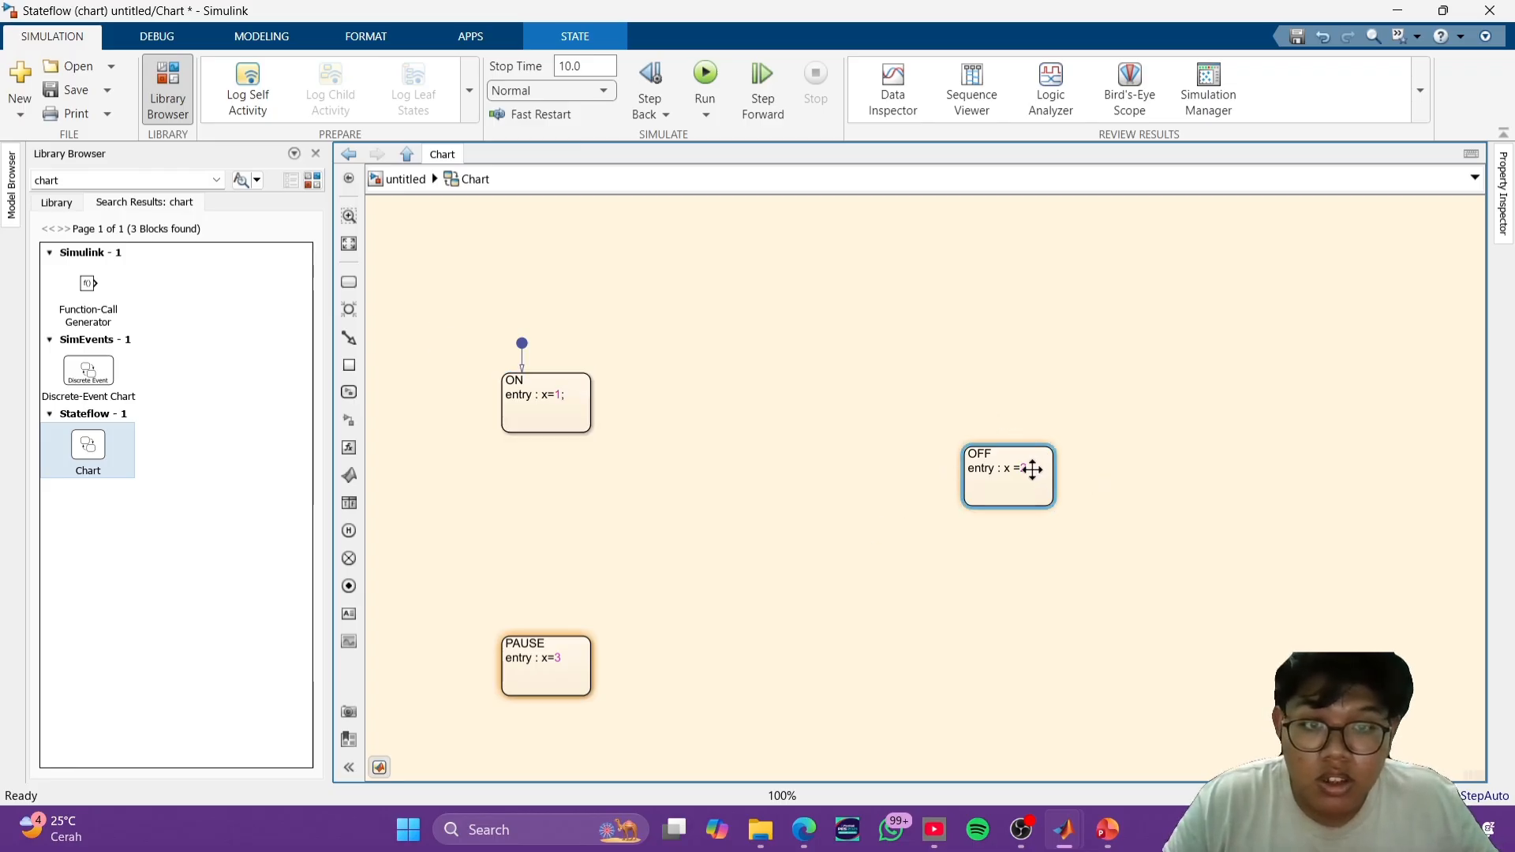
double_click(1033, 470)
click(1007, 465)
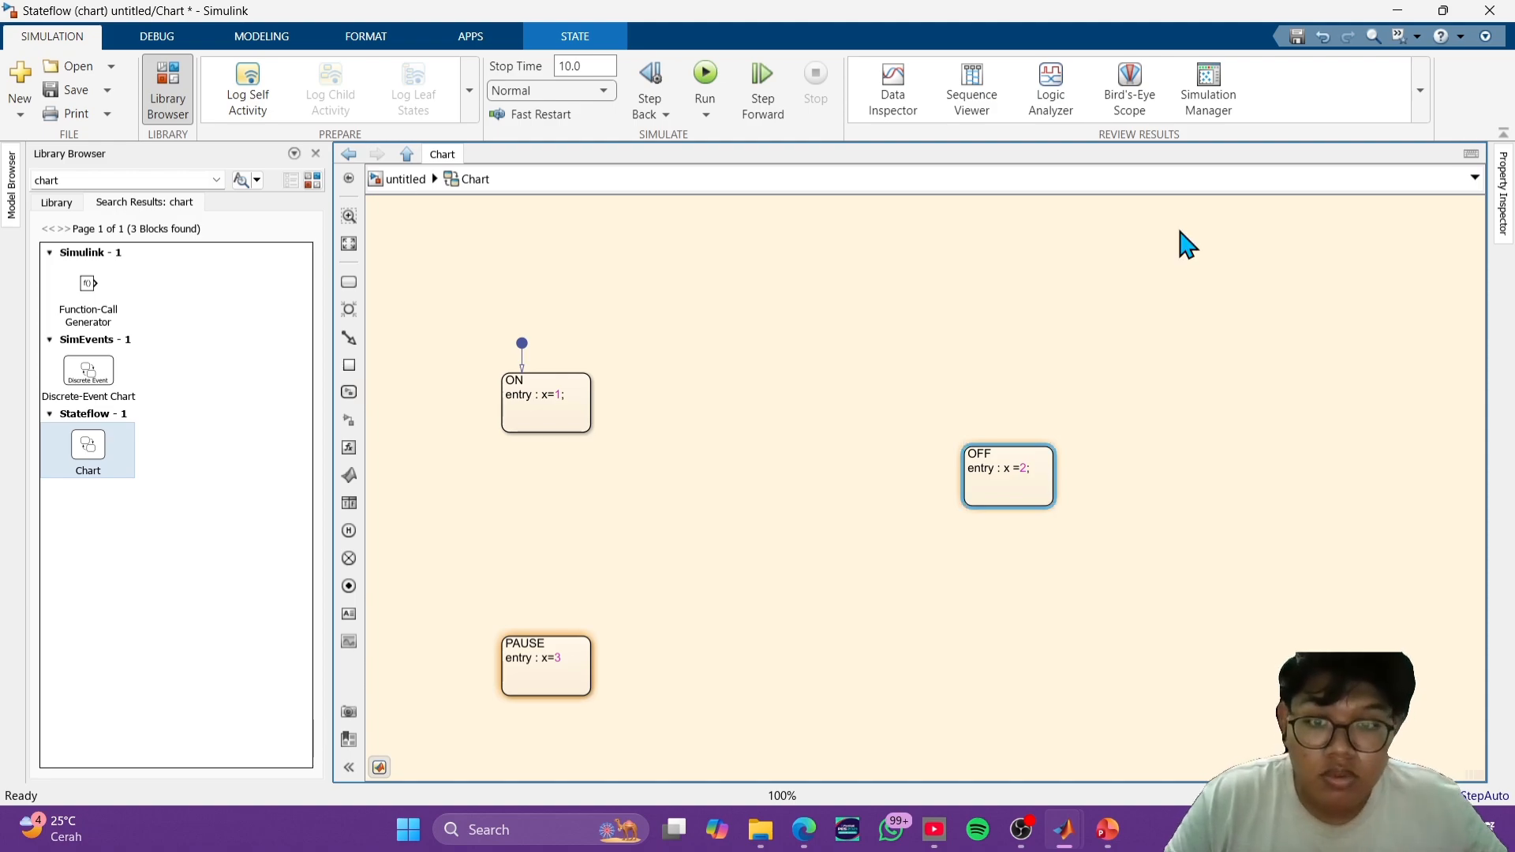
click(566, 661)
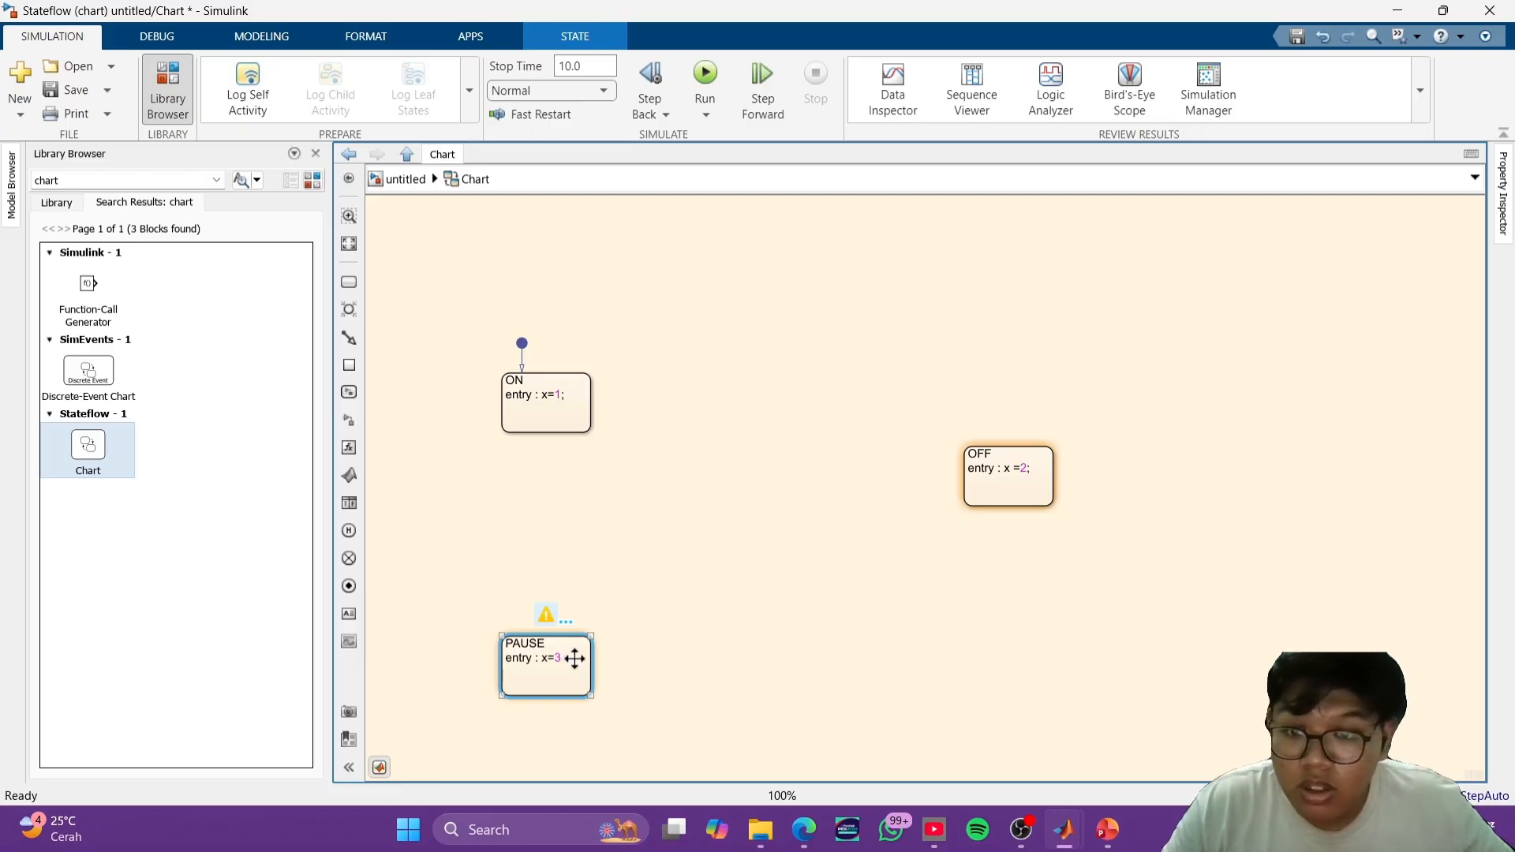
click(562, 658)
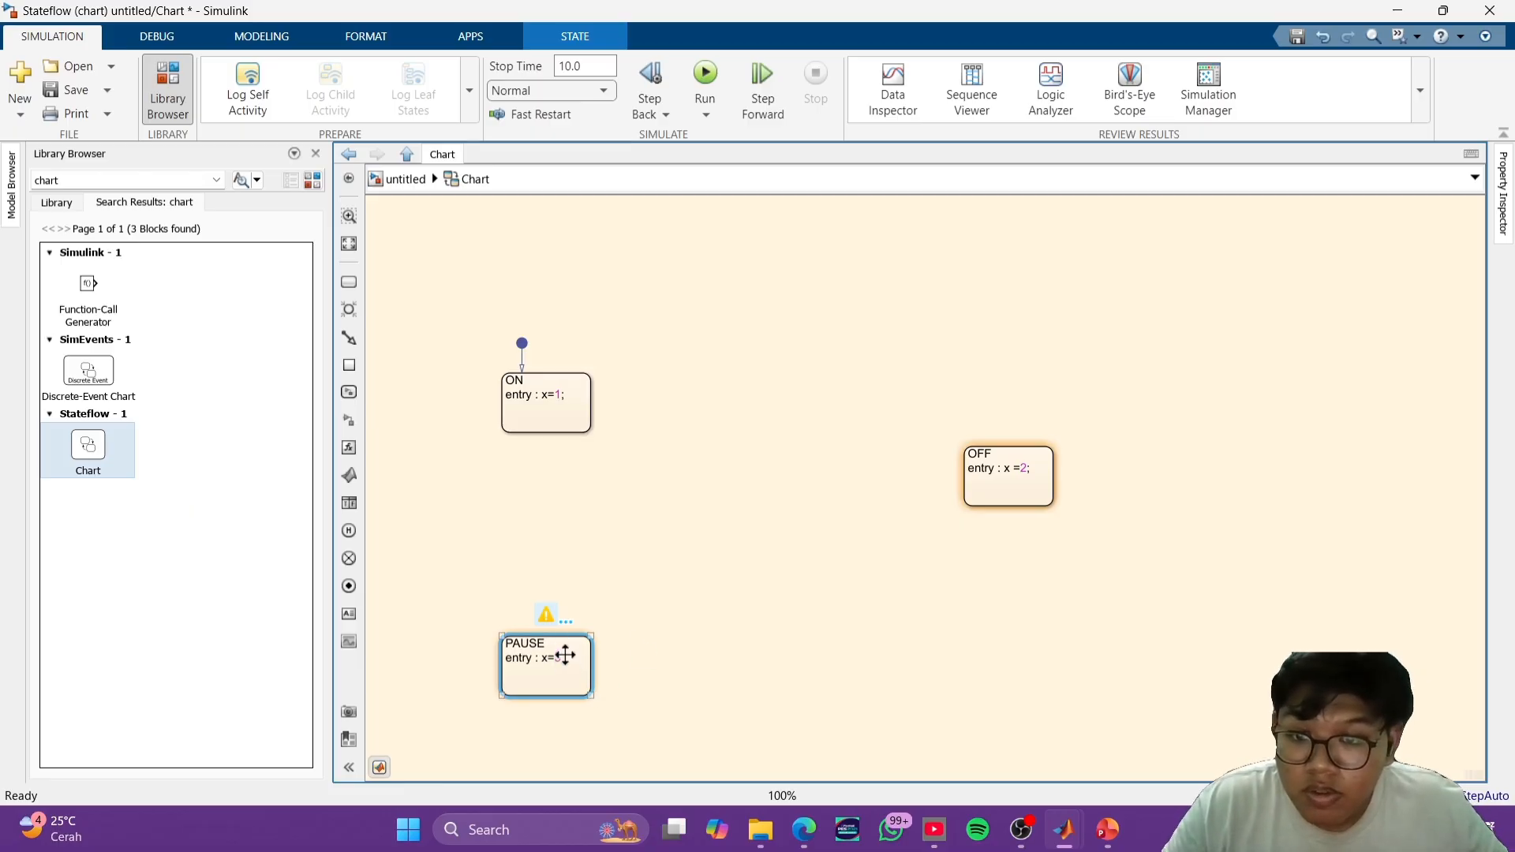
click(555, 657)
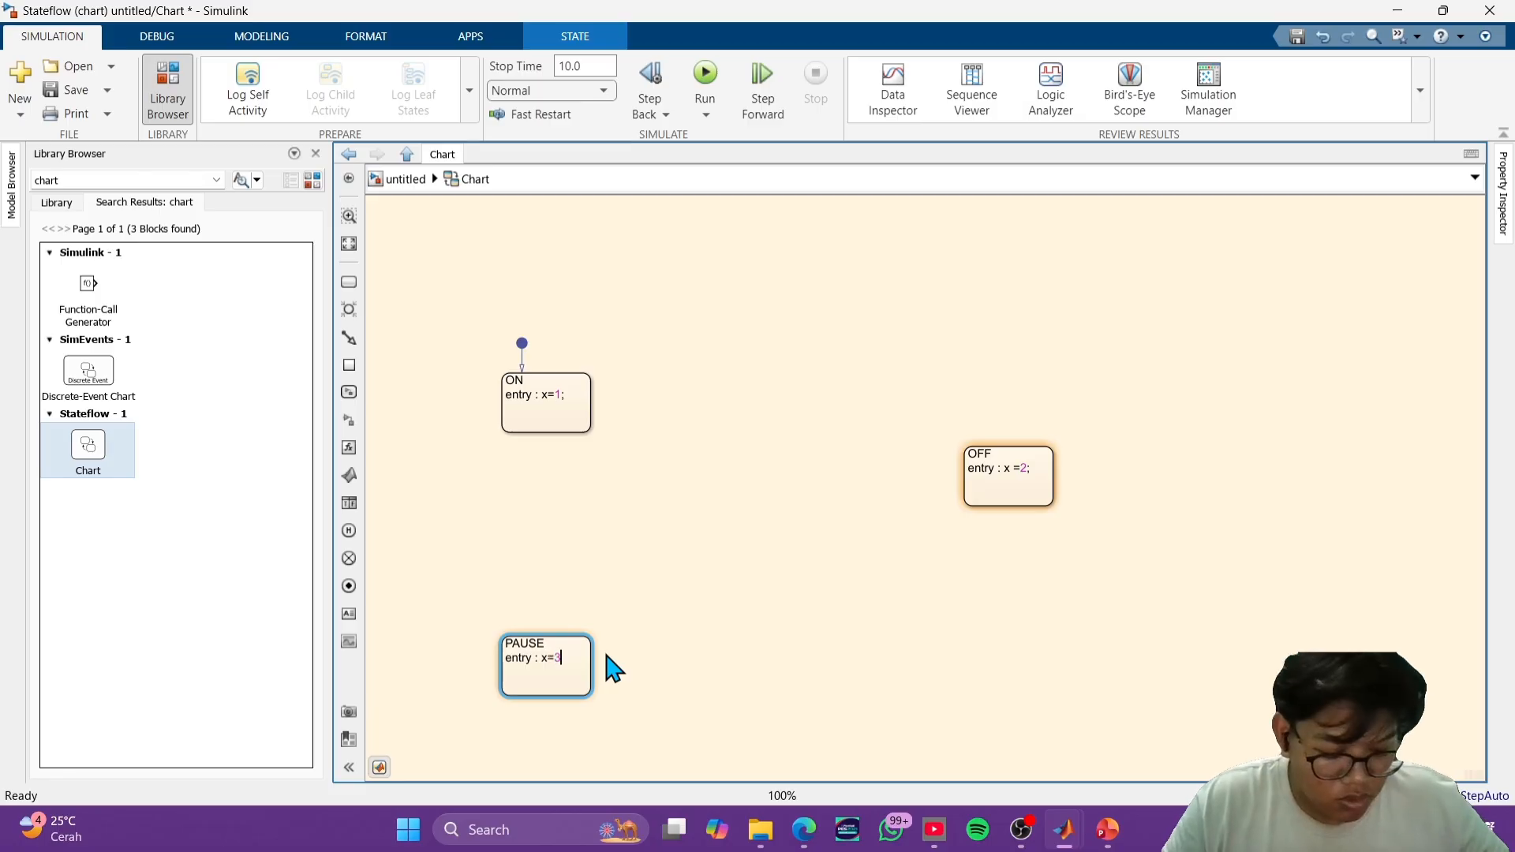
click(714, 679)
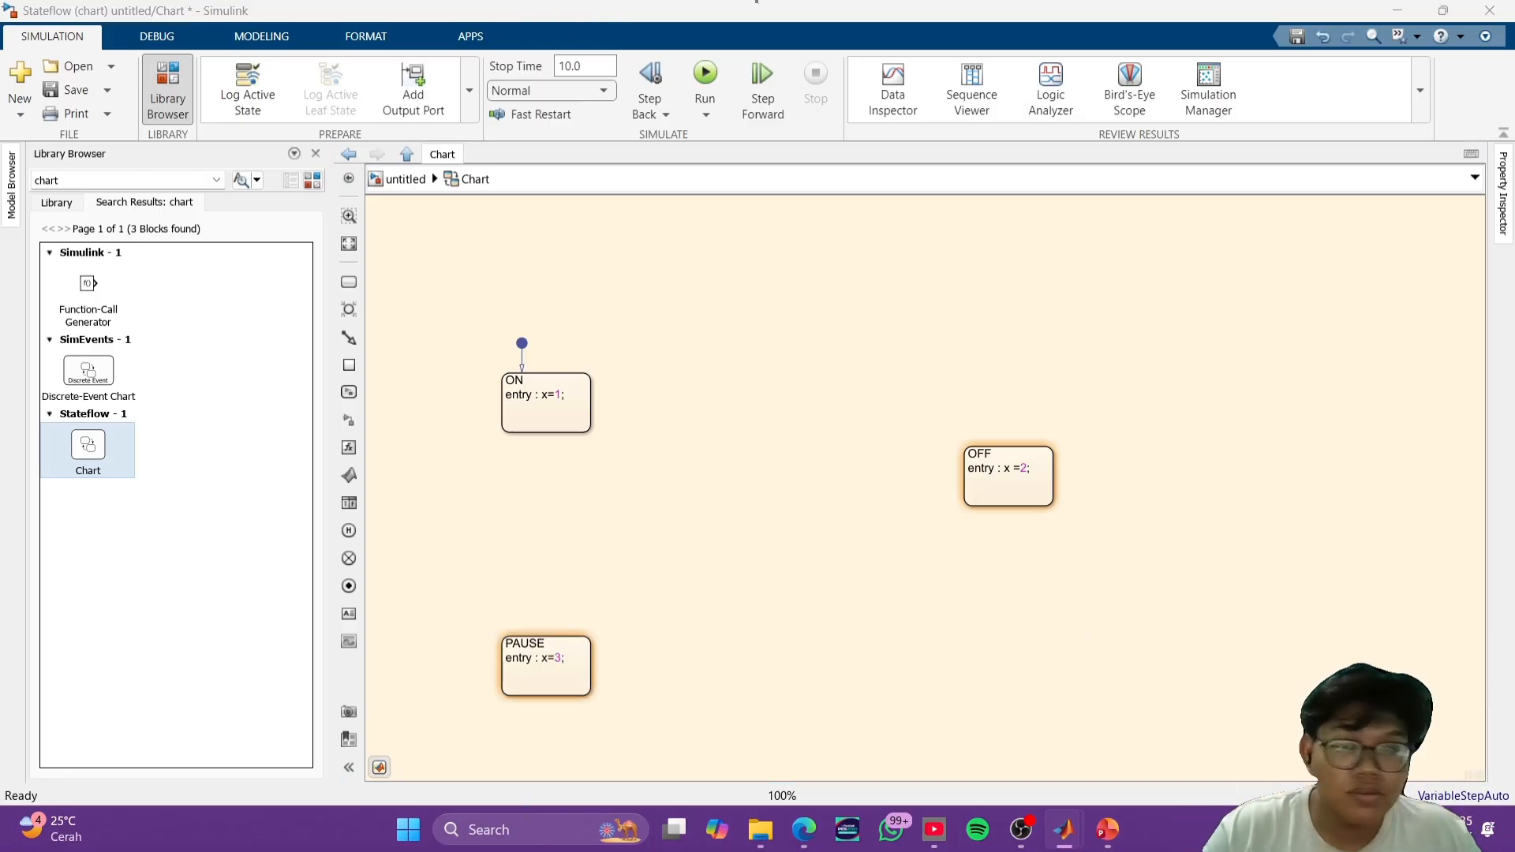
- Move the OFF state up so it is level with the ON state
click(605, 592)
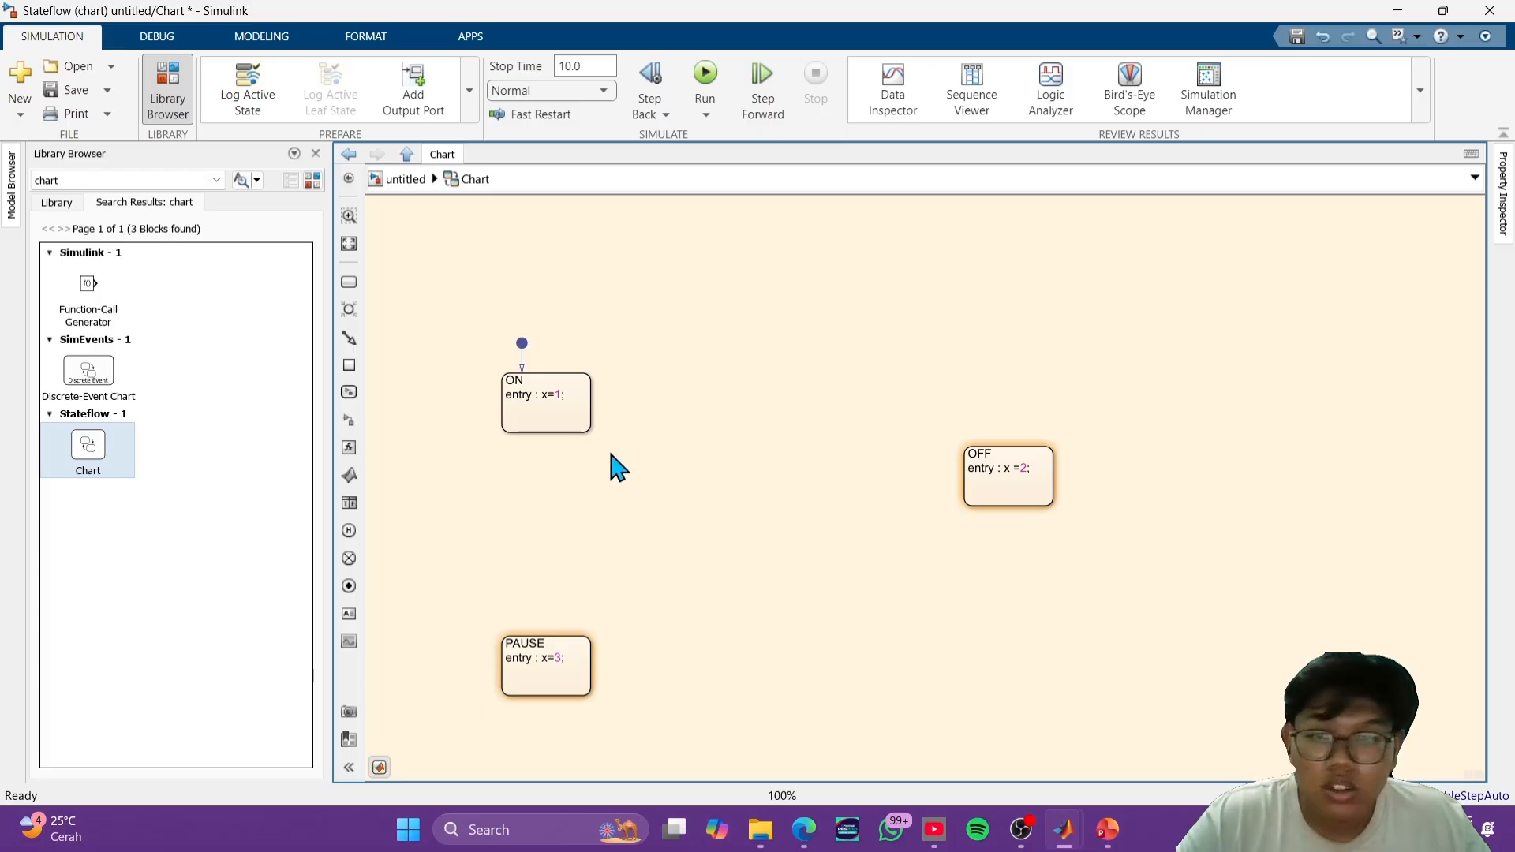
click(1031, 454)
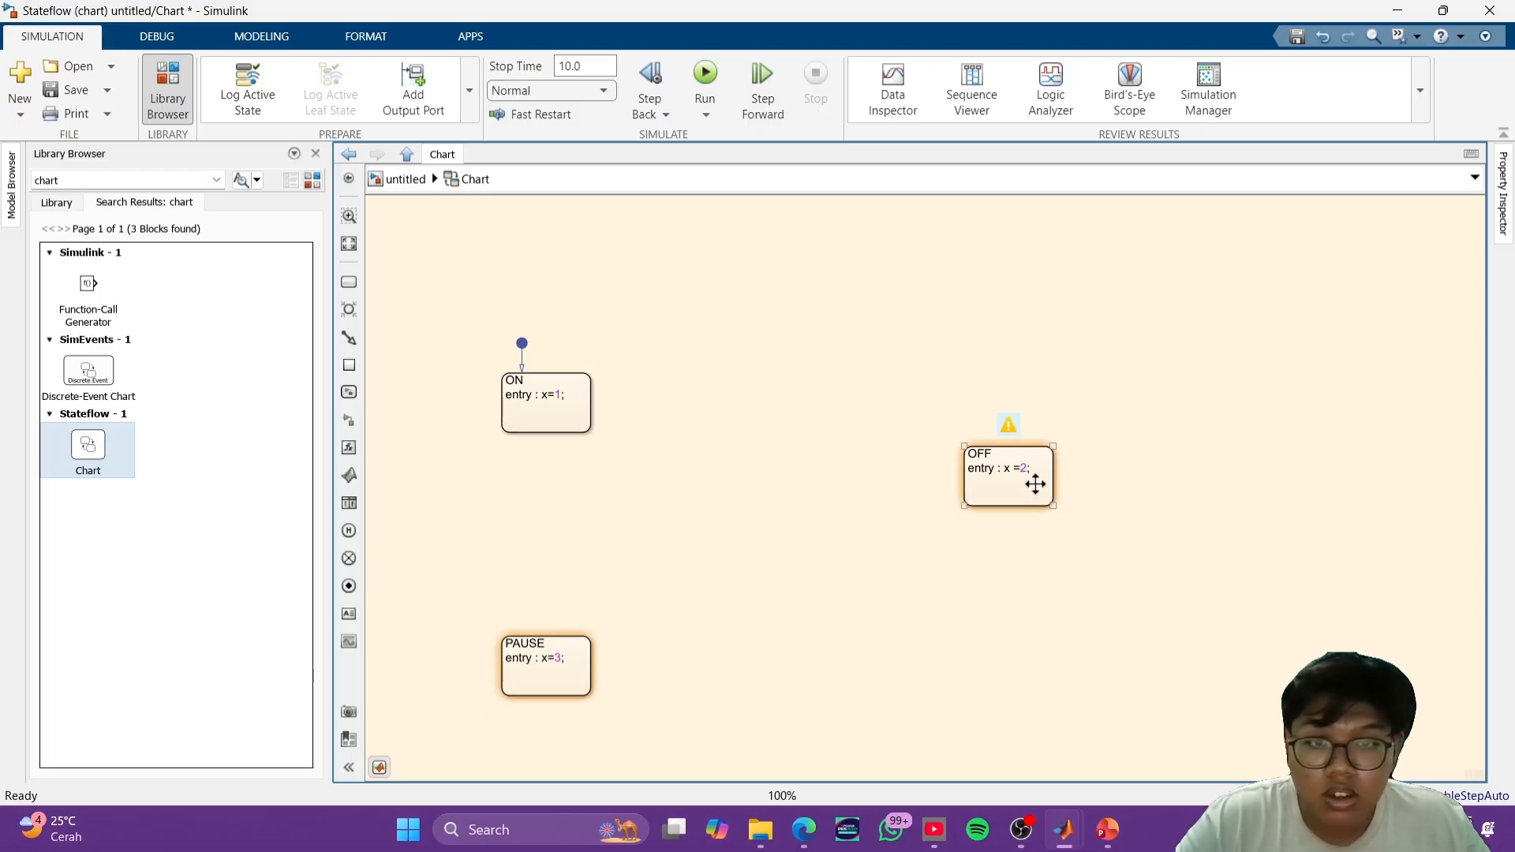
drag(1036, 483, 1032, 410)
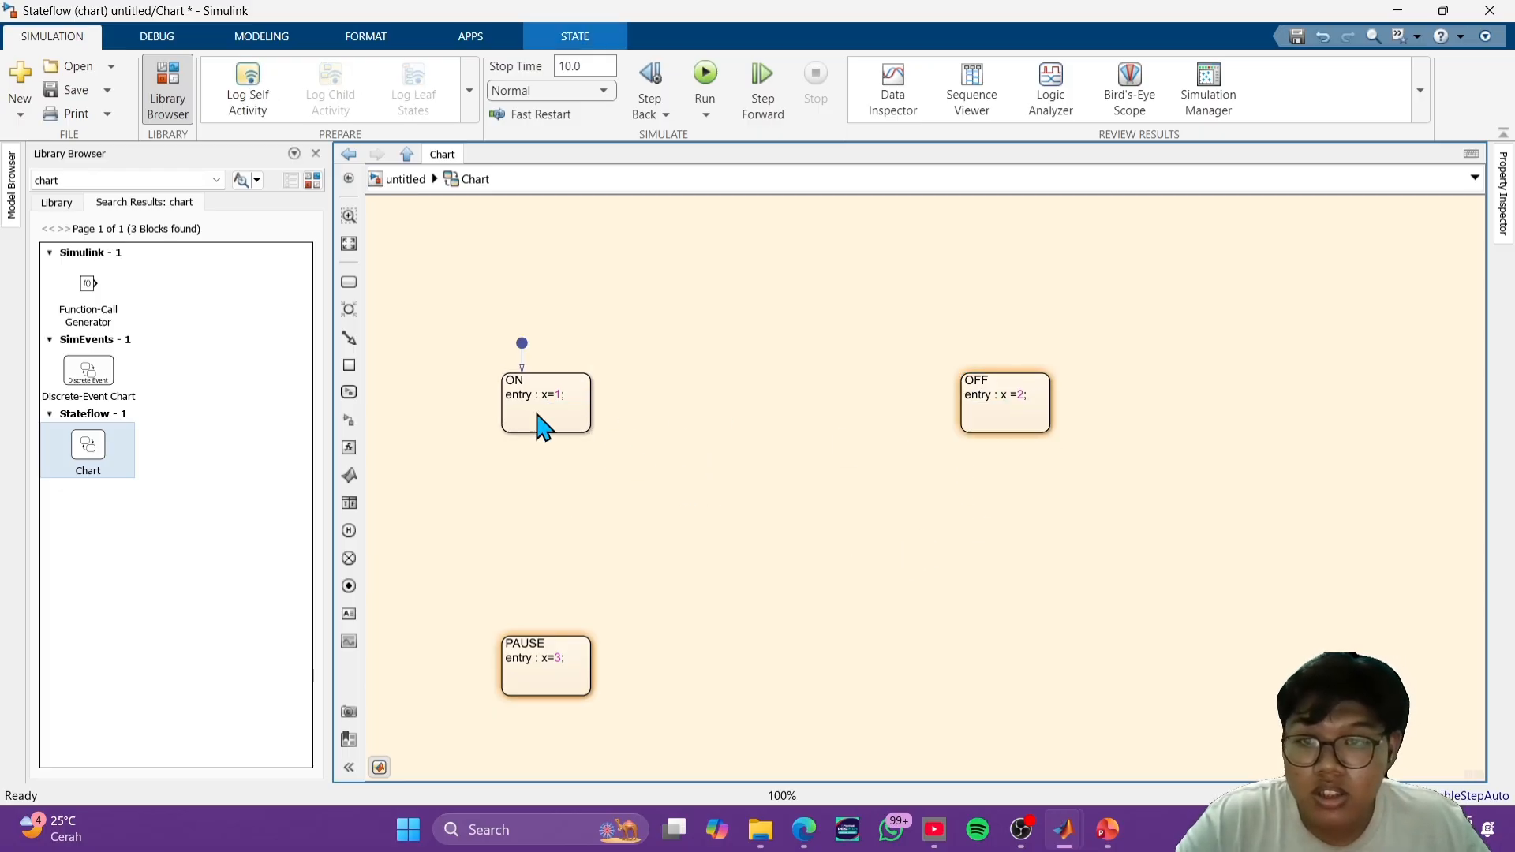
- Draw transitions in both directions between ON and OFF, between ON and PAUSE, and between OFF and PAUSE
drag(591, 386, 952, 382)
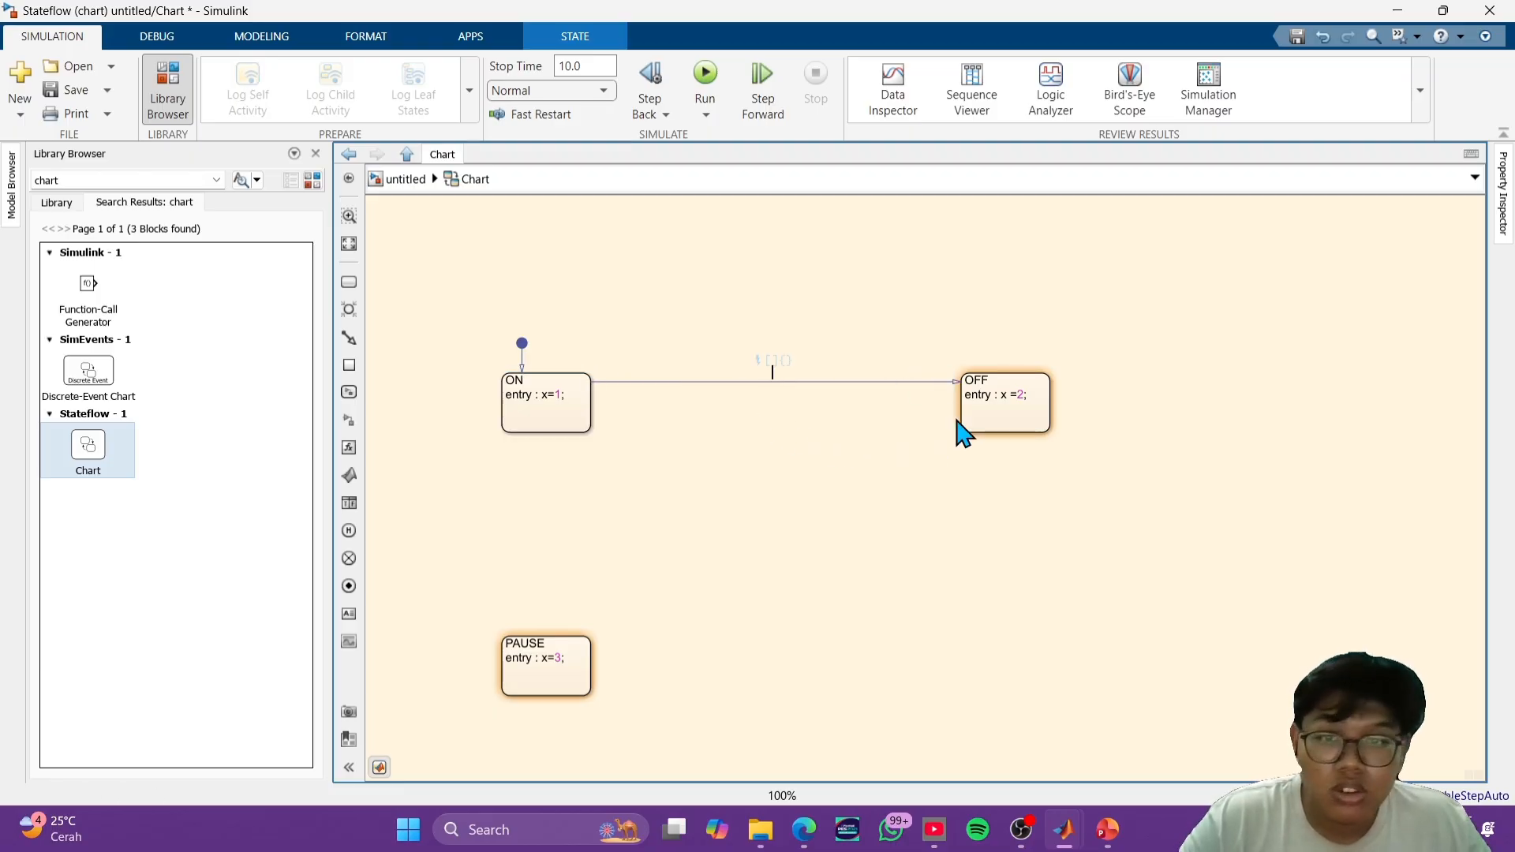
drag(957, 413, 528, 435)
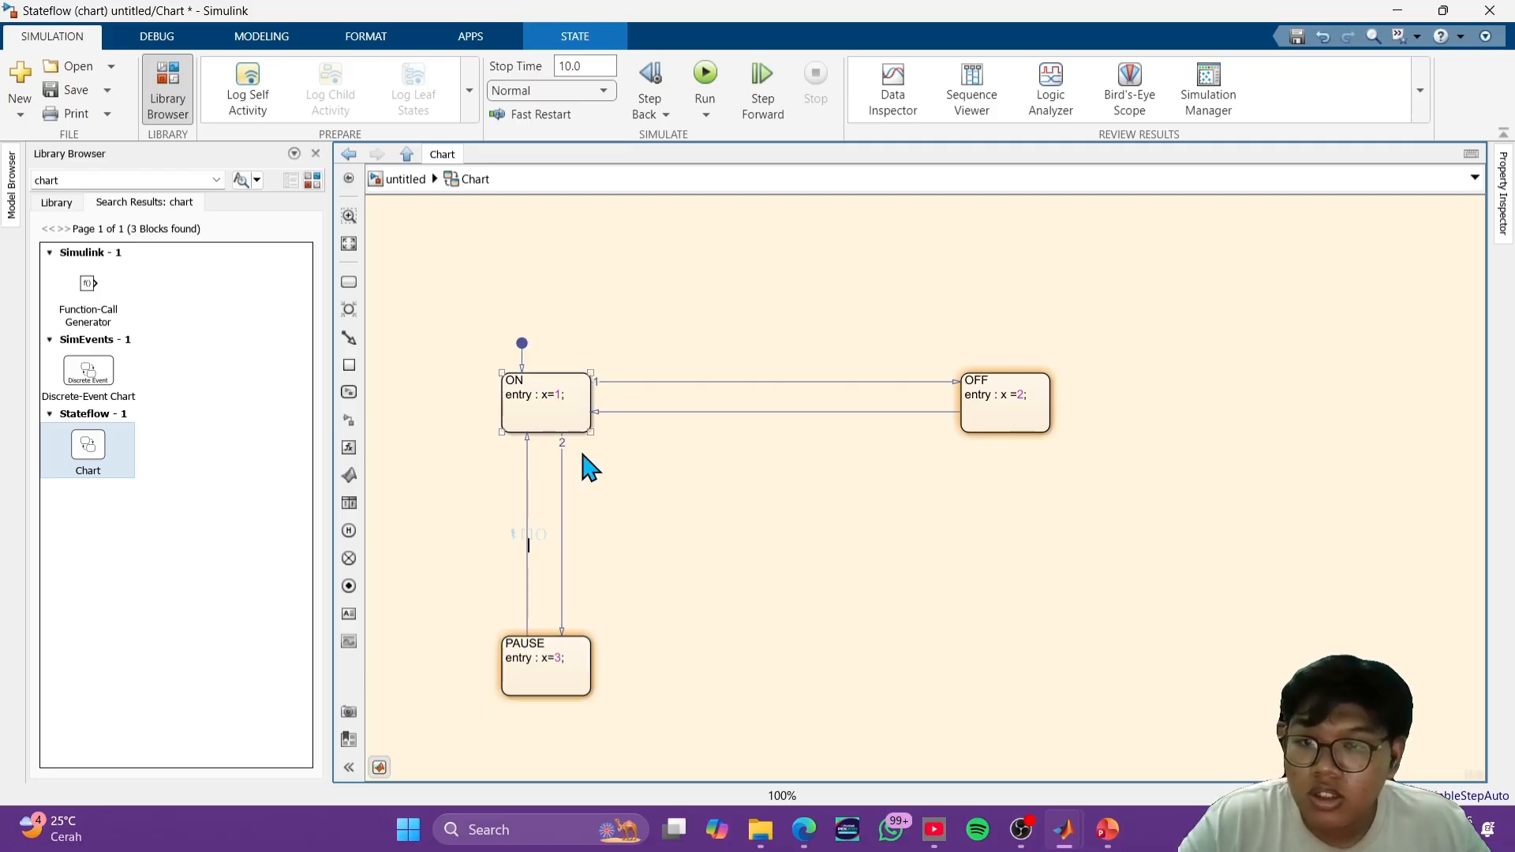
drag(990, 433, 598, 656)
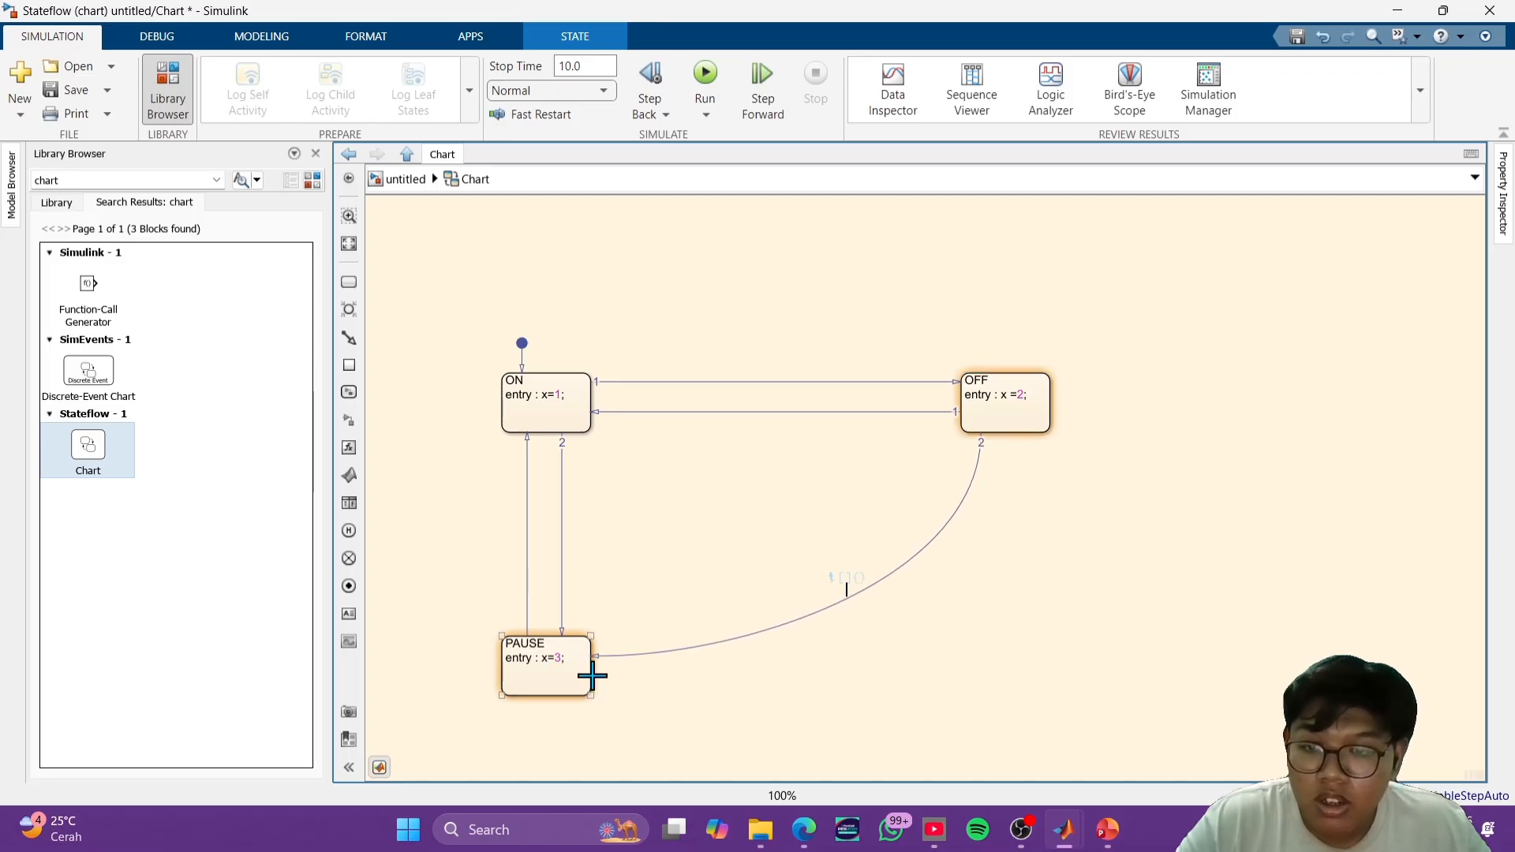
drag(592, 676, 1025, 441)
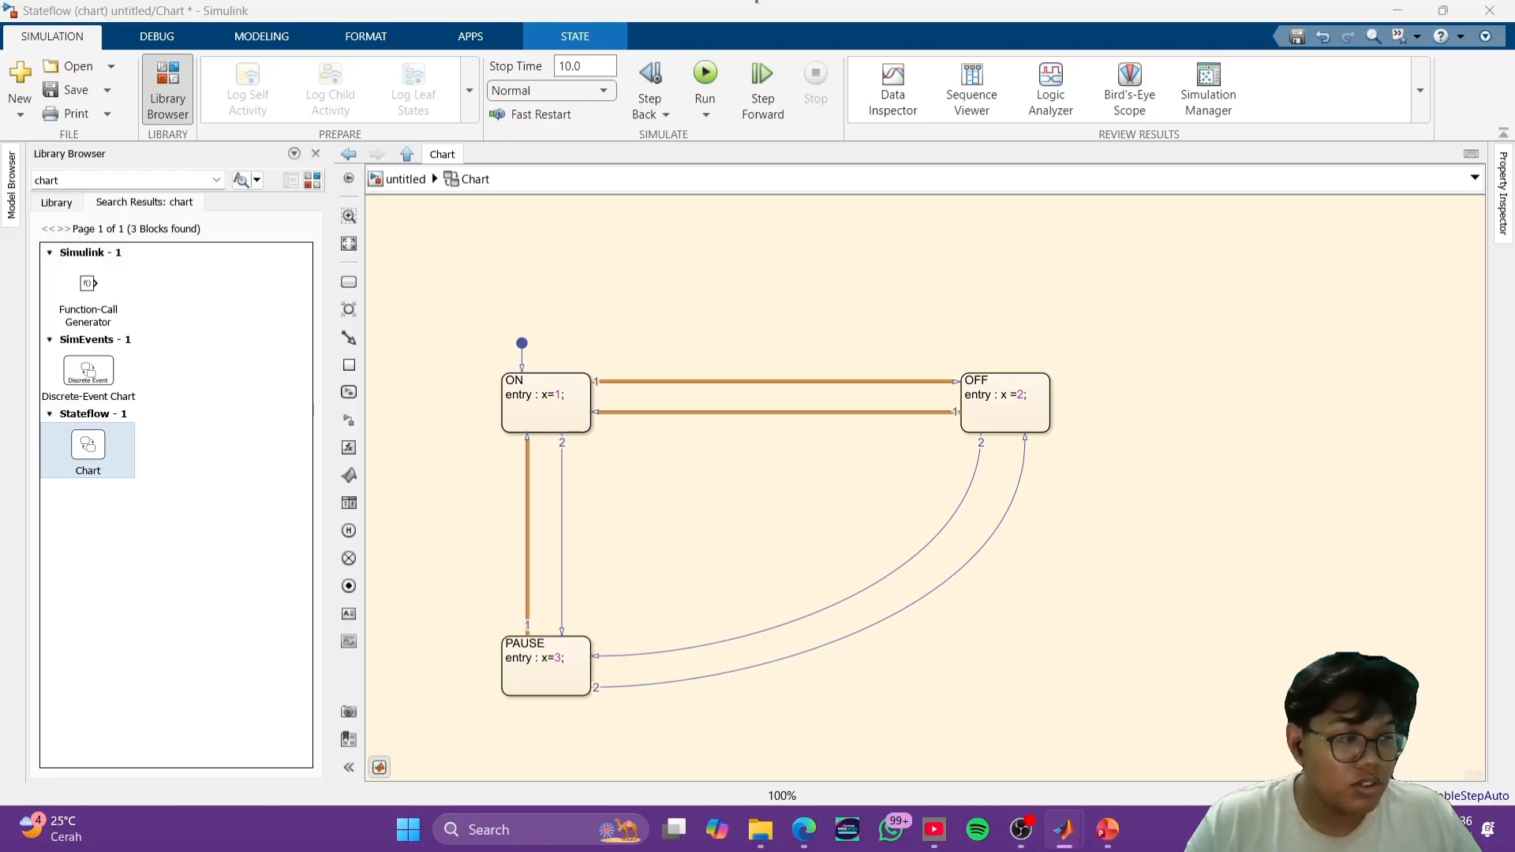
click(880, 594)
click(989, 623)
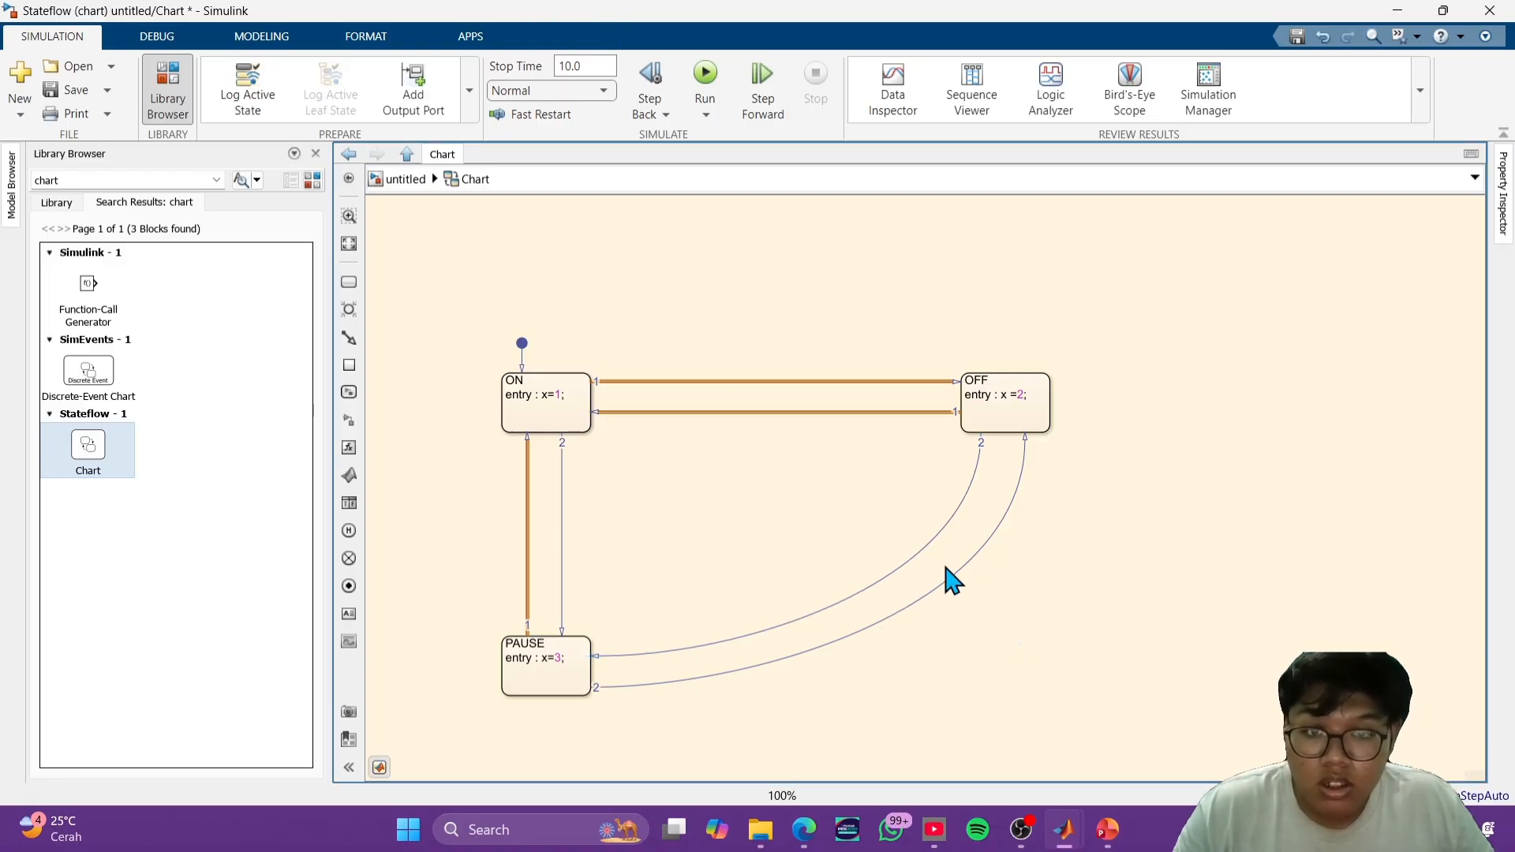
- Set the condition [y==2] on the OFF-to-PAUSE transition and [y==1] on the PAUSE-to-OFF transition
click(927, 550)
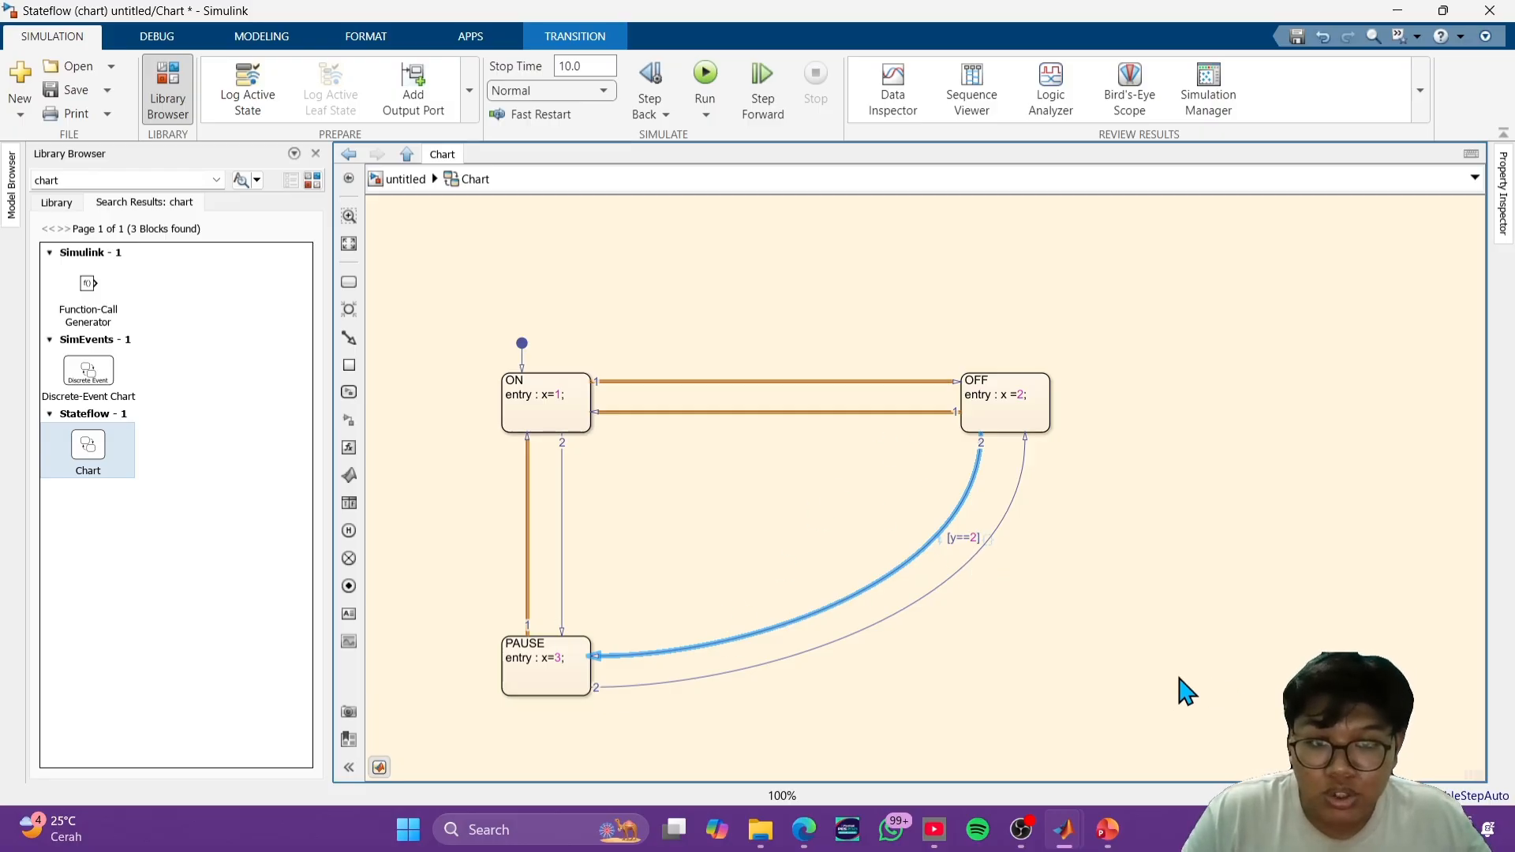
click(1074, 664)
click(947, 590)
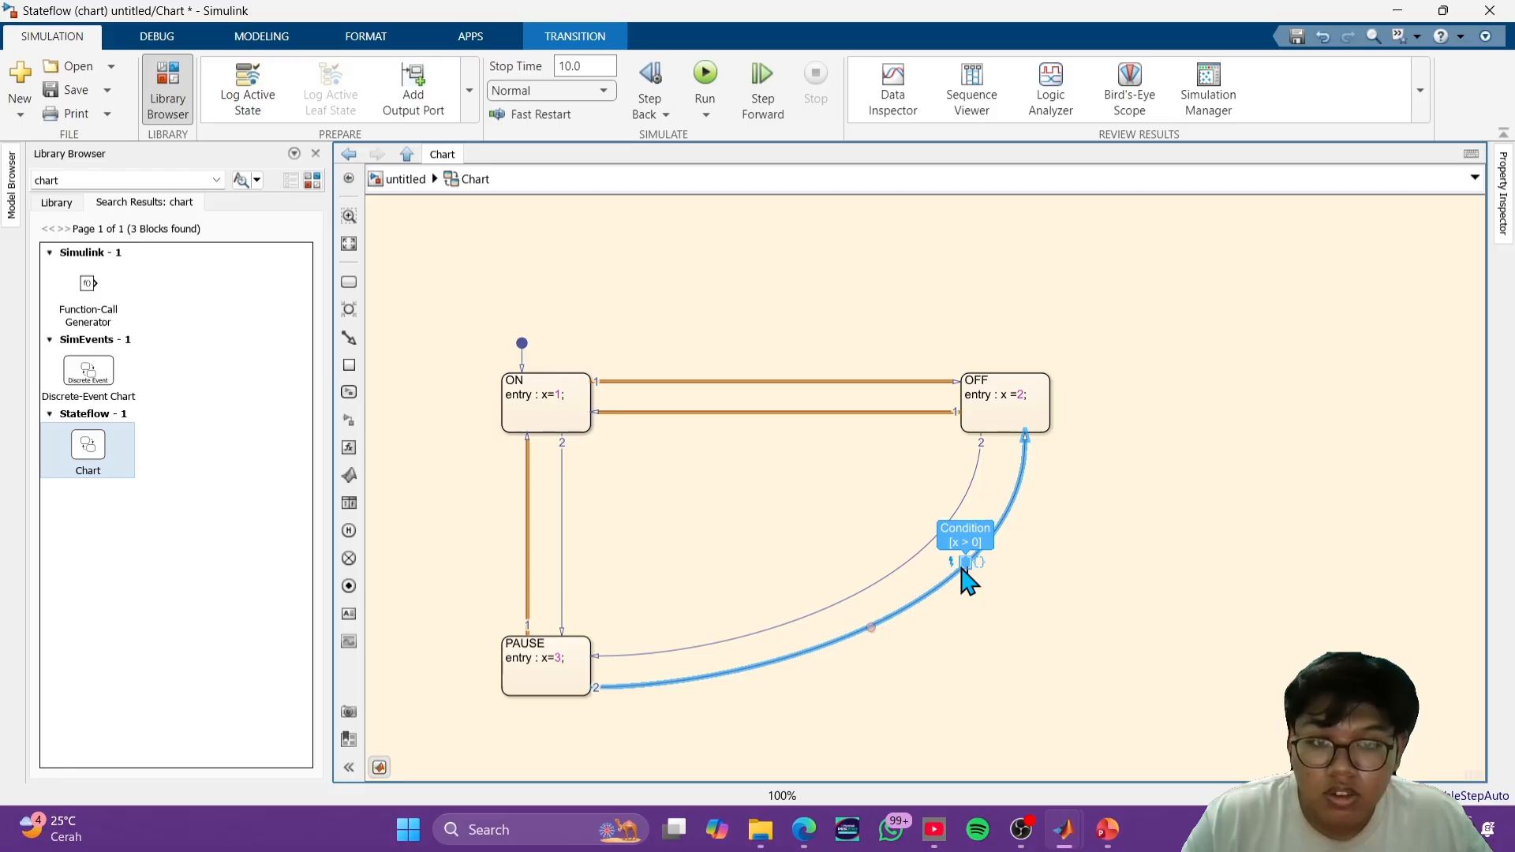
click(962, 569)
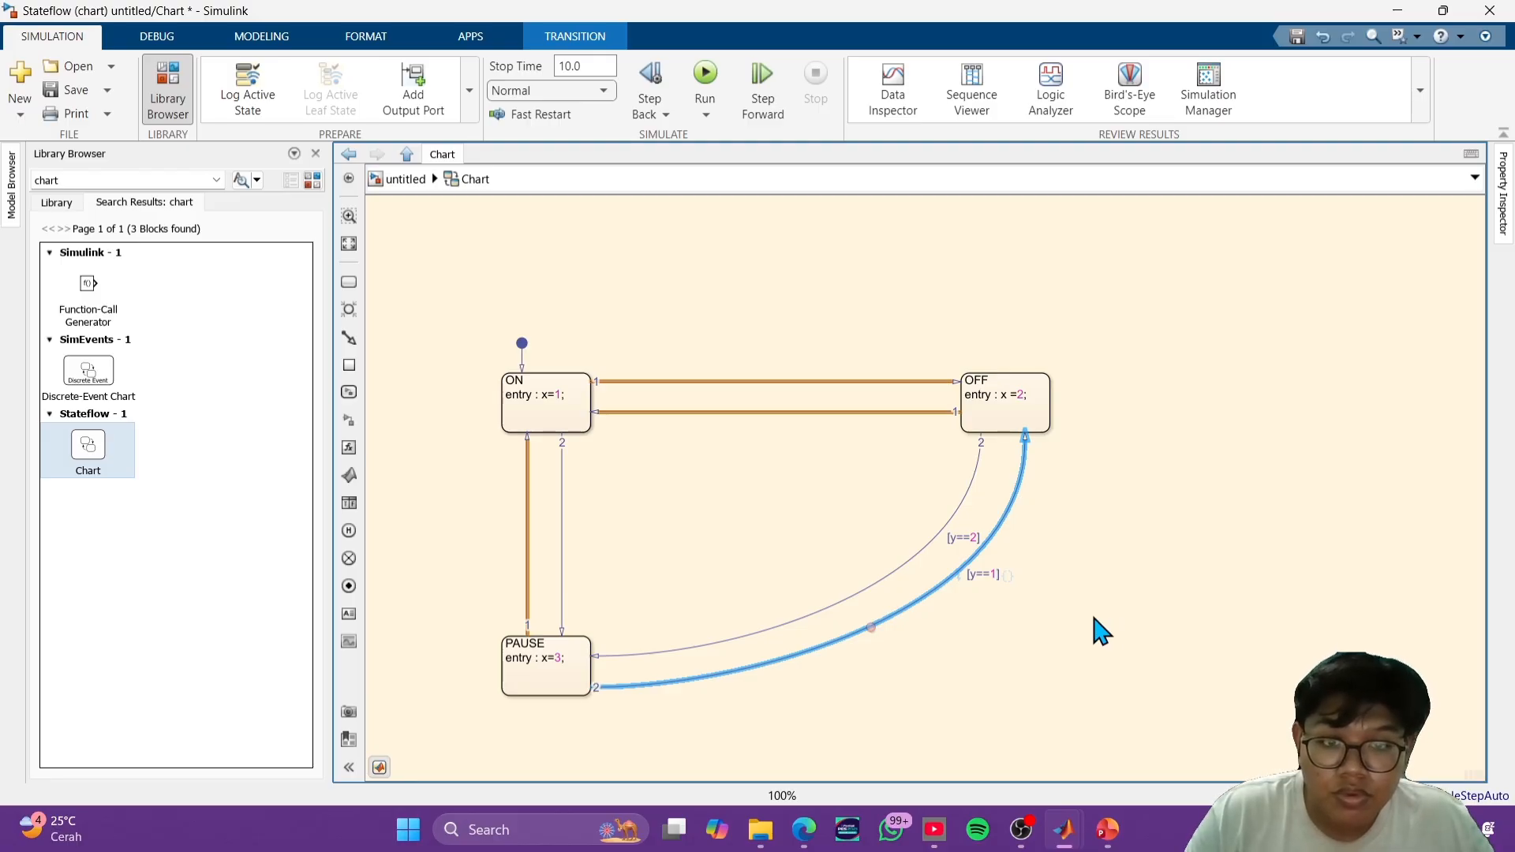
click(1101, 630)
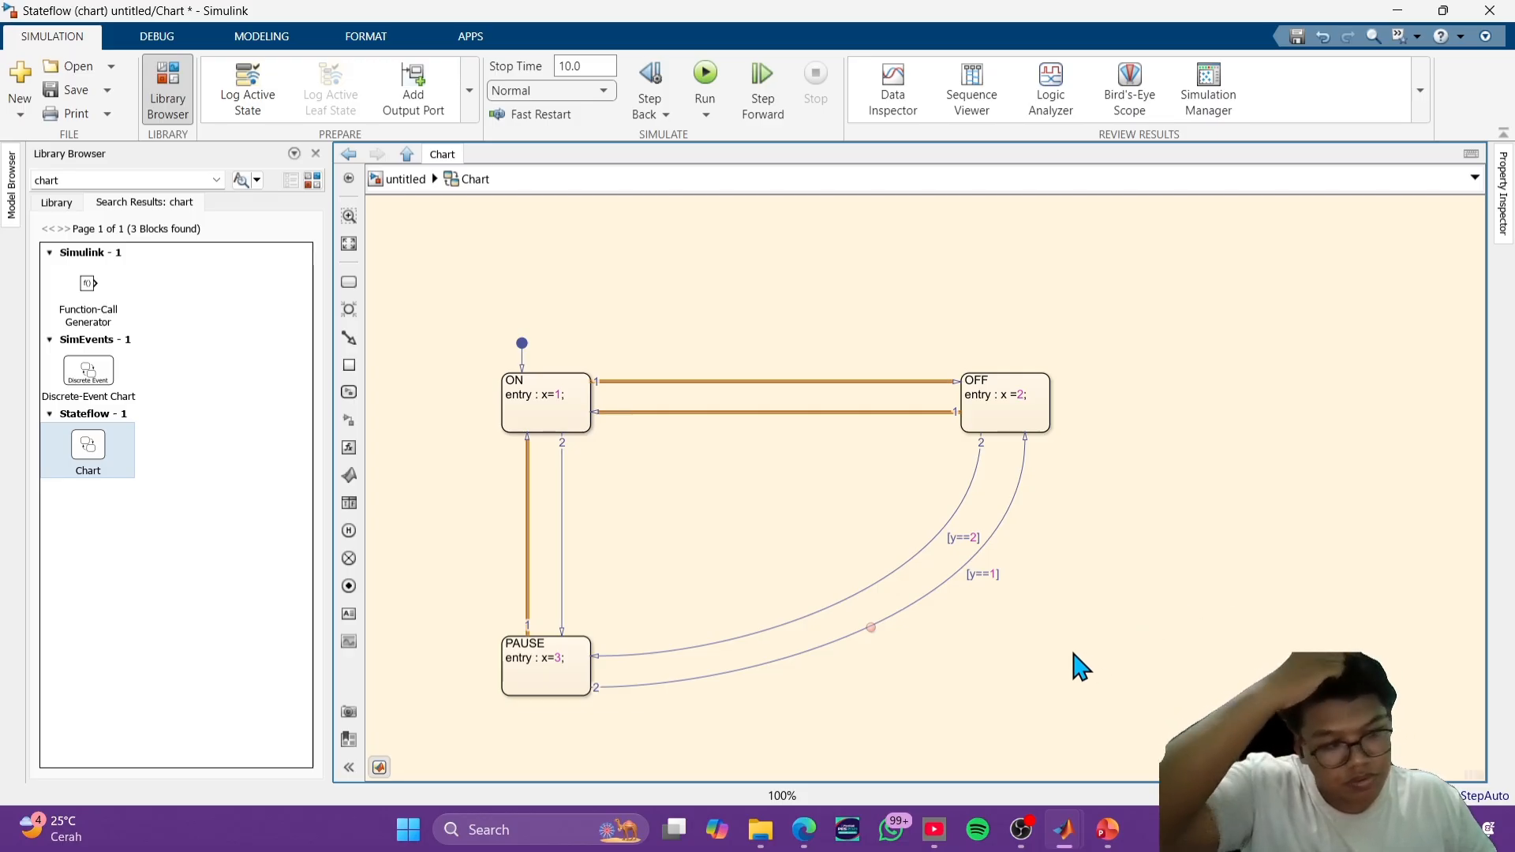
- Set the condition [y==2] on the transition from ON to PAUSE
click(525, 402)
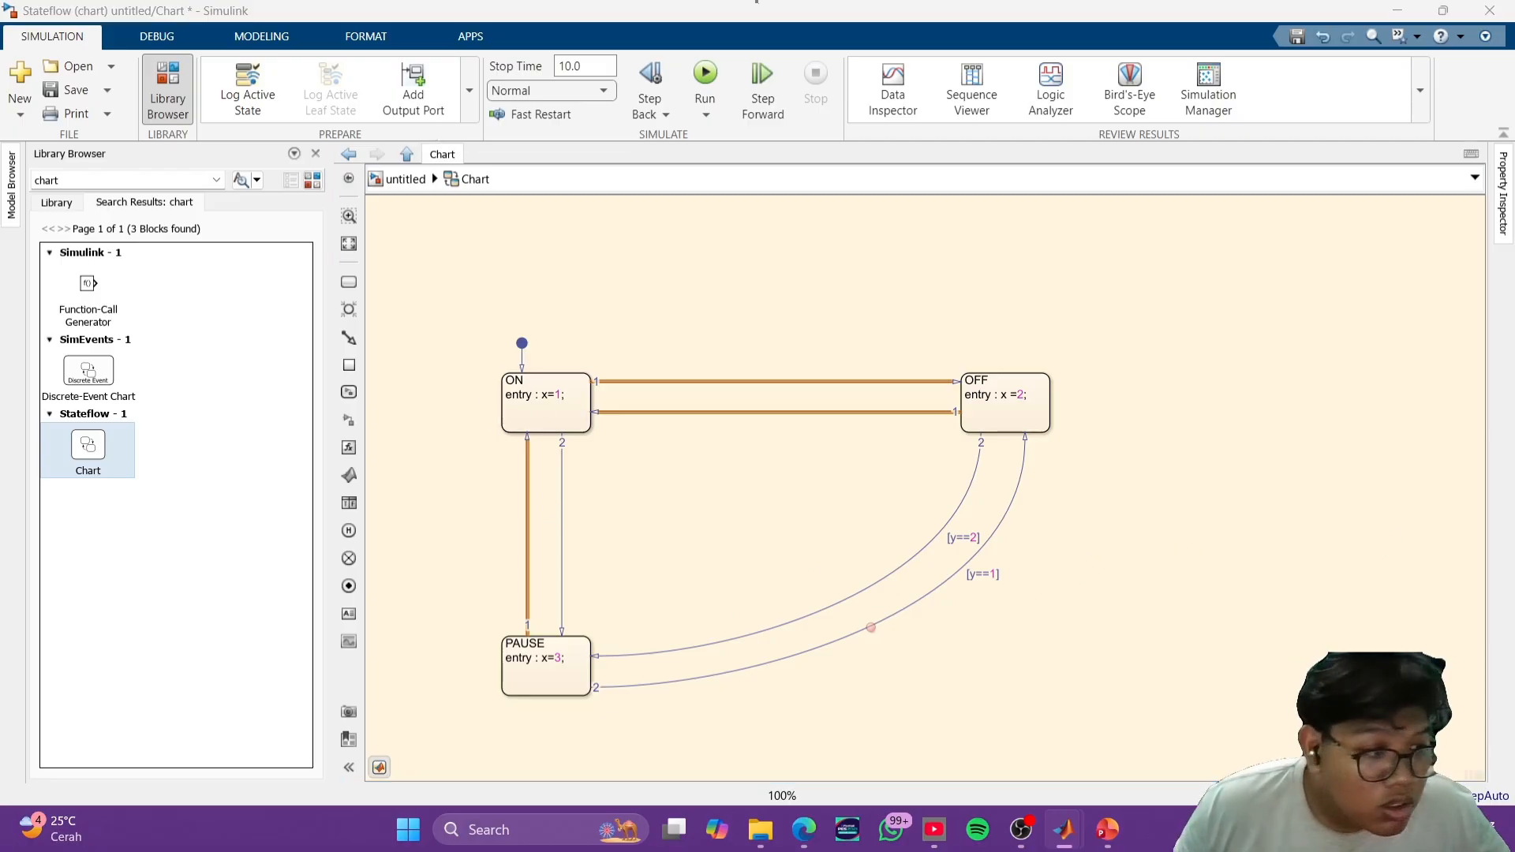
click(1065, 528)
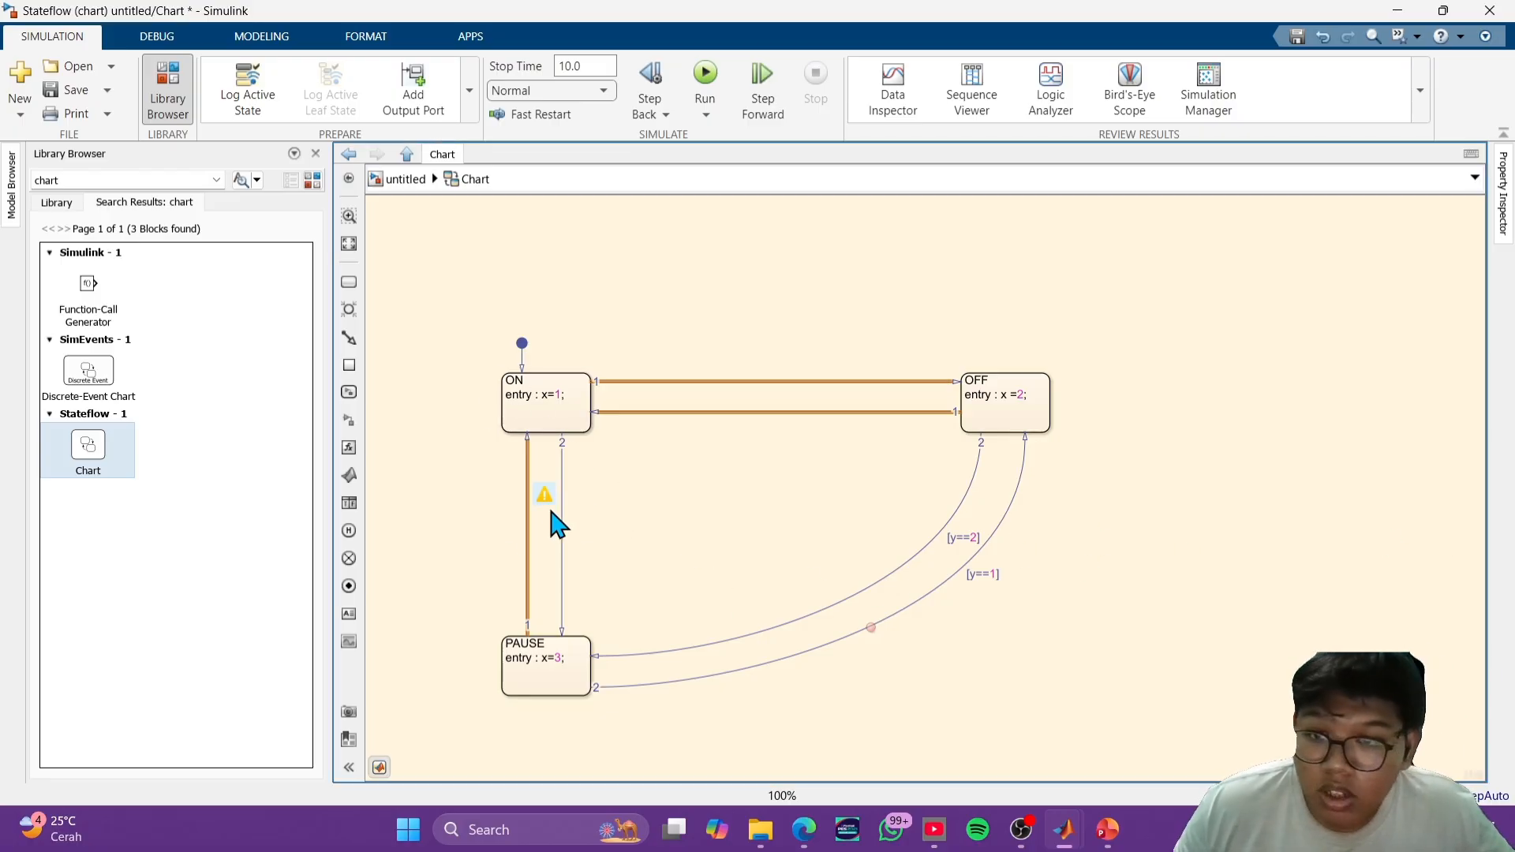
click(526, 509)
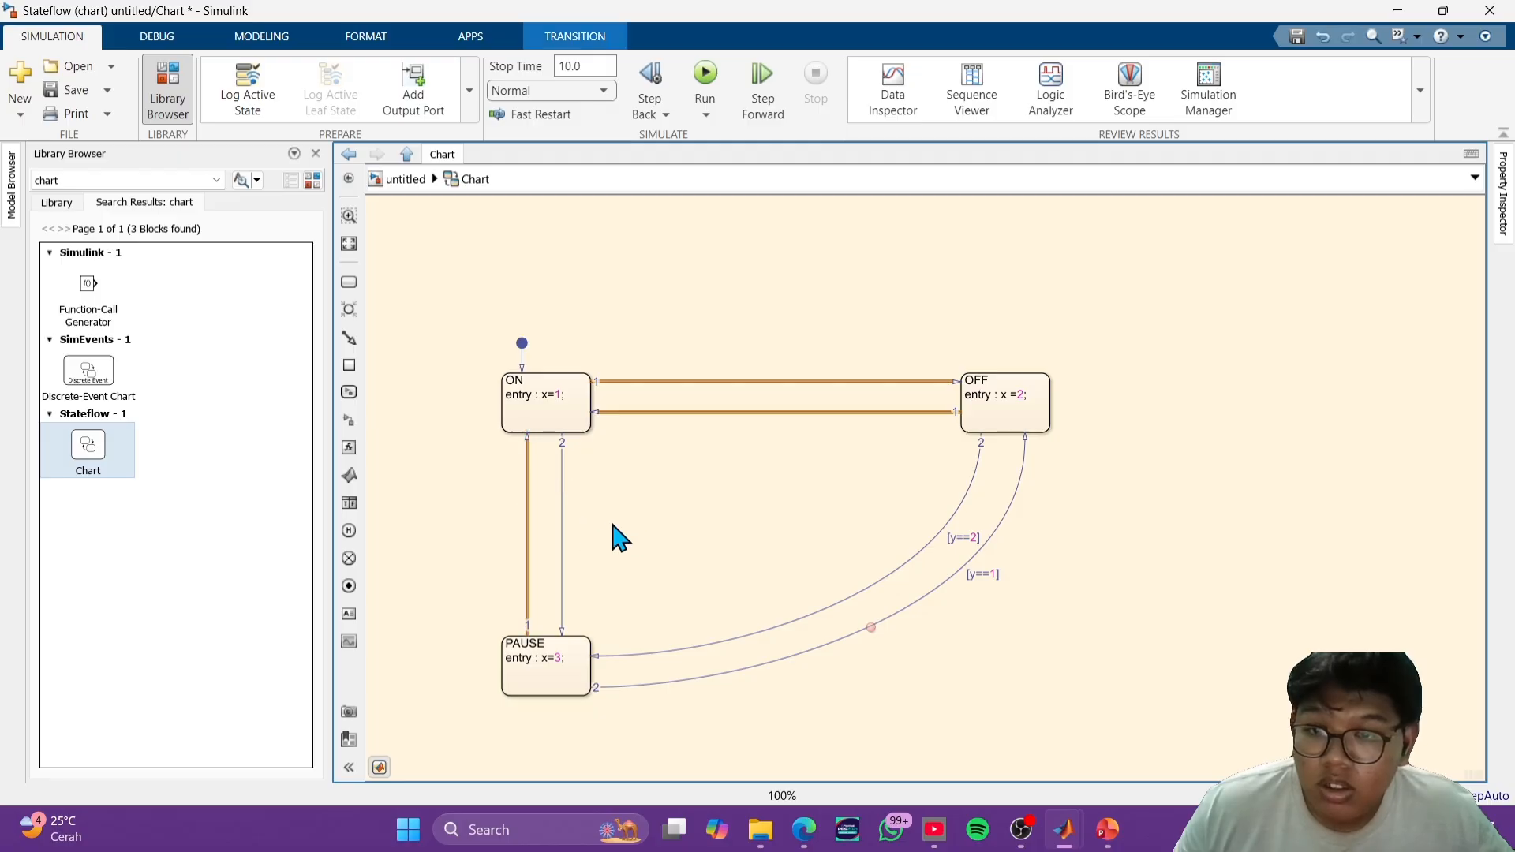
click(562, 514)
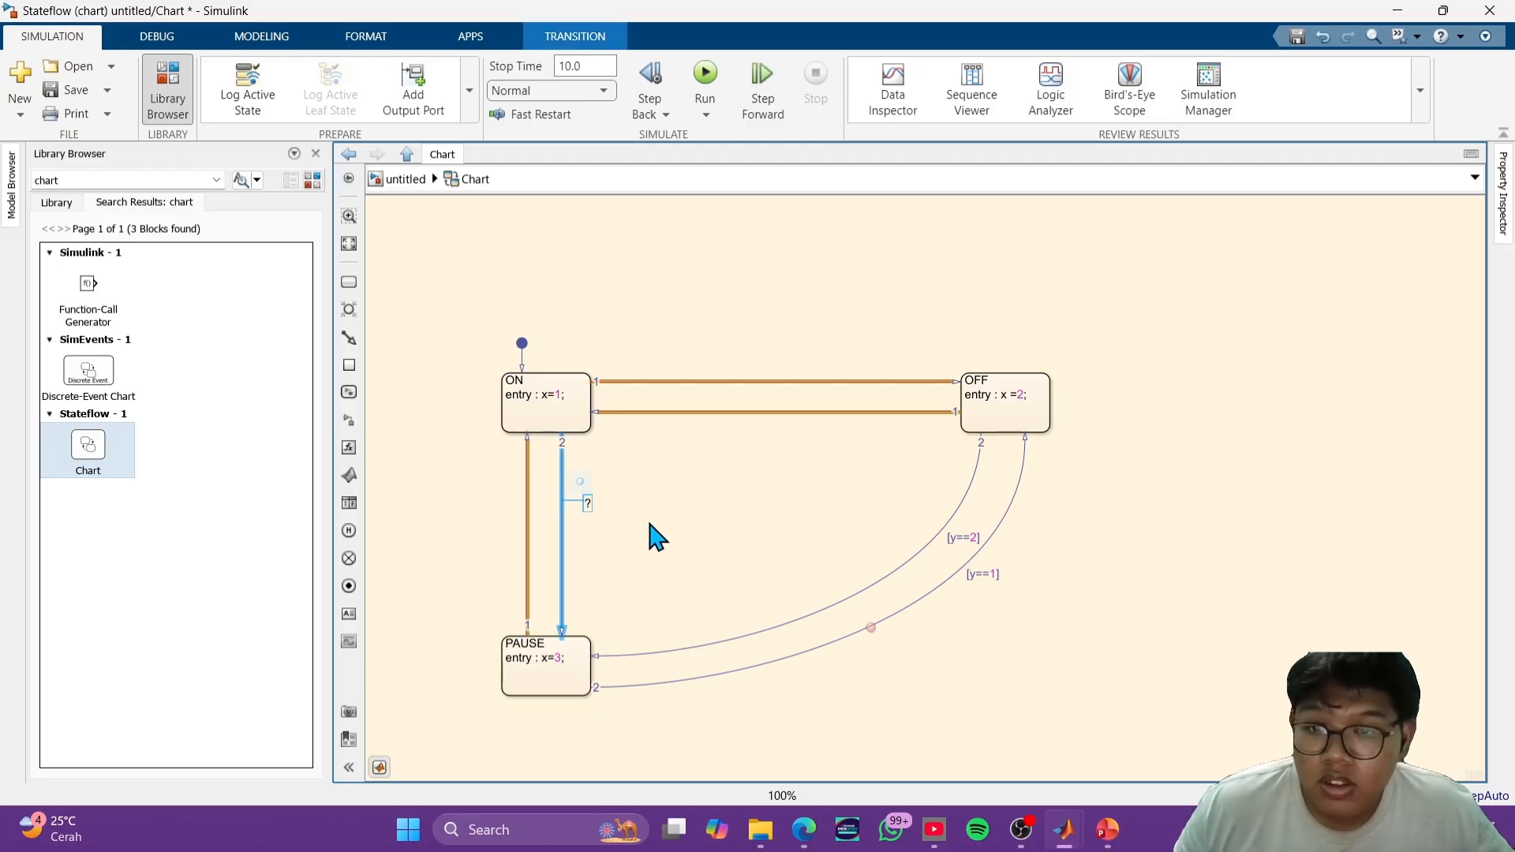
click(657, 536)
click(563, 538)
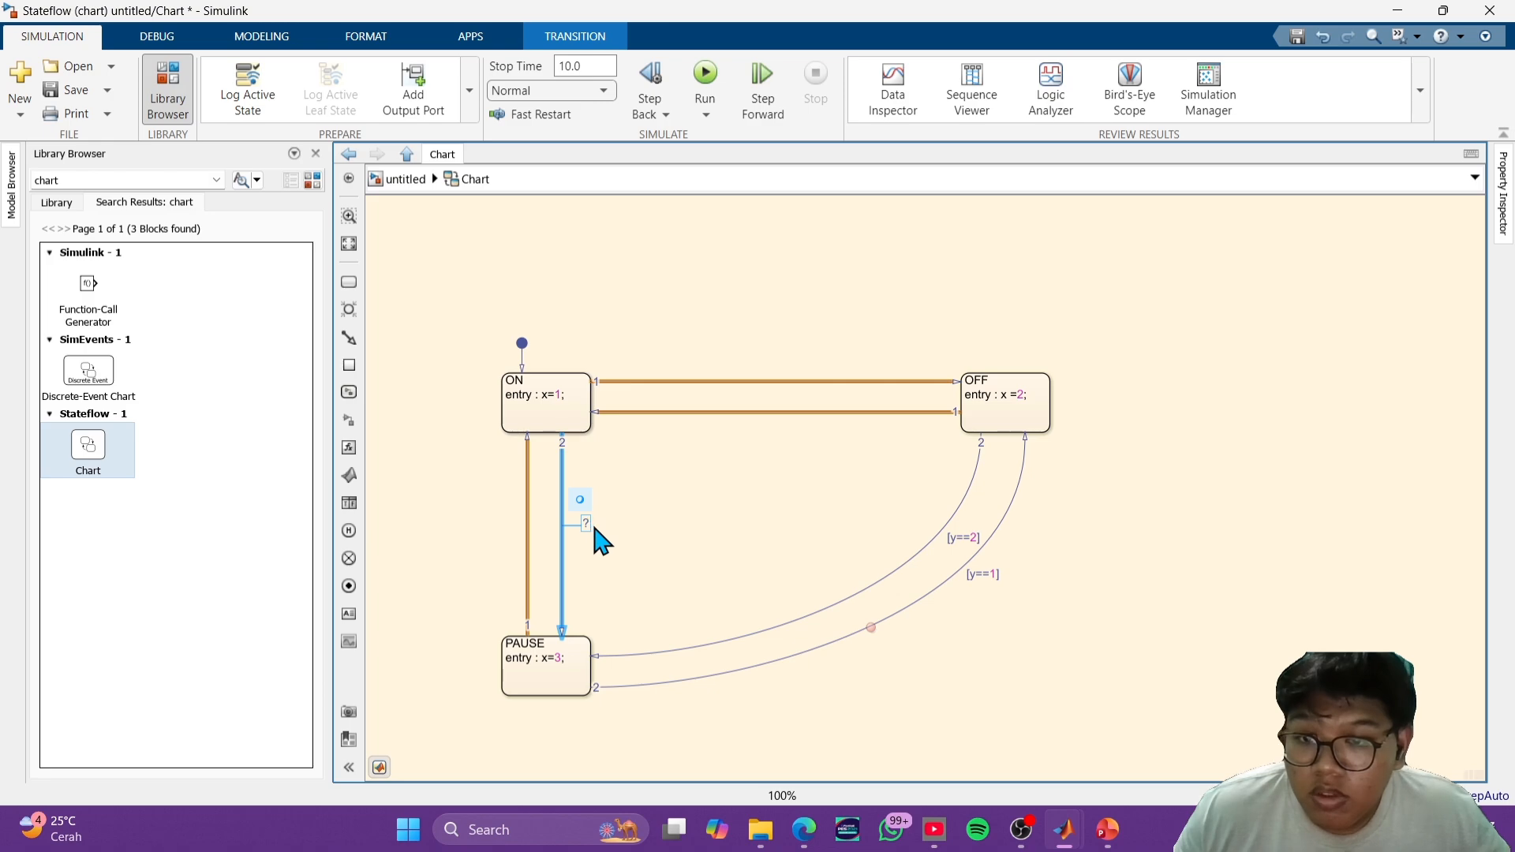
click(587, 523)
click(583, 518)
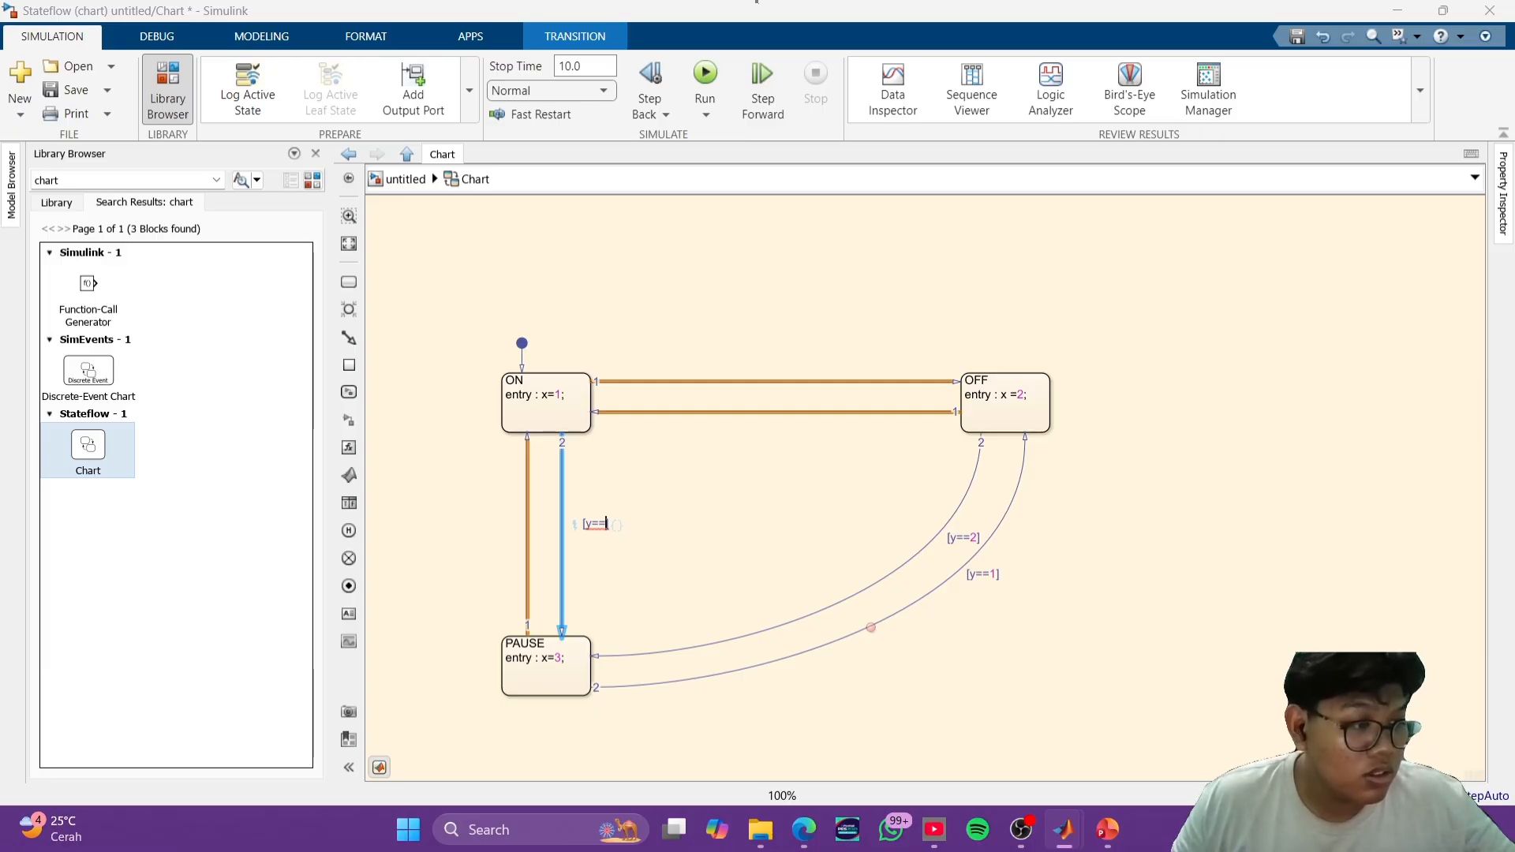
click(1153, 645)
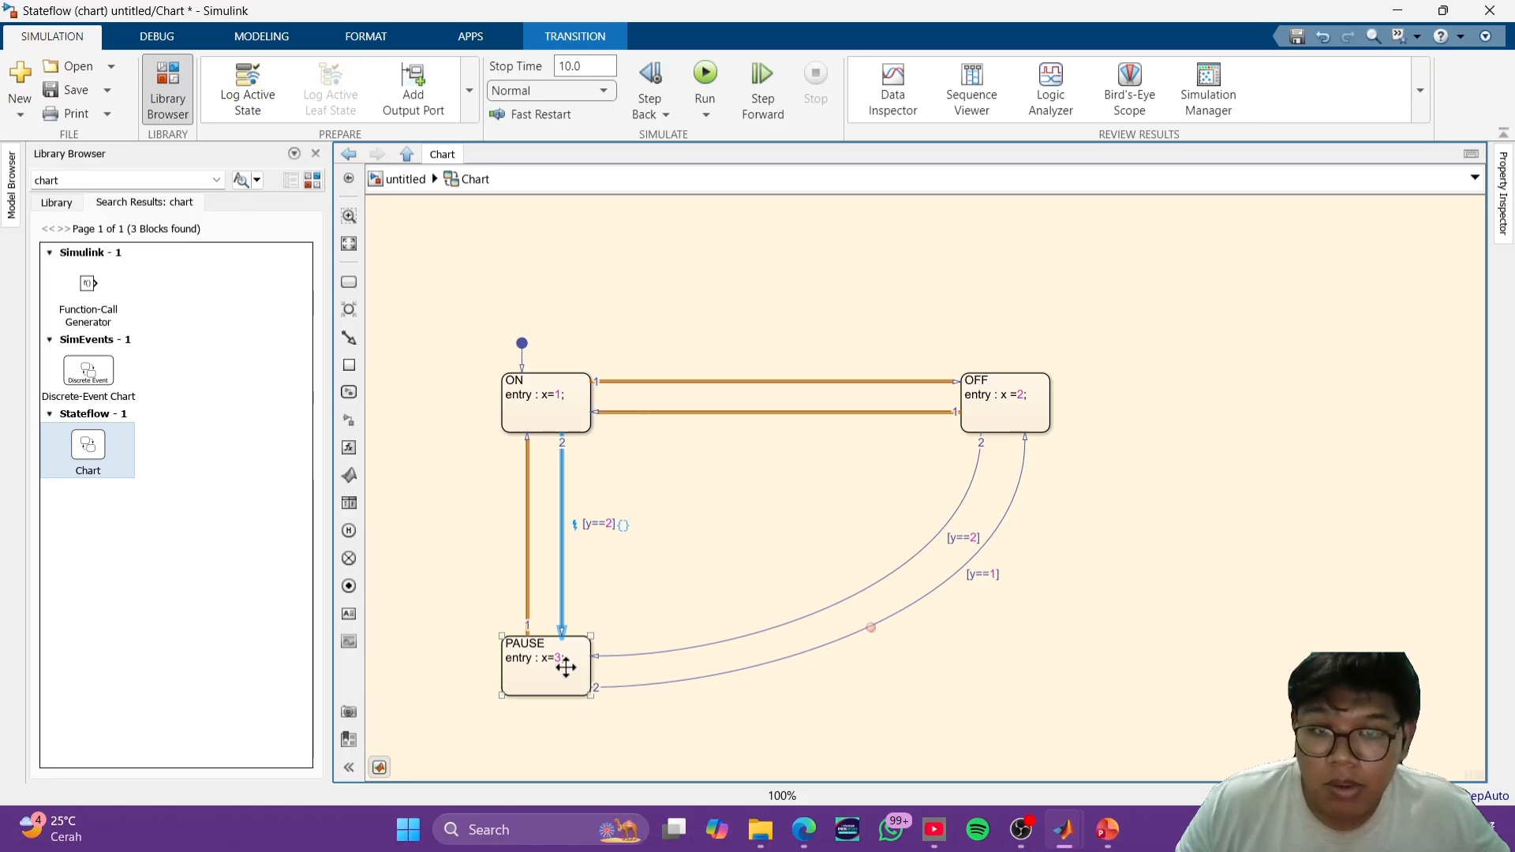
click(729, 538)
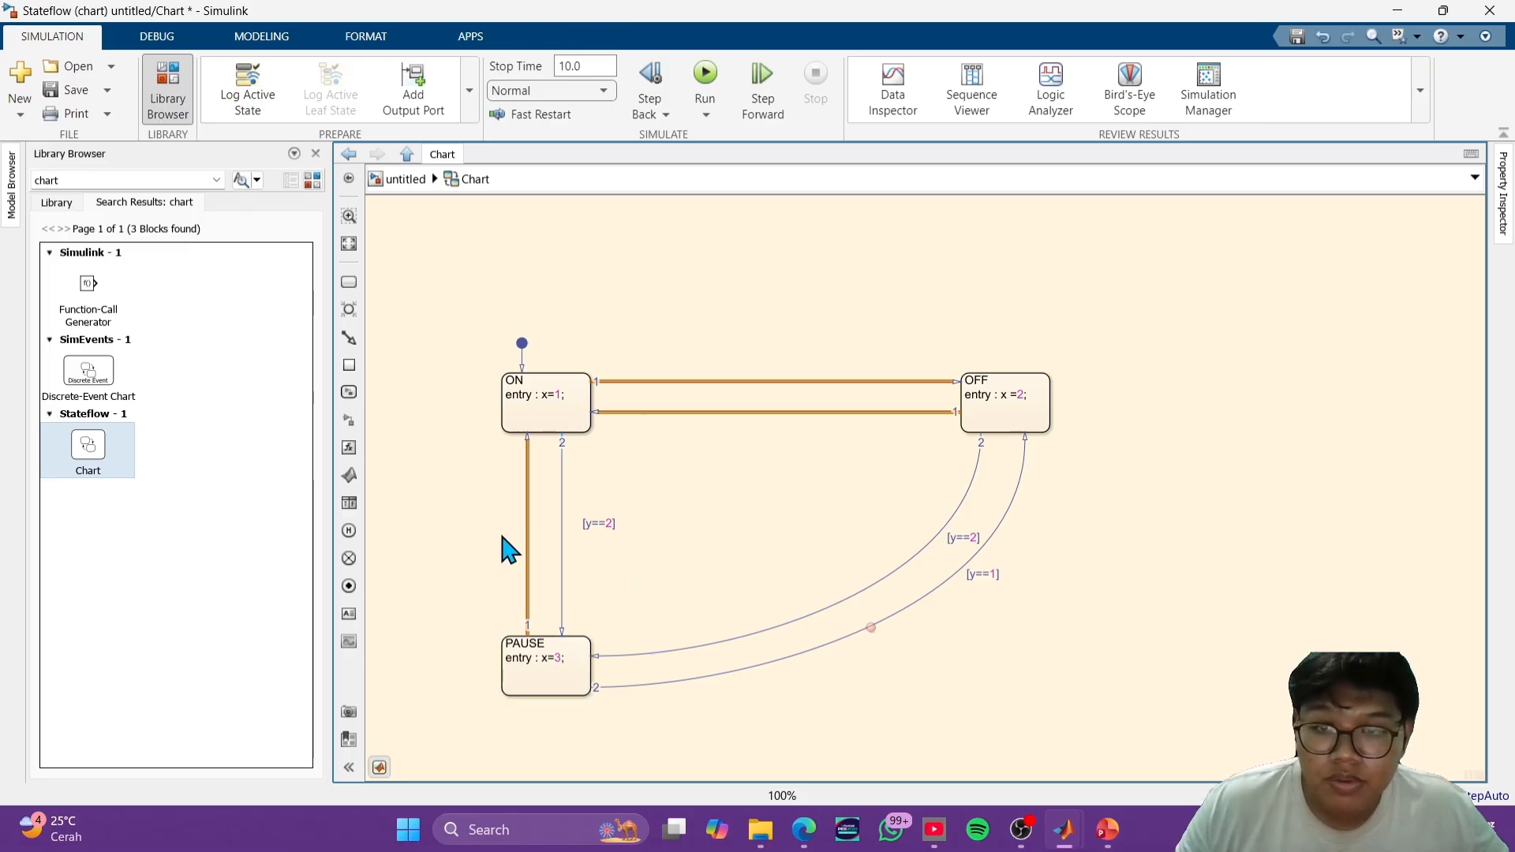
- Enter the condition [==0] on the transition from PAUSE to ON
click(529, 510)
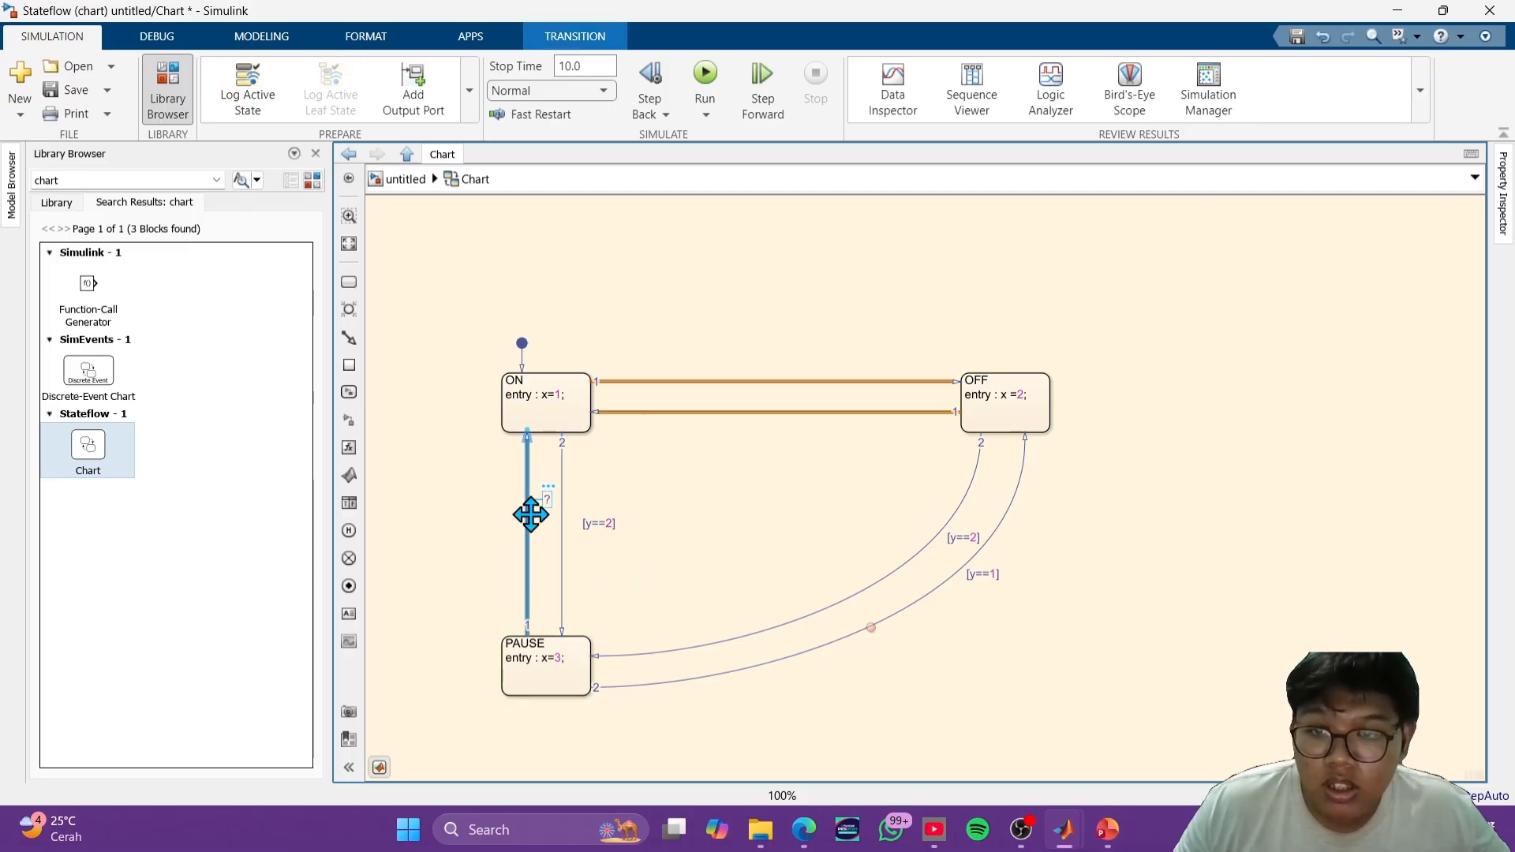
click(547, 500)
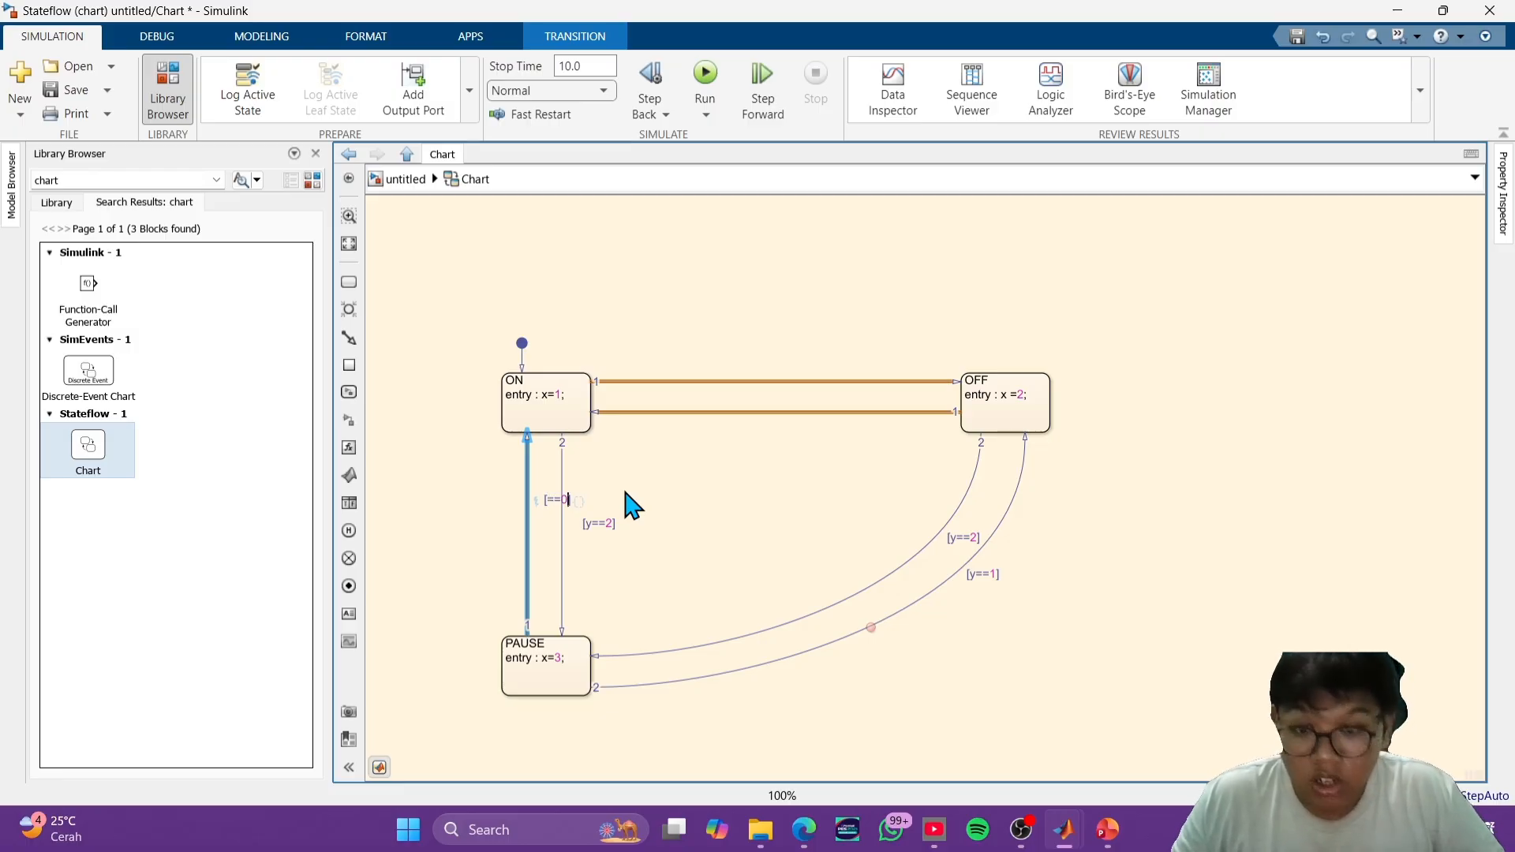
click(849, 569)
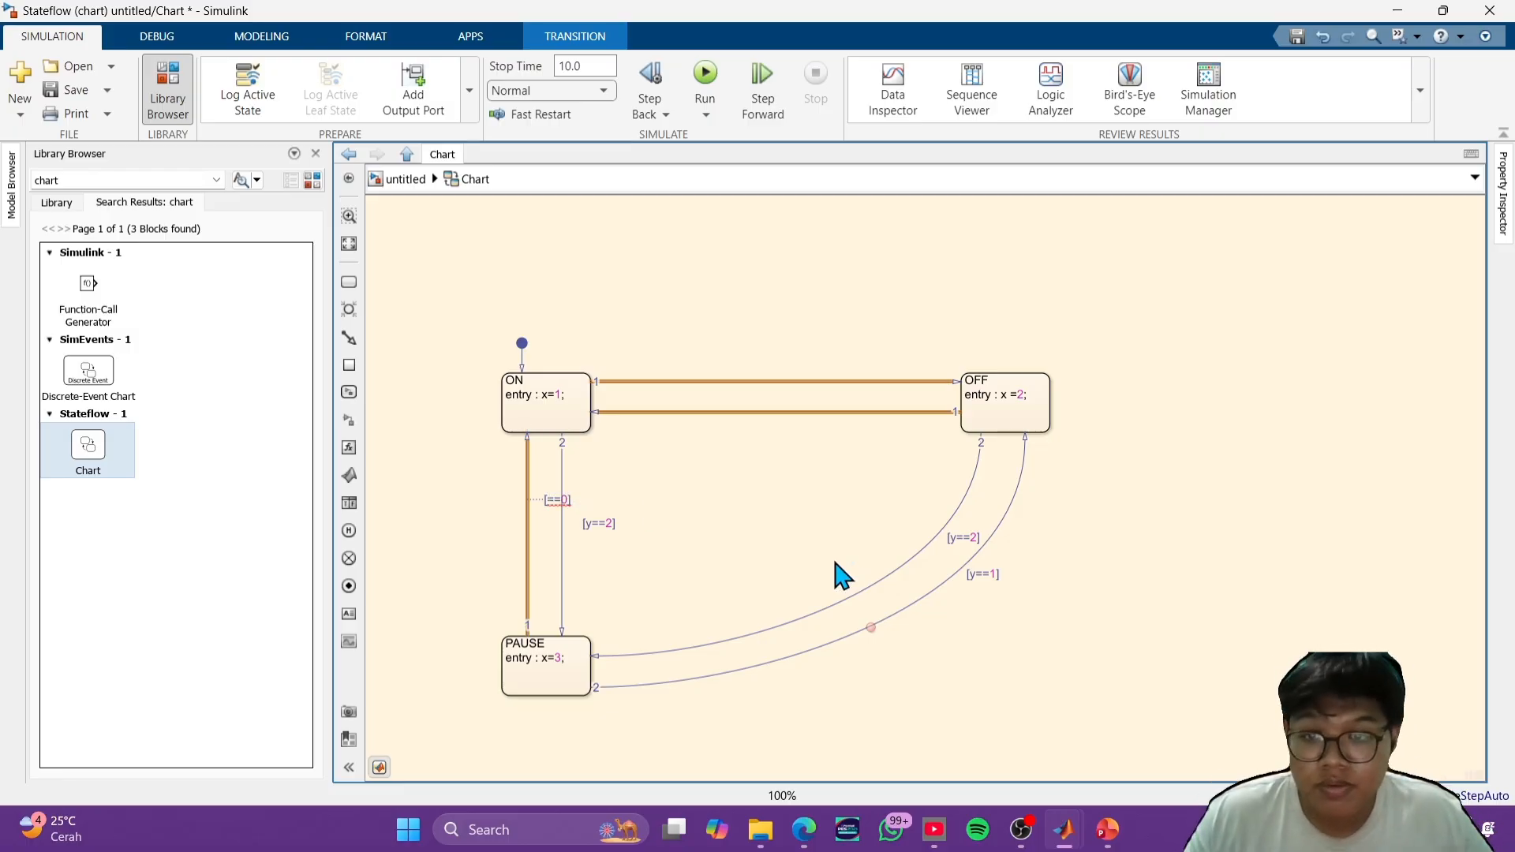
- Set the condition [y==0] on the OFF-to-ON transition and [y==1] on the ON-to-OFF transition
click(737, 412)
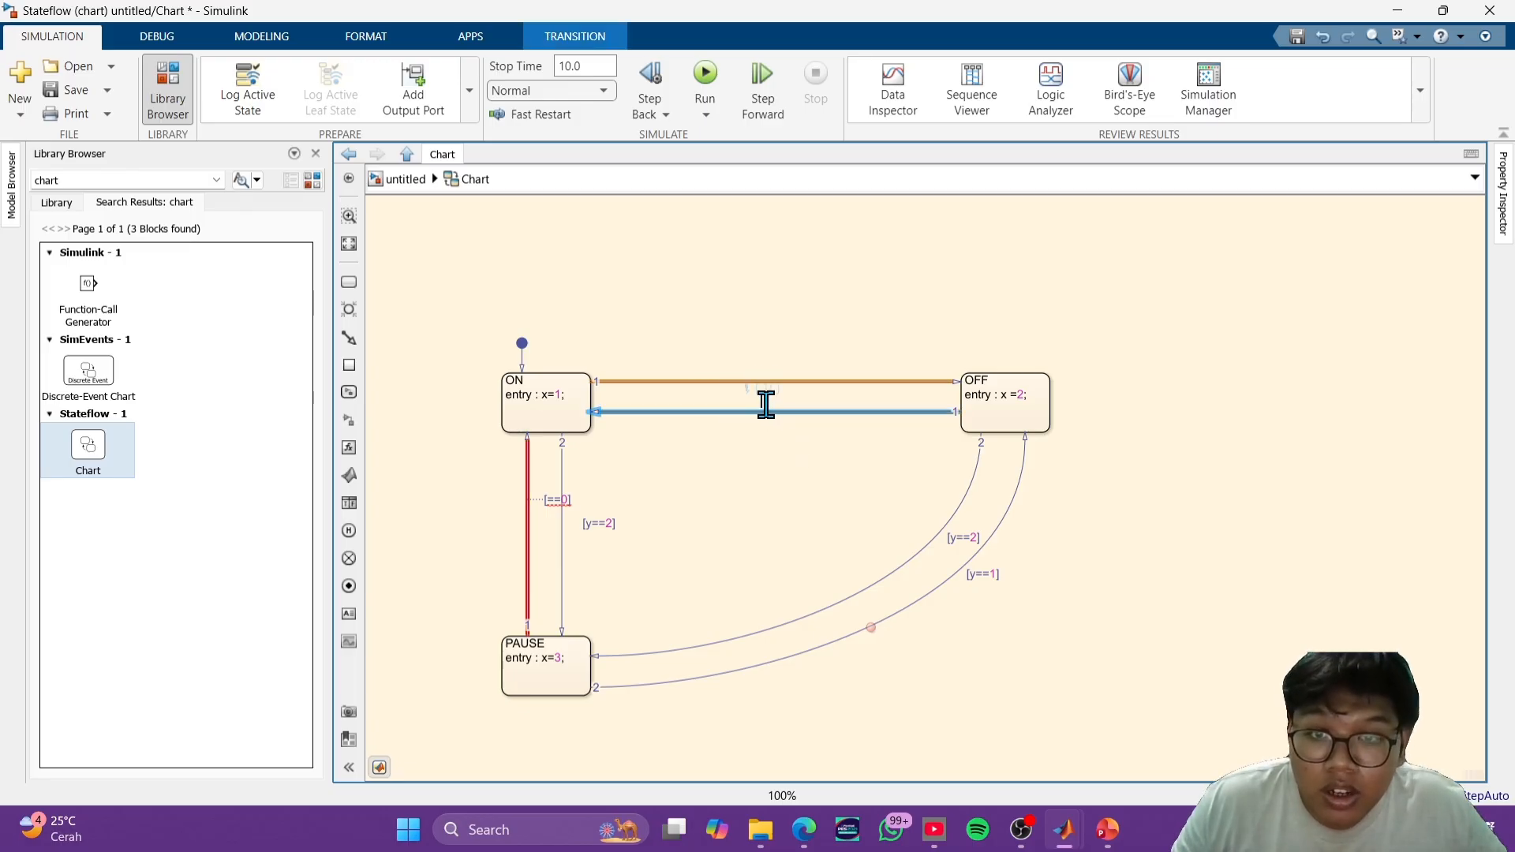
click(765, 388)
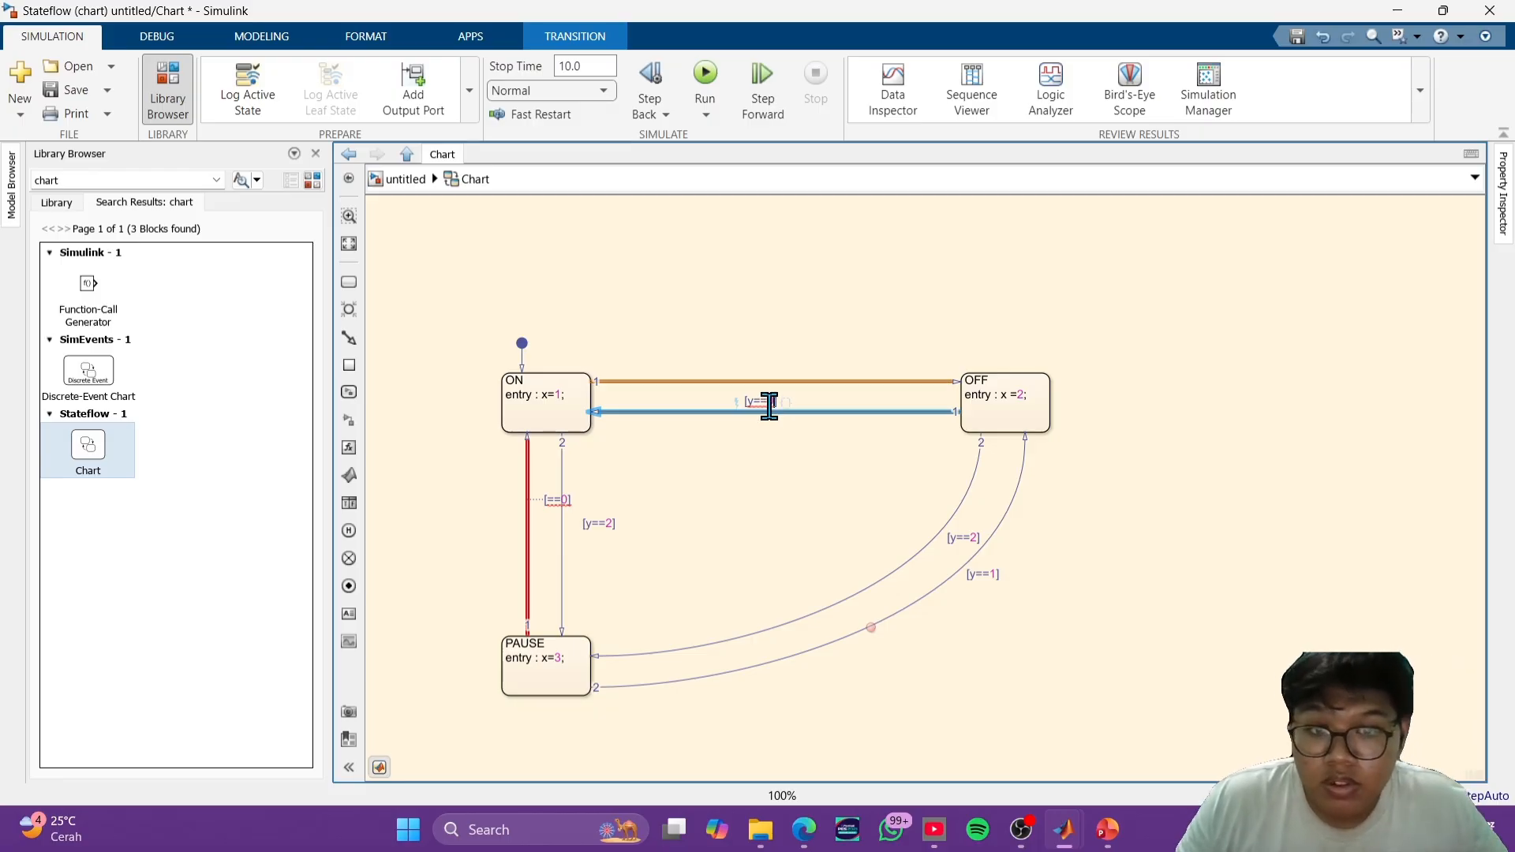
click(755, 497)
click(770, 382)
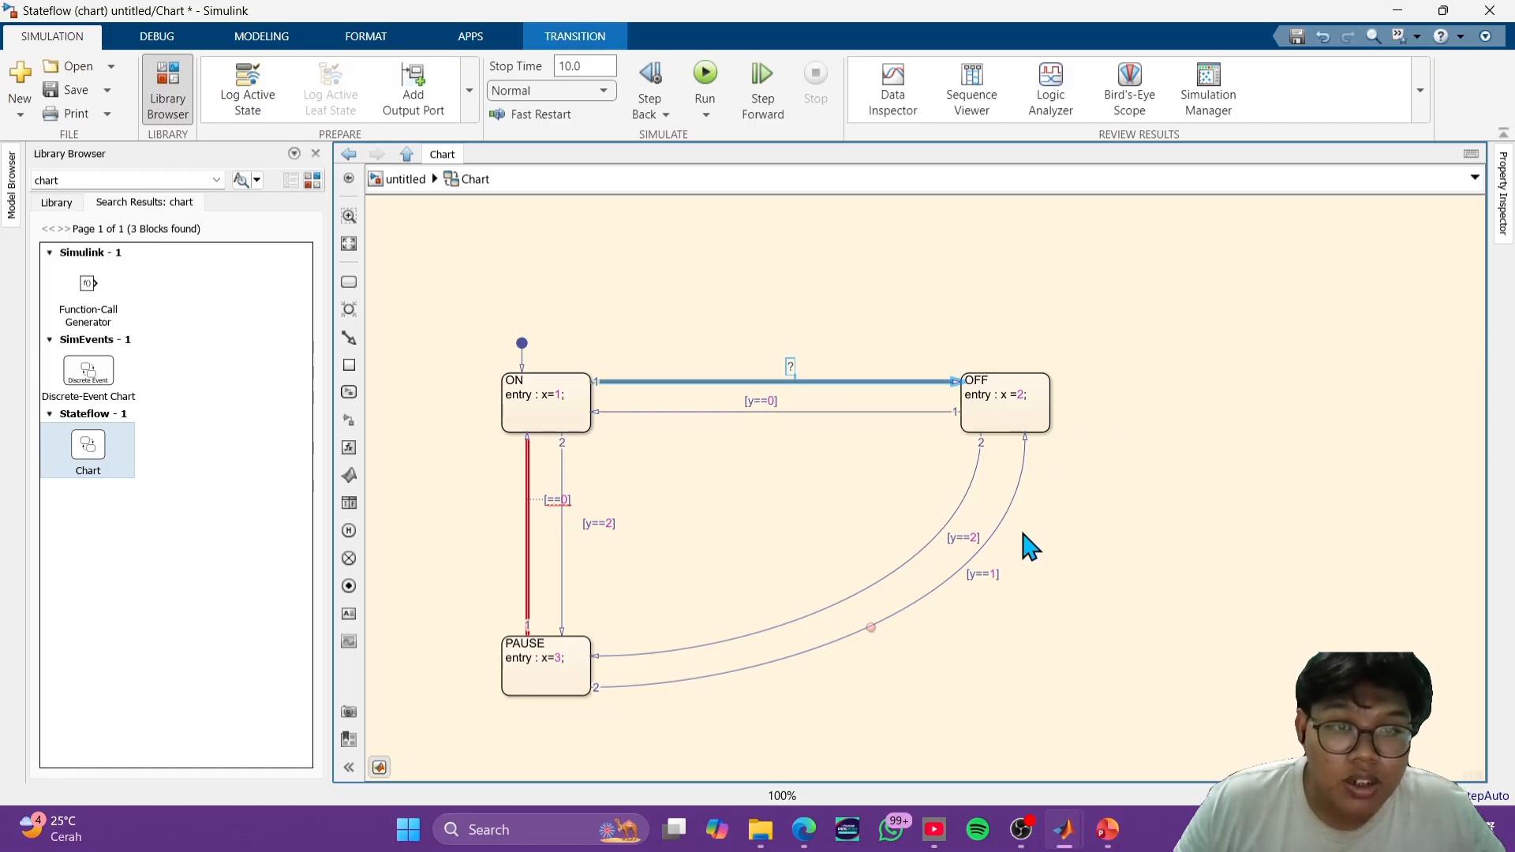
click(787, 367)
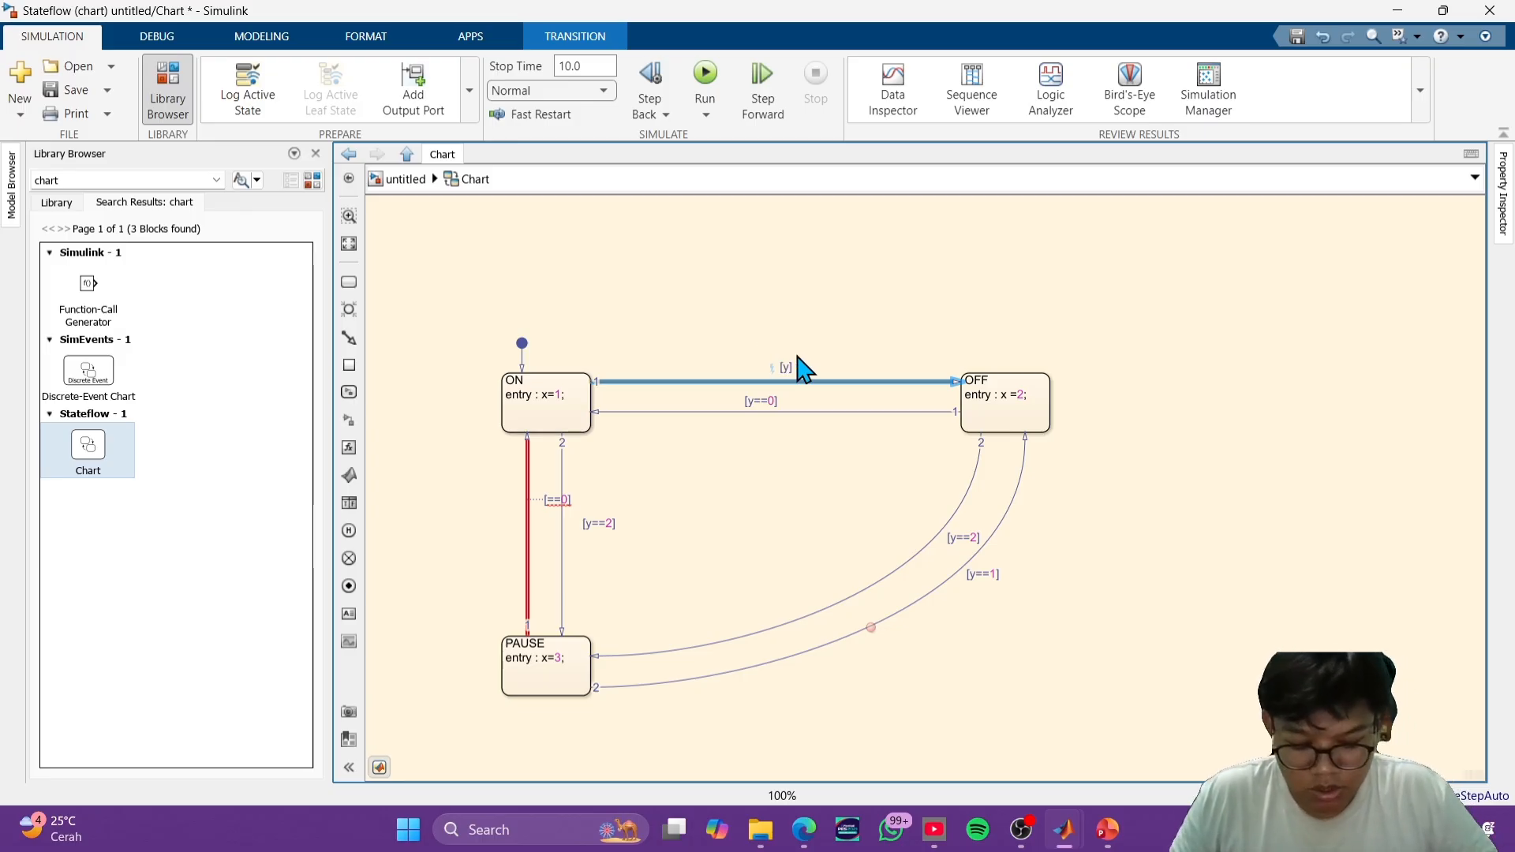
text([y==1])
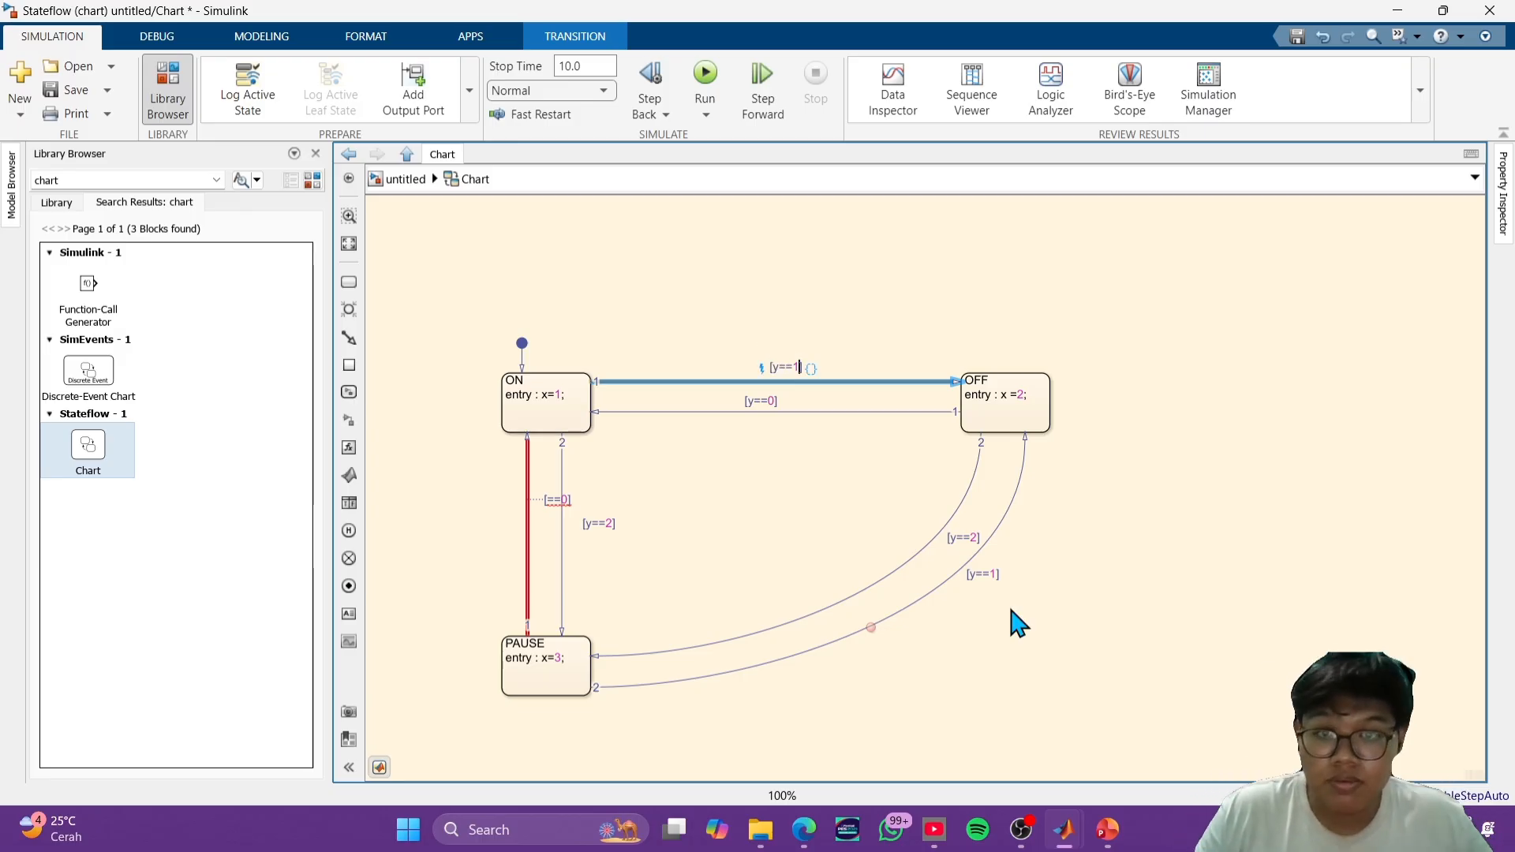
click(1079, 568)
- Return to the top level of the untitled model and move the Chart block slightly to the right
click(411, 179)
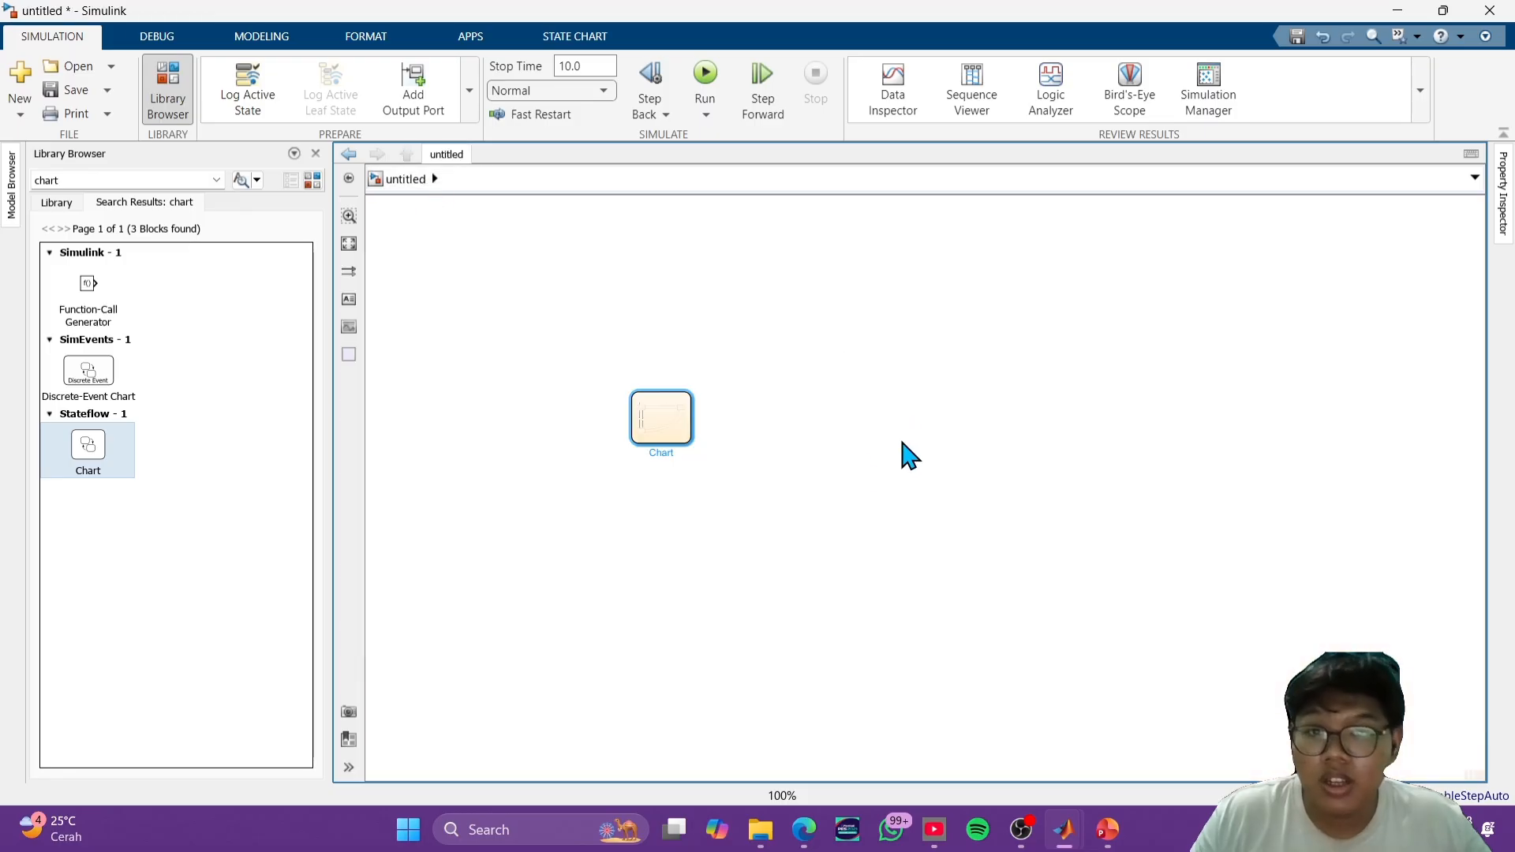
click(672, 432)
drag(673, 432, 746, 451)
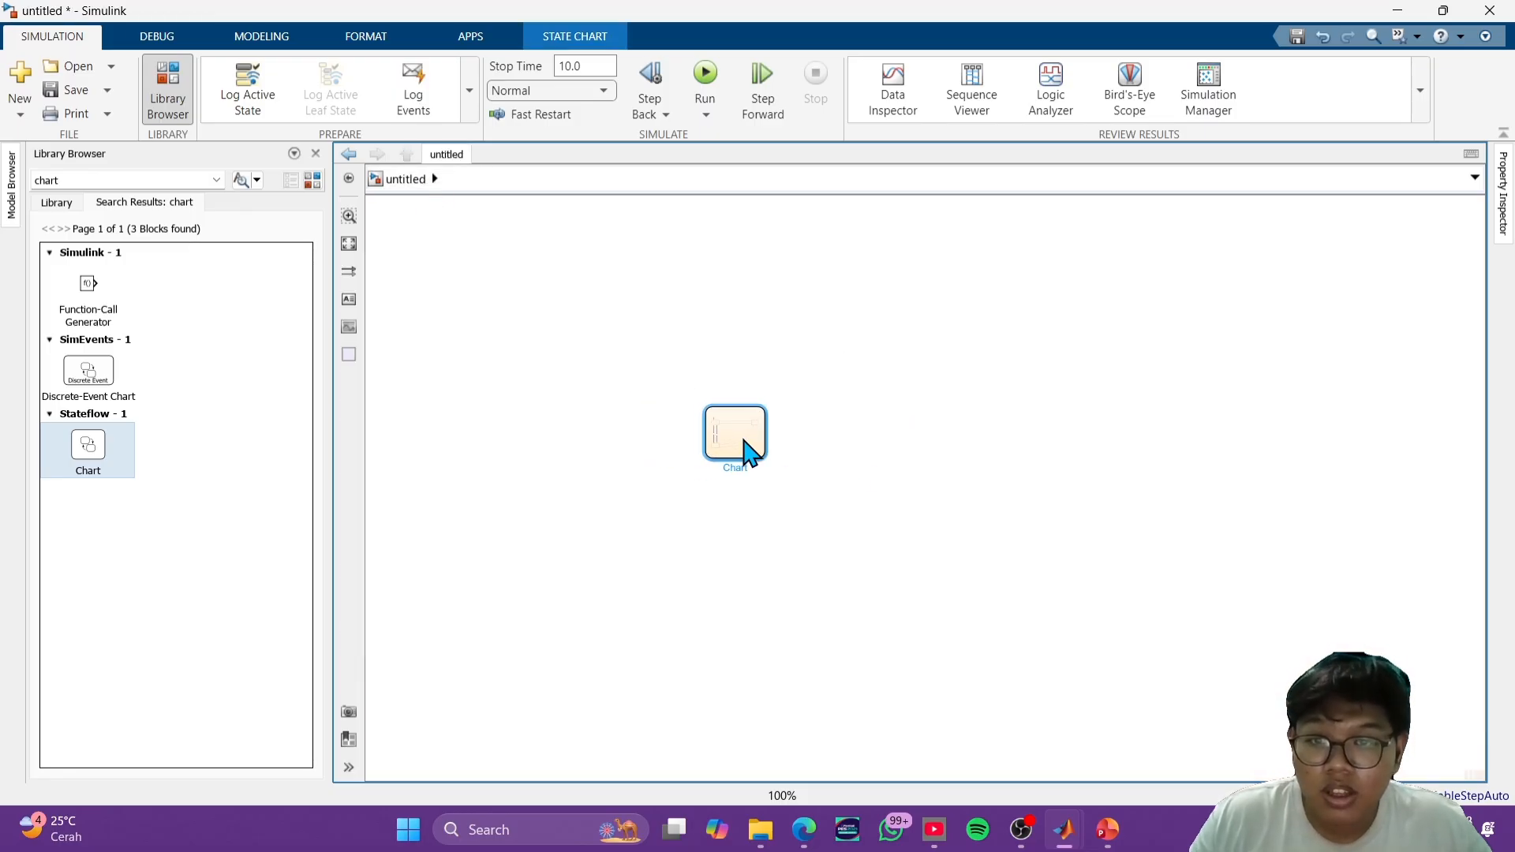
click(687, 534)
- Search the block library for "constant" and place a Constant block to the left of the chart
click(104, 180)
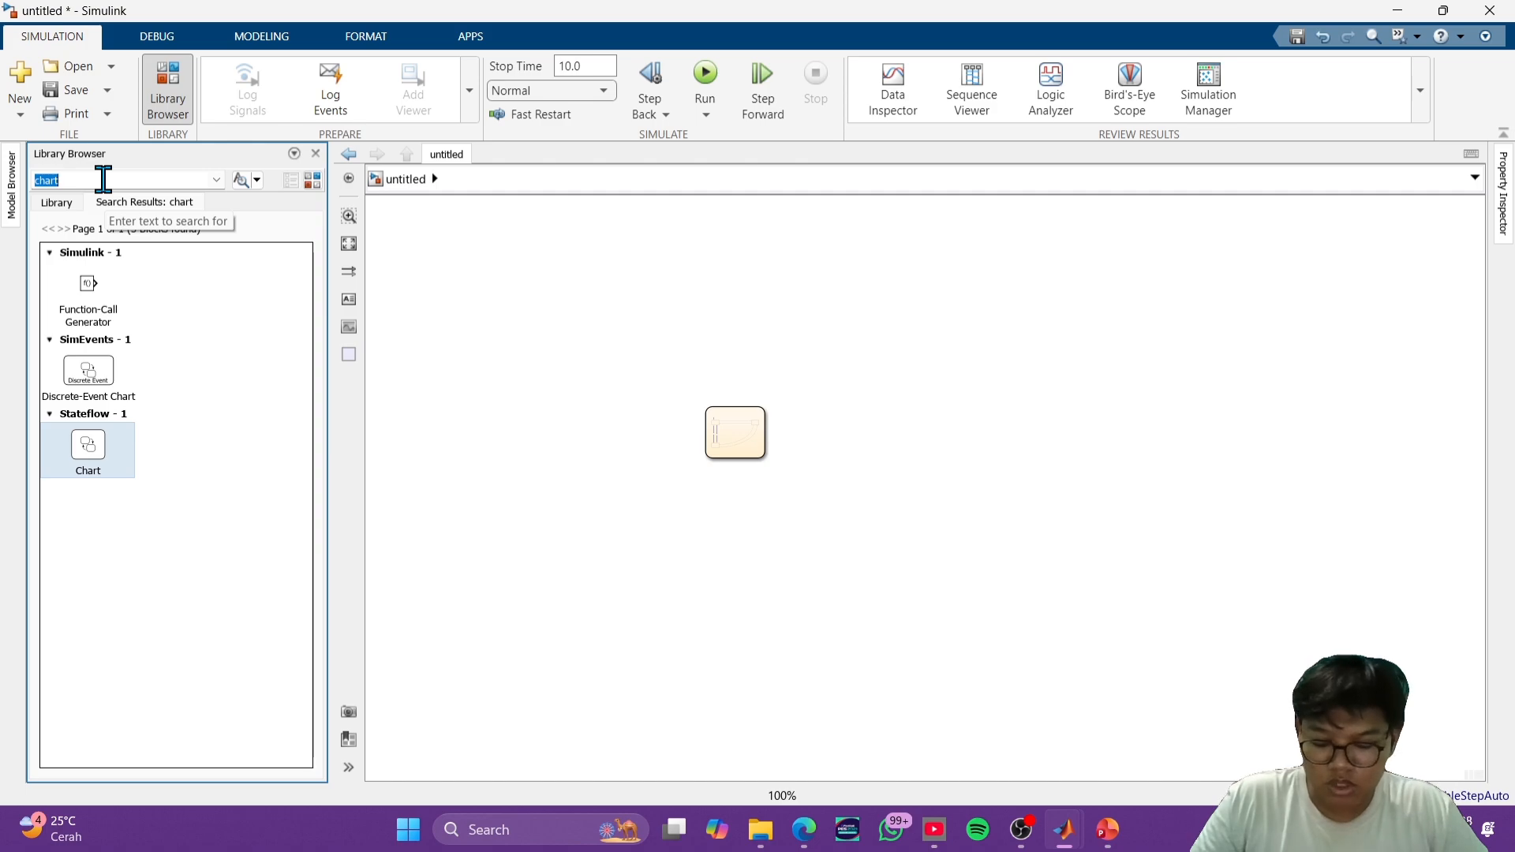
text(constan)
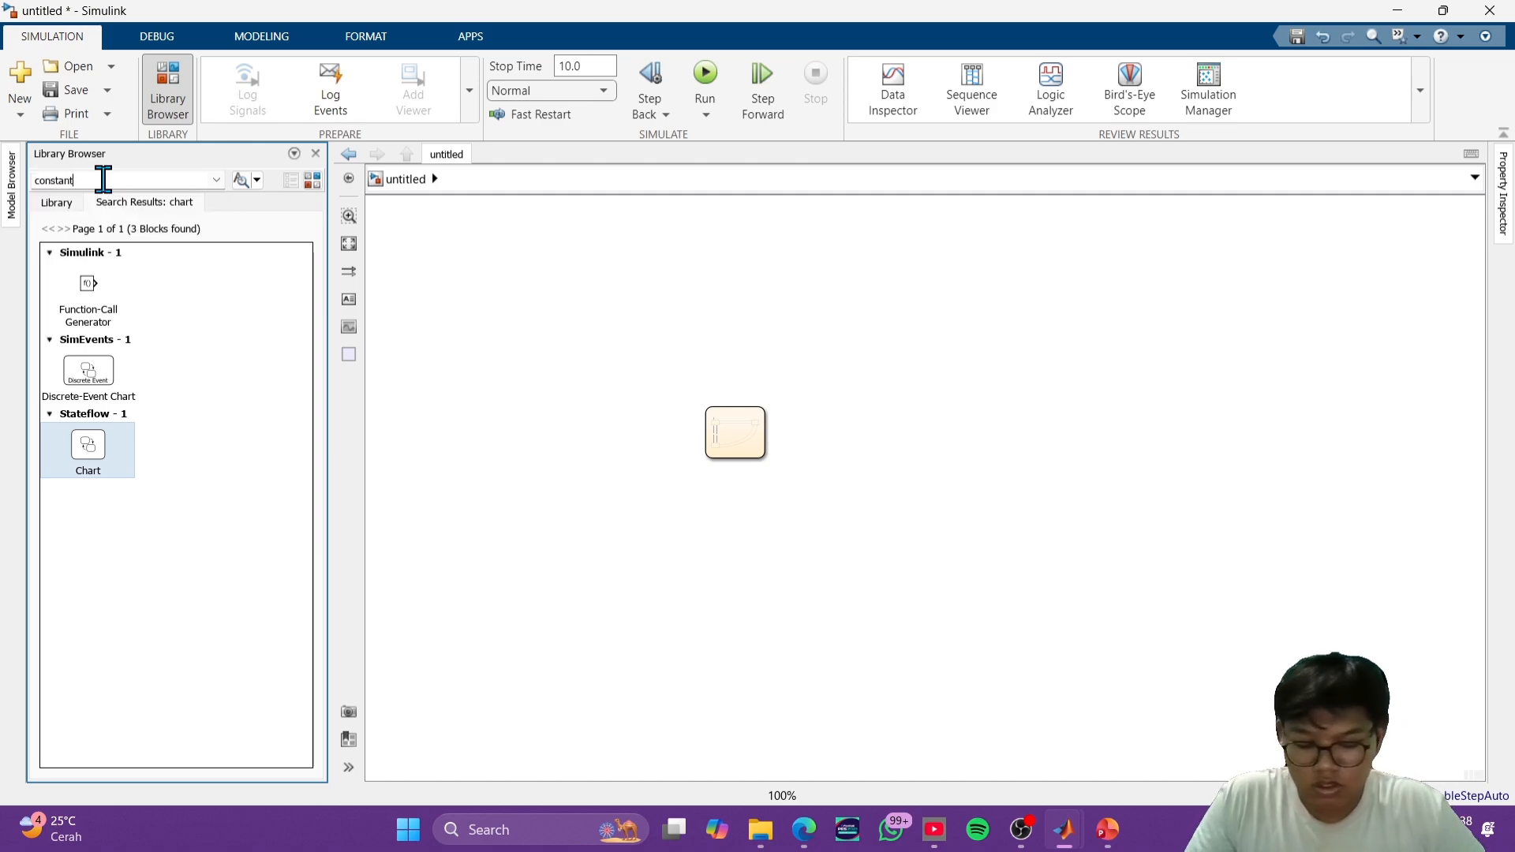
text(t)
key(Return)
drag(133, 286, 559, 440)
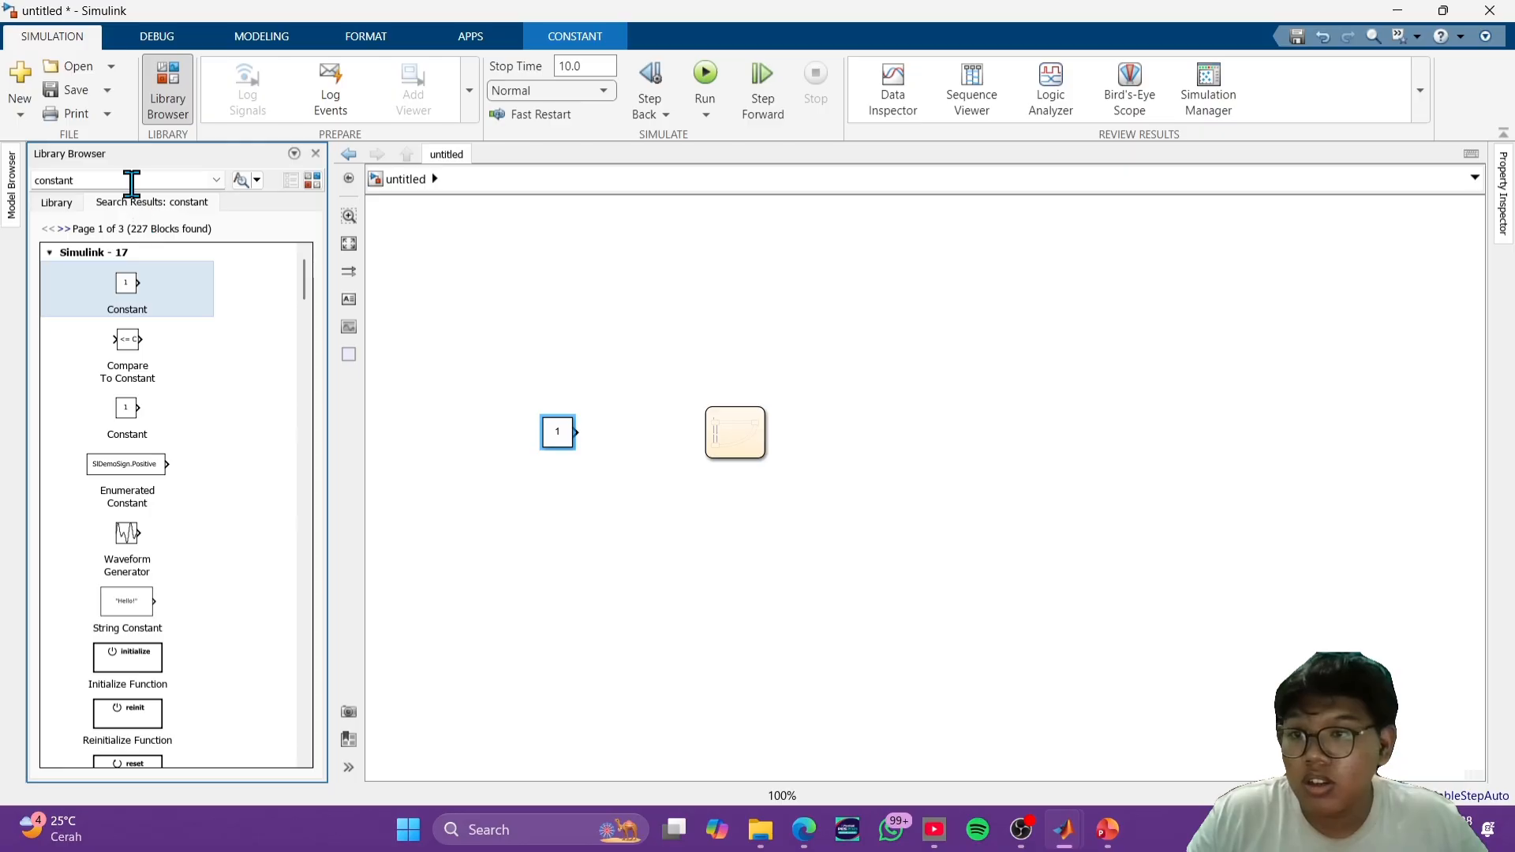
- Search the block library for "display" and place the Display block with an input port to the right of the chart
text(disp)
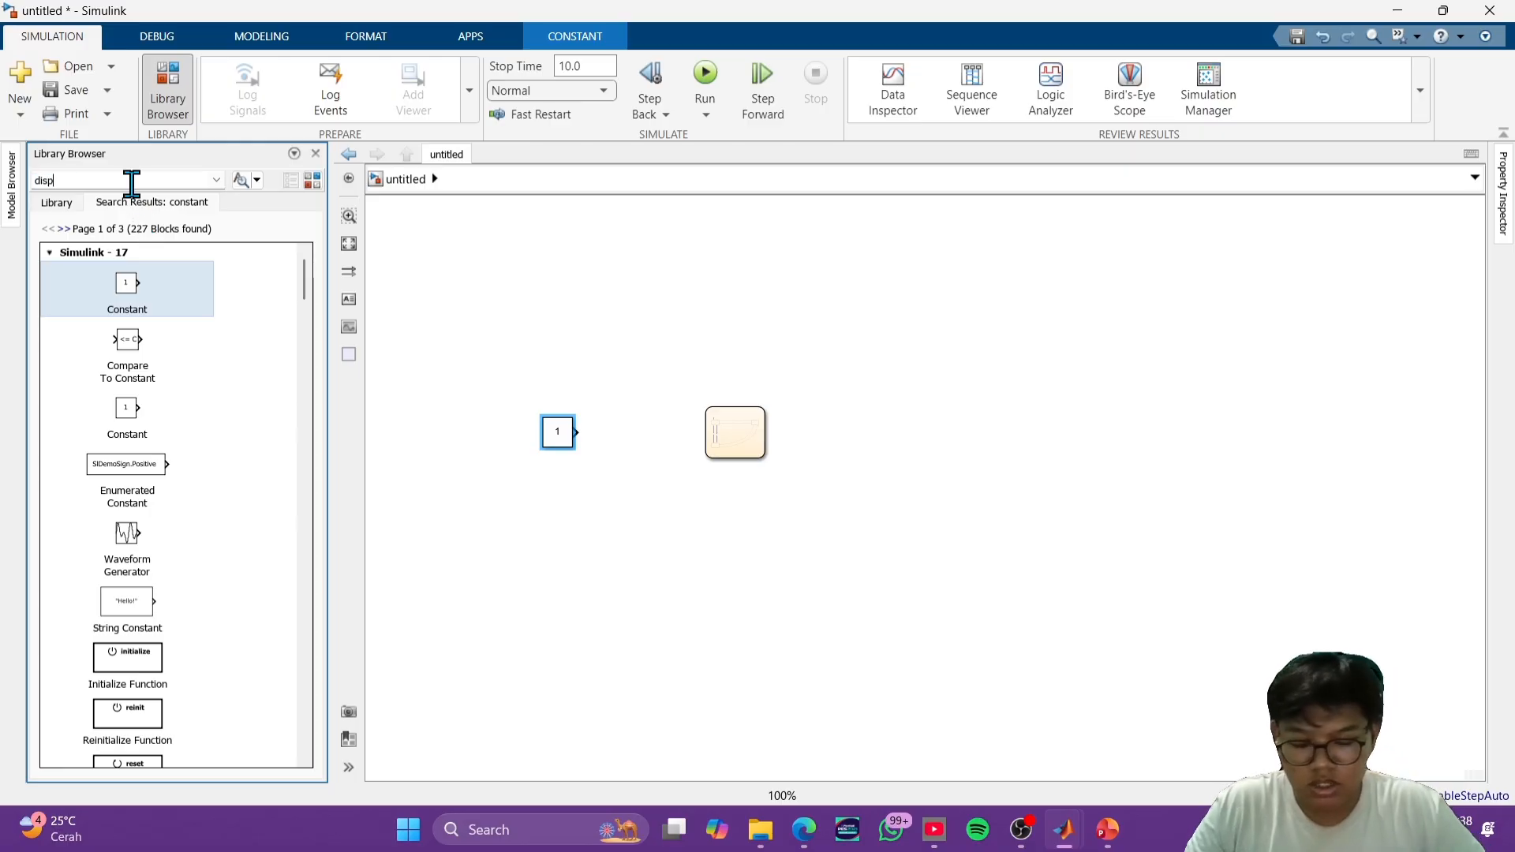
text(lay)
key(Return)
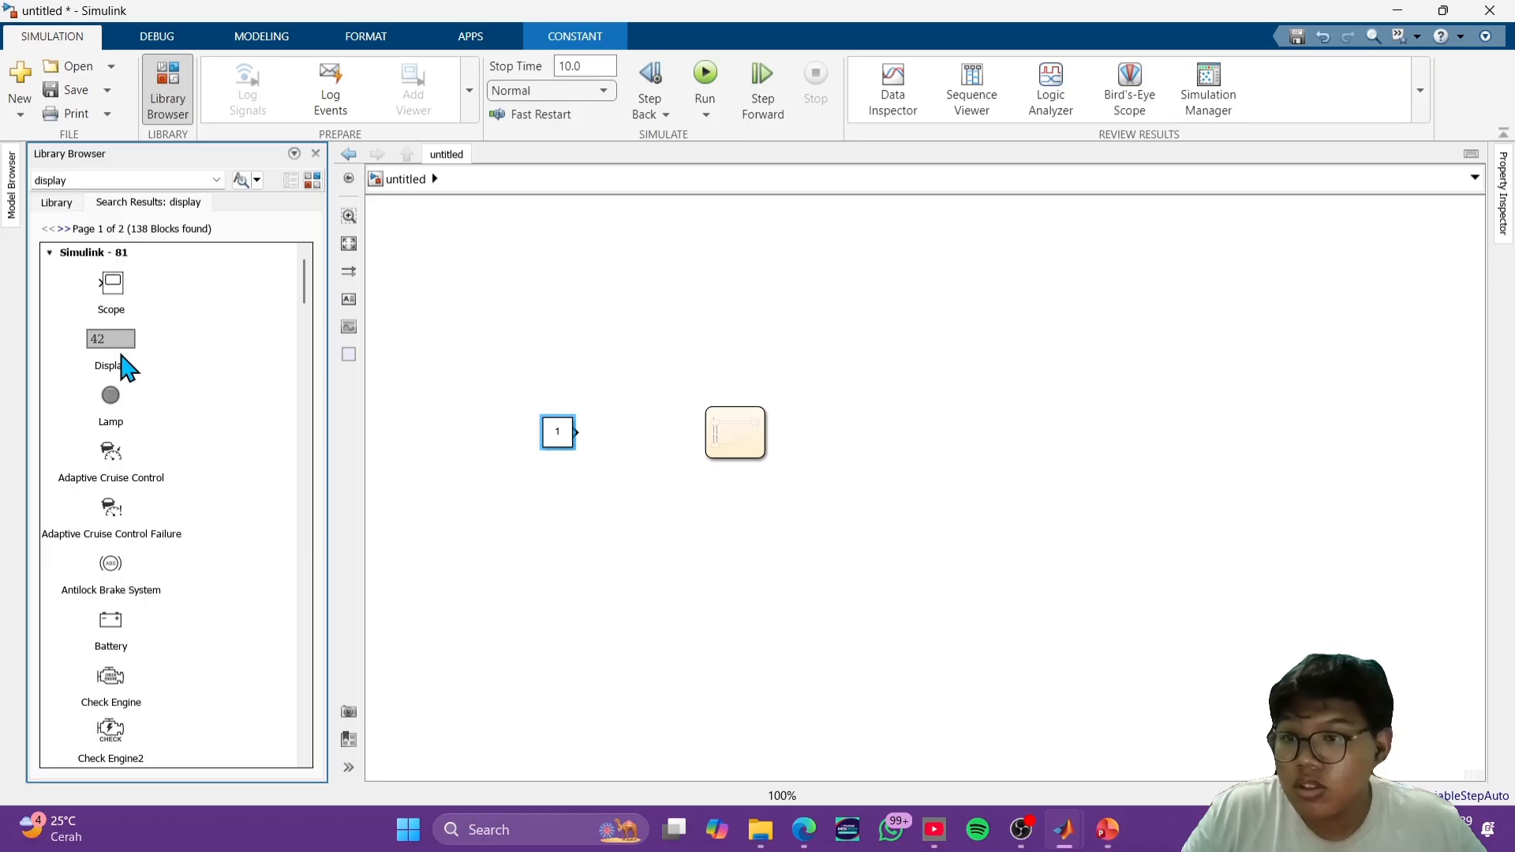
drag(114, 339, 197, 338)
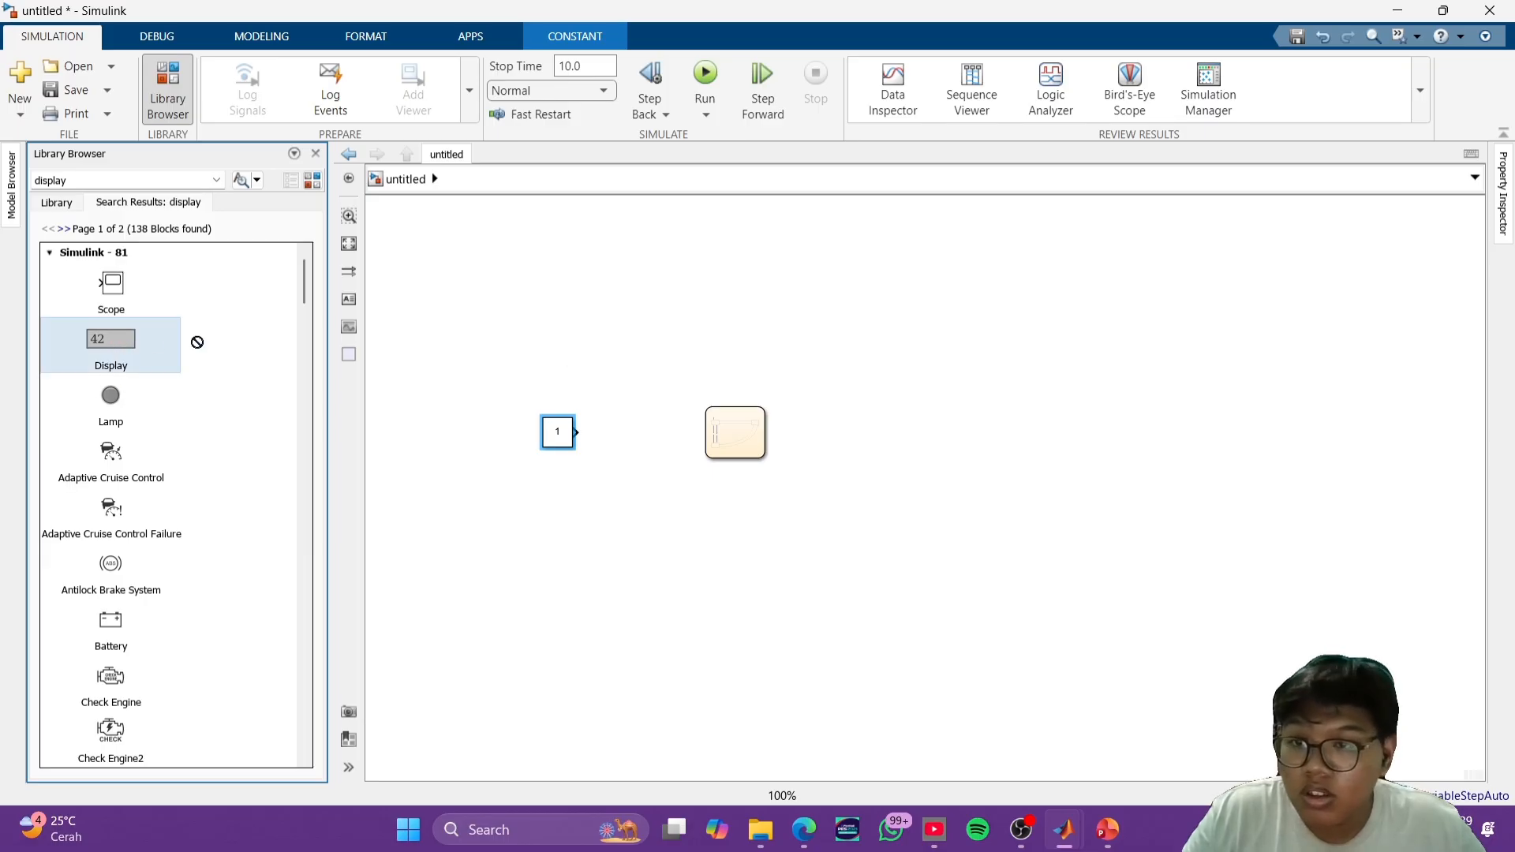
scroll(152, 508, down, 8)
scroll(193, 537, down, 15)
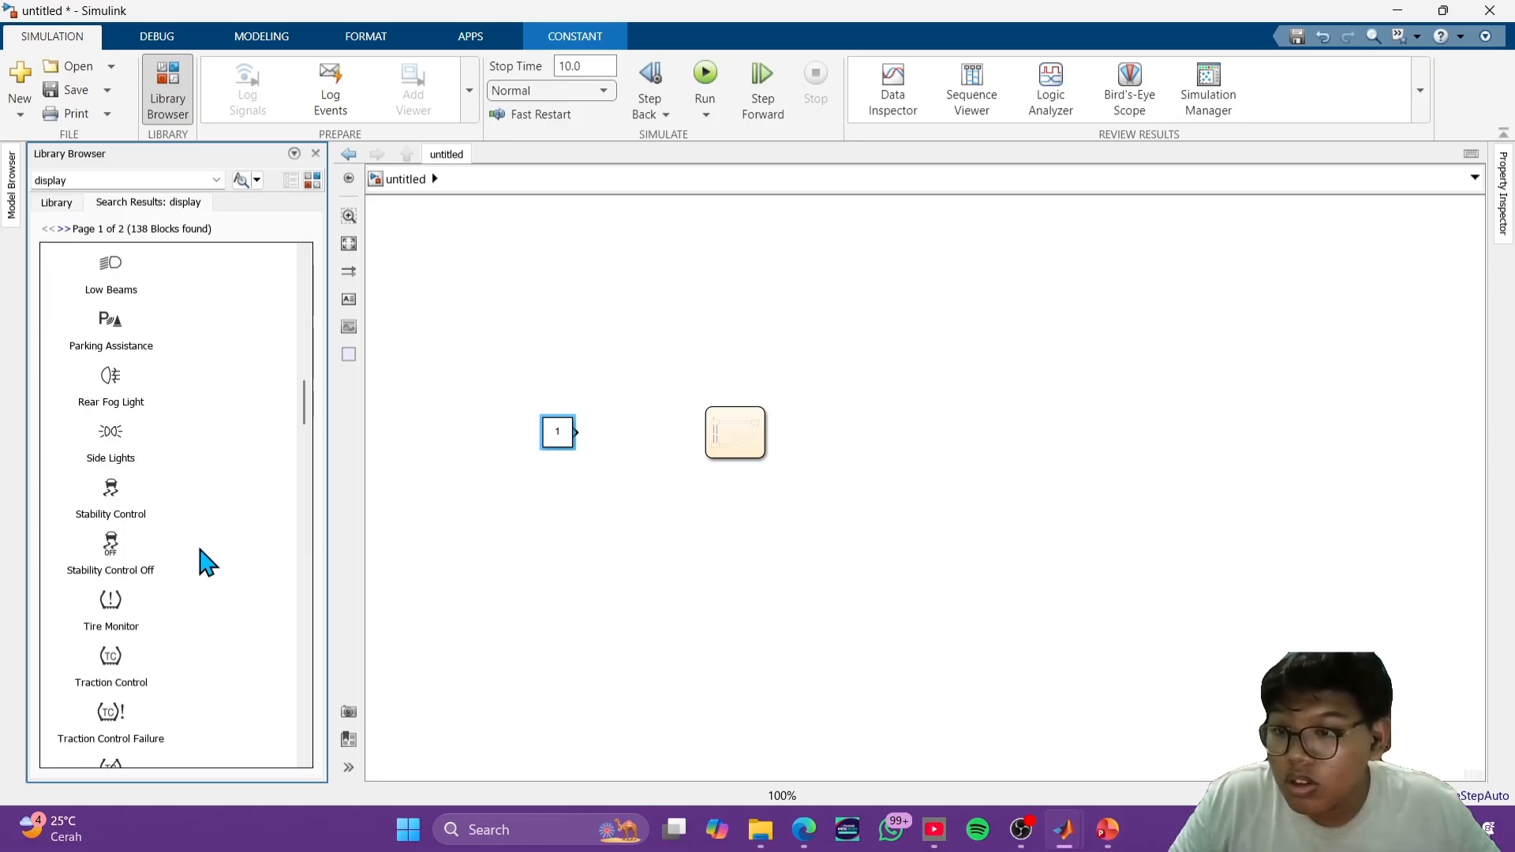
scroll(212, 551, down, 8)
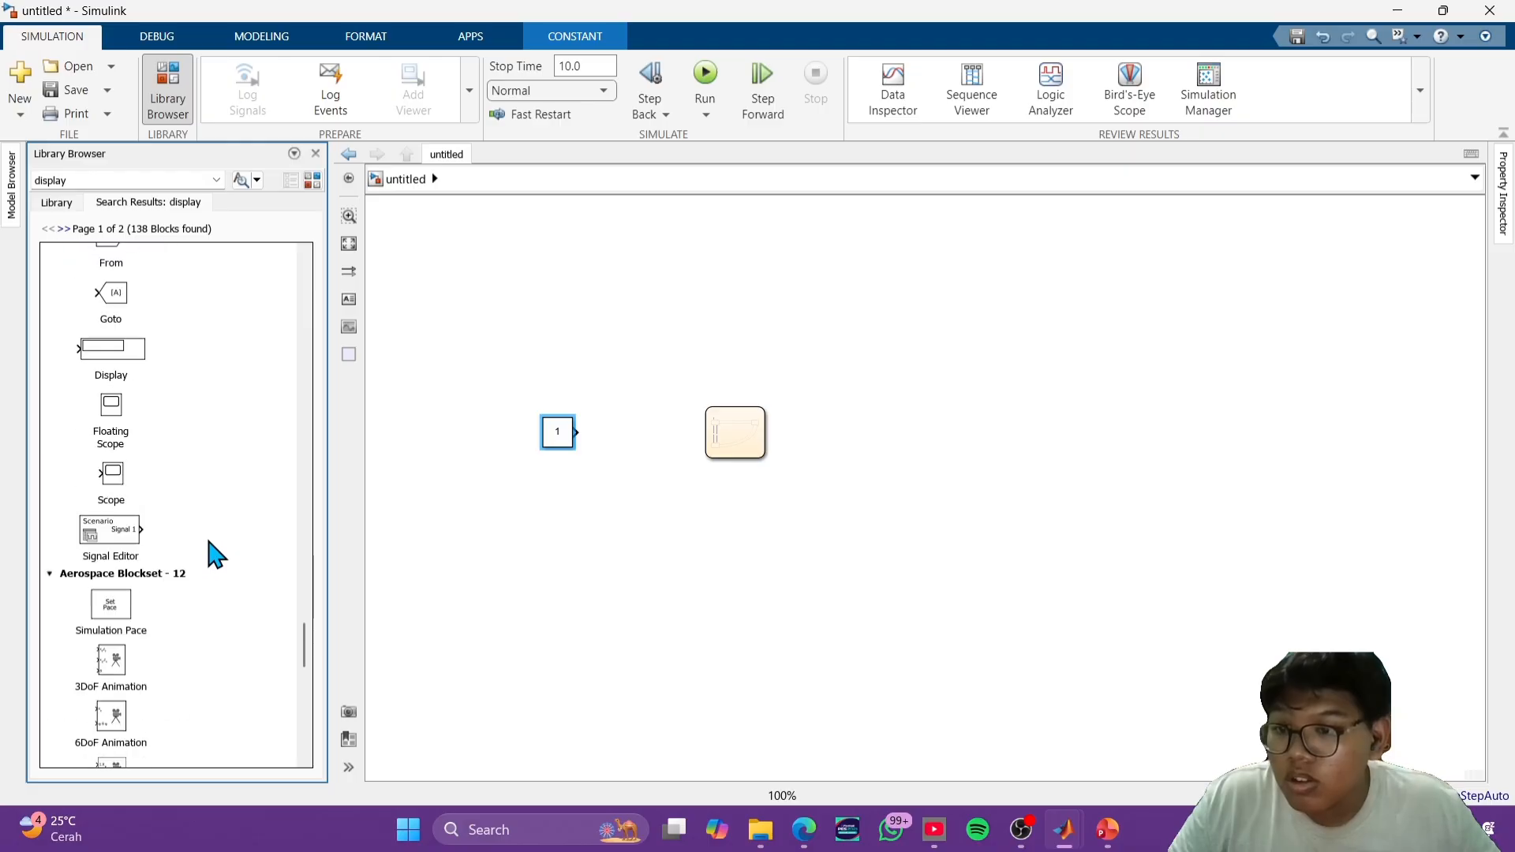
drag(111, 348, 933, 447)
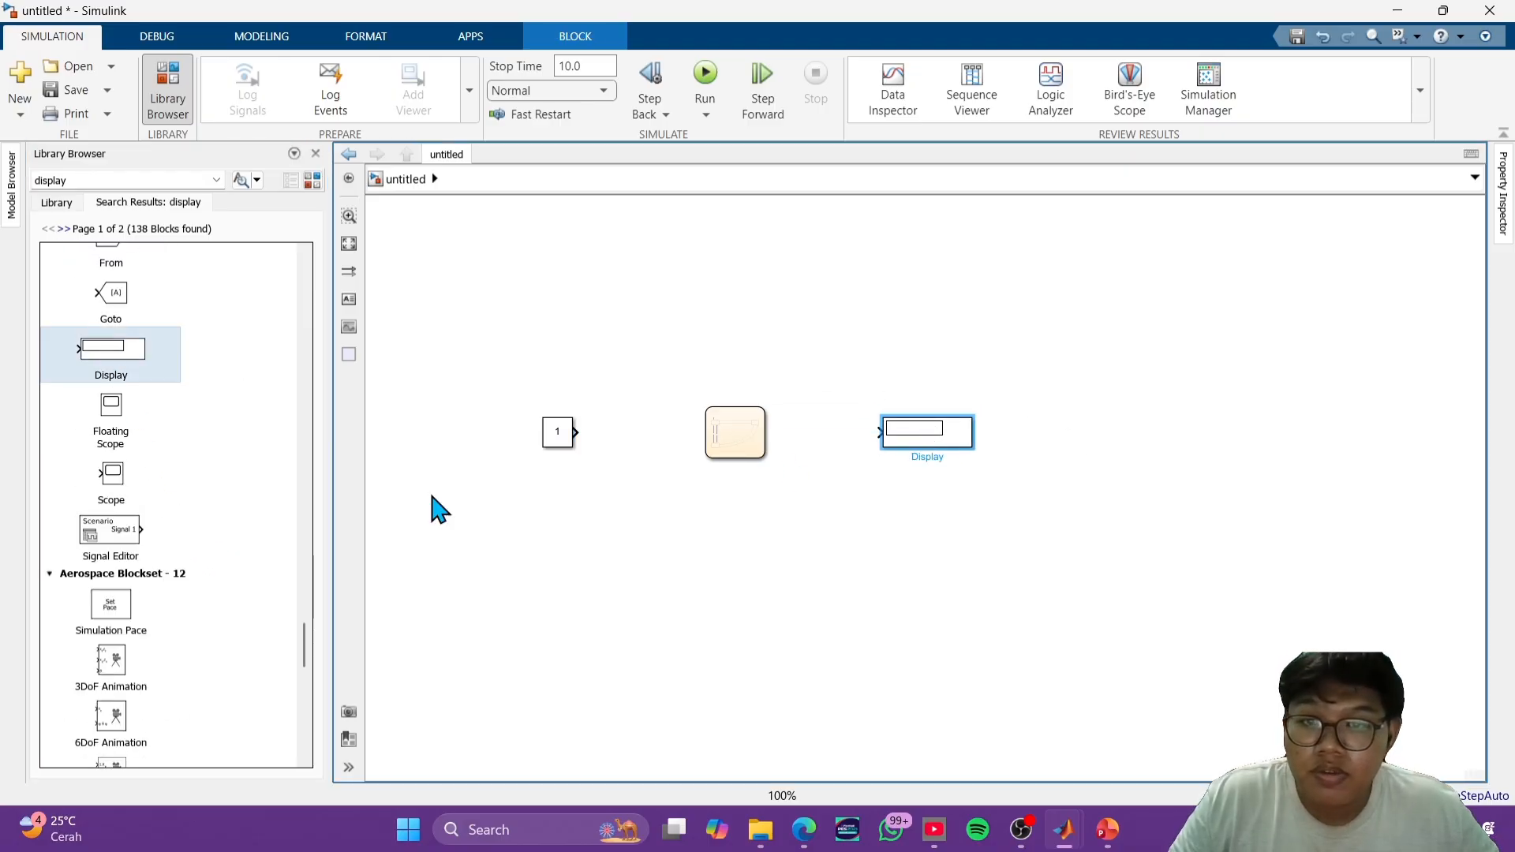
- Connect the Constant block to a chart input named y, and a chart output named x to the Display block
drag(558, 439, 707, 432)
click(670, 490)
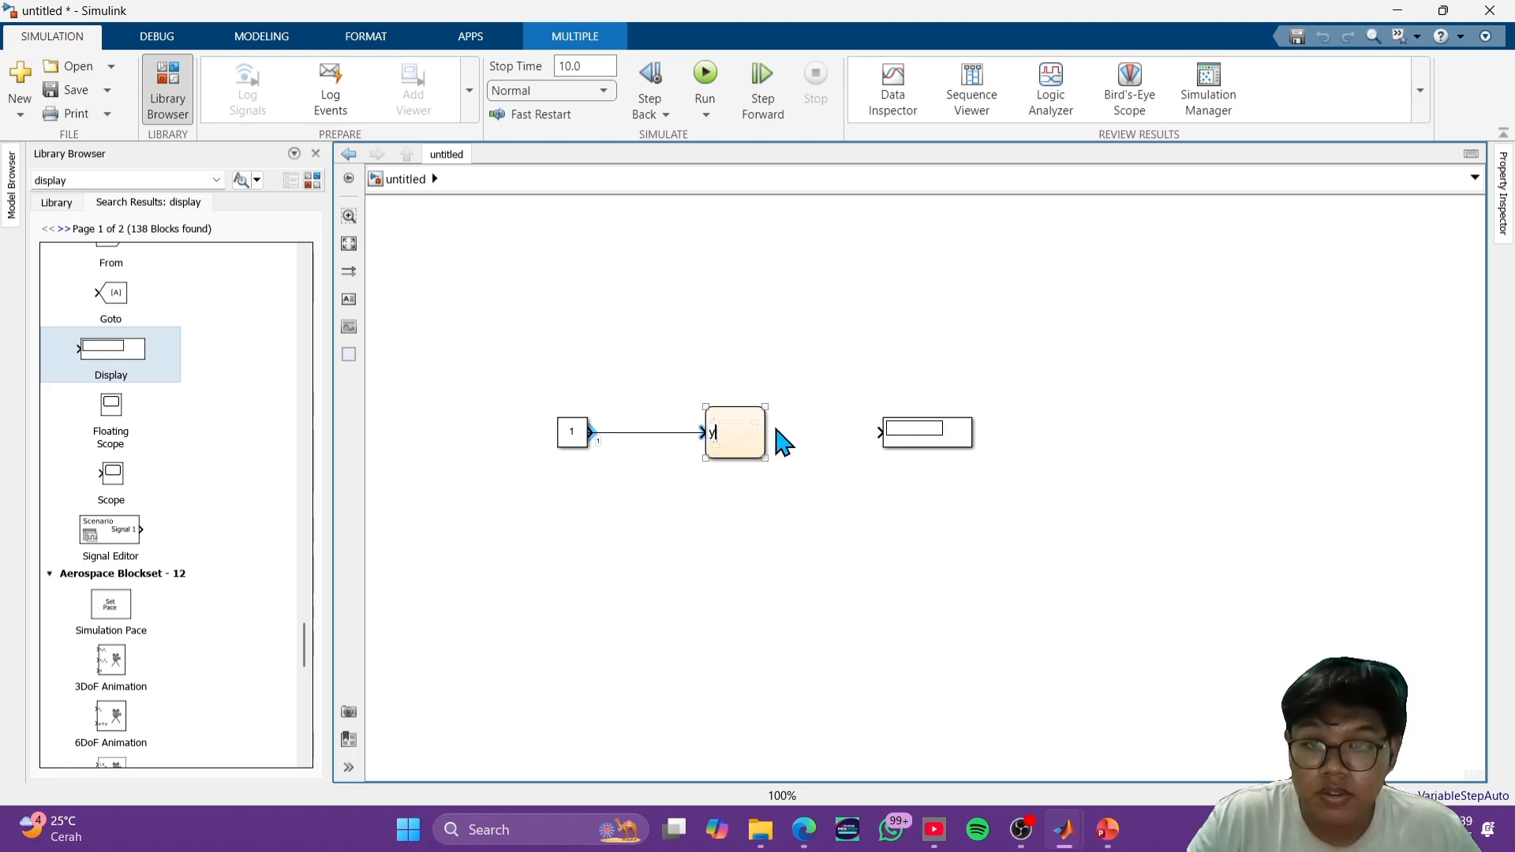
click(777, 434)
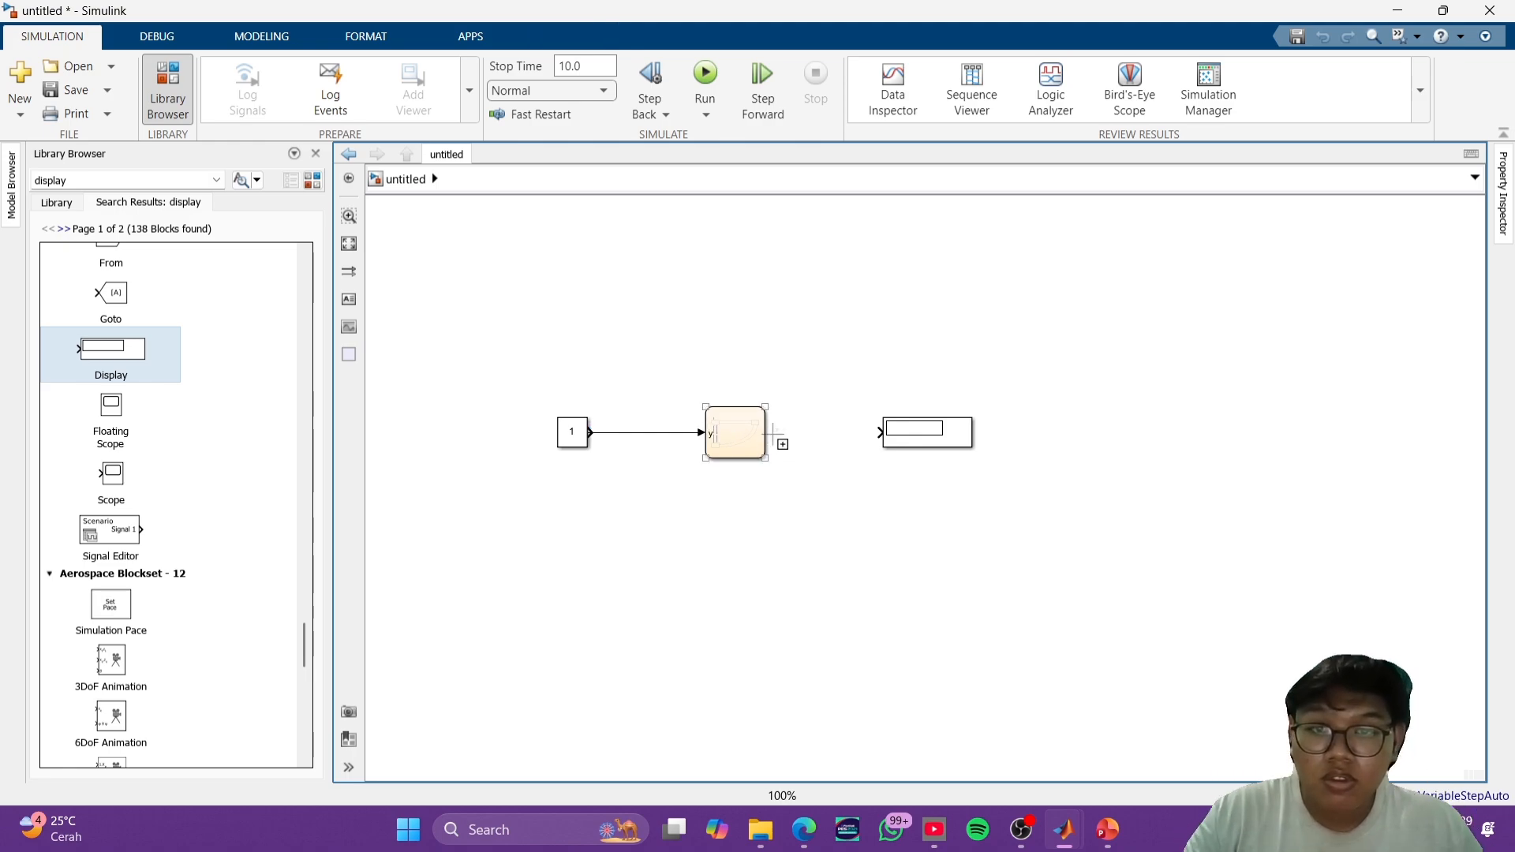
drag(778, 437, 882, 438)
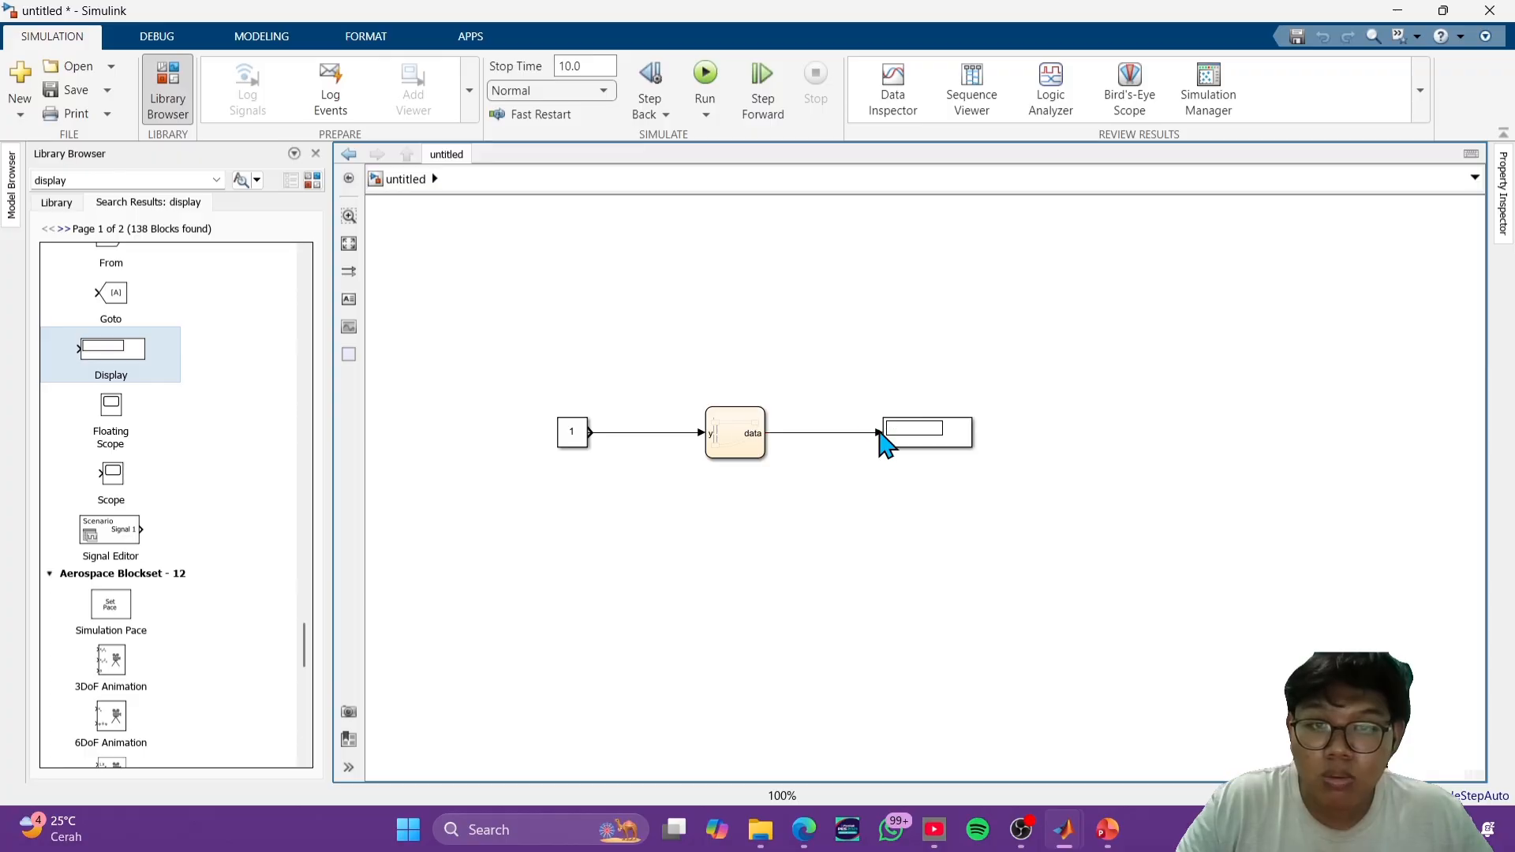
double_click(754, 434)
text(x)
click(798, 454)
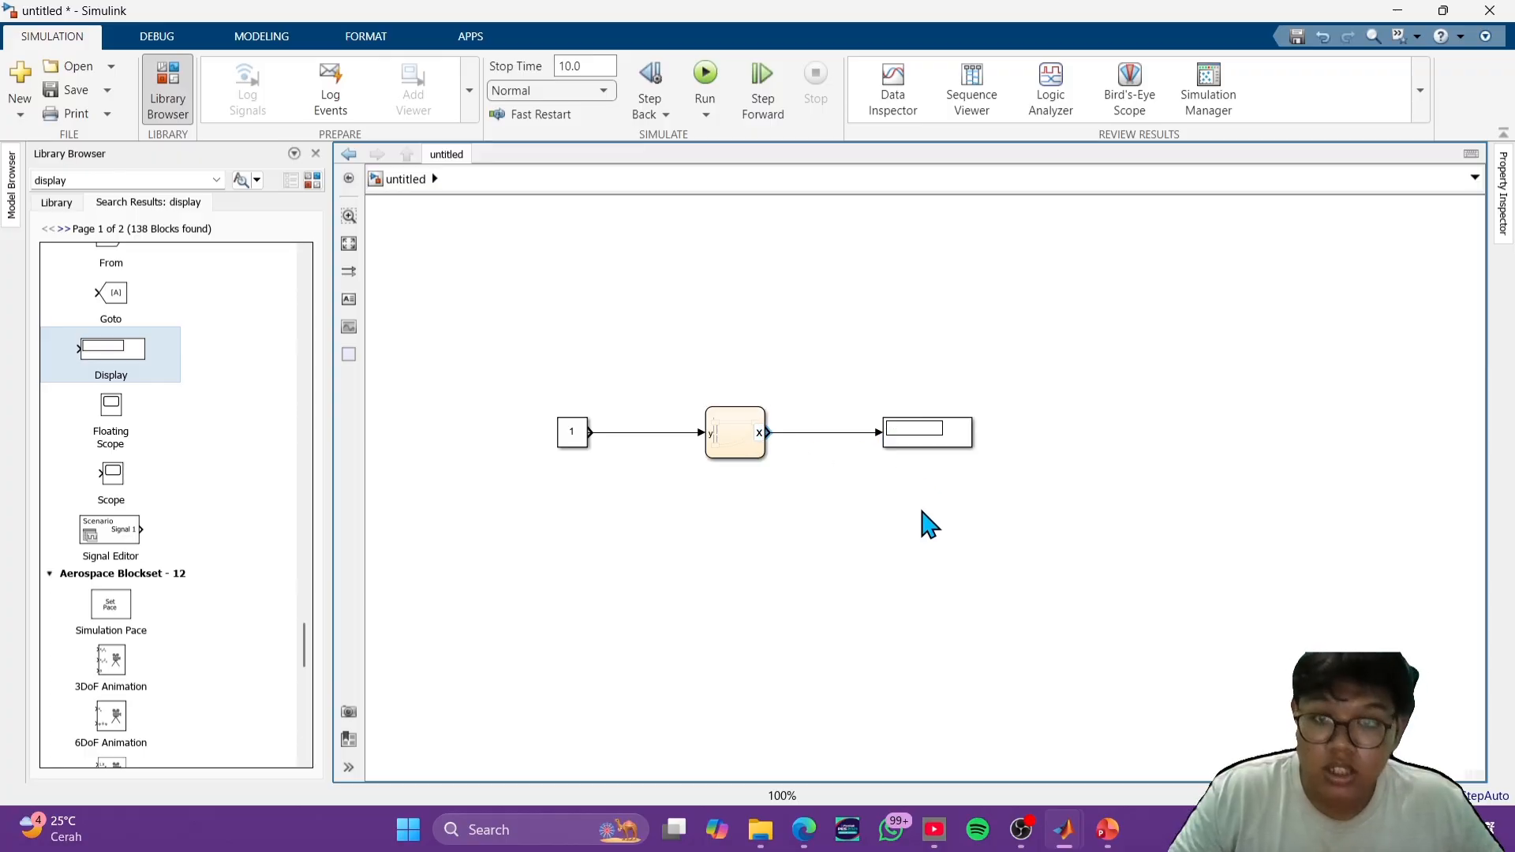
- Run the simulation and correct the PAUSE-to-ON transition condition in the chart to [y==0]
click(705, 87)
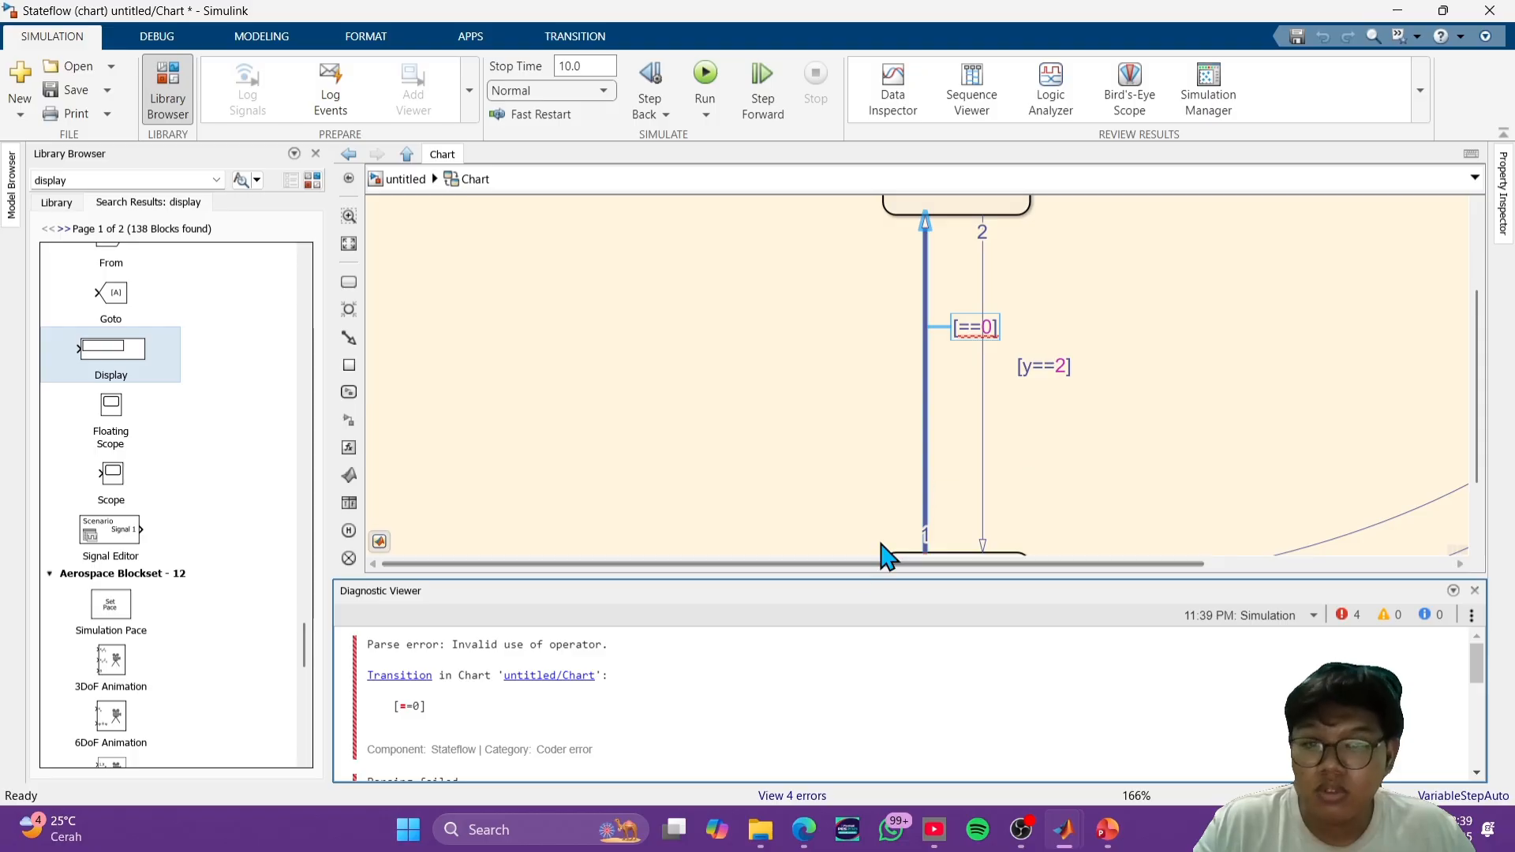
scroll(1045, 423, down, 5)
scroll(1113, 430, up, 5)
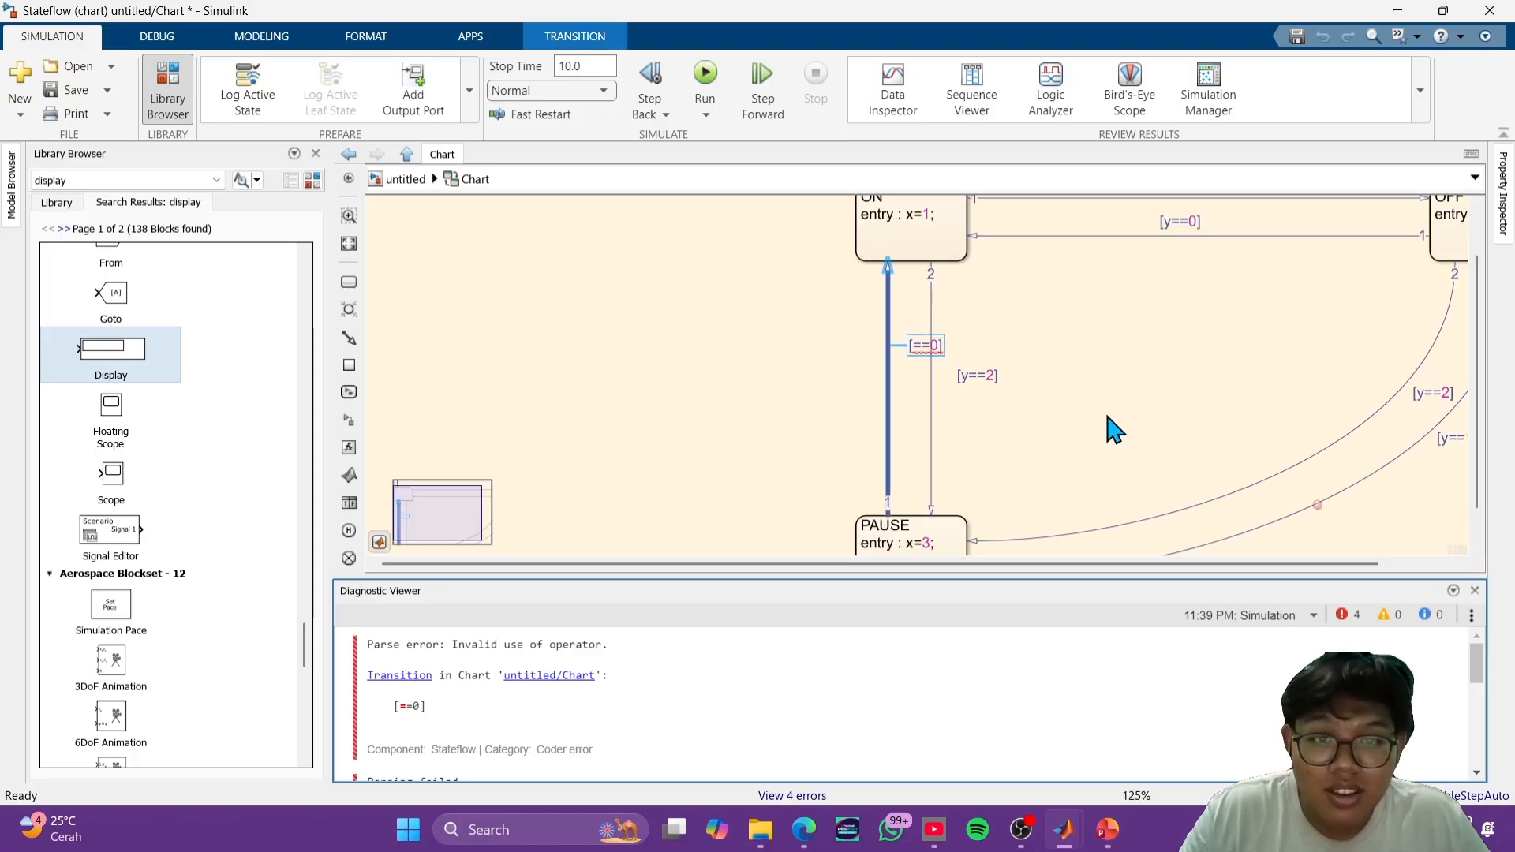
click(862, 324)
text(y)
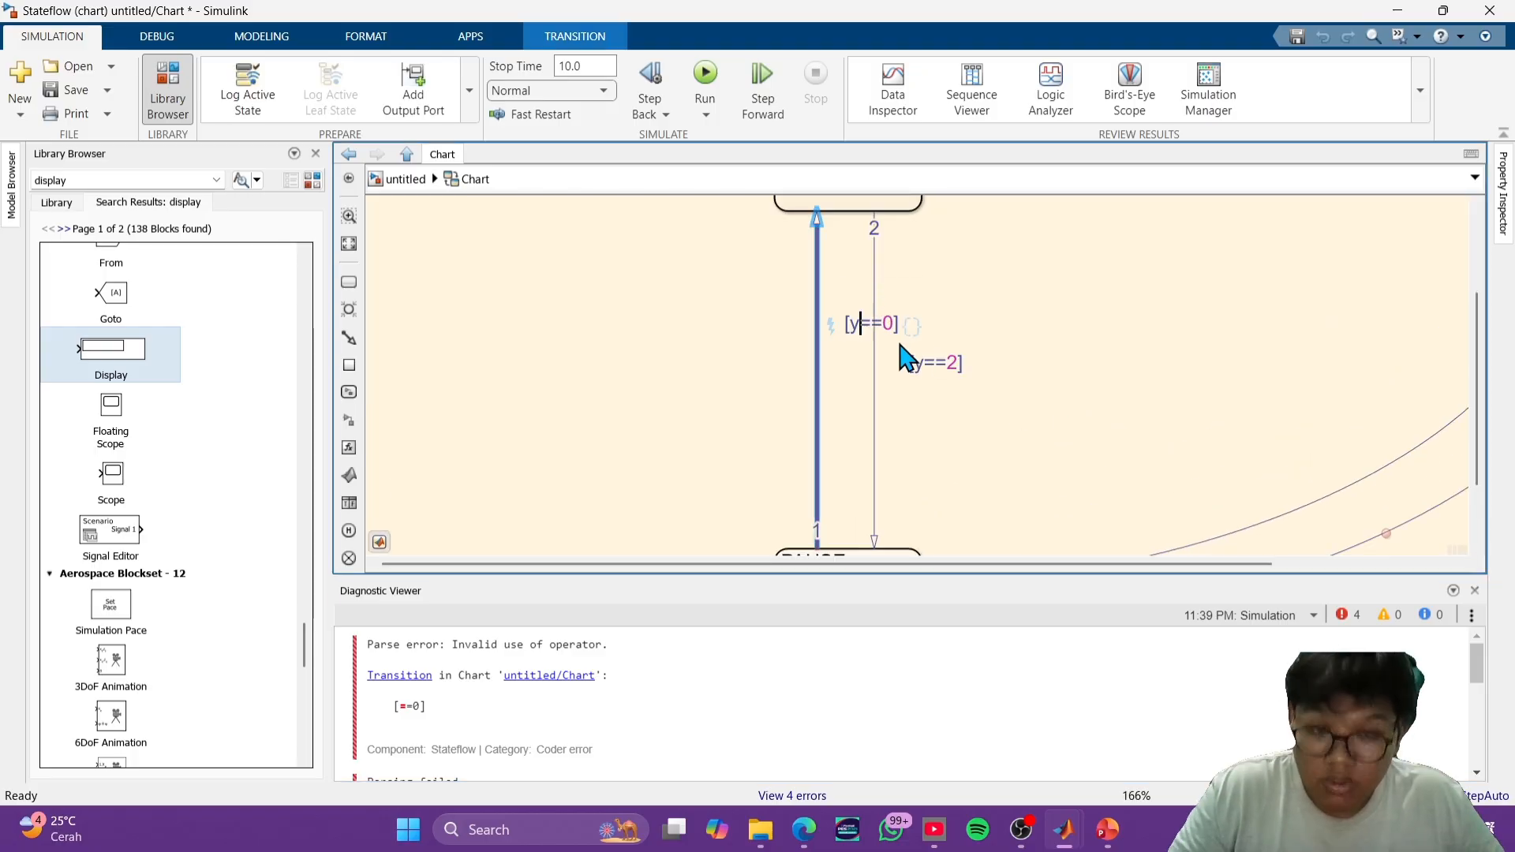
click(1044, 376)
scroll(1057, 375, down, 5)
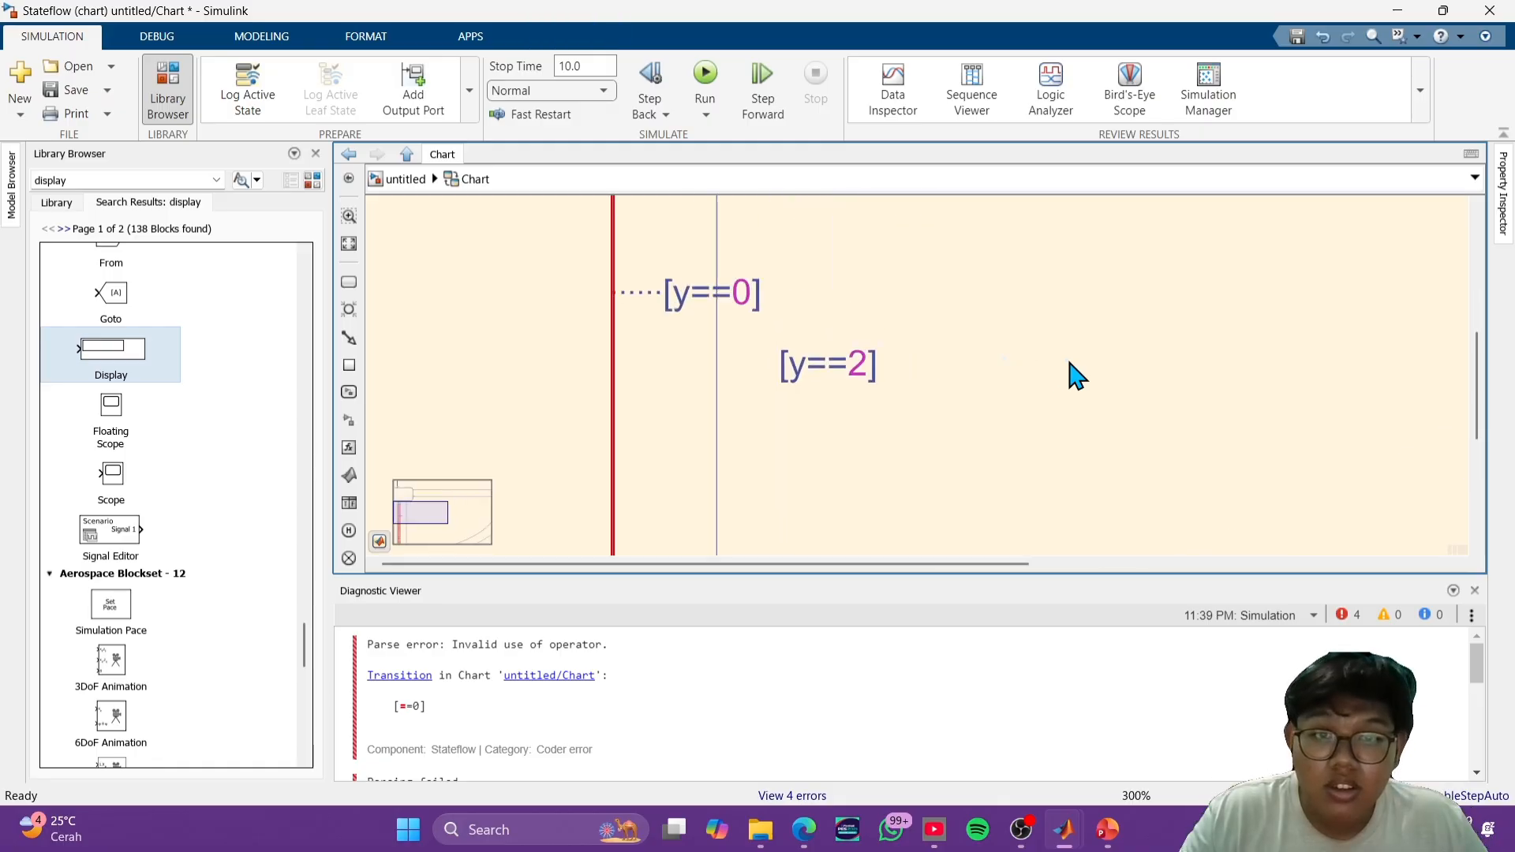
scroll(1216, 351, up, 3)
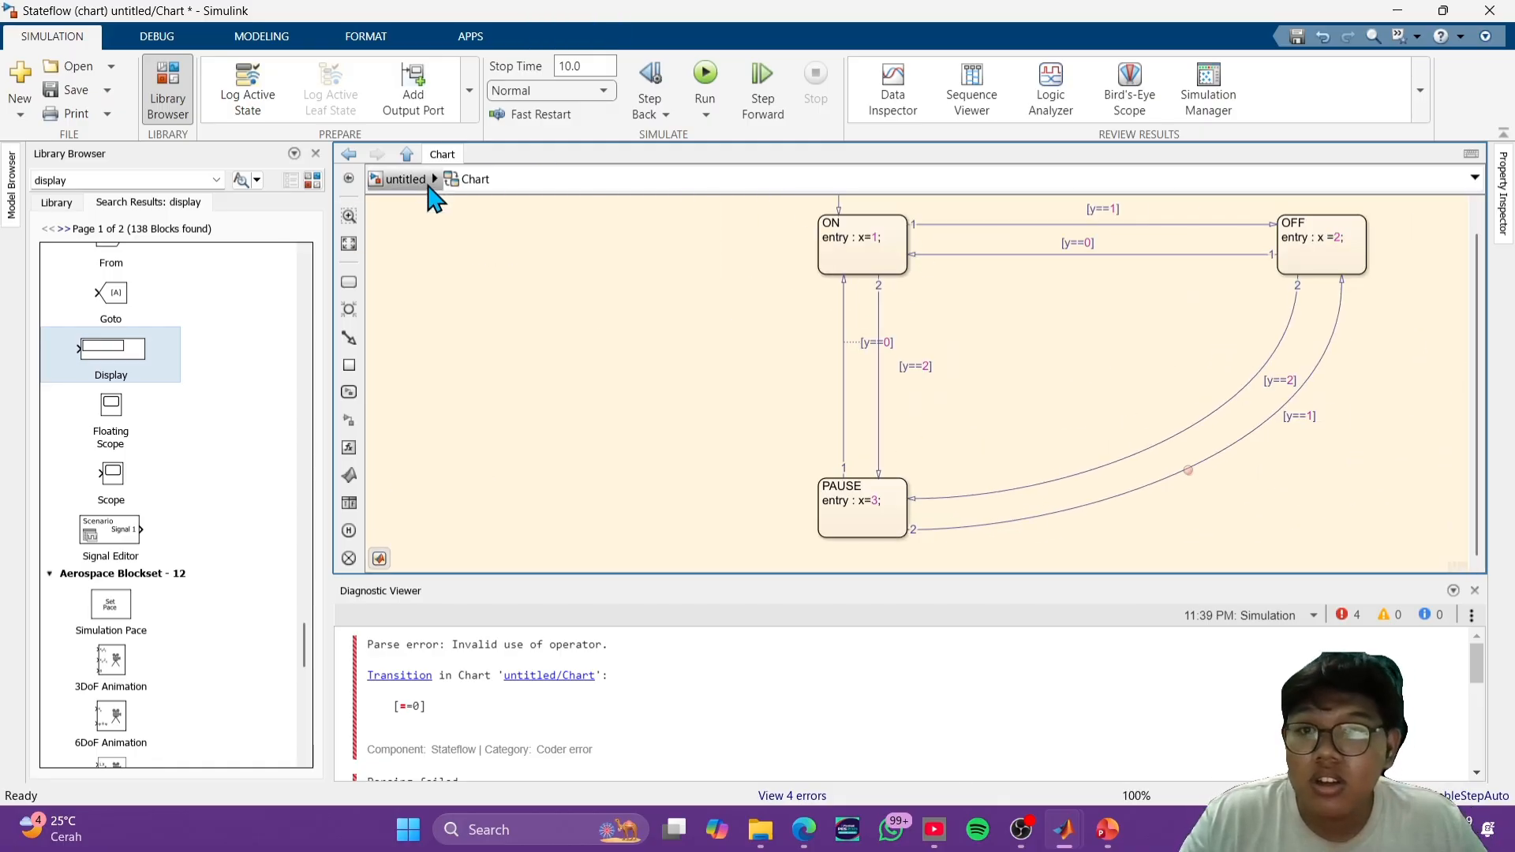
- Rerun the simulation from the top level of the model and reopen the chart to review its states and transition conditions
click(406, 180)
click(707, 75)
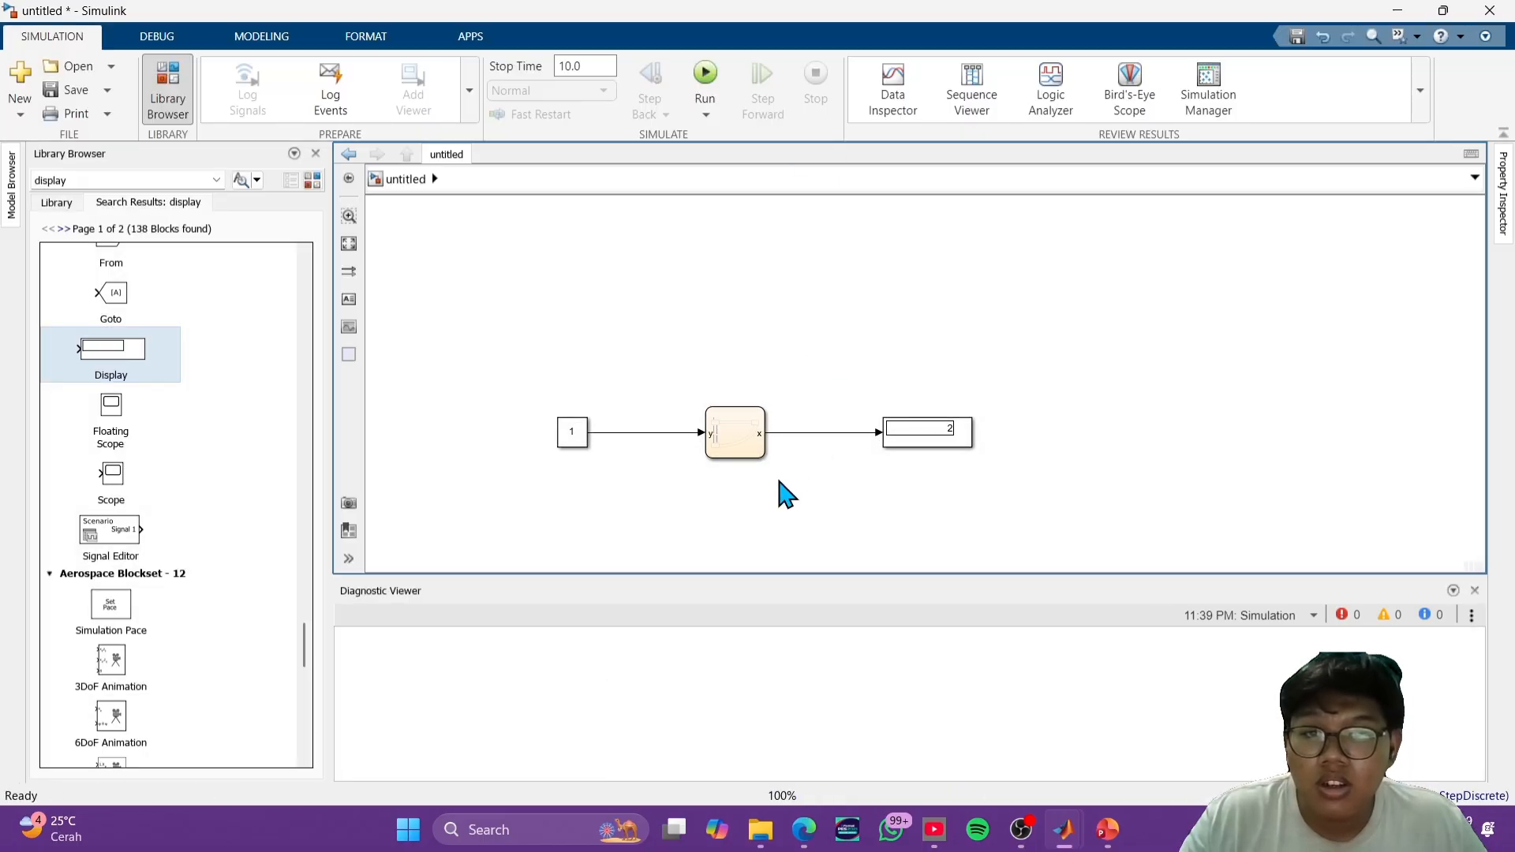
double_click(722, 445)
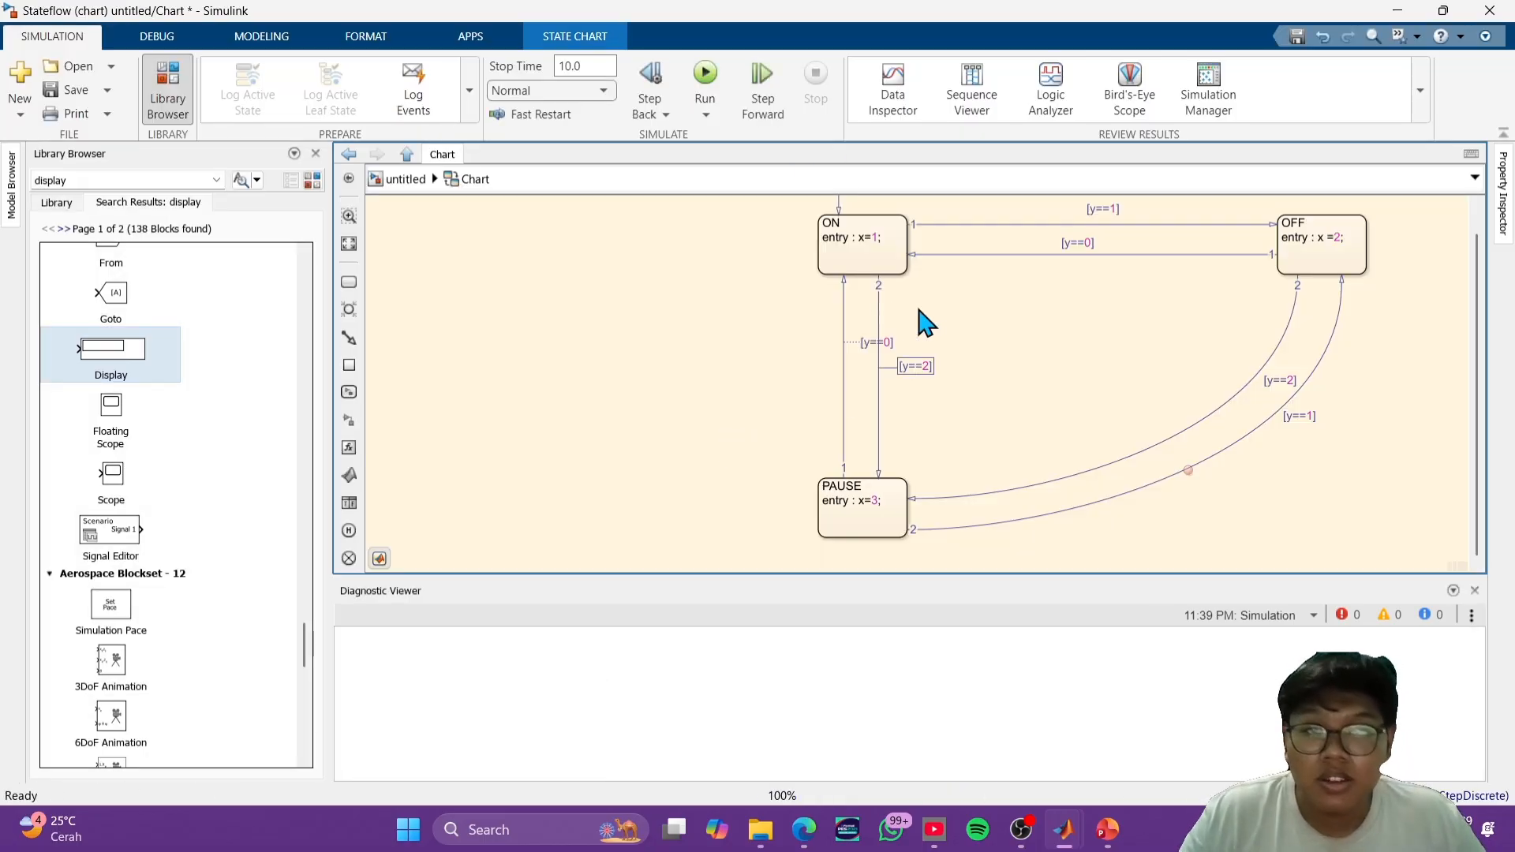
scroll(988, 325, up, 1)
scroll(988, 325, down, 1)
drag(988, 325, 948, 430)
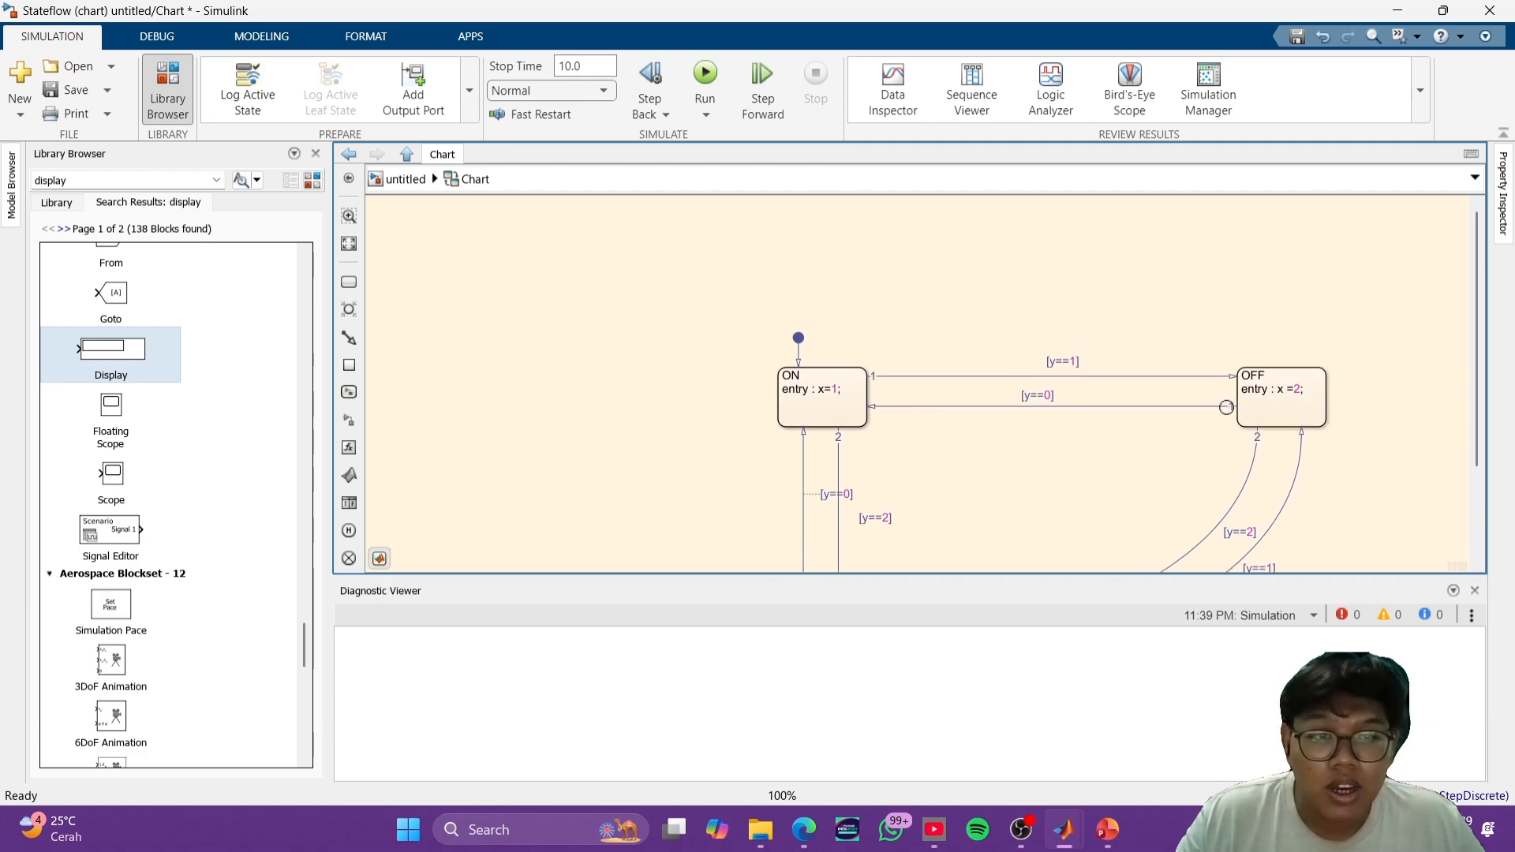
scroll(1216, 427, down, 1)
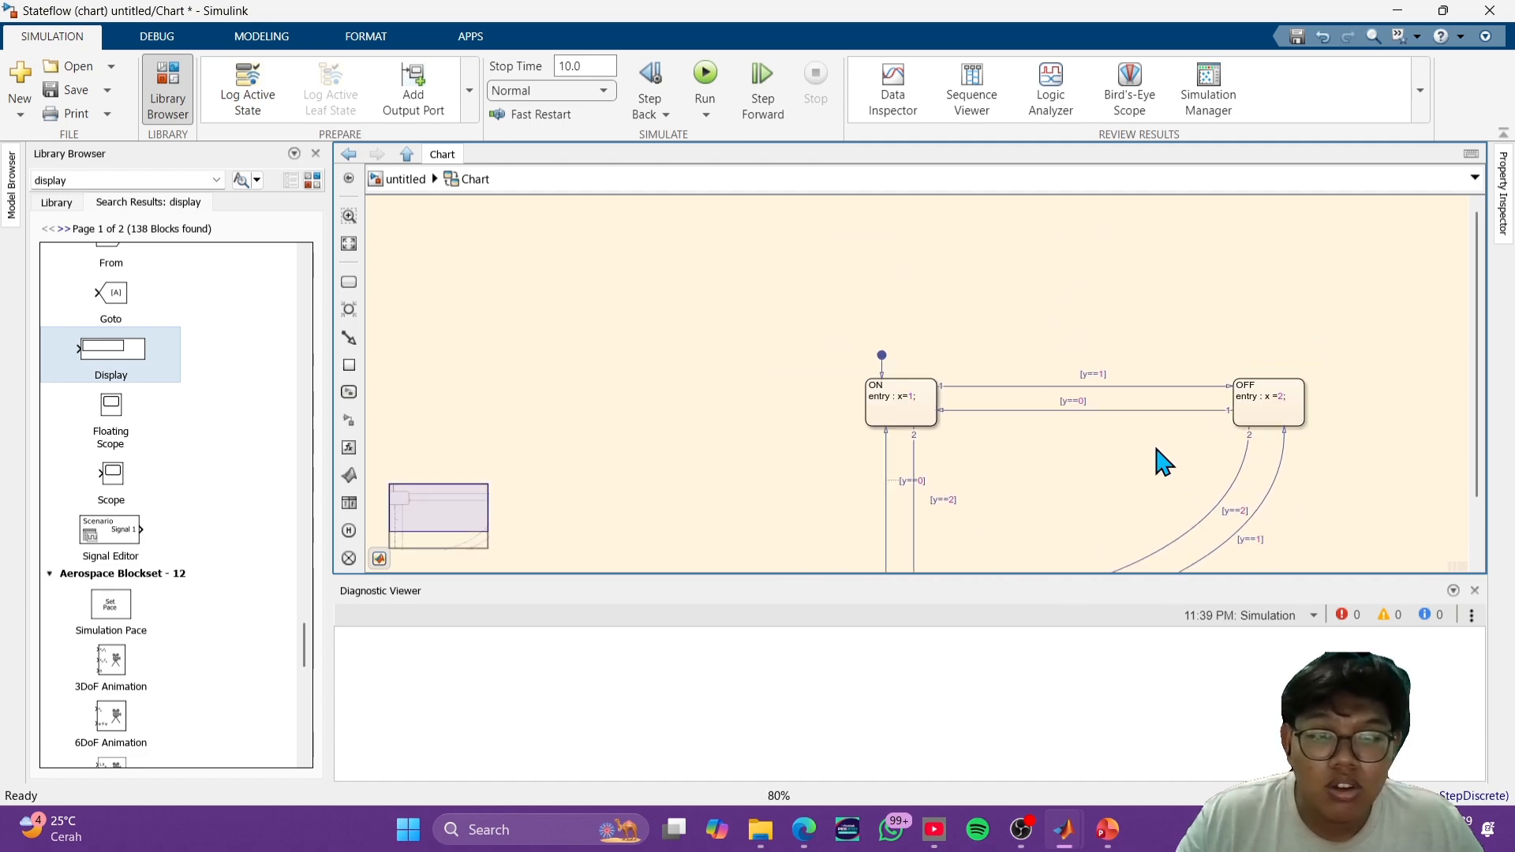
drag(1149, 451, 1160, 351)
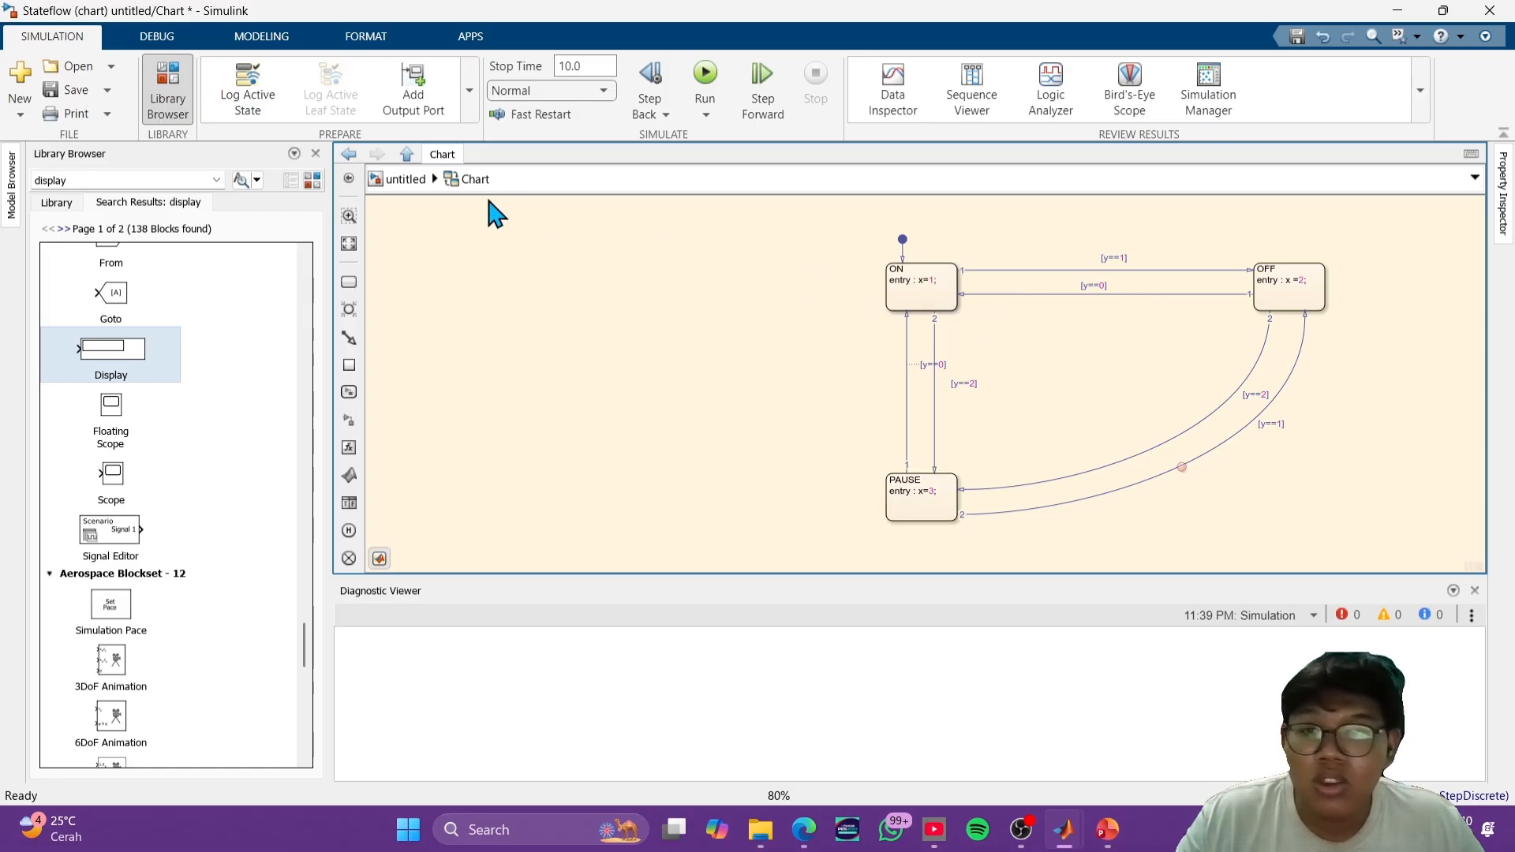
- Change the entry actions to x=5 in the ON state and x=4 in the OFF state
scroll(940, 285, up, 3)
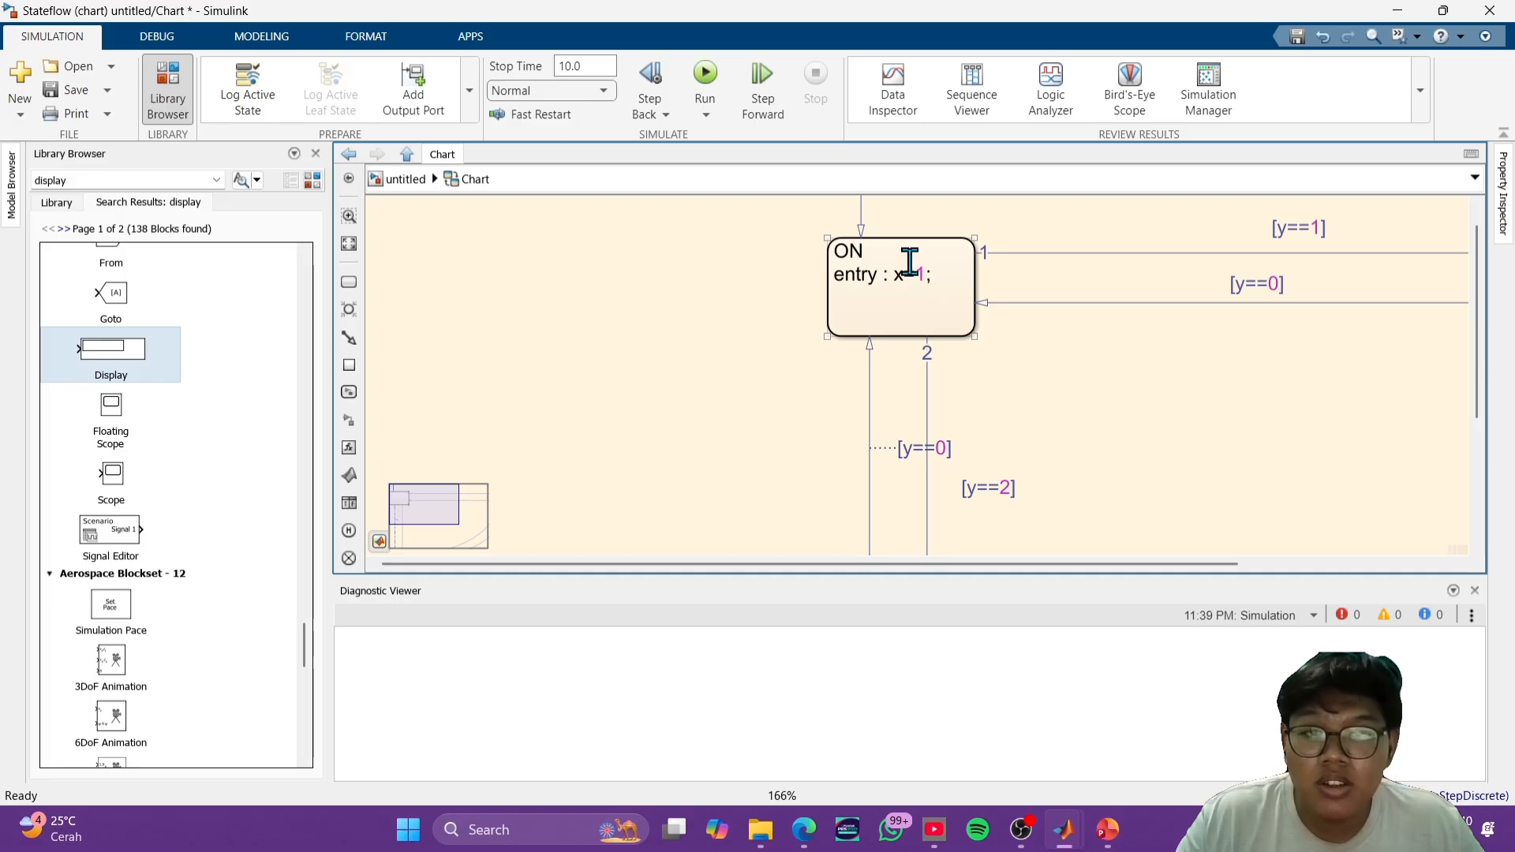
click(926, 274)
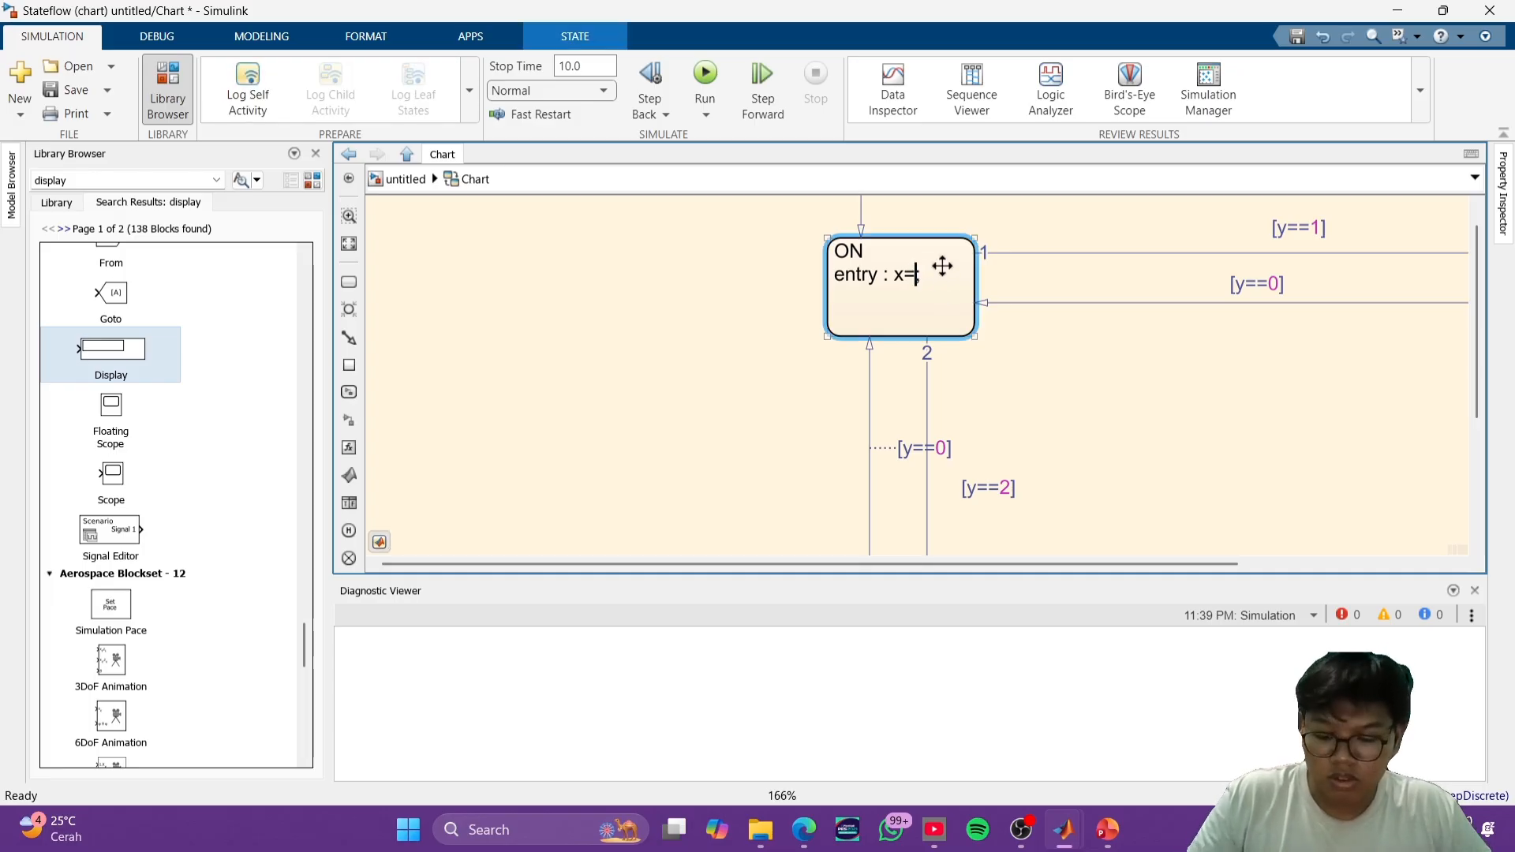
text(5;)
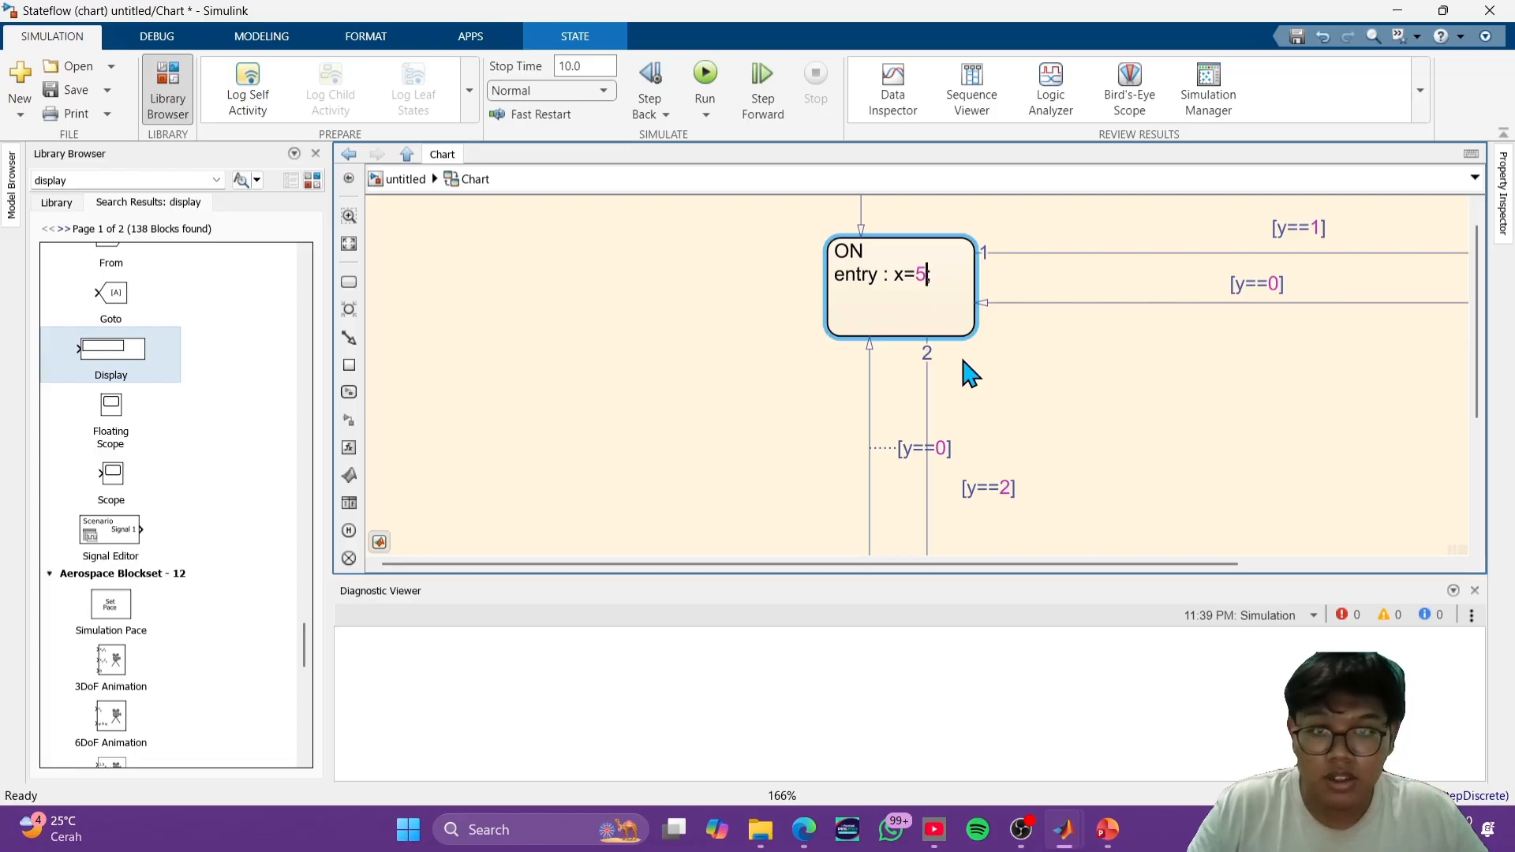
scroll(967, 372, down, 3)
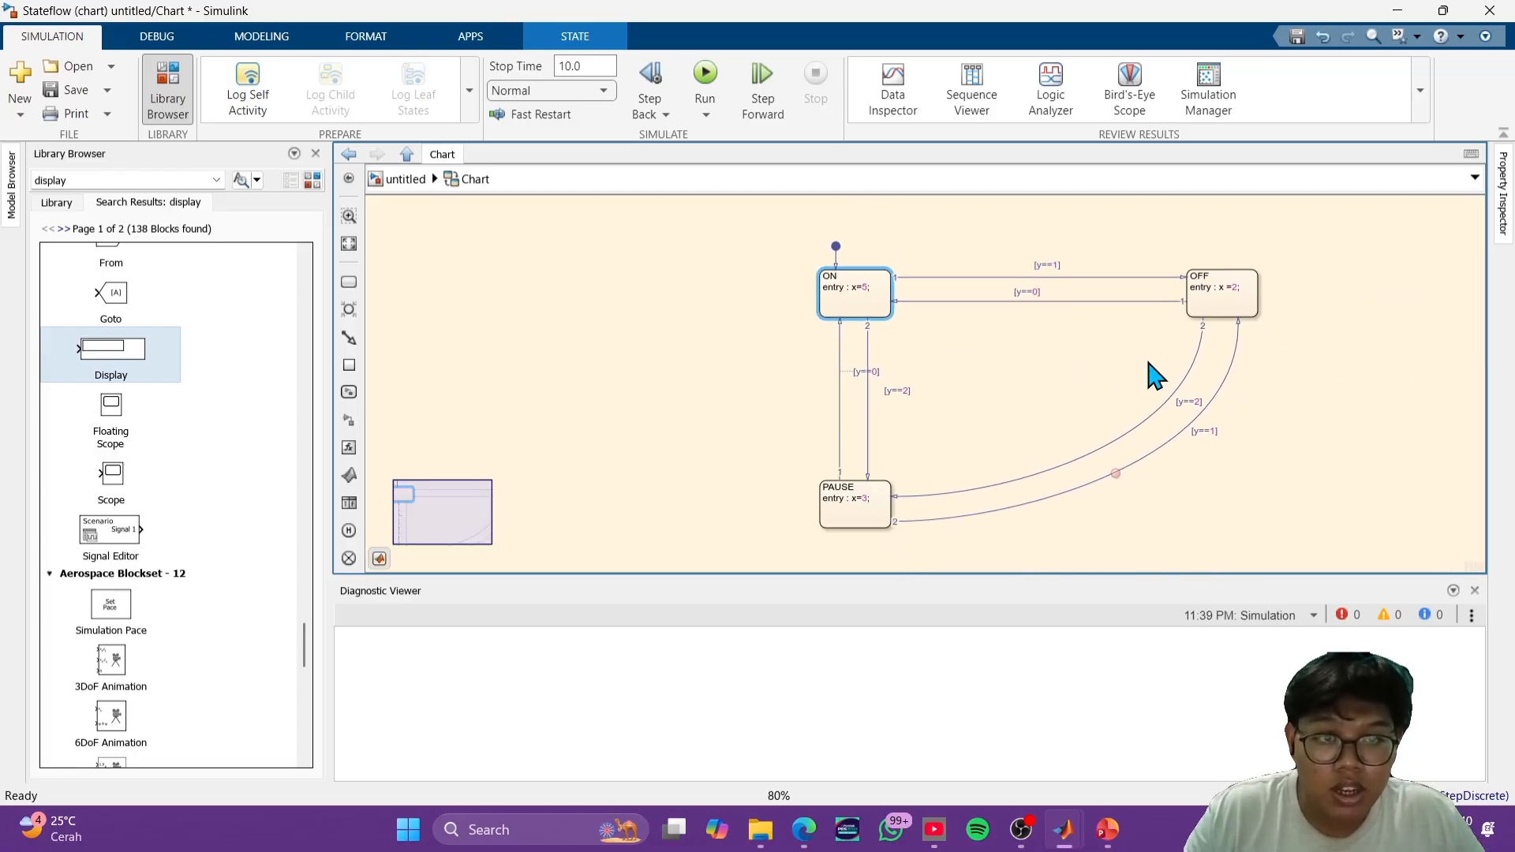
click(1235, 285)
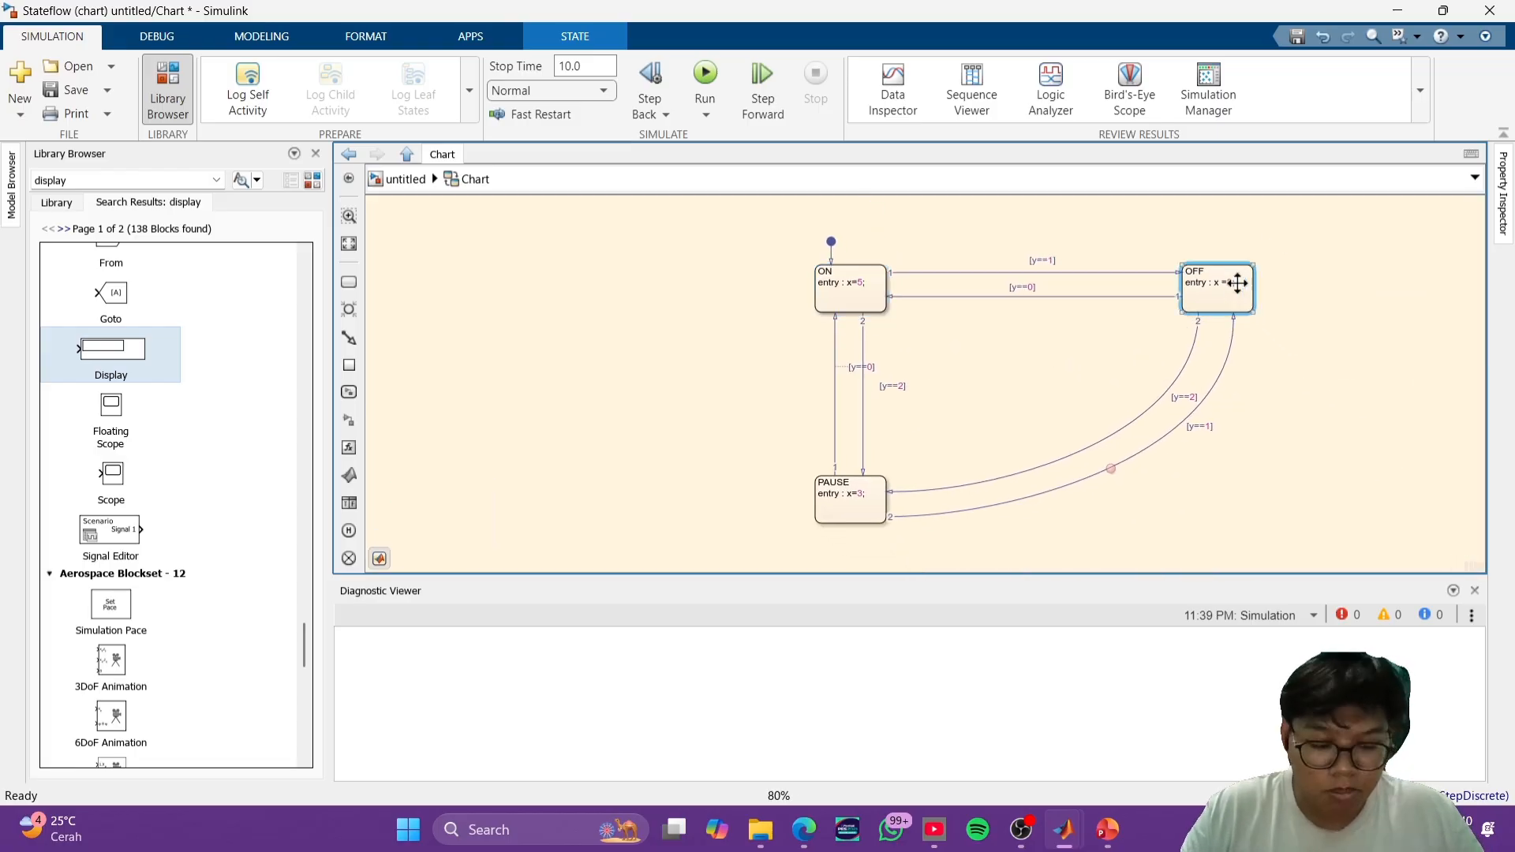
click(856, 497)
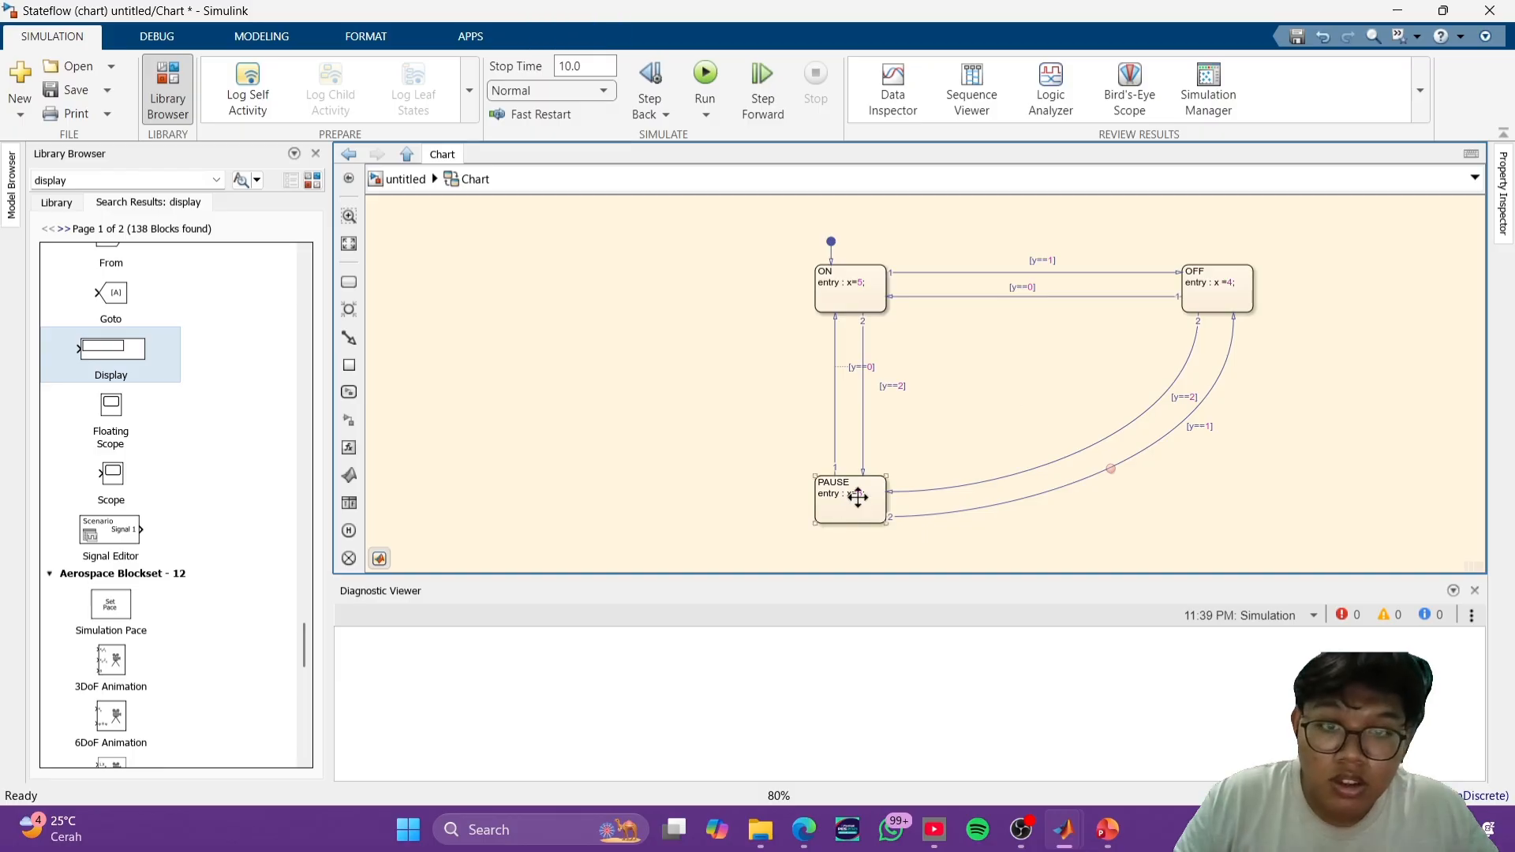
click(784, 281)
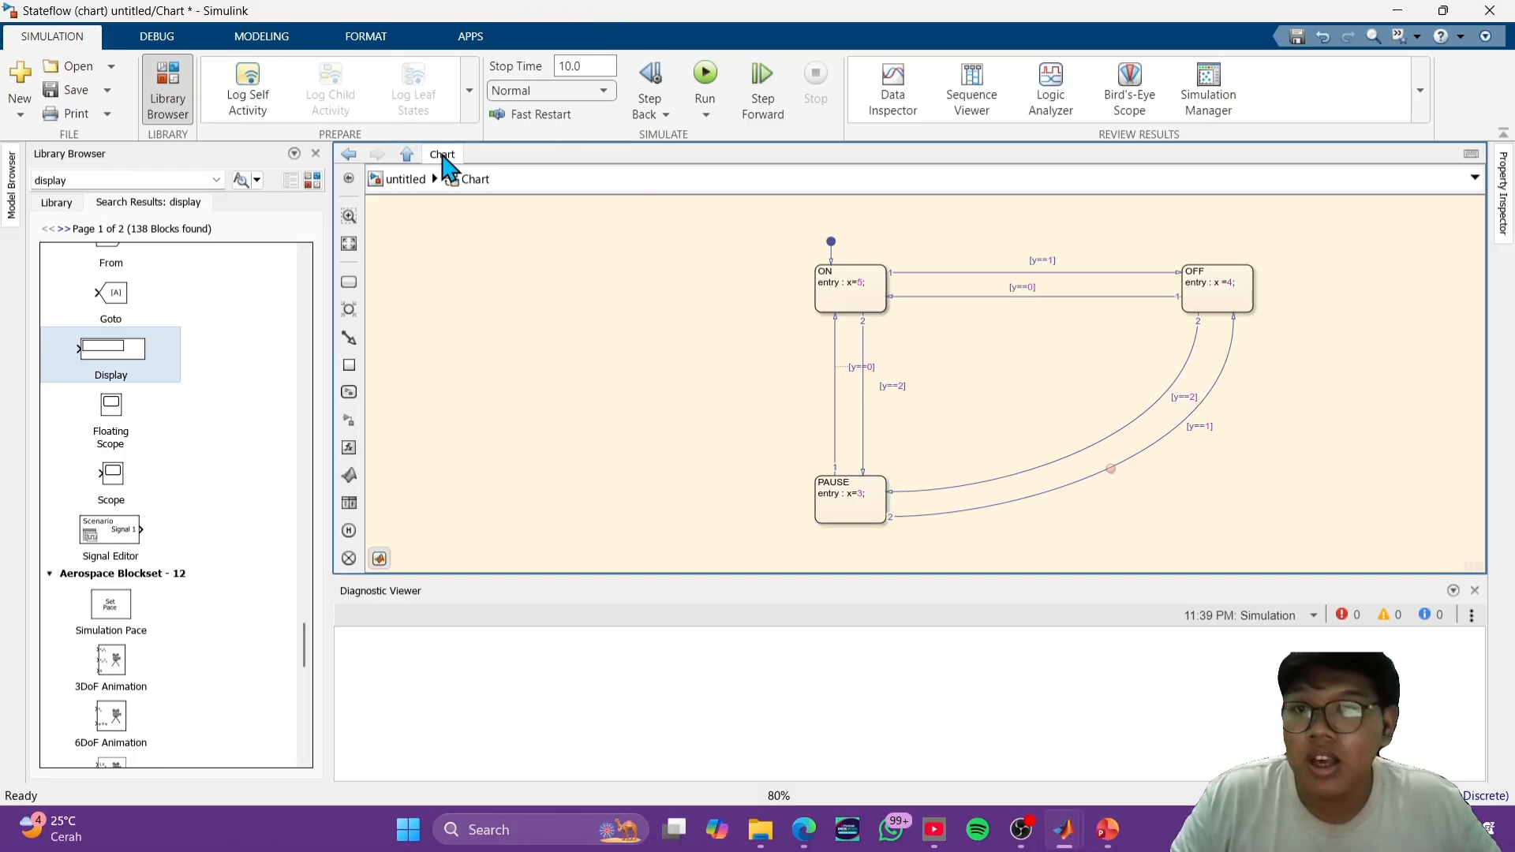
- Run the simulation from the model's top level and reopen the chart to compare the Display output with the state entry values
click(409, 181)
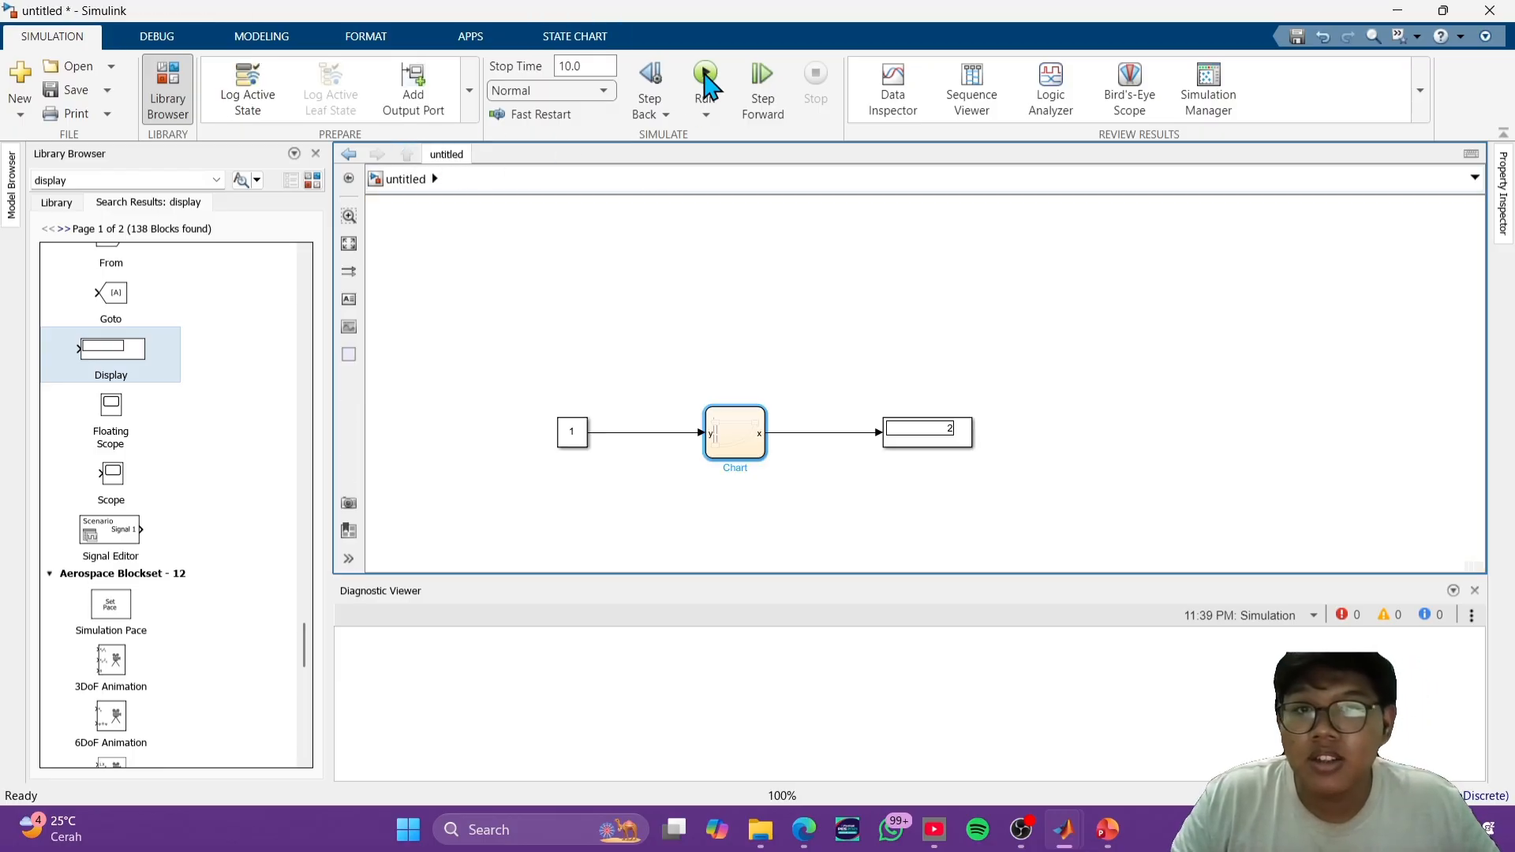
click(705, 79)
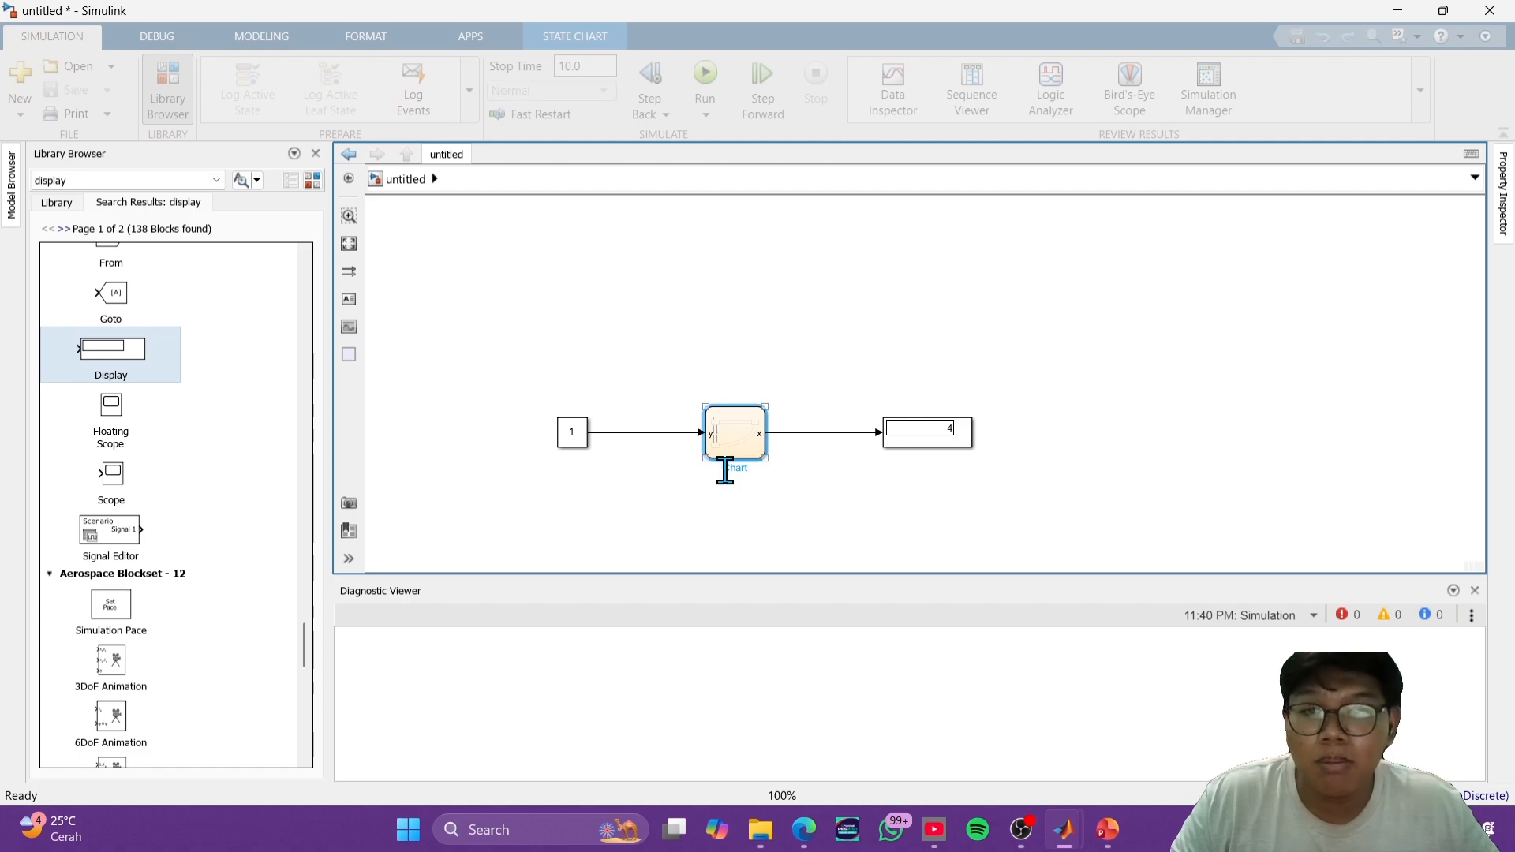
double_click(735, 455)
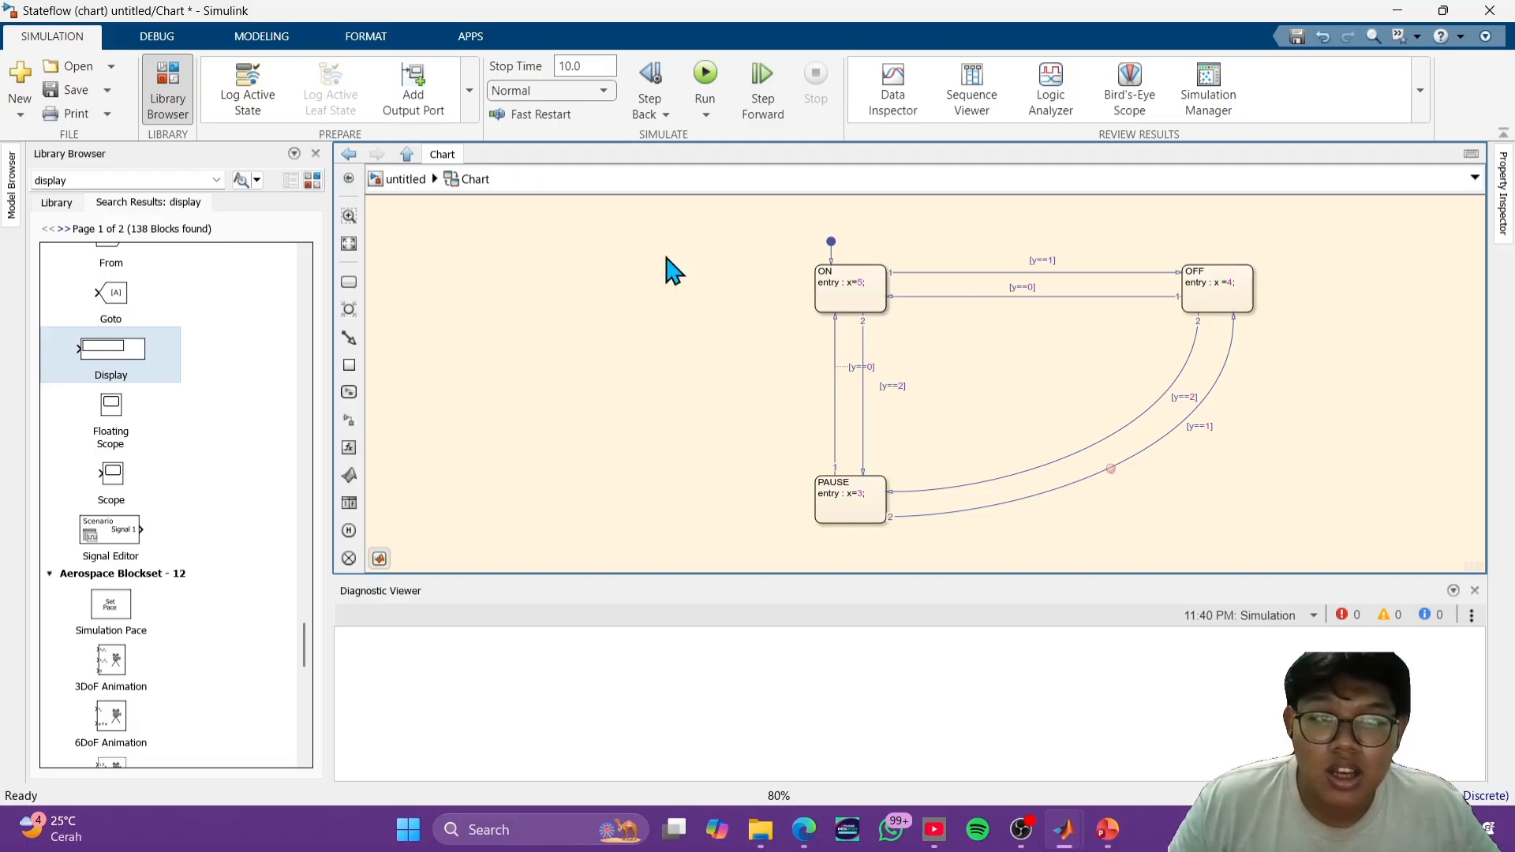
- Set the Constant block's value to 0 at the top level and run the simulation
click(404, 183)
click(582, 441)
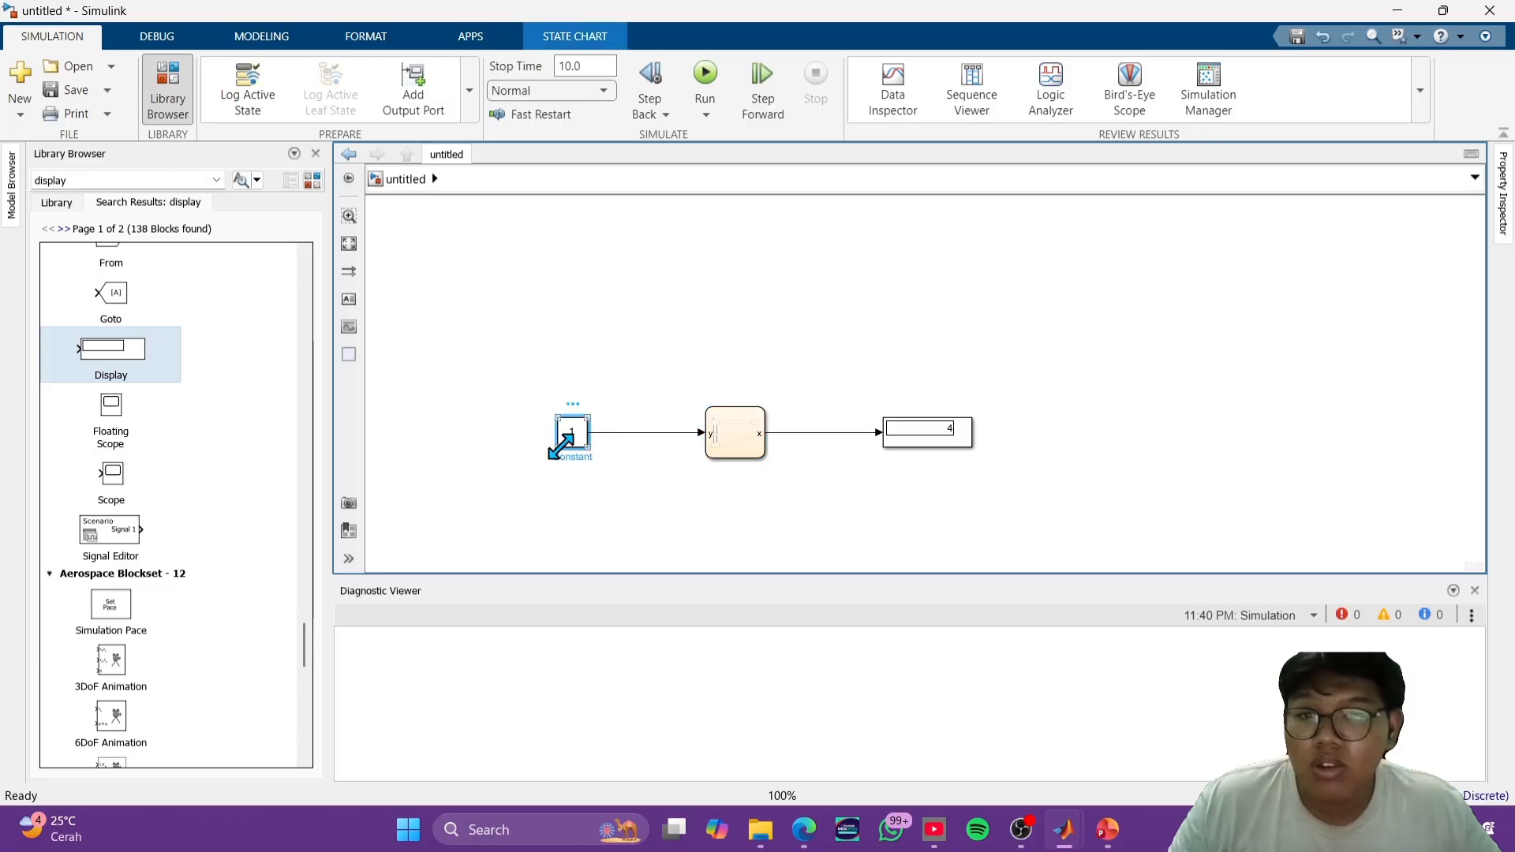
double_click(582, 442)
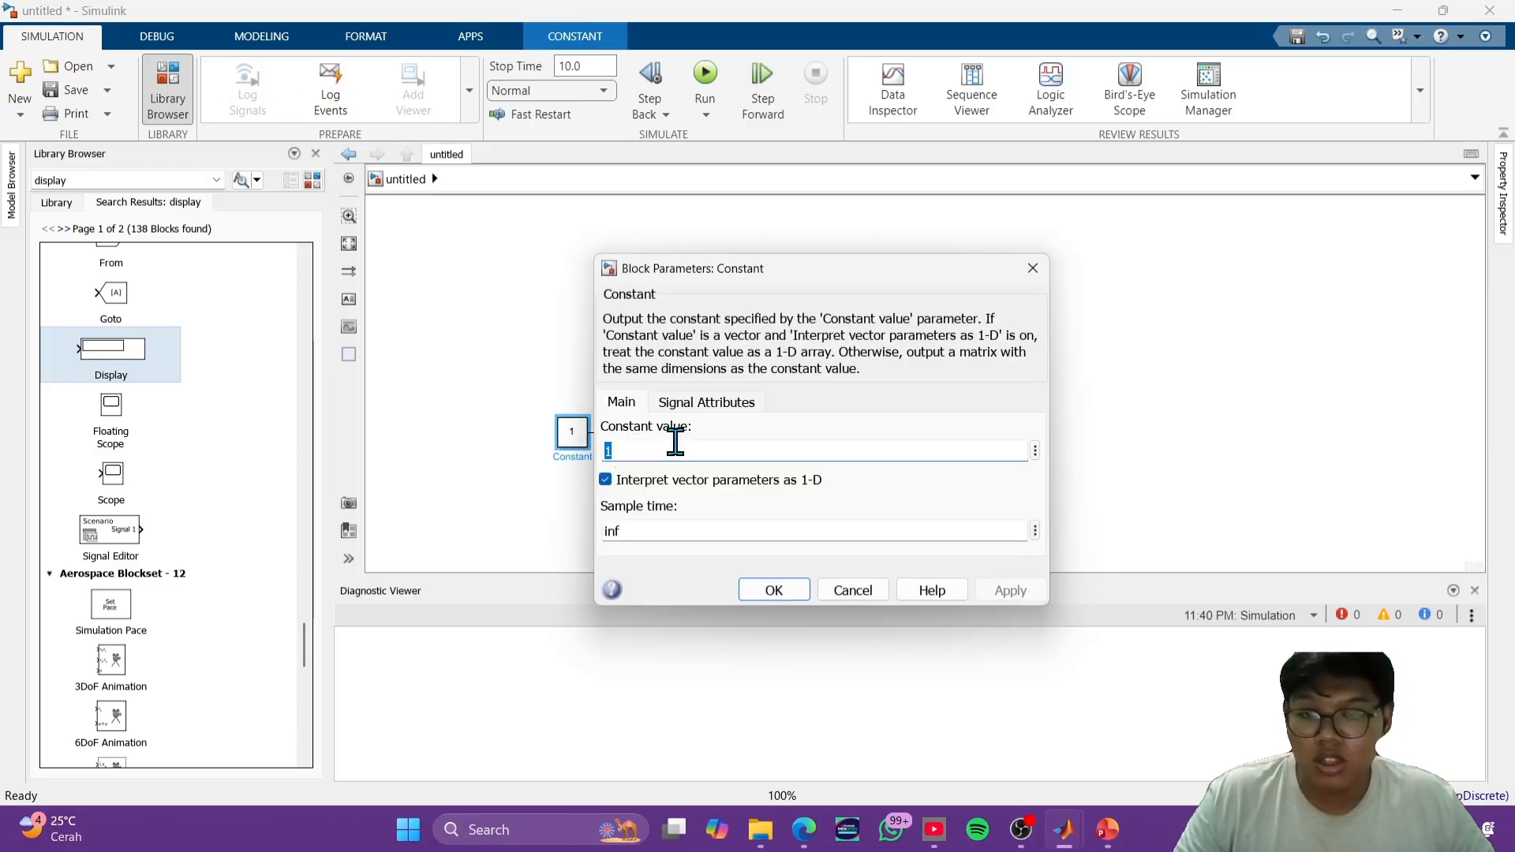
text(0)
key(Return)
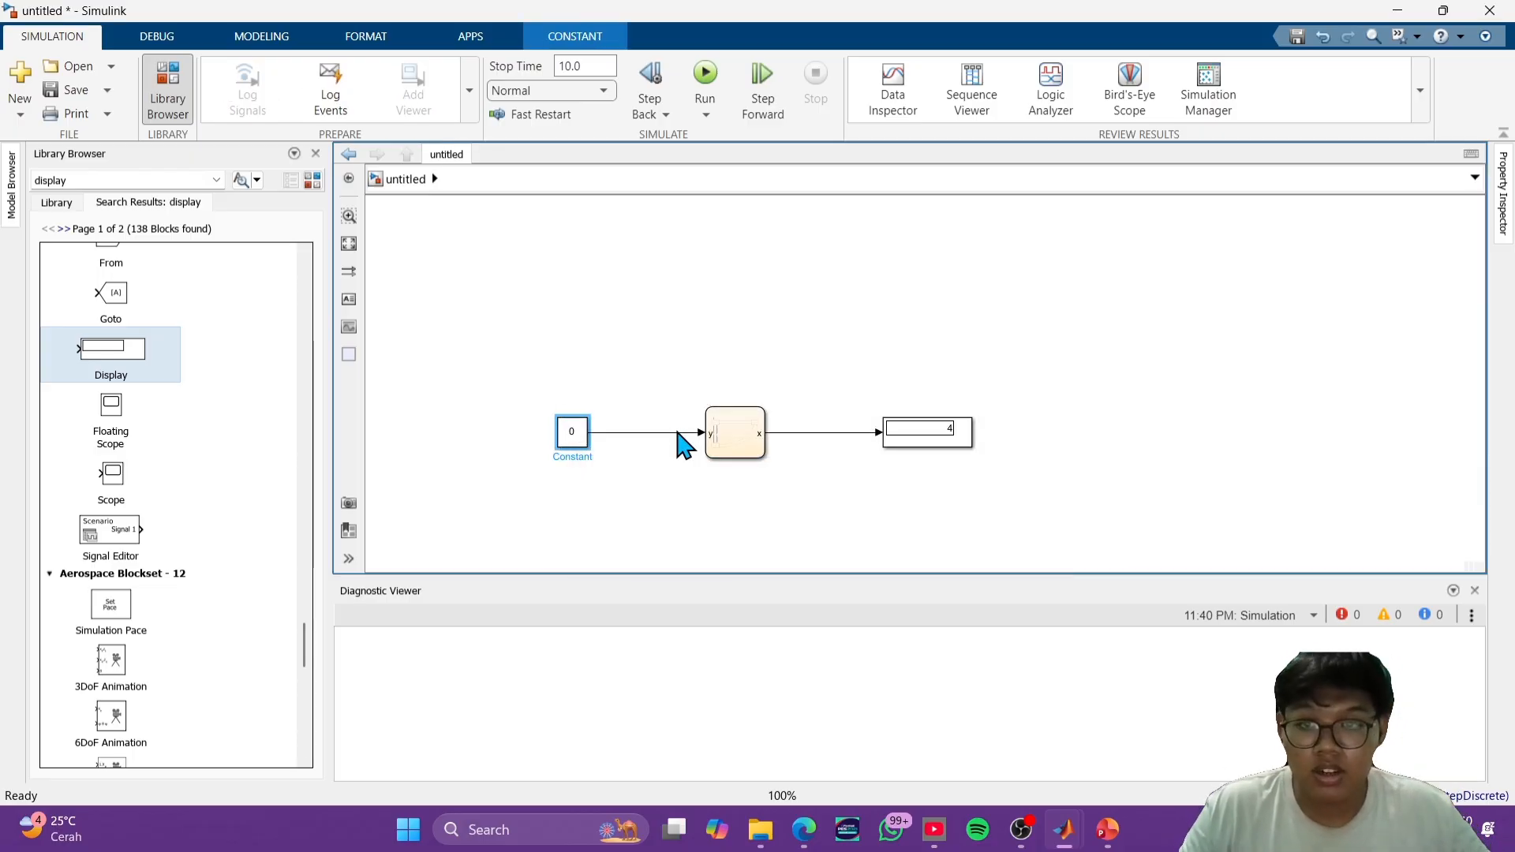
click(705, 75)
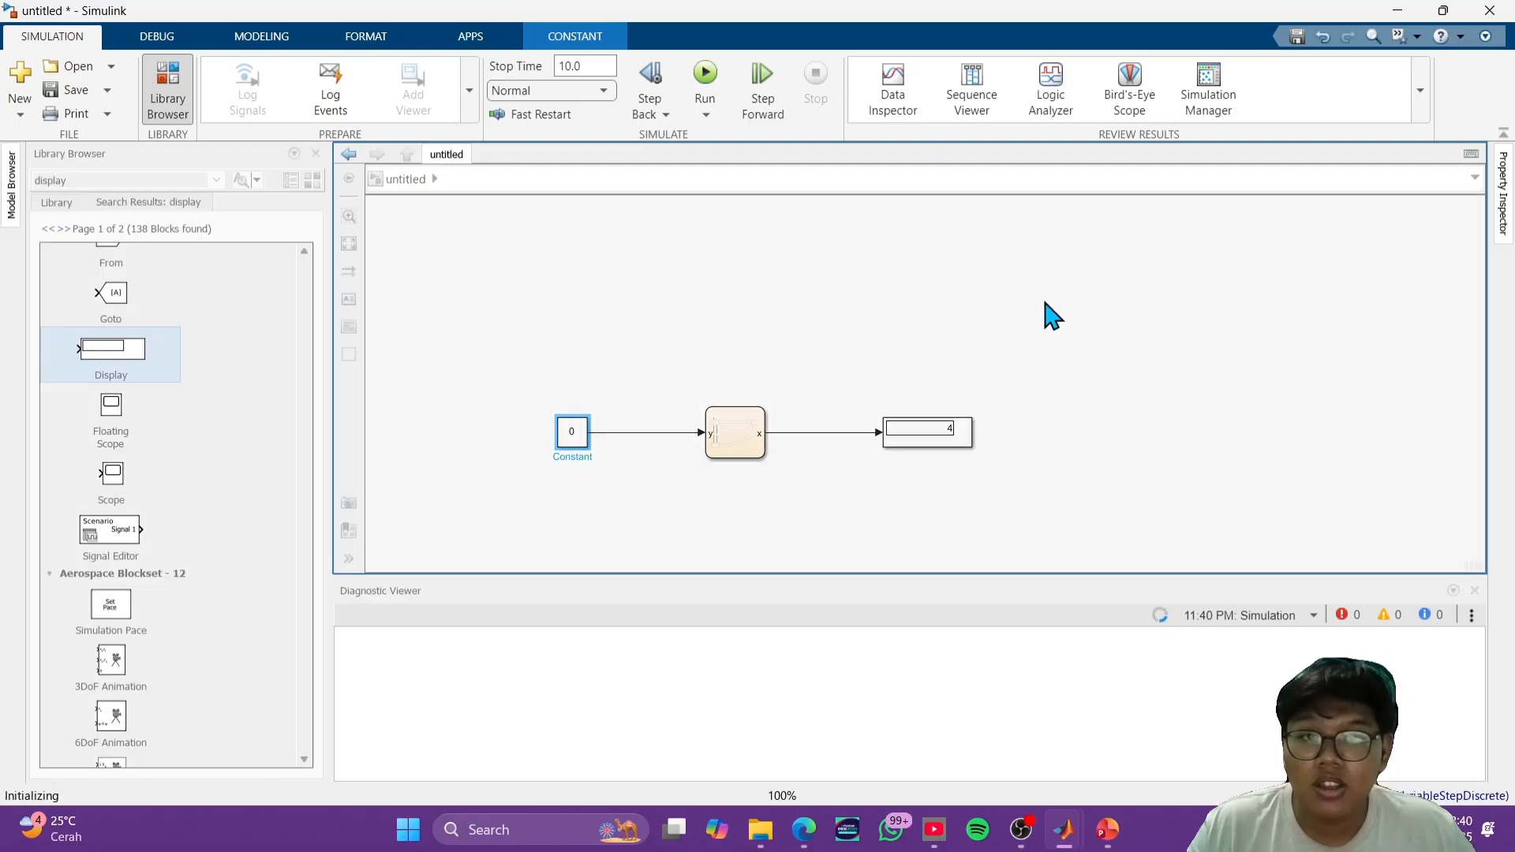
- Examine the chart's default transition, conditions and state entry values for the Constant input of 0, and return to the top level
click(746, 435)
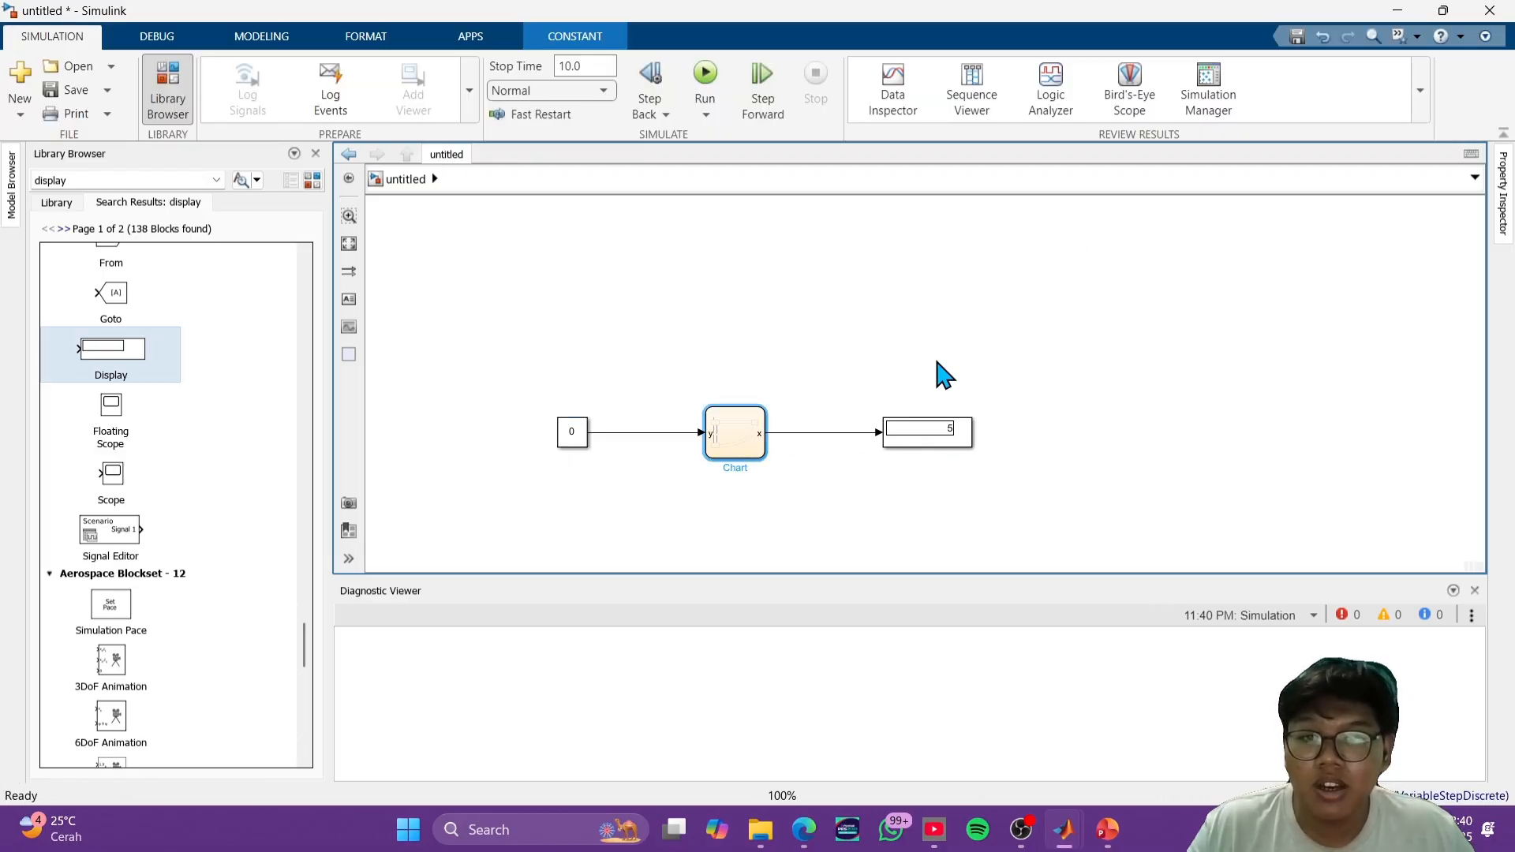
double_click(744, 434)
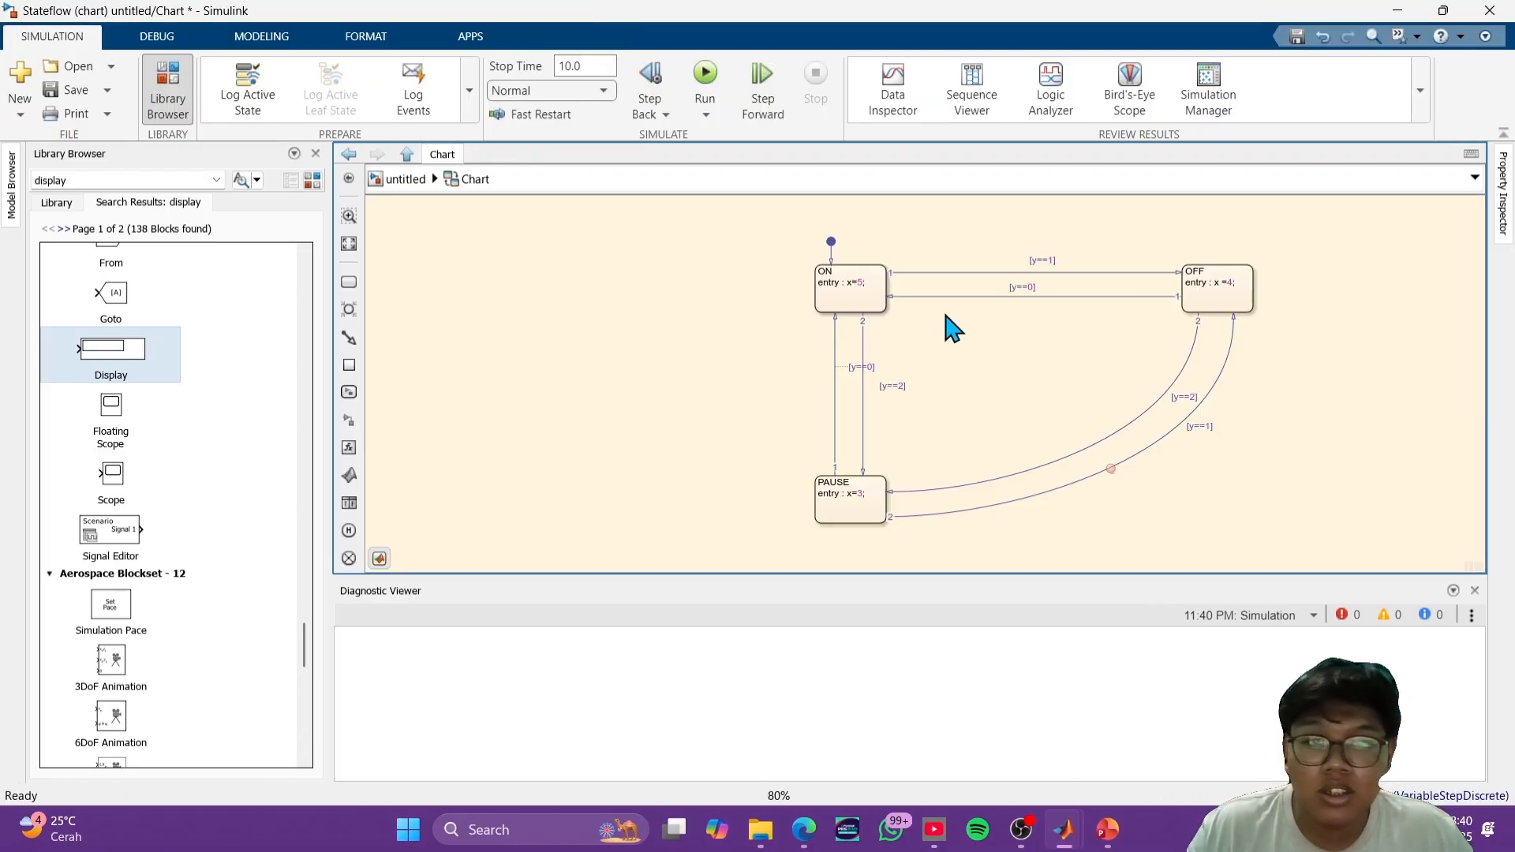
scroll(1129, 299, up, 3)
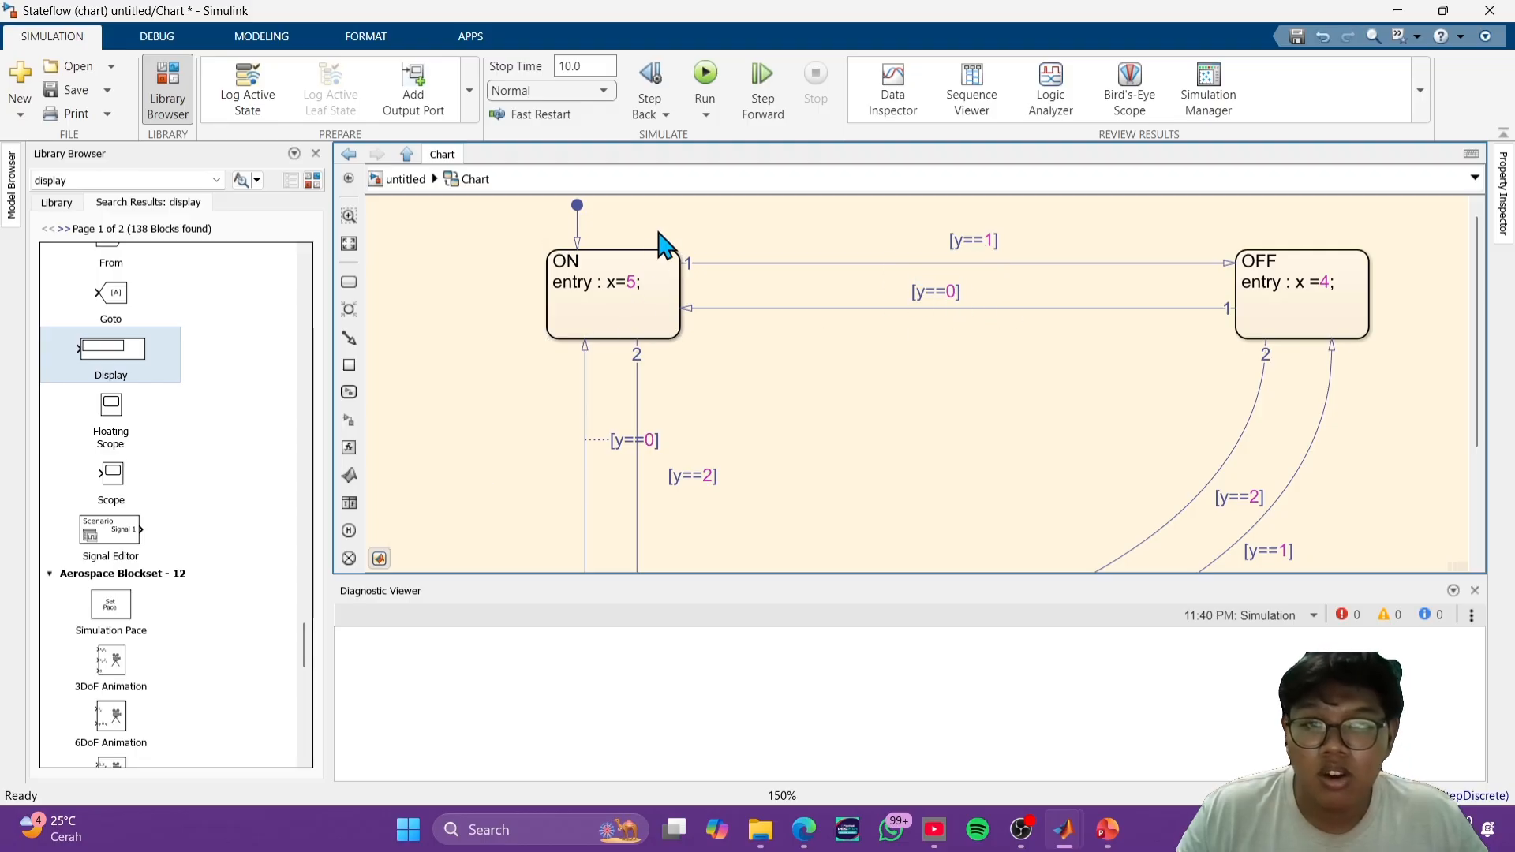
scroll(971, 451, down, 3)
scroll(813, 401, up, 4)
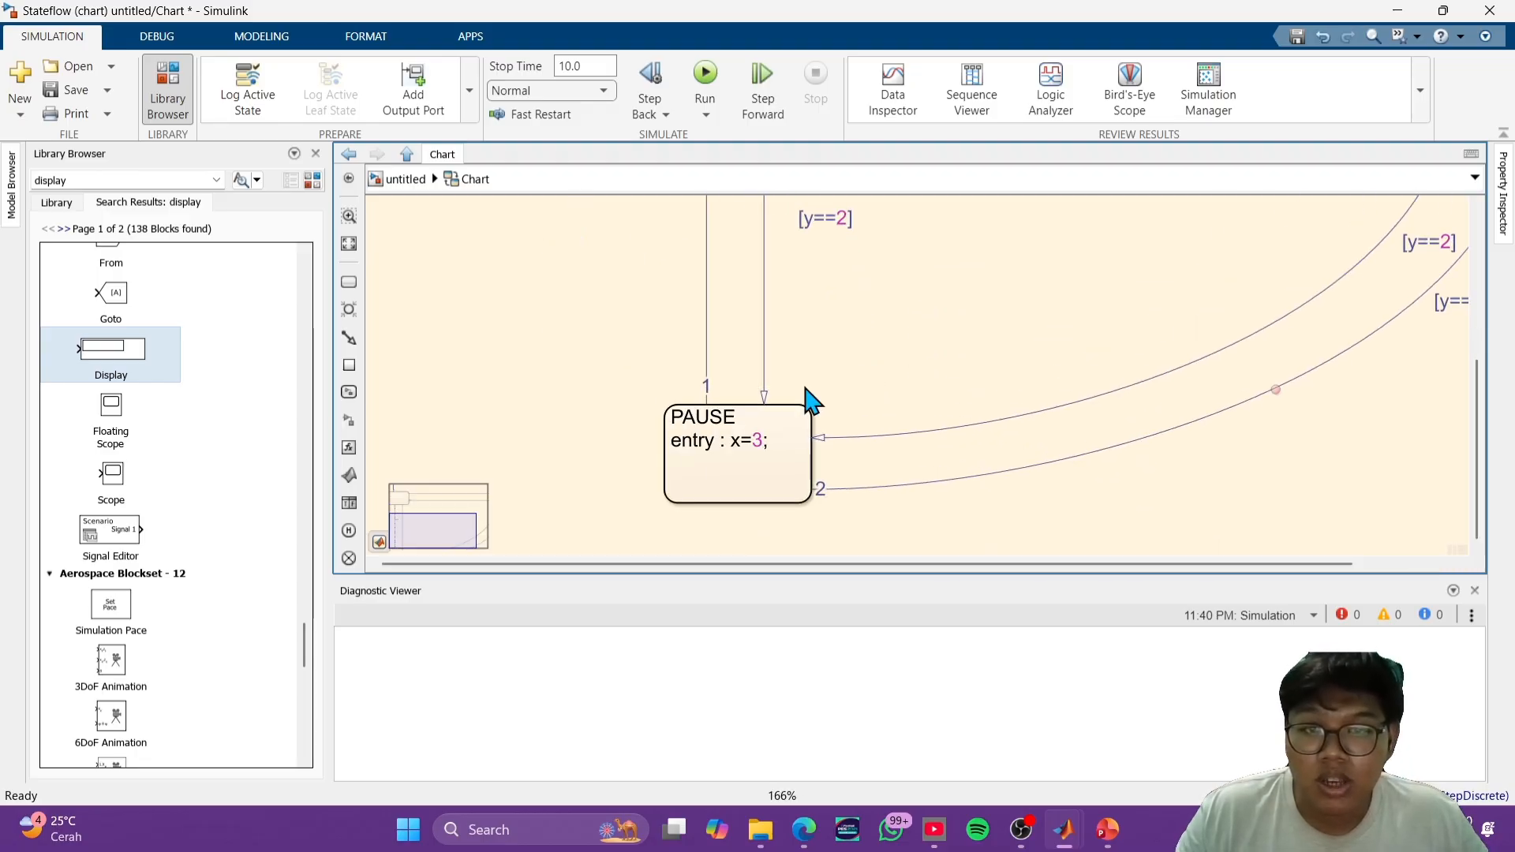
scroll(717, 403, up, 1)
scroll(717, 403, down, 2)
drag(924, 261, 932, 545)
scroll(908, 418, down, 2)
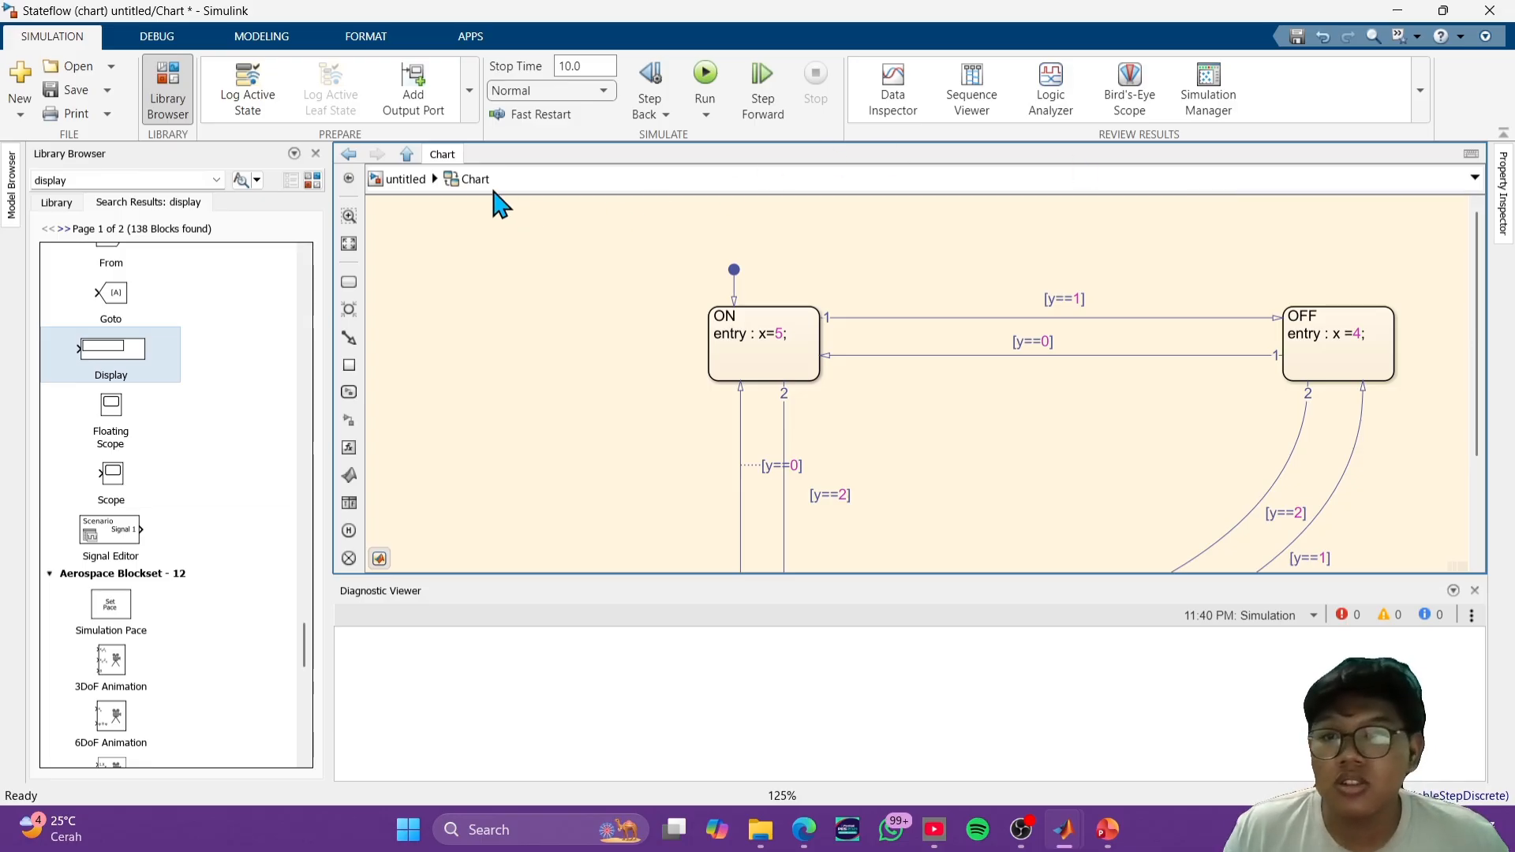
click(407, 180)
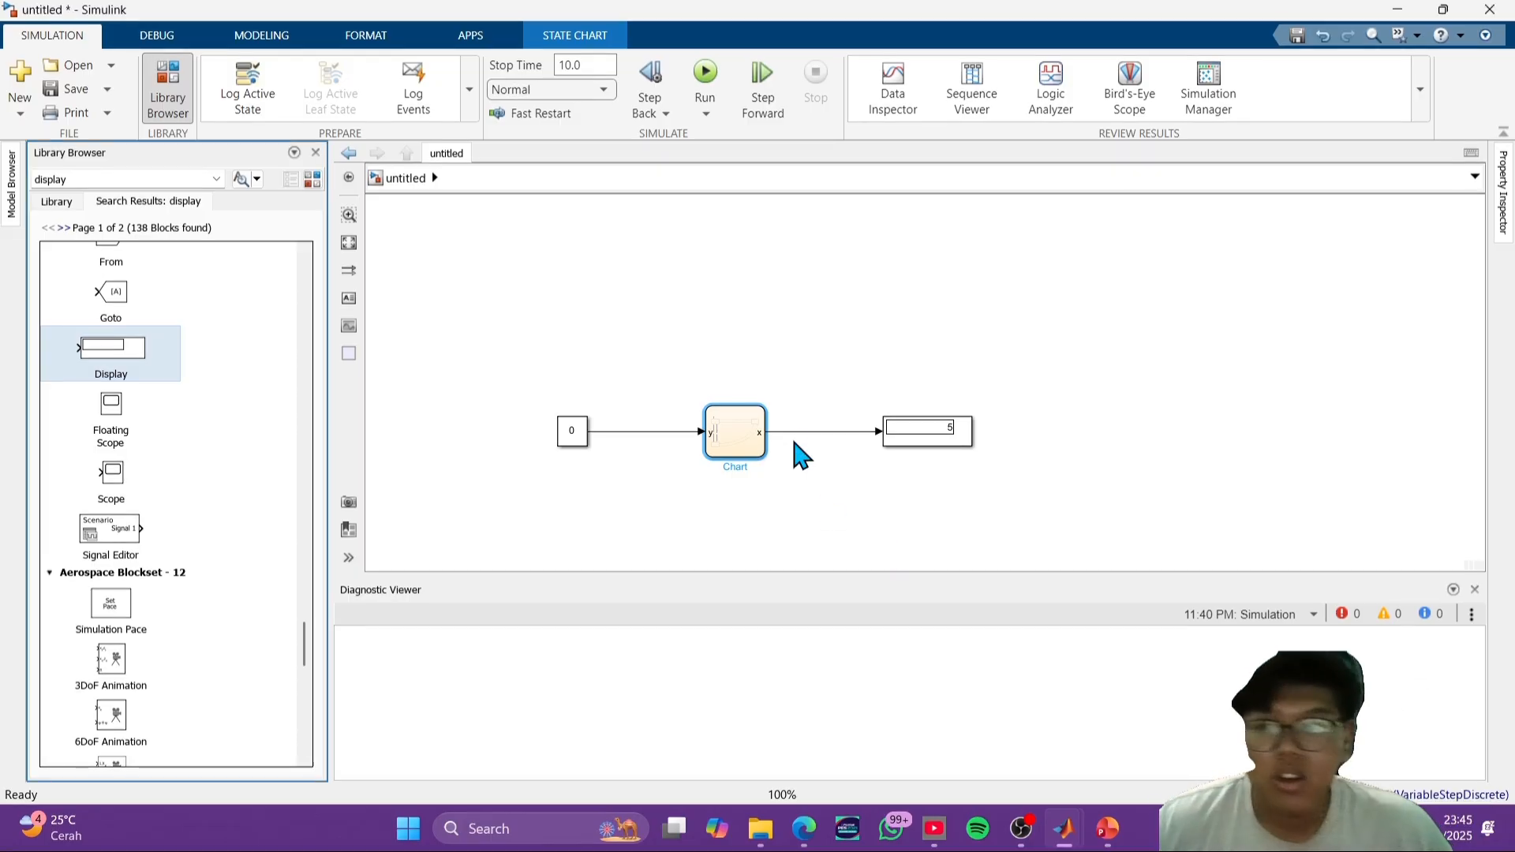
- Save the model as Stateflow2 in the MATLAB folder
click(67, 92)
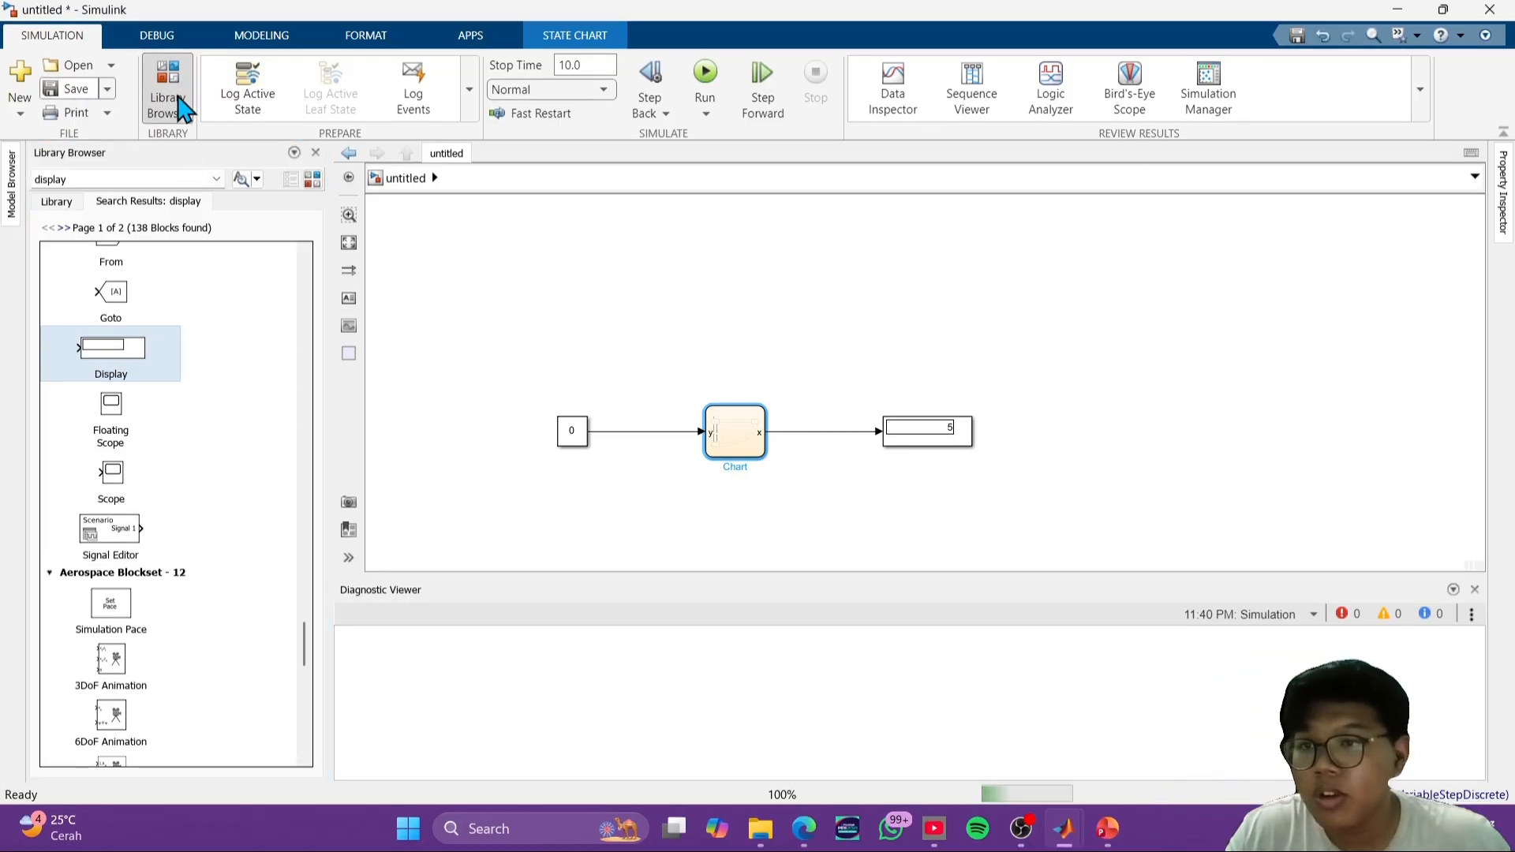
scroll(343, 272, down, 2)
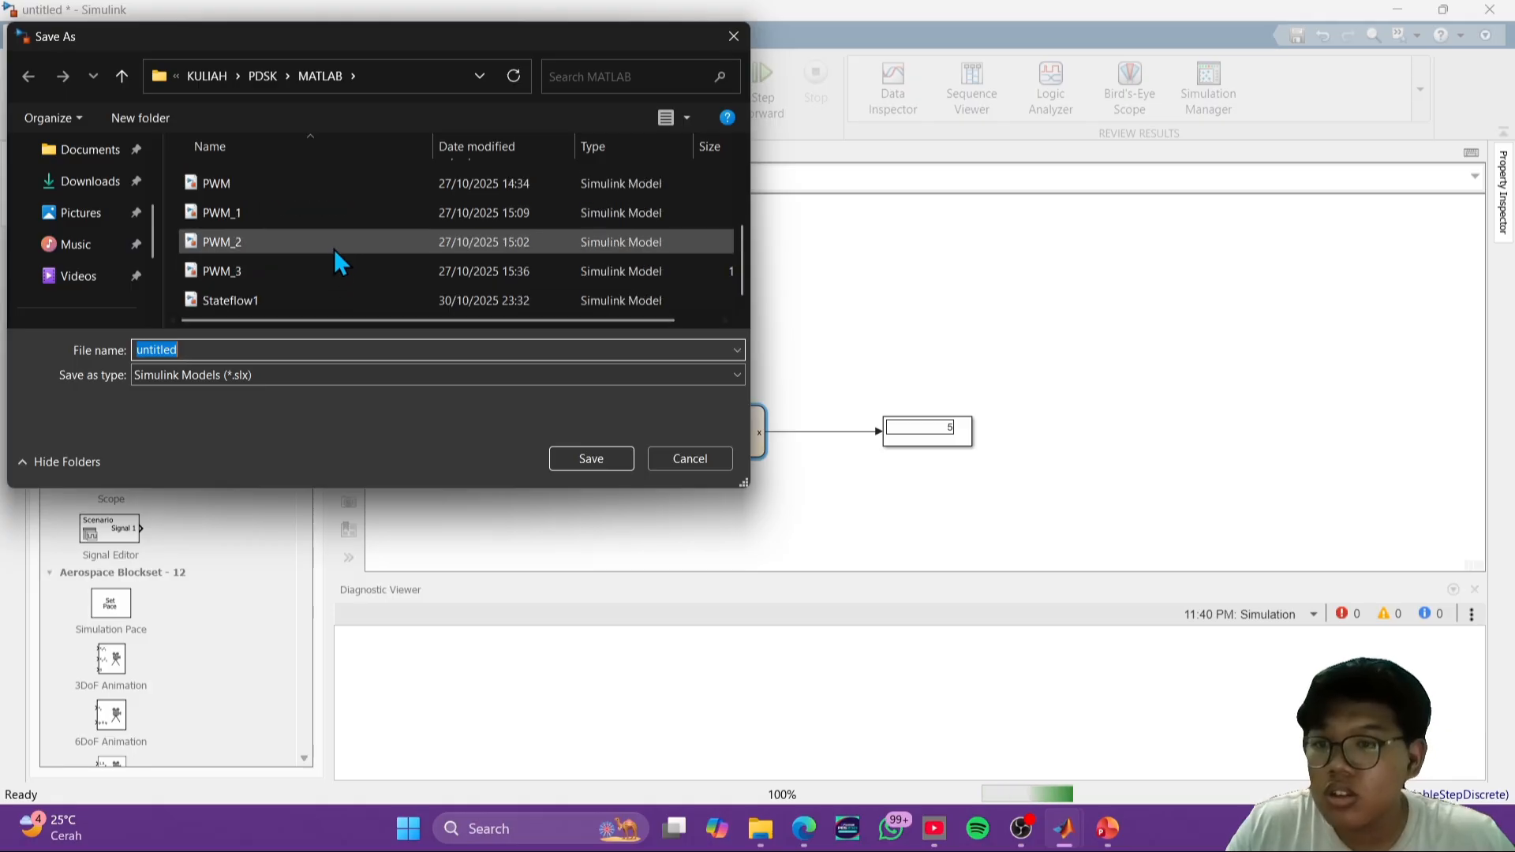
scroll(328, 243, up, 2)
scroll(328, 243, down, 2)
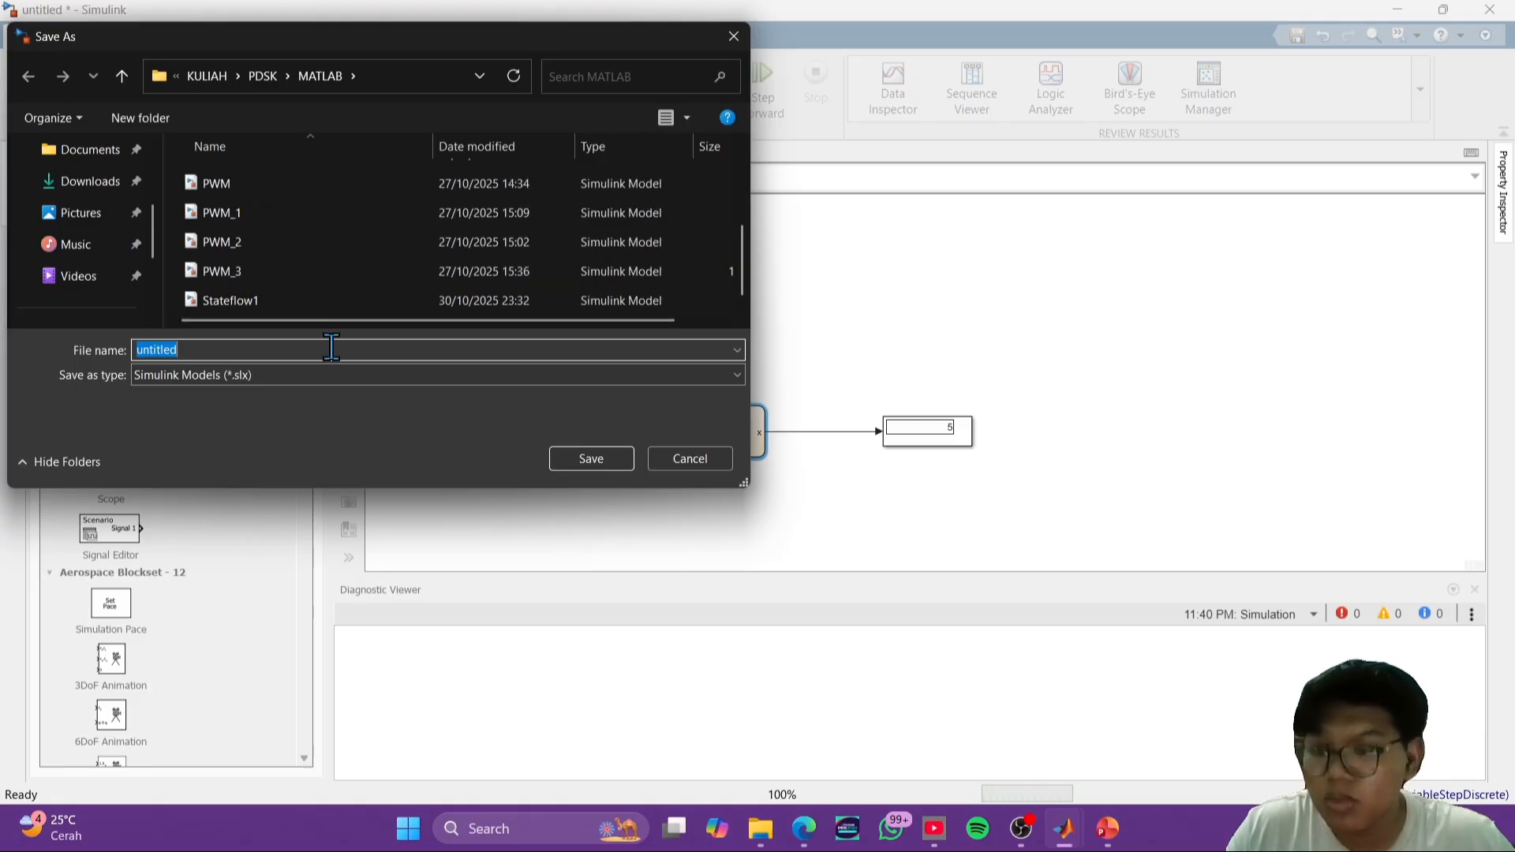
text(state)
key(Down)
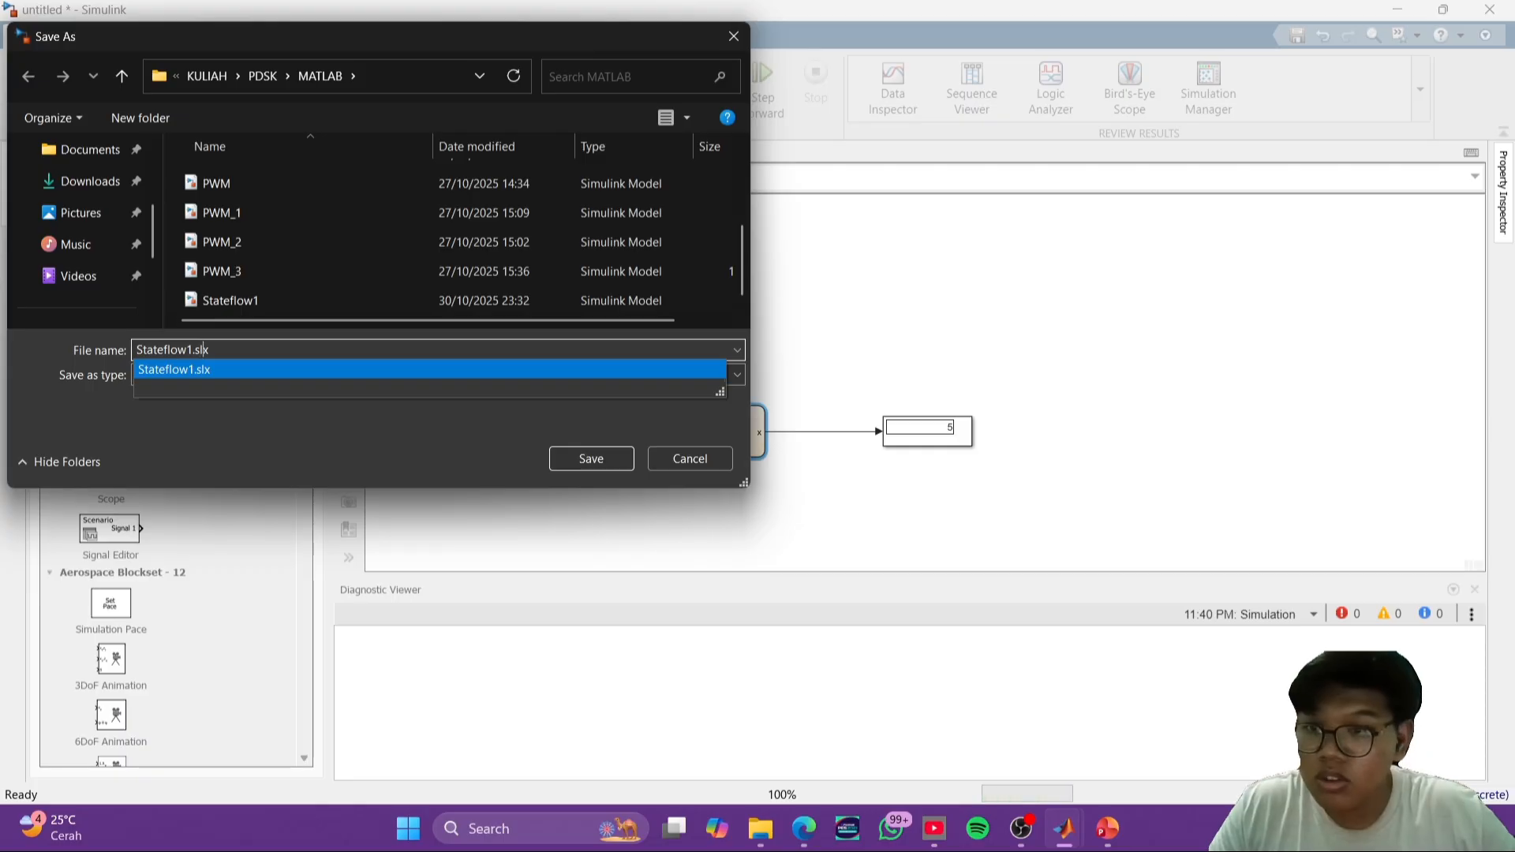
key(BackSpace)
key(BackSpace)
key(BackSpace)
key(BackSpace)
key(BackSpace)
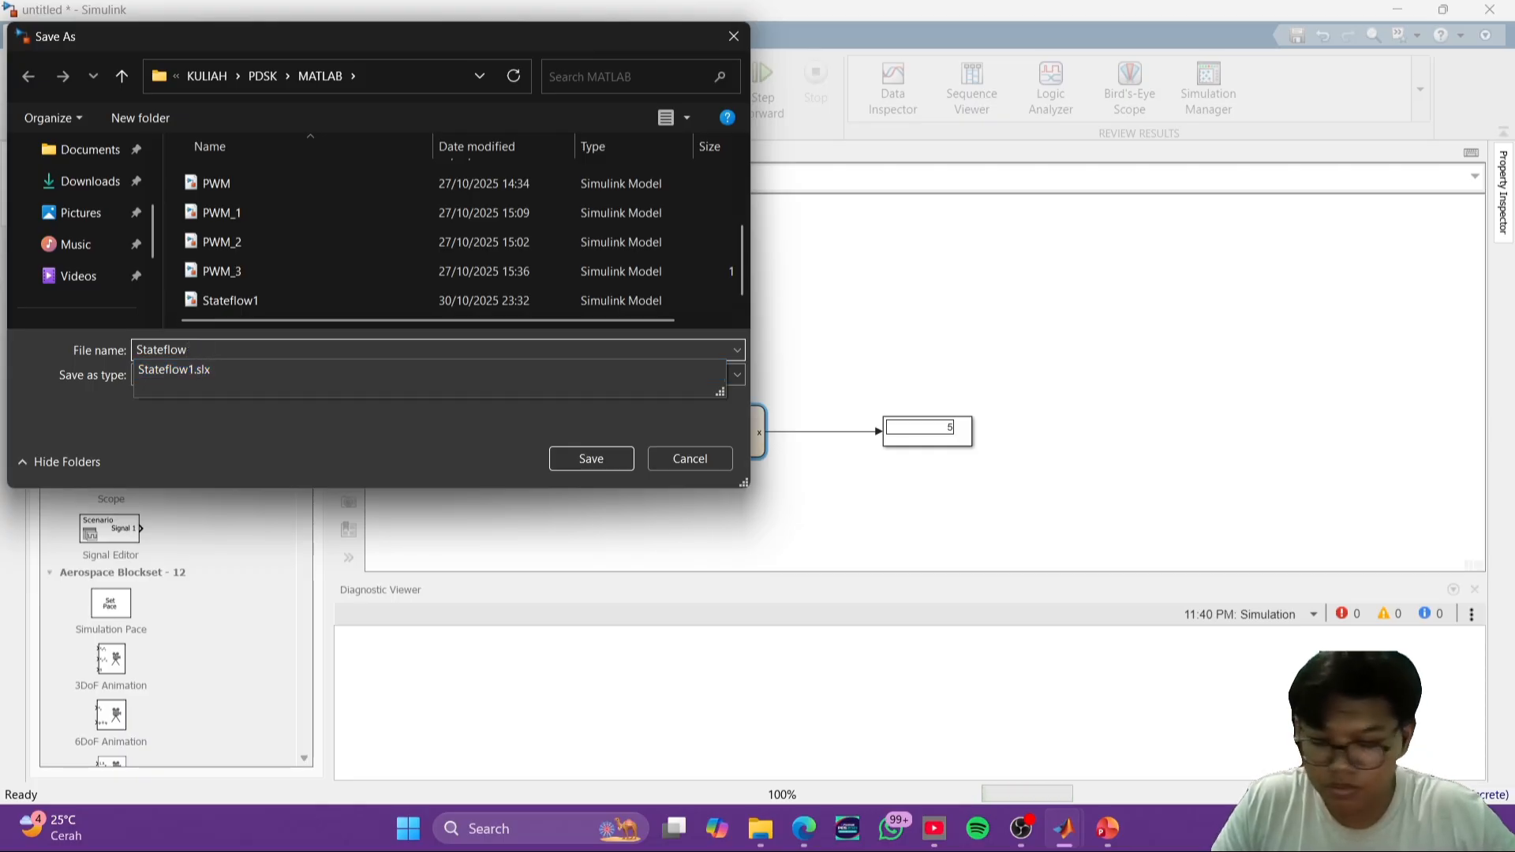
text(2)
key(Return)
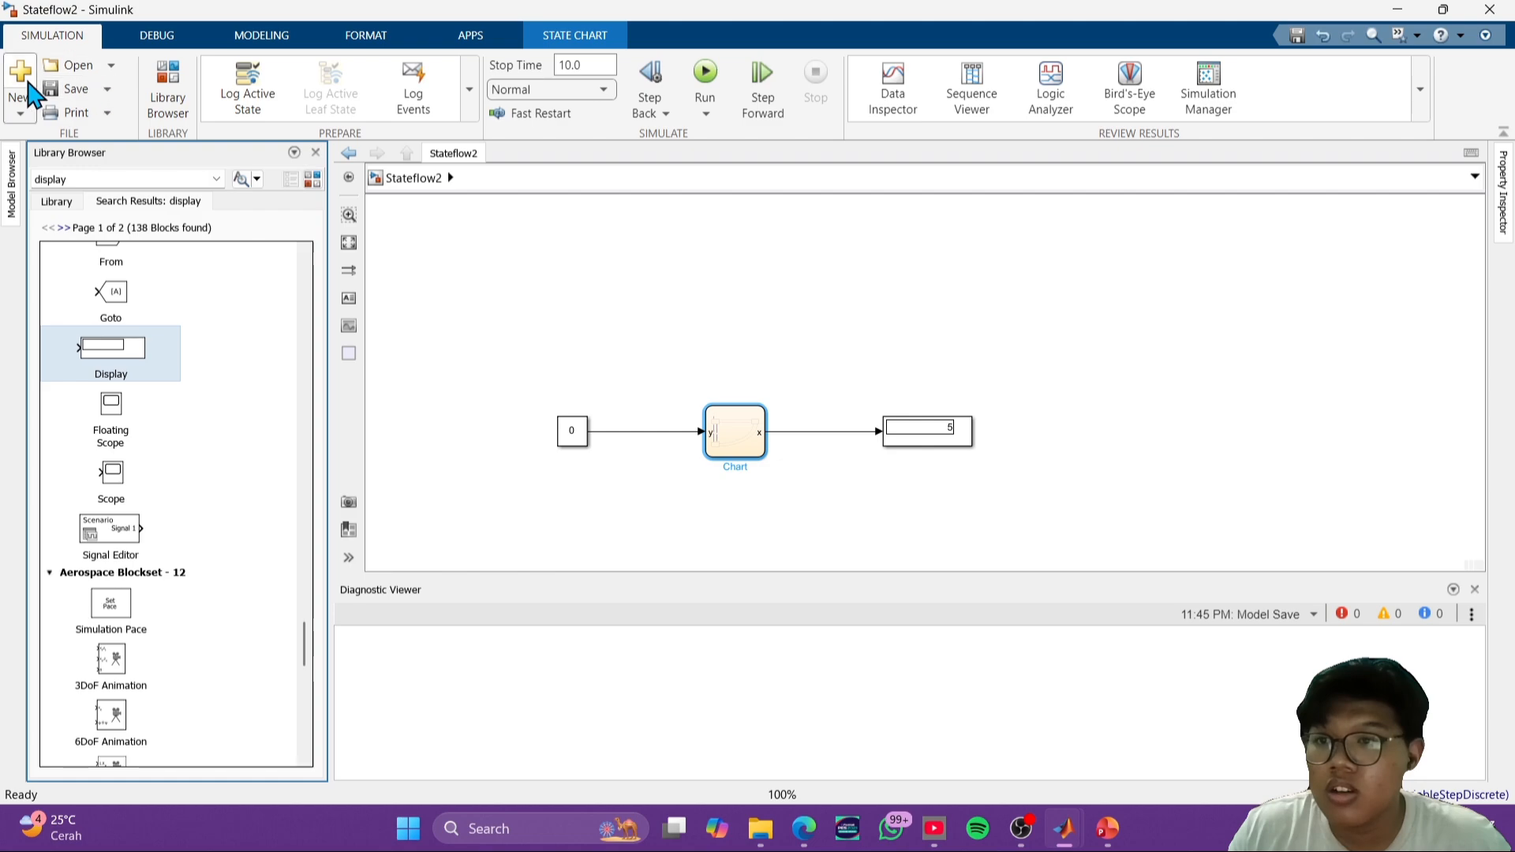
- Create a new blank model and view the Traffic Light System state flow slide in the PowerPoint presentation
click(24, 87)
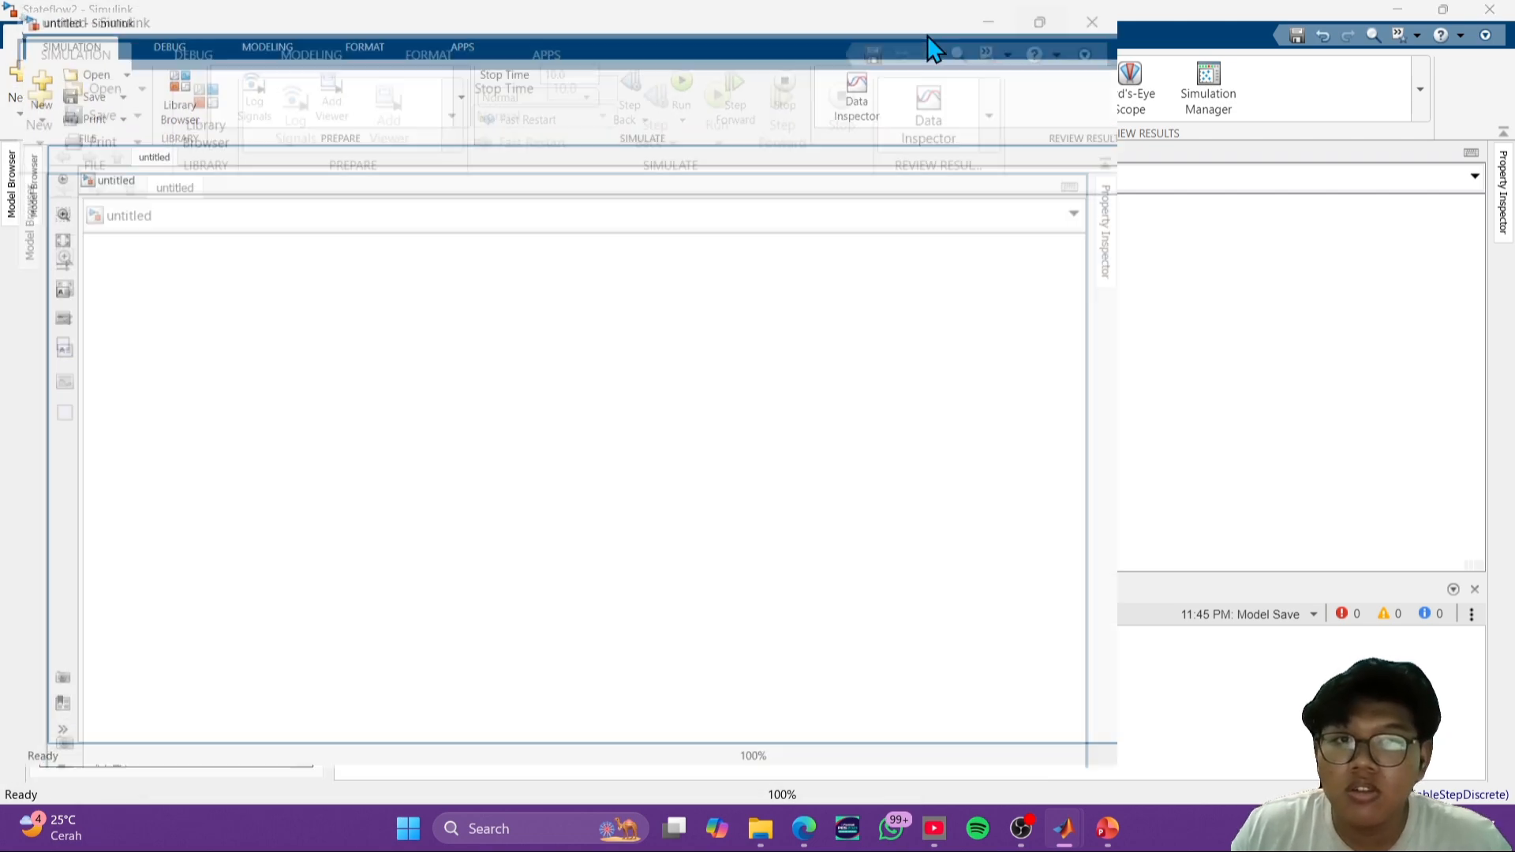
click(1098, 836)
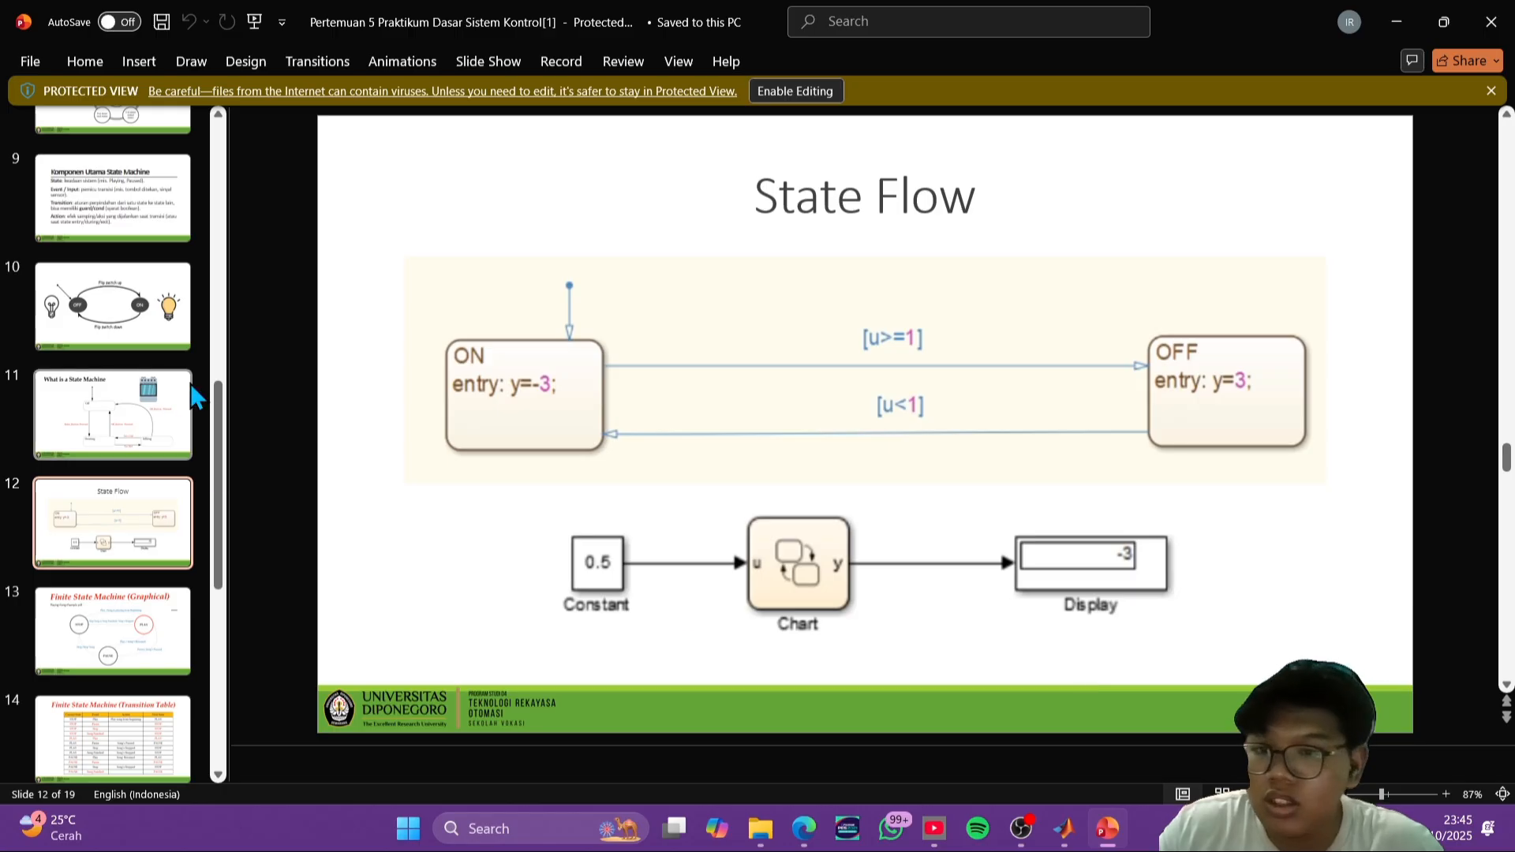
scroll(135, 632, down, 5)
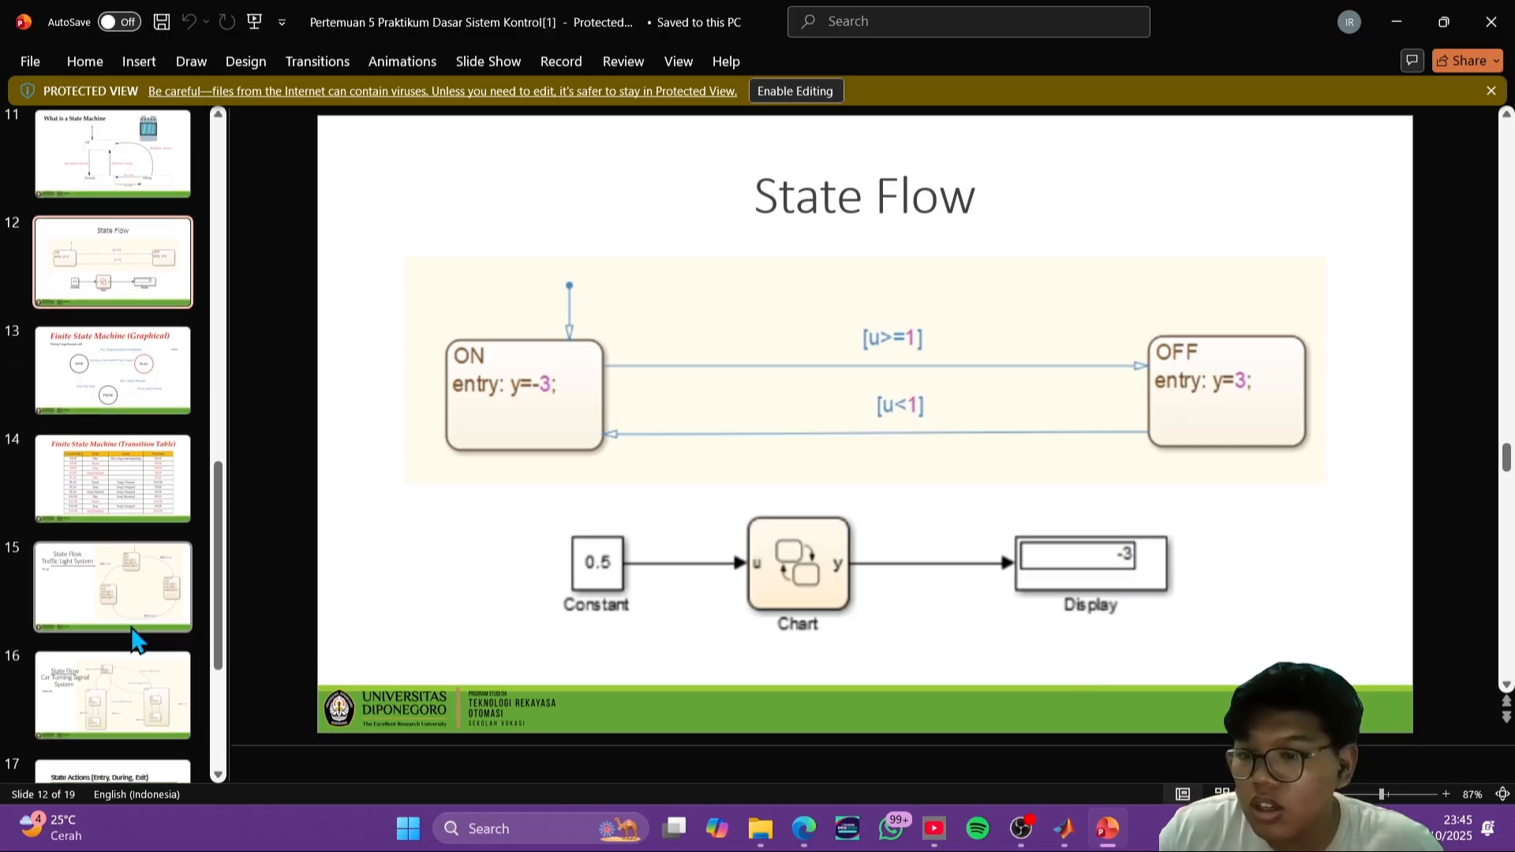
click(138, 380)
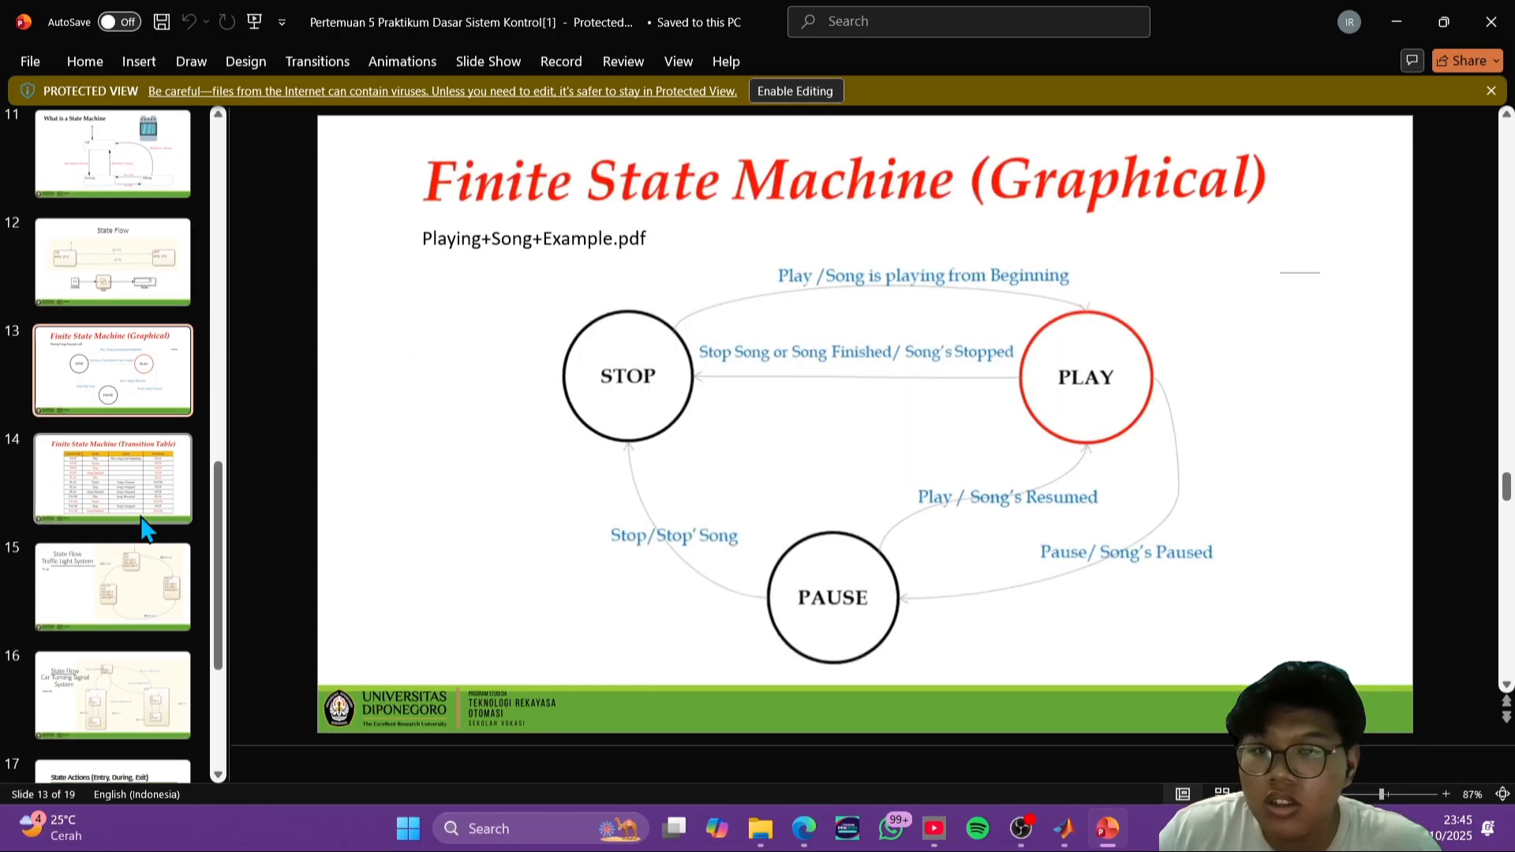
click(141, 588)
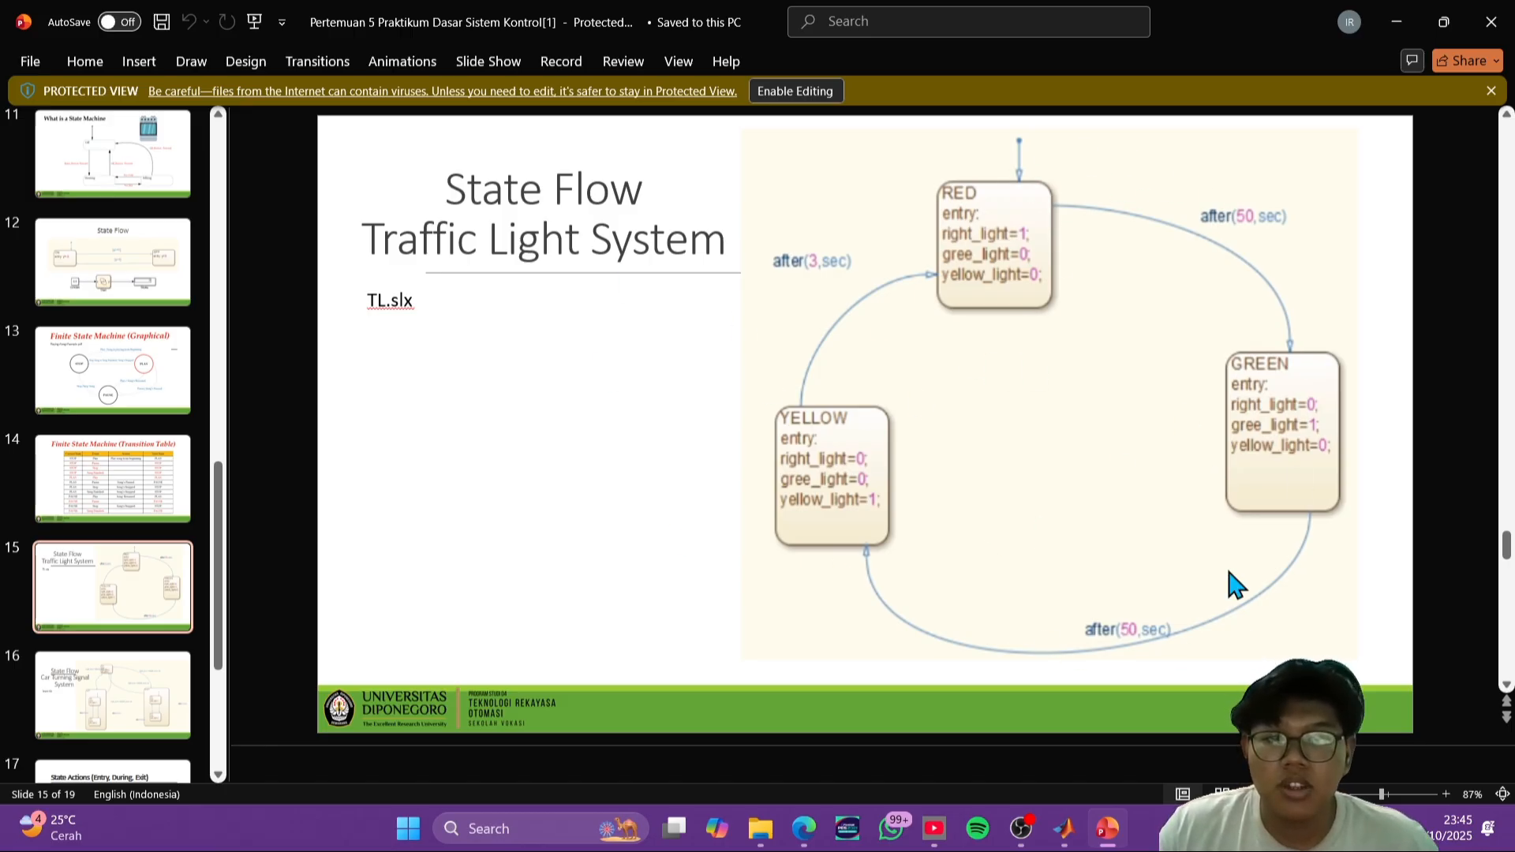
key(alt+Tab)
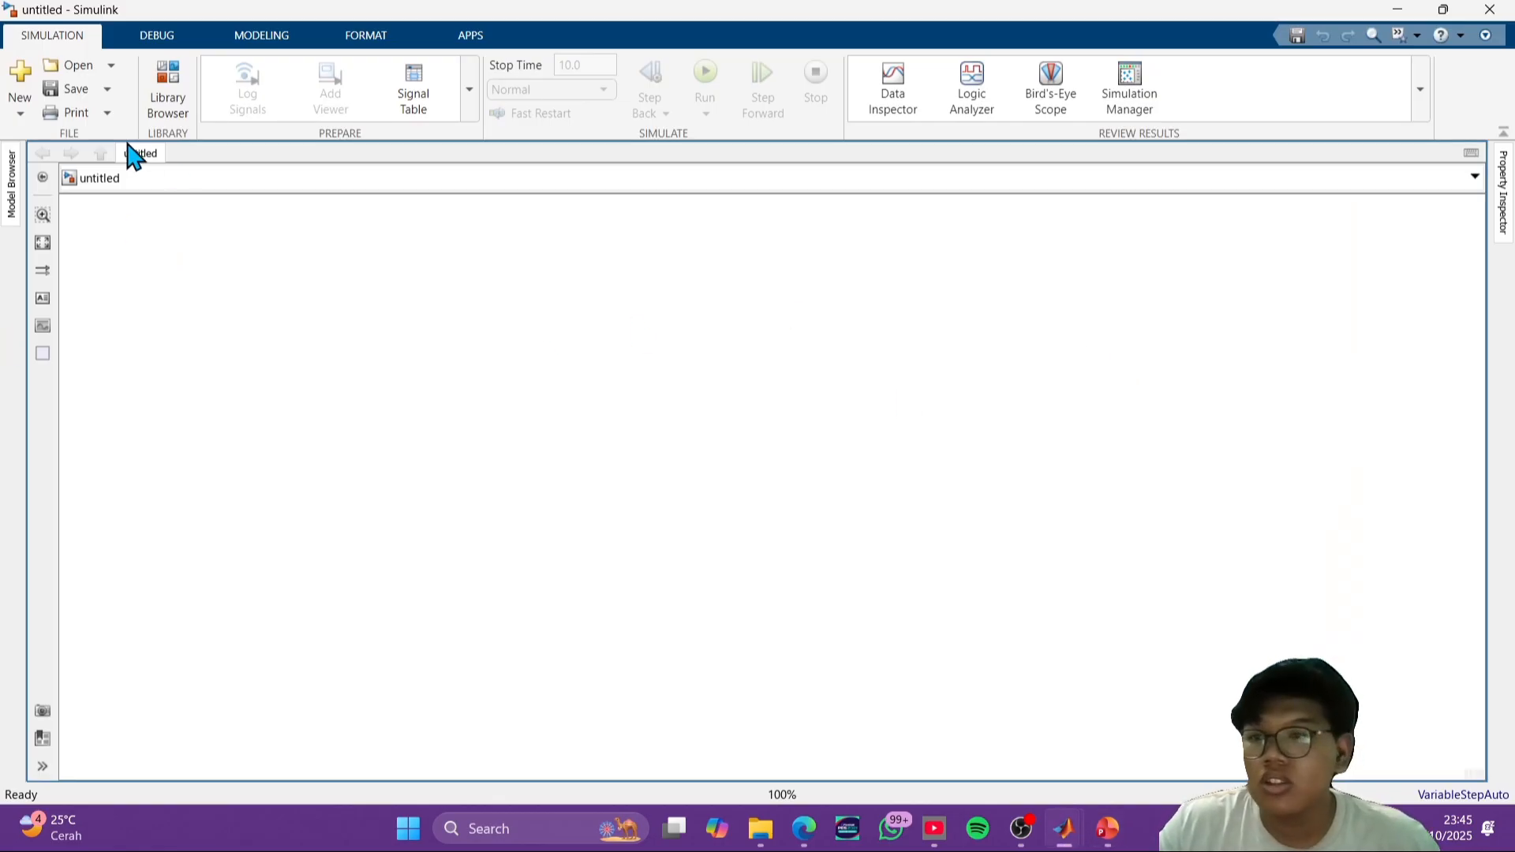
- Search the block library for chart, add a Stateflow Chart block to the blank model and open it
click(176, 95)
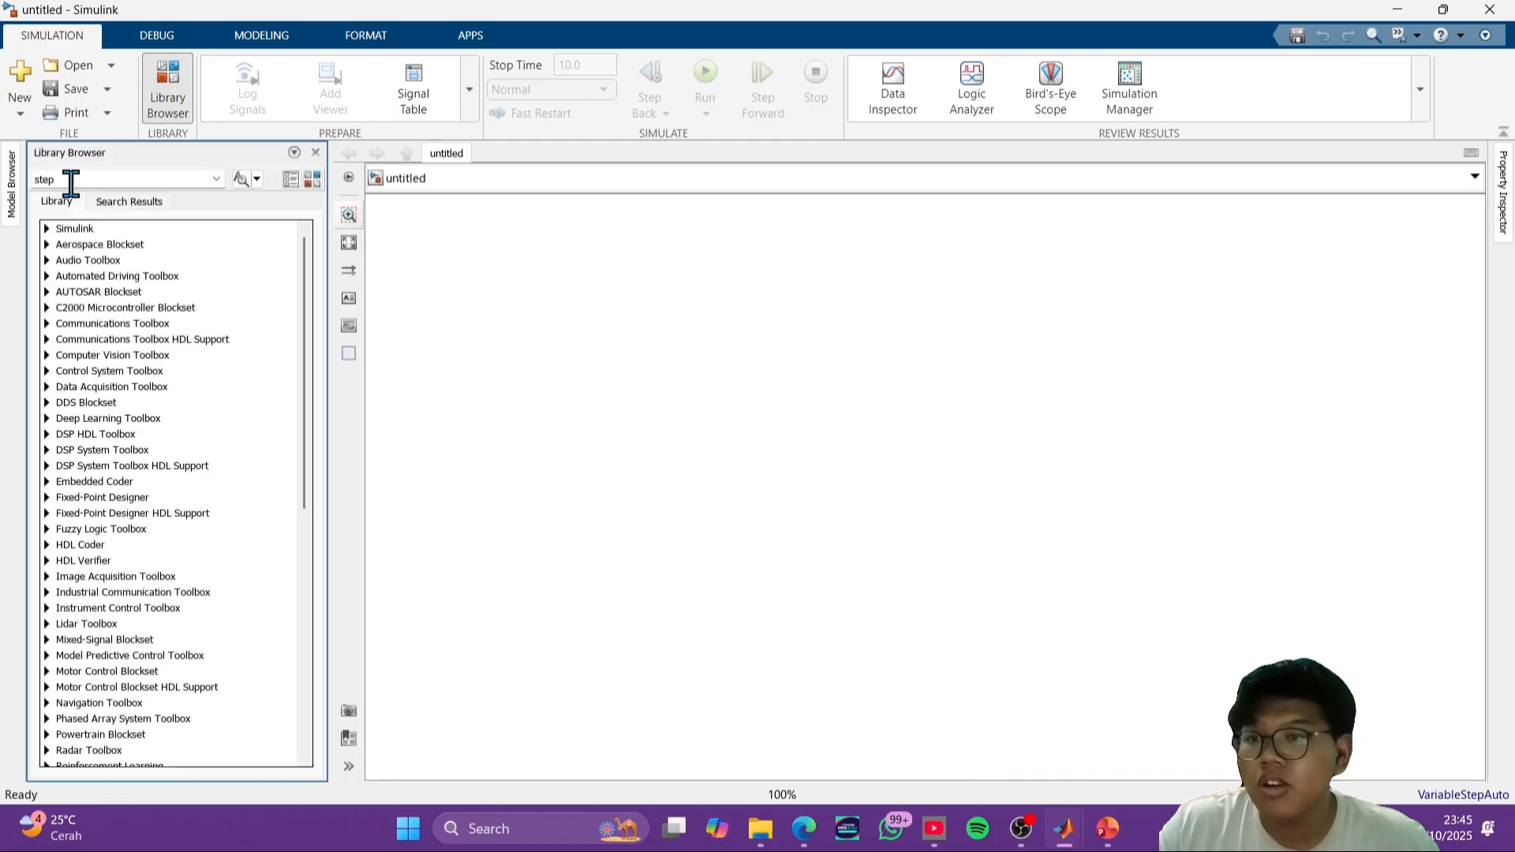
double_click(105, 178)
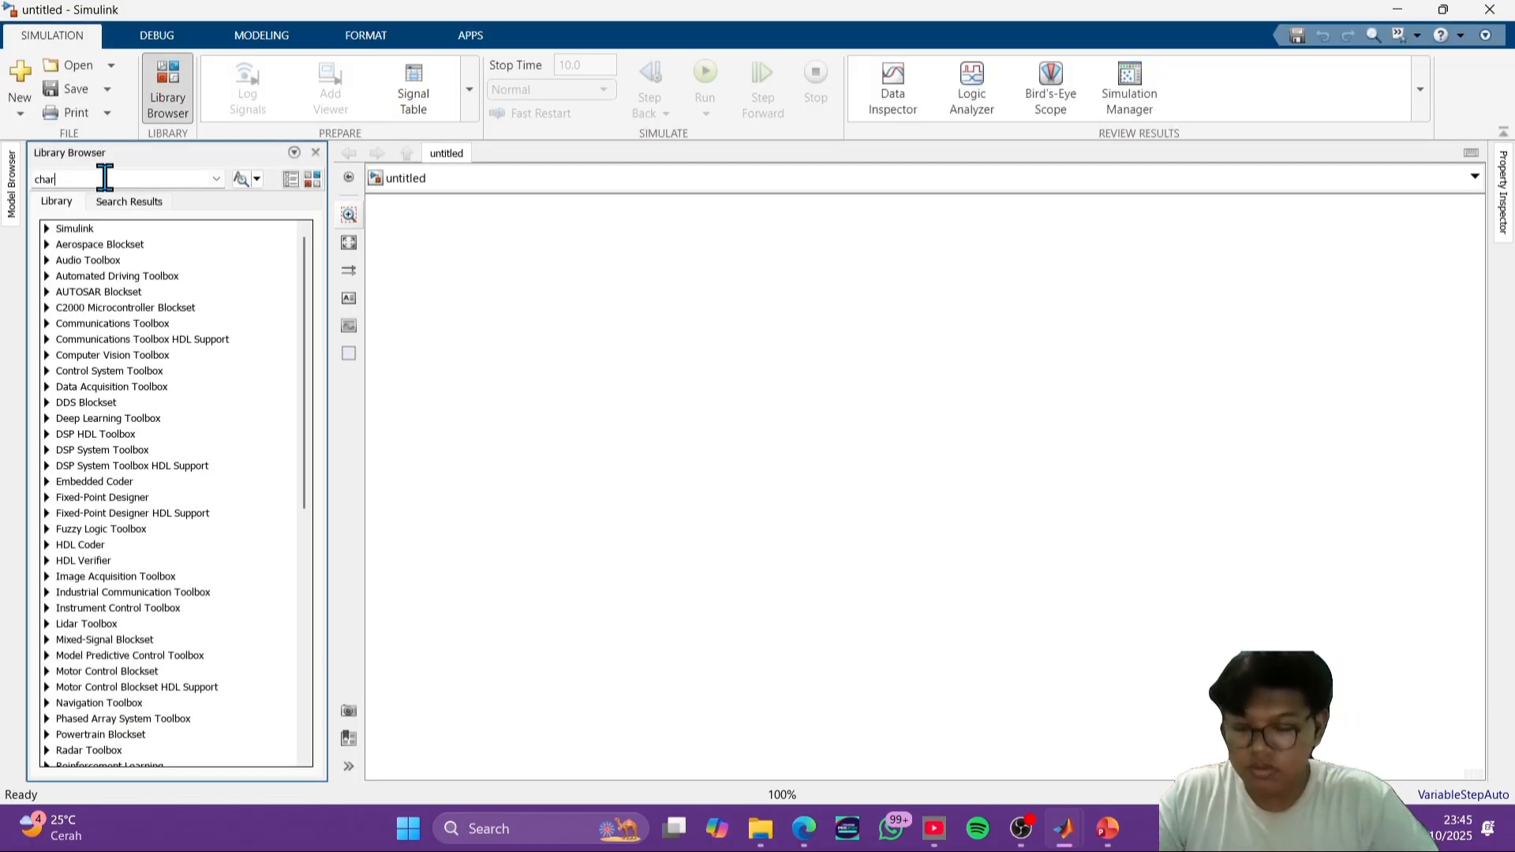
key(Return)
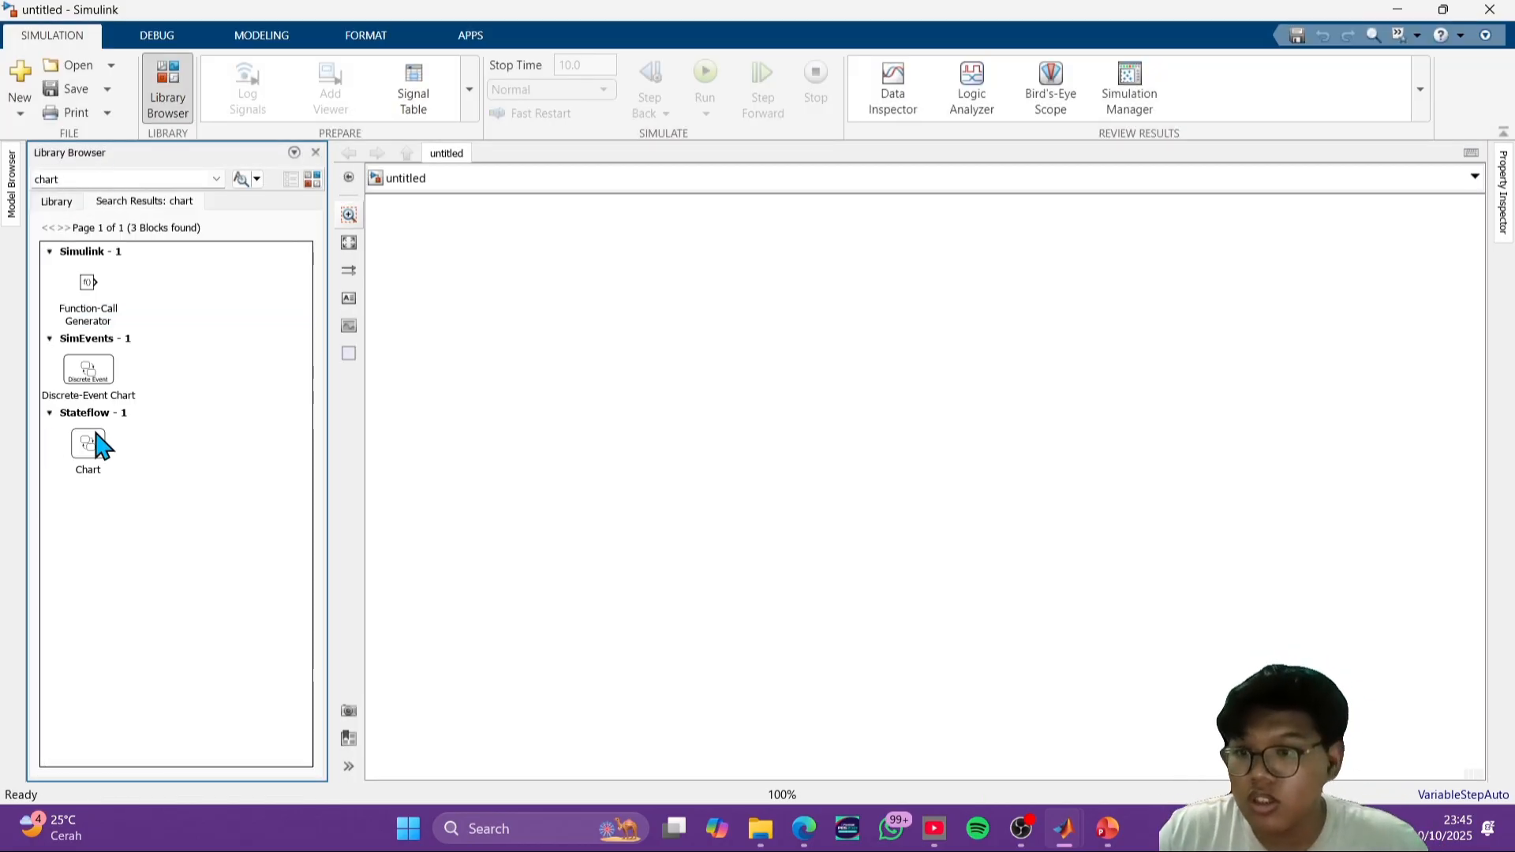
drag(95, 442, 720, 380)
drag(775, 483, 771, 483)
double_click(771, 482)
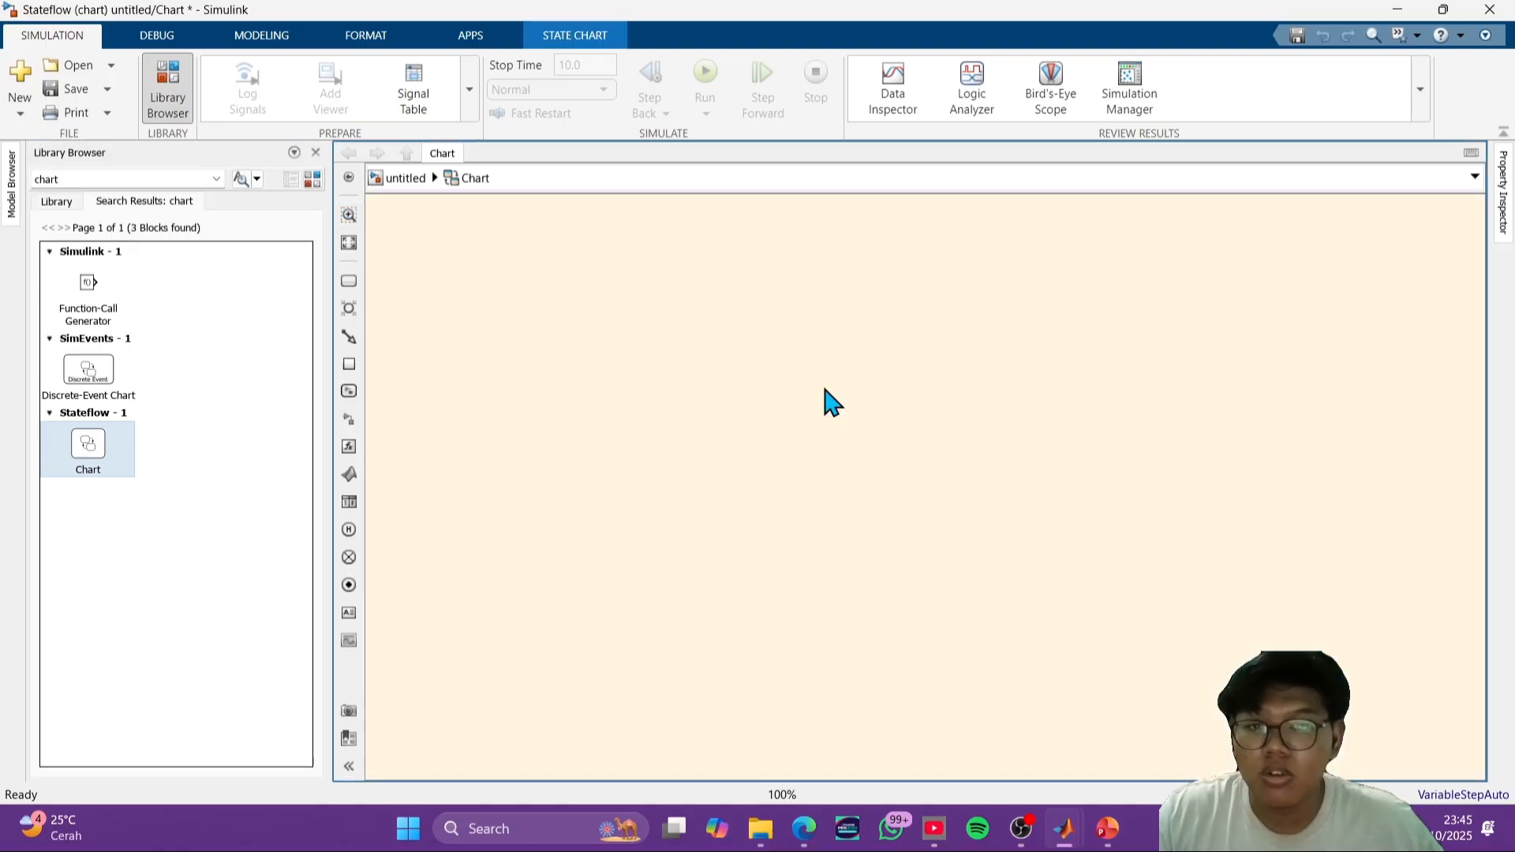
- Place three unnamed states side by side in a horizontal row in the empty chart
click(348, 281)
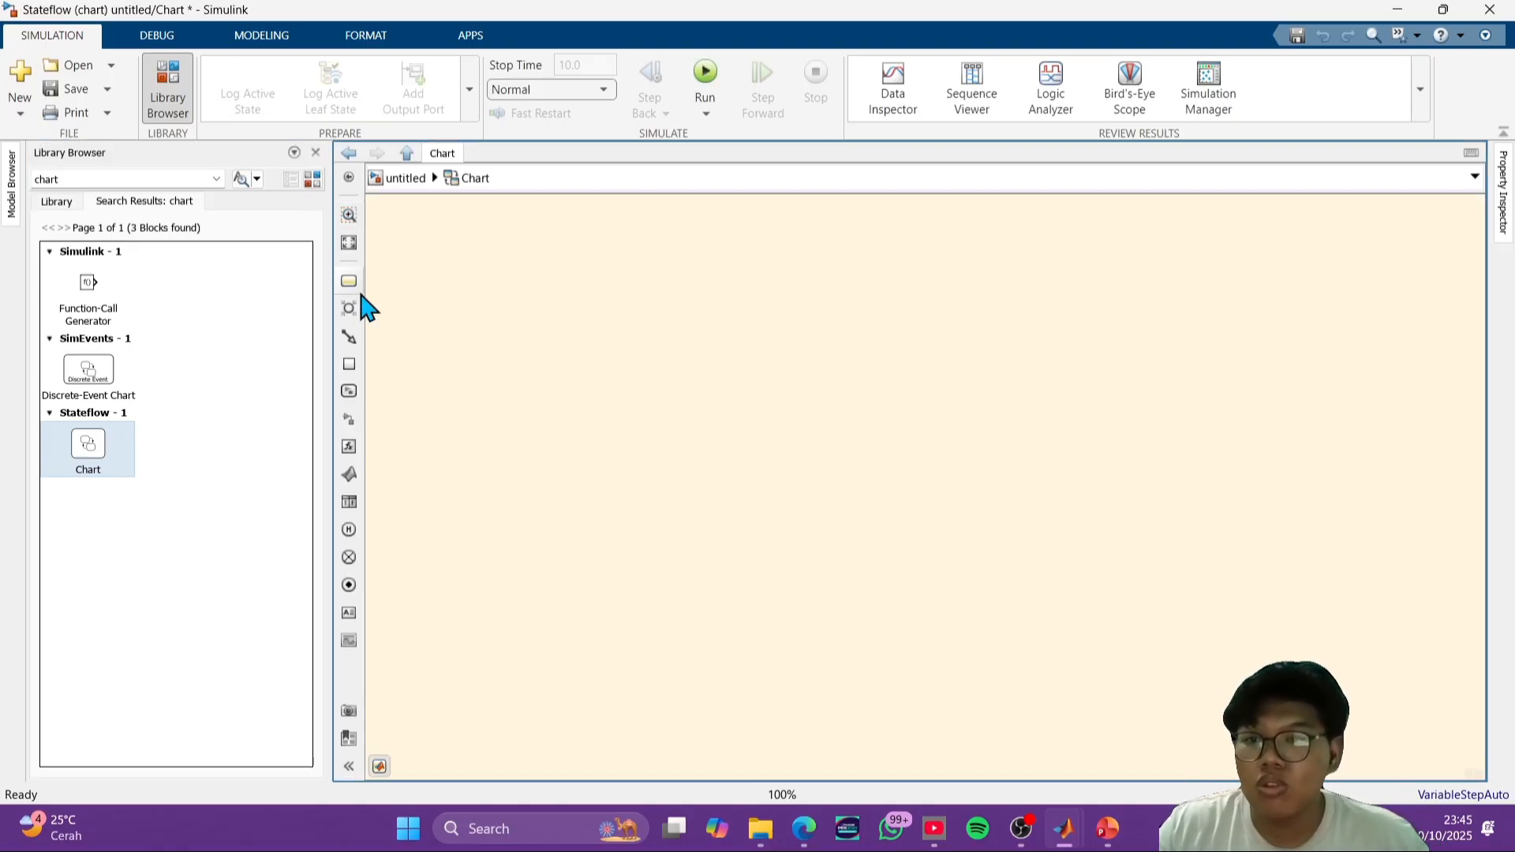
click(544, 481)
click(348, 282)
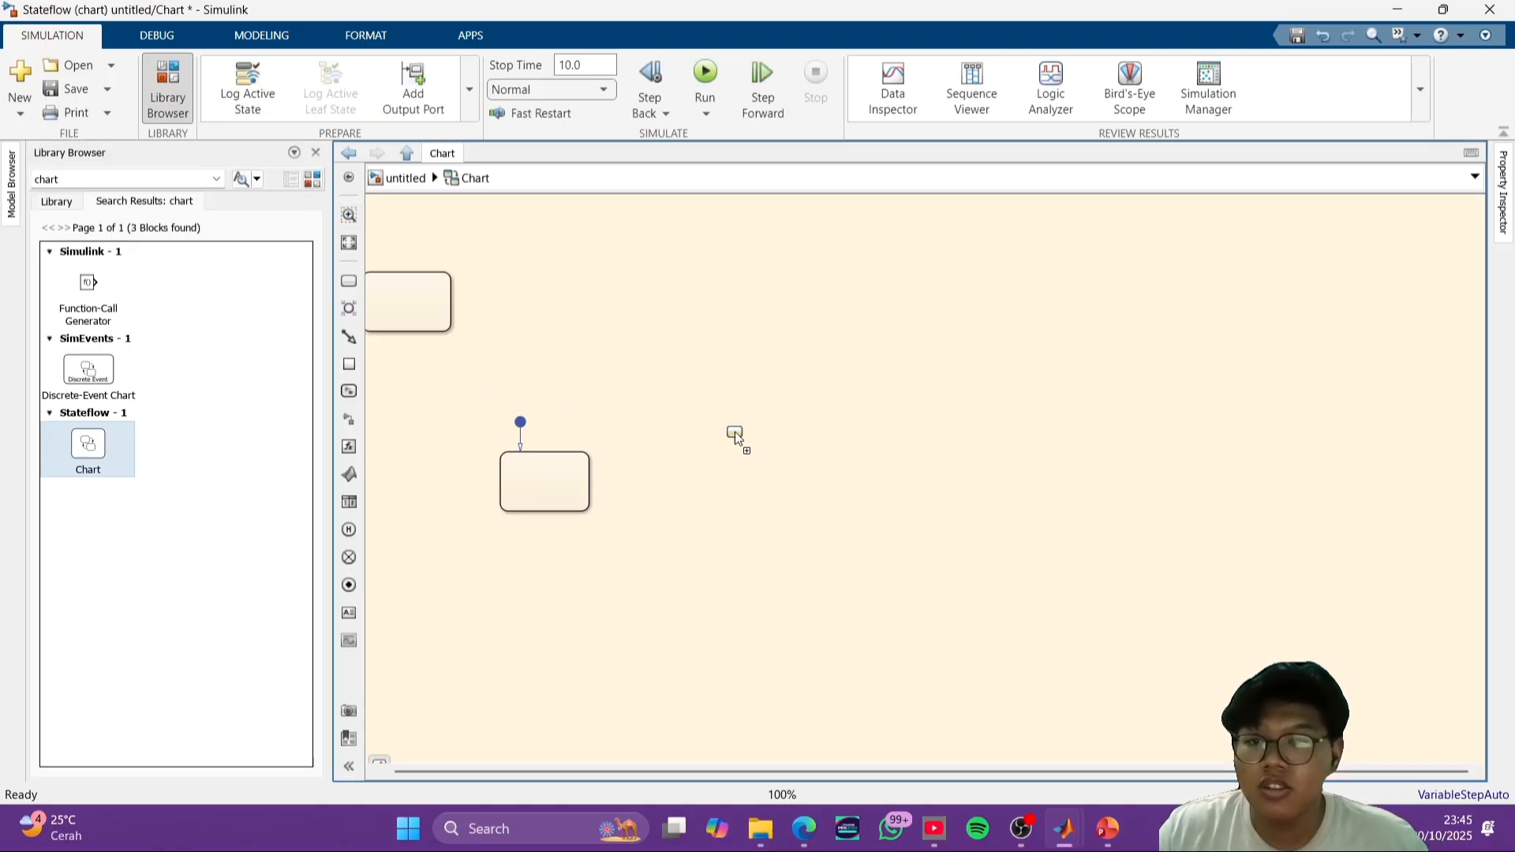
click(835, 481)
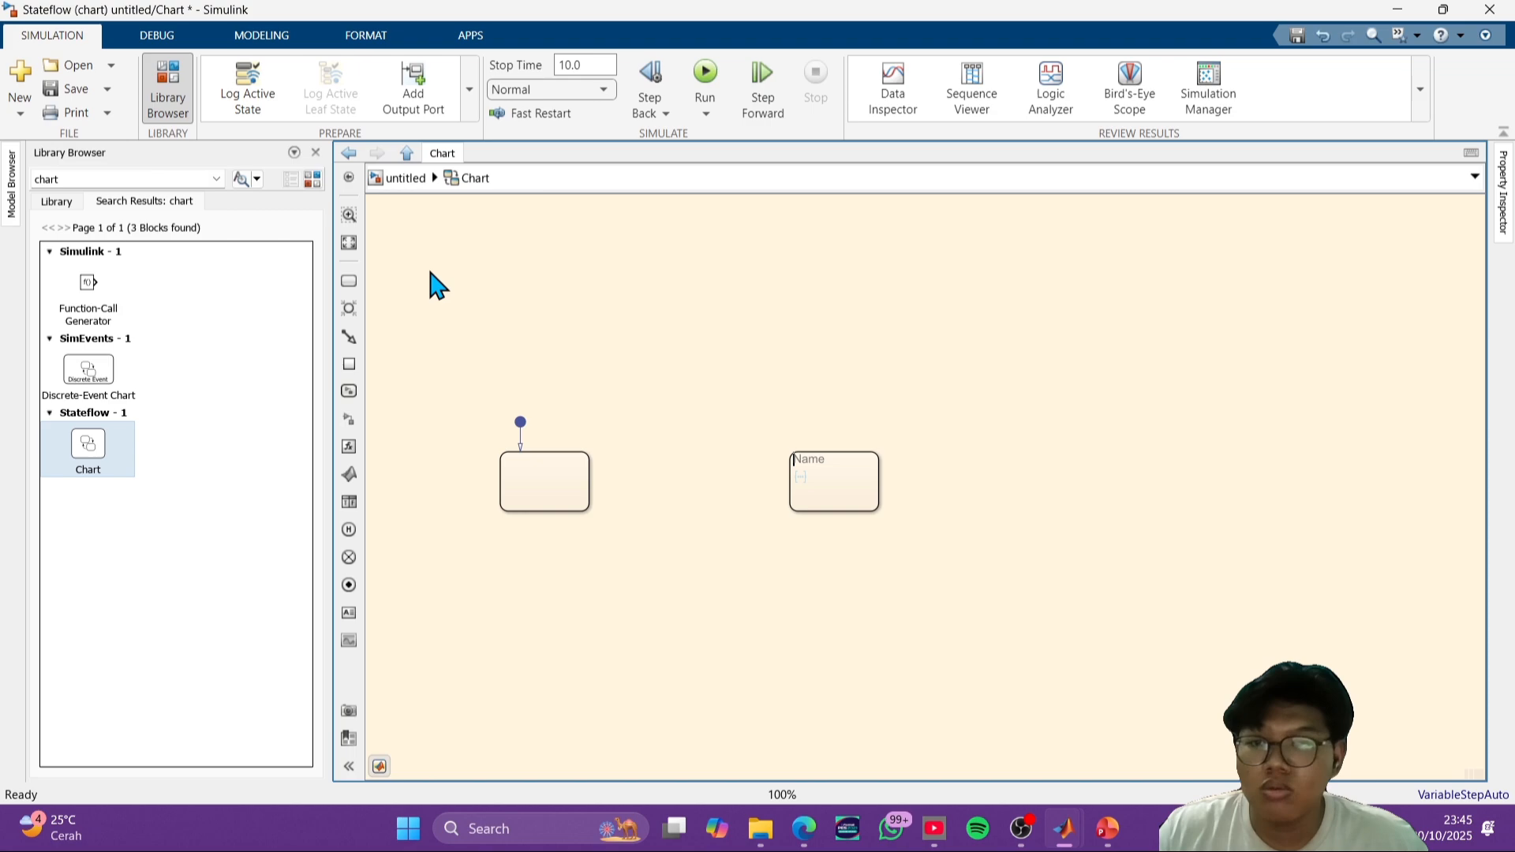
click(348, 282)
click(1149, 482)
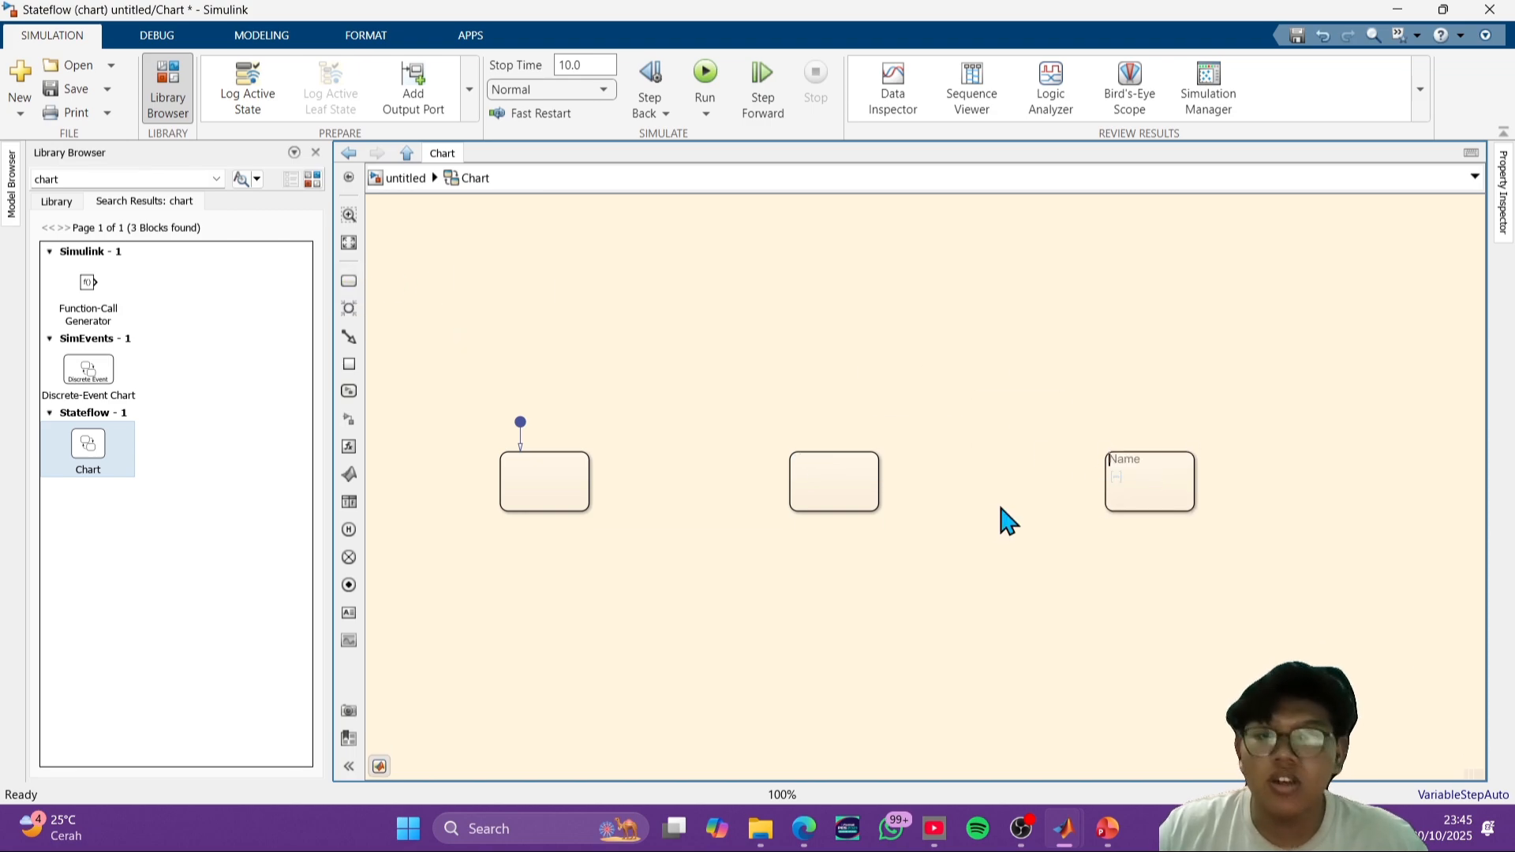
- Recheck the traffic light slide in PowerPoint, and label the chart's first state RED with an entry line starting red_lamp=
key(alt+Tab)
click(813, 440)
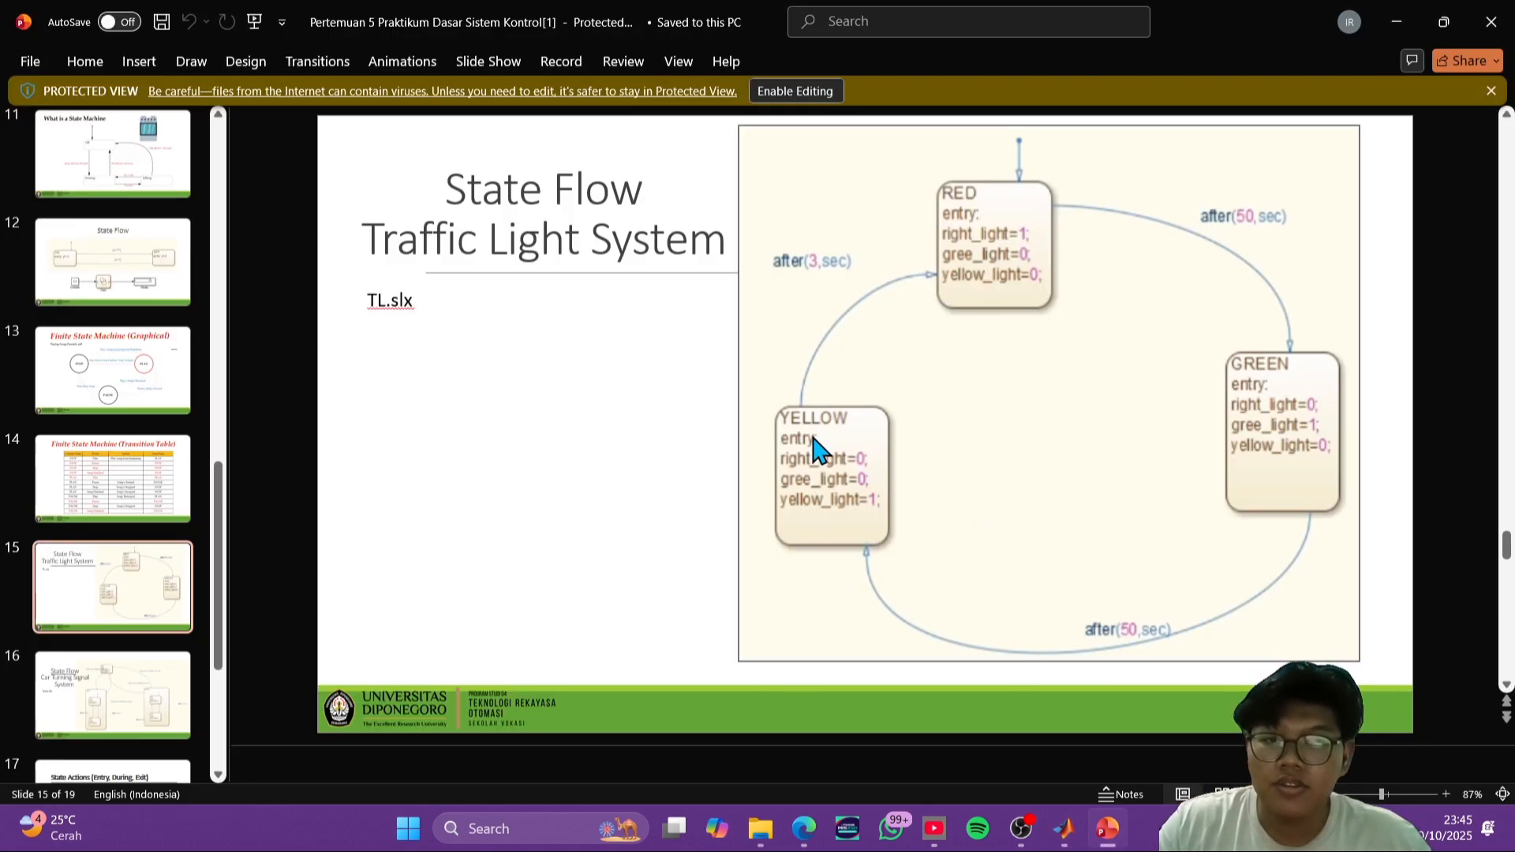
key(alt+Tab)
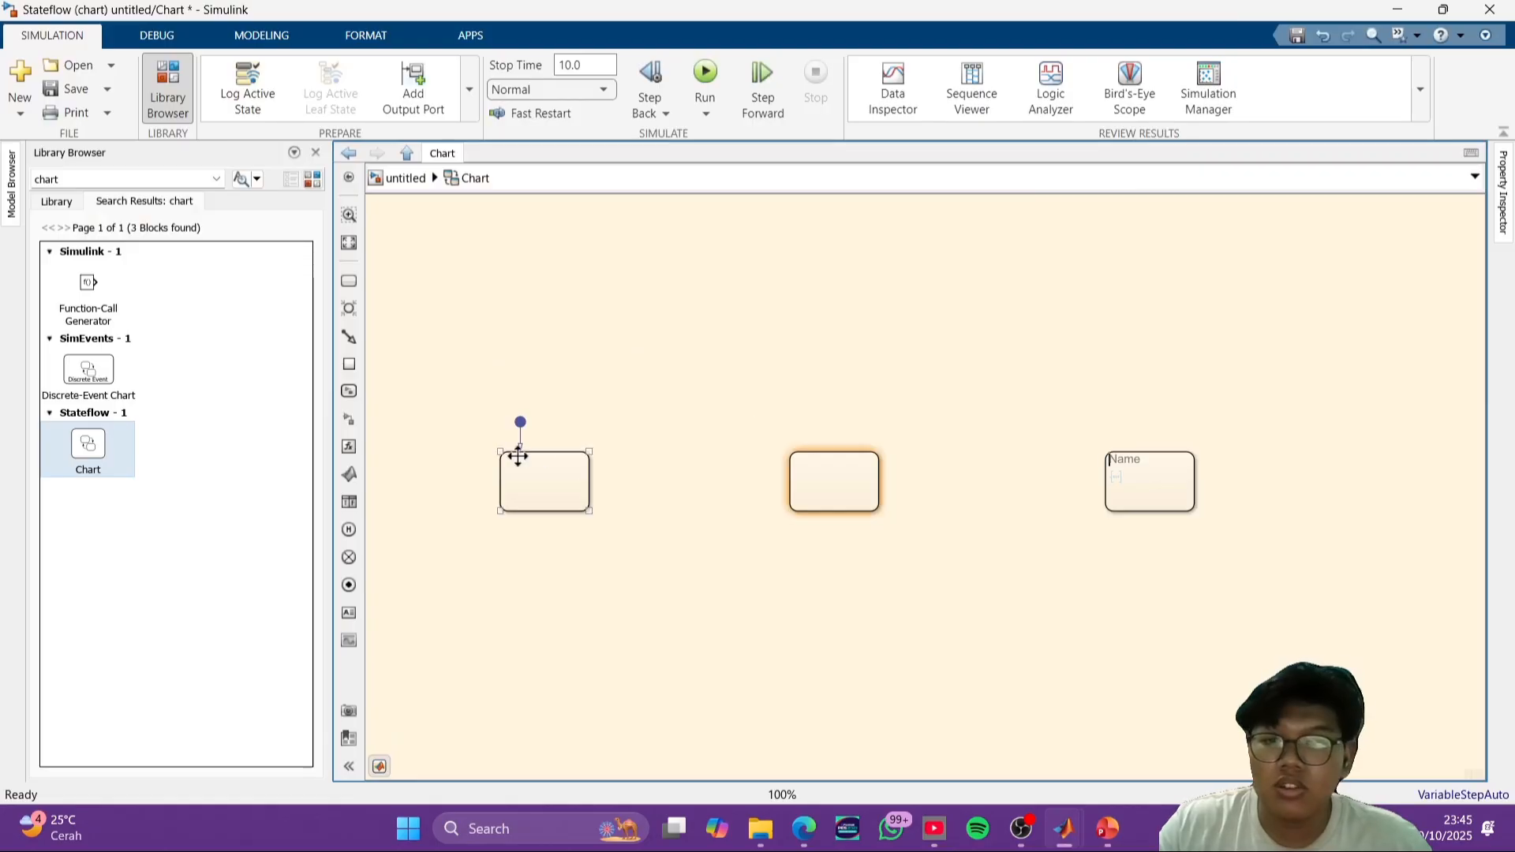
double_click(567, 483)
click(518, 462)
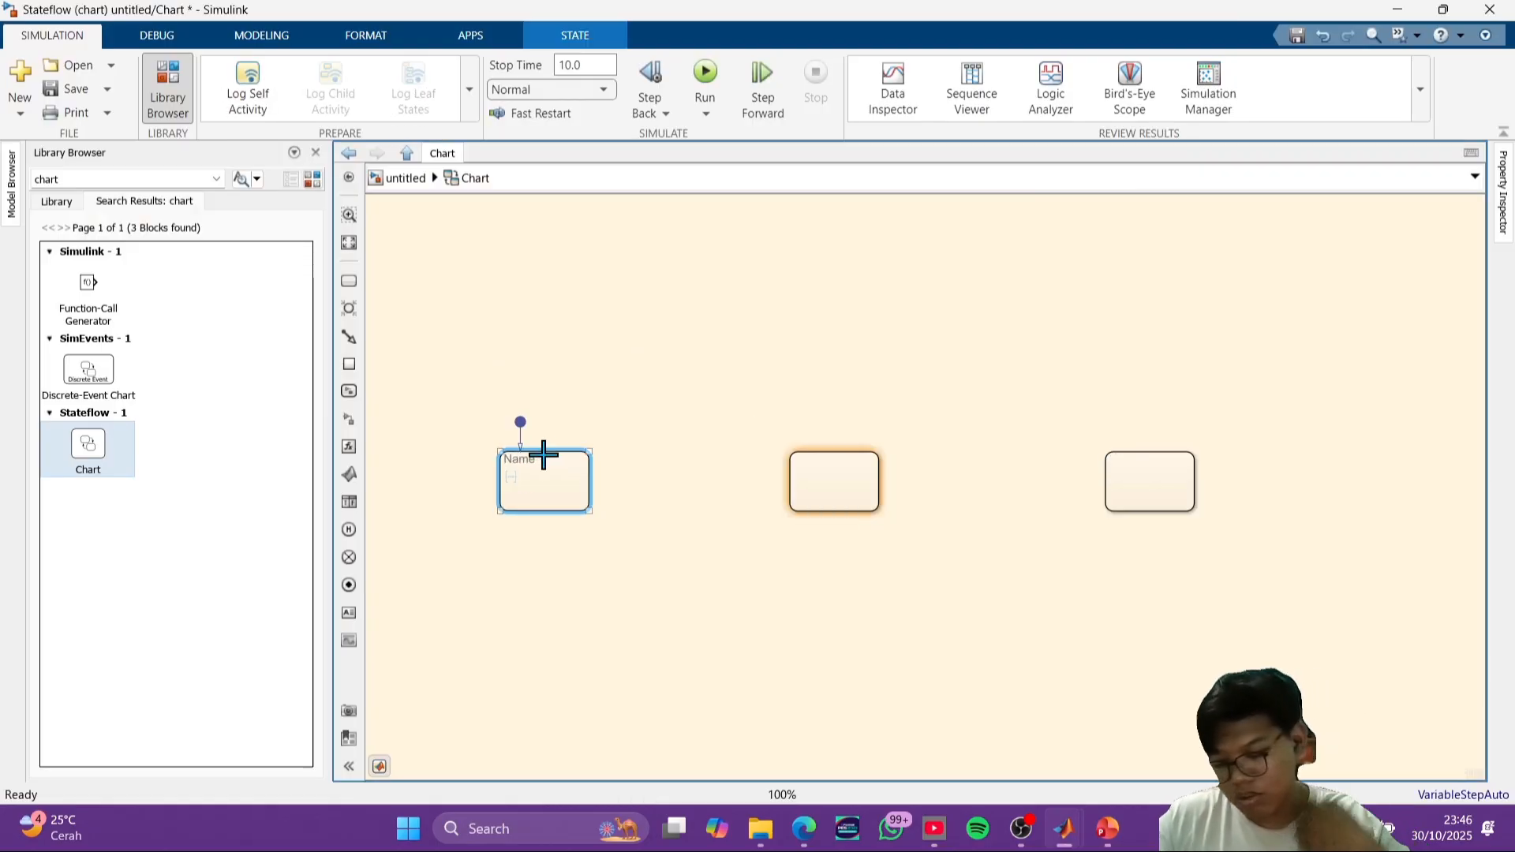
text(RED)
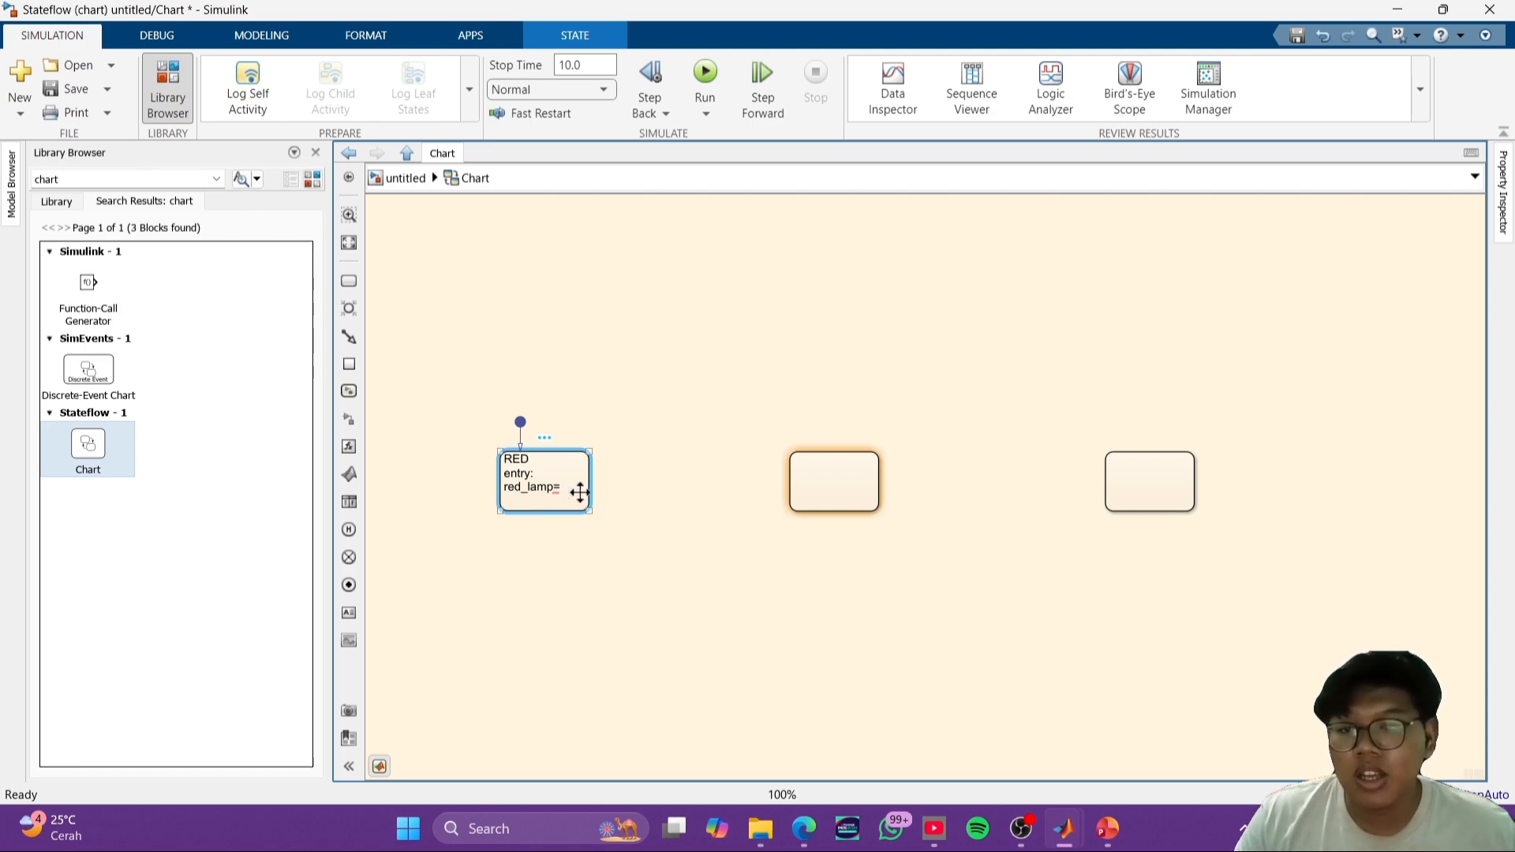
- Complete the RED state's entry actions as red_lamp=1;, yellow_lamp=0 and green_lamp=0, and enlarge the state to fit them
double_click(564, 485)
click(556, 491)
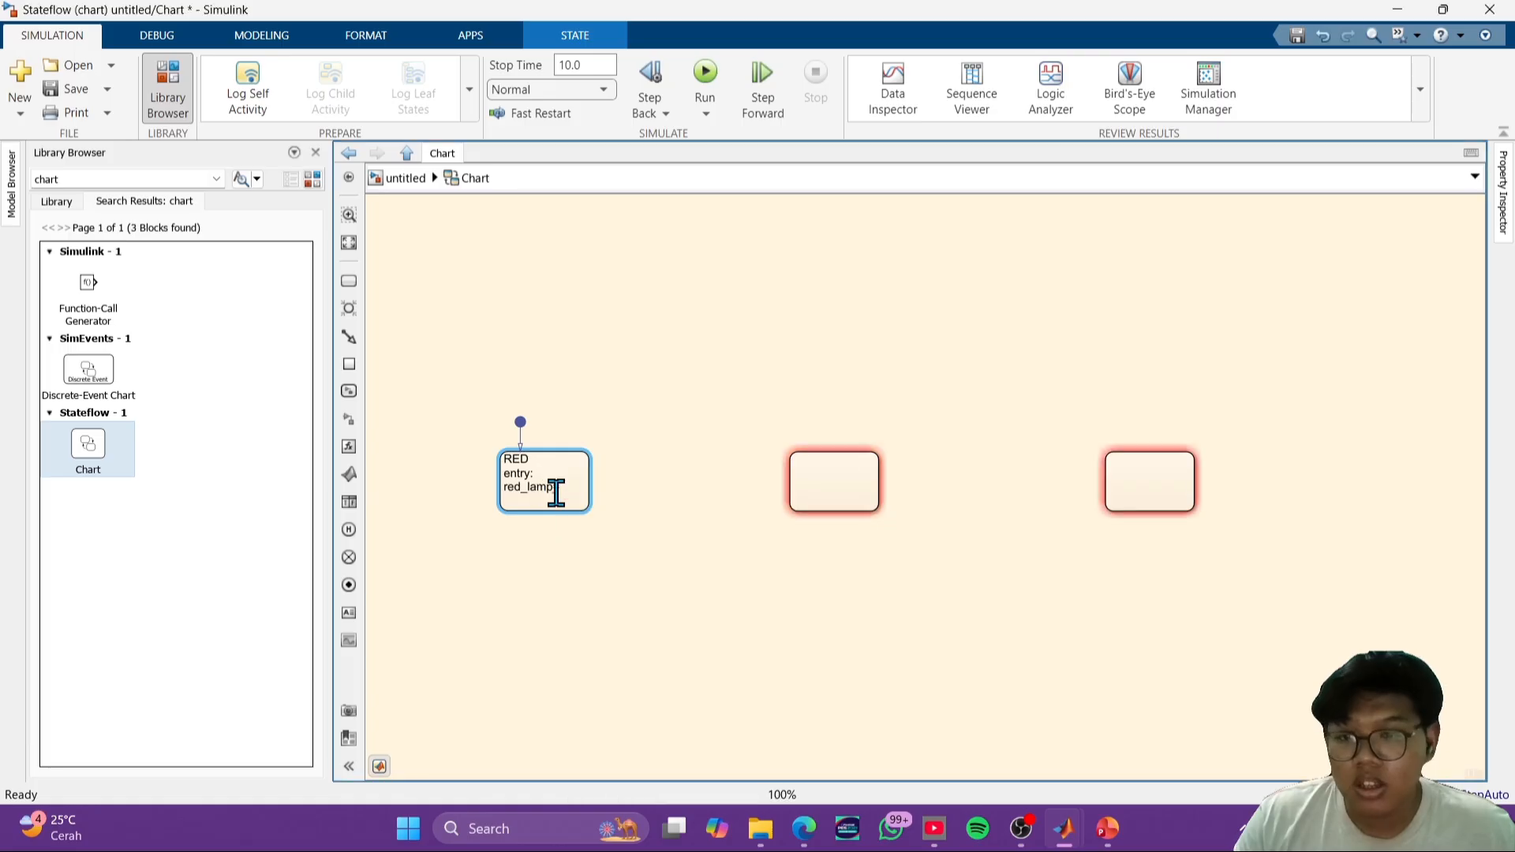
text(1)
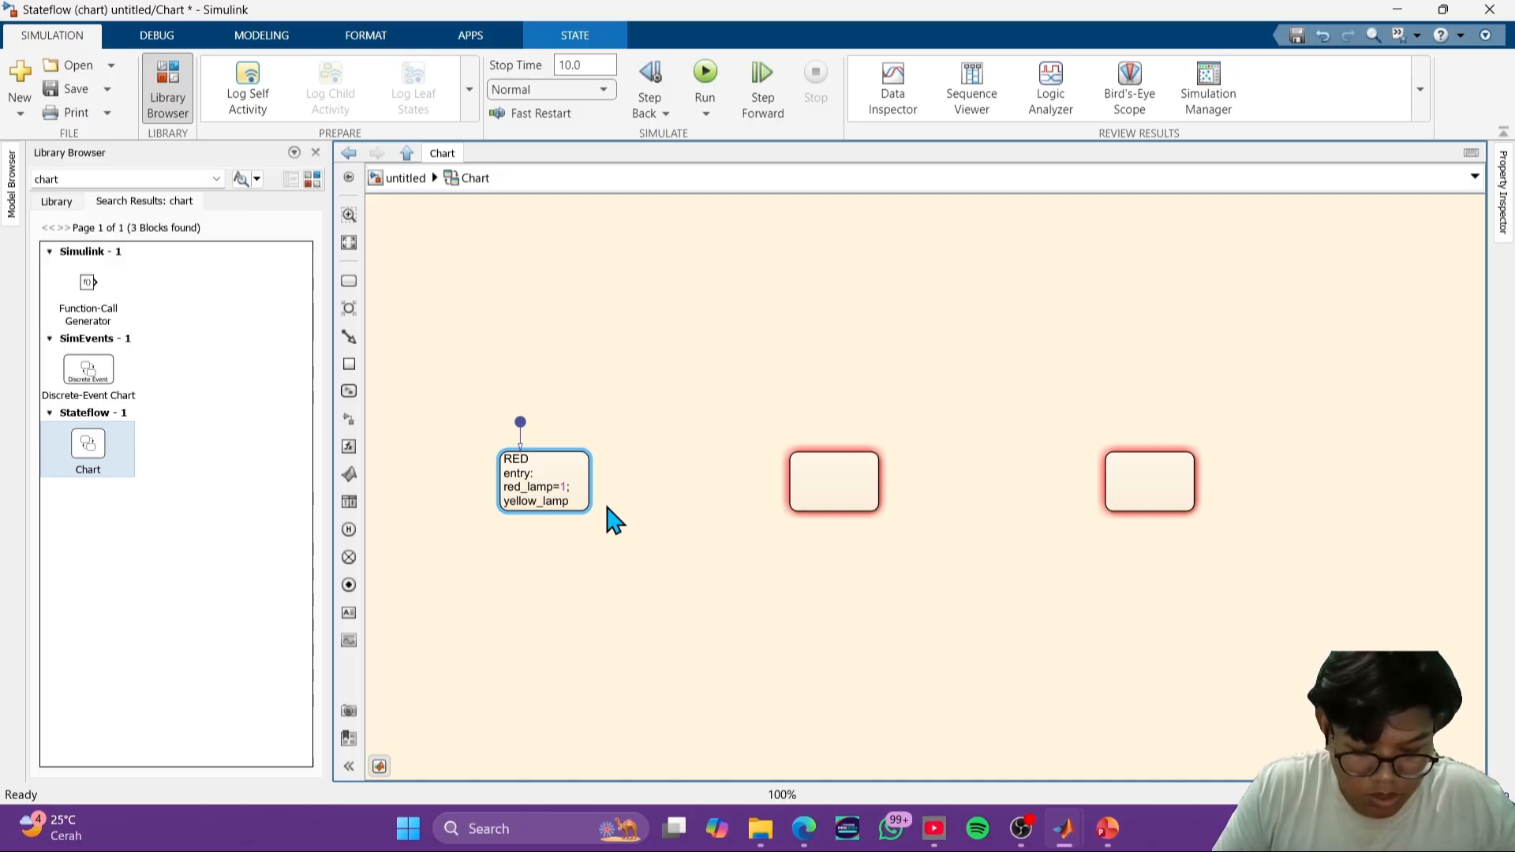
text(=0)
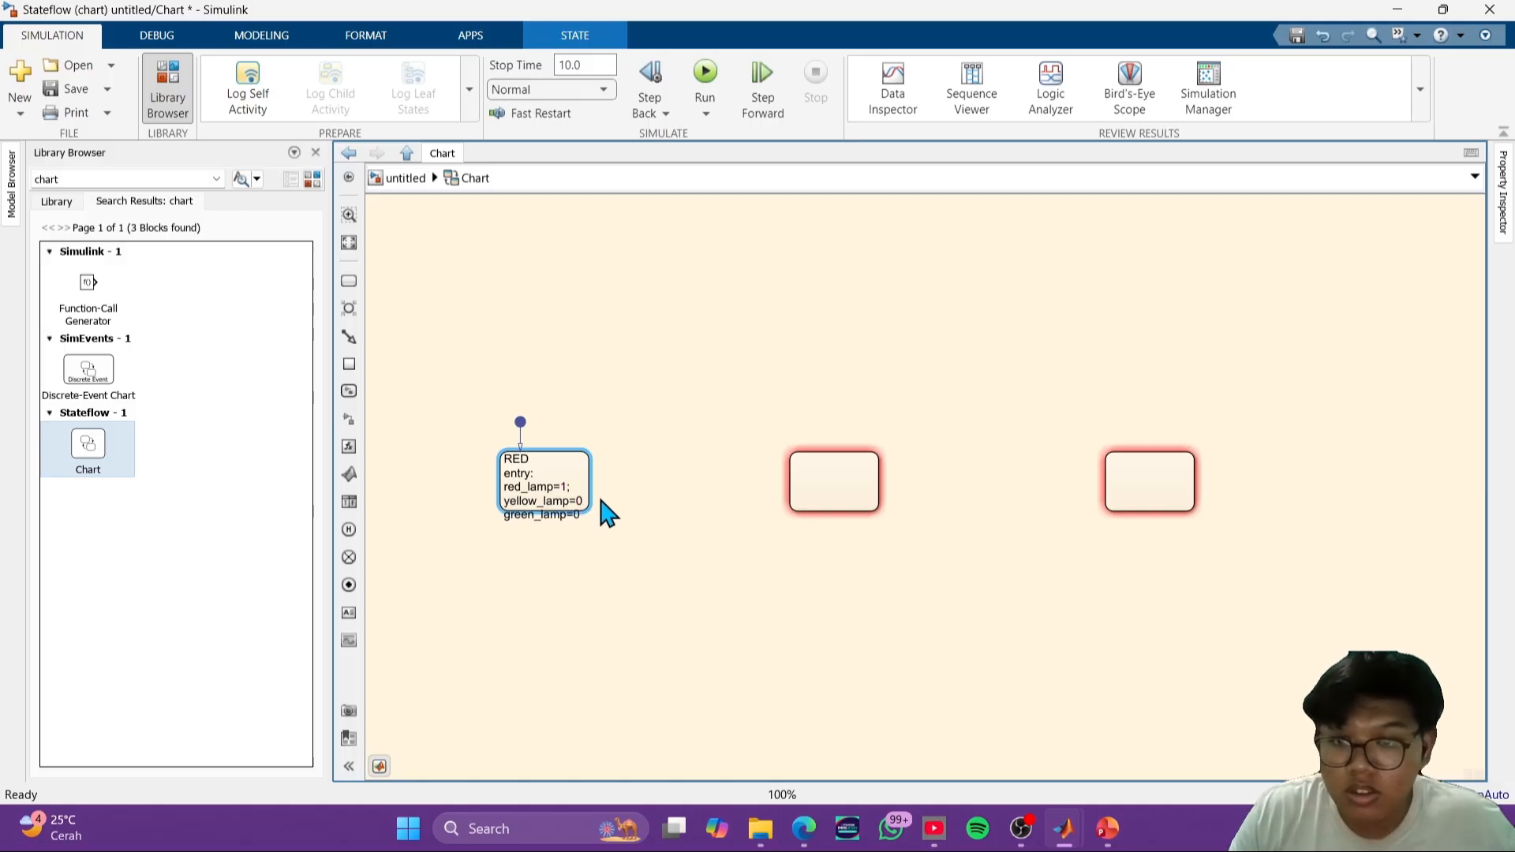
click(588, 509)
drag(588, 509, 597, 539)
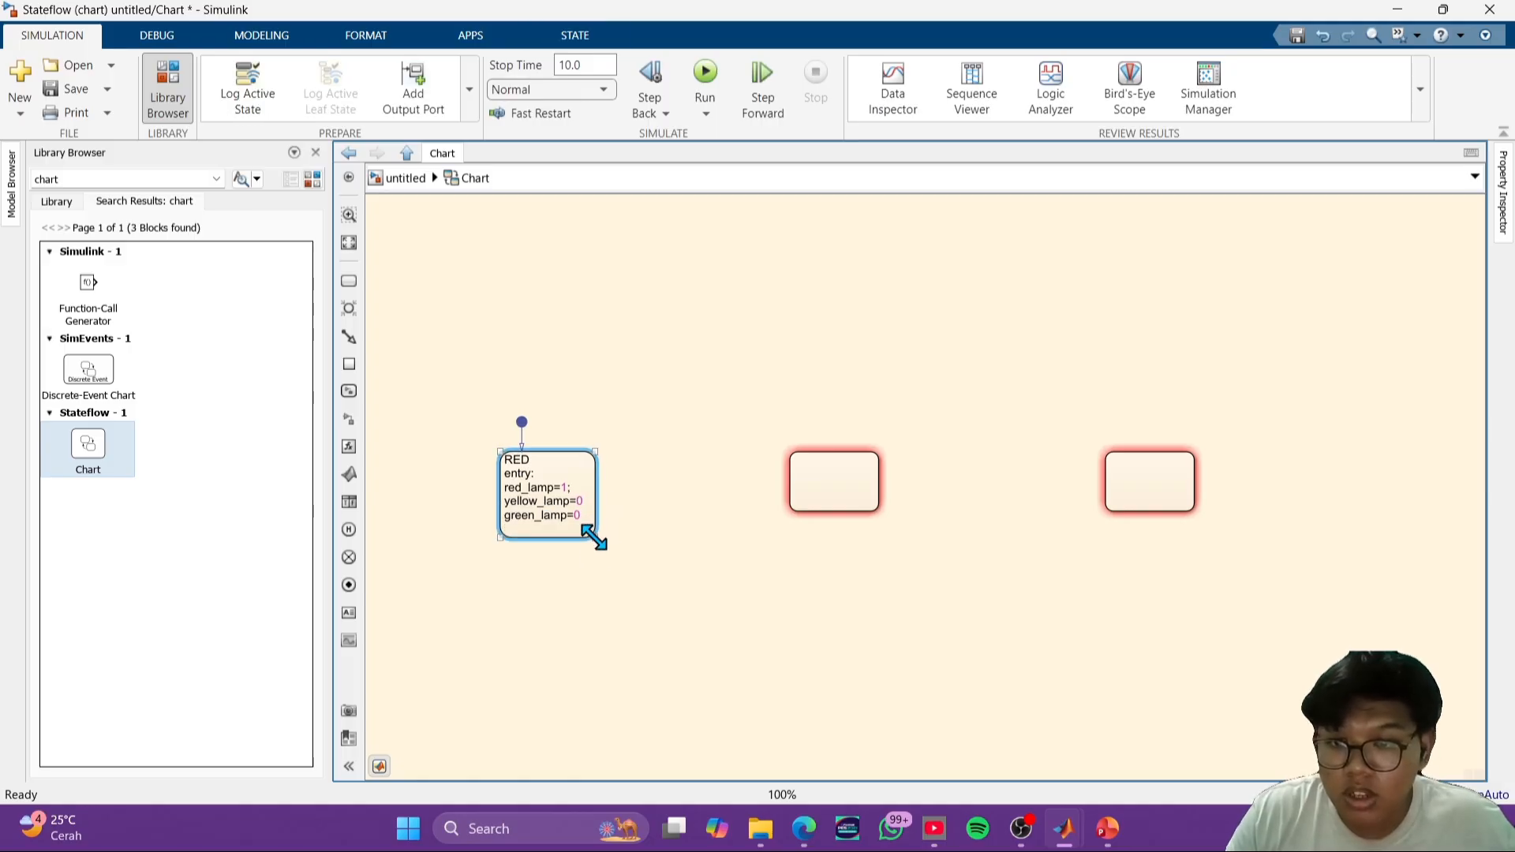
- Copy the RED state's label text into the middle state and rename that state YELLOW
double_click(546, 501)
drag(579, 515, 507, 466)
key(ctrl+c)
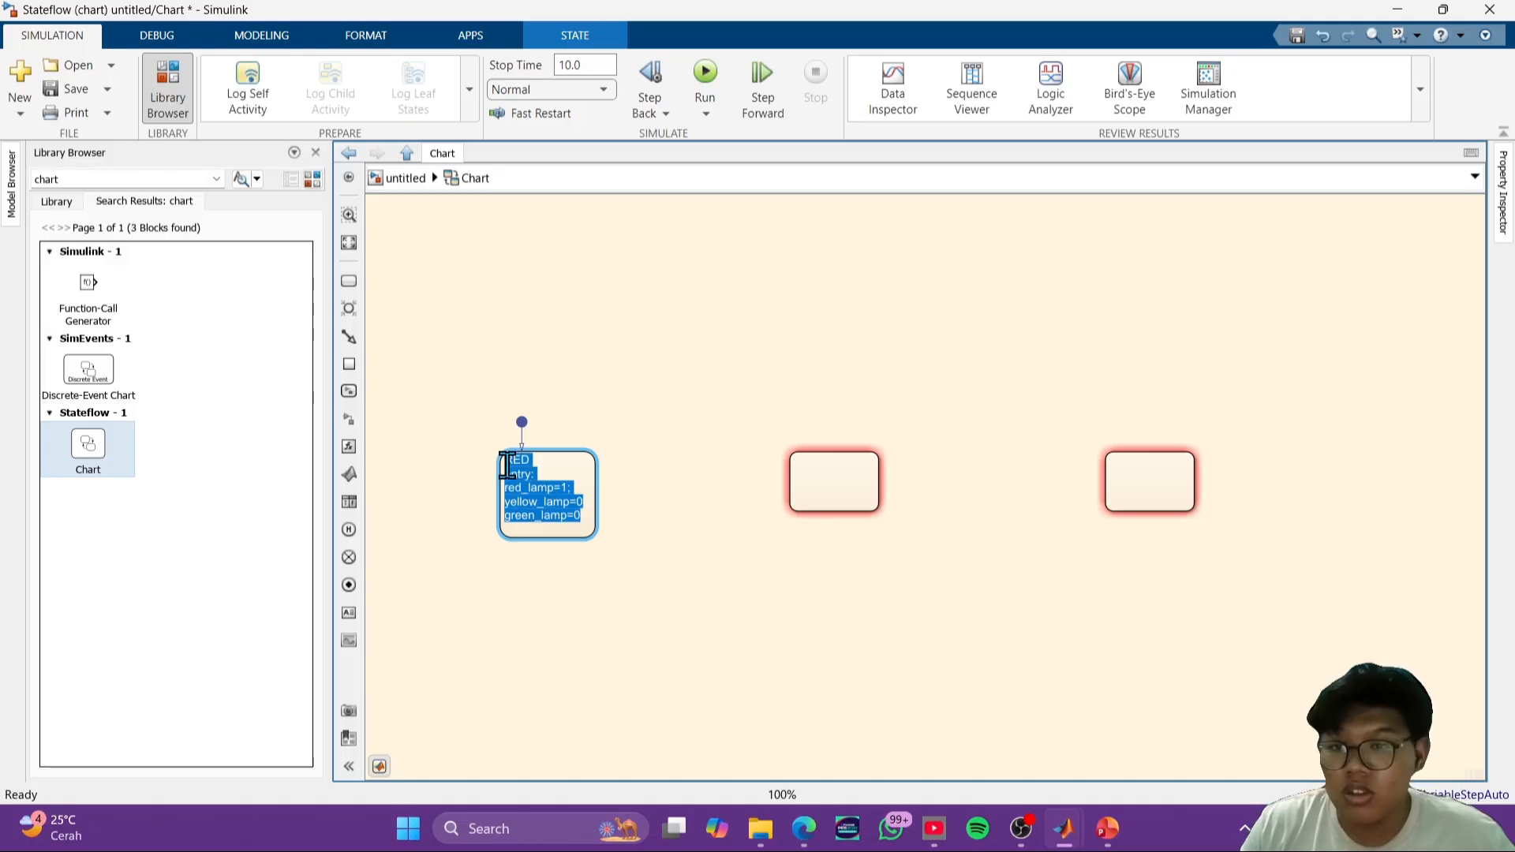
click(745, 530)
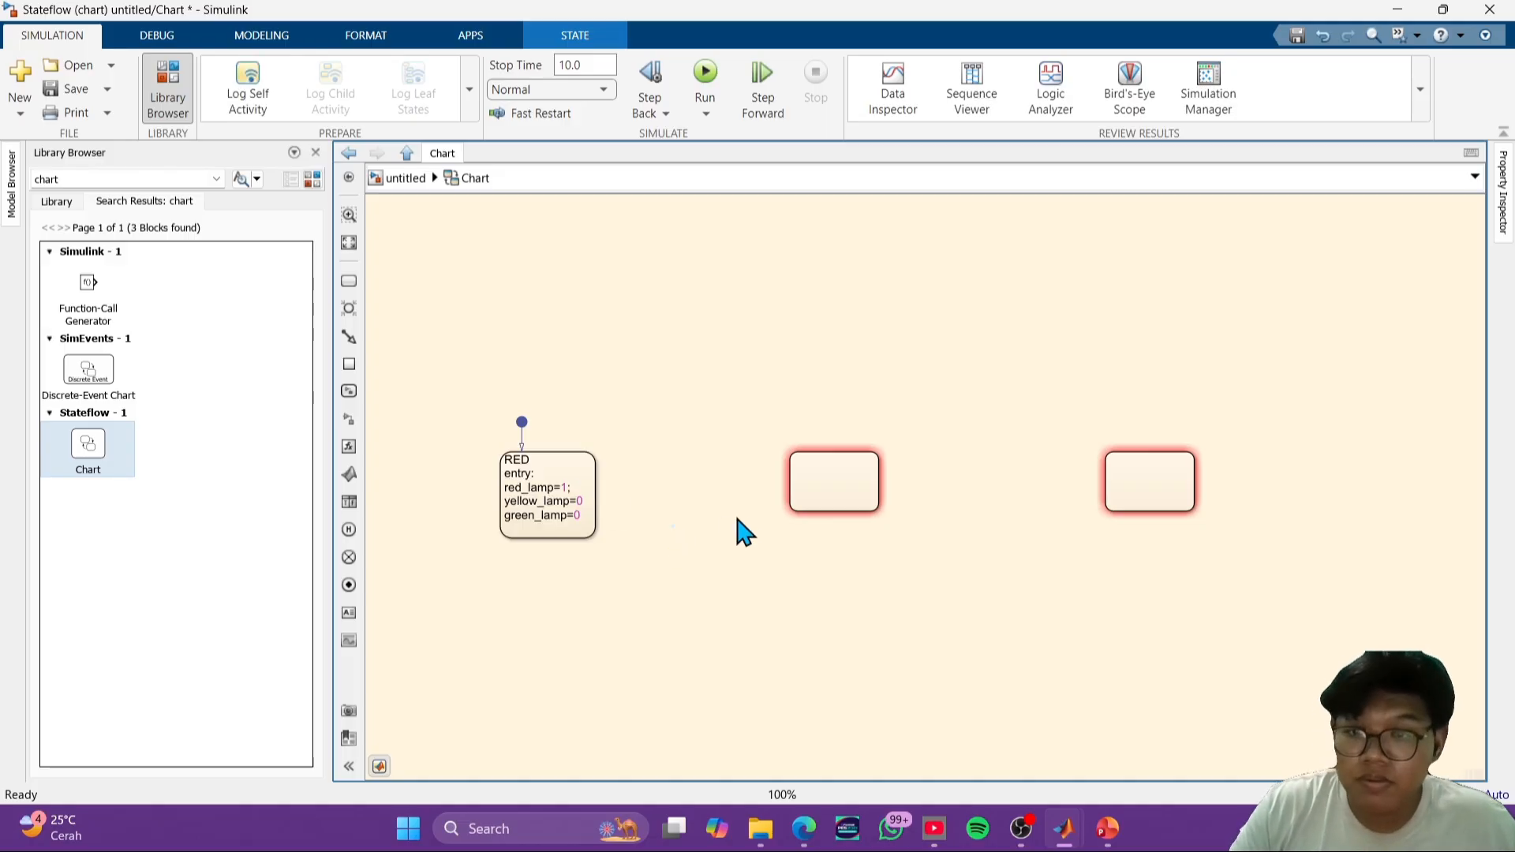
click(812, 485)
click(805, 457)
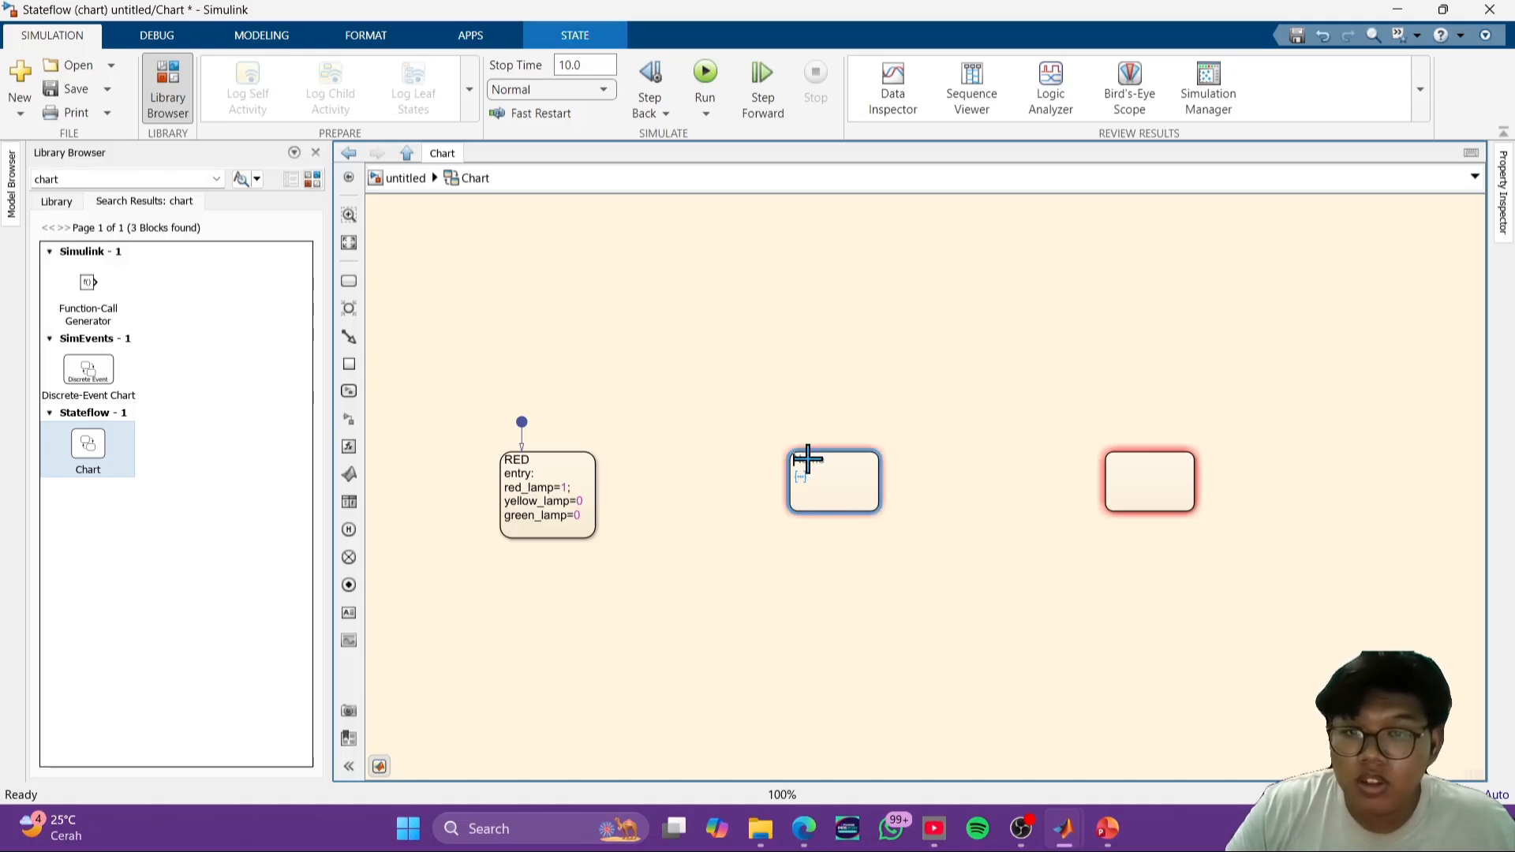
key(ctrl+v)
click(821, 458)
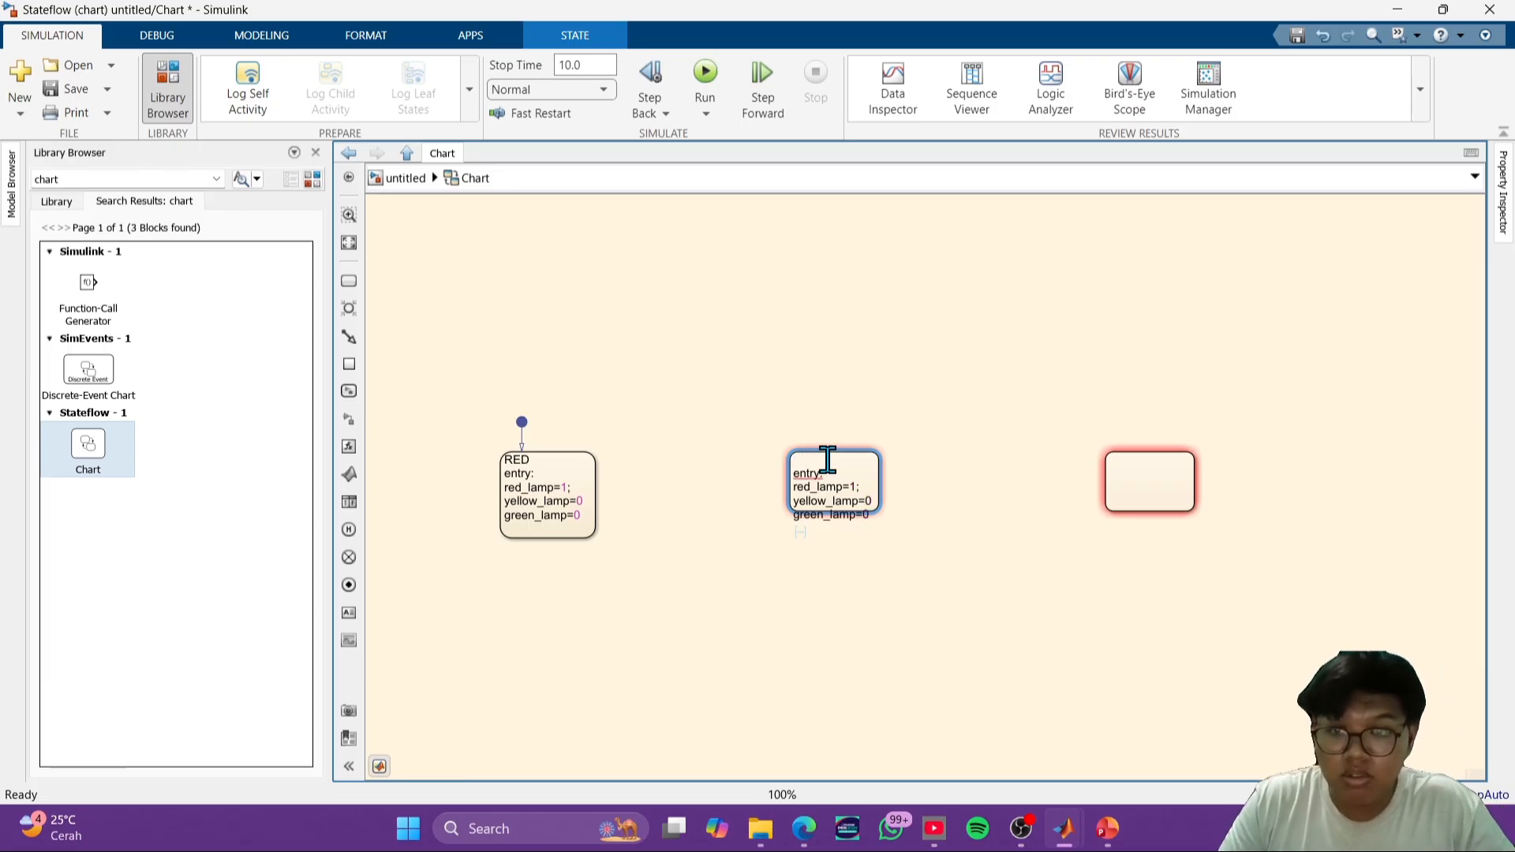
text(OW)
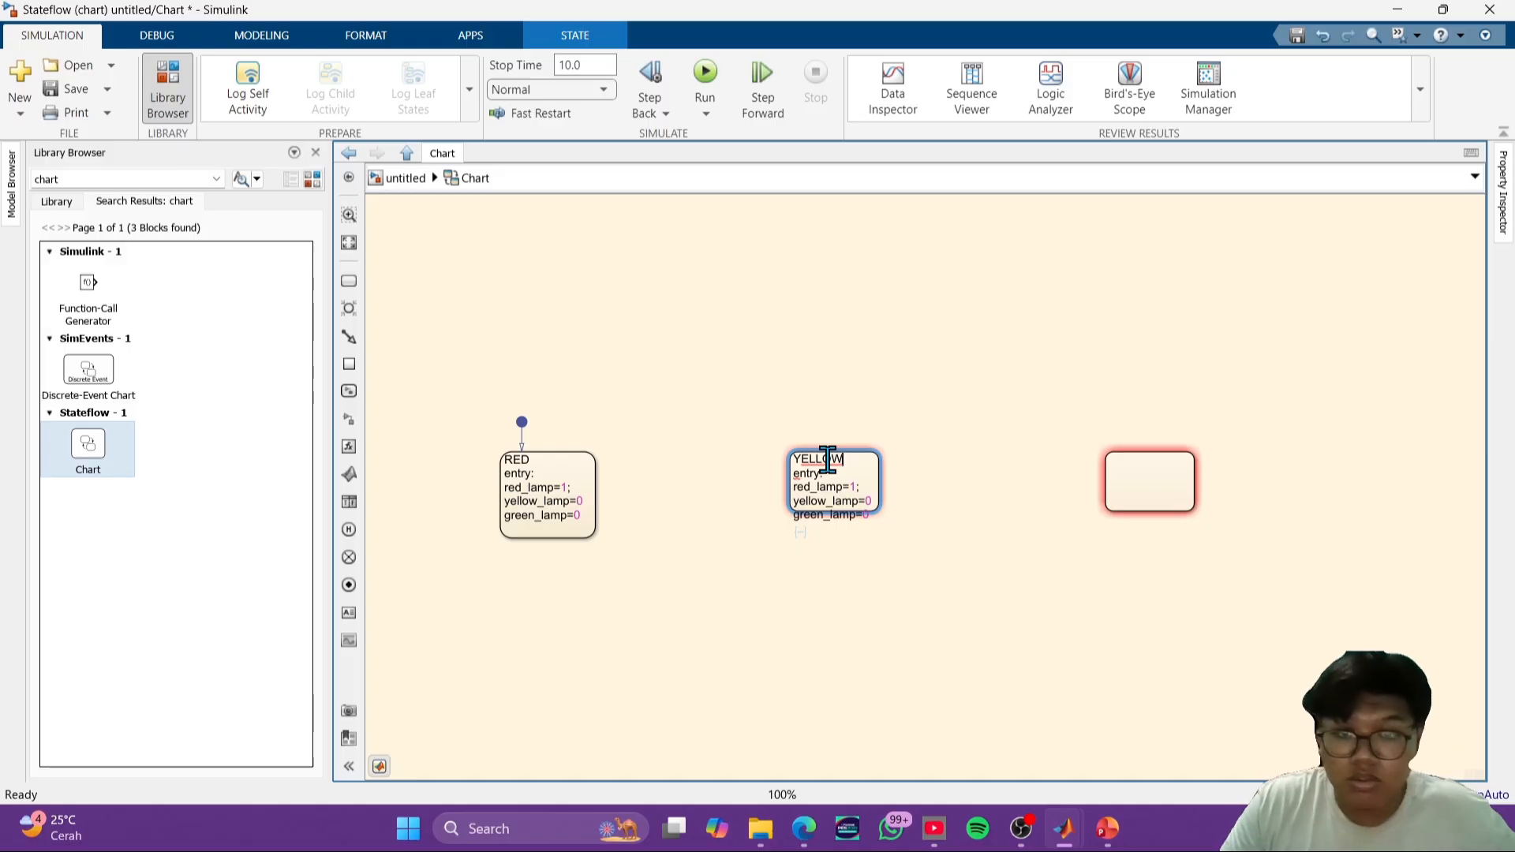
click(949, 491)
- Change the YELLOW state's entry actions to red_lamp=0;, yellow_lamp=1; and green_lamp=0;
click(875, 490)
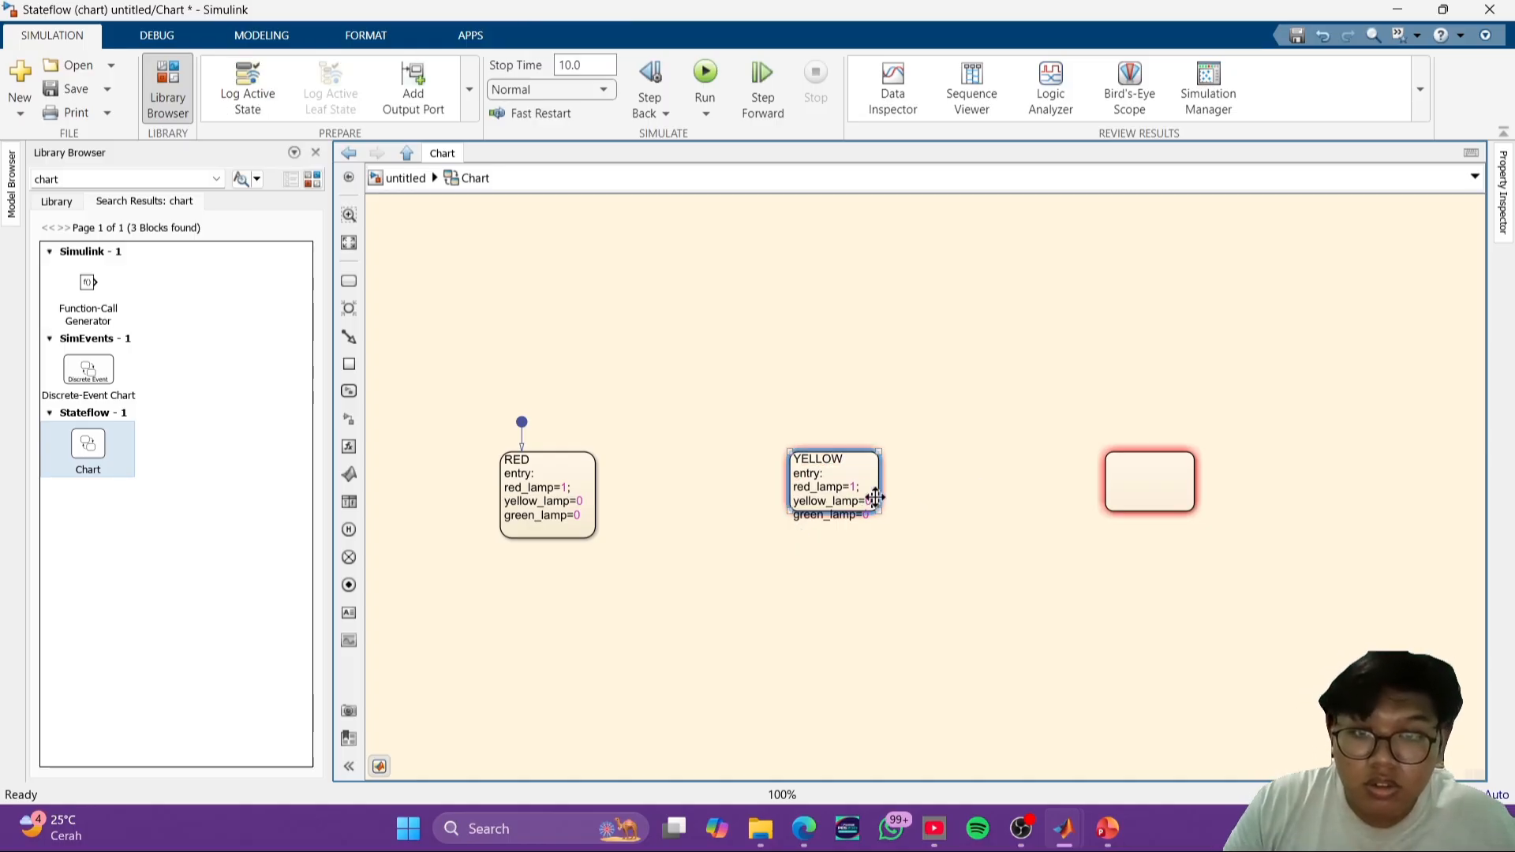
click(874, 498)
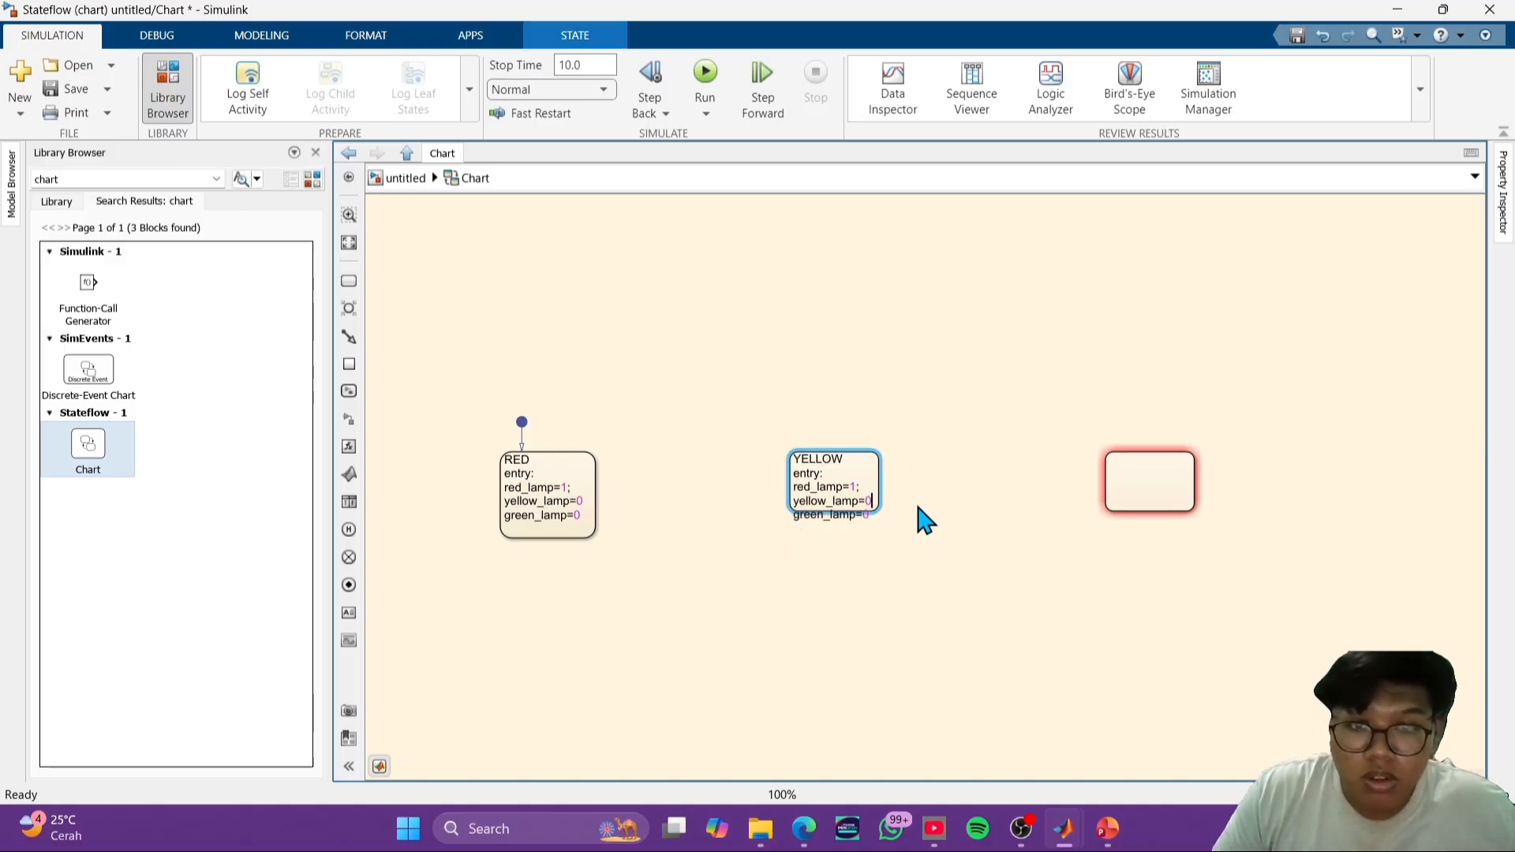
text(1;)
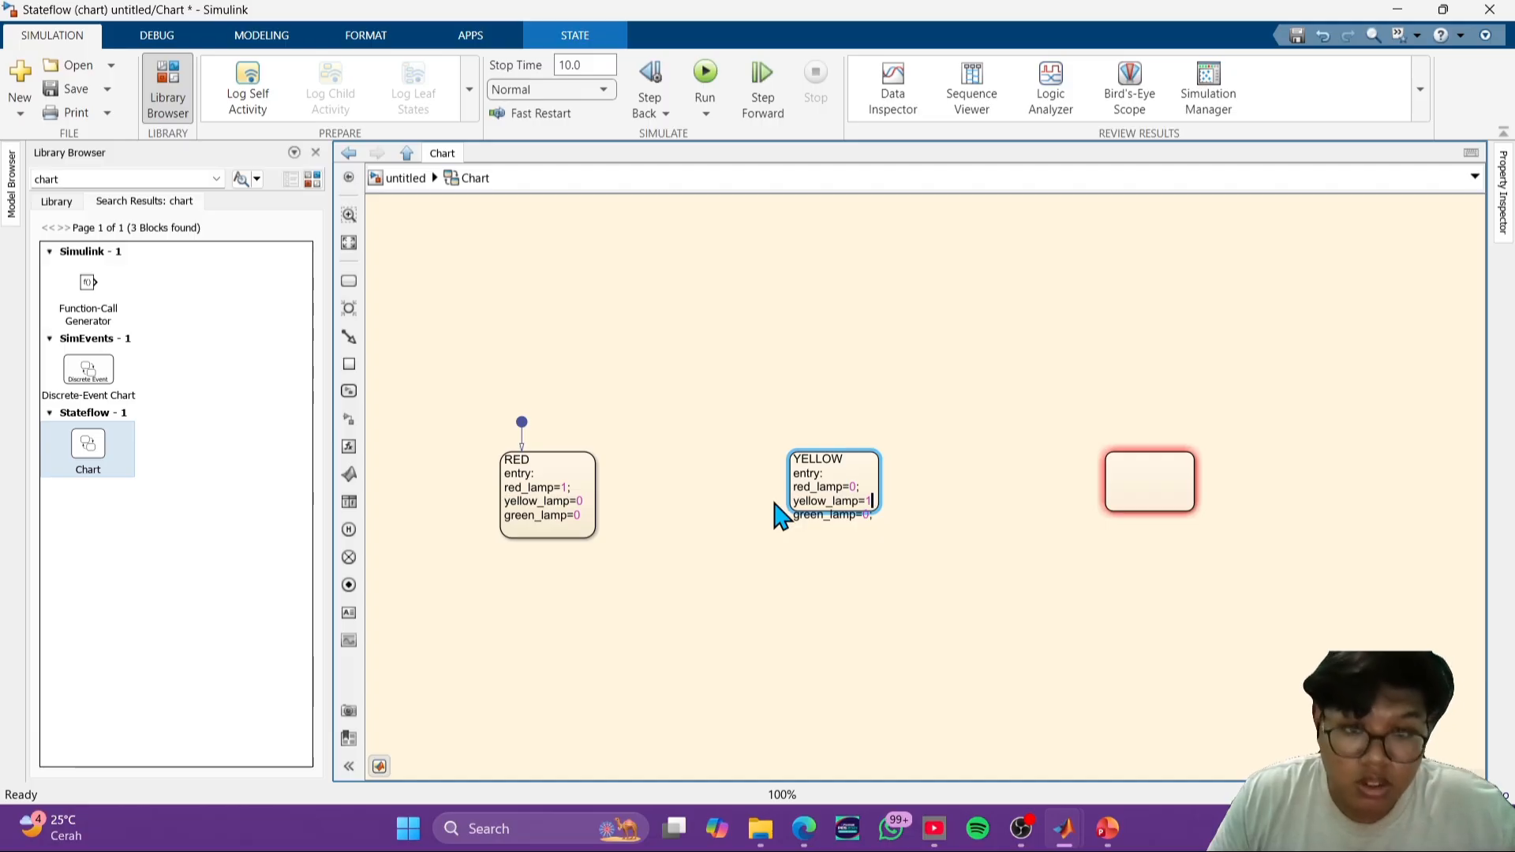
- Add the missing semicolons after yellow_lamp=0 and green_lamp=0 in the RED state, and enlarge the YELLOW state to fit its text
click(591, 502)
click(584, 501)
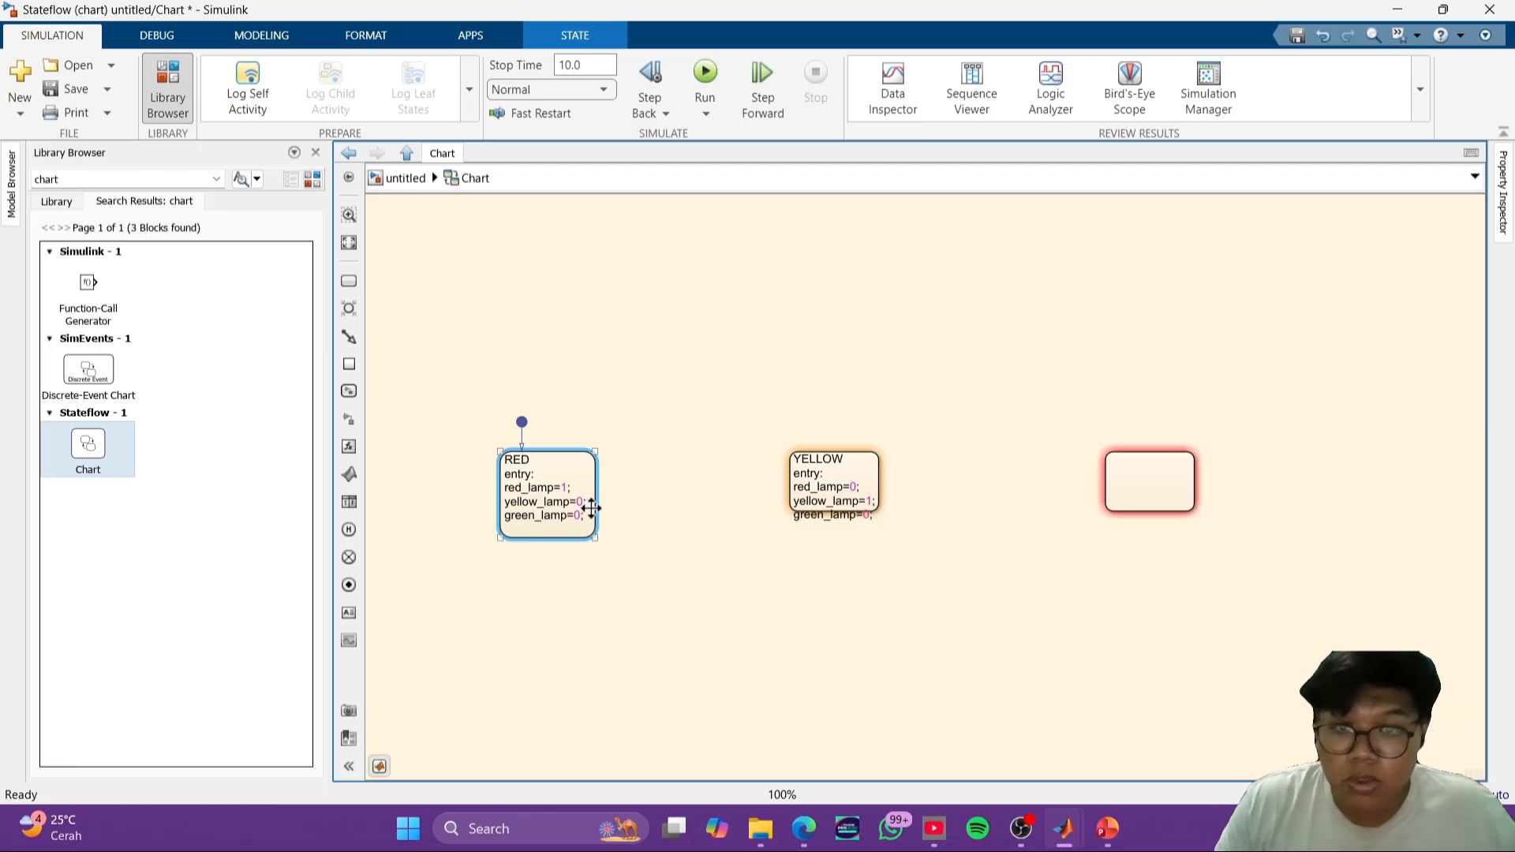
click(825, 640)
click(884, 514)
drag(884, 516, 886, 536)
click(1079, 558)
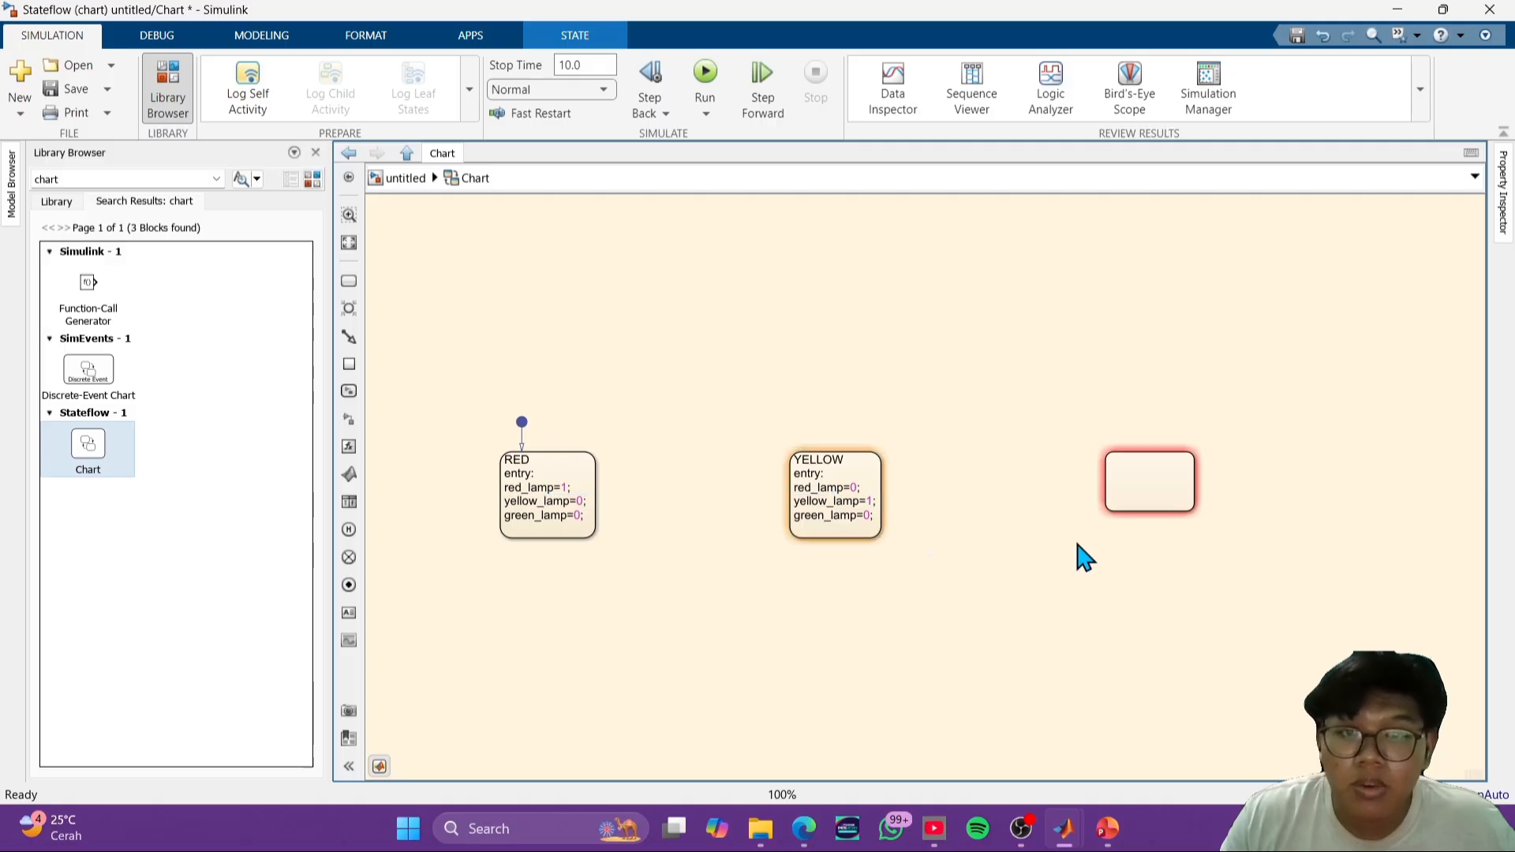
- Paste the copied RED label text into the third state, enlarge that state to fit it, and rename it GREEN
click(1153, 490)
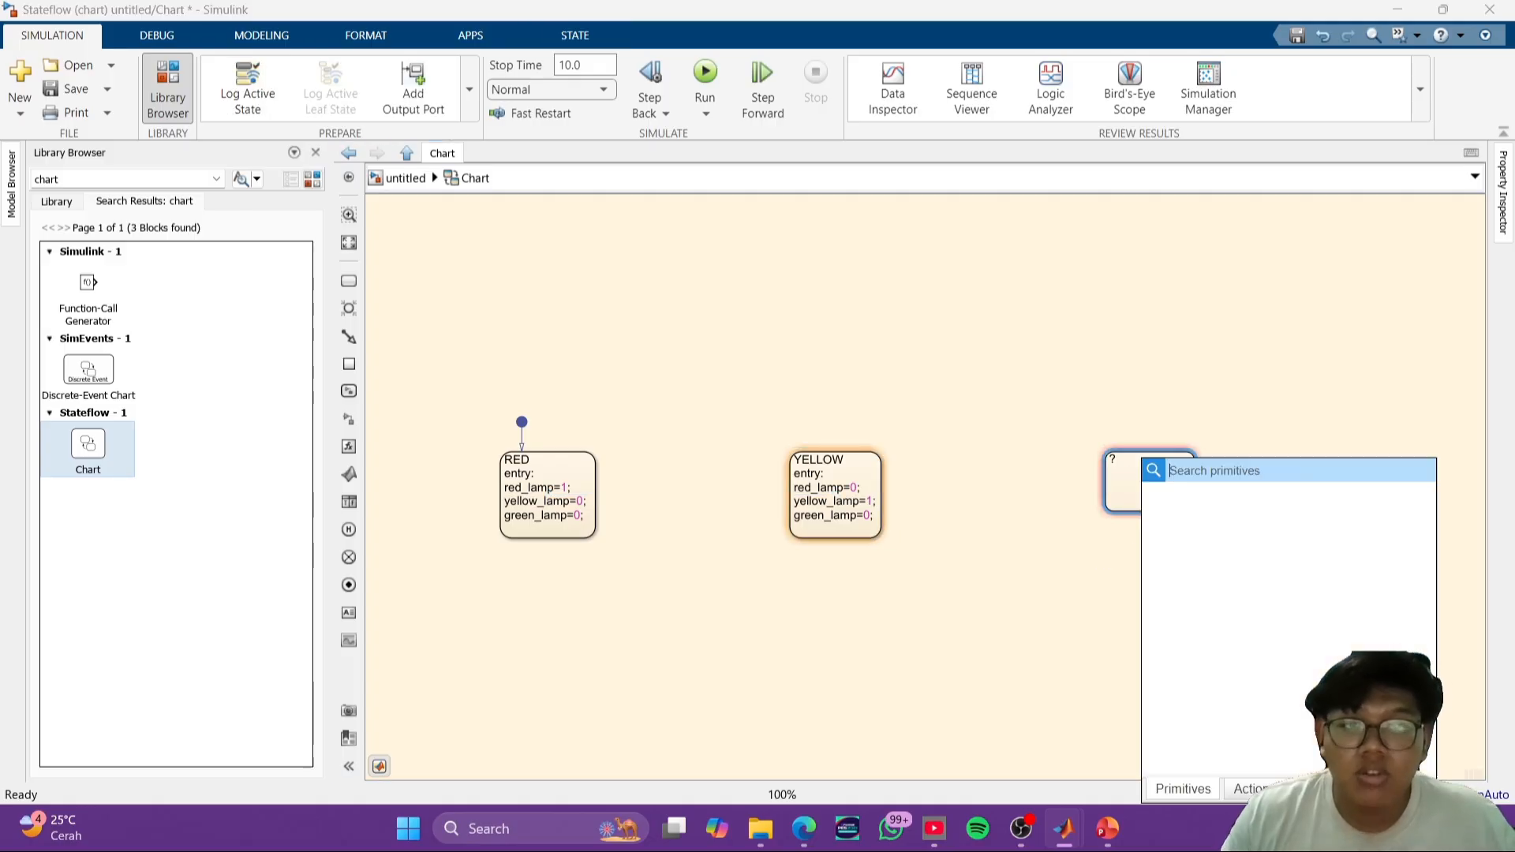
click(1119, 461)
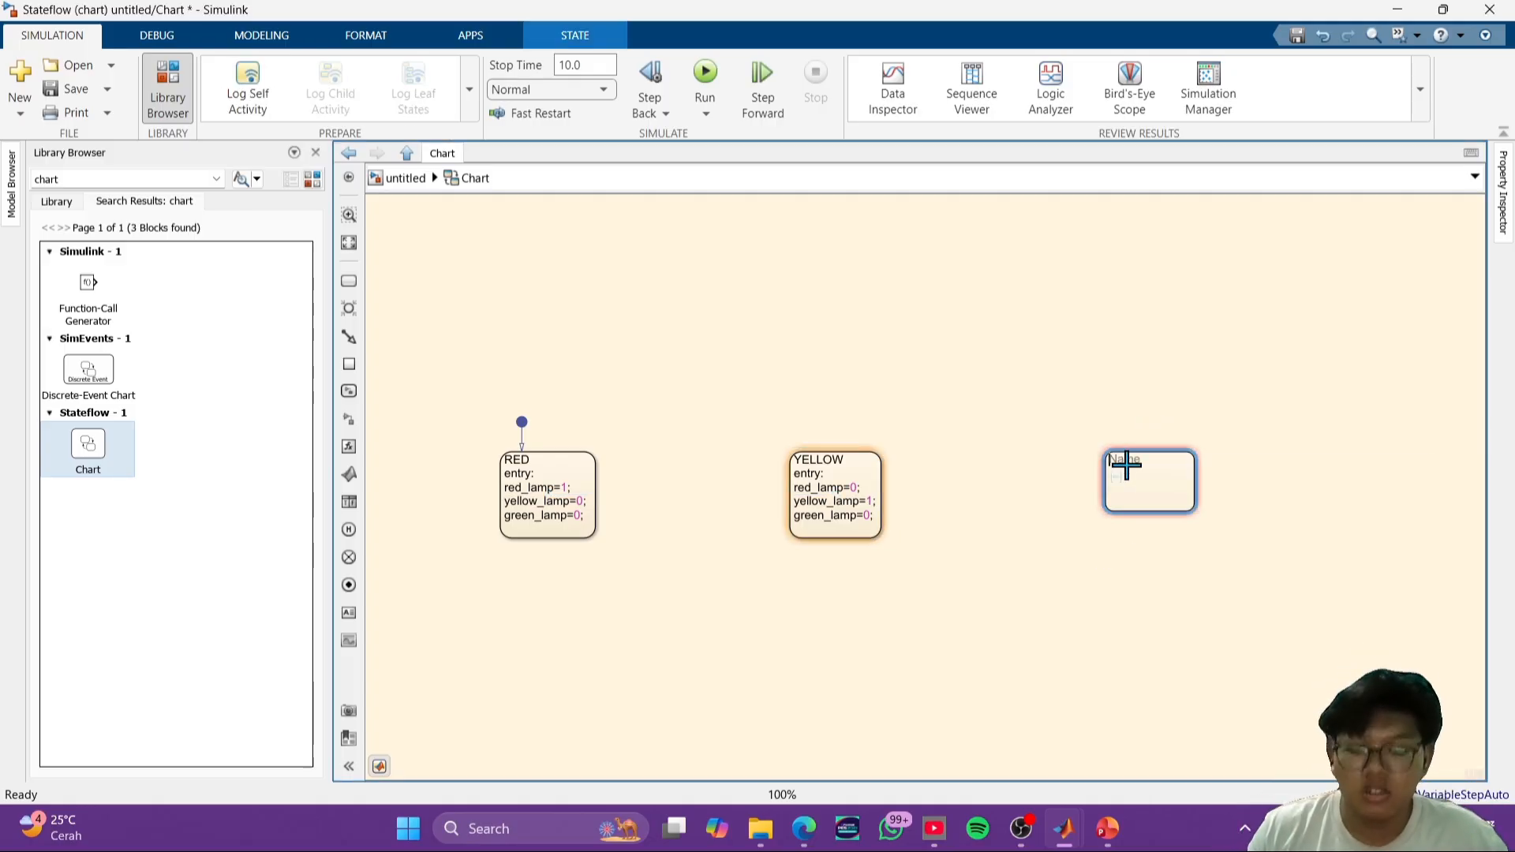
key(ctrl+v)
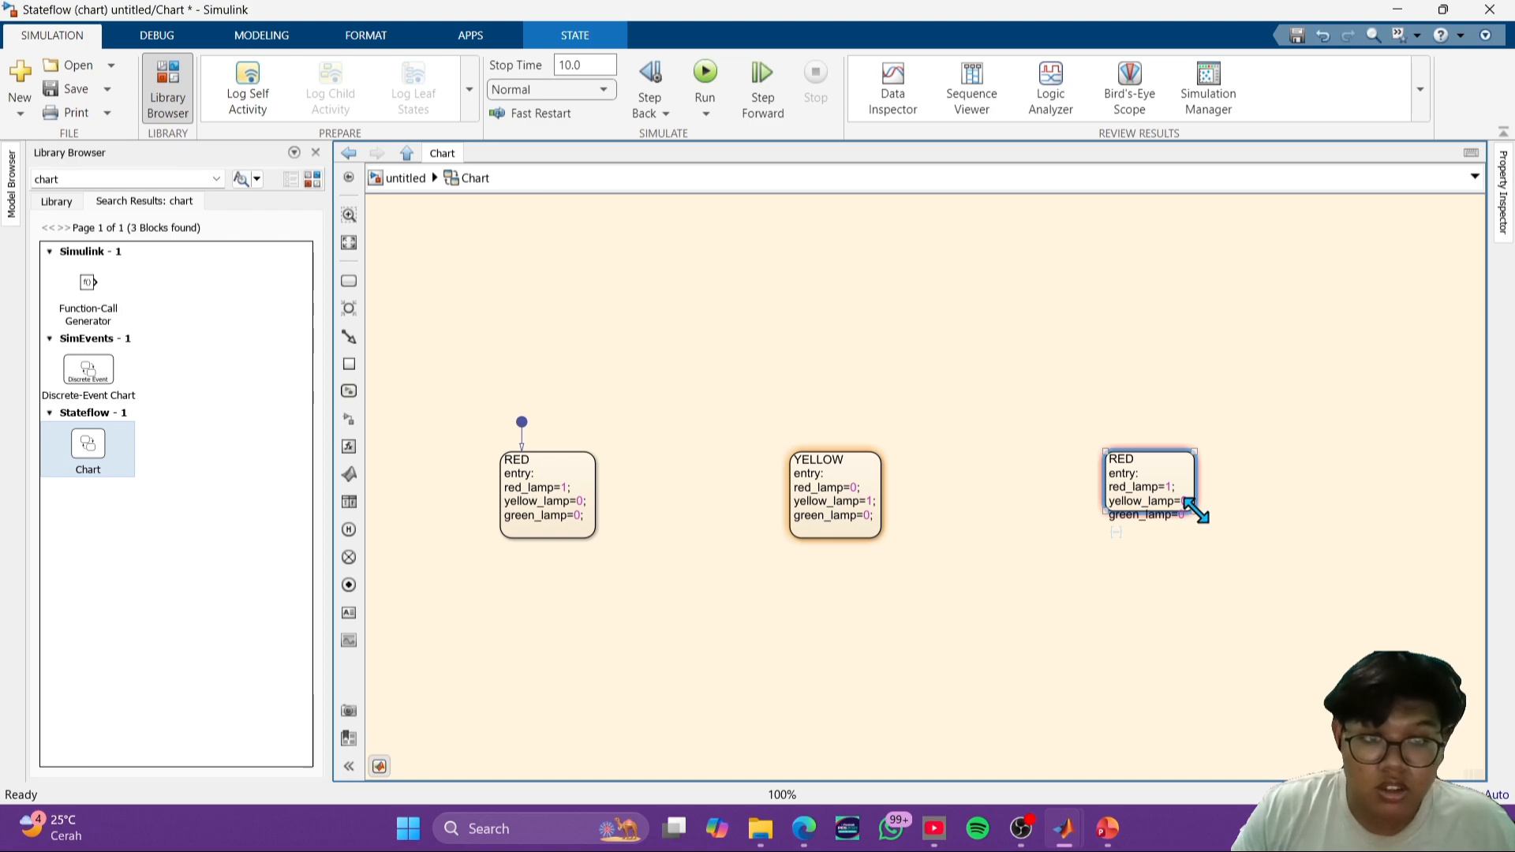
drag(1193, 510, 1200, 535)
click(1145, 469)
click(1155, 462)
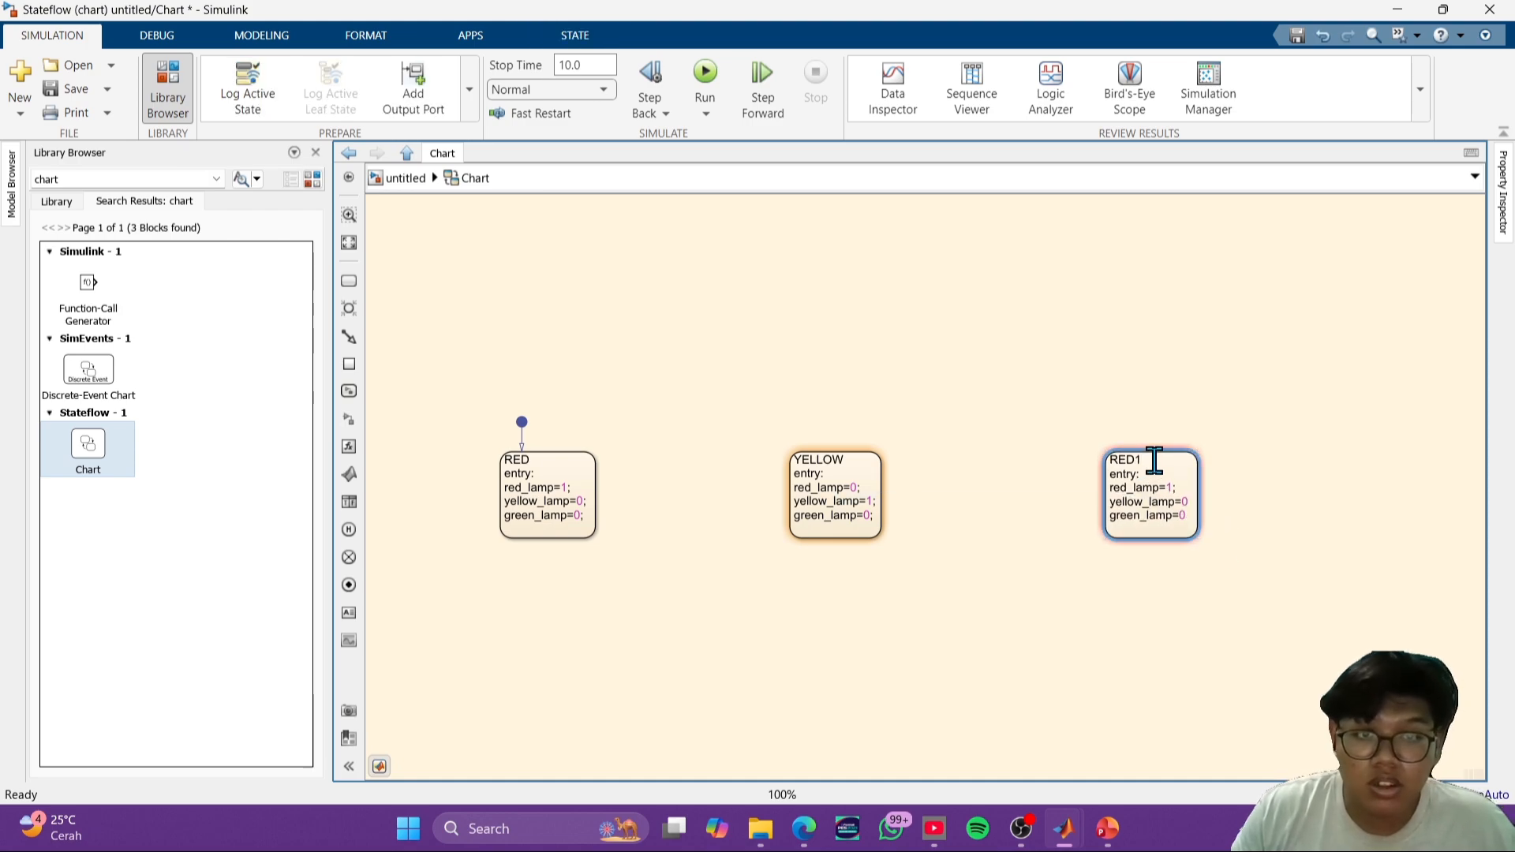
key(BackSpace)
key(BackSpace)
key(BackSpace)
key(BackSpace)
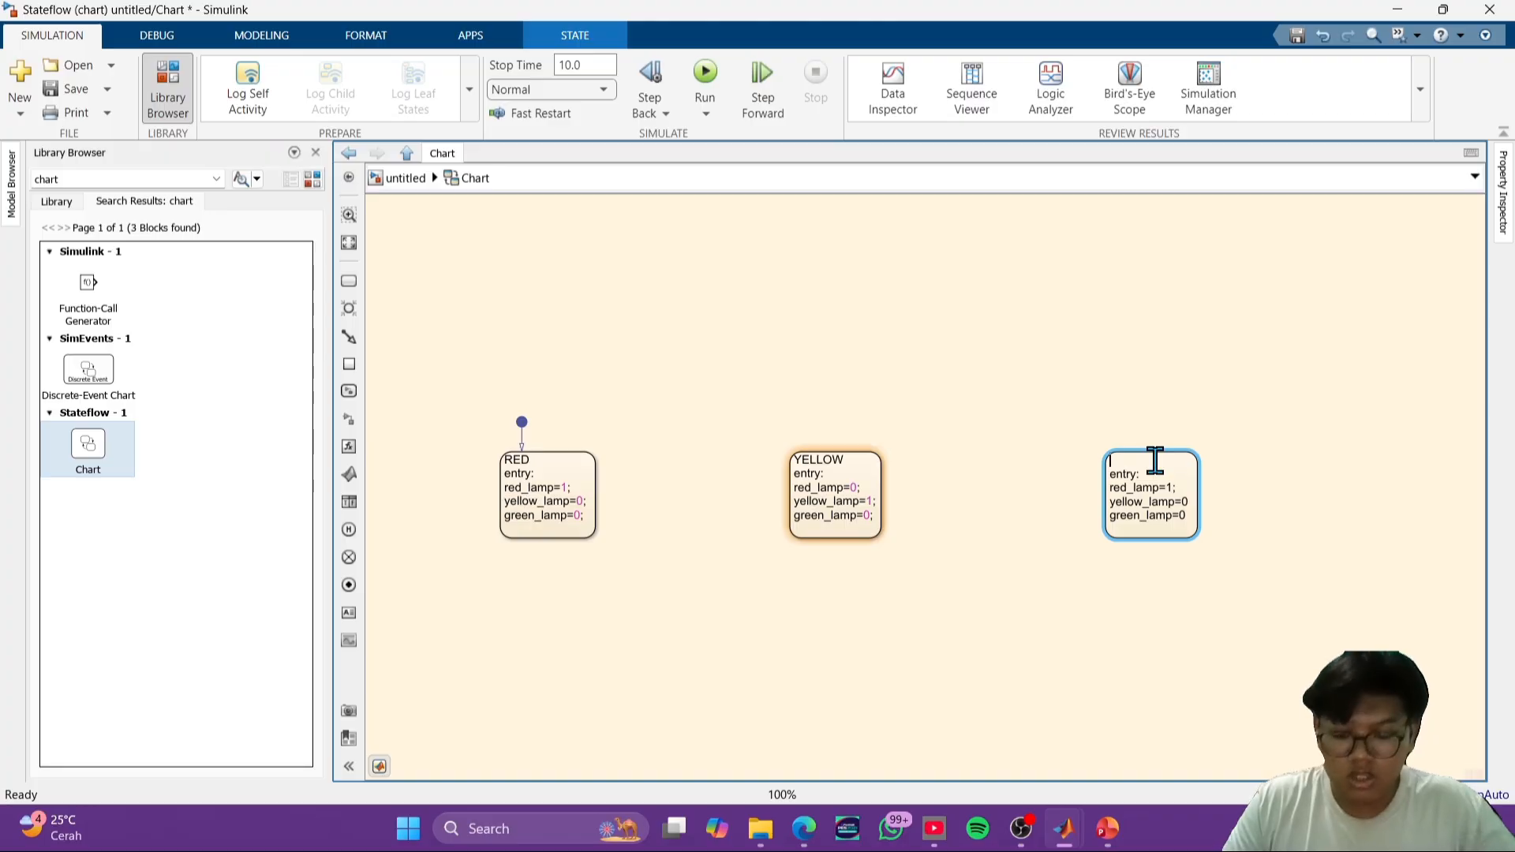
- Change the GREEN state's entry actions to red_lamp=0;, yellow_lamp=0; and green_lamp=1;
click(1191, 480)
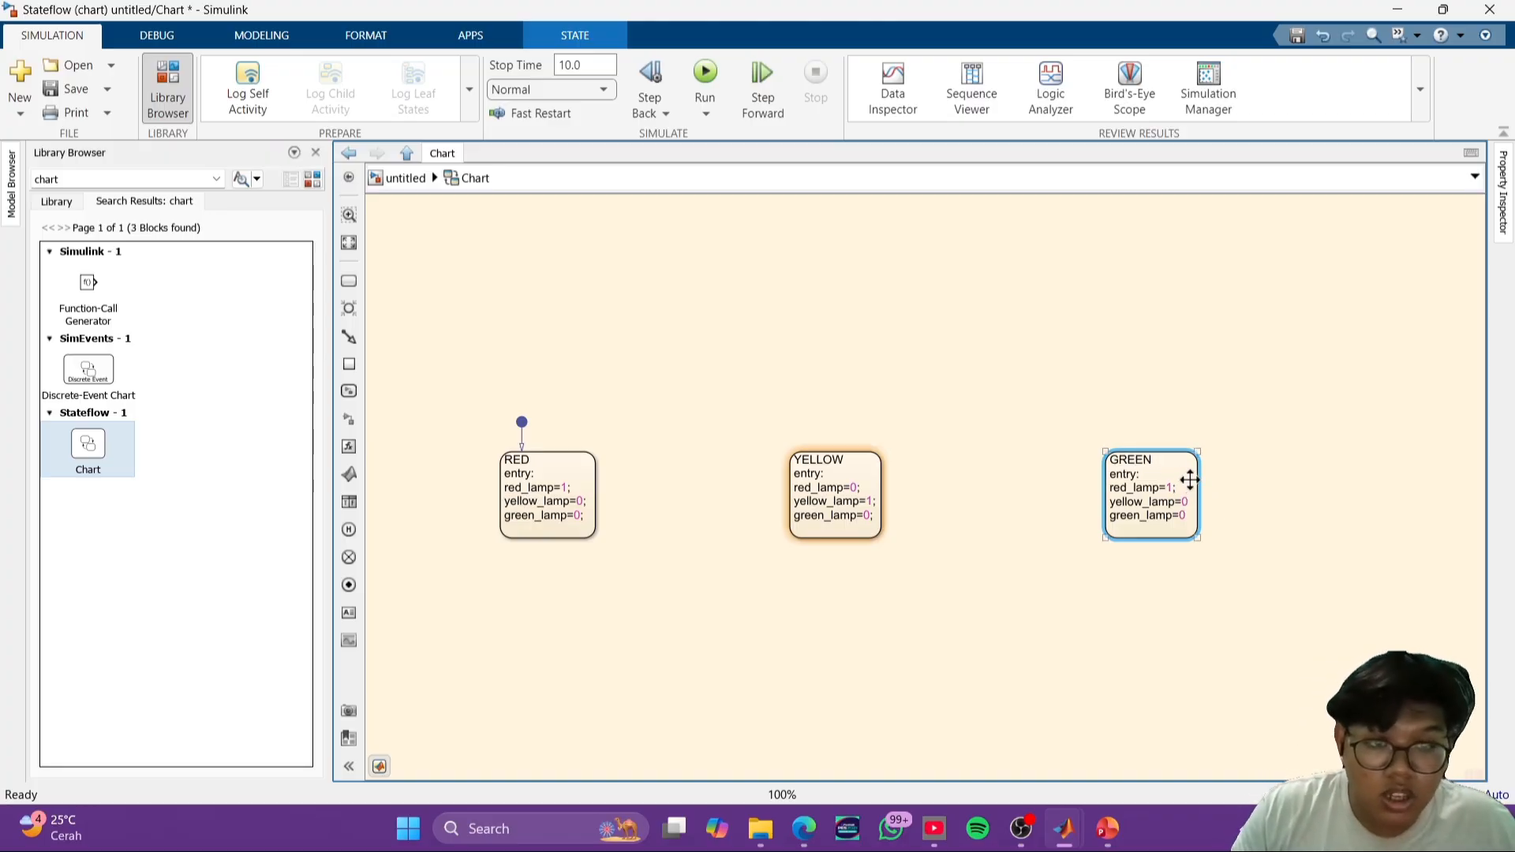
click(1190, 480)
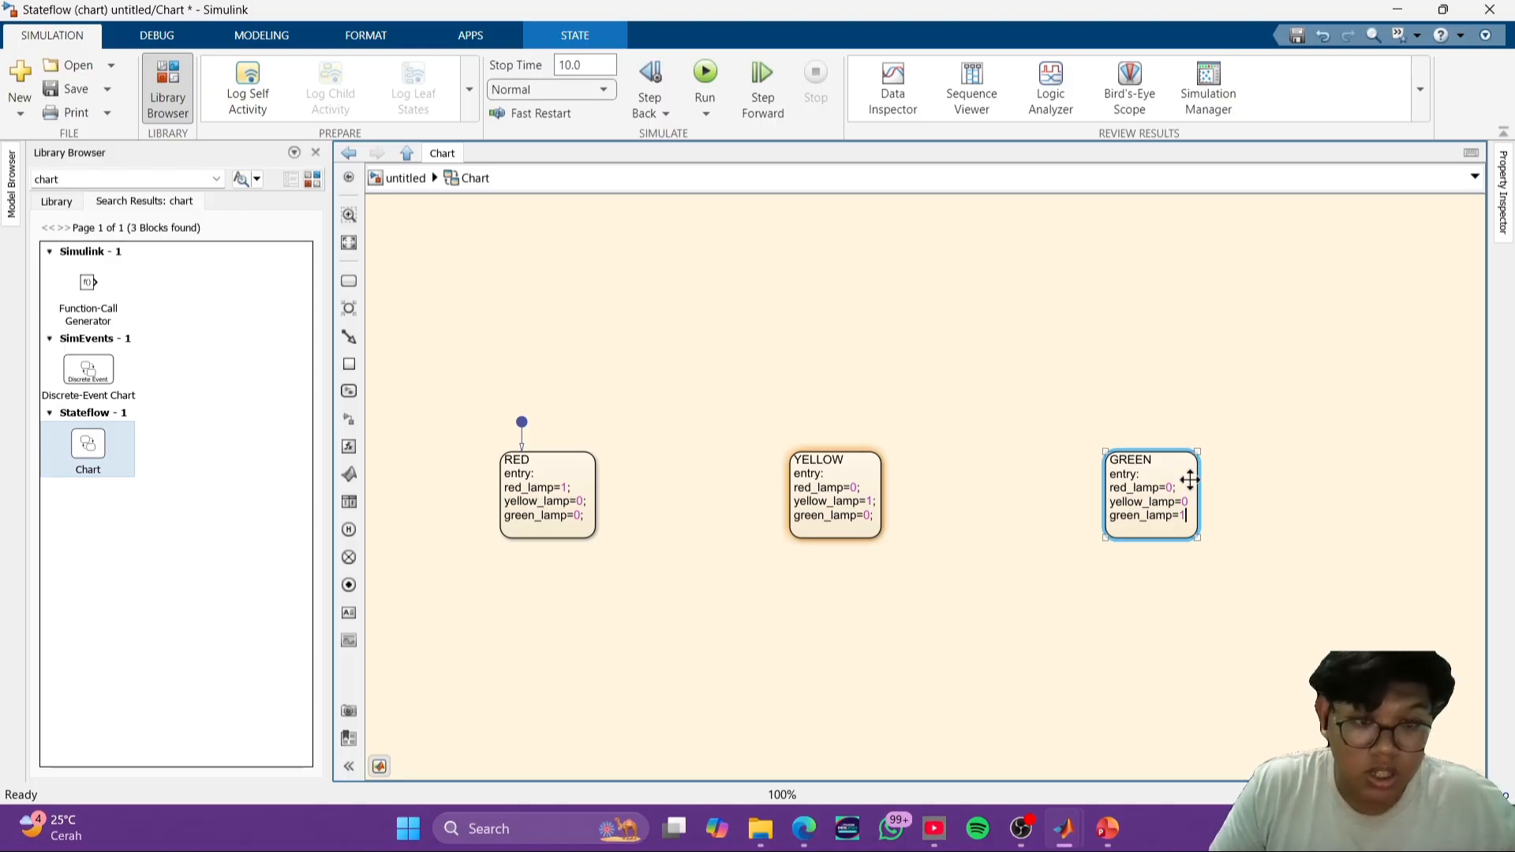
key(Up)
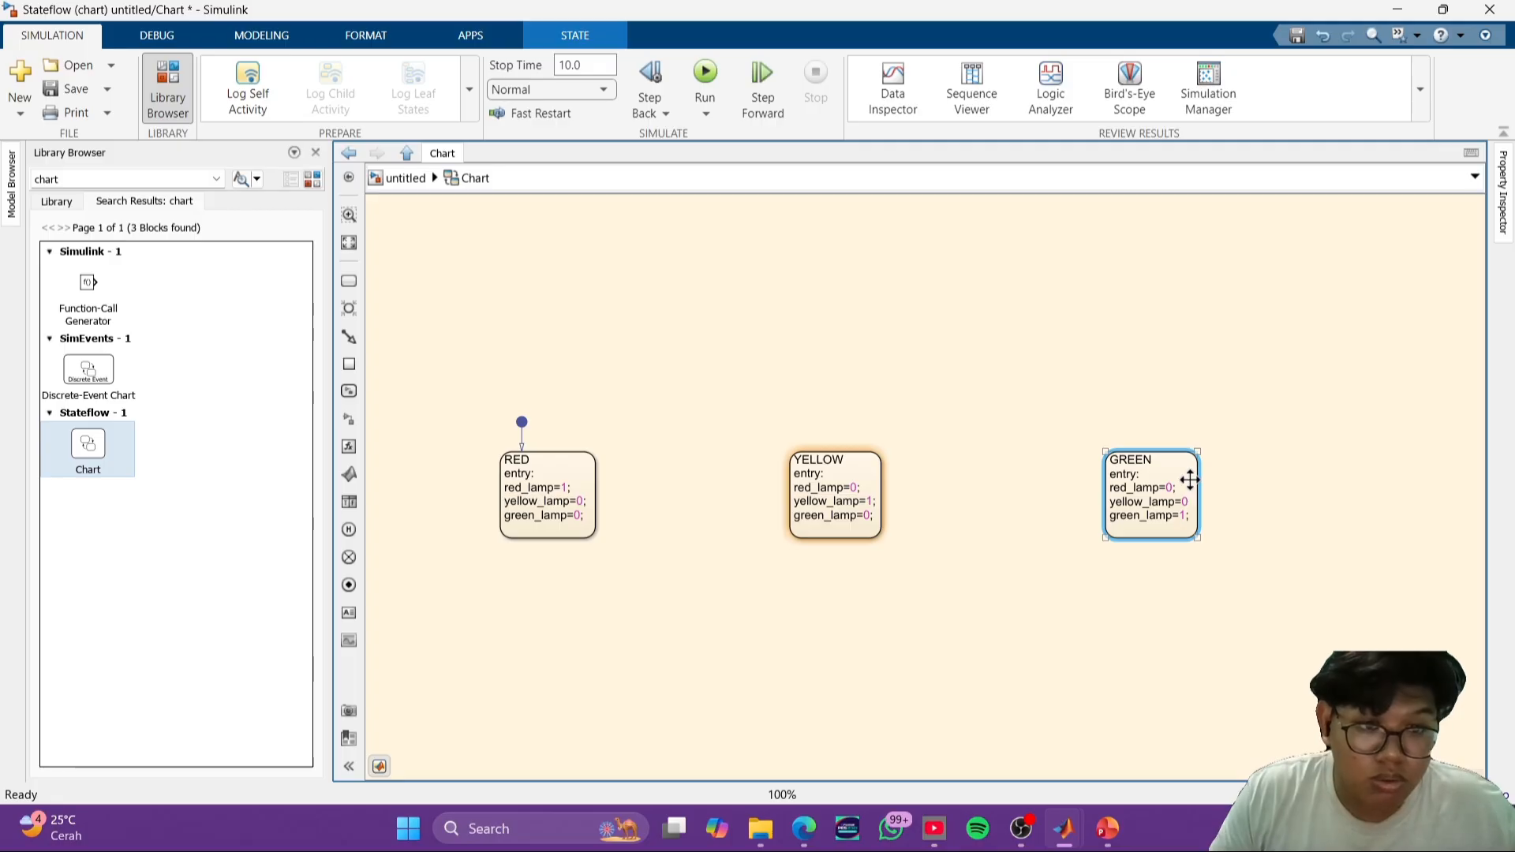
click(1244, 561)
- Draw a straight transition from the RED state to the YELLOW state
click(588, 488)
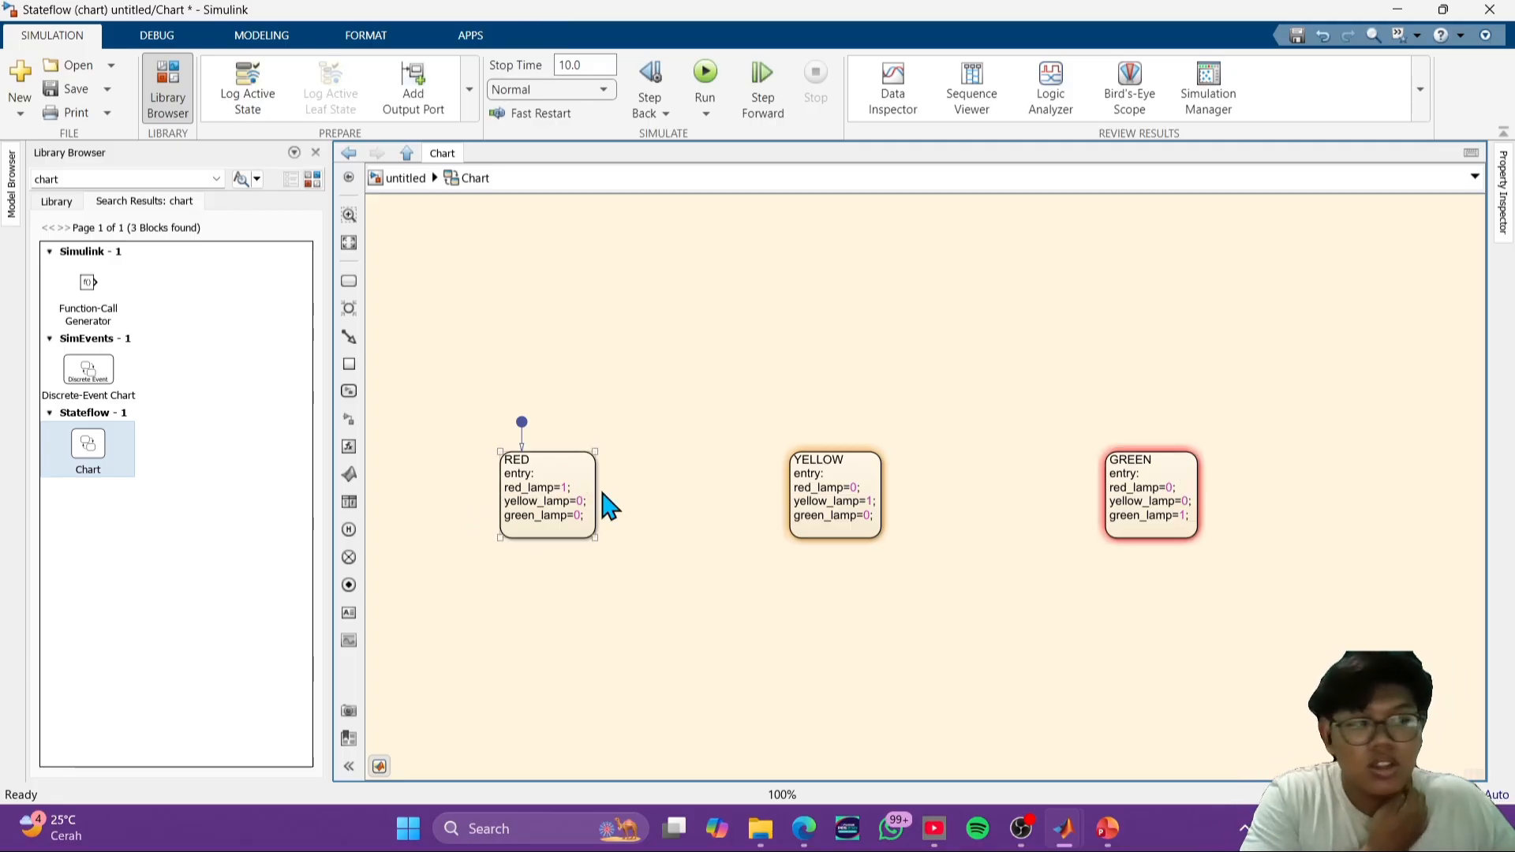
click(785, 586)
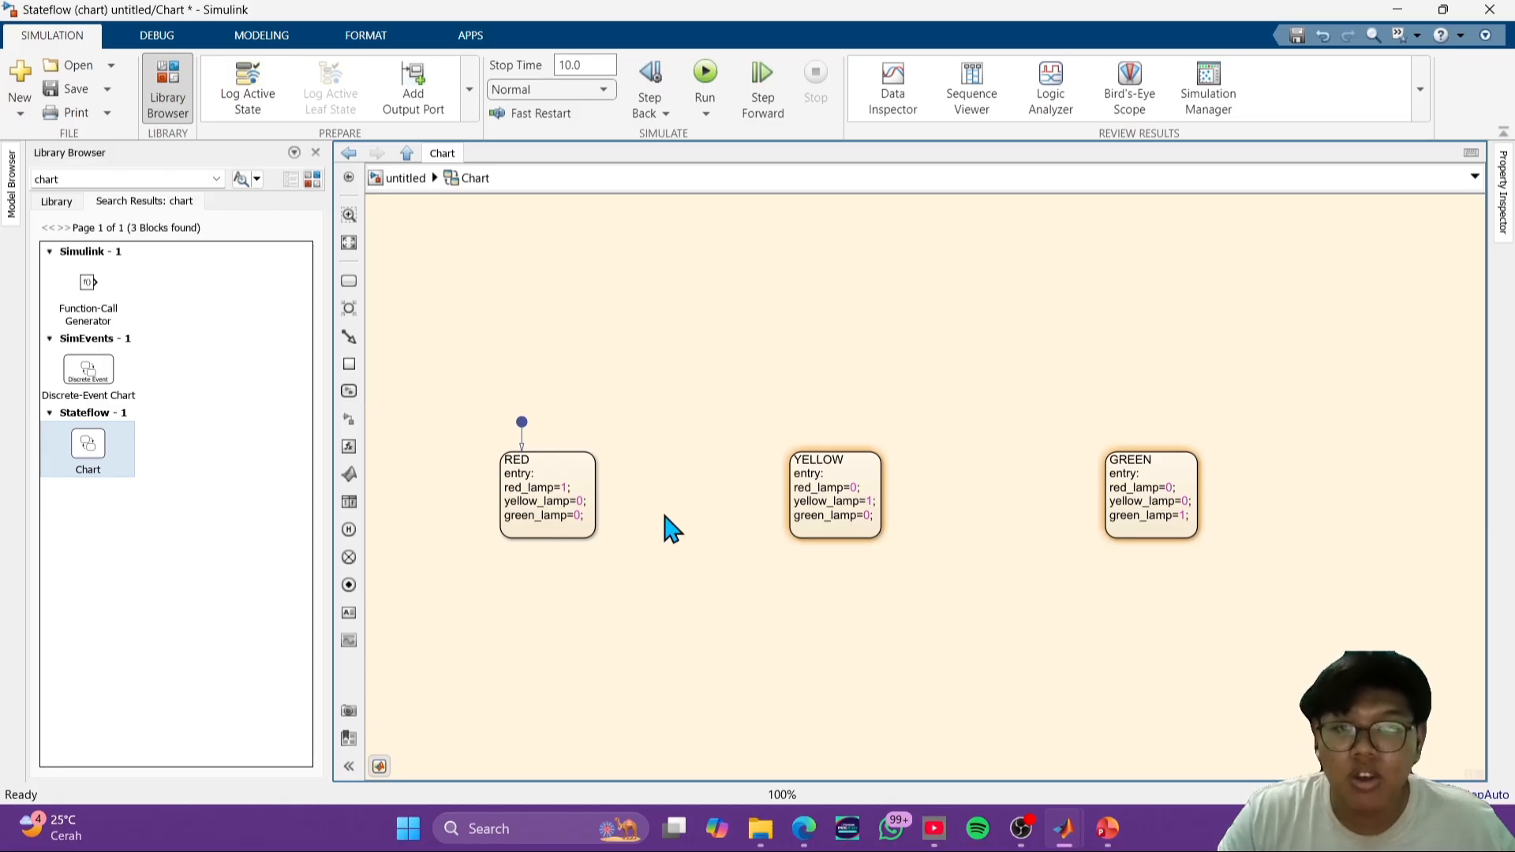
click(595, 489)
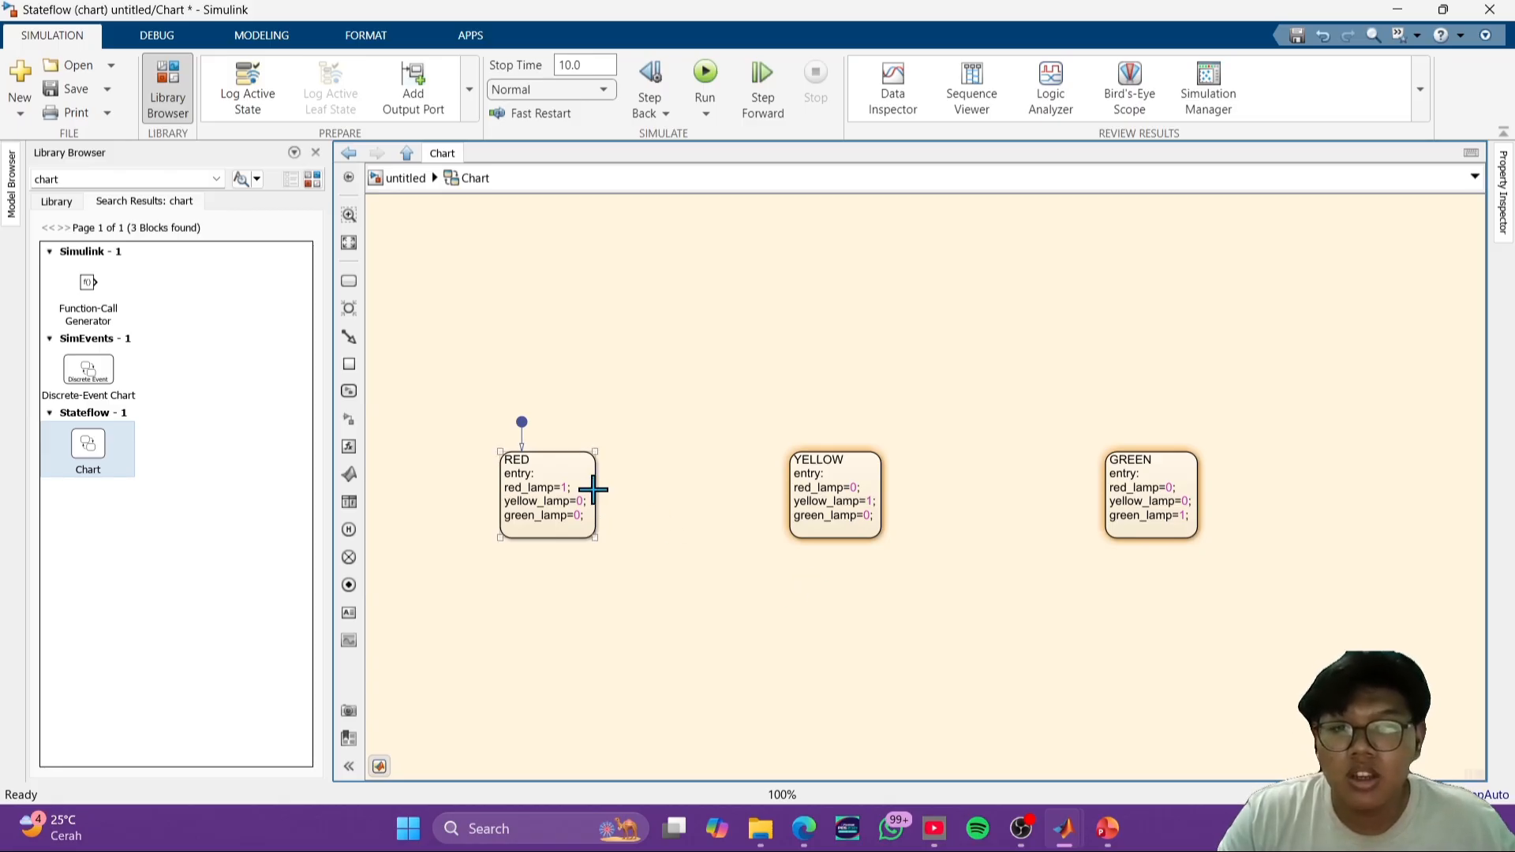
drag(594, 489, 787, 494)
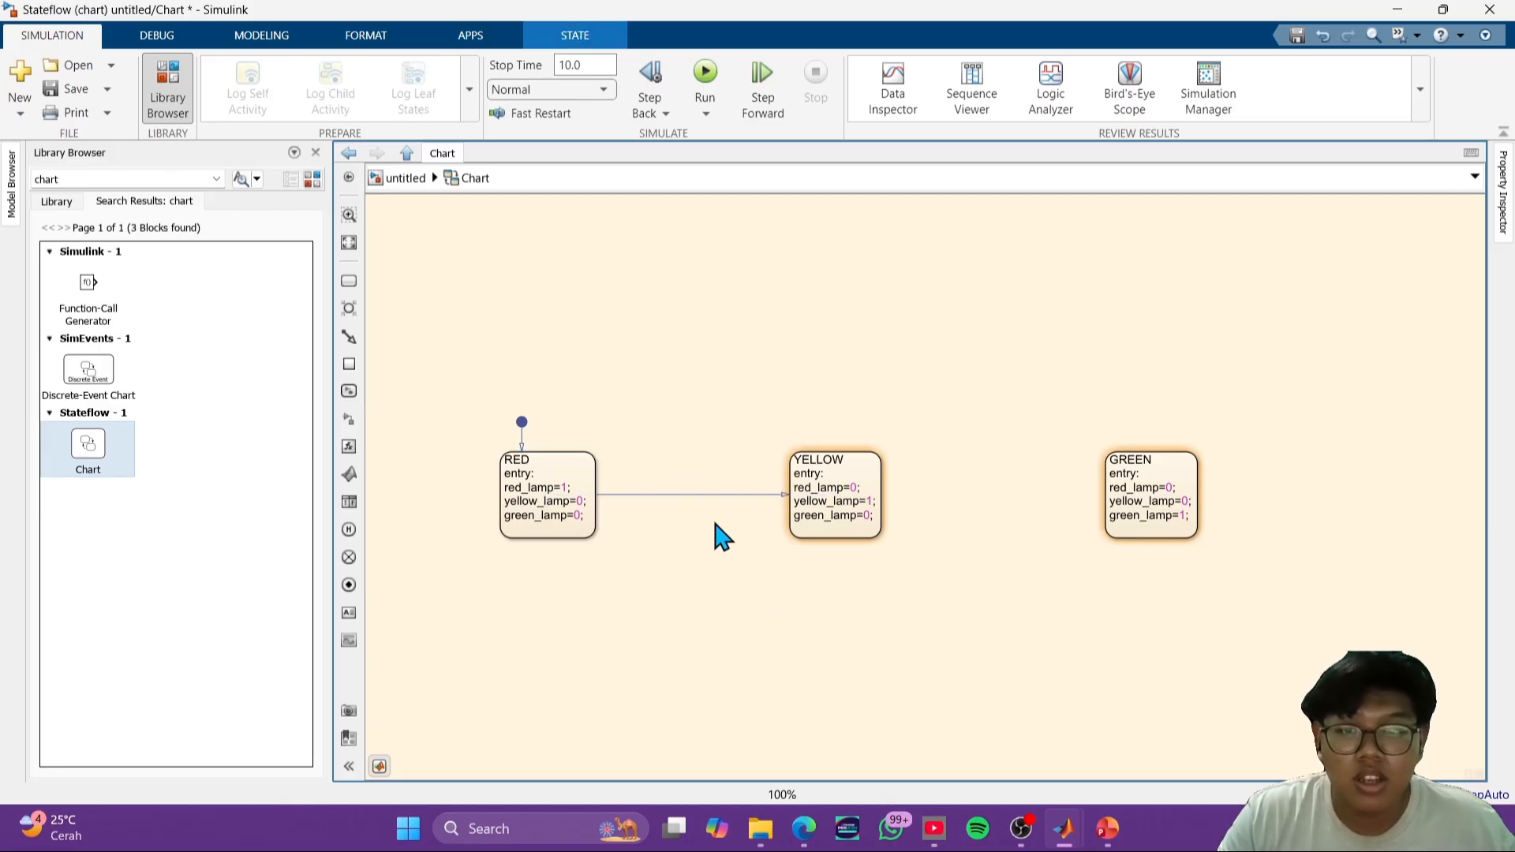
click(691, 494)
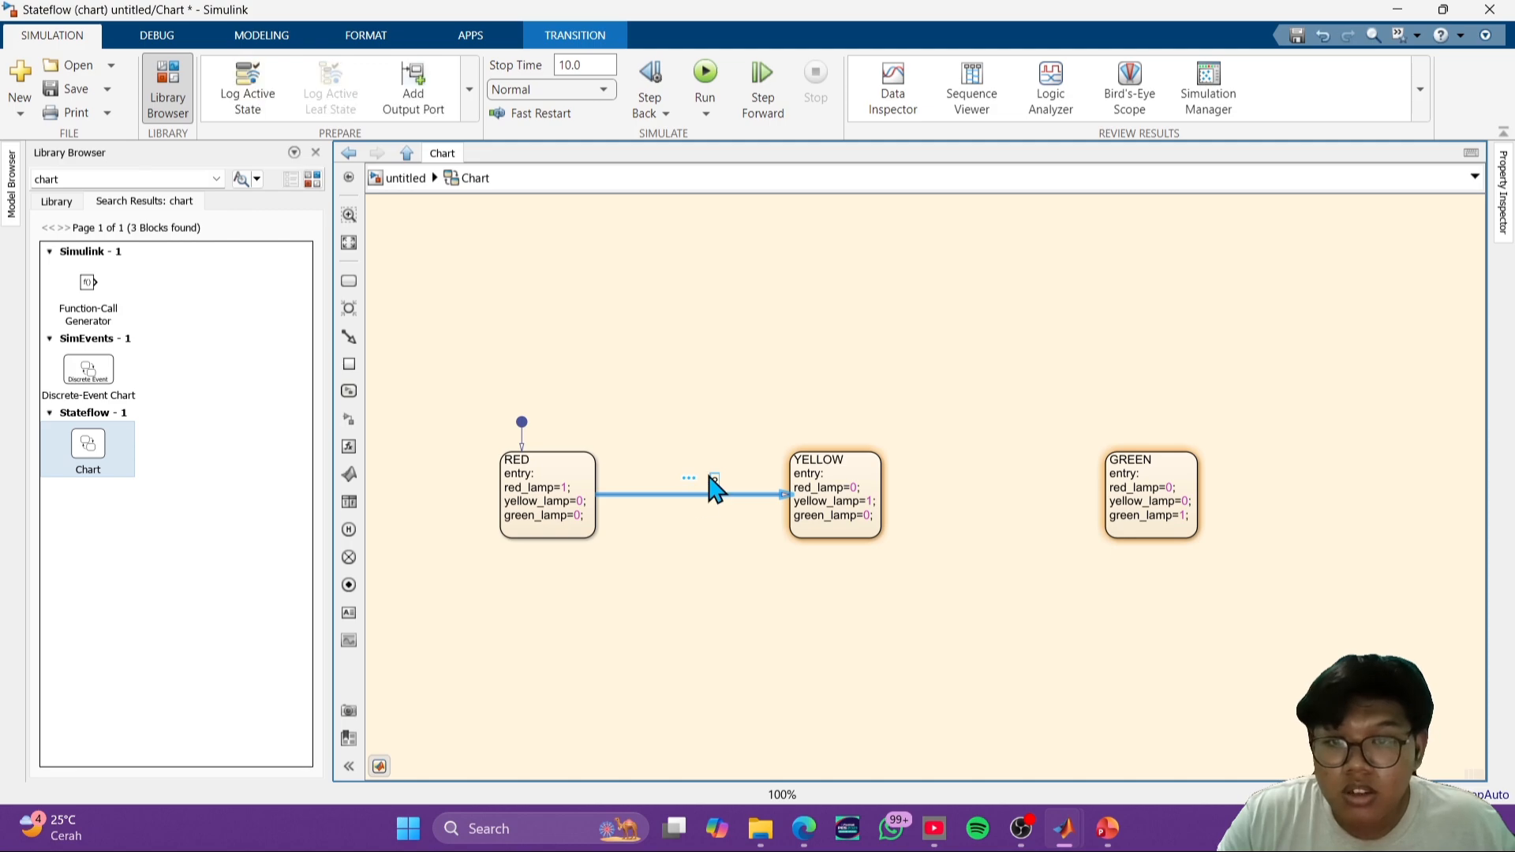
click(712, 479)
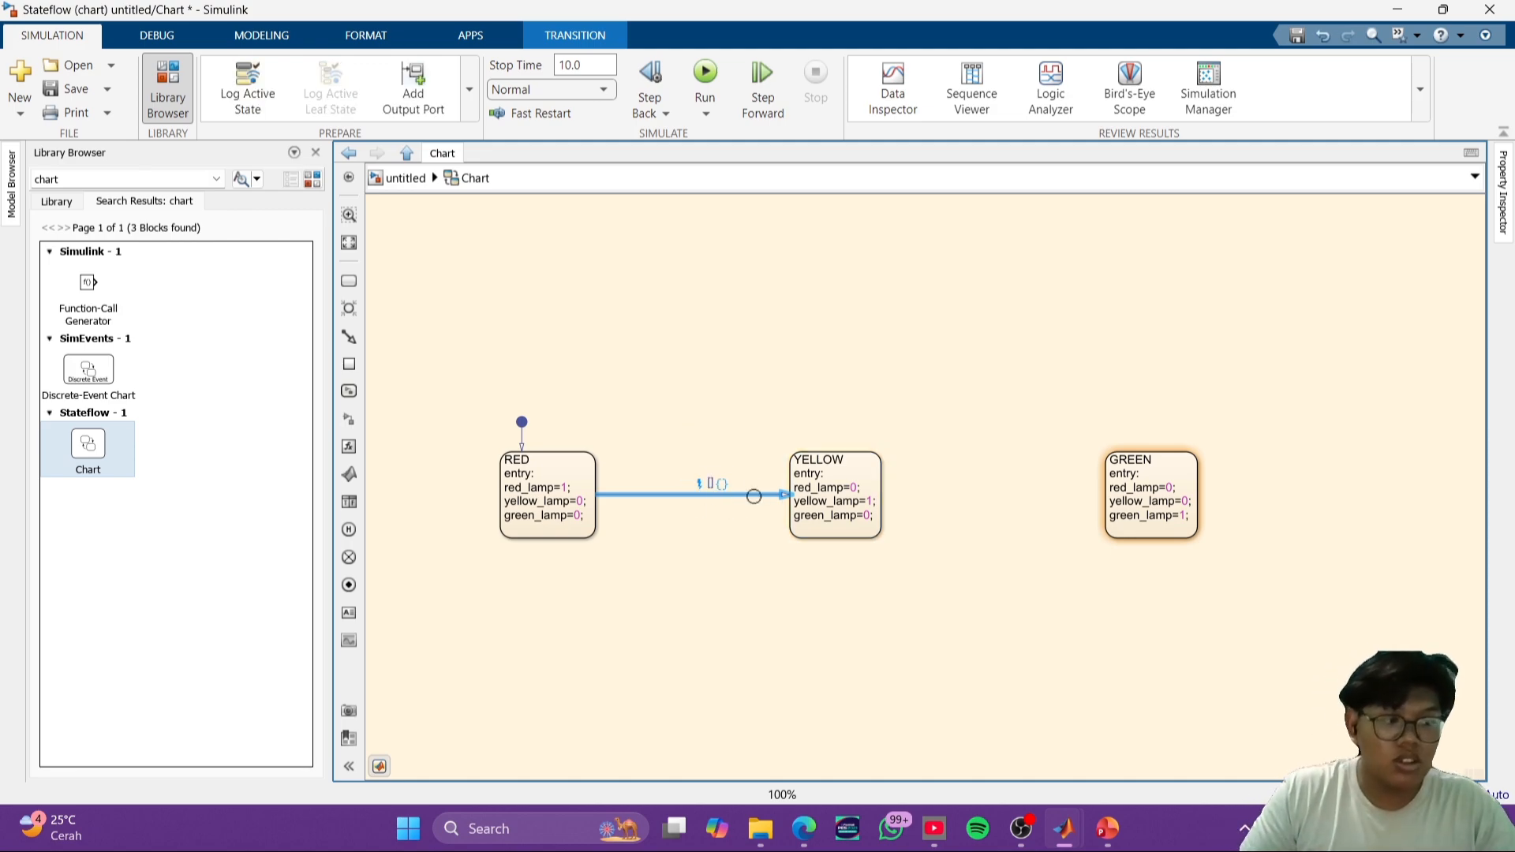
click(769, 537)
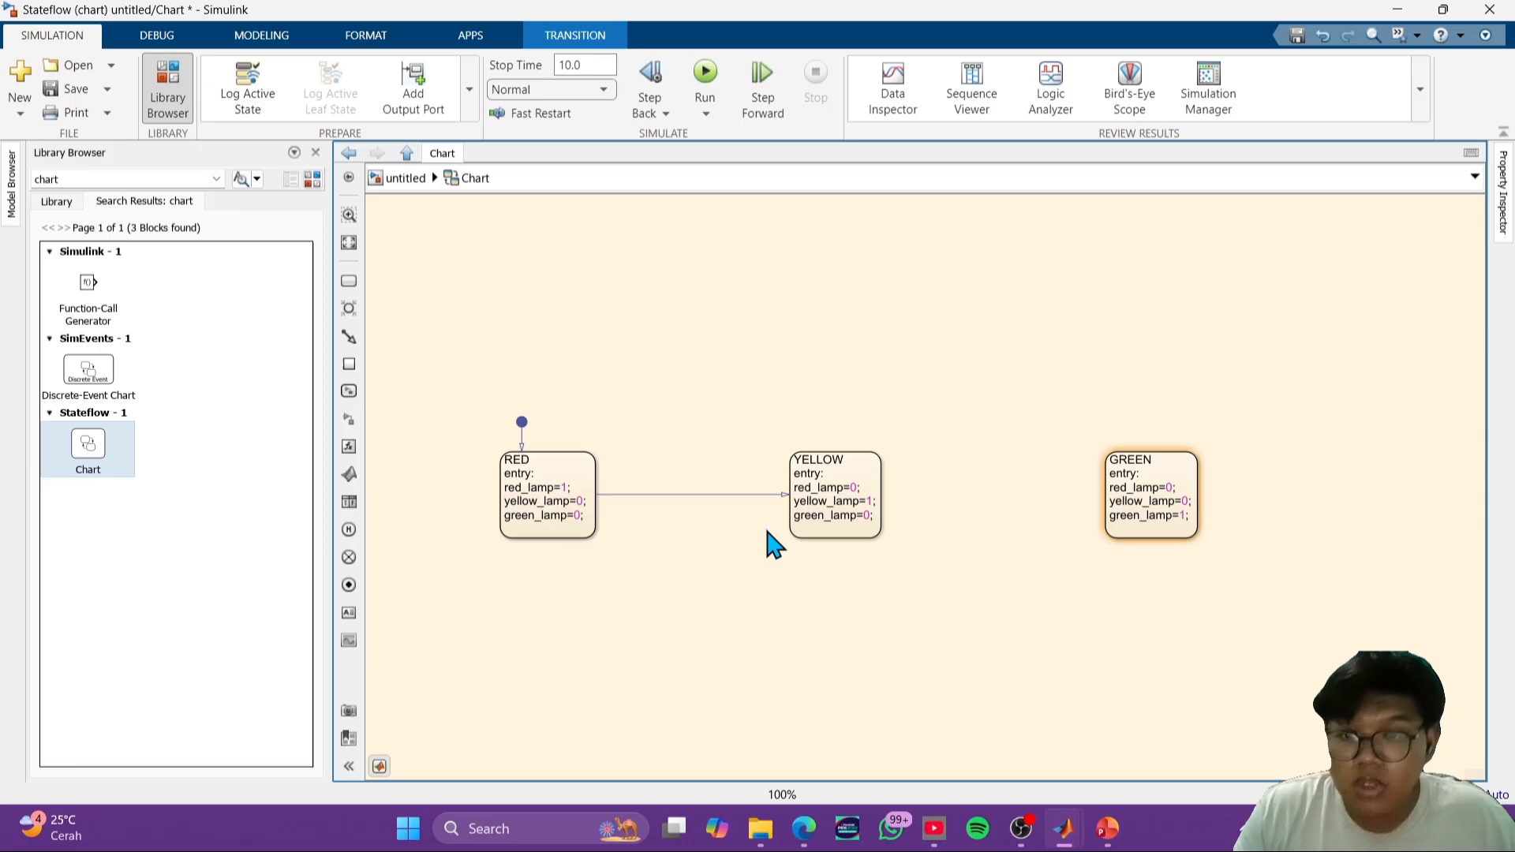
- Label the transition from RED to YELLOW with the condition after(30,sec)
click(700, 495)
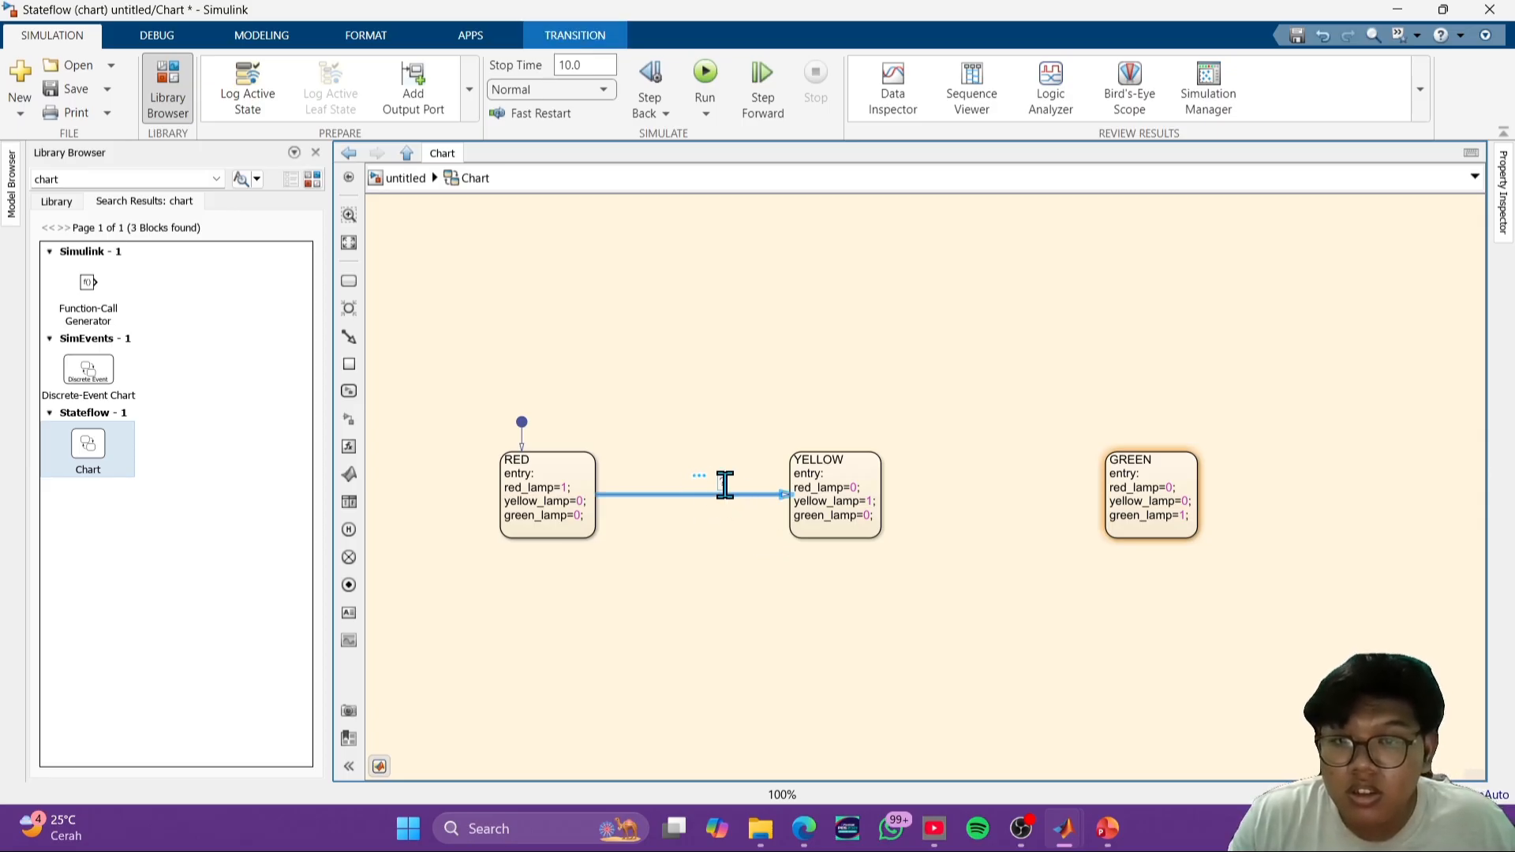
click(725, 485)
text(after(30)
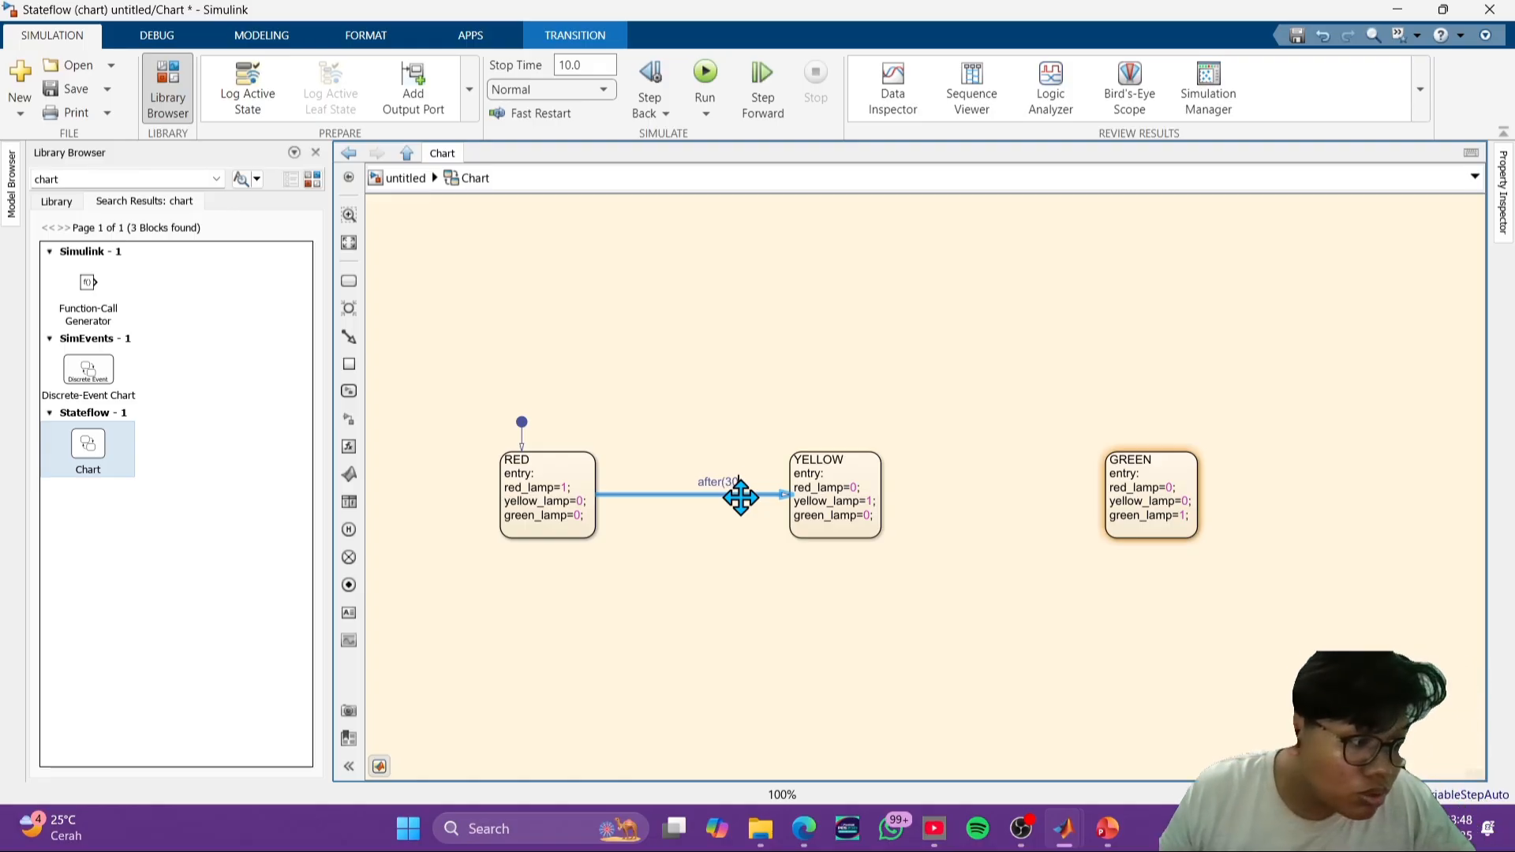
text(,sec))
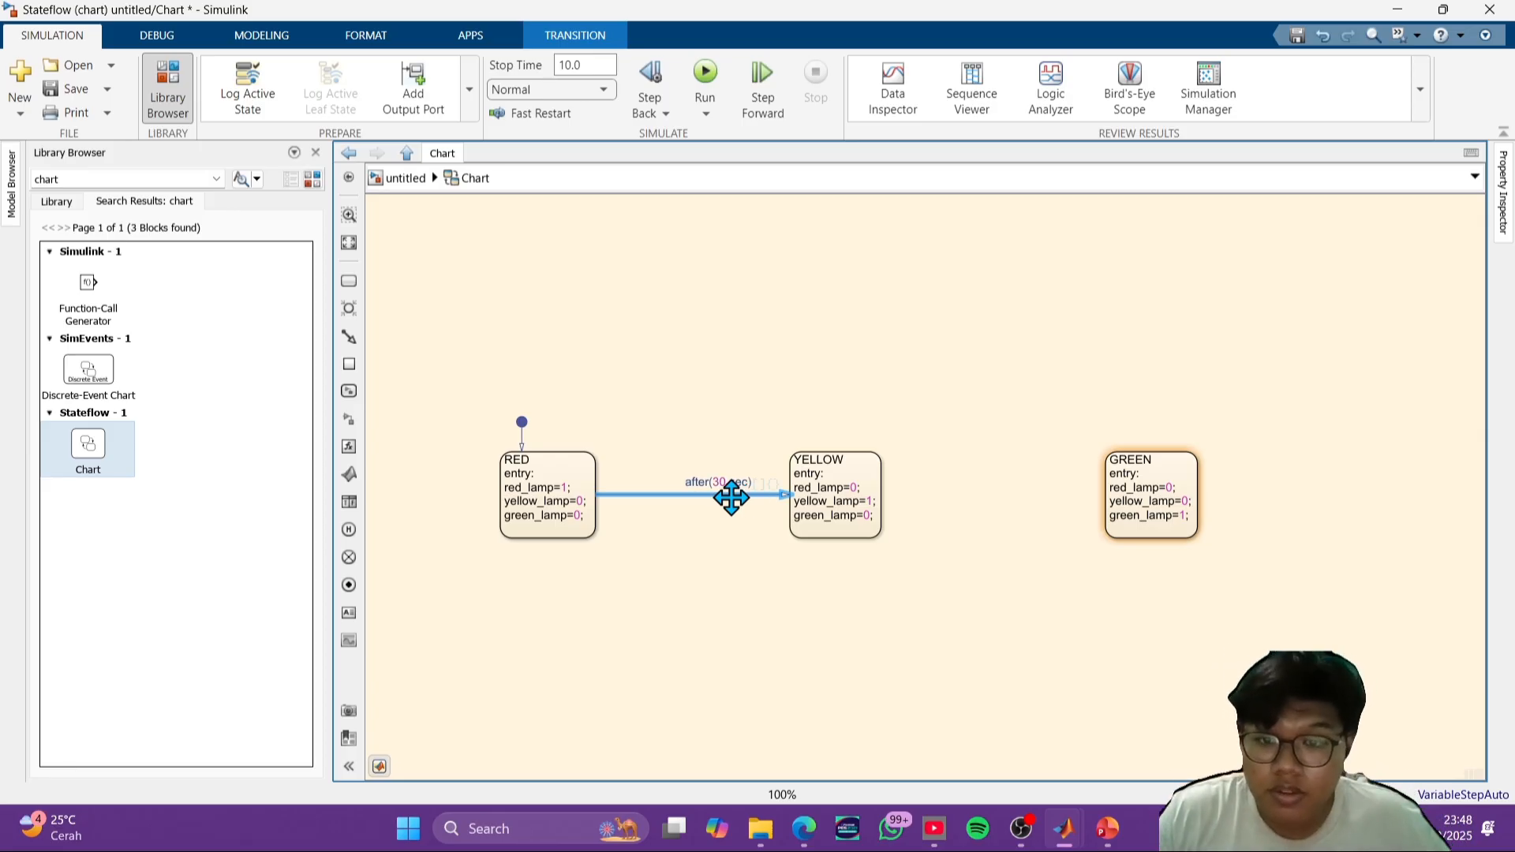
- Draw a transition from YELLOW to GREEN and copy the after(30,sec) label onto it from the RED-to-YELLOW transition
drag(690, 478, 755, 478)
key(ctrl+c)
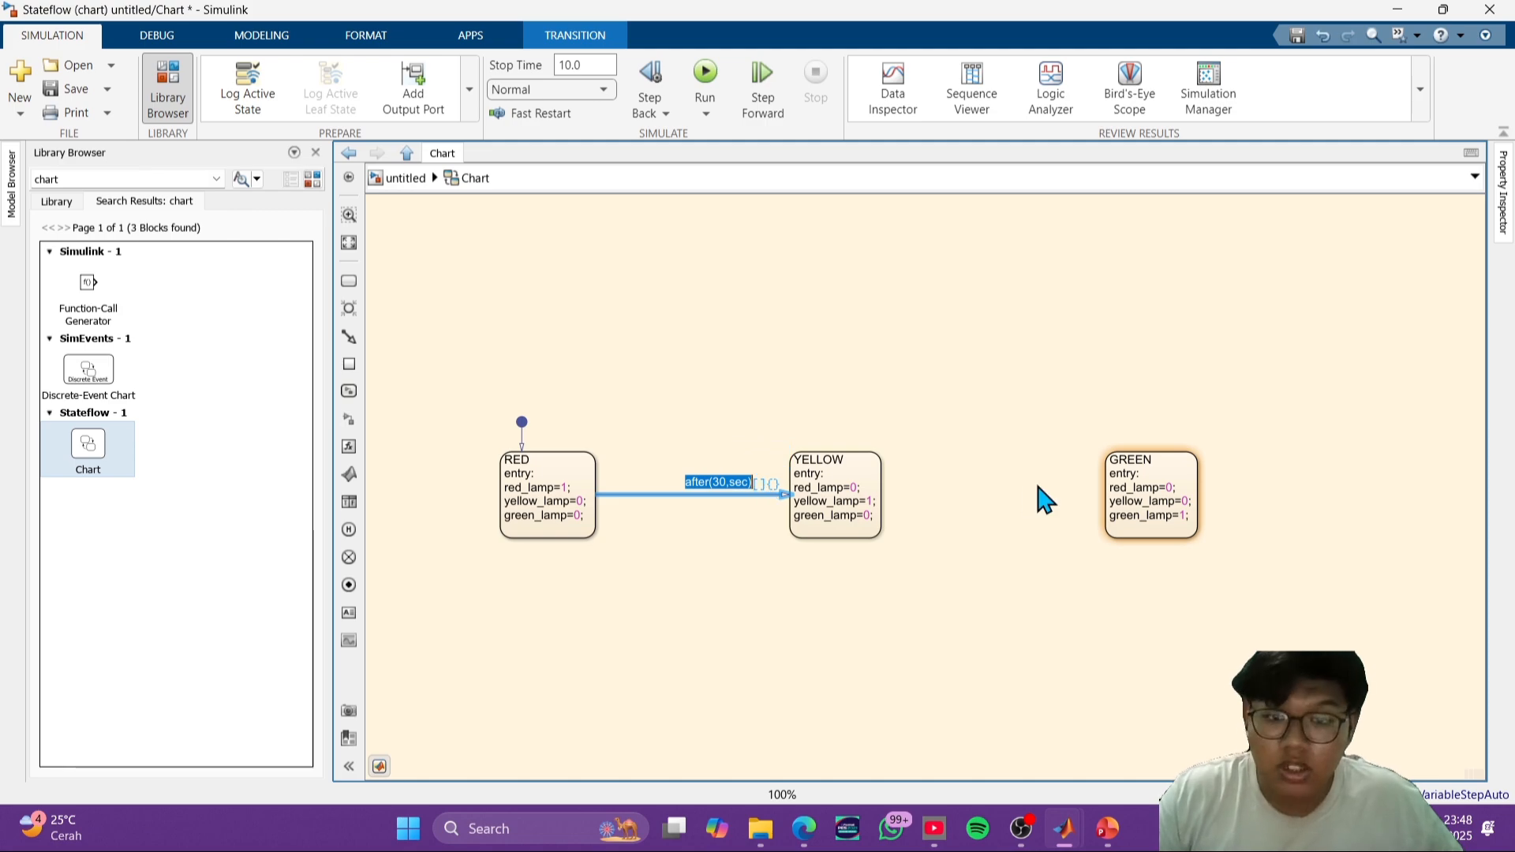
click(993, 492)
drag(883, 492, 1102, 494)
click(1000, 493)
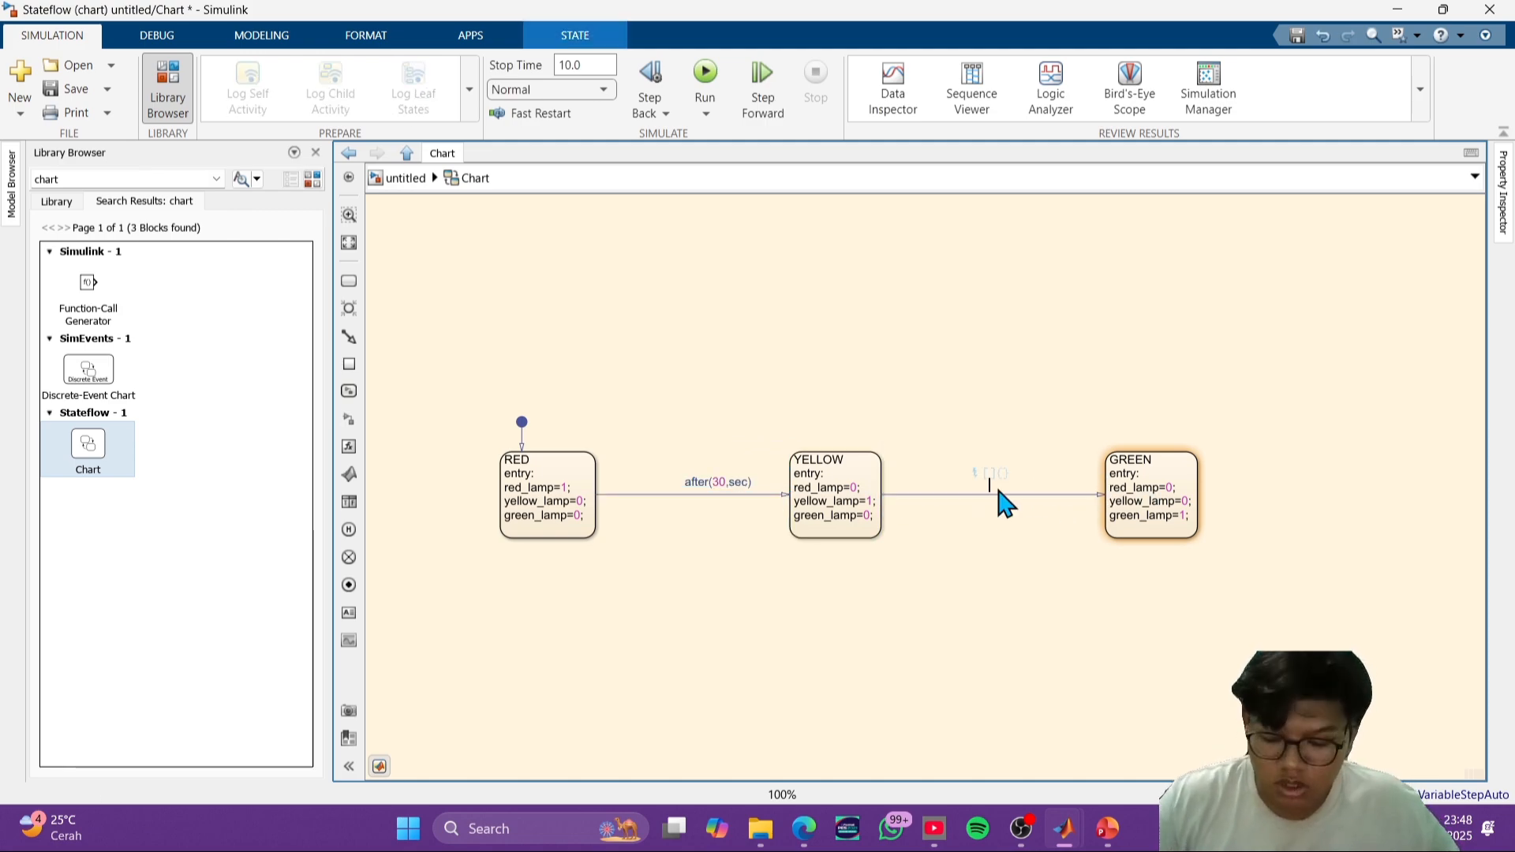
key(ctrl+v)
click(1040, 549)
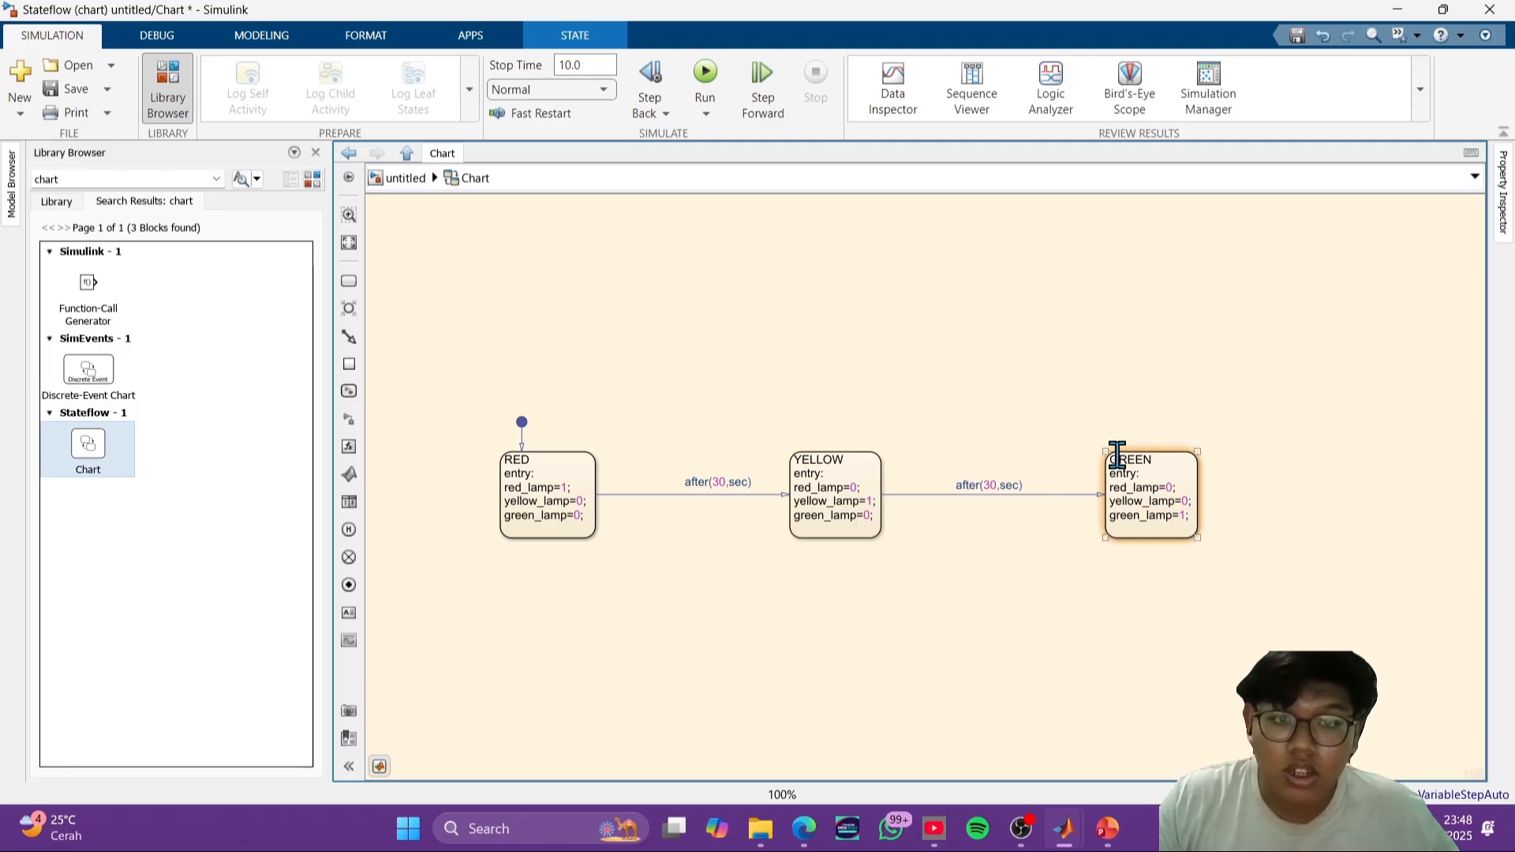
- Draw a transition from GREEN back to RED, arched above the states, and label it after(60,sec)
drag(1156, 449, 552, 446)
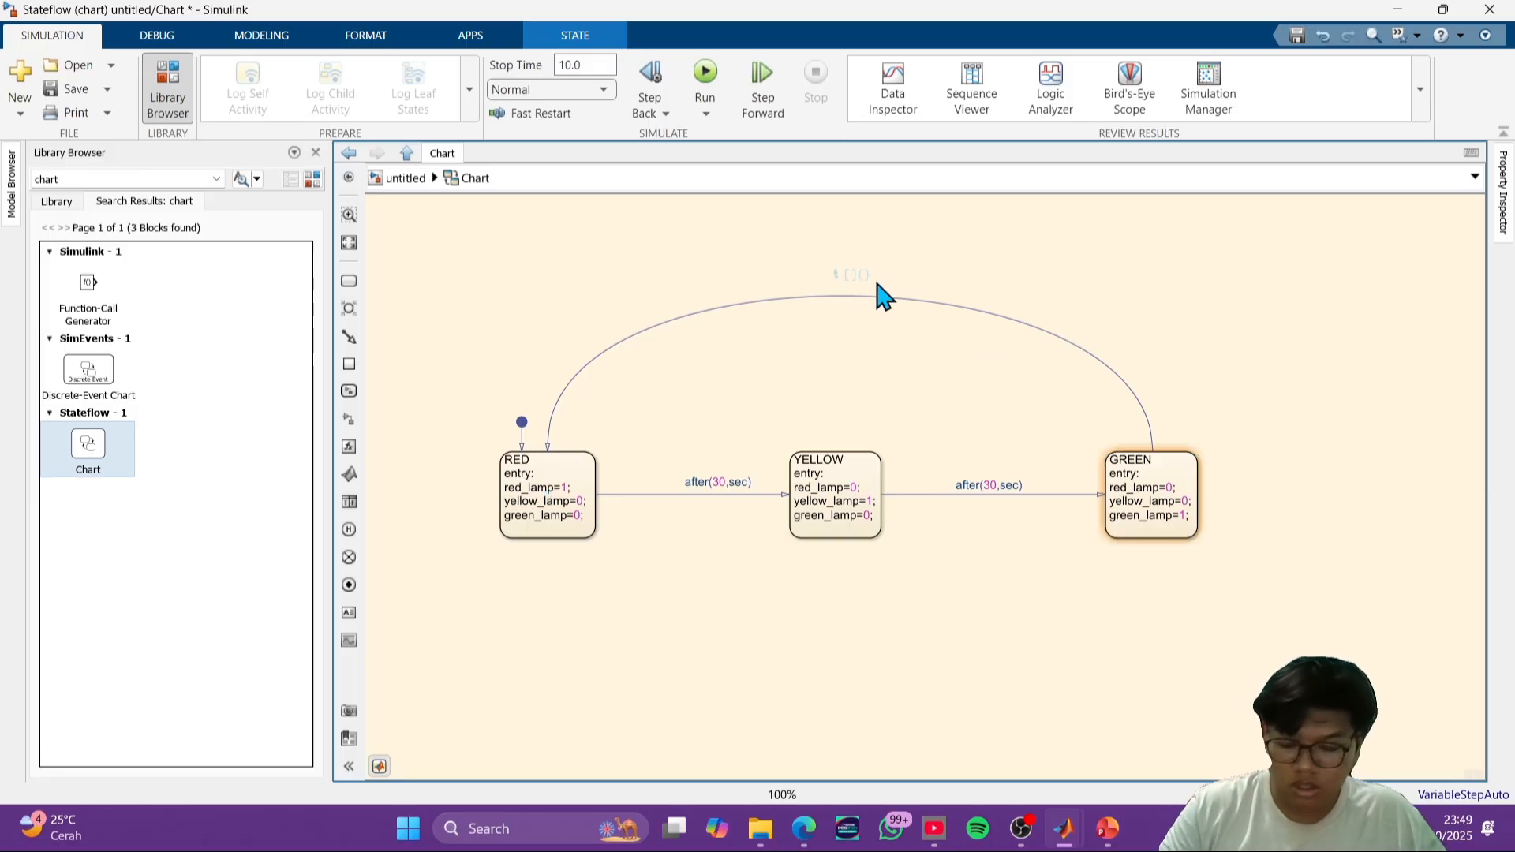
key(ctrl+v)
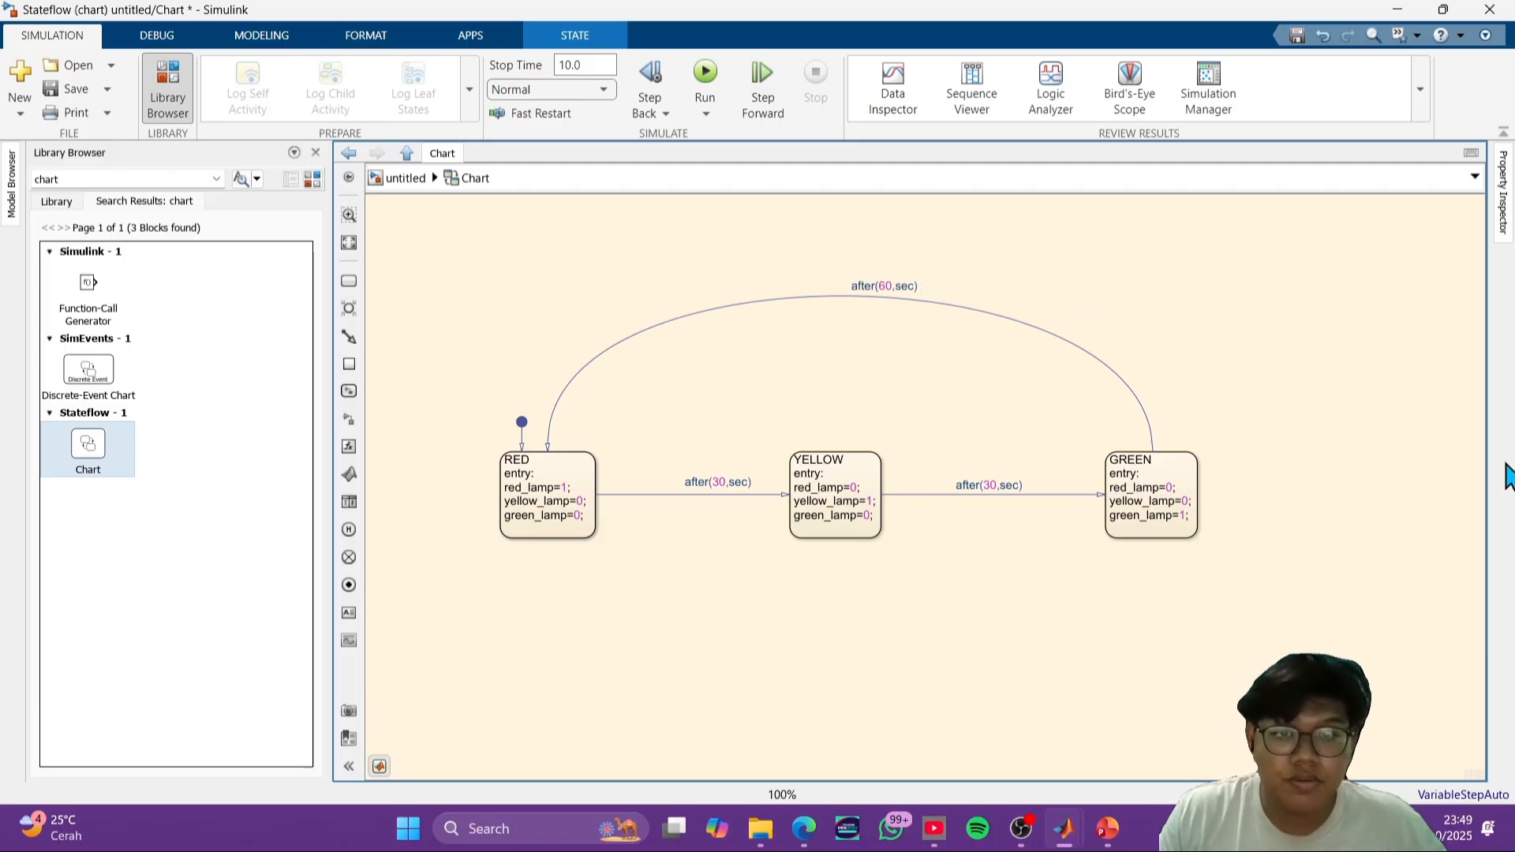
click(1336, 511)
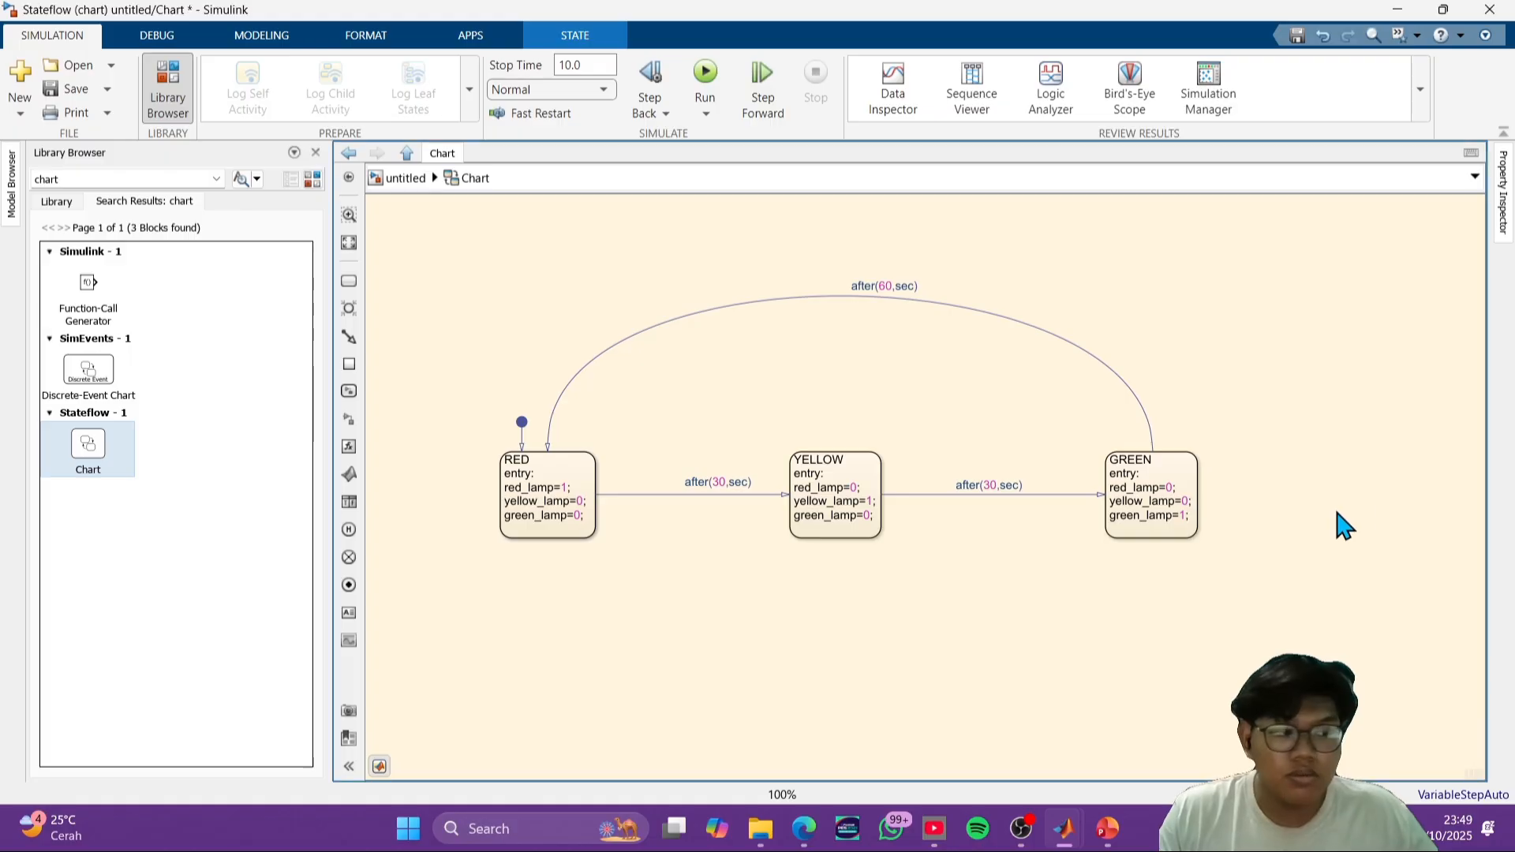
click(1233, 493)
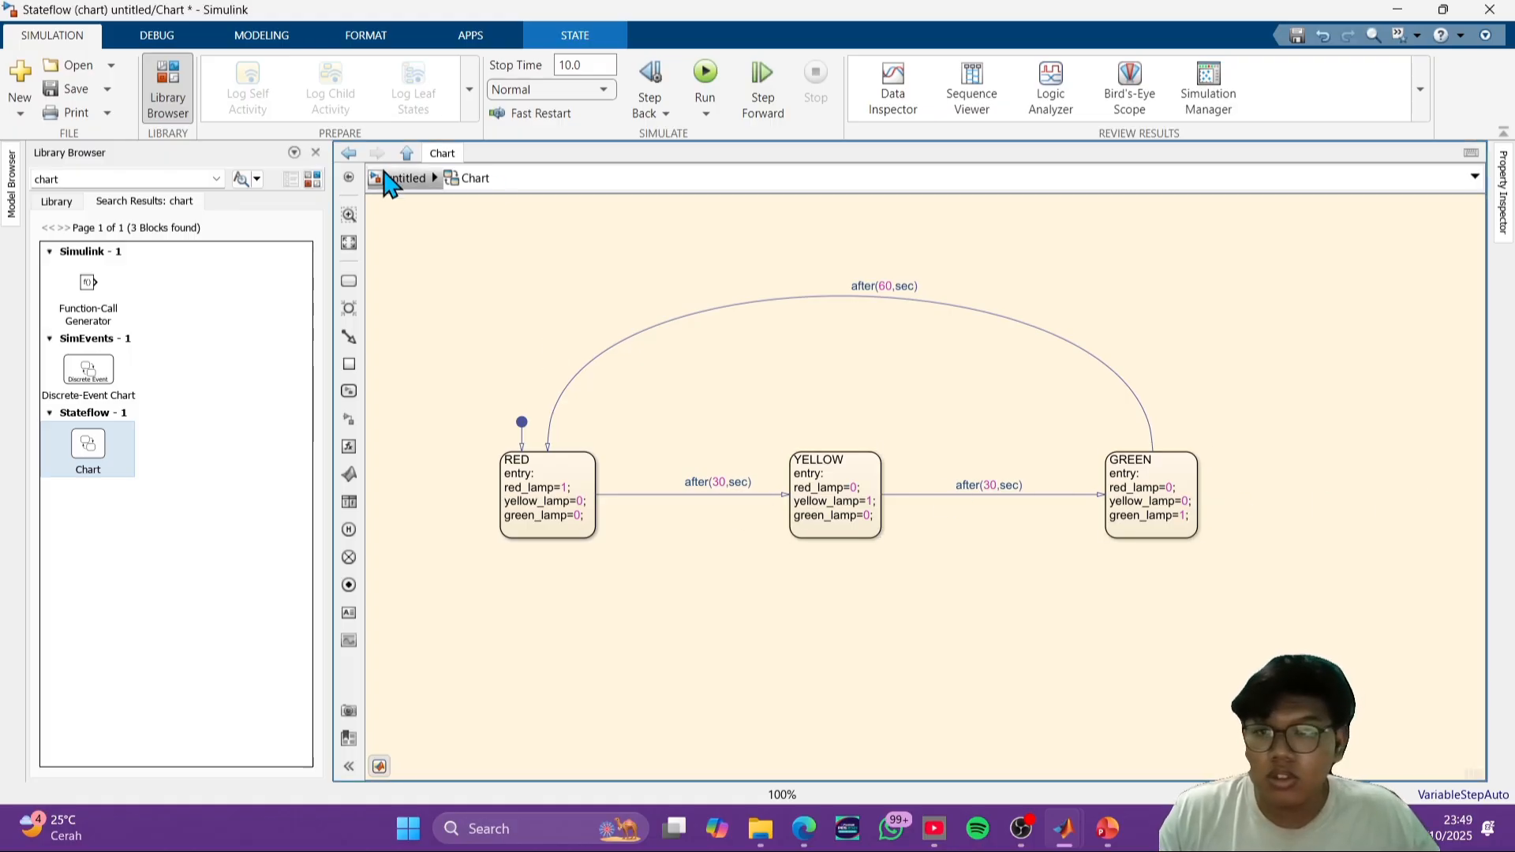
- Return to the top-level model, search the block library for constant, and place a Constant block to the left of the chart
click(397, 179)
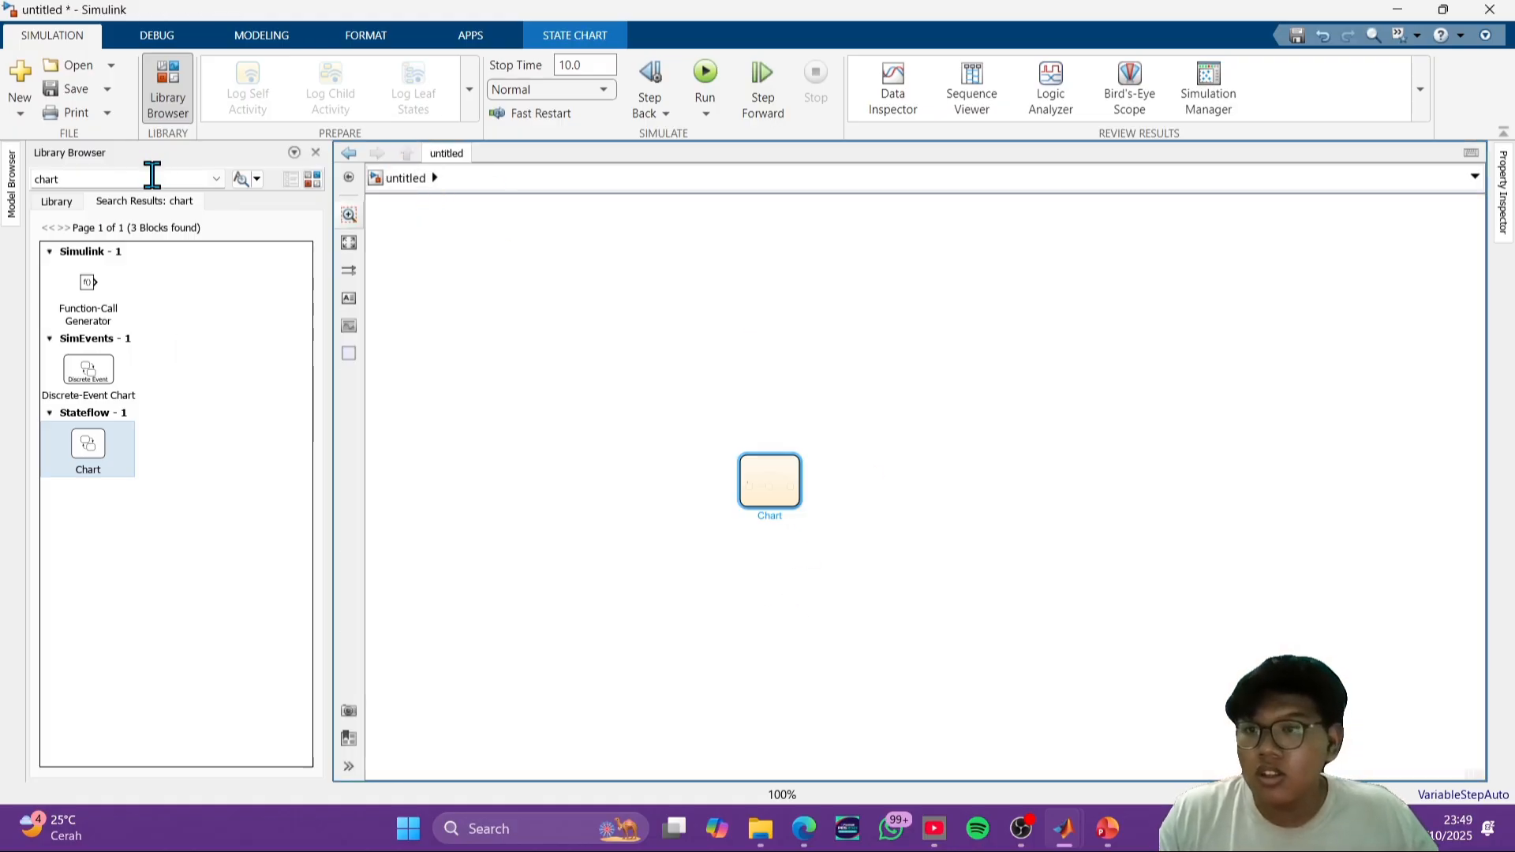
double_click(152, 178)
text(s)
key(BackSpace)
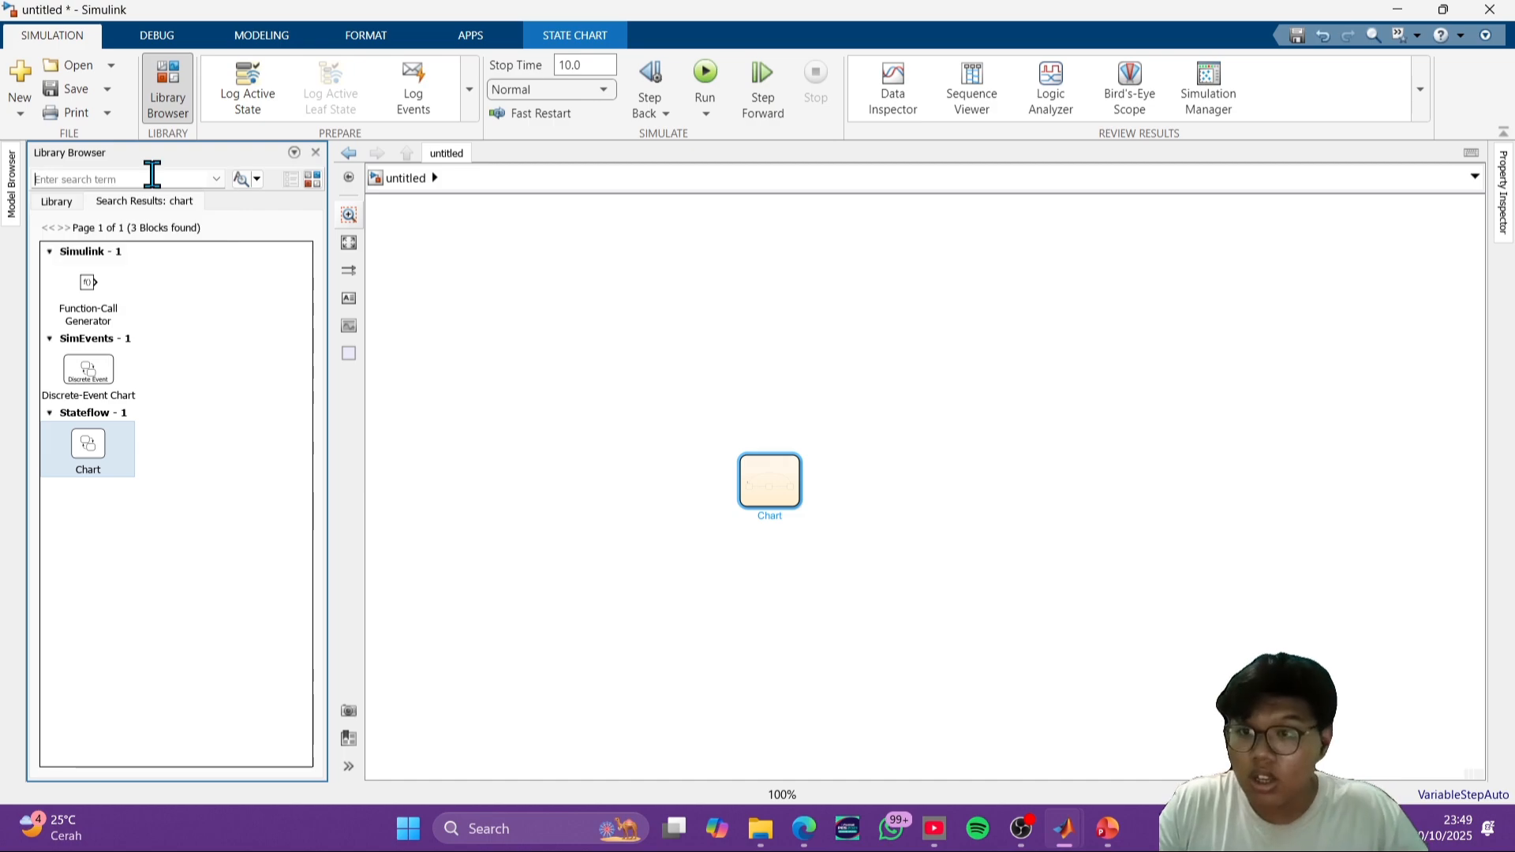
text(constan)
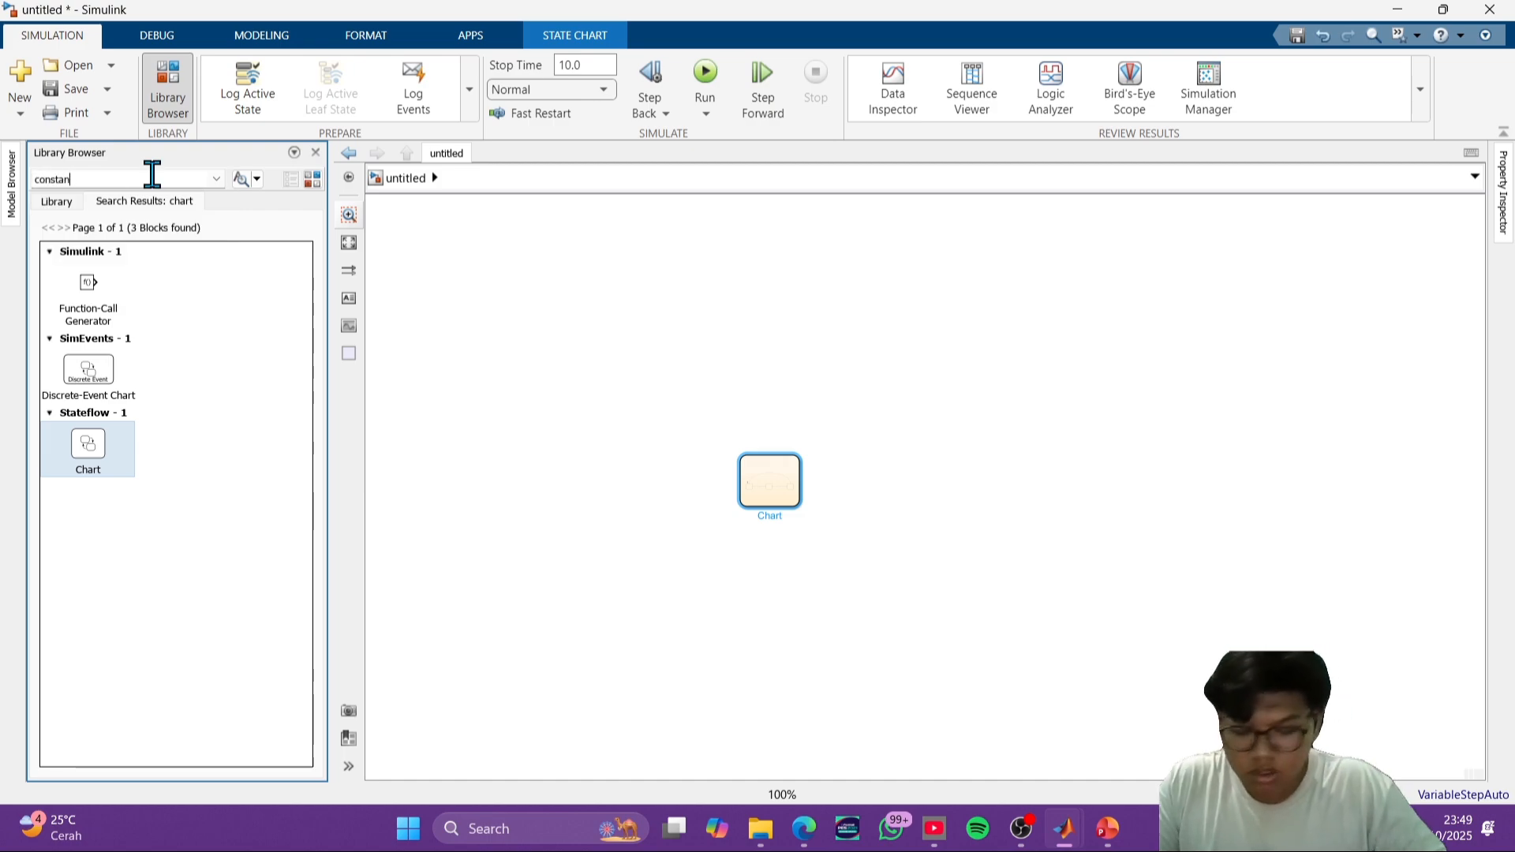
text(t)
key(Return)
drag(127, 284, 543, 486)
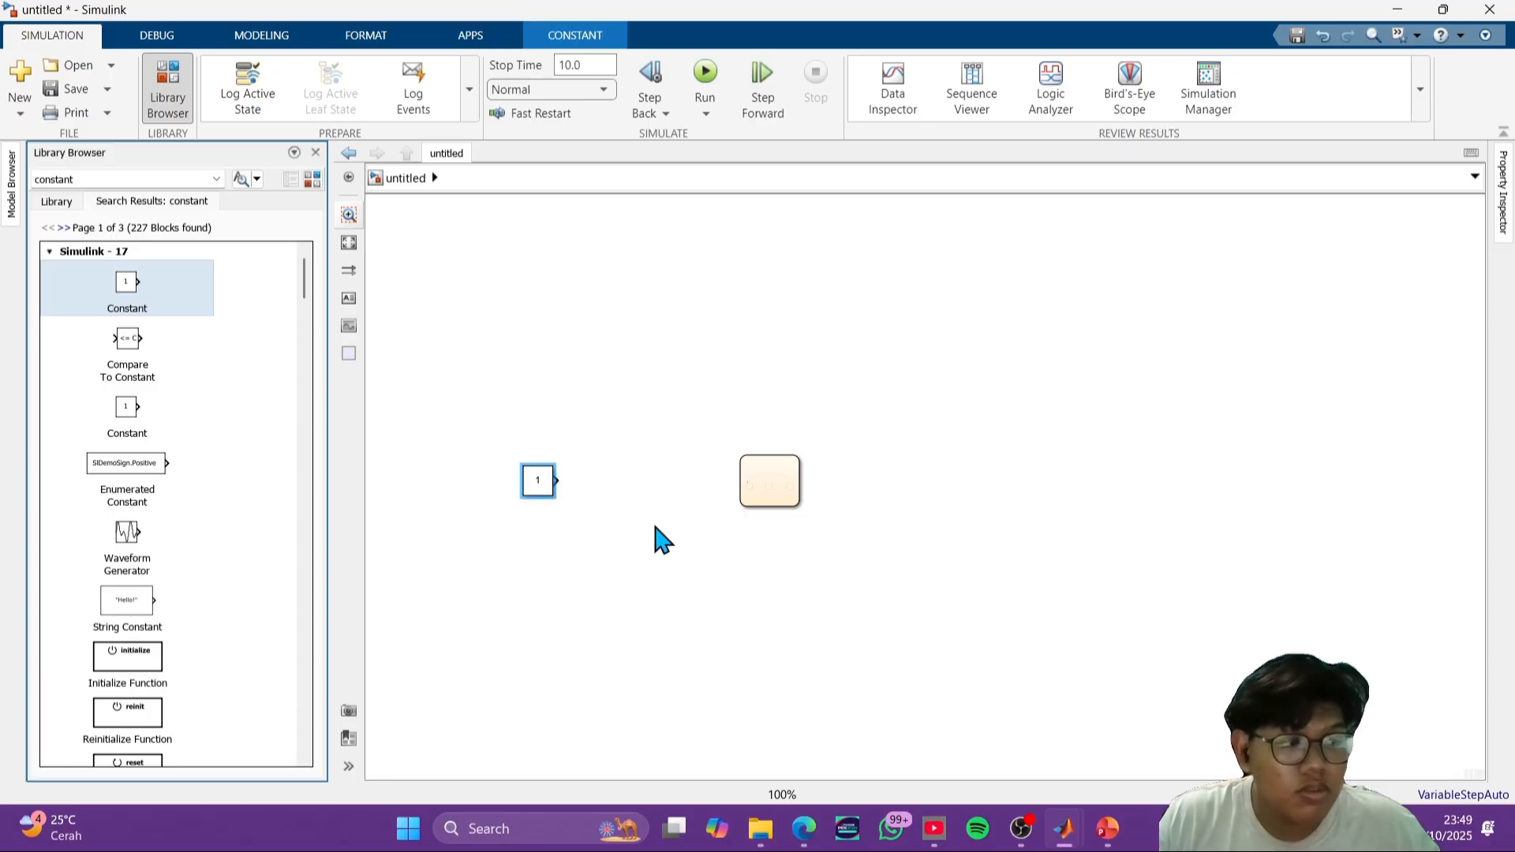
click(738, 543)
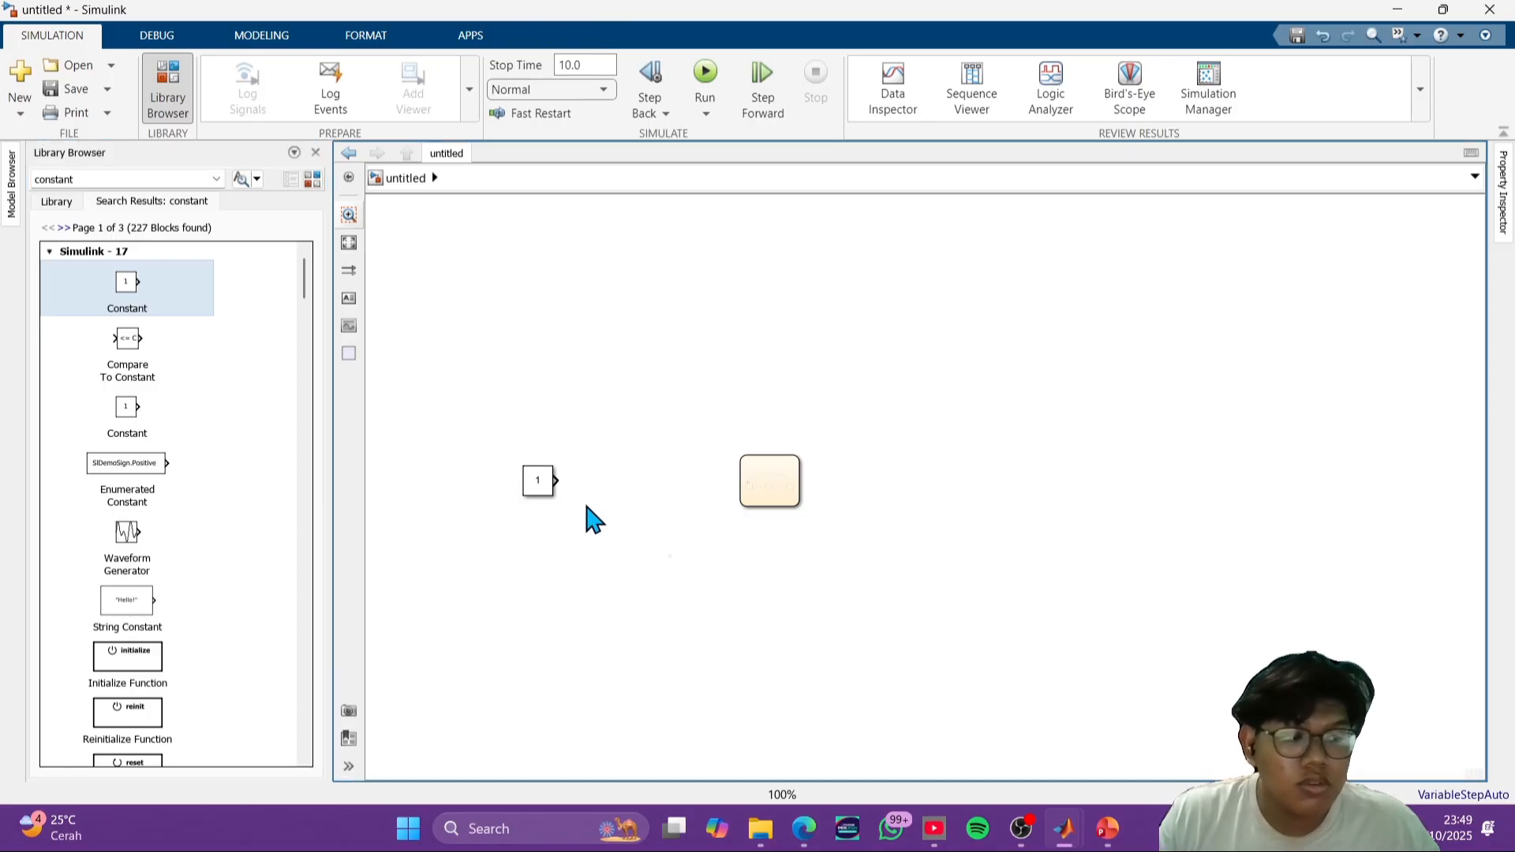
- Search the block library for display and place a Display block to the right of the chart
click(120, 175)
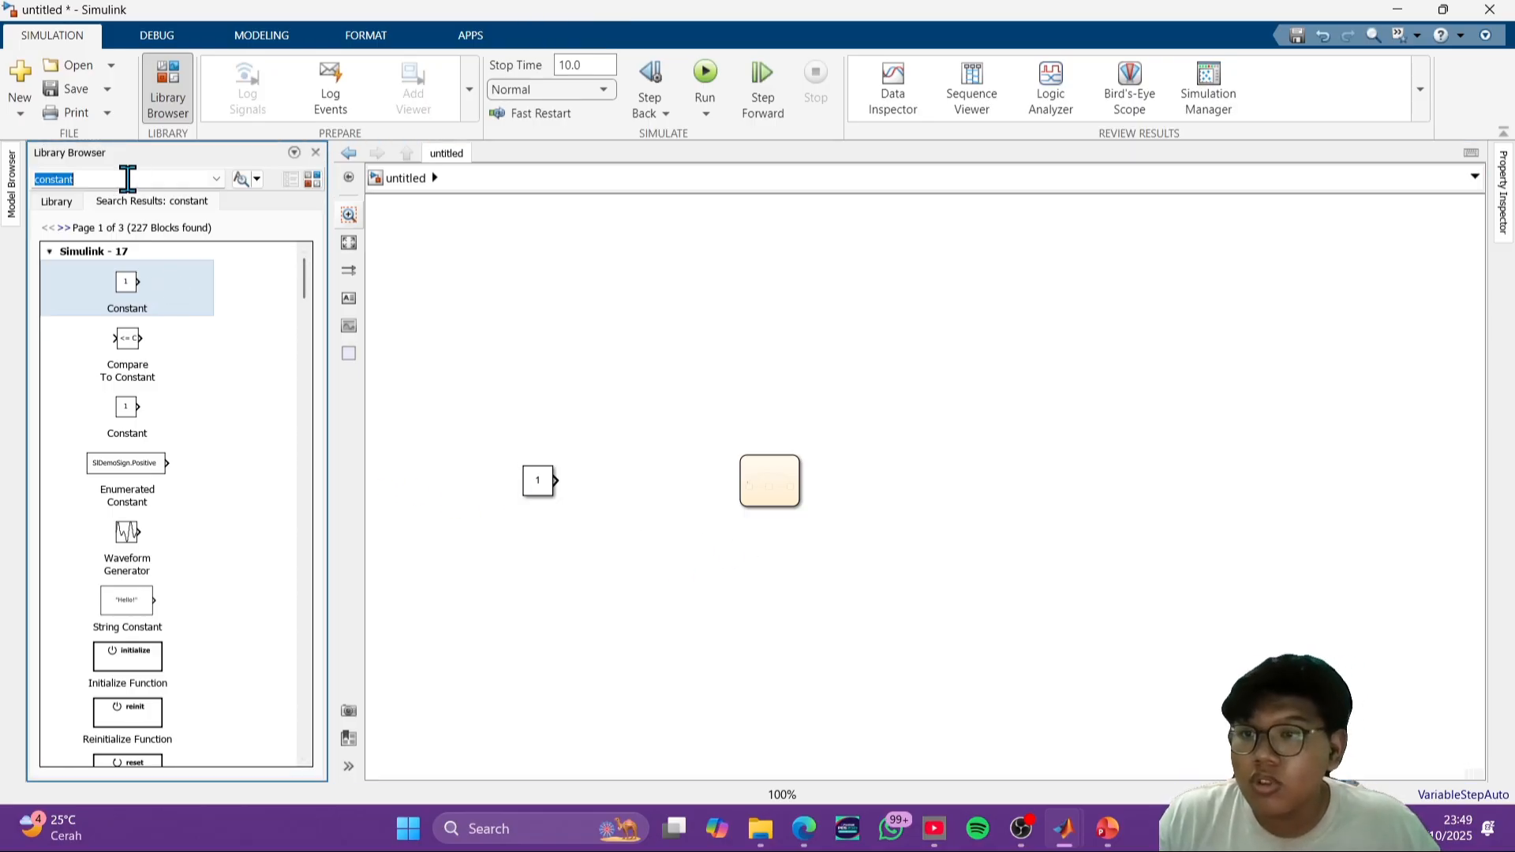
text(displ)
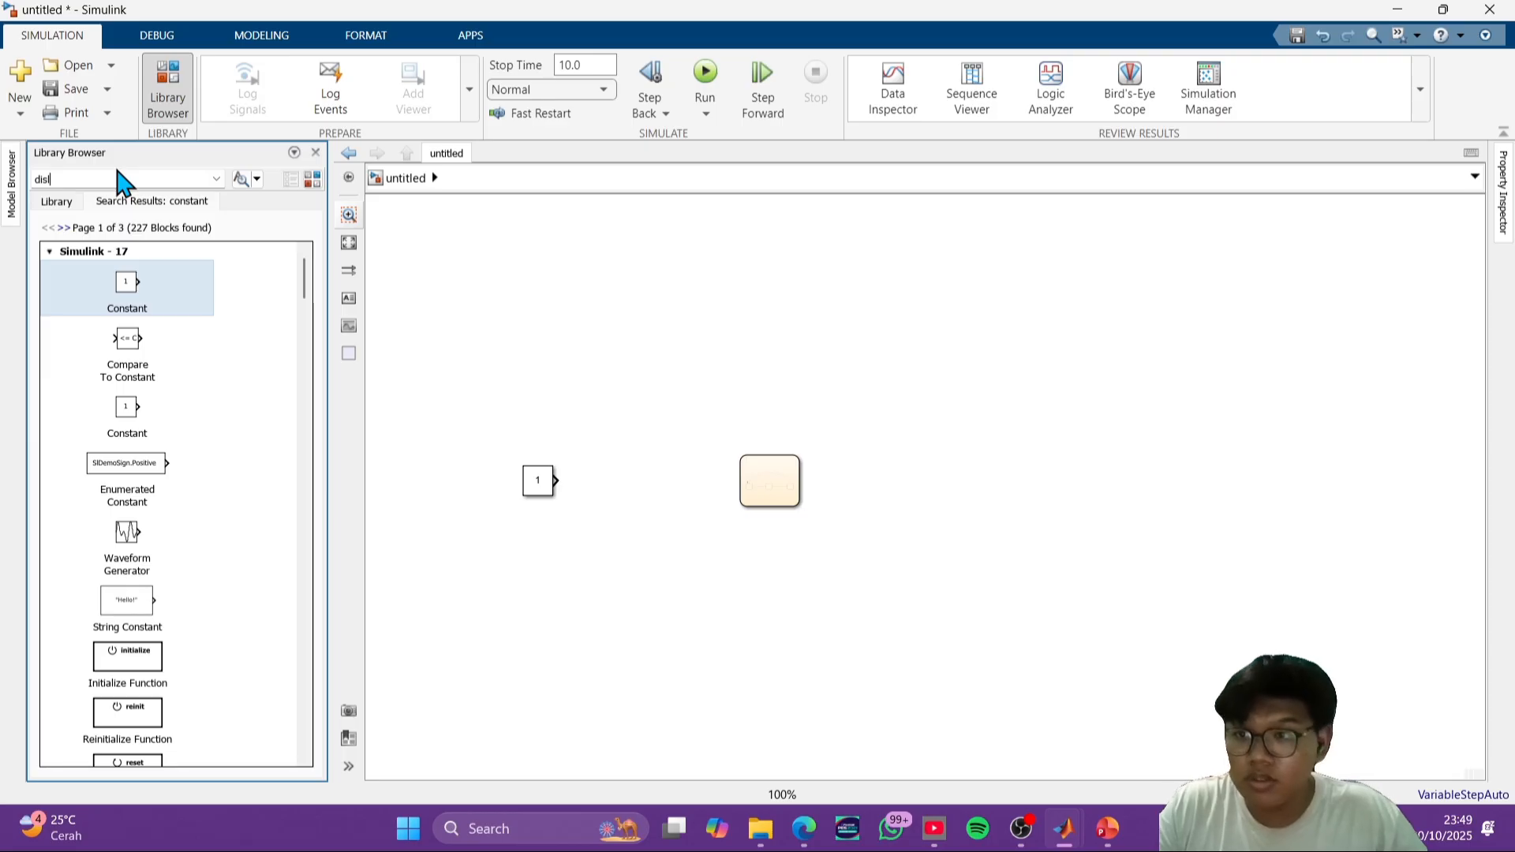
text(ay)
key(Return)
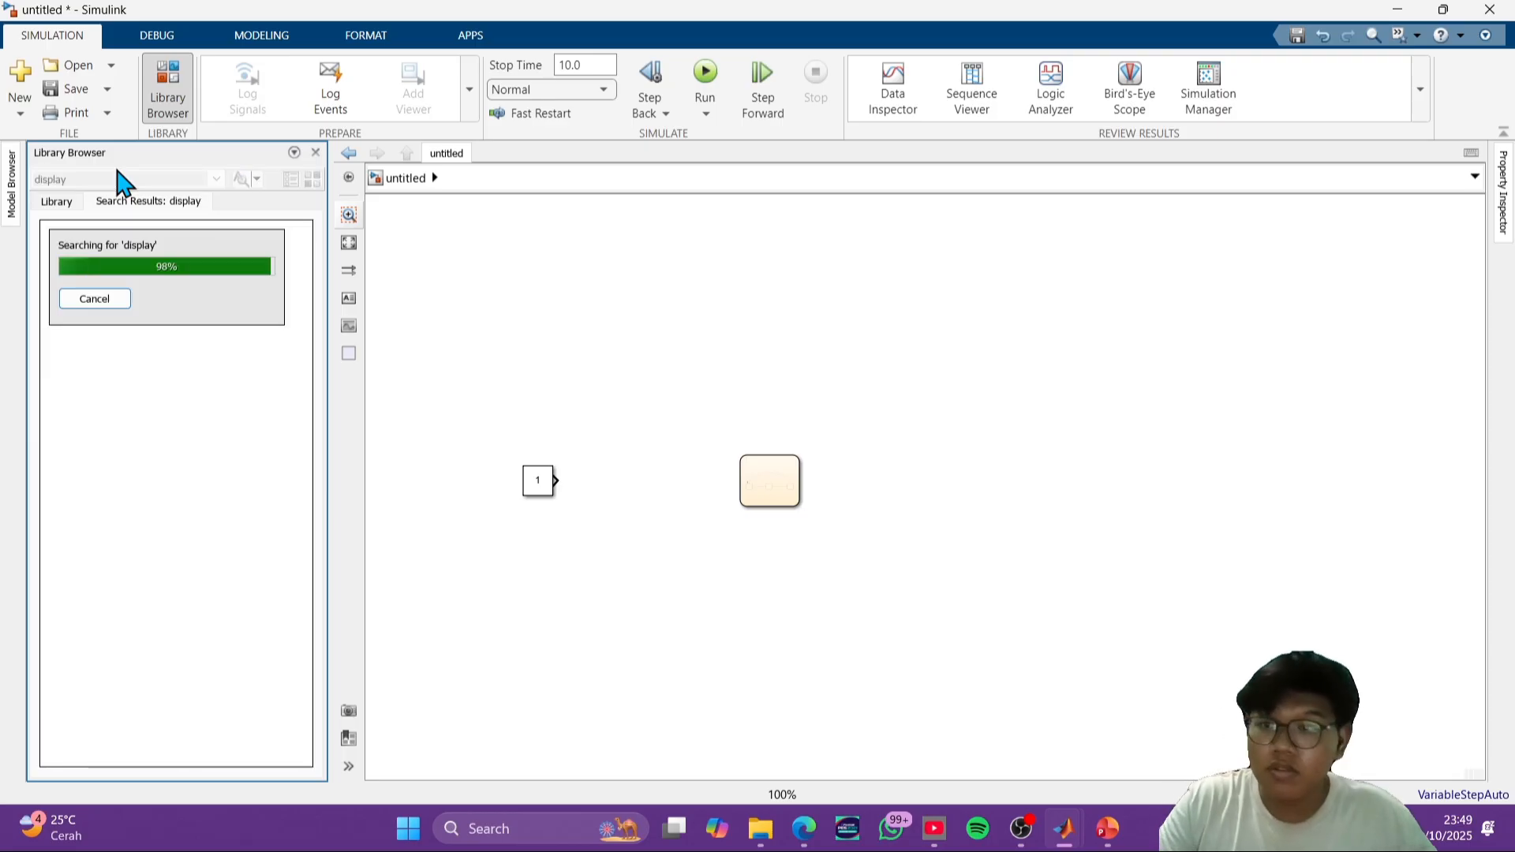
scroll(158, 502, down, 3)
scroll(158, 505, down, 15)
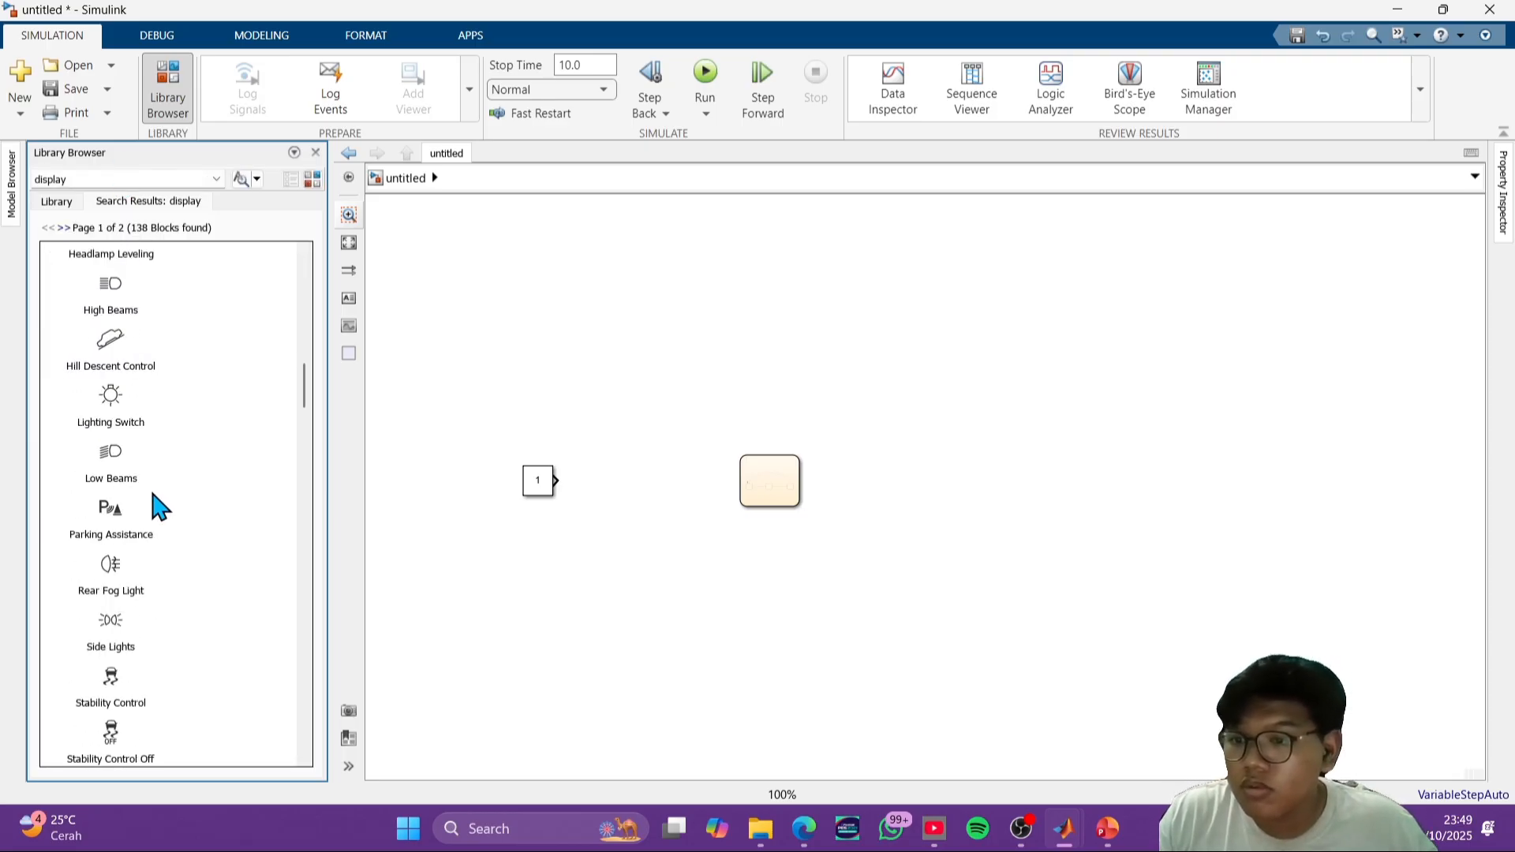
scroll(176, 552, down, 15)
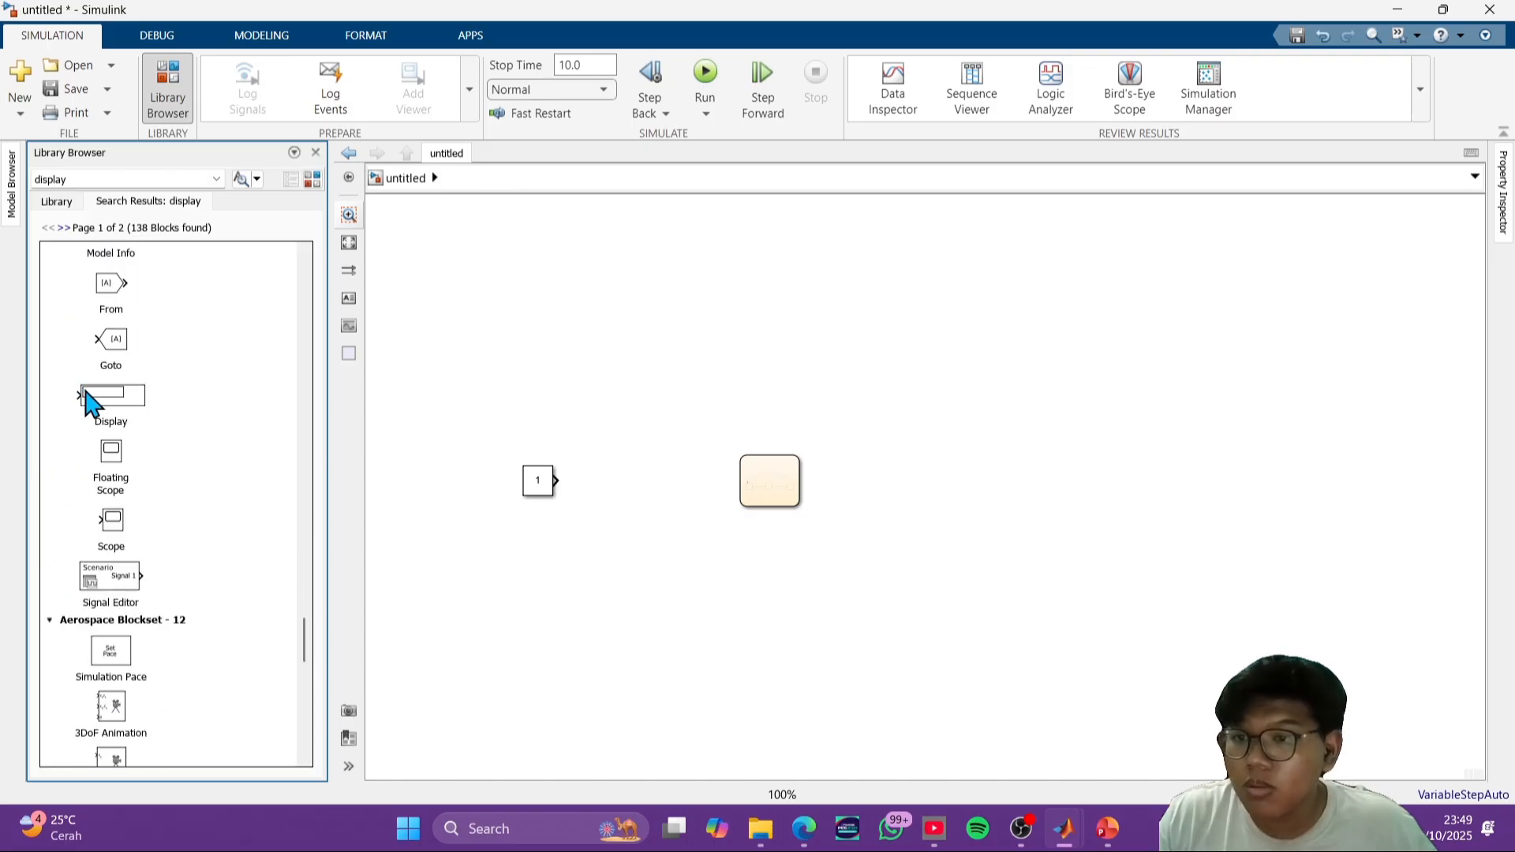
drag(89, 399, 1007, 498)
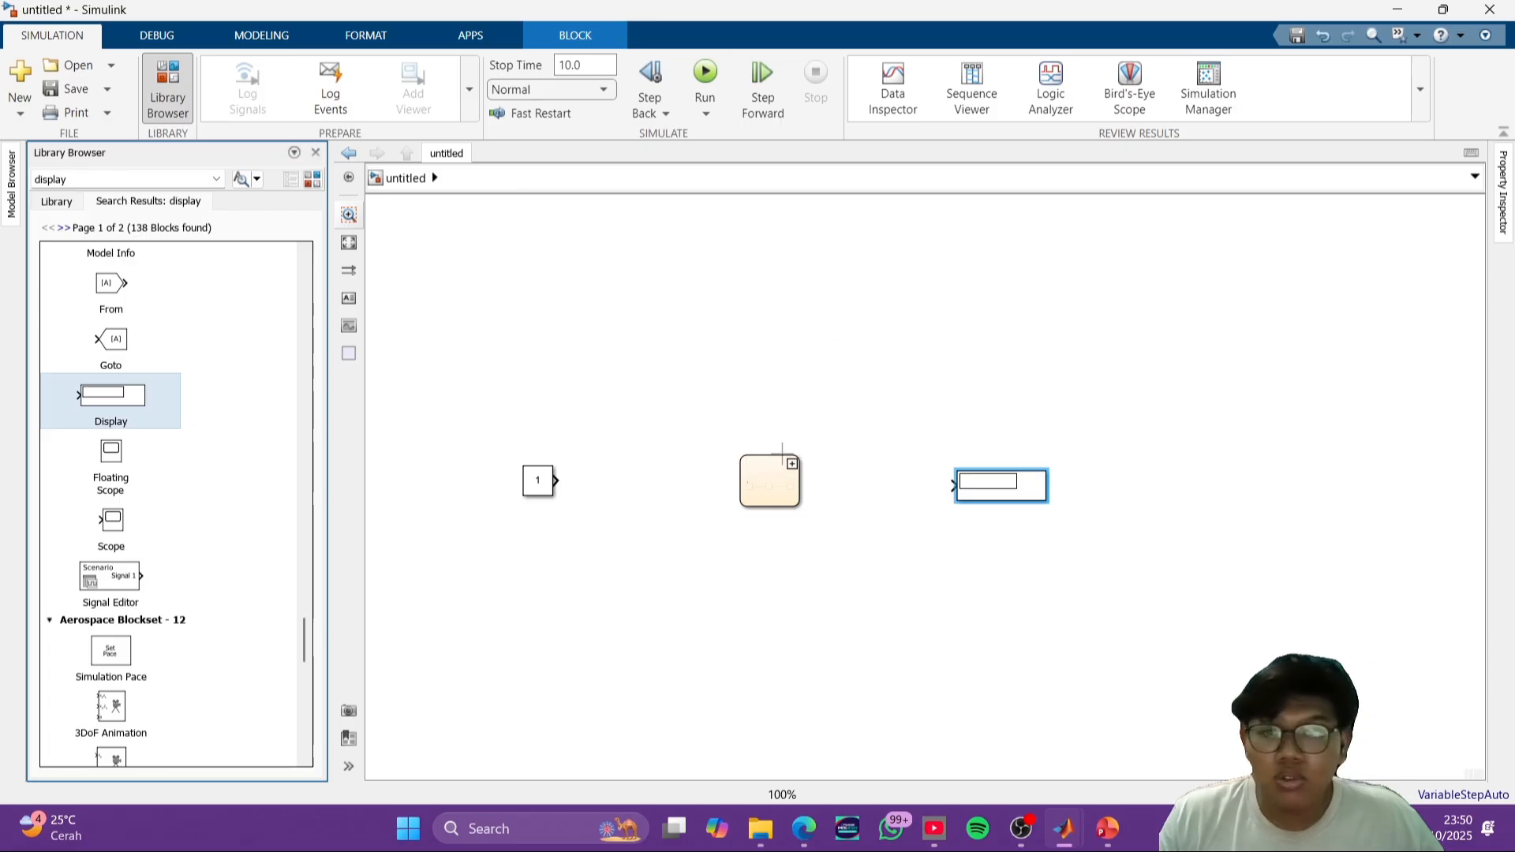
- Open the traffic light chart, try to run the simulation, and dismiss the diagnostics
double_click(771, 480)
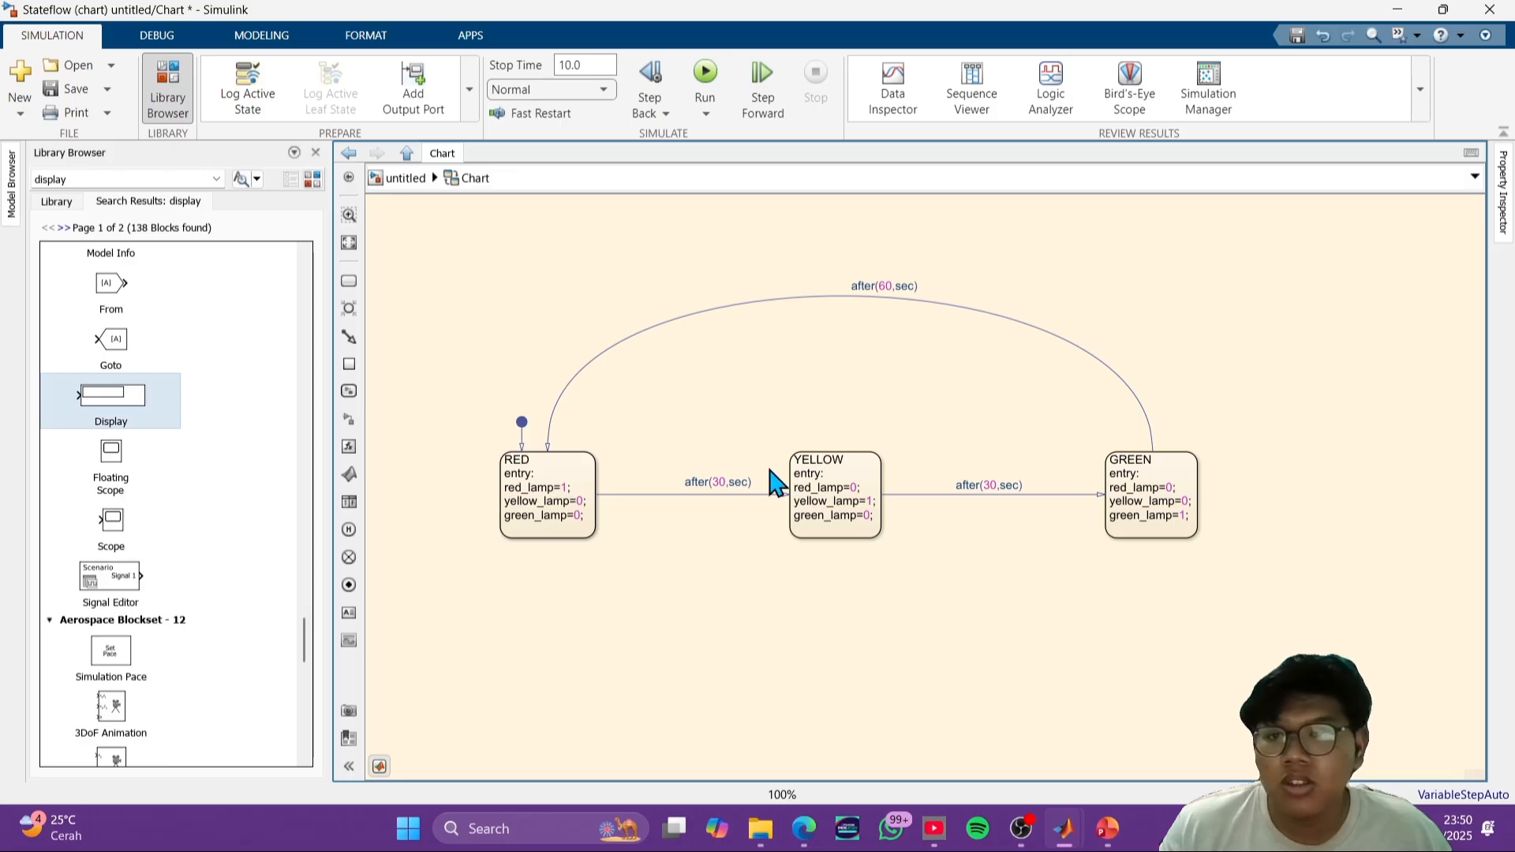
click(1127, 466)
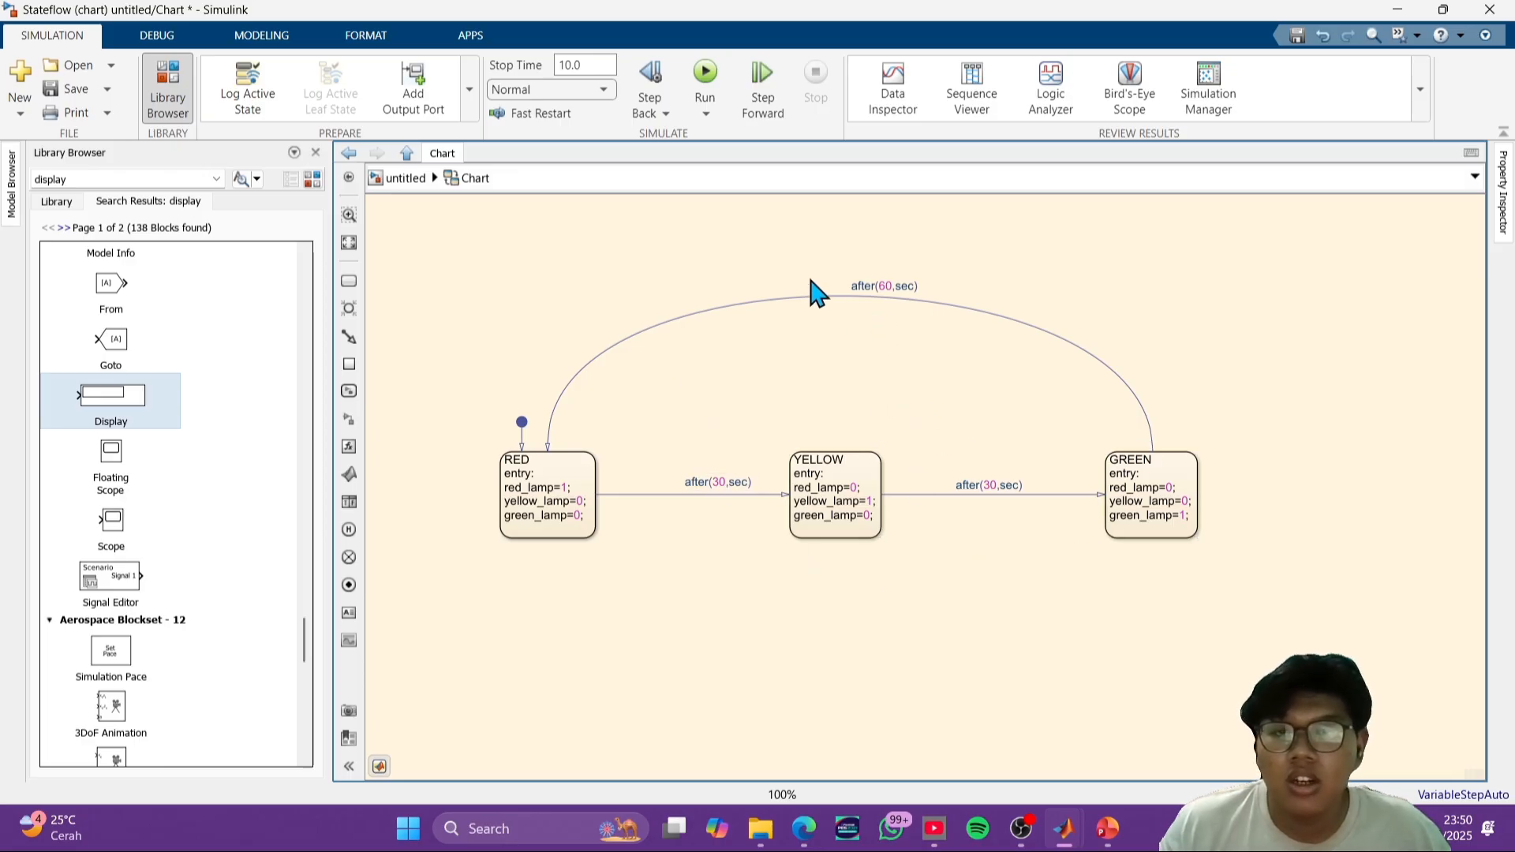
click(702, 86)
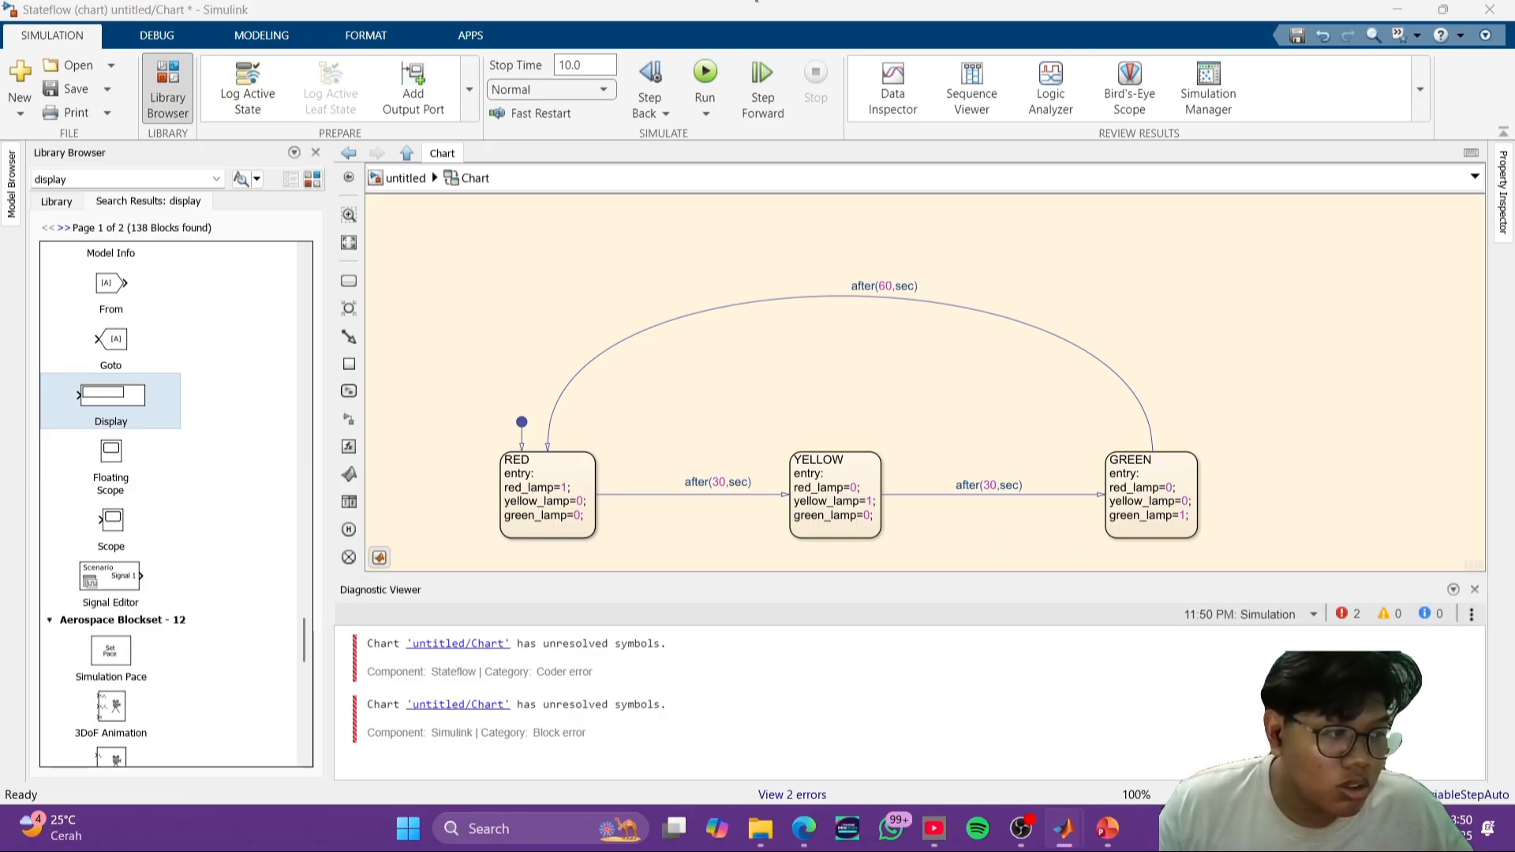
click(1475, 590)
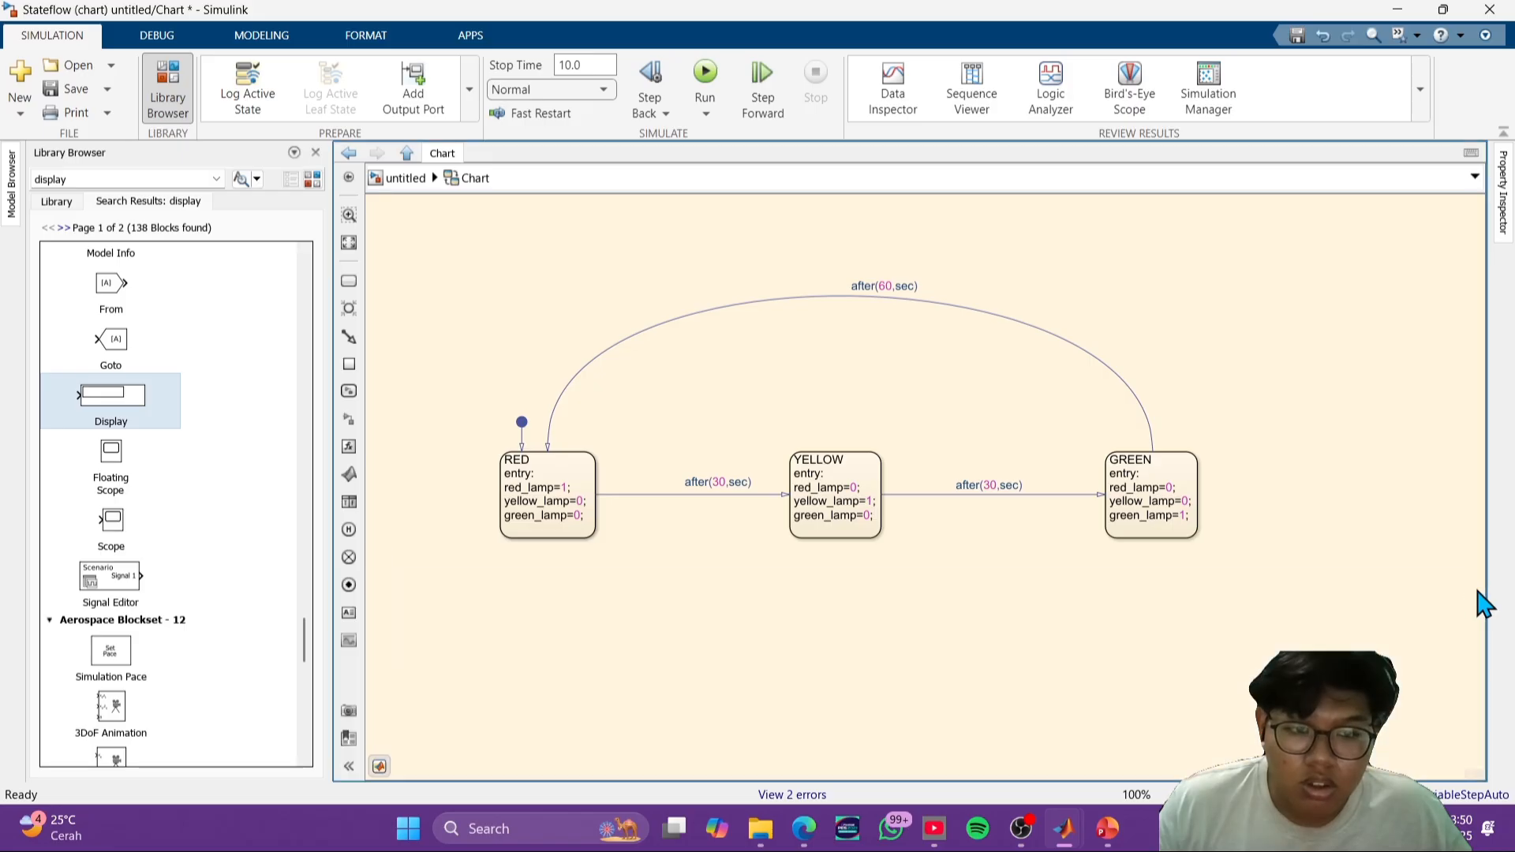
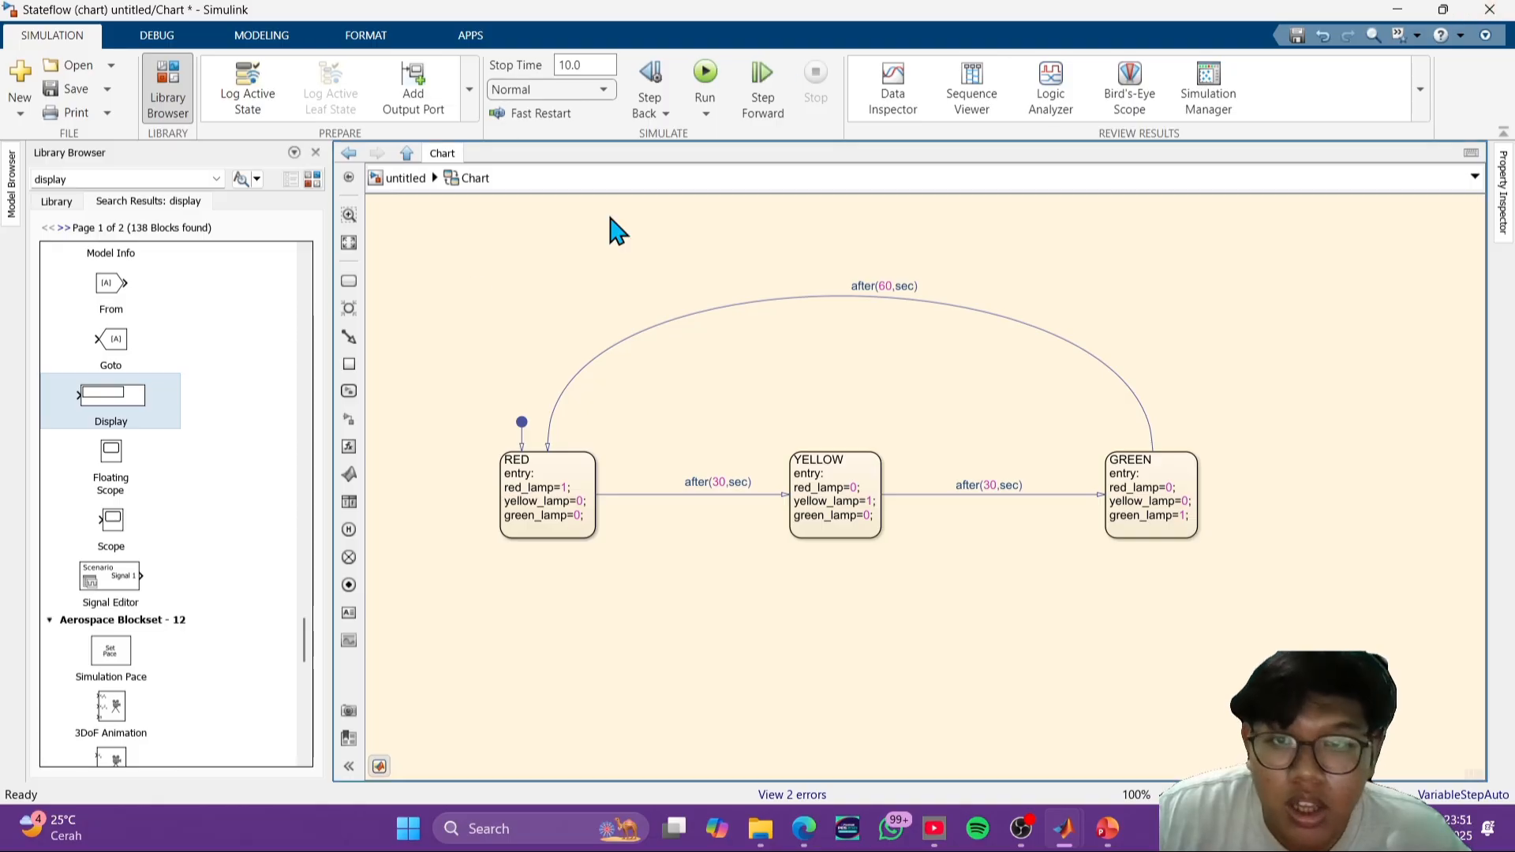
- Try to run the simulation again, close the diagnostics, and return to the top-level model
click(705, 79)
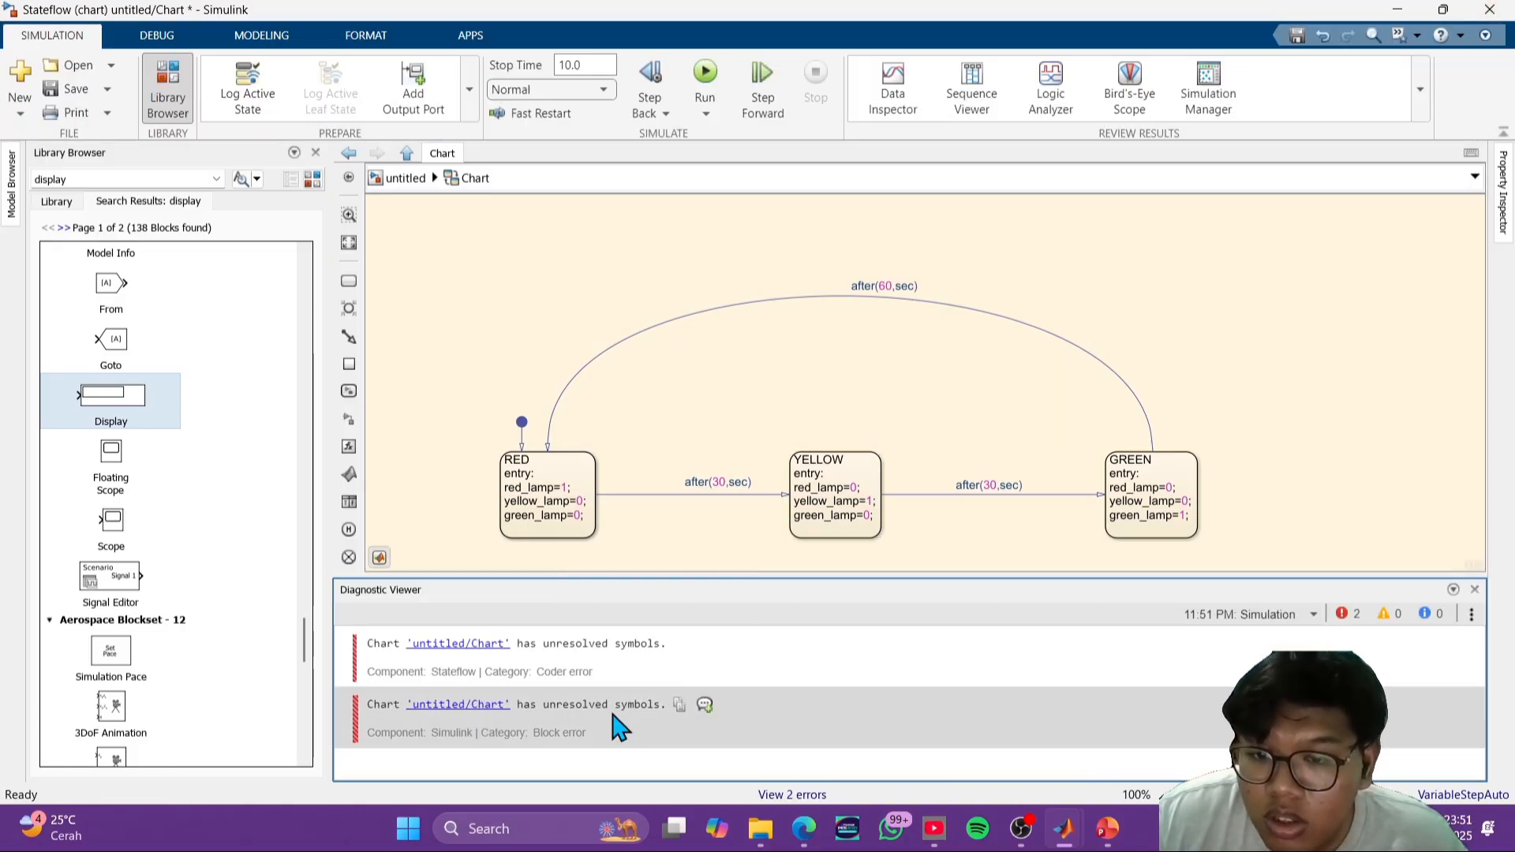
click(1474, 589)
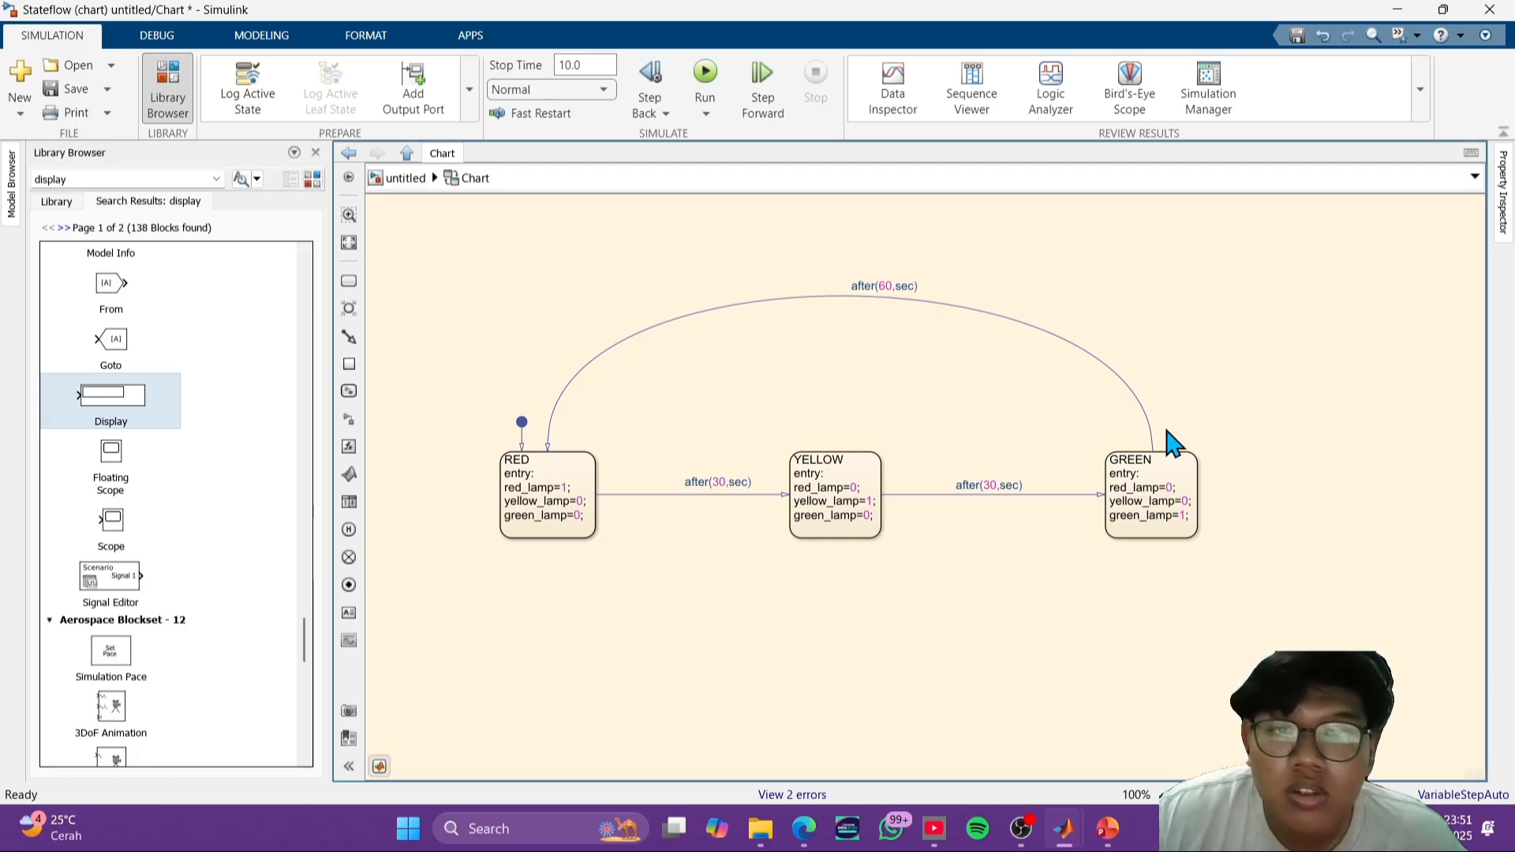
click(410, 180)
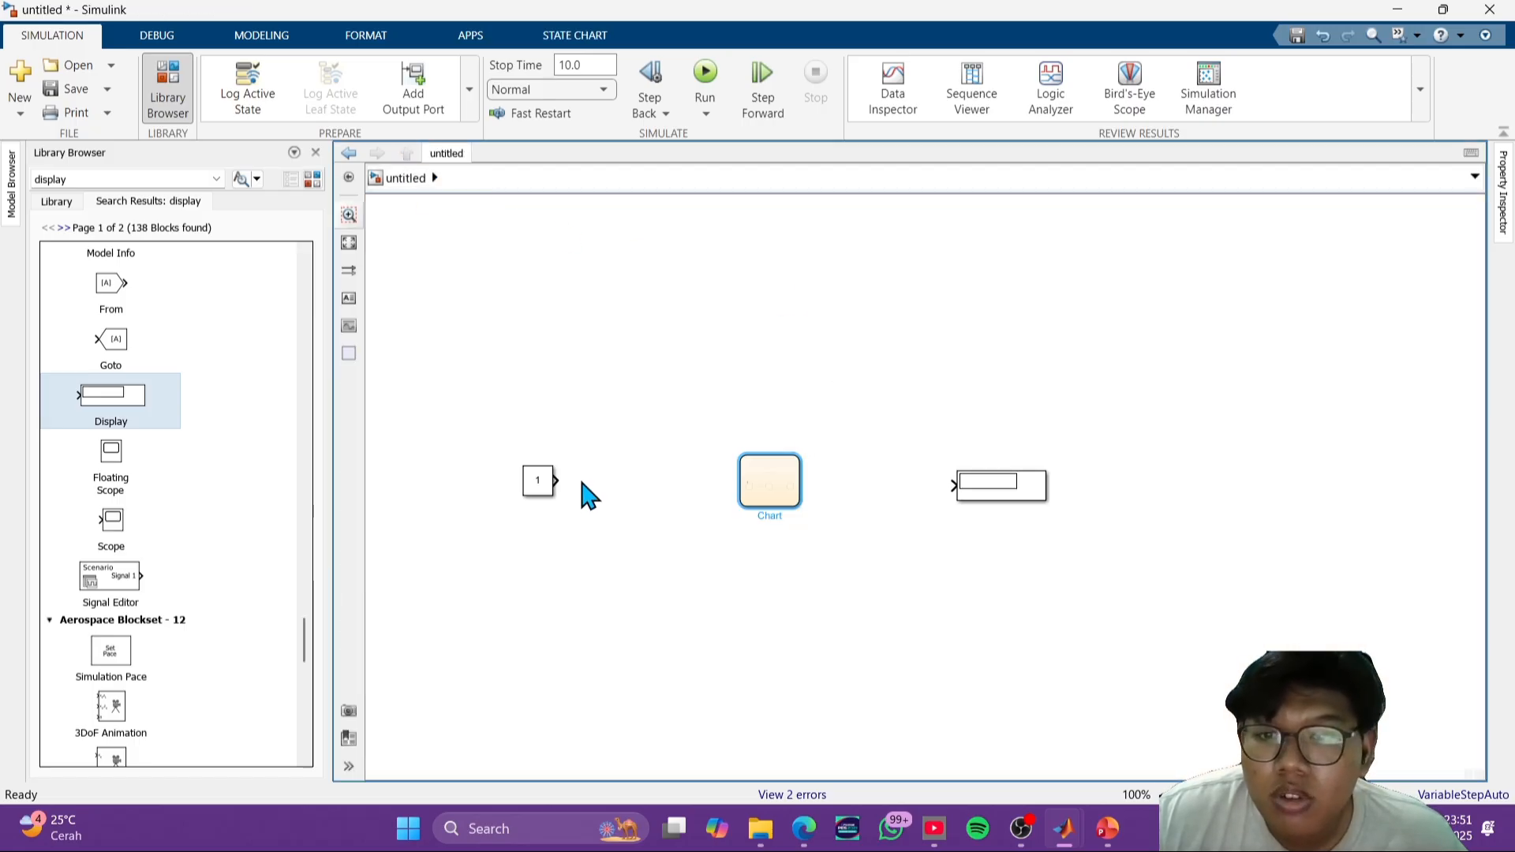
- Remove the Constant block, the Display block, and the leftover unconnected signal line from around the chart
mouse_move(557, 481)
mouse_down()
mouse_move(724, 473)
mouse_move(561, 483)
mouse_move(541, 501)
mouse_up()
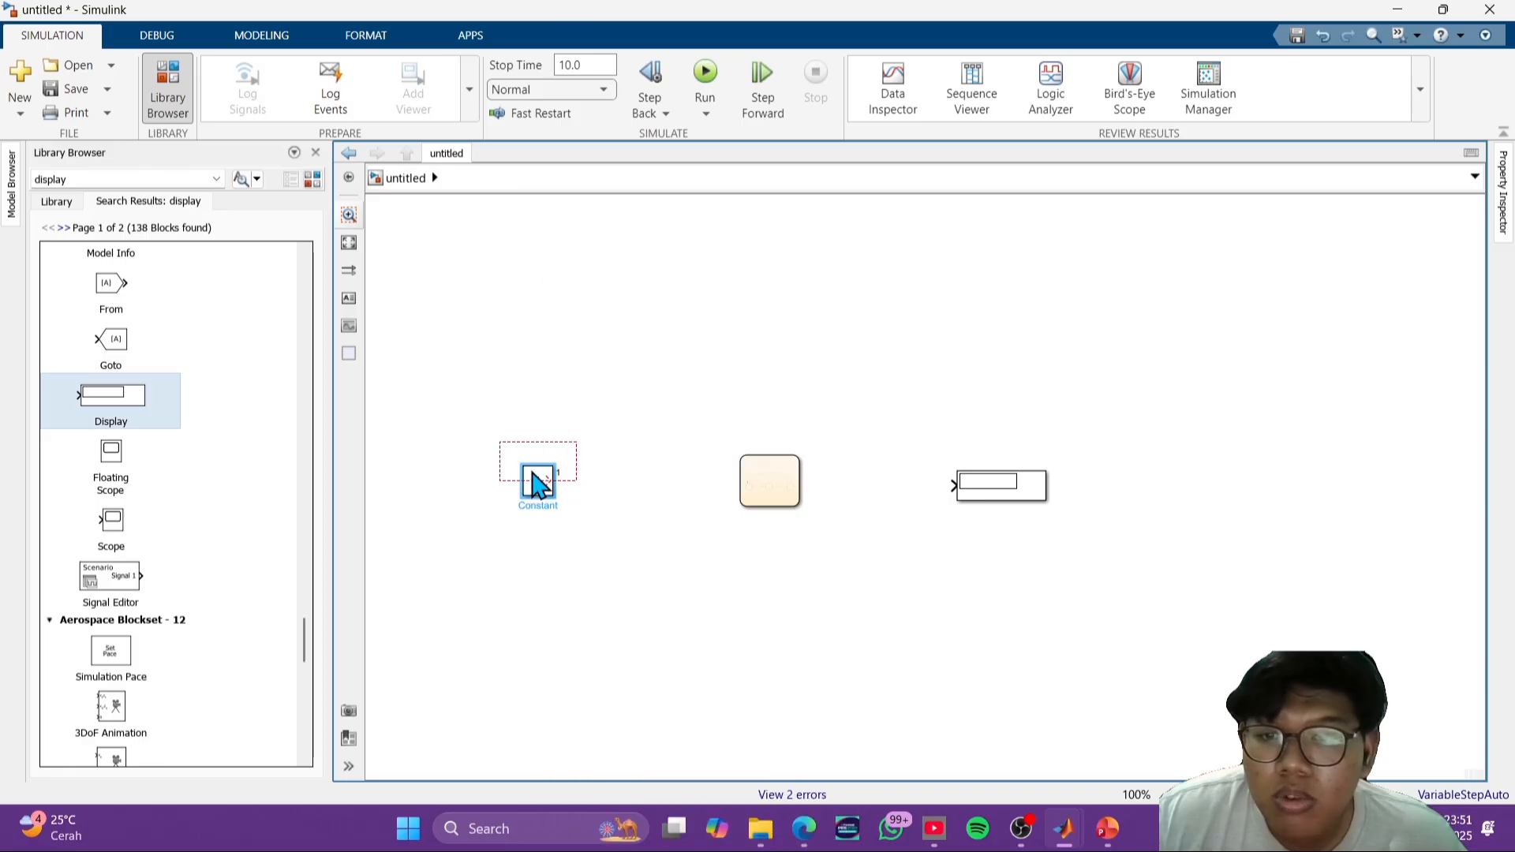
right_click(535, 506)
click(561, 330)
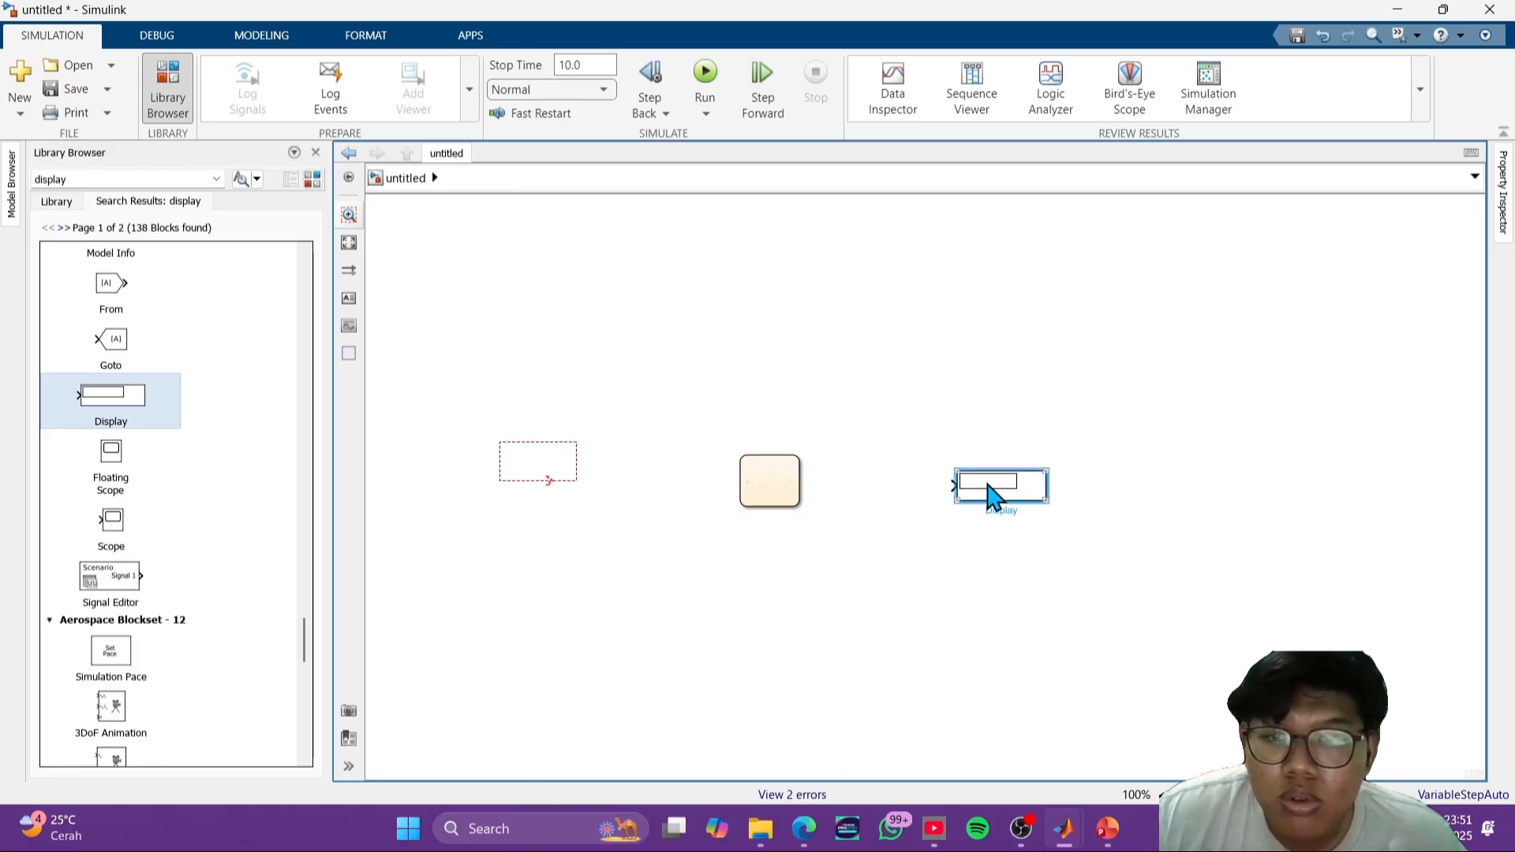
right_click(991, 497)
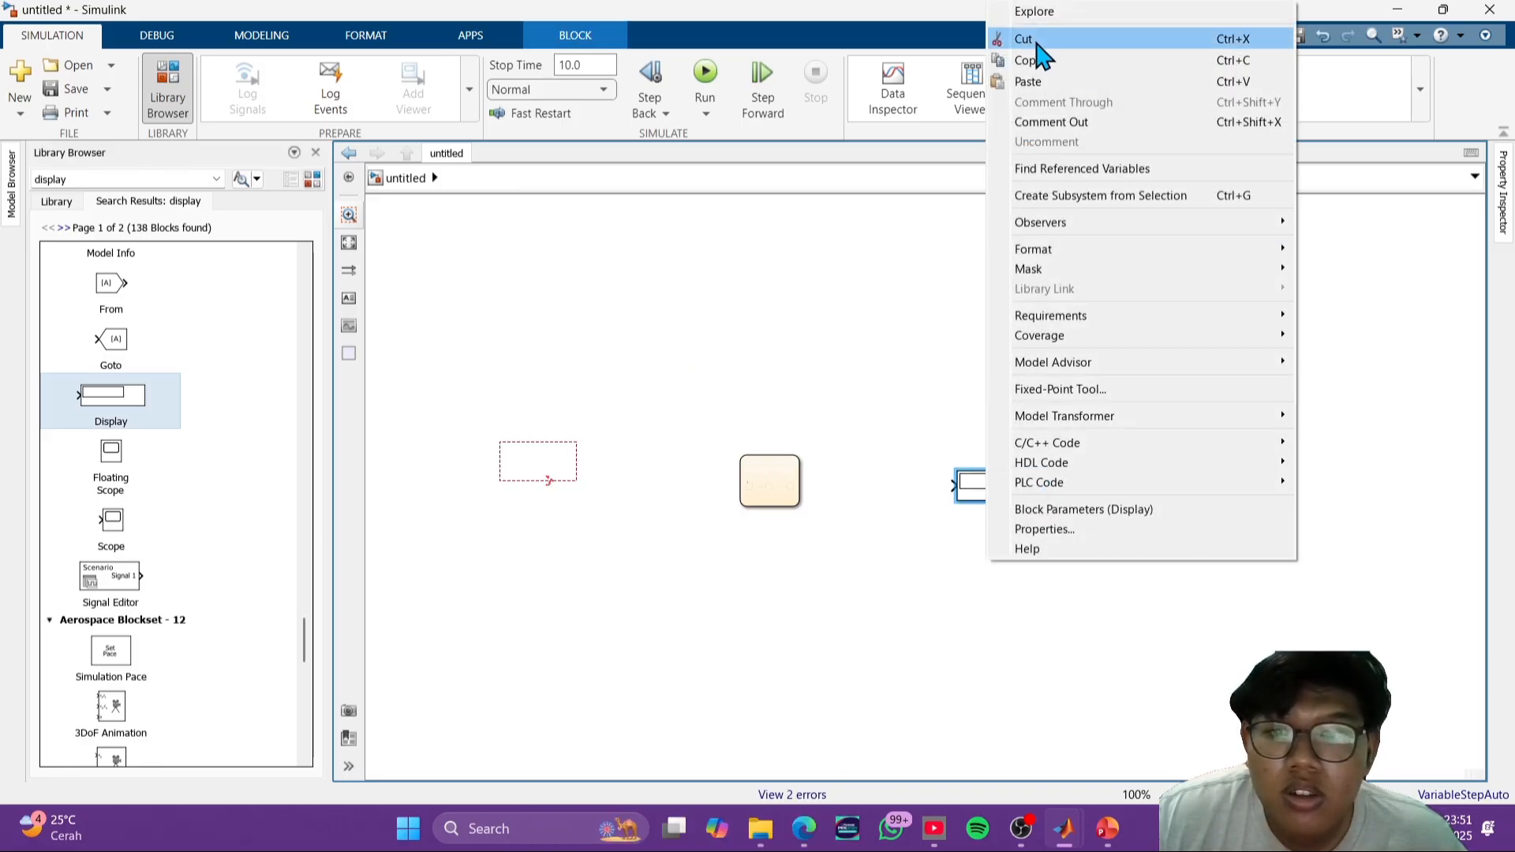
click(1043, 40)
right_click(555, 495)
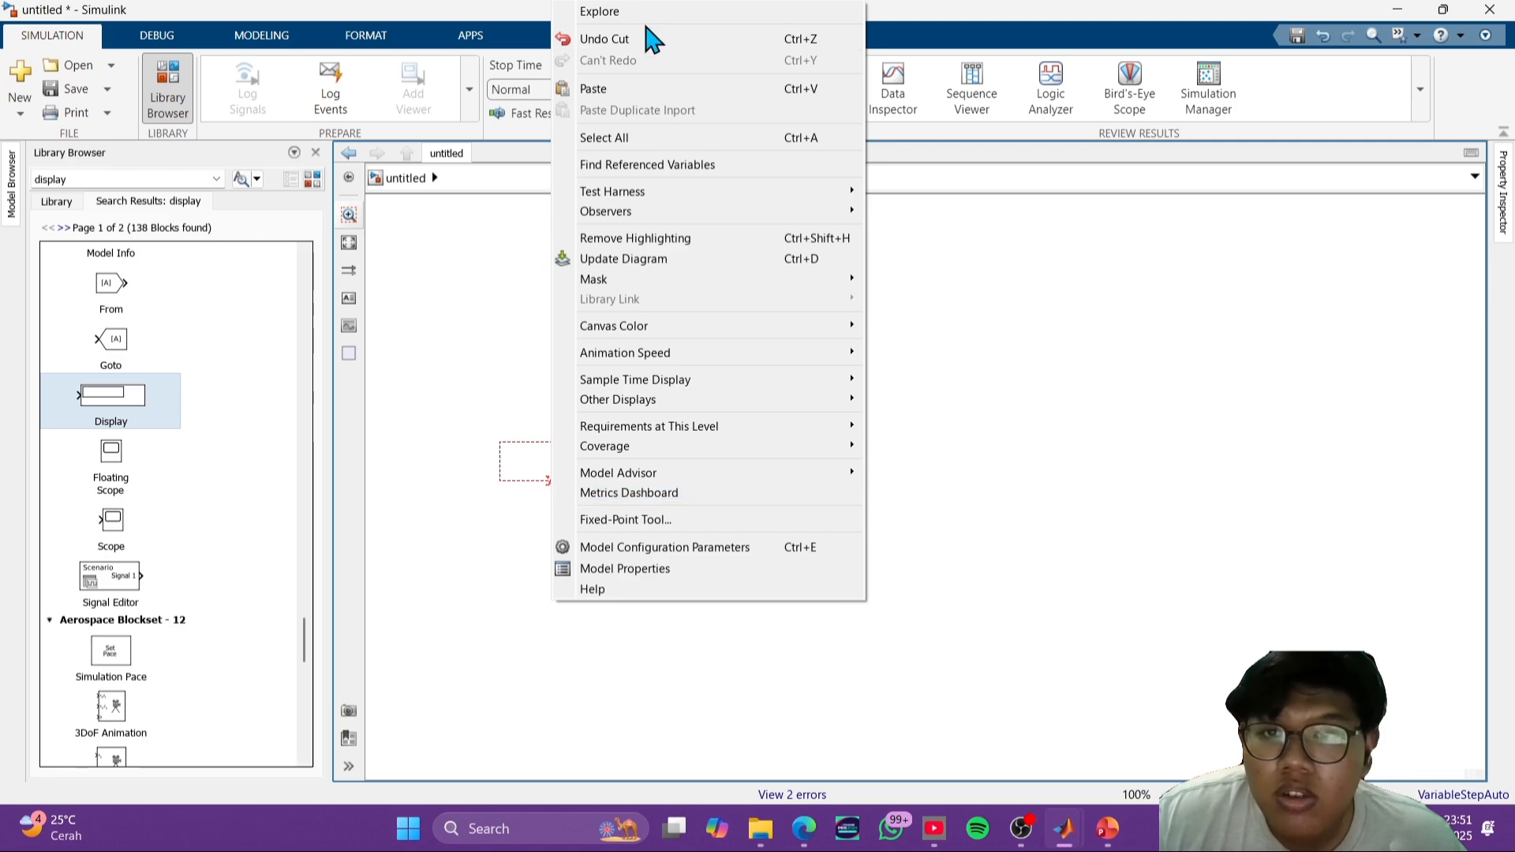
click(643, 41)
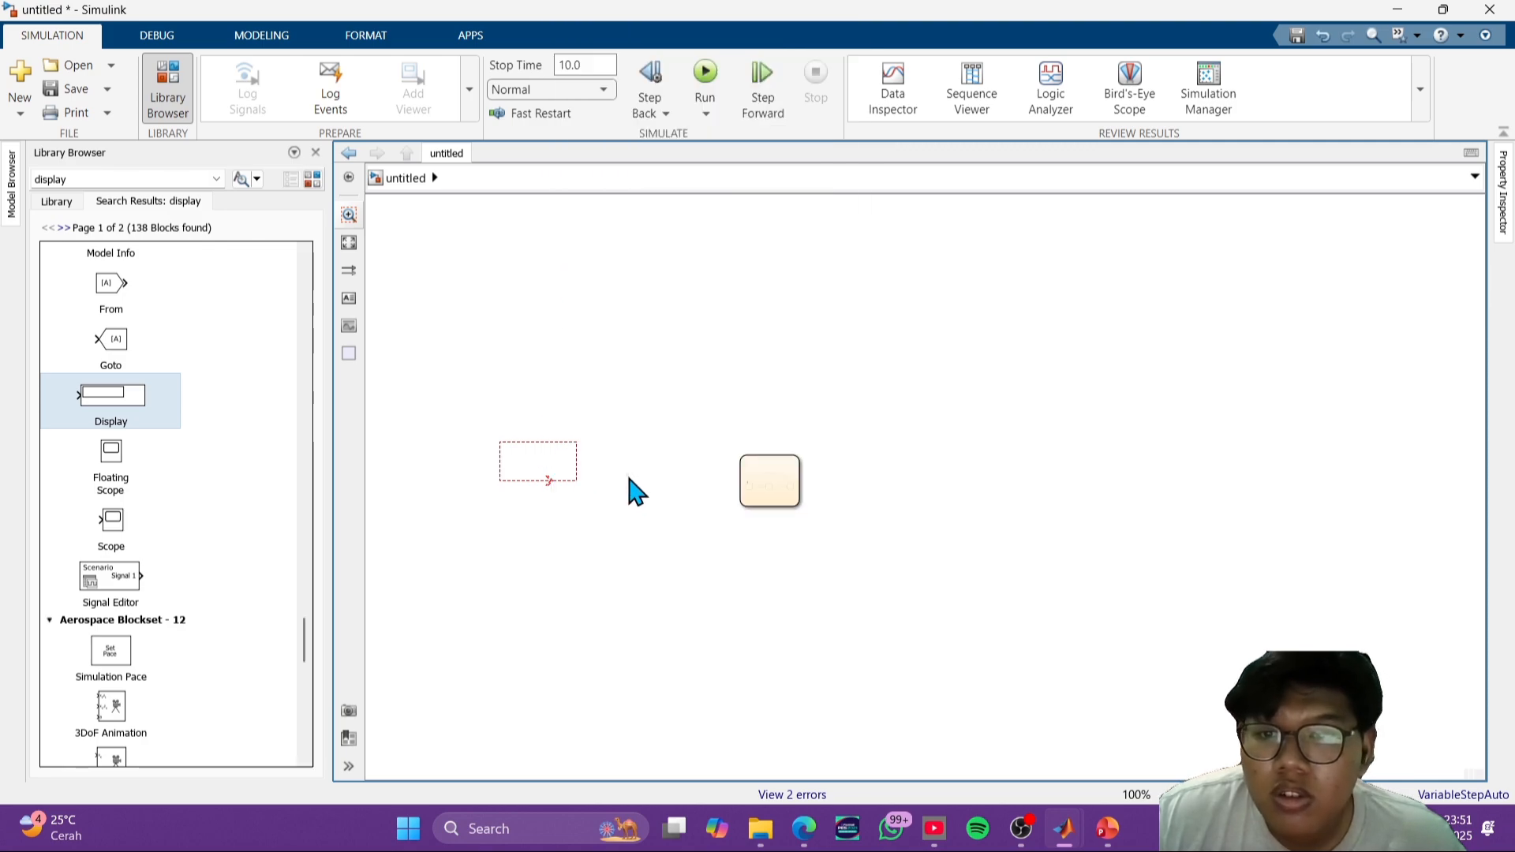
click(553, 481)
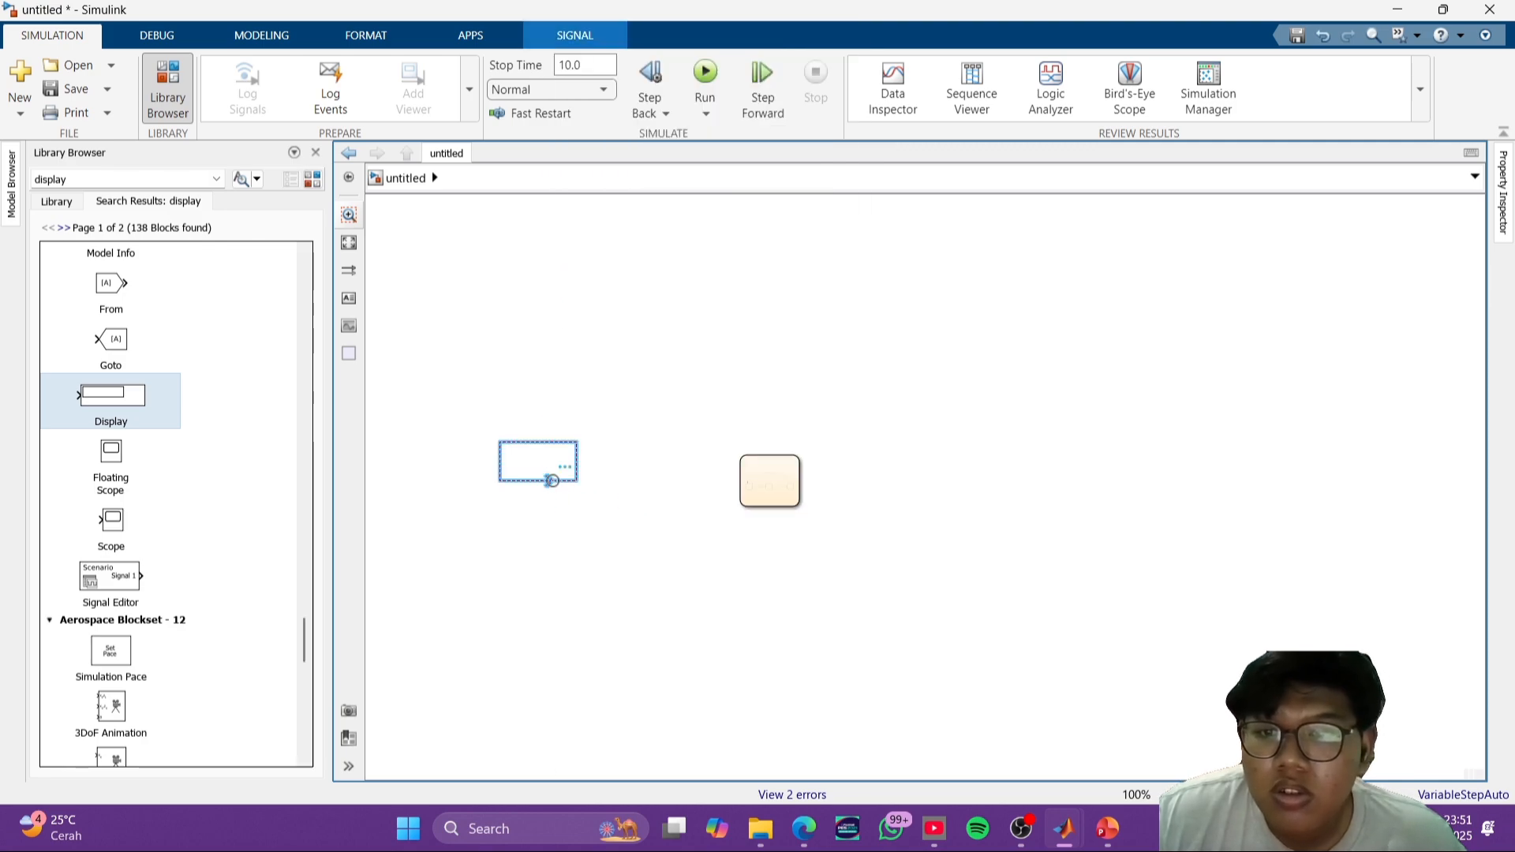
right_click(552, 480)
click(607, 497)
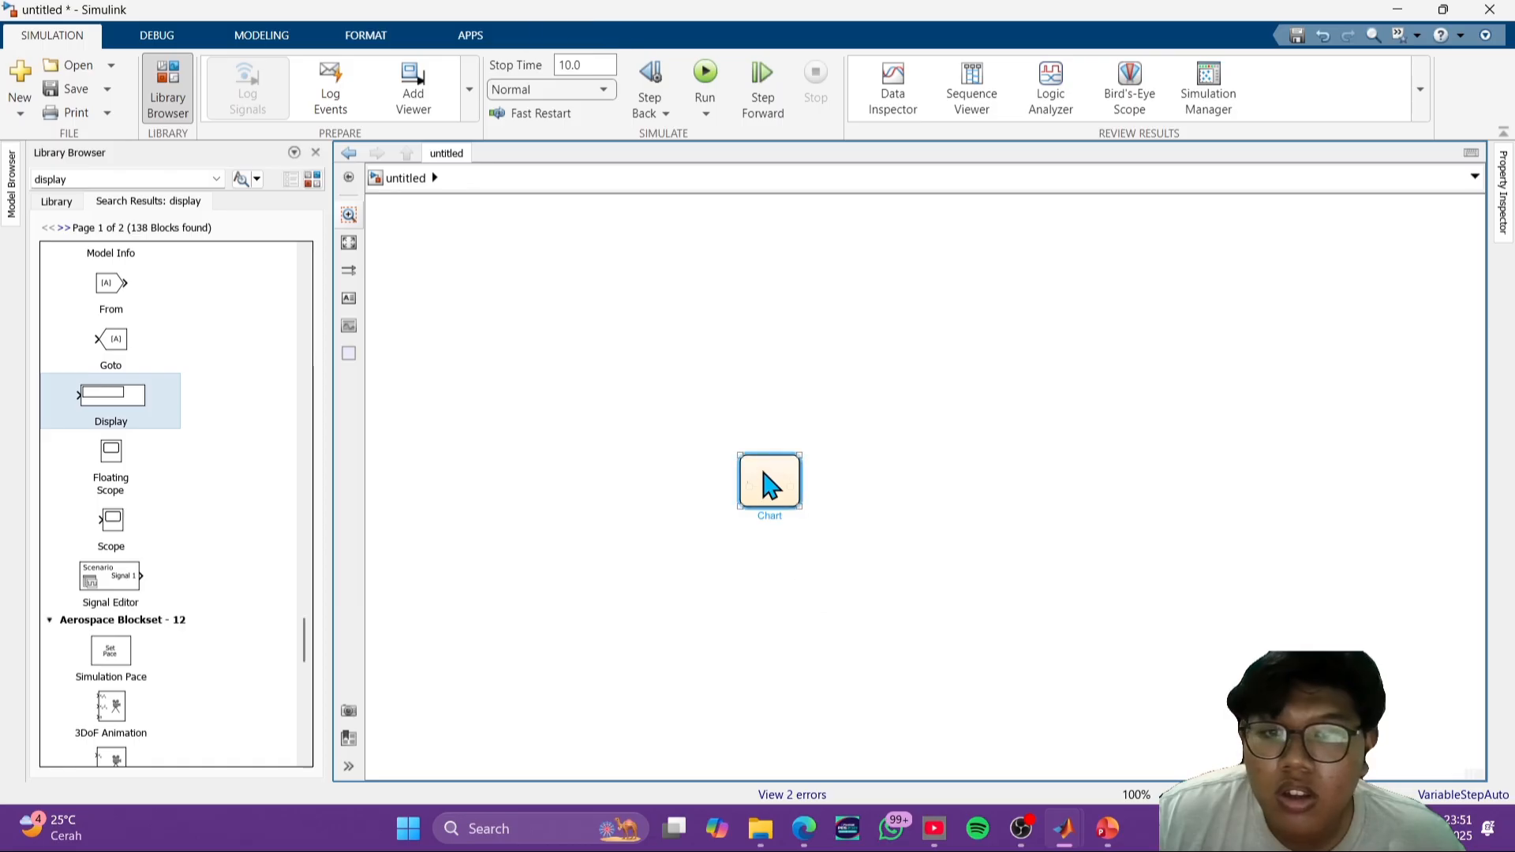
- Open the traffic light chart, try to run the simulation, and cancel the Symbol Wizard
double_click(765, 480)
click(712, 105)
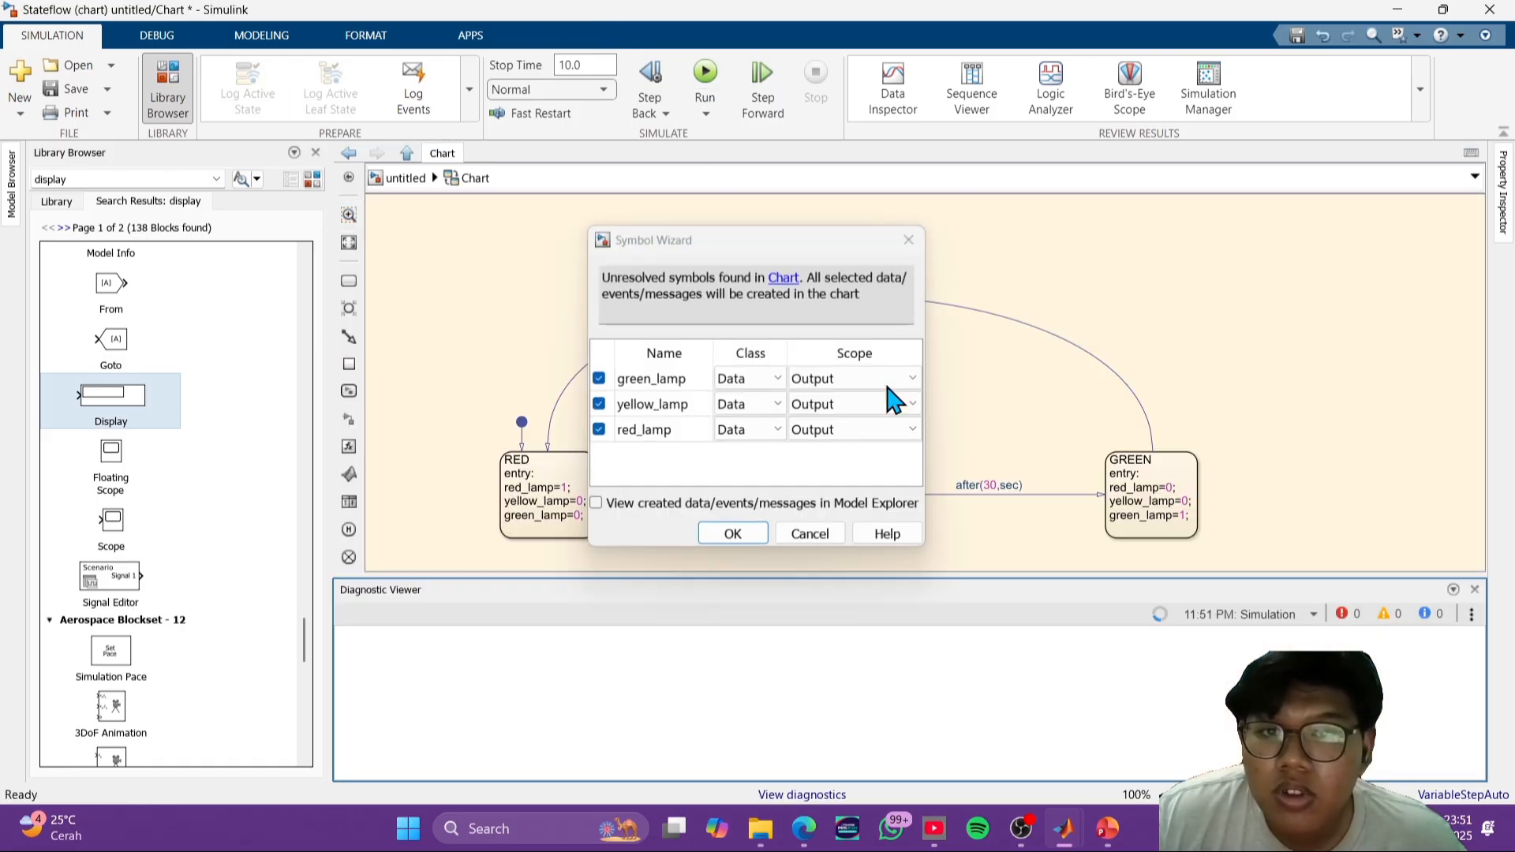
key(Escape)
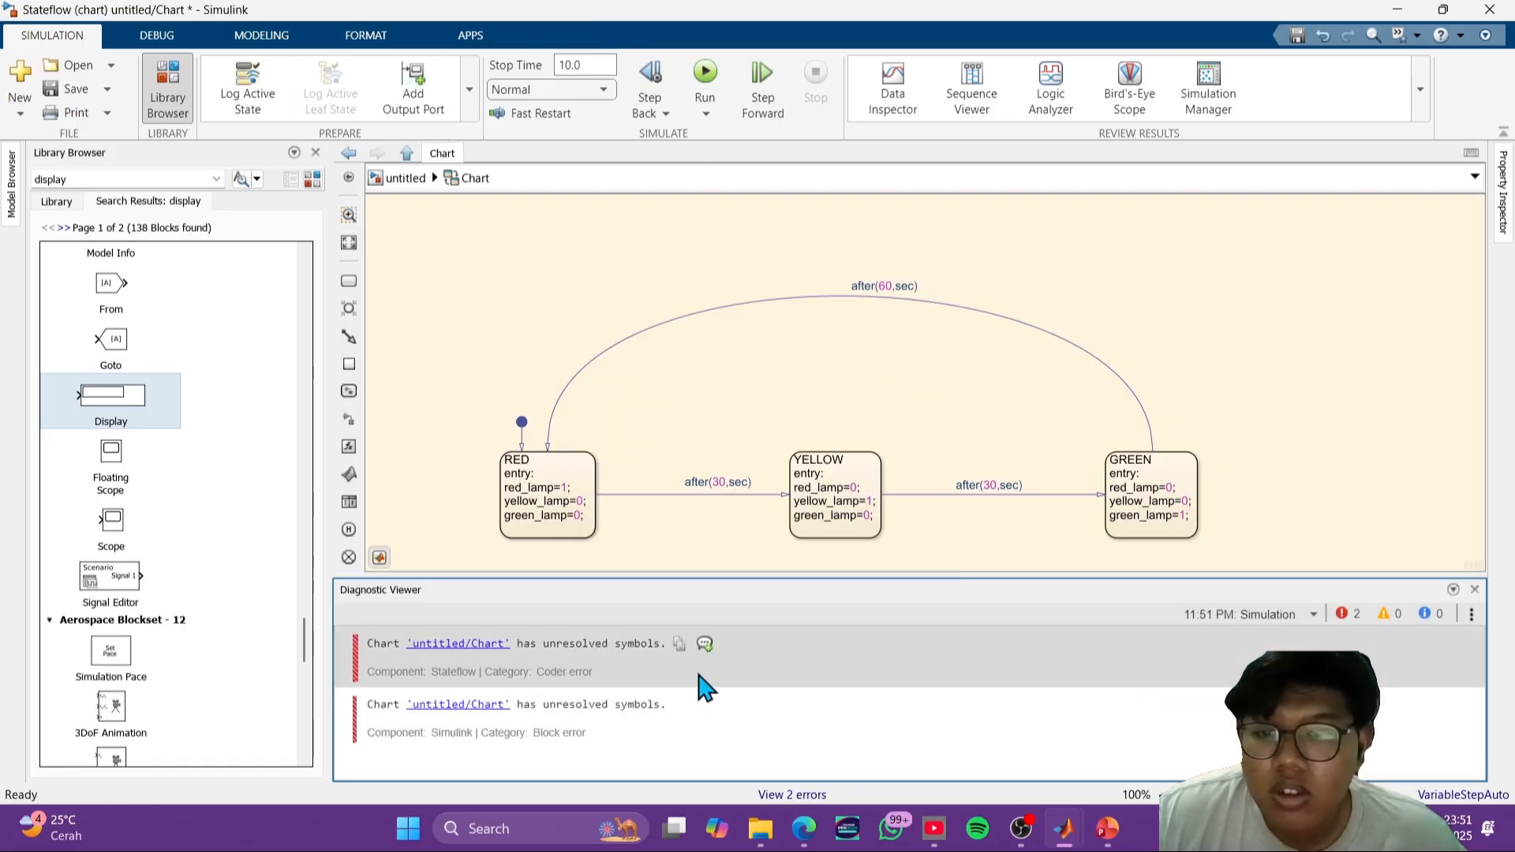
click(1322, 416)
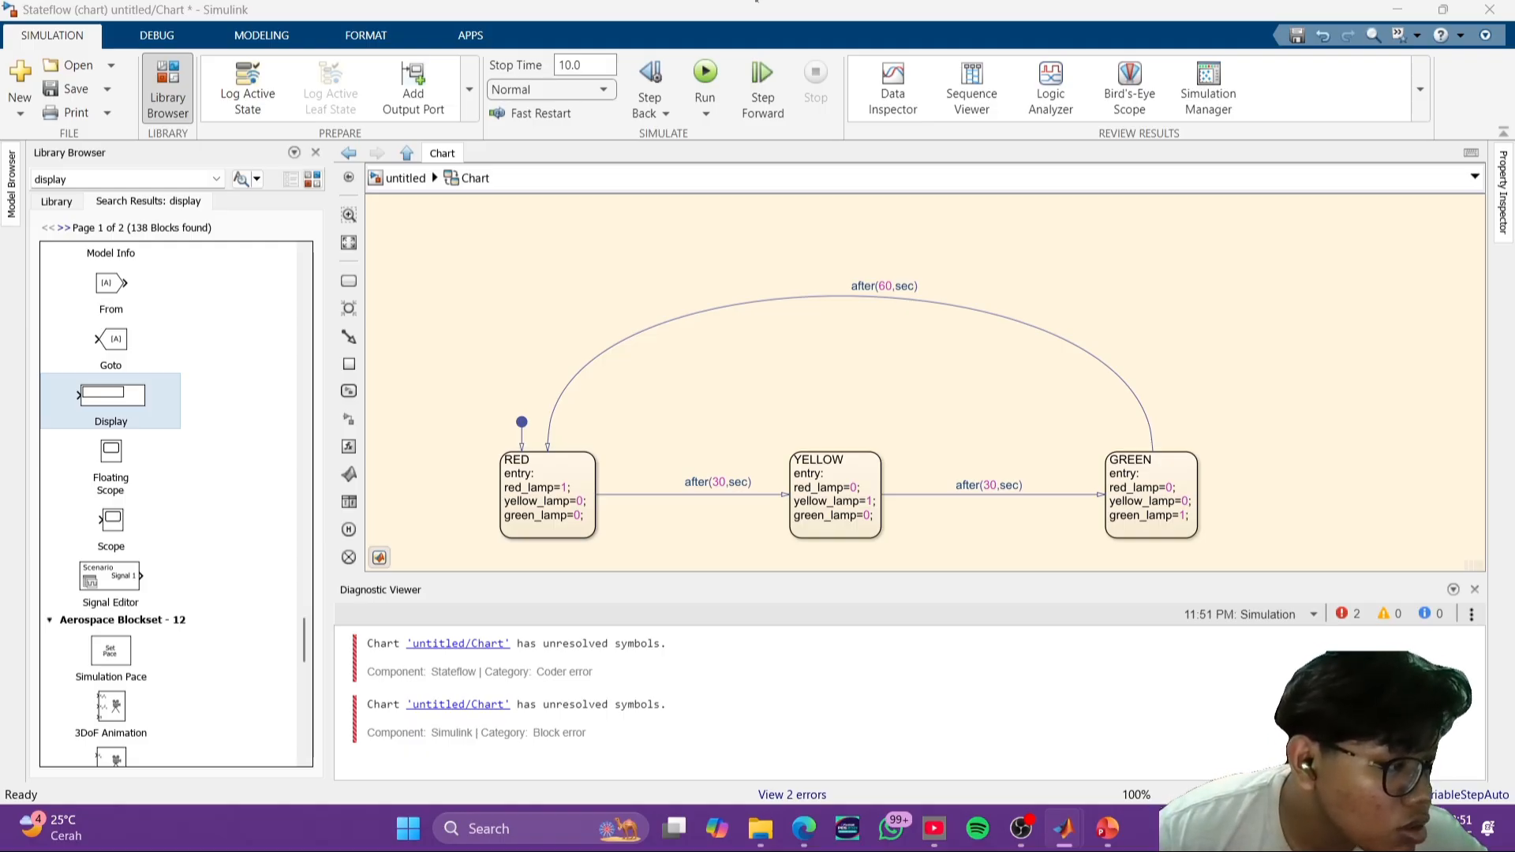
- Check the entry actions of the RED, YELLOW and GREEN states and retry the simulation
click(509, 511)
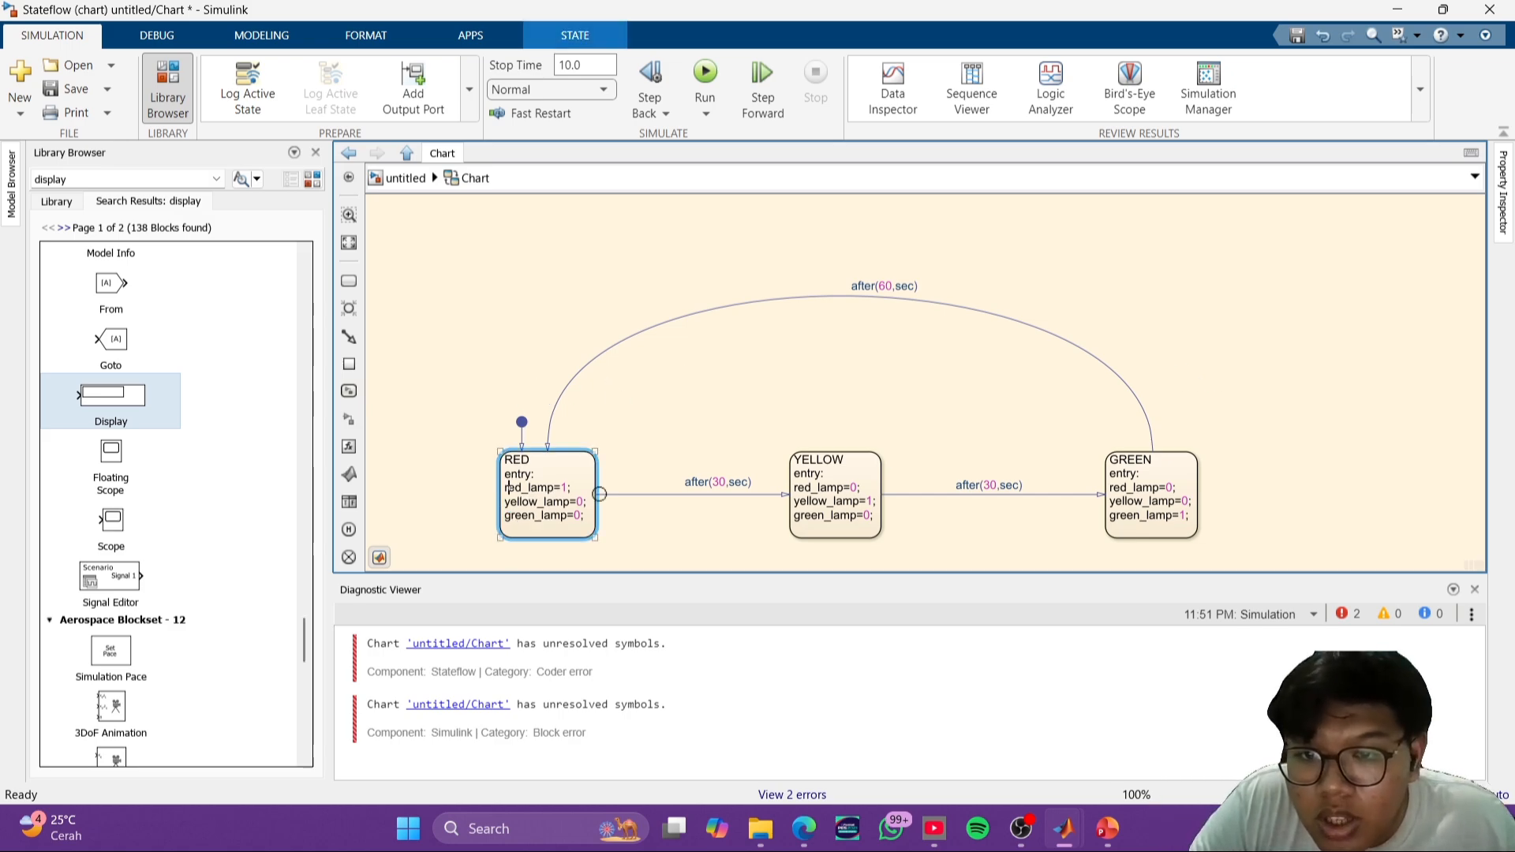
click(693, 494)
click(824, 488)
click(1180, 484)
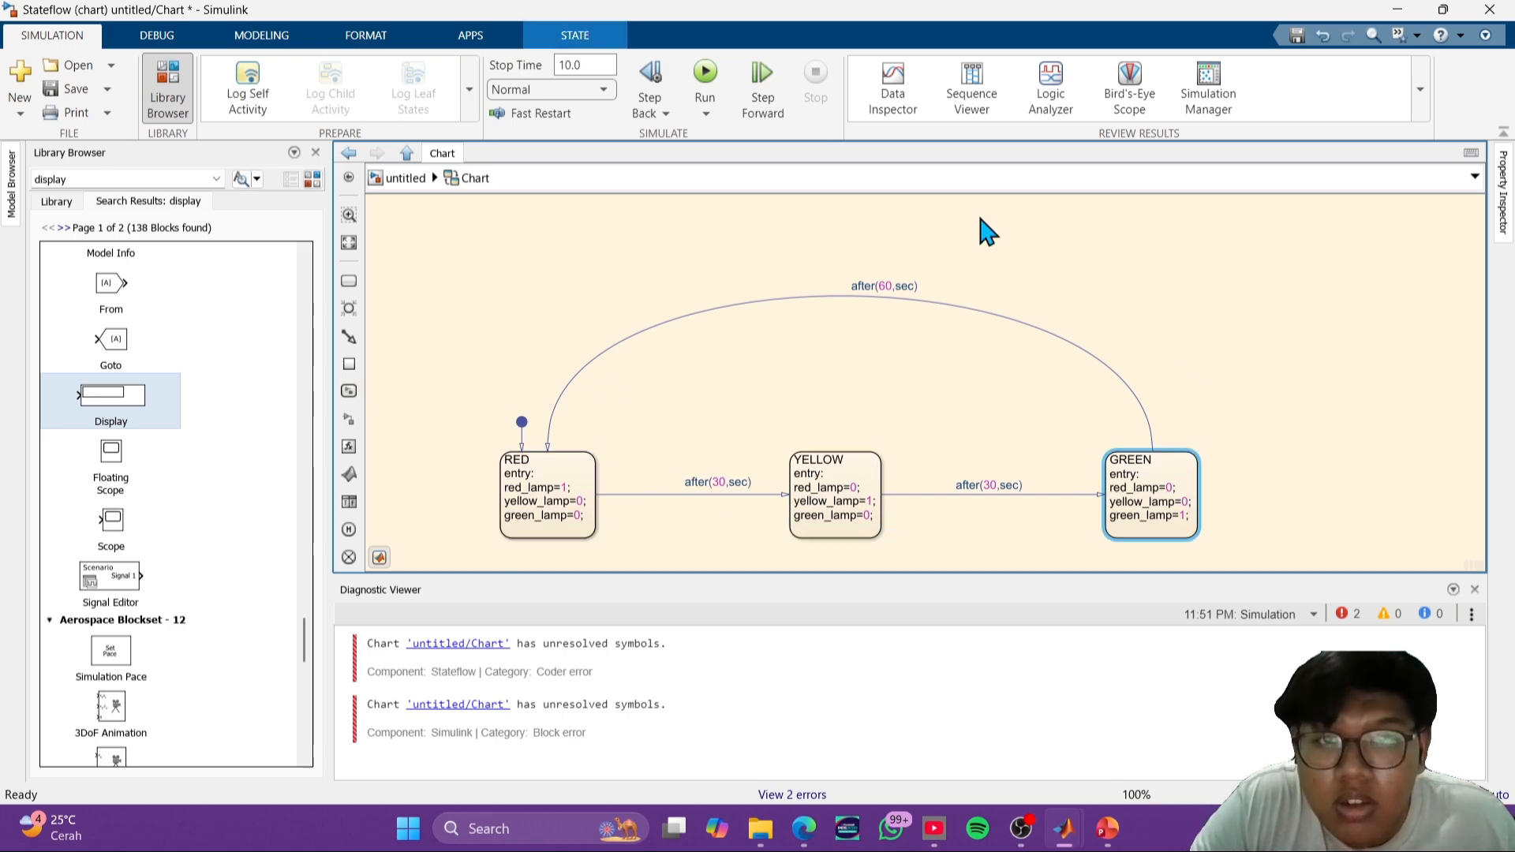
click(706, 79)
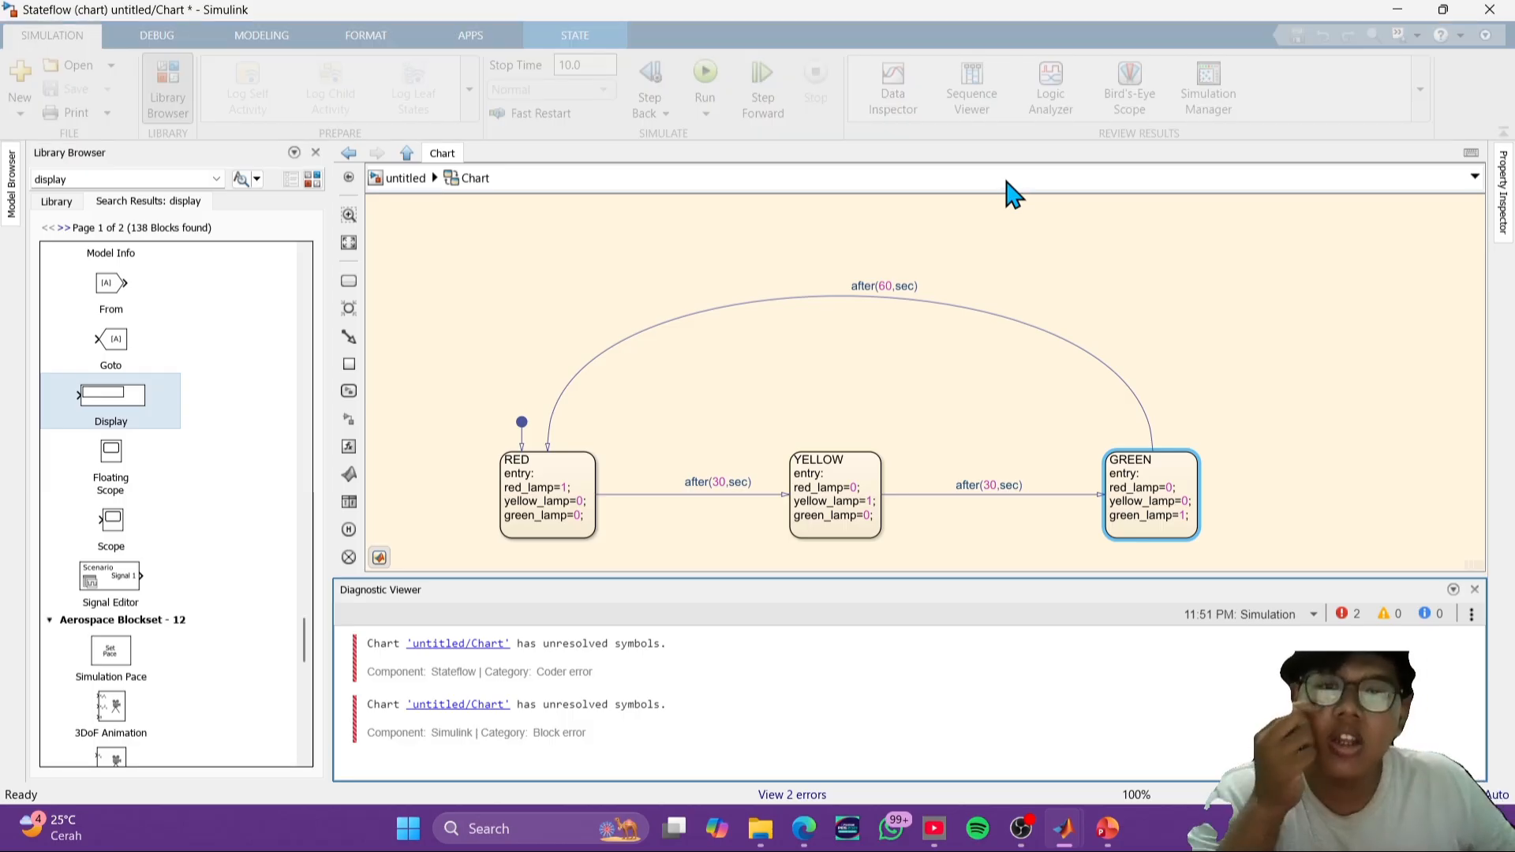
- Check the chart block in the top-level model and reopen the chart at the GREEN state
click(404, 179)
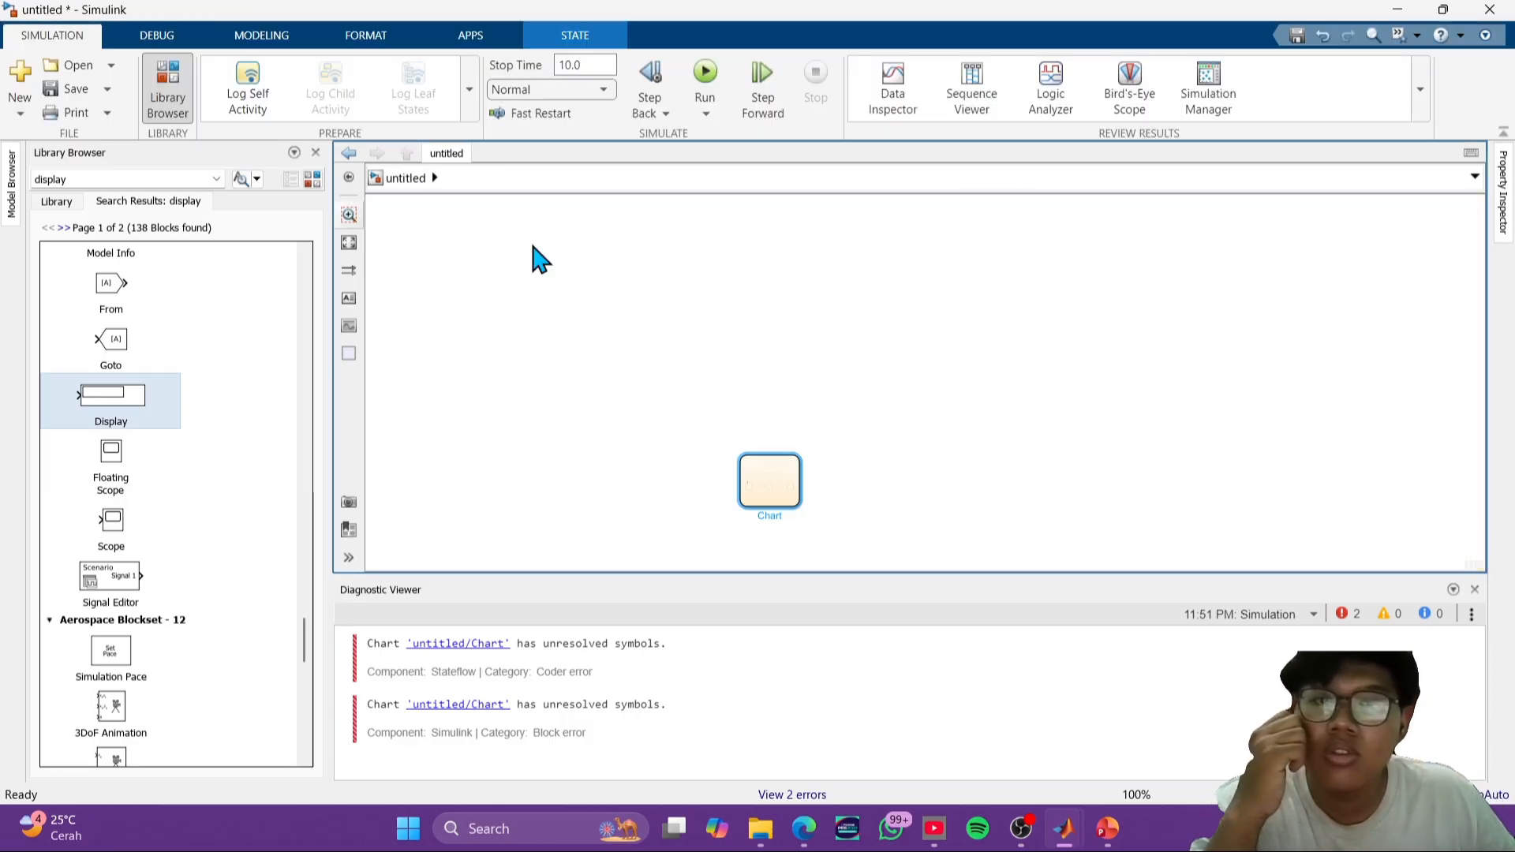
scroll(974, 494, up, 3)
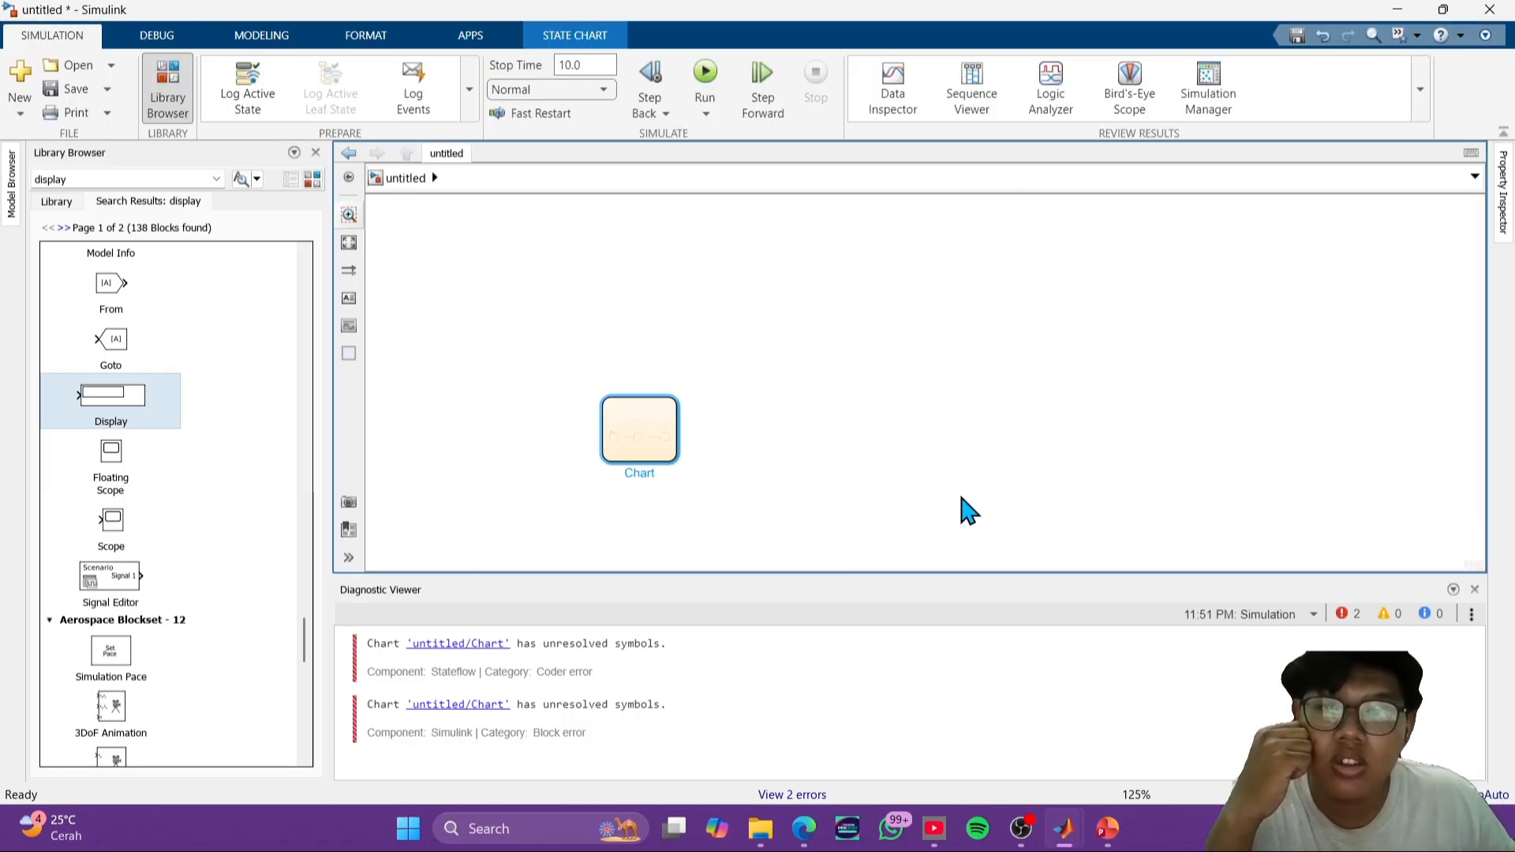
click(1037, 823)
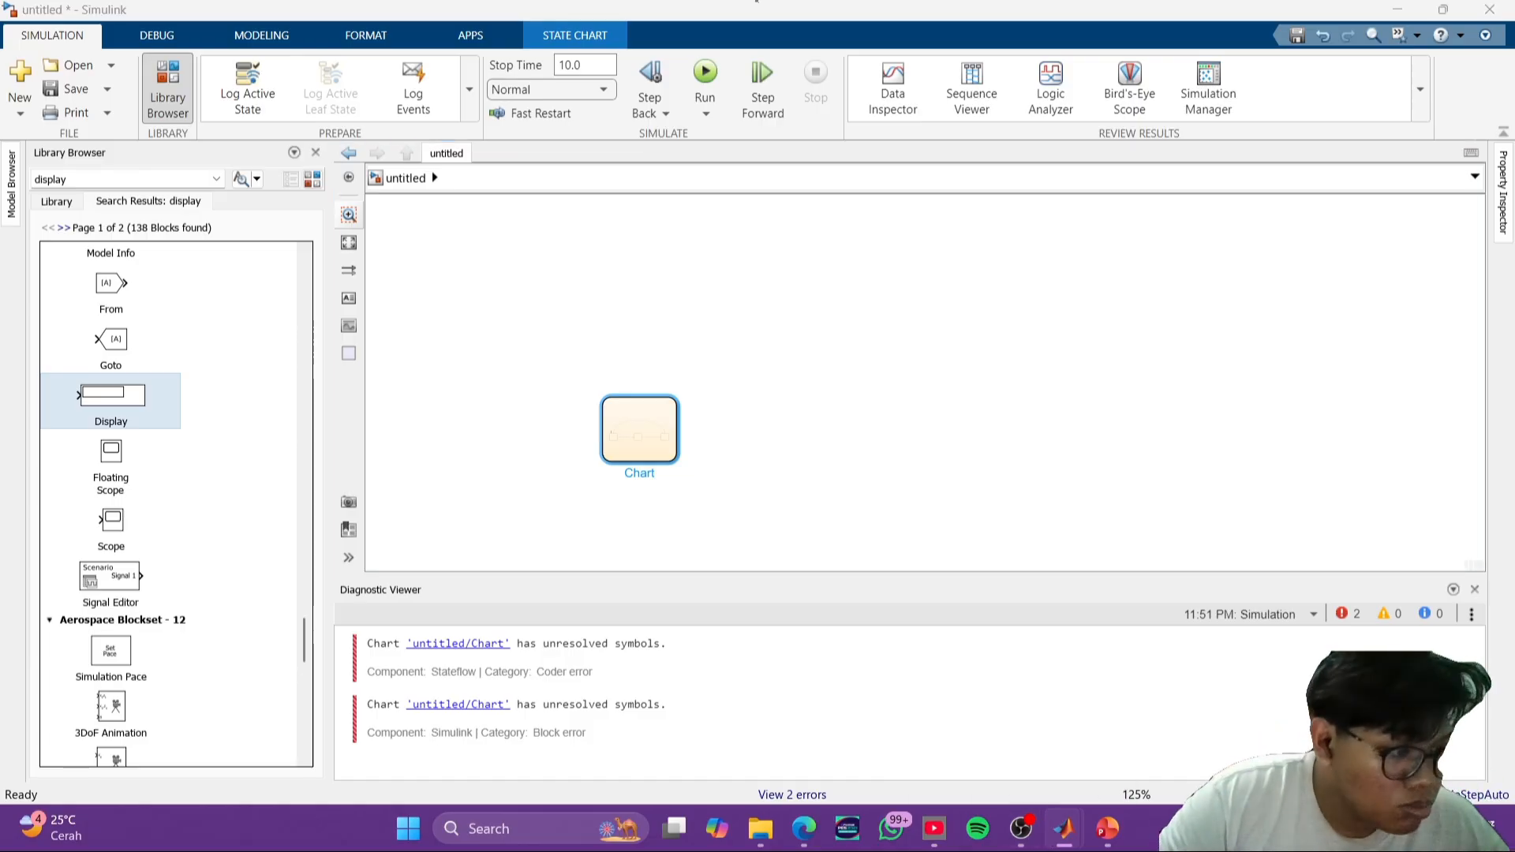
click(1275, 430)
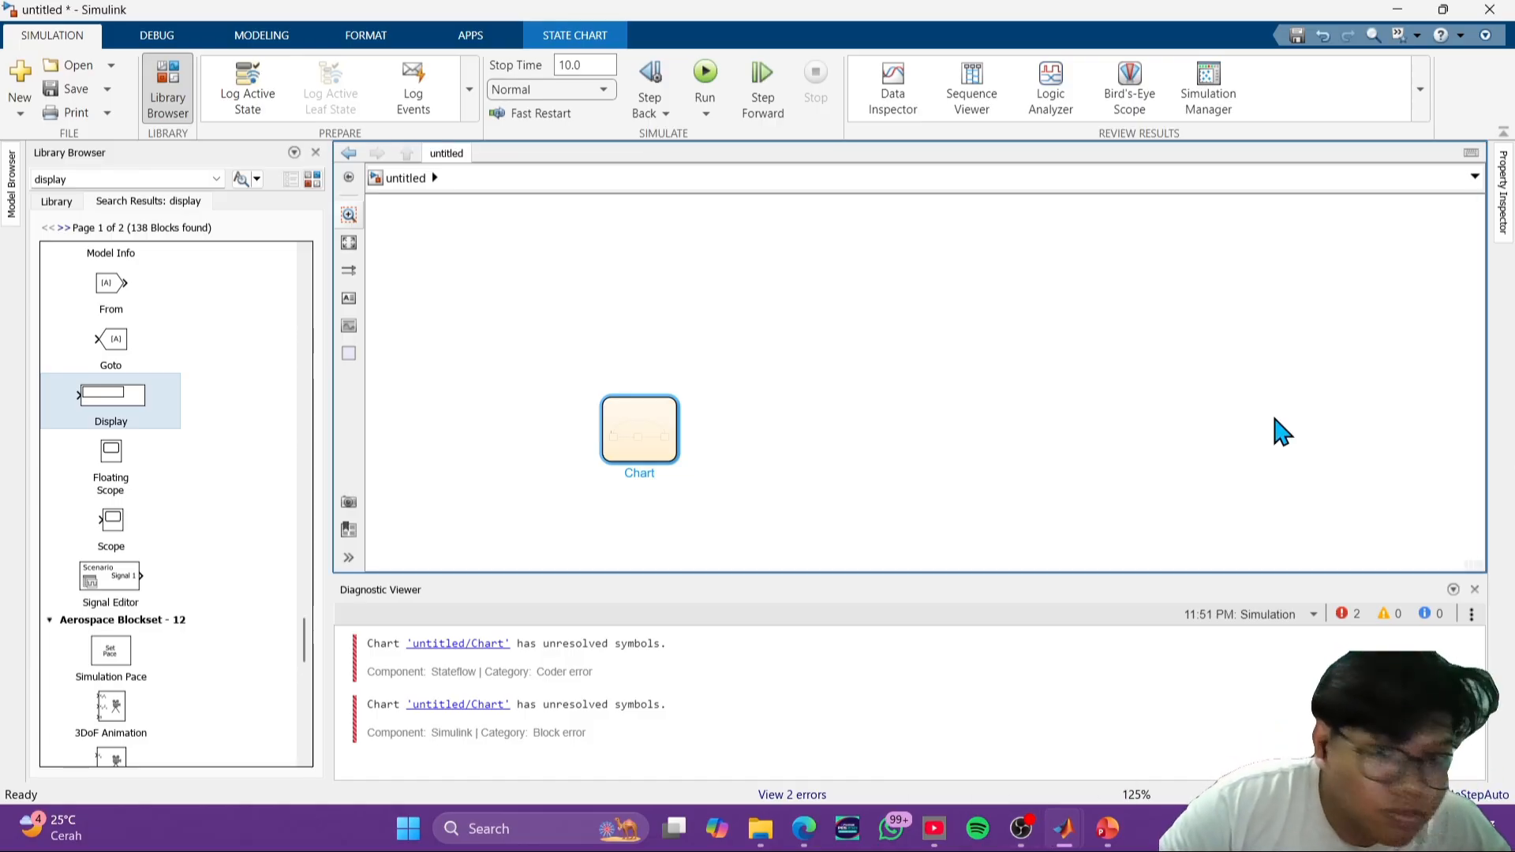
double_click(623, 424)
click(1181, 462)
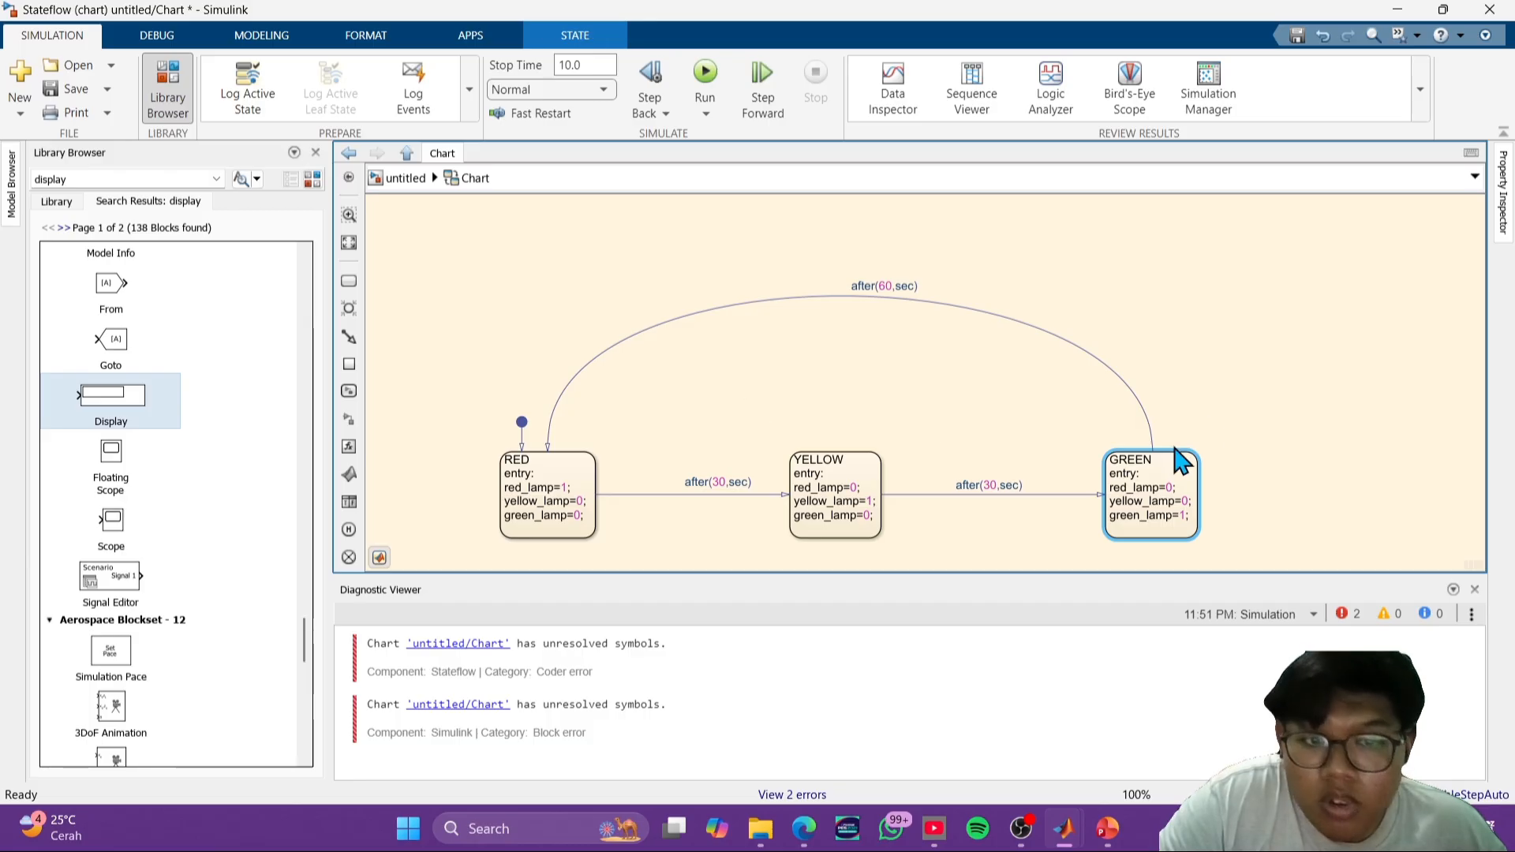
- Run the simulation of the traffic light chart
scroll(1156, 458, up, 3)
scroll(1170, 463, down, 2)
drag(874, 442, 1168, 357)
drag(1263, 267, 1239, 384)
scroll(1214, 347, down, 1)
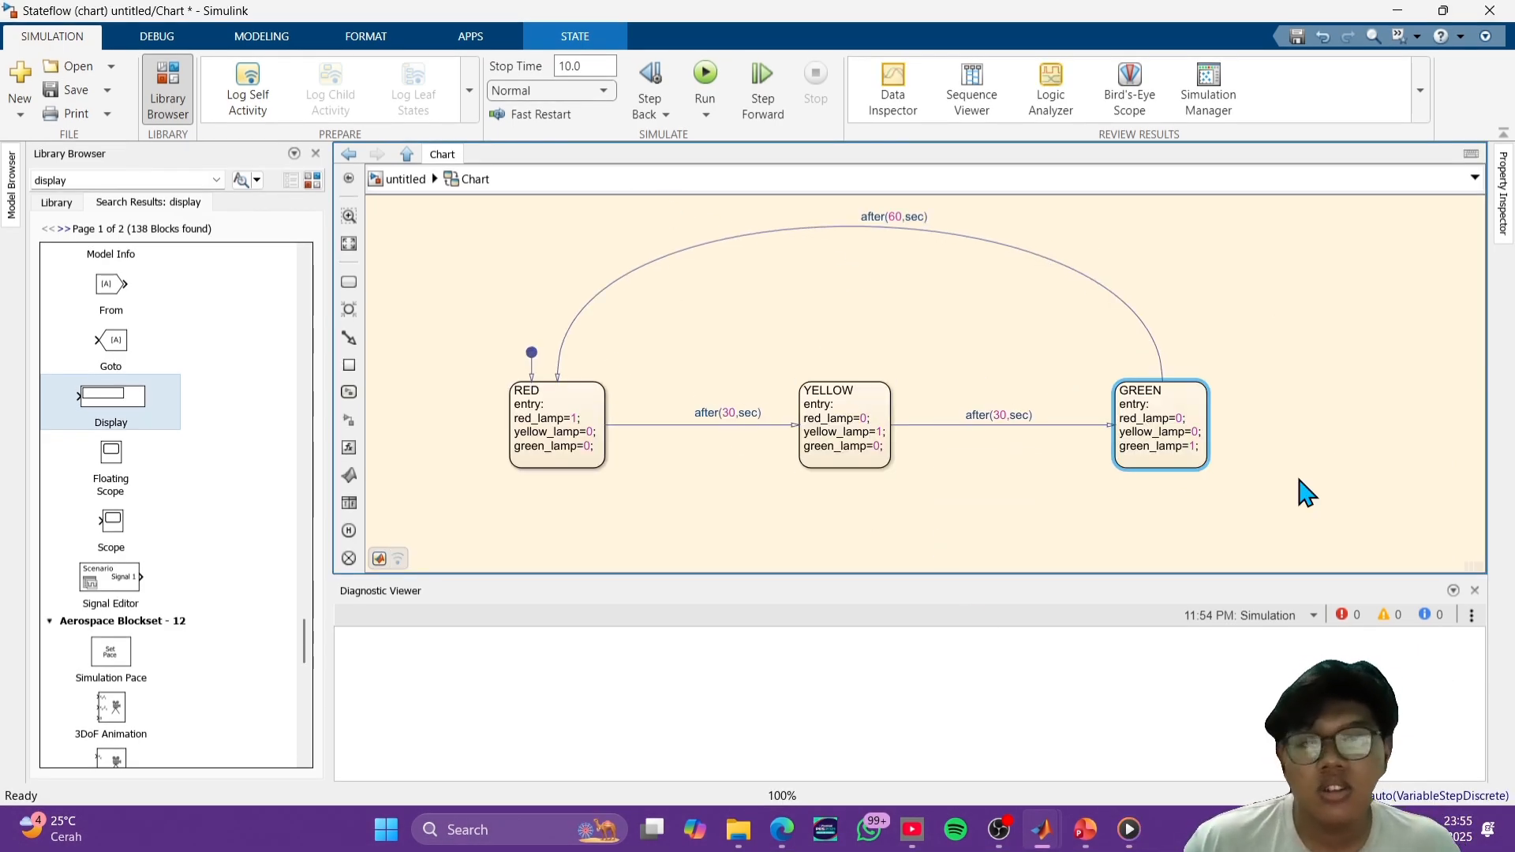
scroll(1306, 496, up, 1)
scroll(1310, 497, down, 1)
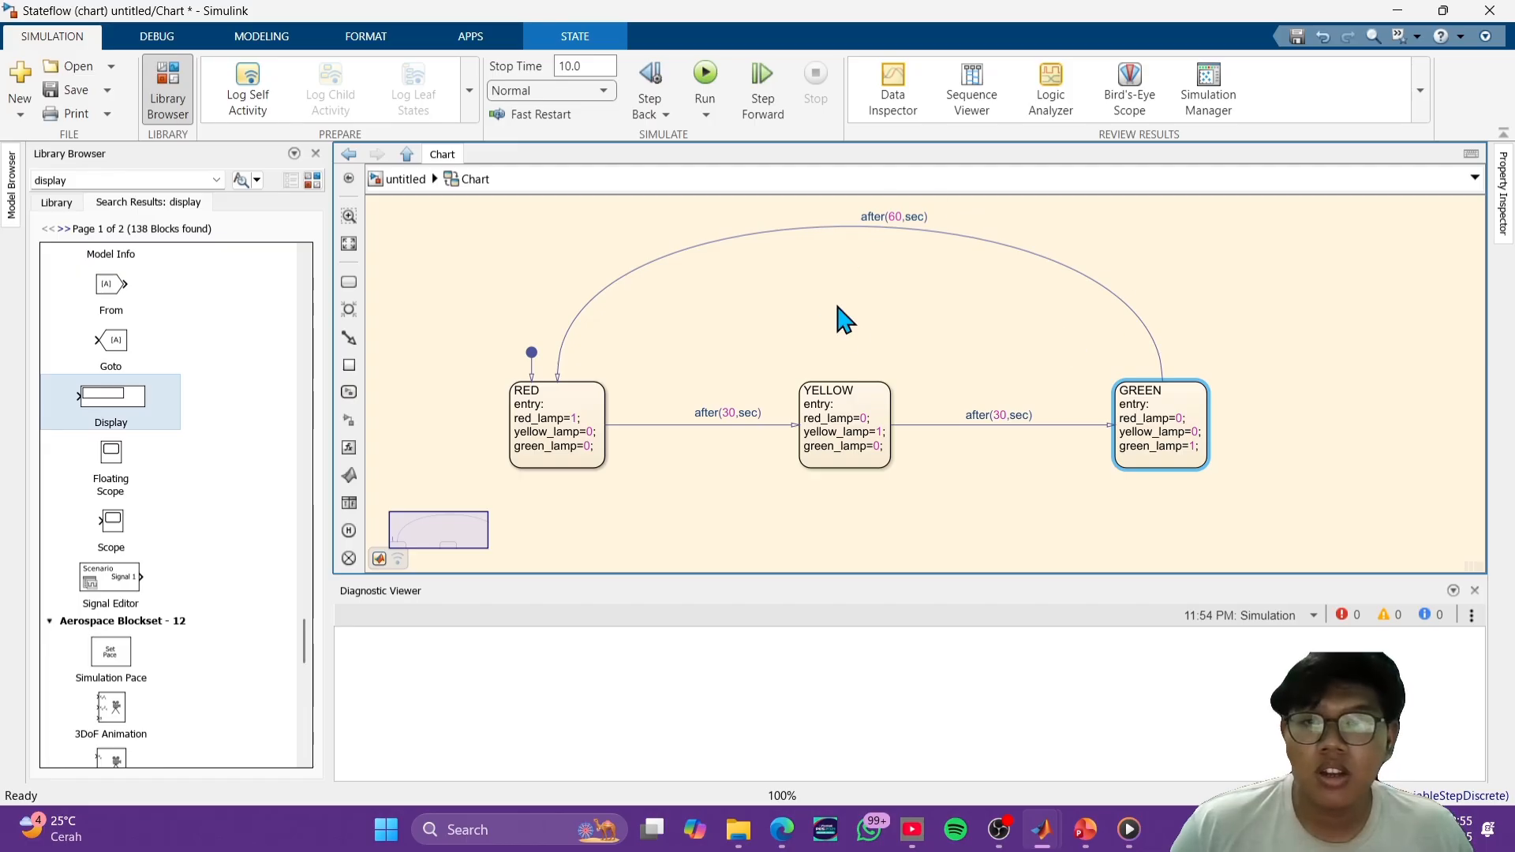
click(705, 79)
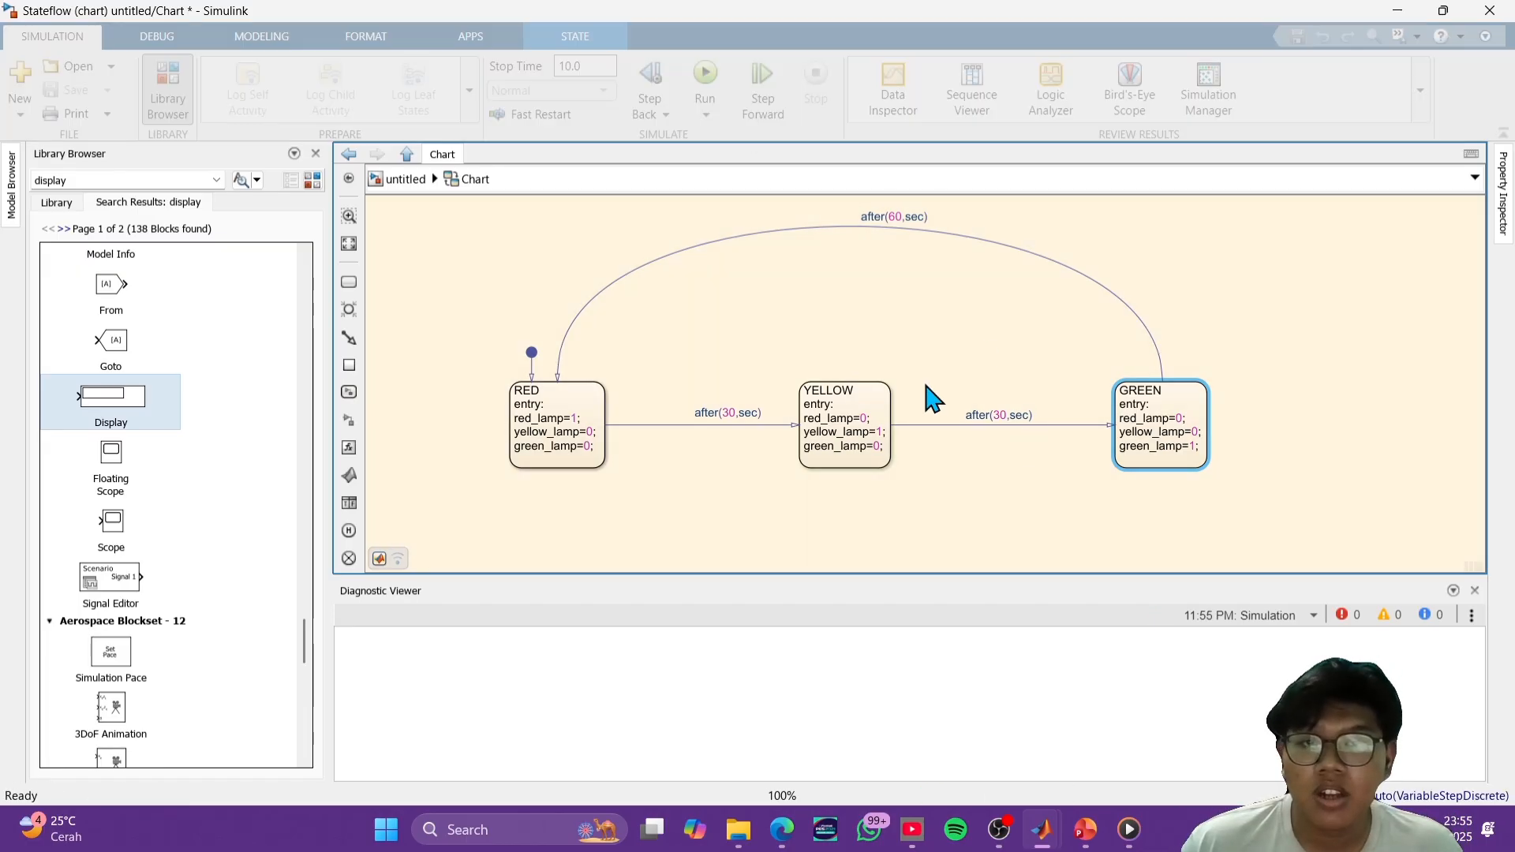
- Return to the top-level model, search the block library for mux, and place a Mux block to the right of the chart's outputs
click(405, 179)
scroll(700, 440, up, 4)
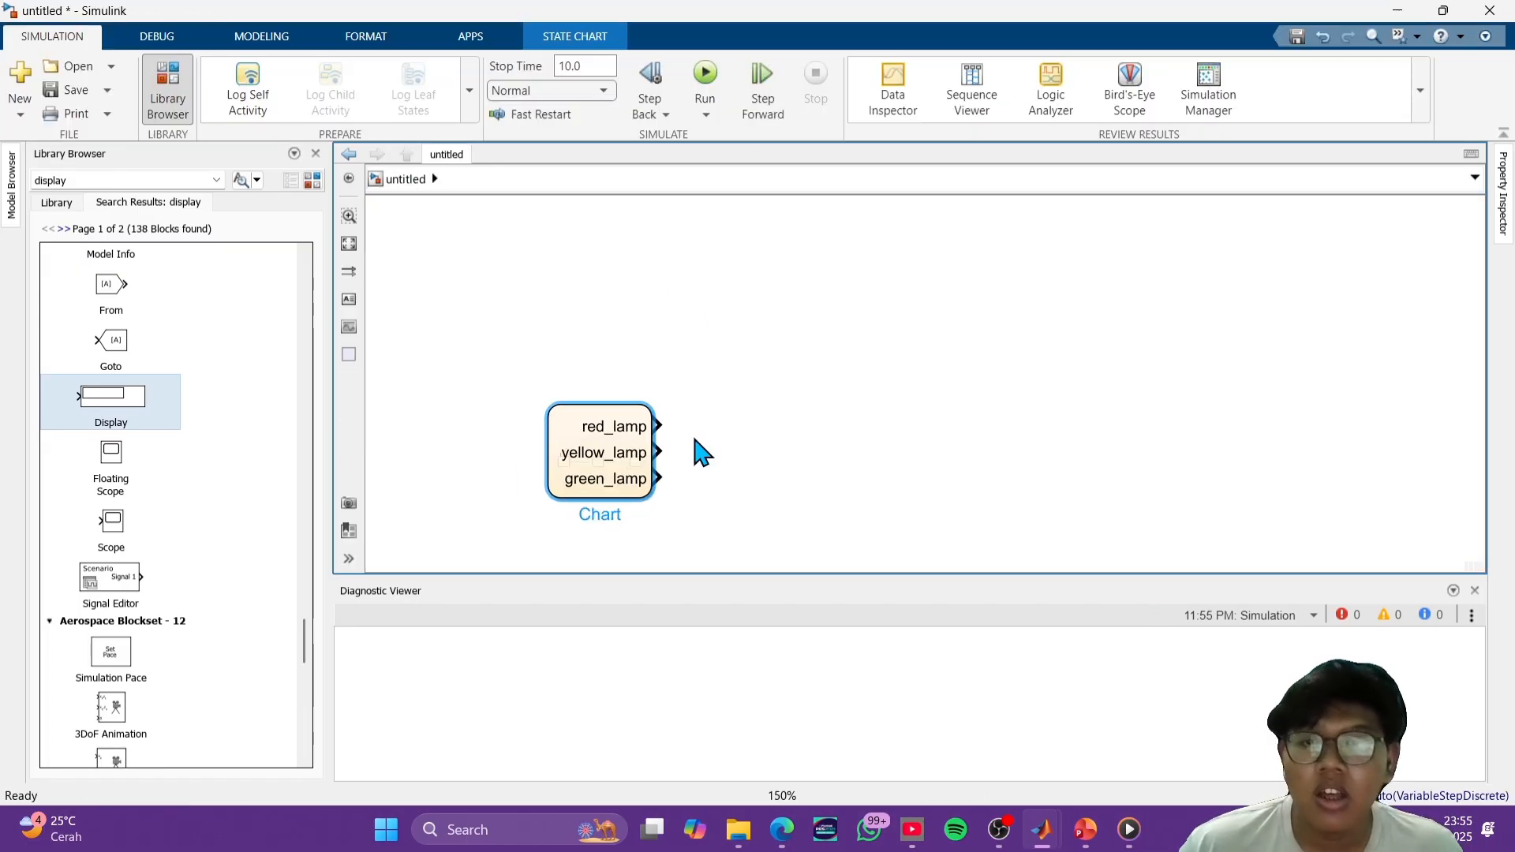
drag(726, 414, 726, 297)
scroll(818, 287, up, 1)
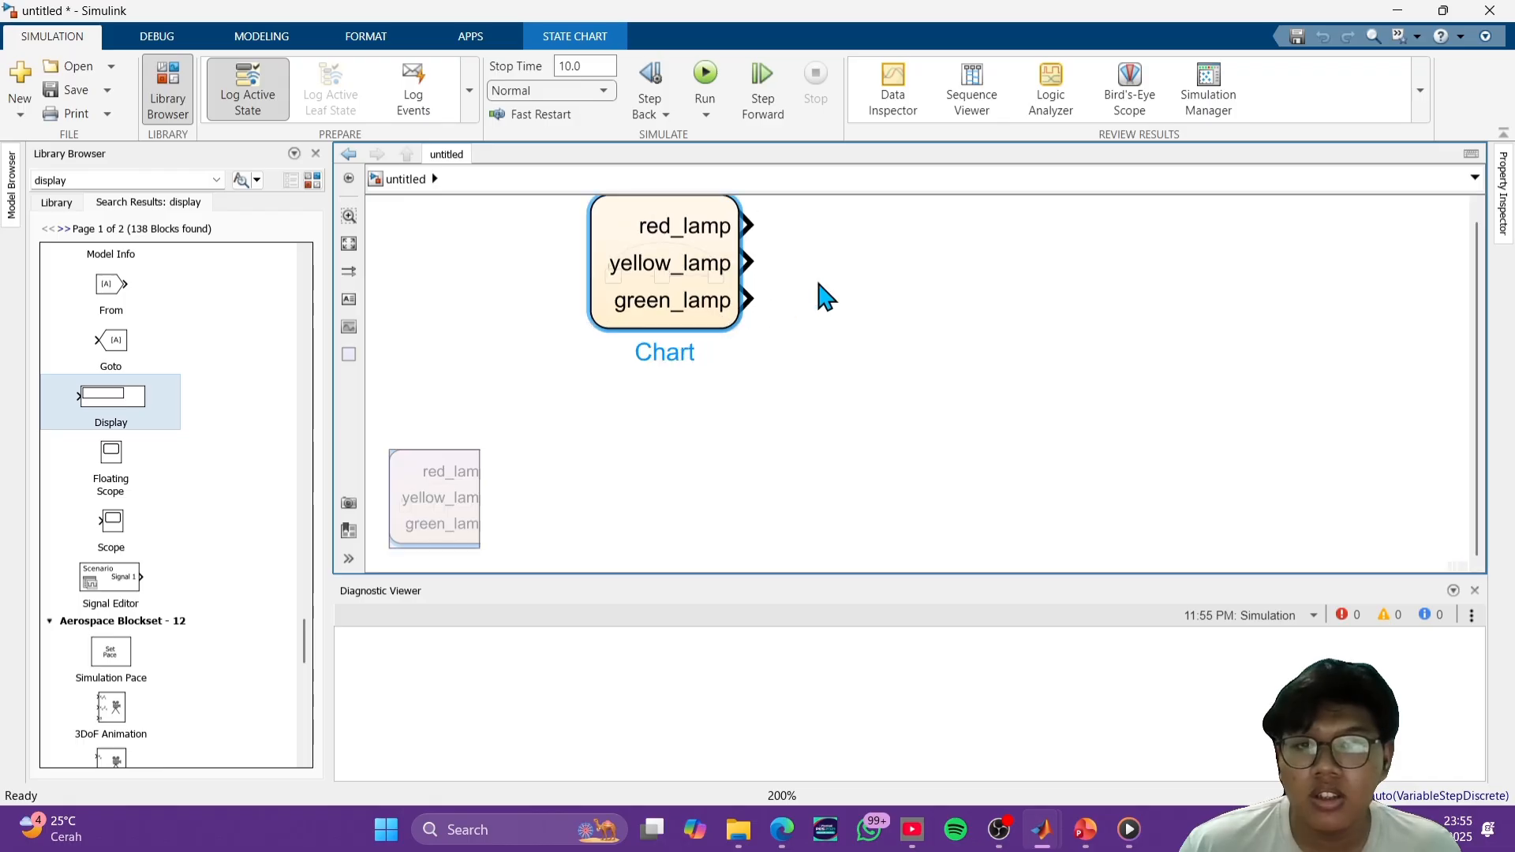
drag(818, 289, 884, 360)
scroll(907, 362, down, 1)
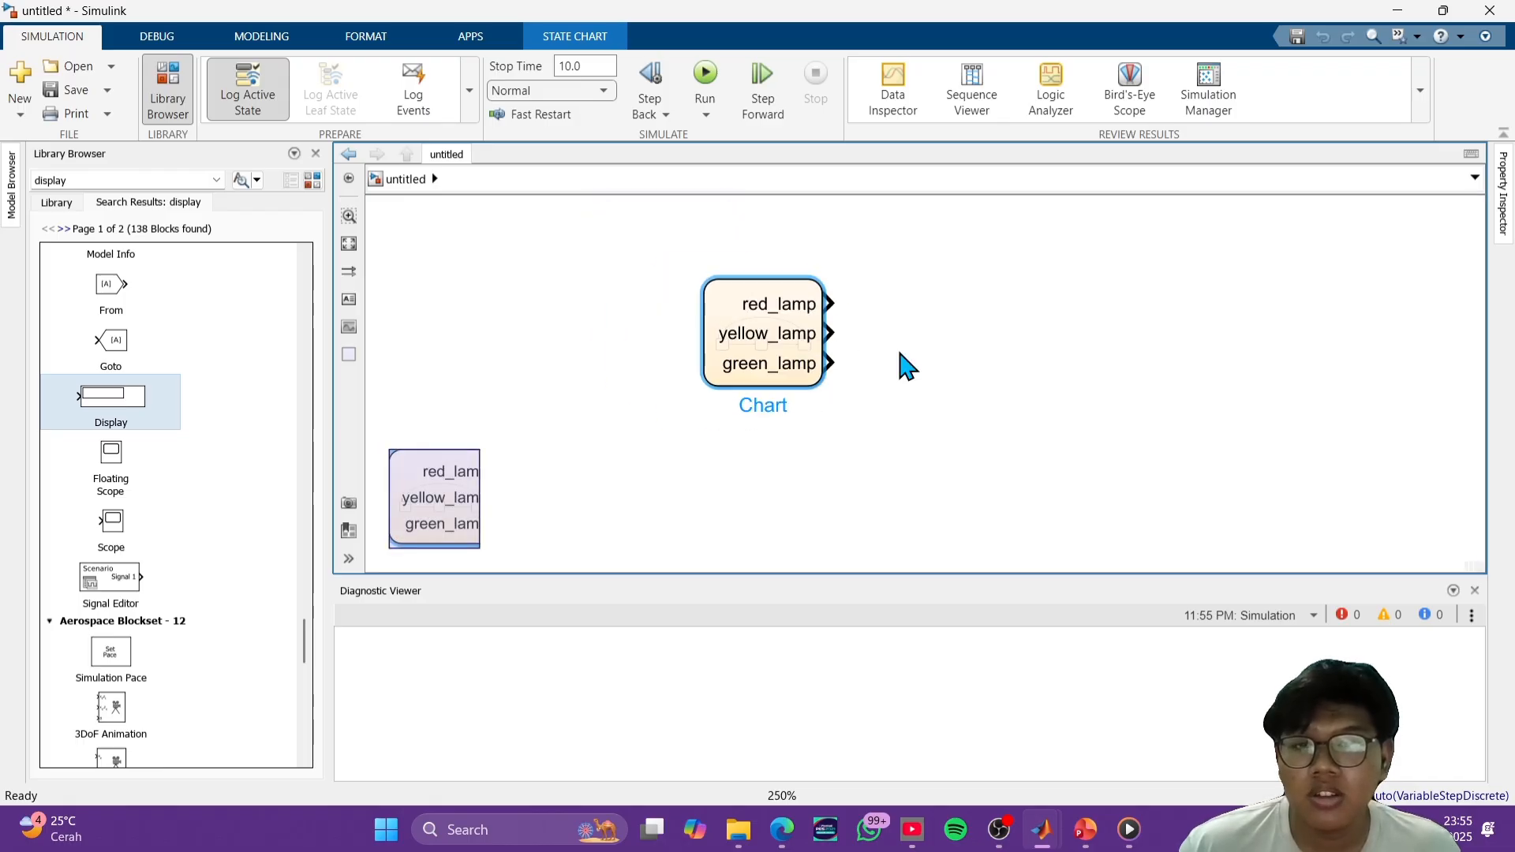
click(869, 376)
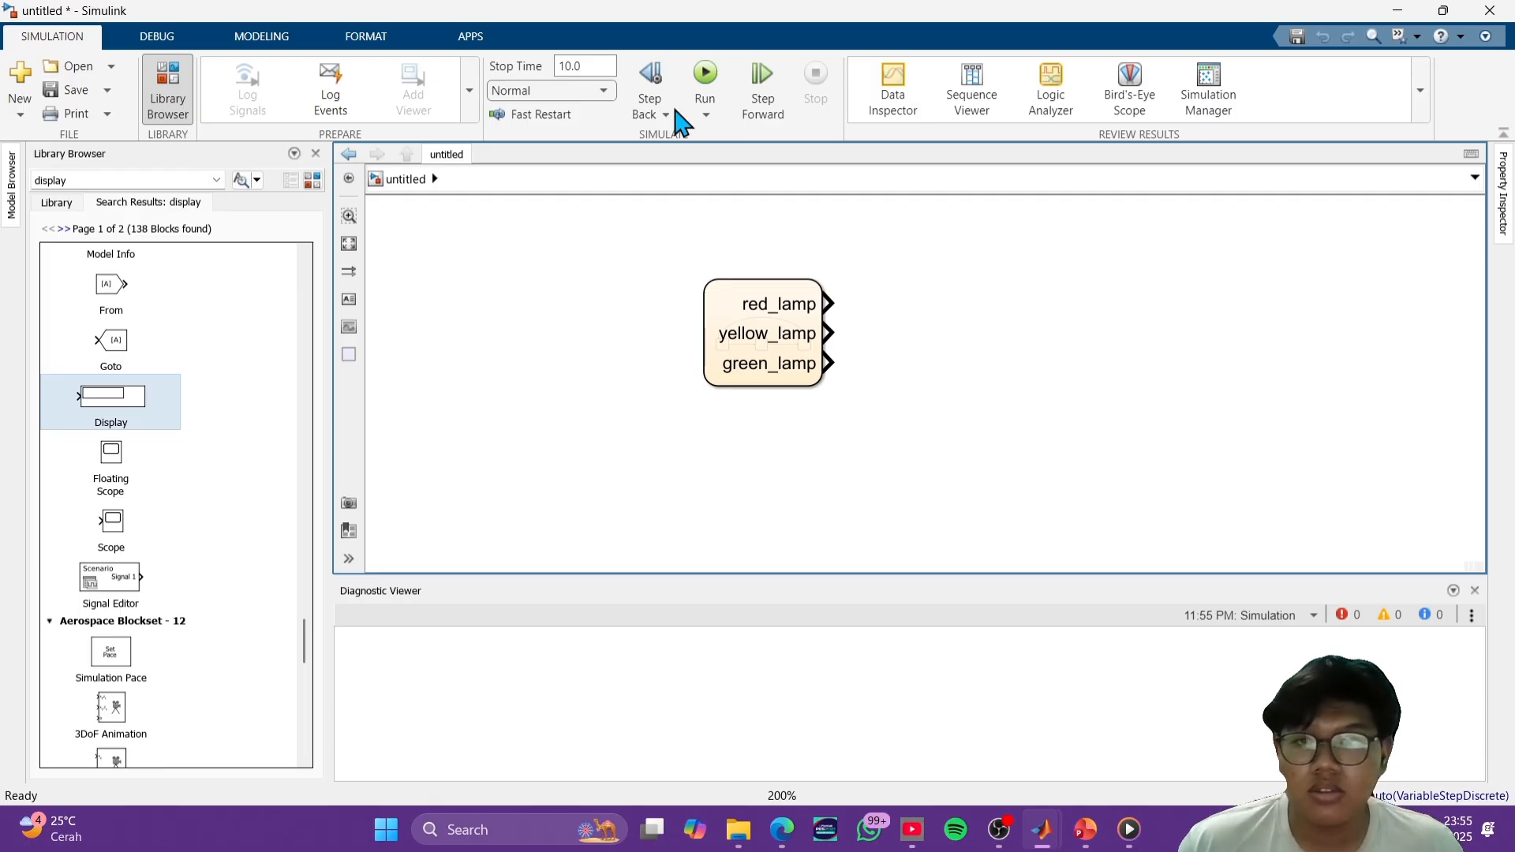
click(119, 182)
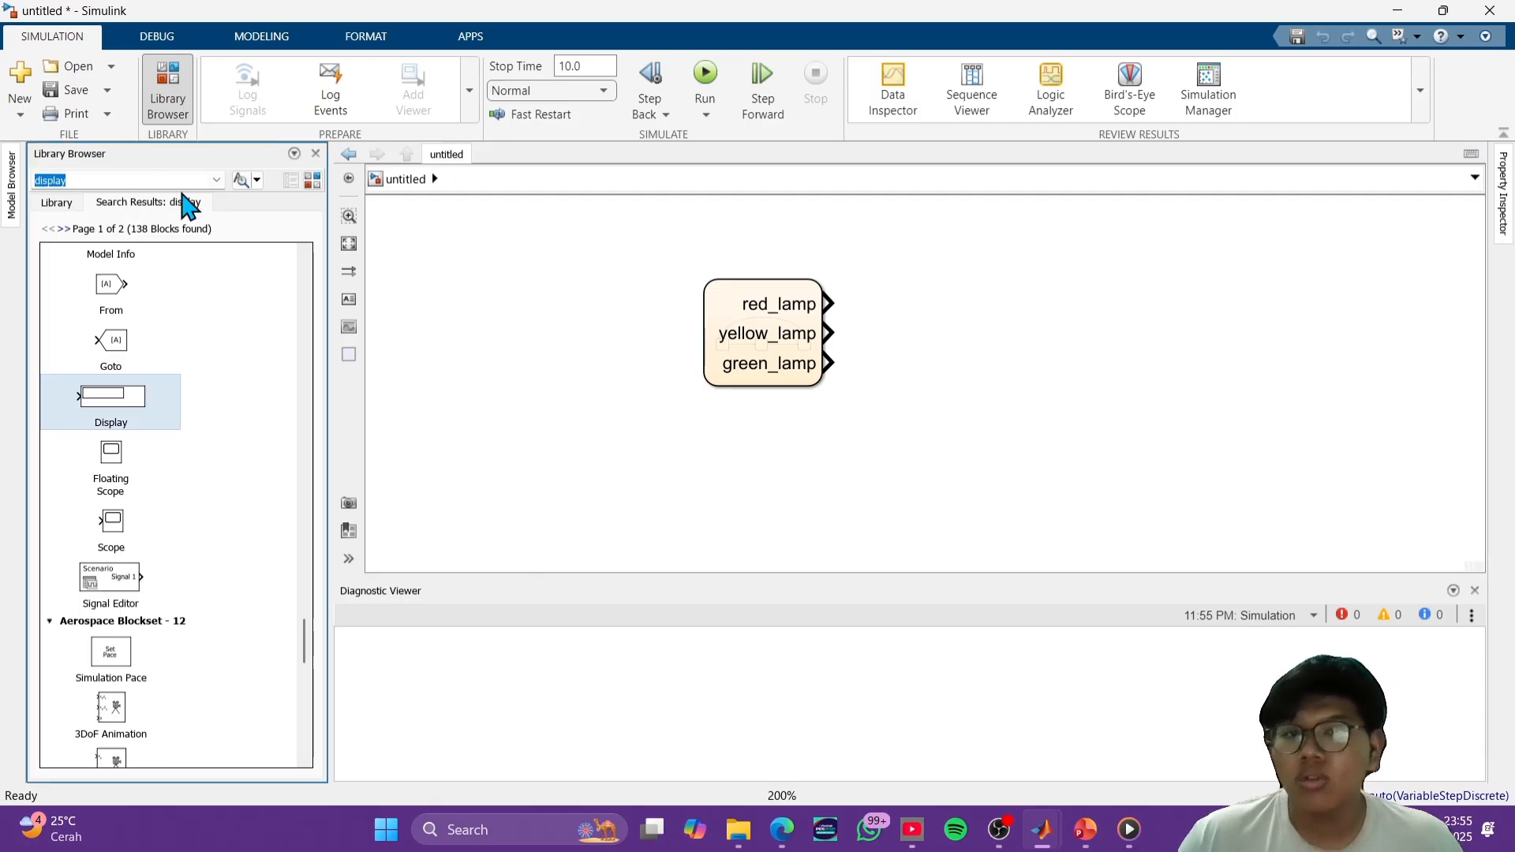
key(Return)
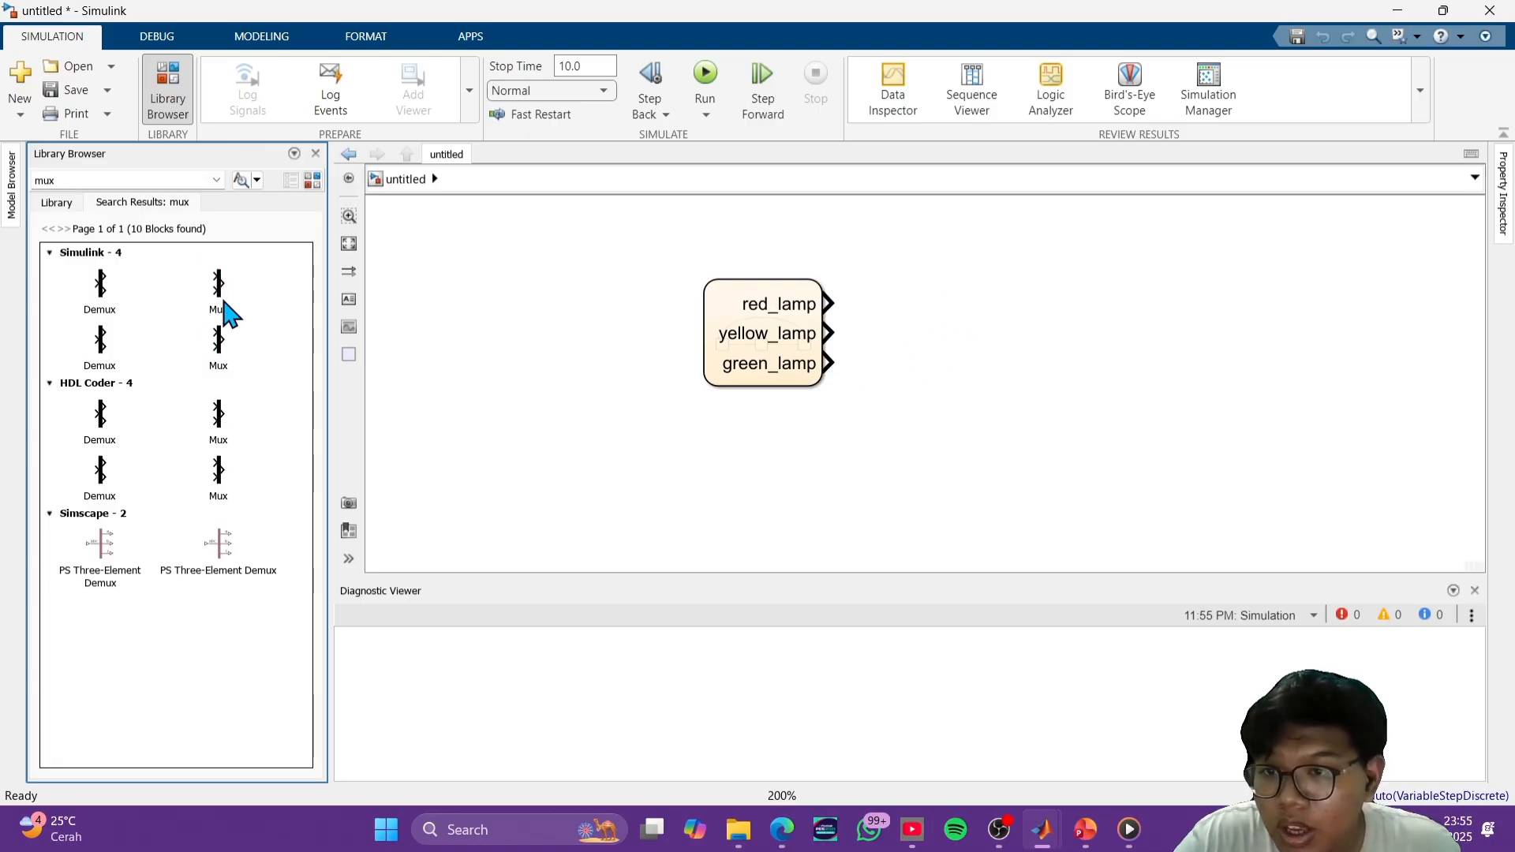
drag(223, 311, 978, 347)
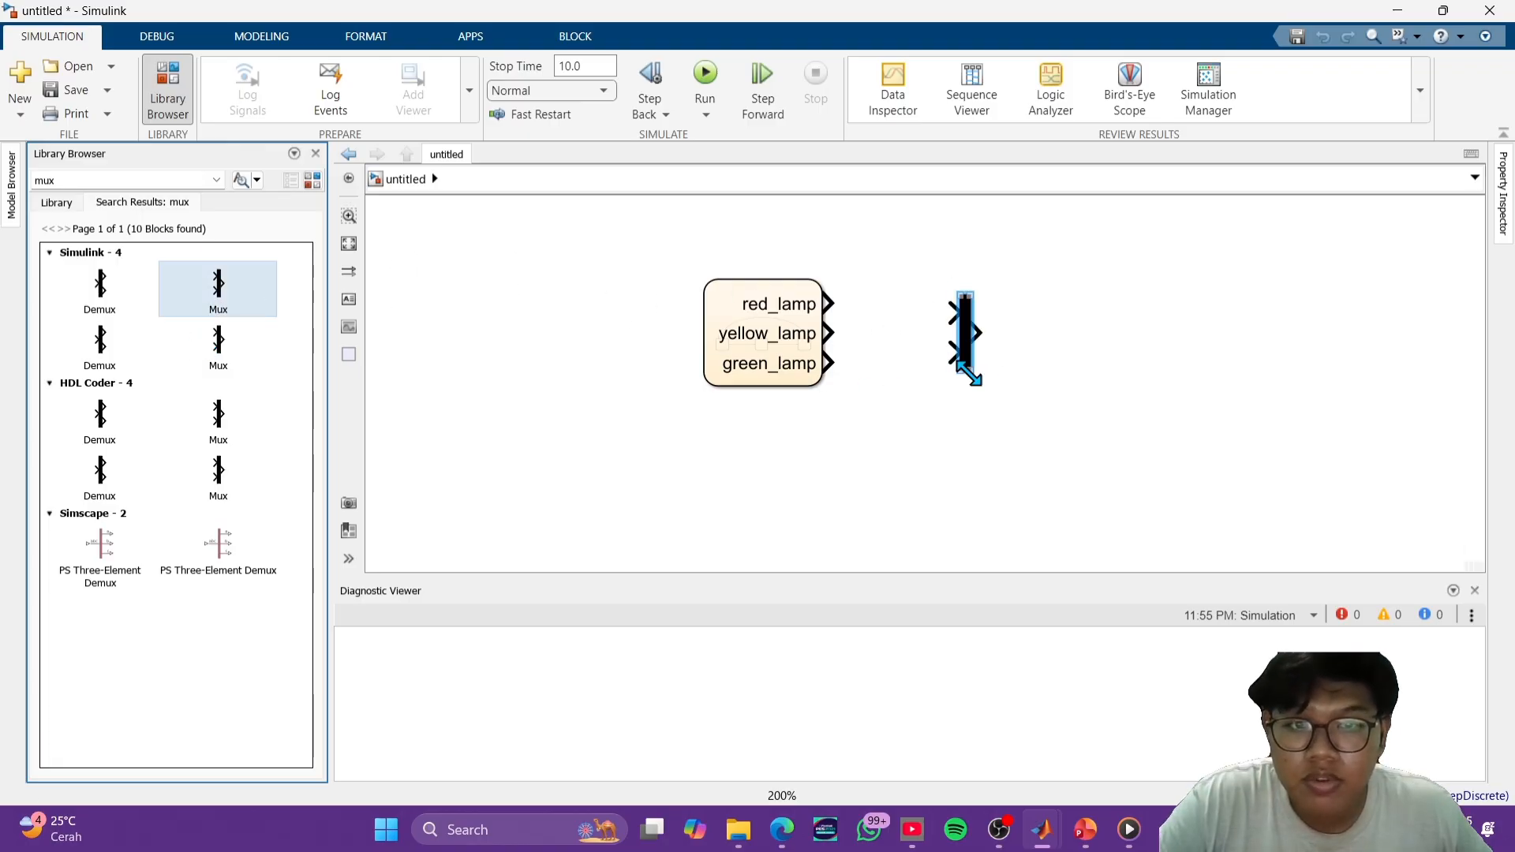
- Set the Mux block's number of inputs to 3
double_click(966, 359)
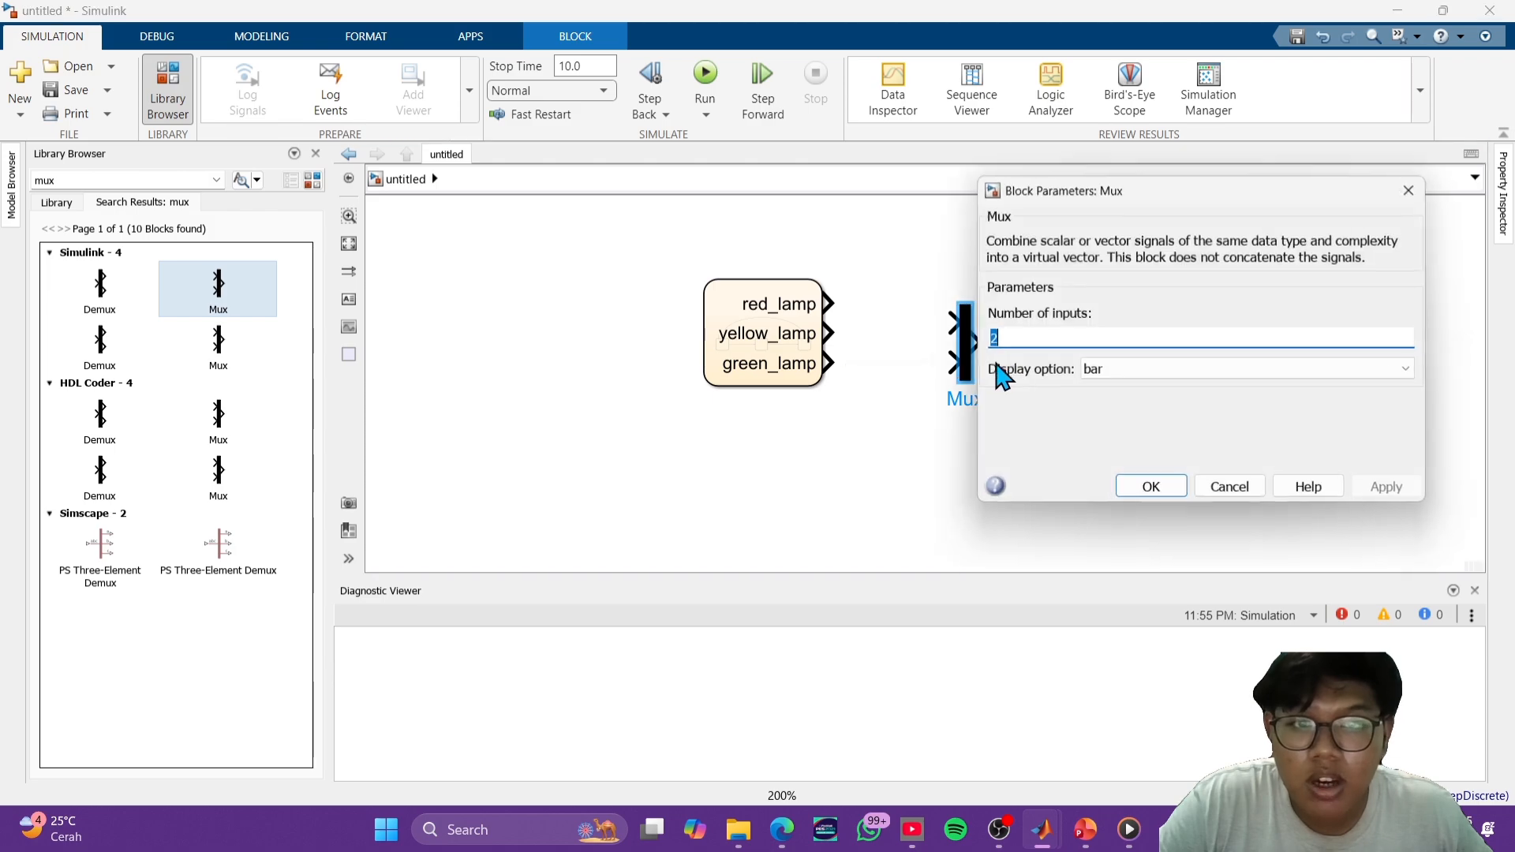
text(3)
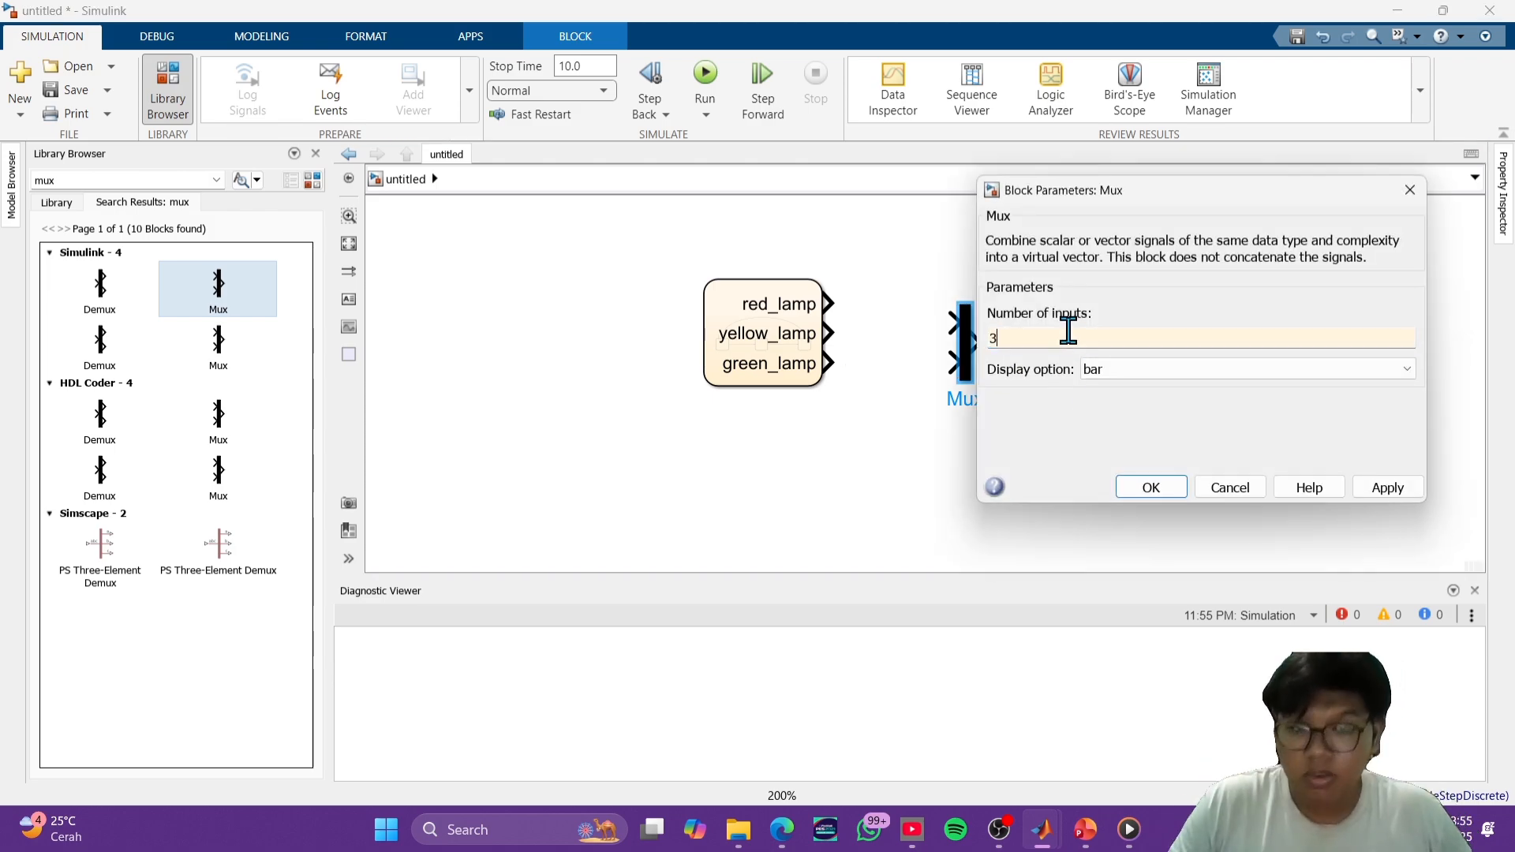
click(1154, 487)
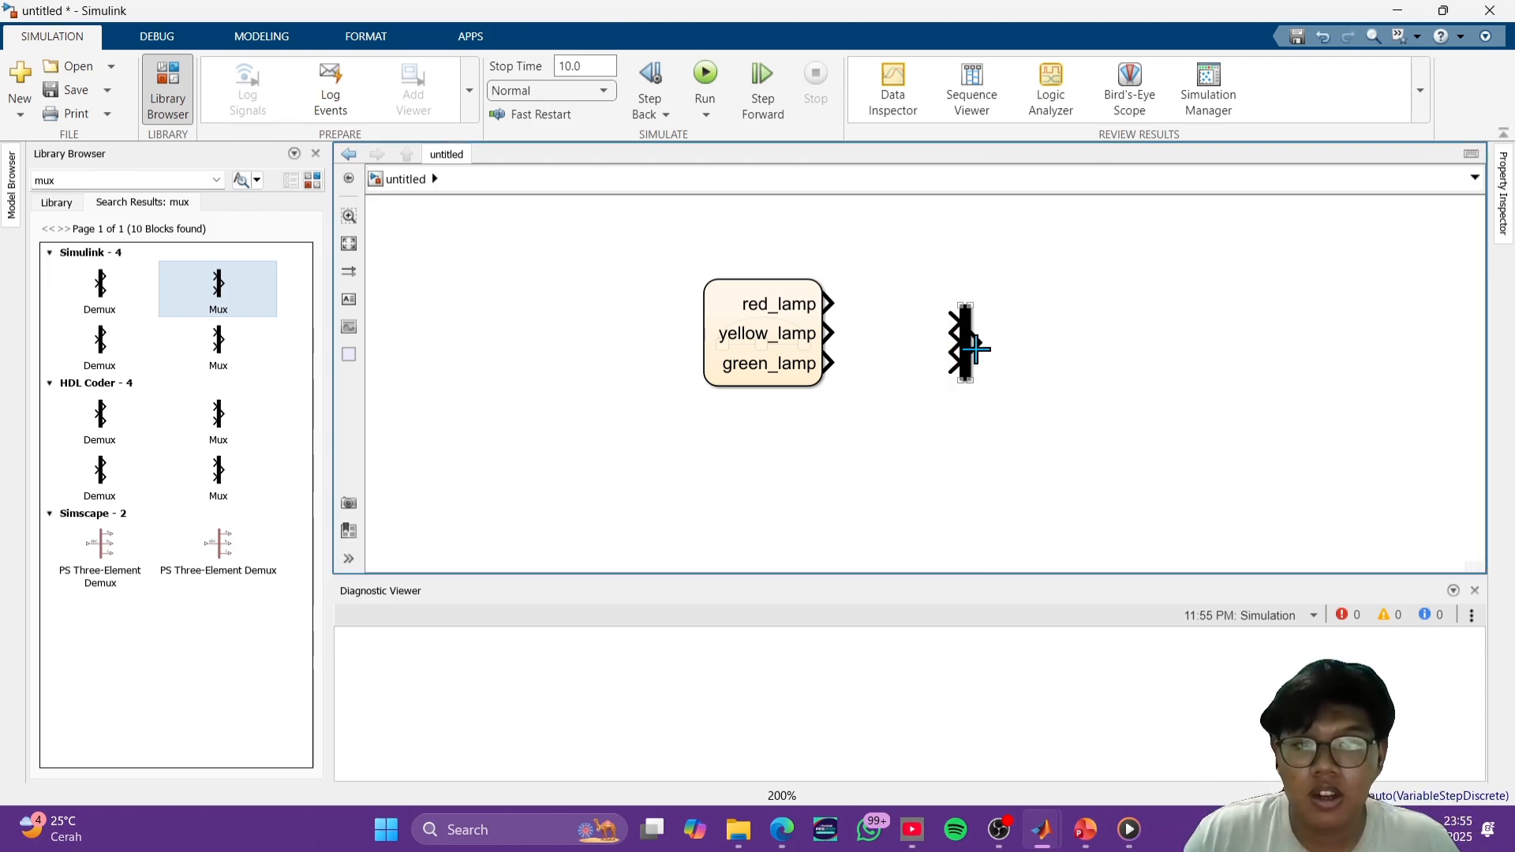
drag(975, 343, 991, 341)
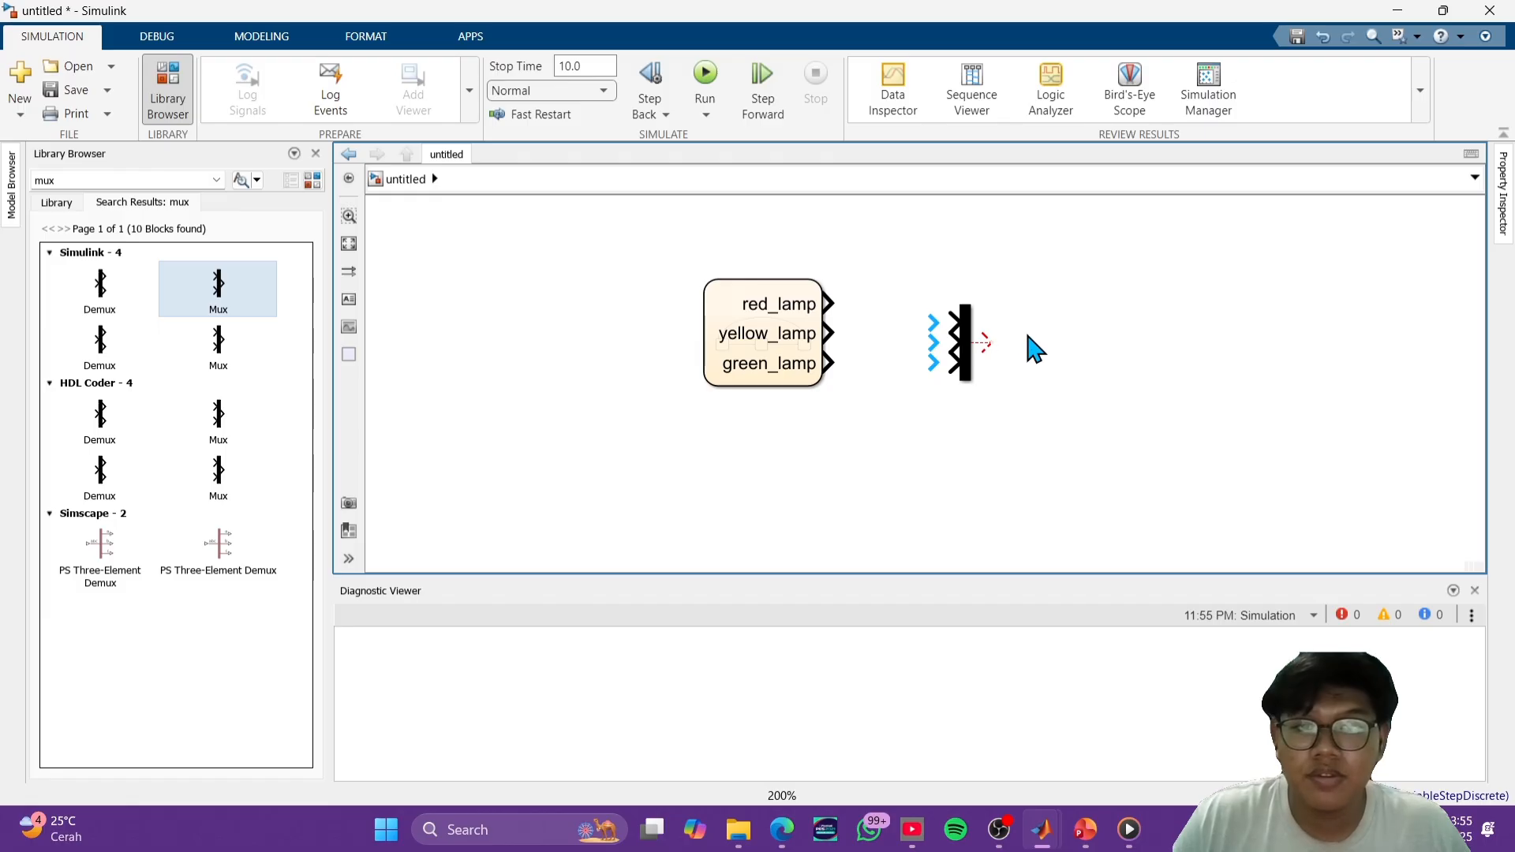
- Shift the Mux block slightly to the right and connect the chart's red_lamp, yellow_lamp and green_lamp outputs to its three inputs
key(ctrl+z)
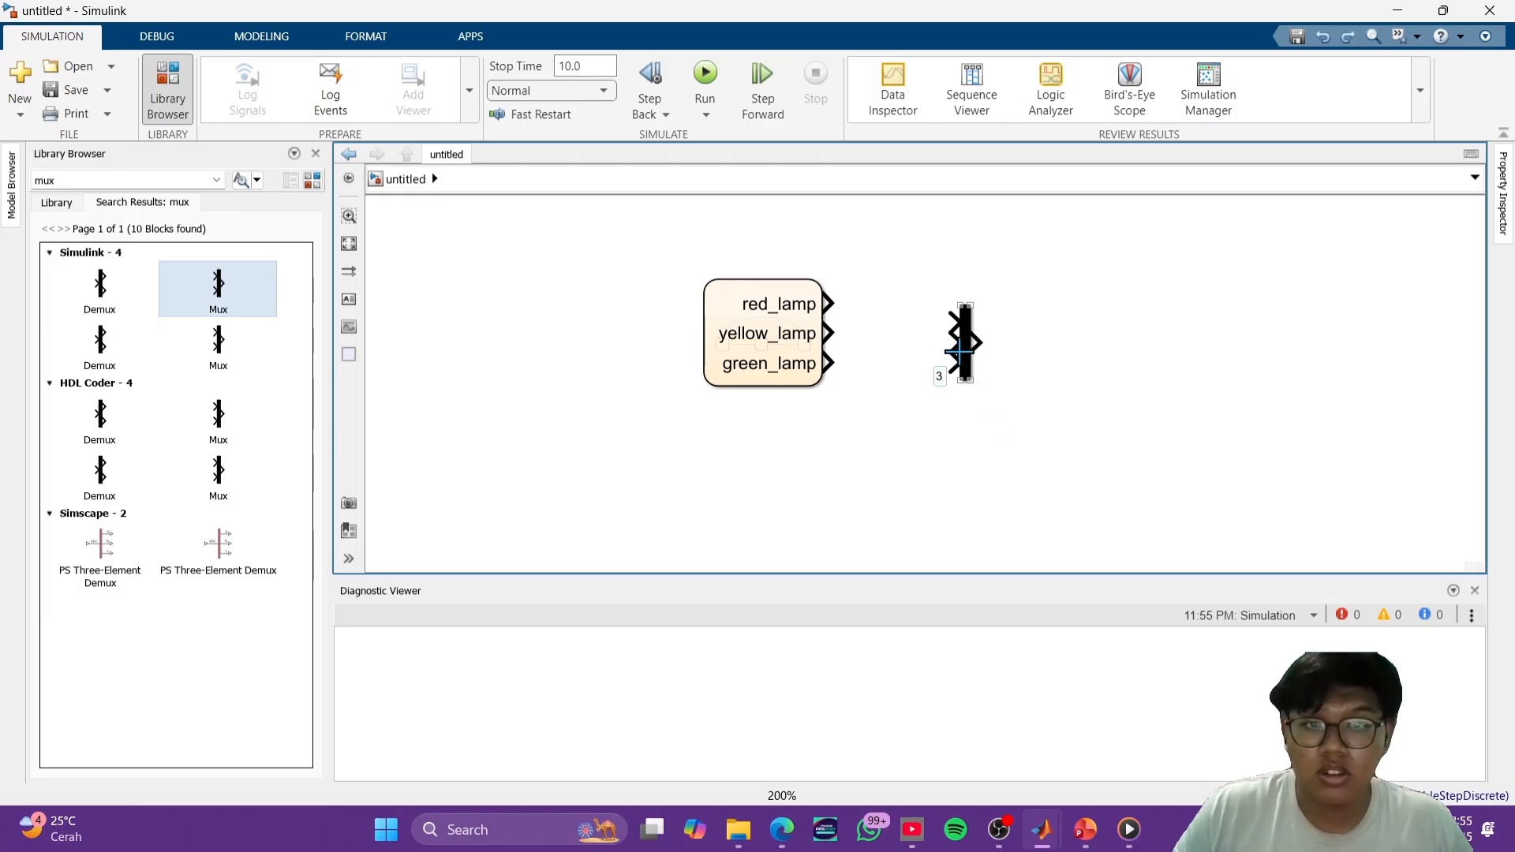
drag(968, 349, 996, 340)
drag(830, 303, 976, 312)
drag(831, 334, 982, 332)
drag(868, 365, 978, 353)
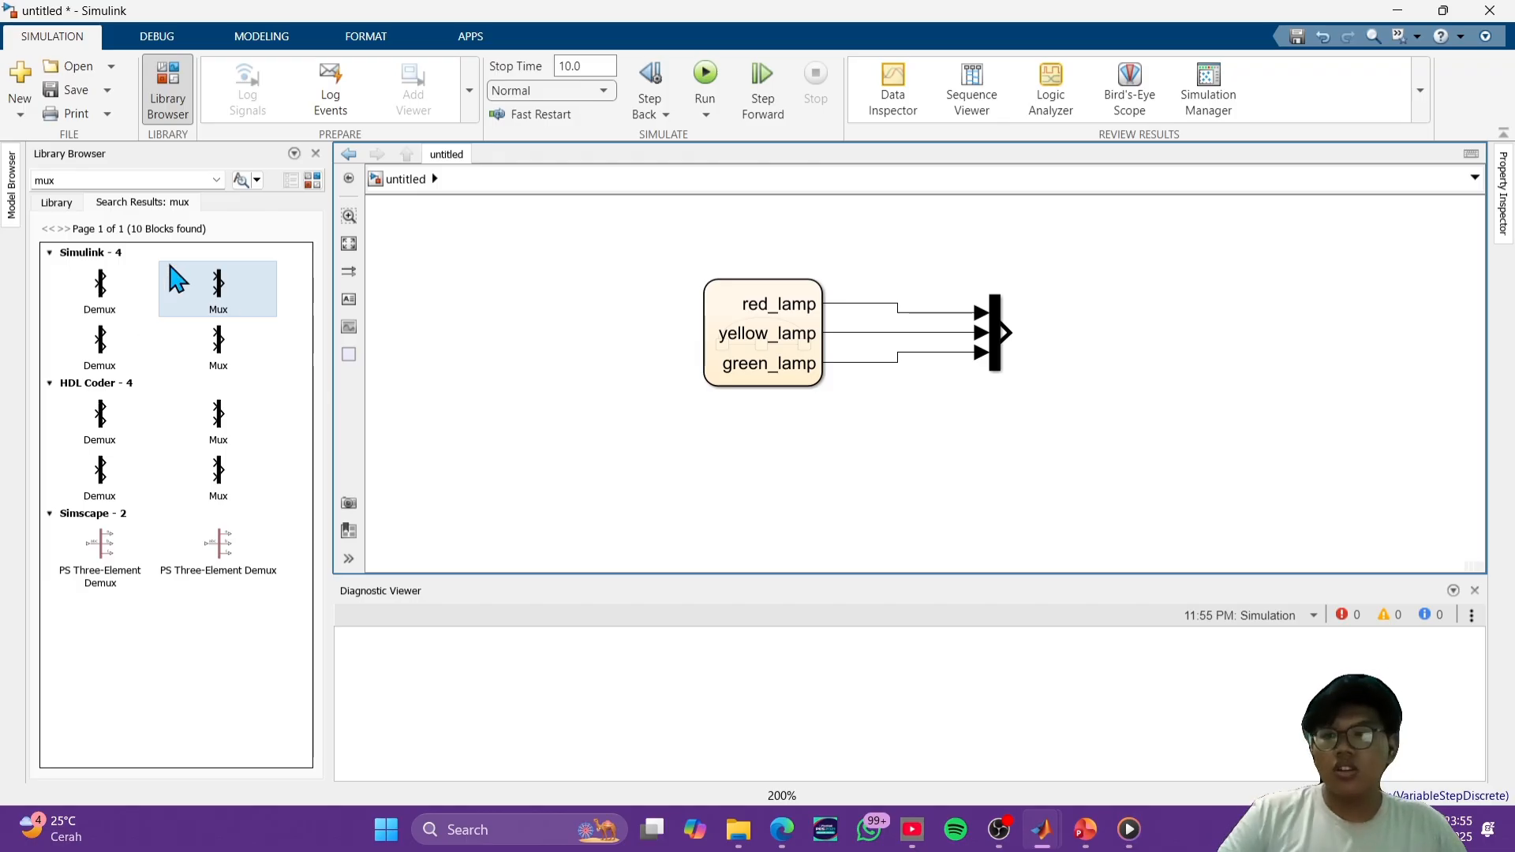
- Search the block library for scope, place a Scope block to the right of the Mux, and connect the Mux output to it
click(142, 180)
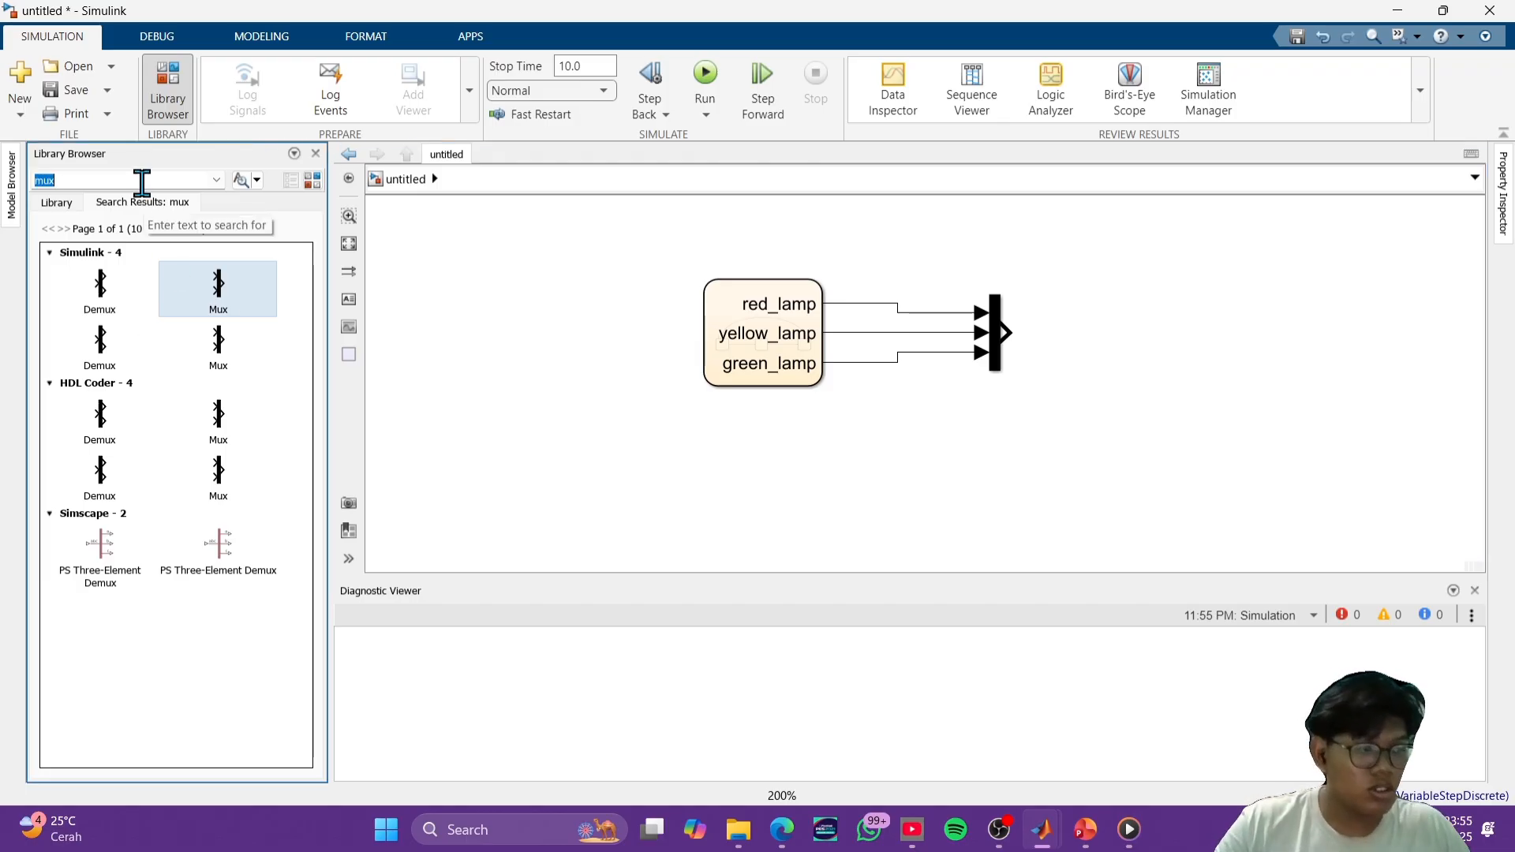
text(scope)
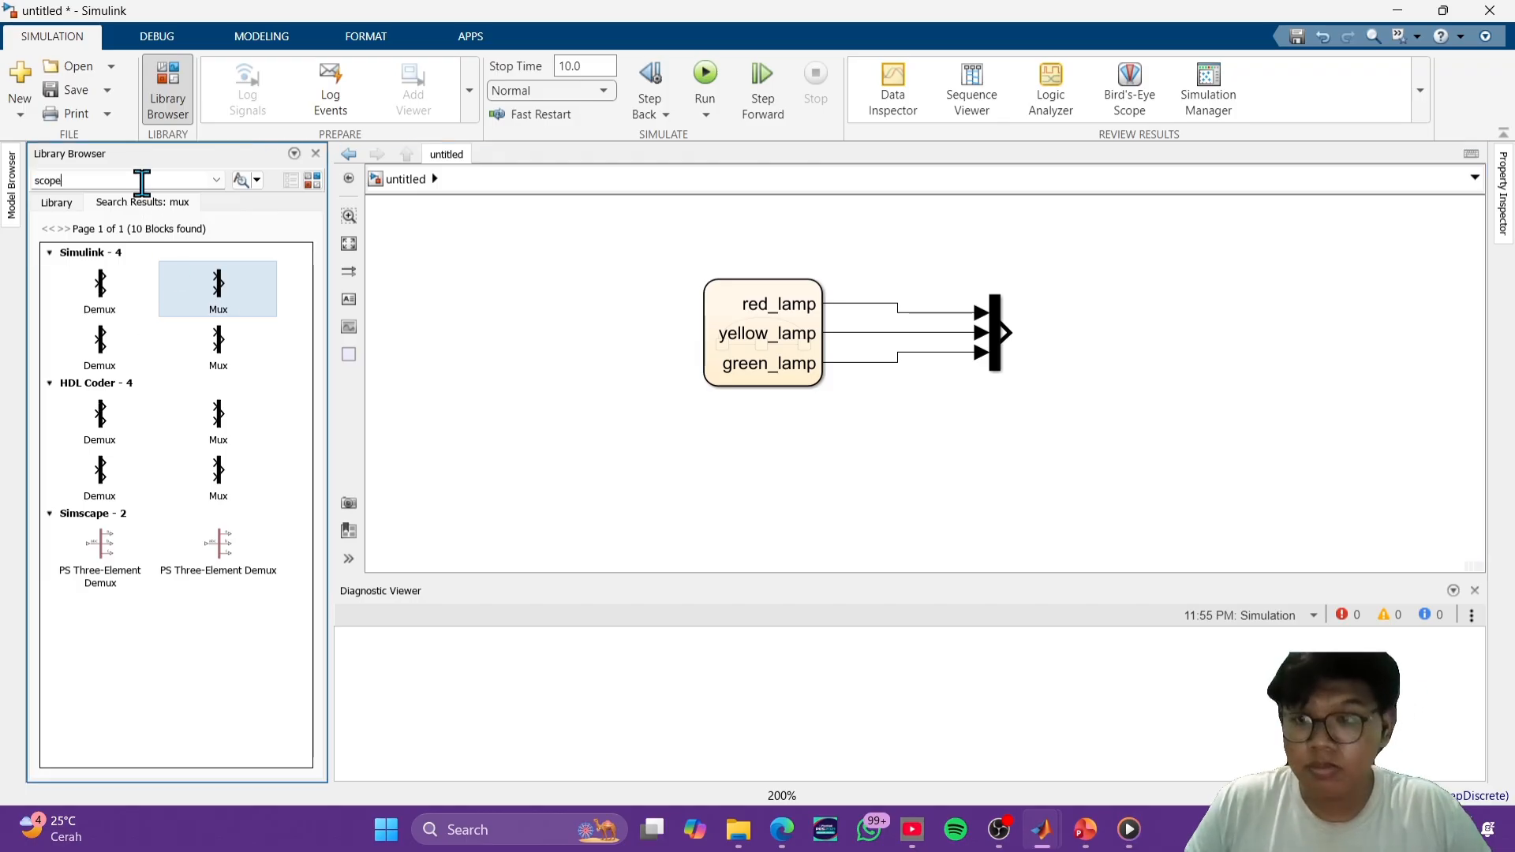
key(Return)
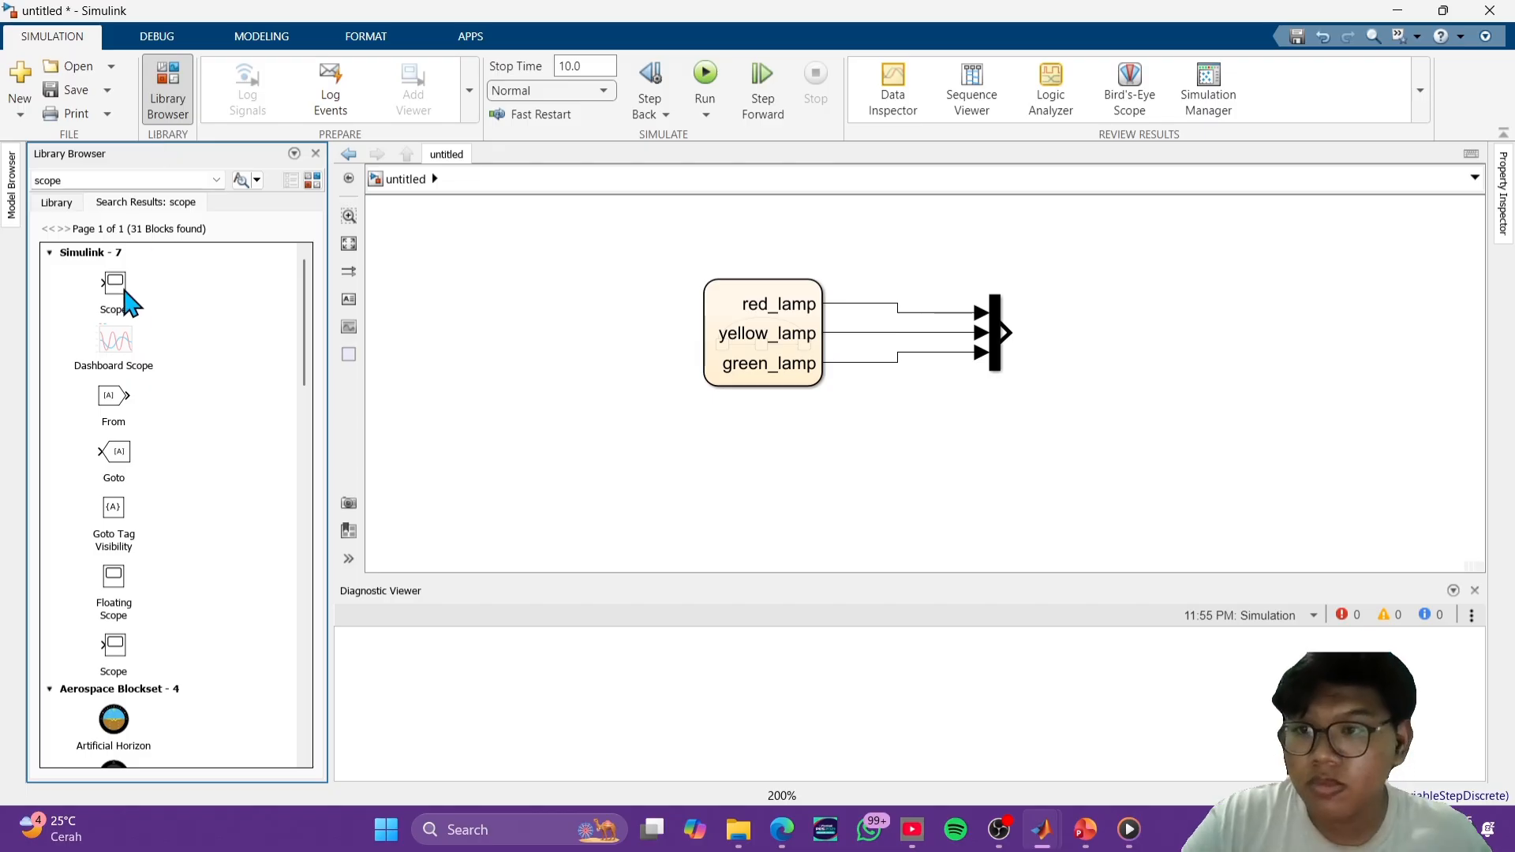
drag(125, 298, 1165, 339)
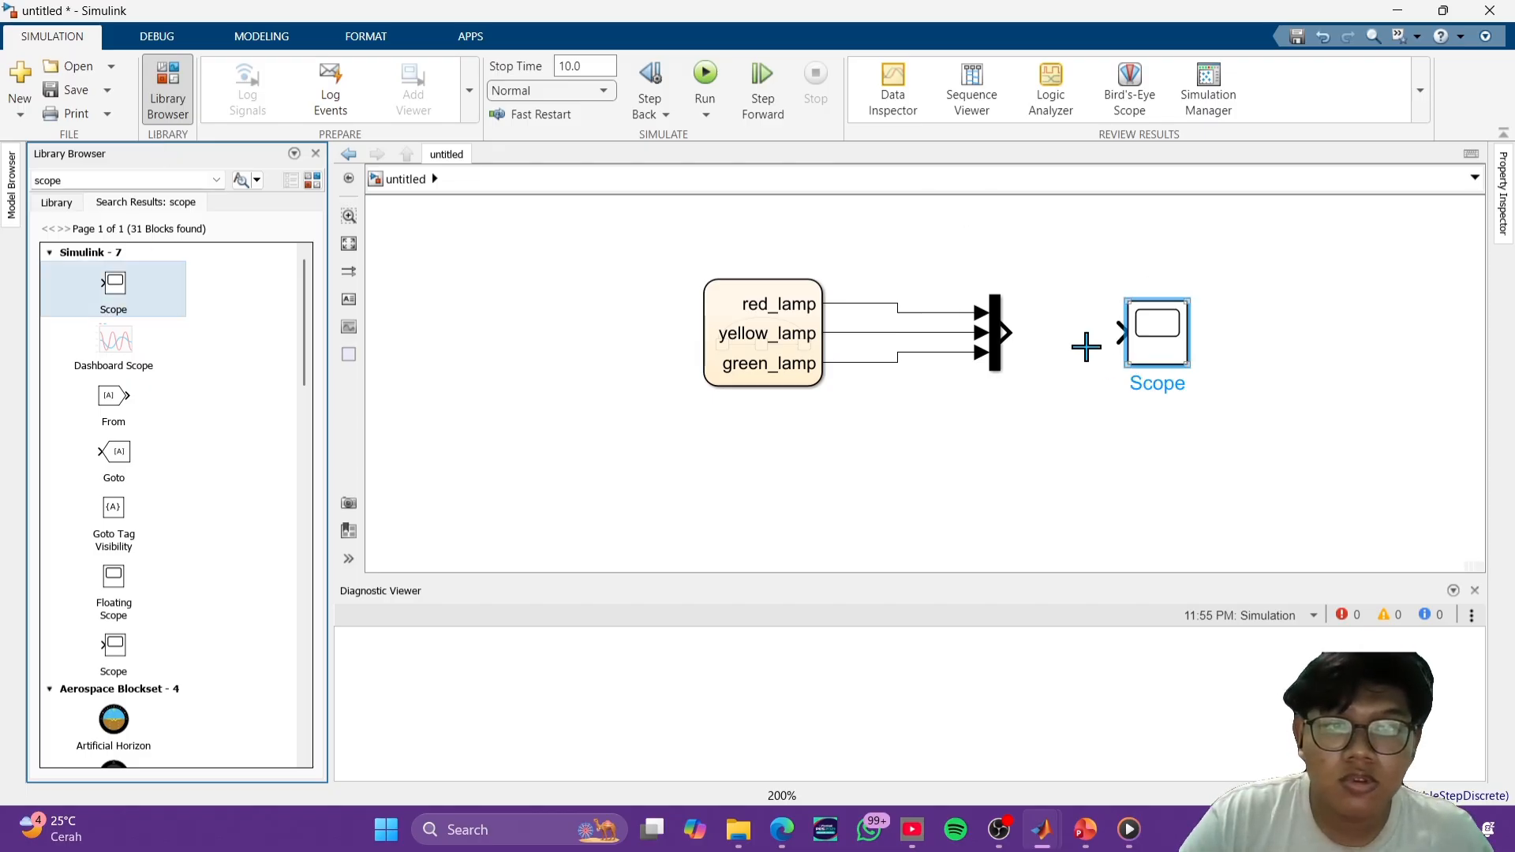
drag(1059, 332, 1116, 330)
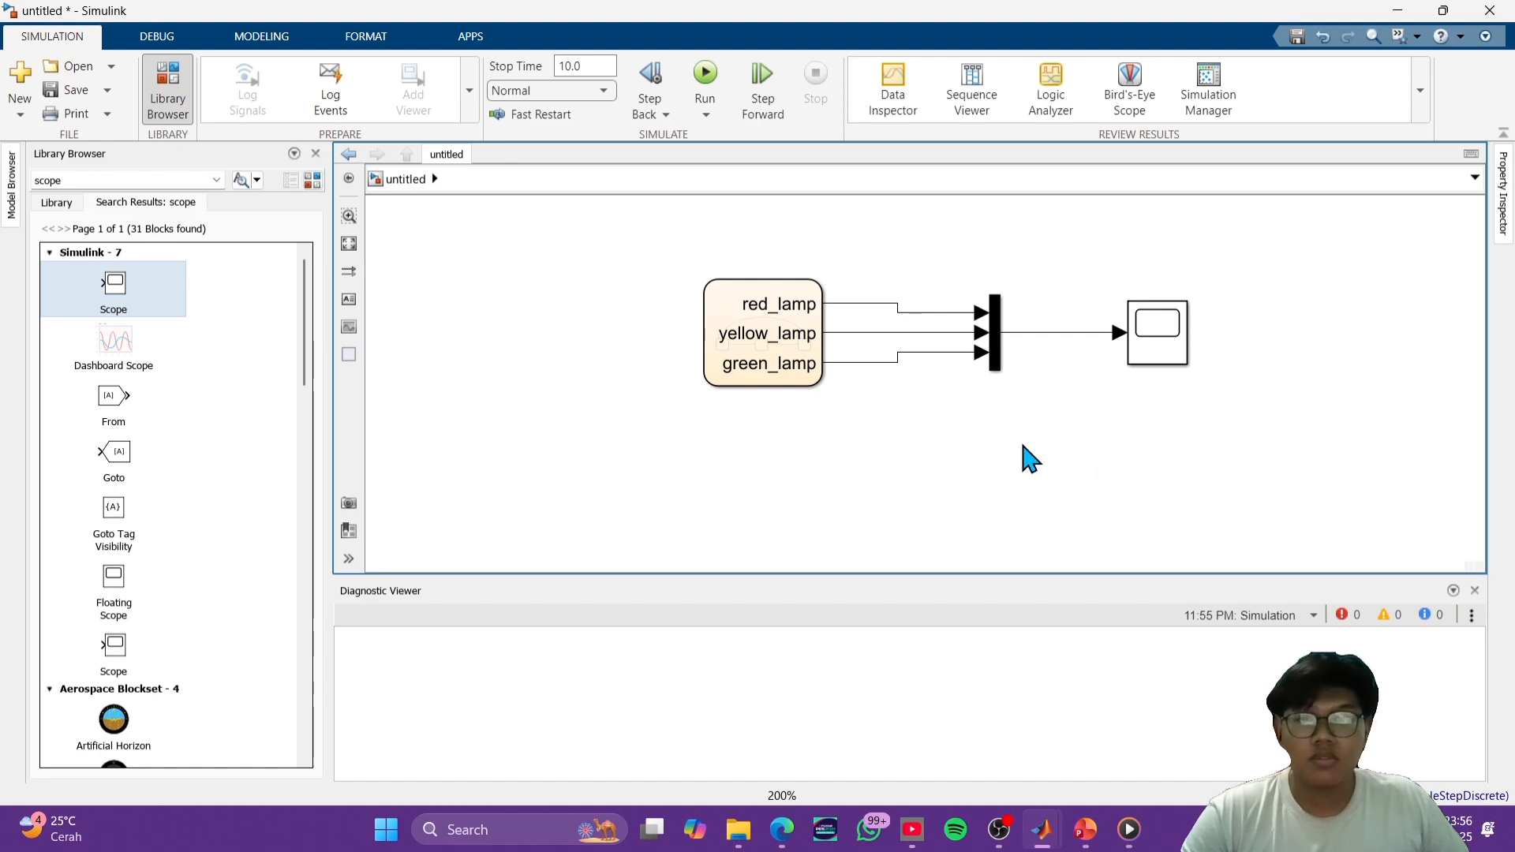
- Run the simulation and examine the lamp signals in the Scope, then close its window
click(704, 75)
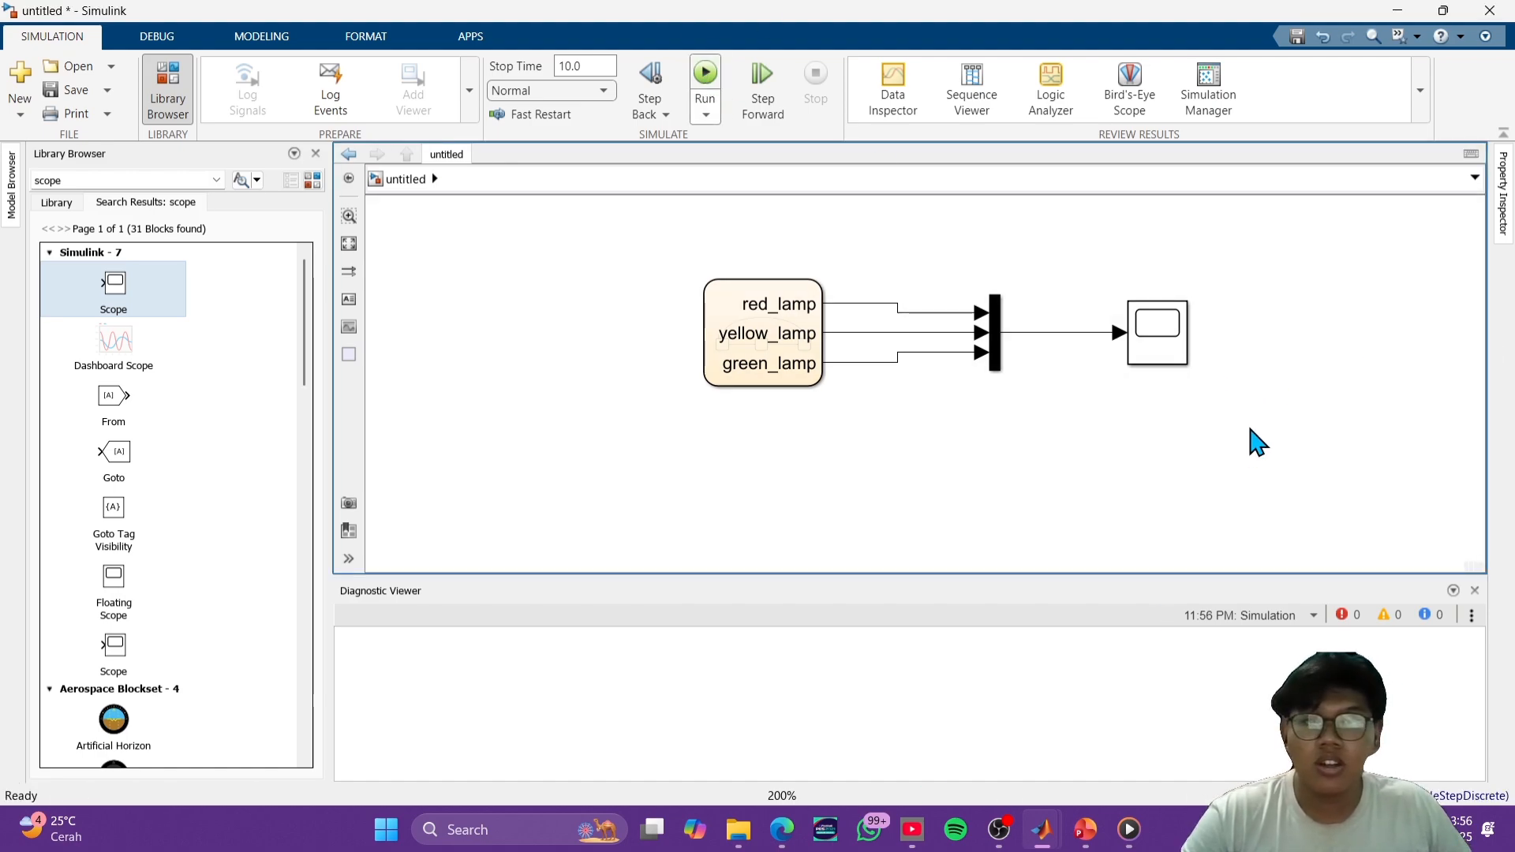
double_click(1166, 347)
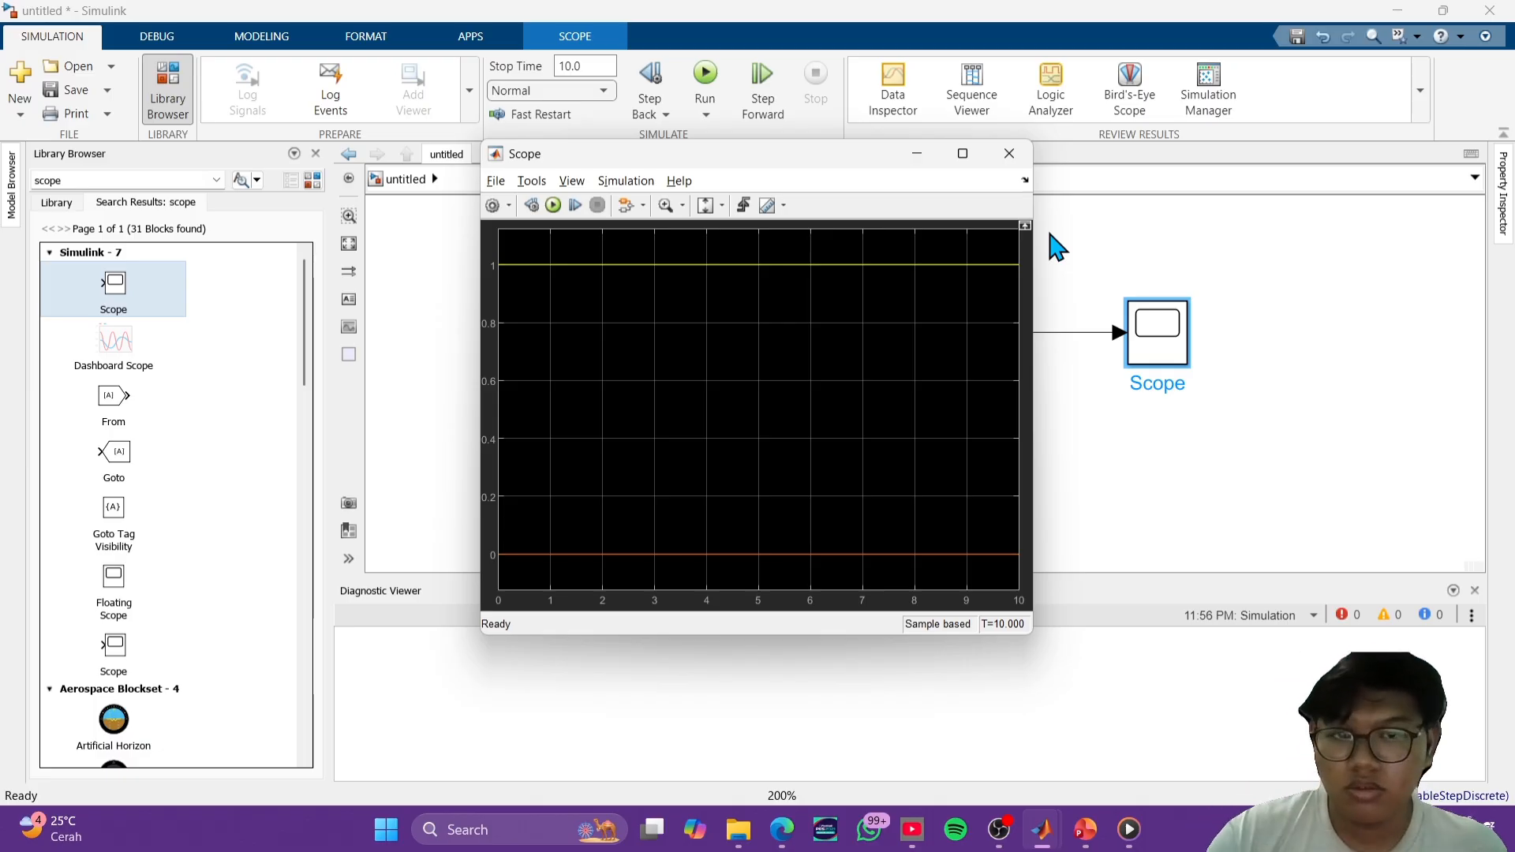
click(1010, 153)
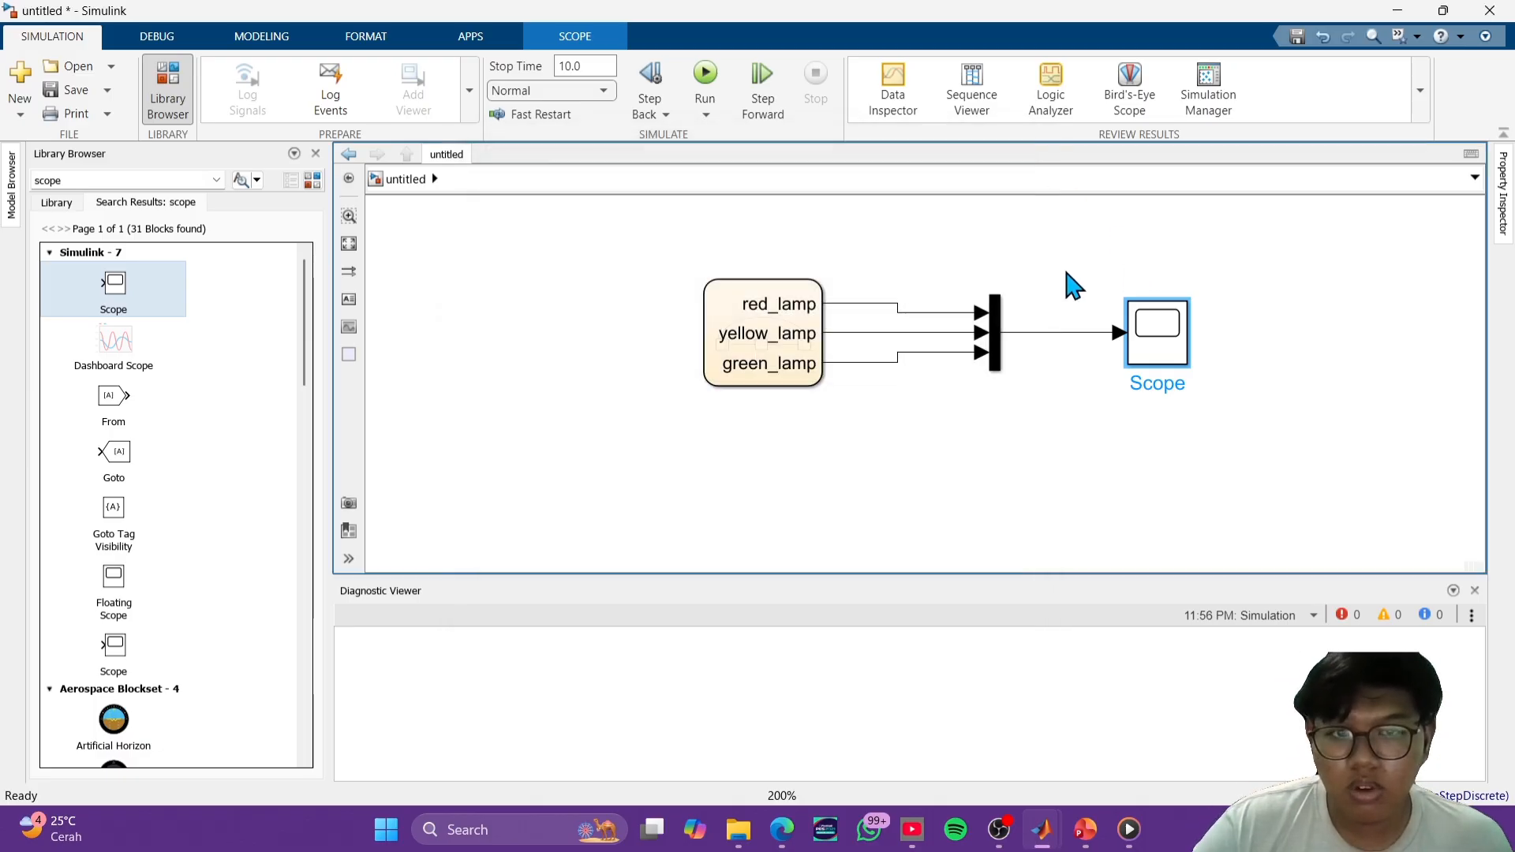
- In the chart, set the RED-to-YELLOW and YELLOW-to-GREEN transitions to after(5,sec) and the GREEN-to-RED transition to after(10,sec)
double_click(793, 335)
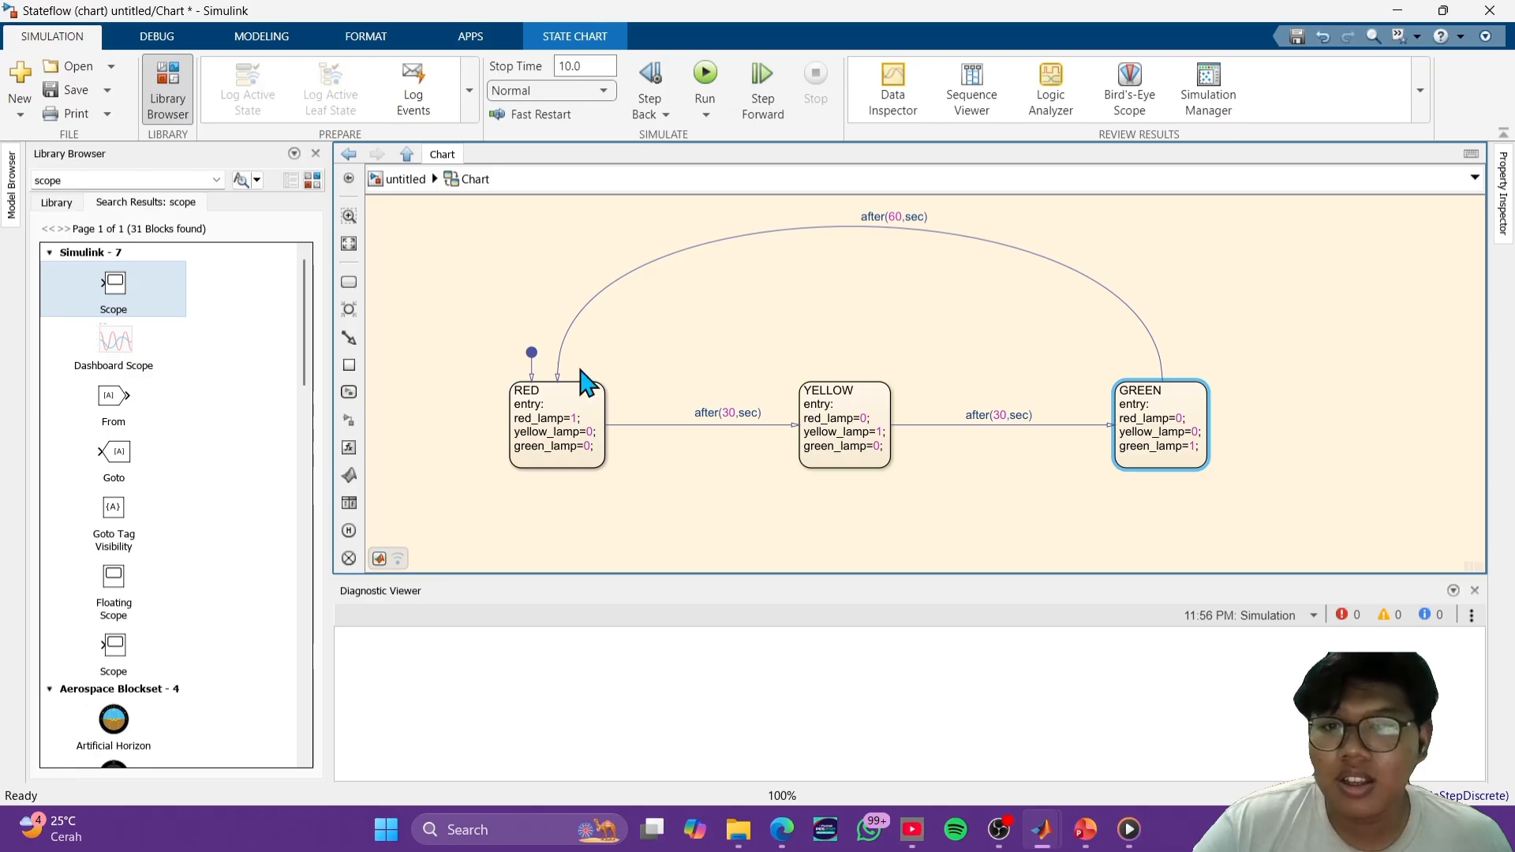
click(739, 414)
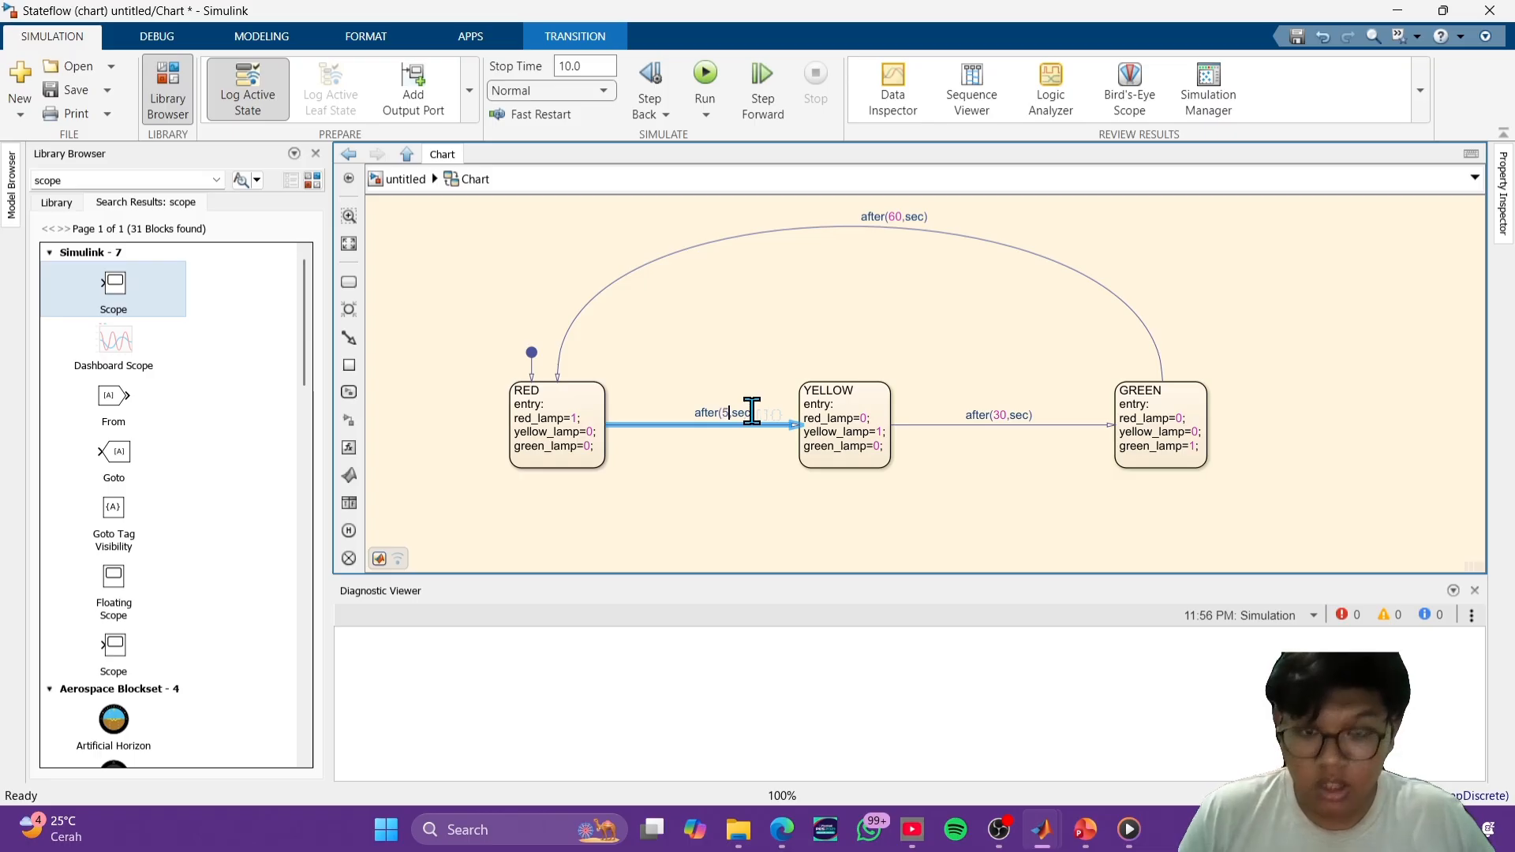
click(1007, 415)
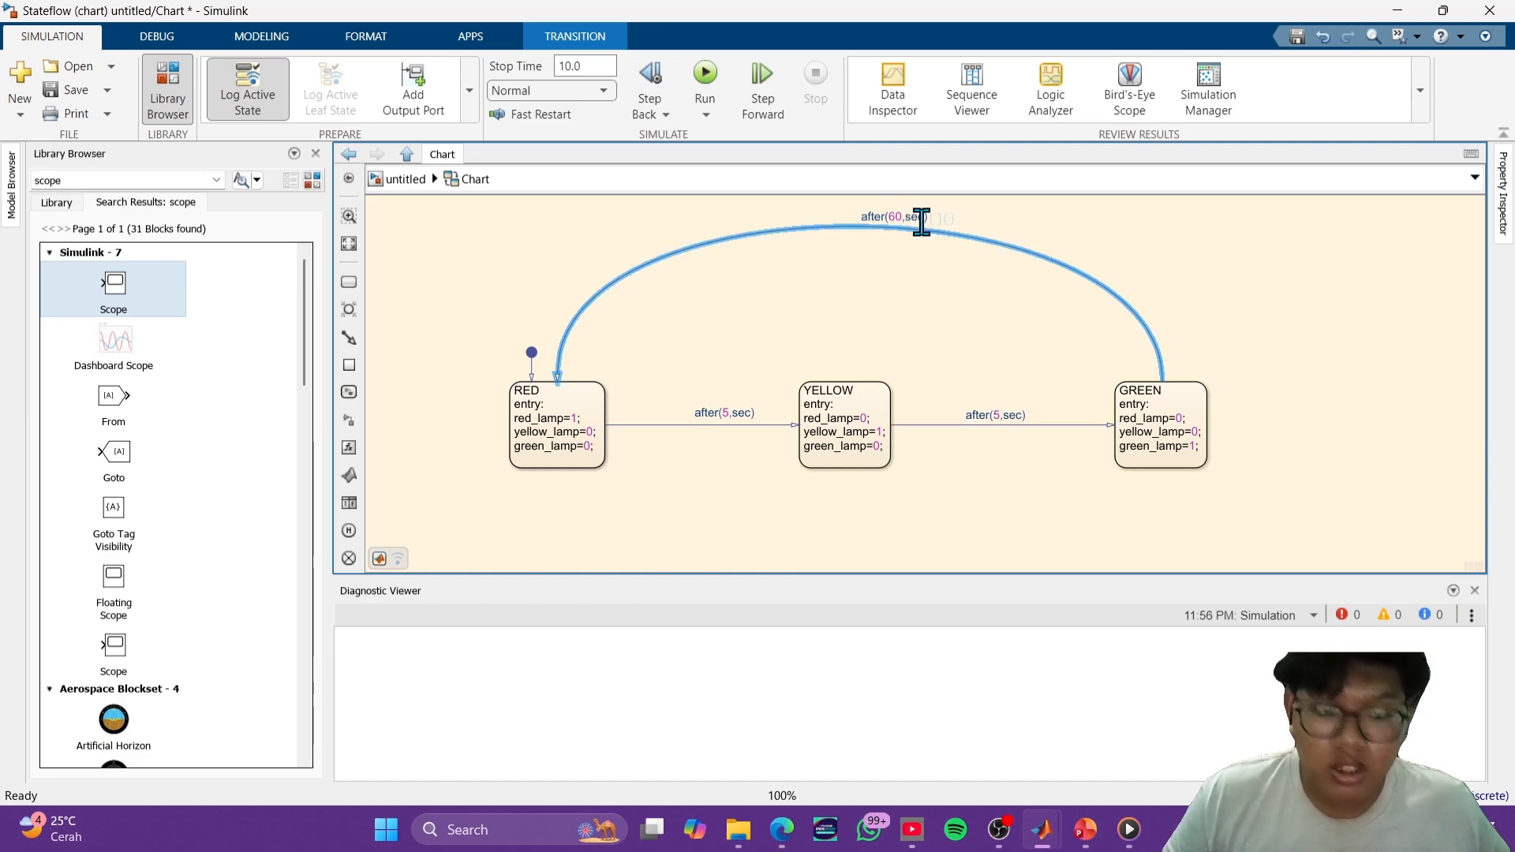
key(BackSpace)
key(BackSpace)
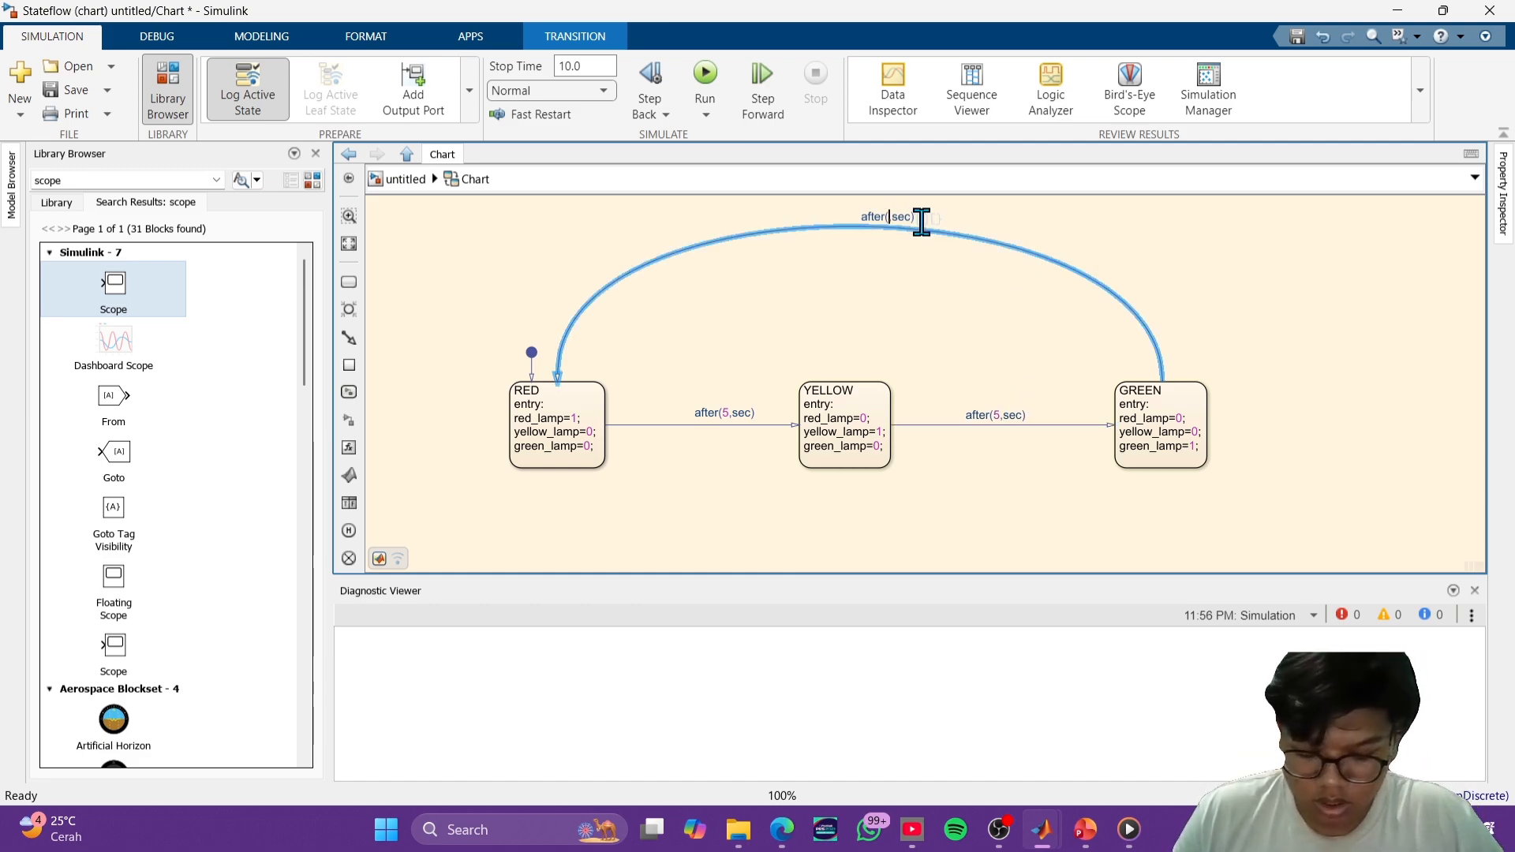
click(1059, 236)
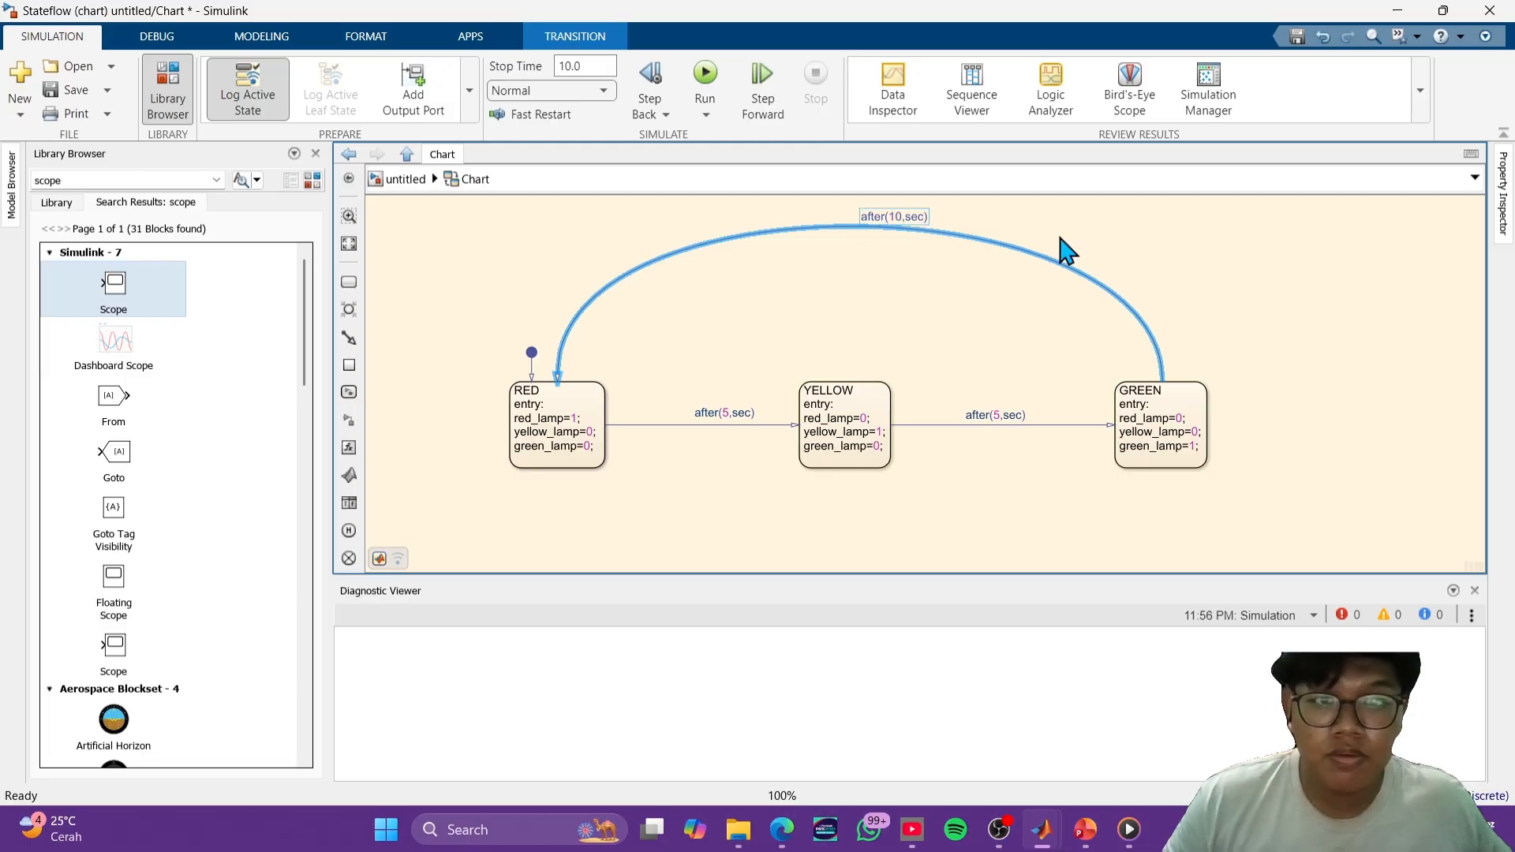
- Rerun the simulation with the shortened transition times and examine the lamp signals in the top-level model's Scope
click(719, 79)
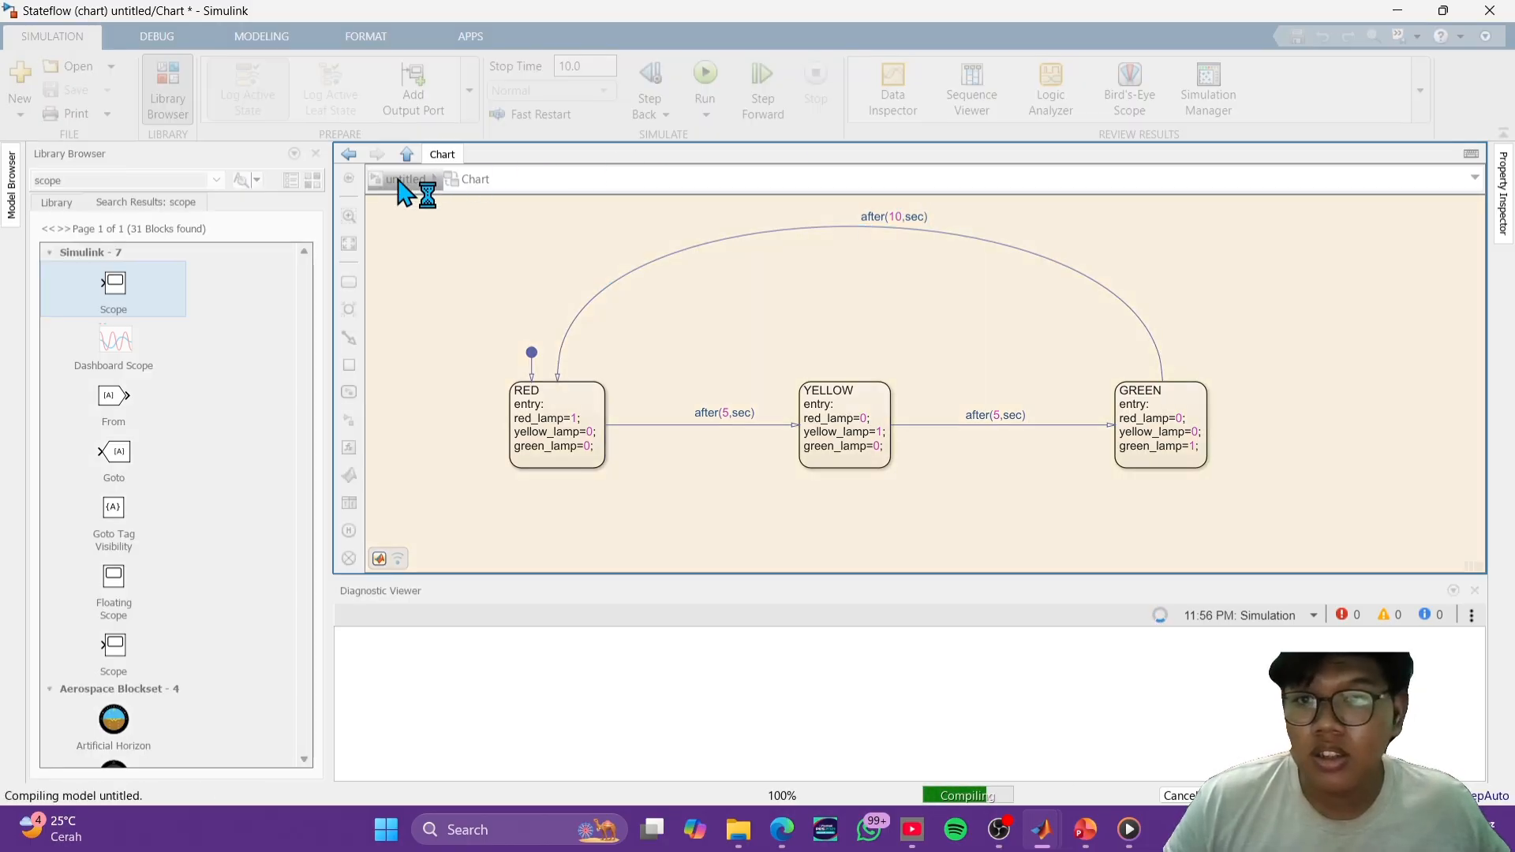
click(406, 179)
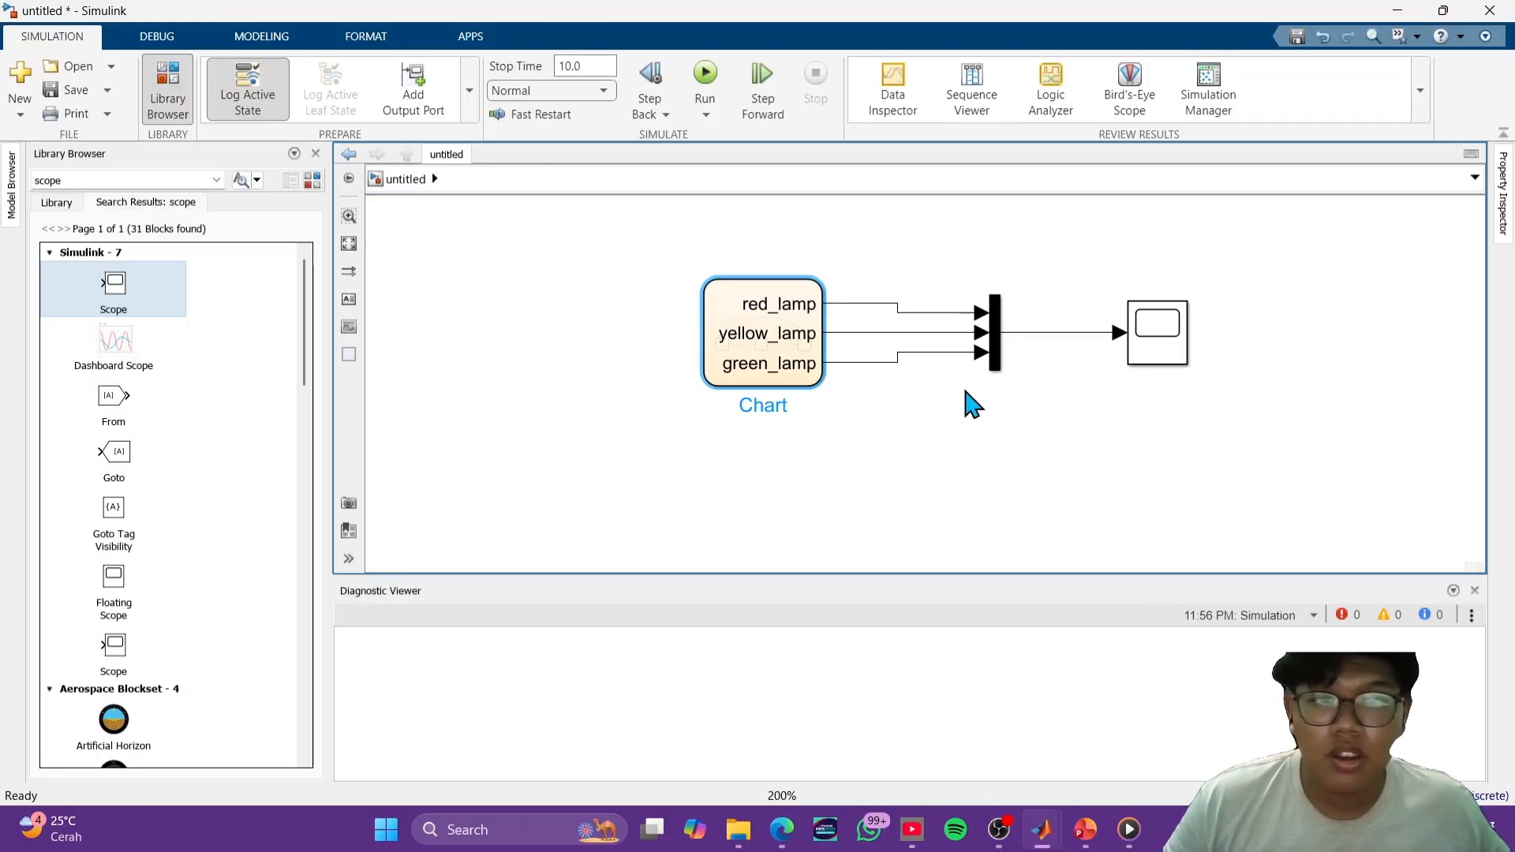
double_click(1172, 345)
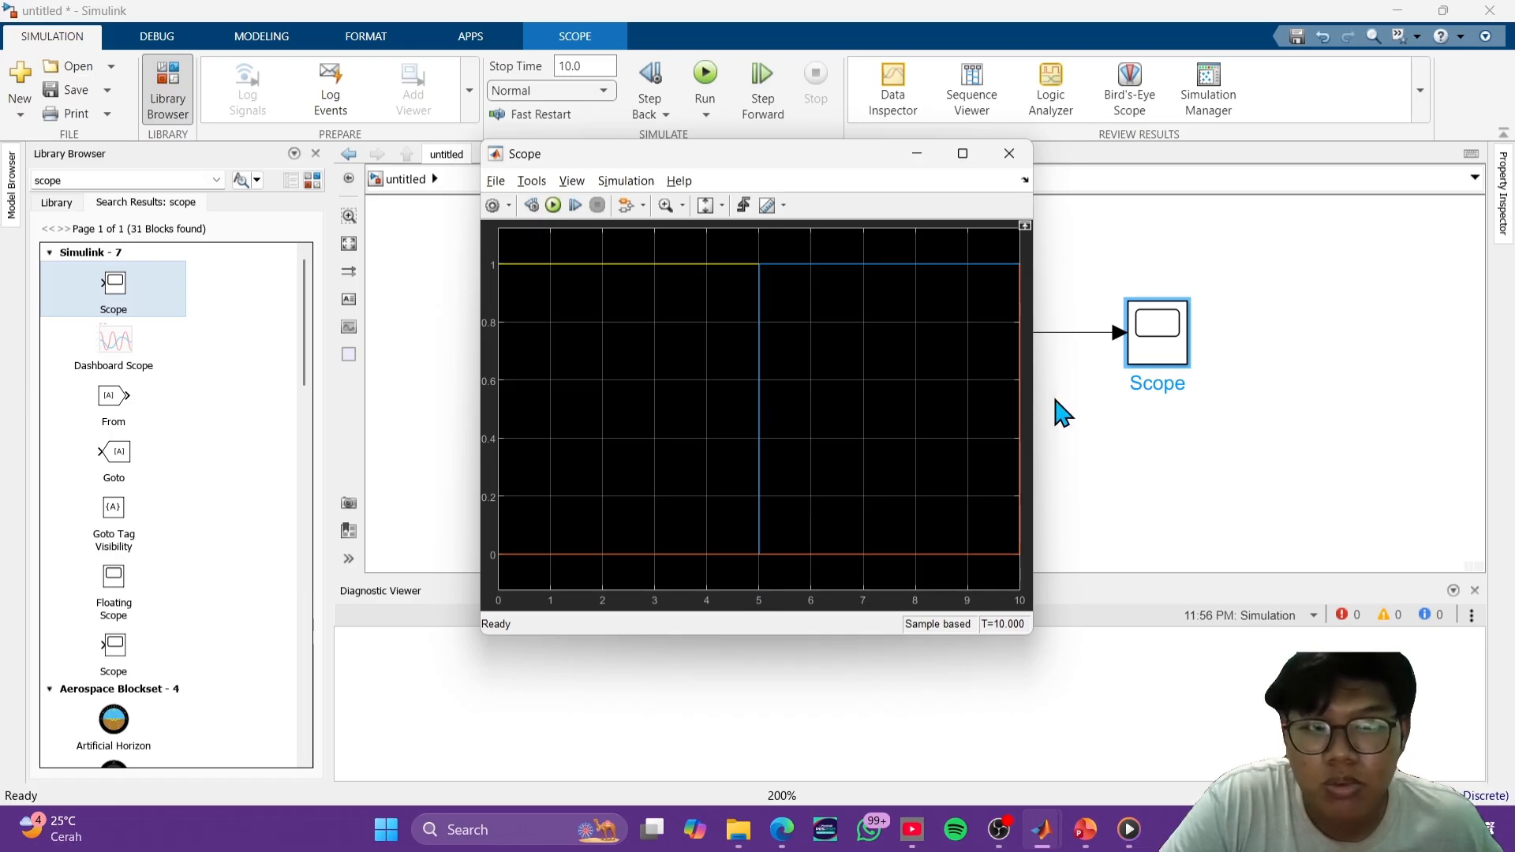
click(1010, 153)
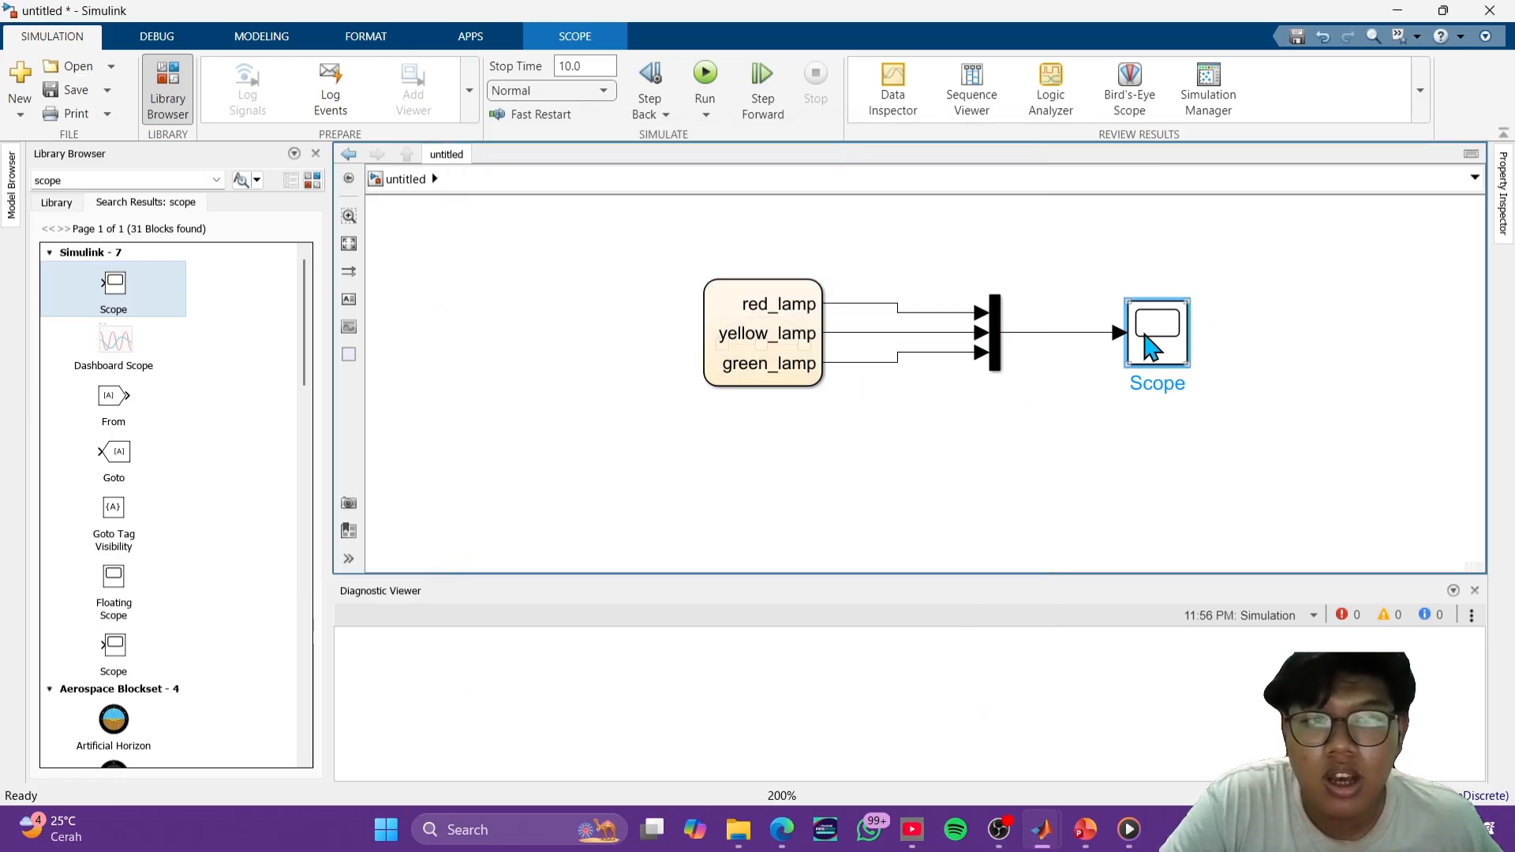
- Switch to the PowerPoint deck, view slide 16 on the Car Turning Signal System, and return to the Simulink model
click(1423, 400)
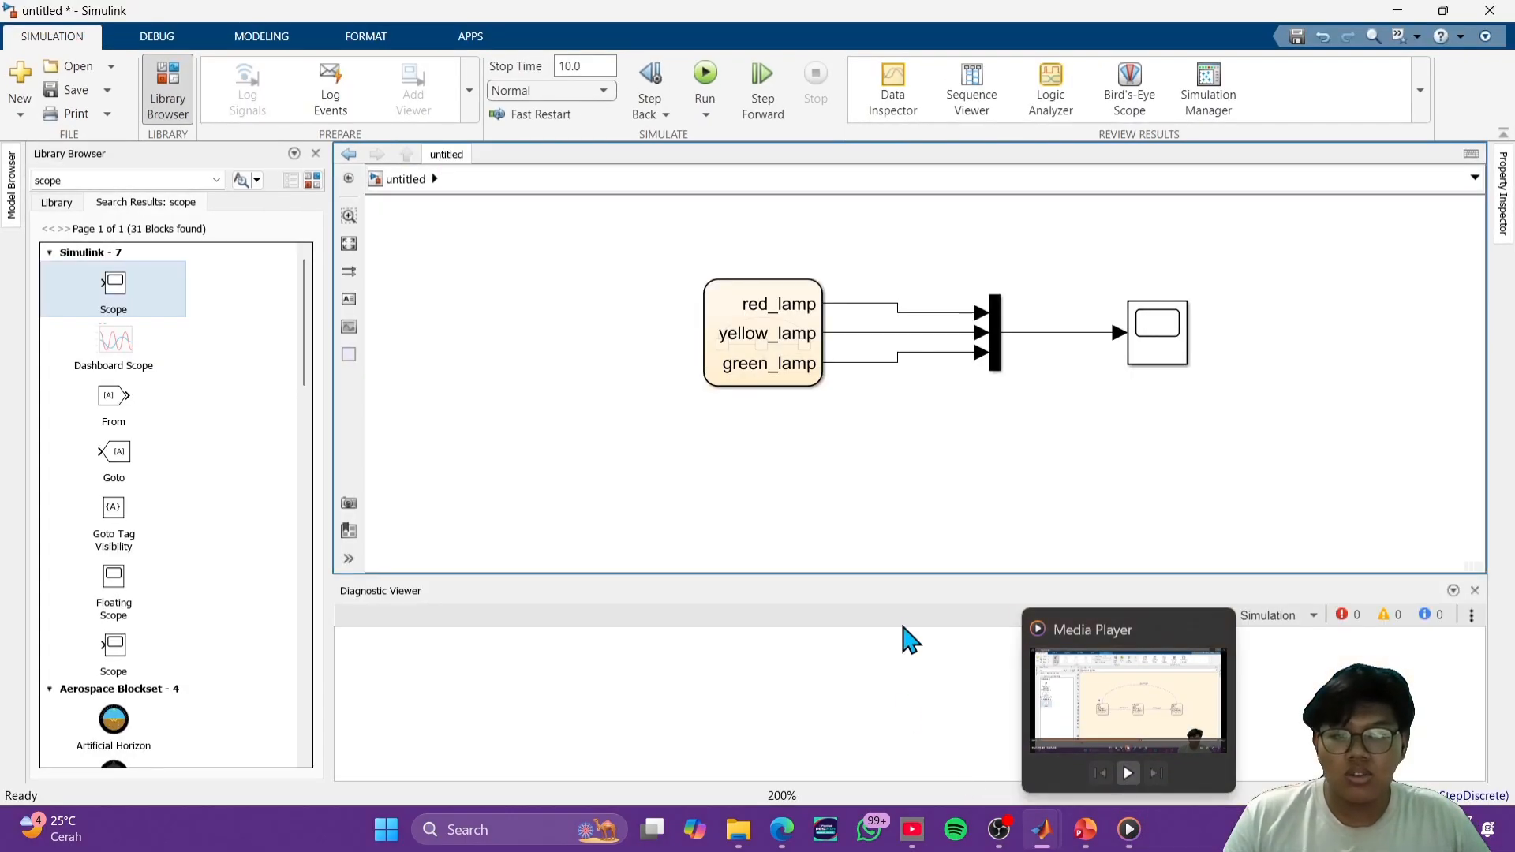
click(923, 599)
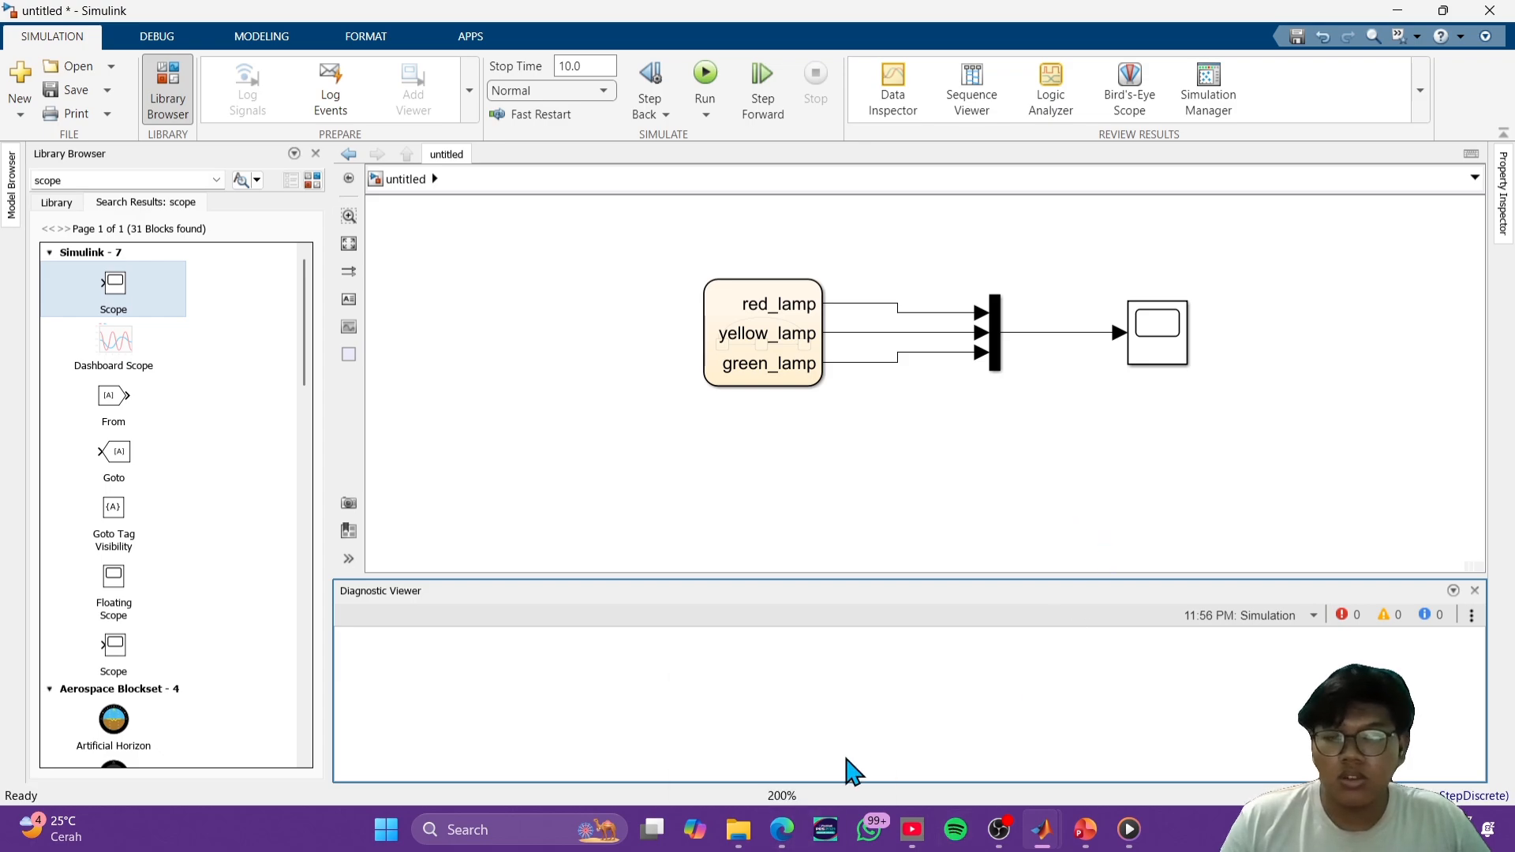
click(1087, 831)
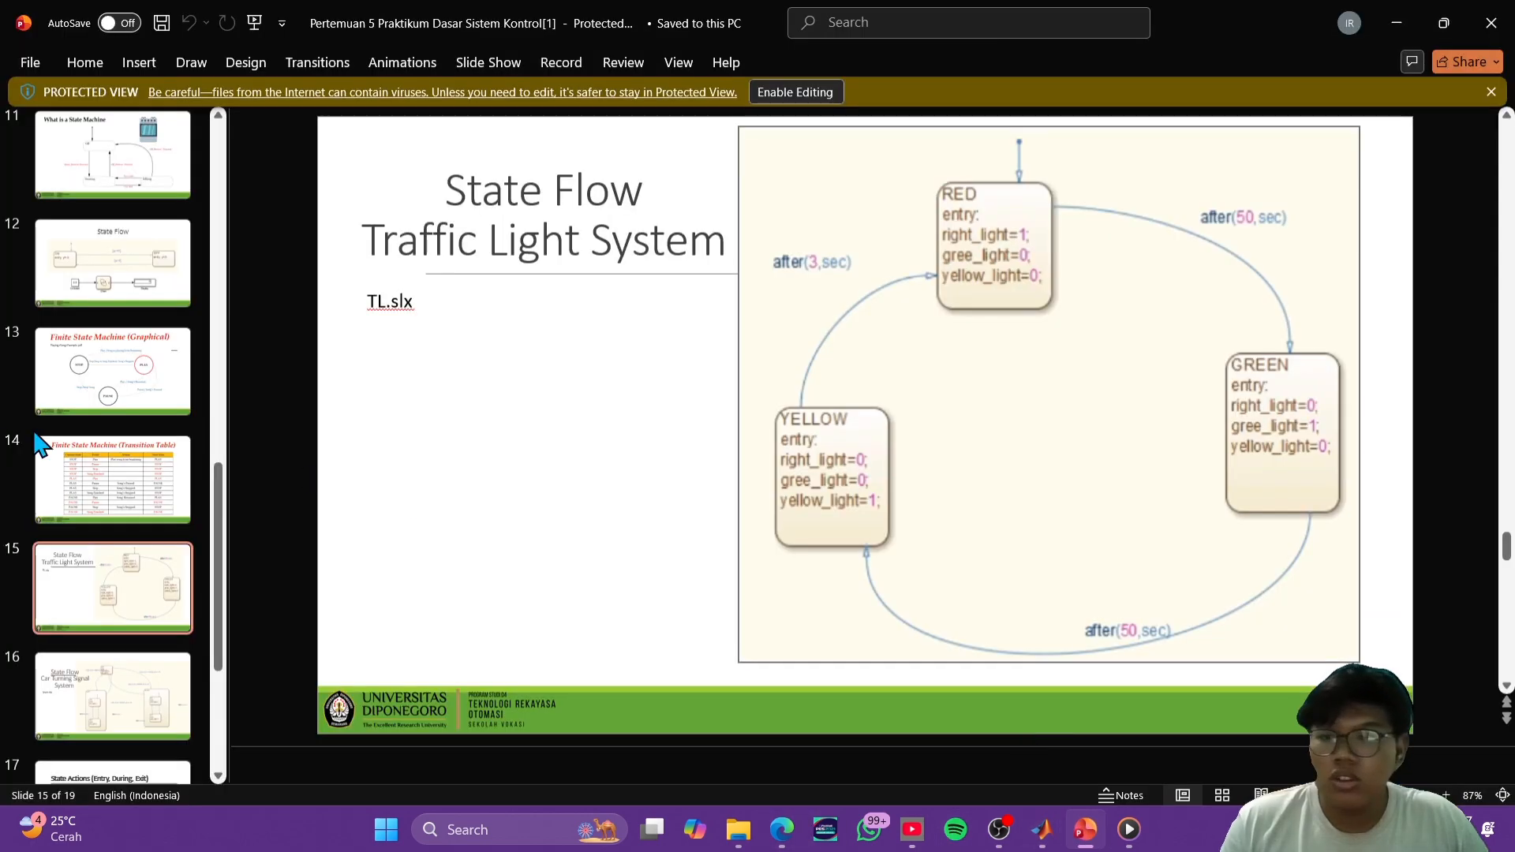
scroll(41, 456, down, 1)
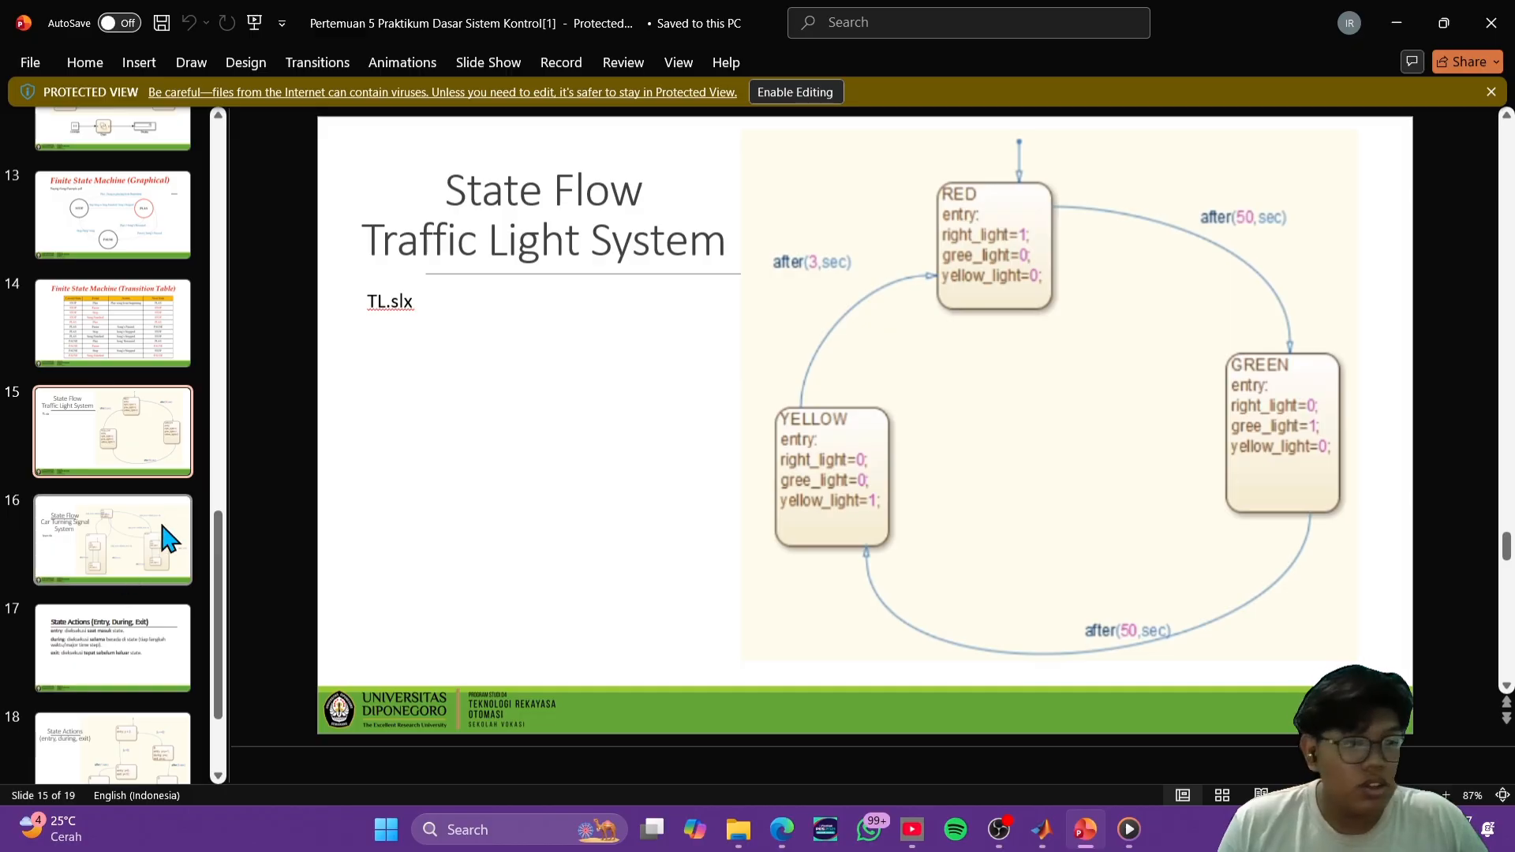
click(113, 566)
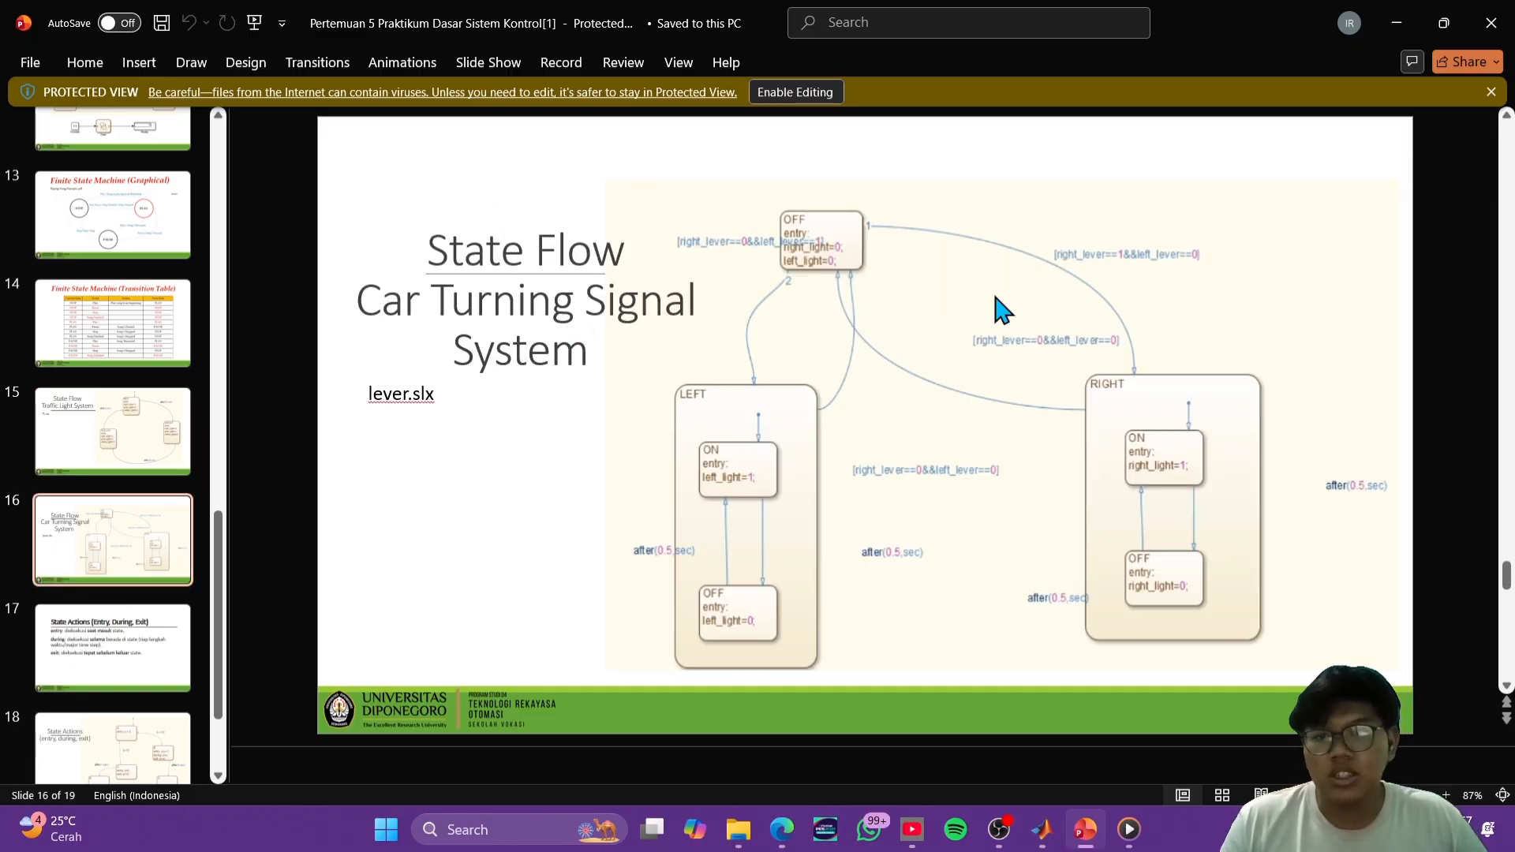
click(1397, 23)
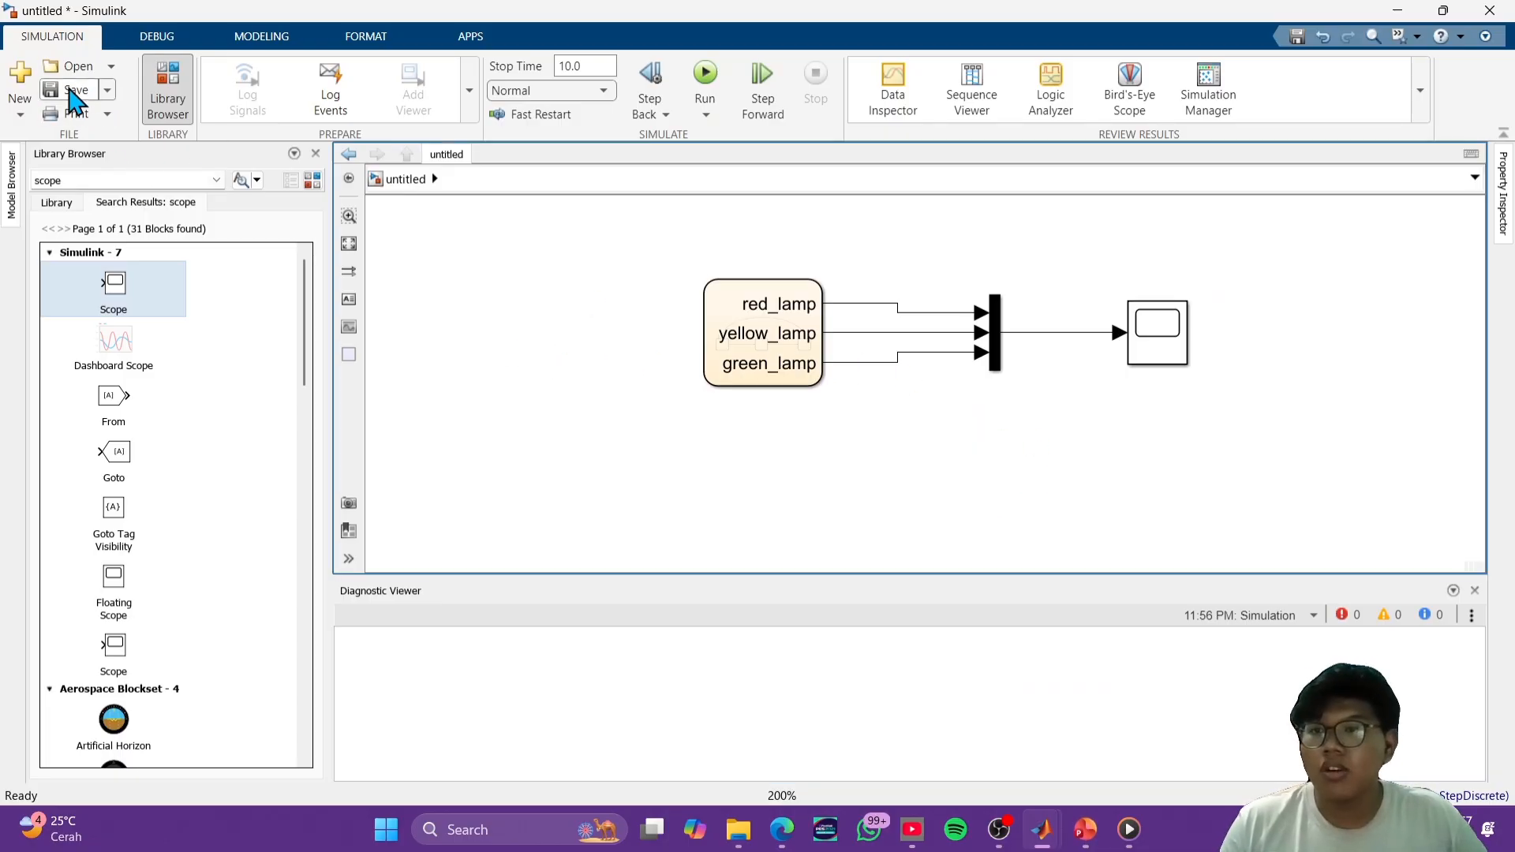
- Save the traffic light model as Stateflow3 in the MATLAB folder
click(76, 89)
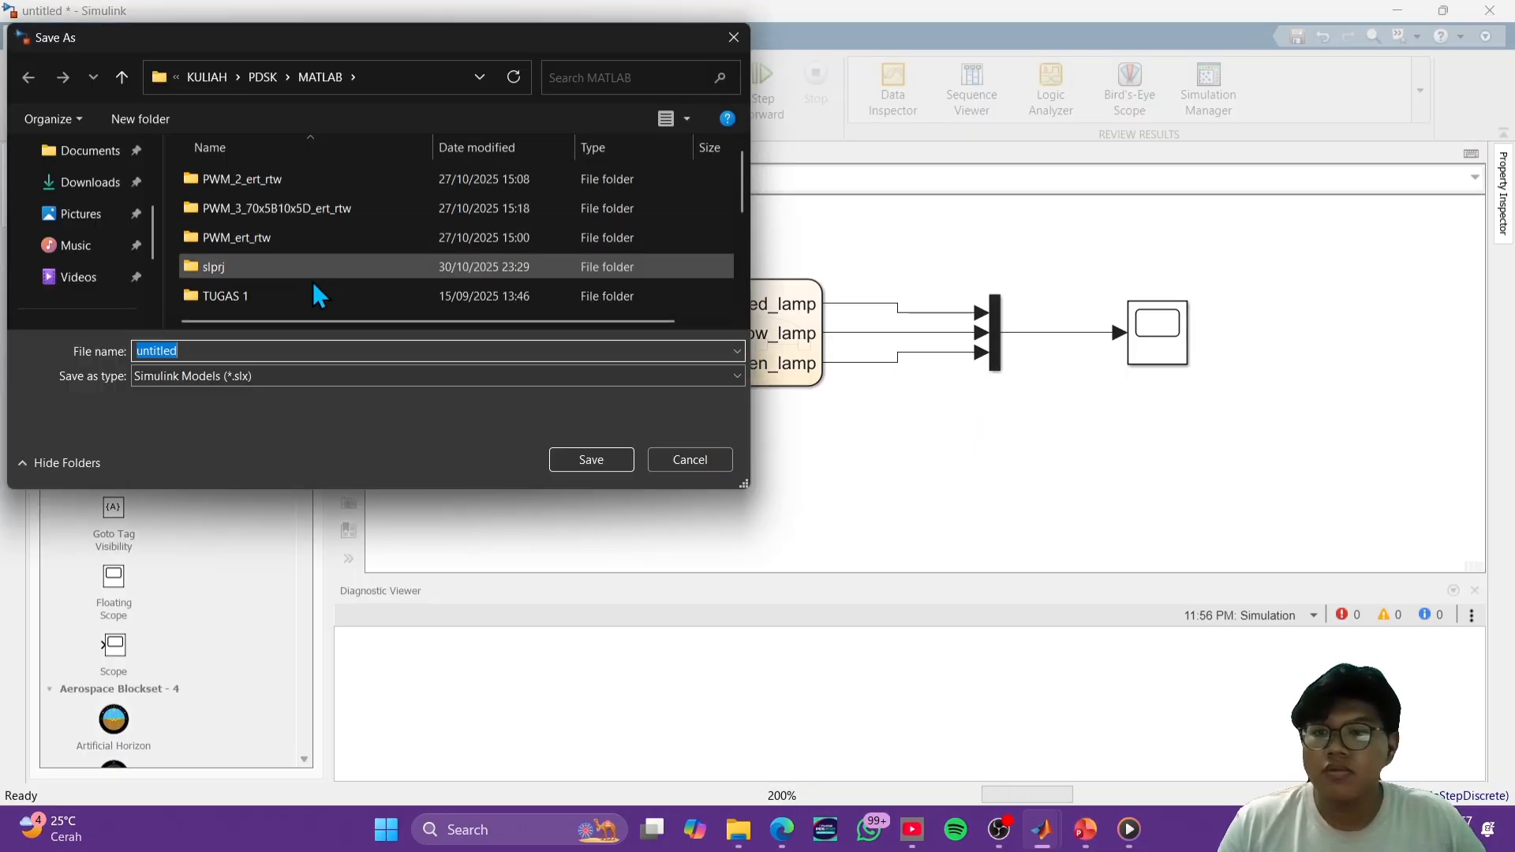
click(308, 348)
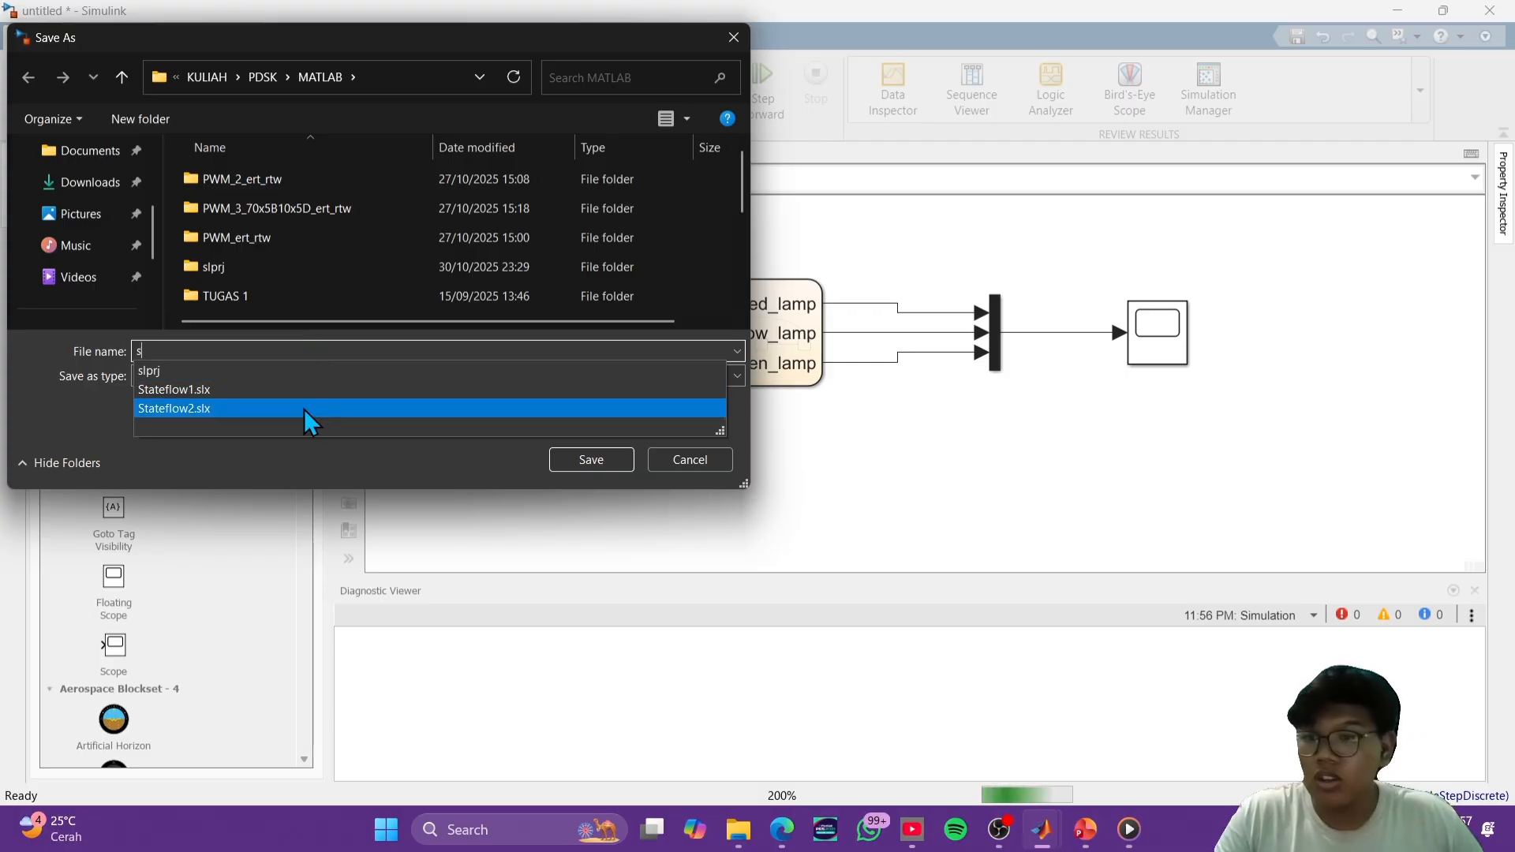
click(292, 390)
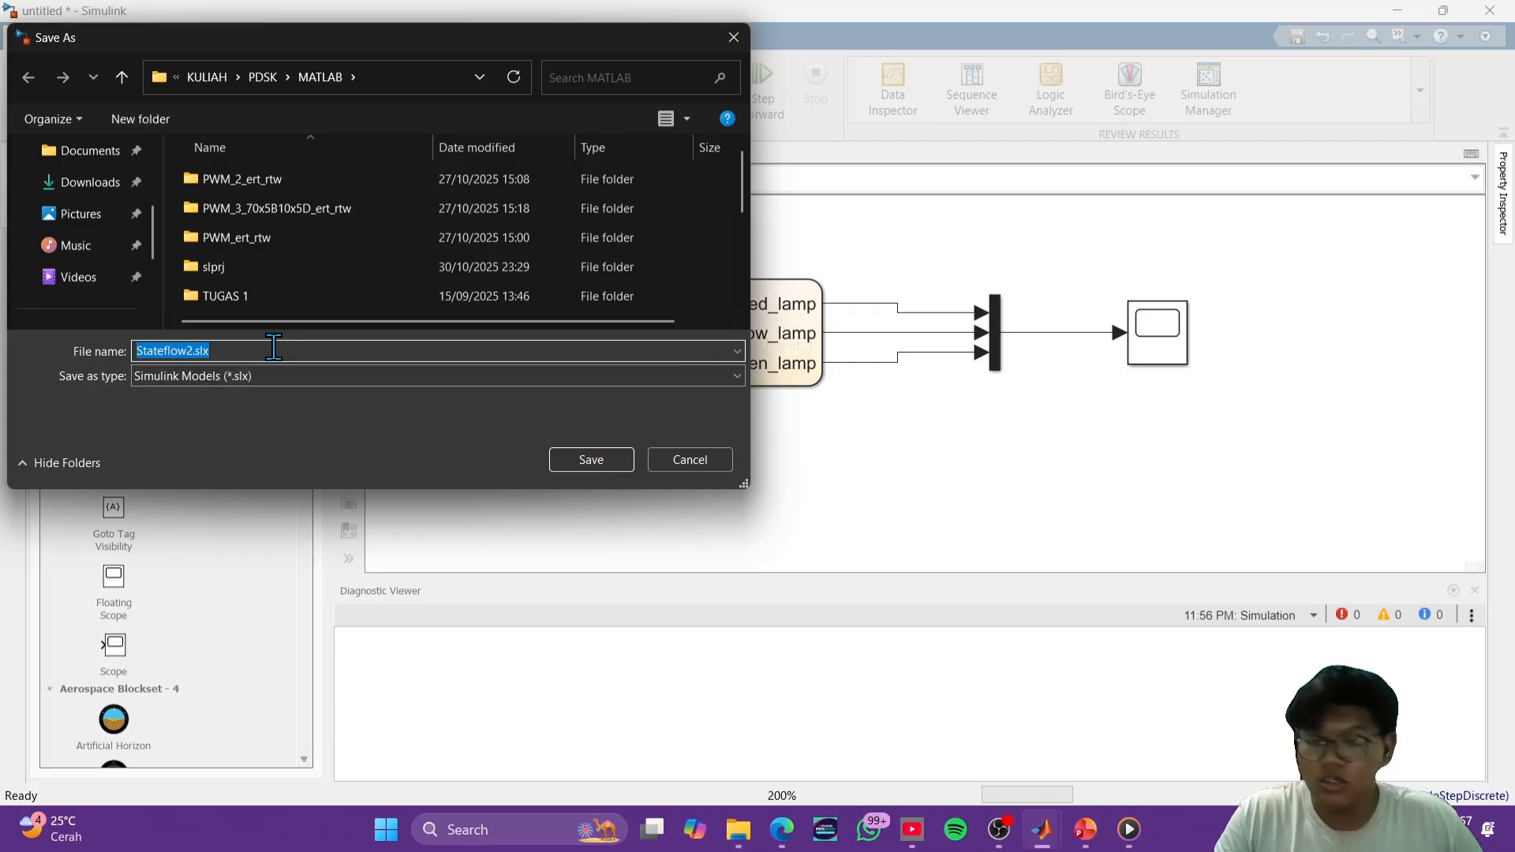
click(273, 348)
key(BackSpace)
key(BackSpace)
key(BackSpace)
key(BackSpace)
key(BackSpace)
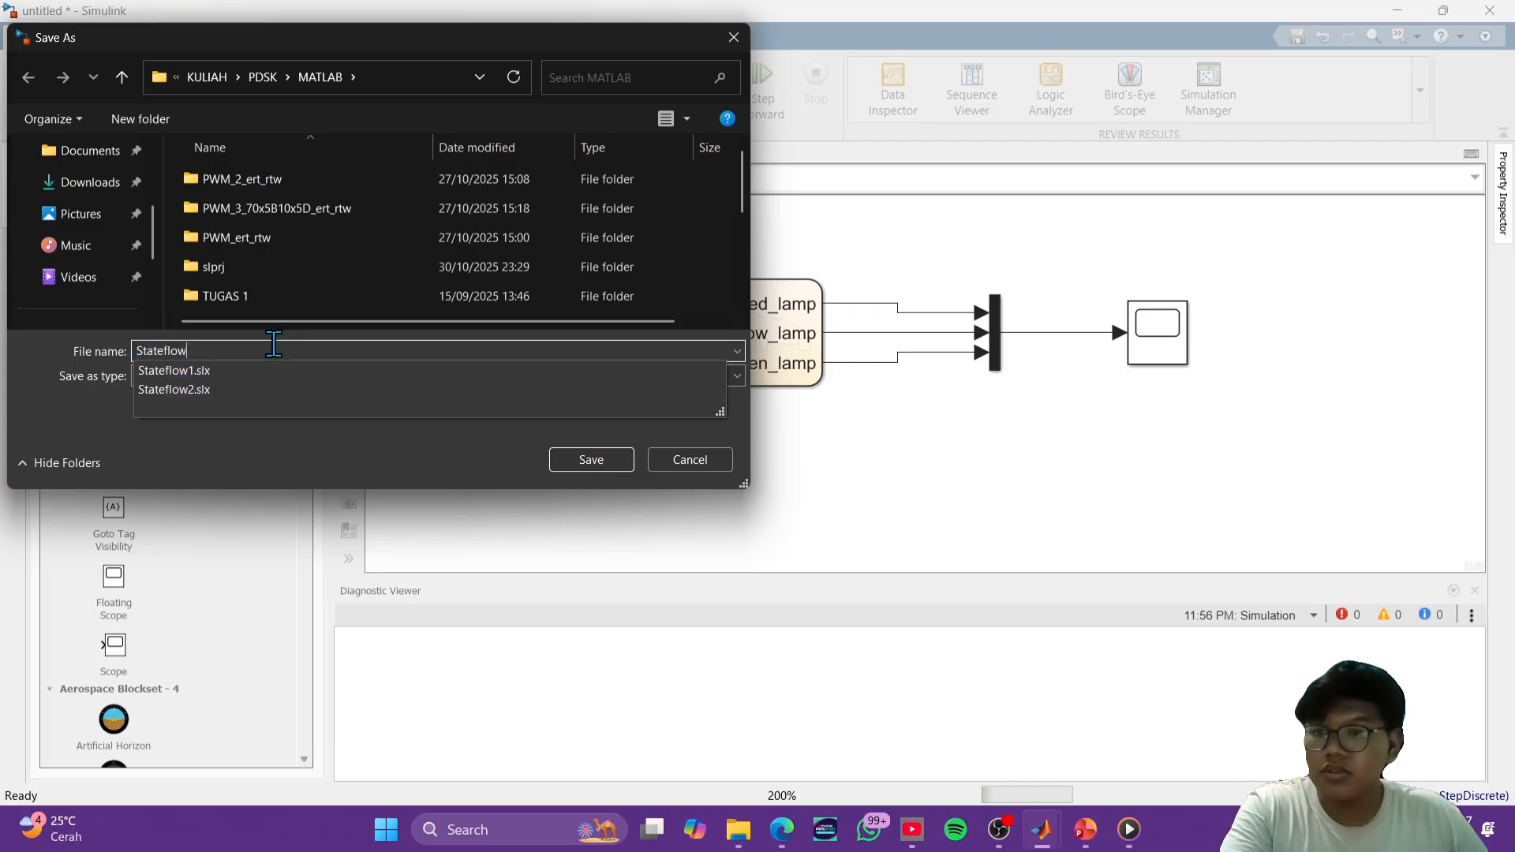
text(3)
click(600, 461)
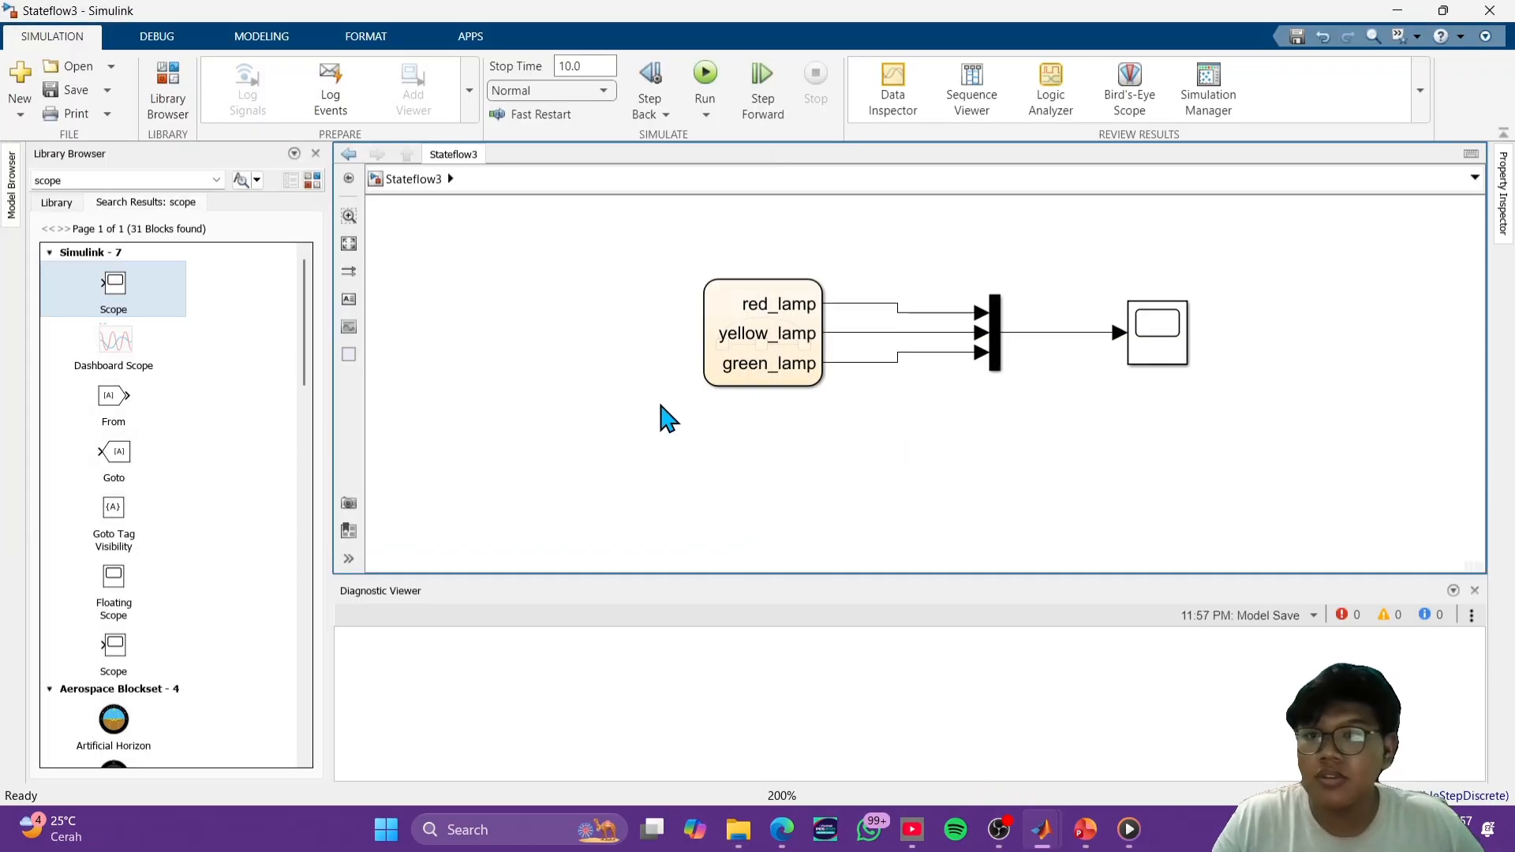
- Create a new blank model and close the Stateflow1, Stateflow2 and Stateflow3 model windows
click(24, 87)
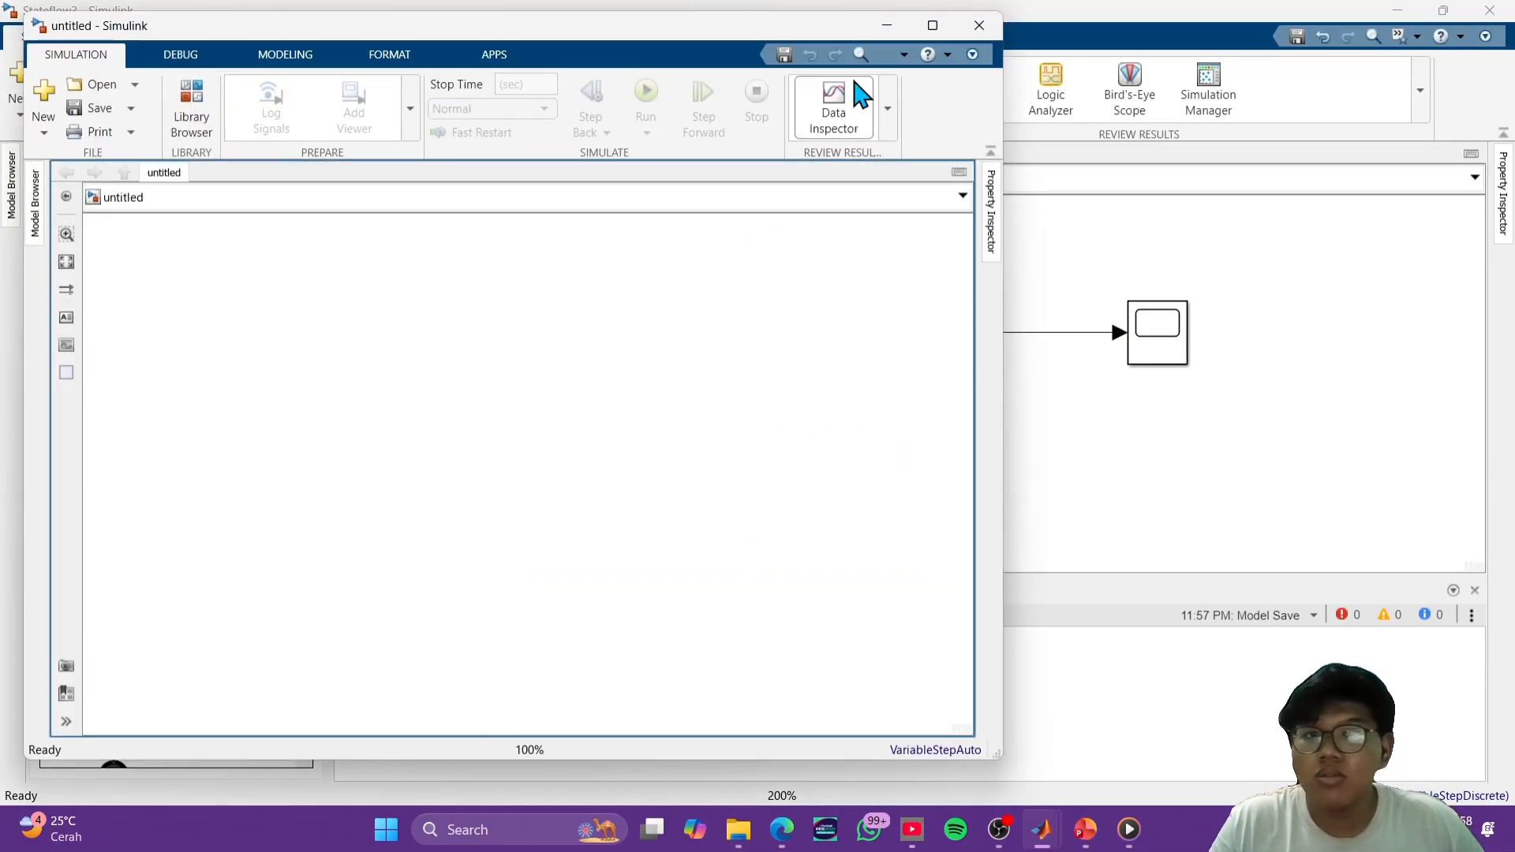
click(932, 26)
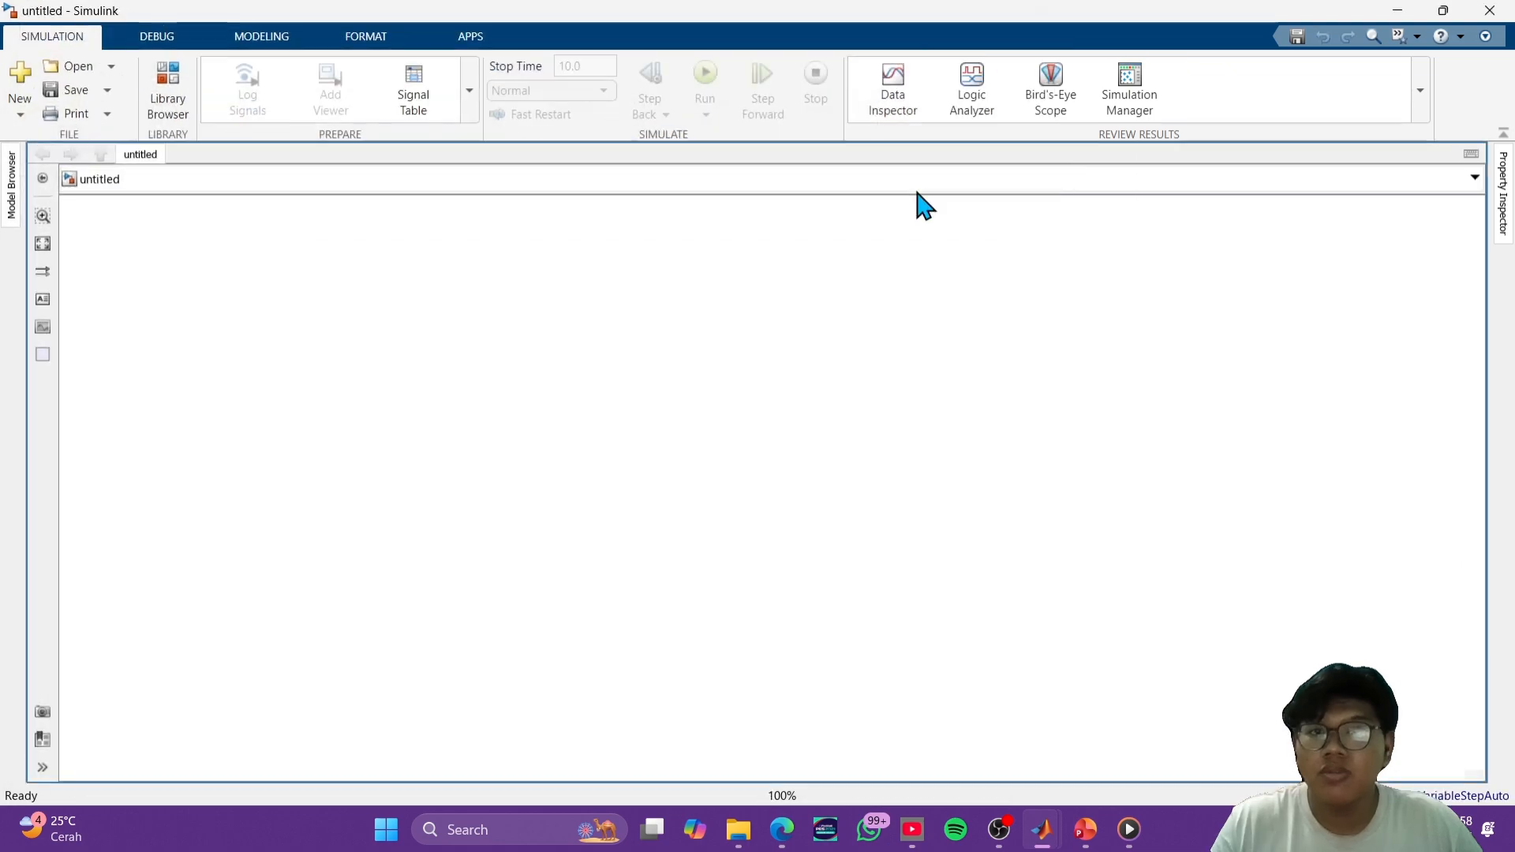
mouse_move(1057, 835)
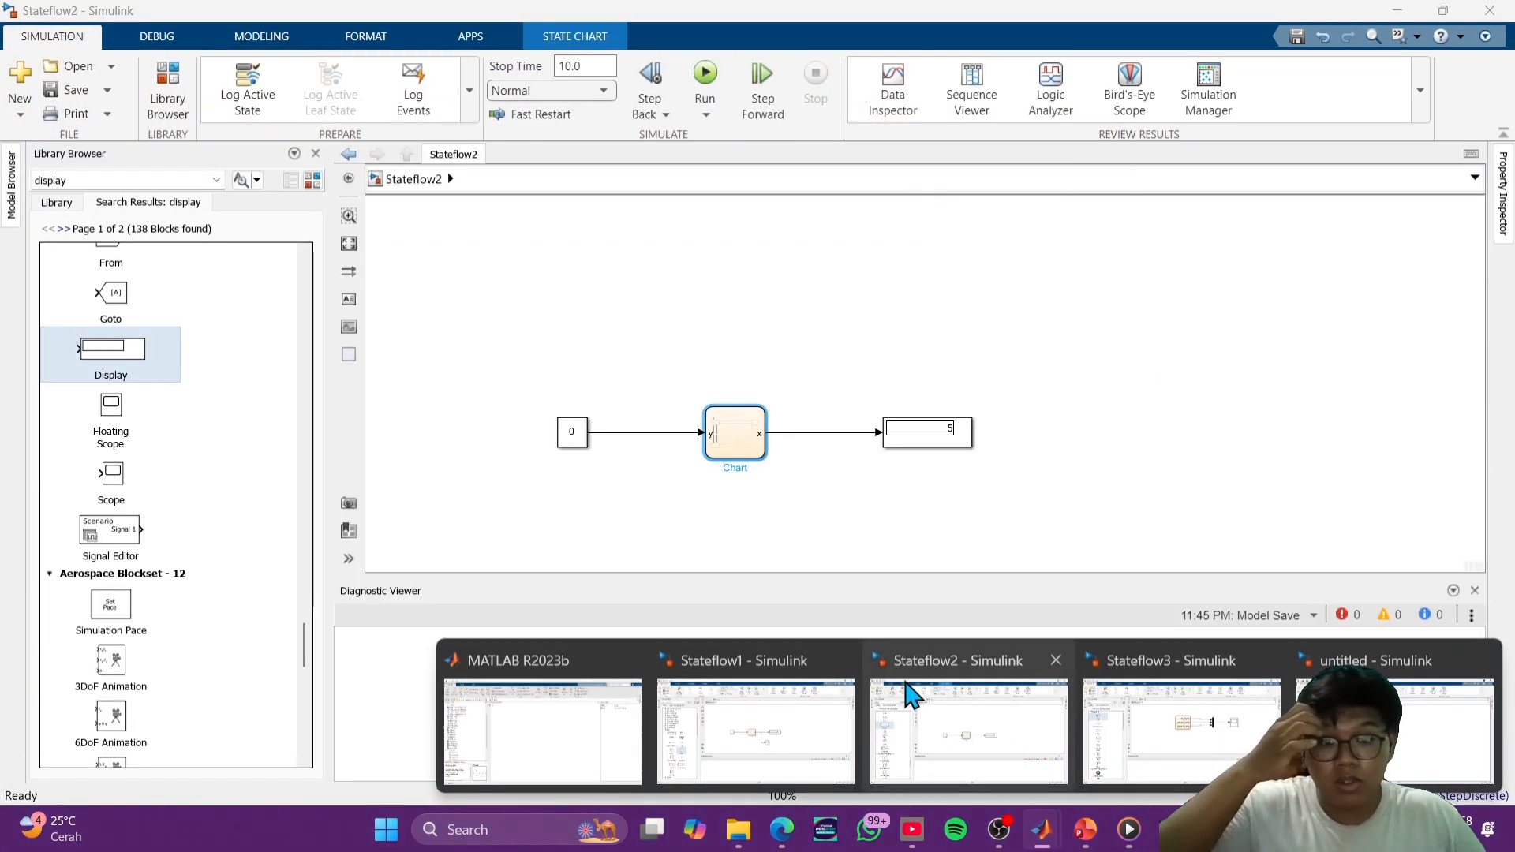
click(843, 660)
click(1023, 661)
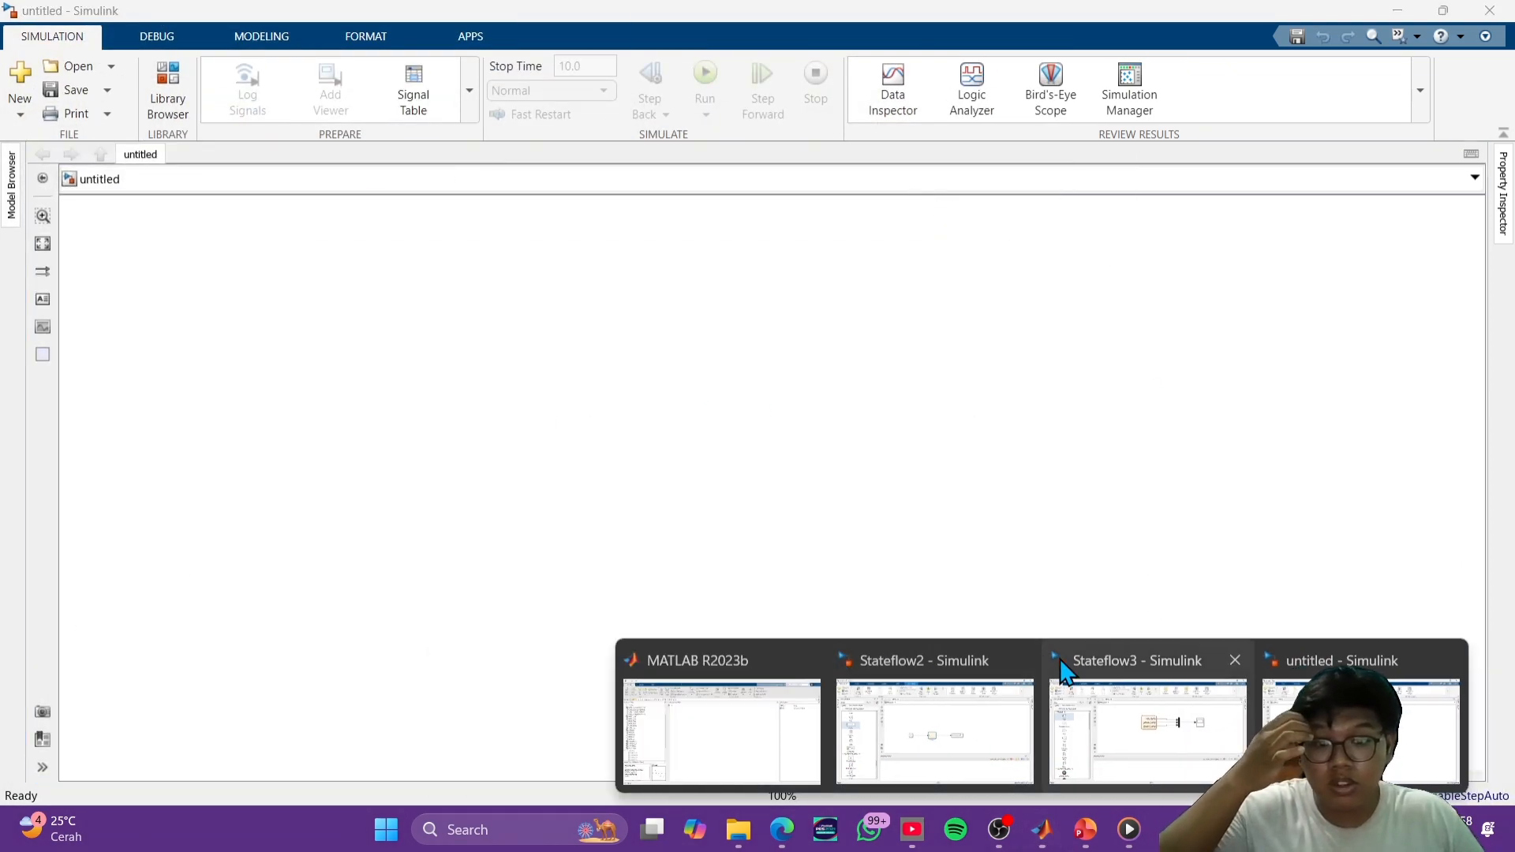
click(1128, 661)
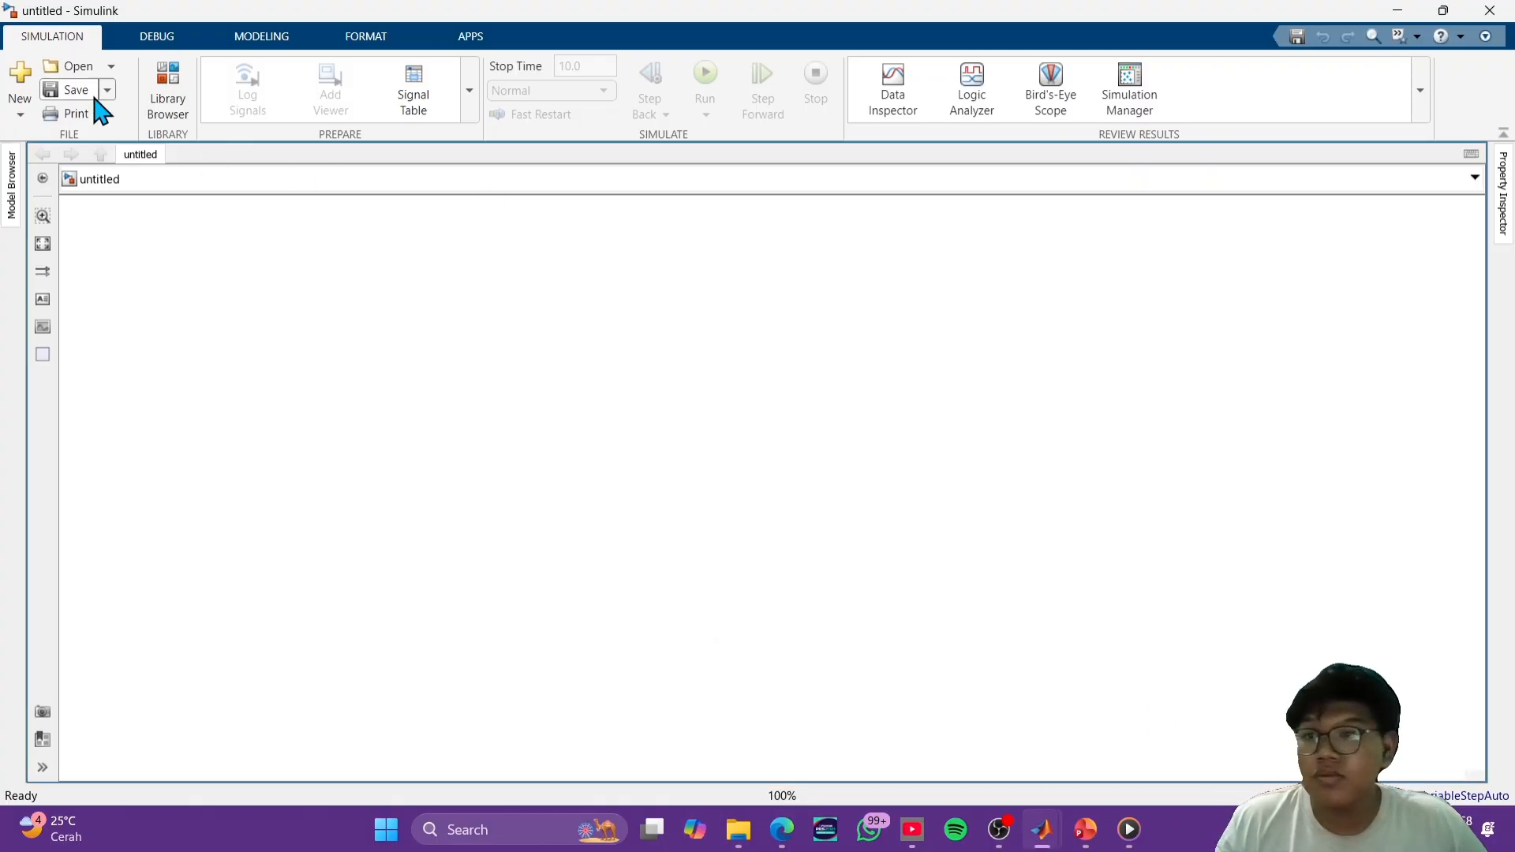
- Search the block library for chart, add the Stateflow Chart block to the blank model and open it for editing
click(179, 96)
double_click(90, 180)
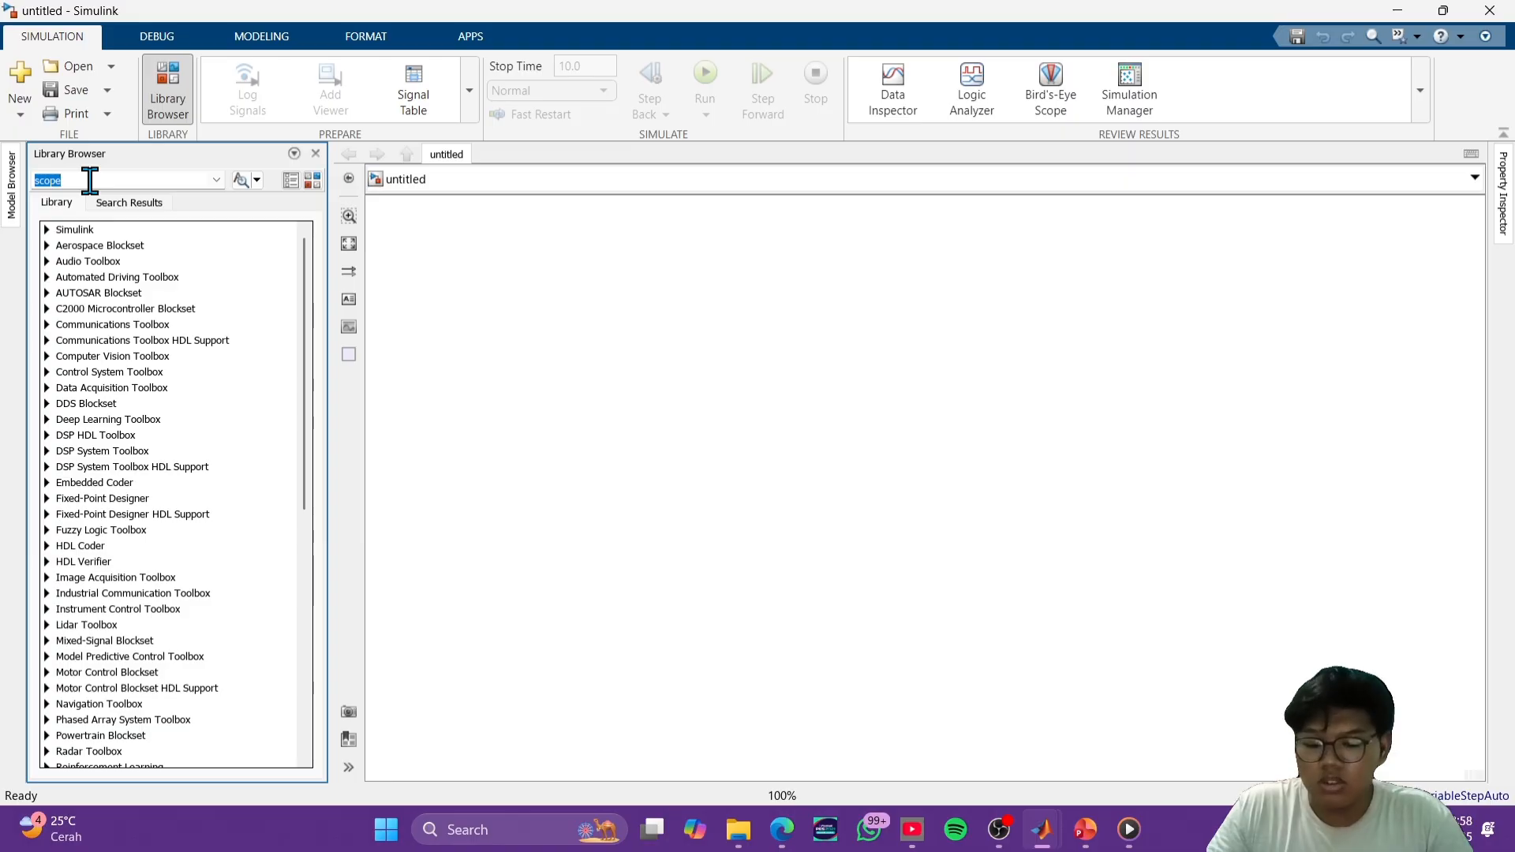
key(alt+Tab)
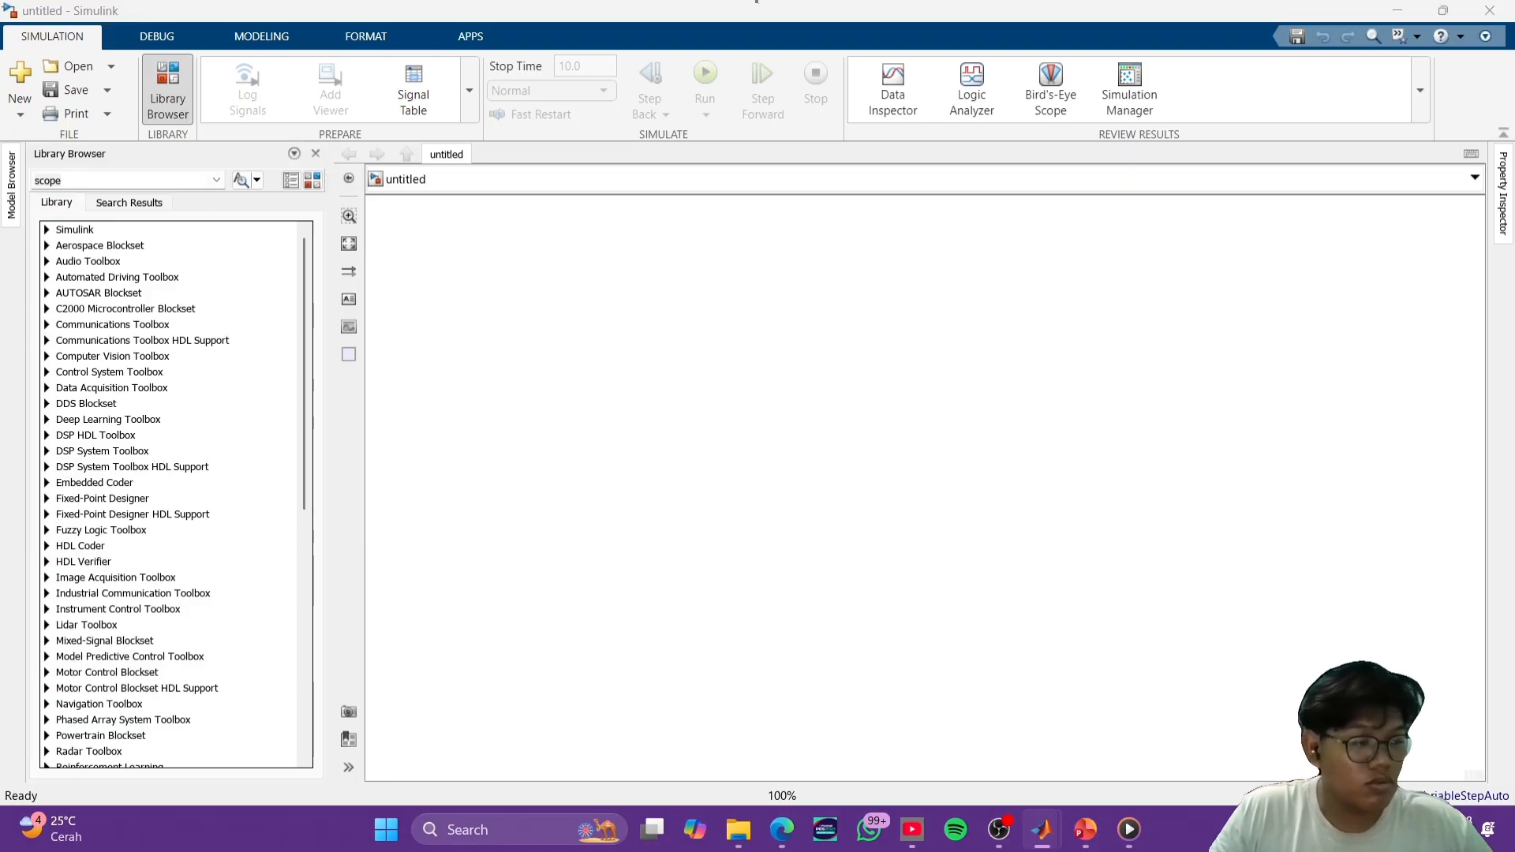
key(alt+Tab)
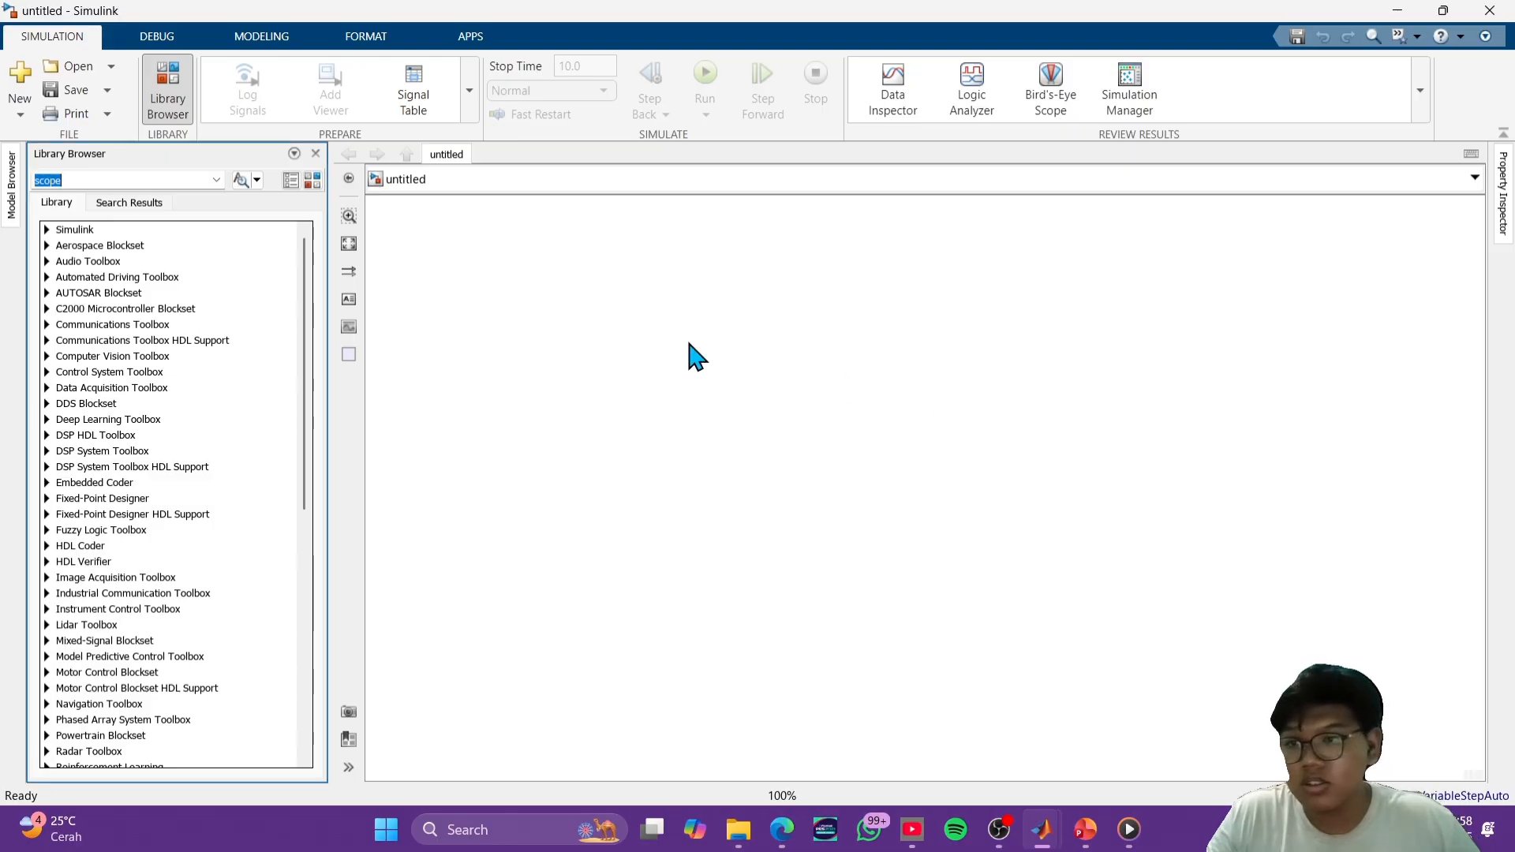
click(124, 181)
text(ch)
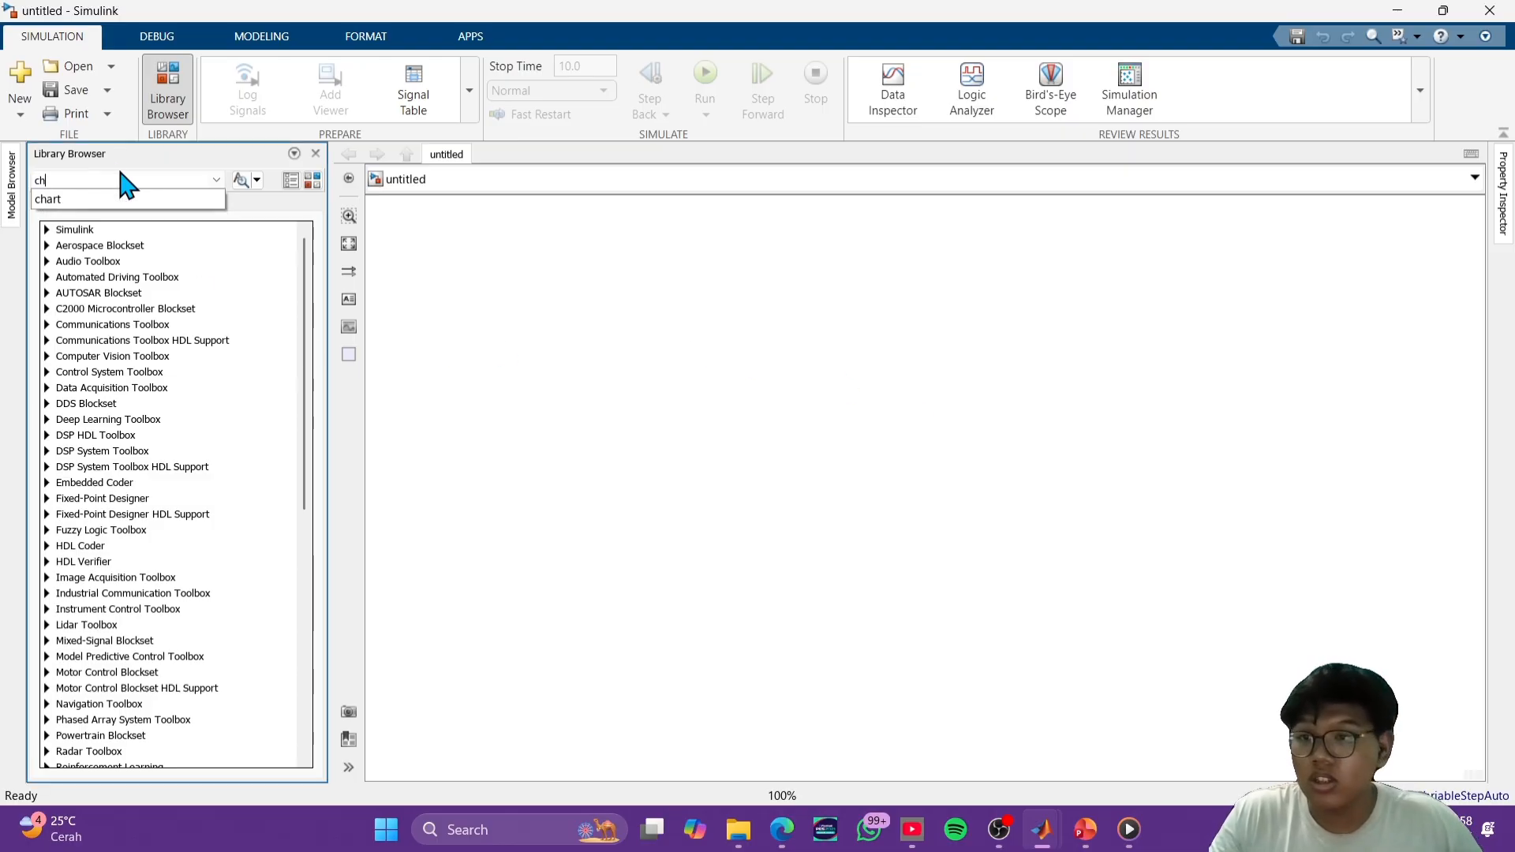
click(107, 200)
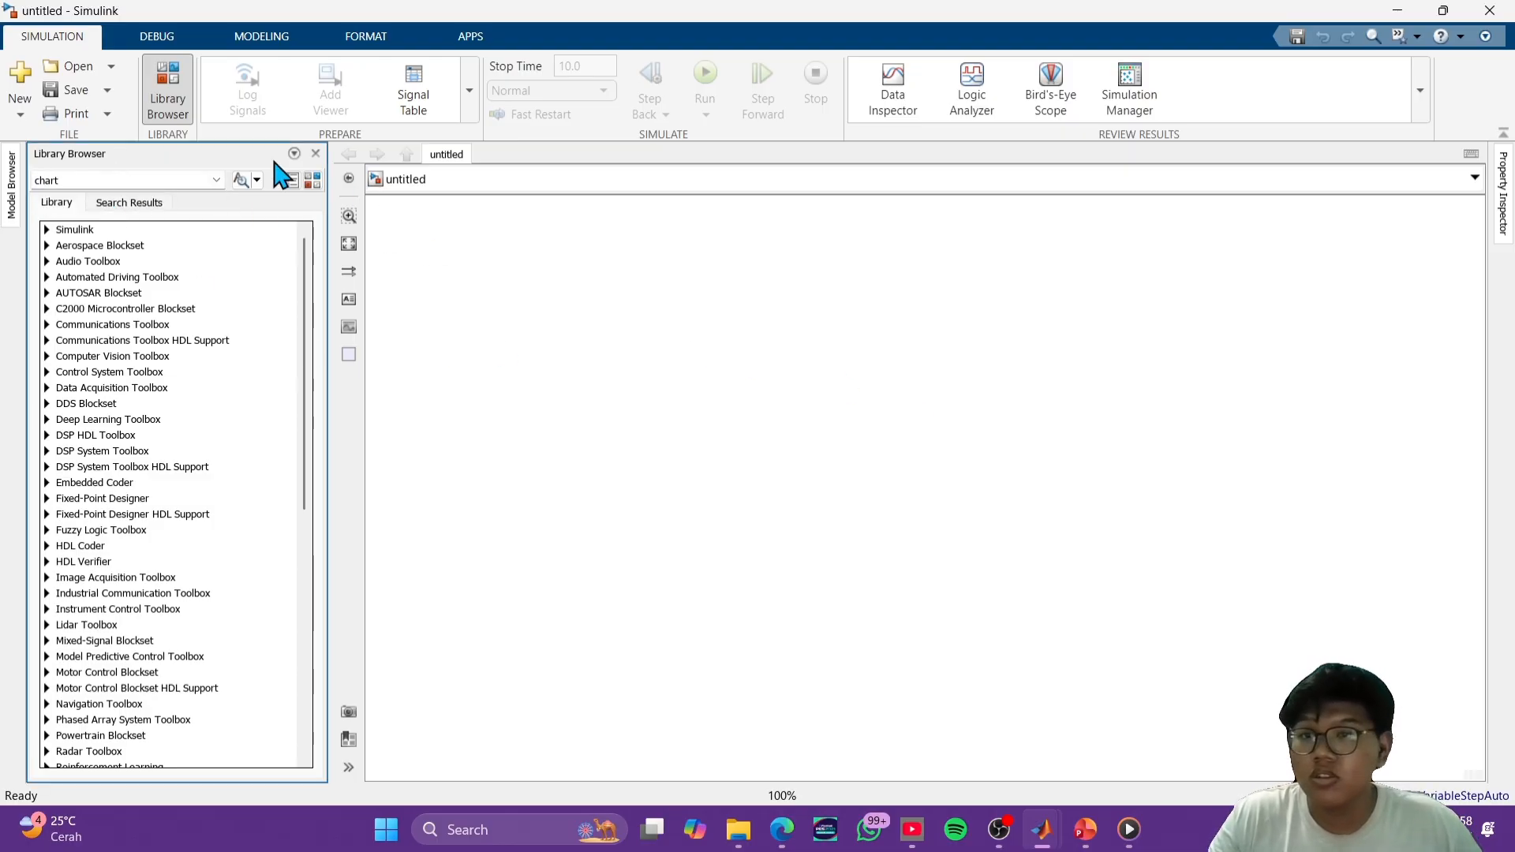
click(241, 179)
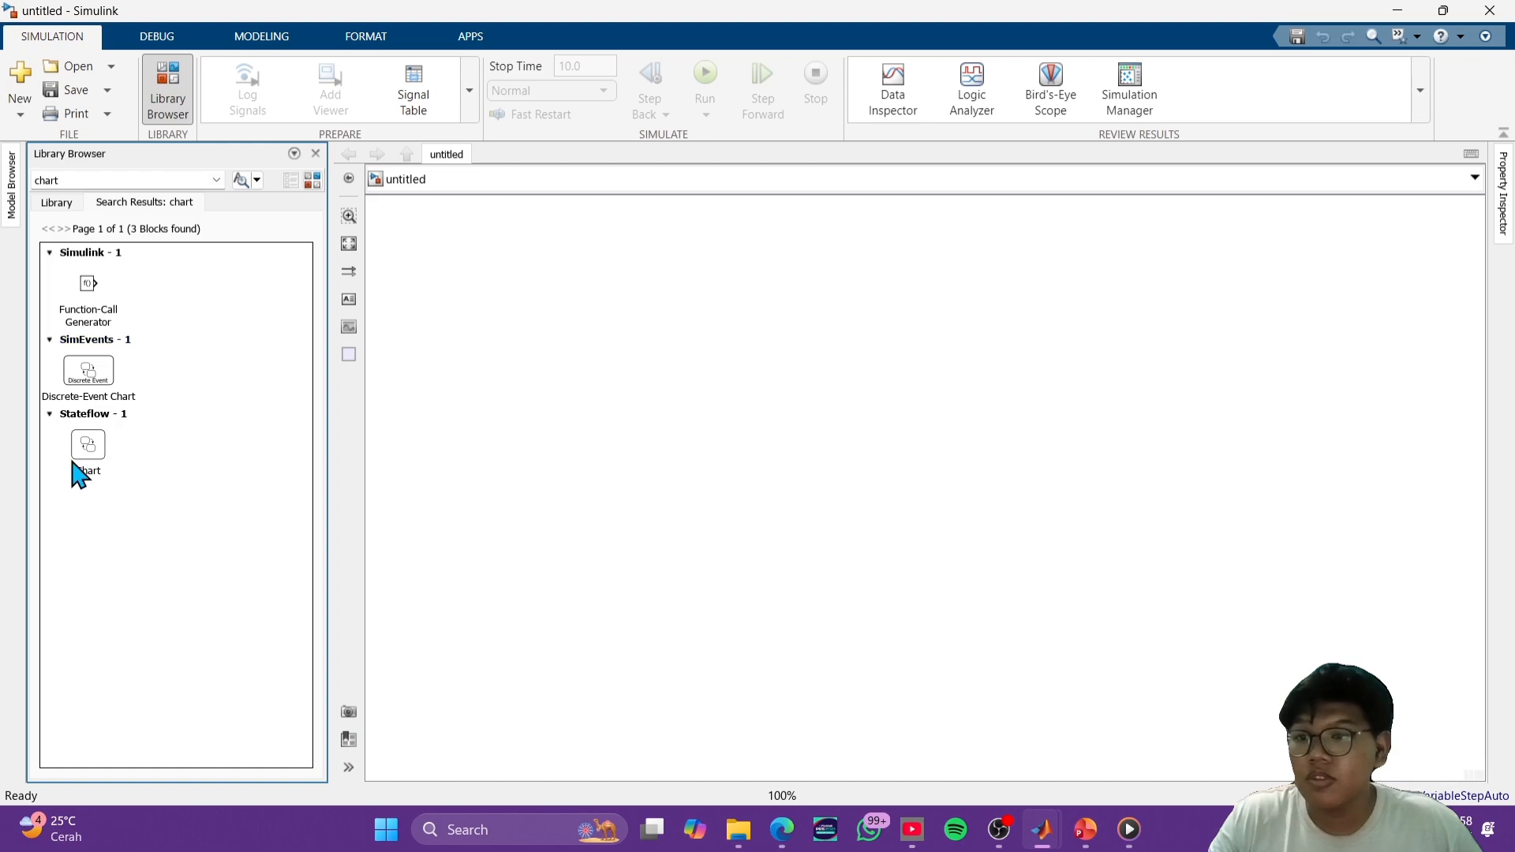
drag(78, 470, 821, 442)
double_click(815, 443)
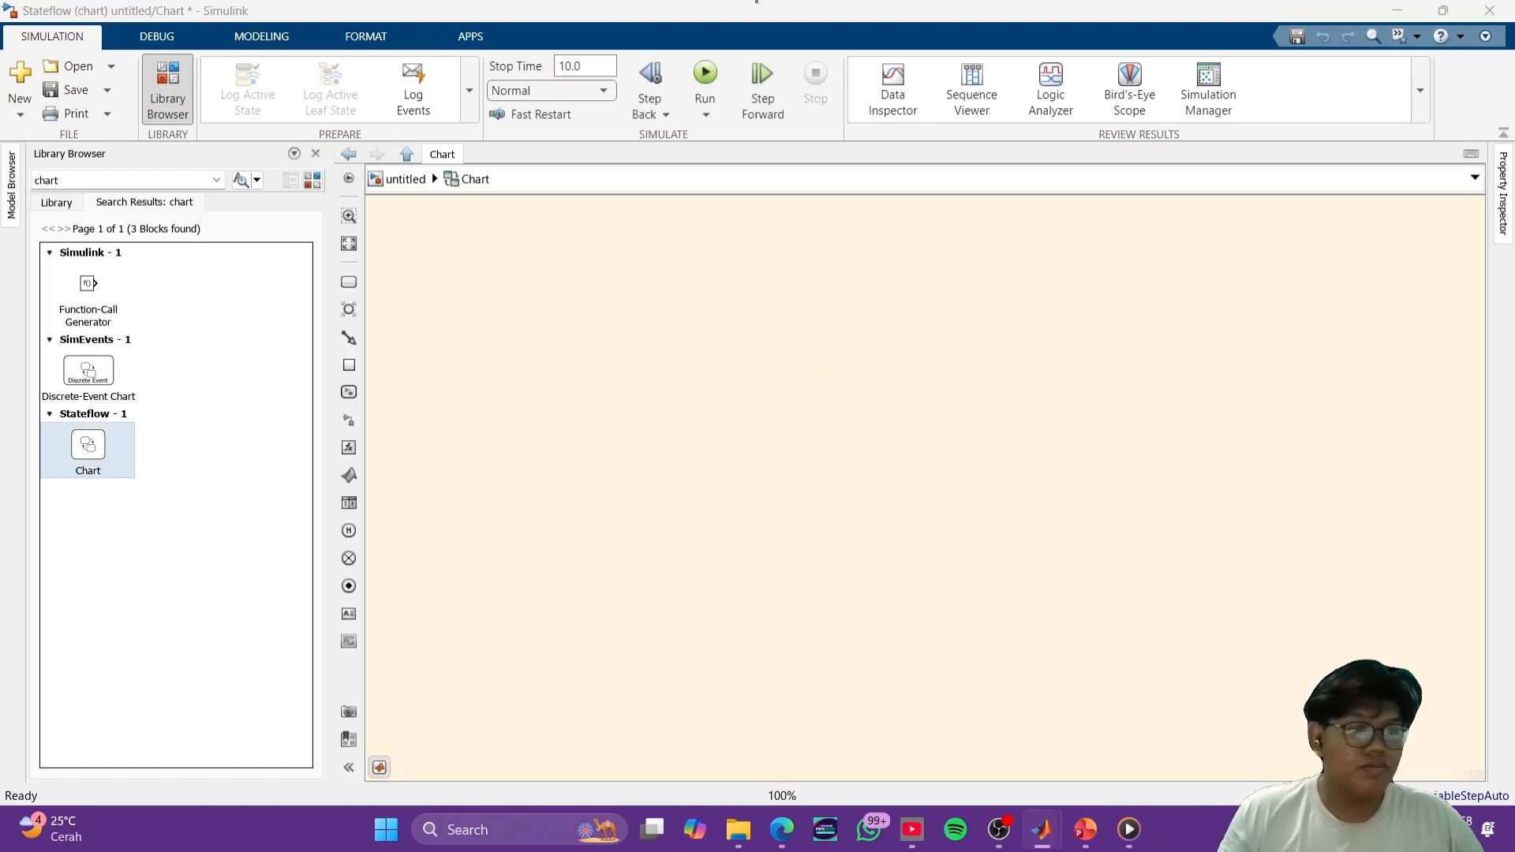
- Add a state with a default transition to the chart, named OFF, with the entry action lampu_kanan=0;
click(348, 282)
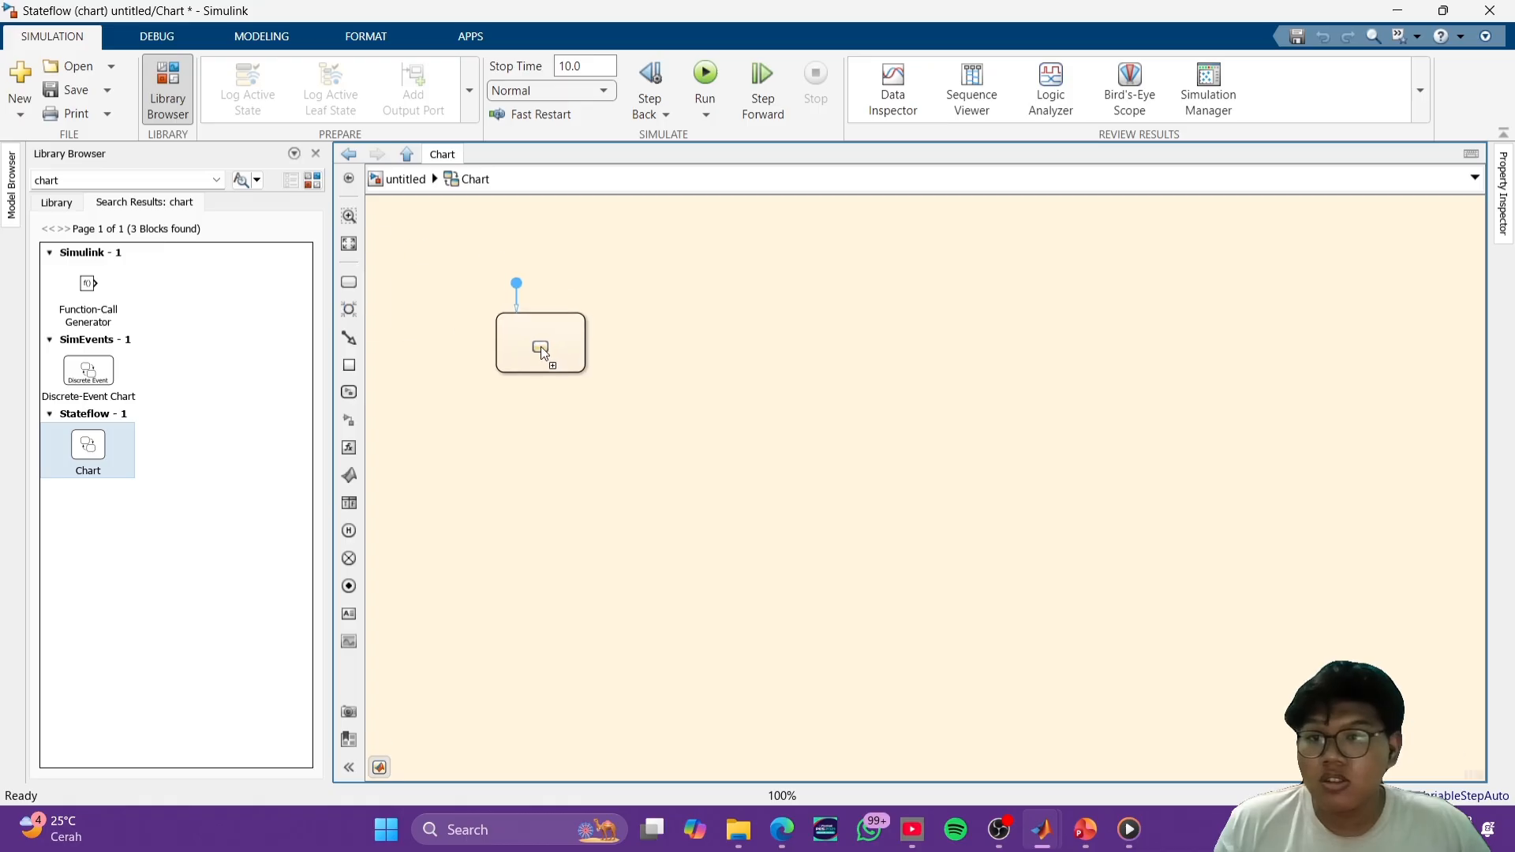
click(535, 453)
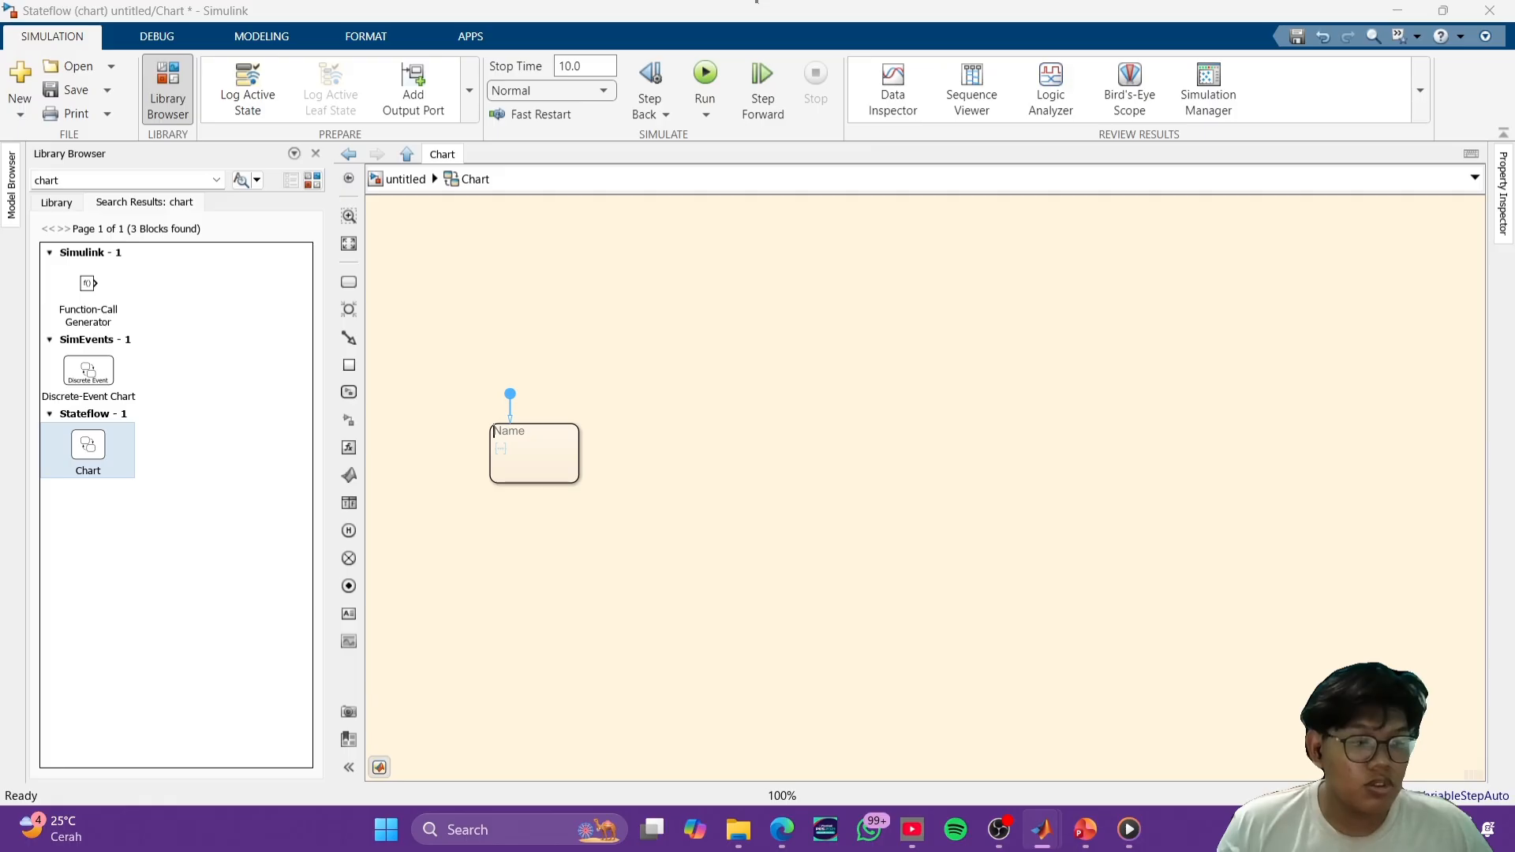
click(1243, 382)
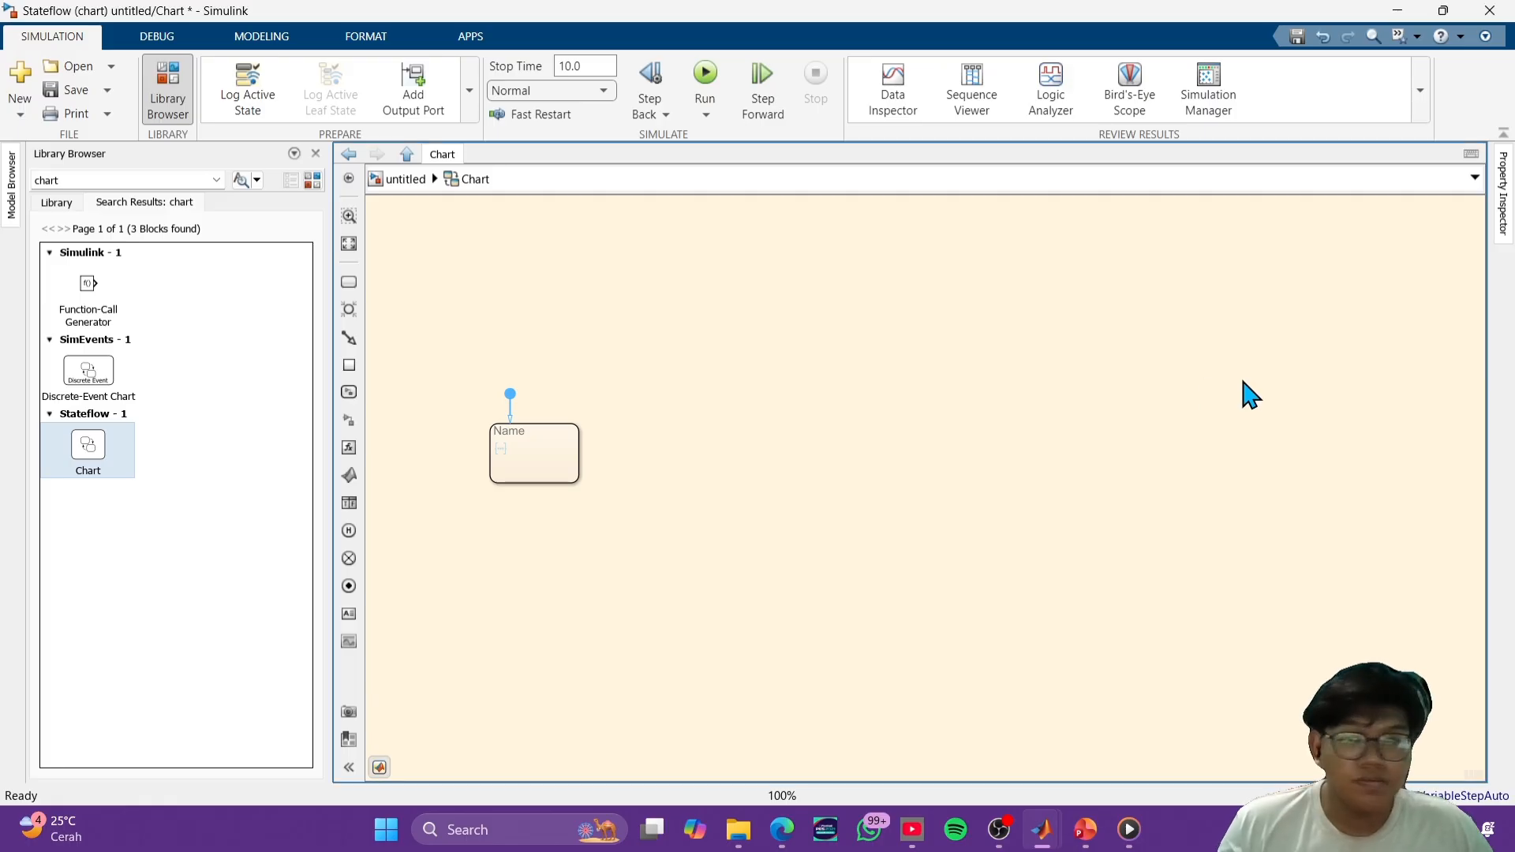
text(O)
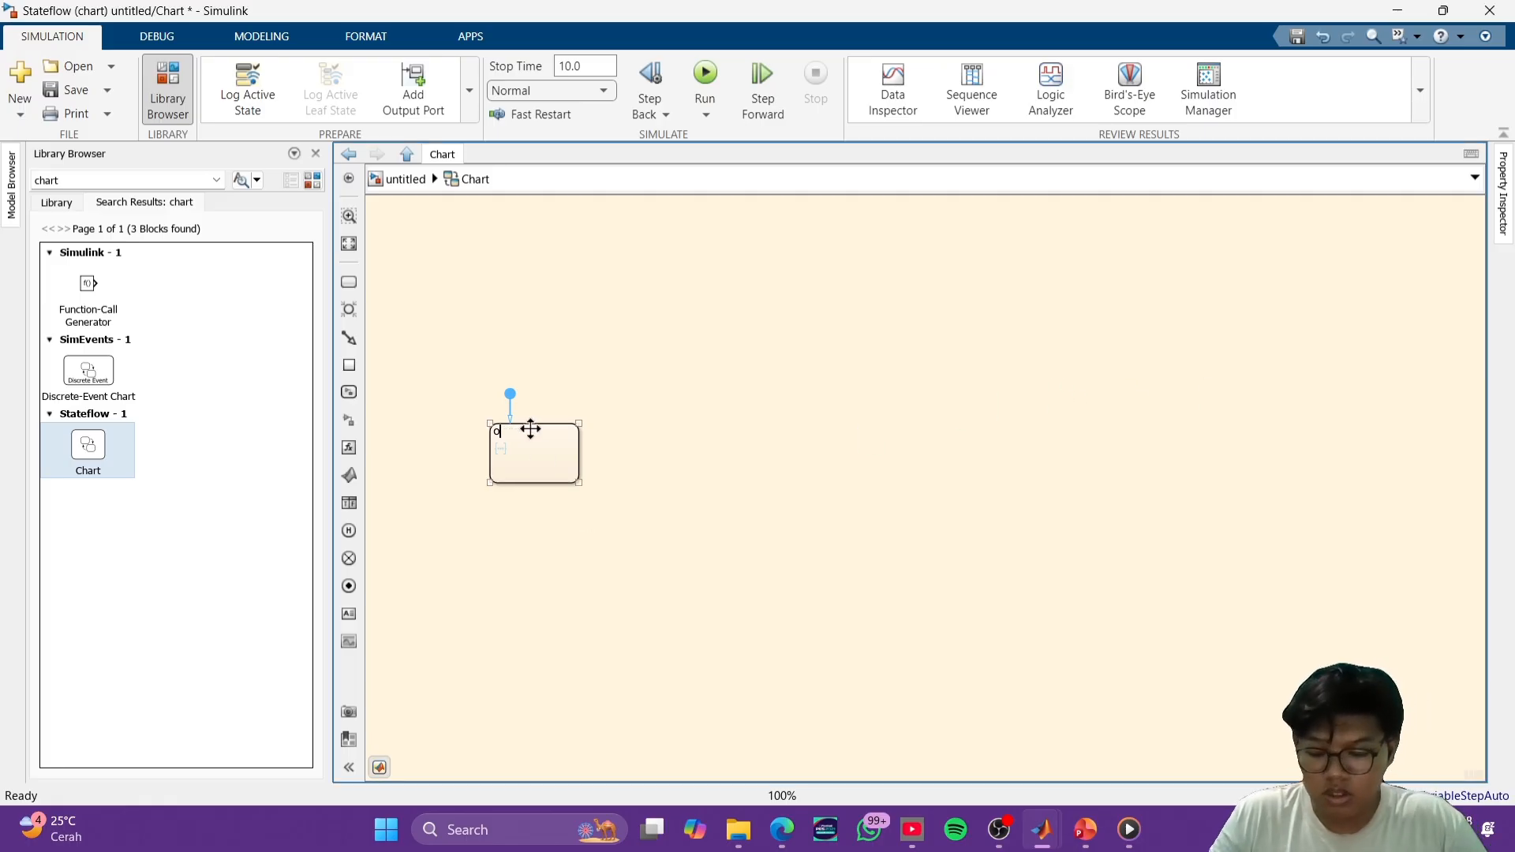
key(alt+Tab)
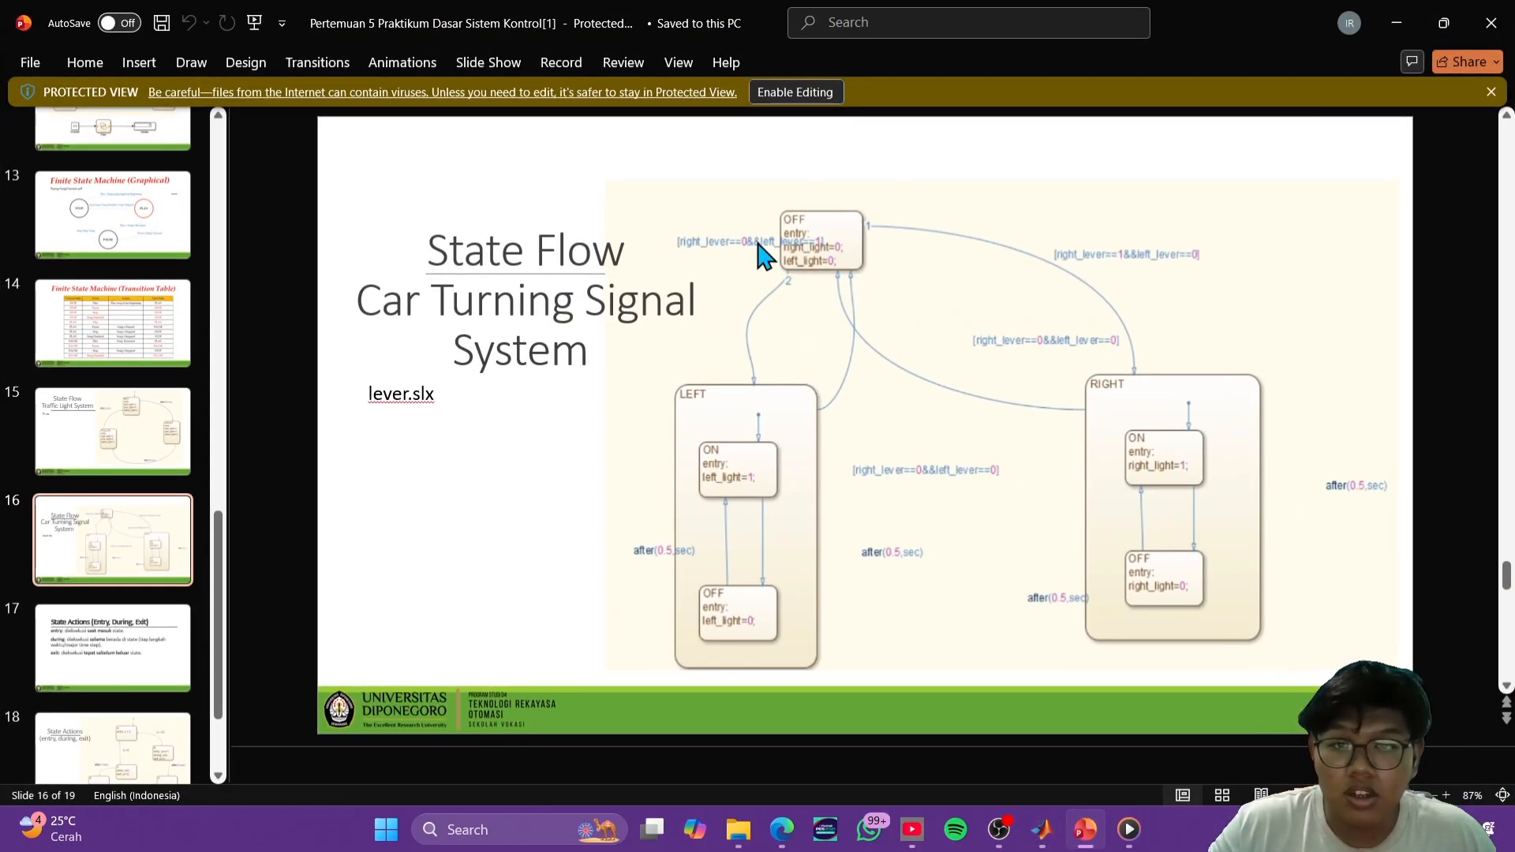
key(alt+Tab)
click(541, 446)
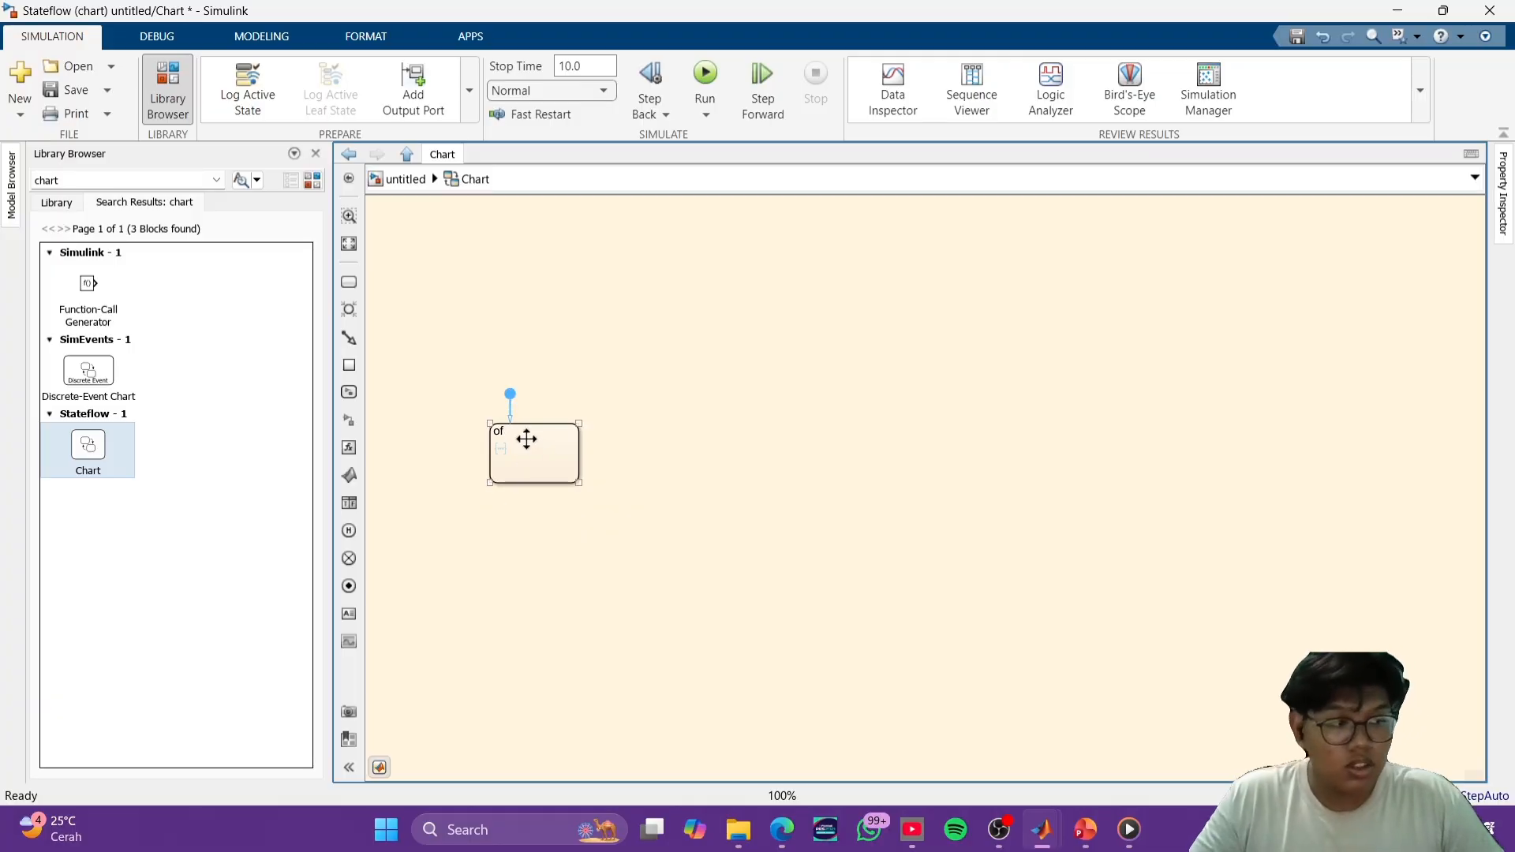
key(BackSpace)
key(BackSpace)
text(OFF)
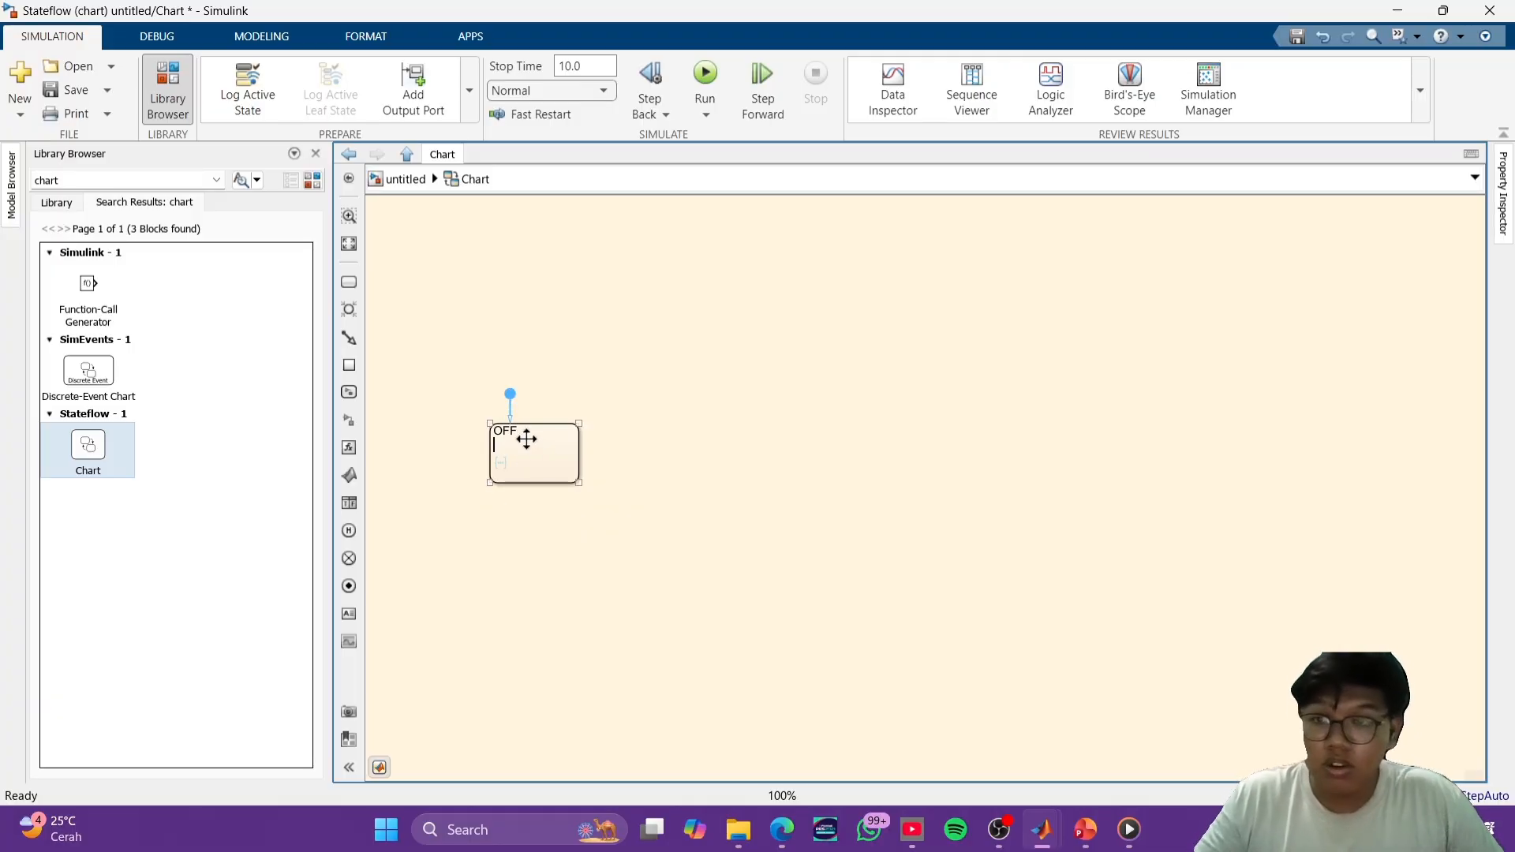
text( entry)
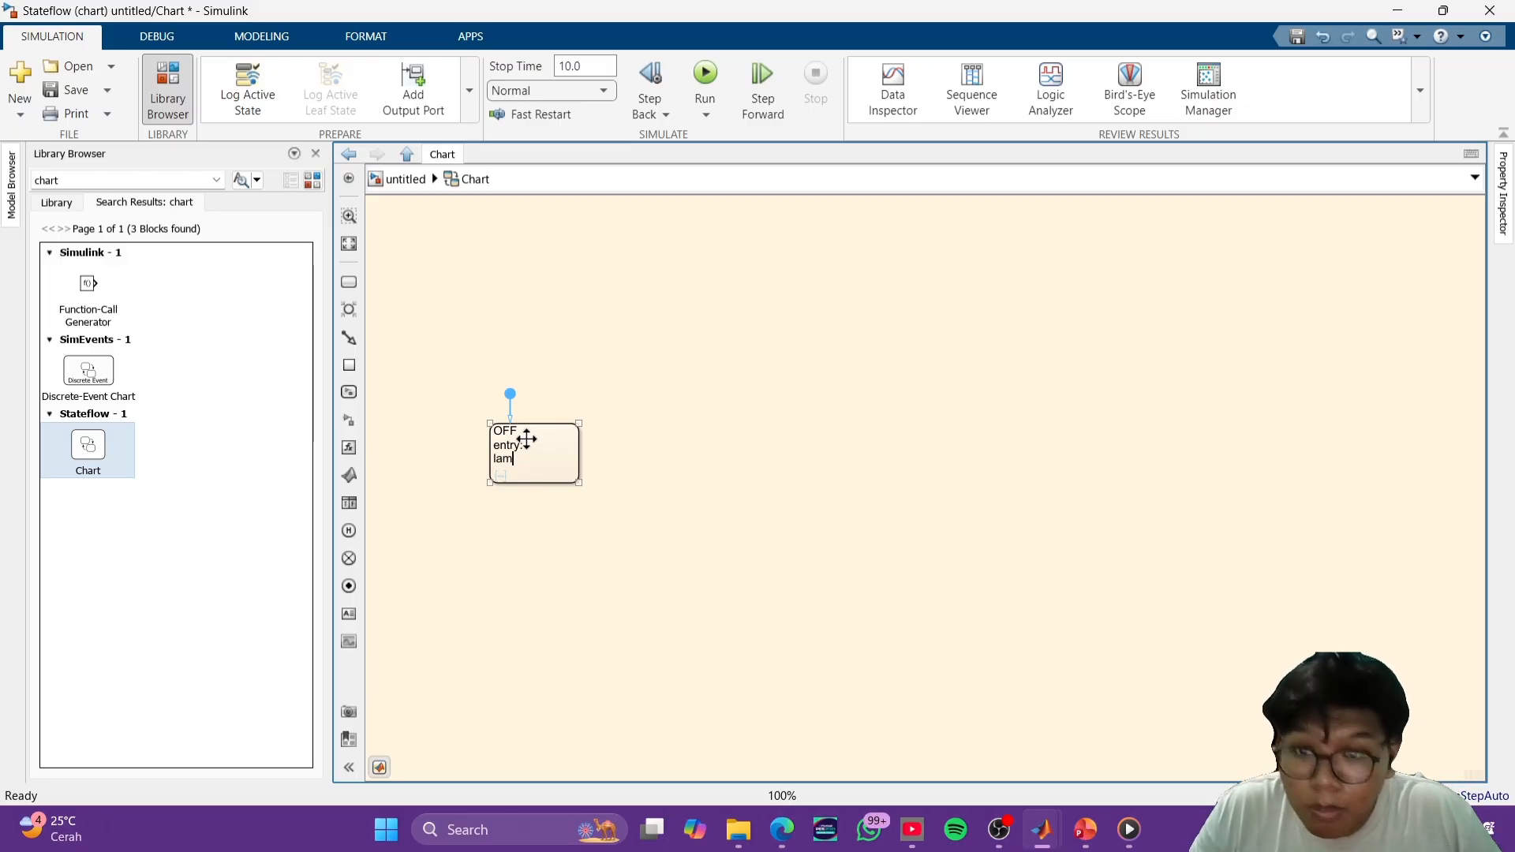
text(_kanan=0)
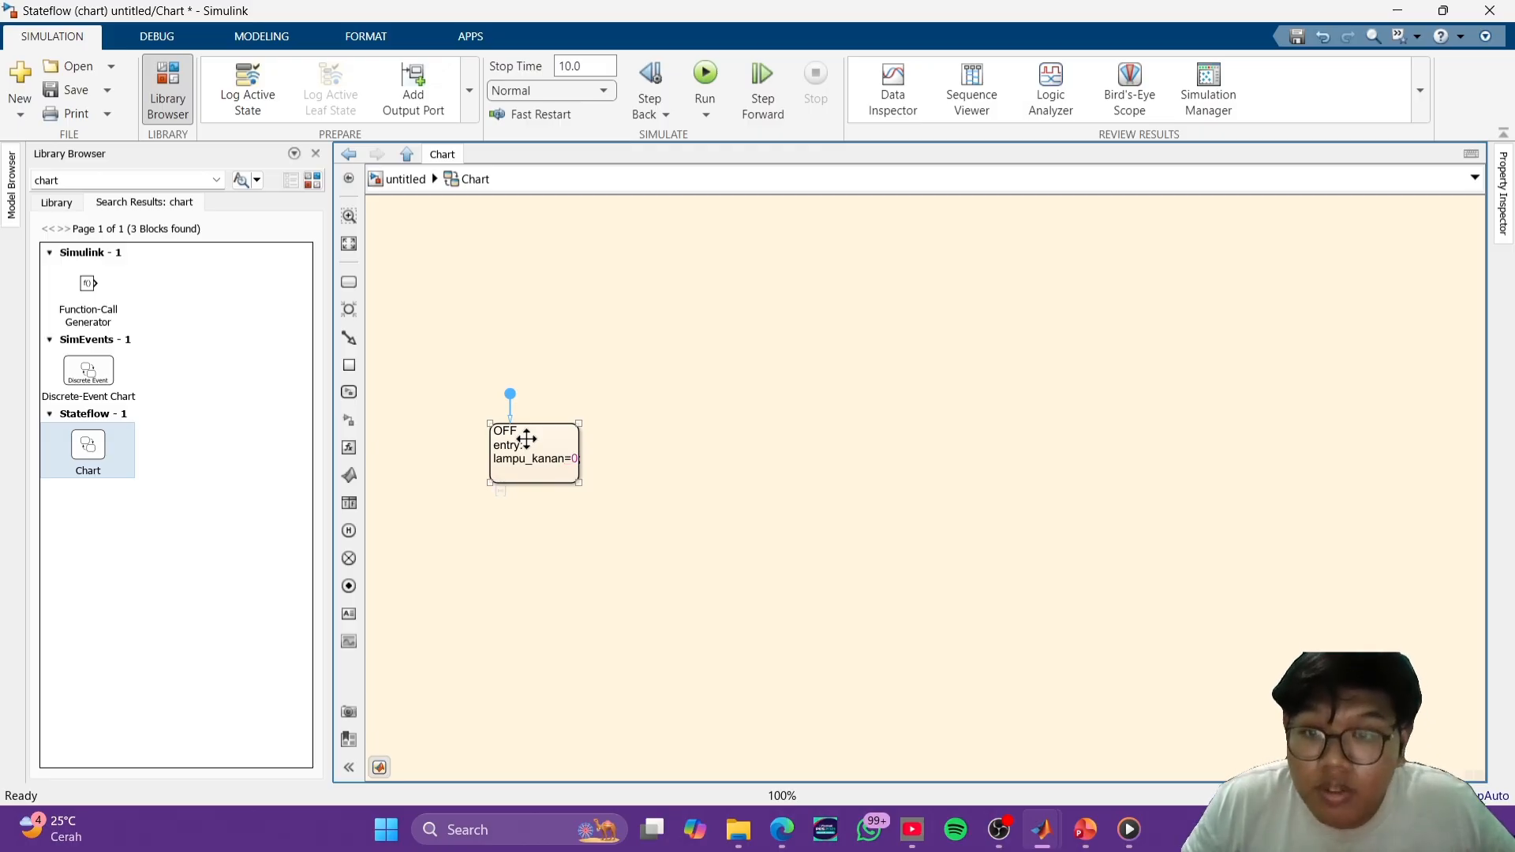
- Add lampu_kiri=0; as the second entry action of the OFF state
click(501, 460)
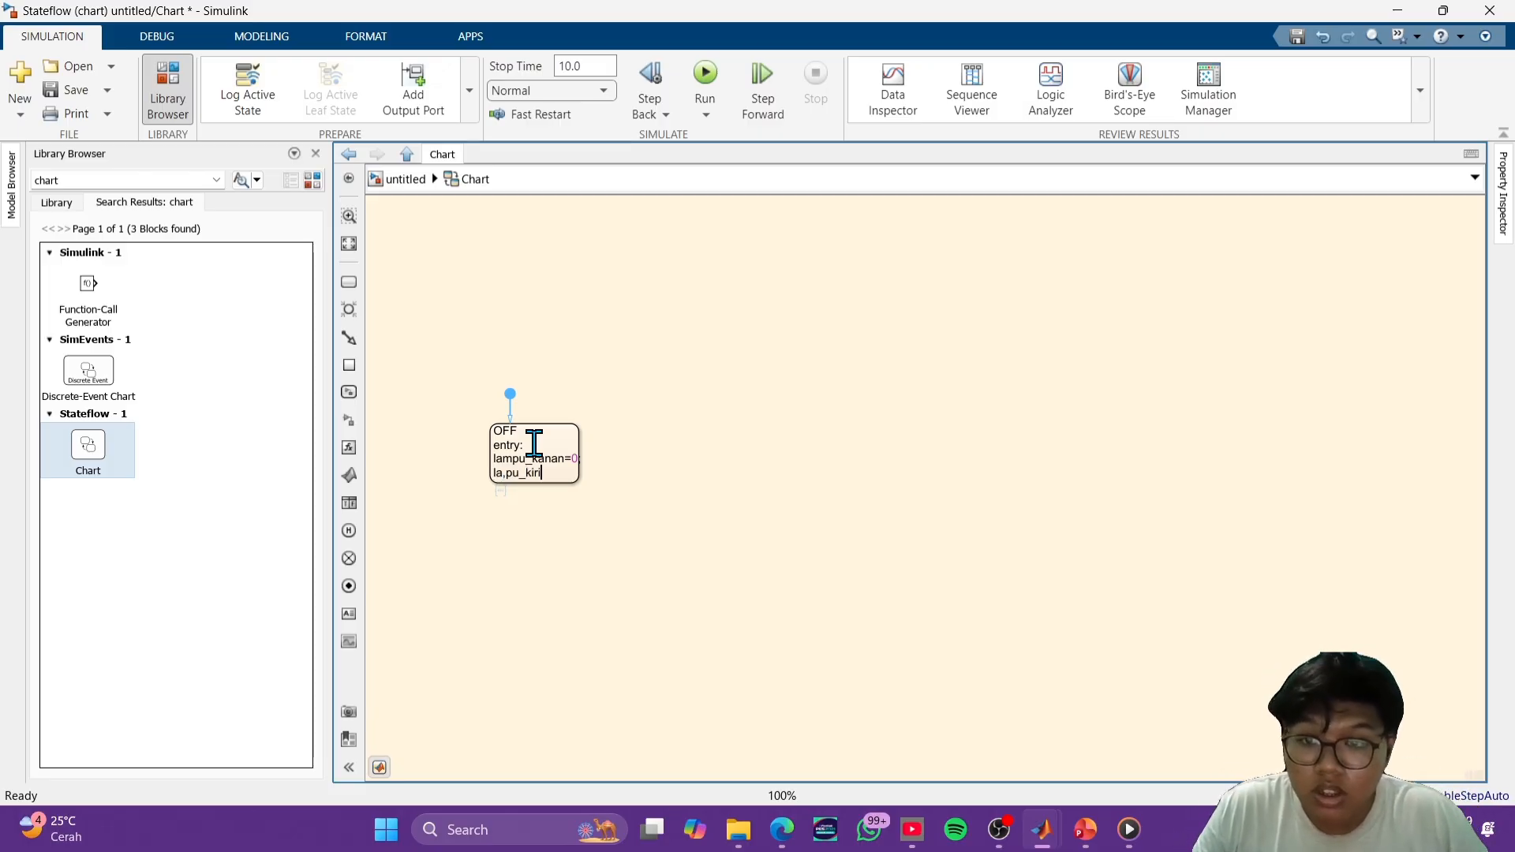
key(BackSpace)
key(BackSpace)
key(BackSpace)
key(BackSpace)
key(BackSpace)
key(BackSpace)
key(BackSpace)
key(BackSpace)
key(BackSpace)
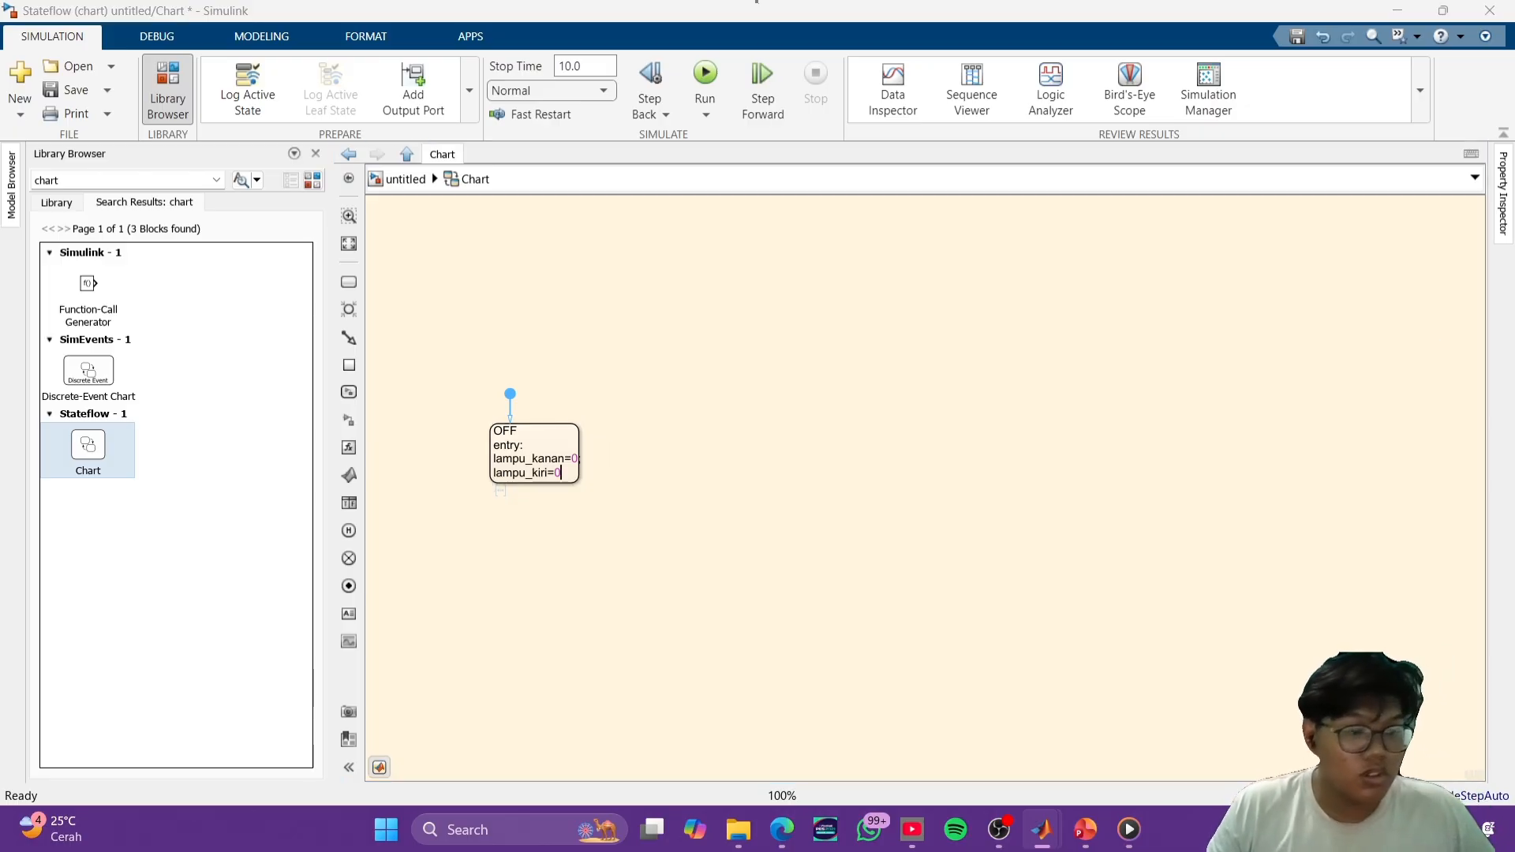
click(680, 415)
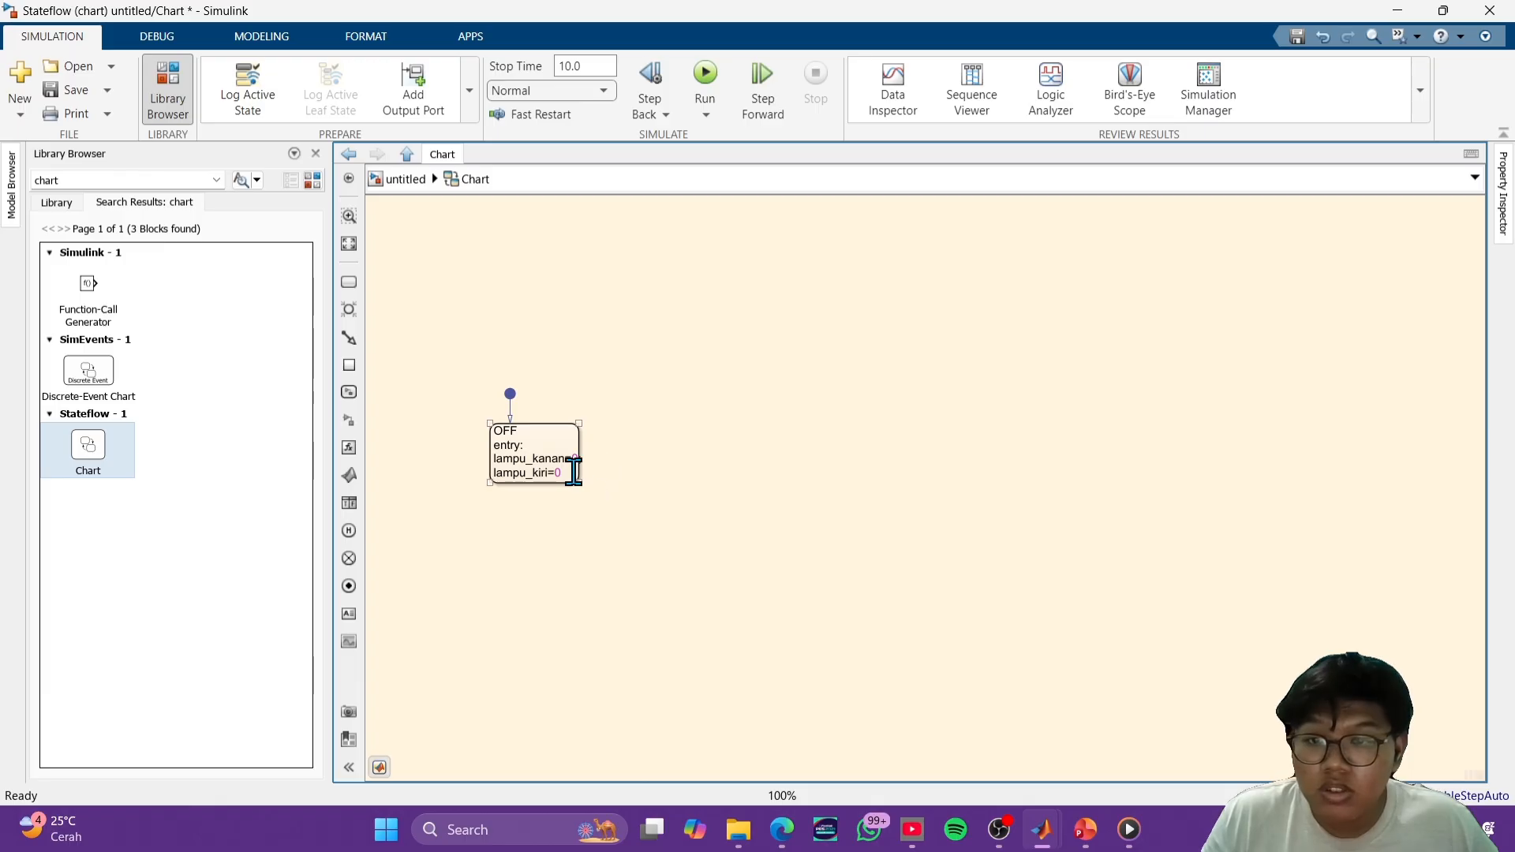
click(574, 472)
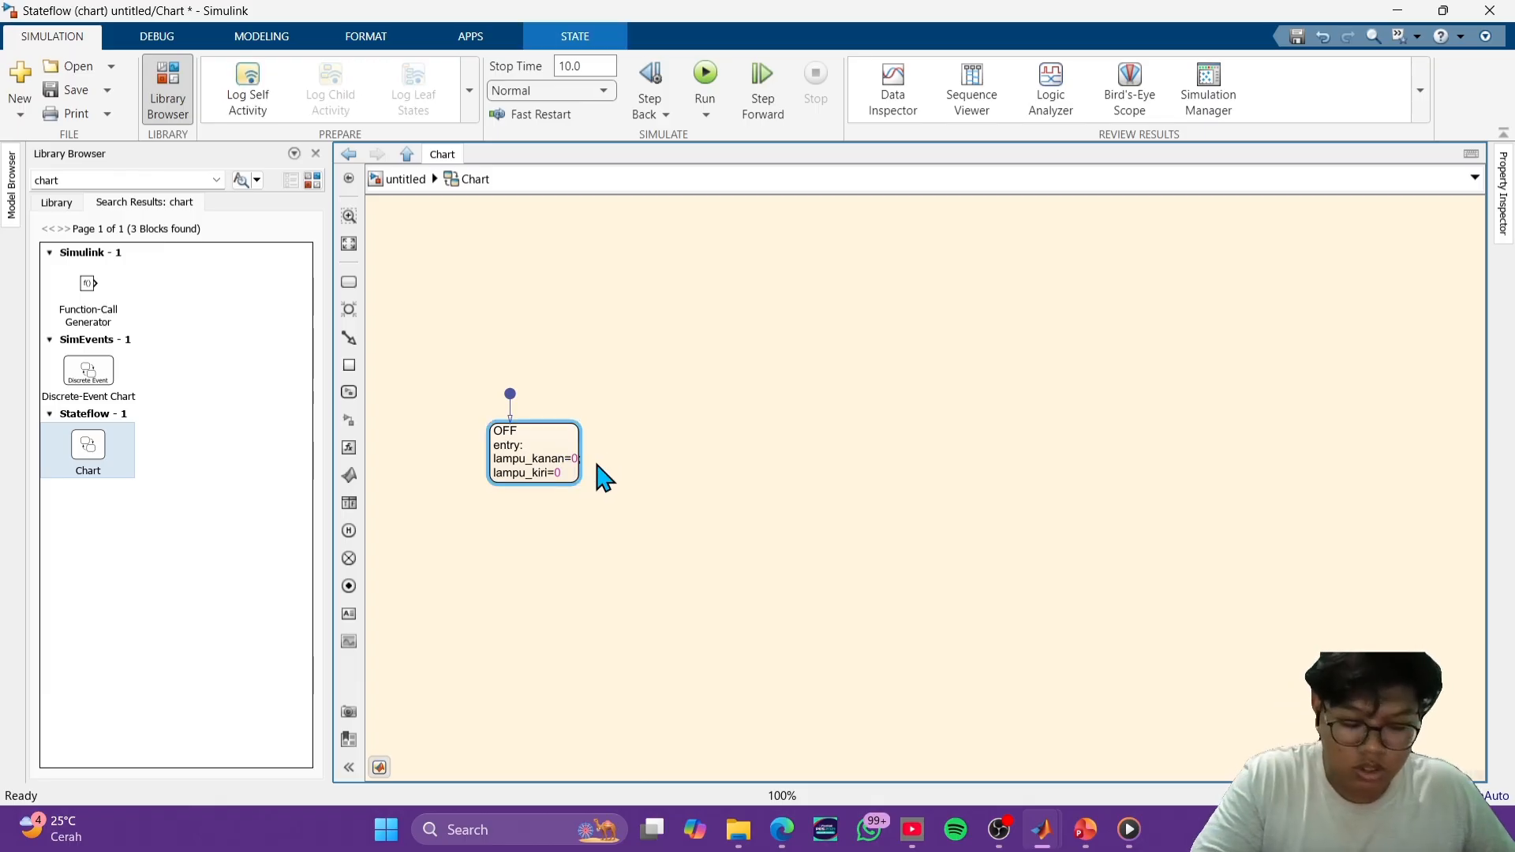
text(;)
key(BackSpace)
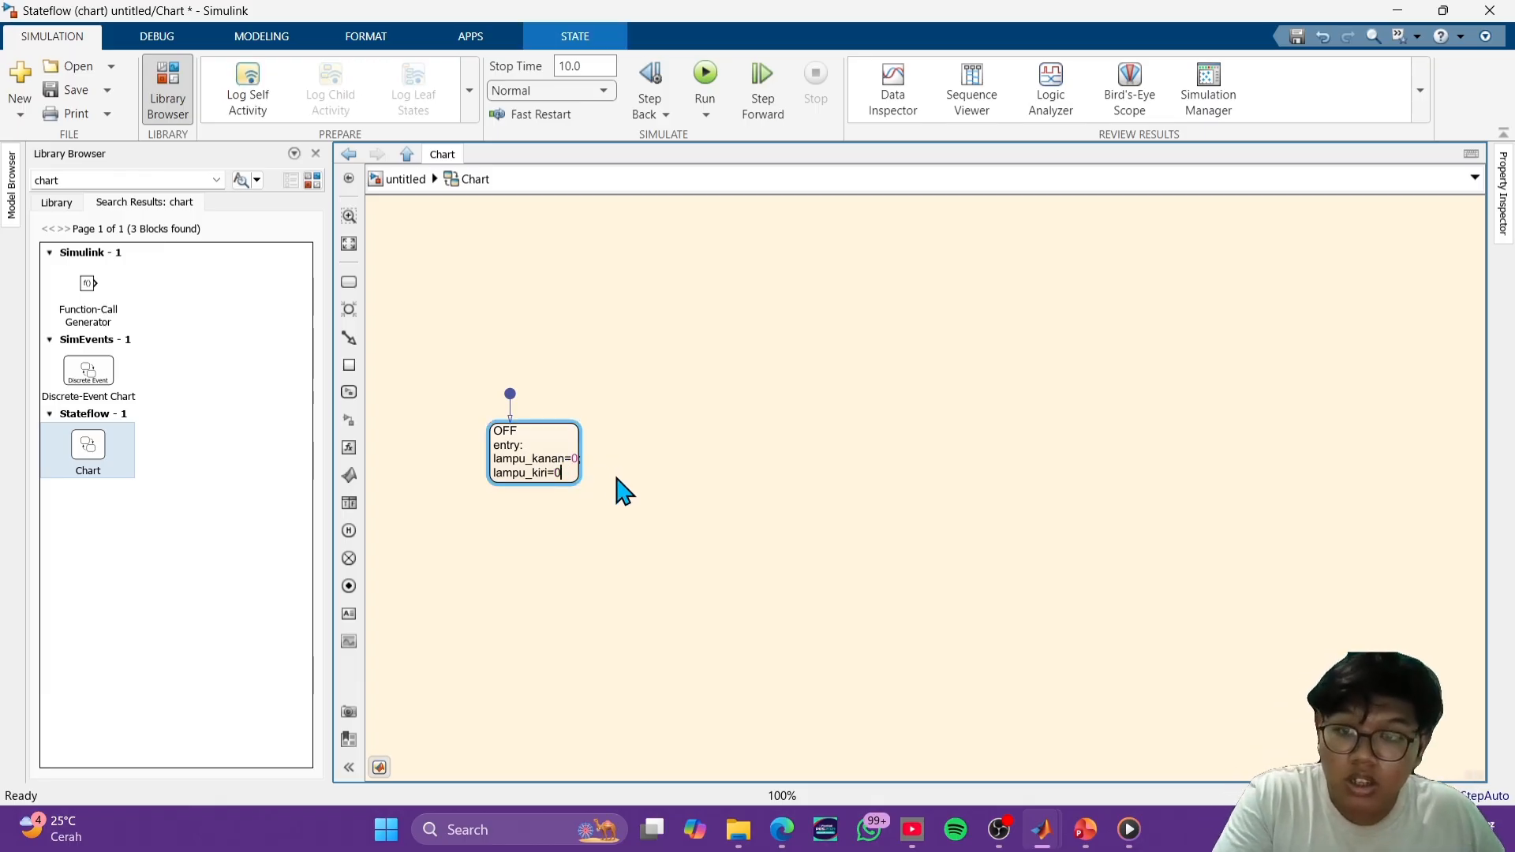
text(;)
click(631, 481)
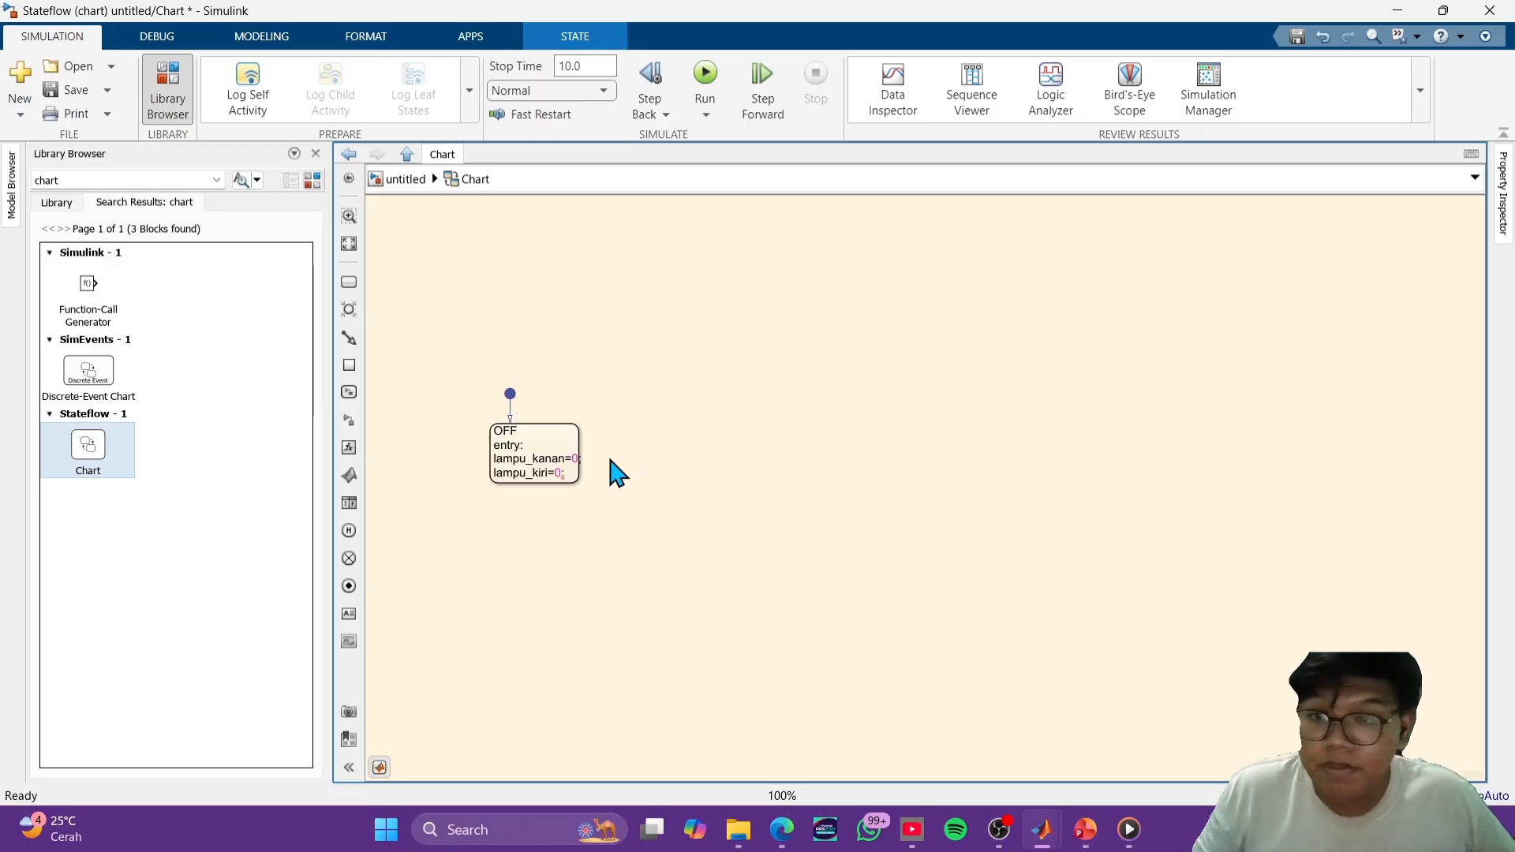
- Move the OFF state to the upper middle of the chart and enlarge it to enclose its text
drag(555, 436, 886, 298)
drag(915, 348, 920, 348)
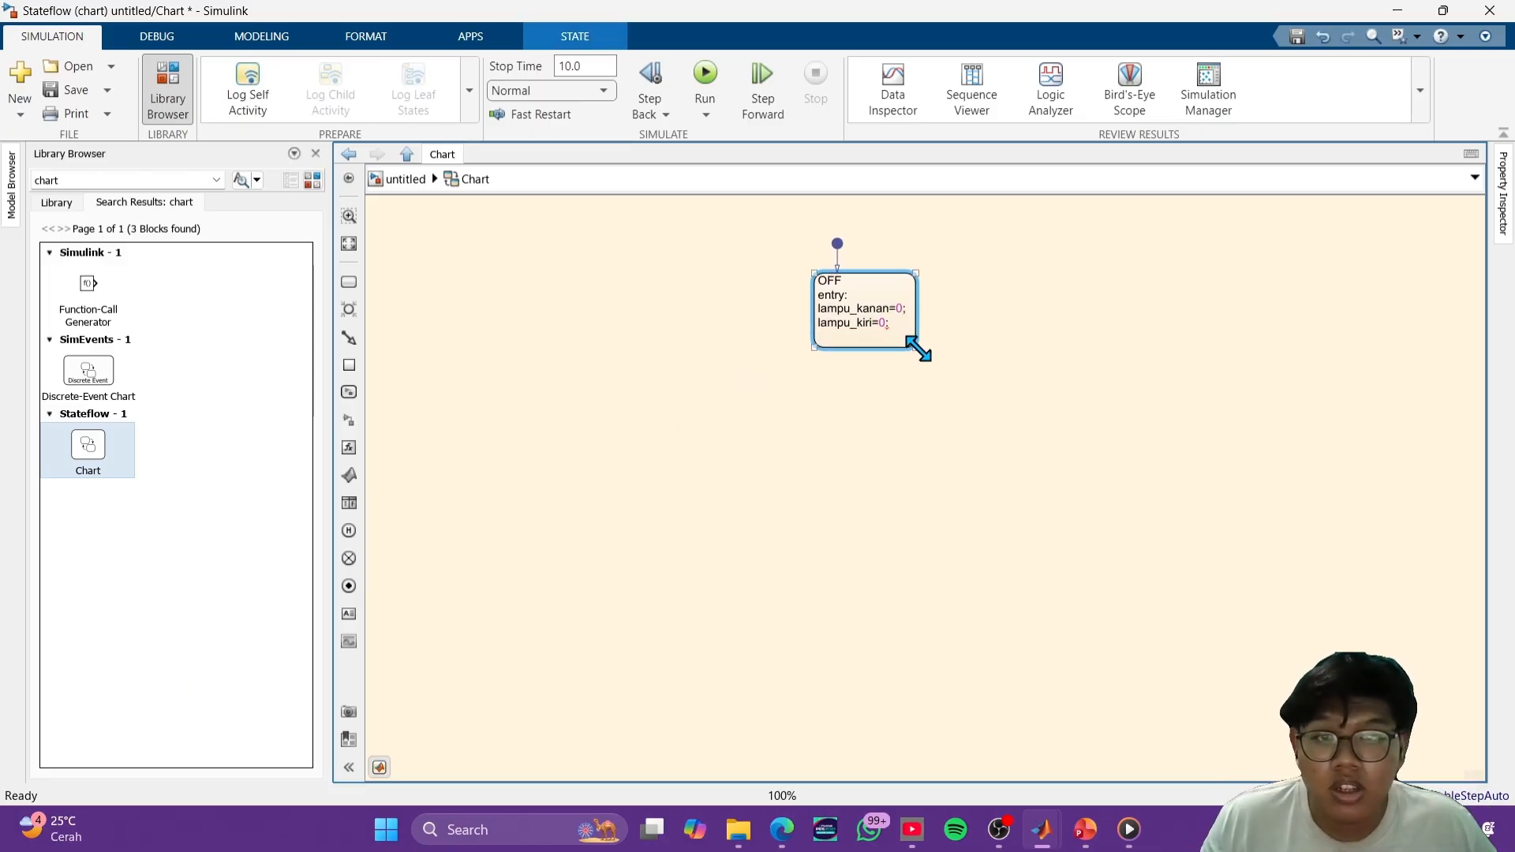
click(960, 348)
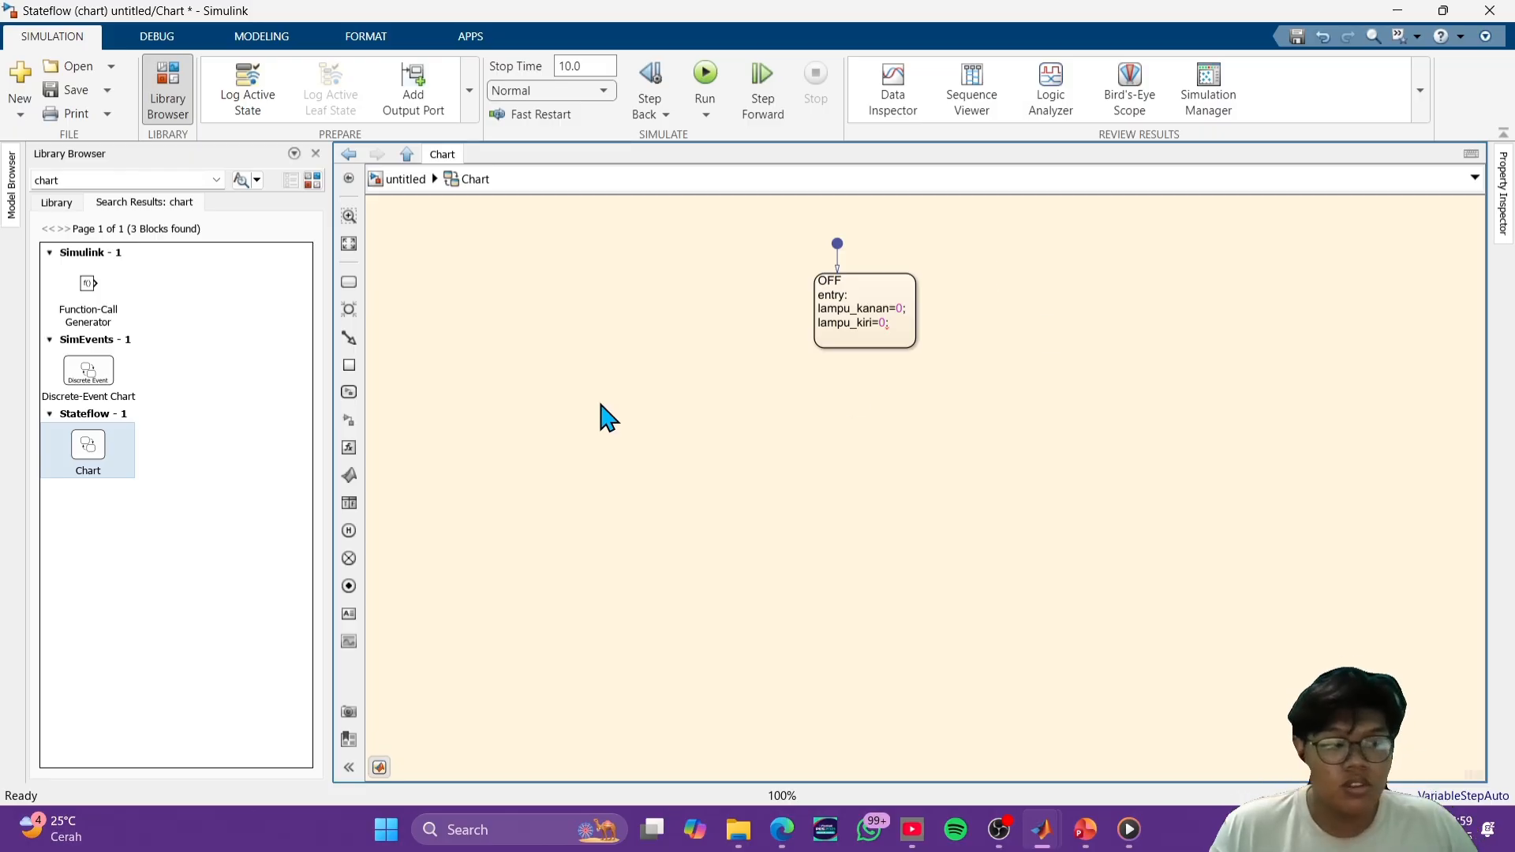
- Add two unnamed states below the OFF state, one to its lower right and one to its lower left
scroll(913, 419, down, 1)
scroll(919, 419, up, 2)
scroll(916, 417, down, 2)
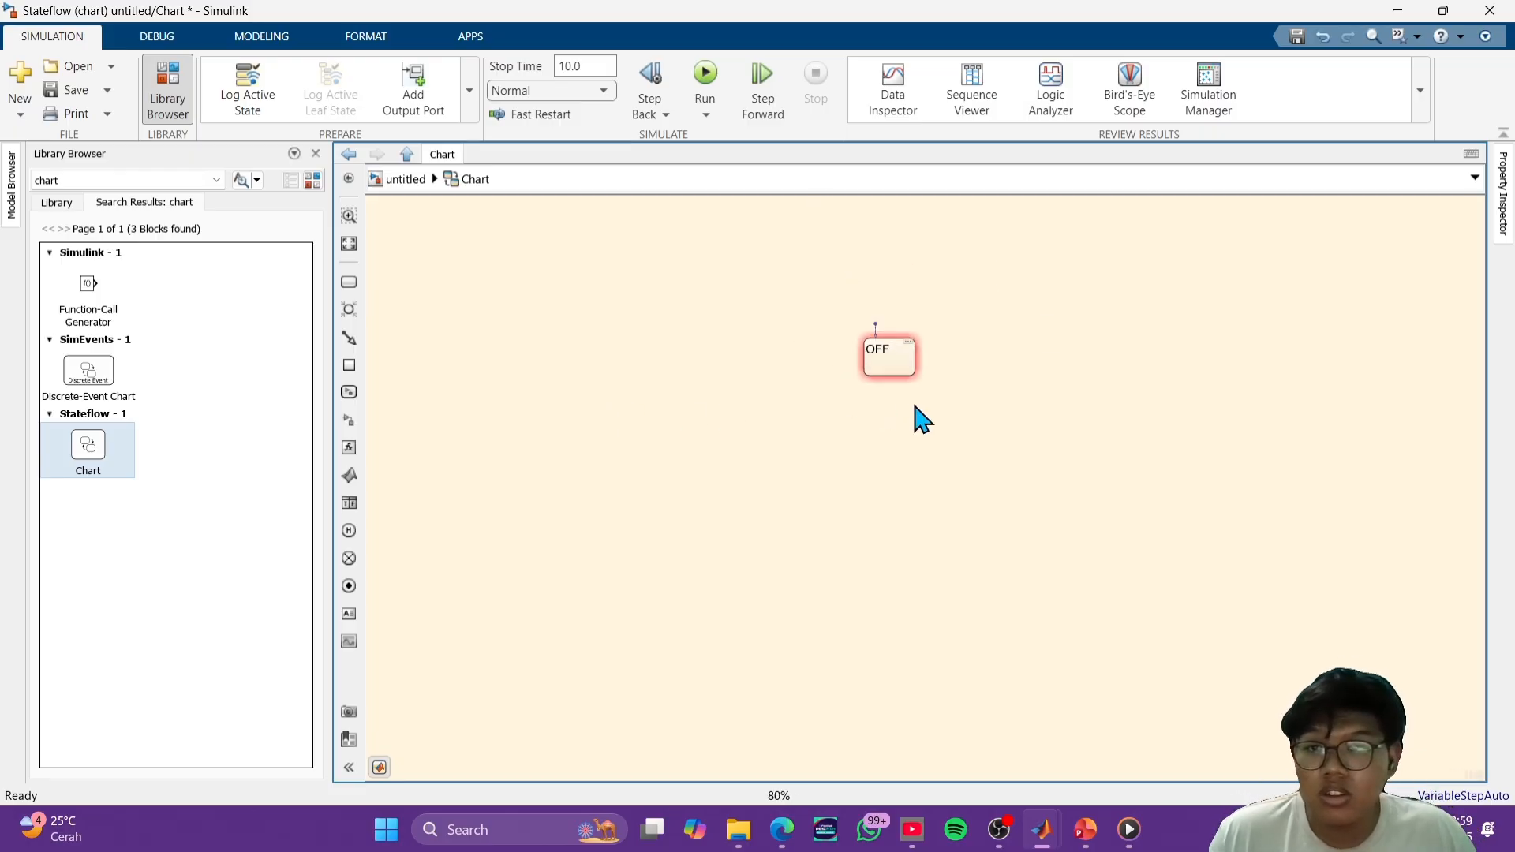
click(349, 283)
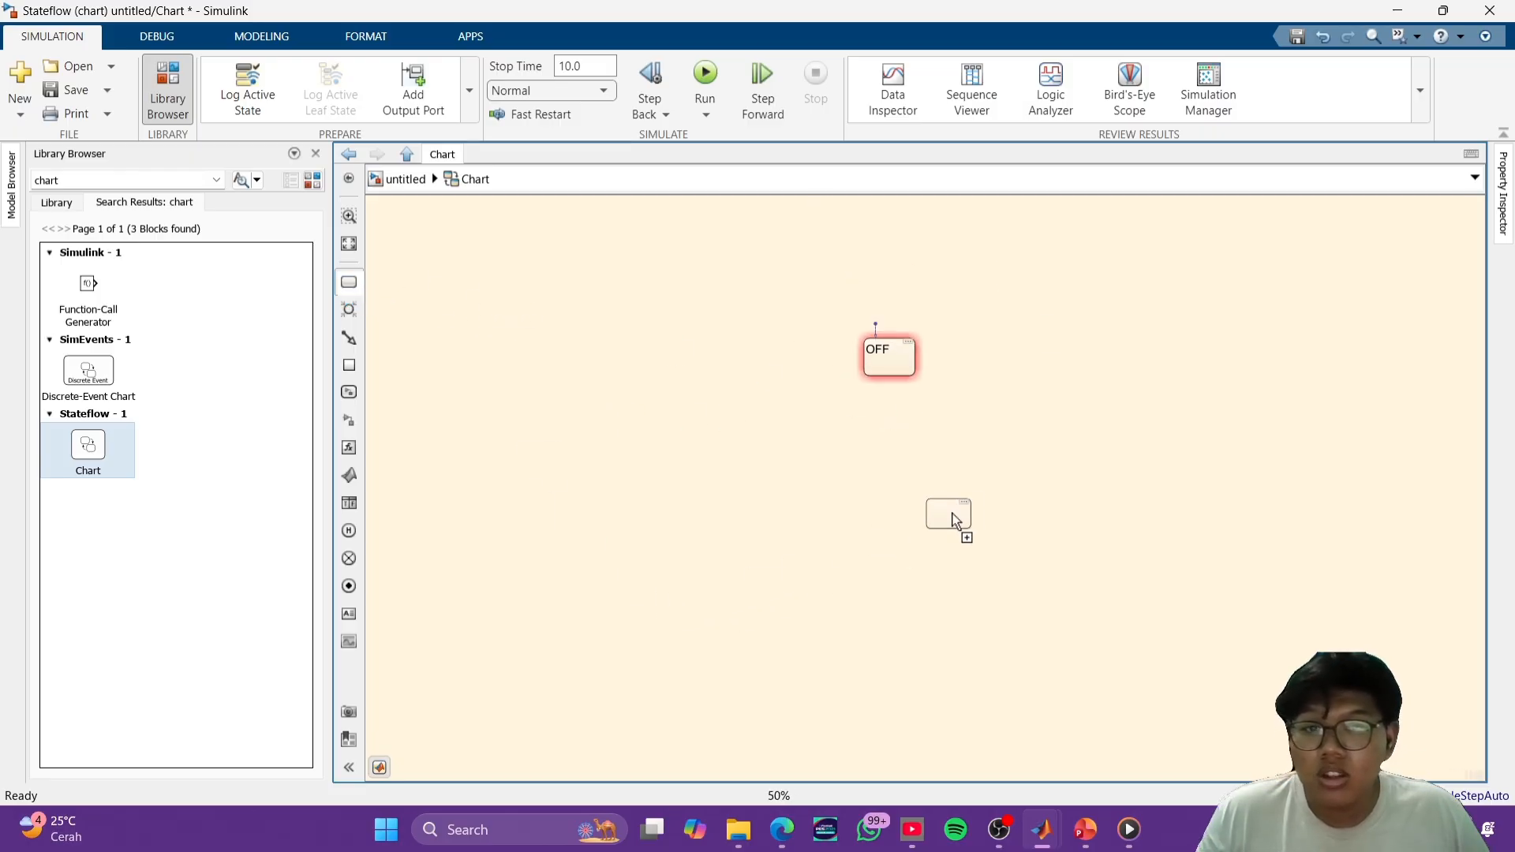
click(1022, 485)
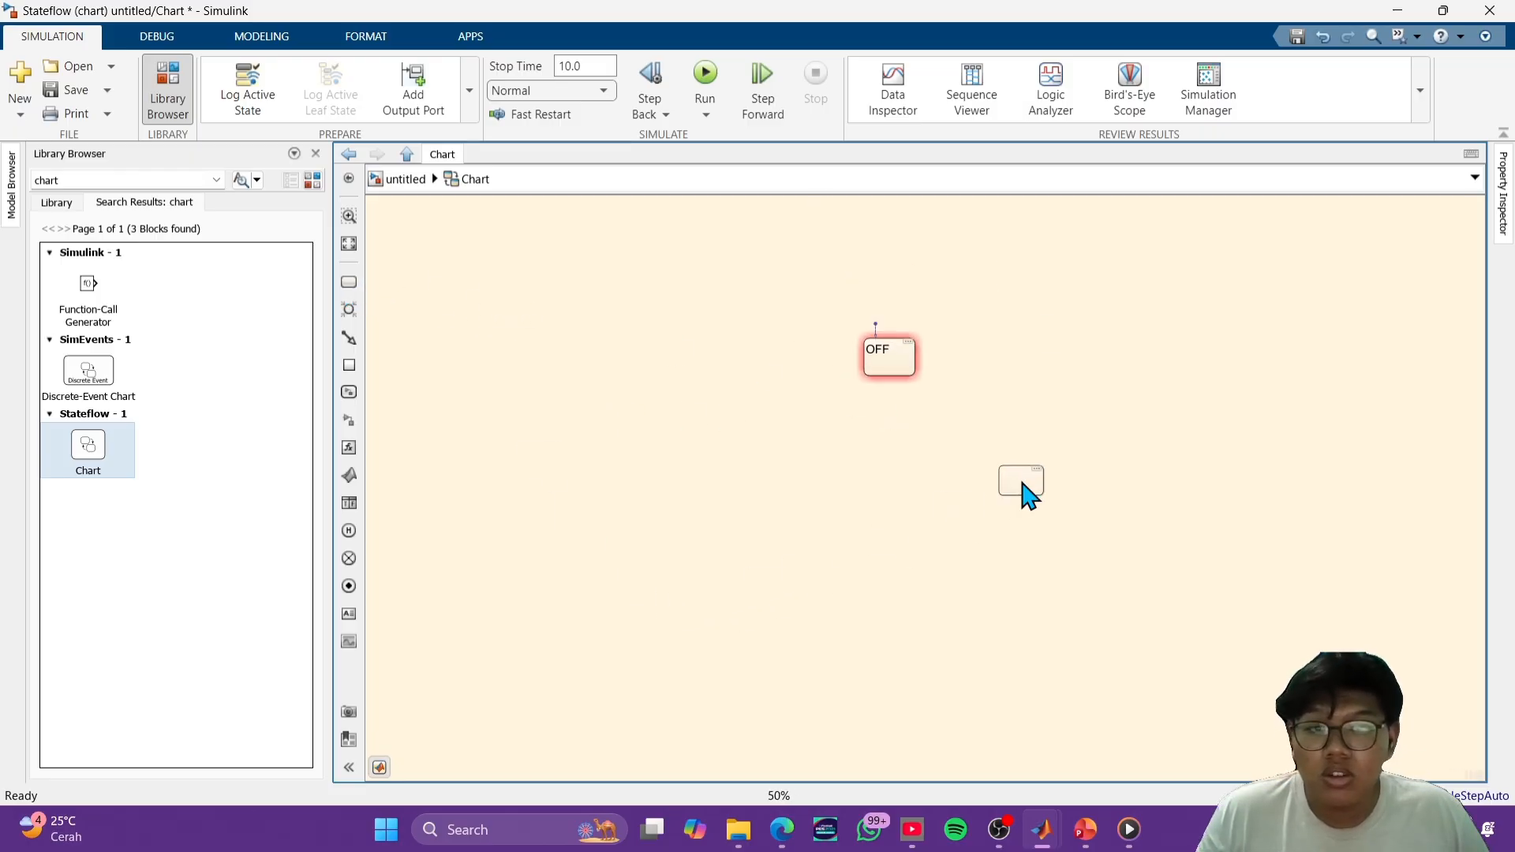
click(349, 283)
click(720, 491)
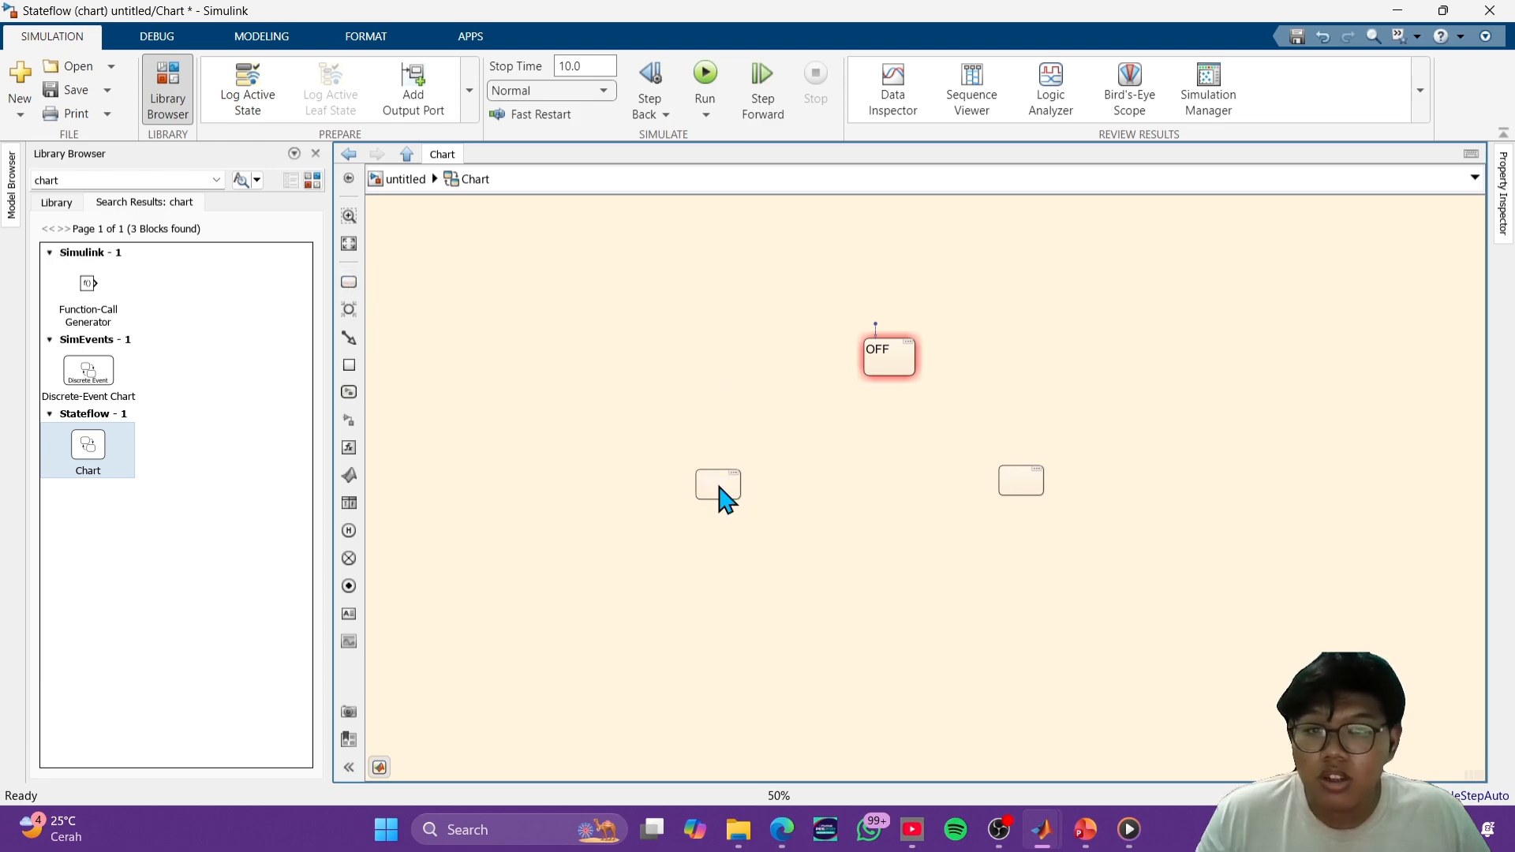
- Enlarge the unnamed state at the lower right of OFF into a large container state
click(1040, 493)
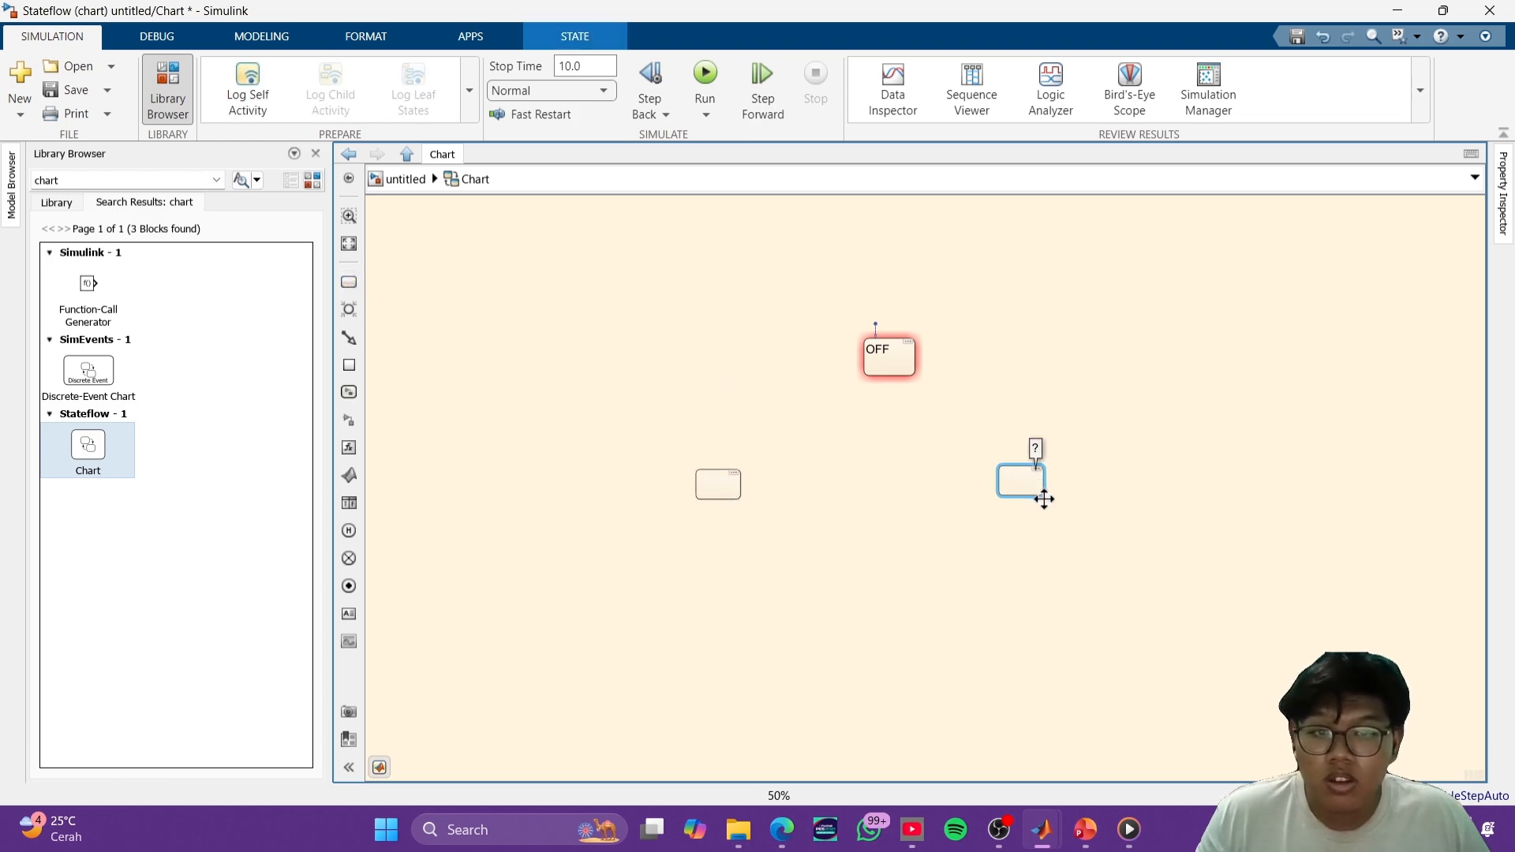
scroll(1042, 497, up, 3)
drag(1049, 493, 1326, 751)
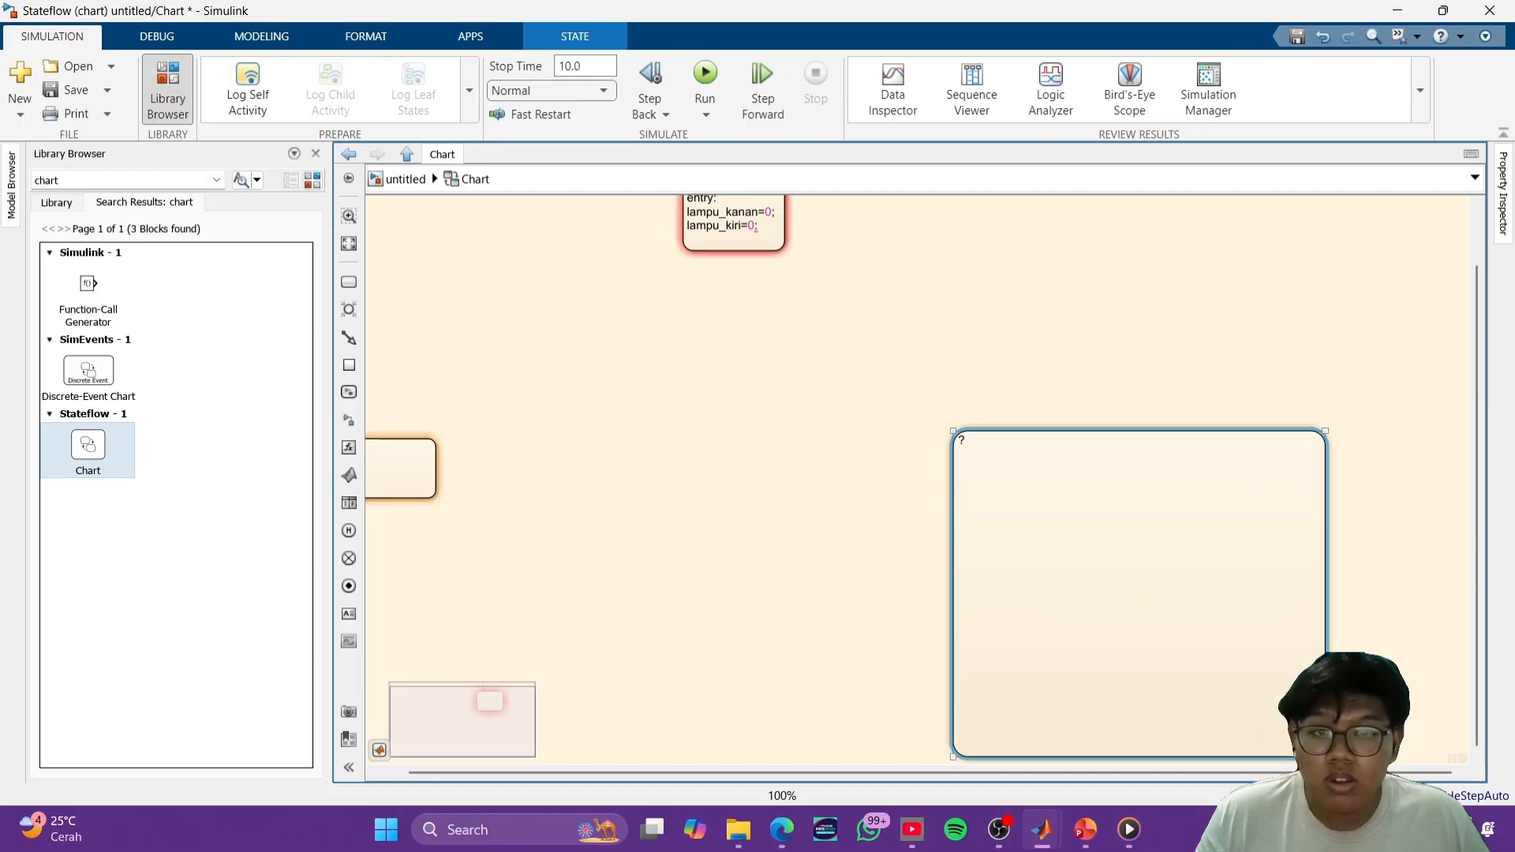
scroll(1065, 629, down, 4)
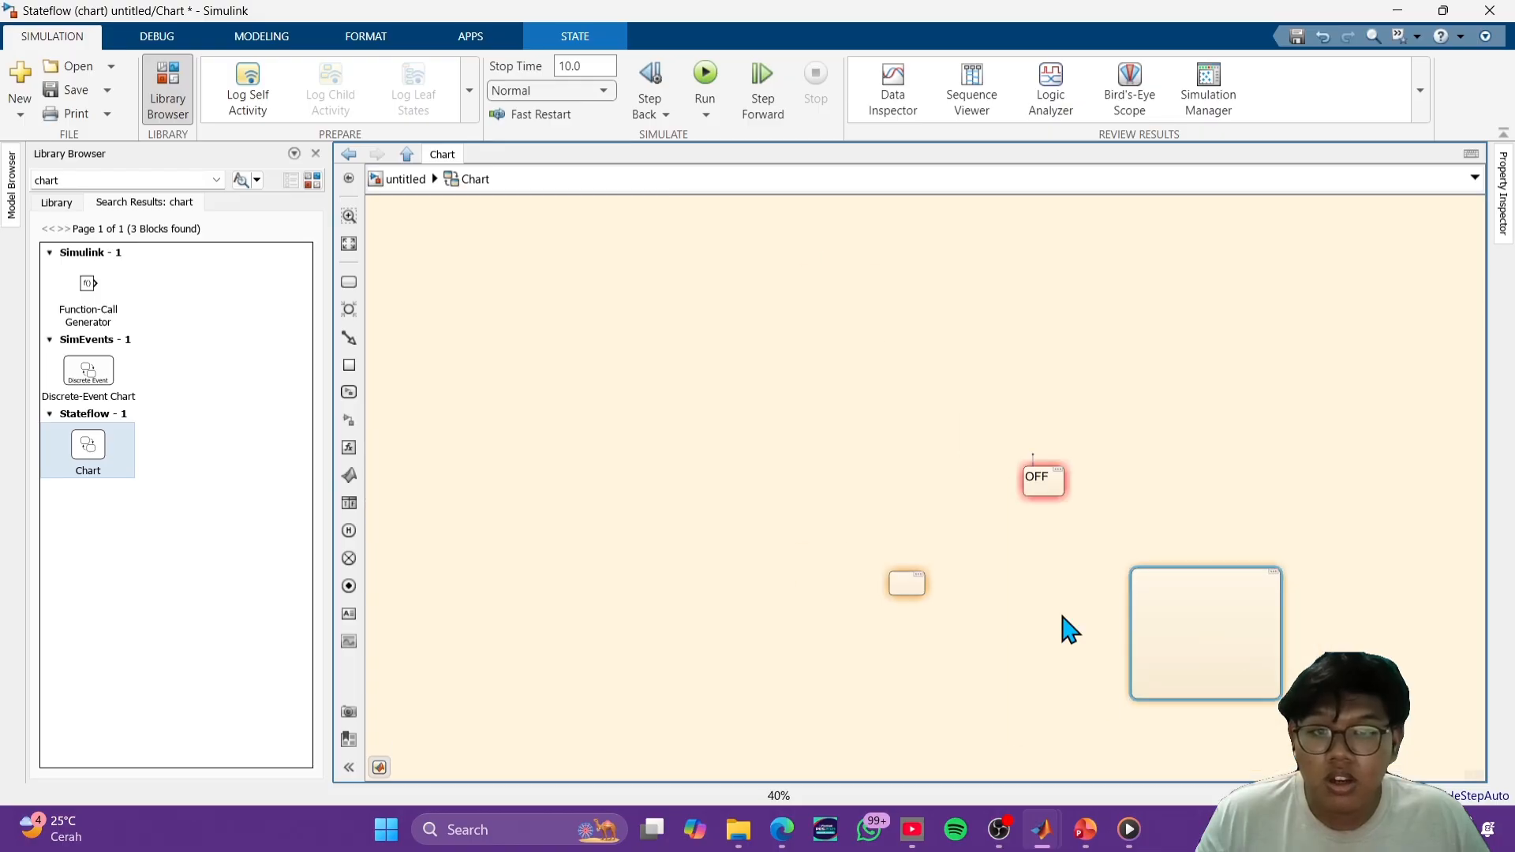
- Enlarge the unnamed state at the lower left of OFF to a container of similar size to the right one
click(913, 588)
scroll(937, 618, up, 3)
drag(919, 581, 1032, 746)
key(ctrl+z)
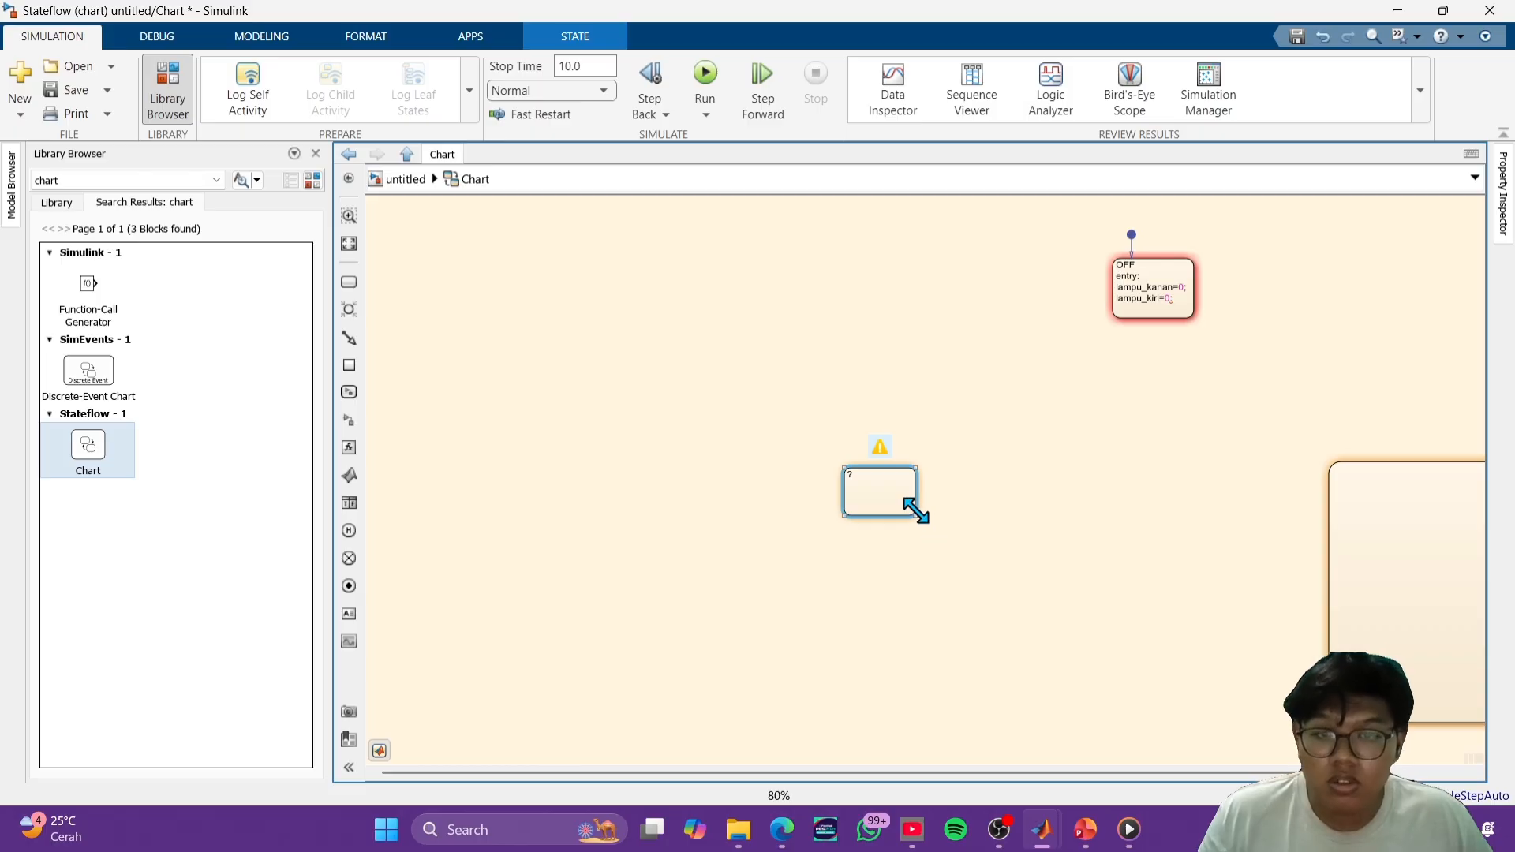
drag(912, 510, 1106, 718)
scroll(1173, 686, up, 3)
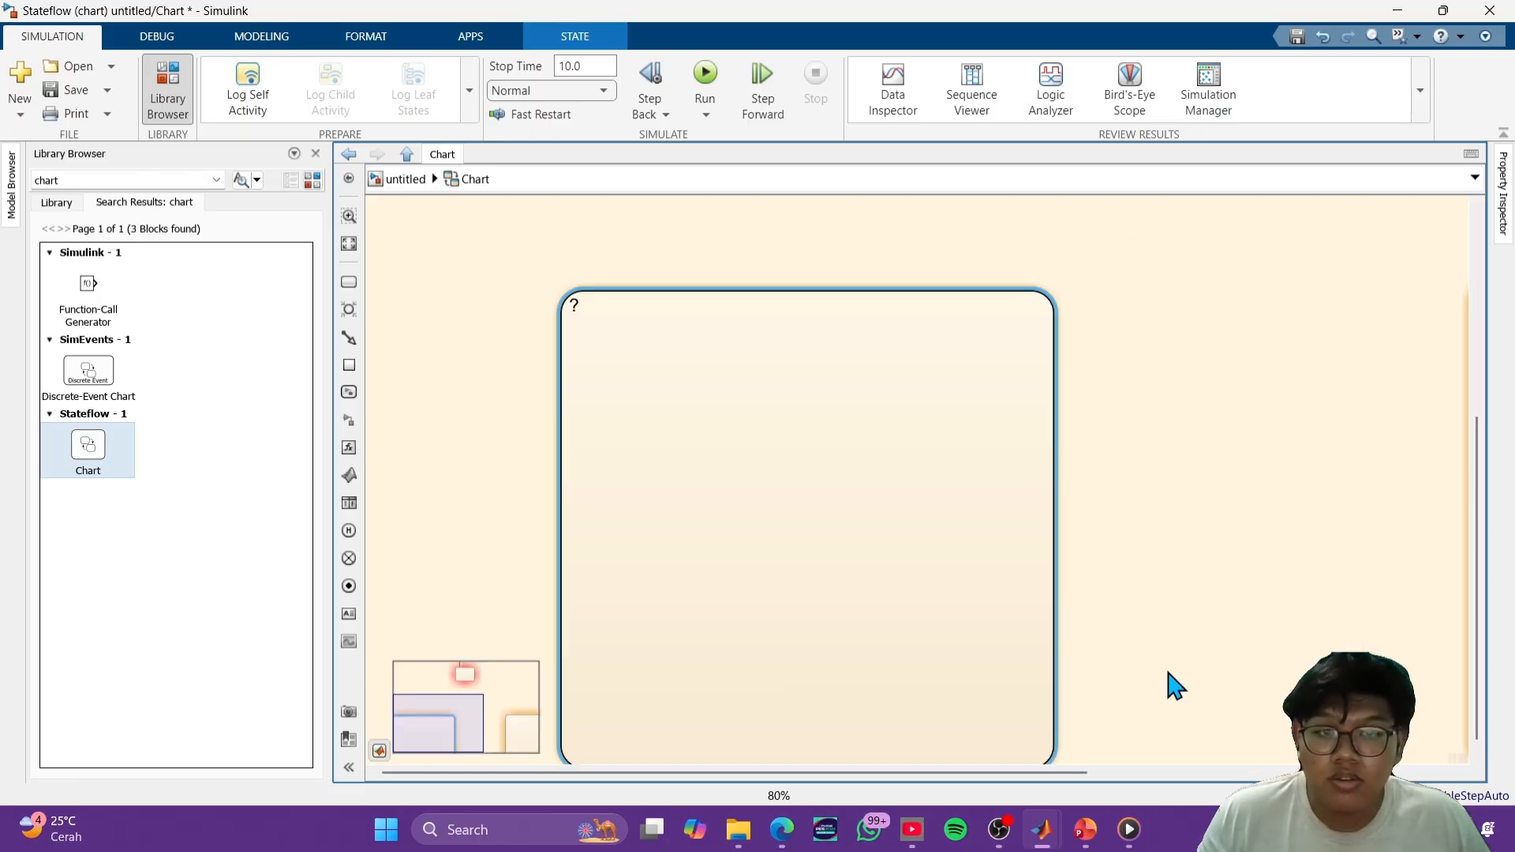
- Nudge the large right-hand state slightly down to line up with the left-hand container state
scroll(1173, 687, down, 4)
click(1342, 596)
scroll(1218, 601, up, 3)
scroll(1218, 601, down, 3)
drag(1207, 599, 892, 569)
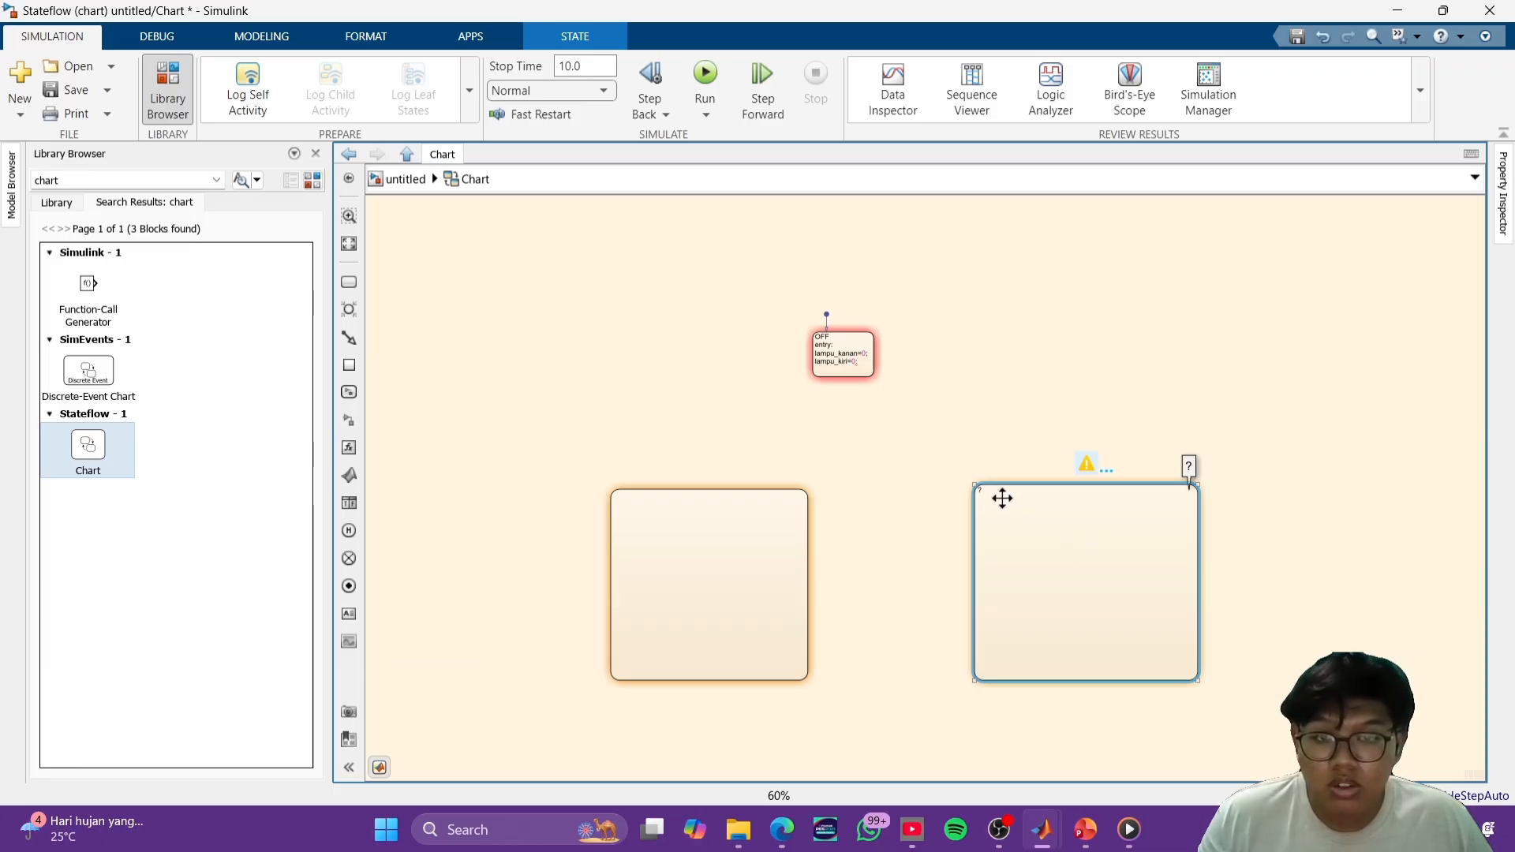
drag(1016, 513, 1227, 545)
drag(999, 504, 994, 504)
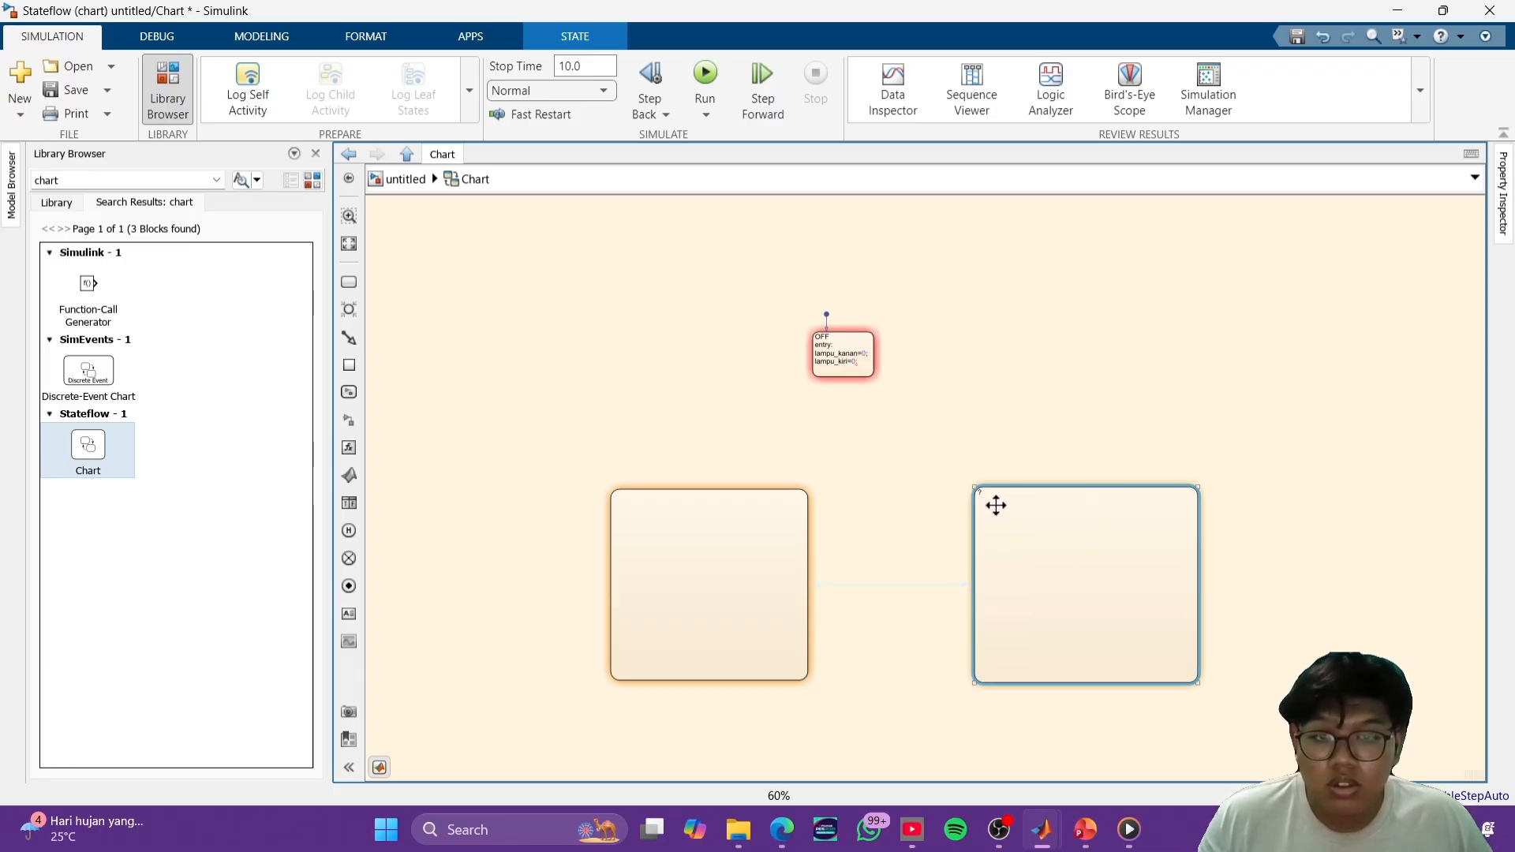
- Try to enter a name for the large unnamed container state at the lower right of OFF
click(1402, 620)
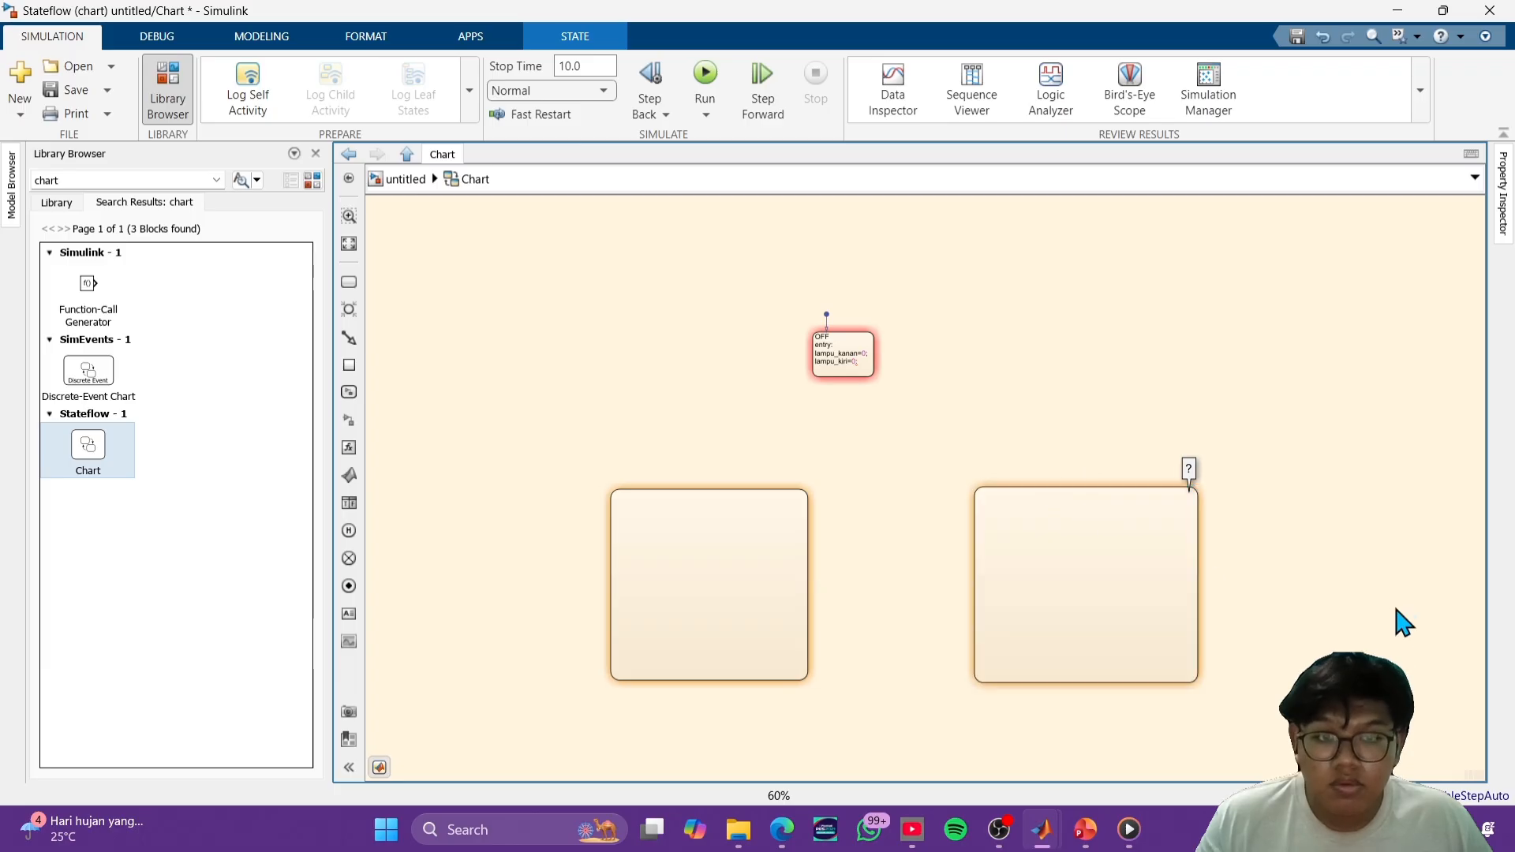
click(1086, 551)
scroll(1051, 543, up, 5)
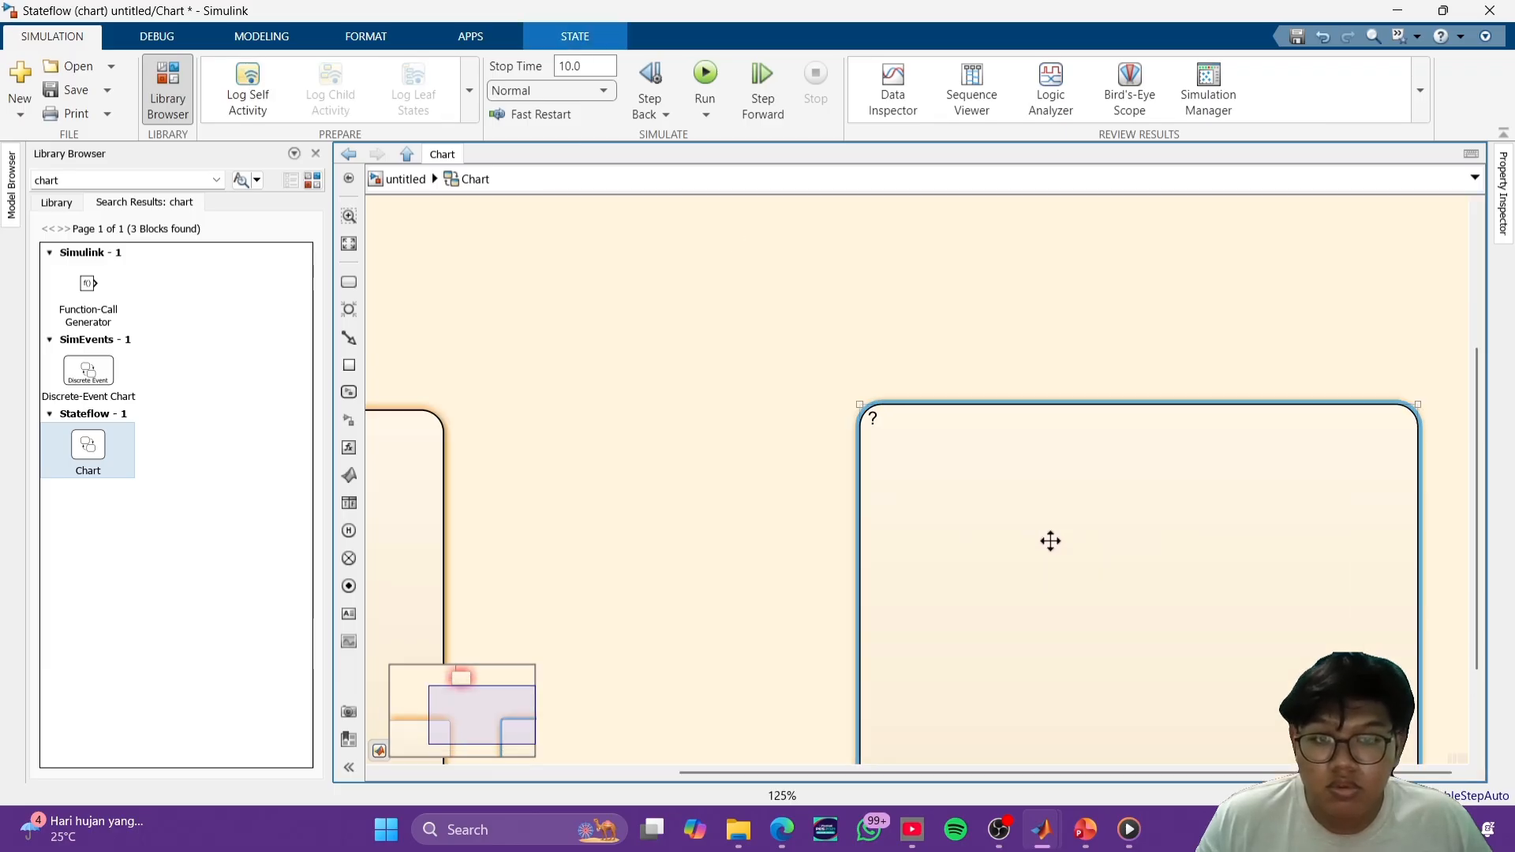
double_click(835, 401)
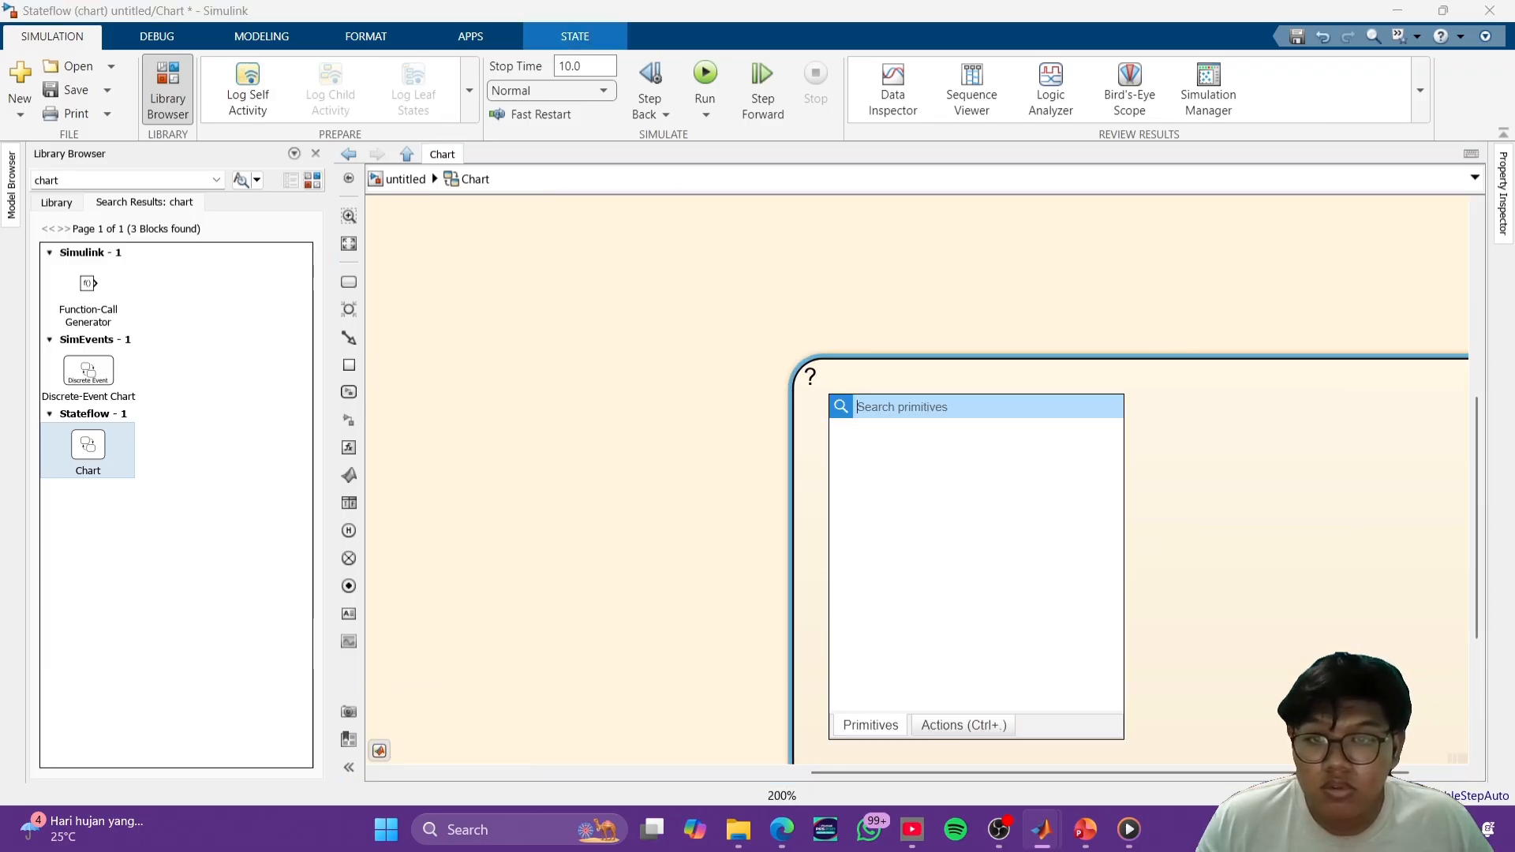
click(883, 382)
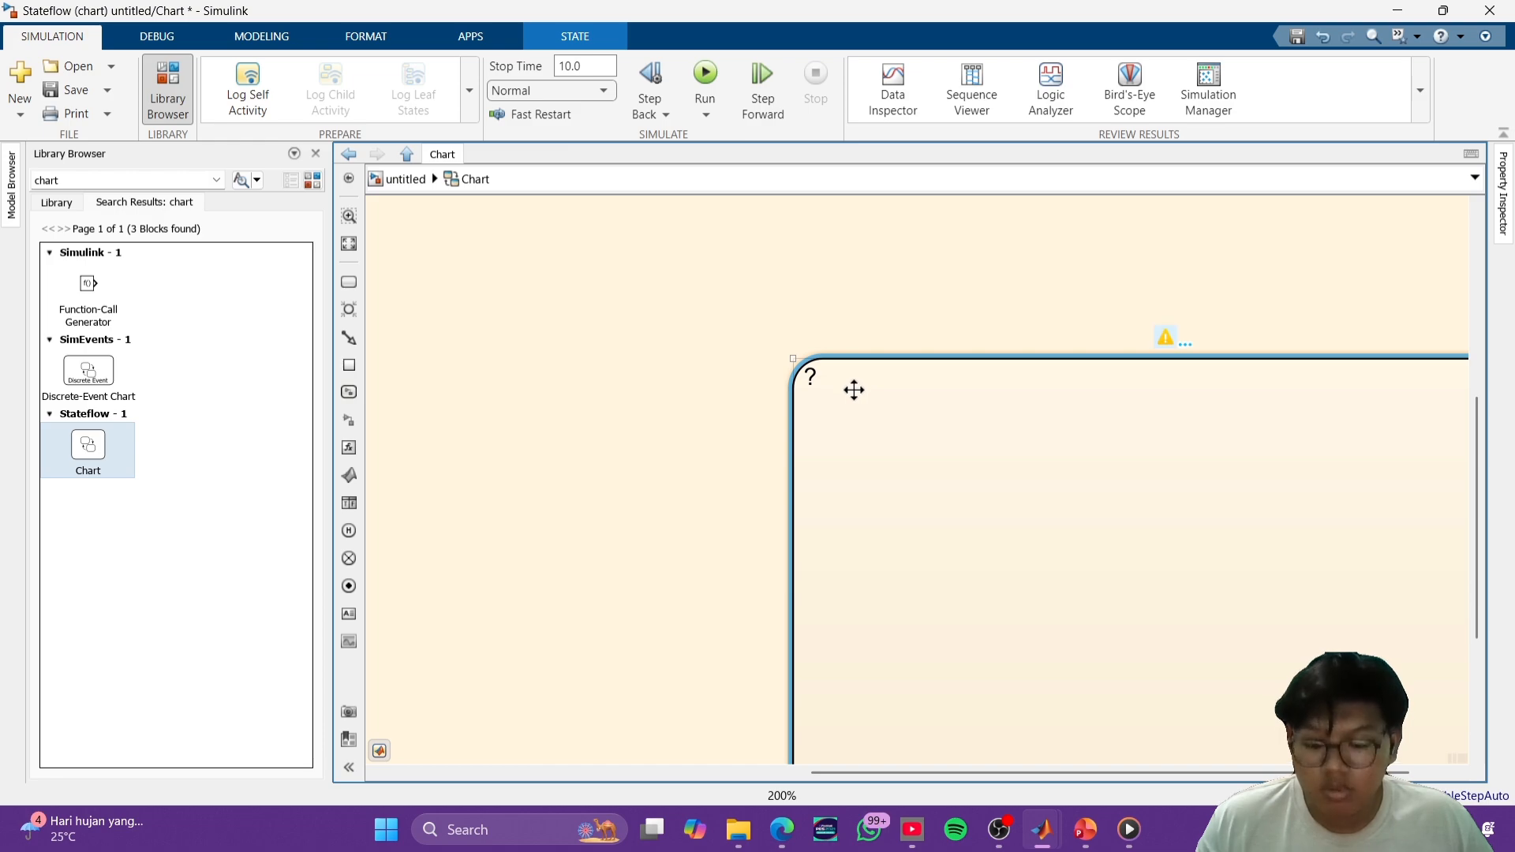
double_click(854, 390)
text(k)
key(BackSpace)
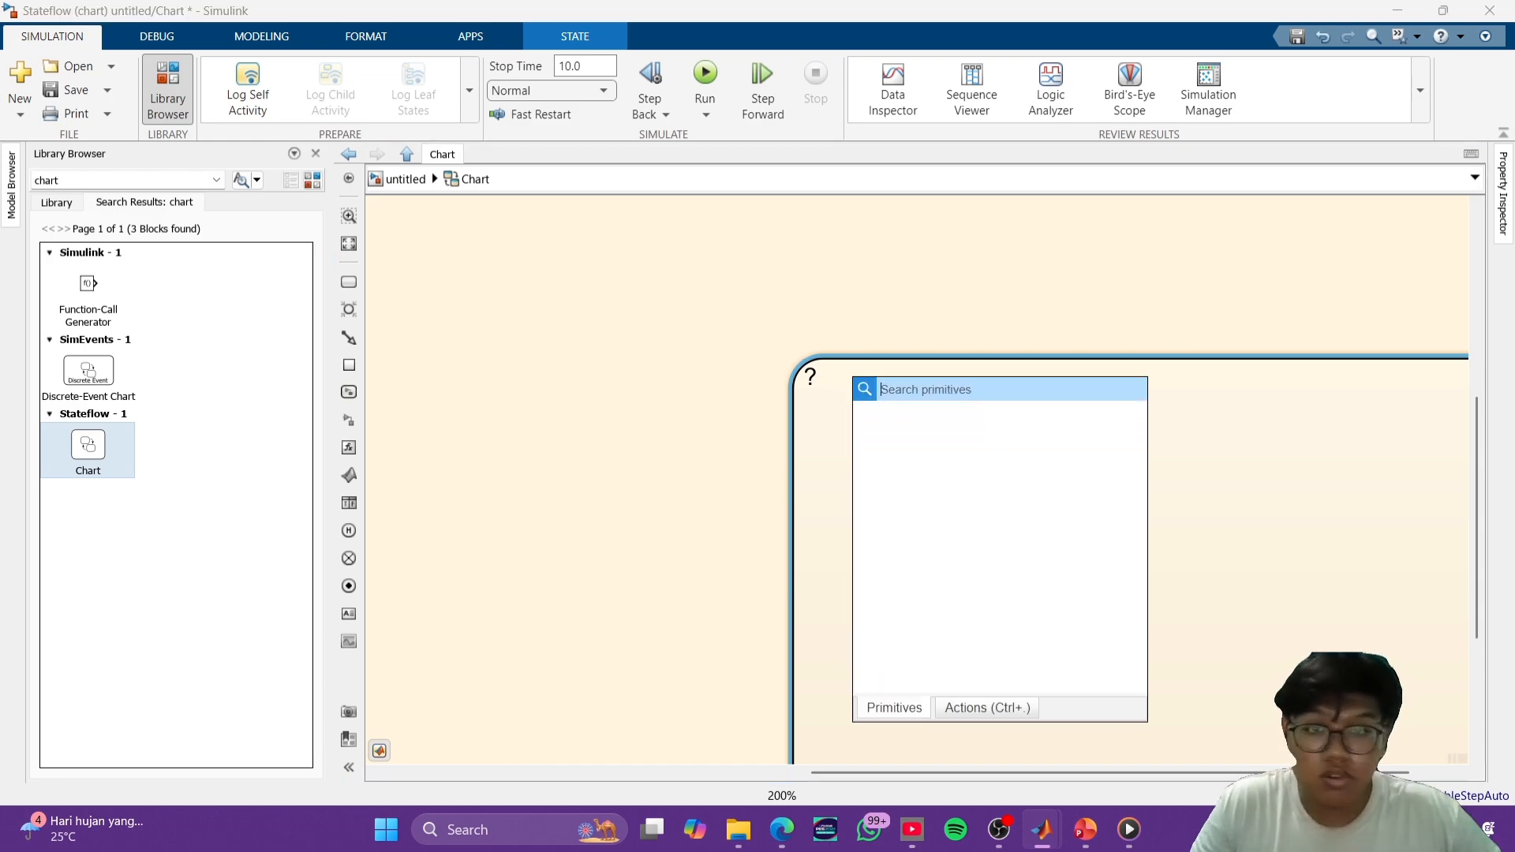
click(1012, 314)
scroll(1029, 443, down, 5)
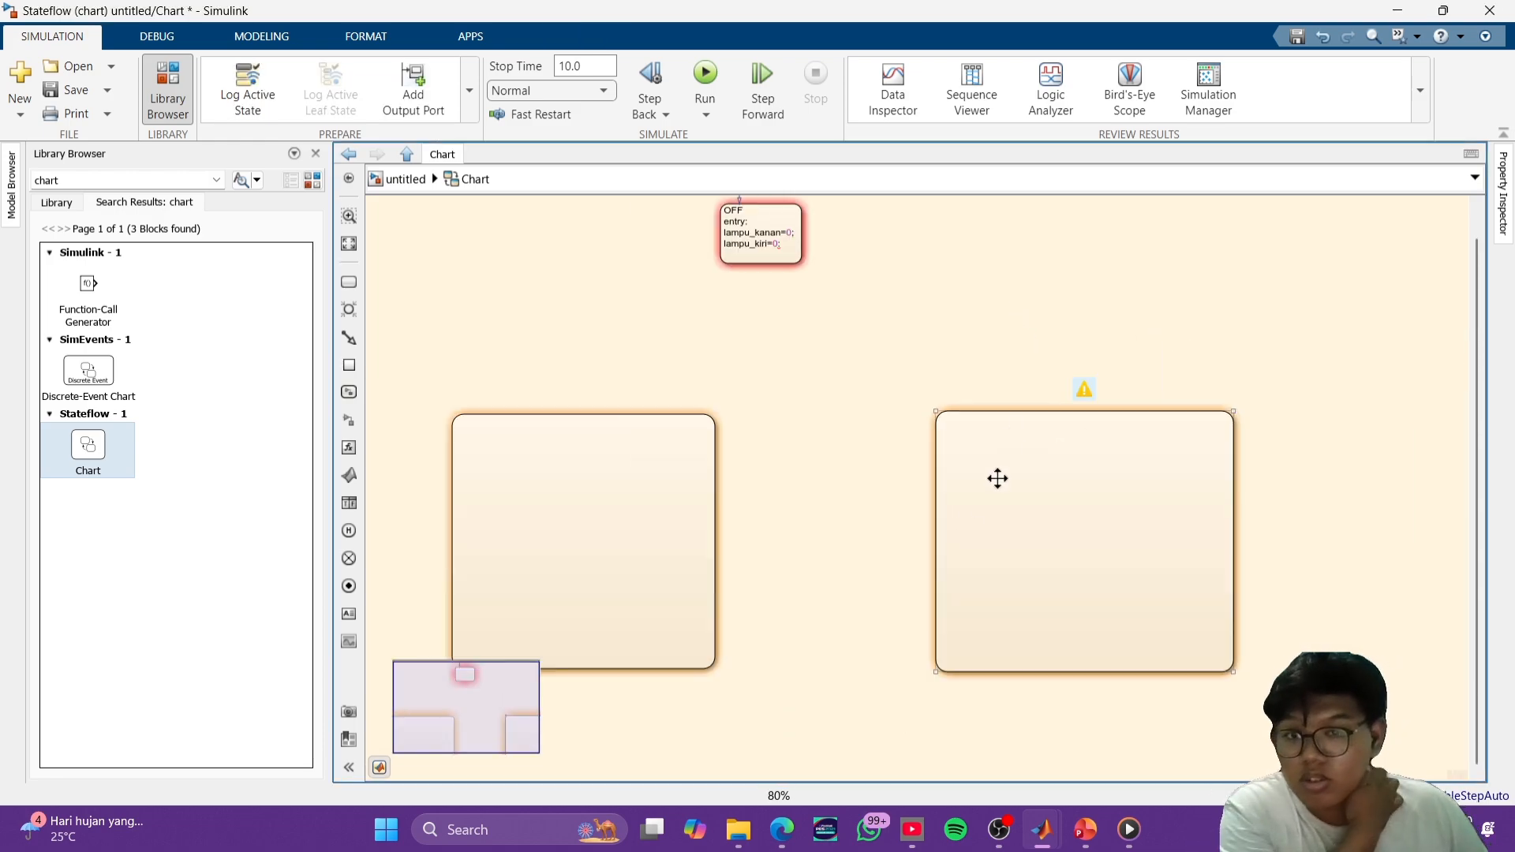
- Cut both large unnamed container states from the chart, leaving only the OFF state
click(970, 518)
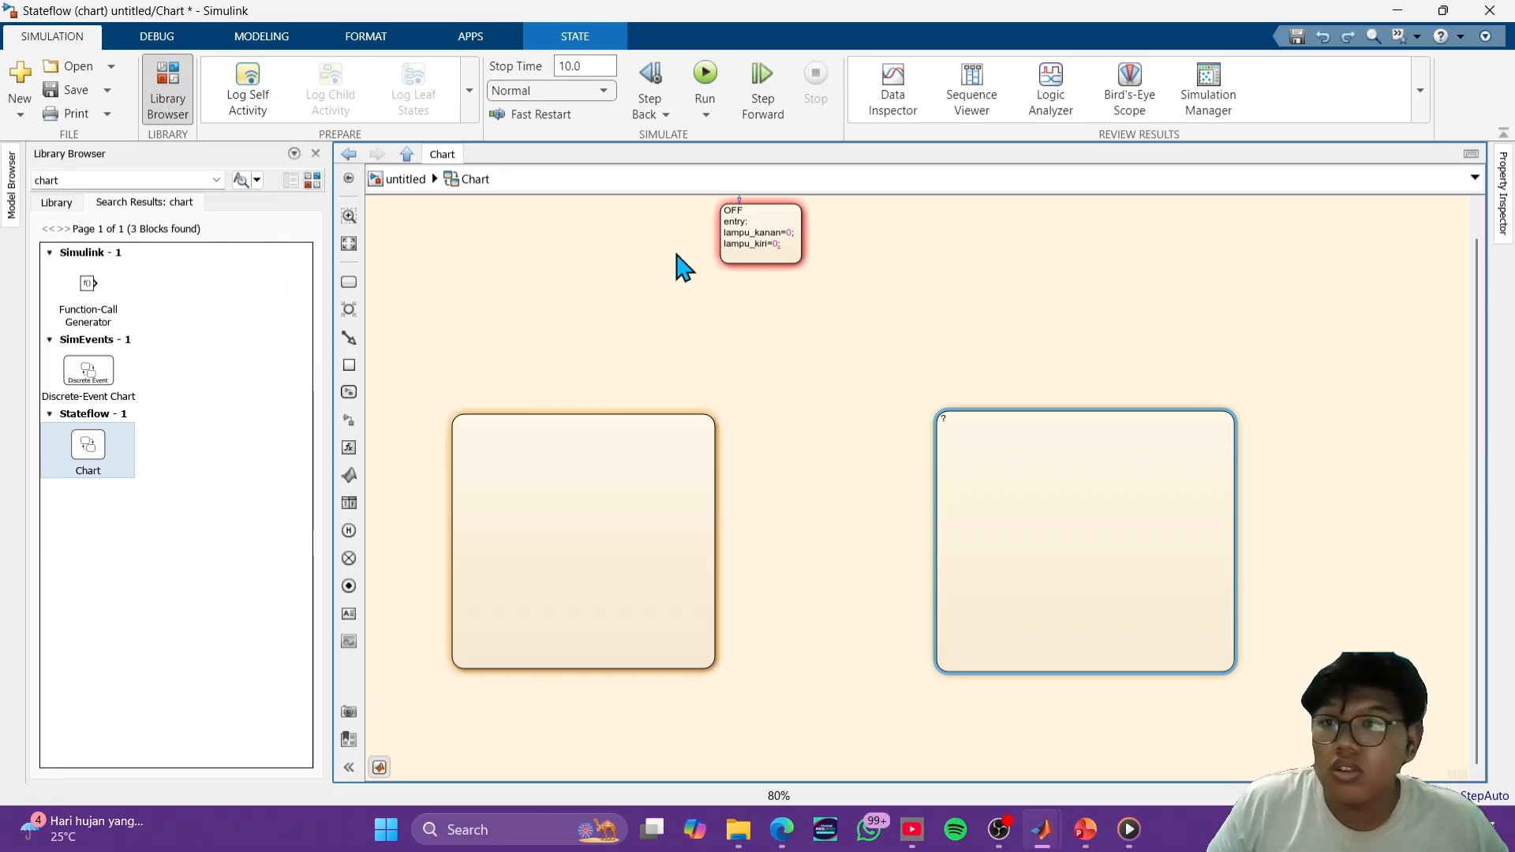
right_click(1040, 440)
click(1116, 58)
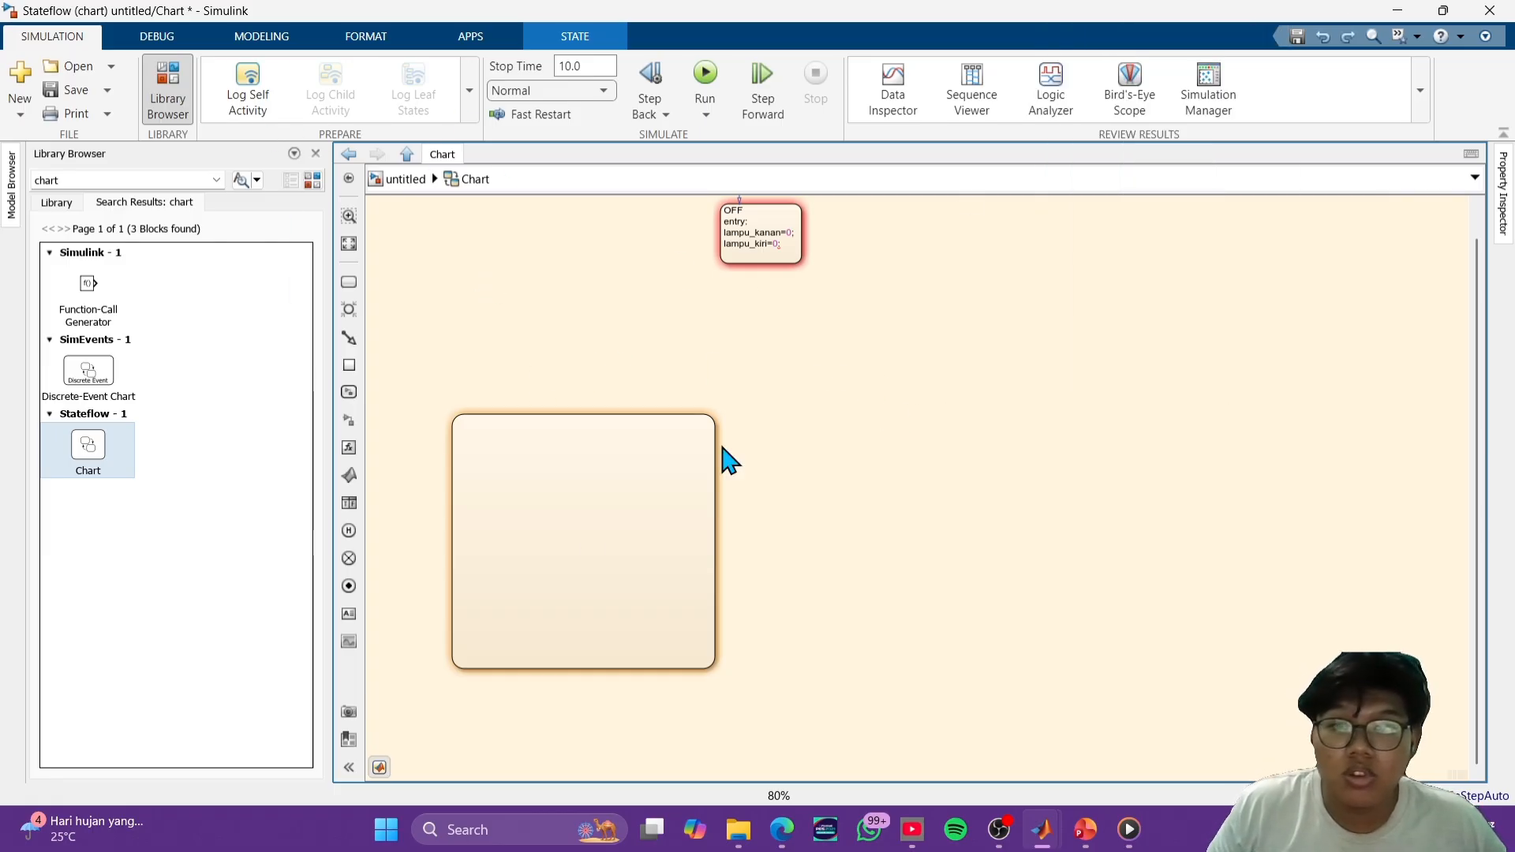
click(591, 553)
right_click(667, 495)
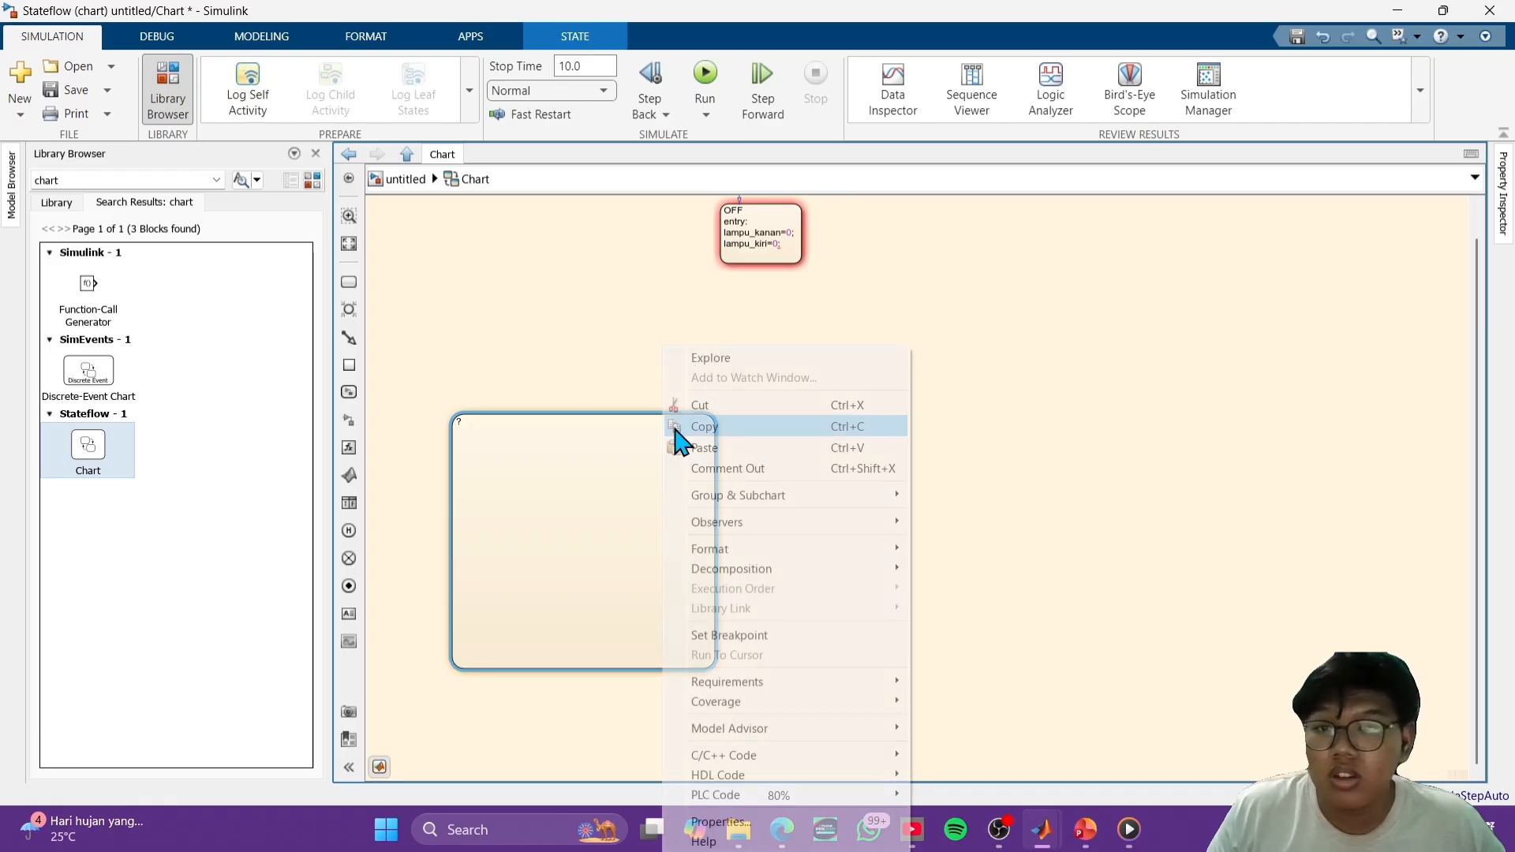
click(757, 405)
- Add a state named KANAN at the lower right of OFF and enlarge it into a container state
click(348, 283)
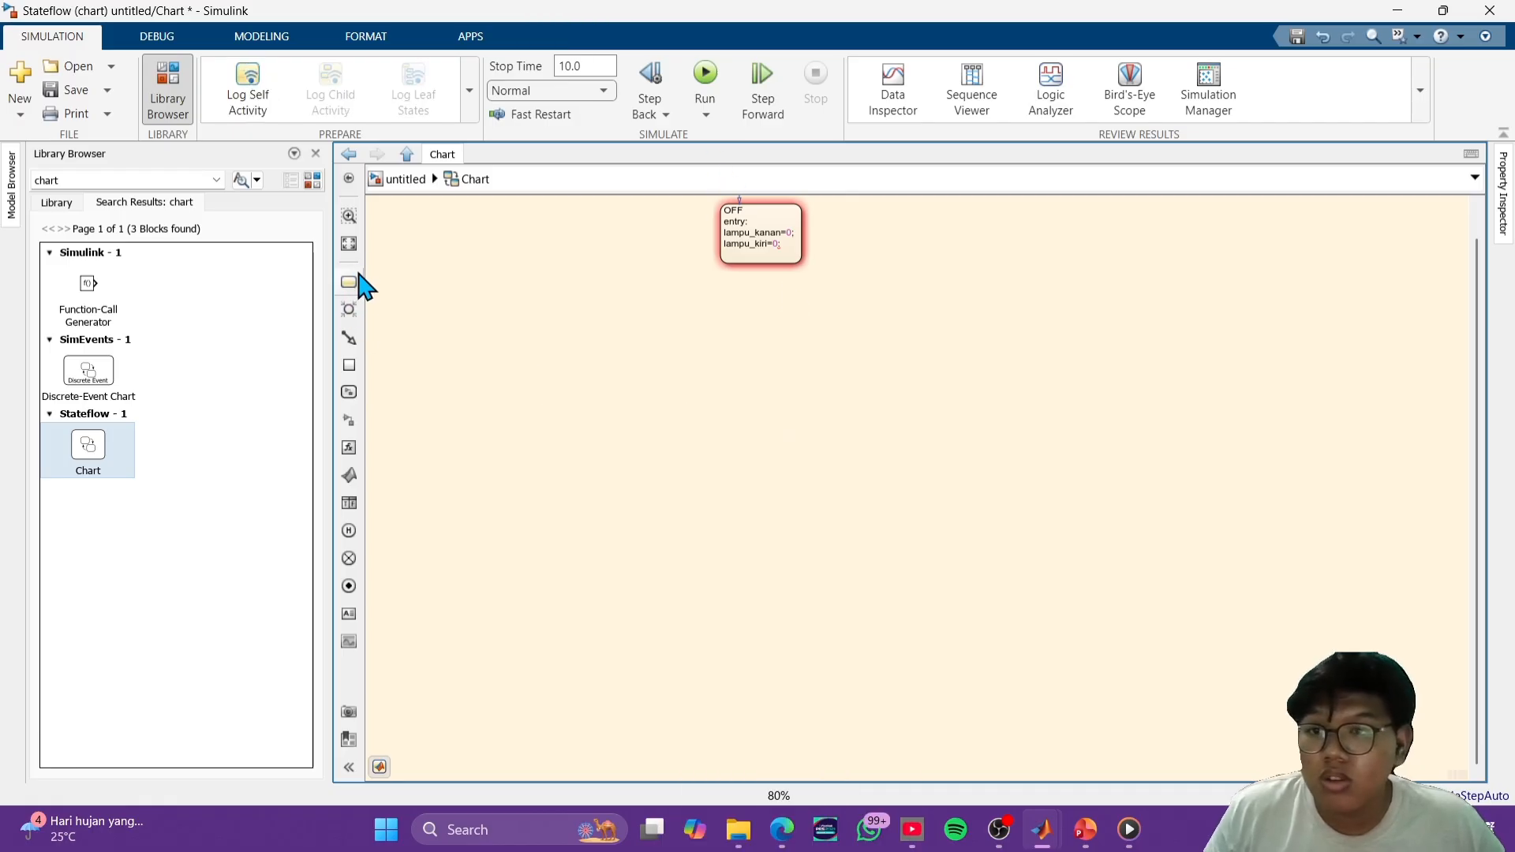
click(1062, 447)
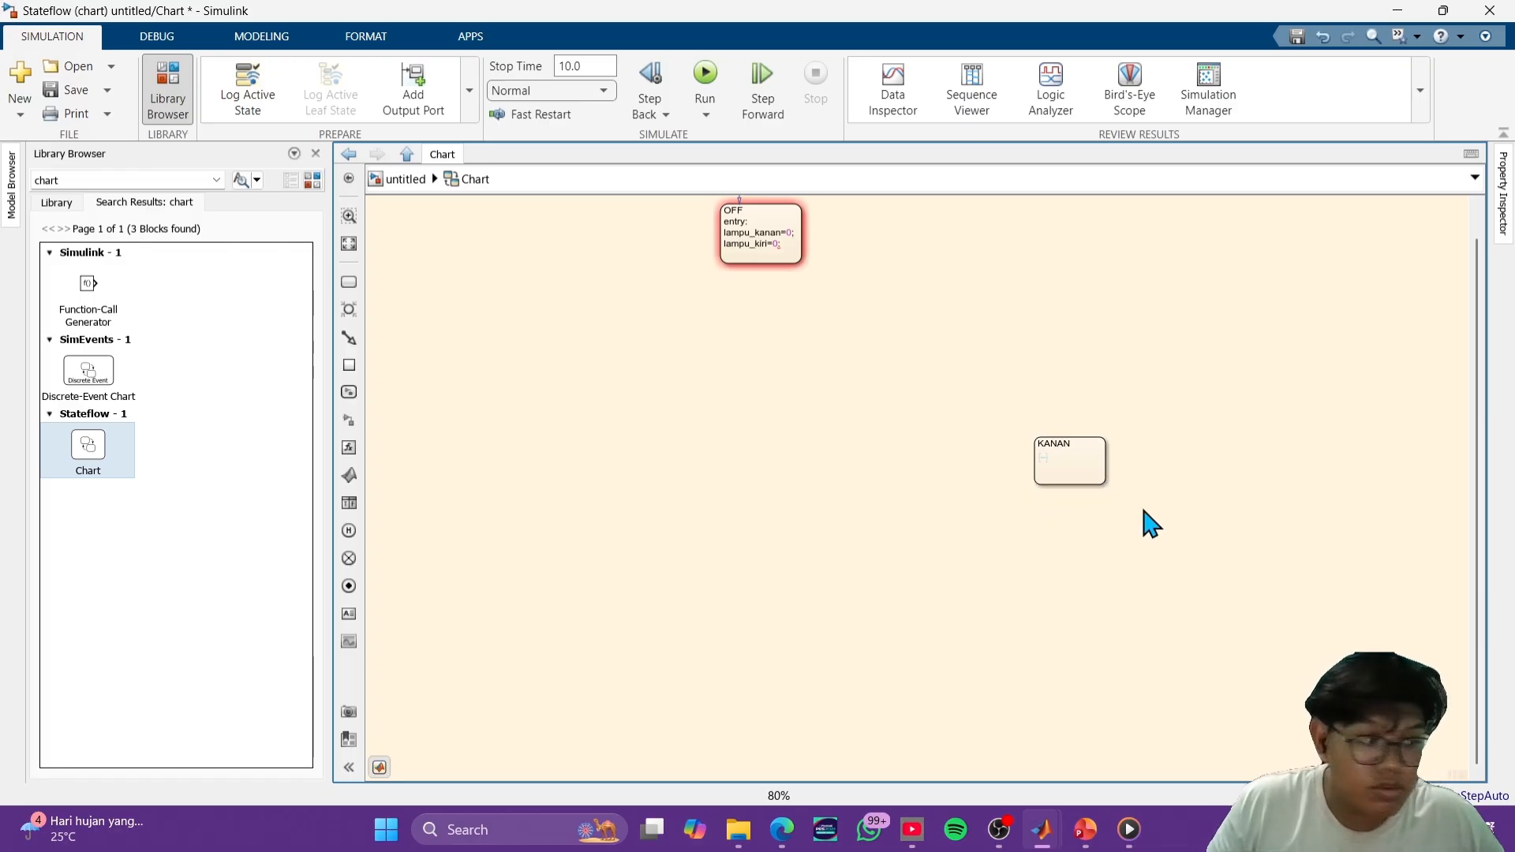
click(1218, 531)
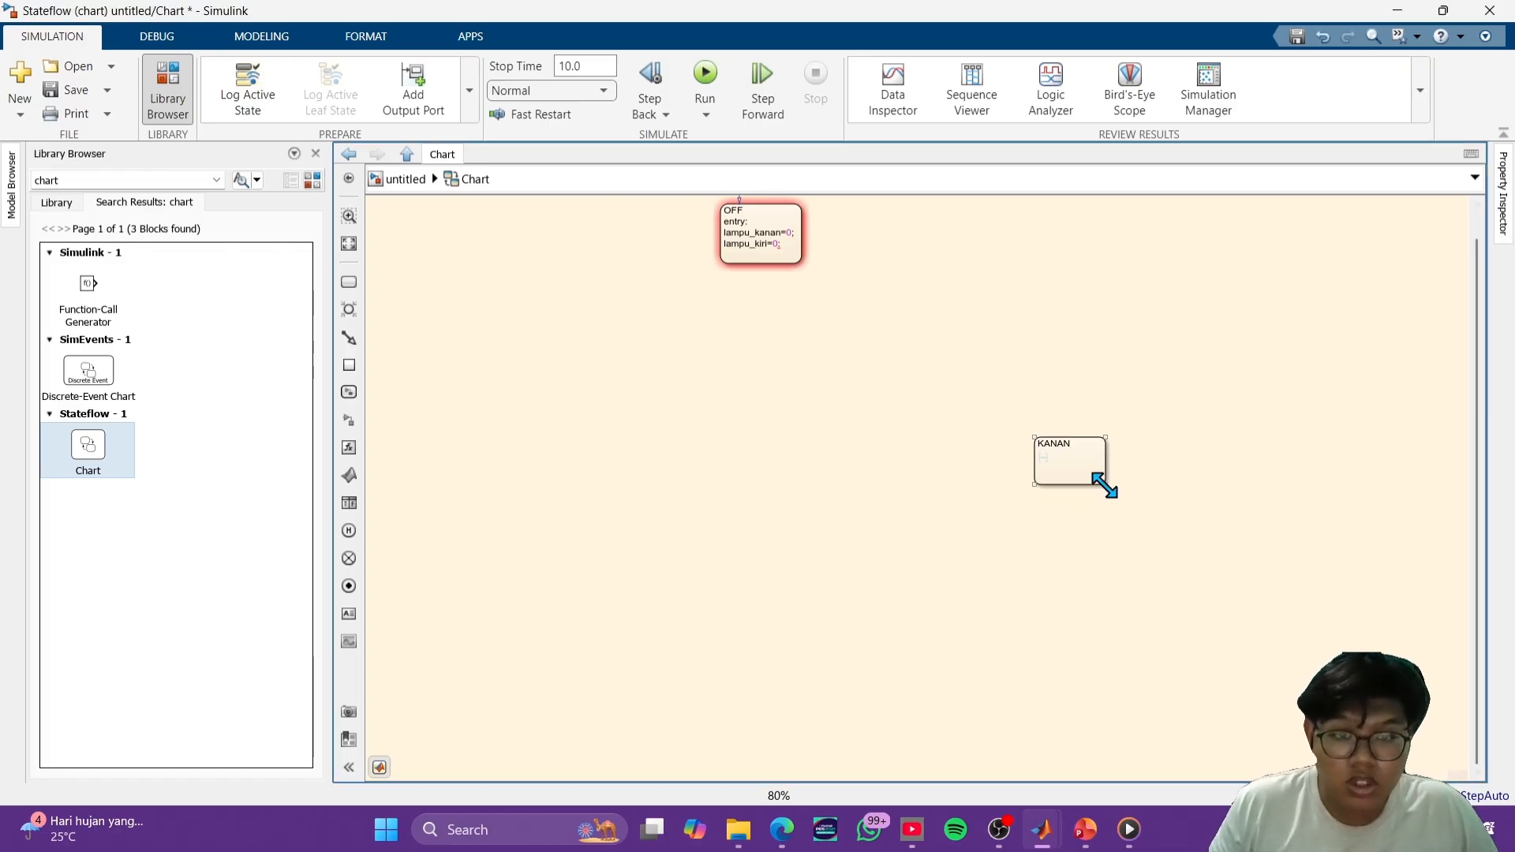
drag(1105, 483, 1346, 707)
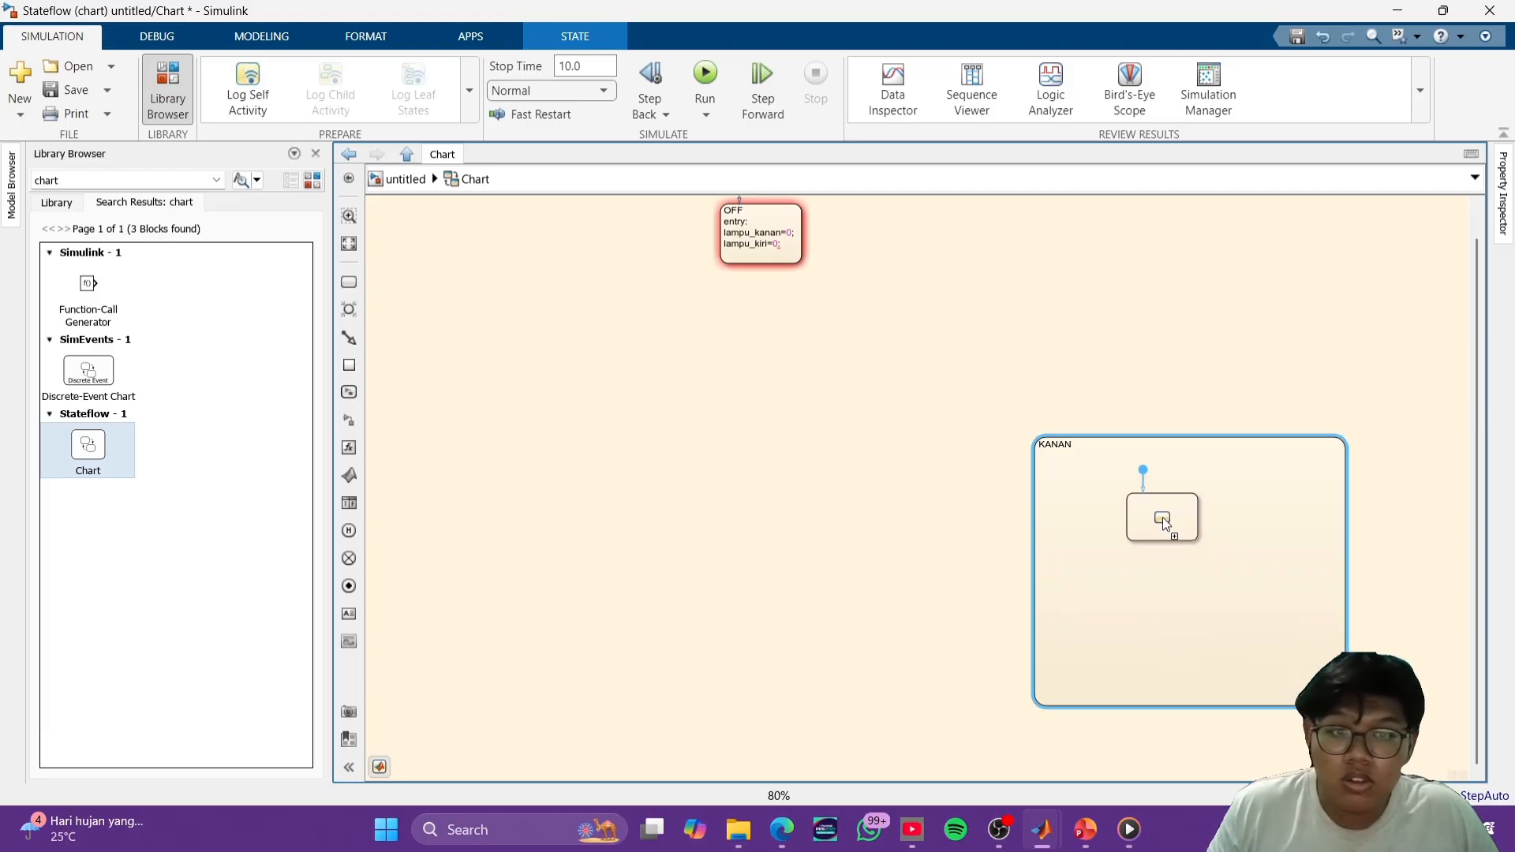
- Add a substate named Lampu_ON inside KANAN with the entry action lampu_kanan=1;
click(1164, 529)
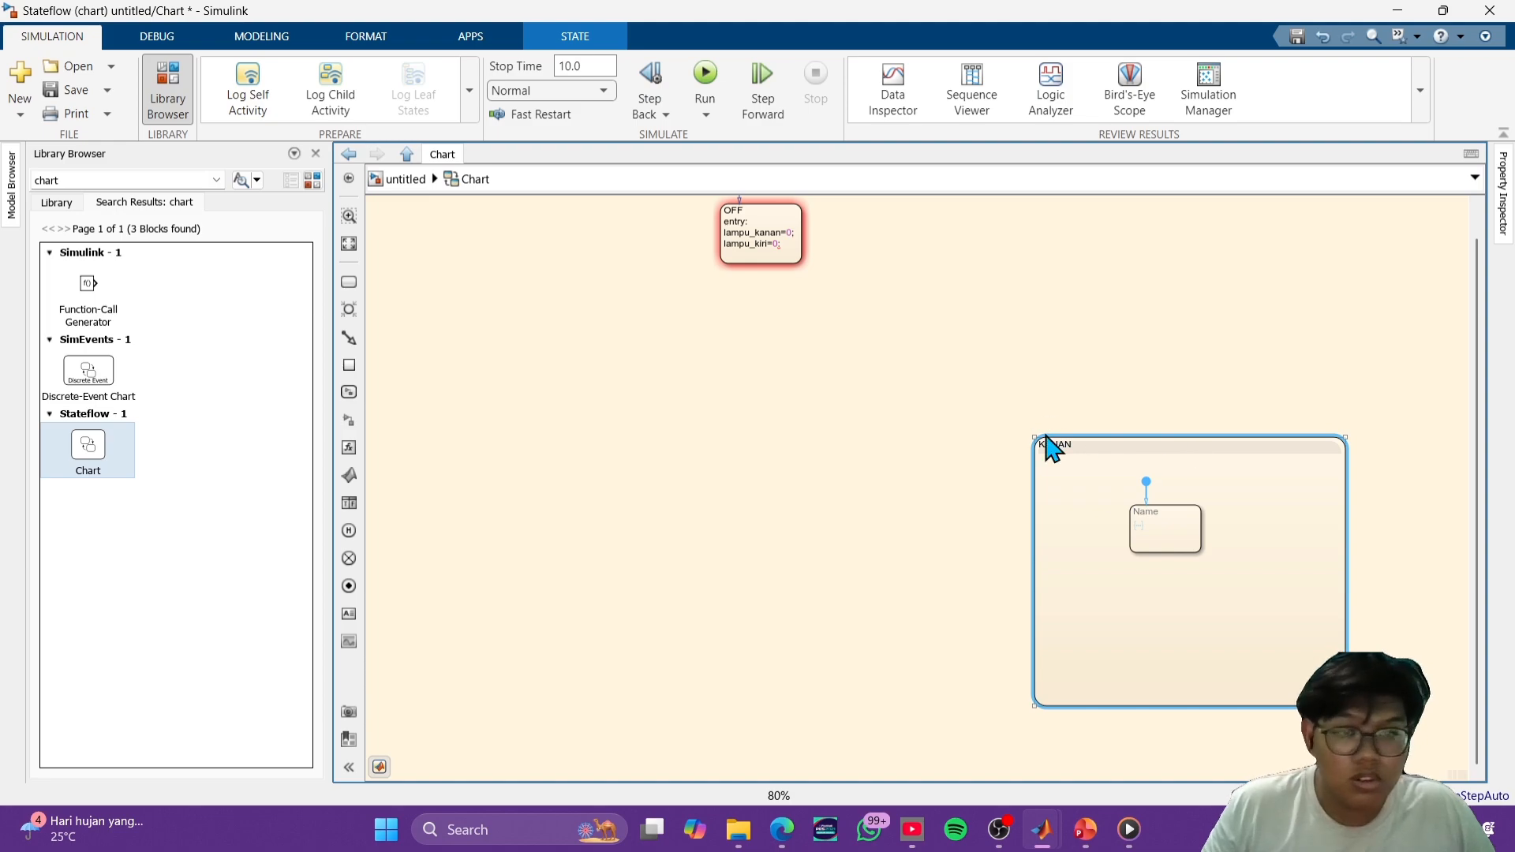
text(I)
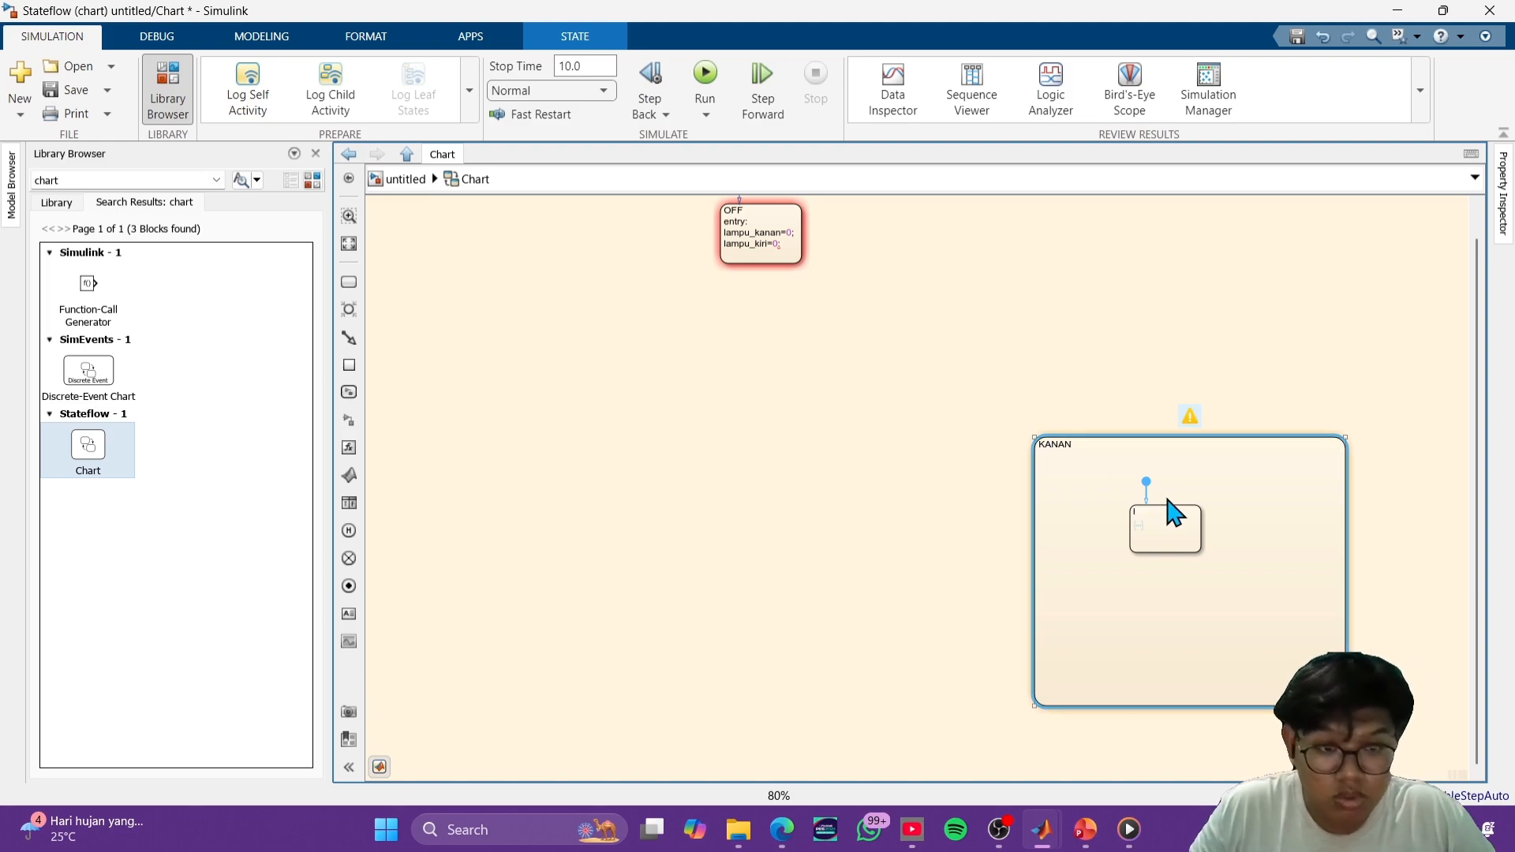
key(BackSpace)
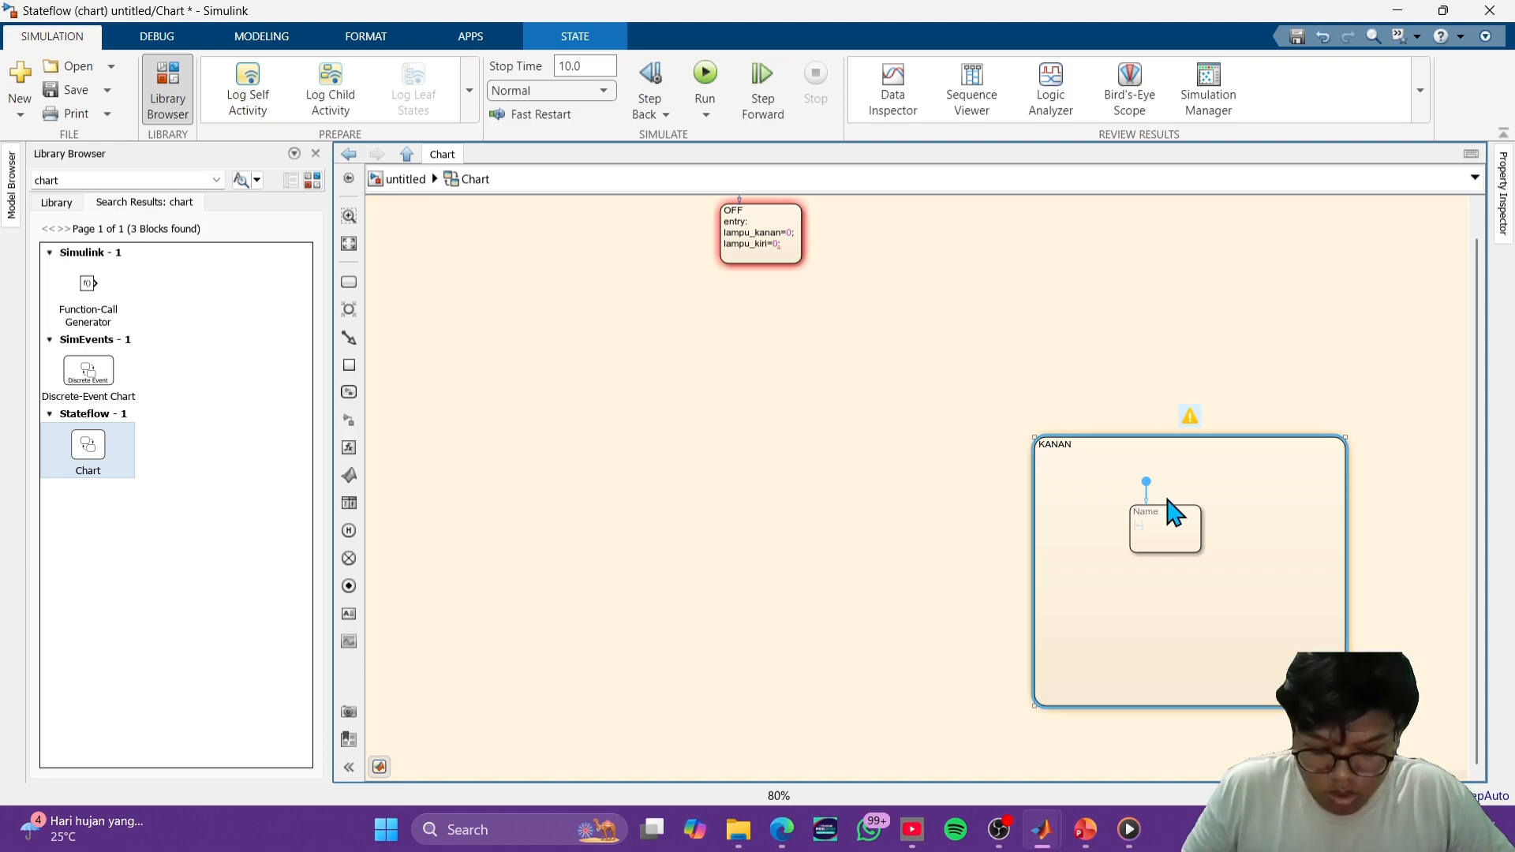
text(L)
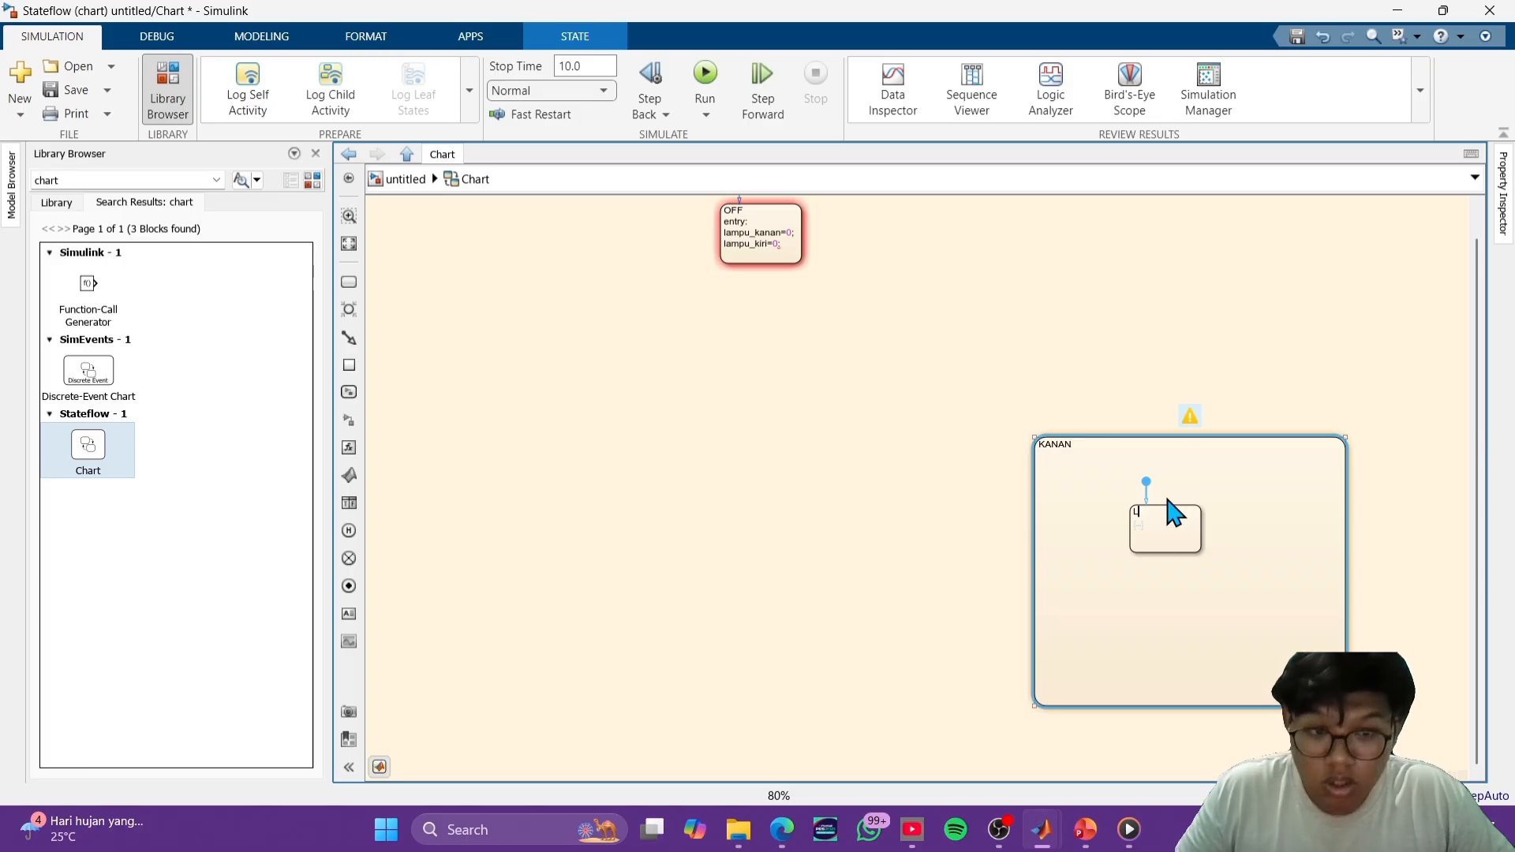
text(ampu)
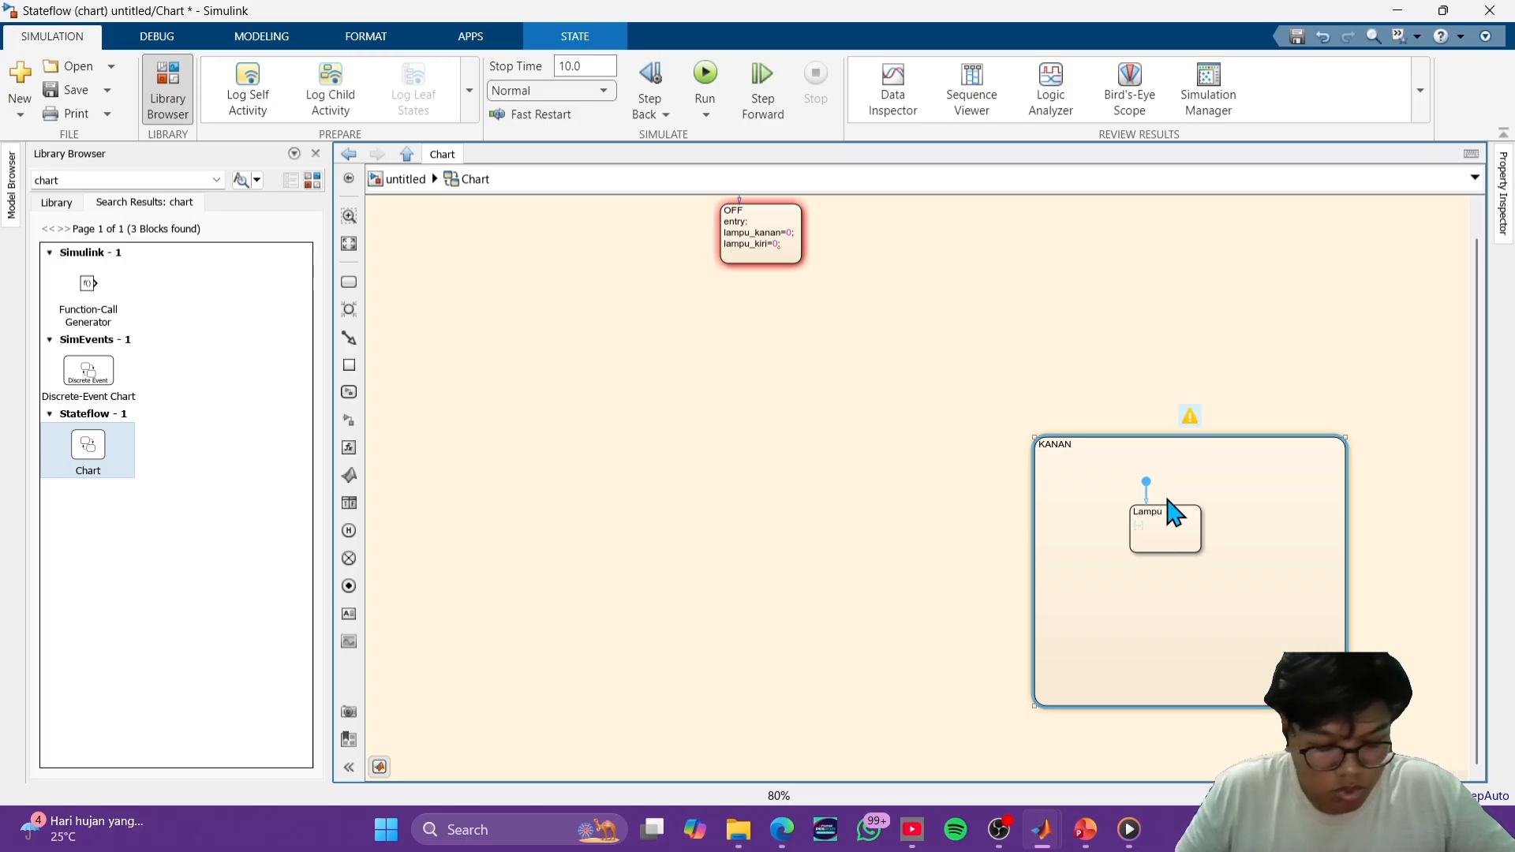
text(_)
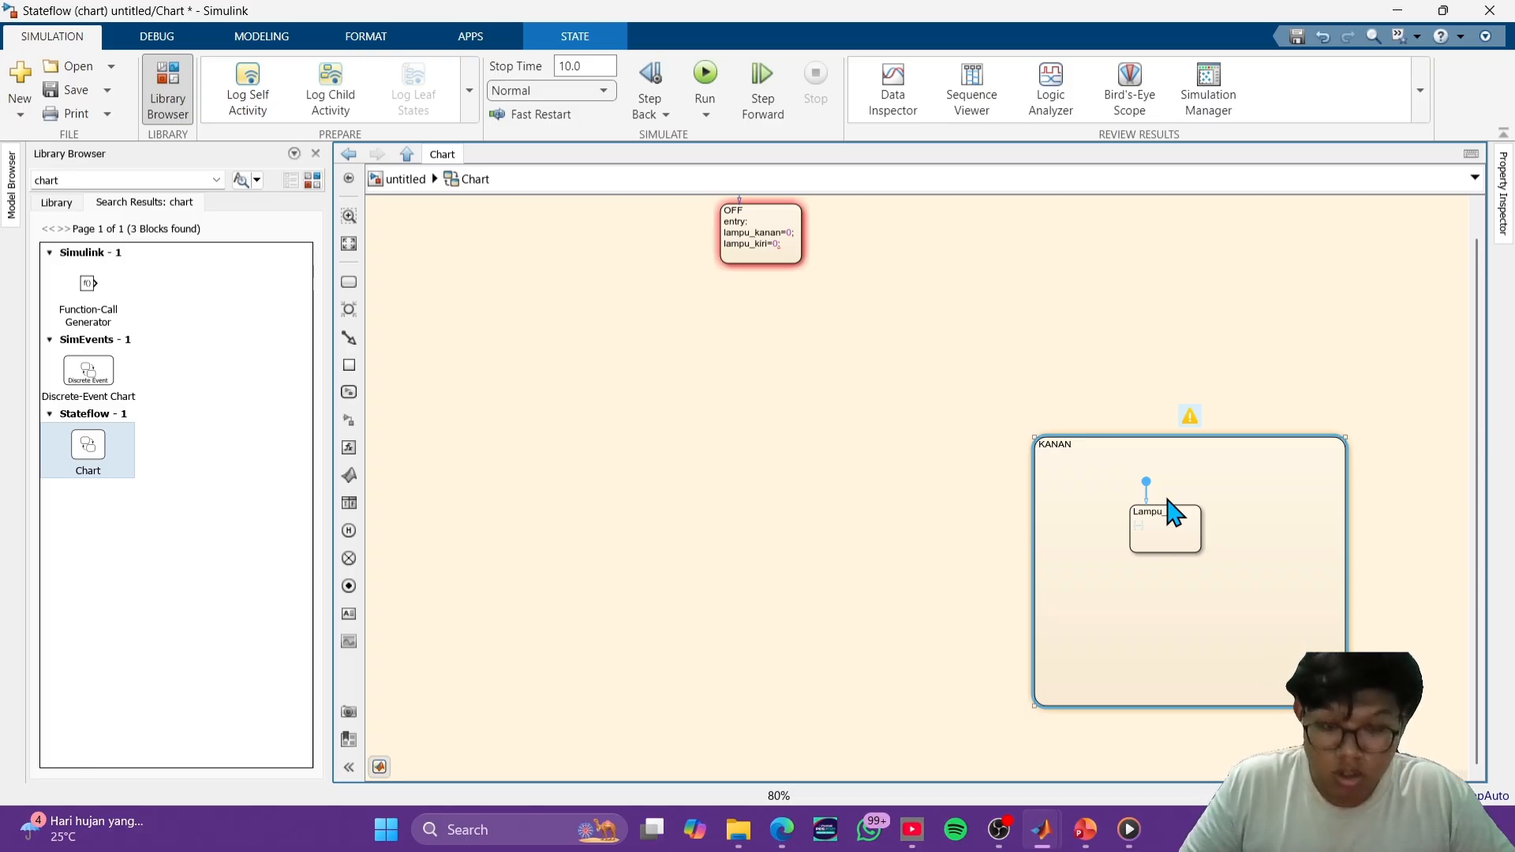
text(ON)
key(Return)
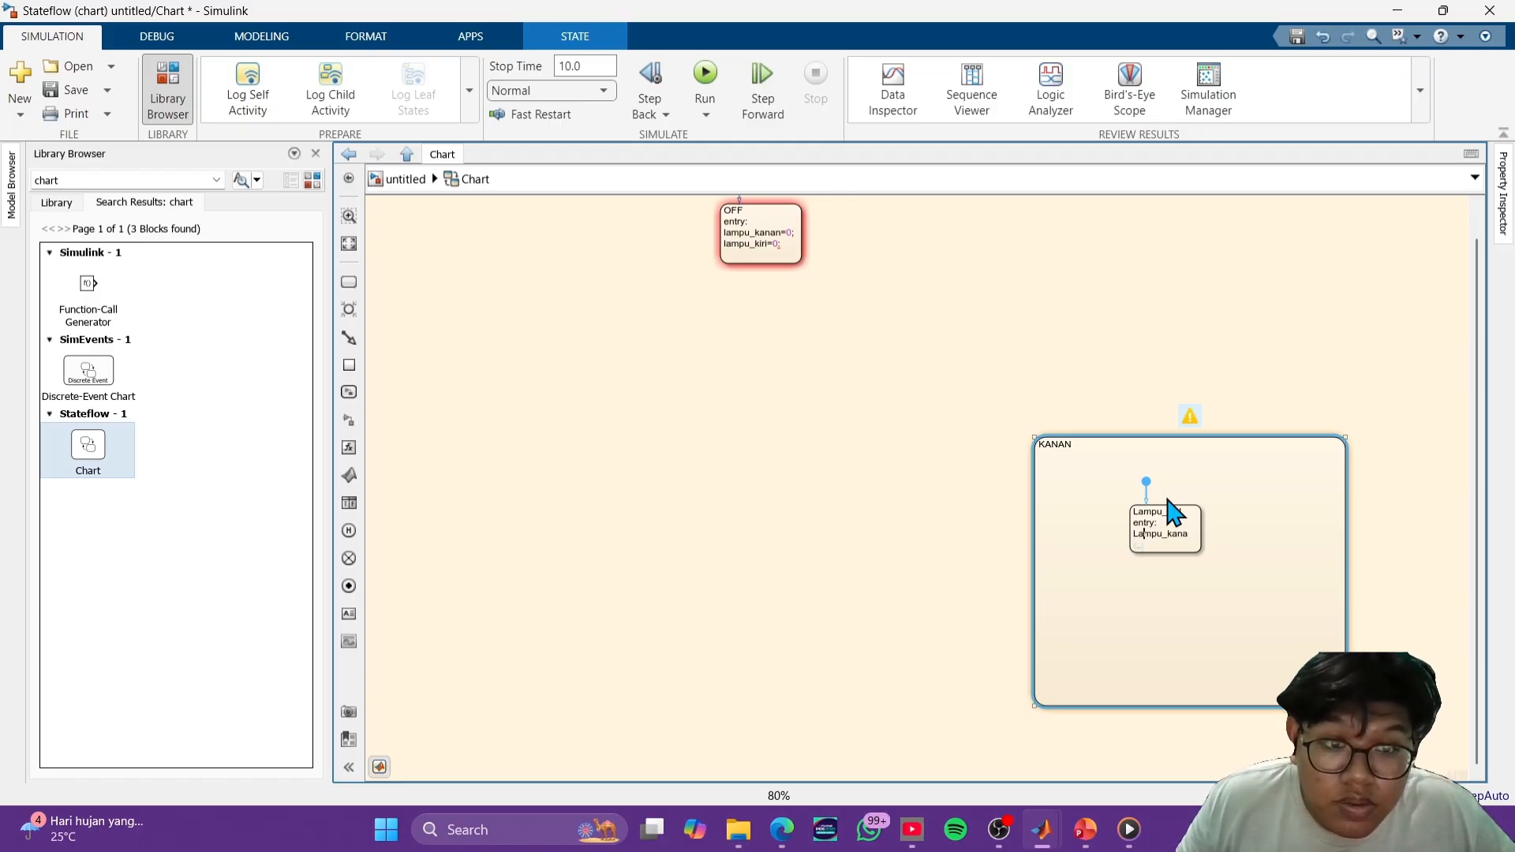
key(BackSpace)
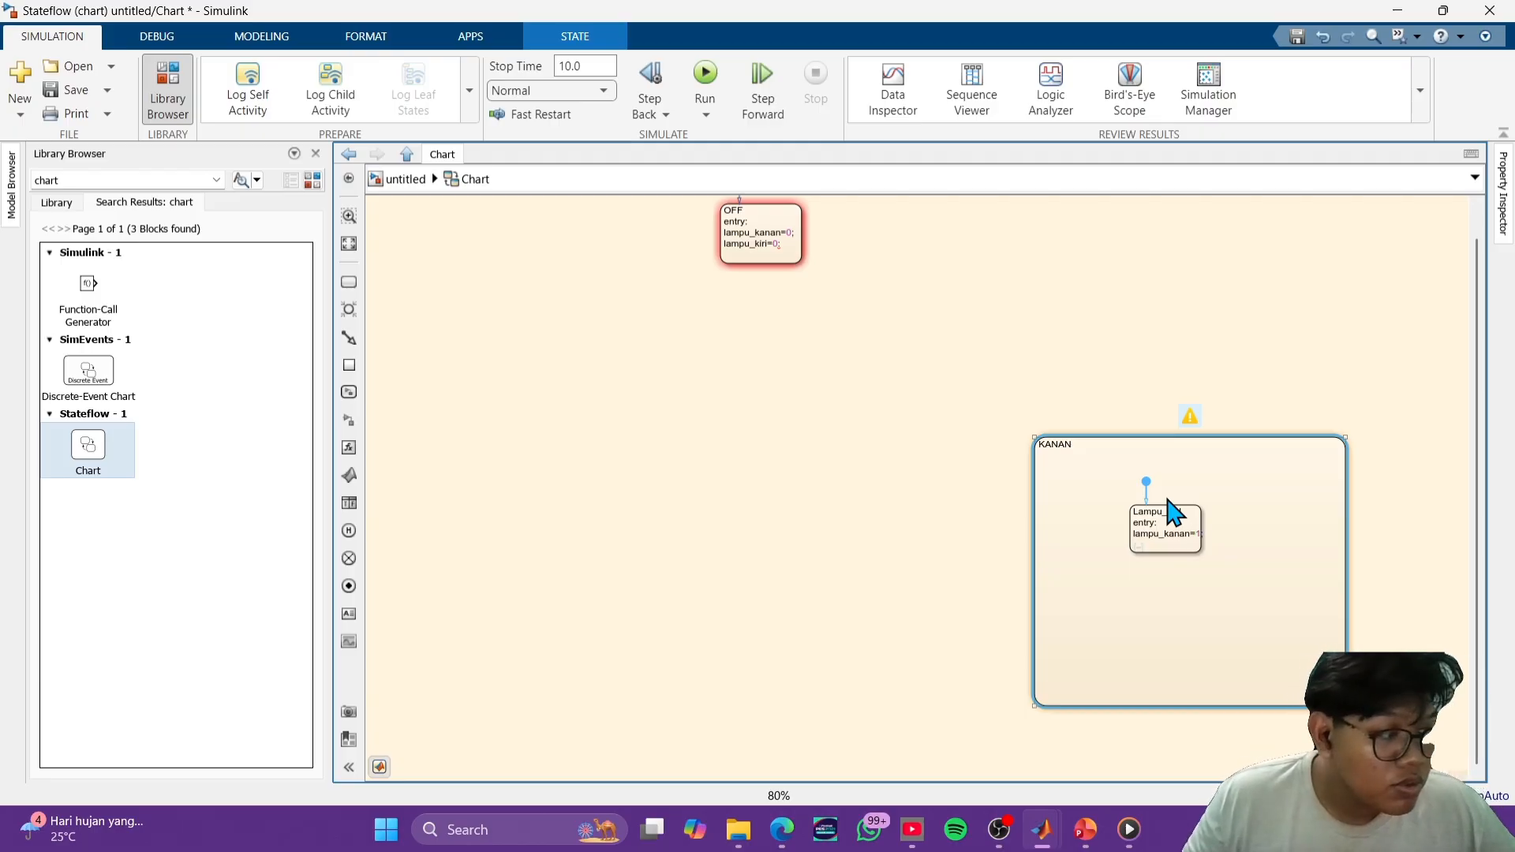
- Resize Lampu_ON to fit its text and place it near the upper middle of KANAN
mouse_move(1201, 550)
mouse_down()
mouse_move(1160, 541)
mouse_move(1176, 530)
mouse_move(1146, 535)
mouse_move(1200, 545)
mouse_move(1221, 576)
mouse_move(1162, 536)
mouse_move(1177, 535)
mouse_up()
double_click(1167, 542)
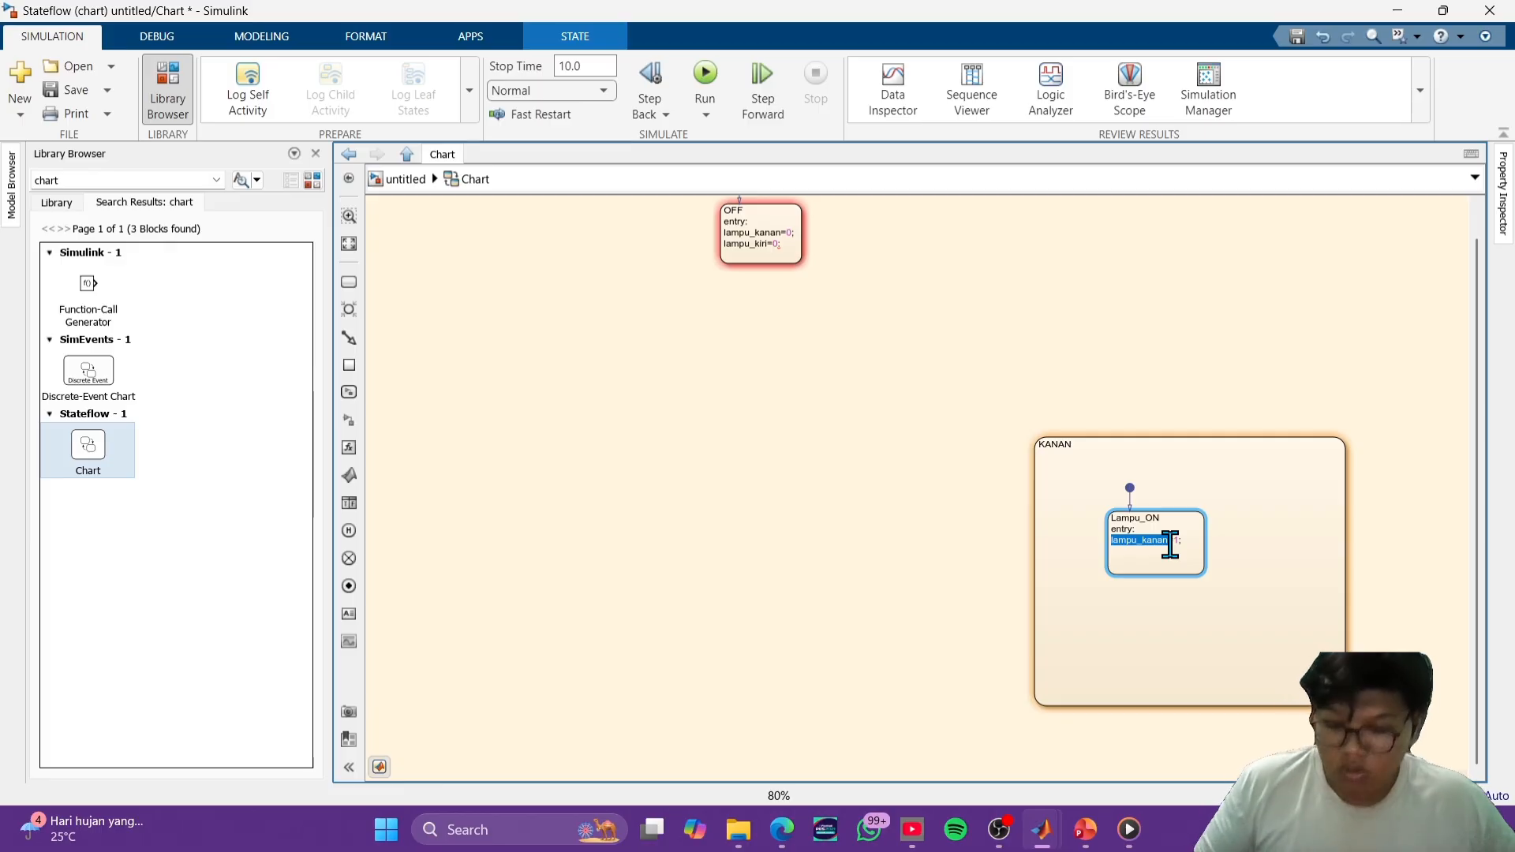
click(1273, 578)
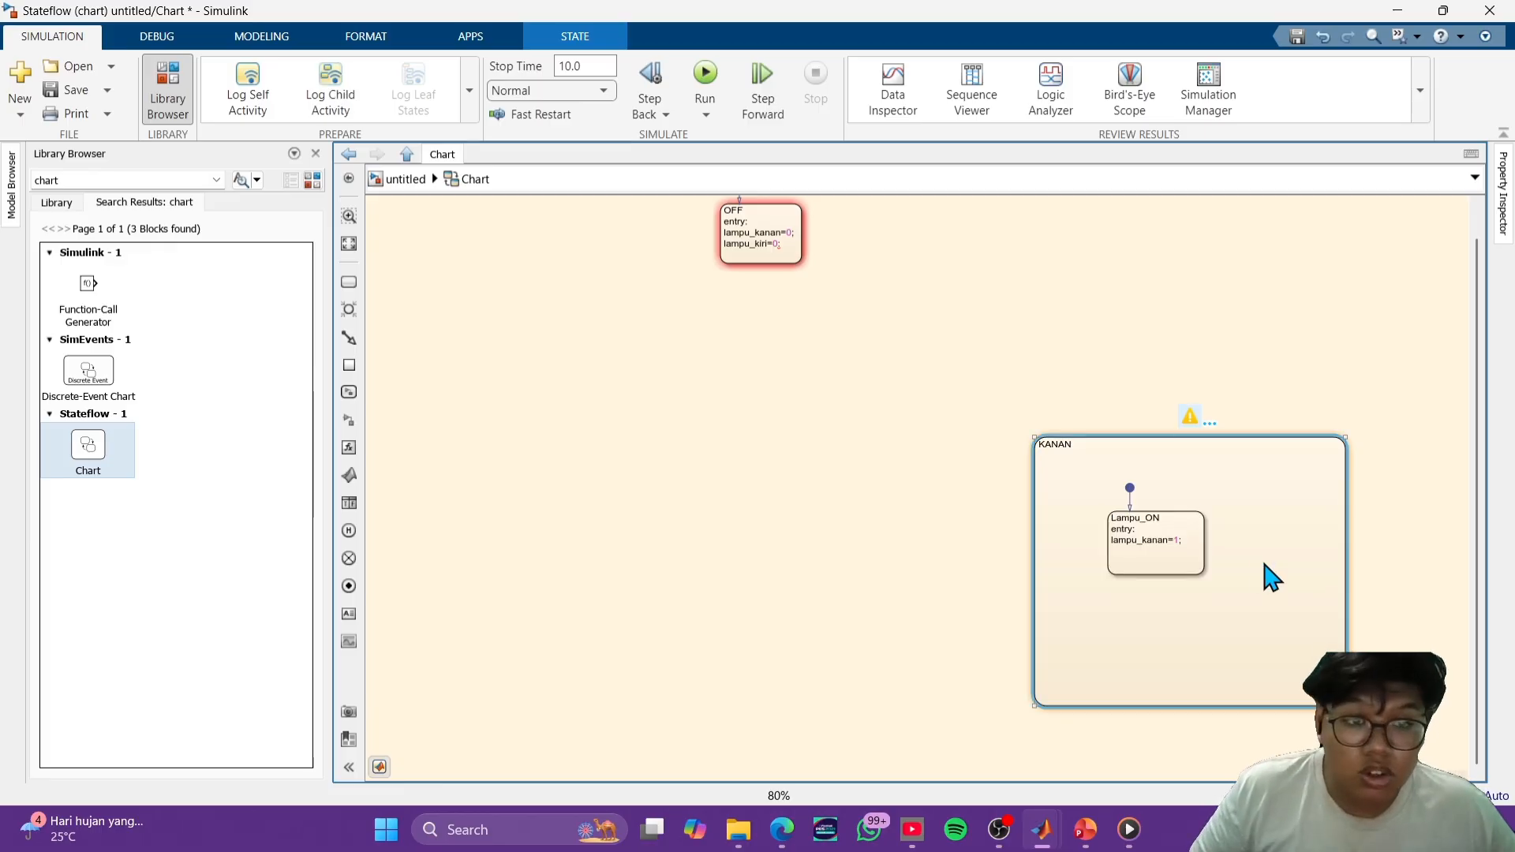
drag(1202, 575, 1208, 522)
click(1213, 539)
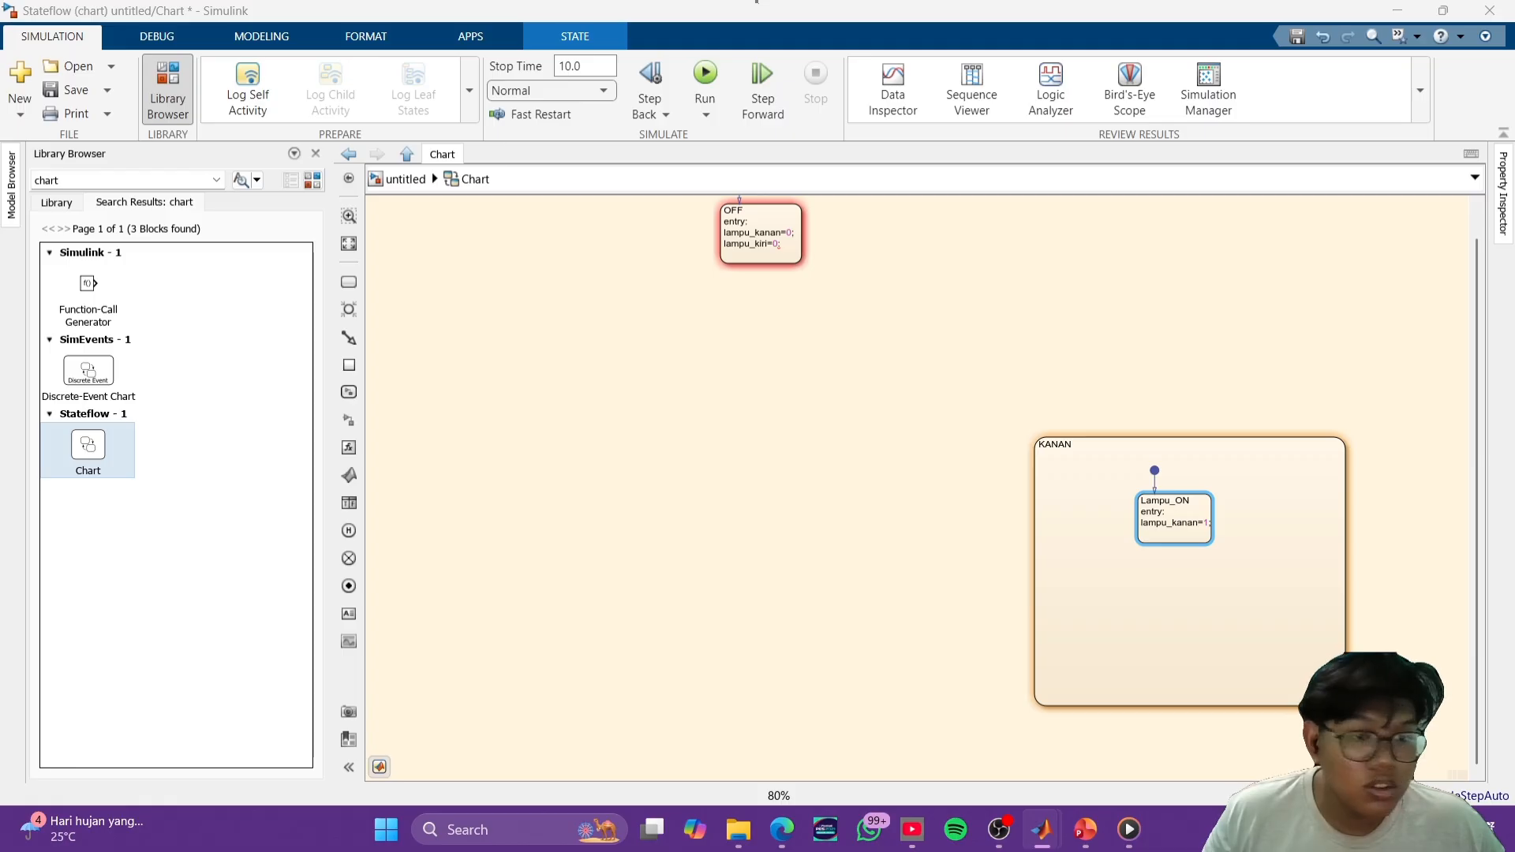
- Add a second substate named Lampu_OFF below Lampu_ON inside KANAN, with the entry action lampu_kanan=0;
click(349, 282)
click(1177, 609)
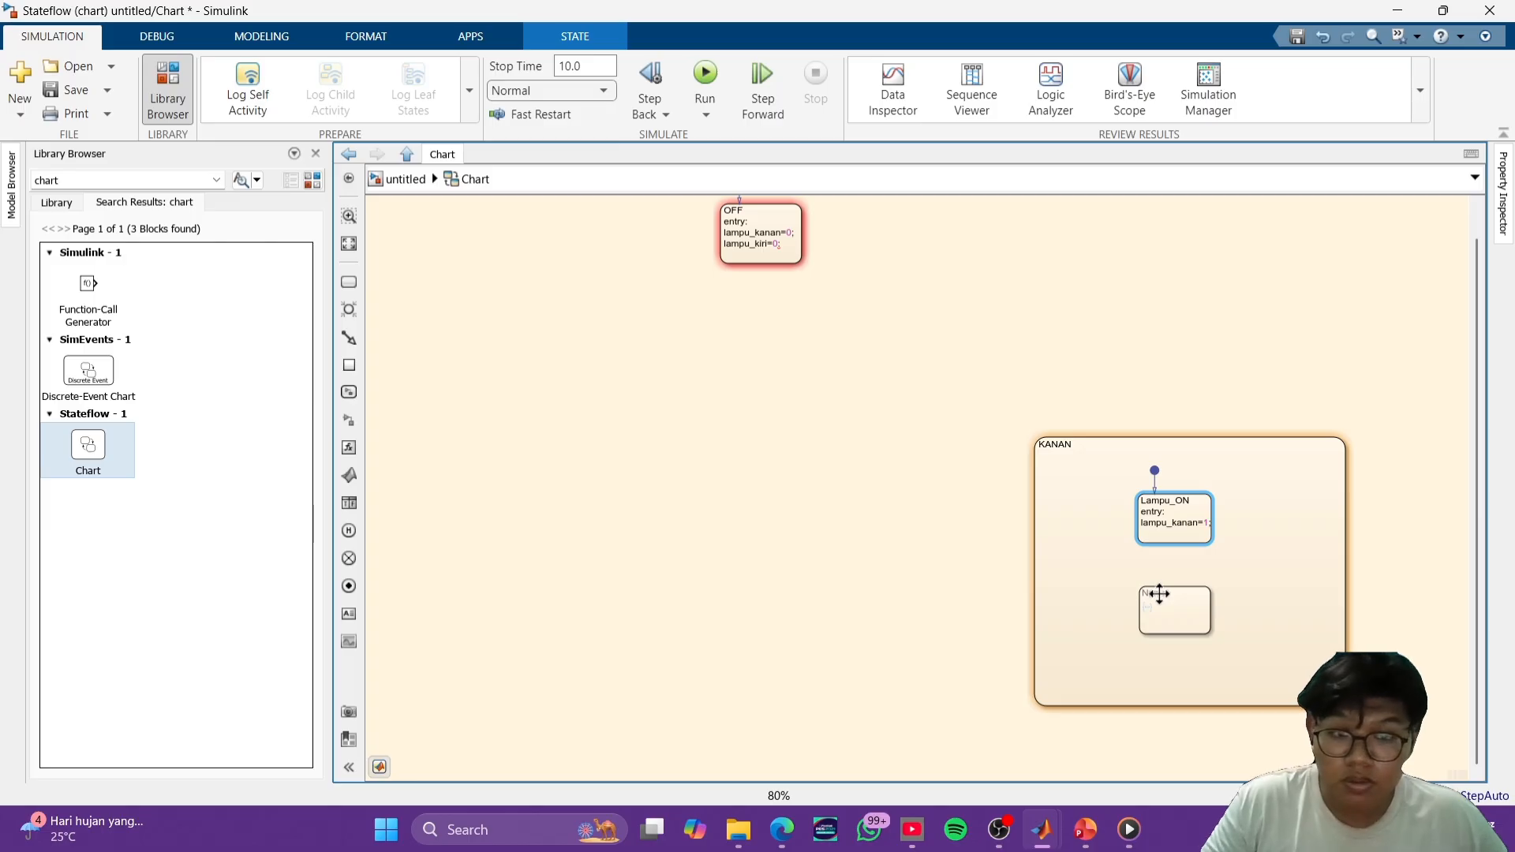
text(Lampu_ON entry: lampu_kanan=1;)
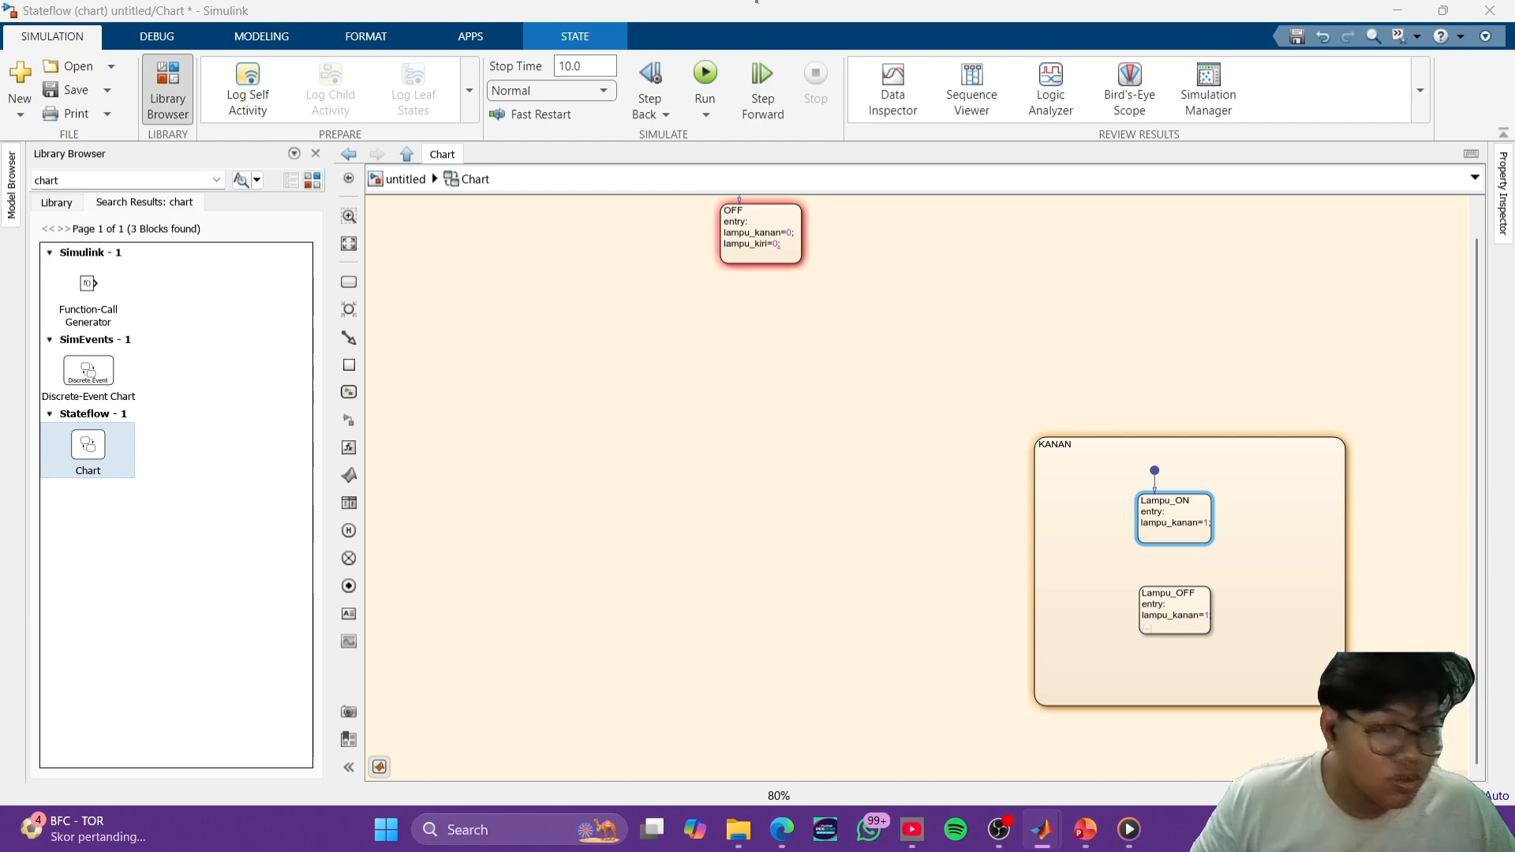
key(alt+Tab)
click(1207, 616)
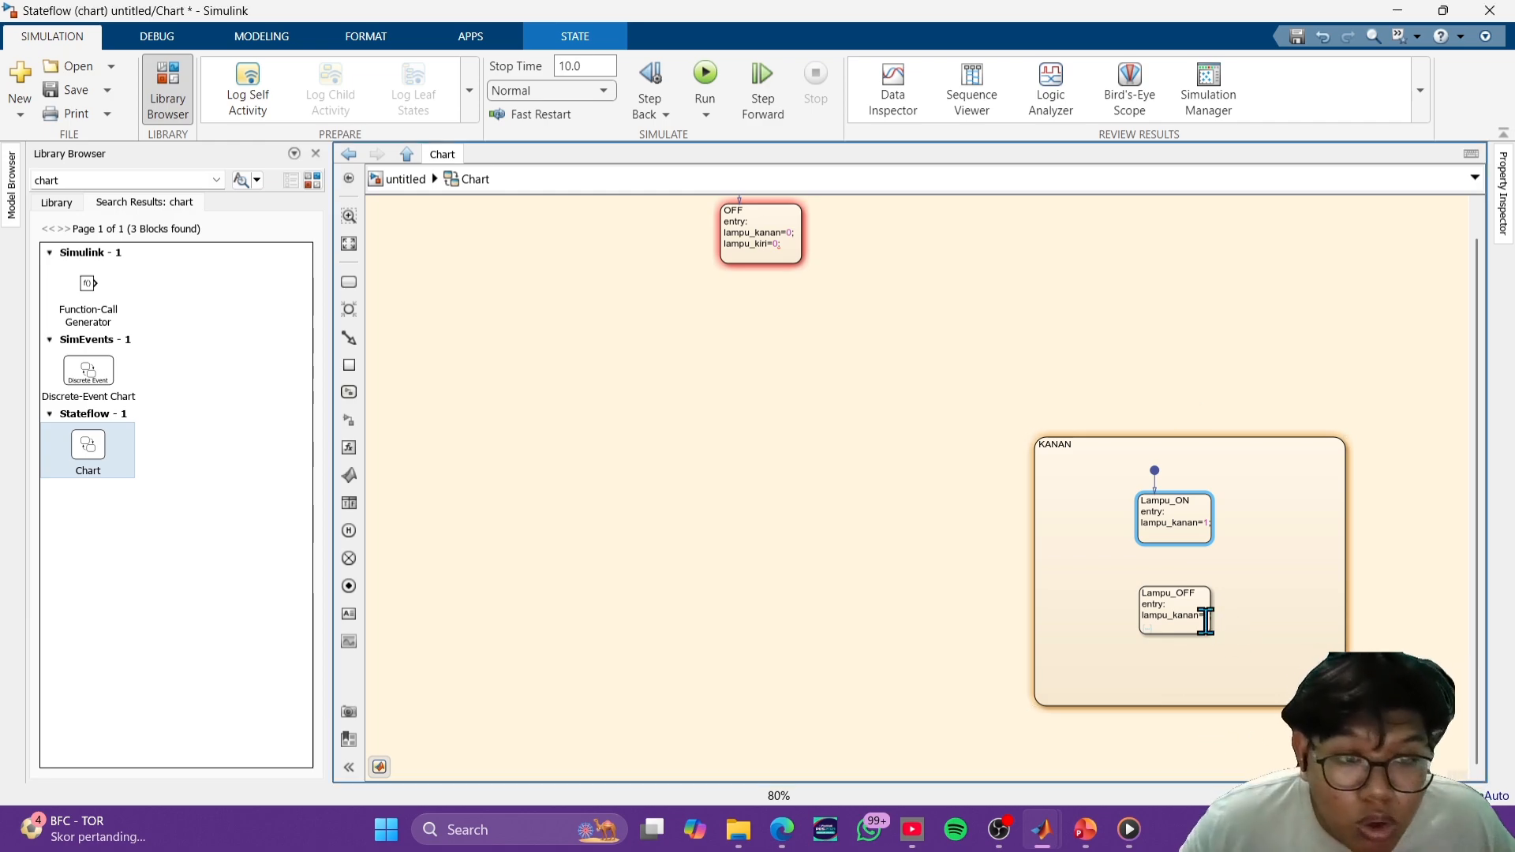
key(BackSpace)
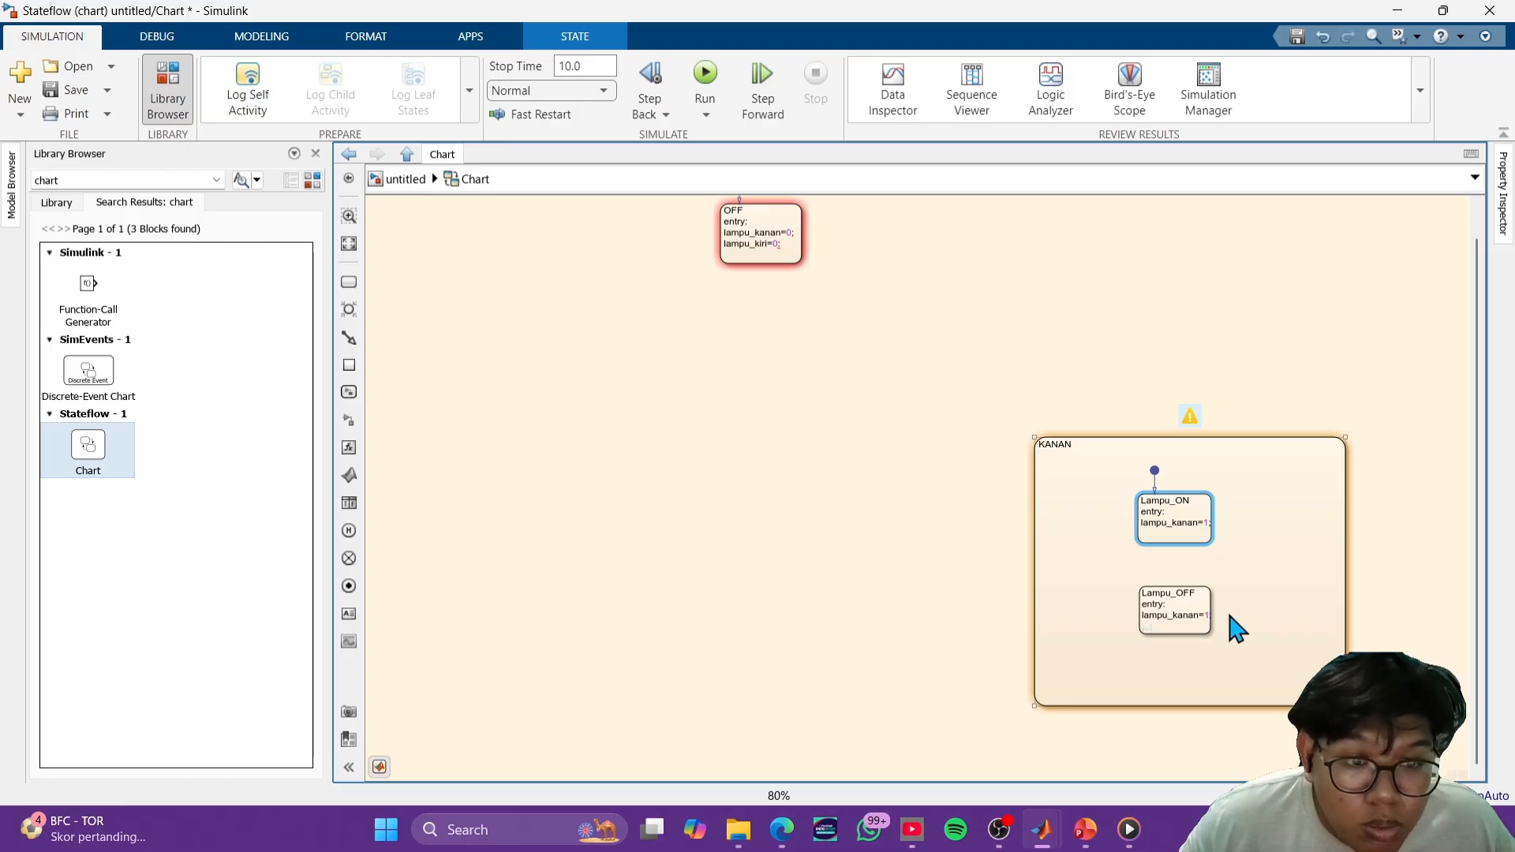
text(0)
key(alt+Tab)
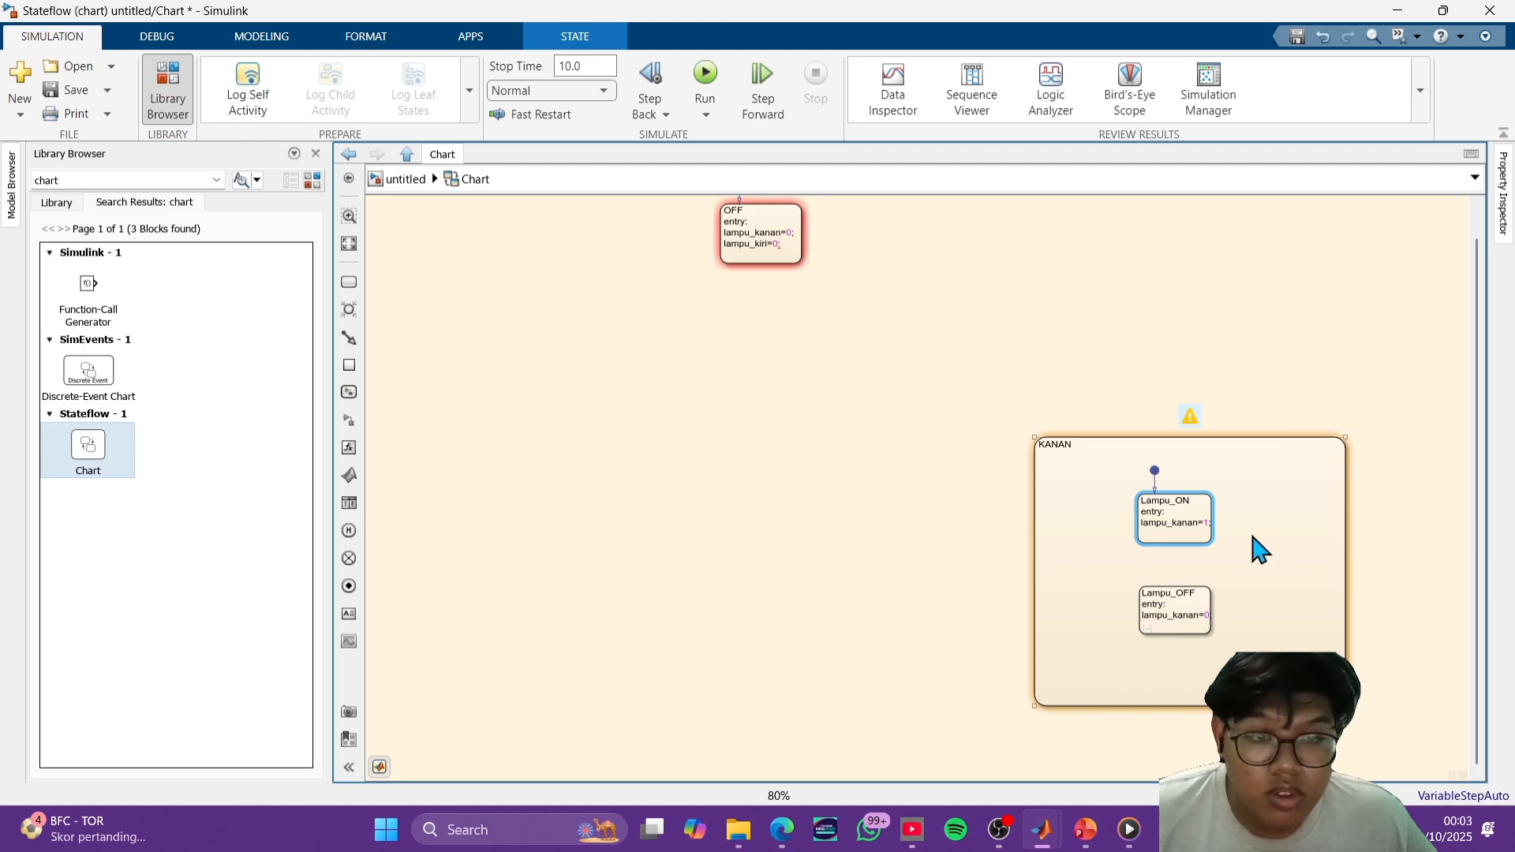
- Draw transitions in both directions between Lampu_ON and Lampu_OFF inside KANAN
scroll(1255, 547, up, 2)
scroll(1255, 548, up, 1)
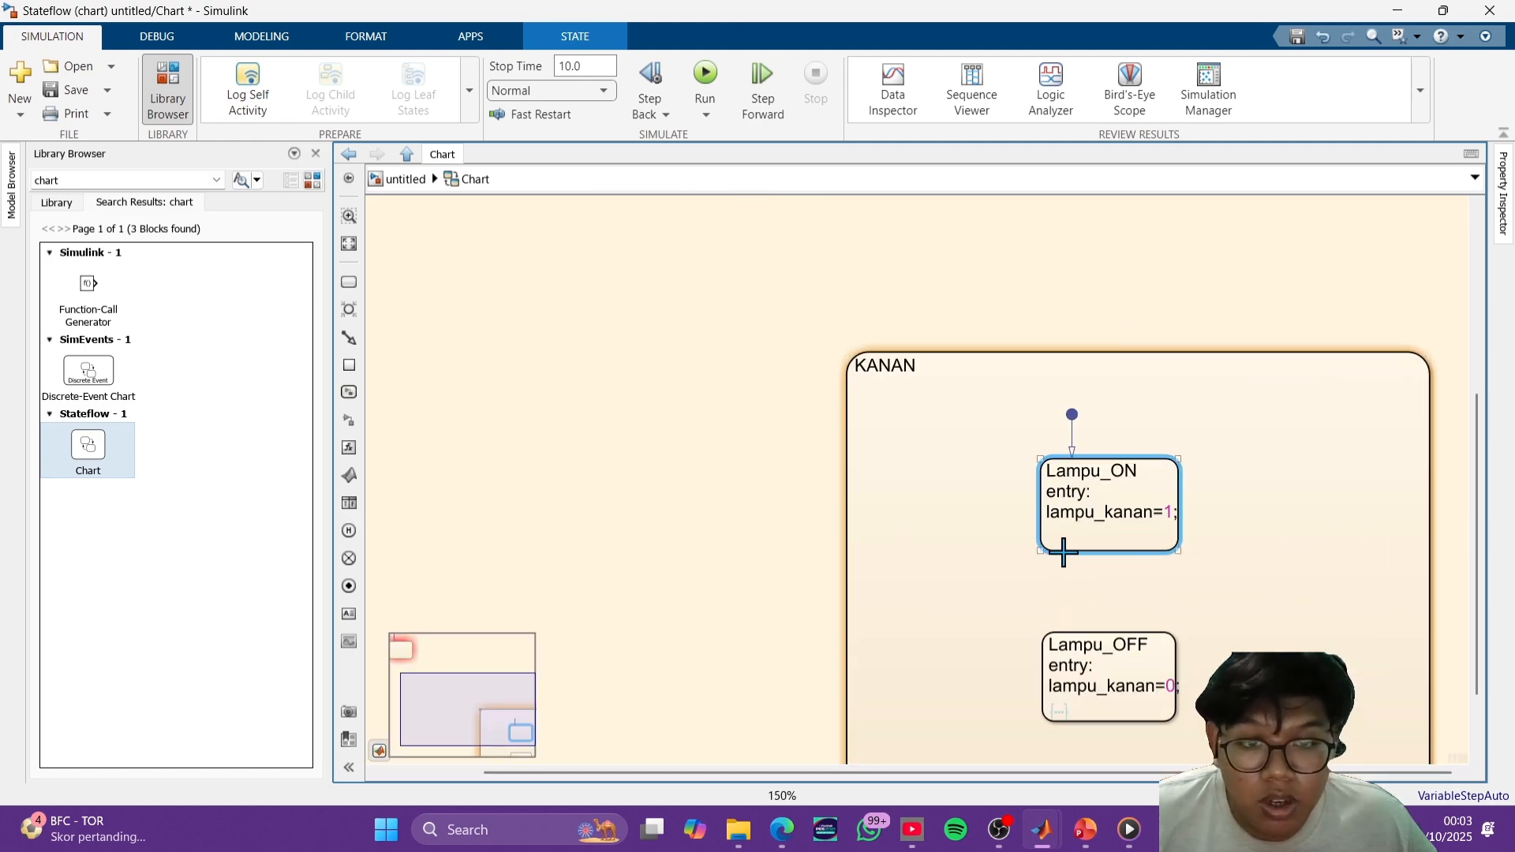
mouse_move(1062, 550)
mouse_down()
mouse_move(1061, 631)
mouse_move(1128, 552)
mouse_up()
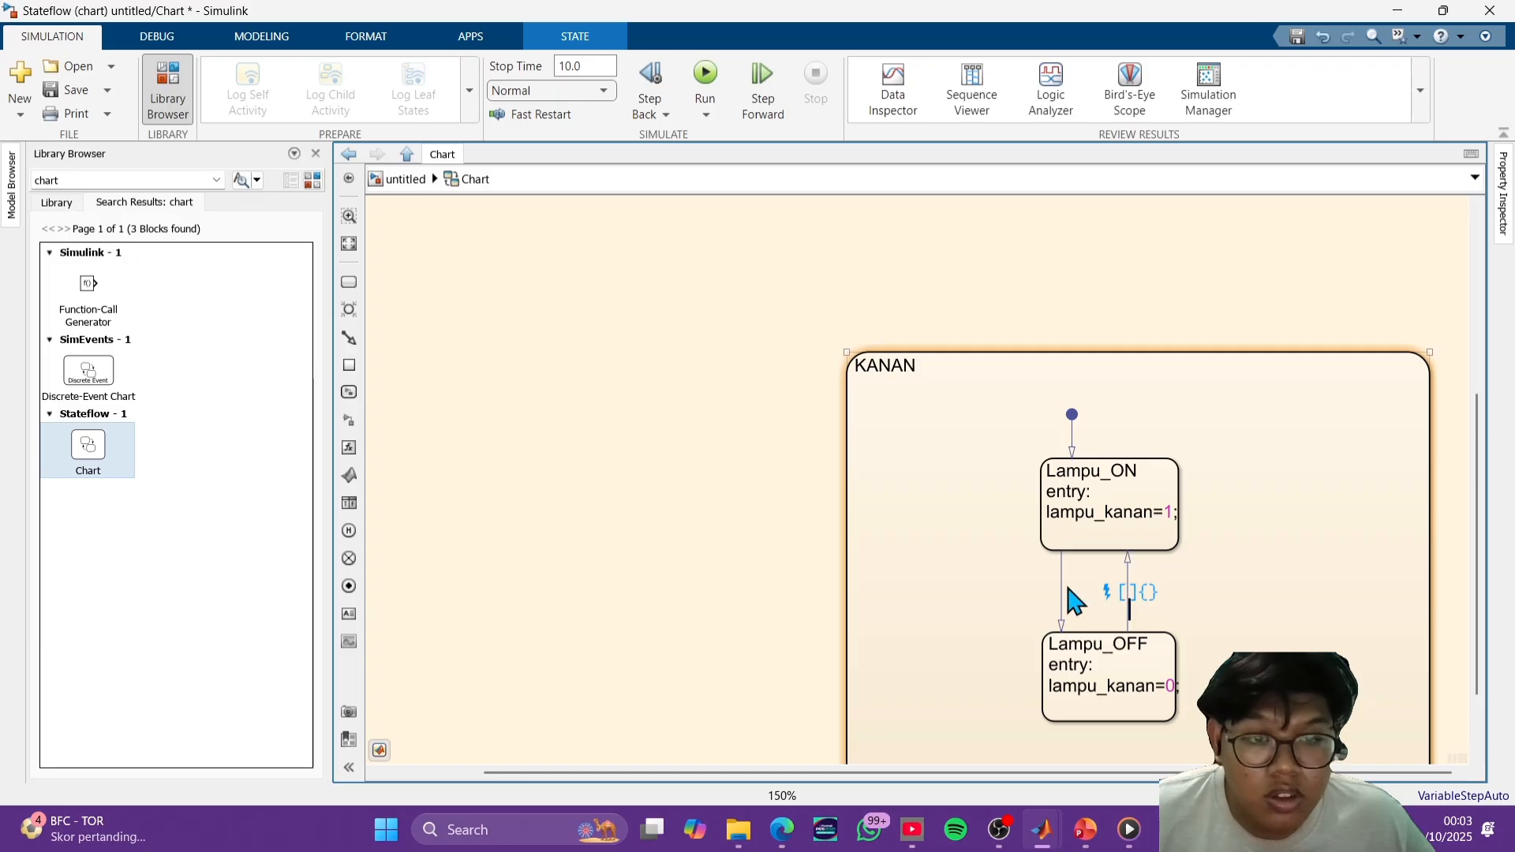
- Label the transition from Lampu_ON to Lampu_OFF with the condition after(1,sec)
click(1061, 588)
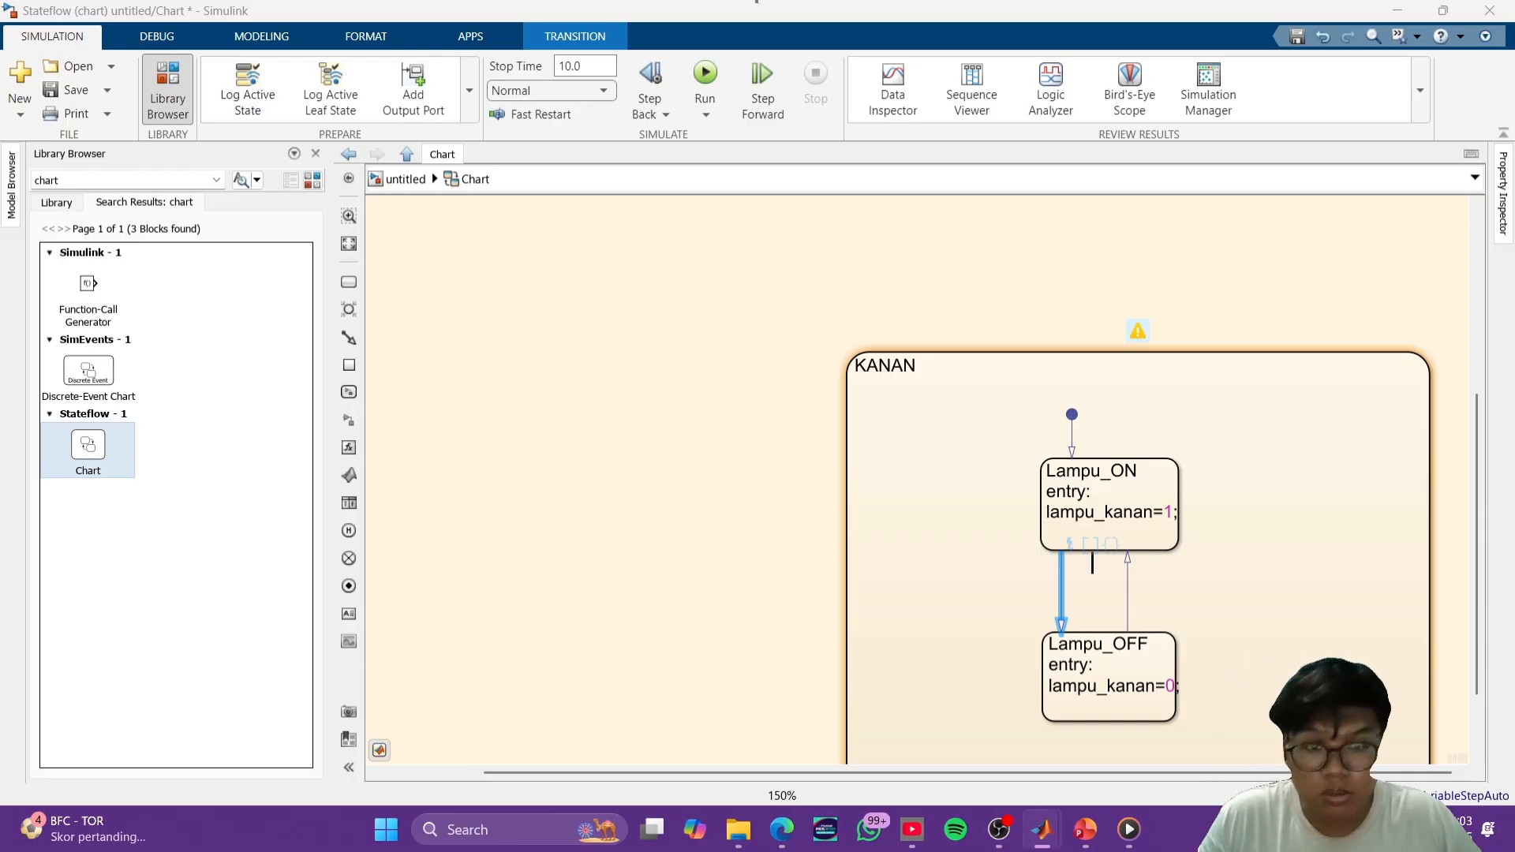
click(1379, 405)
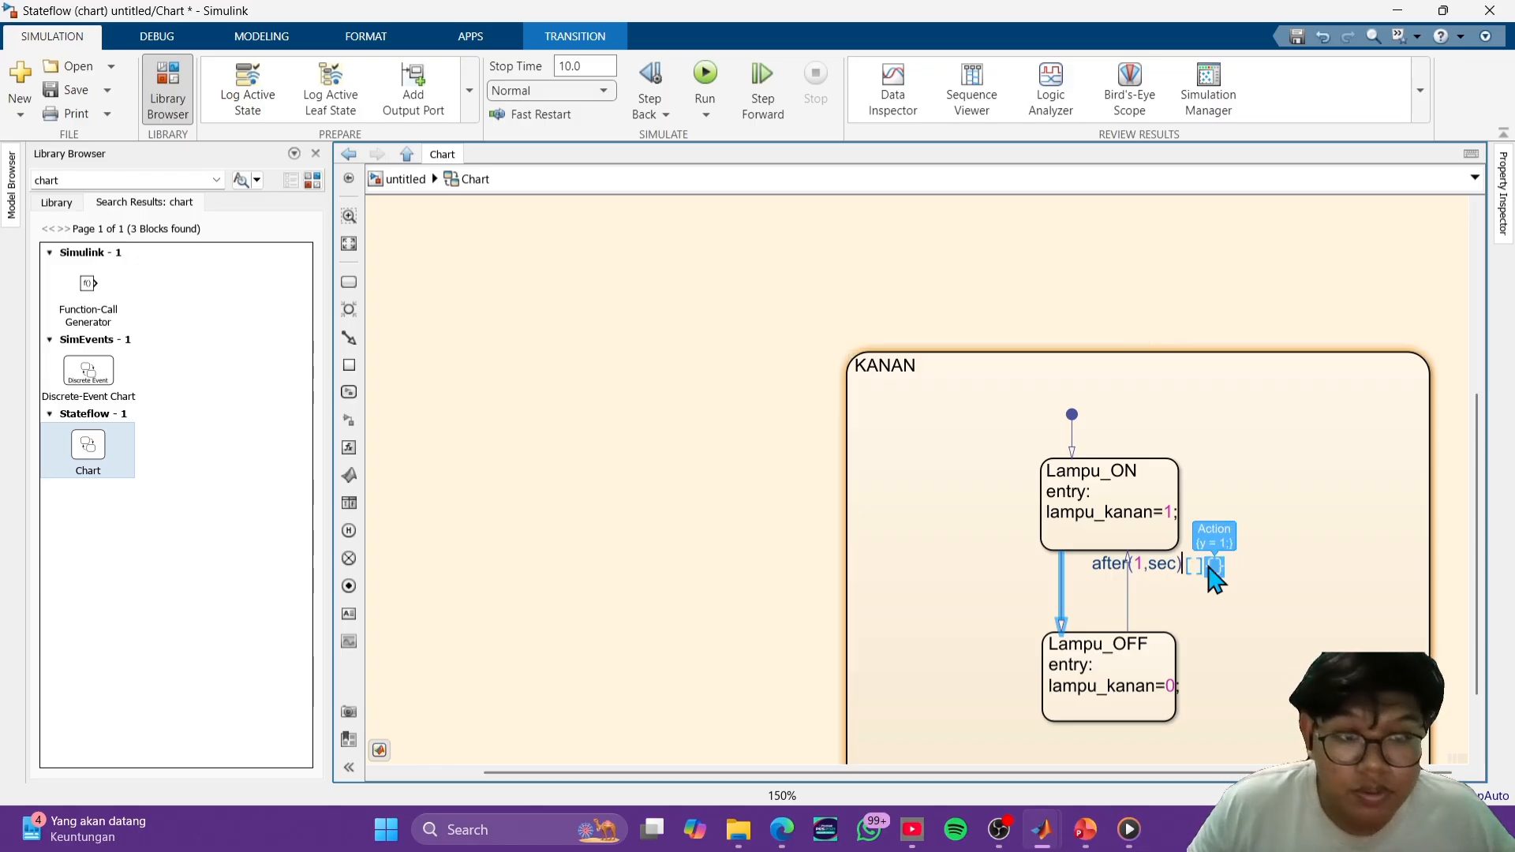
click(1241, 640)
- Label the transition from Lampu_OFF back to Lampu_ON inside KANAN with the condition after(1,sec)
click(1129, 600)
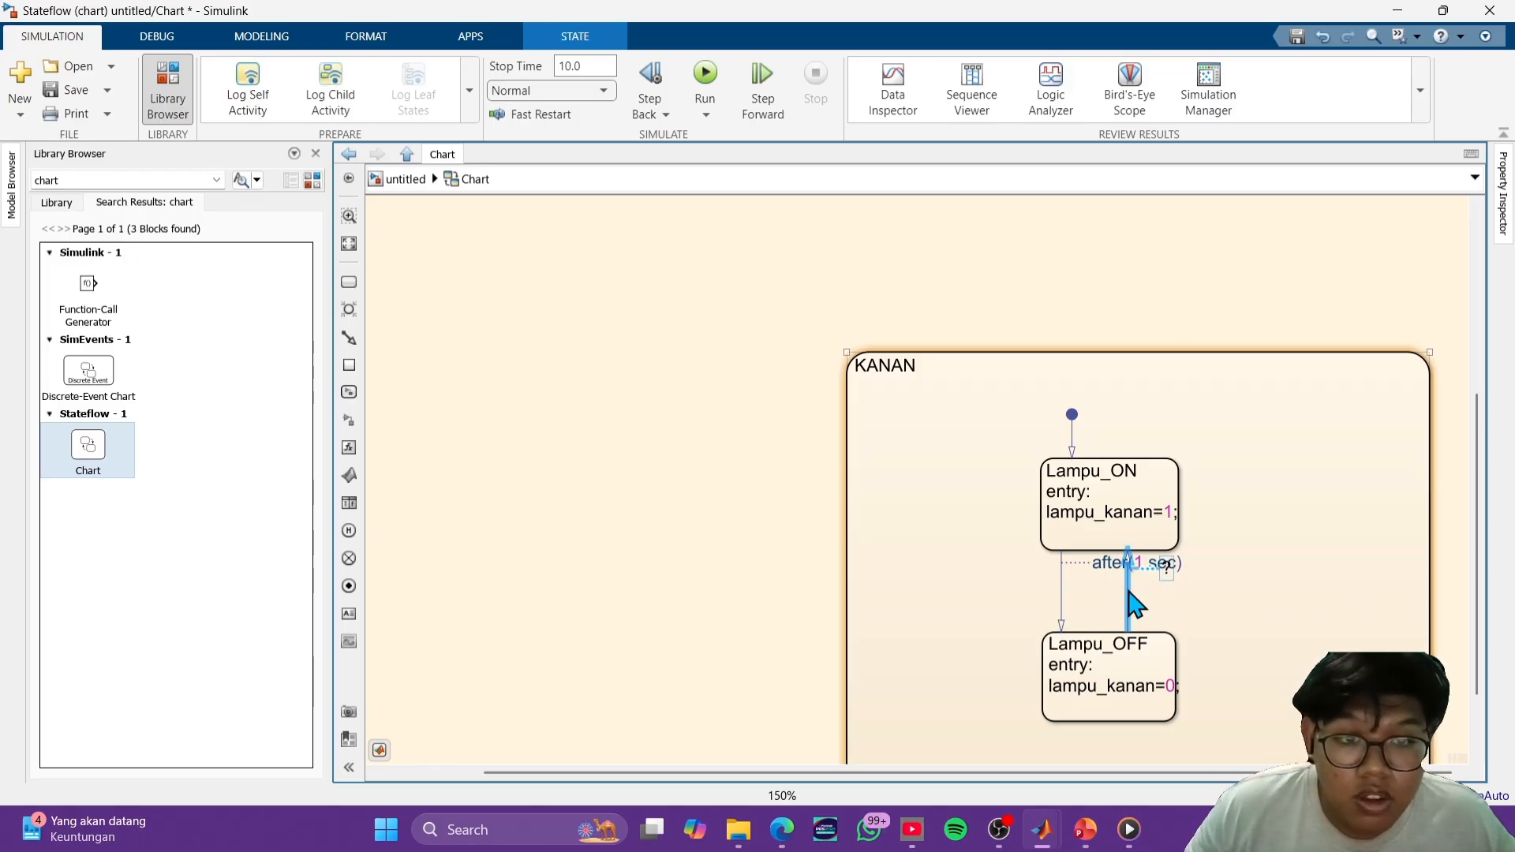
click(1186, 557)
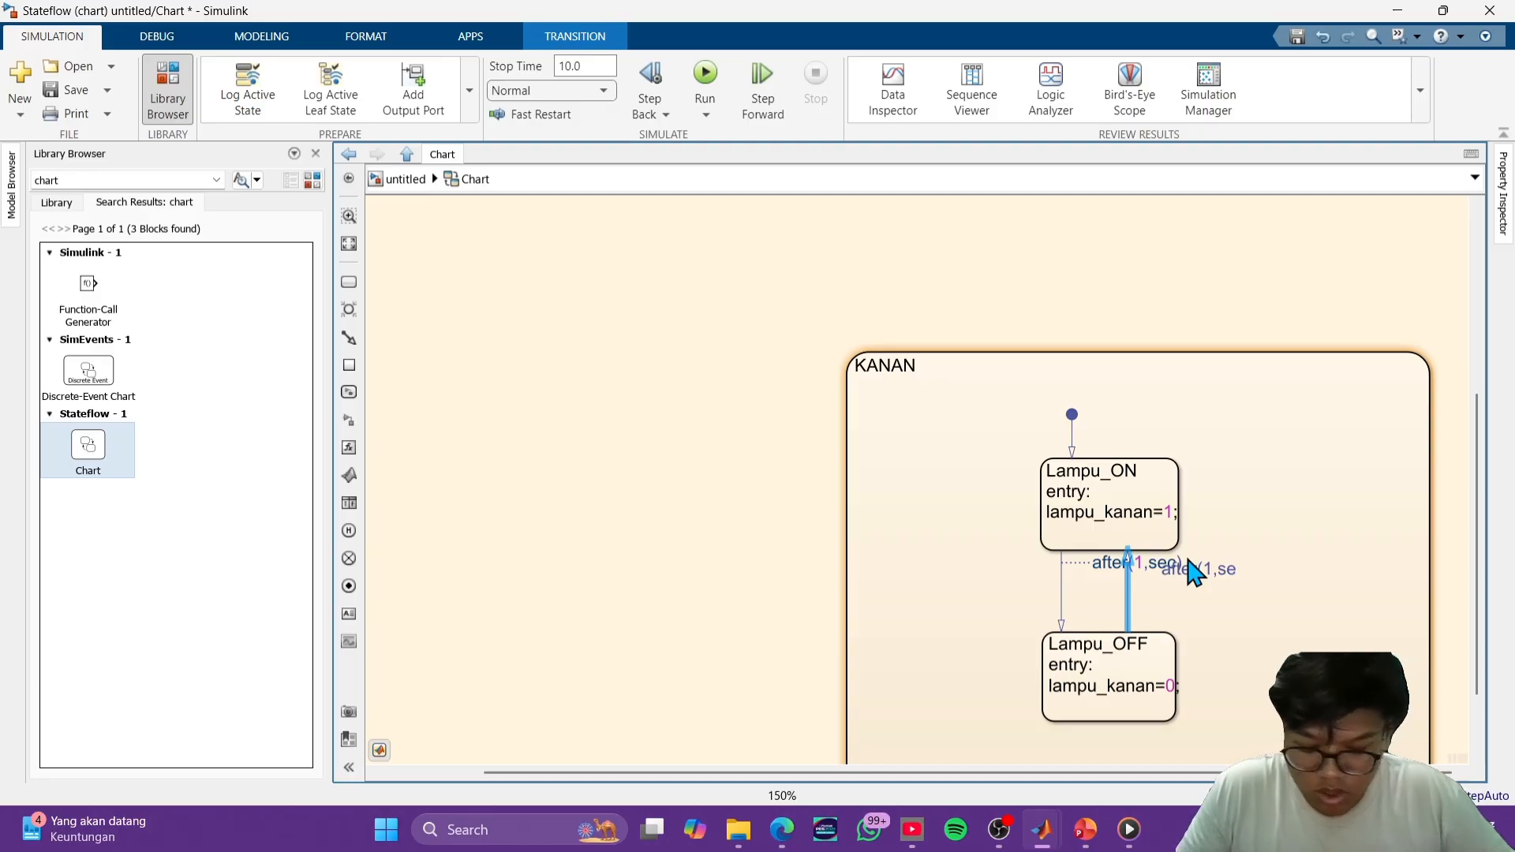
click(1258, 626)
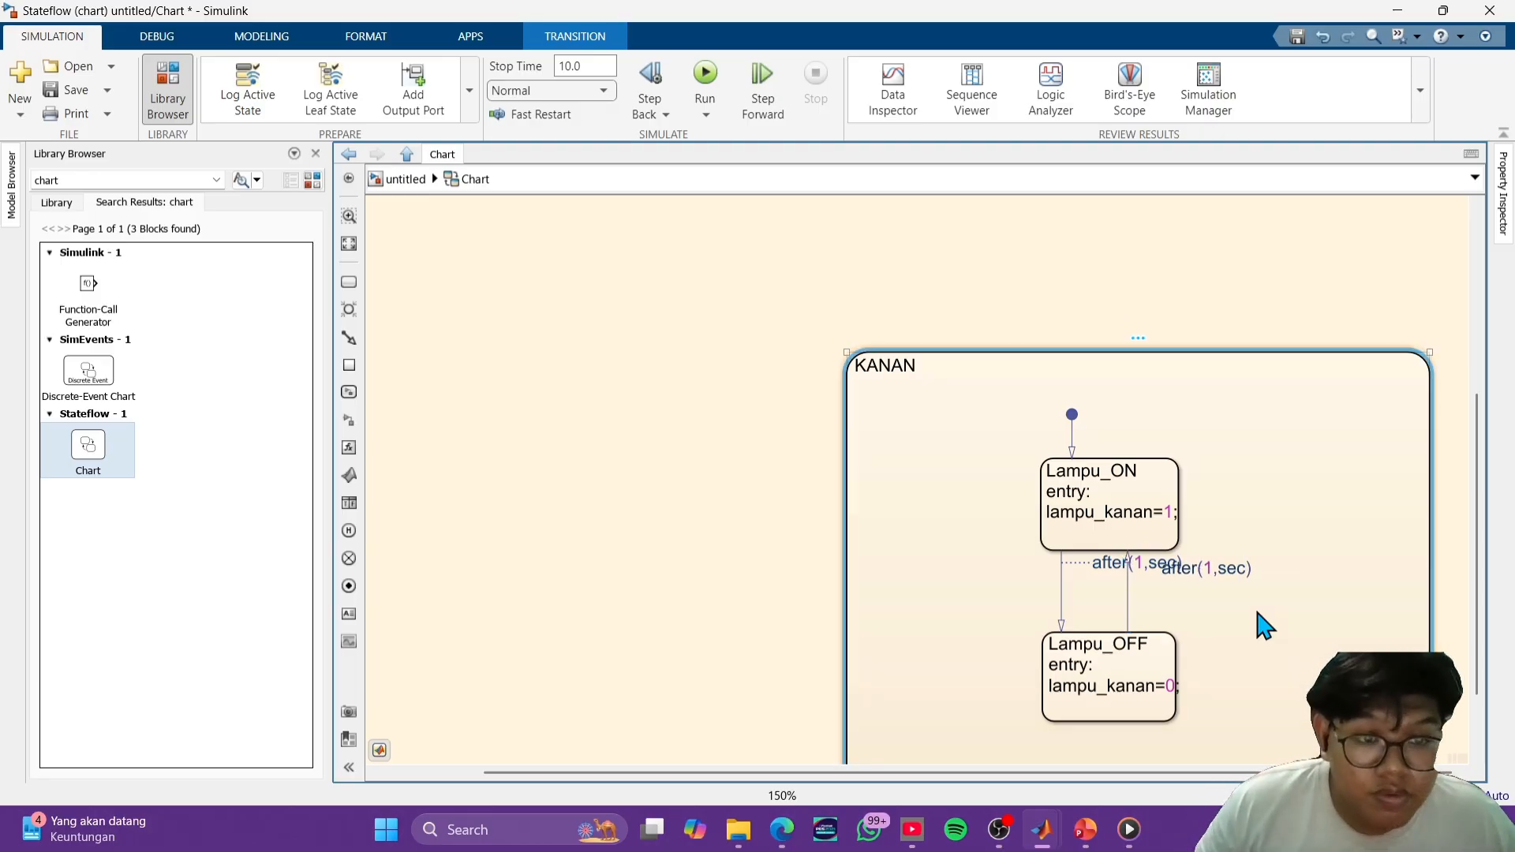
- Move the two after(1,sec) labels to opposite outer sides of the transitions in KANAN so they no longer overlap
drag(1218, 565, 1228, 609)
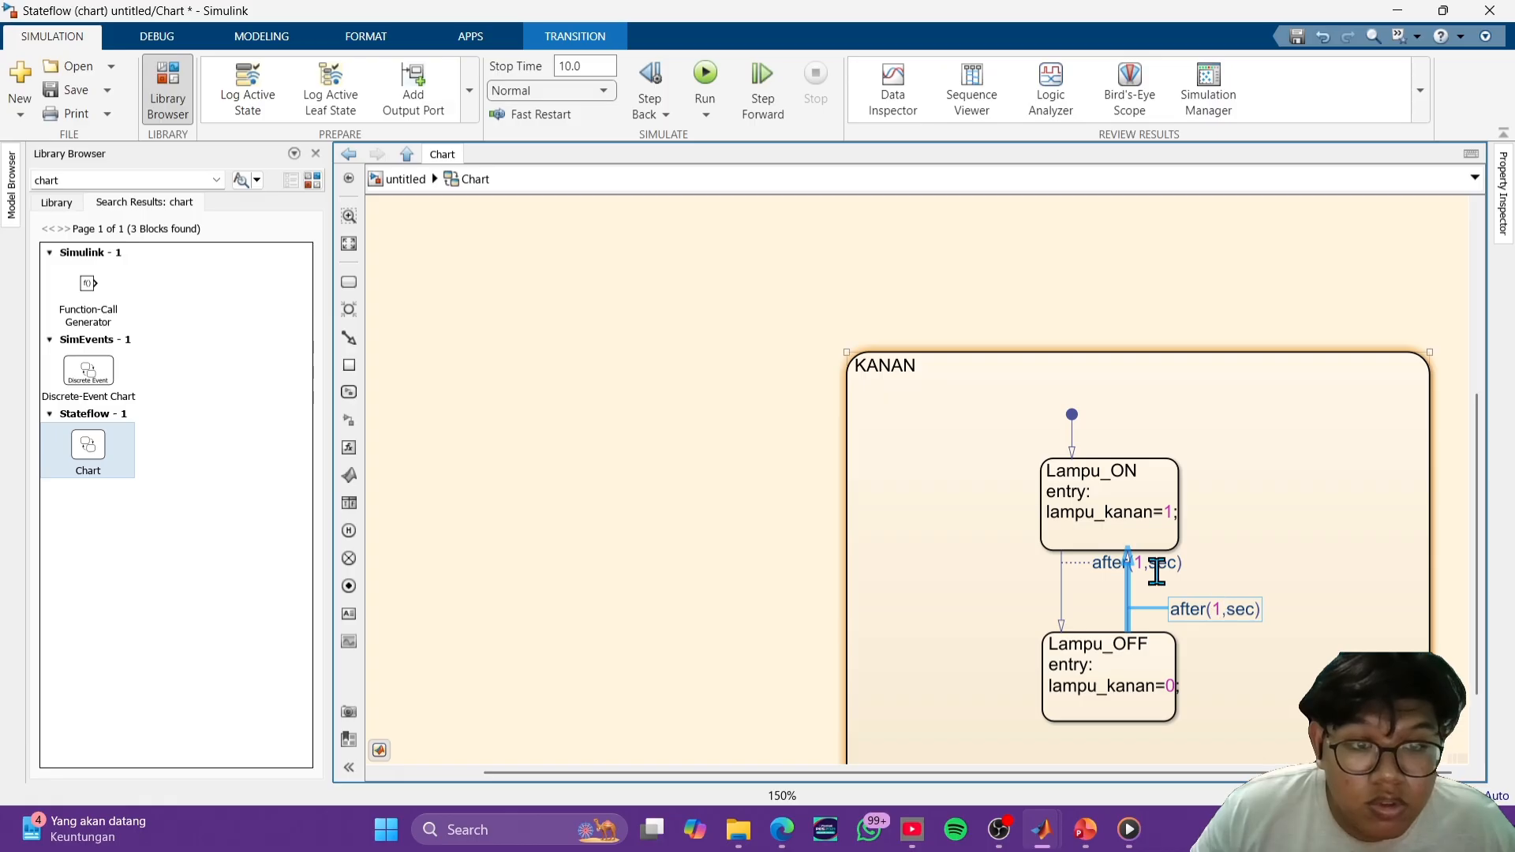
drag(1154, 571, 981, 594)
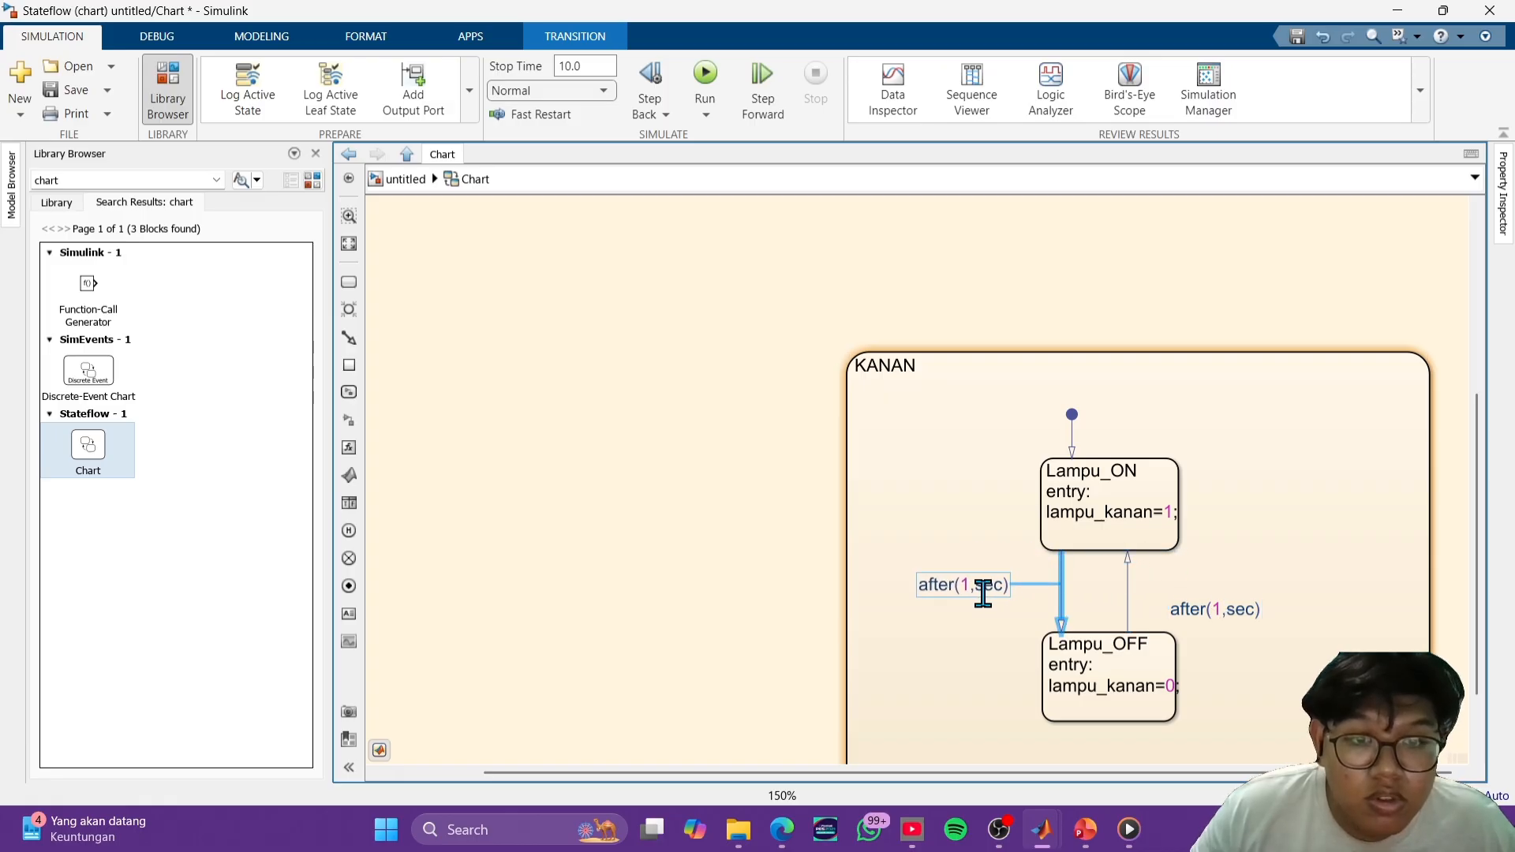
drag(1215, 614, 1223, 599)
click(1245, 659)
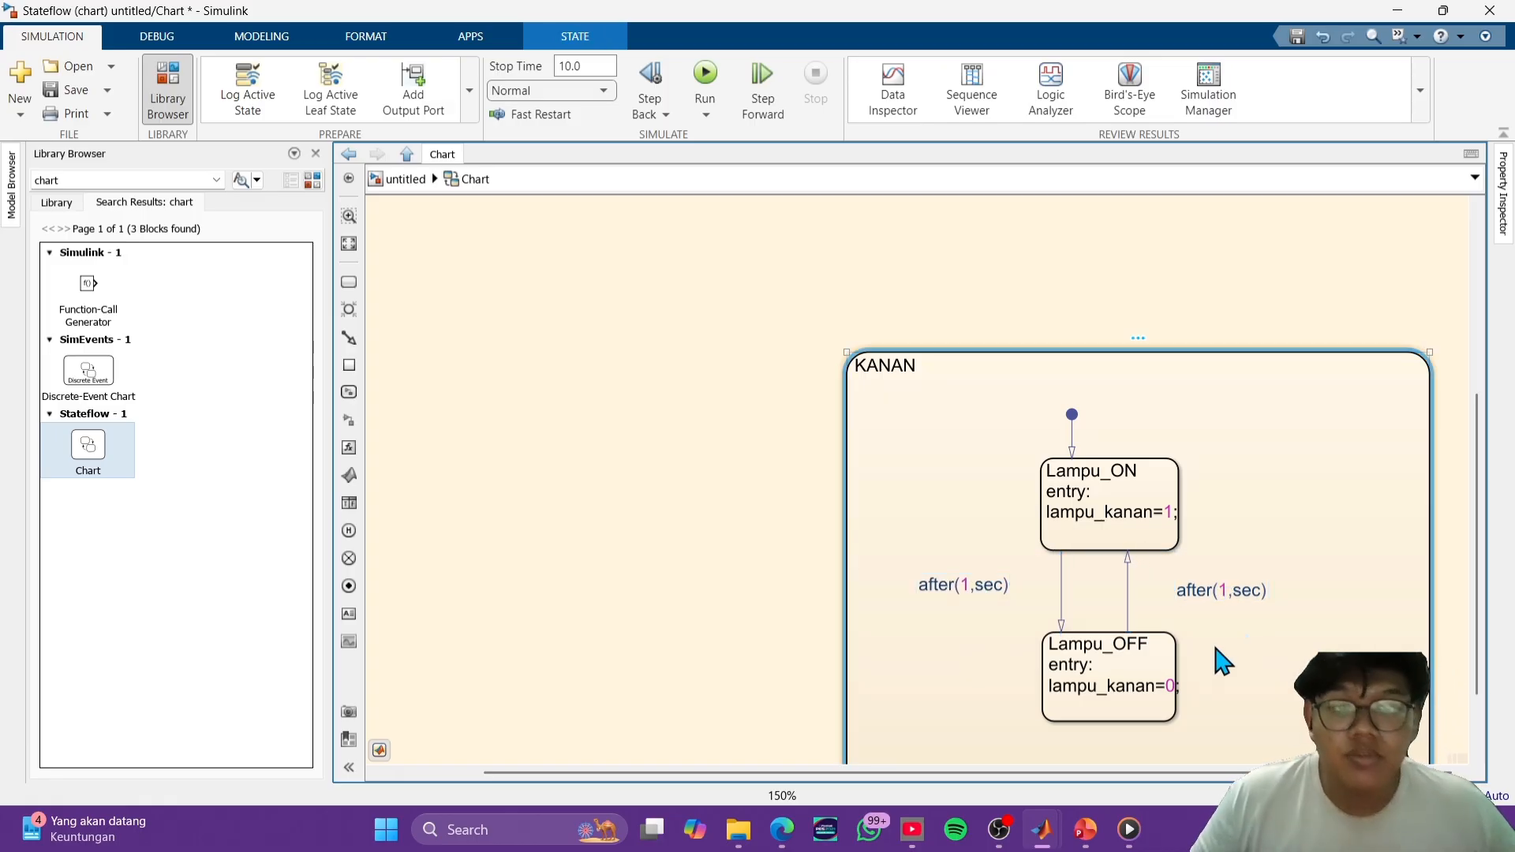
- Try to duplicate the KANAN state in the empty area below the OFF state, and delete the copy
scroll(1049, 568, down, 5)
click(964, 509)
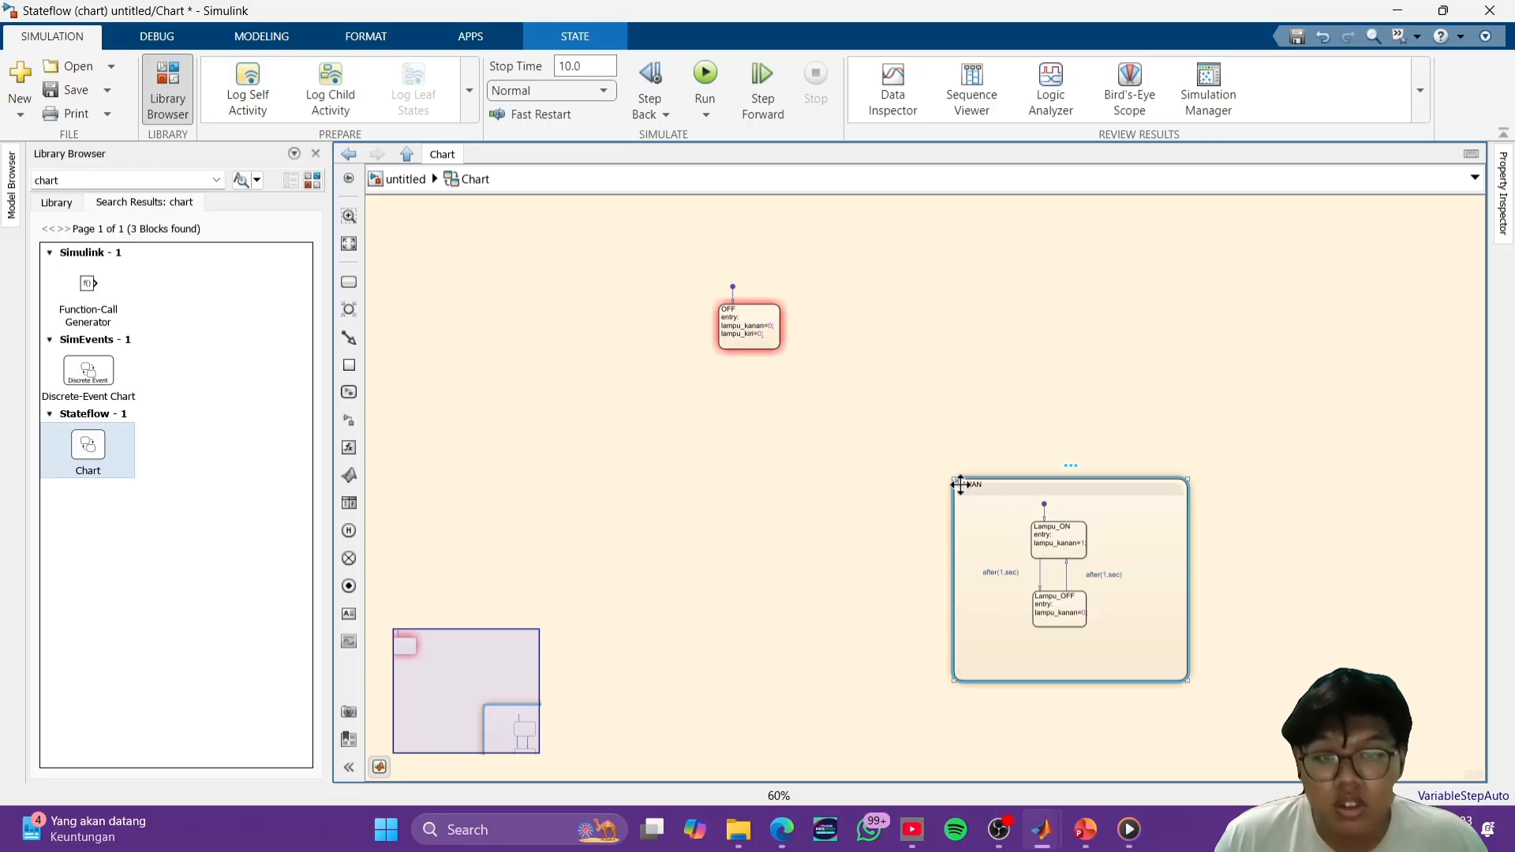
right_click(957, 479)
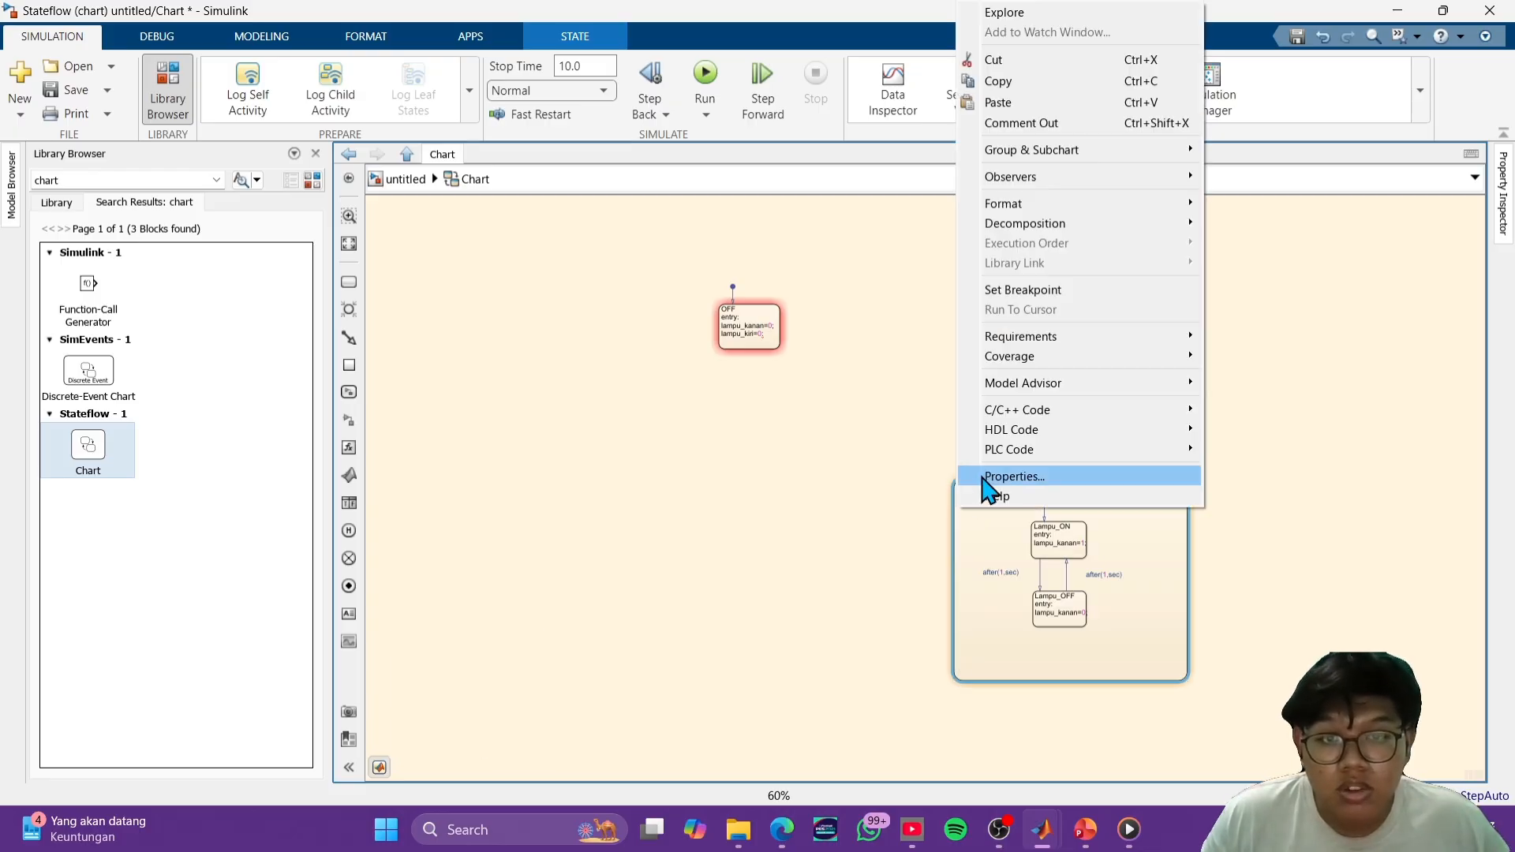
click(1055, 87)
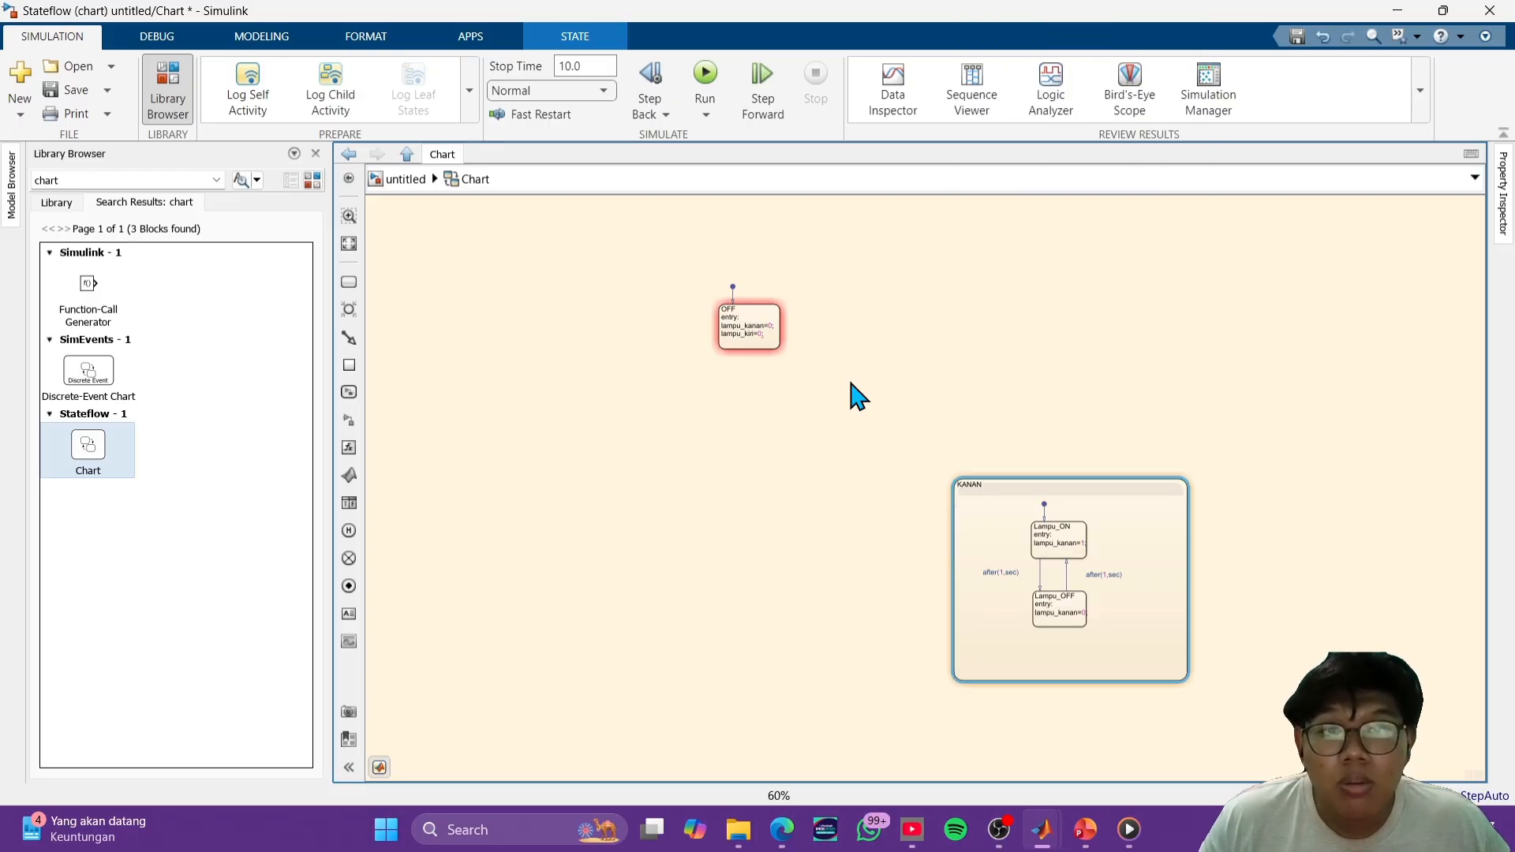
click(620, 539)
key(ctrl+v)
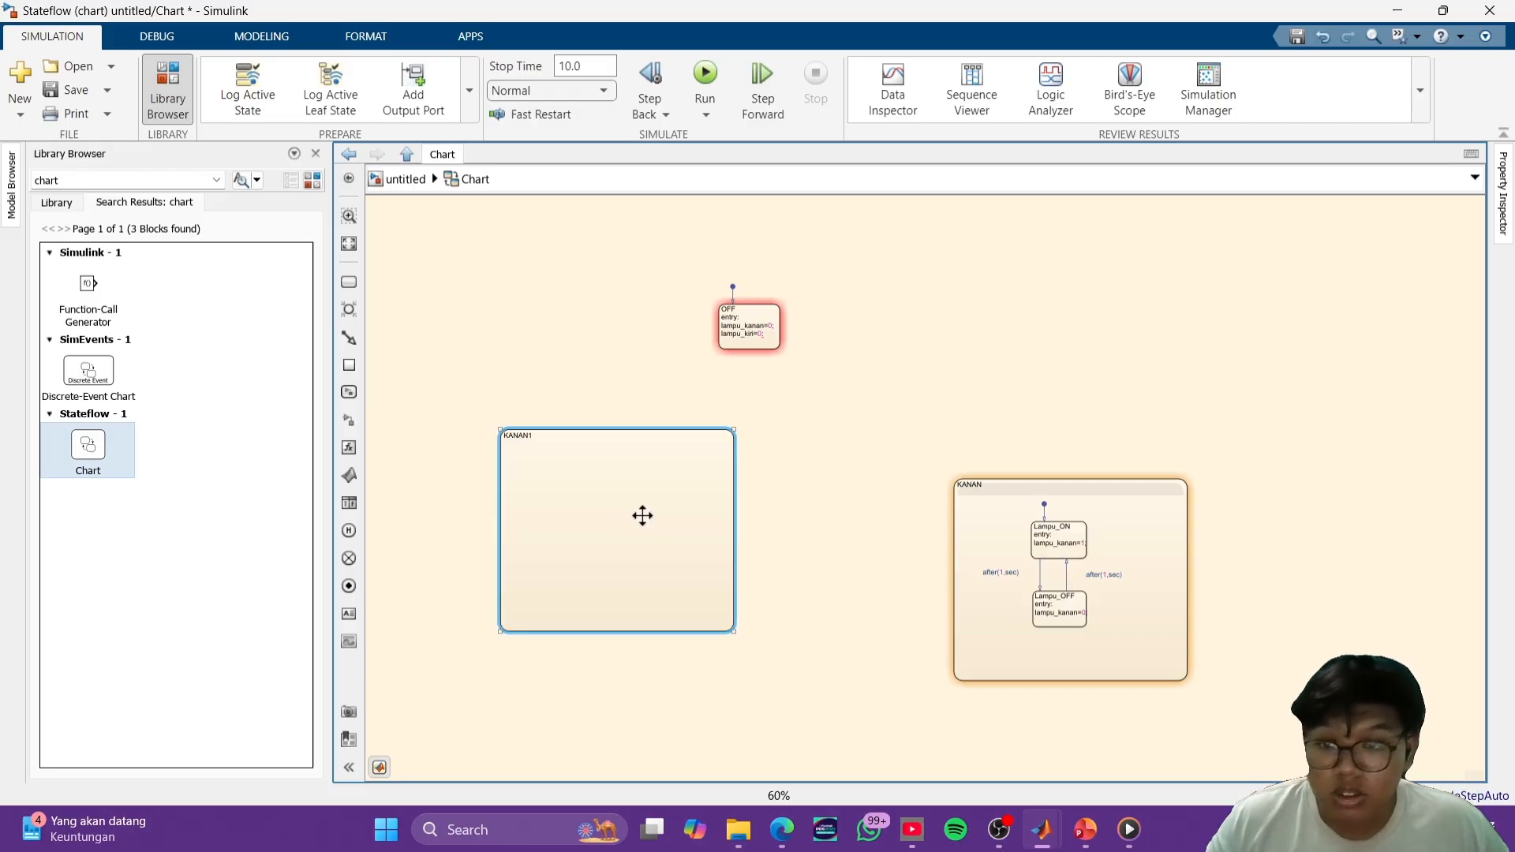
drag(629, 429, 647, 481)
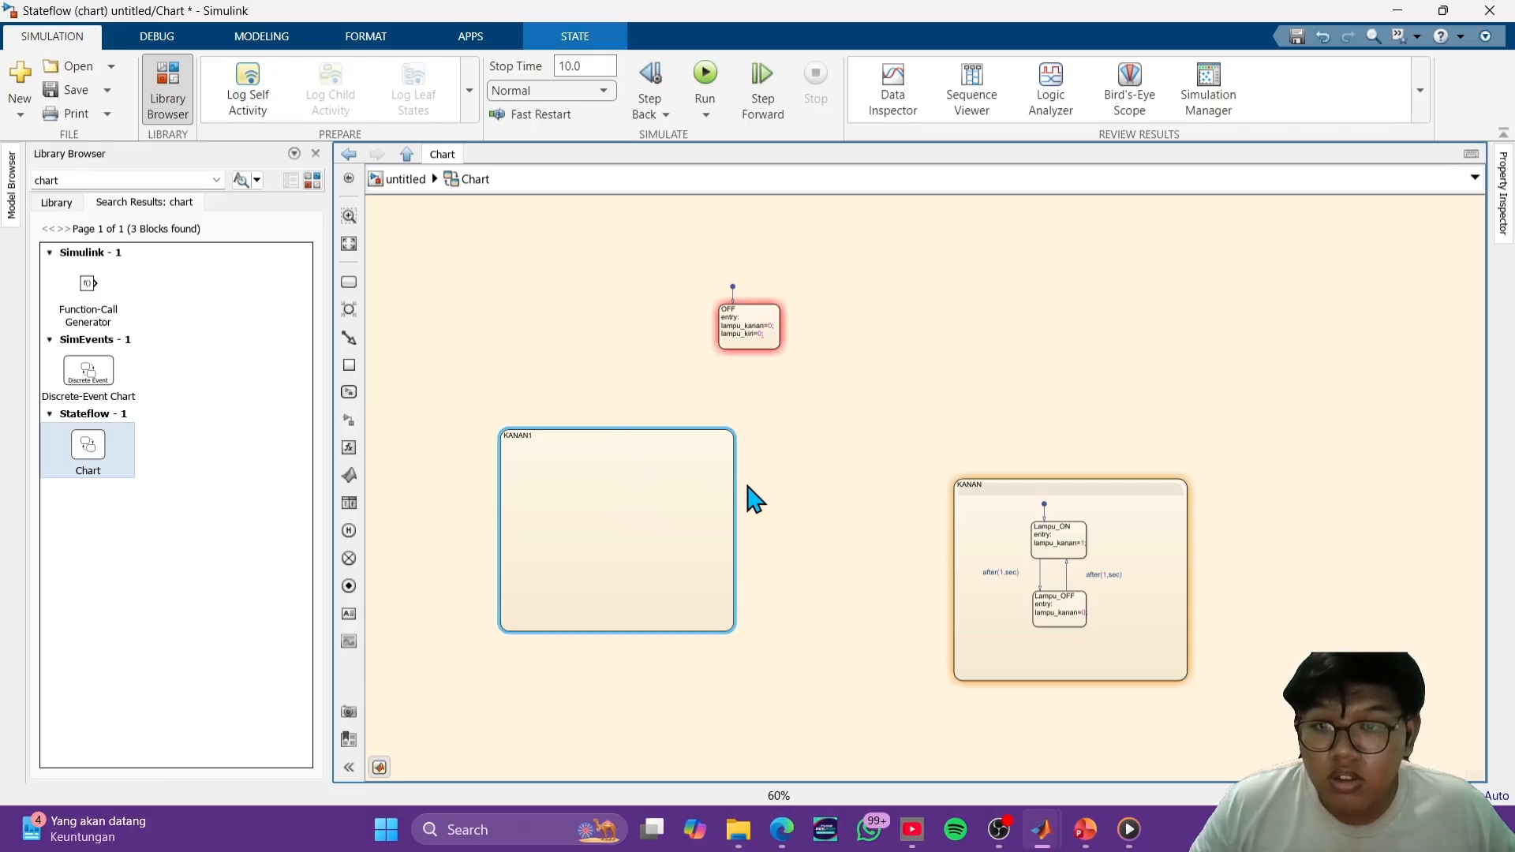
click(845, 508)
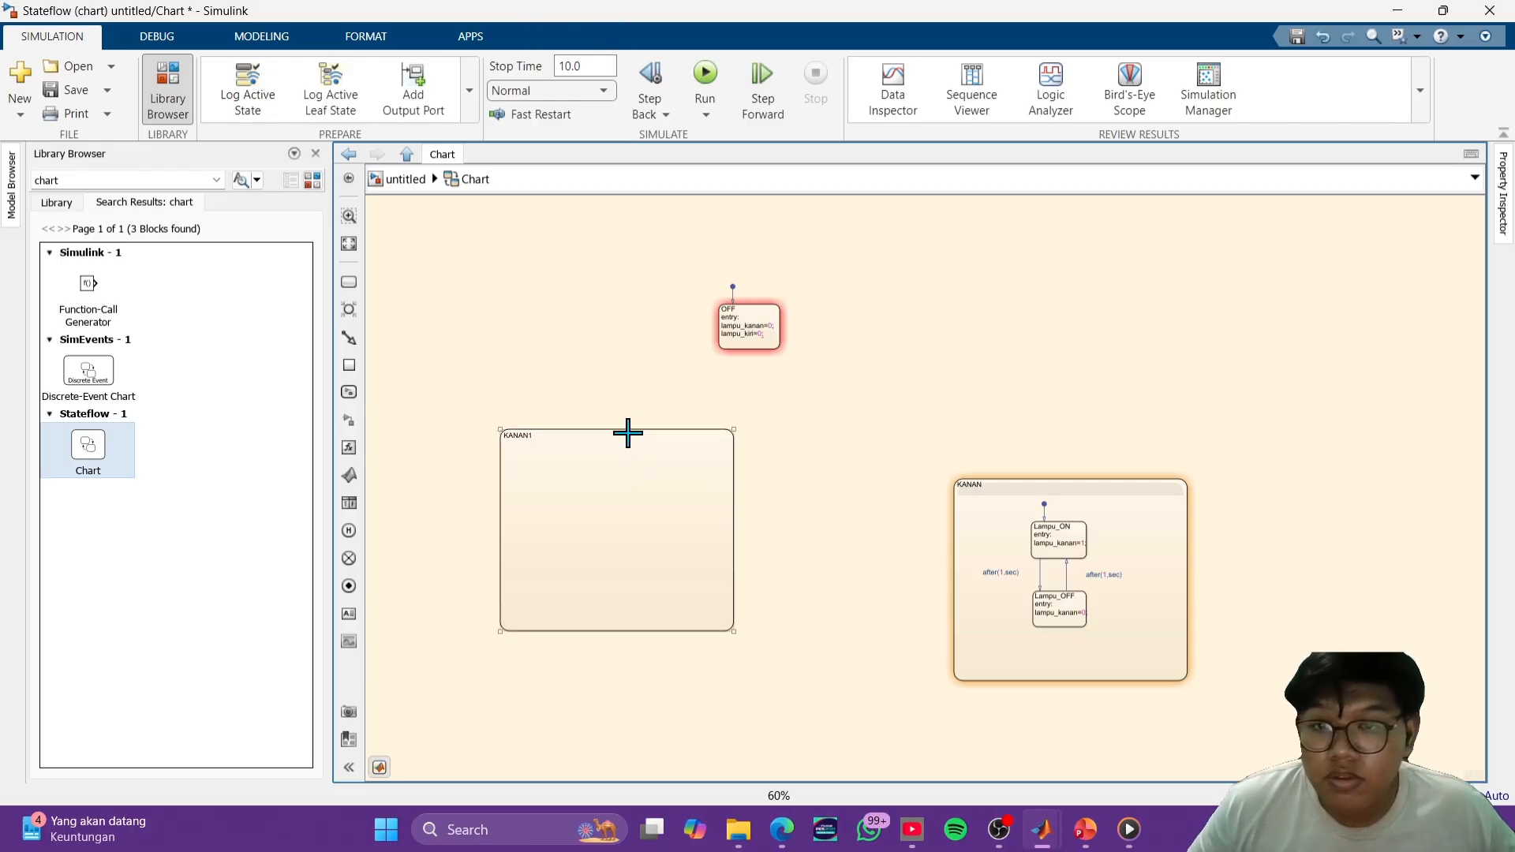
click(636, 430)
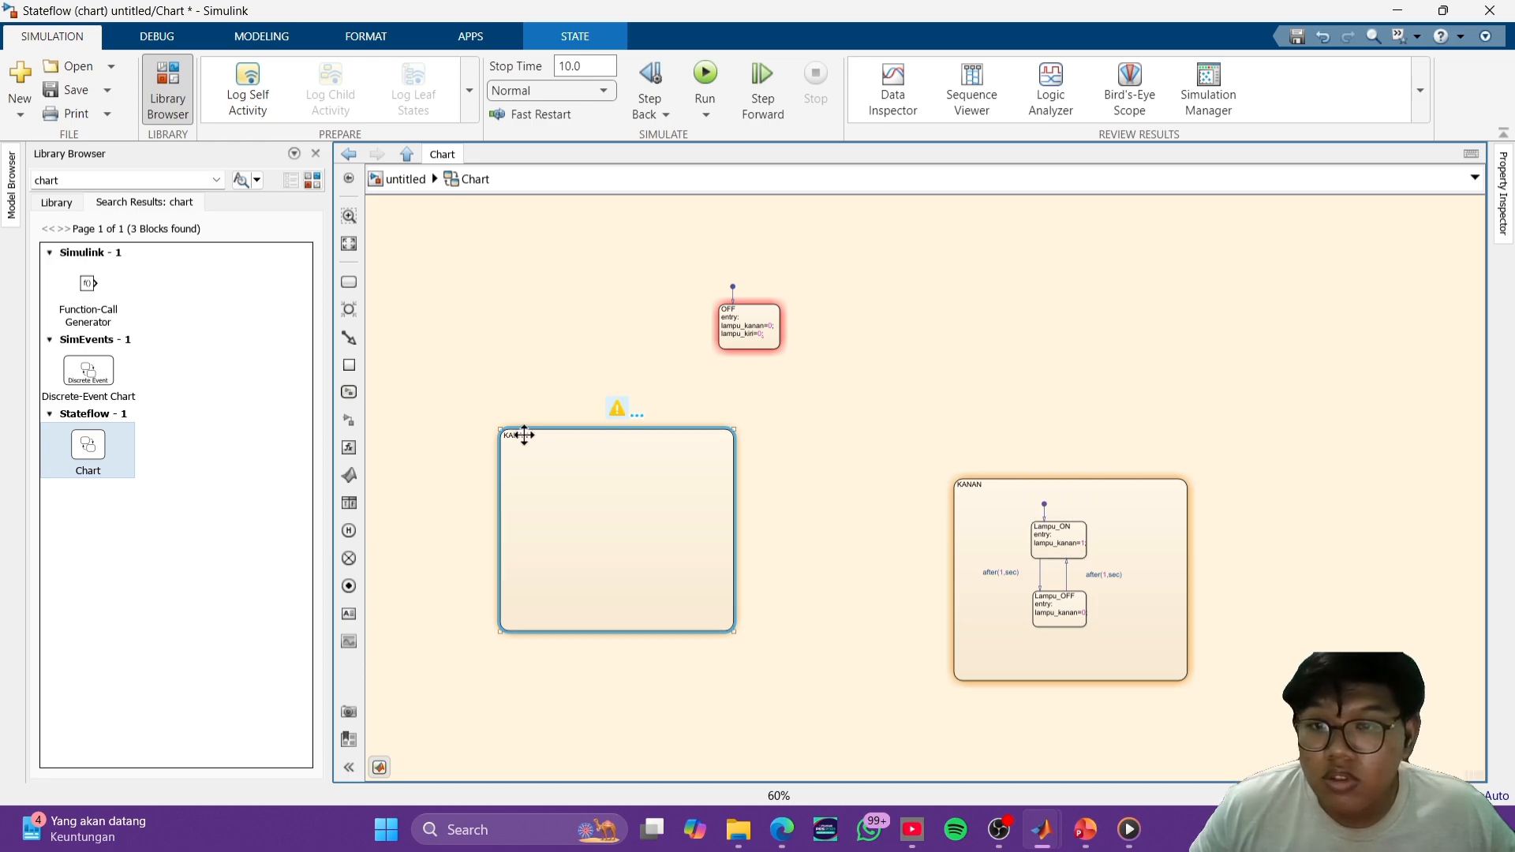
drag(524, 435, 566, 441)
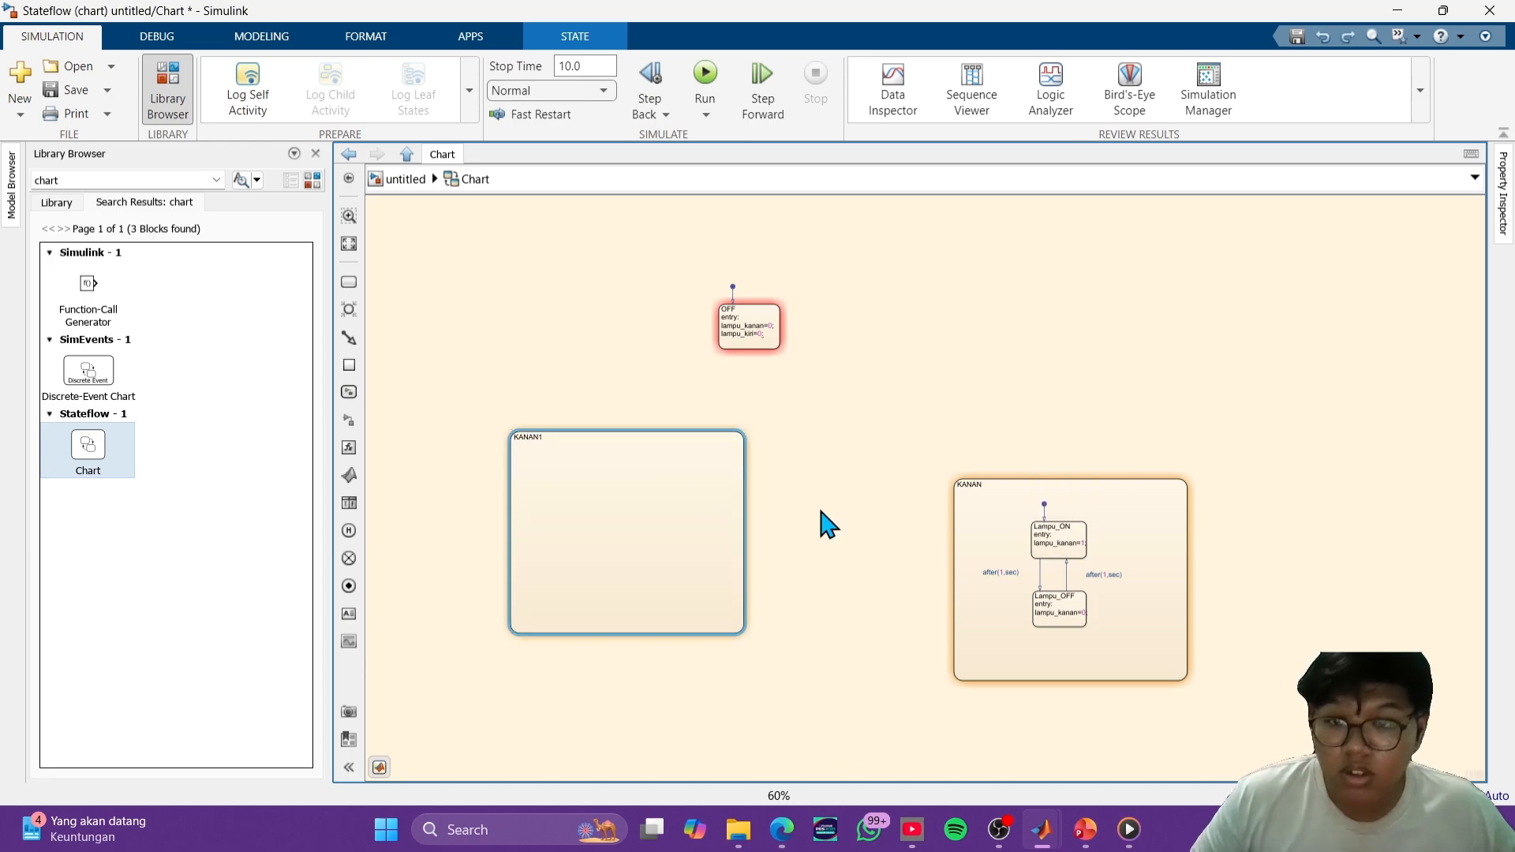
key(Delete)
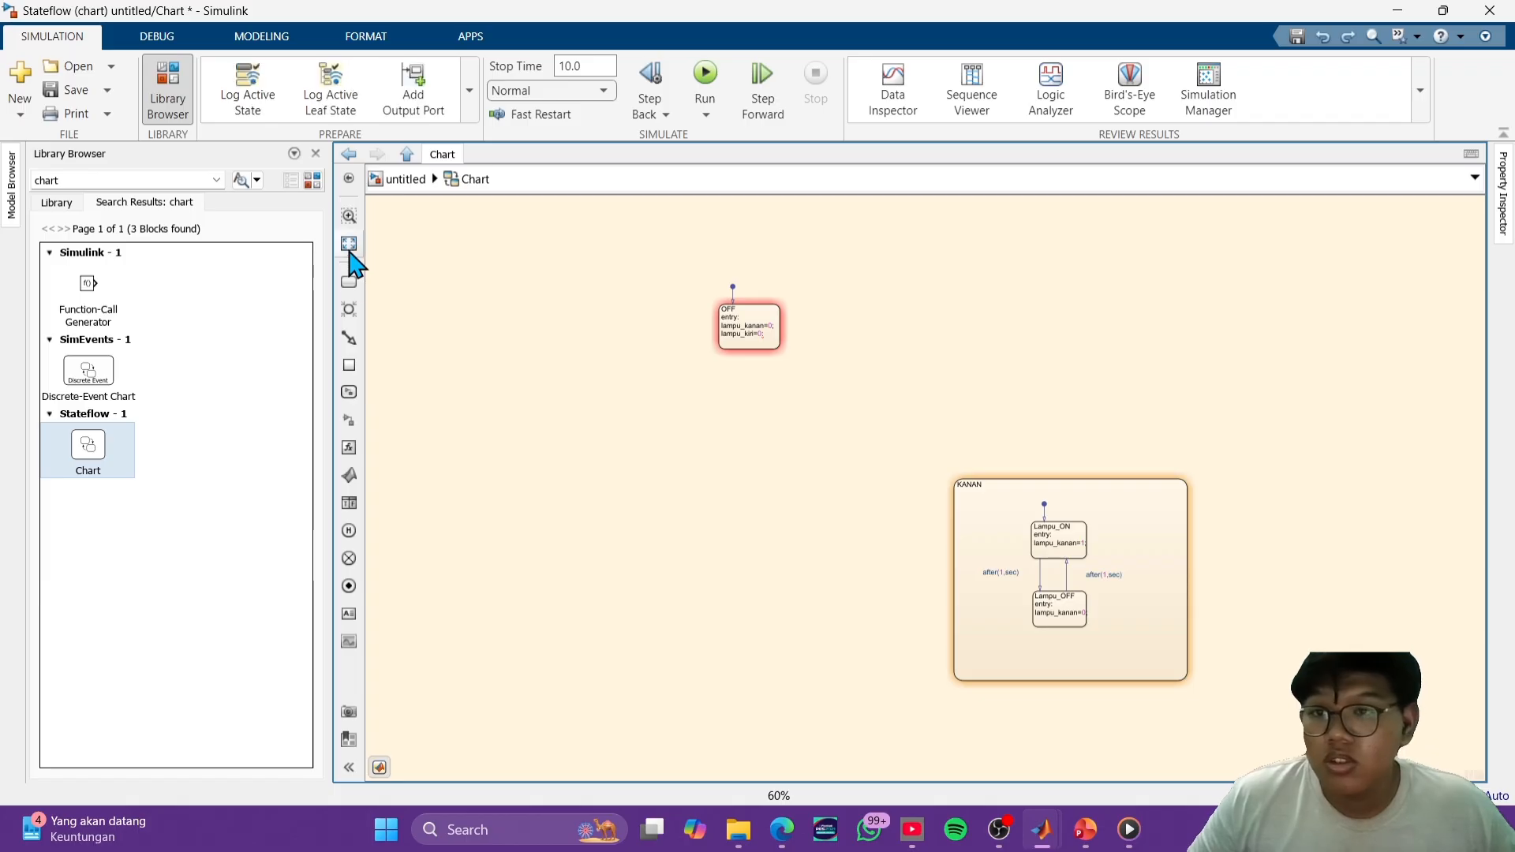
click(349, 282)
click(527, 515)
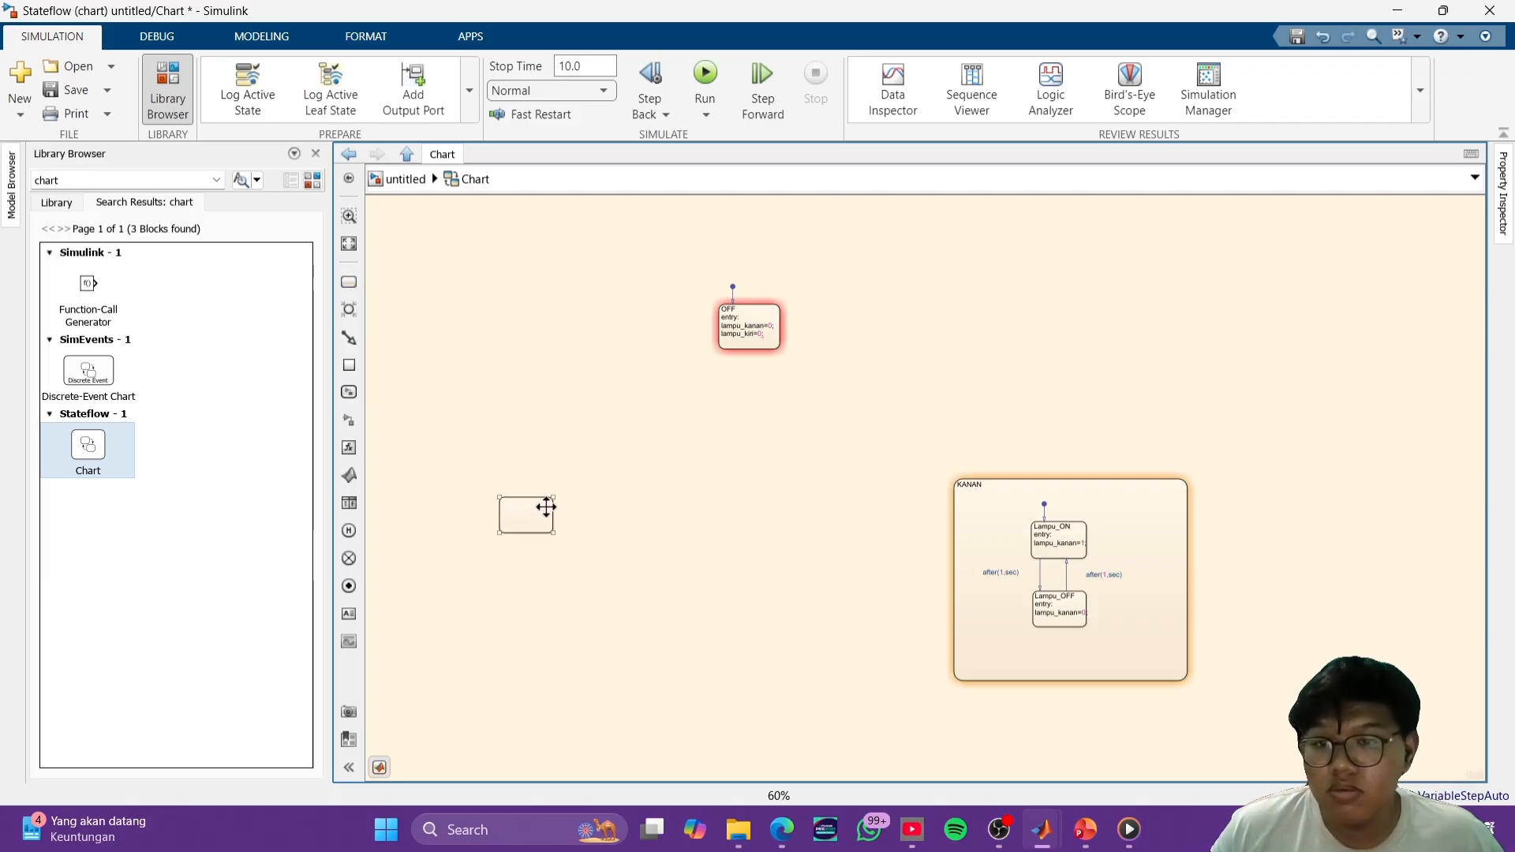
key(Delete)
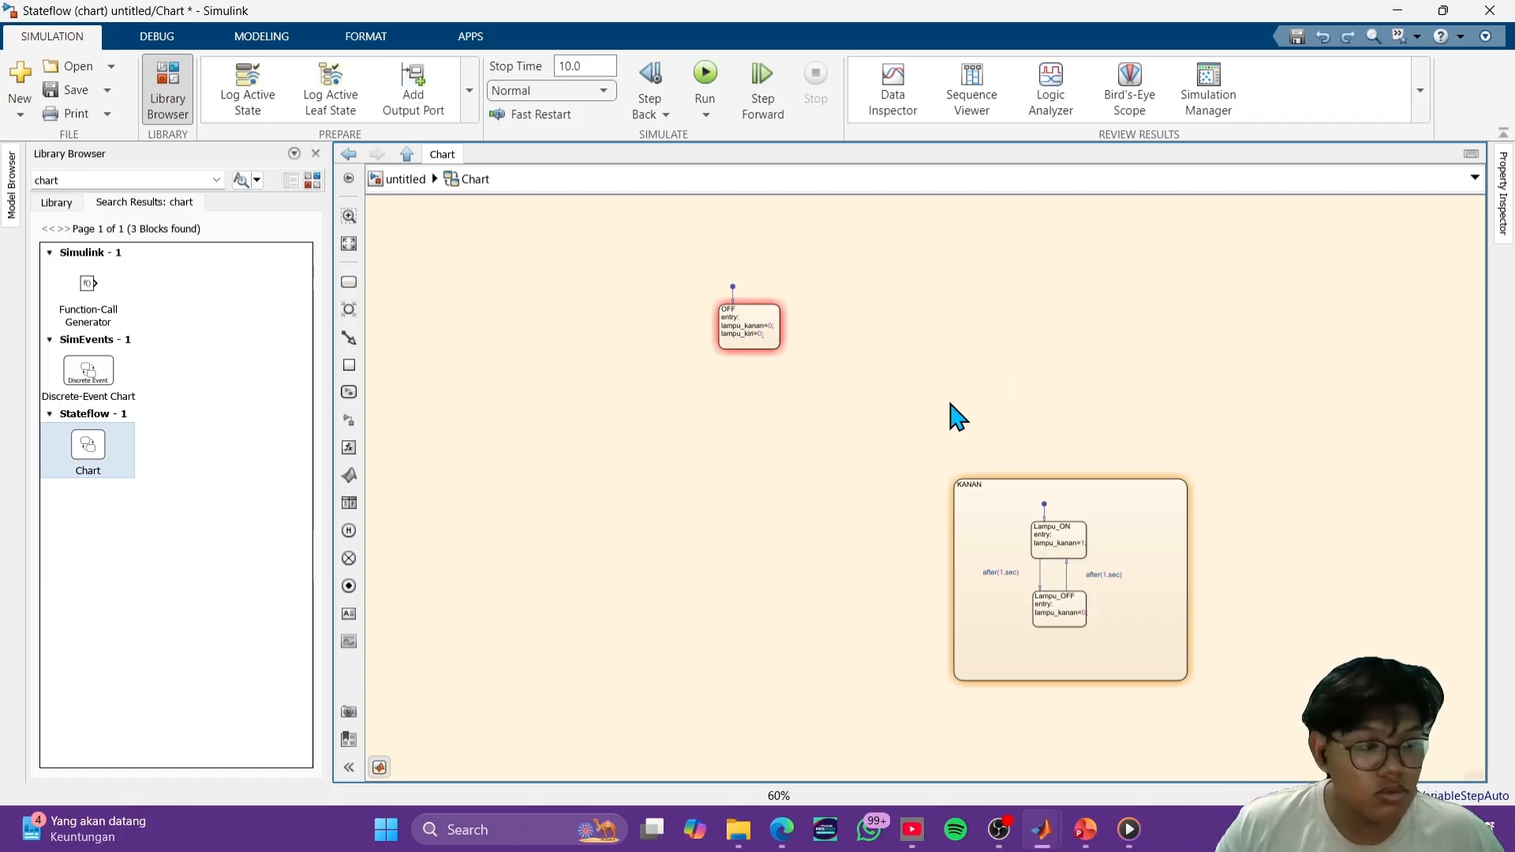
- Add a new state named KIRI below and to the left of the OFF state
click(351, 282)
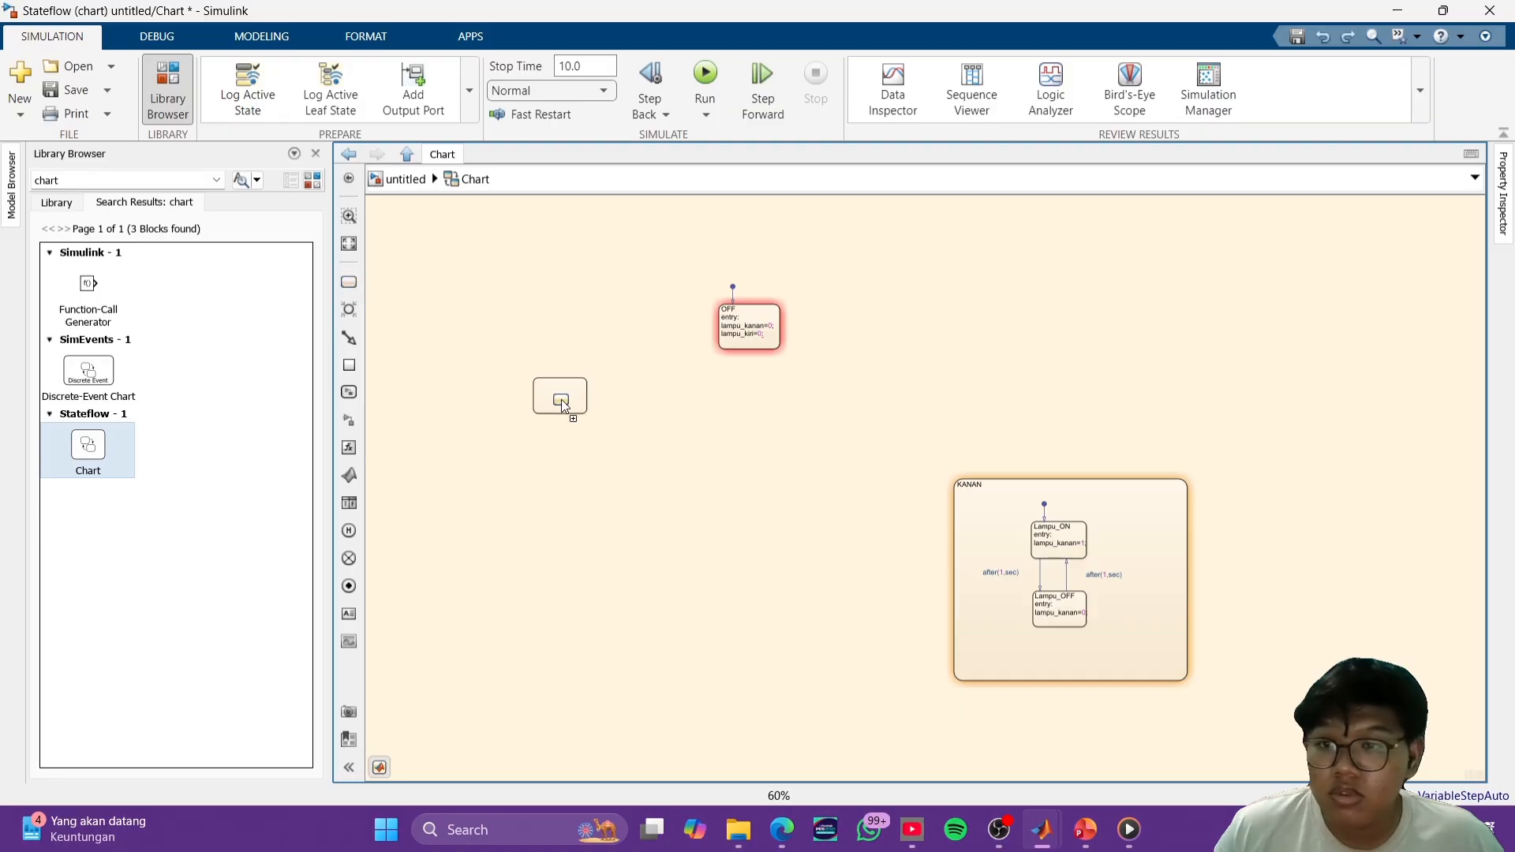
click(555, 485)
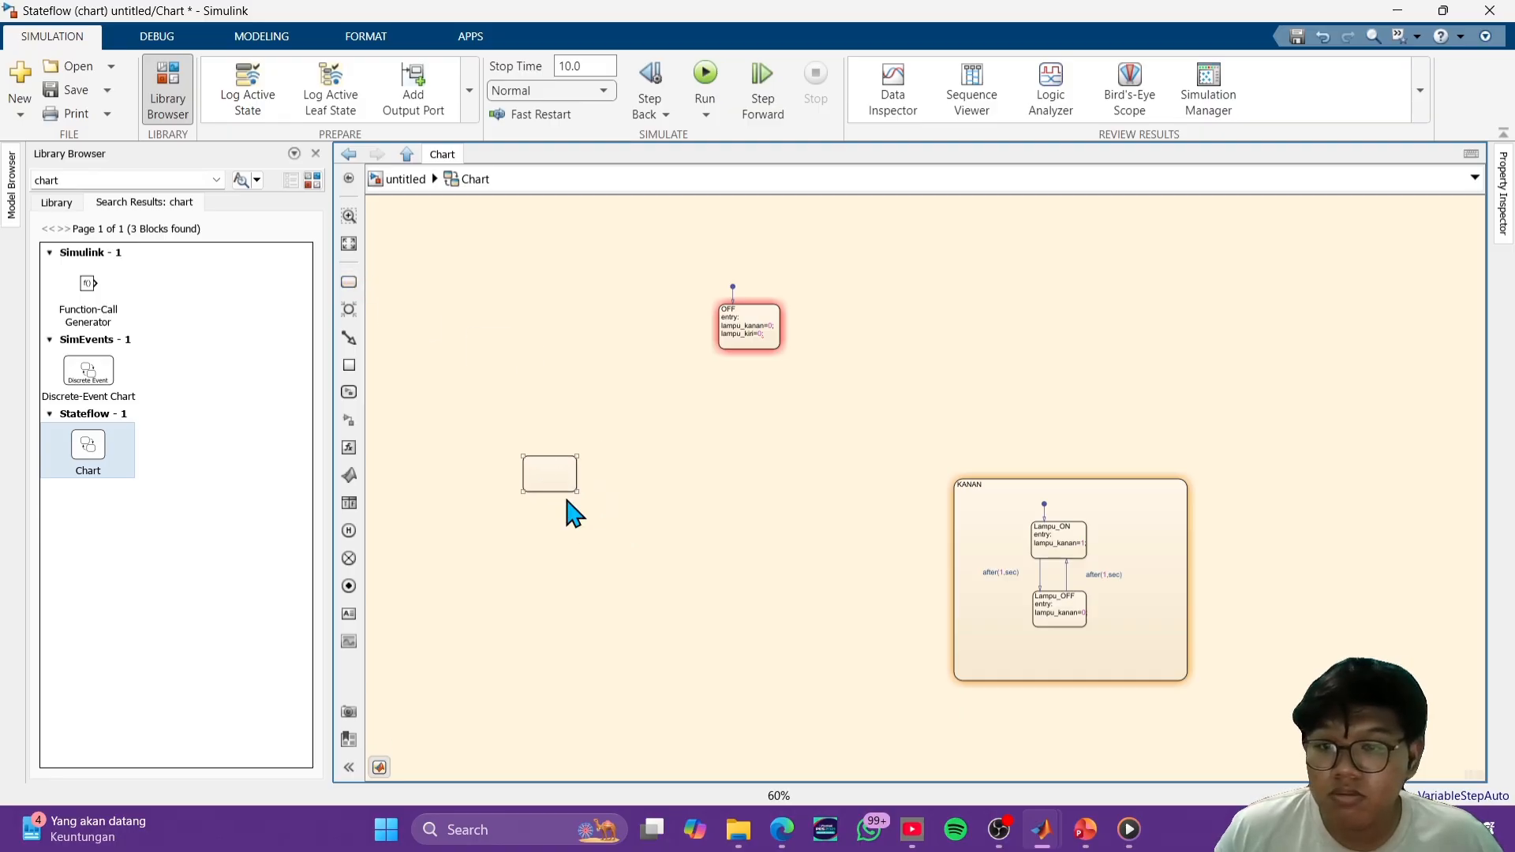
click(578, 487)
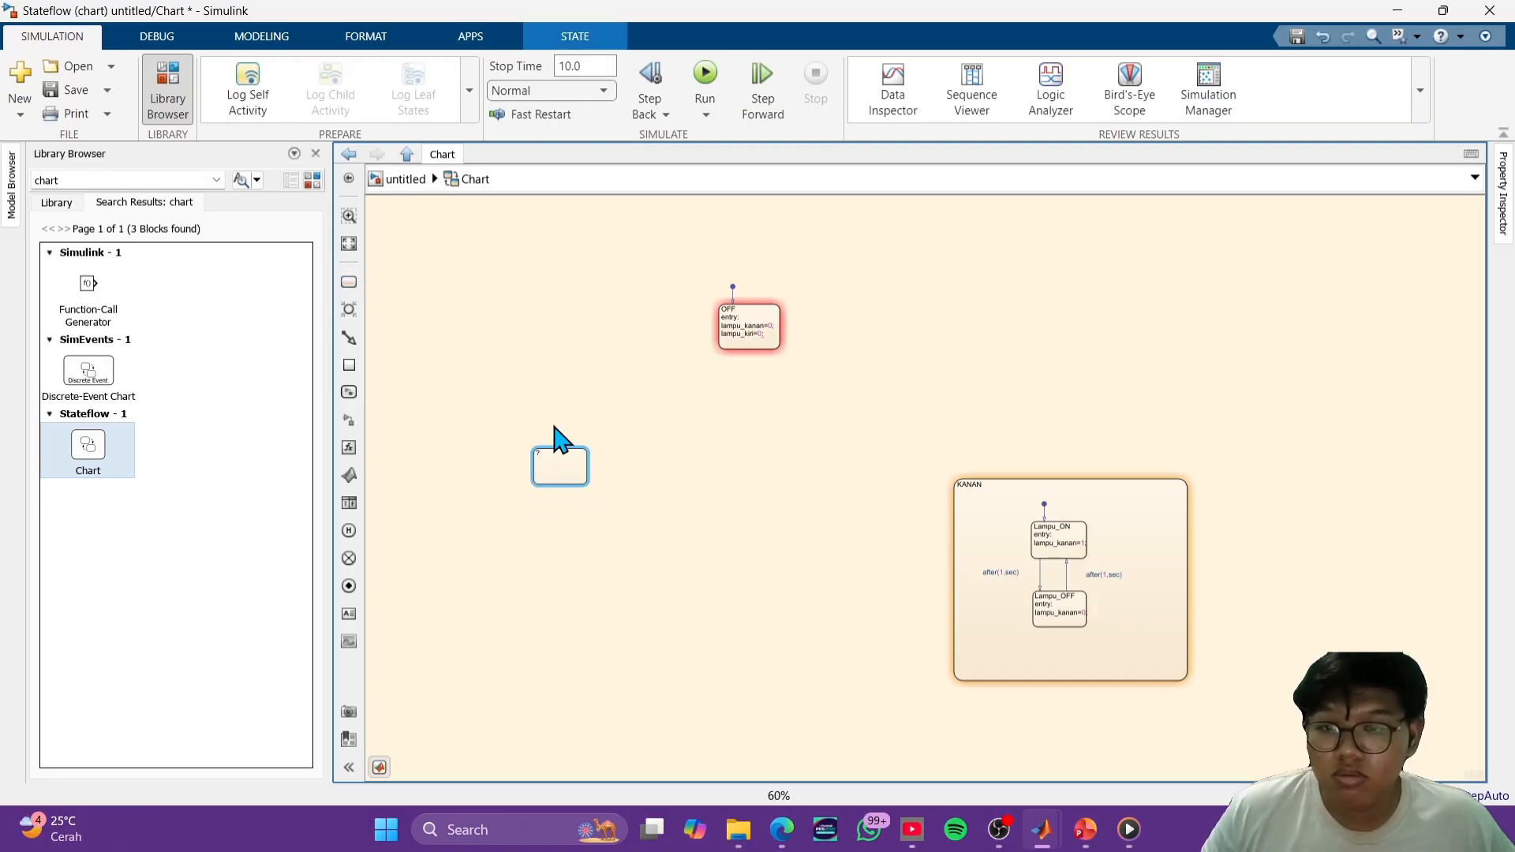
scroll(552, 469, up, 10)
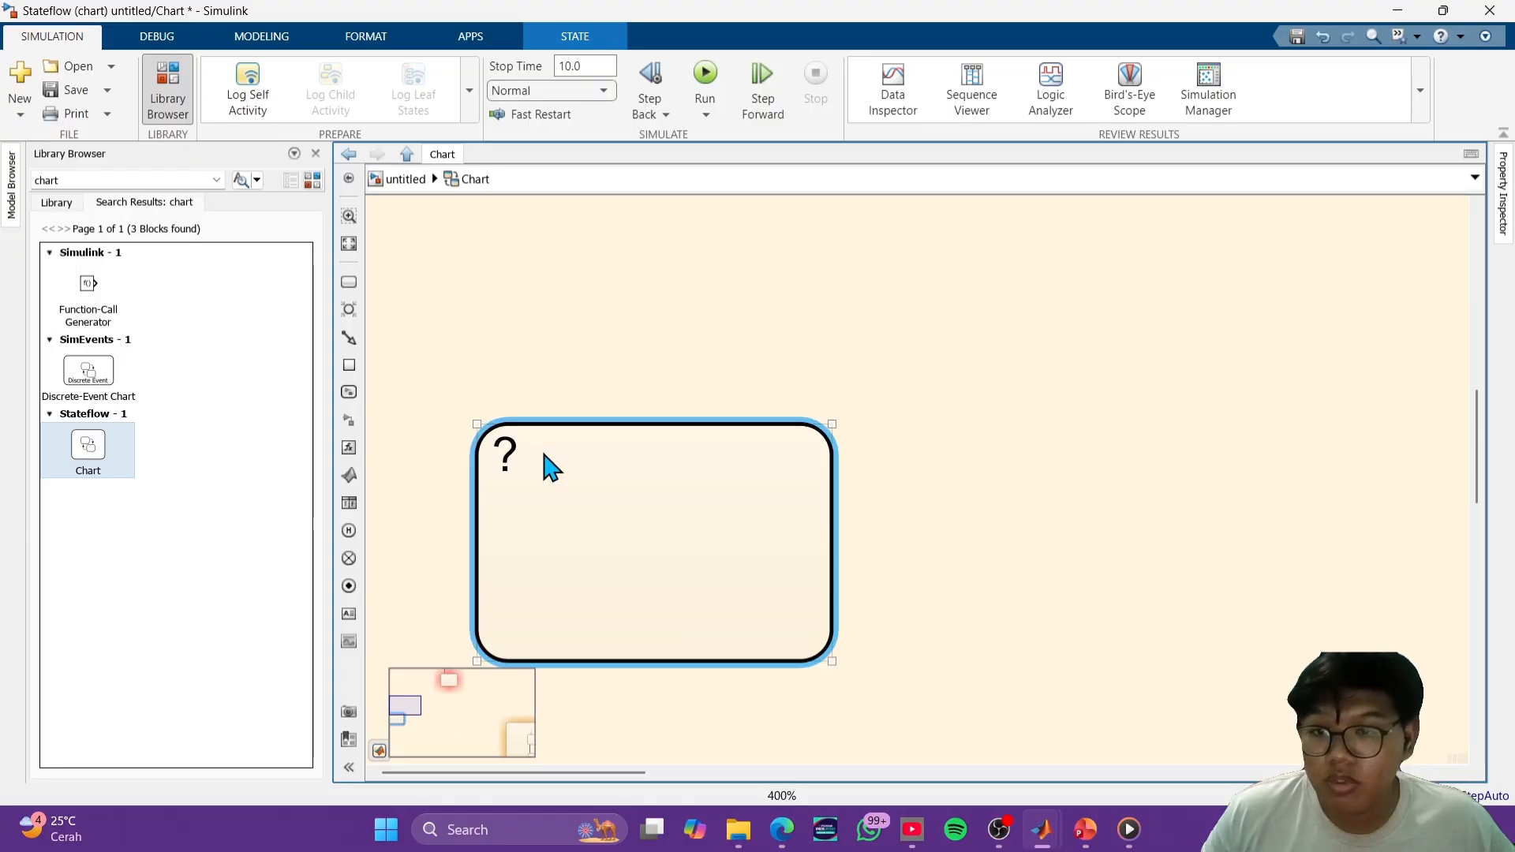
click(523, 451)
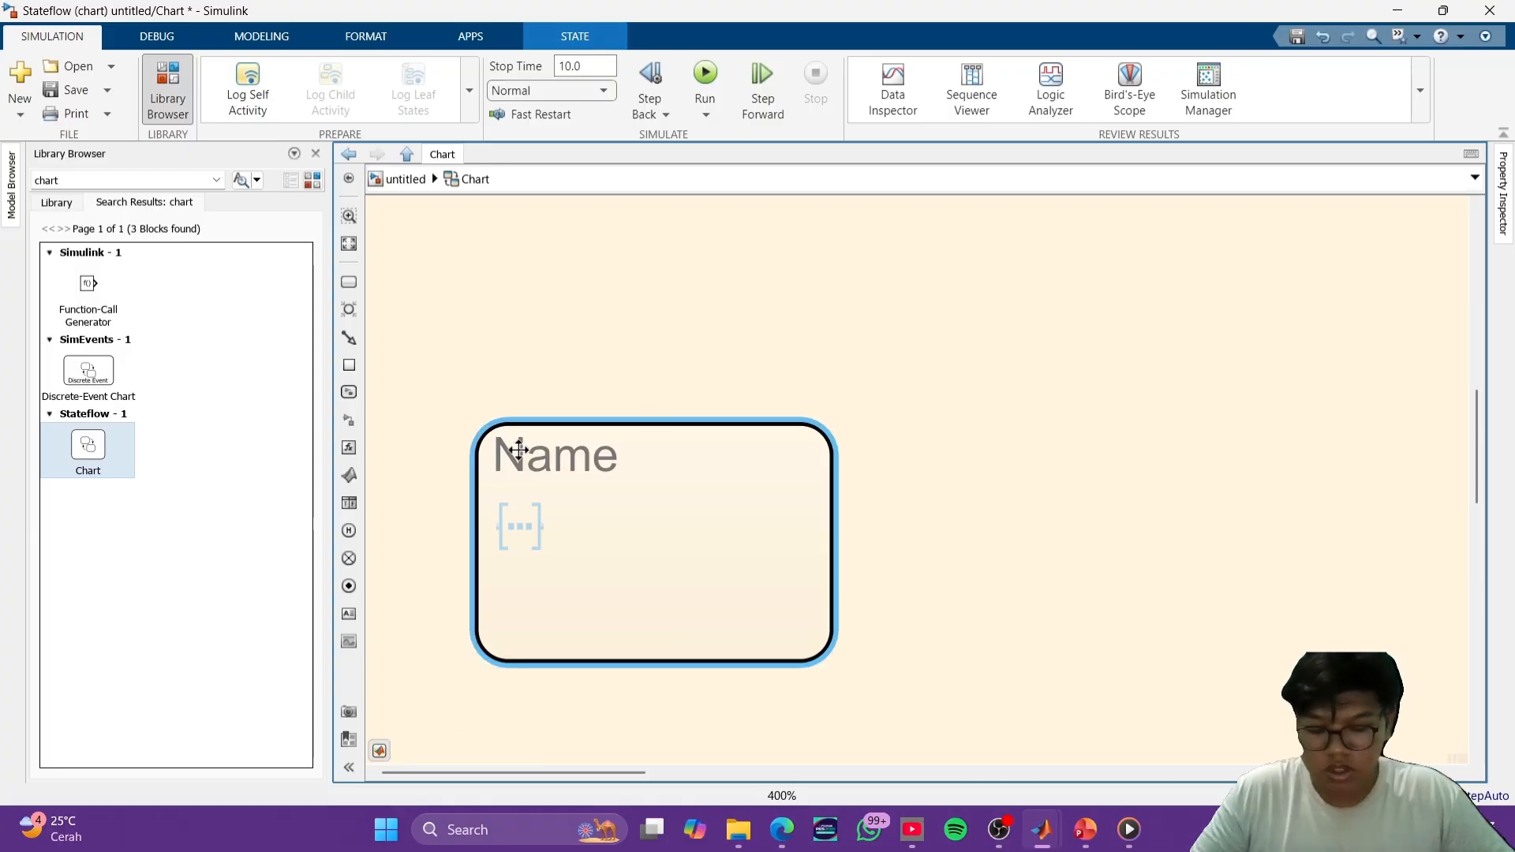
text(KIRI)
click(981, 592)
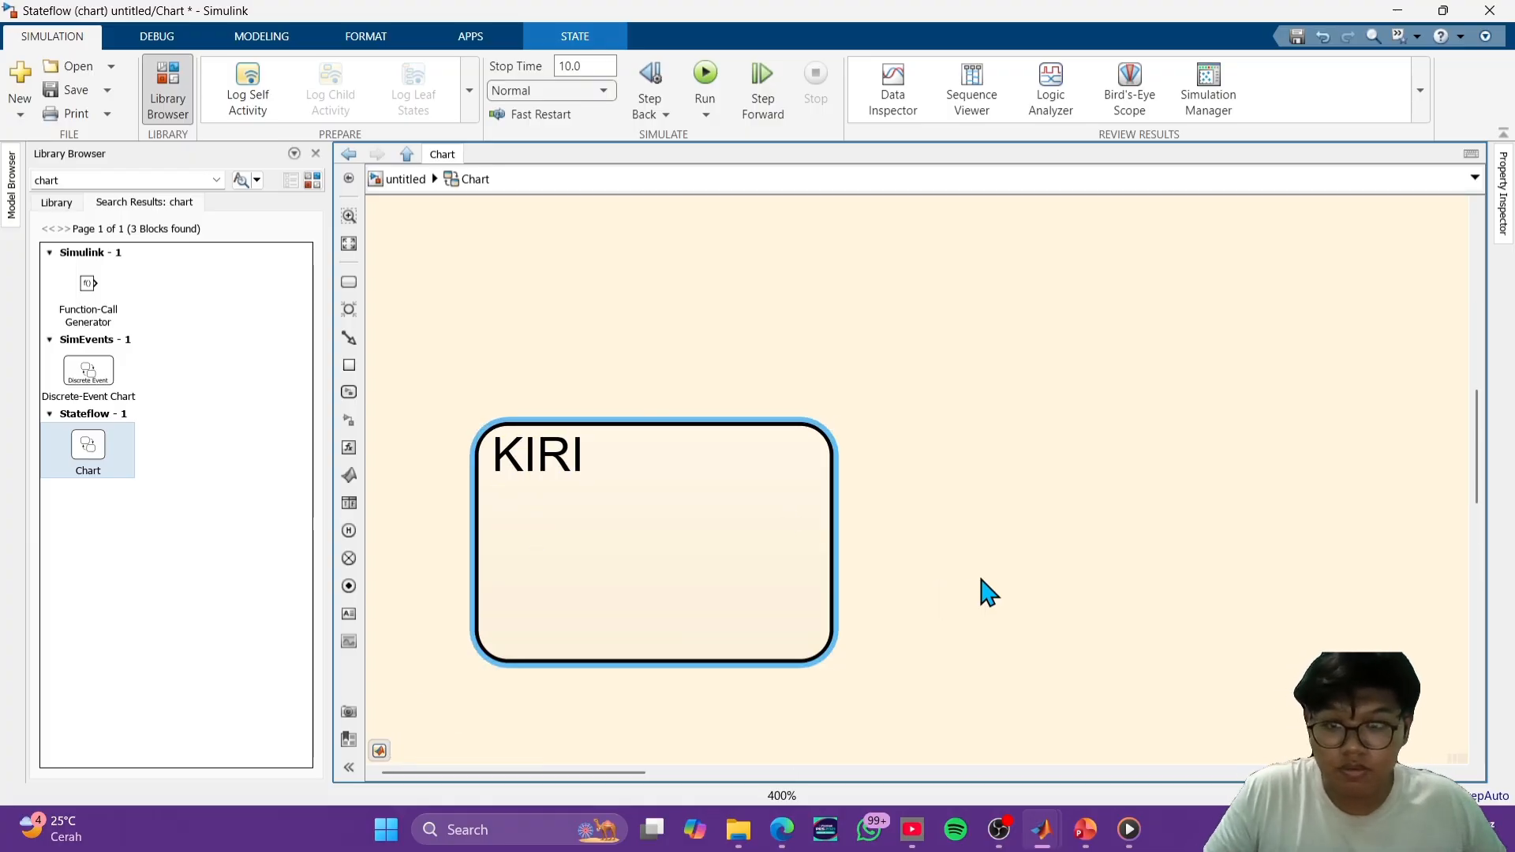
- Enlarge the KIRI state into a container about as large as KANAN, aligned with KANAN's upper and lower edges
scroll(981, 592, down, 5)
scroll(842, 561, down, 4)
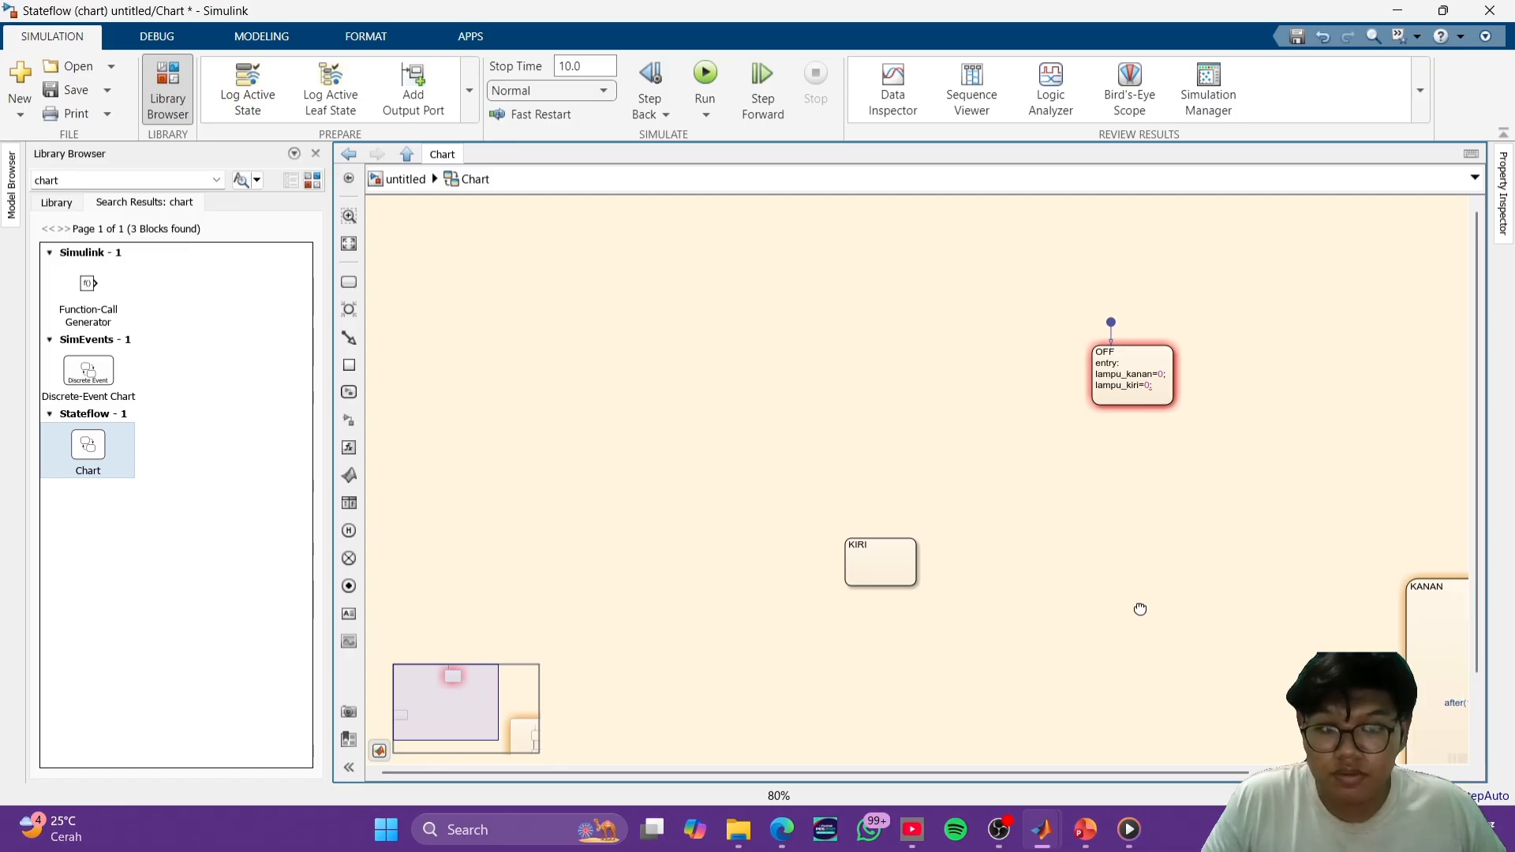
drag(776, 516, 1007, 586)
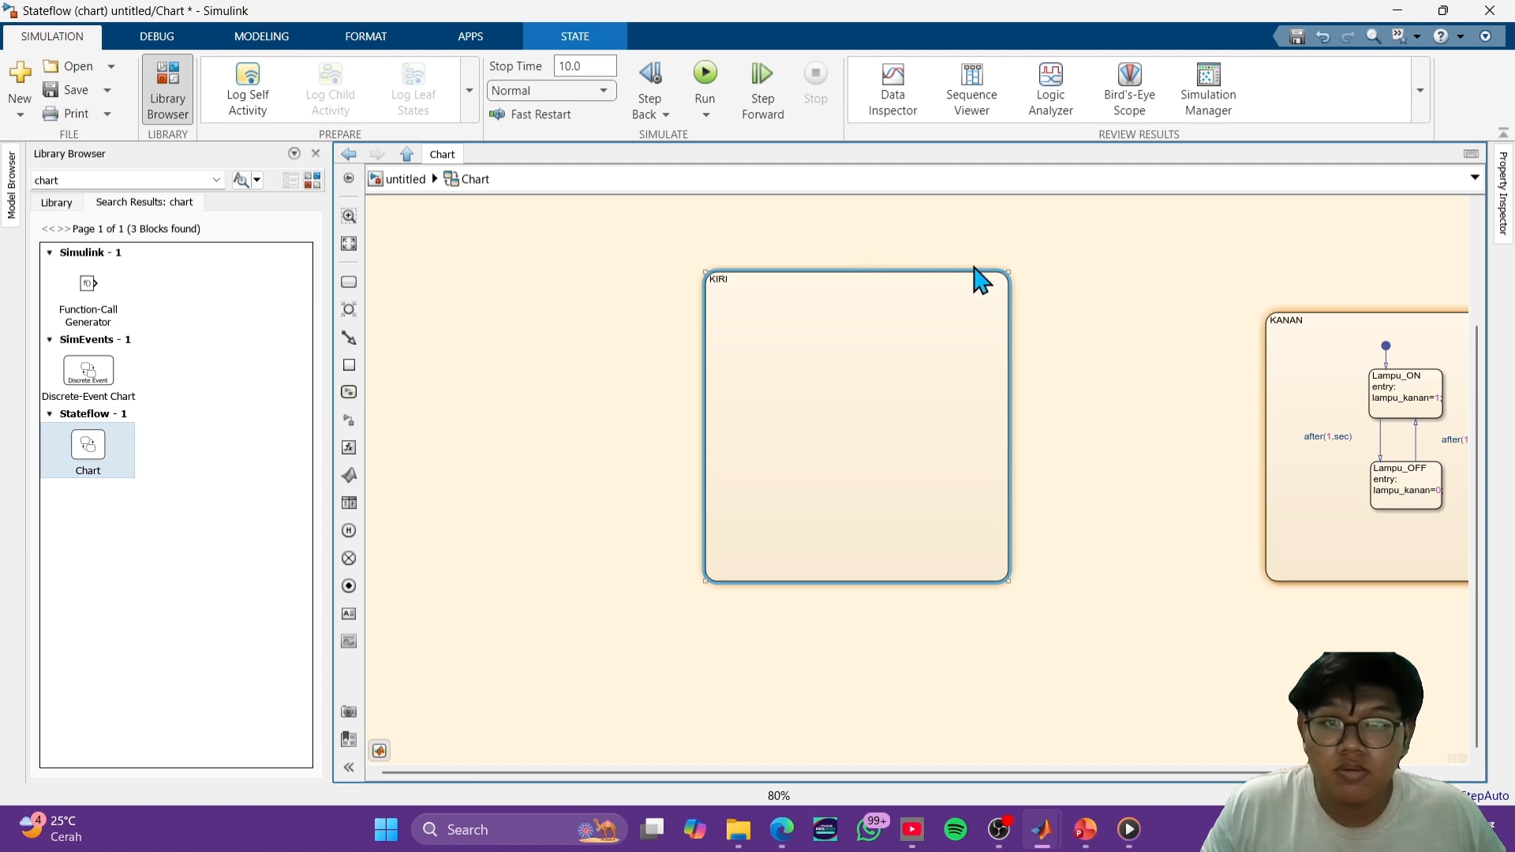
drag(1003, 266, 985, 306)
click(1041, 375)
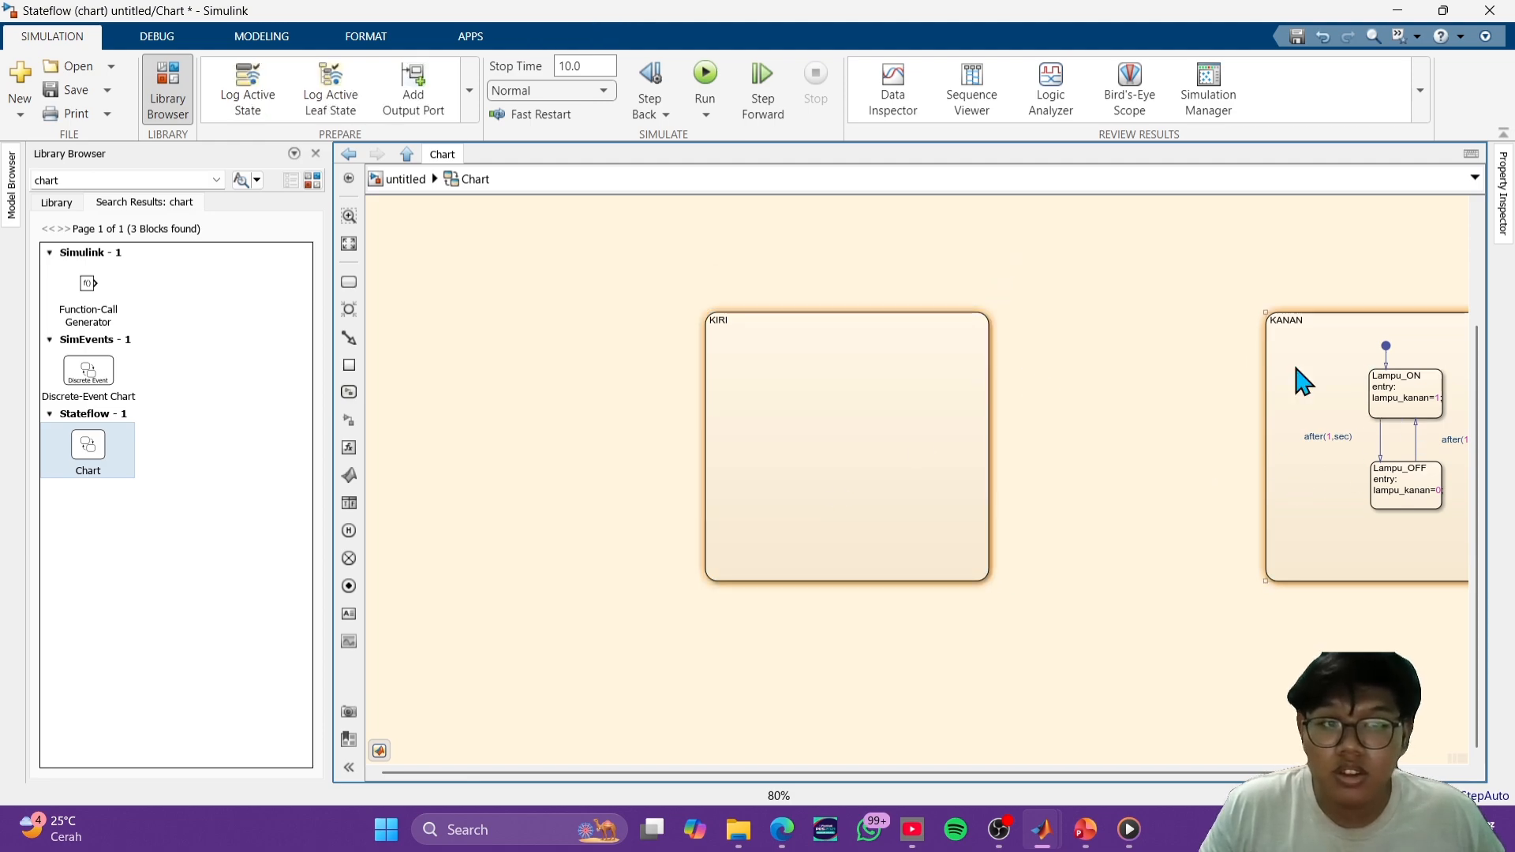
- Add a substate with a default transition in the upper part of KIRI, level with Lampu_ON in KANAN
click(349, 281)
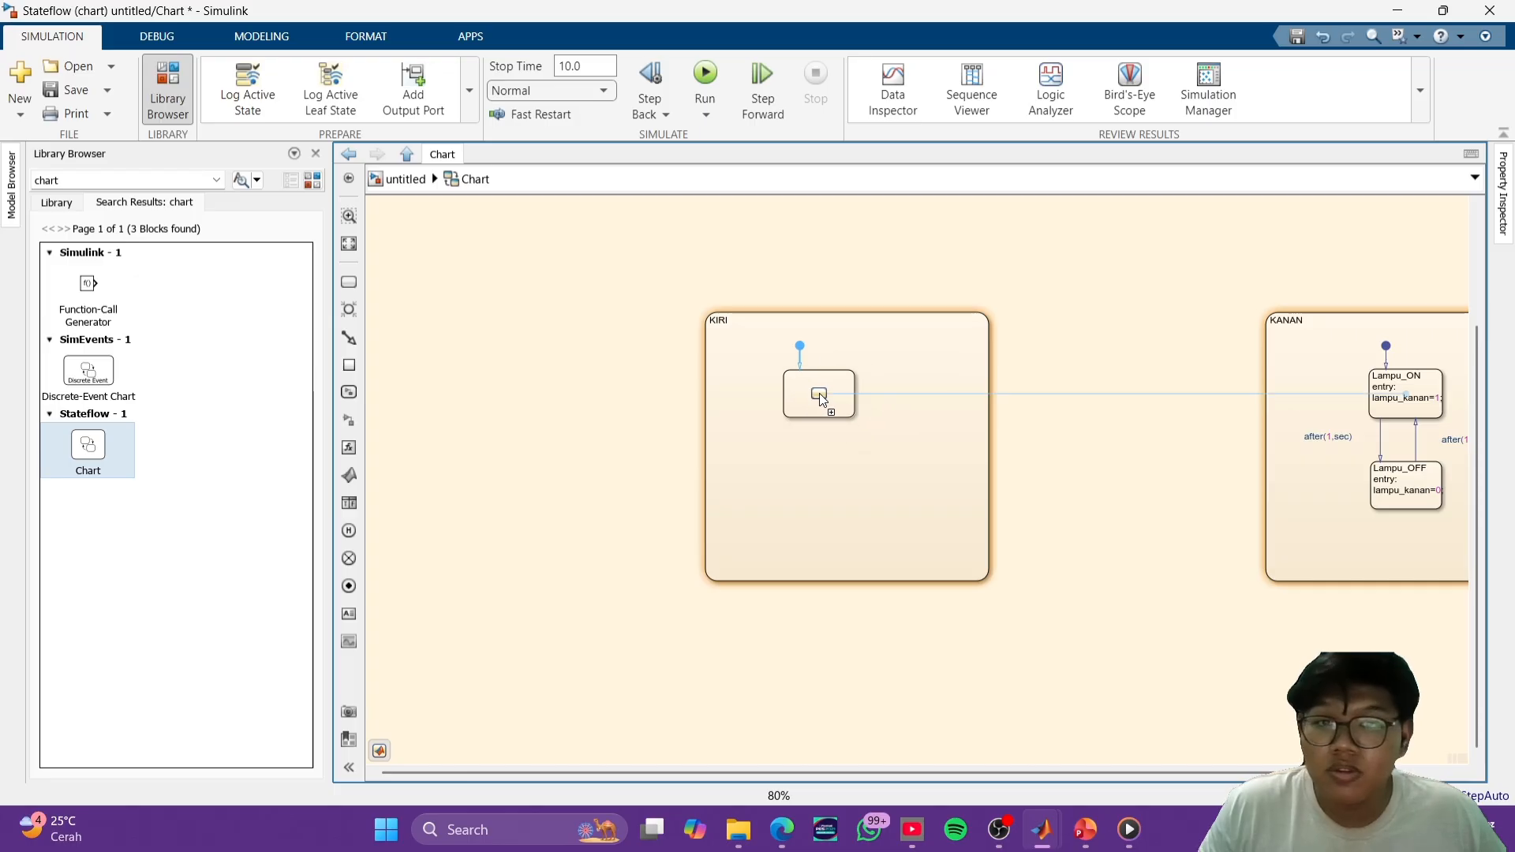
click(811, 393)
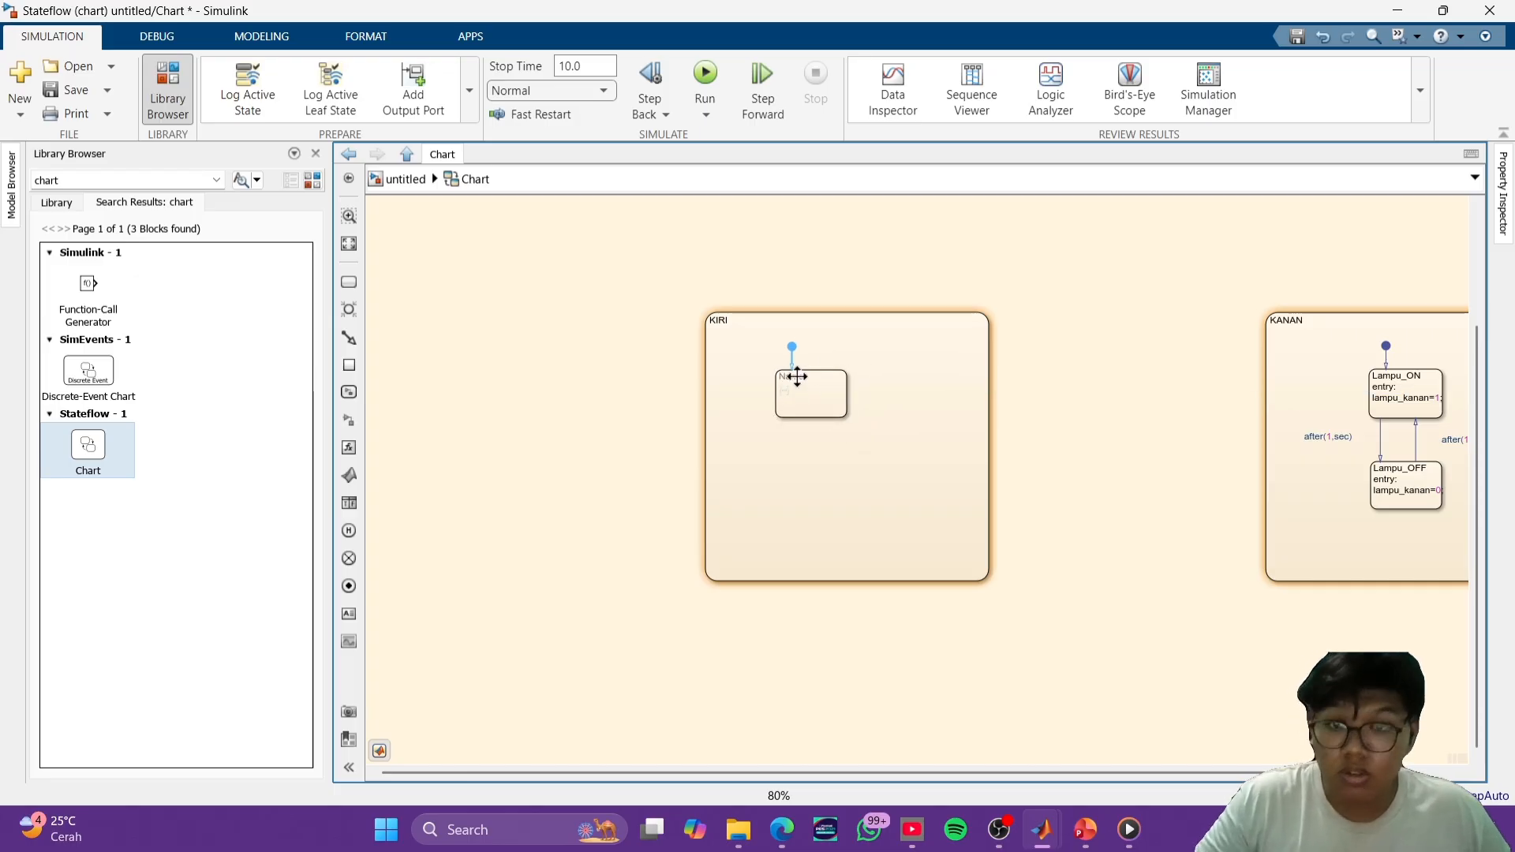
- Try to copy the Lampu_ON text from KANAN into the new KIRI substate, and undo the paste
click(1407, 395)
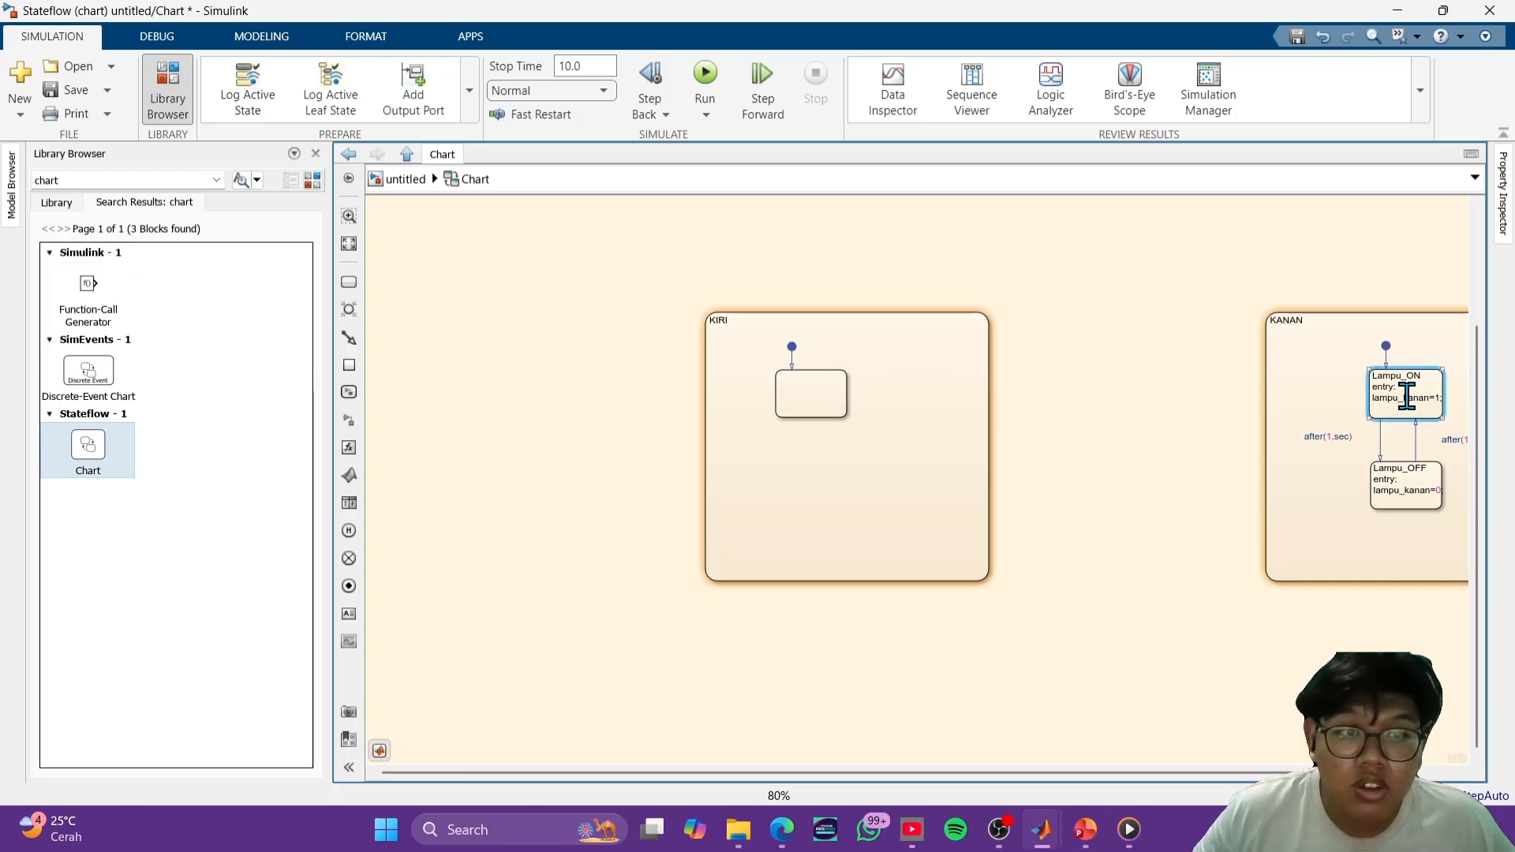
double_click(1409, 399)
key(ctrl+c)
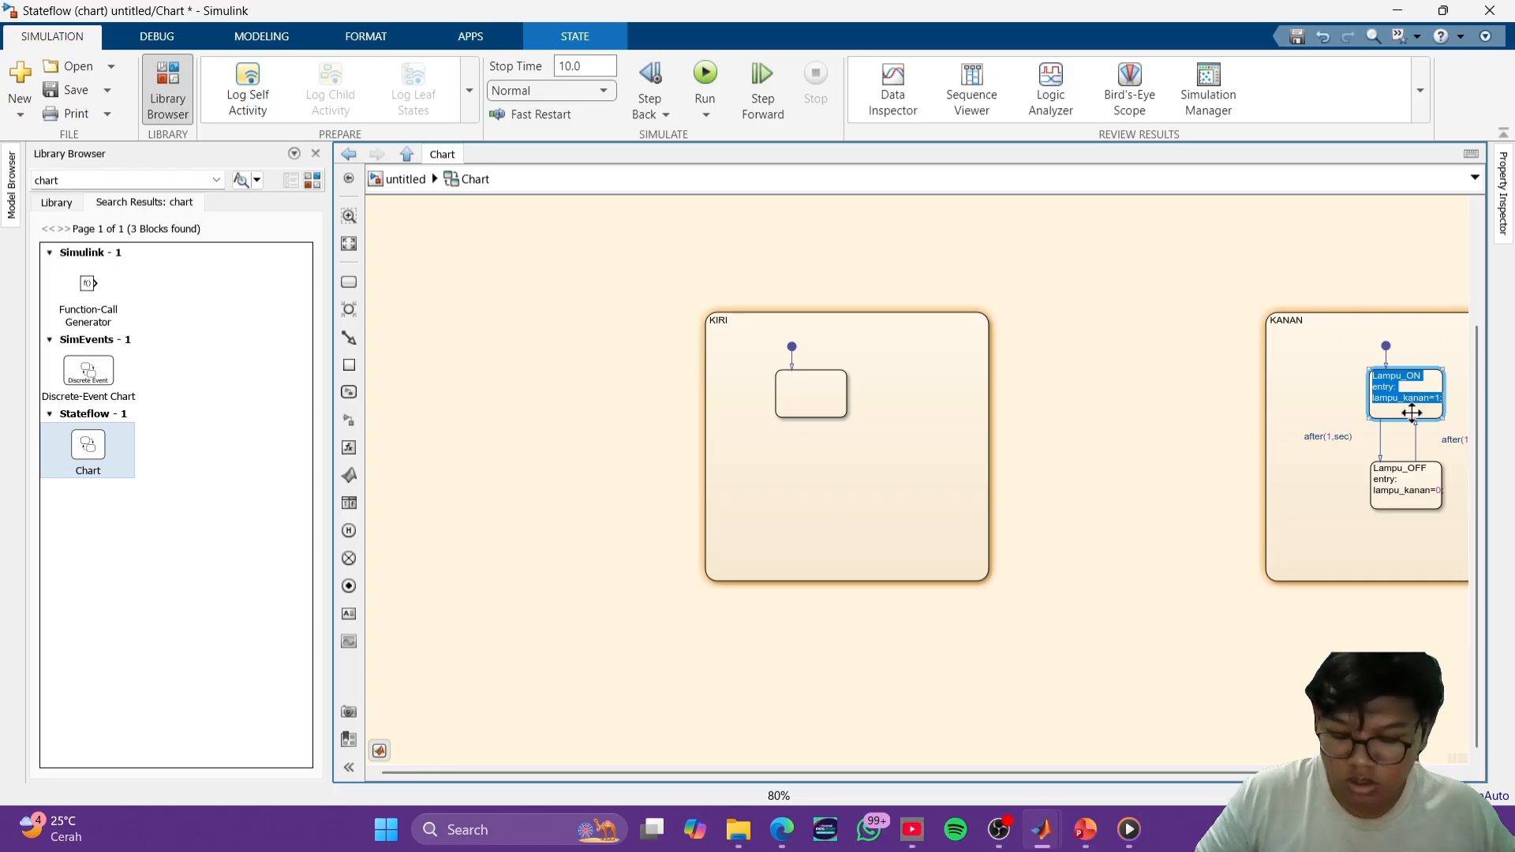
click(815, 385)
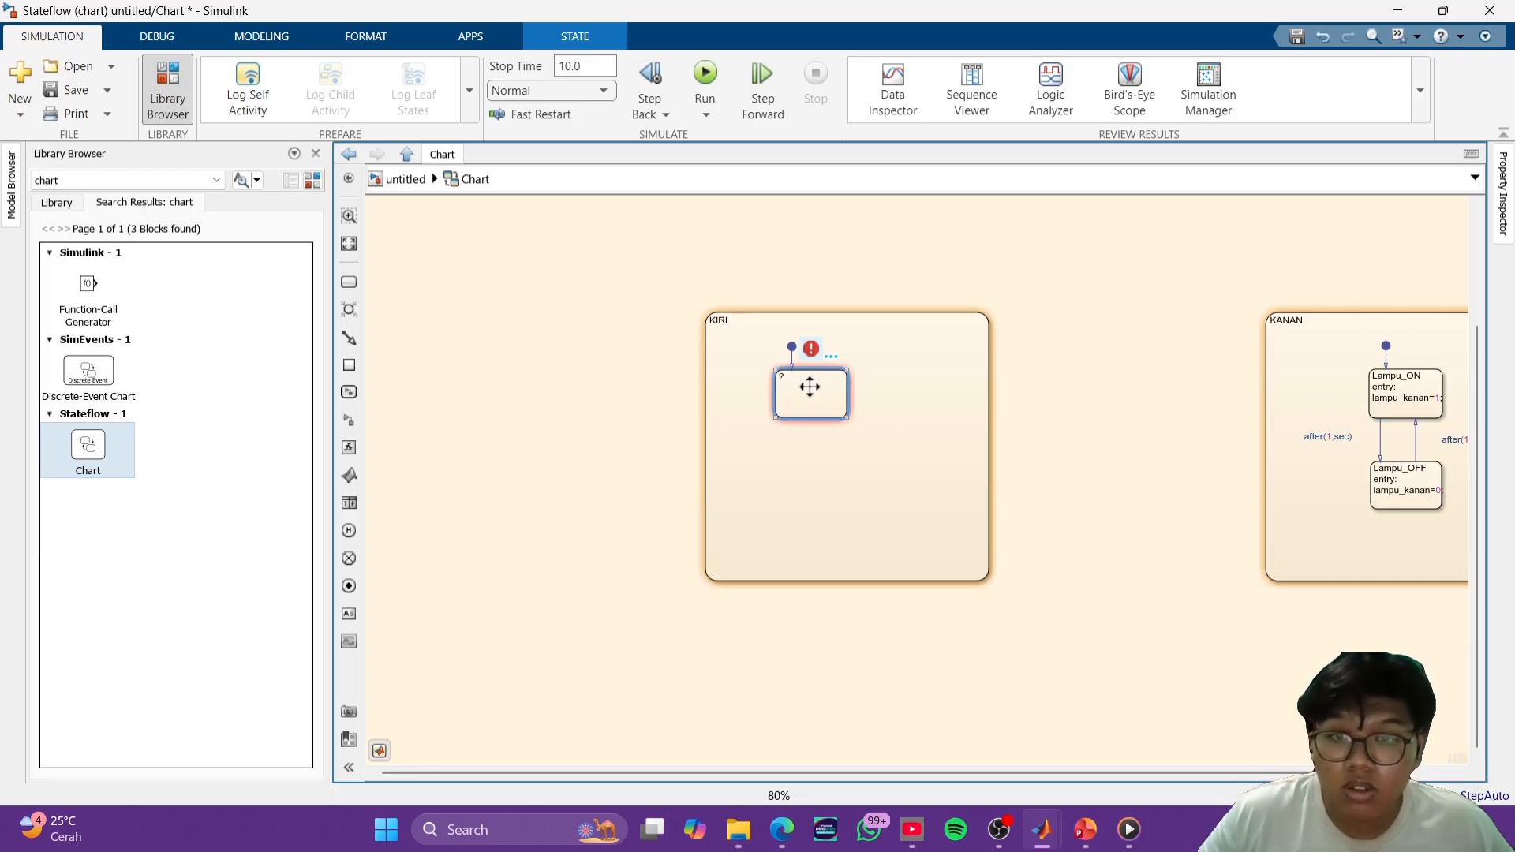
key(ctrl+v)
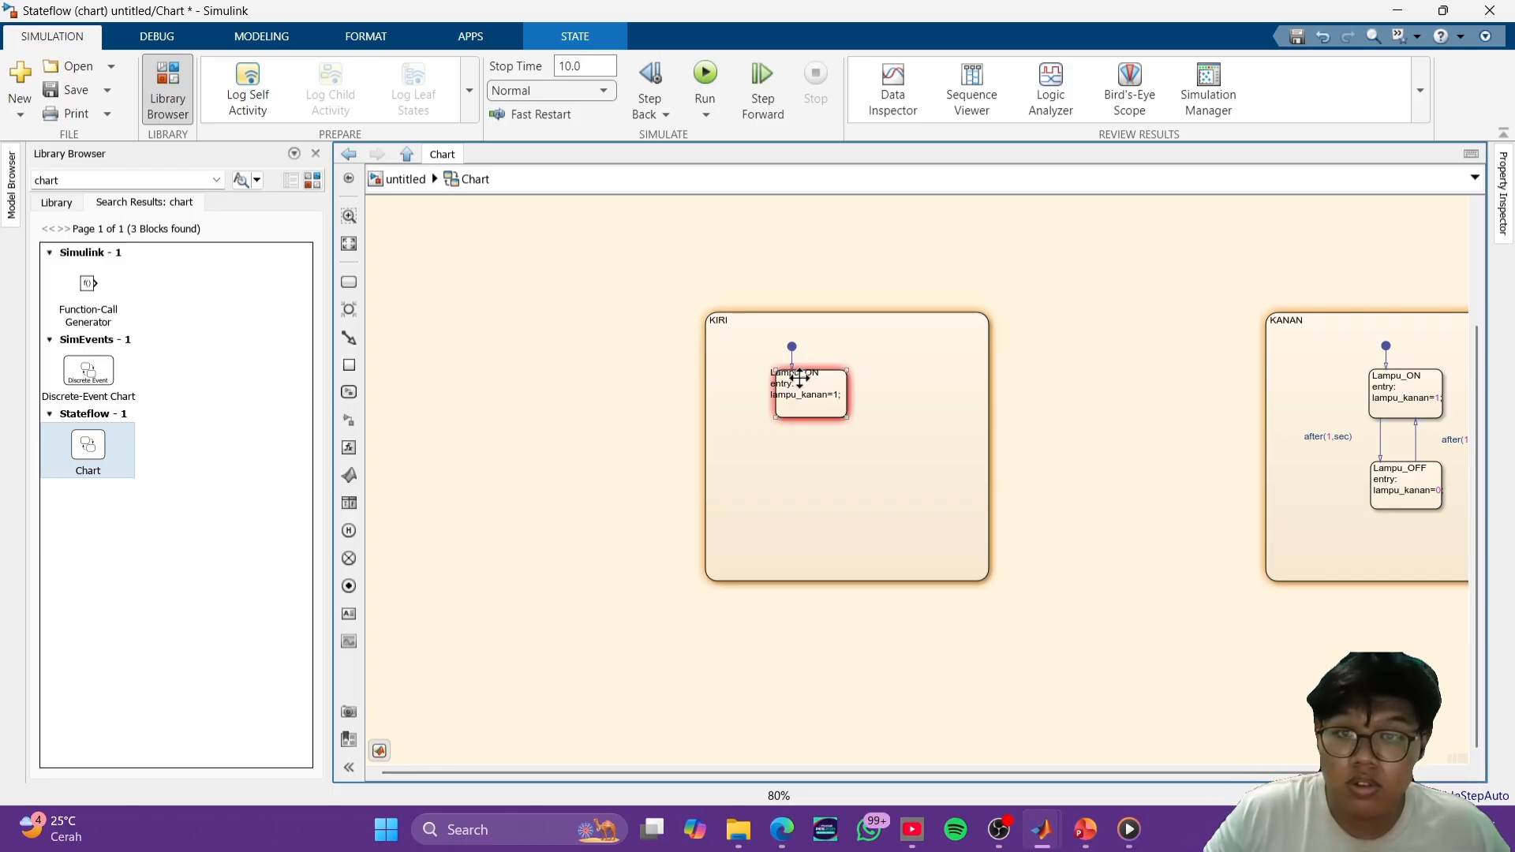
click(888, 409)
key(ctrl+z)
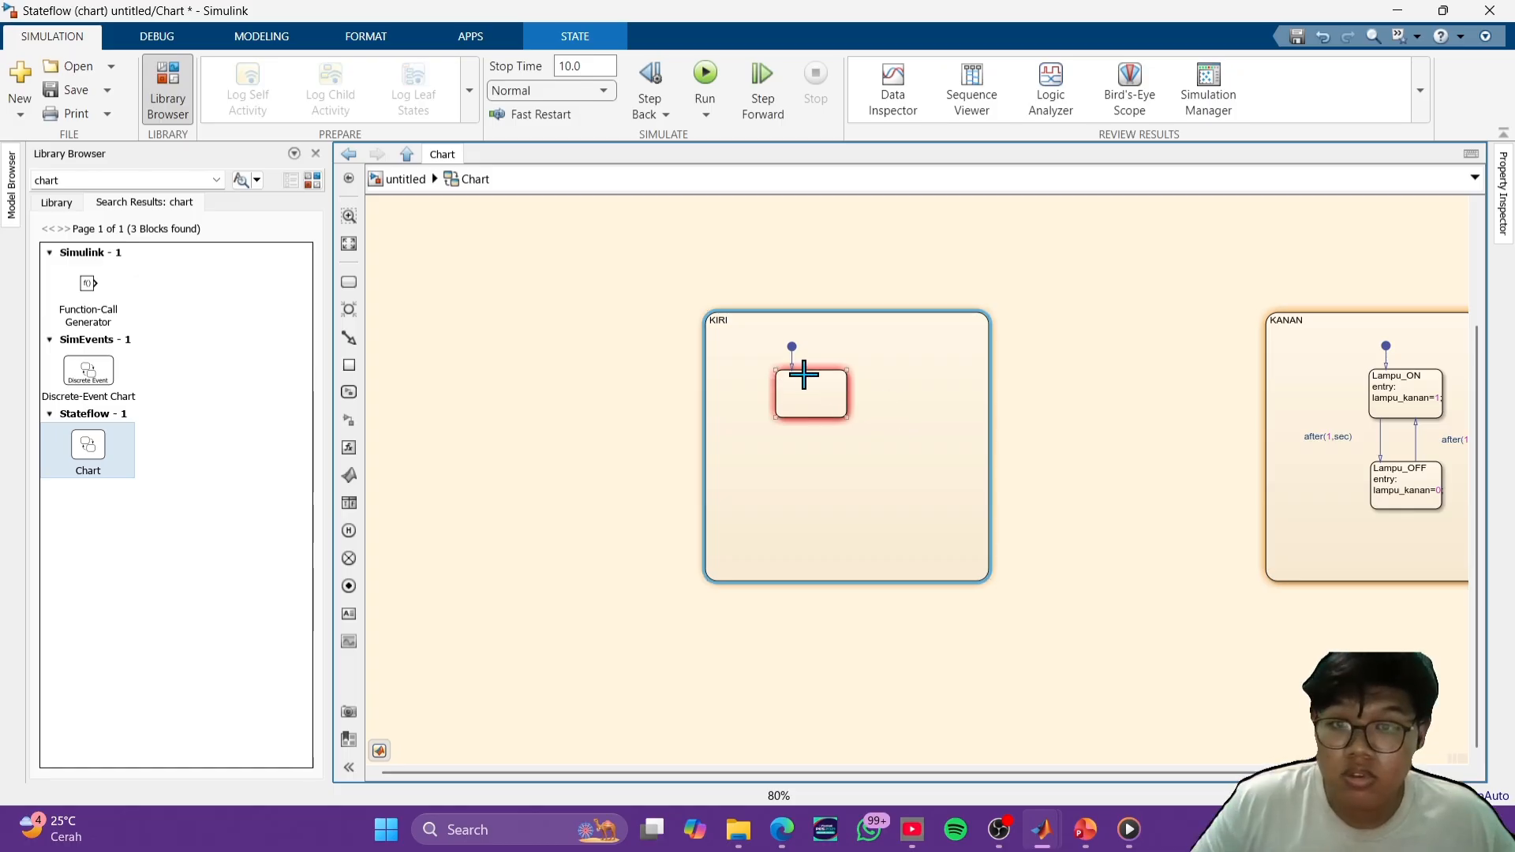
- Label the KIRI substate Lampu_ON with the entry action lampu_kiri=1; by reusing the copied Lampu_ON text from KANAN
click(803, 376)
double_click(781, 378)
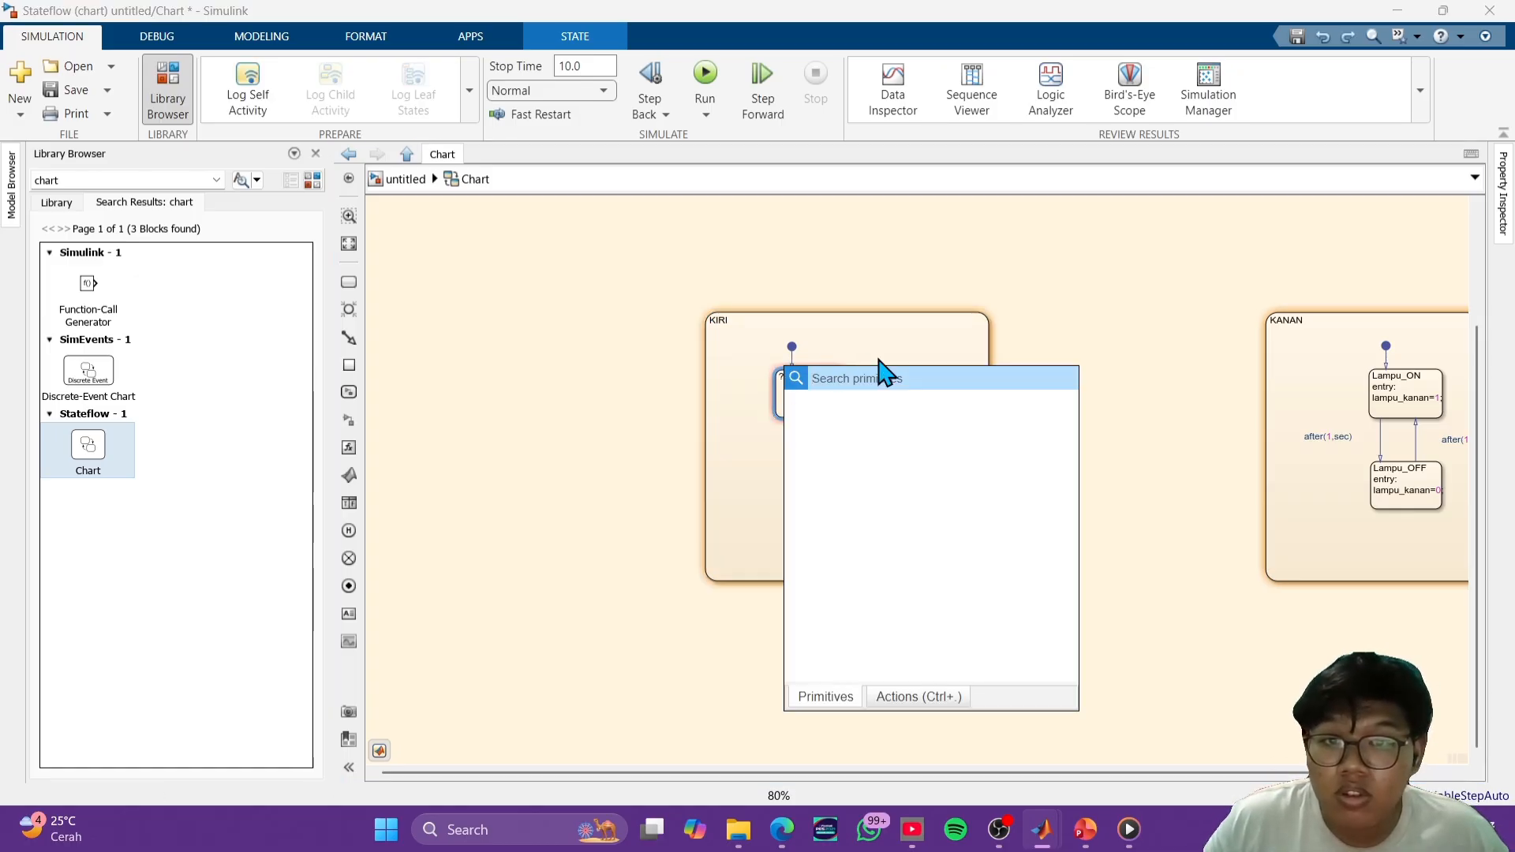
scroll(813, 378, up, 5)
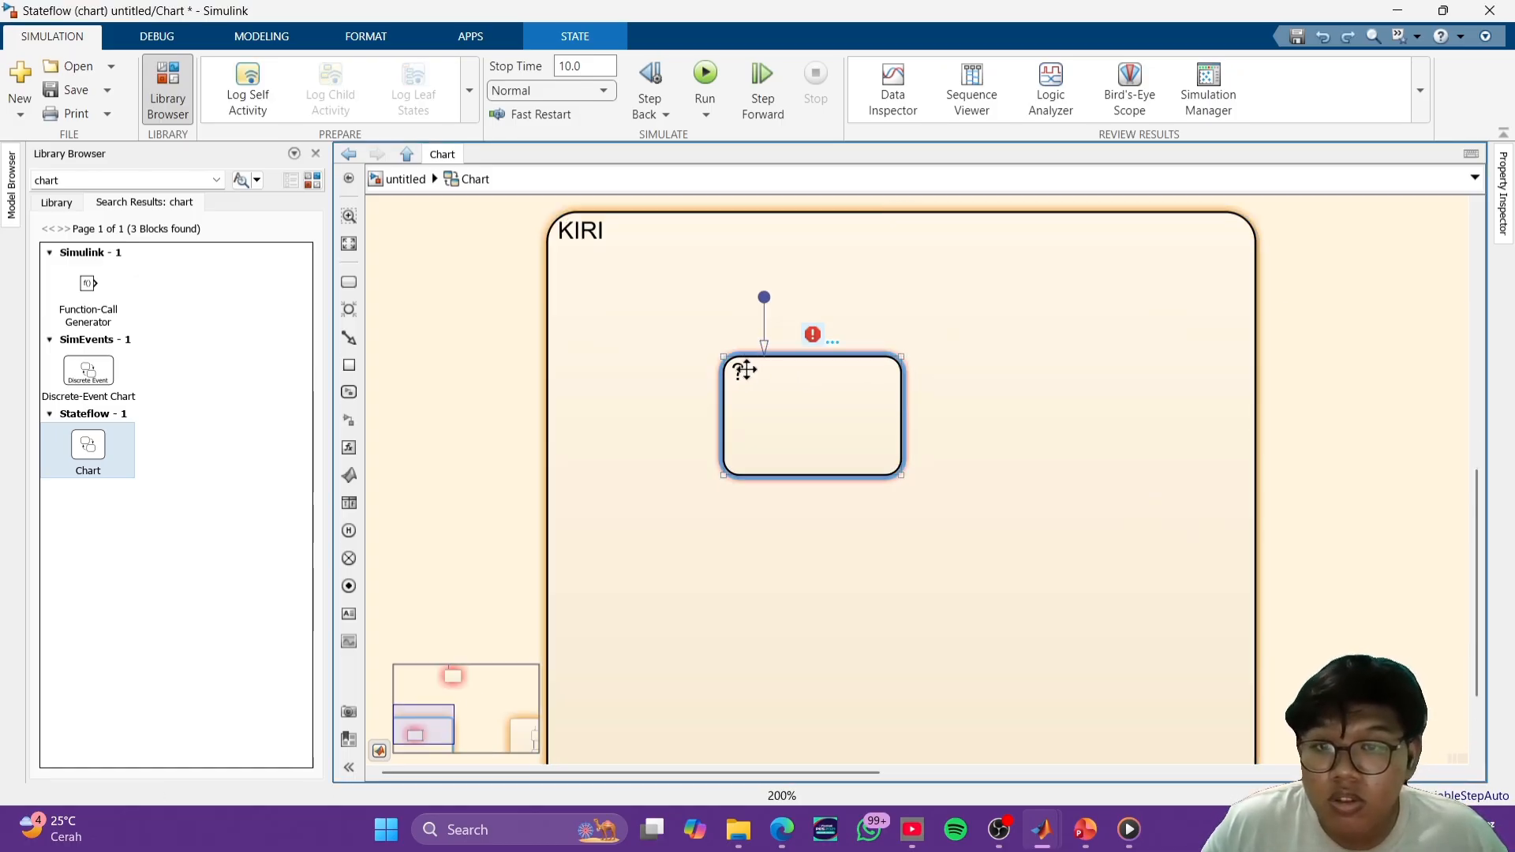
click(742, 370)
key(ctrl+v)
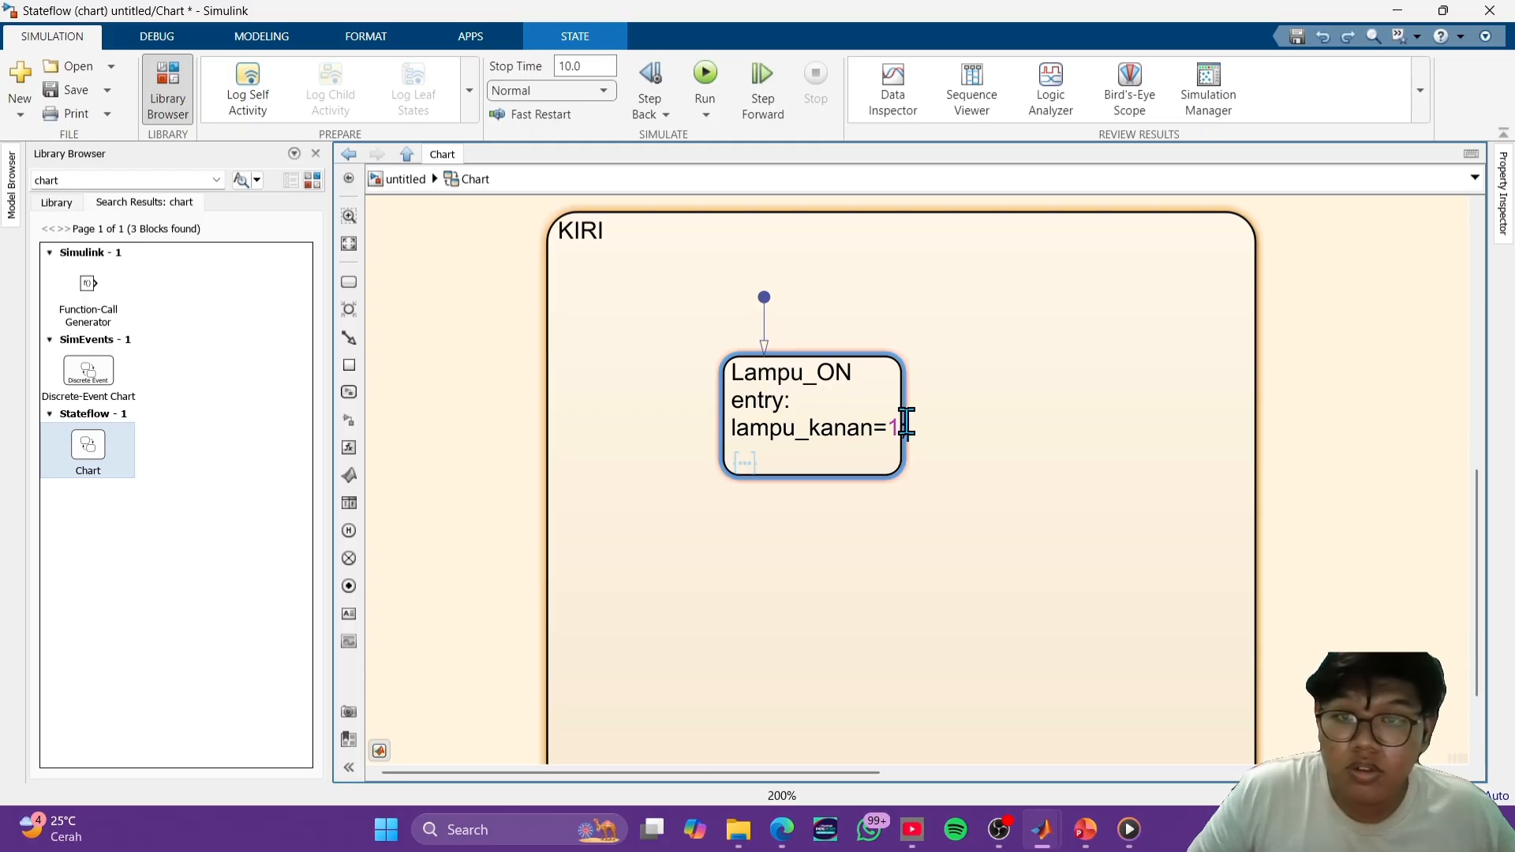
scroll(868, 394, down, 5)
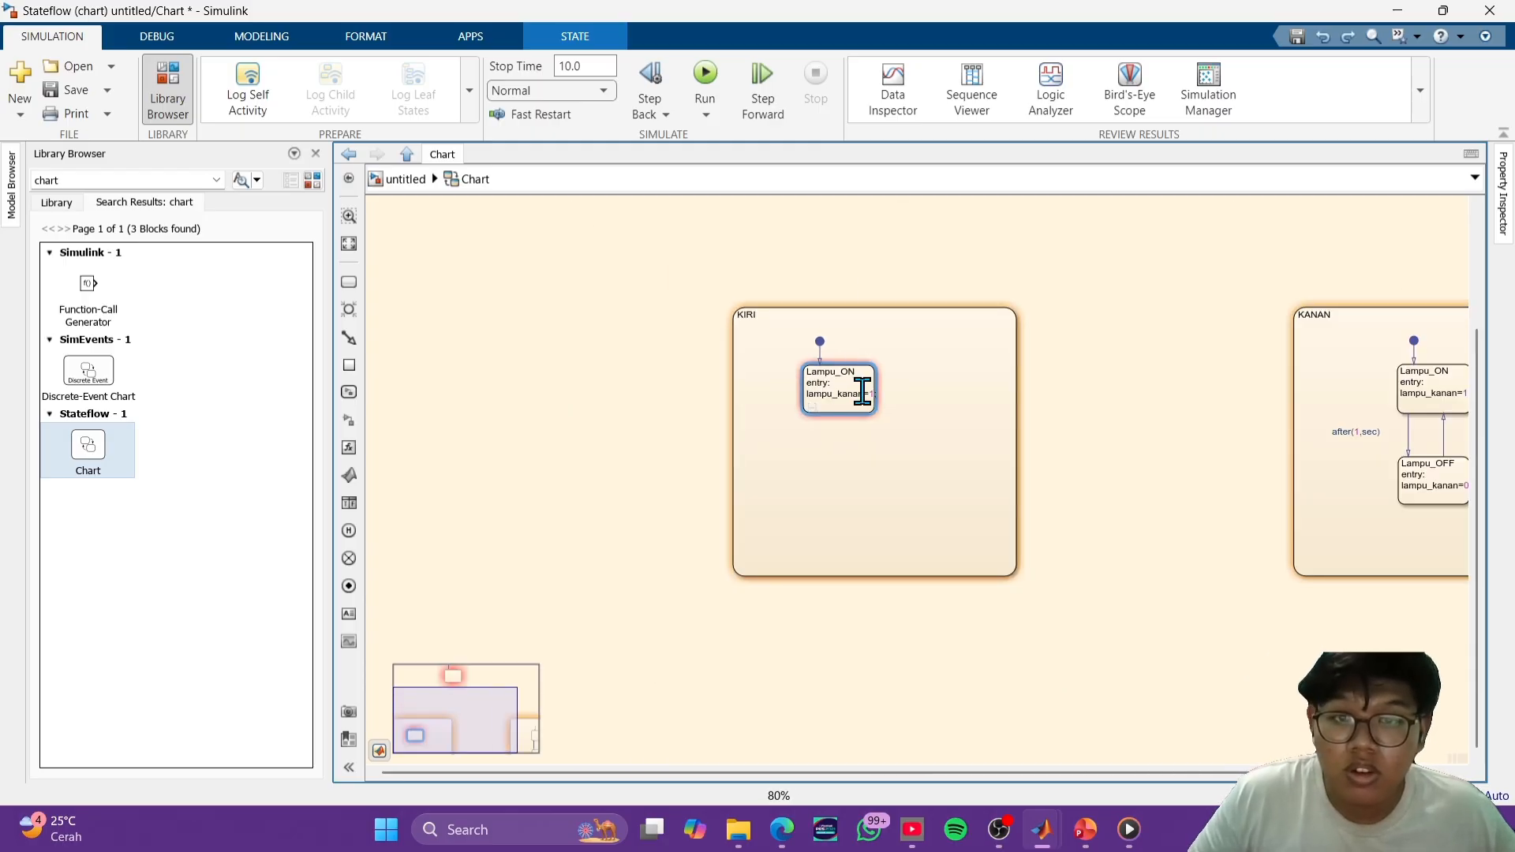
click(904, 397)
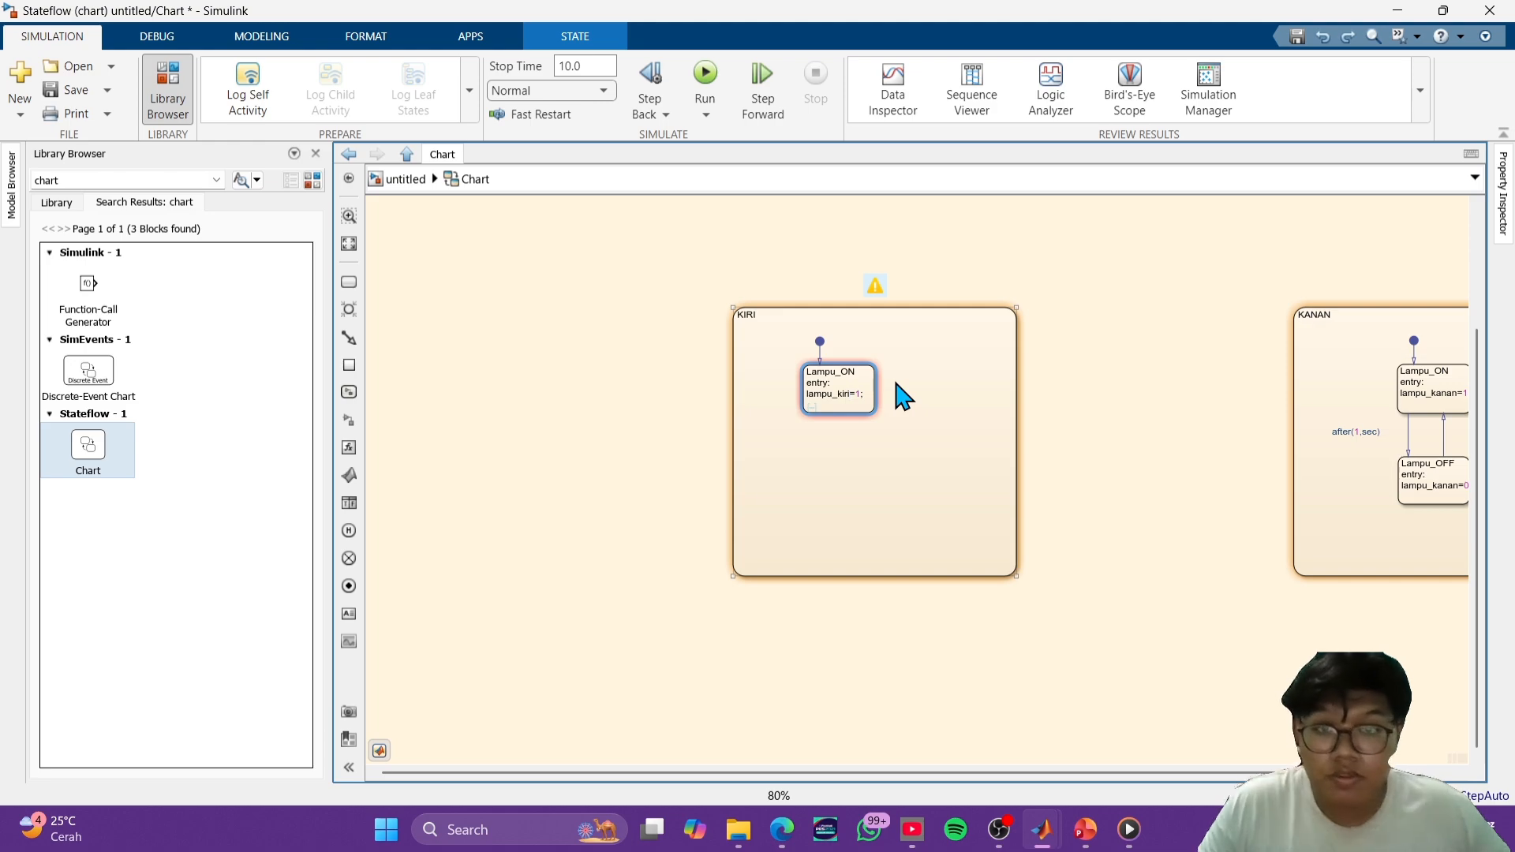
click(906, 418)
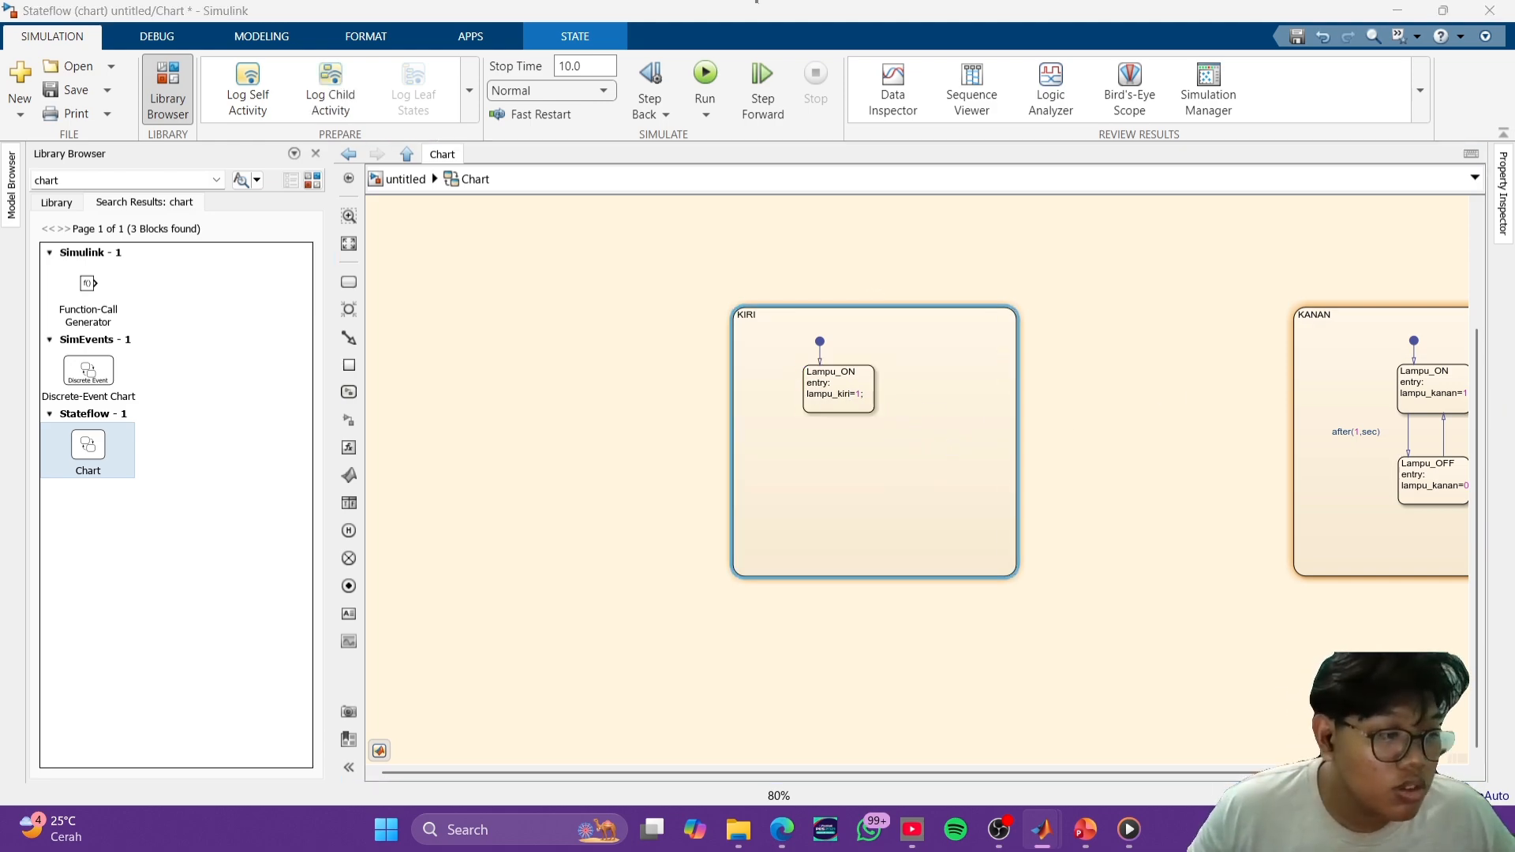
- Add a second substate below Lampu_ON in KIRI, reusing the copied entry text and naming it Lampu_OFF
click(348, 282)
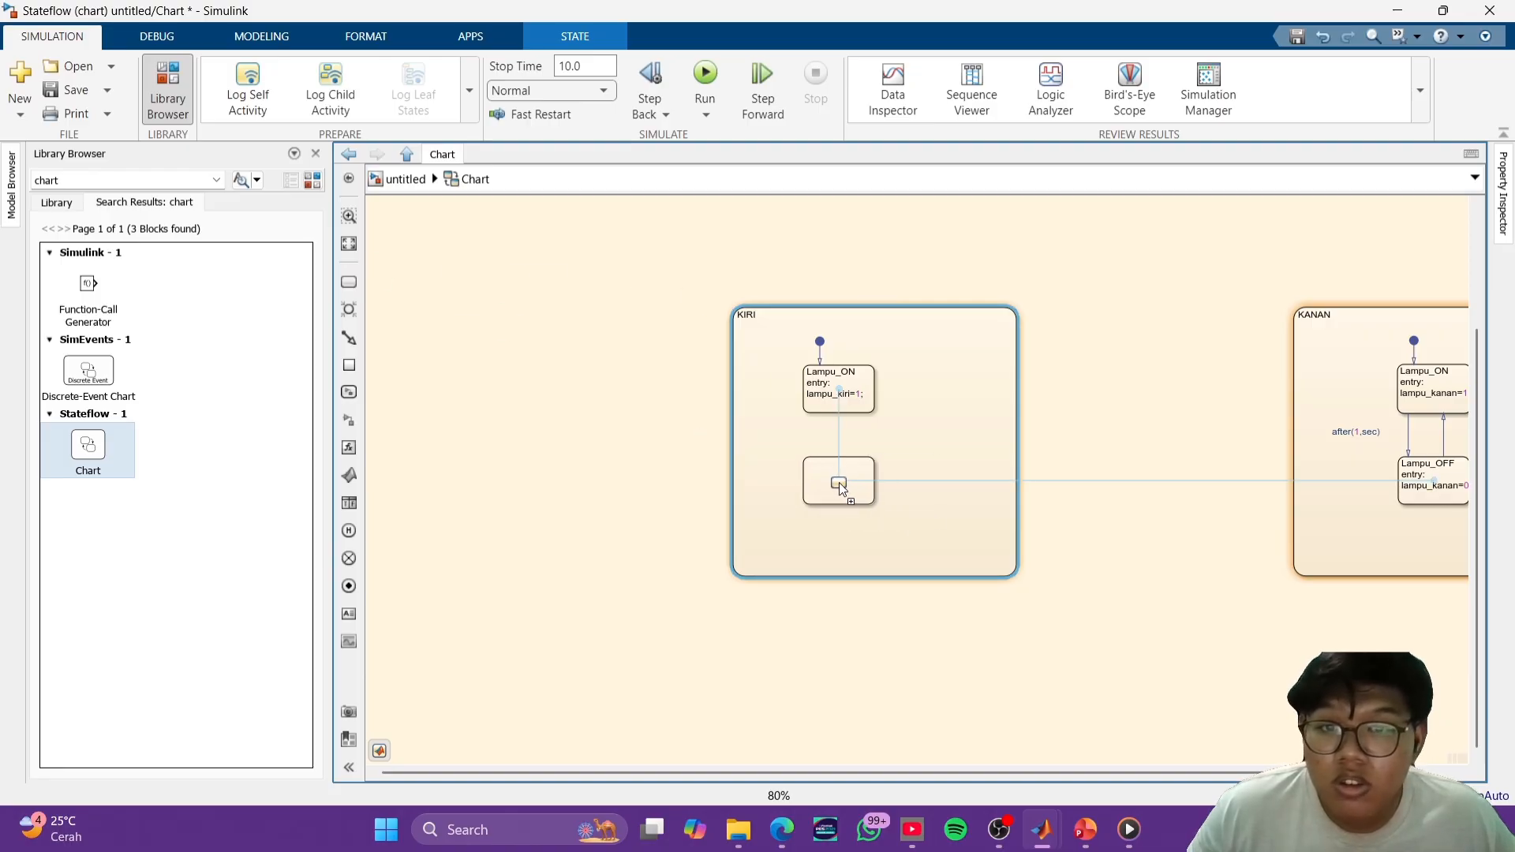
click(840, 486)
key(ctrl+v)
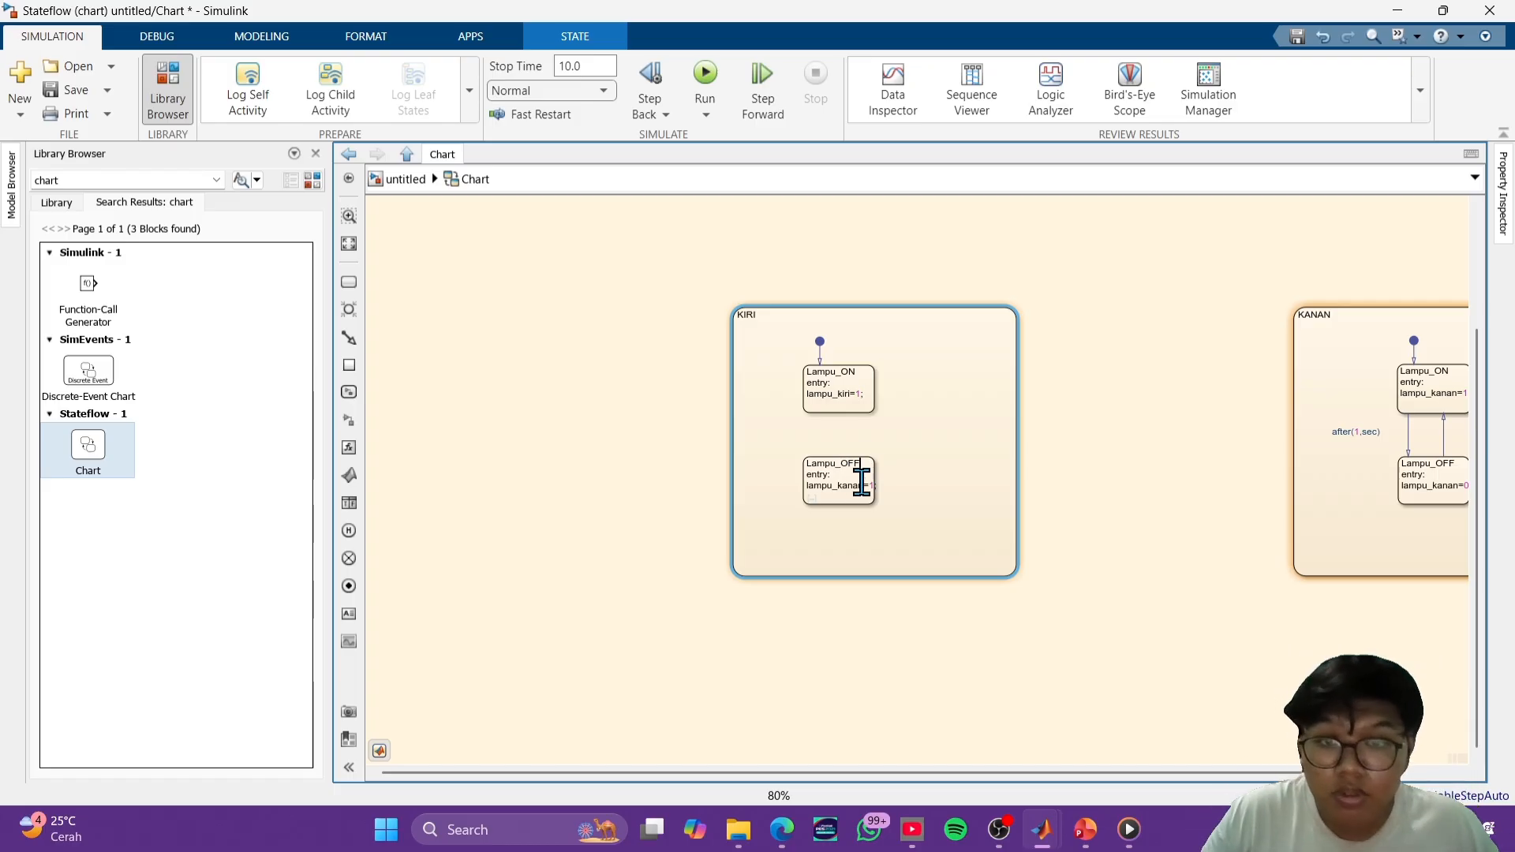
- Change the entry action of Lampu_OFF in KIRI to lampu_kiri=0;
click(892, 496)
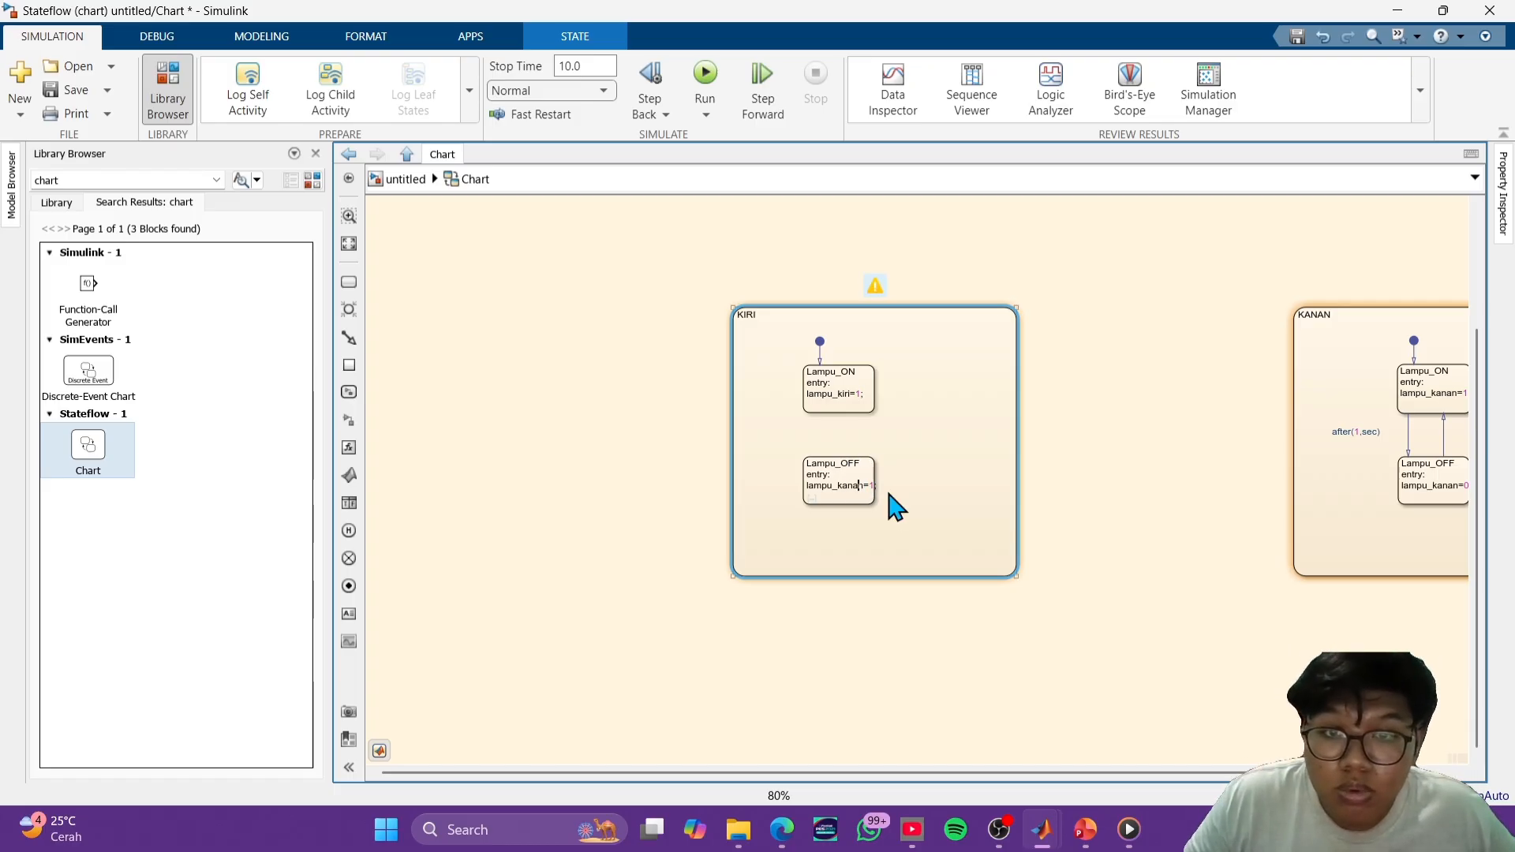
scroll(887, 499, up, 5)
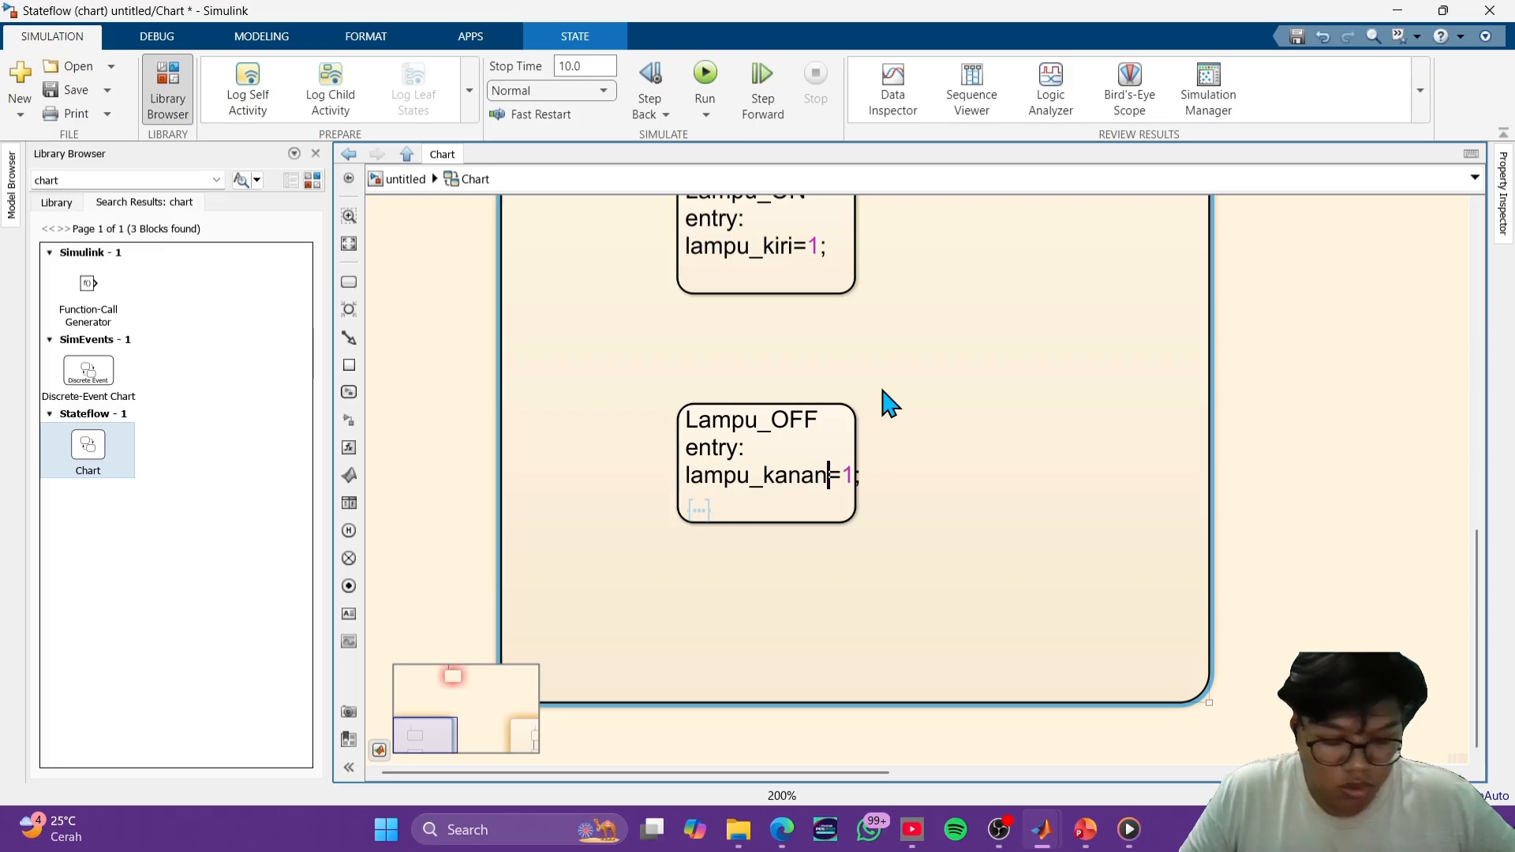
key(BackSpace)
key(BackSpace)
key(BackSpace)
key(BackSpace)
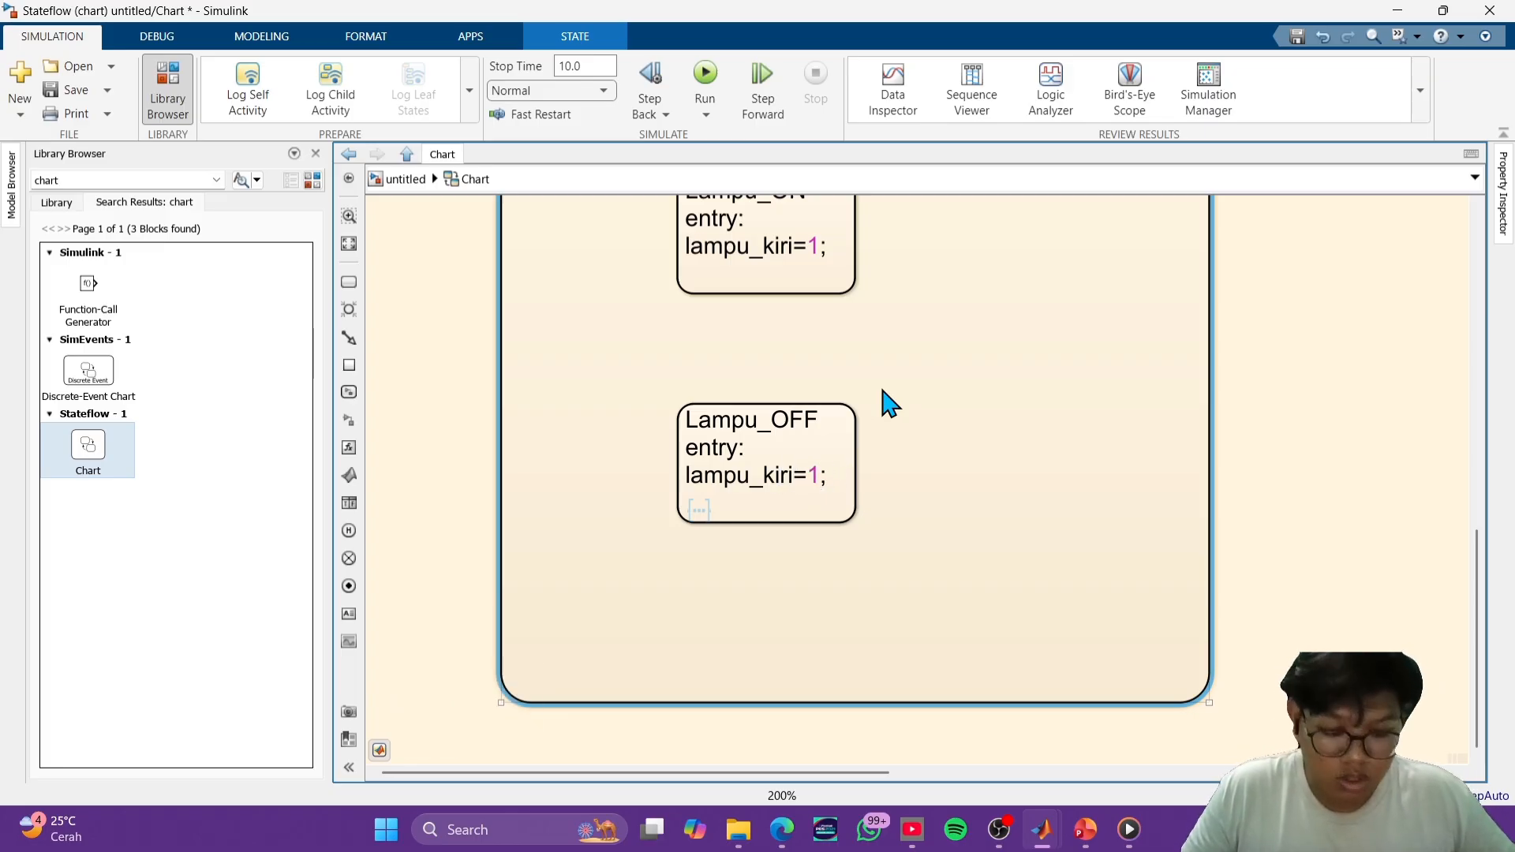
click(755, 0)
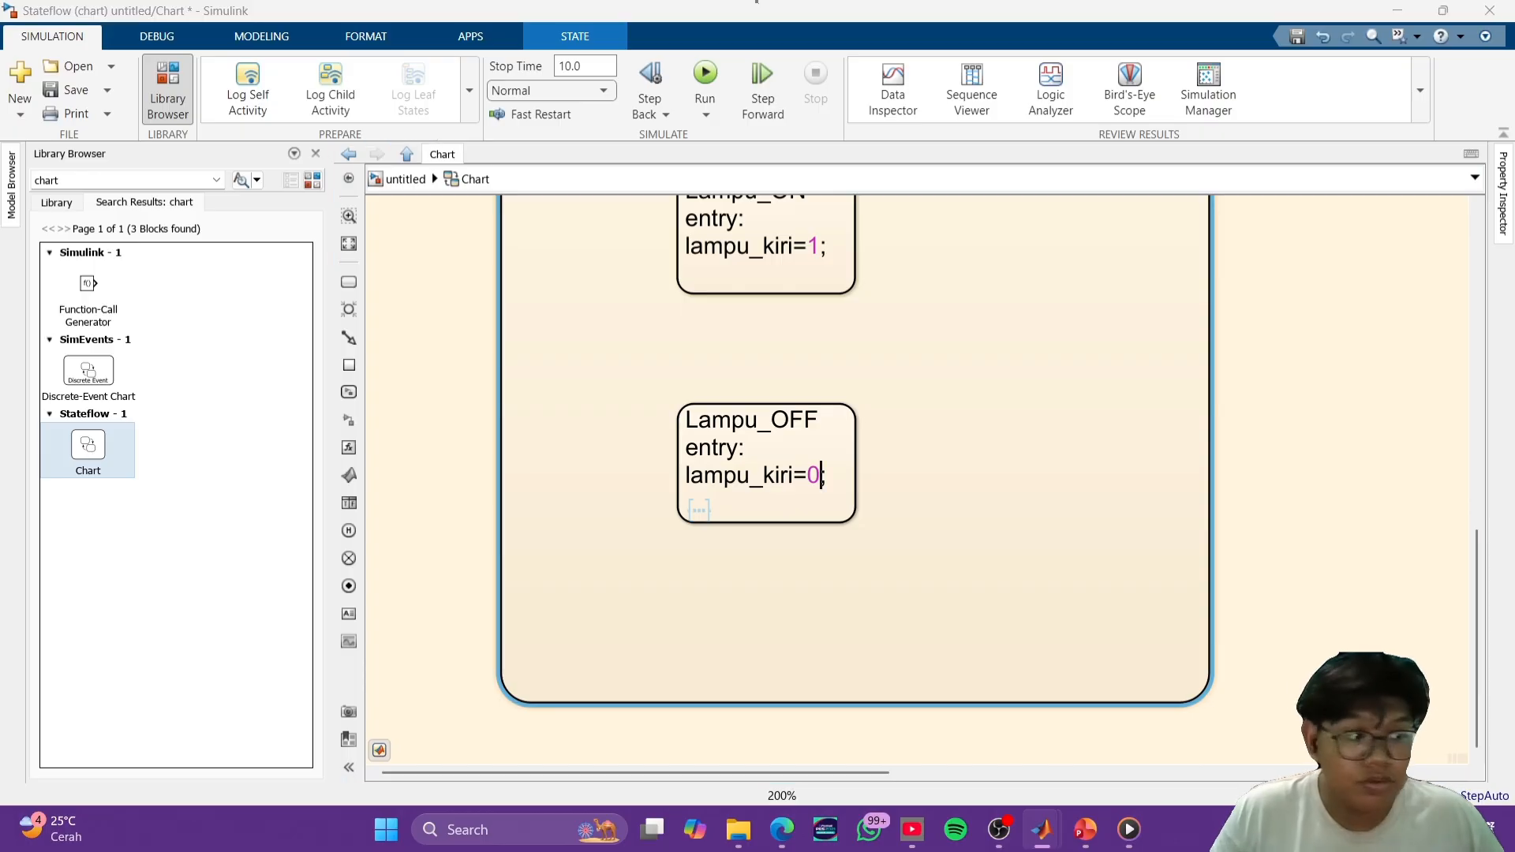
click(1321, 537)
- Draw a transition from Lampu_ON down to Lampu_OFF in KIRI, labelled after(1,sec), with the label placed left of the arrow
scroll(1029, 529, down, 2)
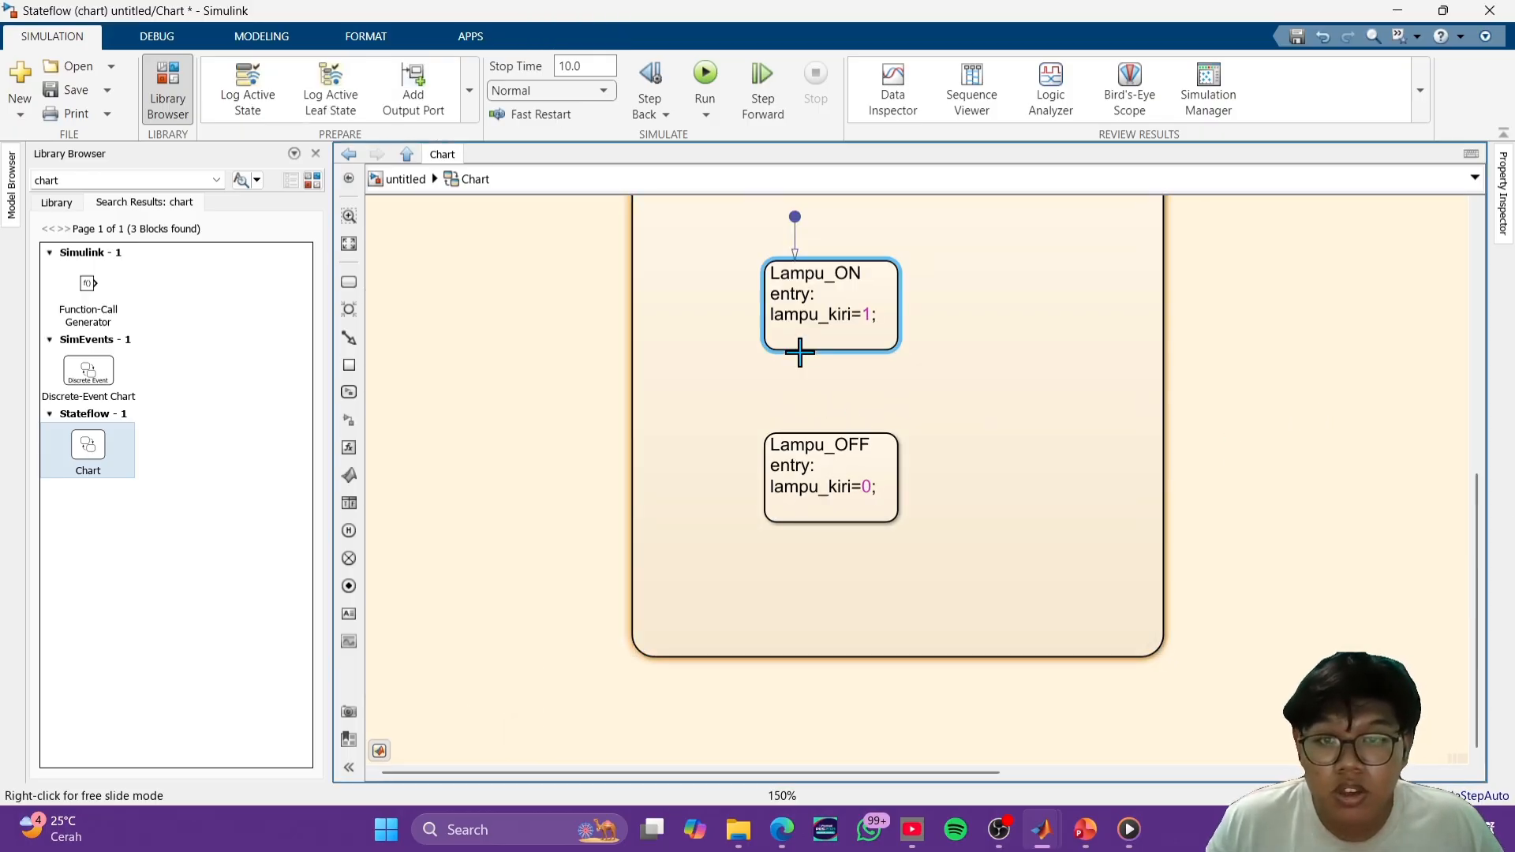
drag(798, 347, 797, 433)
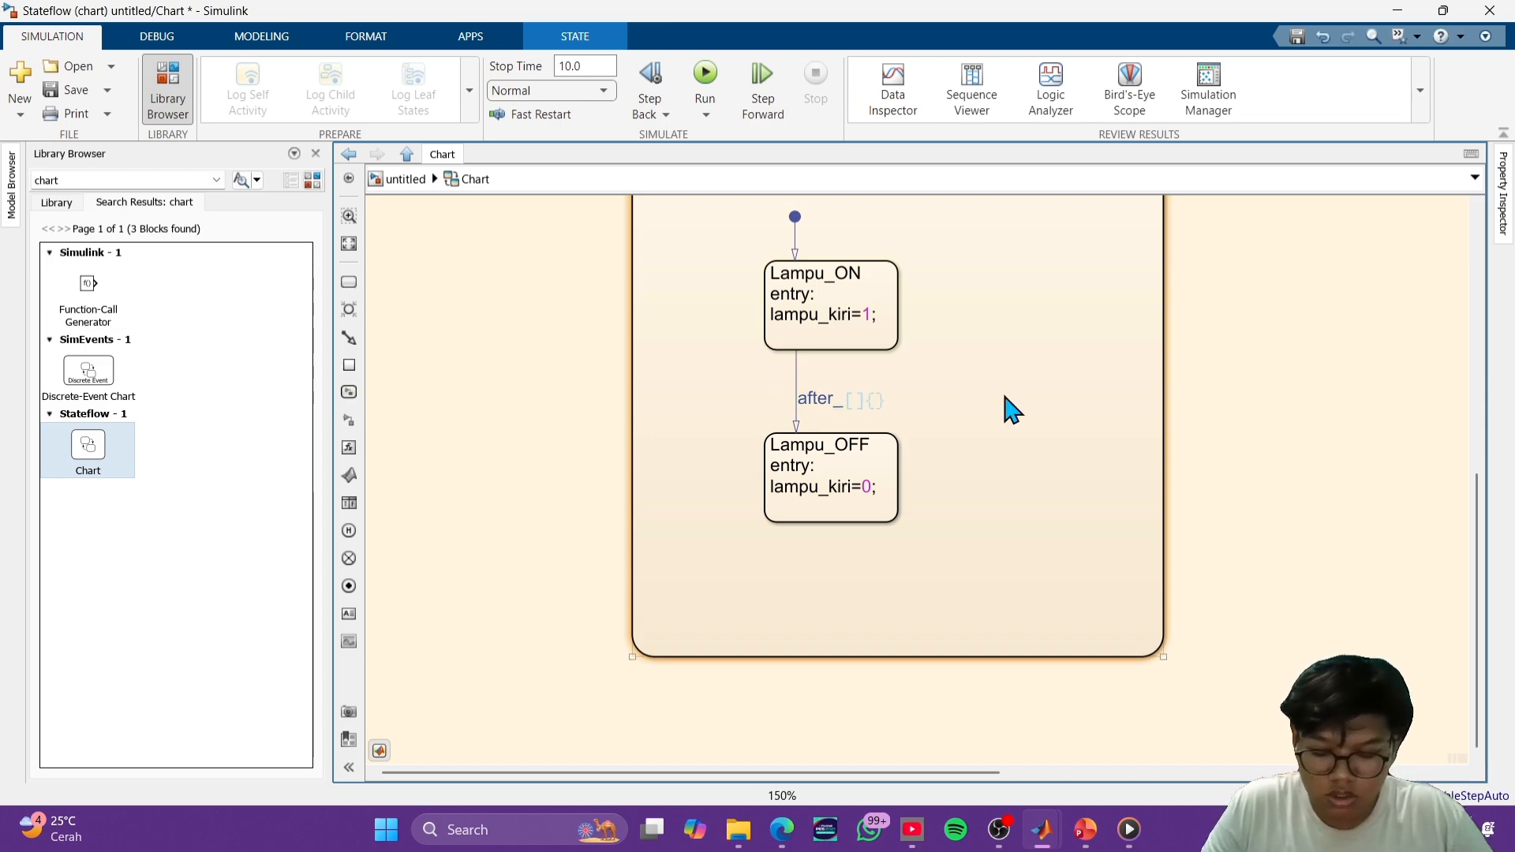
text(.)
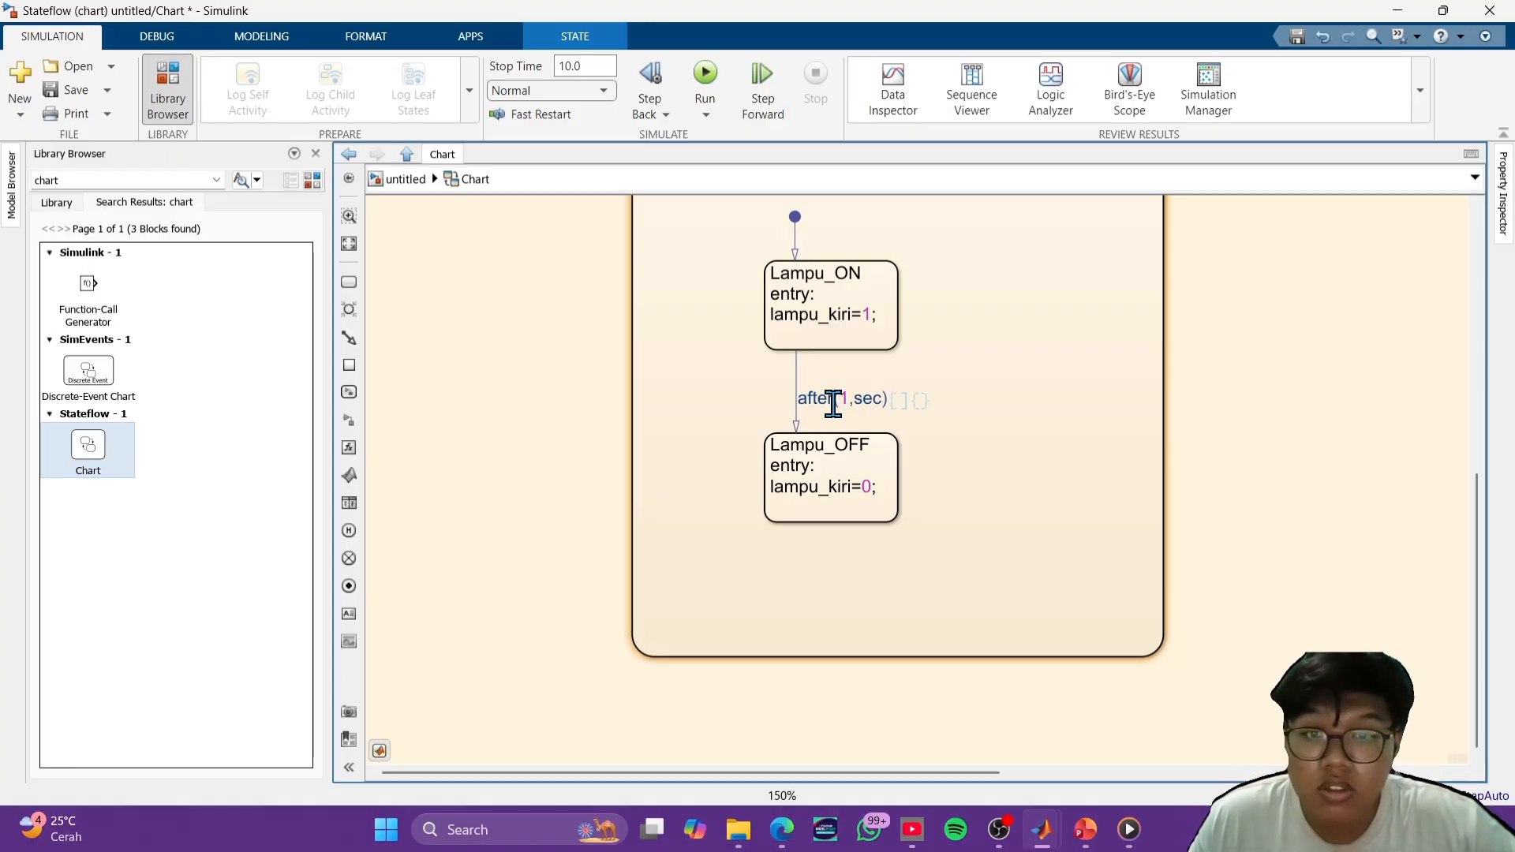
click(984, 415)
click(831, 400)
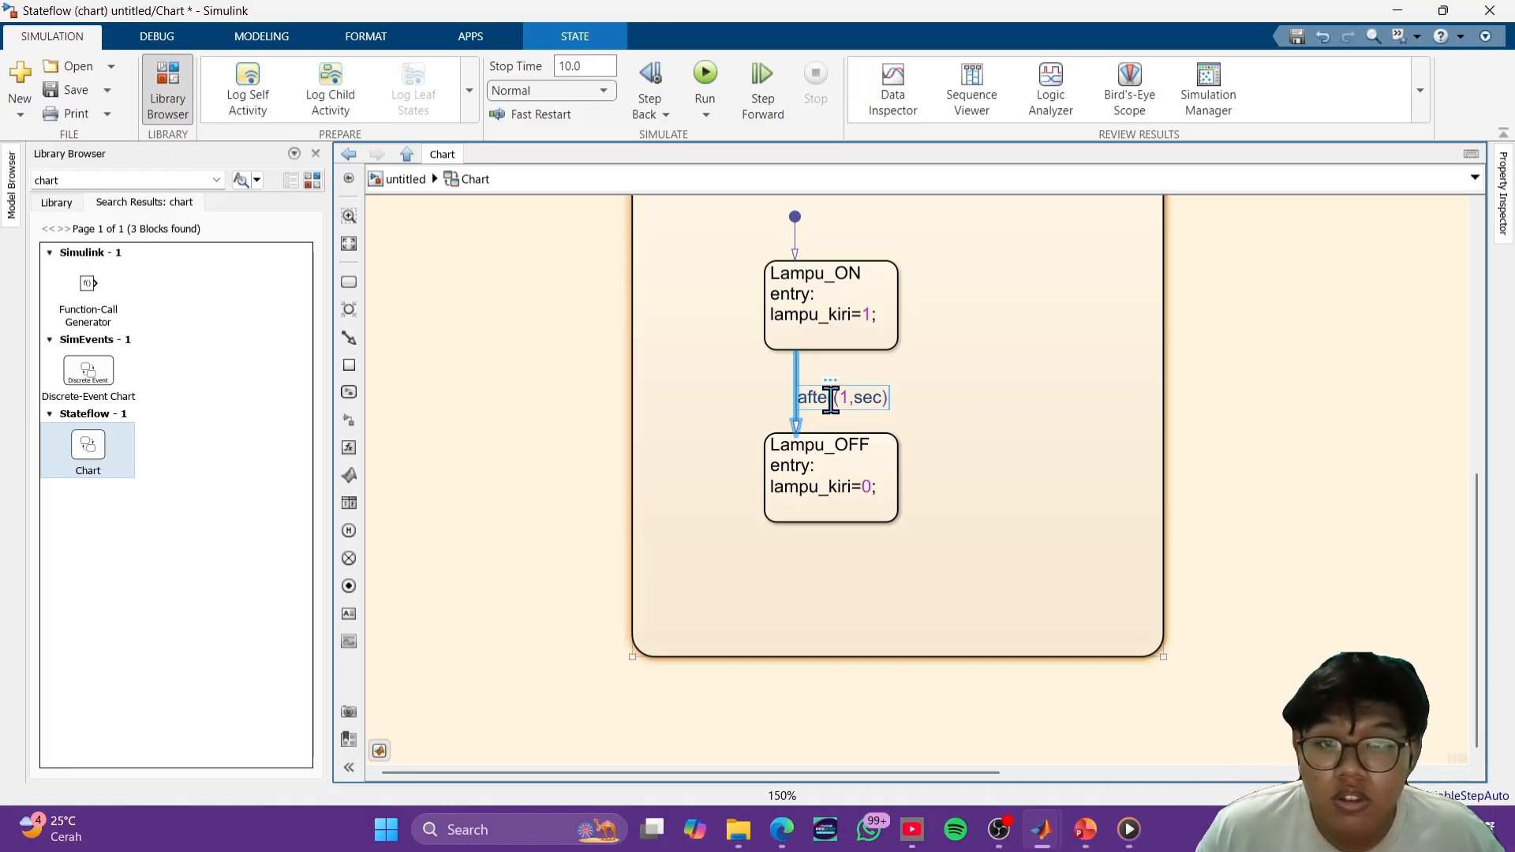
drag(831, 401, 688, 388)
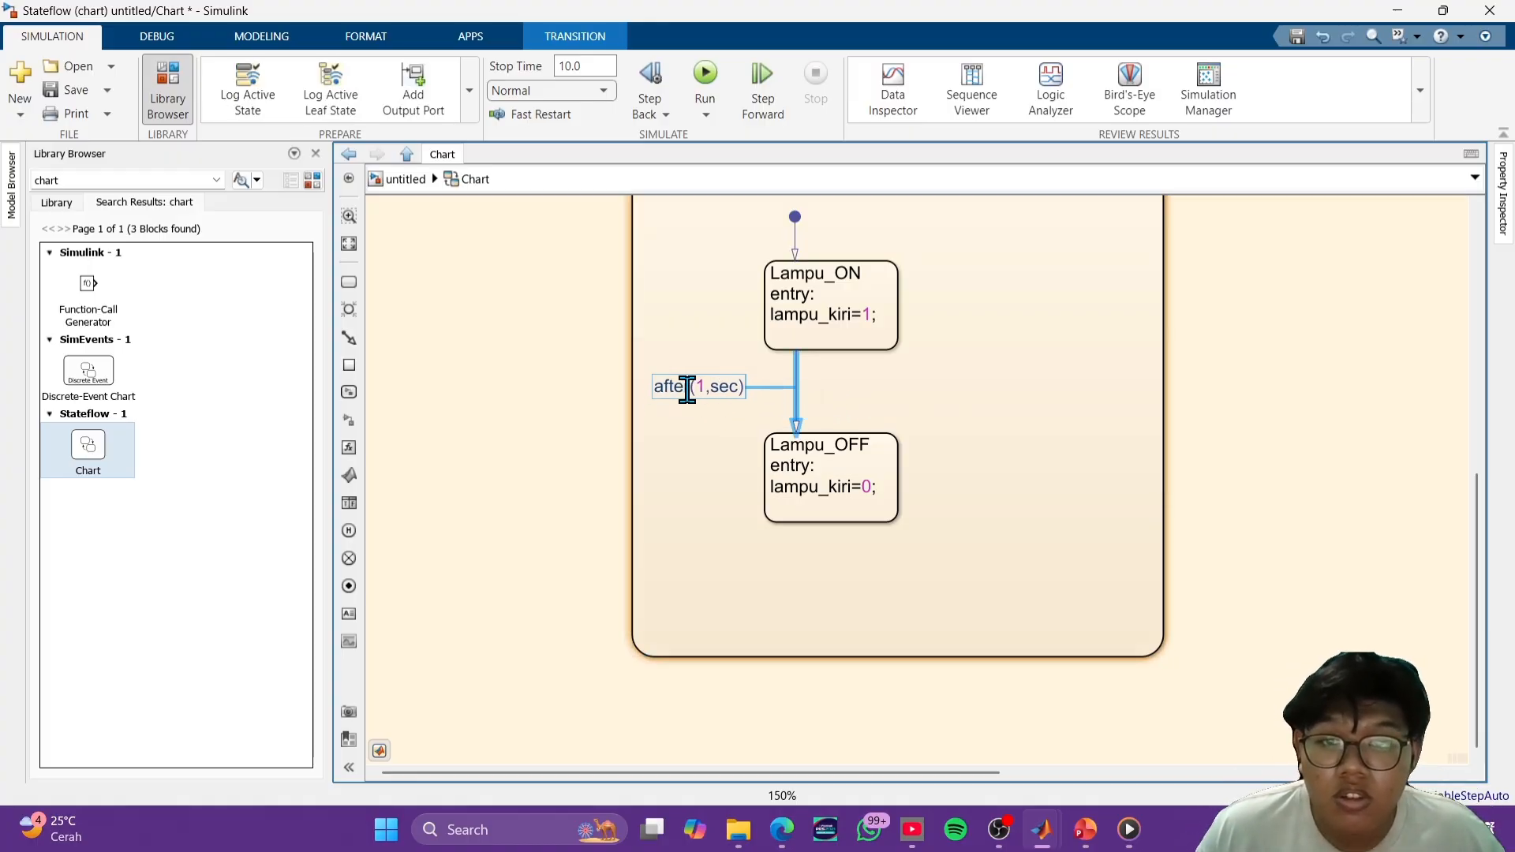
- Draw a return transition from Lampu_OFF up to Lampu_ON in KIRI and give it a copy of the after(1,sec) label
click(732, 387)
key(ctrl+a)
key(ctrl+c)
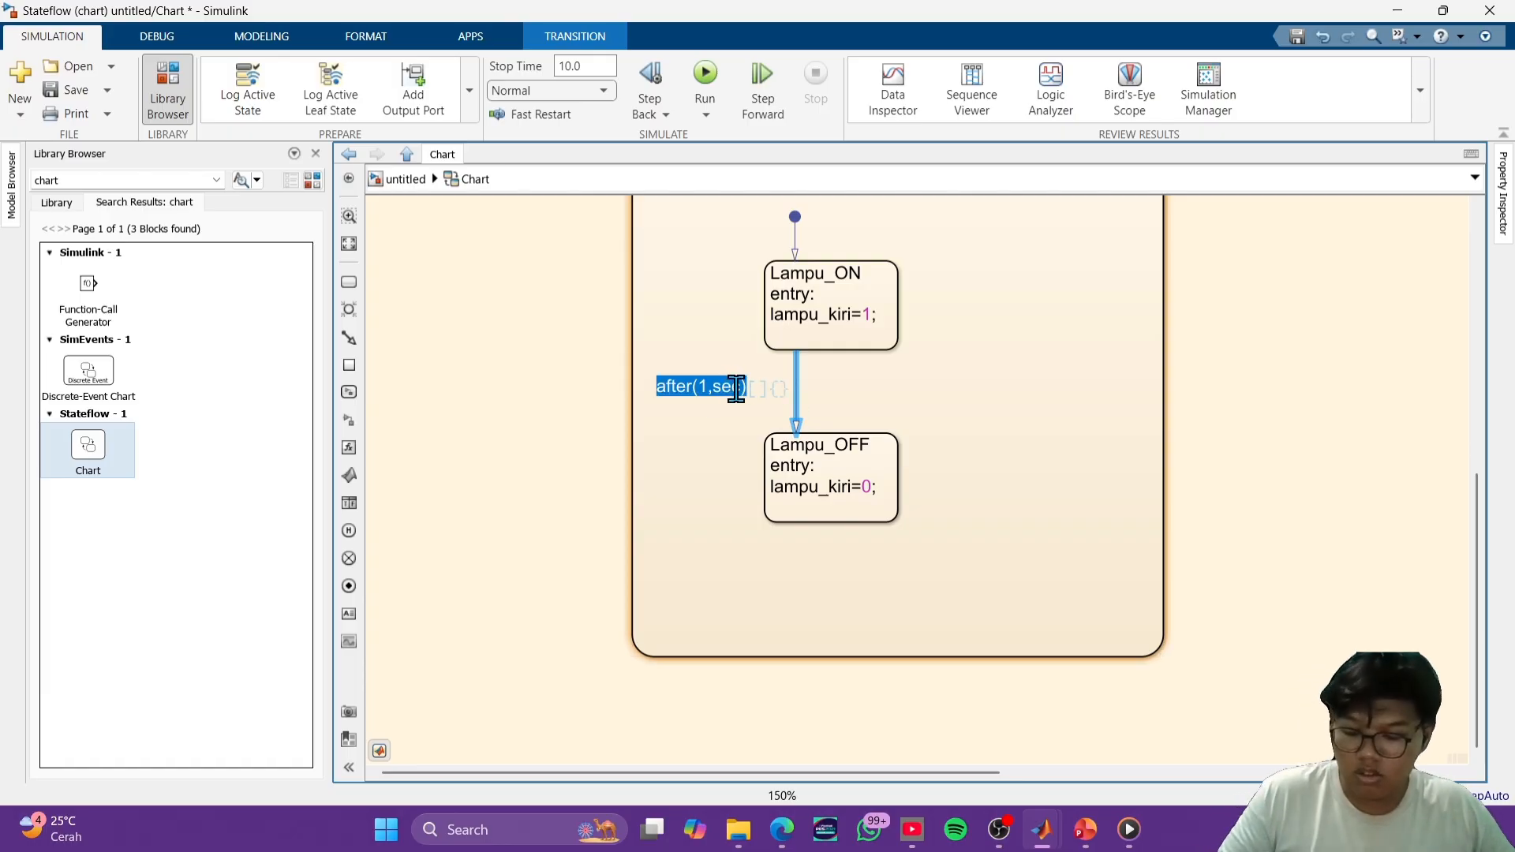
click(1034, 337)
click(856, 449)
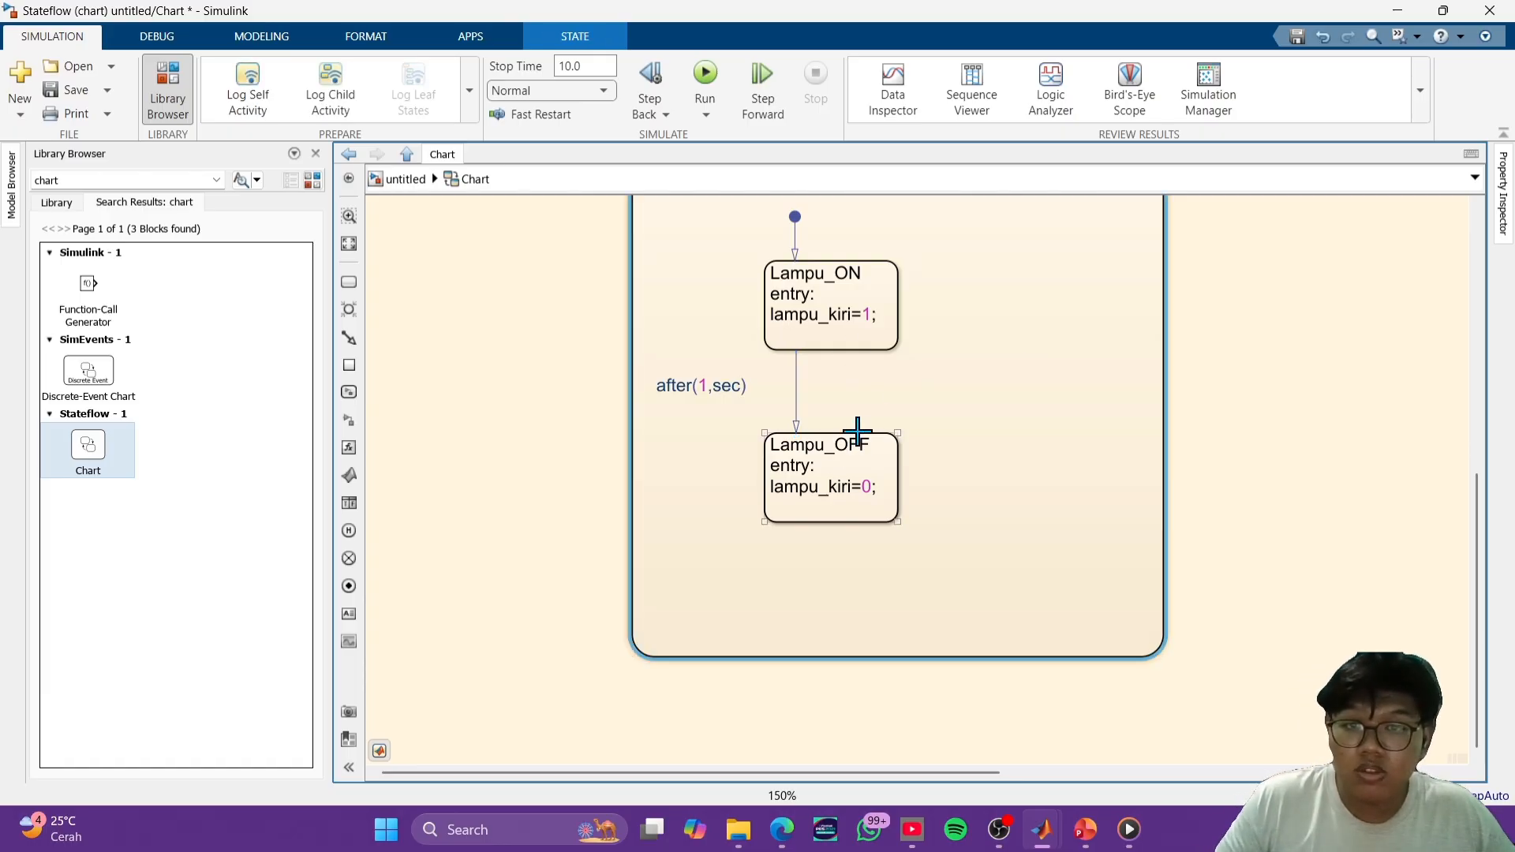
drag(857, 432, 857, 354)
drag(855, 432, 865, 350)
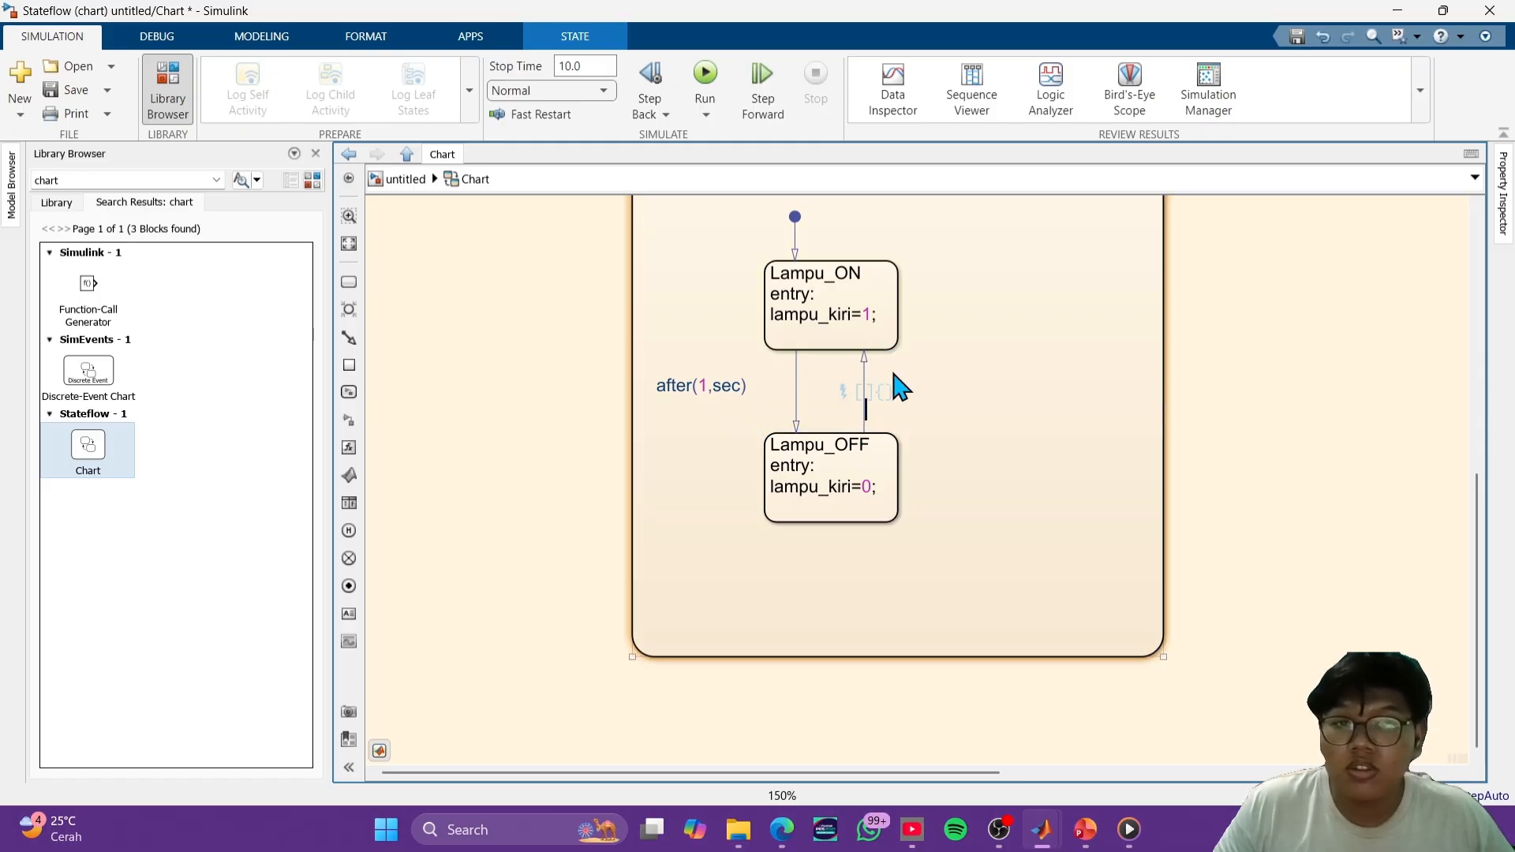
key(ctrl+v)
click(979, 367)
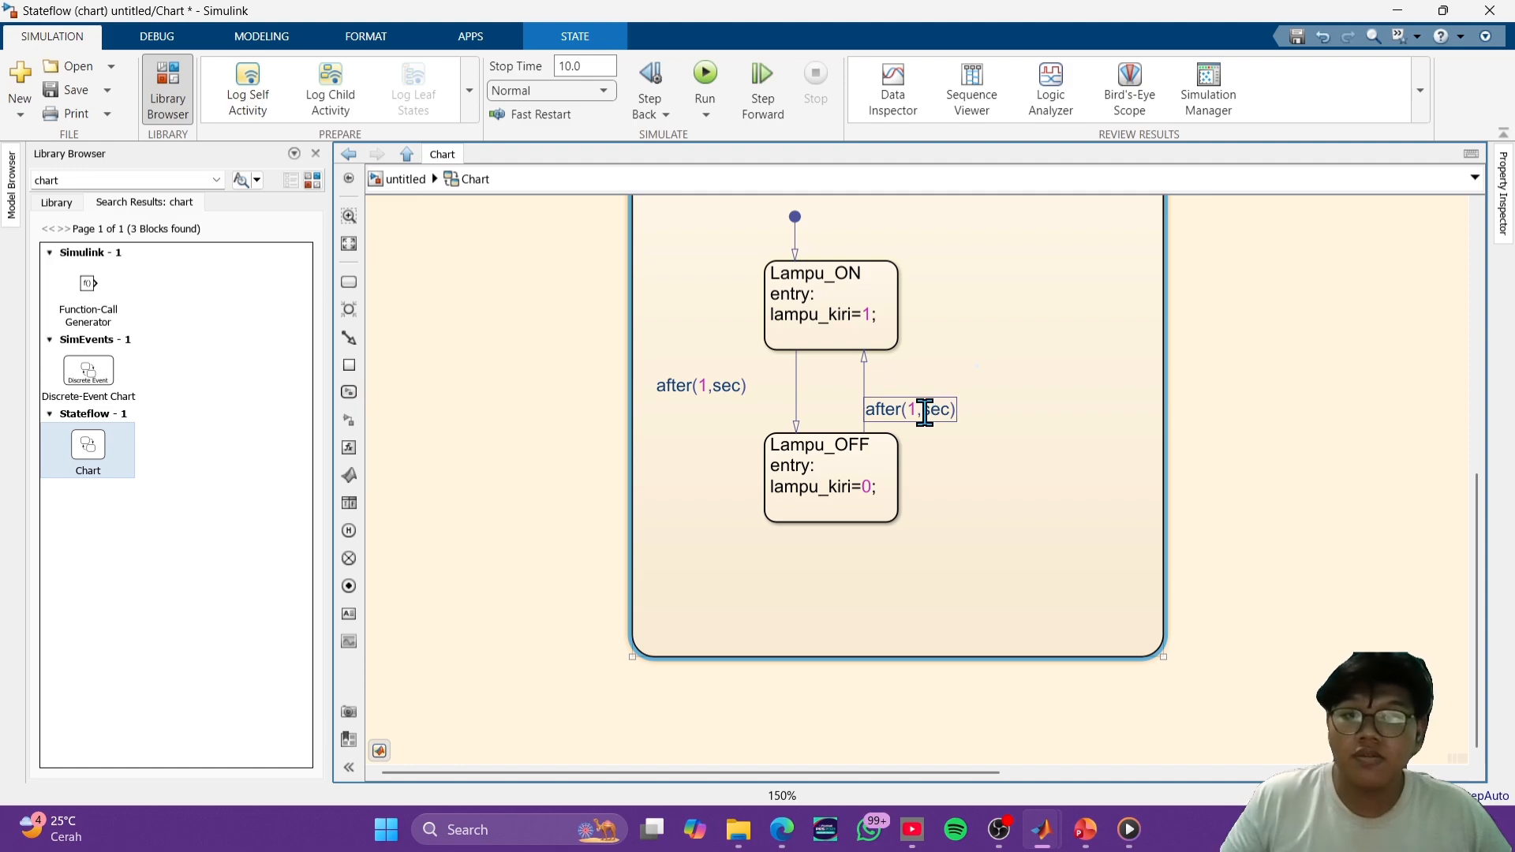
key(super+shift+s)
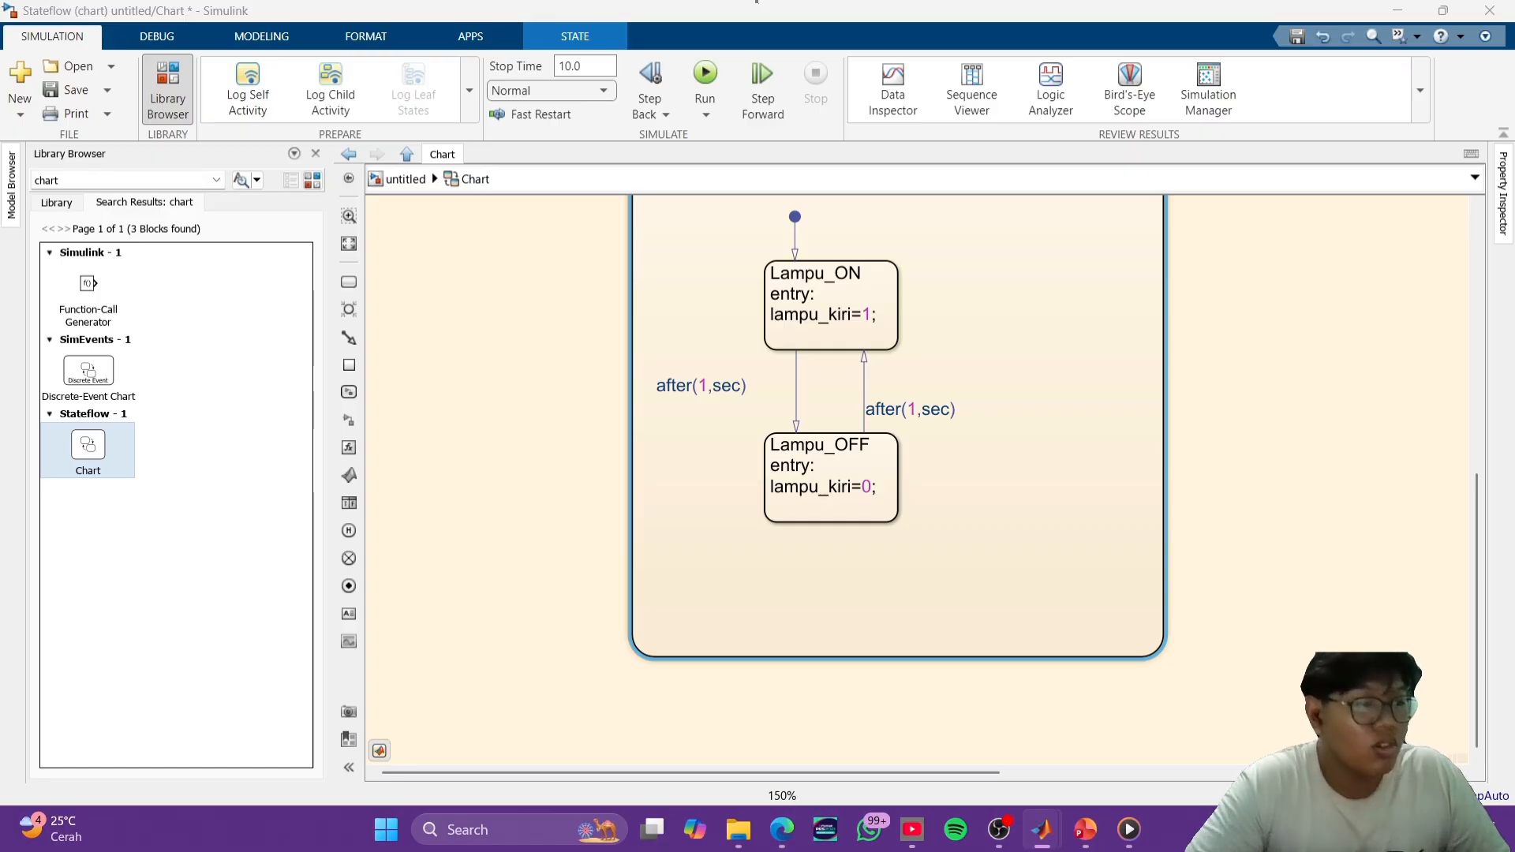
- Move the OFF state to the right so it sits above and midway between the KIRI and KANAN containers
scroll(1110, 365, down, 5)
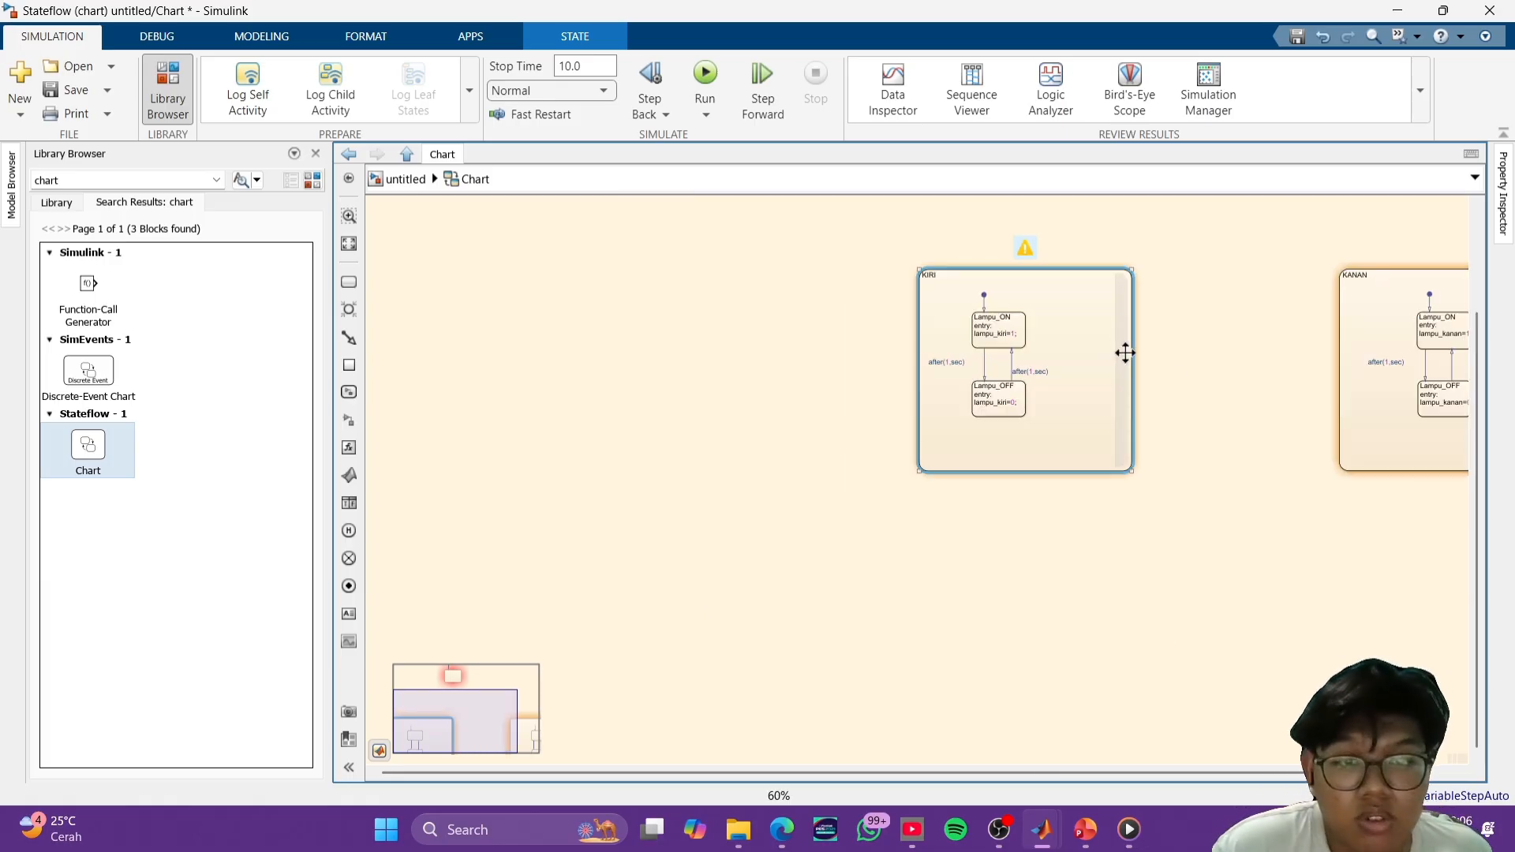
drag(1208, 379, 917, 386)
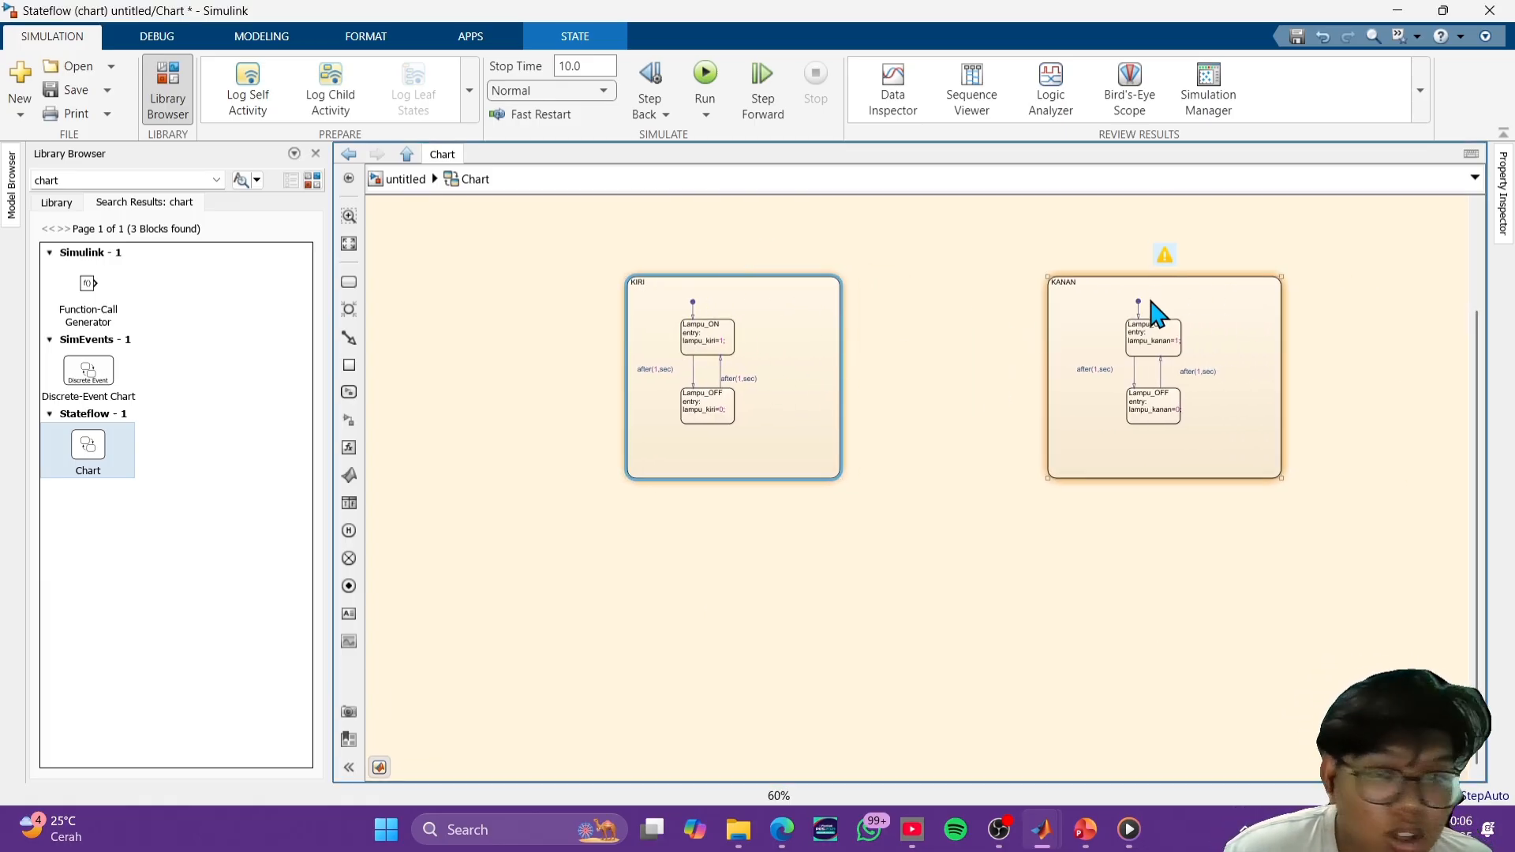
scroll(880, 308, up, 3)
scroll(910, 294, down, 3)
drag(916, 288, 849, 464)
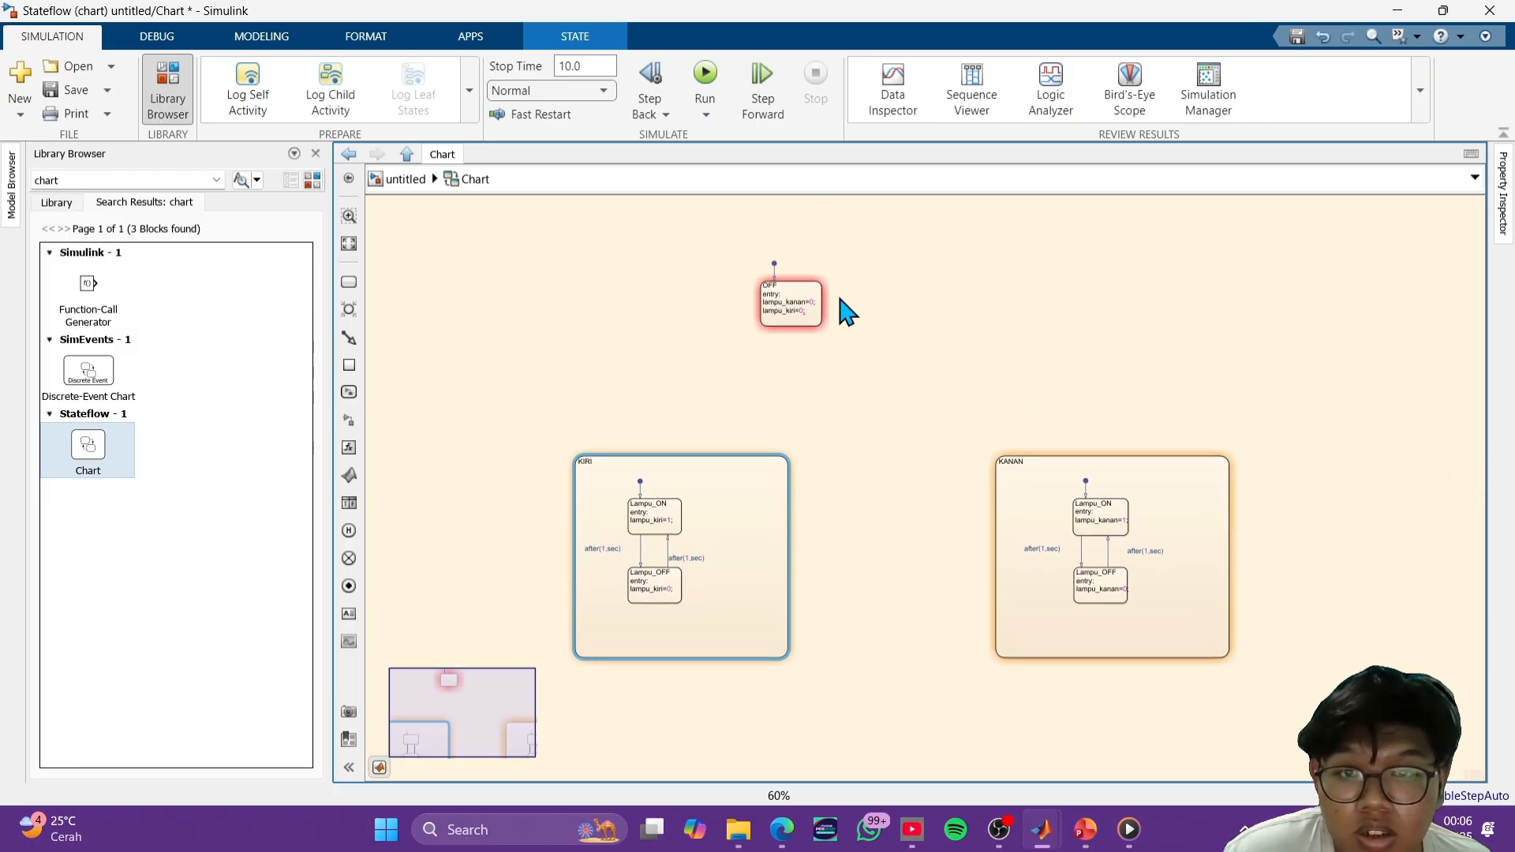
click(807, 290)
drag(807, 291, 918, 281)
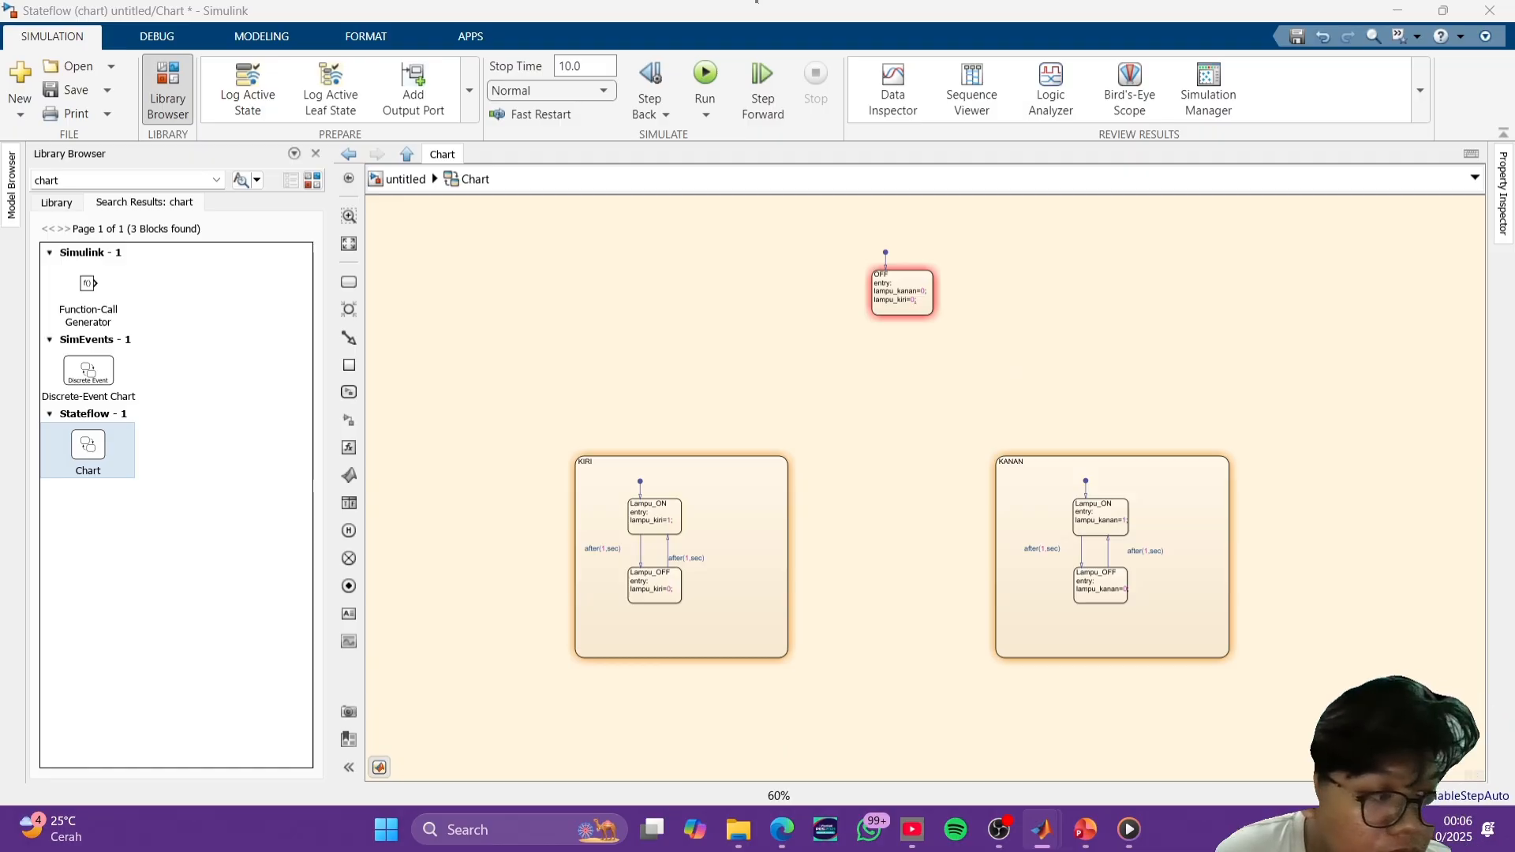
- Draw a transition from the left edge of the OFF state to the upper edge of KIRI
click(873, 308)
drag(873, 307, 766, 450)
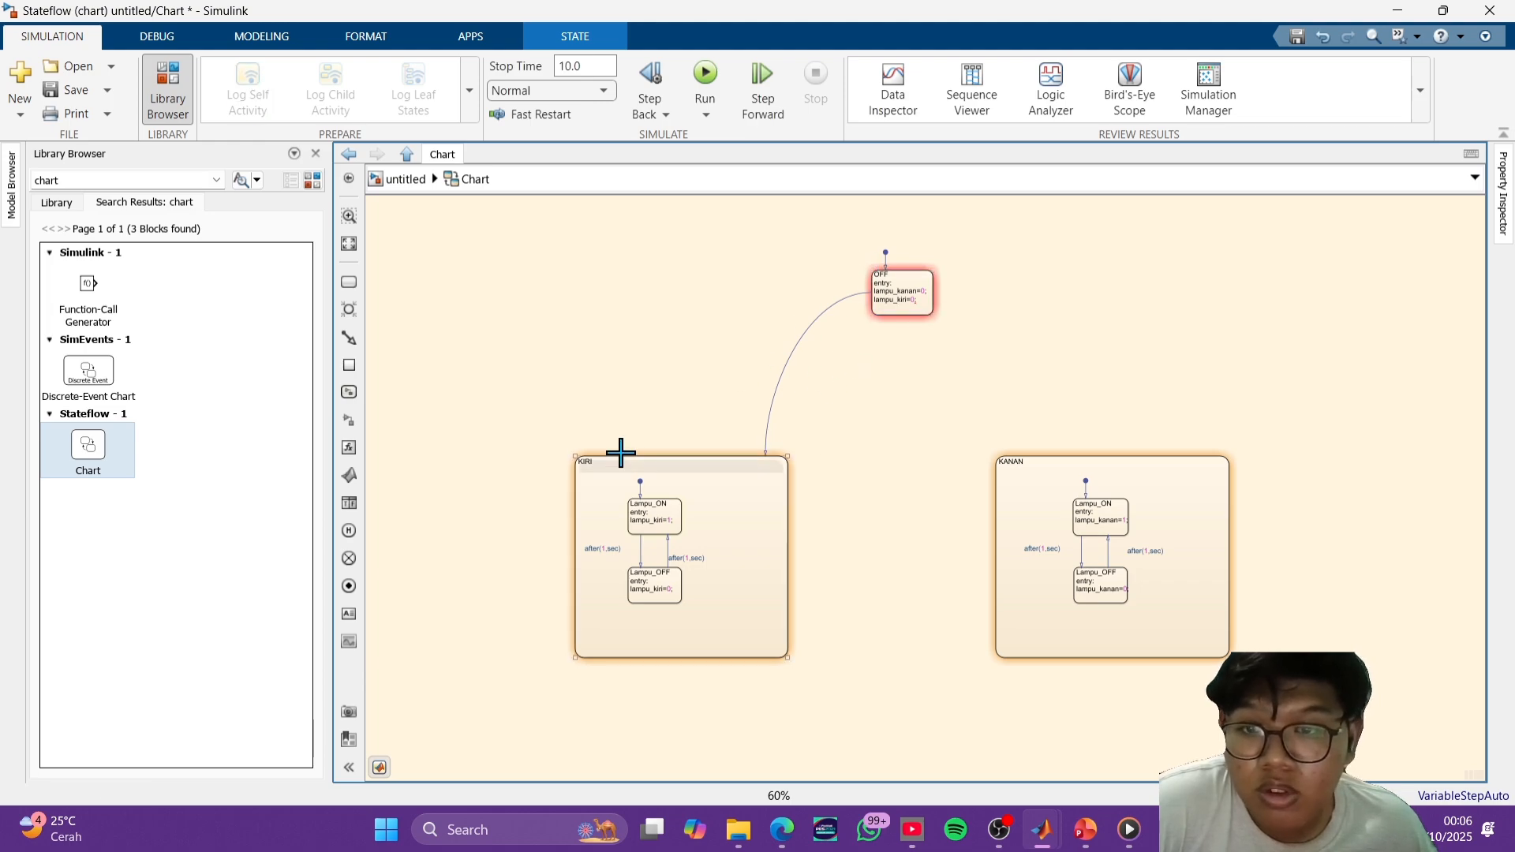
drag(619, 450, 876, 279)
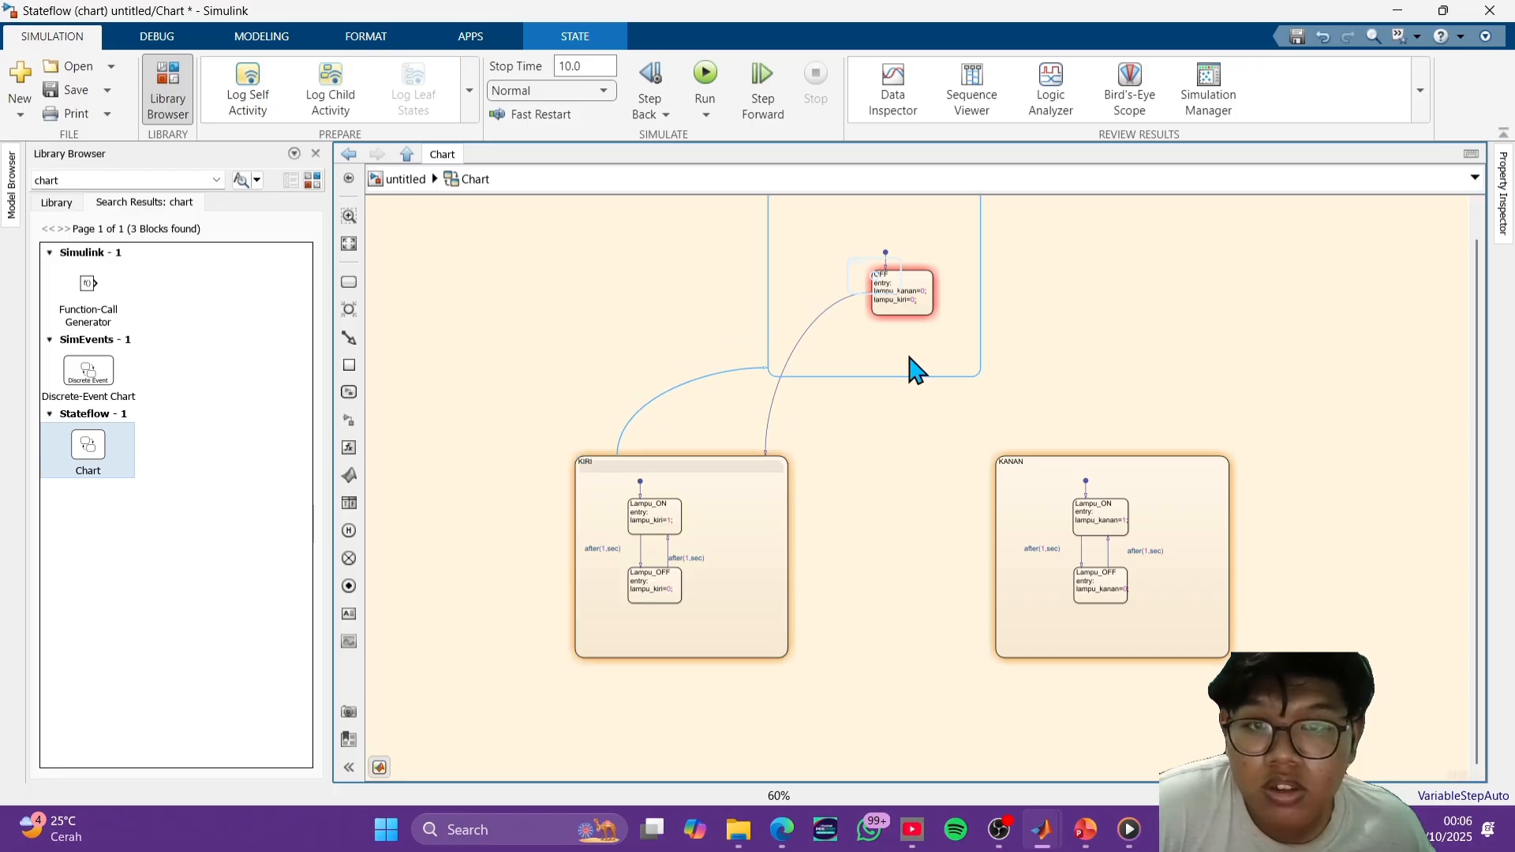
key(ctrl+z)
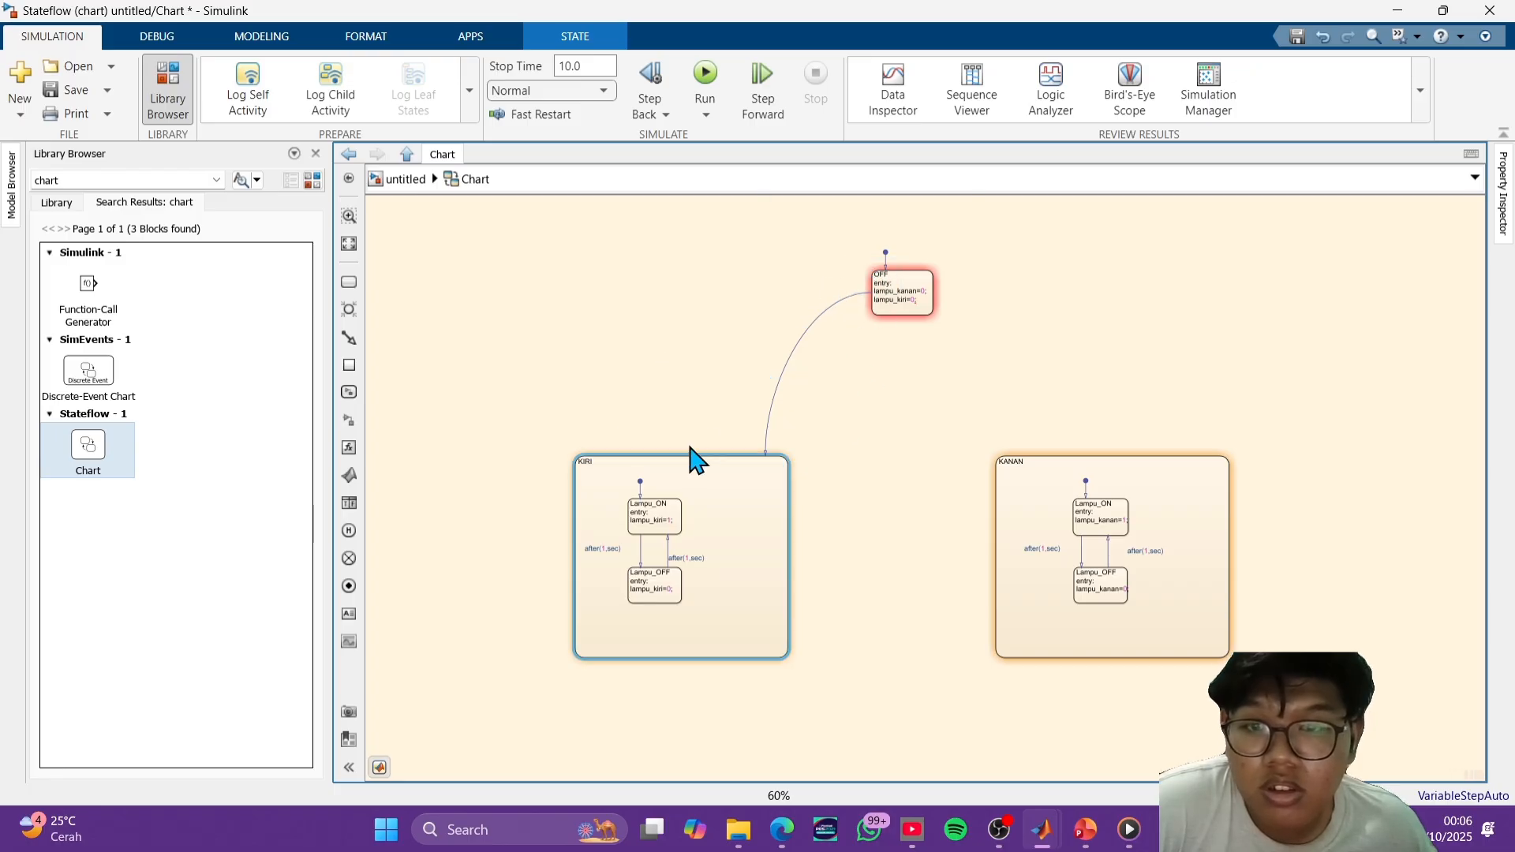
click(606, 456)
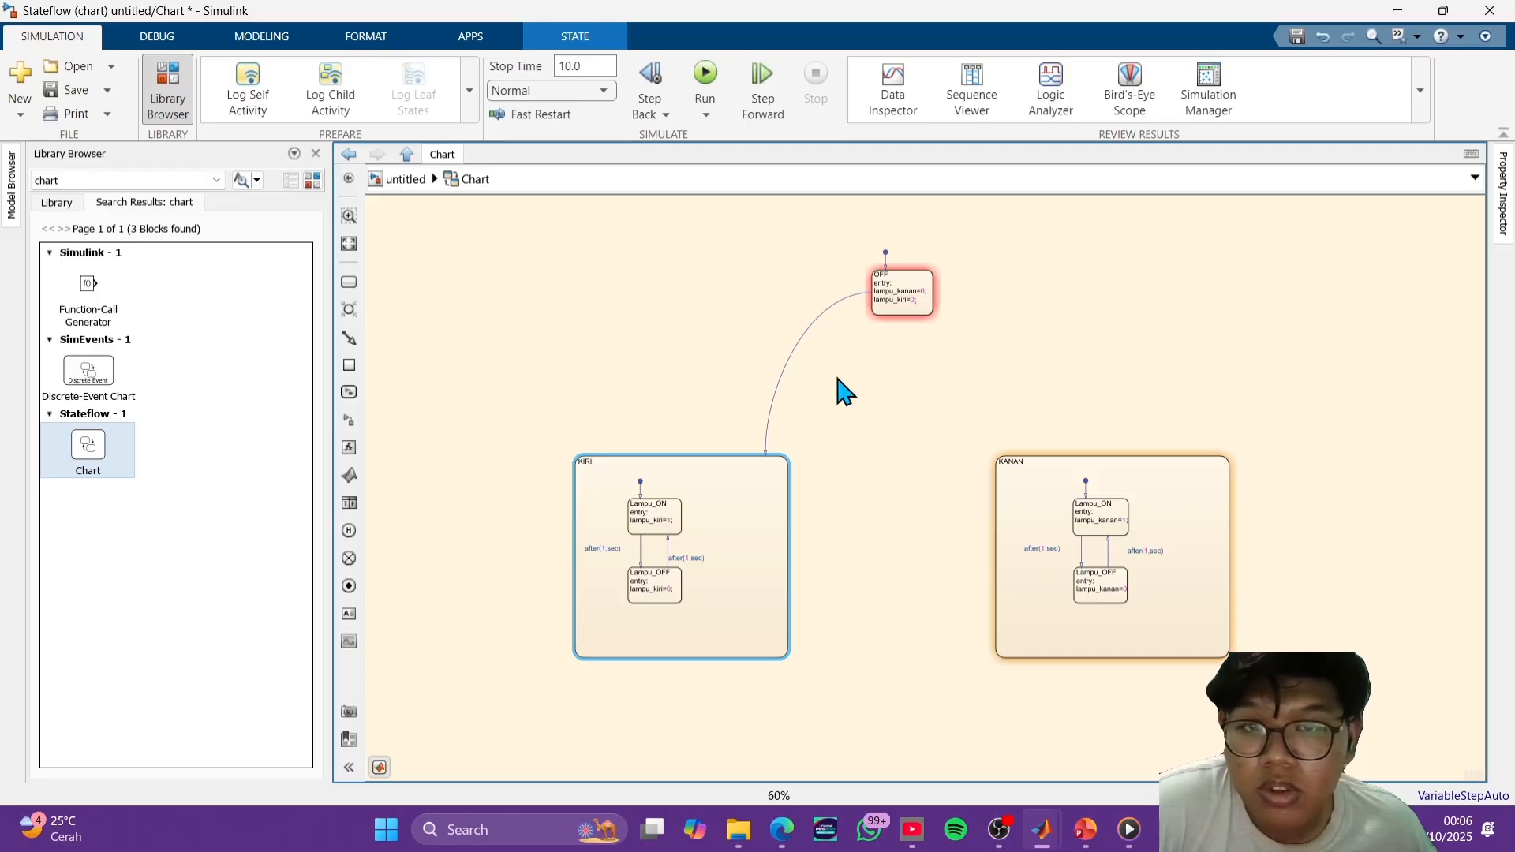
- Enlarge the OFF state and draw a return transition from KIRI's upper edge to the left edge of OFF
scroll(835, 389, up, 2)
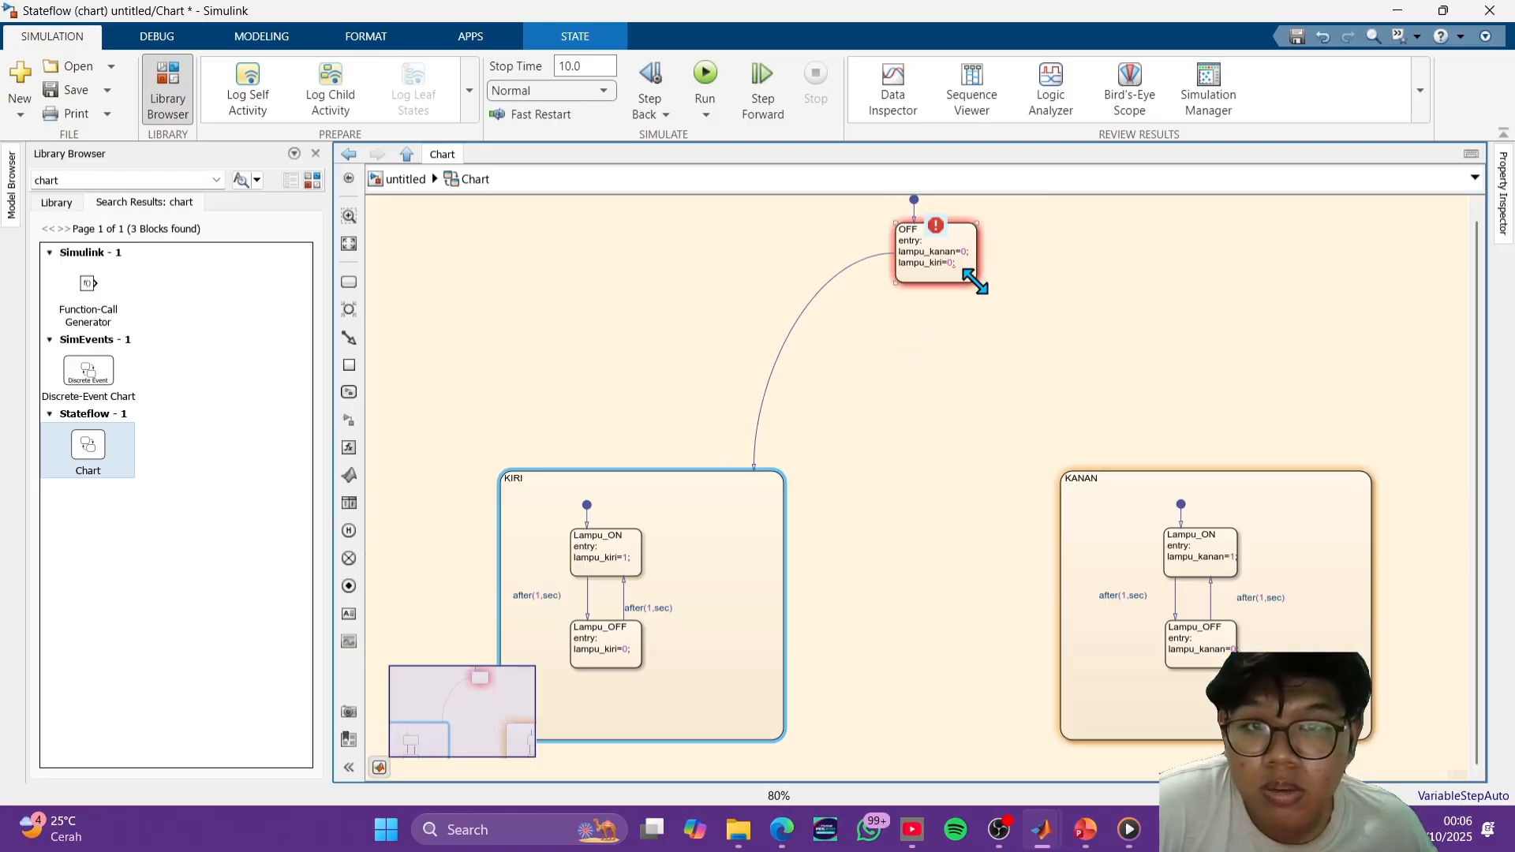
drag(972, 281, 1009, 313)
click(614, 458)
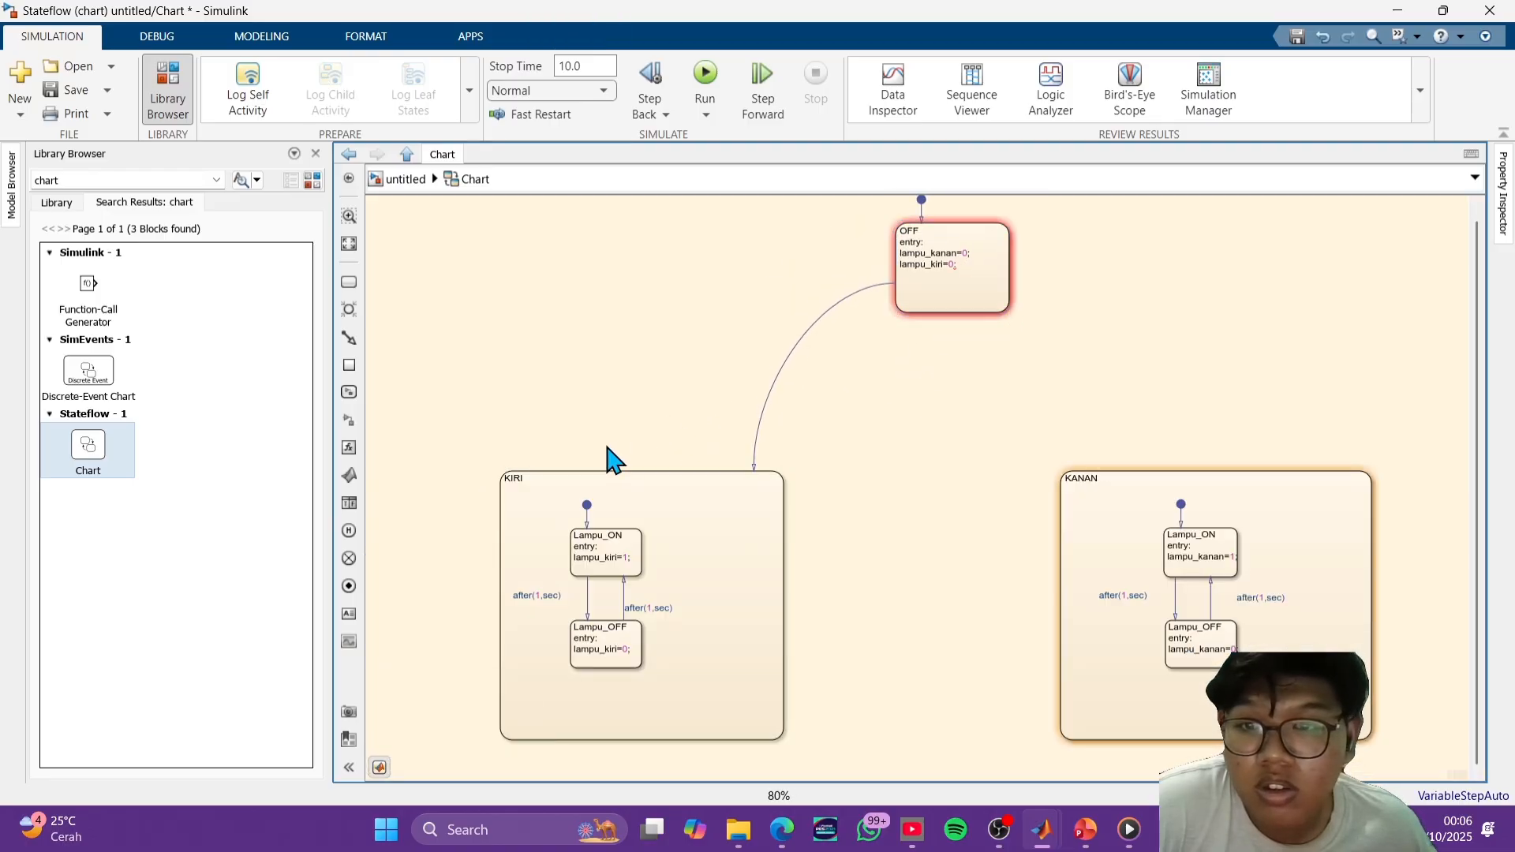
drag(559, 469, 892, 240)
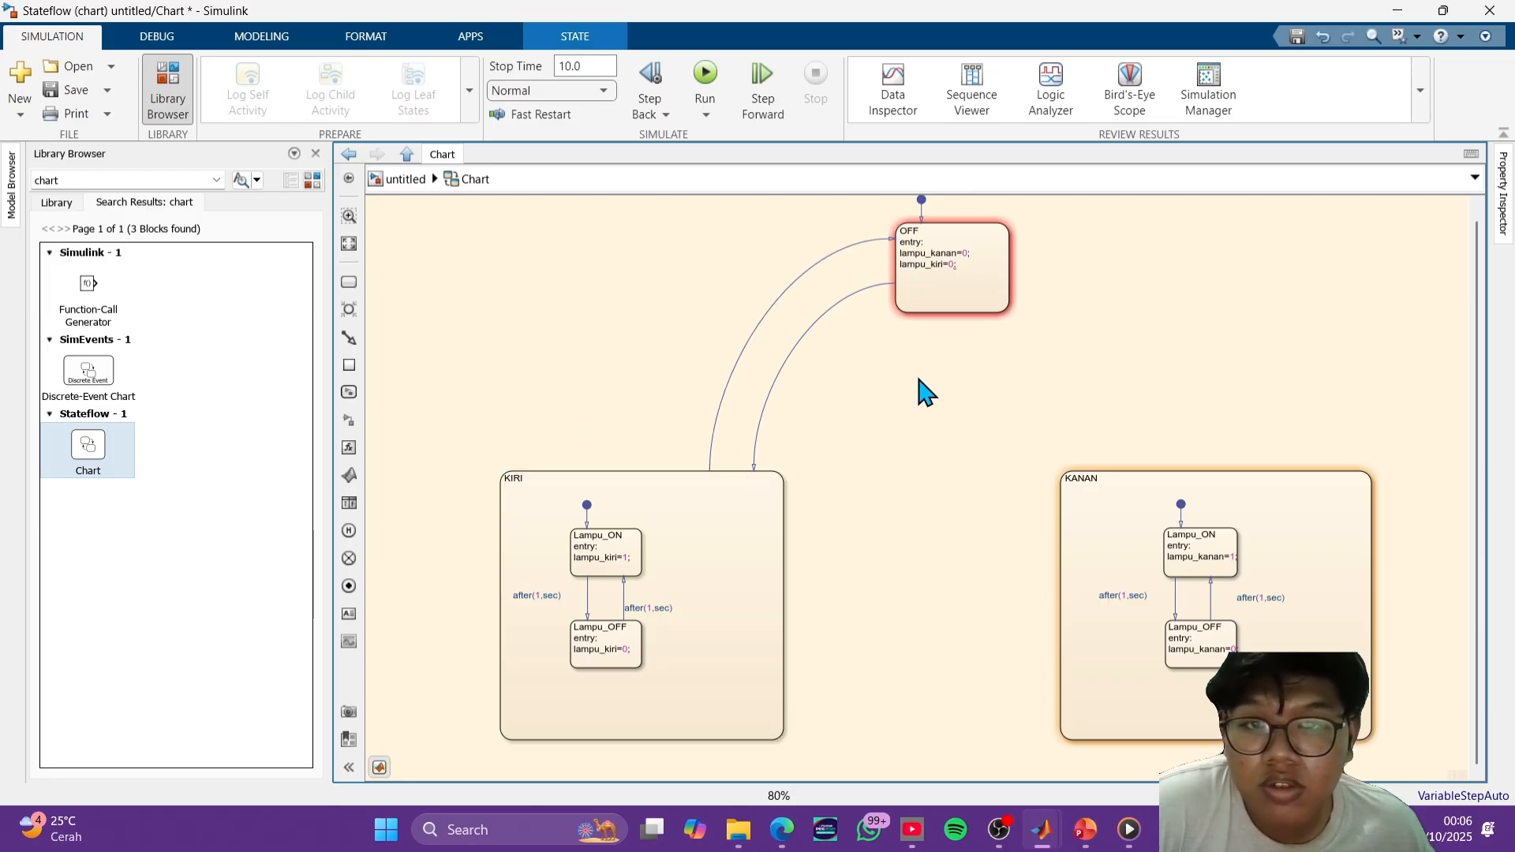
- Draw transitions in both directions between the right edge of OFF and the upper edge of KANAN
click(1024, 317)
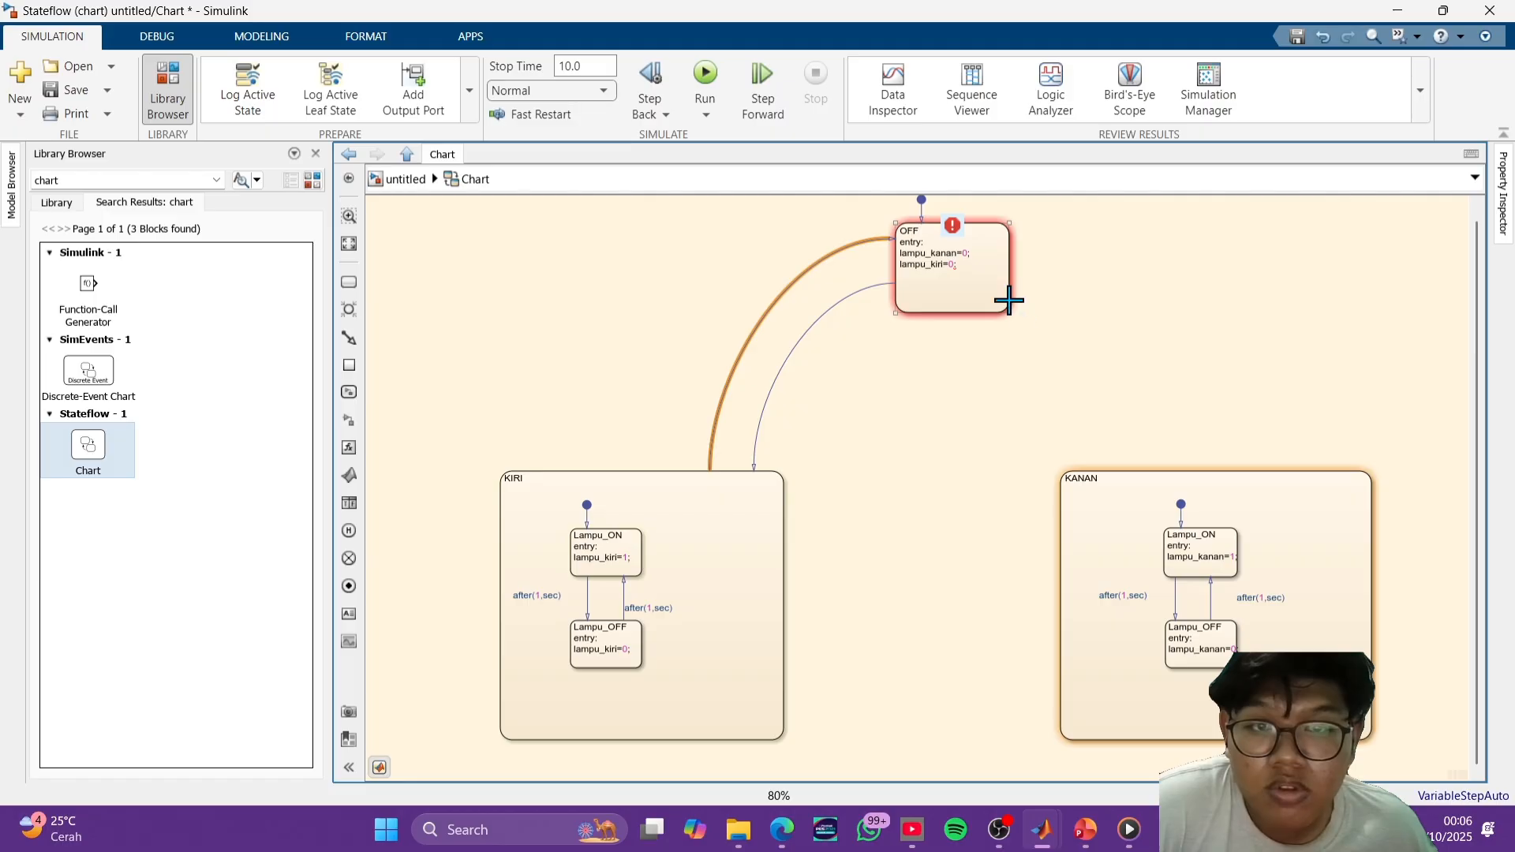
drag(1009, 301, 1025, 243)
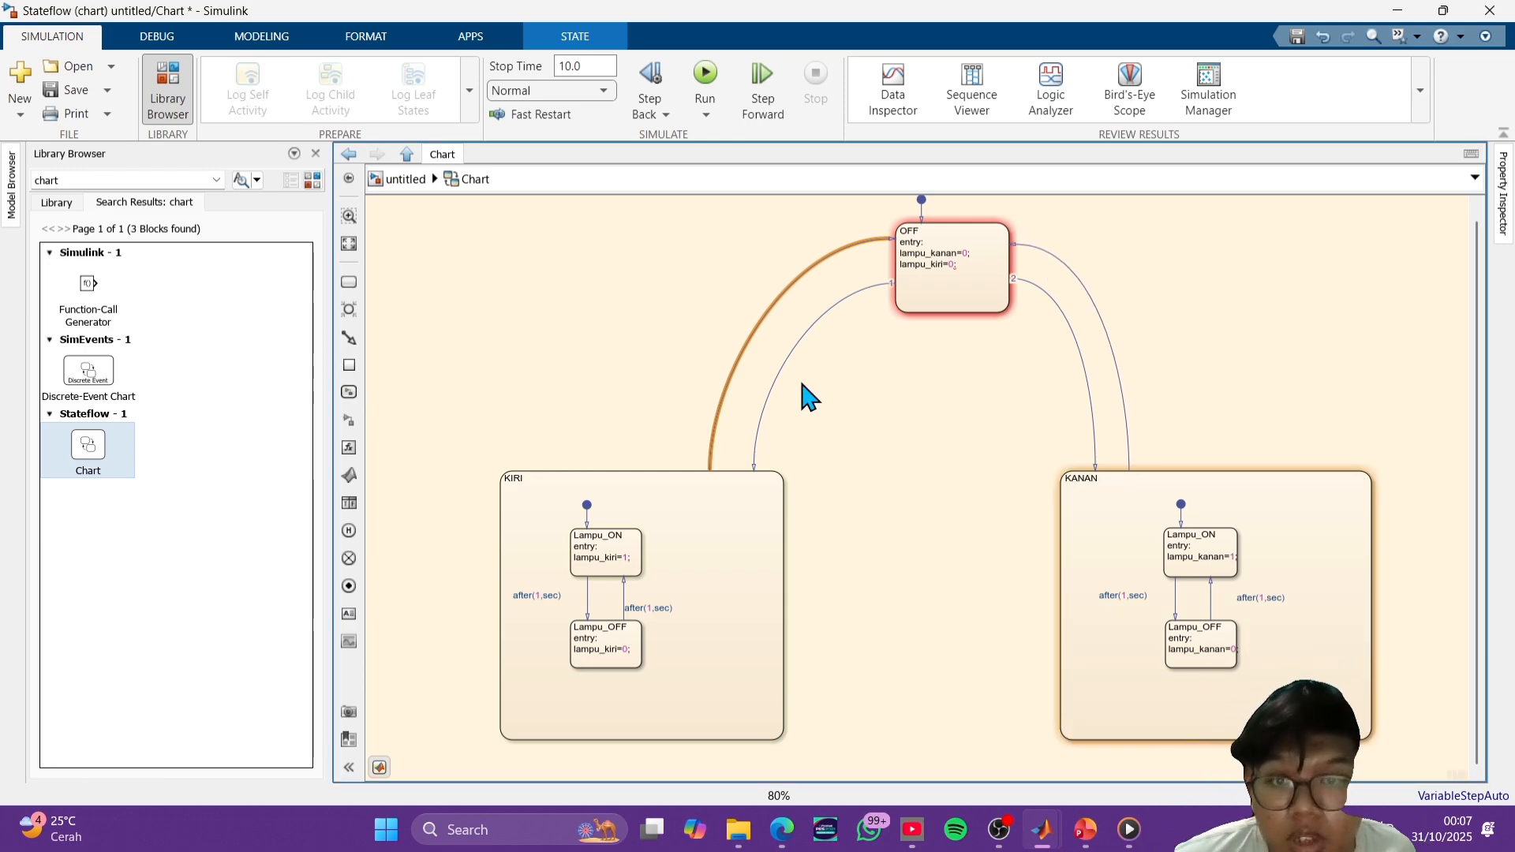
- Label the transition from OFF to KIRI with the condition [down==1&&up==0]
click(805, 329)
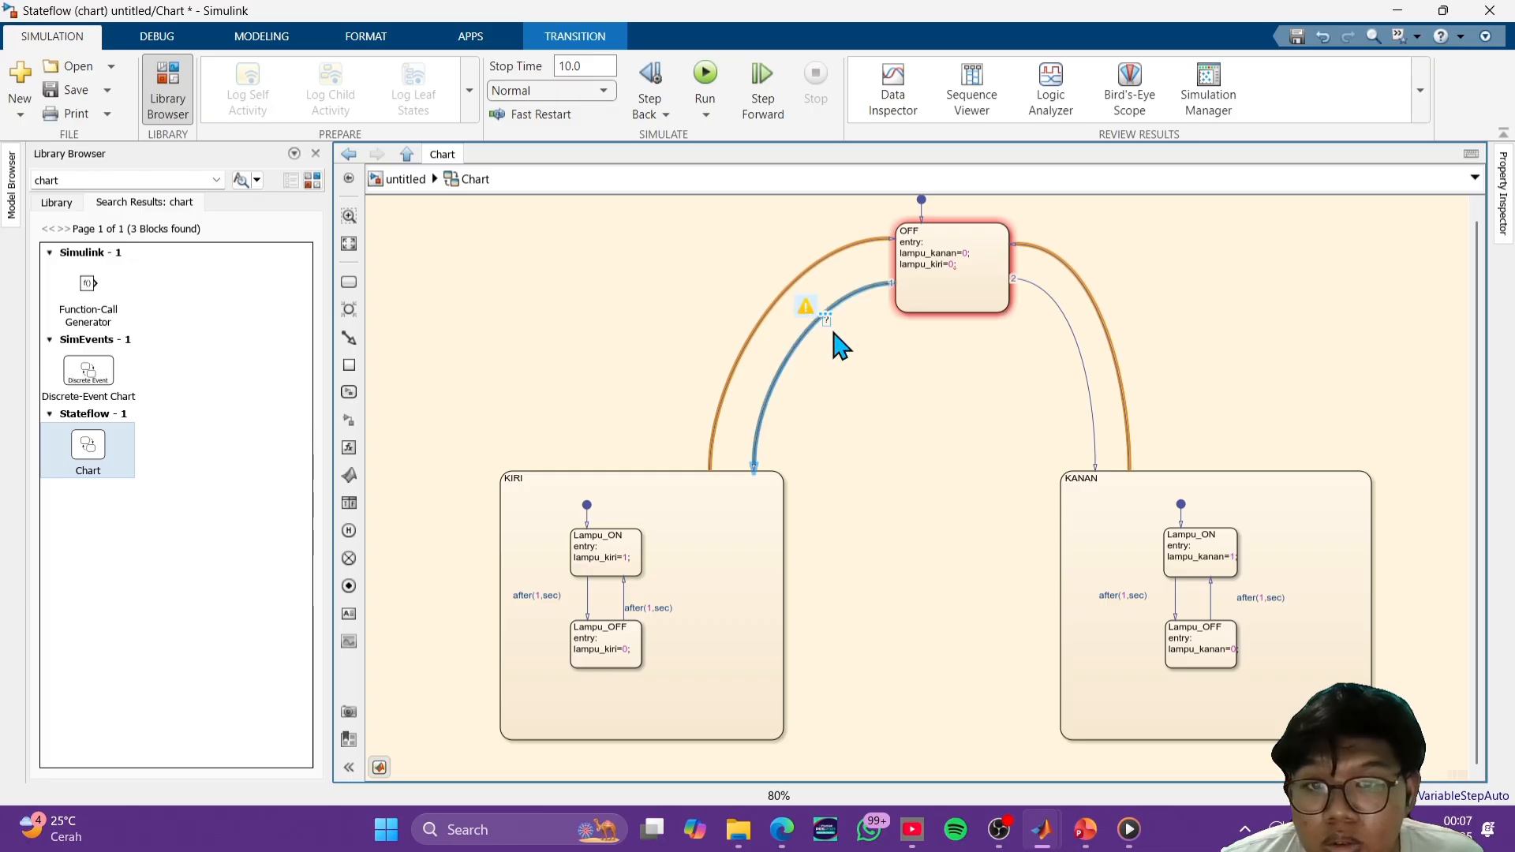
scroll(841, 339, up, 5)
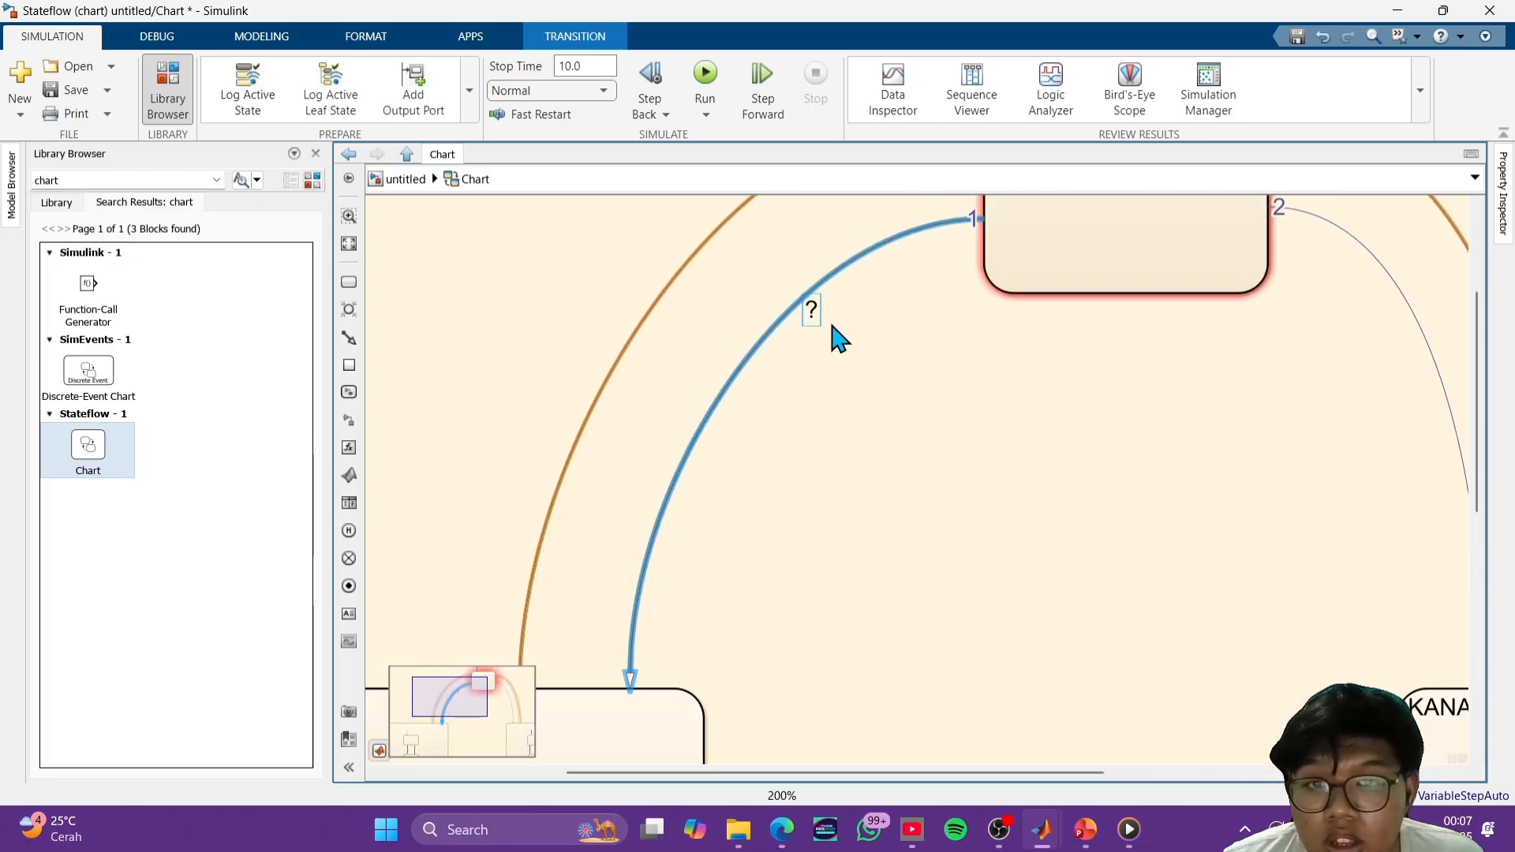
click(813, 307)
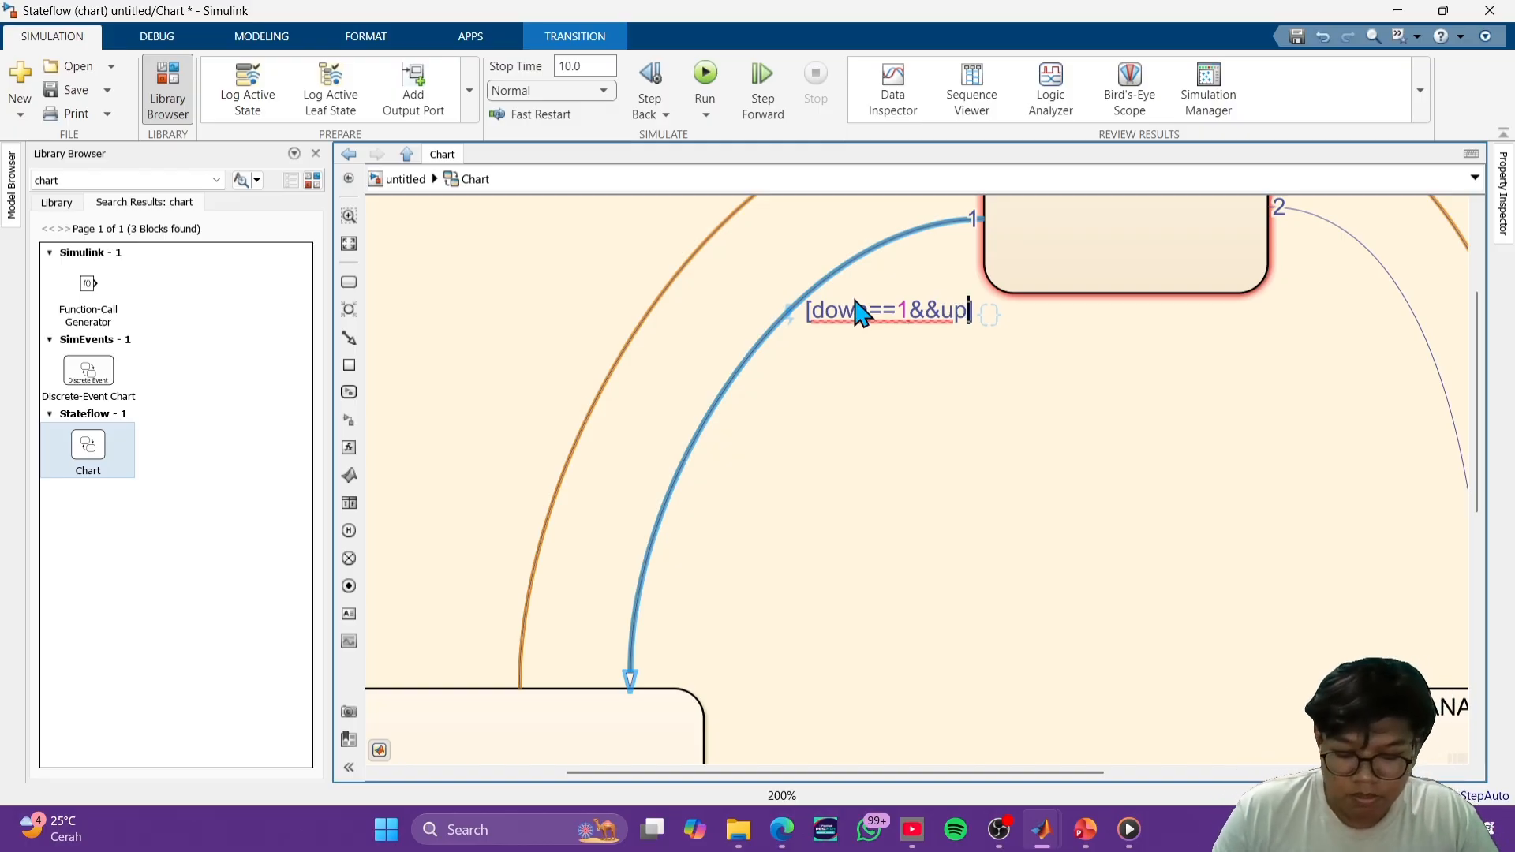
text(=)
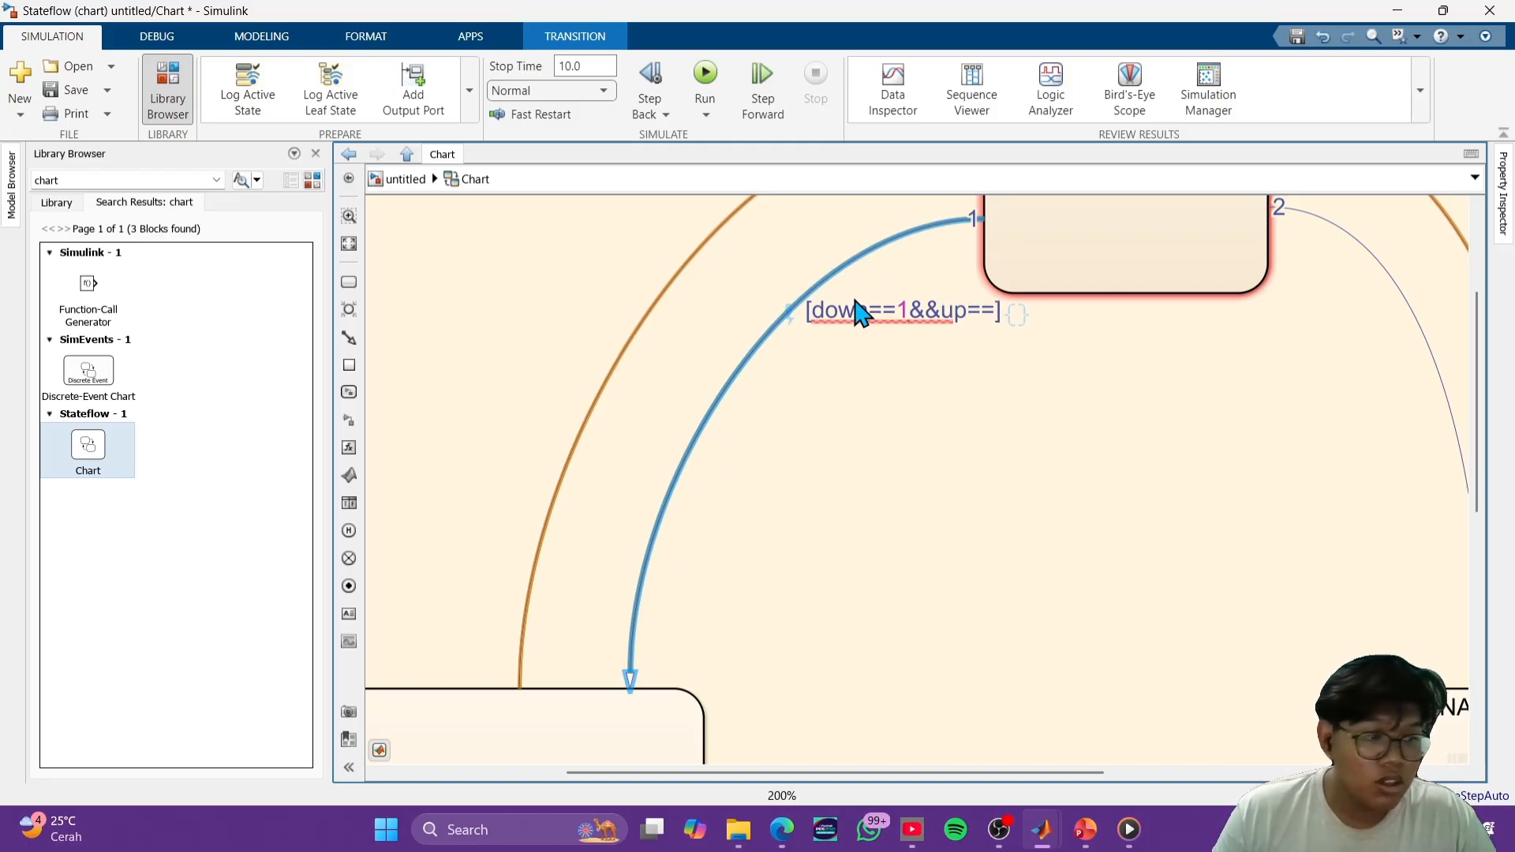
text(=0])
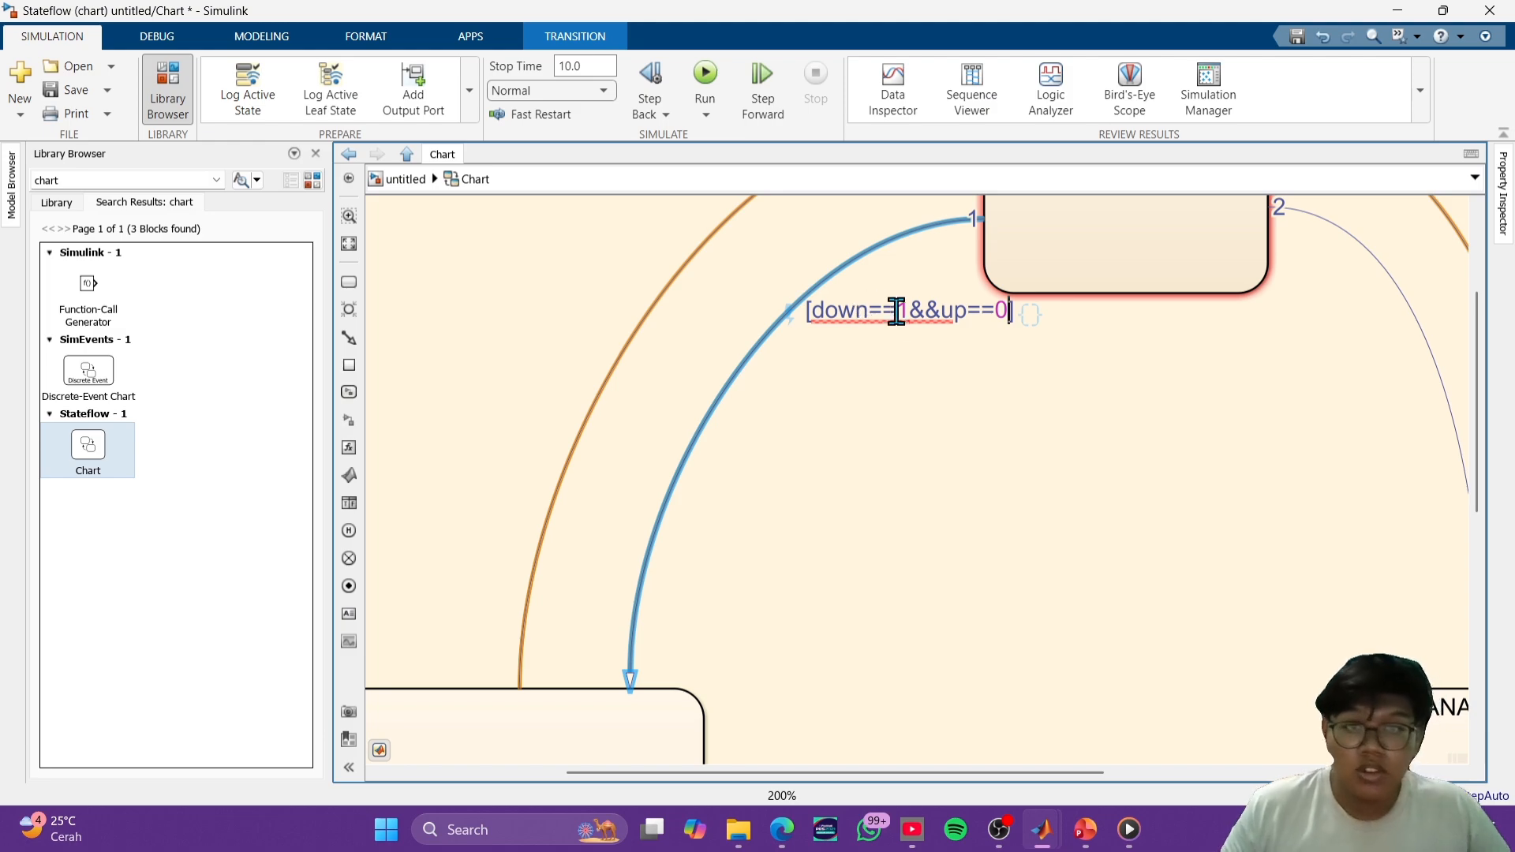
key(ctrl+a)
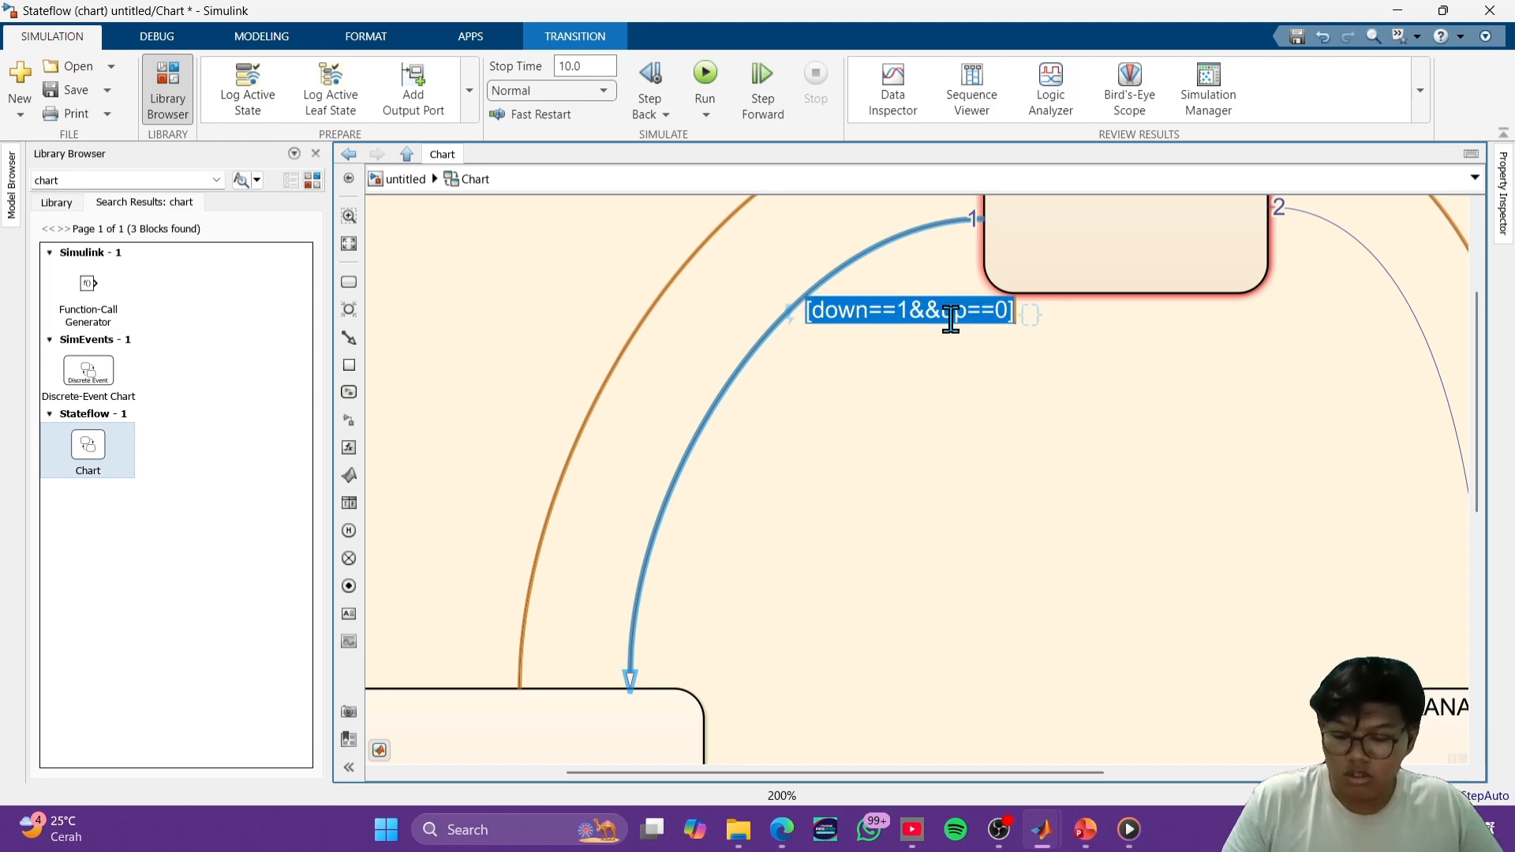
click(912, 413)
- Move the OFF-to-KIRI condition label clear of its curve, into the space between KIRI and KANAN, and copy its condition text
click(993, 312)
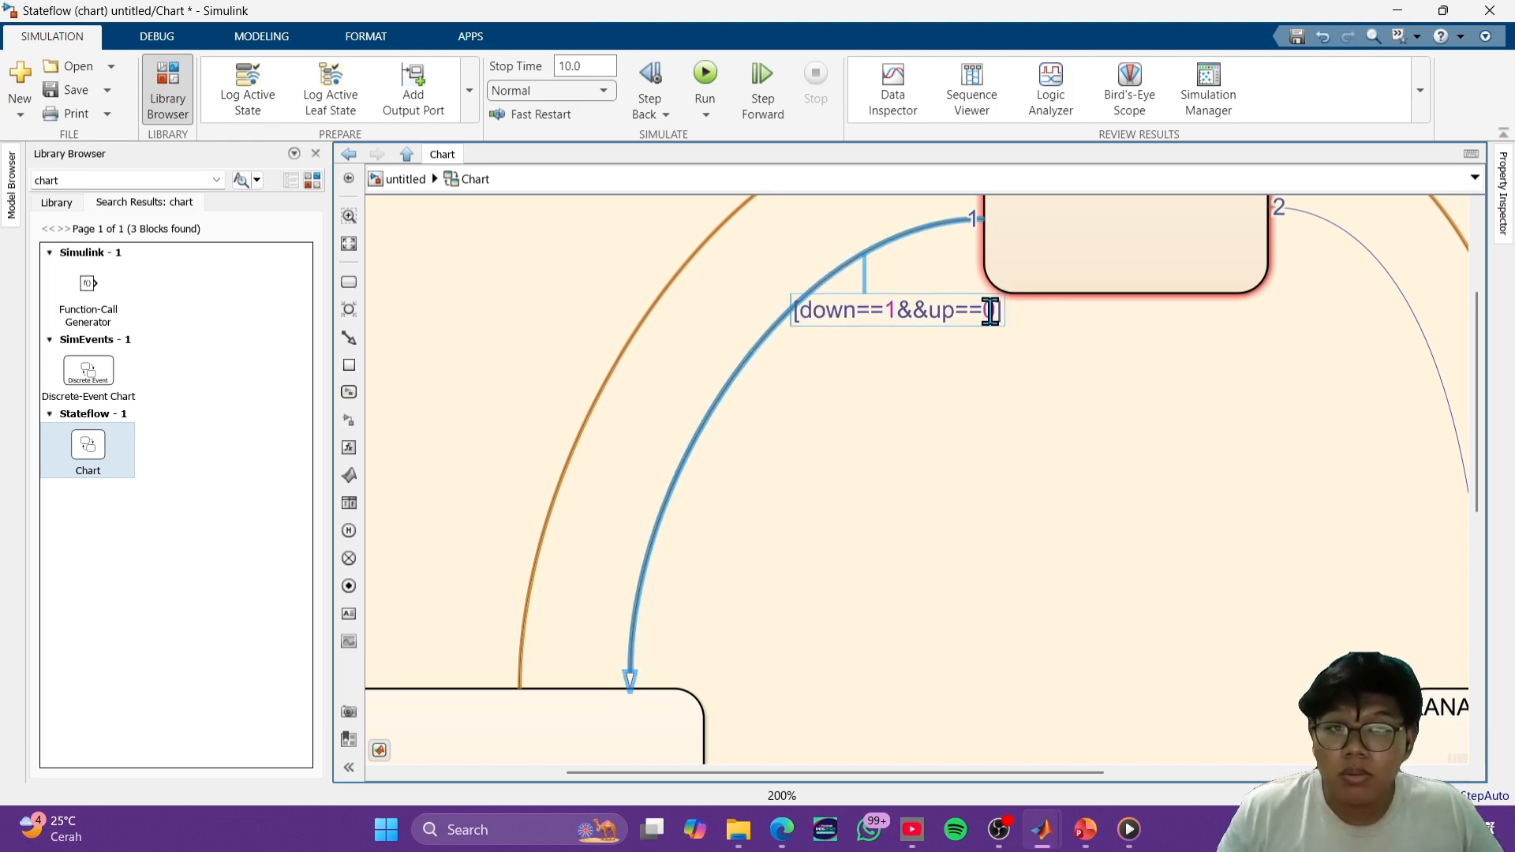
drag(991, 311, 788, 456)
key(ctrl+c)
scroll(789, 446, down, 3)
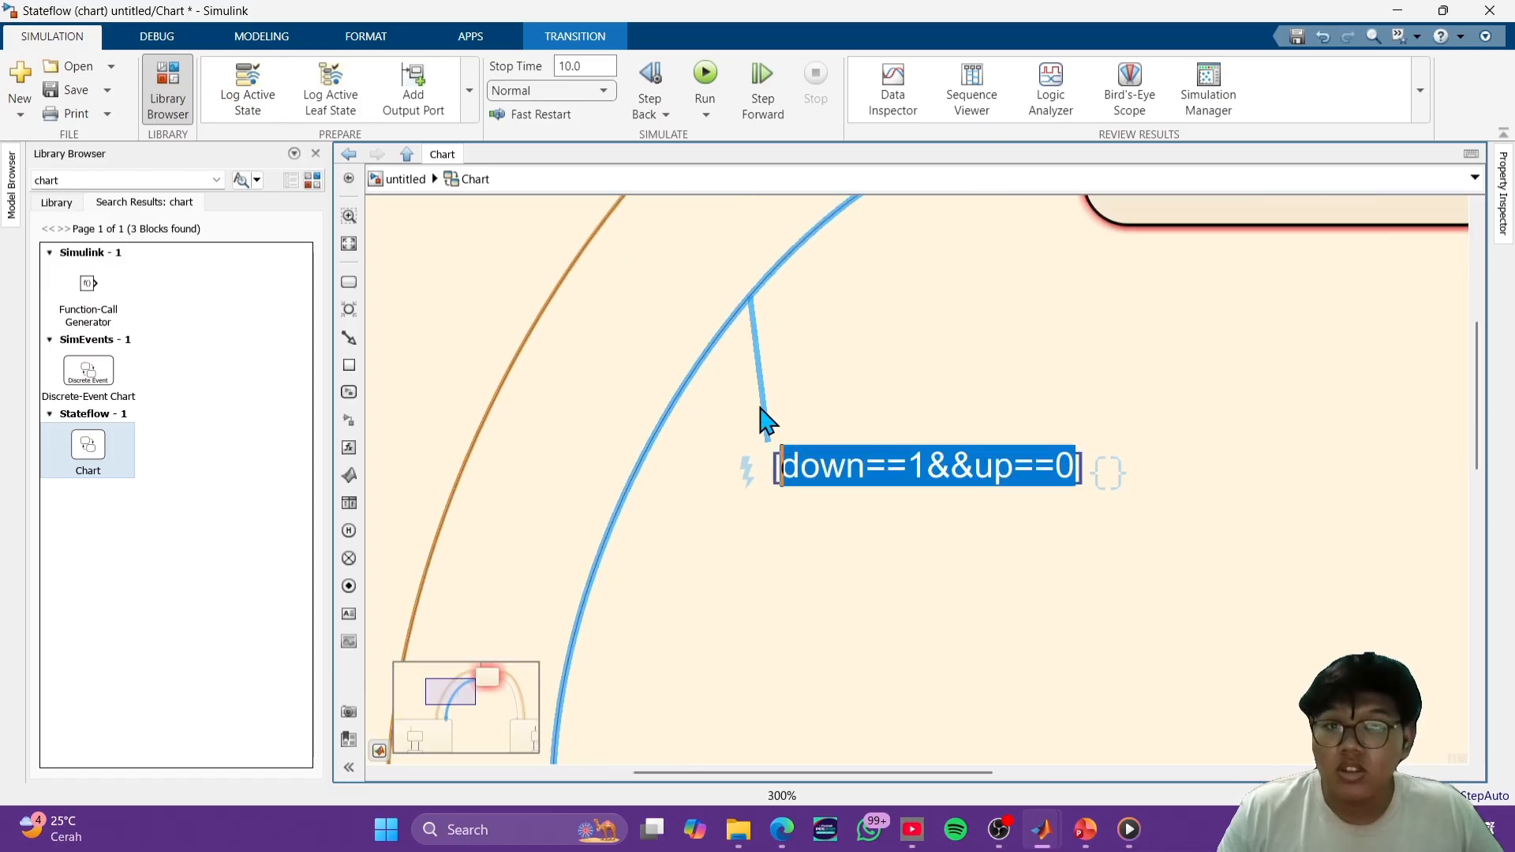
- Paste the copied condition onto the transition from KIRI to OFF and place its label outside the curve
click(734, 294)
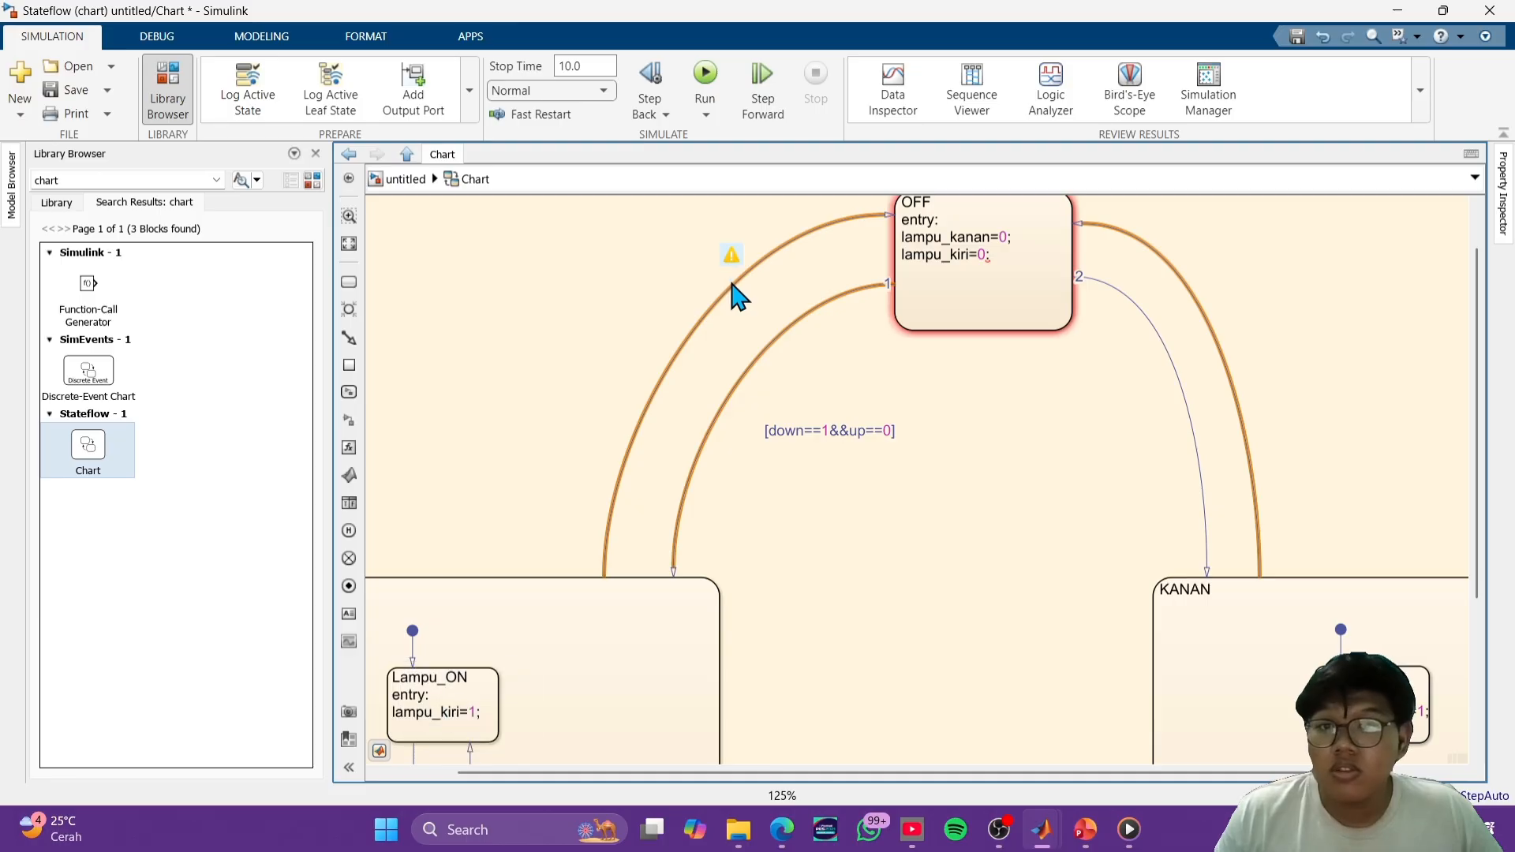
click(735, 295)
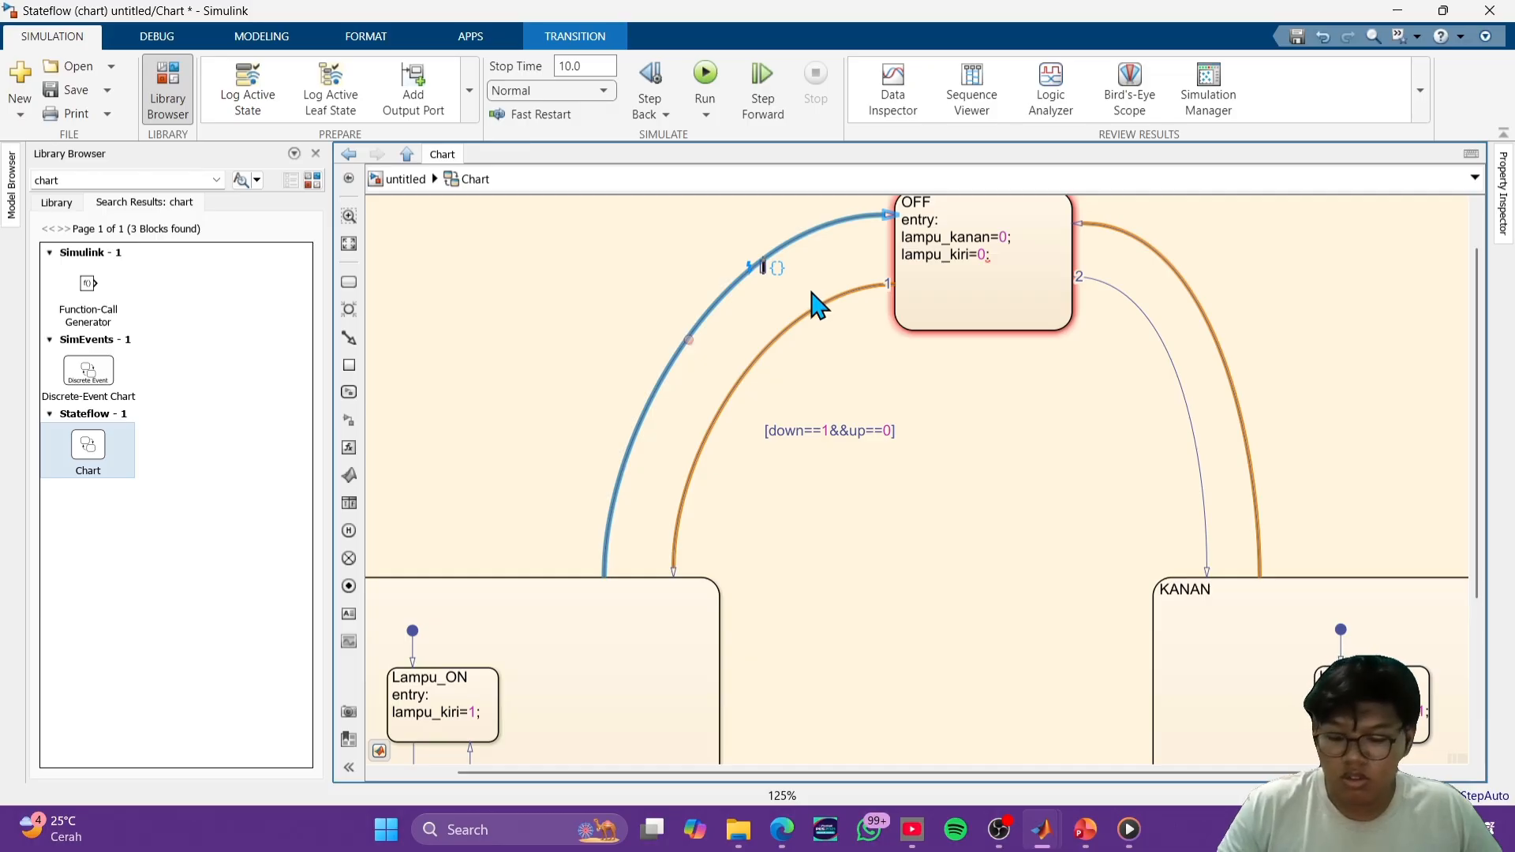
key(ctrl+v)
click(879, 346)
drag(828, 266, 553, 320)
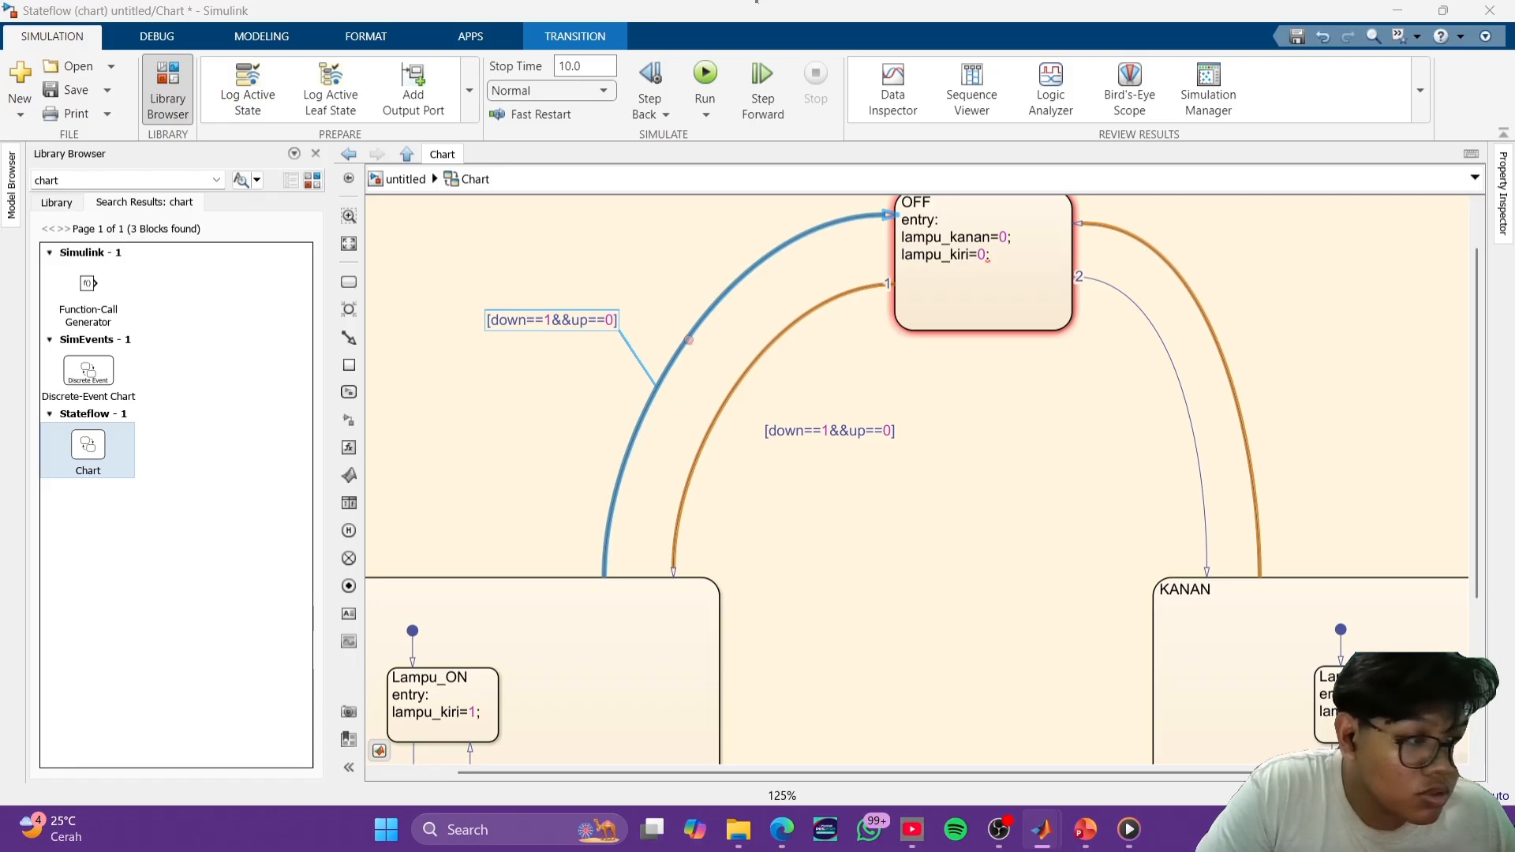
- Change the condition on the KIRI-to-OFF transition to [down==0&&up==0]
click(555, 322)
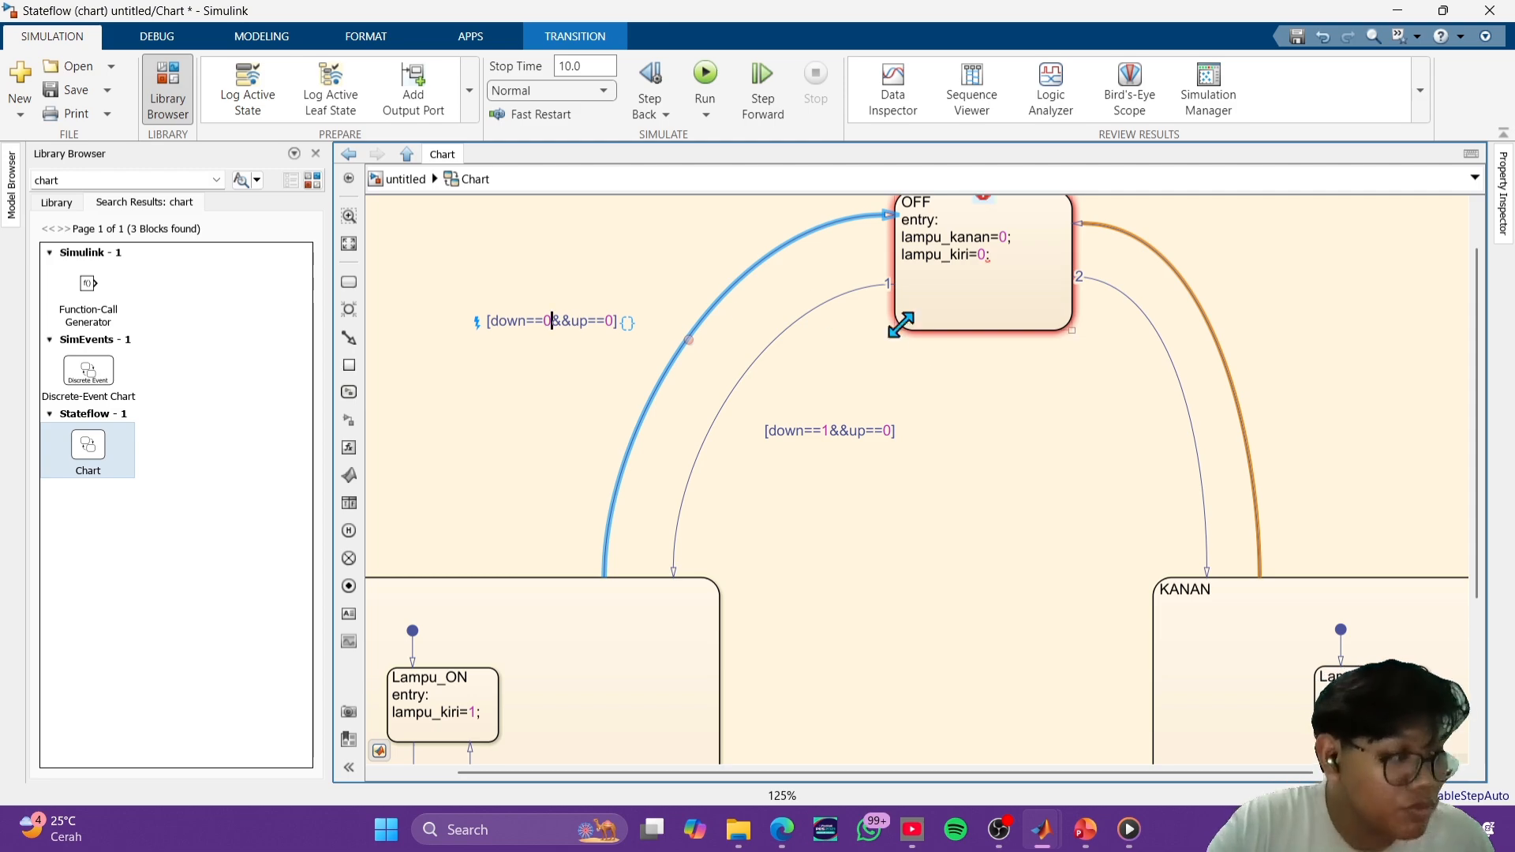
click(1013, 424)
click(1014, 424)
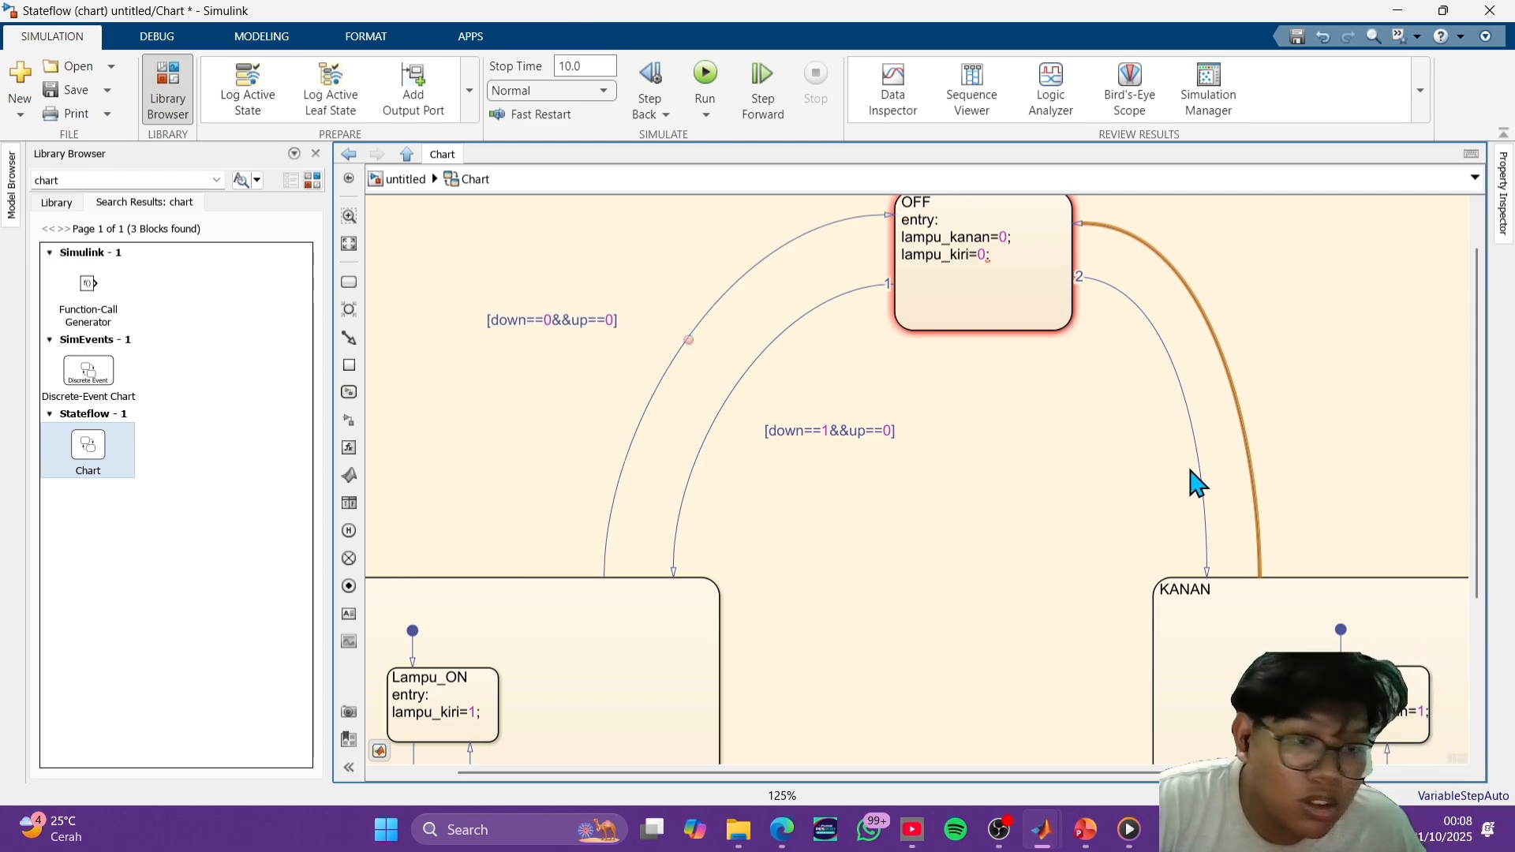
- Paste the condition [down==1&&up==0] onto the transition from OFF to KANAN and place its label inside the curve
click(1195, 443)
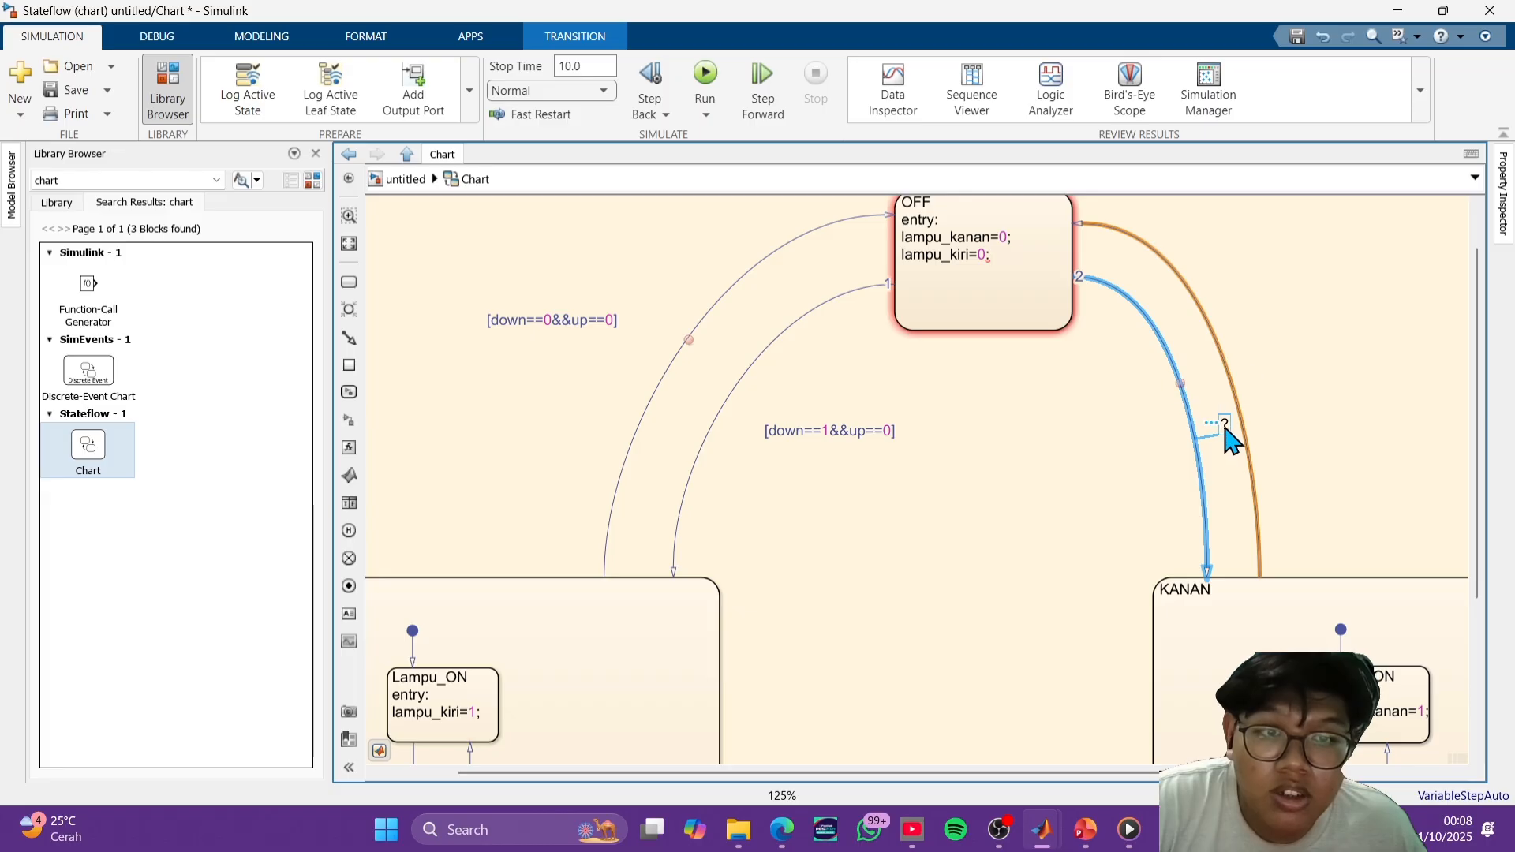
click(1221, 410)
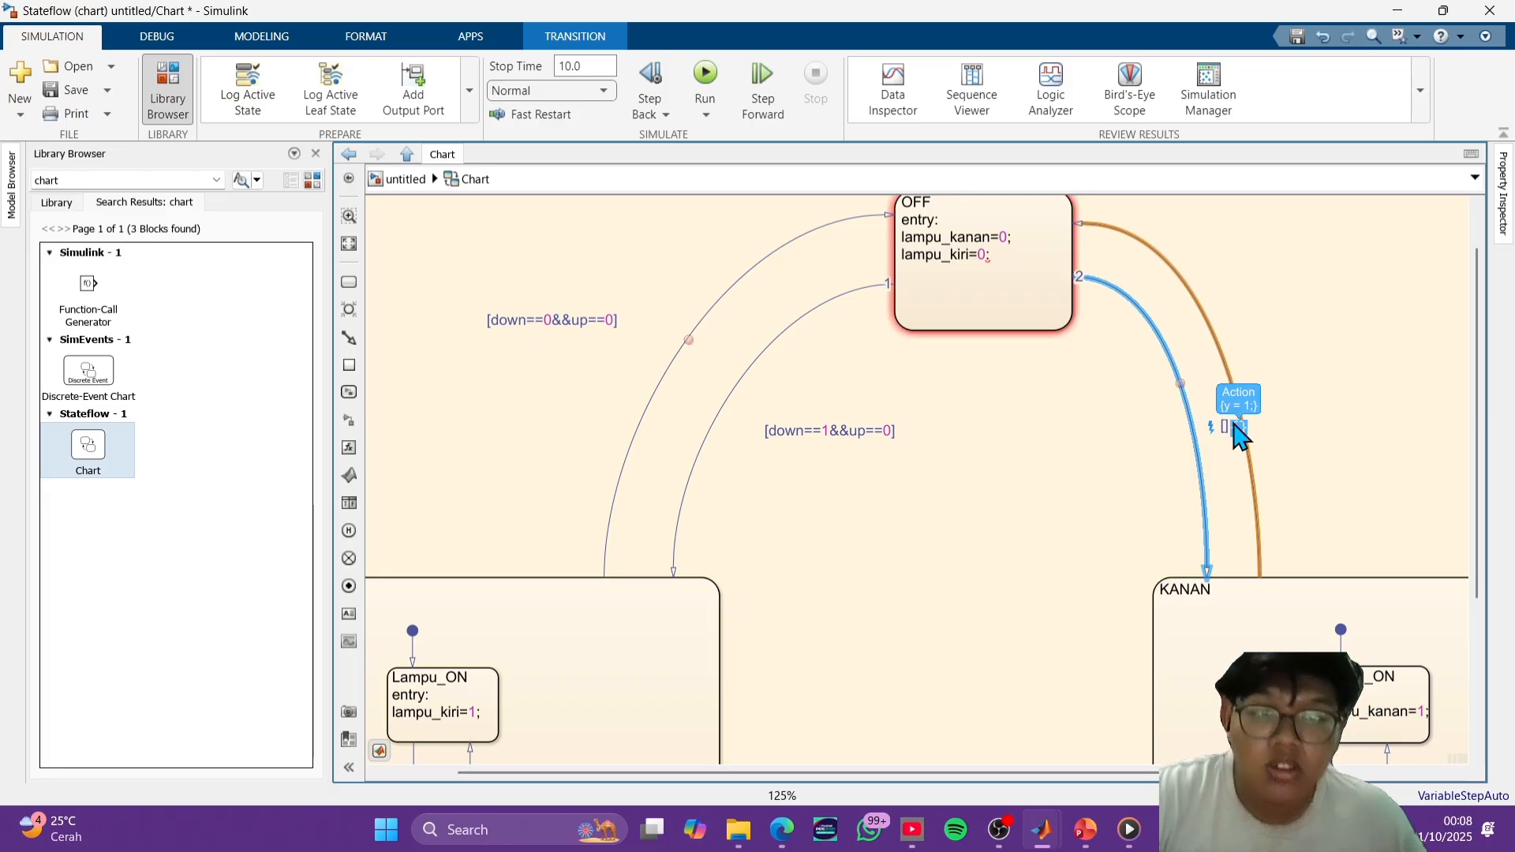
text(down==1&&up==0)
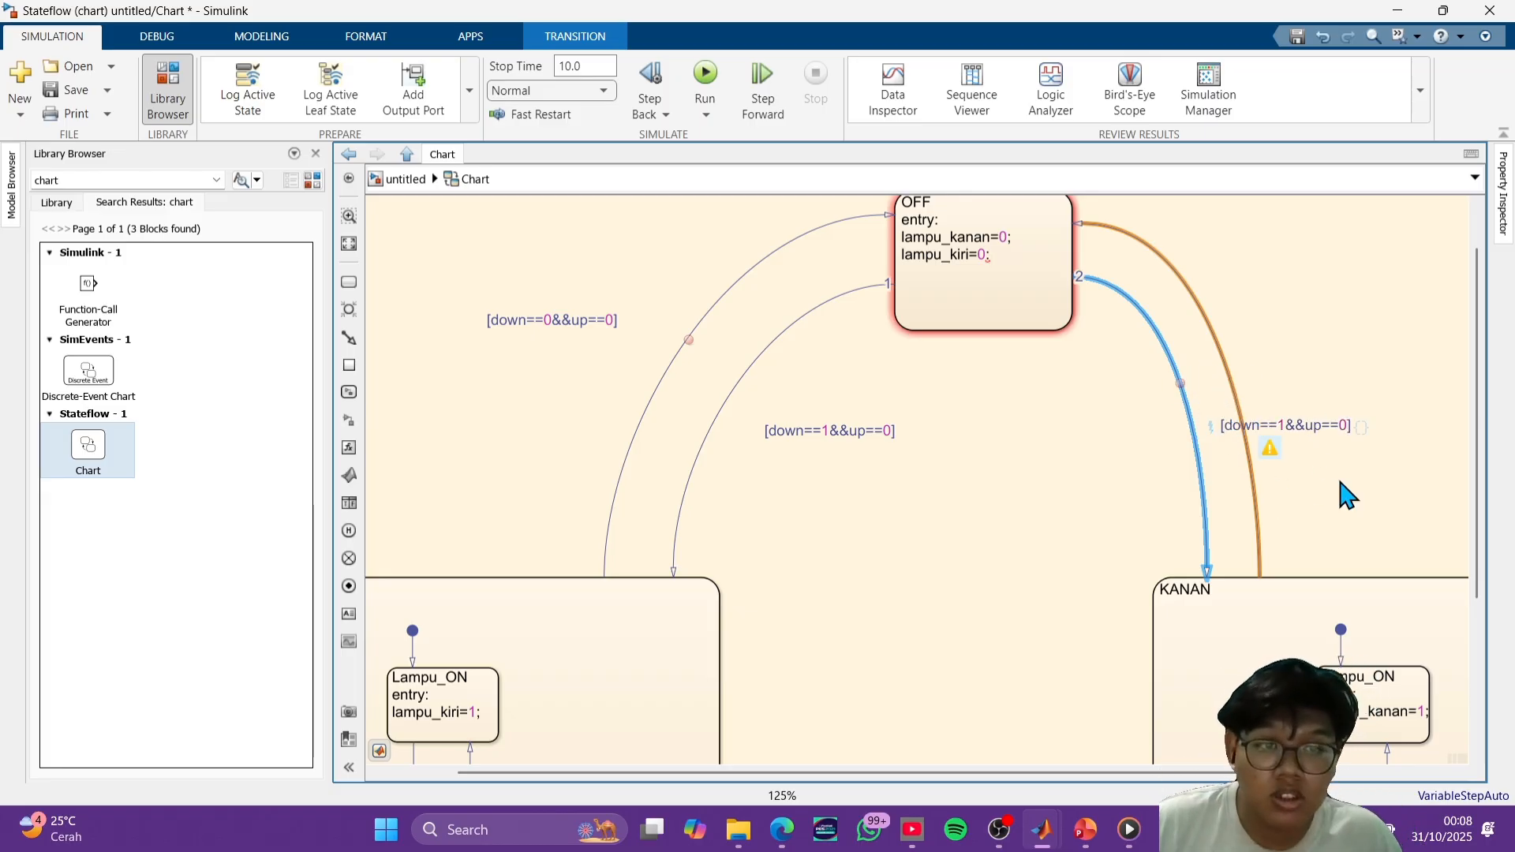
drag(1326, 426, 1106, 443)
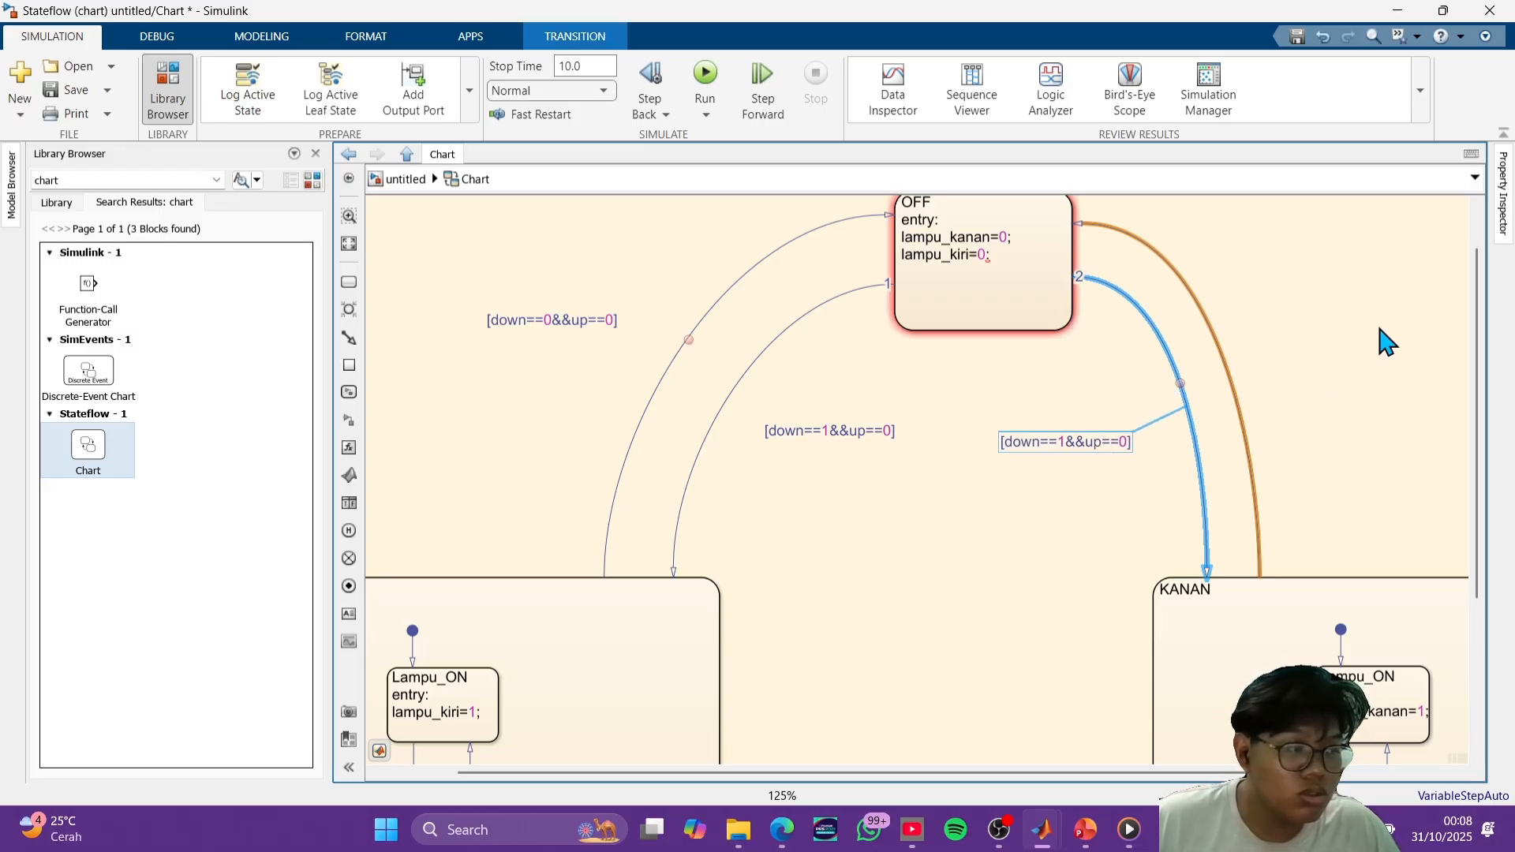
- Paste the copied condition onto the transition from KANAN to OFF and edit it to [down==0&&up==0]
click(1237, 369)
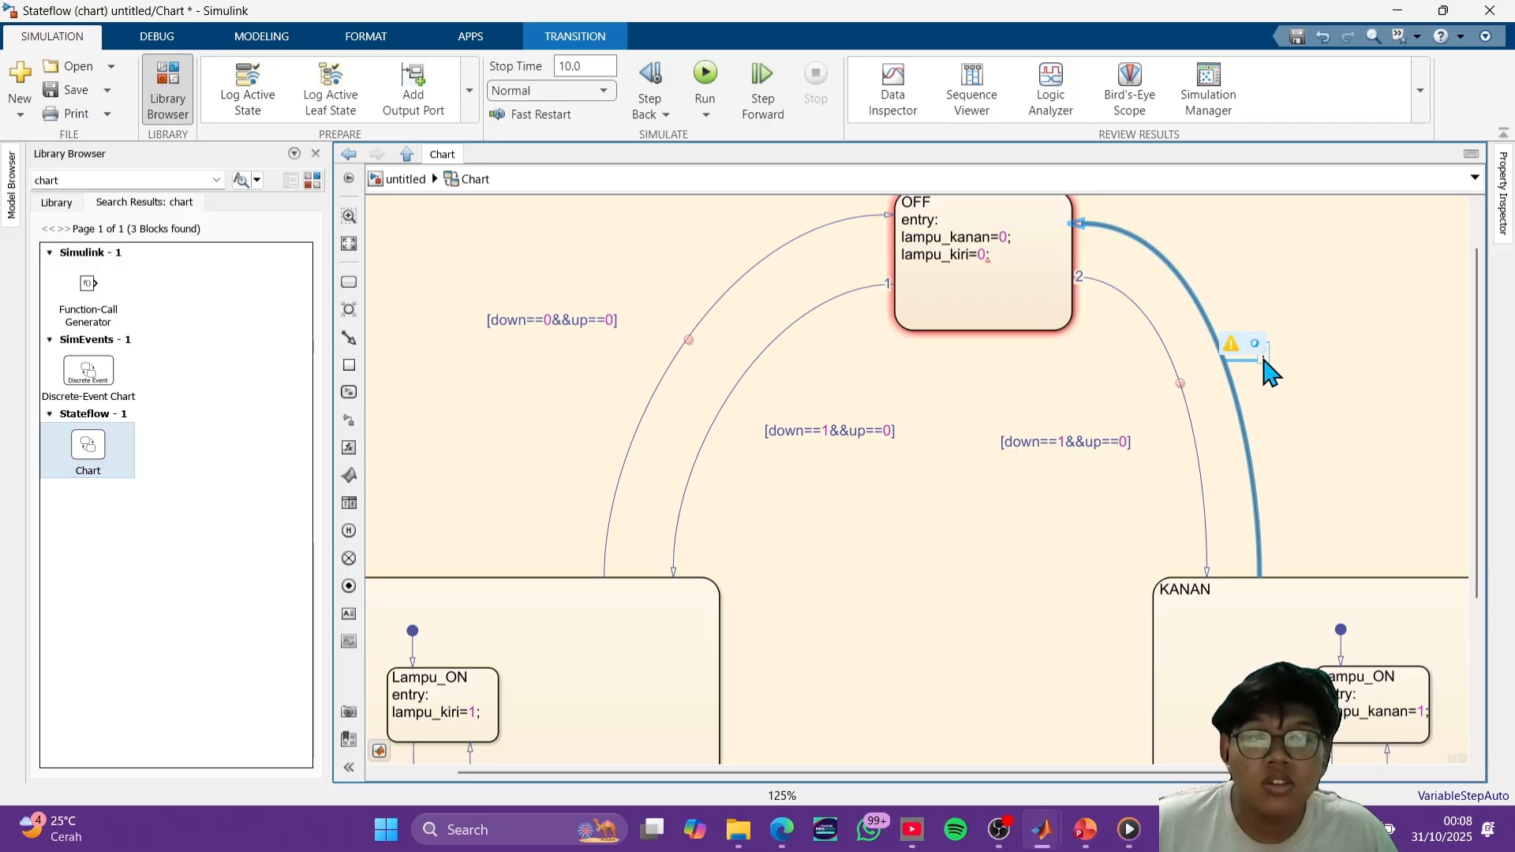
click(1337, 372)
click(1228, 370)
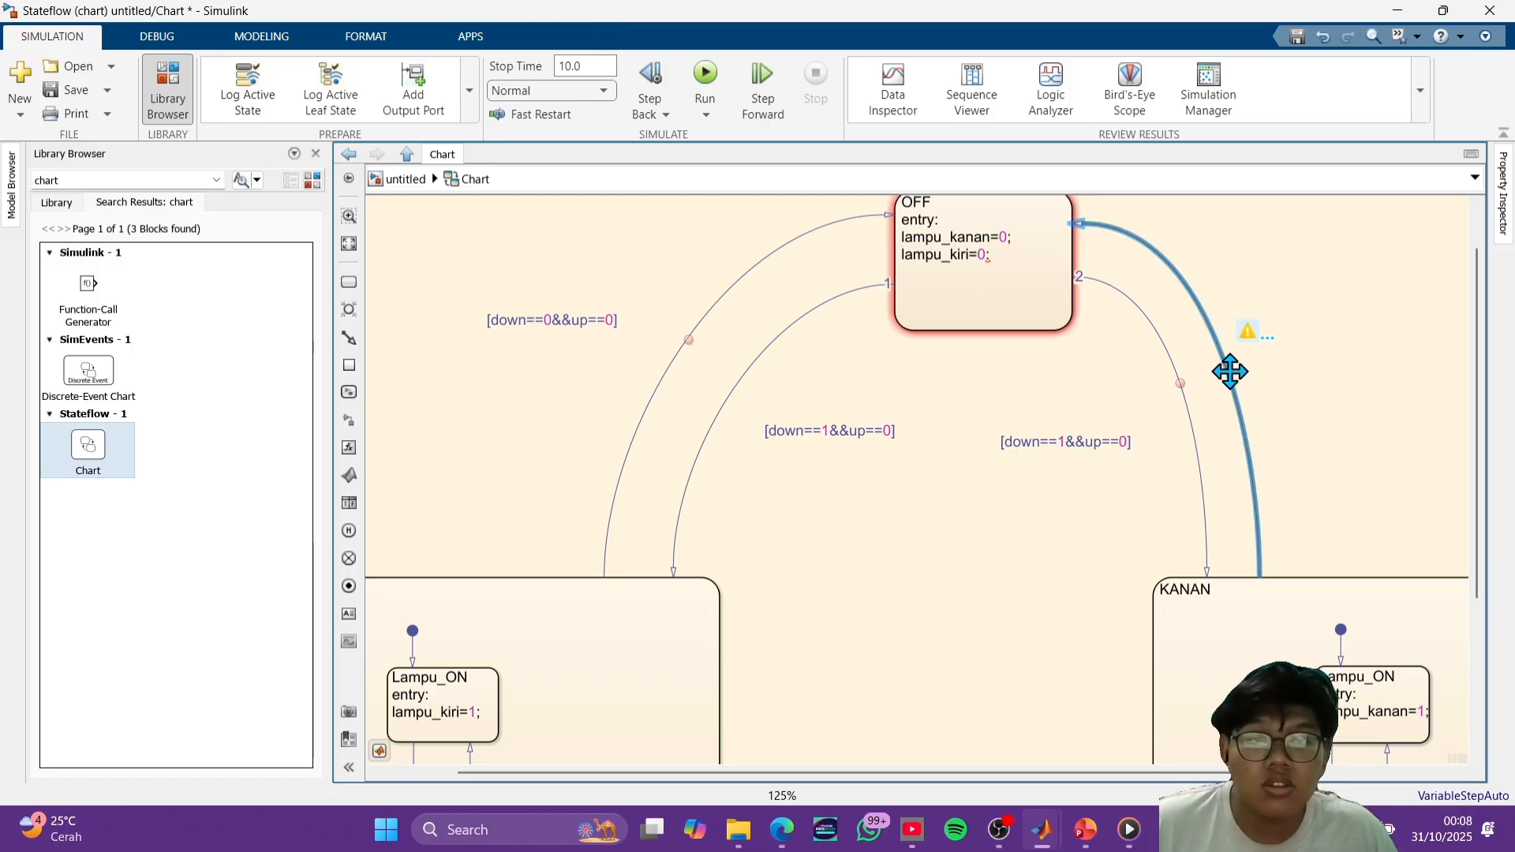
click(1258, 371)
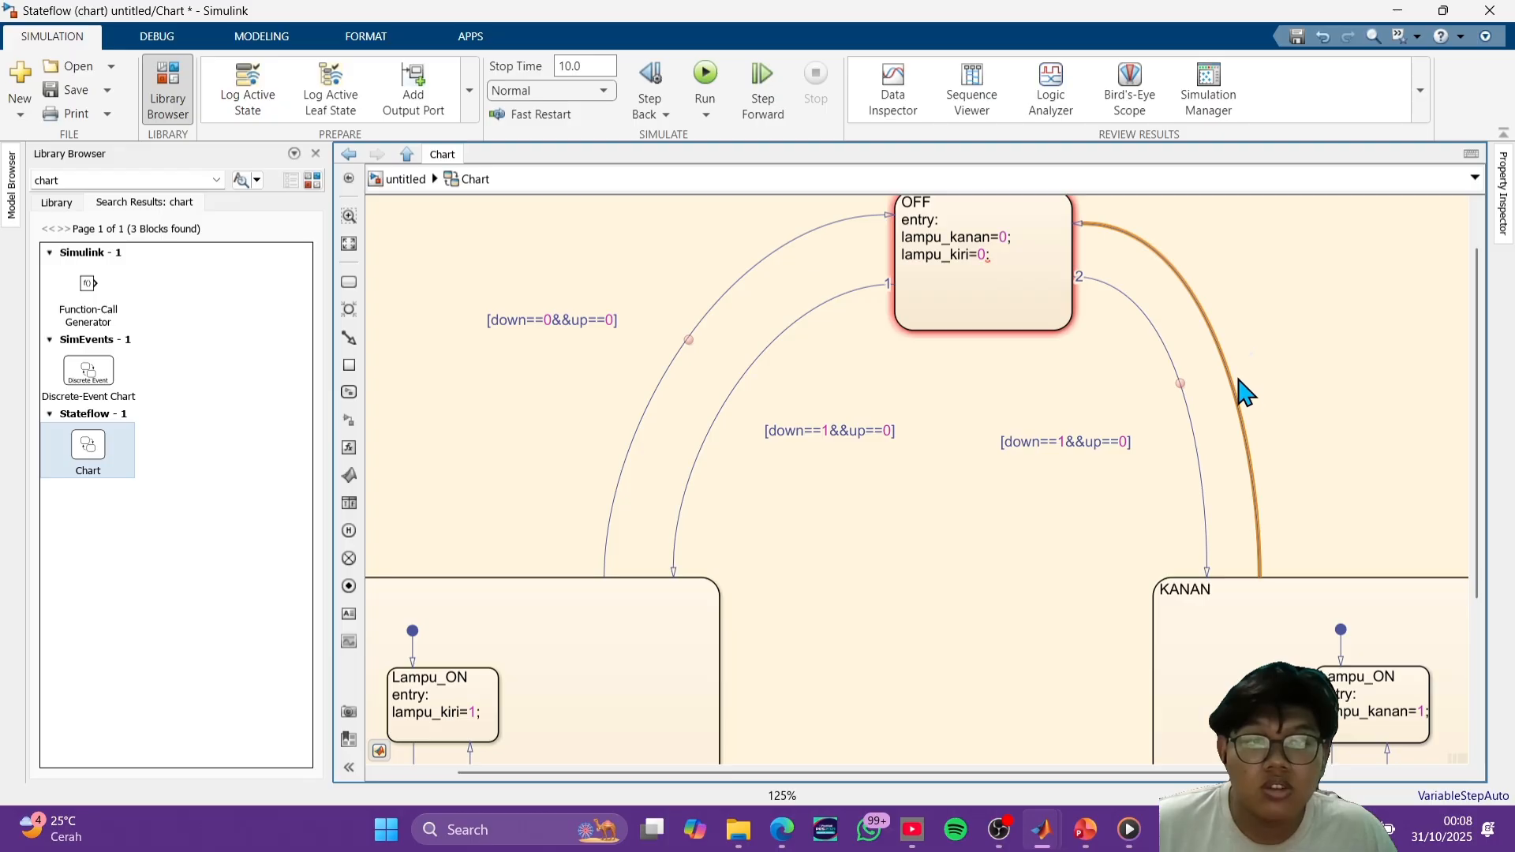
click(1232, 377)
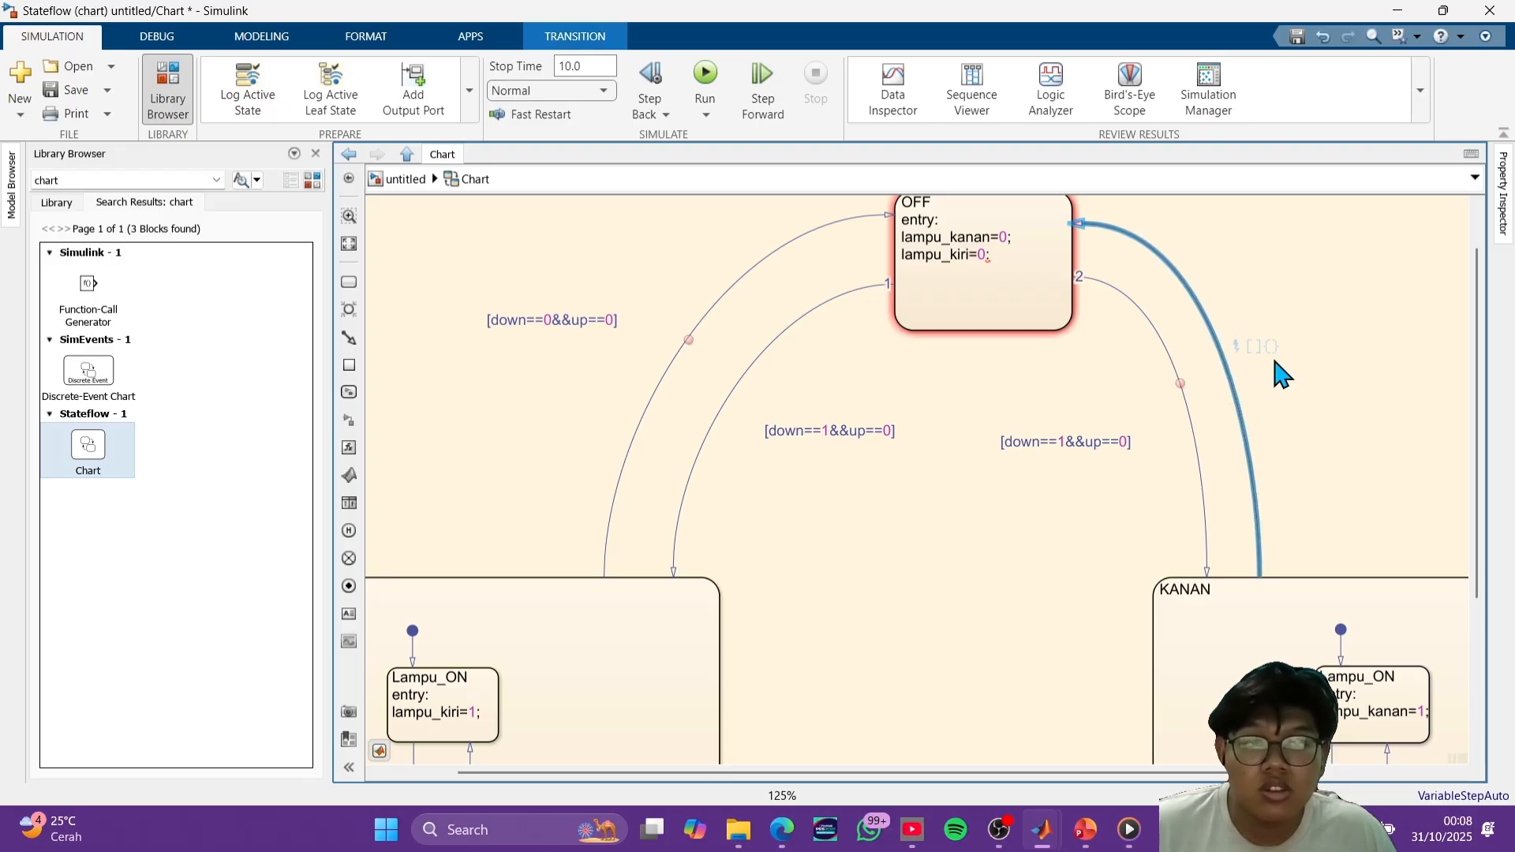
click(1258, 350)
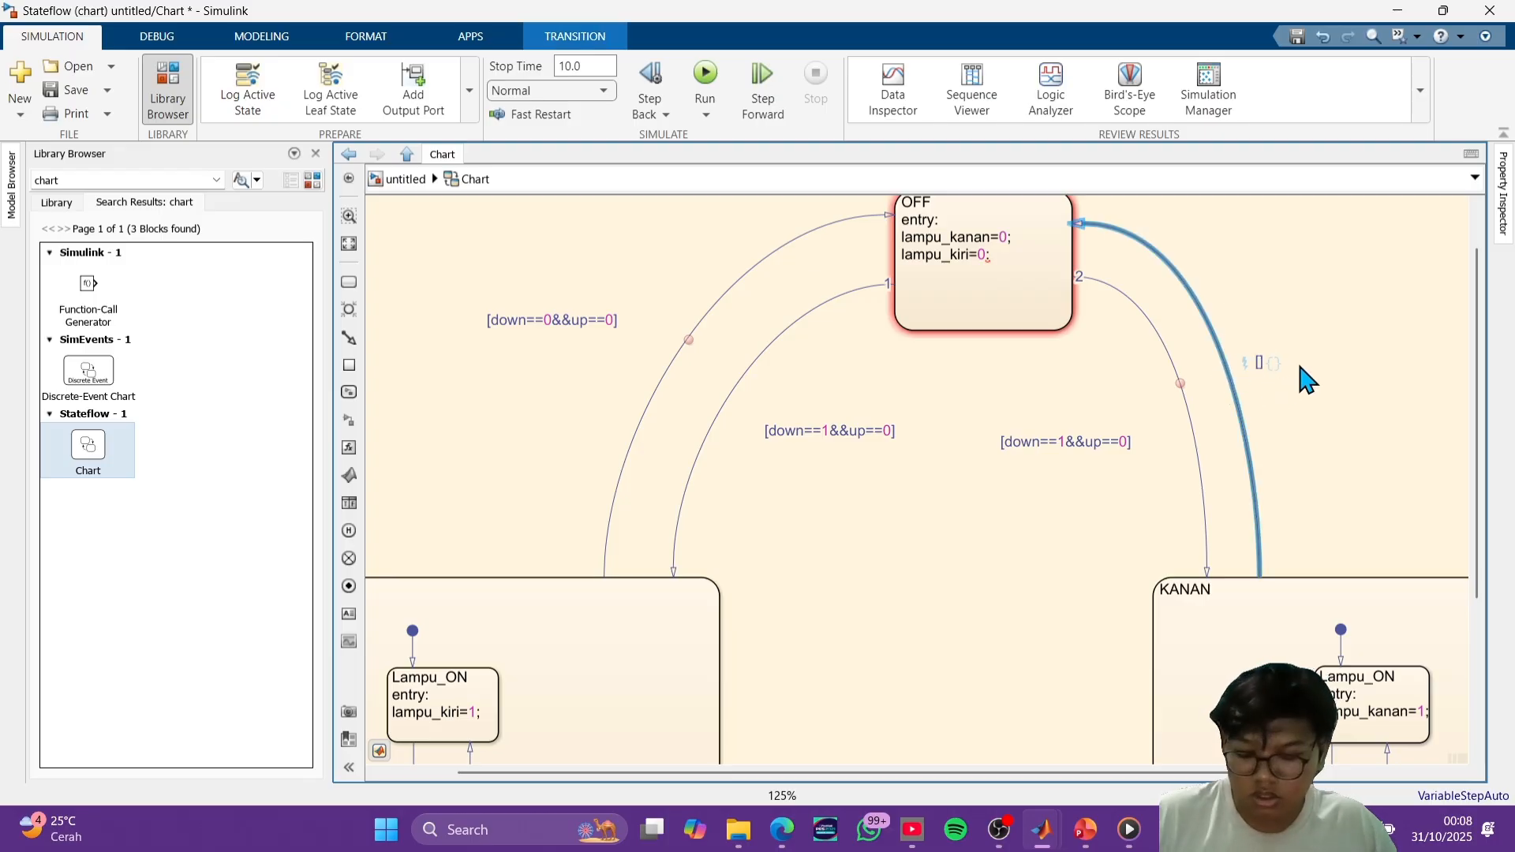
text(down==1&&up==0)
click(1334, 414)
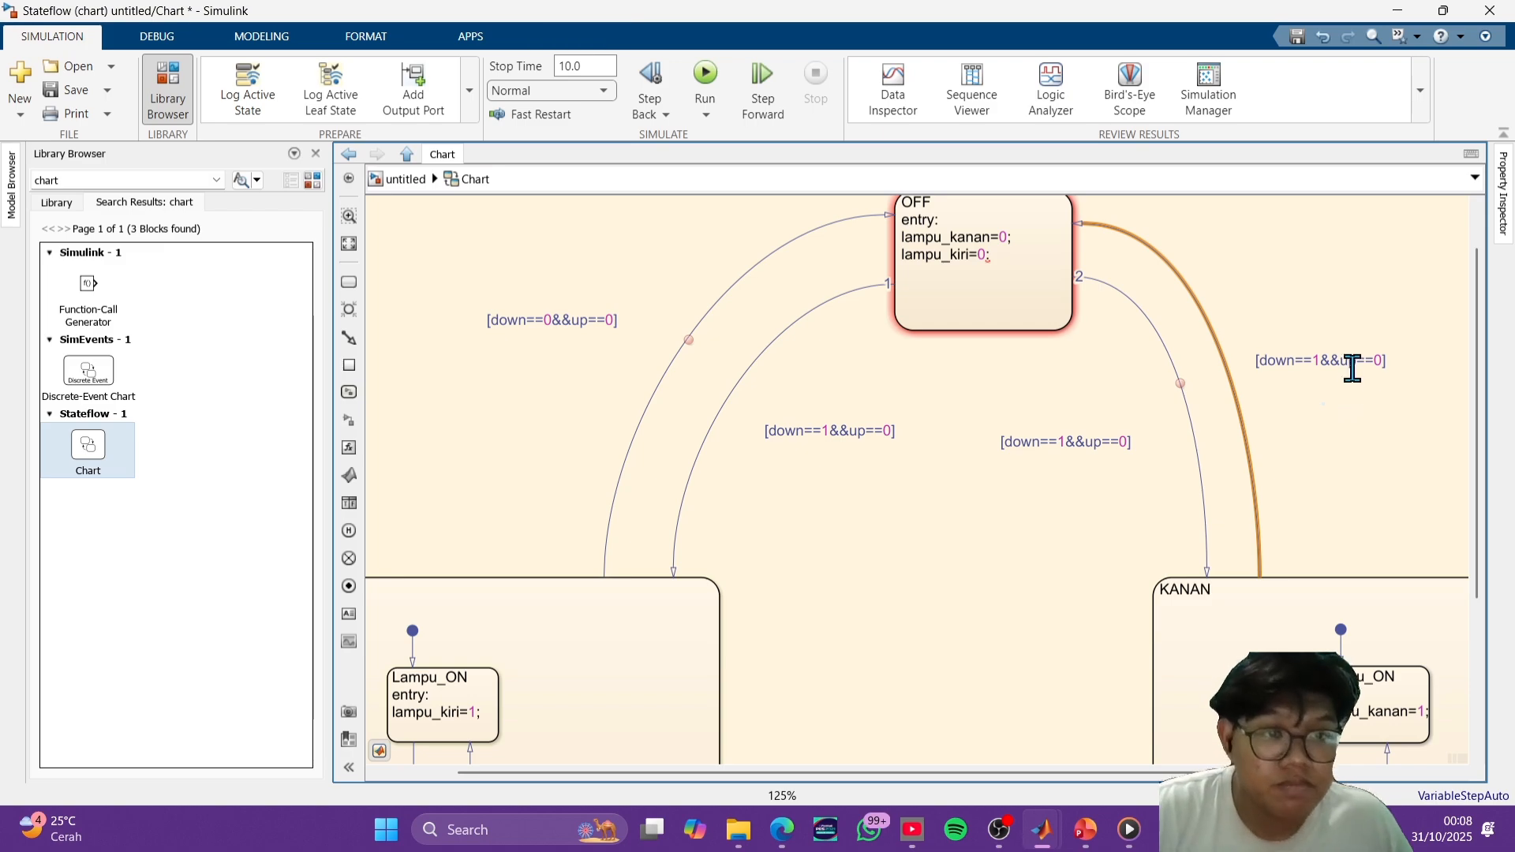
click(1320, 361)
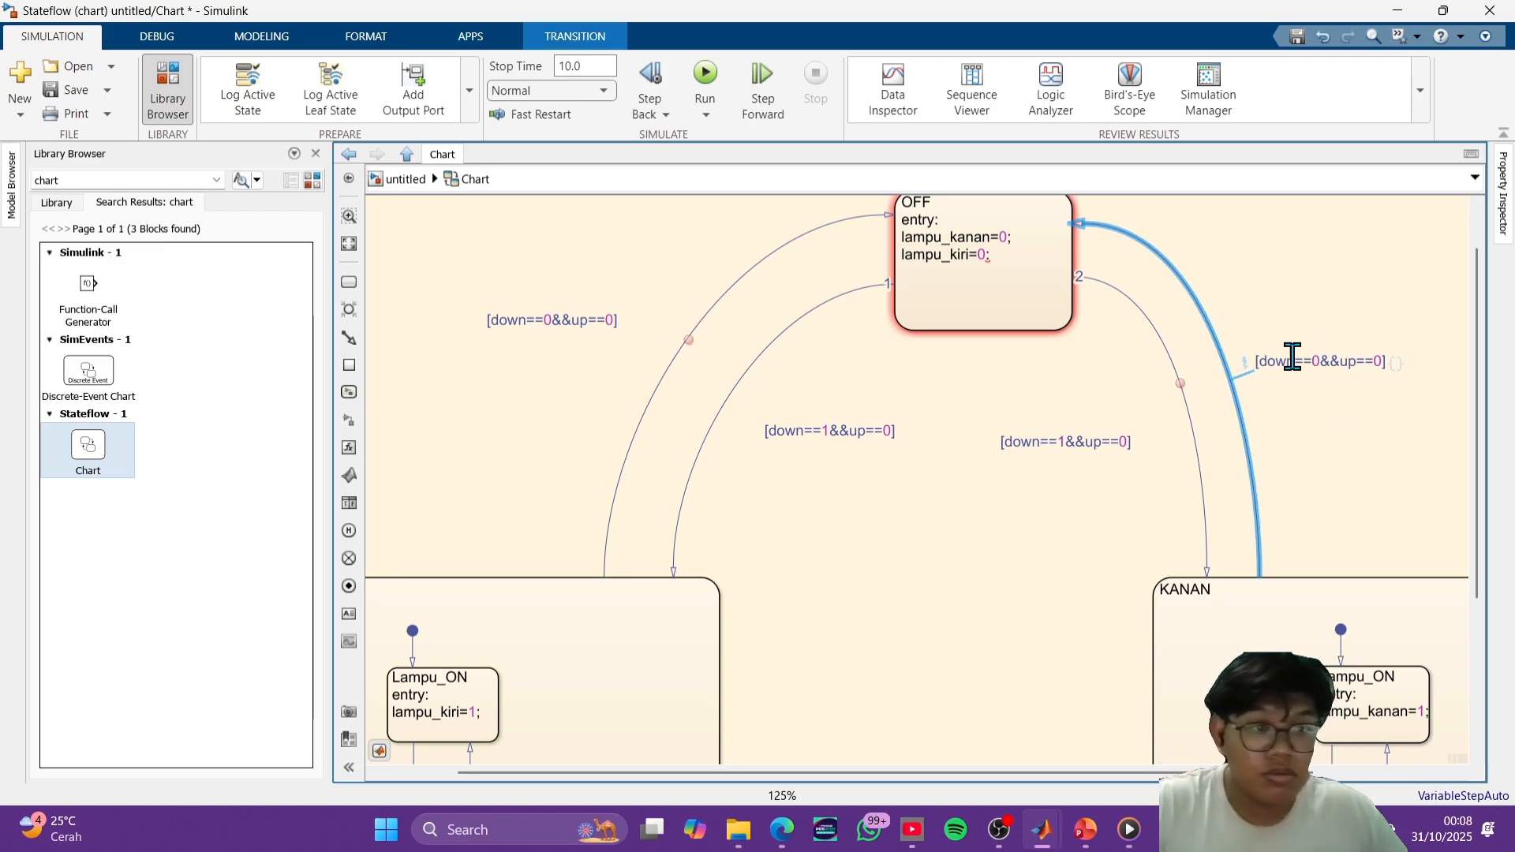
click(1384, 464)
- Re-enter the semicolon after lampu_kiri=0 in the OFF state's entry action
scroll(1372, 440, down, 1)
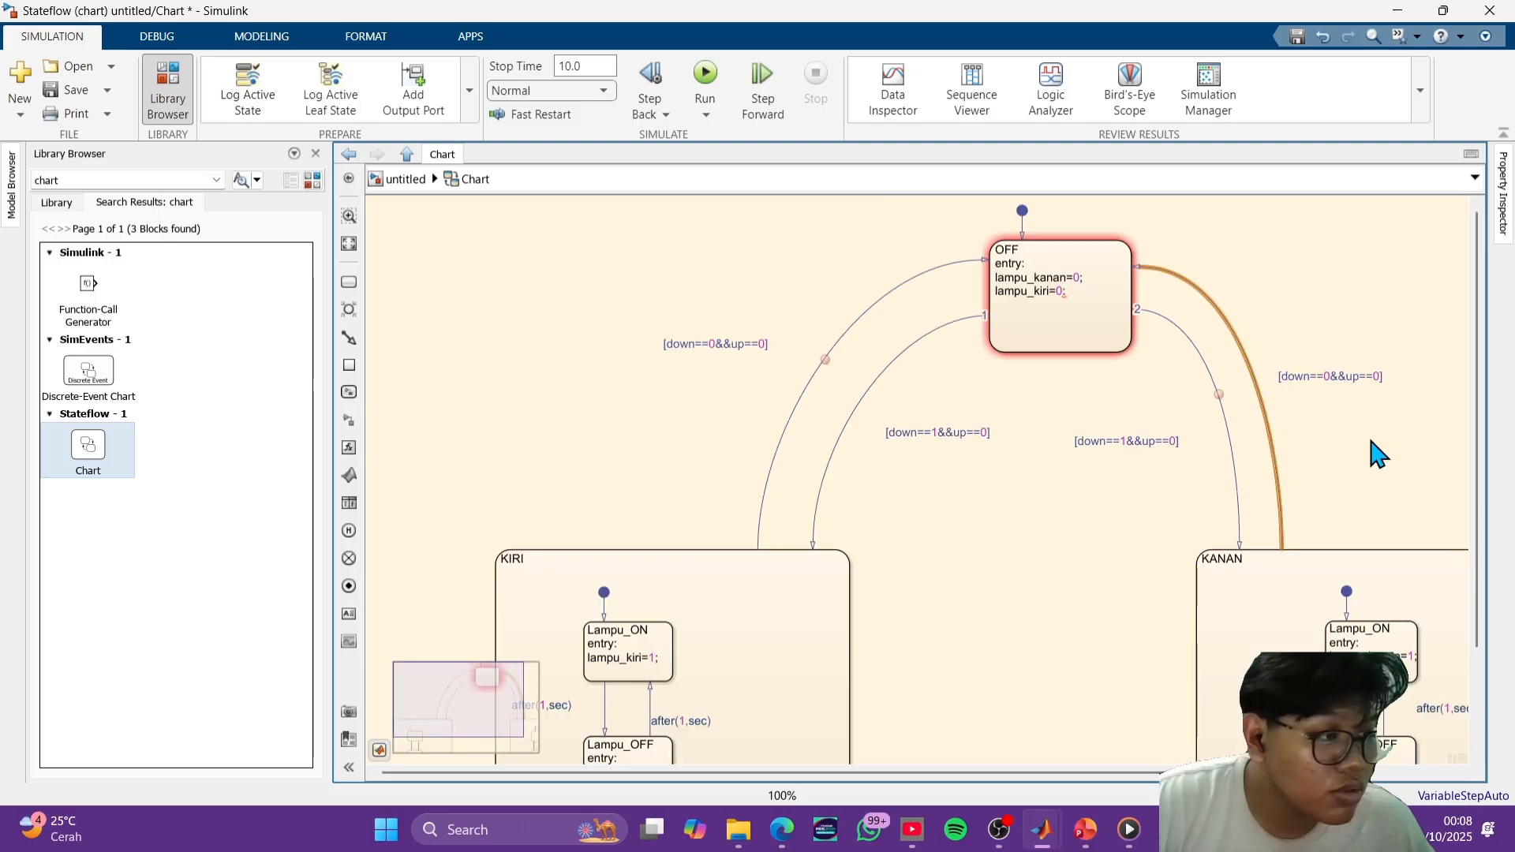
drag(1111, 522, 957, 534)
scroll(919, 347, up, 3)
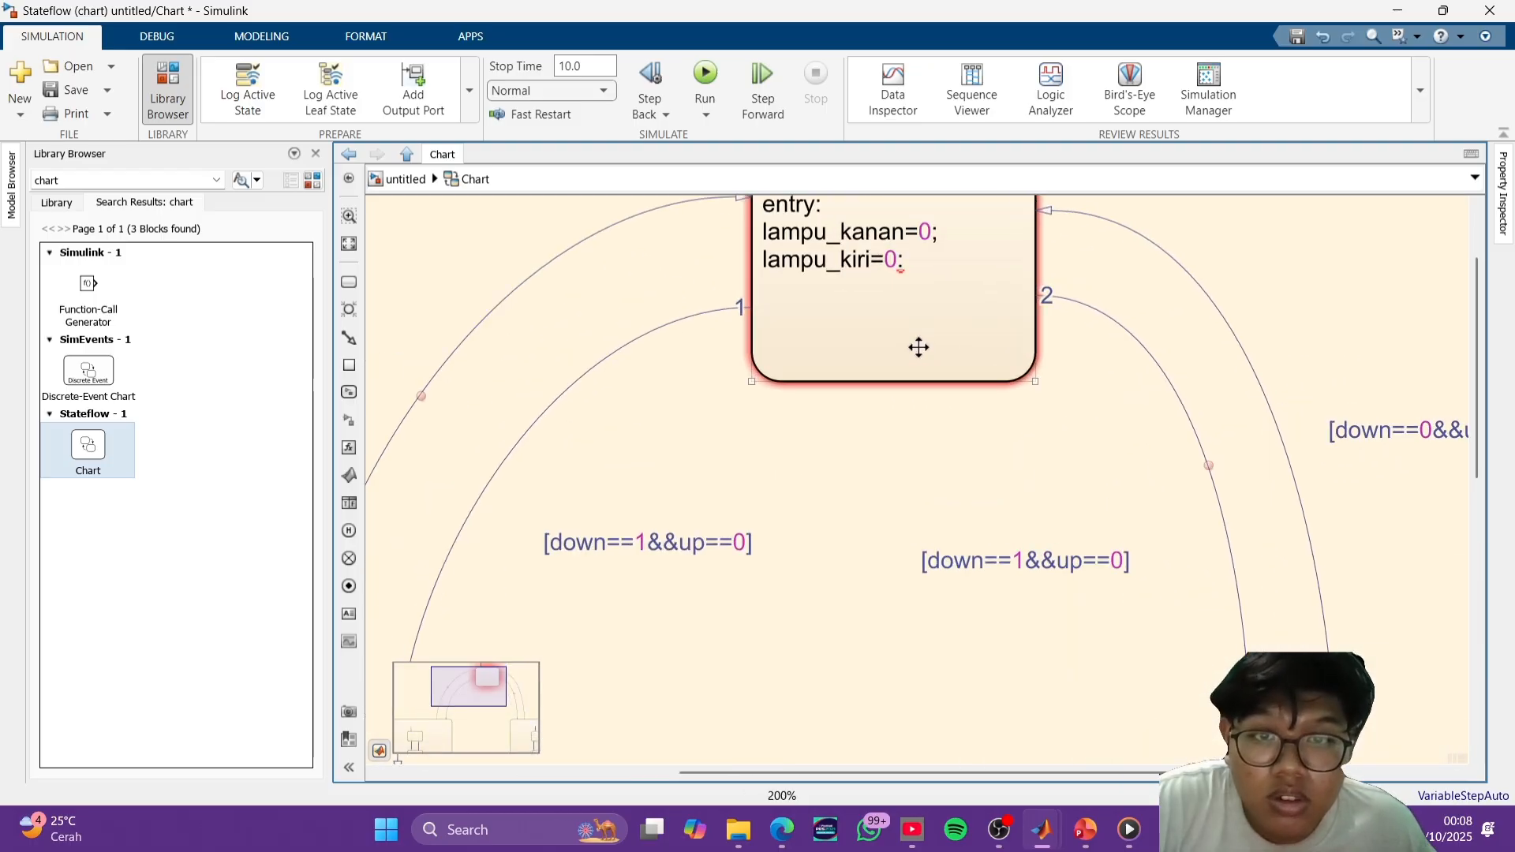
click(910, 270)
key(BackSpace)
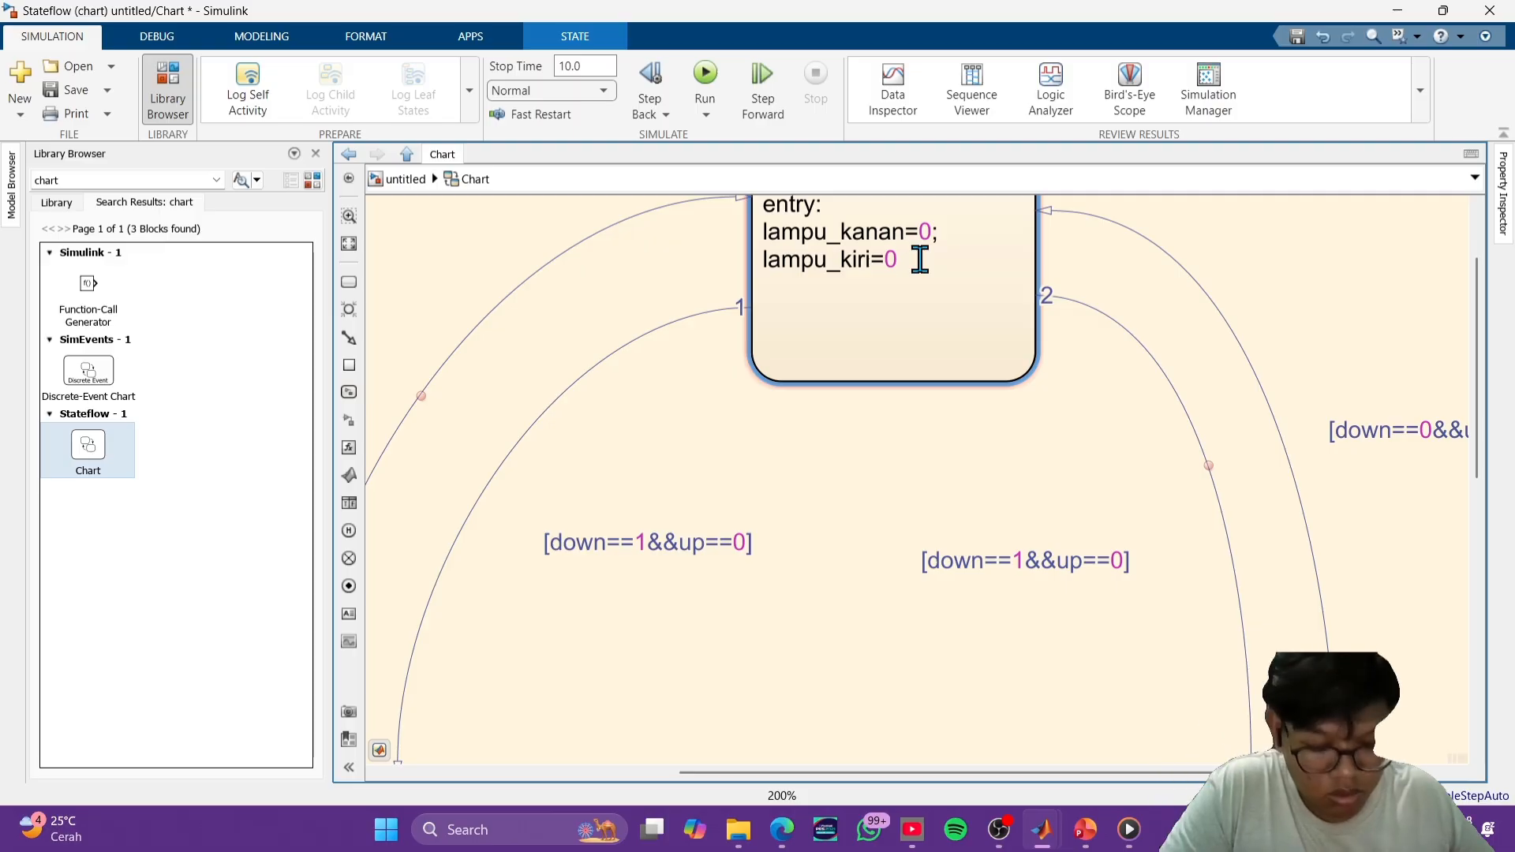
text(;)
click(1021, 430)
- Draw a transition from KANAN's inner edge to KIRI's inner edge, and a return transition from KIRI to KANAN below it
scroll(1024, 432, up, 1)
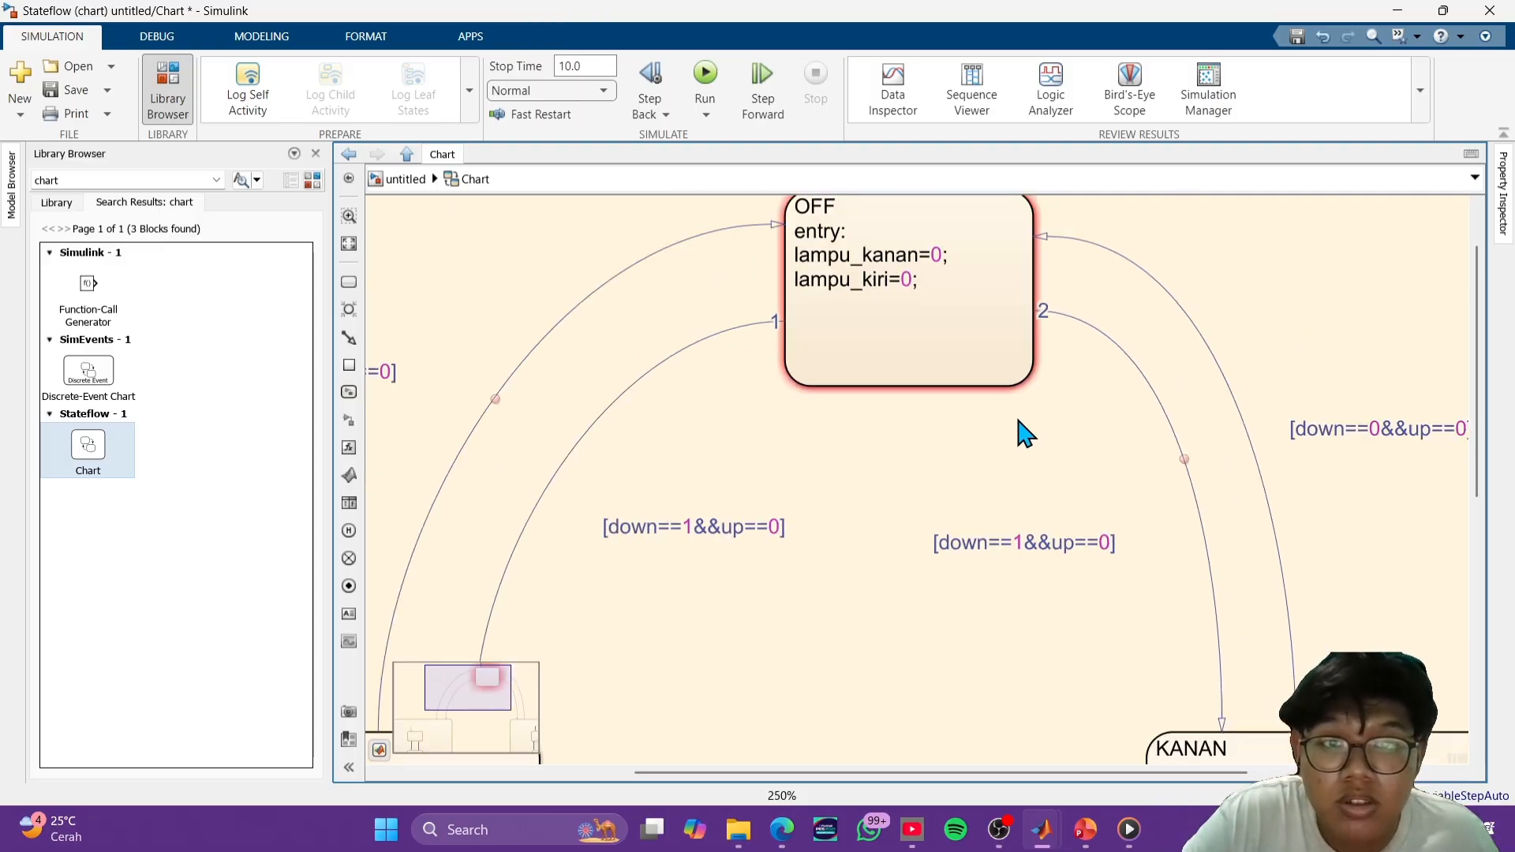
scroll(1034, 433, down, 5)
scroll(1035, 545, down, 1)
scroll(1026, 505, up, 1)
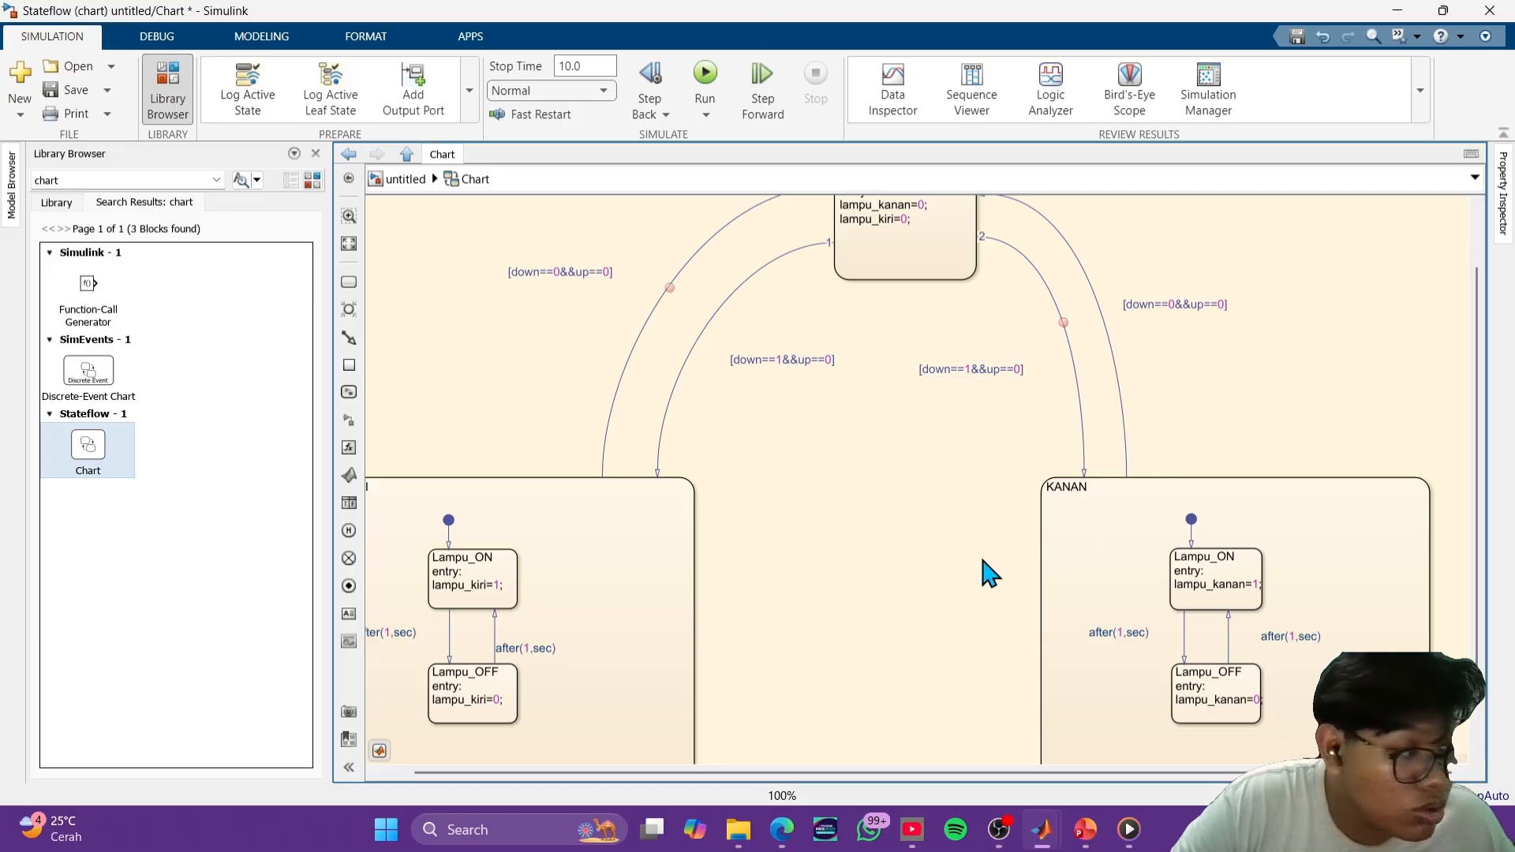
drag(1041, 561, 694, 566)
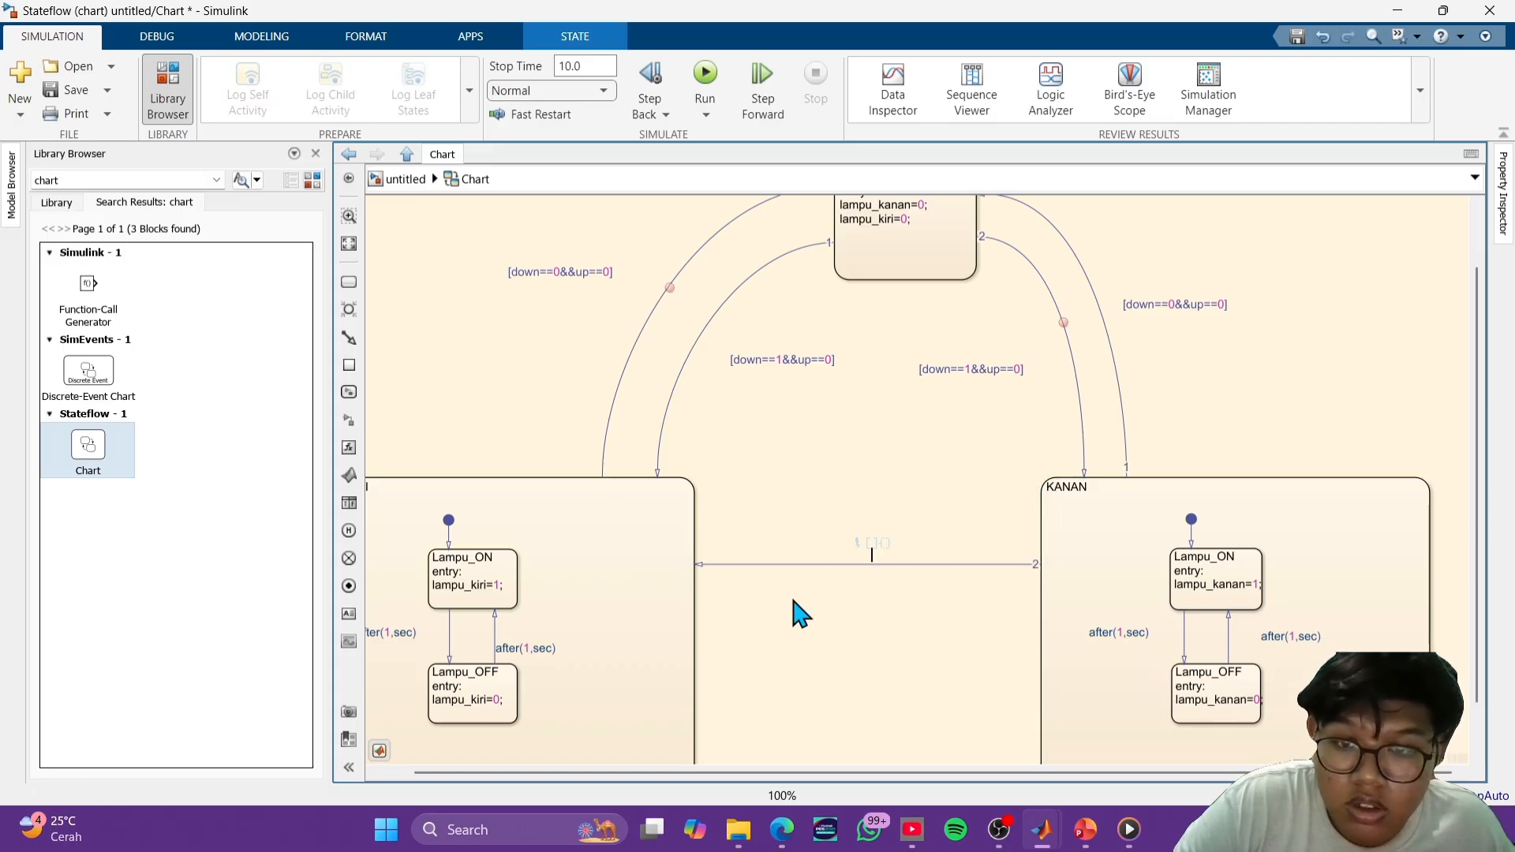
scroll(798, 612, down, 2)
scroll(850, 662, up, 3)
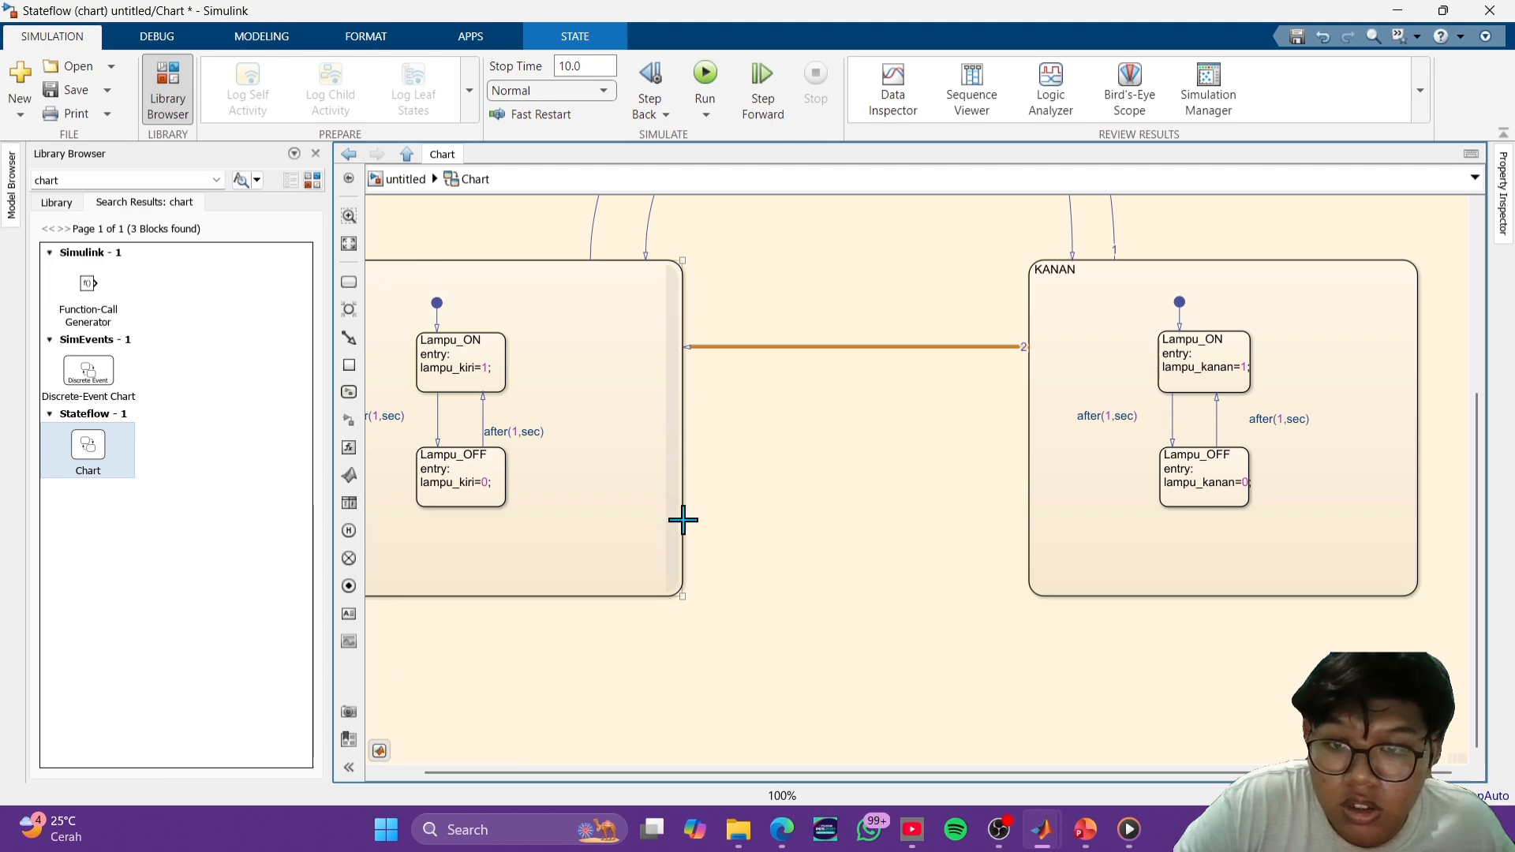
drag(684, 521, 1026, 525)
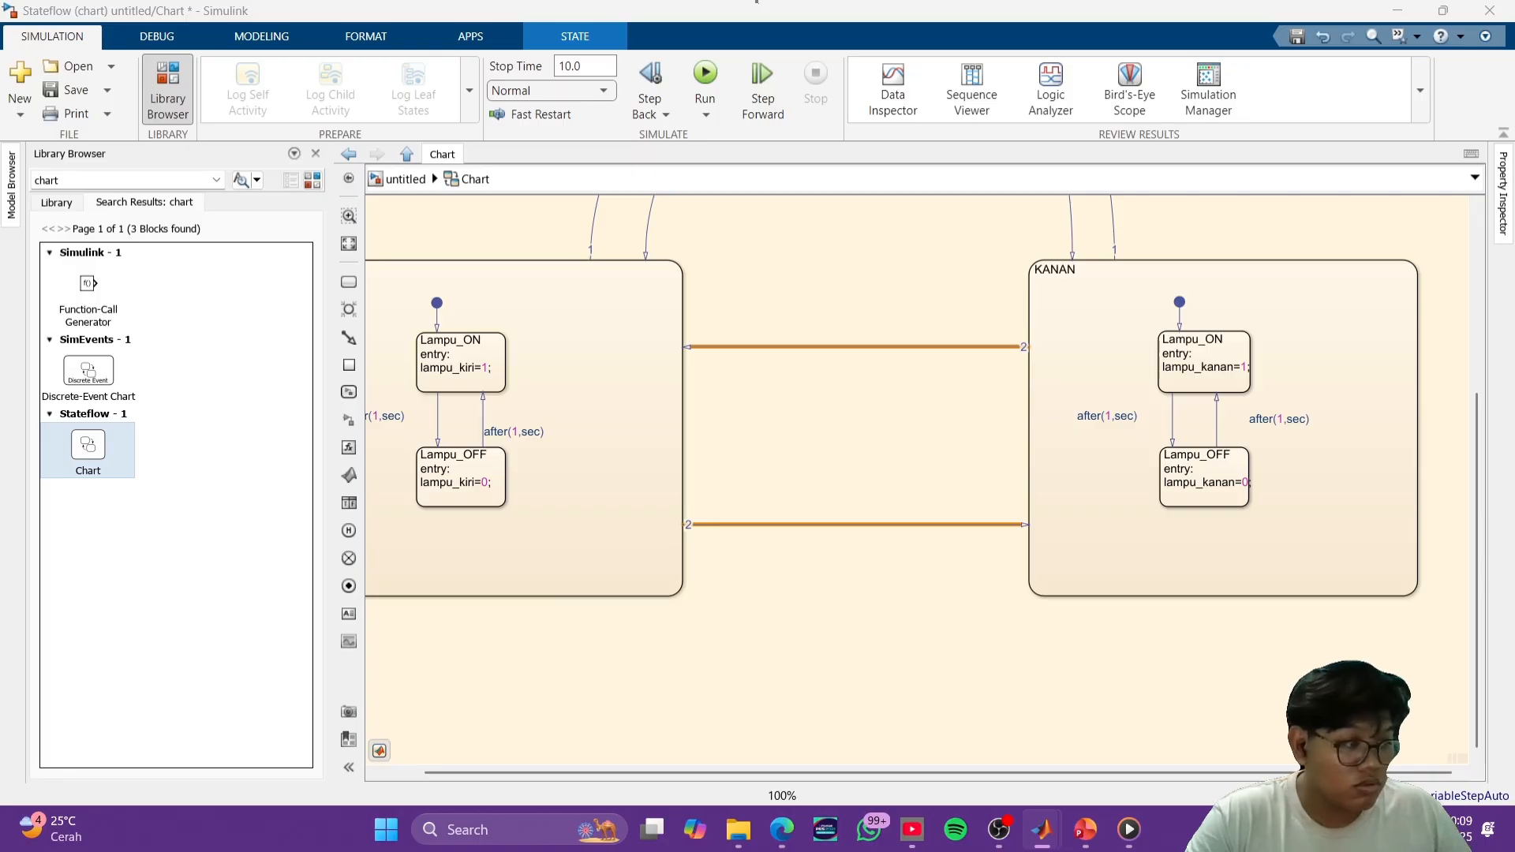
click(687, 247)
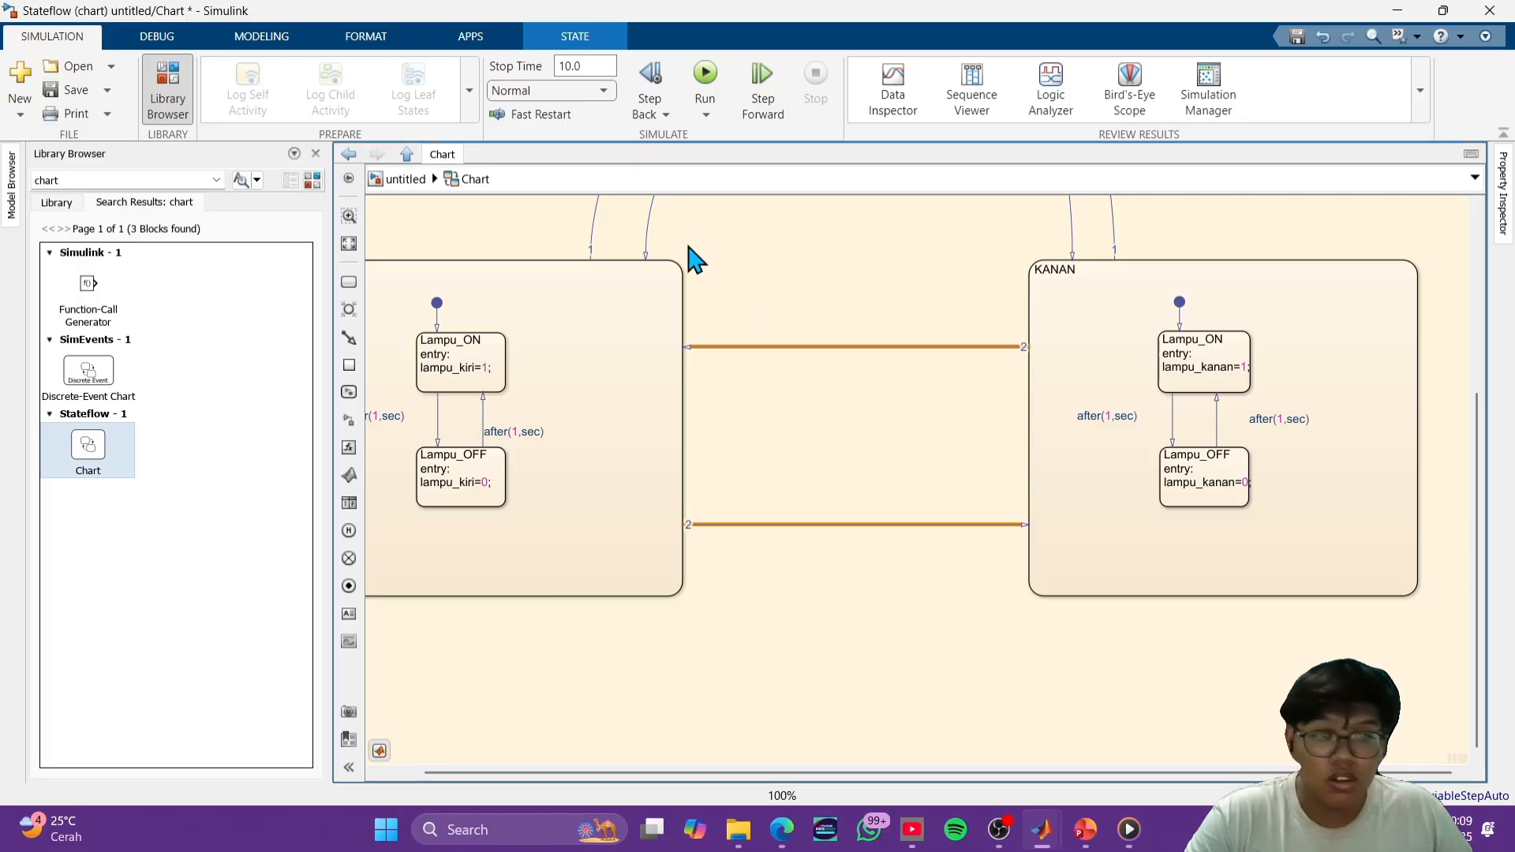
- Paste the condition [down==1&&up==0] onto the transition from KANAN to KIRI
scroll(868, 347, up, 3)
click(857, 355)
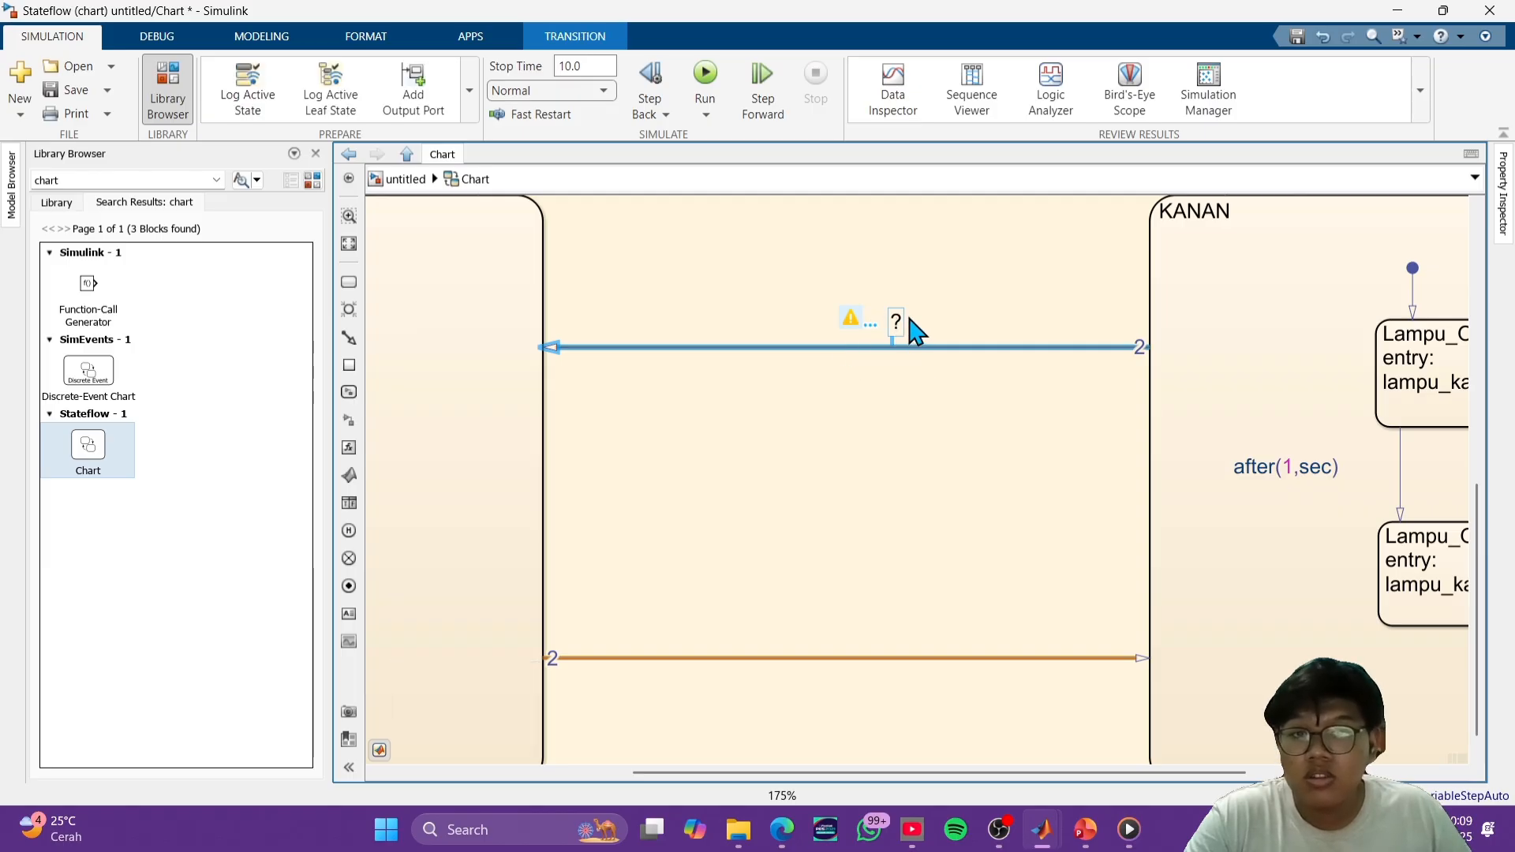
click(901, 319)
click(890, 305)
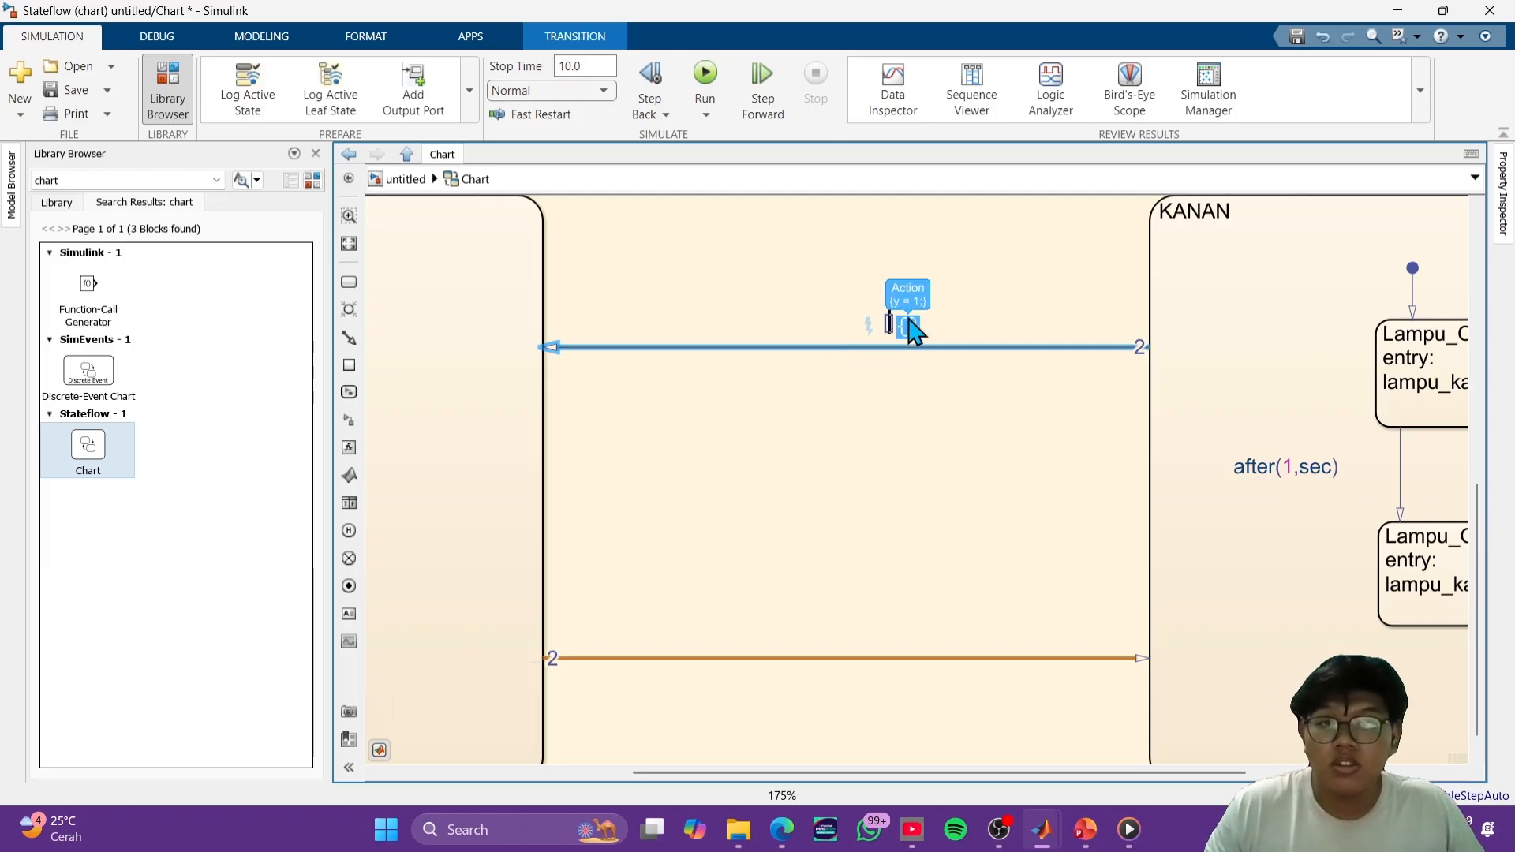
text(down==1&&up==0)
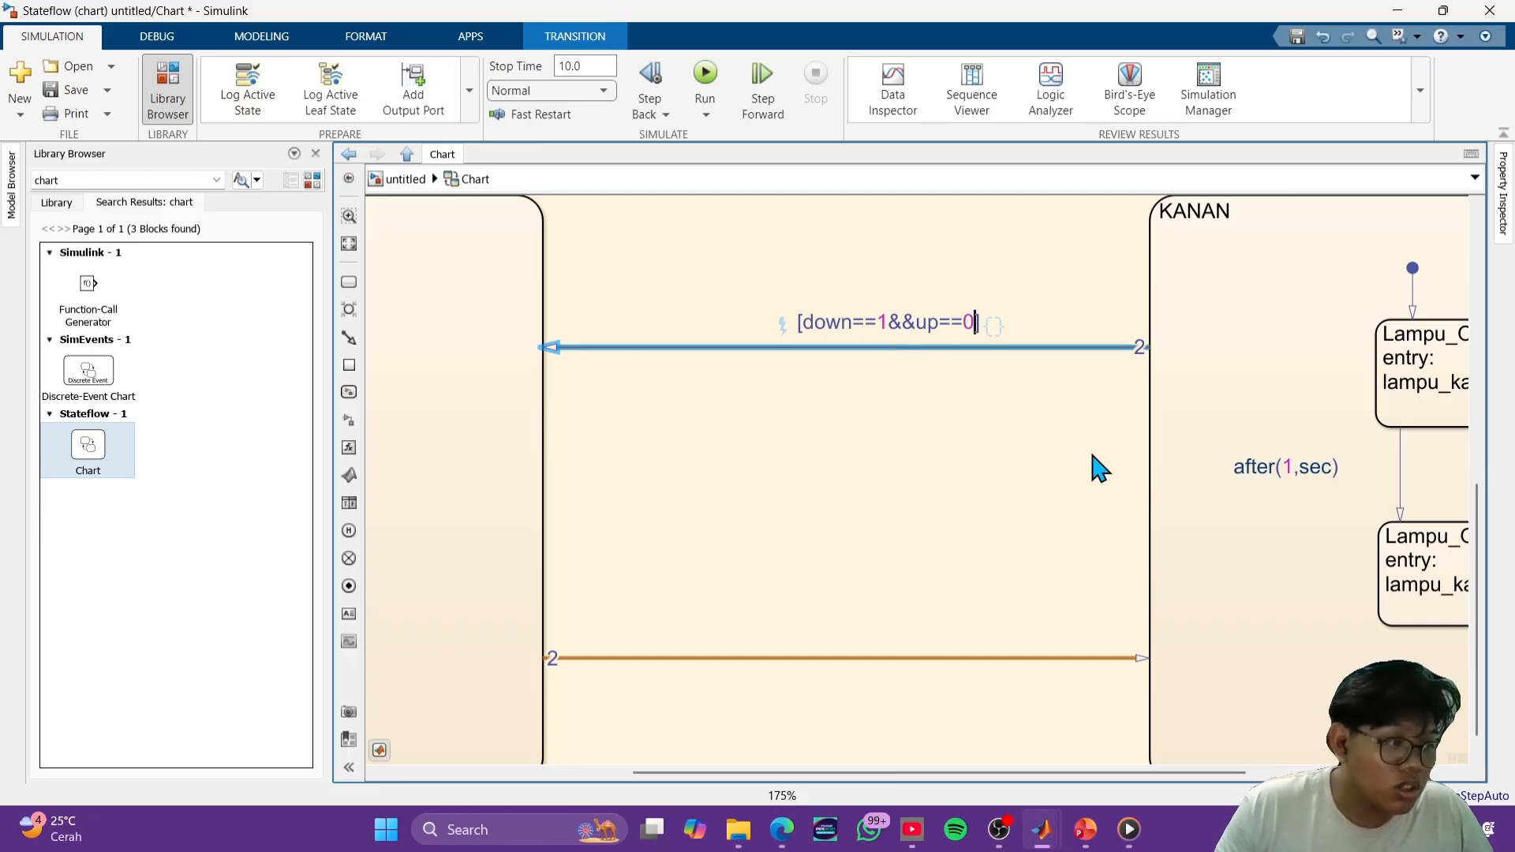
- Paste the copied condition onto the transition from KIRI to KANAN and edit it to [down==0&&up==1]
click(833, 663)
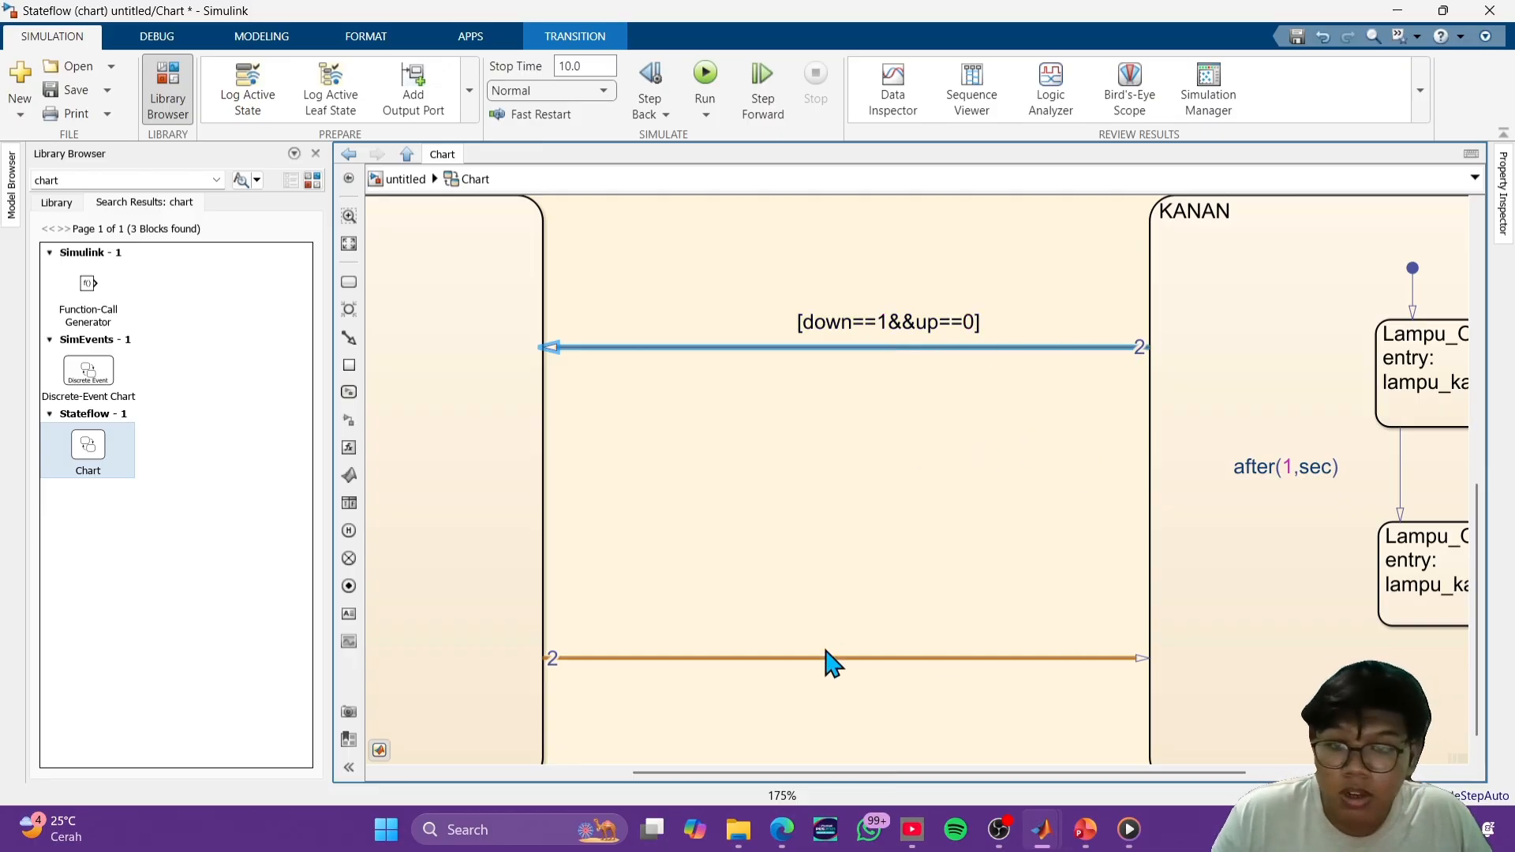
click(868, 657)
click(889, 629)
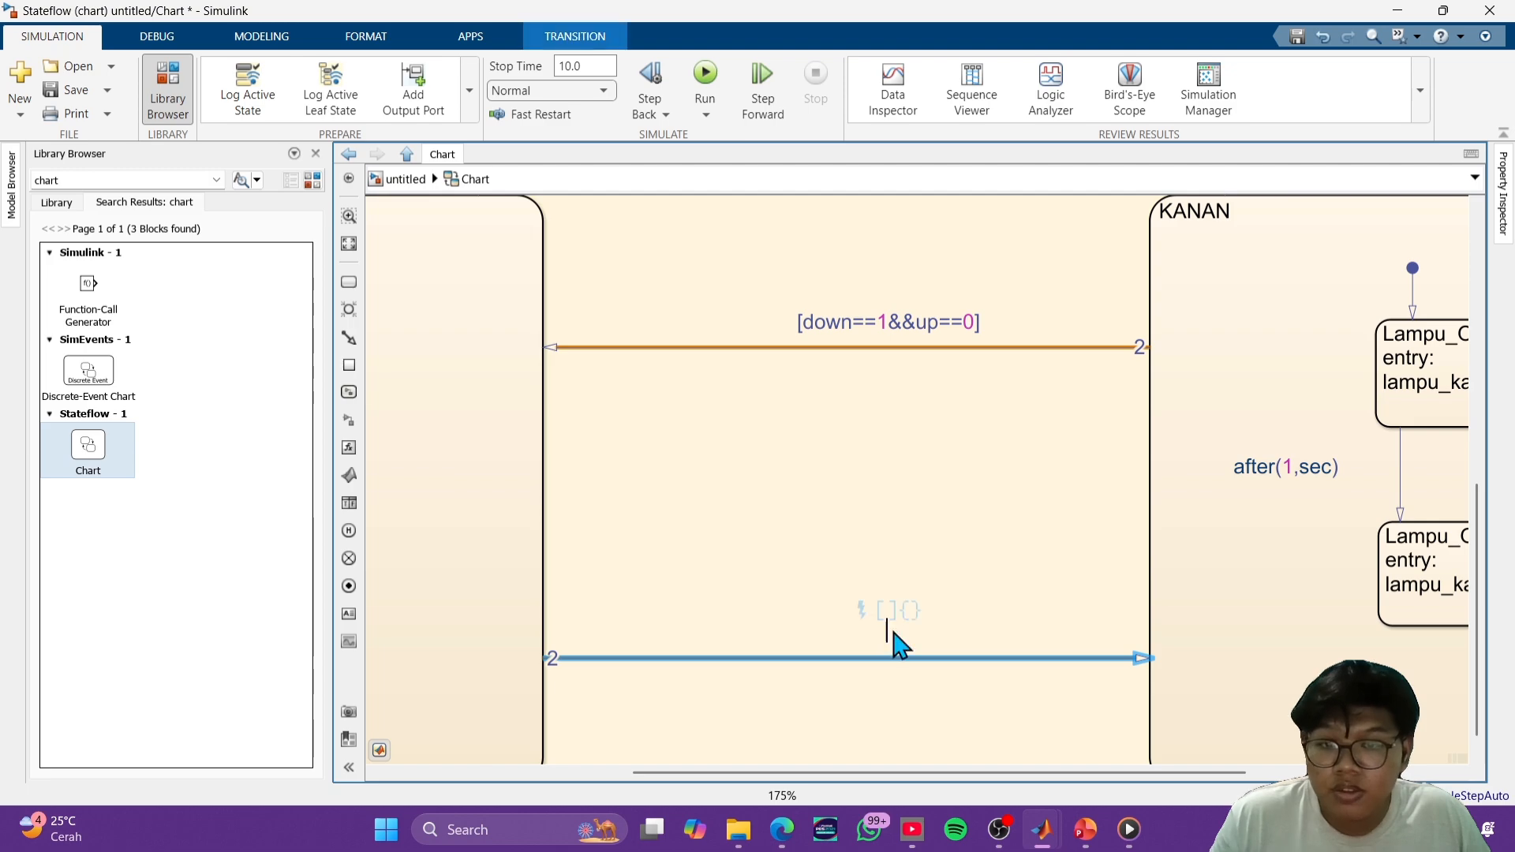
click(894, 610)
text(down==1&&up==0)
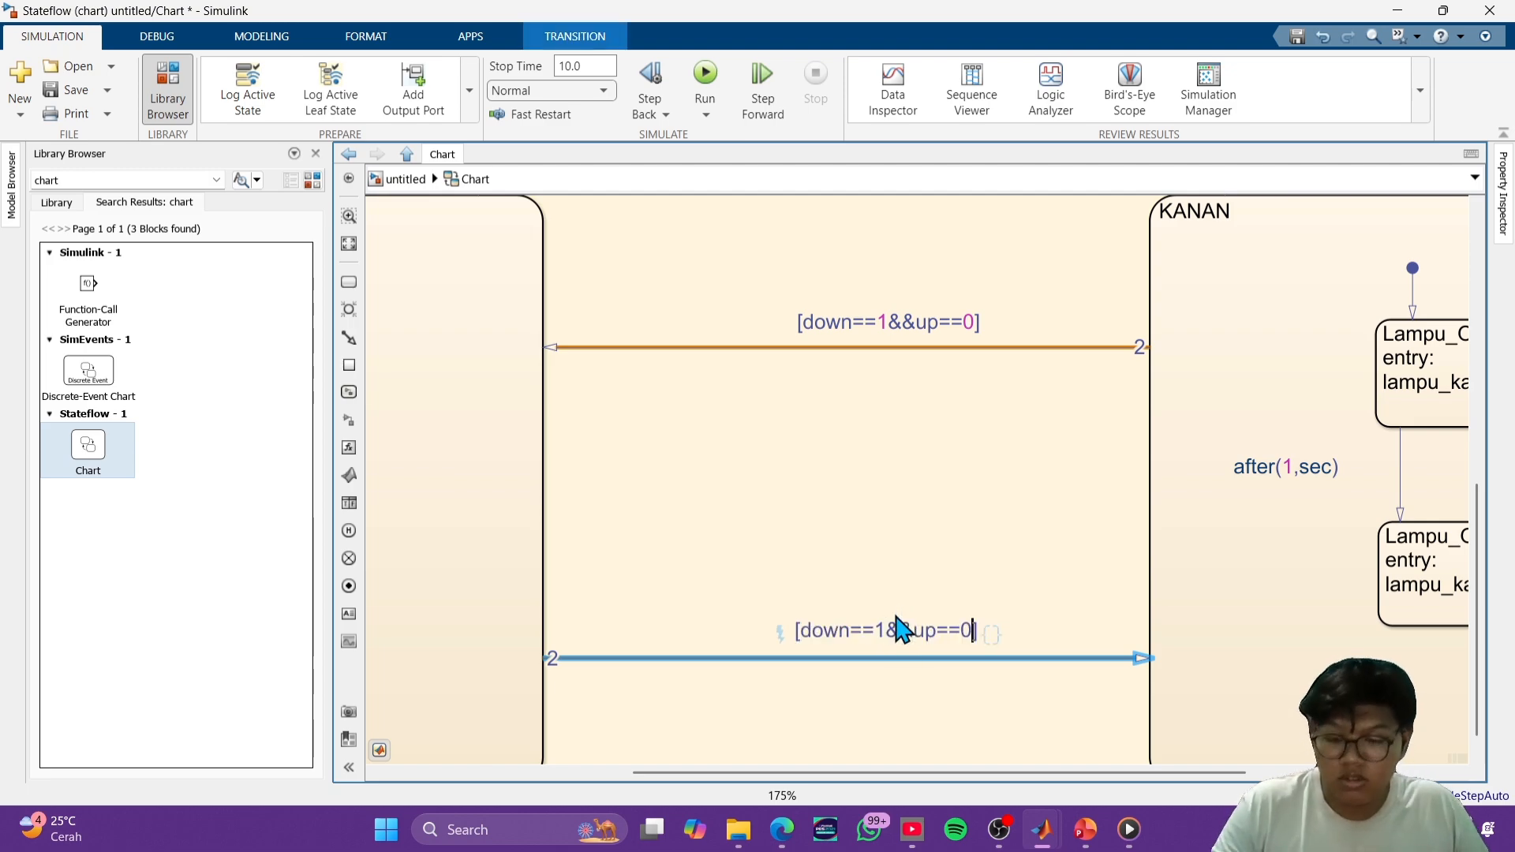
key(BackSpace)
text(1)
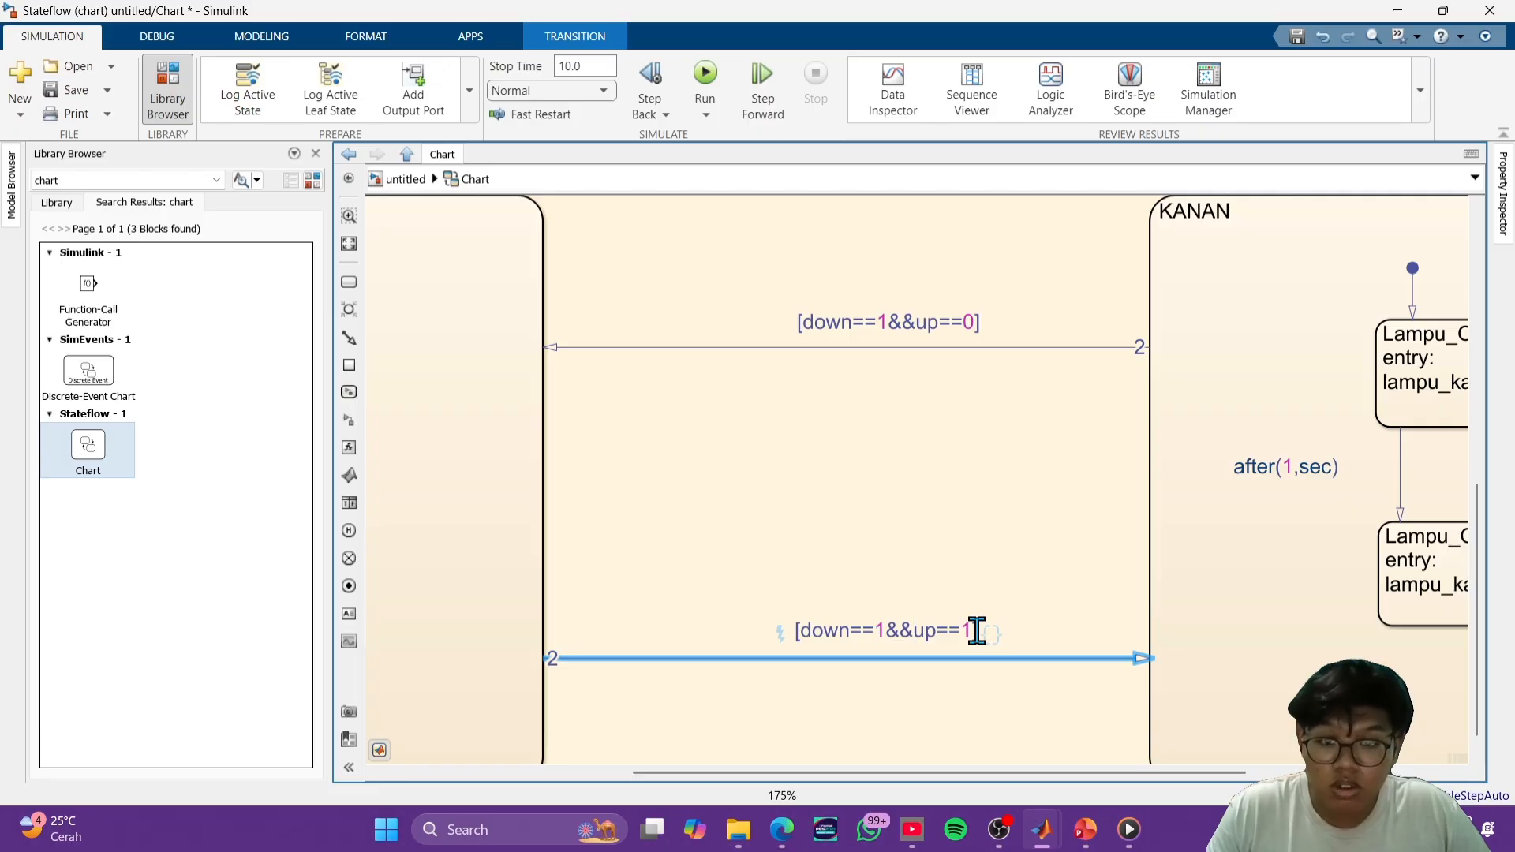
key(Left)
key(Left)
key(Left)
key(Left)
key(Left)
key(Left)
key(Left)
key(BackSpace)
text(0)
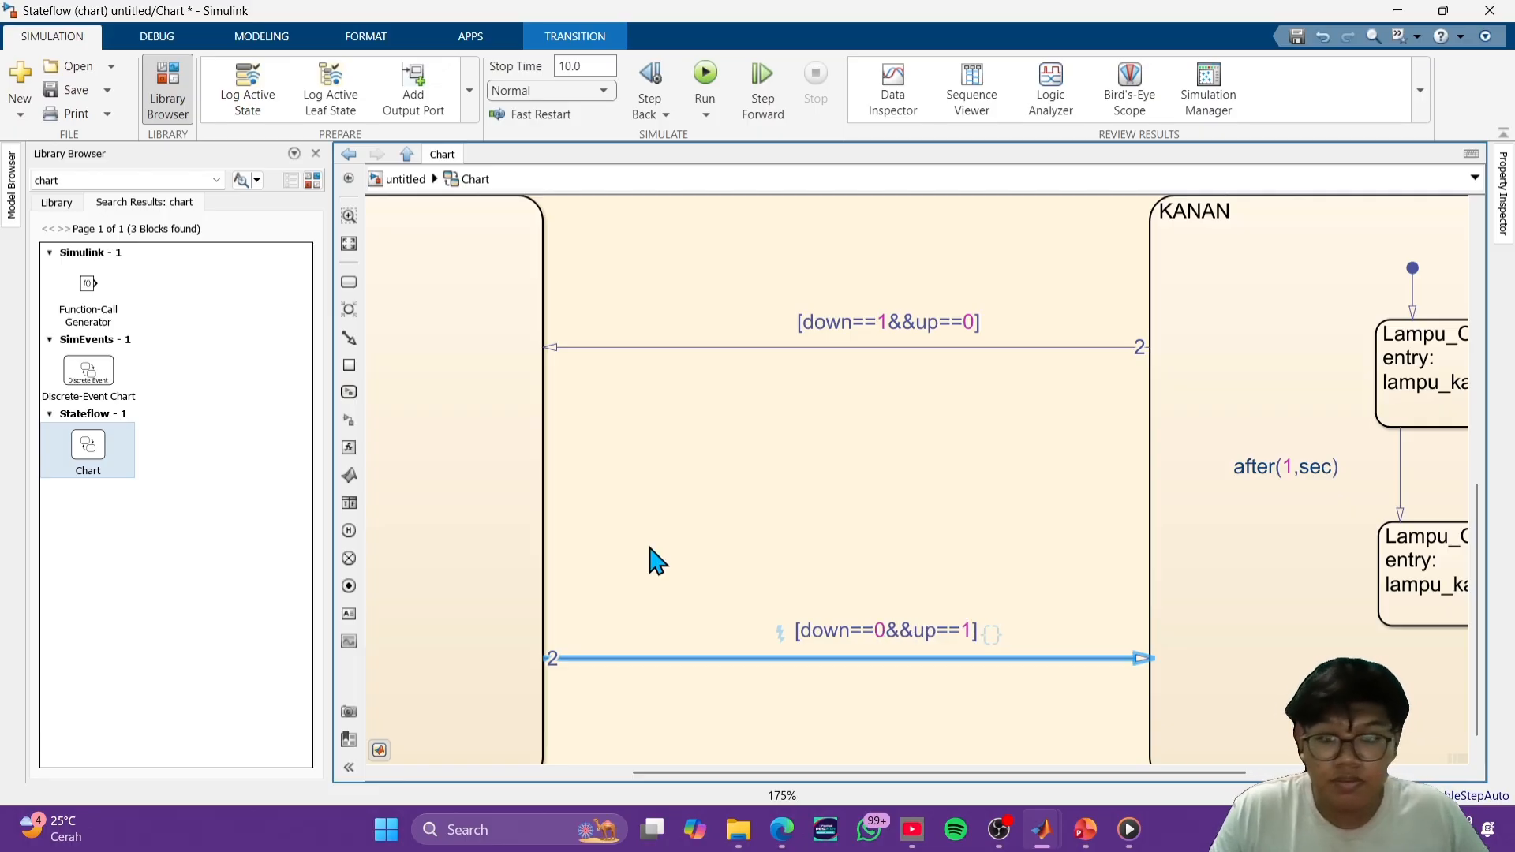
click(842, 519)
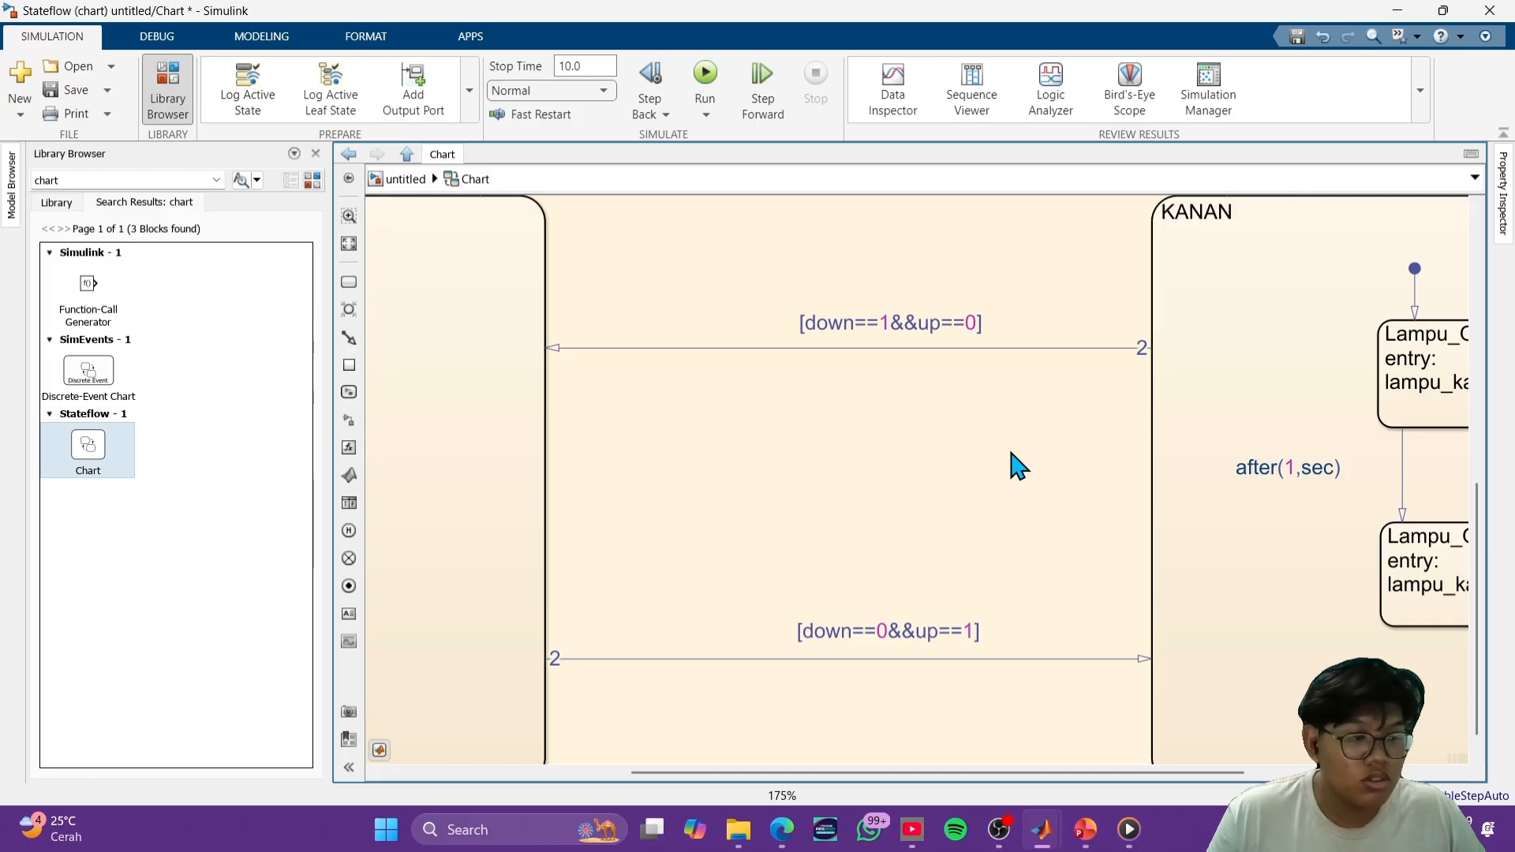
- Shift the OFF state slightly toward KIRI and run the simulation
scroll(932, 447, down, 6)
drag(906, 330, 910, 377)
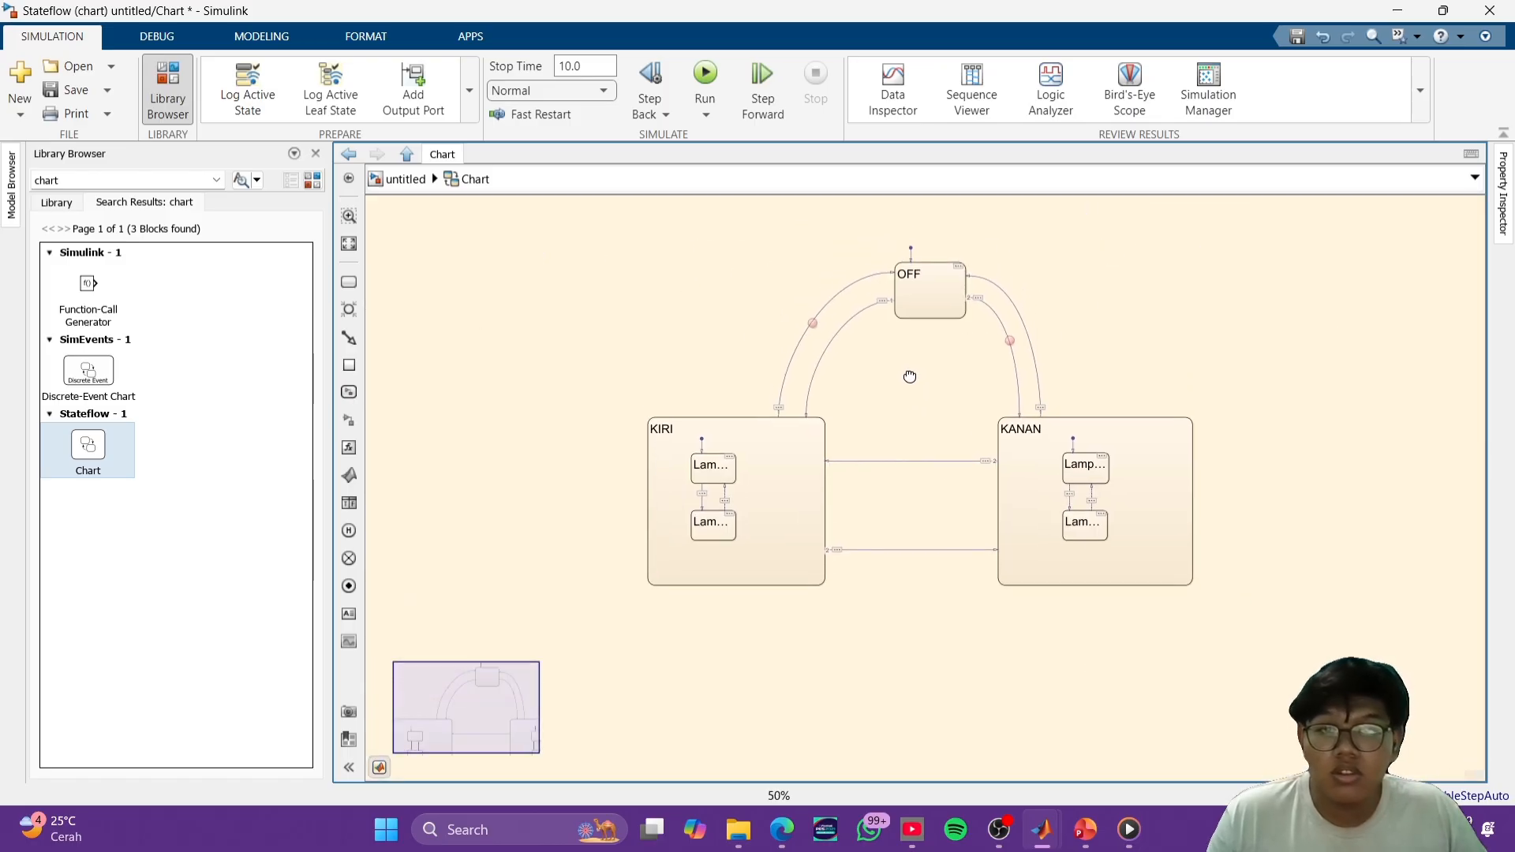
click(920, 339)
click(905, 340)
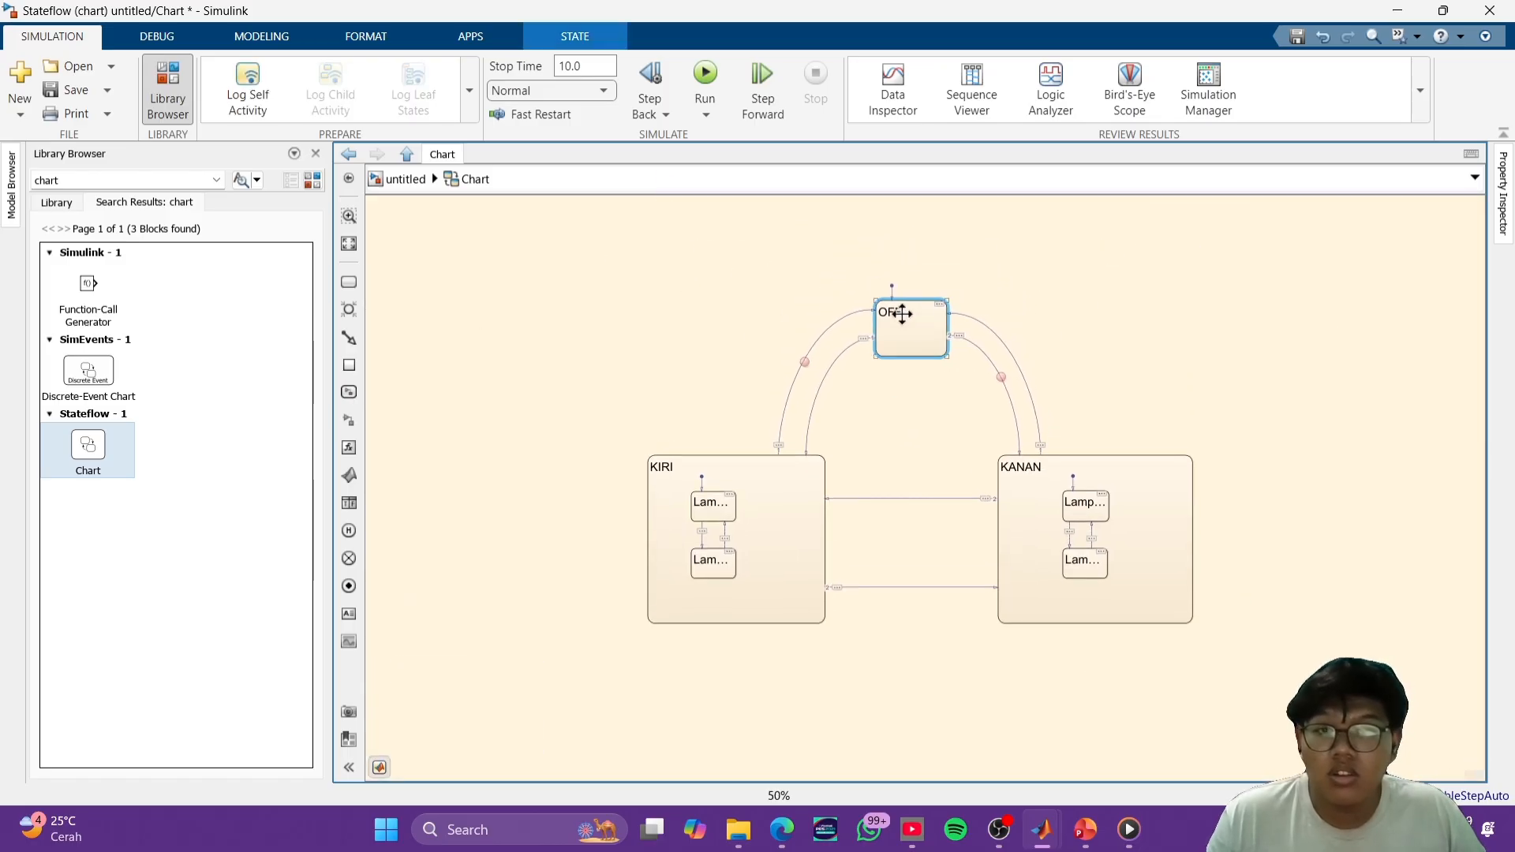
click(705, 73)
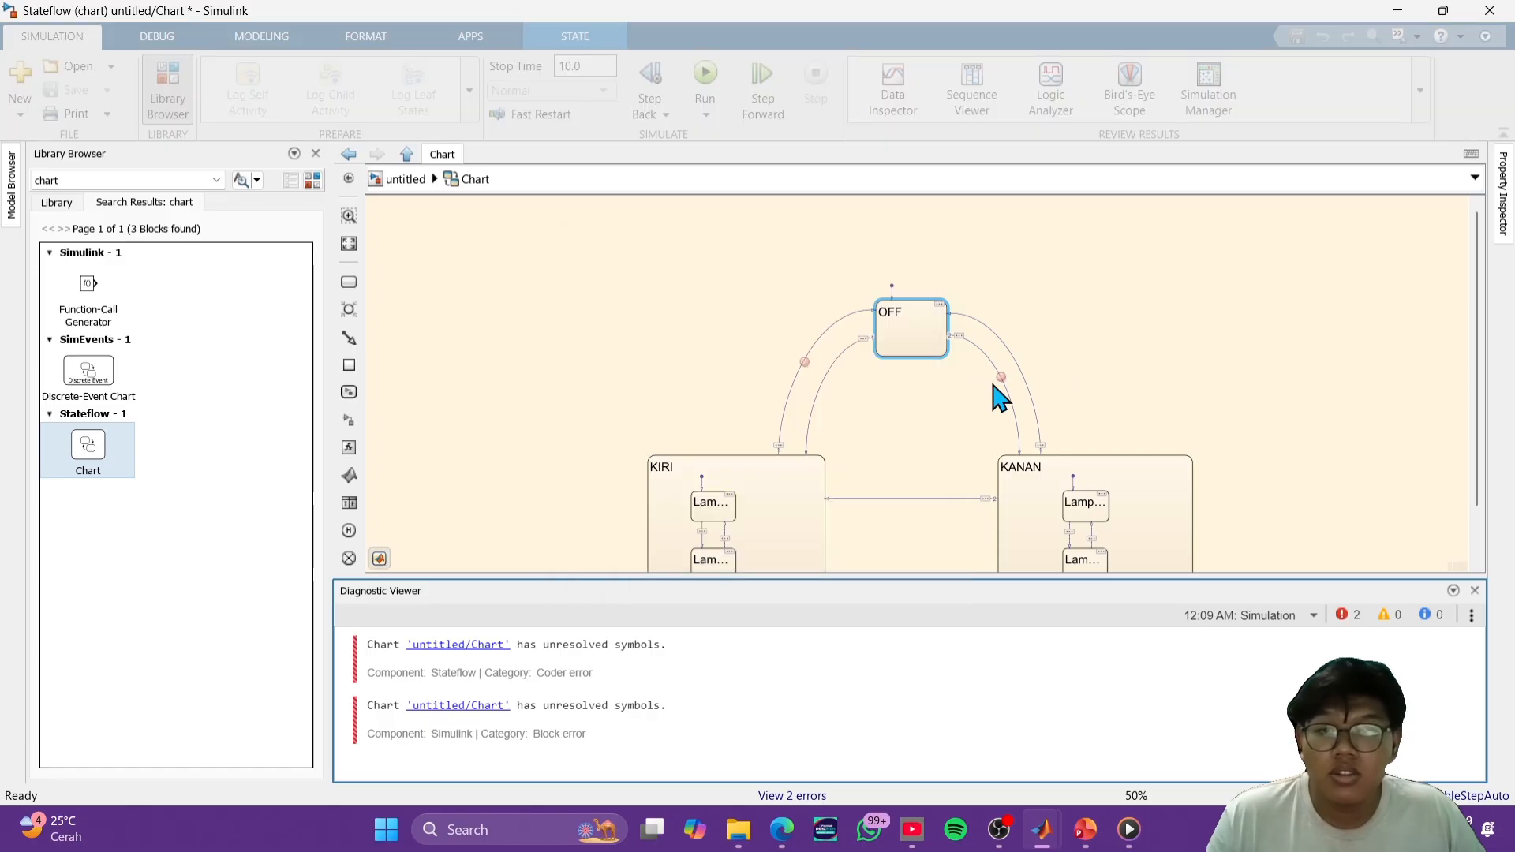
- Examine the OFF state's entry action and the conditions on the transitions around it
scroll(955, 428, up, 4)
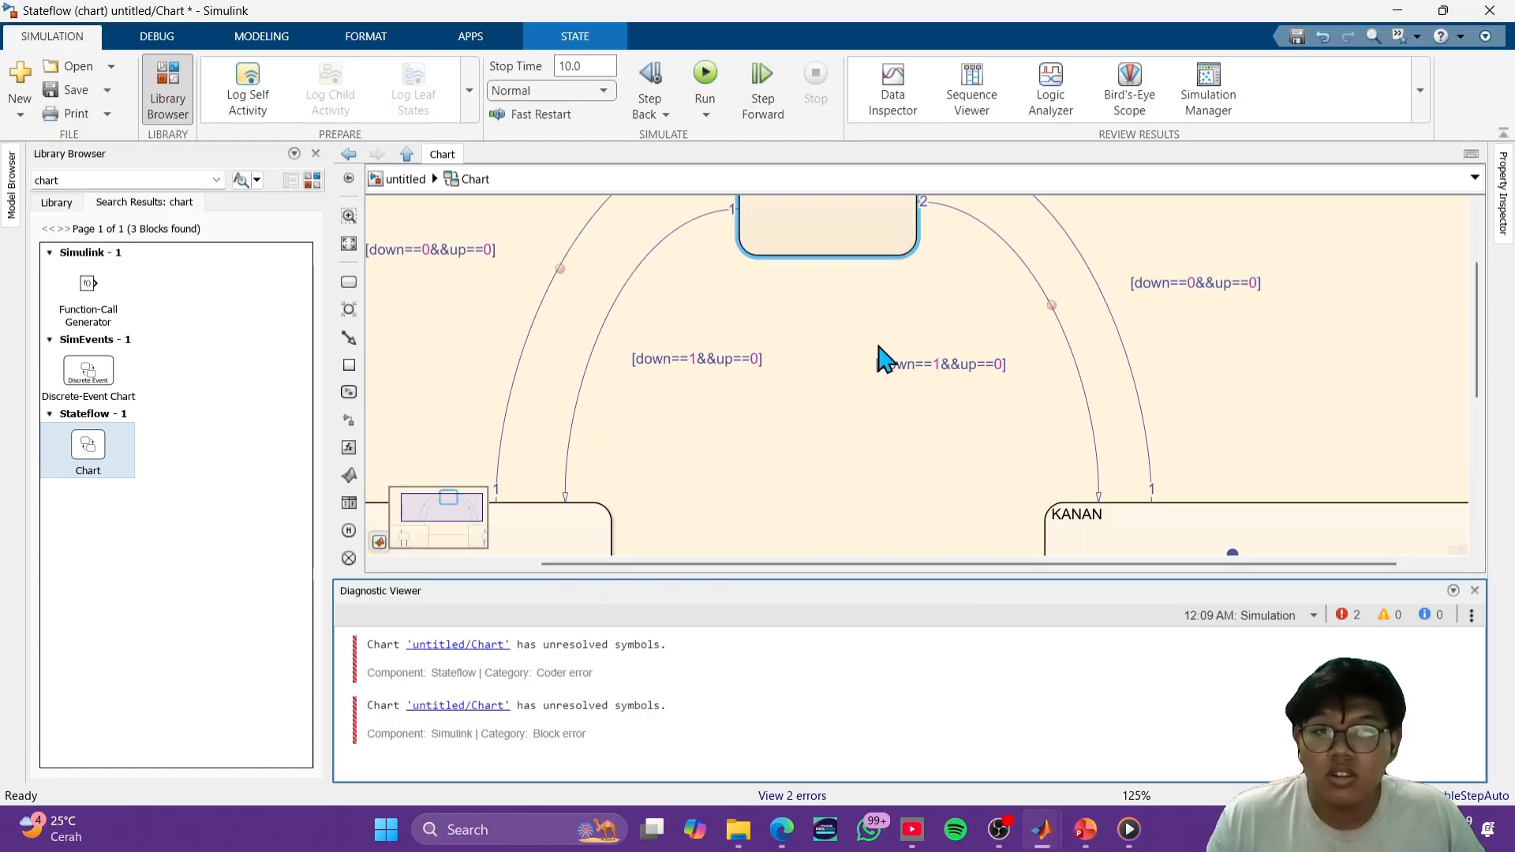
drag(879, 344, 893, 529)
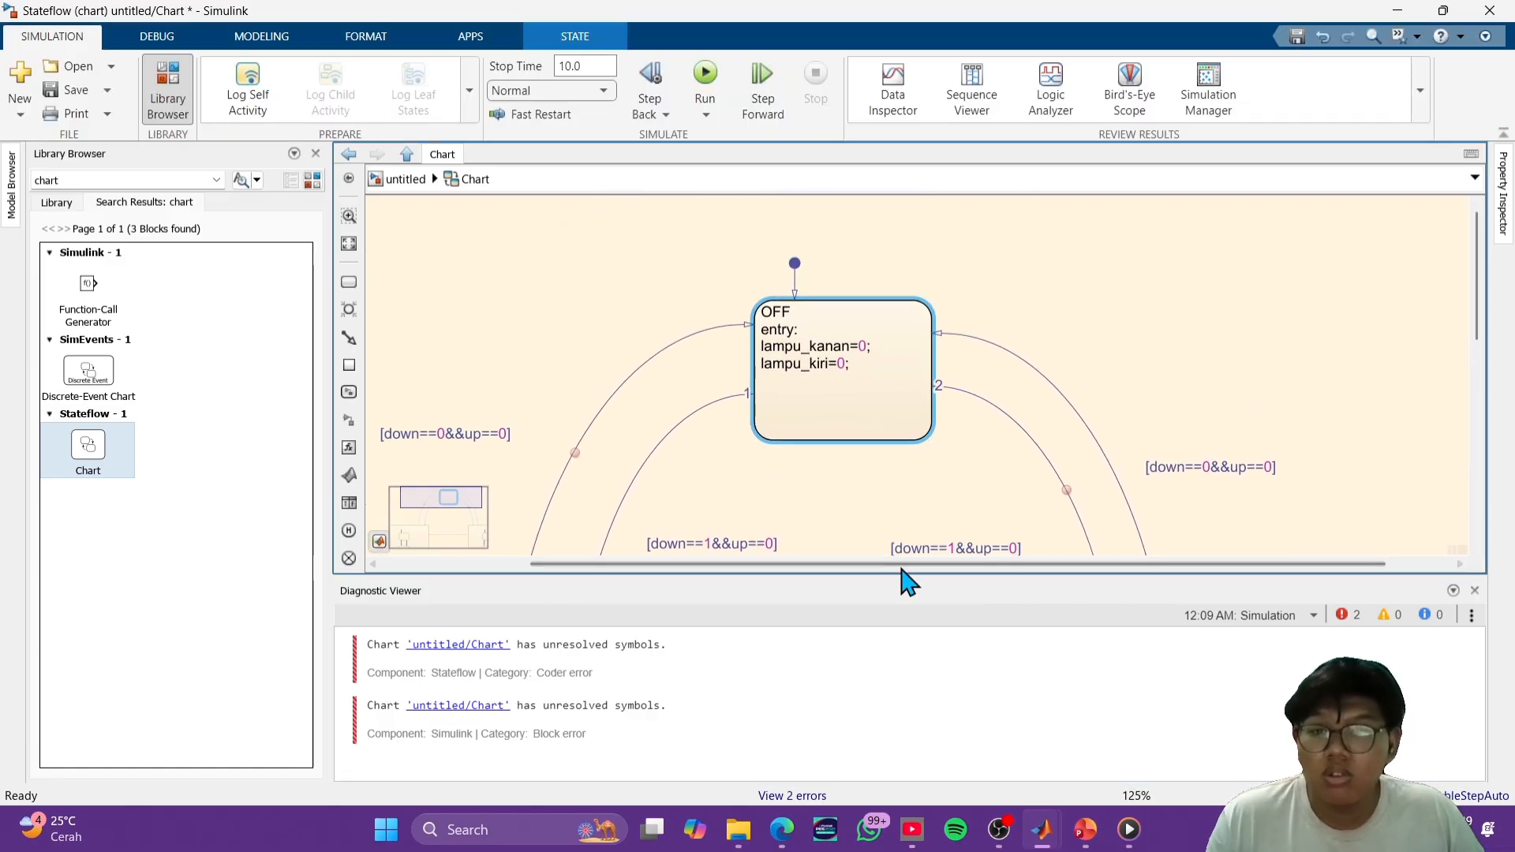
scroll(821, 490, up, 2)
drag(822, 491, 856, 372)
click(1130, 360)
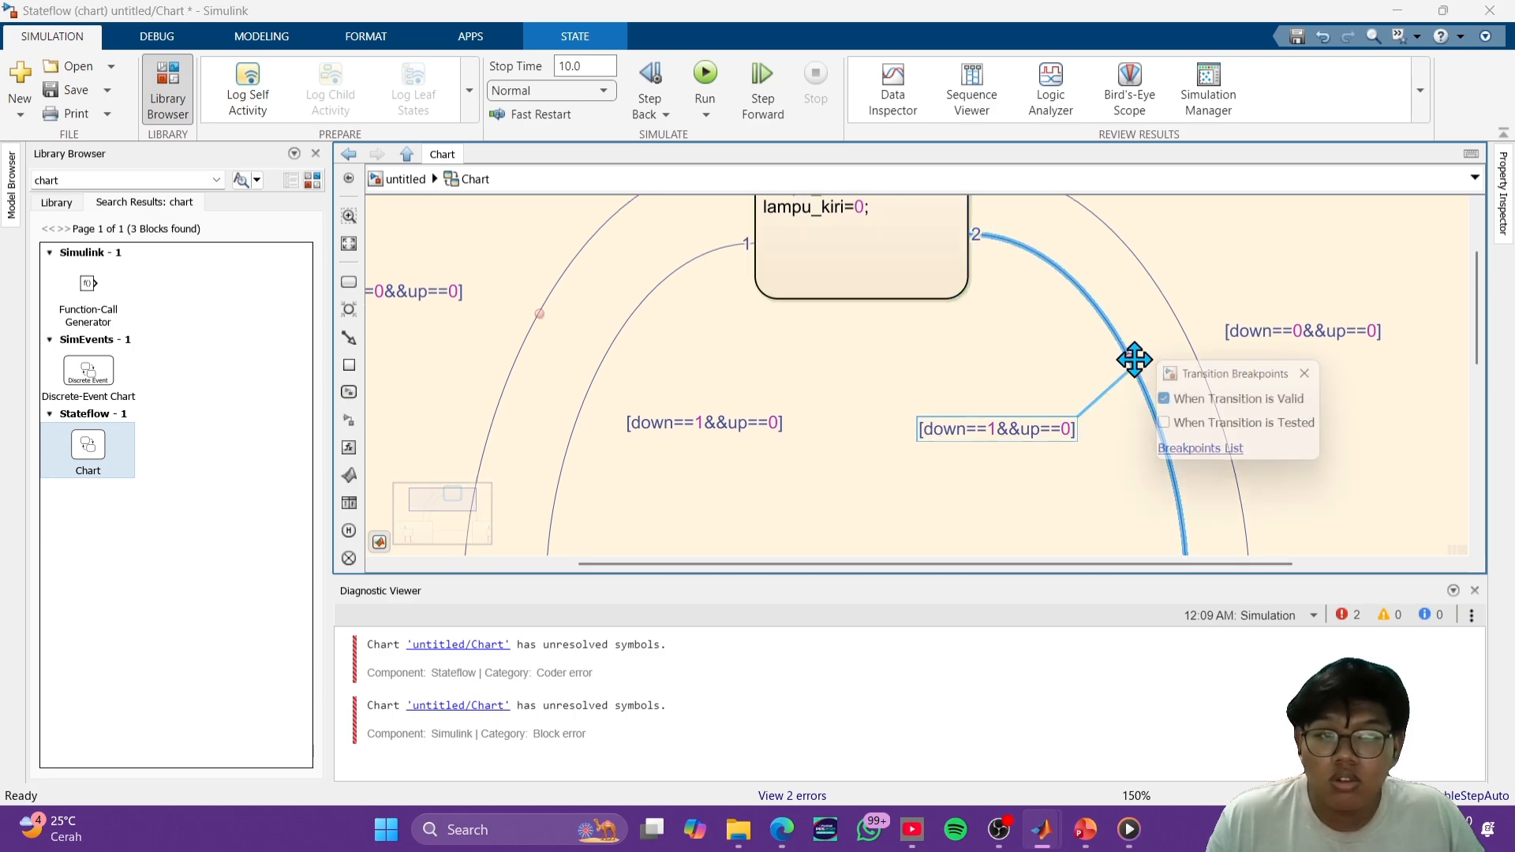
click(1316, 373)
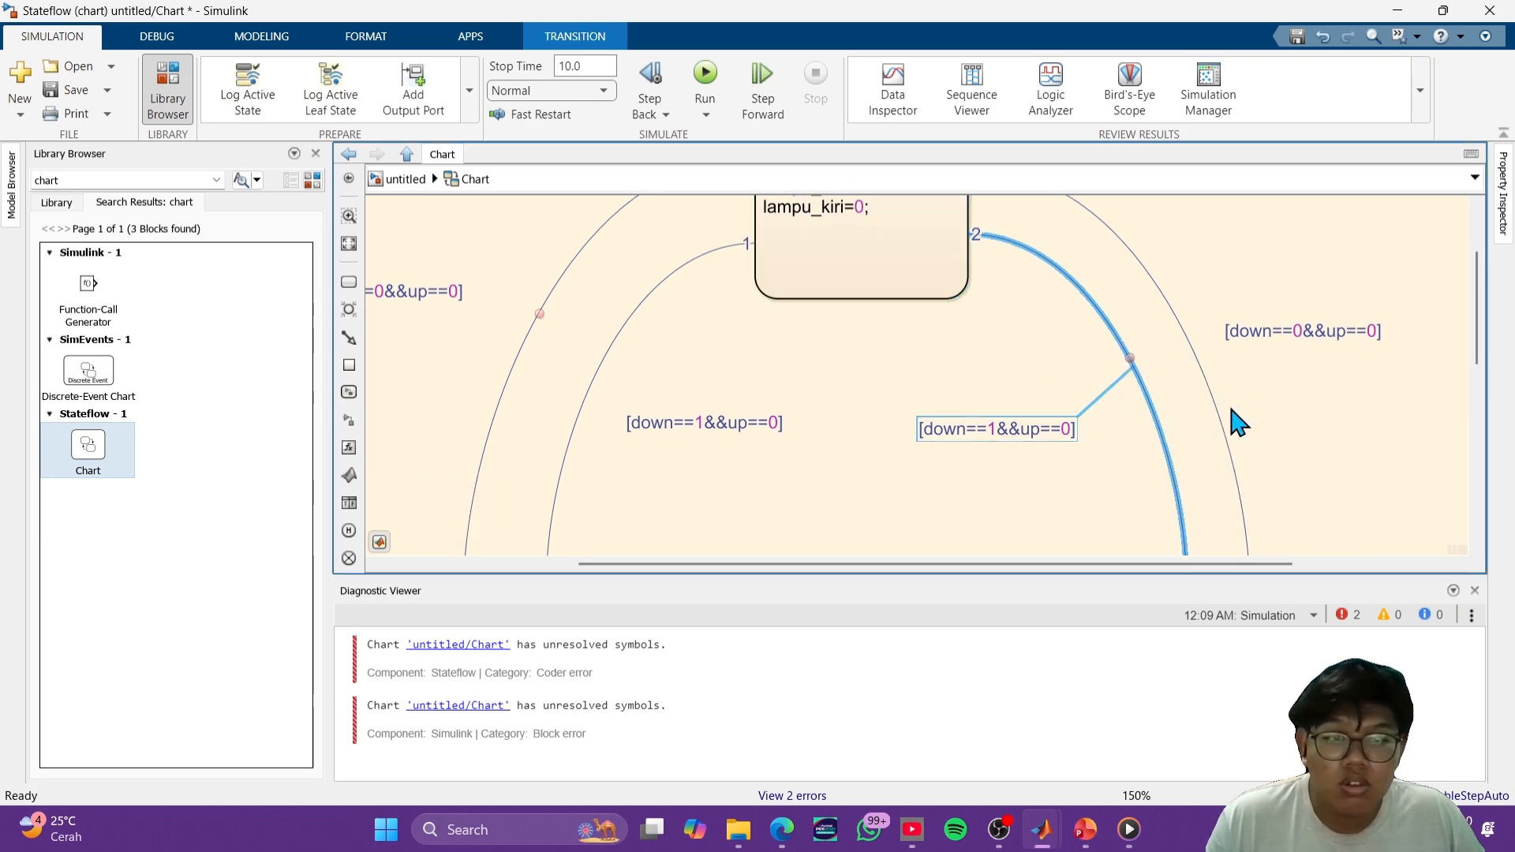
scroll(931, 328, up, 4)
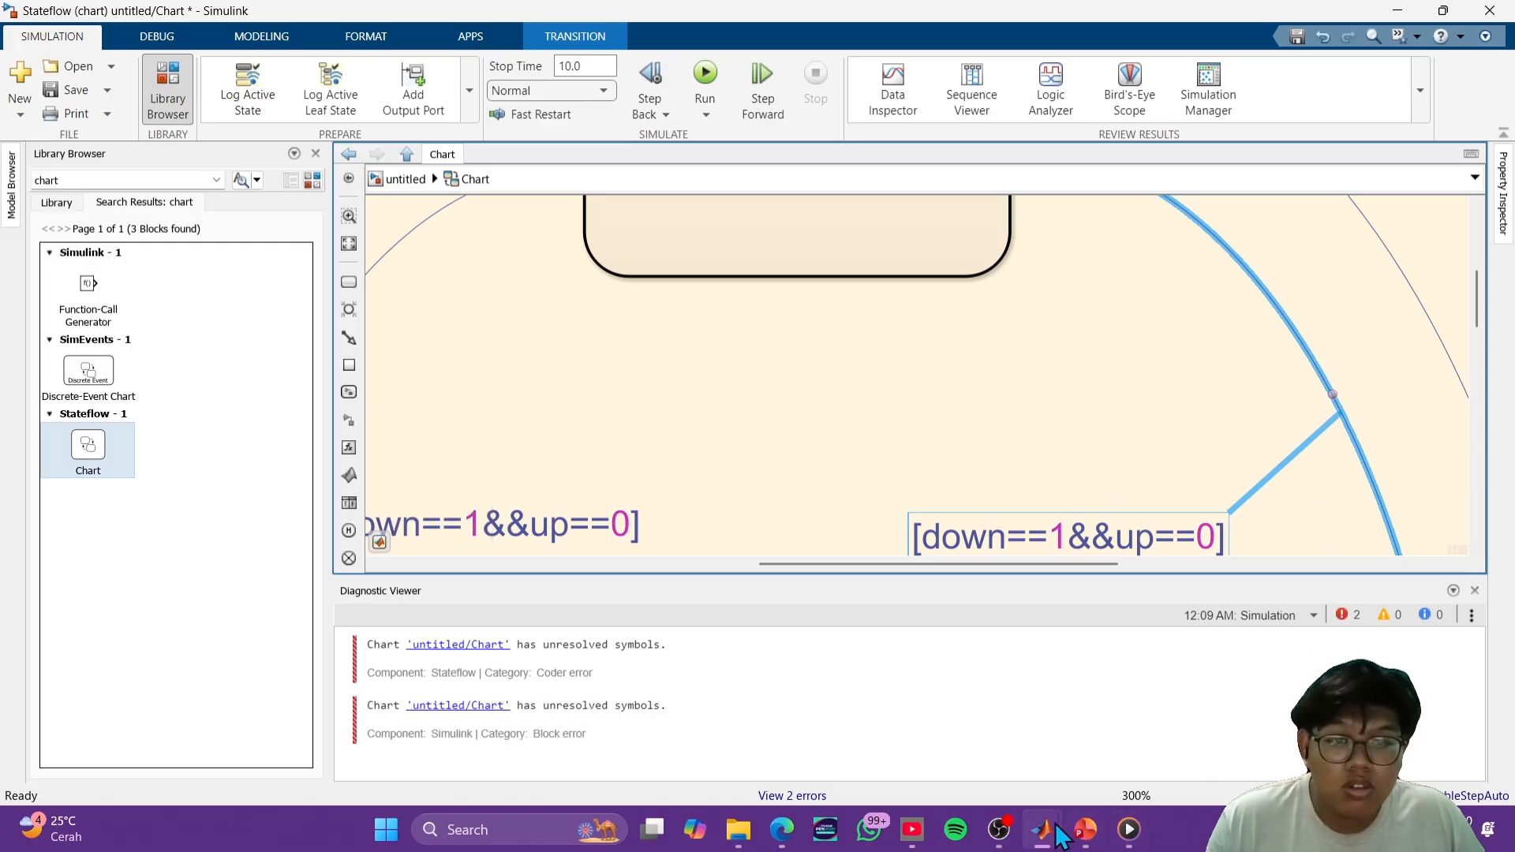
- Accept the Symbol Wizard's creation of down and up as input data and lampu_kiri and lampu_kanan as output data
mouse_move(1054, 832)
click(1239, 734)
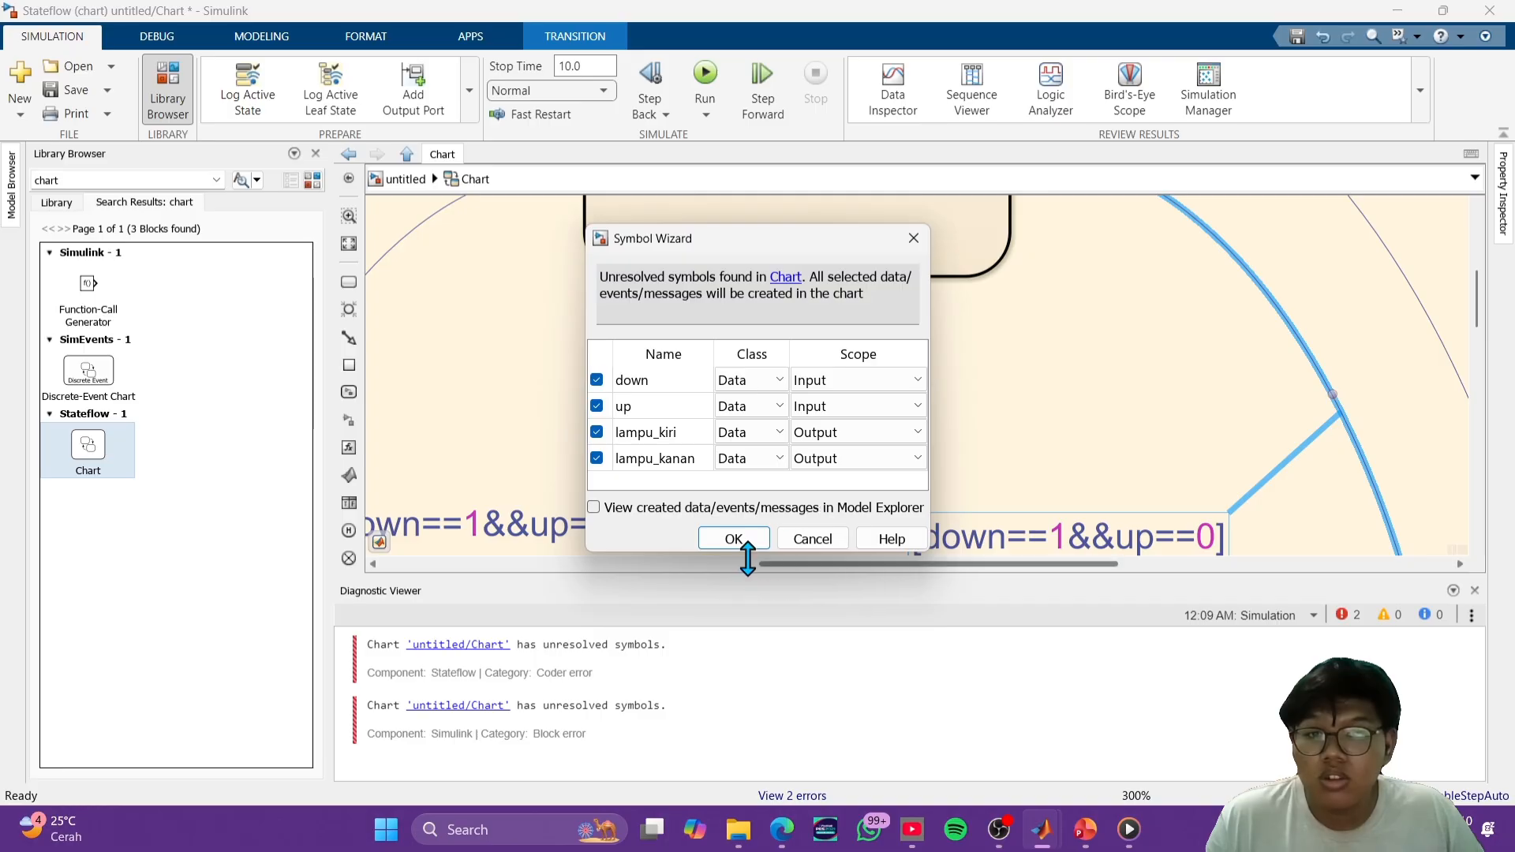
click(733, 540)
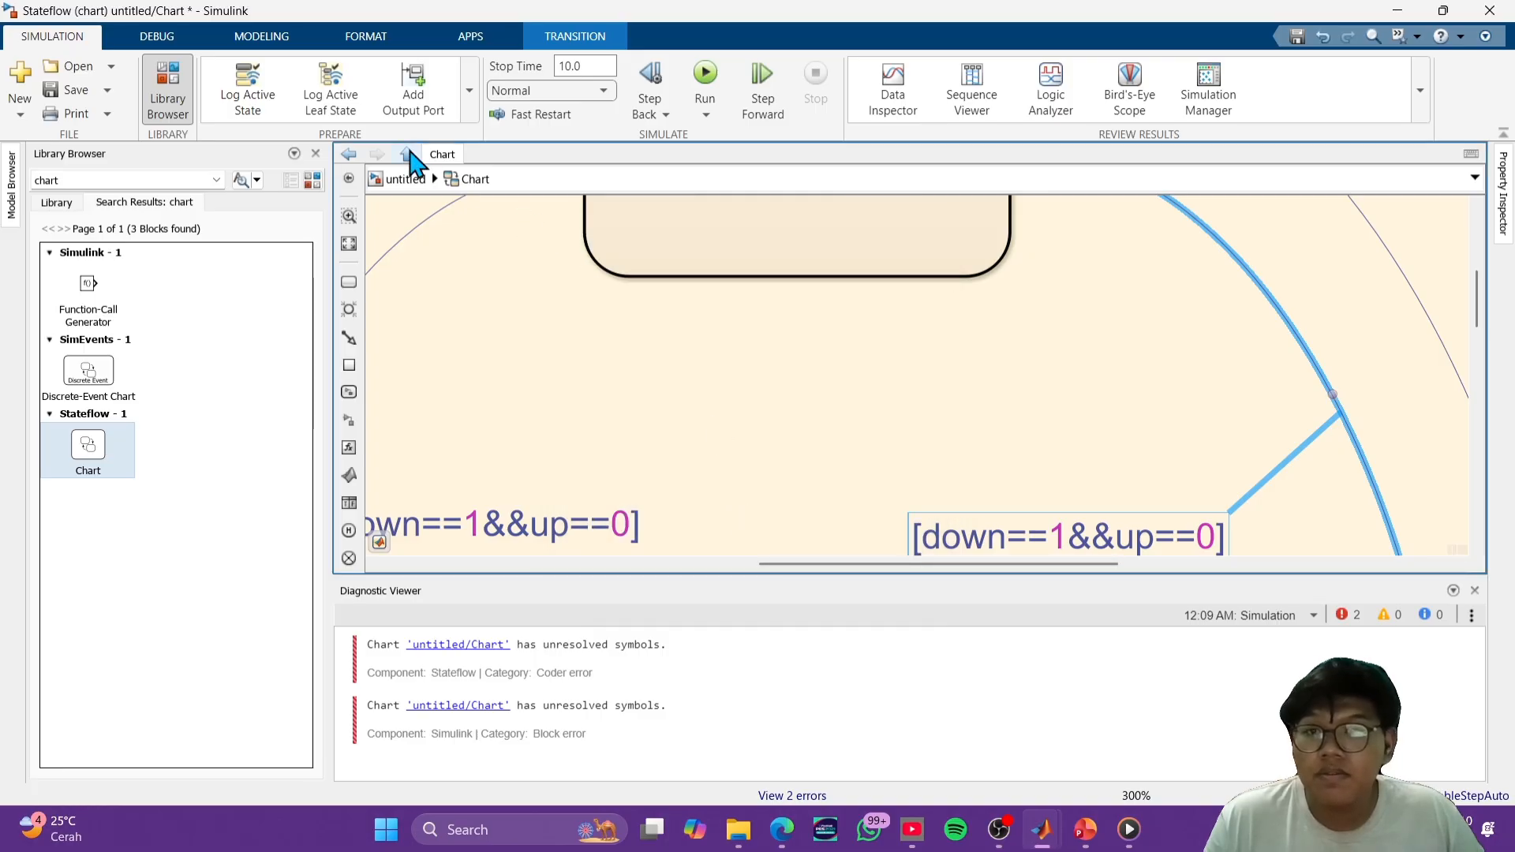
- Return to the top-level model and enlarge the Chart block so that its port labels no longer overlap
click(403, 180)
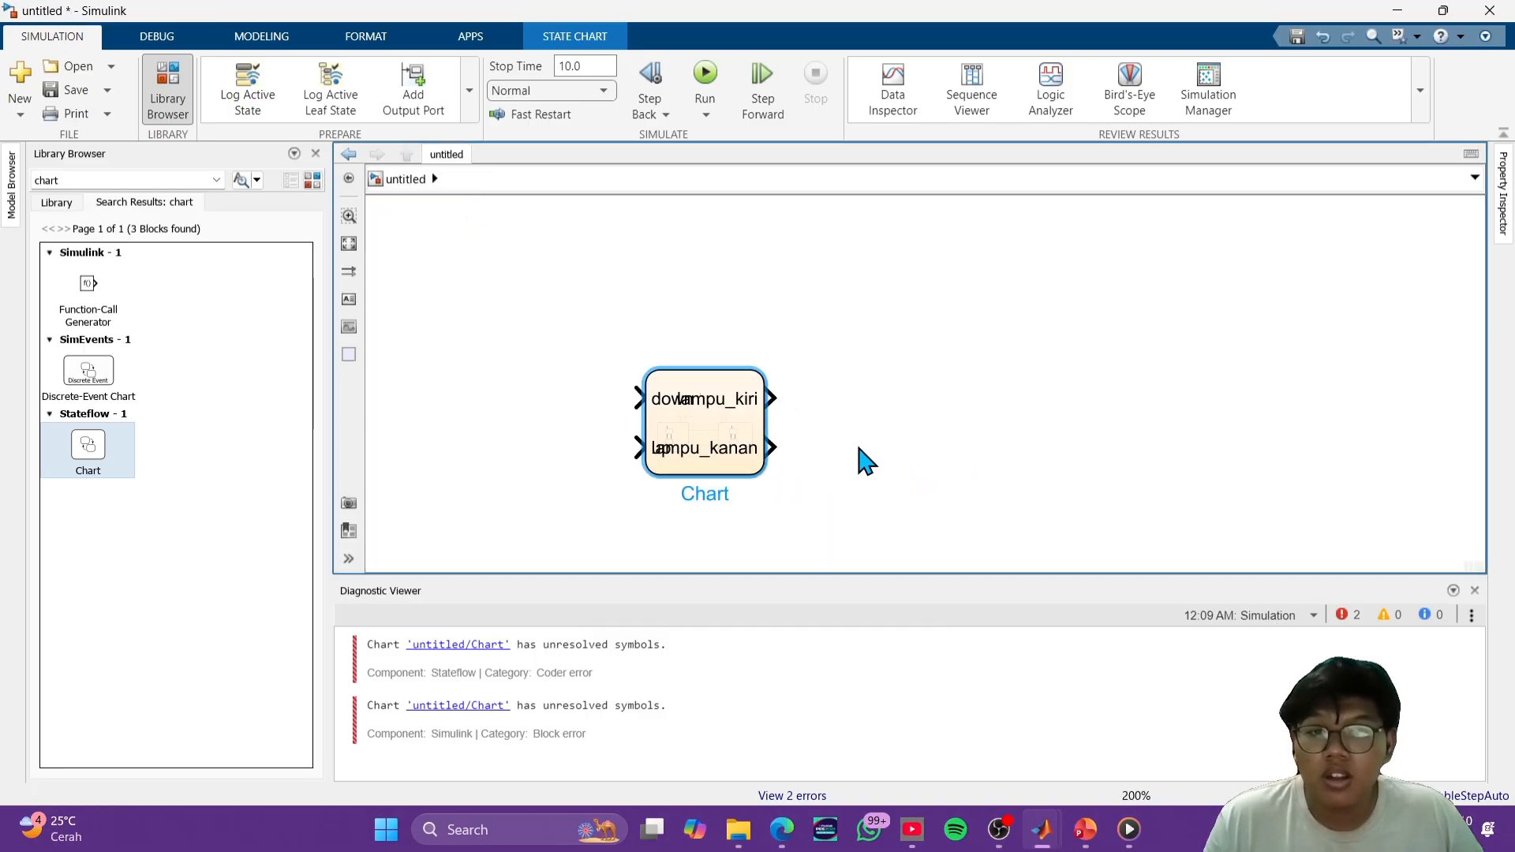
scroll(907, 399, up, 5)
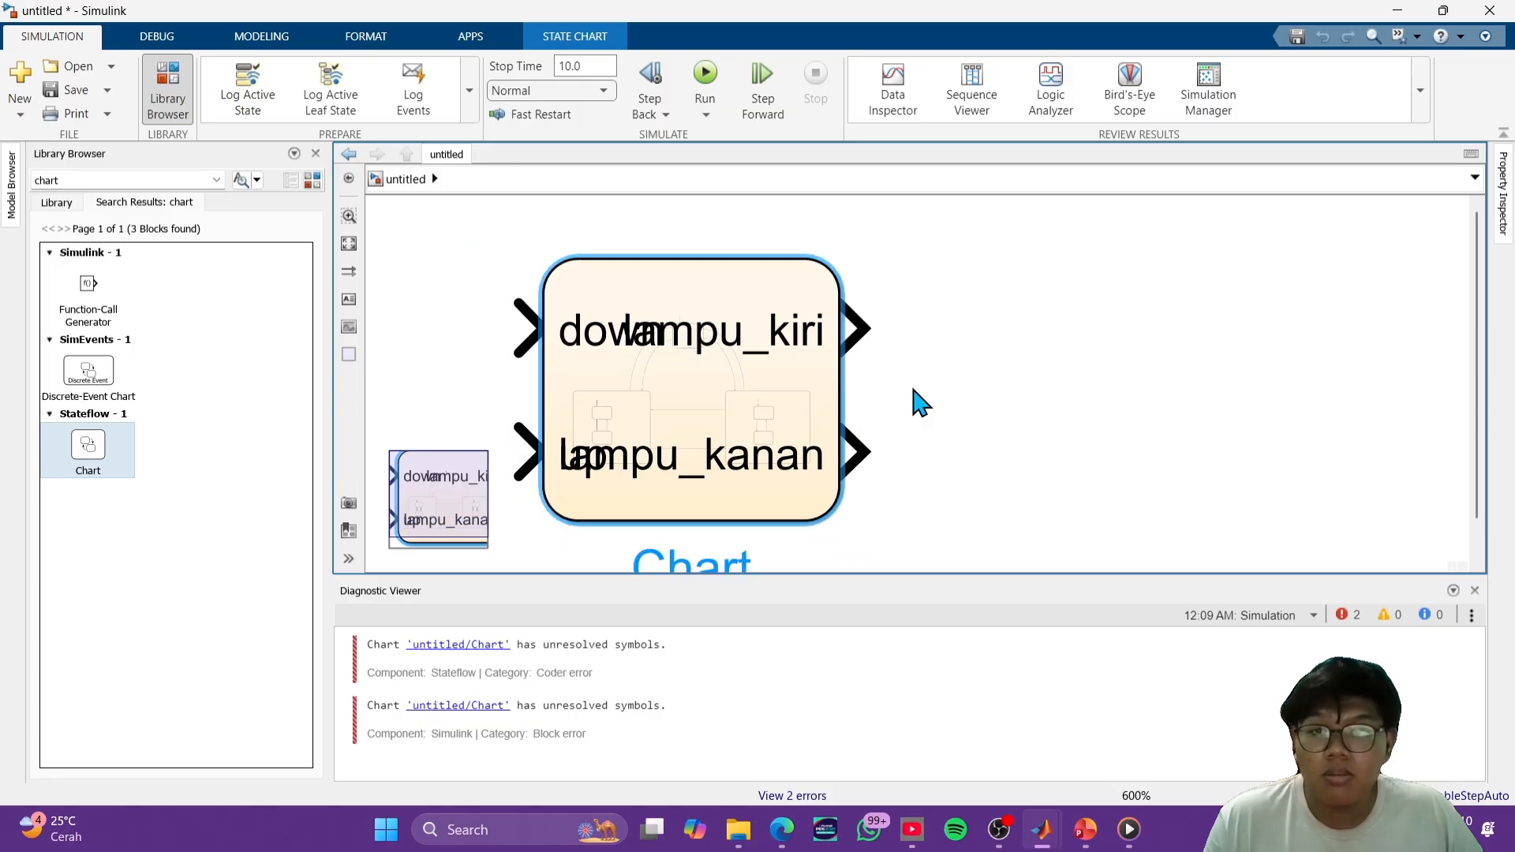
scroll(922, 402, down, 6)
drag(896, 451, 1047, 513)
click(1227, 460)
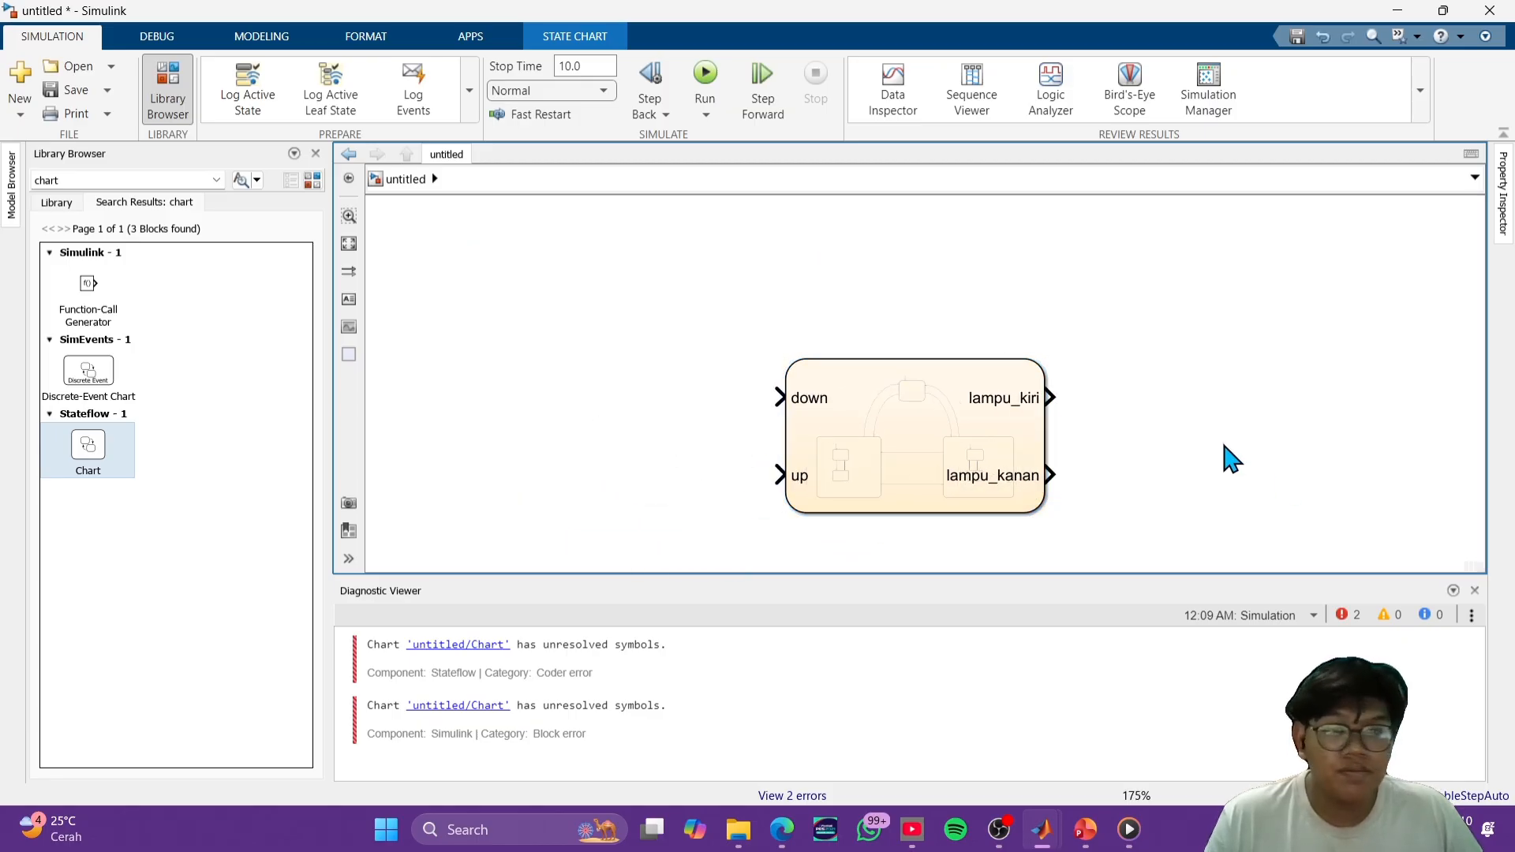
- Search the block library for constant, add two Constant blocks beside the Chart, and connect the lower one to the up input
click(109, 180)
text(cons)
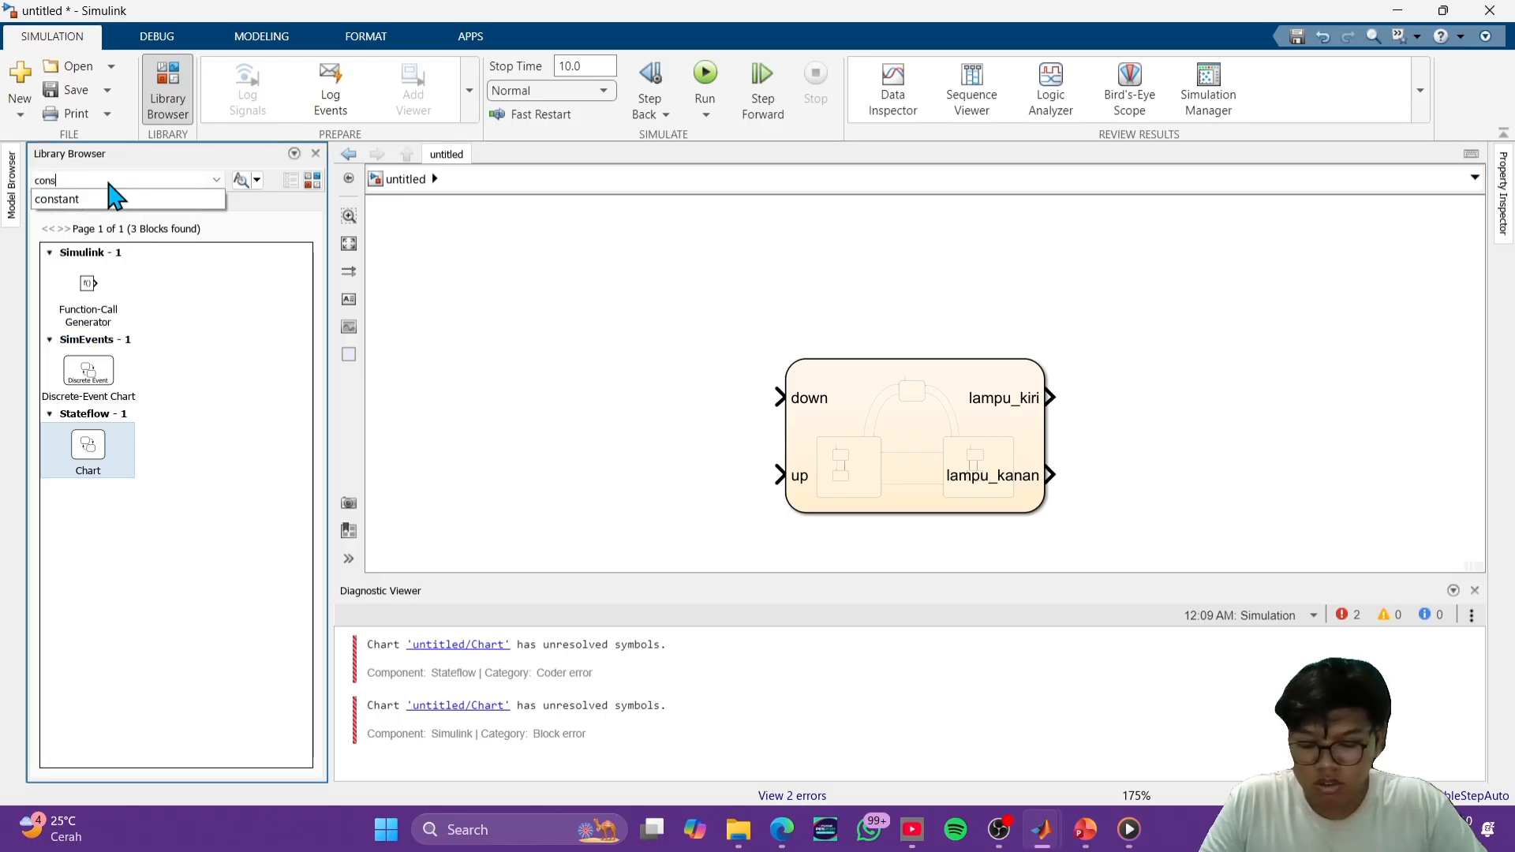
text(tant)
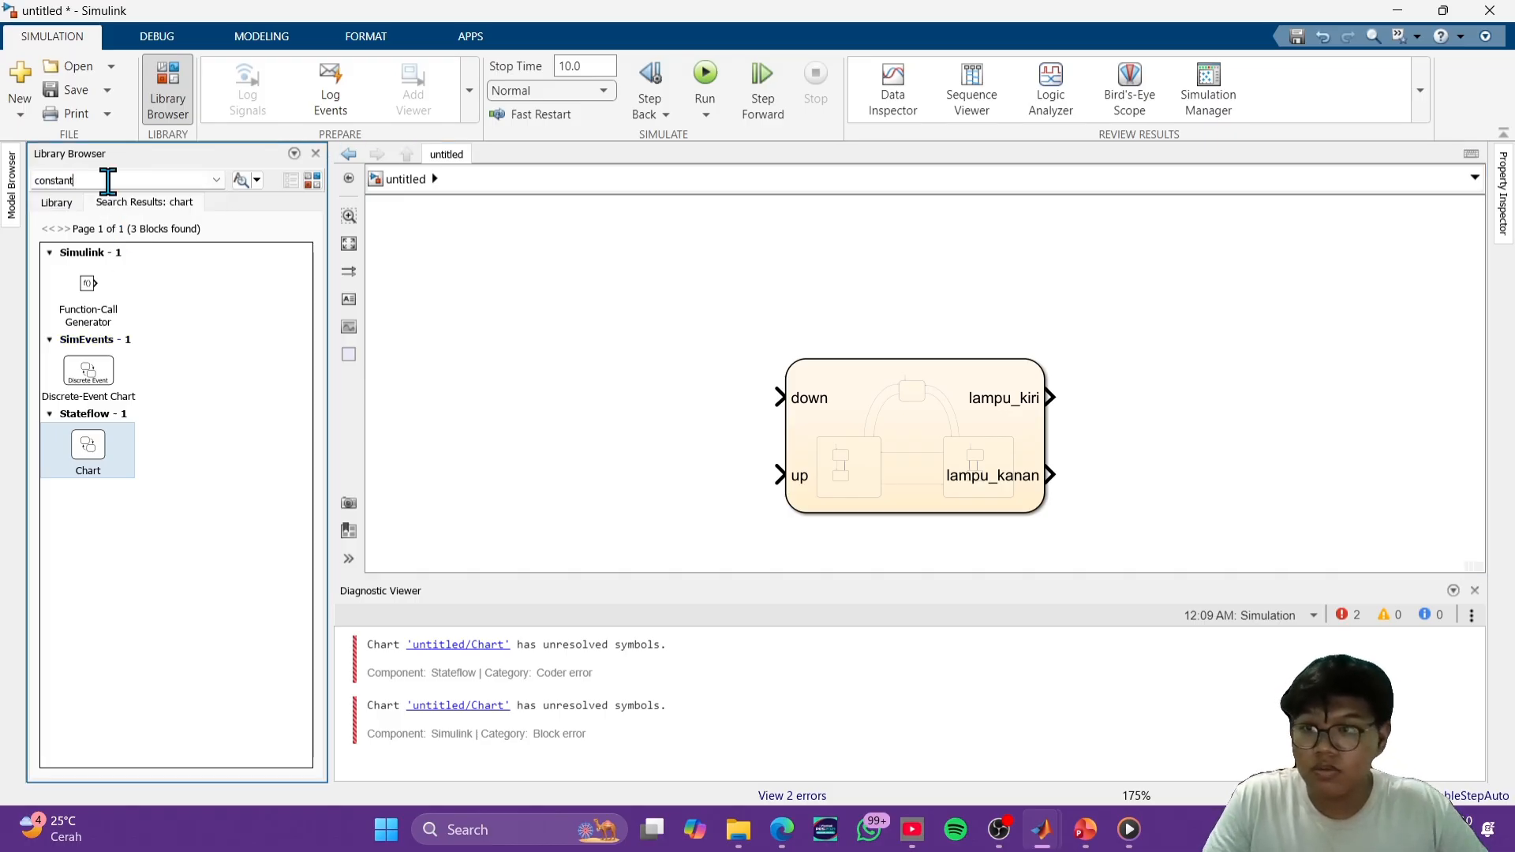
click(250, 181)
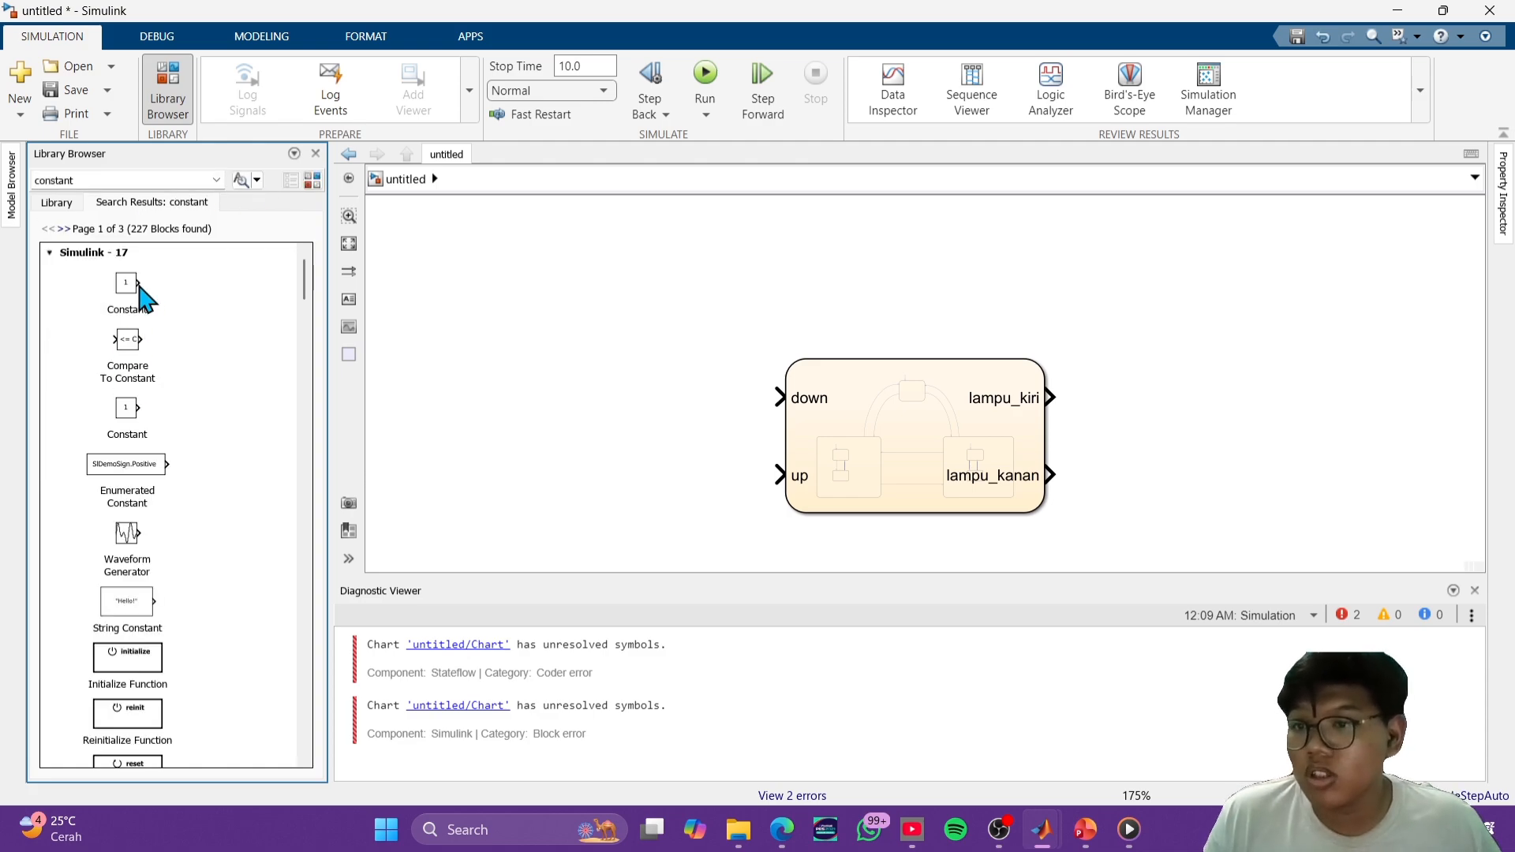
drag(141, 289, 774, 474)
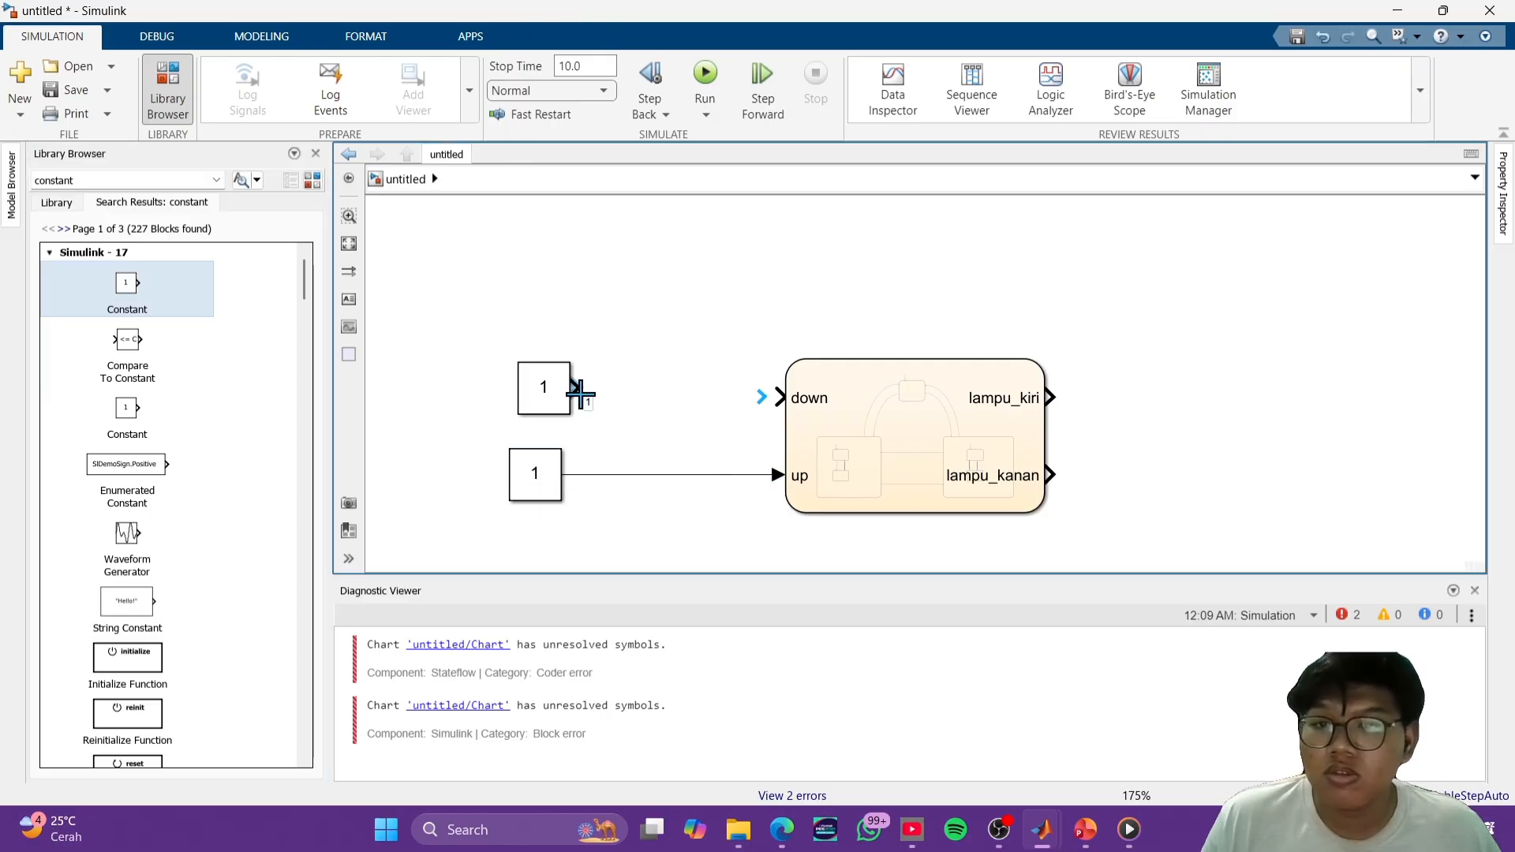
- Connect the upper Constant block to the Chart's down input and align it above the other Constant
drag(580, 393, 777, 397)
mouse_move(544, 390)
mouse_down()
mouse_move(516, 415)
mouse_move(536, 398)
mouse_up()
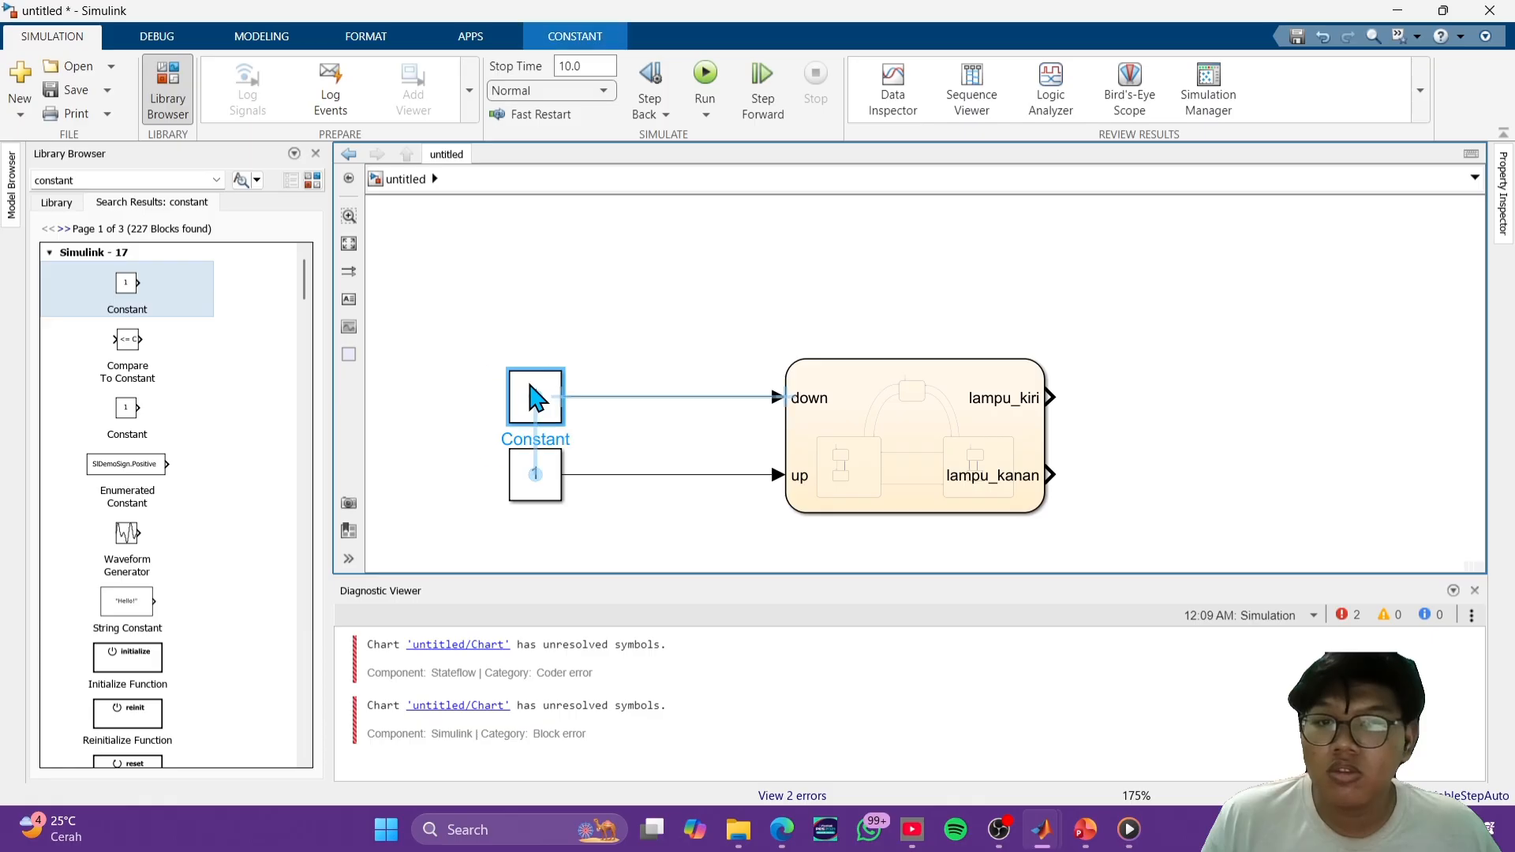
click(1042, 316)
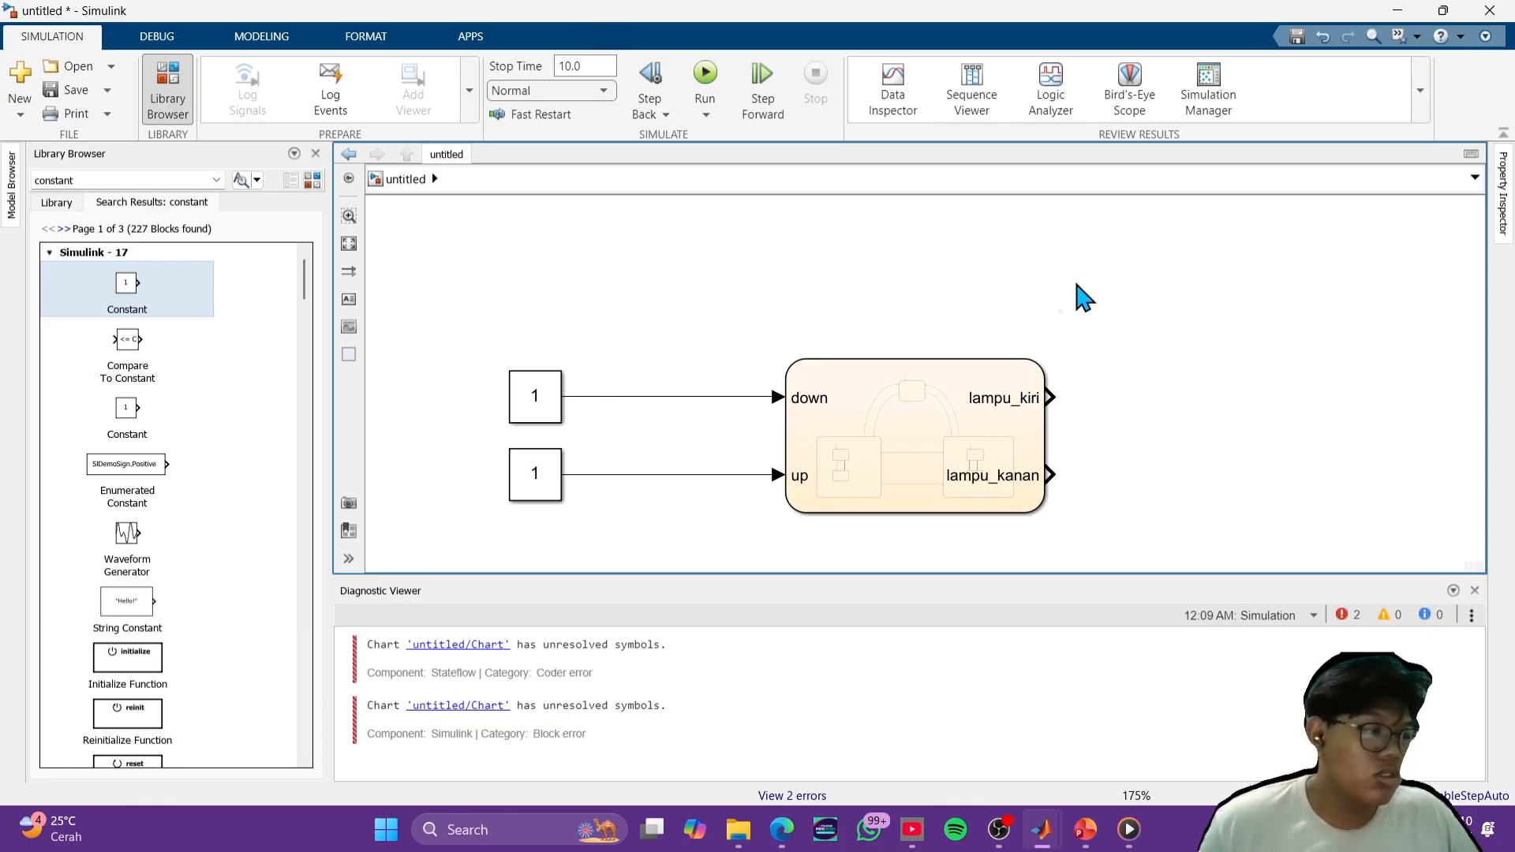
- Search the block library for mux and add a Mux block on the Chart's output side
click(124, 180)
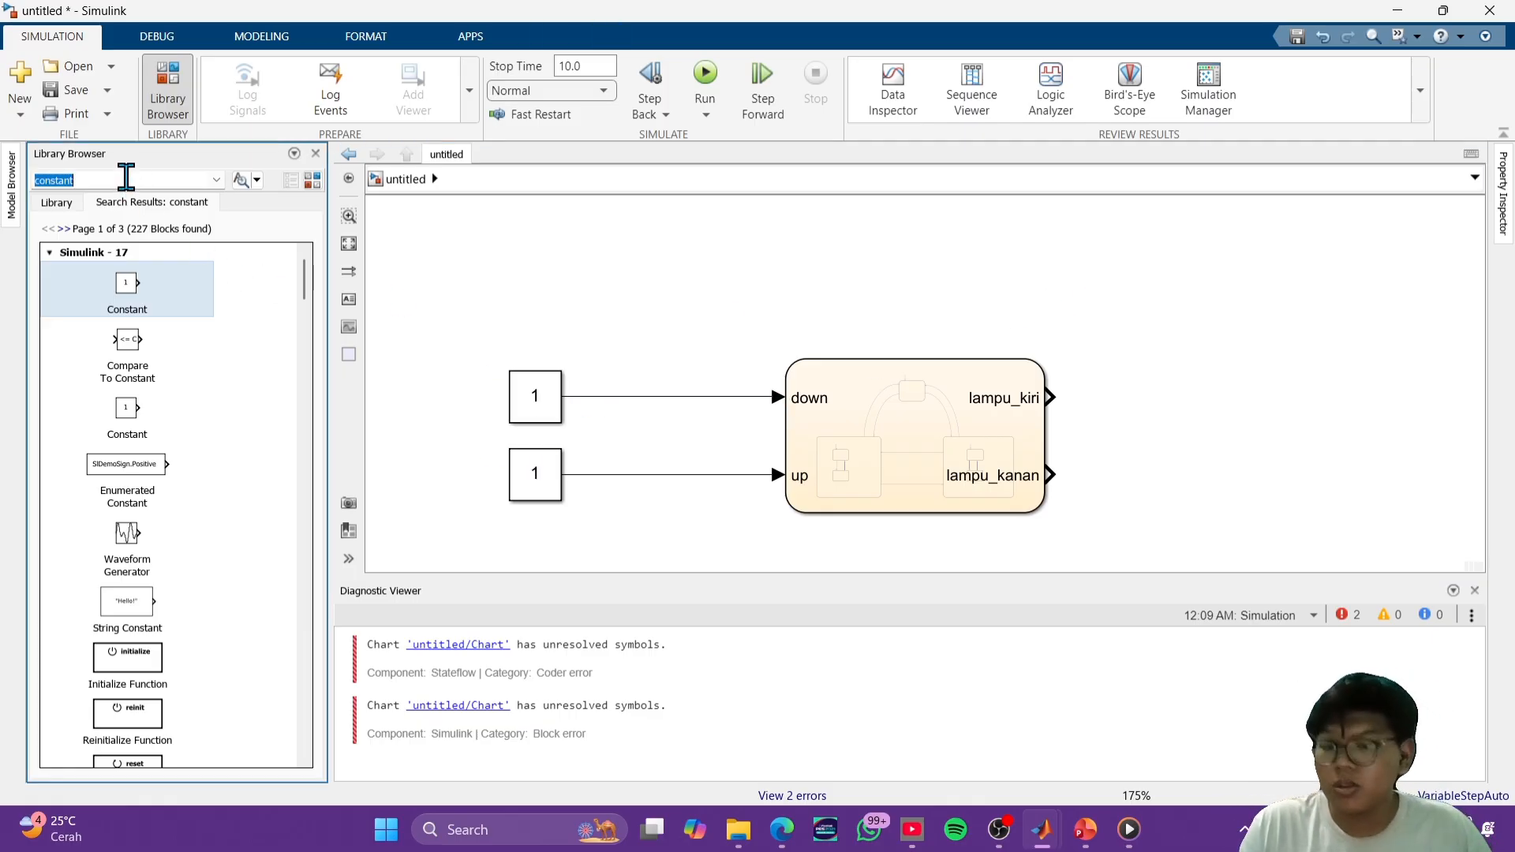
text(mux)
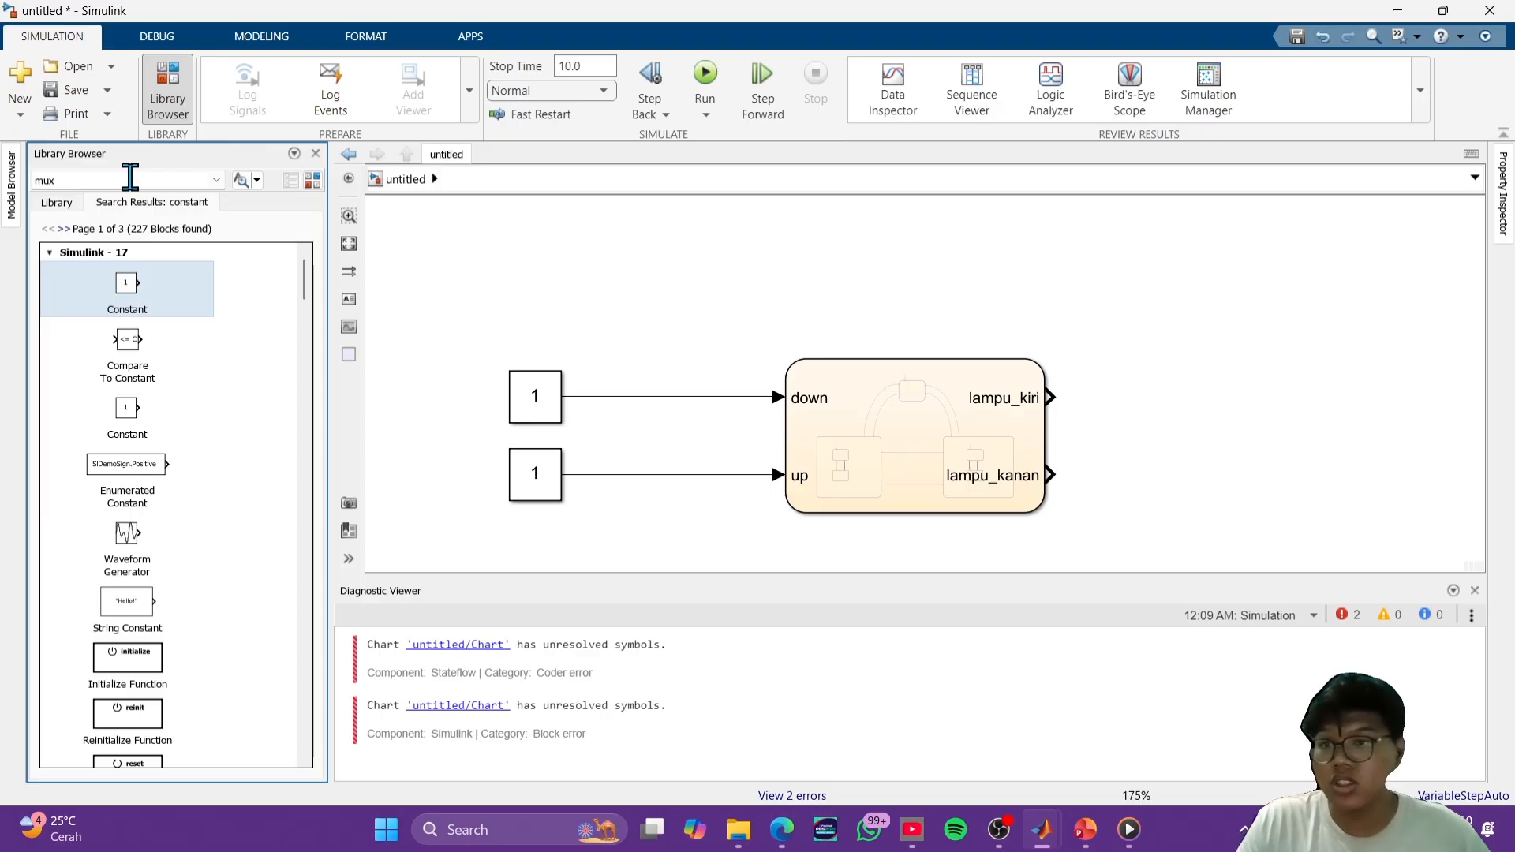
click(237, 181)
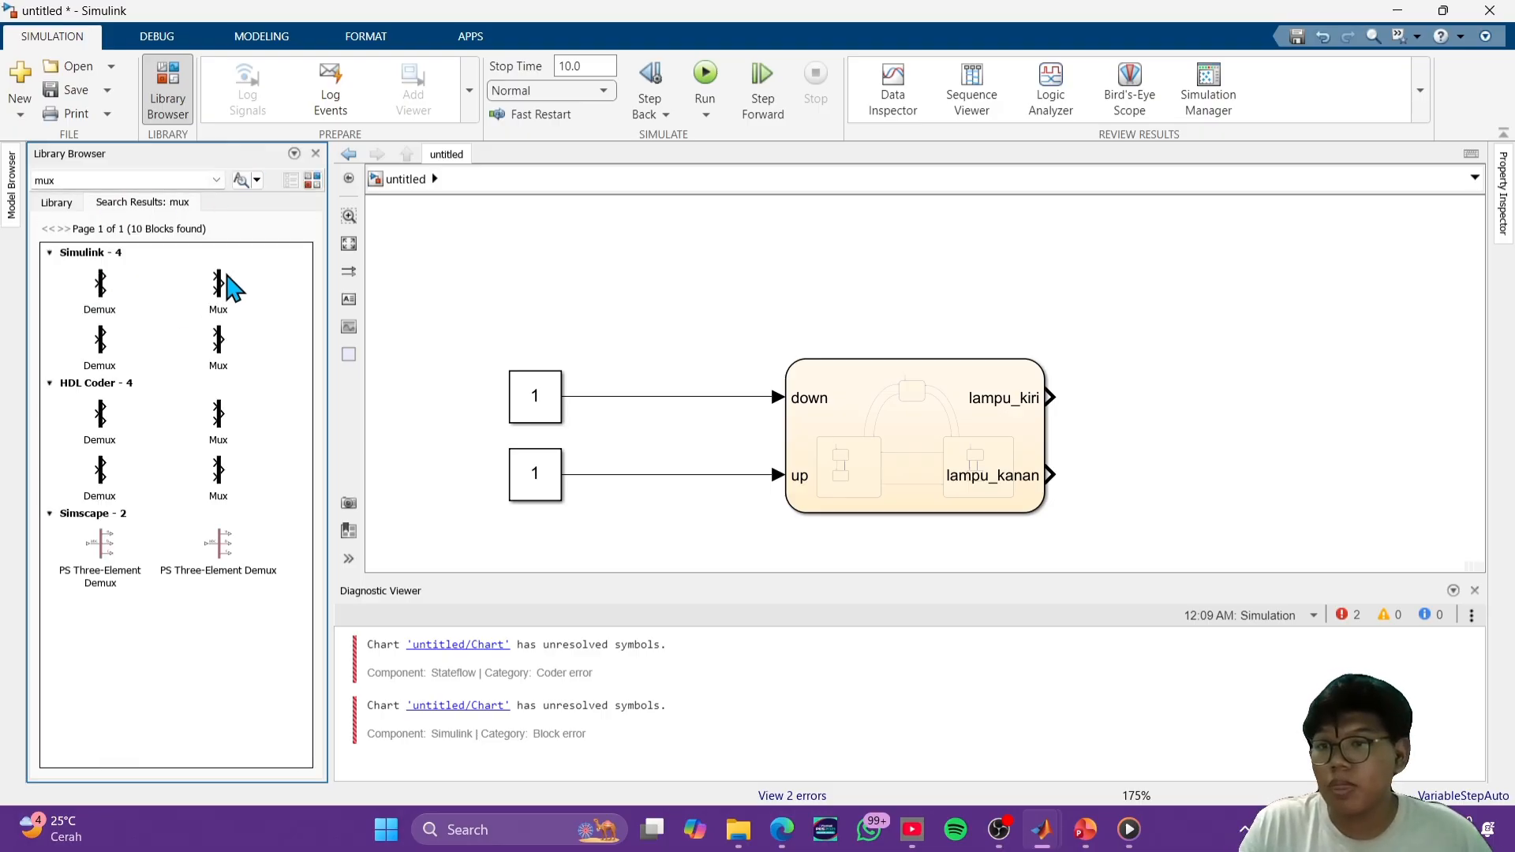
drag(221, 285, 1270, 491)
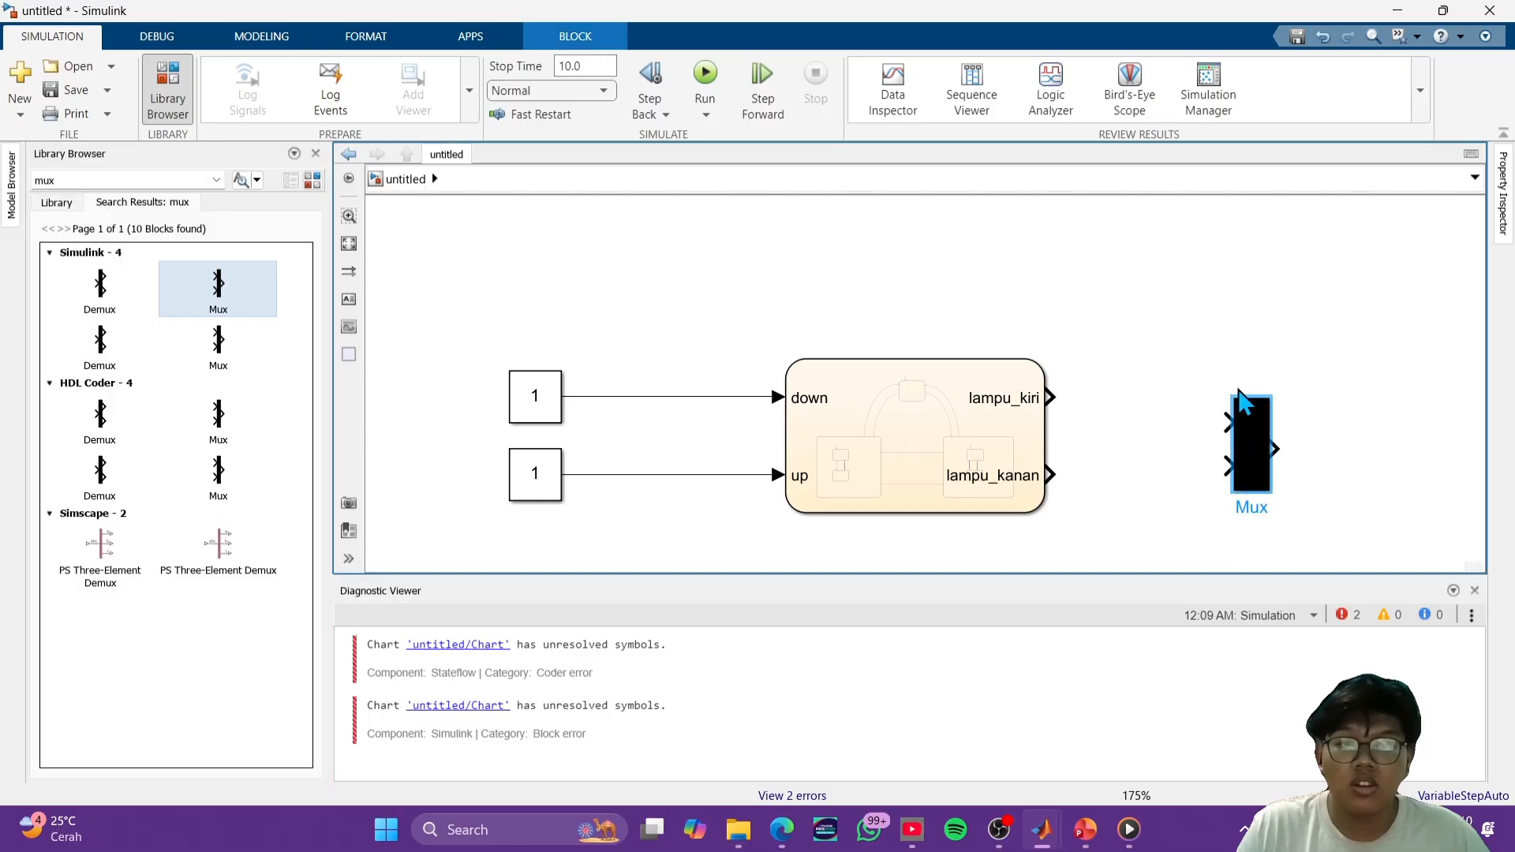
- Connect lampu_kiri and lampu_kanan to the two Mux inputs and resize the Mux to a narrow bar matching the Chart's height
drag(1229, 397, 1213, 364)
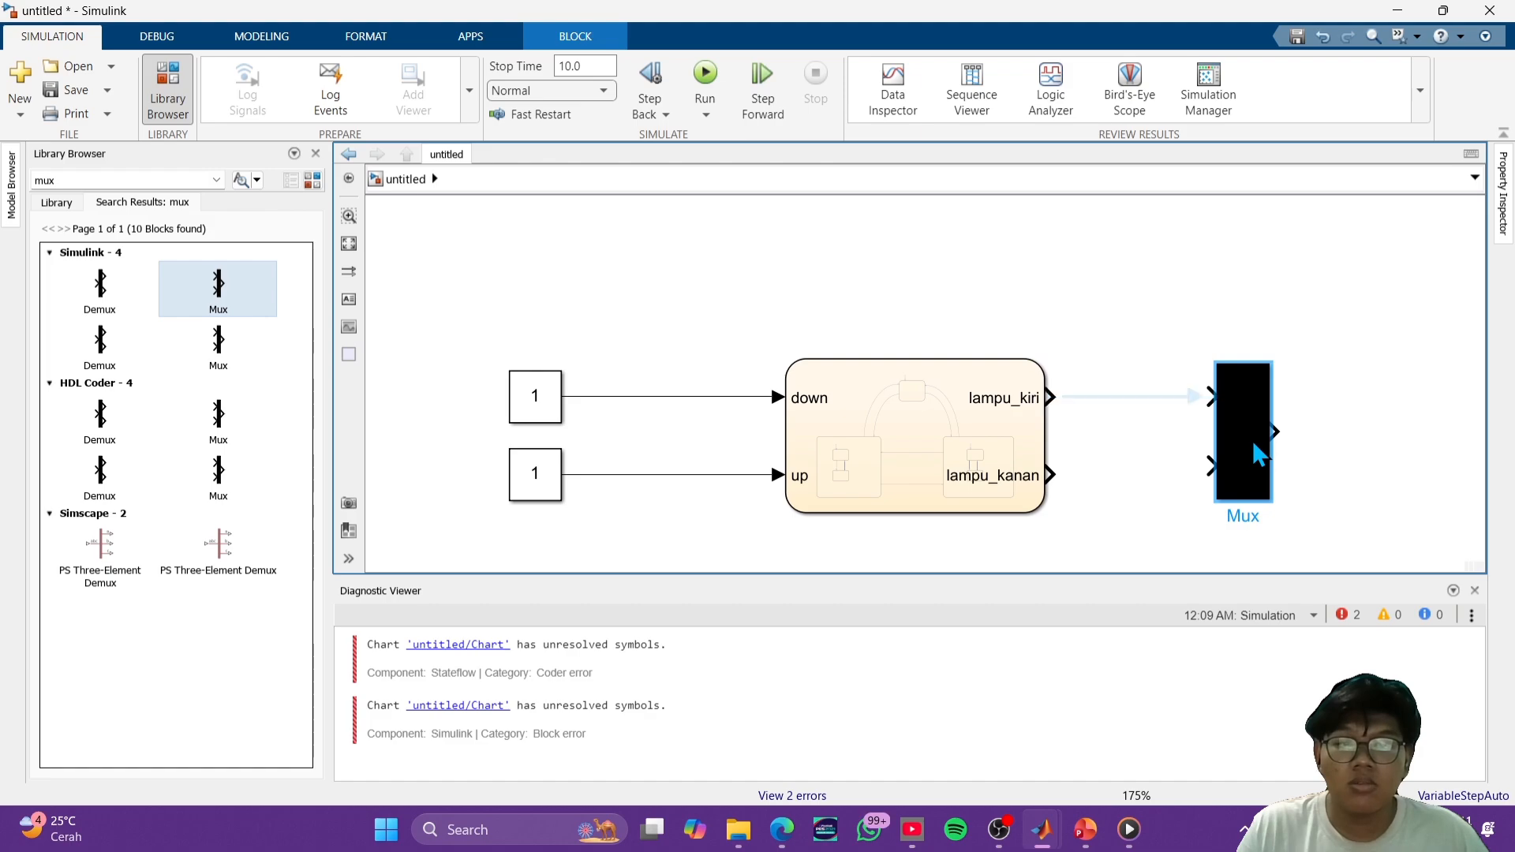
click(1352, 444)
mouse_move(1057, 399)
mouse_down()
mouse_move(1194, 382)
mouse_move(1210, 397)
mouse_up()
drag(1058, 472, 1247, 497)
drag(1216, 367, 1207, 347)
click(1340, 507)
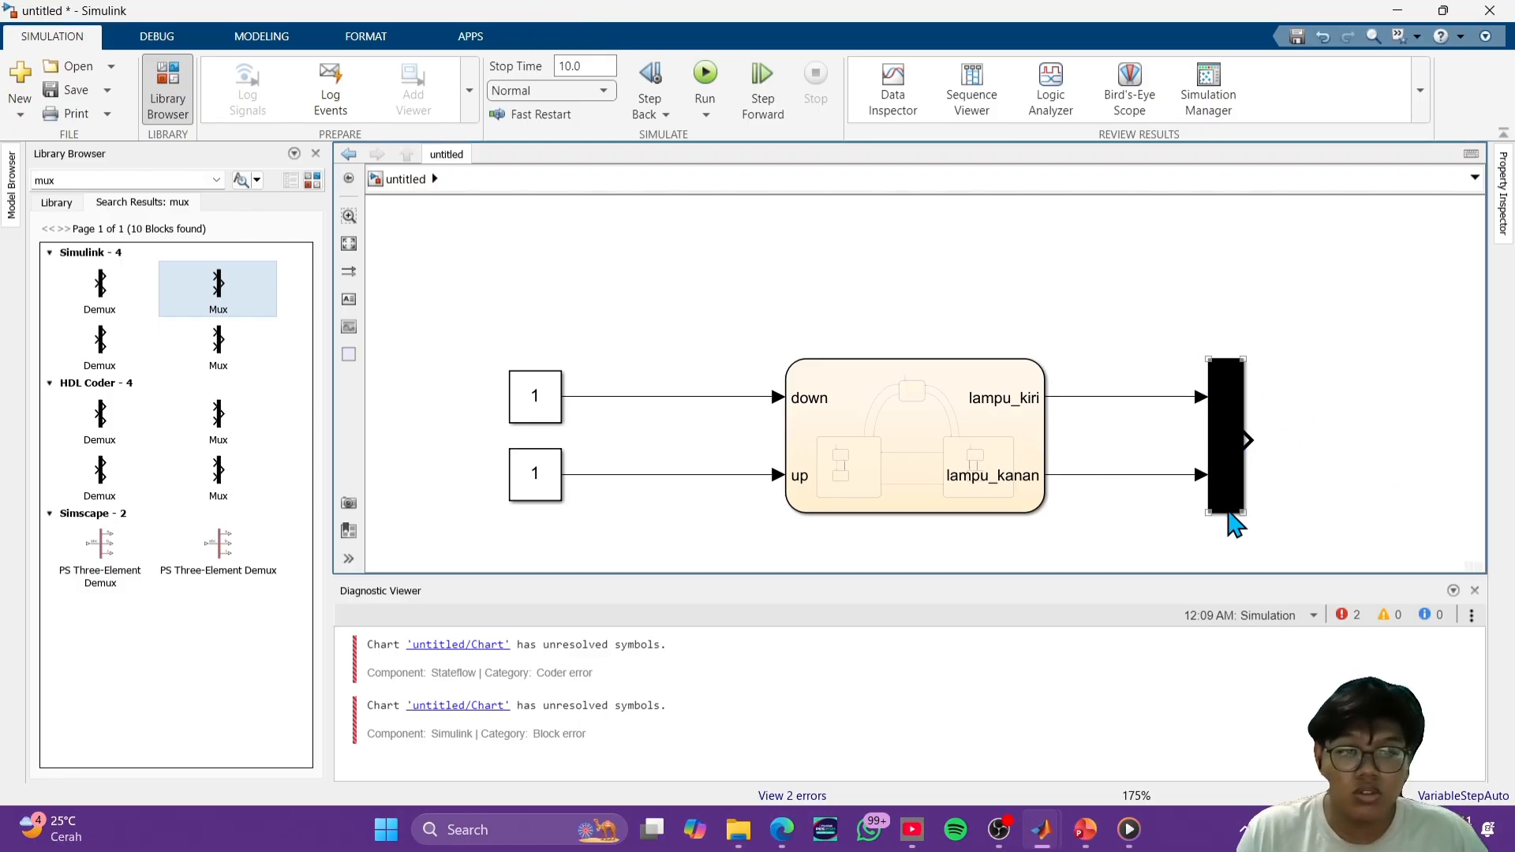
drag(1247, 513, 1228, 513)
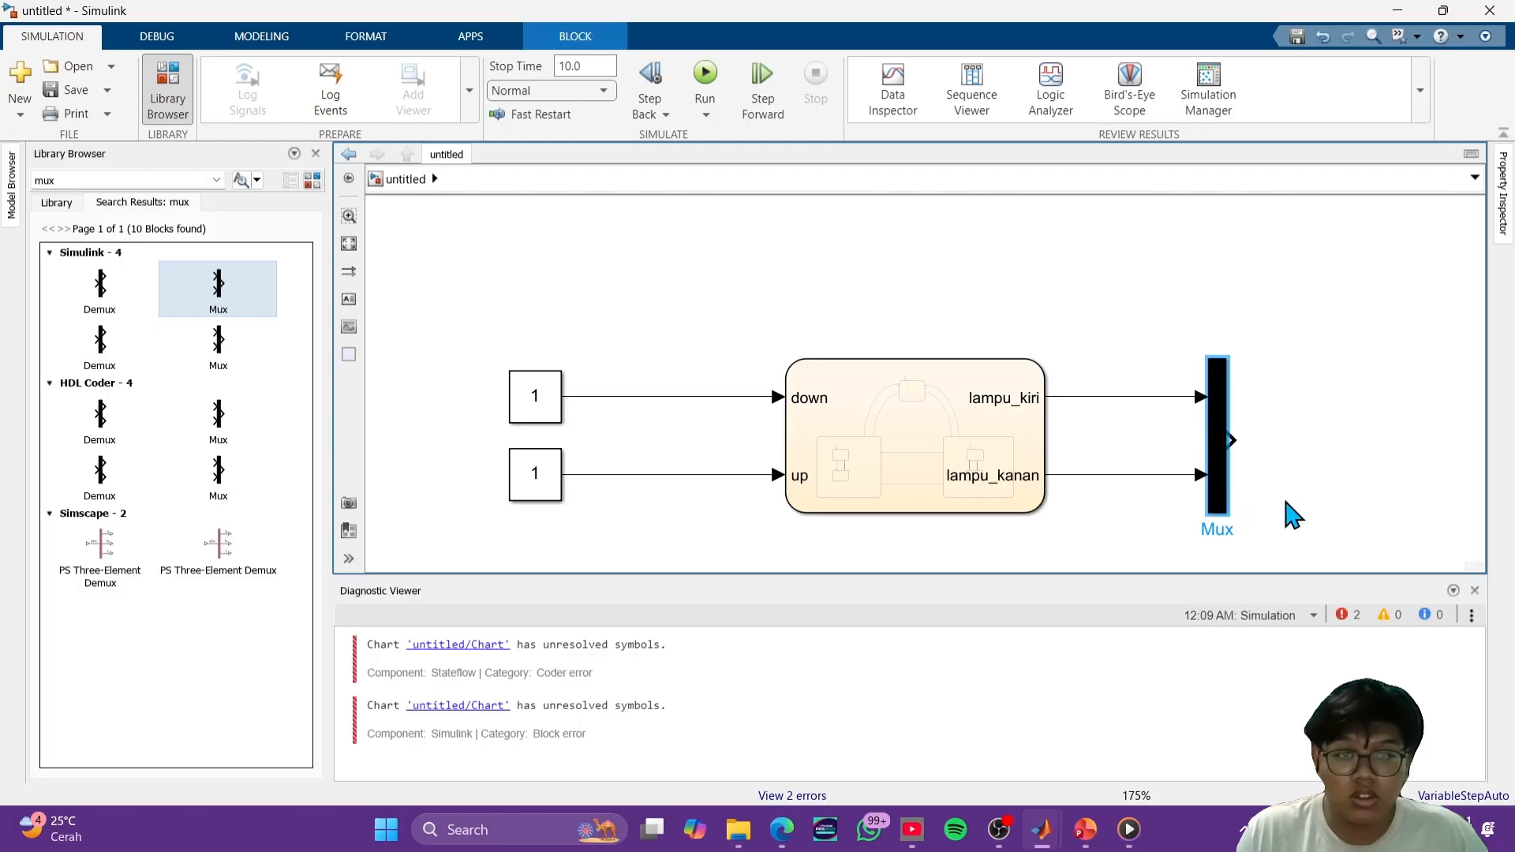
click(1135, 499)
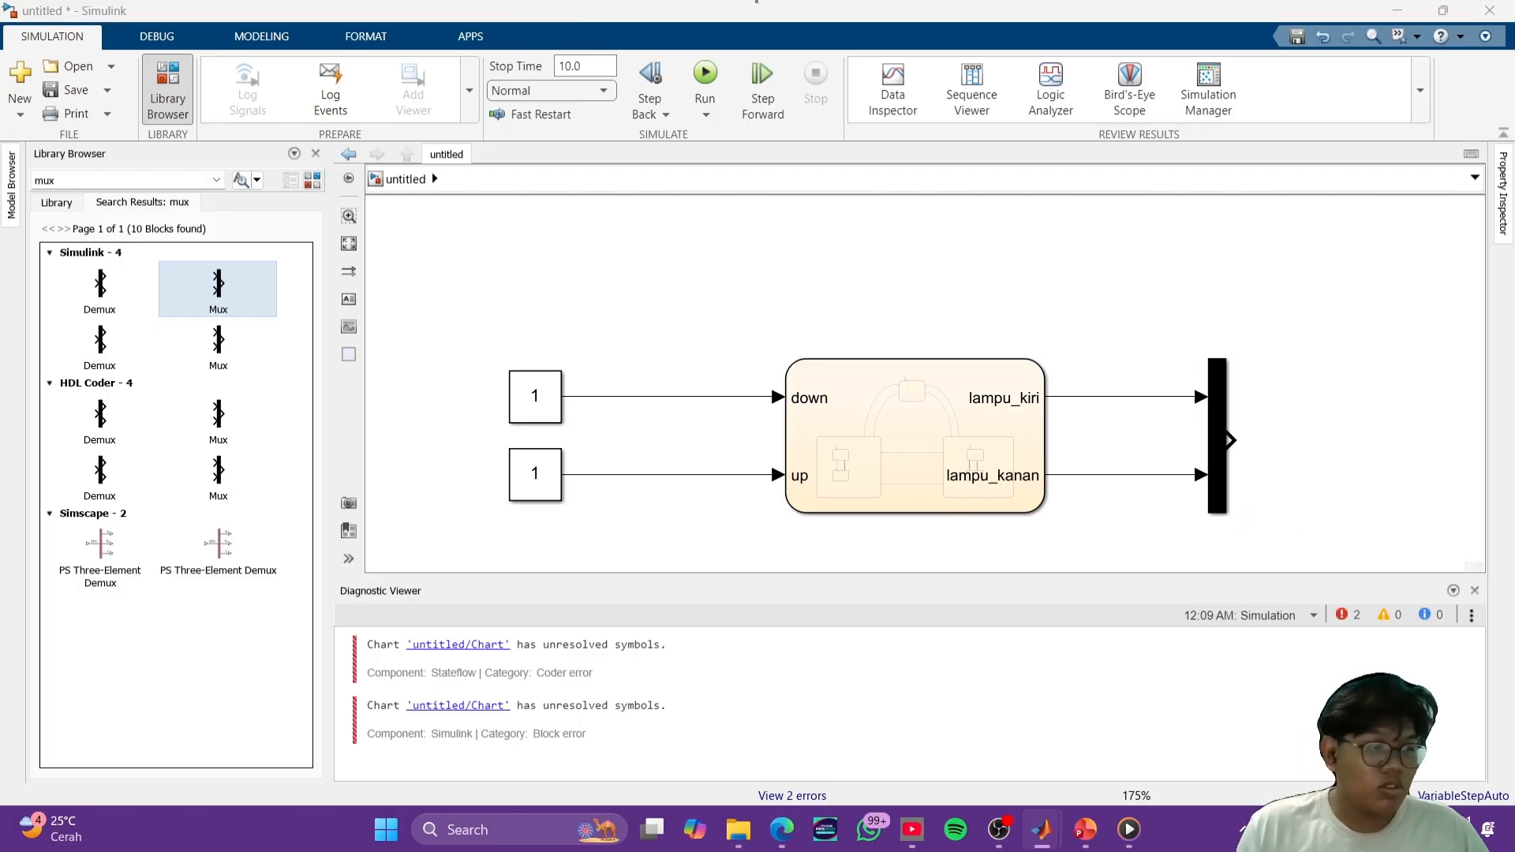
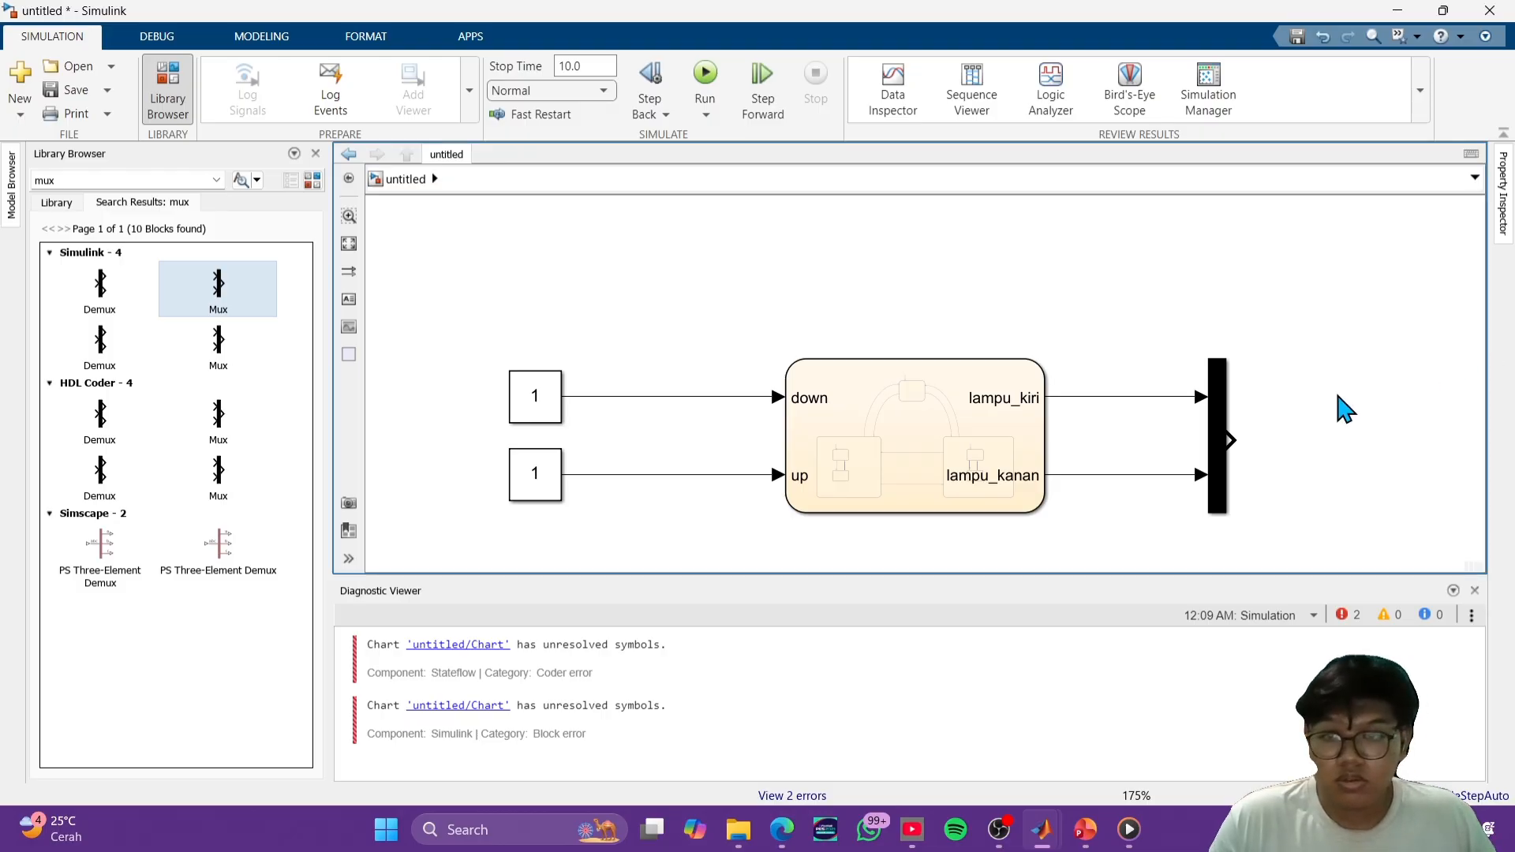
- Rename the Chart's upper input port up and its lower input port down
double_click(817, 411)
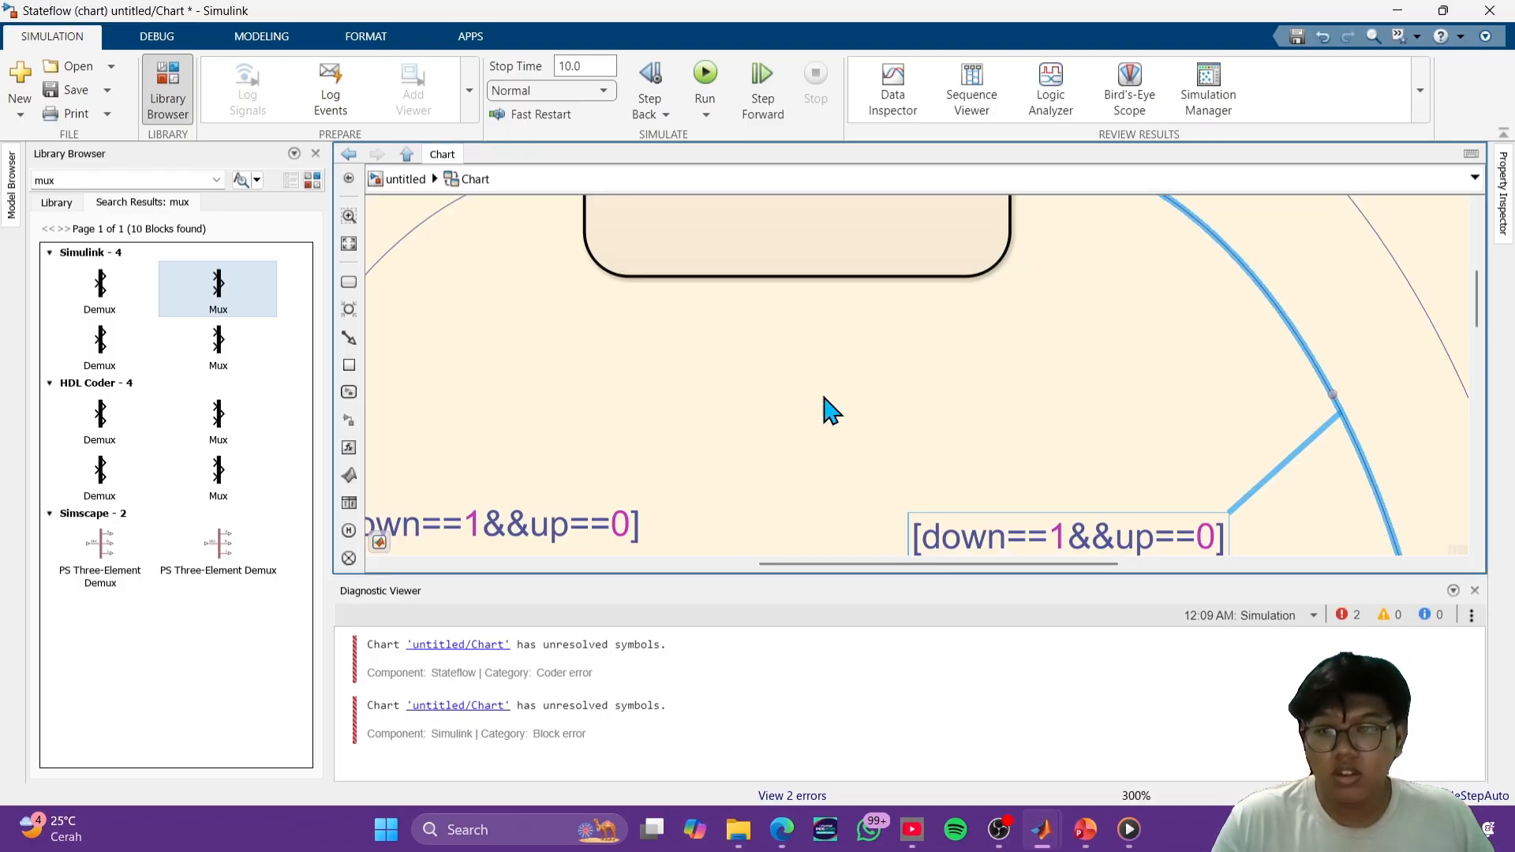
click(401, 180)
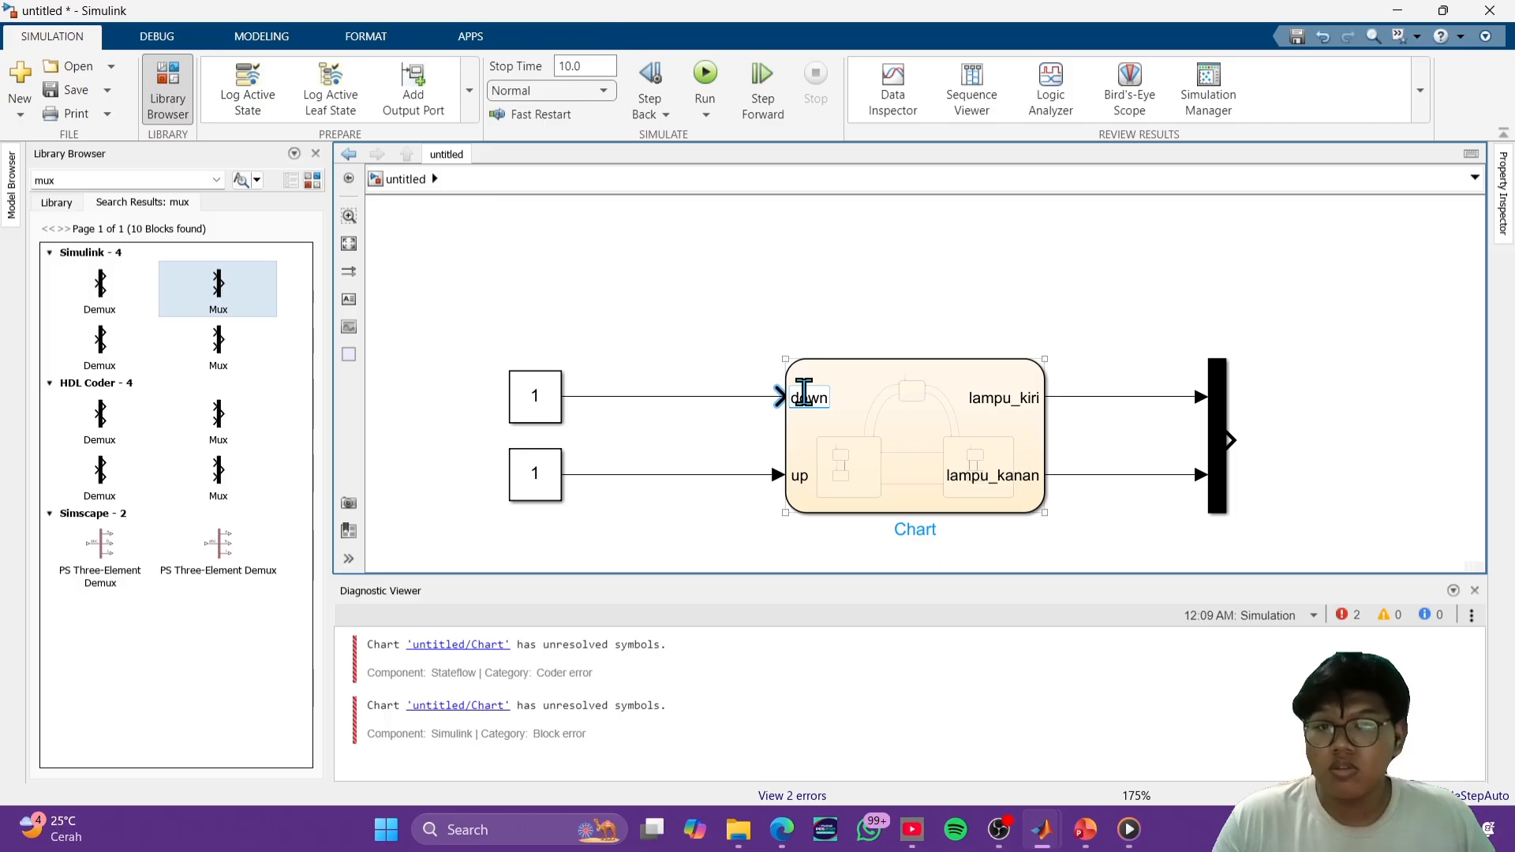
drag(825, 397, 780, 397)
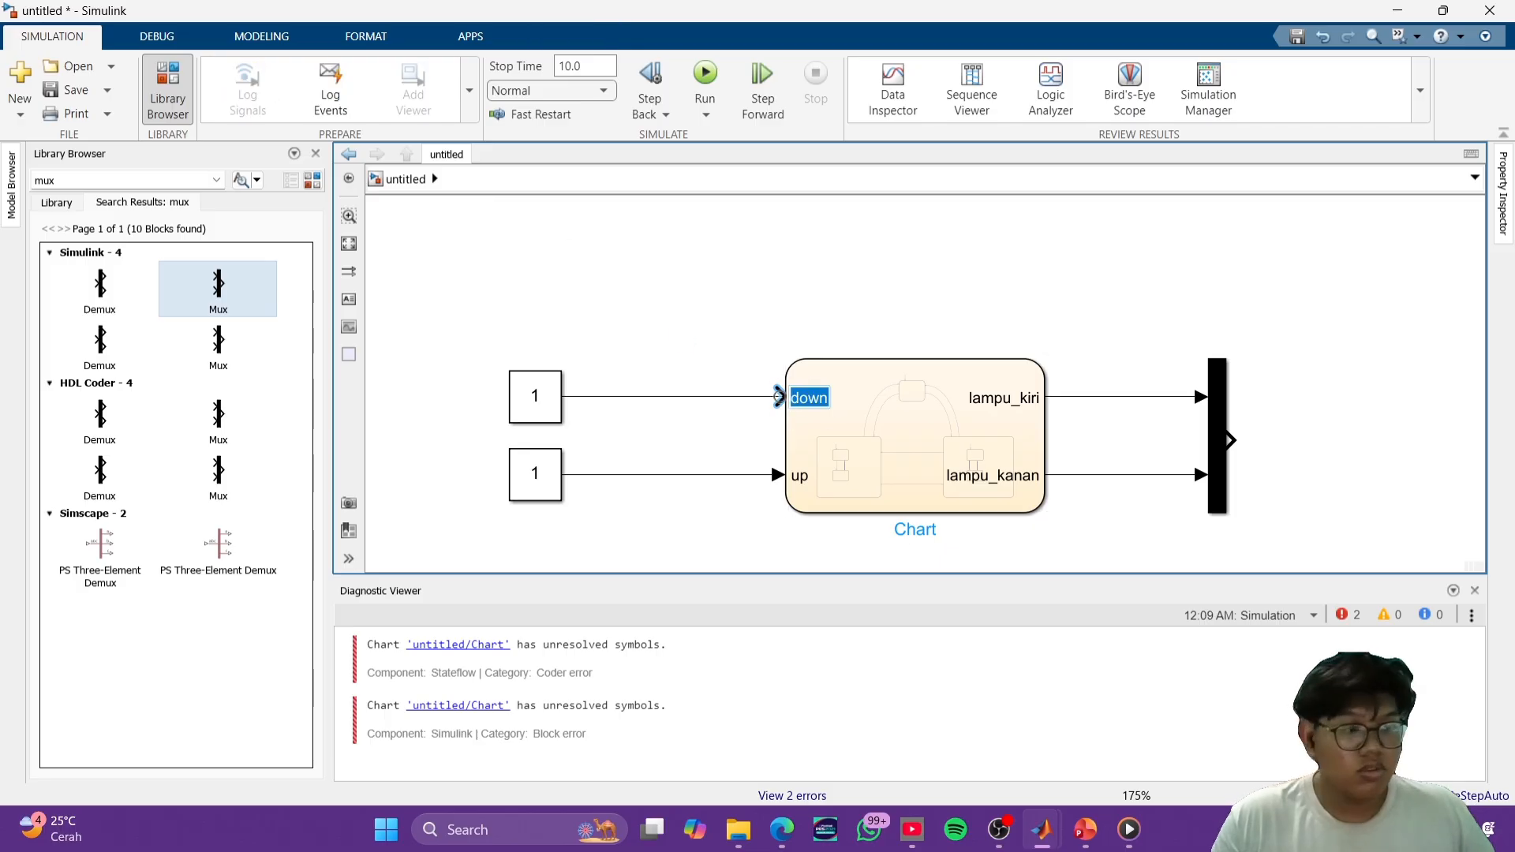
text(up)
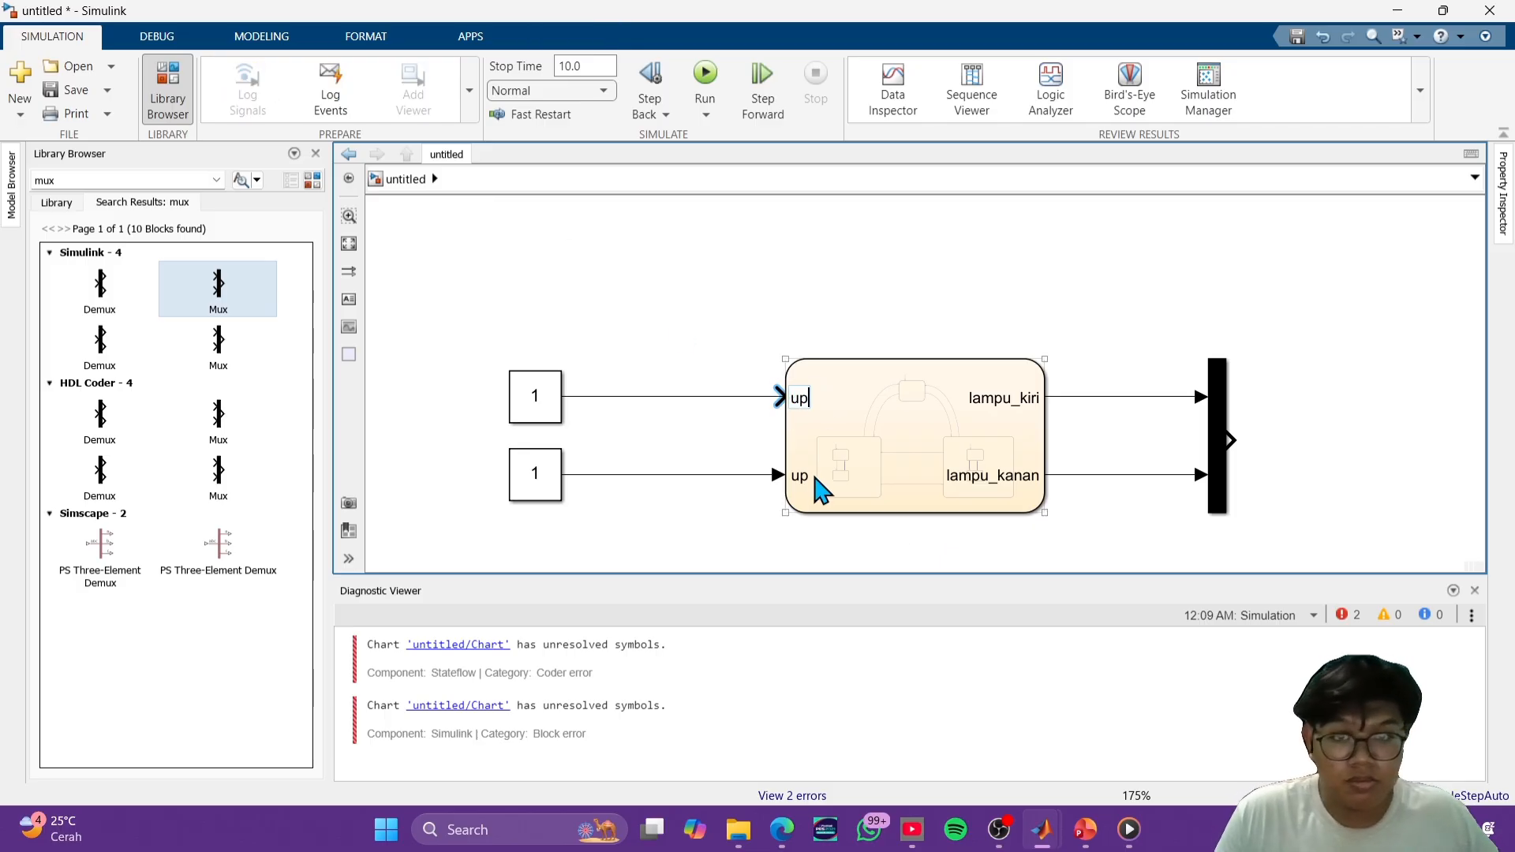
click(802, 475)
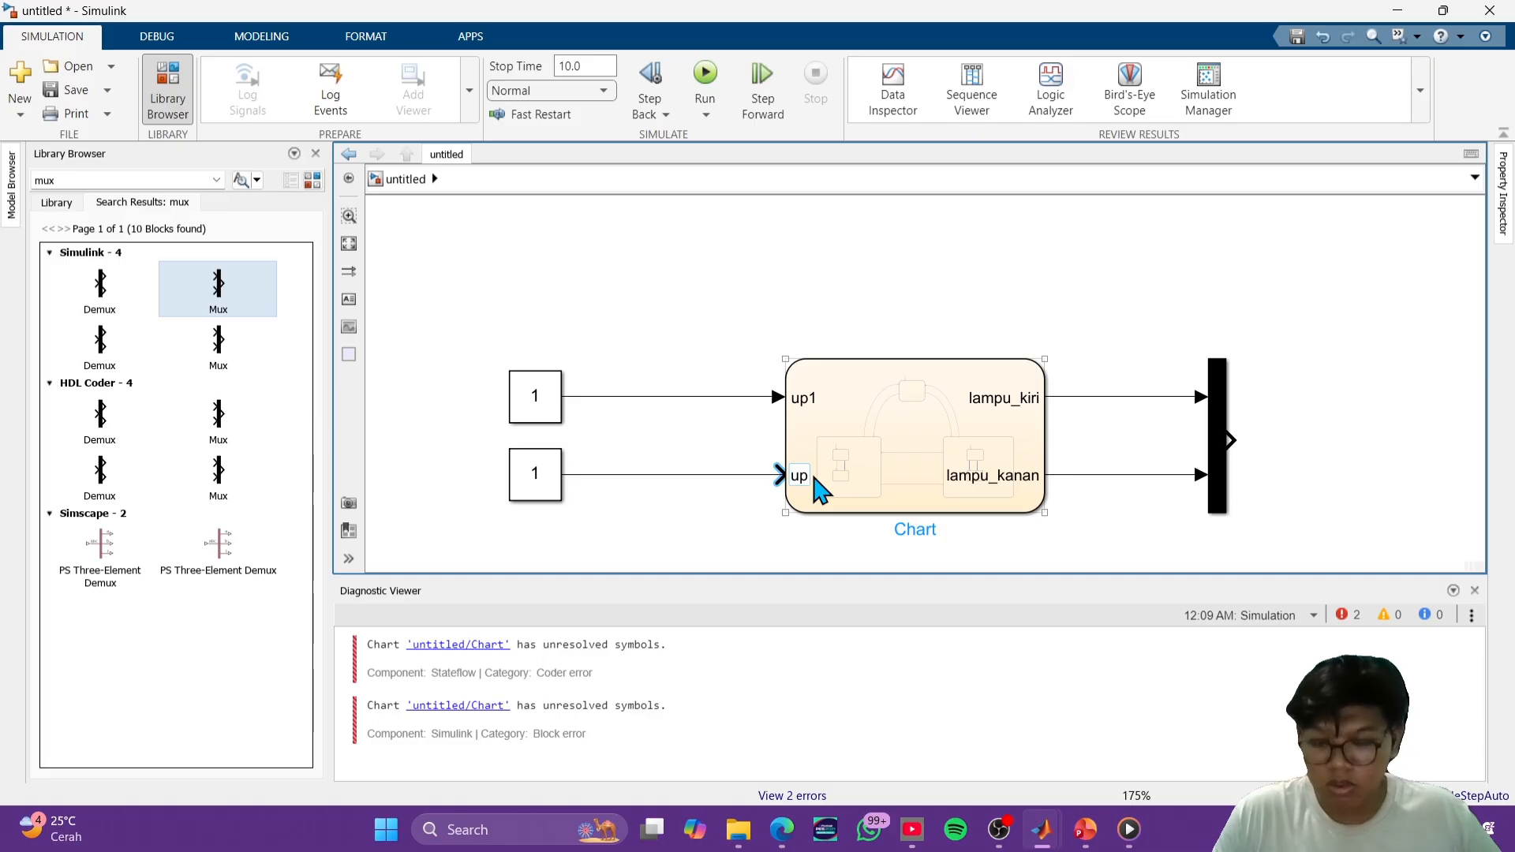
key(ctrl+a)
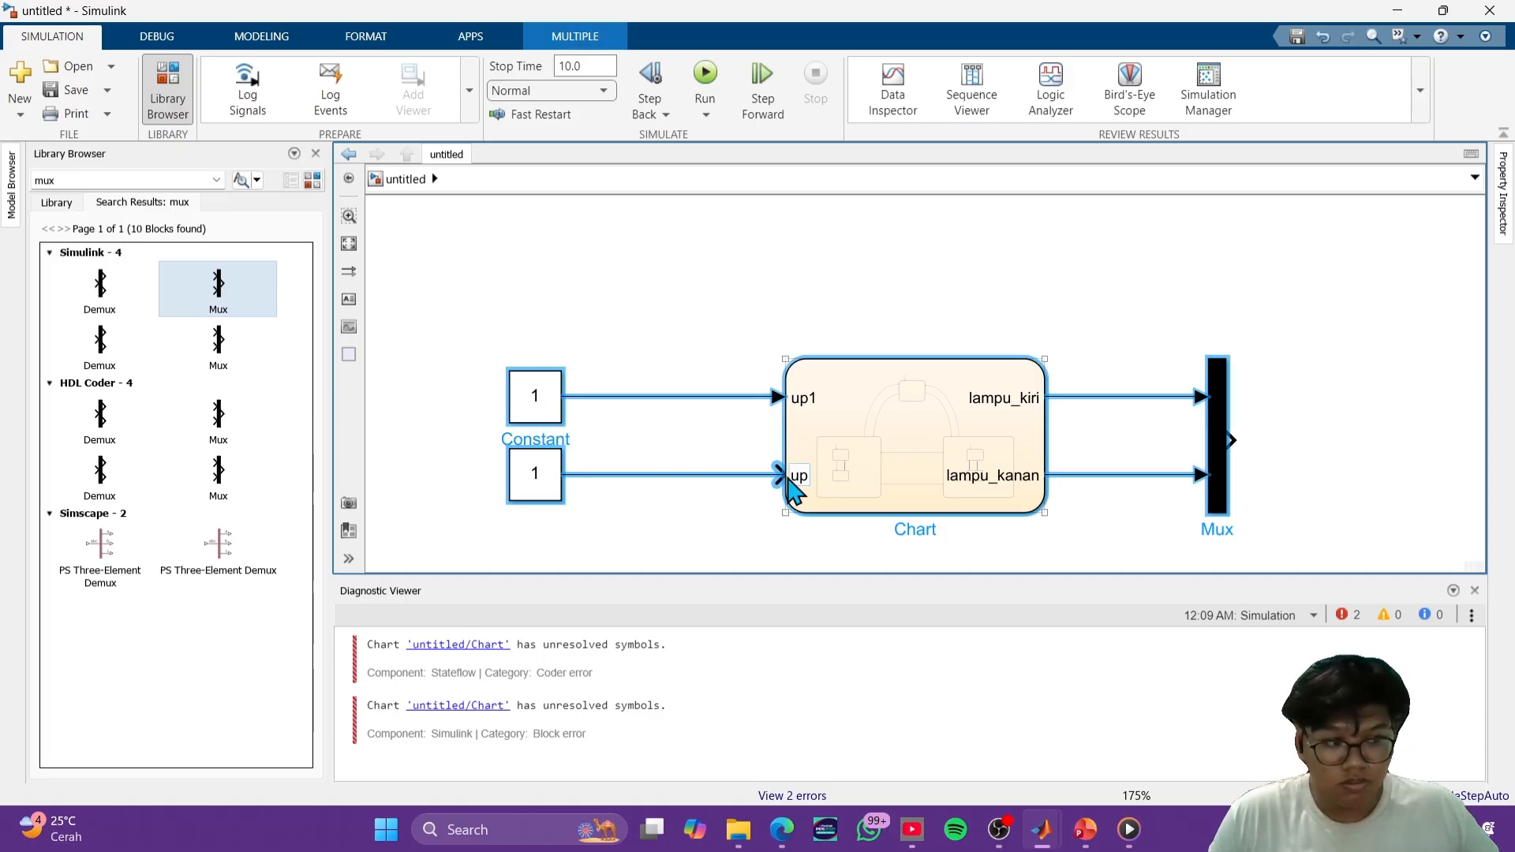
click(805, 476)
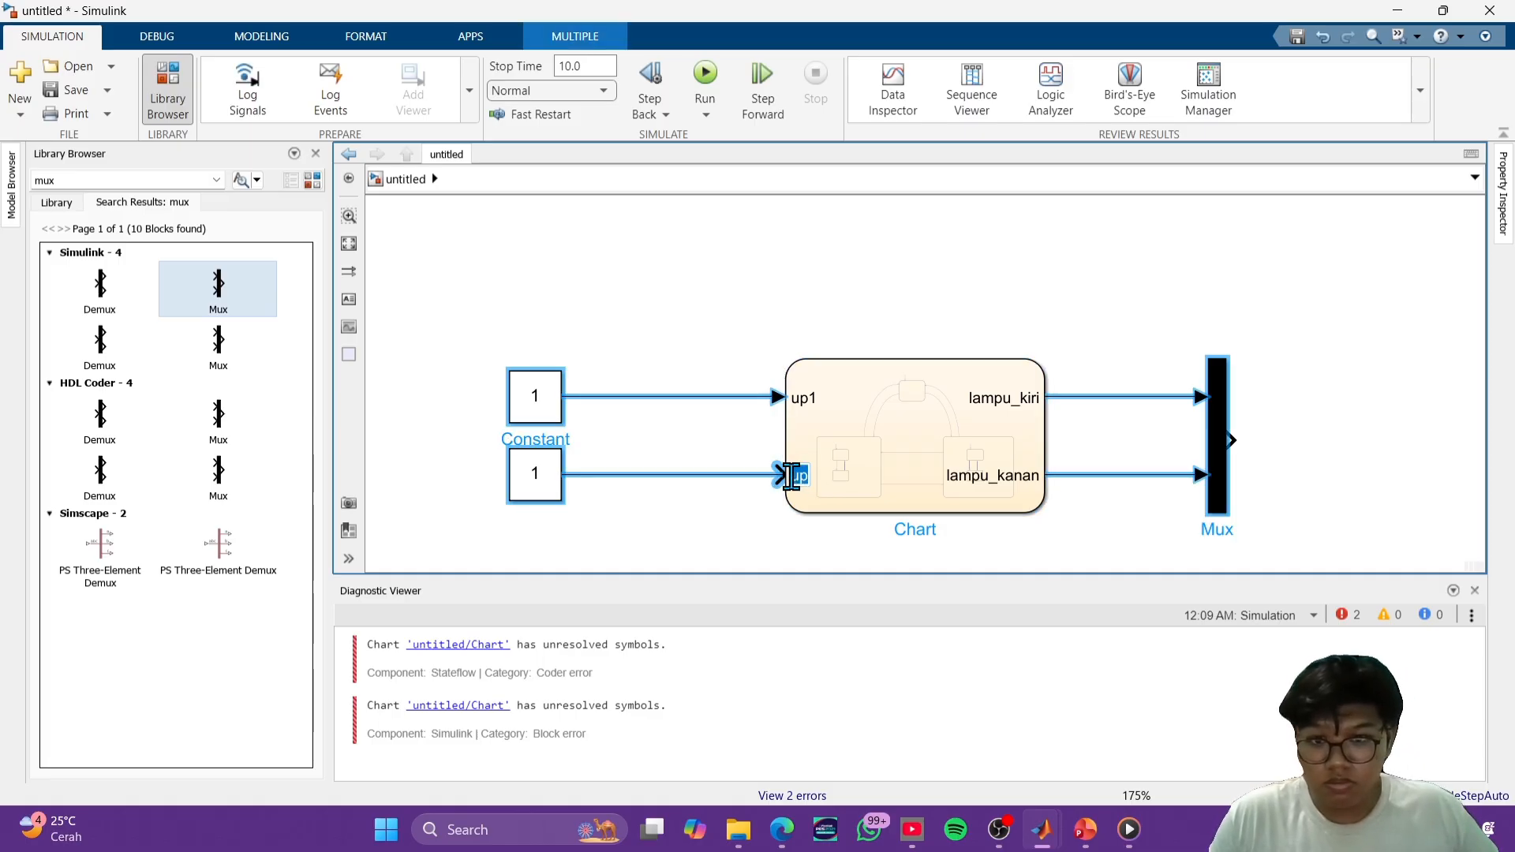
text(down)
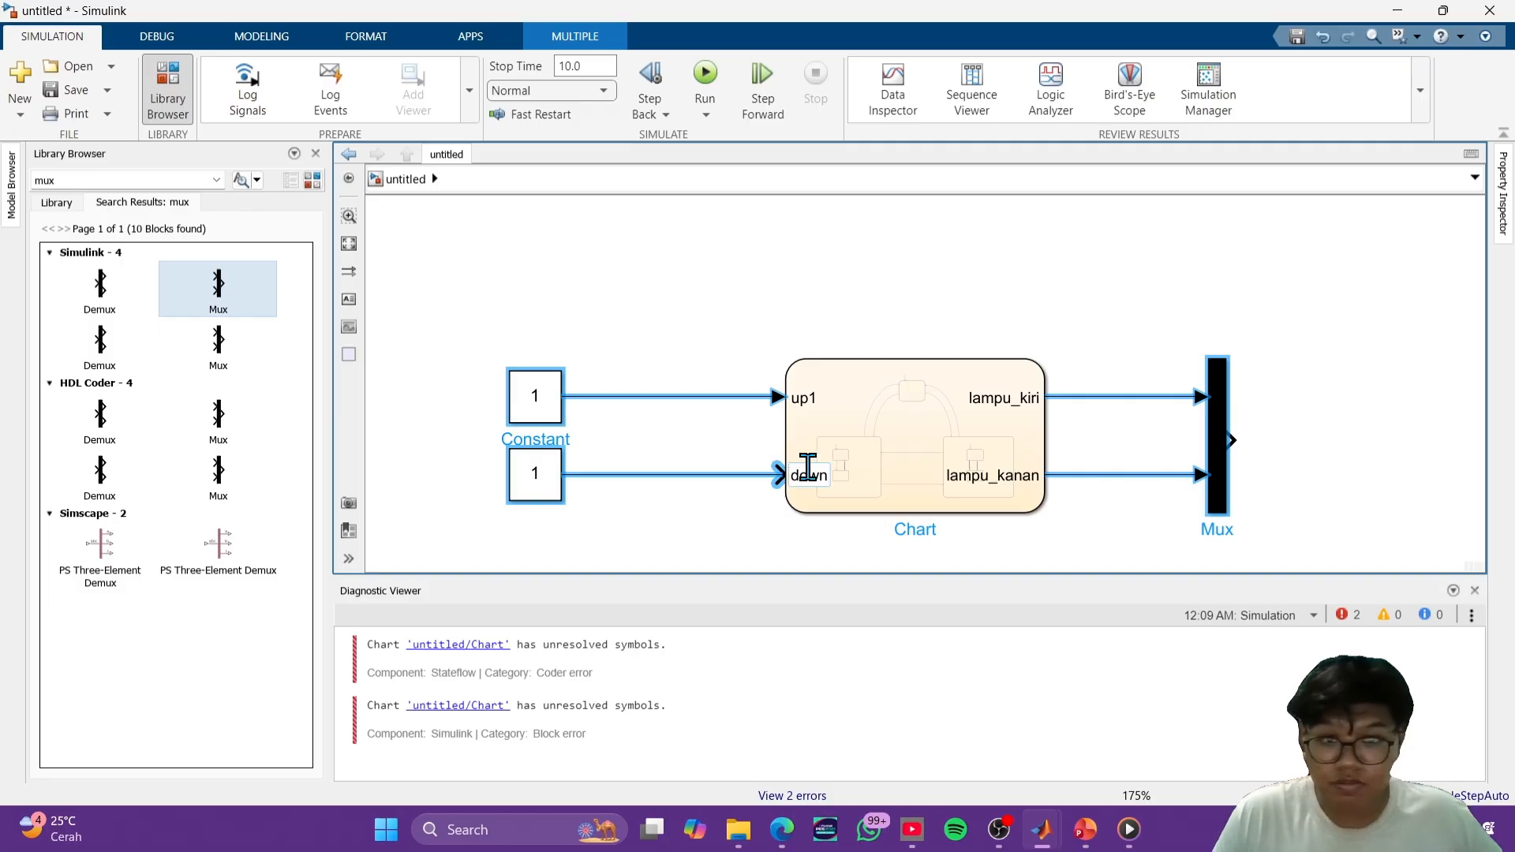
click(984, 260)
- Remove the trailing 1 from the Chart's upper input port name so that it reads up
click(825, 384)
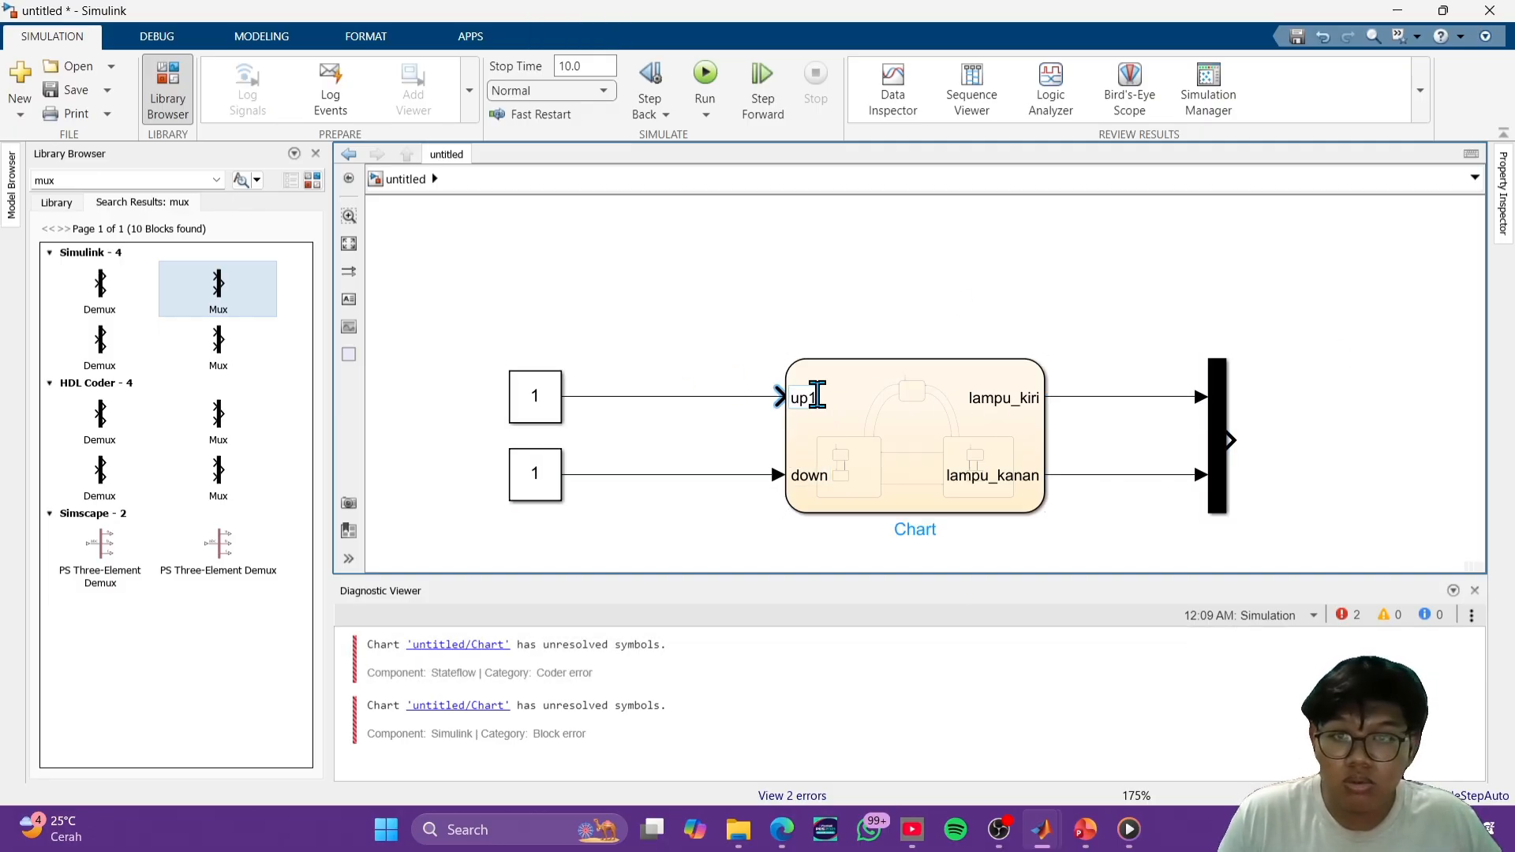
click(817, 395)
key(BackSpace)
click(1025, 247)
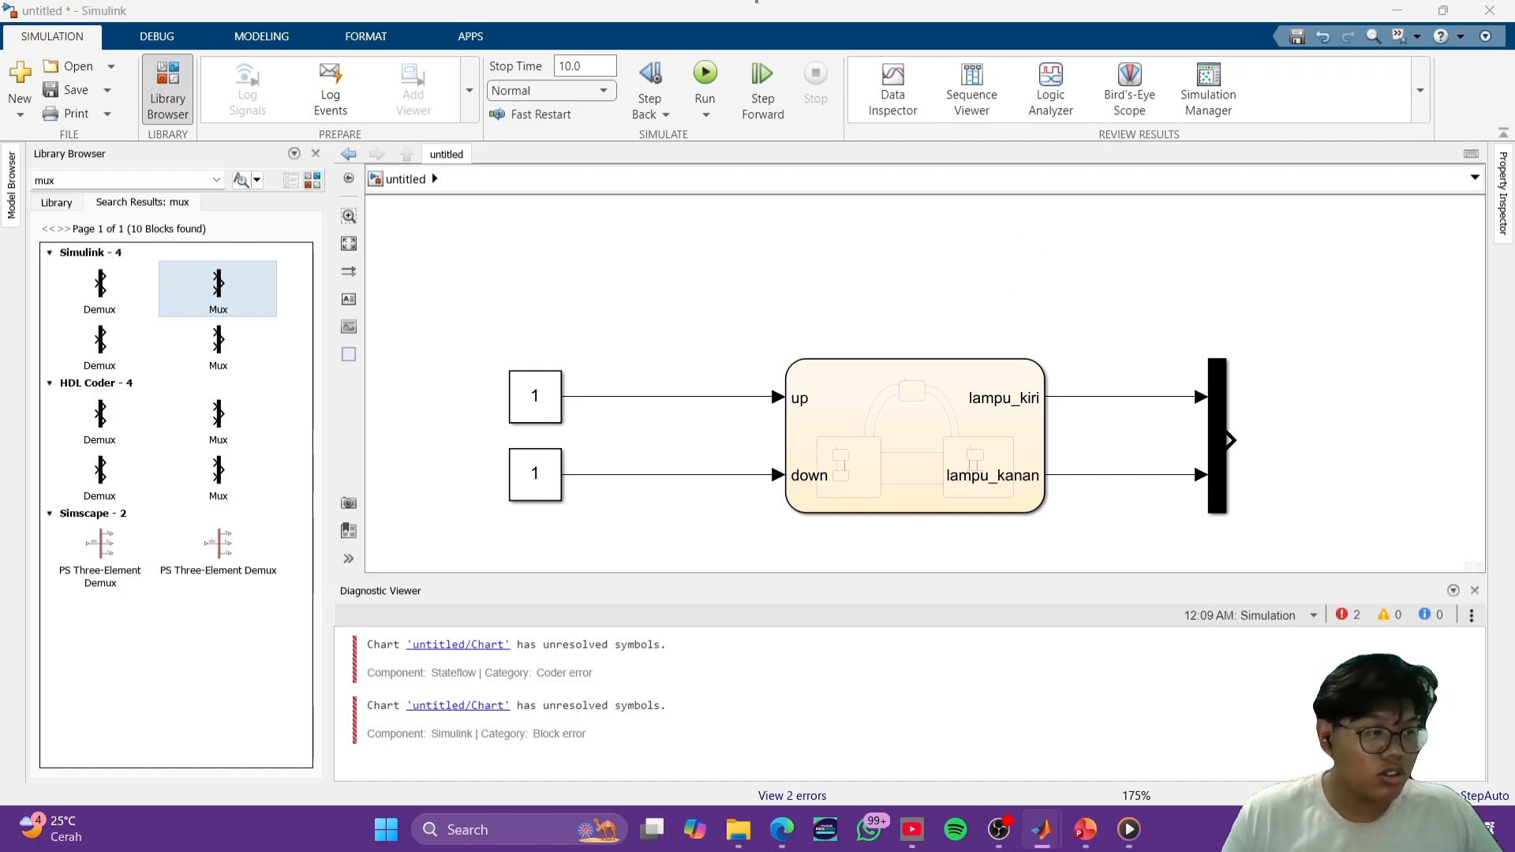
click(872, 343)
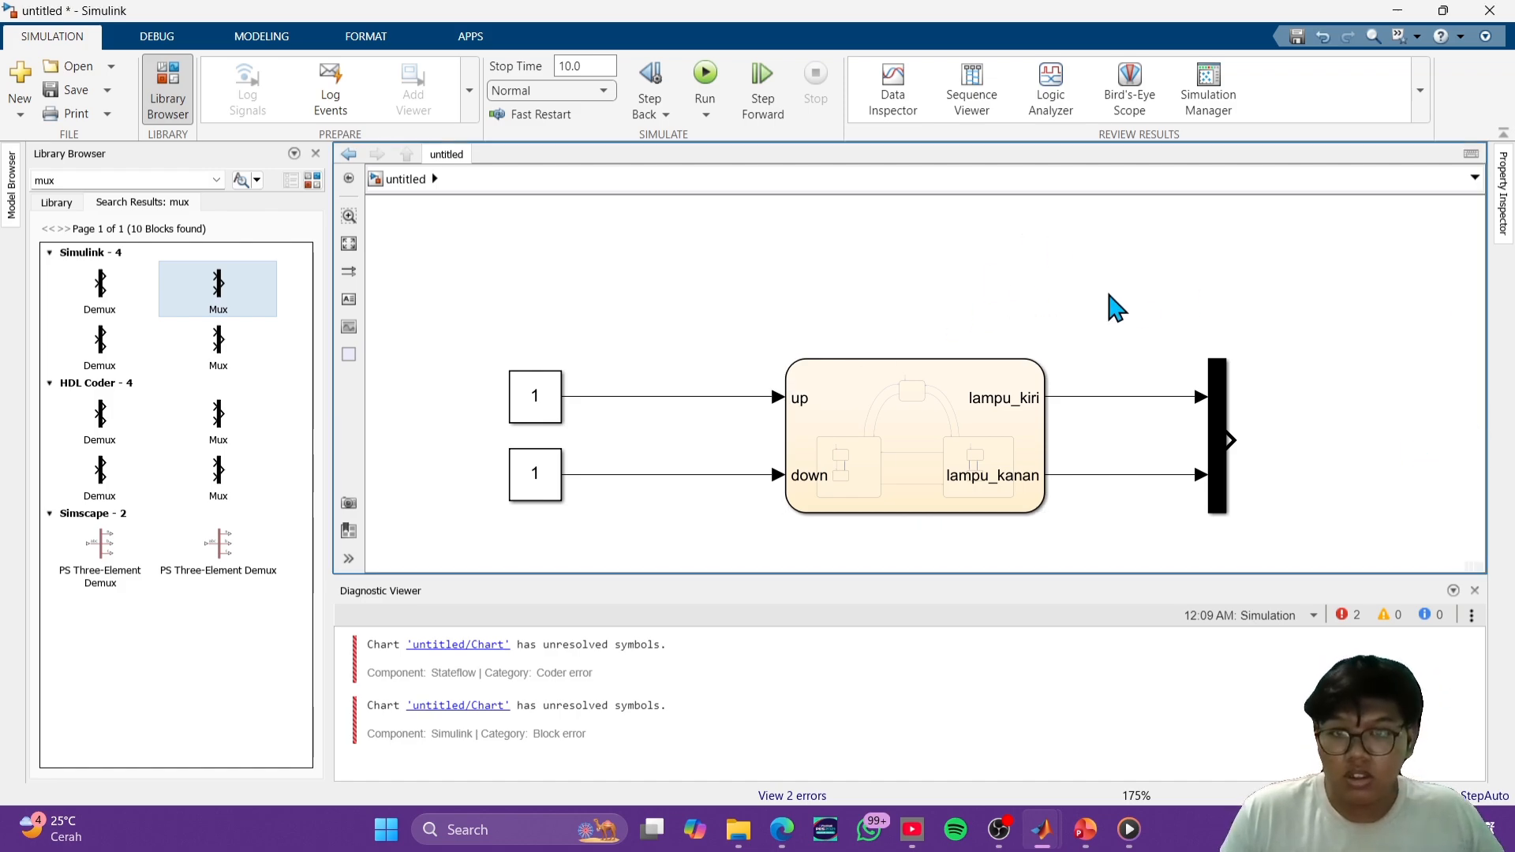
- Add a Scope block beyond the Mux and connect the Mux output to its input
double_click(1144, 303)
text(scv)
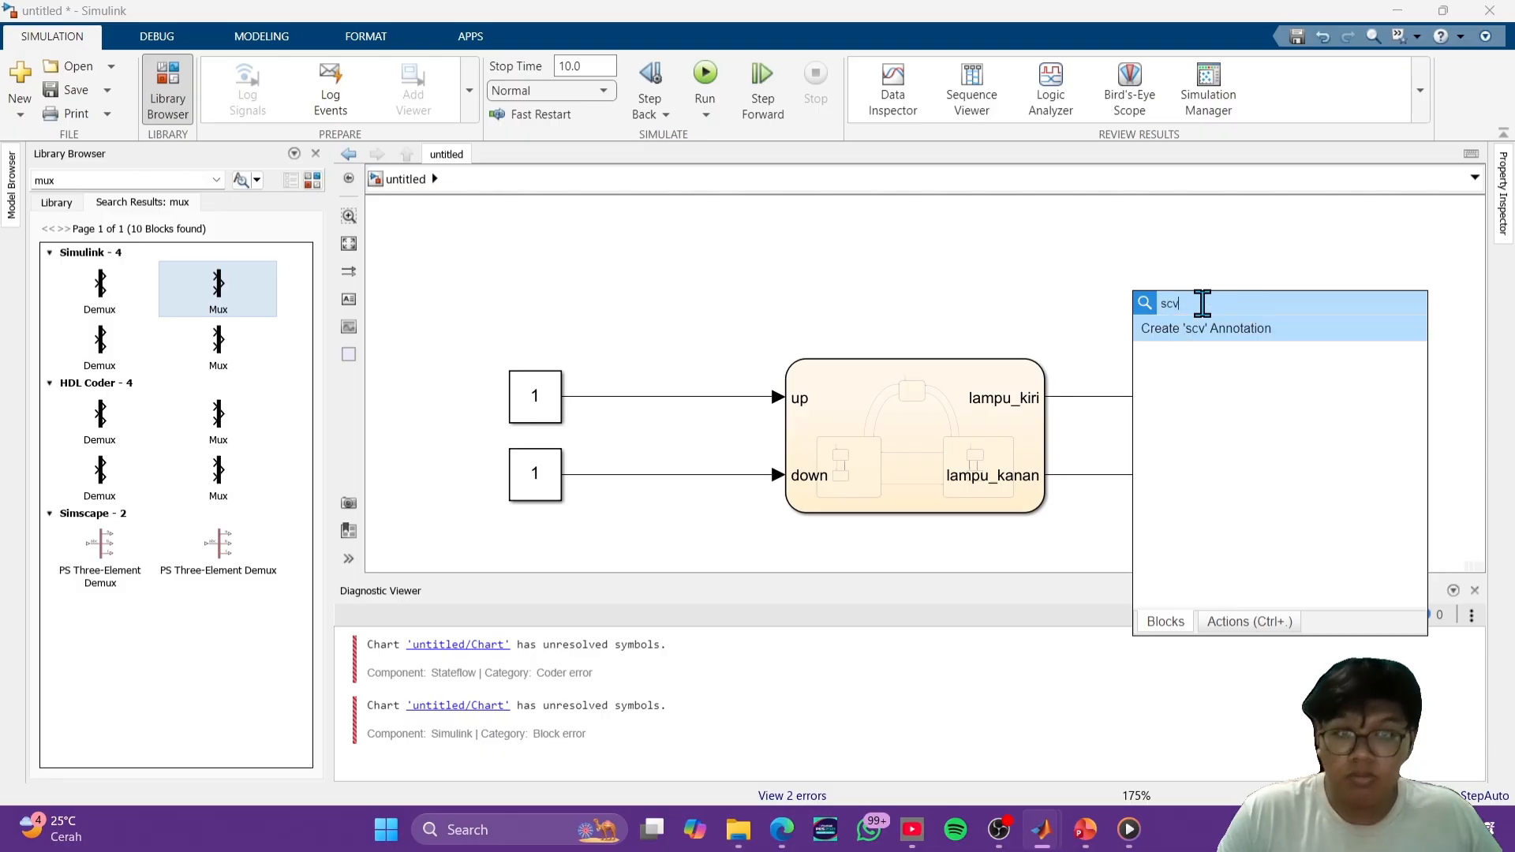
click(1302, 328)
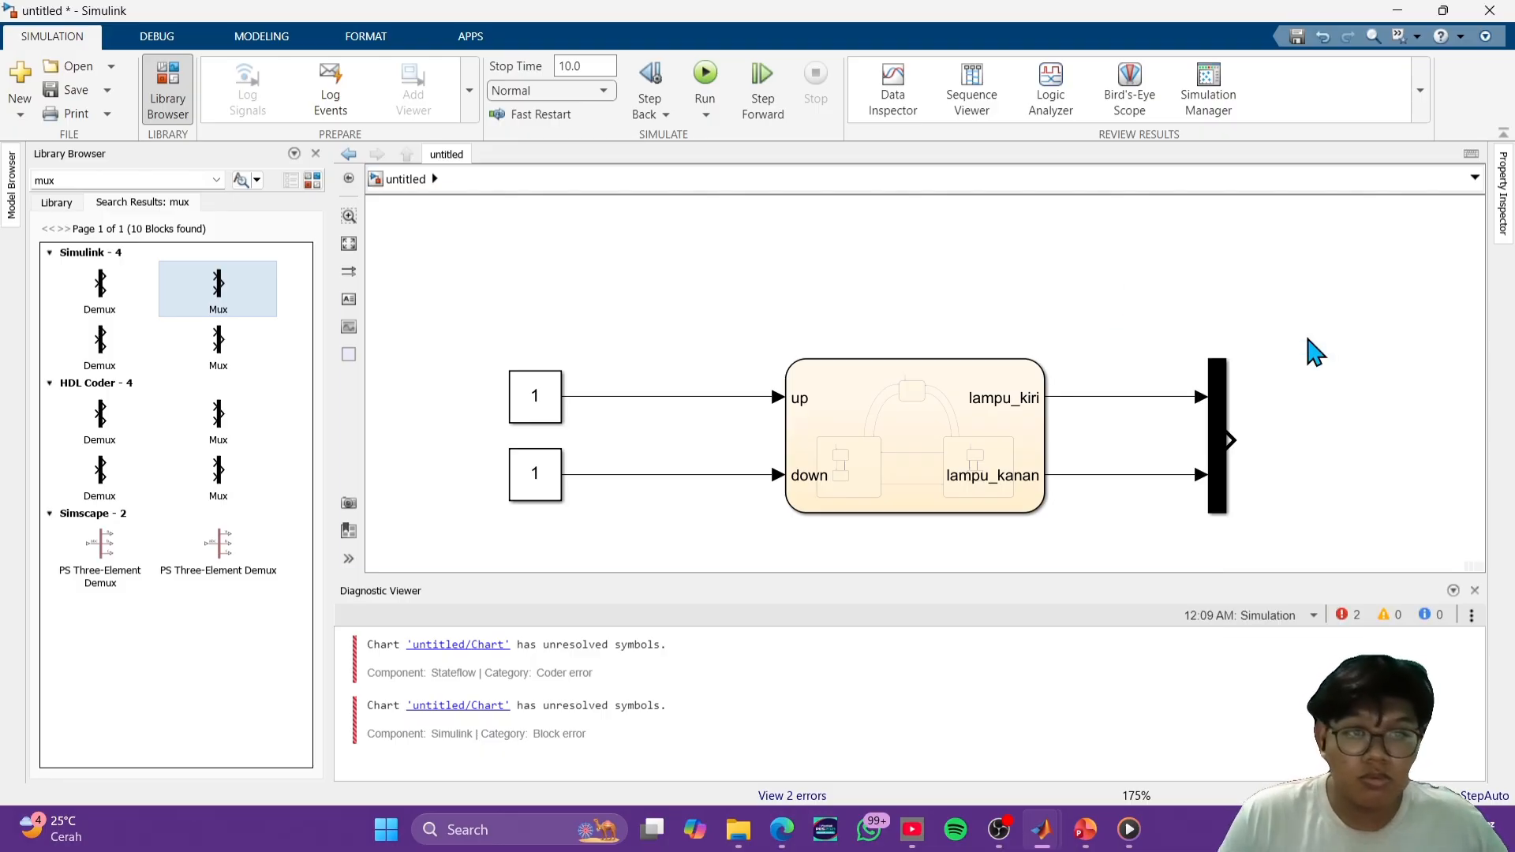
drag(1149, 304, 1392, 449)
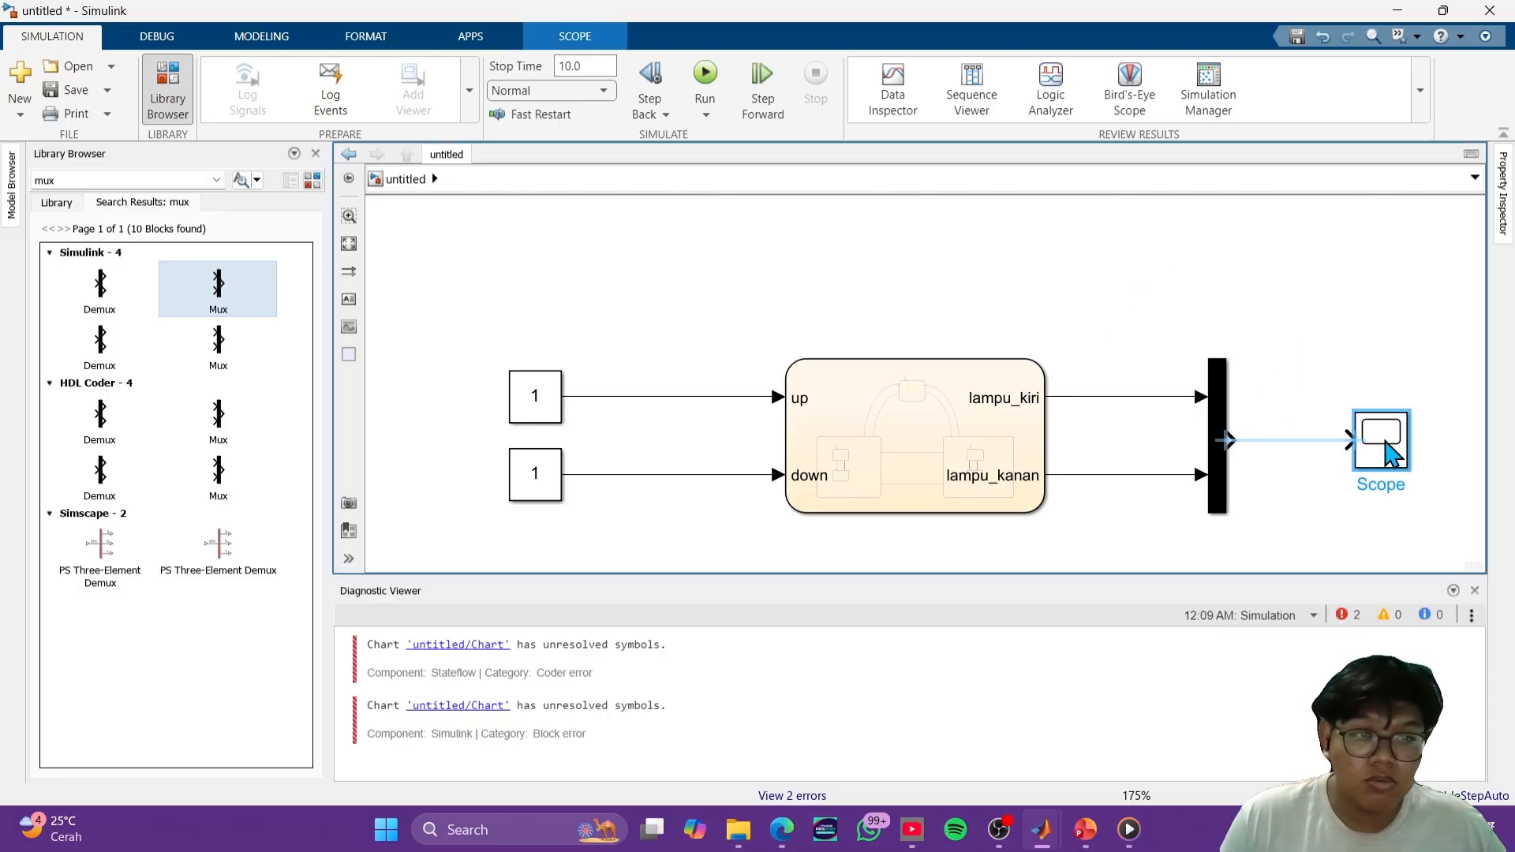
drag(1235, 440, 1345, 440)
click(1355, 520)
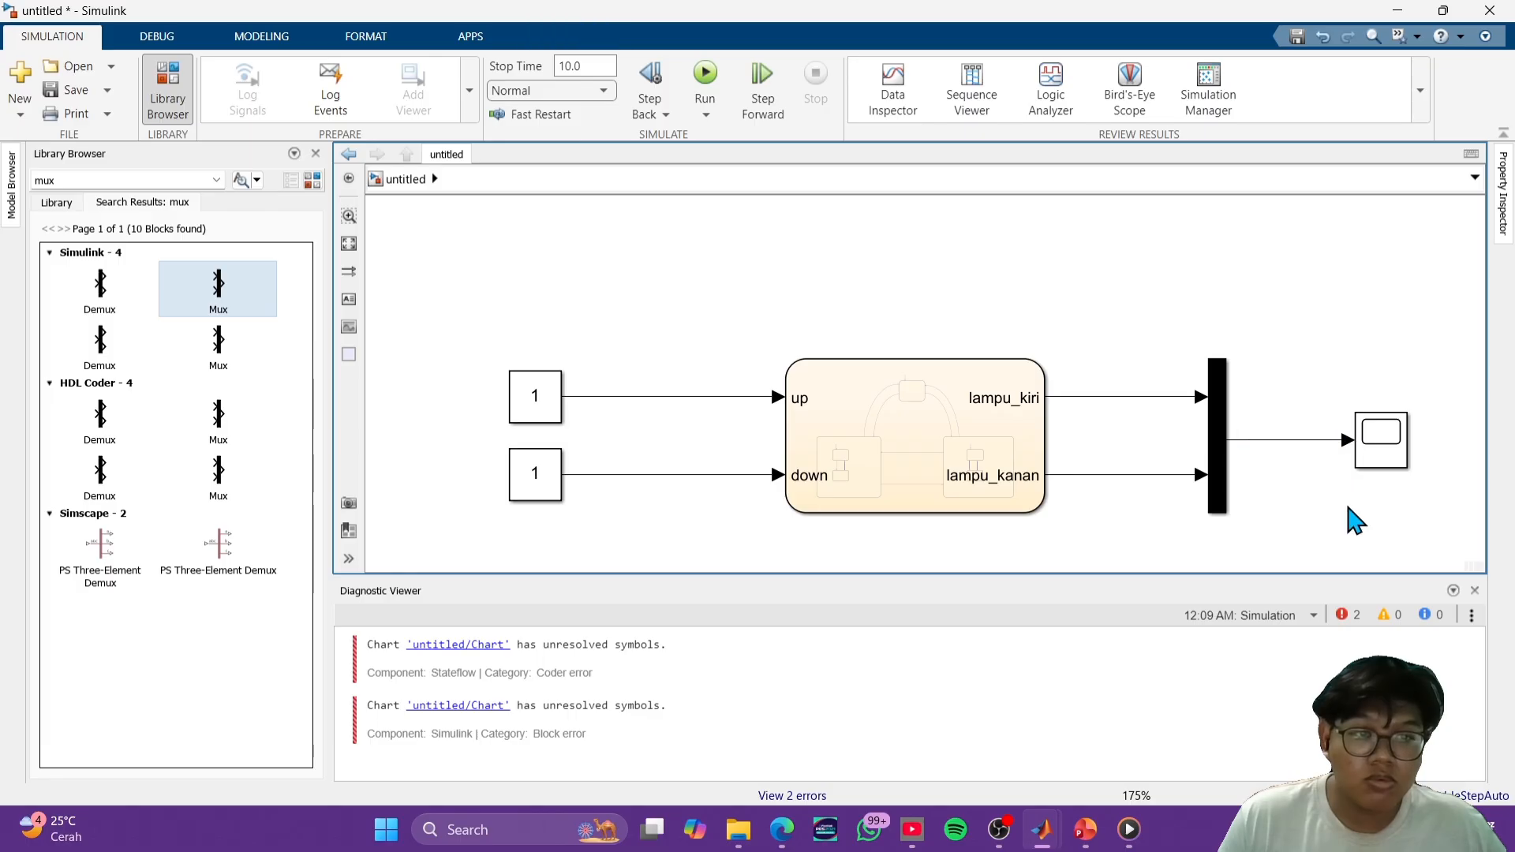
- Run the simulation with both Constant inputs at 1 and inspect the Scope plot
scroll(1255, 386, down, 3)
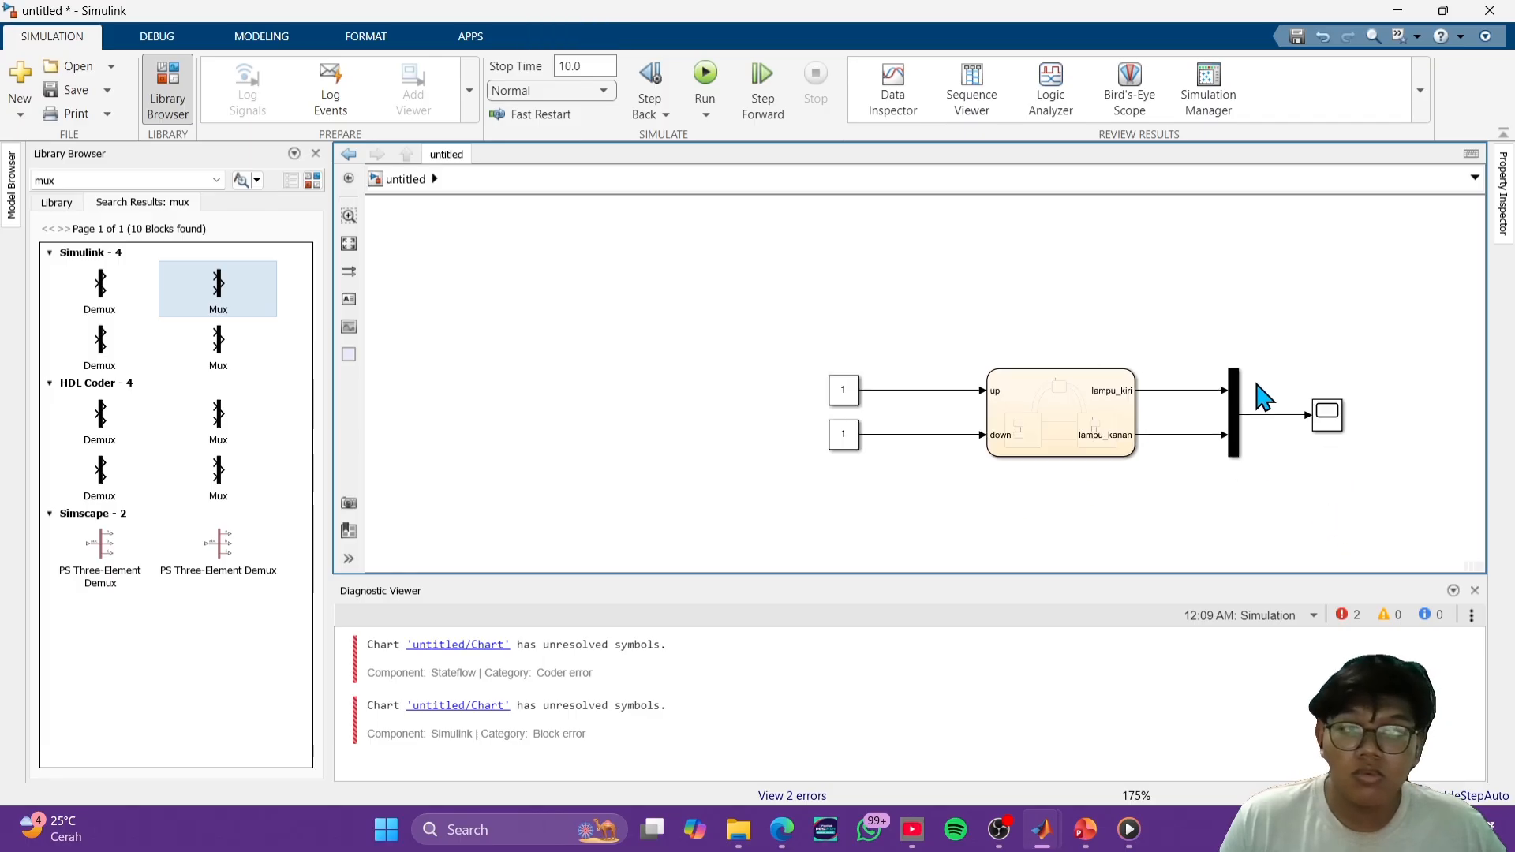
click(706, 74)
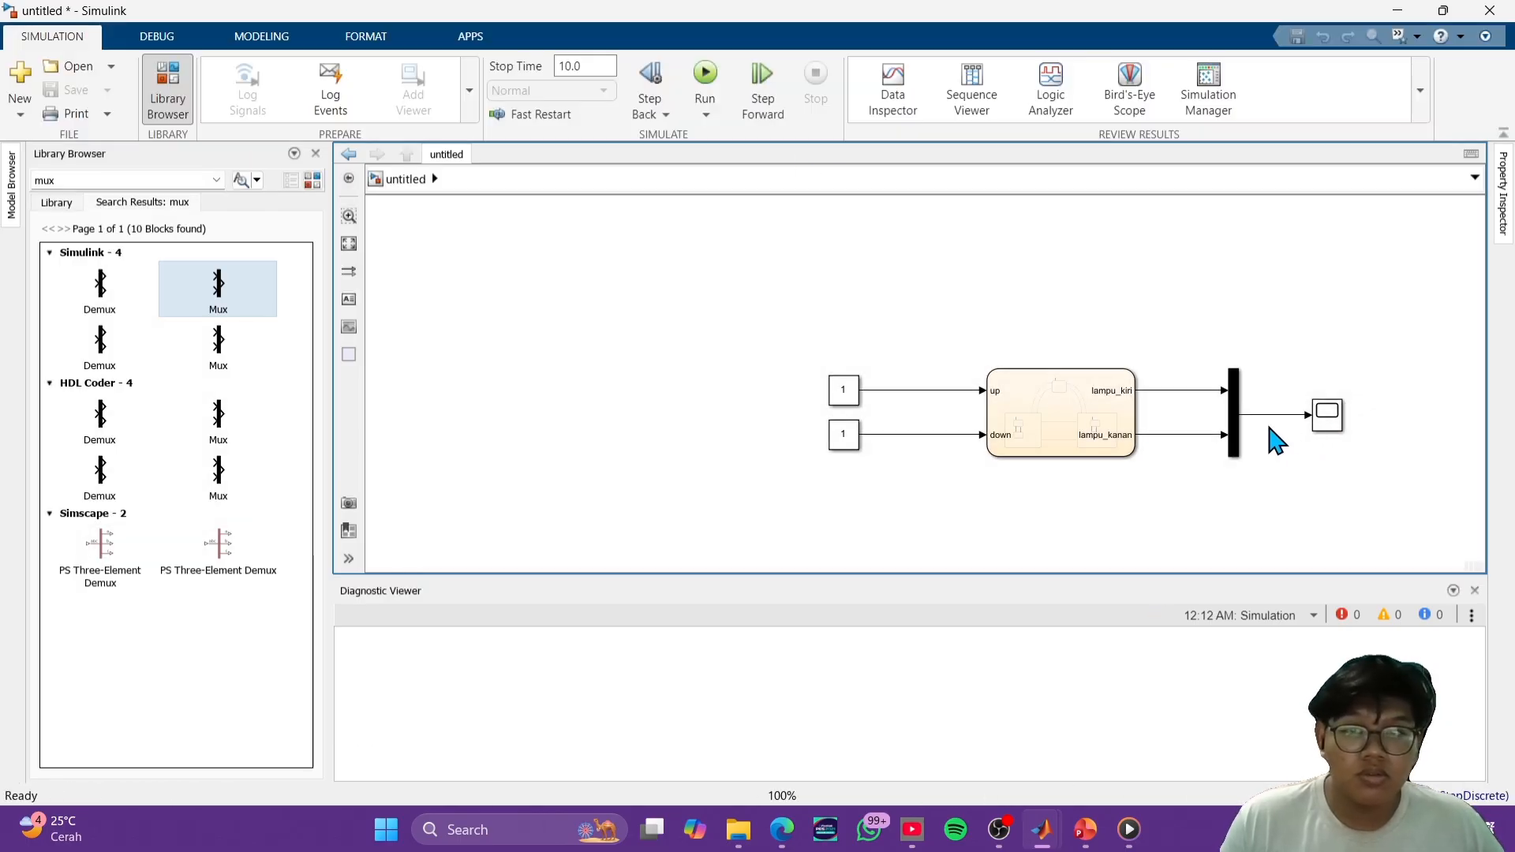
double_click(1333, 418)
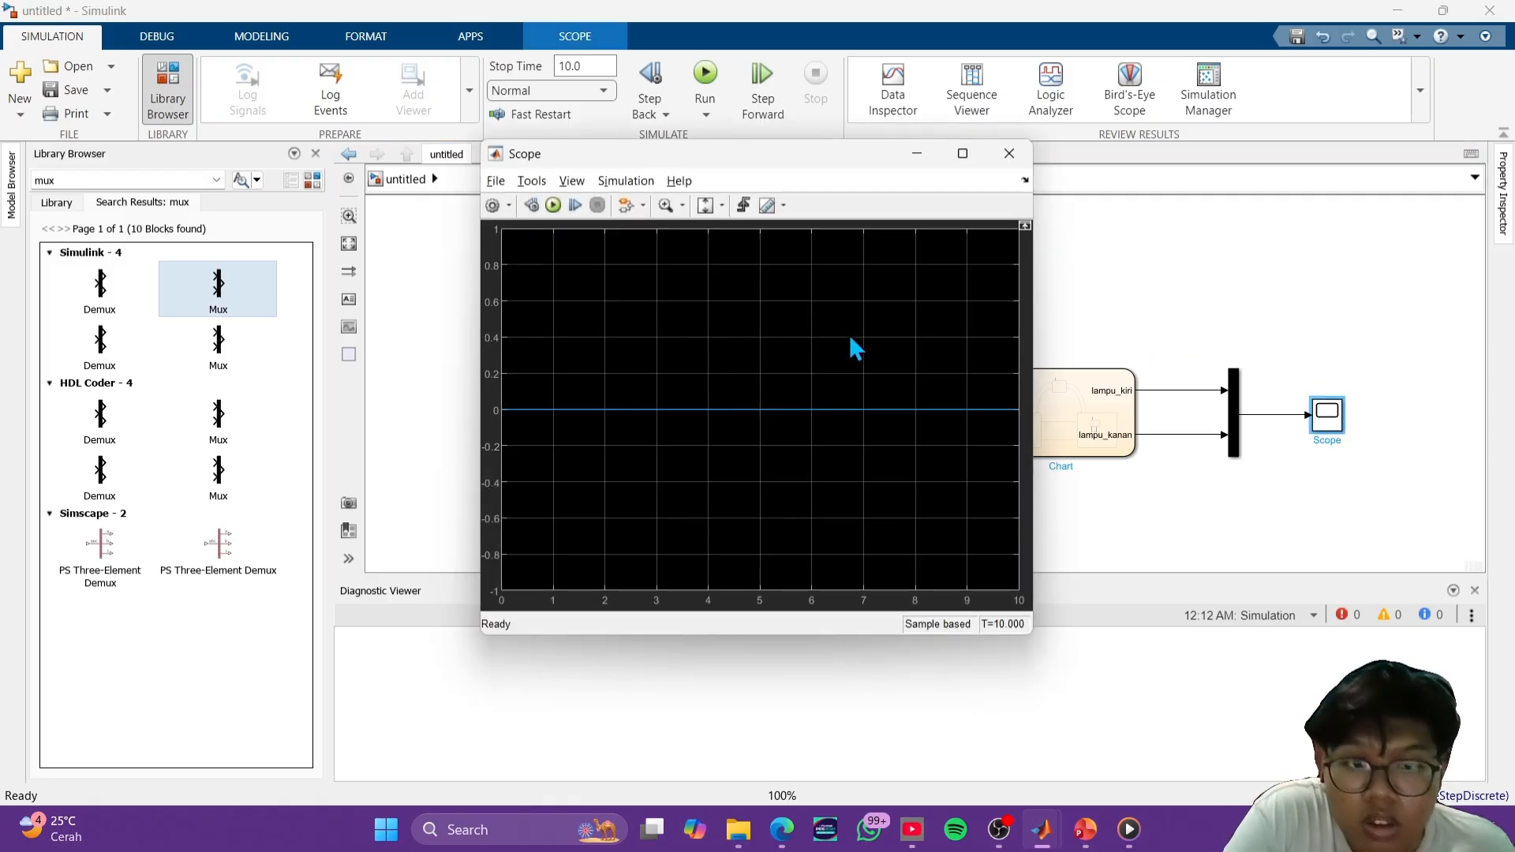
click(1009, 154)
- Set the value of the Constant block feeding the Chart's down input to 0
click(838, 435)
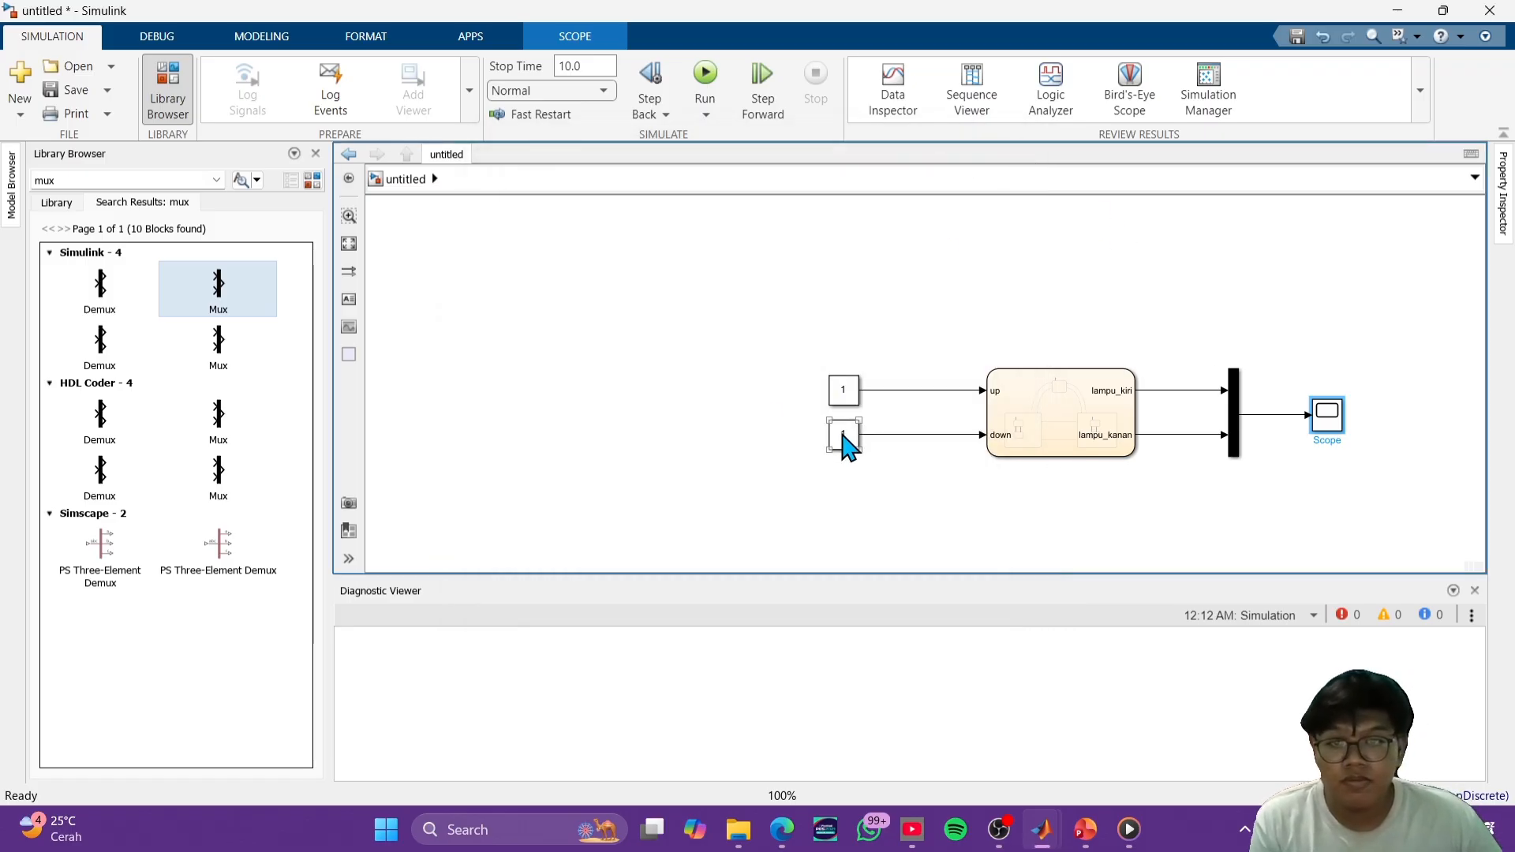
double_click(845, 442)
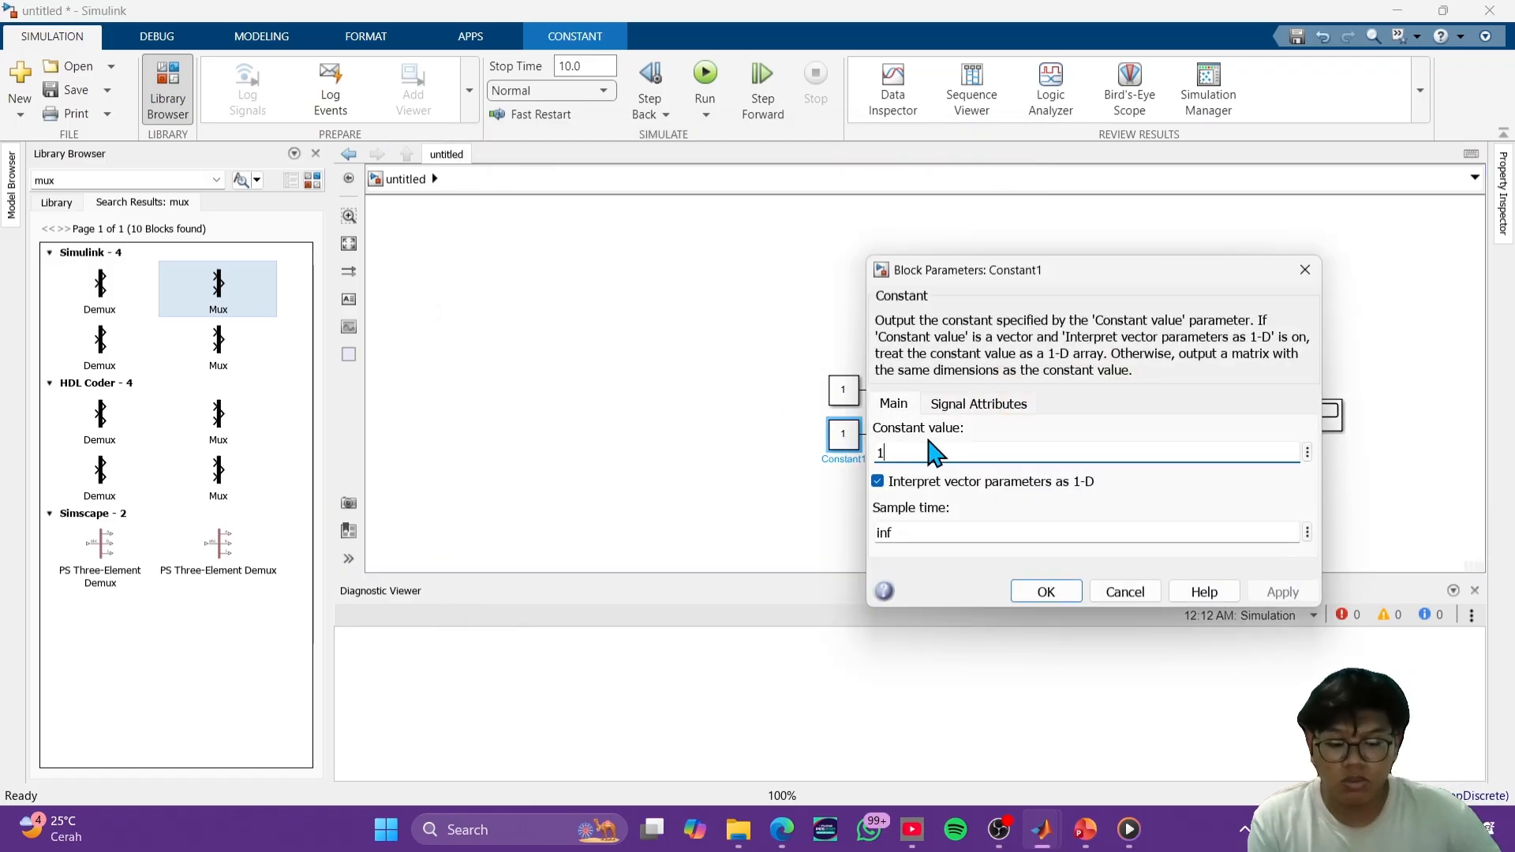
key(BackSpace)
text(0)
click(1046, 591)
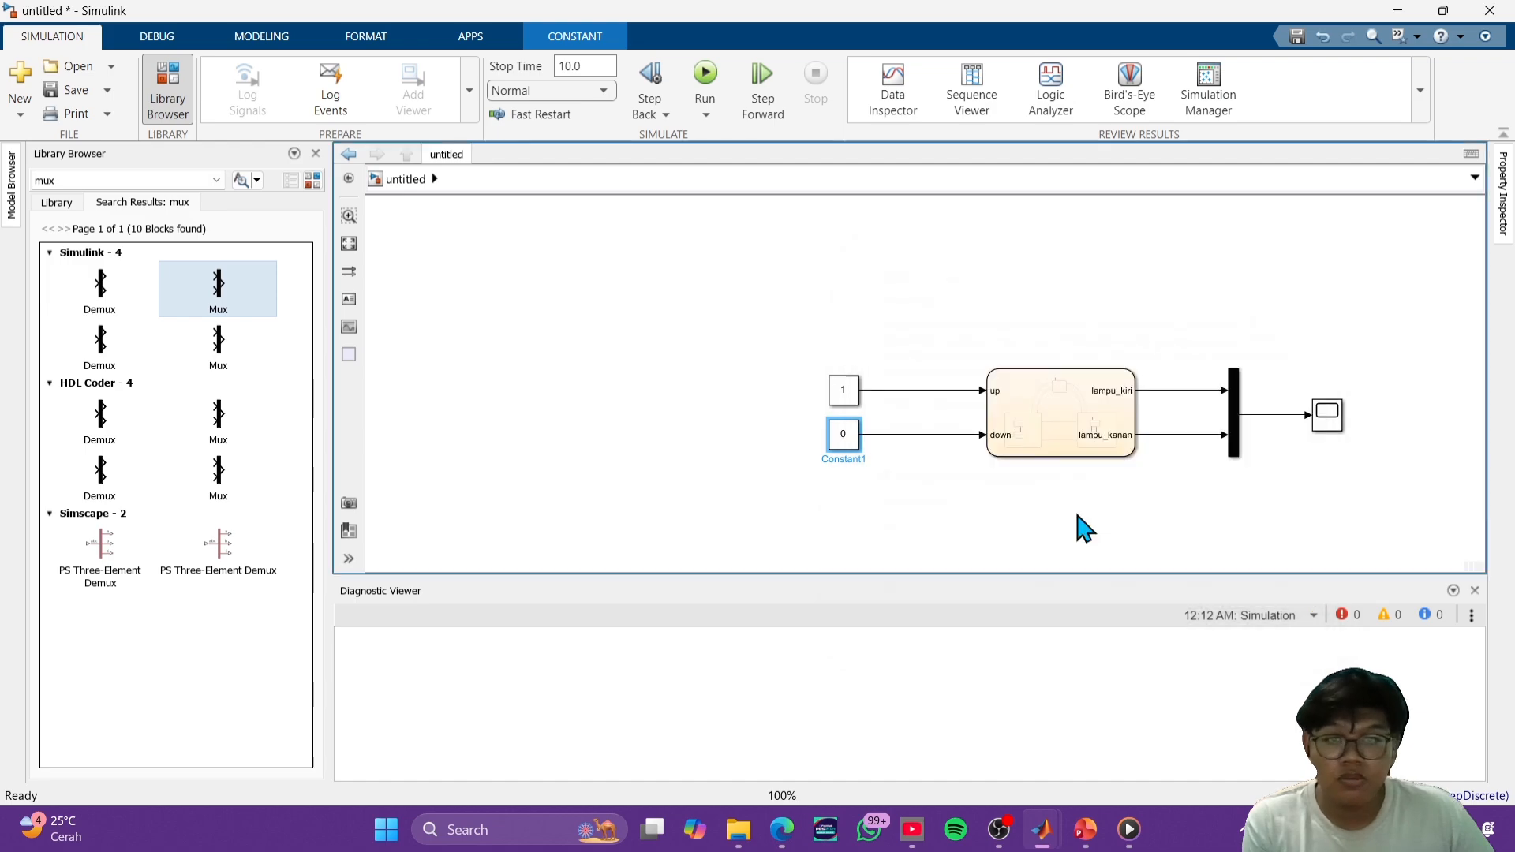
- Rerun the simulation with up at 1 and down at 0, and check the lamp signals in the Scope
double_click(1341, 419)
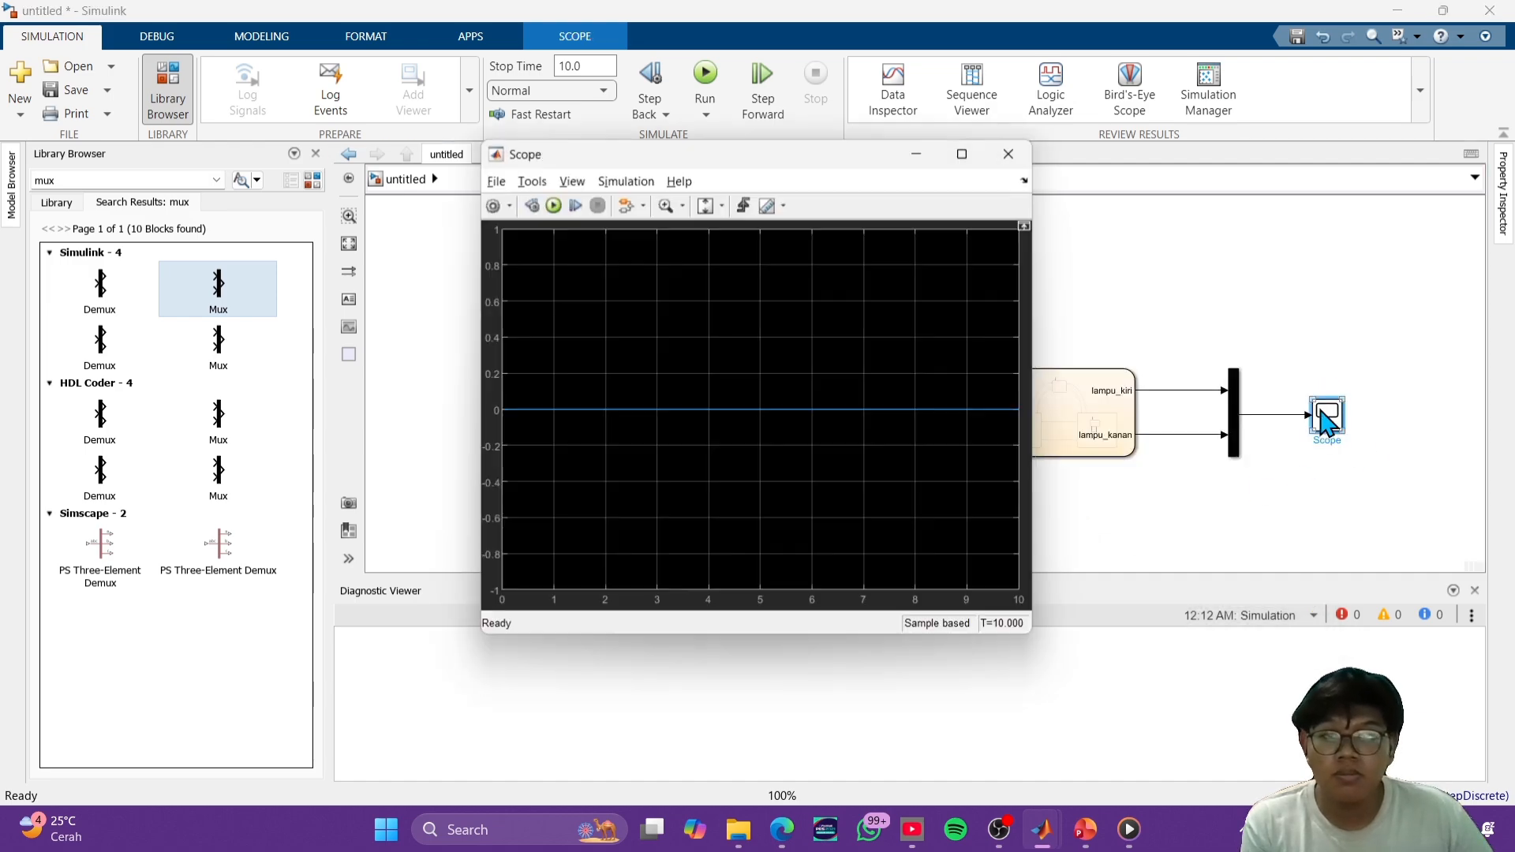
click(1008, 155)
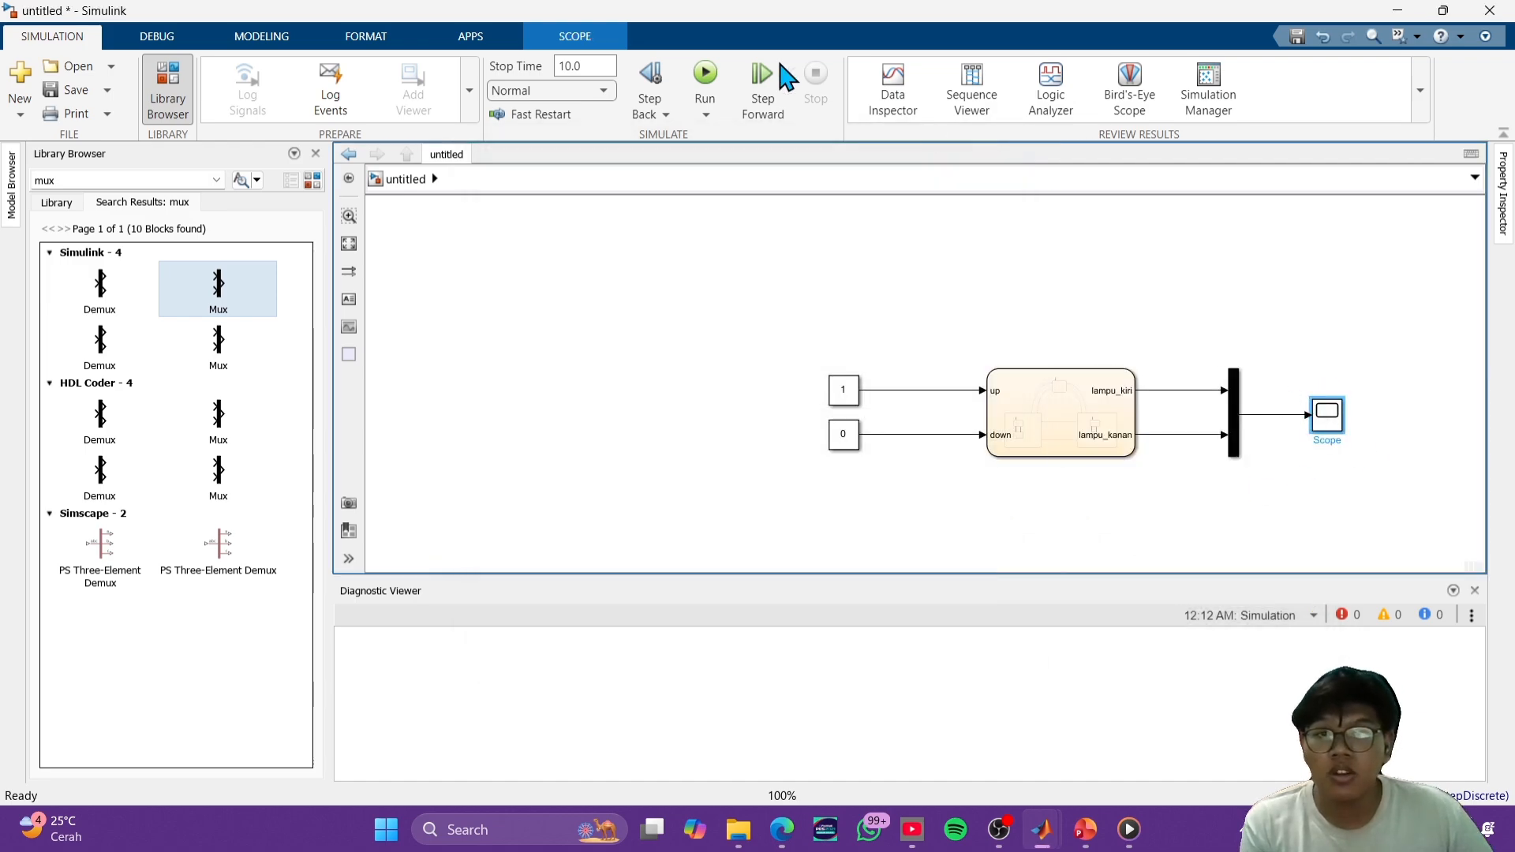
click(698, 83)
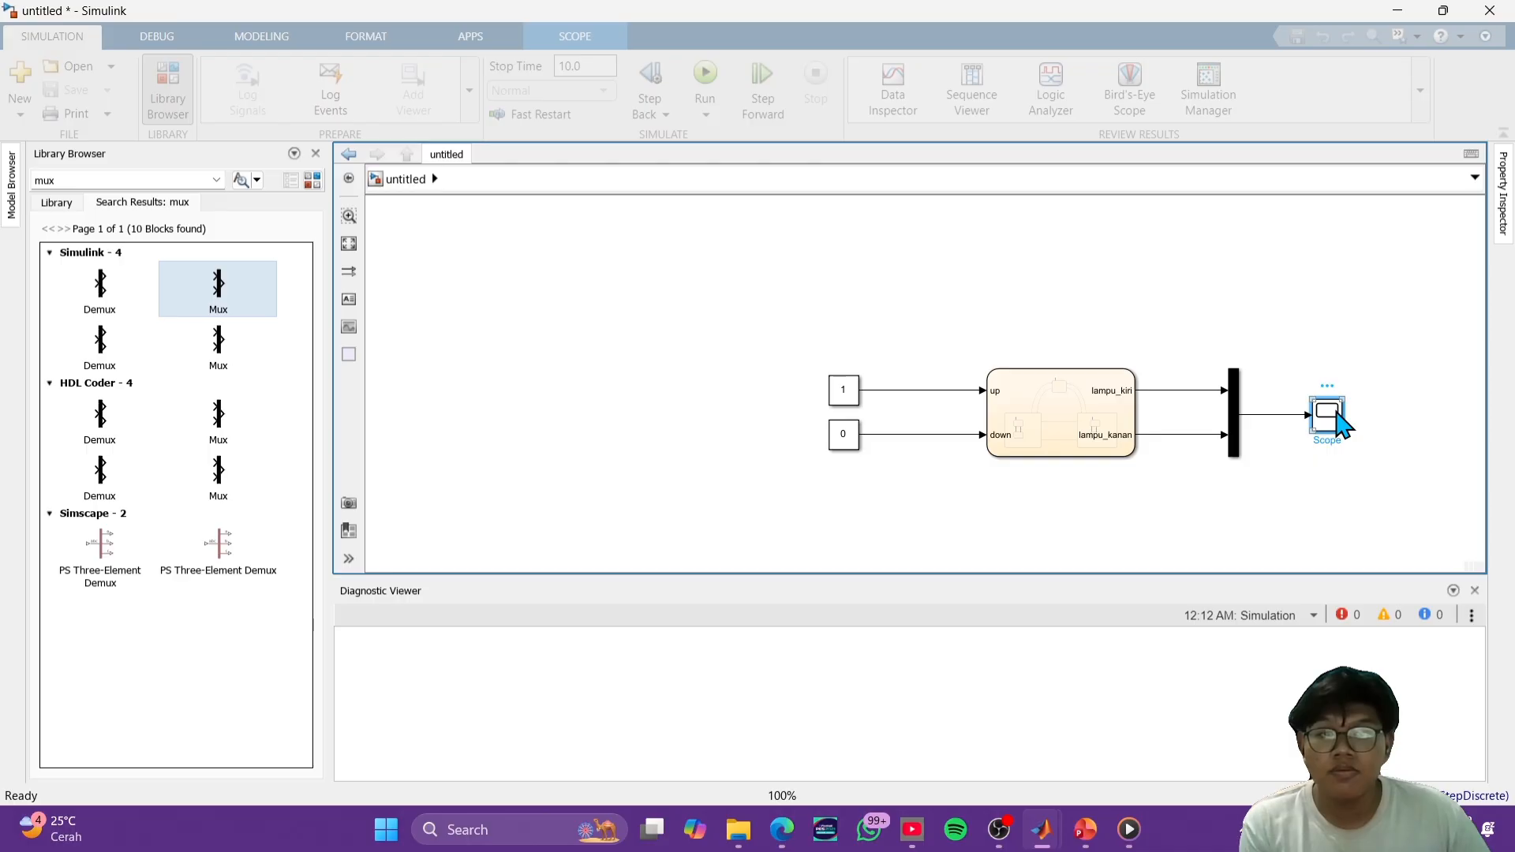
double_click(1339, 418)
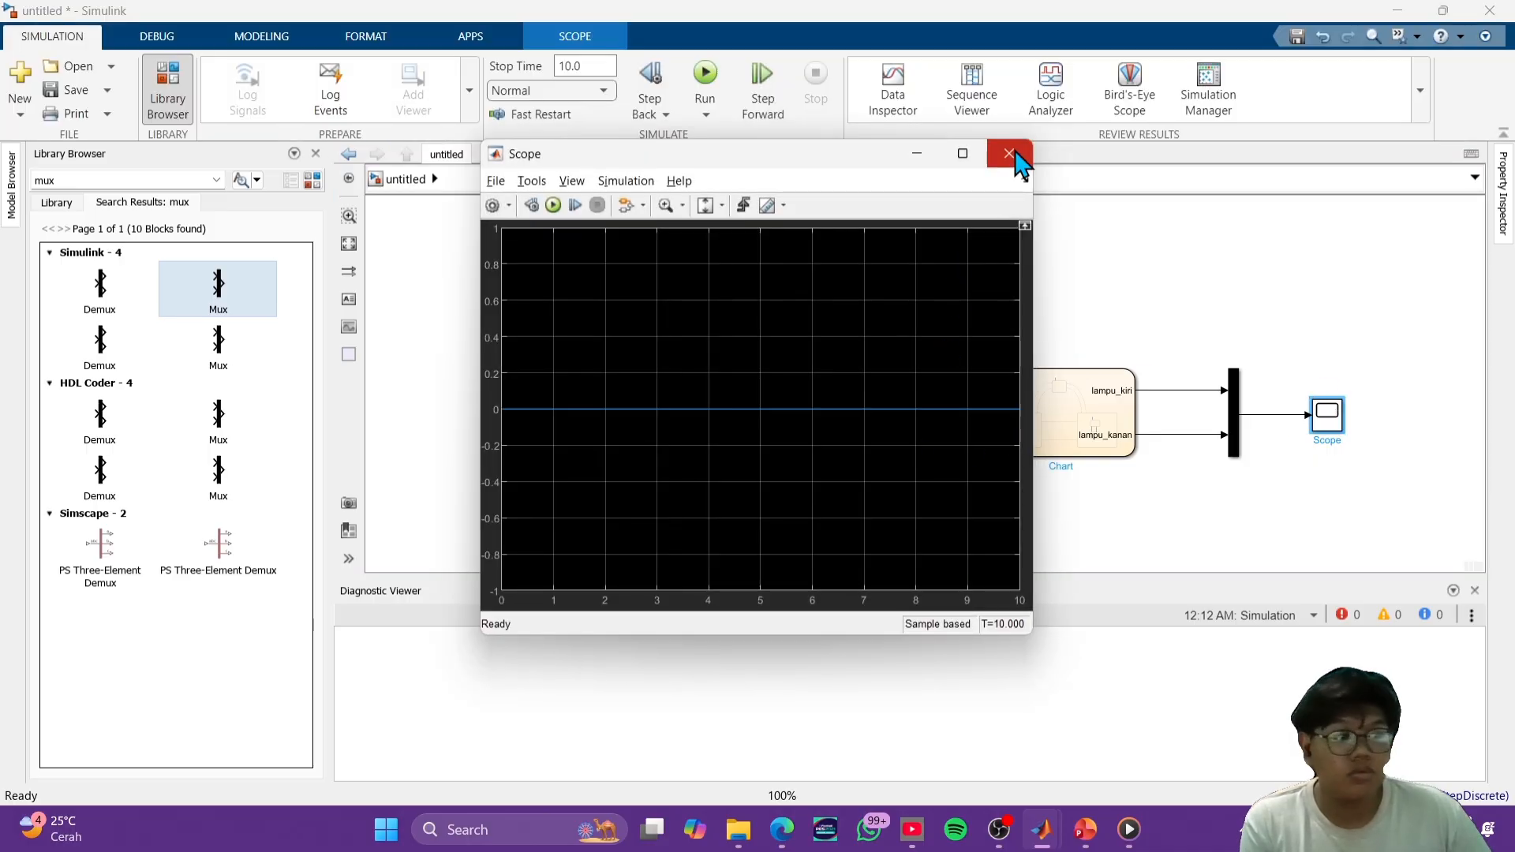
click(1010, 156)
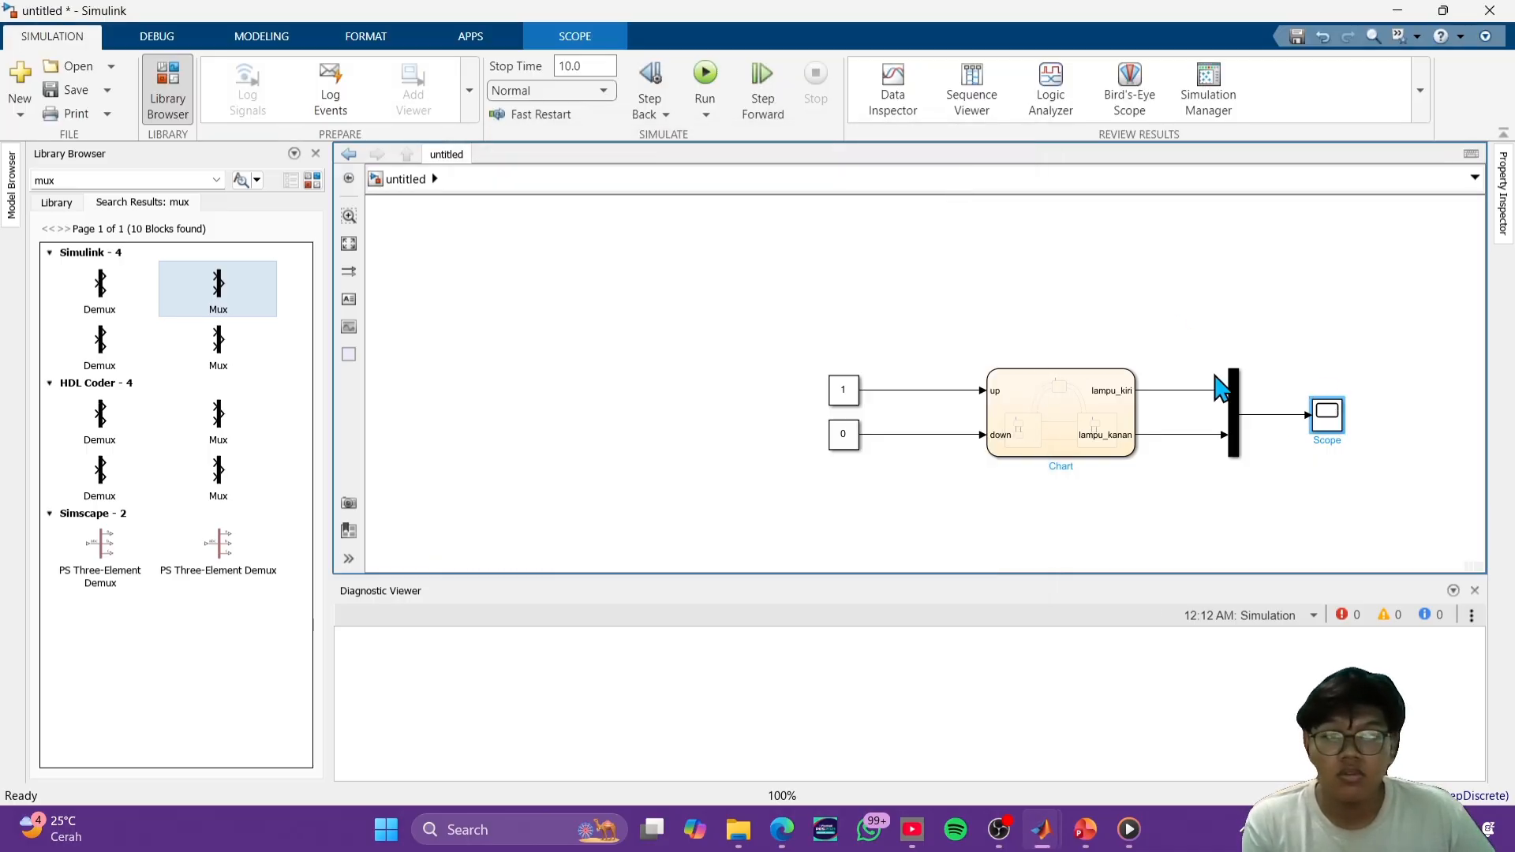
double_click(1331, 420)
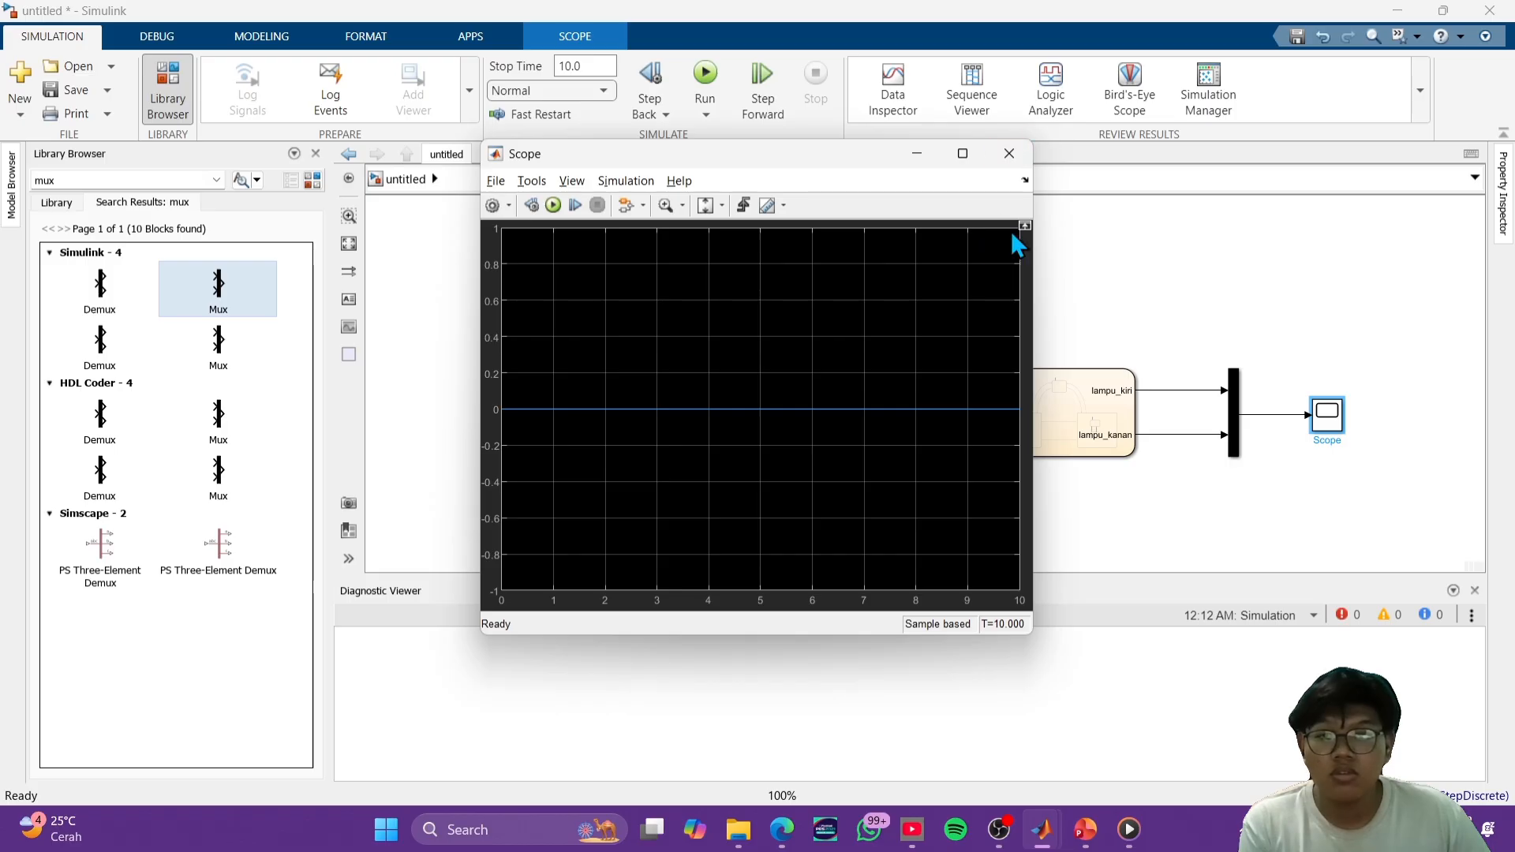
click(1023, 161)
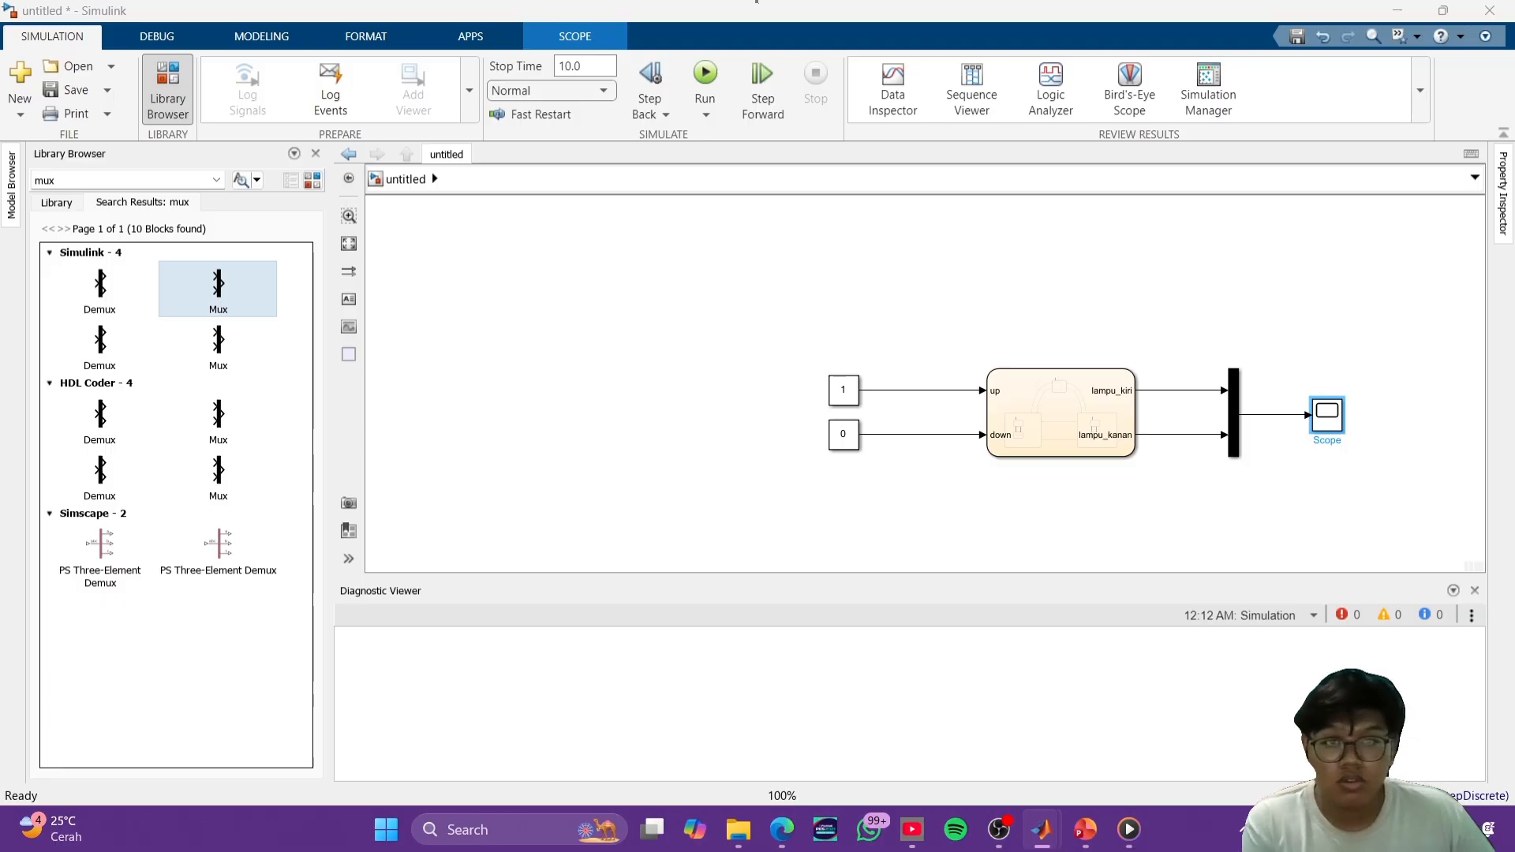
- Recheck the Scope plot, run the simulation once more and view the Scope again
scroll(1278, 399, up, 3)
scroll(1295, 400, down, 1)
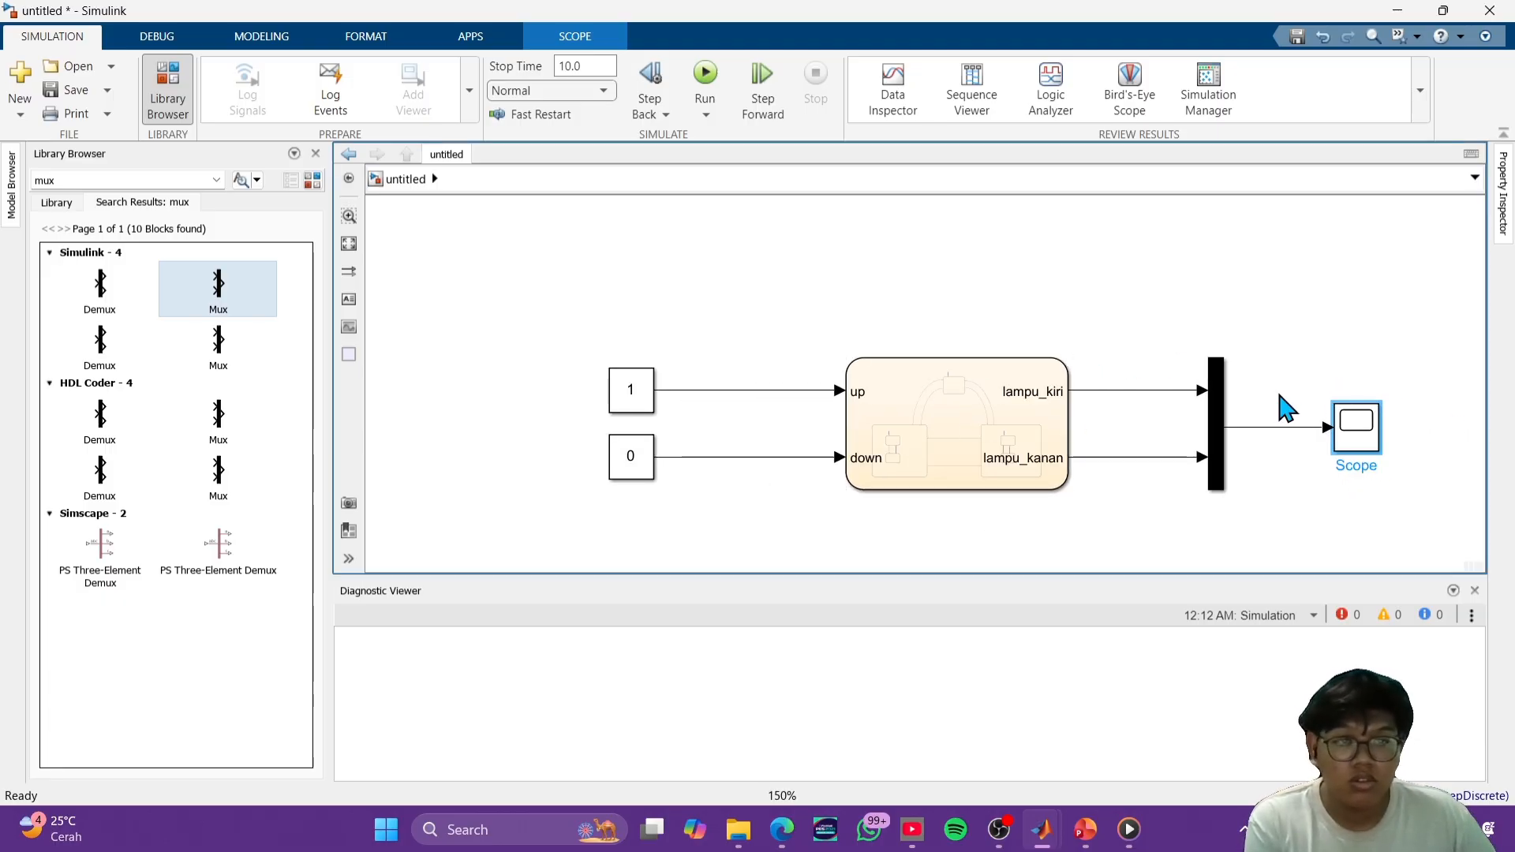
double_click(1360, 444)
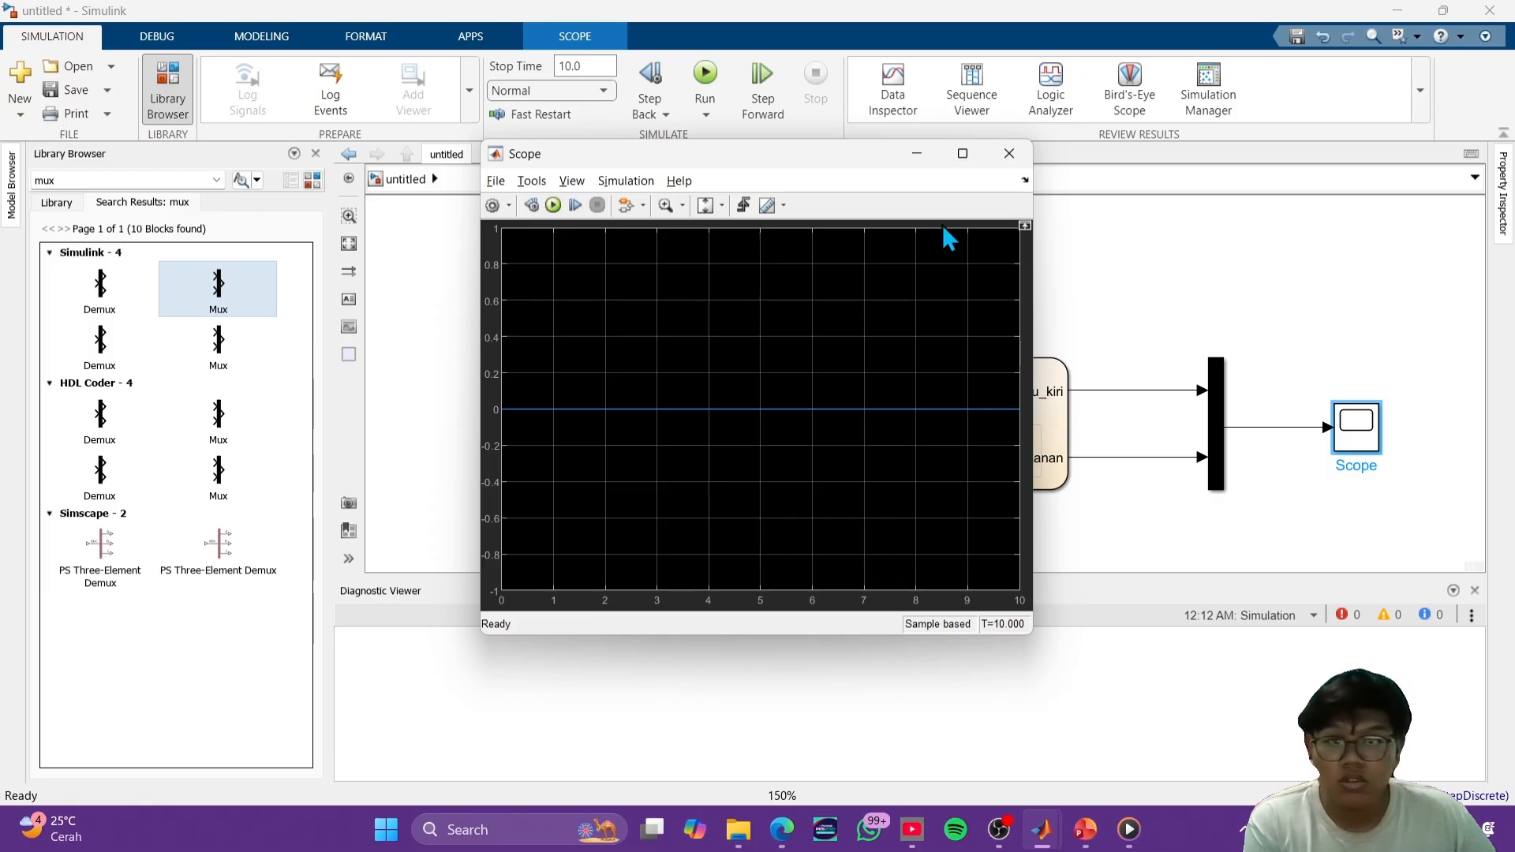
click(1009, 154)
click(705, 73)
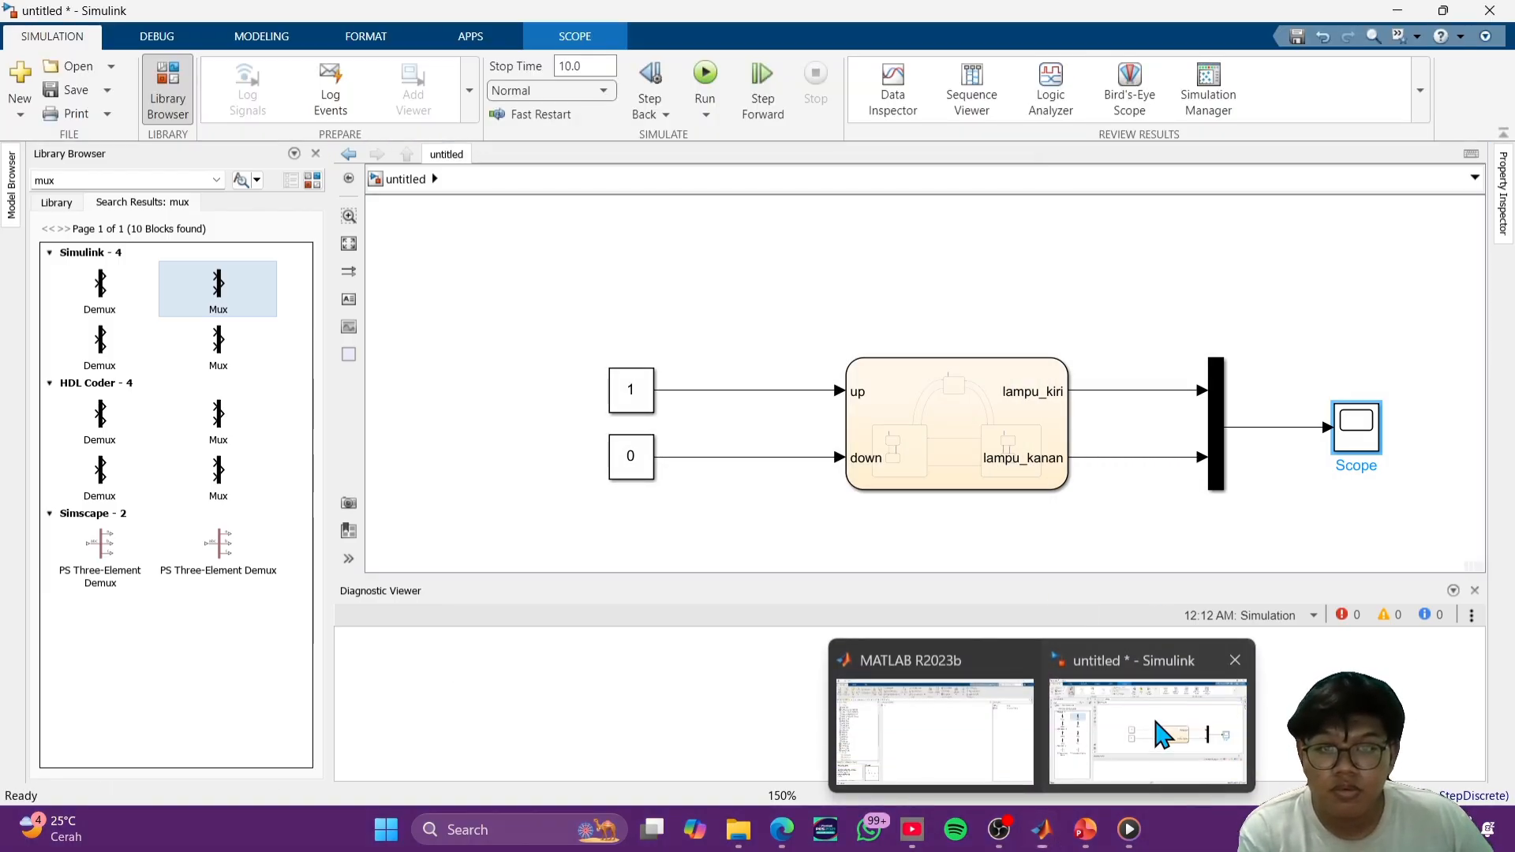
double_click(1360, 439)
click(1007, 155)
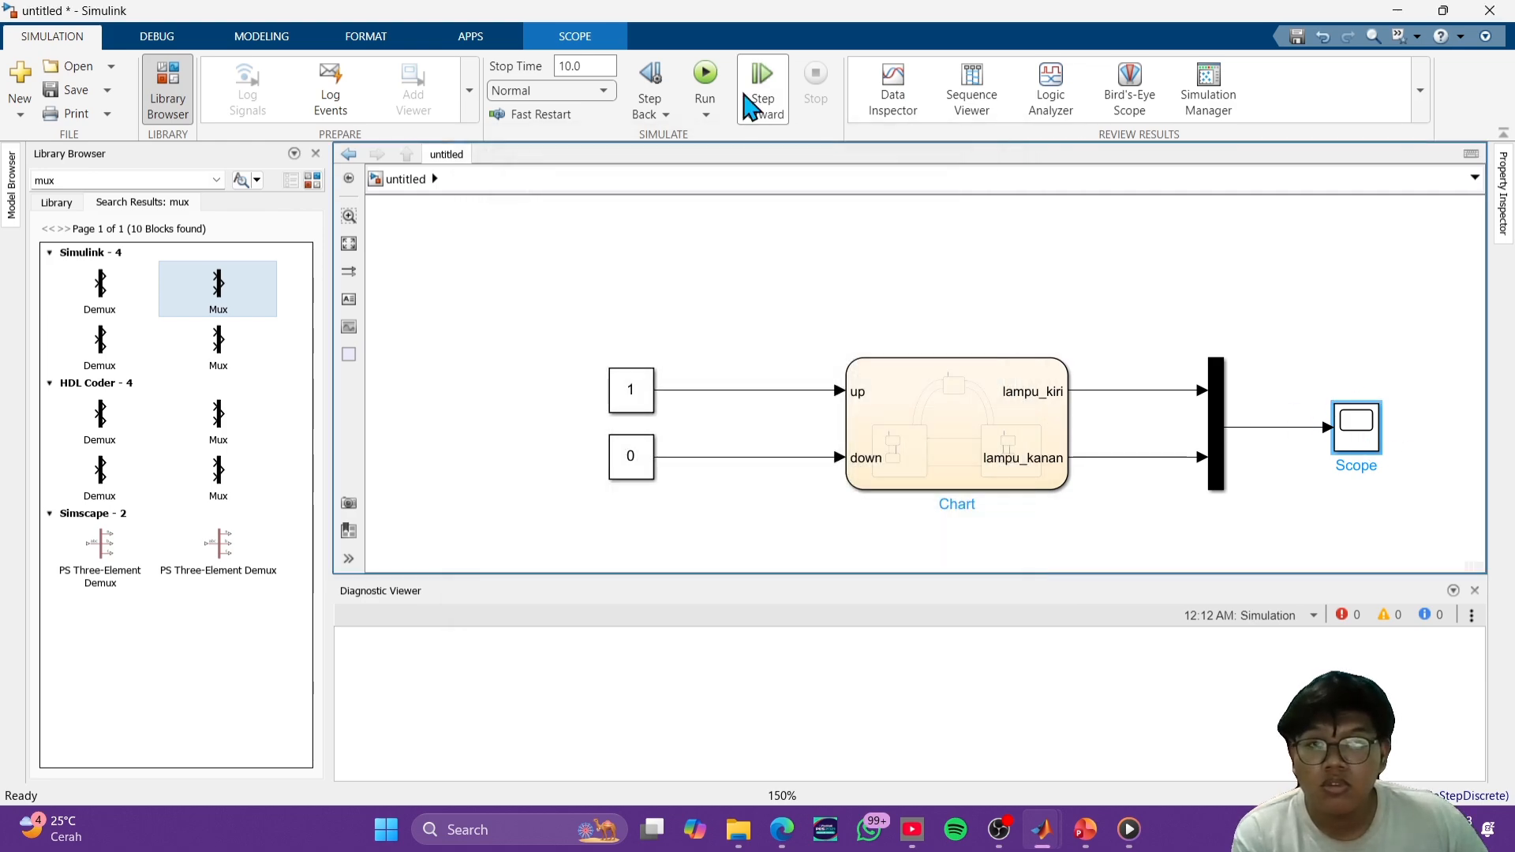
- Open the chart and widen the Lampu_ON state inside KANAN to fit its lampu_kanan=1 entry text
double_click(939, 405)
scroll(947, 426, down, 5)
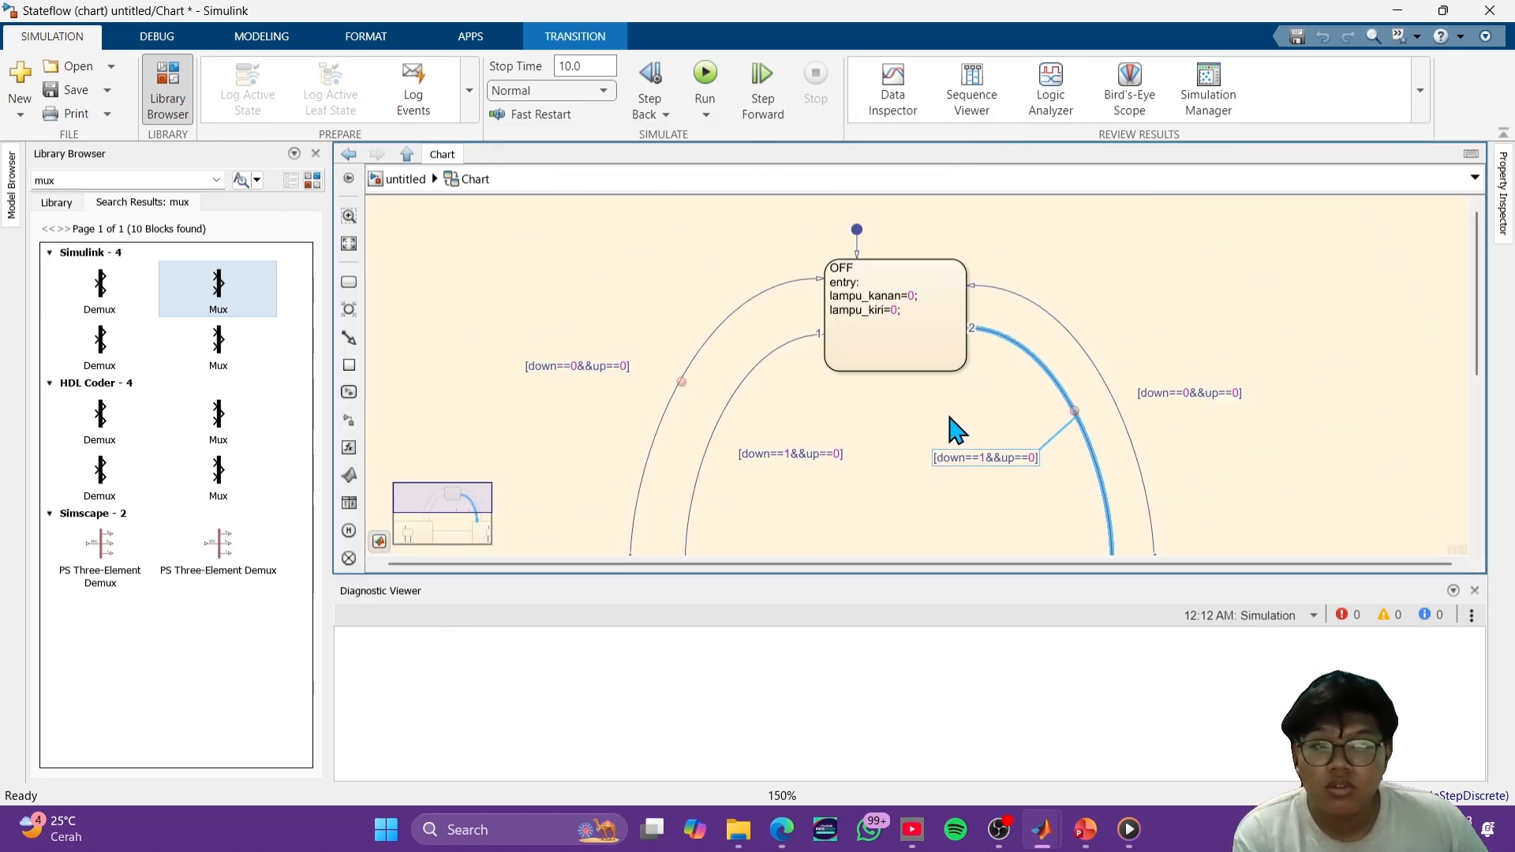
scroll(1018, 471, up, 5)
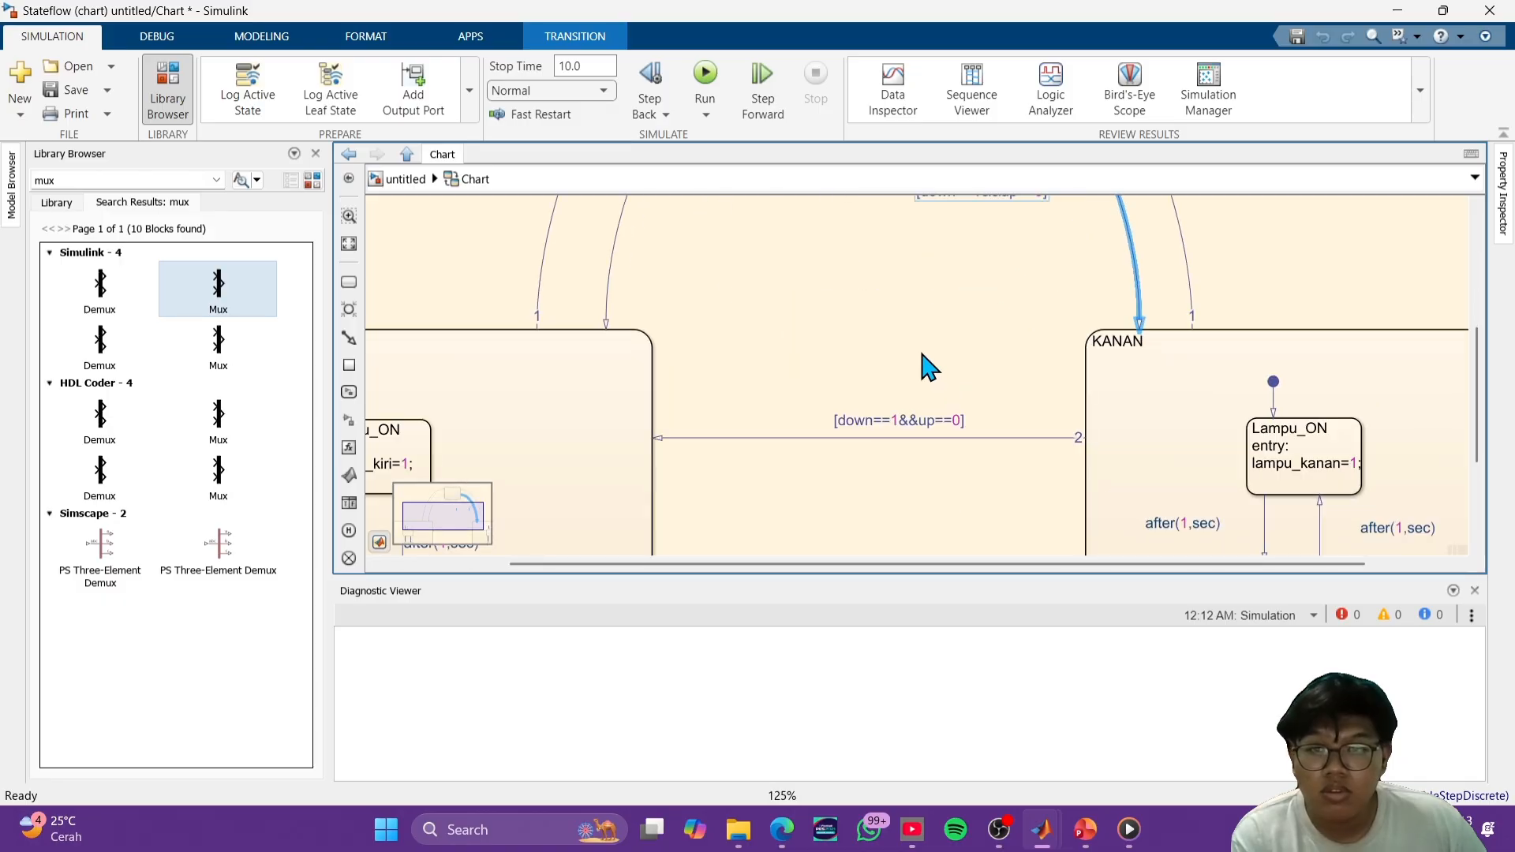
drag(930, 367, 1008, 328)
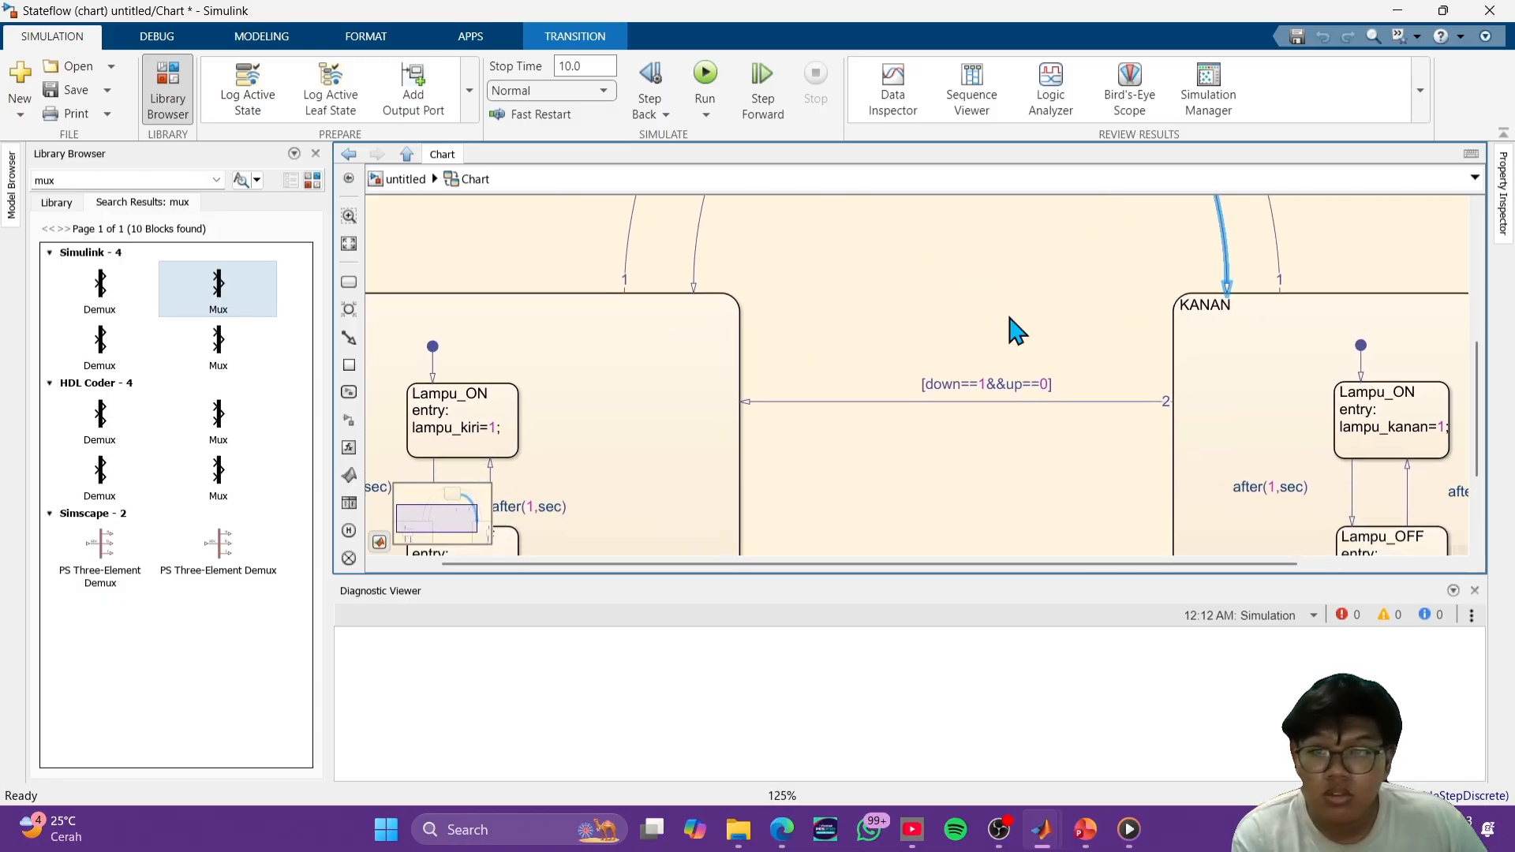
drag(1459, 441, 1246, 459)
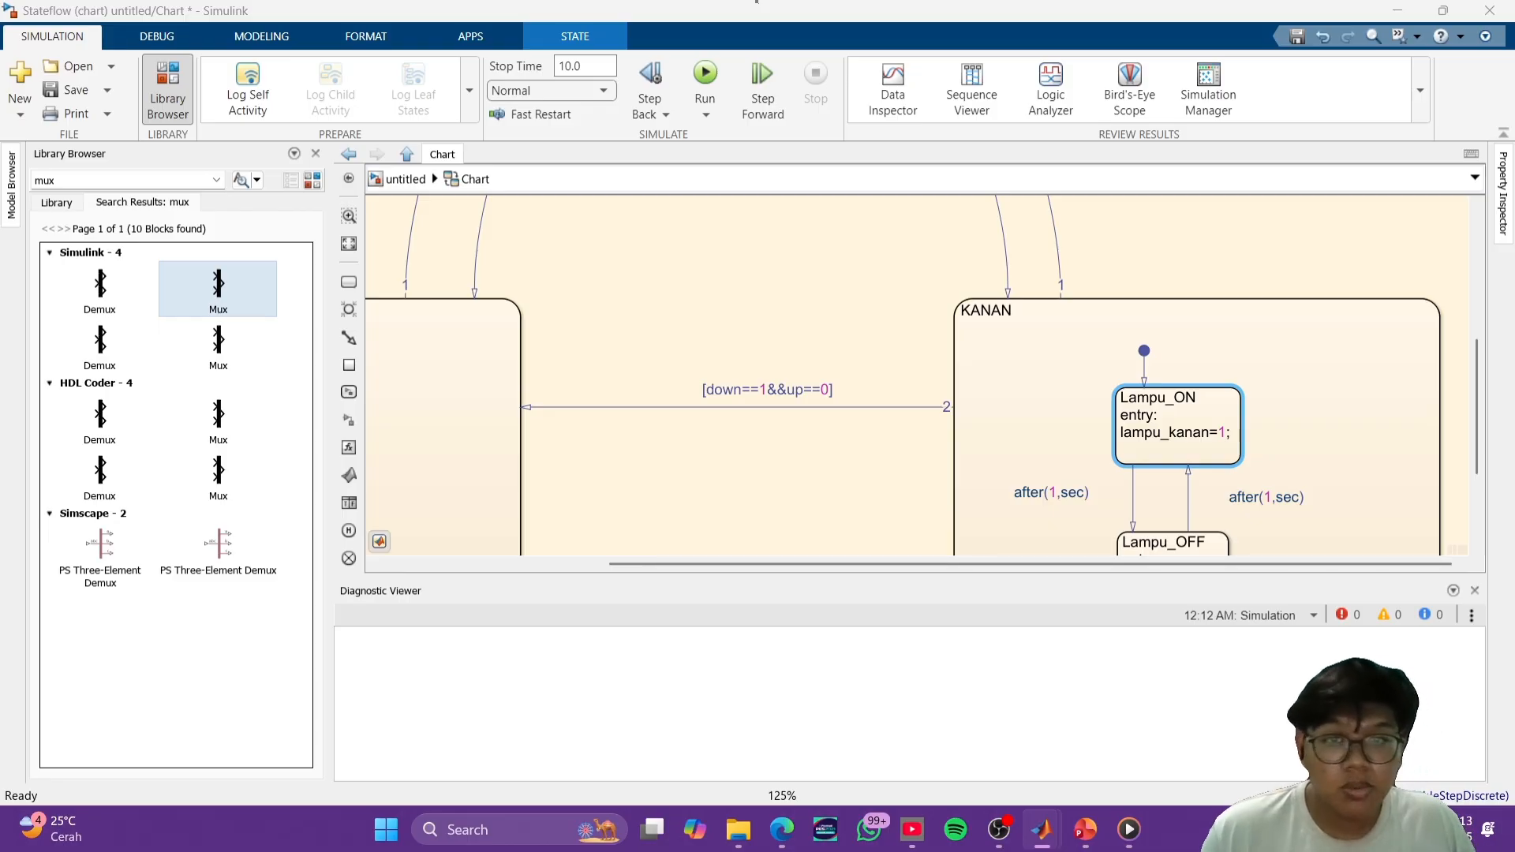
- Remove the "When Transition is Valid" breakpoint from the [down==0&&up==0] transition that runs from KIRI to OFF
scroll(829, 379, down, 4)
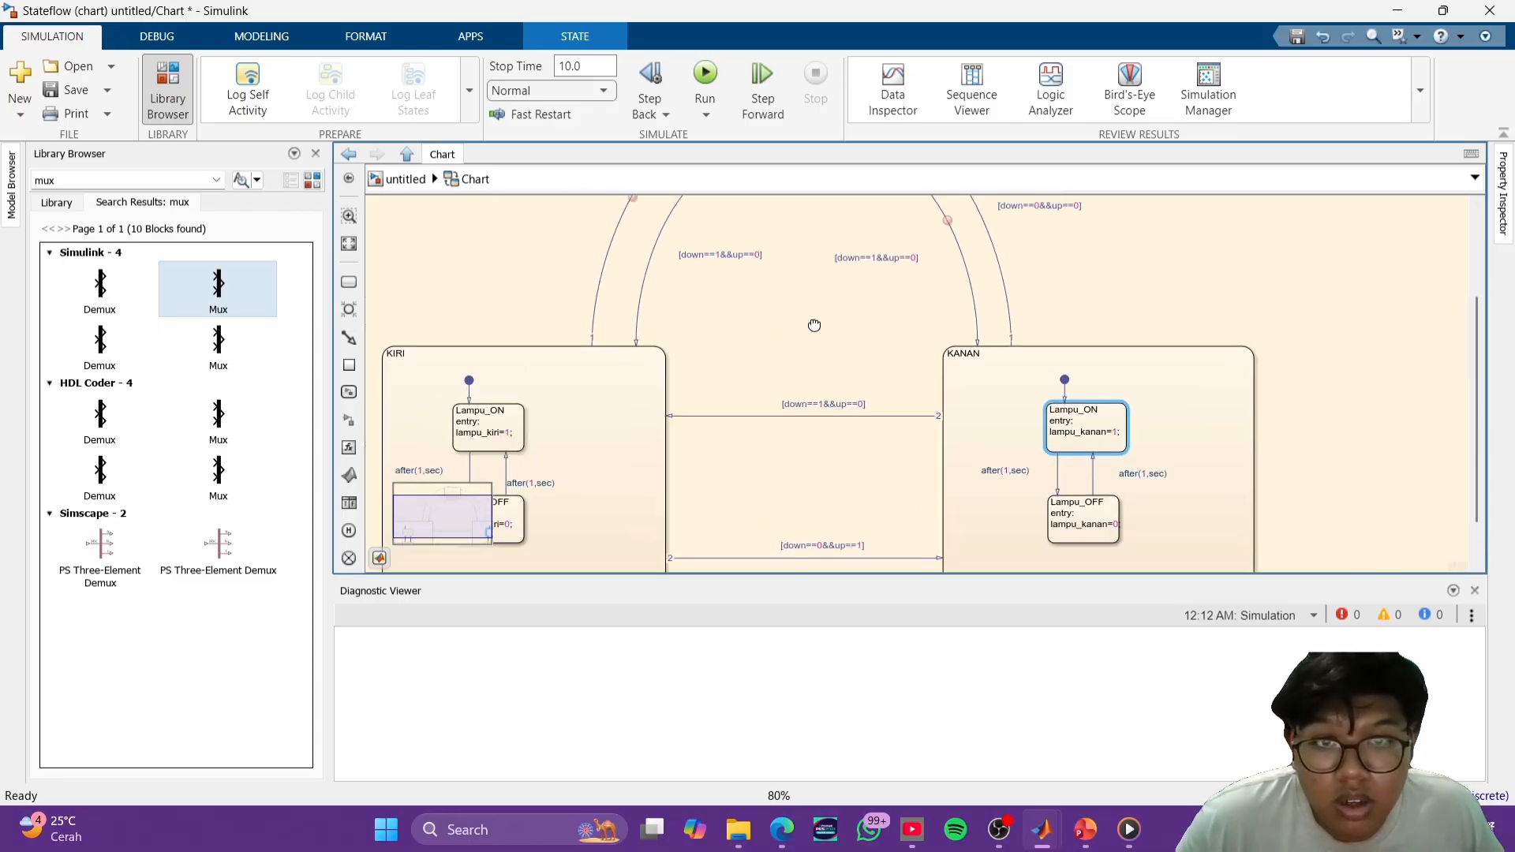
drag(815, 325, 893, 535)
scroll(813, 427, down, 2)
scroll(712, 432, up, 4)
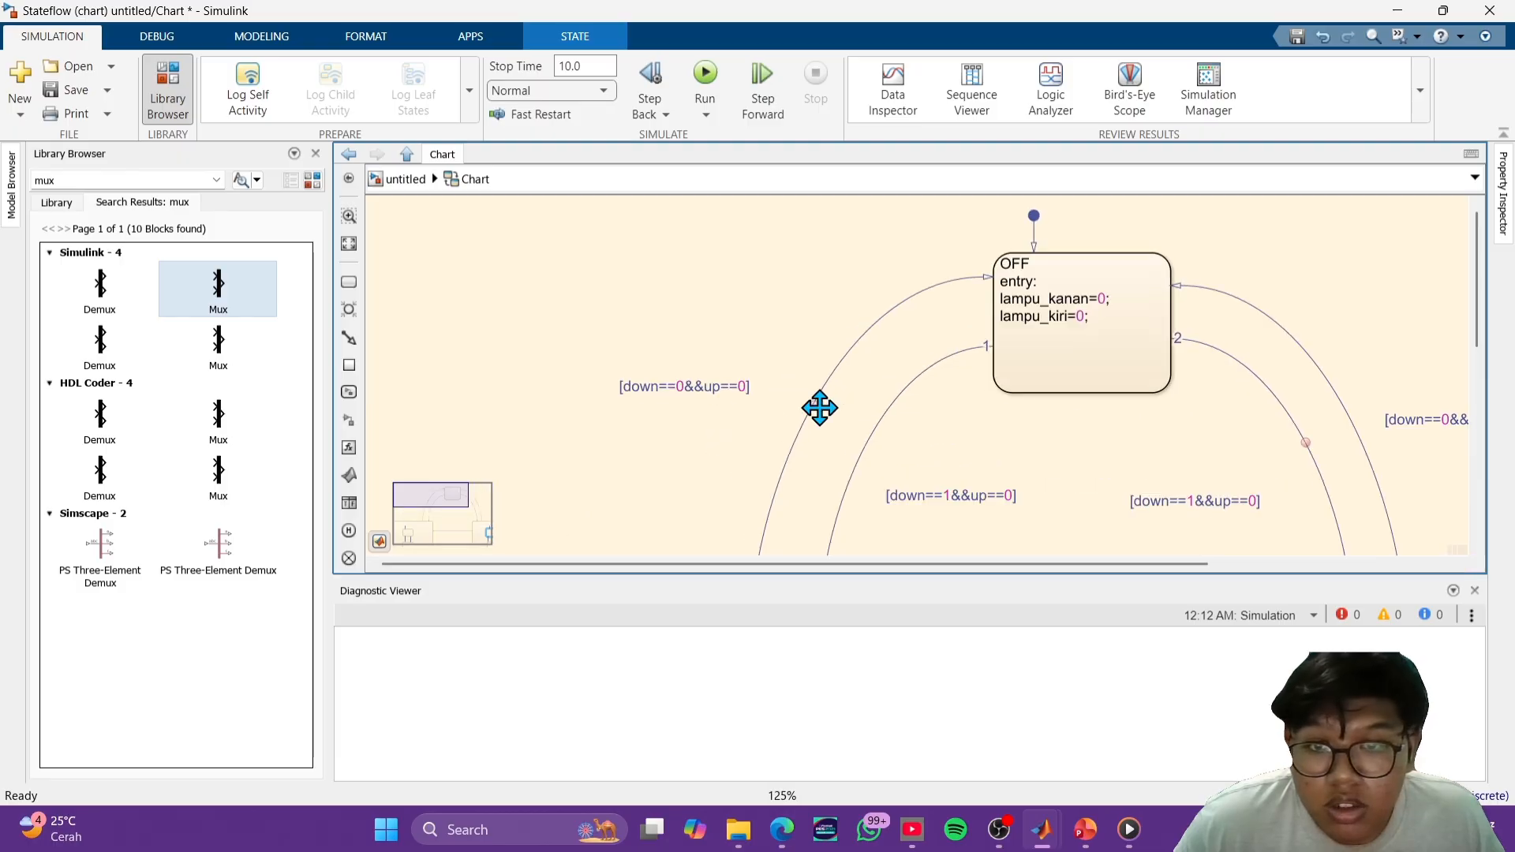
scroll(820, 408, up, 2)
click(774, 417)
click(773, 409)
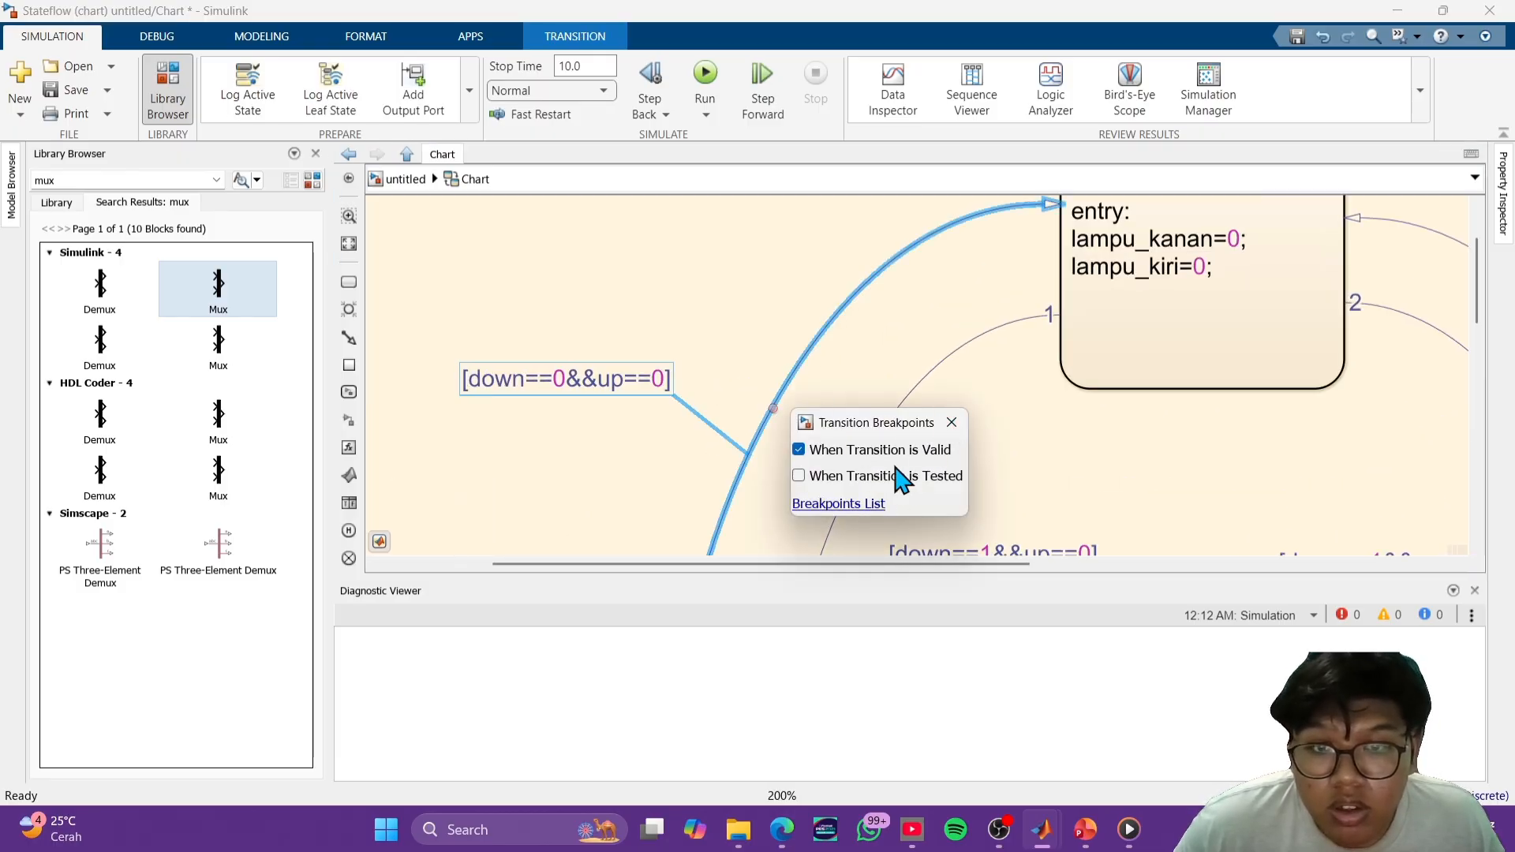
click(952, 423)
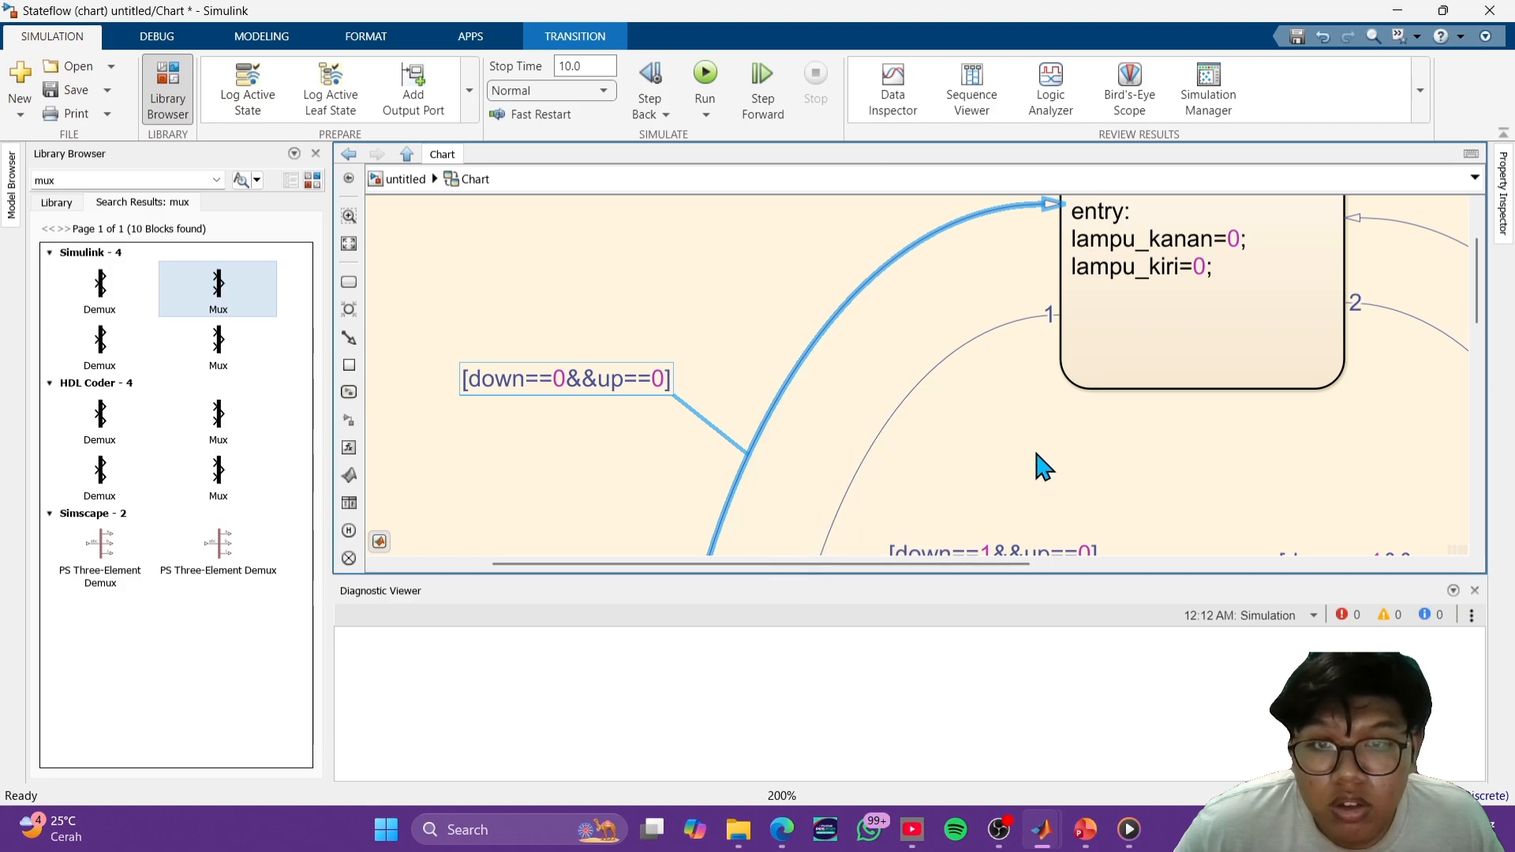
- Clear the "When Transition is Valid" breakpoint on the transition from OFF to KANAN
scroll(1050, 461, down, 1)
click(1422, 455)
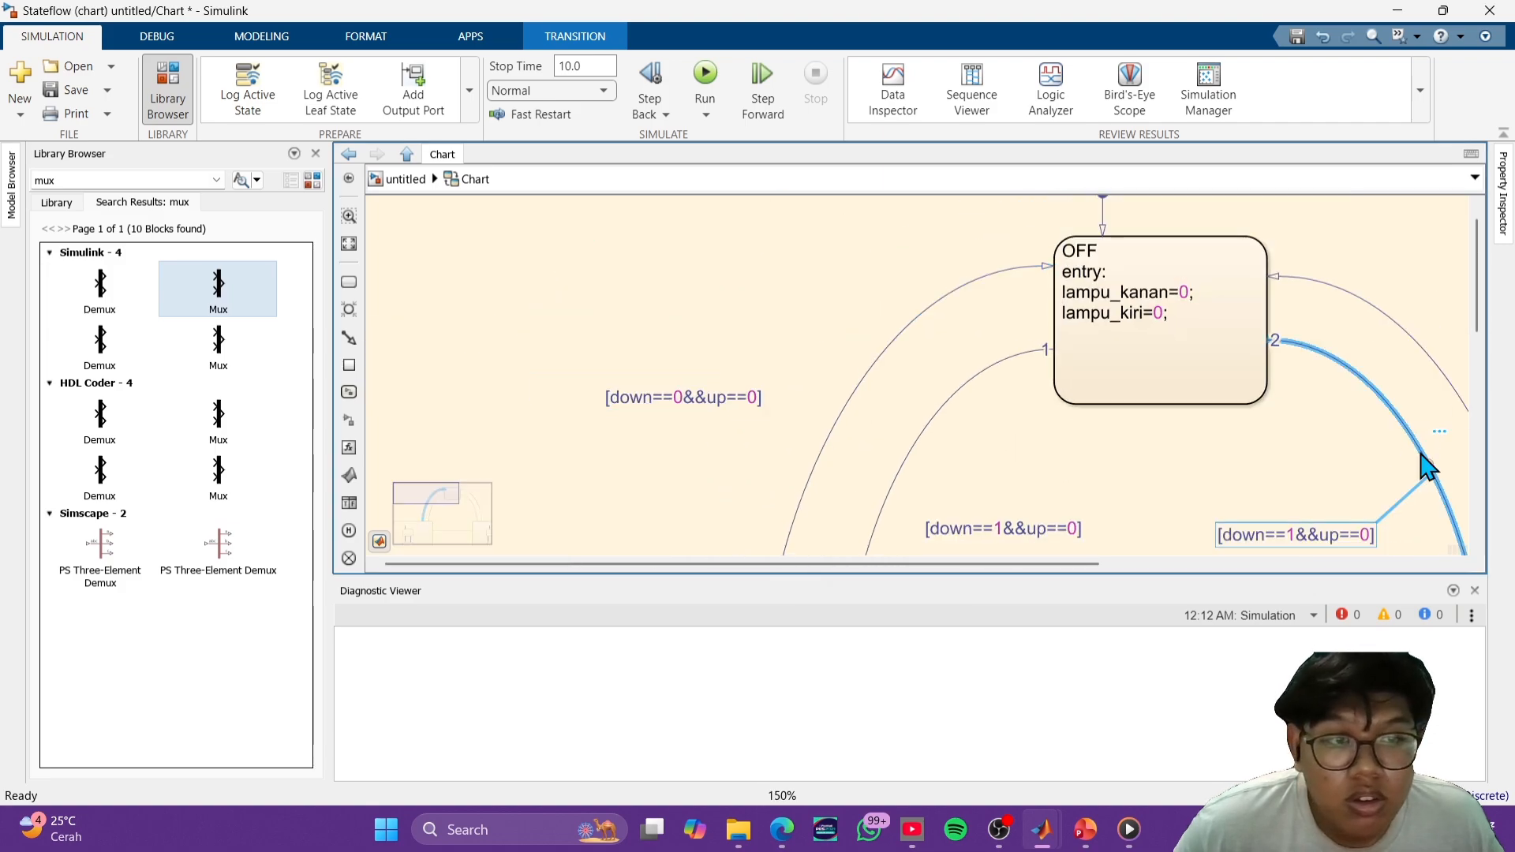
right_click(1421, 454)
click(1395, 479)
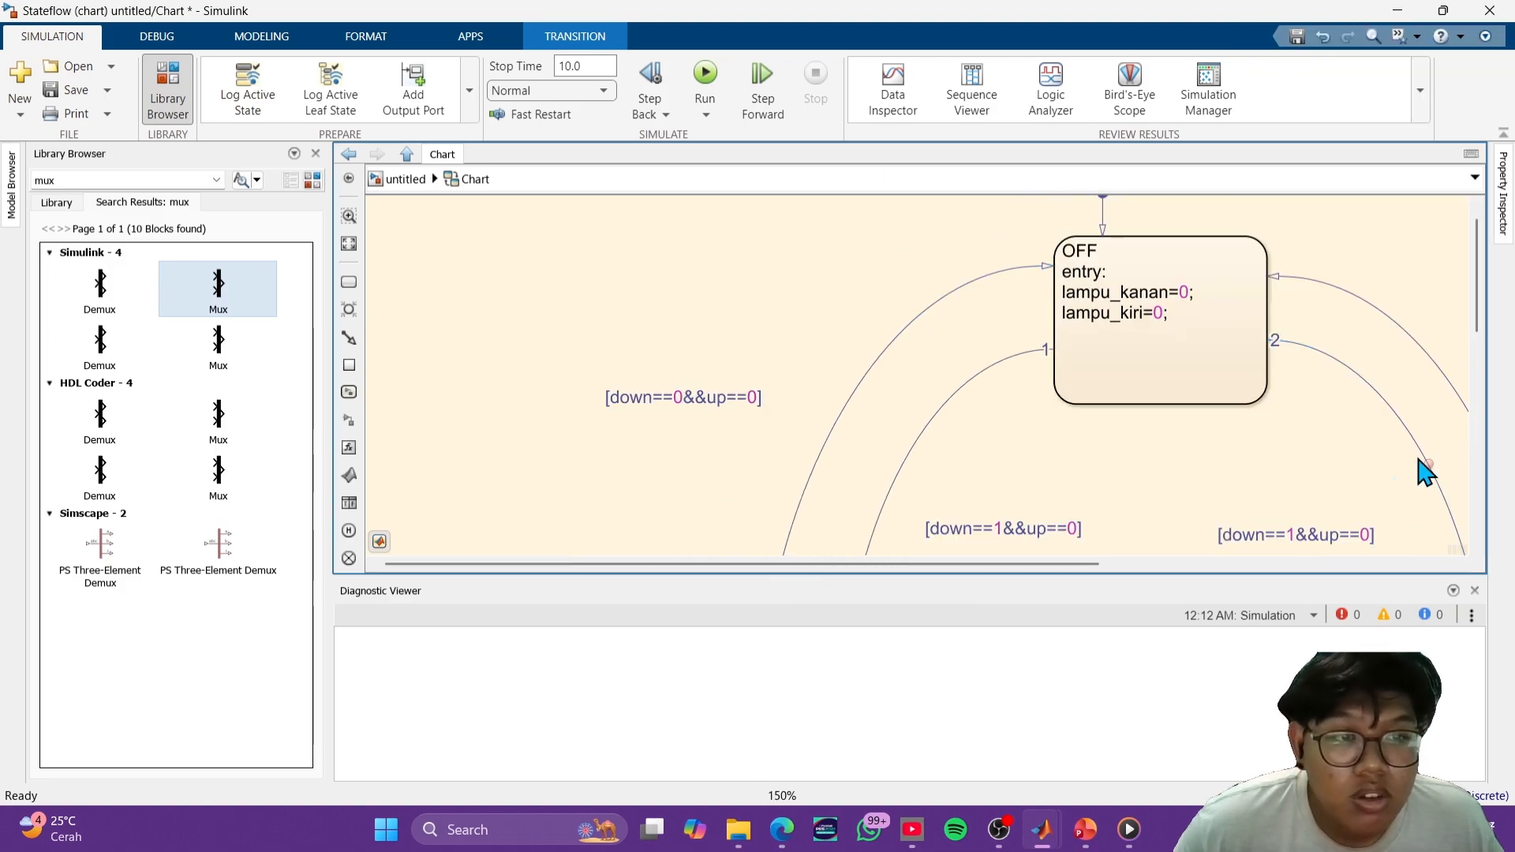
click(1430, 461)
click(1430, 462)
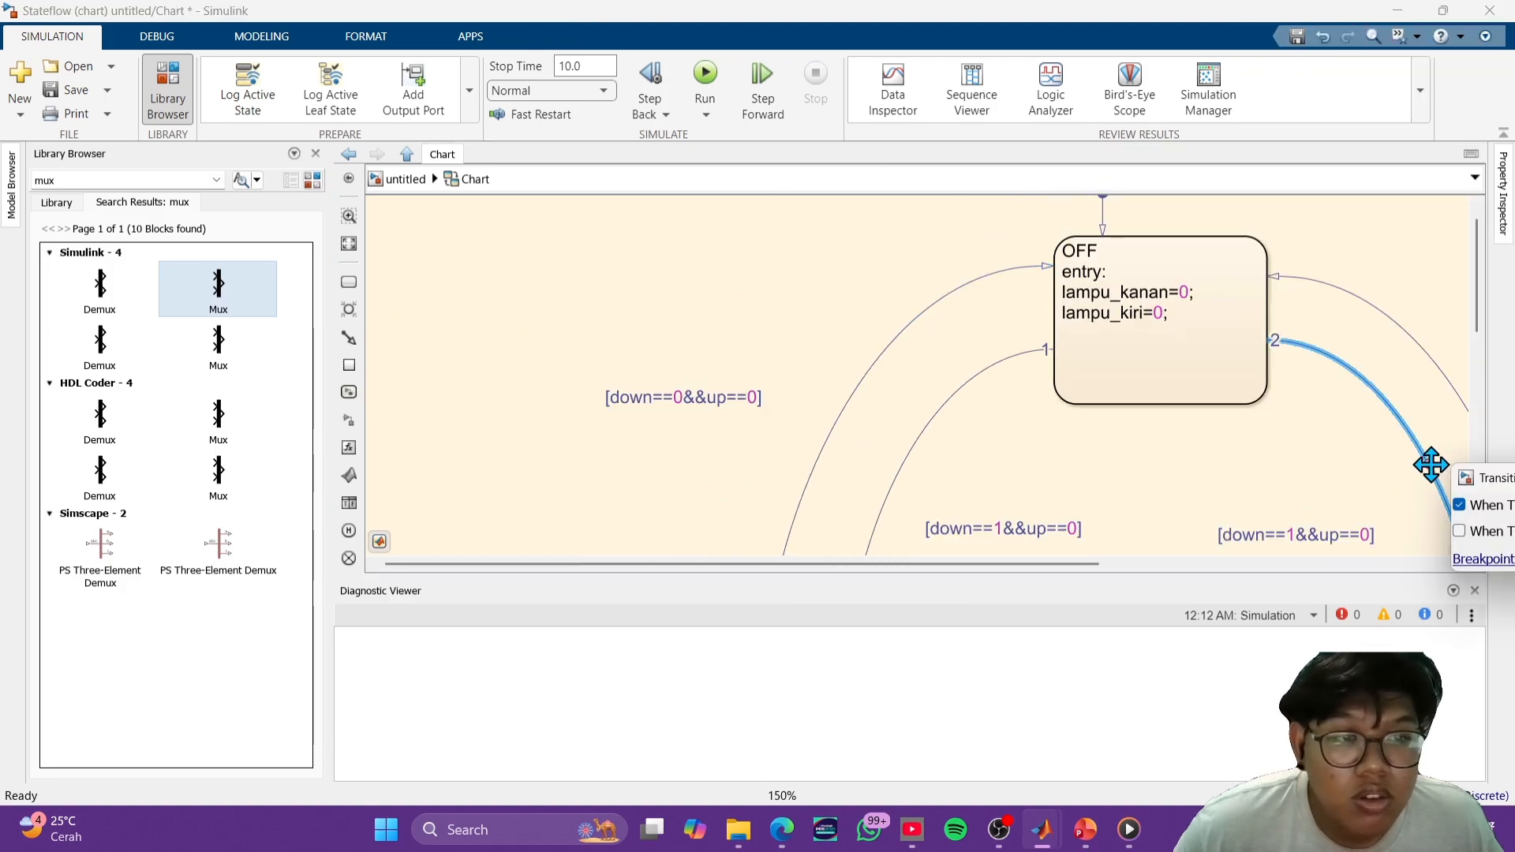
click(1459, 505)
click(1345, 473)
scroll(1190, 404, down, 3)
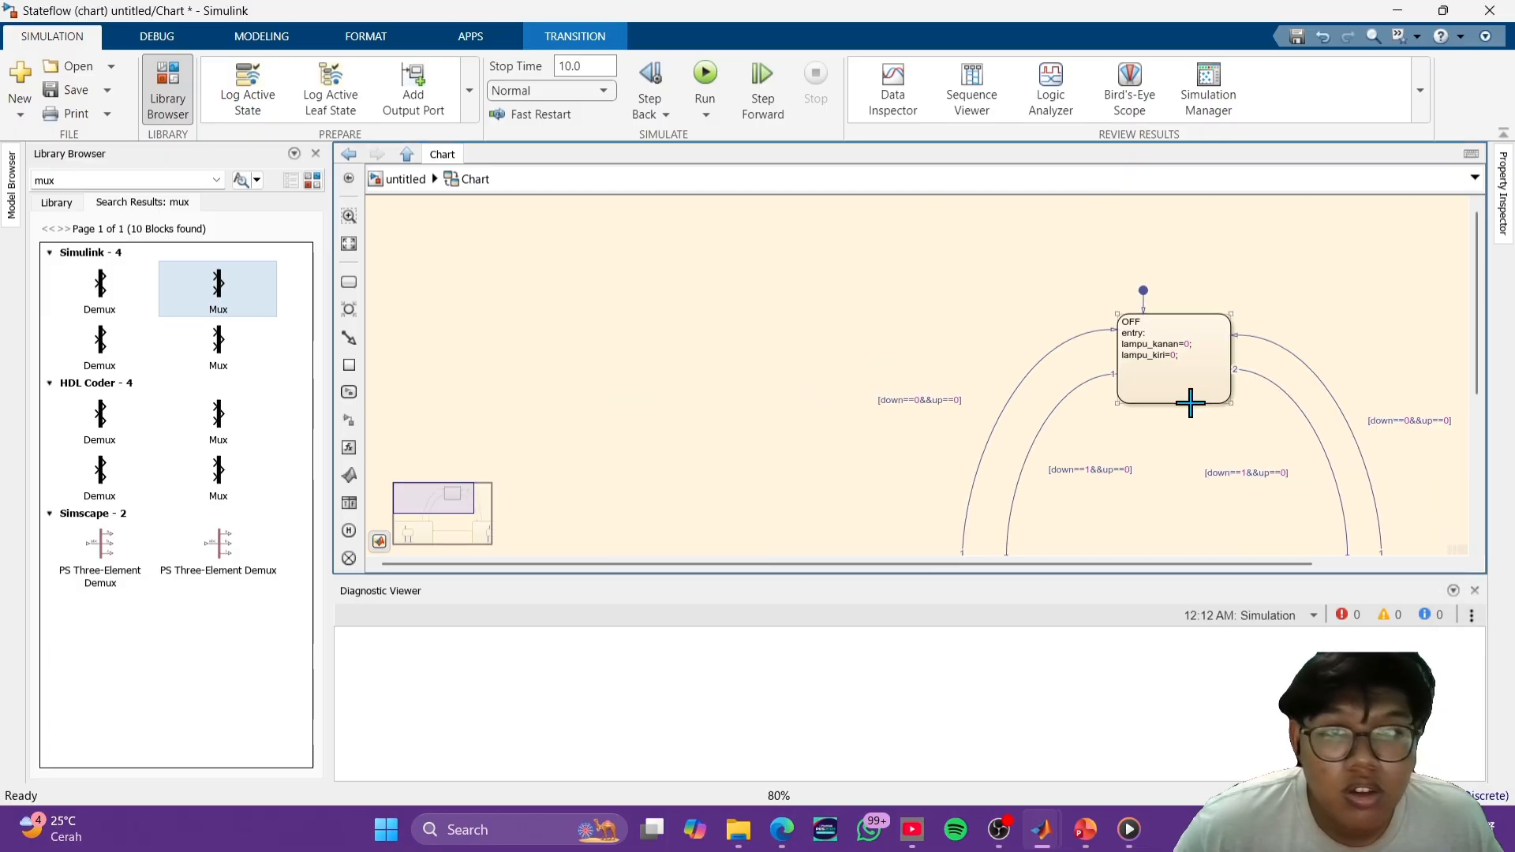
- Return to the top-level model, run the simulation without the breakpoints, and inspect the Scope plot
click(705, 81)
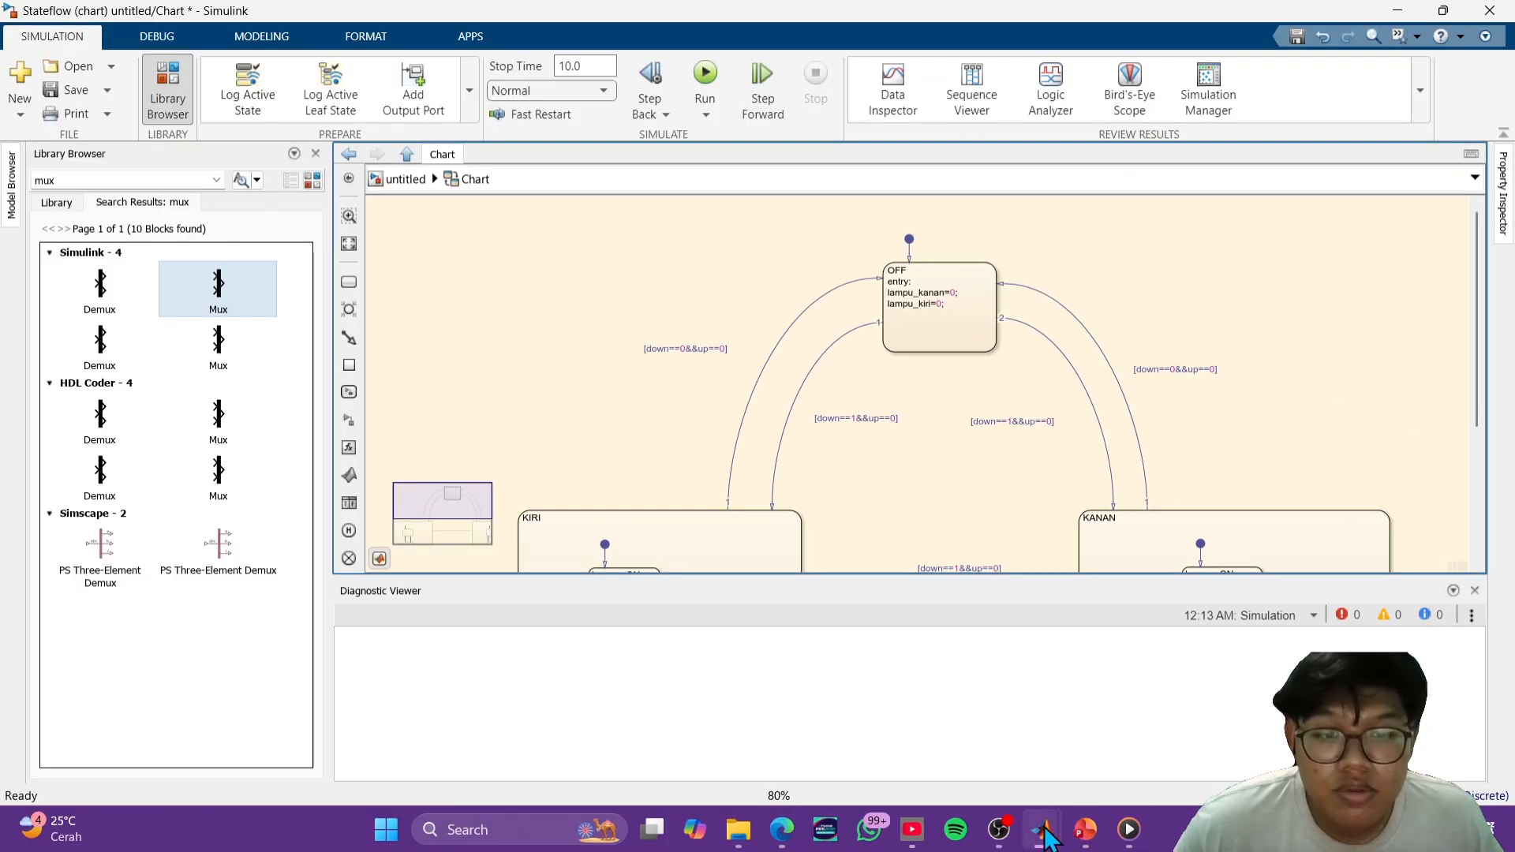
mouse_move(1044, 829)
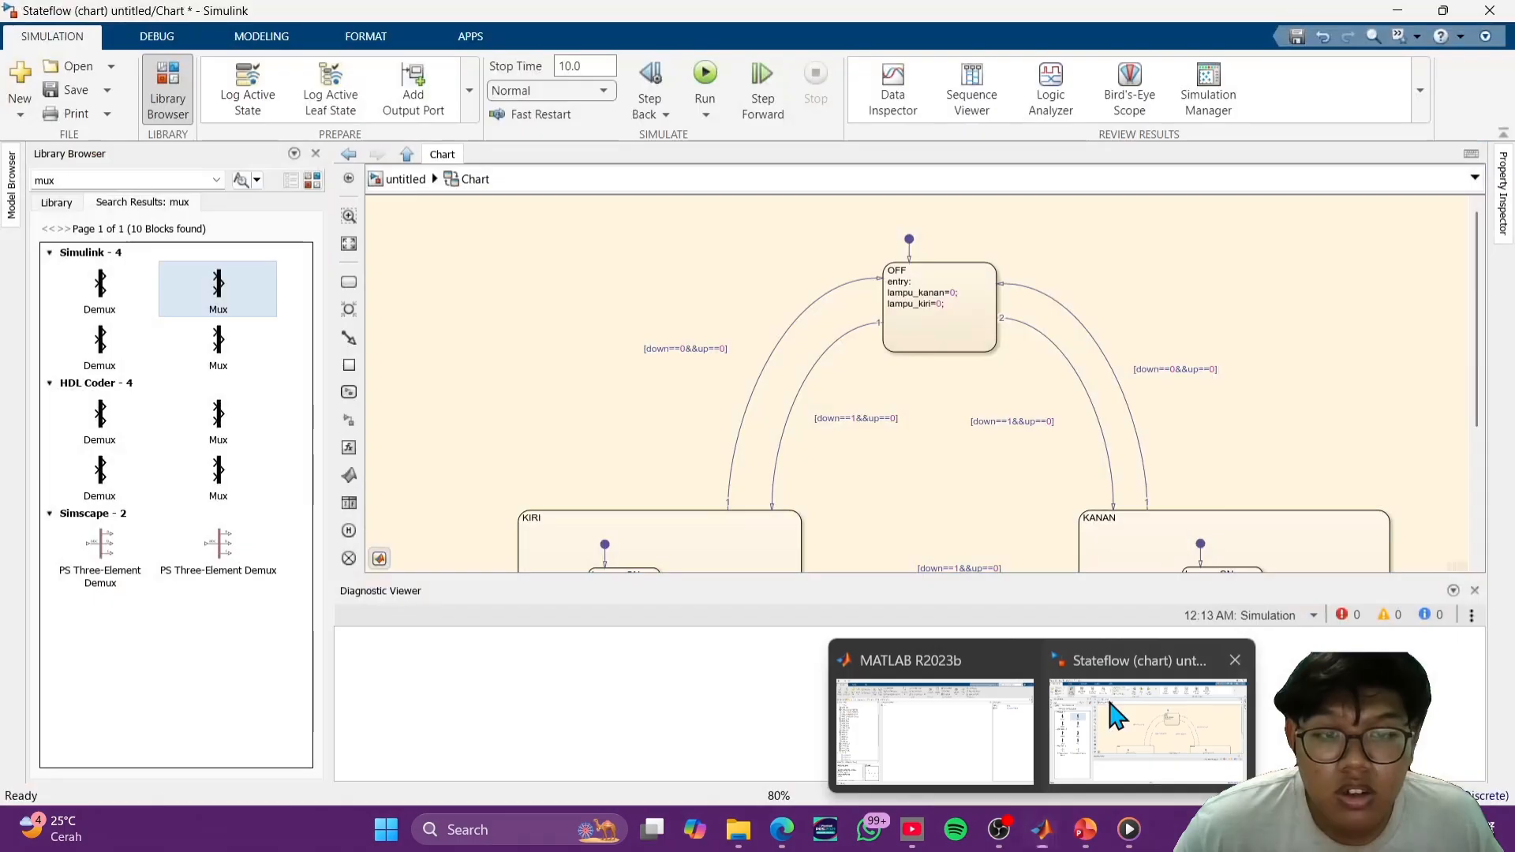
click(1110, 707)
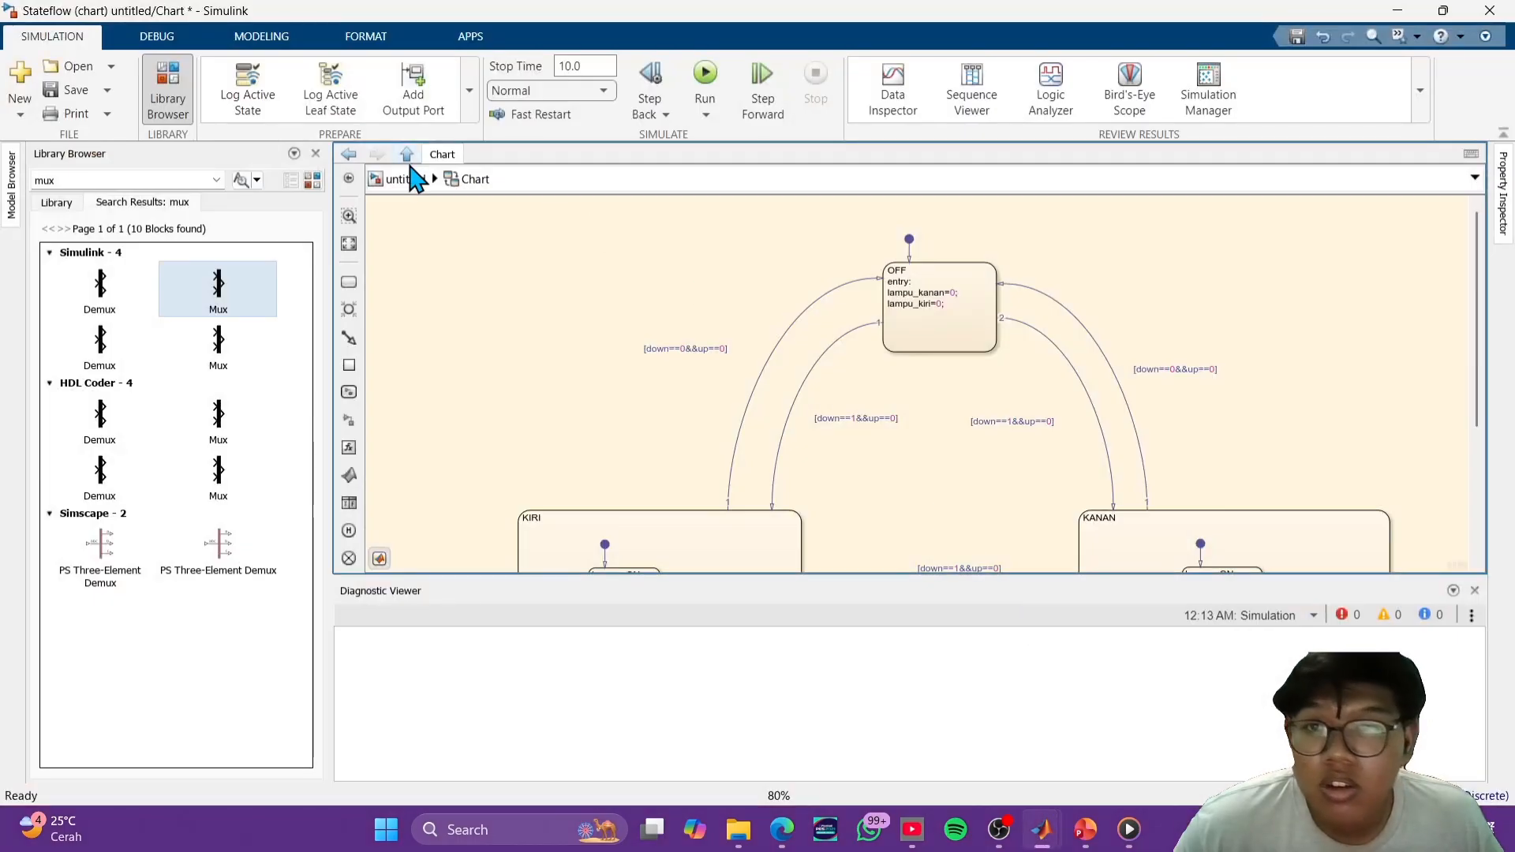
click(412, 179)
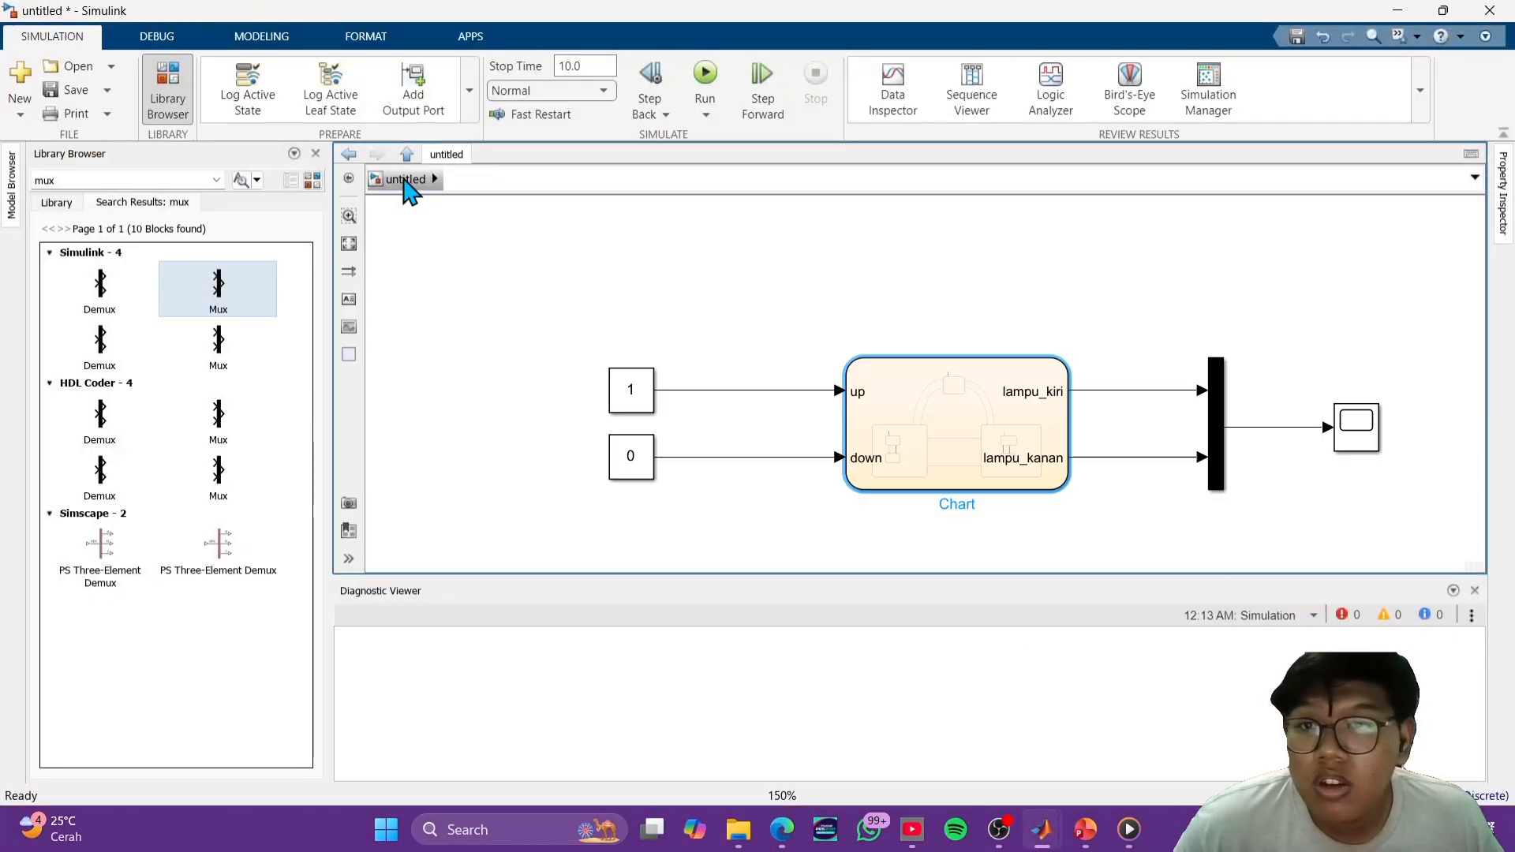
click(704, 82)
double_click(1355, 426)
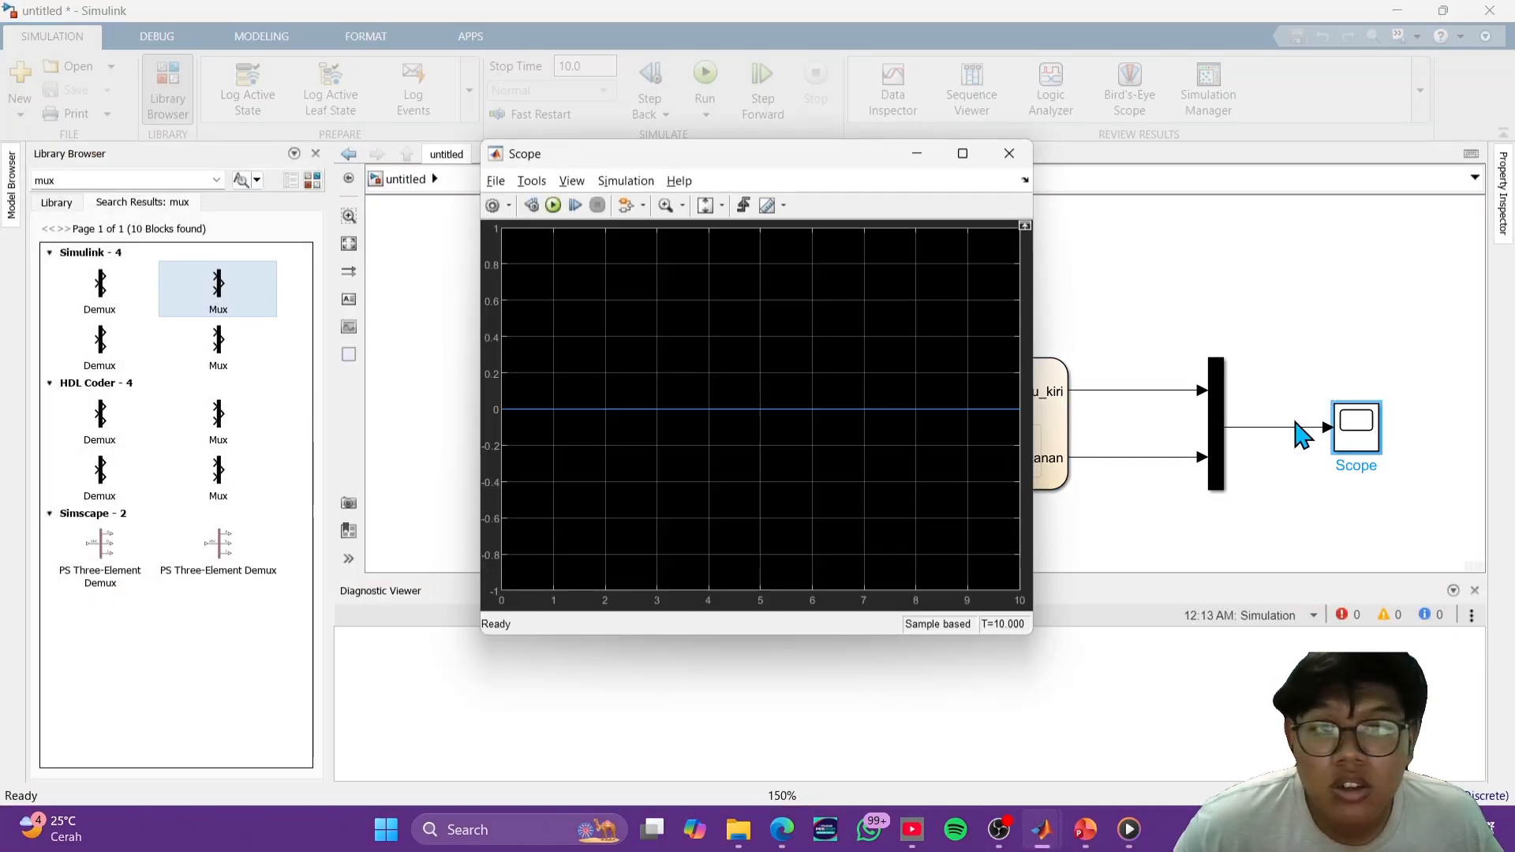
click(1009, 154)
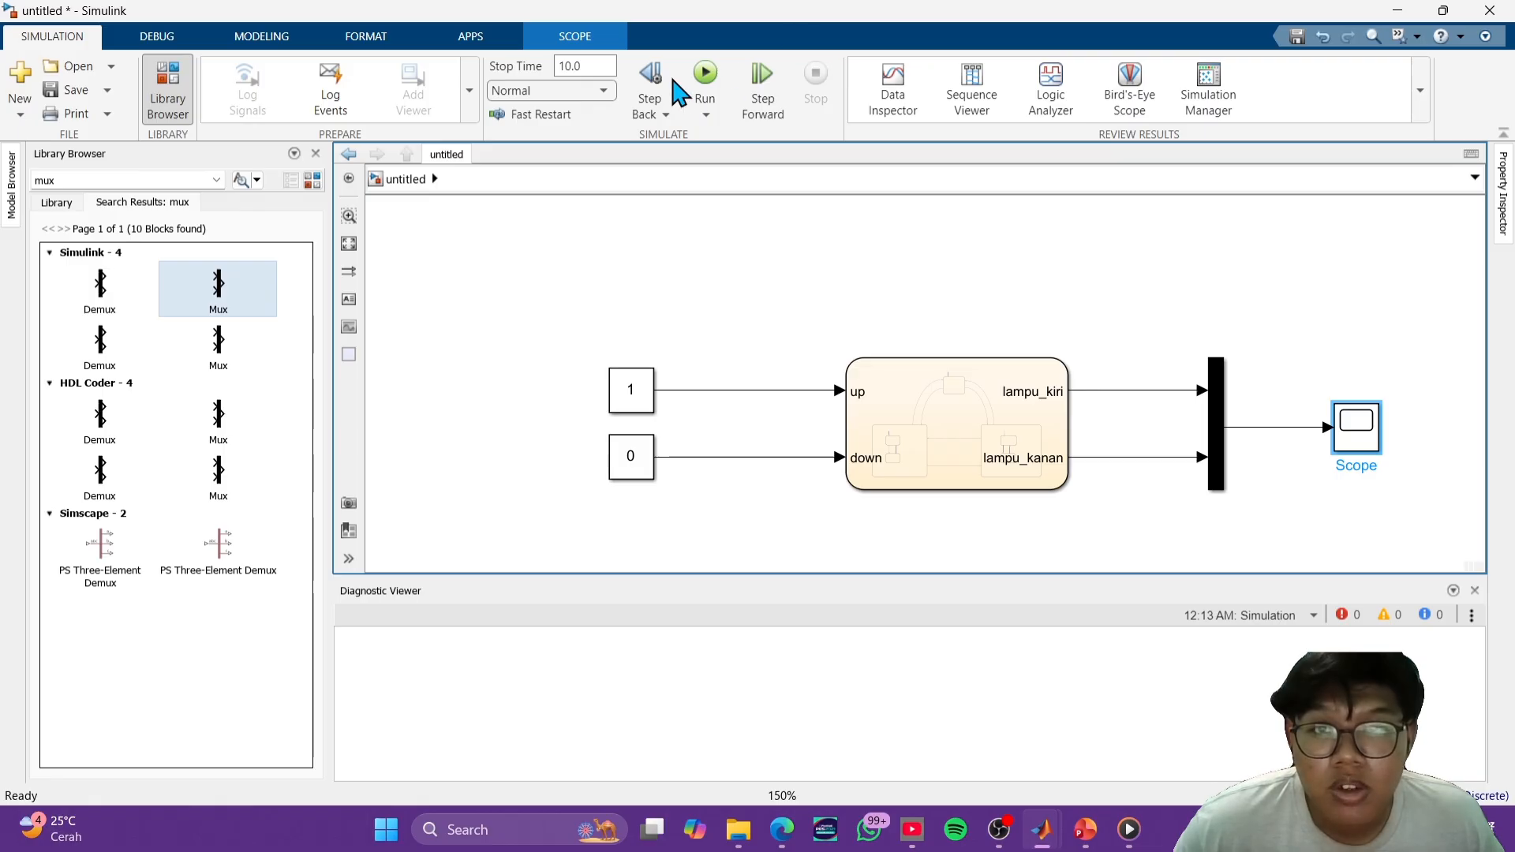
- Repeat the simulation with up at 1 and down at 0, and reopen the Scope
click(703, 76)
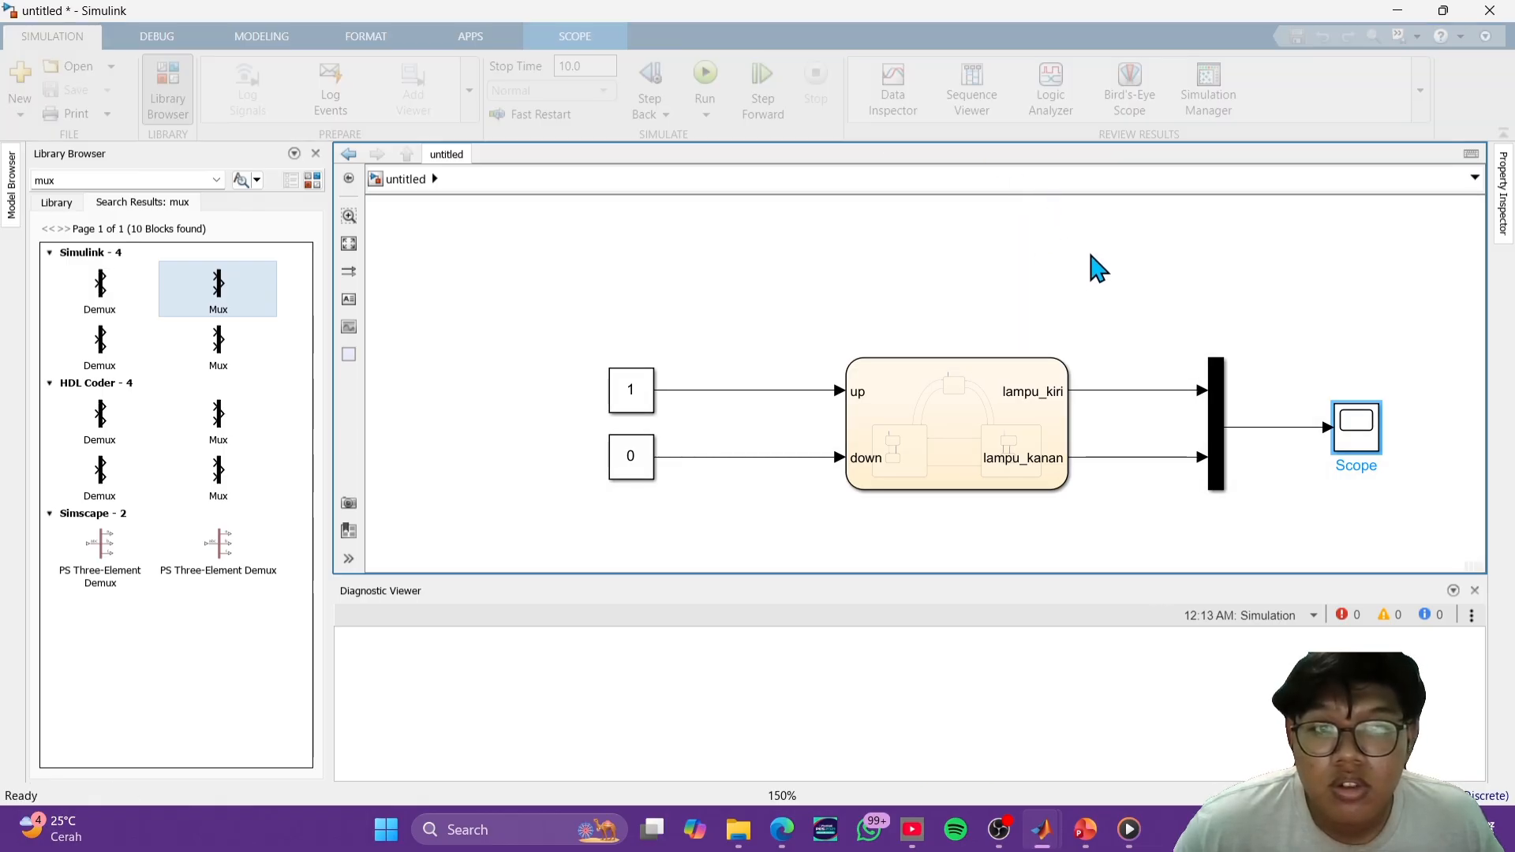
double_click(1356, 426)
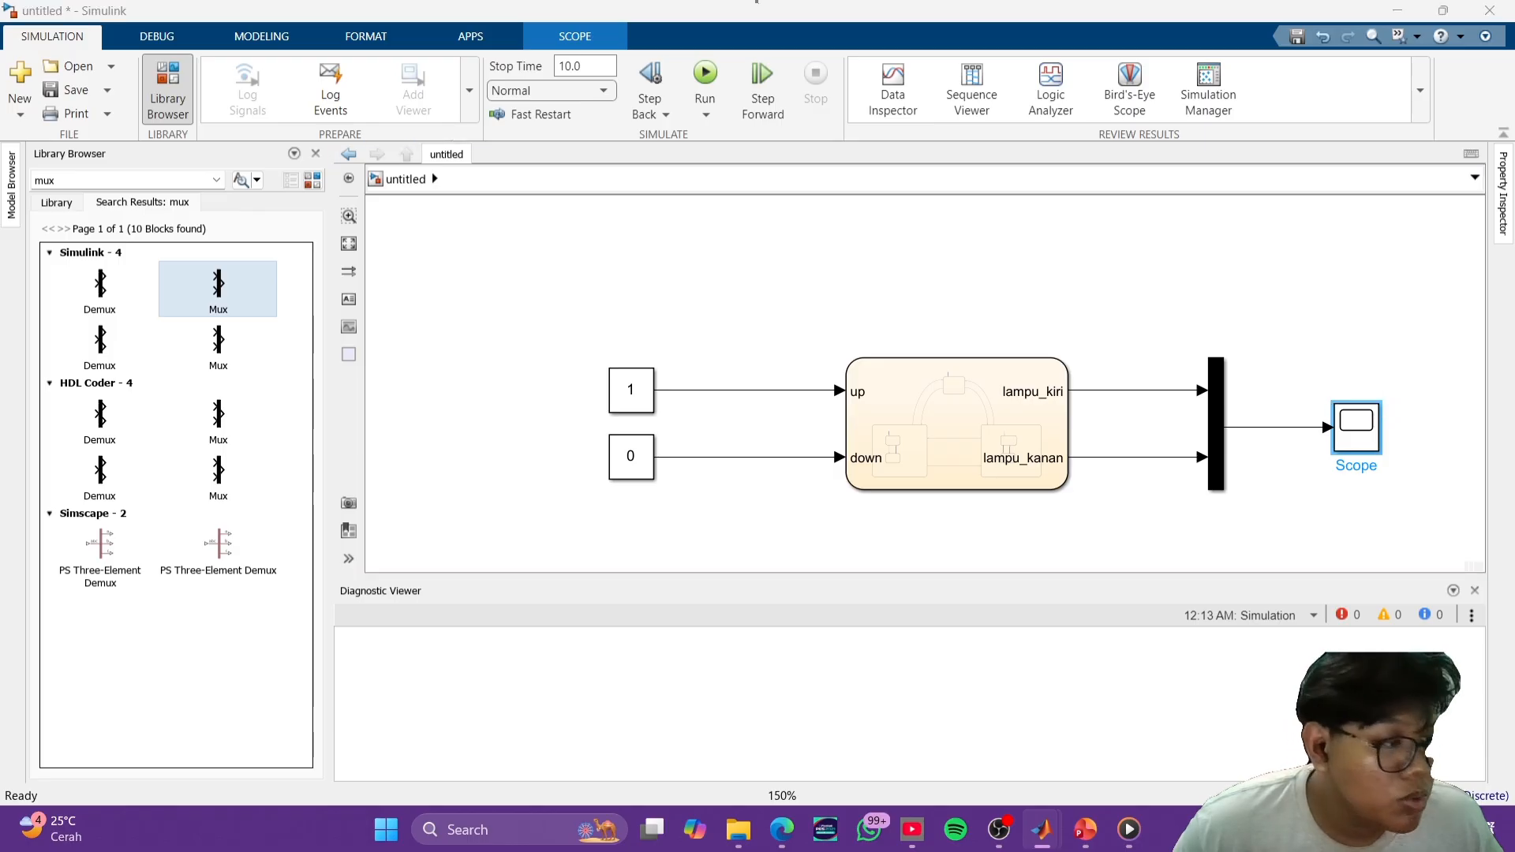
click(981, 426)
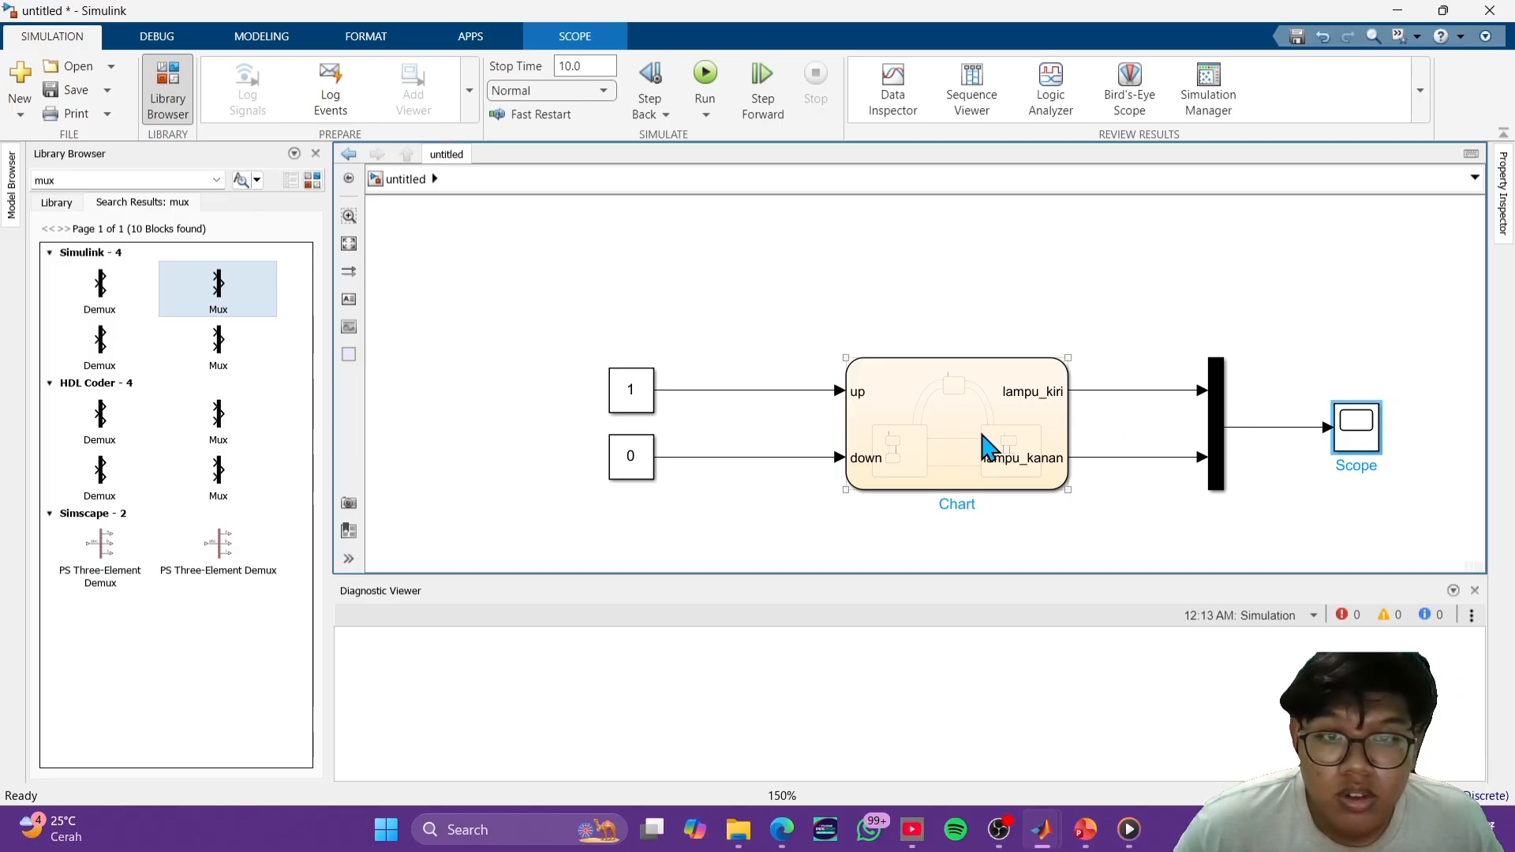
scroll(987, 446, up, 3)
scroll(1059, 440, down, 3)
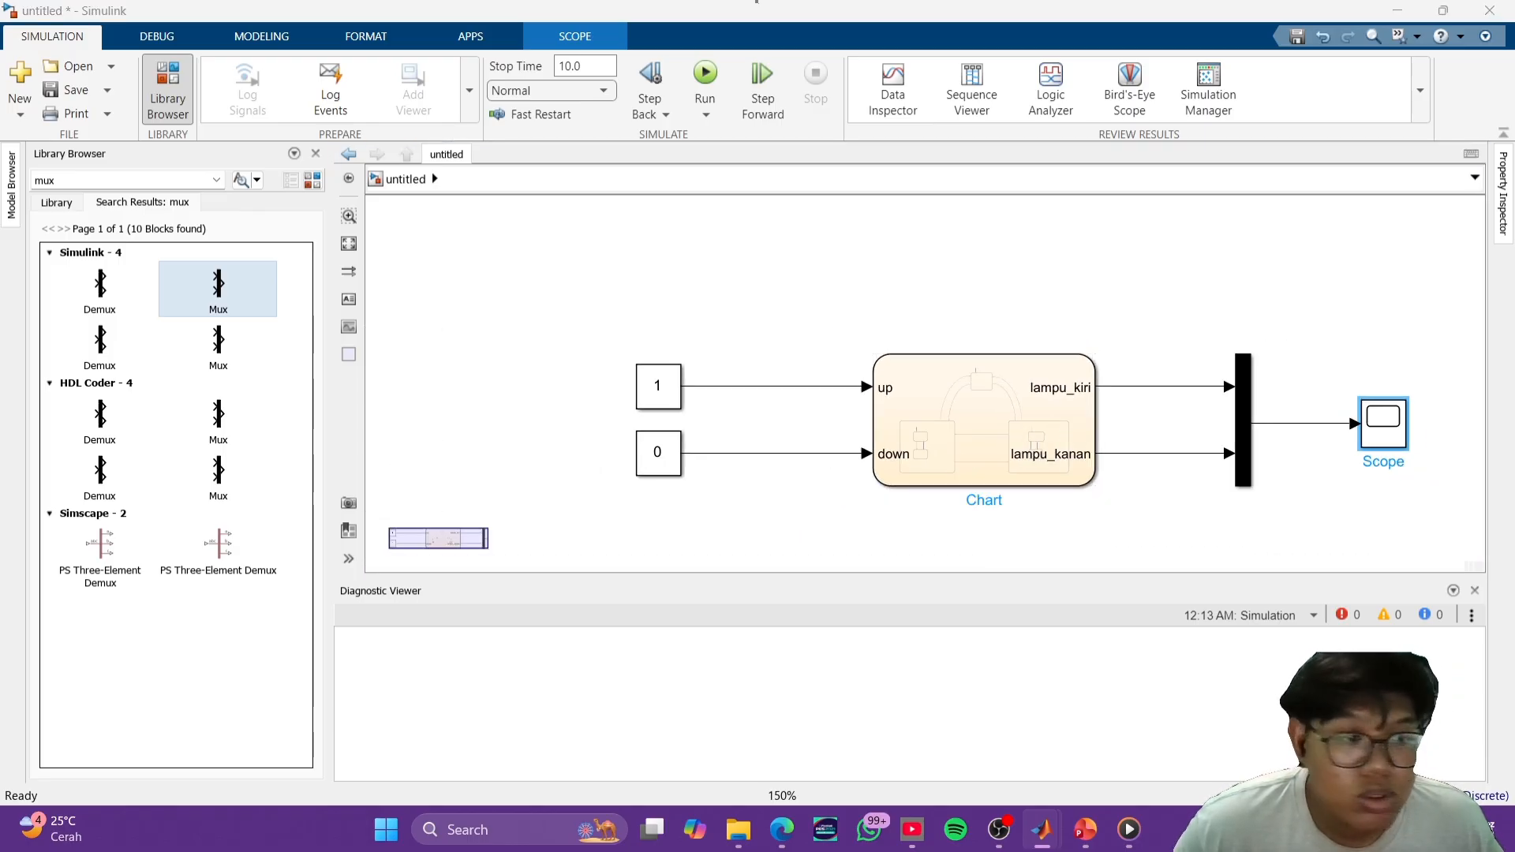
- Set the Constant feeding up to 0 and the Constant feeding down to 1
double_click(660, 399)
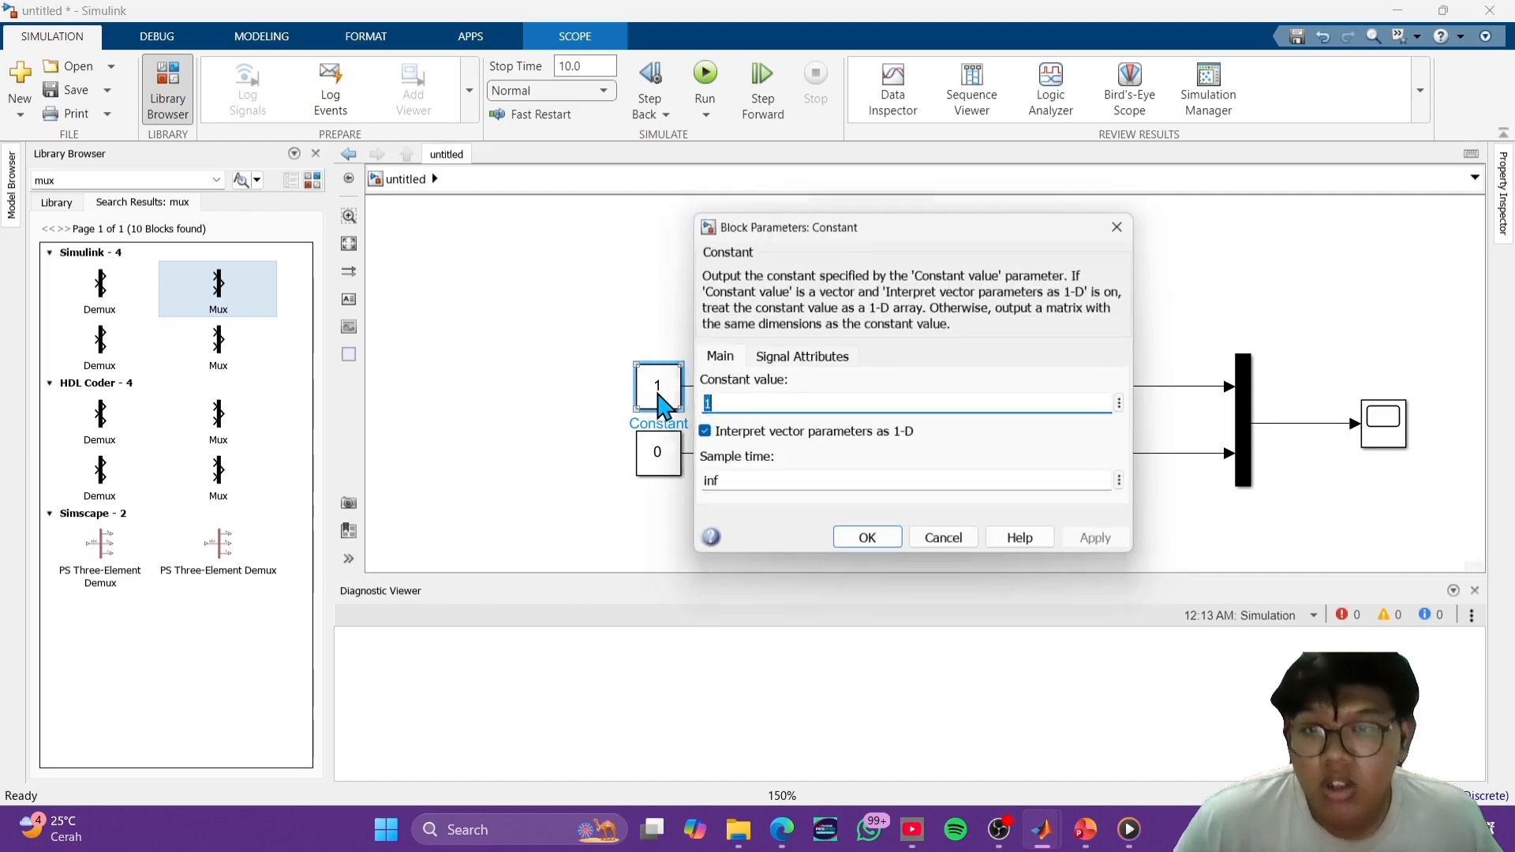
text(0)
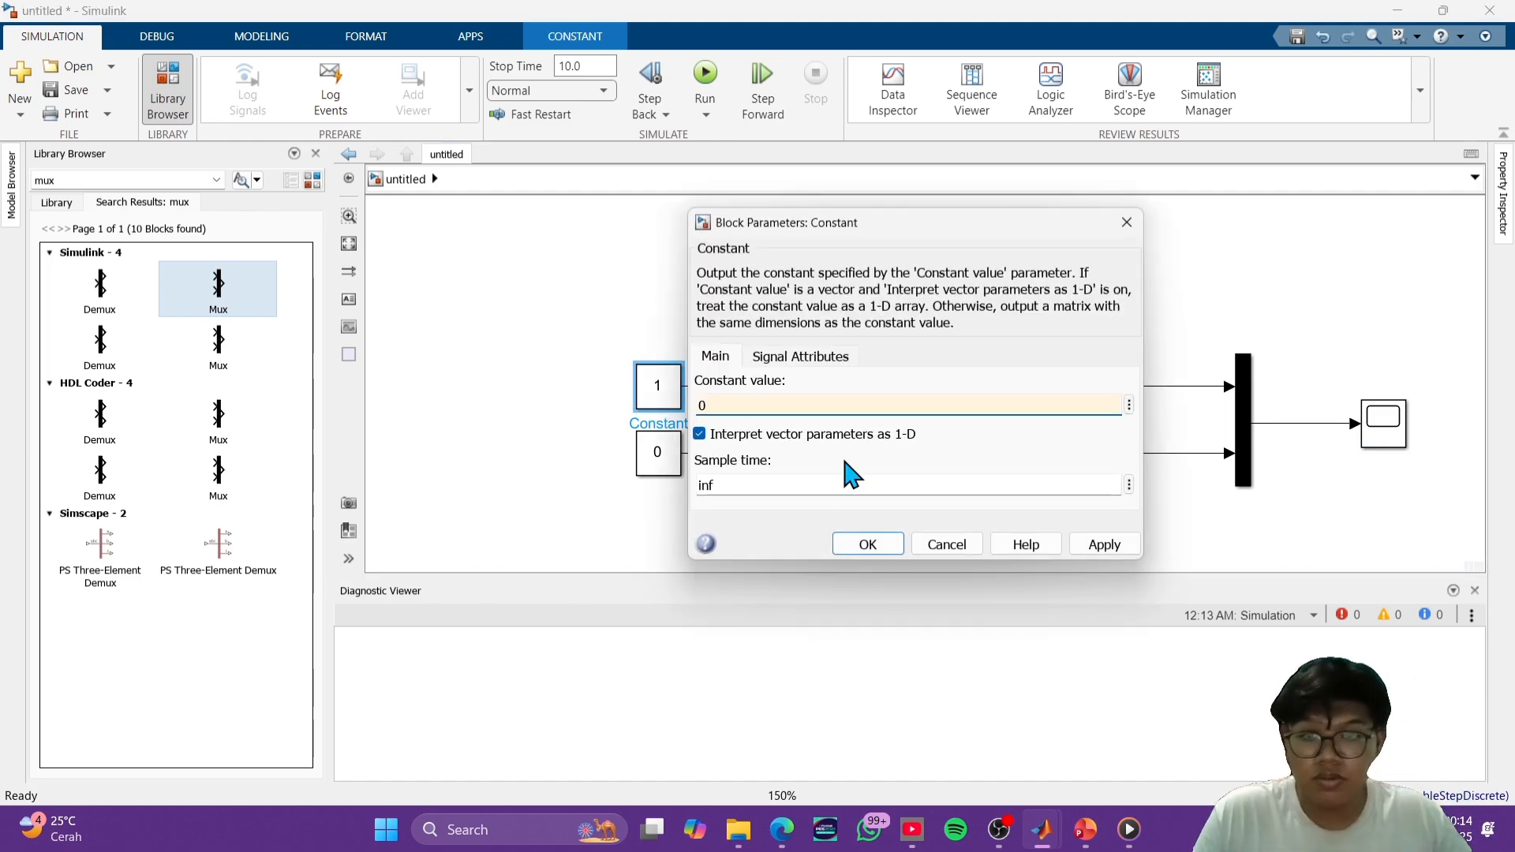
click(871, 543)
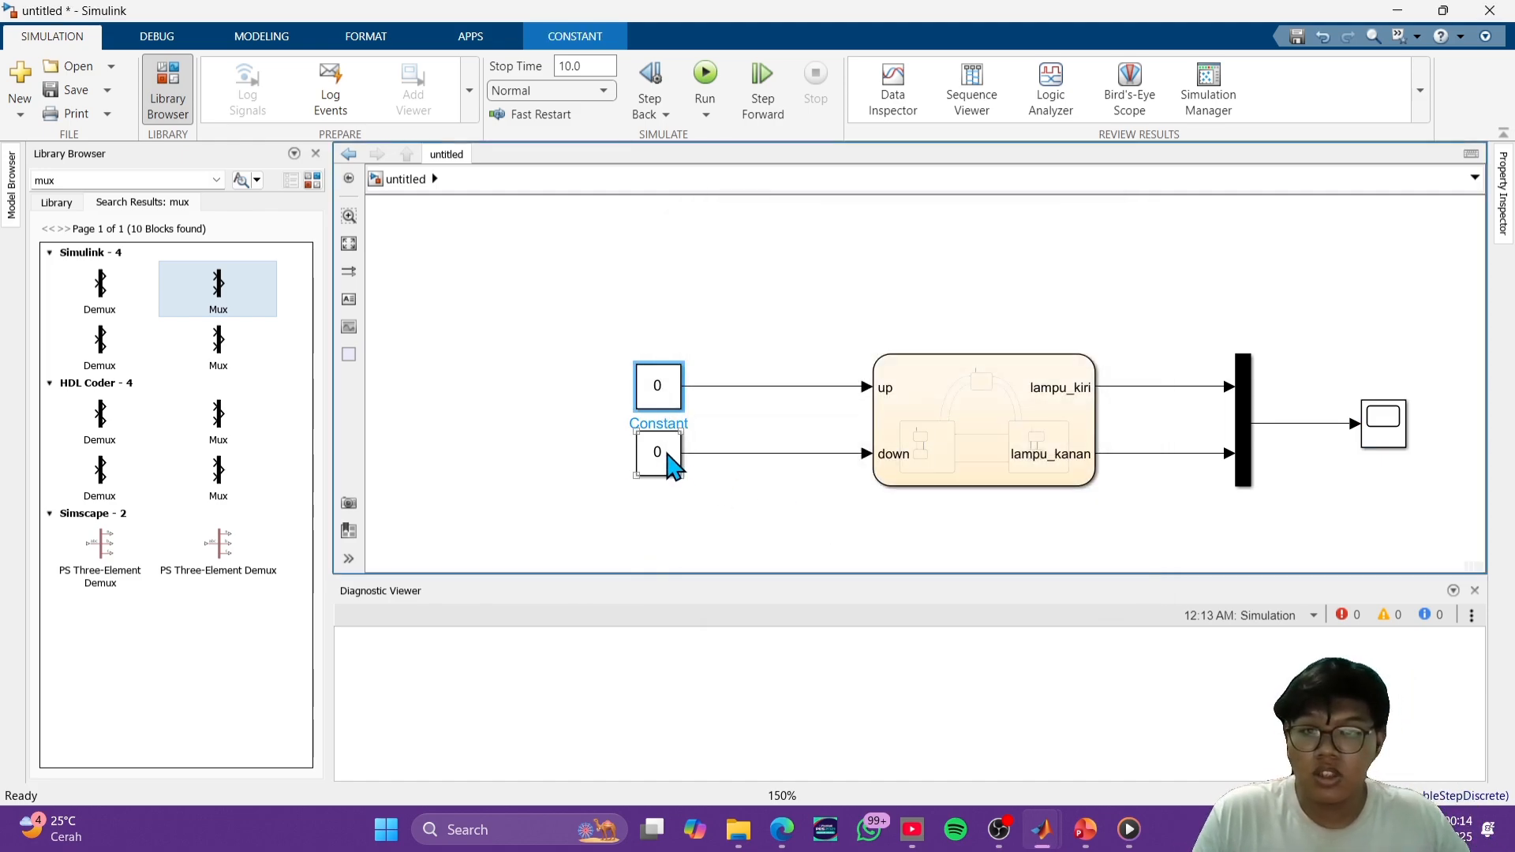
double_click(668, 456)
text(1)
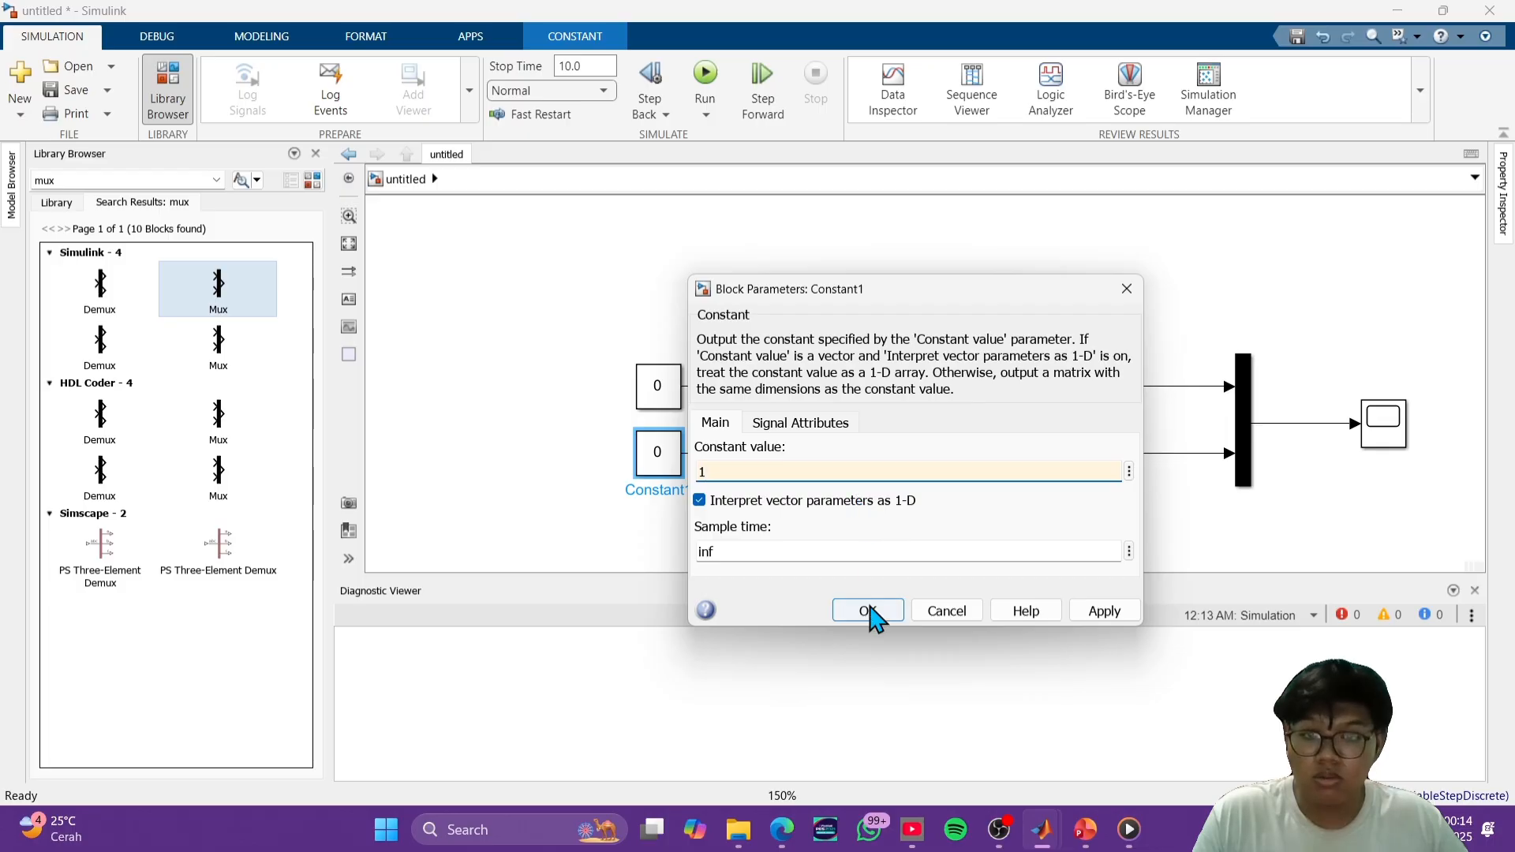
click(868, 611)
- Run the simulation with up at 0 and down at 1, and view the lamp signals in the Scope
click(705, 78)
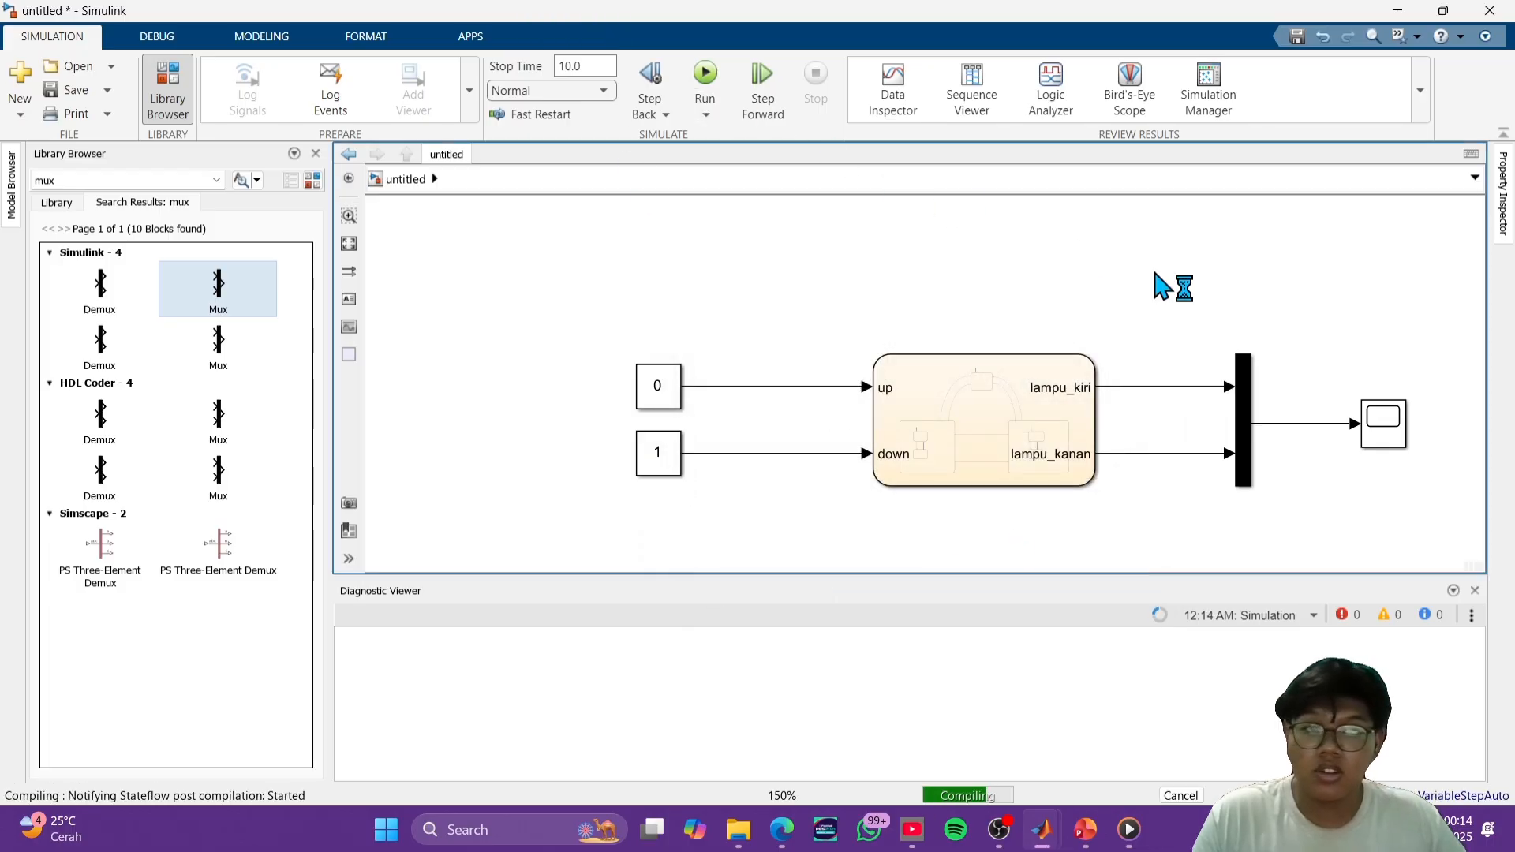
double_click(1383, 422)
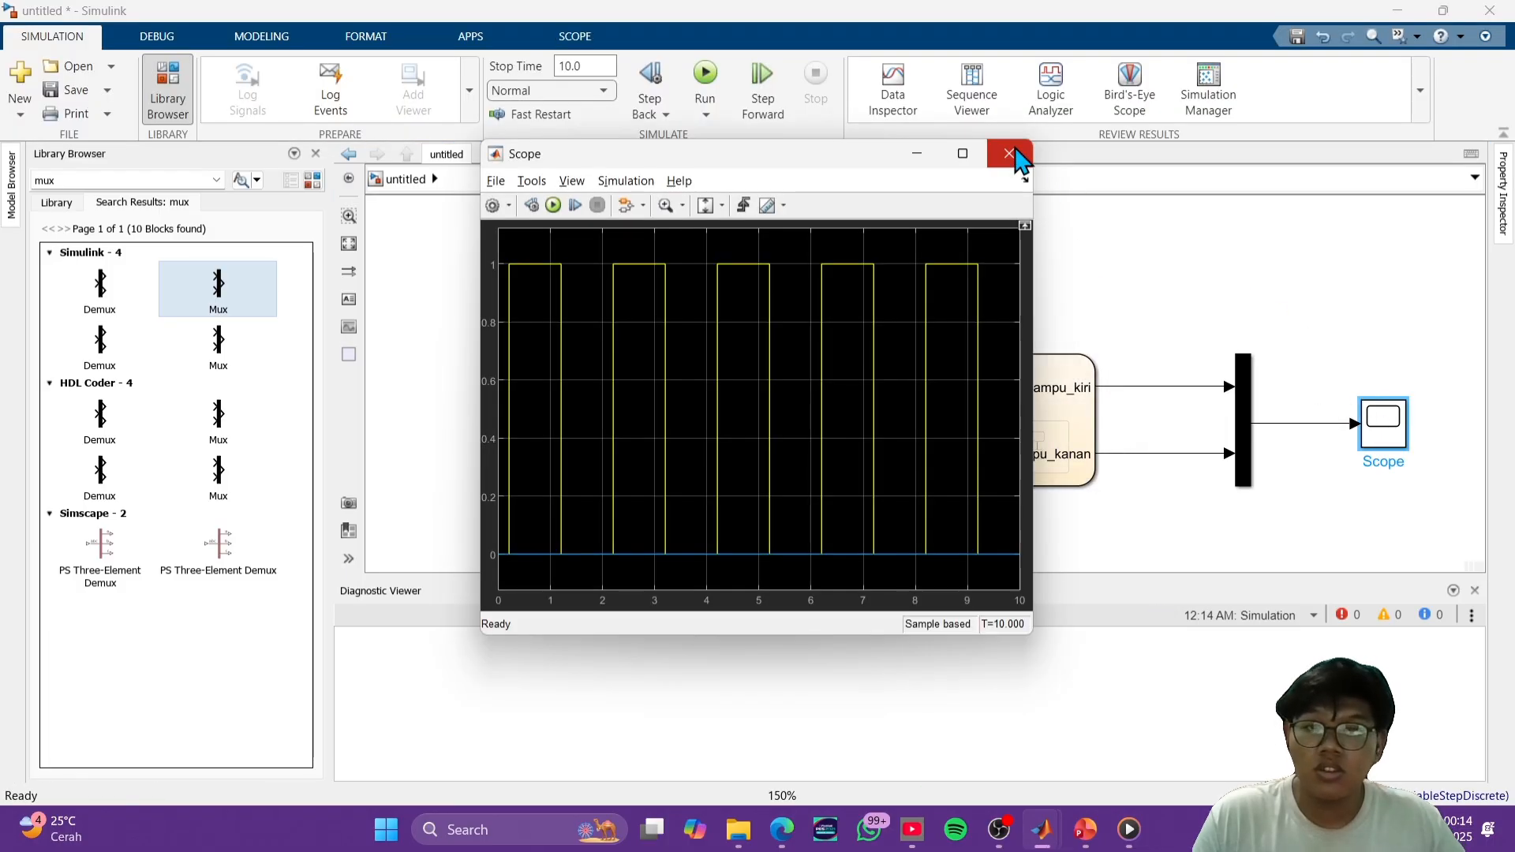
click(1013, 155)
- Set the Constant feeding up to 1 and the Constant feeding down to 0
double_click(657, 385)
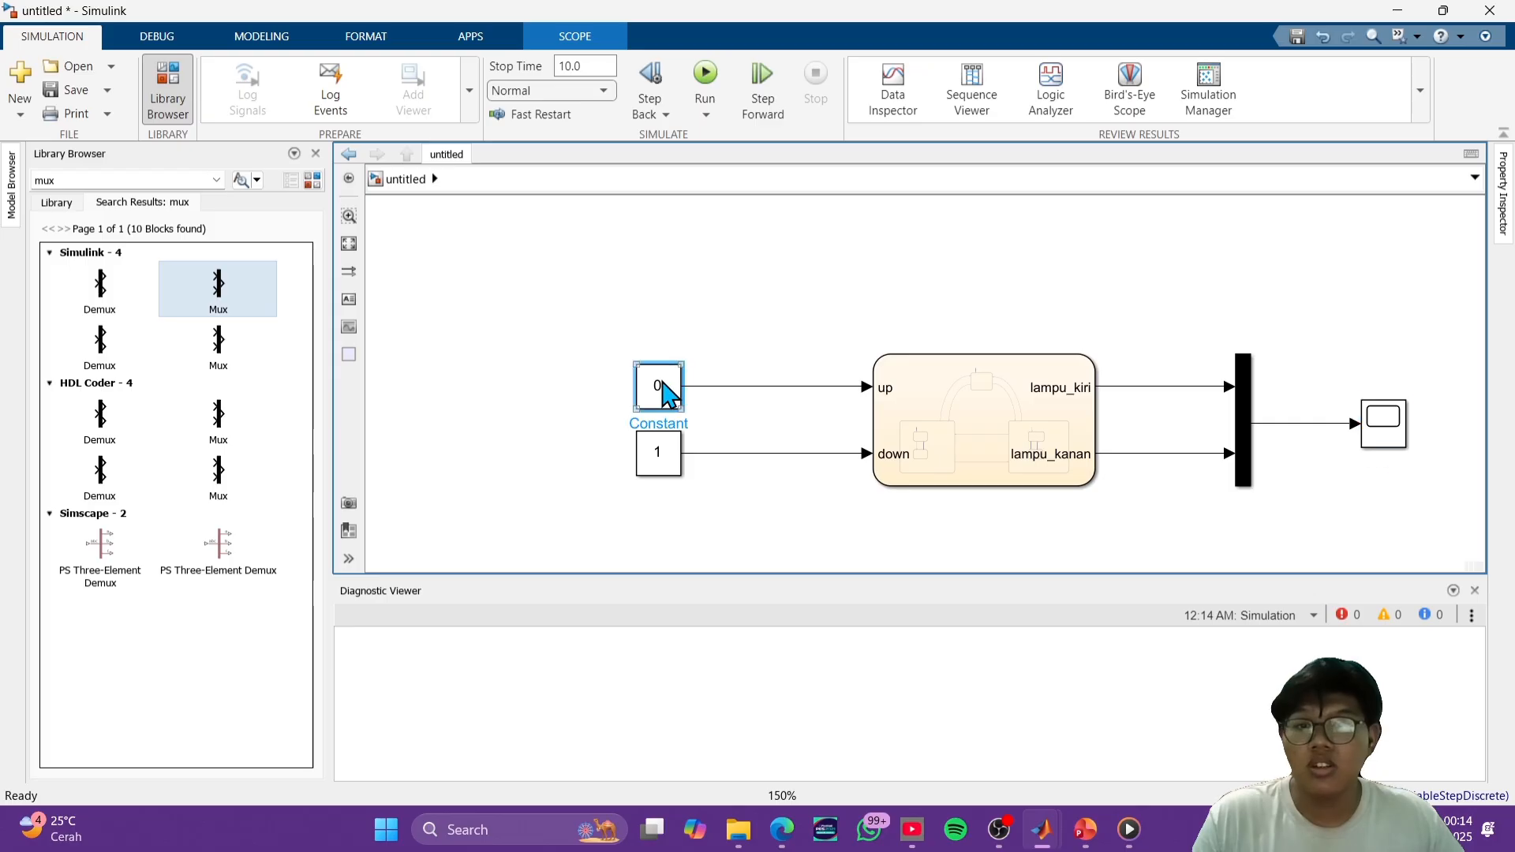
click(771, 406)
key(BackSpace)
text(1)
click(864, 543)
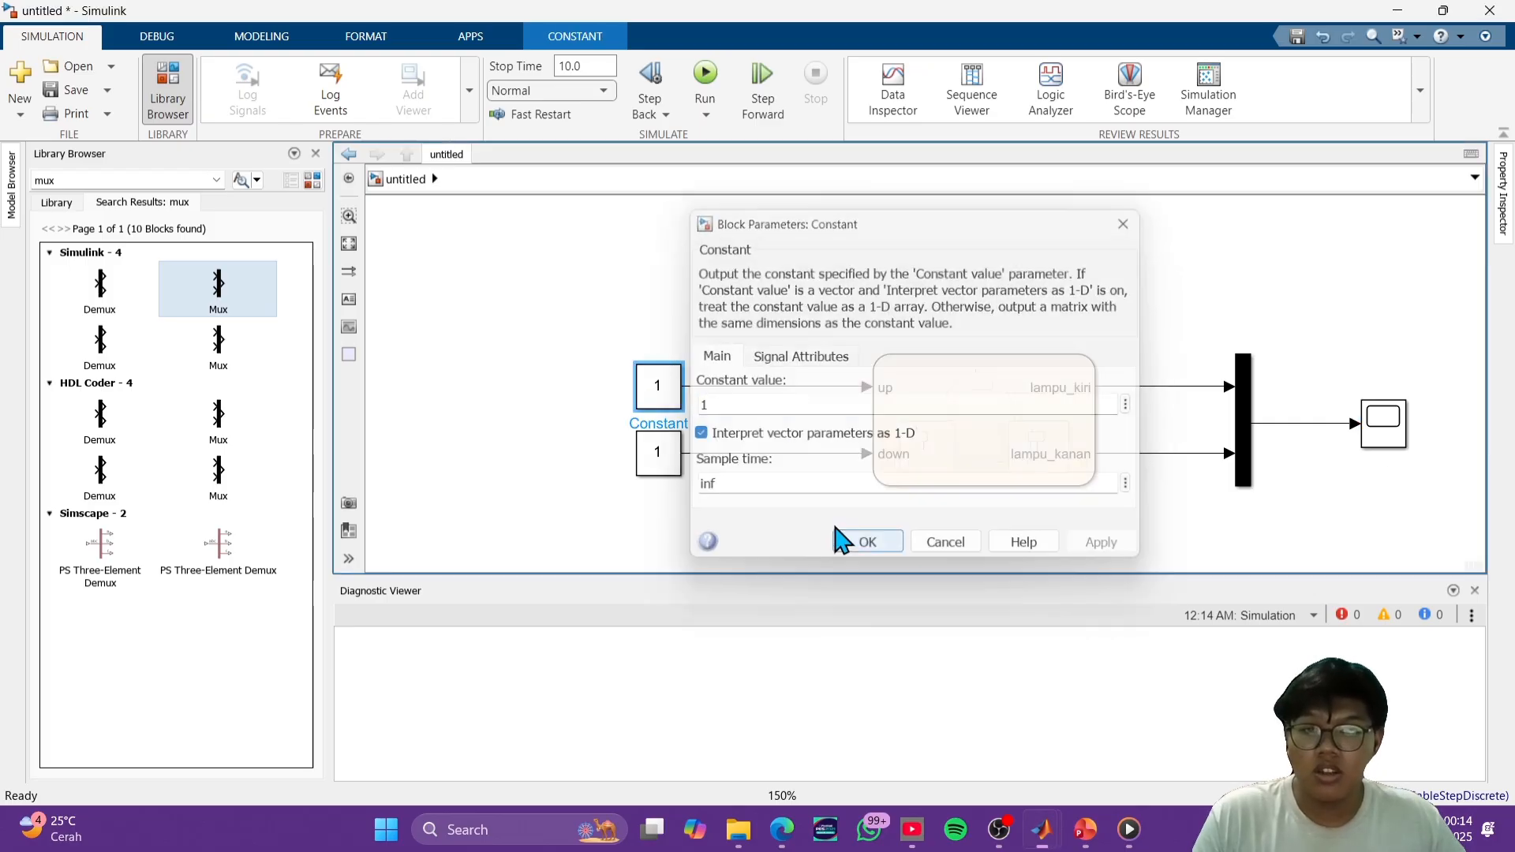
click(665, 456)
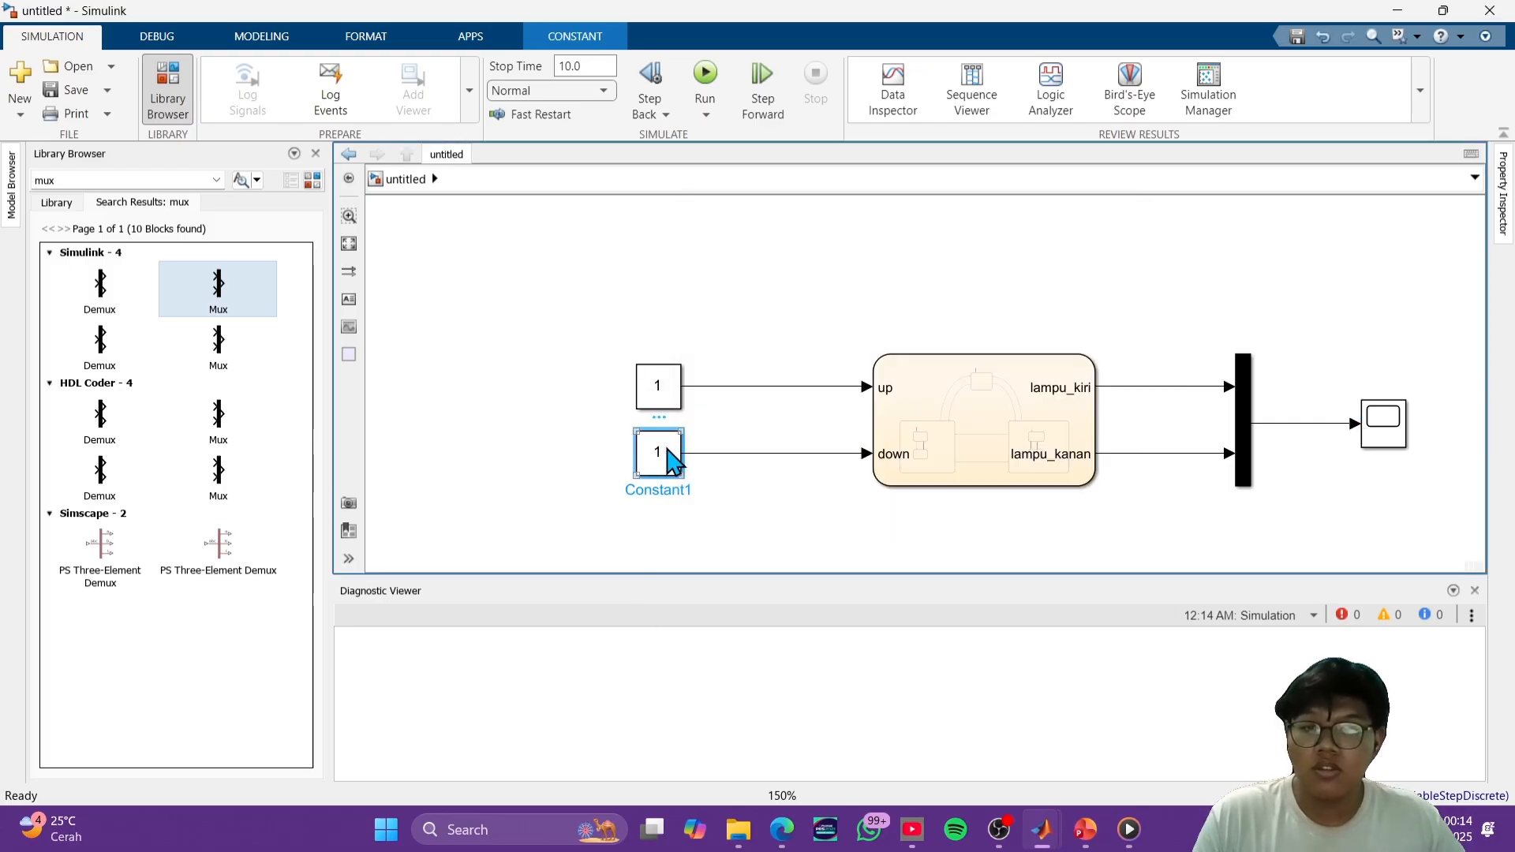
double_click(677, 462)
click(745, 471)
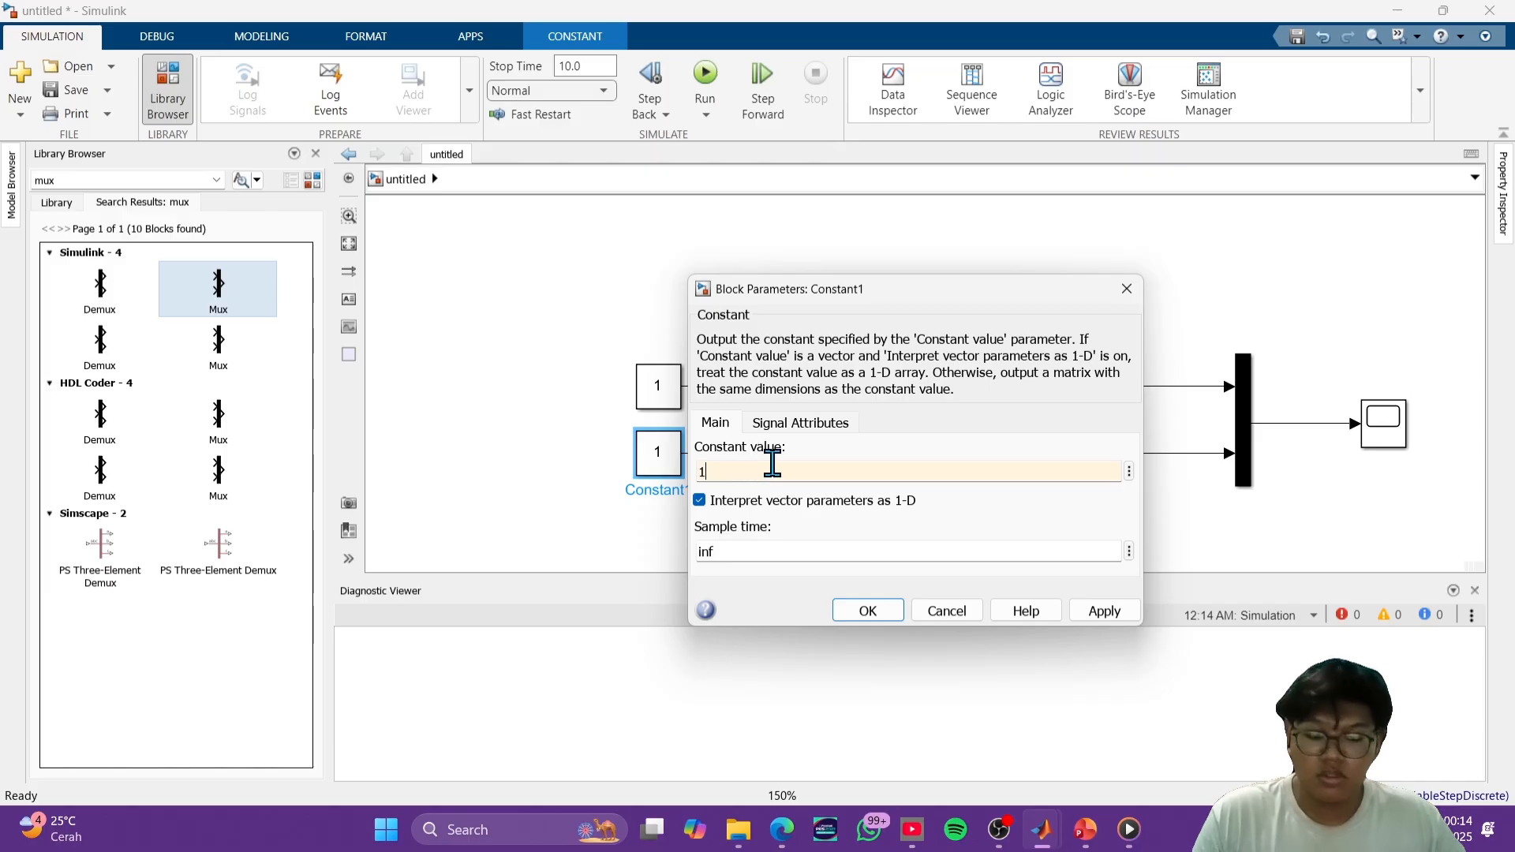
text(0)
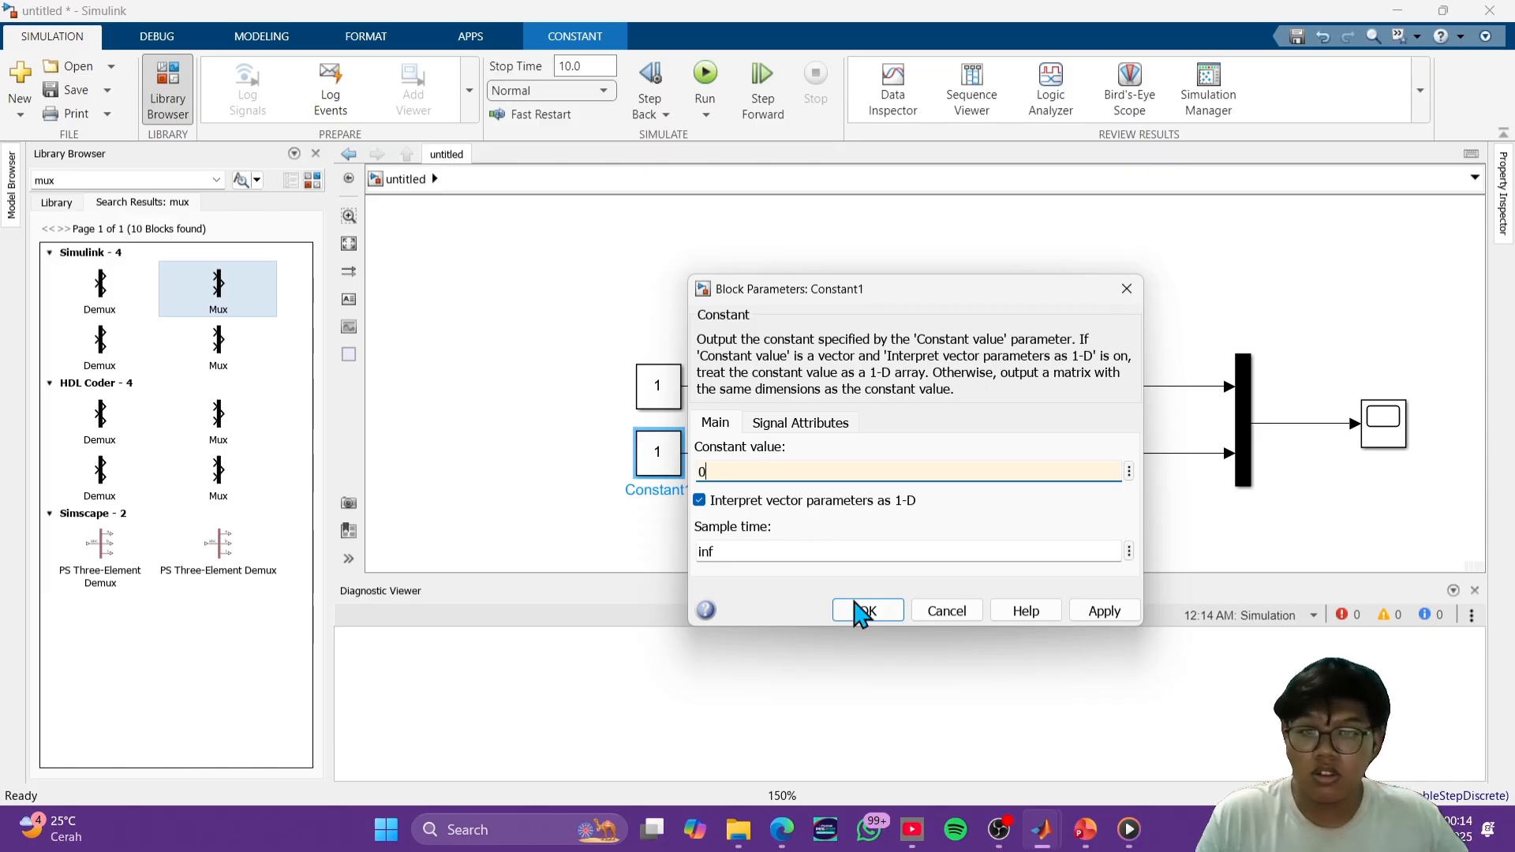
click(867, 611)
- Run the simulation with the swapped-back inputs, view the resulting Scope plot, and close it
click(721, 86)
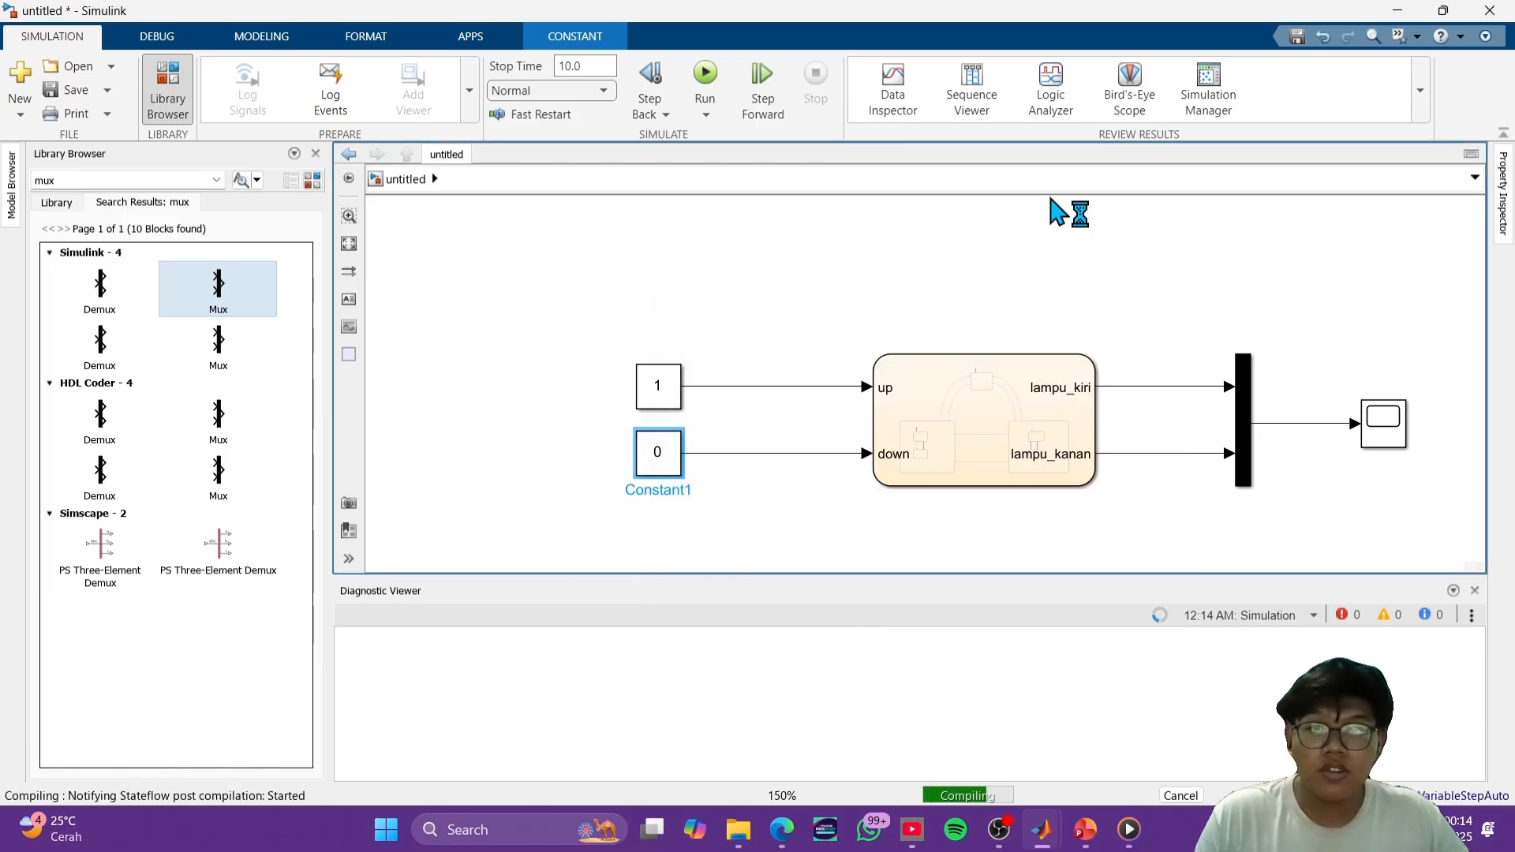
double_click(1380, 423)
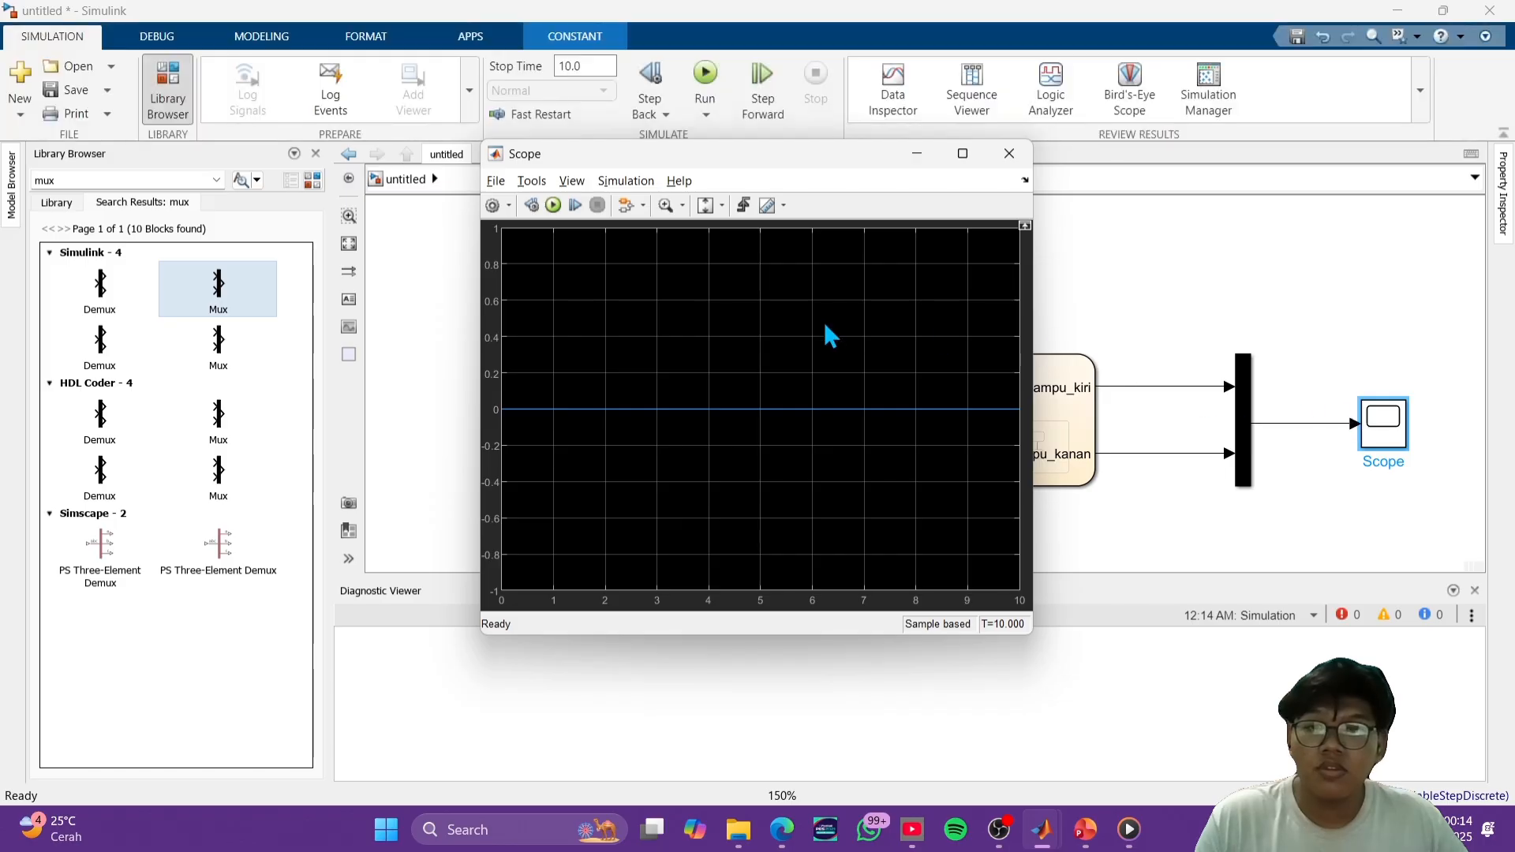
click(1009, 158)
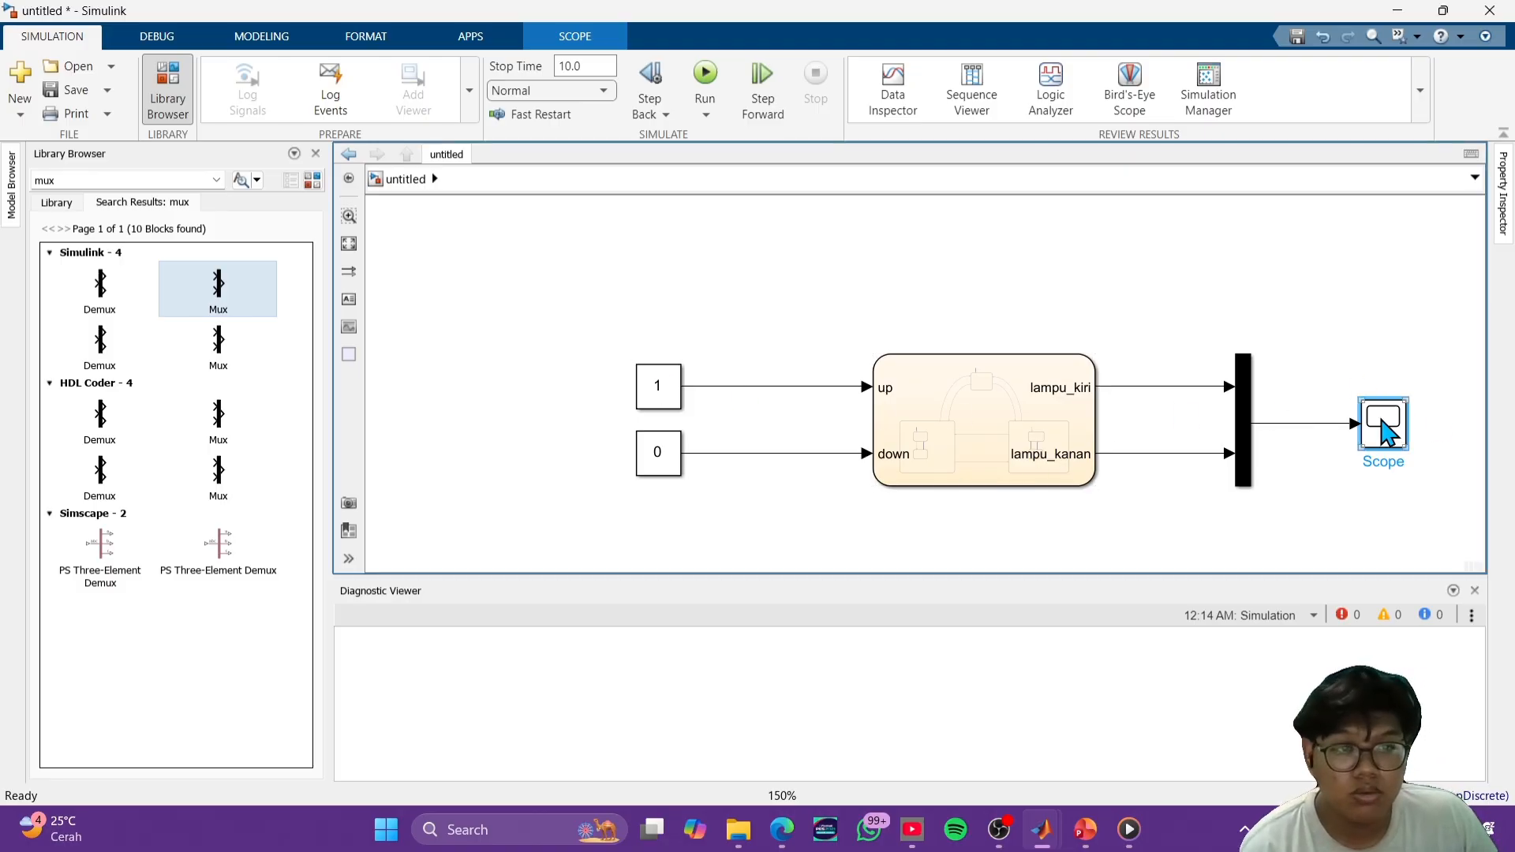
- Recheck the Scope plot, and set the Constant feeding down to 1 and the Constant feeding up to 0
double_click(1387, 433)
click(1010, 153)
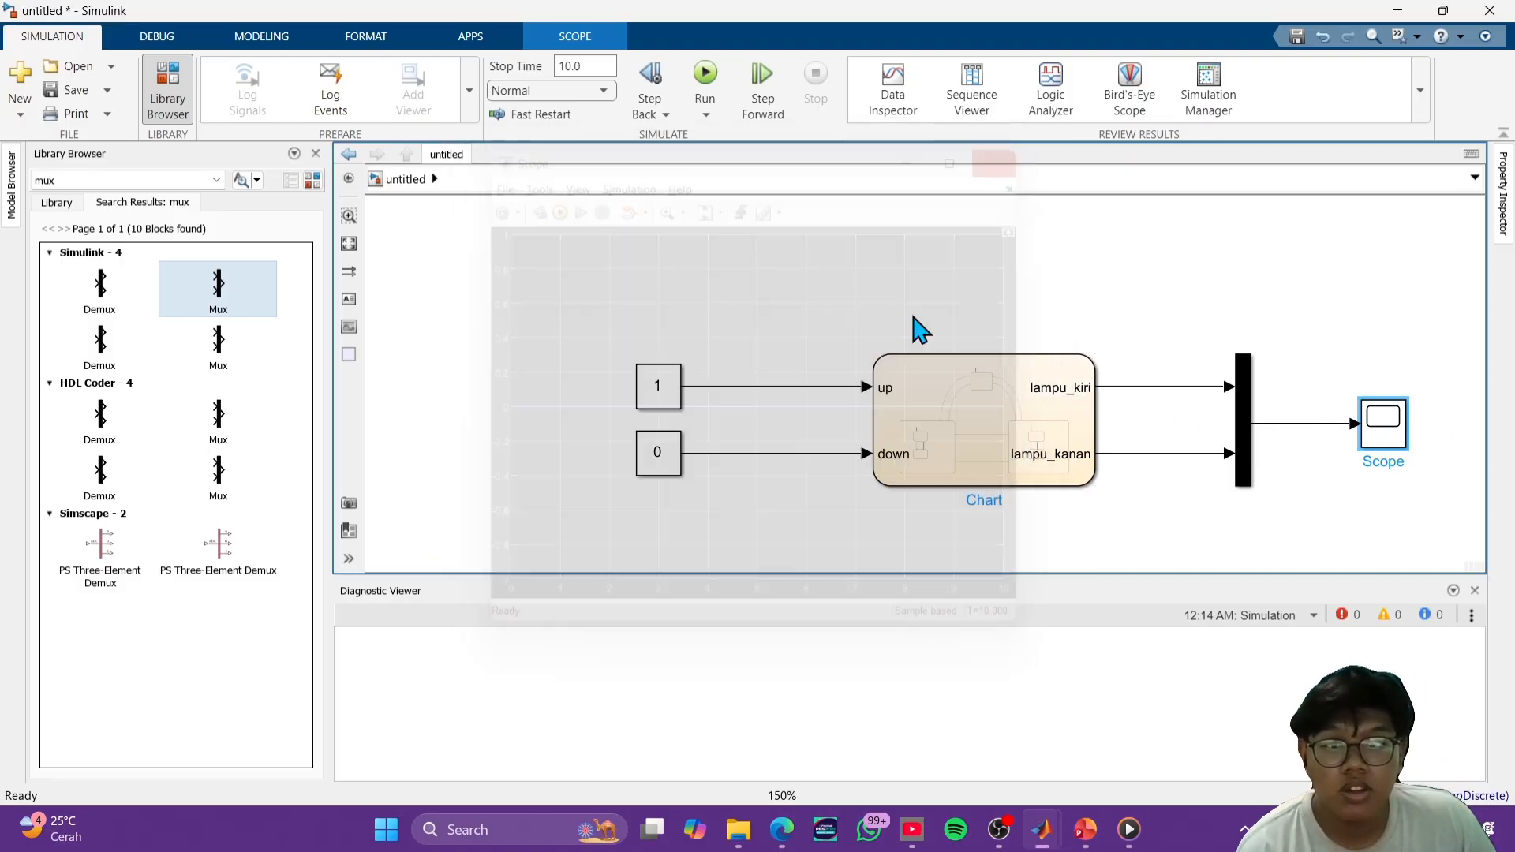
double_click(660, 456)
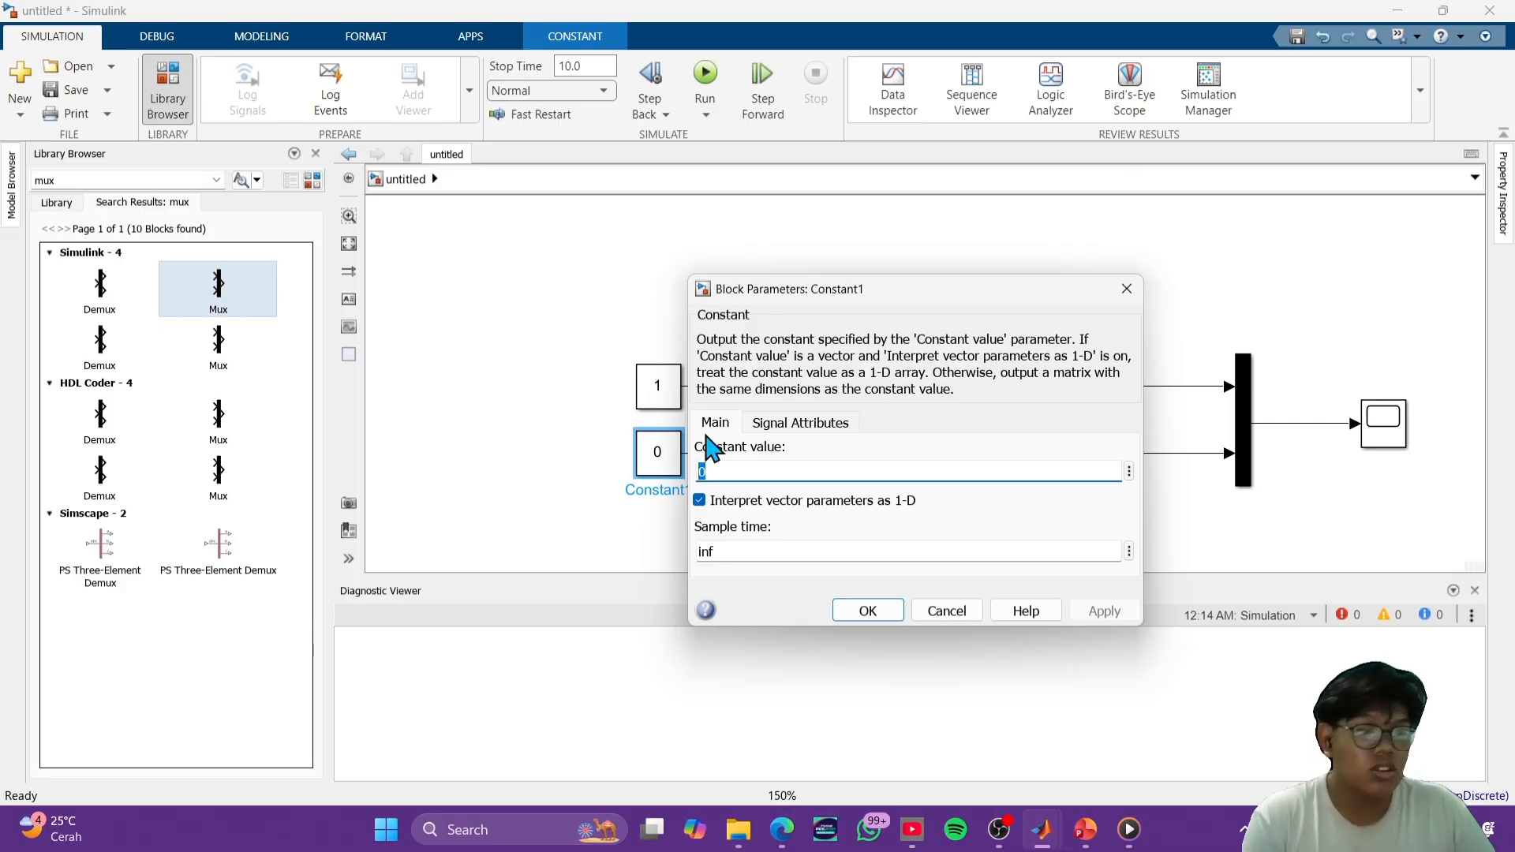
text(1)
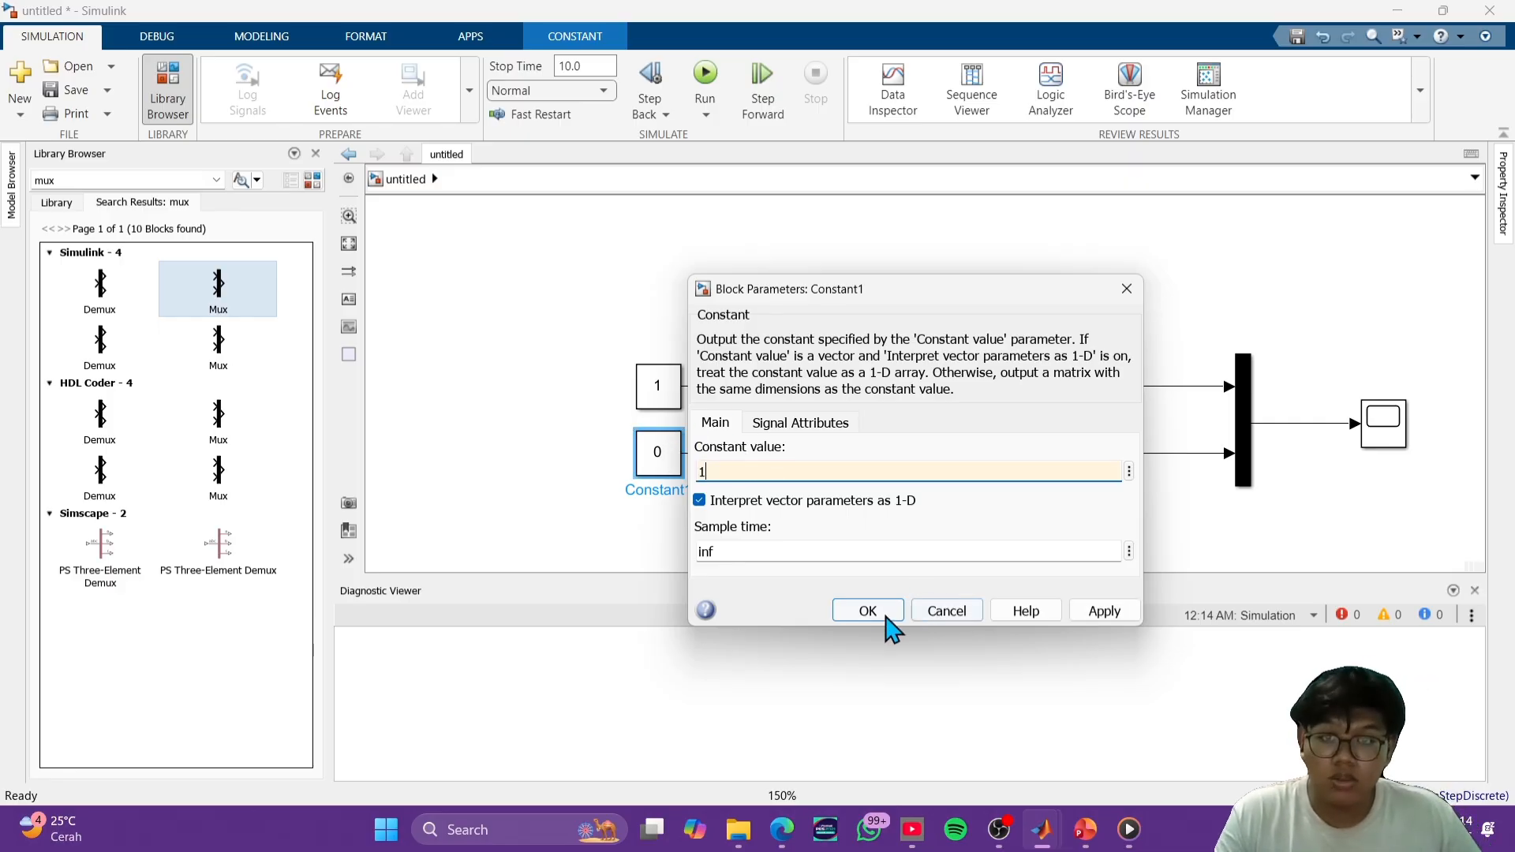
click(867, 610)
double_click(671, 391)
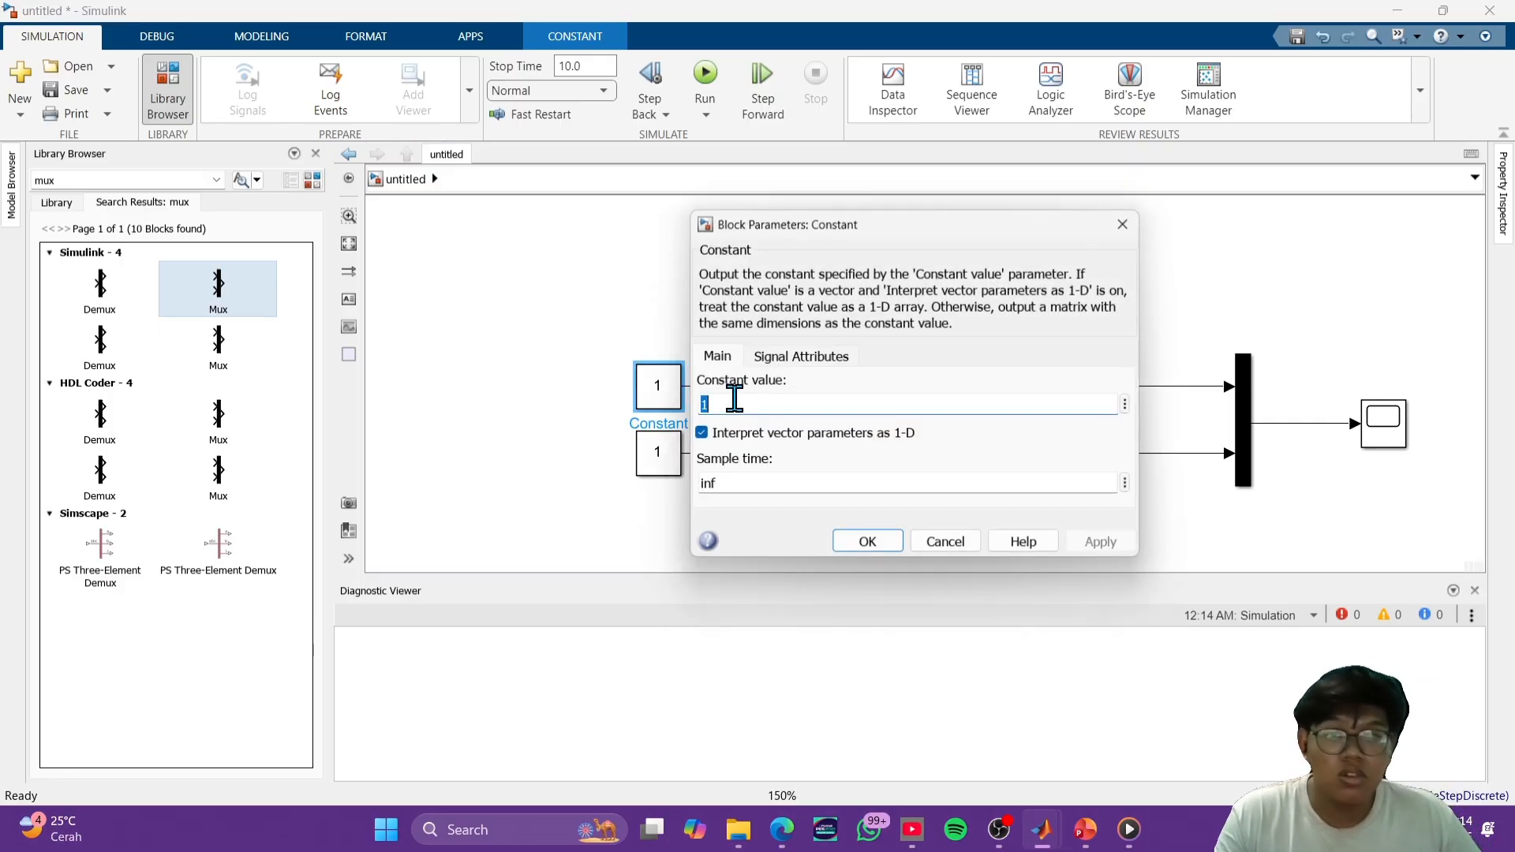
text(0)
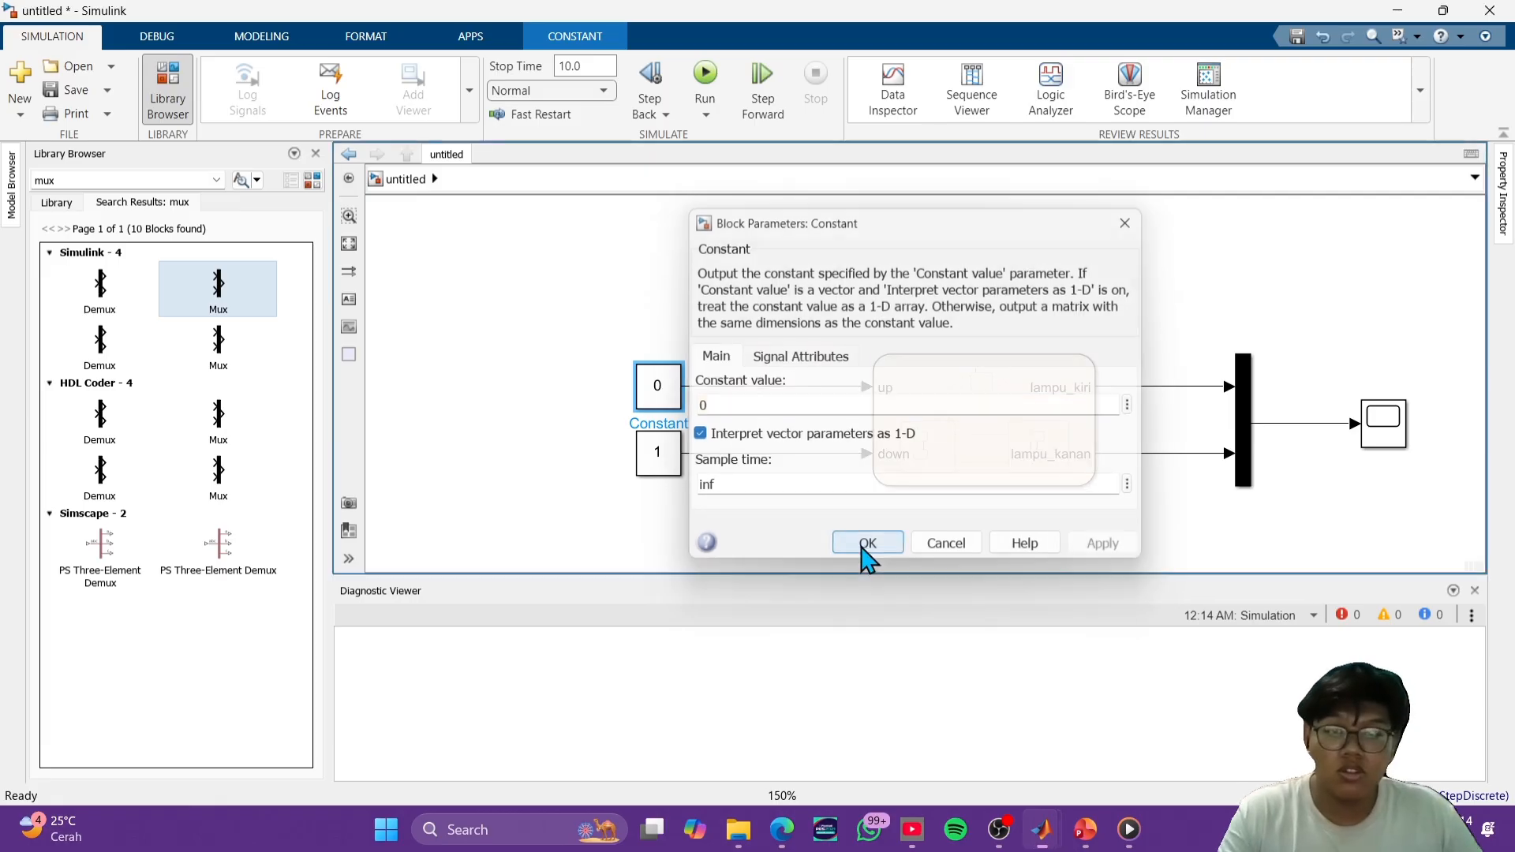
click(868, 544)
- Rerun the simulation with up at 0 and down at 1, view the lamp signals in the Scope, and close it
click(704, 75)
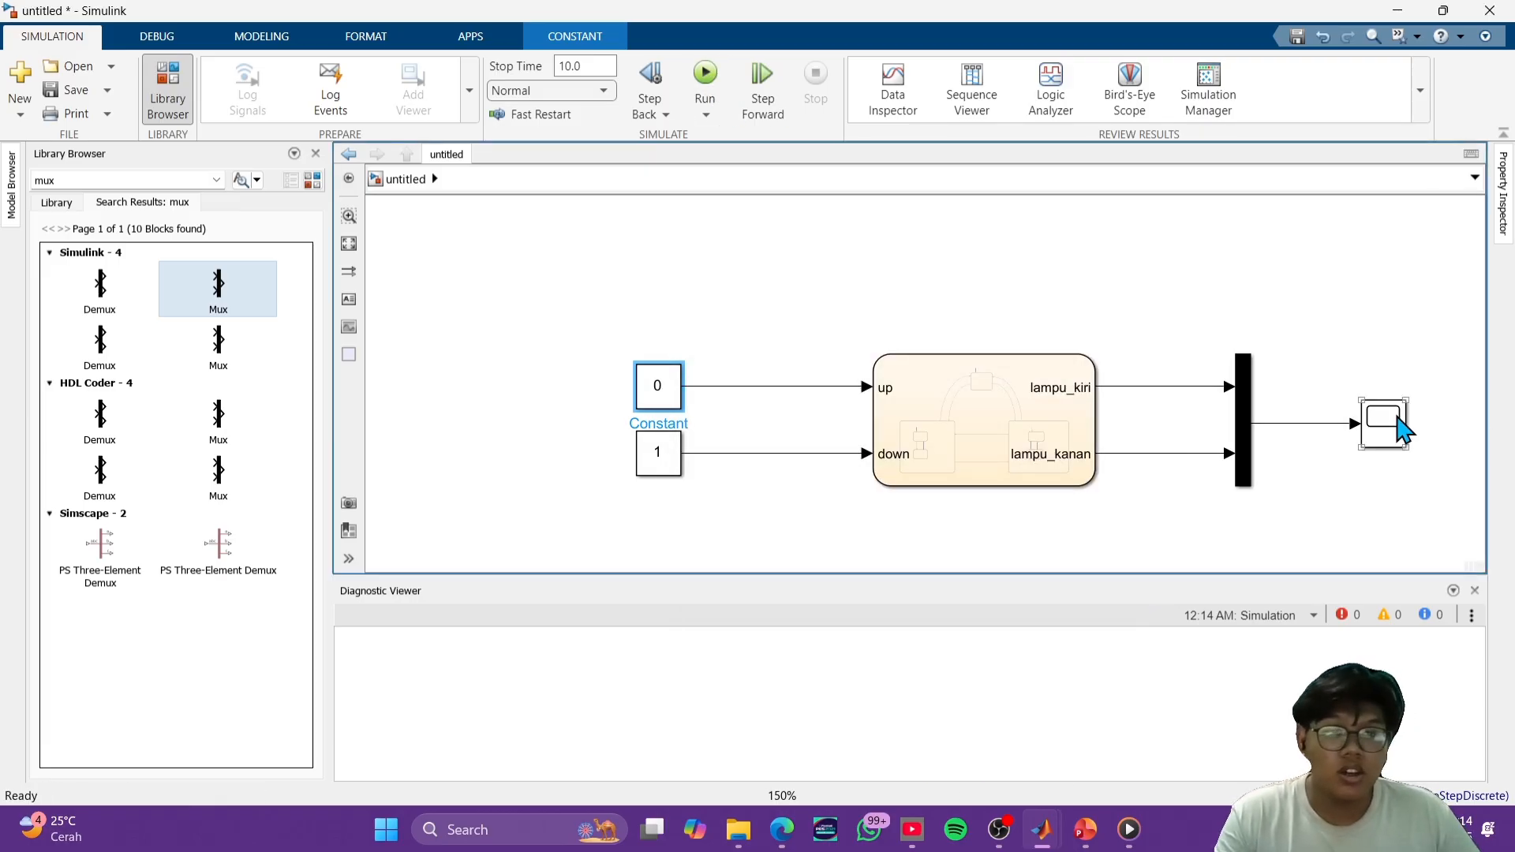
double_click(1385, 423)
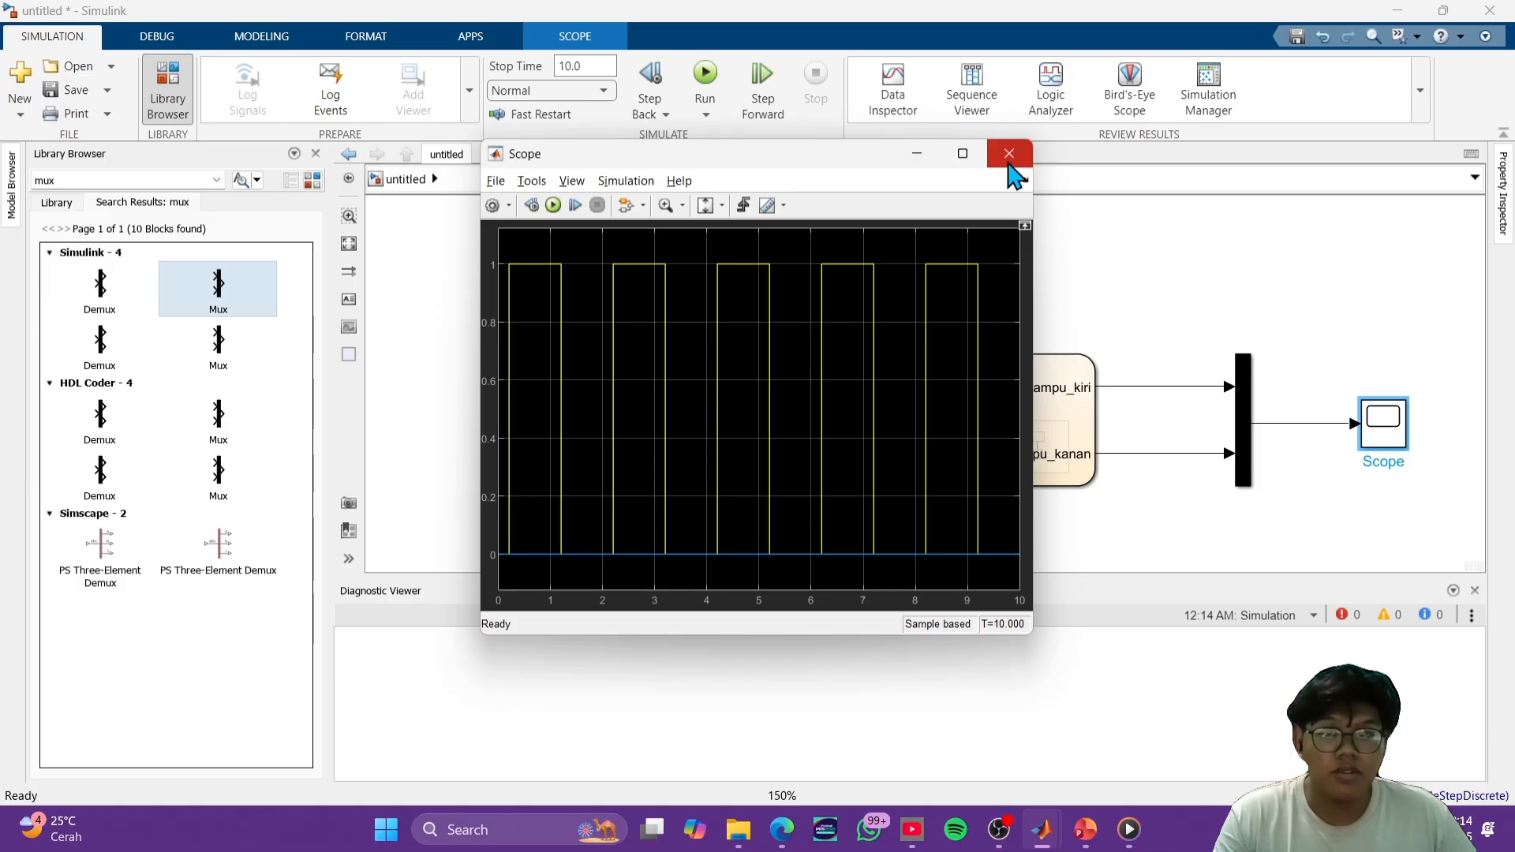
click(1010, 154)
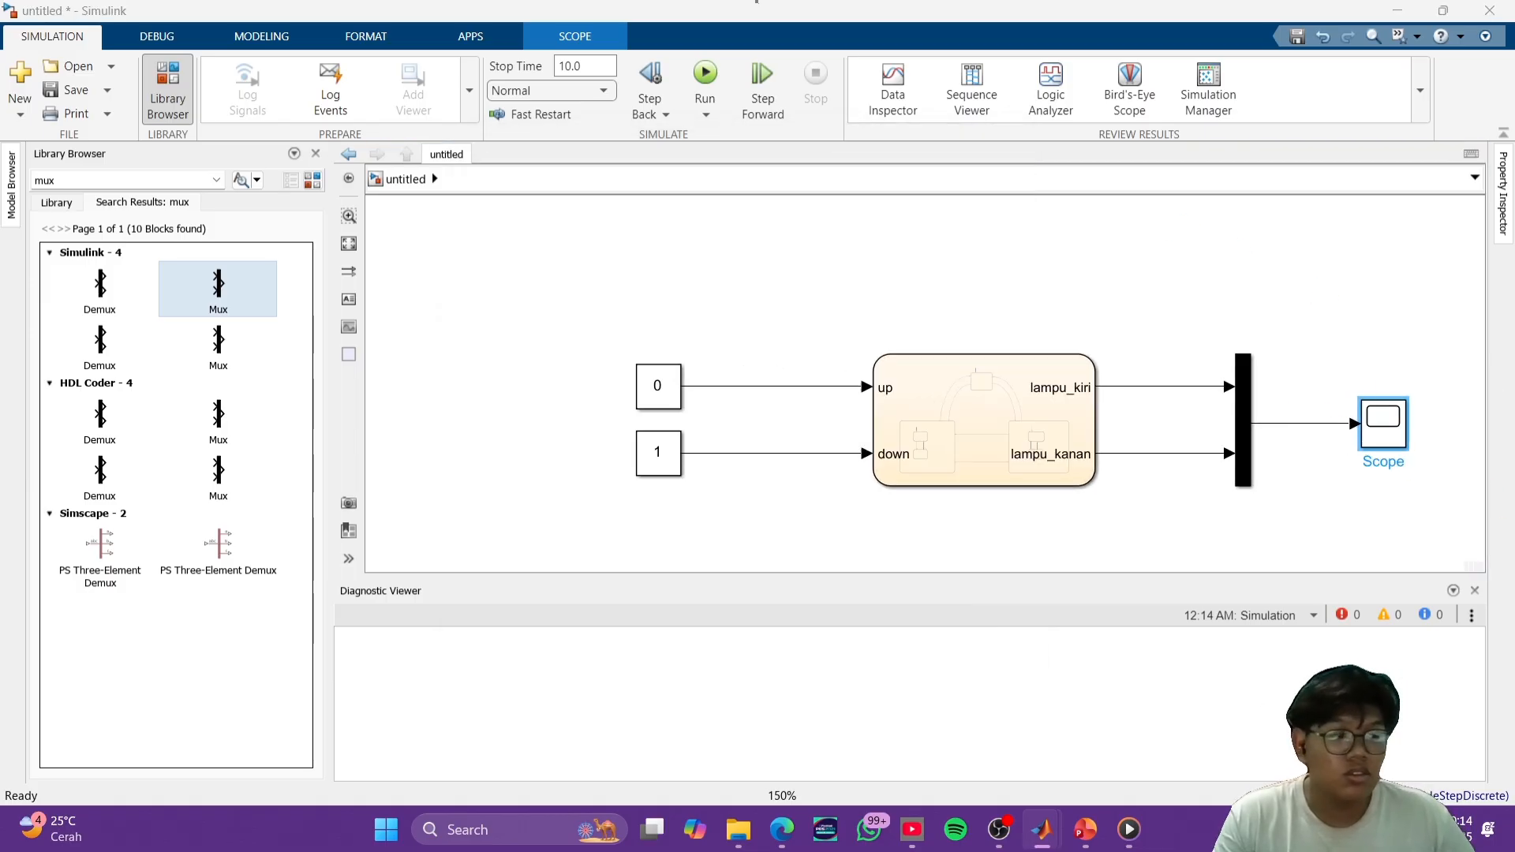
click(1063, 401)
click(1205, 489)
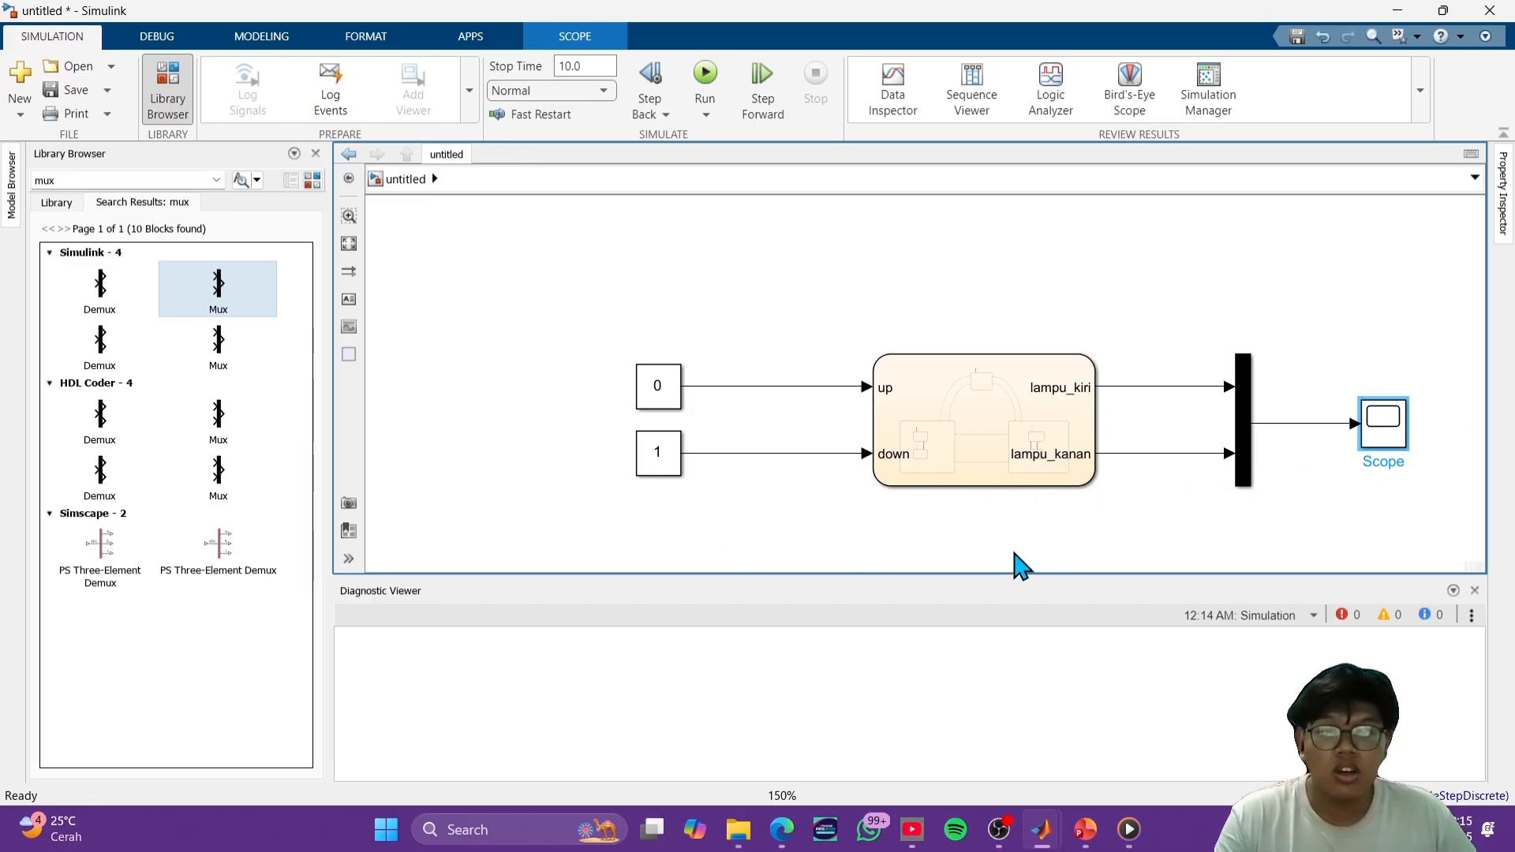
click(999, 829)
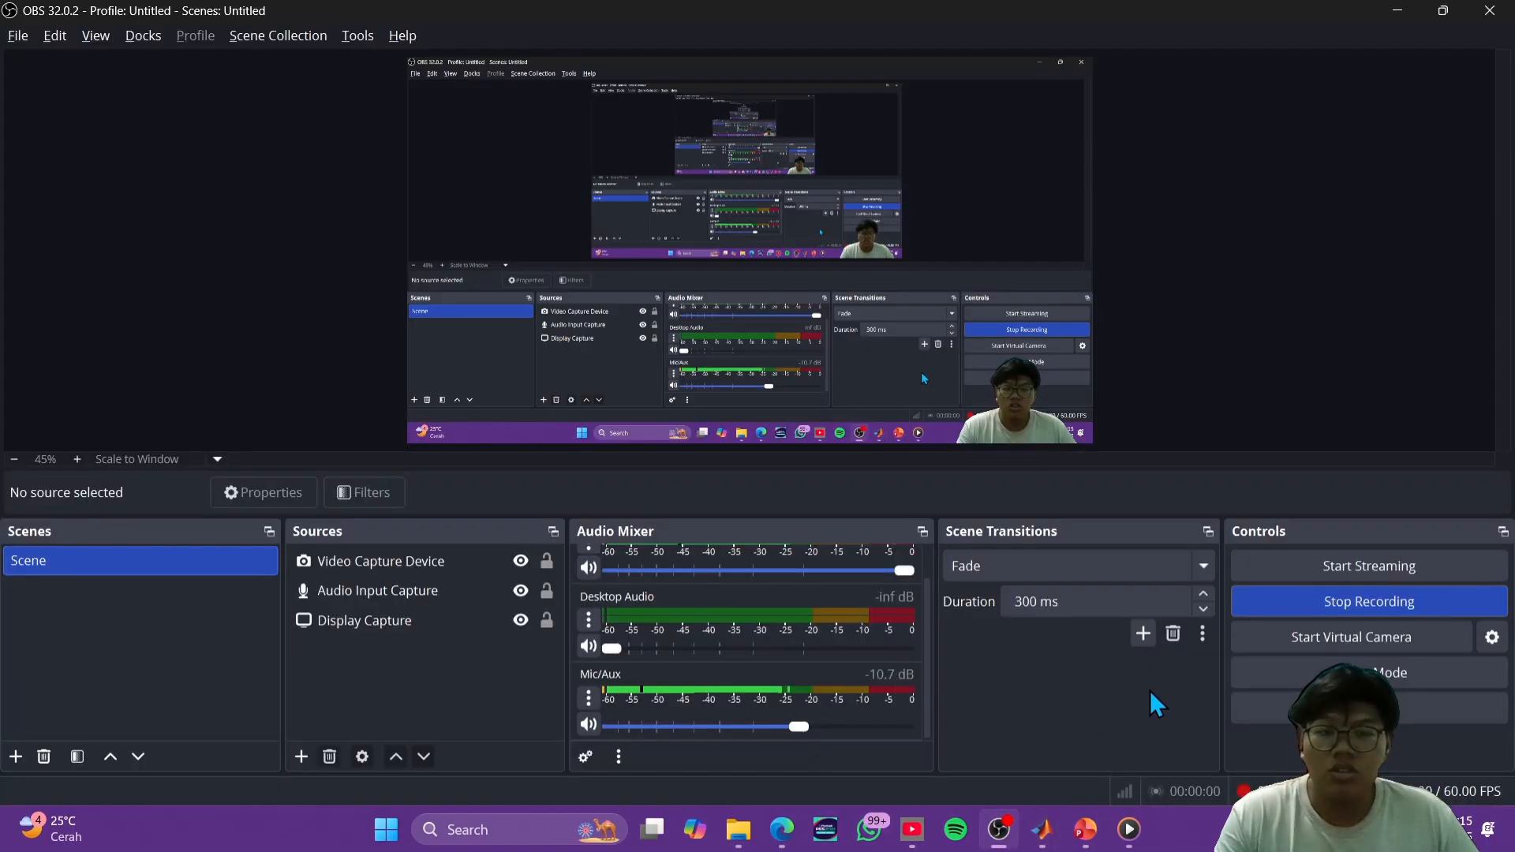
click(1334, 608)
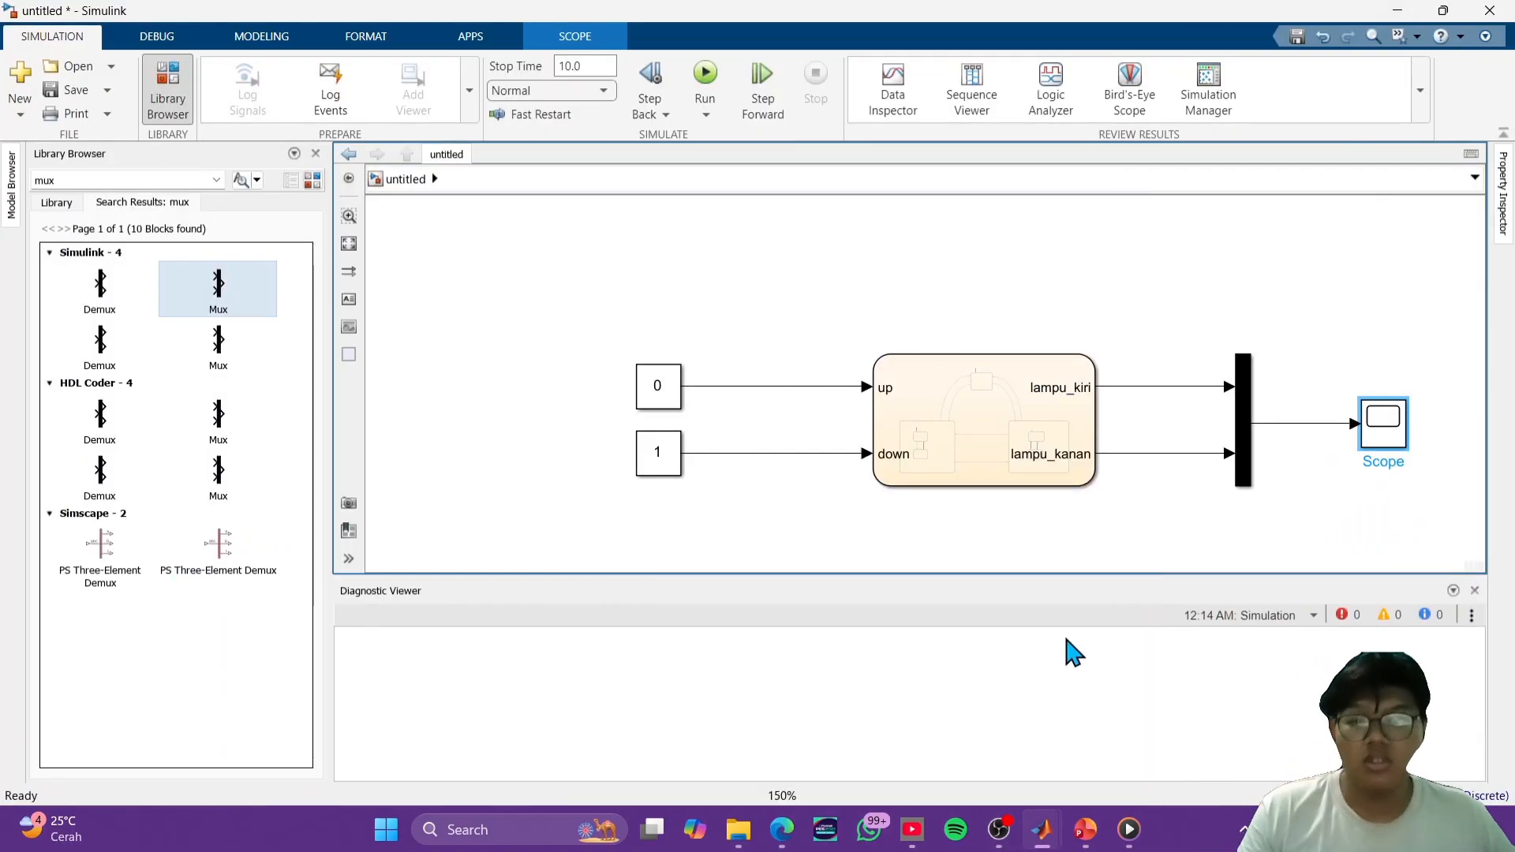
mouse_move(1004, 836)
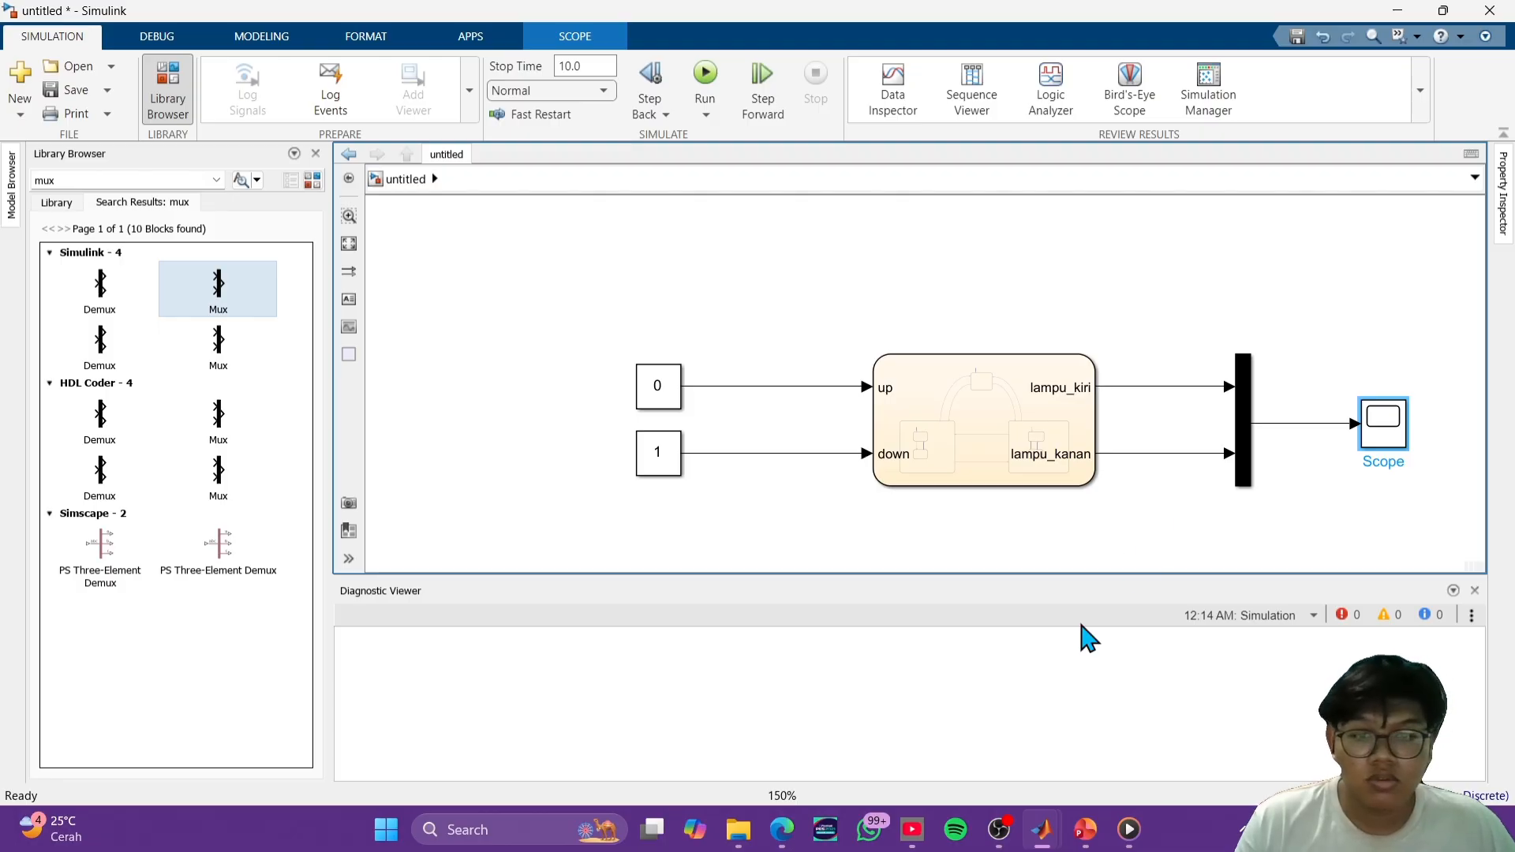
click(1000, 827)
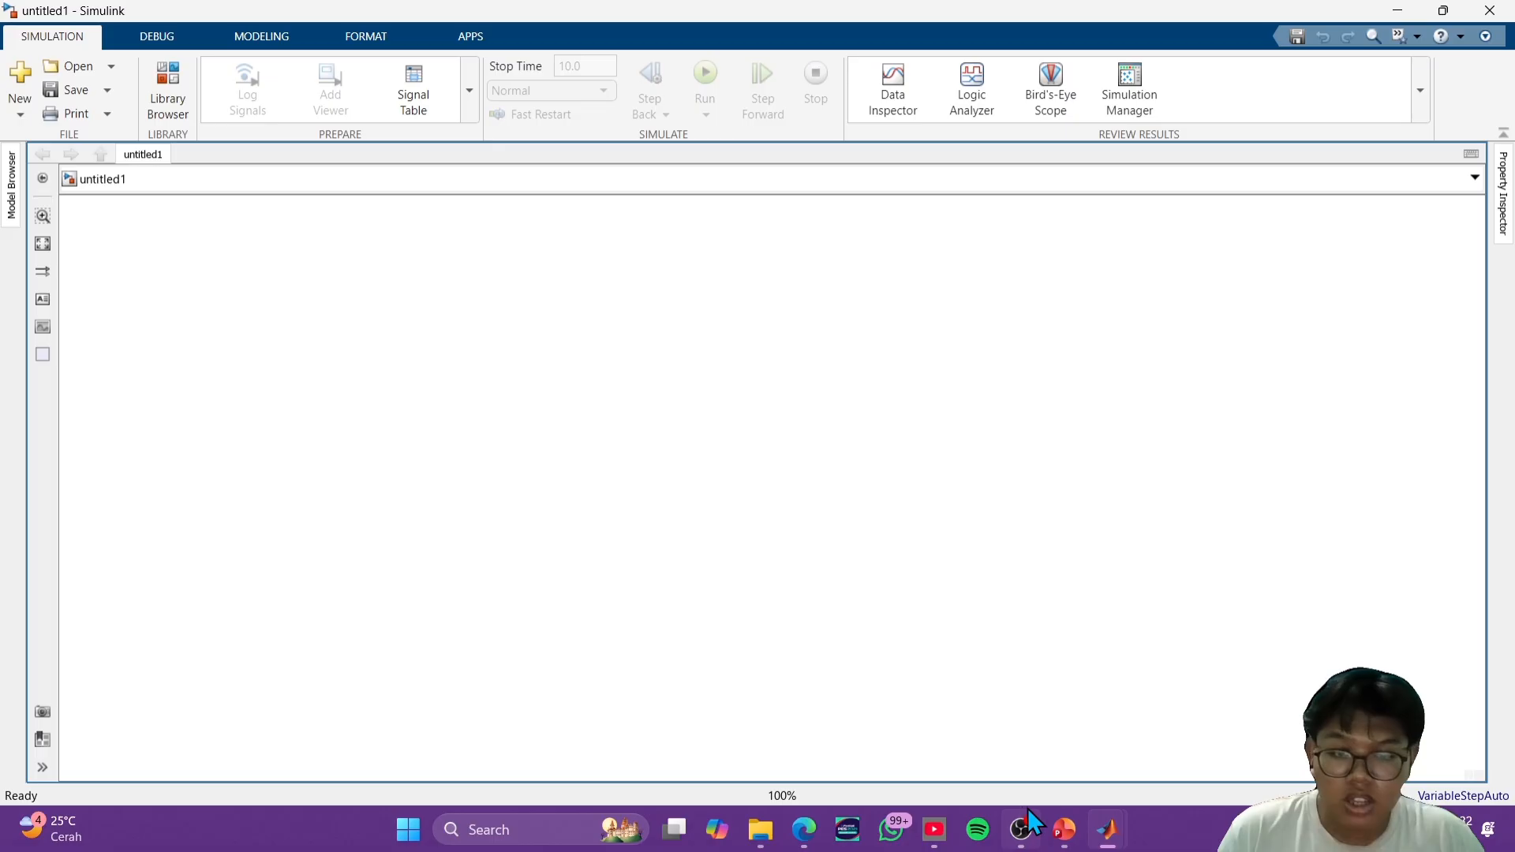
- Review the State Actions (entry, during, exit) slide in PowerPoint and return to the empty Simulink model
click(1067, 825)
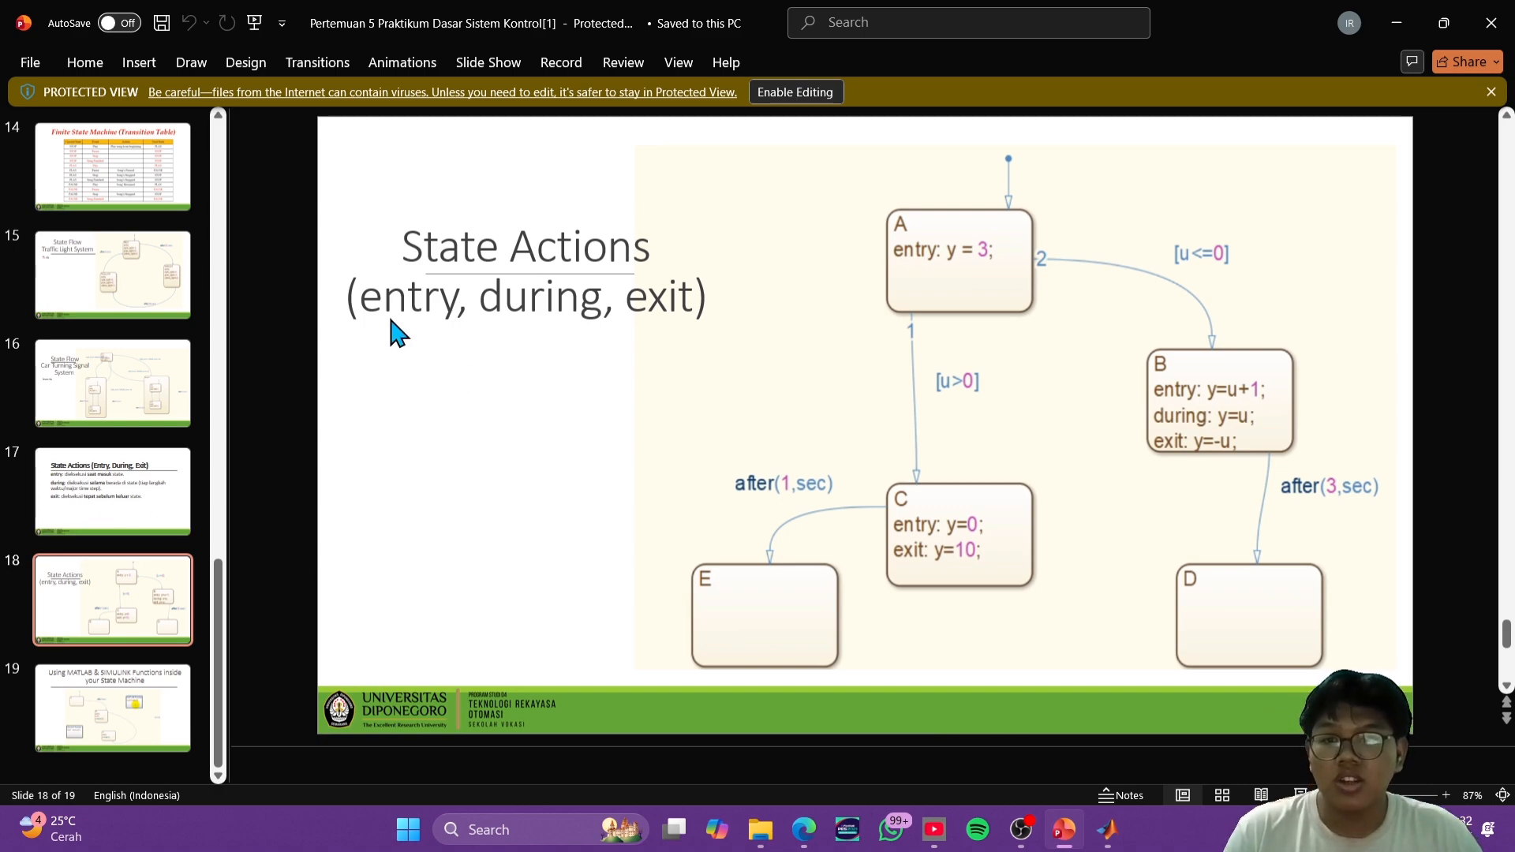
click(1395, 23)
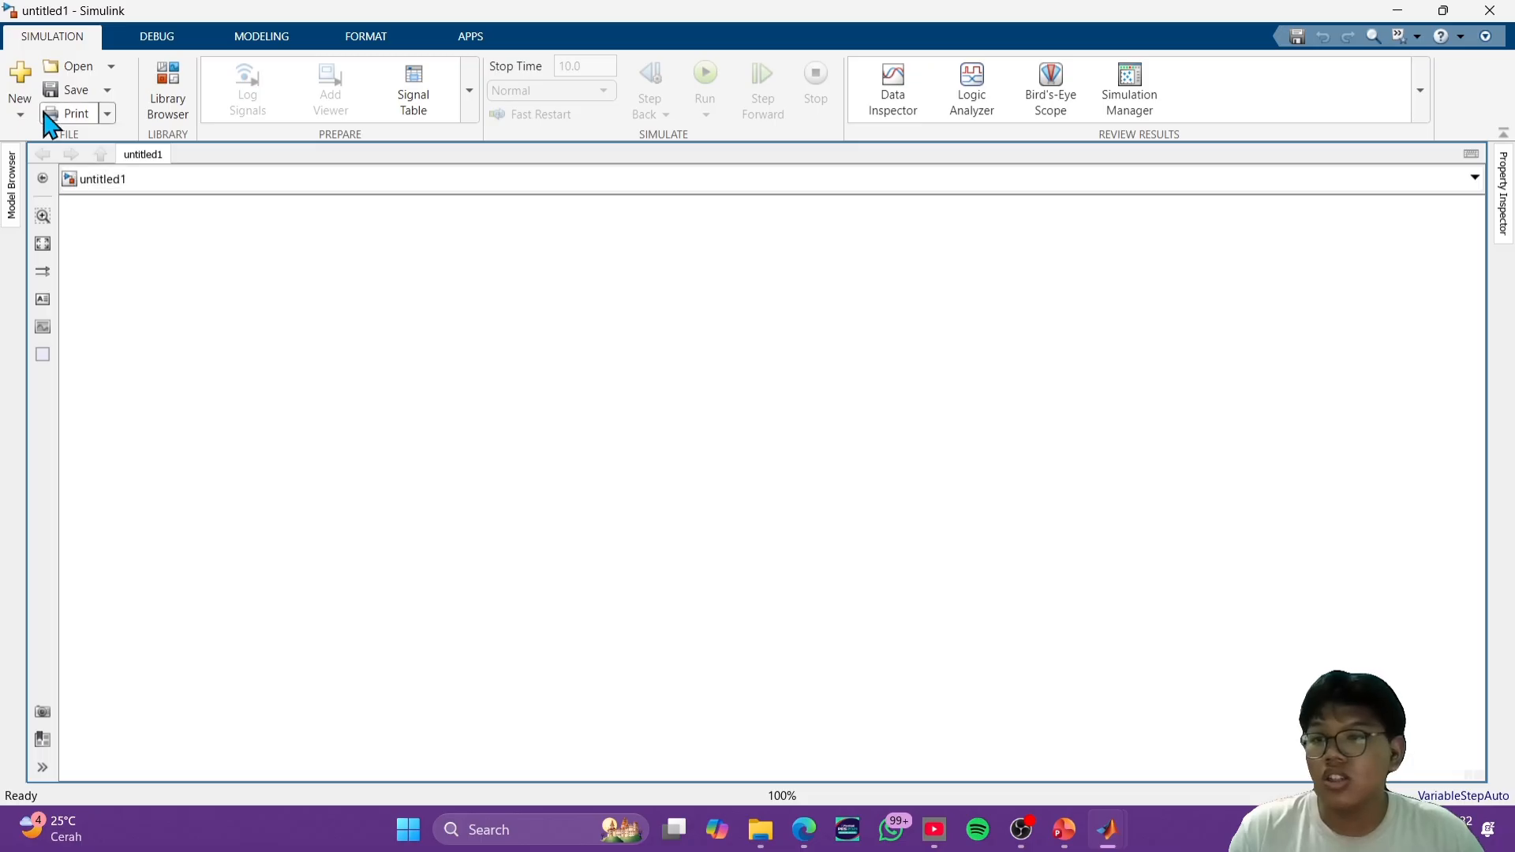
- Search the block library for chart and place a Stateflow Chart block in the empty model
click(168, 91)
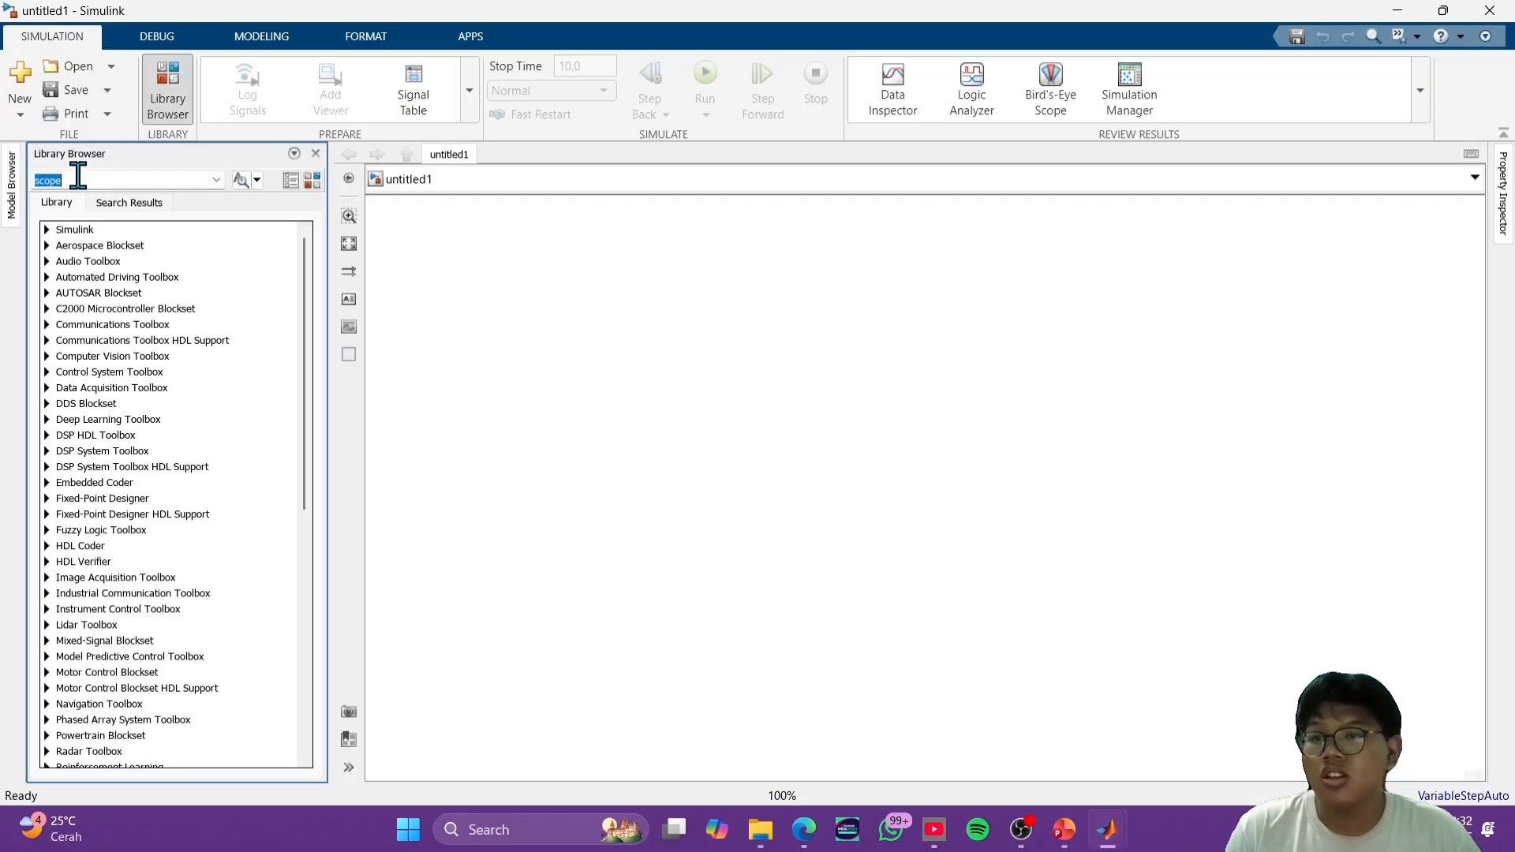
text(ch)
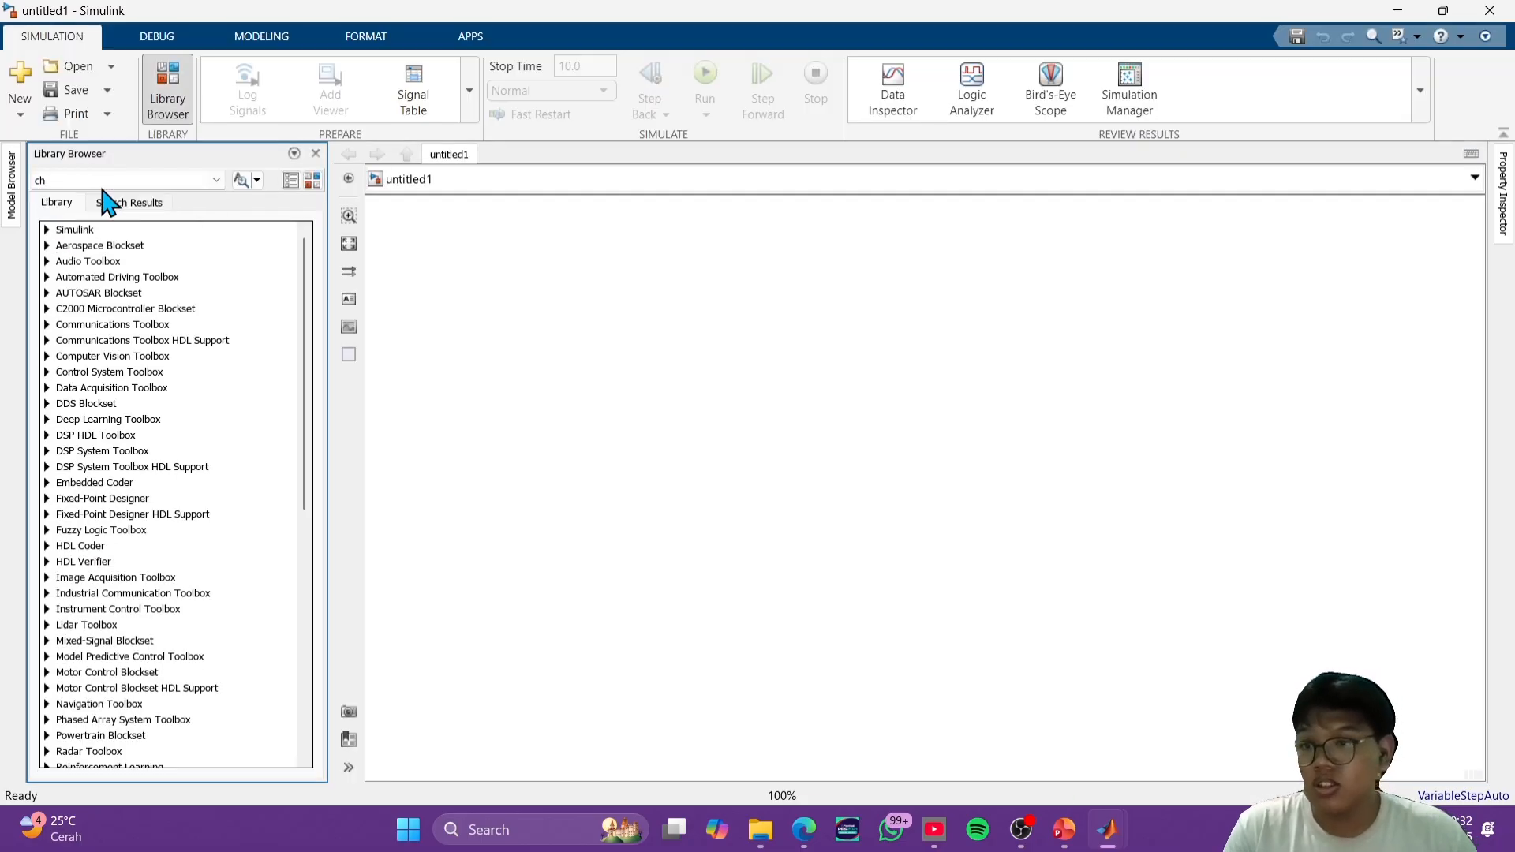
text(a)
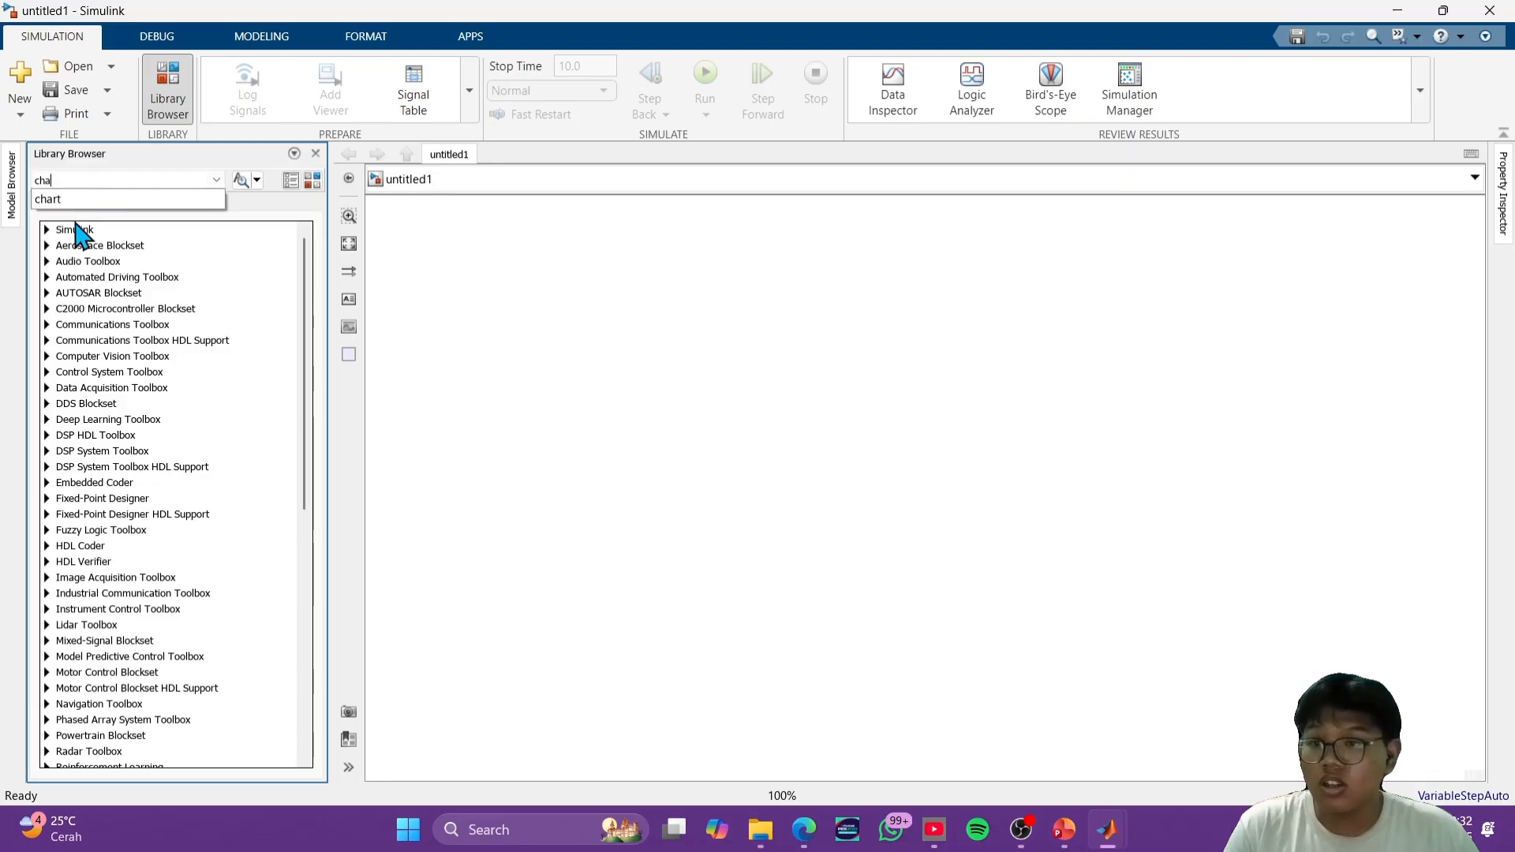
click(85, 199)
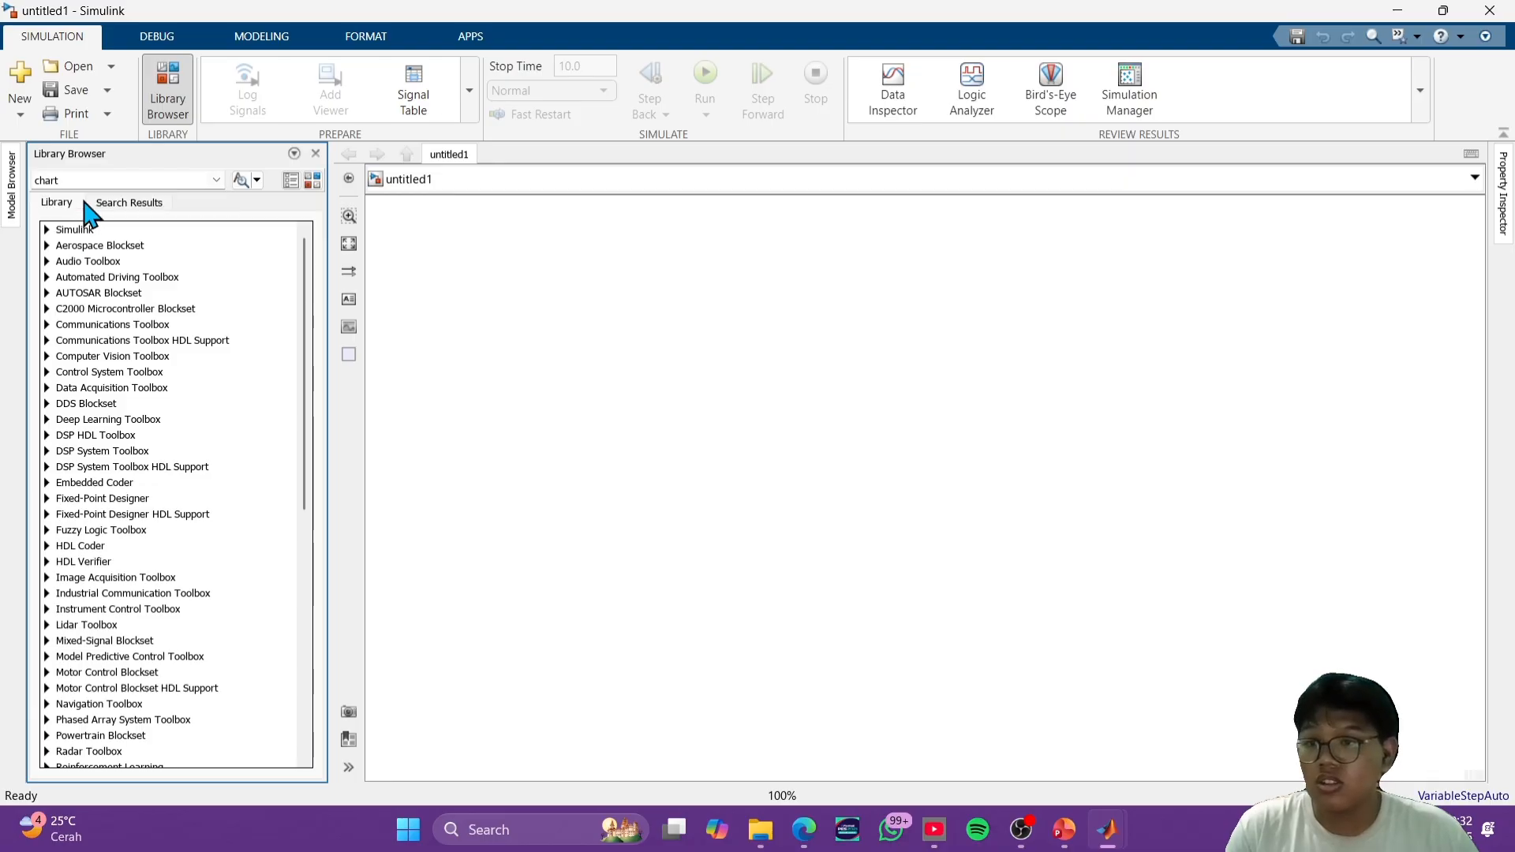
click(246, 186)
drag(93, 467, 630, 412)
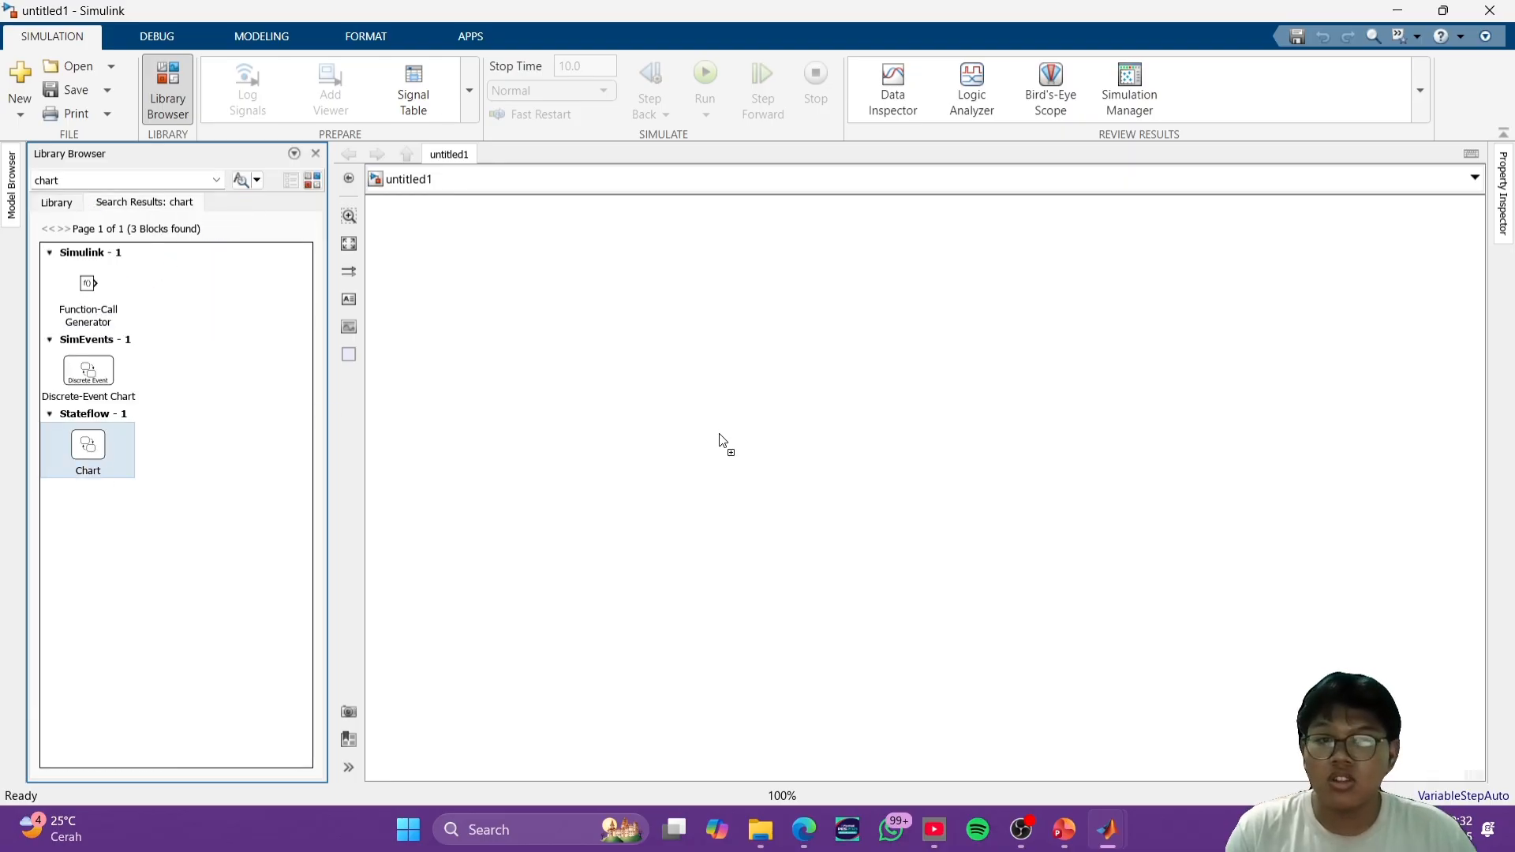
drag(722, 442, 733, 450)
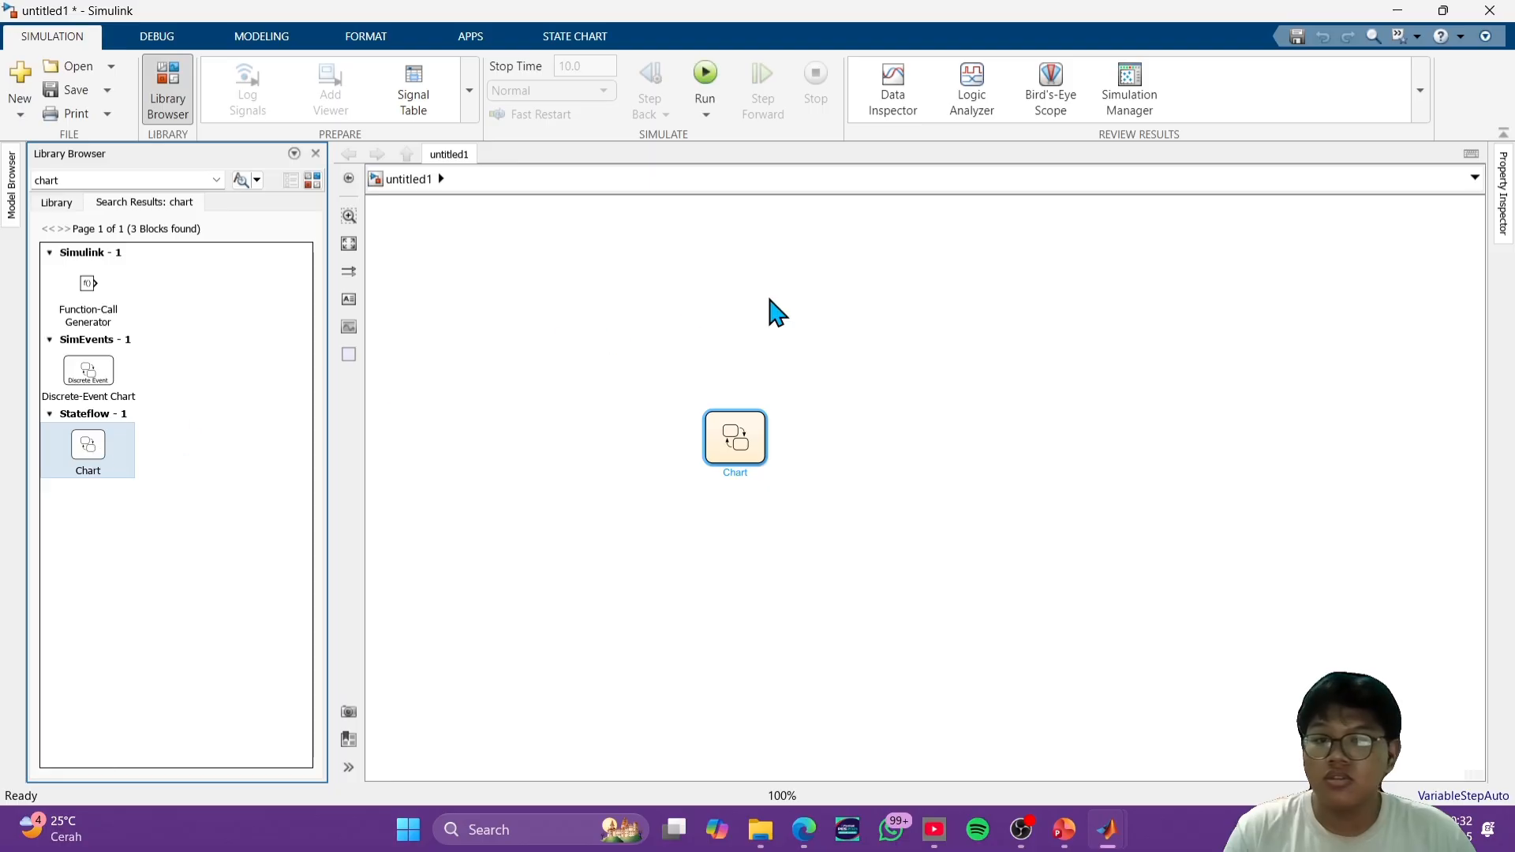
- Open the Chart block and add a default state named A with the entry action x=1;
double_click(734, 439)
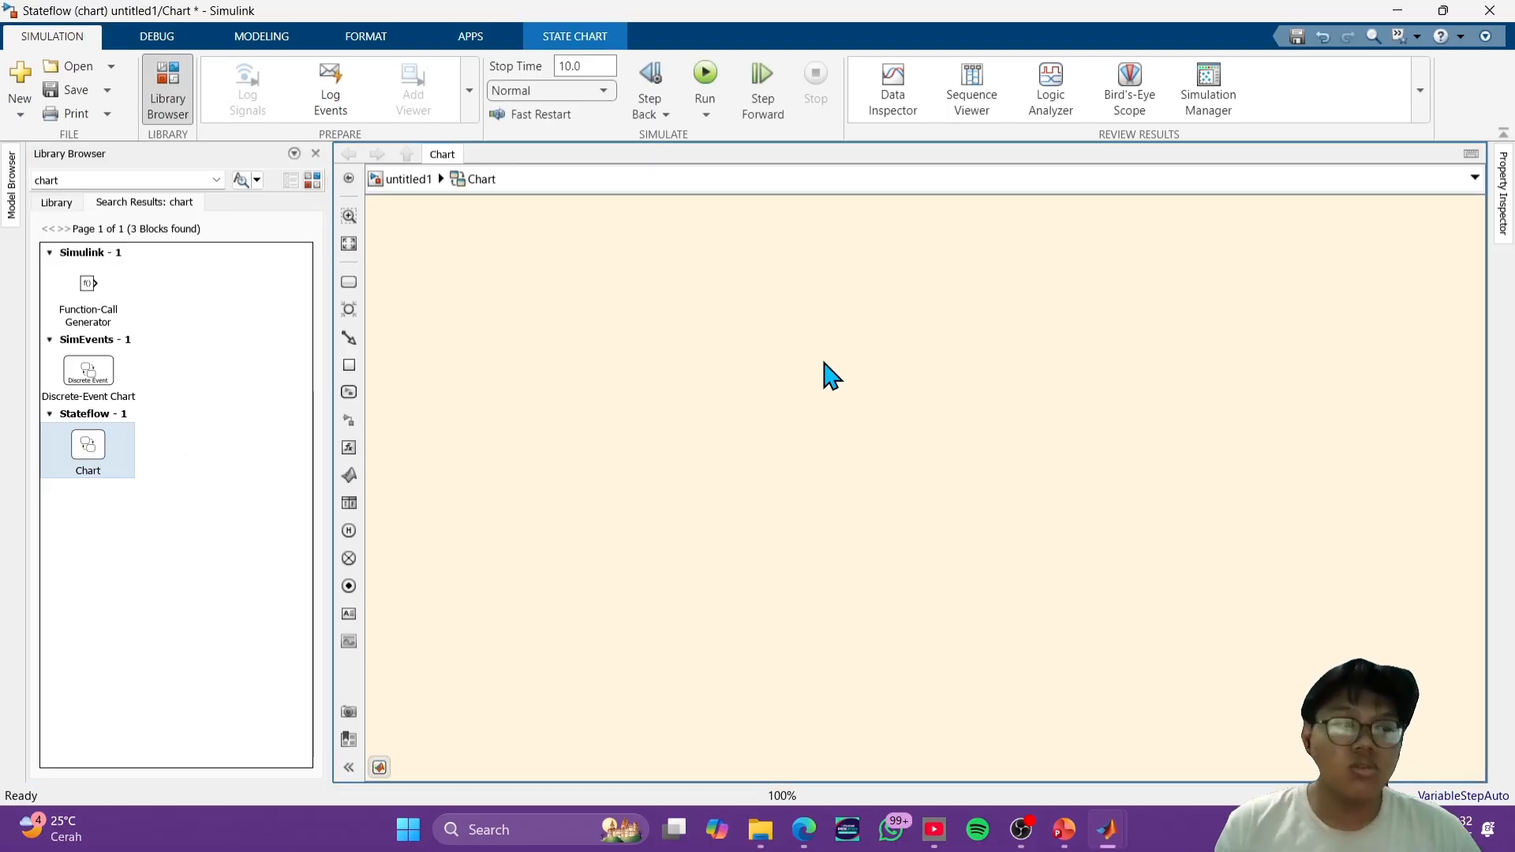
drag(349, 282, 650, 368)
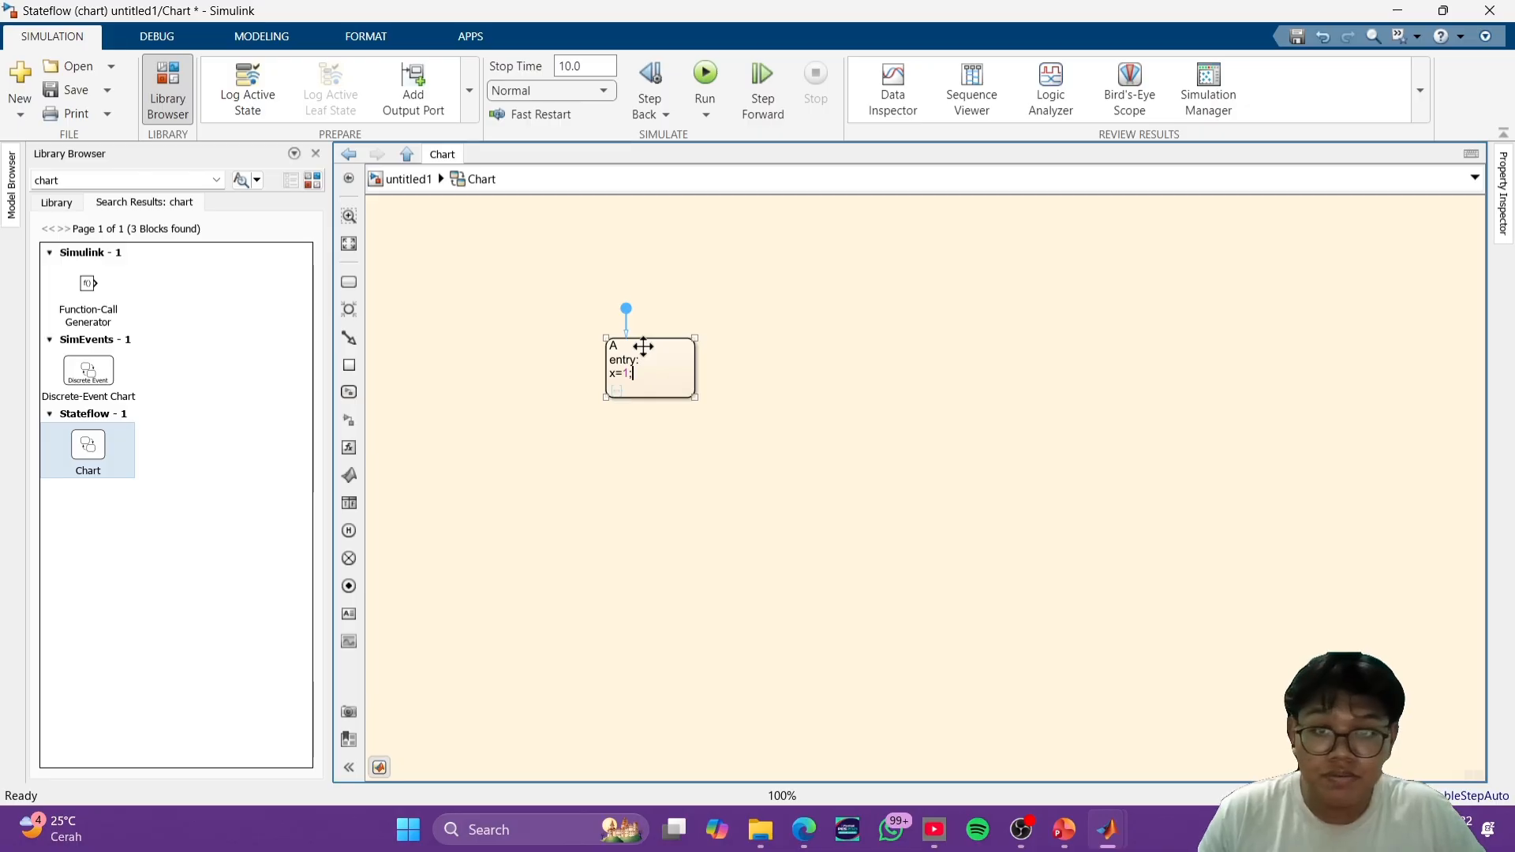
click(750, 382)
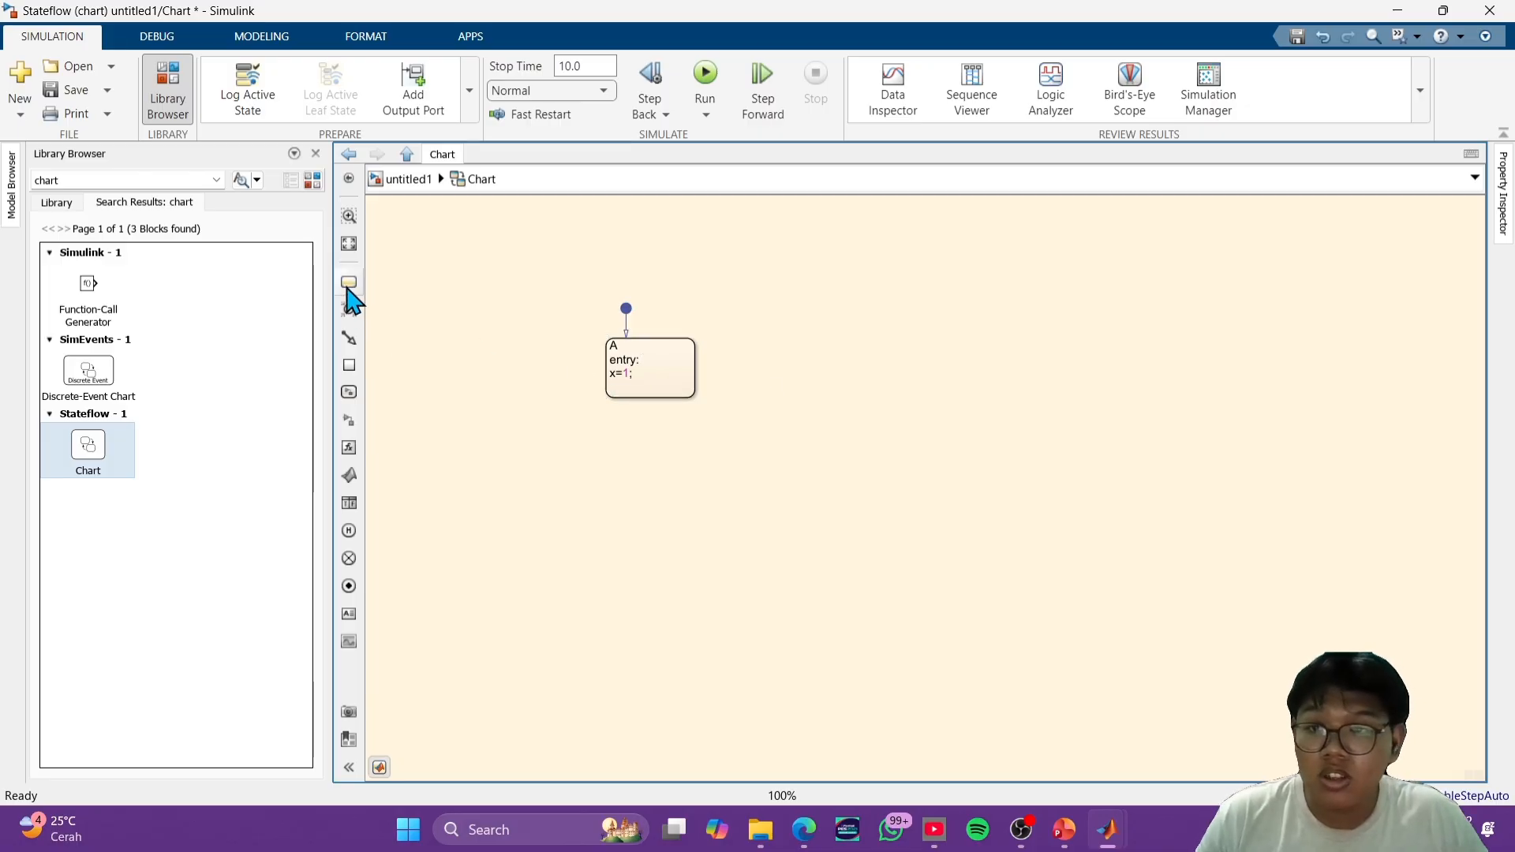
- Add two empty states to the chart, one level with state A and one directly below that new state
drag(1010, 407, 970, 368)
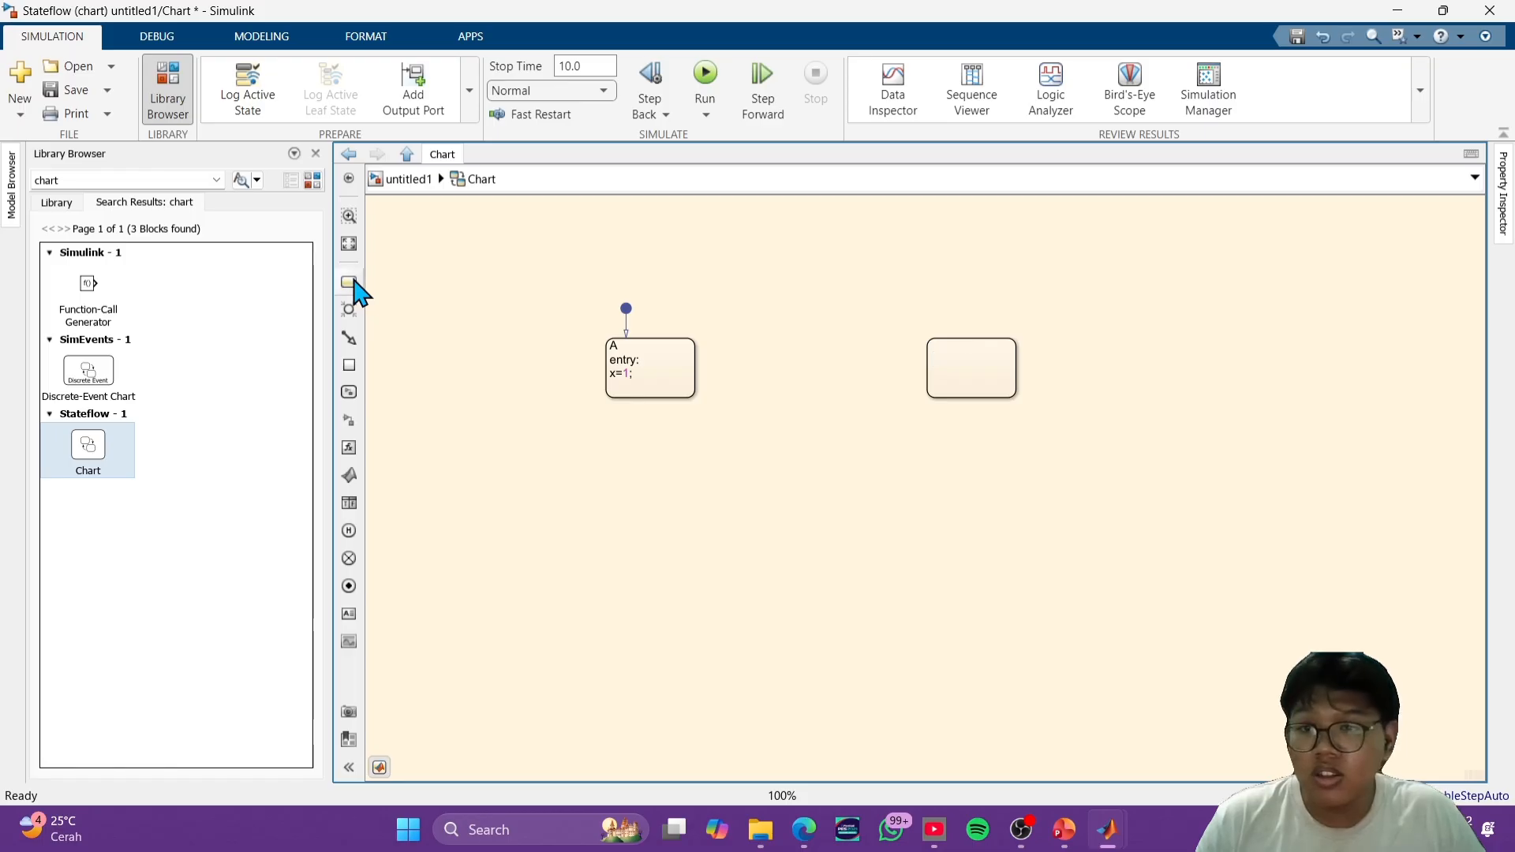
drag(348, 282, 991, 636)
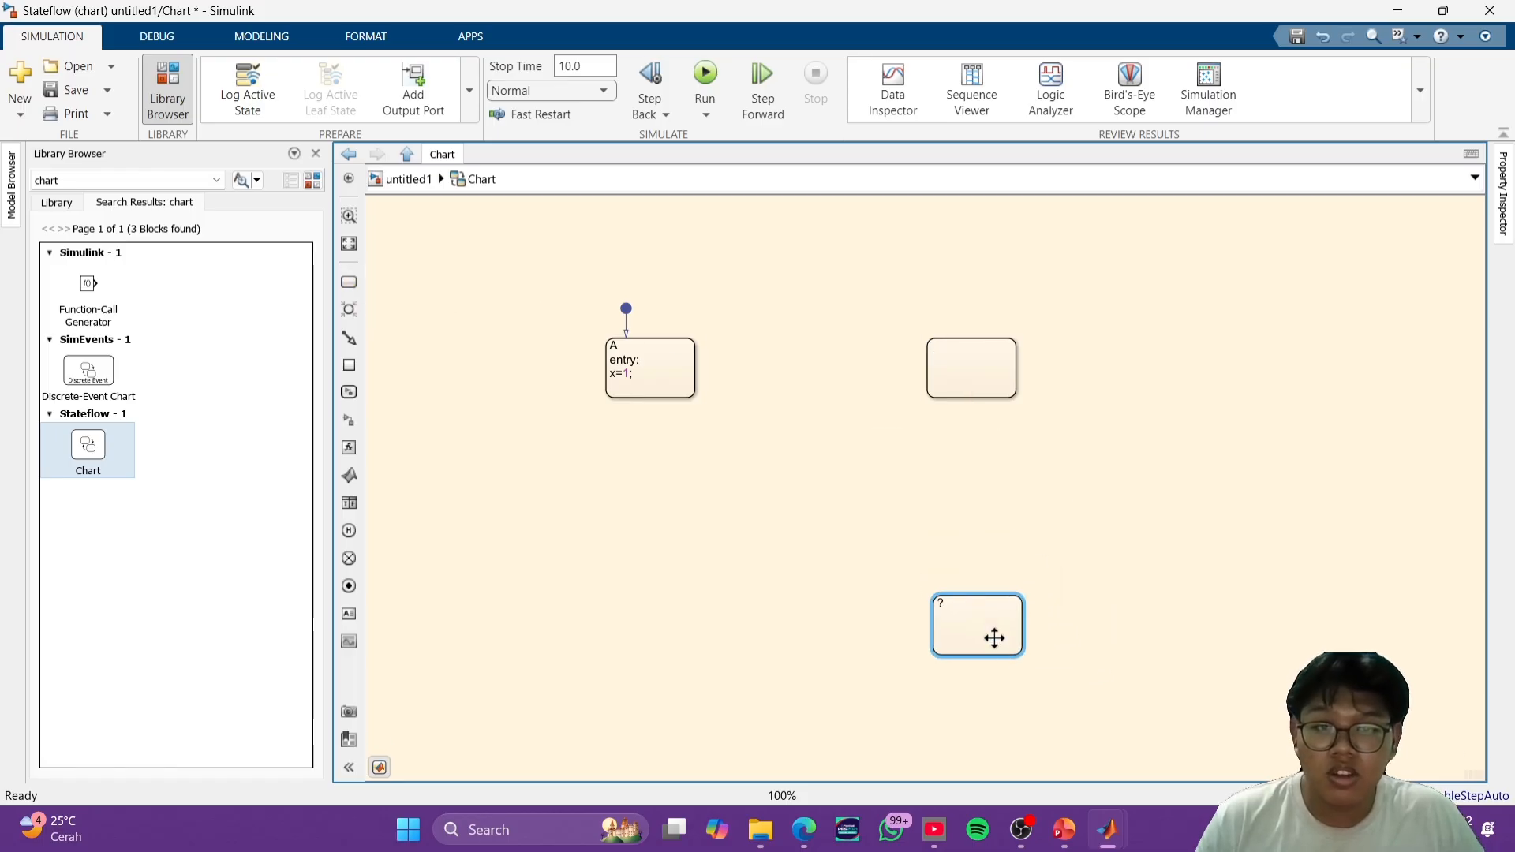
- Name the empty state level with A as B, start its entry action with a=, and stretch the state taller
click(972, 360)
click(950, 346)
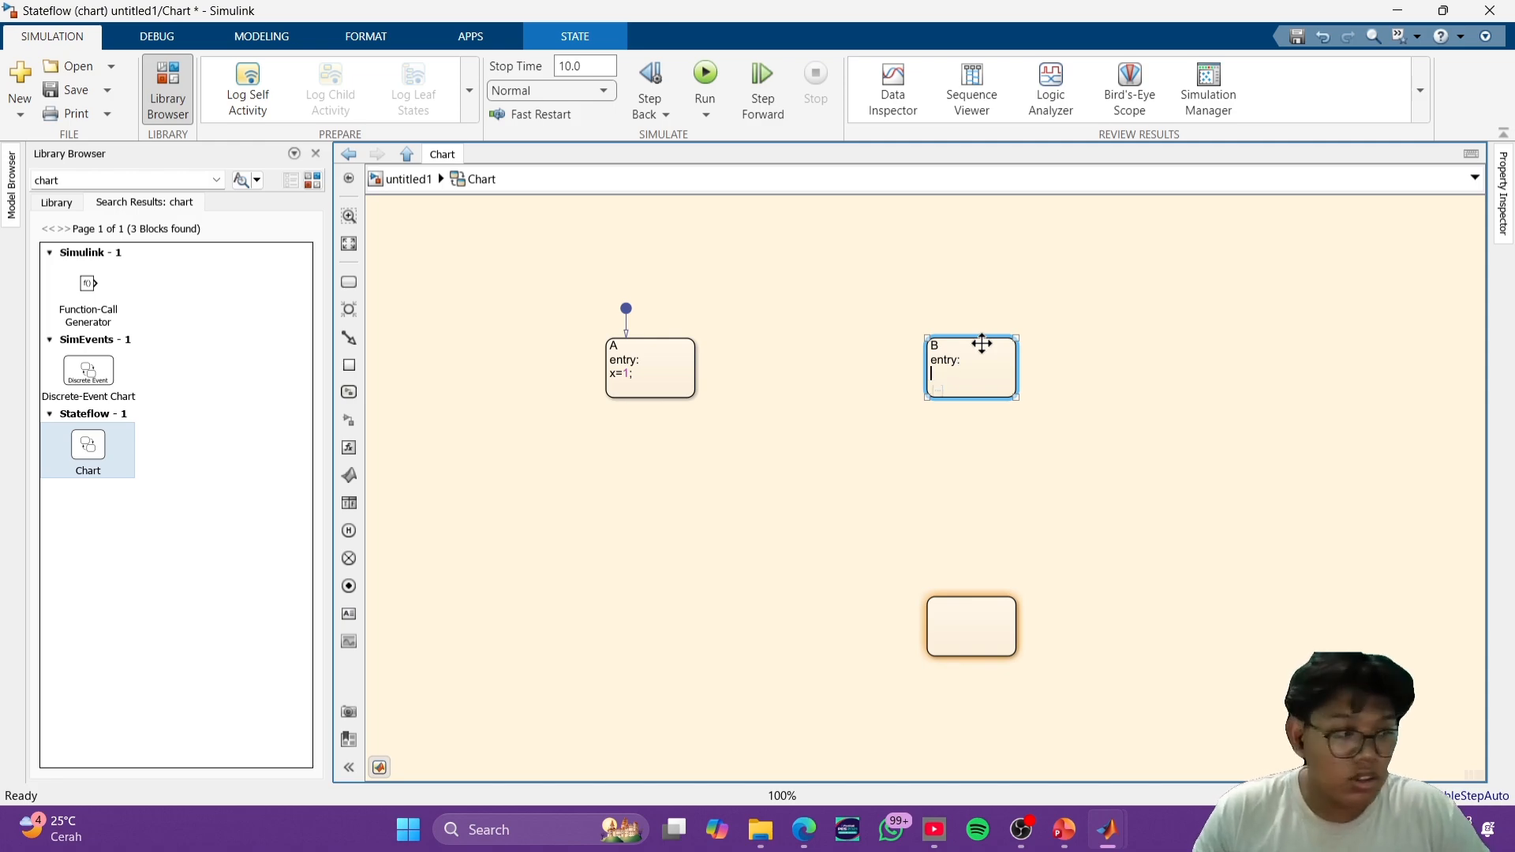
text(a=)
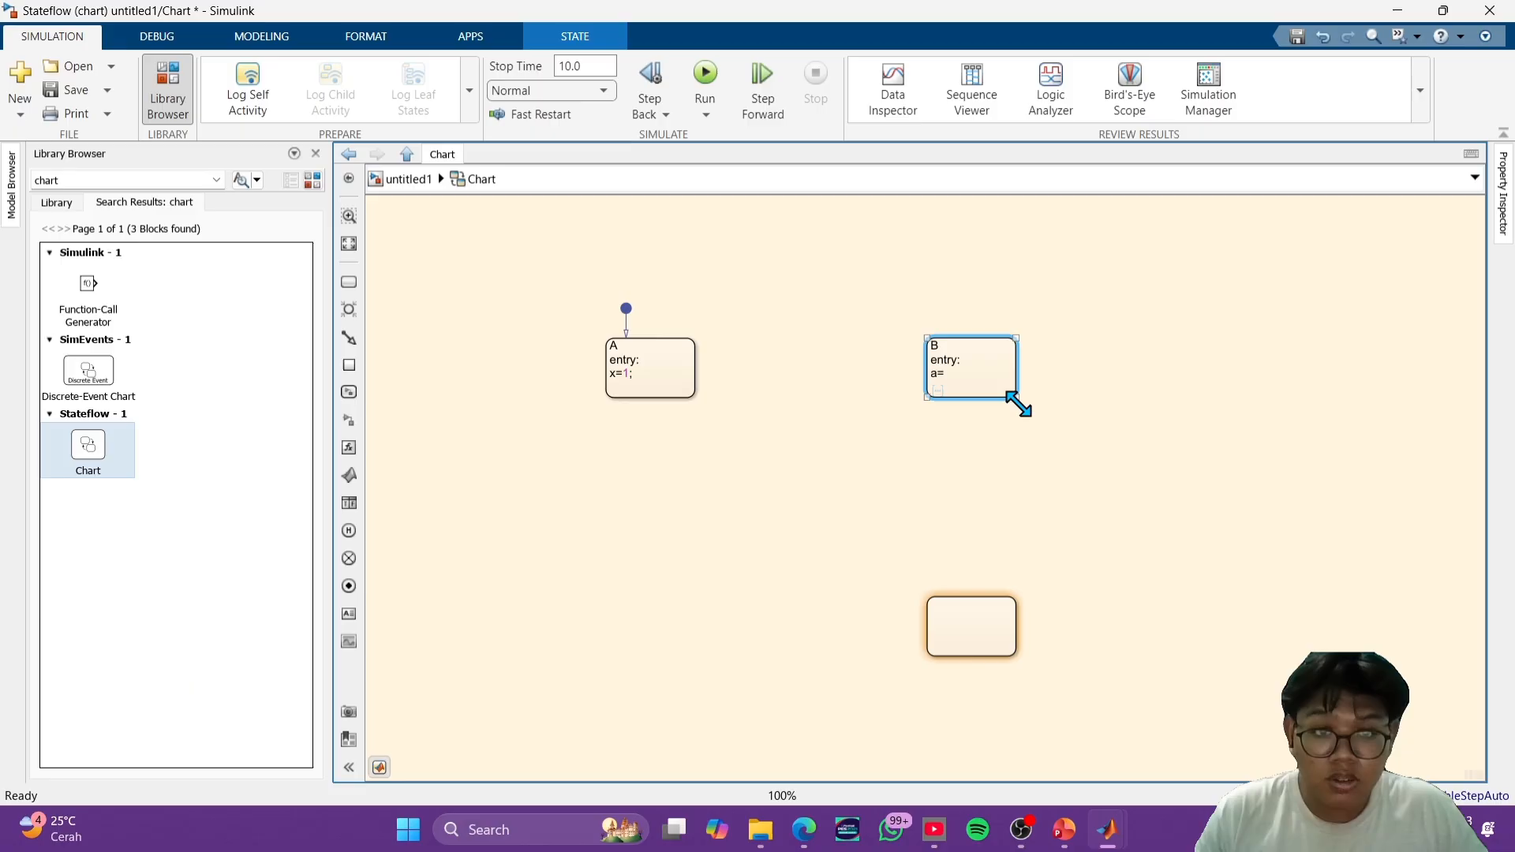
drag(1017, 398, 1025, 477)
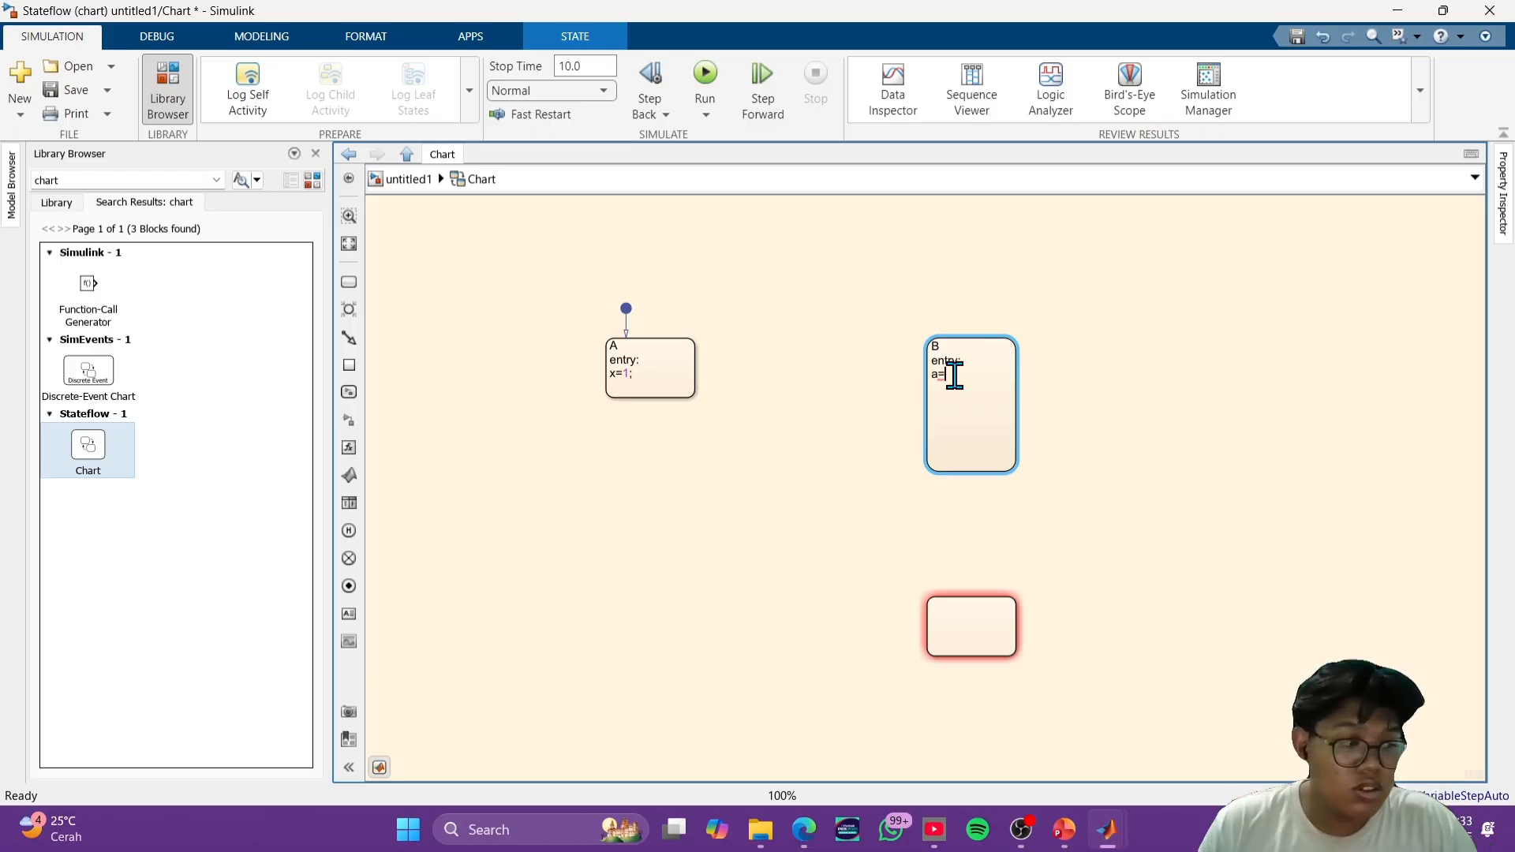
- Delete and re-enter the variable x in state A's entry action x=1;
click(619, 372)
key(BackSpace)
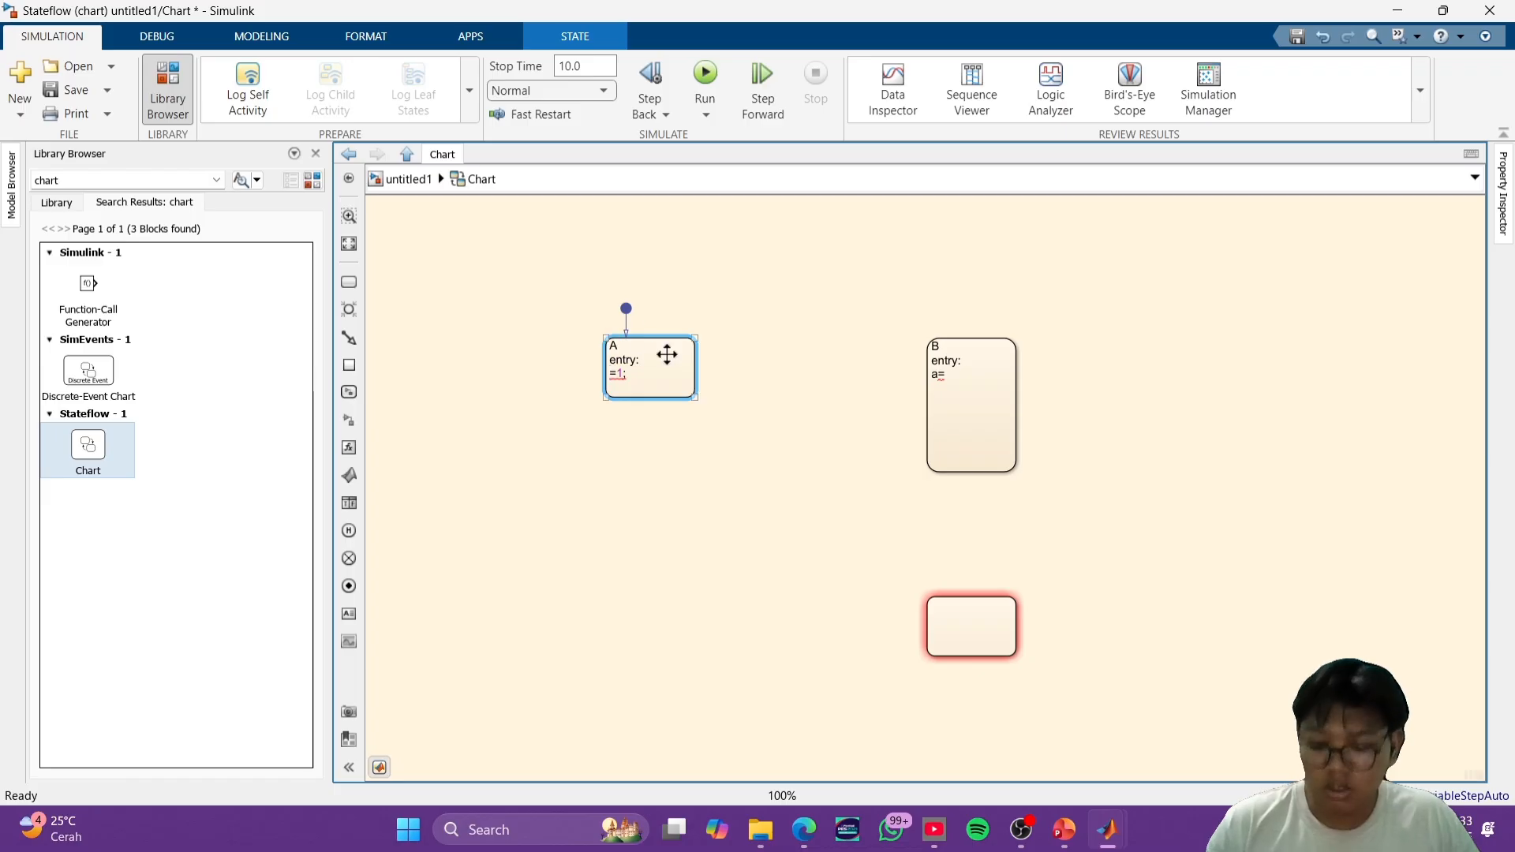
text(x)
click(857, 463)
- Complete state B's entry action as a=x+4 and add the during action b=a;
click(947, 374)
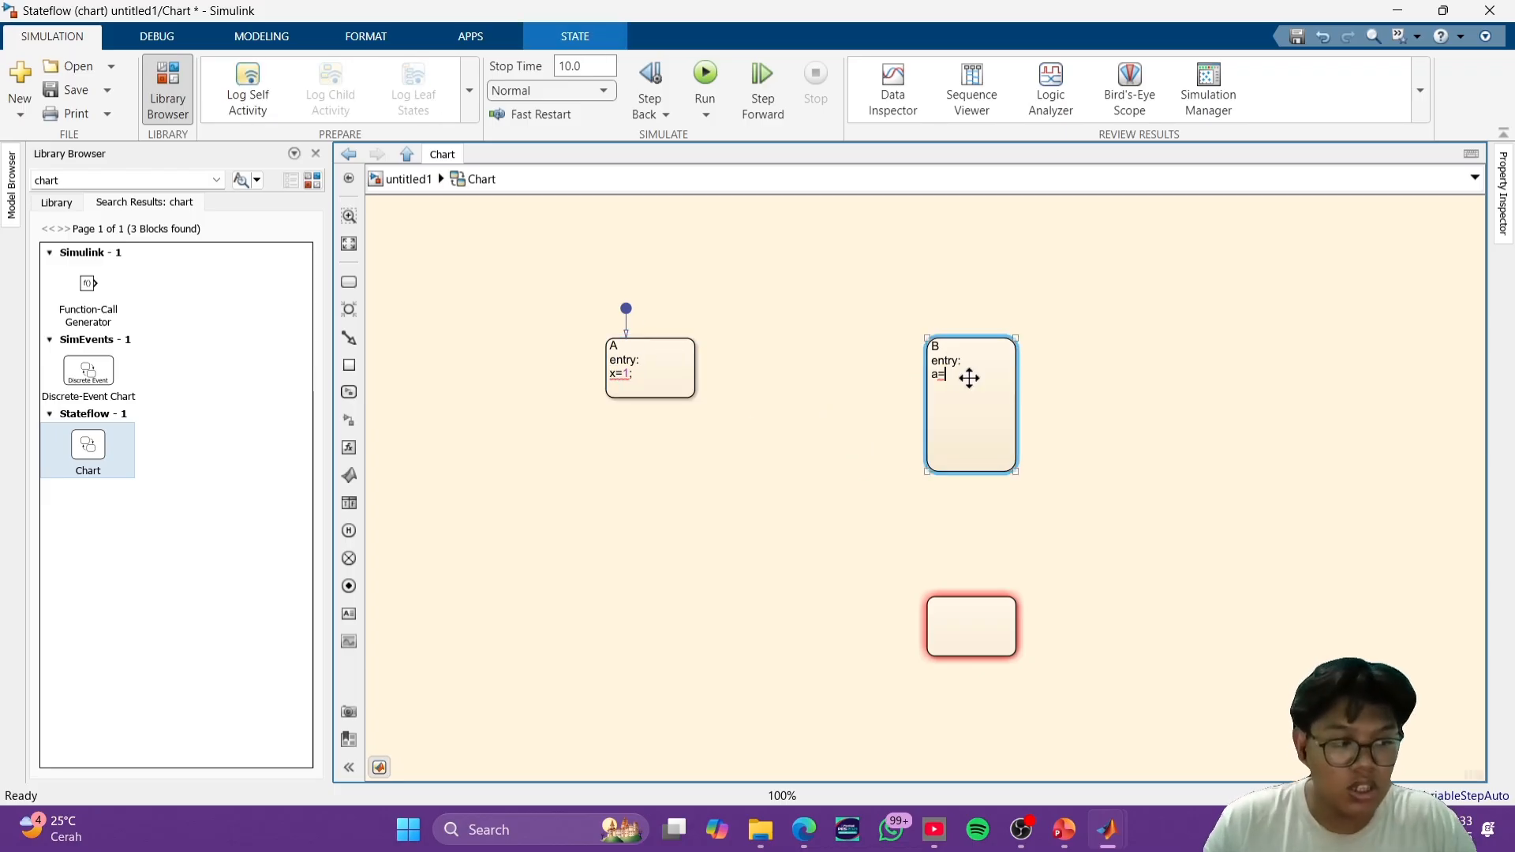
text(x+4)
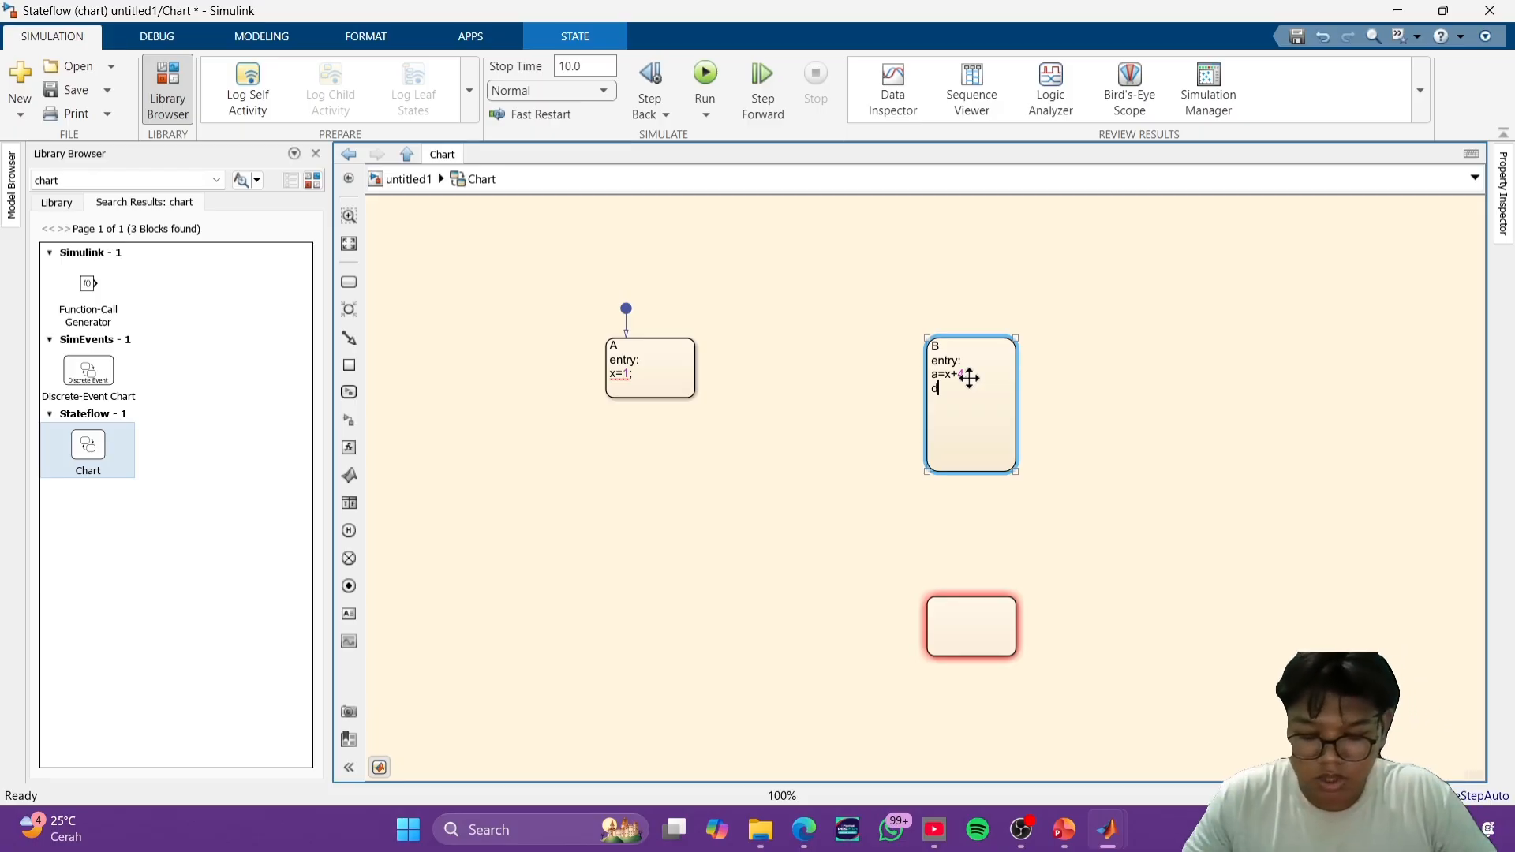
text(uring:)
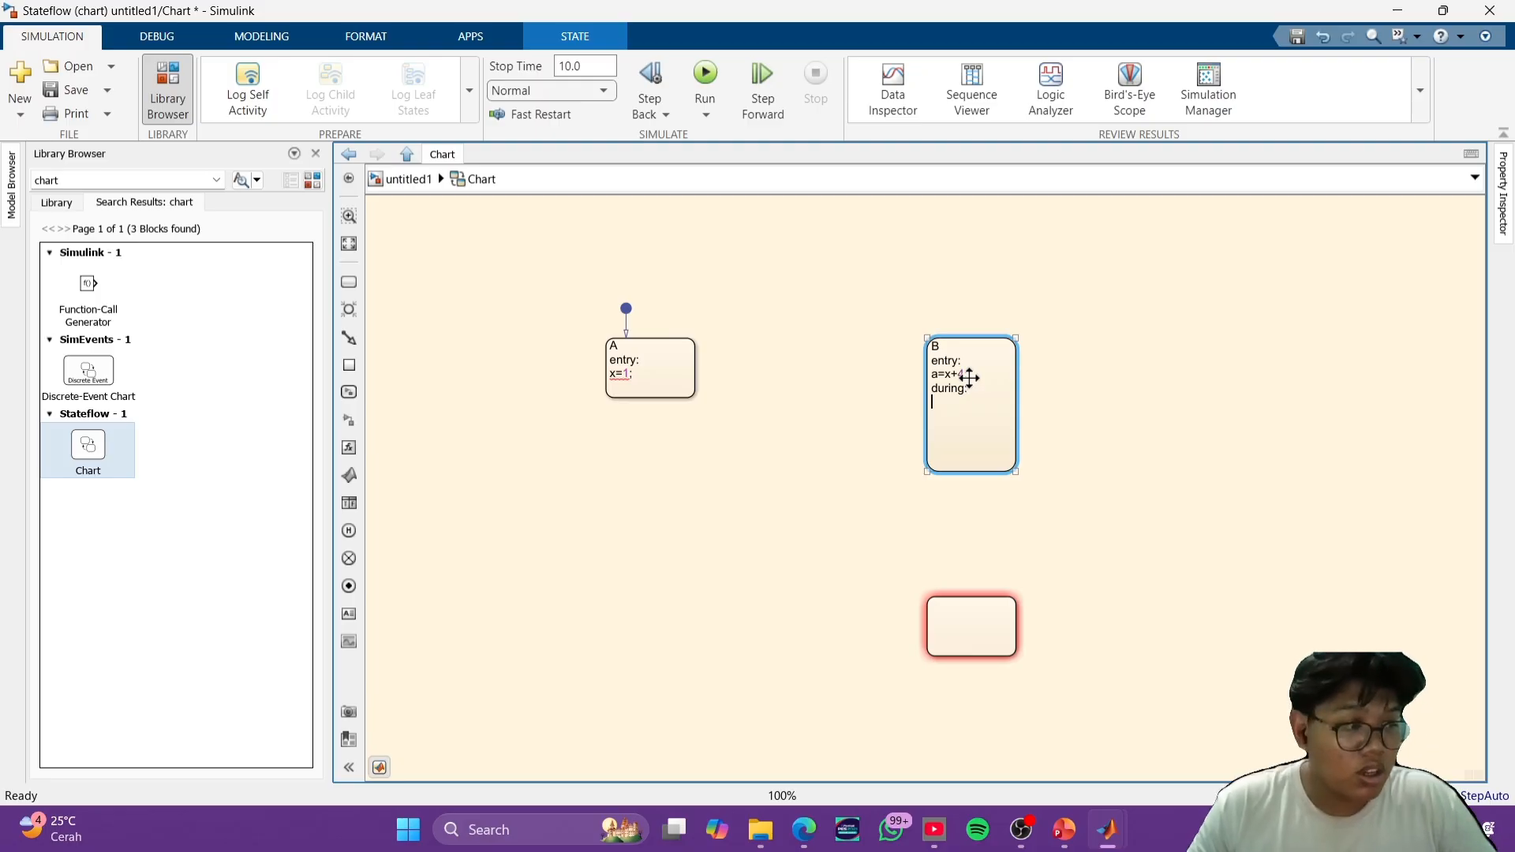
key(Return)
text(b=a)
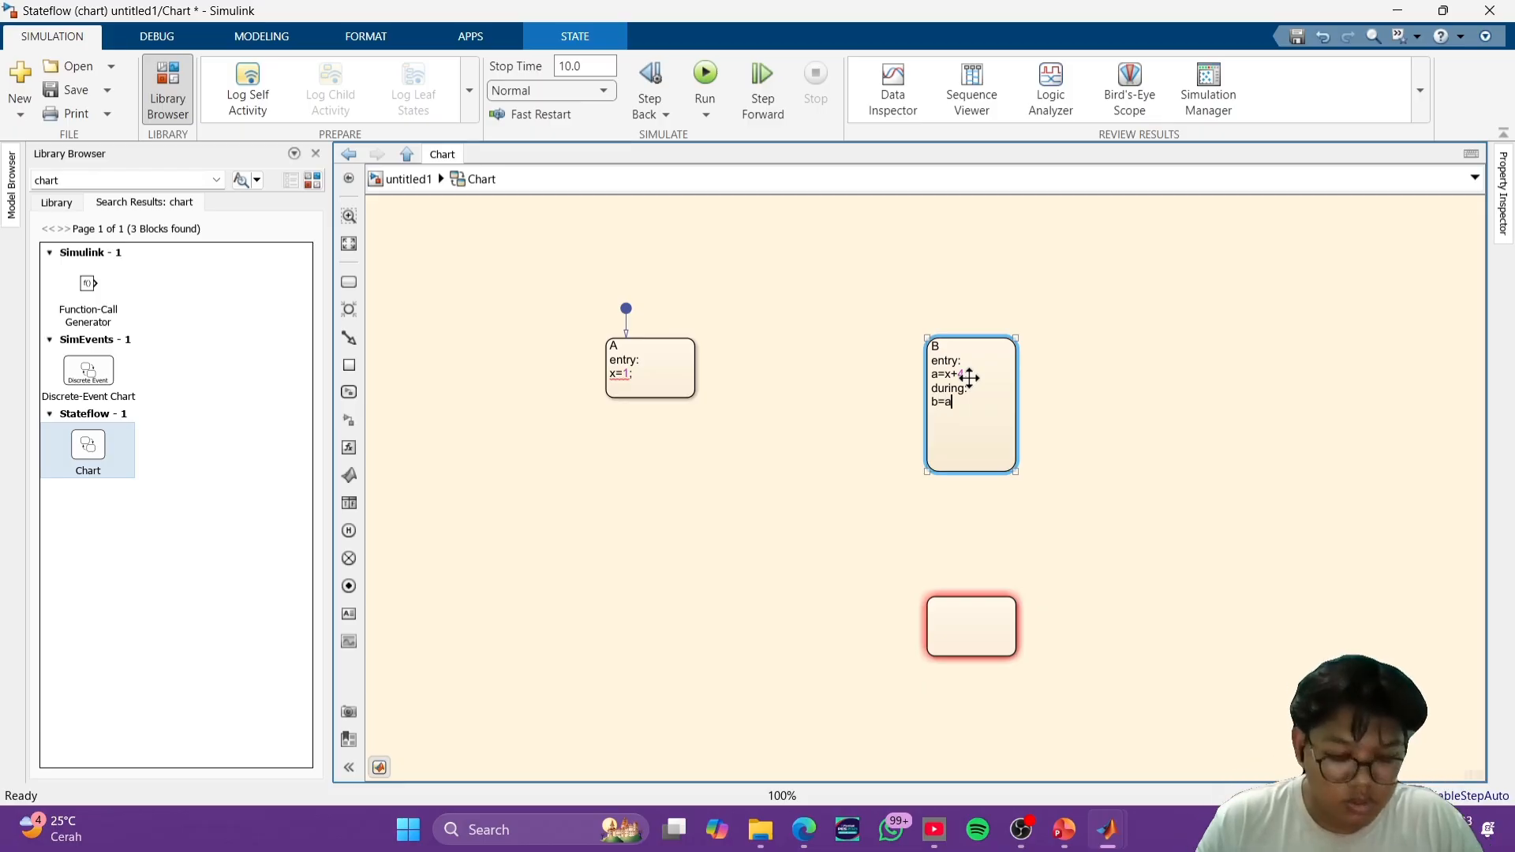
text(;)
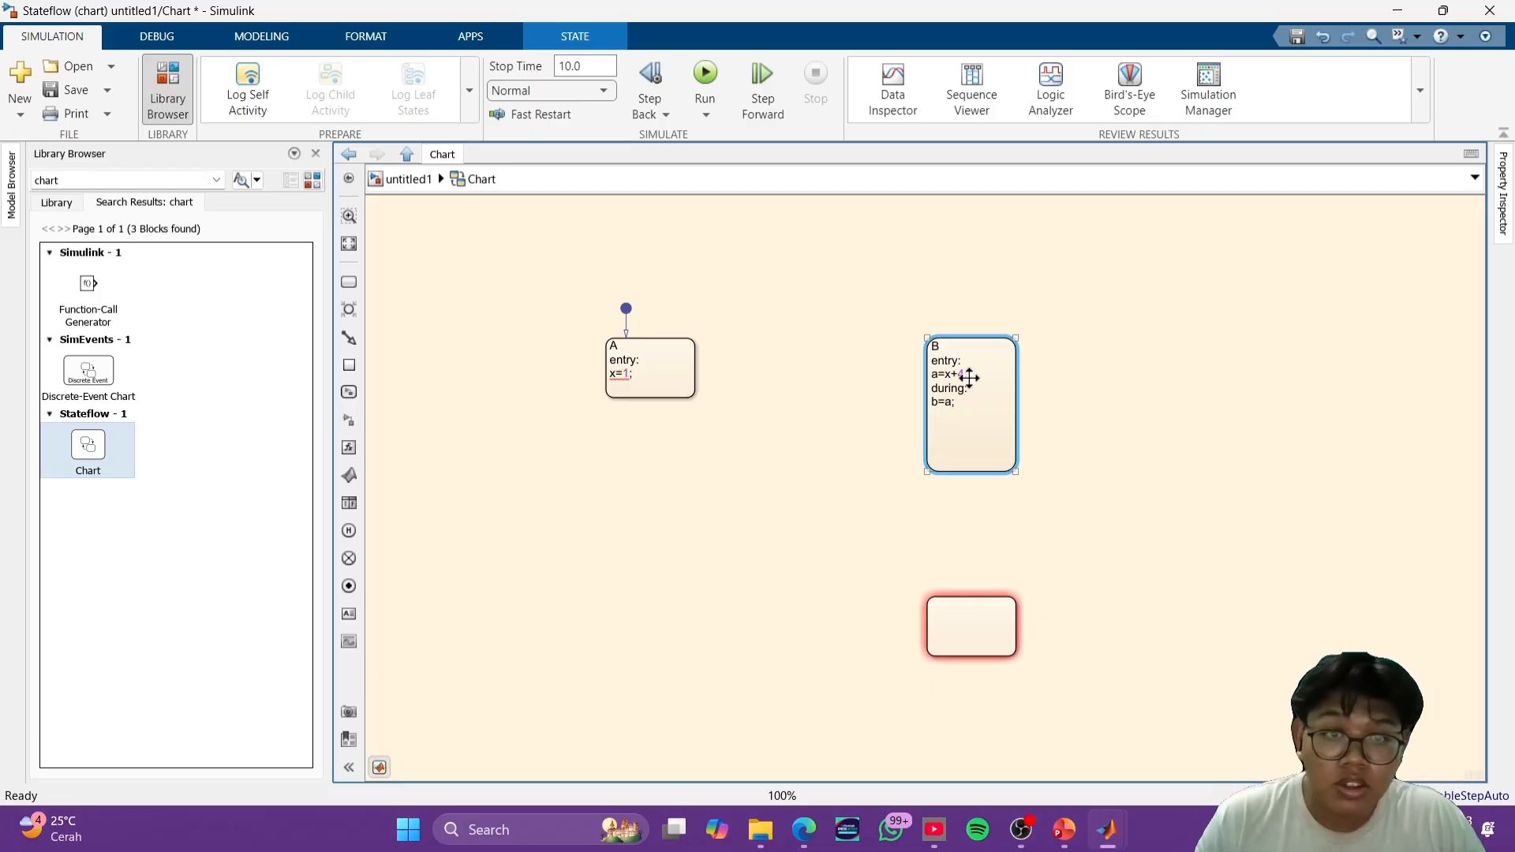
- Add the lines exit; and b=9; below the during action in state B, and shorten the state to fit its text
click(1078, 432)
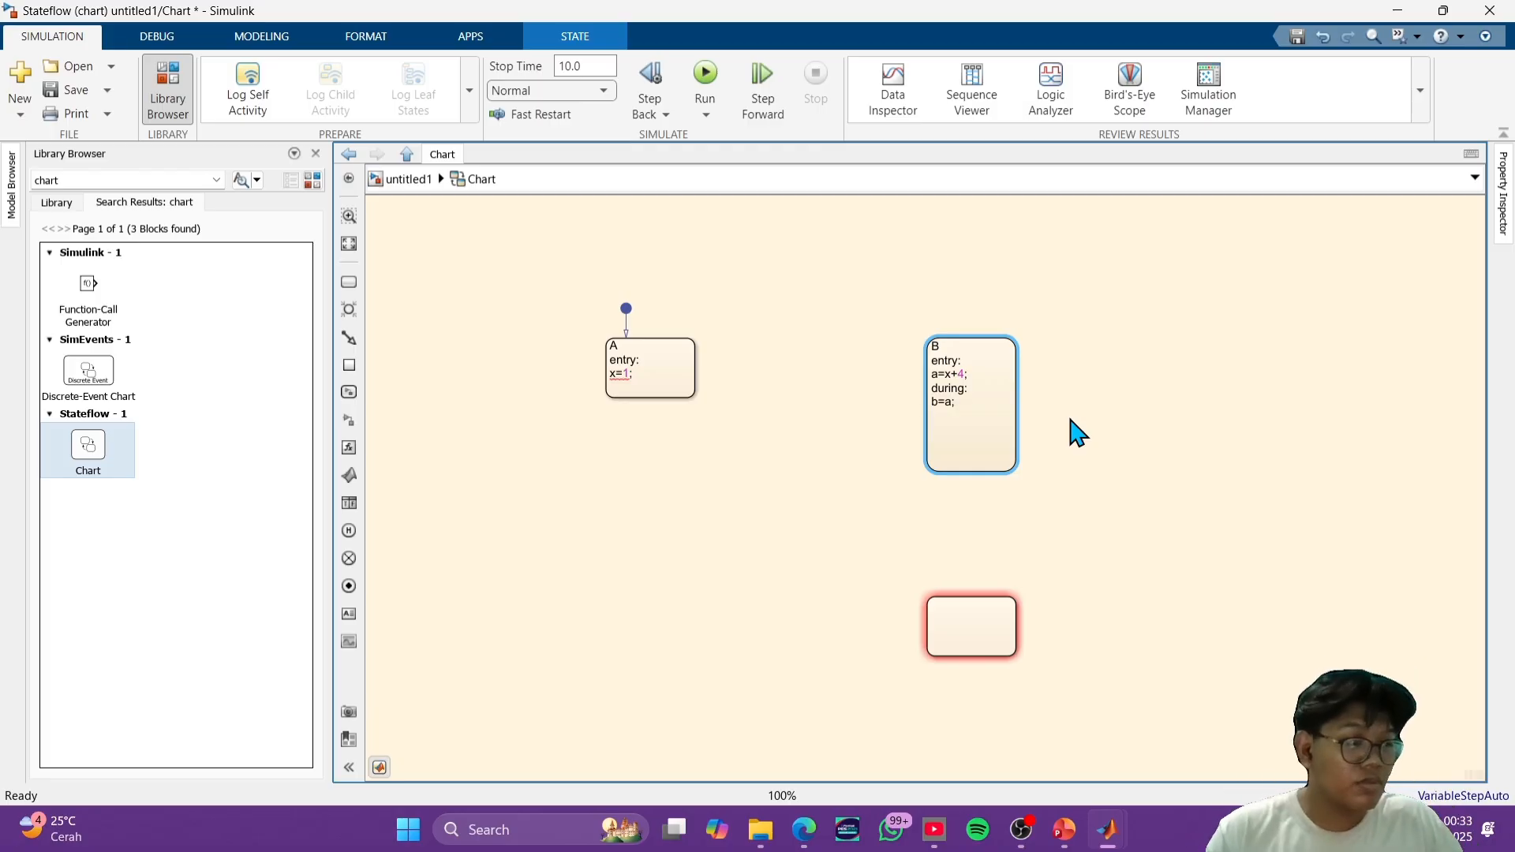
text(exit)
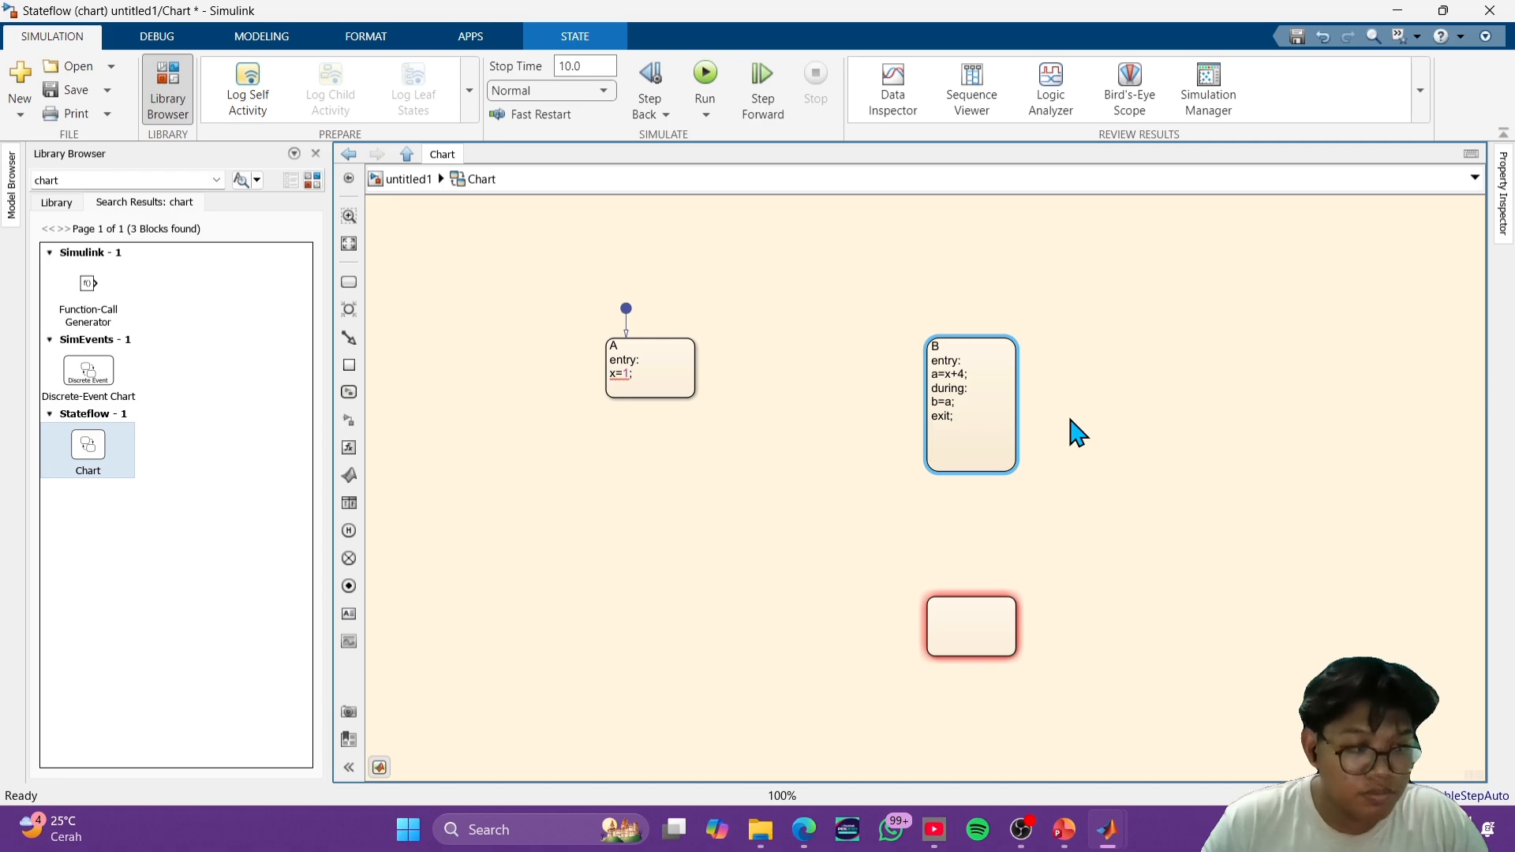
text(b=9;)
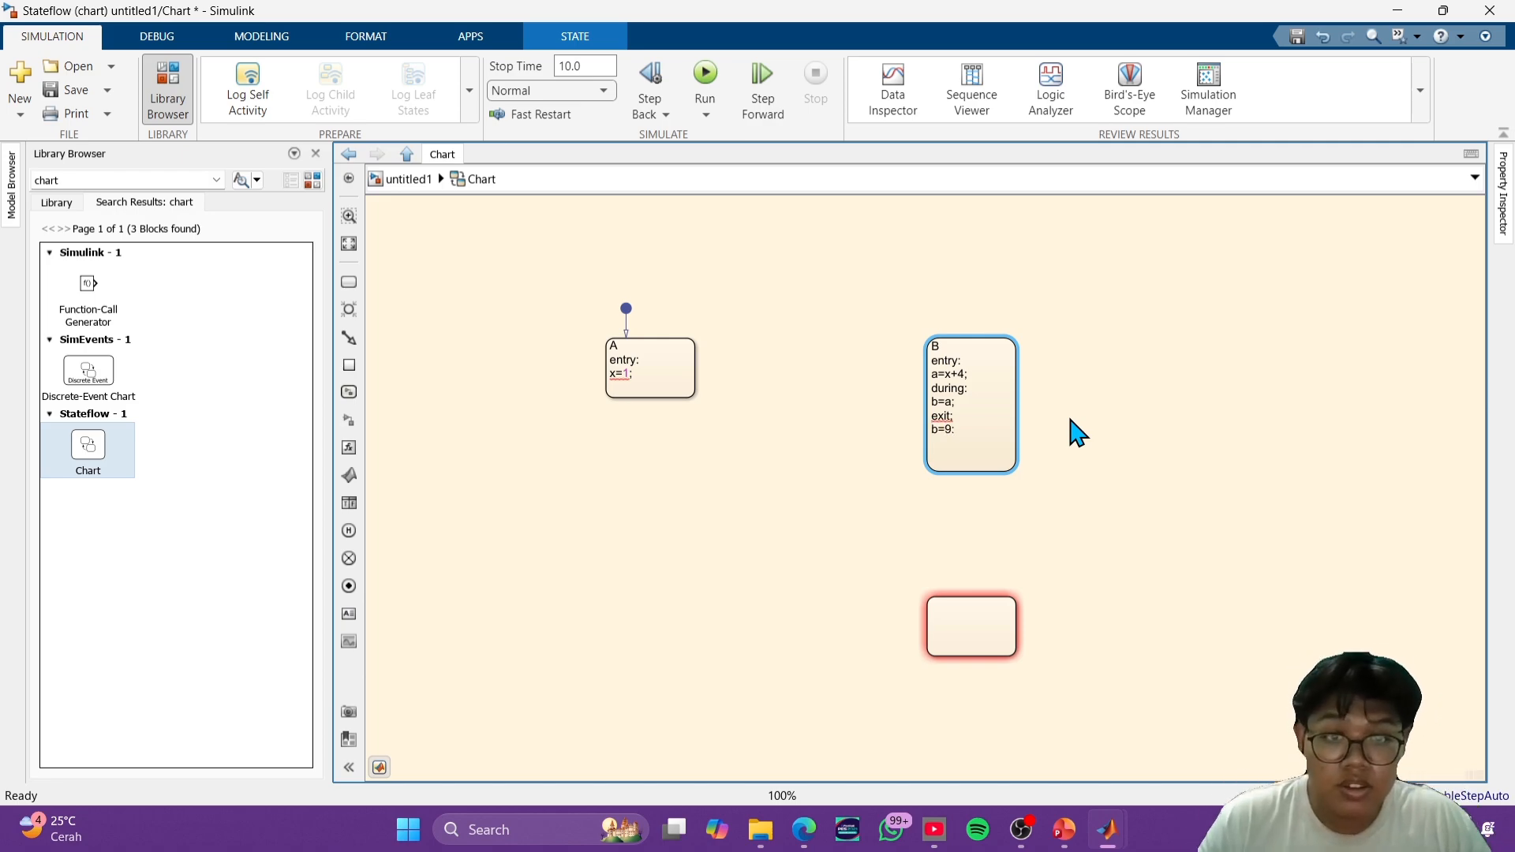
key(BackSpace)
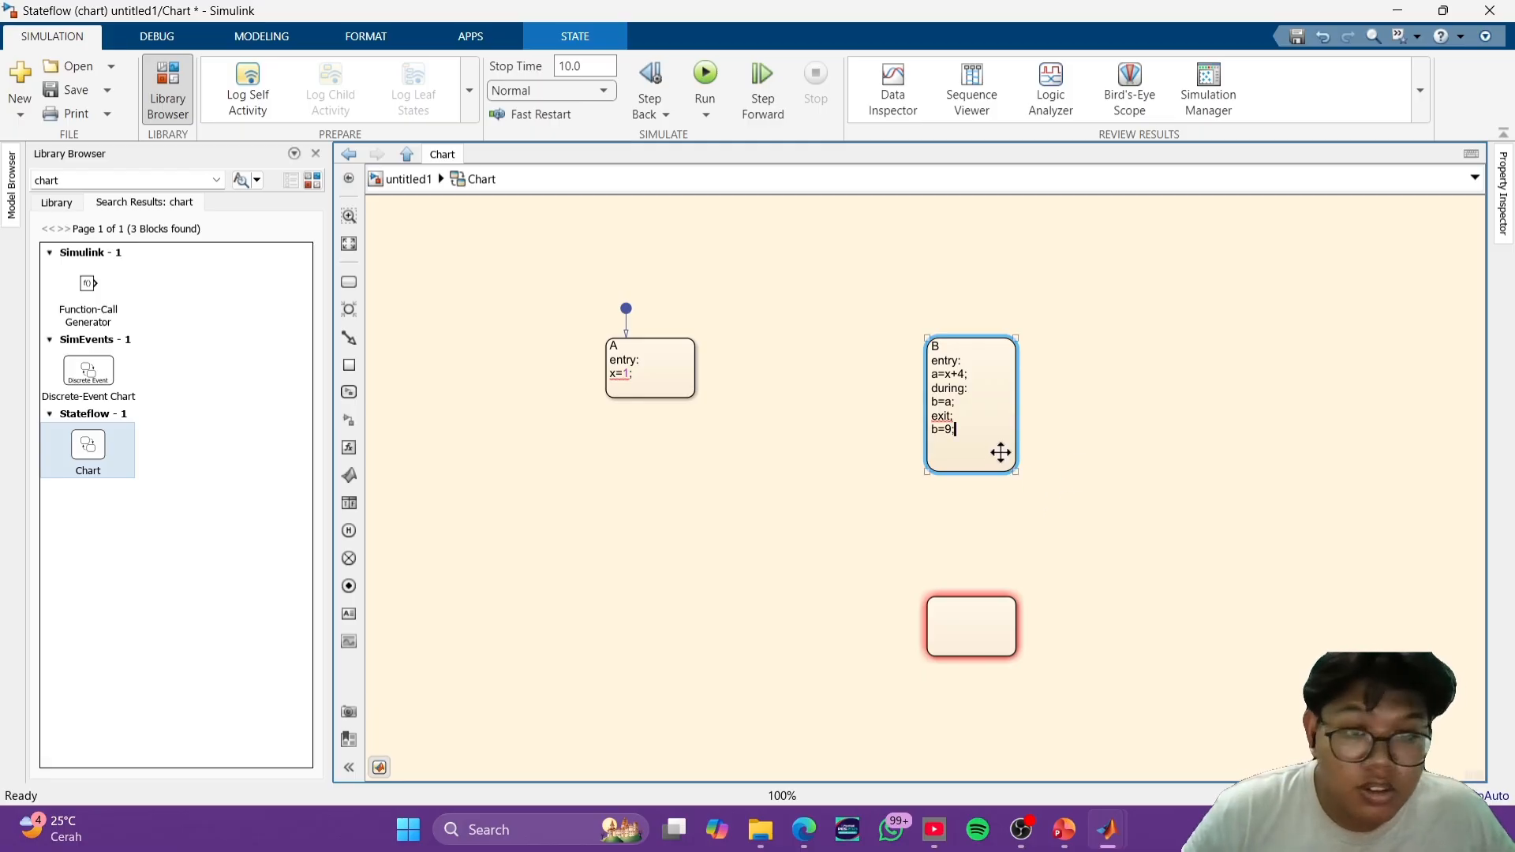
drag(1016, 474, 1015, 448)
click(1083, 456)
click(981, 419)
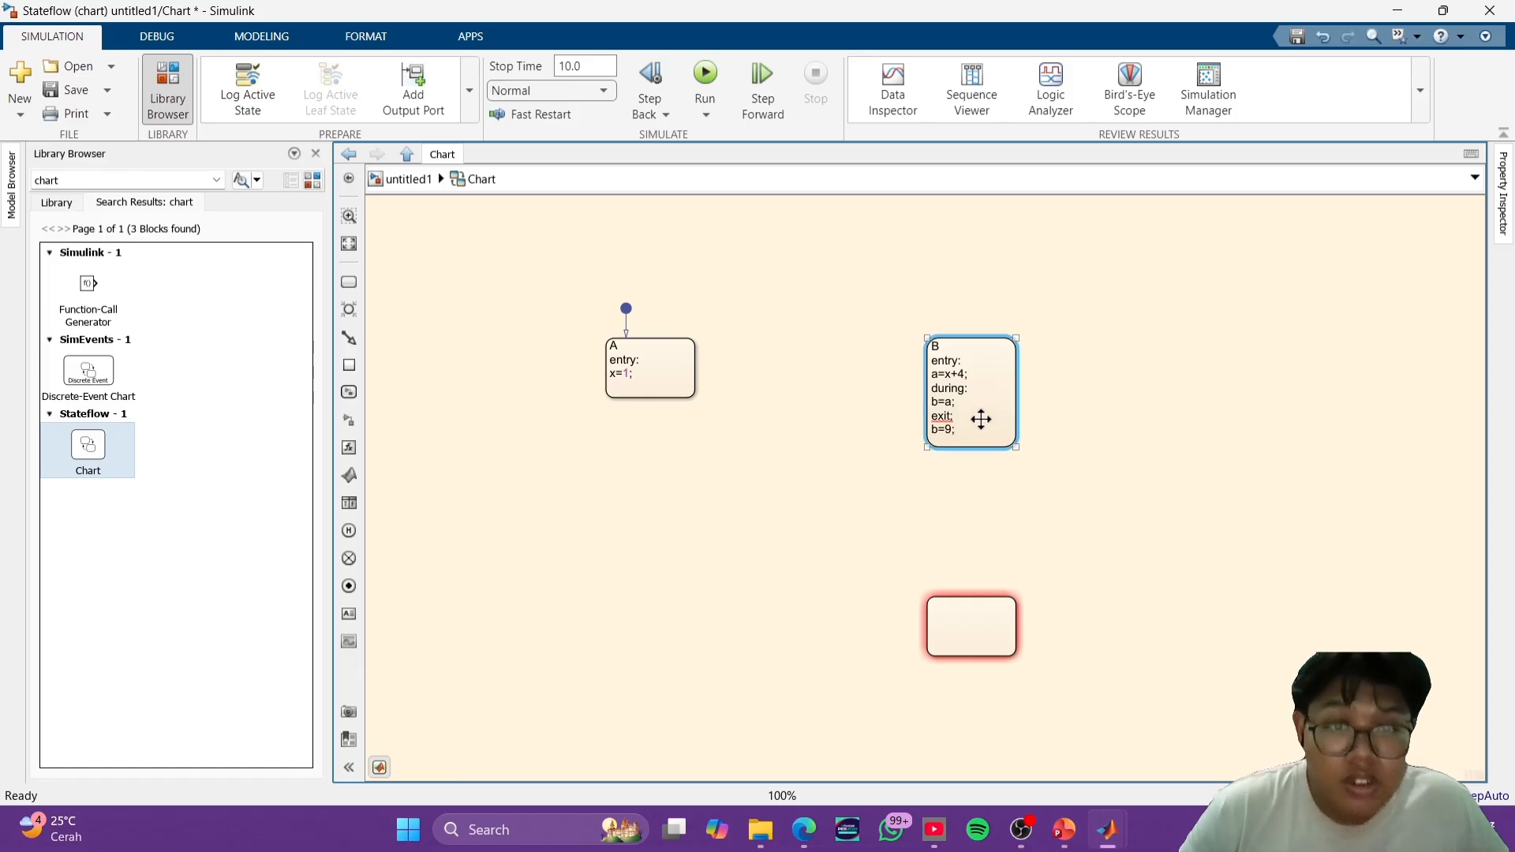
click(954, 416)
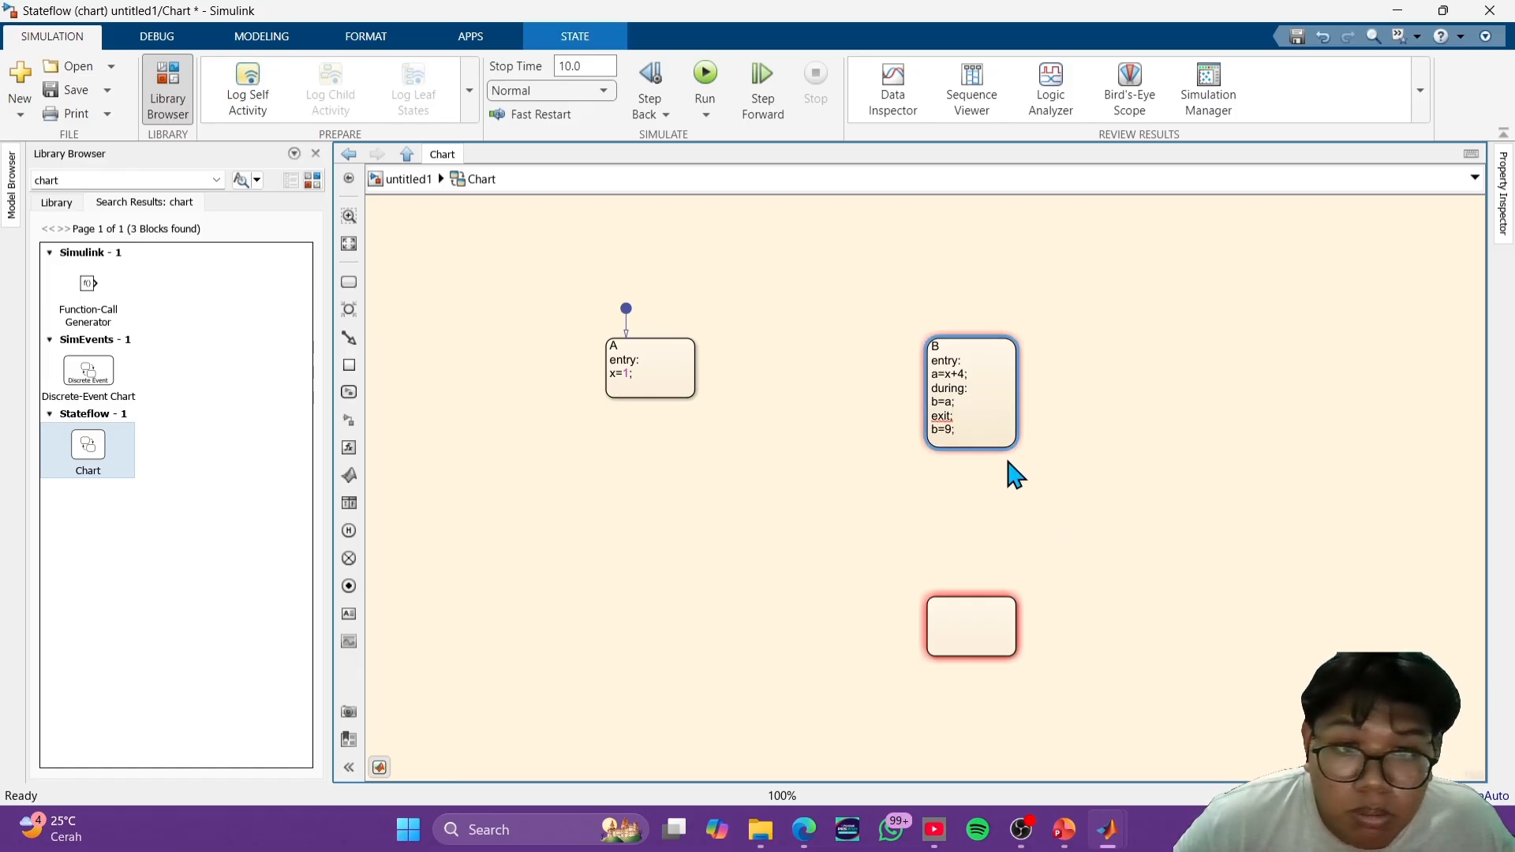
click(984, 436)
click(1050, 422)
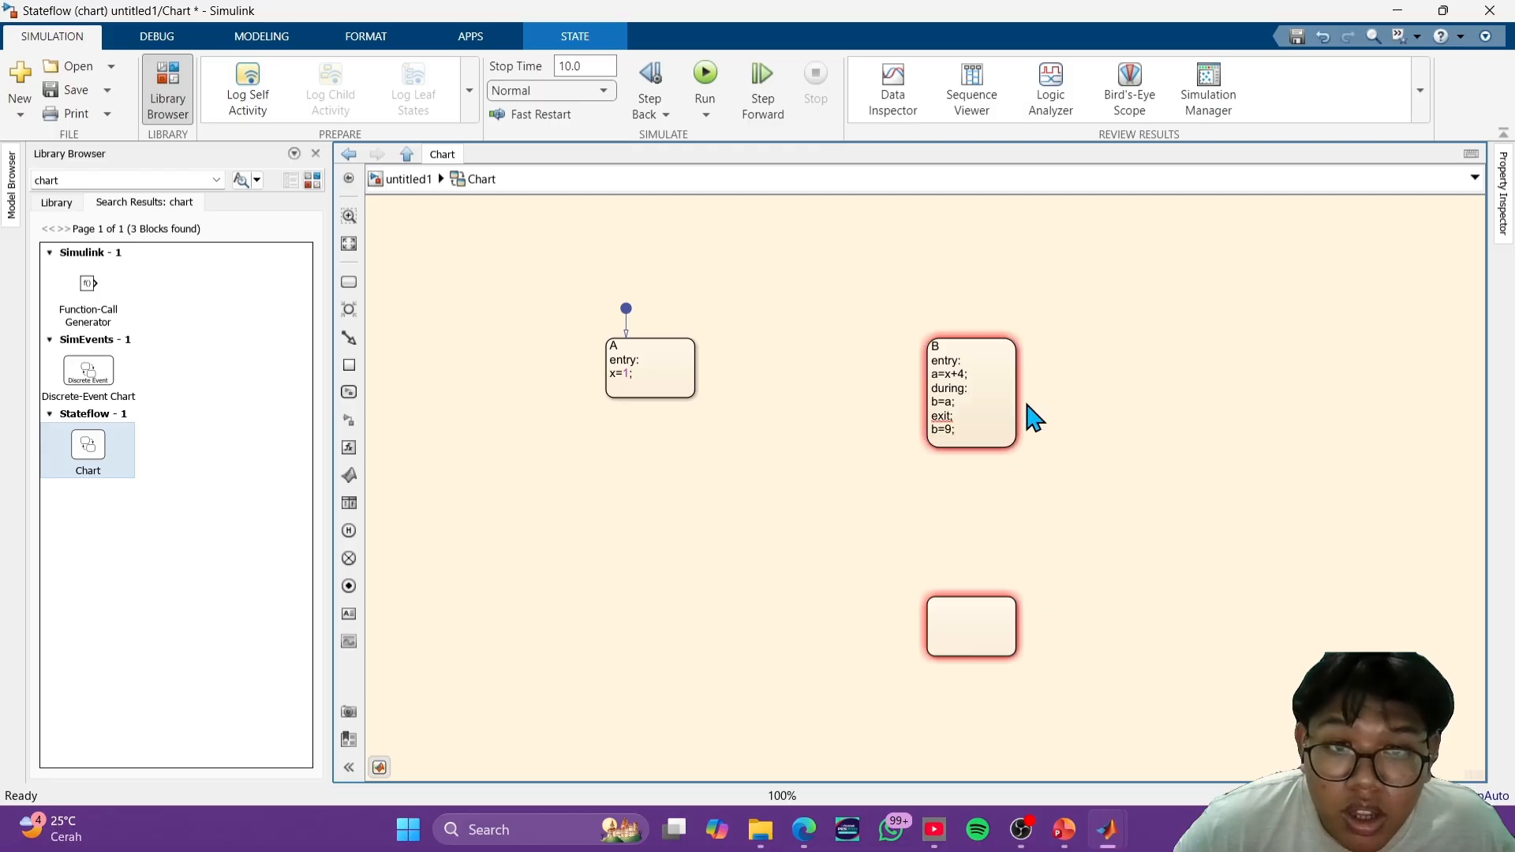
- Name the empty state below B as C
scroll(986, 396, up, 1)
scroll(980, 394, up, 2)
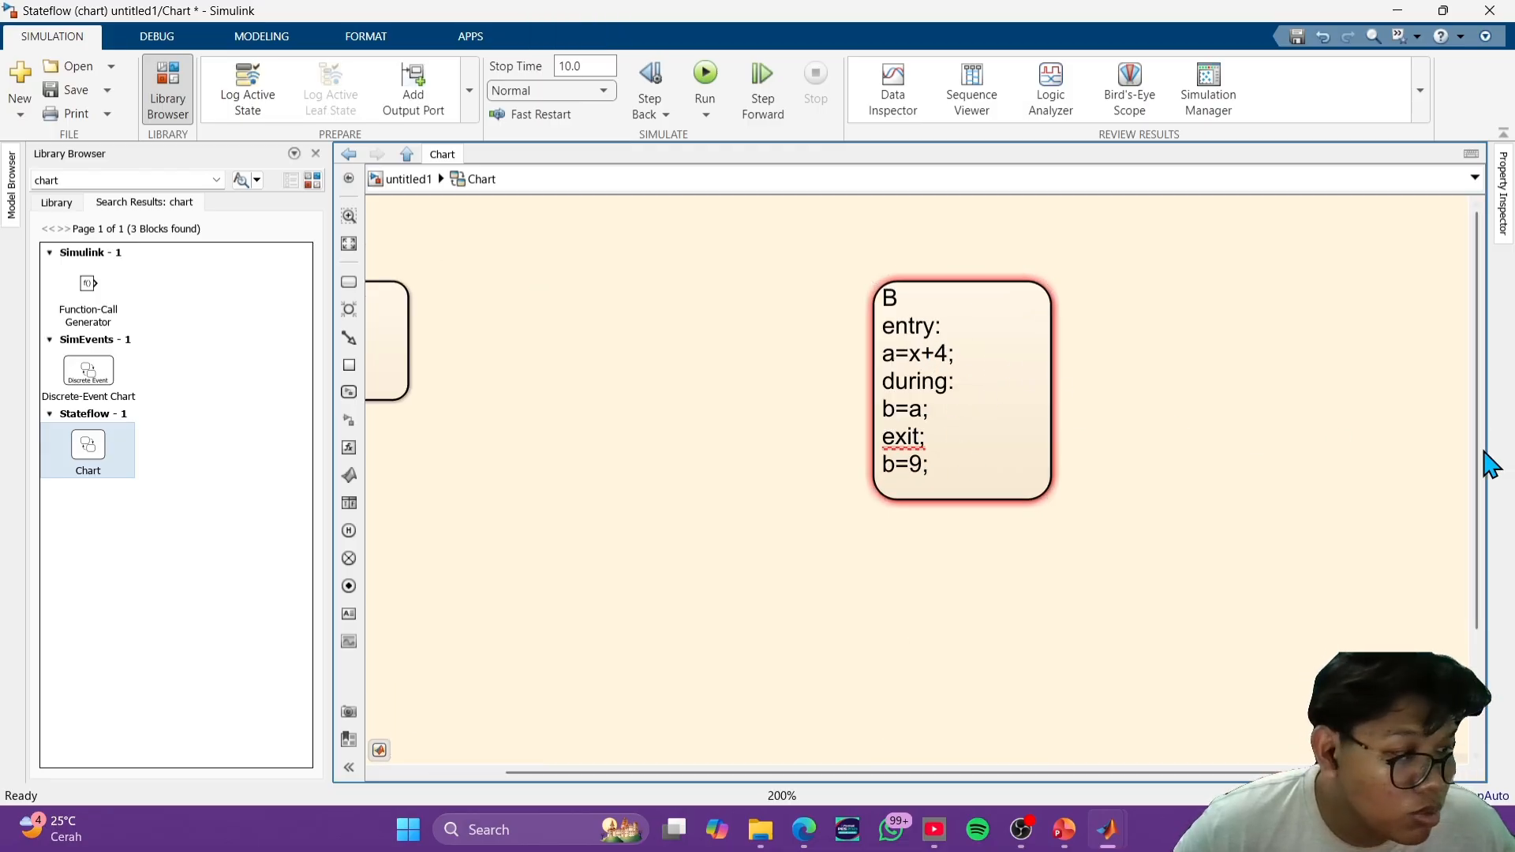
scroll(1146, 570, down, 1)
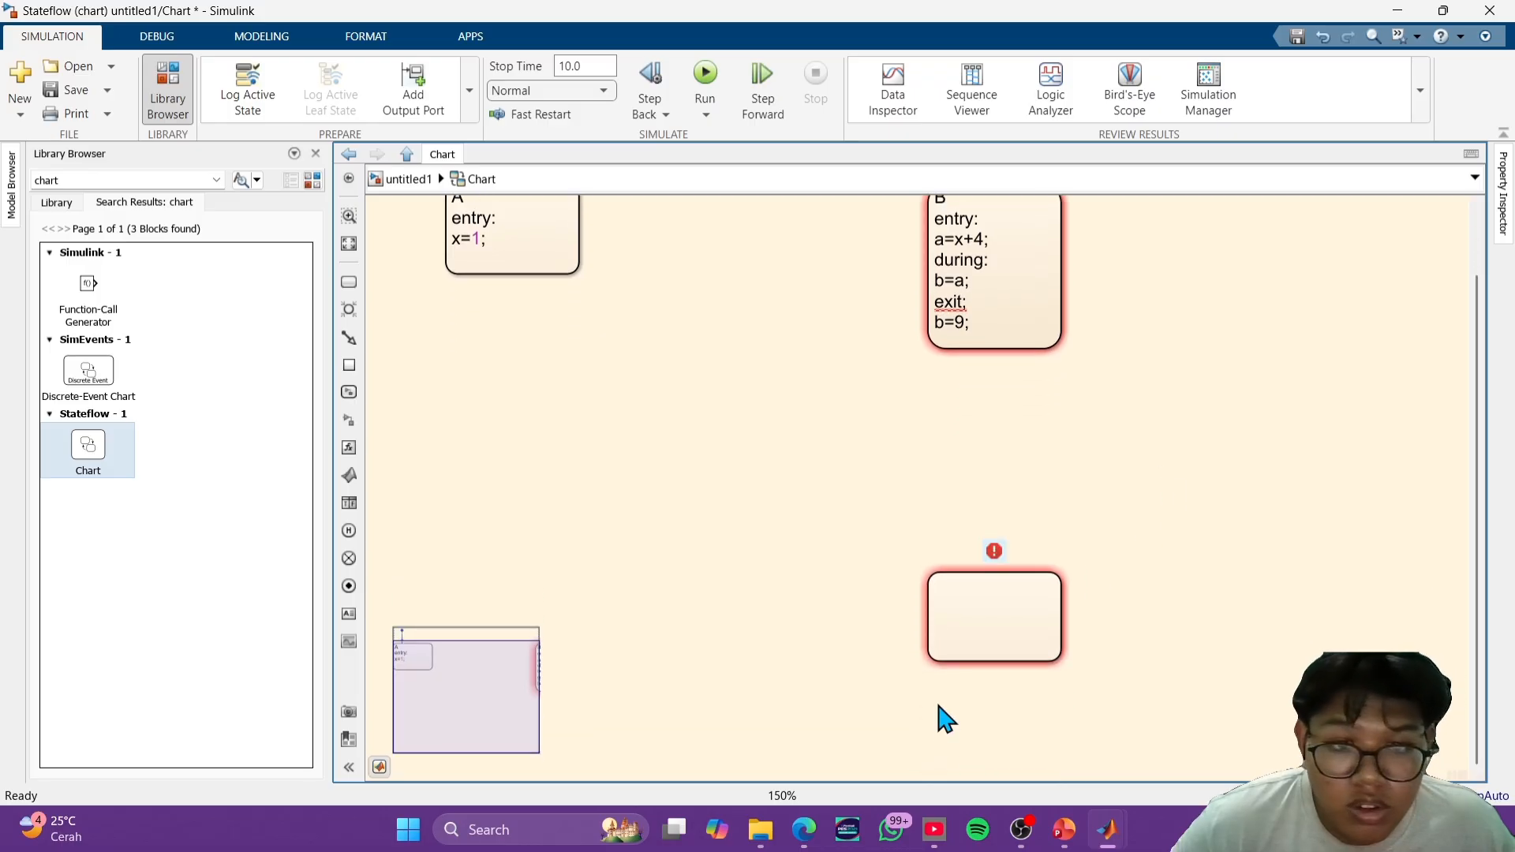
click(964, 578)
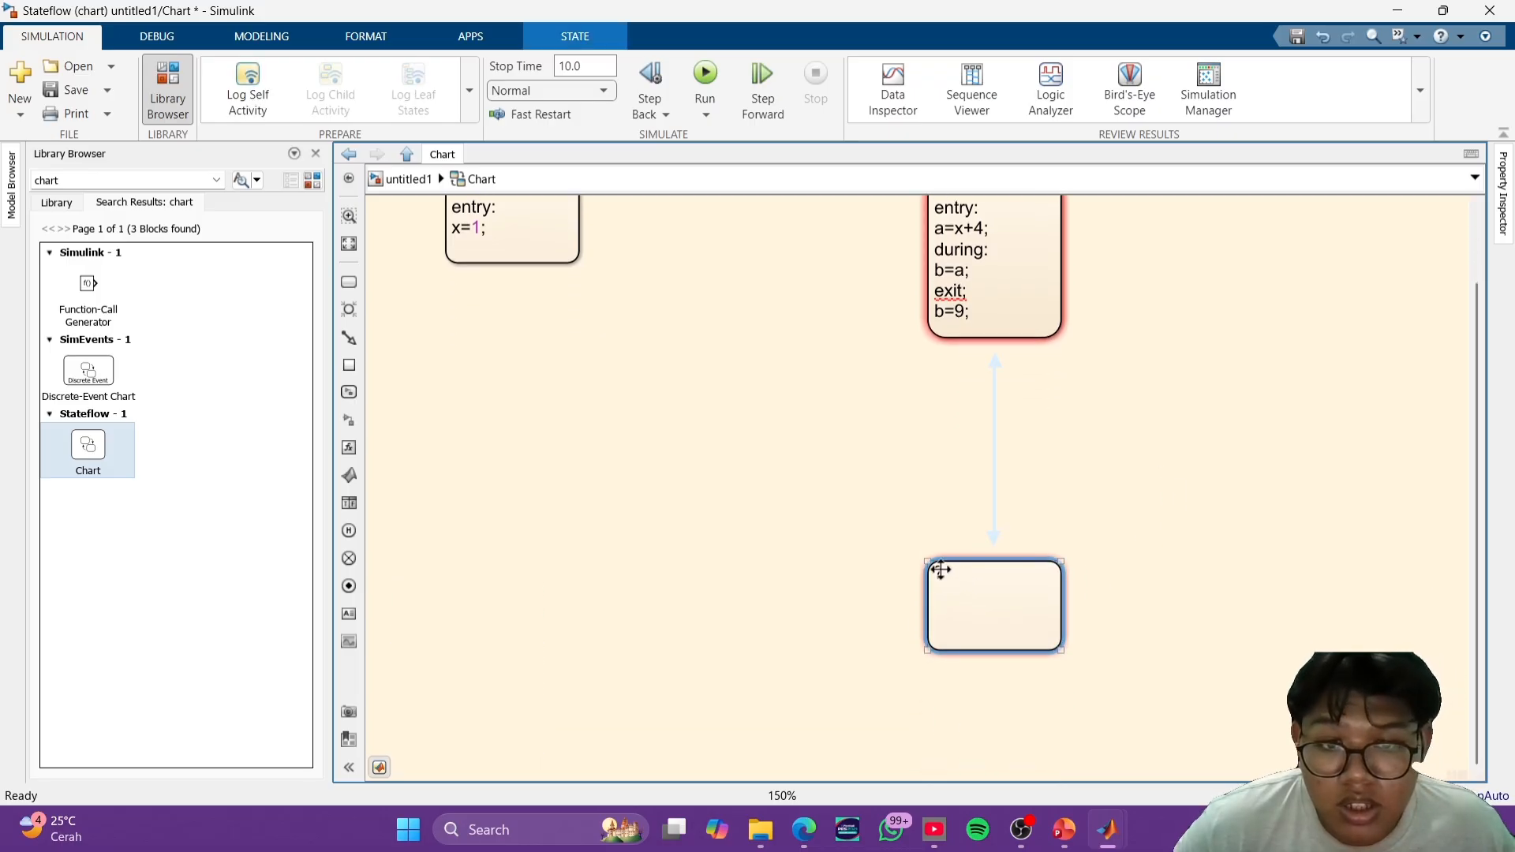
click(942, 571)
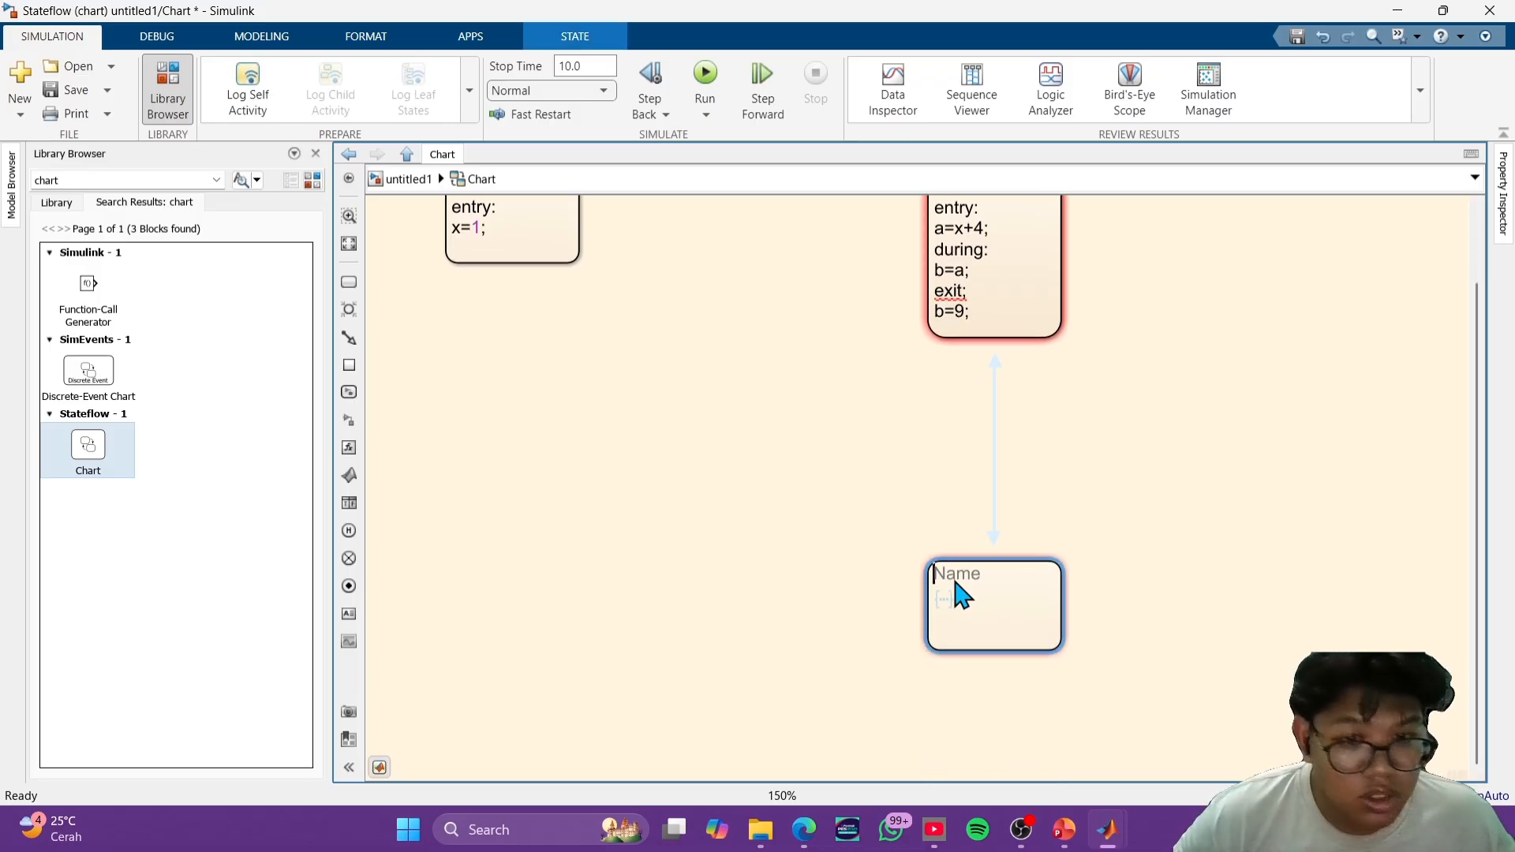
text(C)
click(1129, 543)
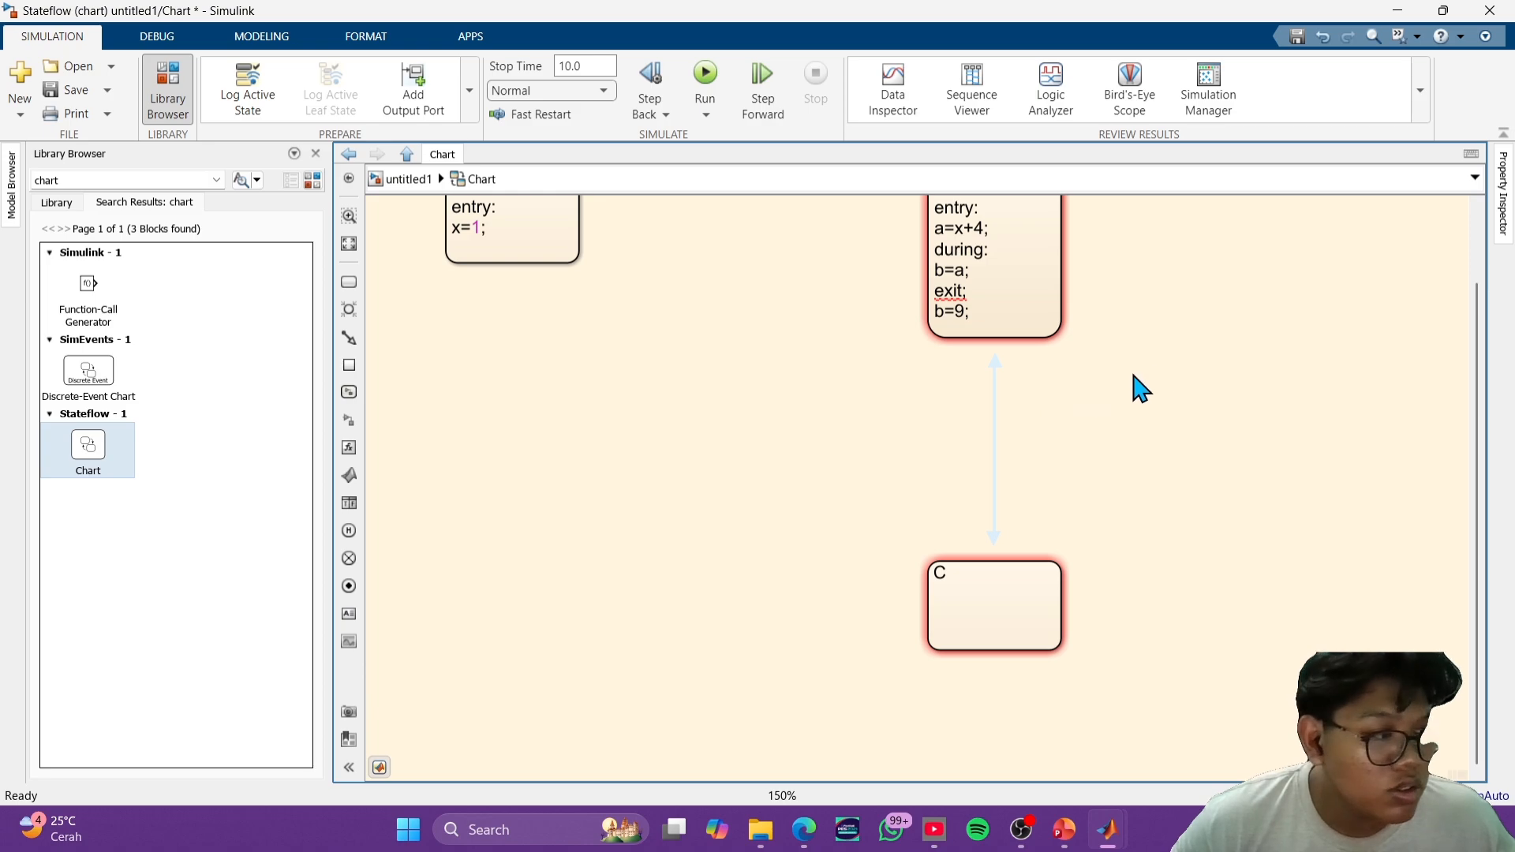
- Draw a curved transition from the side of state B down to state C
drag(1063, 293, 1070, 604)
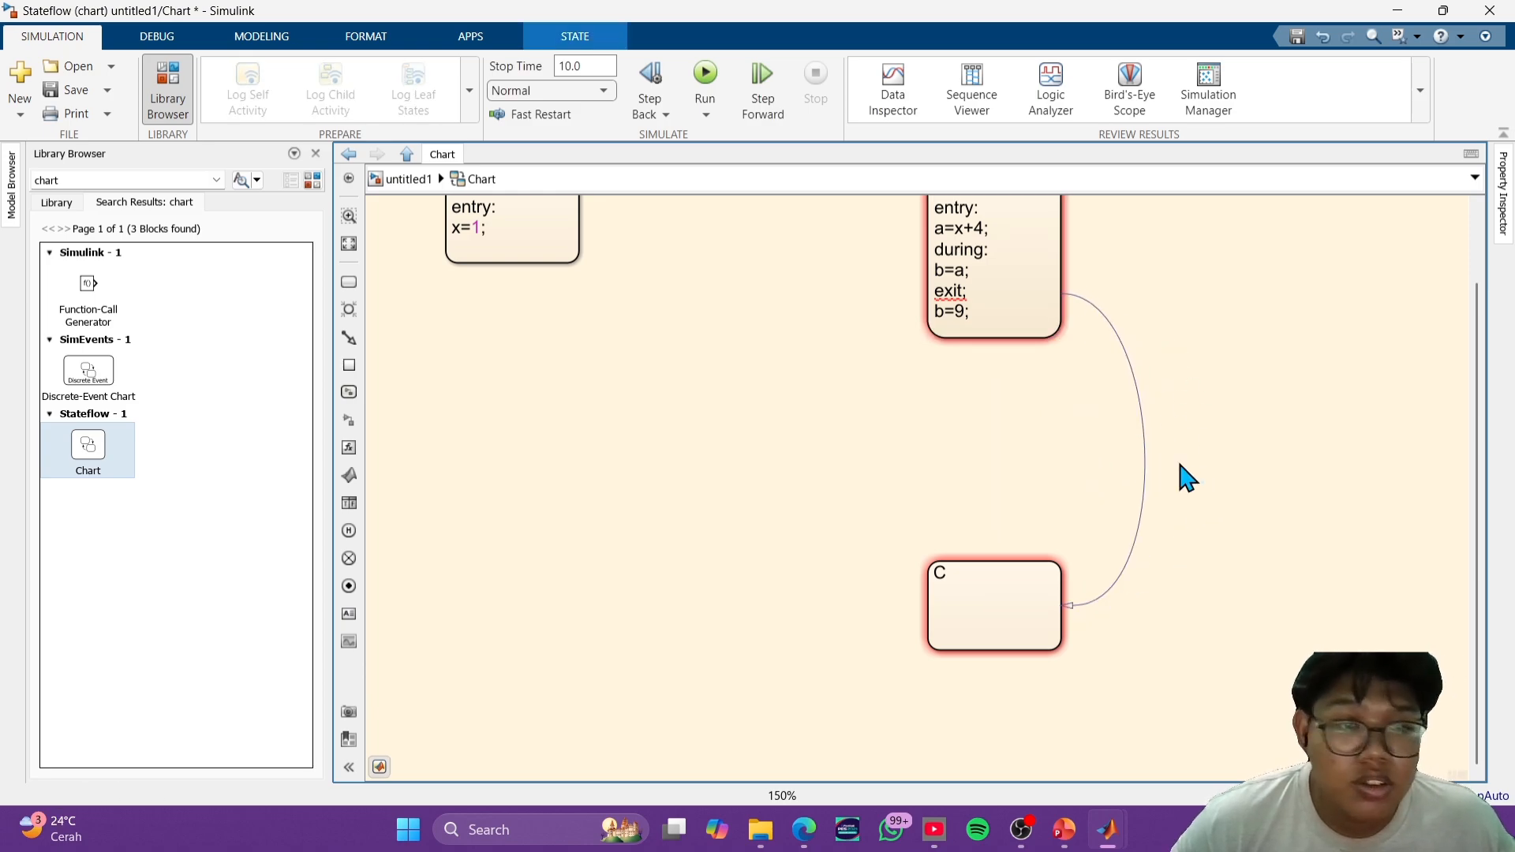
click(1146, 456)
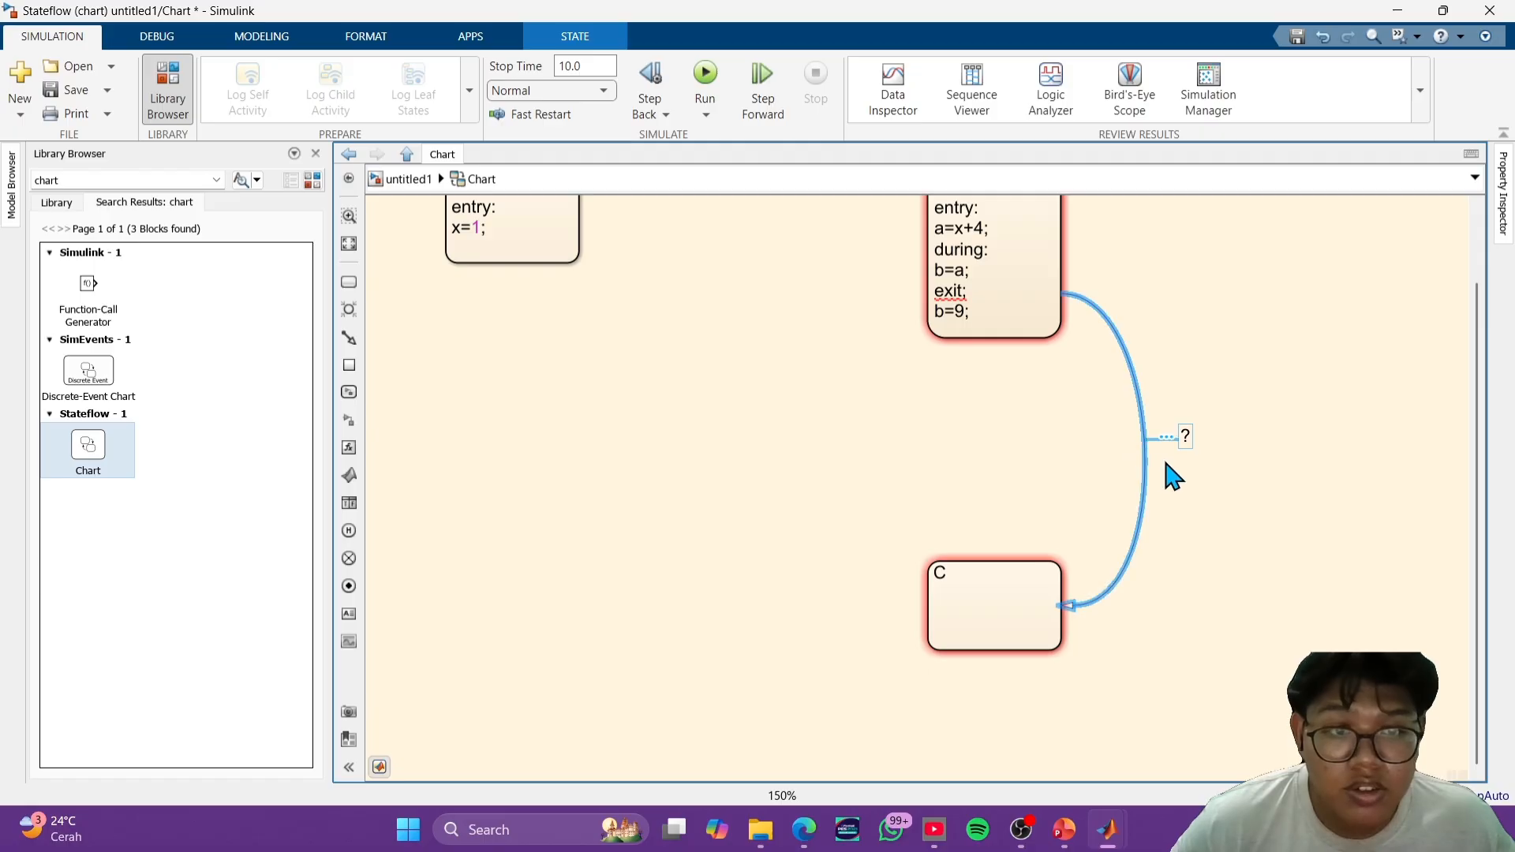
click(1185, 441)
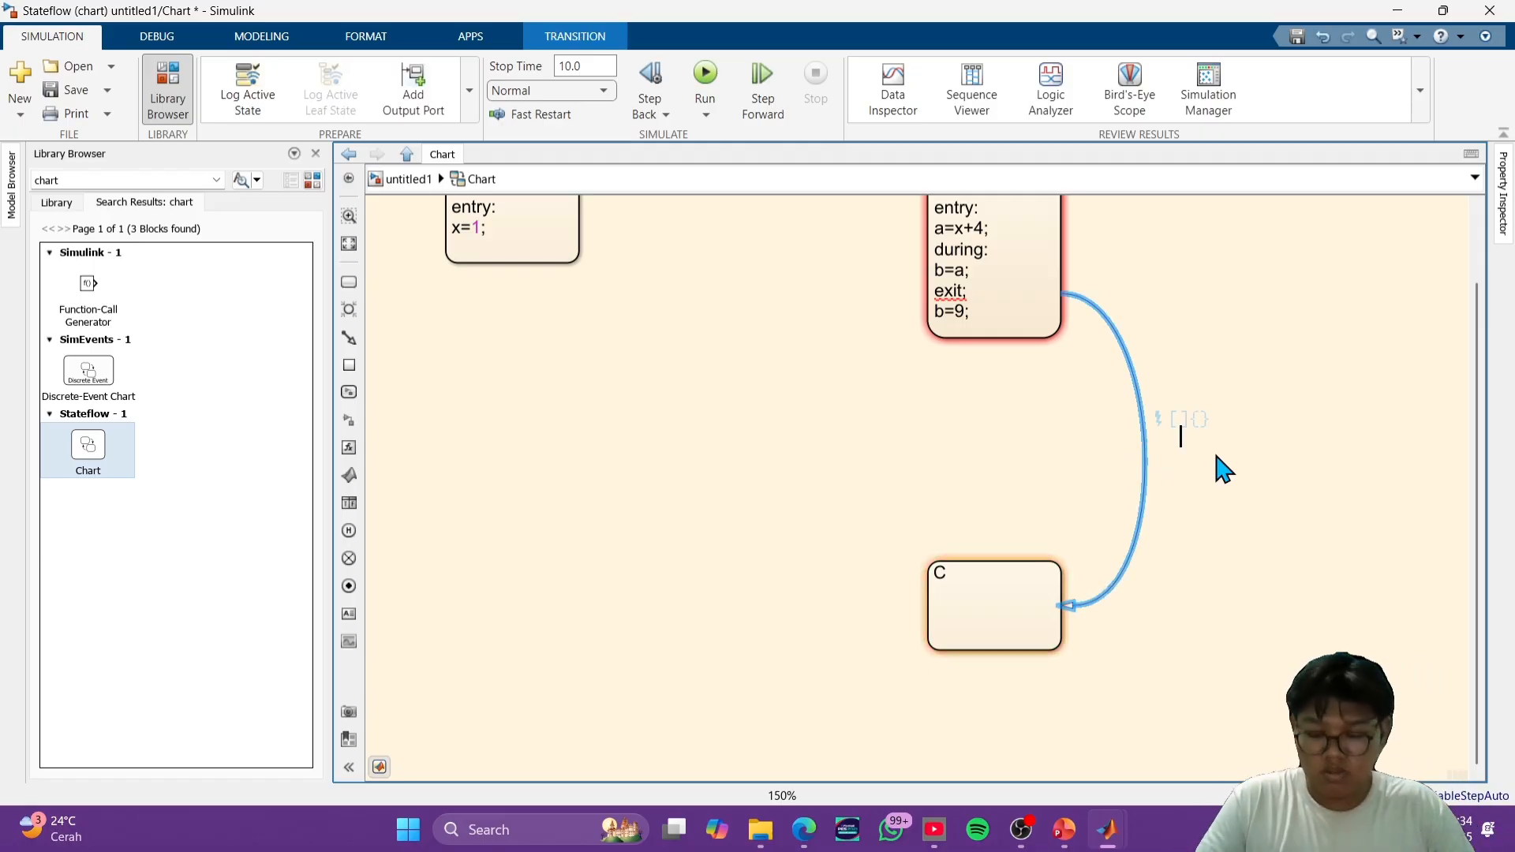
text(a)
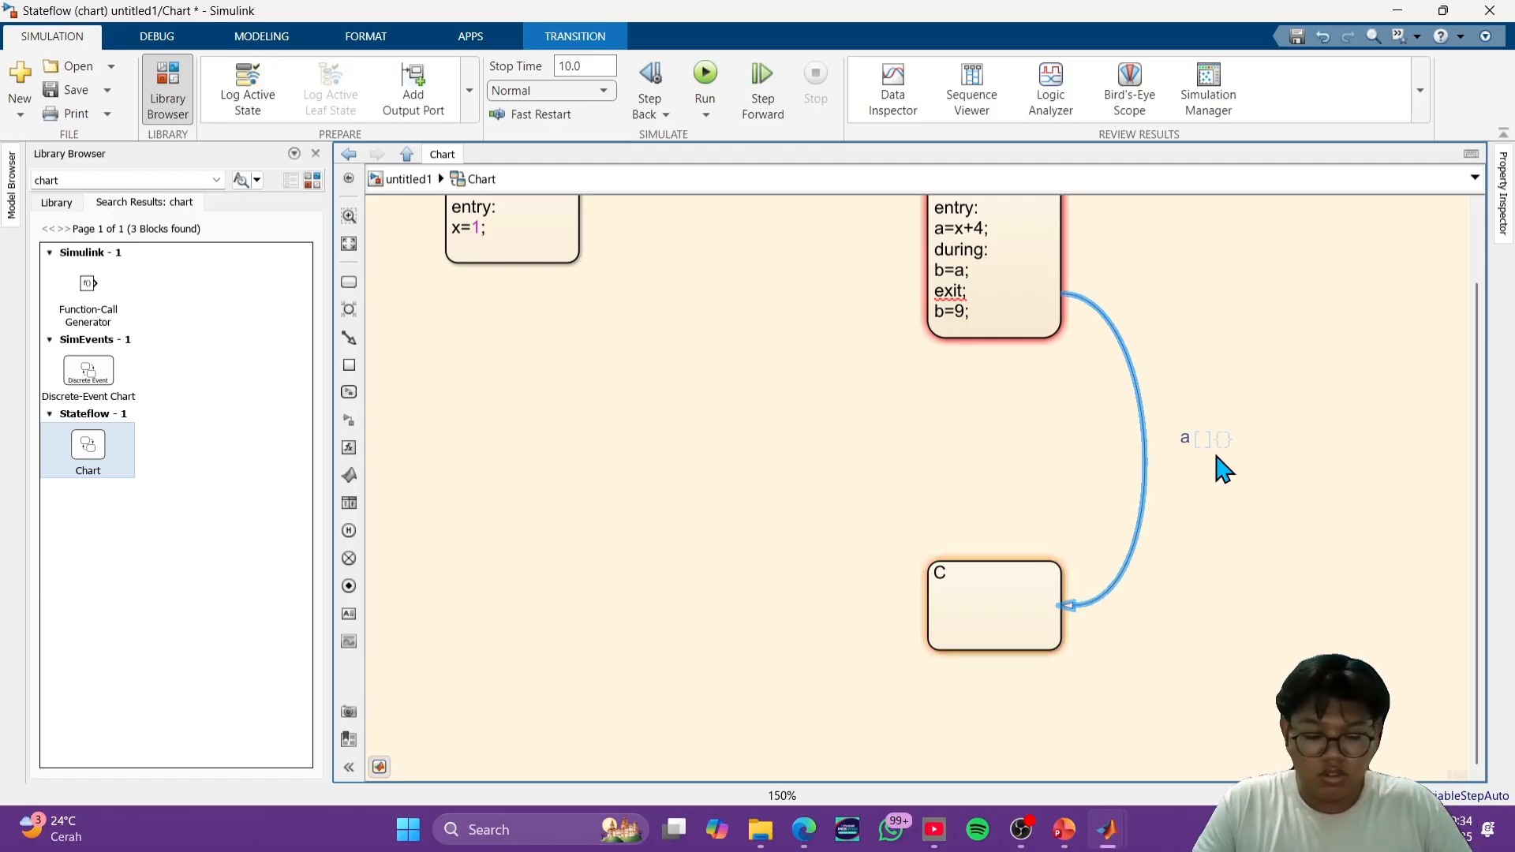
key(BackSpace)
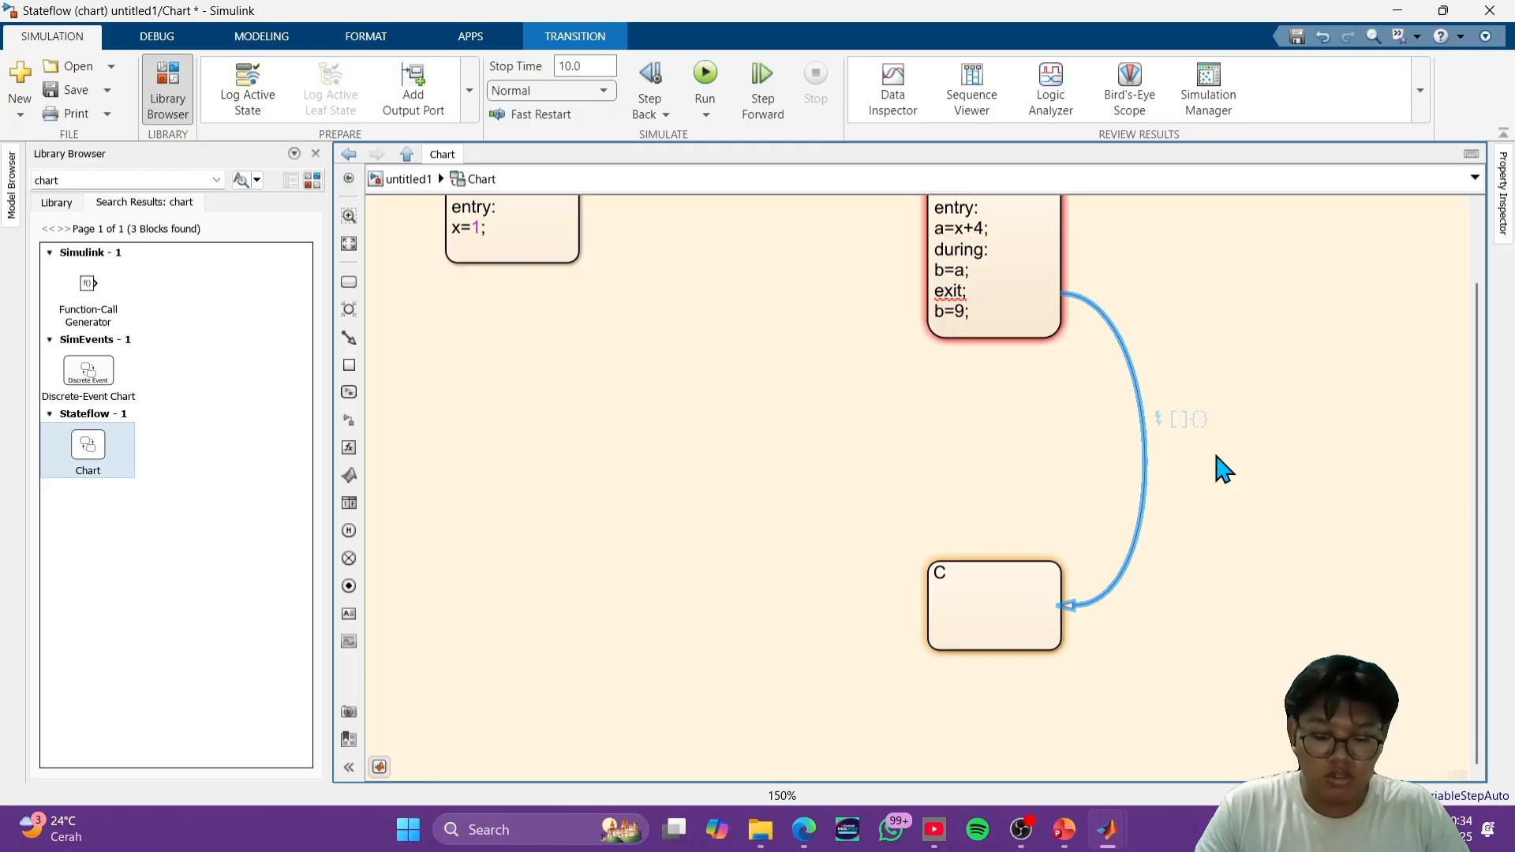
text([)
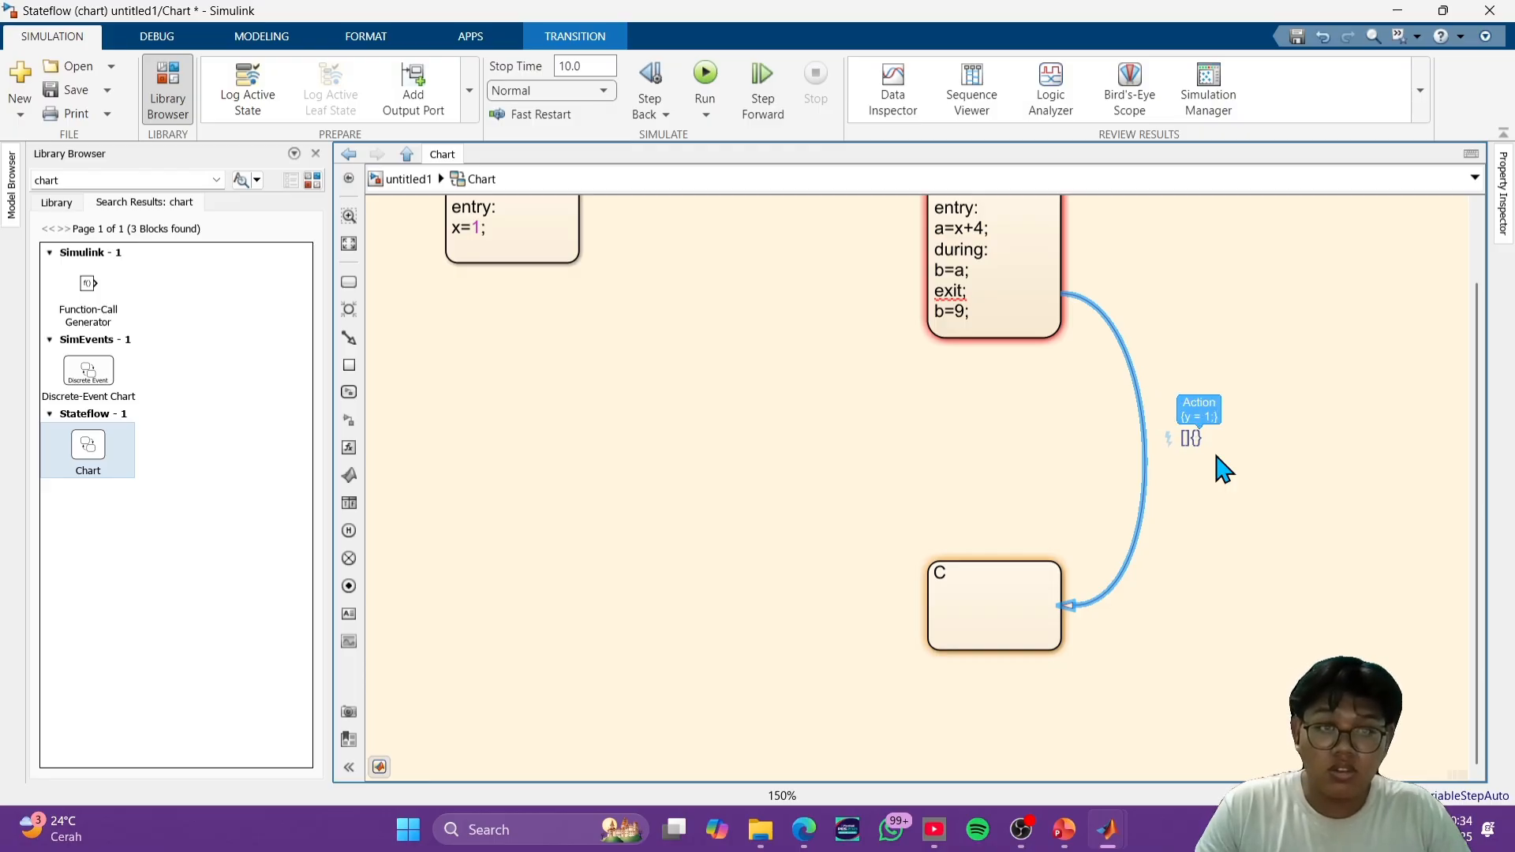
text(]{)
key(Tab)
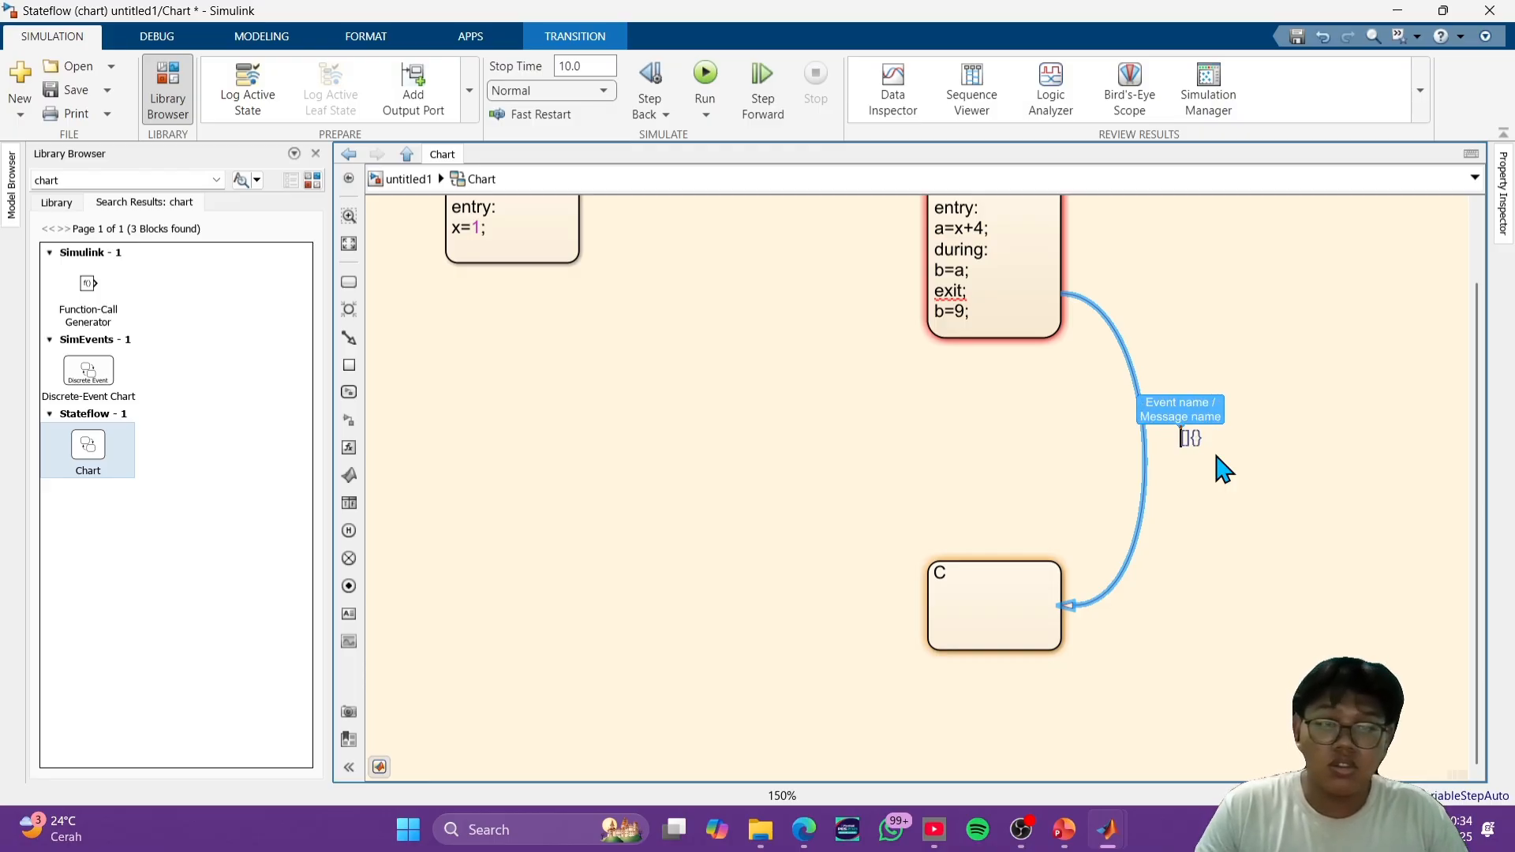
click(1221, 457)
- Label the transition from state B to state C with after(2,sec)
click(1141, 436)
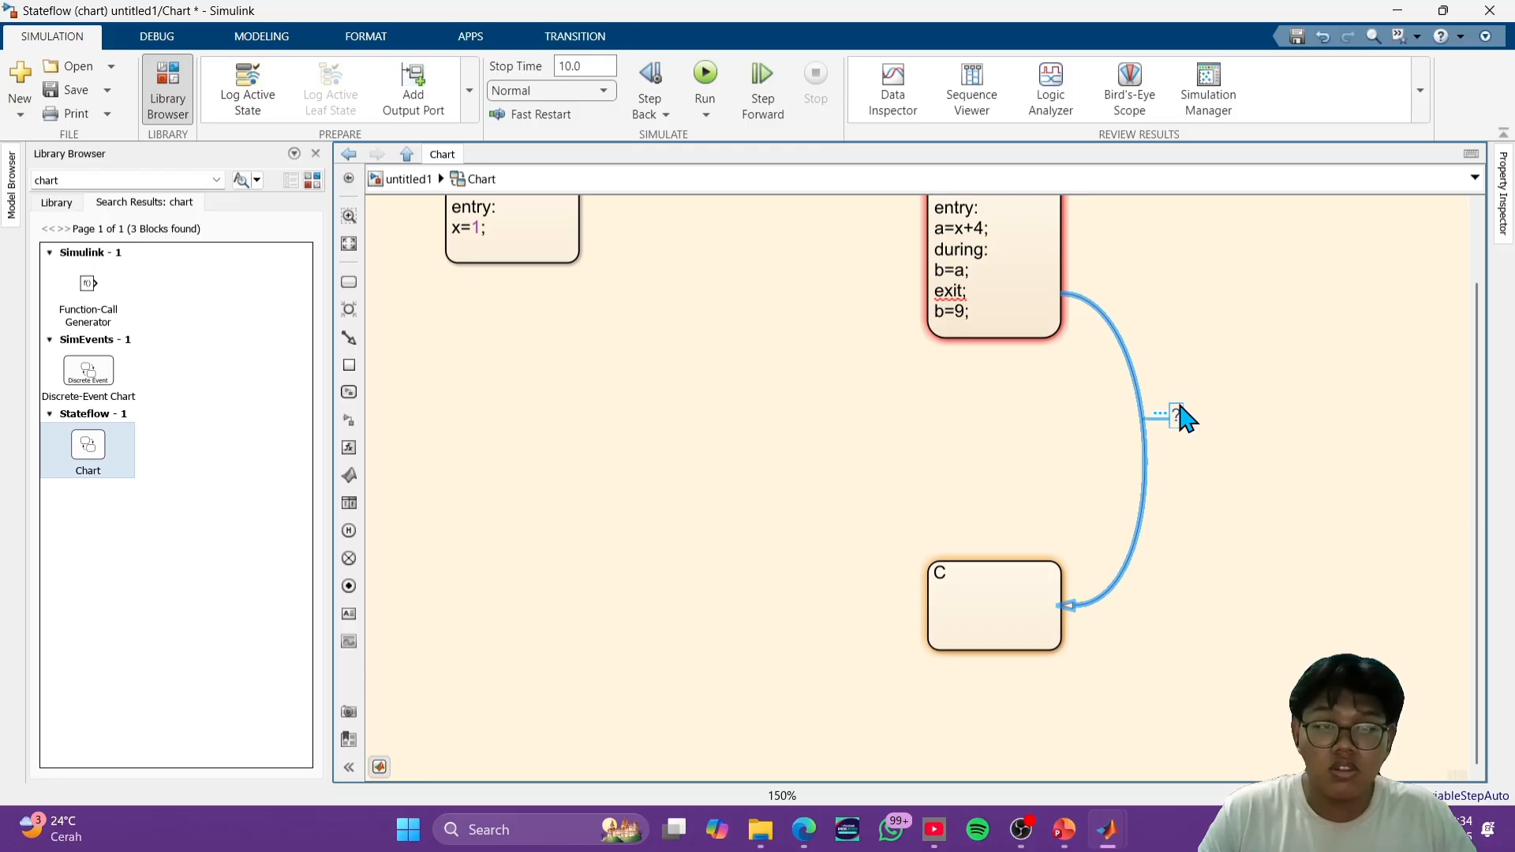
click(1179, 418)
click(1168, 425)
click(1174, 409)
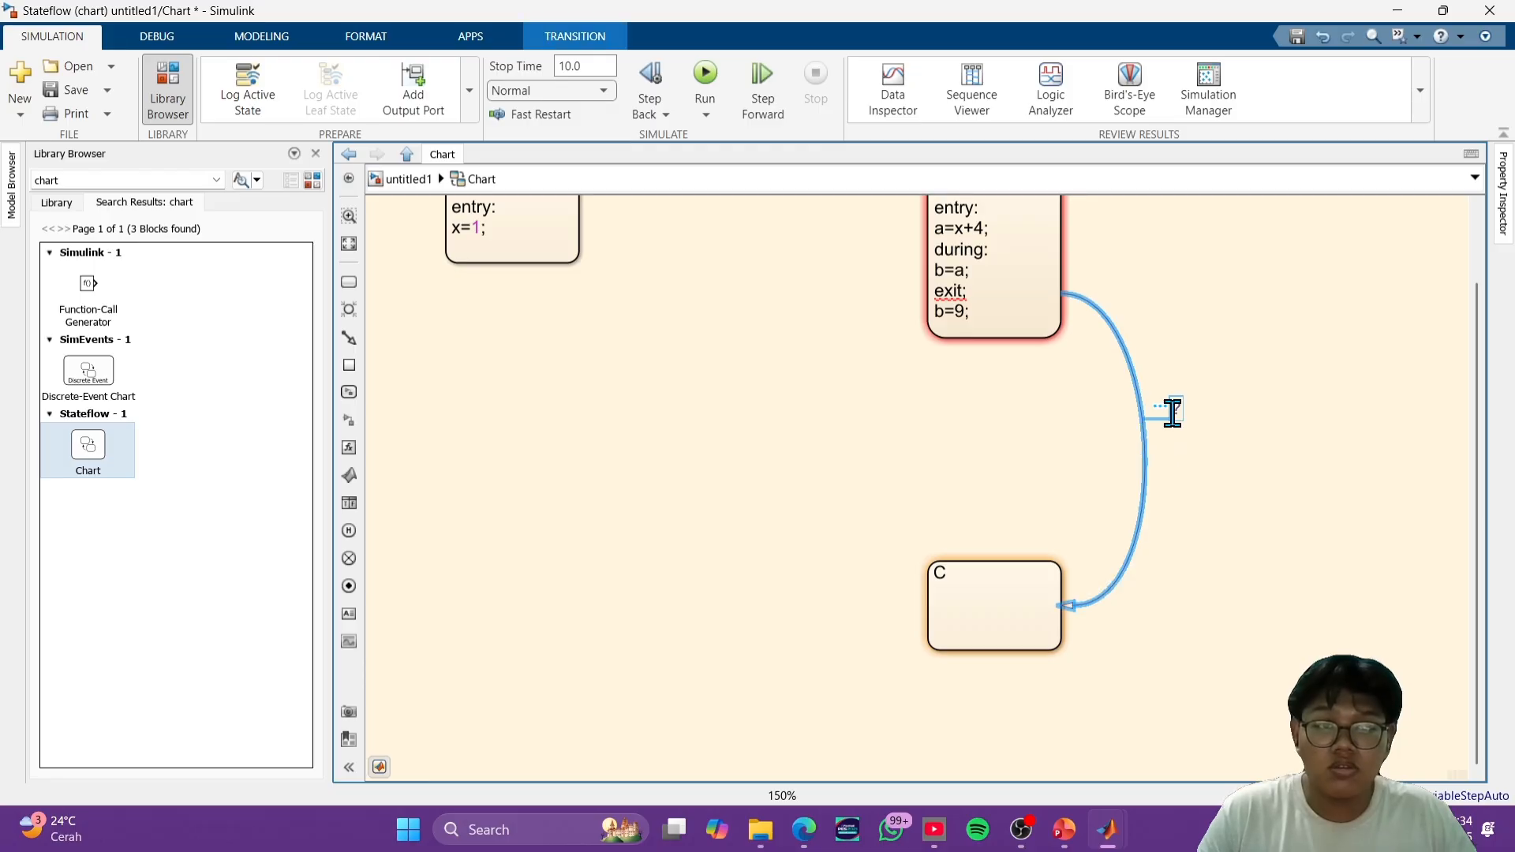
text(after()
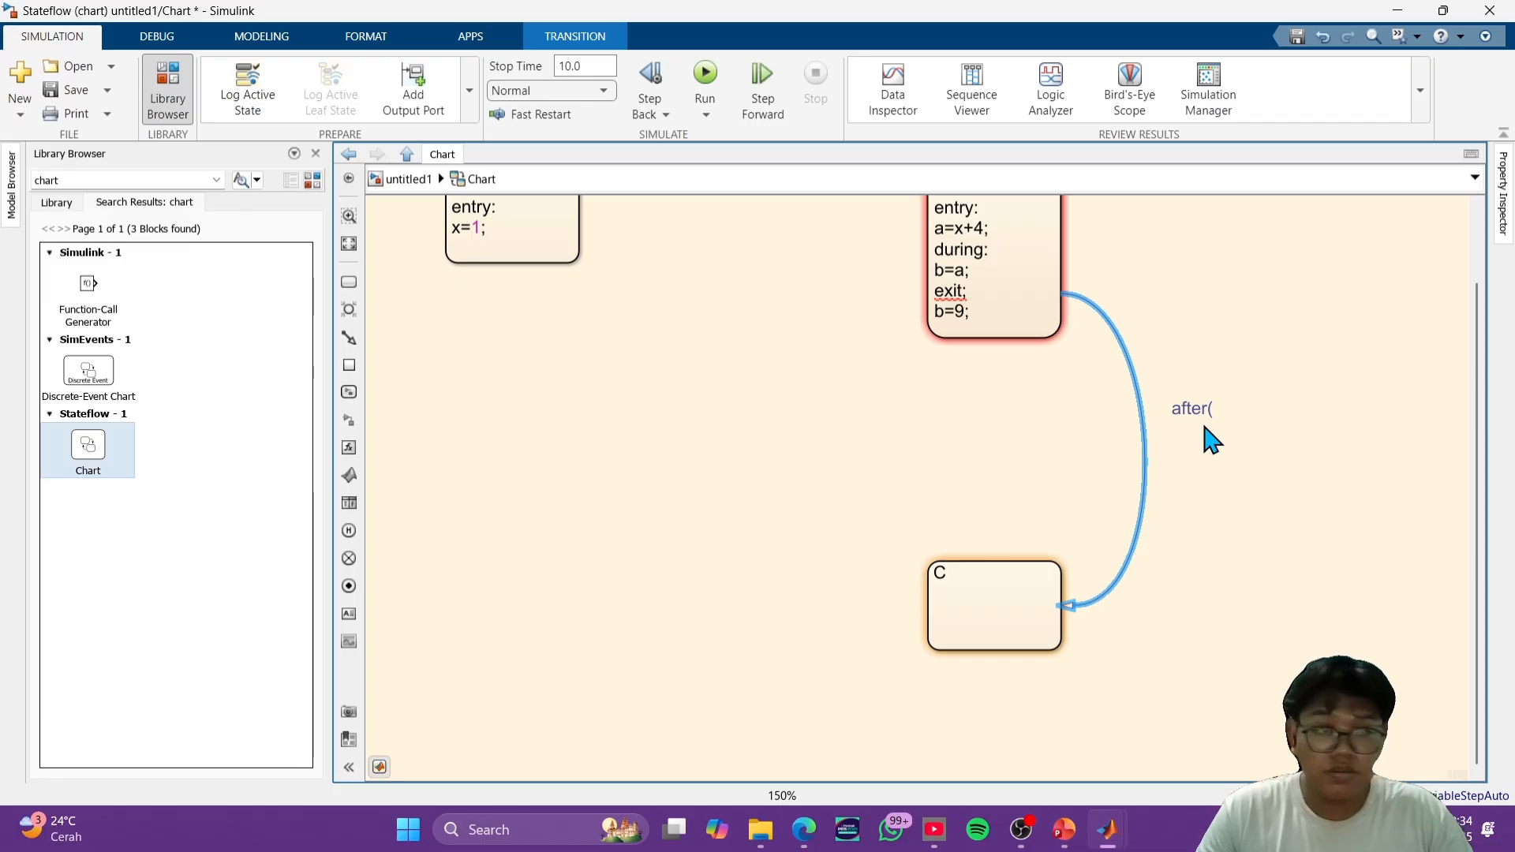
text(2)
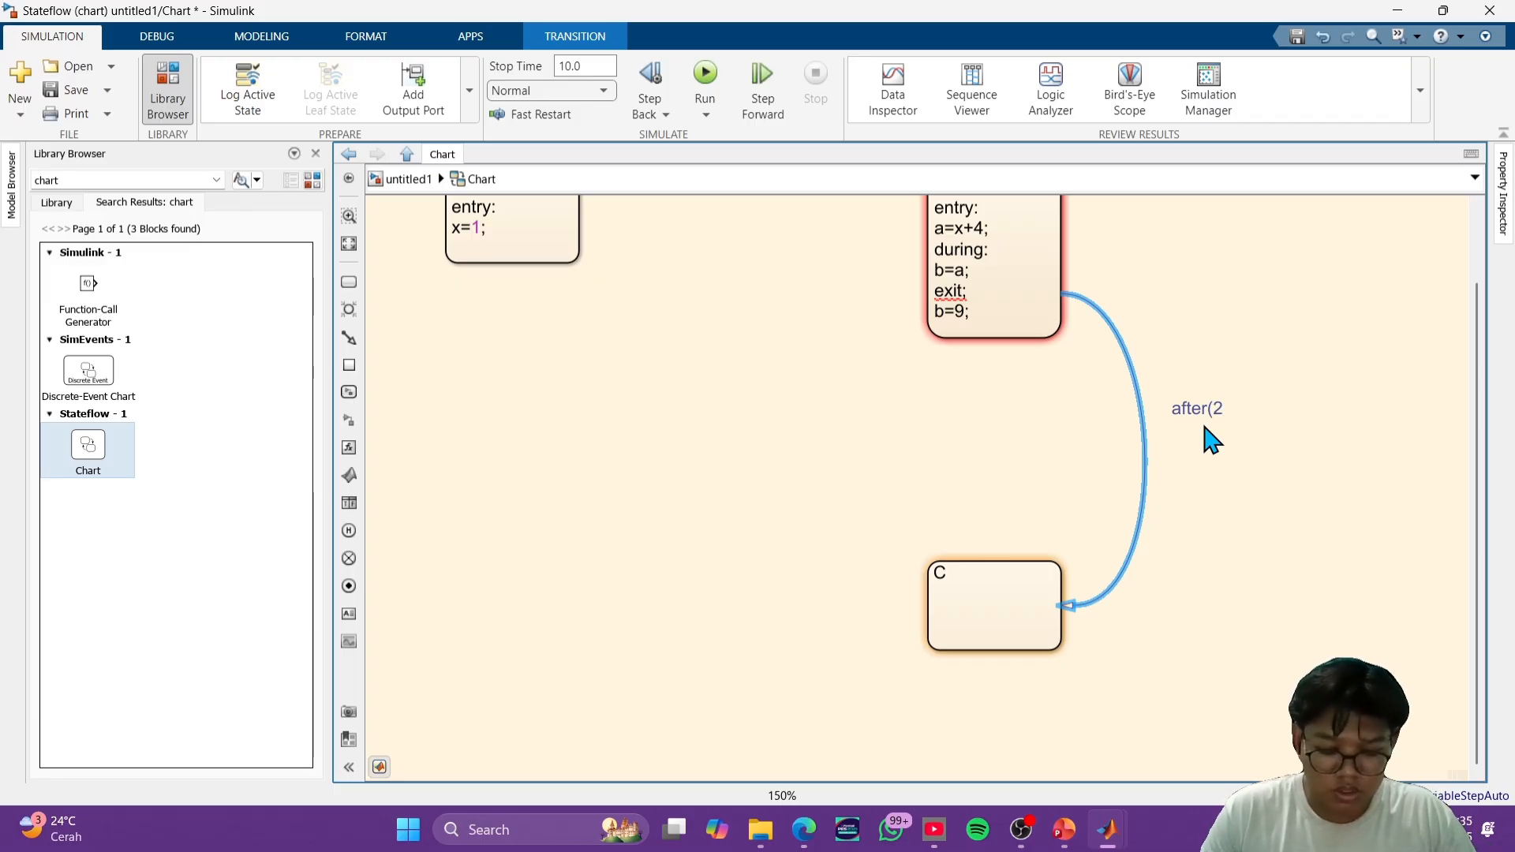
text(,sec)
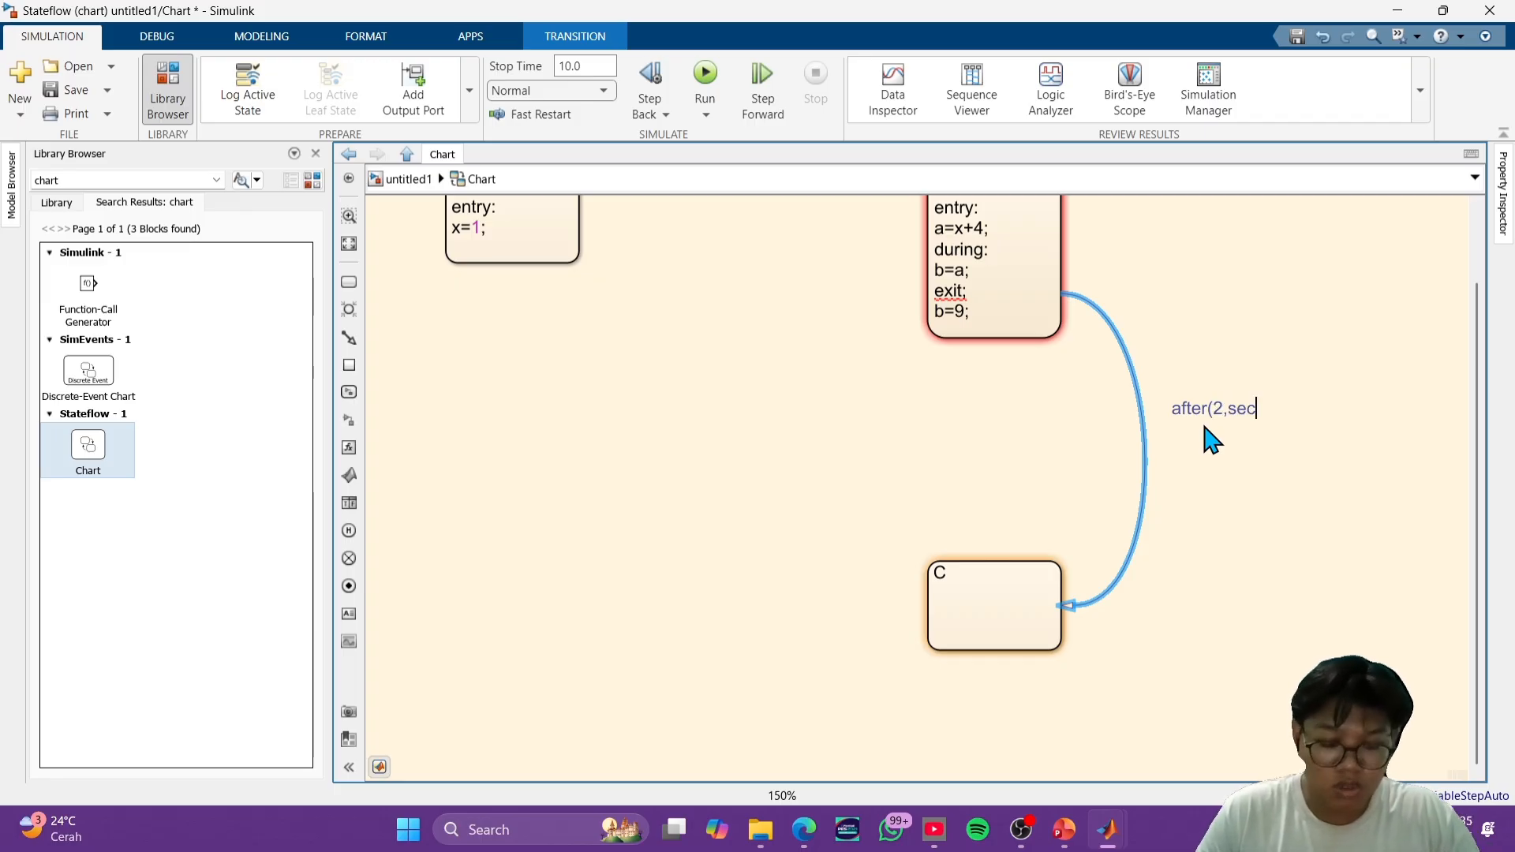
text())
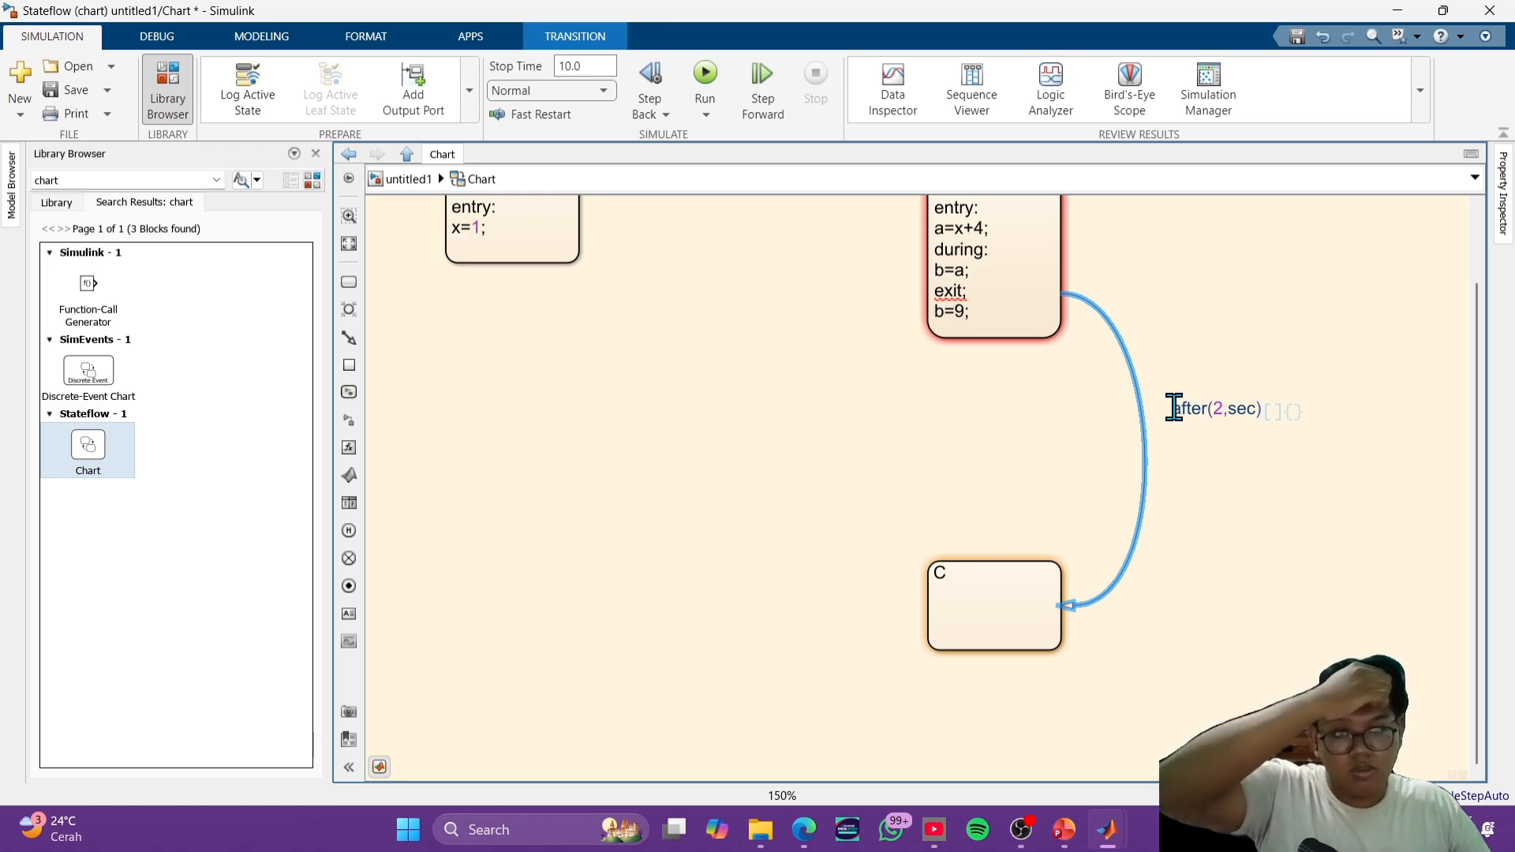
- Draw a transition from state C to state A and give it a copy of the after(2,sec) label
drag(1174, 407, 1302, 412)
key(ctrl+c)
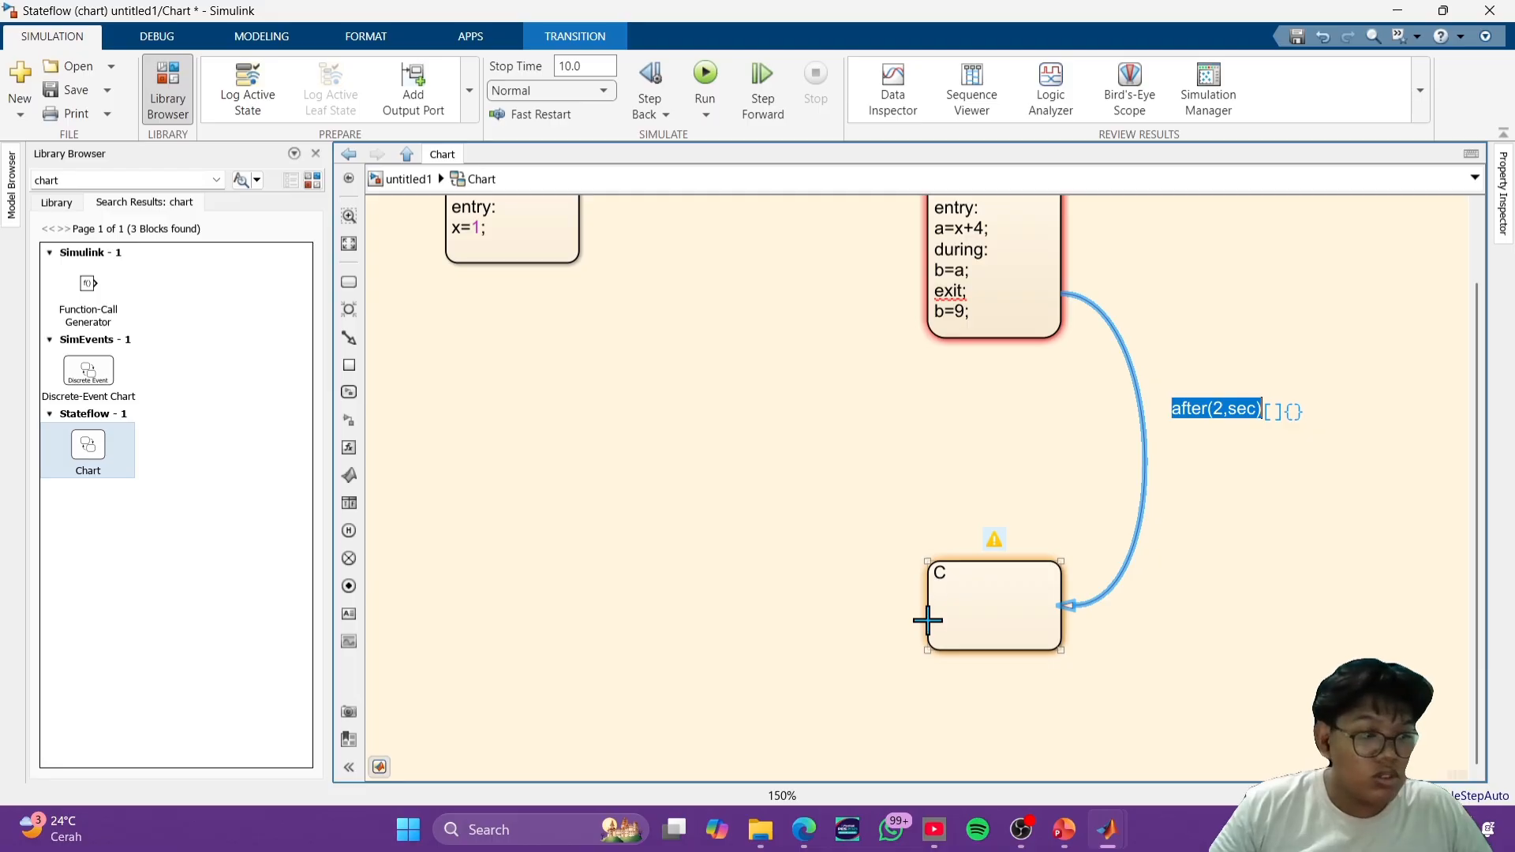
drag(922, 609, 509, 269)
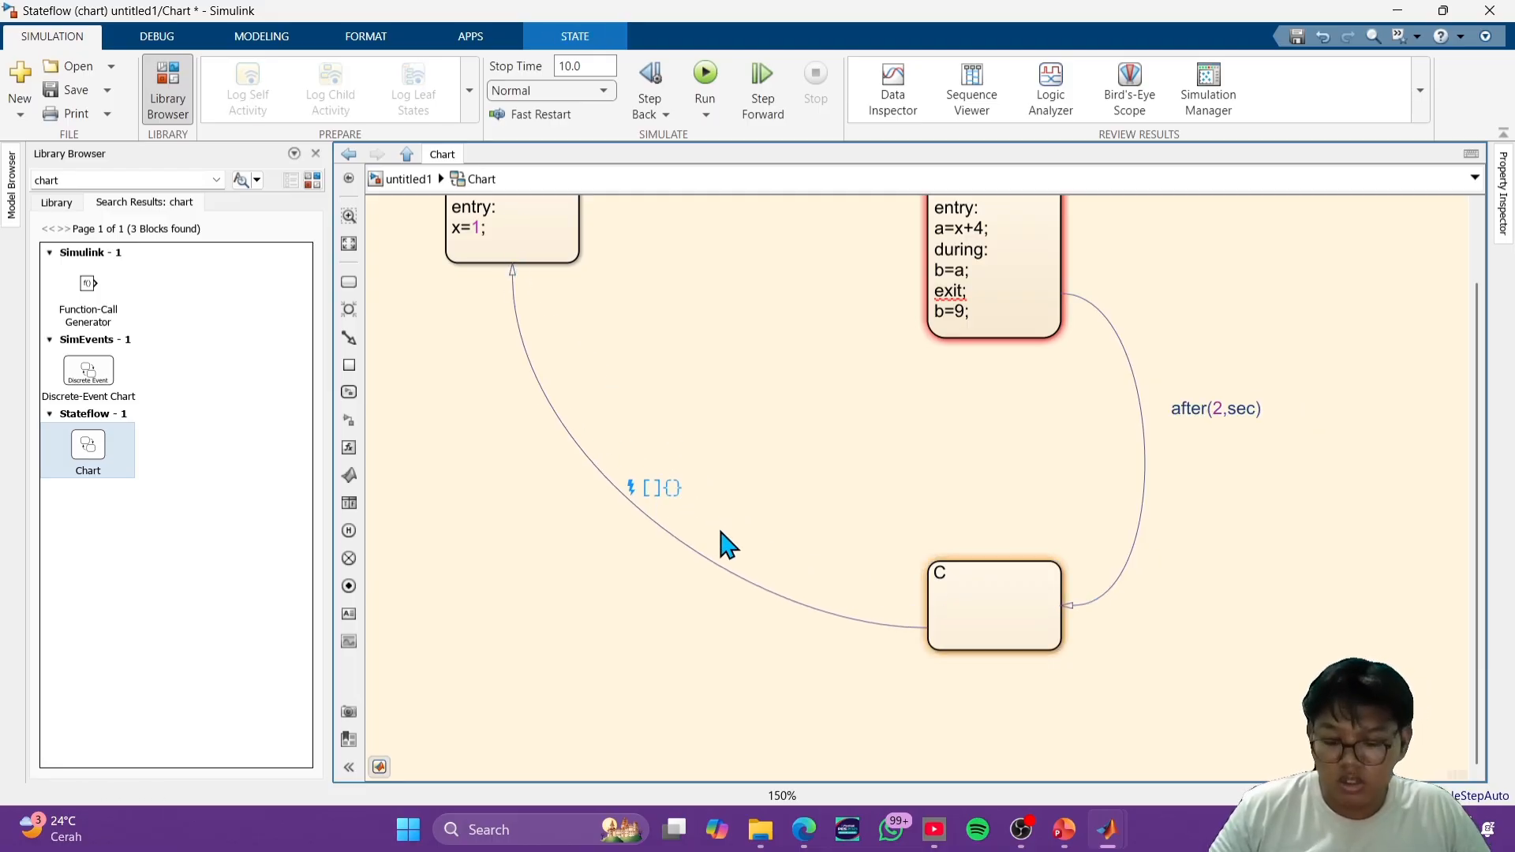
key(ctrl+v)
click(762, 433)
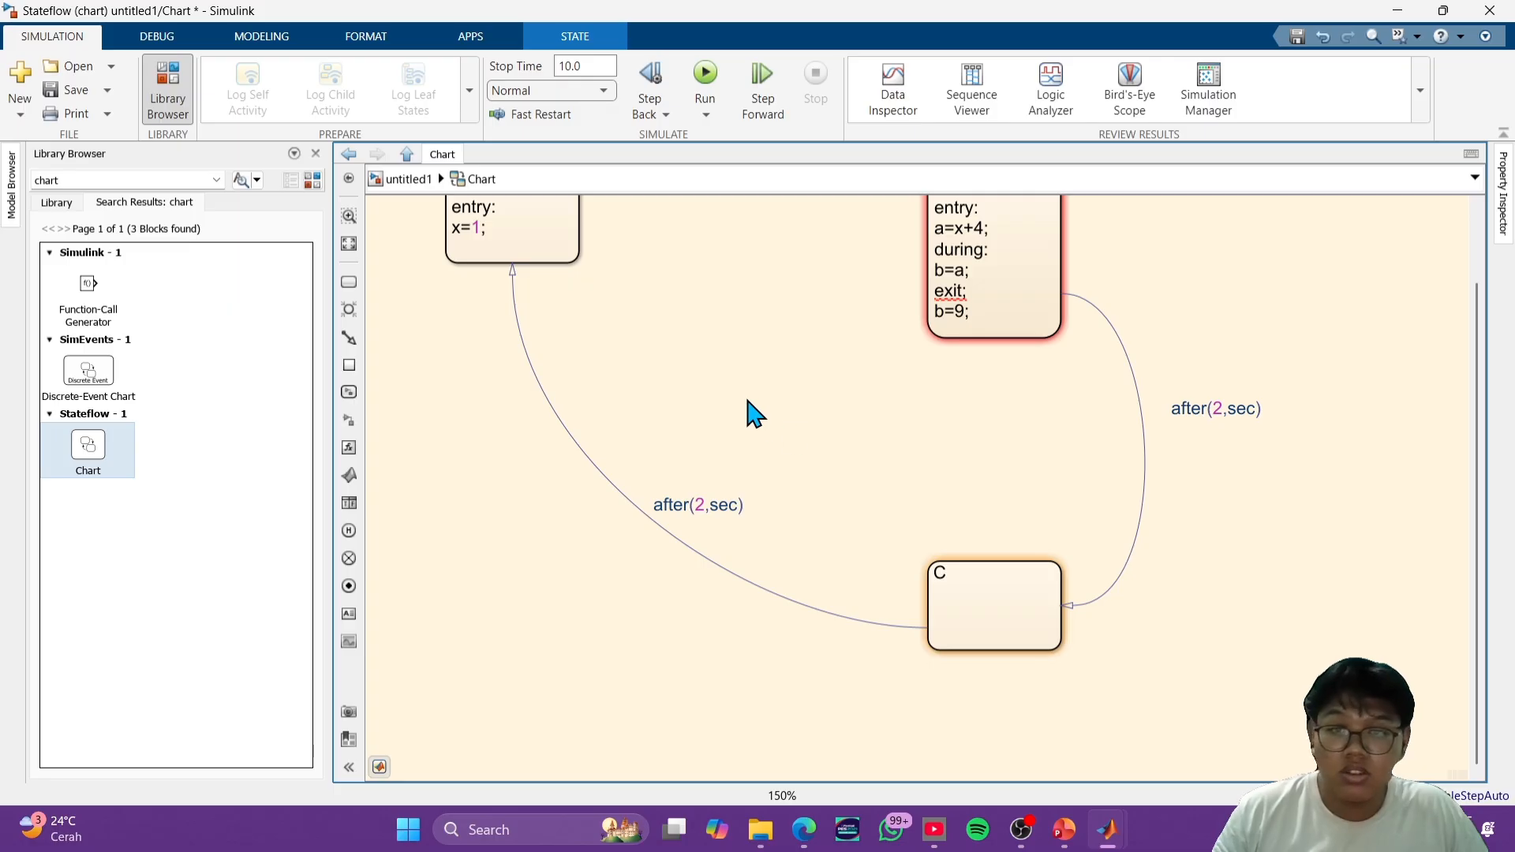
- Draw a transition from state A to state B with the condition [i==1]
scroll(750, 400, up, 1)
scroll(756, 394, down, 2)
drag(768, 355, 761, 465)
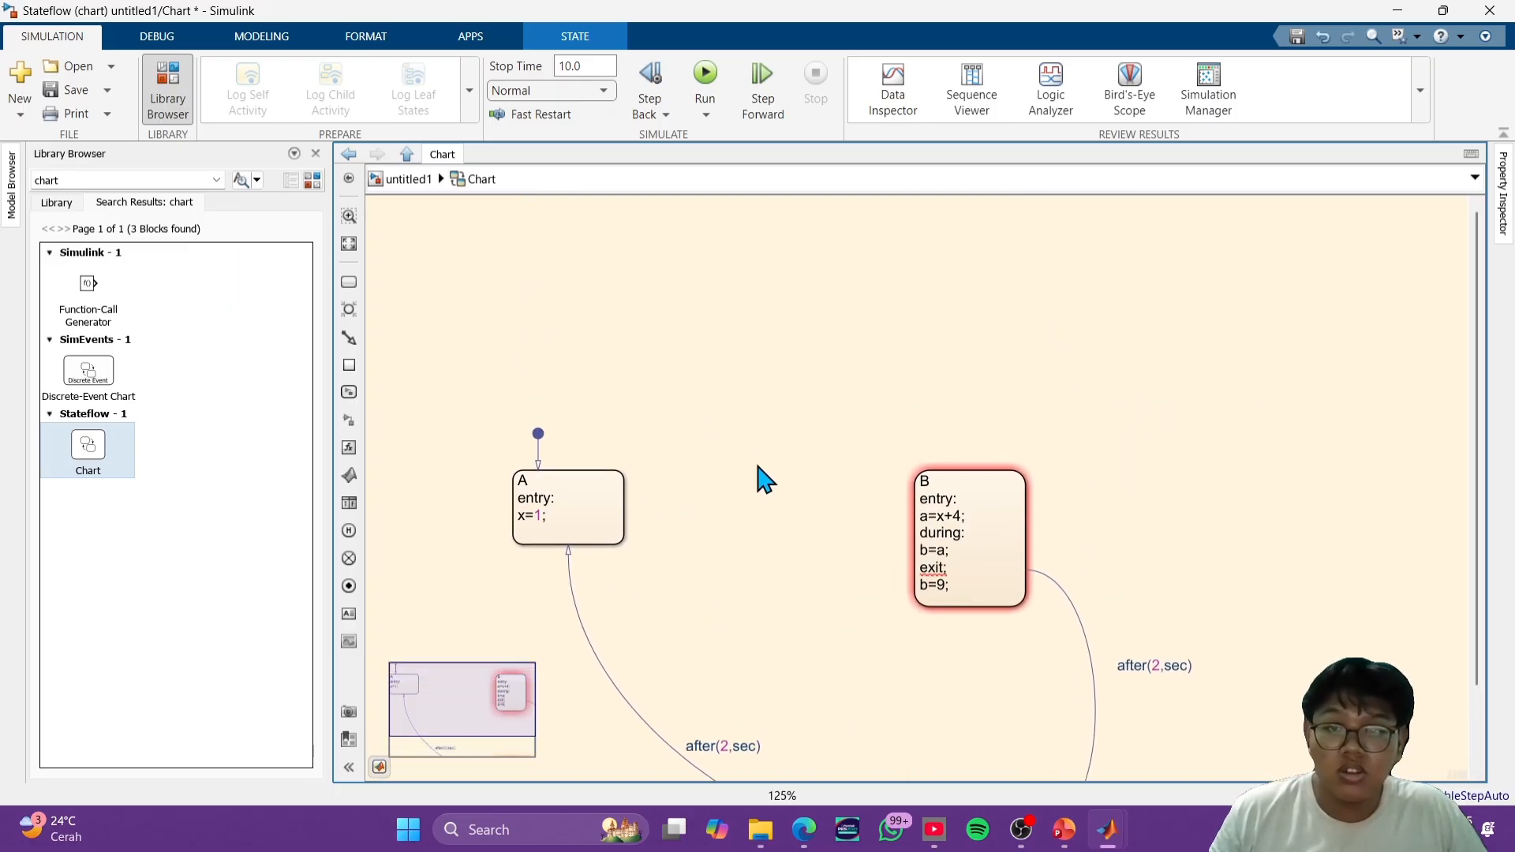
click(620, 535)
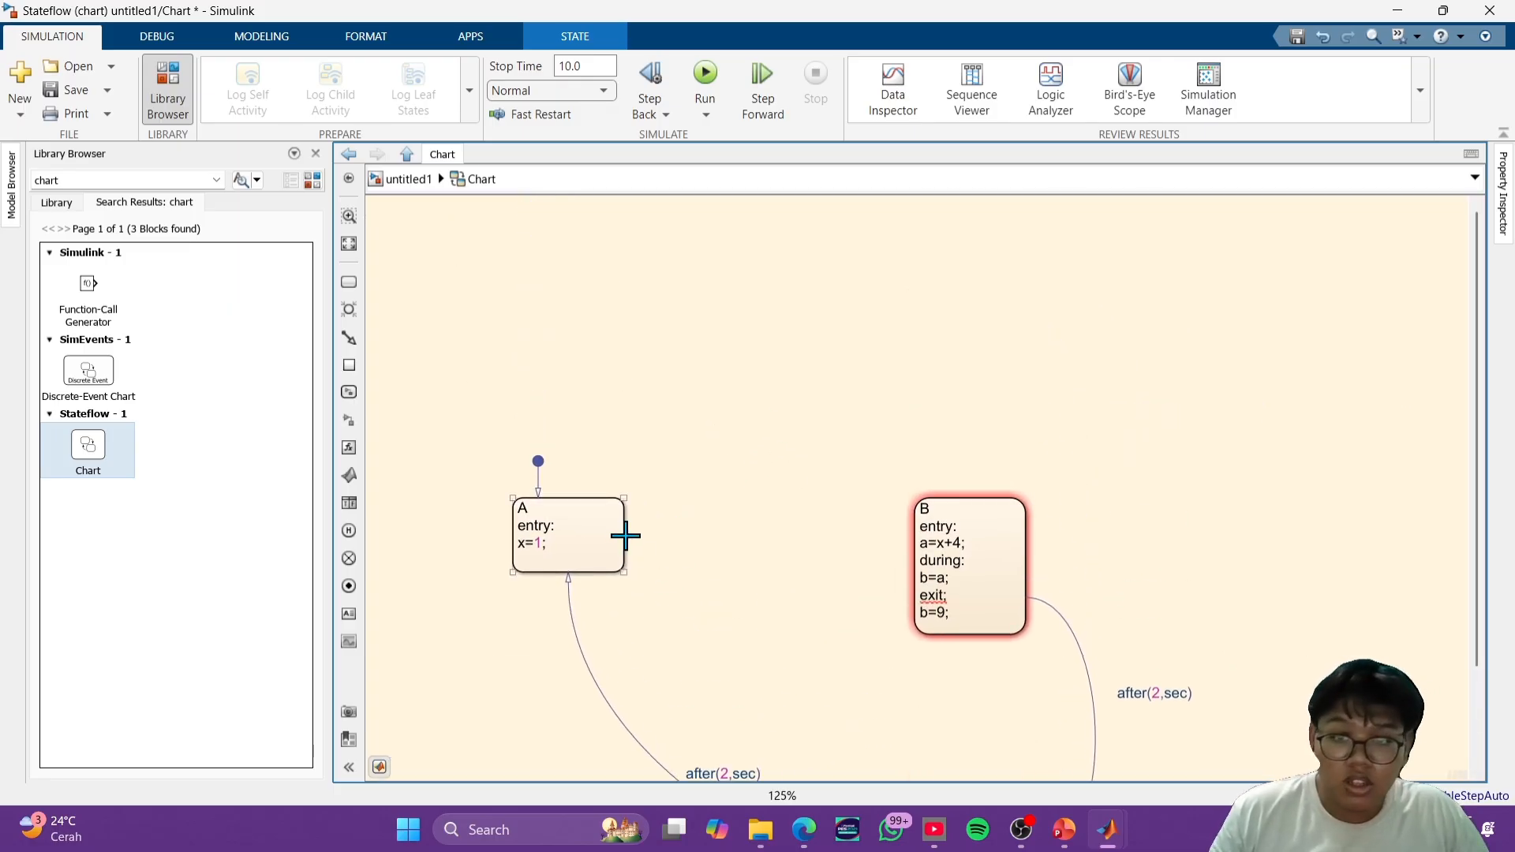
drag(623, 533, 922, 555)
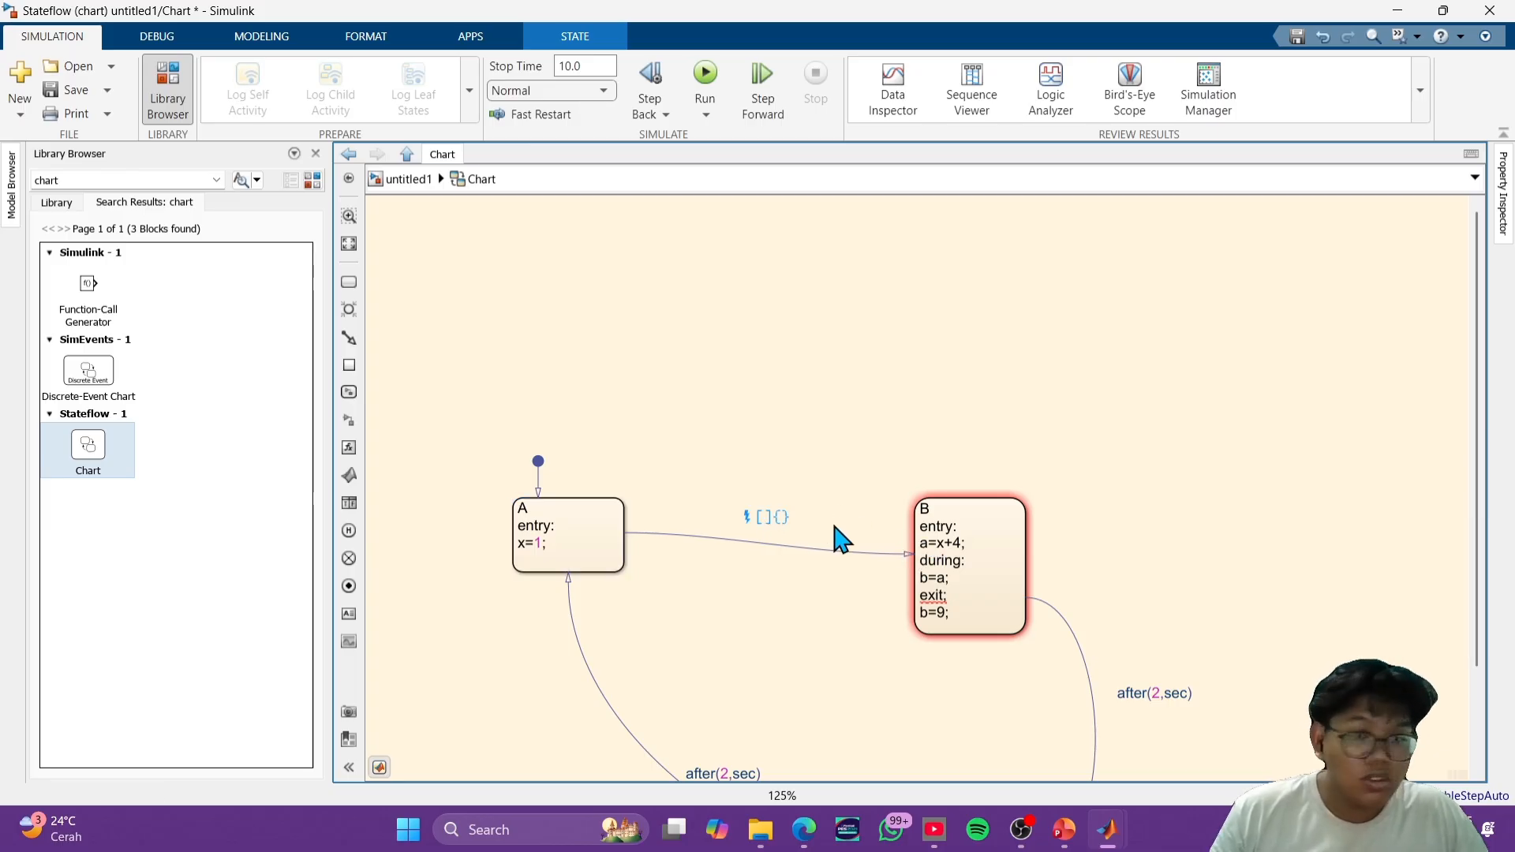
click(771, 519)
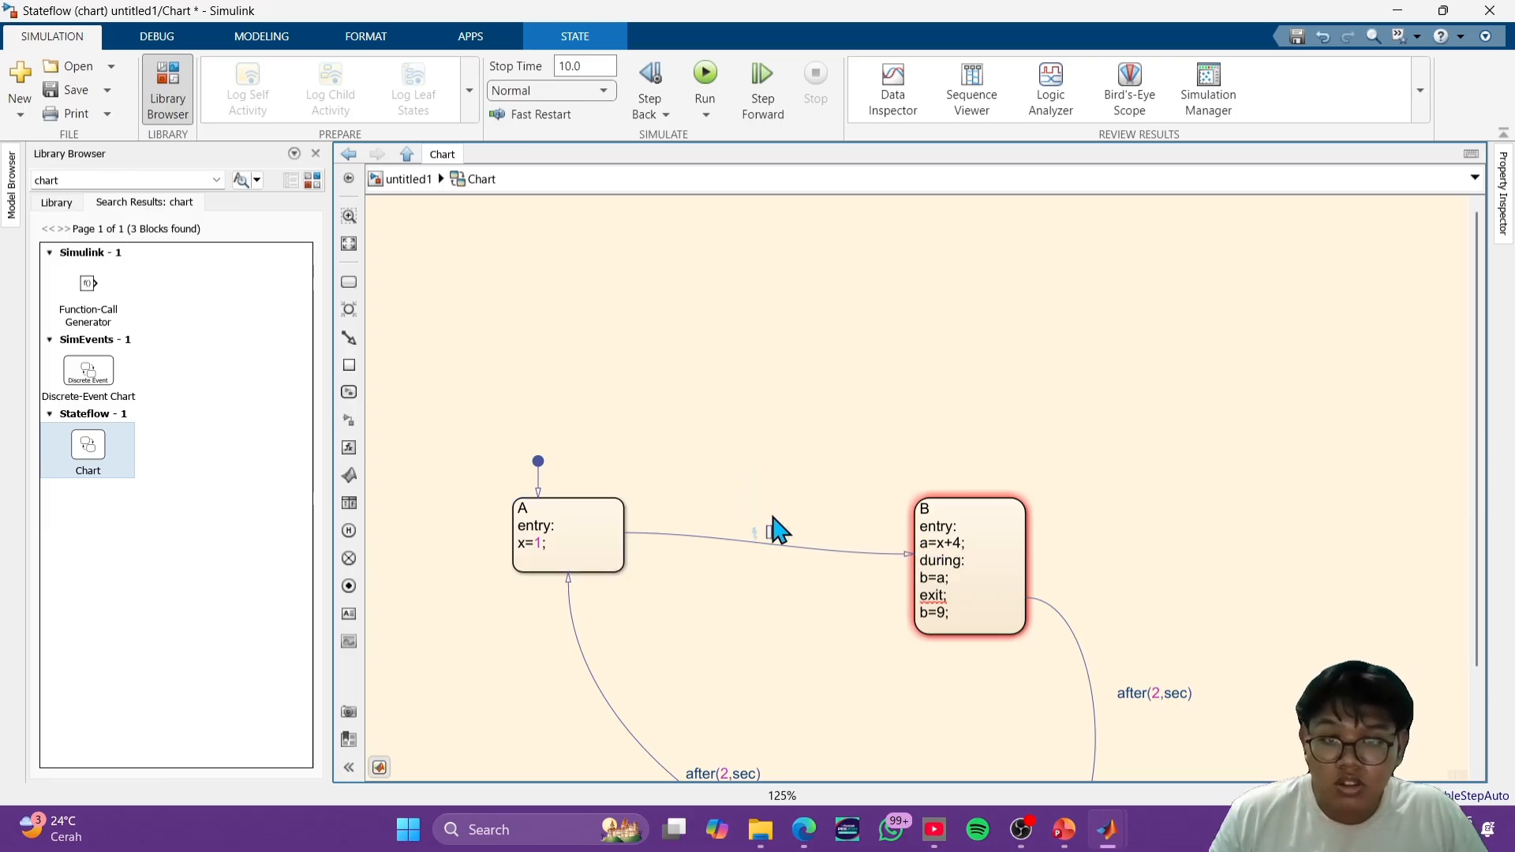
text(i)
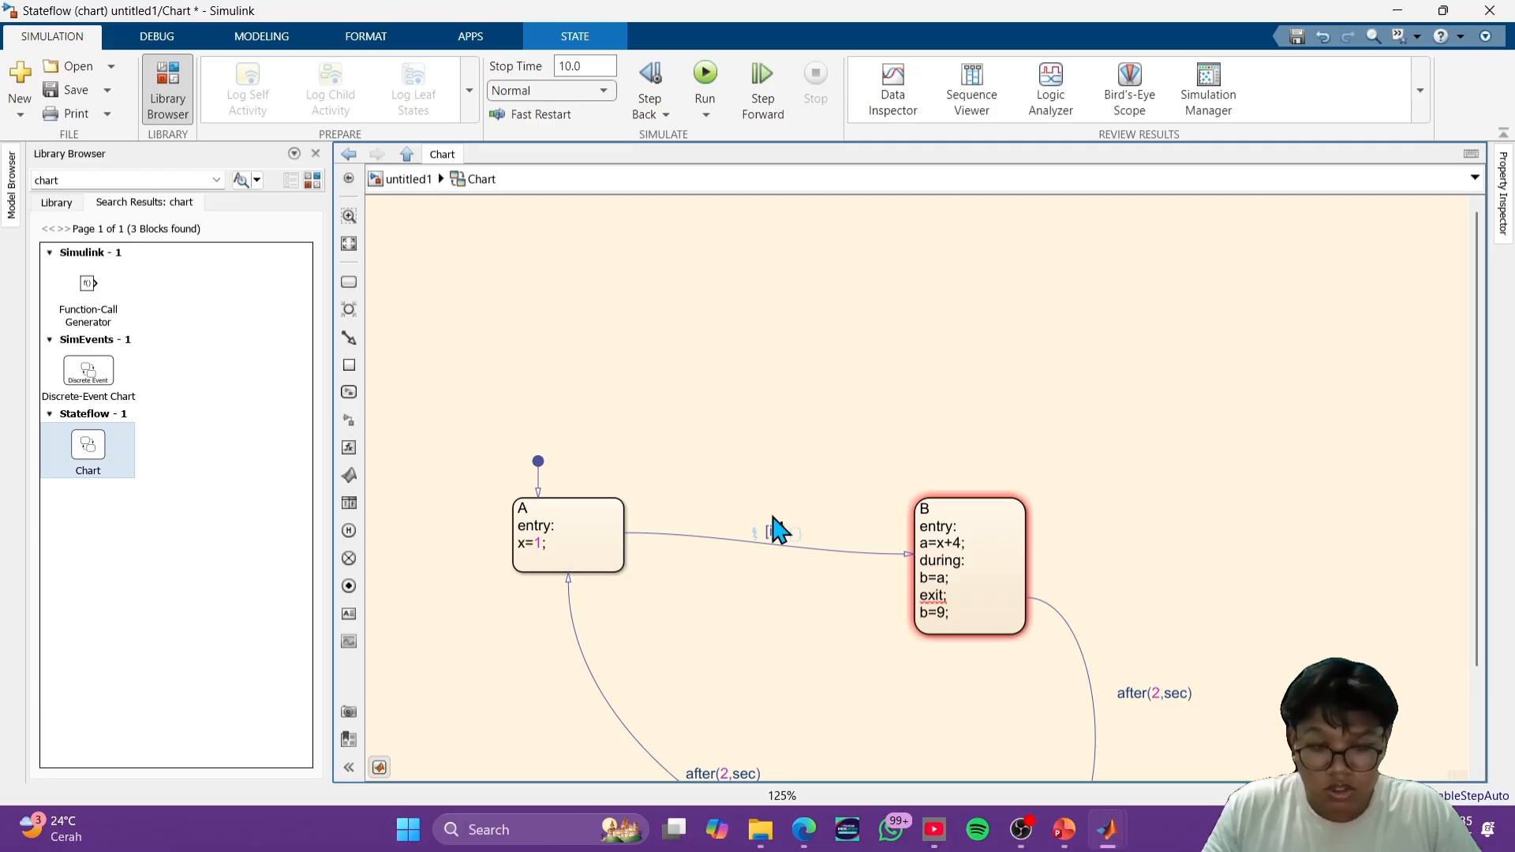
text(==1)
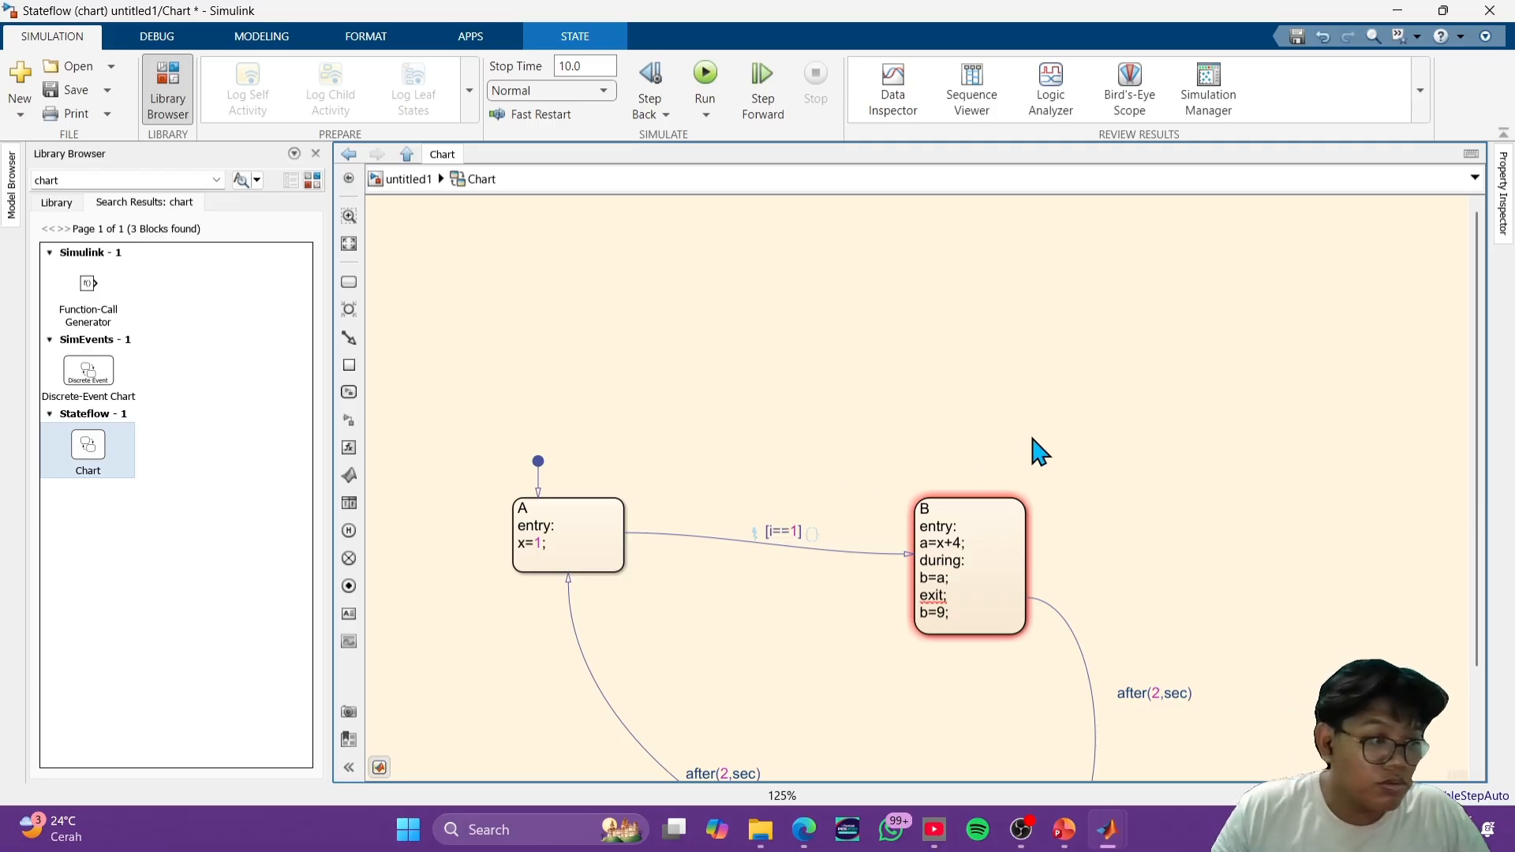
scroll(1254, 557, up, 1)
scroll(1245, 556, down, 1)
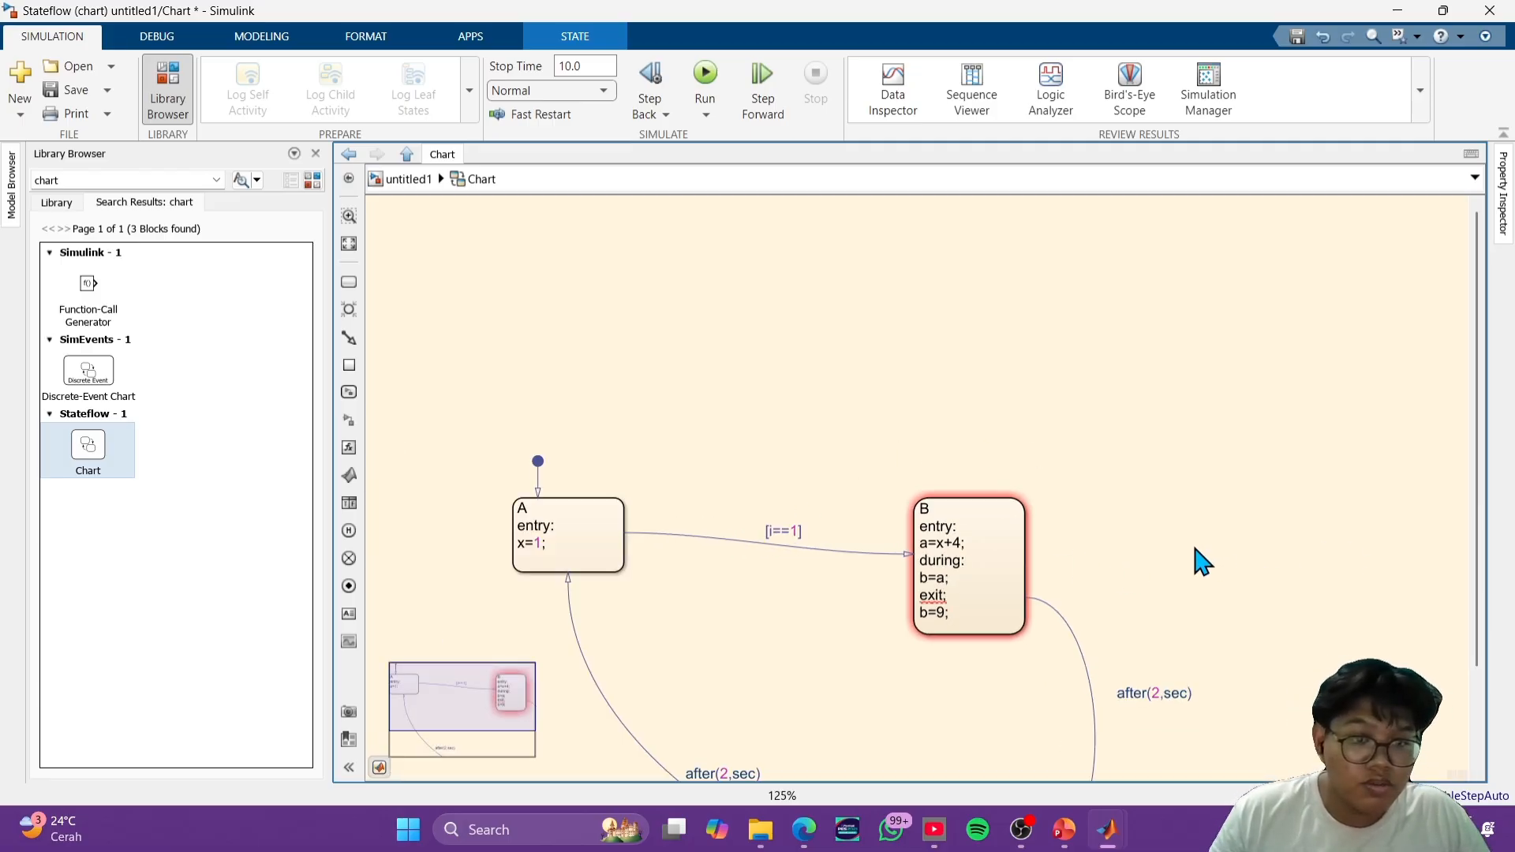
- Correct the exit keyword in state B by replacing its semicolon with a colon, so the line reads exit:
drag(1195, 547, 1166, 415)
scroll(884, 468, up, 4)
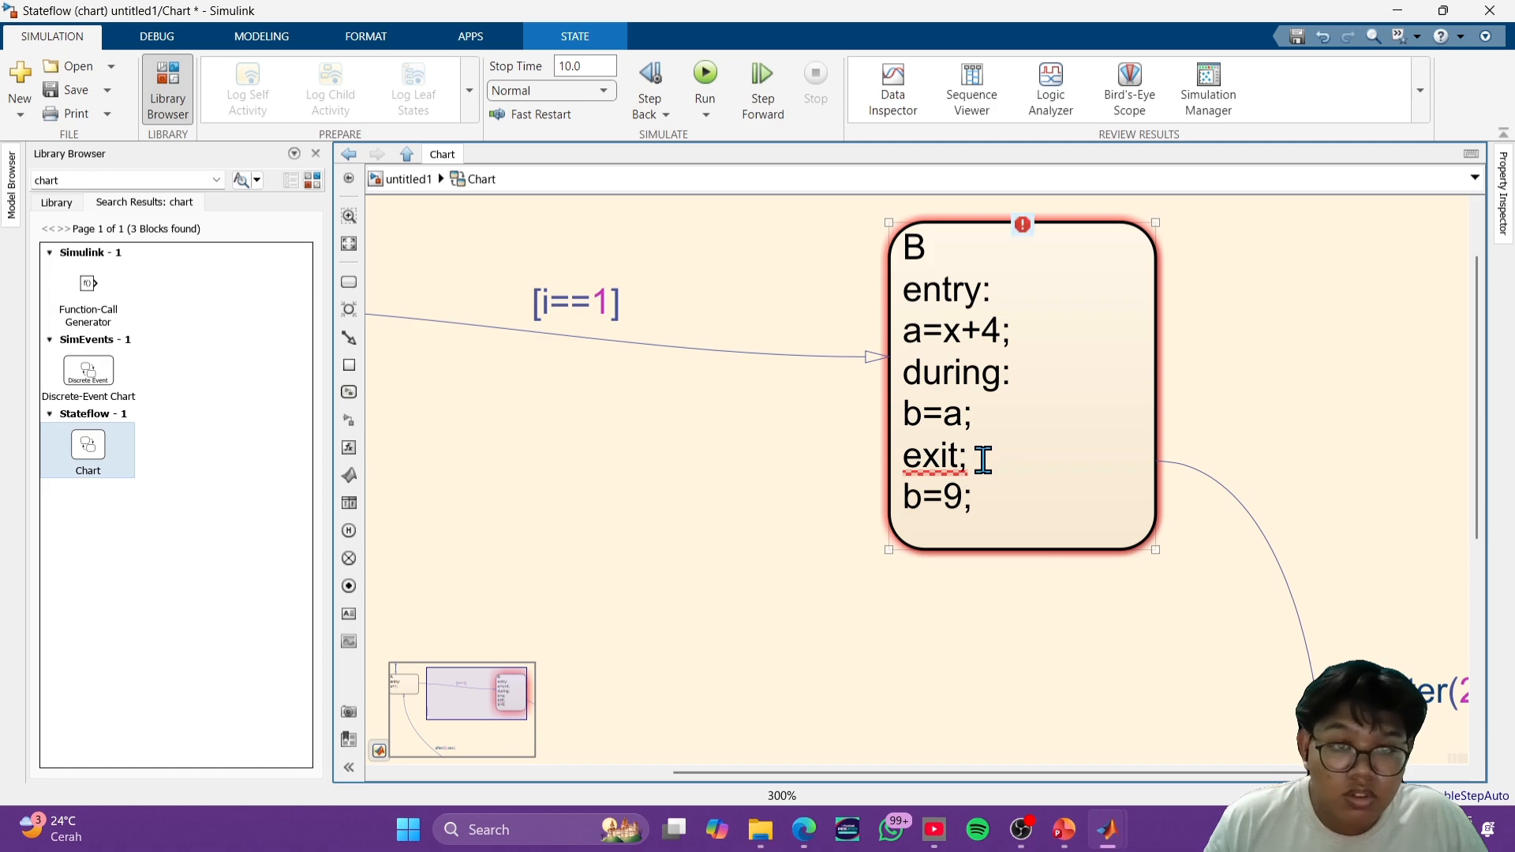
click(984, 460)
key(BackSpace)
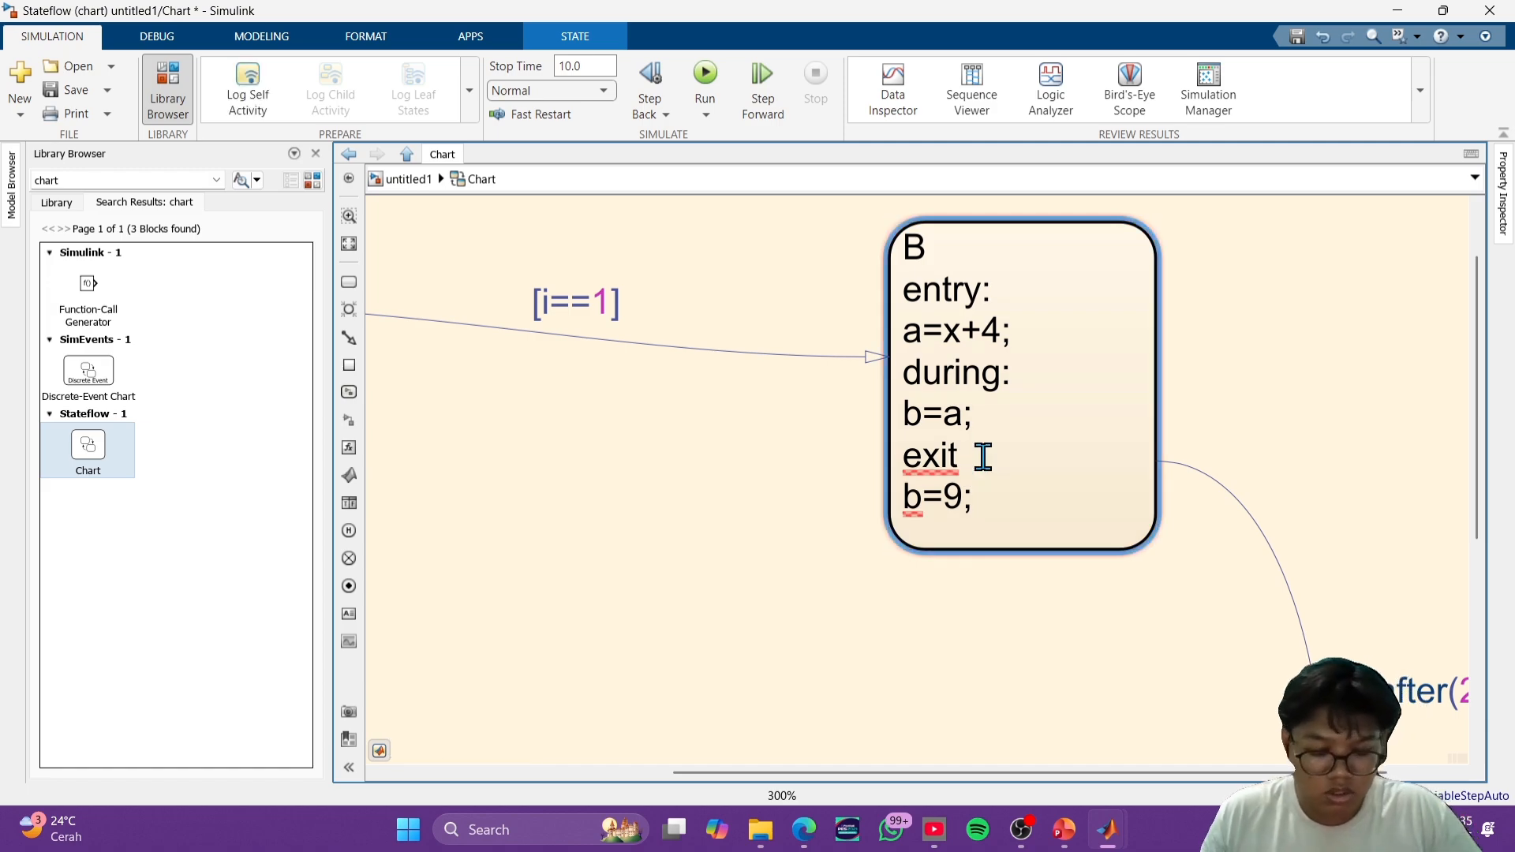
text(:)
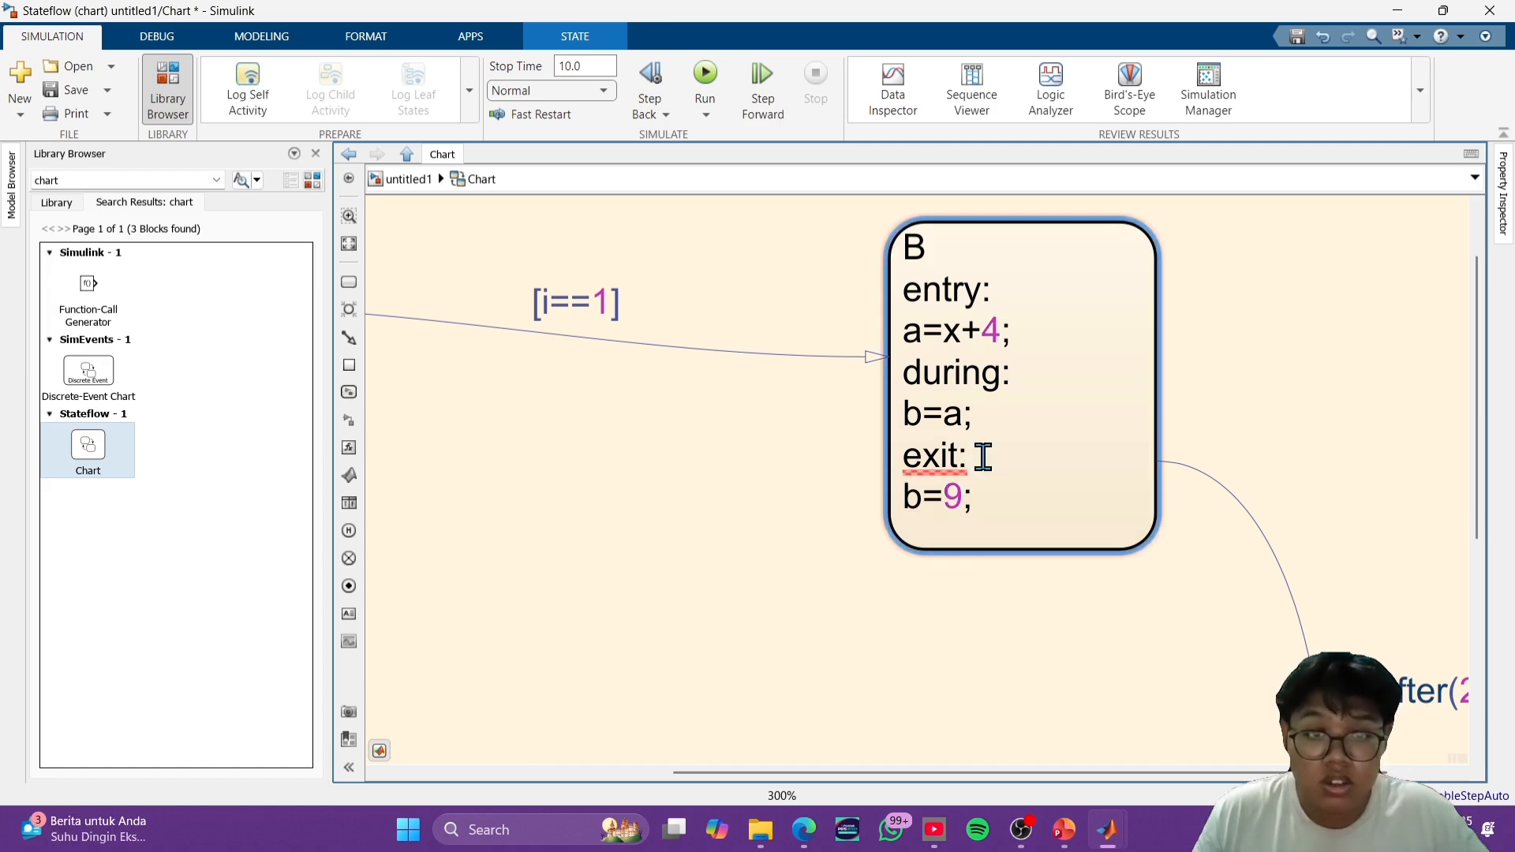
click(1225, 390)
scroll(1227, 387, down, 3)
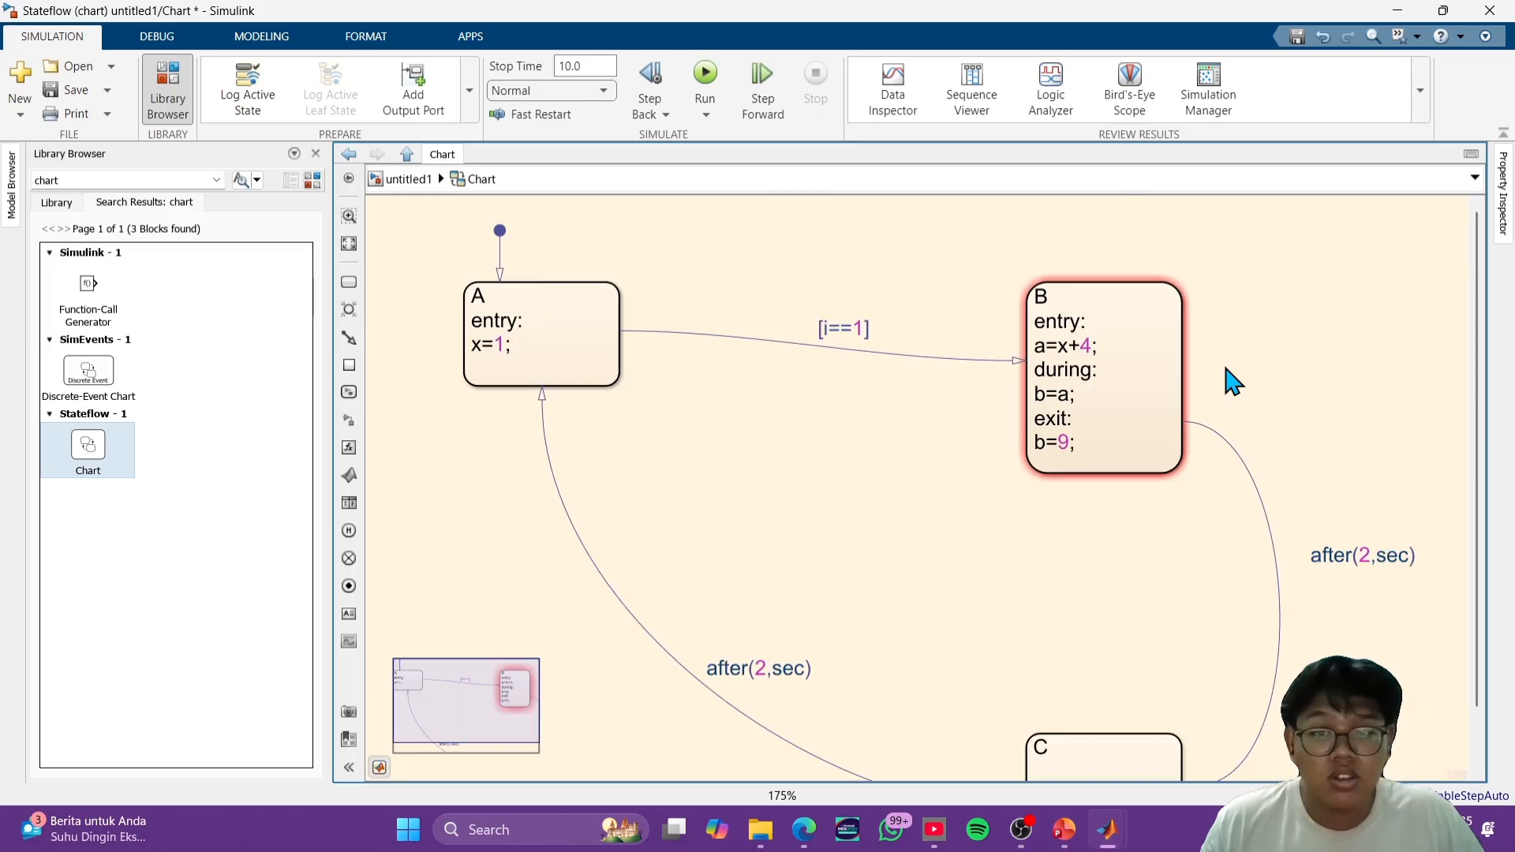
scroll(1227, 371, down, 3)
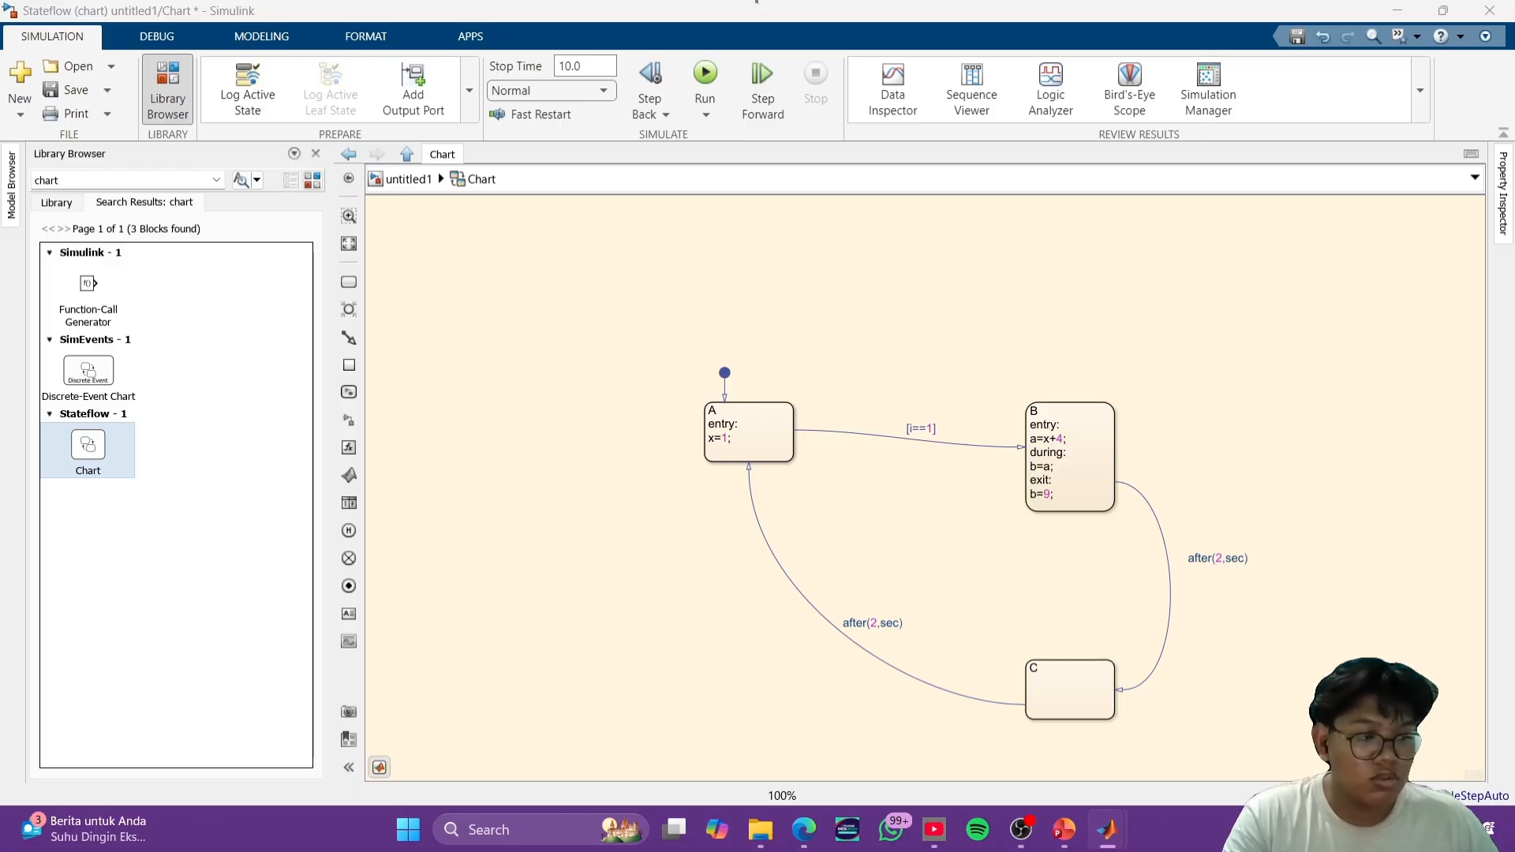
- Return to the top level of untitled1, search the block library for consta, and place a Constant block before the chart
click(401, 180)
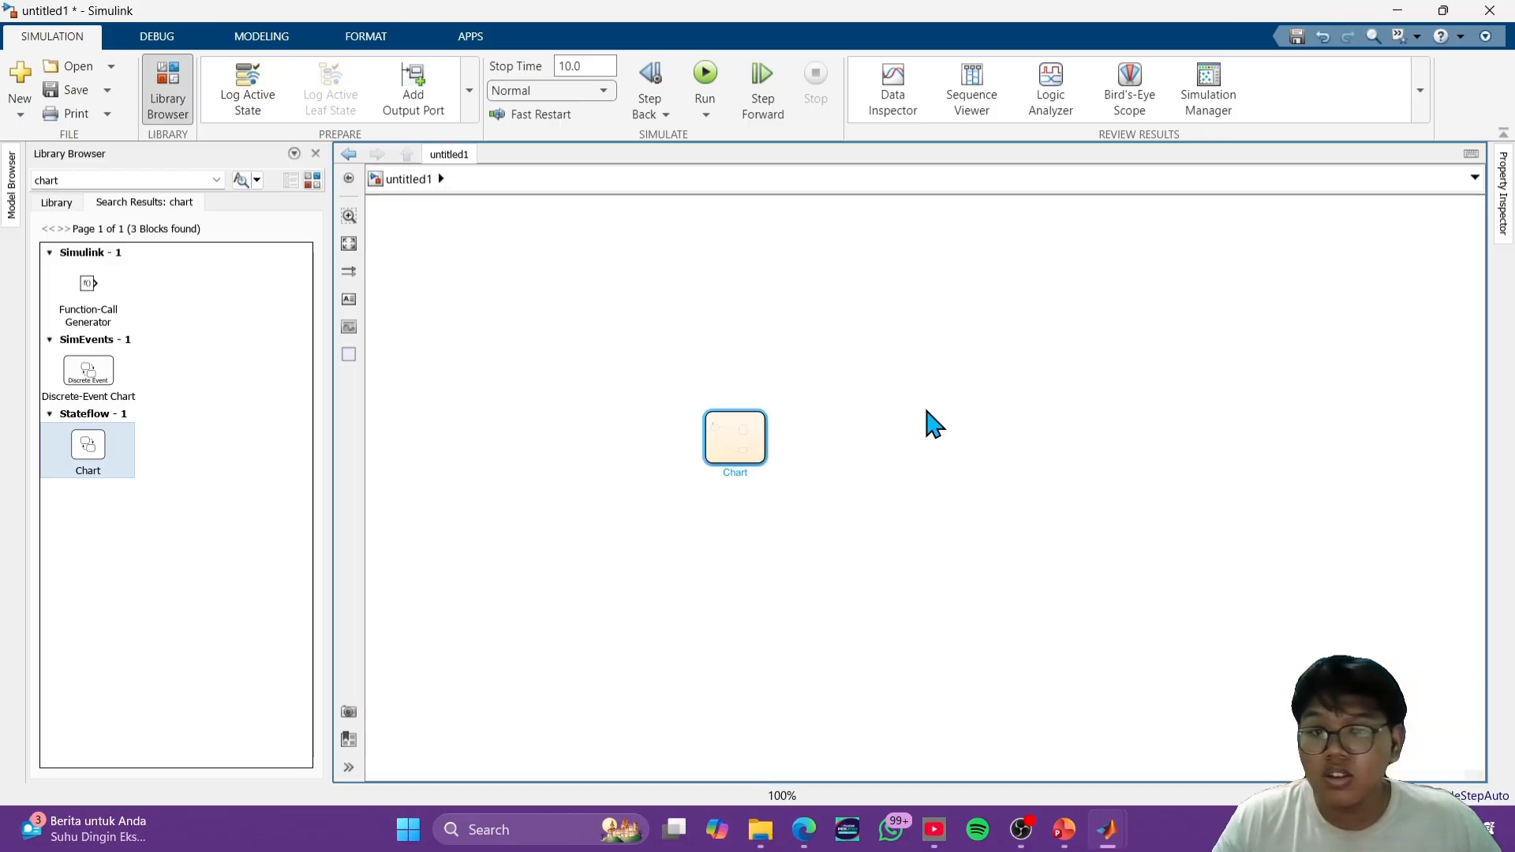
click(731, 433)
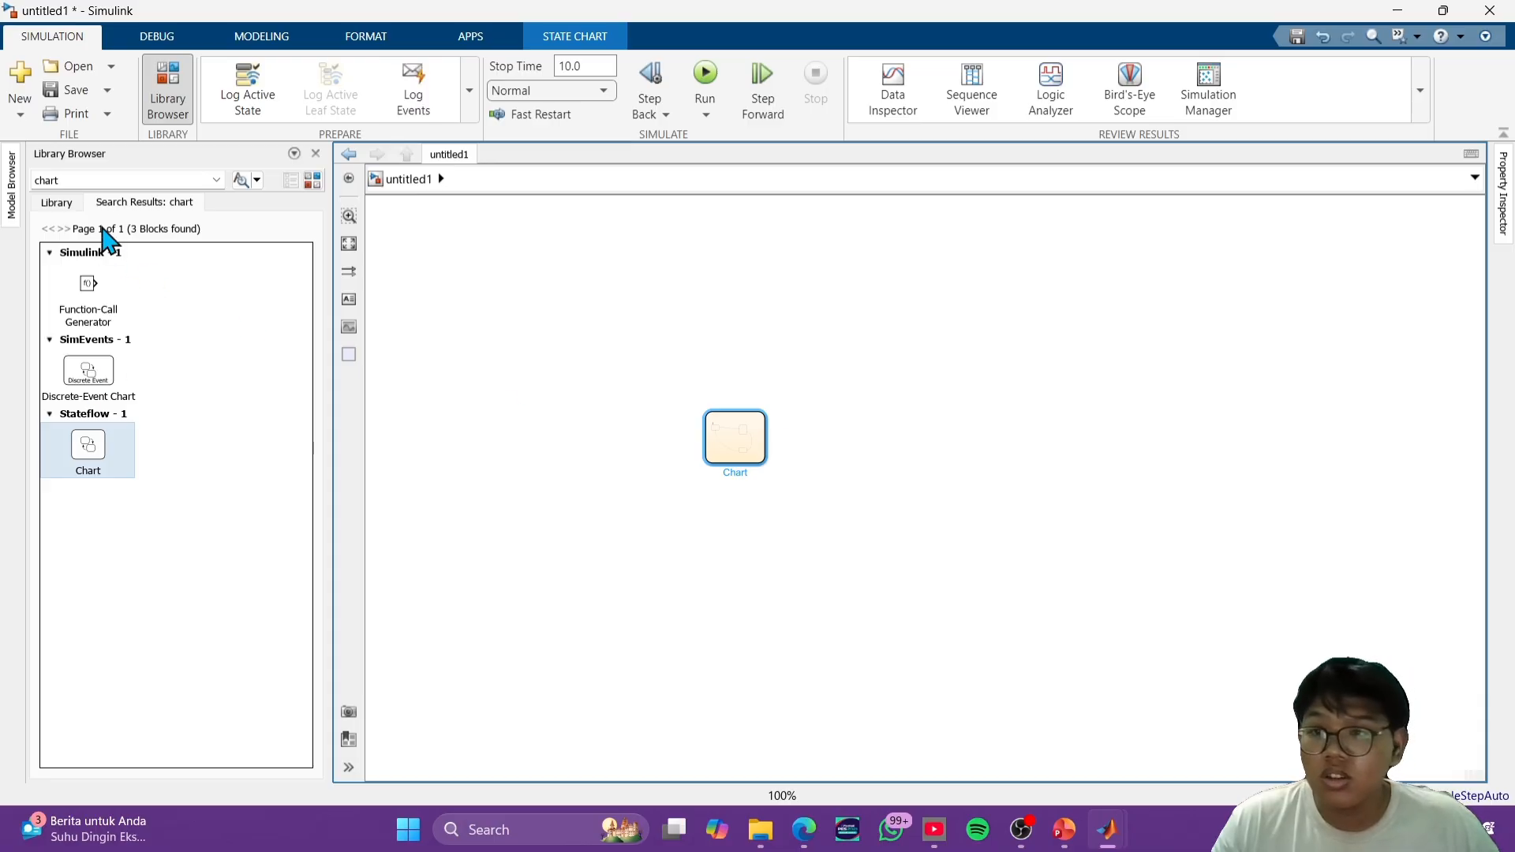
click(101, 180)
text(con)
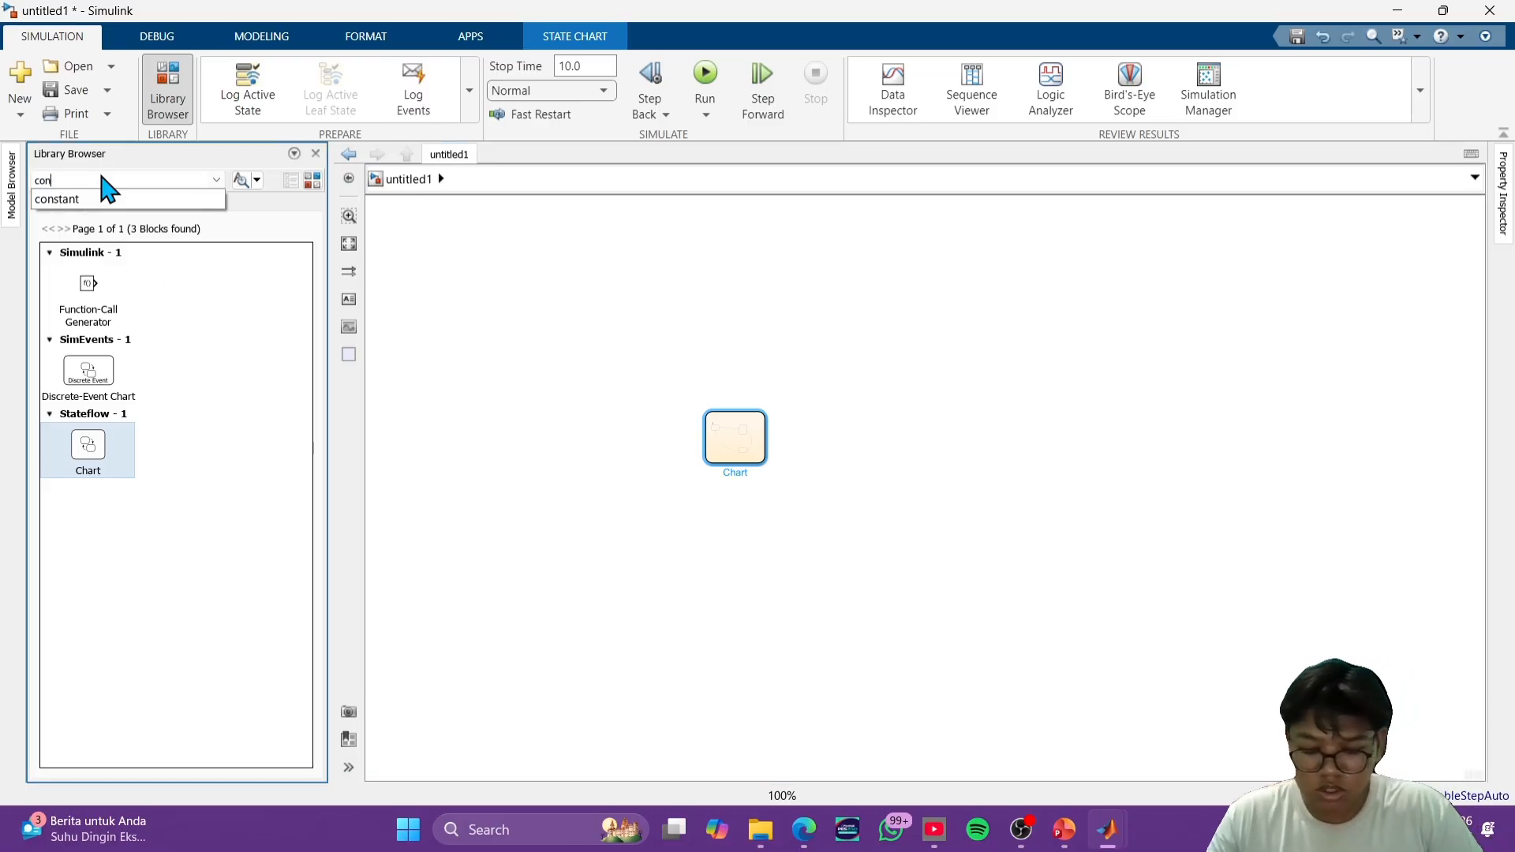
text(sta)
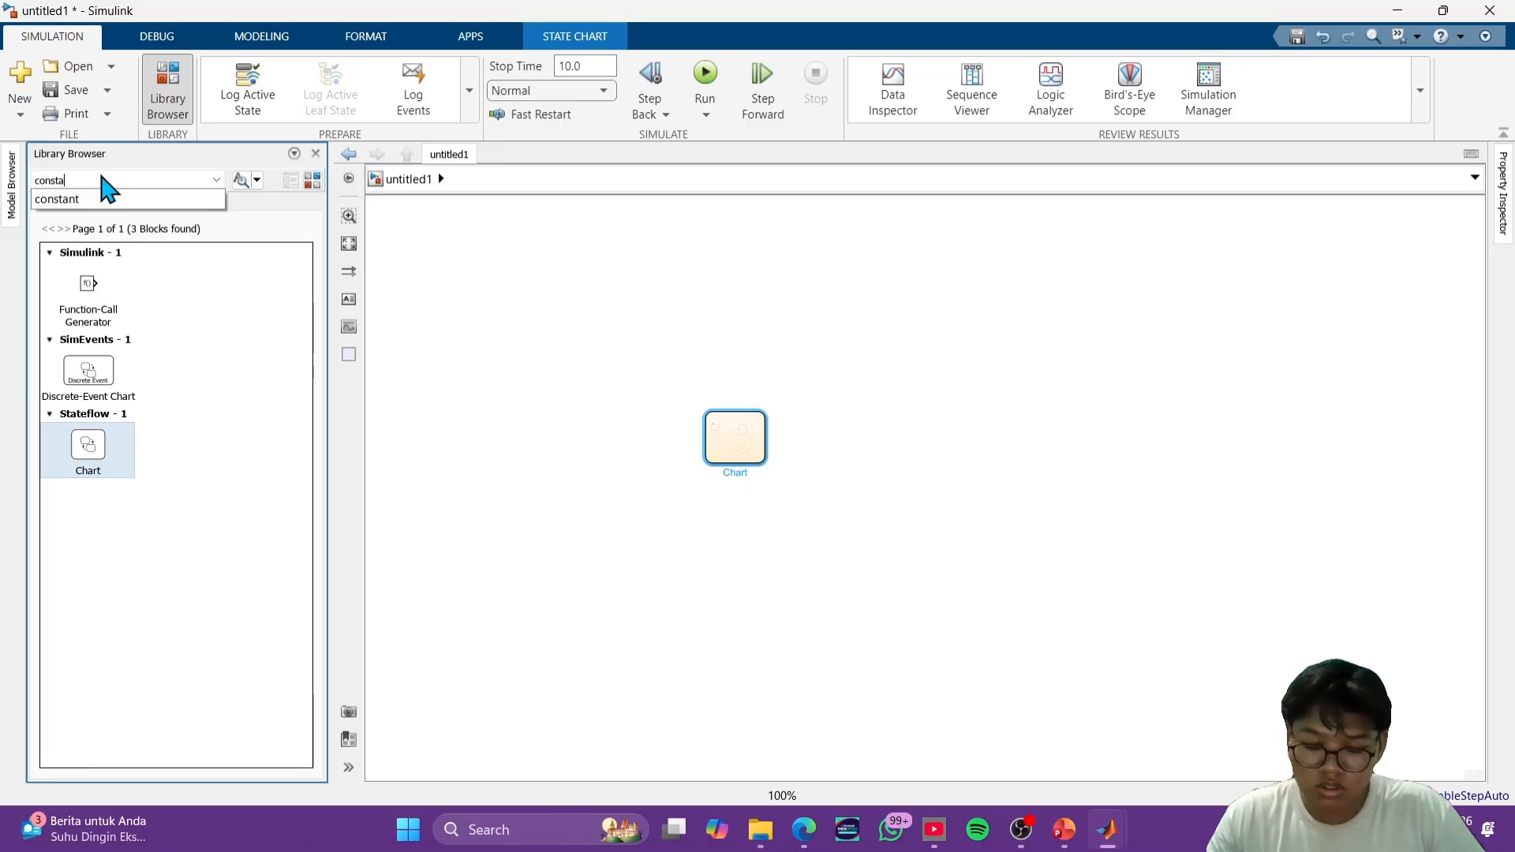
key(Return)
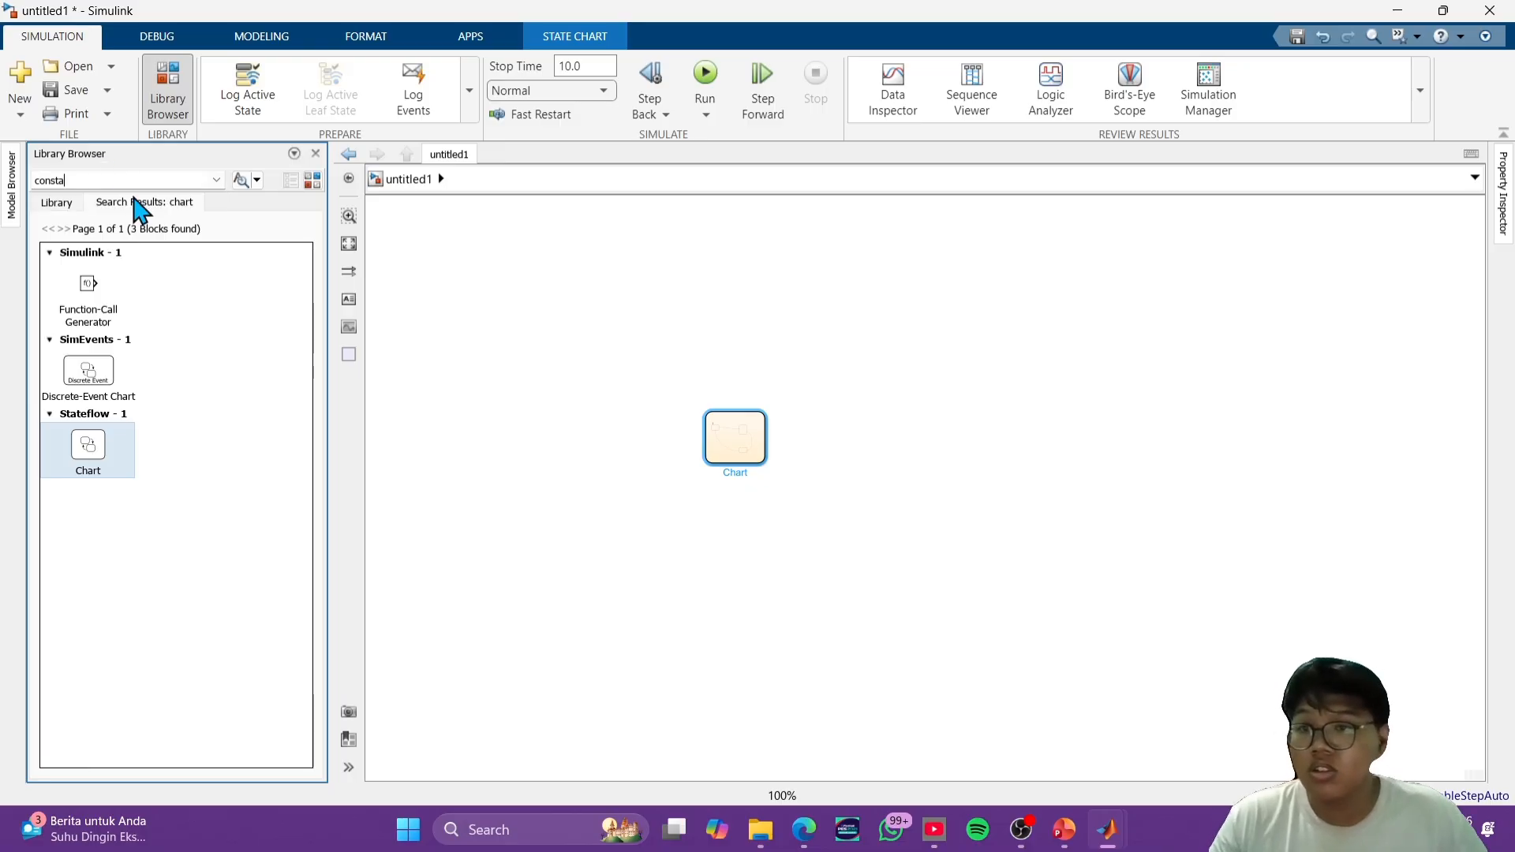
click(239, 182)
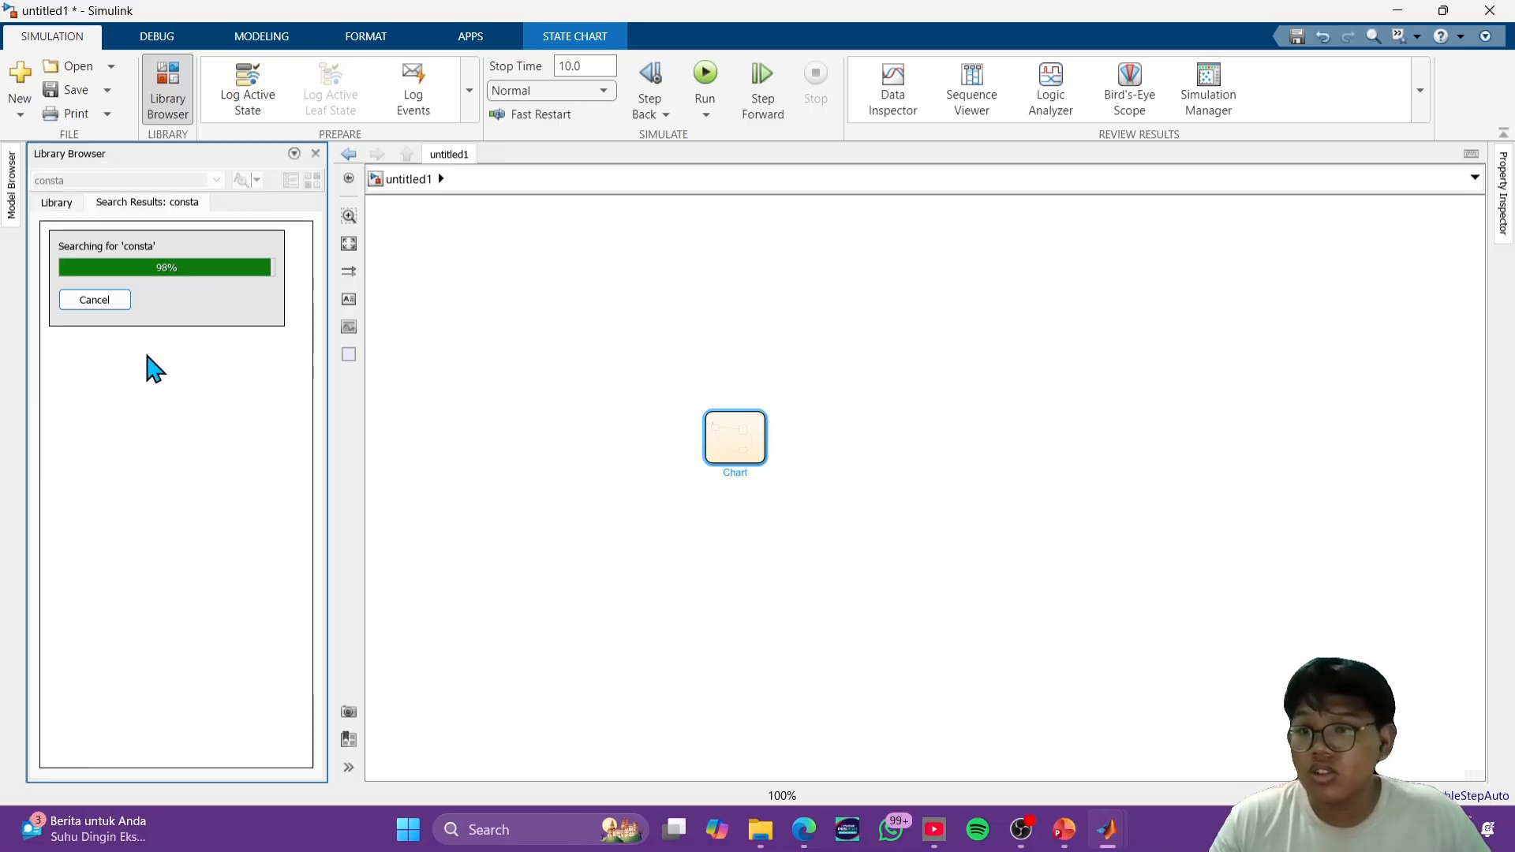
drag(127, 293, 477, 468)
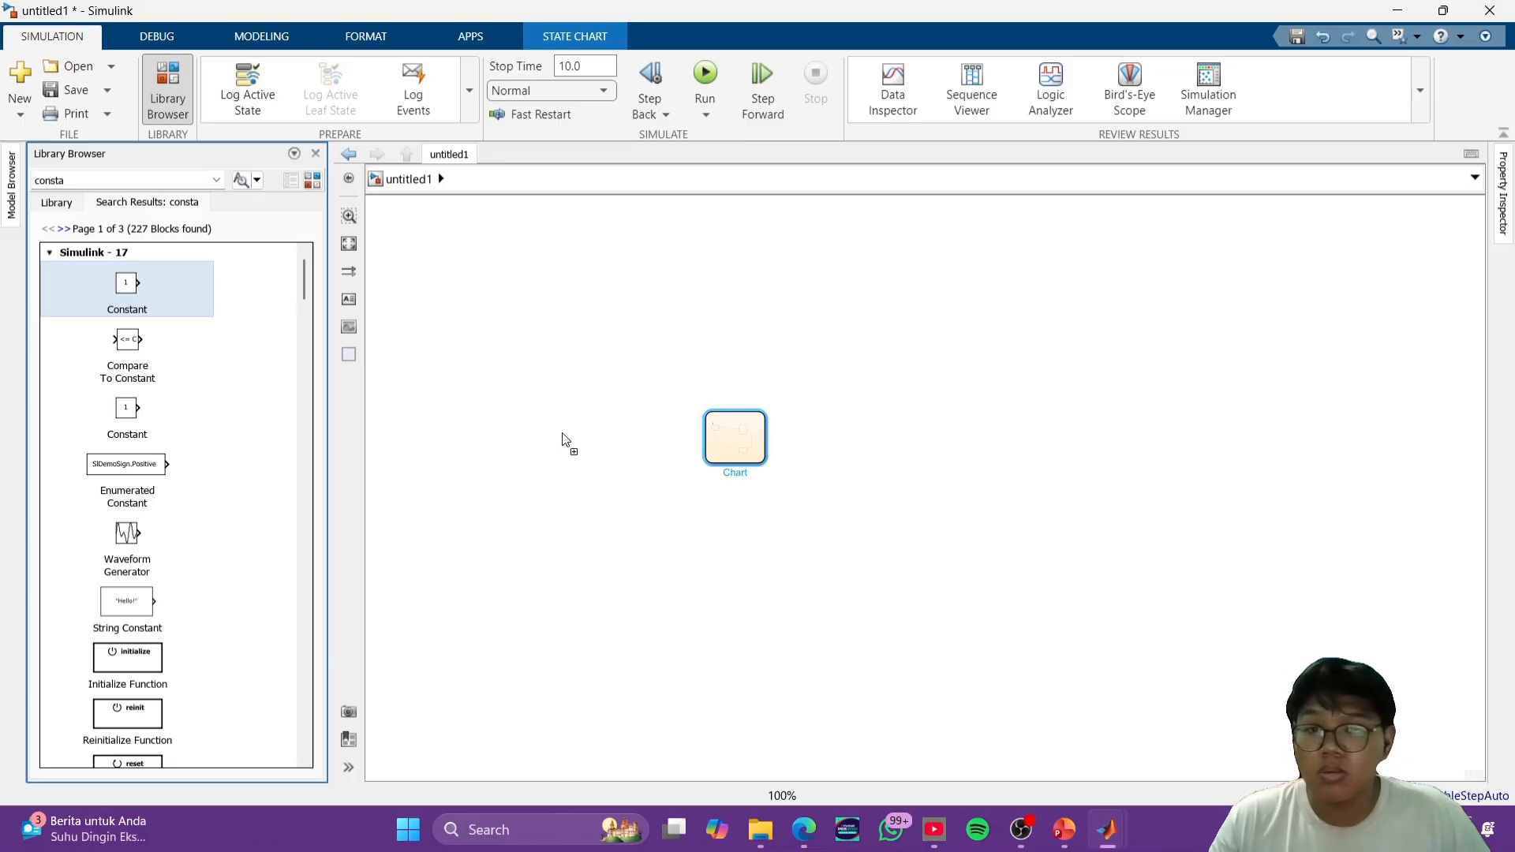
drag(562, 440, 560, 435)
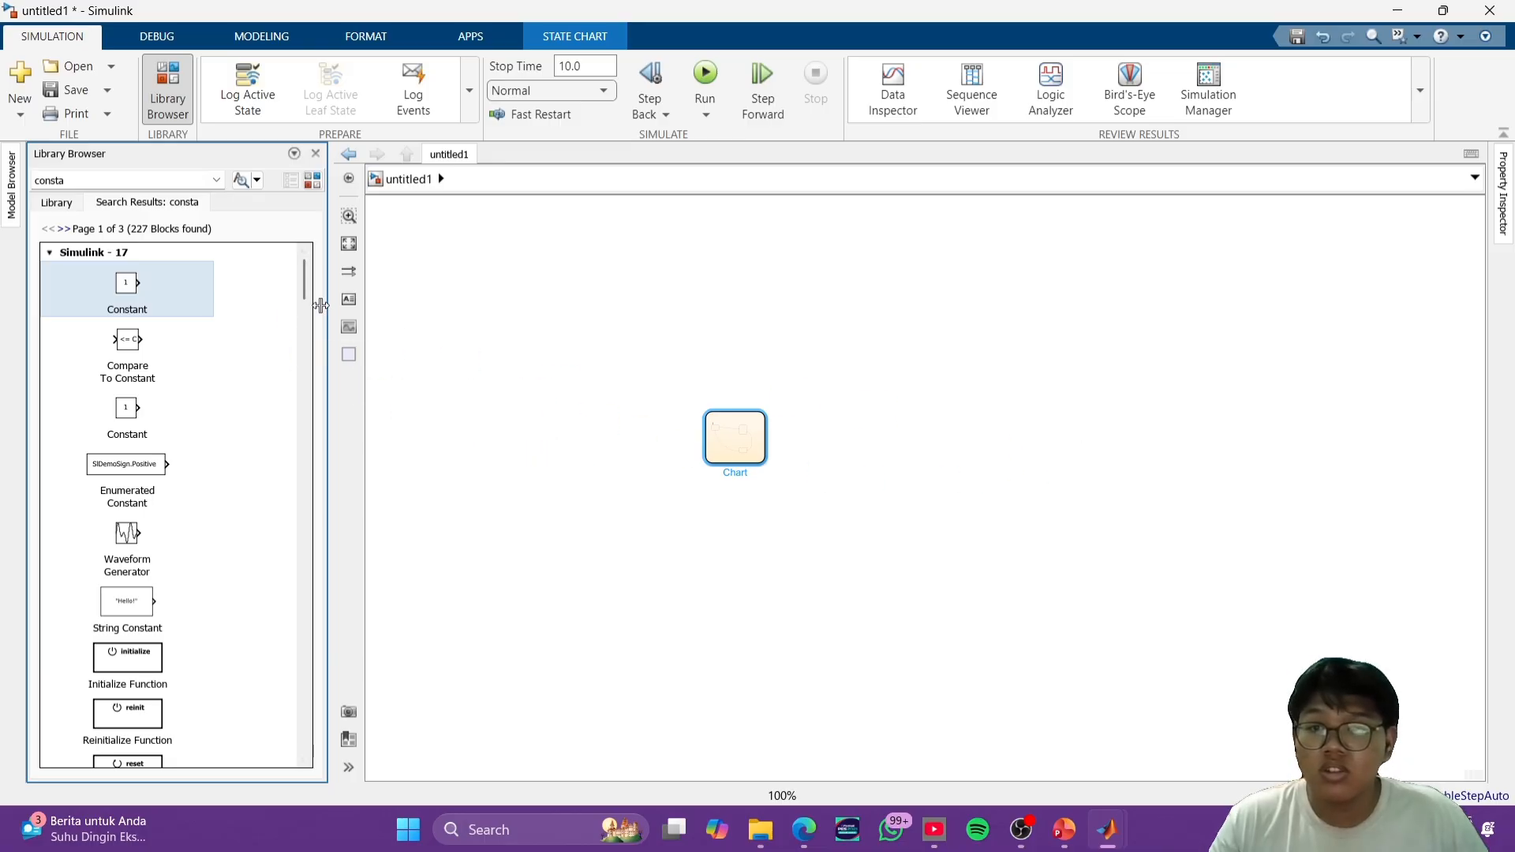
- Add a Simulink Scope block on the output side of the chart
double_click(988, 411)
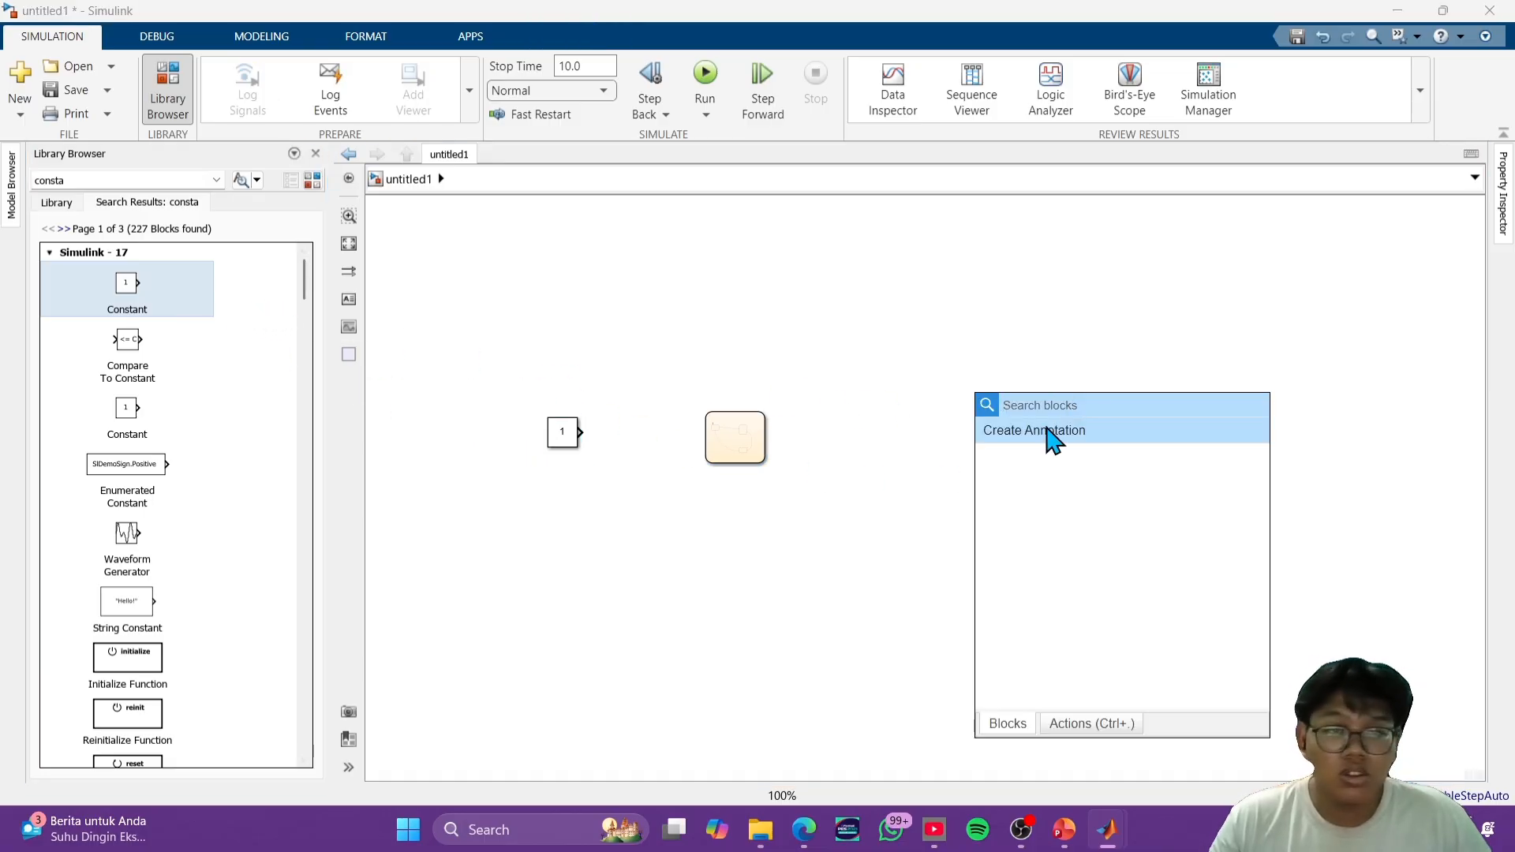
text(sc)
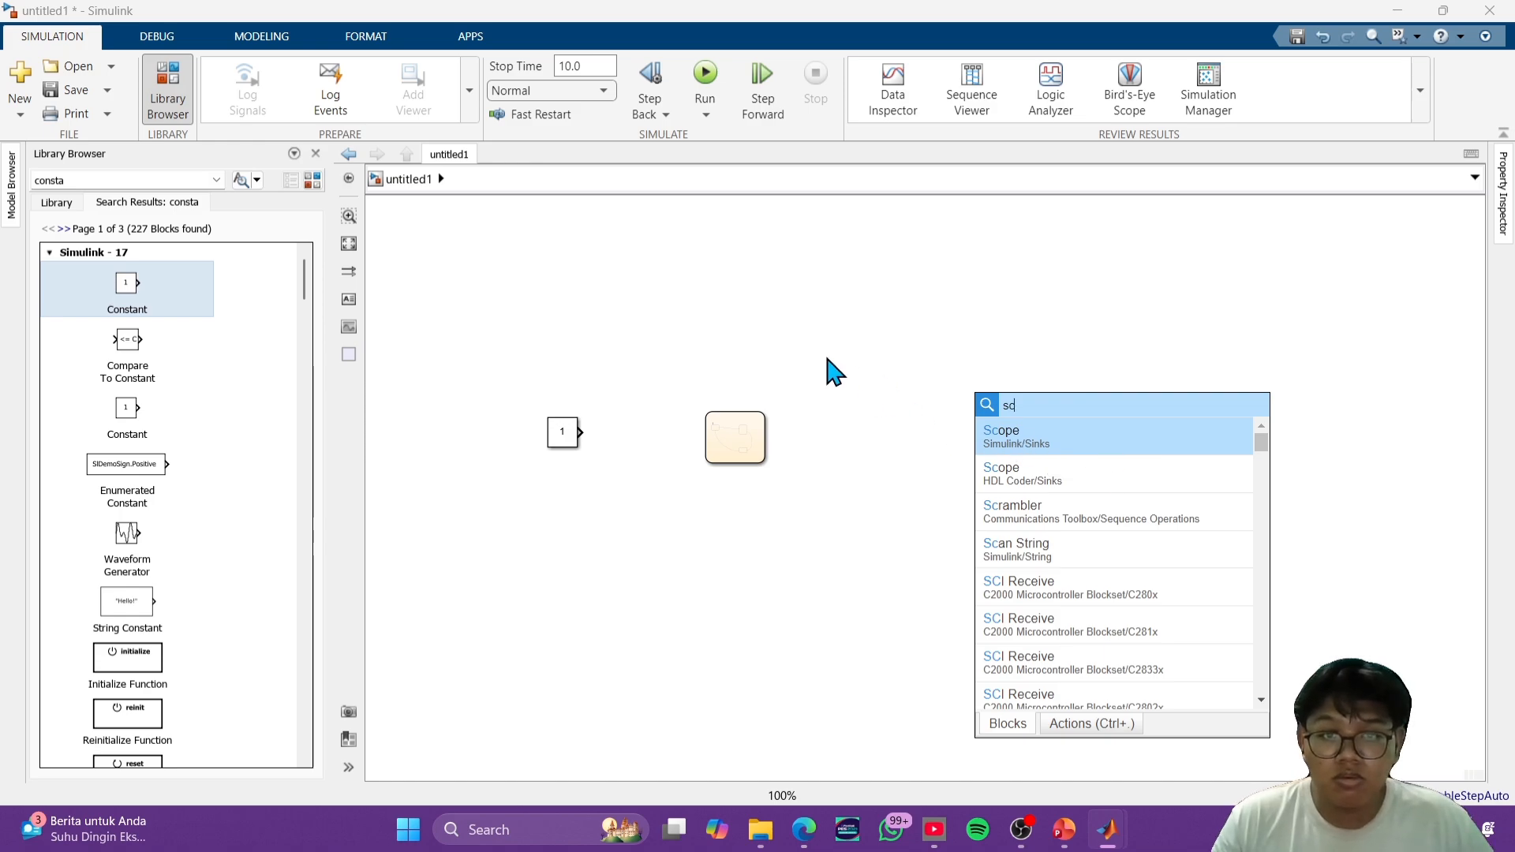
click(1015, 440)
drag(981, 396, 893, 396)
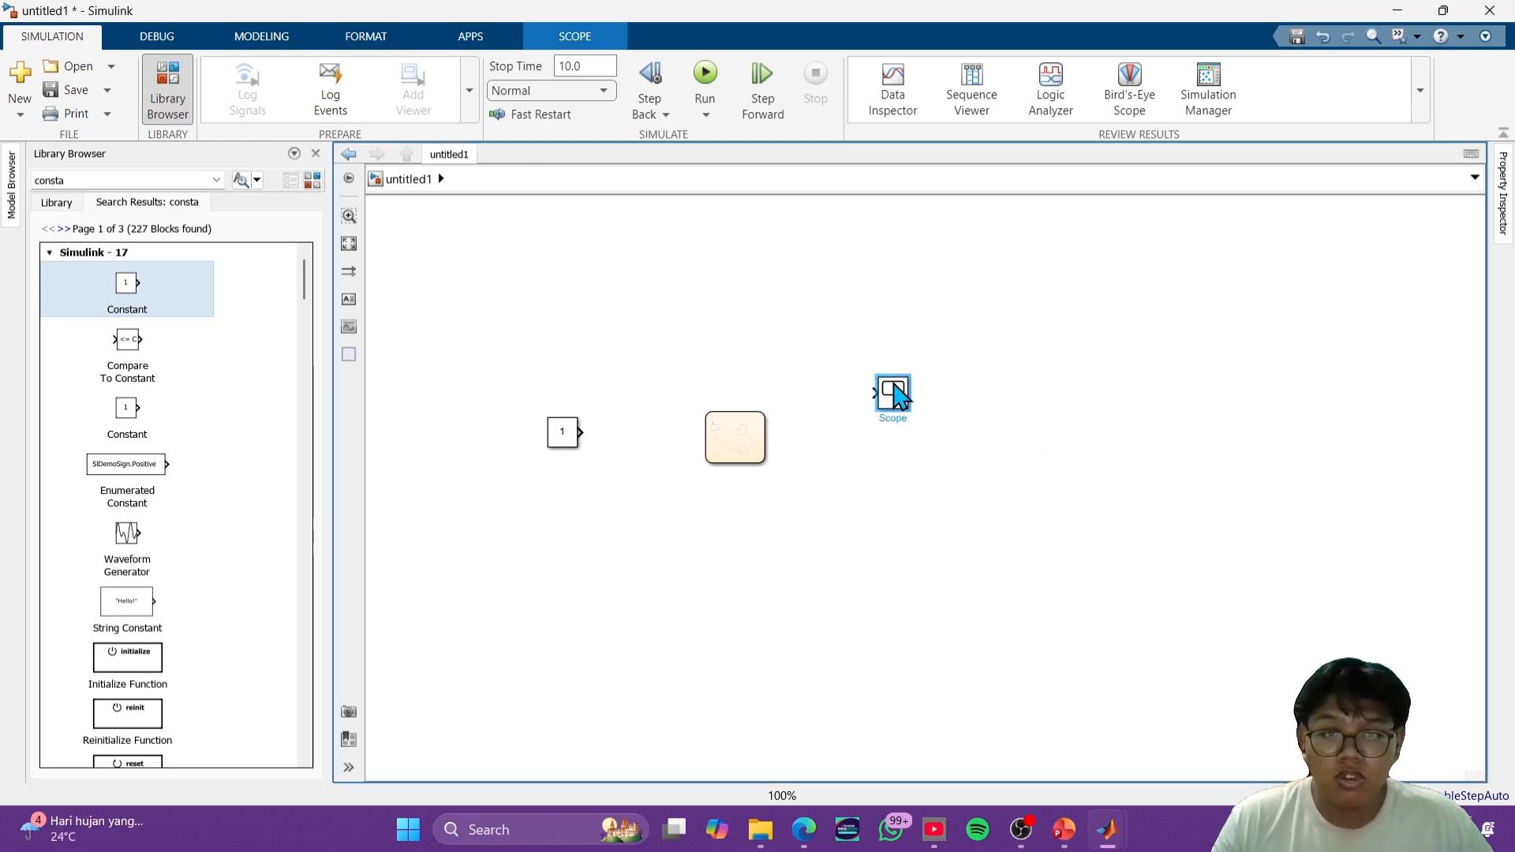
- Add a Display block level with the chart on its output side and move the Scope above it
double_click(1106, 449)
text(dis)
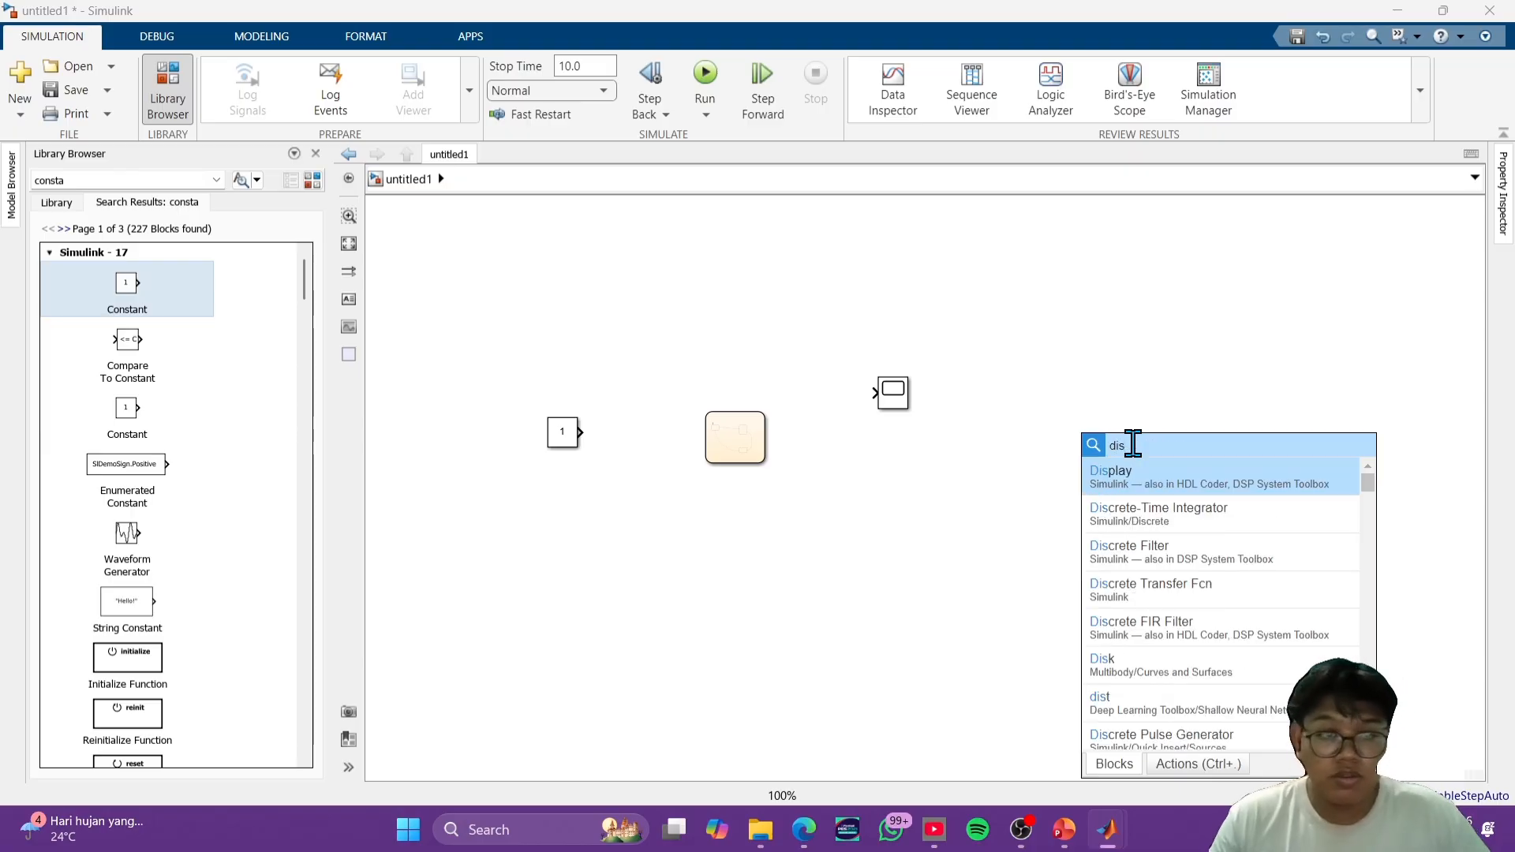
click(1166, 485)
drag(1055, 440, 979, 440)
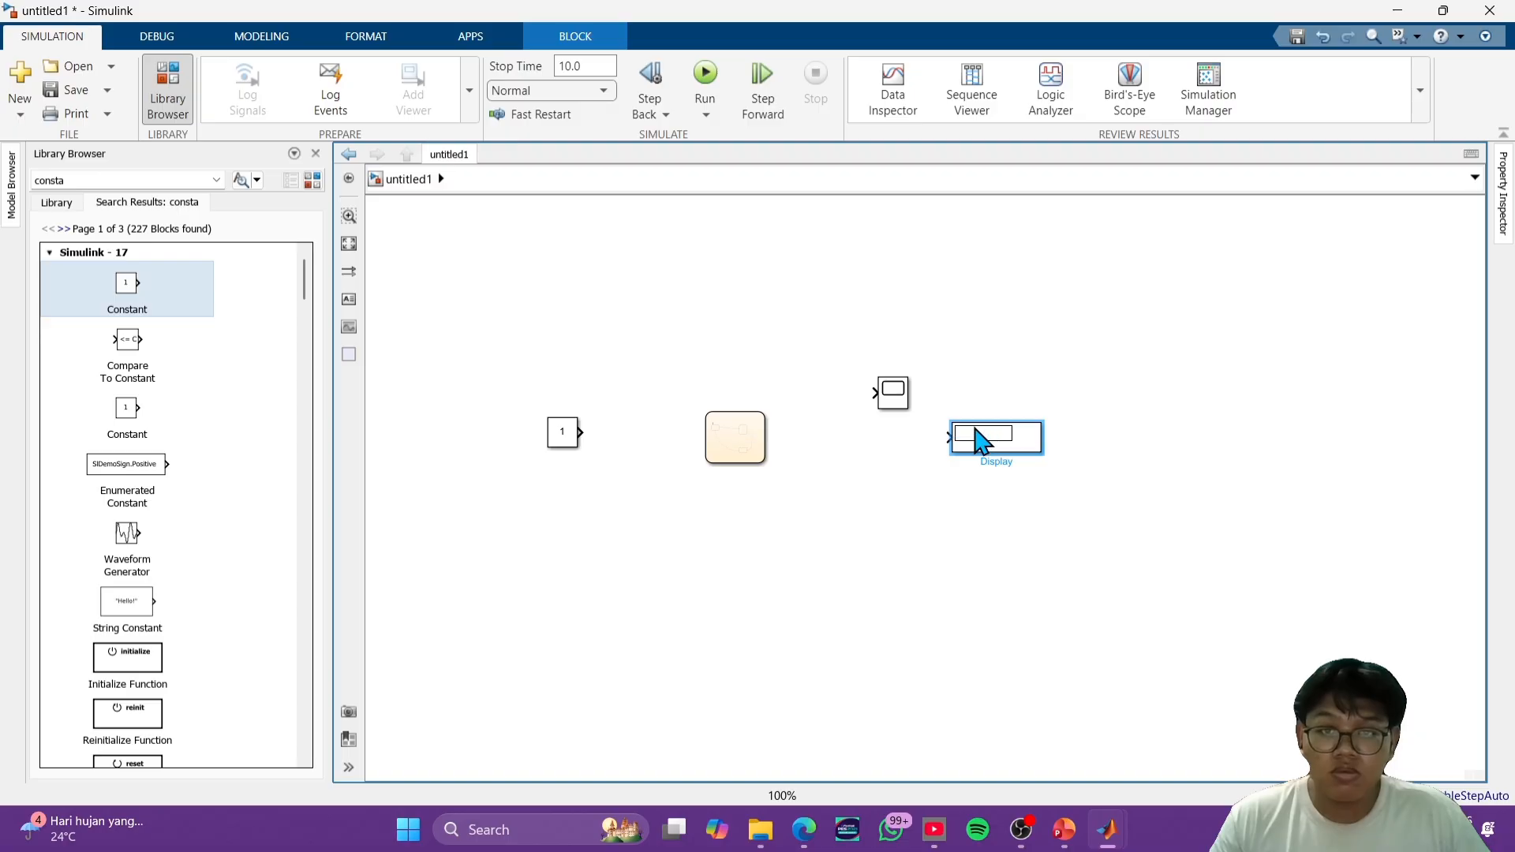
drag(912, 395, 982, 358)
- Connect a new chart output to the Display block and branch that signal to the Scope
click(947, 437)
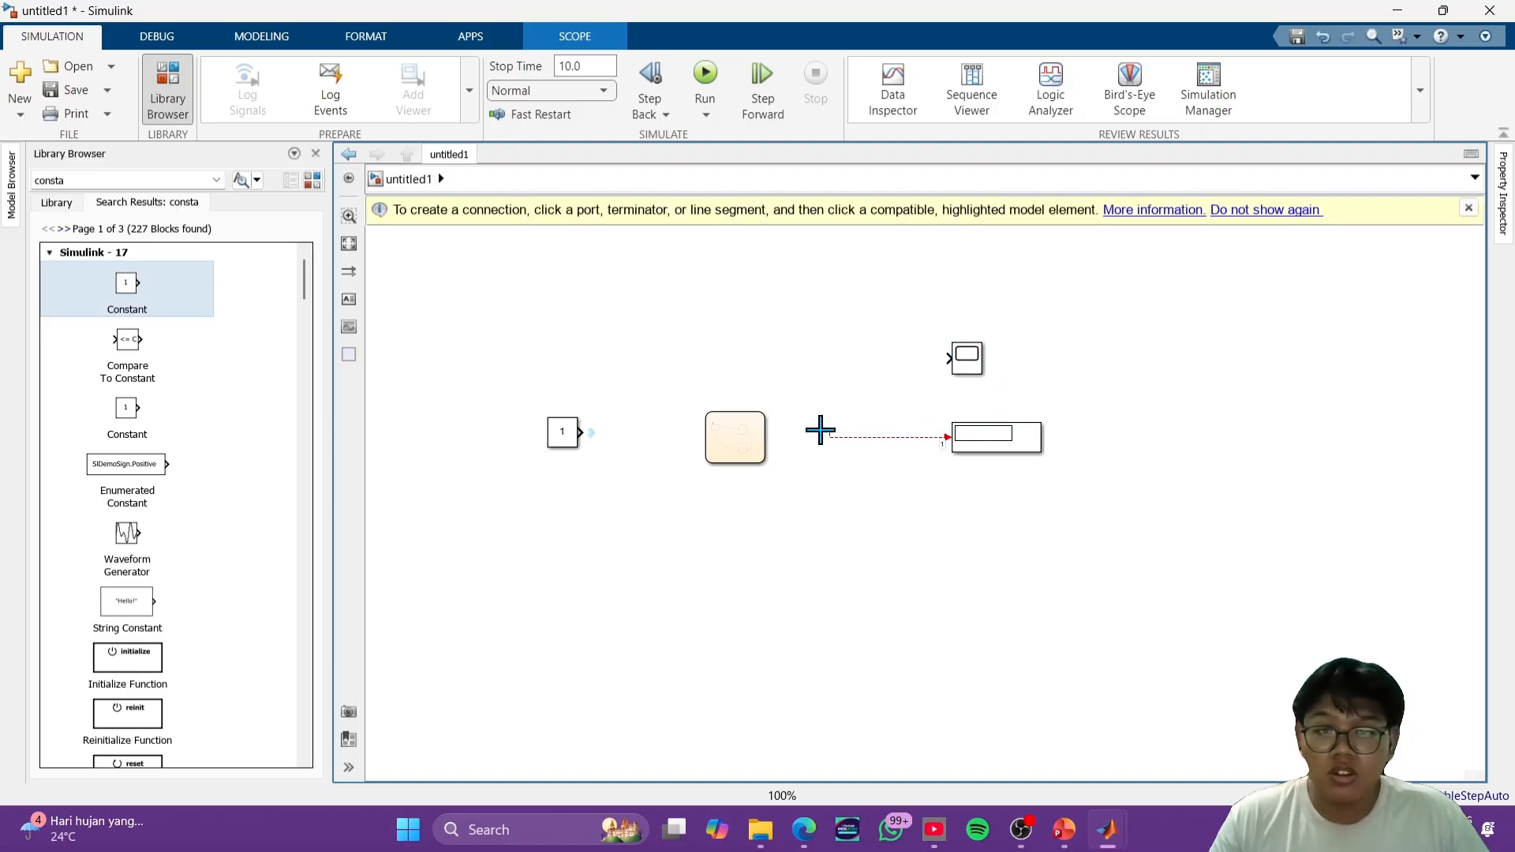
click(760, 436)
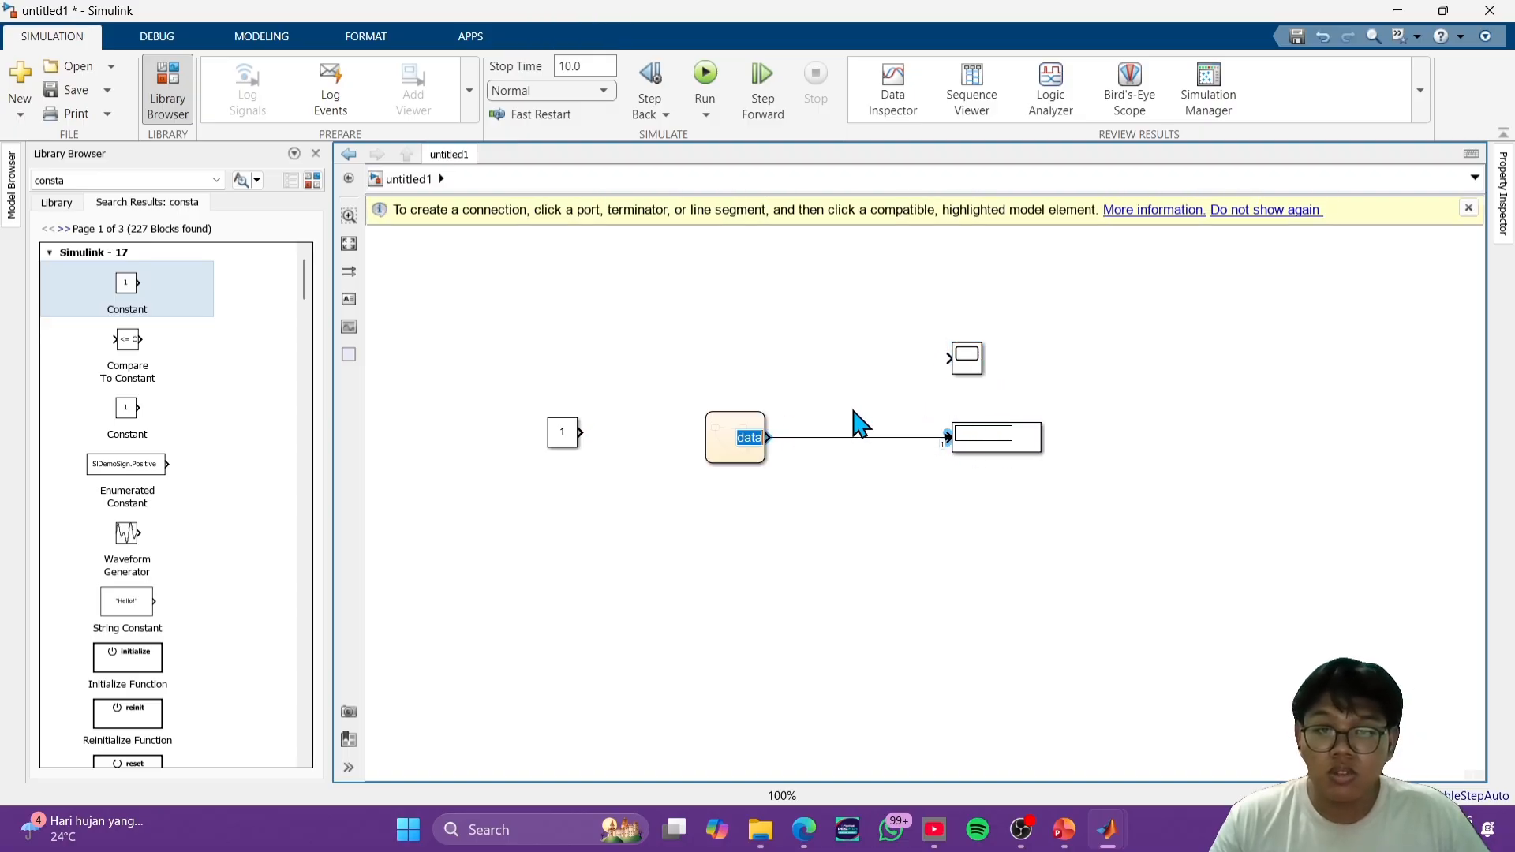
click(949, 359)
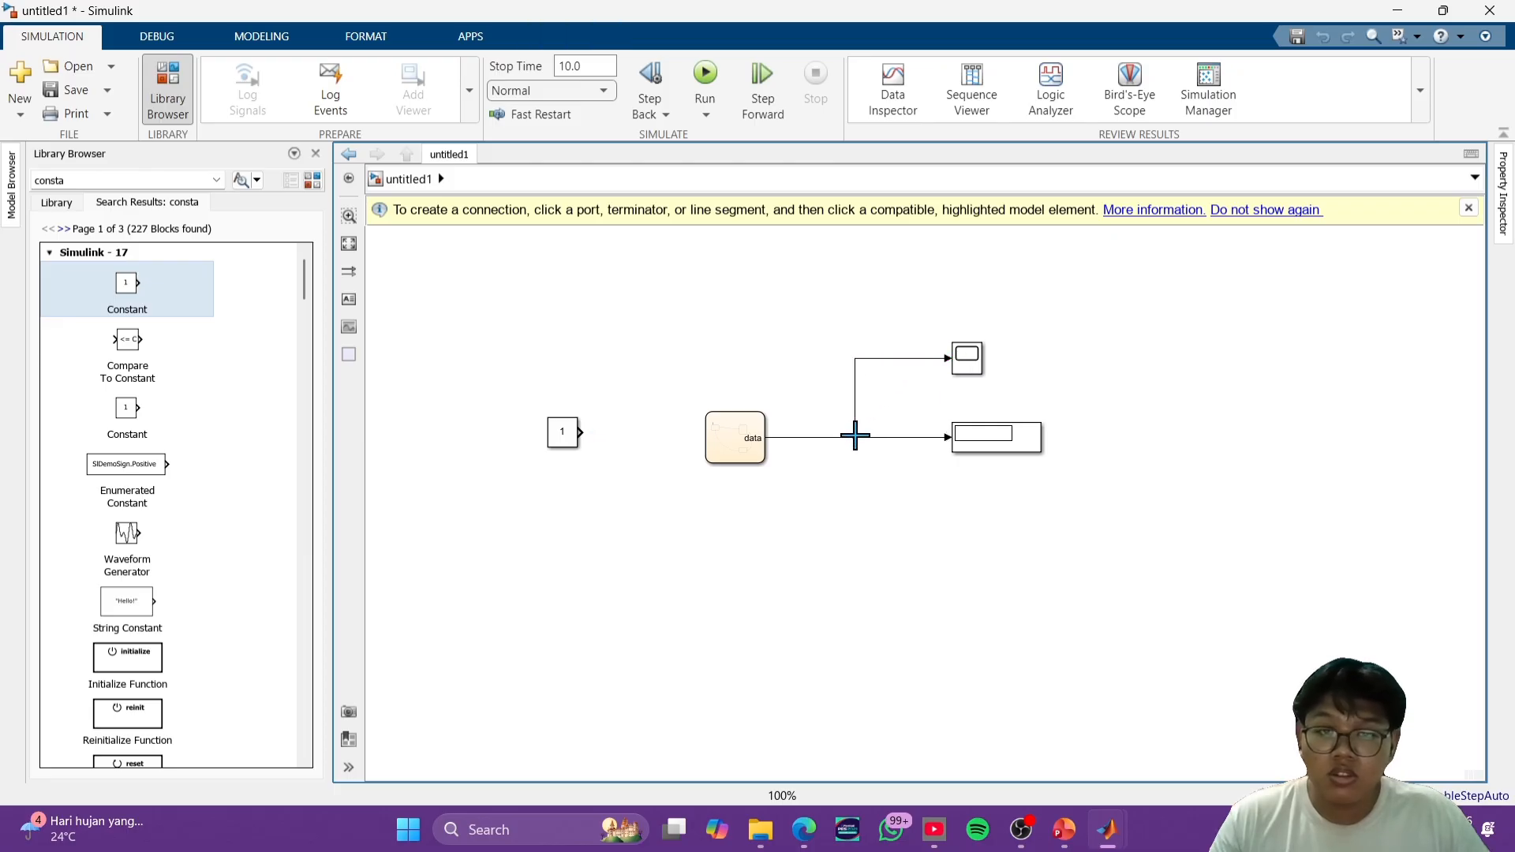
click(854, 437)
- Connect the Constant block to a new chart input and name the input i
click(596, 431)
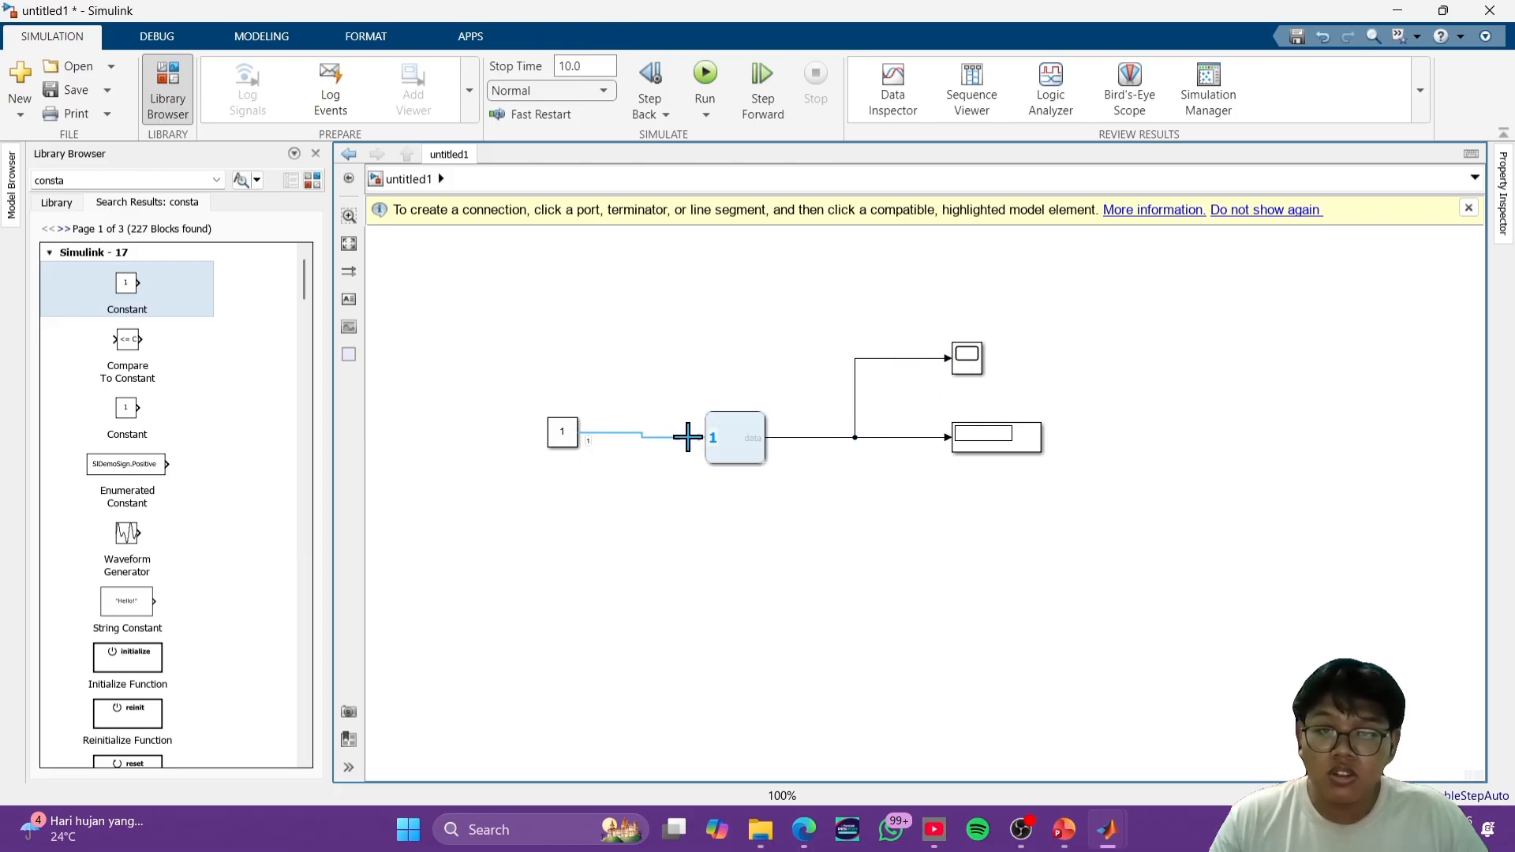
click(734, 437)
scroll(789, 517, up, 3)
scroll(792, 521, up, 2)
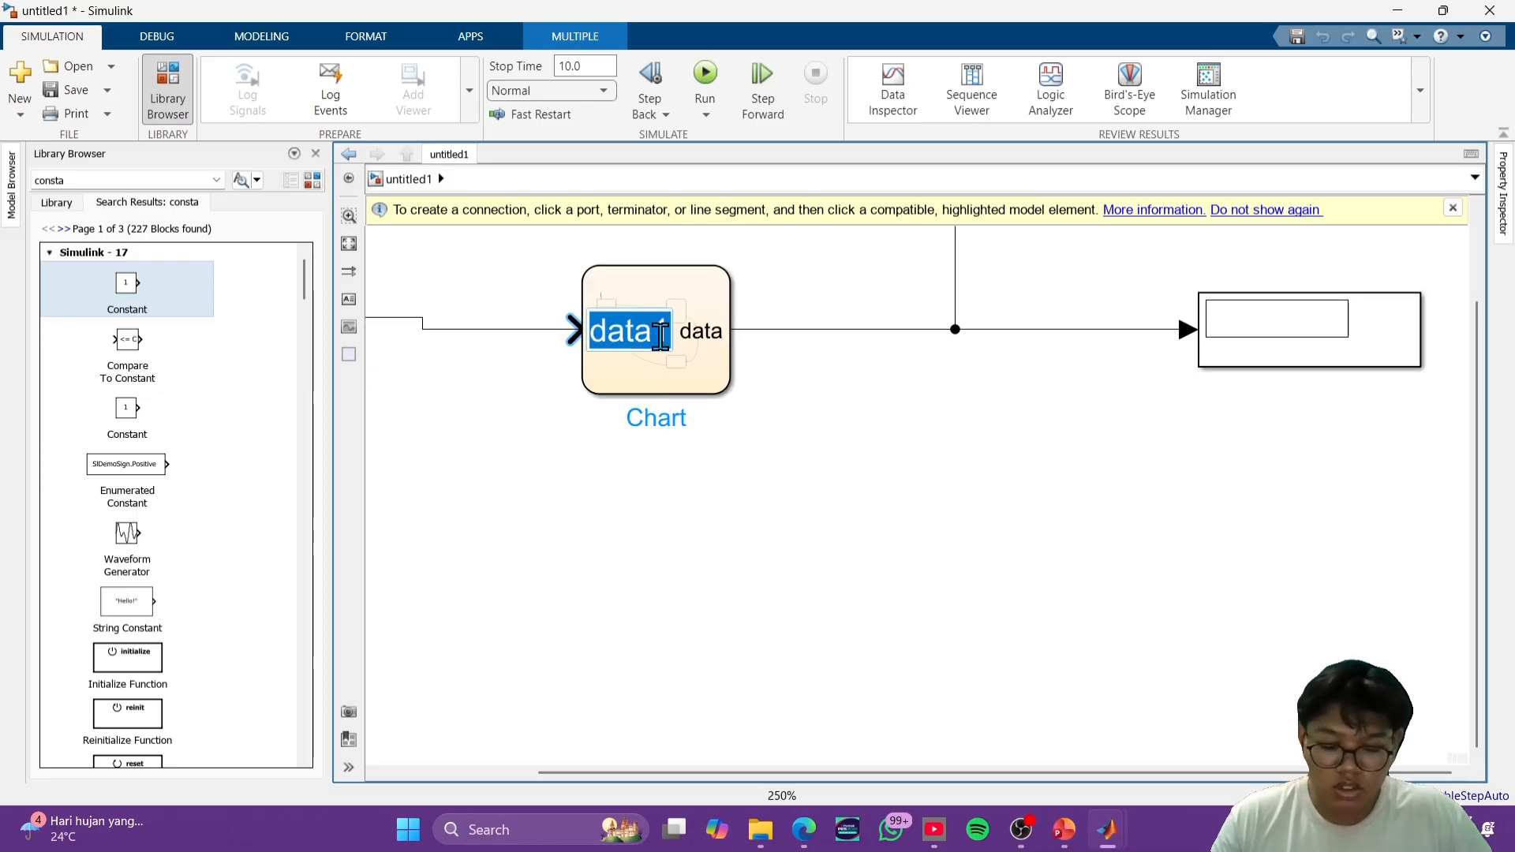
text(i)
- Rename the chart's output port to b
click(703, 329)
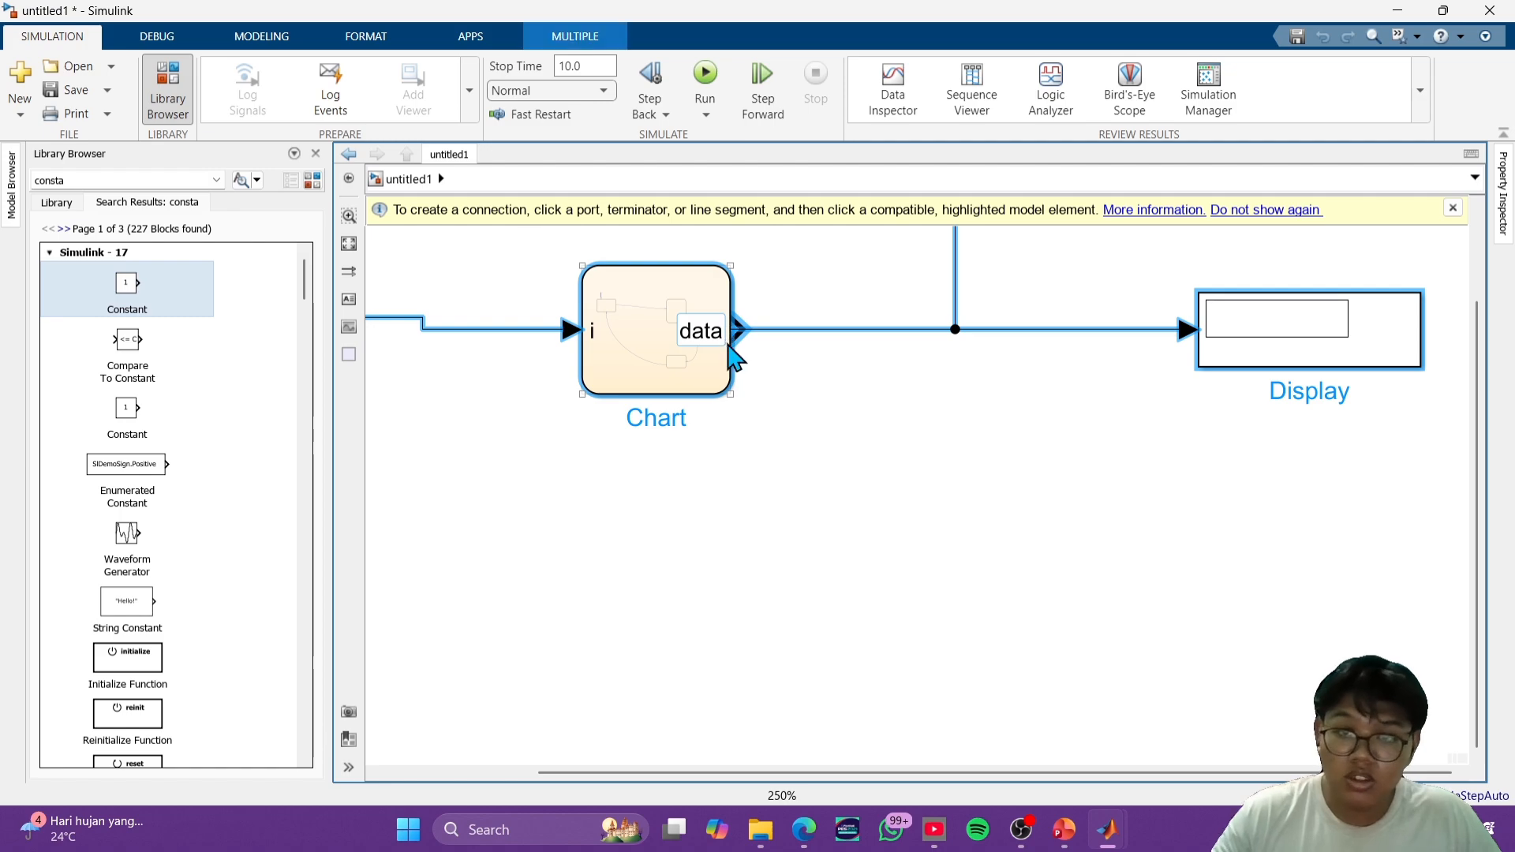
double_click(716, 341)
text(b)
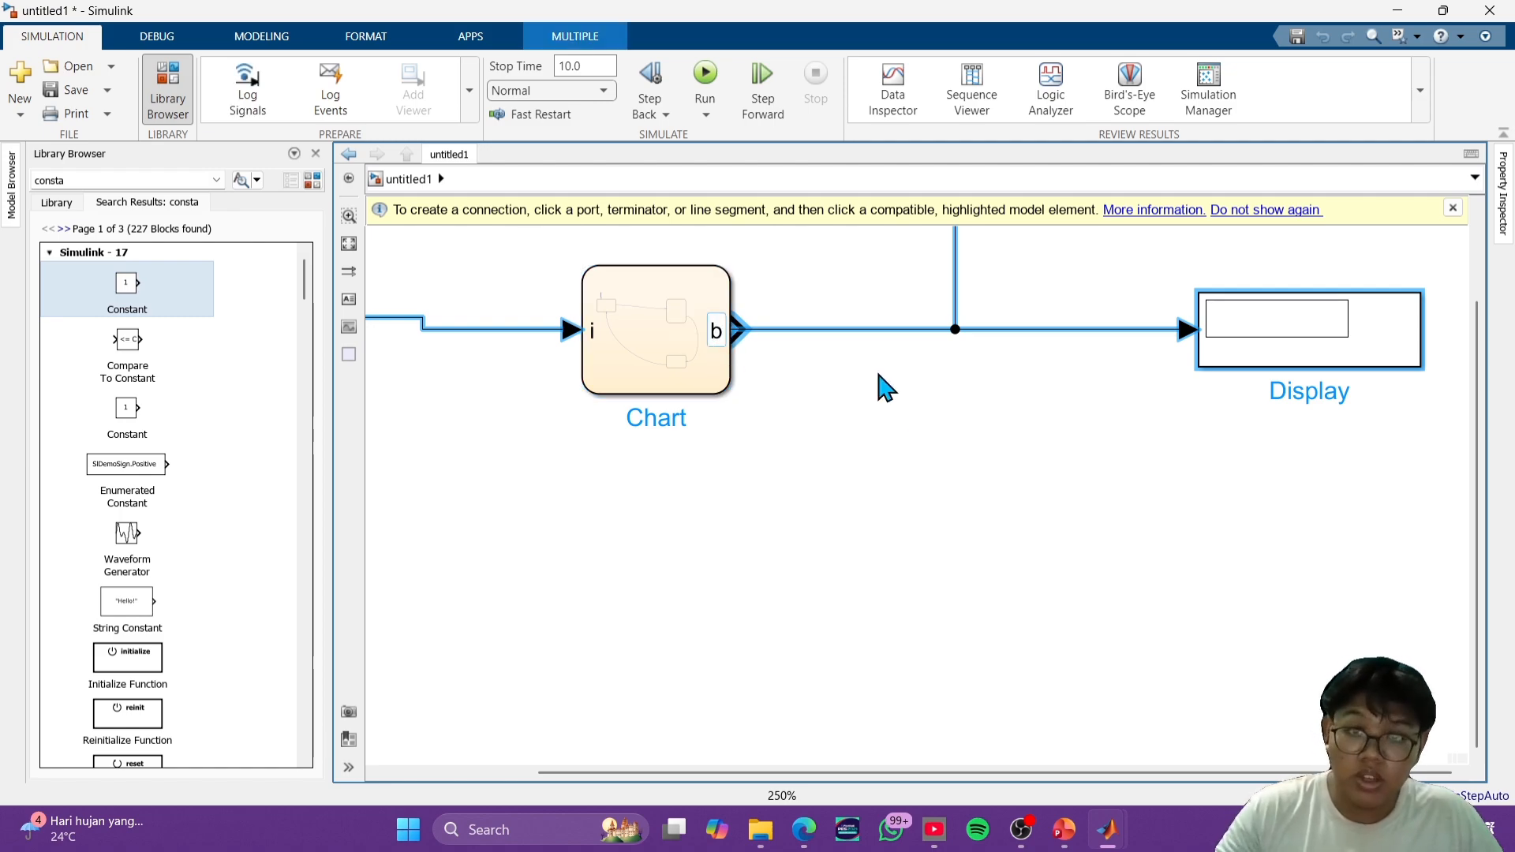
click(873, 455)
scroll(877, 446, down, 3)
scroll(884, 432, down, 1)
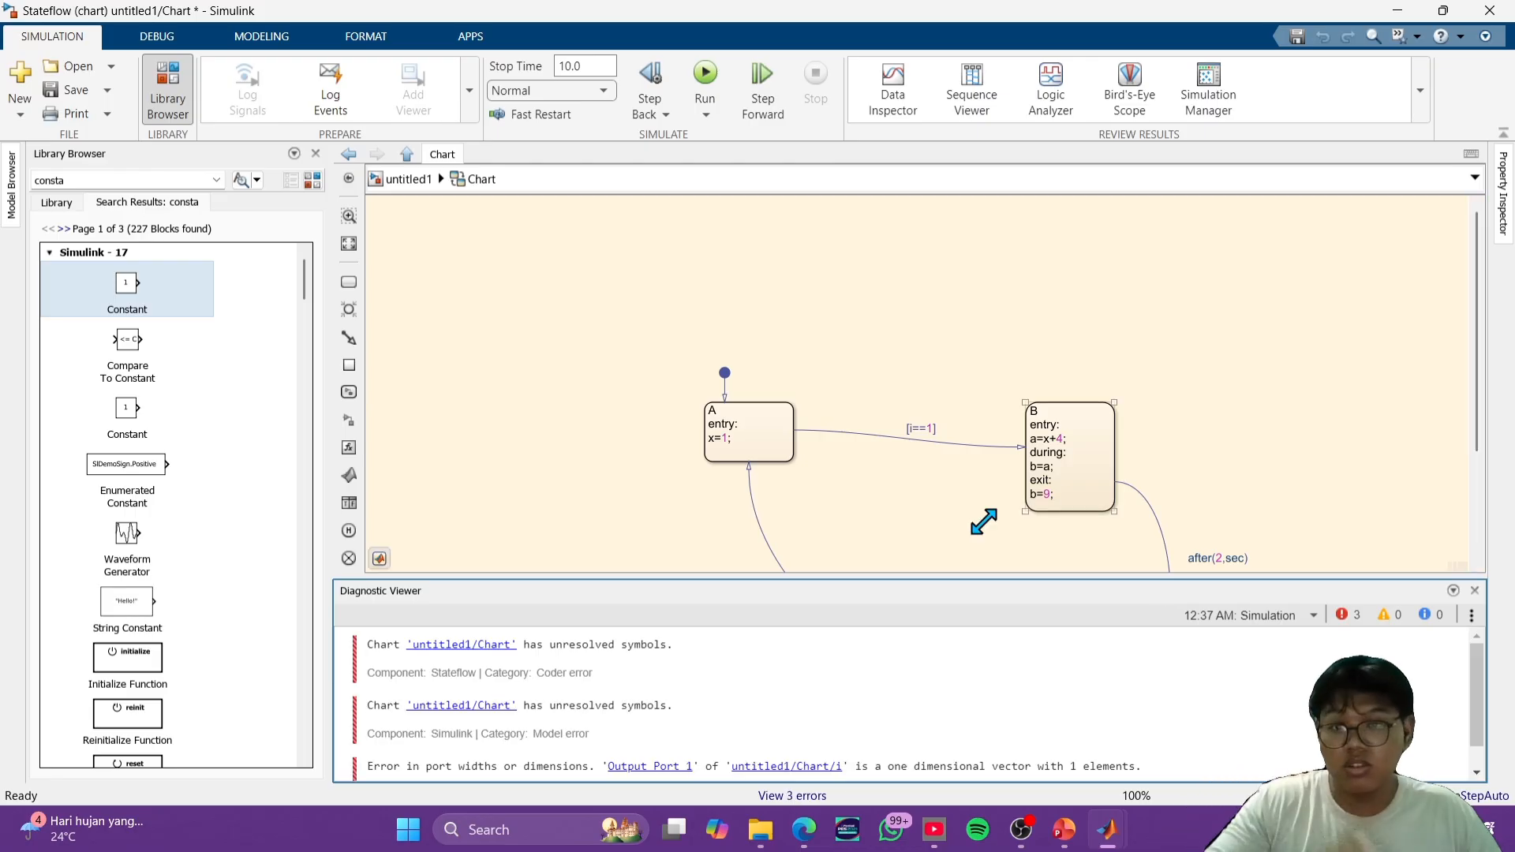
- Run the simulation and resolve the chart's undefined symbols by creating a and x as local data
scroll(944, 460, down, 3)
drag(950, 468, 899, 262)
scroll(968, 384, up, 4)
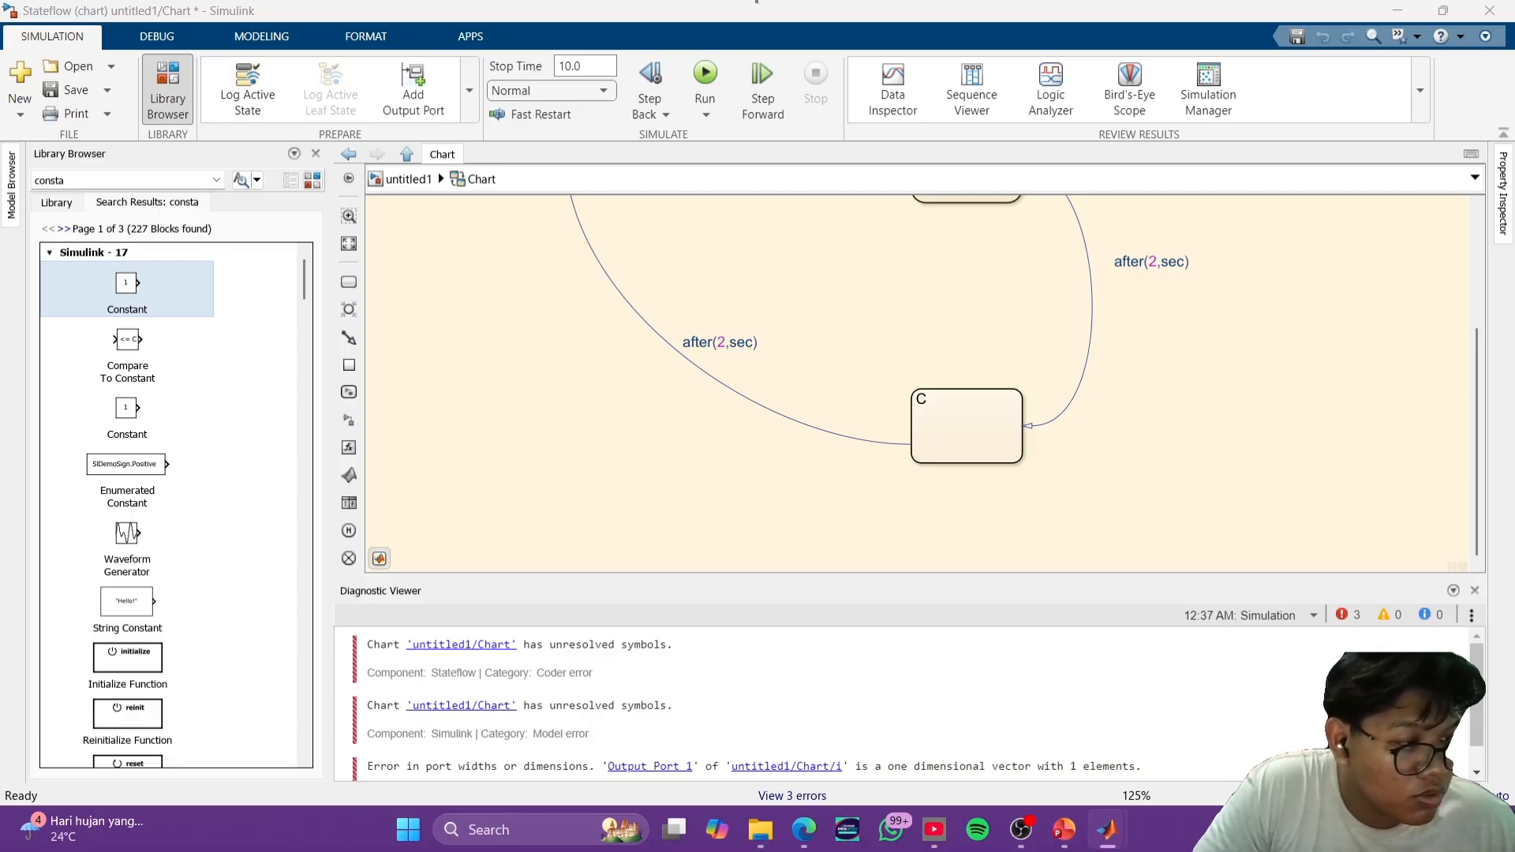
click(704, 79)
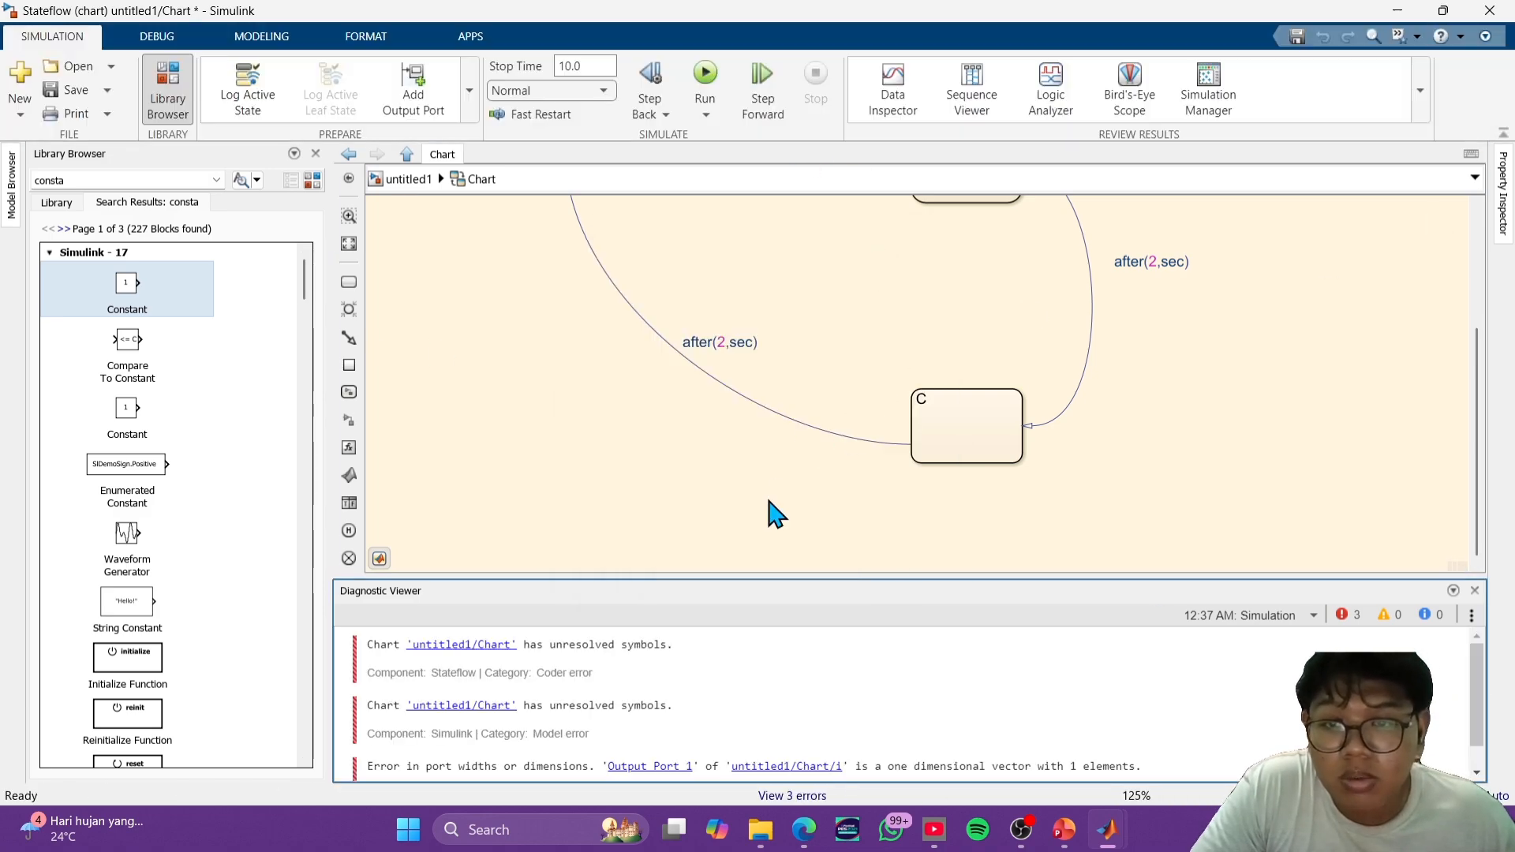
click(1109, 829)
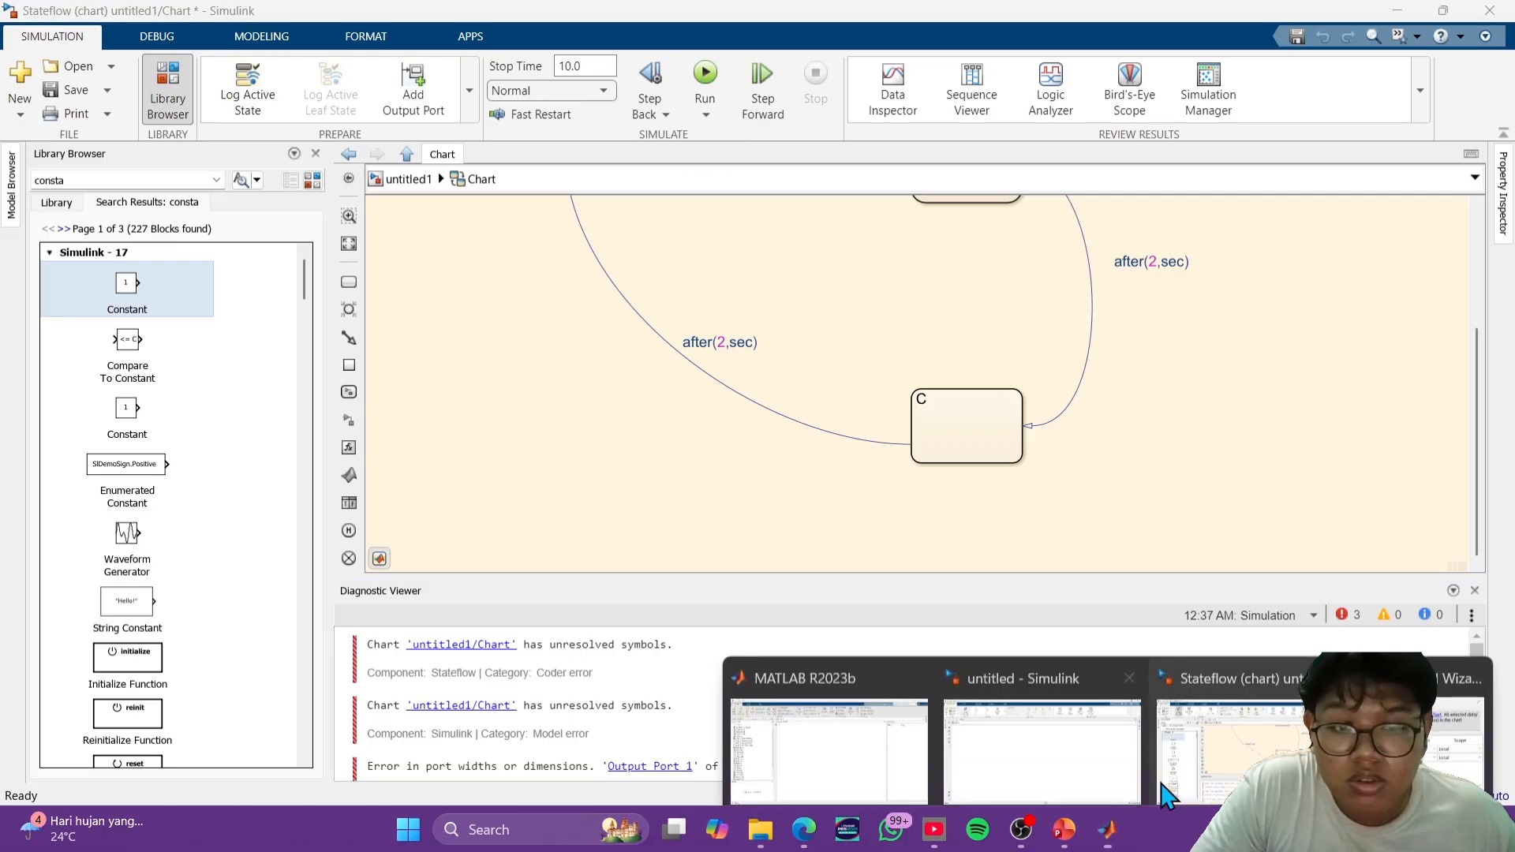
click(1408, 734)
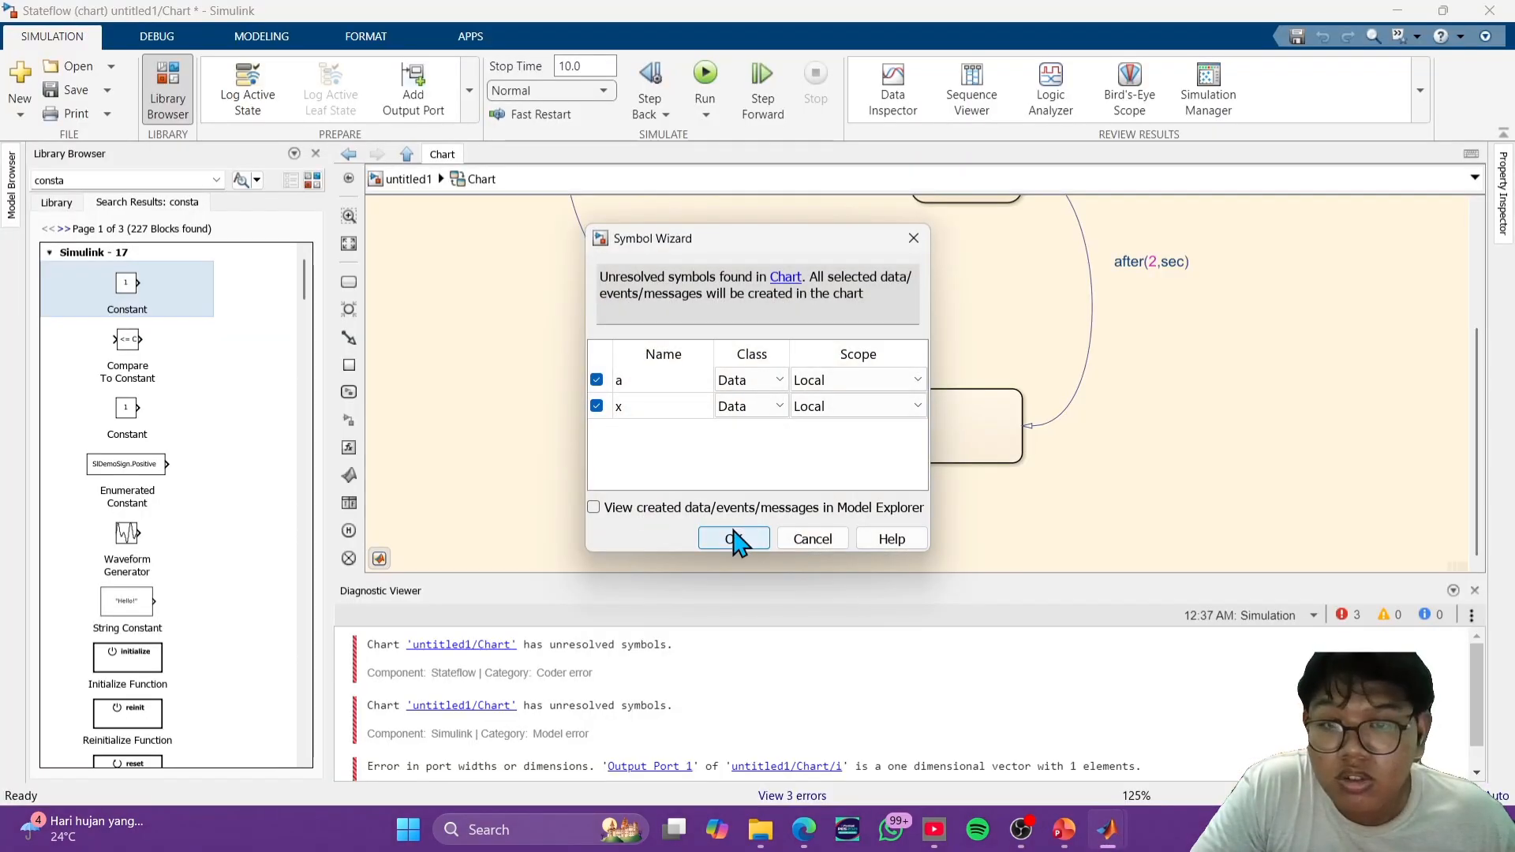
click(734, 539)
- Go back to the top level of untitled1 and run the simulation again
click(412, 183)
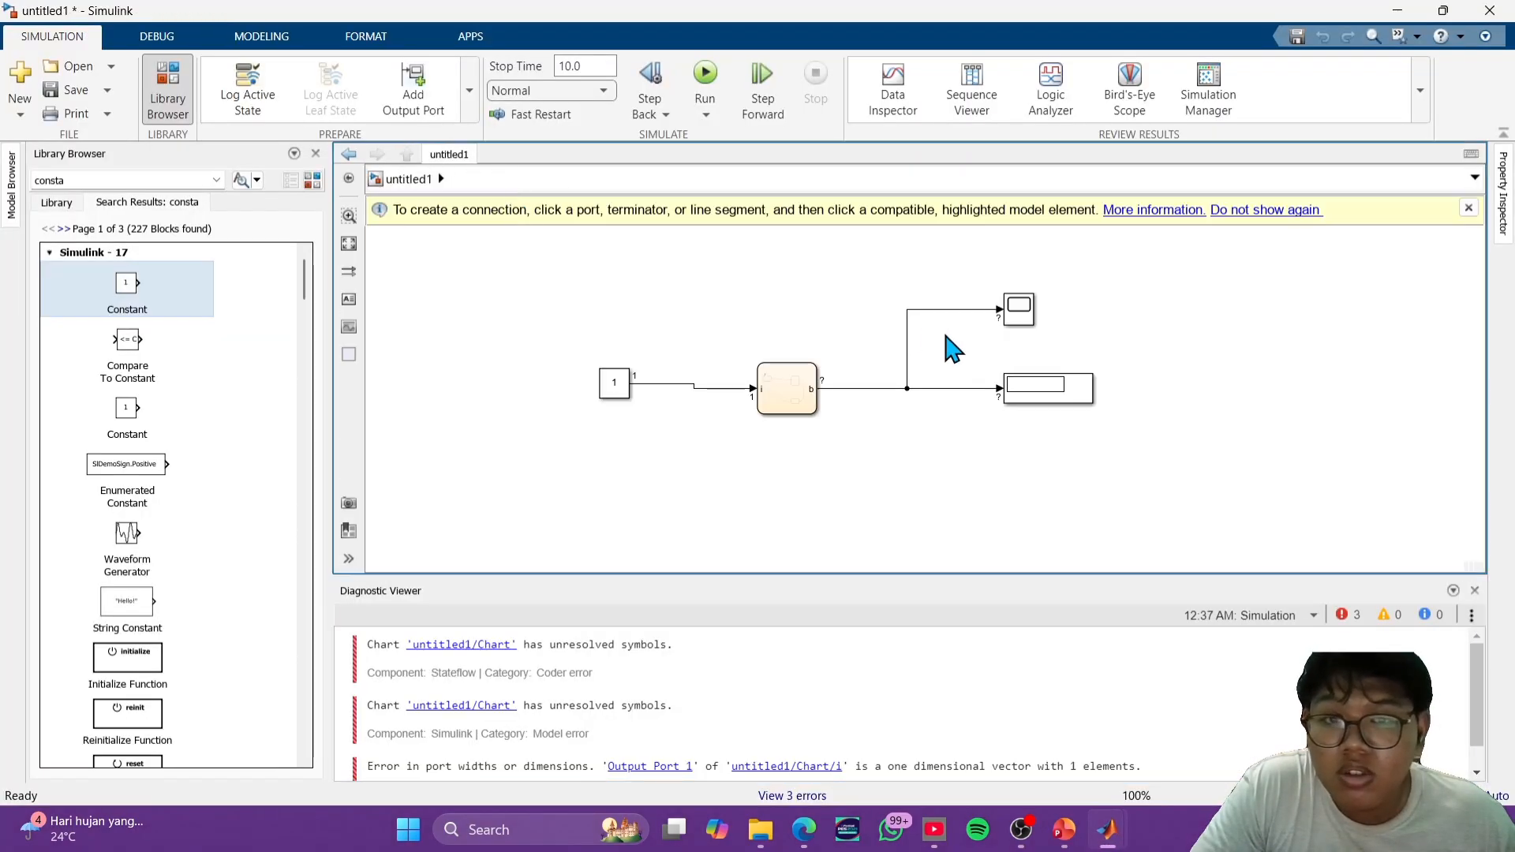
double_click(829, 434)
click(705, 74)
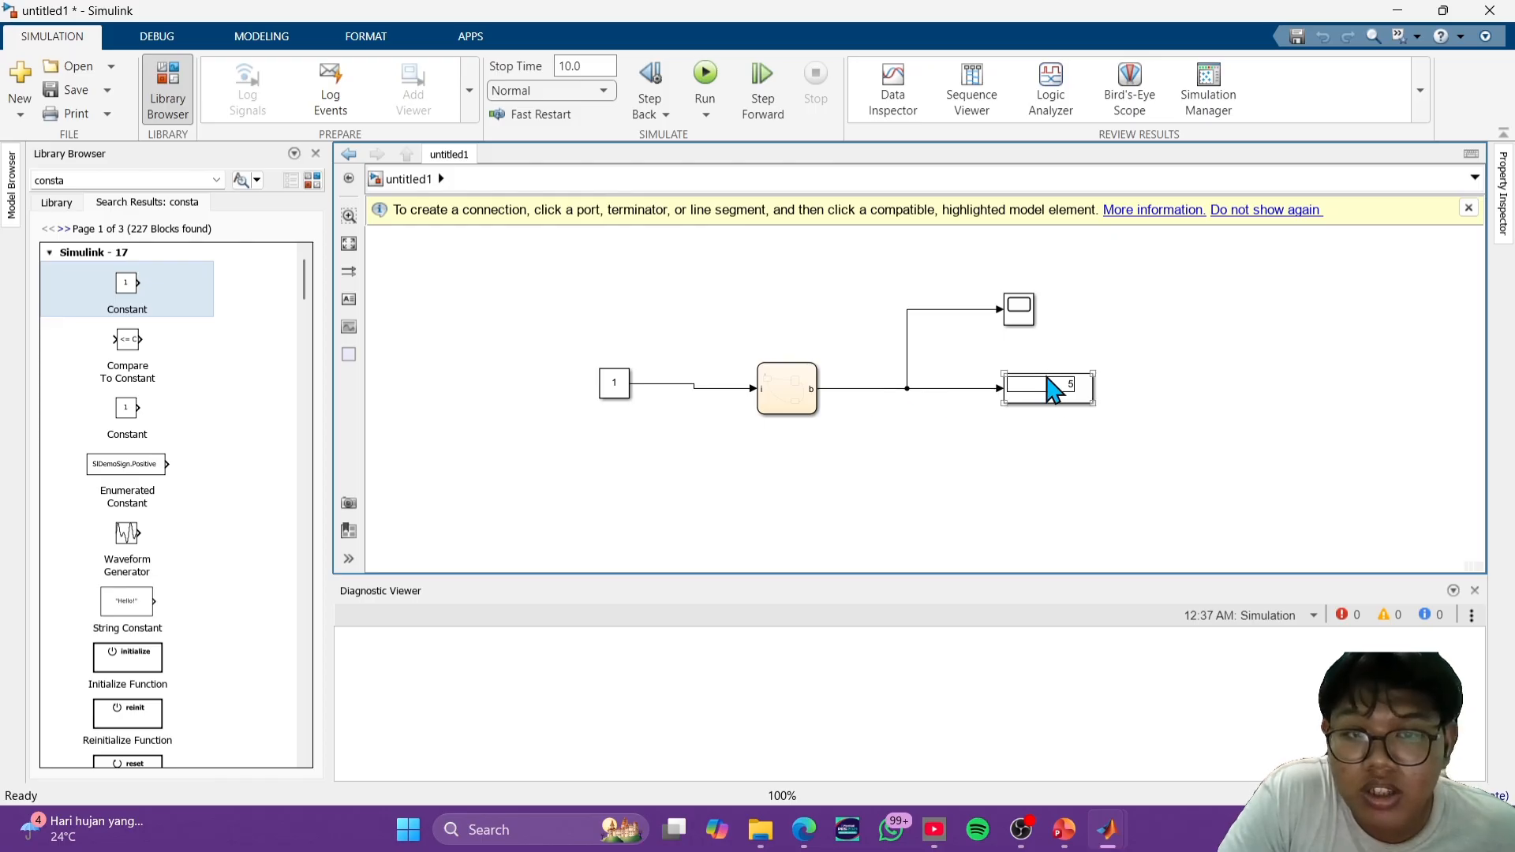
- Open the chart again and examine the actions of states A and B and the transition between them
double_click(788, 395)
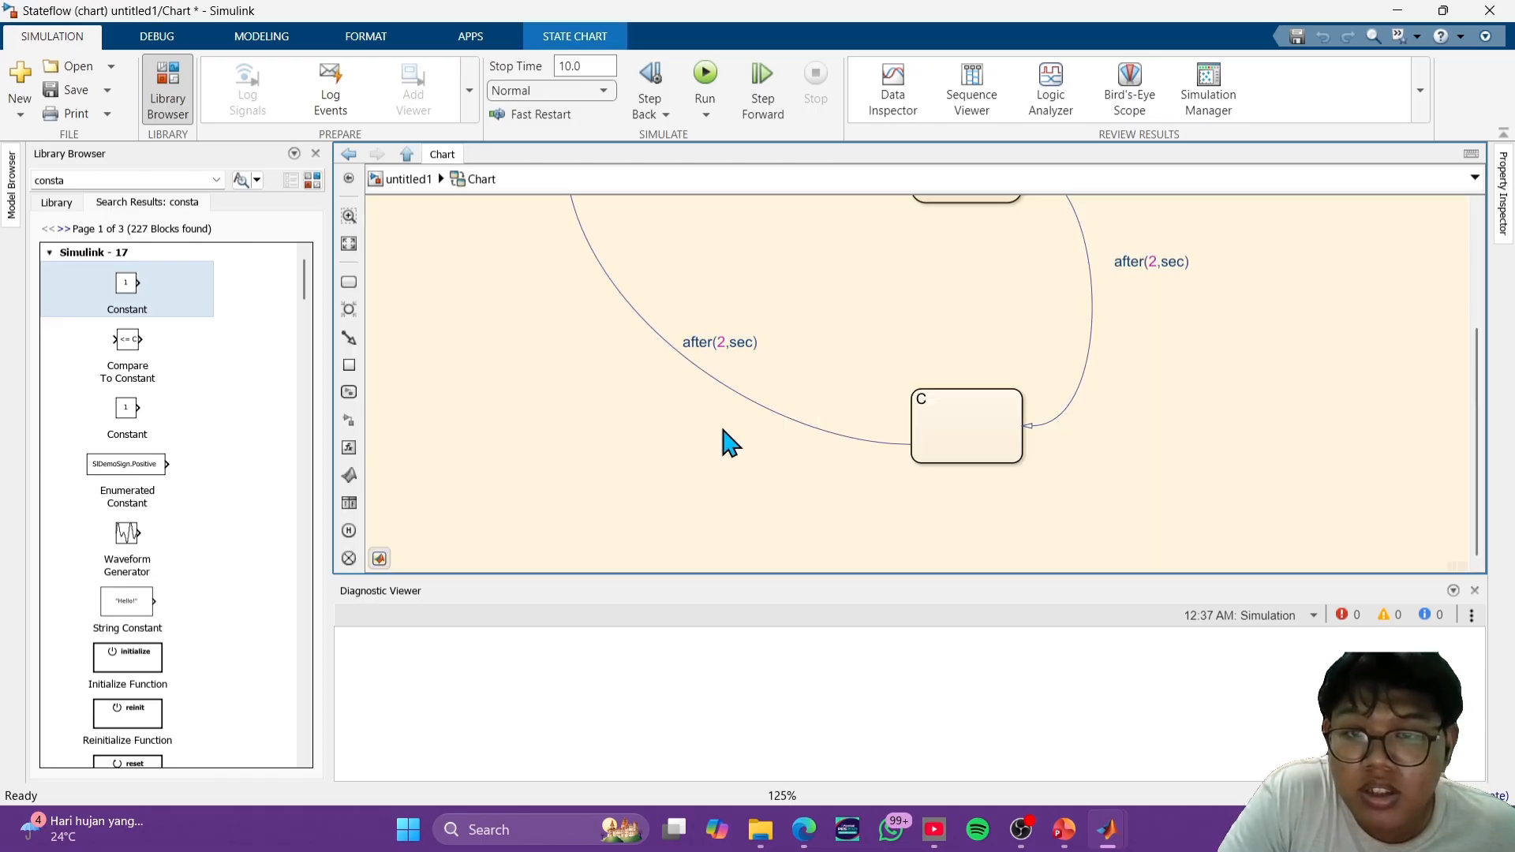
drag(819, 275, 906, 422)
scroll(872, 382, up, 4)
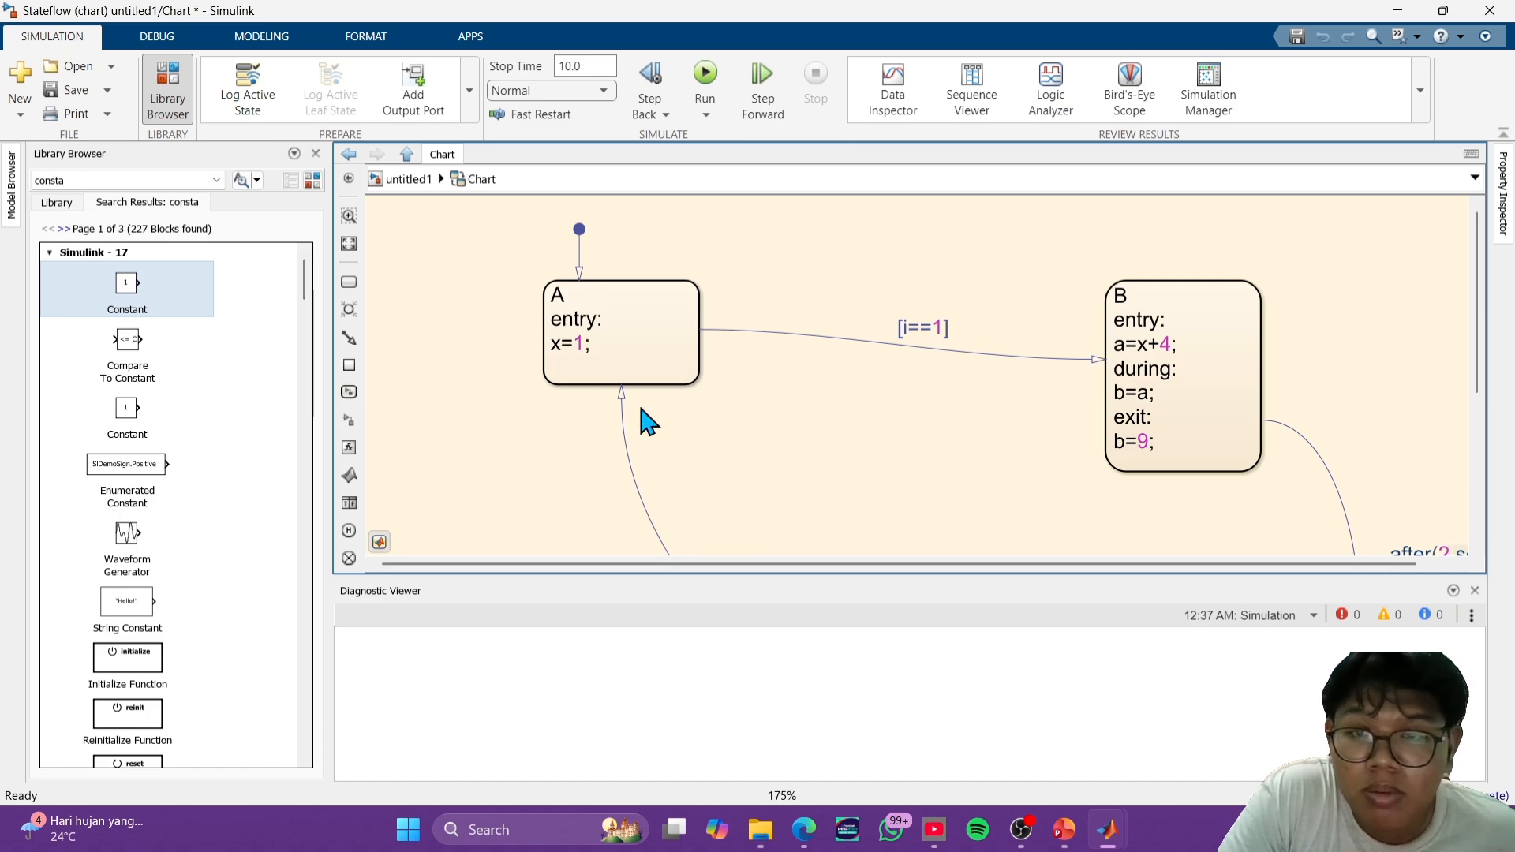
click(579, 310)
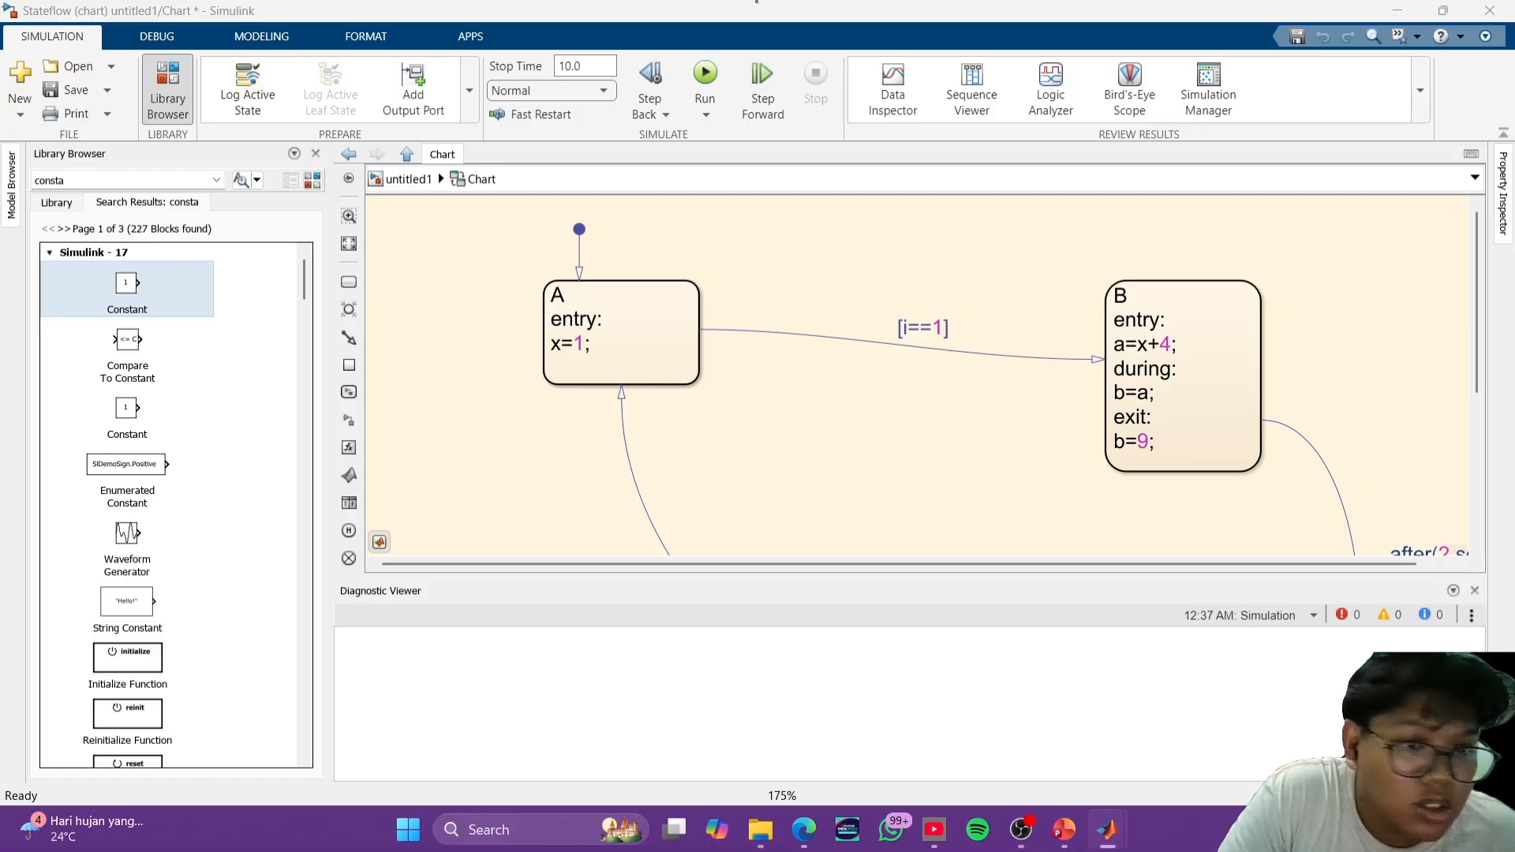
- Go back to the top level of untitled1, examine the Scope plot of output b and close it
scroll(1228, 416, down, 5)
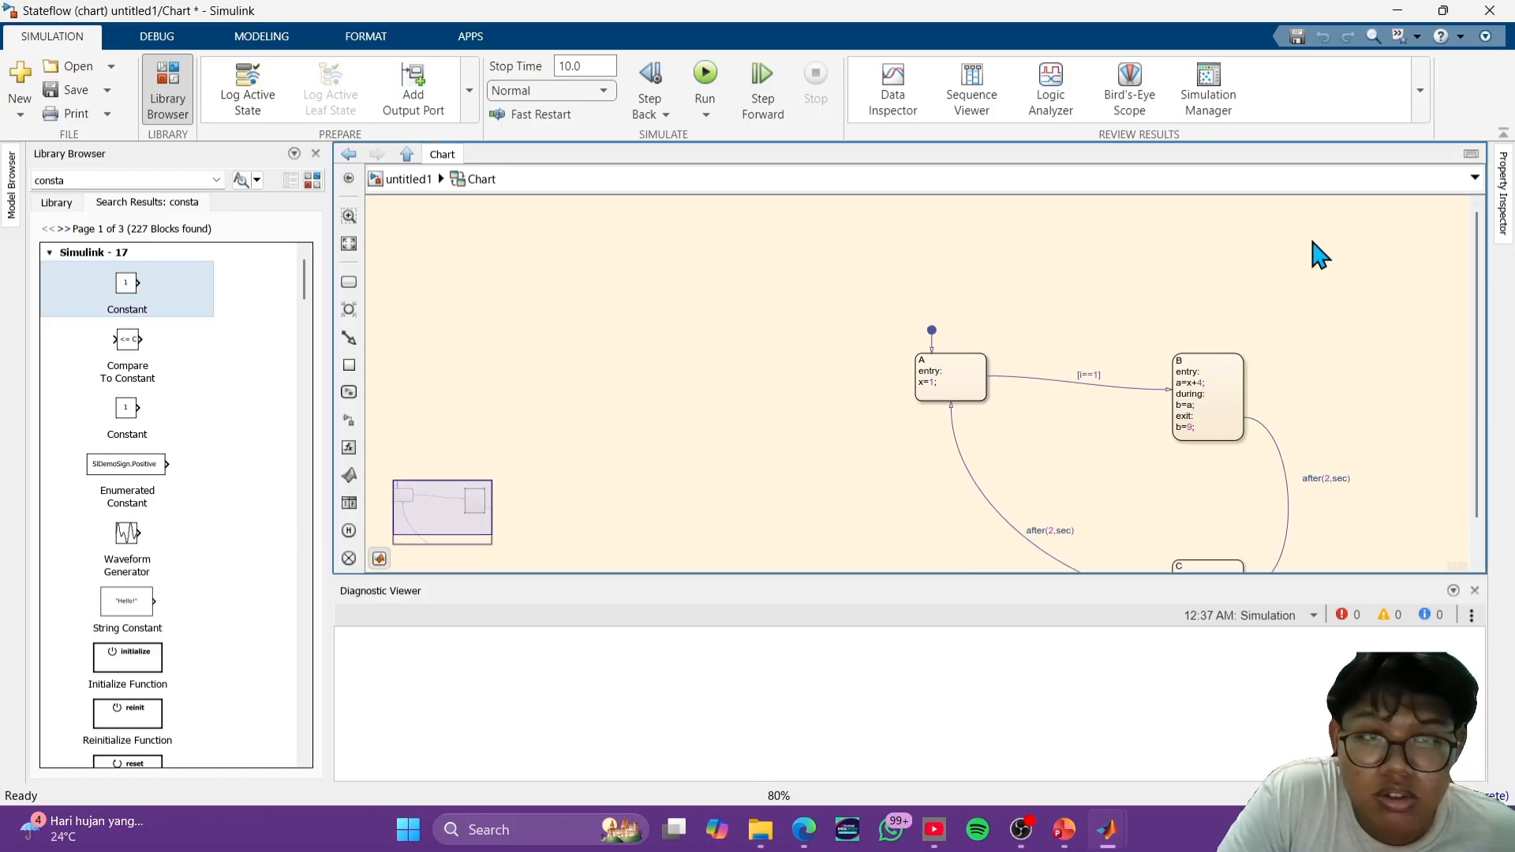
click(418, 180)
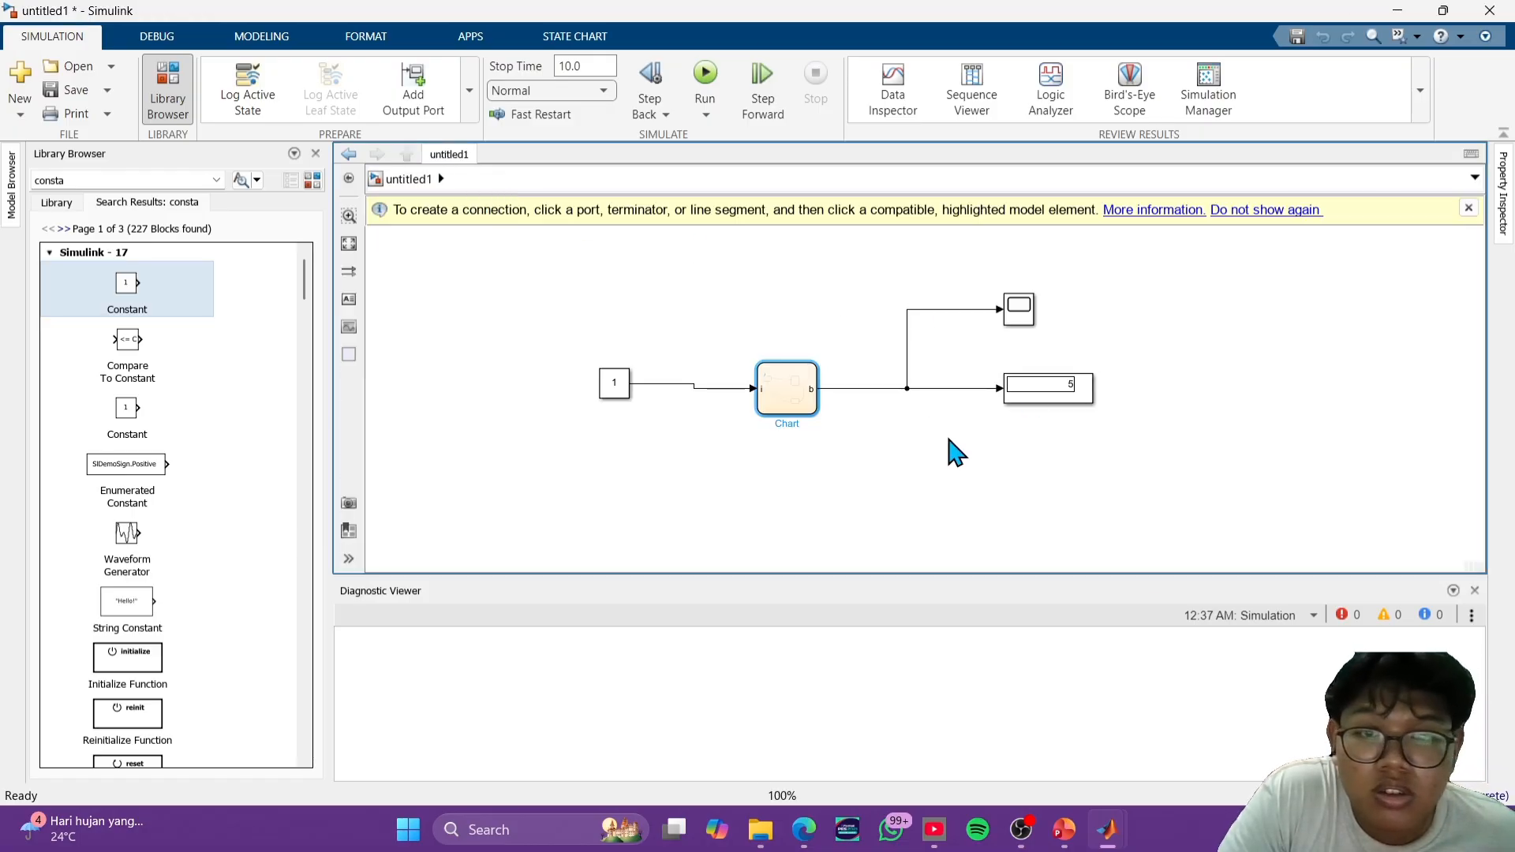
click(1019, 311)
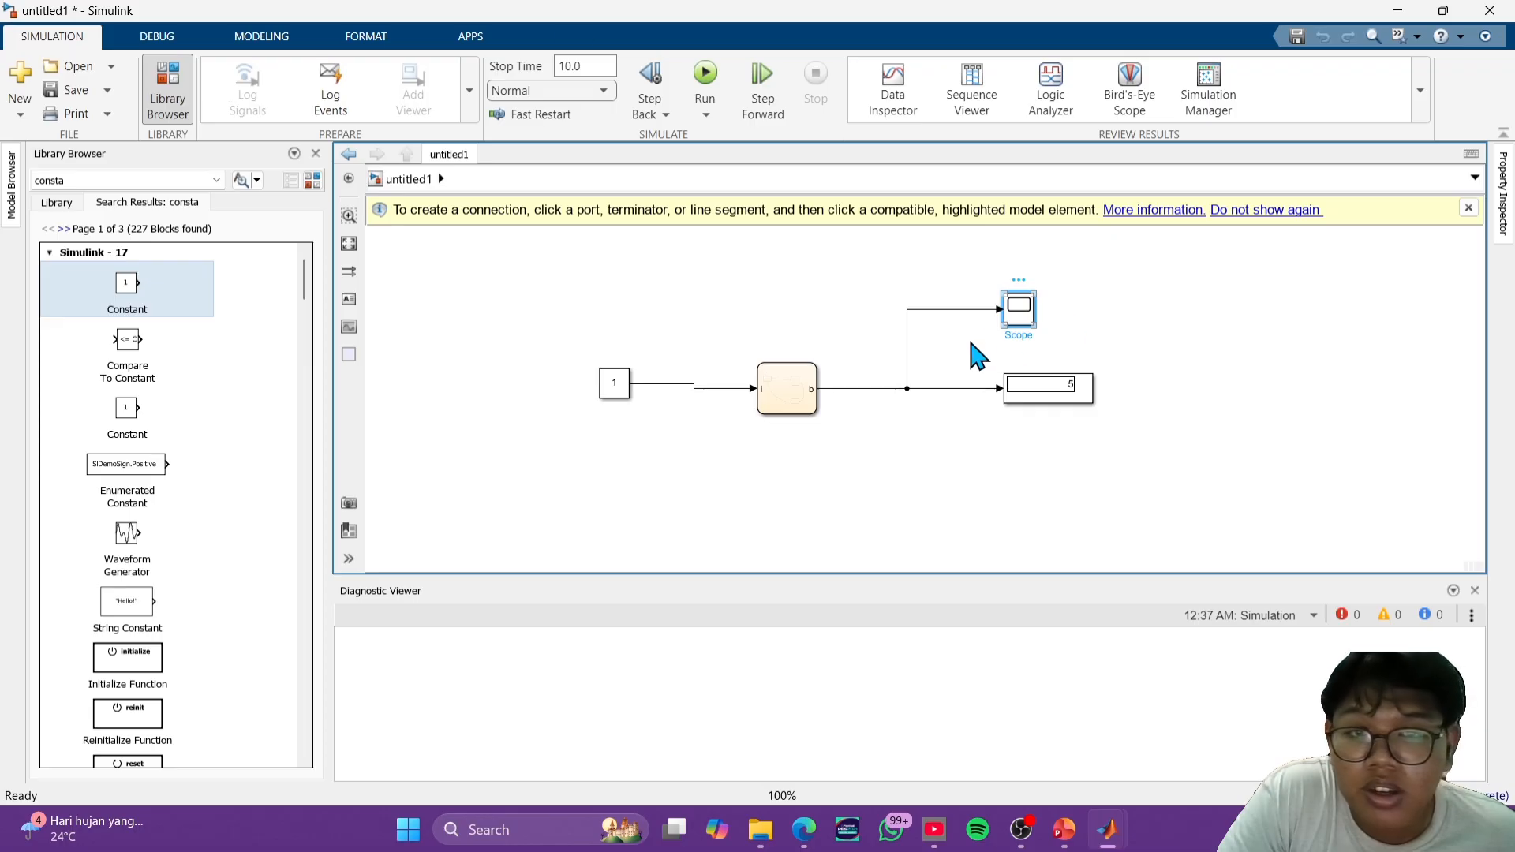
double_click(1020, 316)
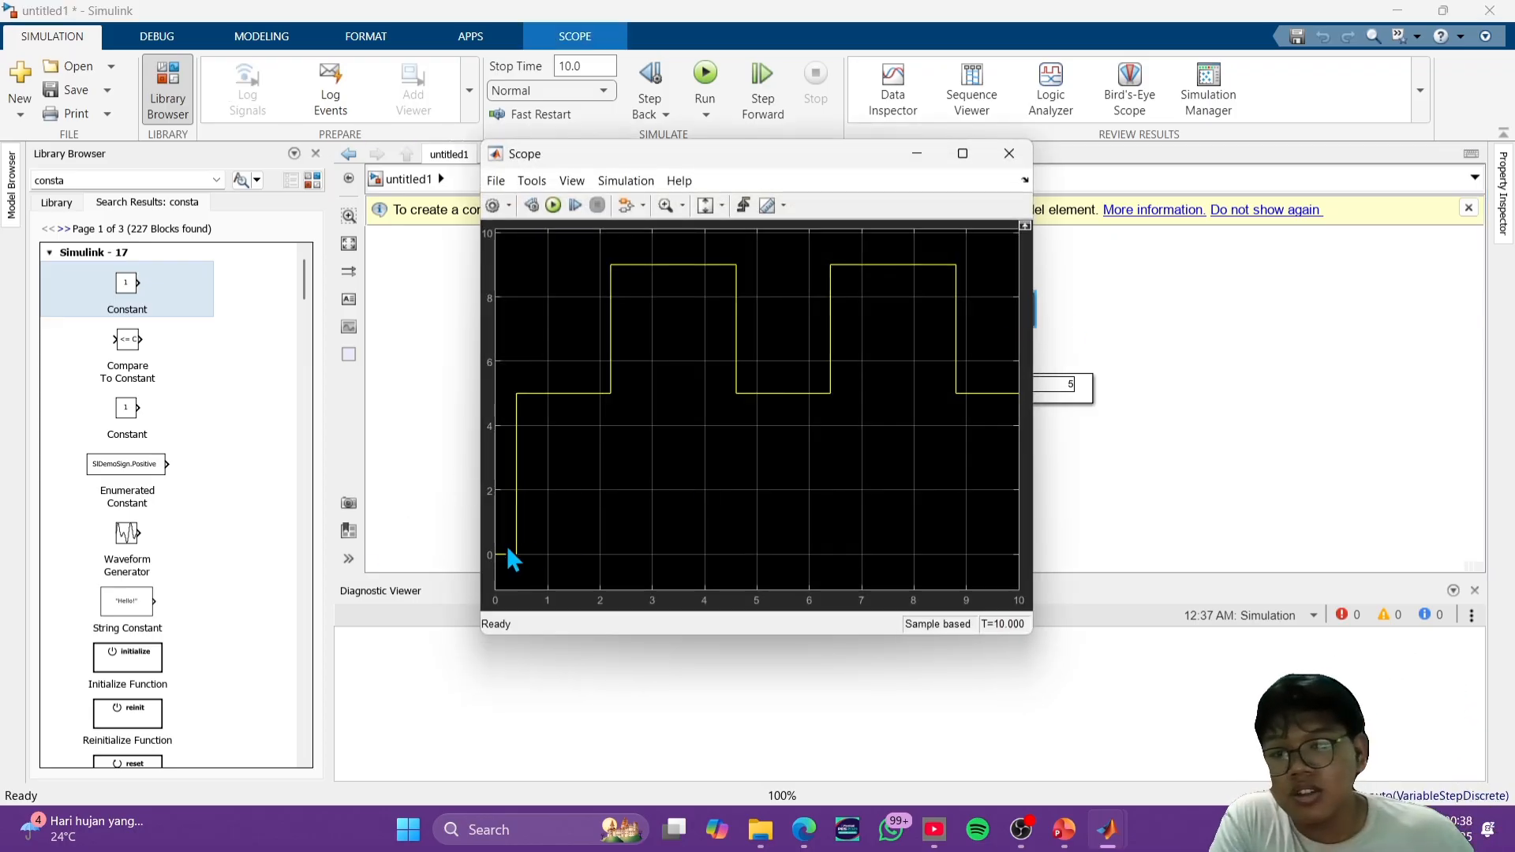
click(1009, 153)
- Reopen the chart and trace how the entry, during and exit actions of A and B and the [i==1] transition produce the output
double_click(788, 404)
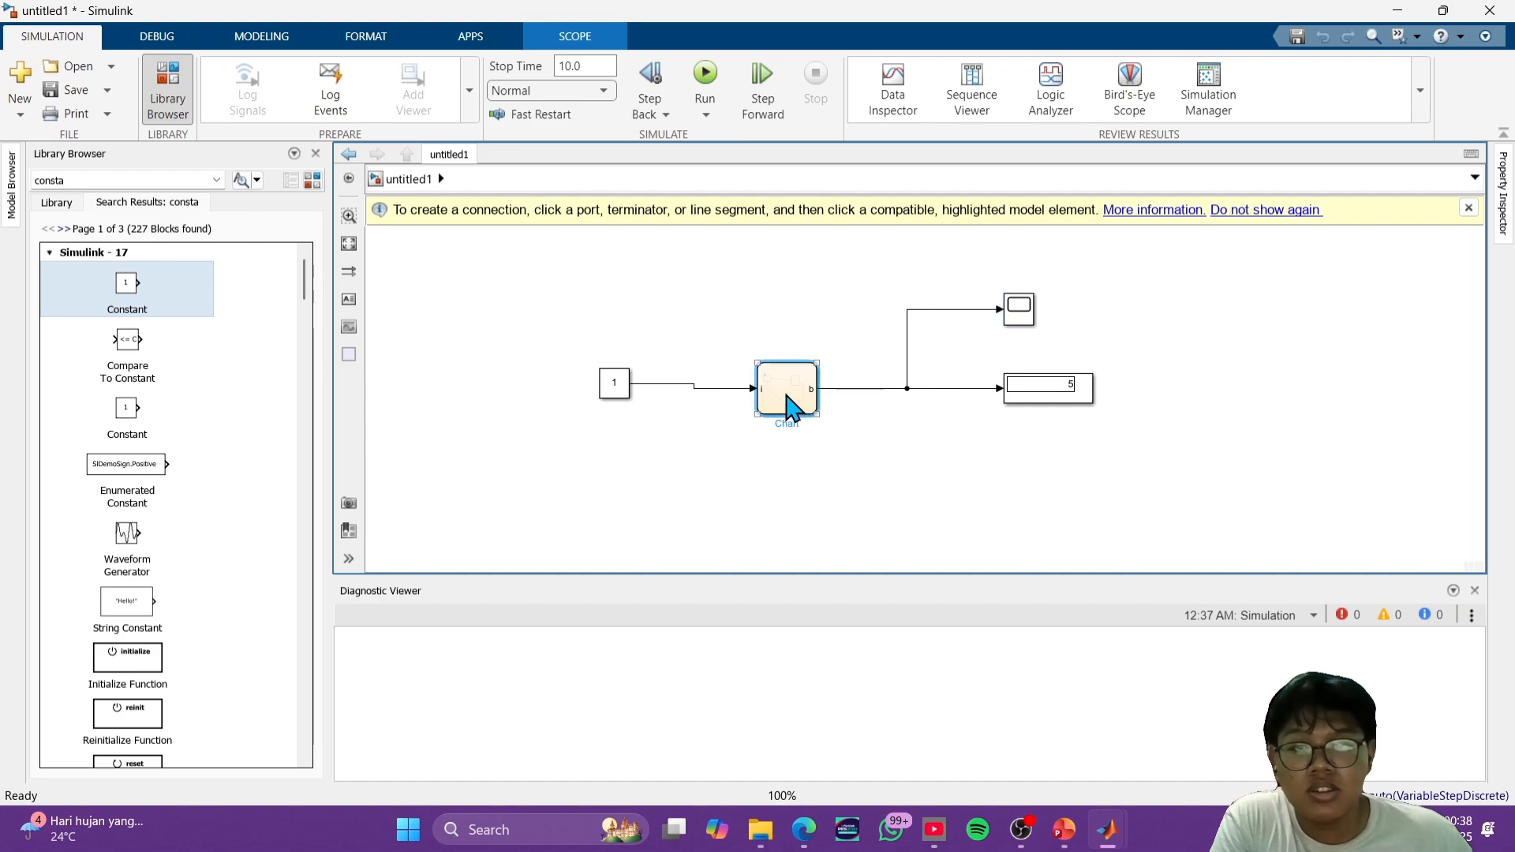
scroll(1082, 433, up, 5)
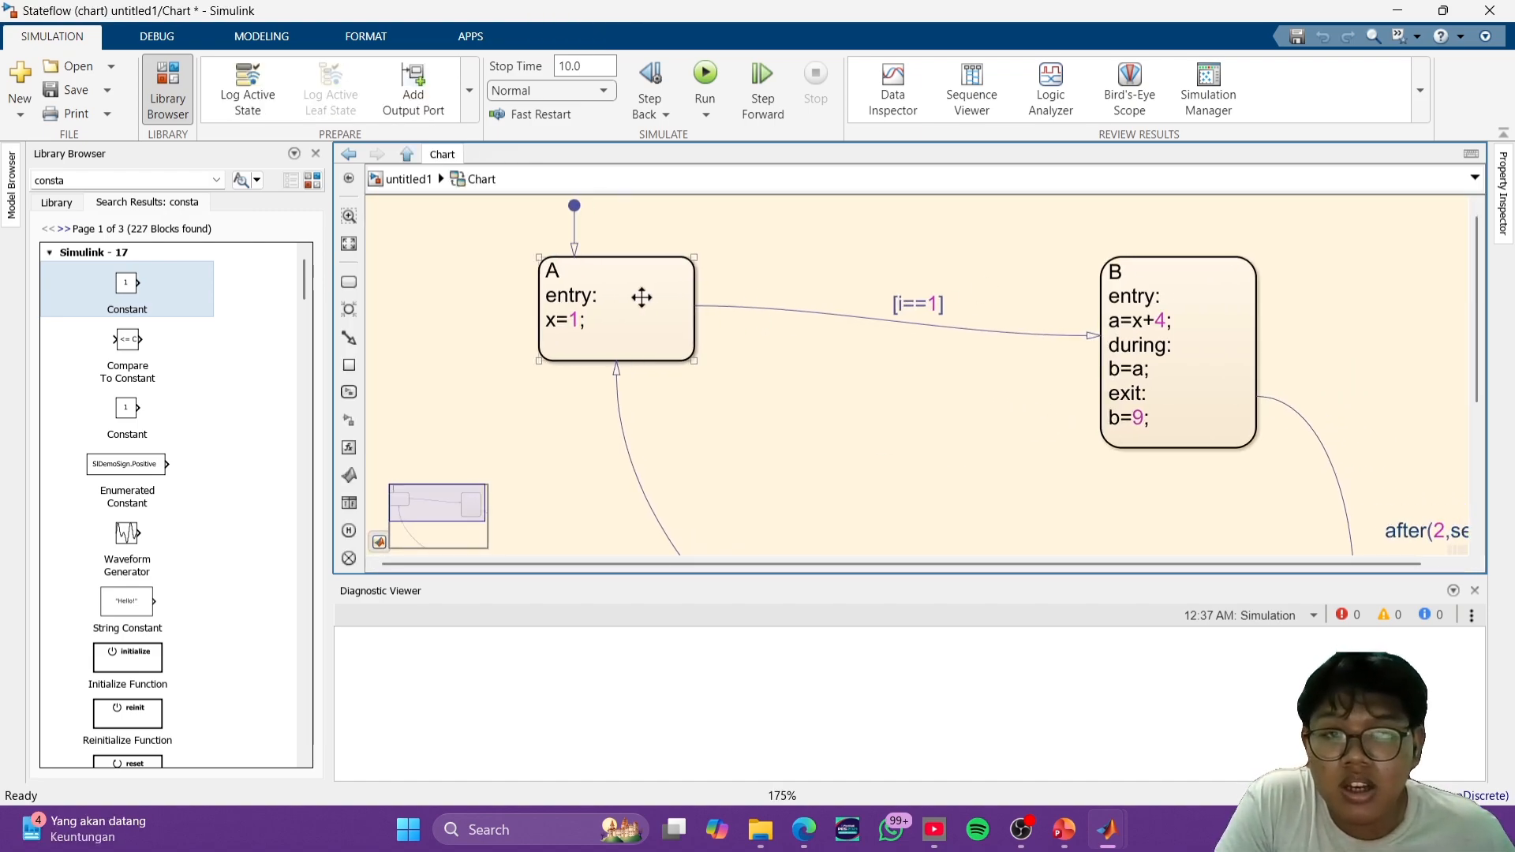
click(1115, 299)
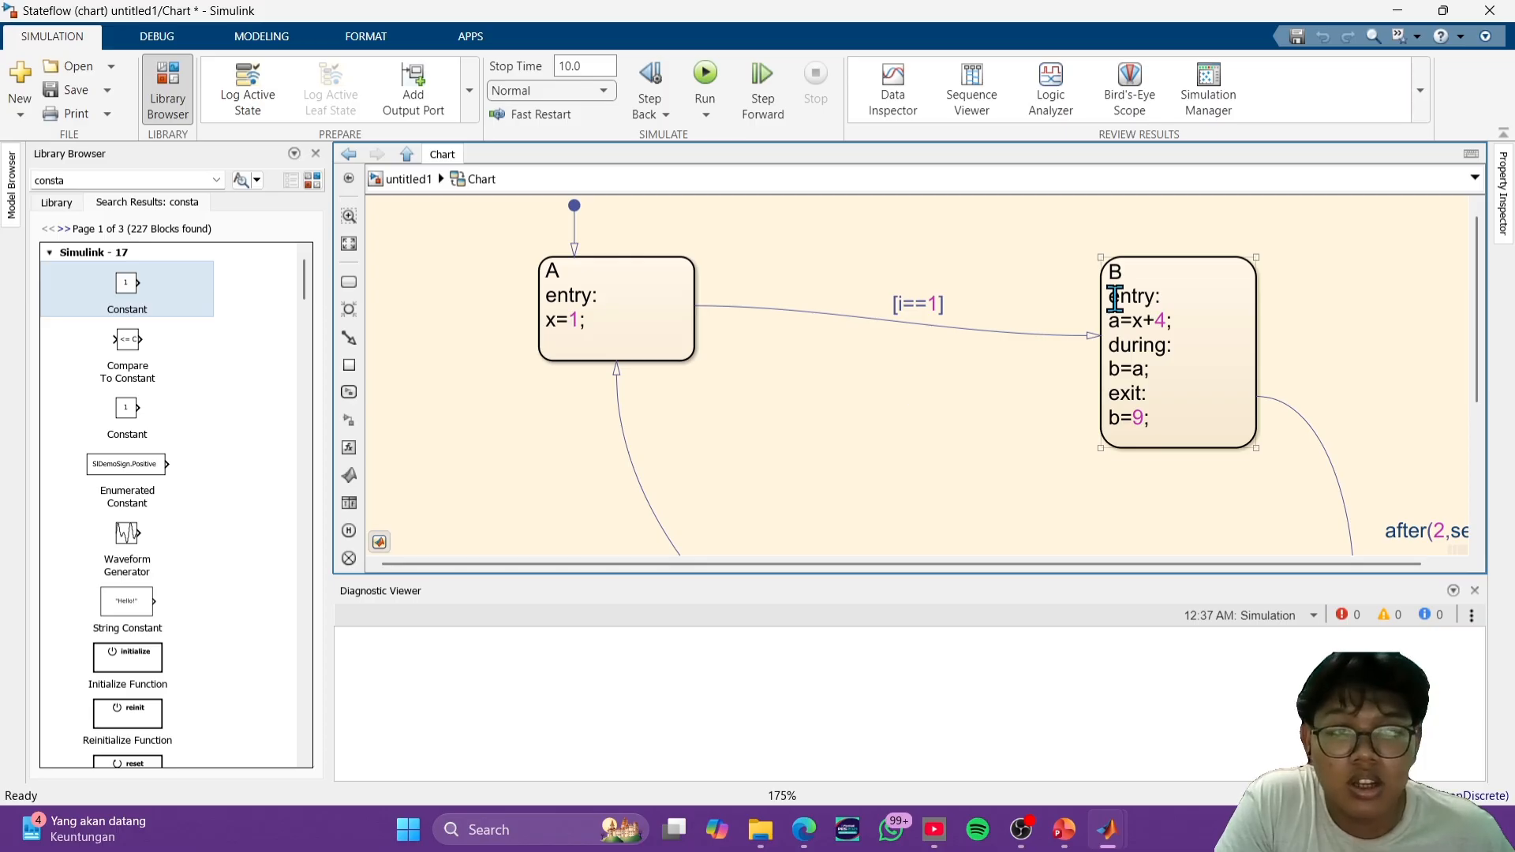
click(543, 317)
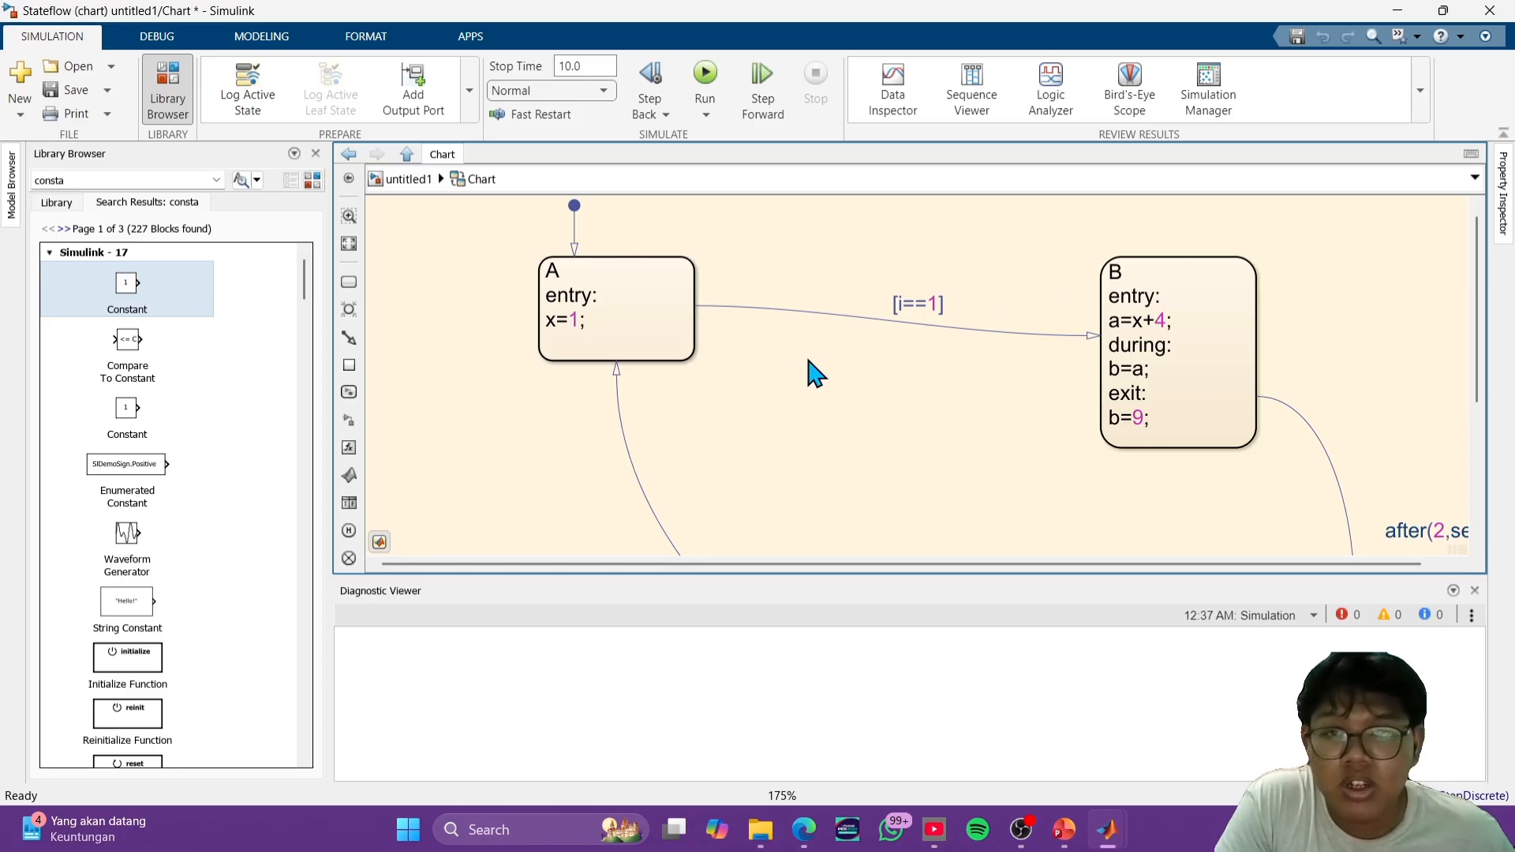
click(936, 308)
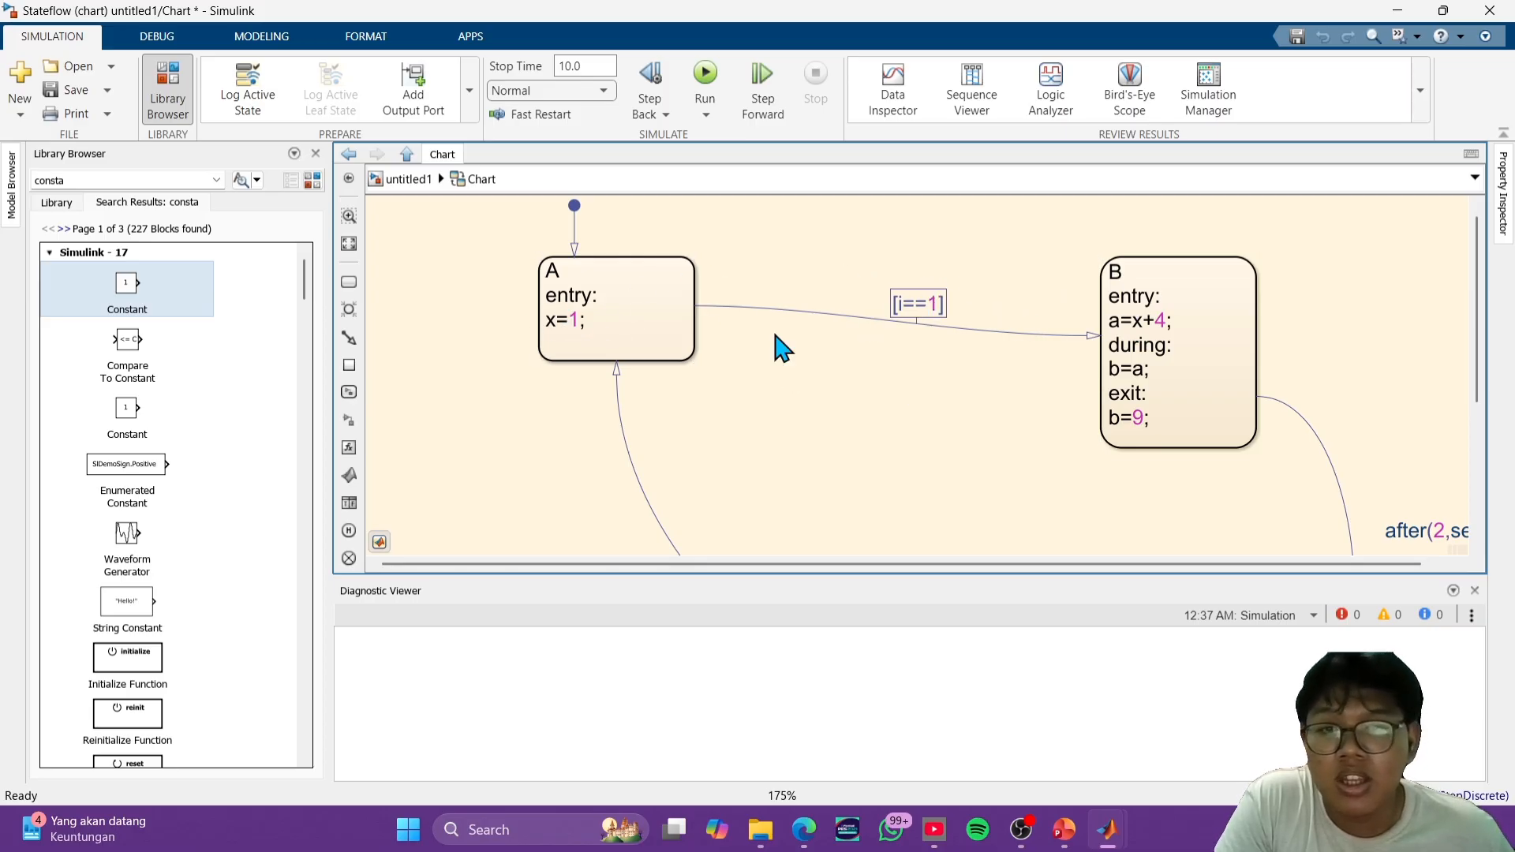
click(572, 323)
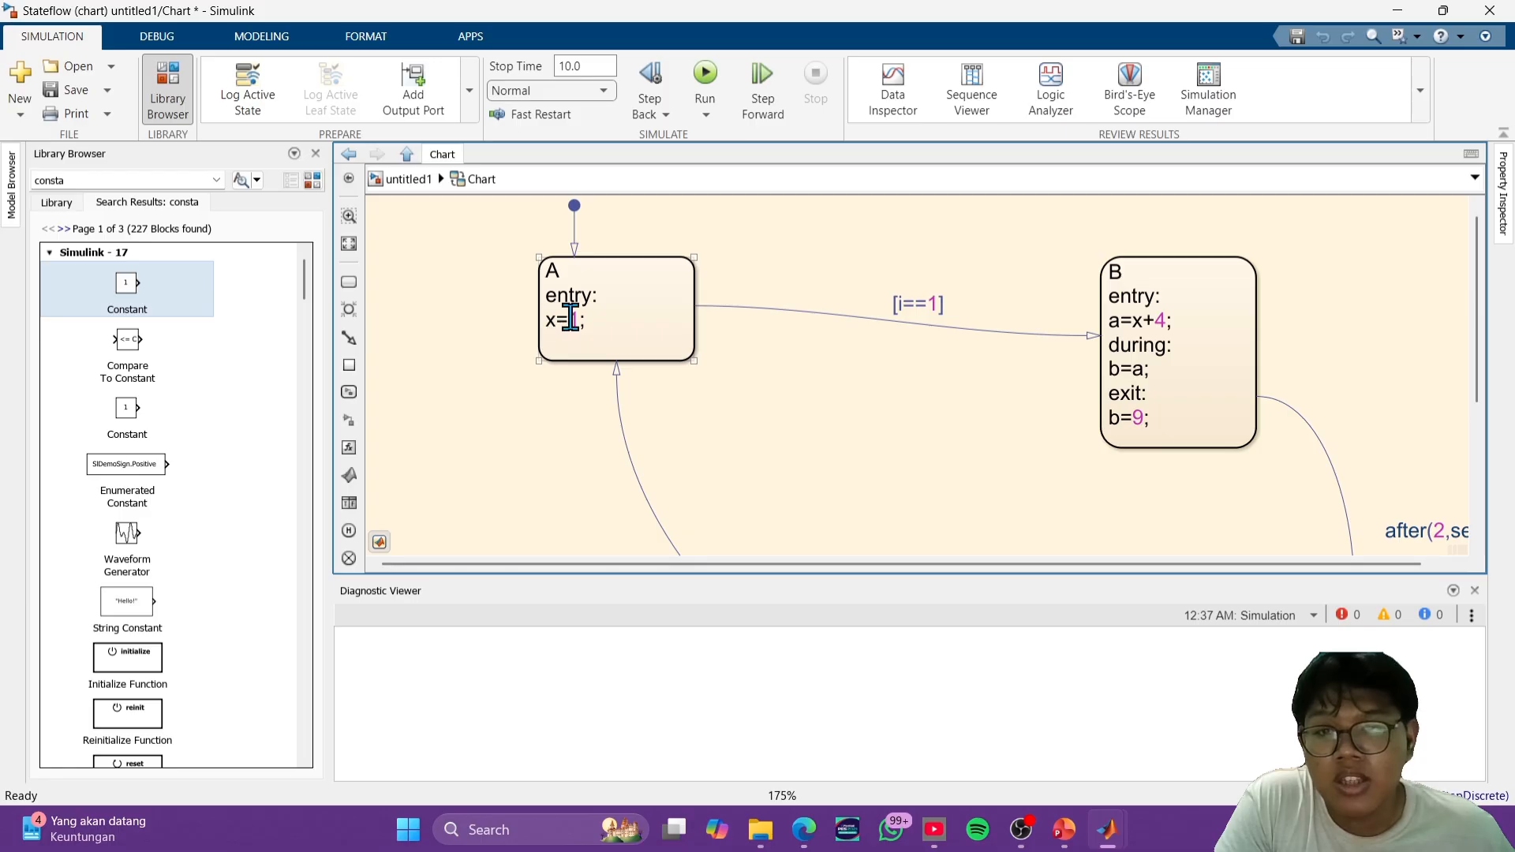
click(1127, 352)
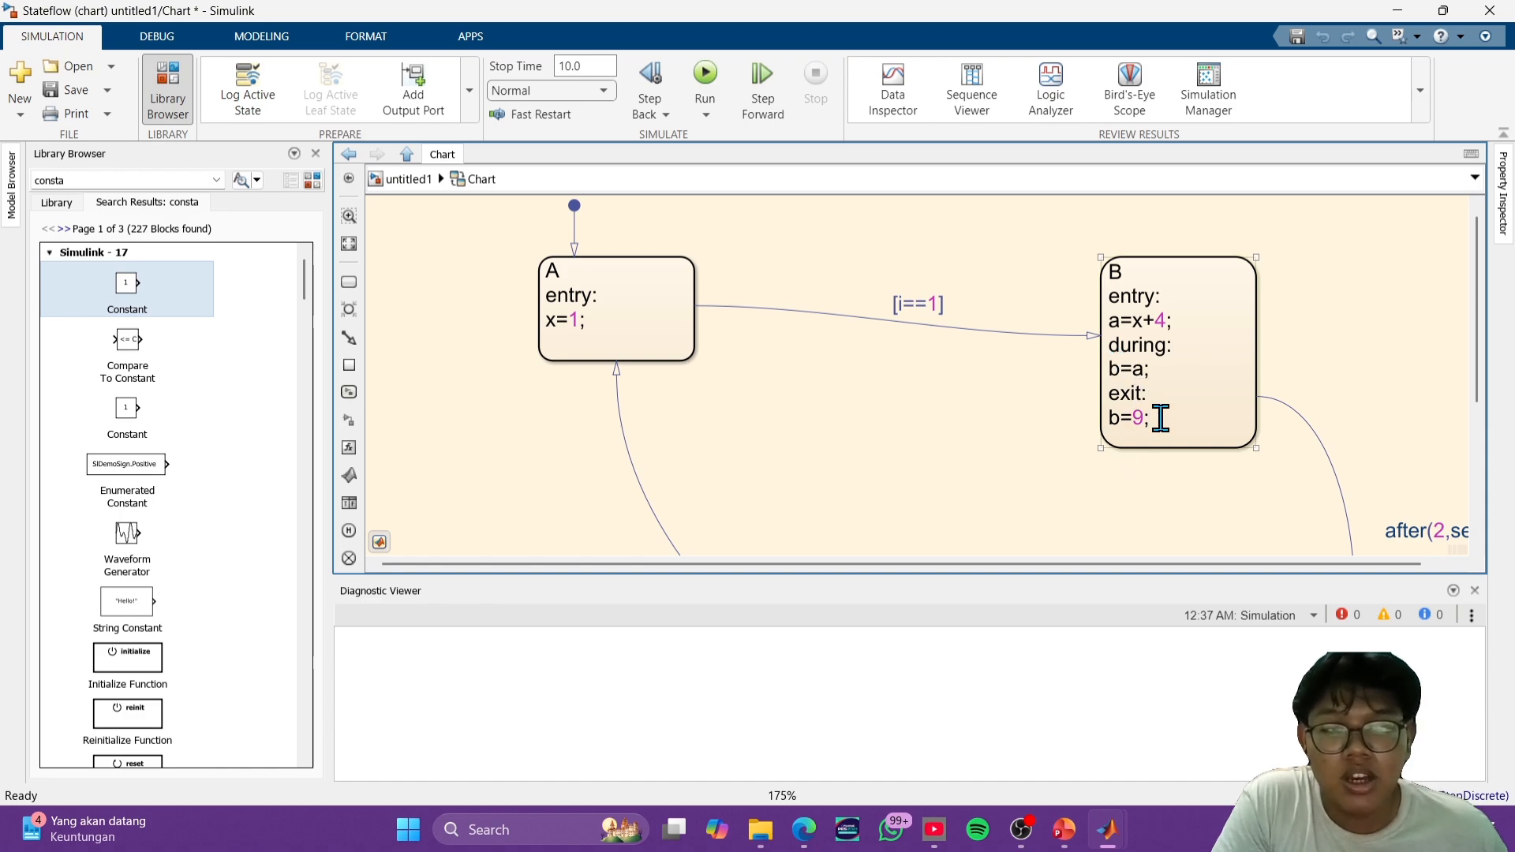
click(823, 347)
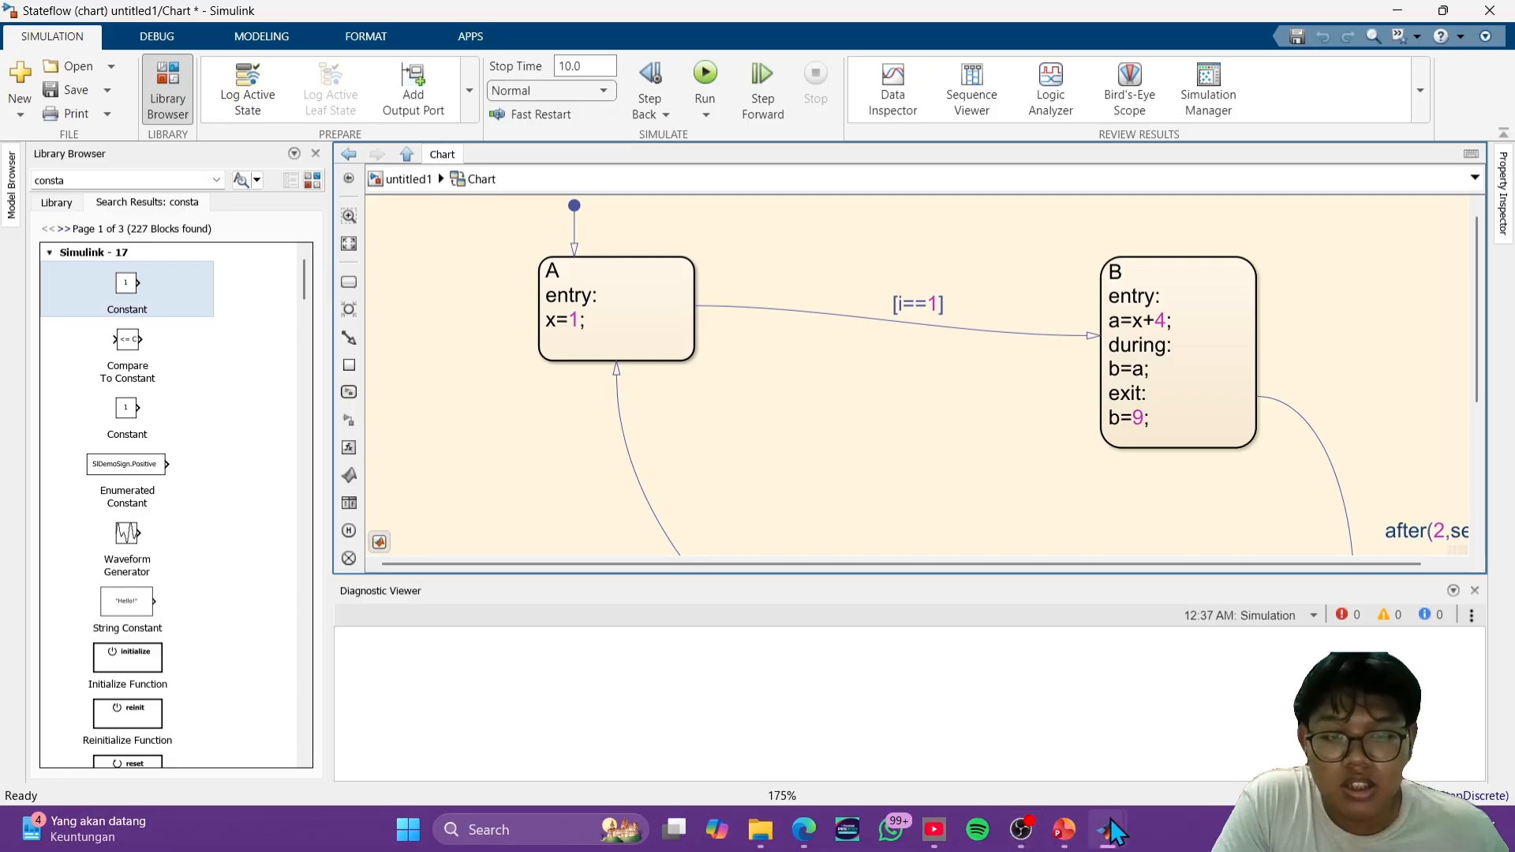
mouse_move(1117, 824)
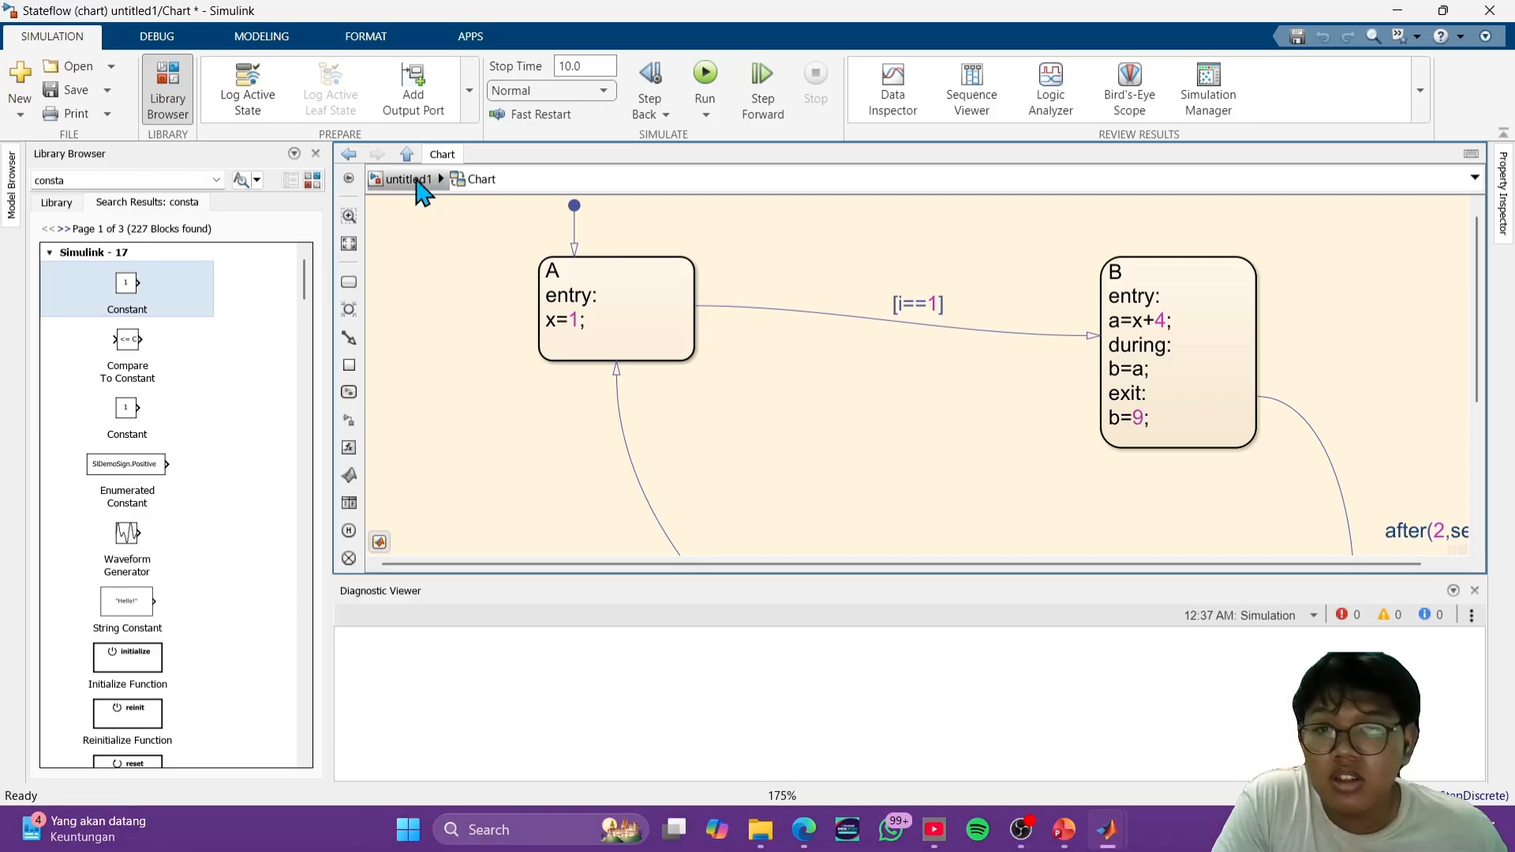
- Return to the top-level model, compare the Scope waveform with the chart's actions, and close the Scope
click(418, 180)
double_click(1027, 309)
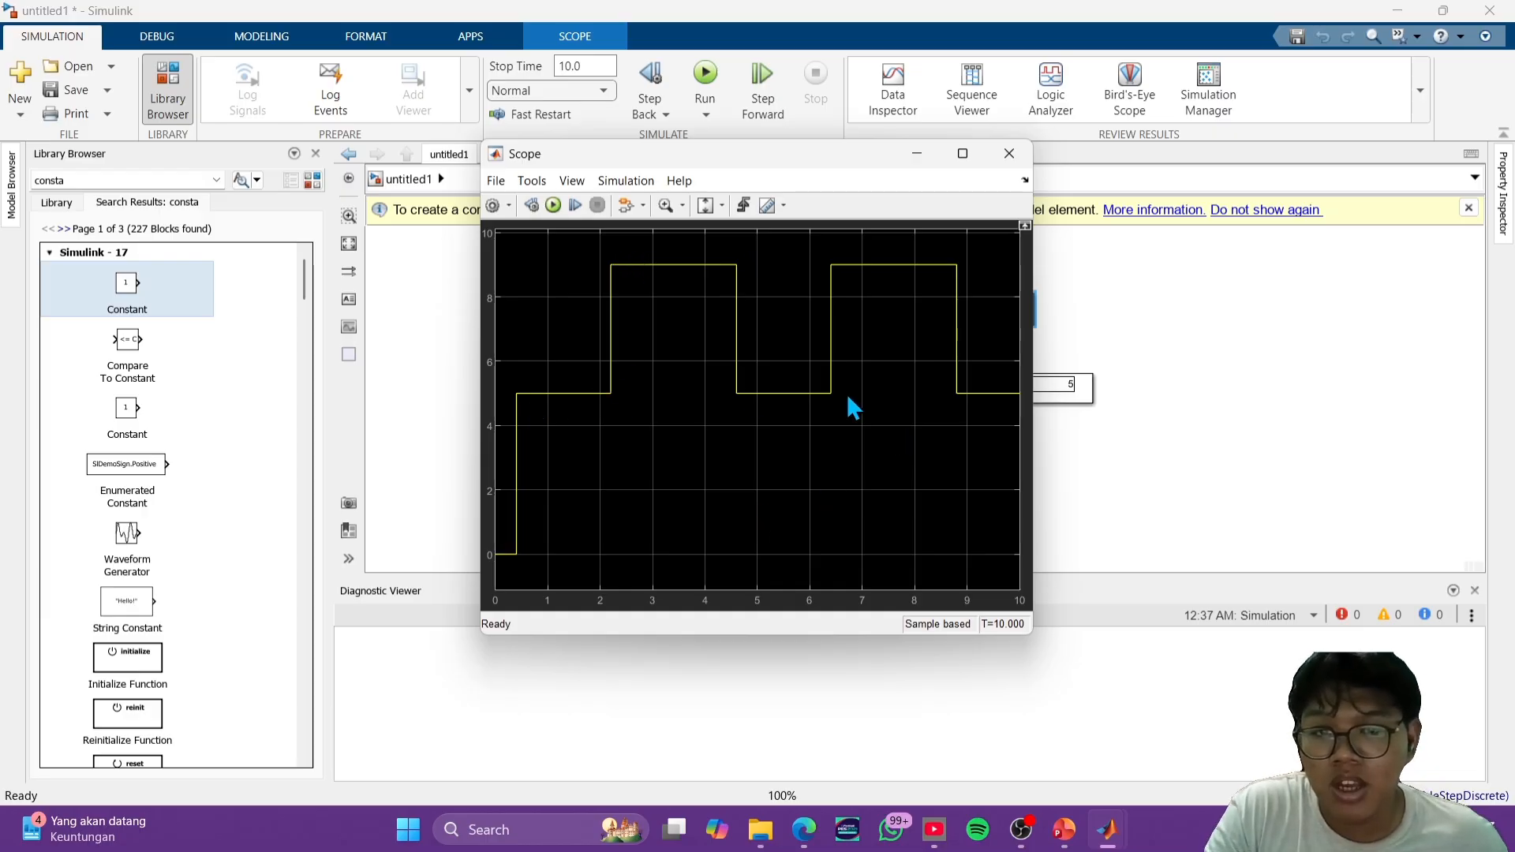
click(1009, 153)
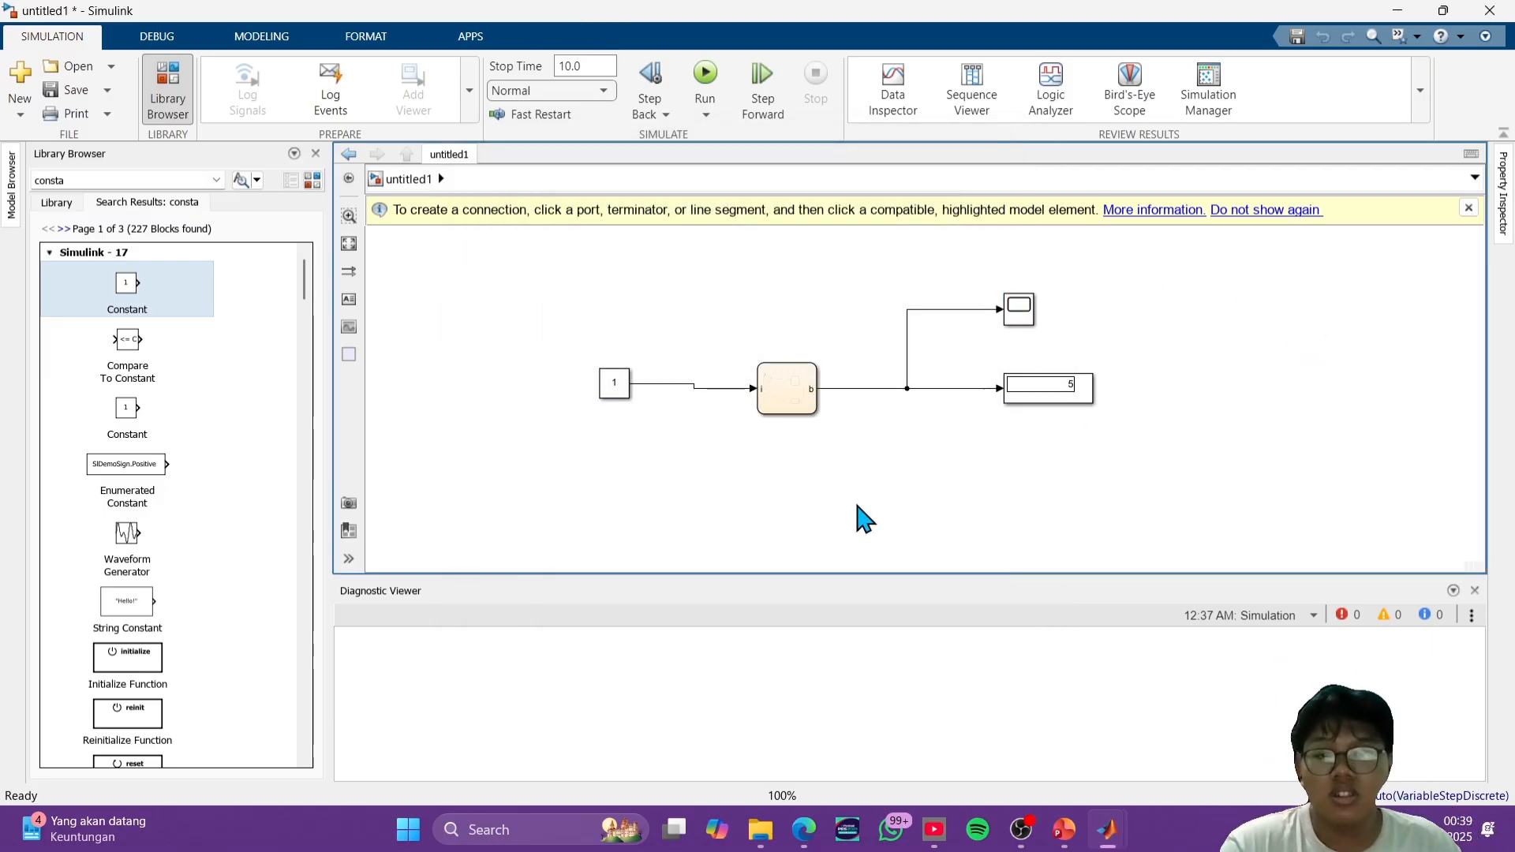
- Switch to the PowerPoint presentation, view slide 19 on using MATLAB and Simulink functions in a state machine, and return to Simulink
mouse_move(1026, 833)
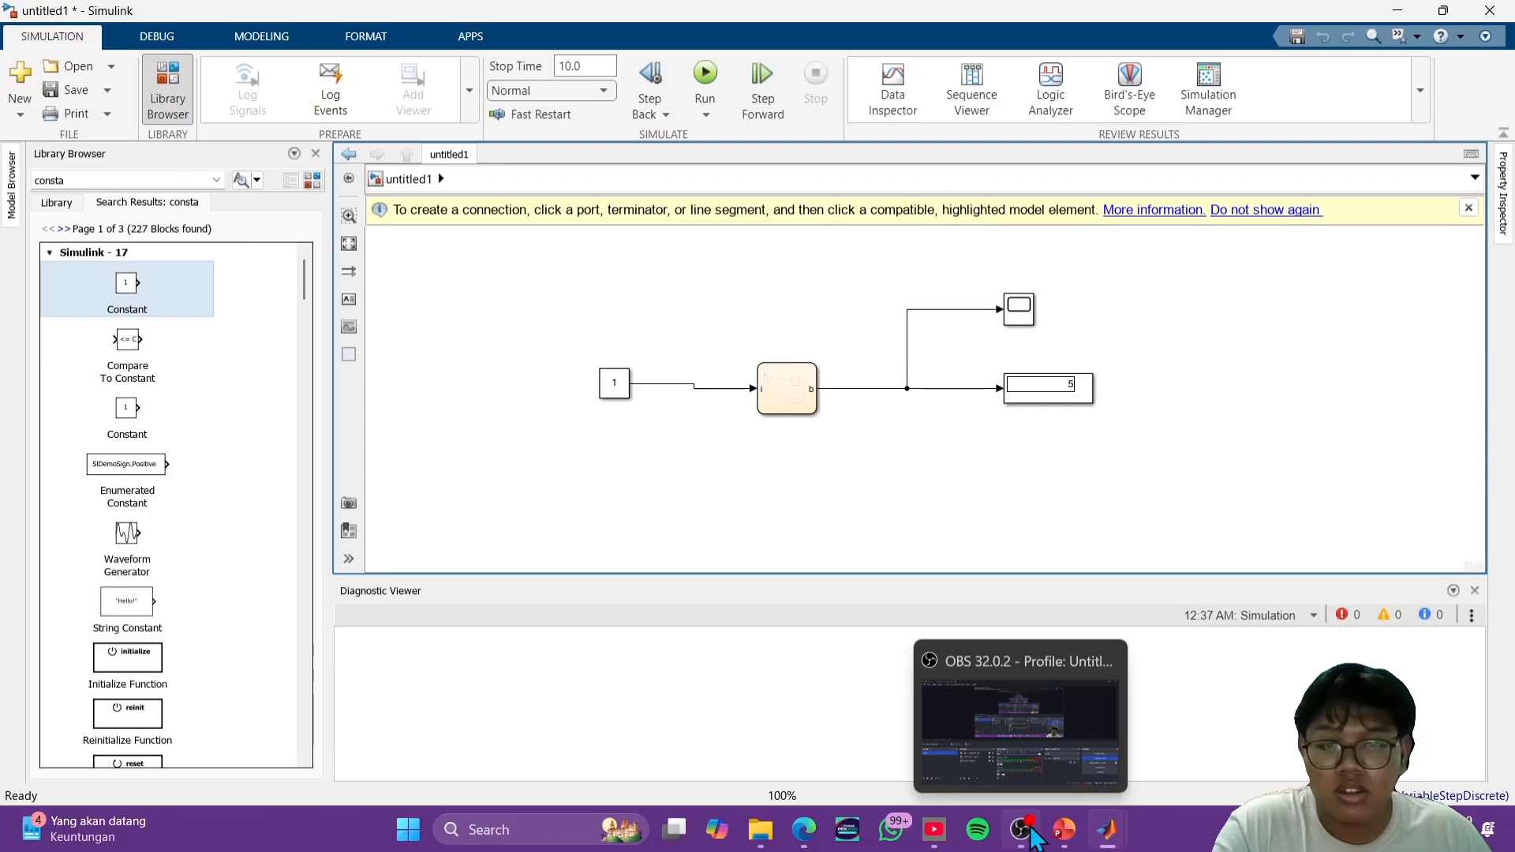
click(1067, 847)
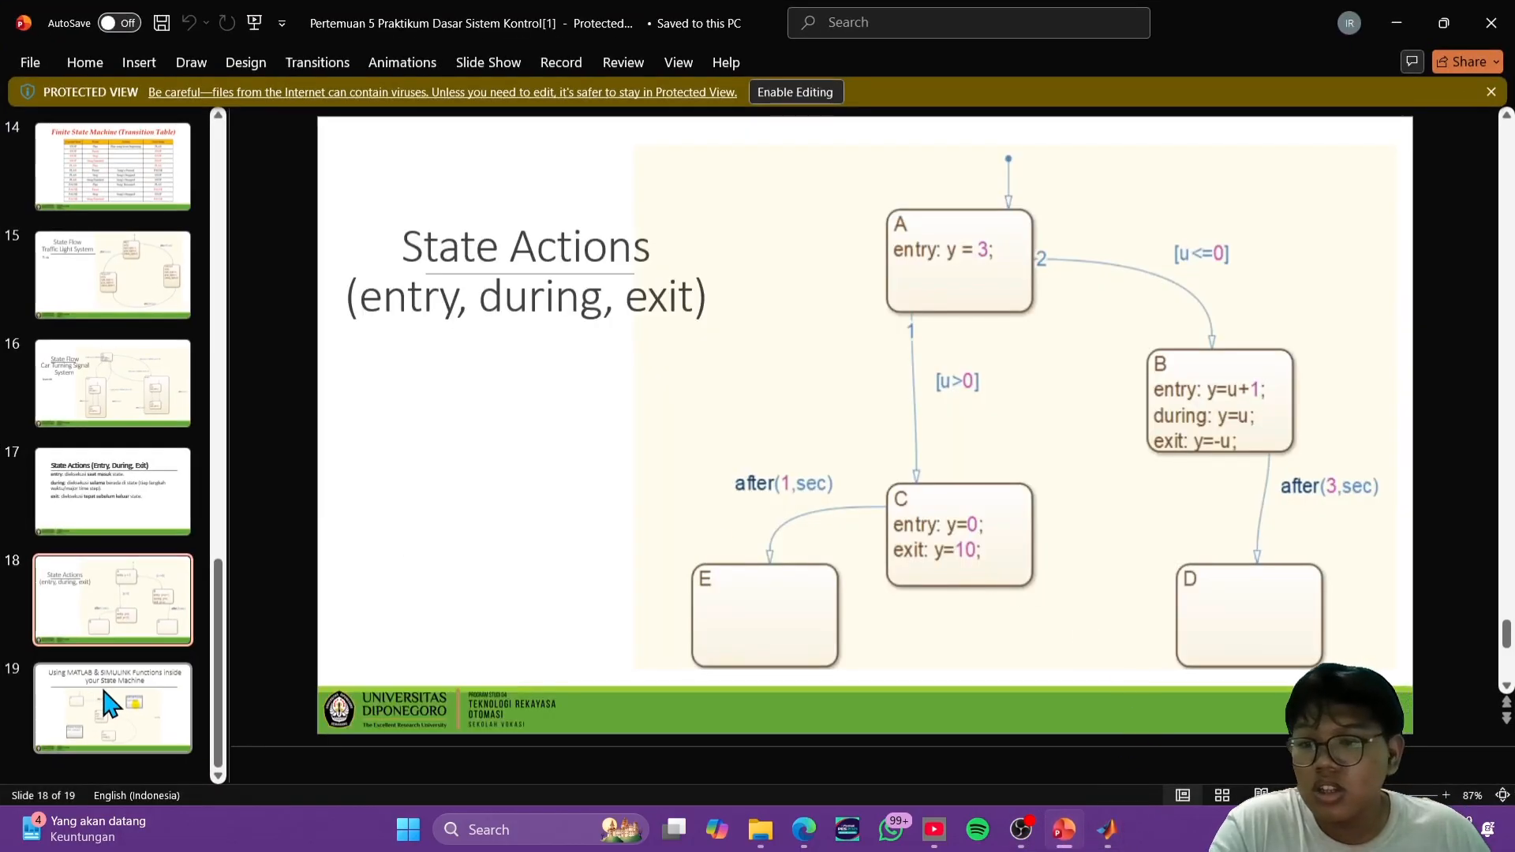
click(109, 702)
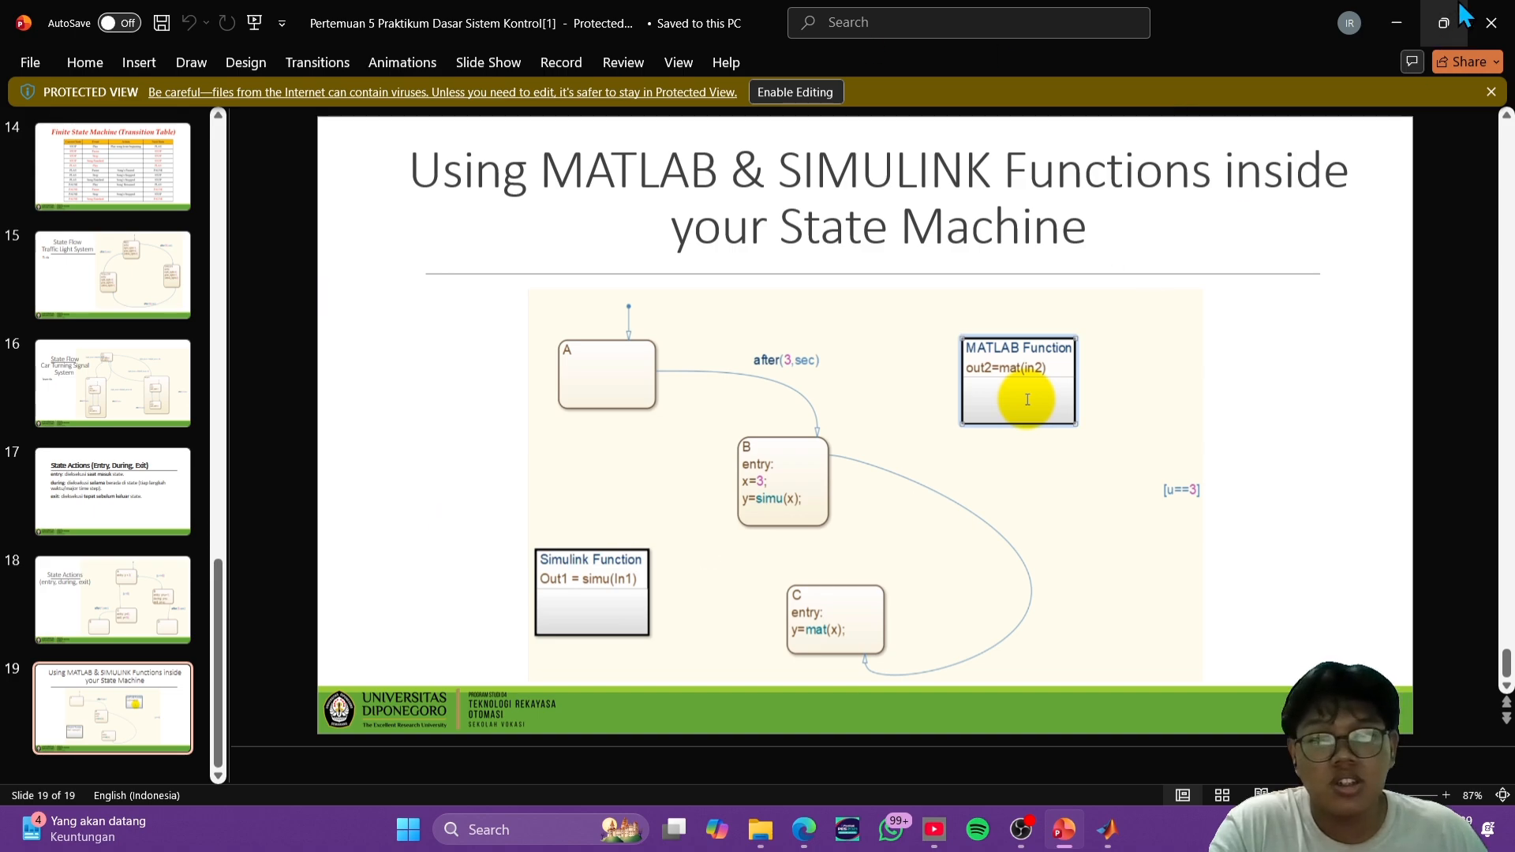
click(1403, 24)
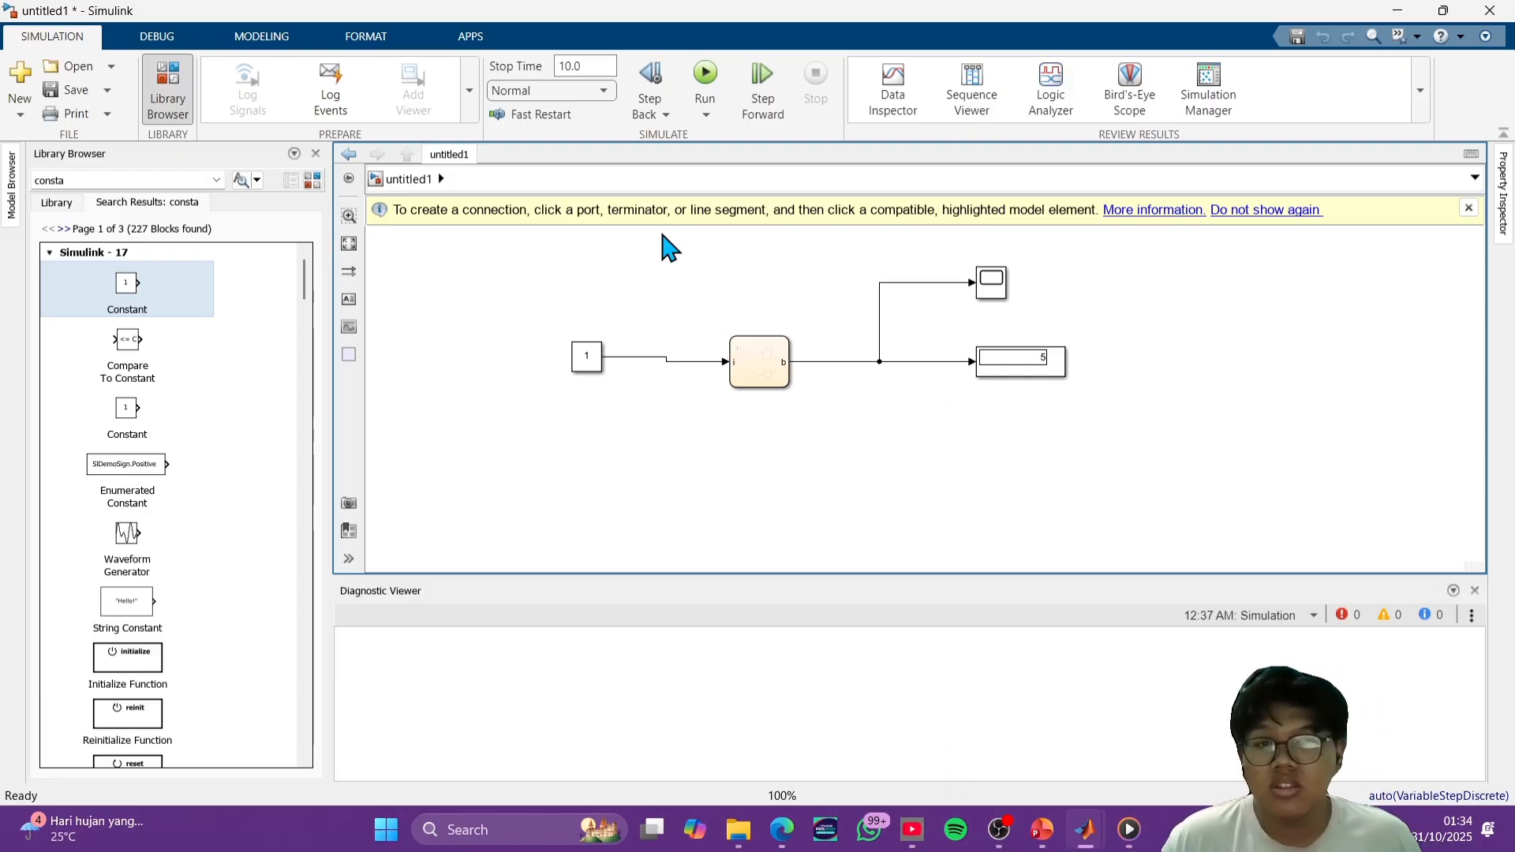
- Save the model as Stateflow5 in the MATLAB folder, as a Simulink model
click(79, 89)
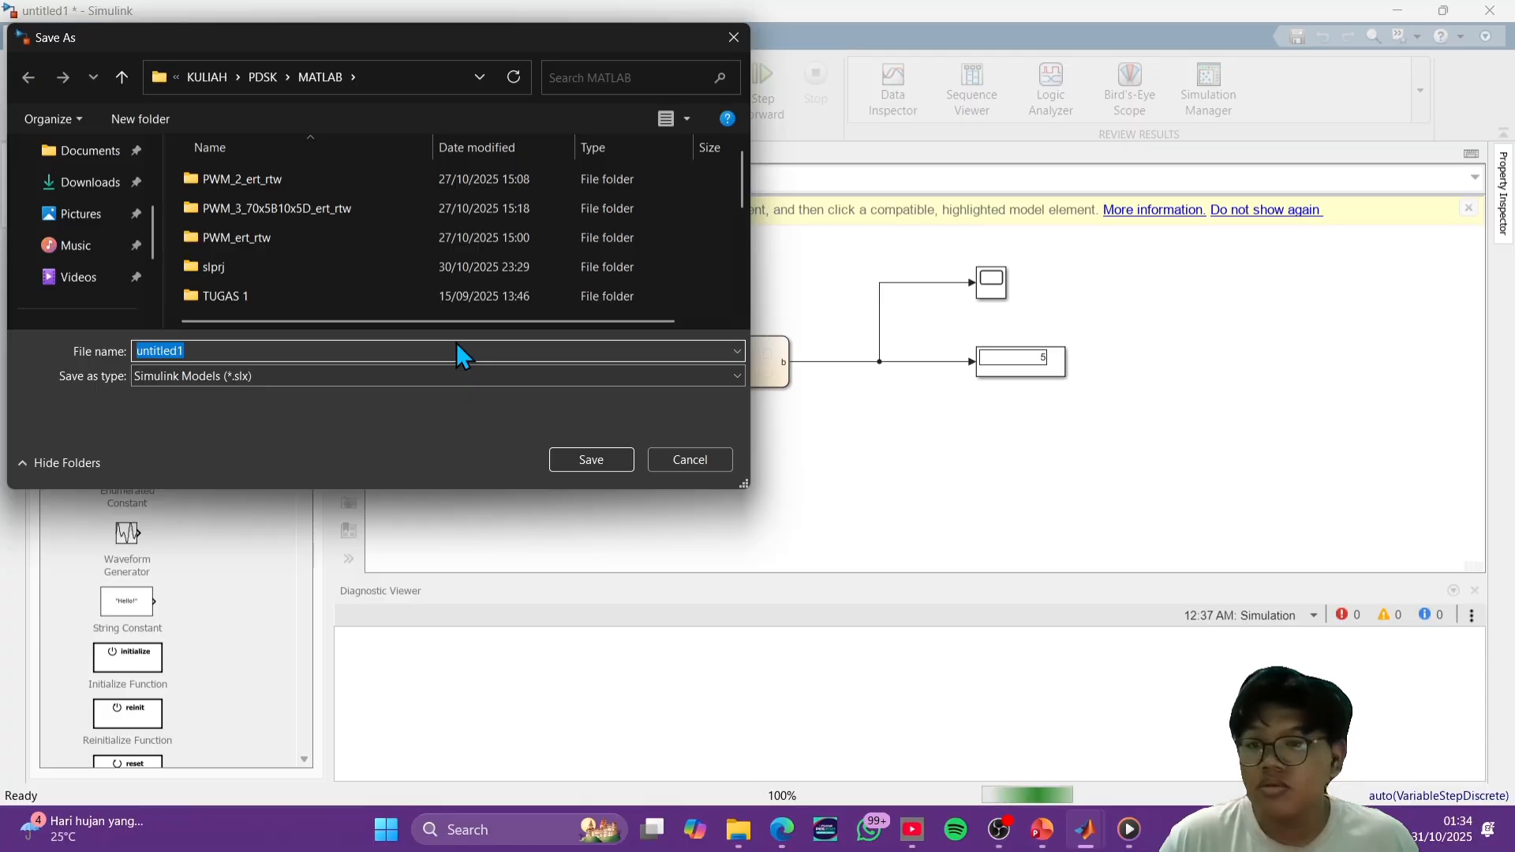
scroll(453, 291, down, 3)
text(s)
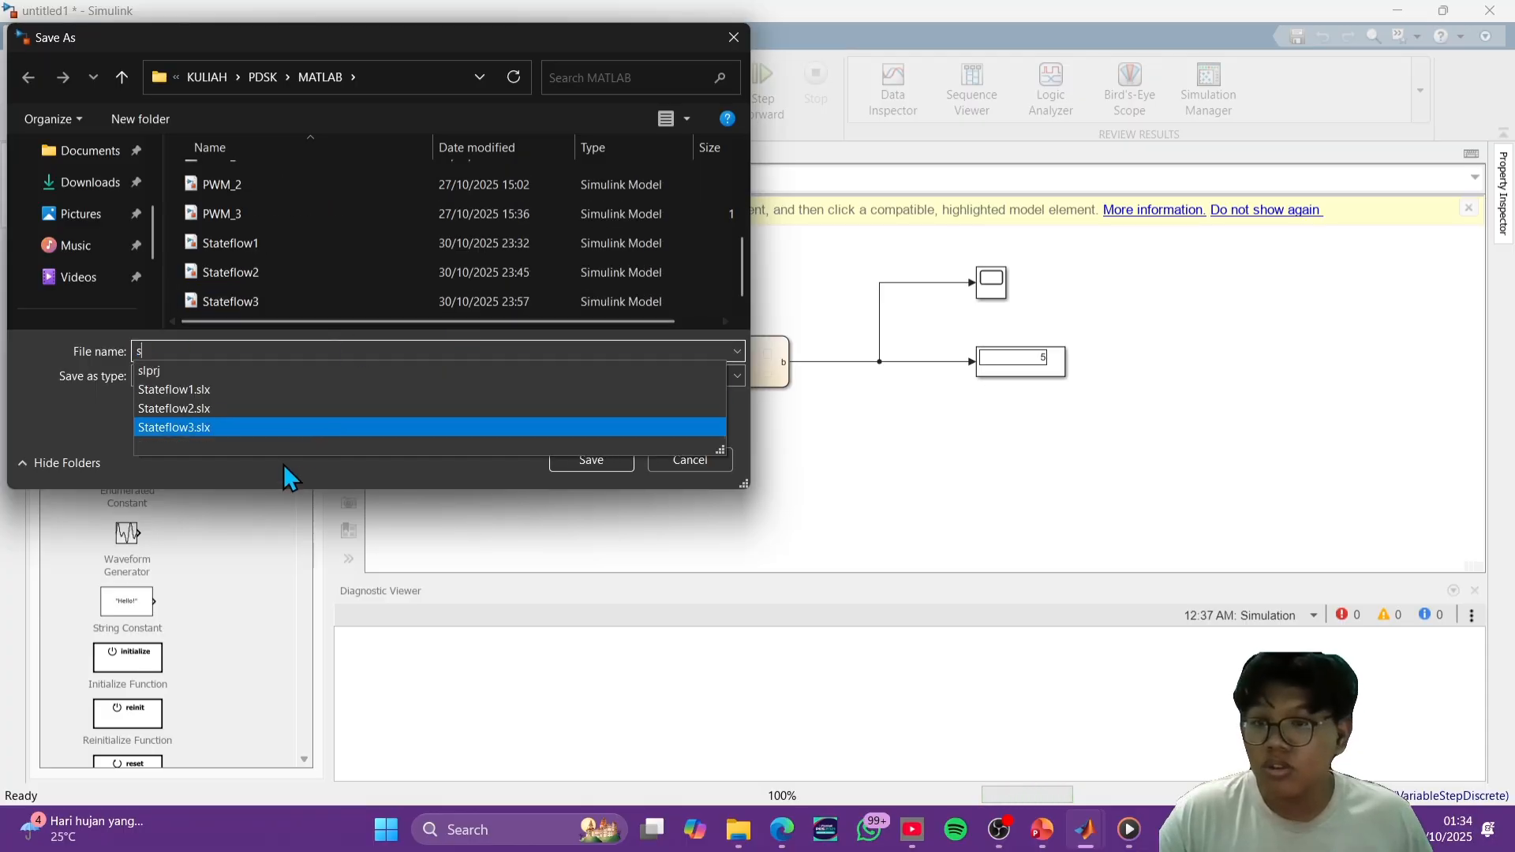
click(300, 427)
click(284, 353)
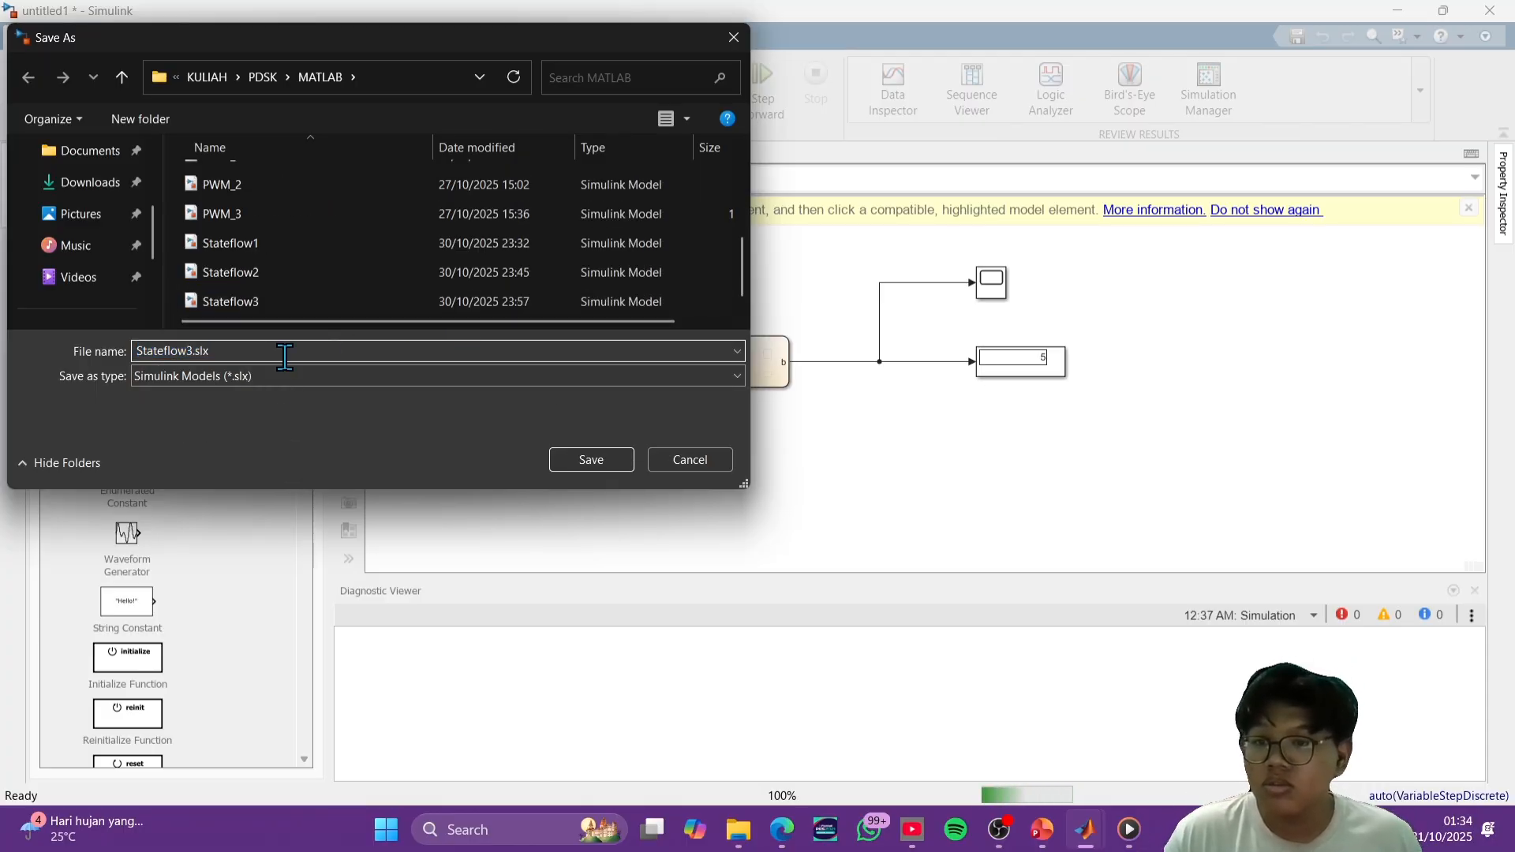
key(BackSpace)
key(BackSpace)
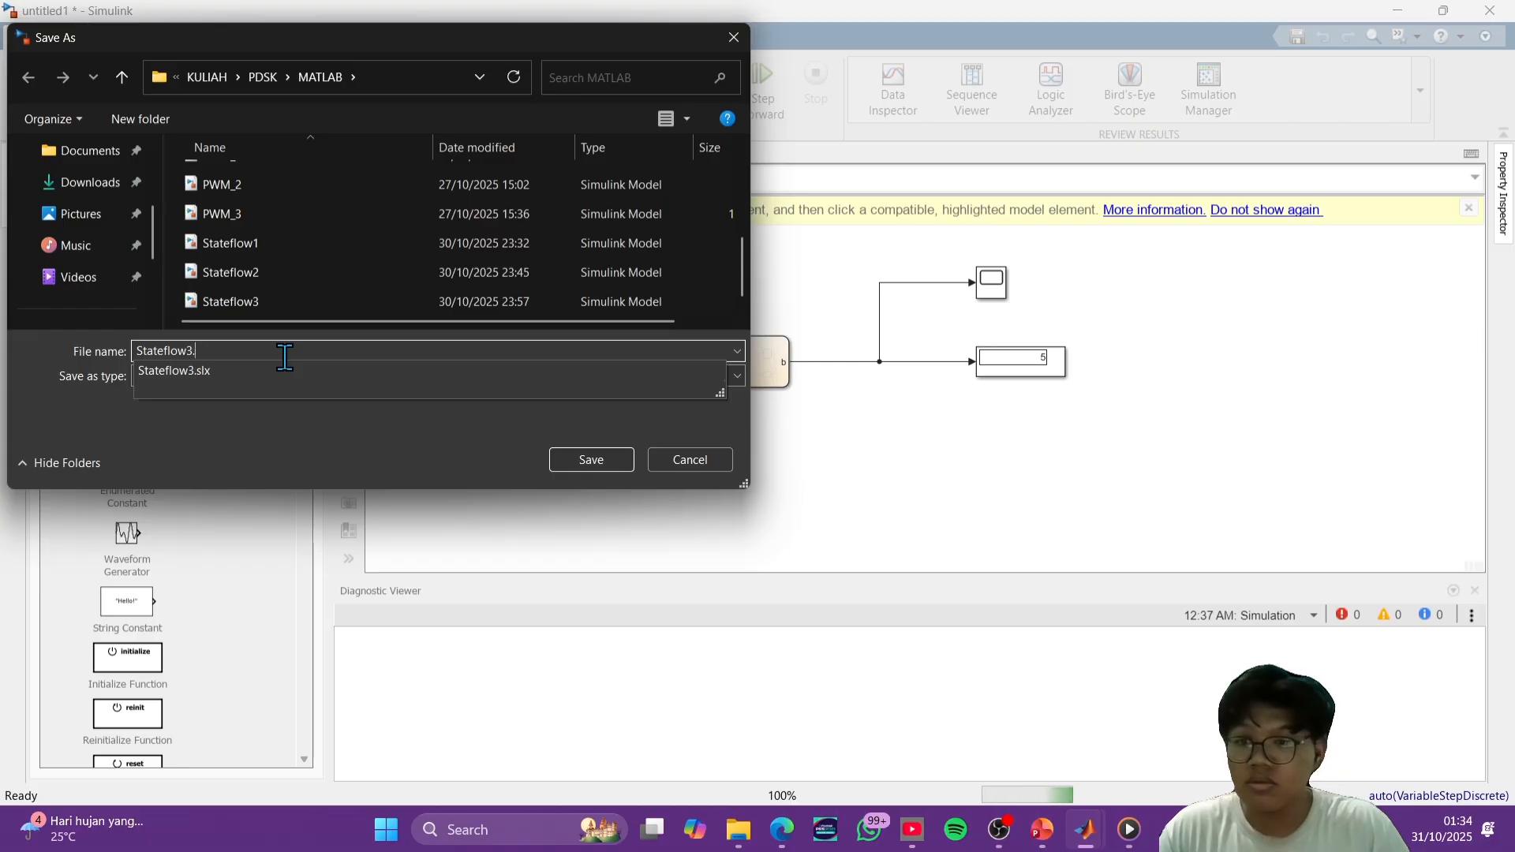
key(BackSpace)
key(BackSpace)
key(BackSpace)
text(5)
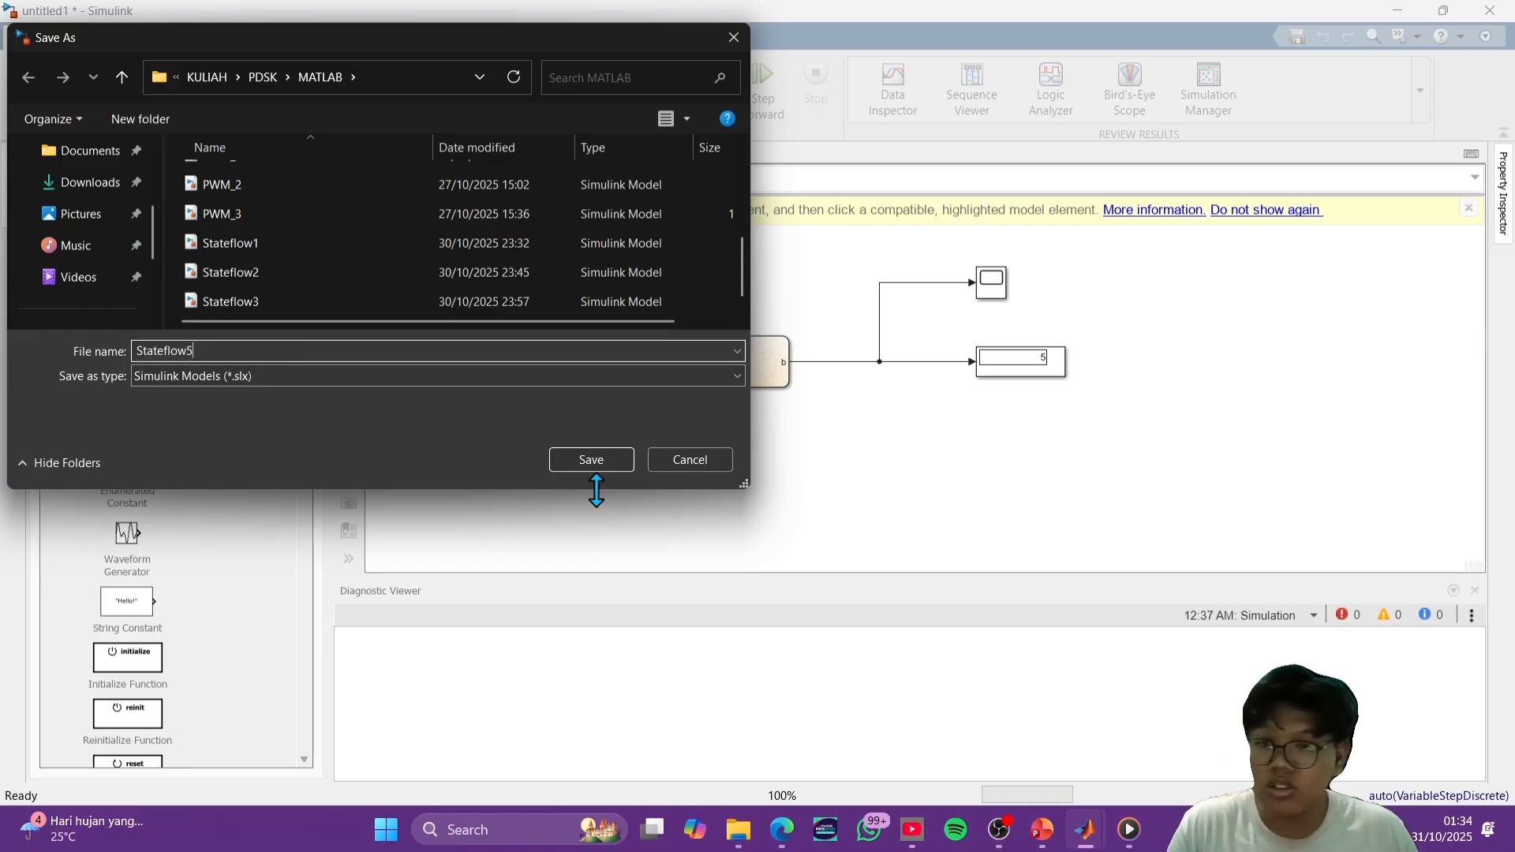
click(613, 461)
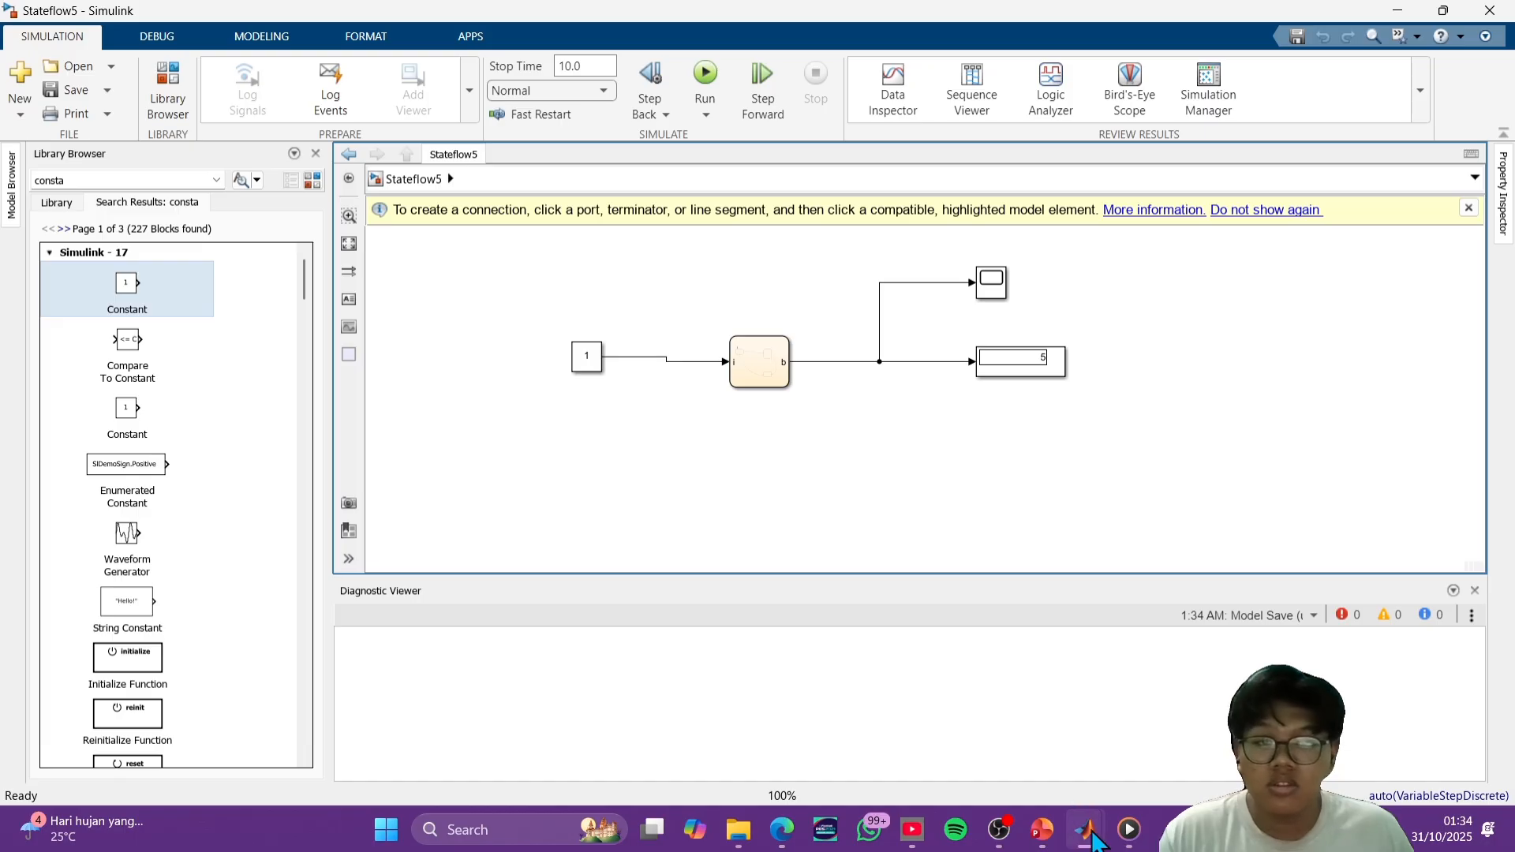
- Switch to the blank untitled model, search the block library for chart and add a Stateflow Chart block to the canvas
mouse_move(1089, 842)
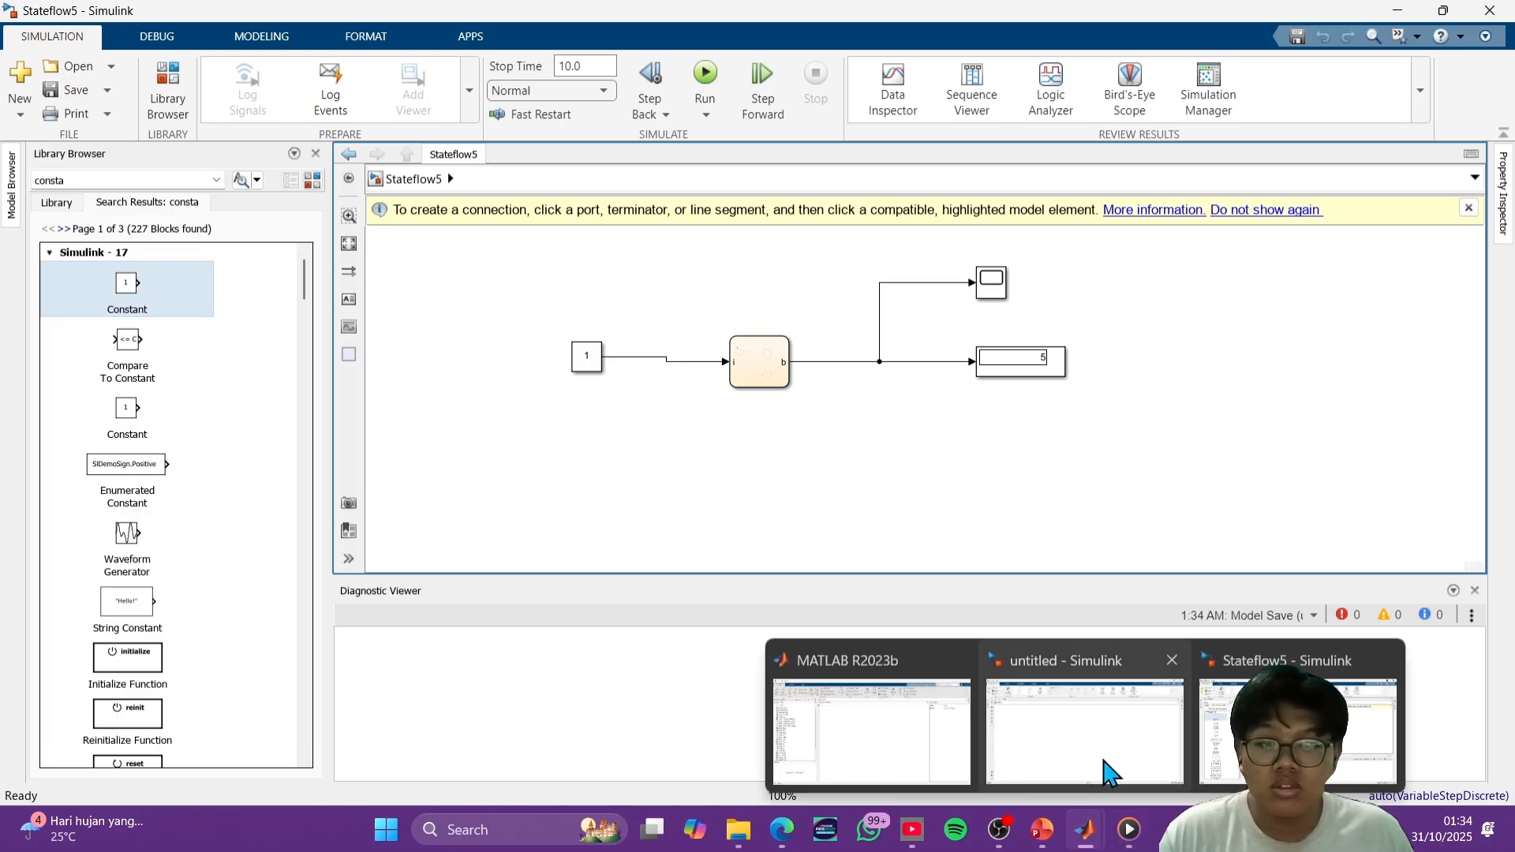
click(1103, 762)
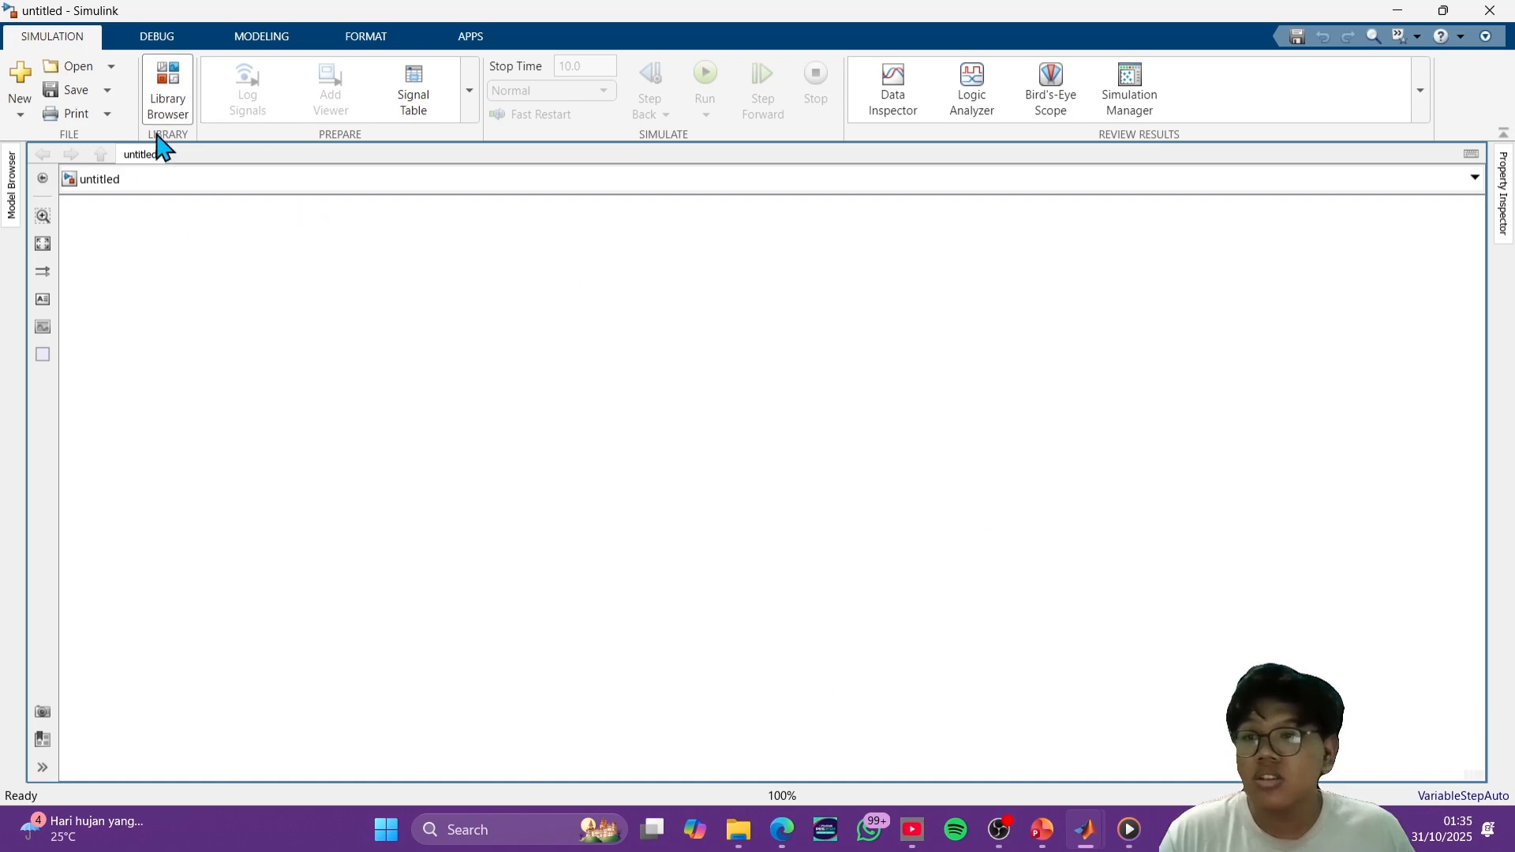
click(168, 89)
click(101, 181)
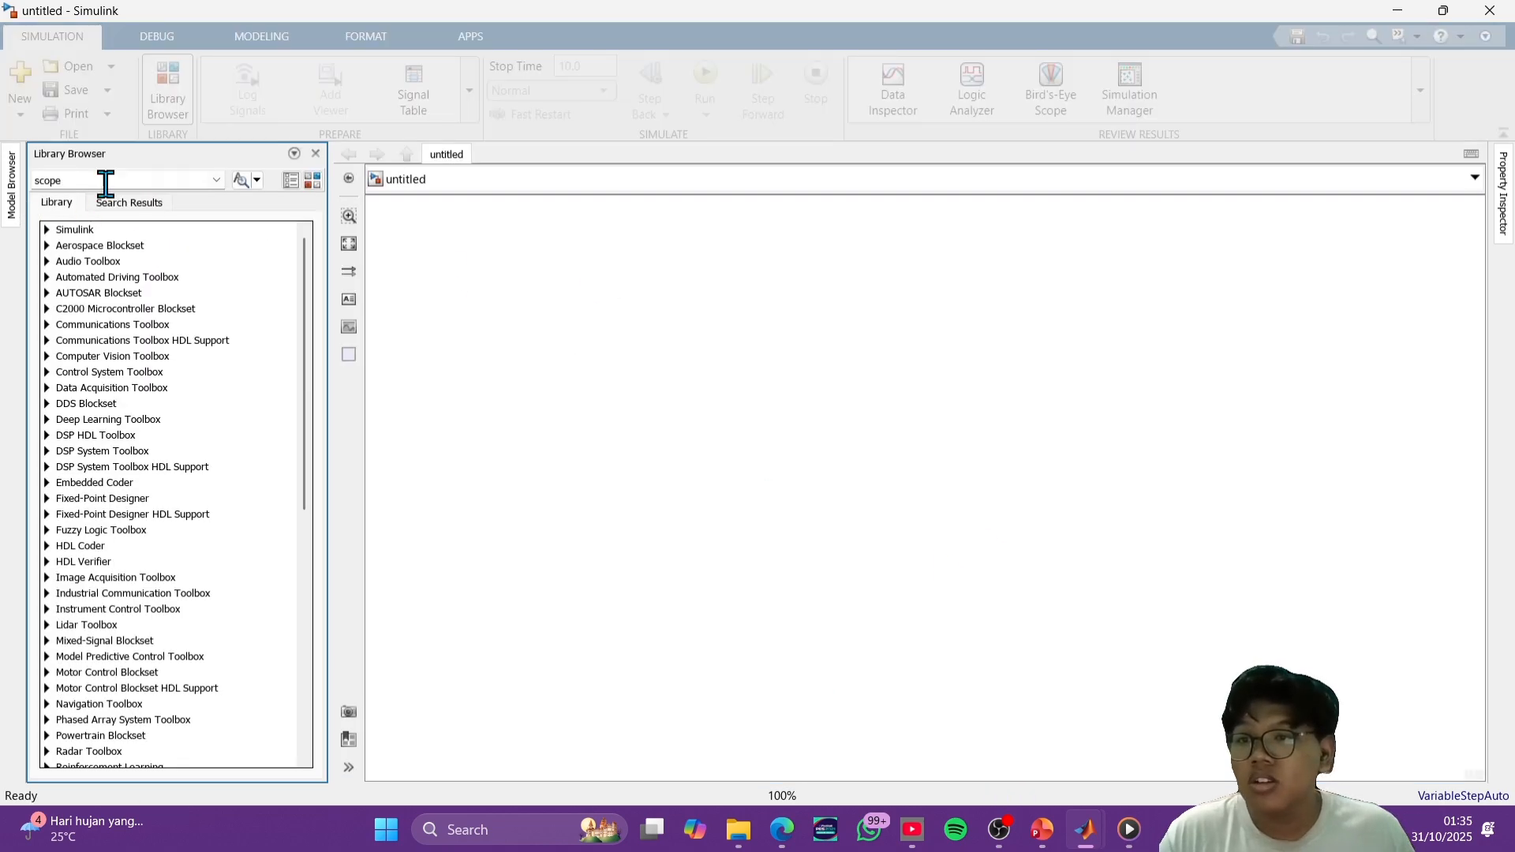
text(chart)
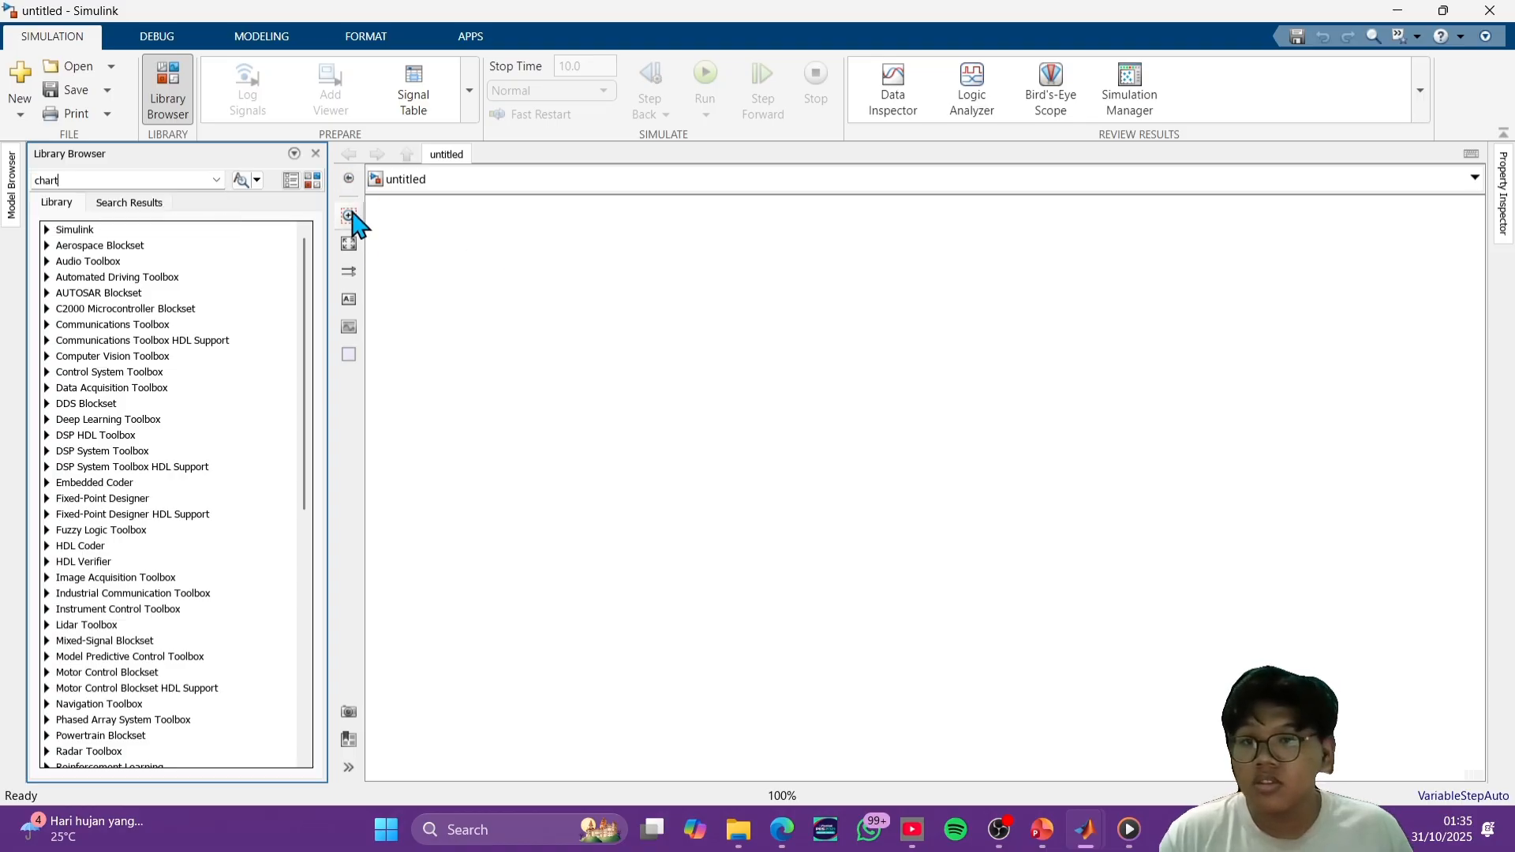
click(241, 181)
click(240, 182)
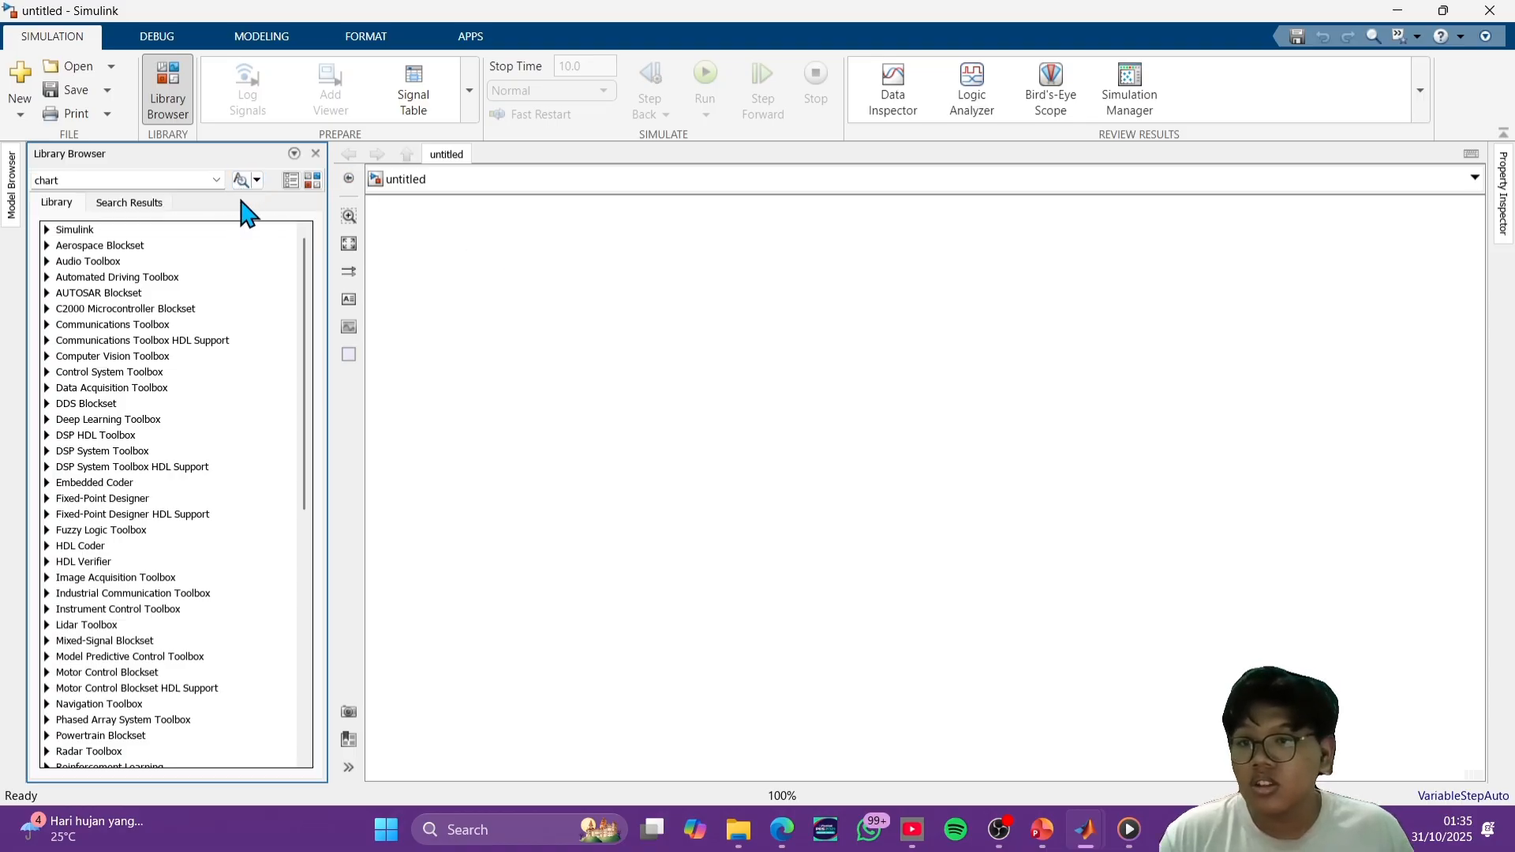
click(241, 182)
click(90, 443)
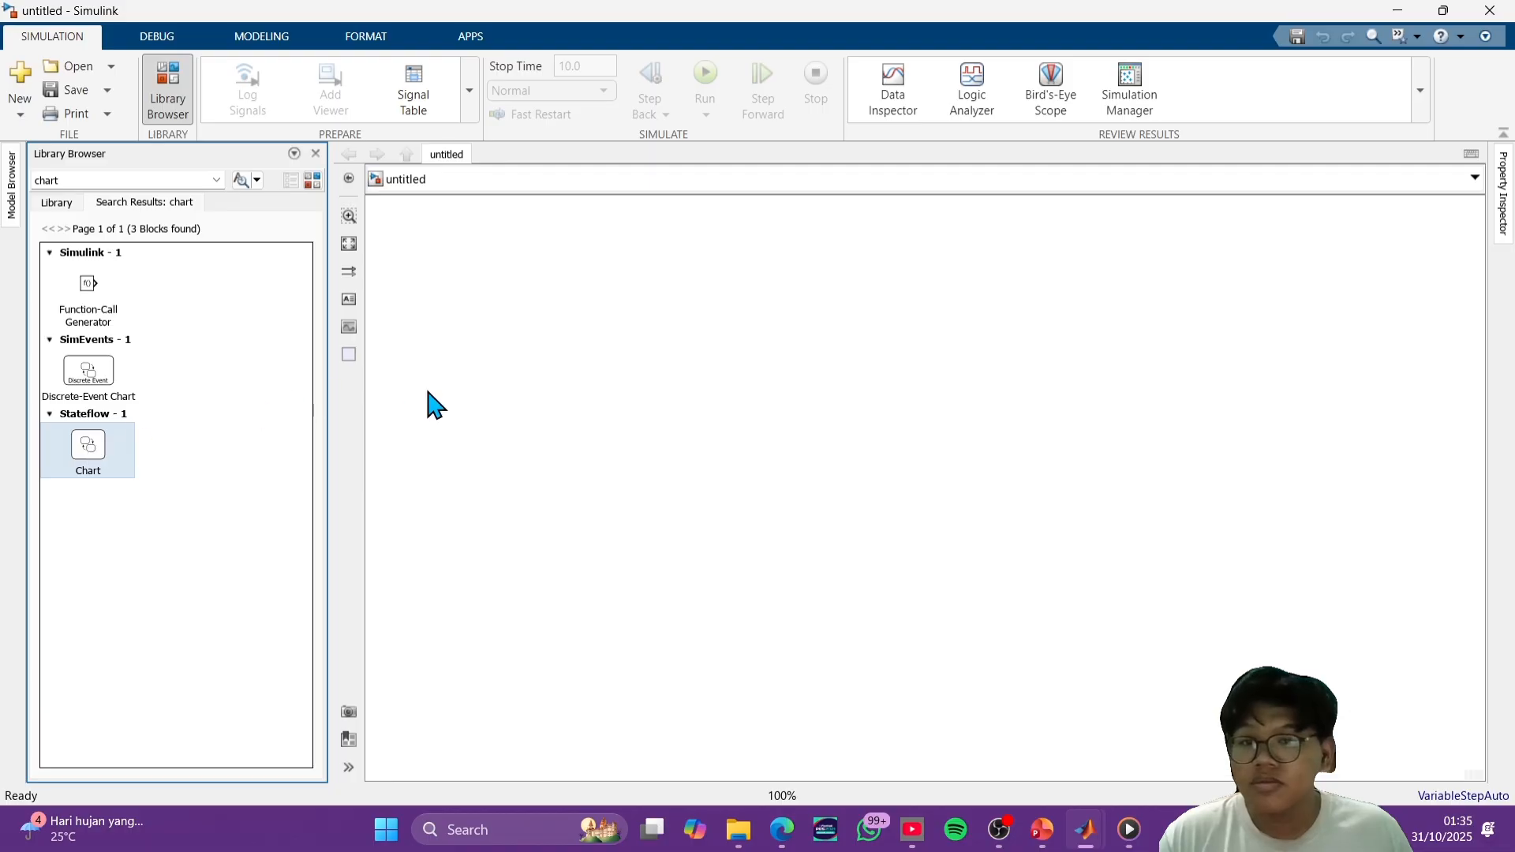
drag(92, 447, 841, 468)
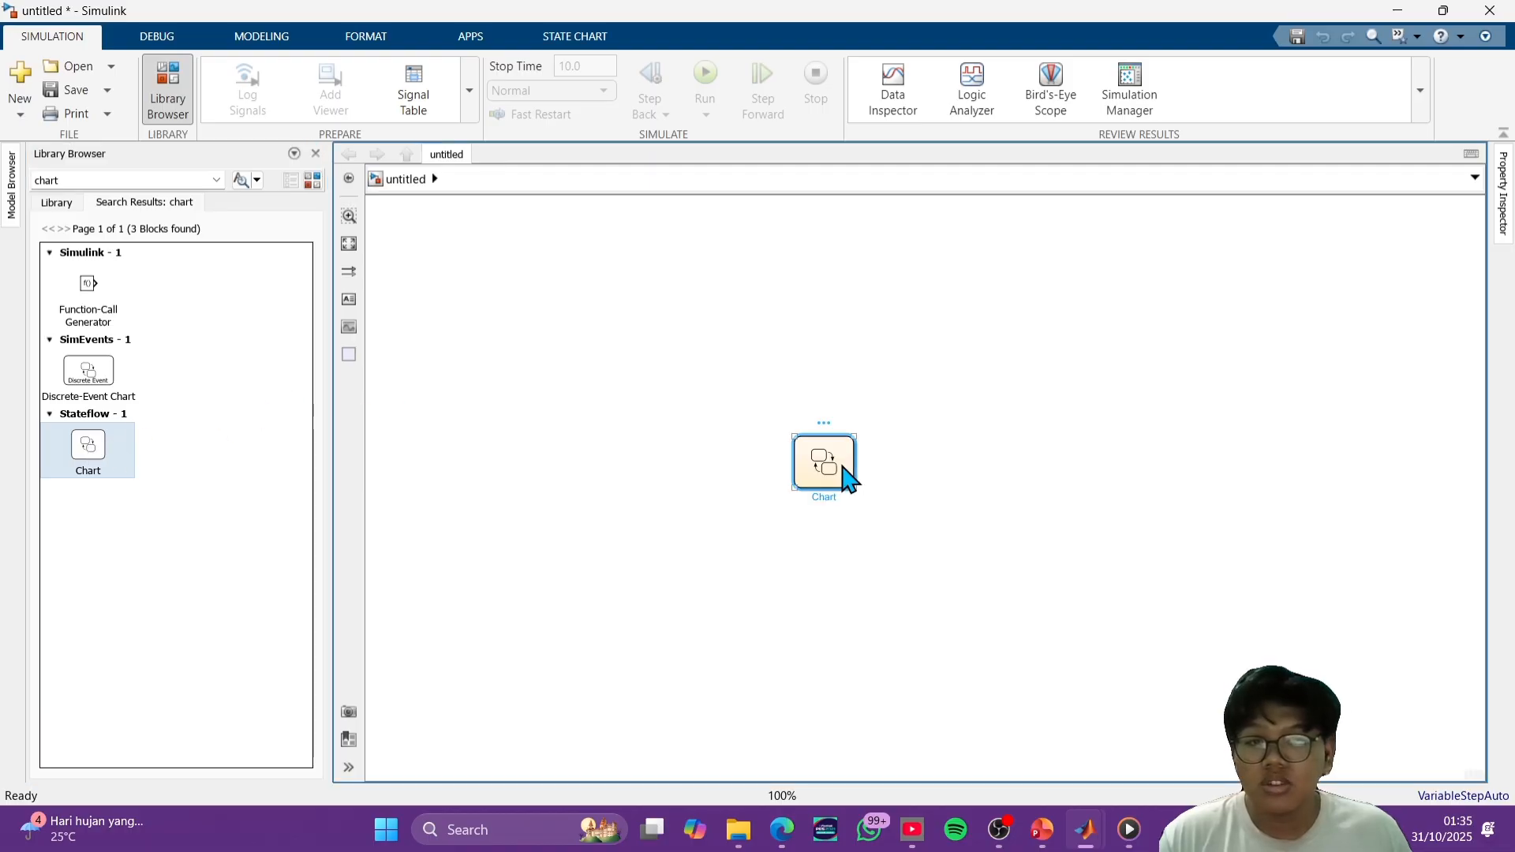
- Open the Chart block and place three empty states in a horizontal row on its canvas
double_click(841, 469)
click(349, 282)
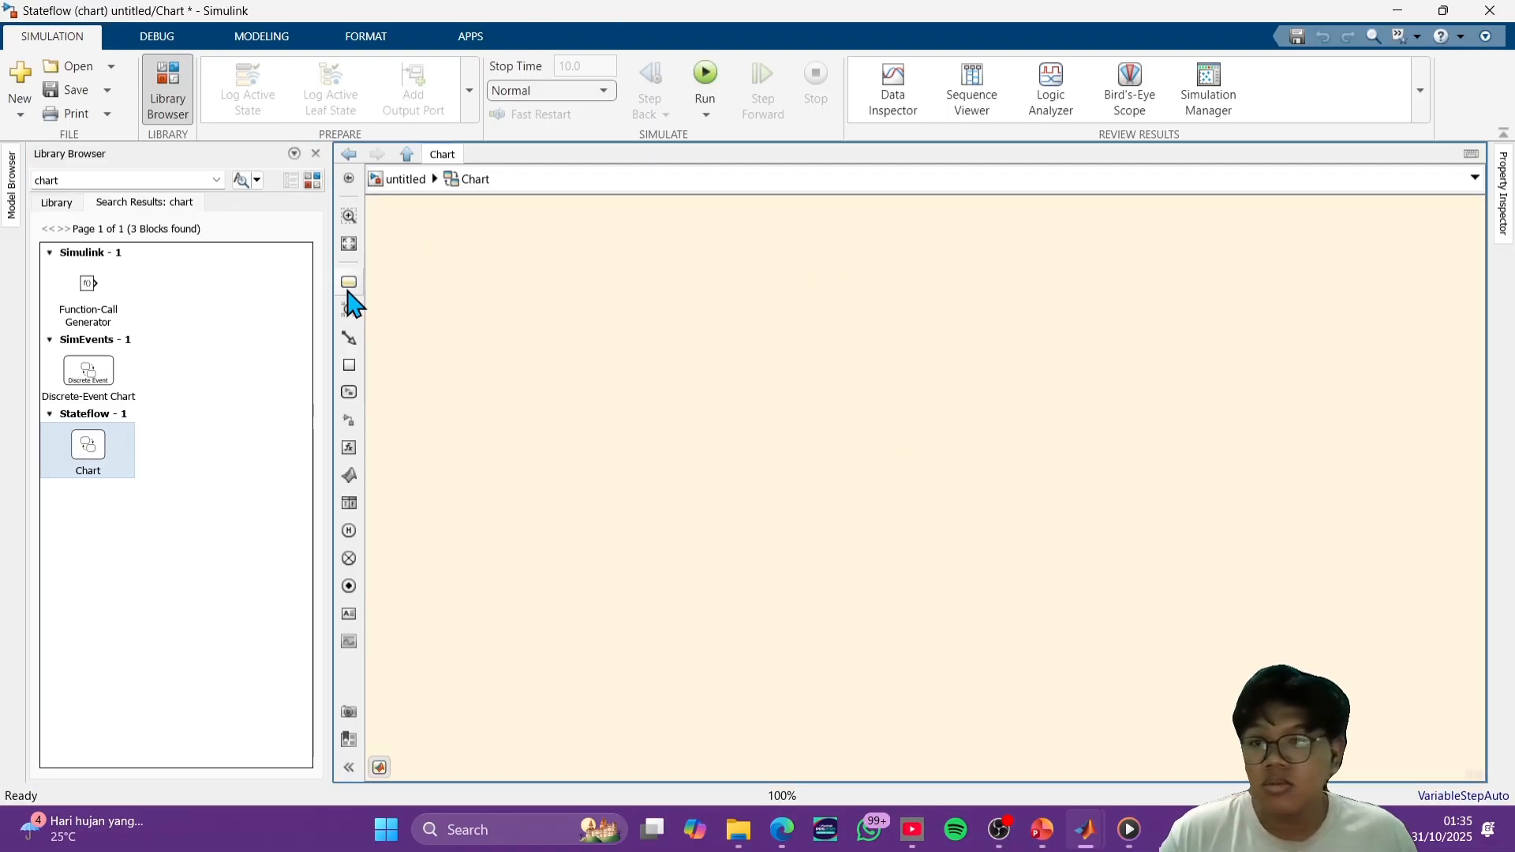
click(476, 383)
click(349, 283)
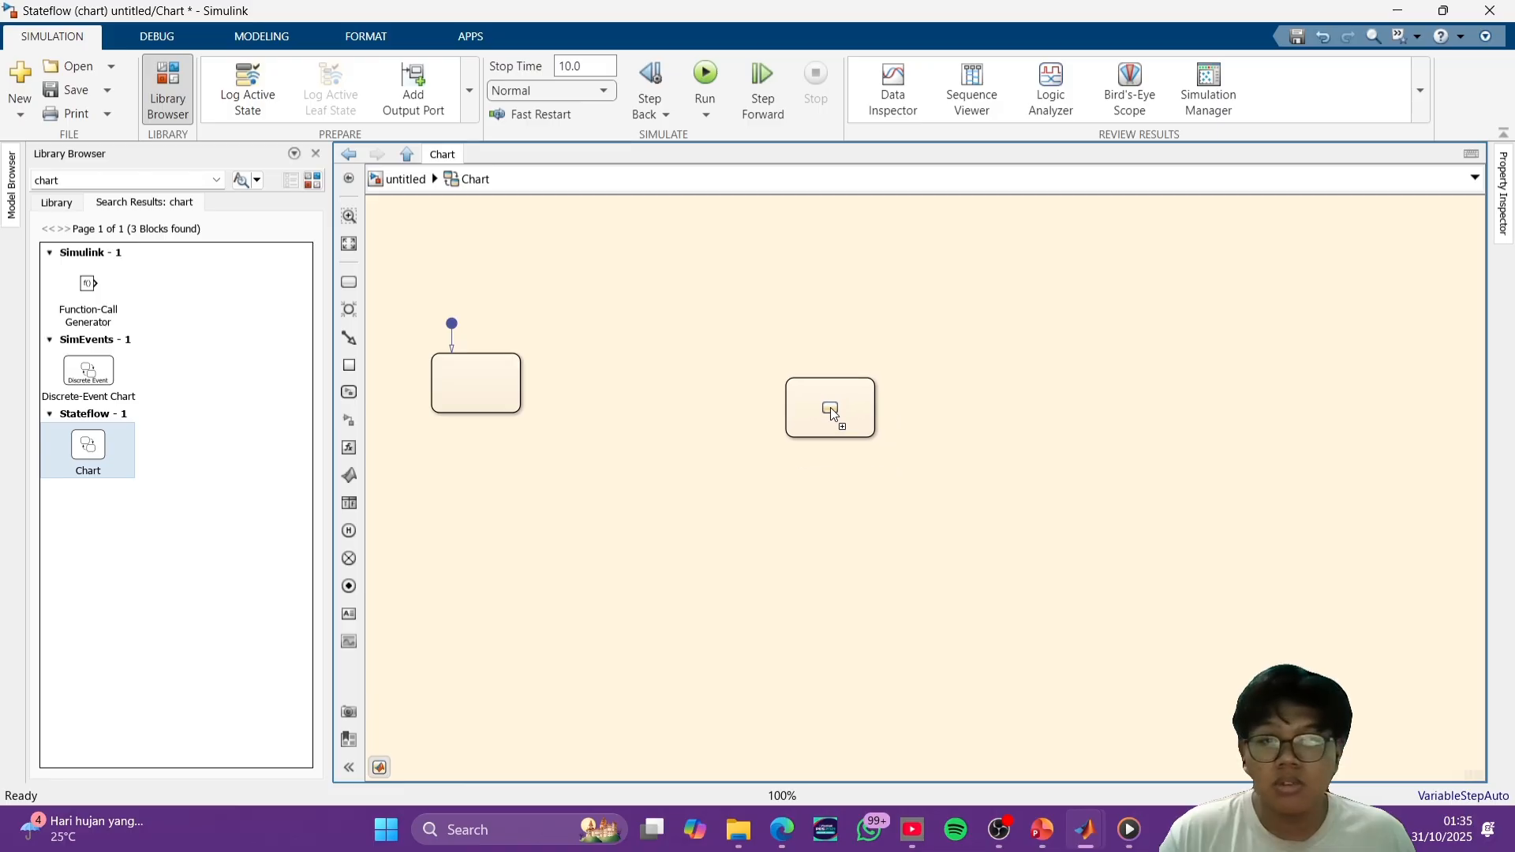
click(807, 383)
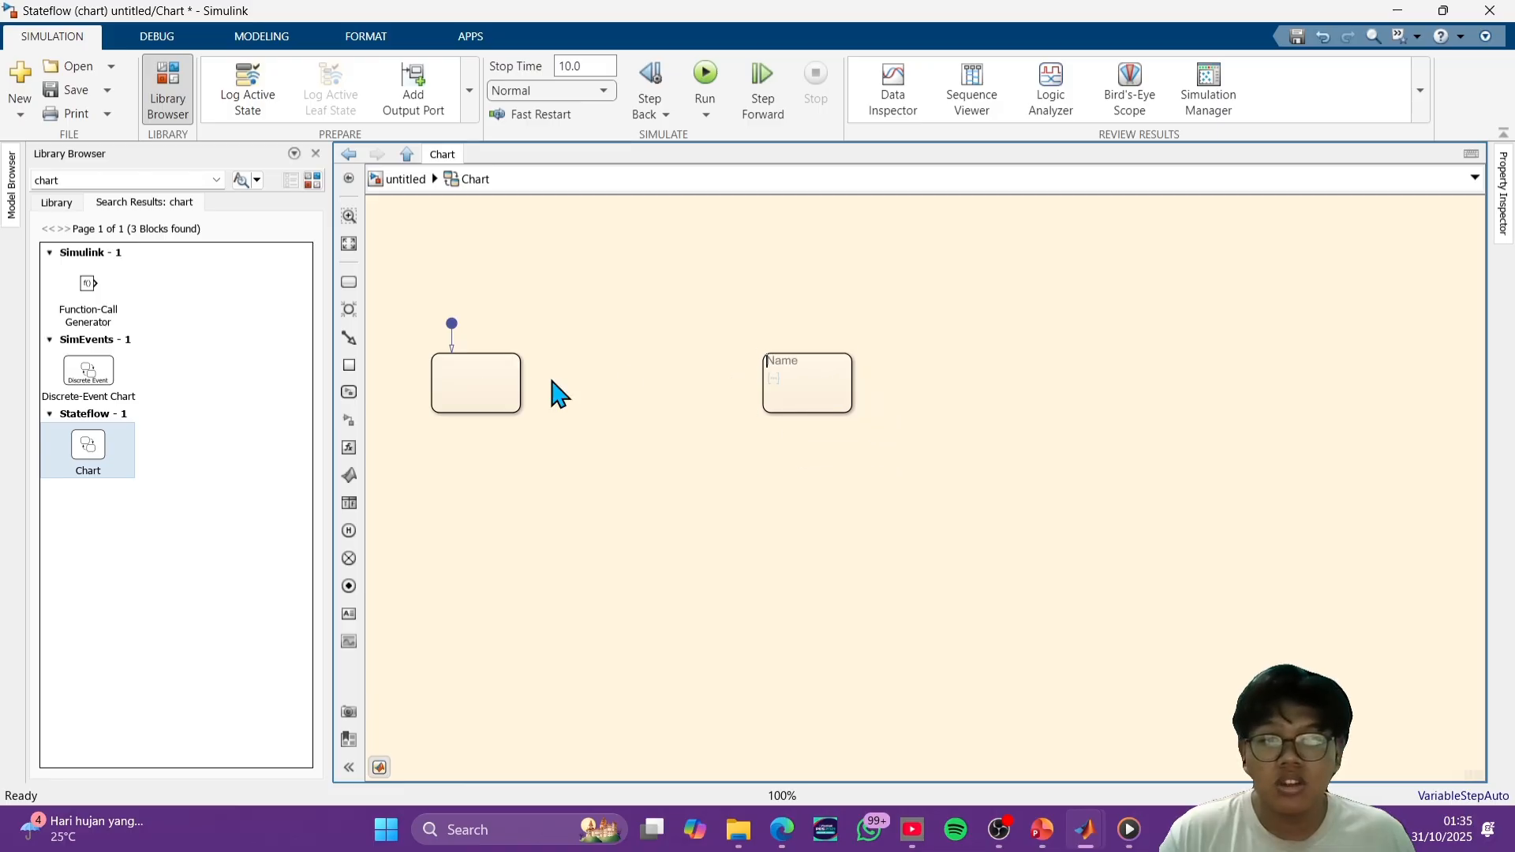
click(349, 283)
click(1085, 383)
- Move the first and third states closer to the middle state, keeping all three aligned in one row
drag(512, 371, 608, 372)
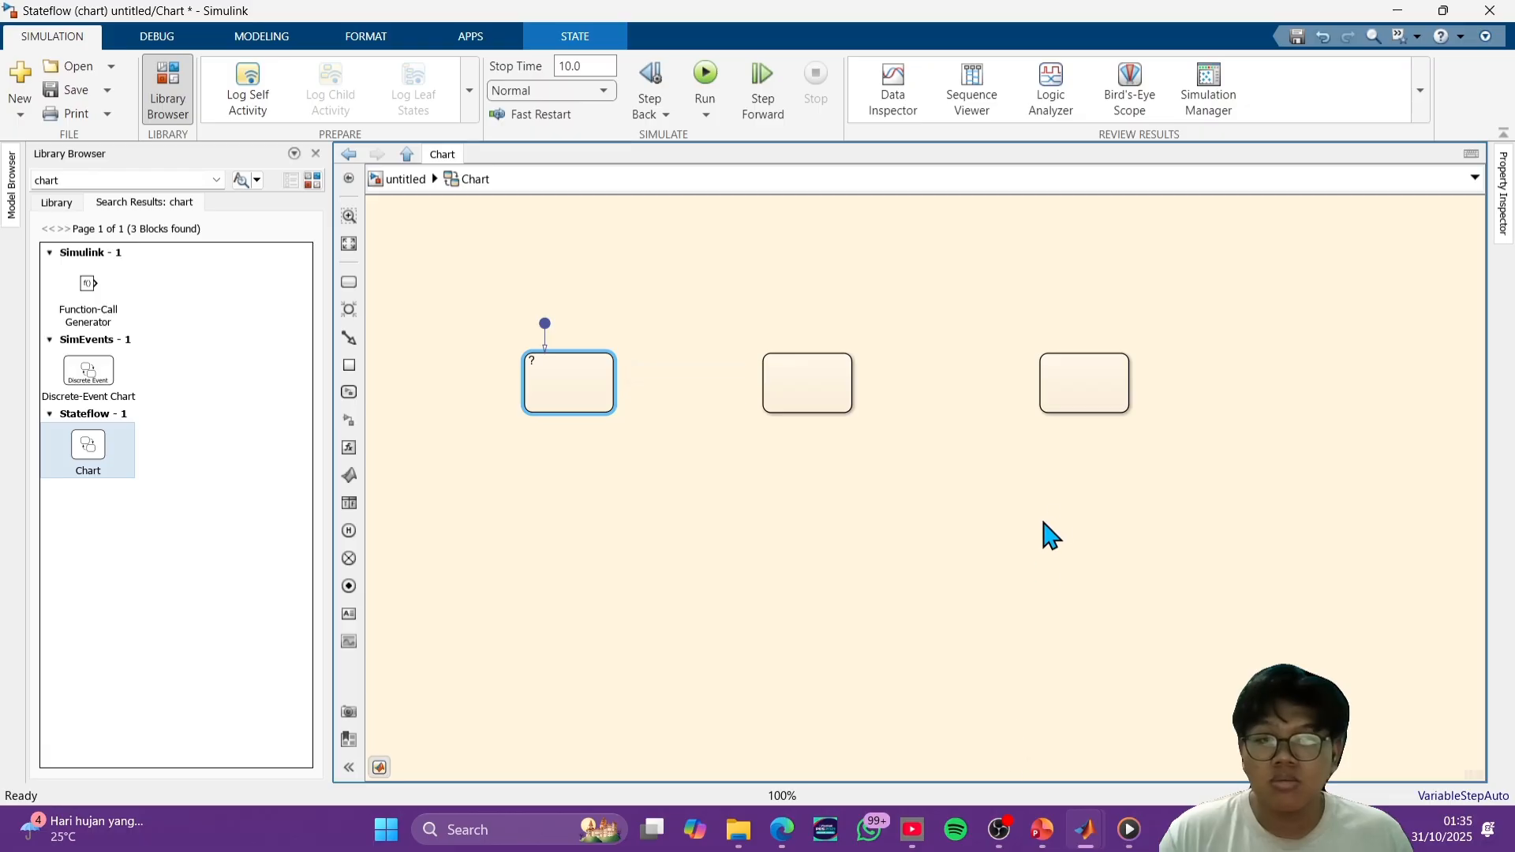
mouse_move(1054, 395)
mouse_down()
mouse_move(1028, 382)
mouse_move(1041, 389)
mouse_up()
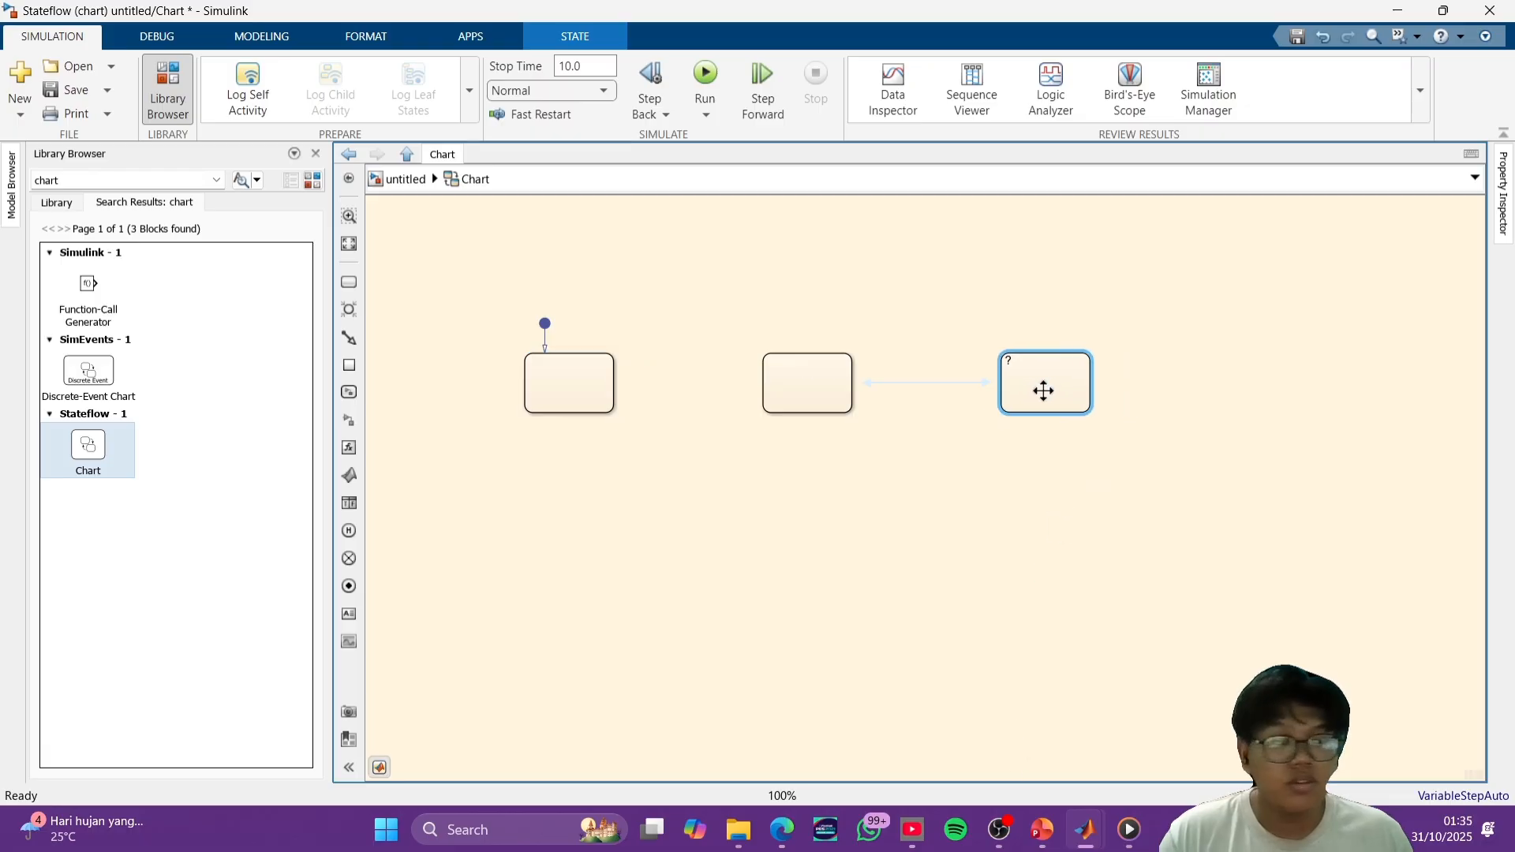
click(945, 521)
- Name the first state A and give it the action x=0;
click(539, 369)
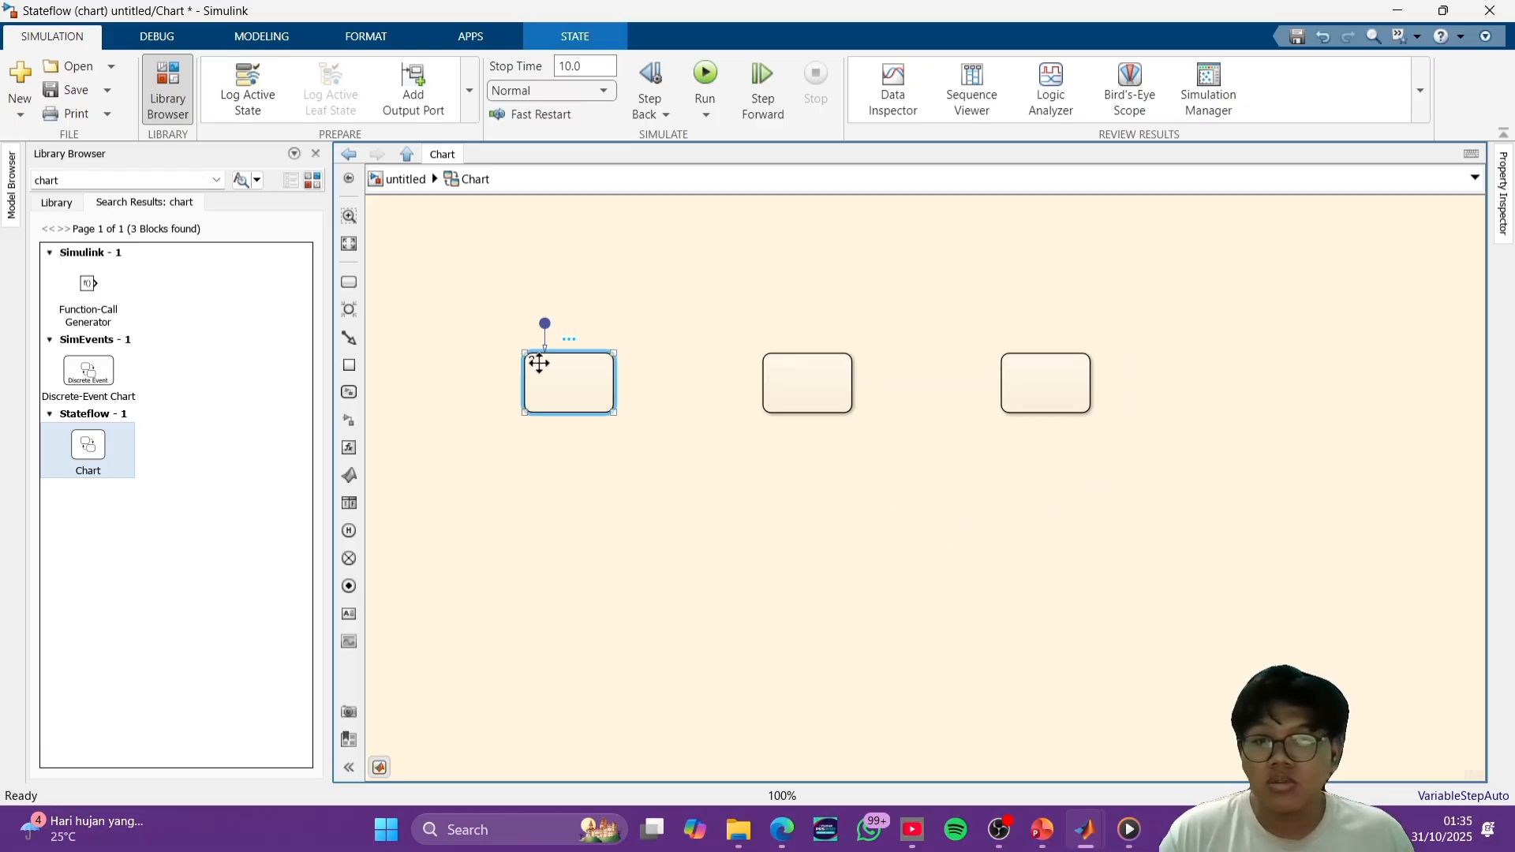
click(538, 365)
text(A)
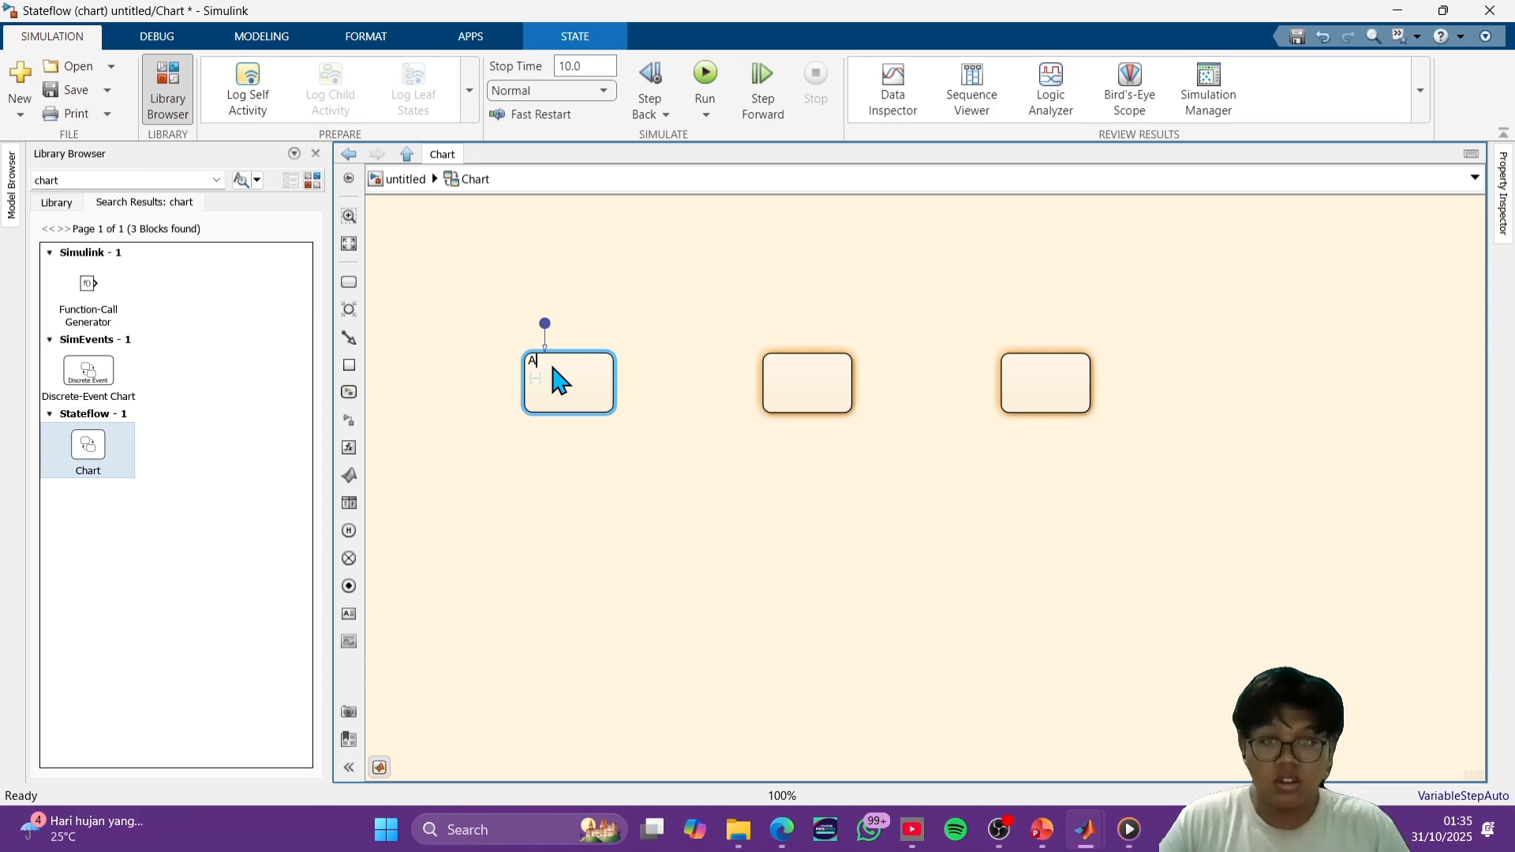
key(Return)
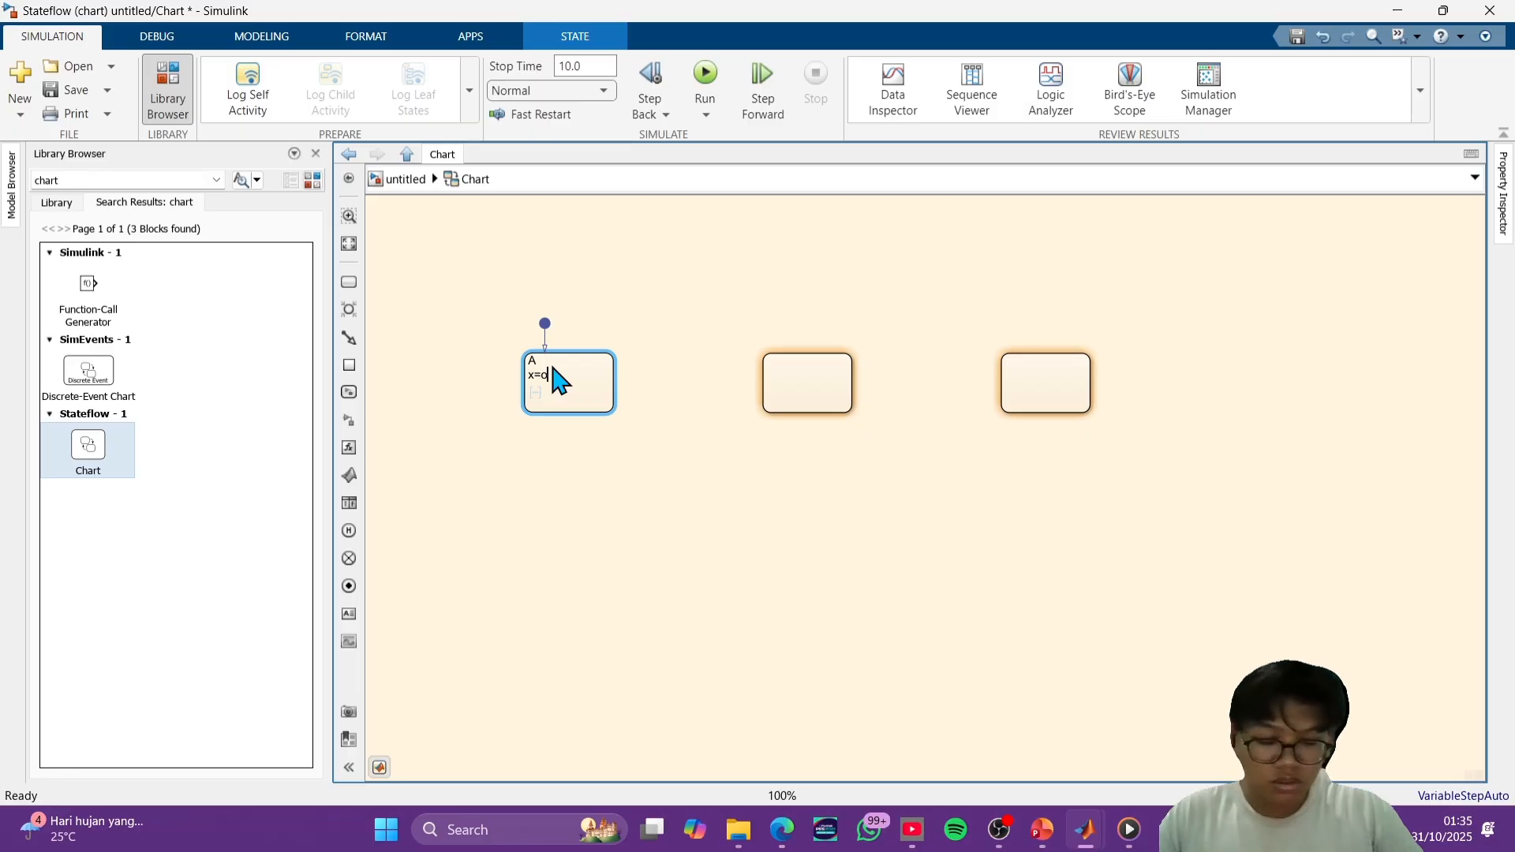
text(x=o)
key(BackSpace)
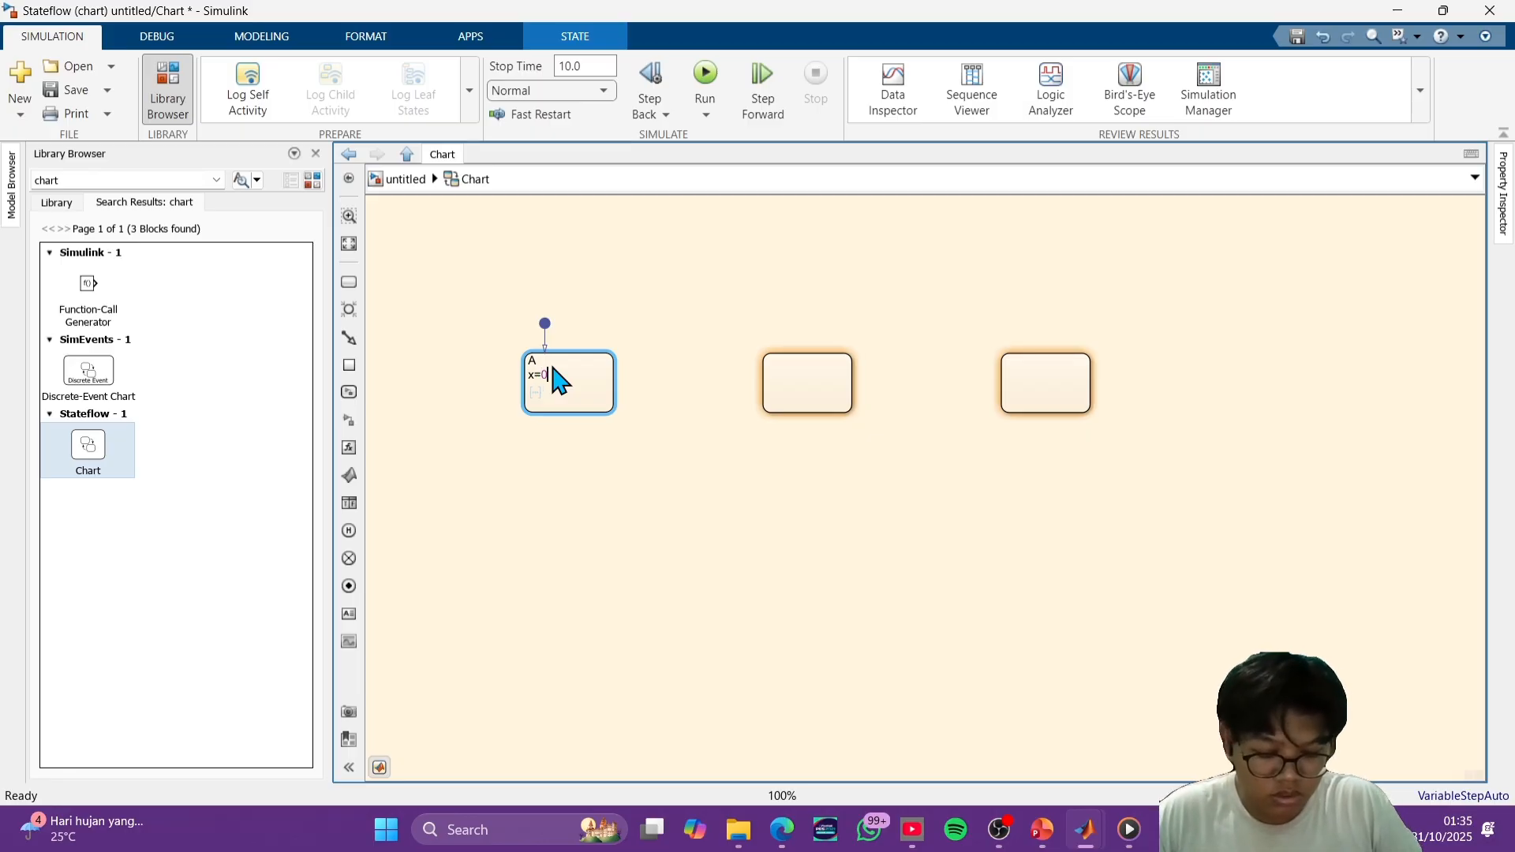
text(0;)
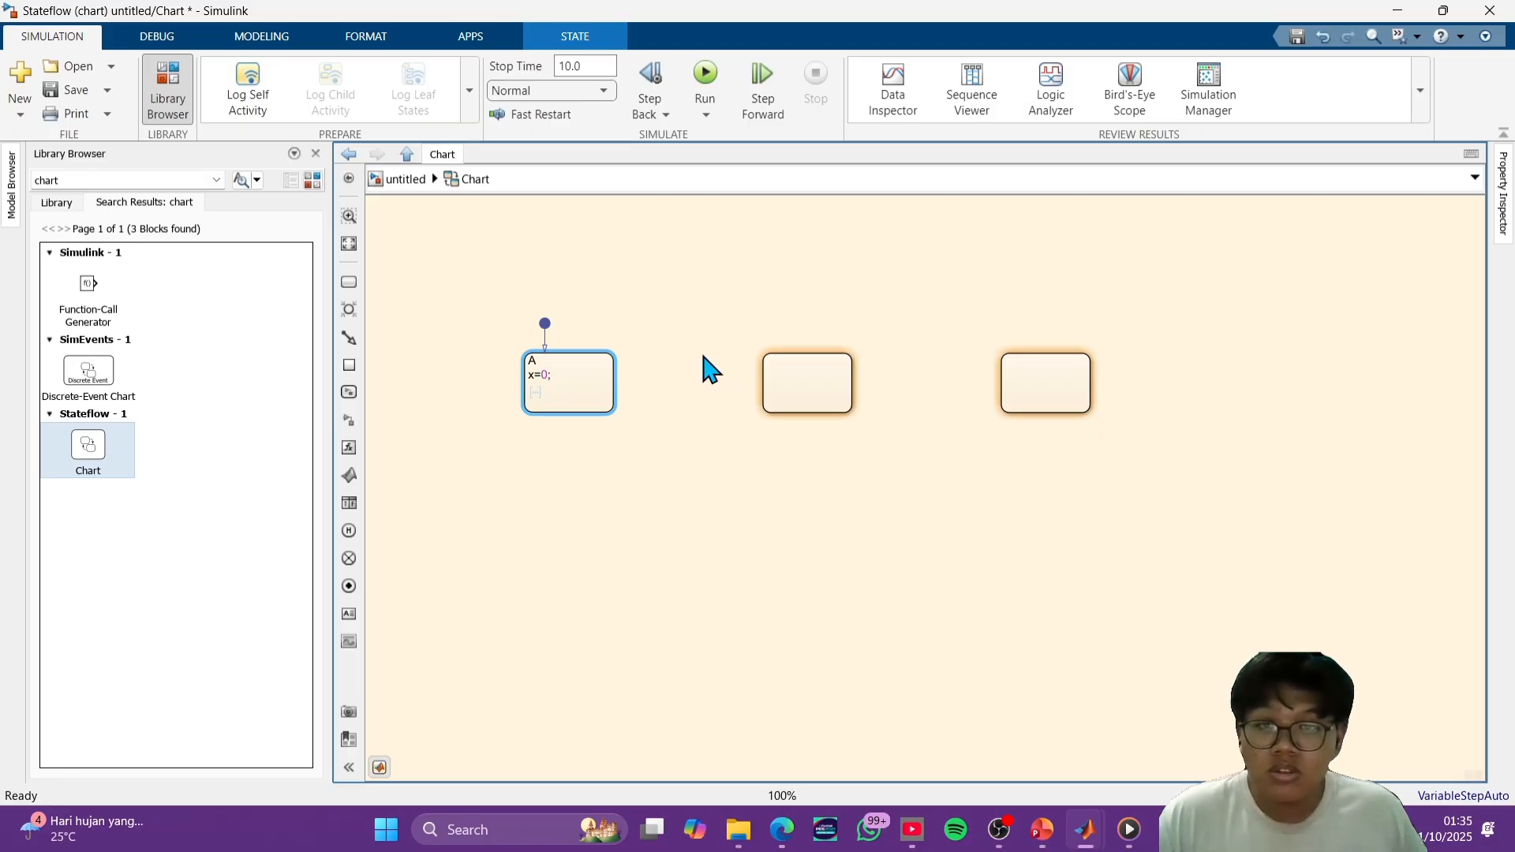
- Name the middle state B and give it the entry actions x=5; and o=sum(x);
click(773, 362)
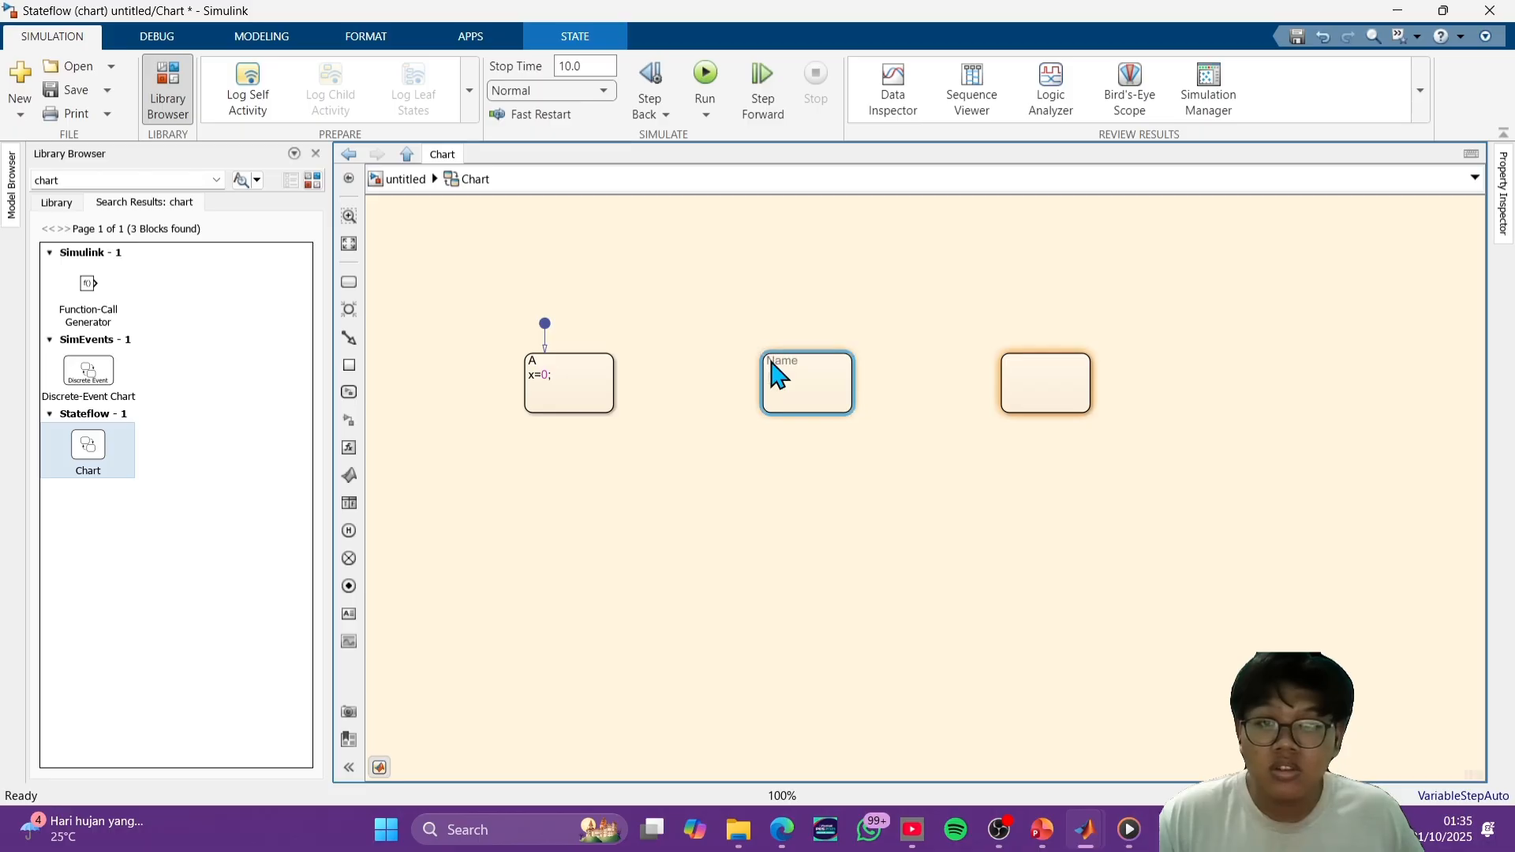
click(769, 360)
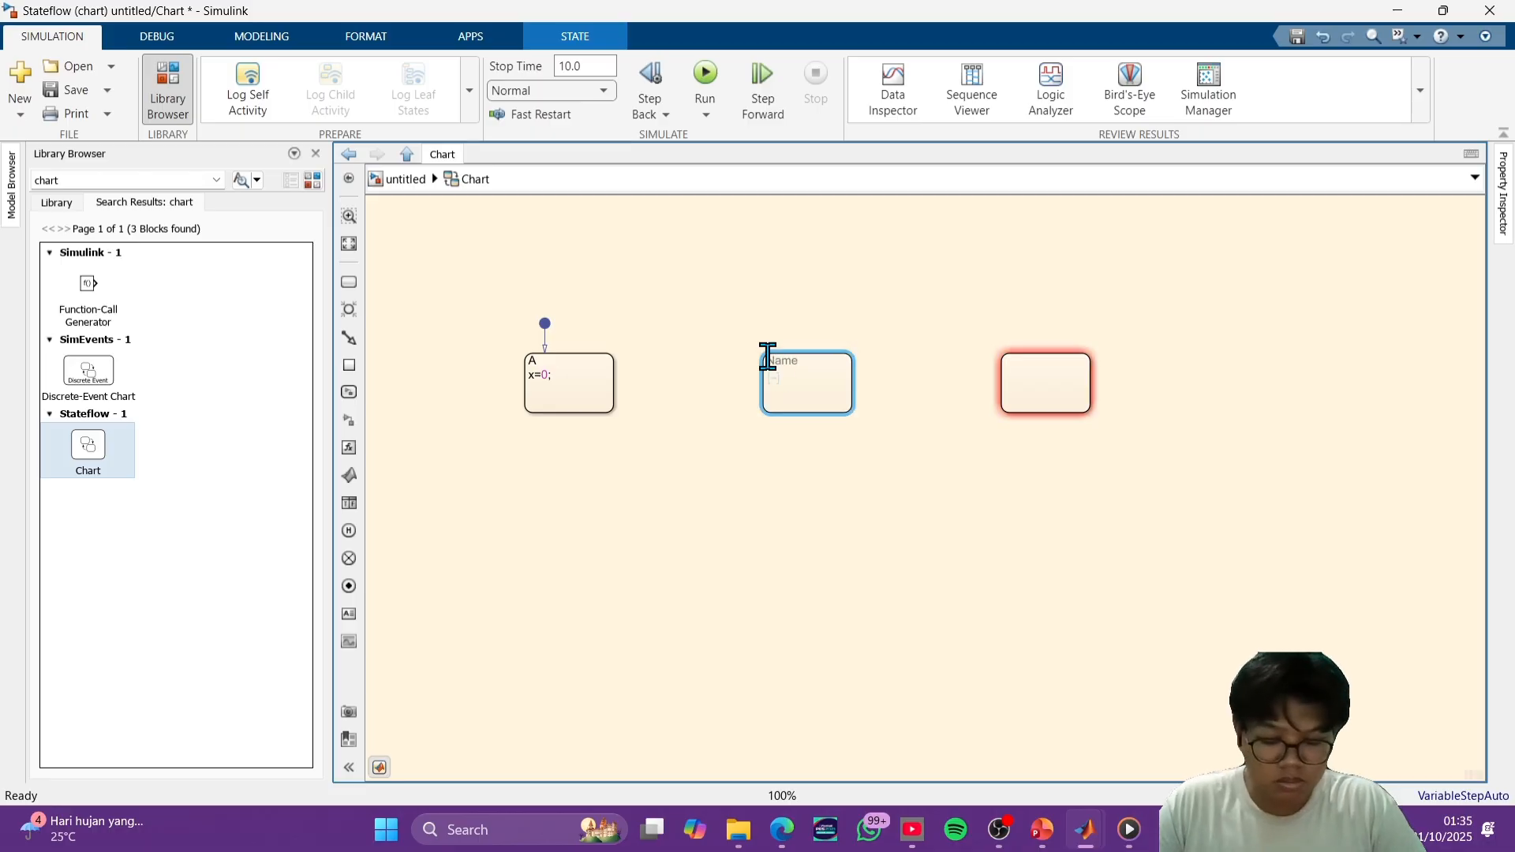
text(B)
key(Return)
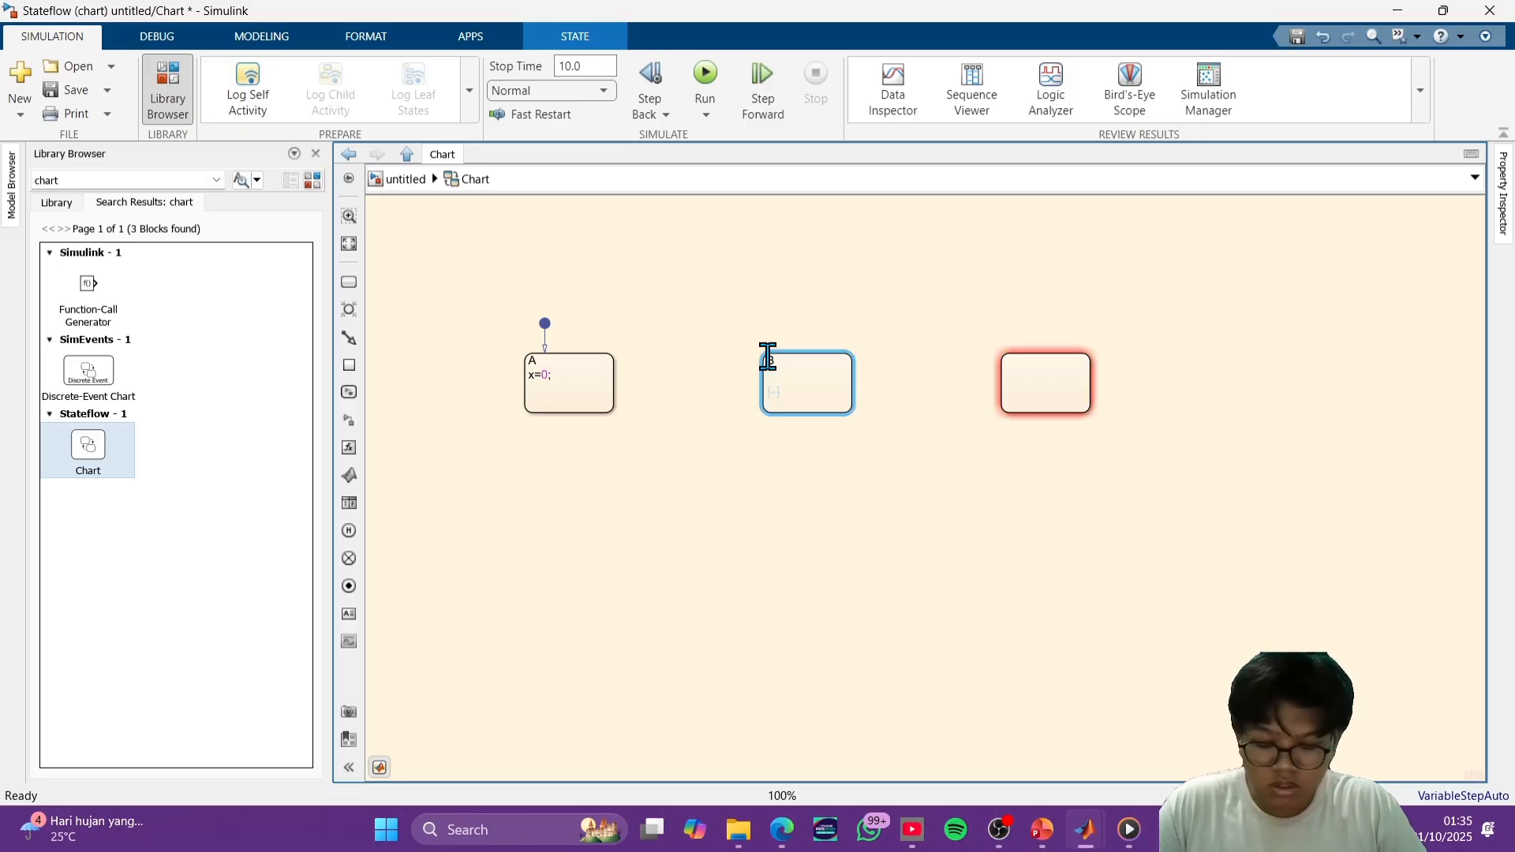
text(entry:)
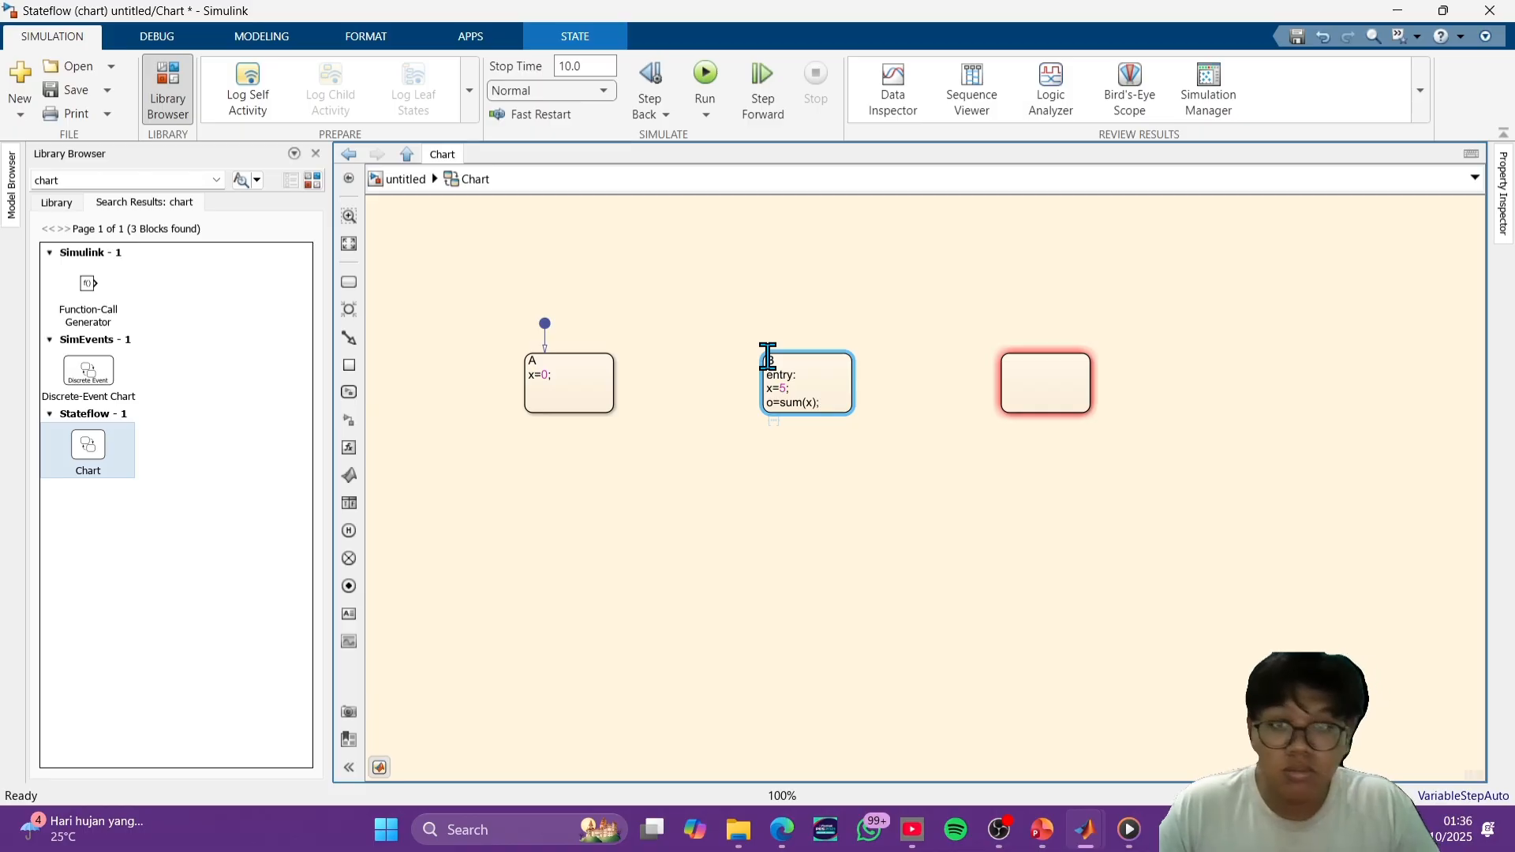
- Name the third state C and give it the entry actions x=30; and o=min(x);
click(1026, 360)
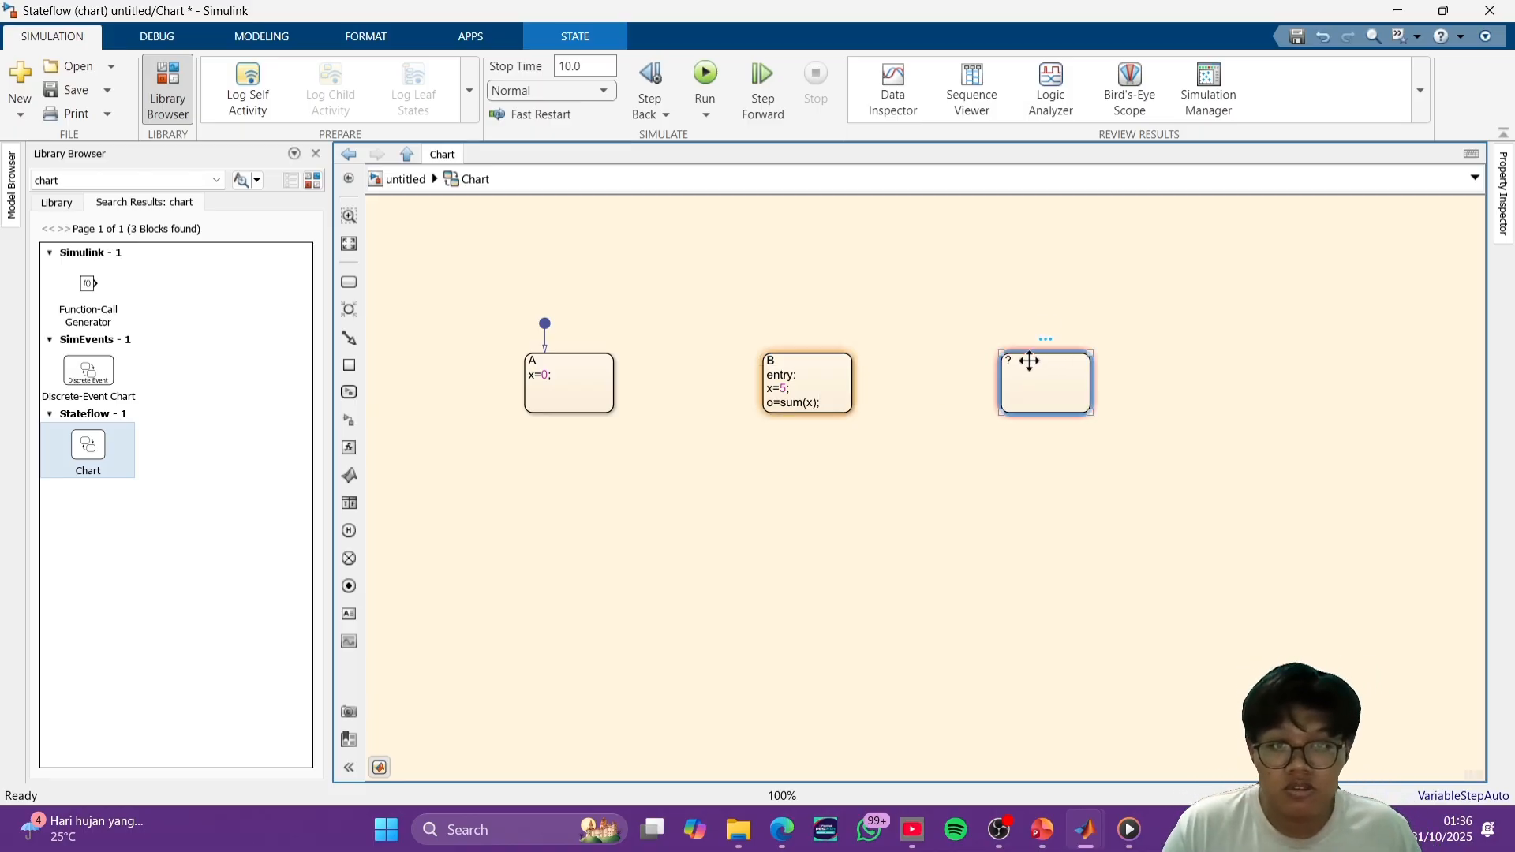
click(1018, 361)
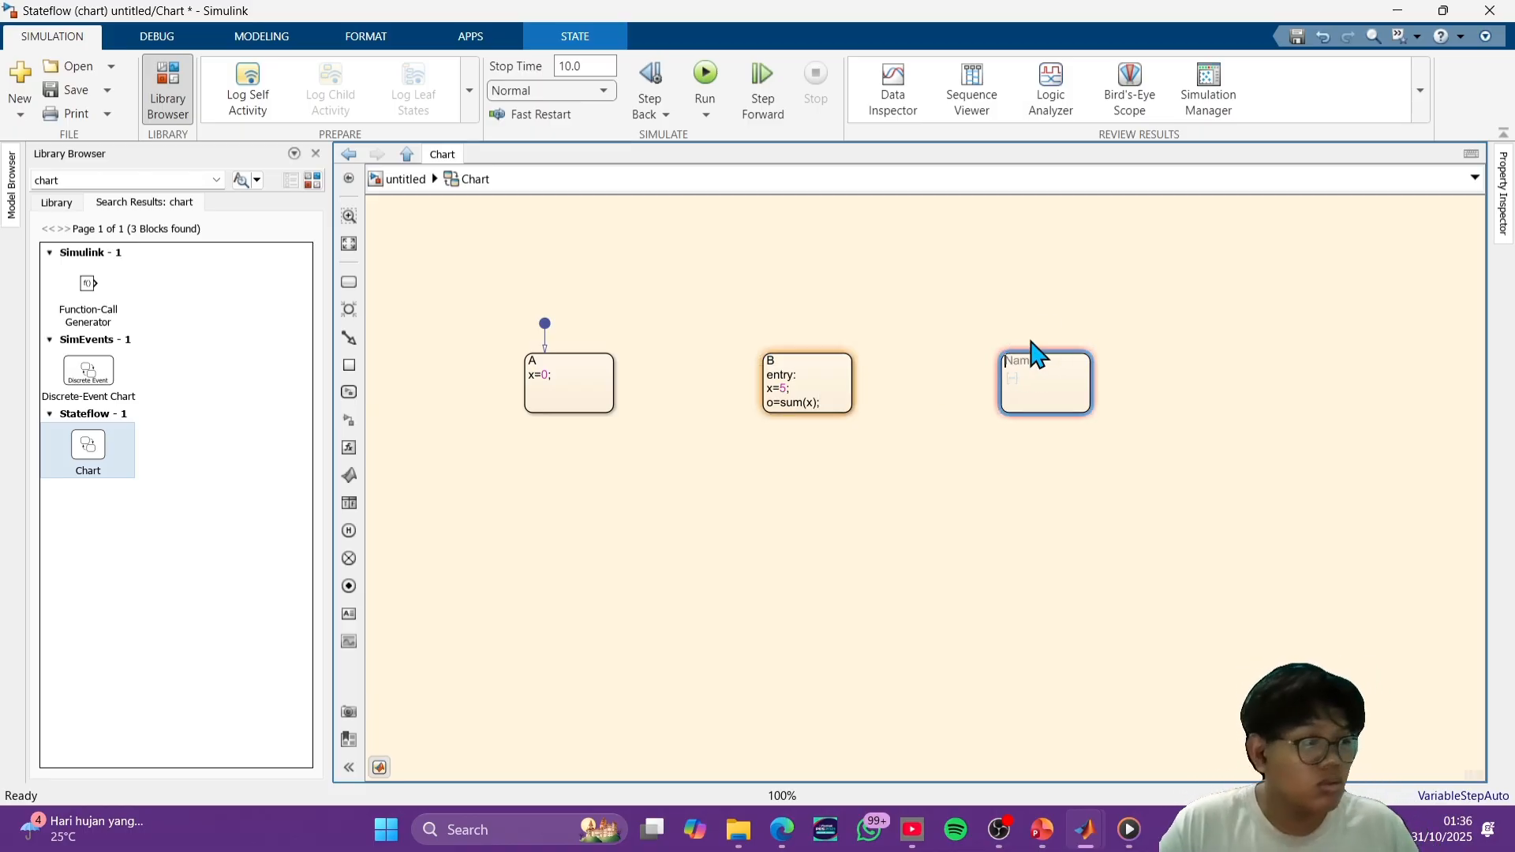
text(C )
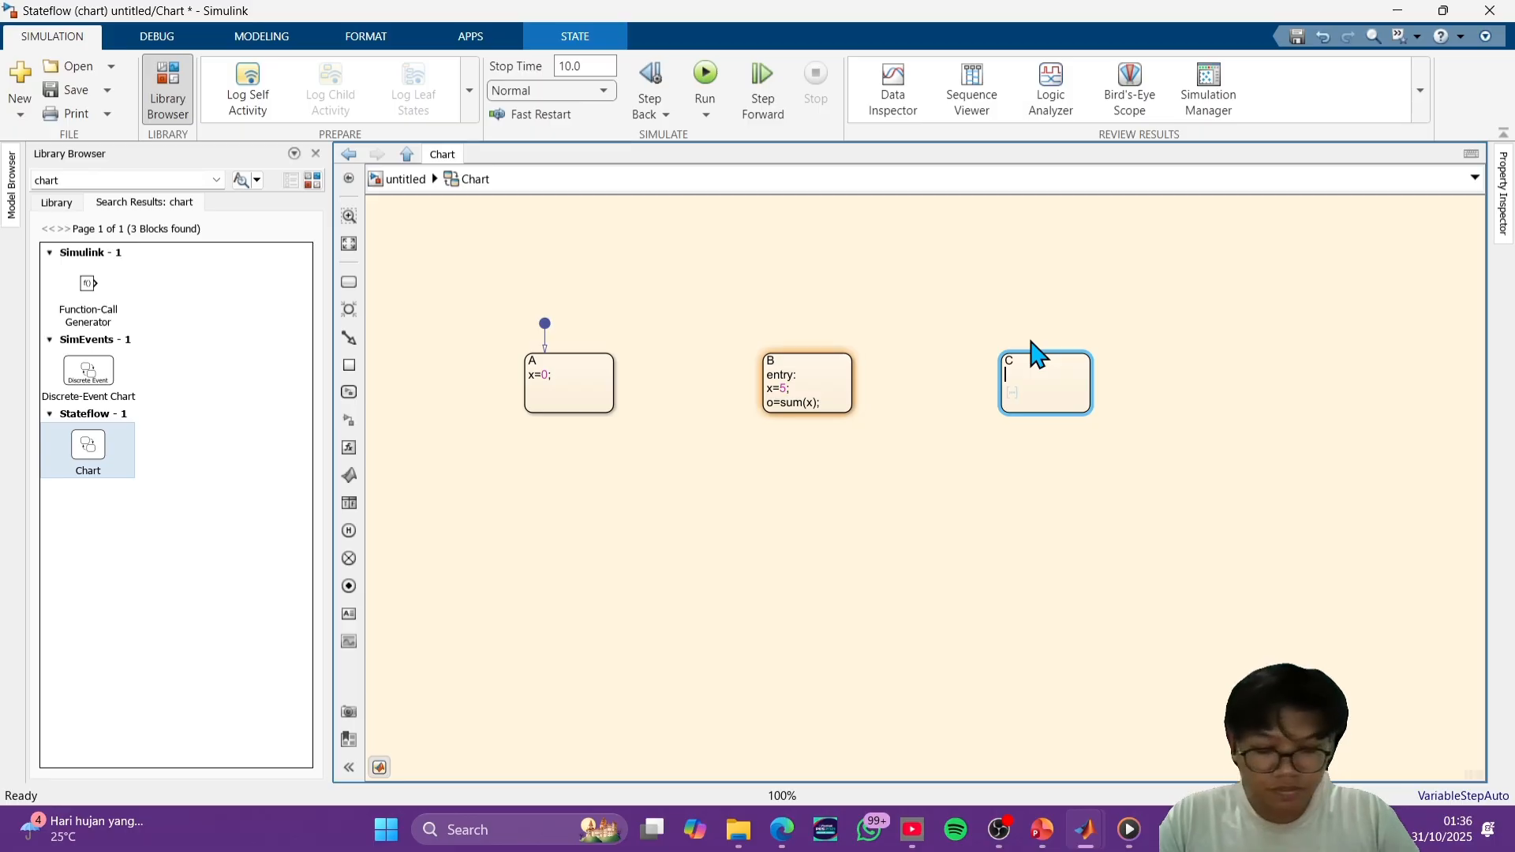
text(entry)
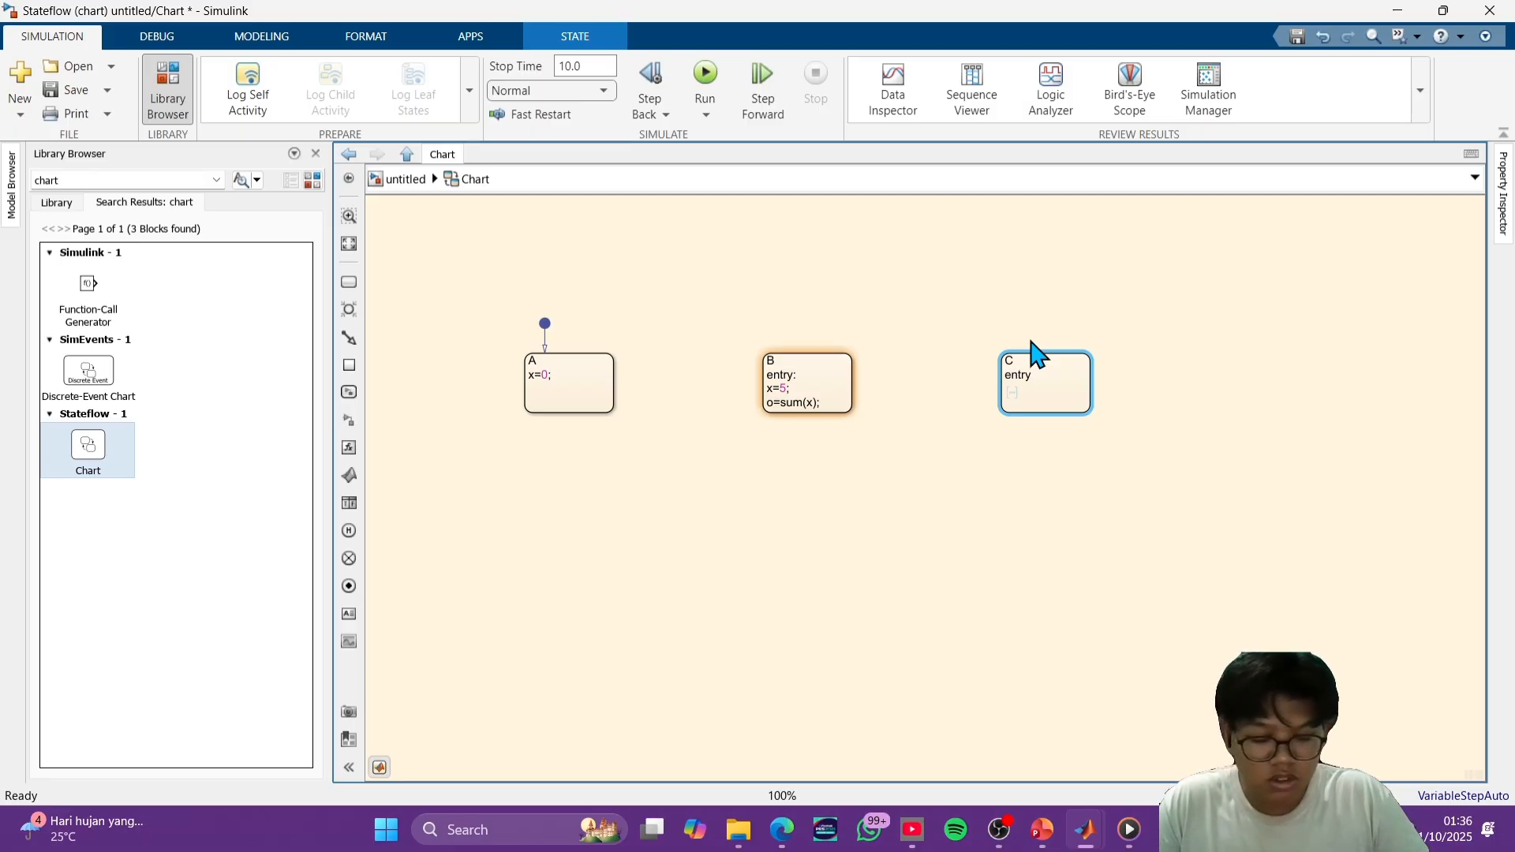
text(: )
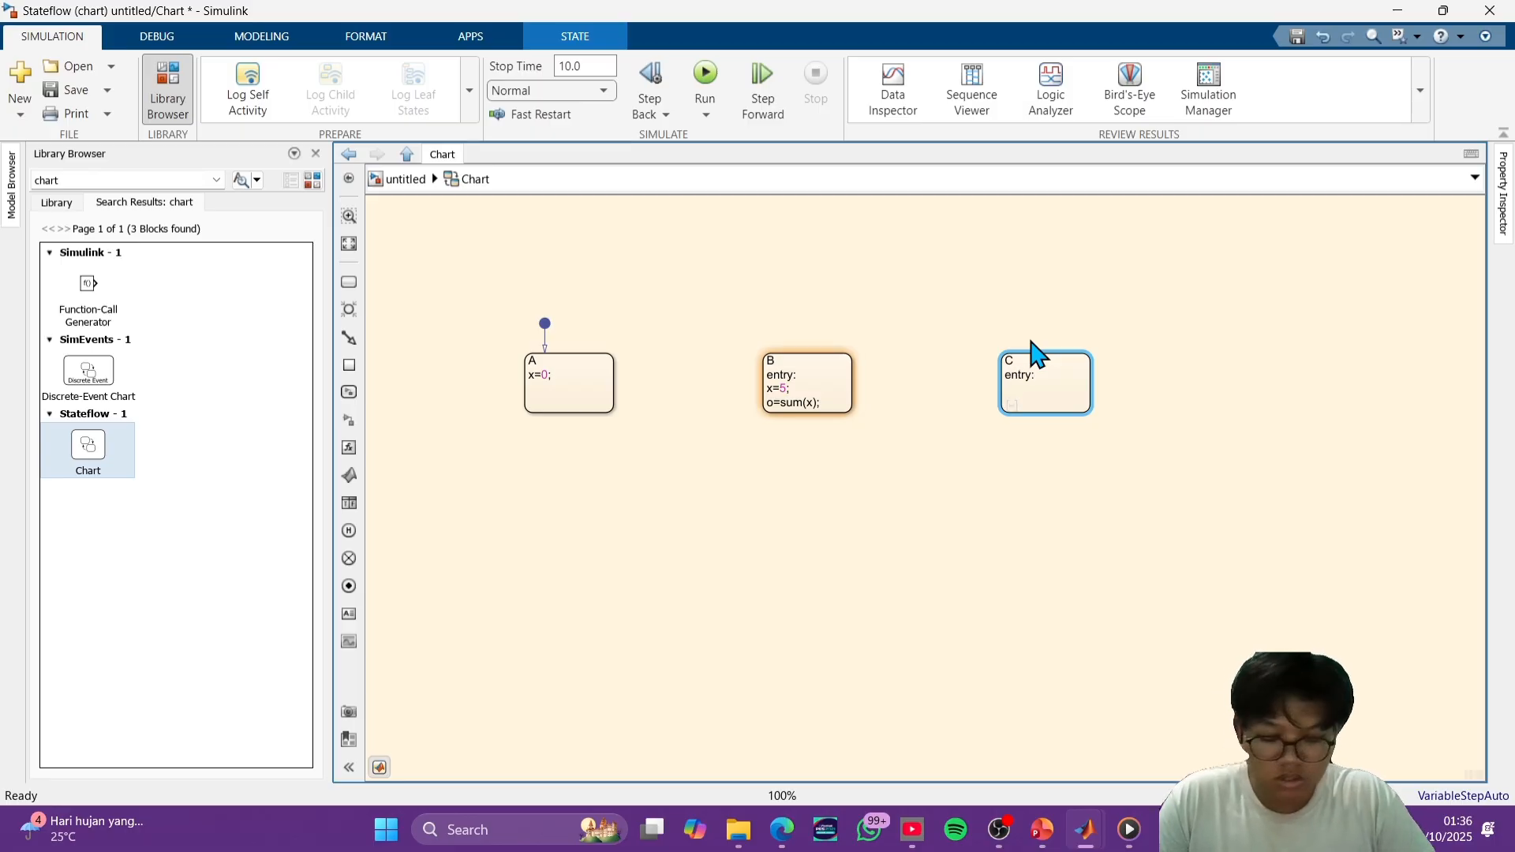
text(x=30)
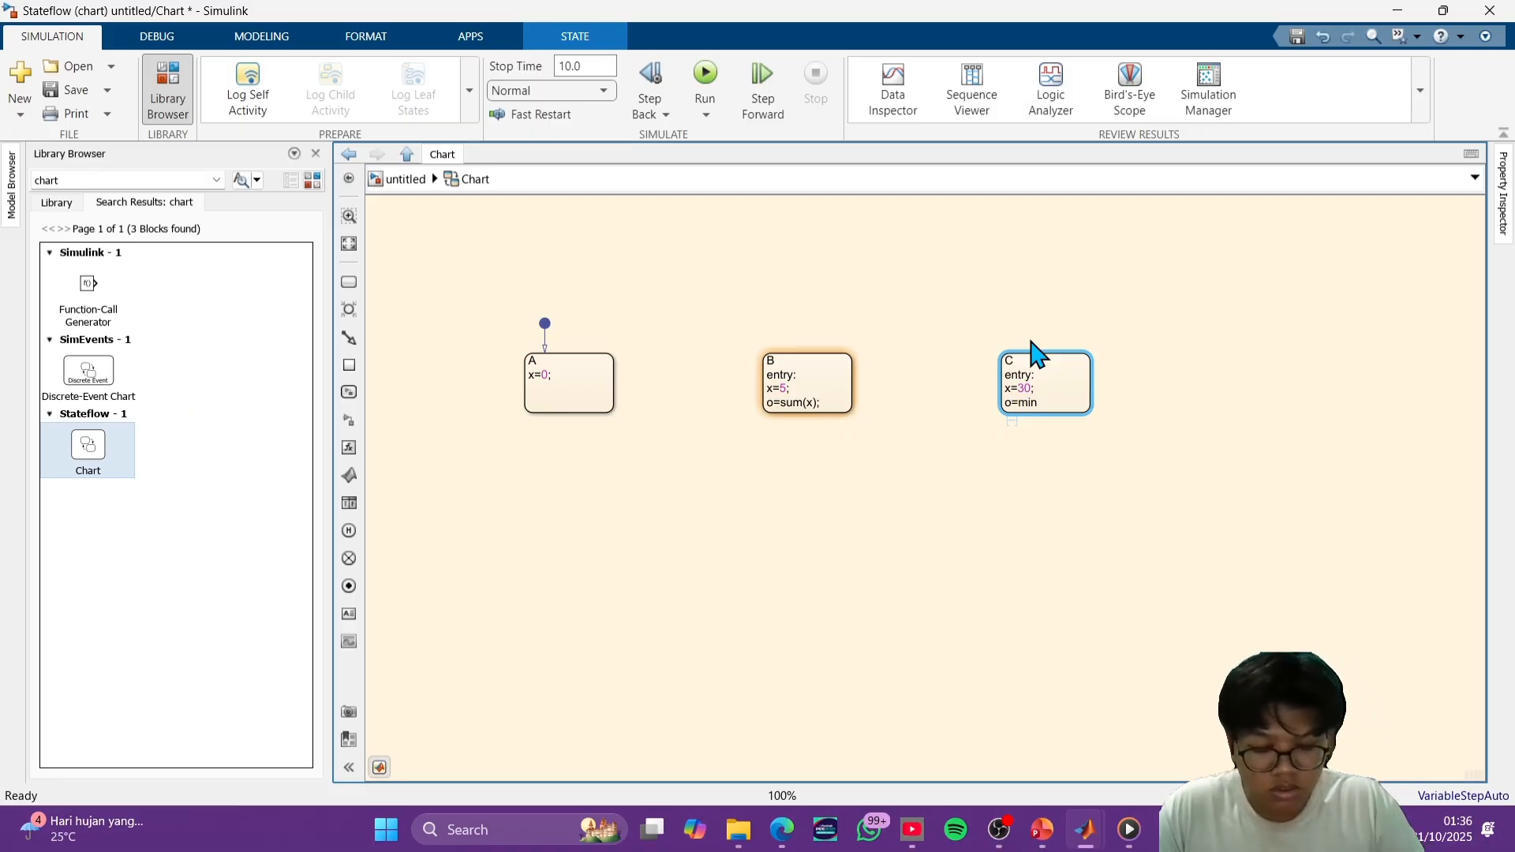
text();)
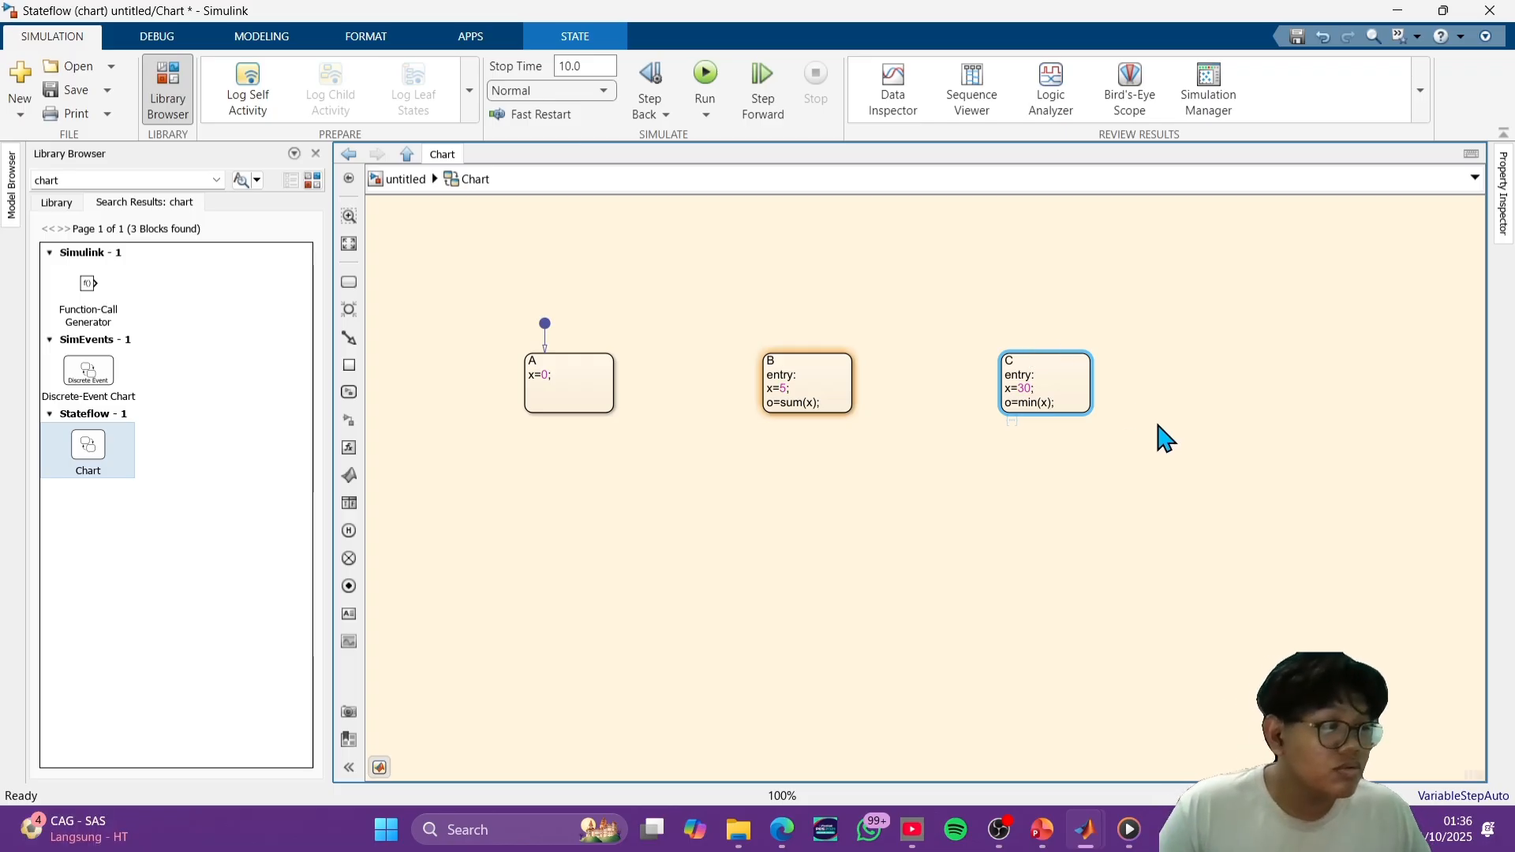
click(1085, 515)
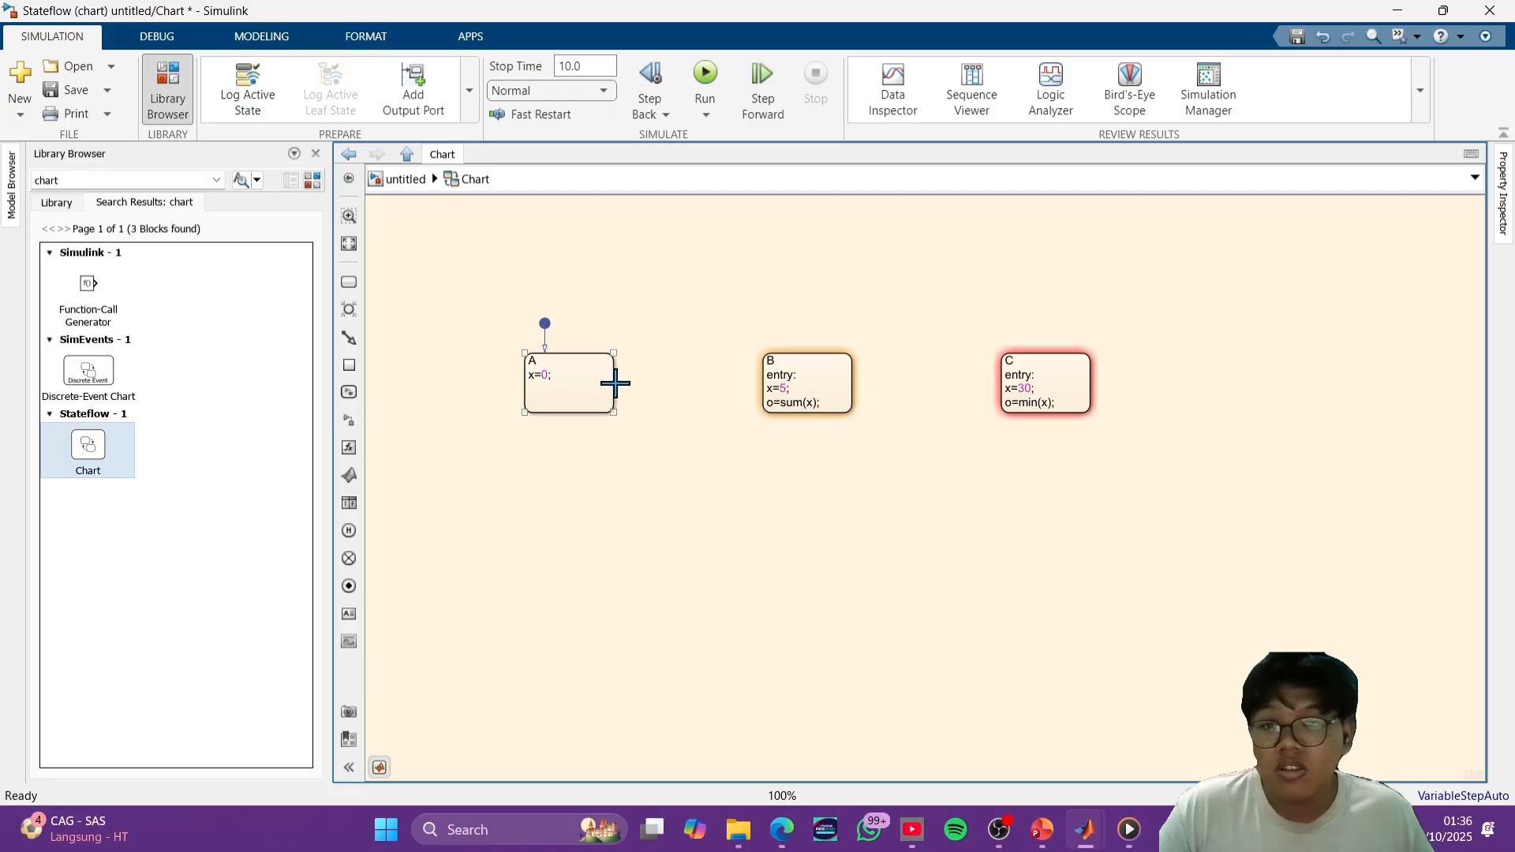
- Draw transitions from state A to state B and from state B to state C
drag(613, 385, 763, 385)
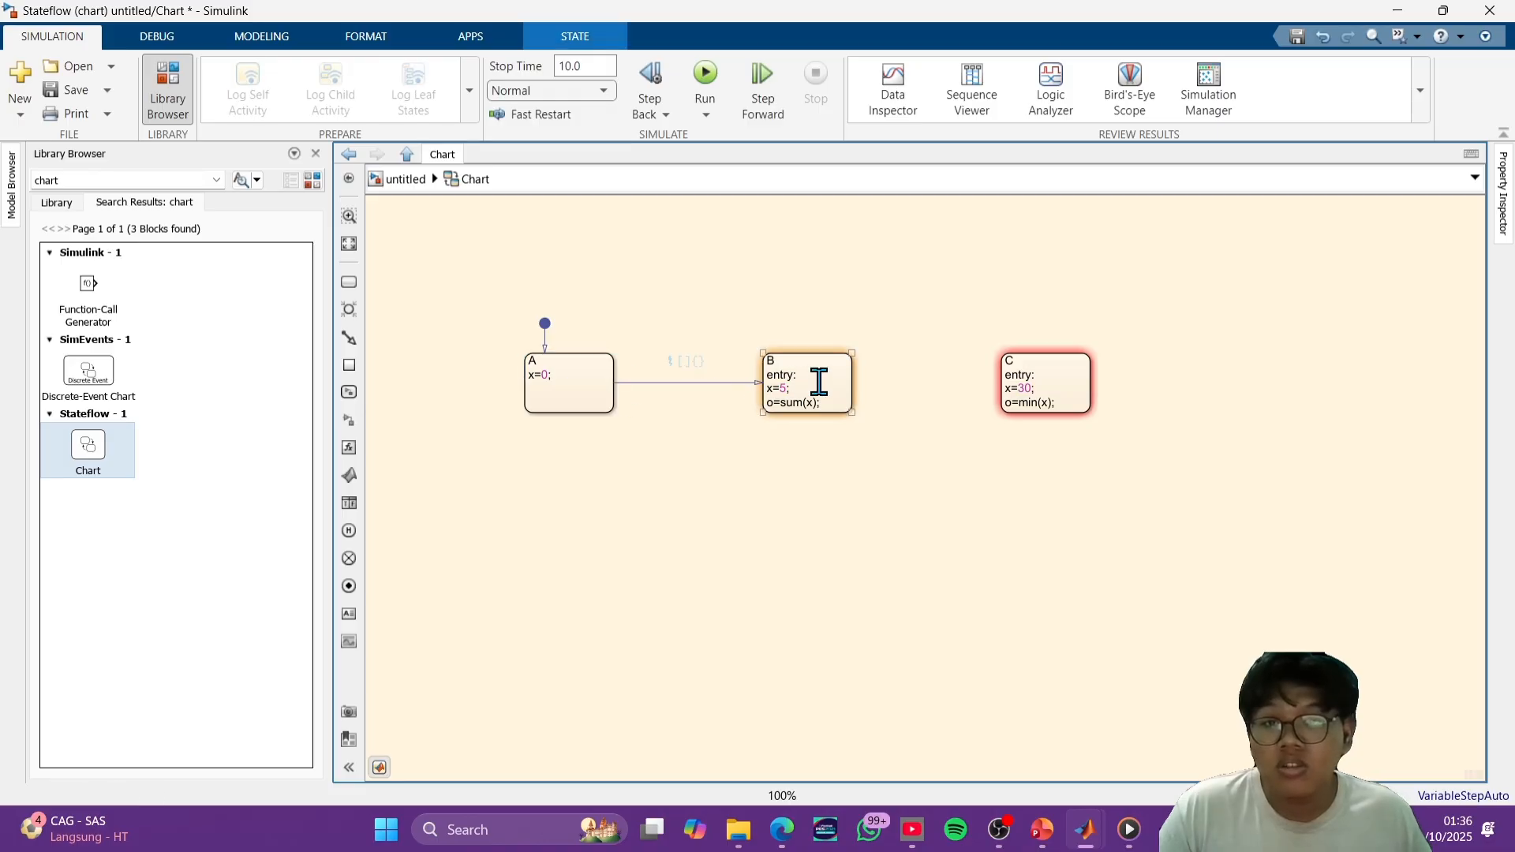
drag(855, 379, 1016, 389)
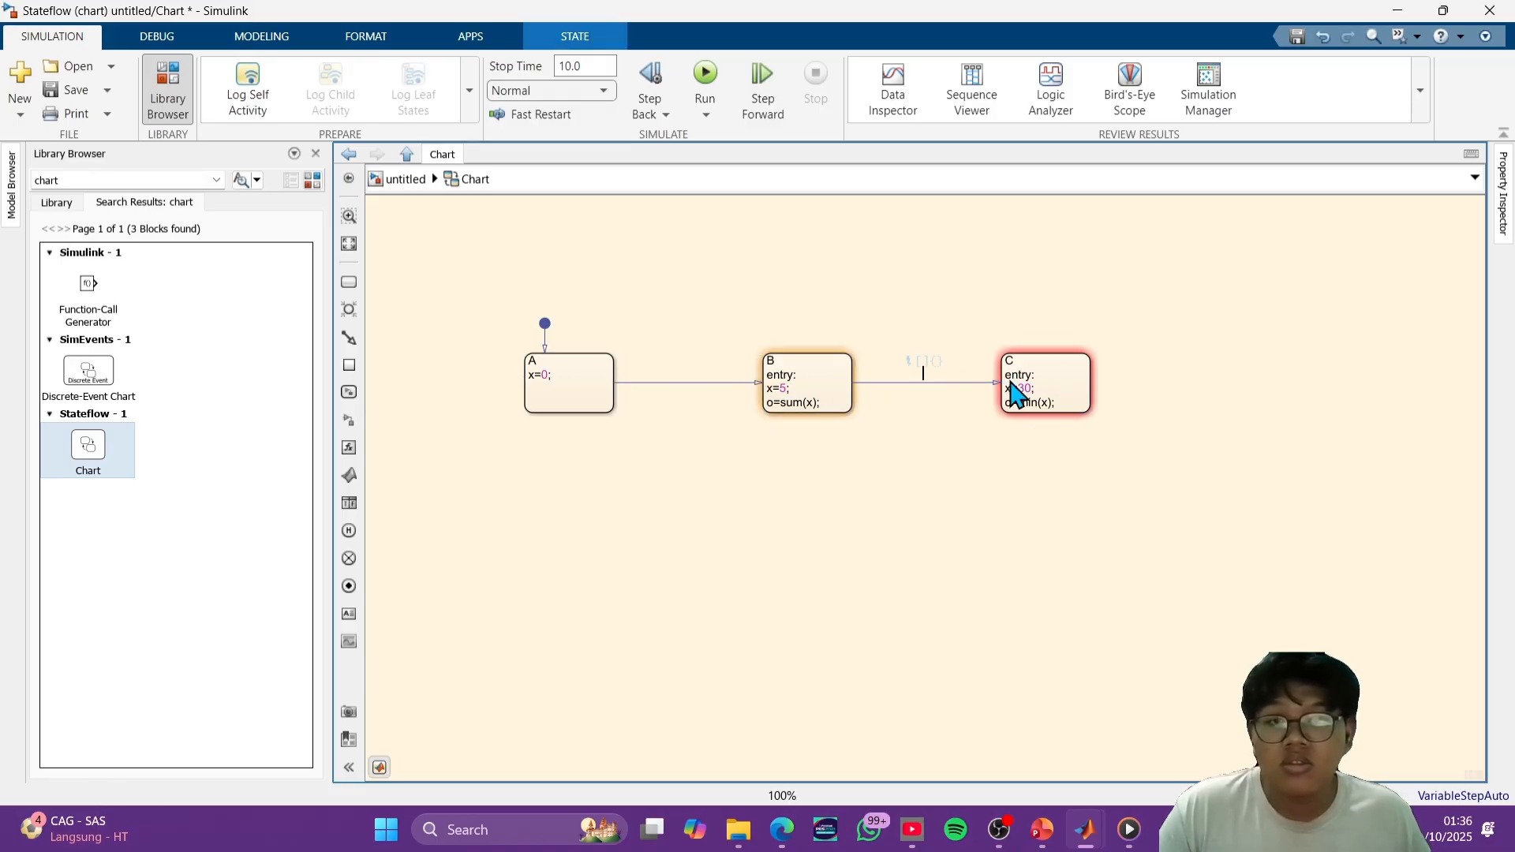
- Set the condition [i==5] on the transition from state A to state B
click(682, 382)
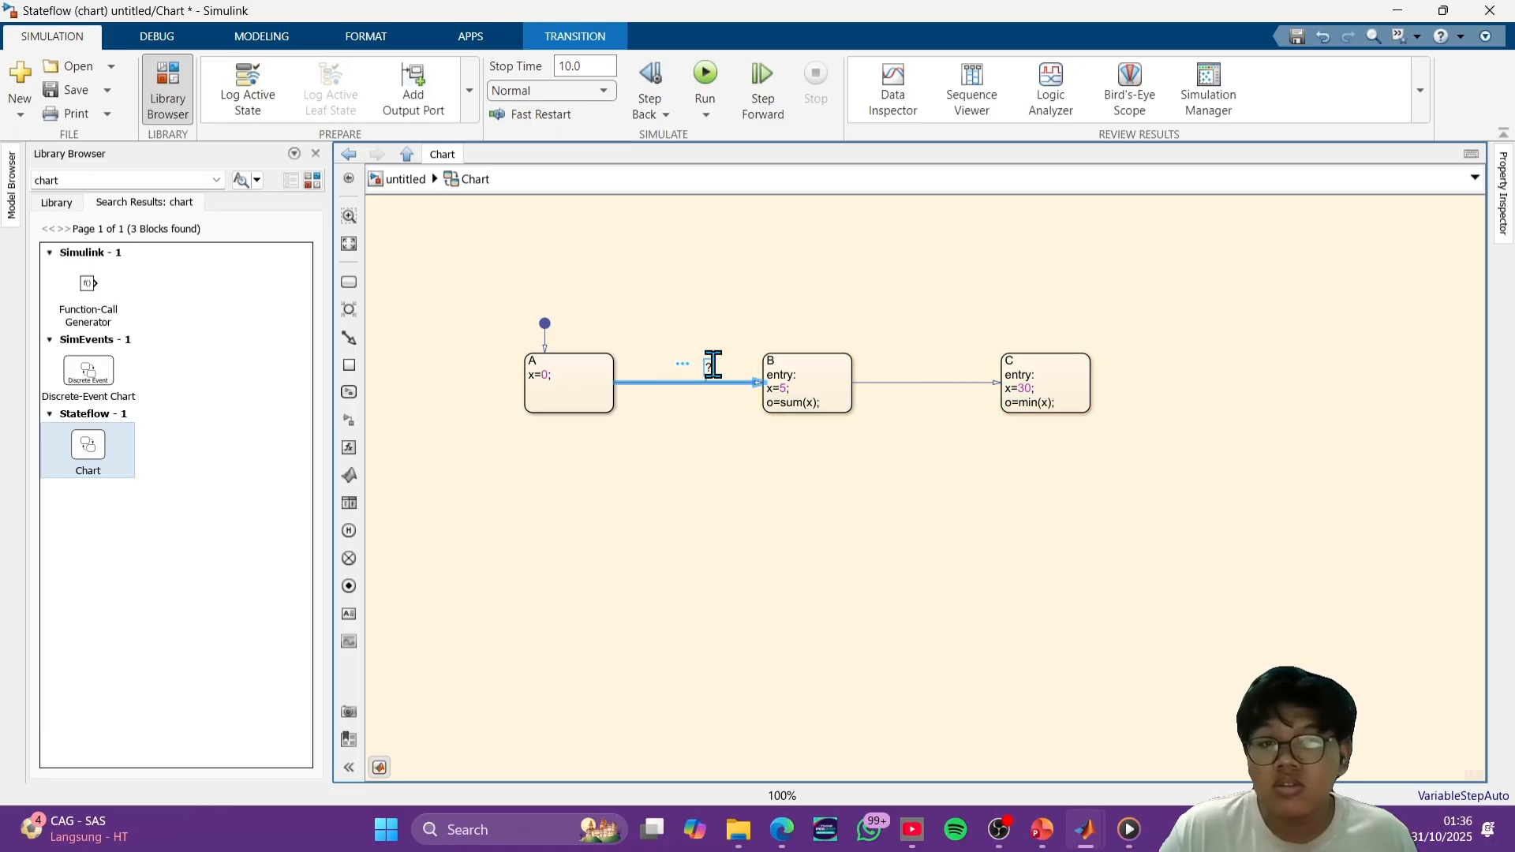
click(706, 367)
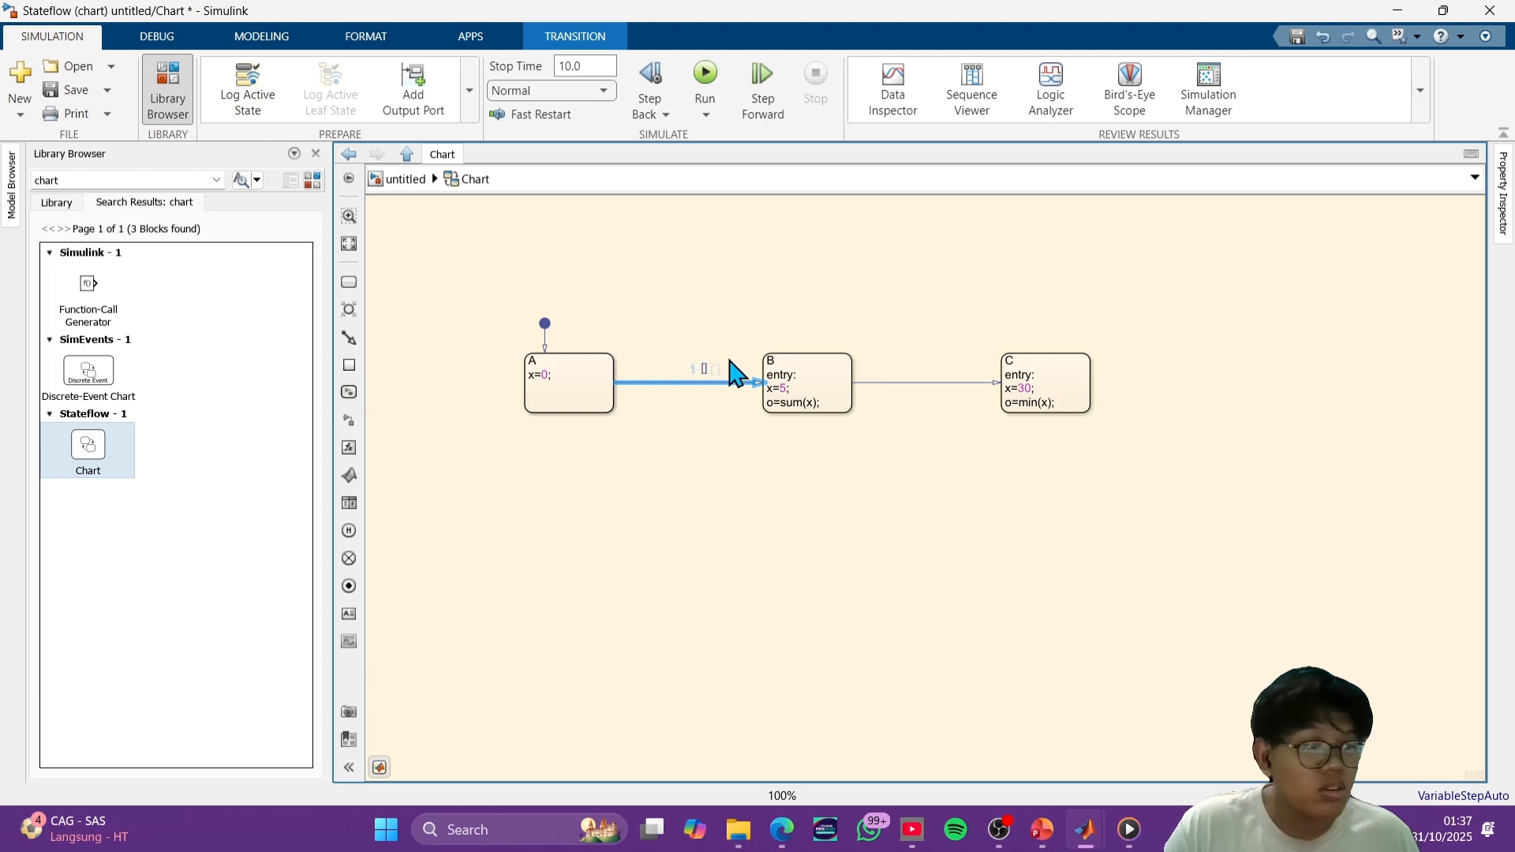
text([1==])
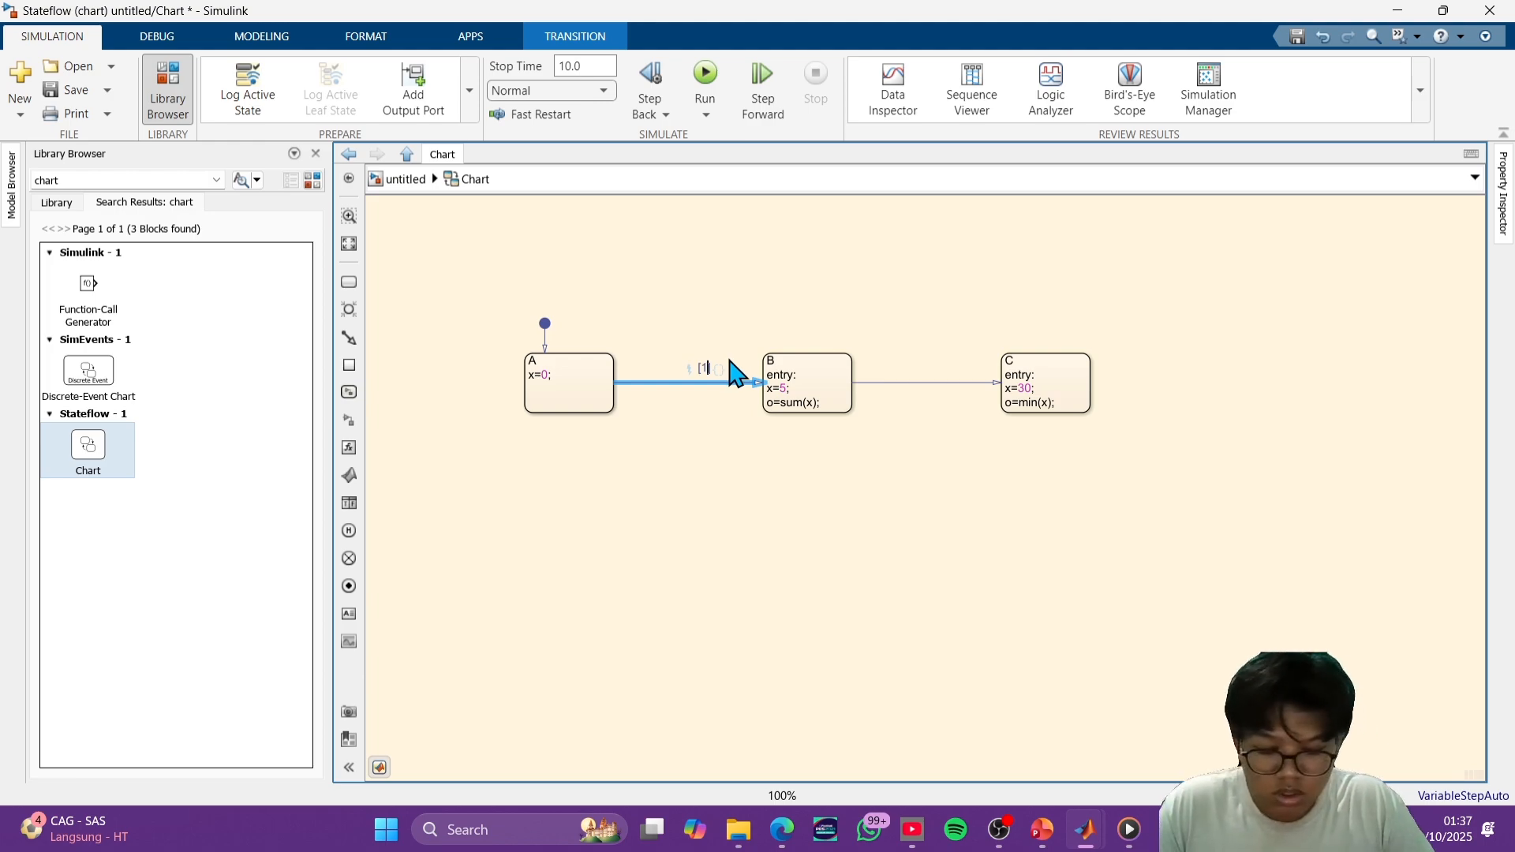
key(BackSpace)
key(BackSpace)
key(BackSpace)
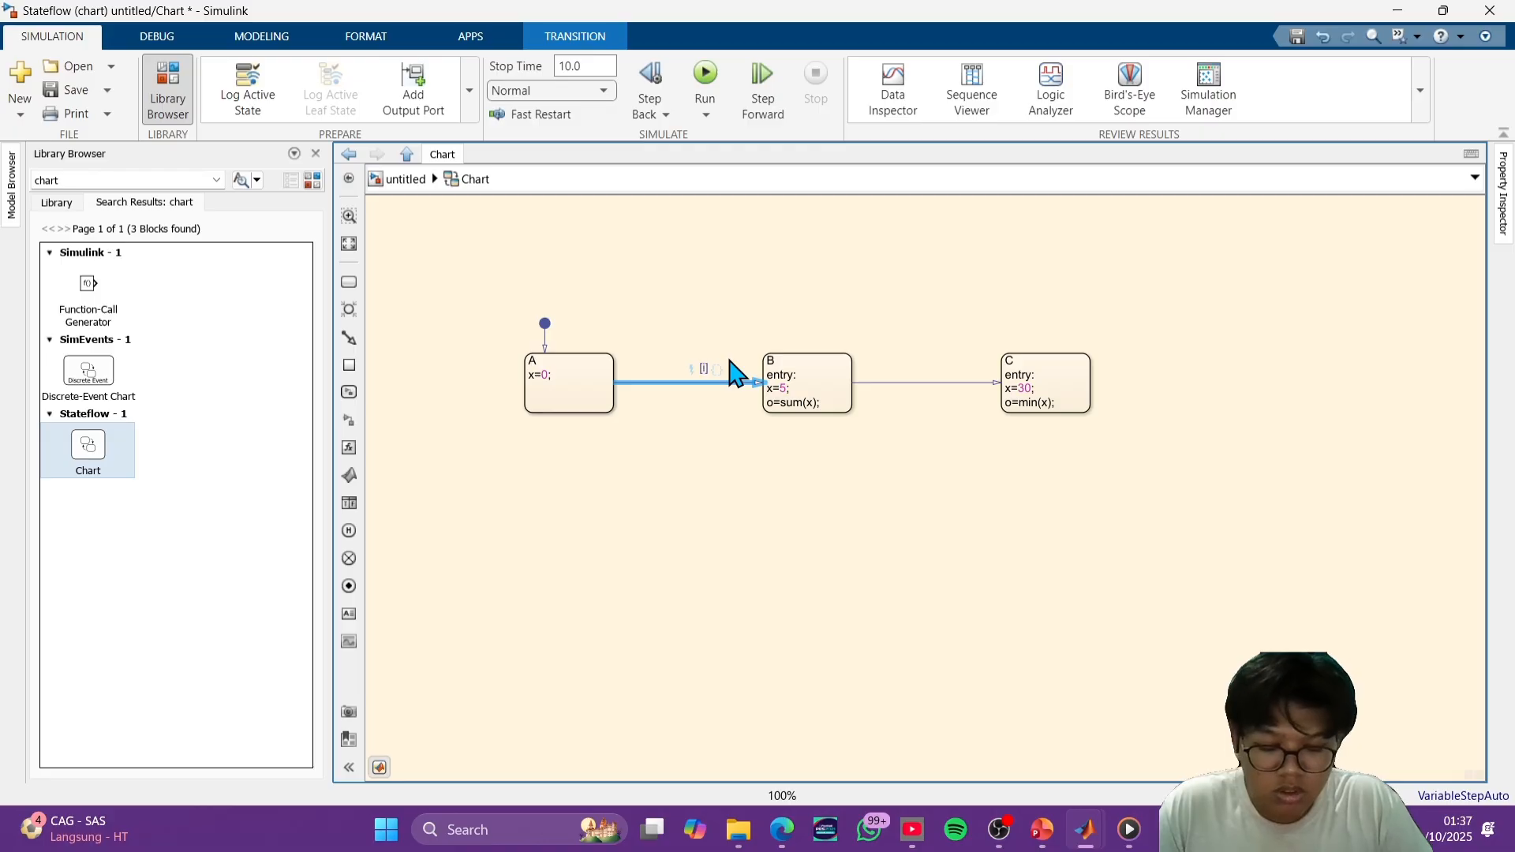
text(i==)
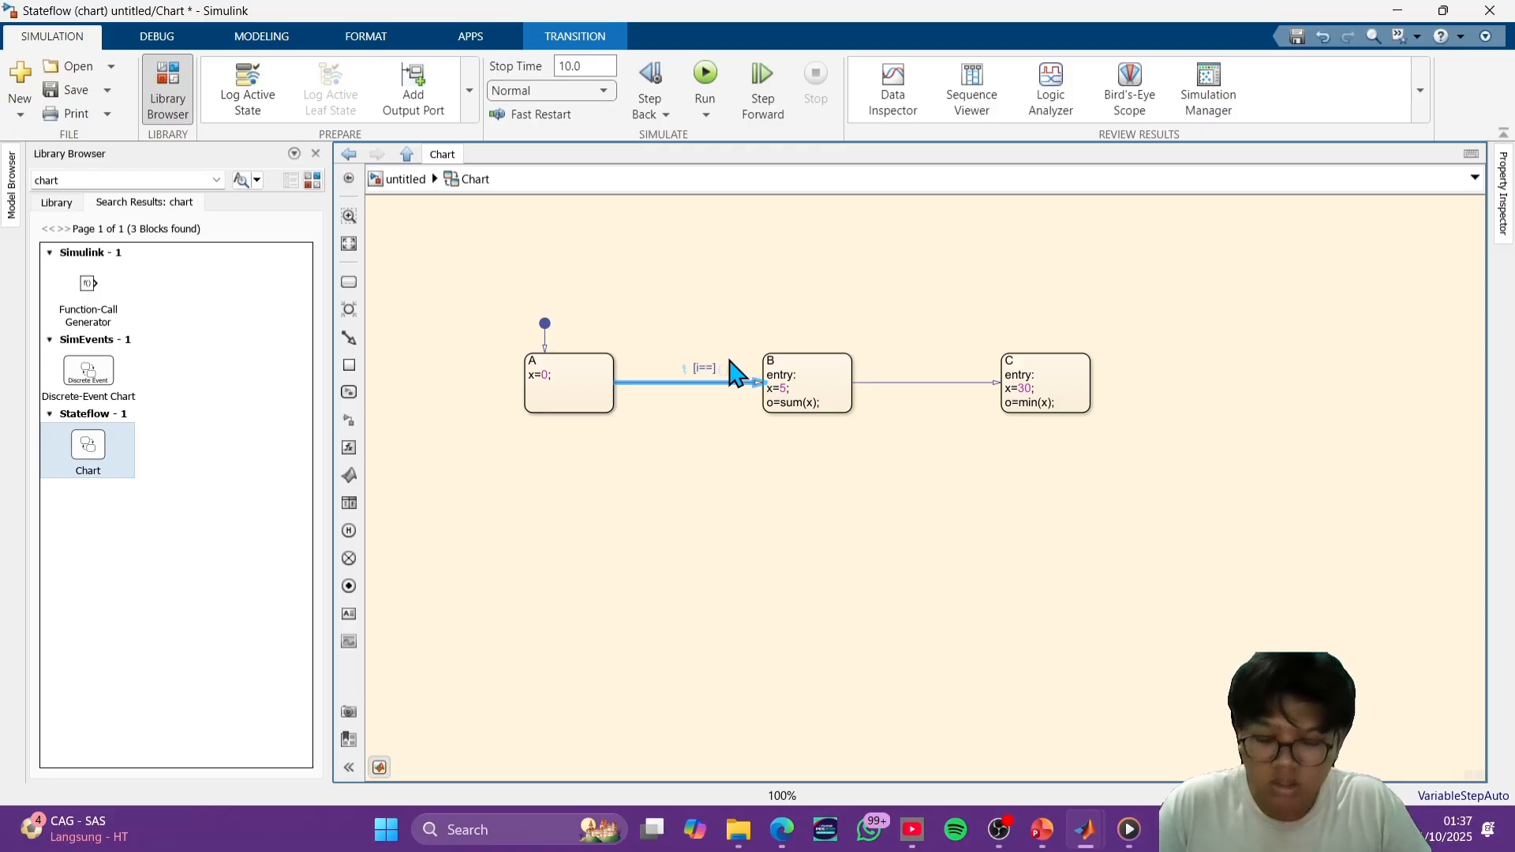
text(5)
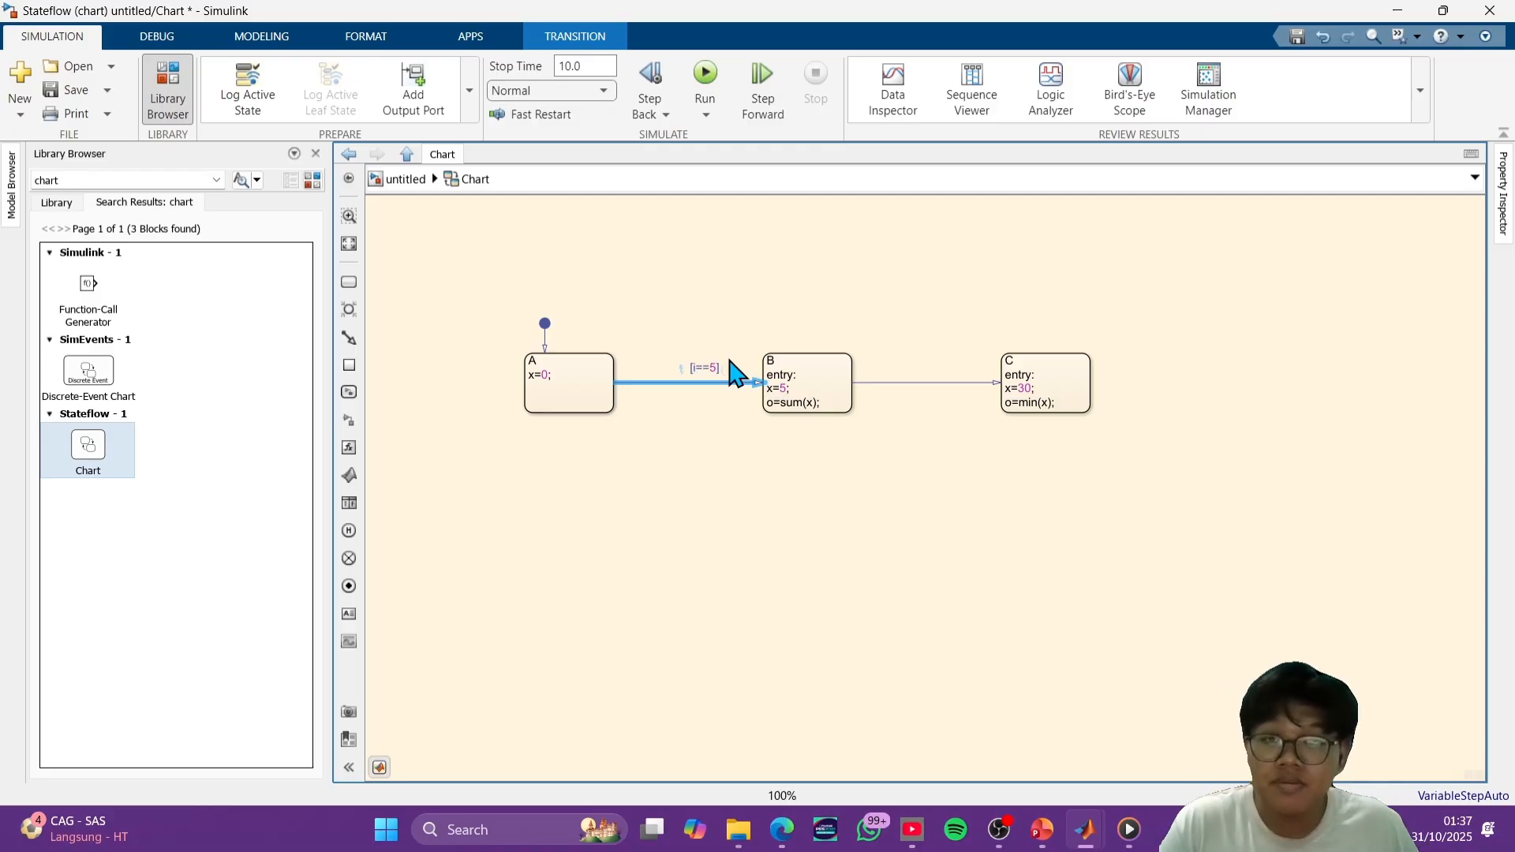
- Set the condition [i==30] on the transition from state B to state C
click(935, 382)
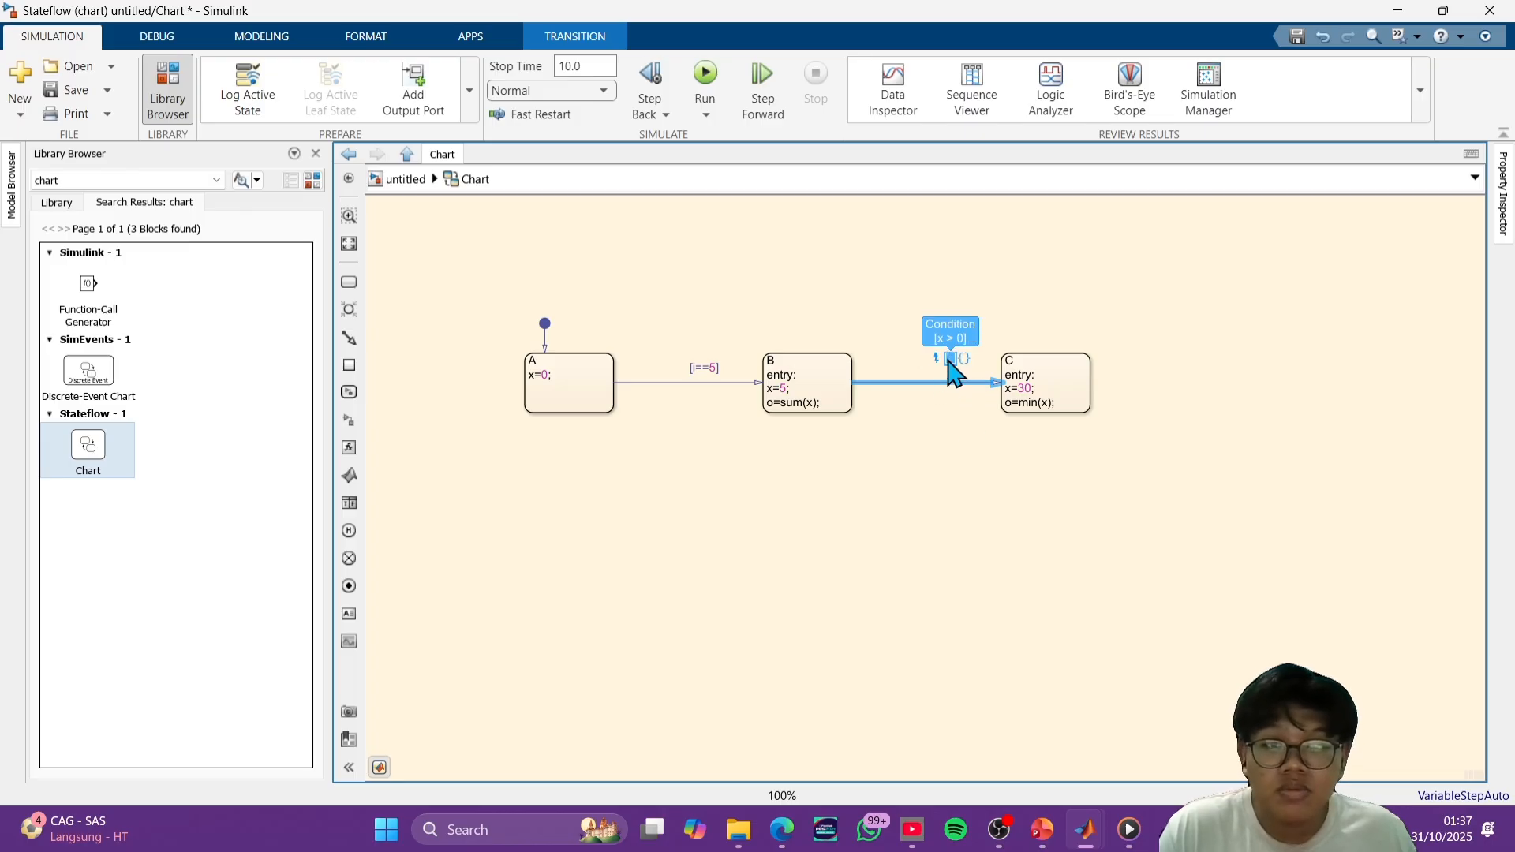
click(947, 369)
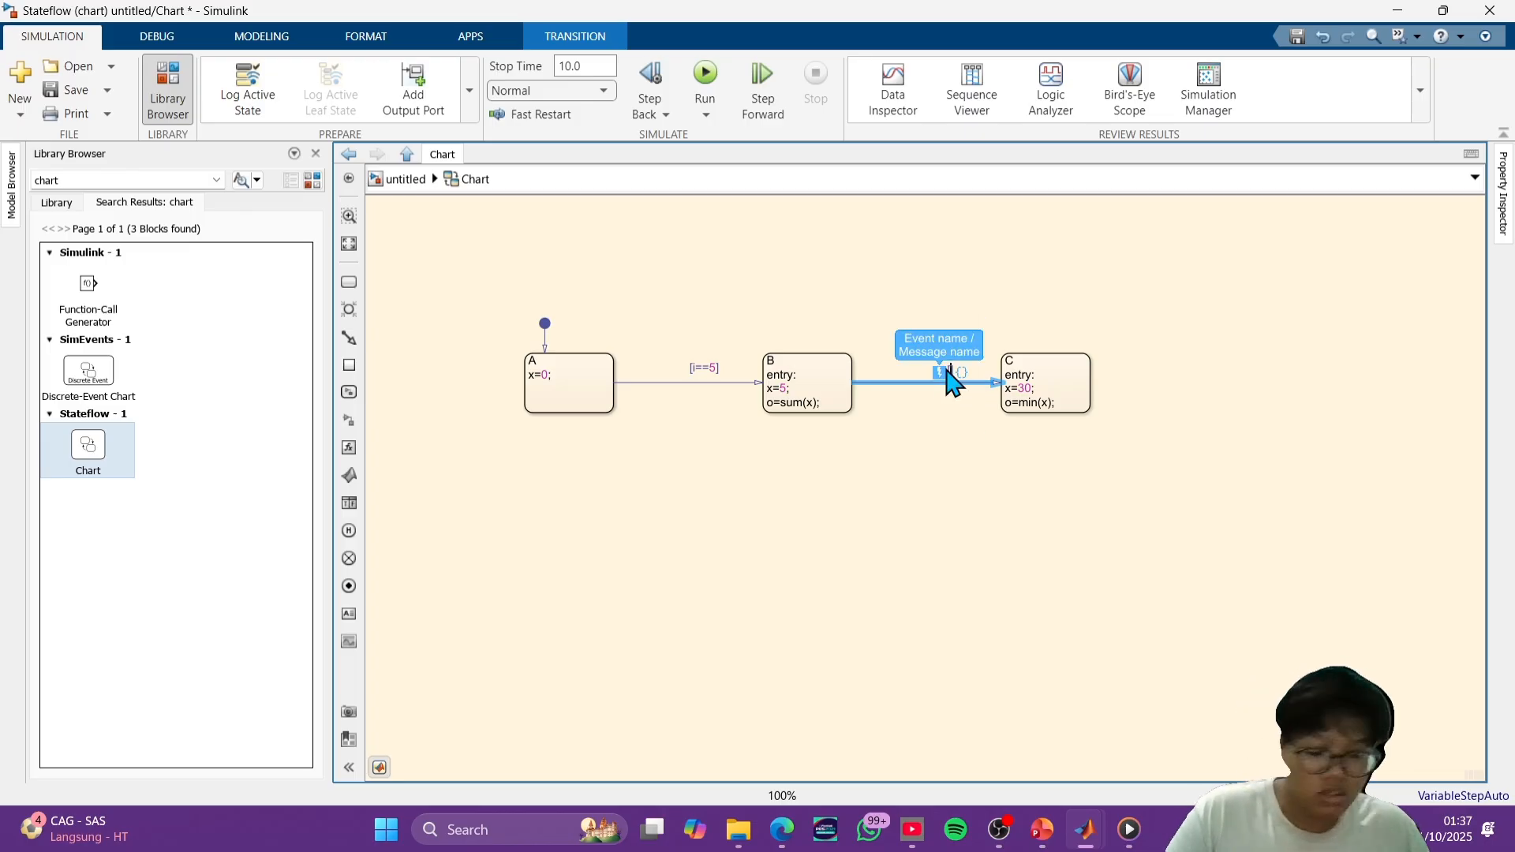
text([i==30])
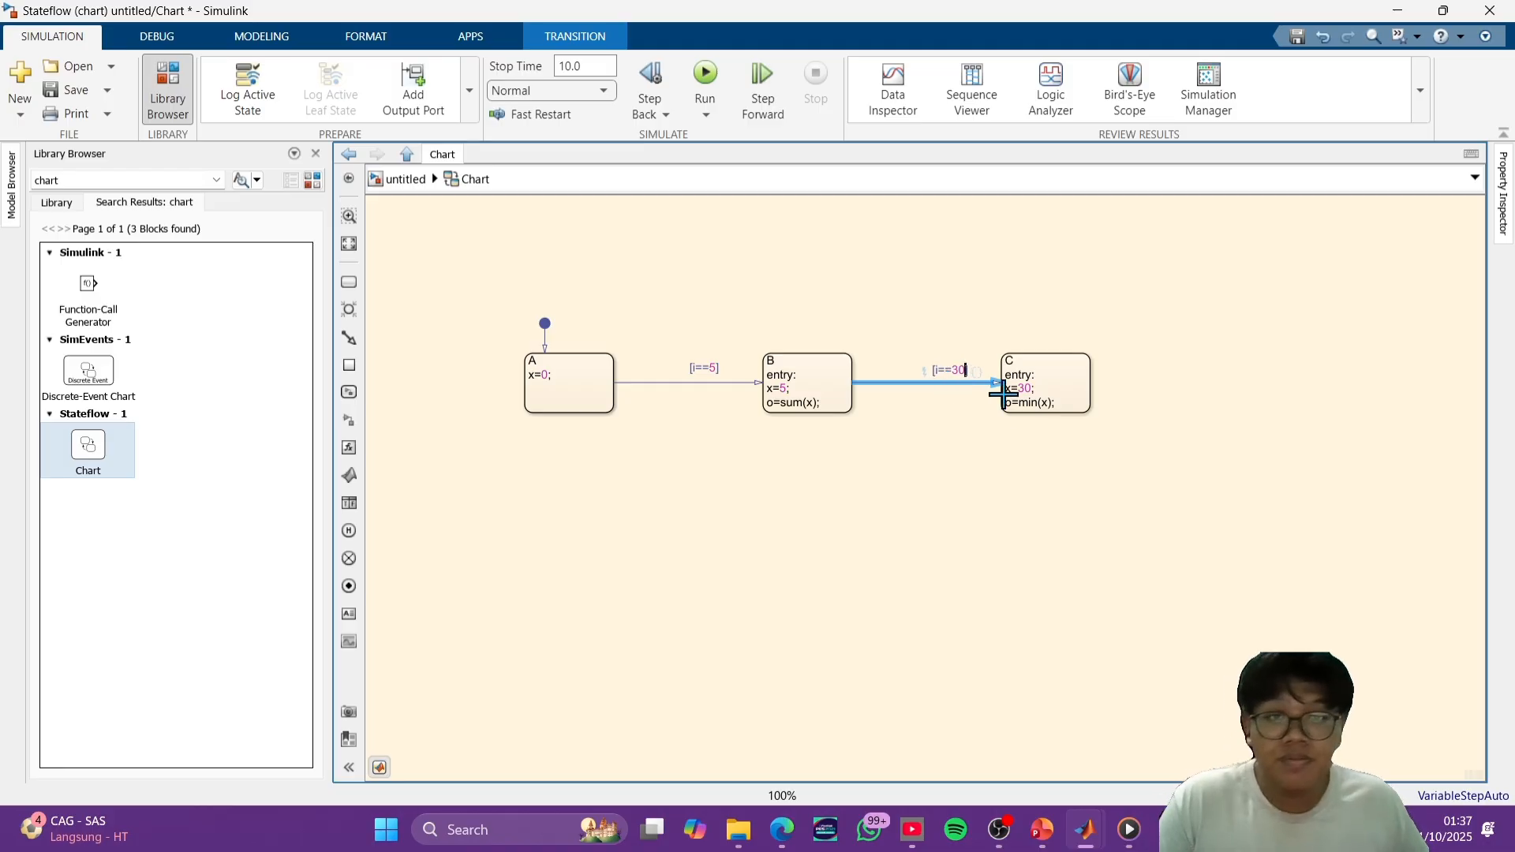
click(1016, 474)
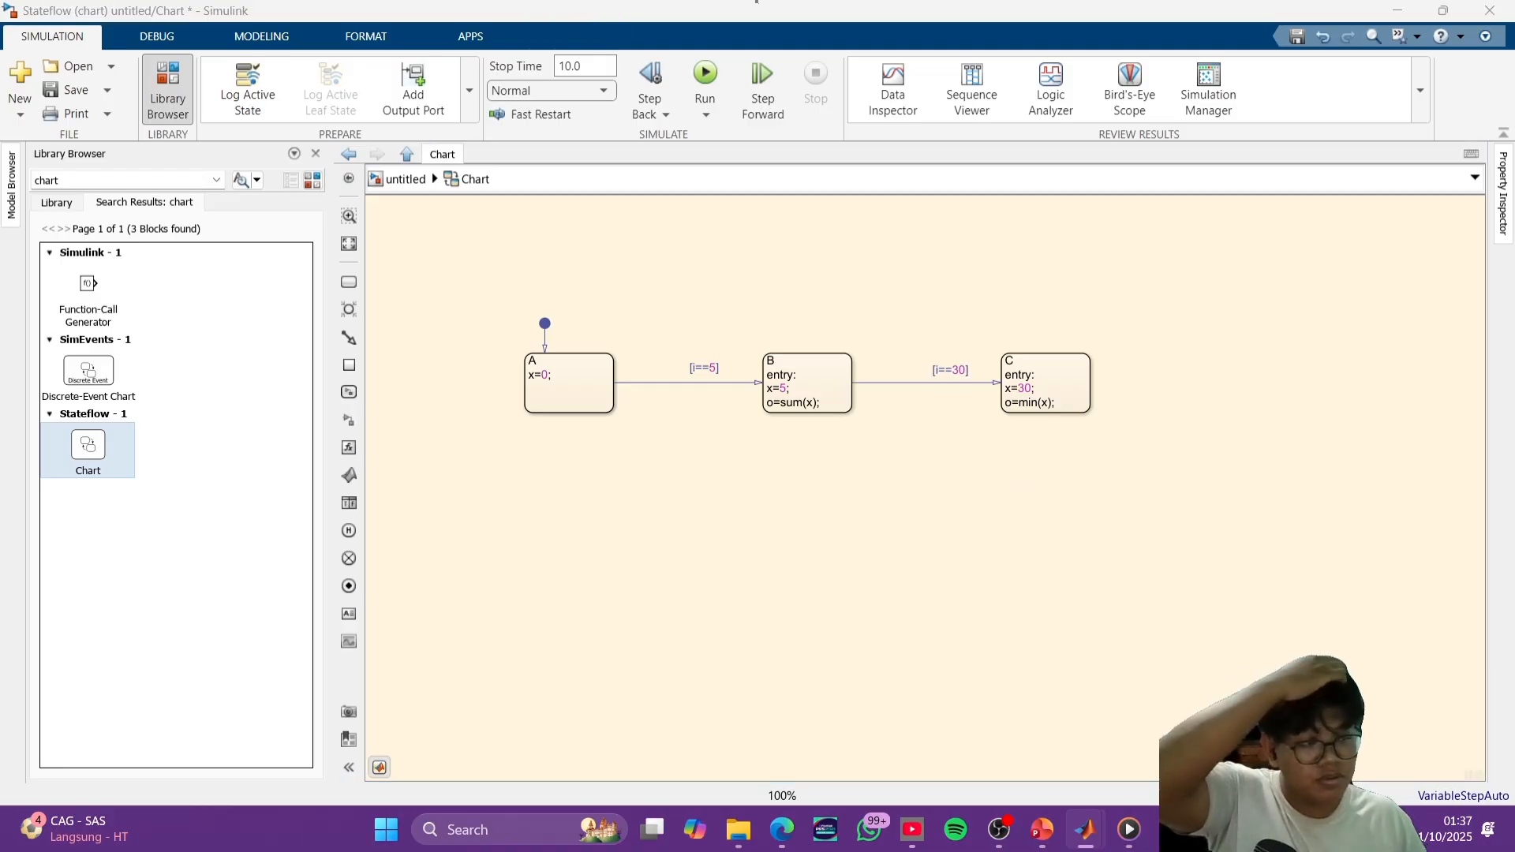
click(694, 490)
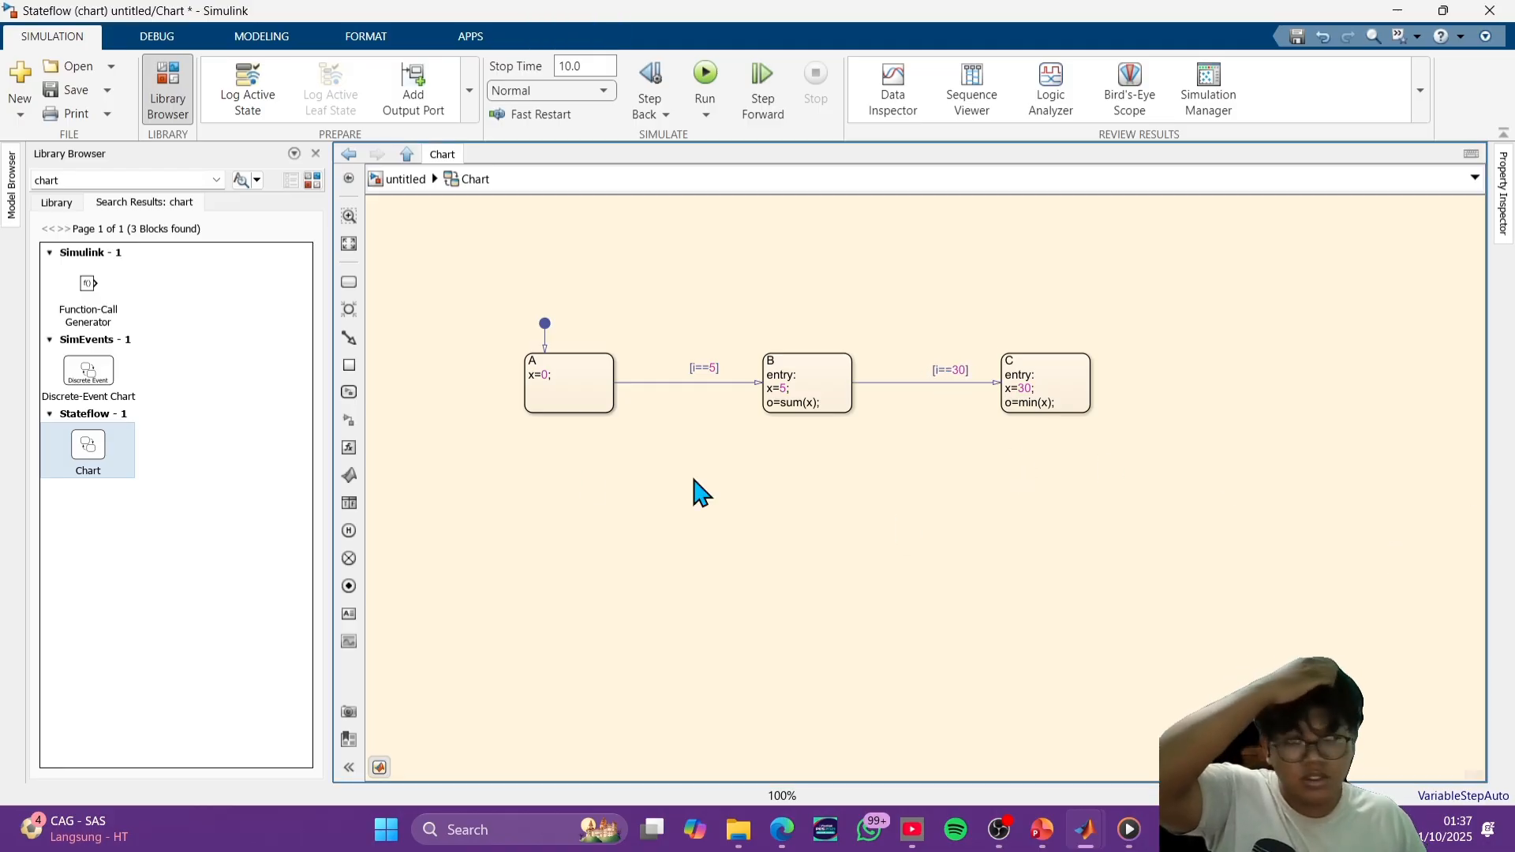
click(352, 409)
click(657, 551)
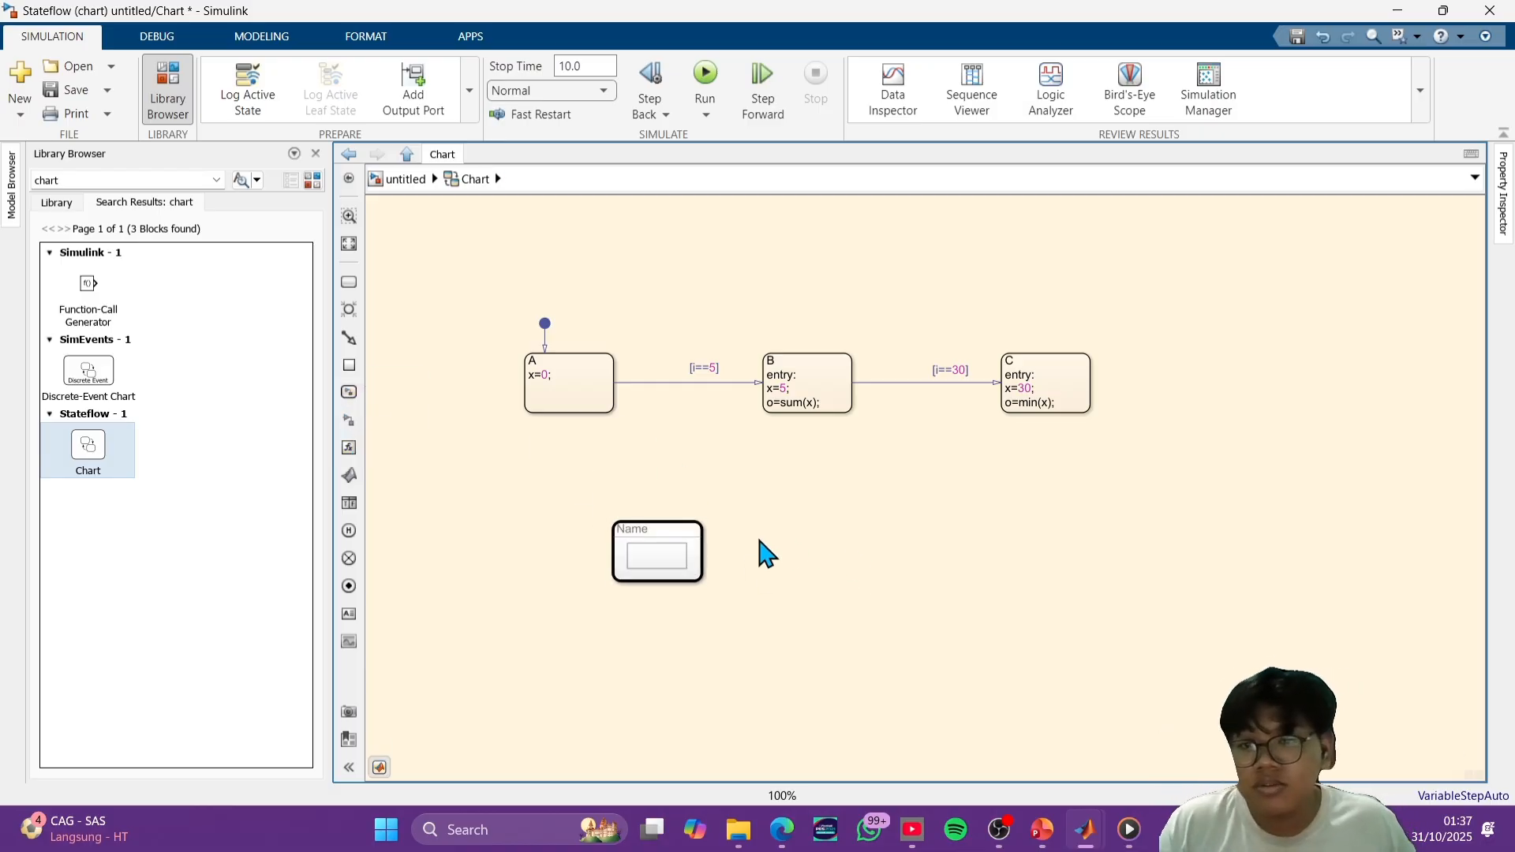
scroll(680, 541, up, 1)
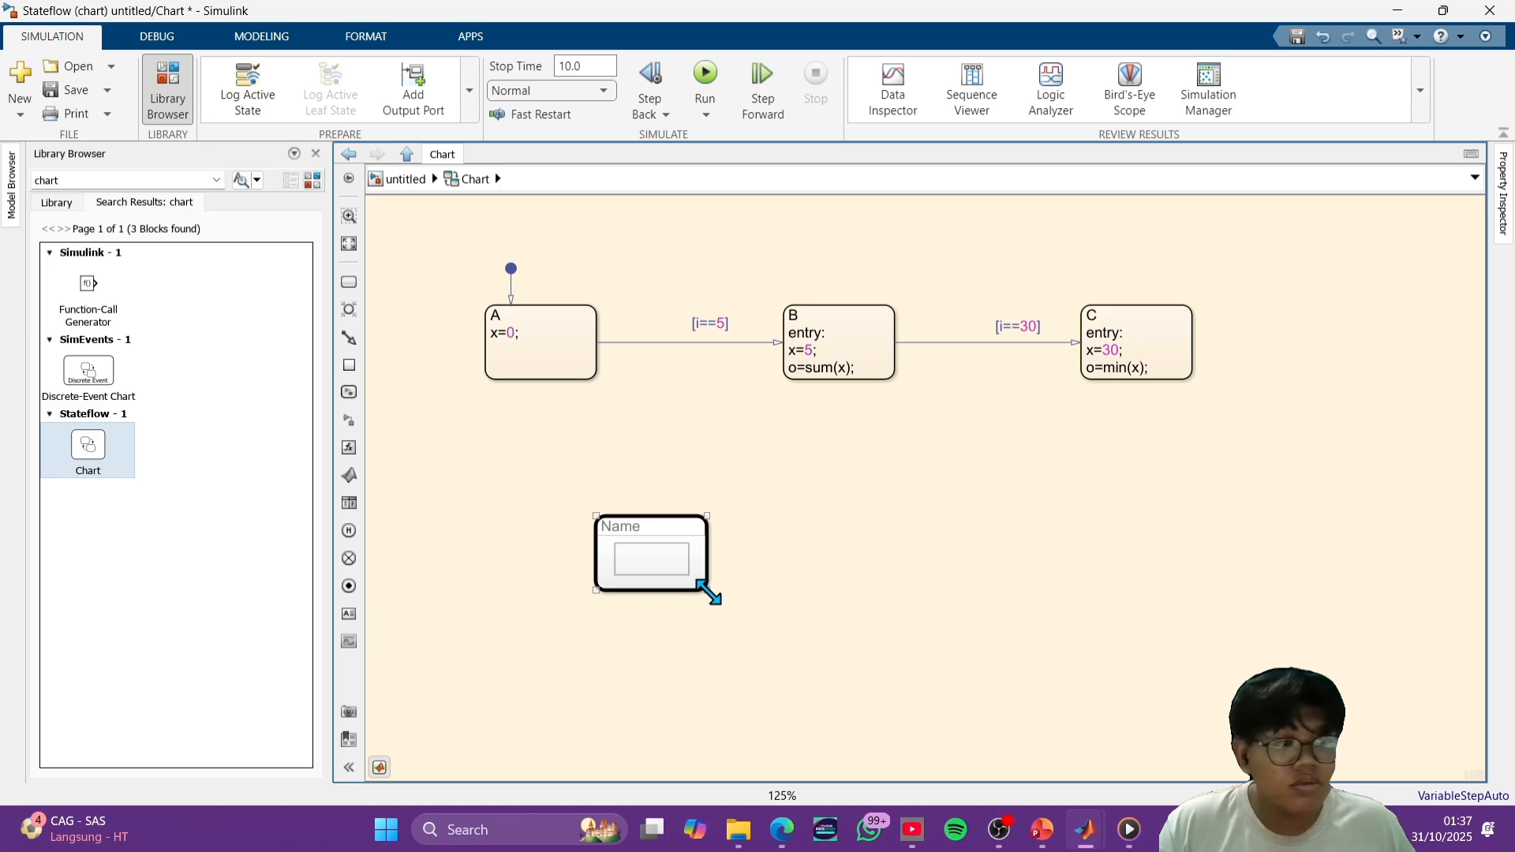
click(646, 555)
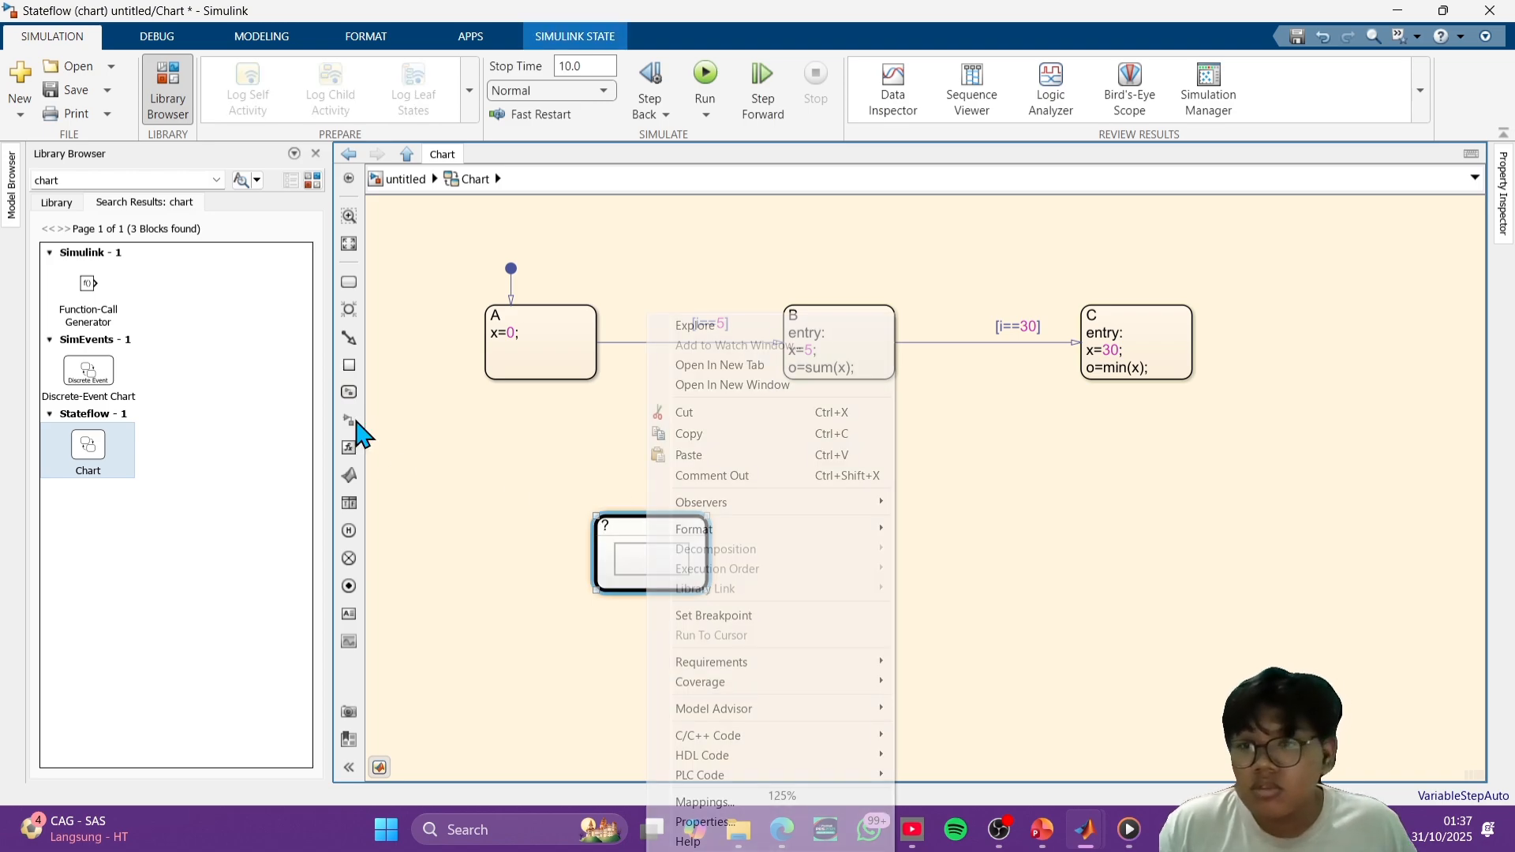
click(395, 460)
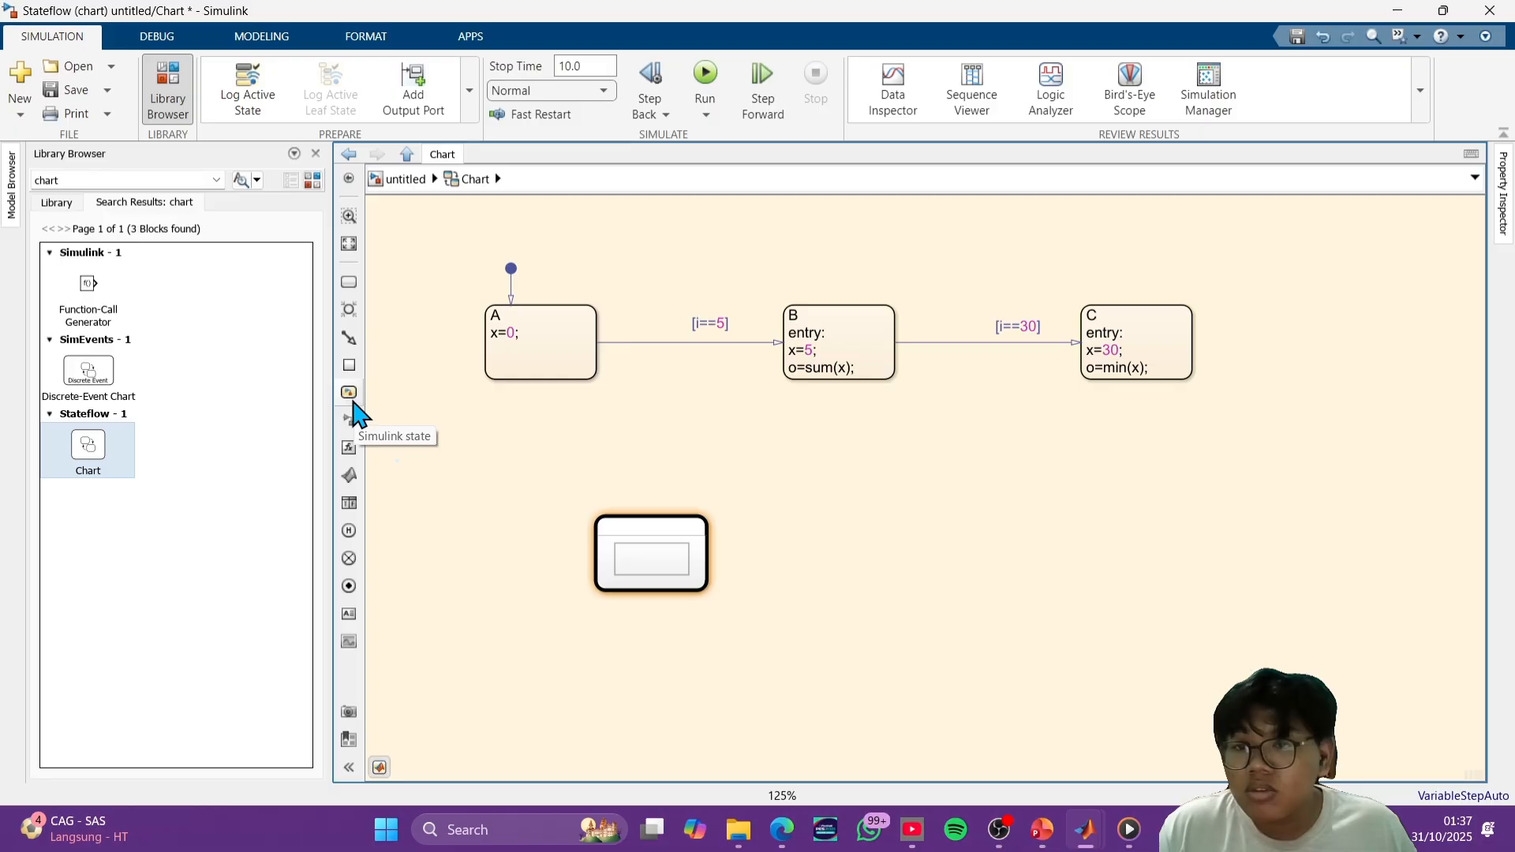
- Add a Simulink function below state A and cut the unneeded Simulink state from the chart
drag(350, 442, 497, 491)
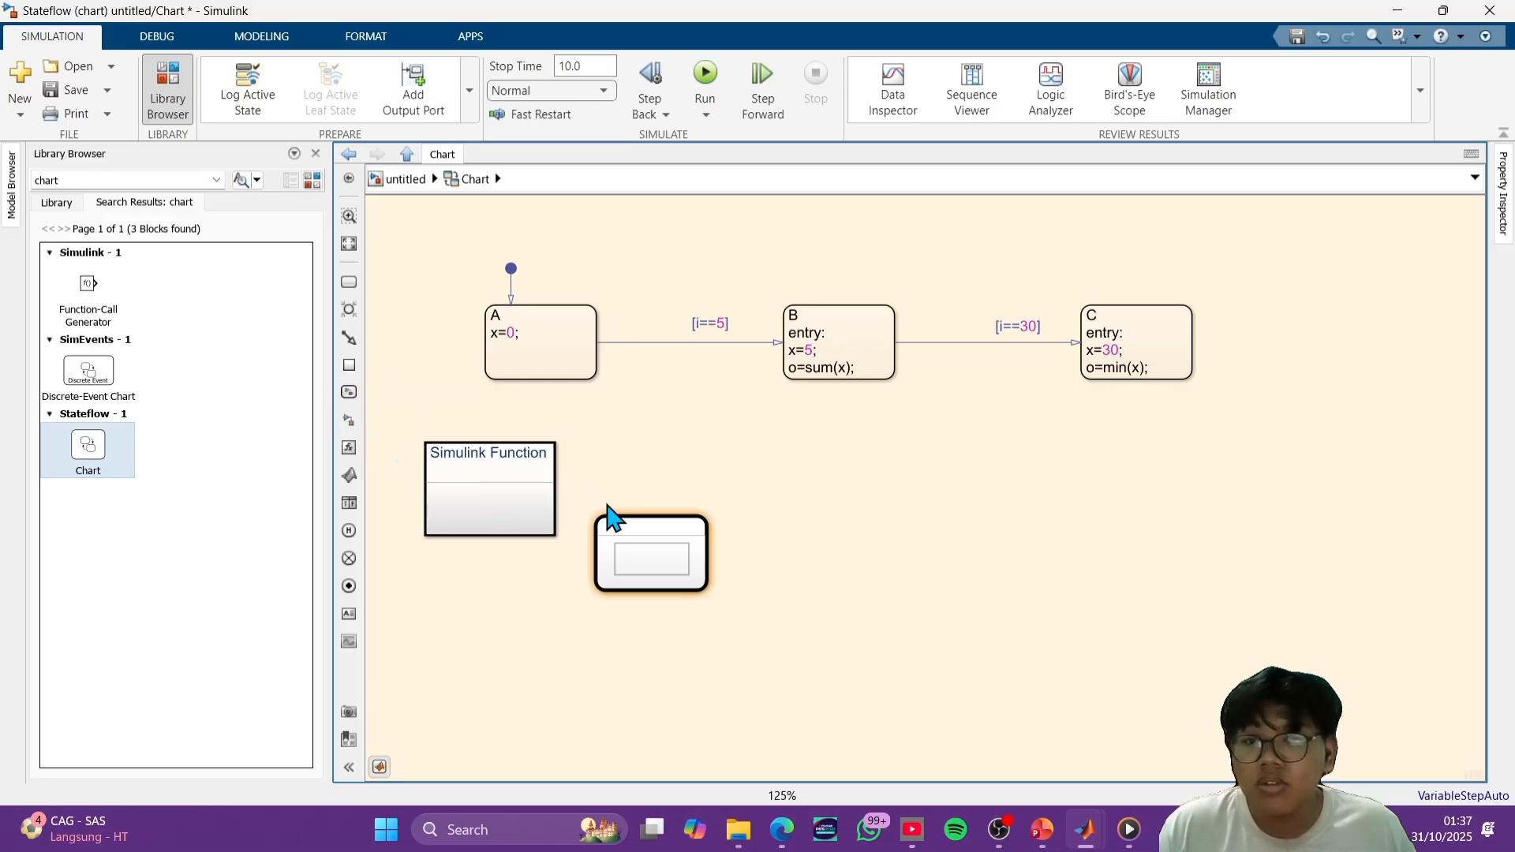
click(673, 572)
right_click(666, 538)
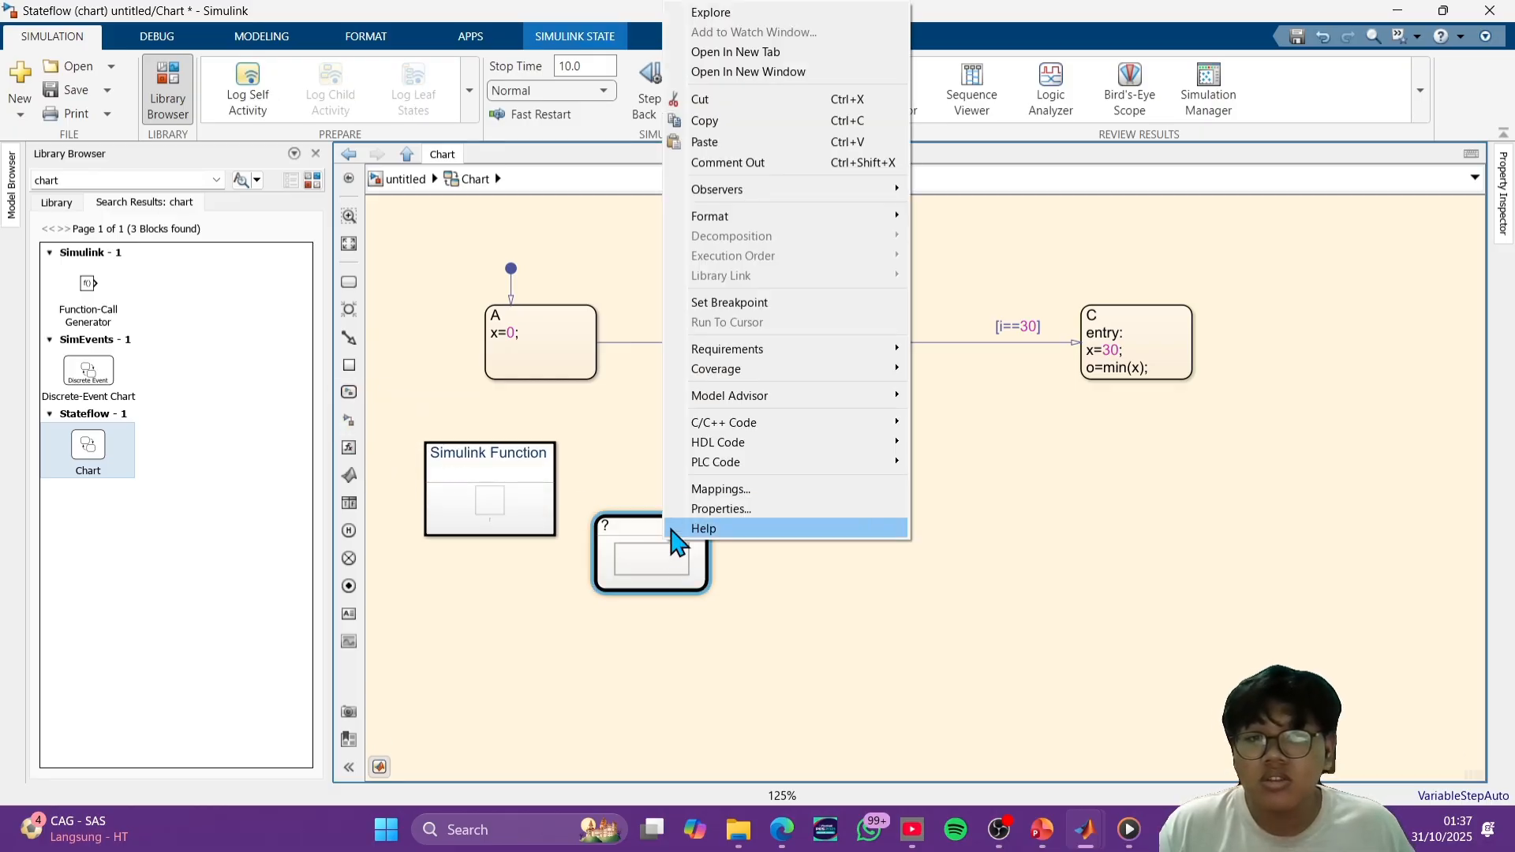
click(700, 99)
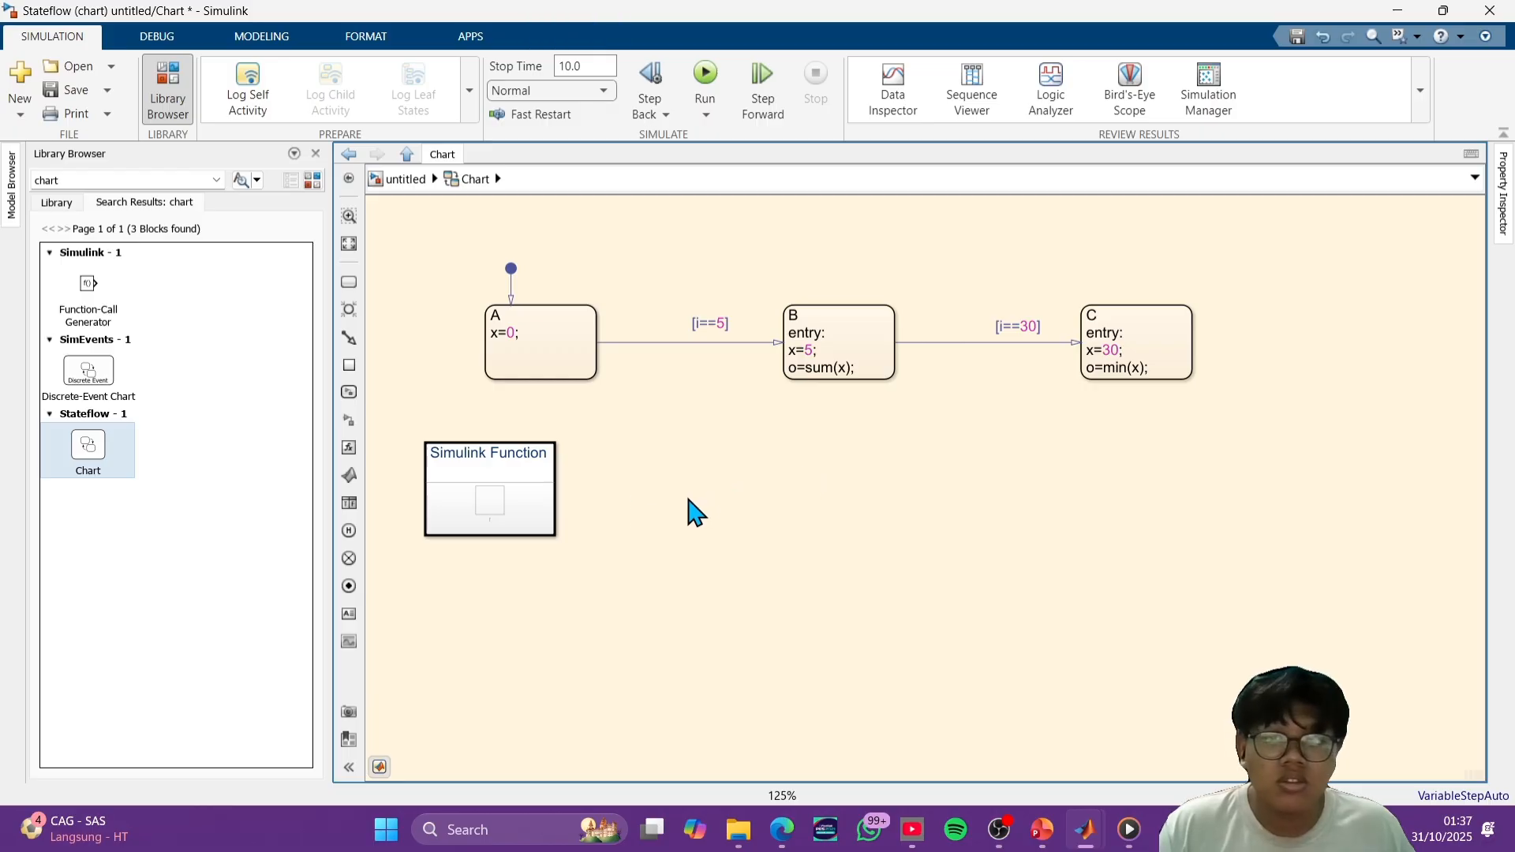
- Move the Simulink function beneath the transition between states A and B and name it sum
drag(514, 476, 686, 535)
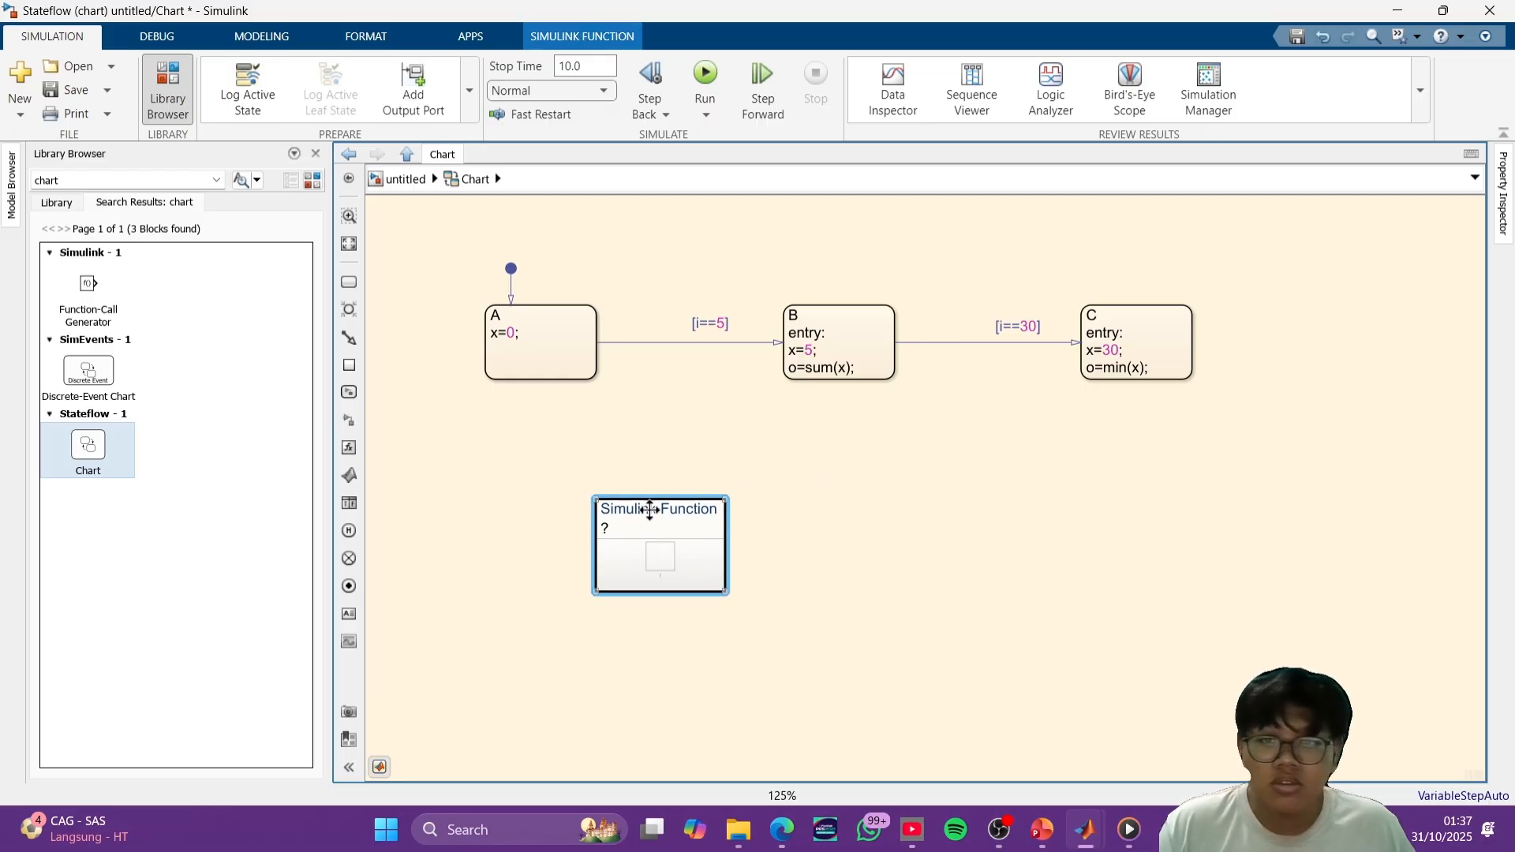
click(606, 528)
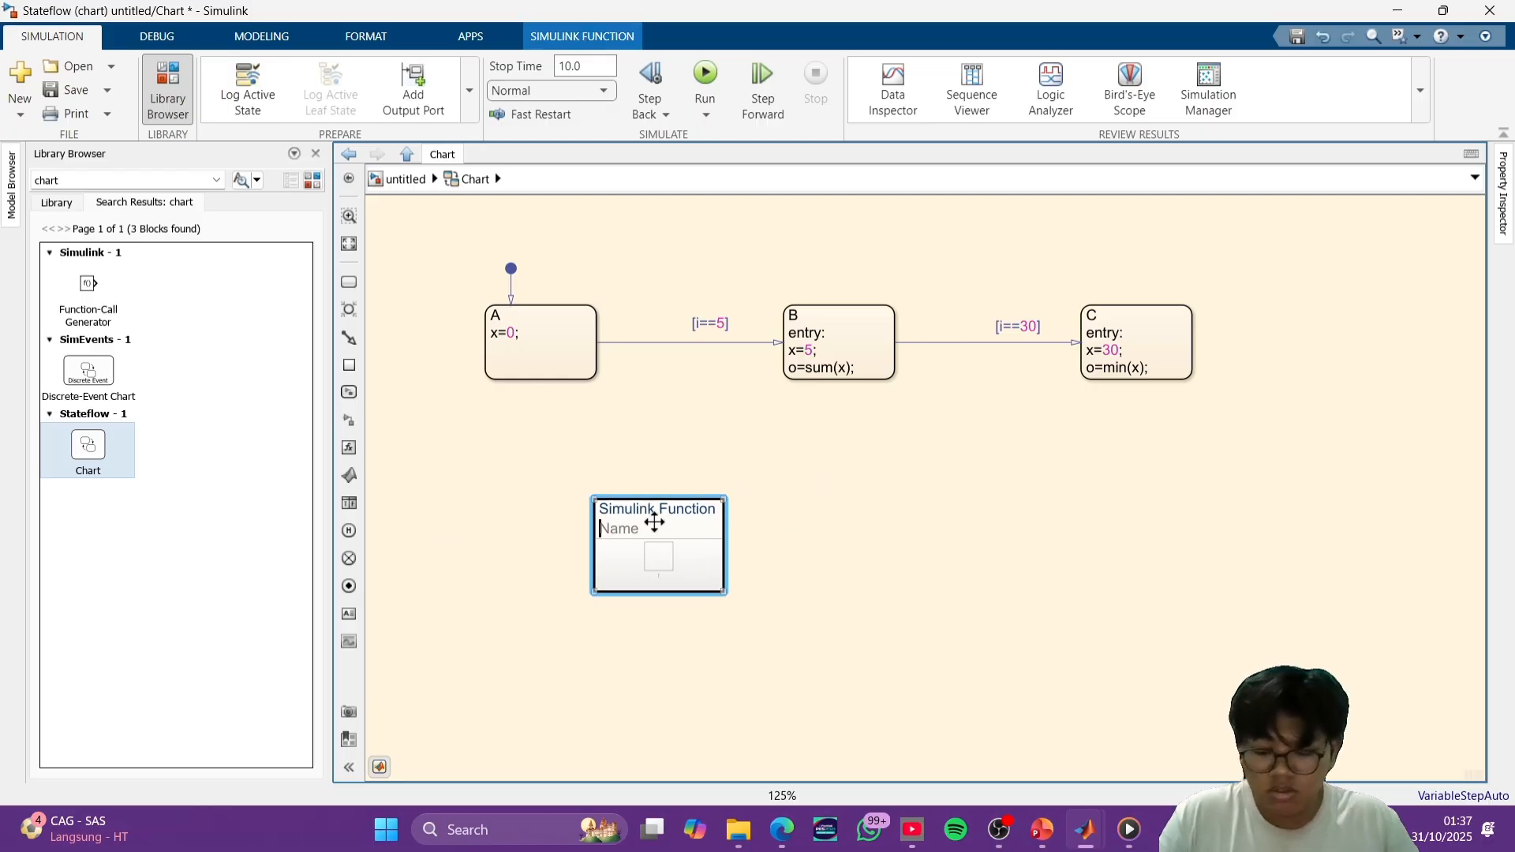
click(756, 1)
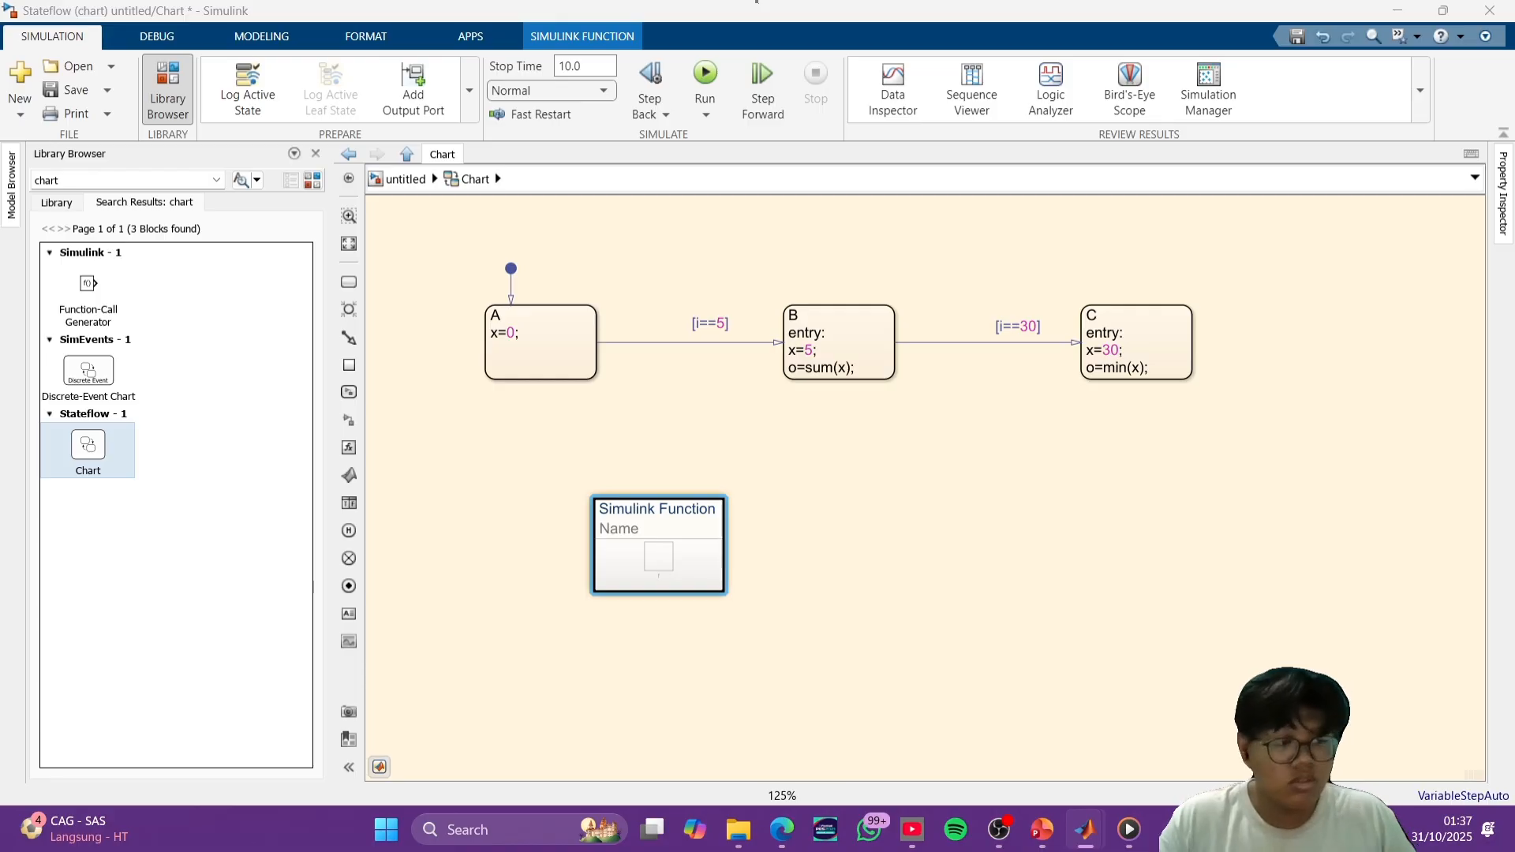
text(sum)
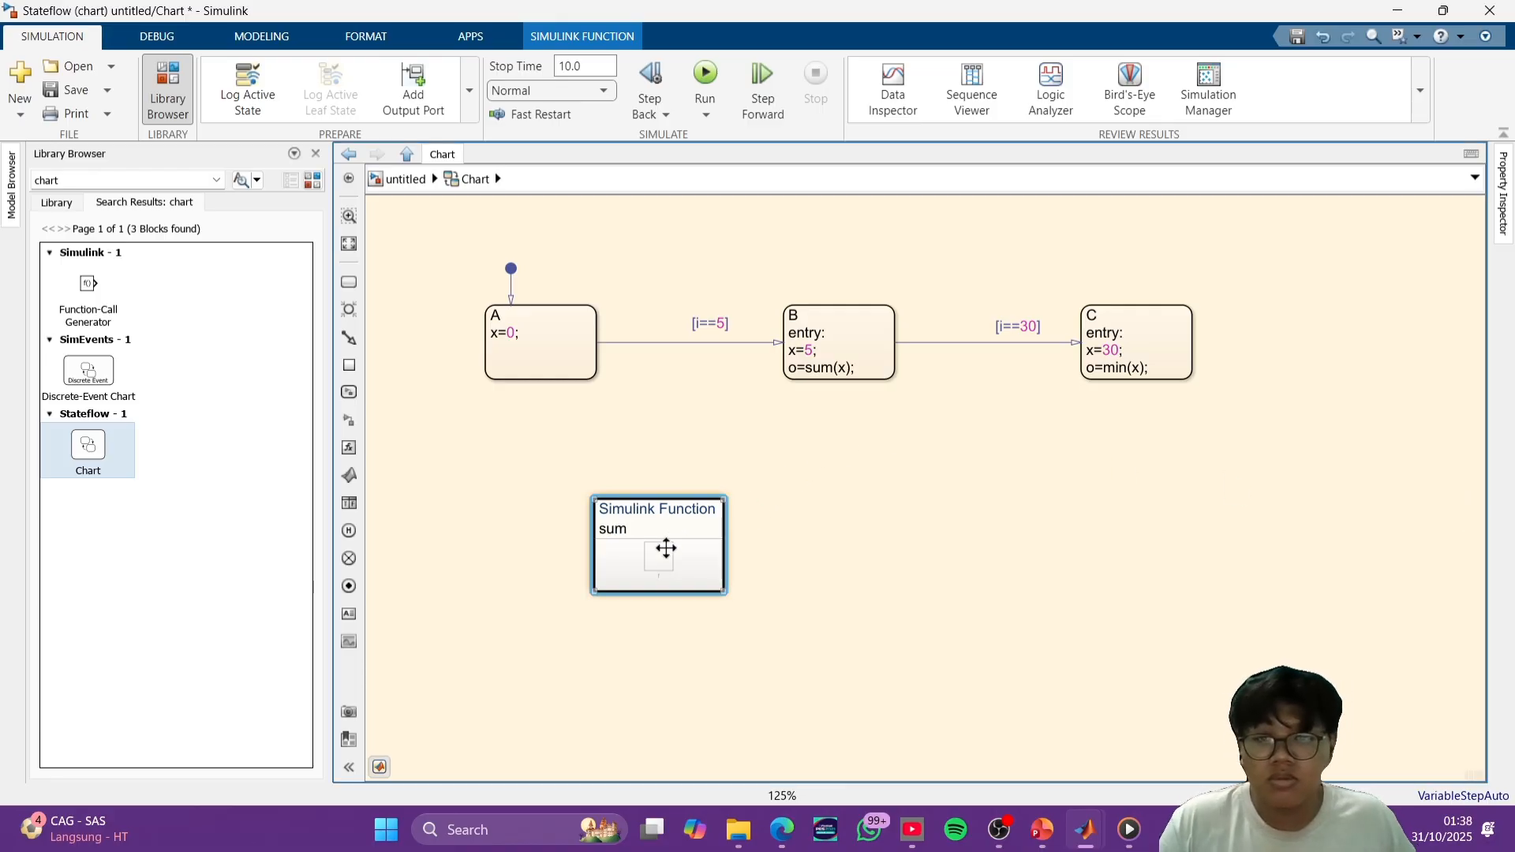
- Open the sum function and insert a Sum block and an Input port block inside it
double_click(667, 546)
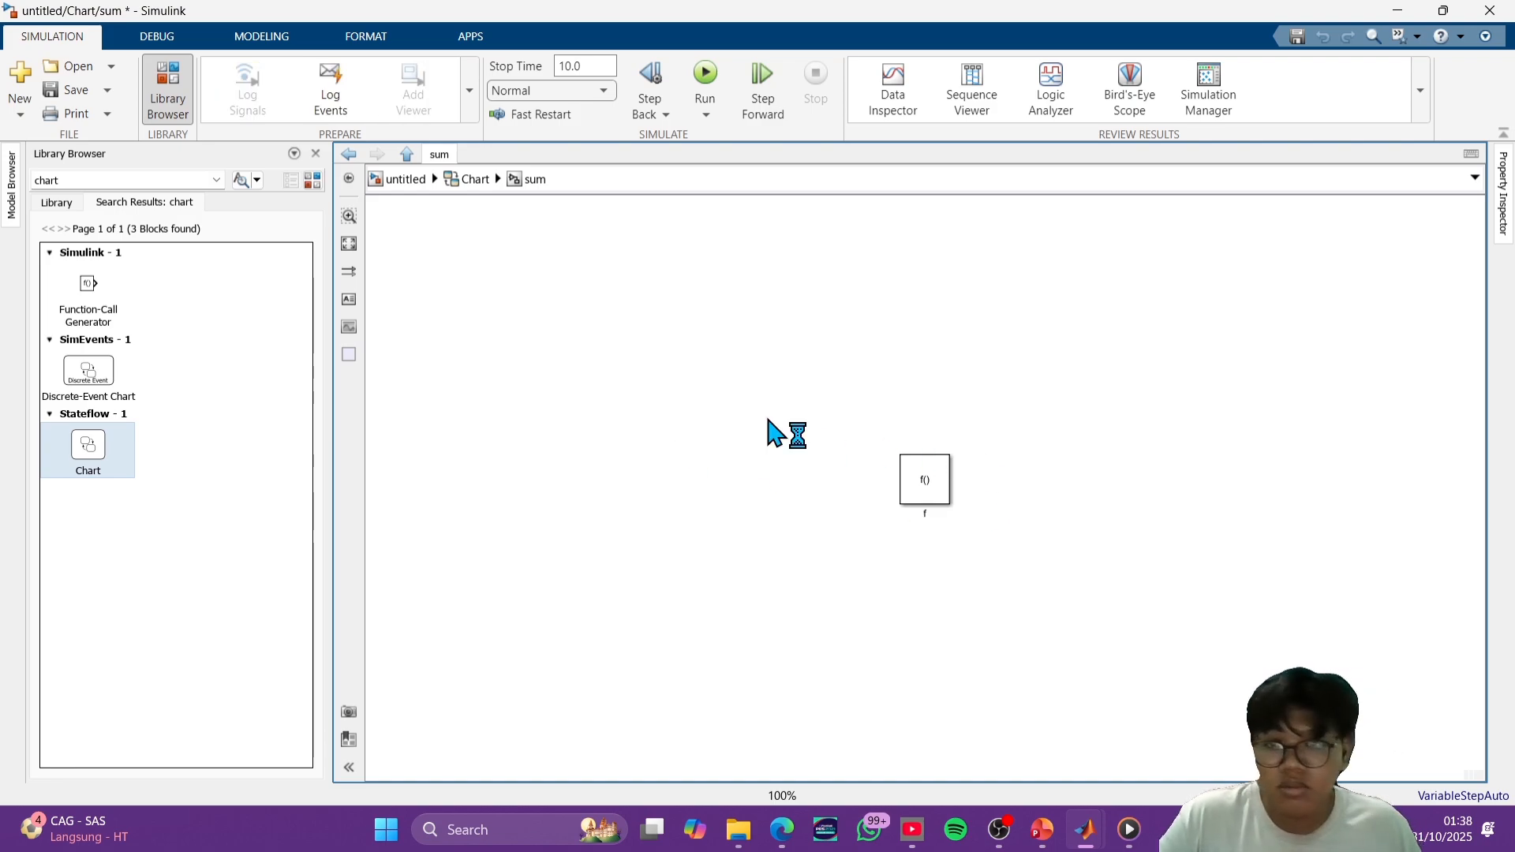
text(s)
click(828, 490)
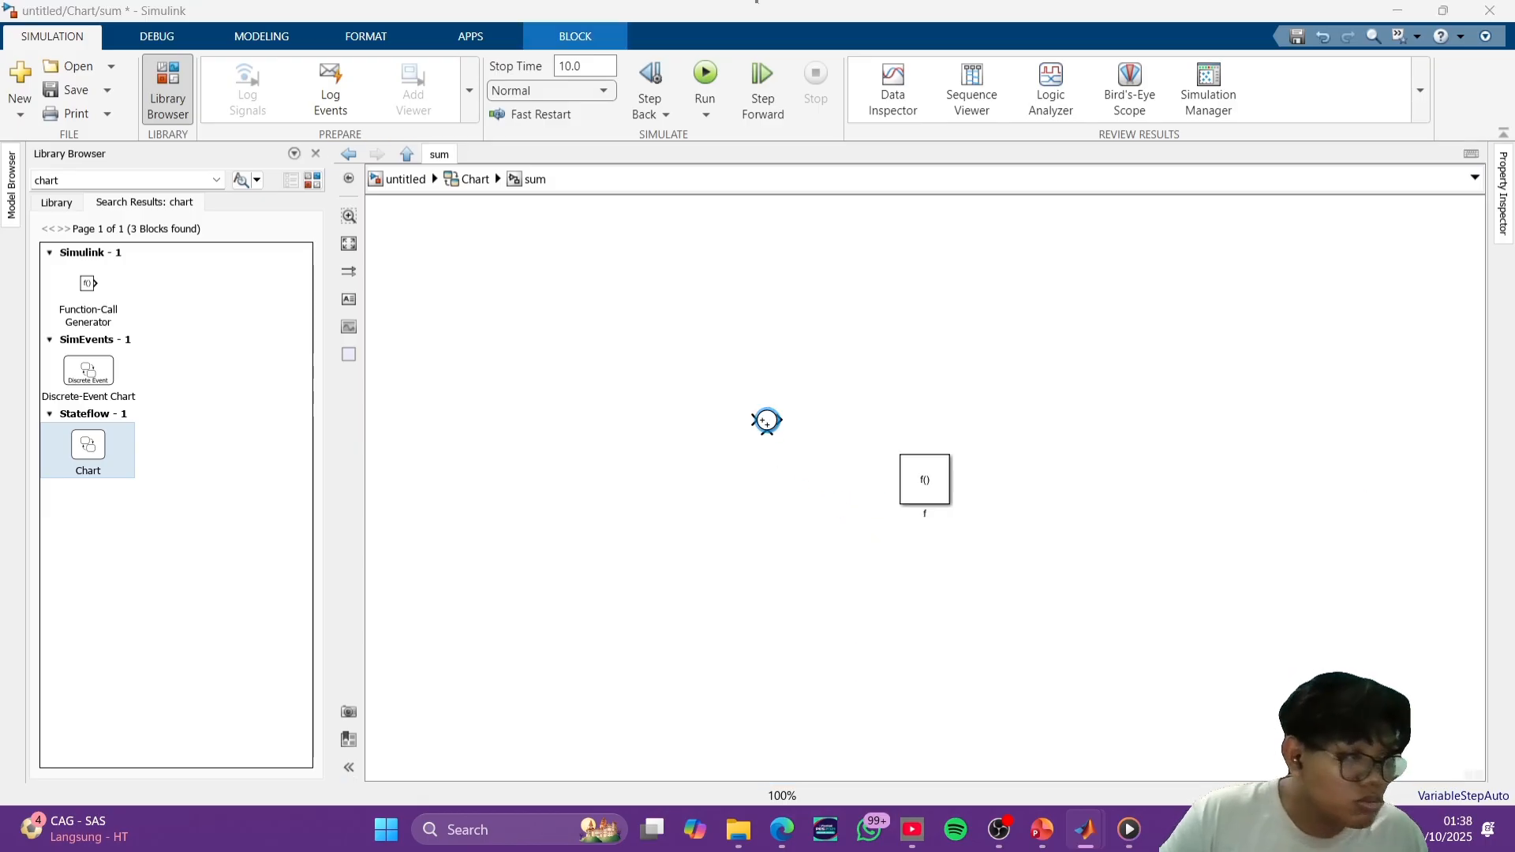
double_click(902, 332)
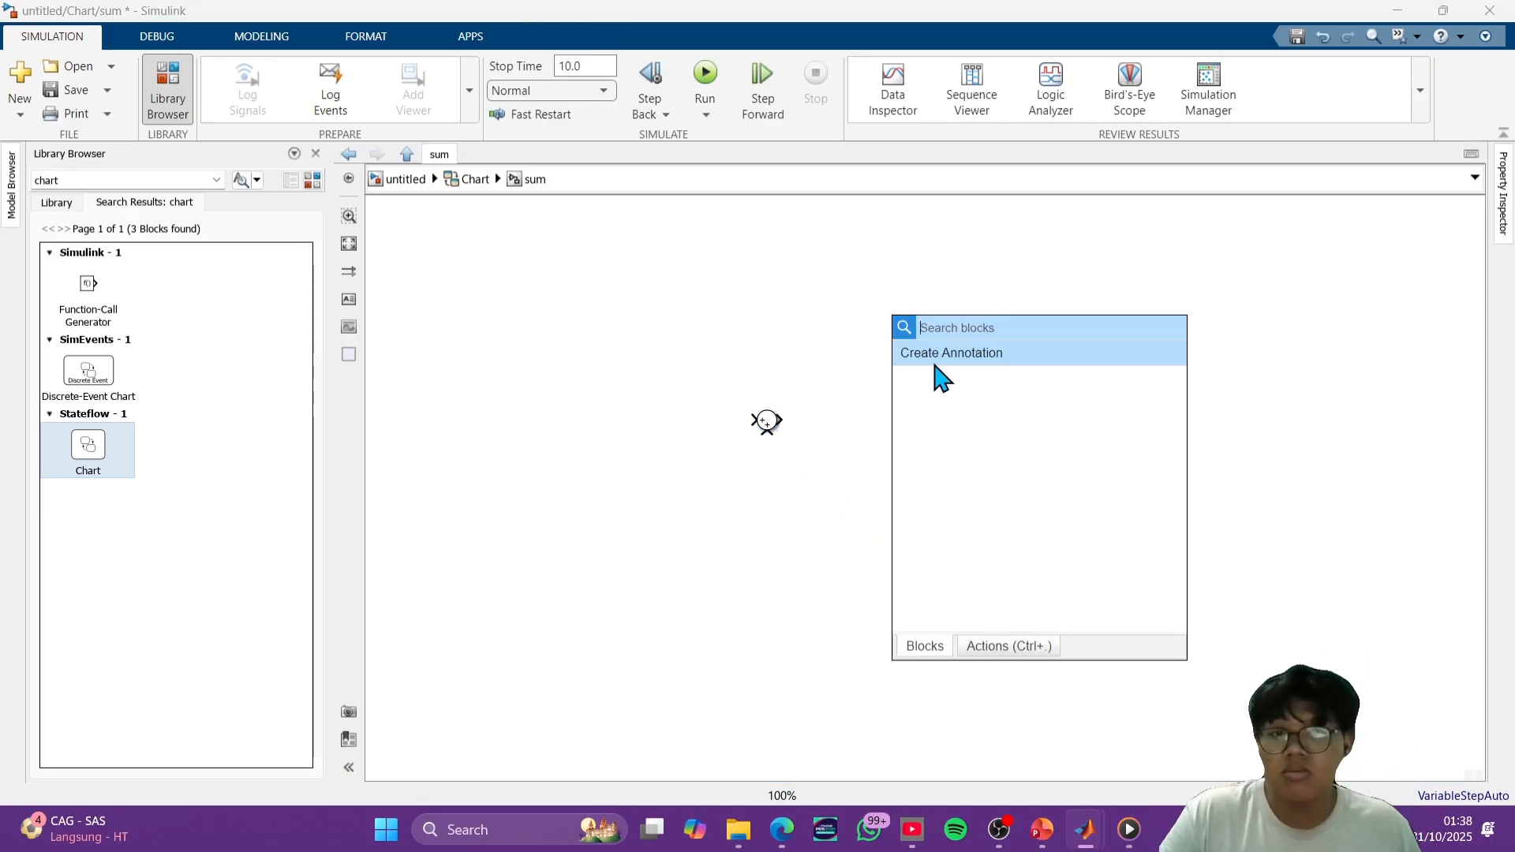
text(in)
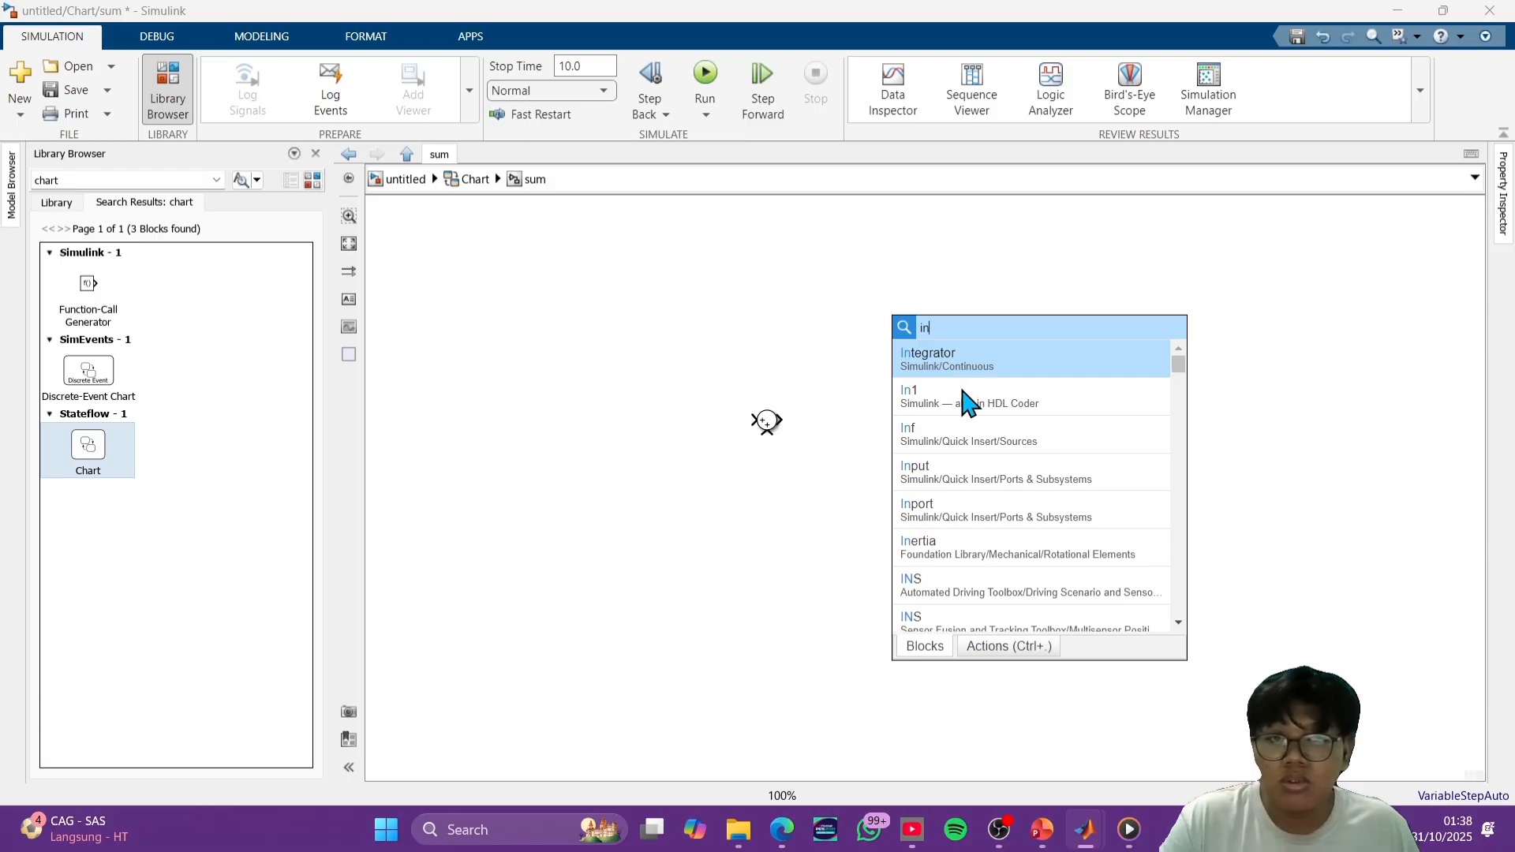
click(993, 488)
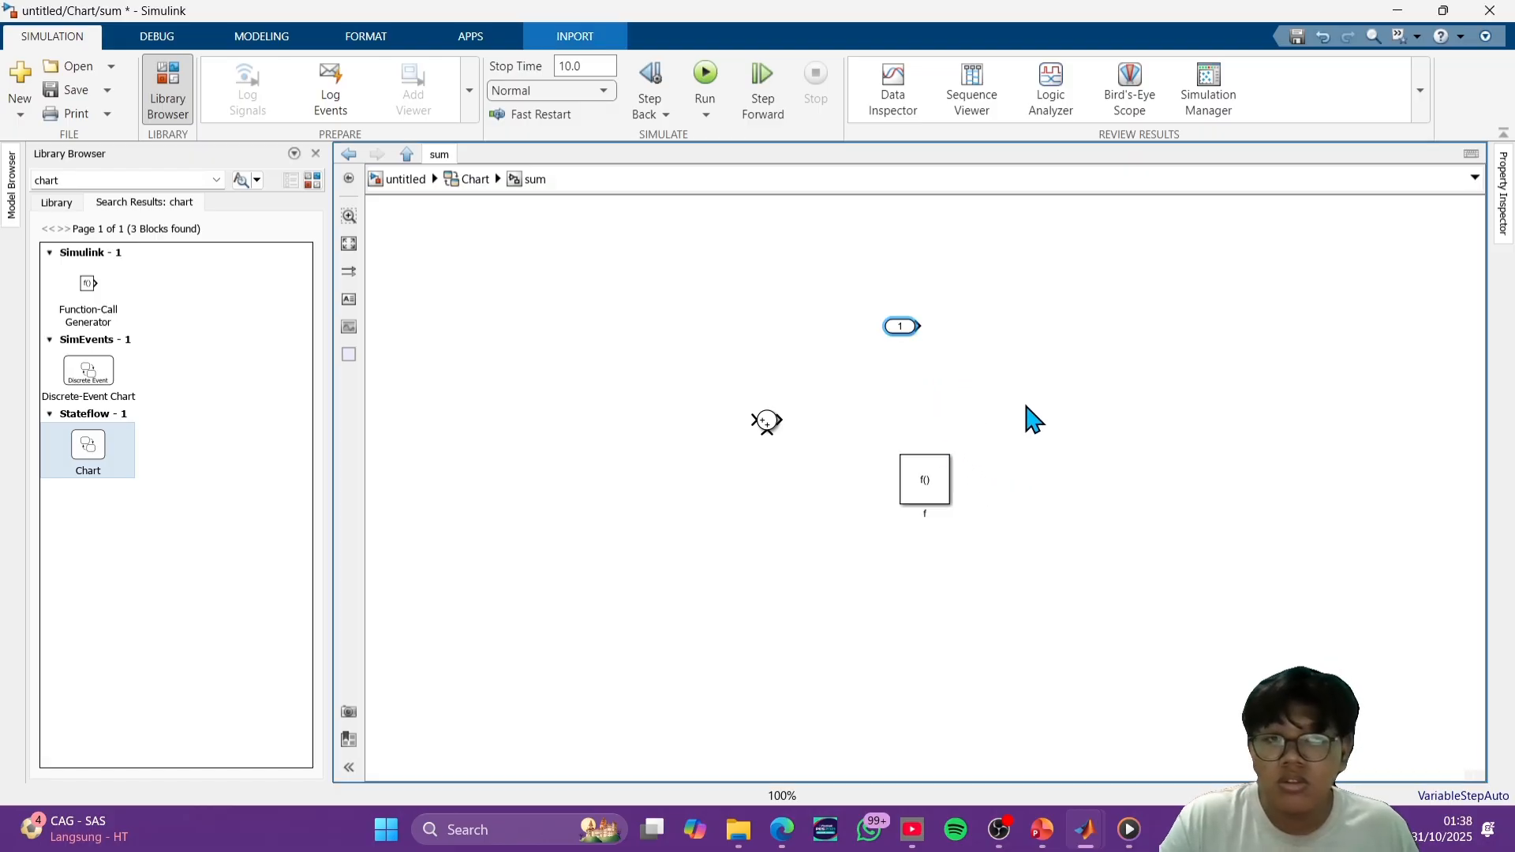
- Insert an output port block and a Simulink Constant block in the sum function
double_click(1058, 410)
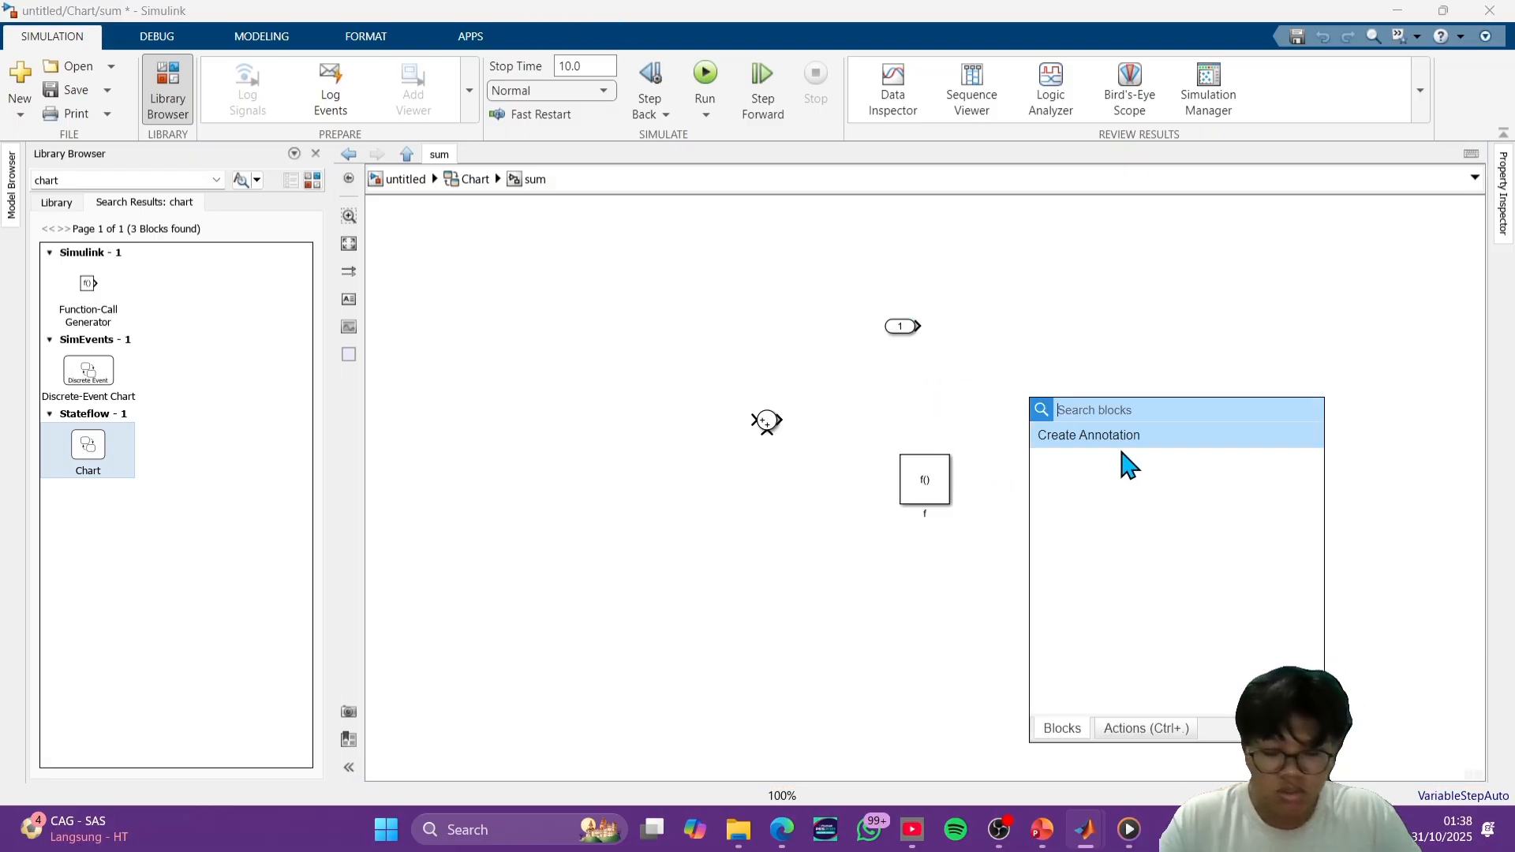
text(outp)
key(Return)
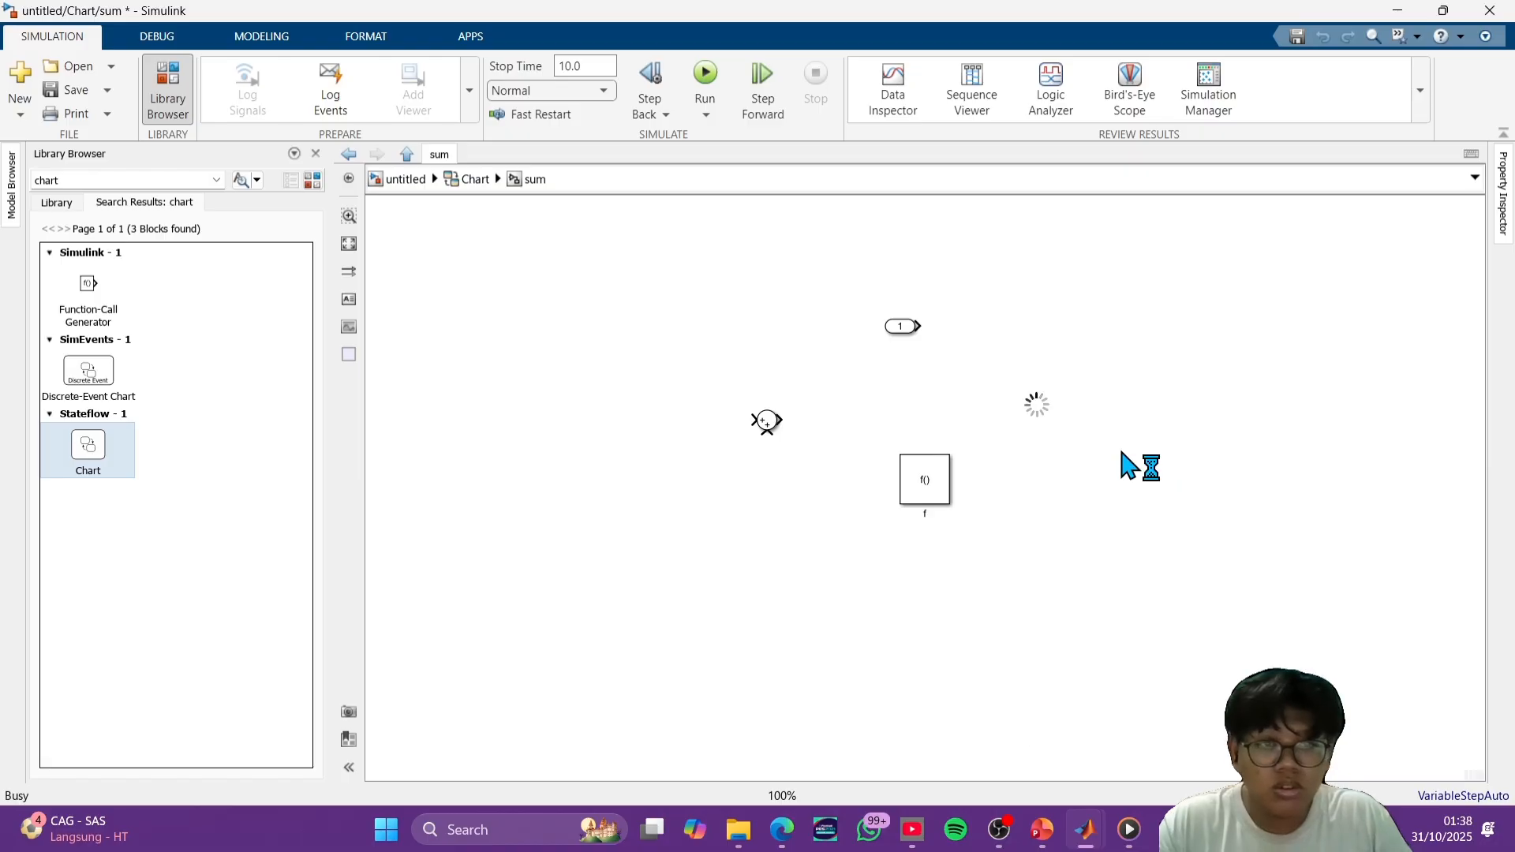
double_click(1084, 513)
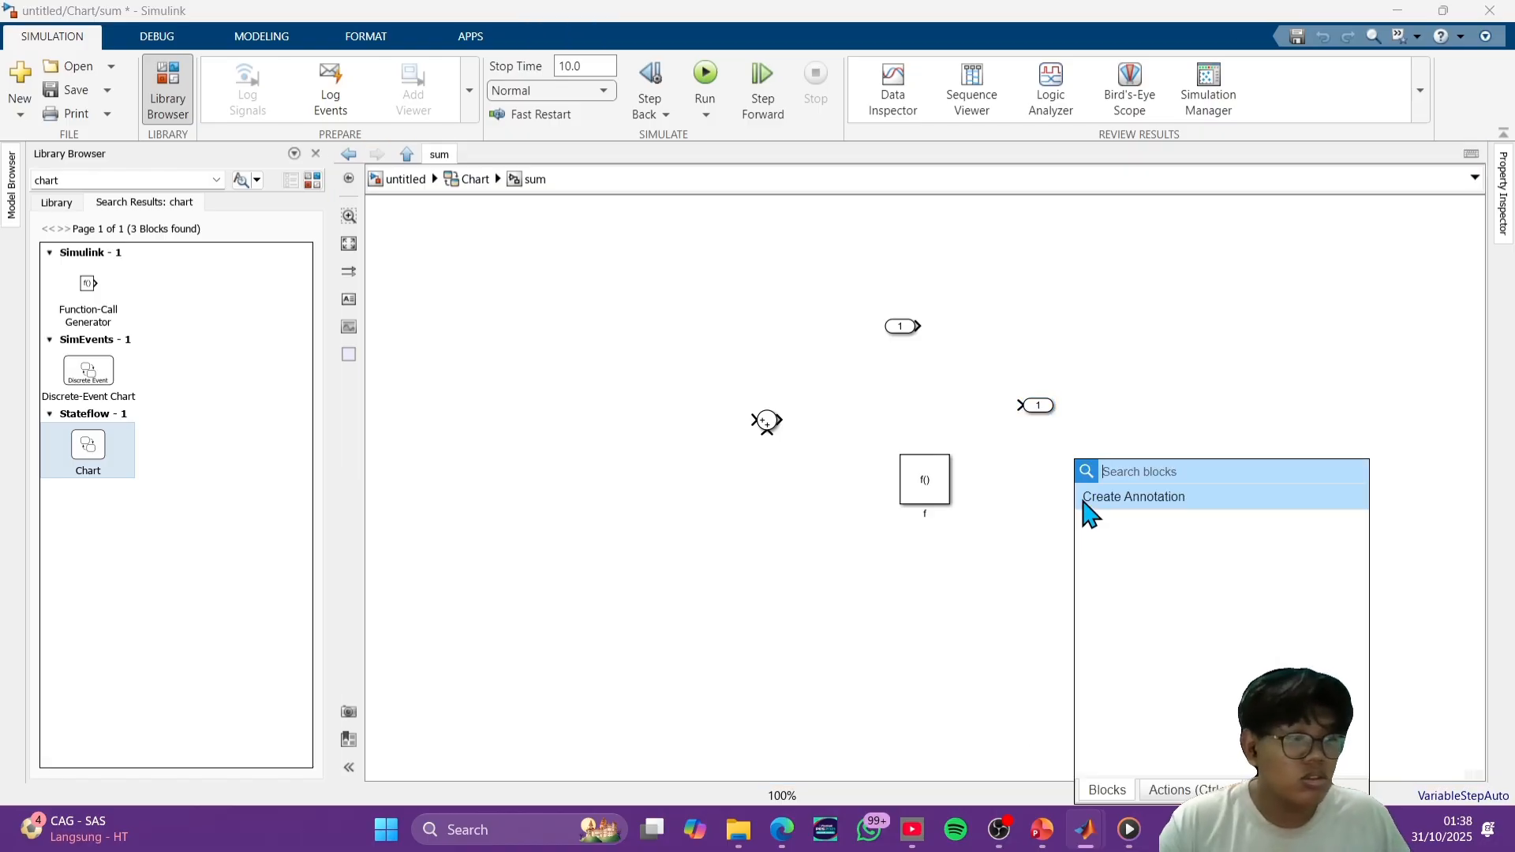
text(cons)
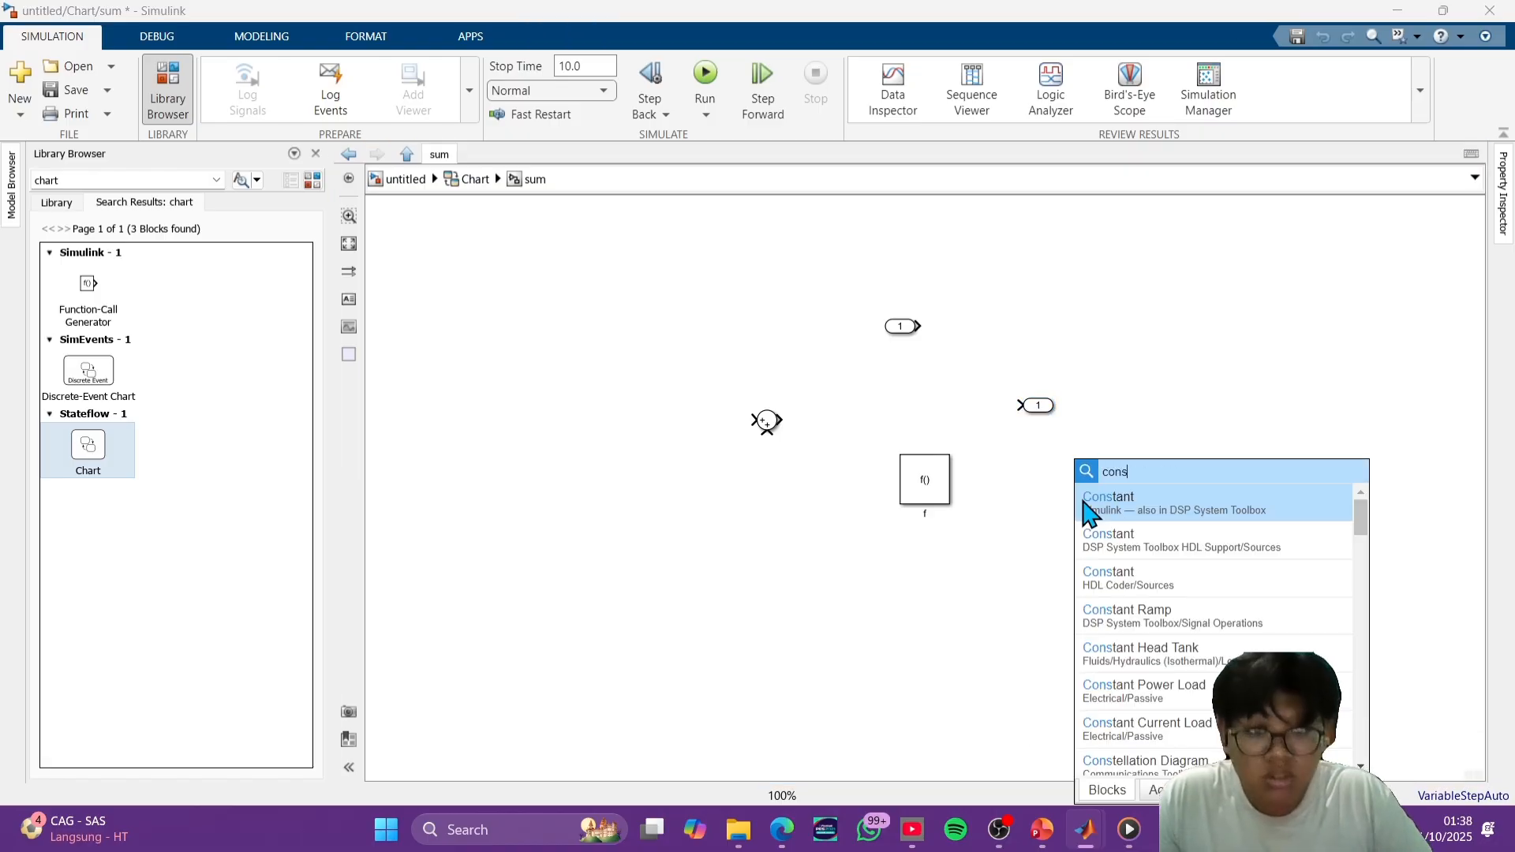
click(1097, 509)
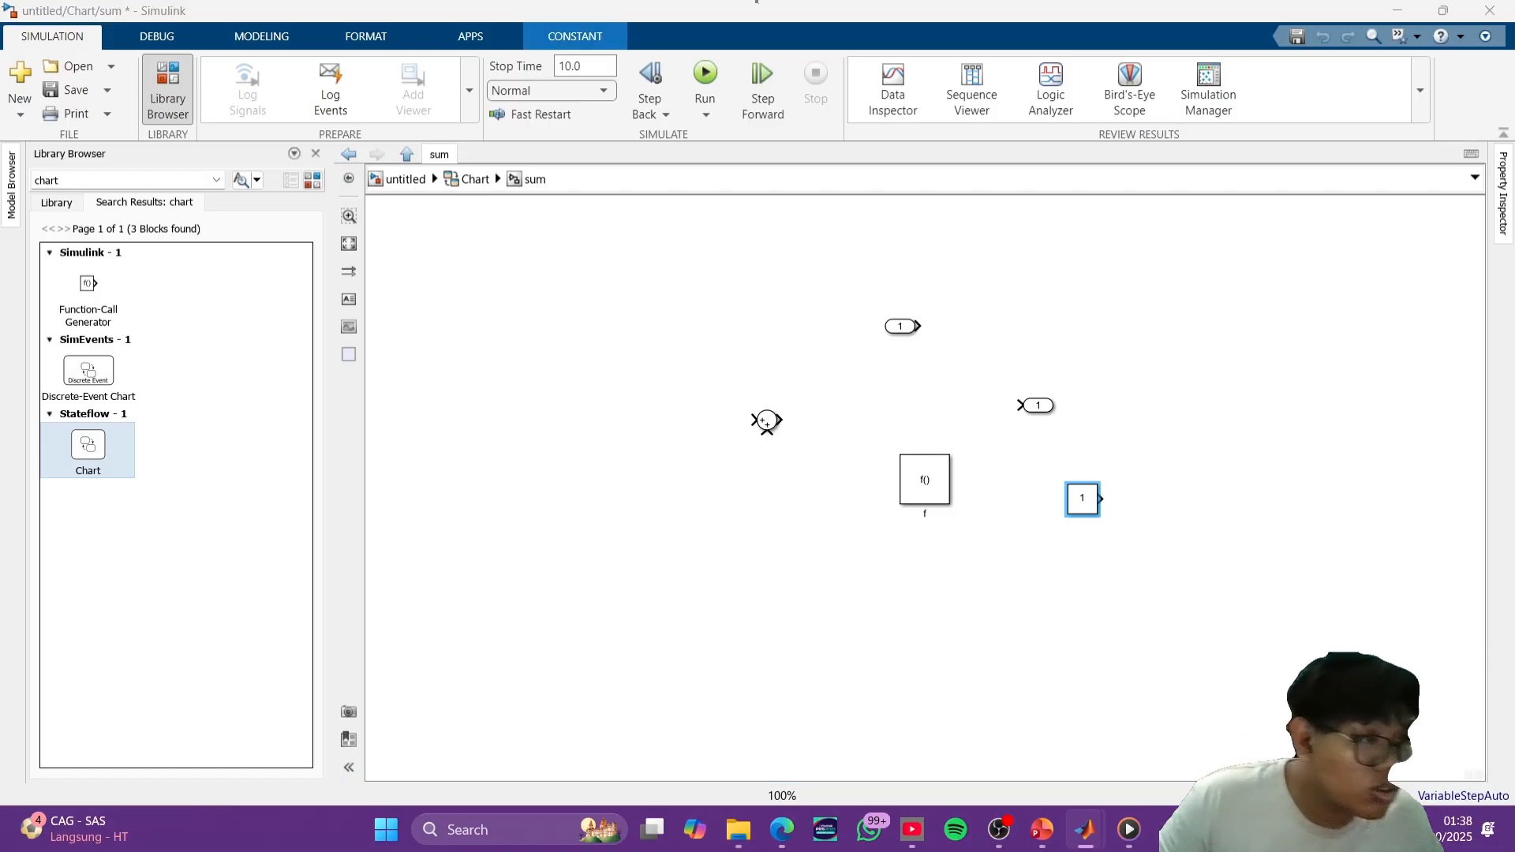
click(1465, 364)
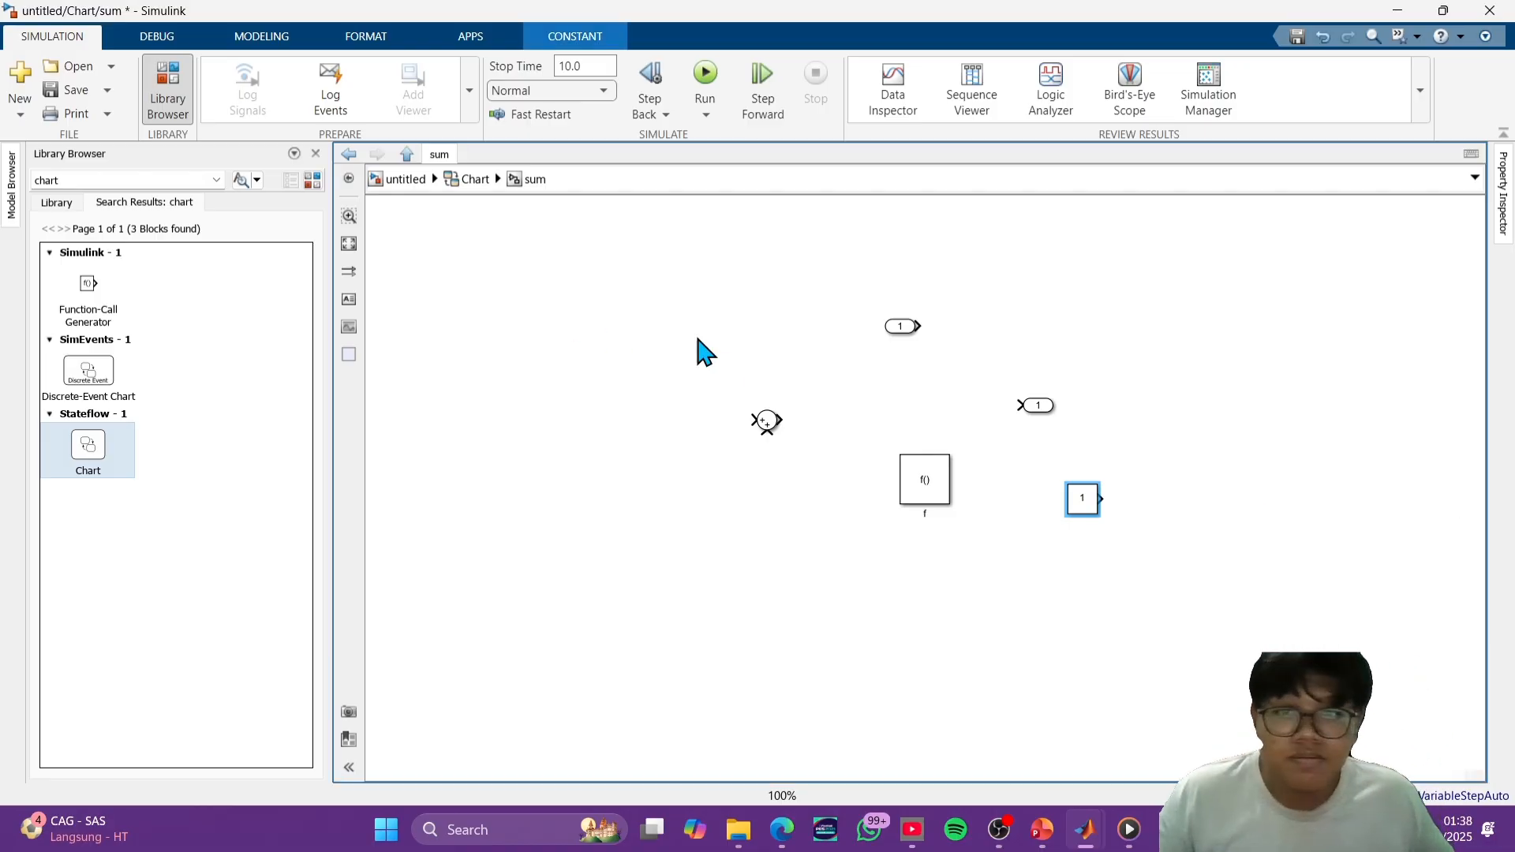
- Arrange the input port, Sum block and output port in a row, with the Constant block below them
drag(902, 327, 596, 396)
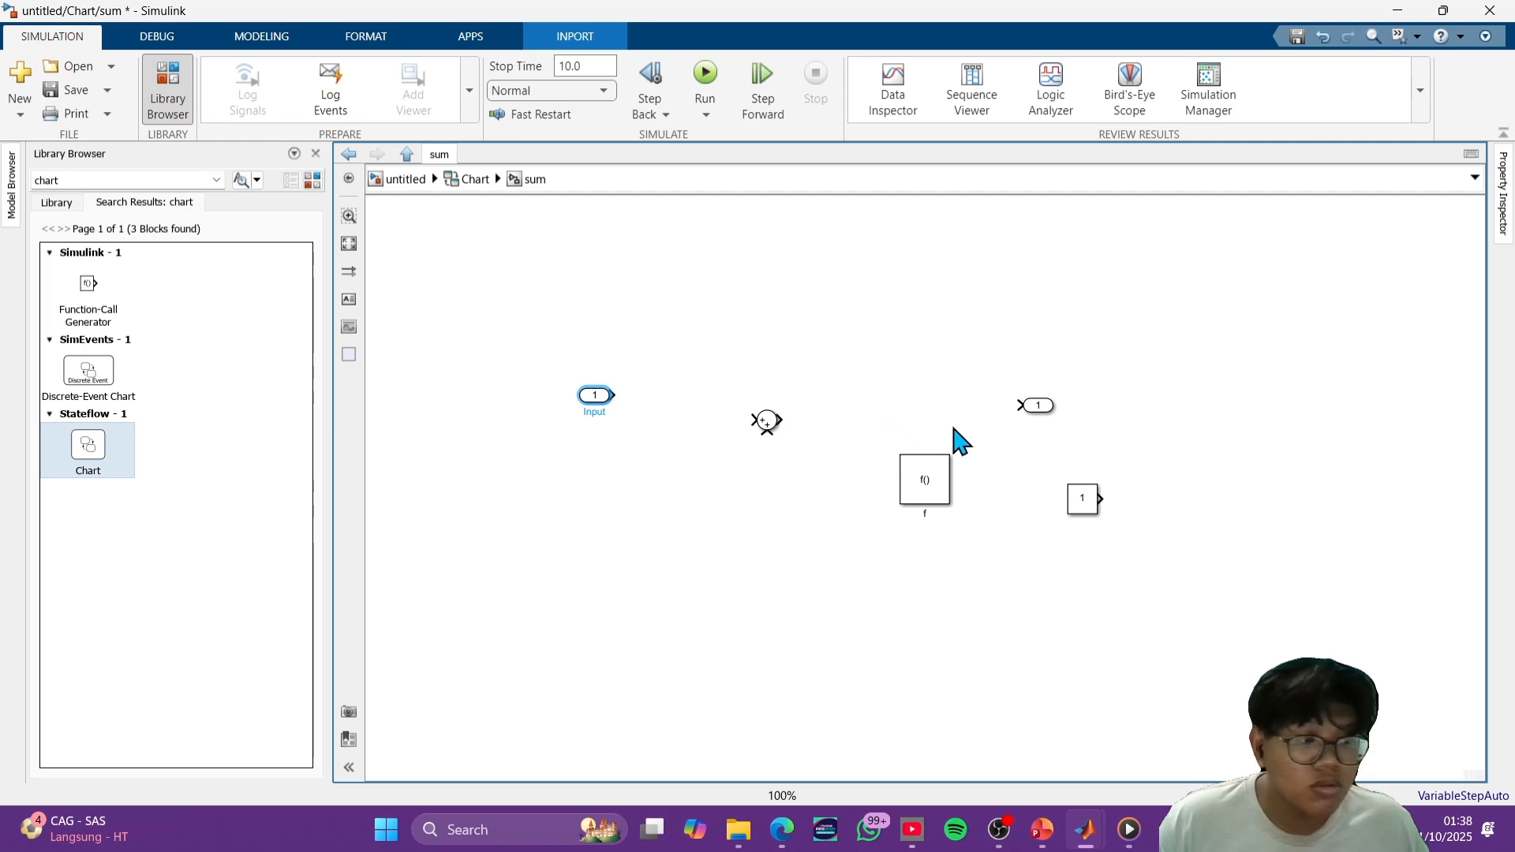
drag(1092, 505, 600, 462)
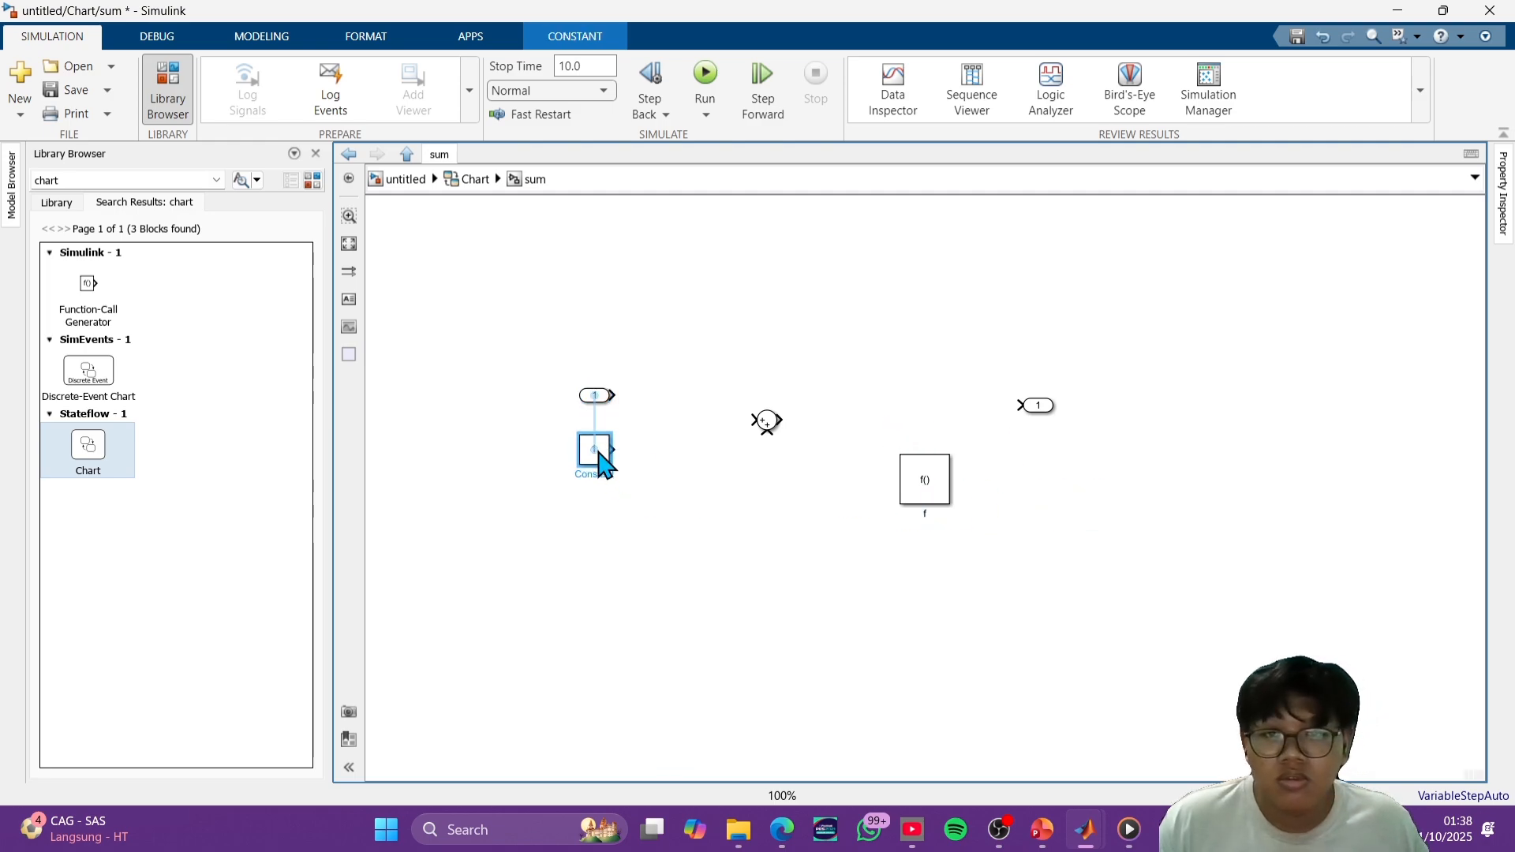
click(841, 446)
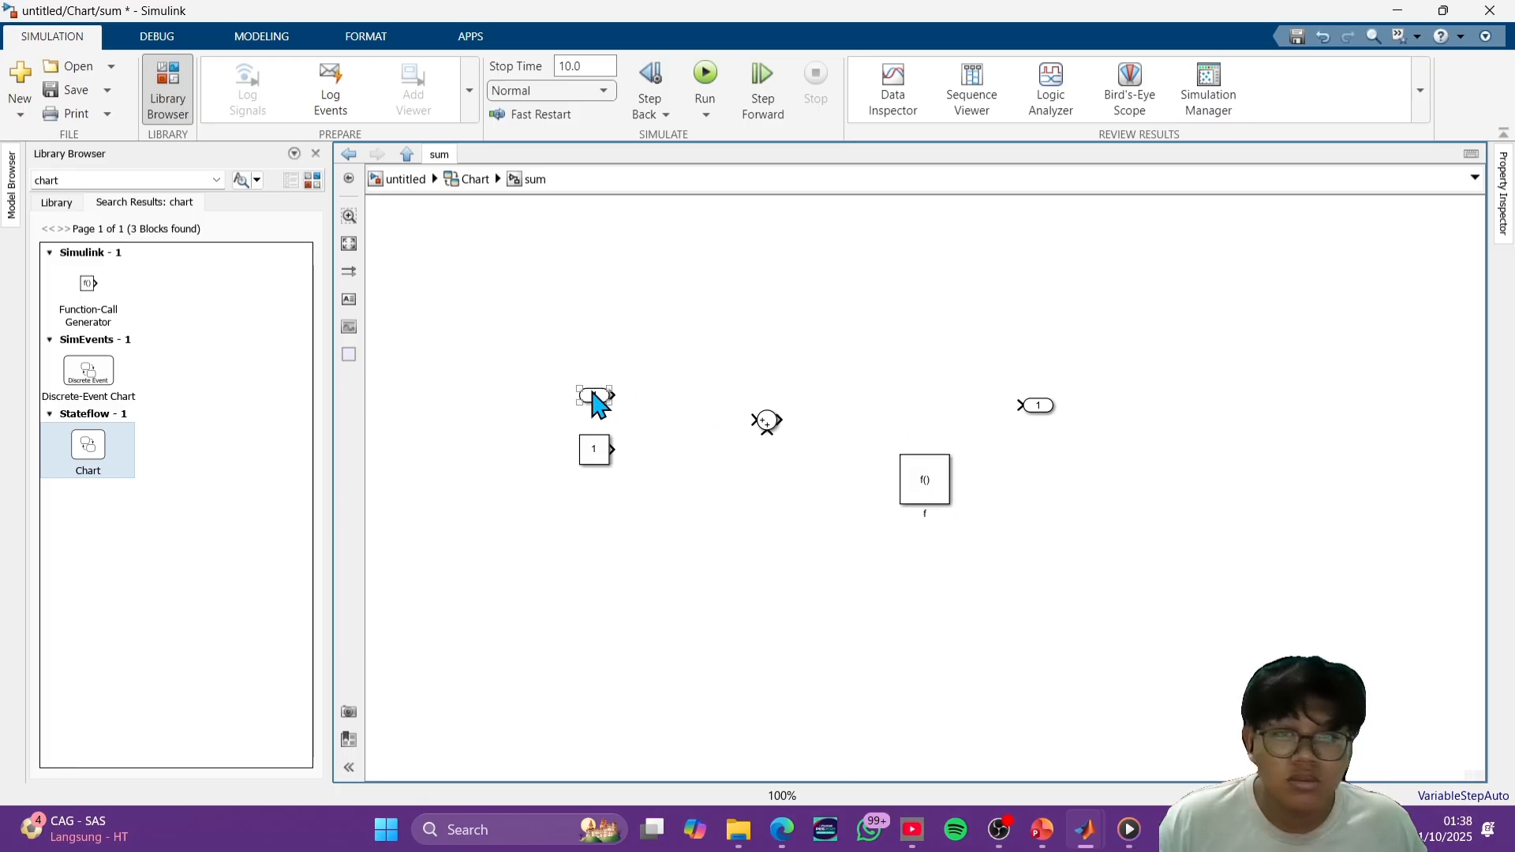
drag(594, 397, 511, 325)
drag(758, 421, 665, 328)
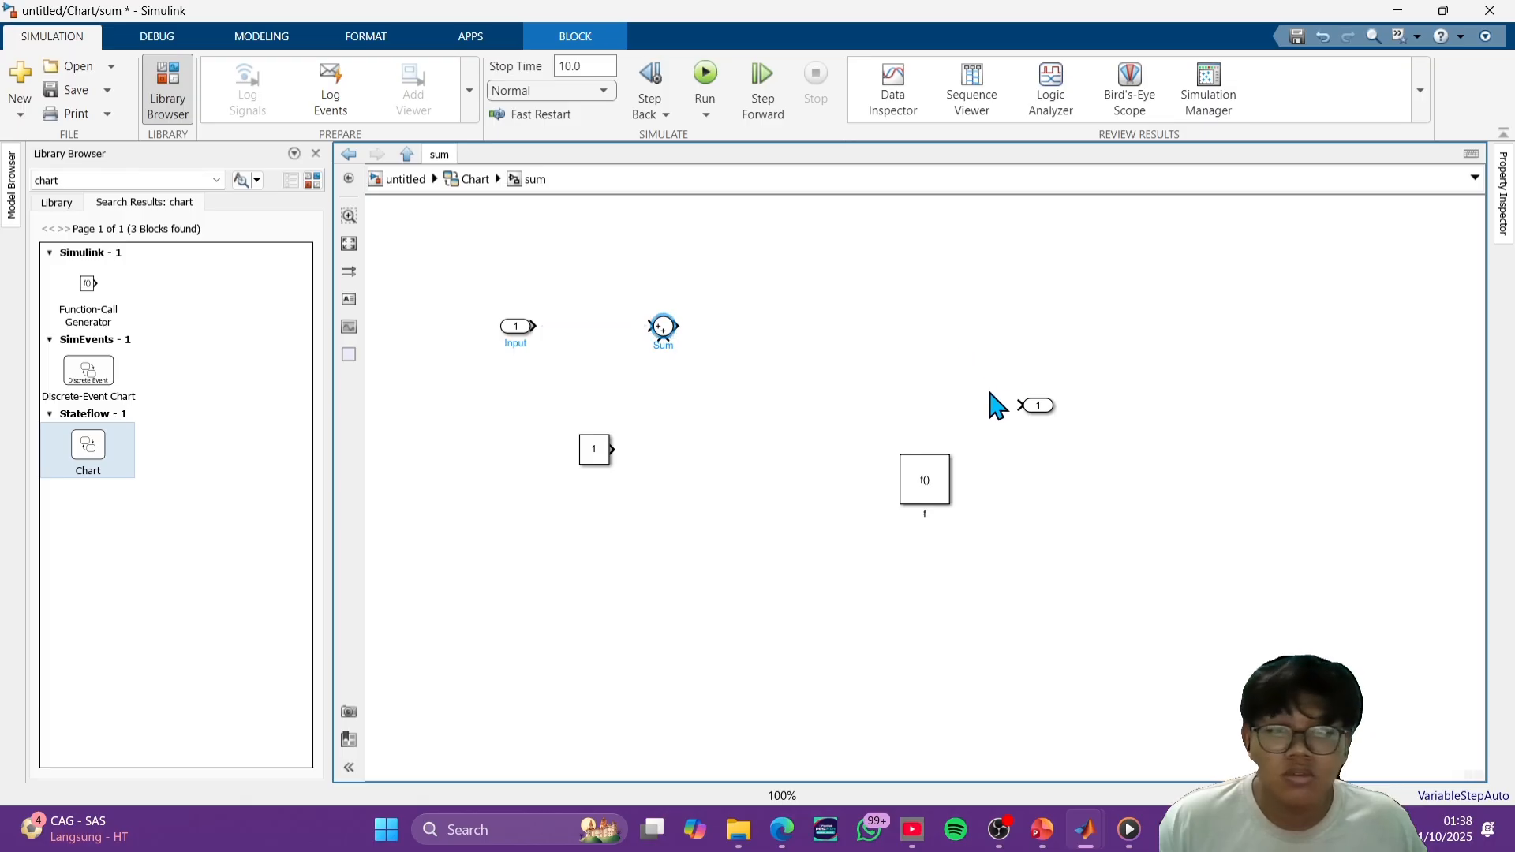
drag(1039, 407, 843, 335)
- Connect the input port and constant to the Sum block and its result to the output port, and return to the chart
drag(600, 446, 665, 346)
click(655, 421)
drag(538, 323, 817, 323)
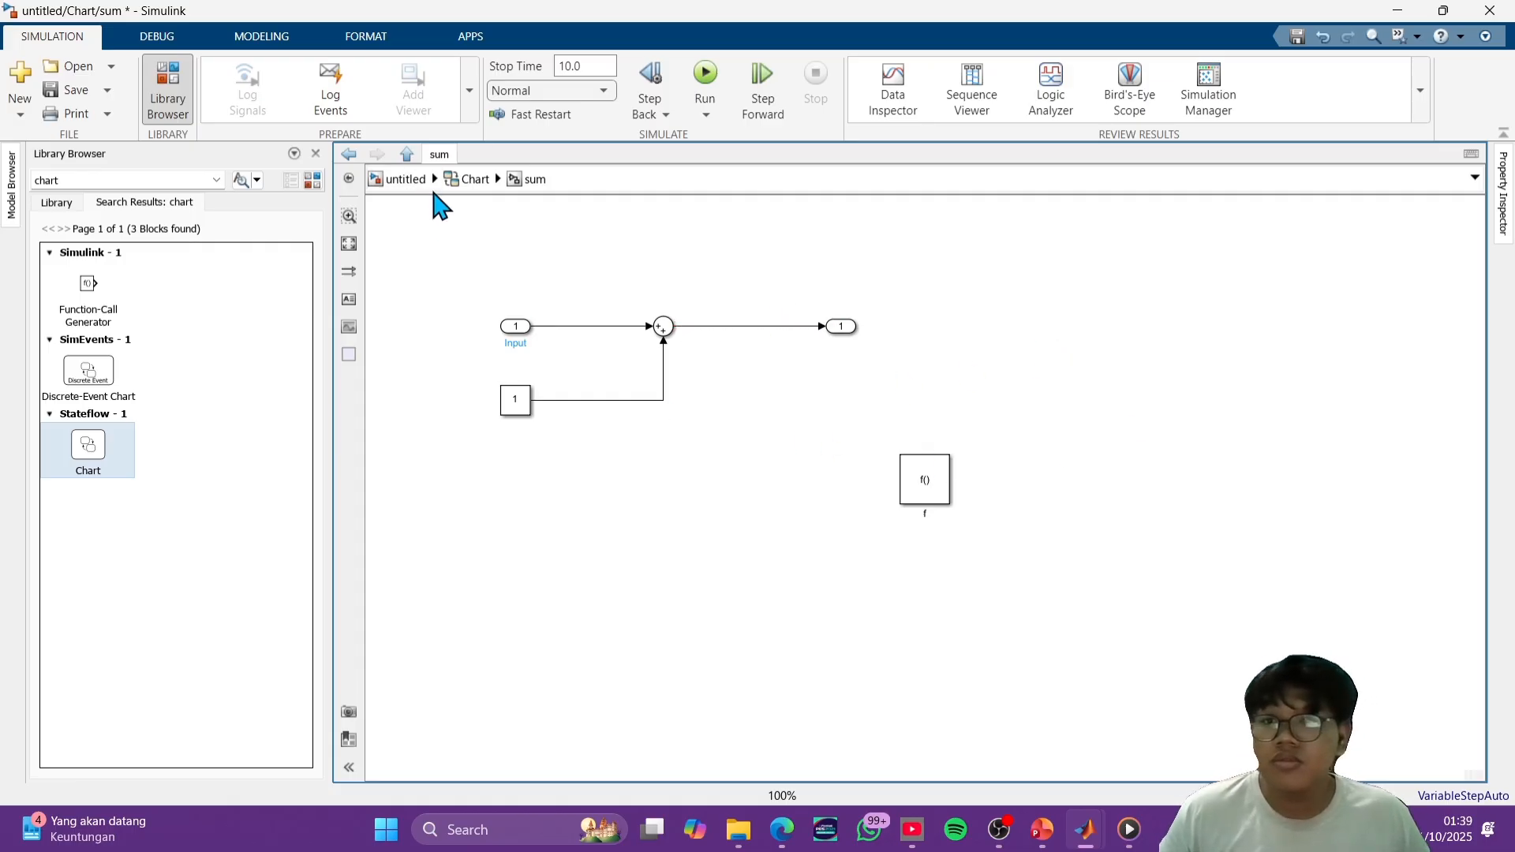
click(476, 180)
click(821, 493)
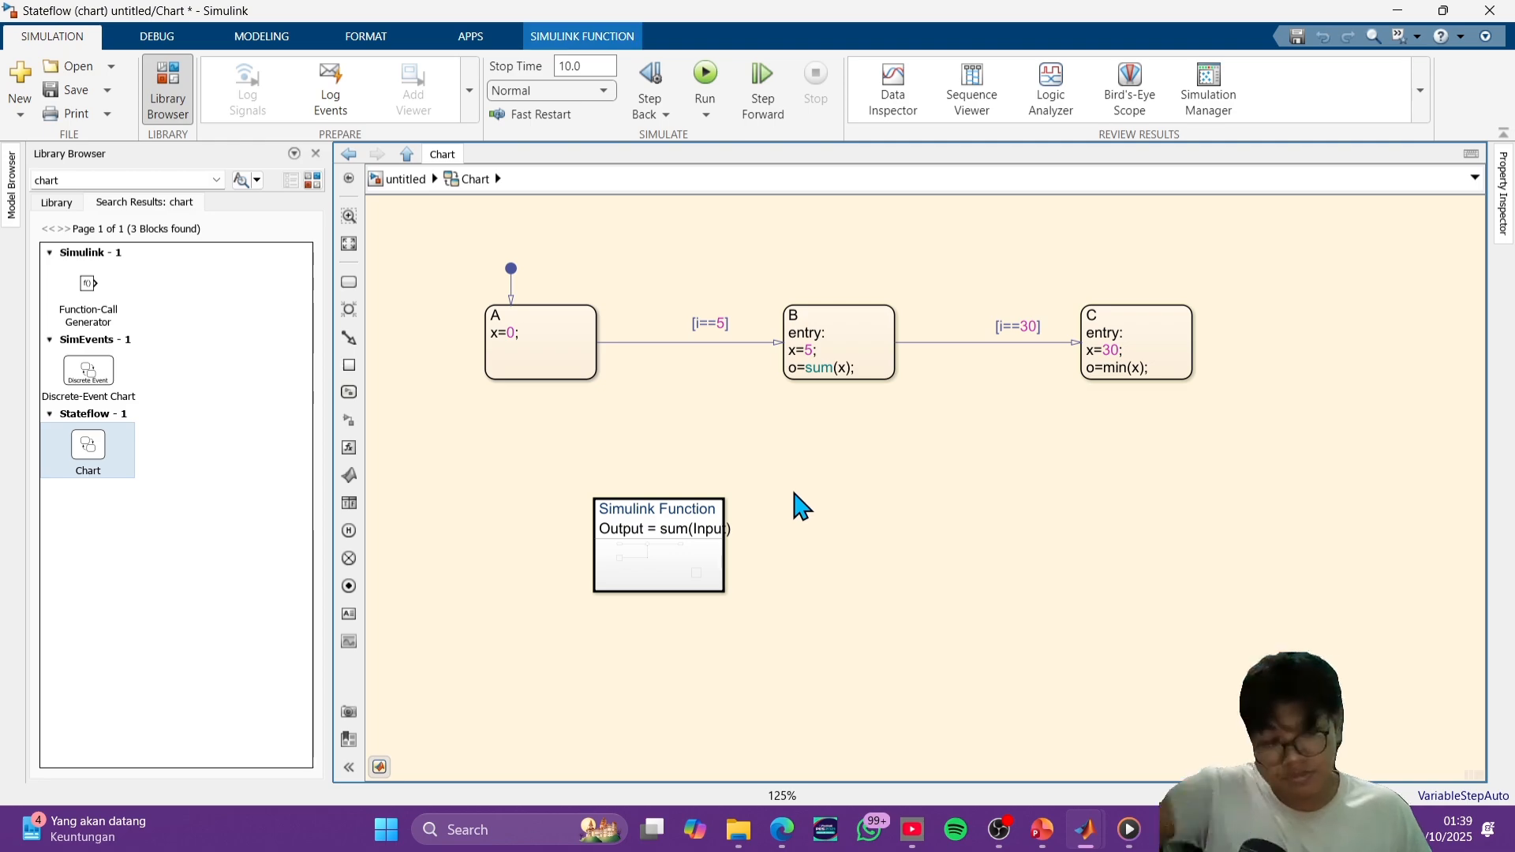
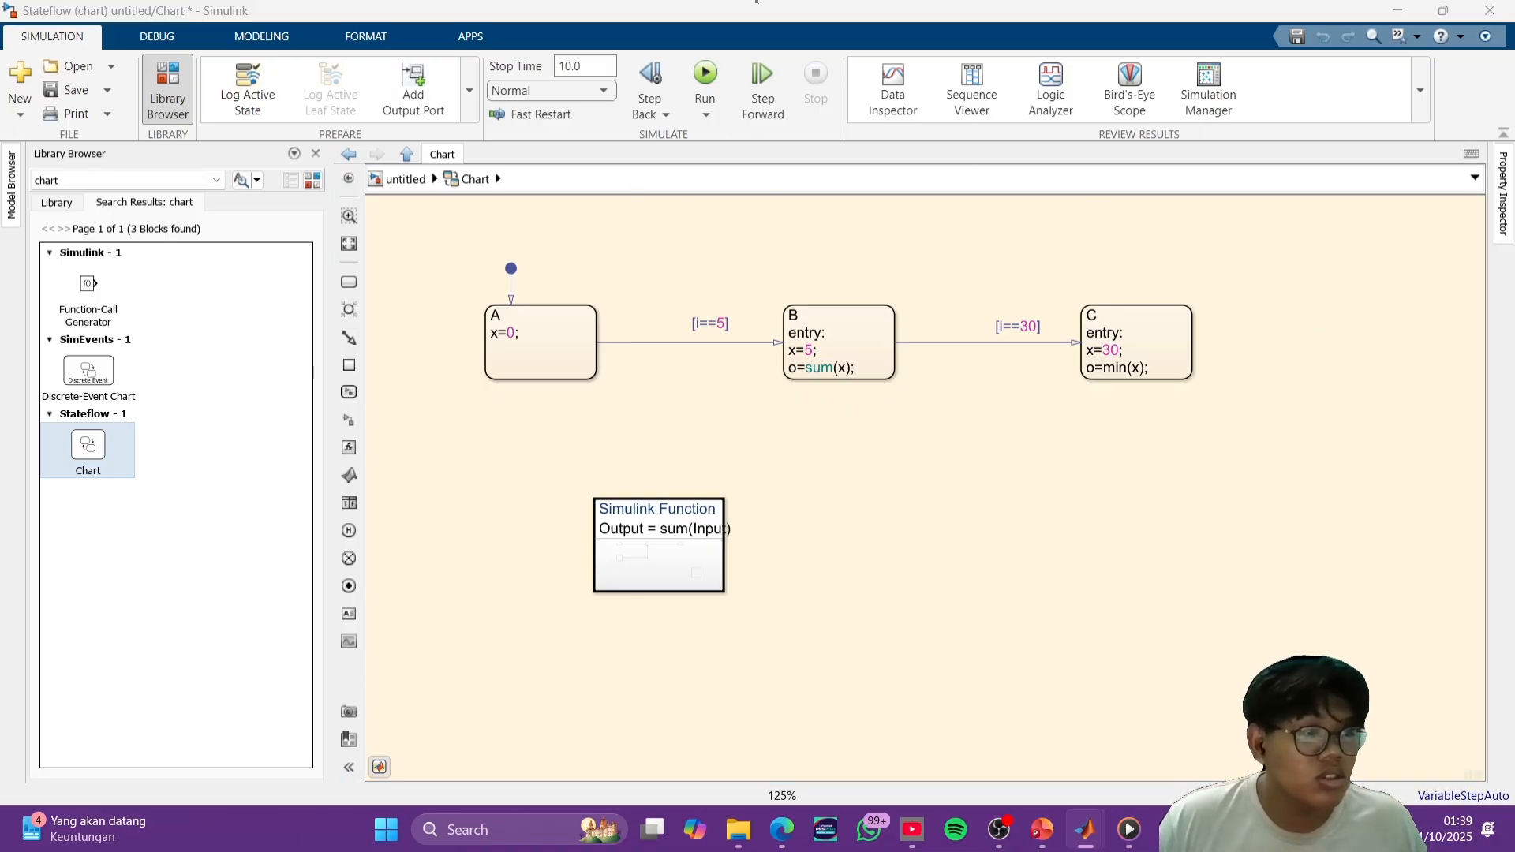
- Open the Model Explorer for the chart and show the contents of its sum function
click(1455, 545)
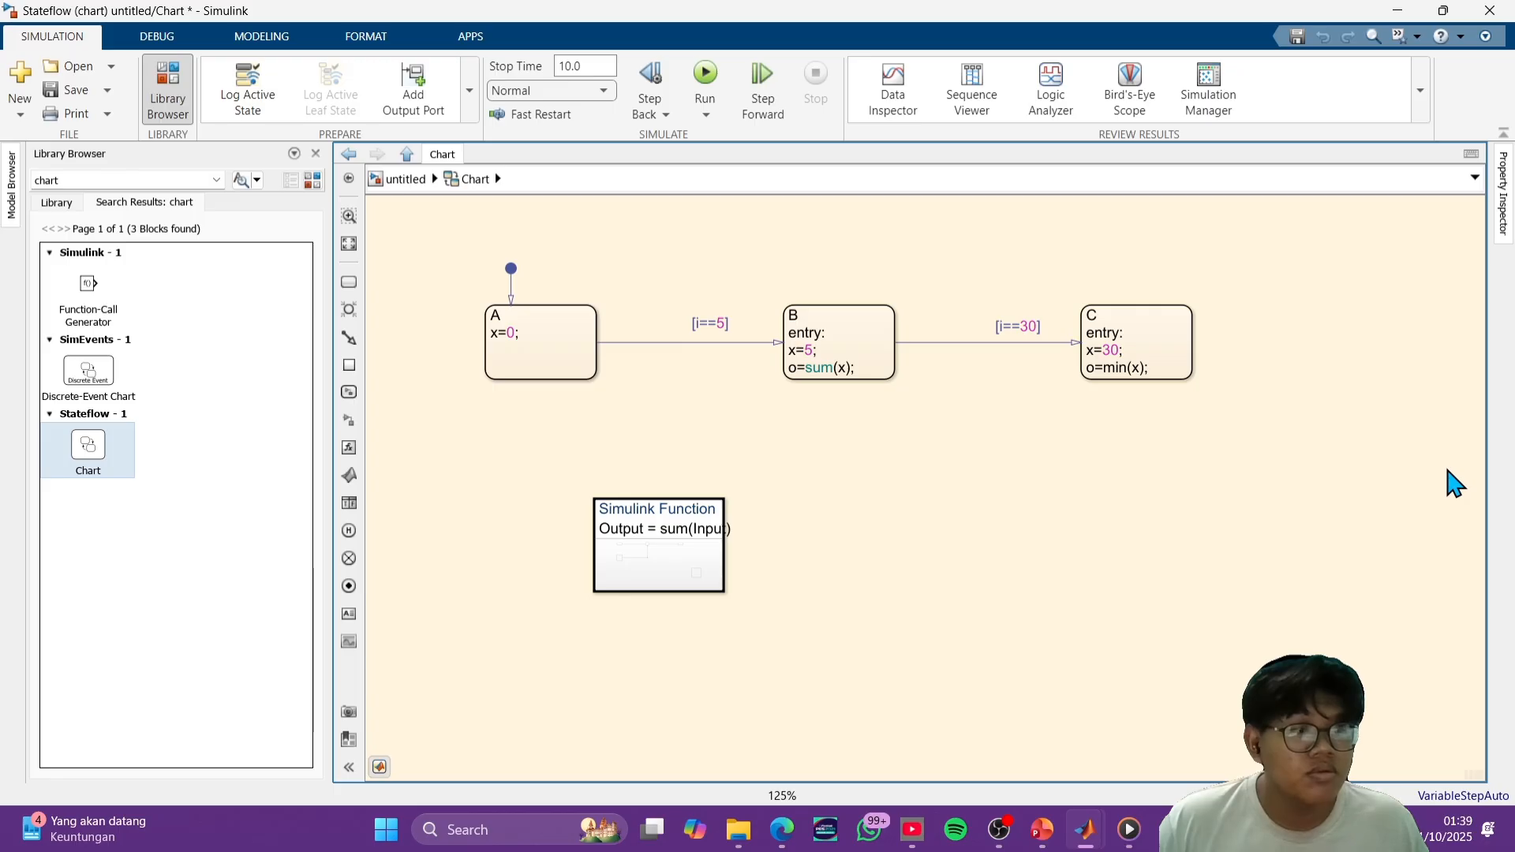
right_click(914, 461)
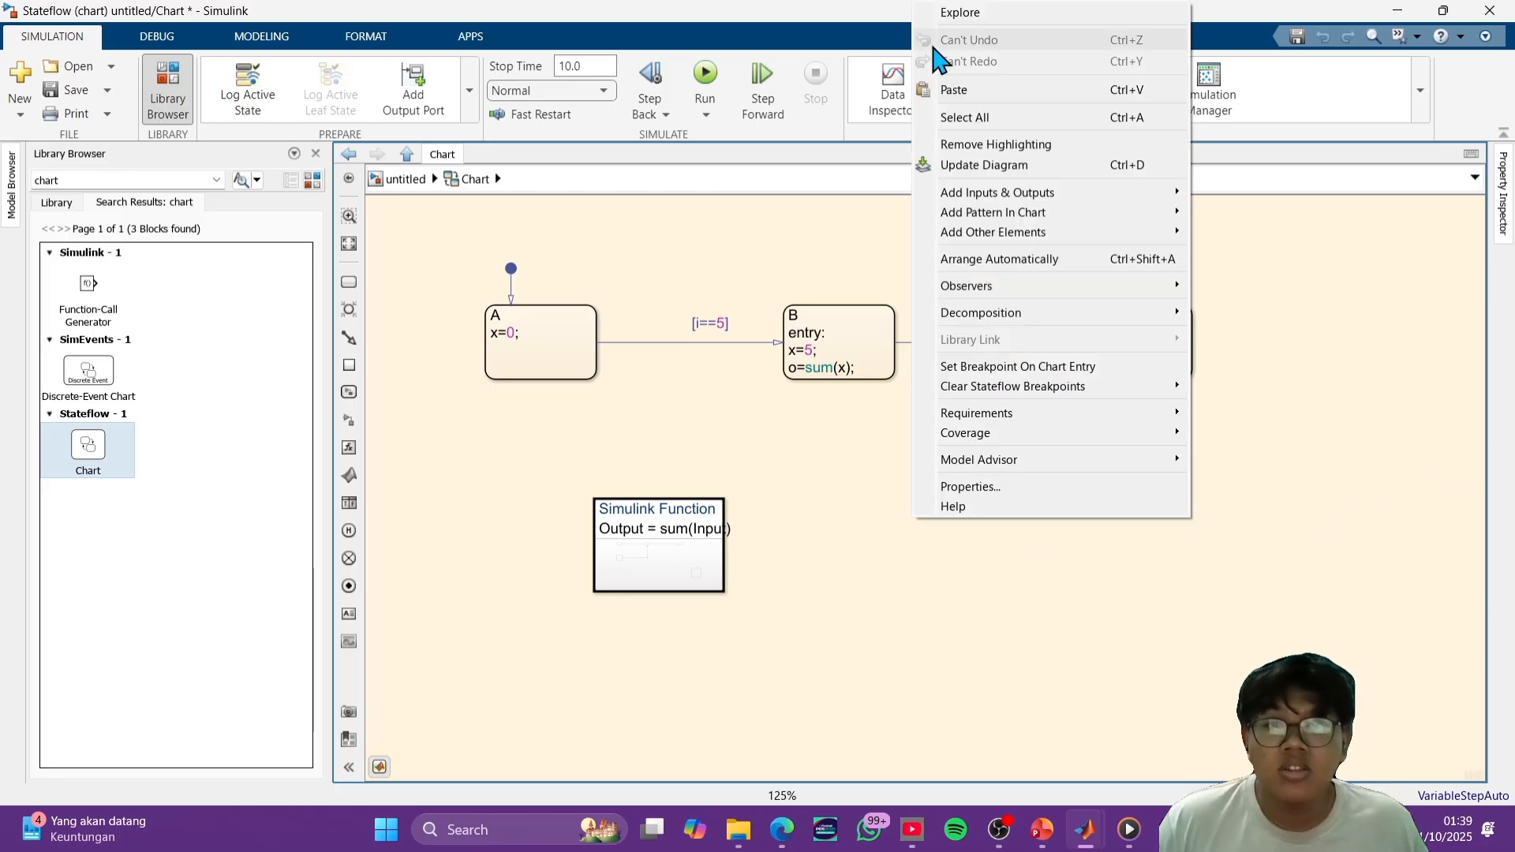
click(969, 22)
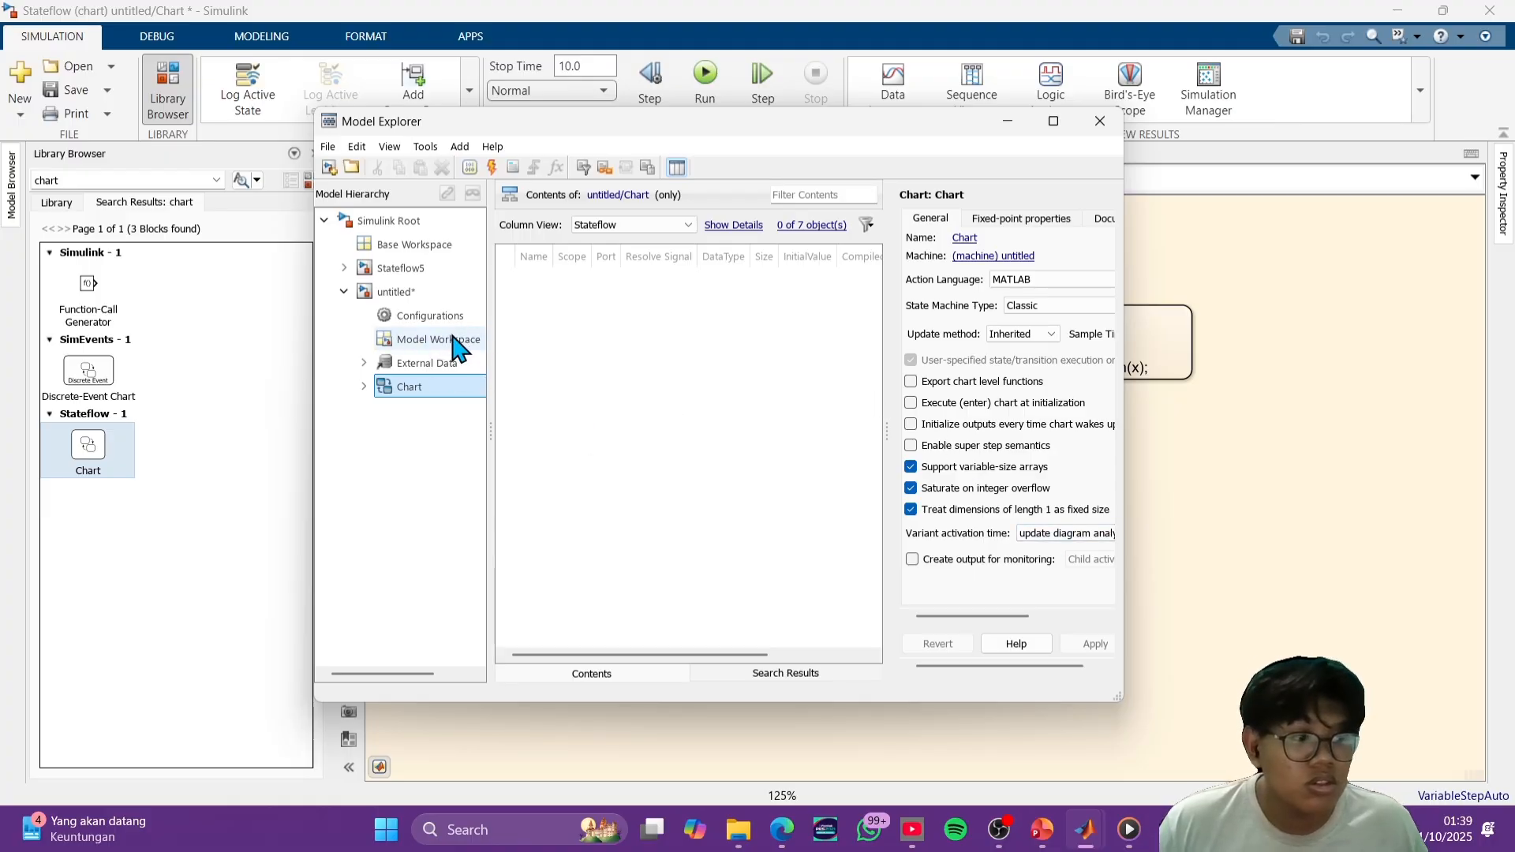
double_click(378, 387)
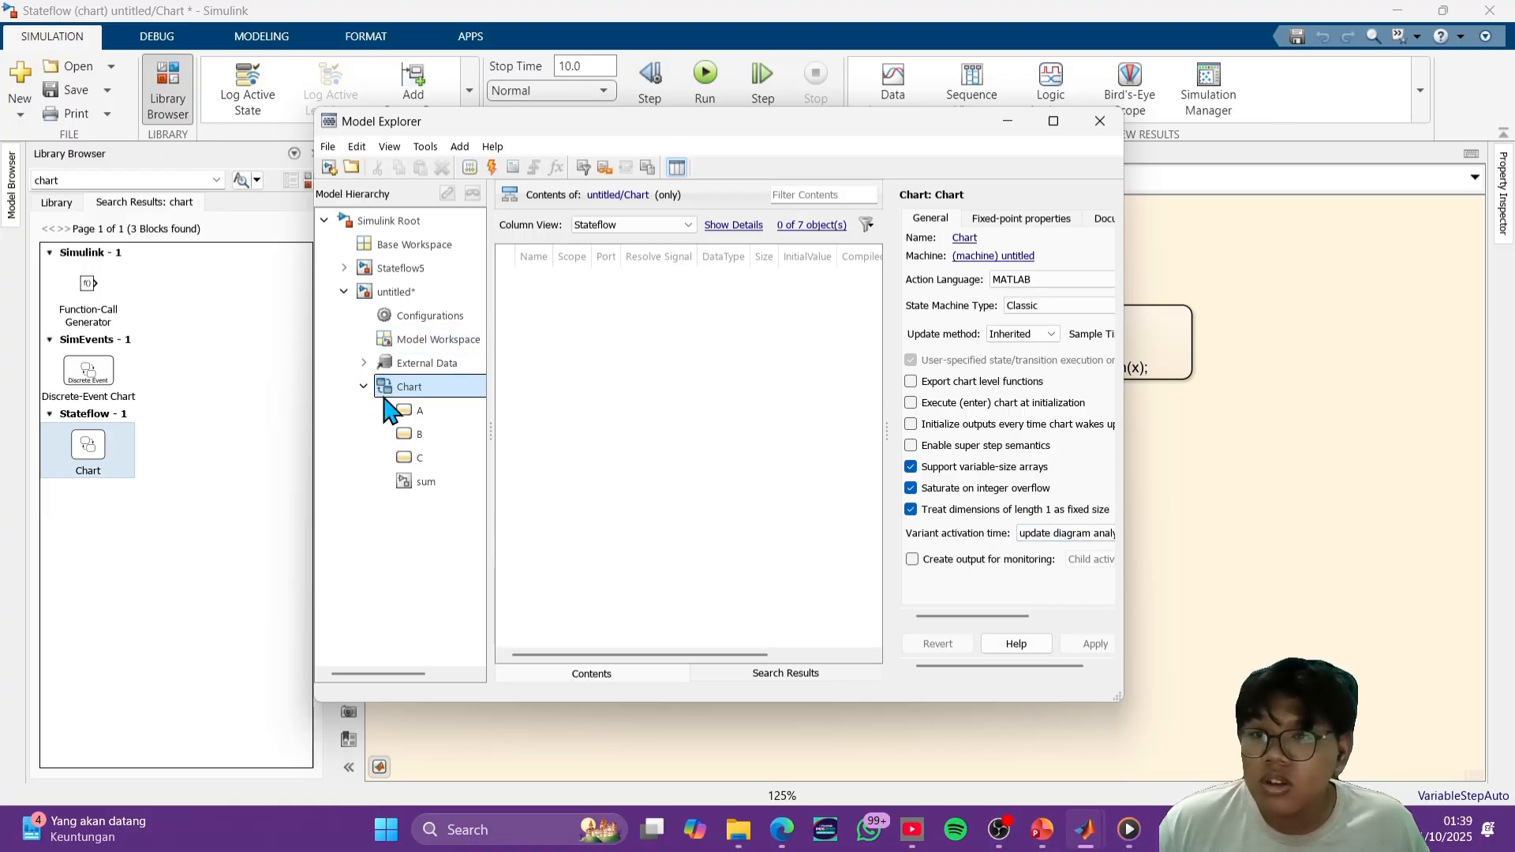
click(423, 482)
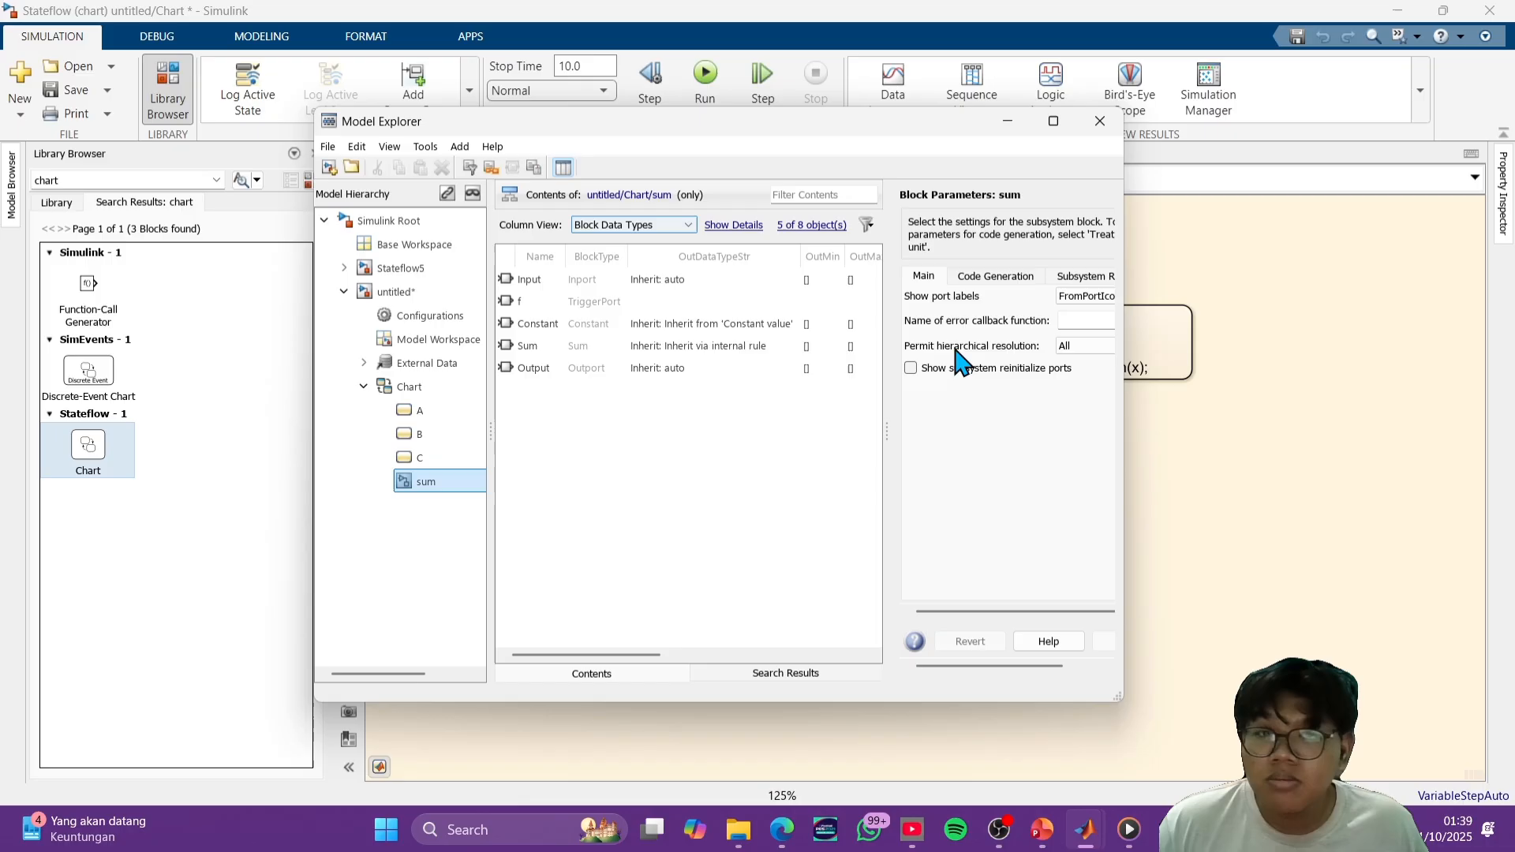
- Set the data type of the sum function's Input port to double in its signal attributes
click(619, 280)
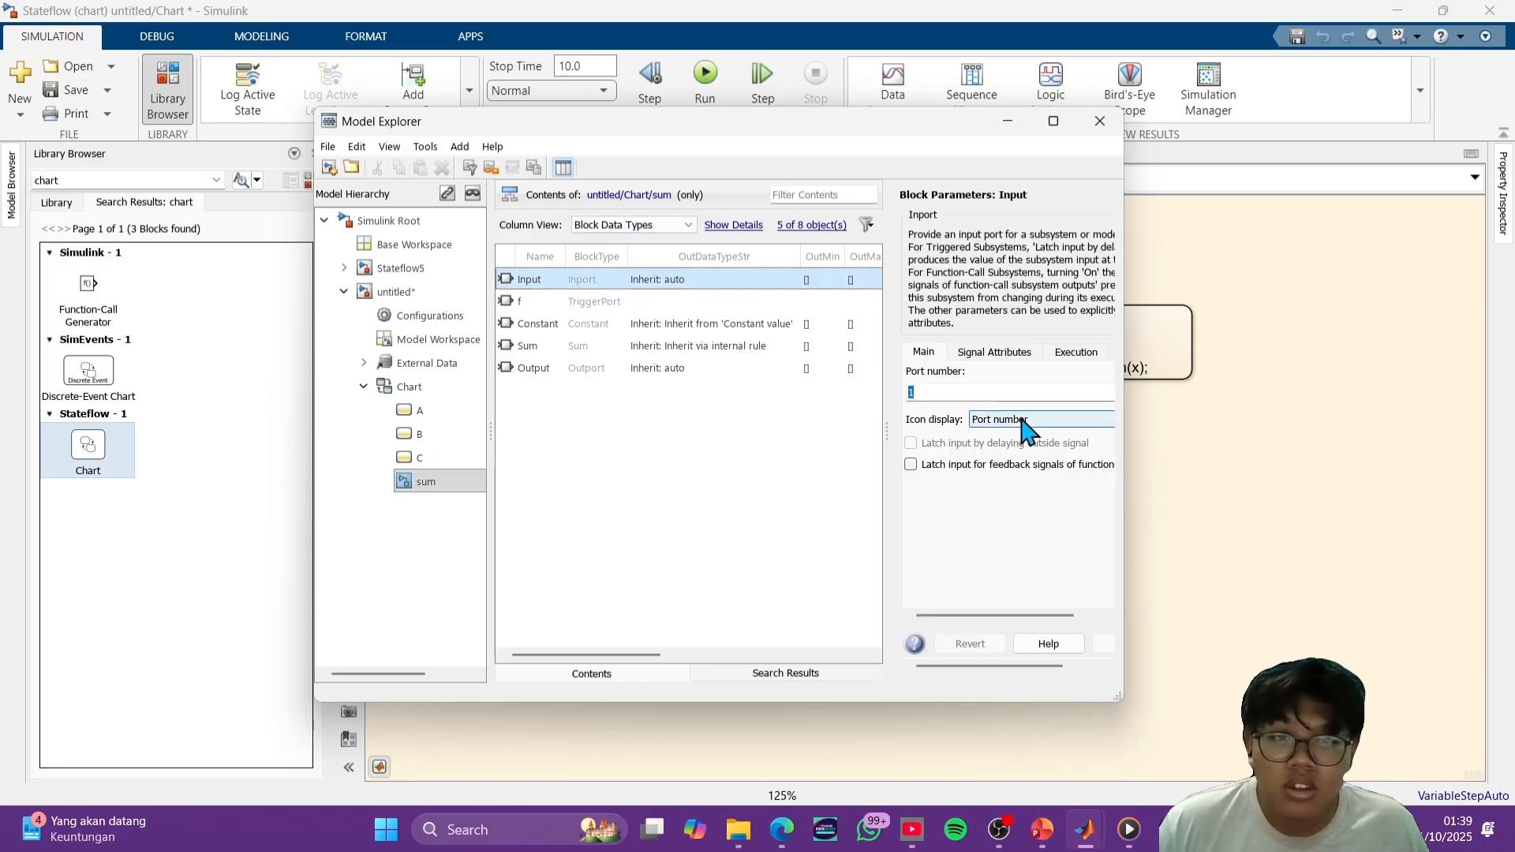
click(996, 355)
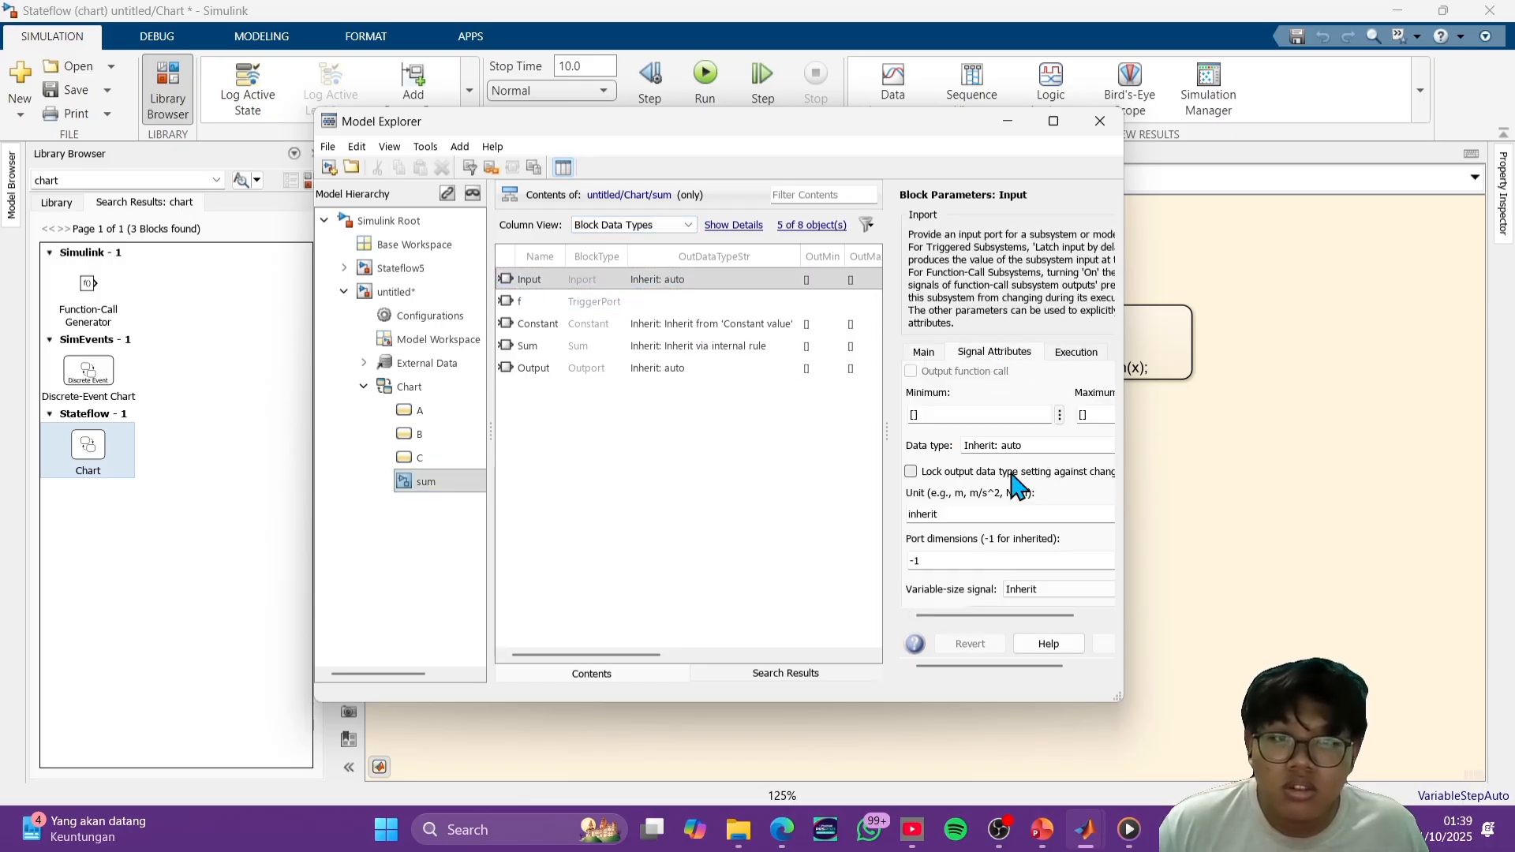
scroll(1018, 486, down, 1)
click(1033, 402)
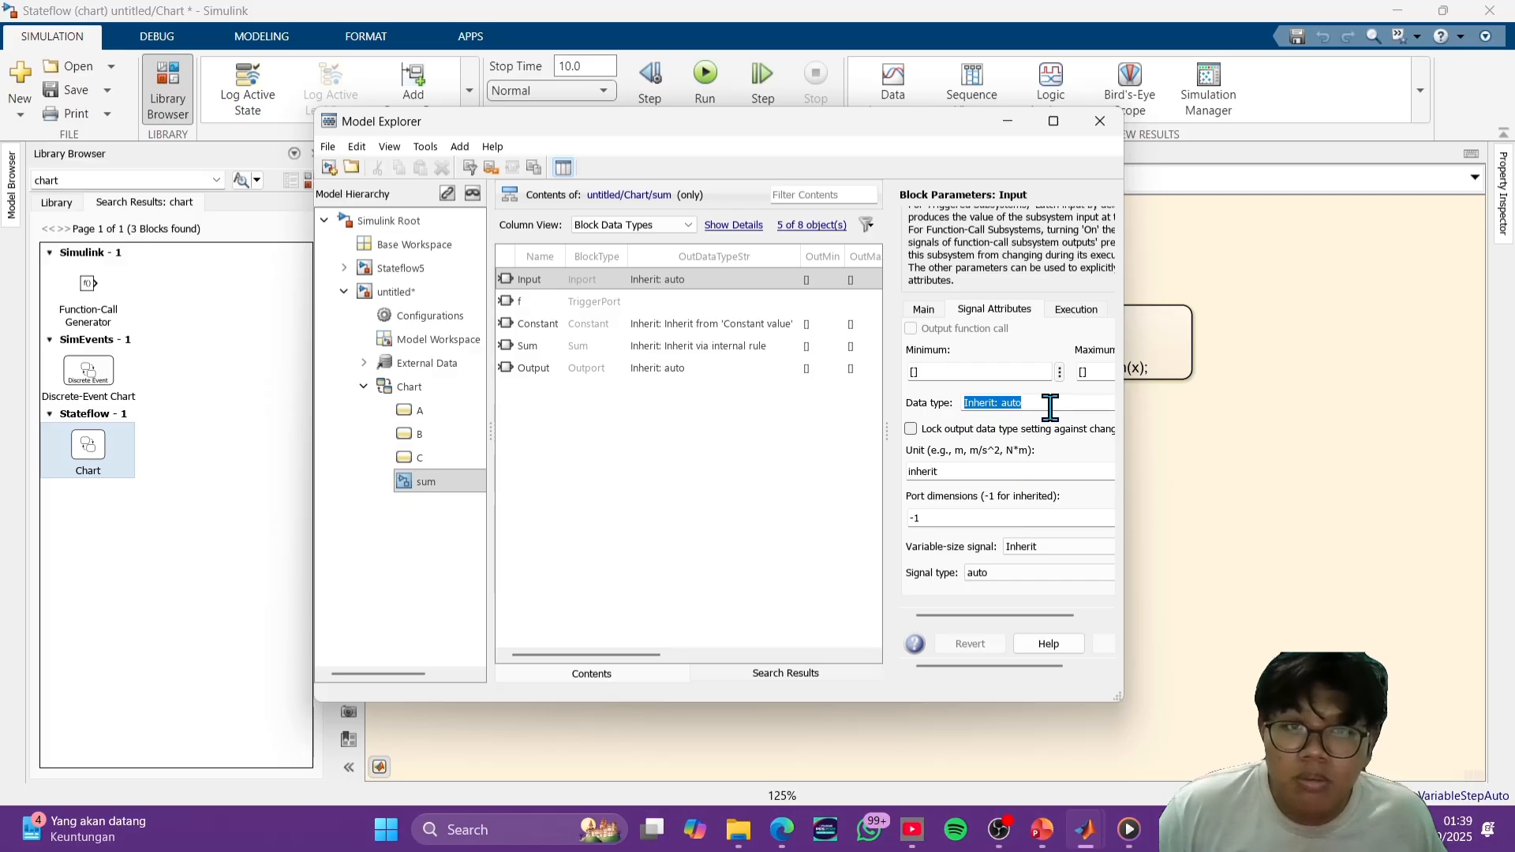
key(BackSpace)
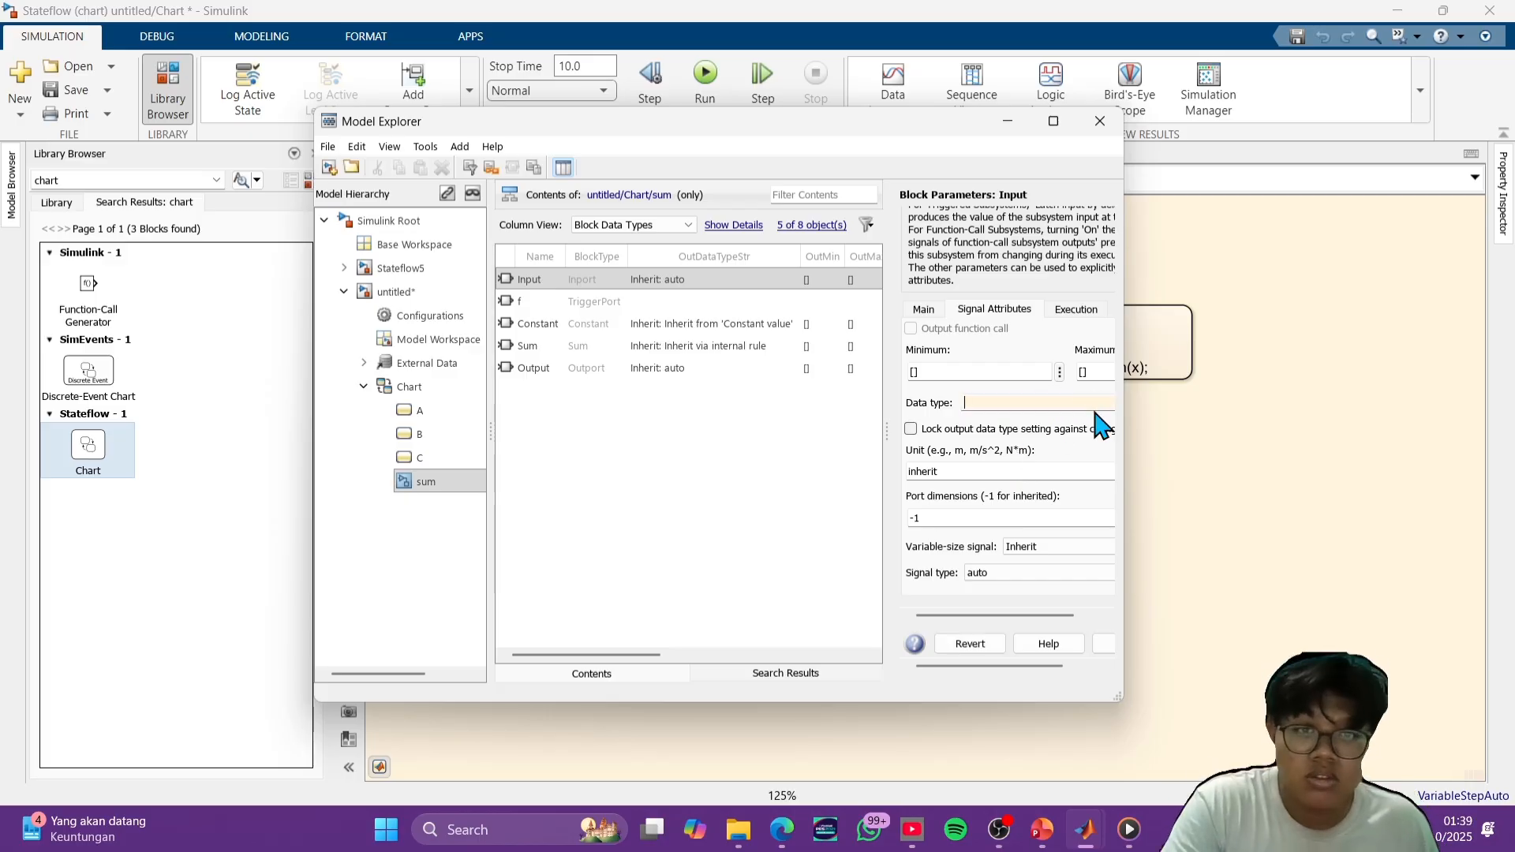
text(dou)
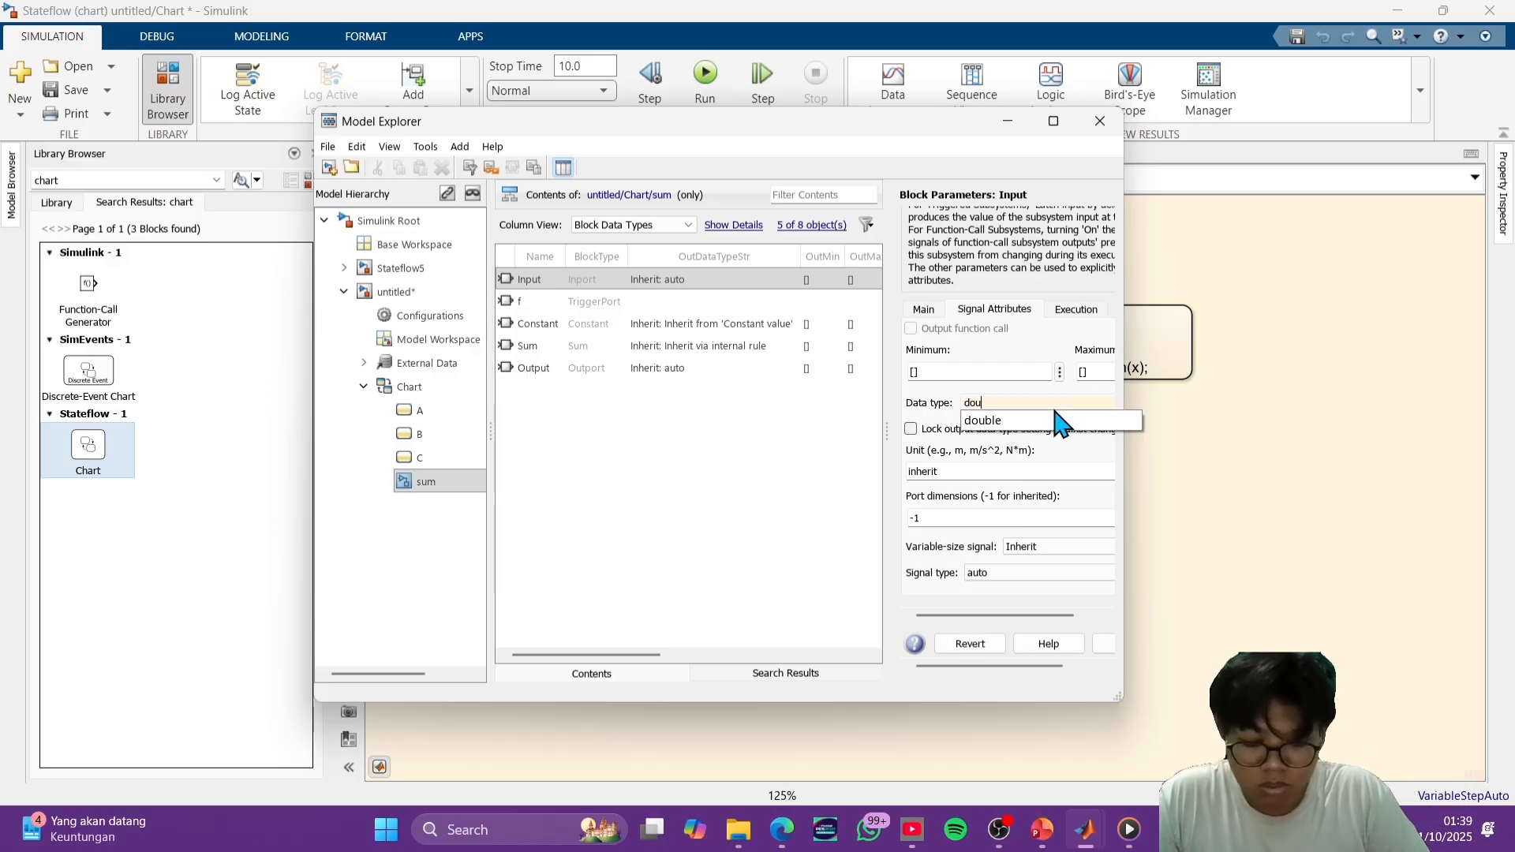
text(ble)
click(1033, 420)
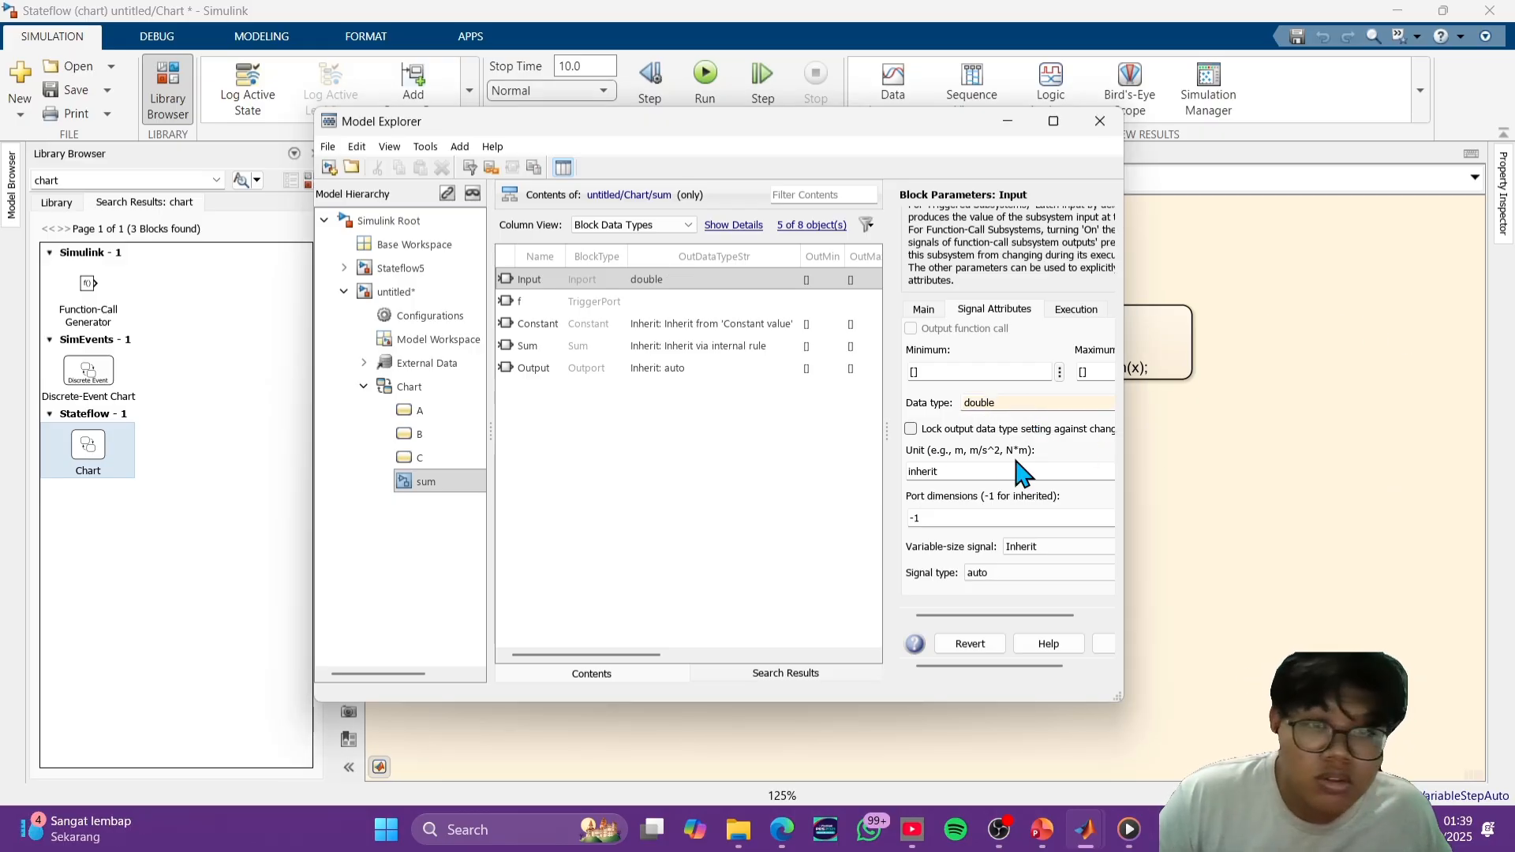
- Enter double as the unit of the sum function's Input port
double_click(975, 471)
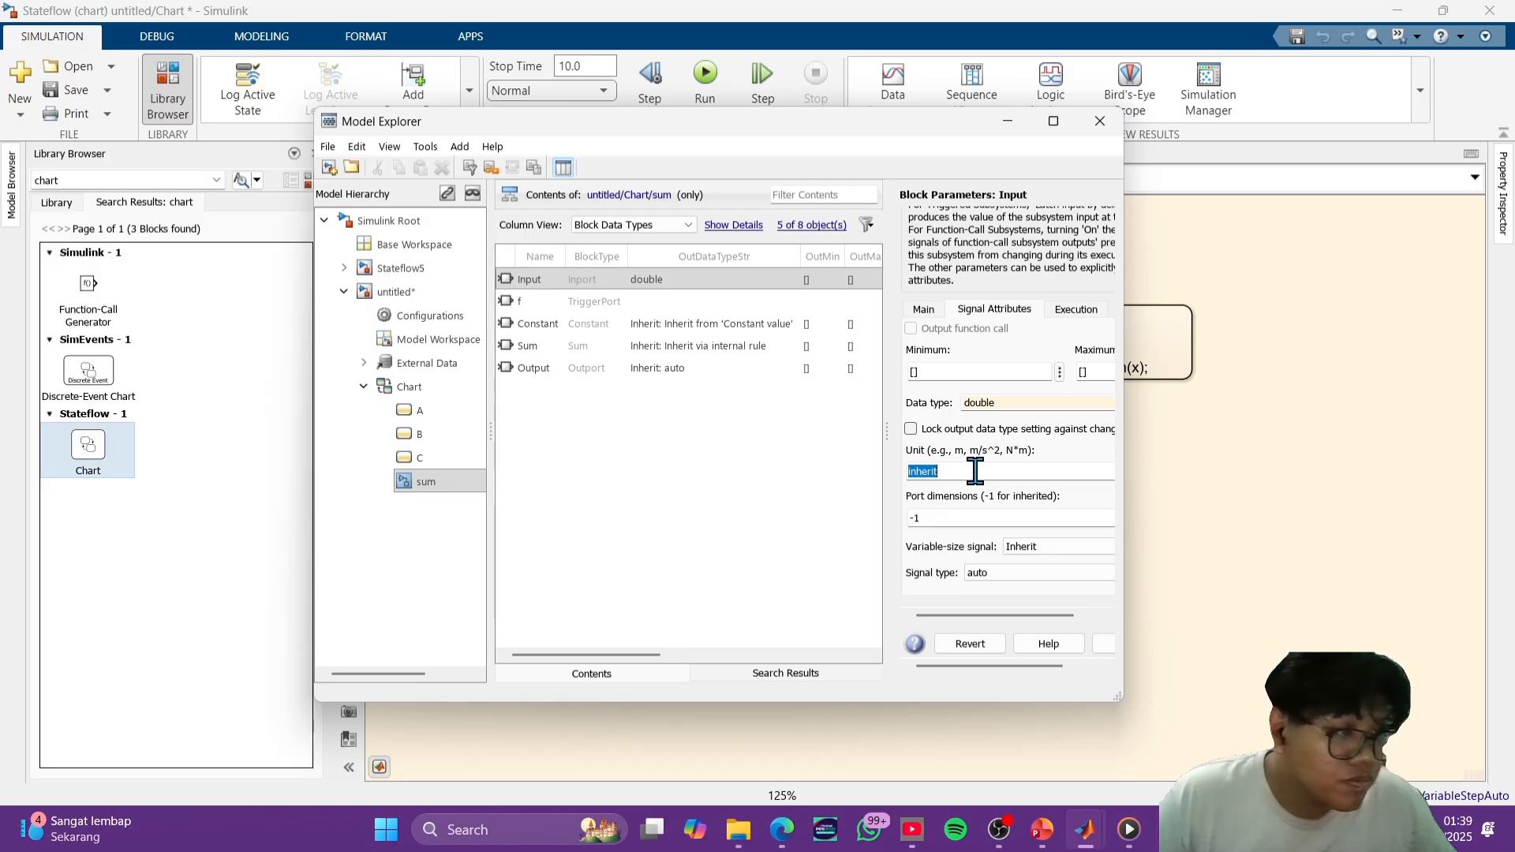
key(BackSpace)
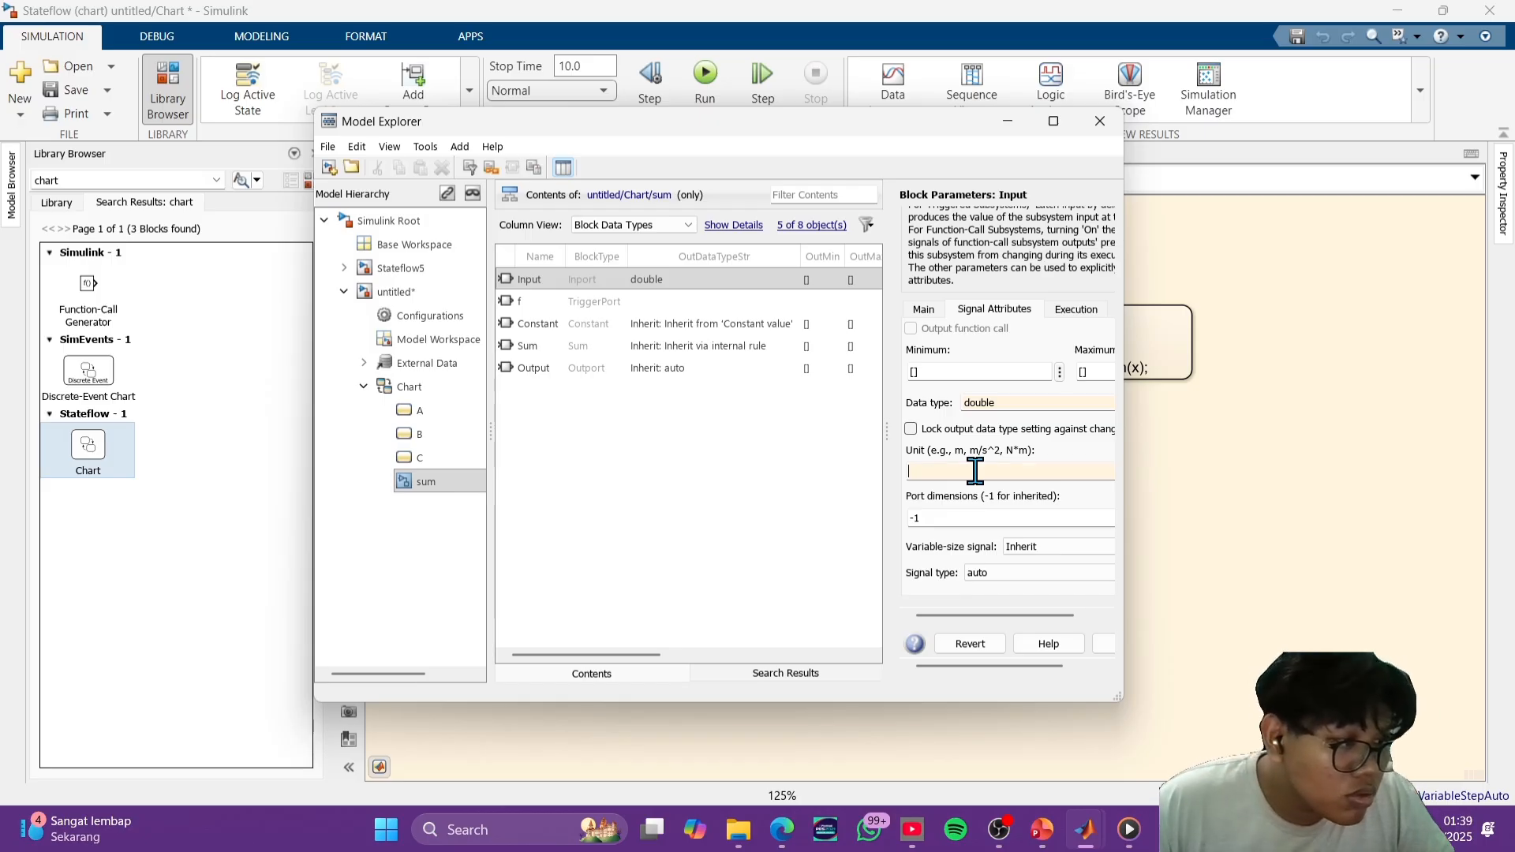
text(d)
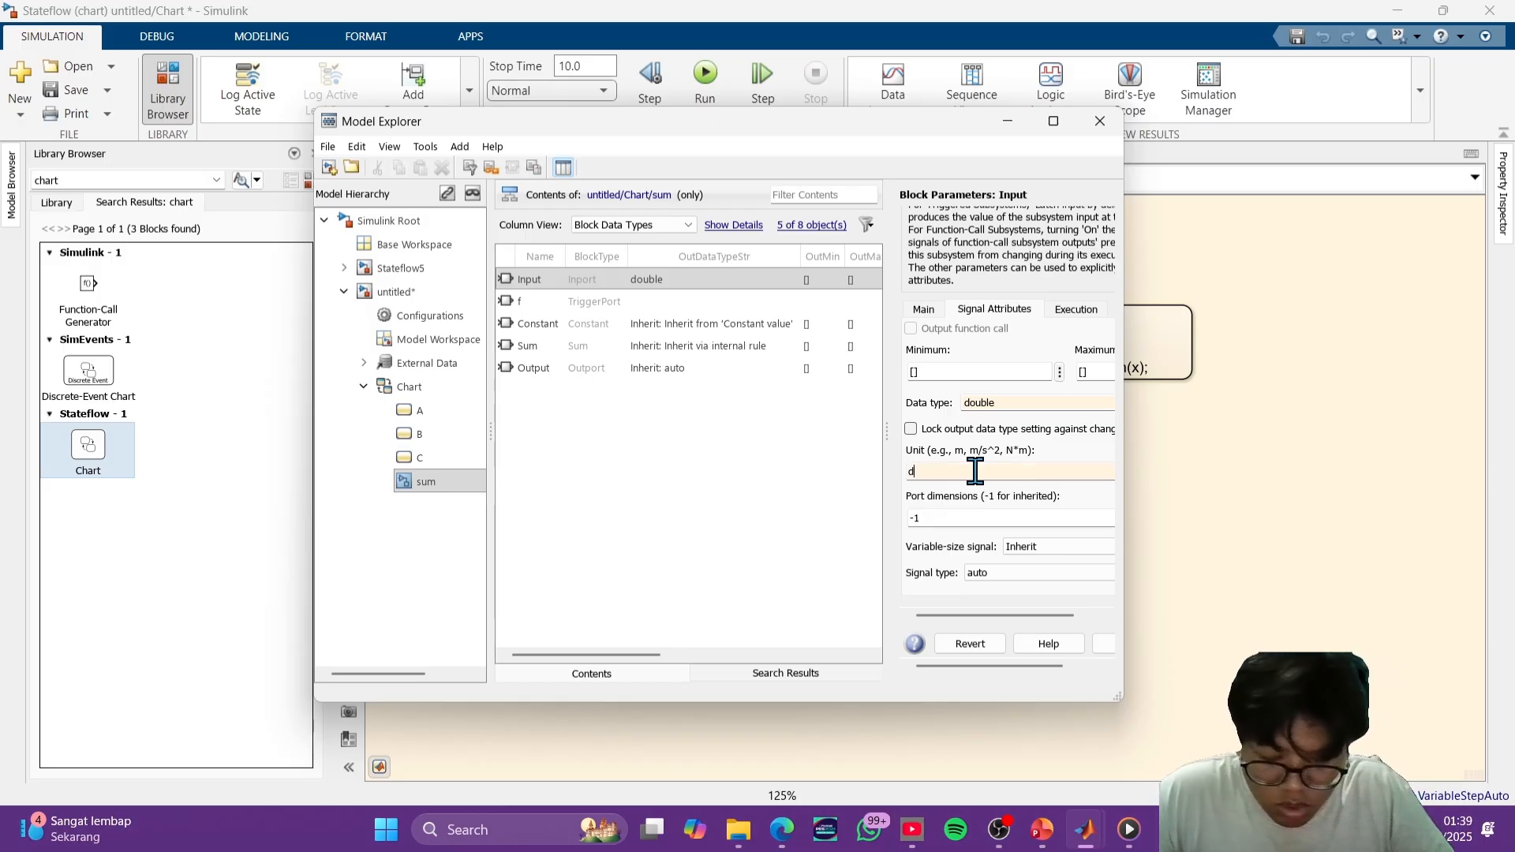
text(ouble)
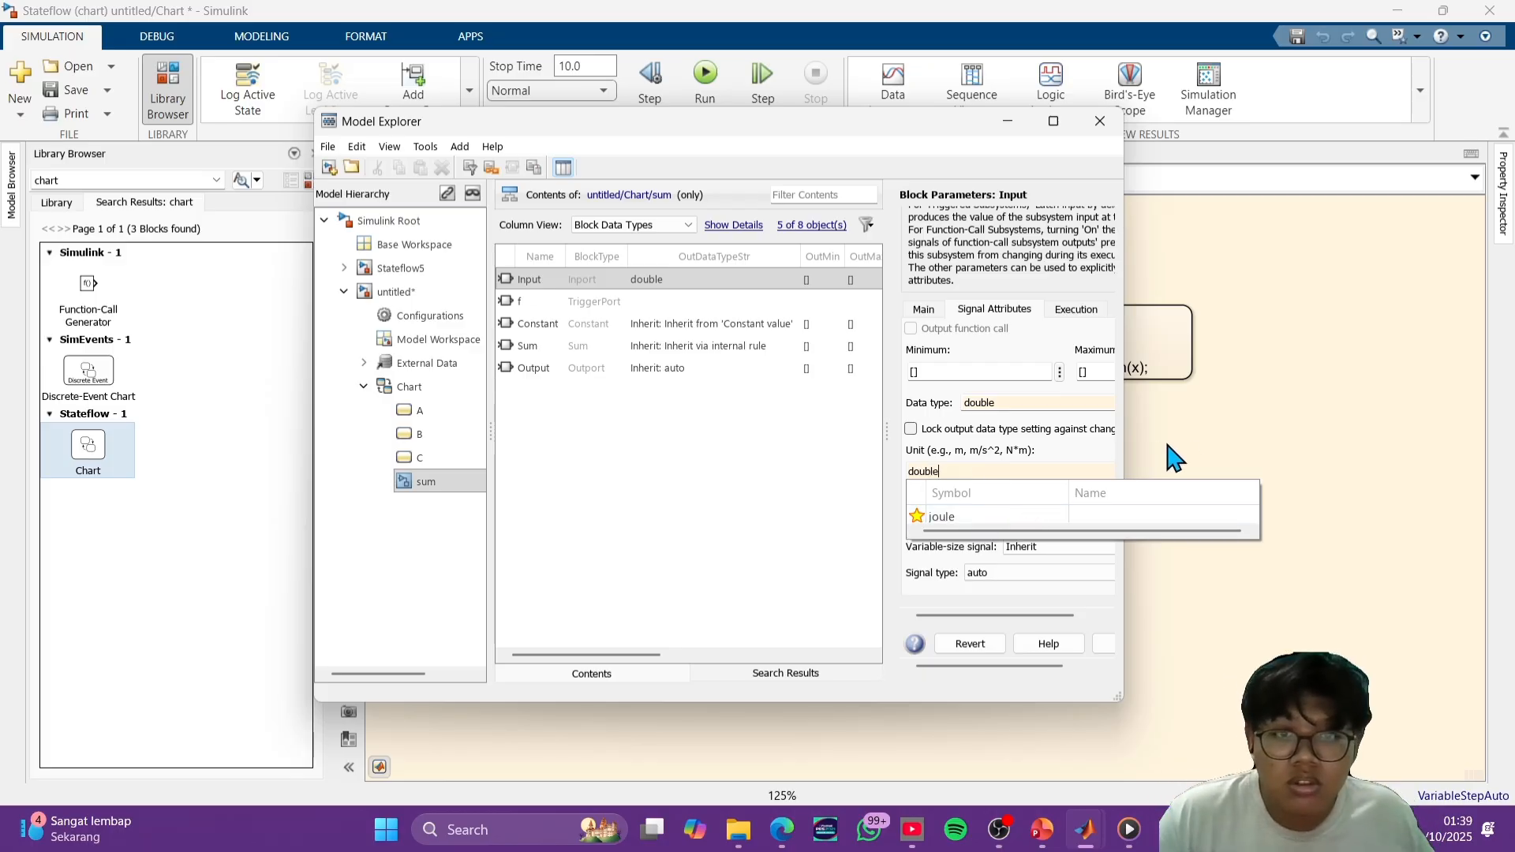
click(1204, 452)
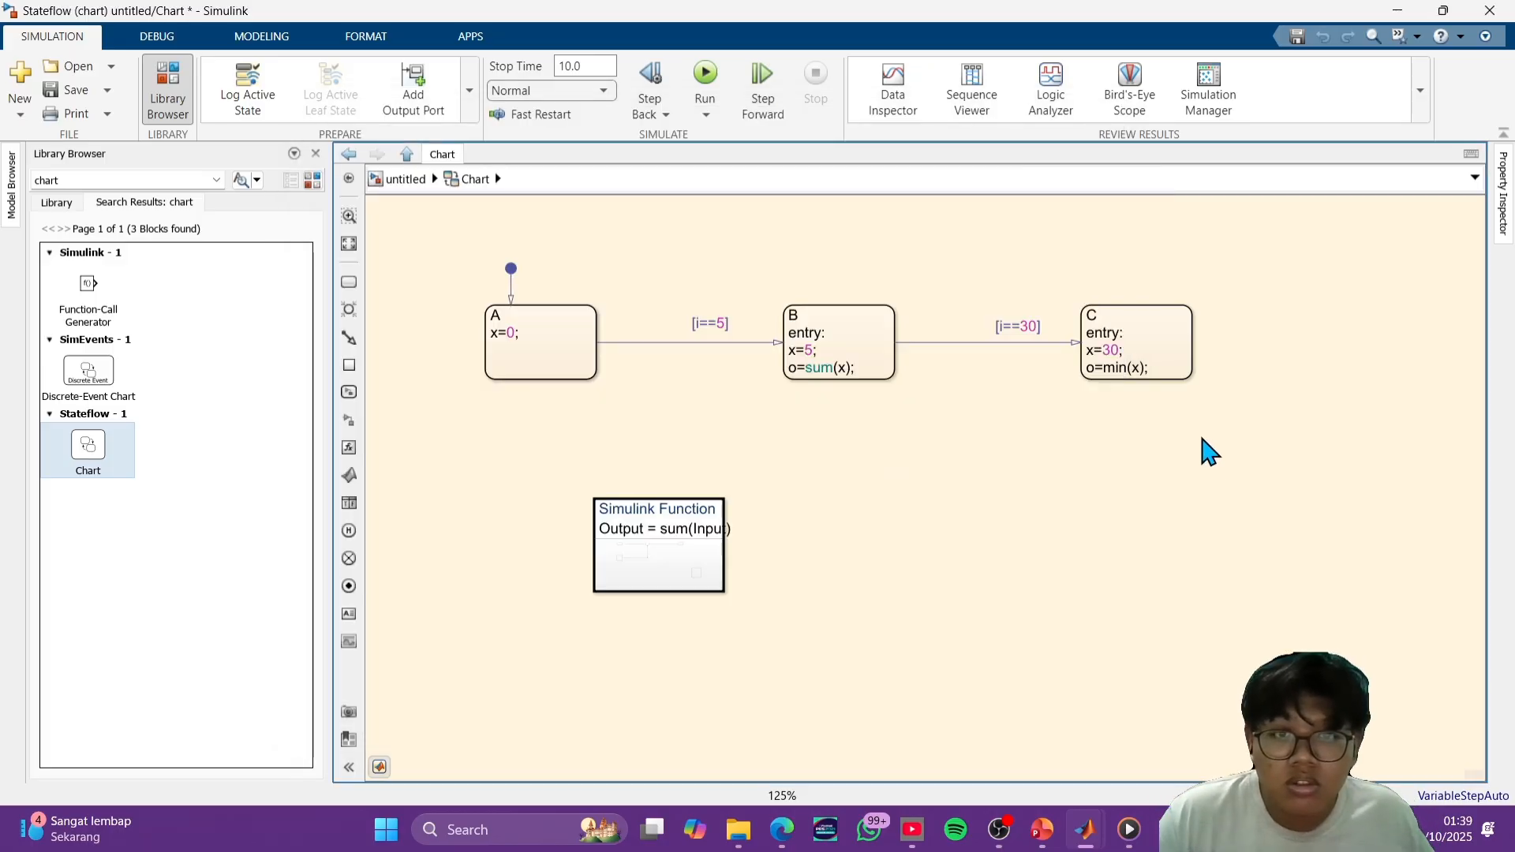
- Return to the Model Explorer and set the Input port's dimensions to 1
right_click(939, 513)
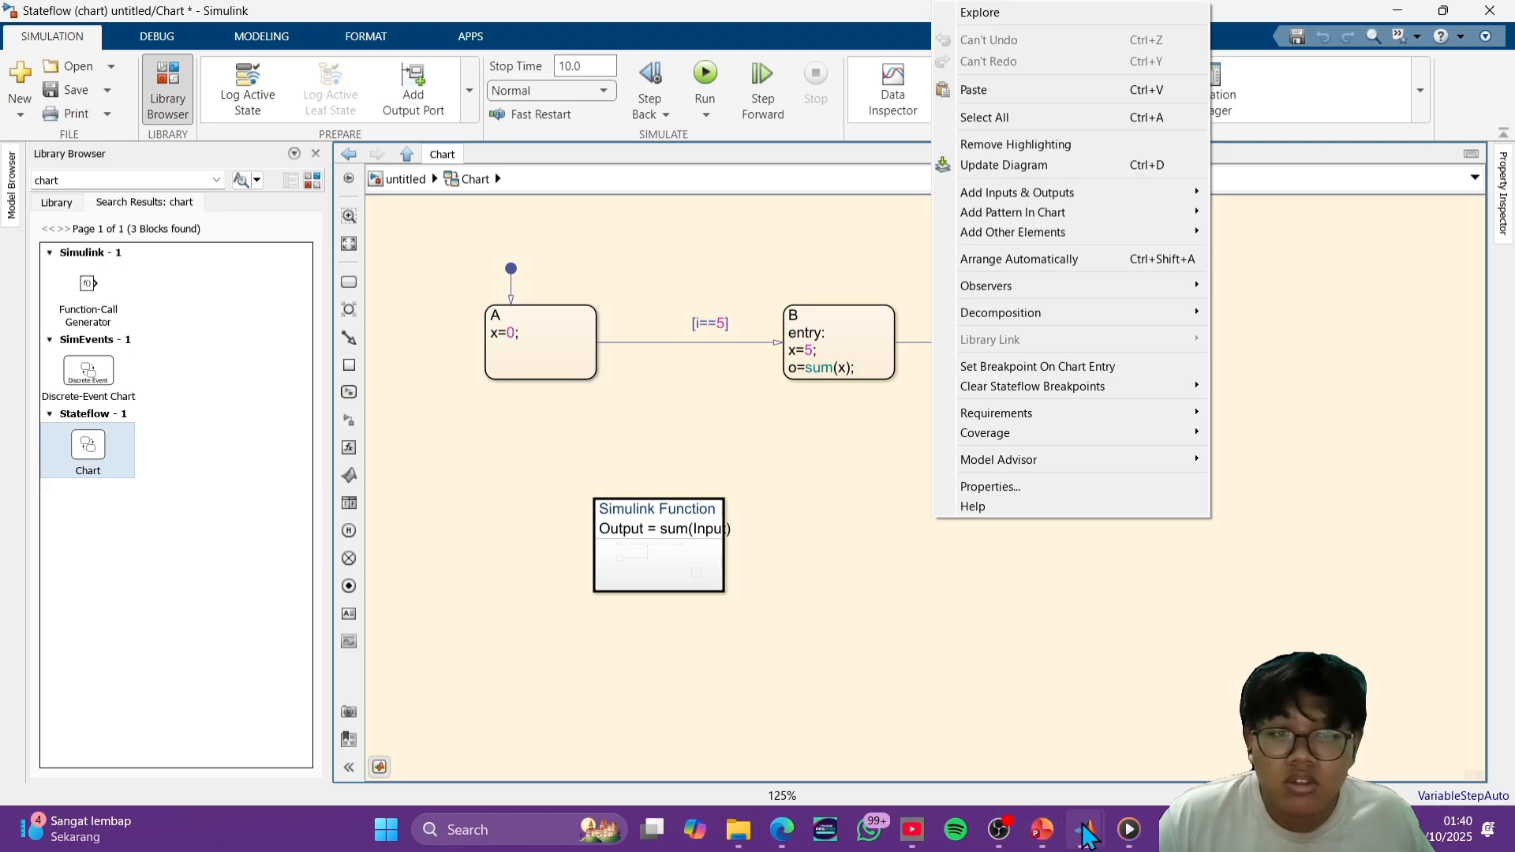
mouse_move(1085, 829)
click(1392, 746)
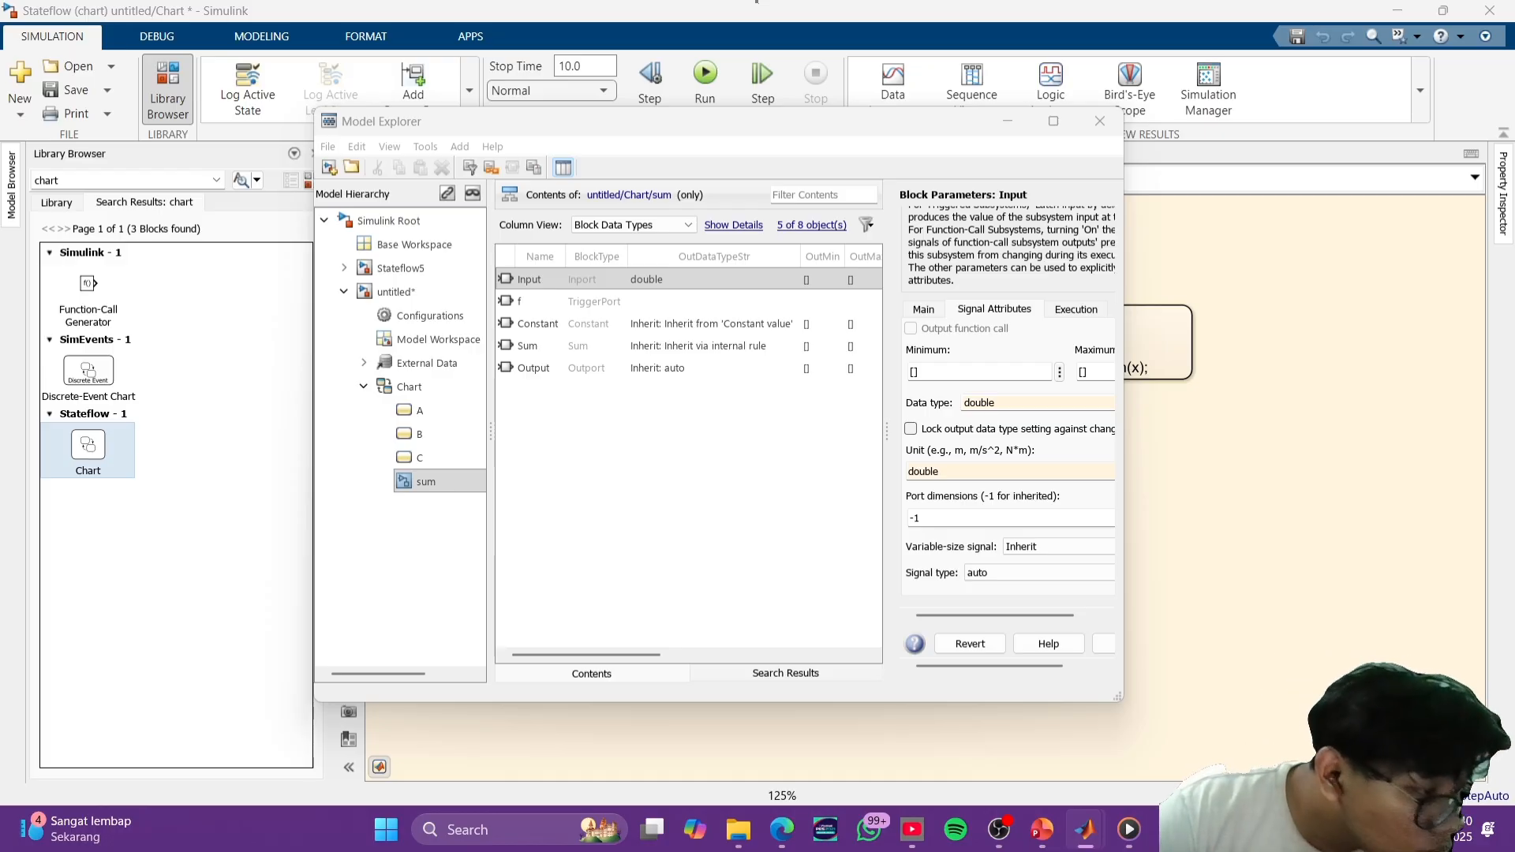
click(1111, 565)
double_click(983, 521)
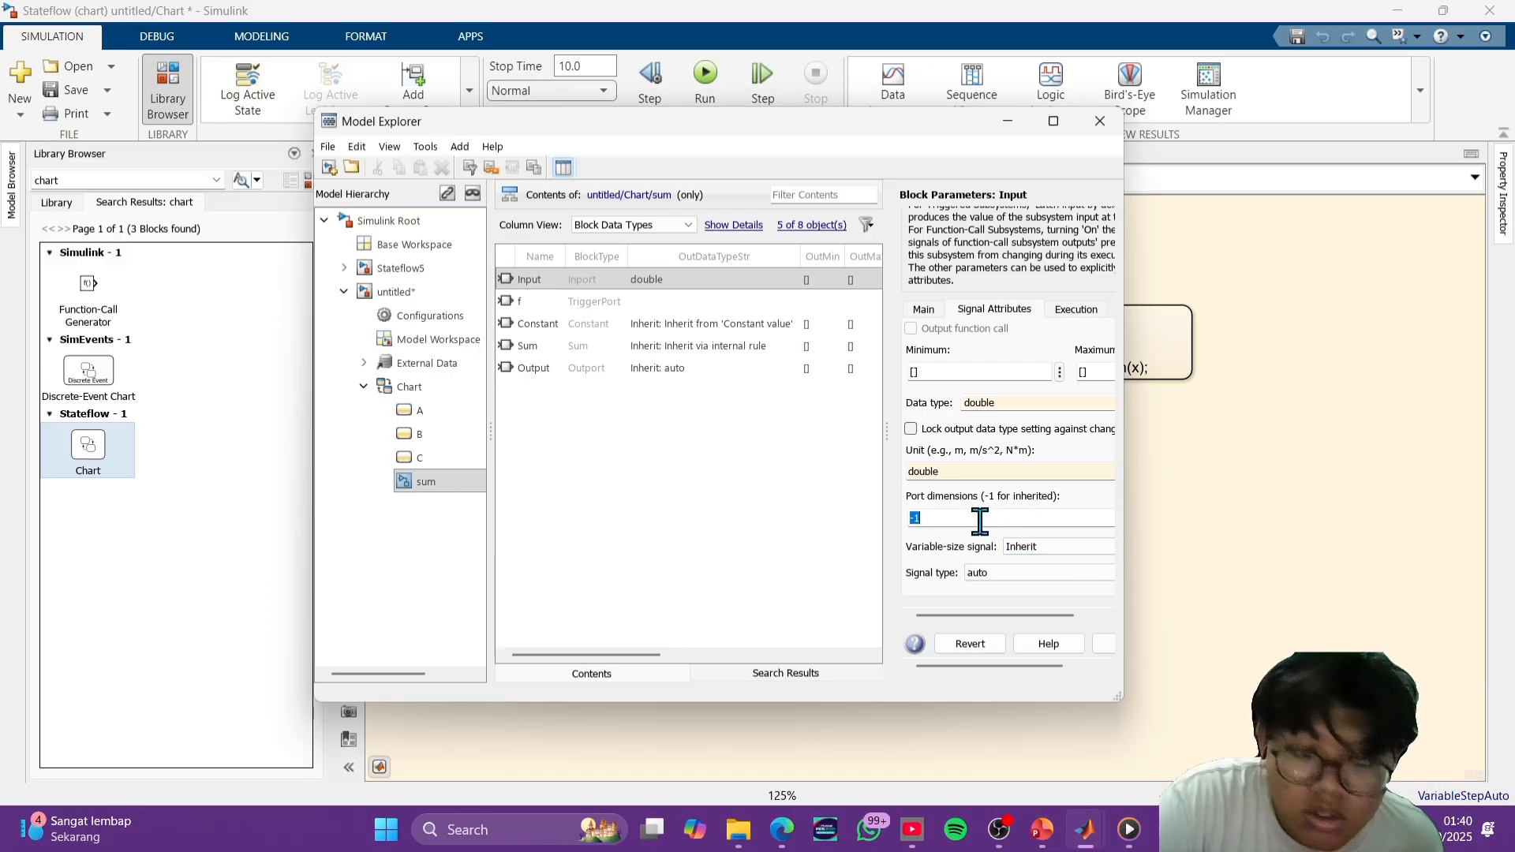
text(1)
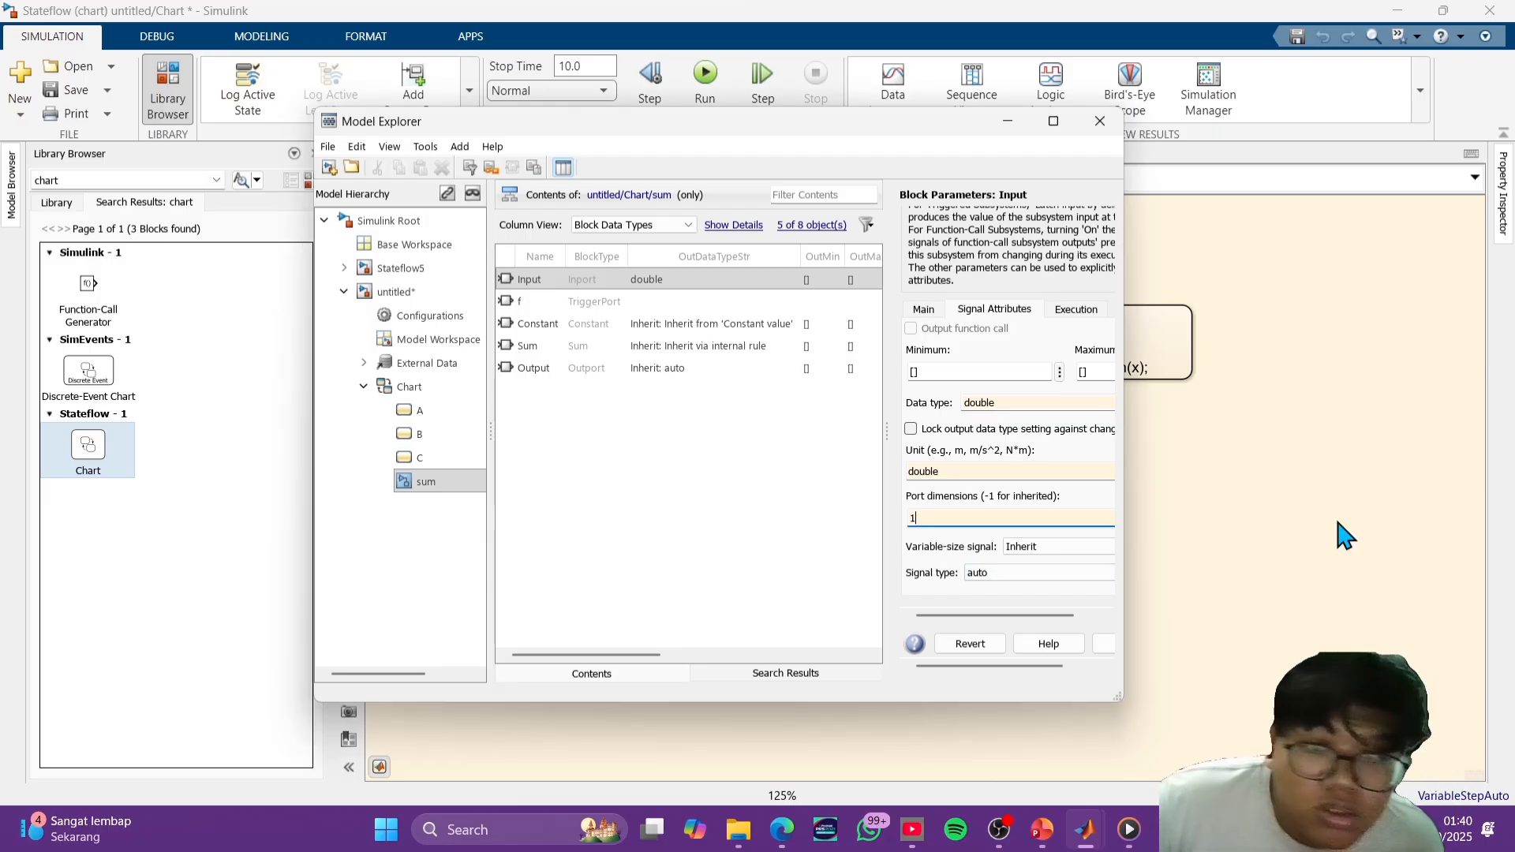
- Set the Input port's signal type to real and variable-size signal to No, and apply the changes before closing the Model Explorer
click(978, 575)
click(996, 603)
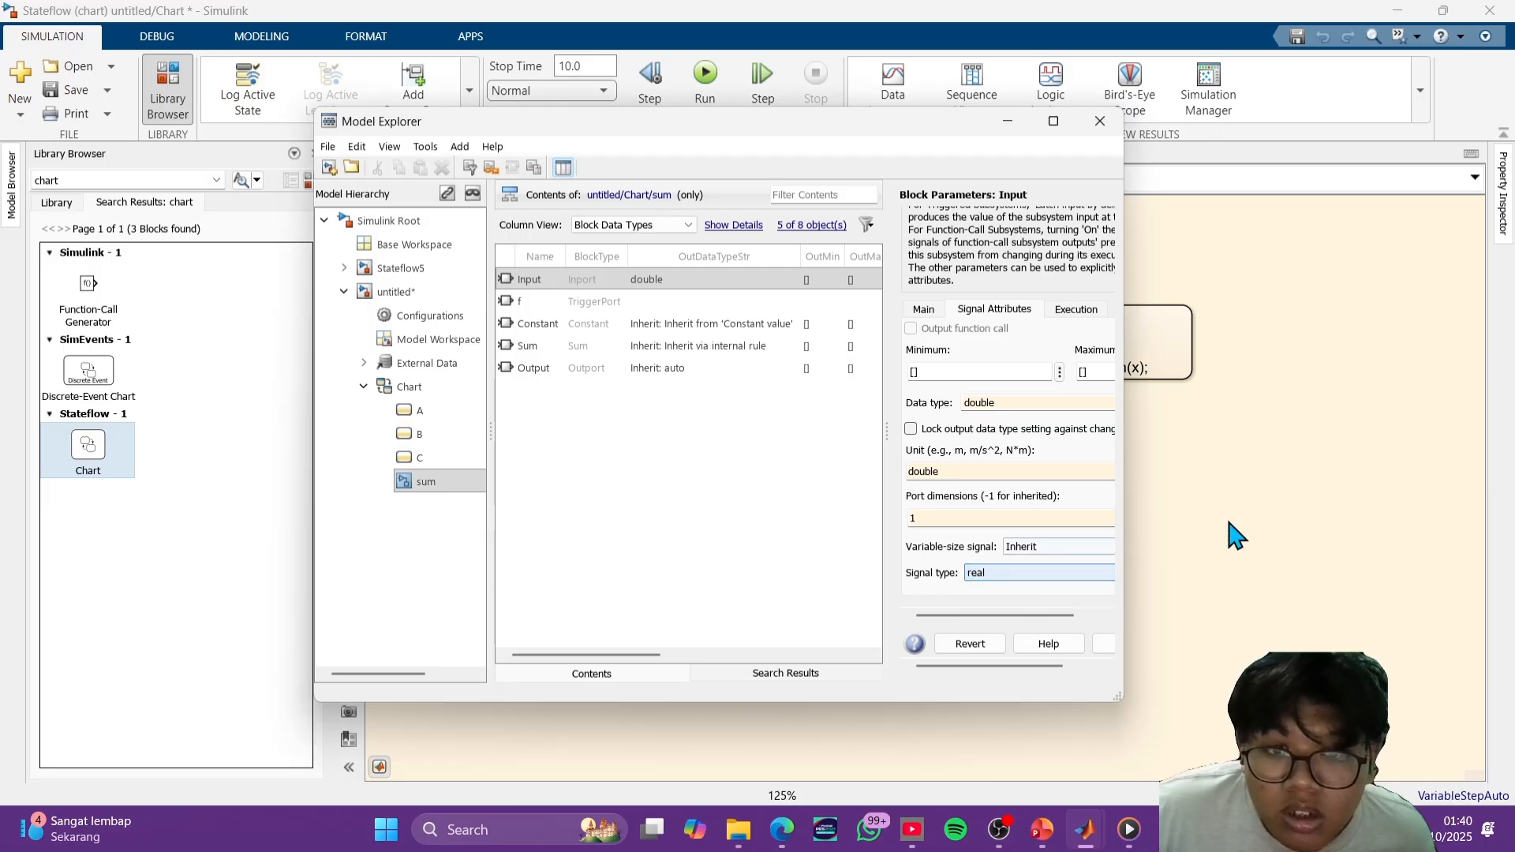
click(1053, 550)
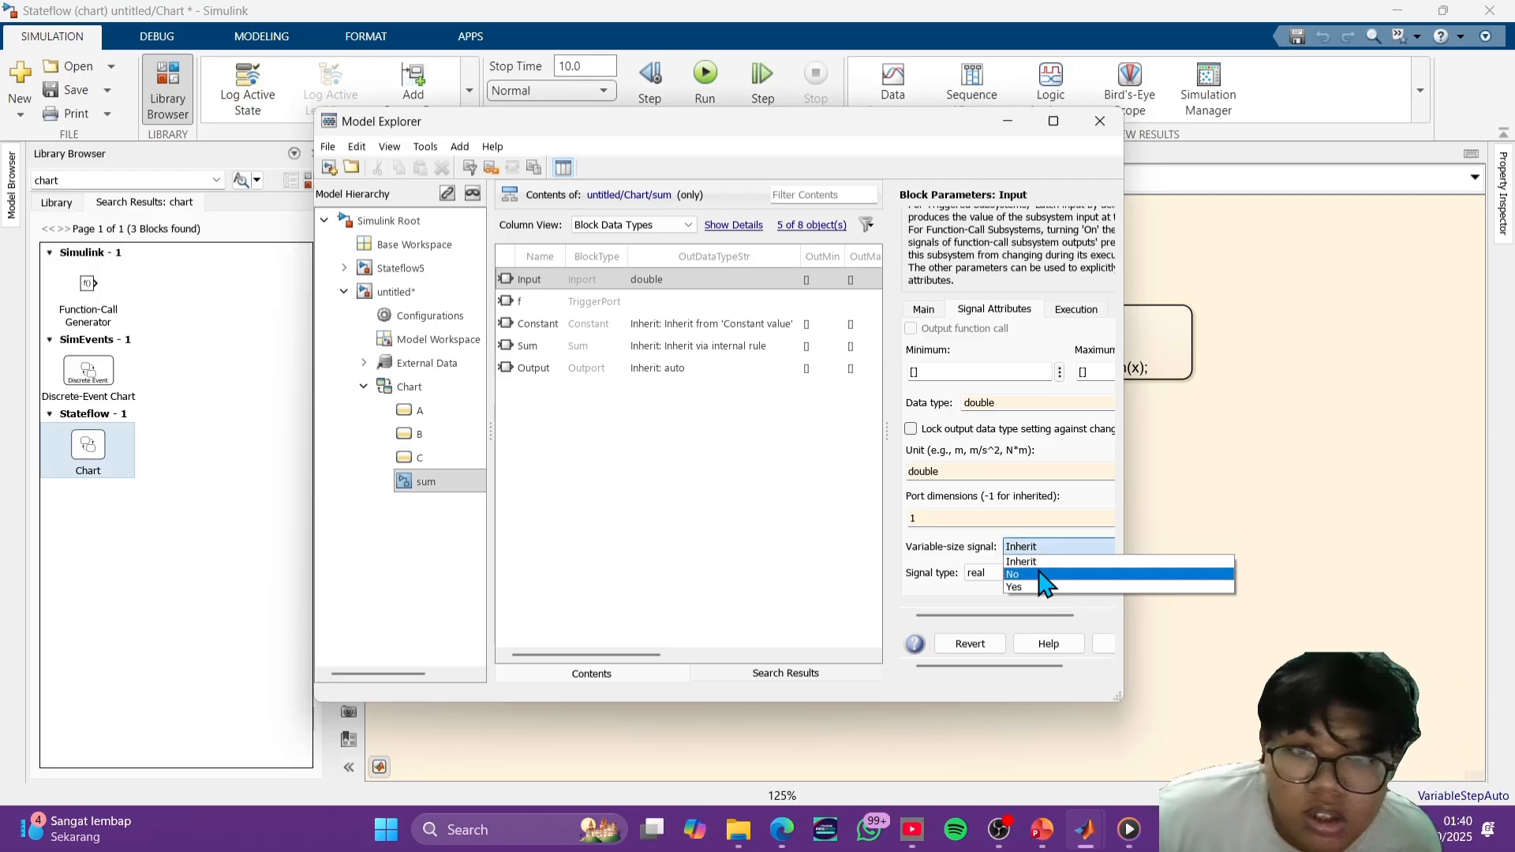
click(1026, 570)
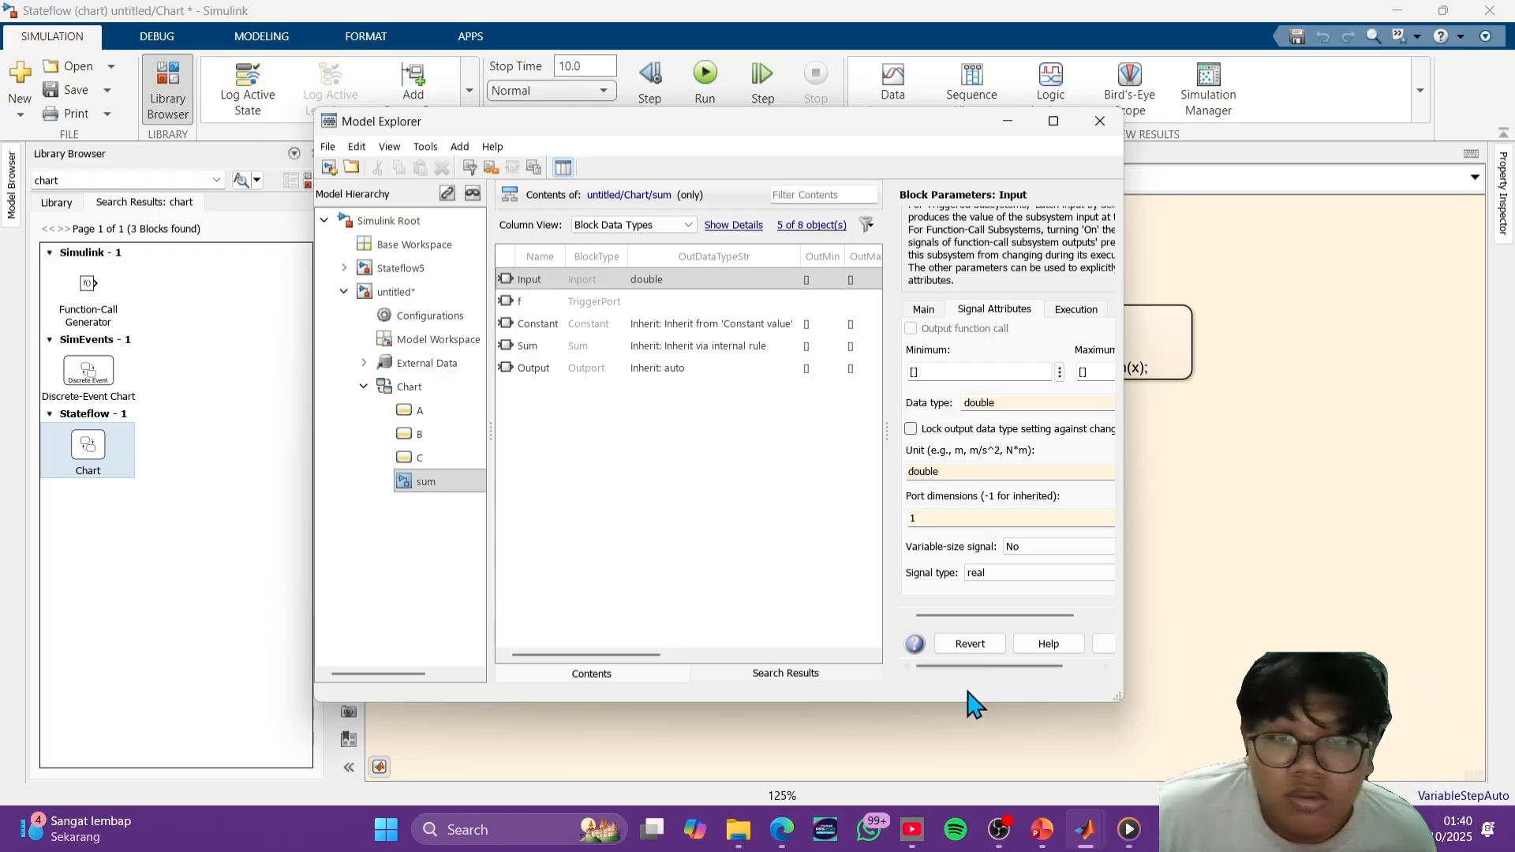
click(797, 493)
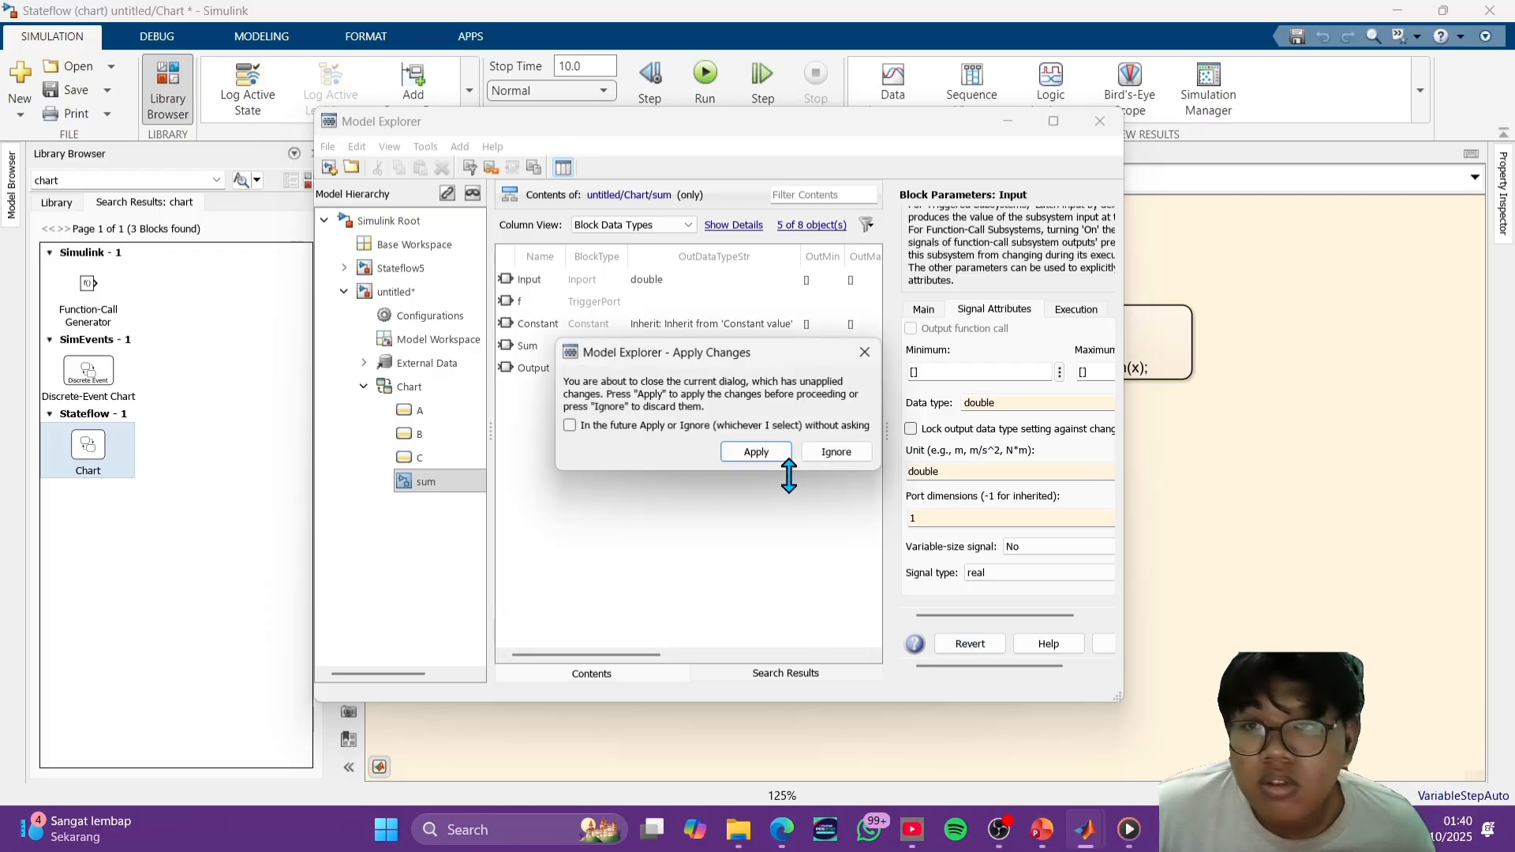
click(756, 453)
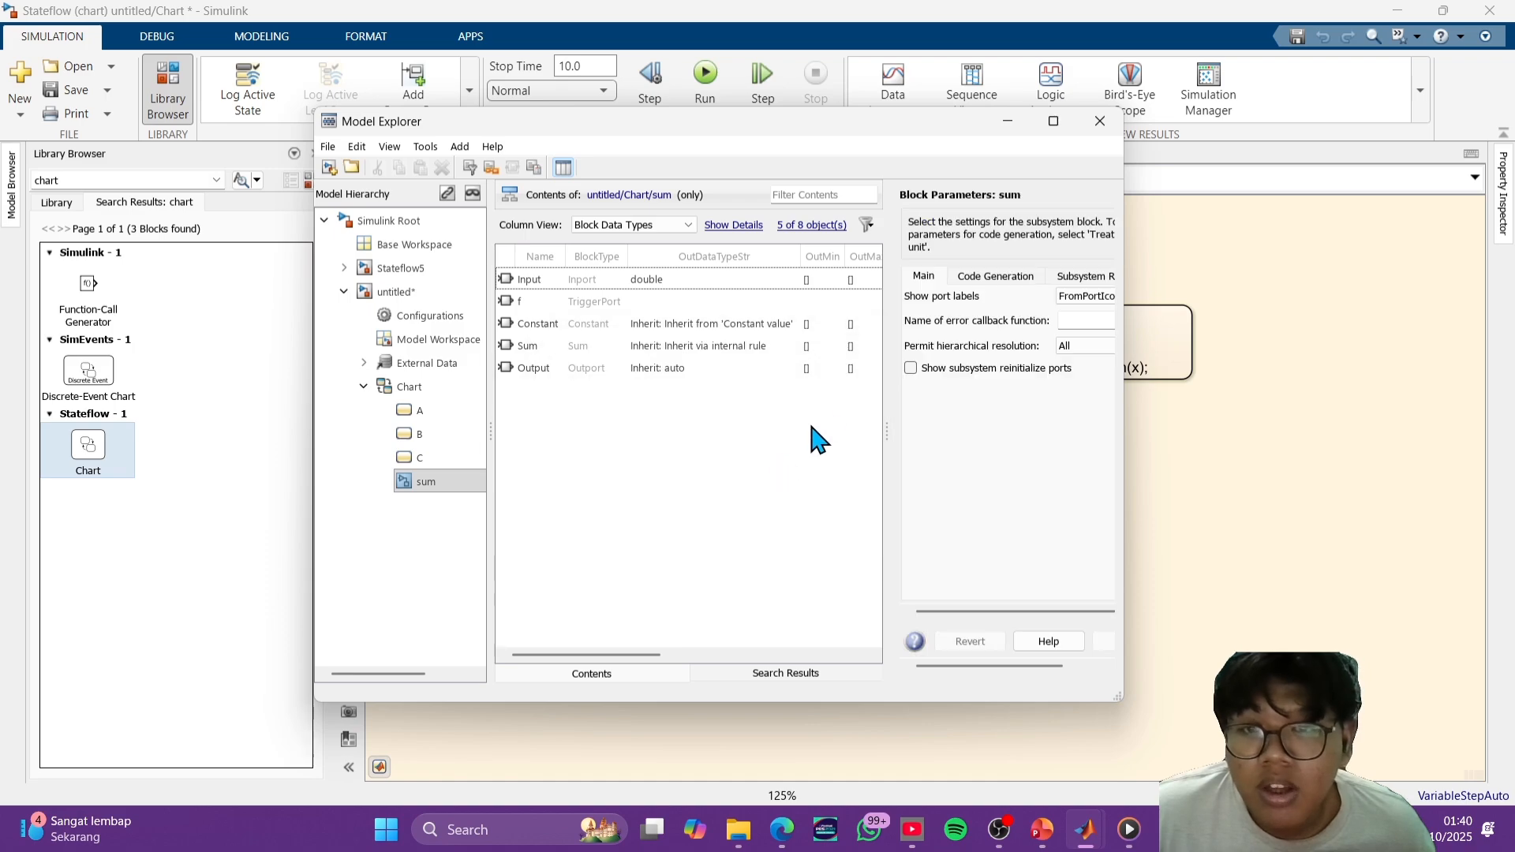
click(1099, 120)
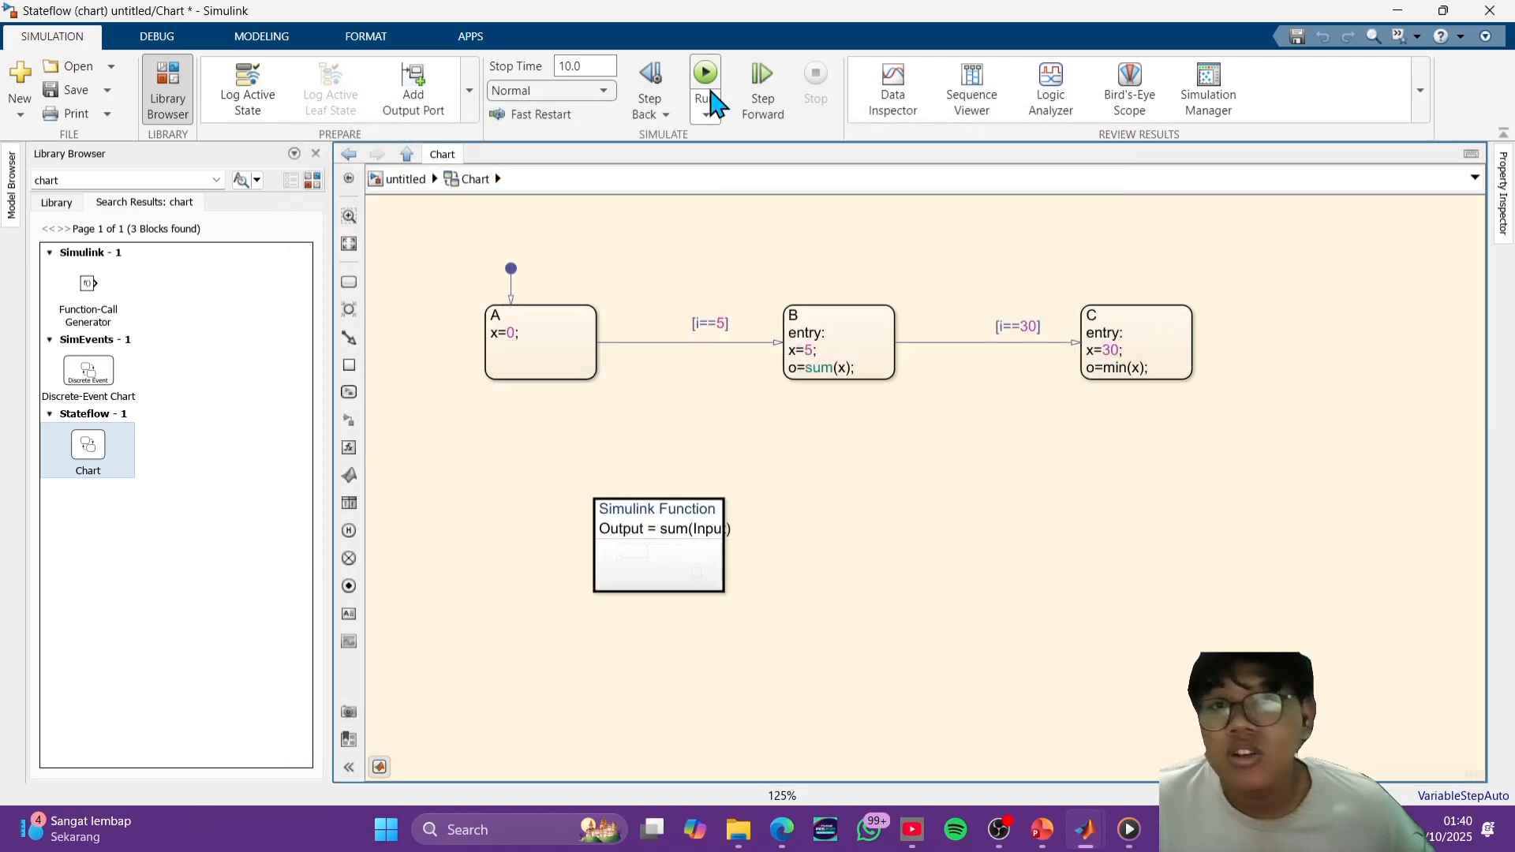
- Run the simulation and create the chart's unresolved symbols, o as output data and x as local data
click(705, 75)
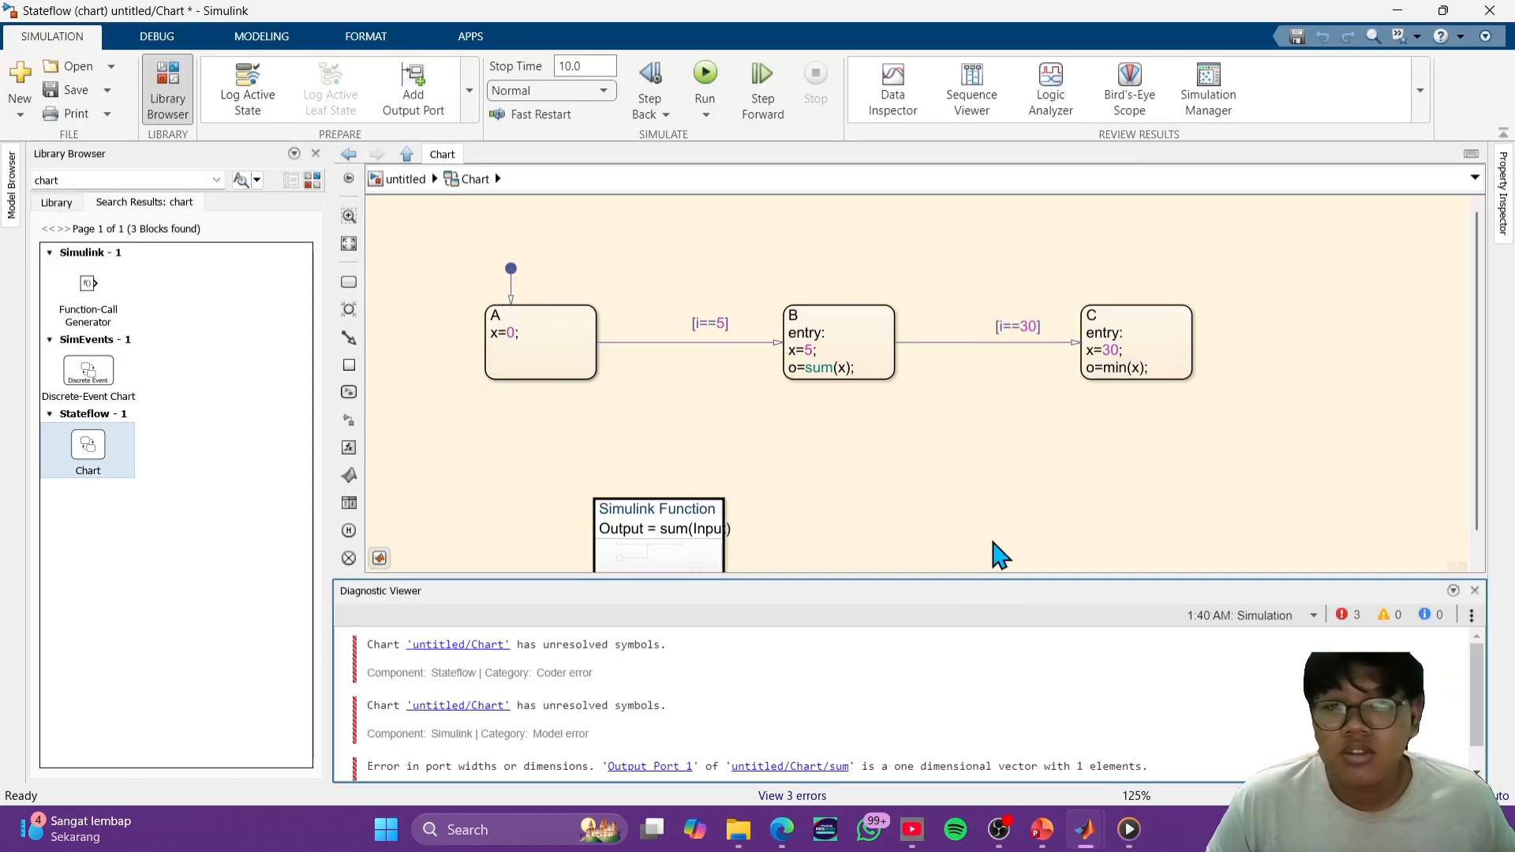
click(994, 520)
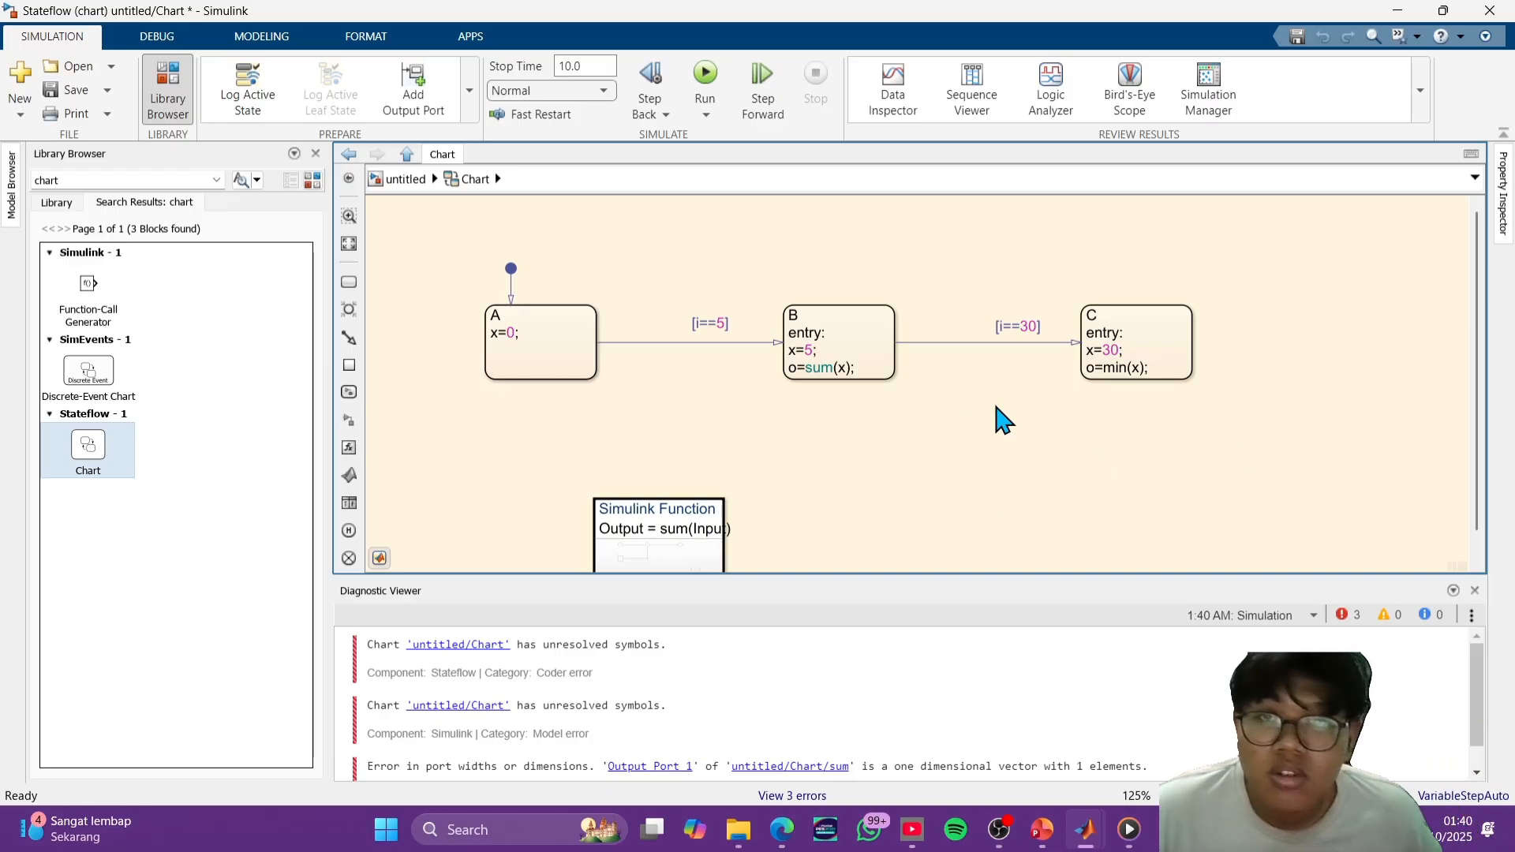
key(super+shift+s)
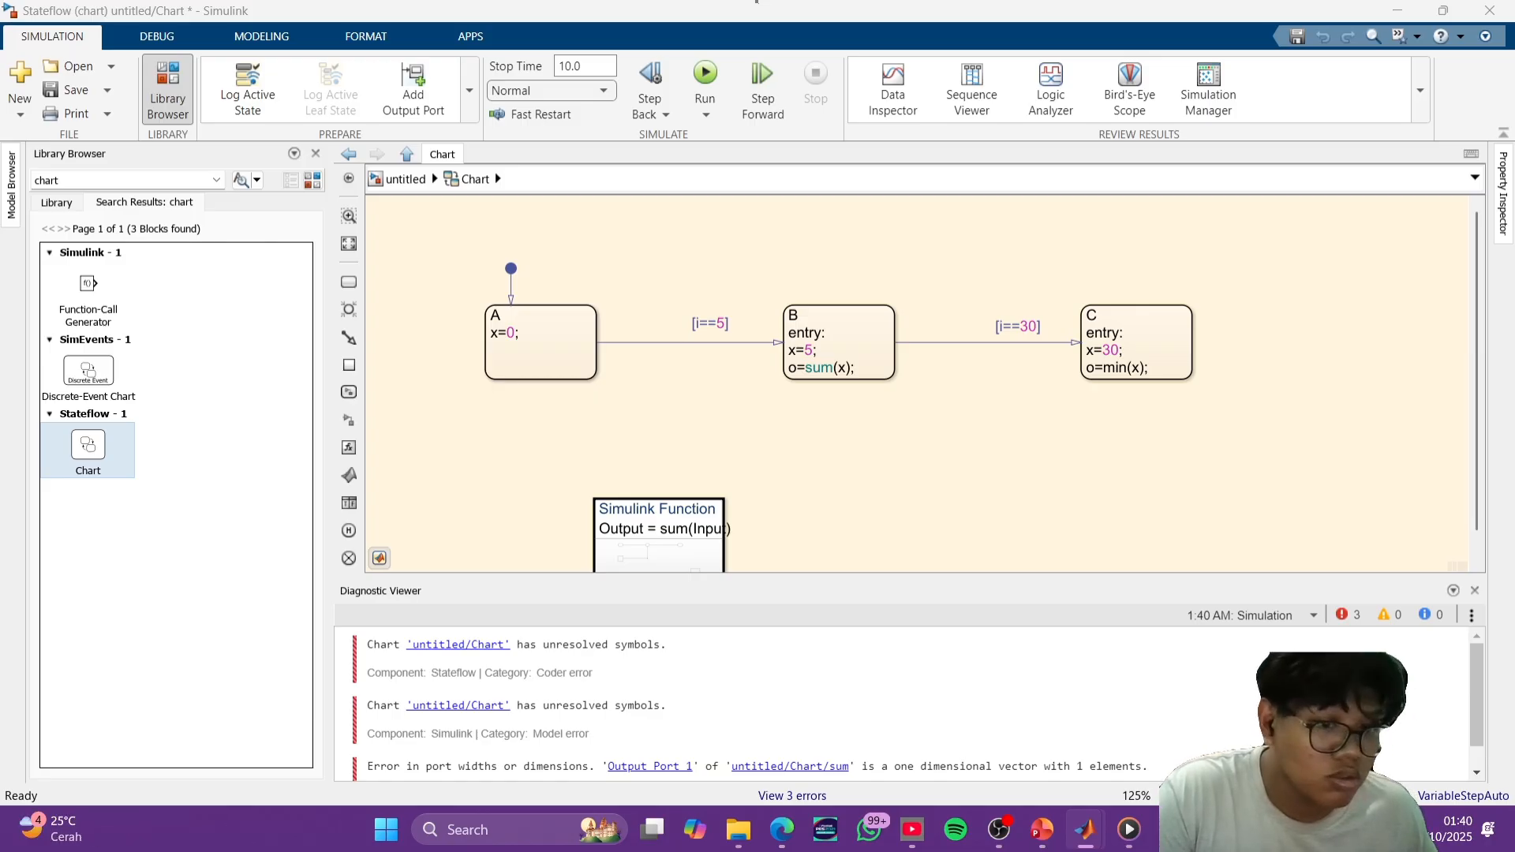
mouse_move(1085, 829)
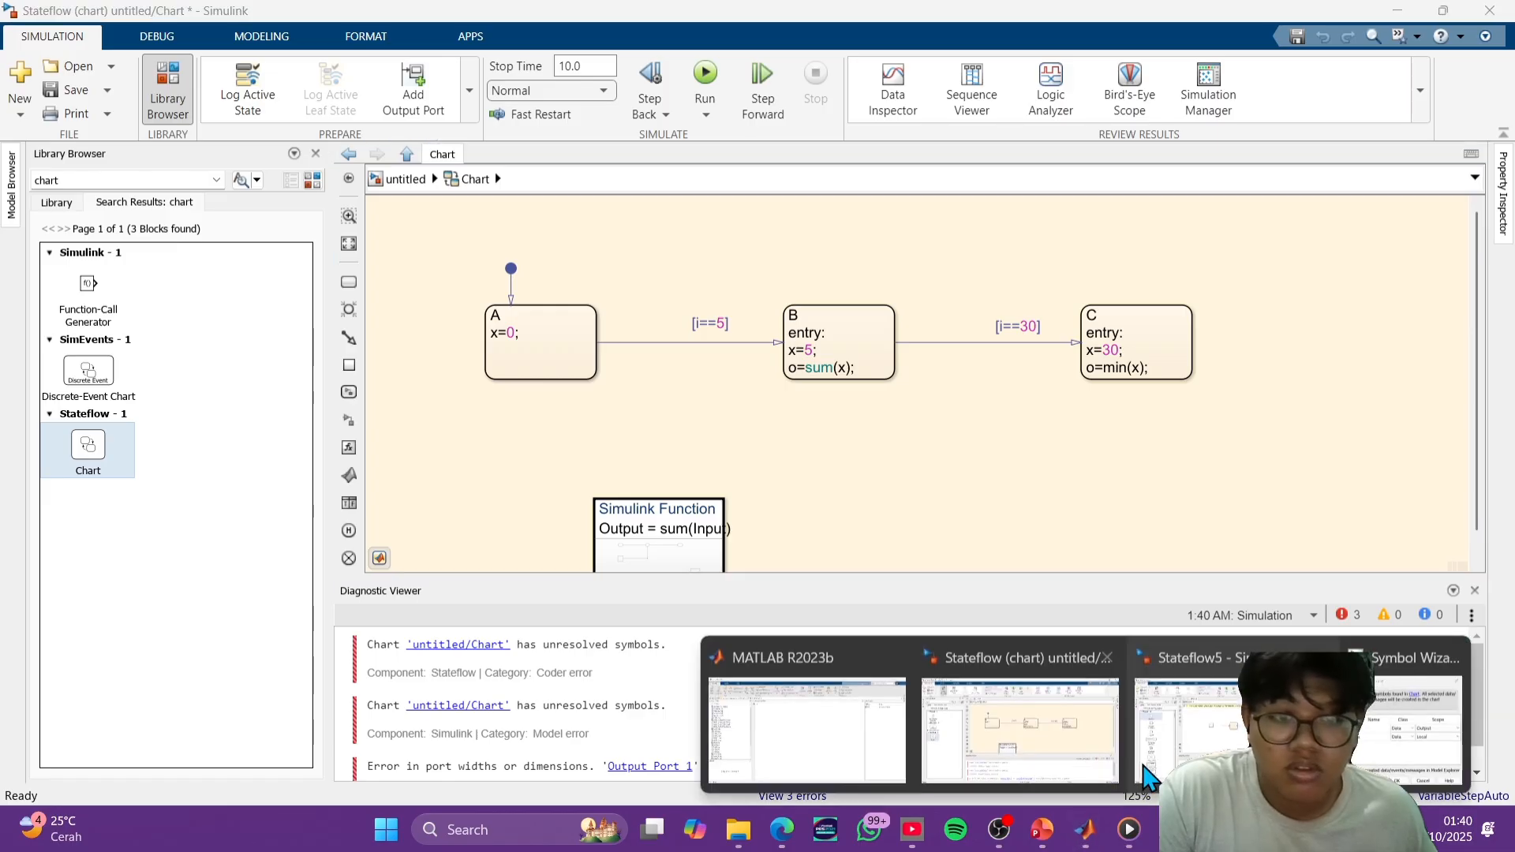
click(1389, 736)
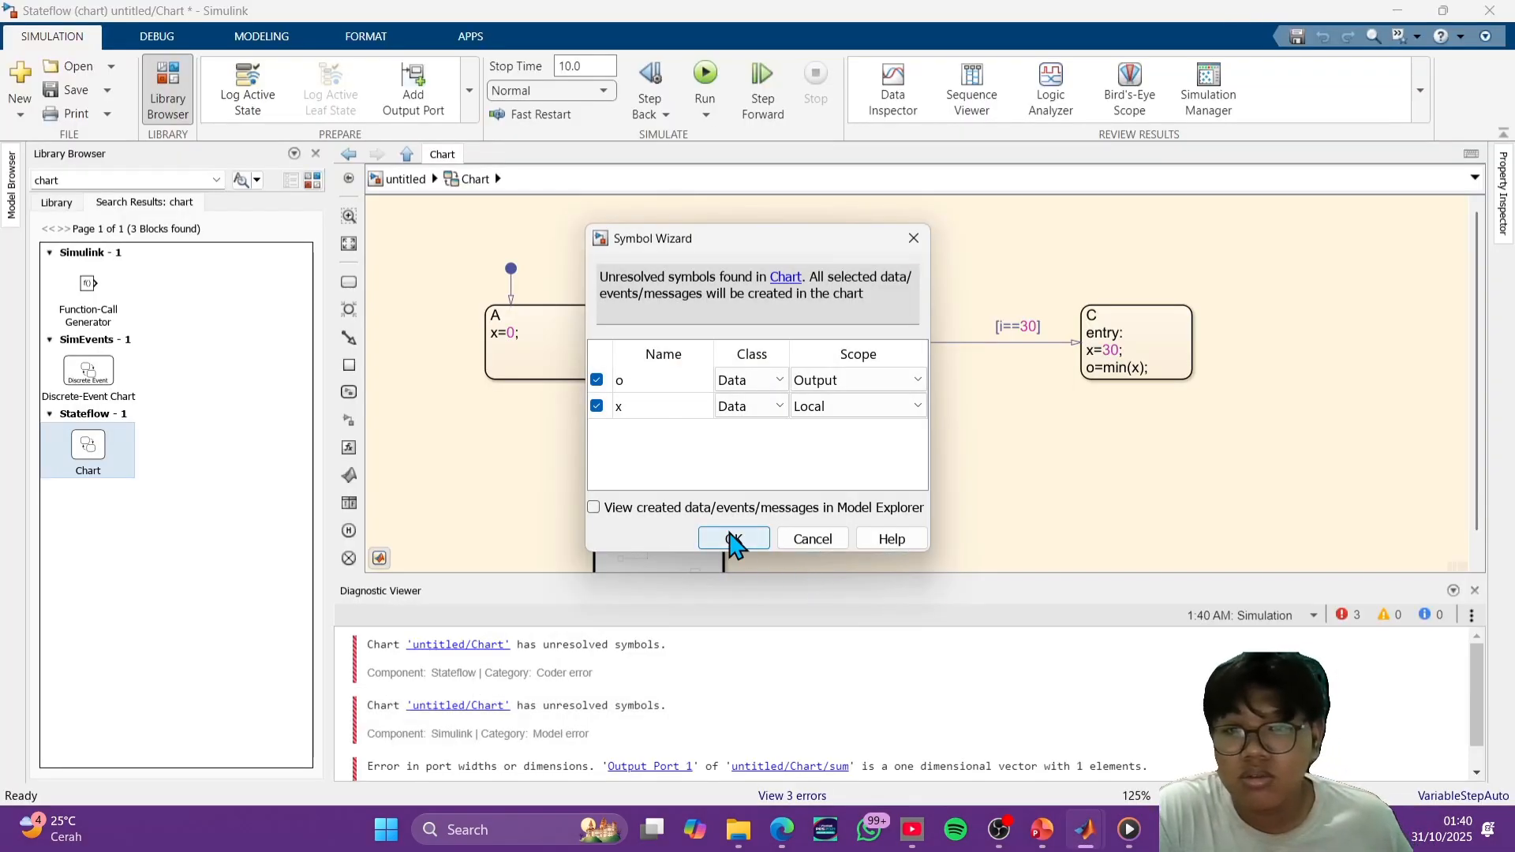
click(734, 539)
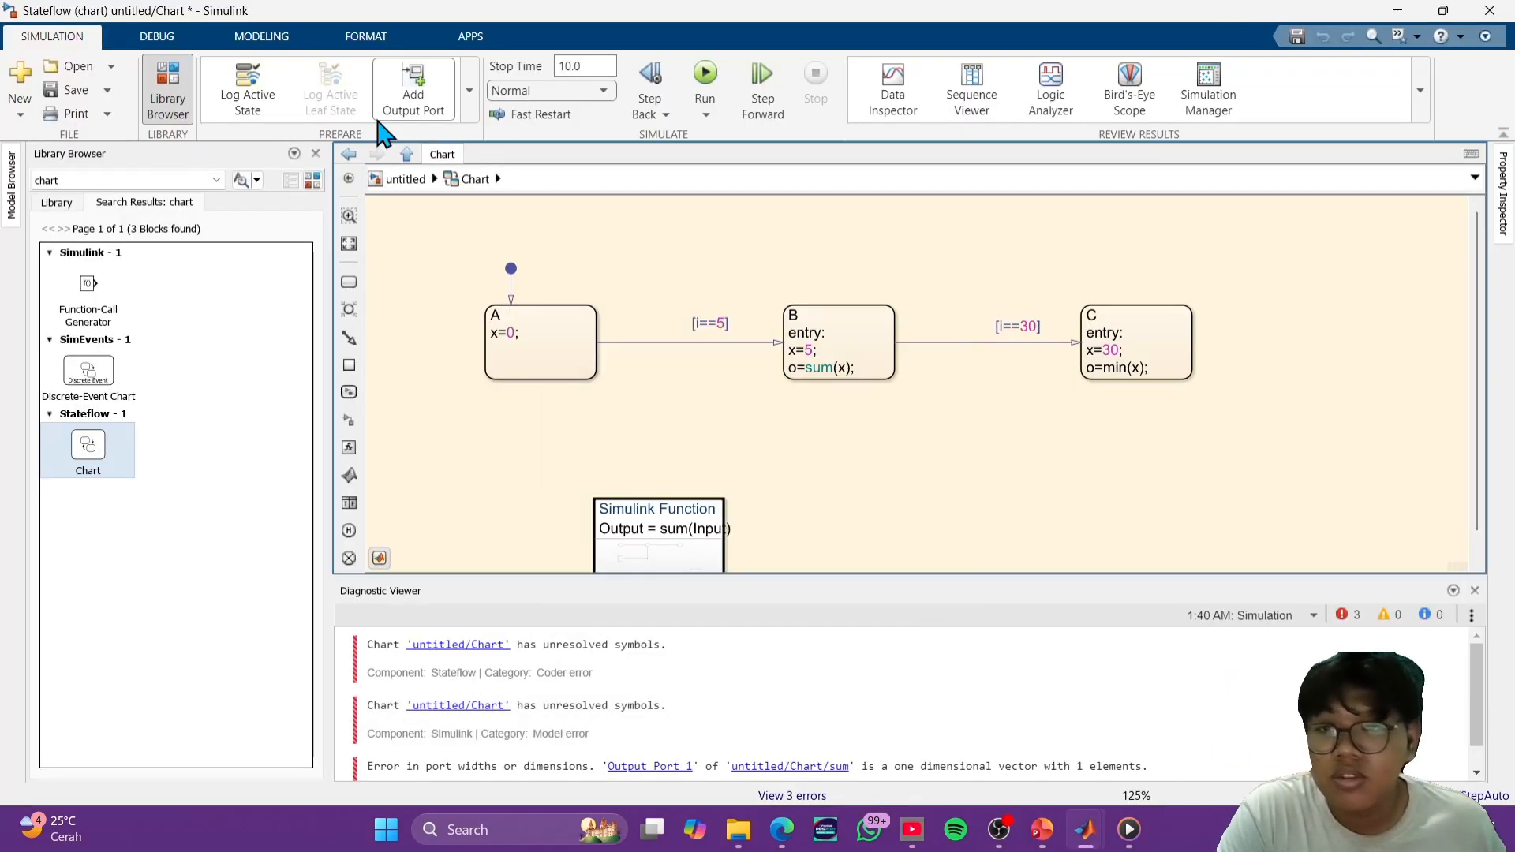
- Go back to the top level of the untitled model, where the Chart block sits
click(405, 180)
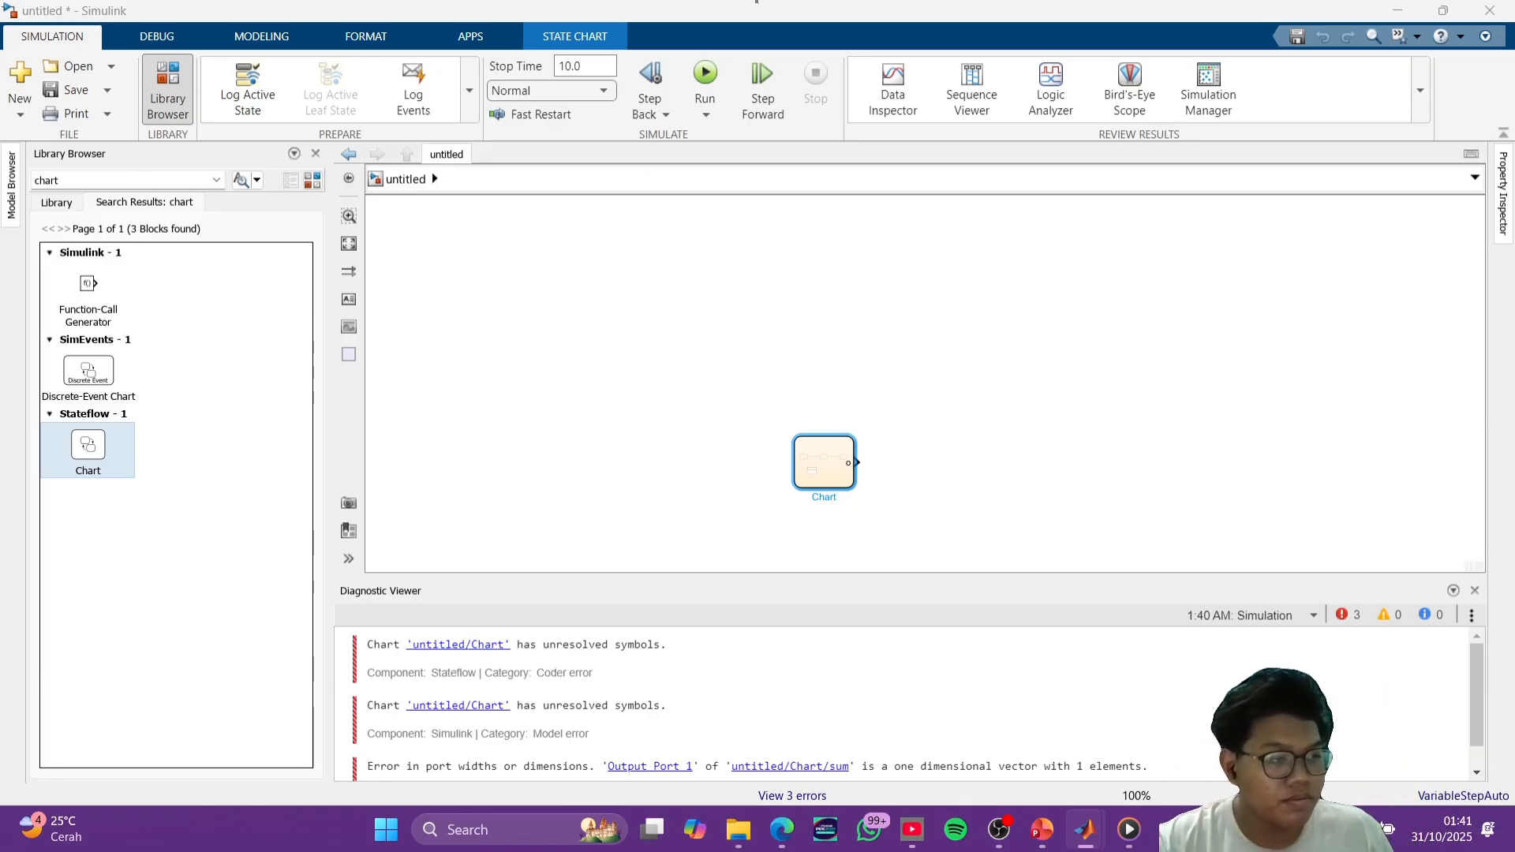
scroll(955, 473, down, 2)
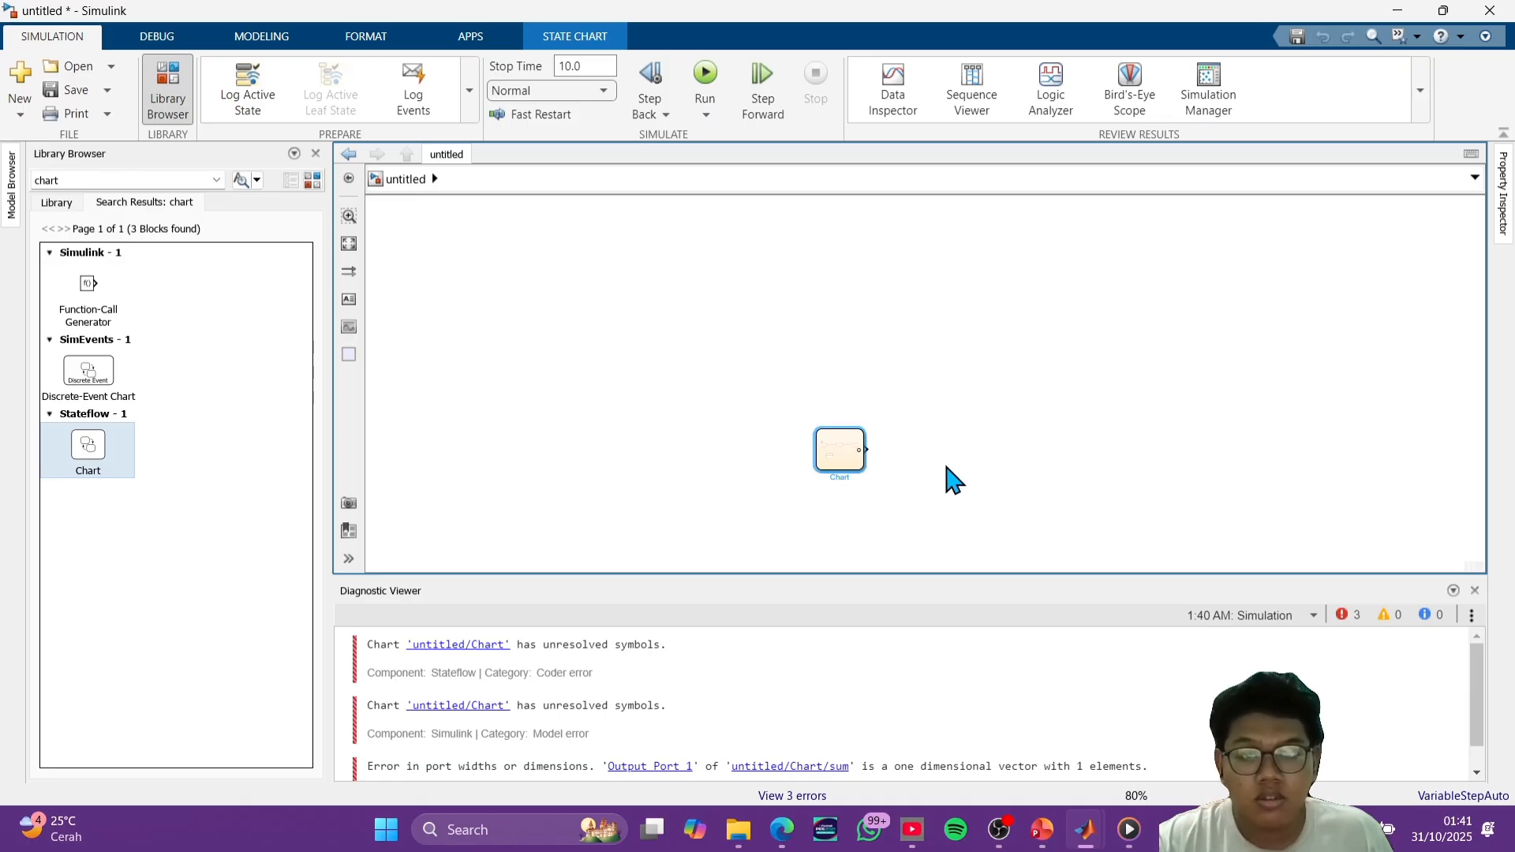
drag(950, 477, 924, 428)
scroll(919, 434, up, 5)
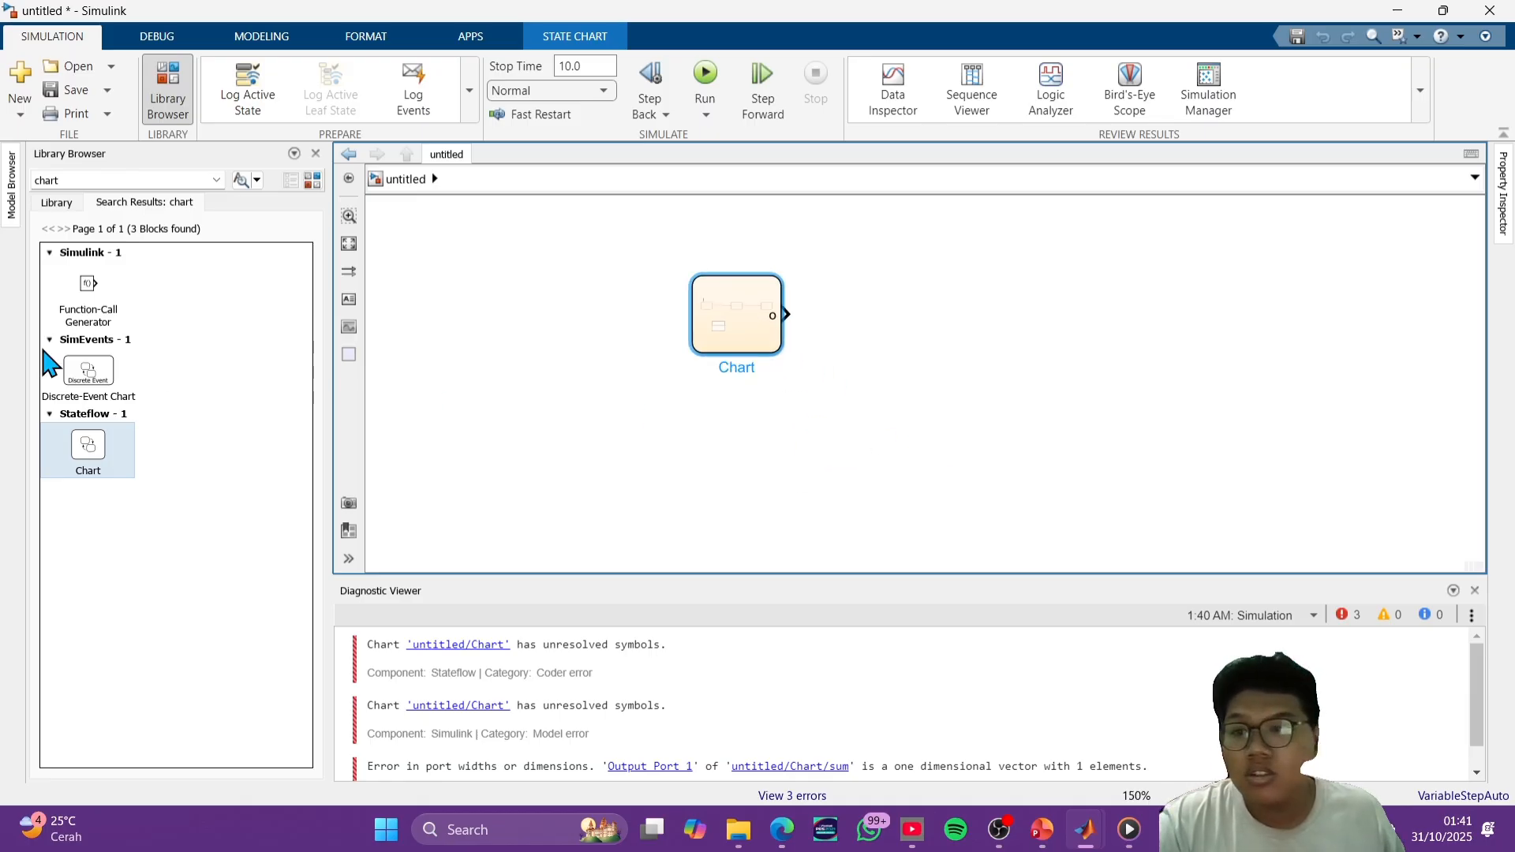
- Add a Constant block with value 1 in front of the Chart block
click(607, 336)
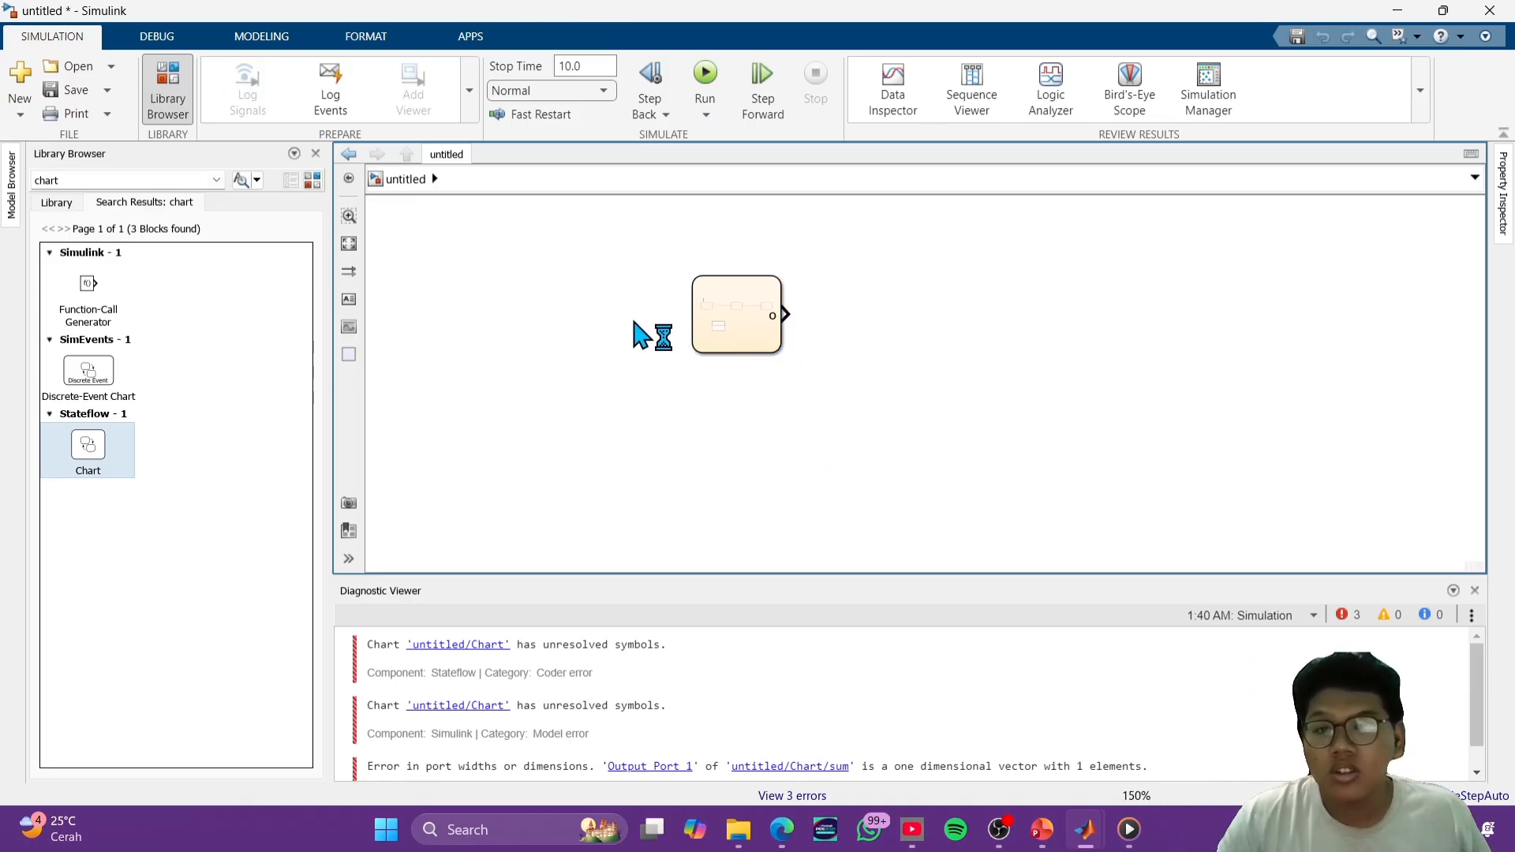
double_click(598, 355)
text(c)
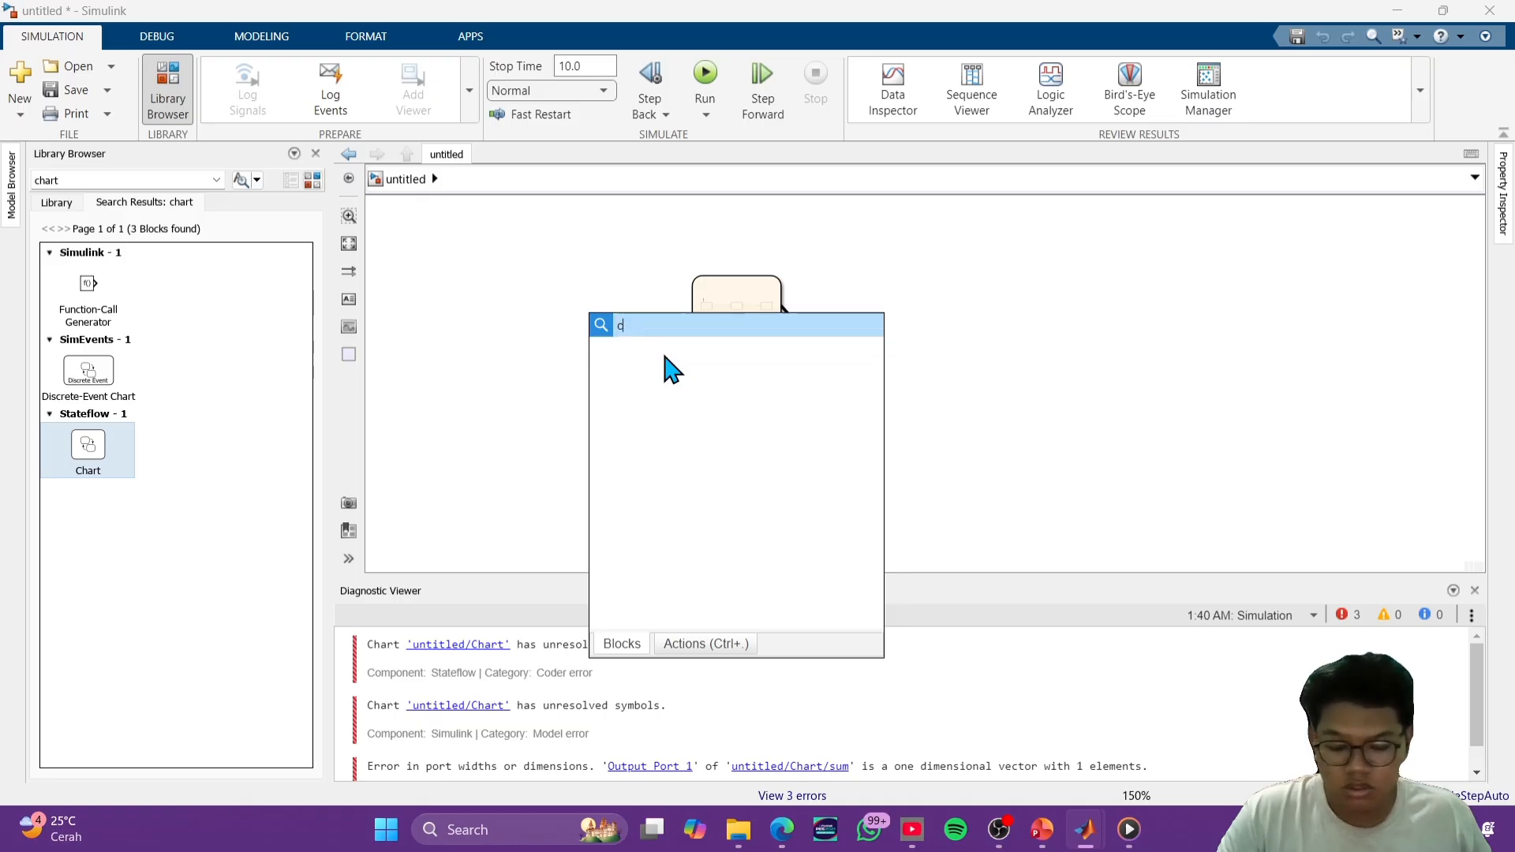
text(o)
click(659, 370)
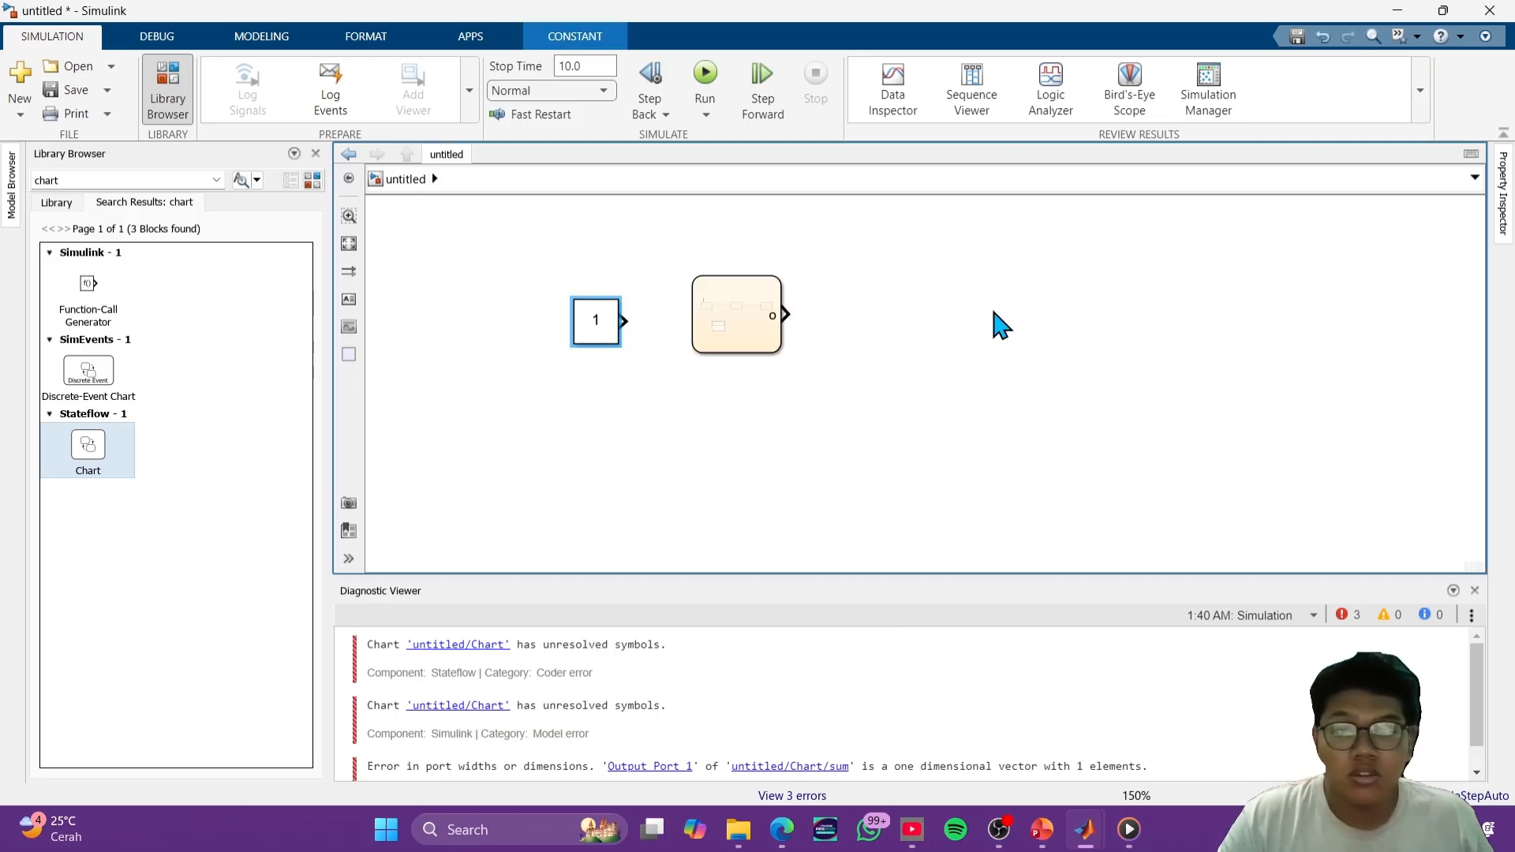
- Add a Display block on the output side of the Chart block, in line with its output port
double_click(1030, 308)
text(d)
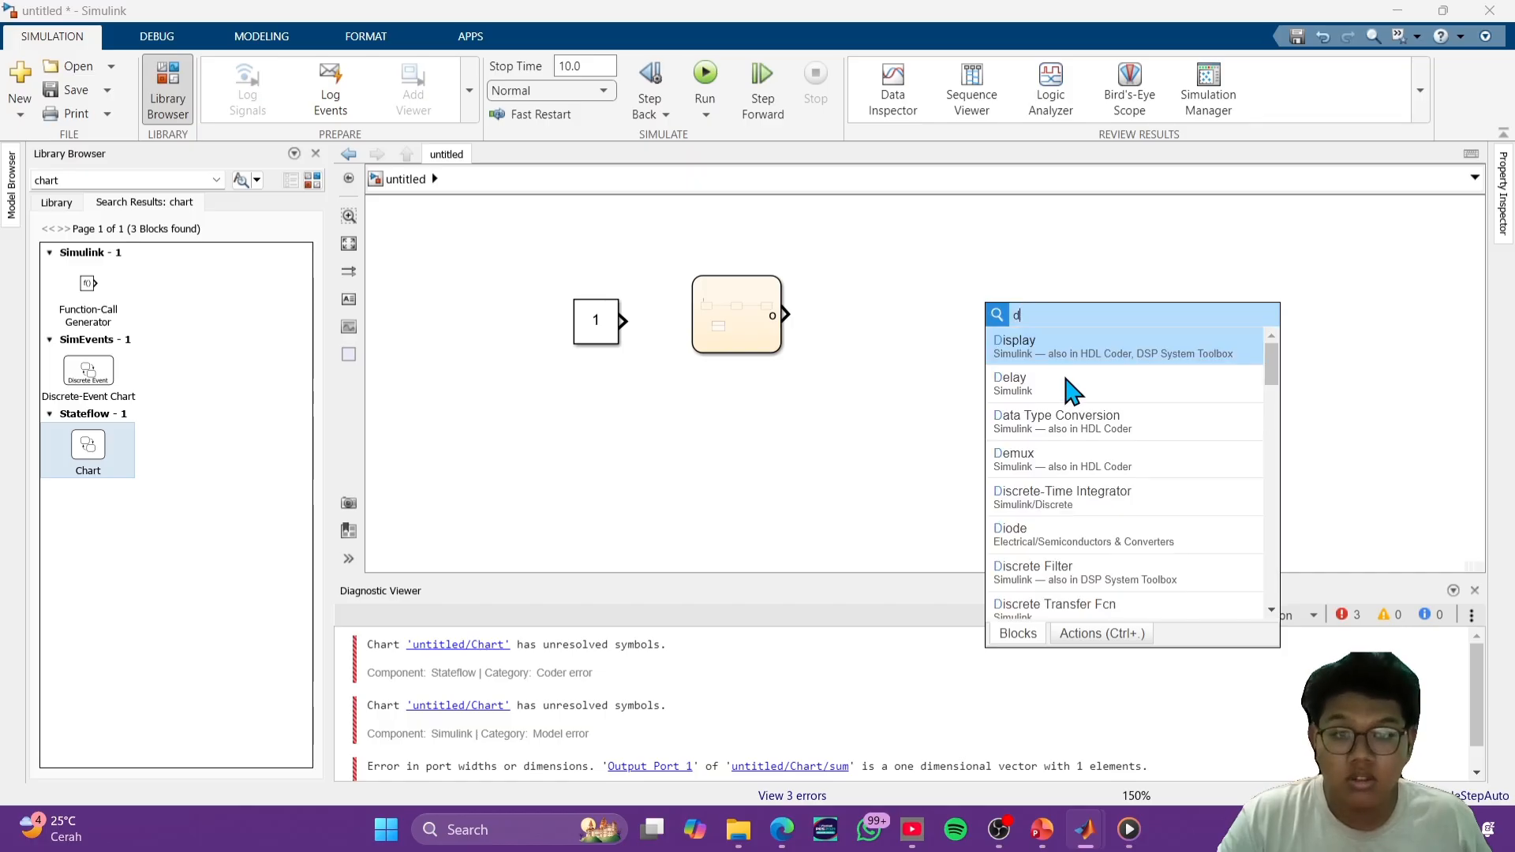
click(1053, 353)
drag(1009, 336, 1039, 320)
- Connect the Constant to the Chart as input data i, and wire the Chart's output to the Display
mouse_move(610, 323)
mouse_down()
mouse_move(579, 317)
mouse_move(706, 315)
mouse_up()
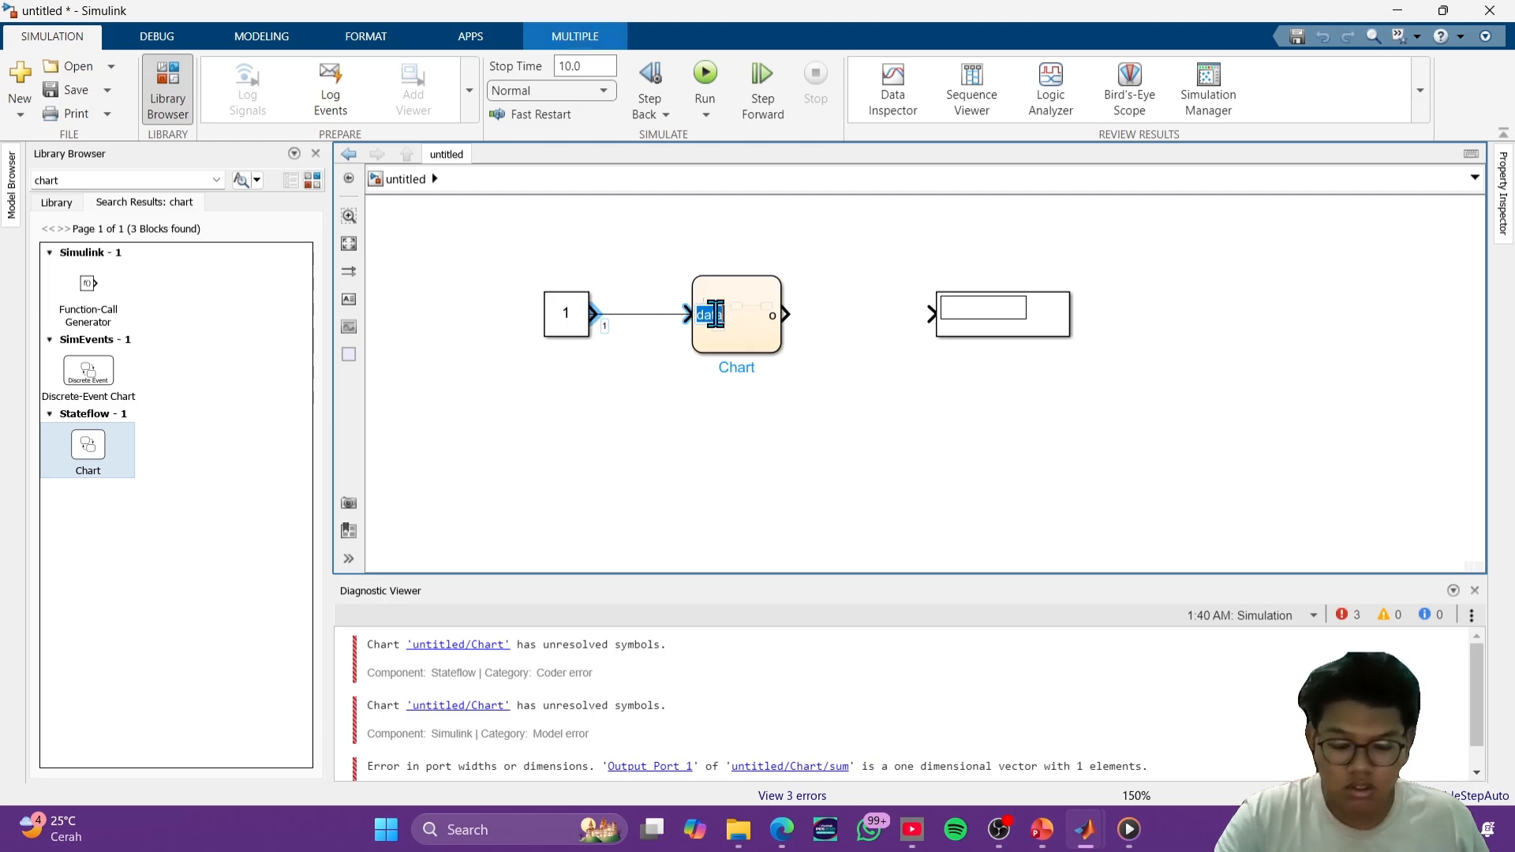
text(i)
click(839, 366)
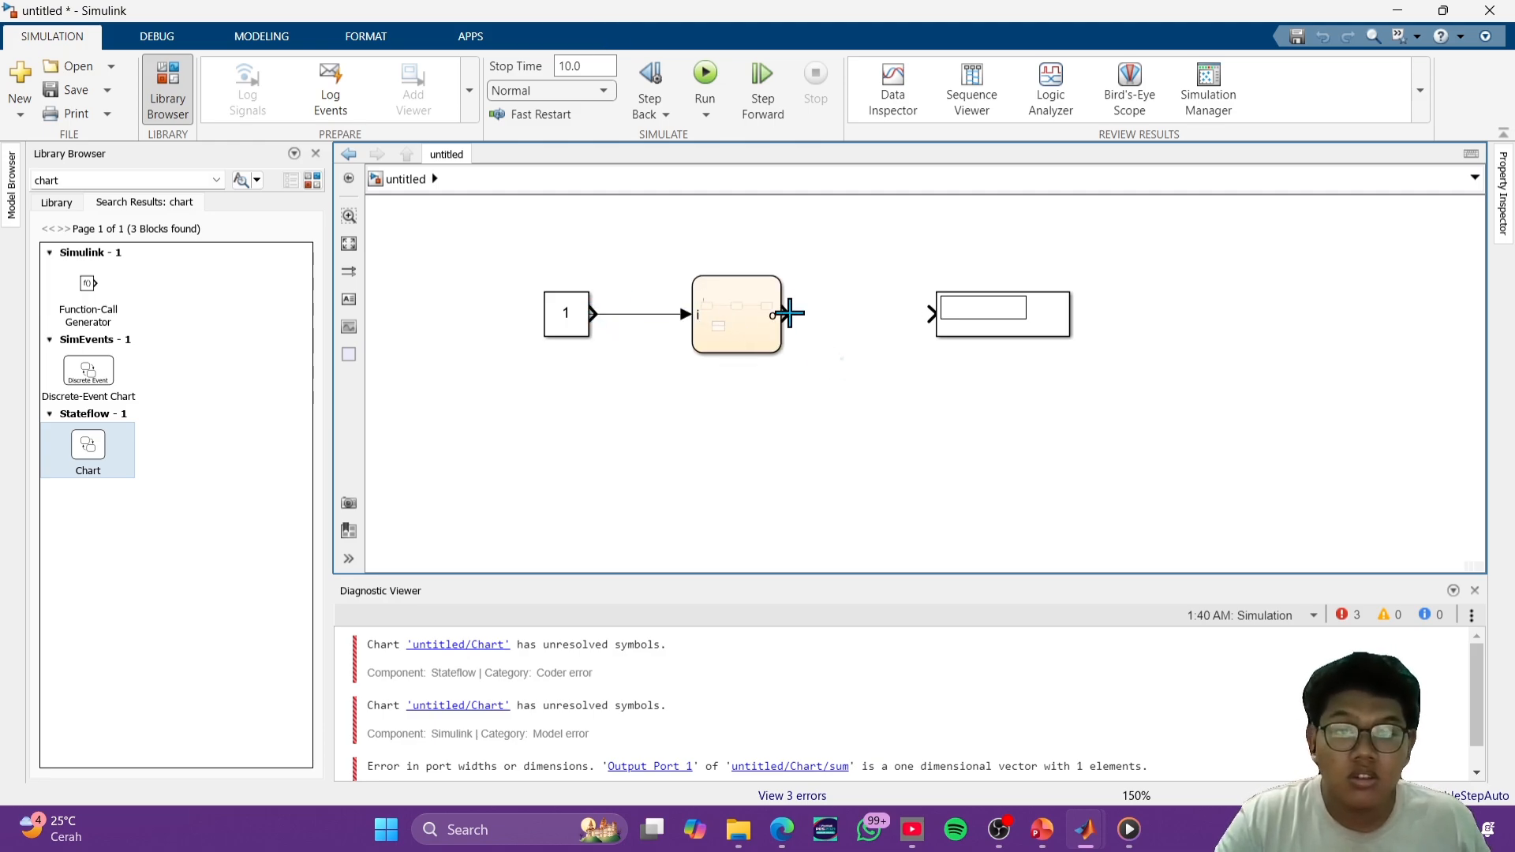
drag(789, 313, 932, 314)
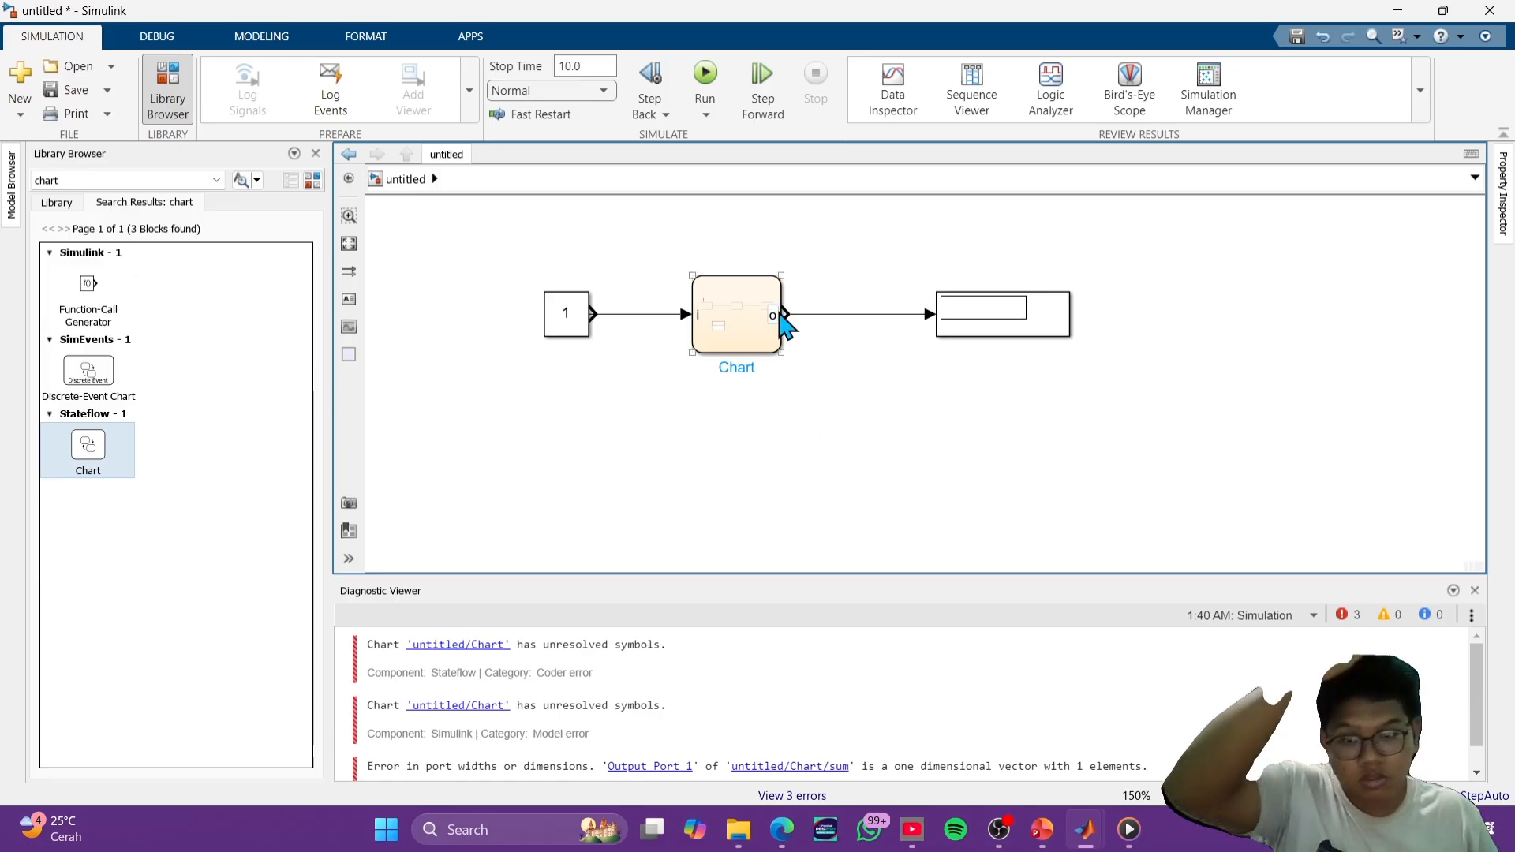
- Rename the Chart block's output port to y
double_click(775, 315)
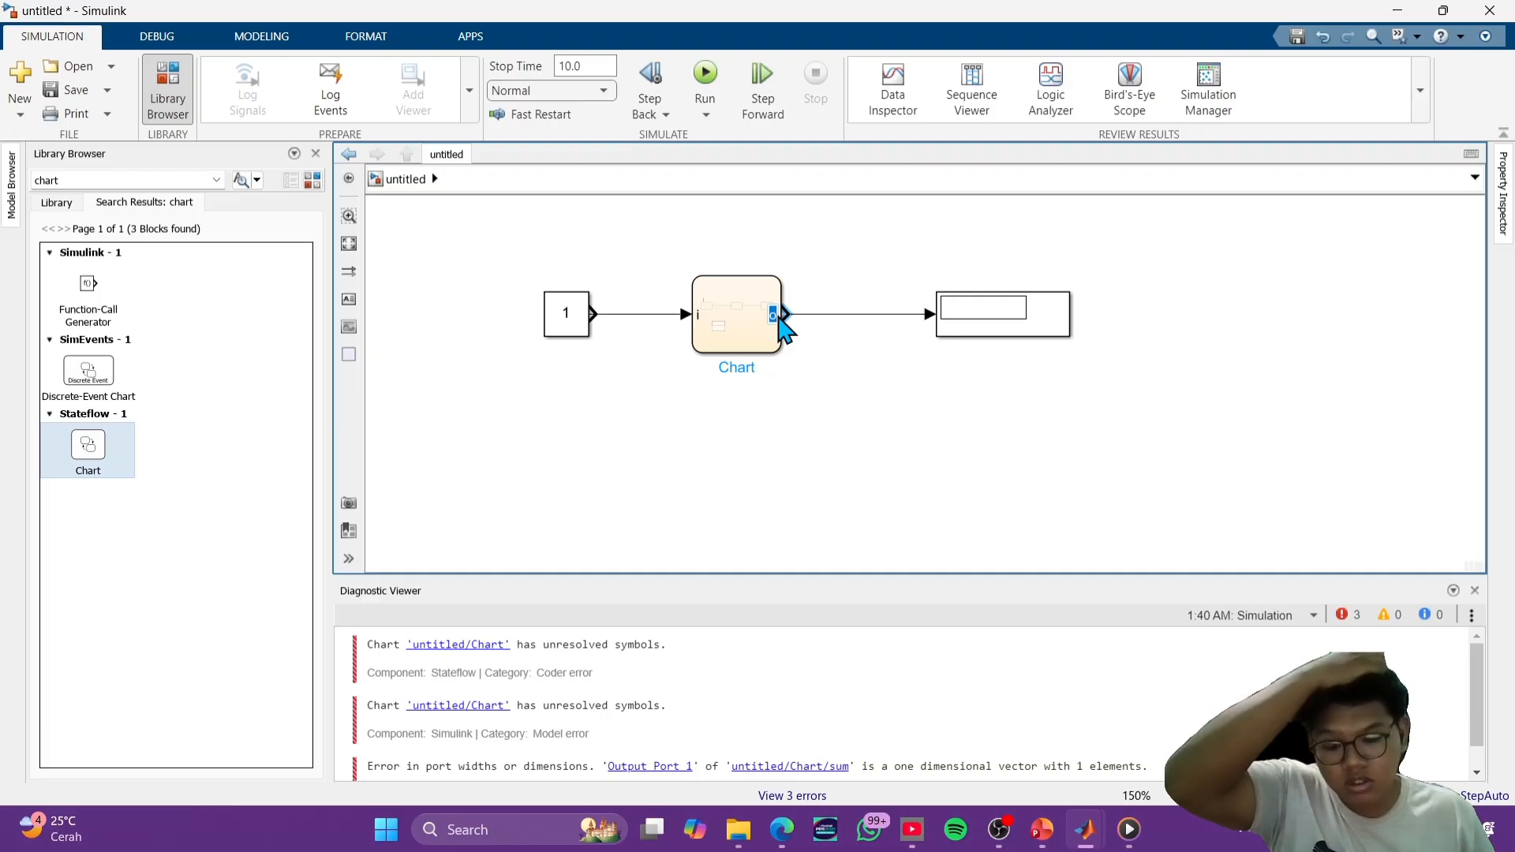
text(y)
click(854, 368)
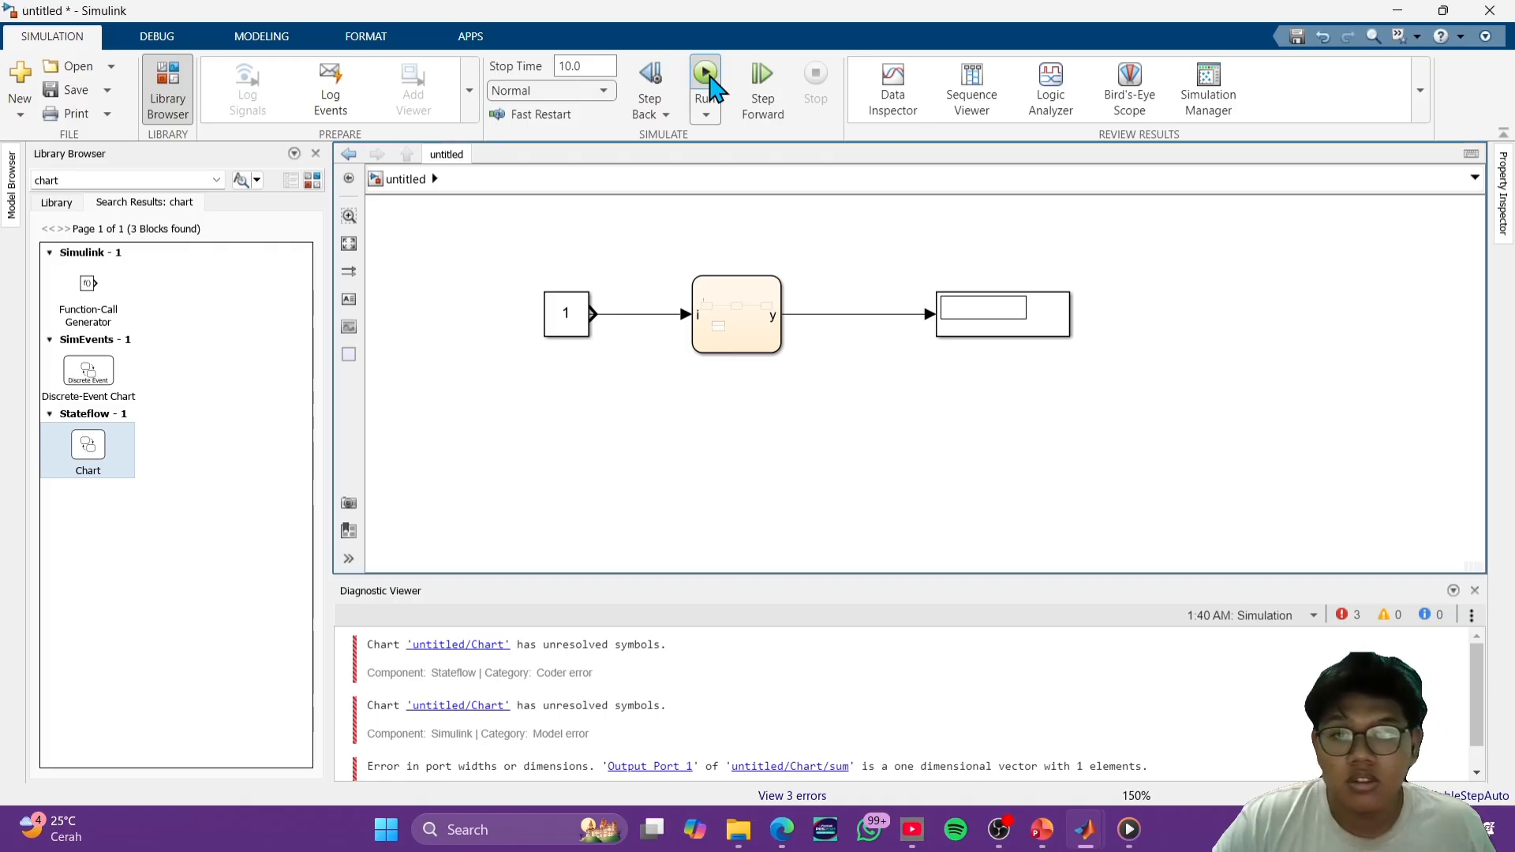
- Run the simulation and examine the chart's states A, B and C and its Simulink function
click(705, 74)
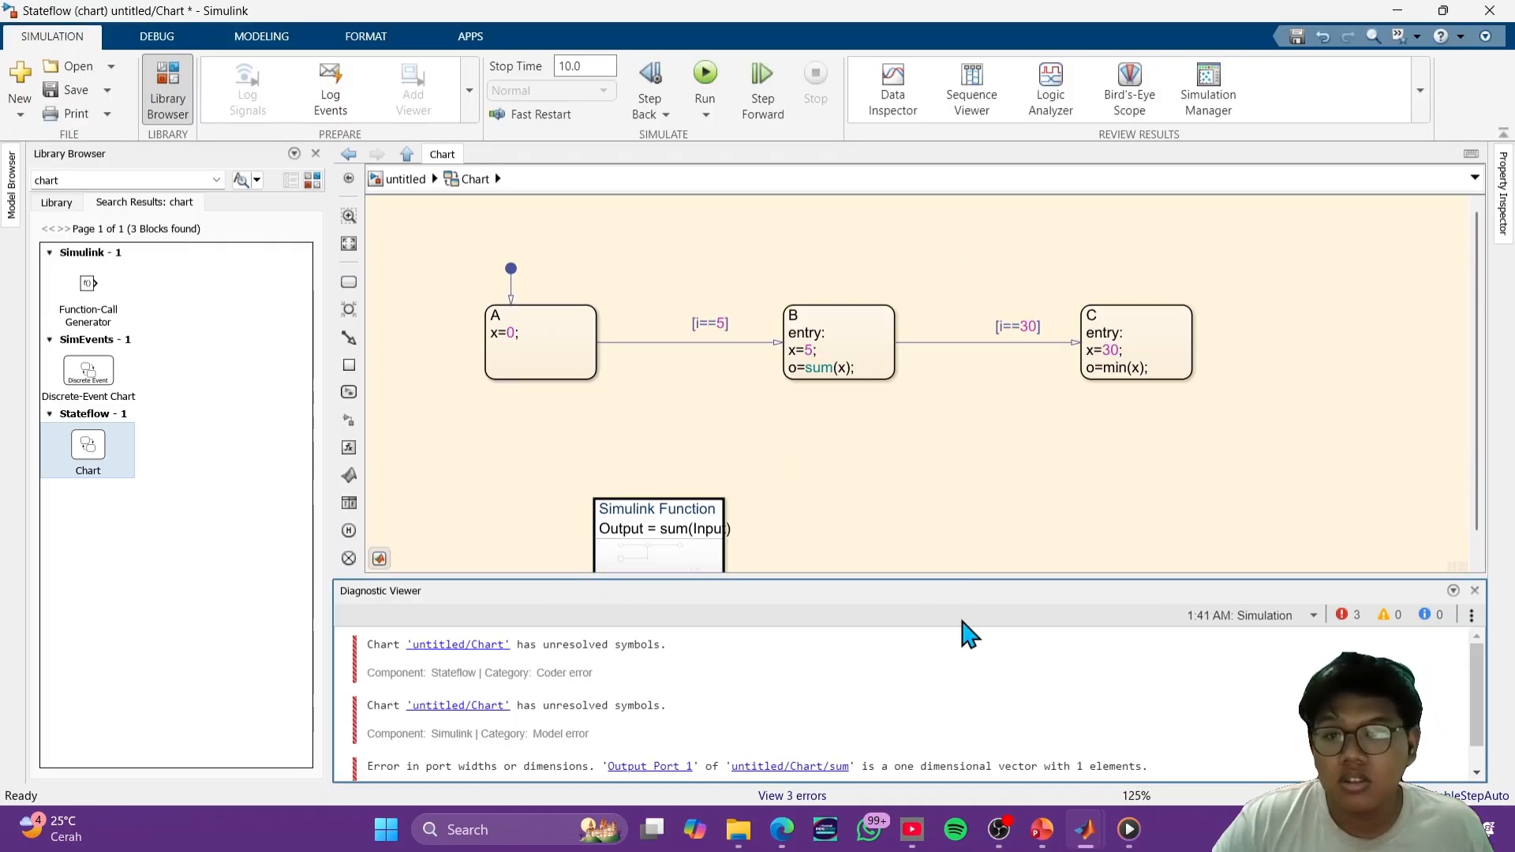
scroll(821, 509, down, 1)
drag(821, 509, 813, 400)
scroll(815, 433, up, 3)
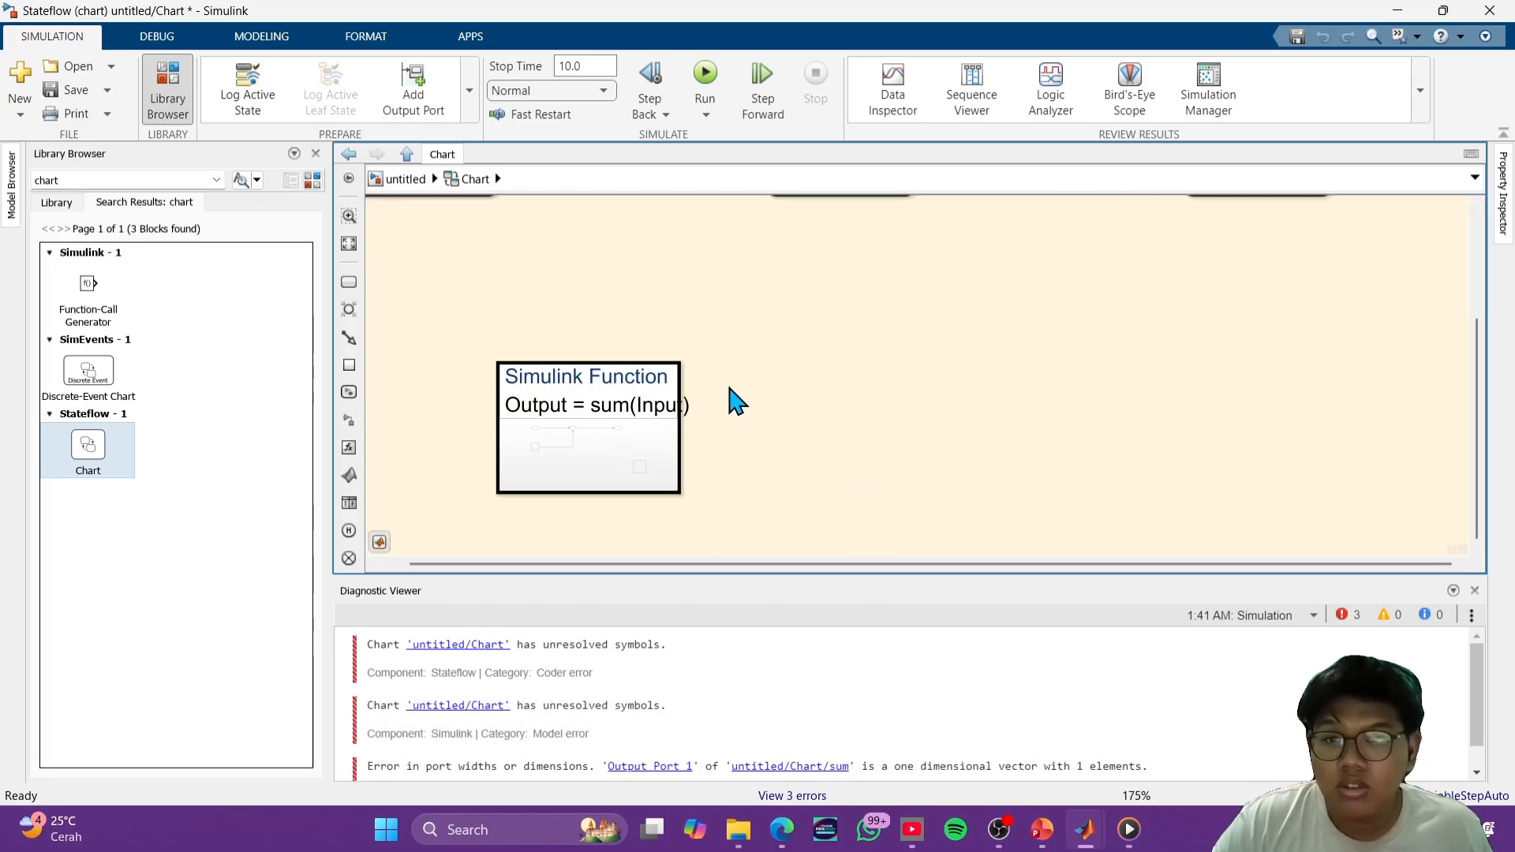
scroll(736, 402, down, 3)
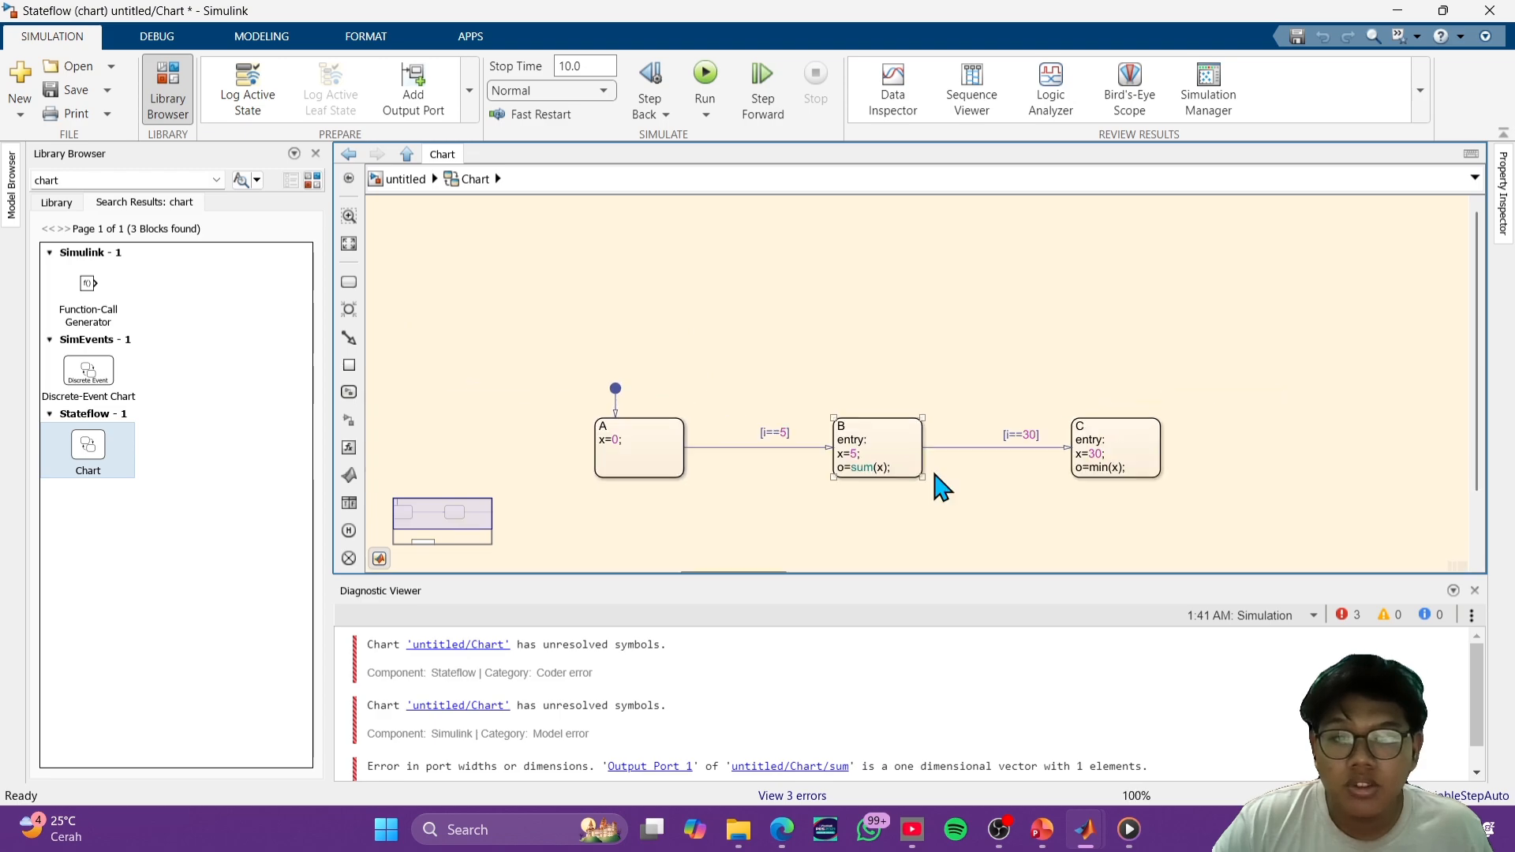
scroll(977, 507, down, 1)
drag(977, 509, 952, 416)
scroll(952, 417, up, 1)
scroll(917, 394, up, 1)
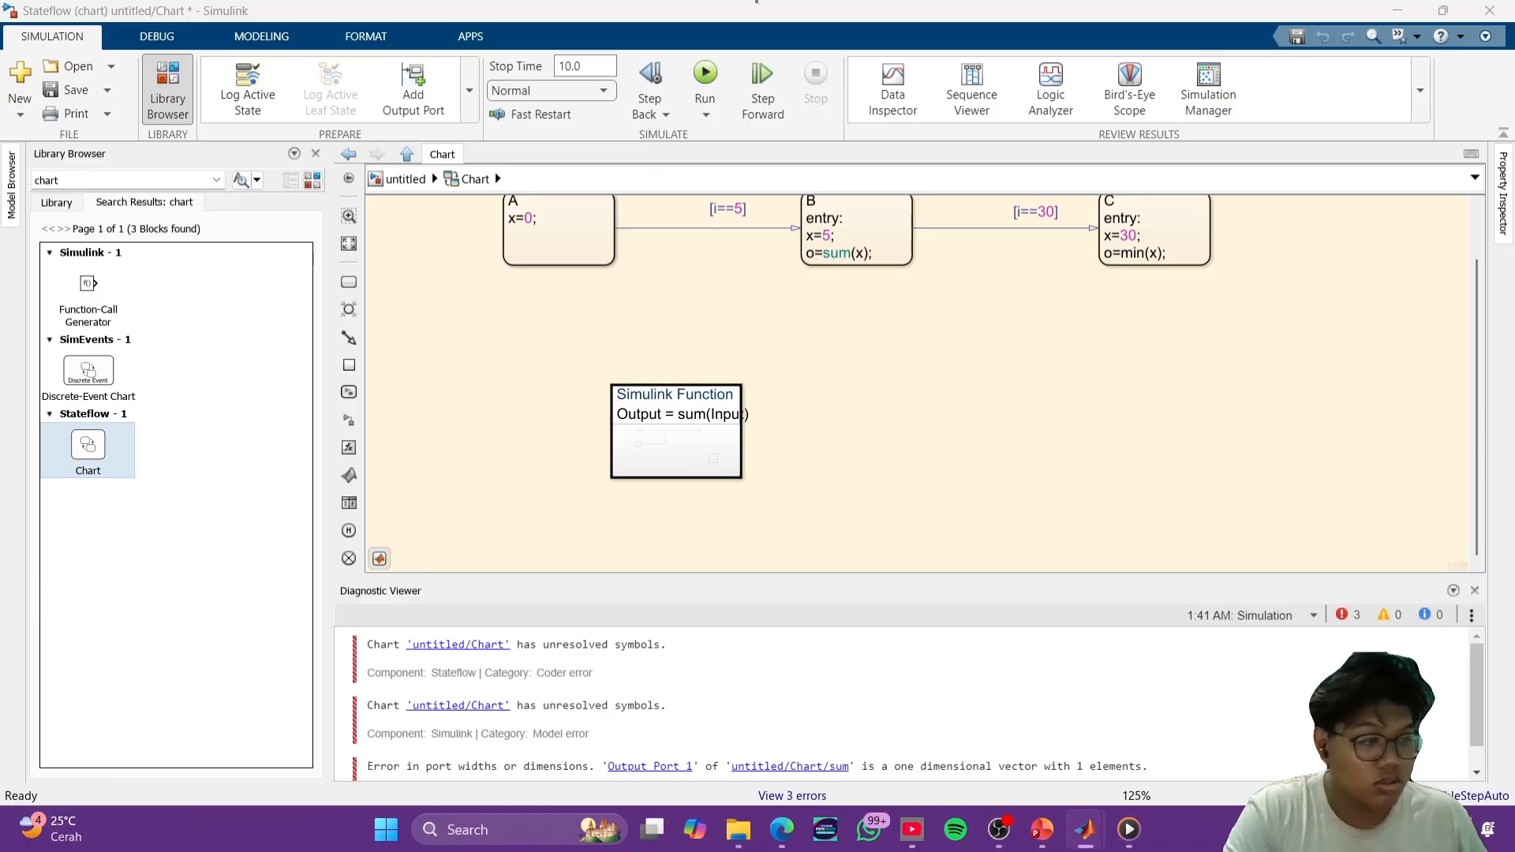
click(1321, 387)
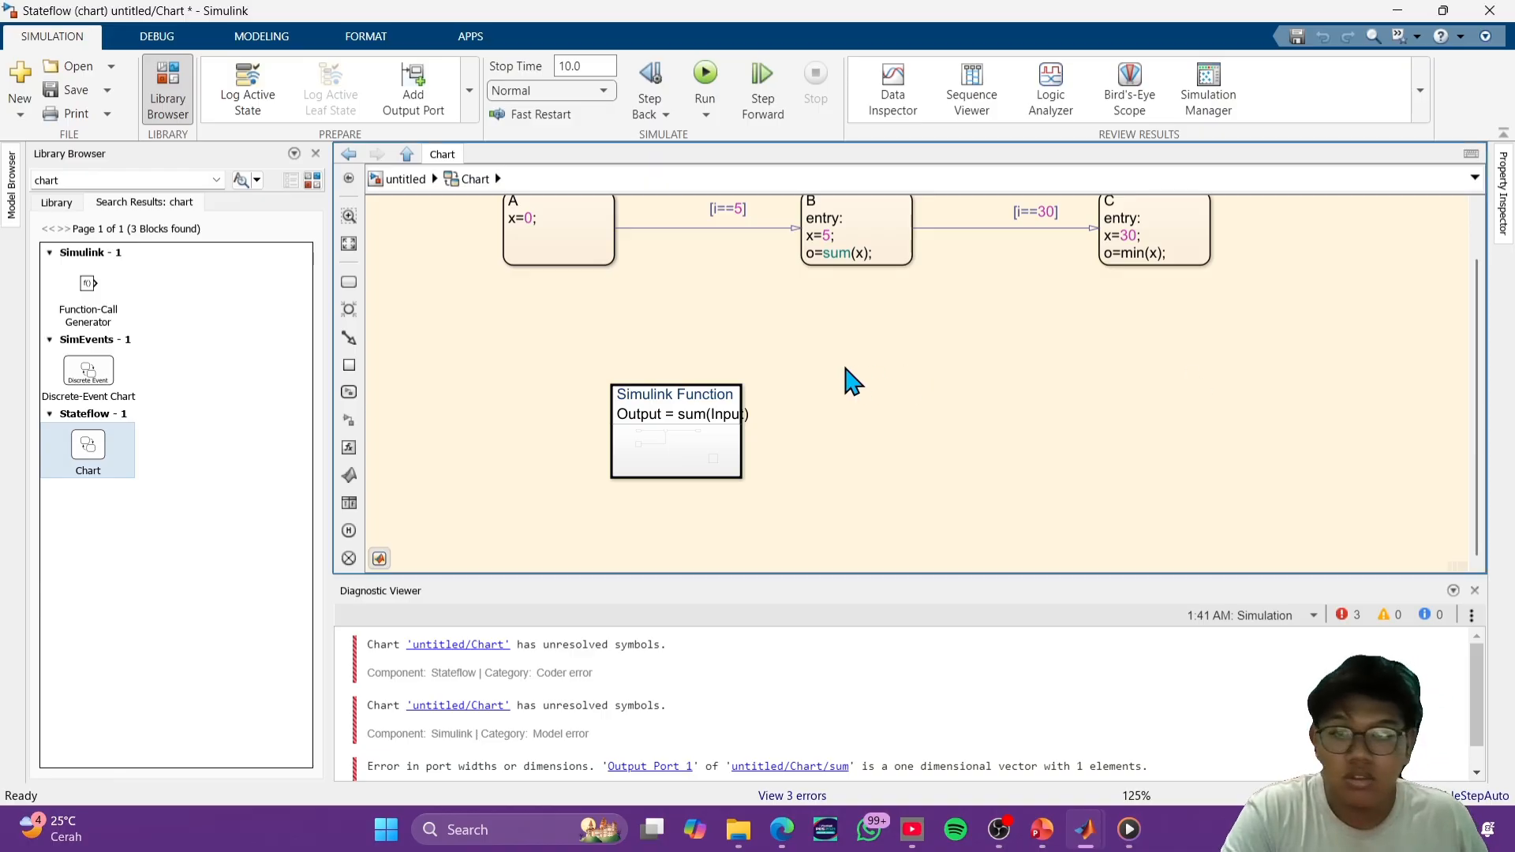
scroll(792, 369, up, 1)
drag(775, 393, 821, 488)
- Delete the x=0; action from state A
click(561, 292)
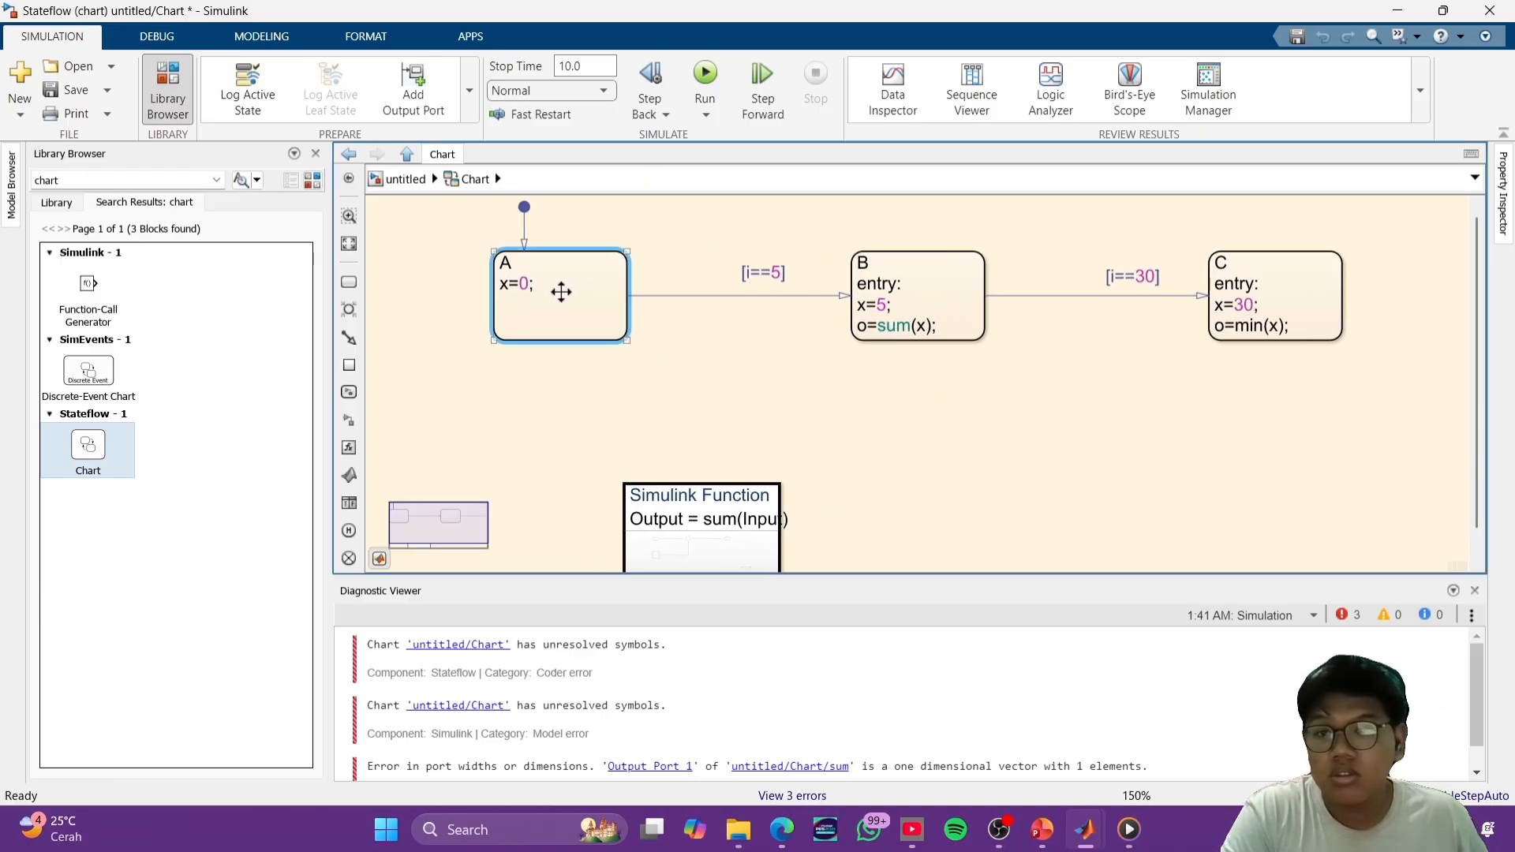
click(538, 282)
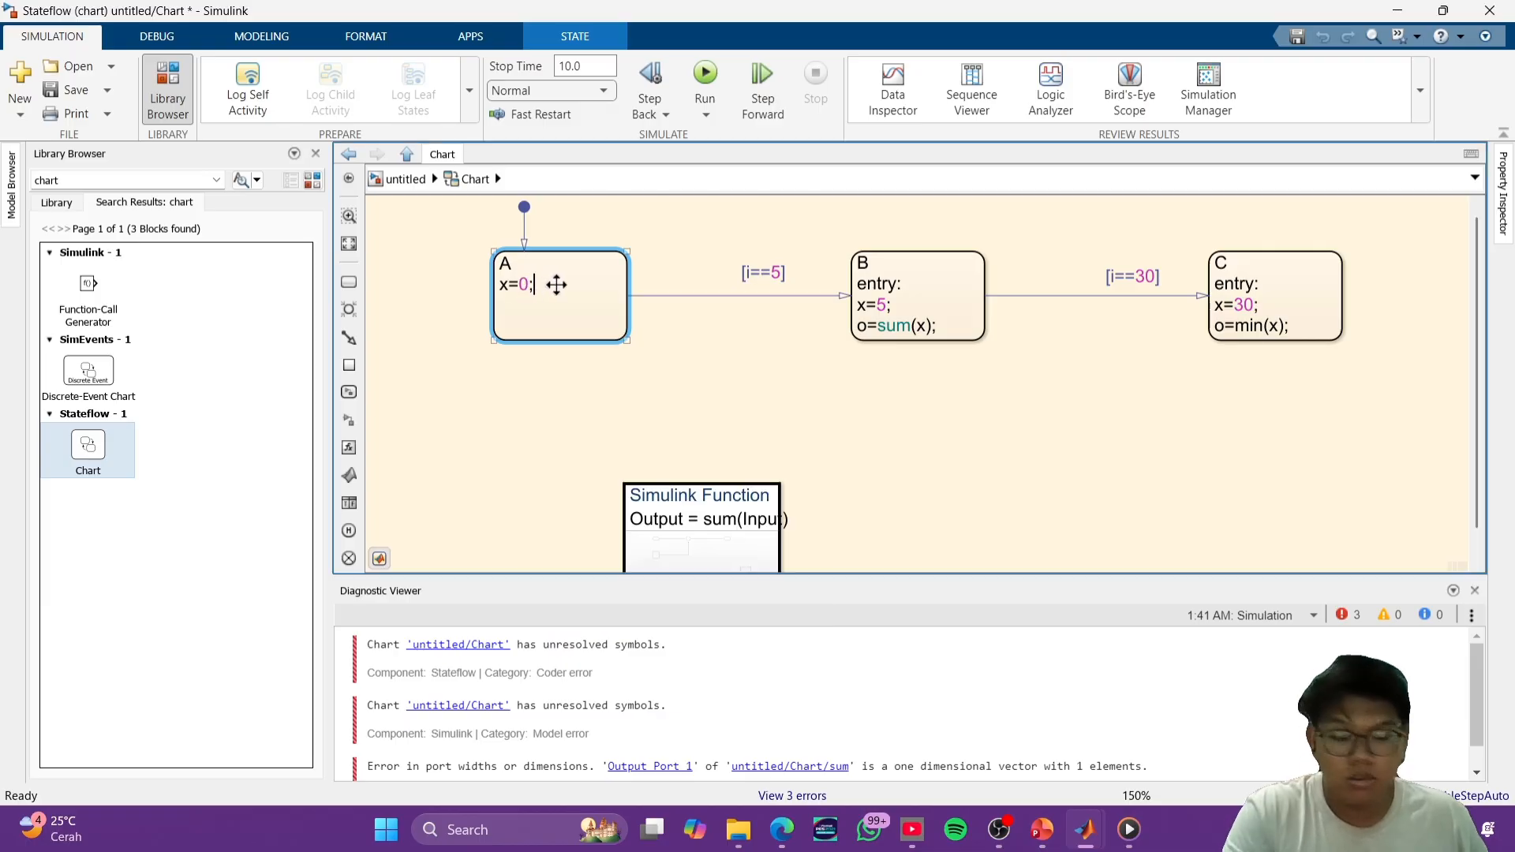
click(762, 436)
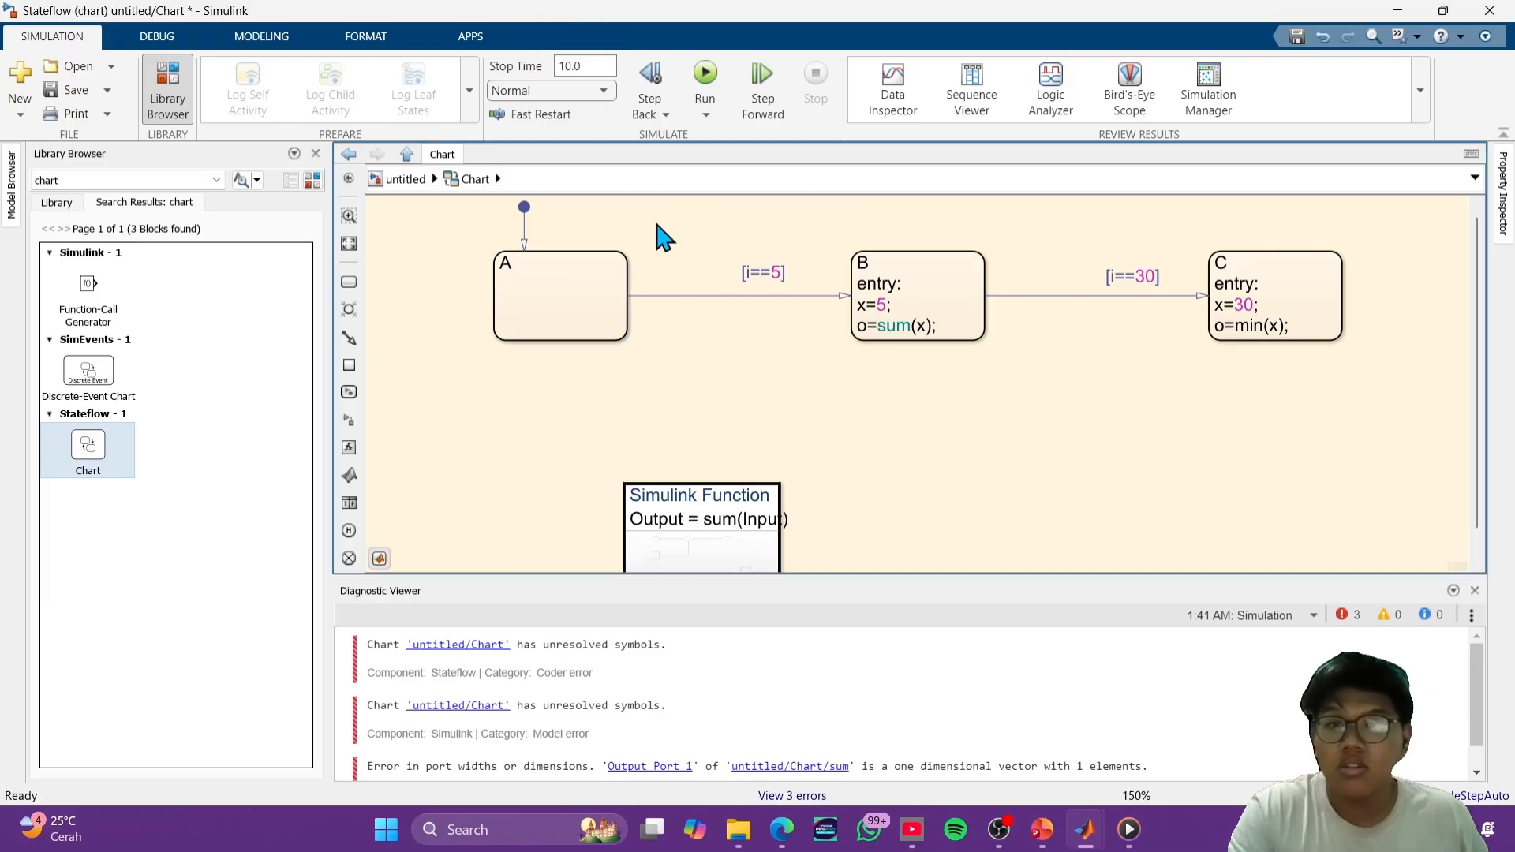
- Run the simulation and create the unresolved symbol o as output data in the chart
click(705, 76)
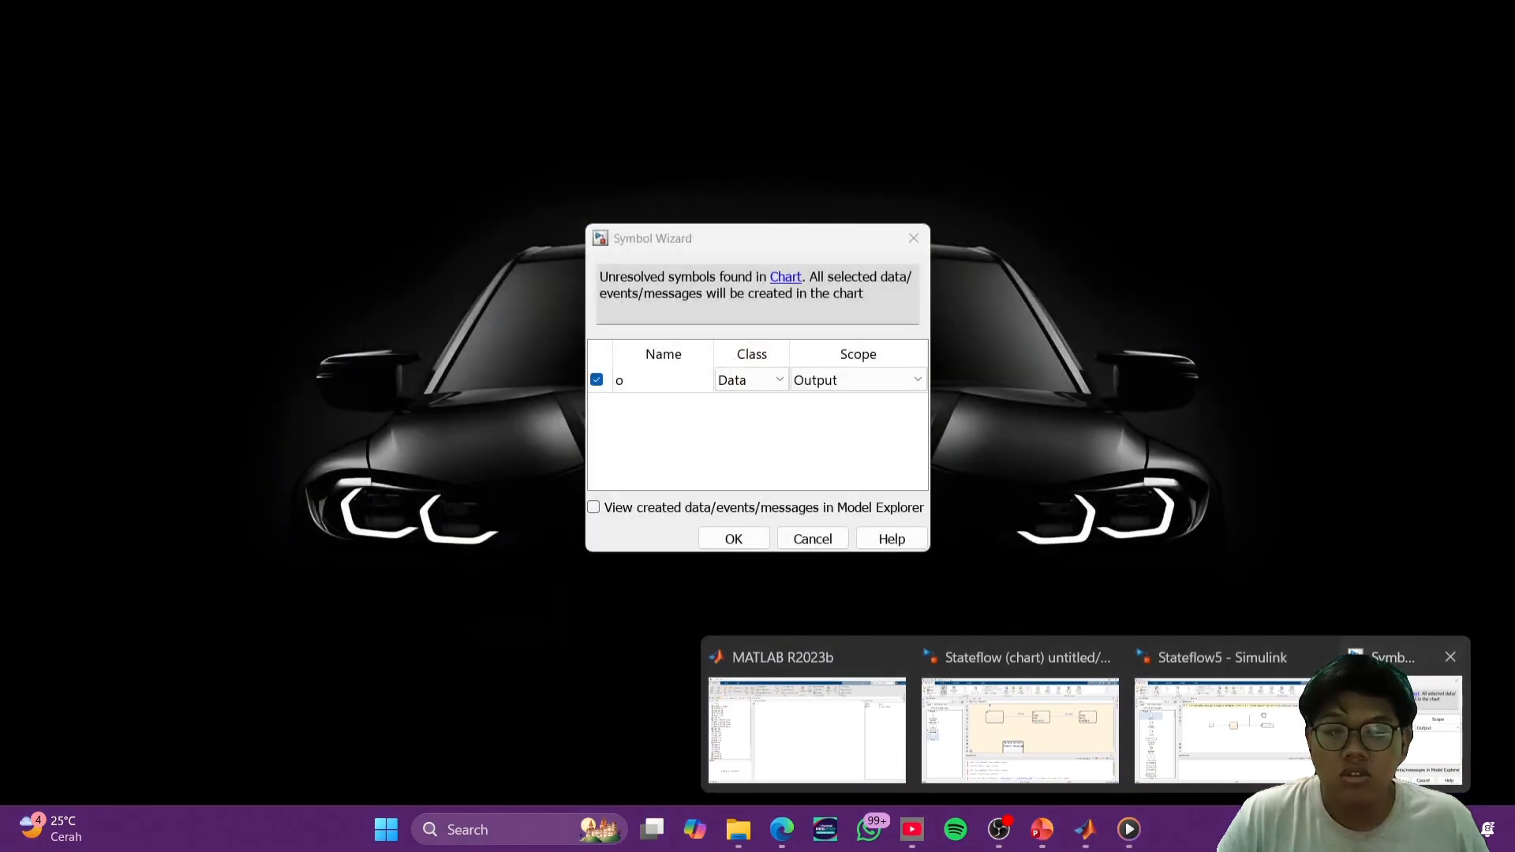
click(1432, 714)
click(734, 540)
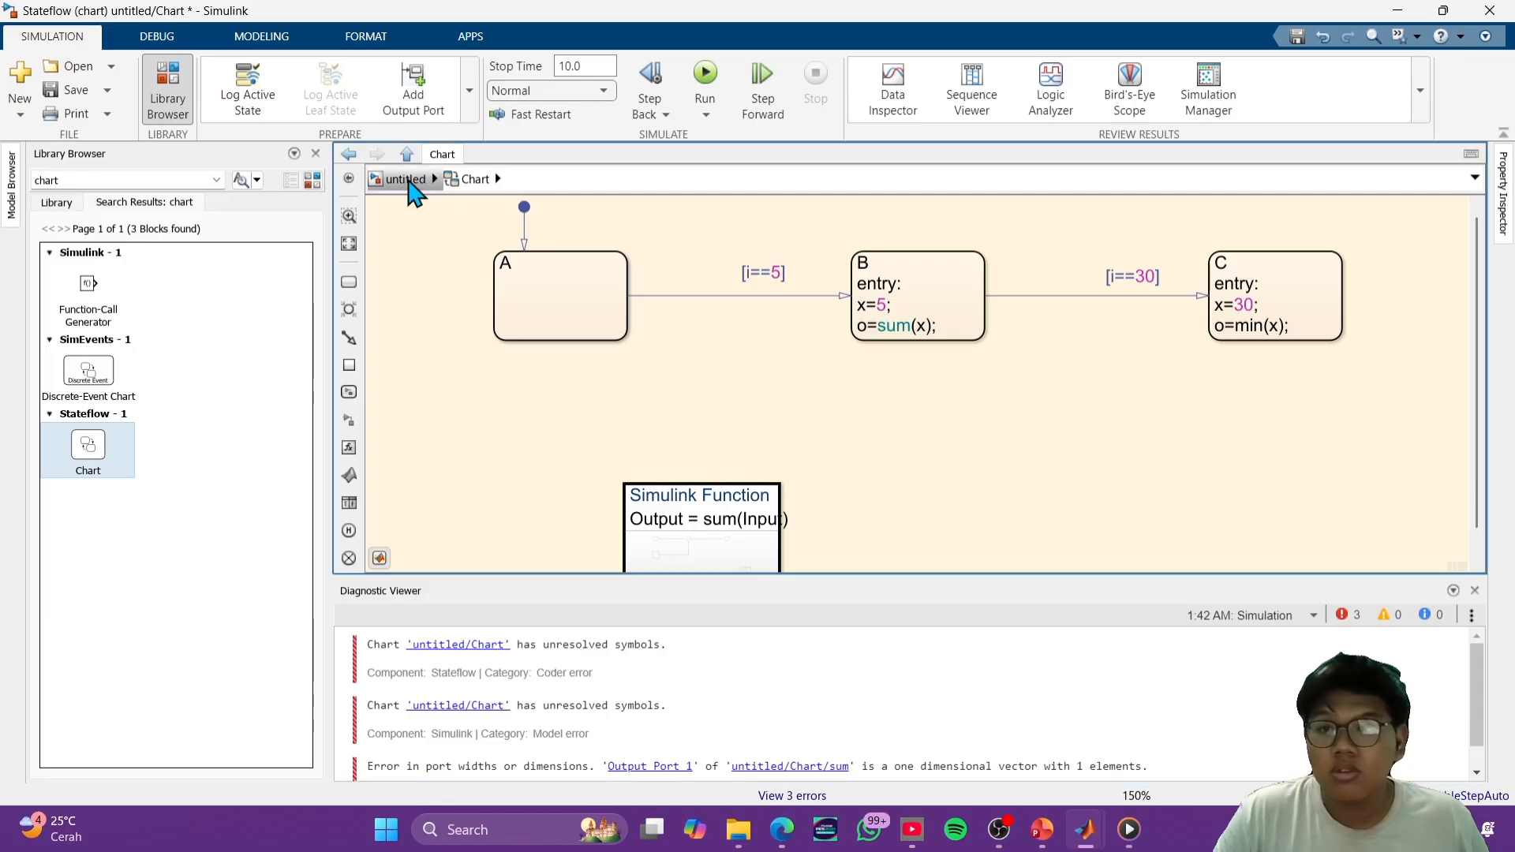
- Rerun the simulation from the top level of the untitled model and close the Model Explorer
click(405, 180)
click(705, 75)
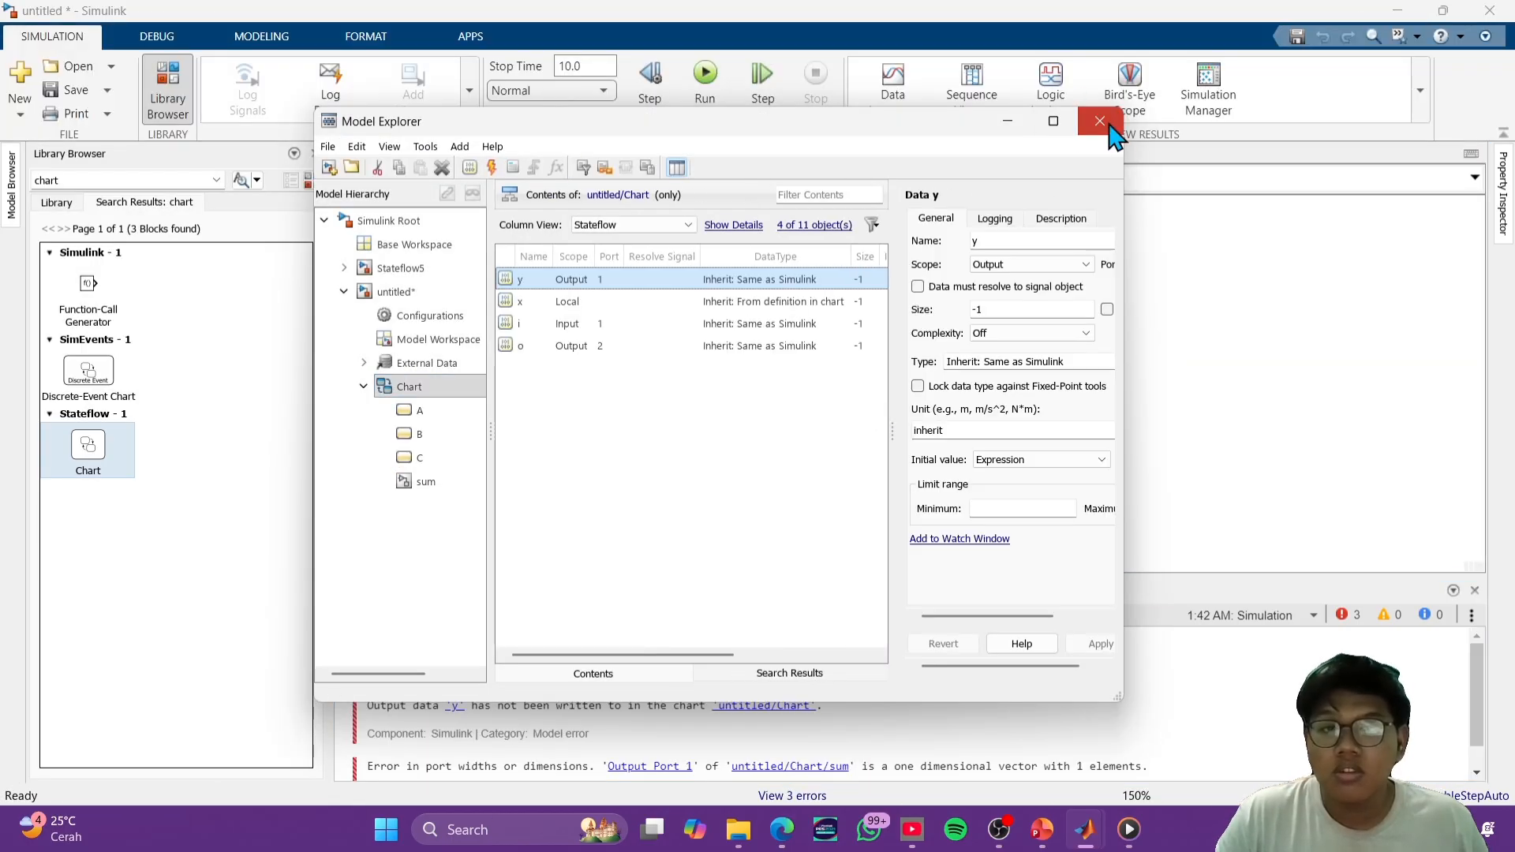
click(1100, 121)
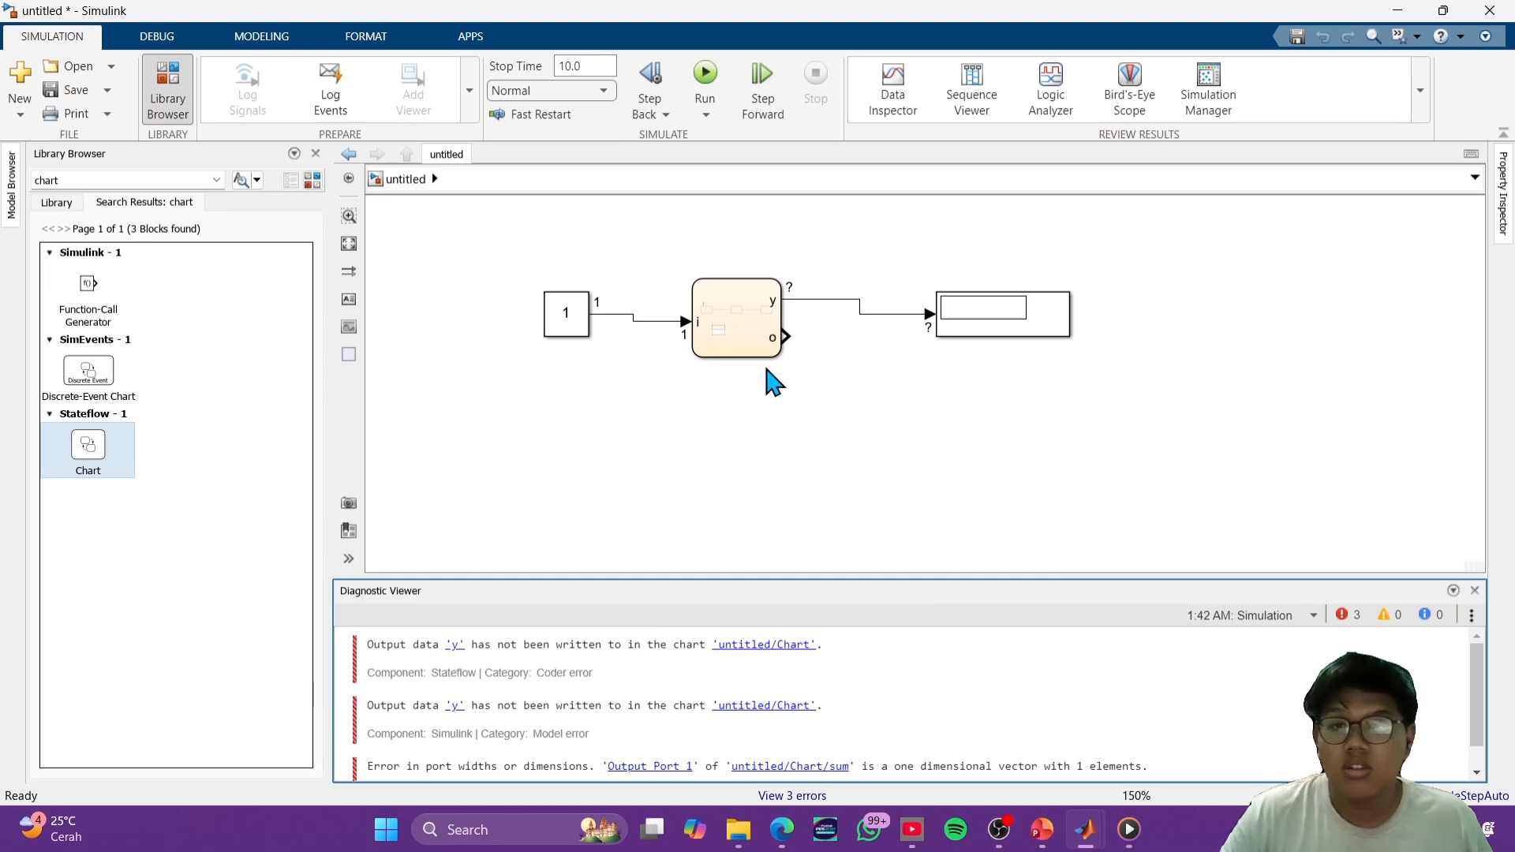
- Set the action in the chart's state A to x=5; and rerun the simulation, closing the Model Explorer
double_click(738, 347)
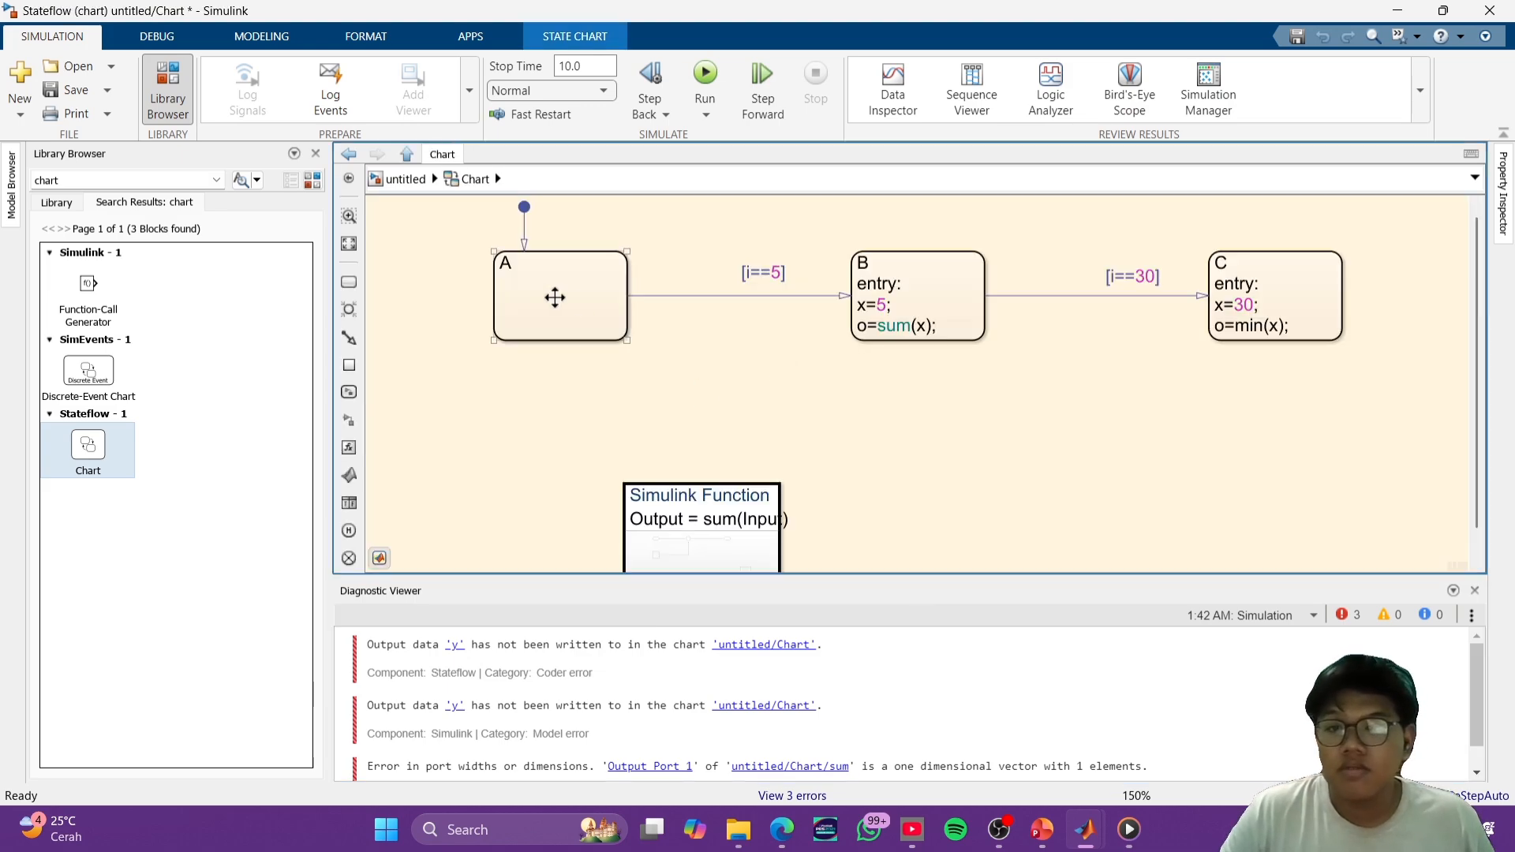
click(550, 291)
double_click(518, 281)
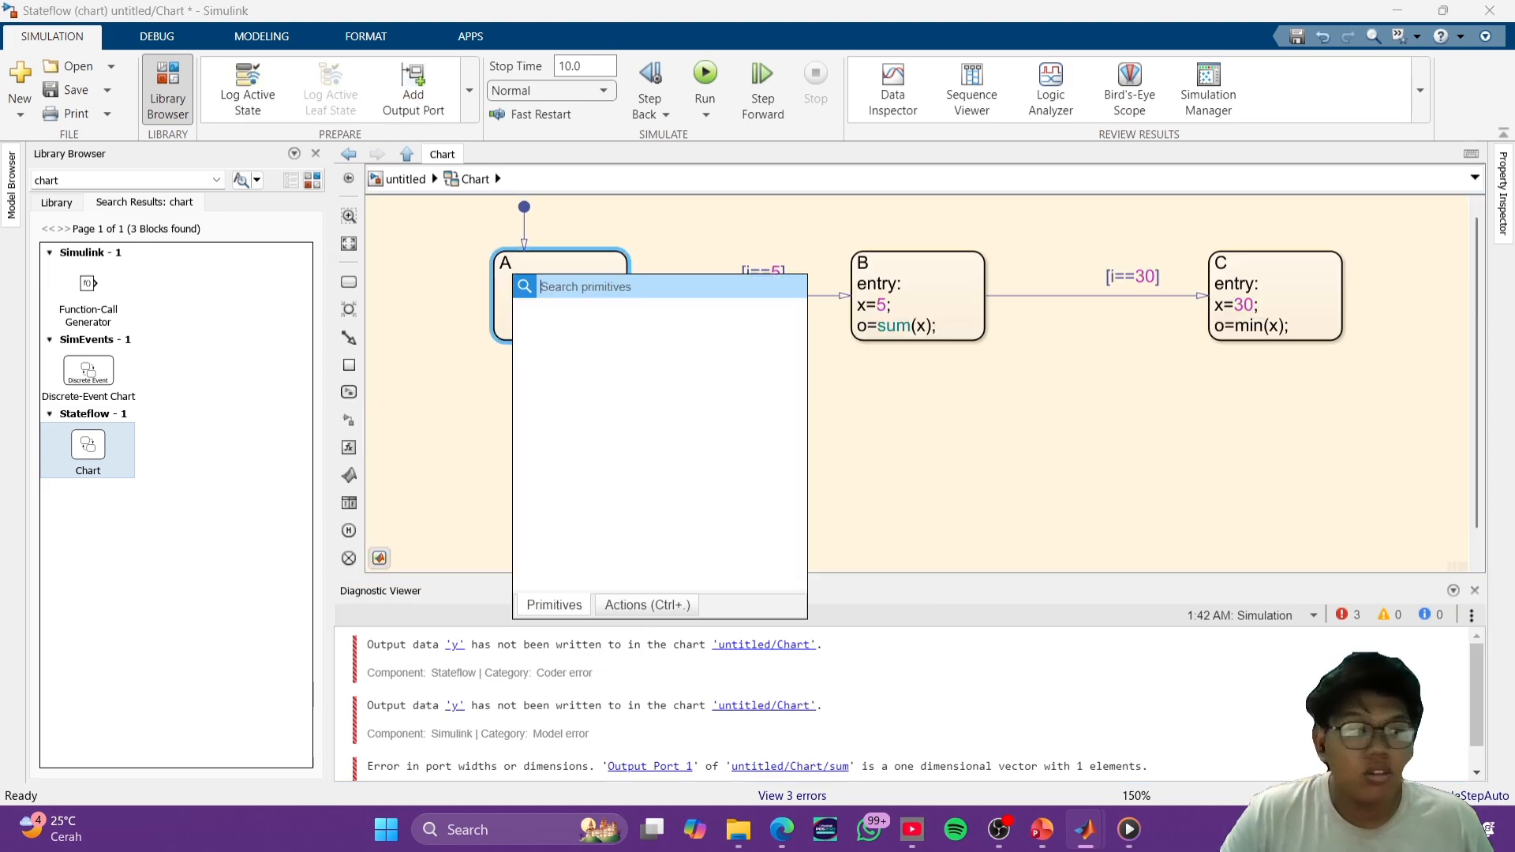
click(886, 433)
click(521, 280)
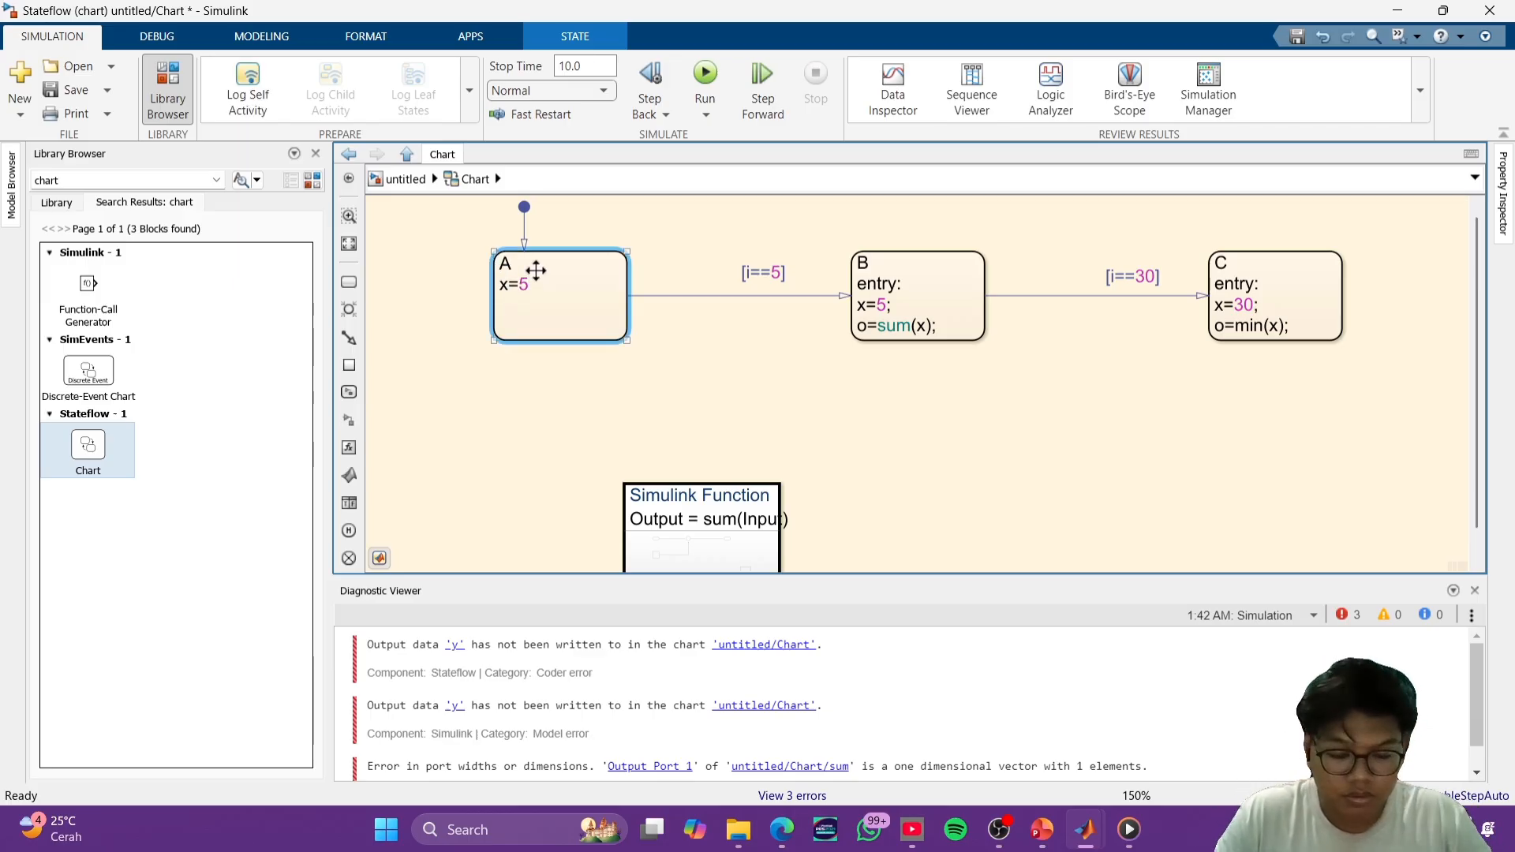
click(793, 356)
click(699, 74)
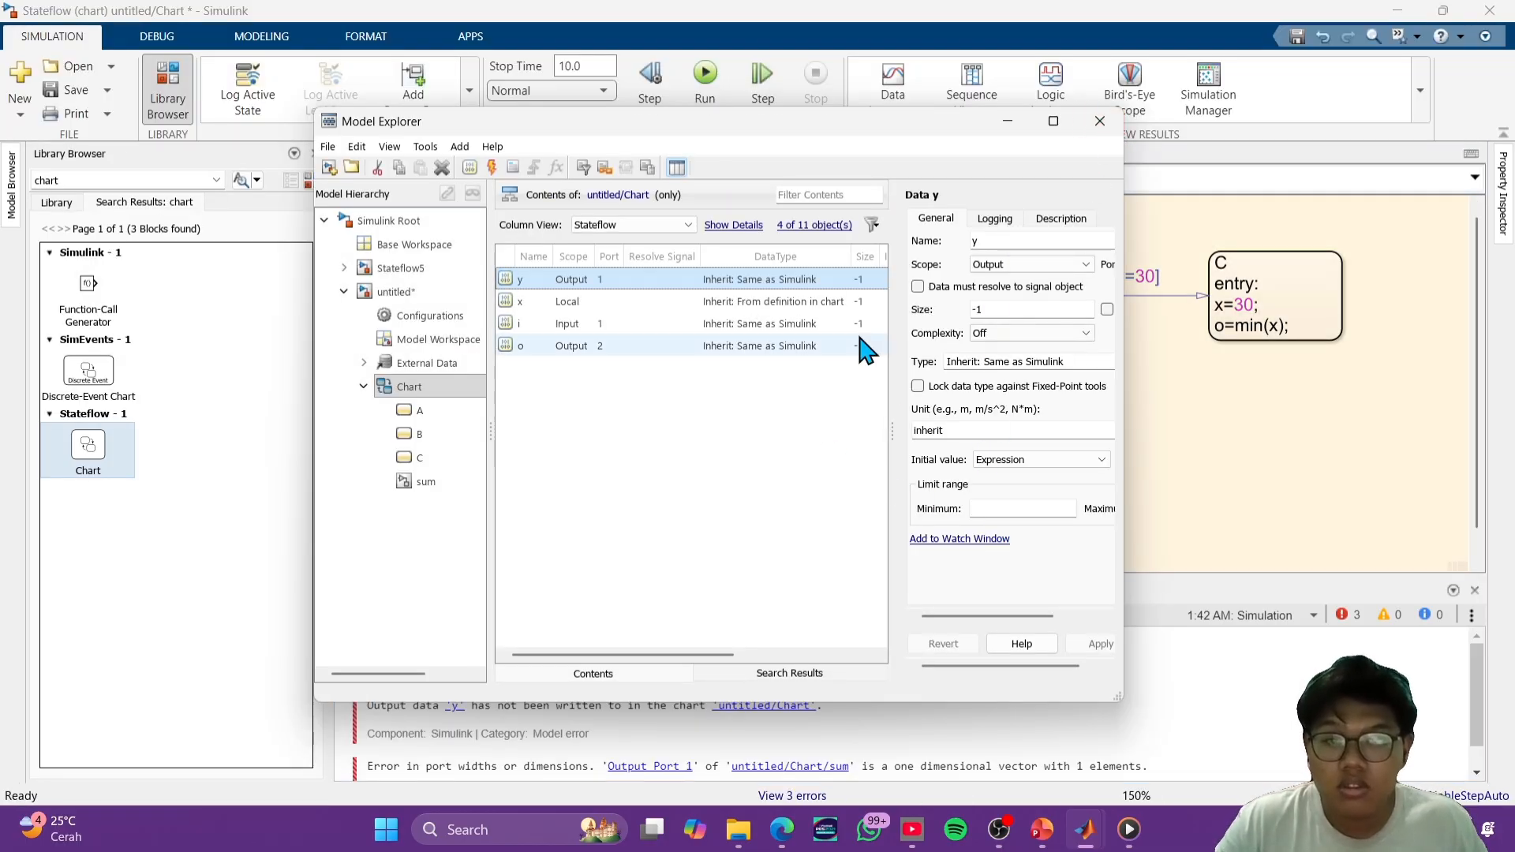
click(1099, 121)
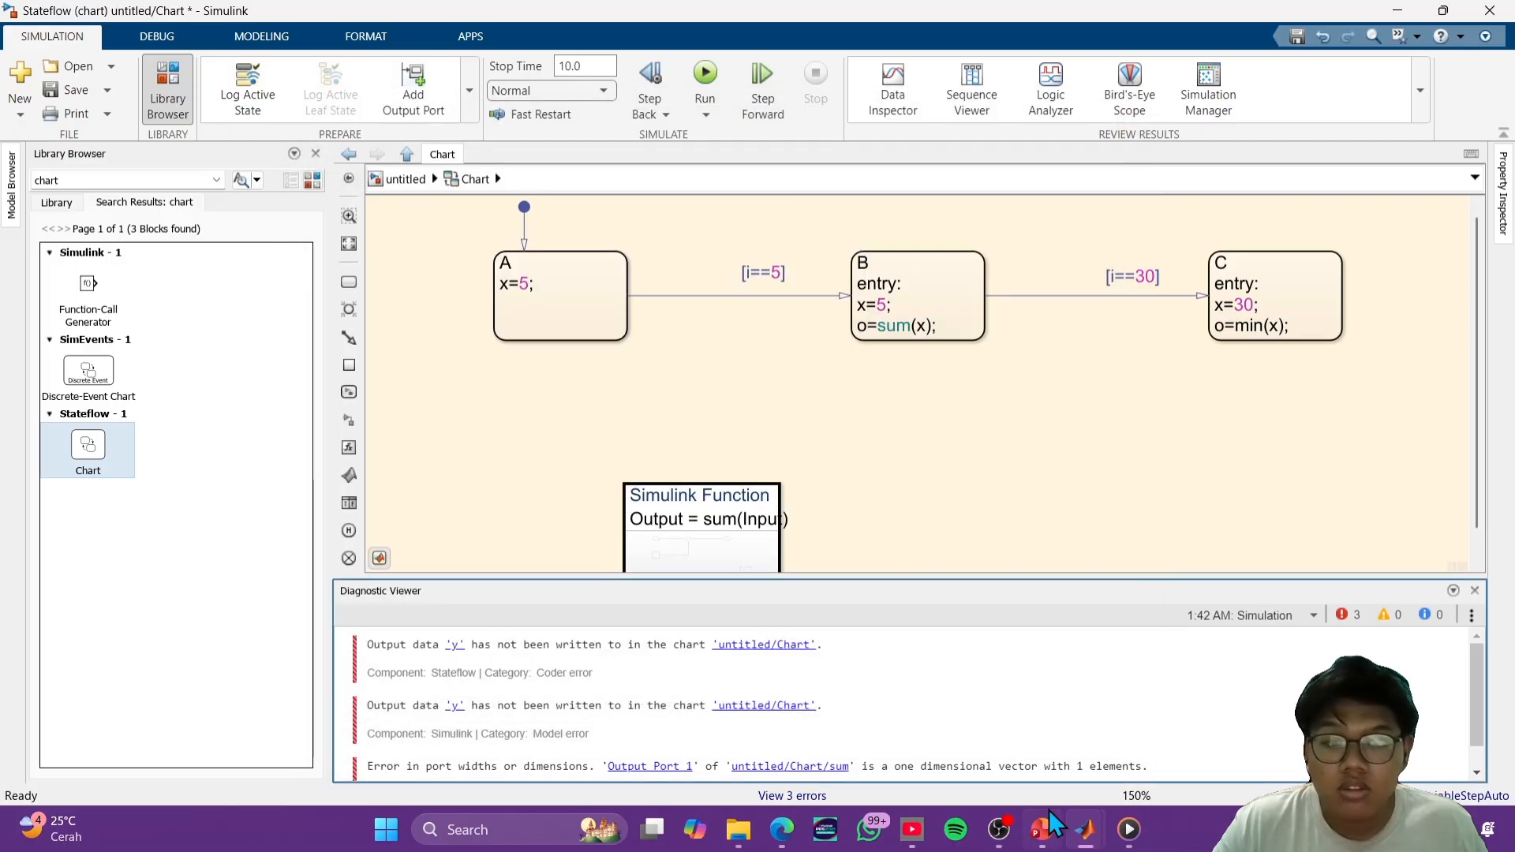
- Close the Stateflow5 model and return to the untitled model's chart
click(1089, 833)
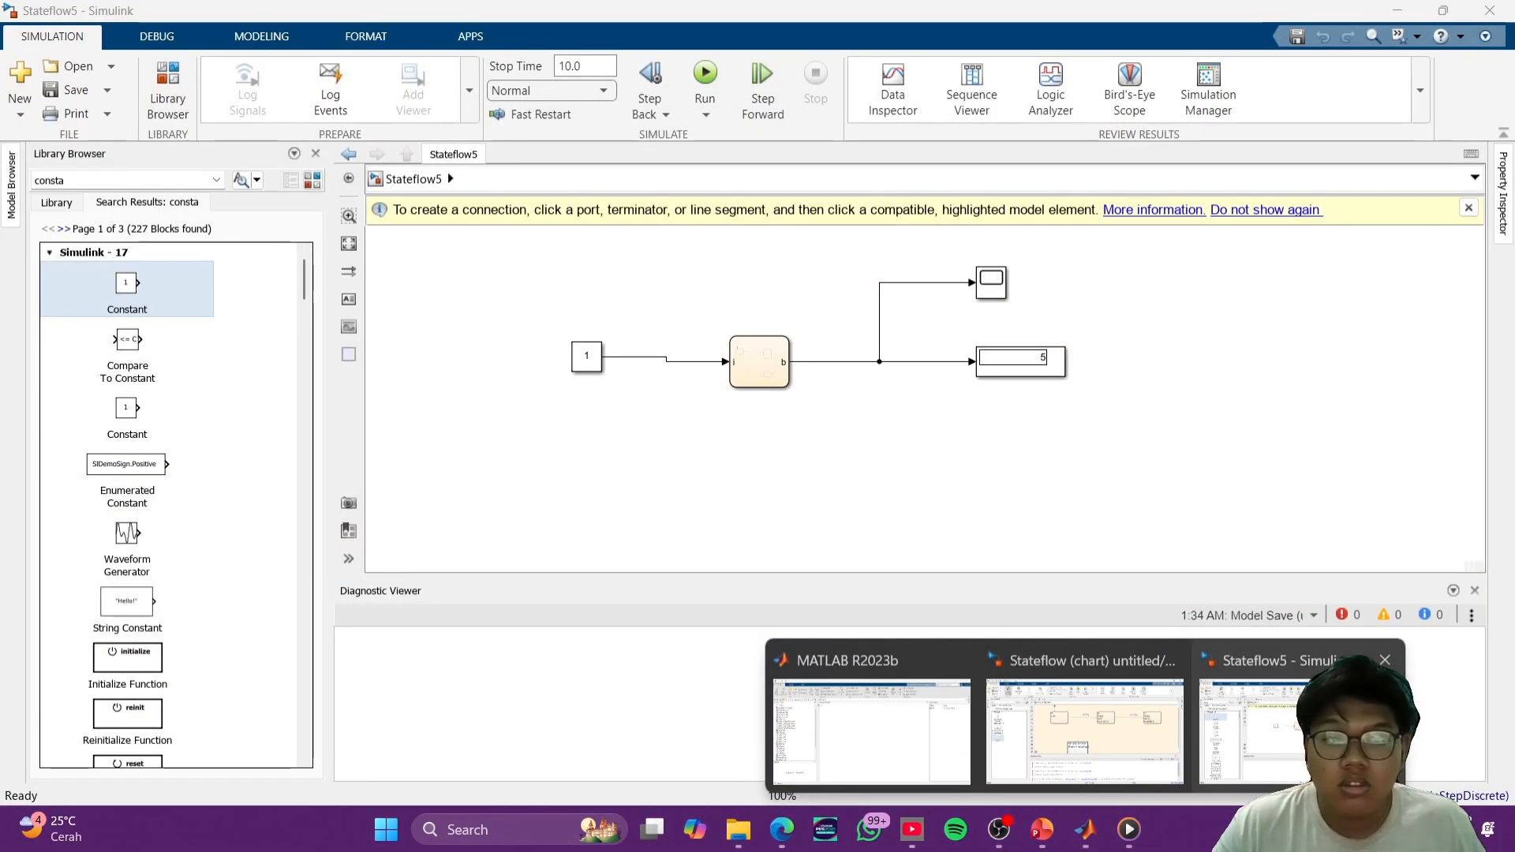
click(1385, 660)
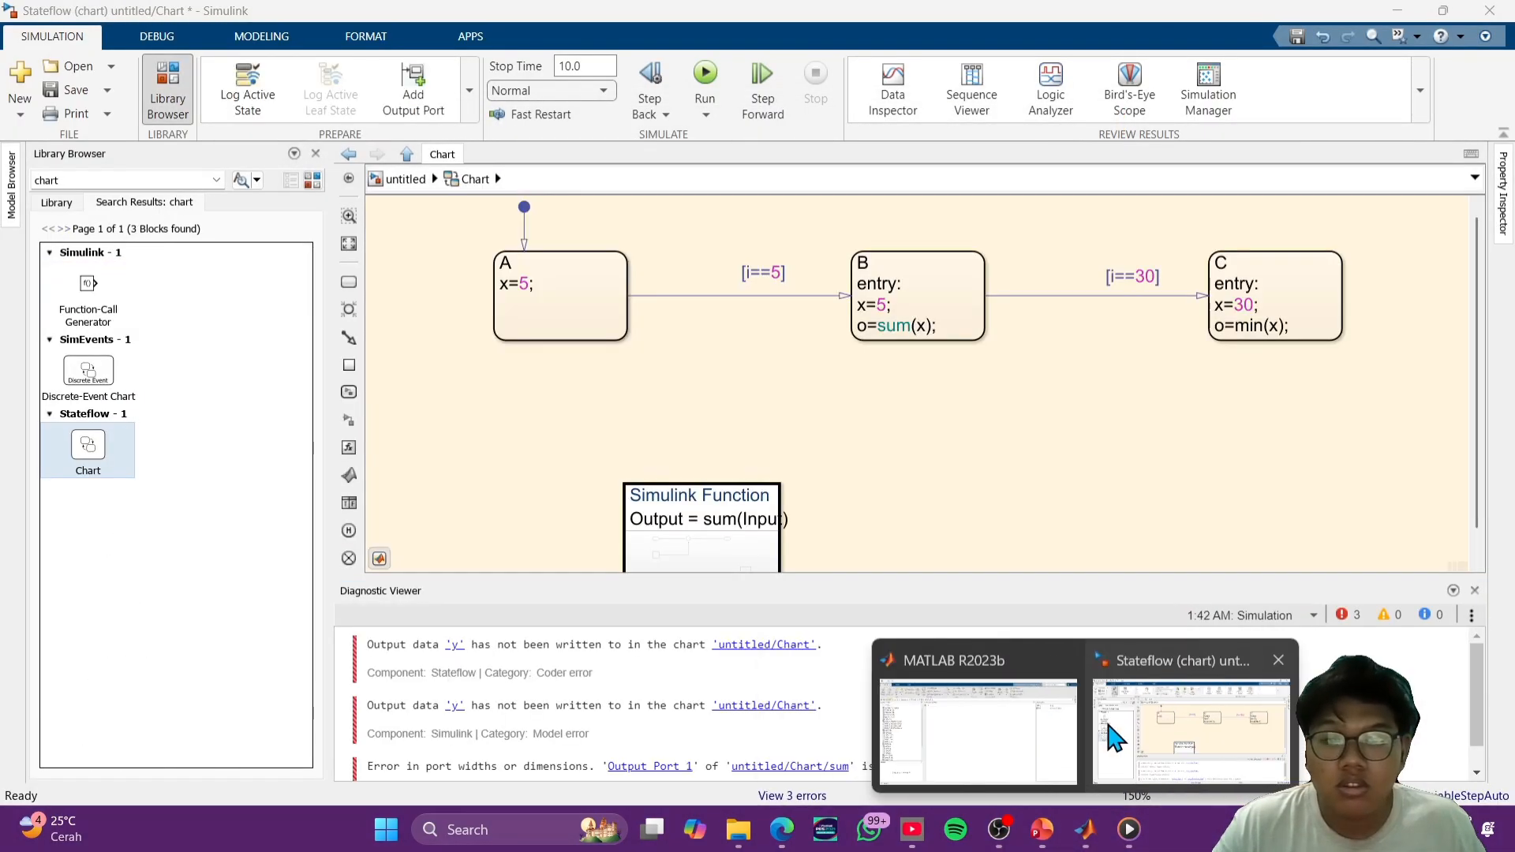
click(1113, 738)
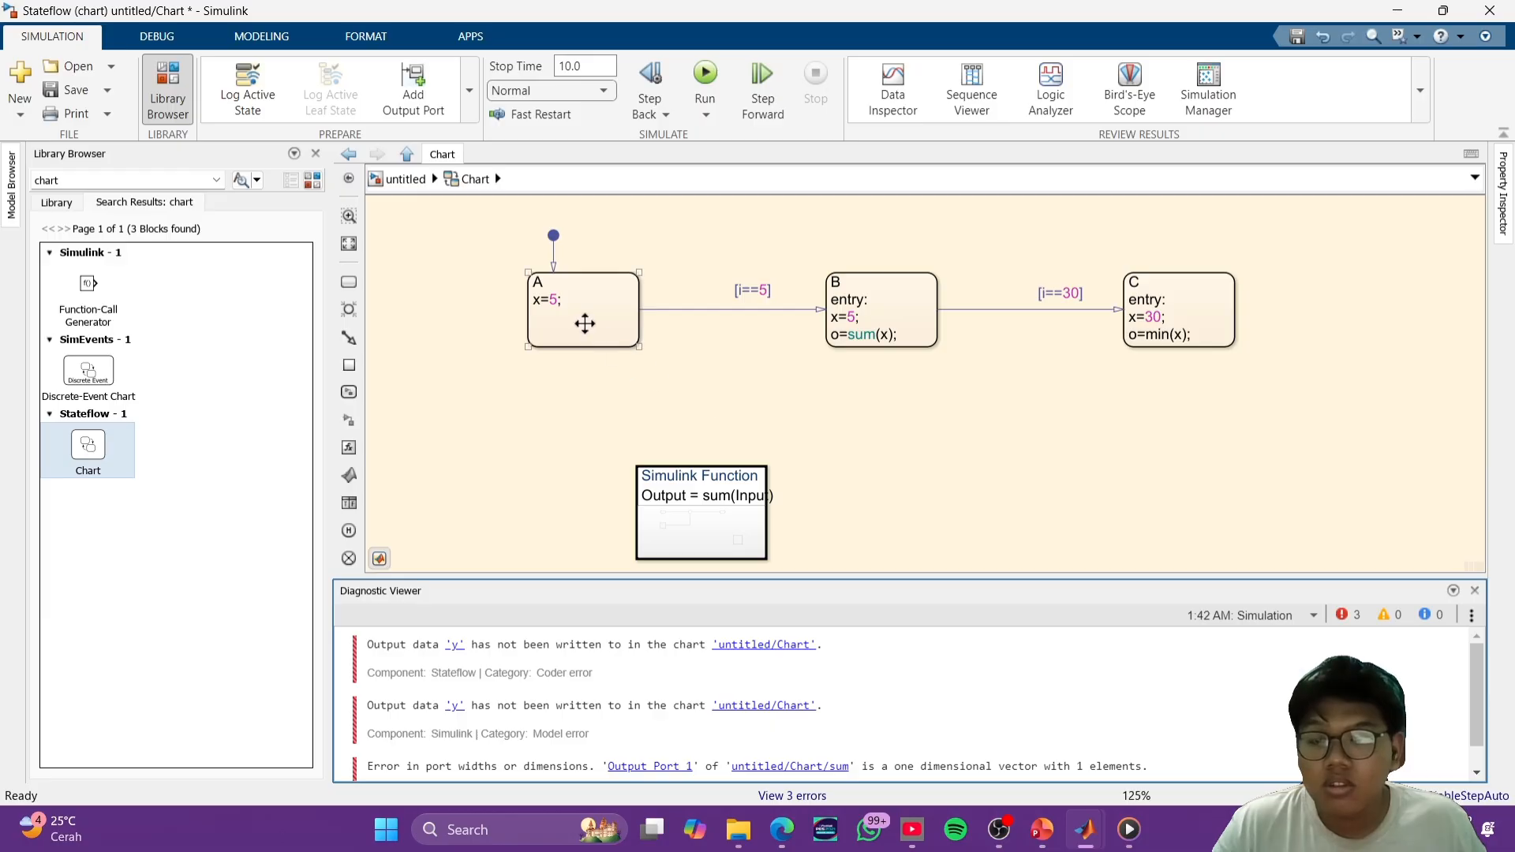
scroll(585, 323, up, 2)
click(542, 291)
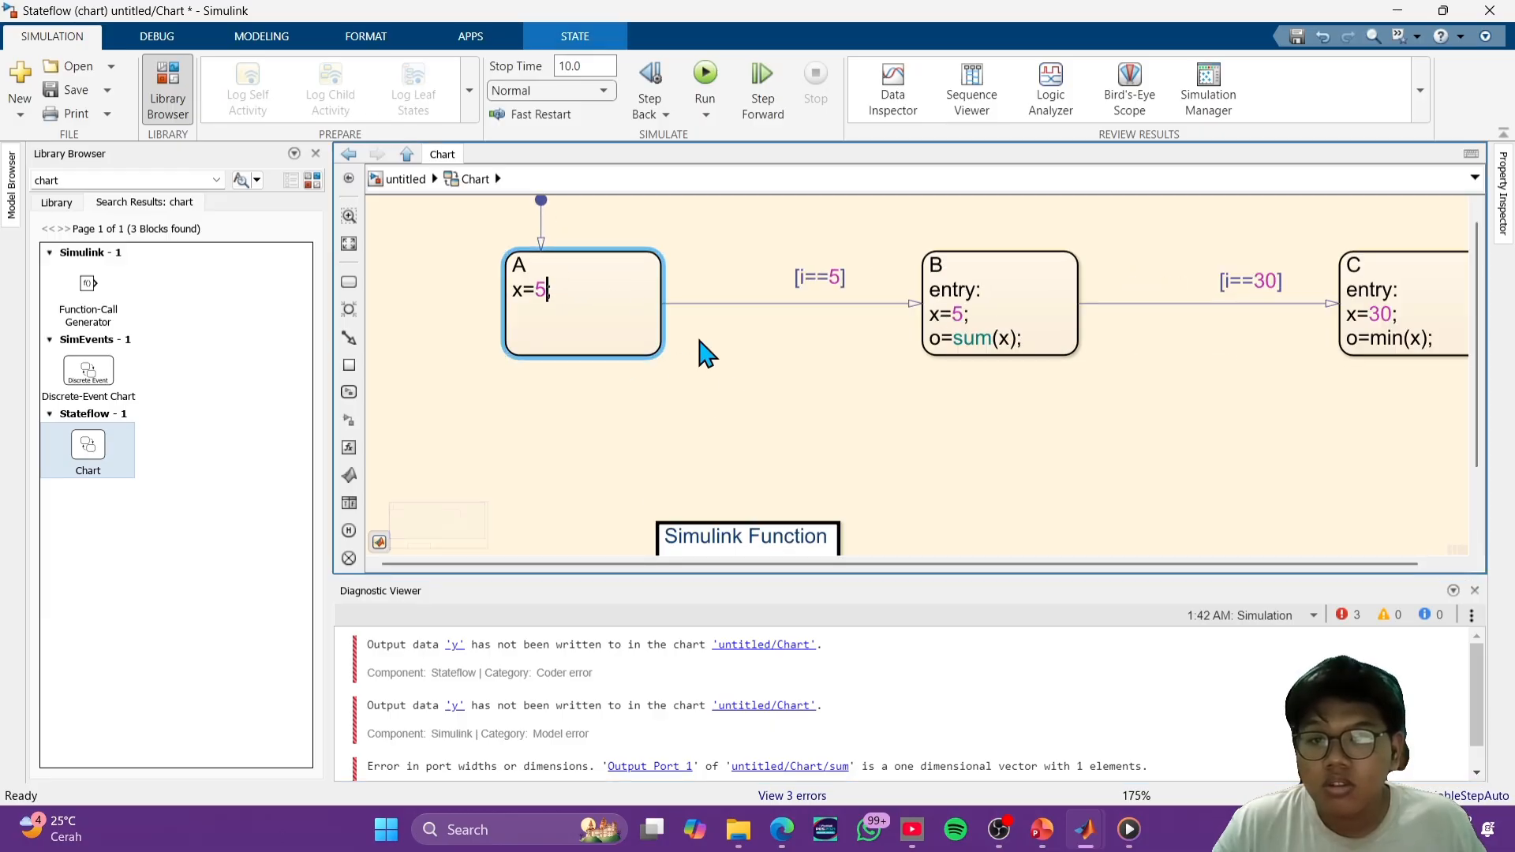
click(722, 375)
scroll(876, 442, down, 1)
drag(878, 435, 868, 310)
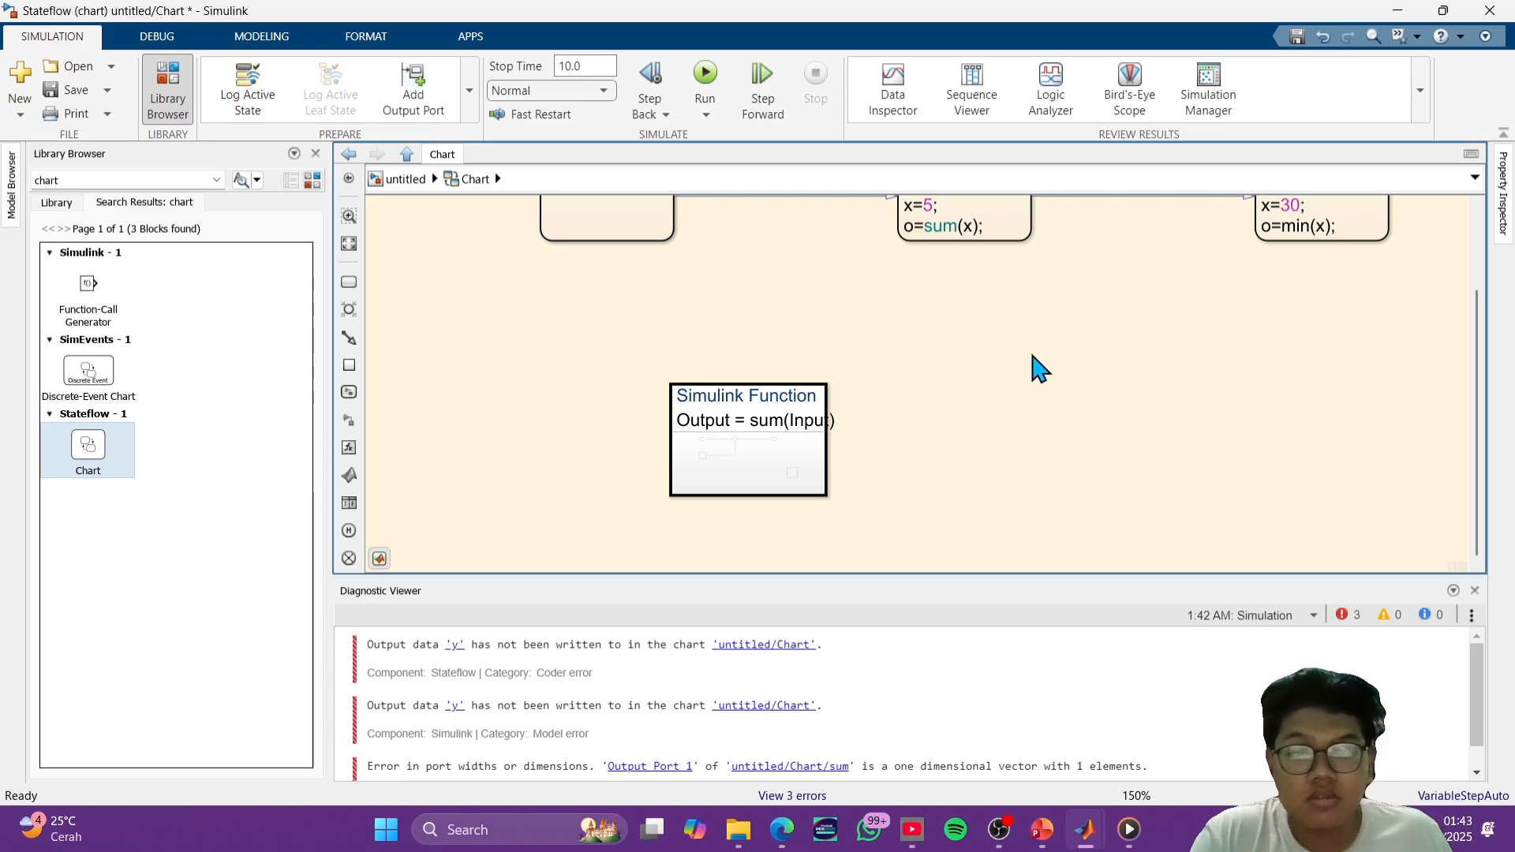
- Set the action in state A to x=0;
scroll(985, 387, up, 3)
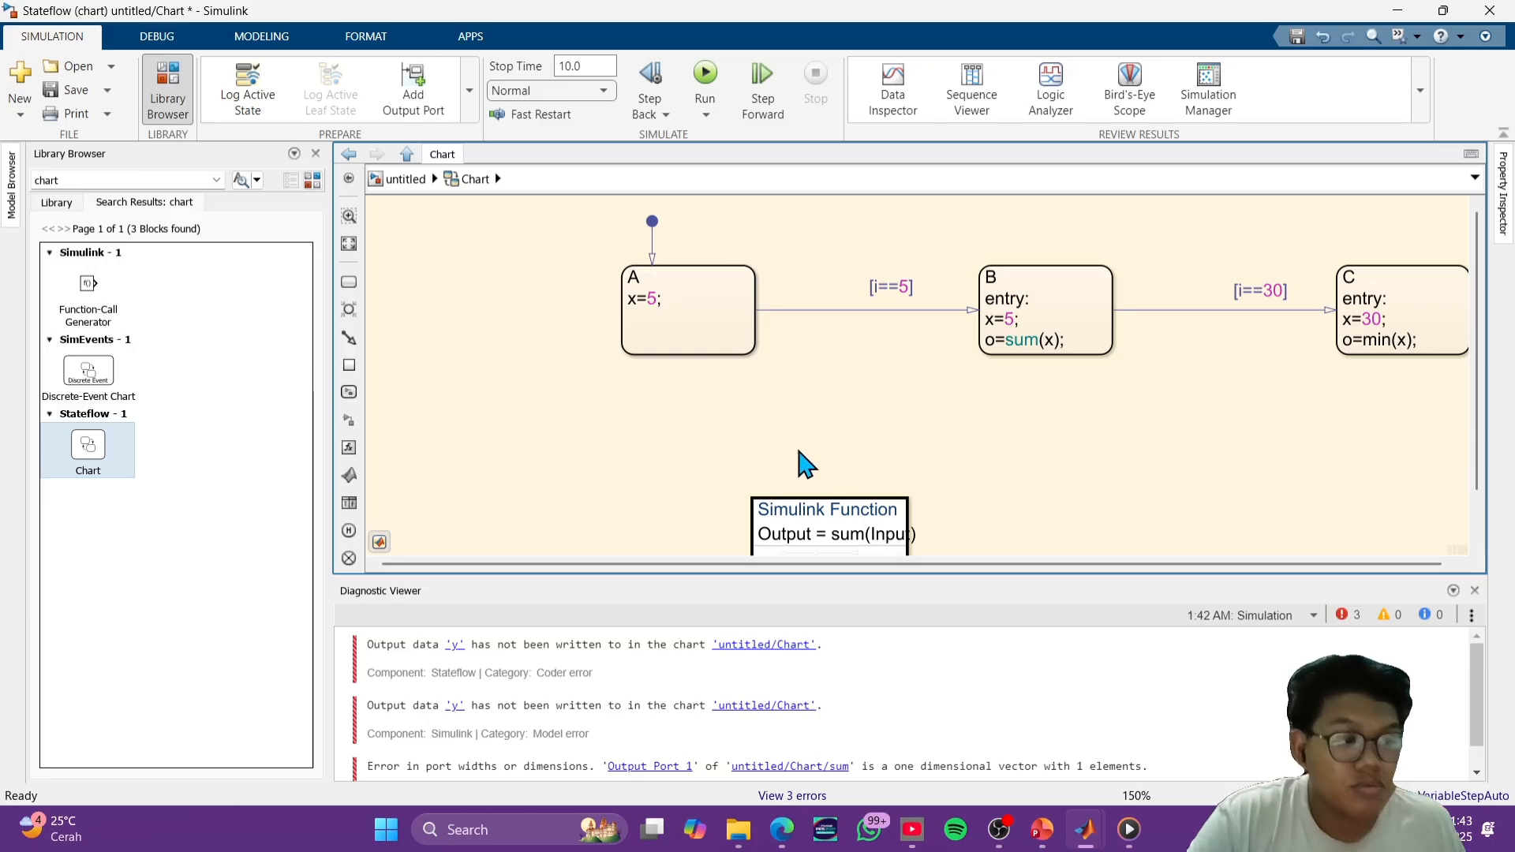
click(684, 324)
click(658, 299)
text(;)
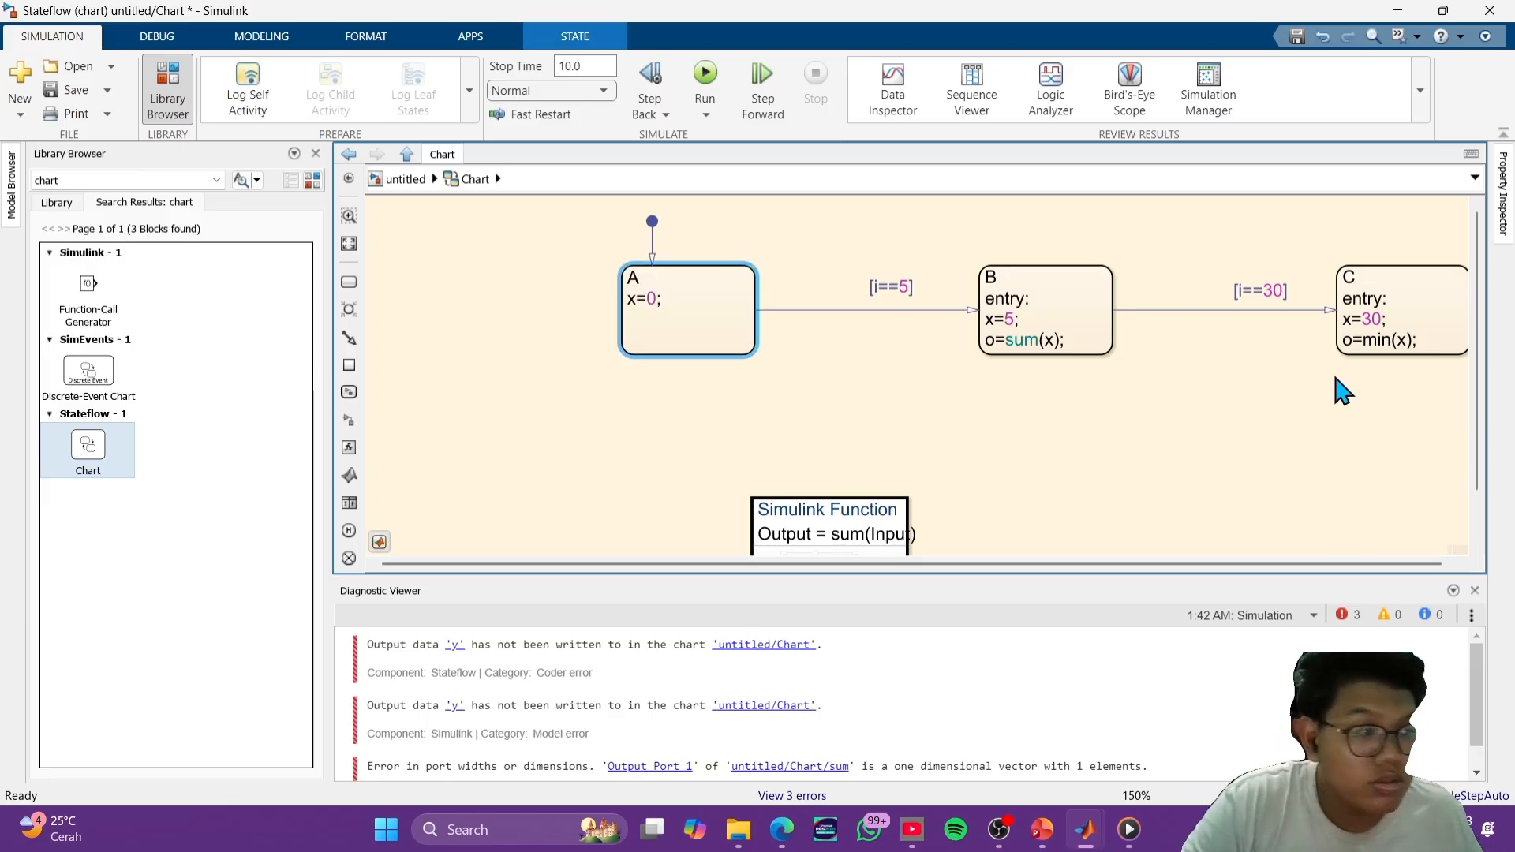
click(1003, 416)
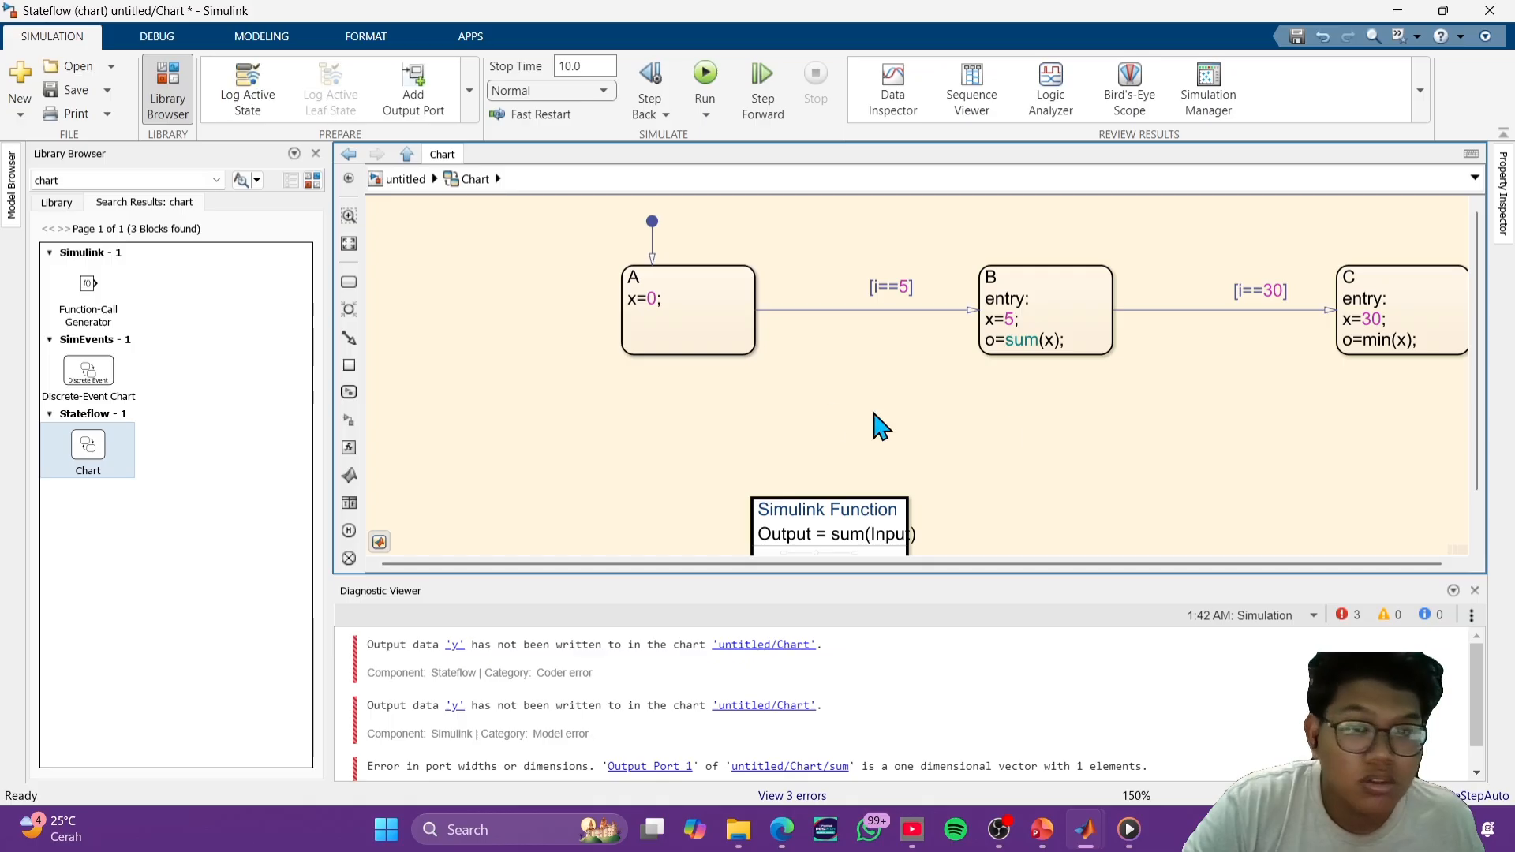
scroll(879, 473, down, 3)
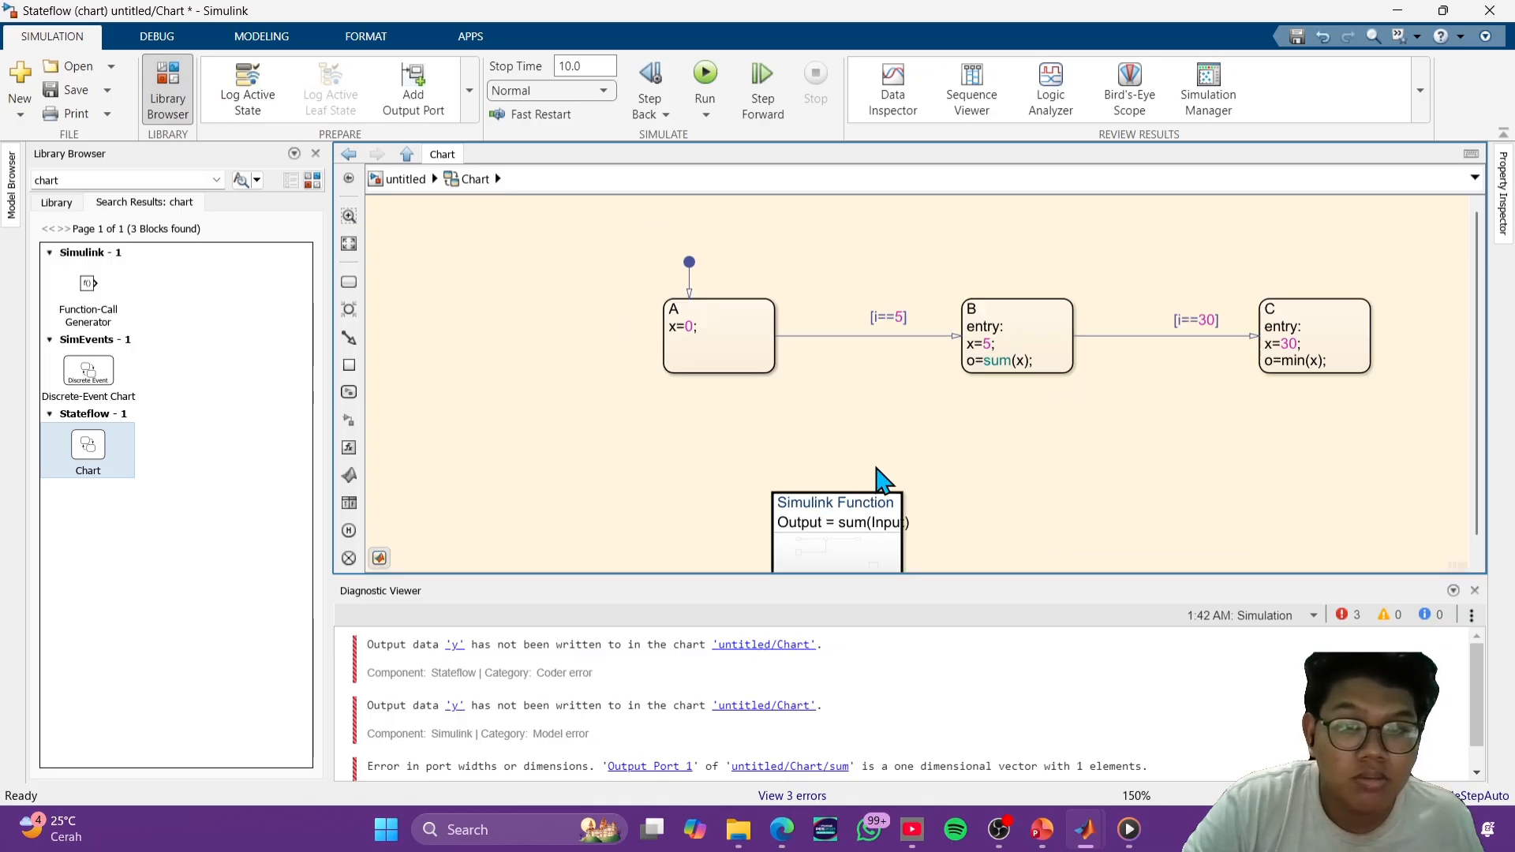
- Open the sum Simulink function in the chart and set its Constant block's value to 15
double_click(853, 474)
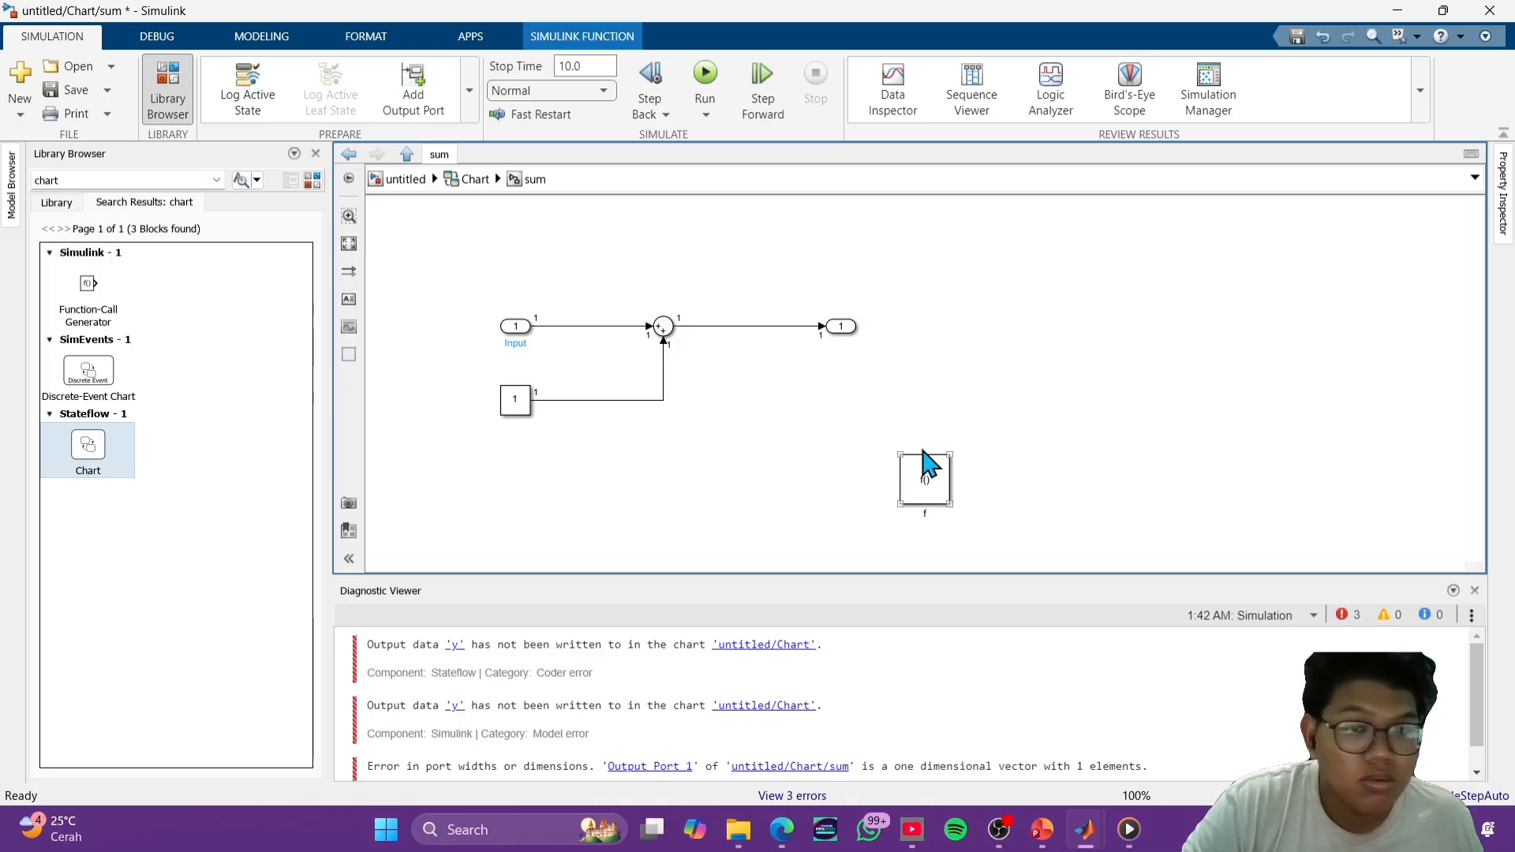
scroll(663, 378, up, 3)
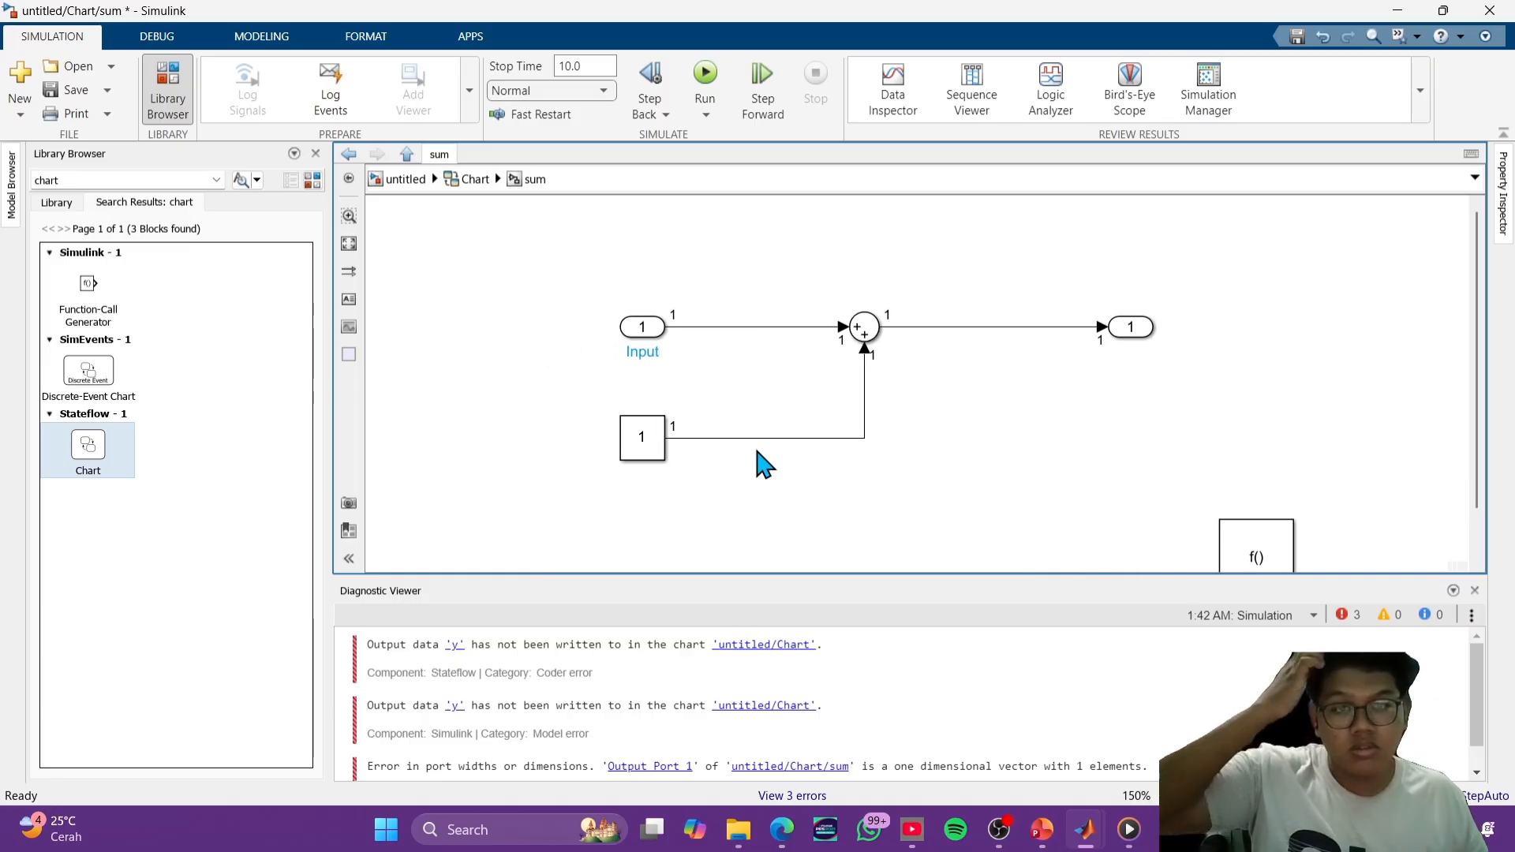
click(1174, 355)
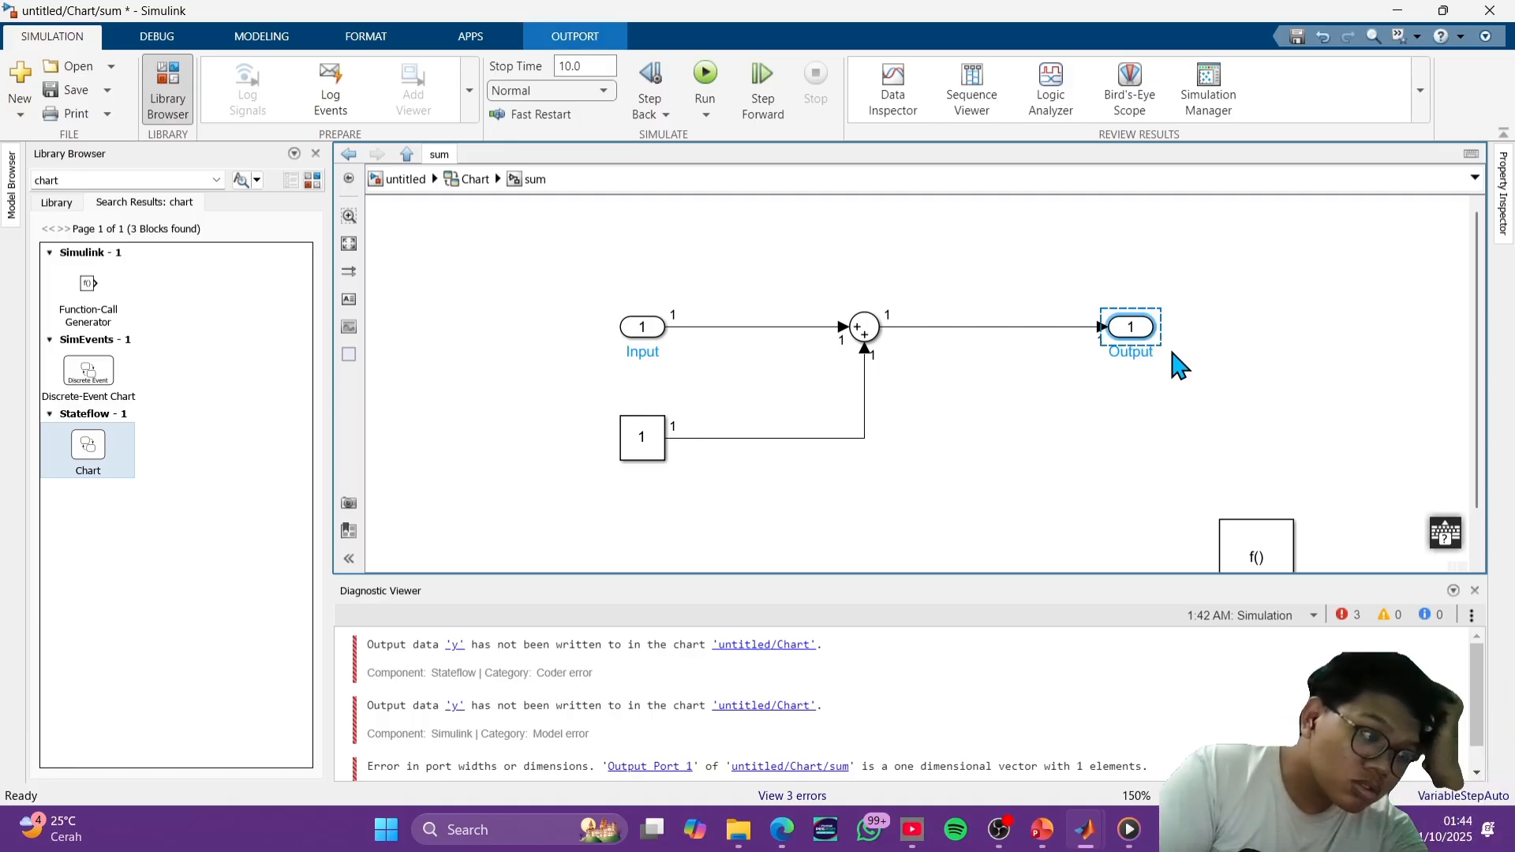
click(1279, 361)
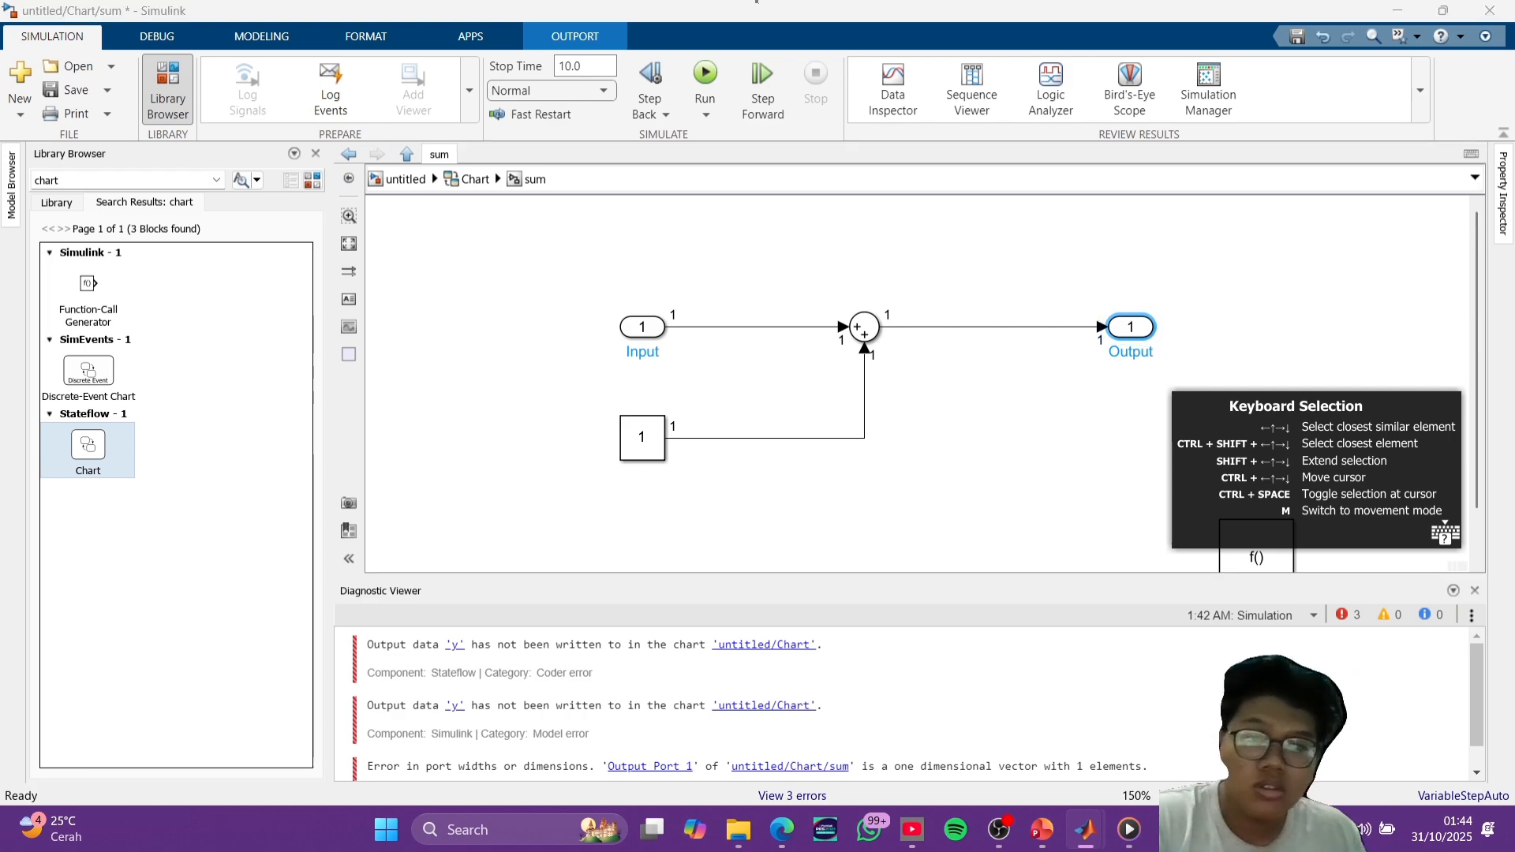
click(1278, 348)
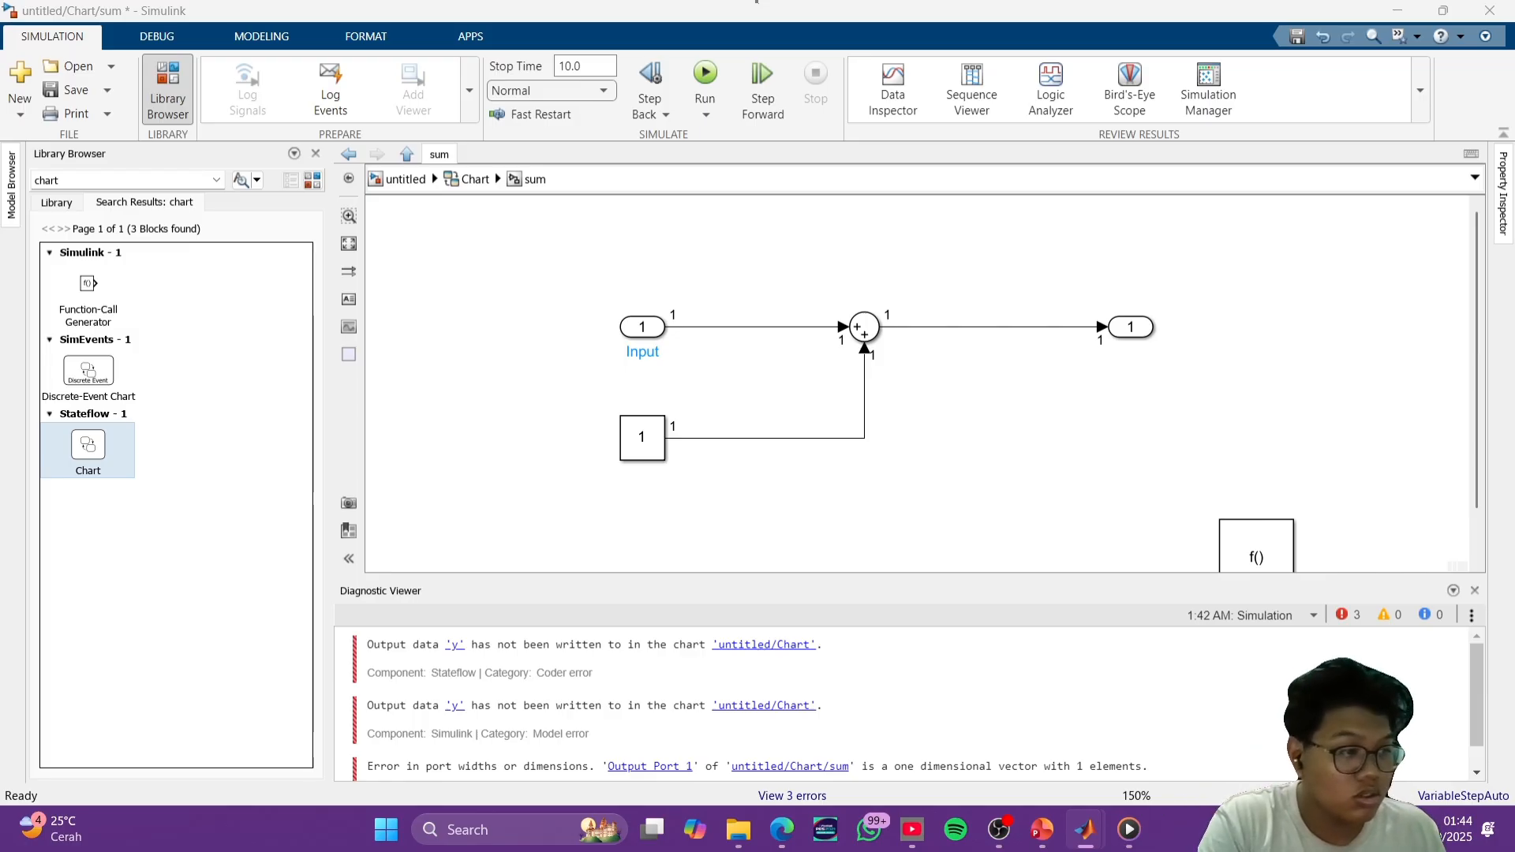
double_click(639, 436)
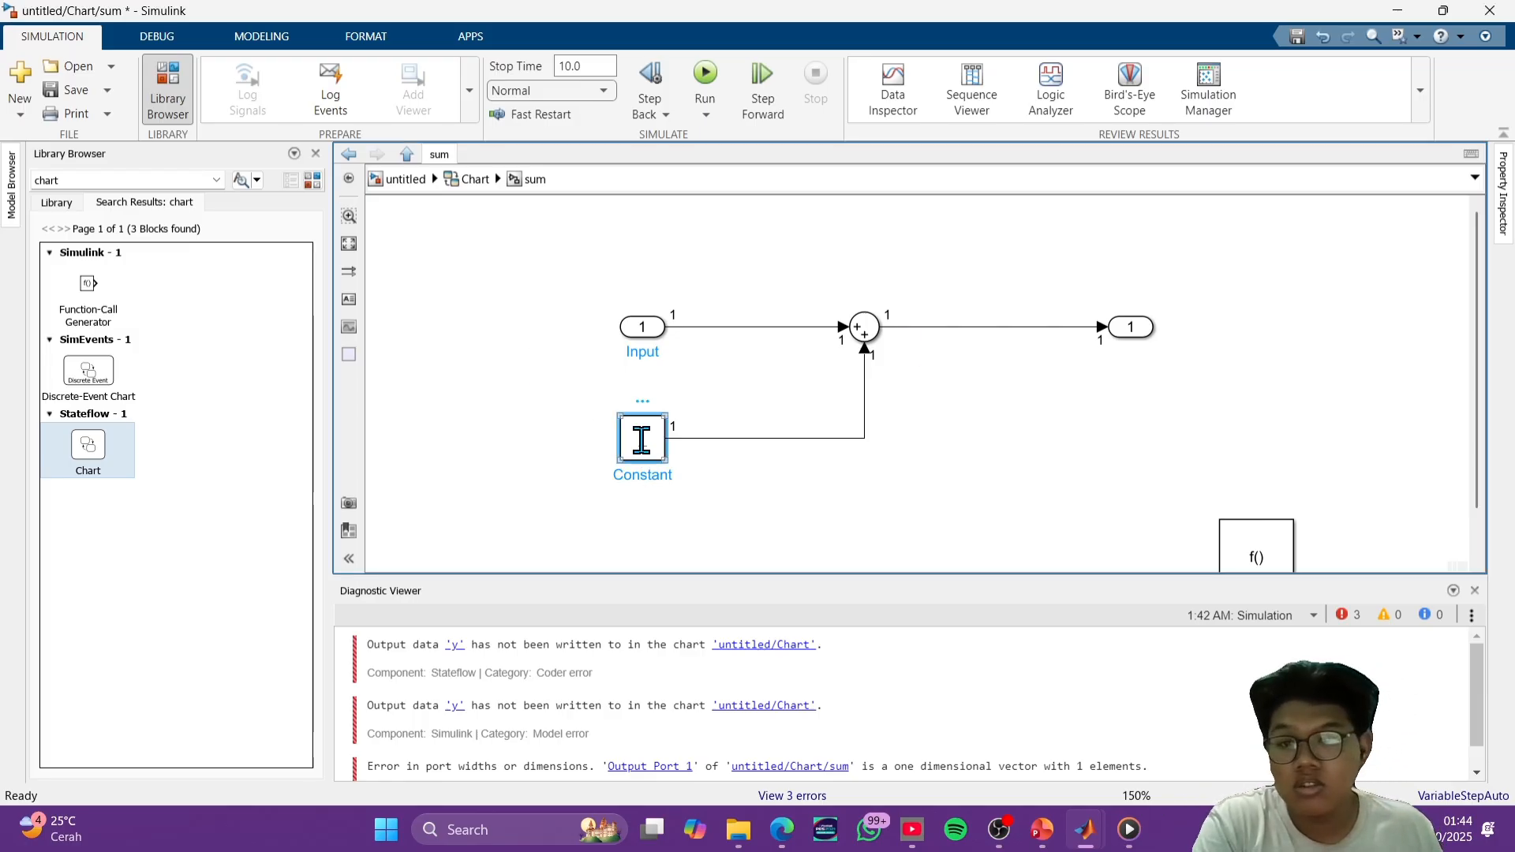
text(15)
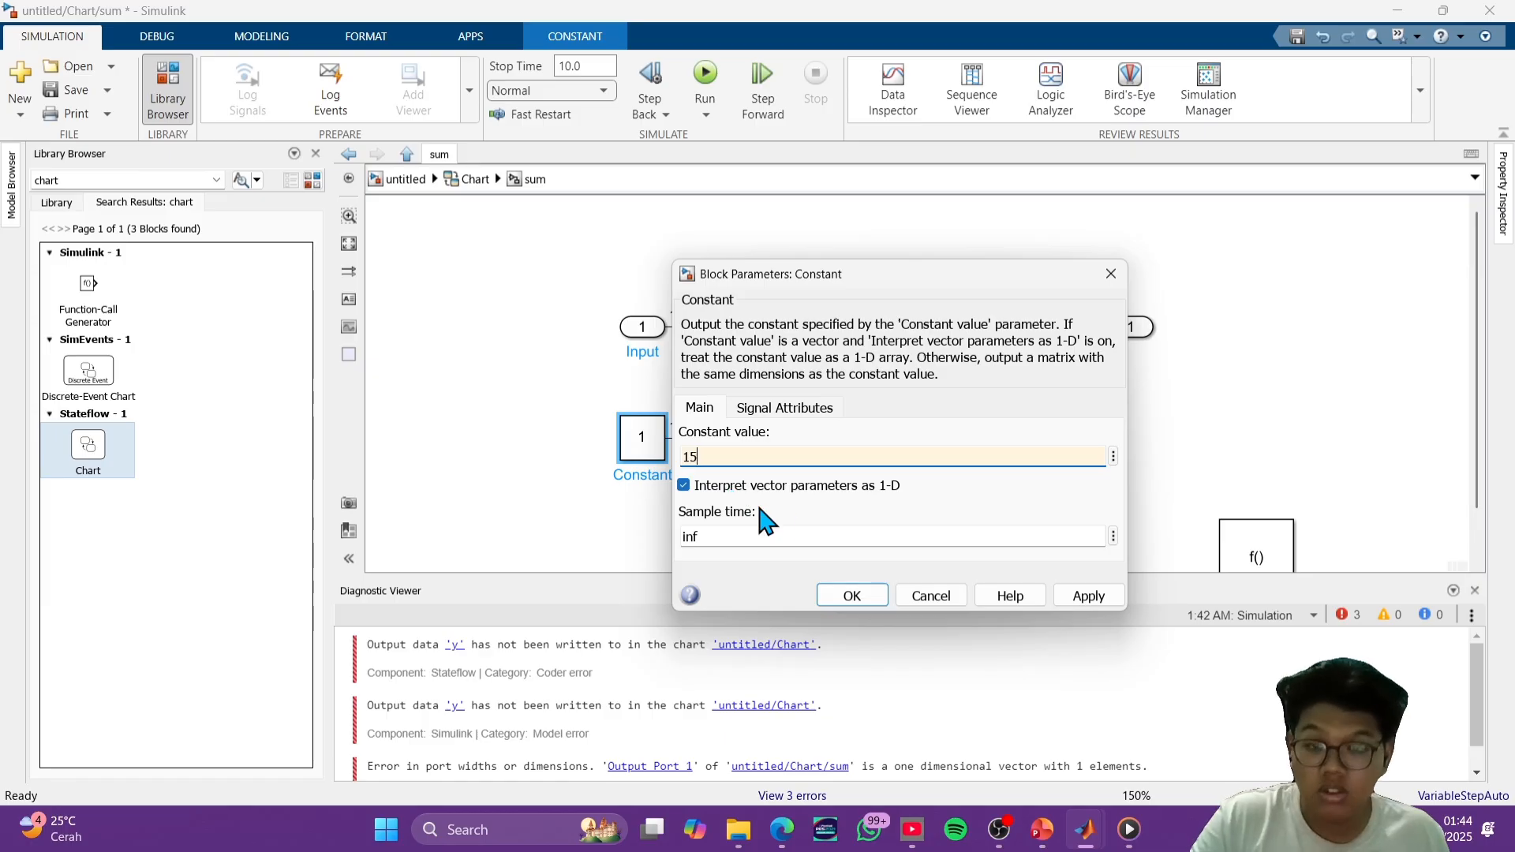
click(853, 597)
click(941, 483)
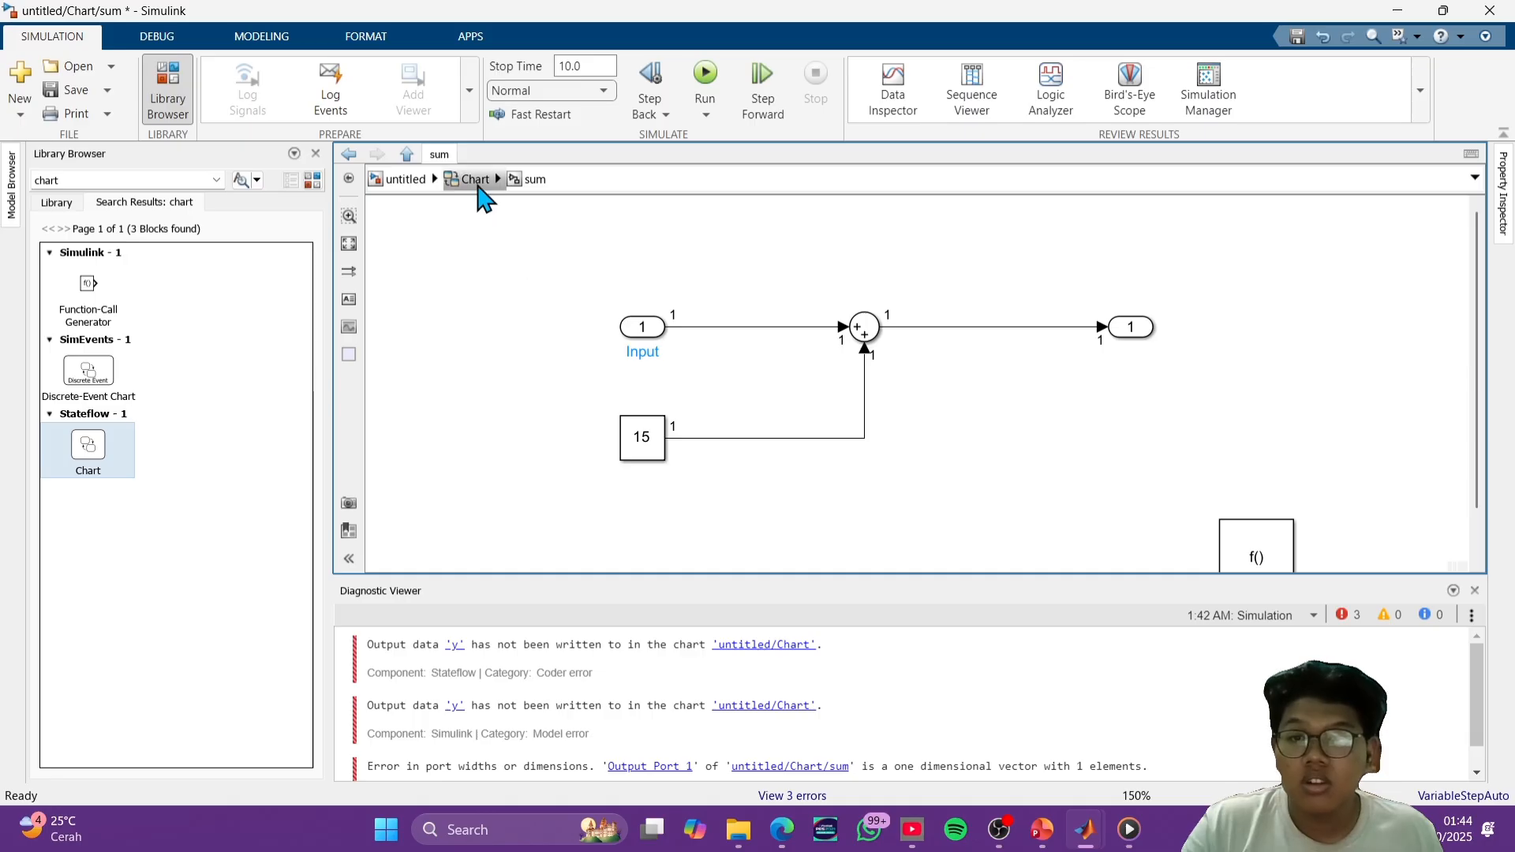
- Return to the chart level and rerun the simulation
click(475, 180)
click(988, 396)
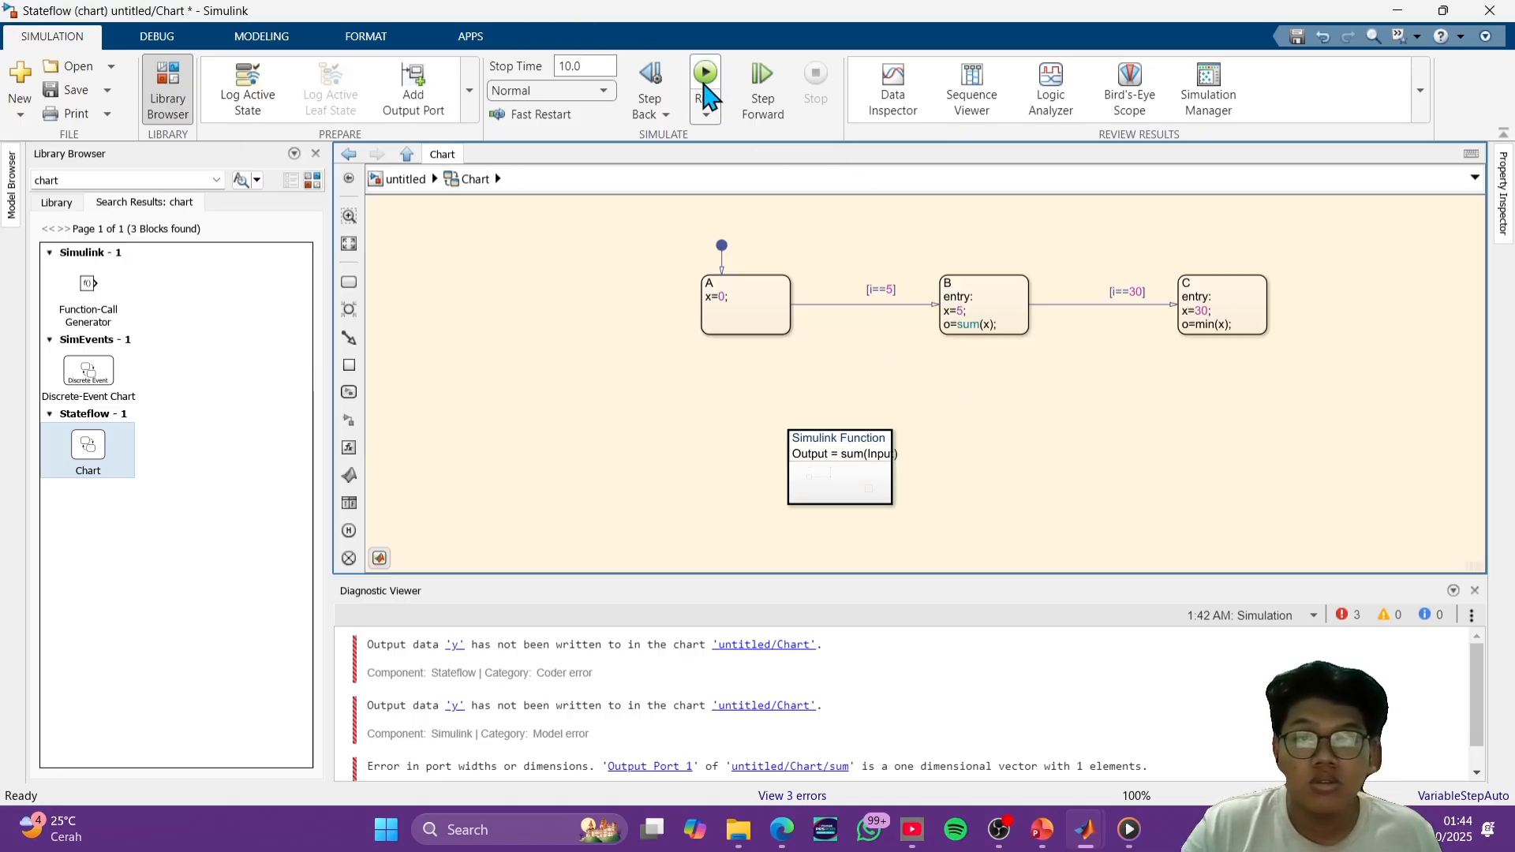
click(705, 75)
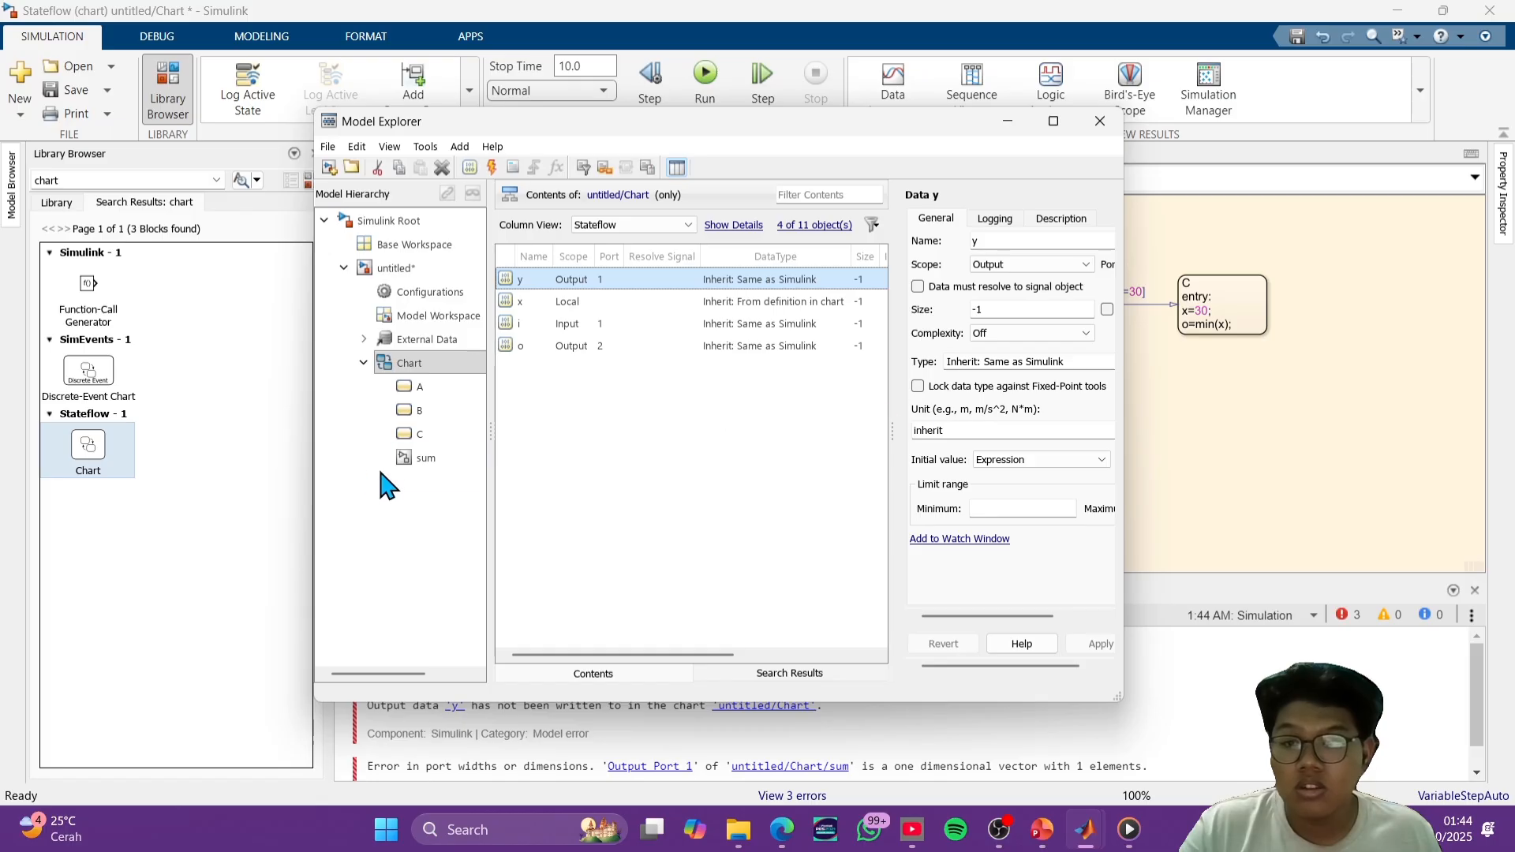
- Inspect the data type and signal attributes of the sum function's Input port in the Model Explorer, and close it
click(442, 459)
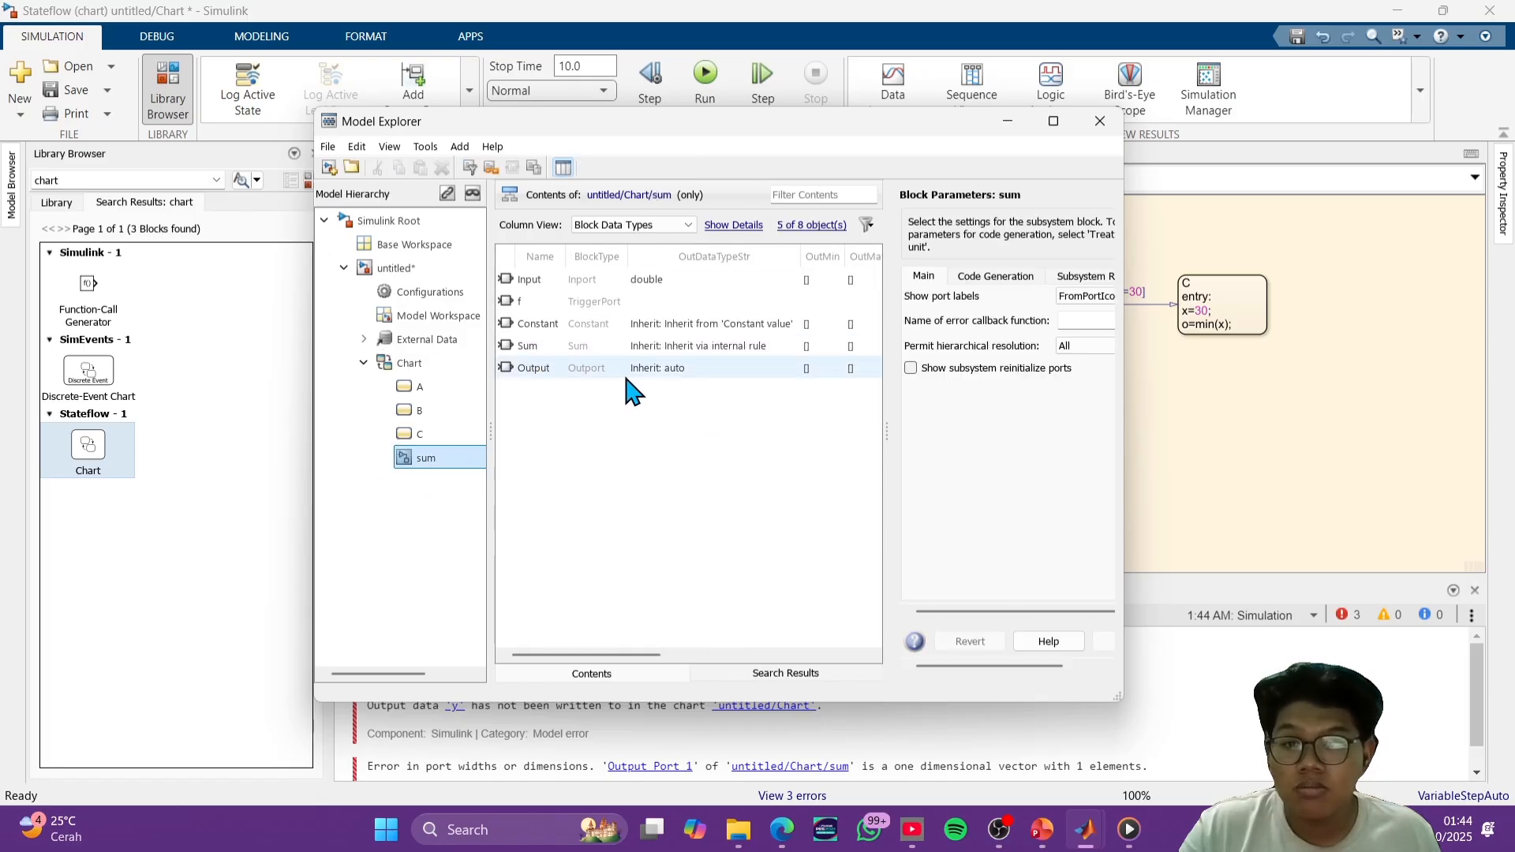
double_click(640, 280)
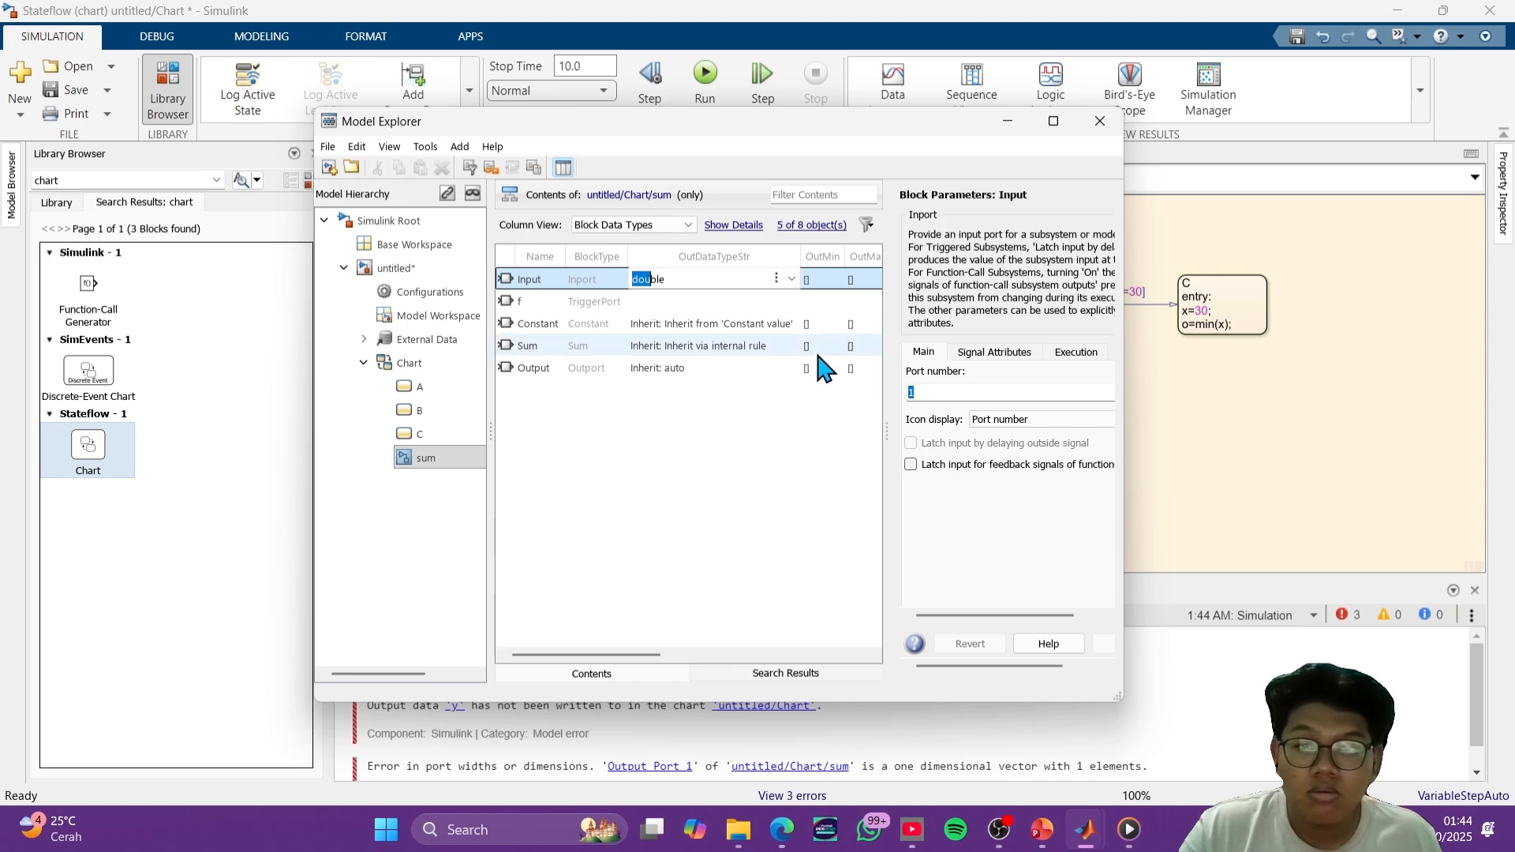
click(789, 531)
click(809, 280)
click(772, 280)
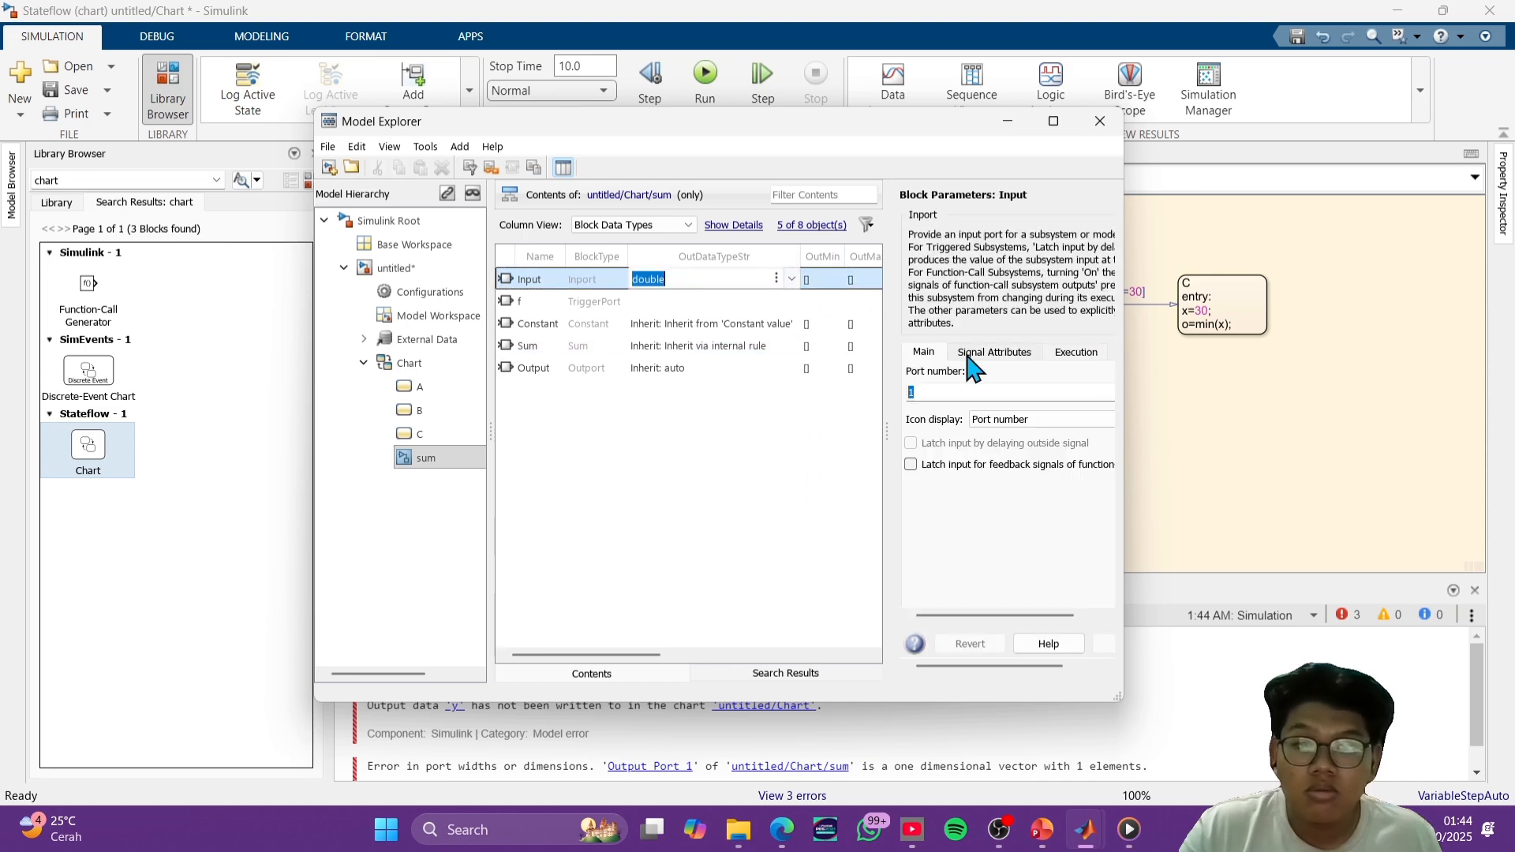
click(995, 353)
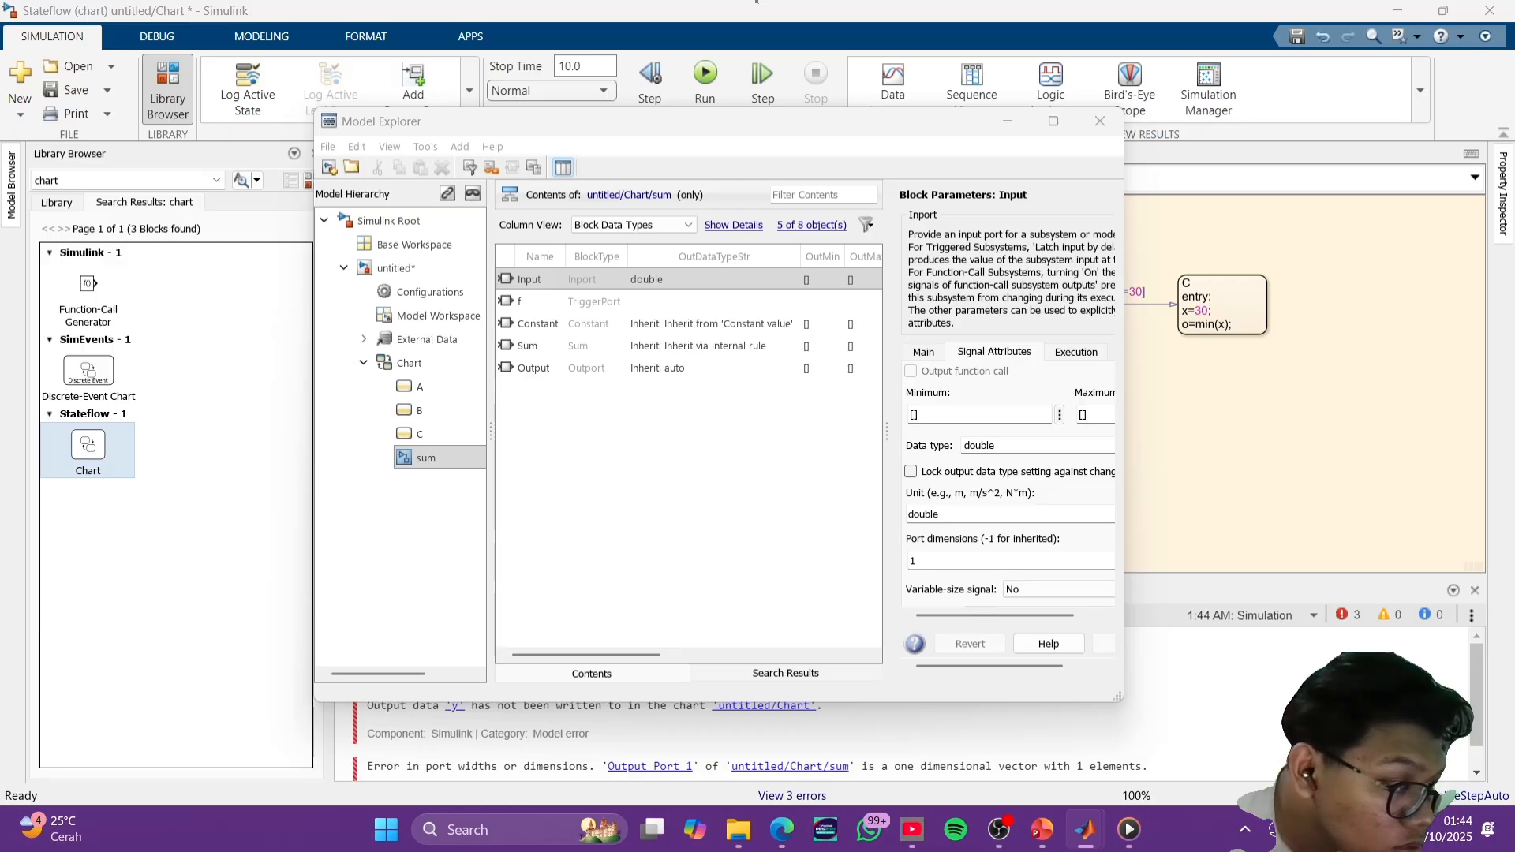
click(991, 402)
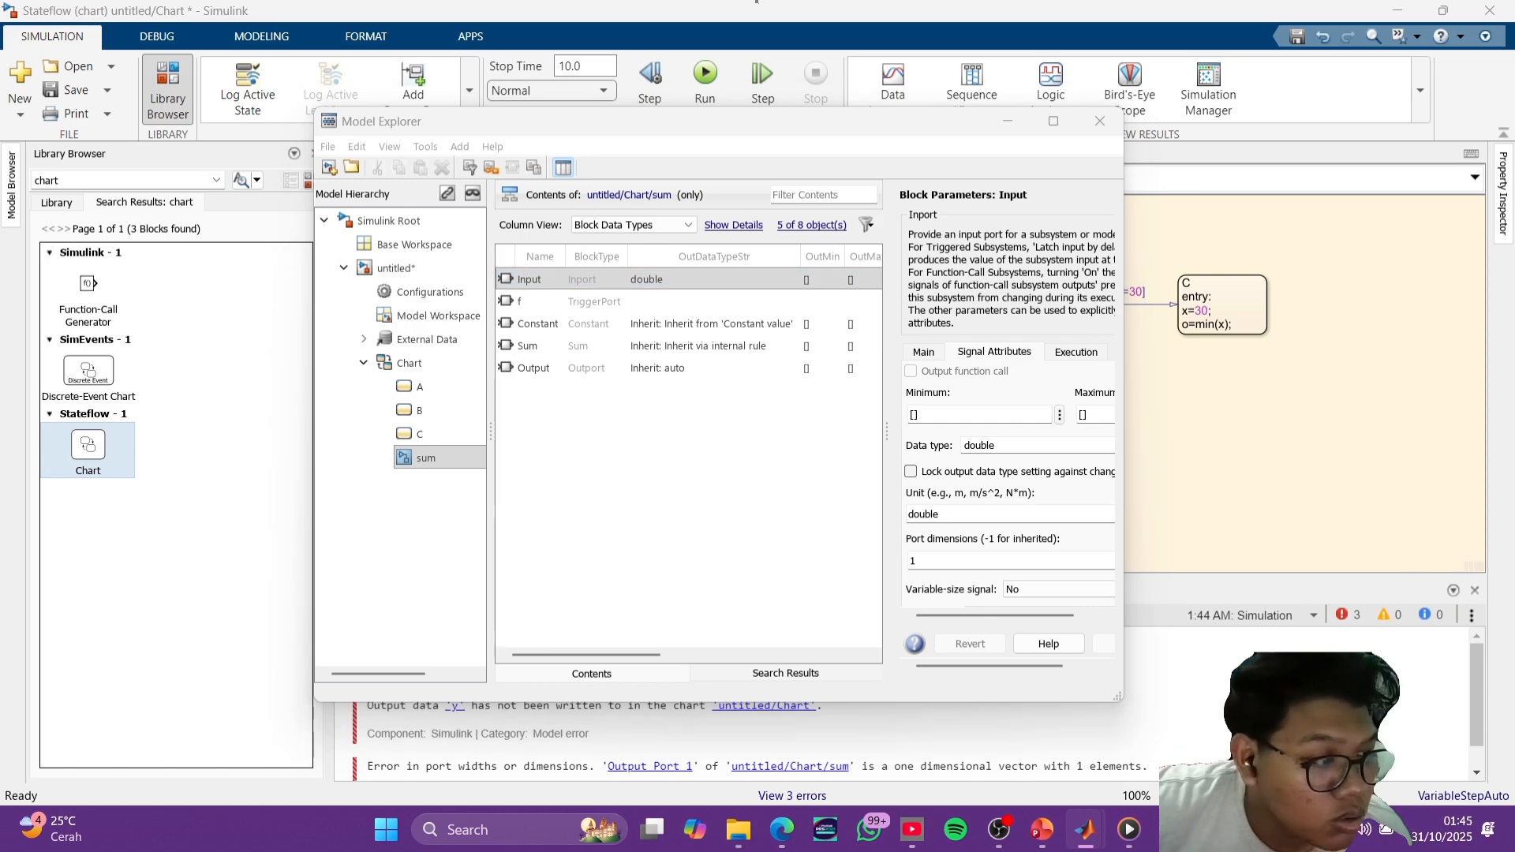
scroll(1026, 513, down, 1)
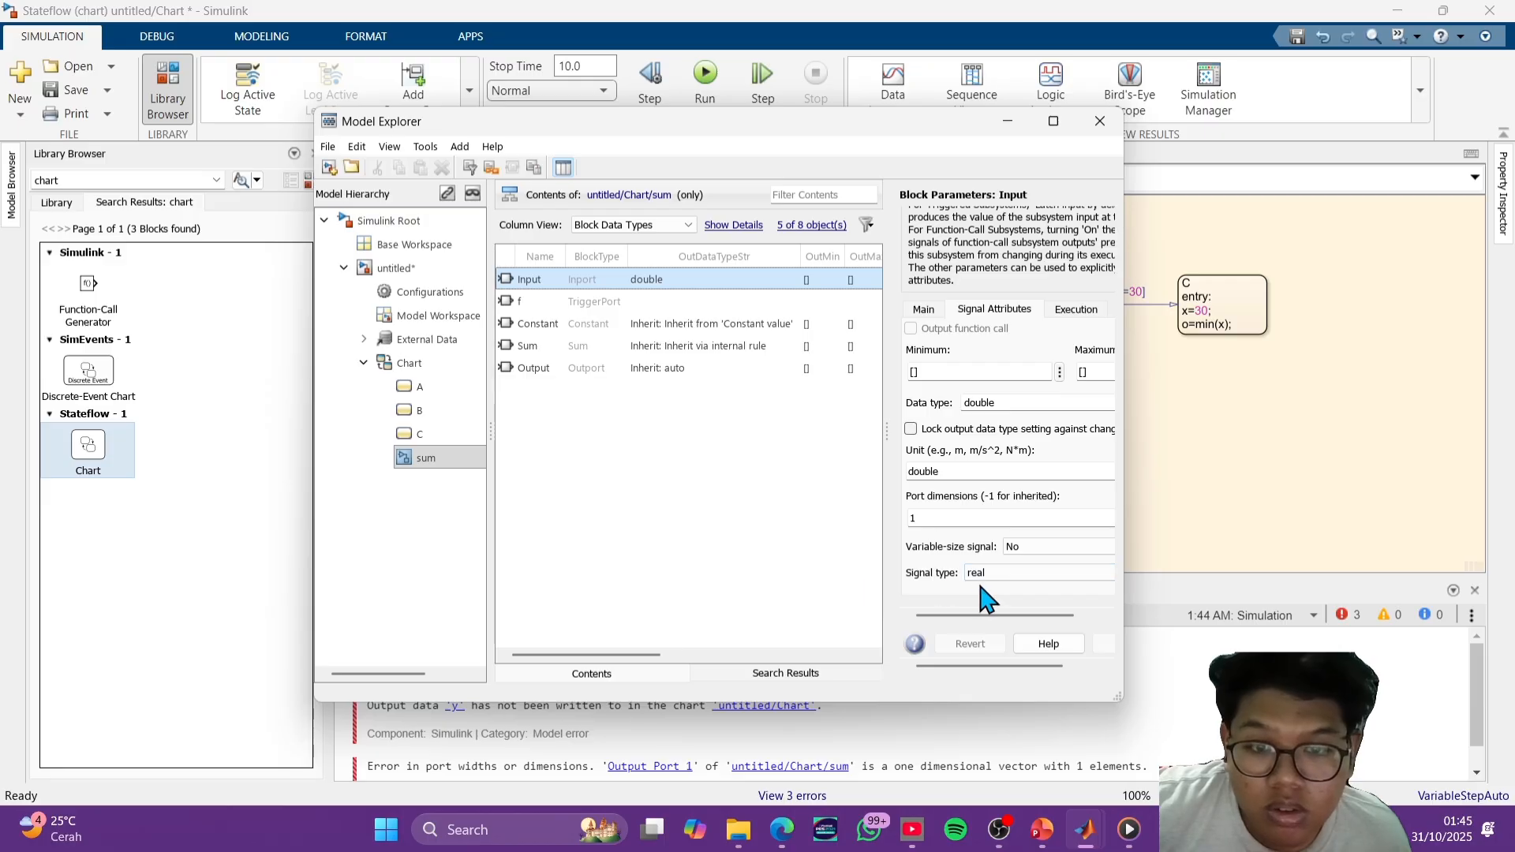
click(754, 561)
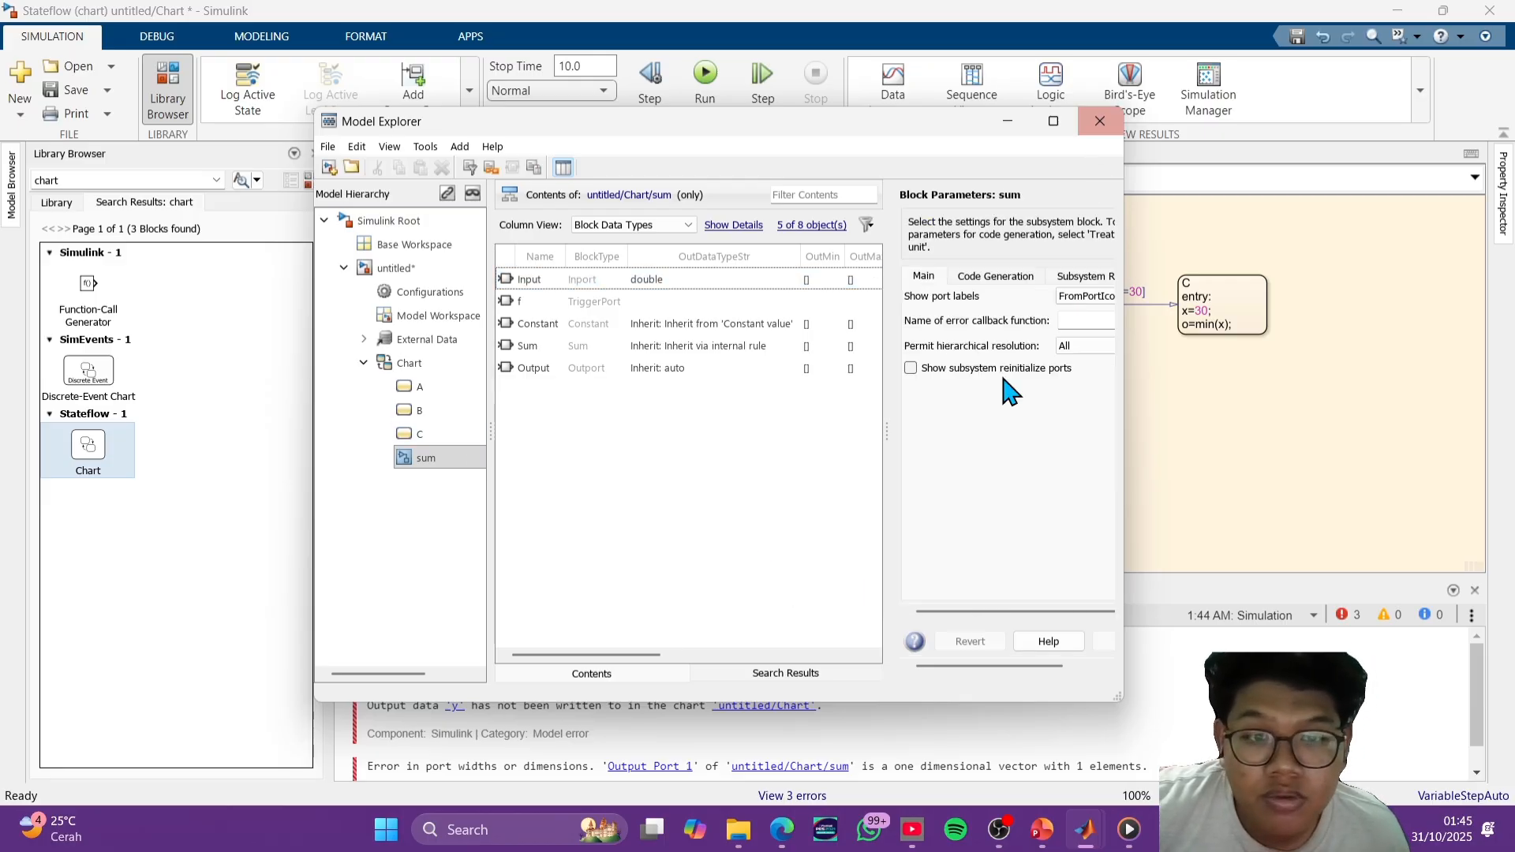
click(1100, 121)
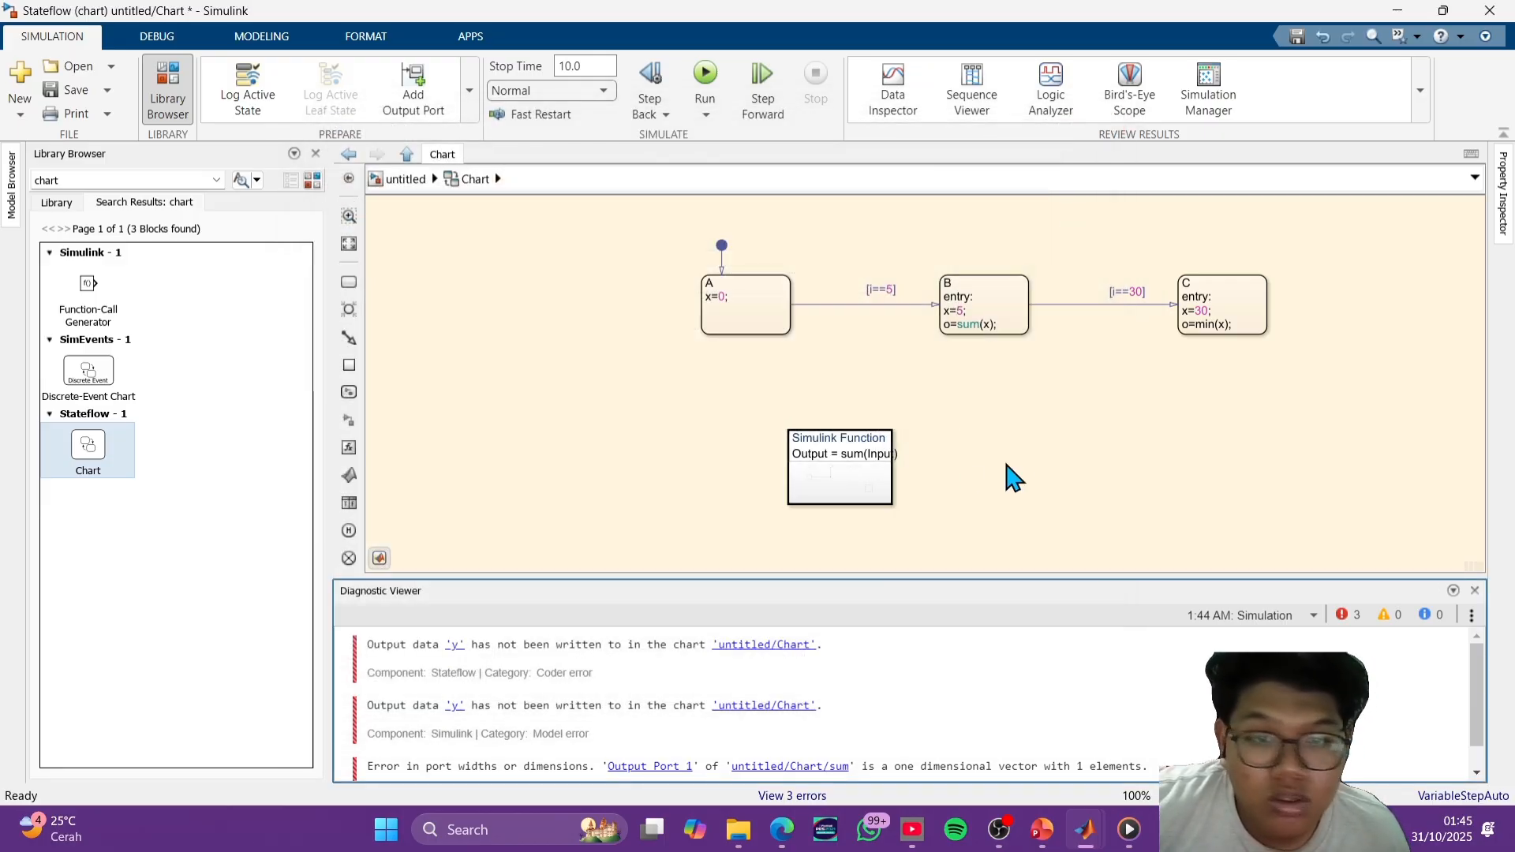
- Run the simulation again, check output data y in the Model Explorer, and close the explorer
click(741, 307)
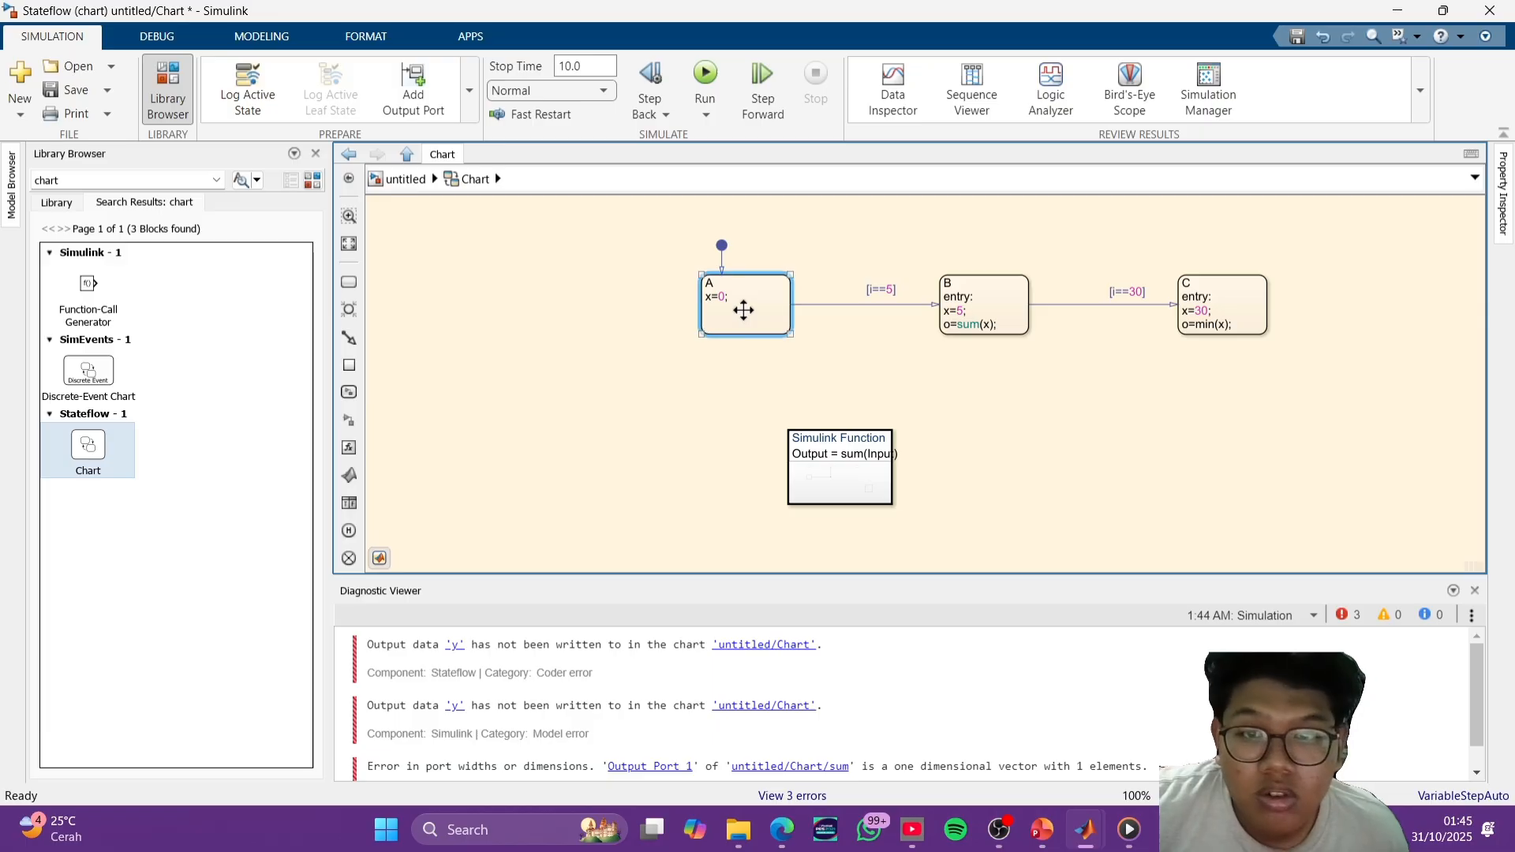
click(809, 443)
click(706, 72)
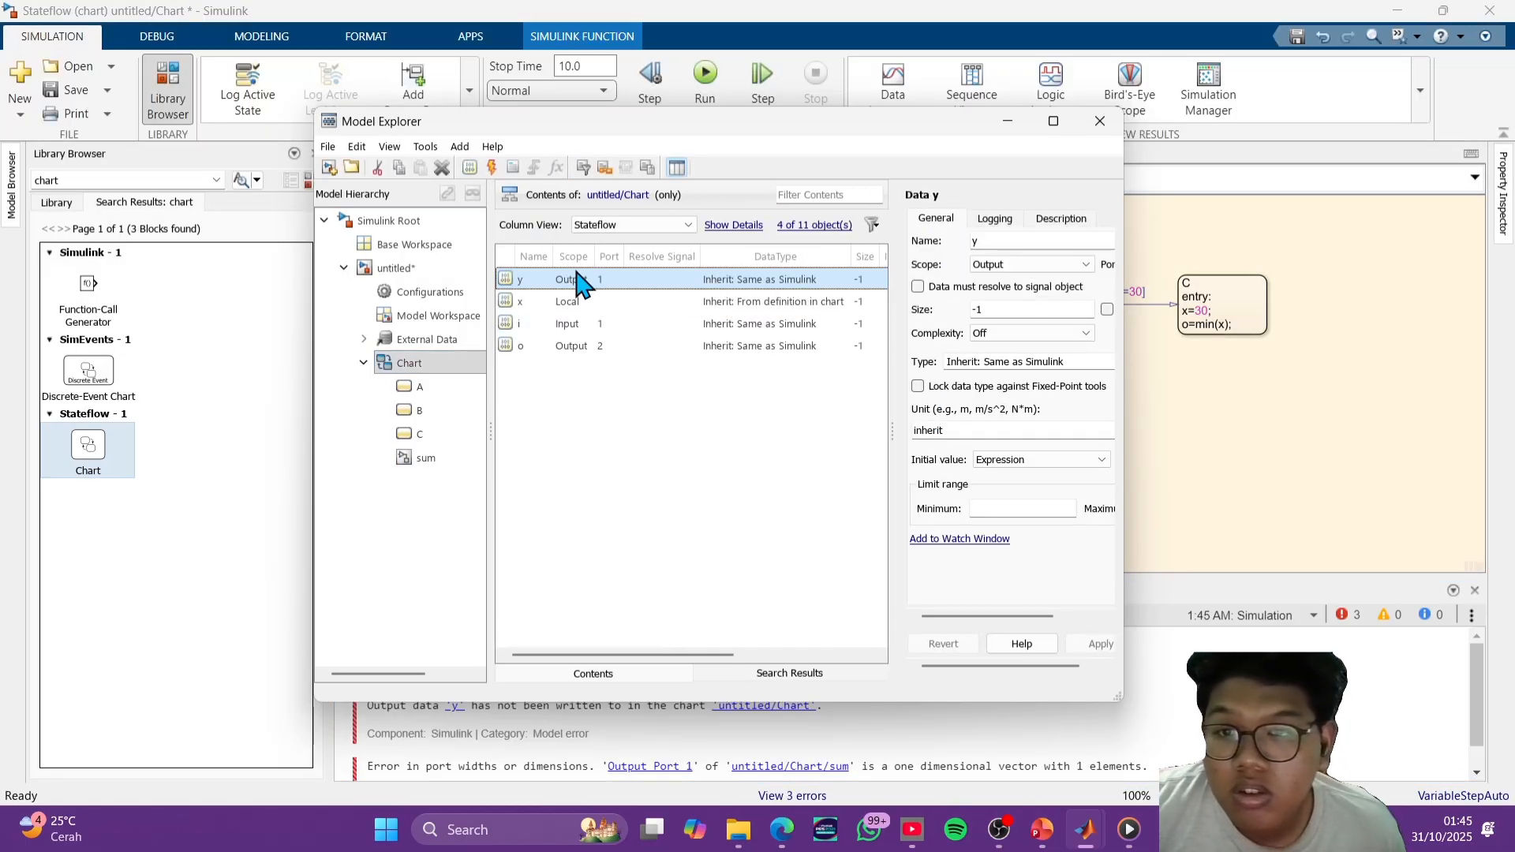
click(582, 280)
click(669, 281)
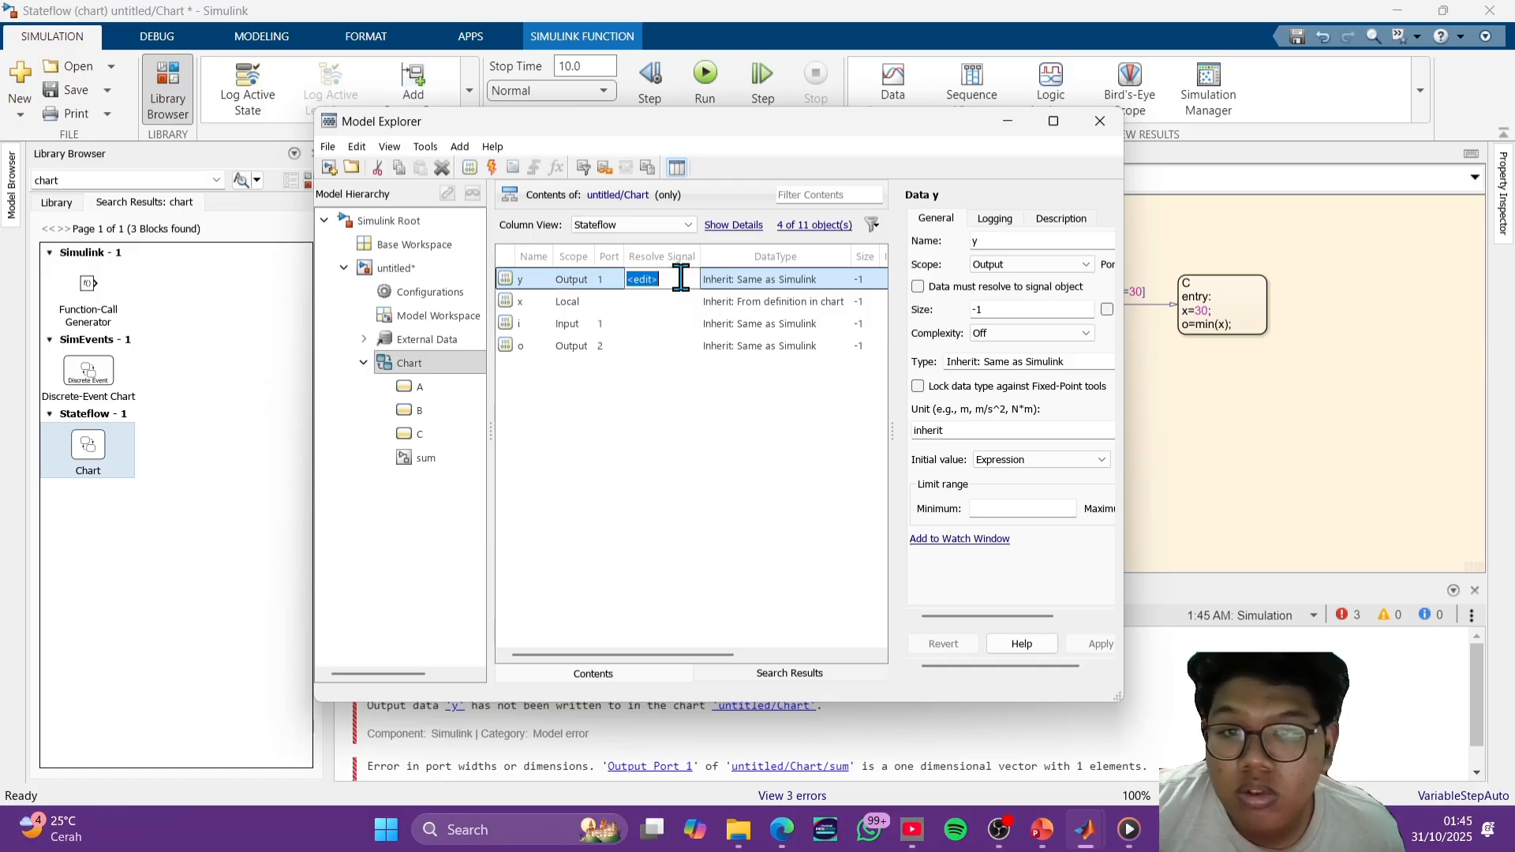
click(1100, 121)
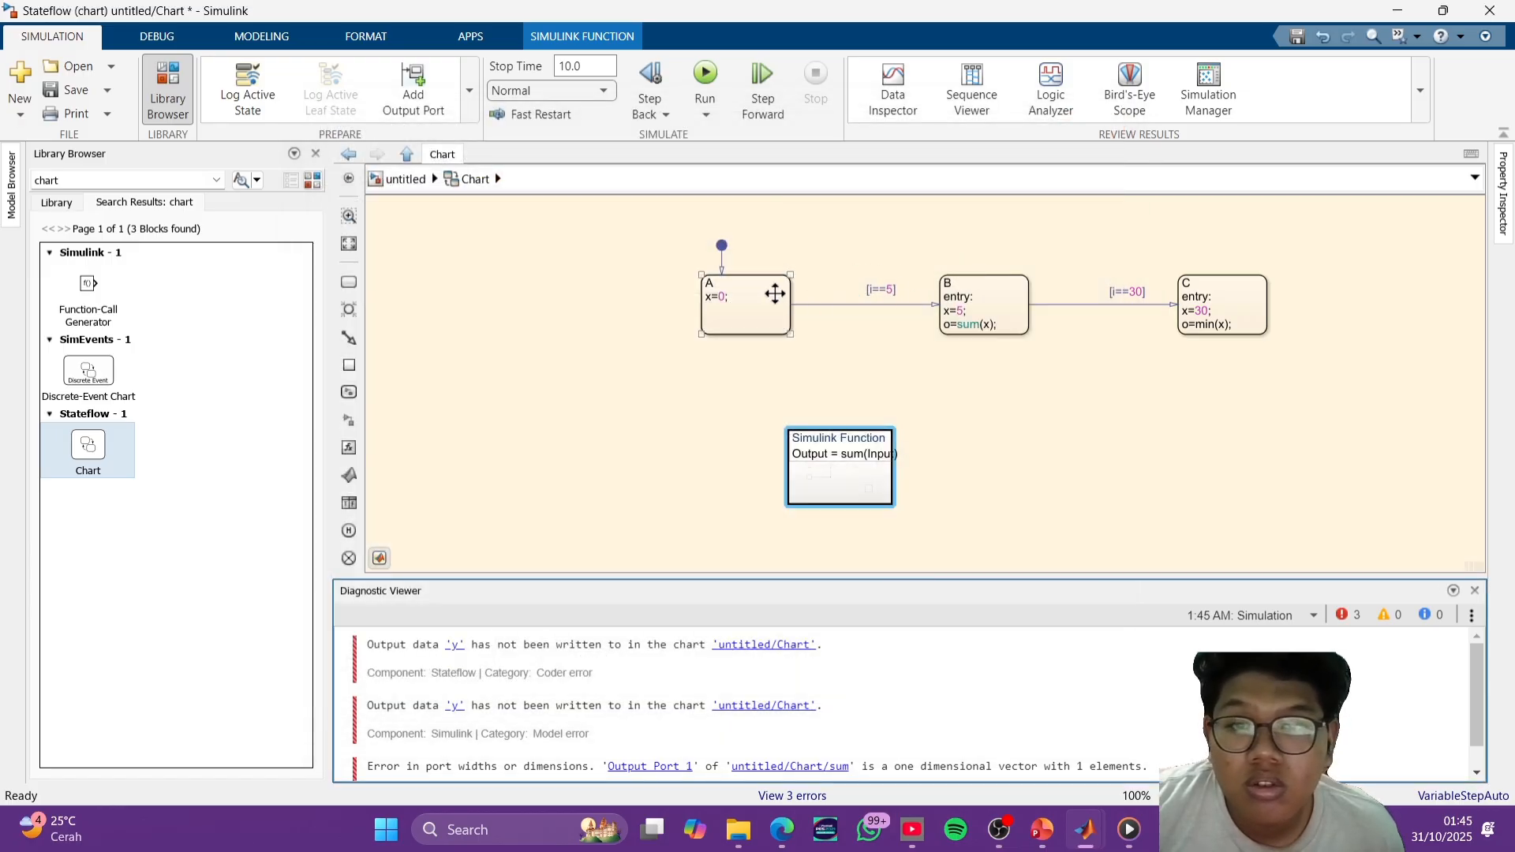
- Remove the x=0; action from state A, leaving only the state name
click(746, 297)
click(729, 298)
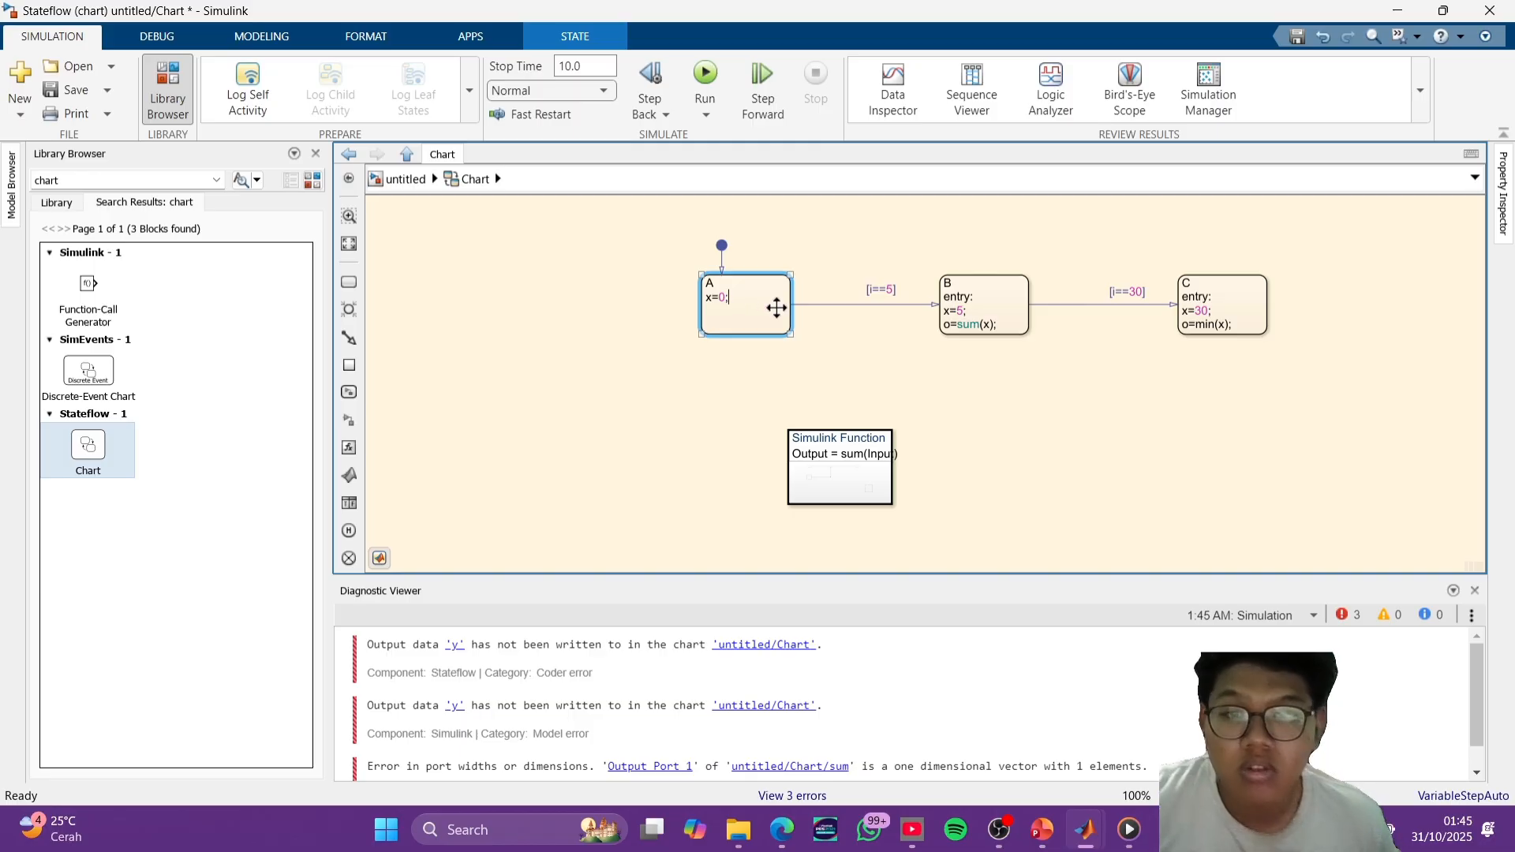
key(BackSpace)
key(BackSpace)
key(BackSpace)
key(BackSpace)
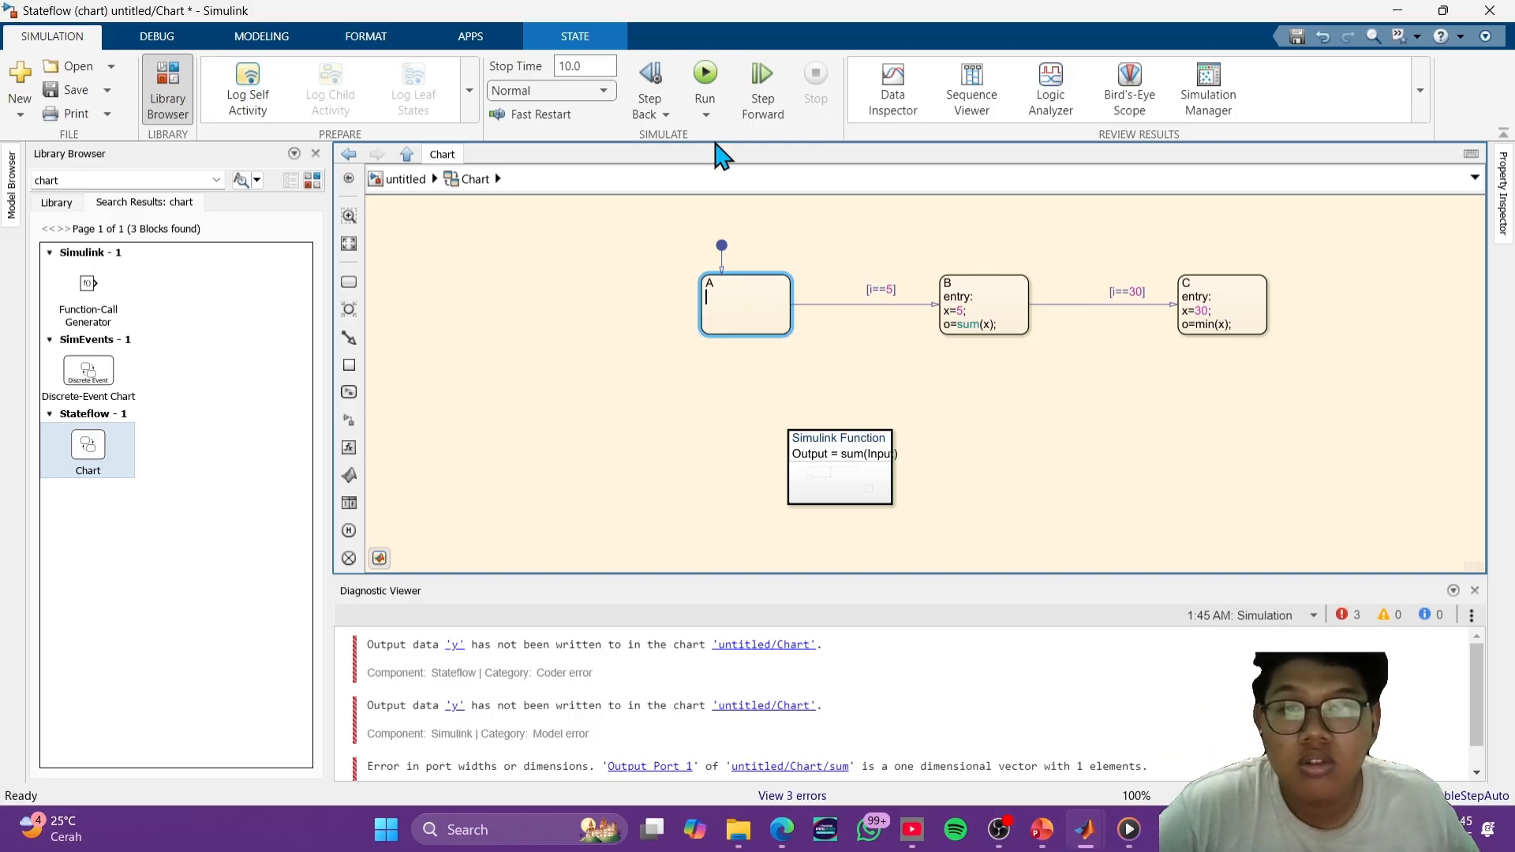
- Rerun the simulation with state A's action removed and close the Model Explorer
click(713, 72)
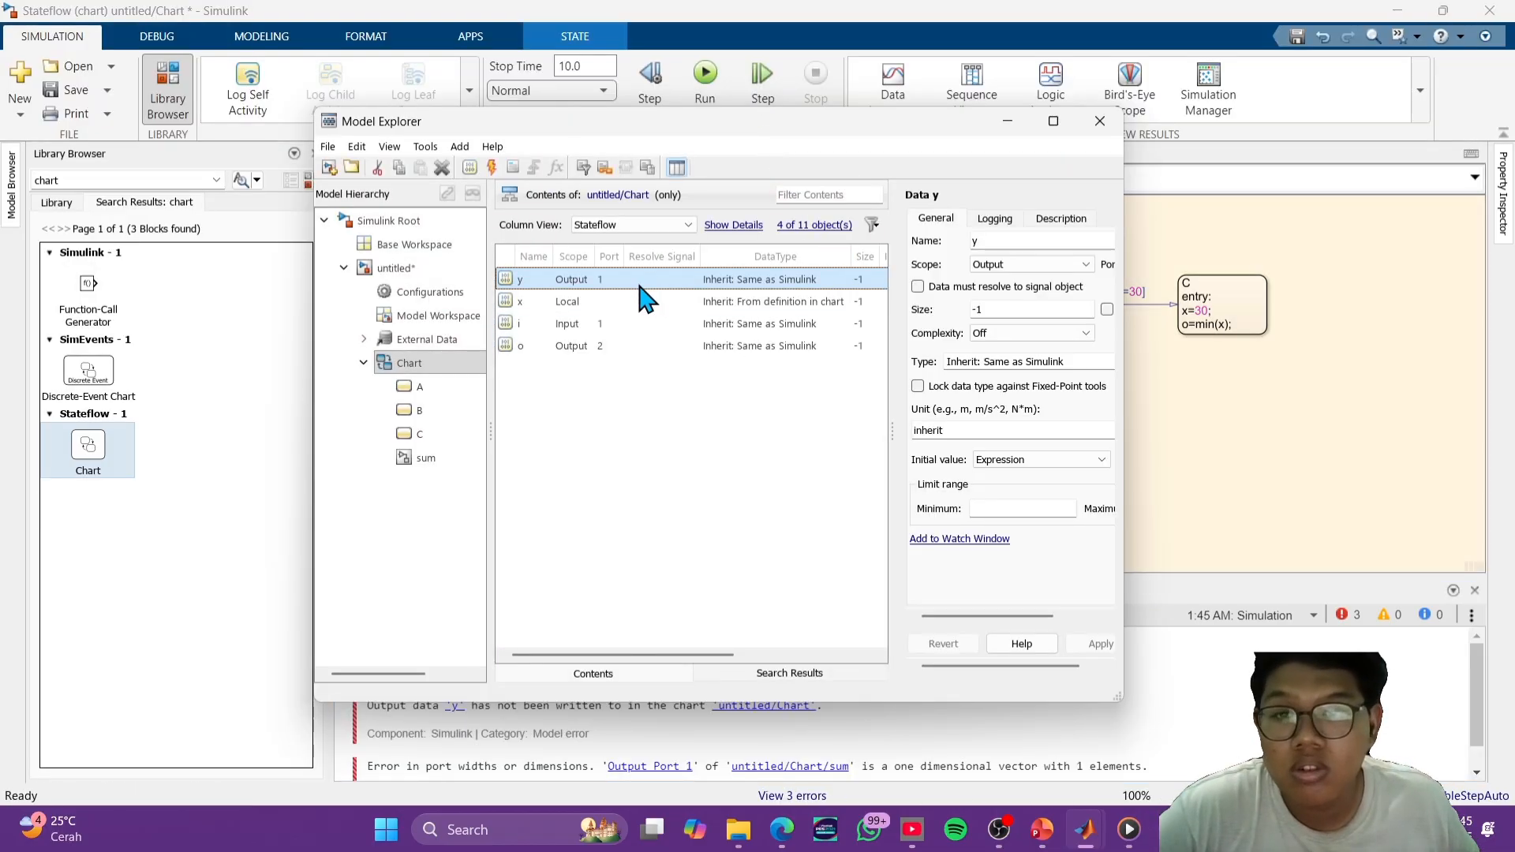
click(636, 280)
click(738, 439)
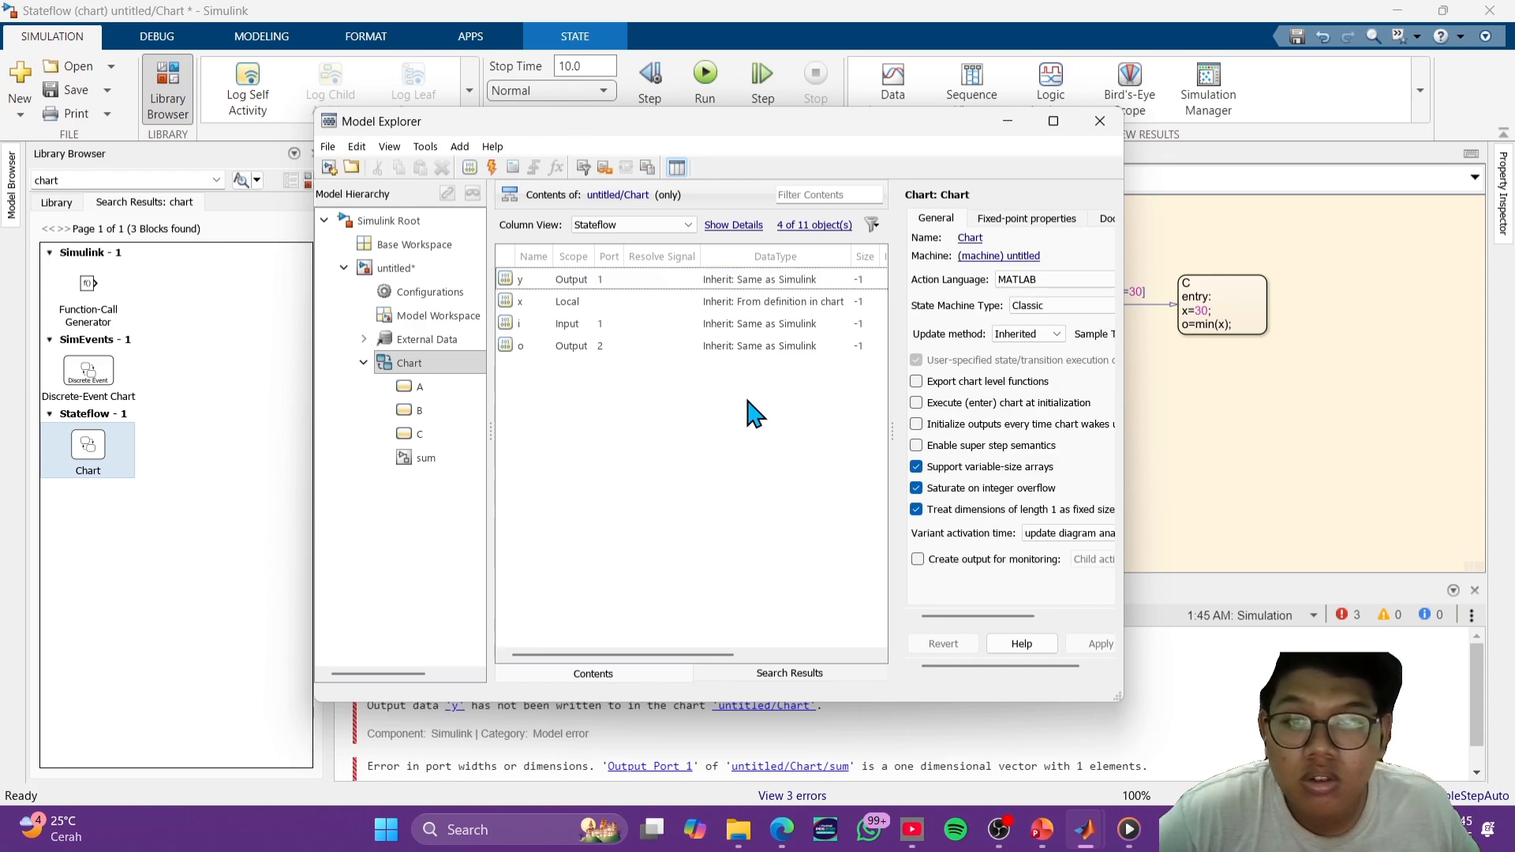
click(1099, 121)
click(1190, 392)
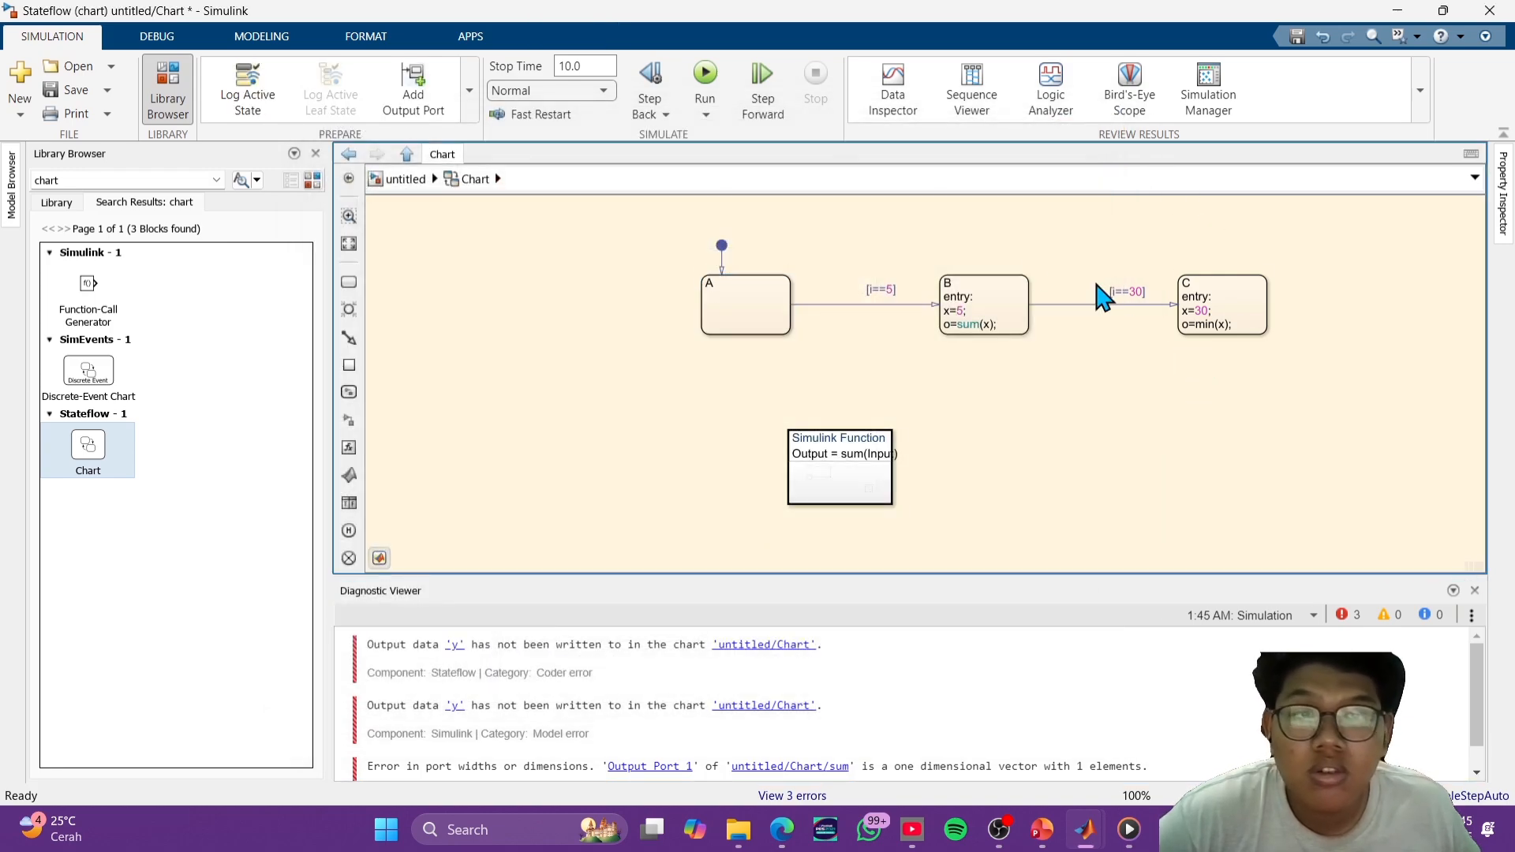
- Review the top-level model's connections, the chart's states and the blocks inside the sum function
click(349, 158)
click(350, 158)
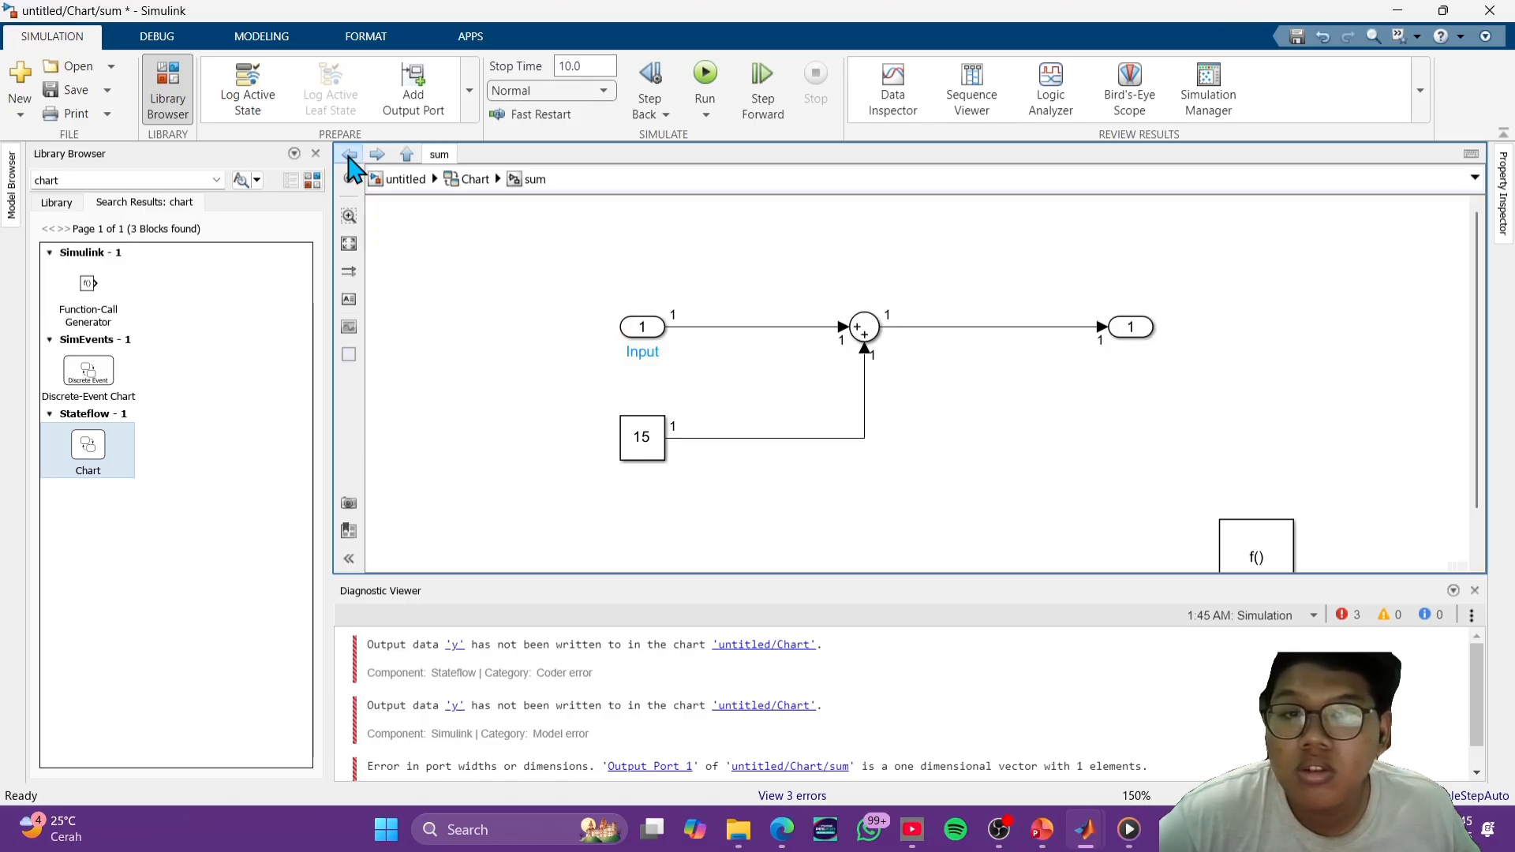
click(349, 158)
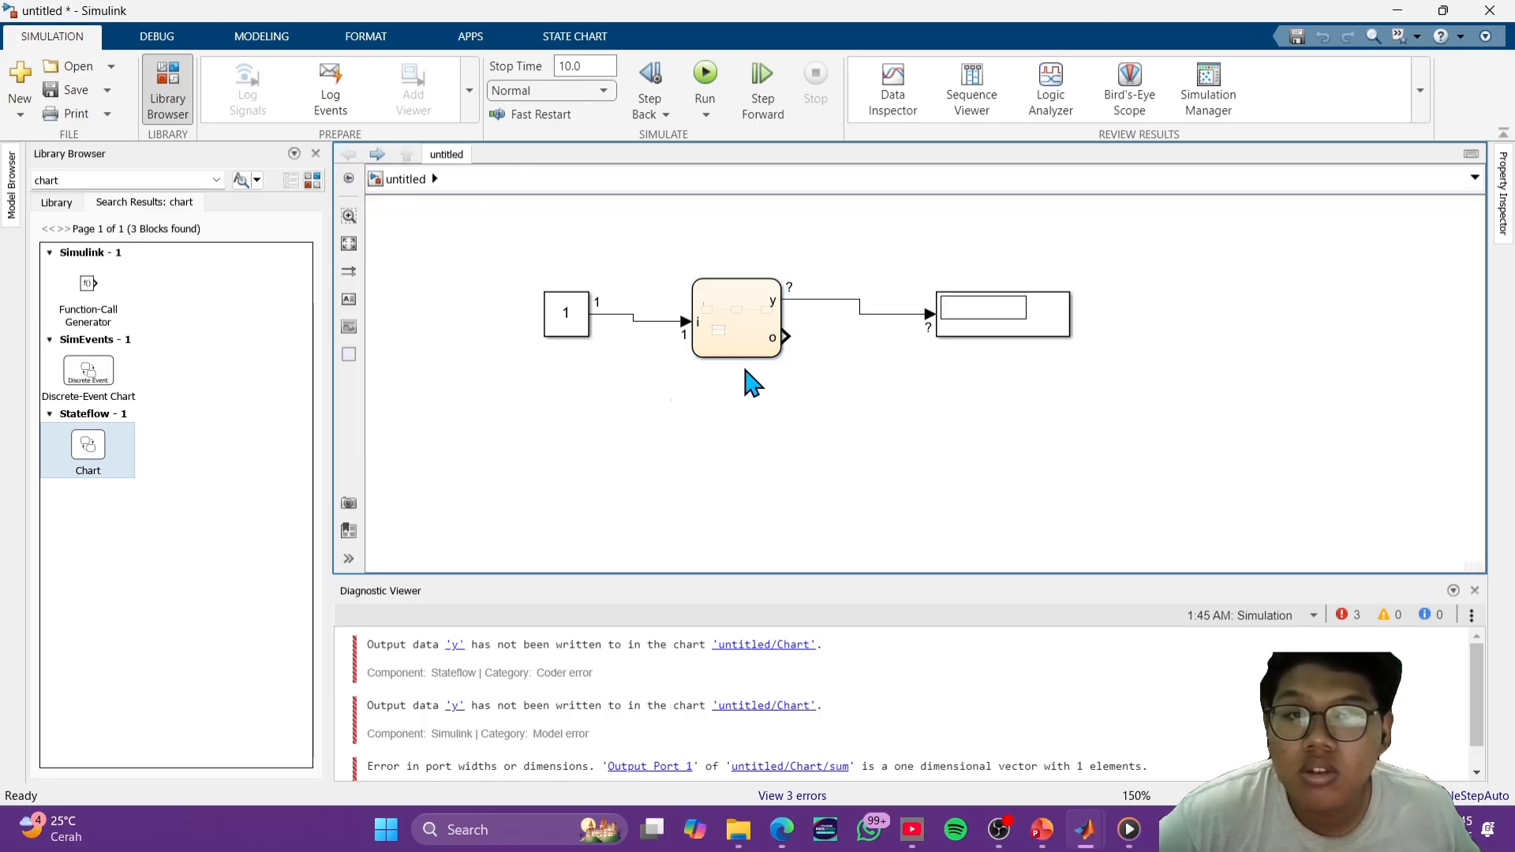
double_click(727, 331)
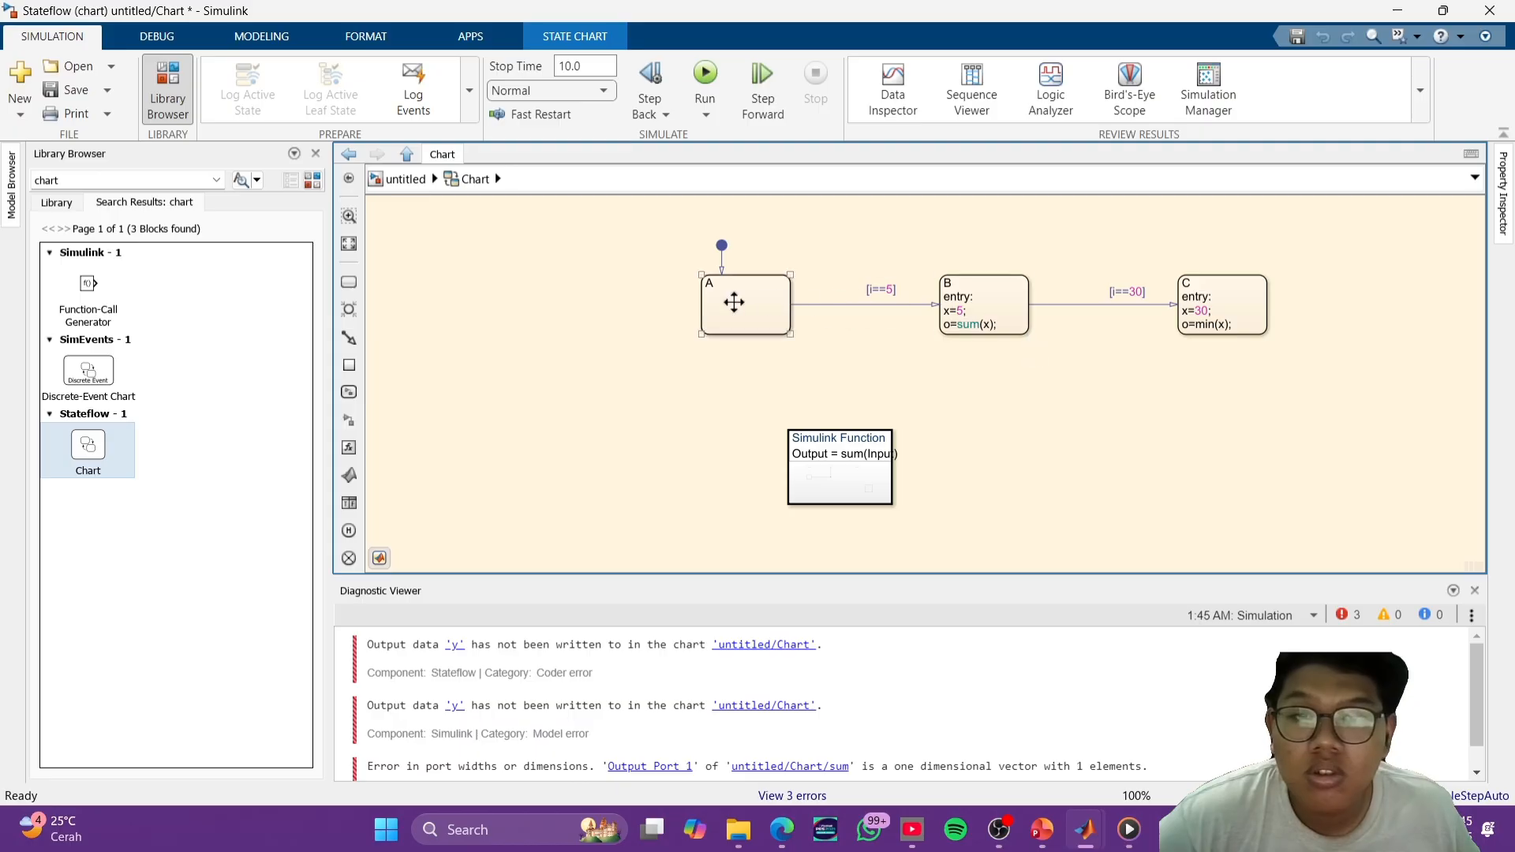
click(346, 158)
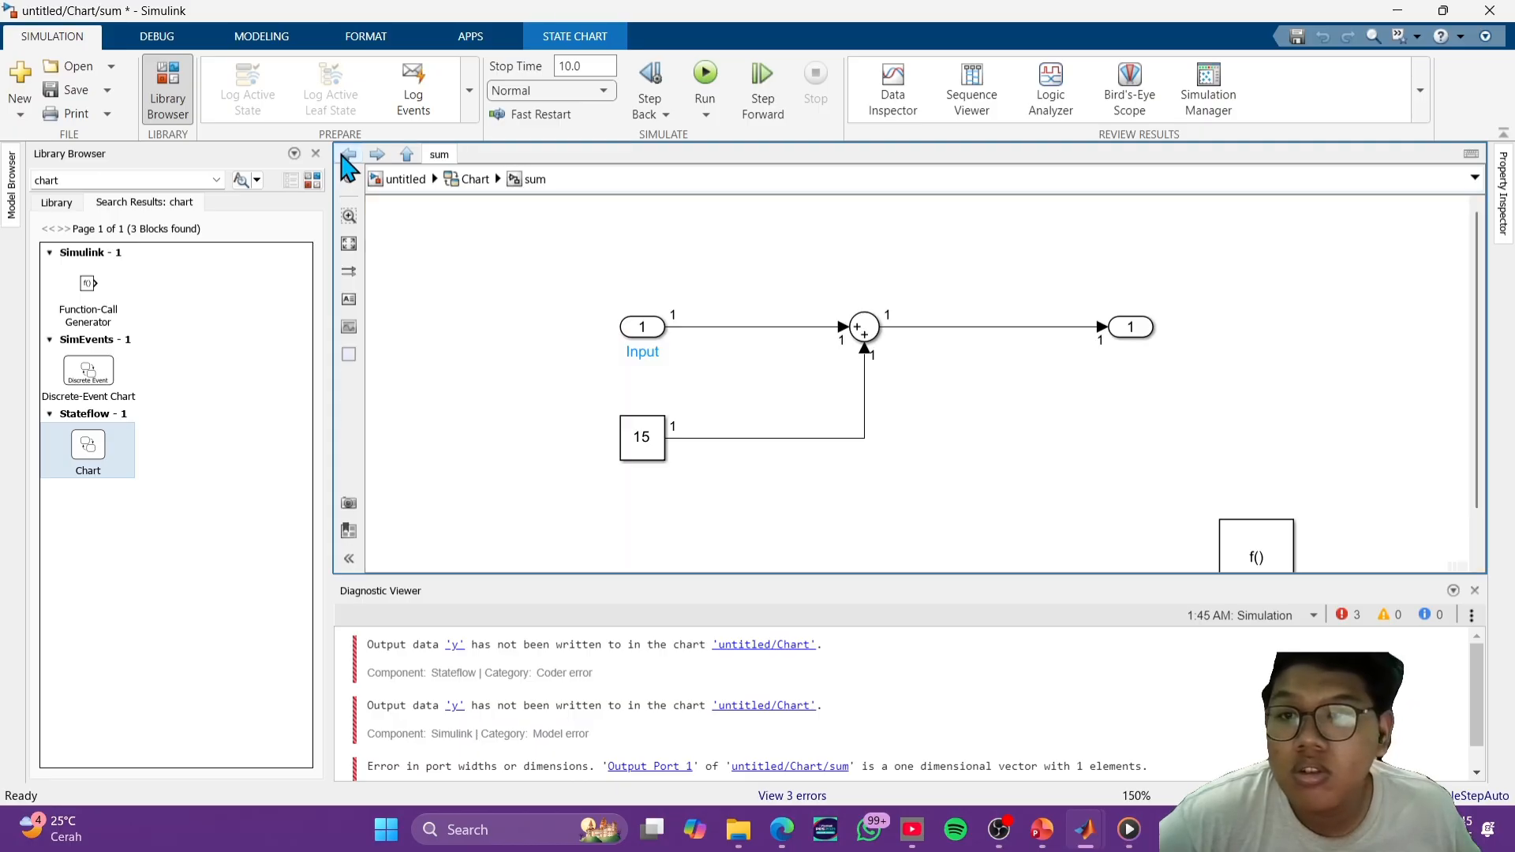
click(343, 156)
click(343, 156)
click(343, 157)
click(343, 156)
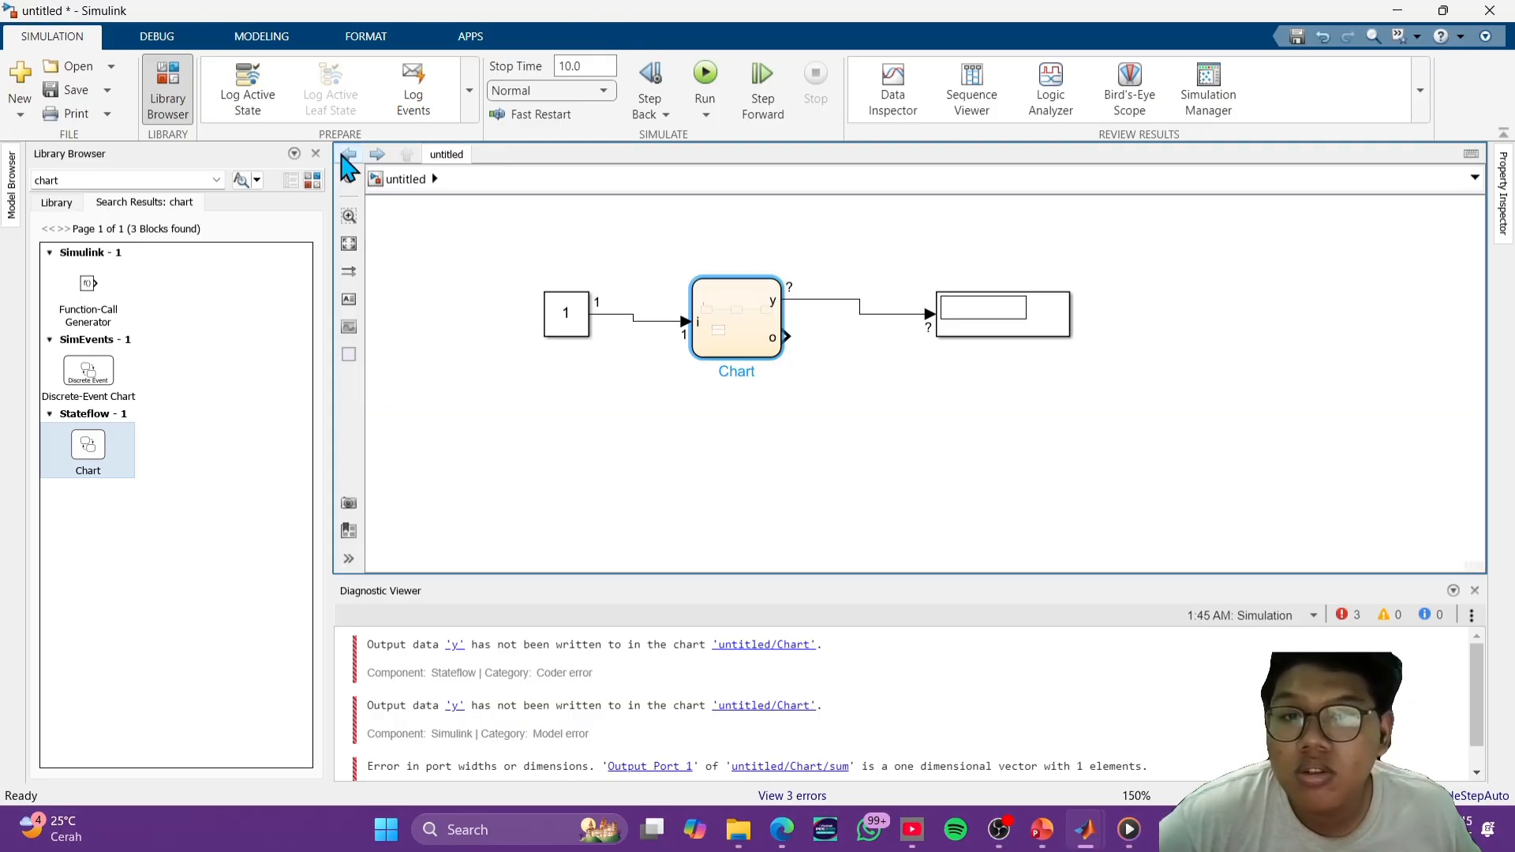
click(343, 157)
click(347, 157)
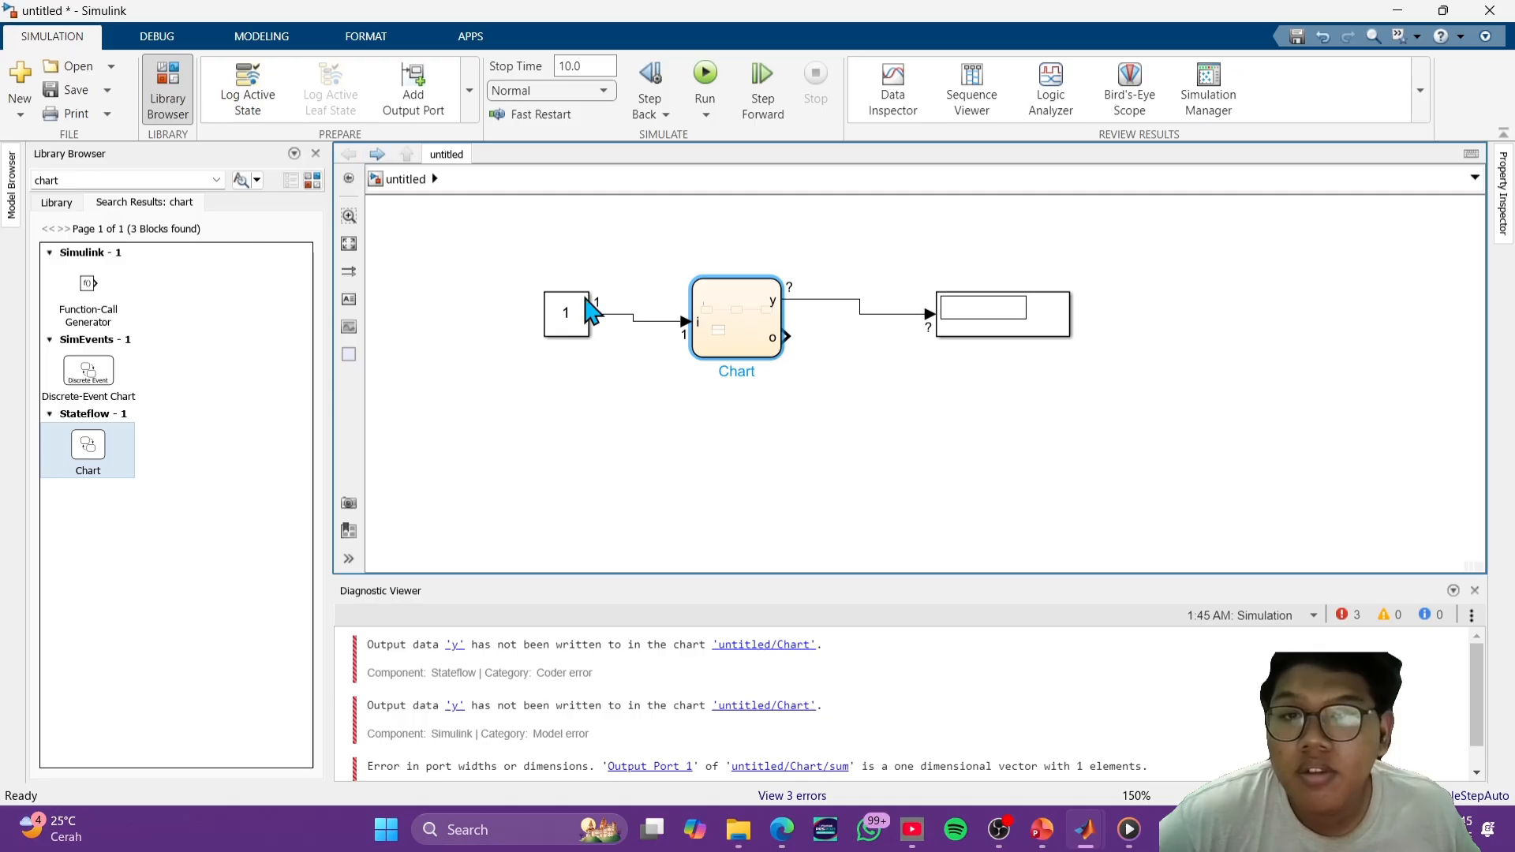
double_click(750, 341)
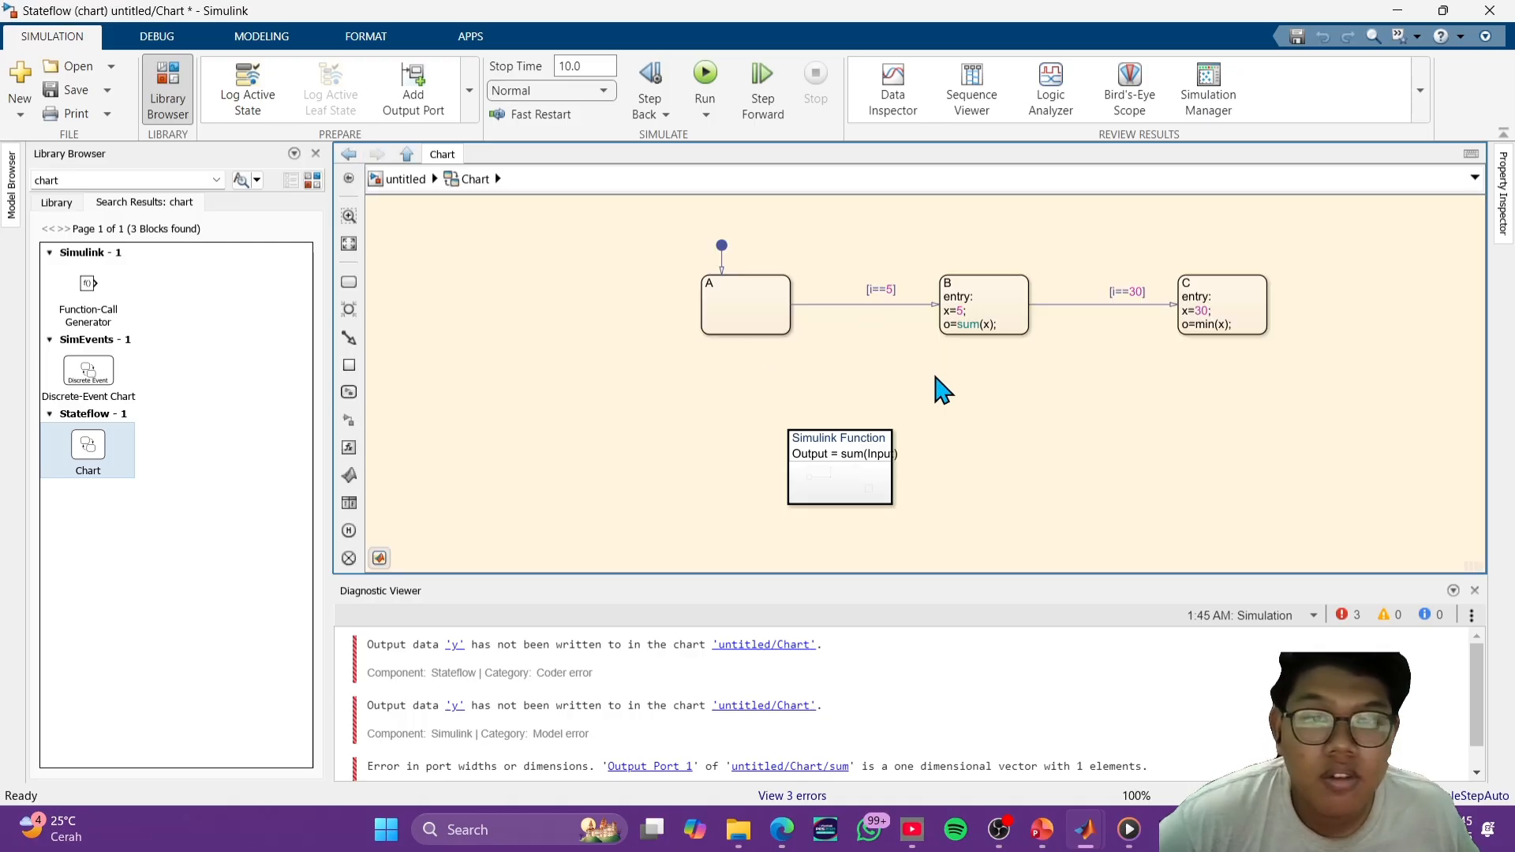
double_click(850, 469)
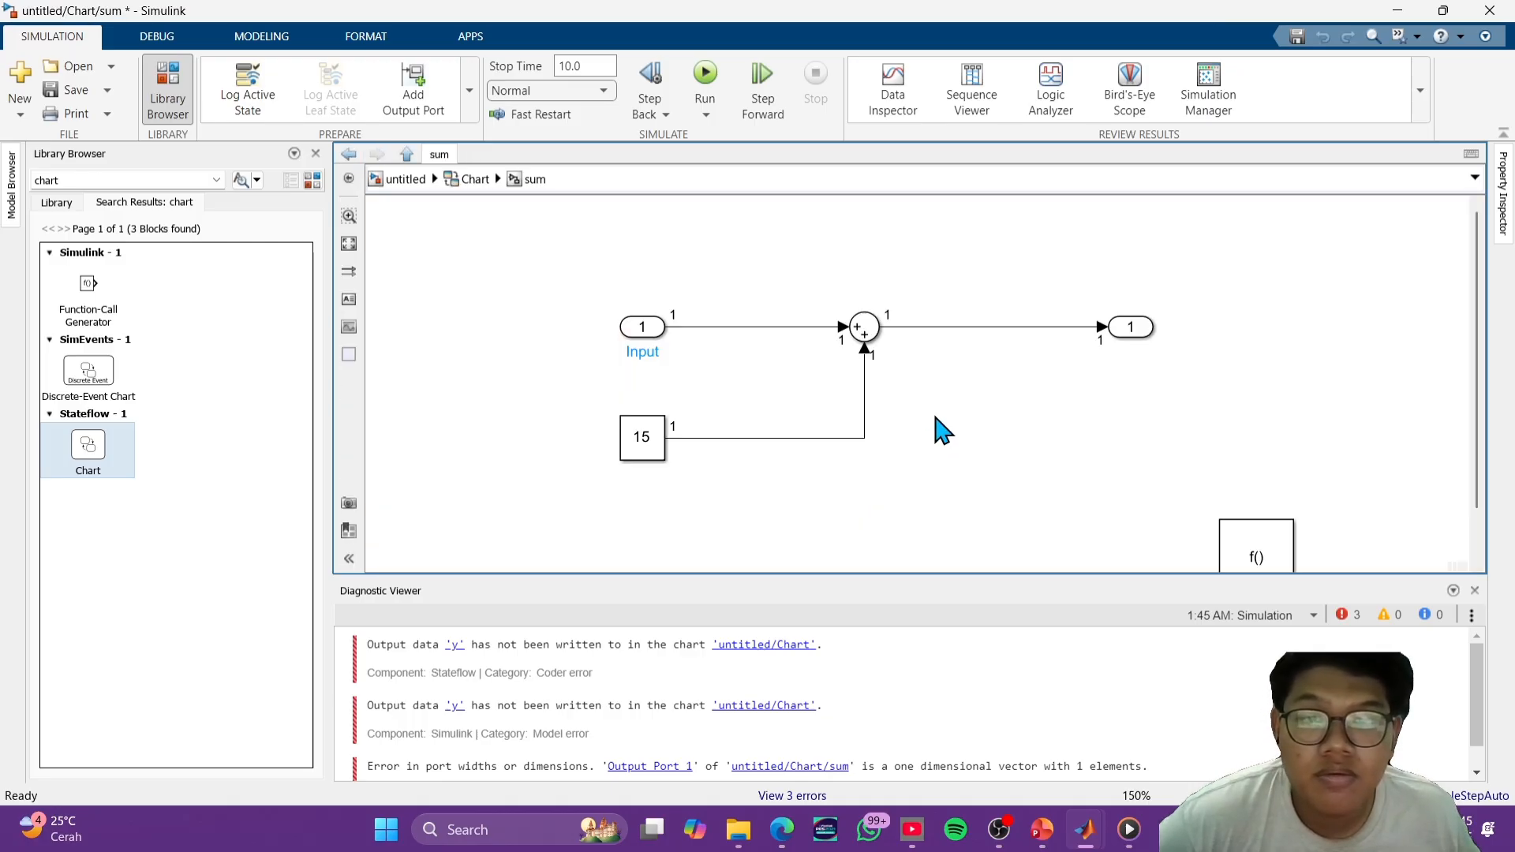
- Return from the sum function to the chart and add the action x=0; to state A
scroll(939, 406, down, 2)
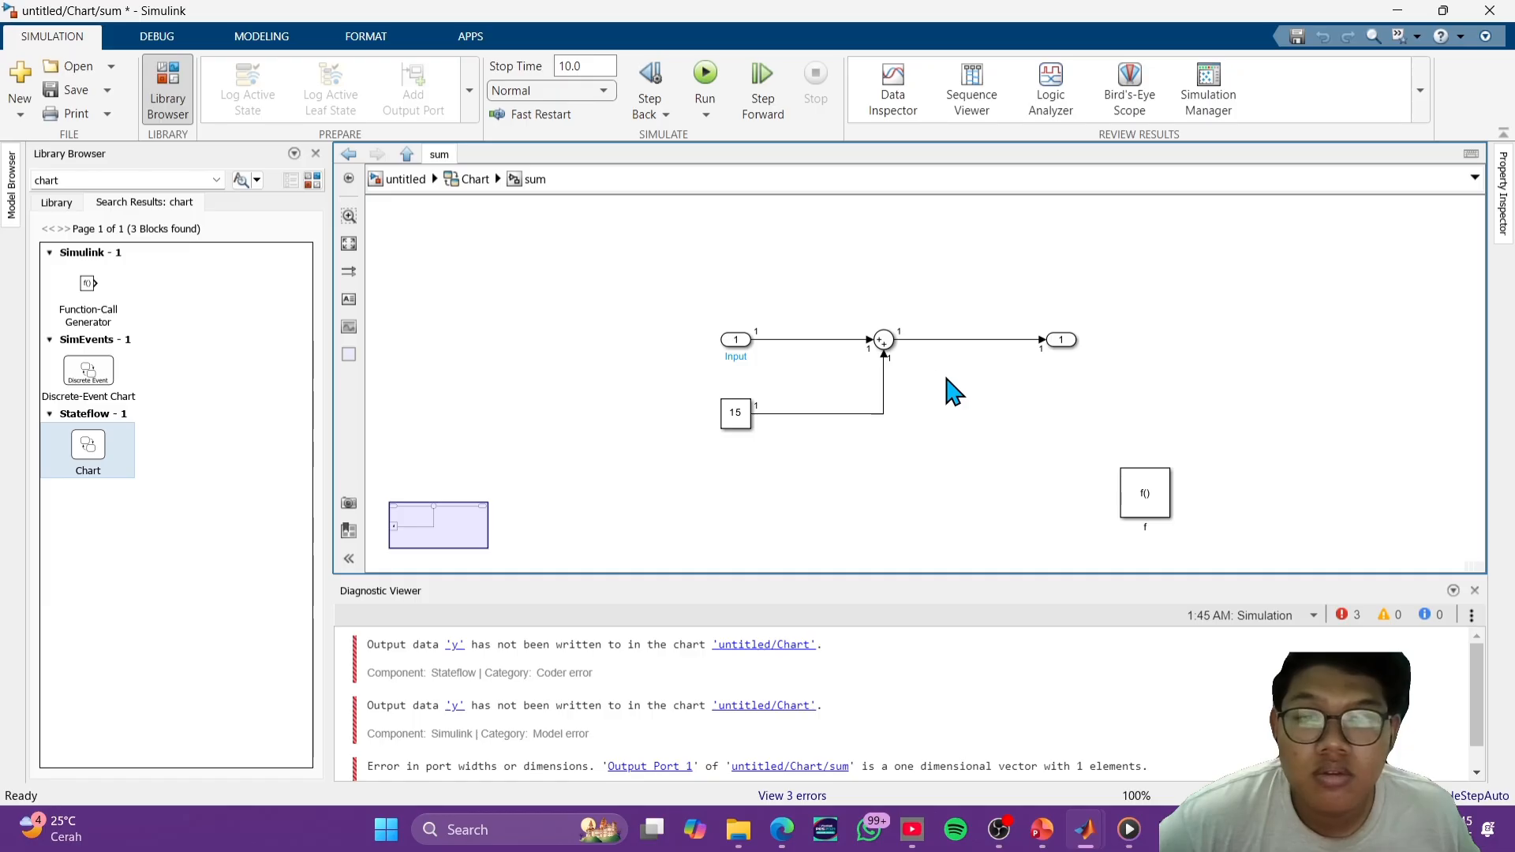
key(Escape)
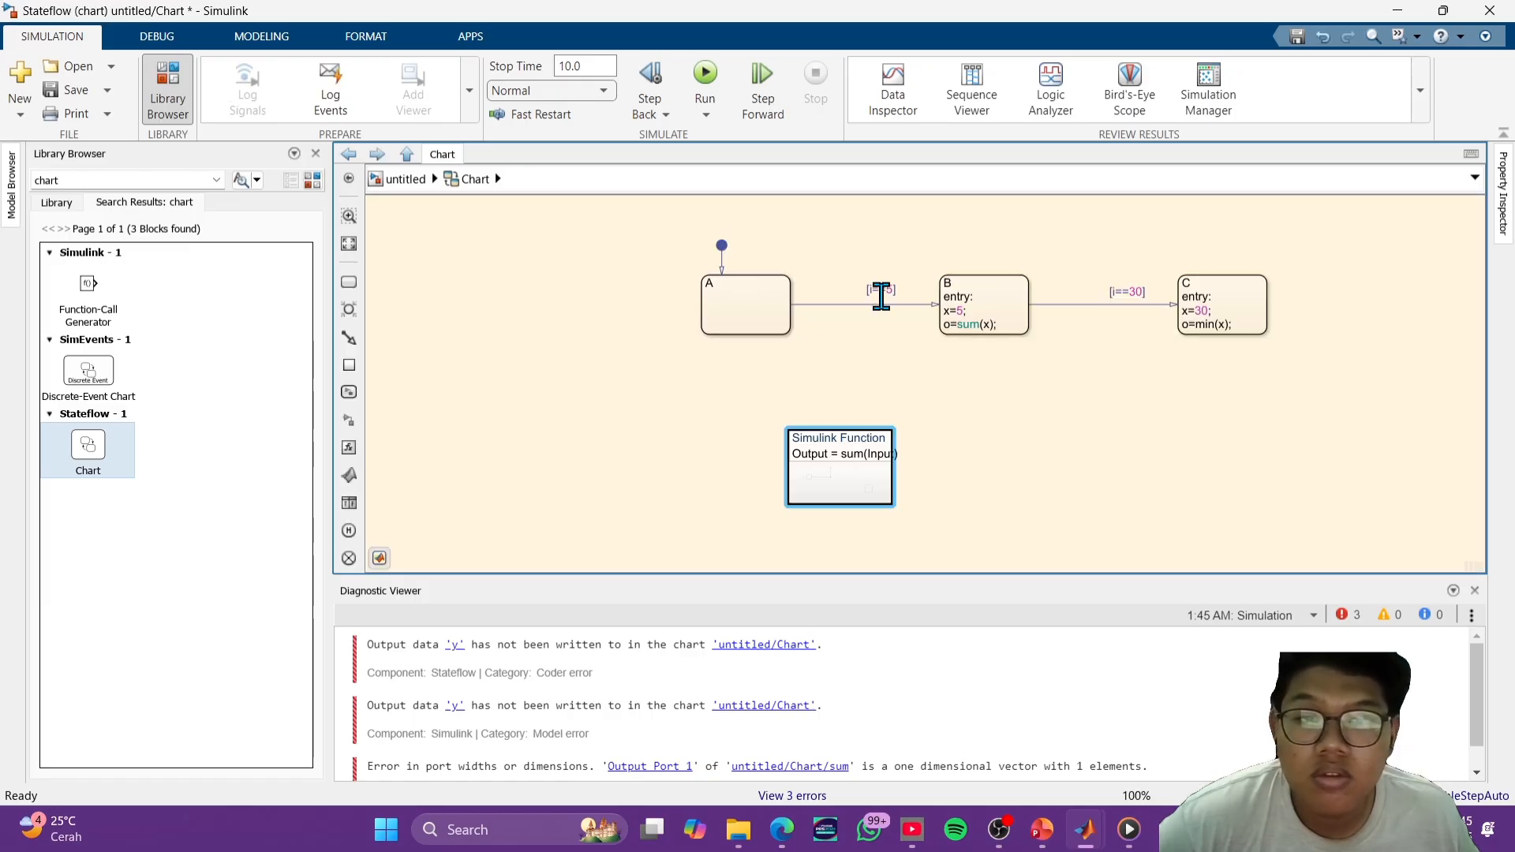
click(720, 294)
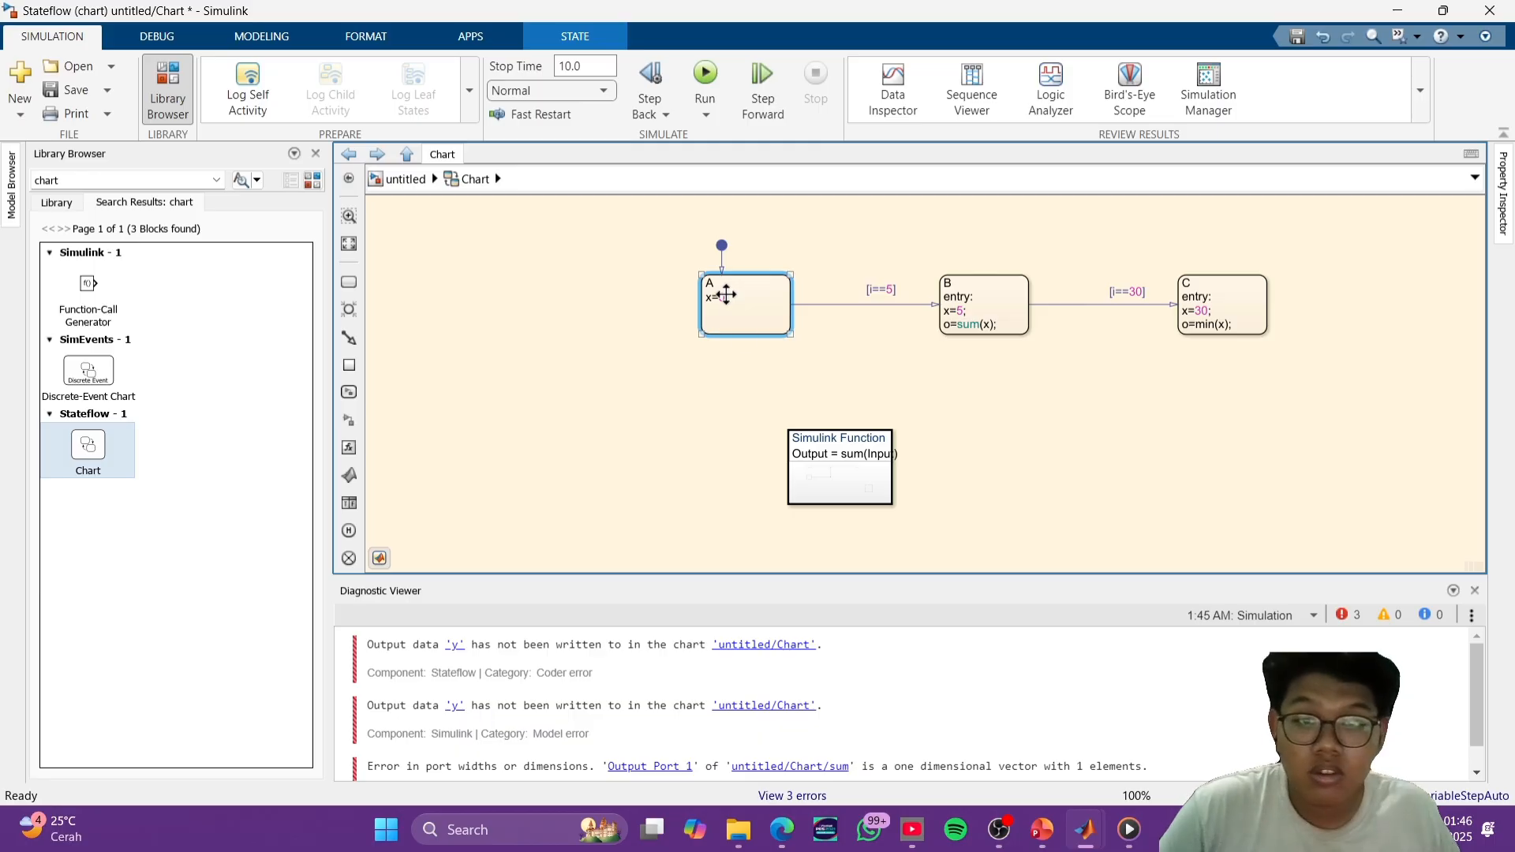
click(1156, 423)
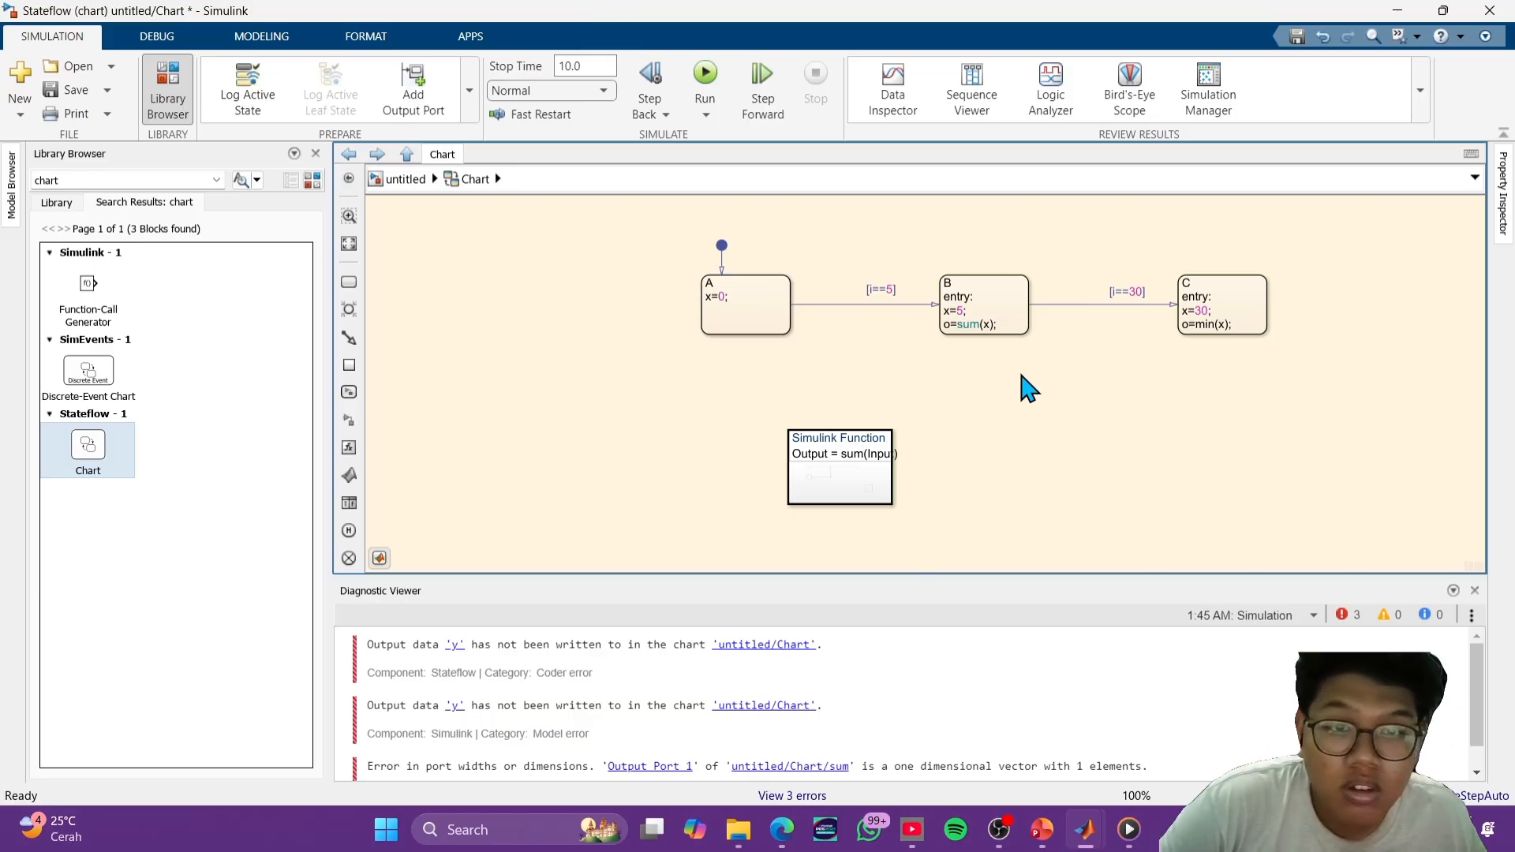
- Change the function call in state B's entry action to y=sum(x);
click(988, 312)
click(965, 314)
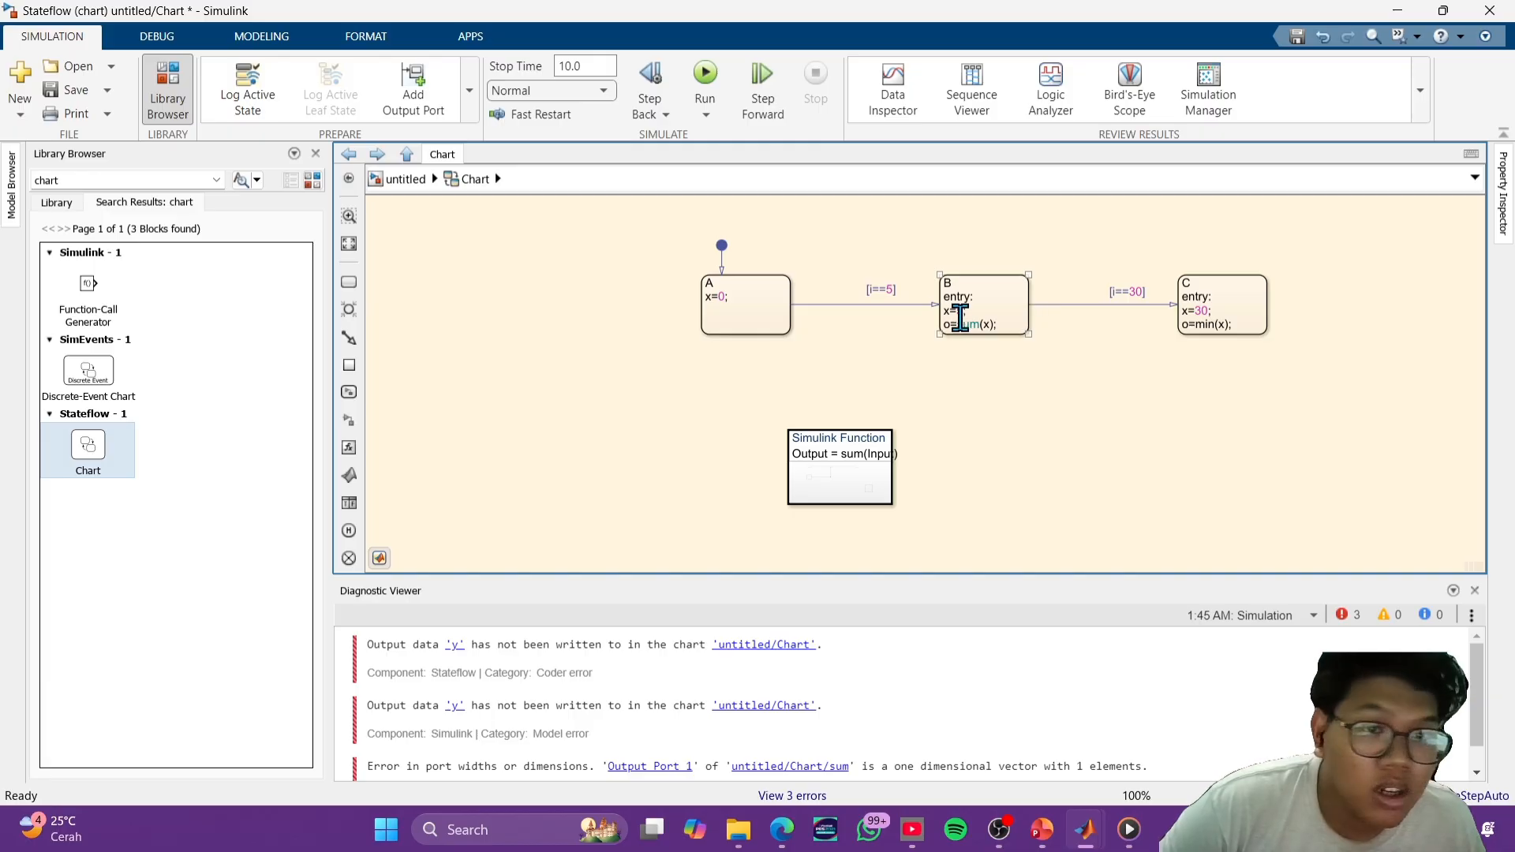
click(1023, 386)
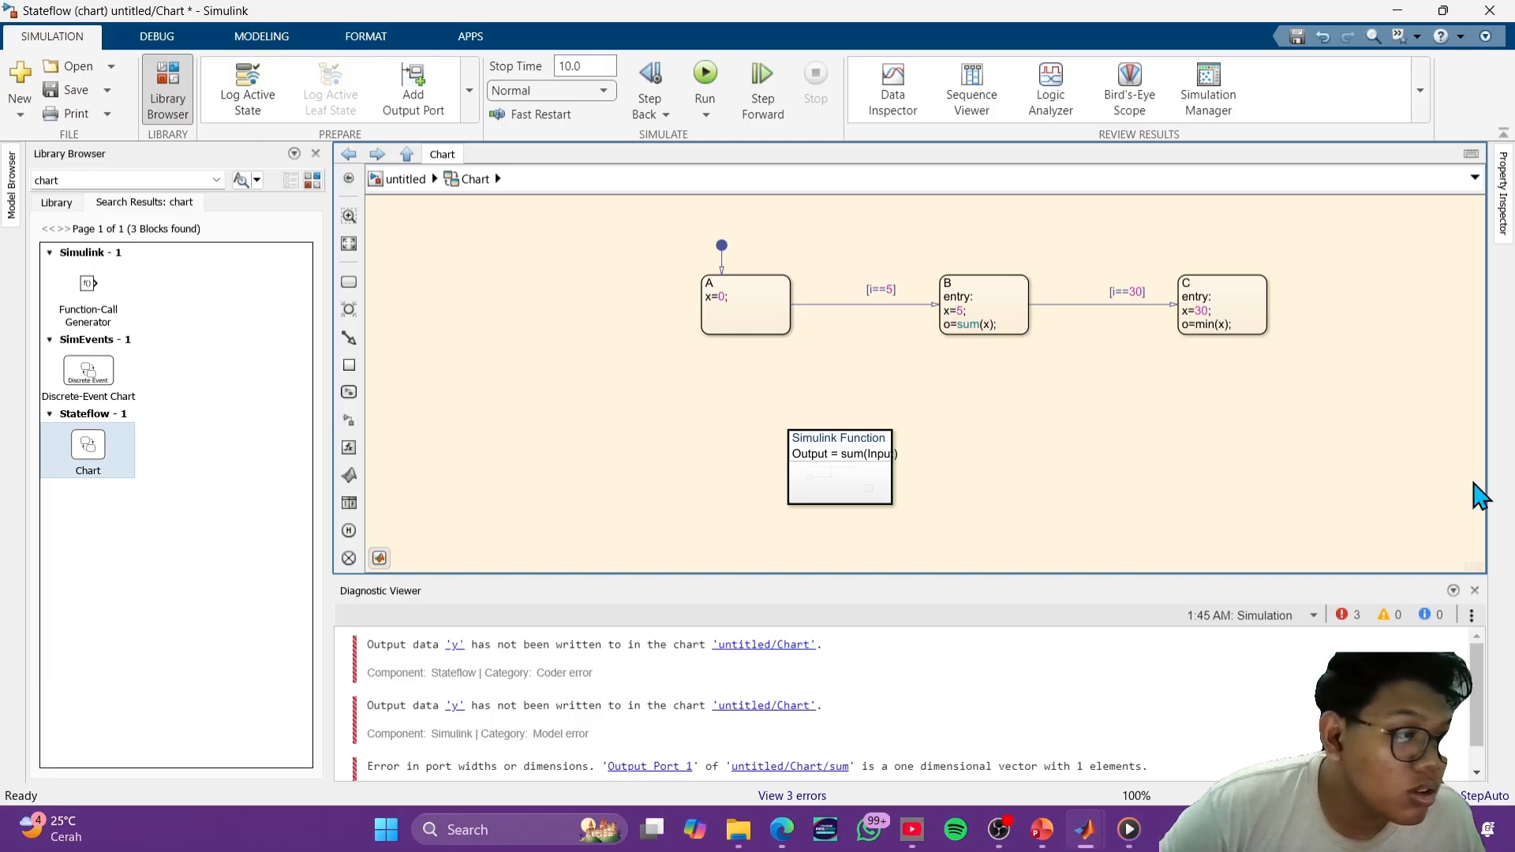
click(952, 327)
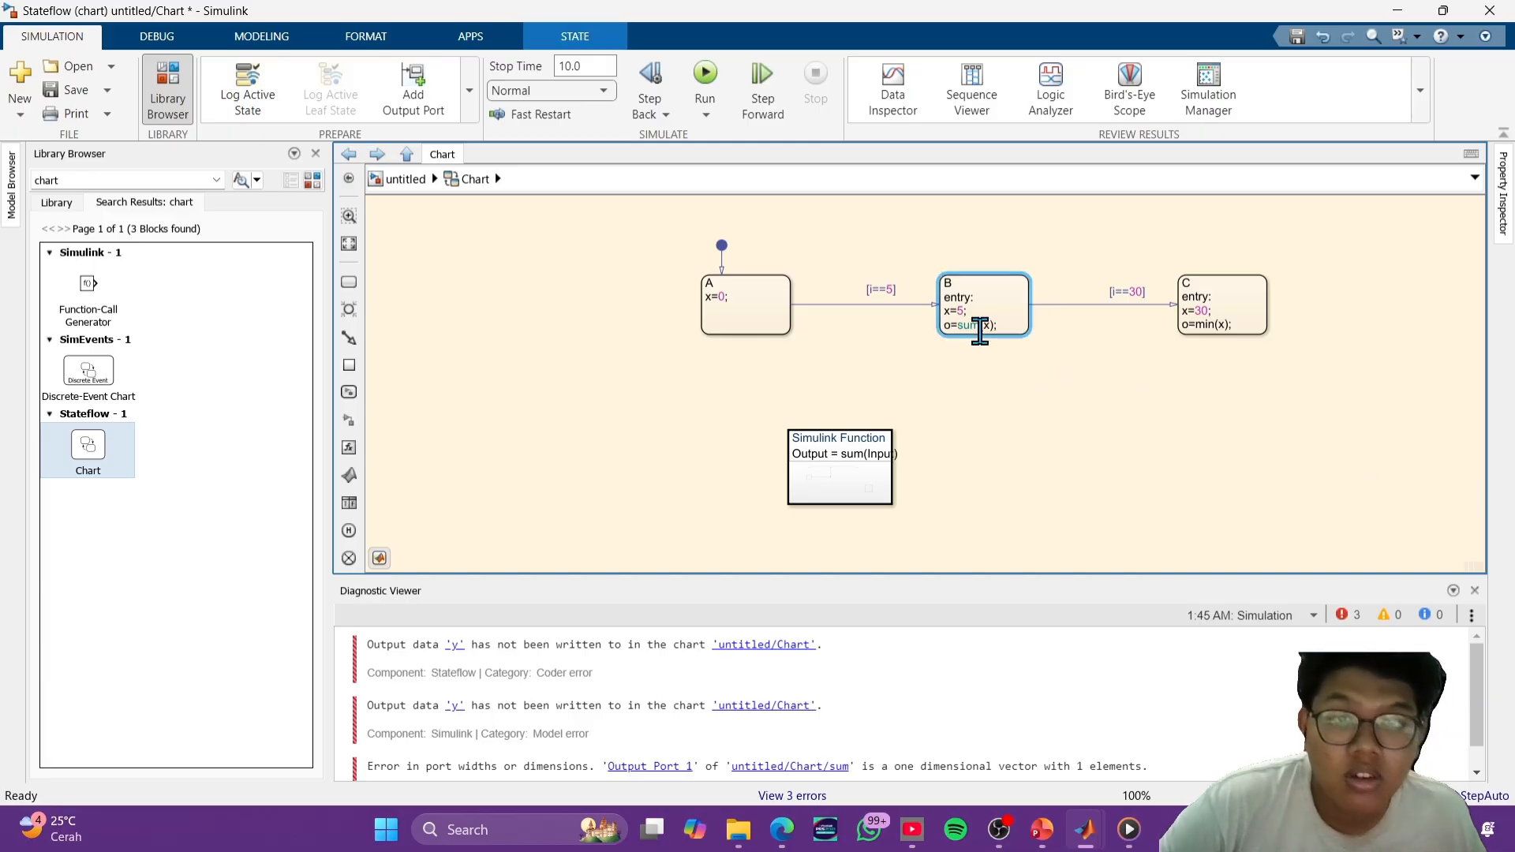
key(BackSpace)
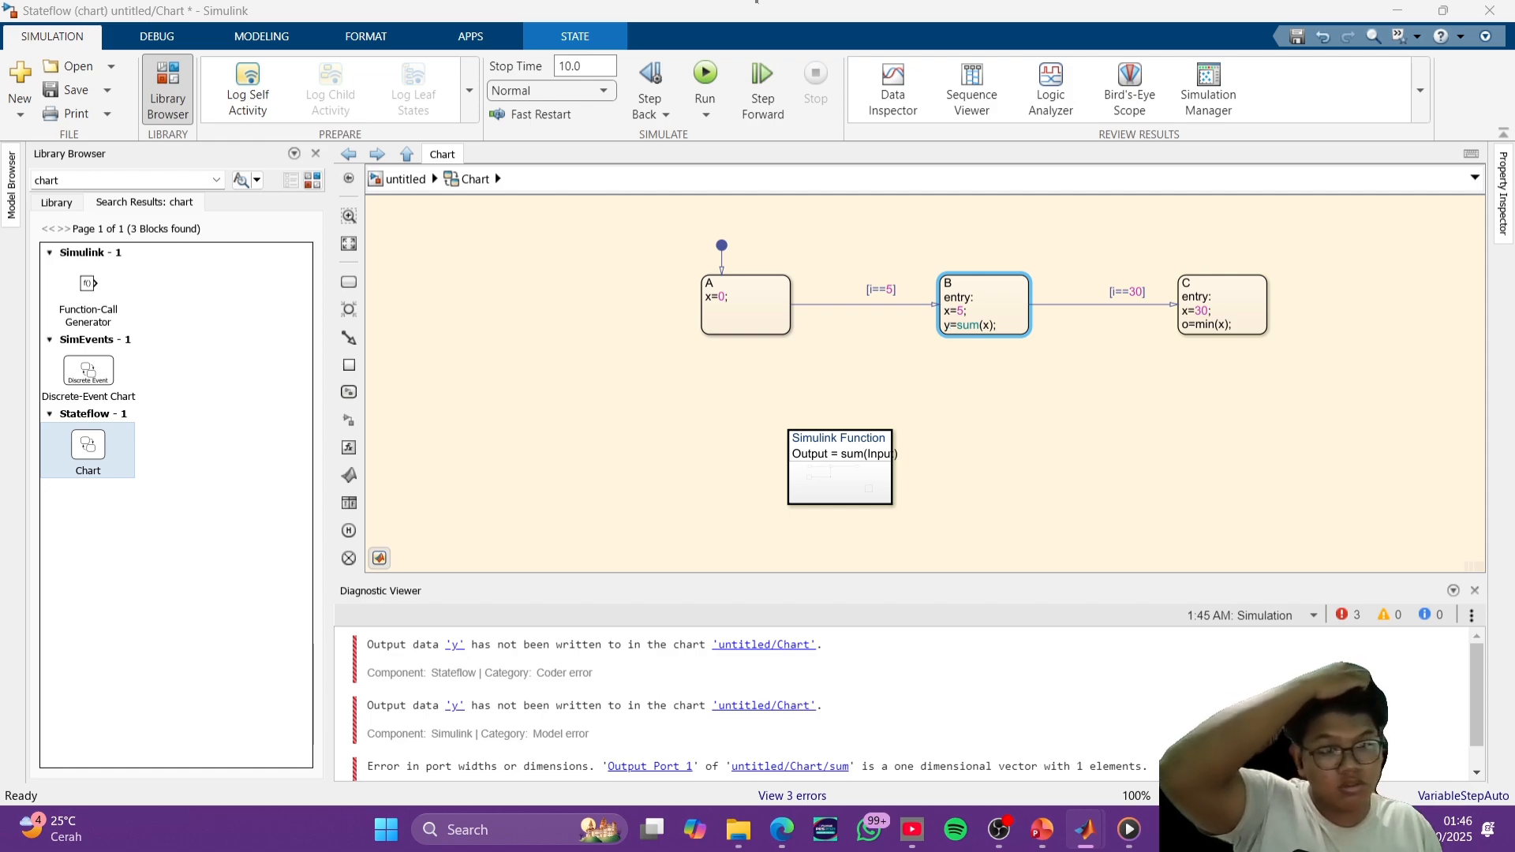
- Remove the o=min(x); line from state C's entry action, keeping x=30;
click(1228, 330)
text())
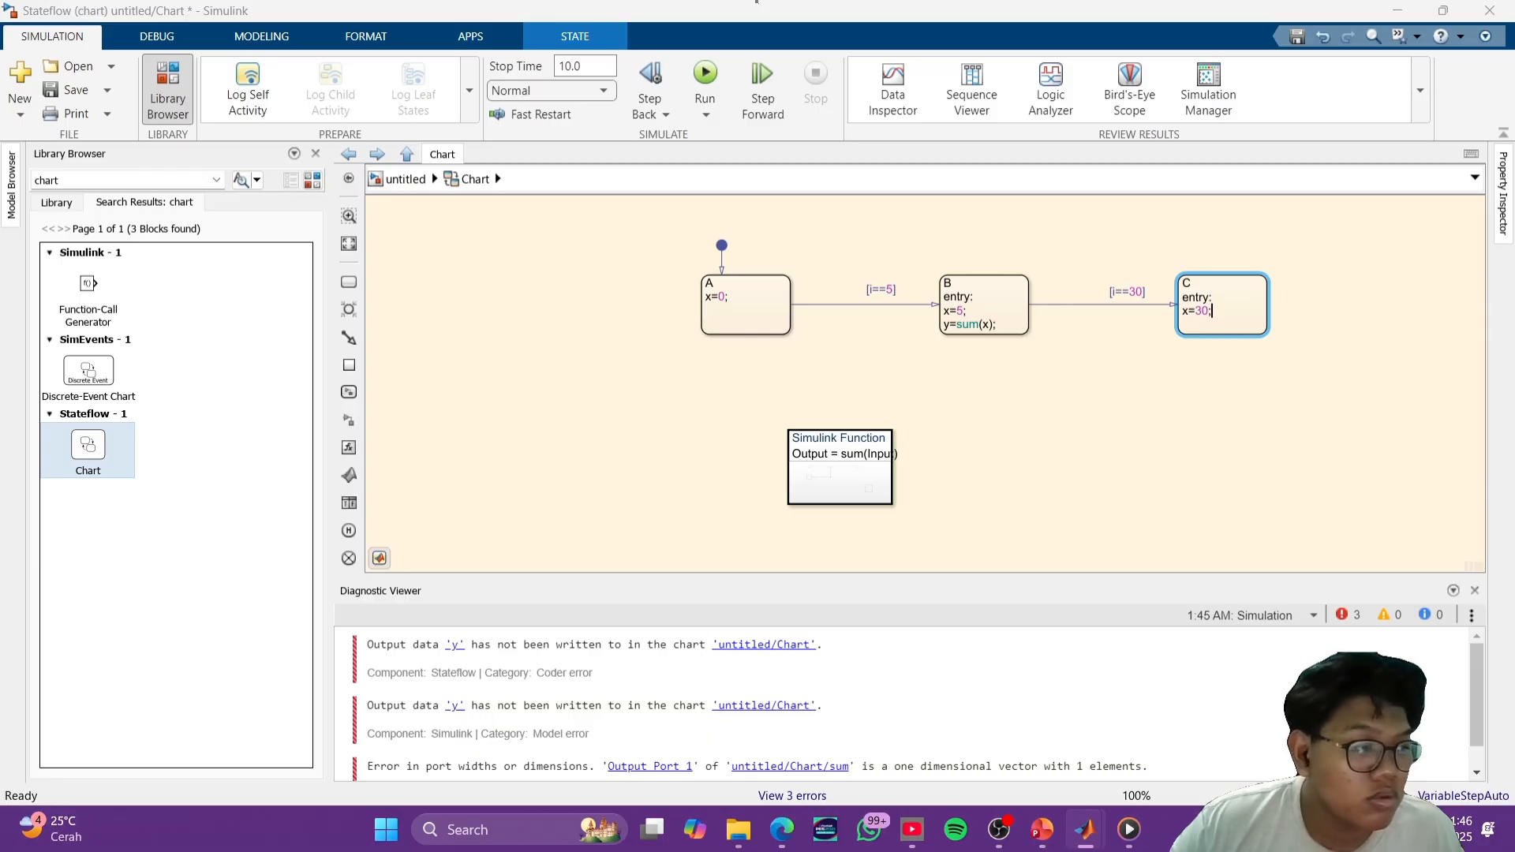
click(1176, 426)
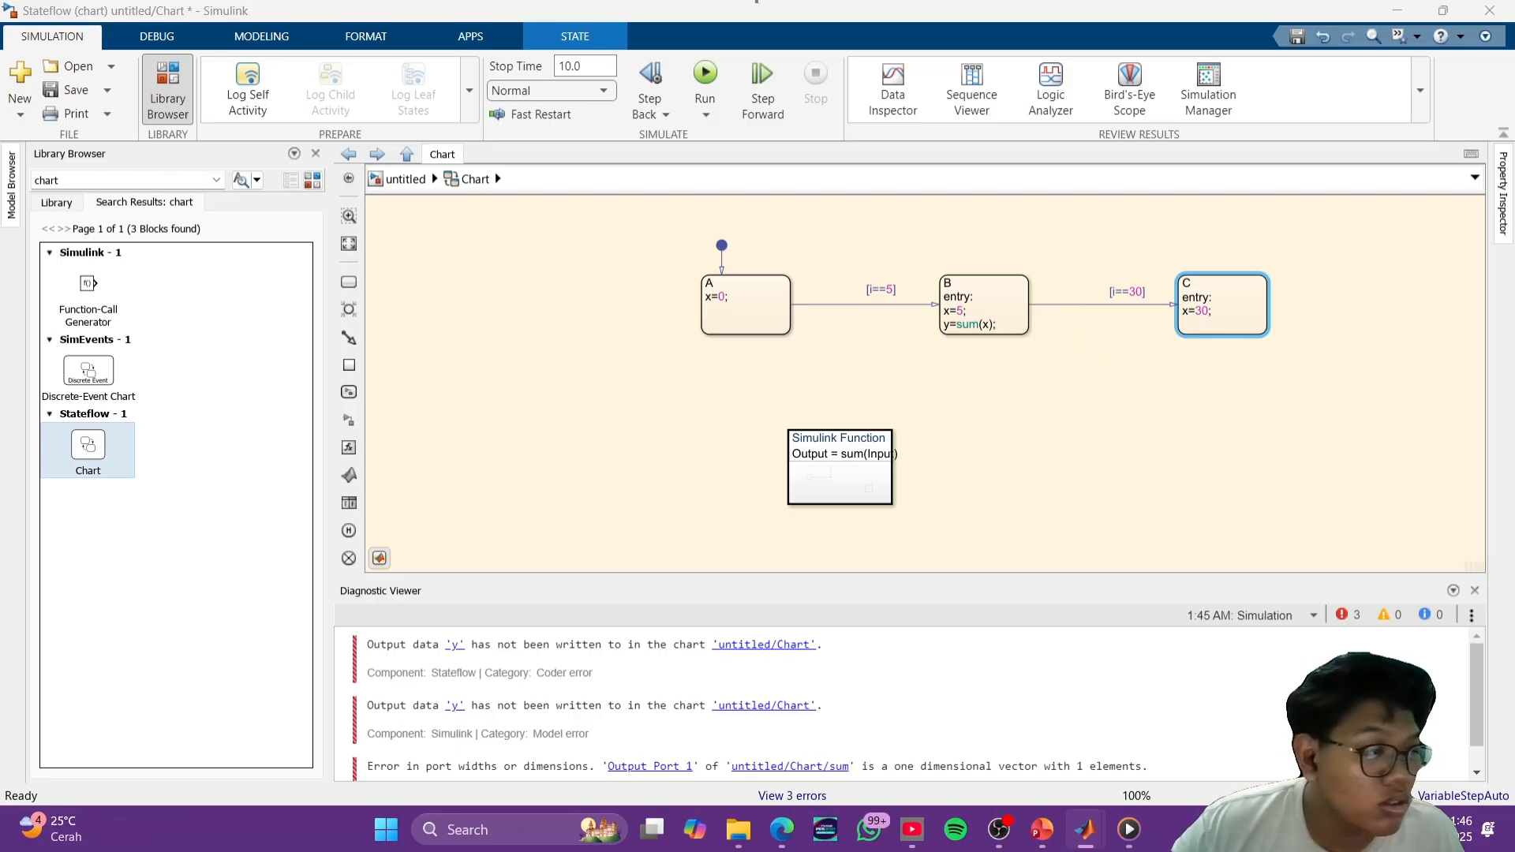
- Delete the x=0; action from state A and run the simulation
click(736, 297)
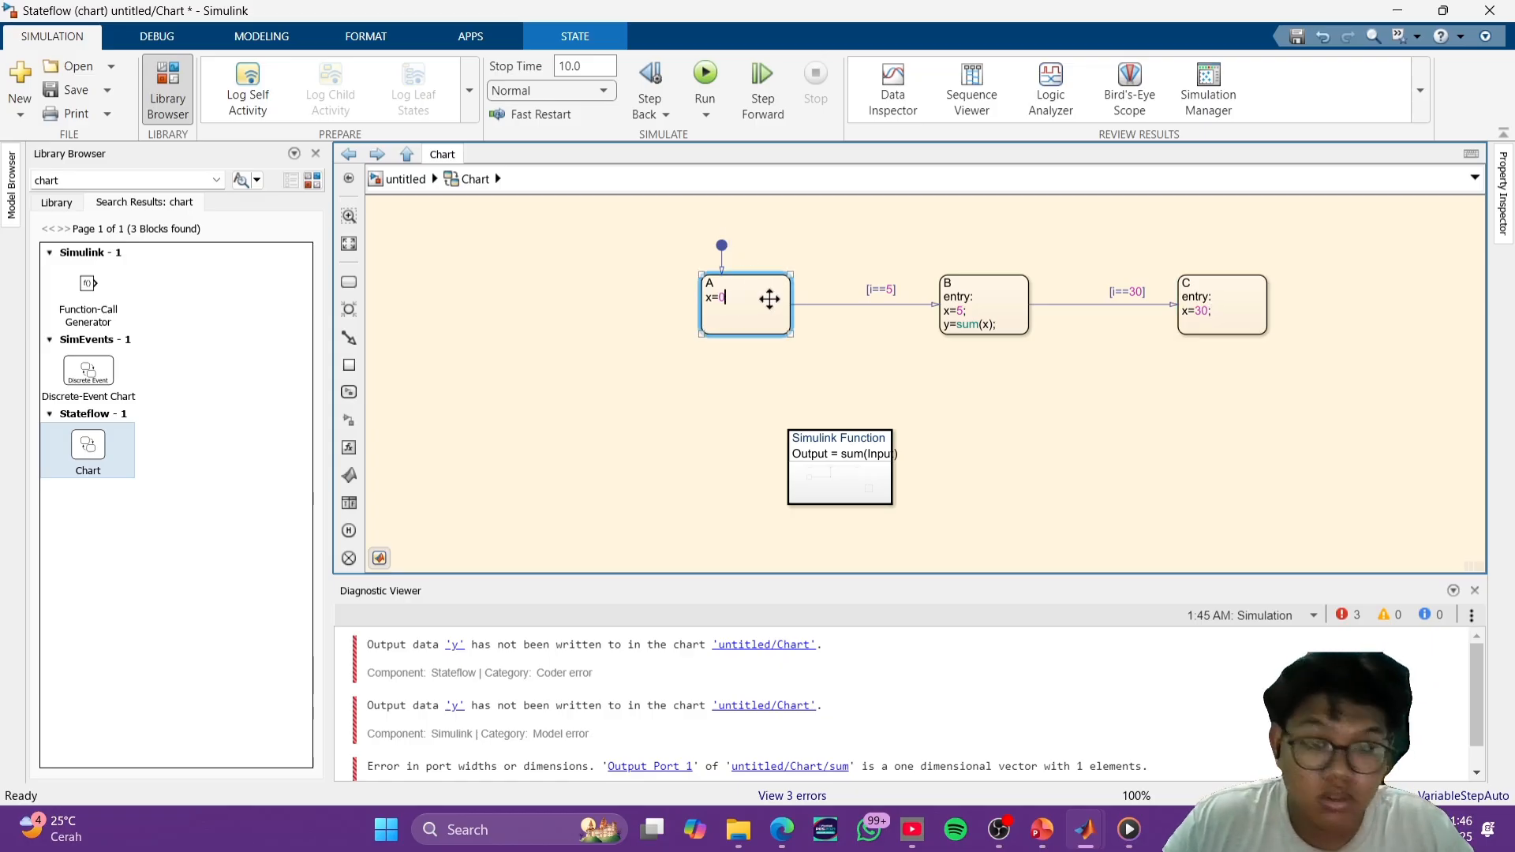
click(705, 78)
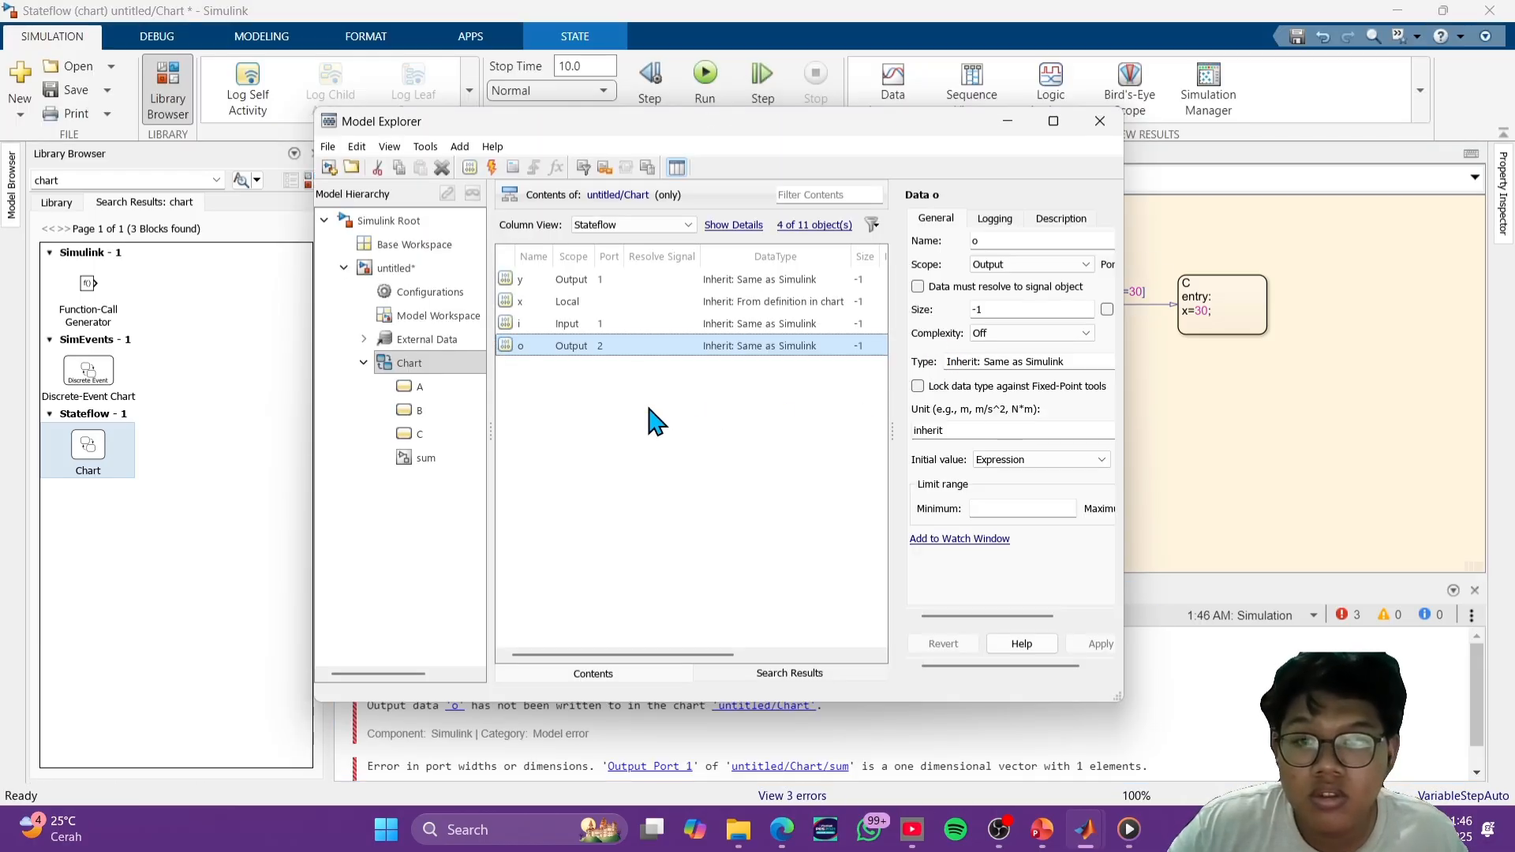
- Cut the output data o from the chart in the Model Explorer and close the explorer
click(648, 420)
click(628, 347)
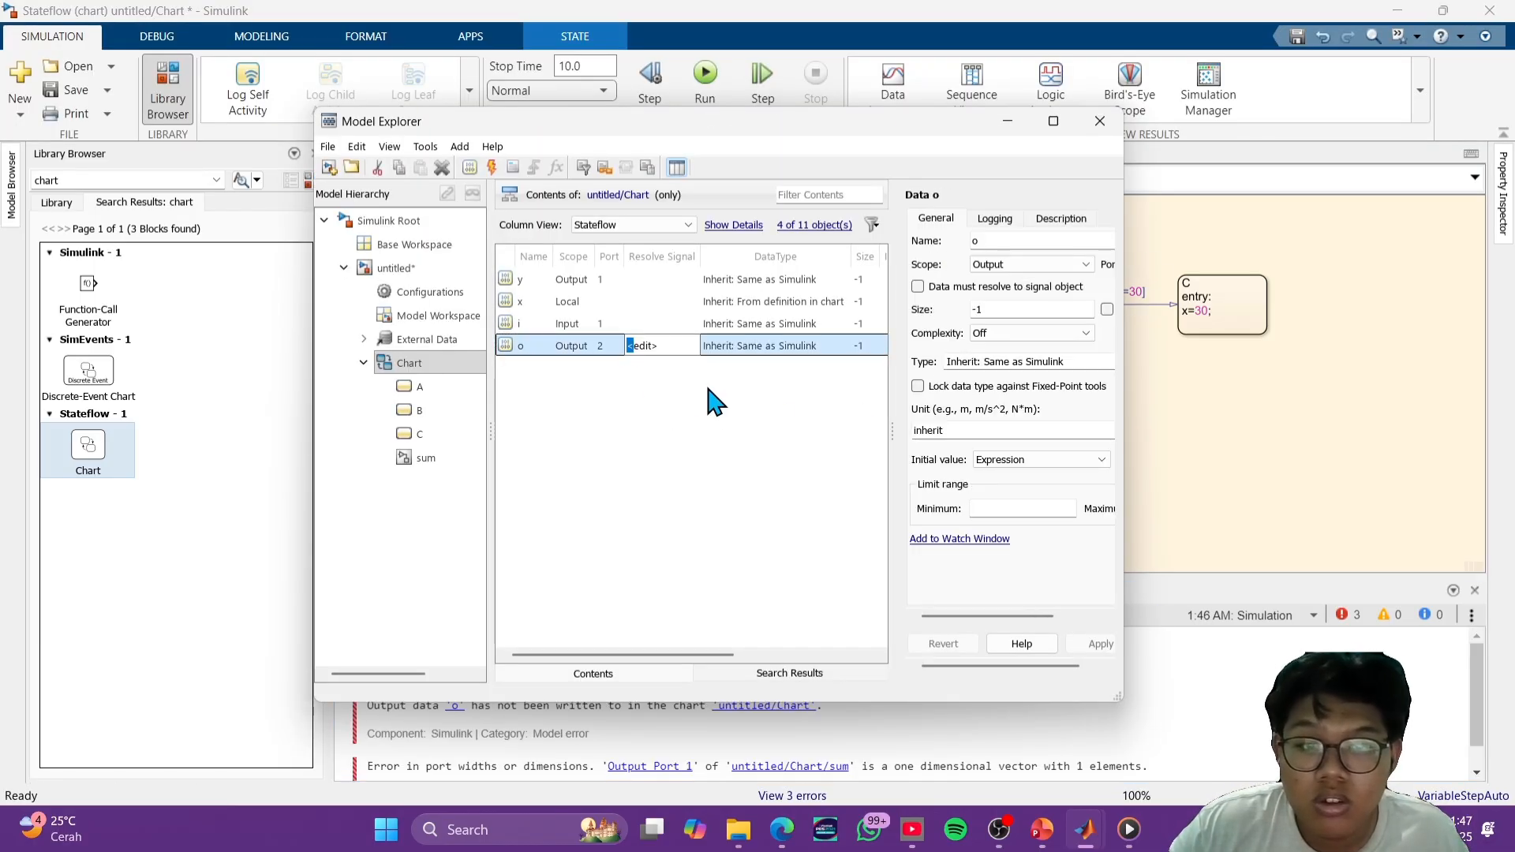
click(730, 348)
click(619, 399)
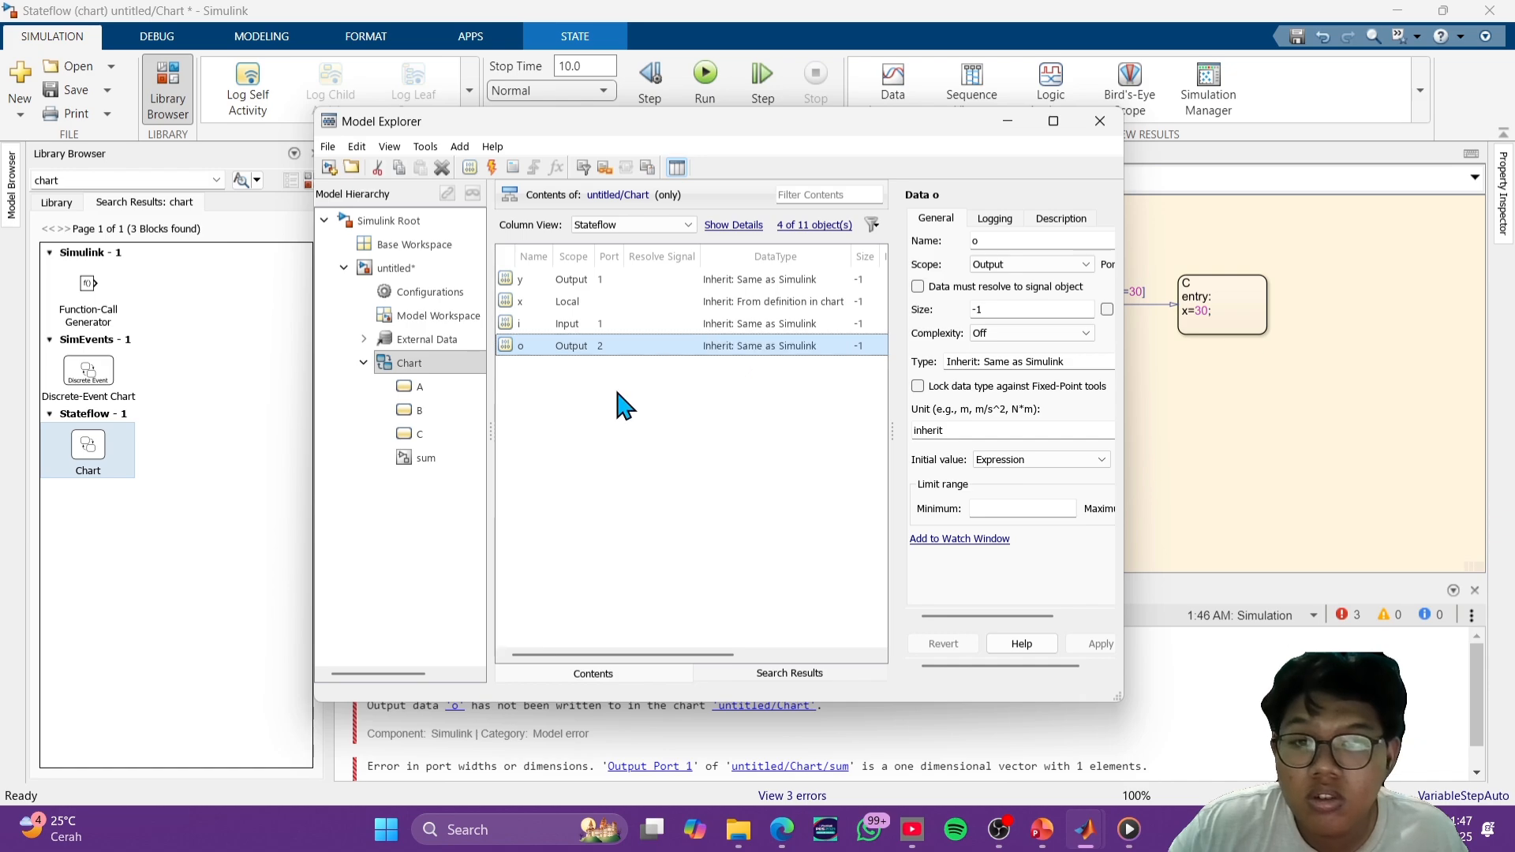
right_click(585, 350)
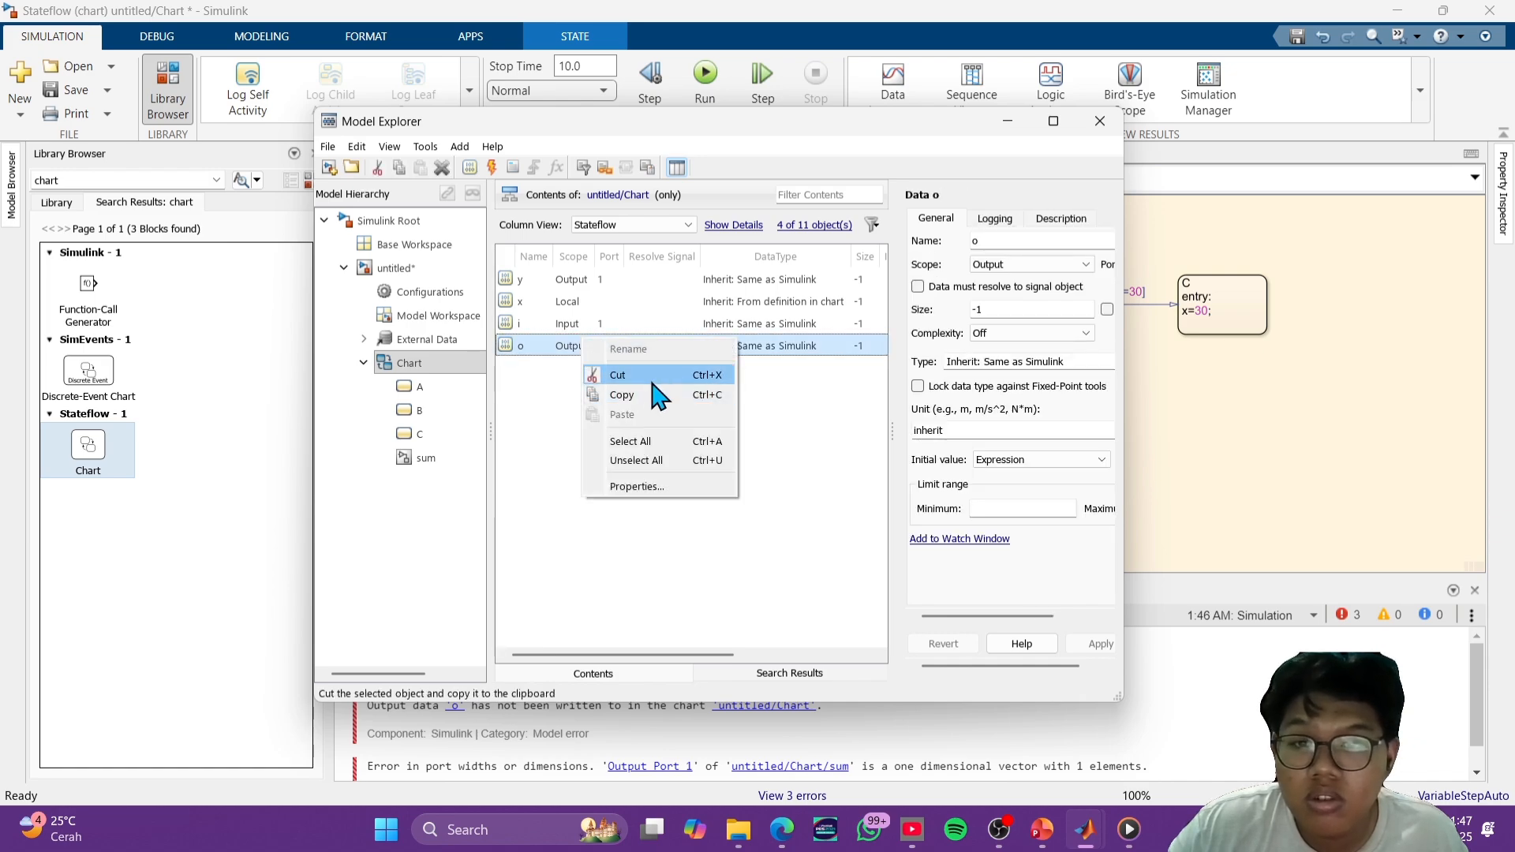
click(627, 390)
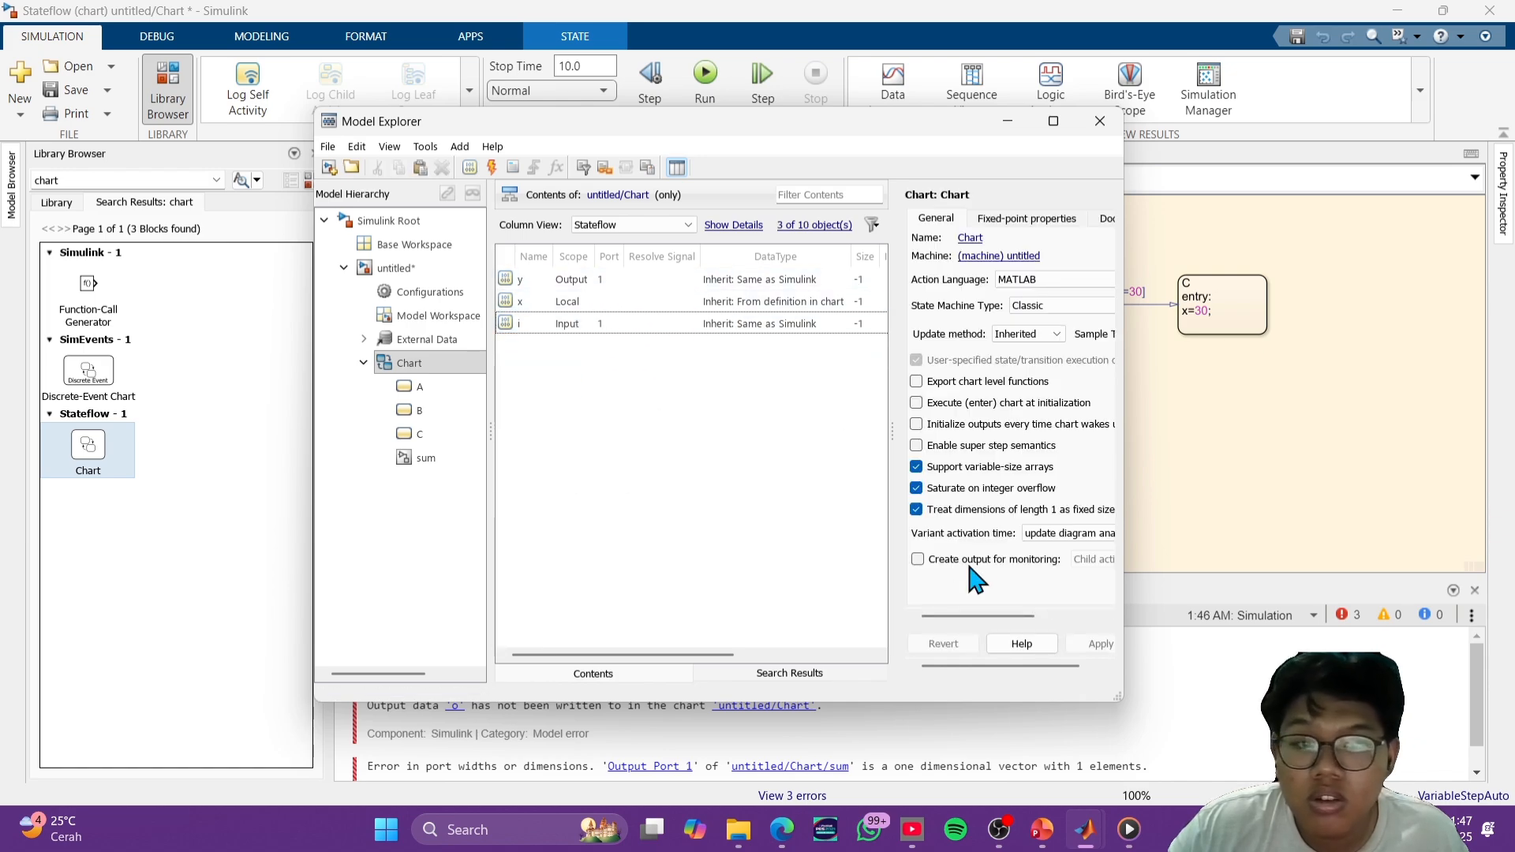
click(1100, 121)
- Run the simulation, go up to the top-level model and run it again there
click(705, 79)
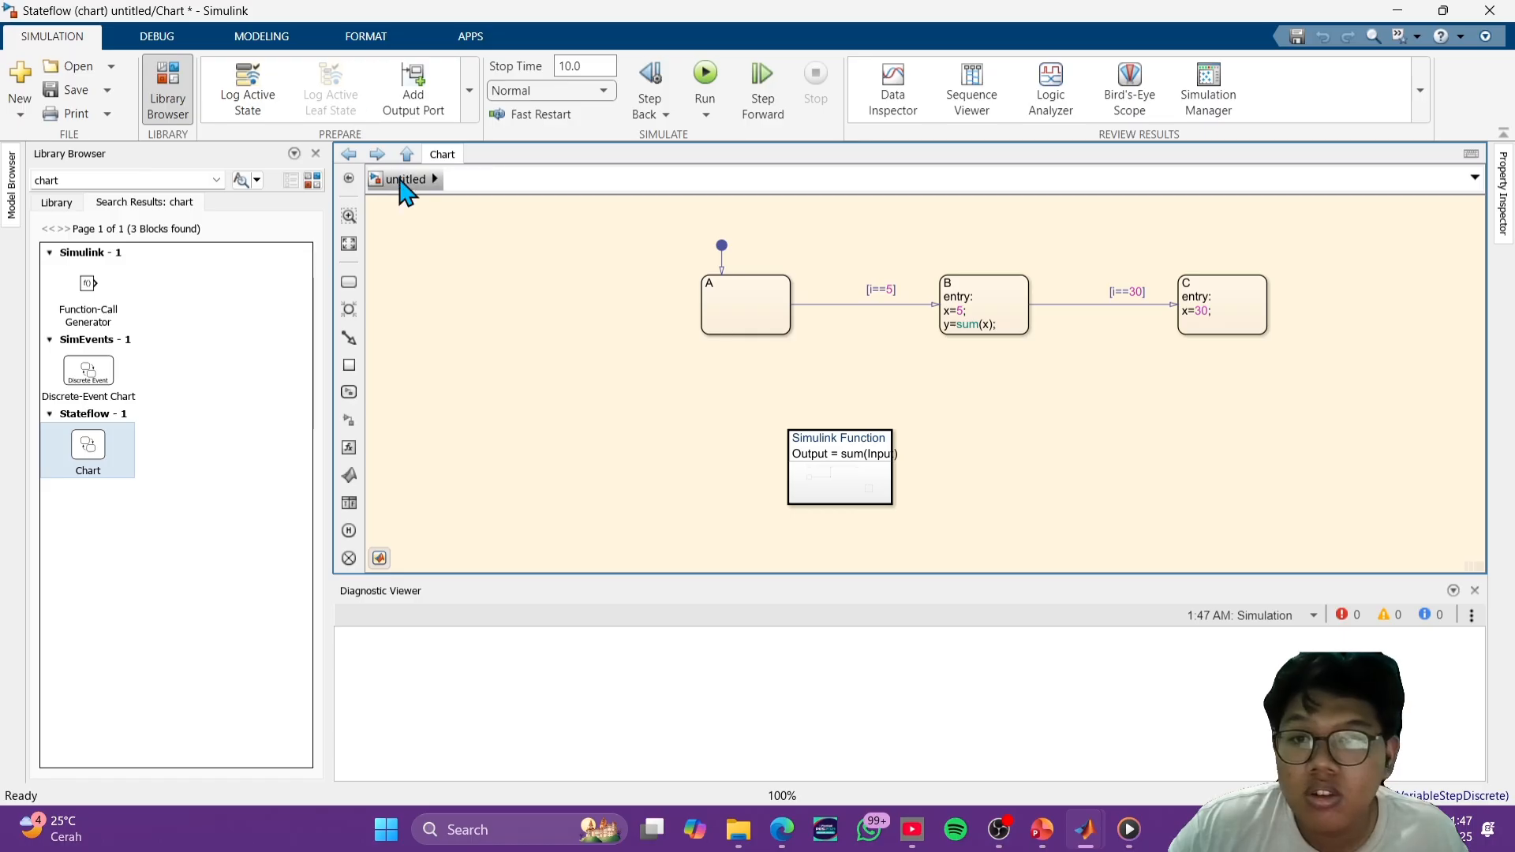
click(404, 180)
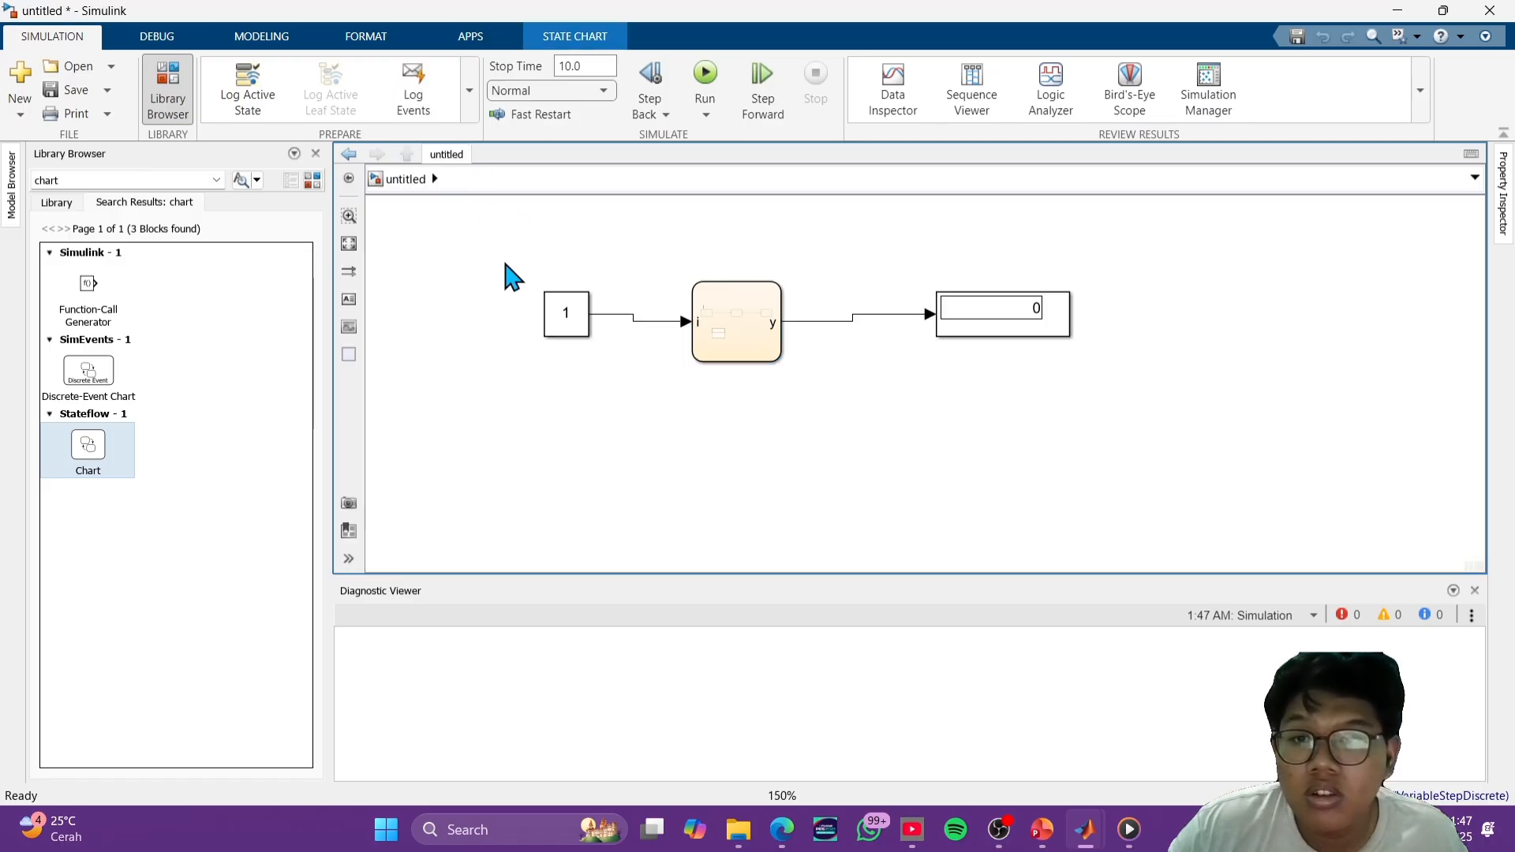
click(714, 418)
click(707, 98)
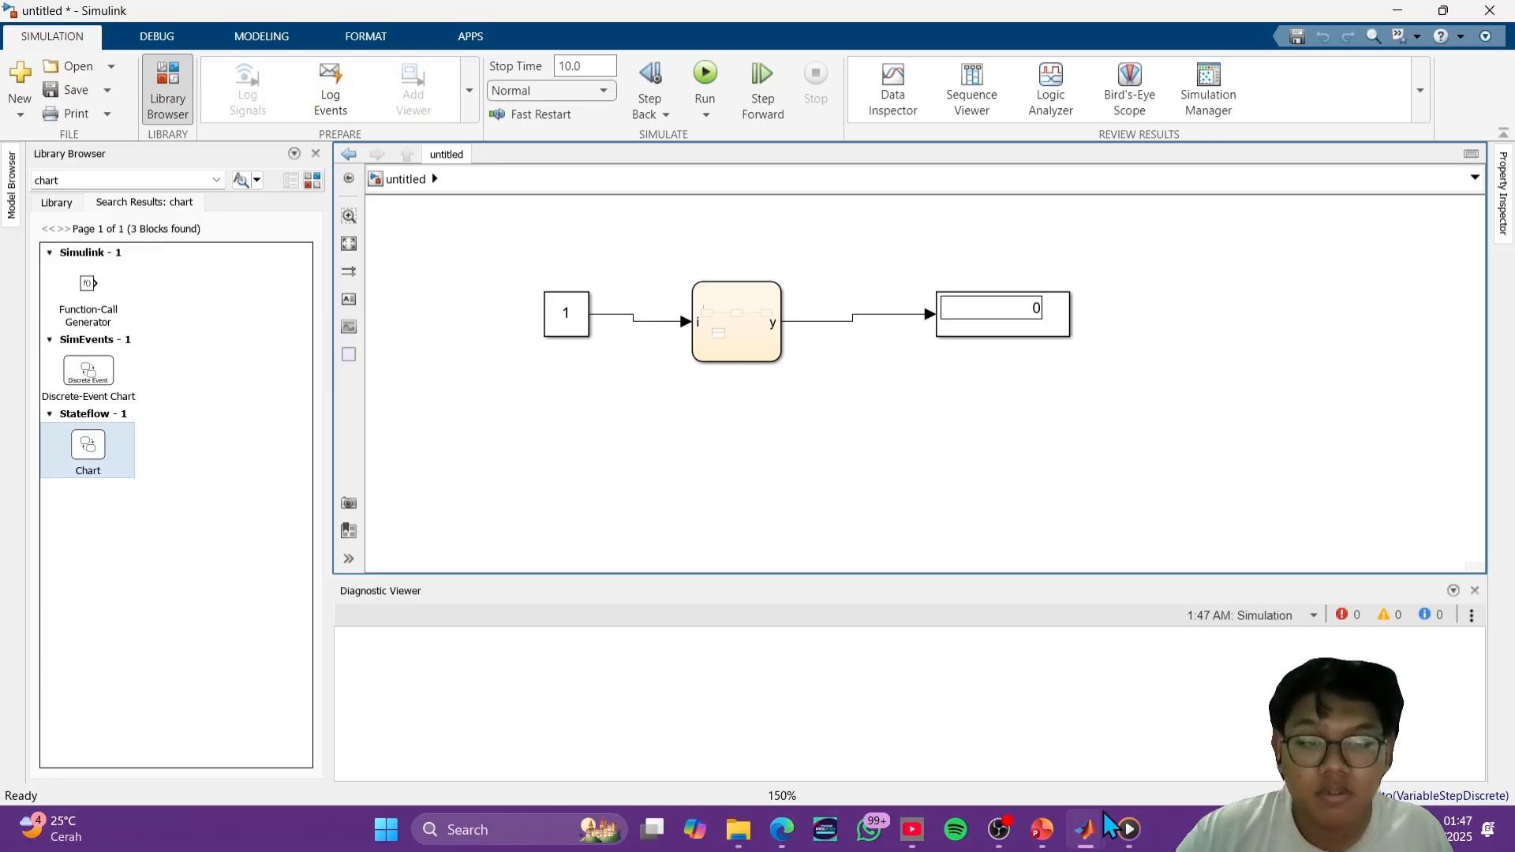
mouse_move(1086, 829)
click(1190, 764)
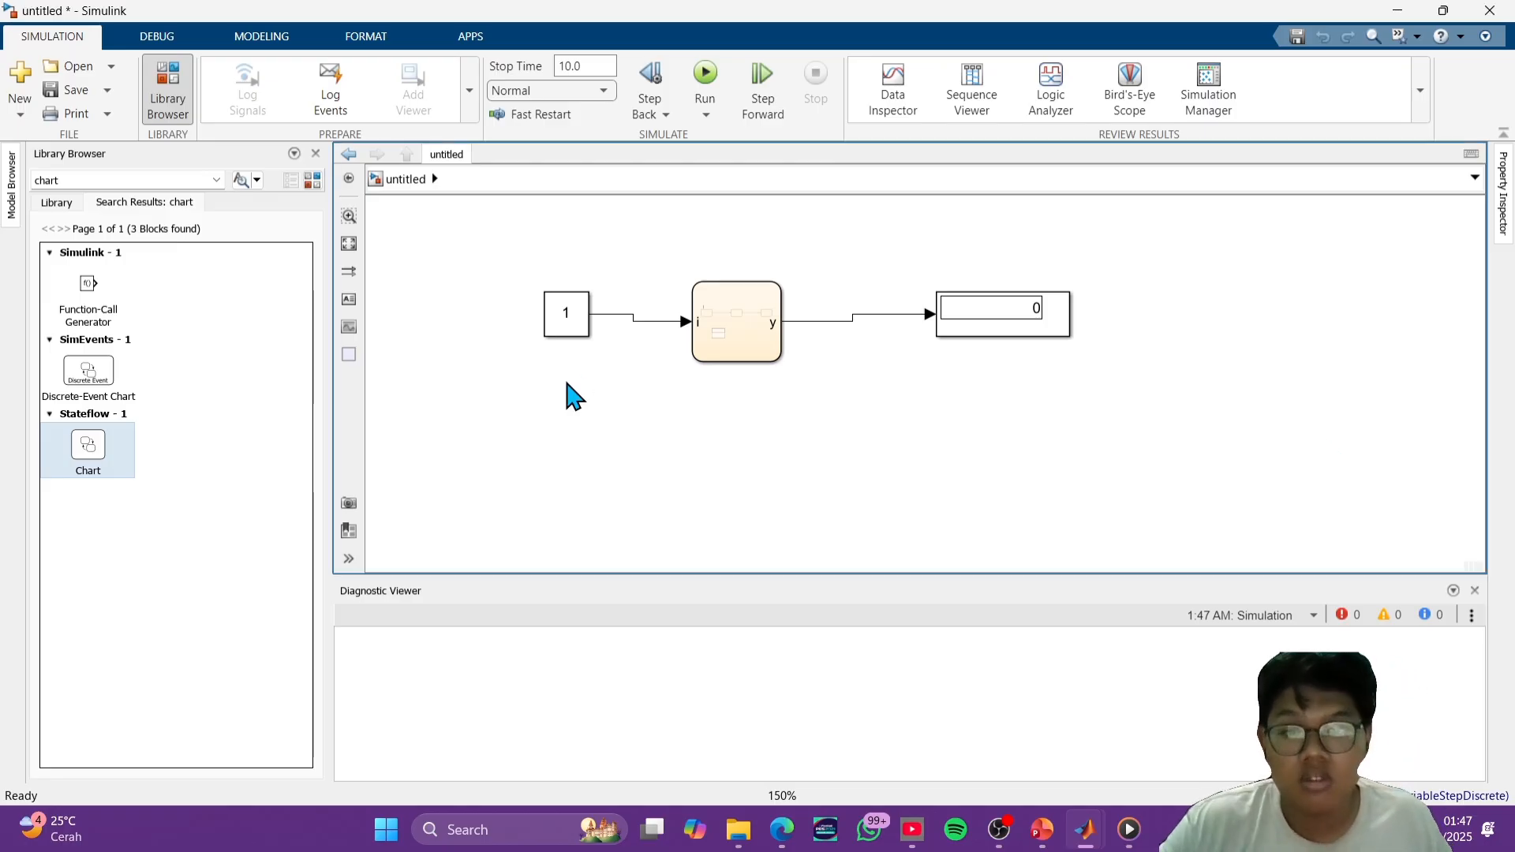
click(742, 331)
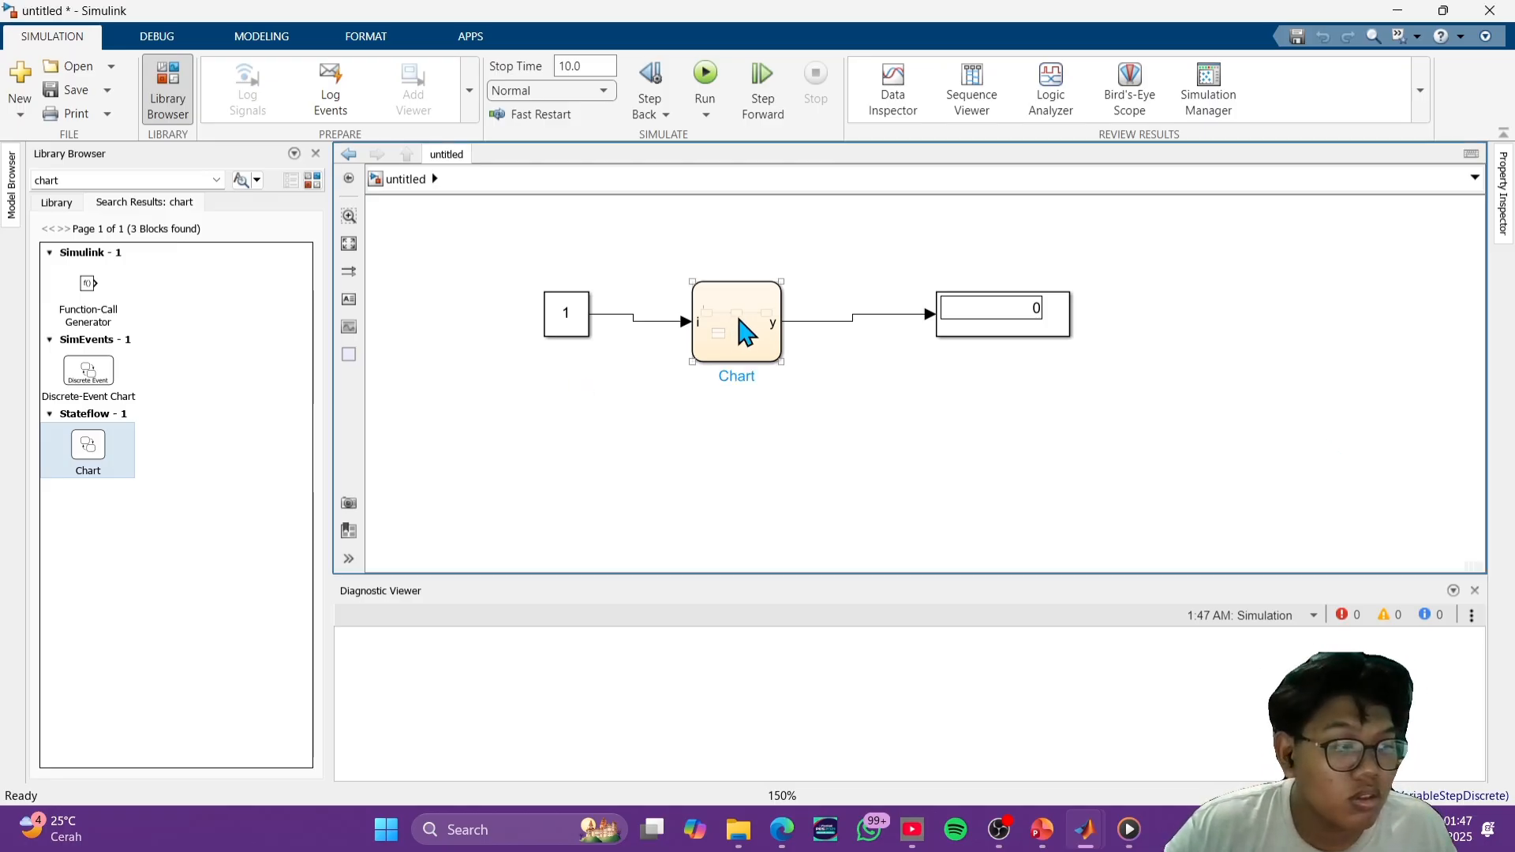
- Set the Constant block's value to 5 and run the simulation
double_click(574, 317)
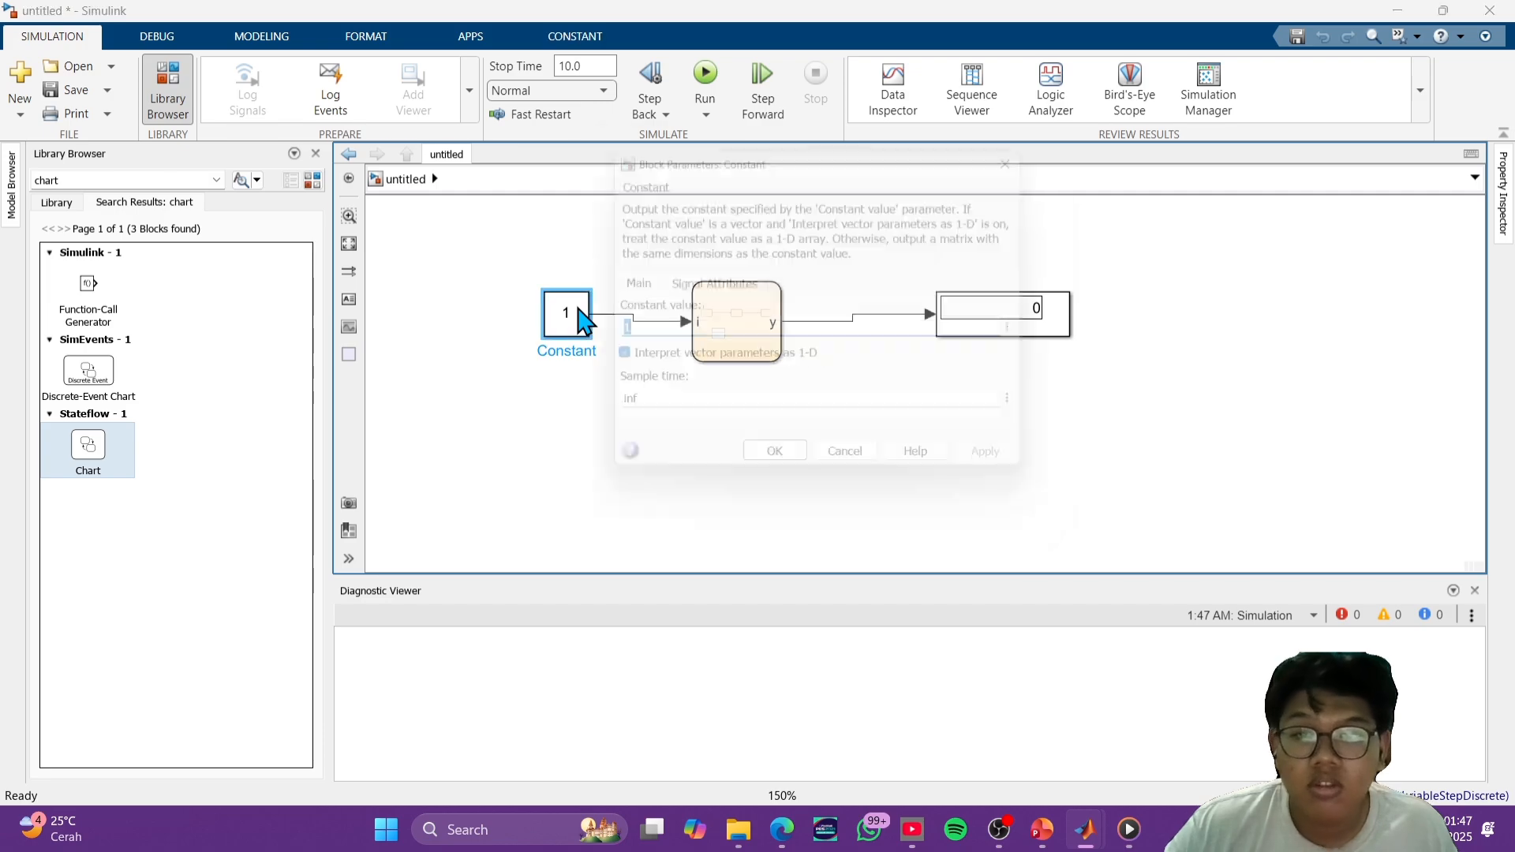
text(5)
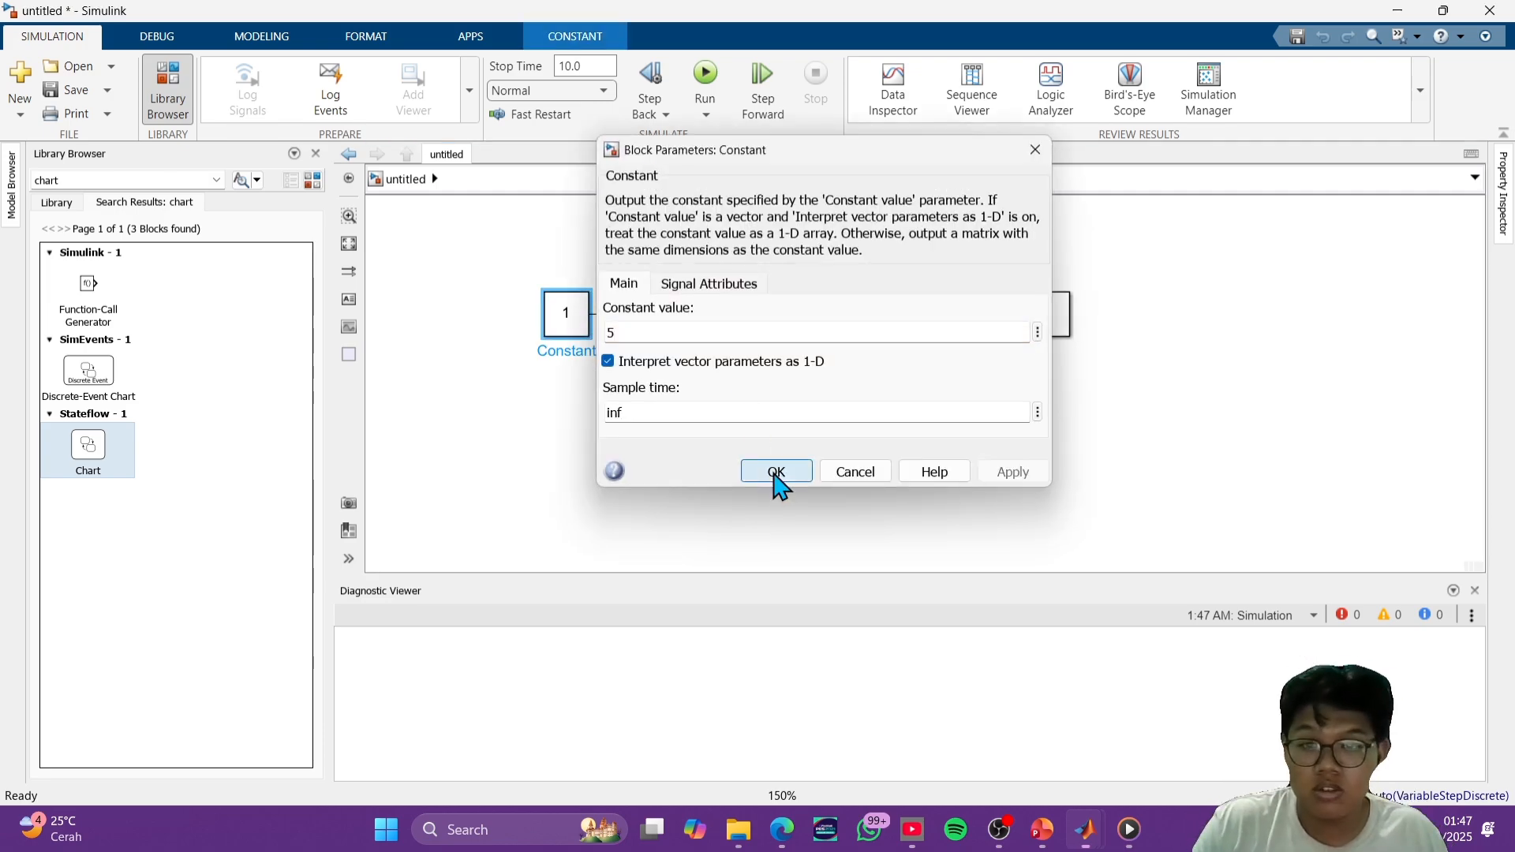
click(777, 471)
click(777, 471)
click(705, 79)
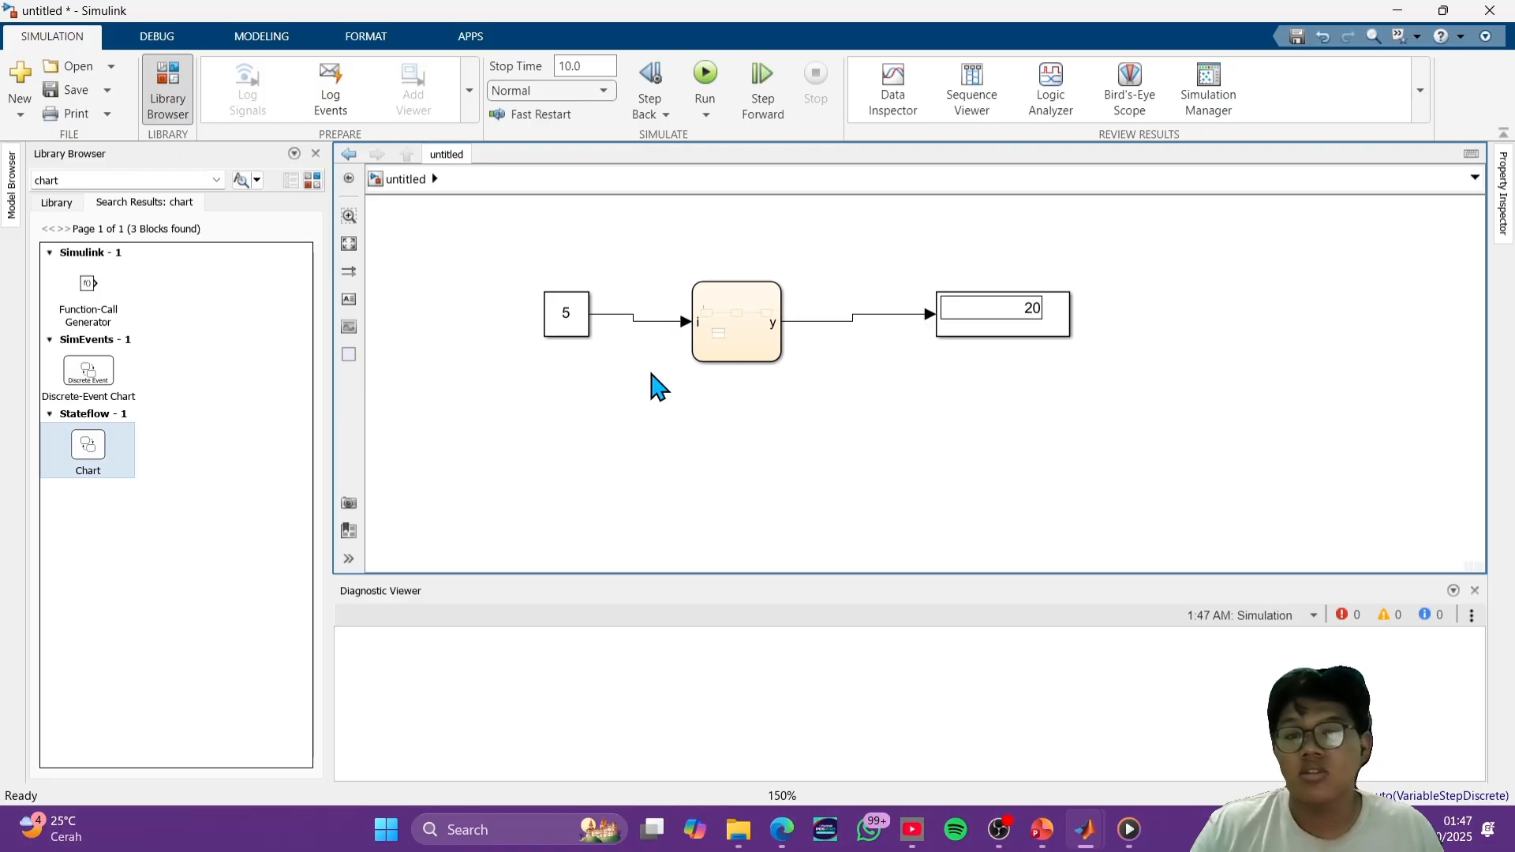
- Examine the chart's transitions and states, the blocks inside the sum function, and the top-level Display block
click(713, 322)
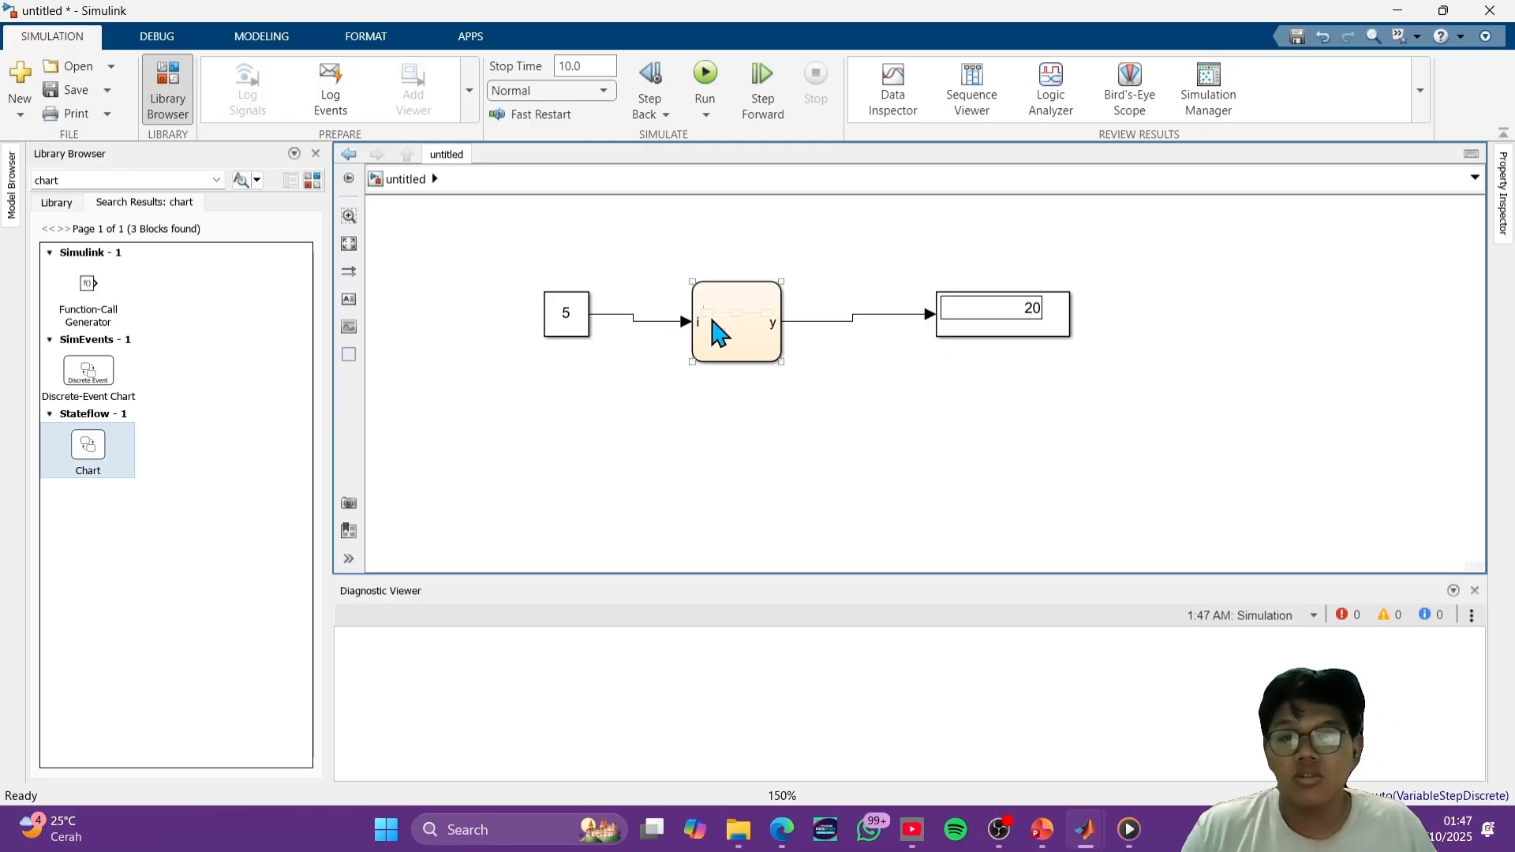
double_click(757, 326)
scroll(904, 316, up, 2)
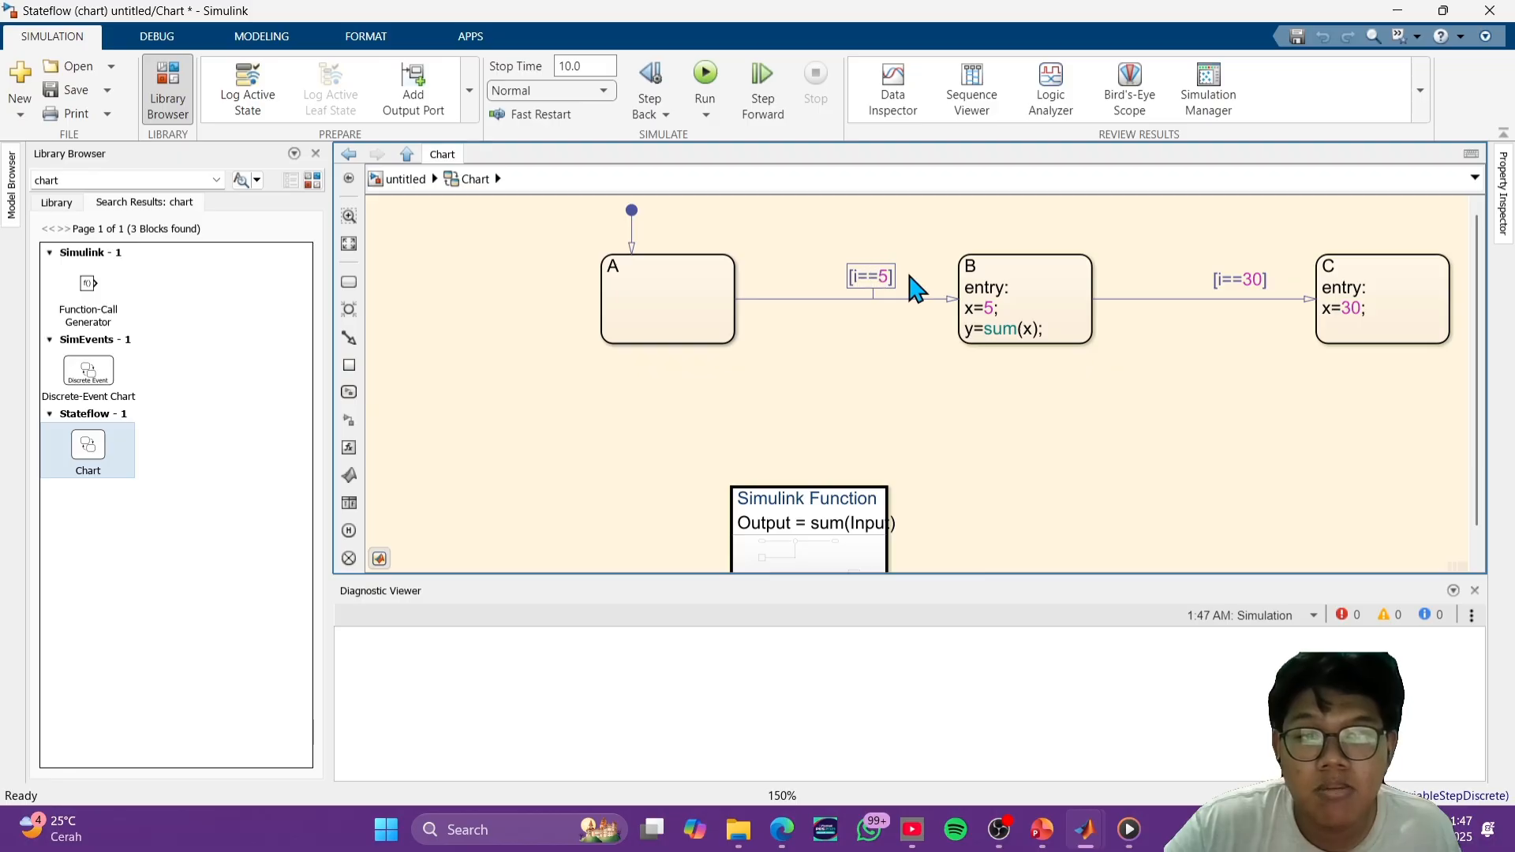
scroll(892, 378, down, 1)
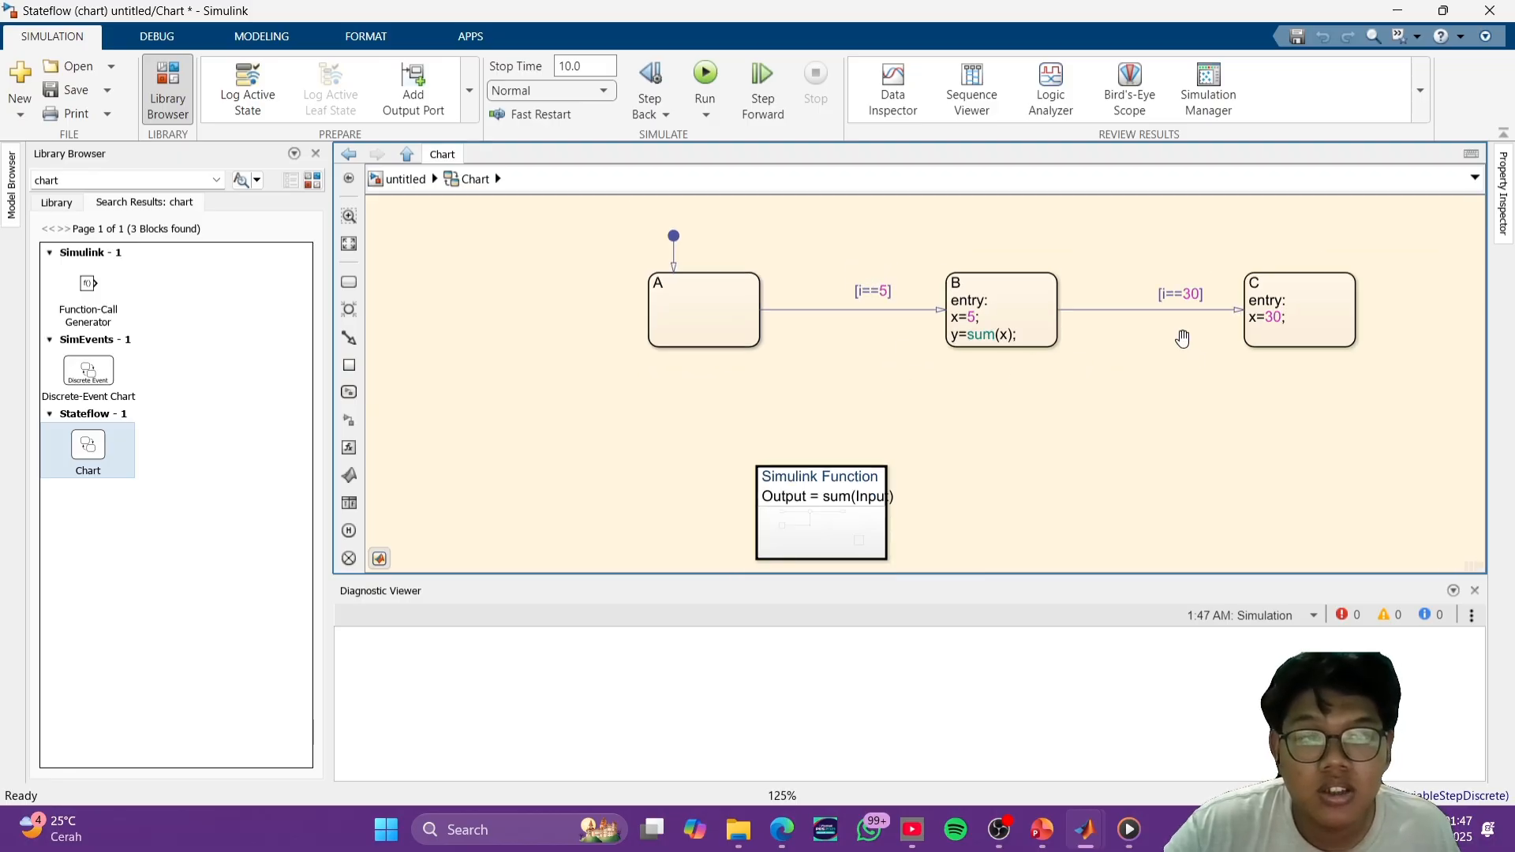
drag(1182, 338, 1145, 336)
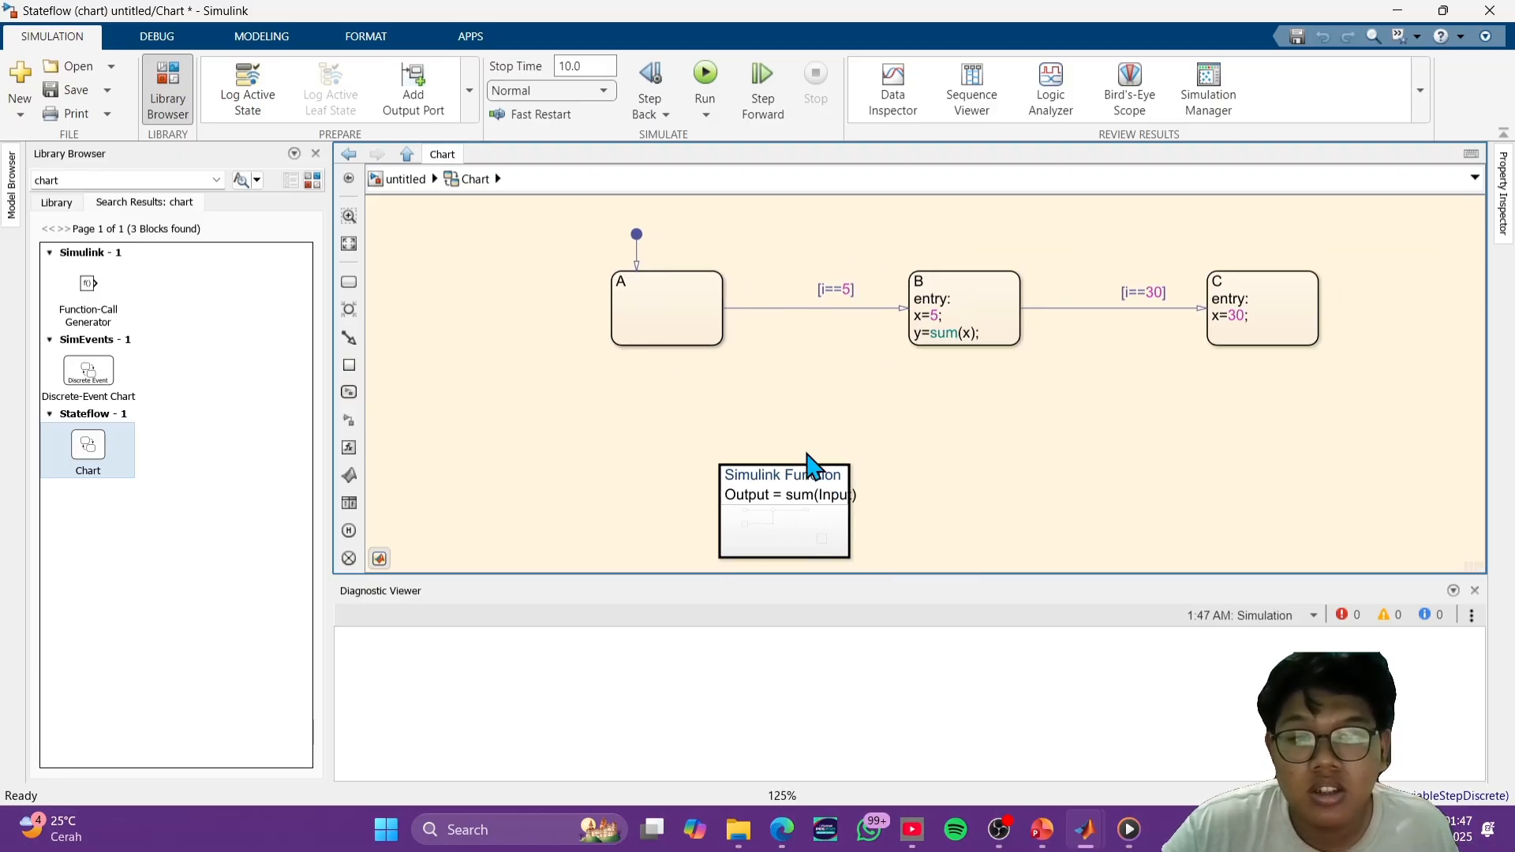
double_click(793, 495)
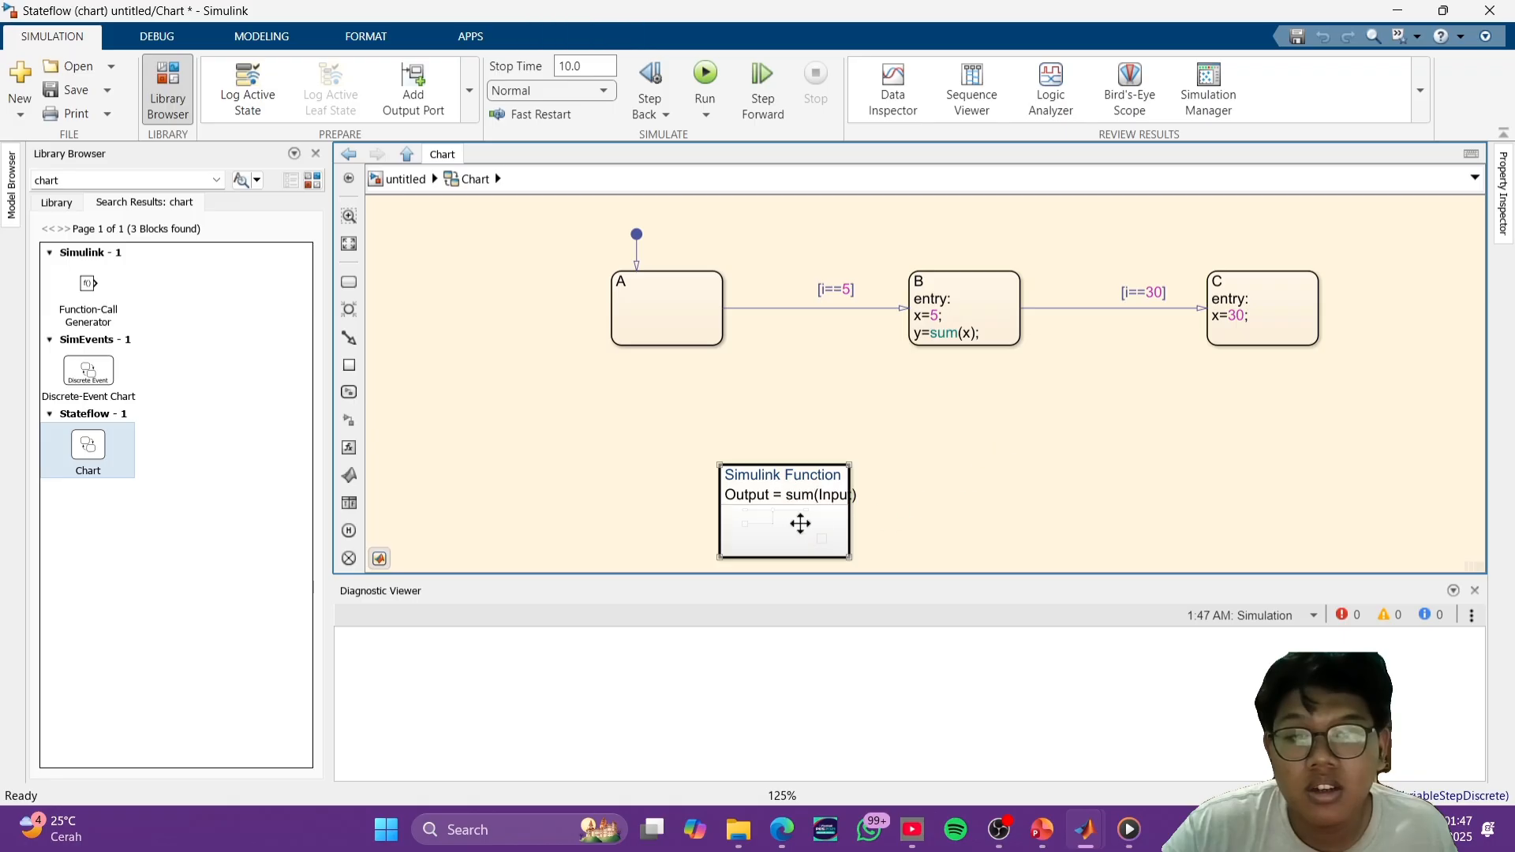
double_click(802, 521)
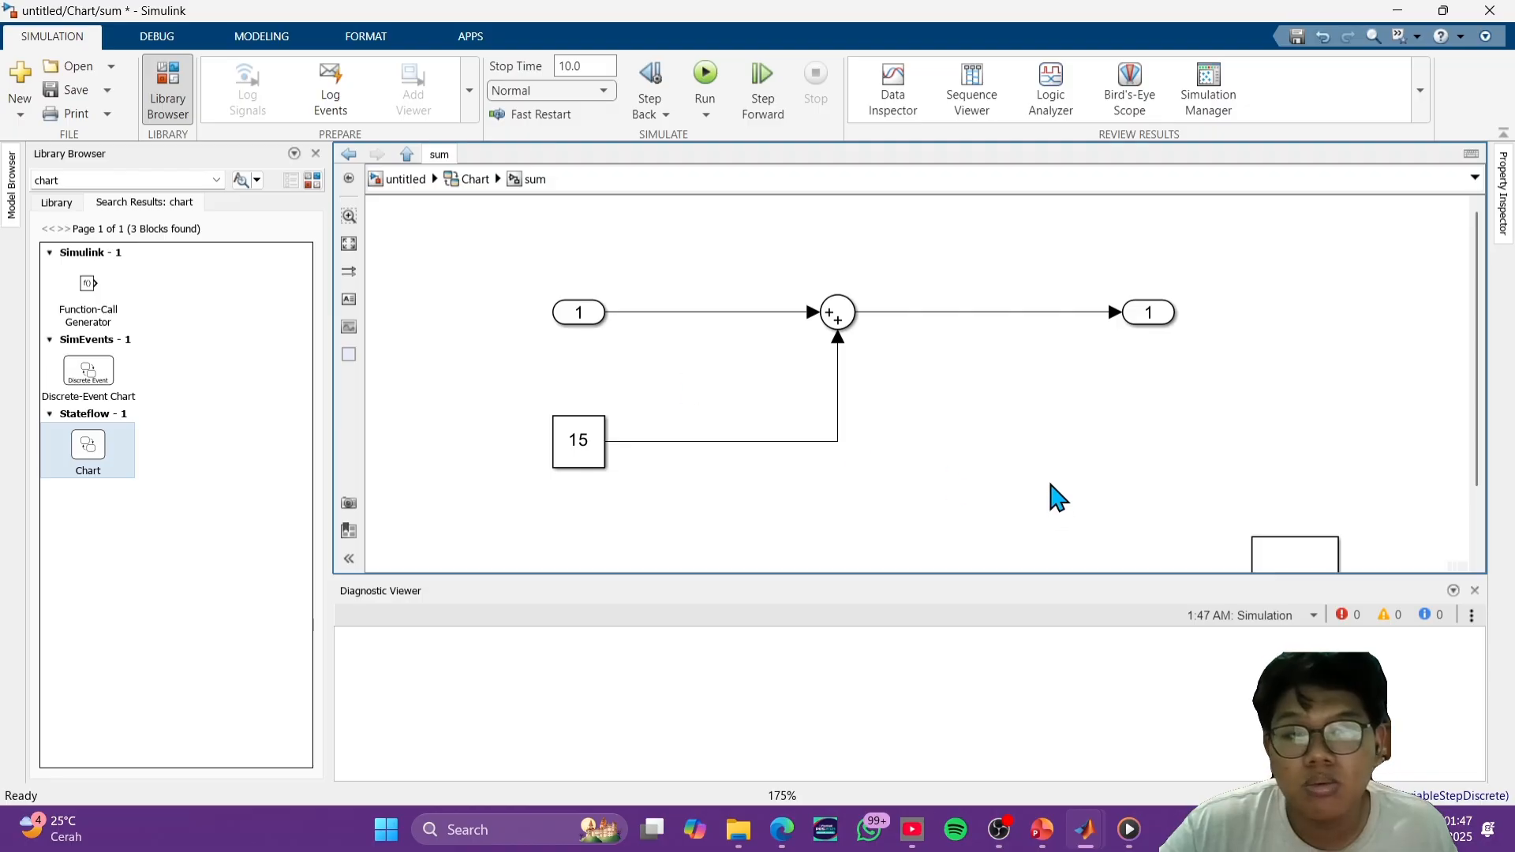
scroll(1049, 483, down, 3)
key(Escape)
key(Escape)
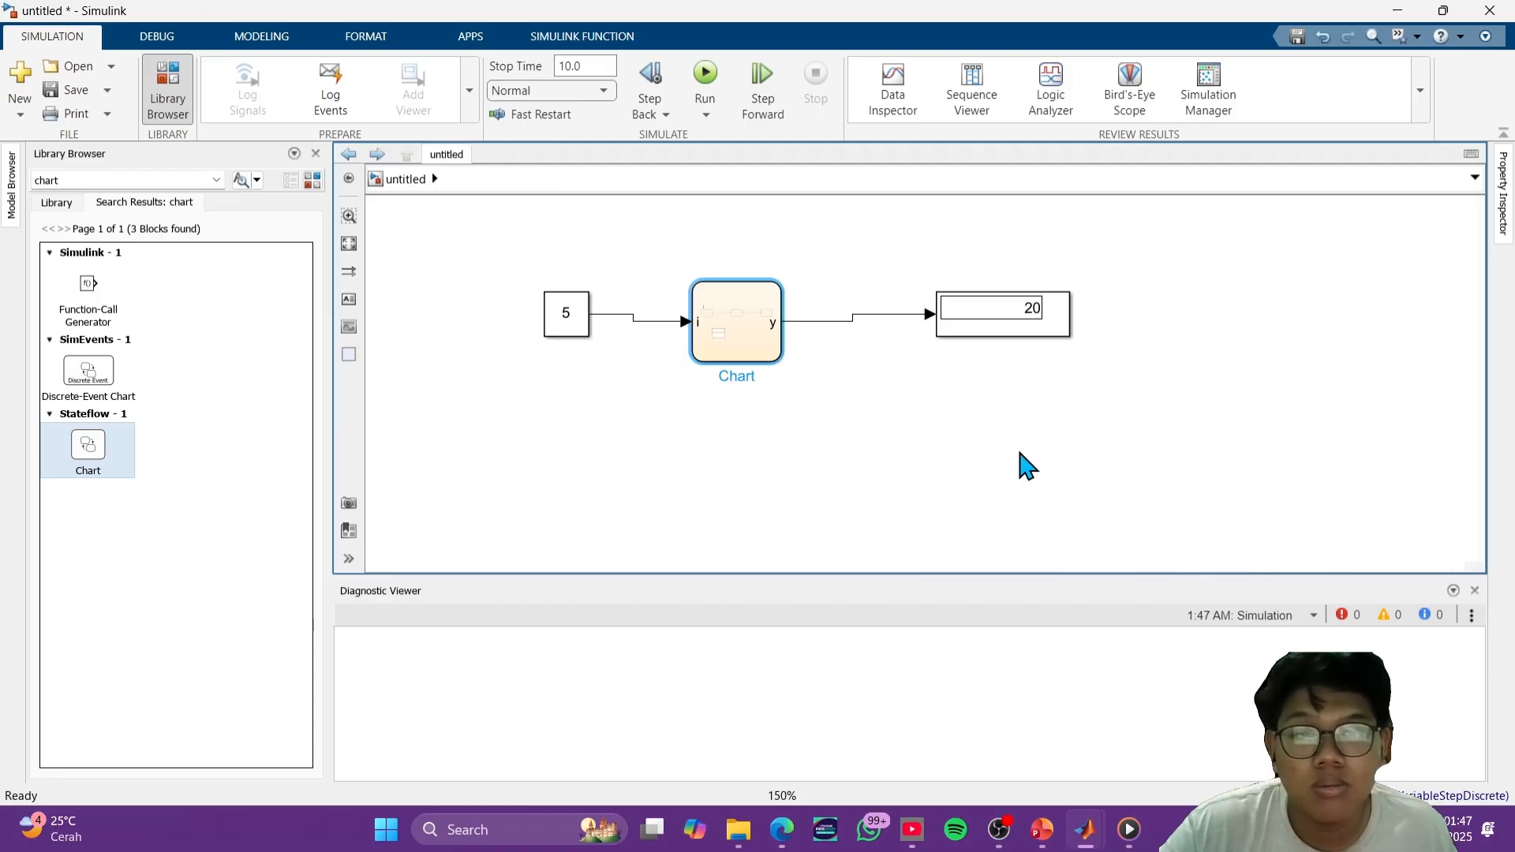
click(787, 397)
click(1082, 348)
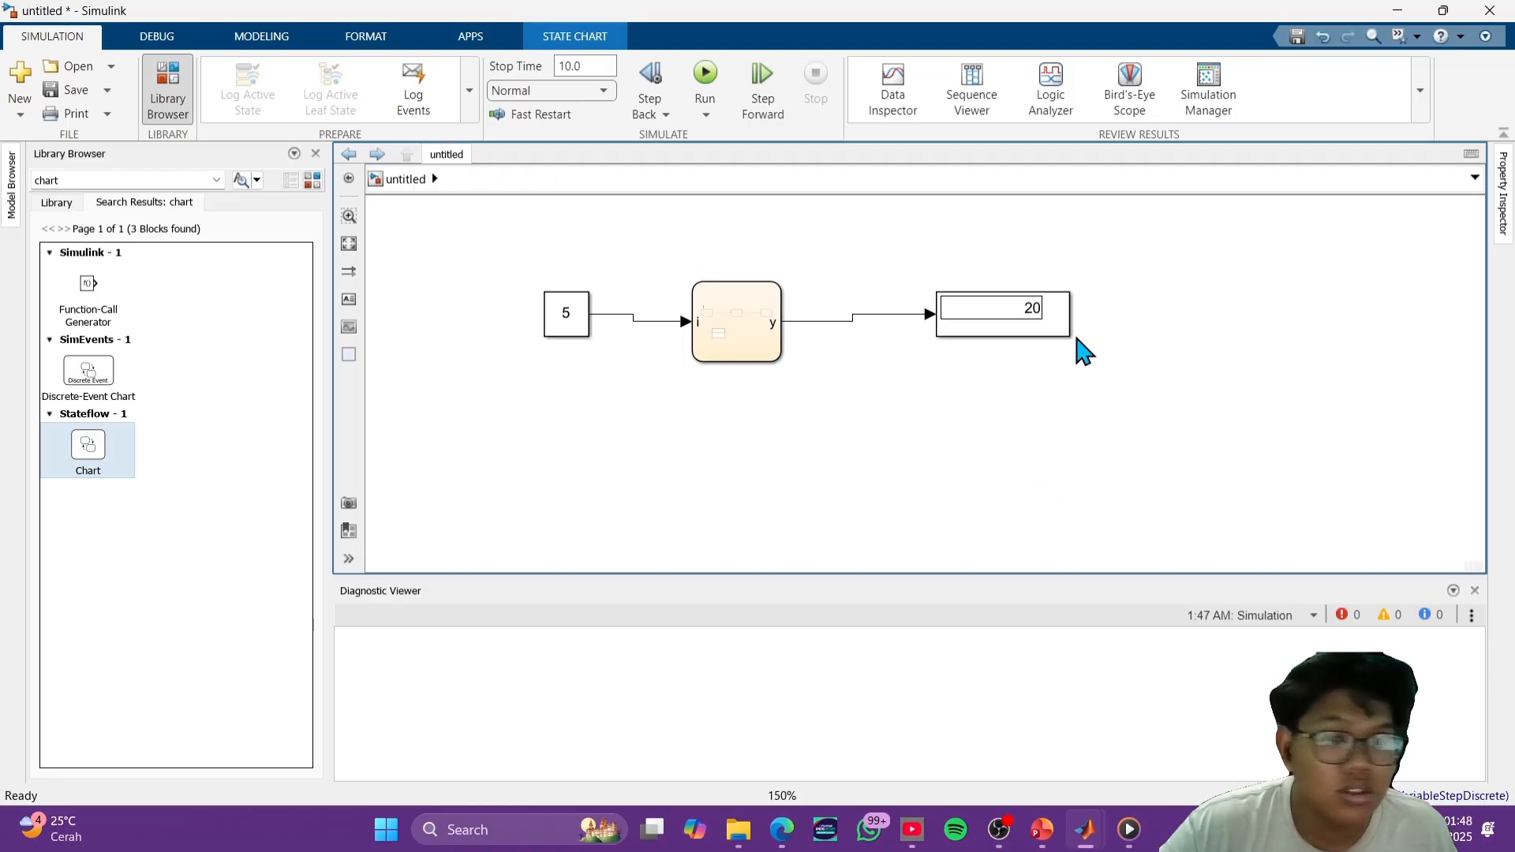
- Open the chart and place a MATLAB function beside the sum Simulink function, below state B
click(716, 350)
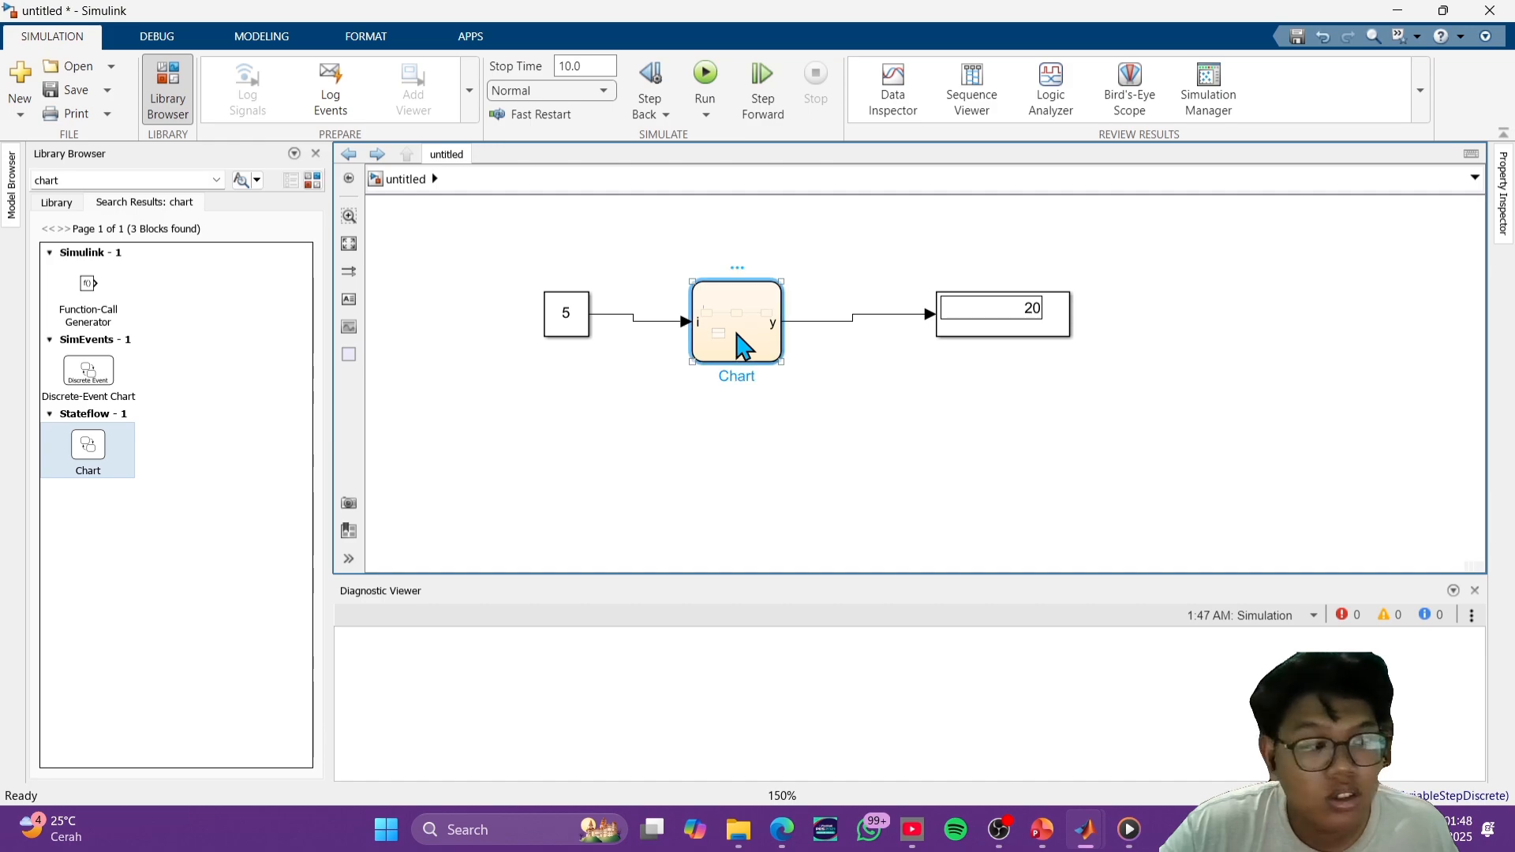
double_click(720, 347)
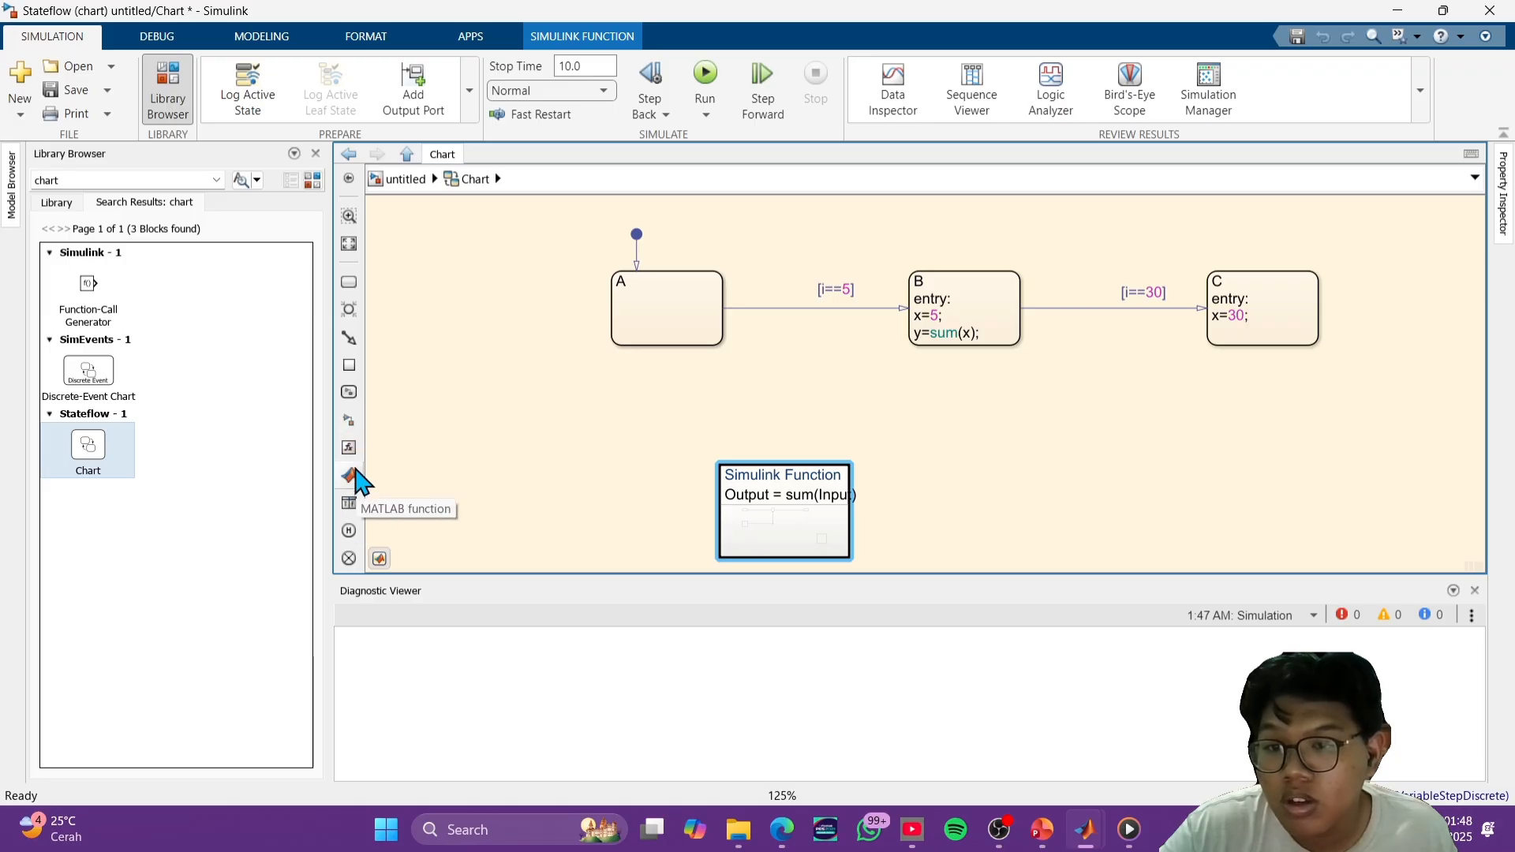
click(352, 480)
click(1032, 500)
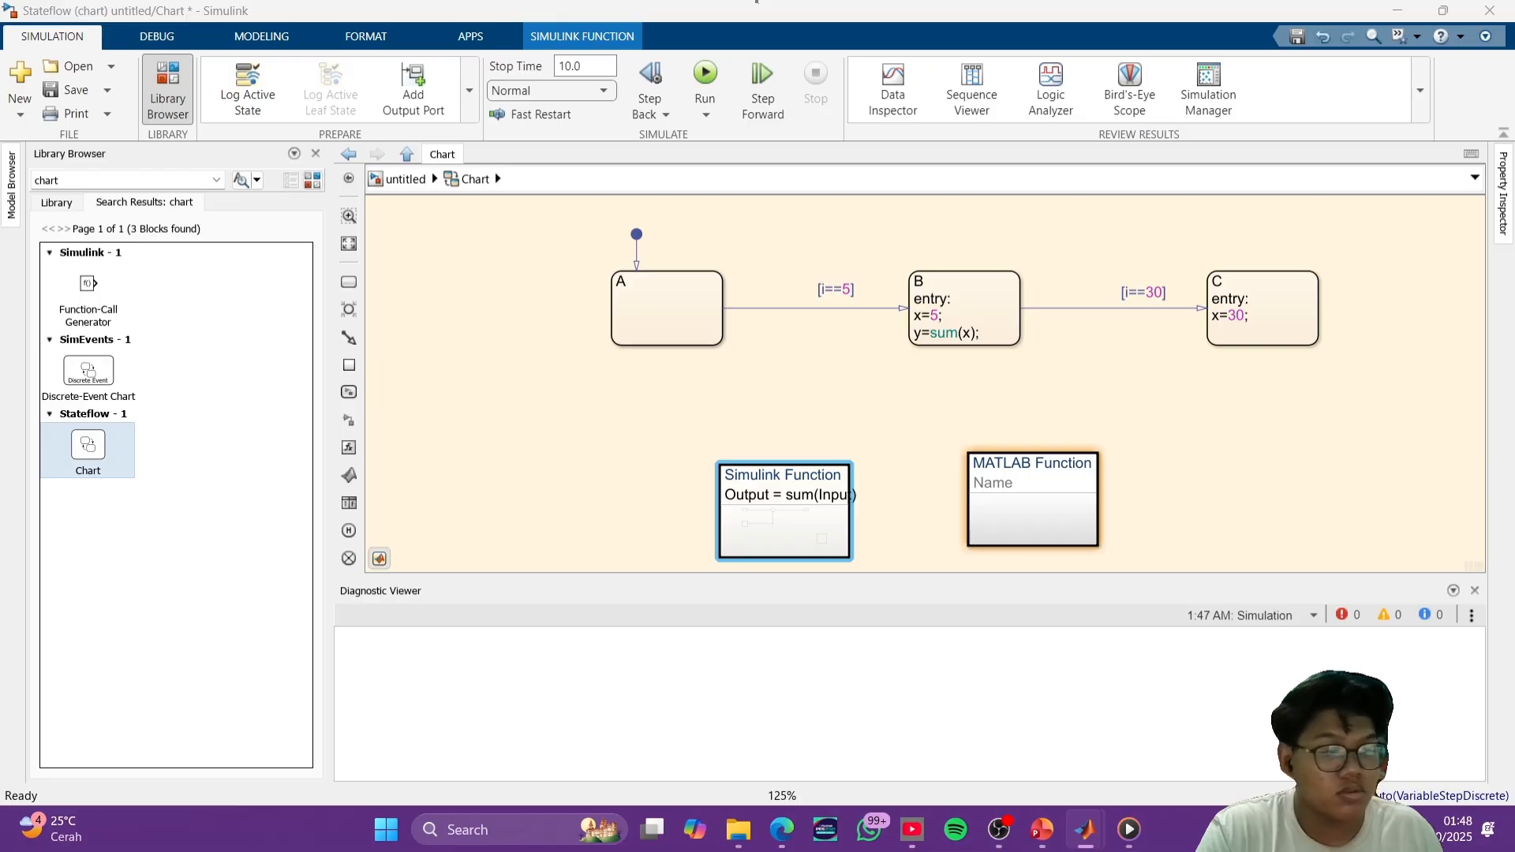
- Name the new MATLAB function min and open its code for editing
click(794, 490)
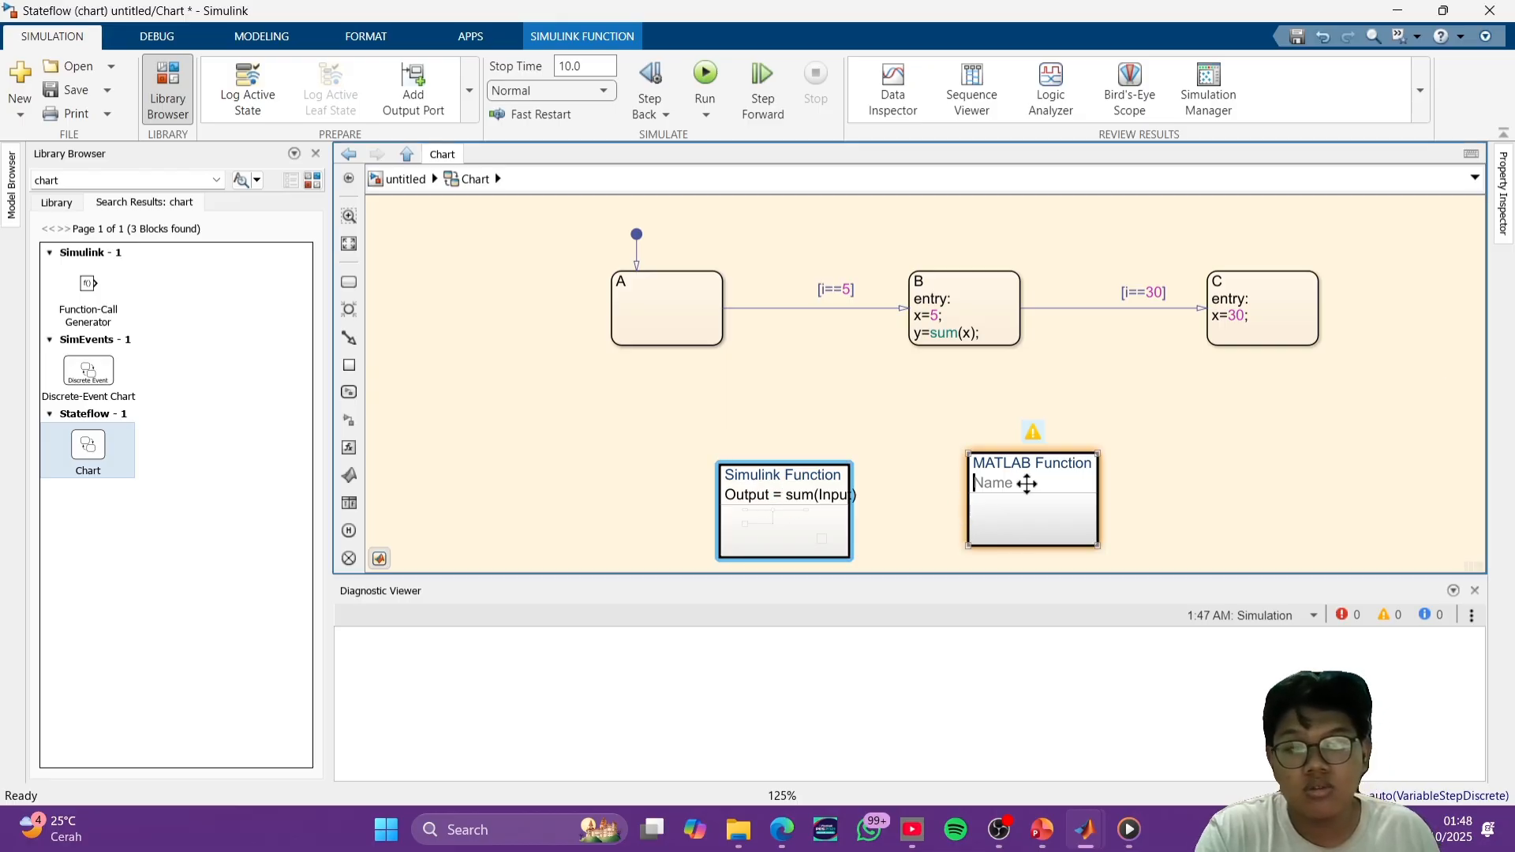
click(1002, 489)
text(min)
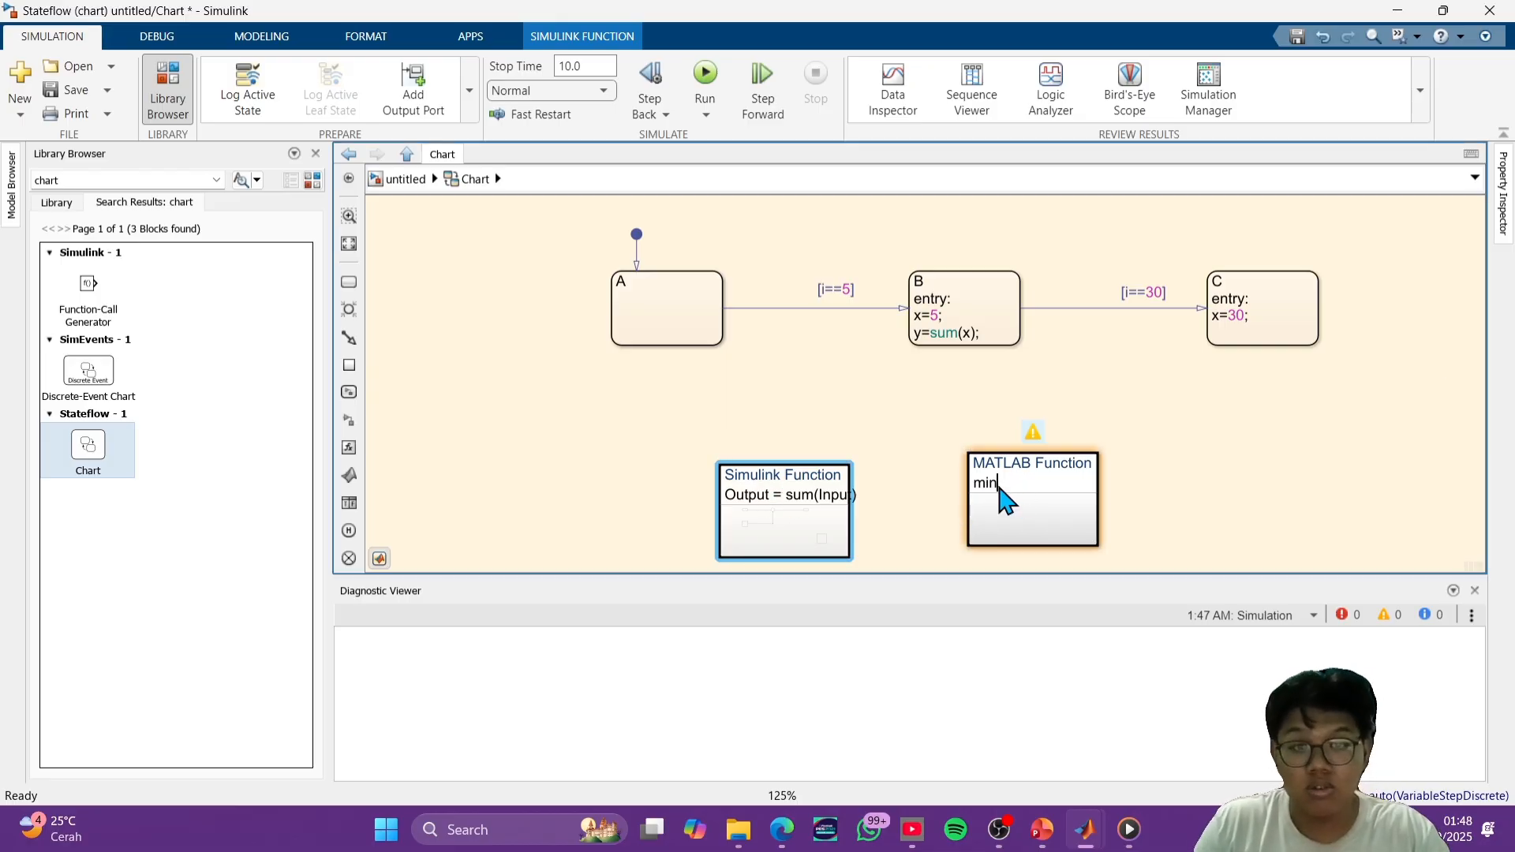
click(1280, 497)
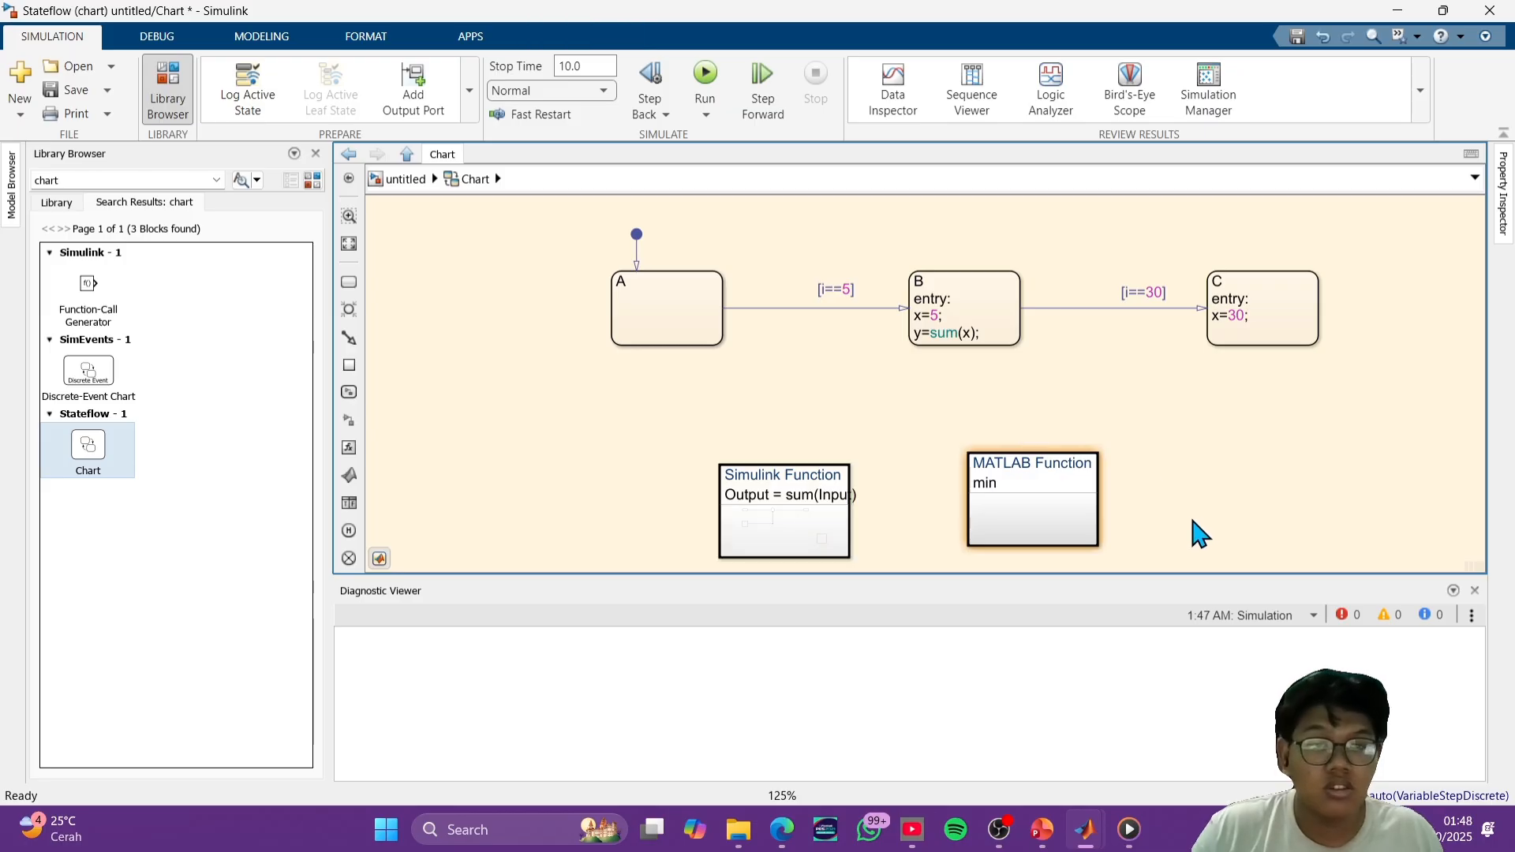
double_click(1062, 496)
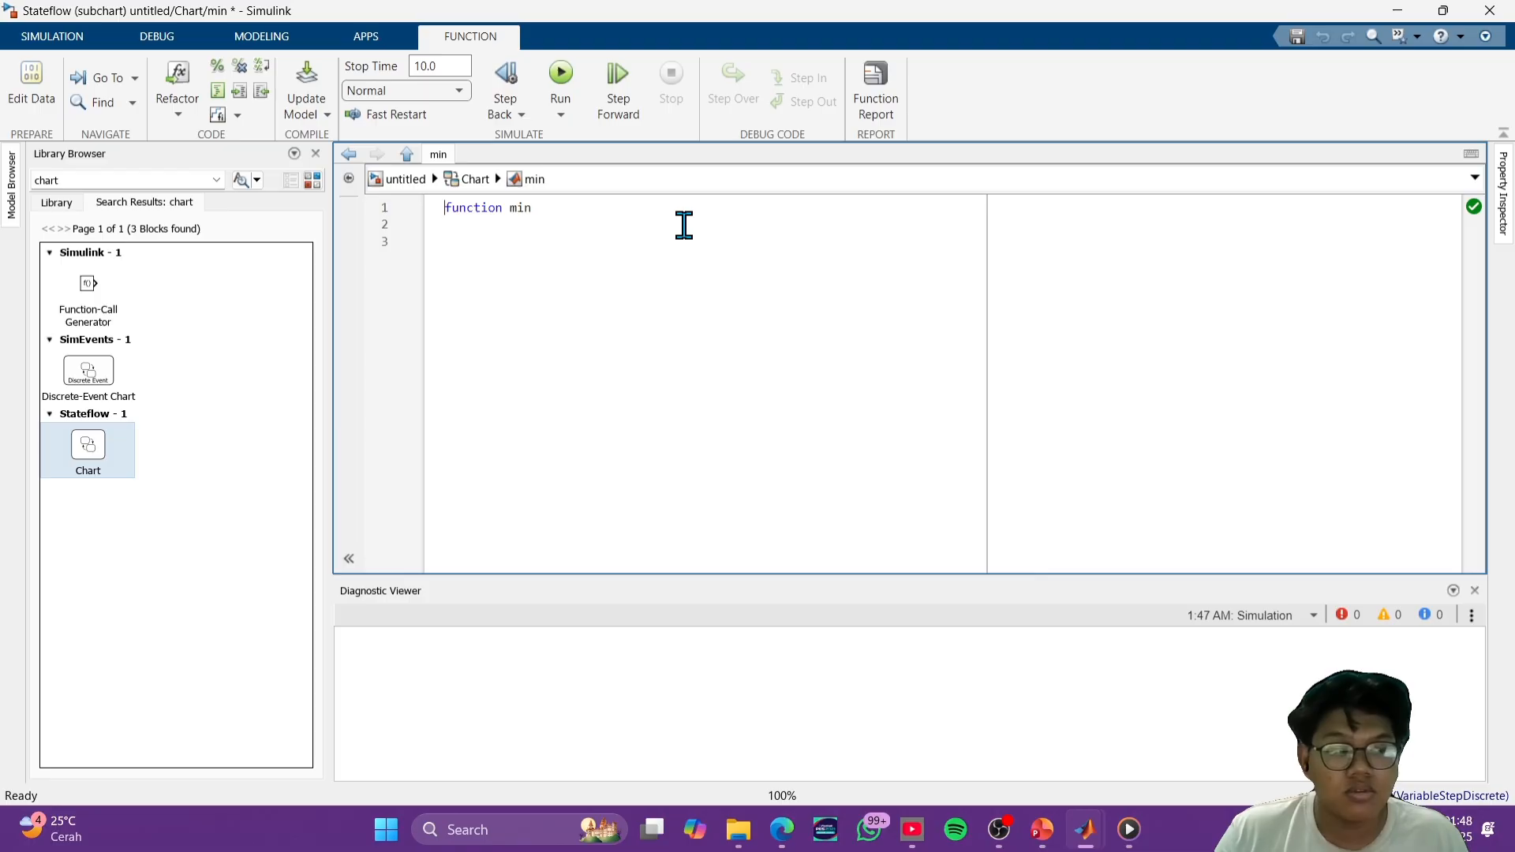
click(789, 7)
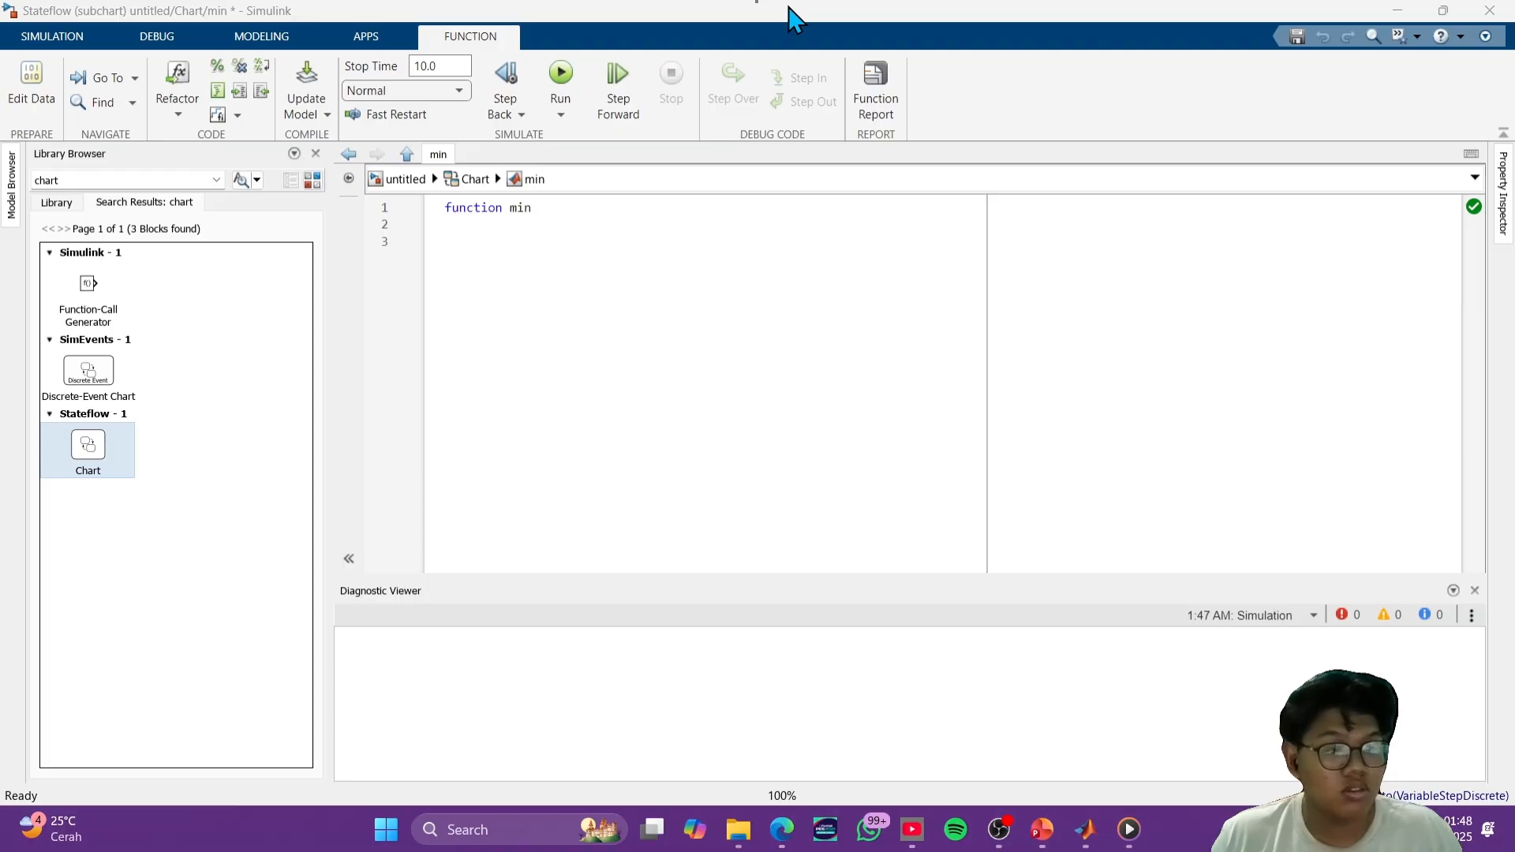
click(787, 7)
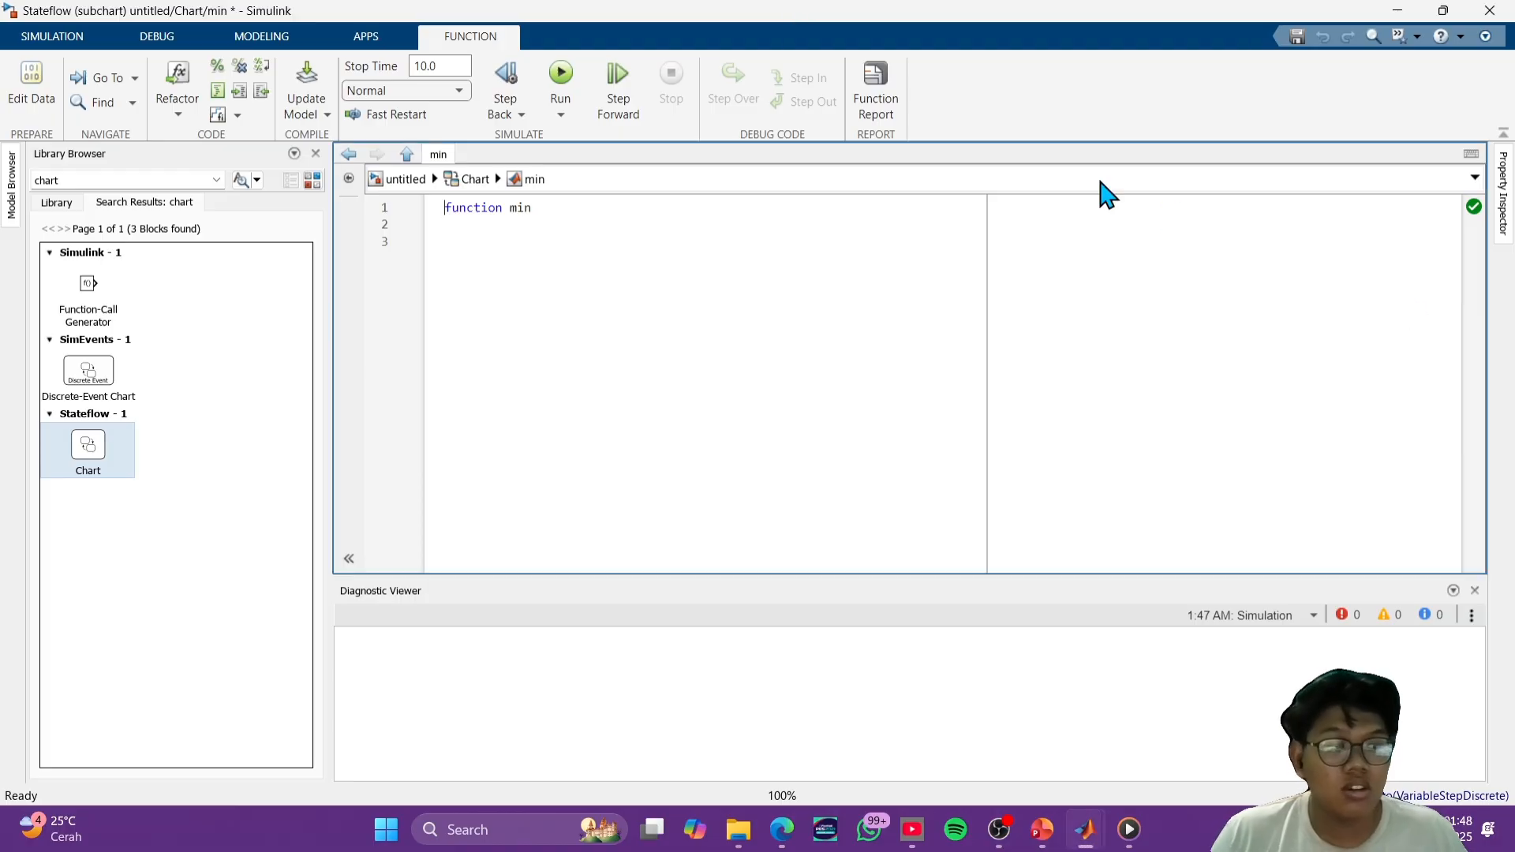
- Change the function's declaration to out2=min(in2), removing the leftover original name
click(519, 212)
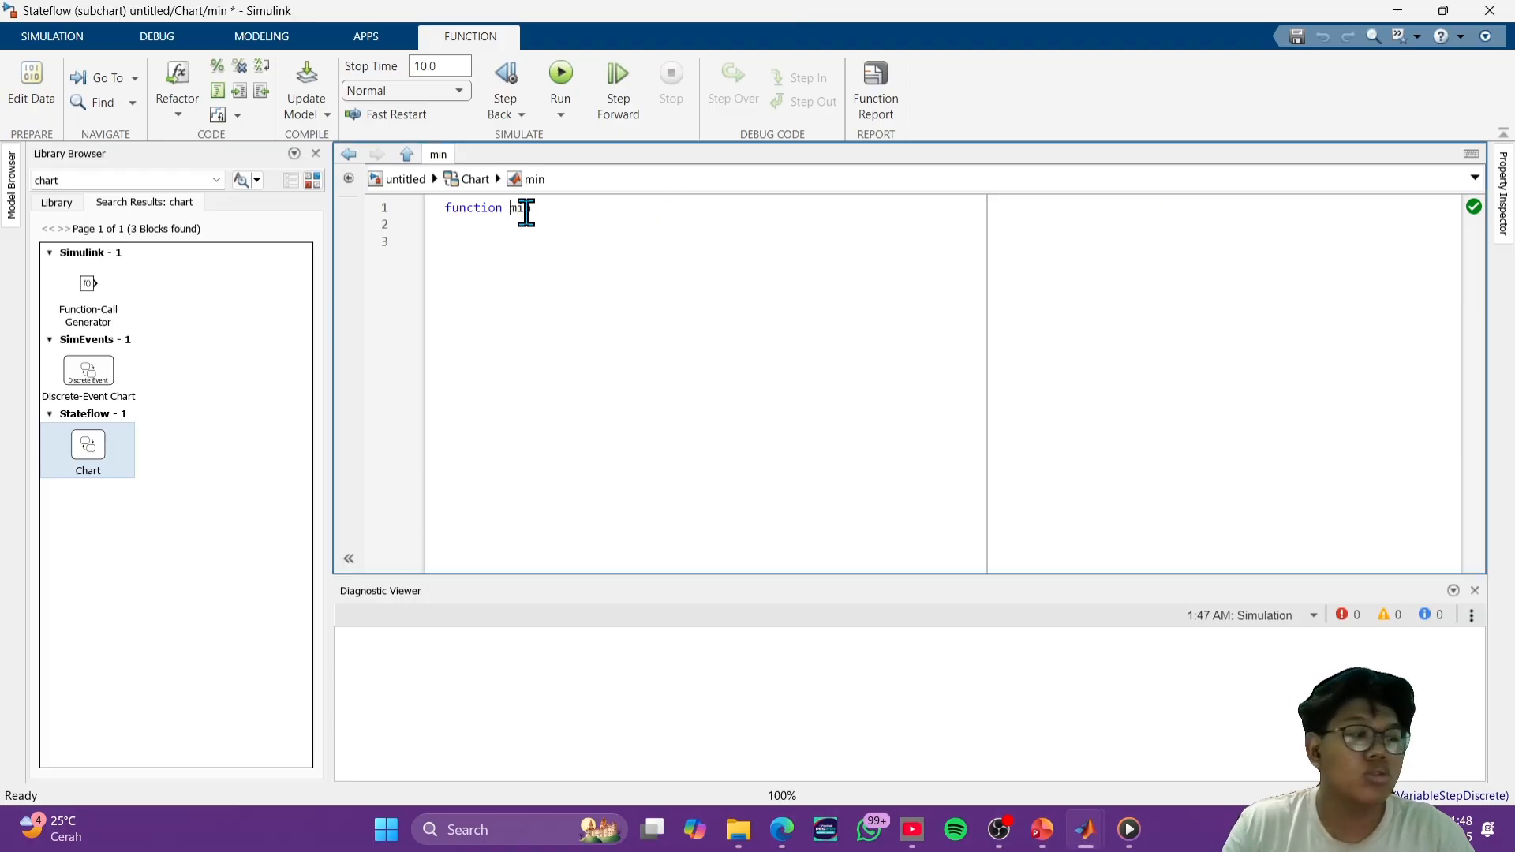
text(out)
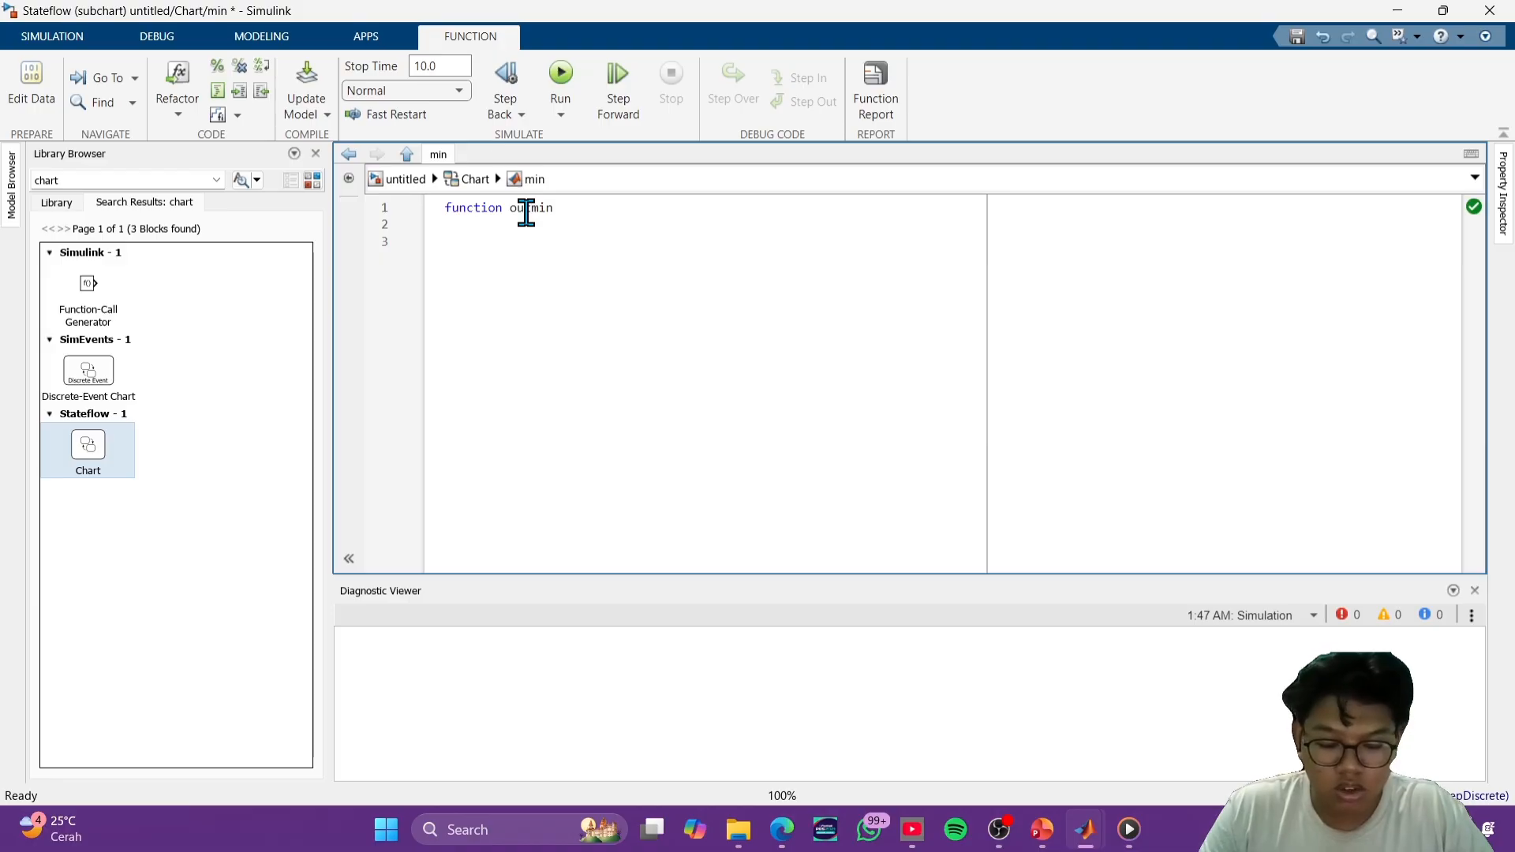
text(2)
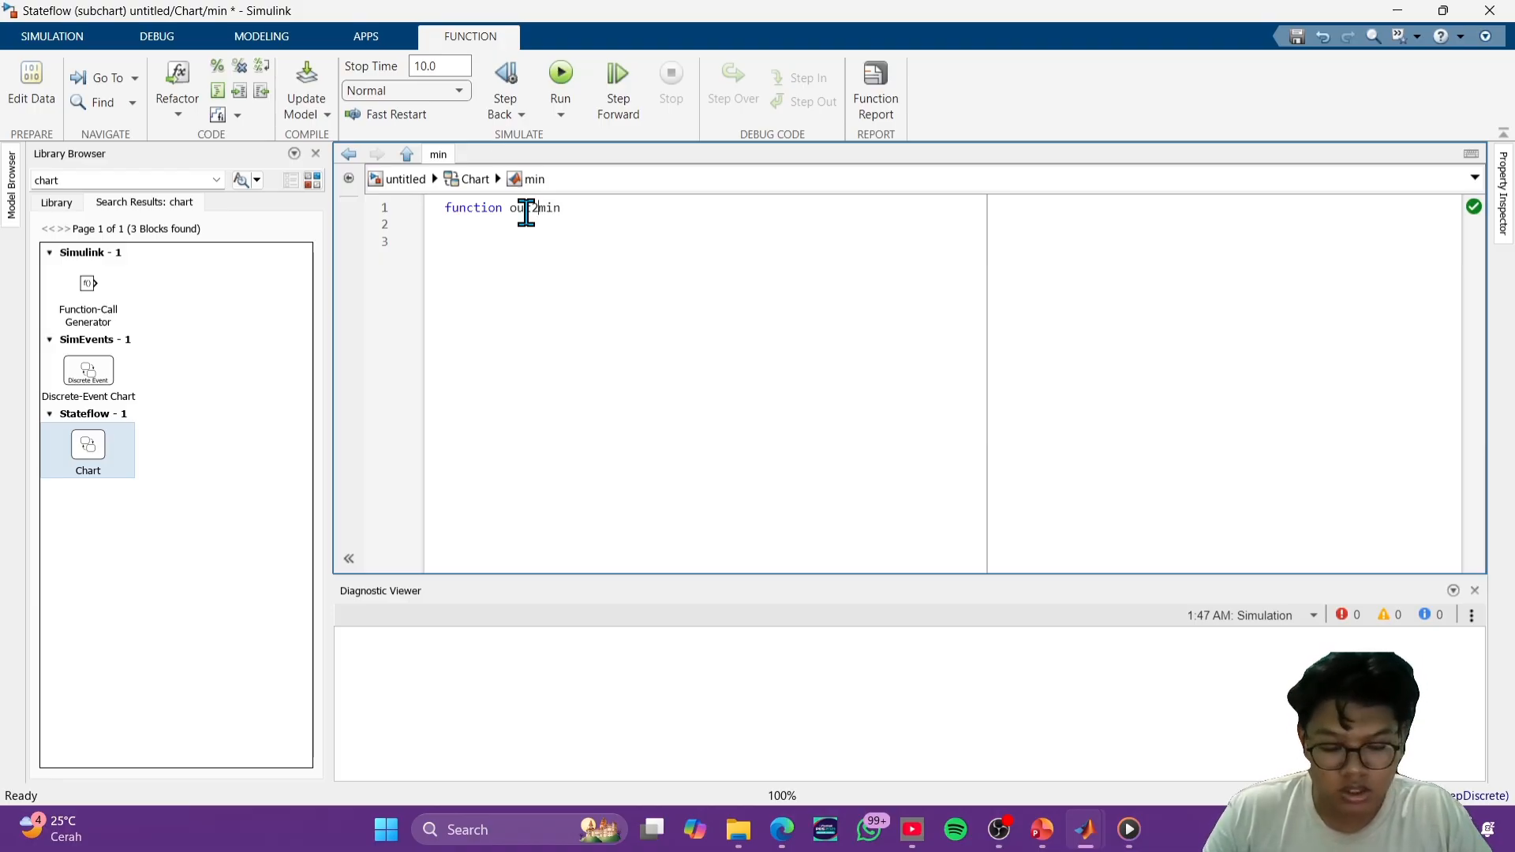
text(=mi)
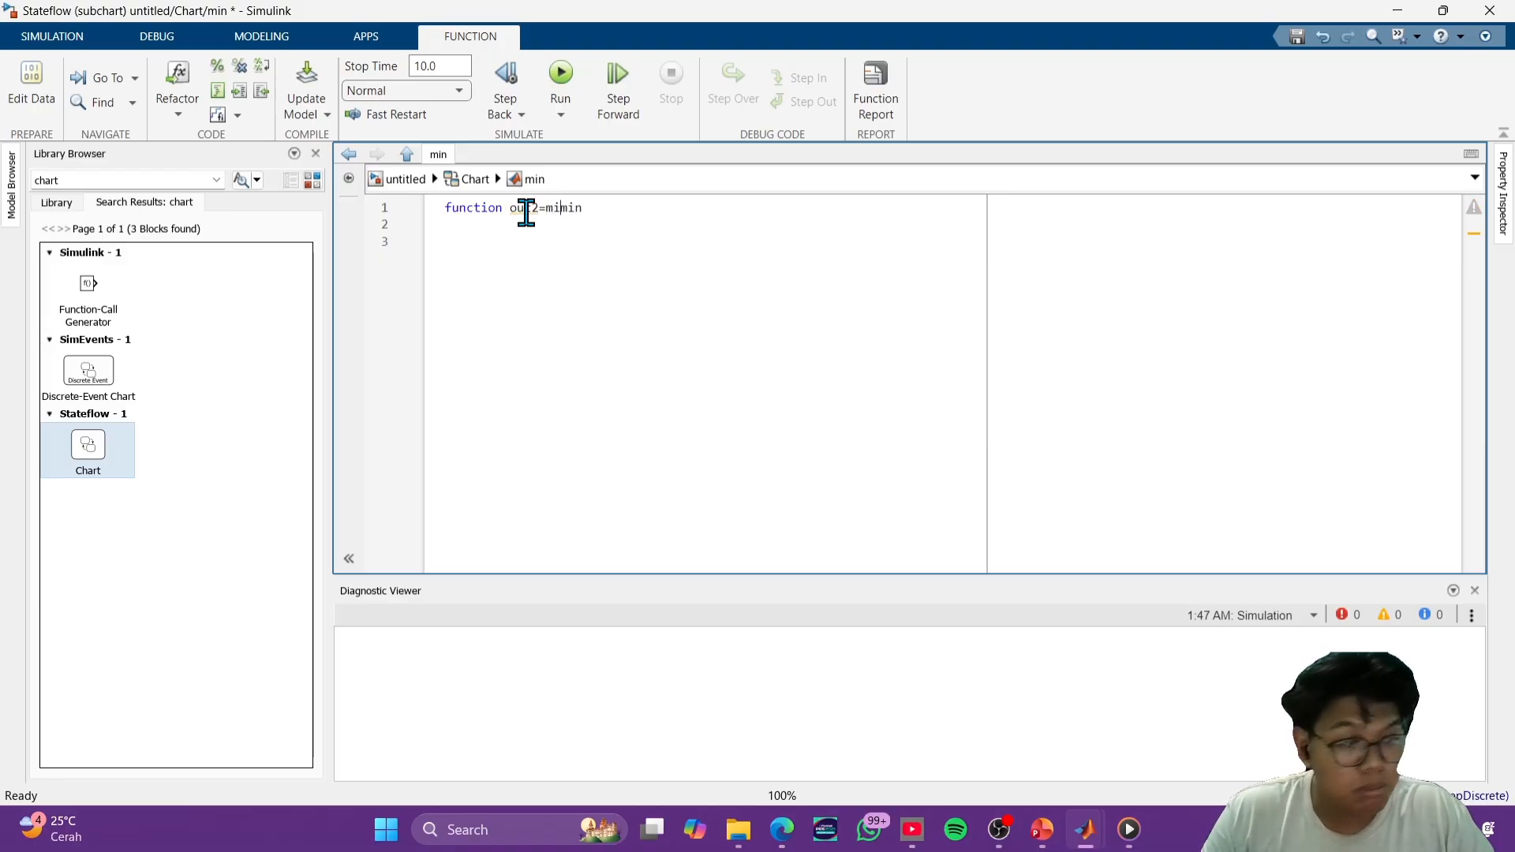
text(n()
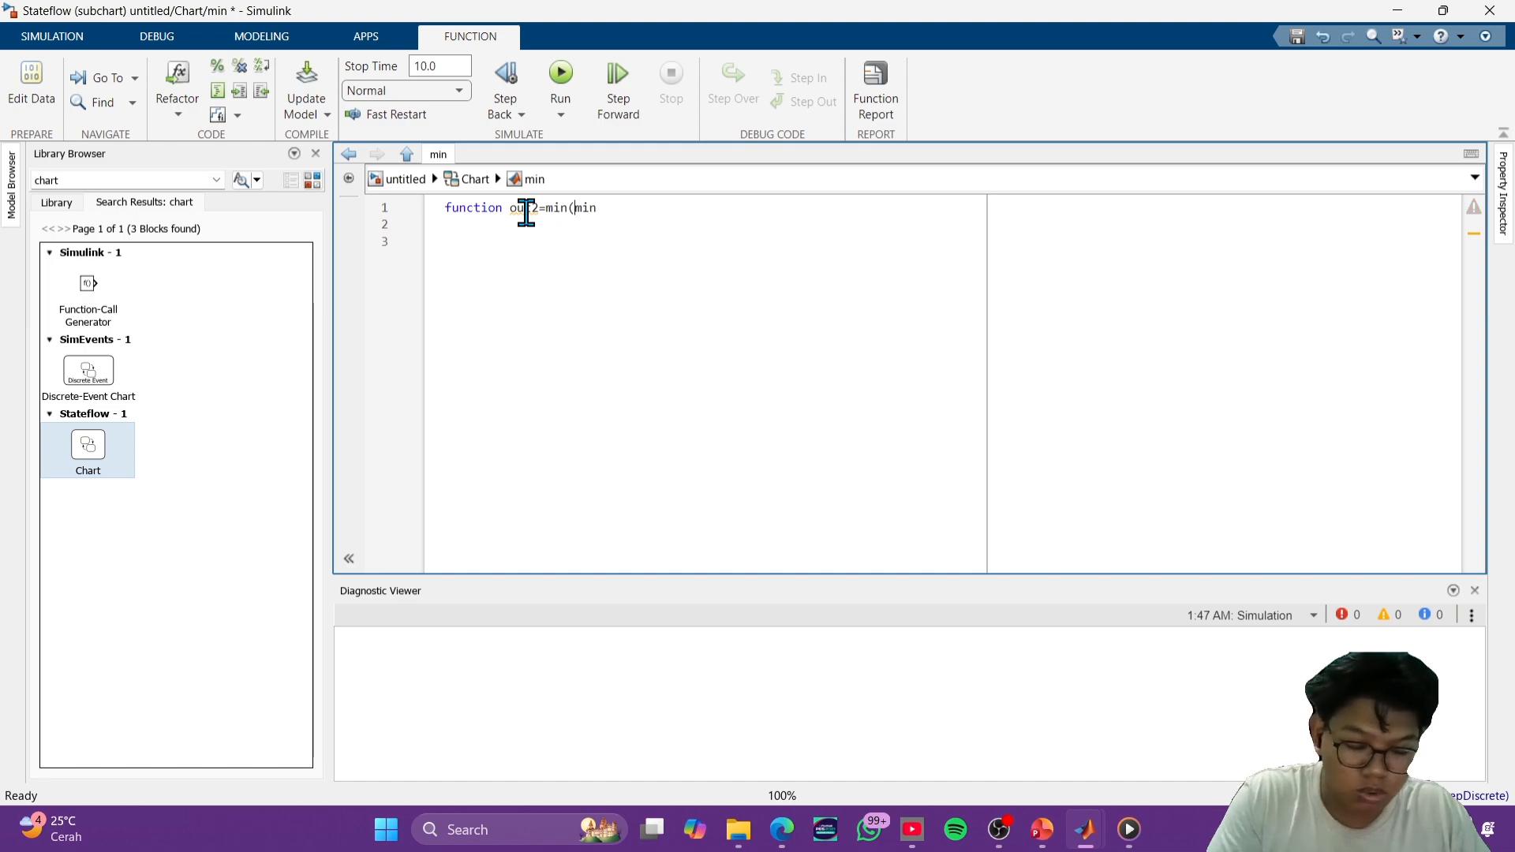
text(on)
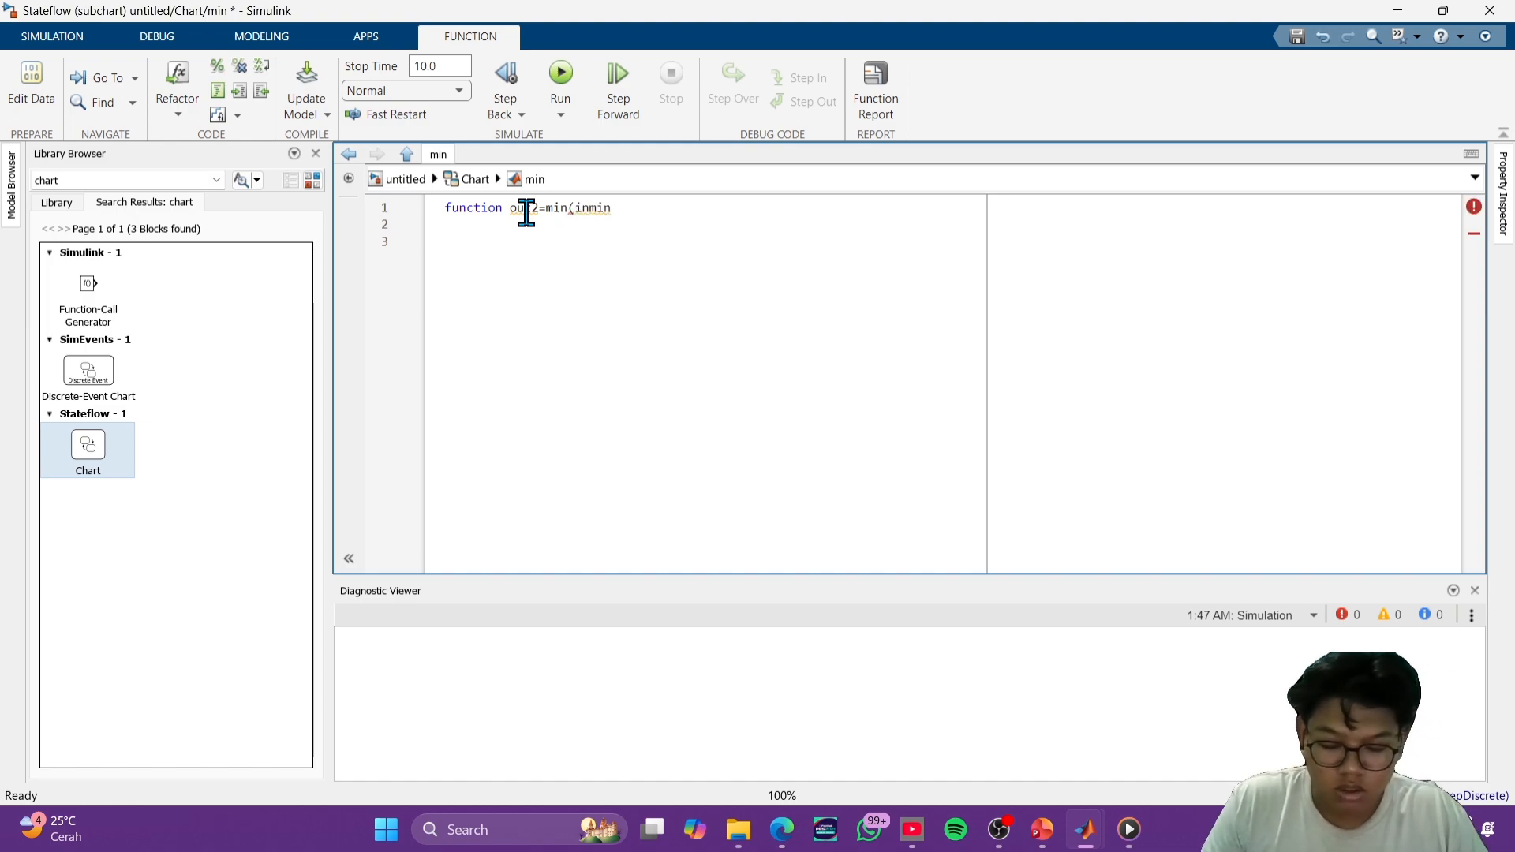
text(2))
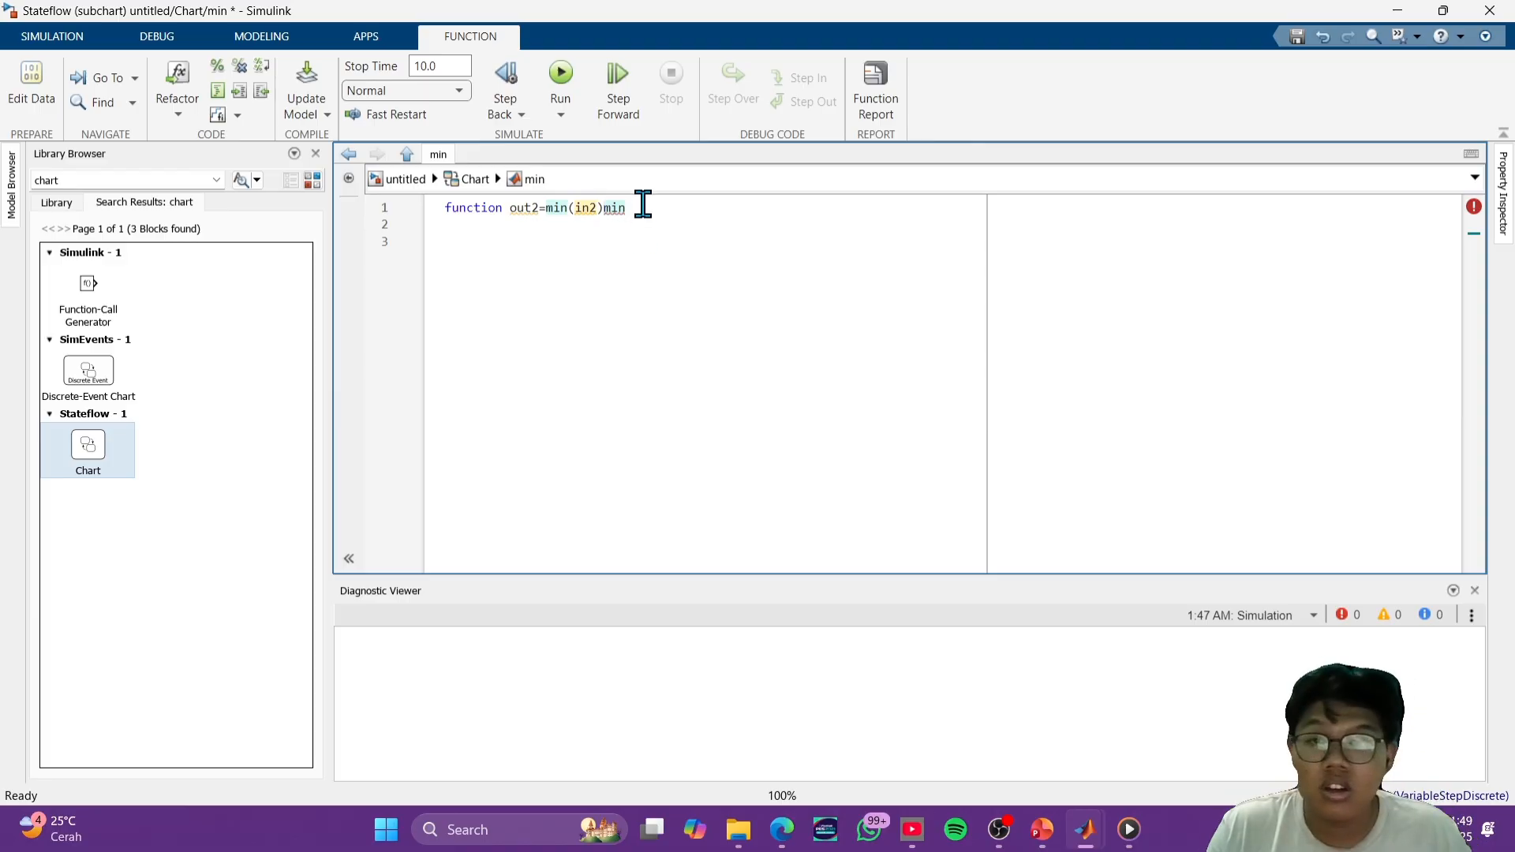
key(BackSpace)
key(BackSpace)
key(BackSpace)
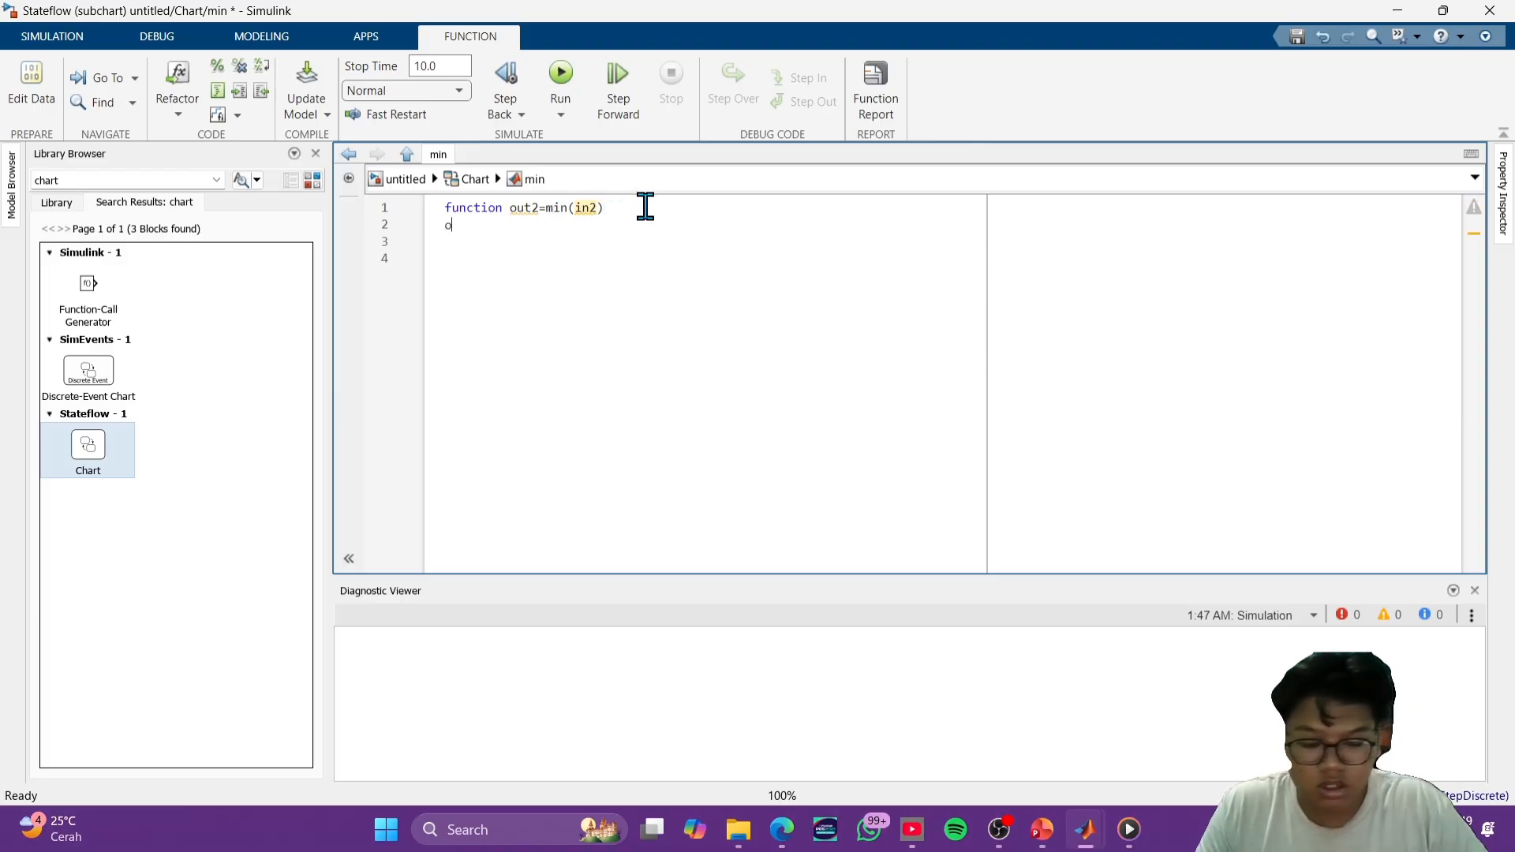
- Write the function body as out2=in2-15 and close the function with end
text(t2)
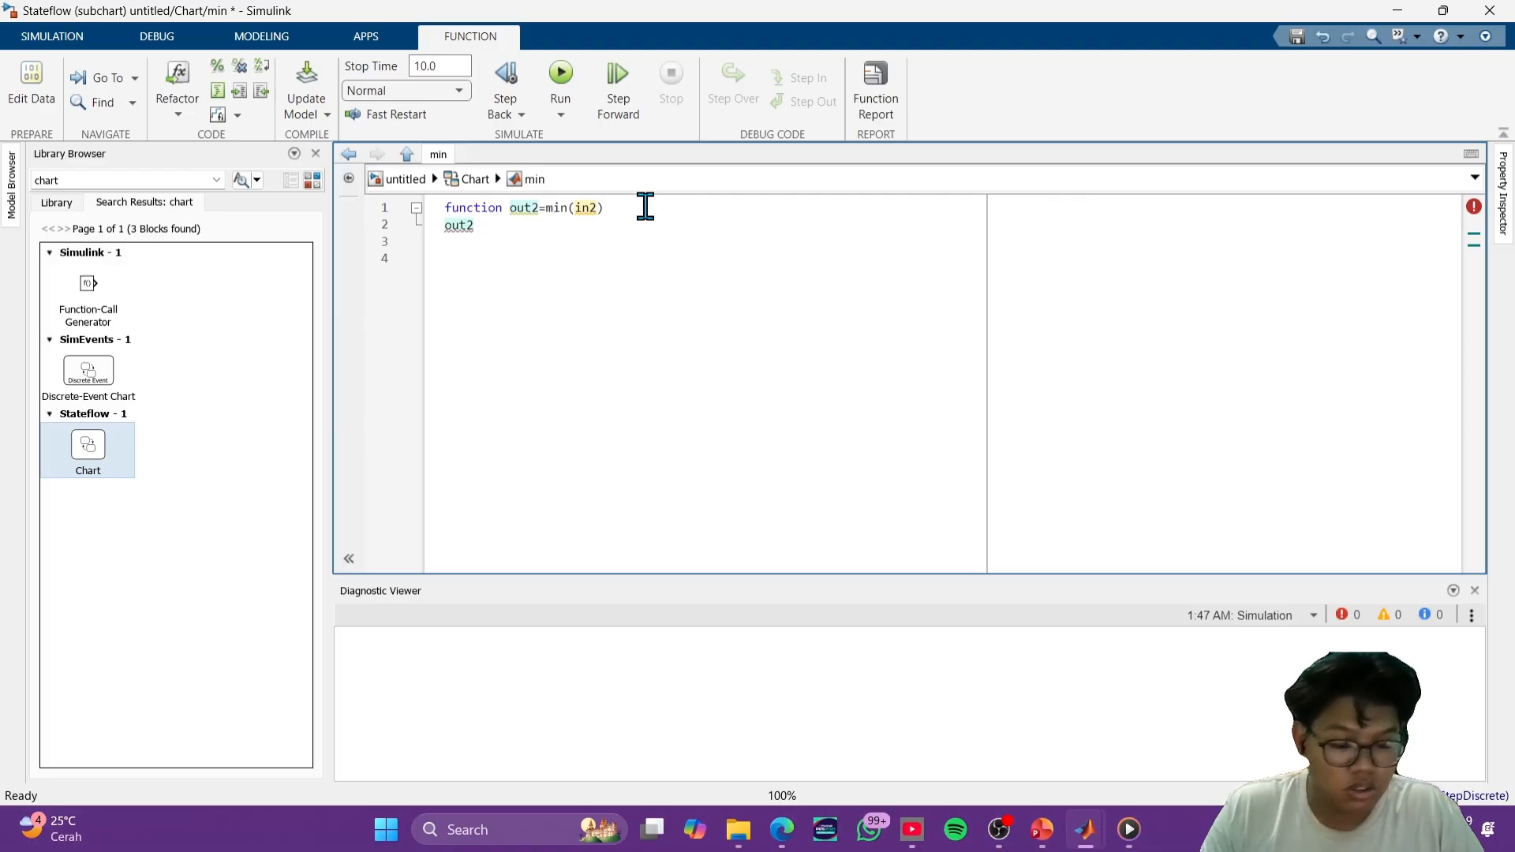
text(=in)
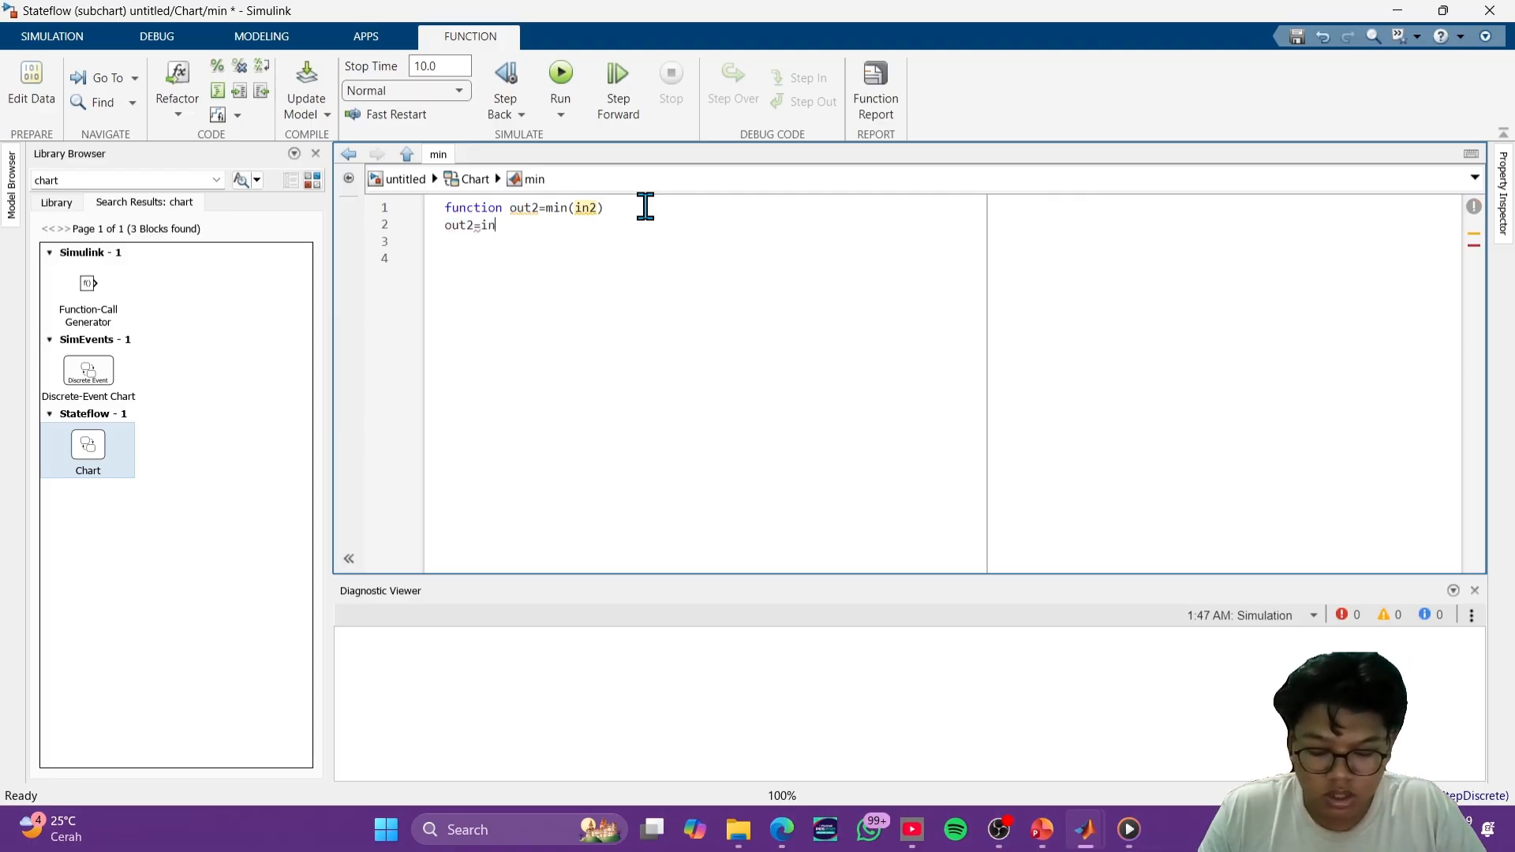
text(2)
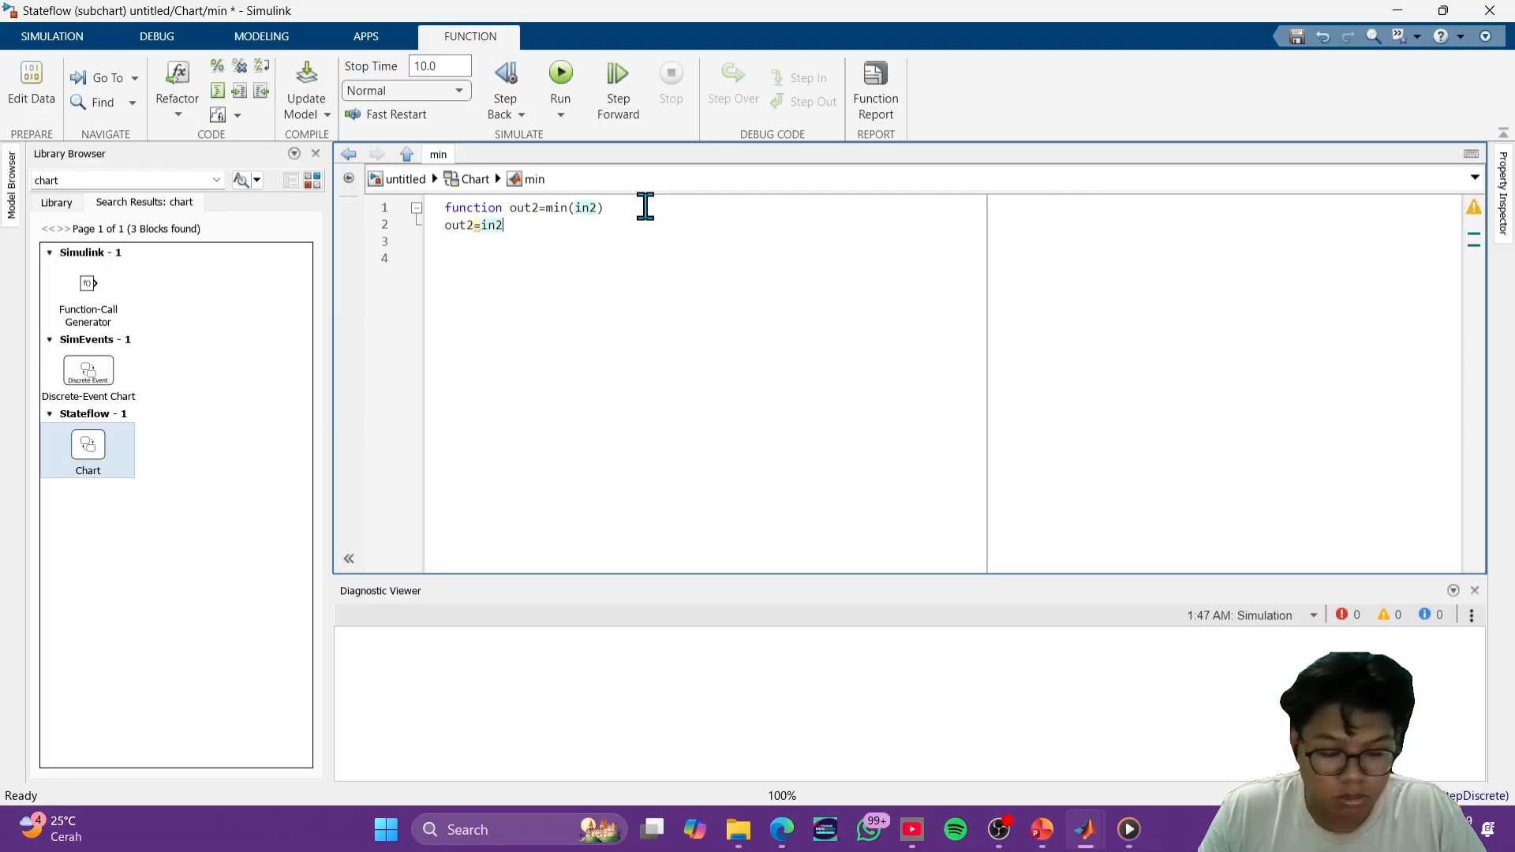
text(-15 )
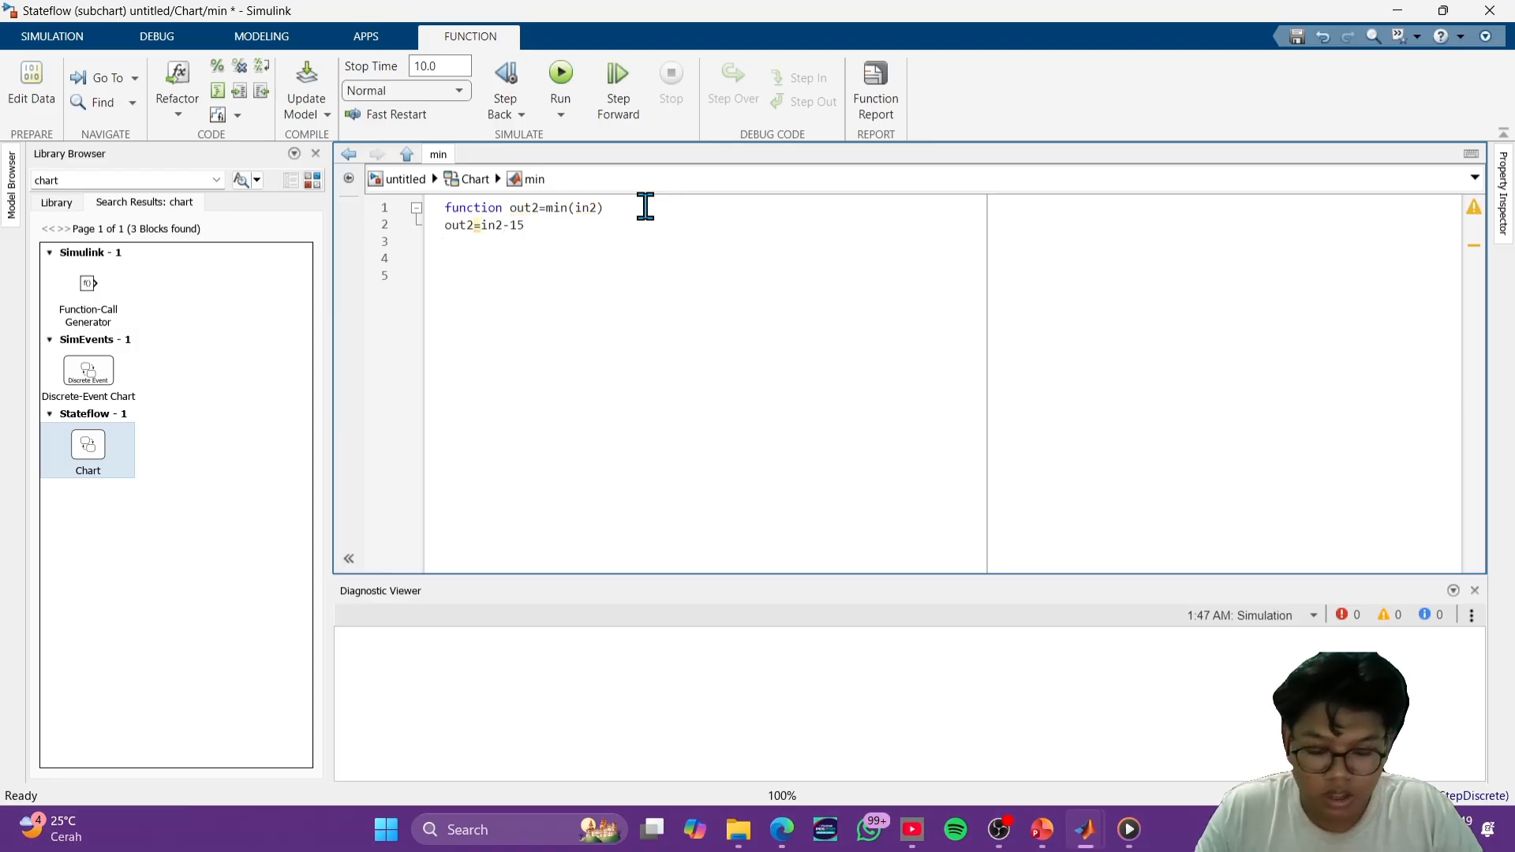
text(end)
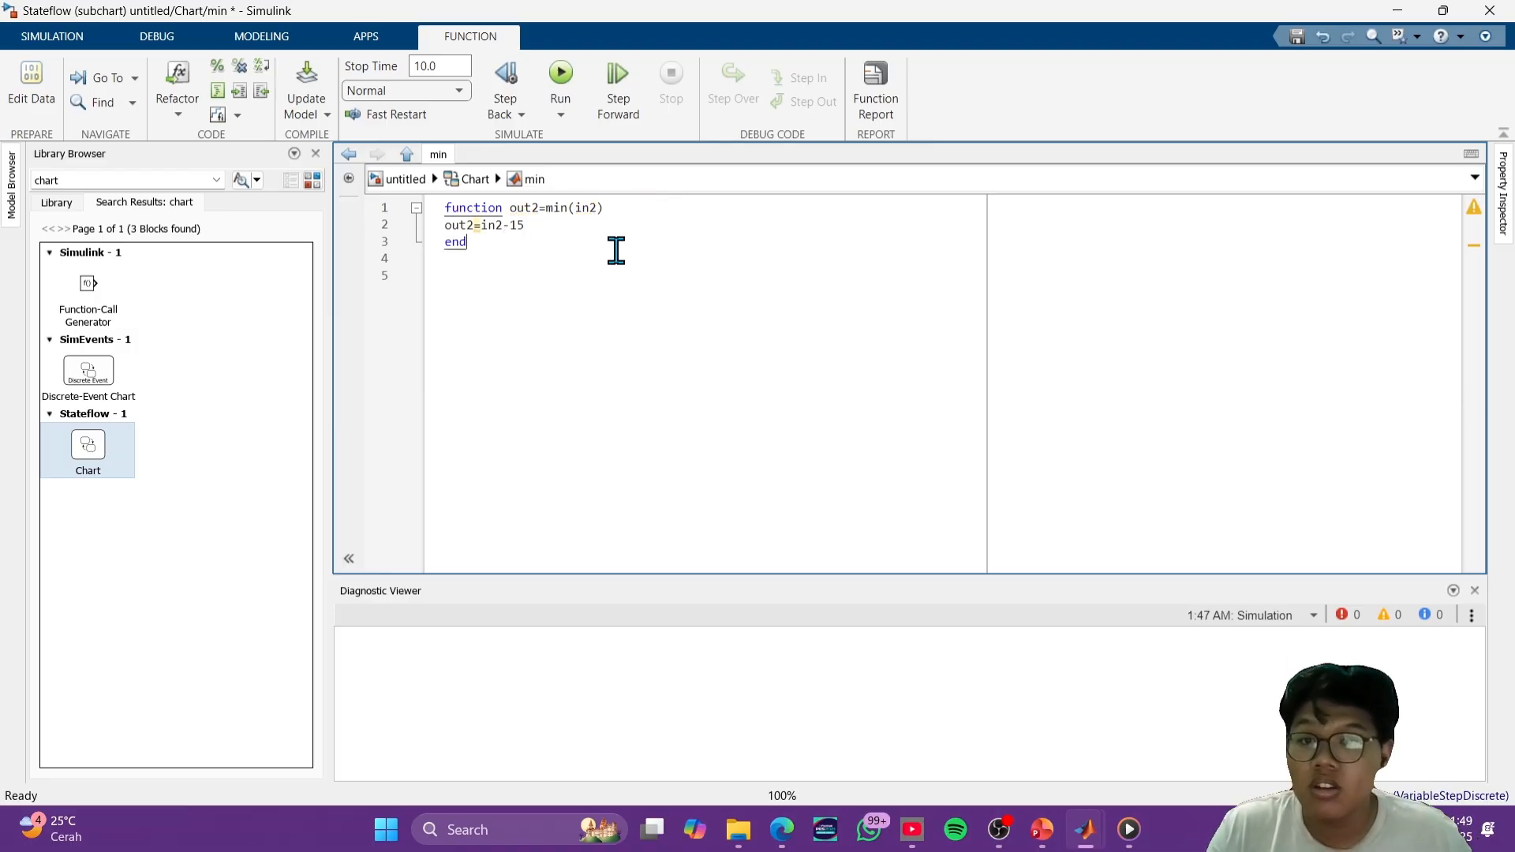
click(601, 300)
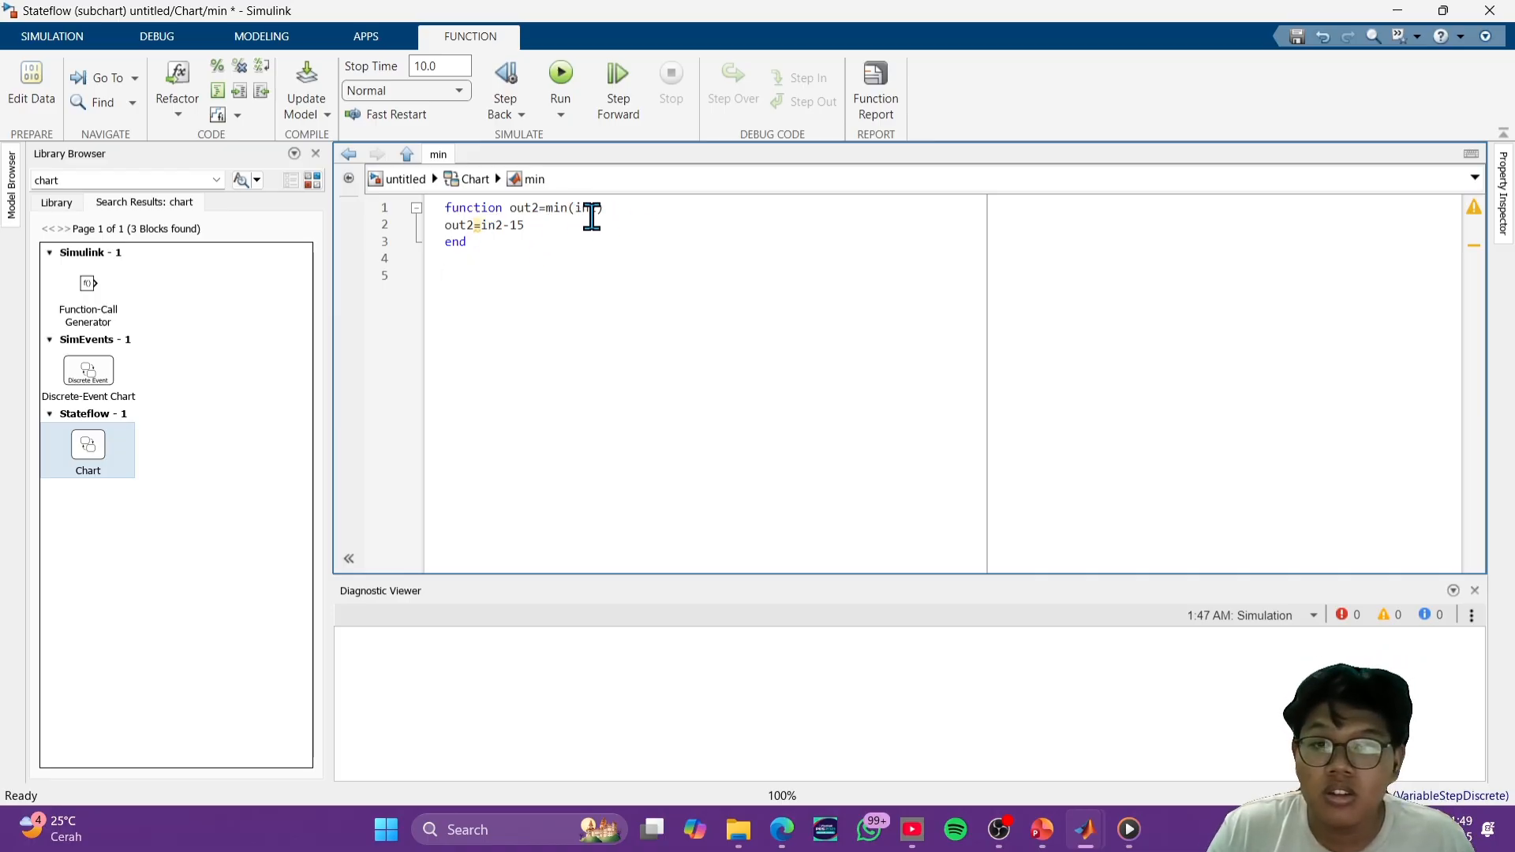
- Add a semicolon at the end of the out2=in2-15 line
click(506, 238)
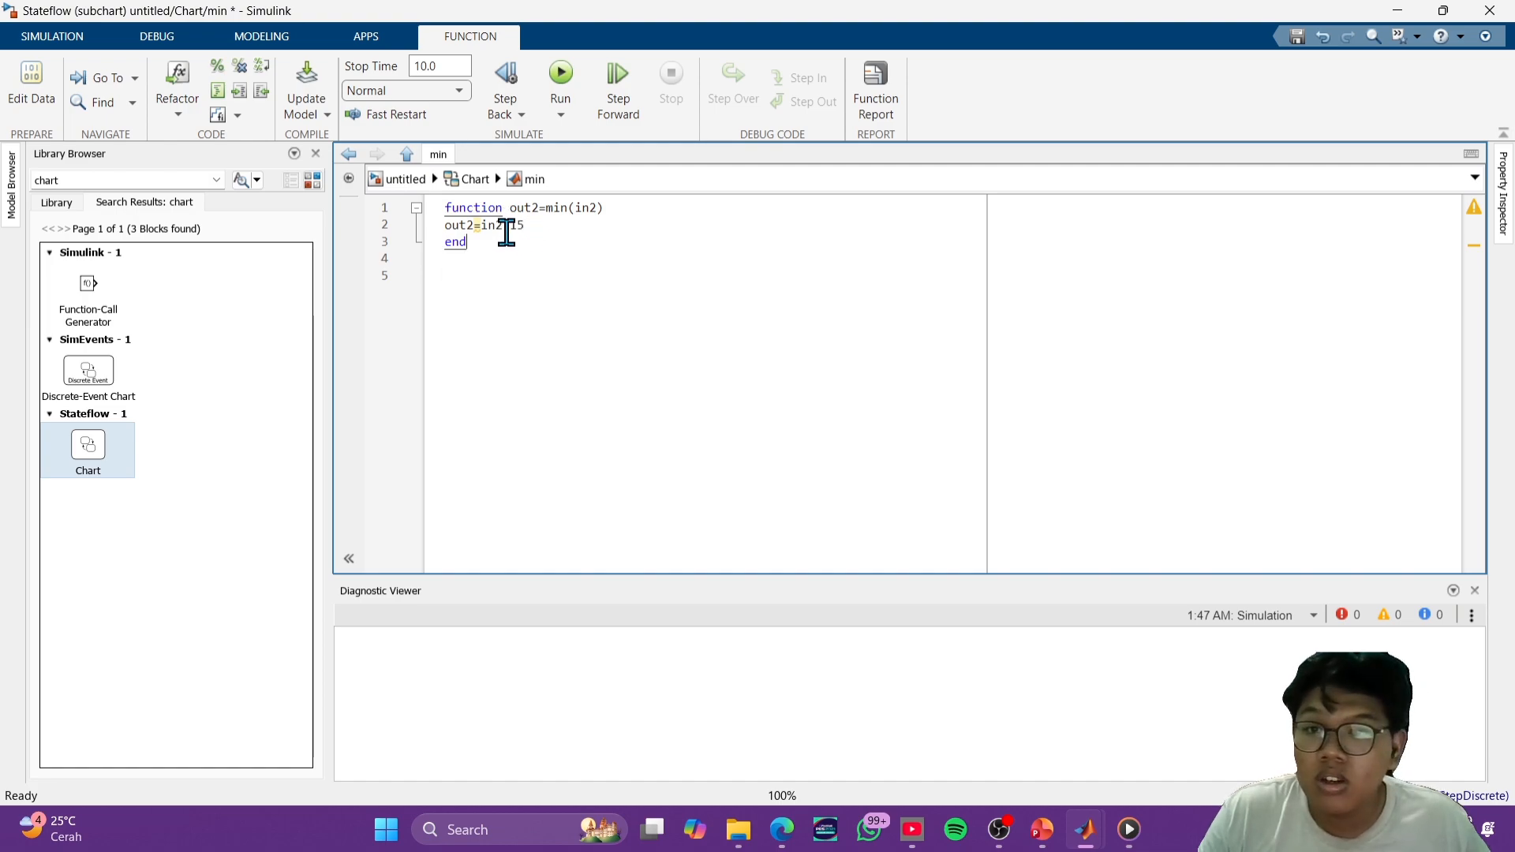
click(534, 232)
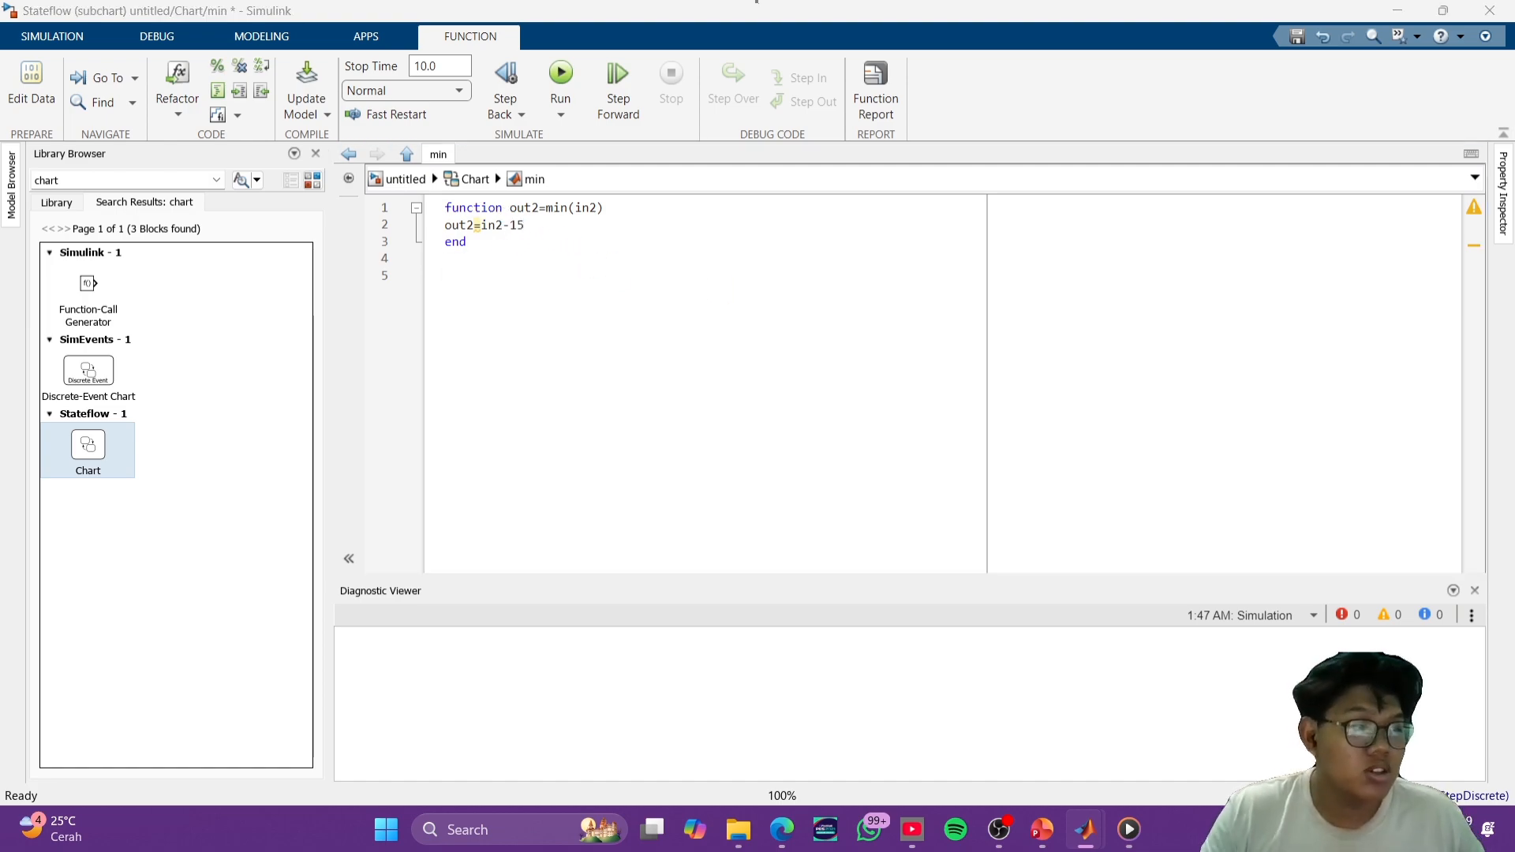
click(1210, 292)
click(538, 239)
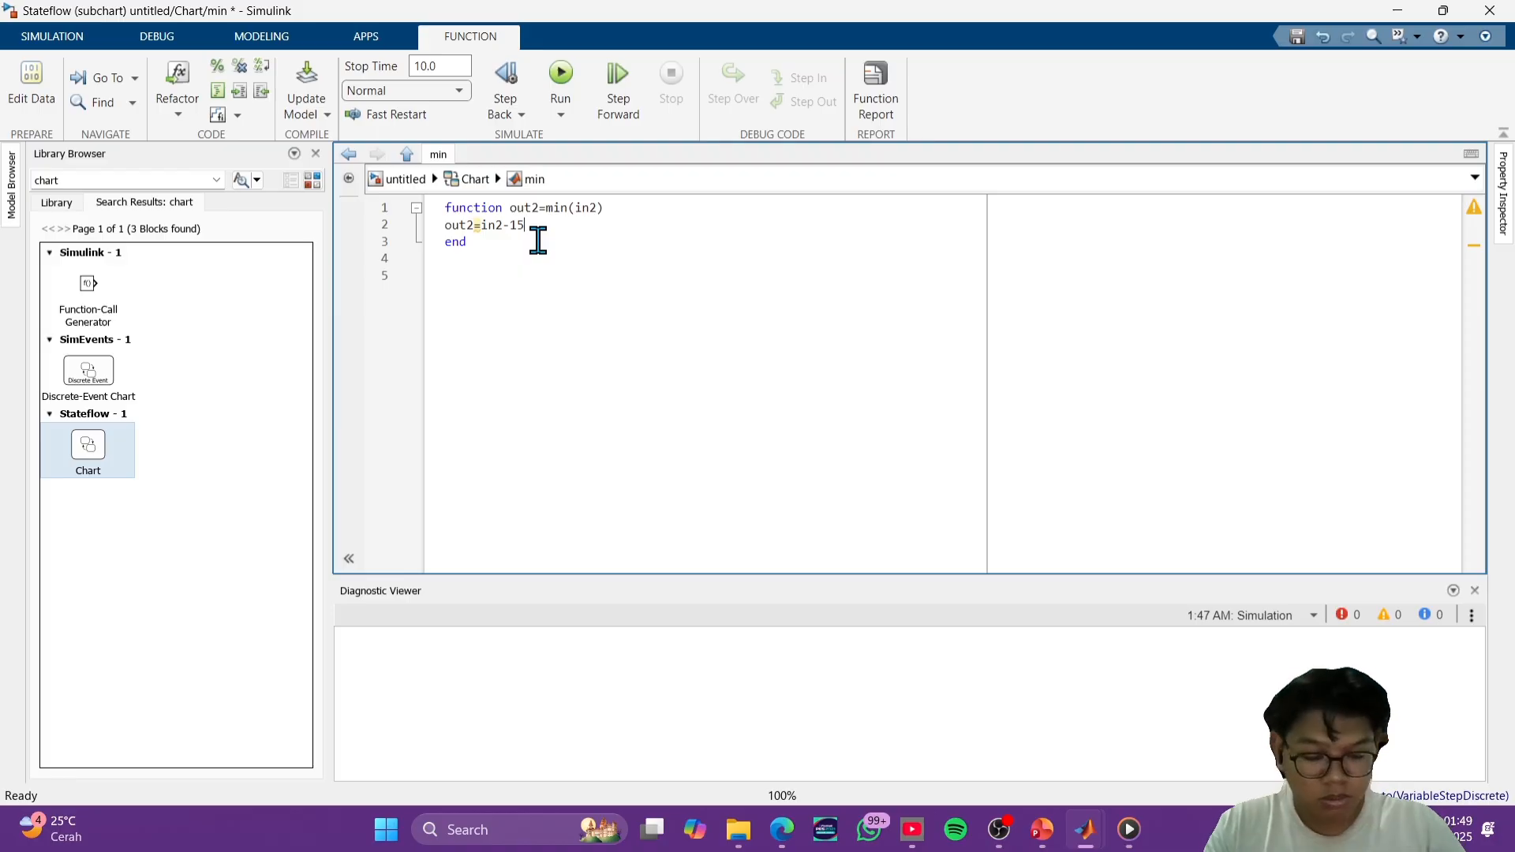
click(756, 2)
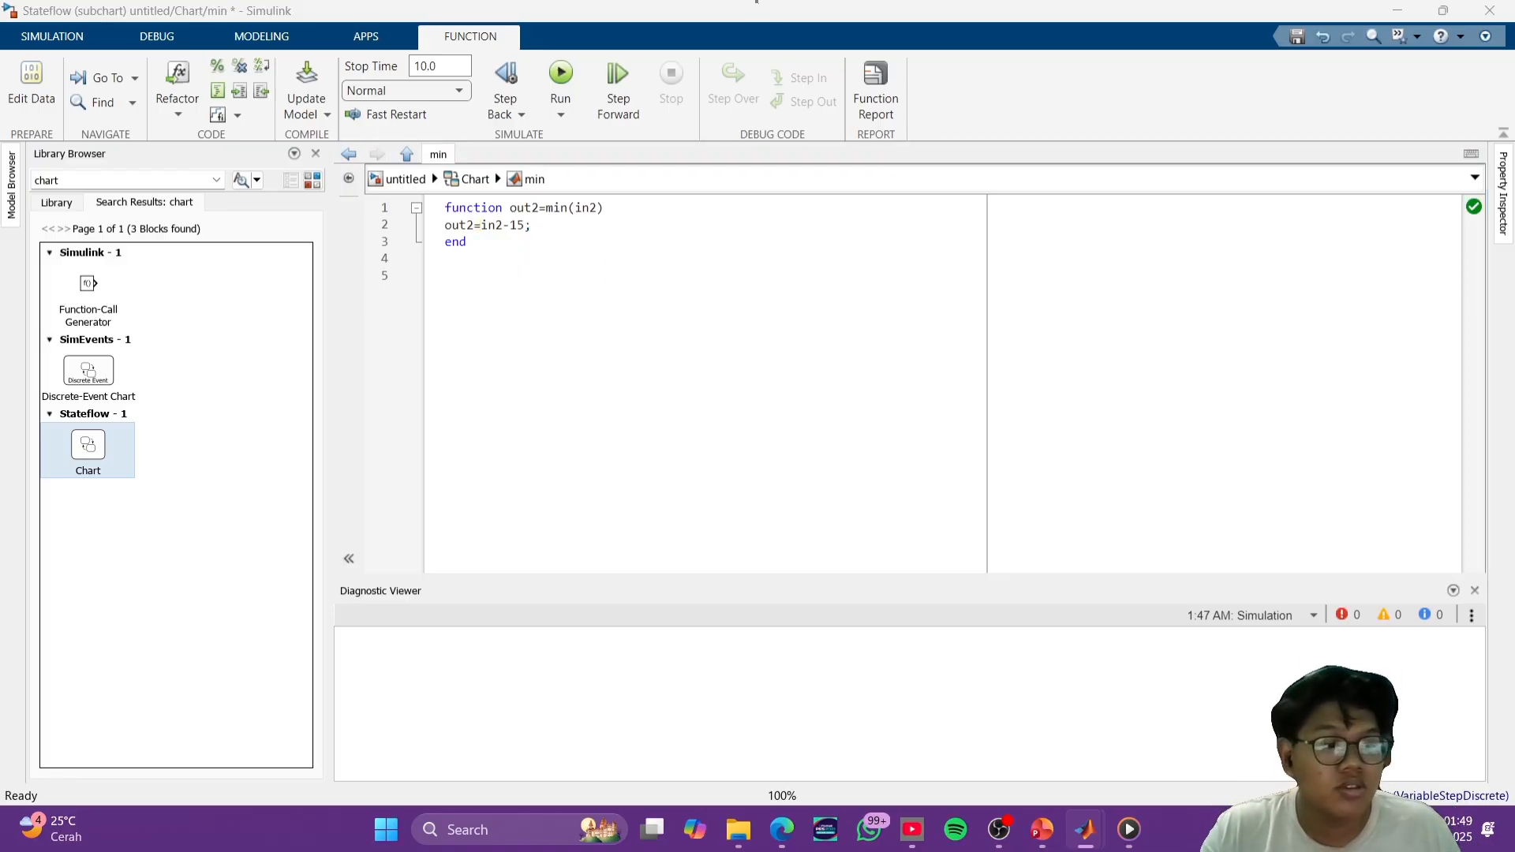
- Return to the chart and move the MATLAB function farther from the sum Simulink function, level with it
click(1172, 430)
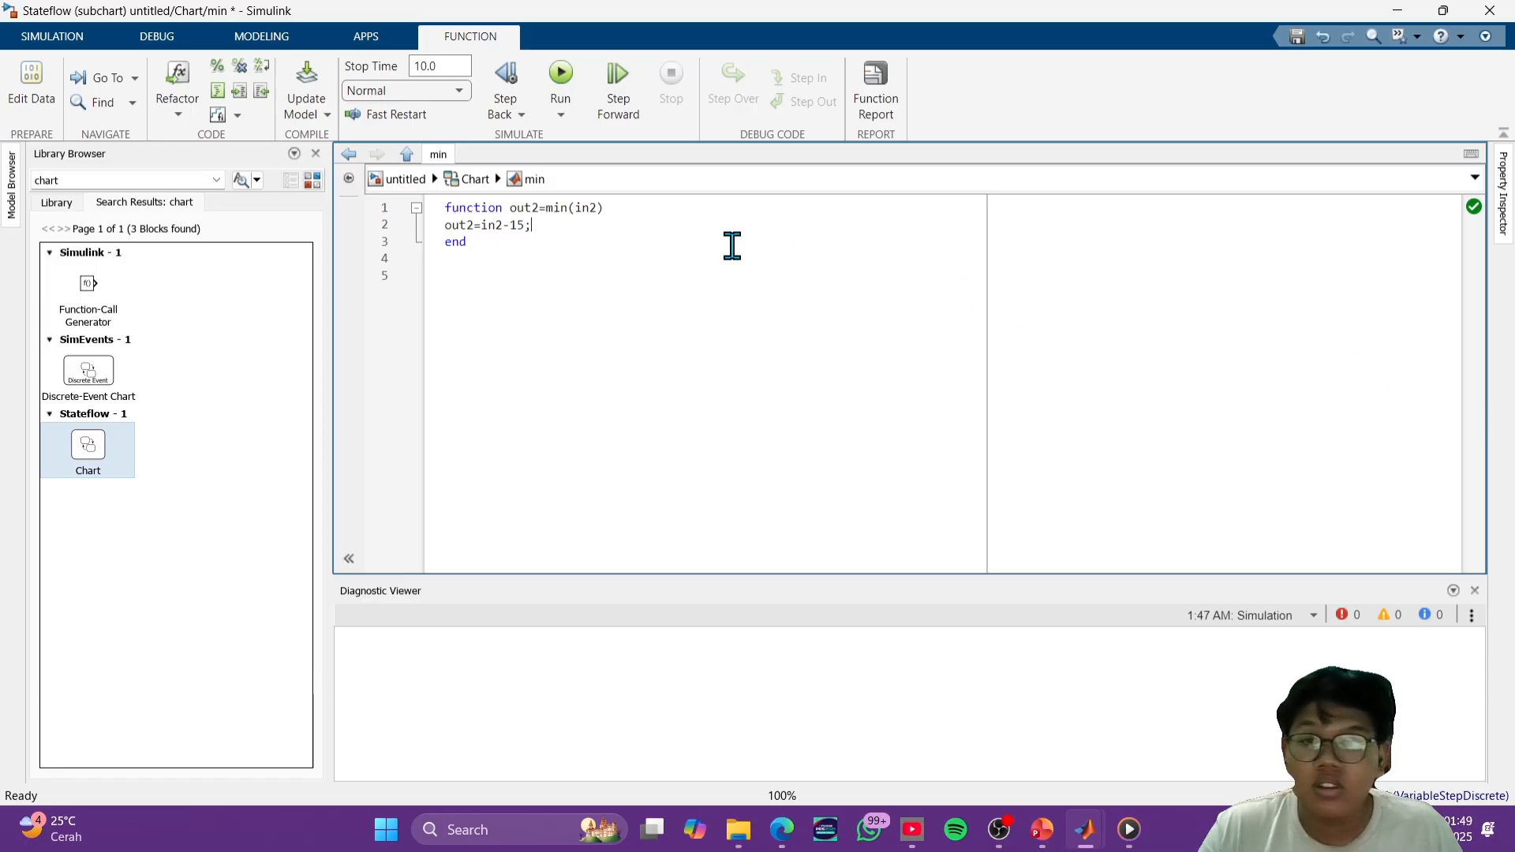
click(472, 180)
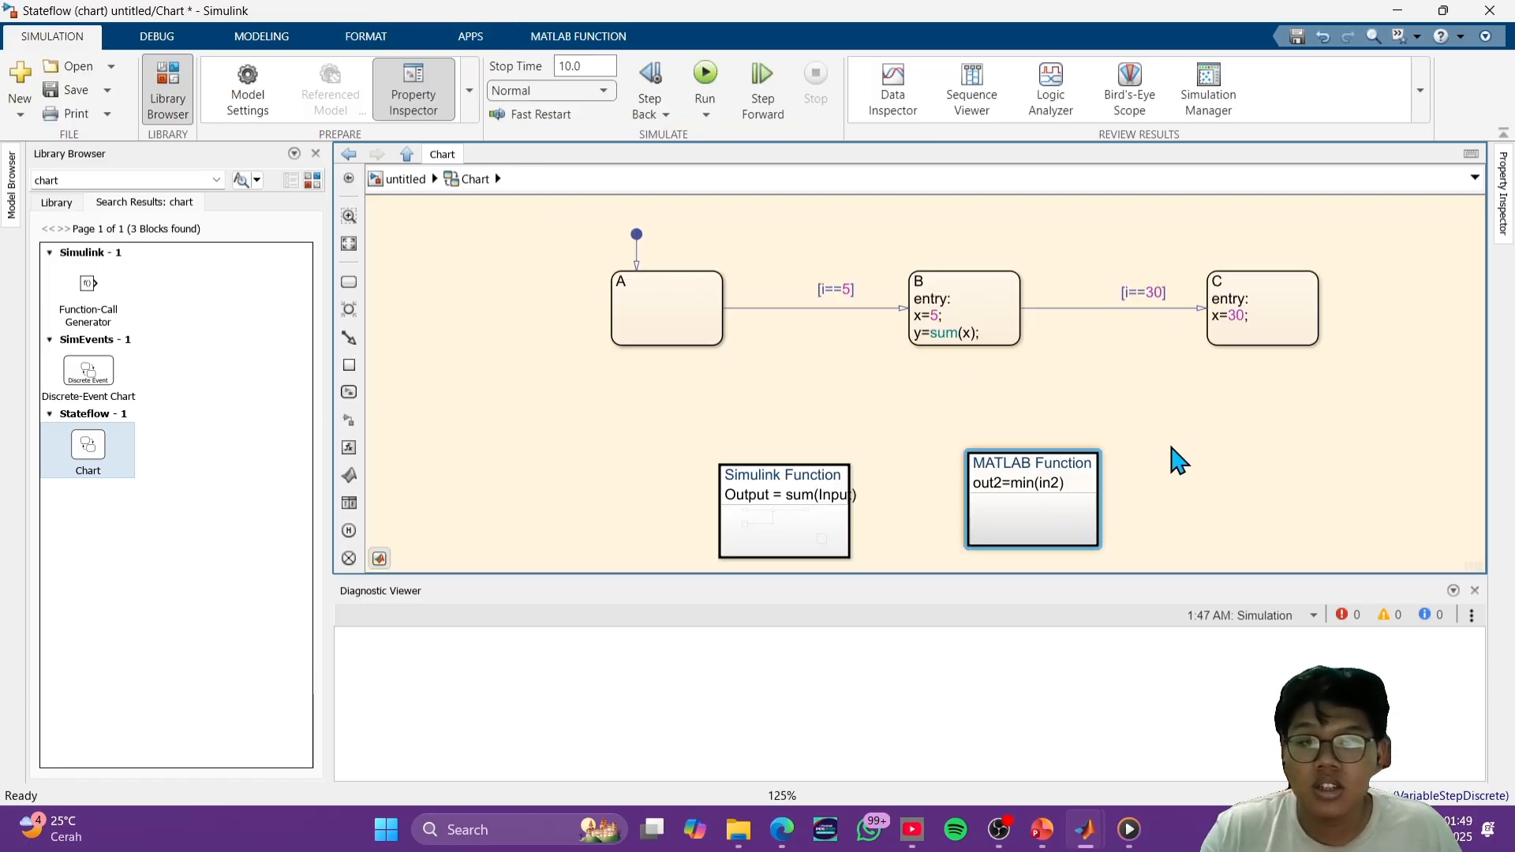
drag(1038, 500, 1095, 512)
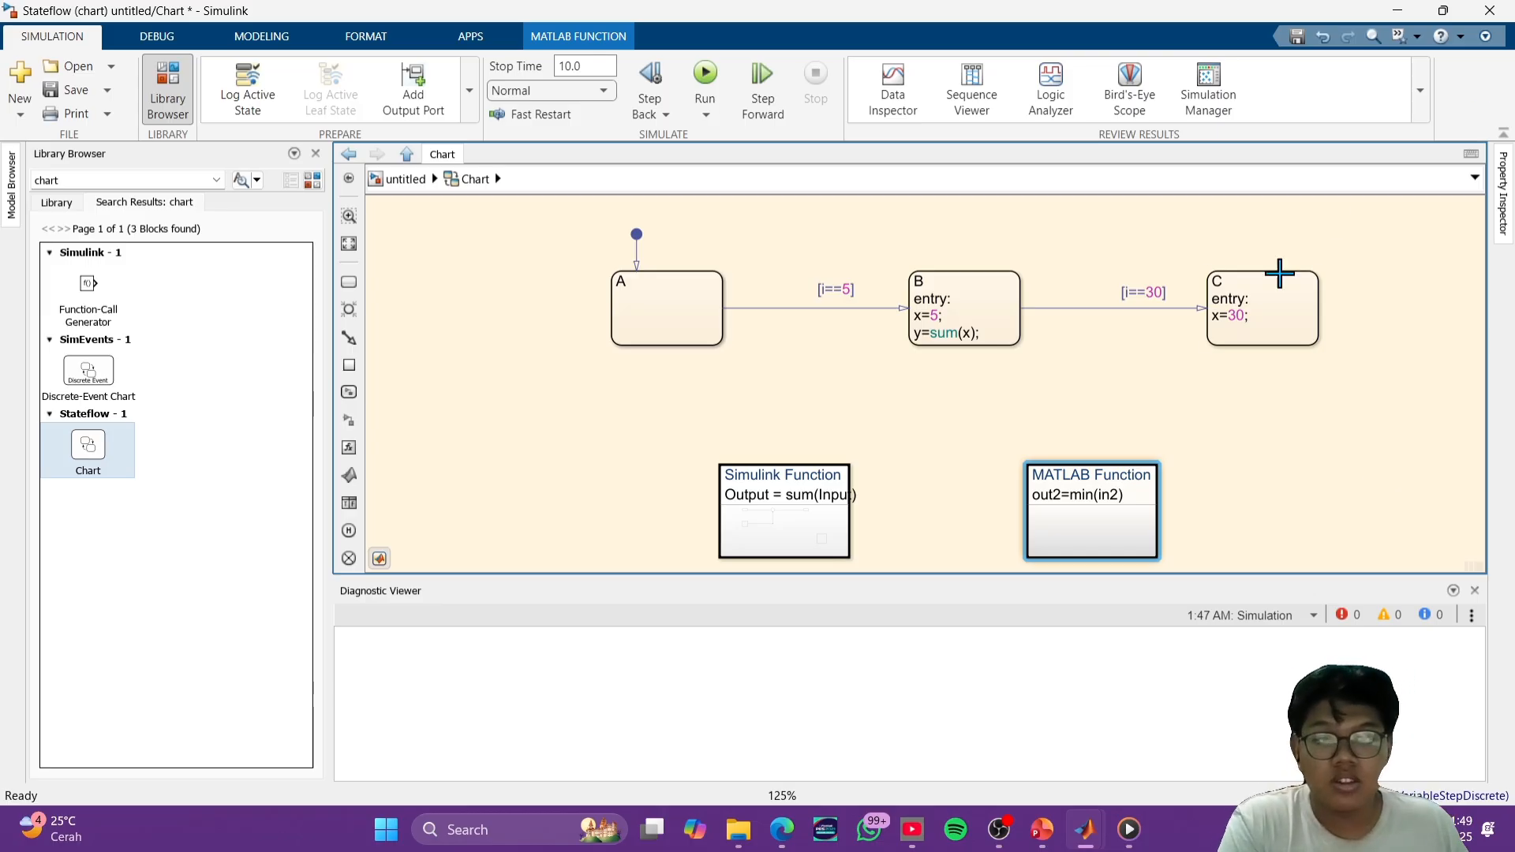
- Add the entry action y=min(x); below x=30; in state C
click(1225, 331)
click(1245, 315)
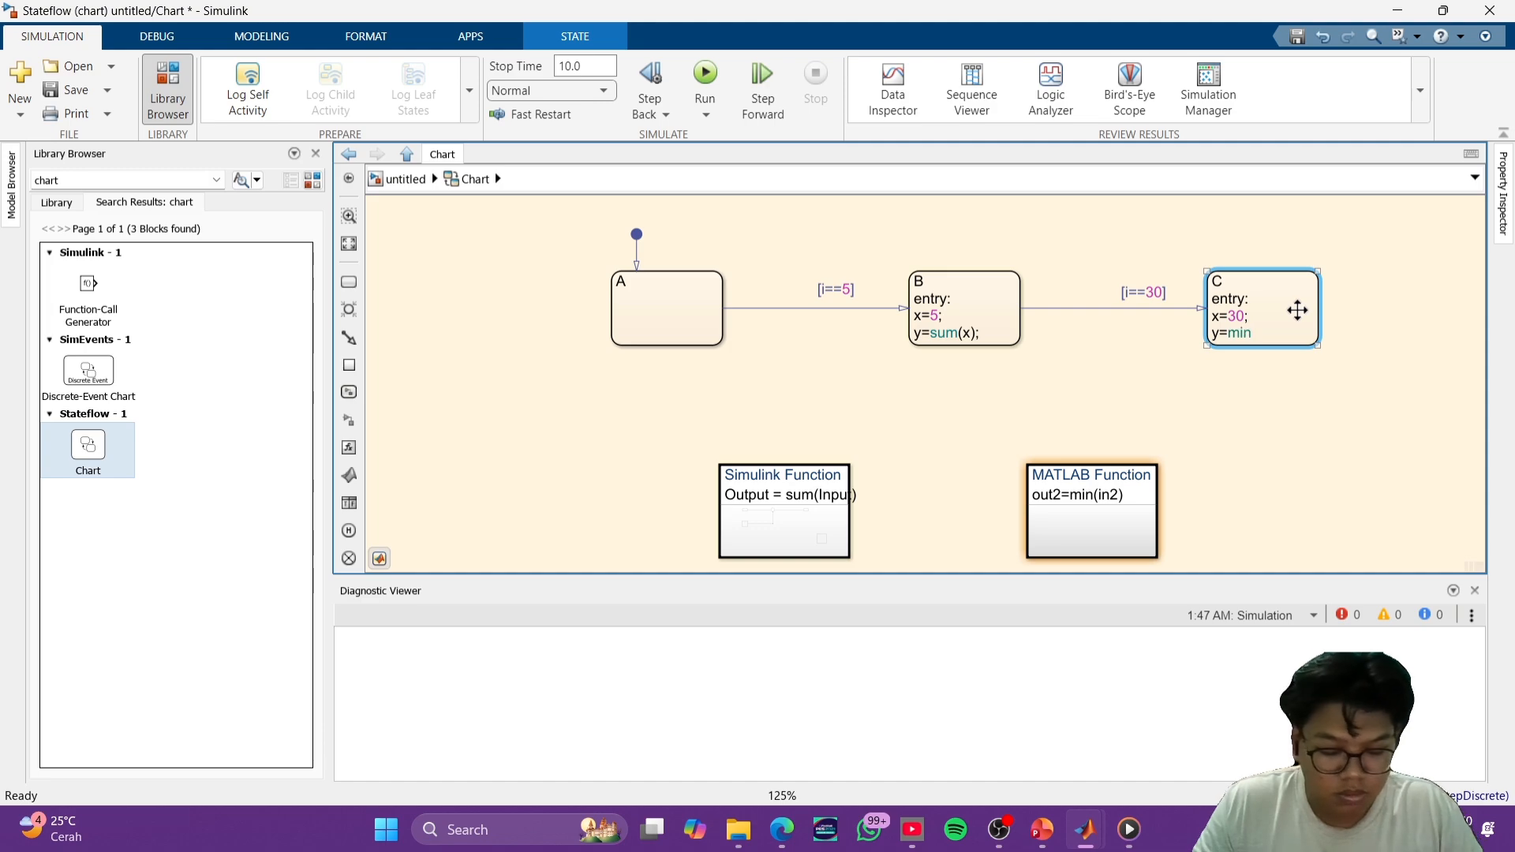
text(y=min(x);)
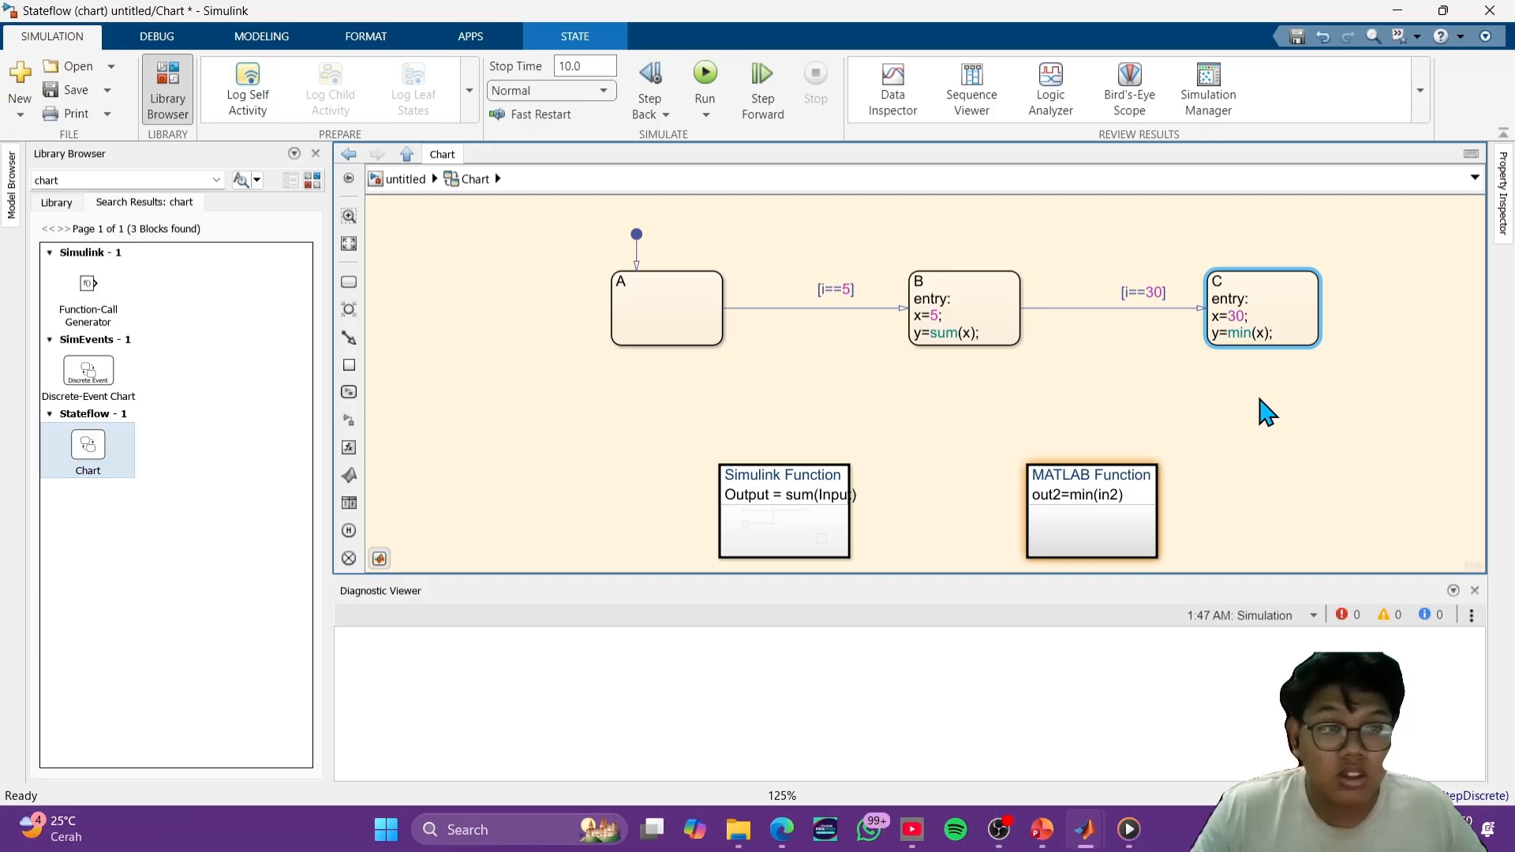
click(1358, 442)
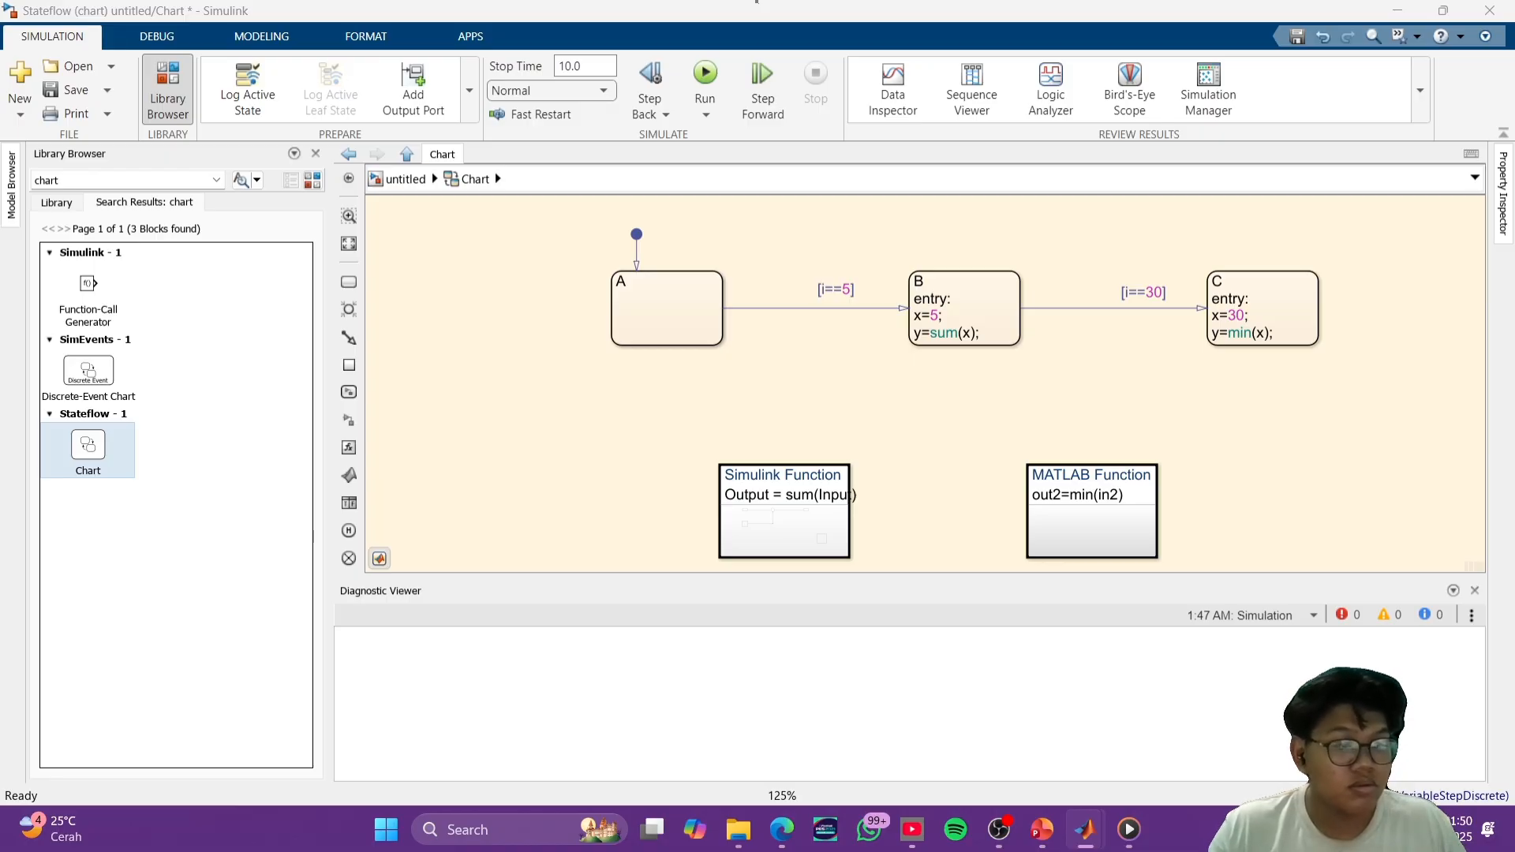
click(1114, 225)
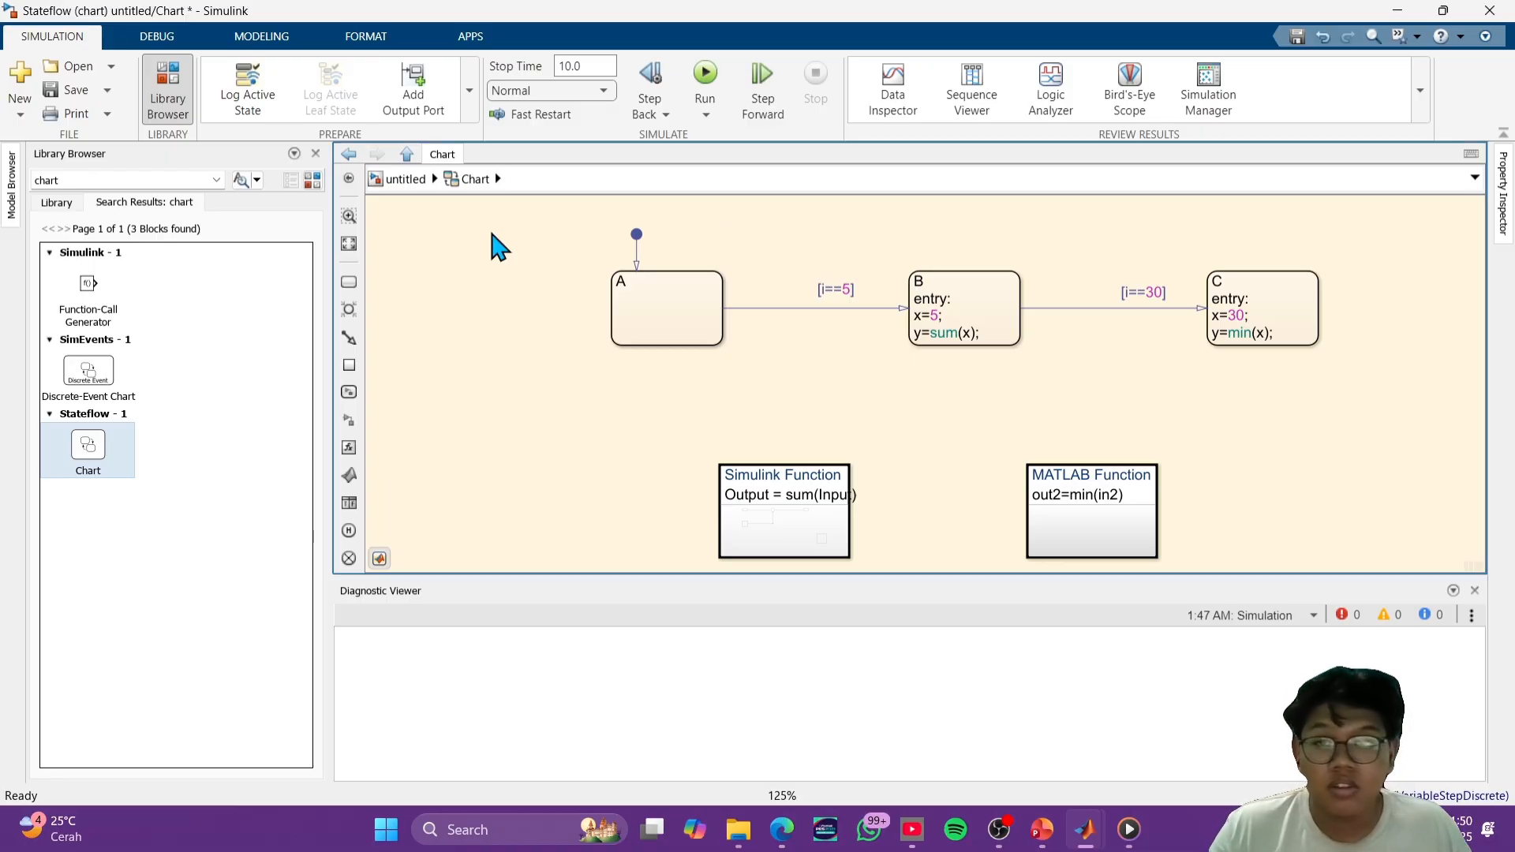
- Go up to the top-level model, set the Constant block's value to 30 and run the simulation
click(418, 179)
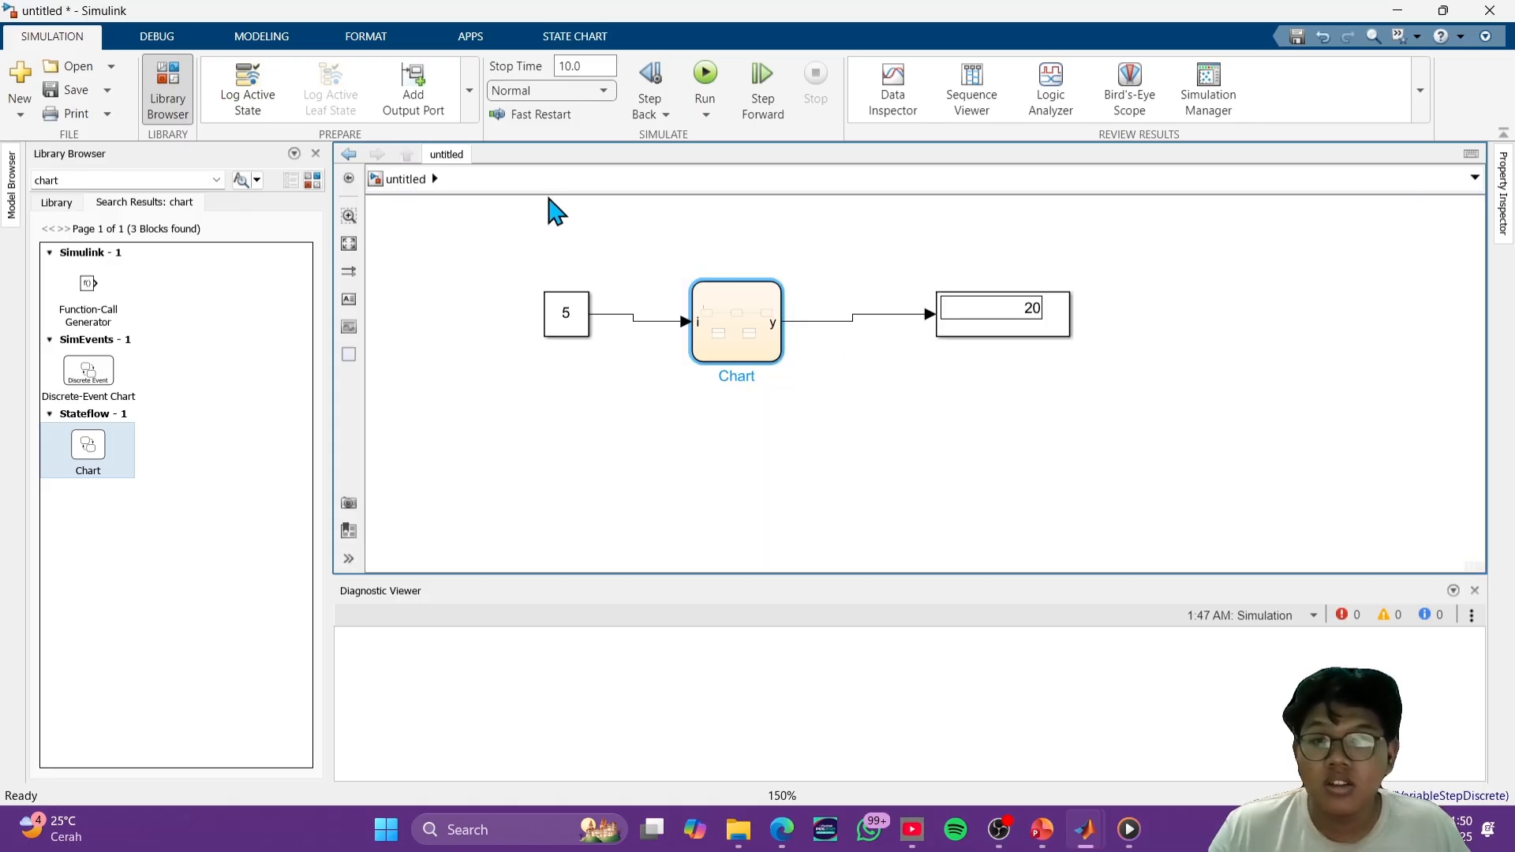
click(576, 325)
double_click(574, 324)
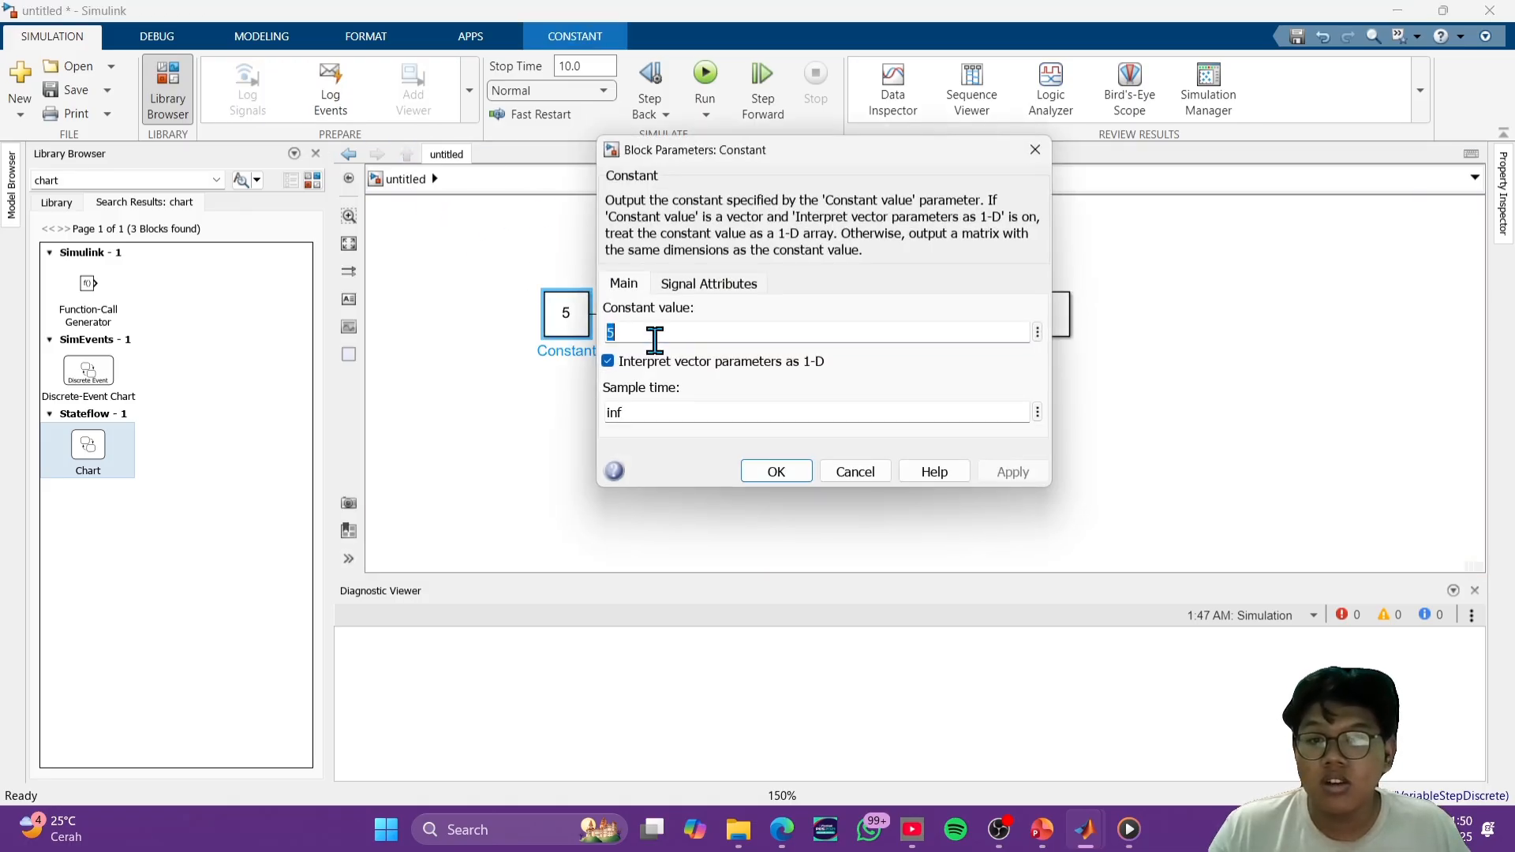
text(30)
key(Return)
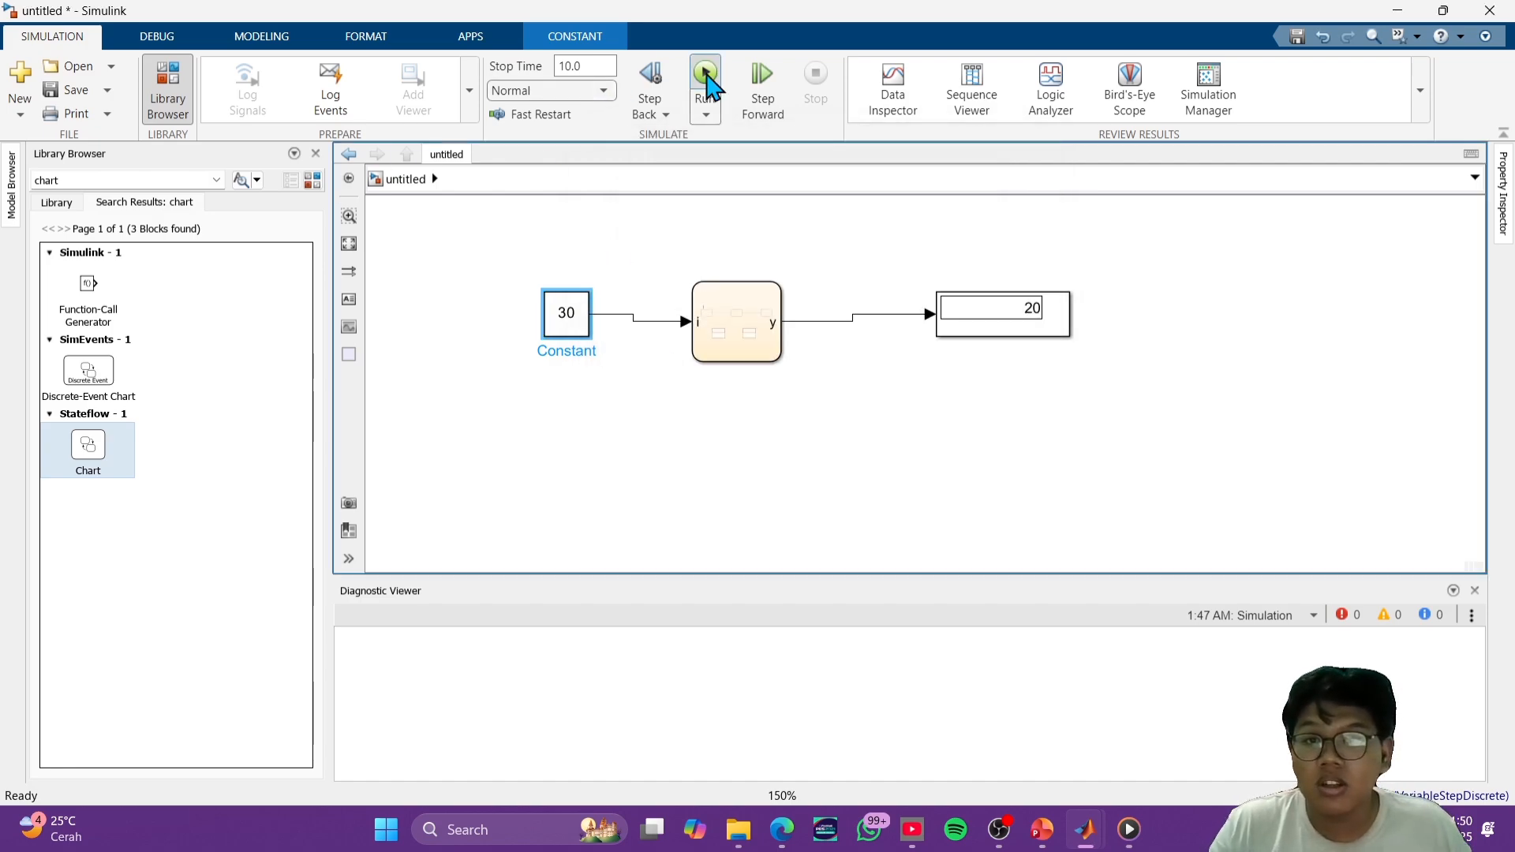
click(708, 79)
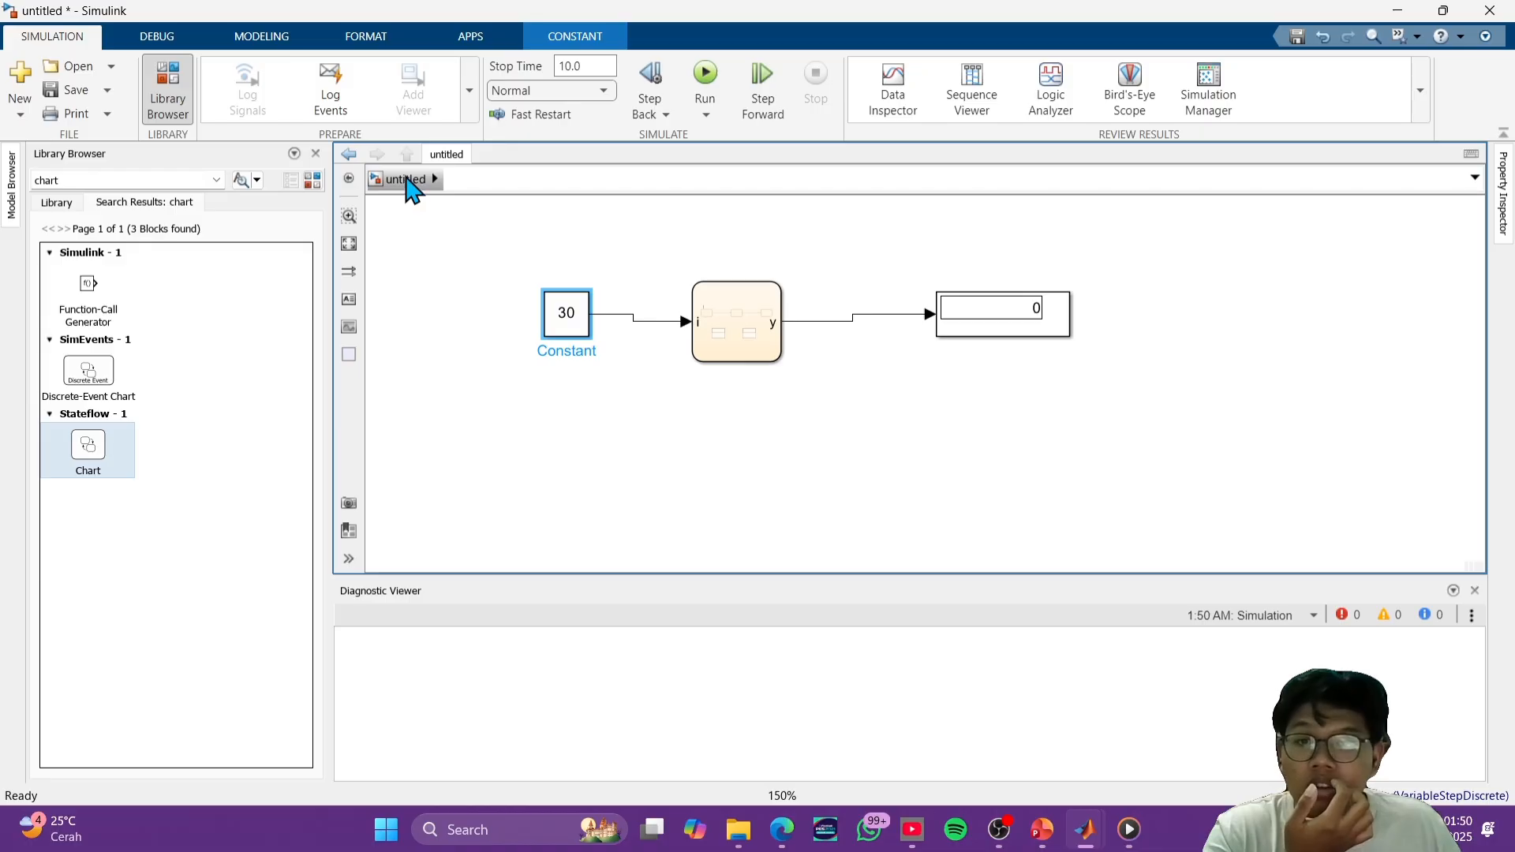
- Open the chart and cut the [i==30] transition between states B and C
double_click(722, 345)
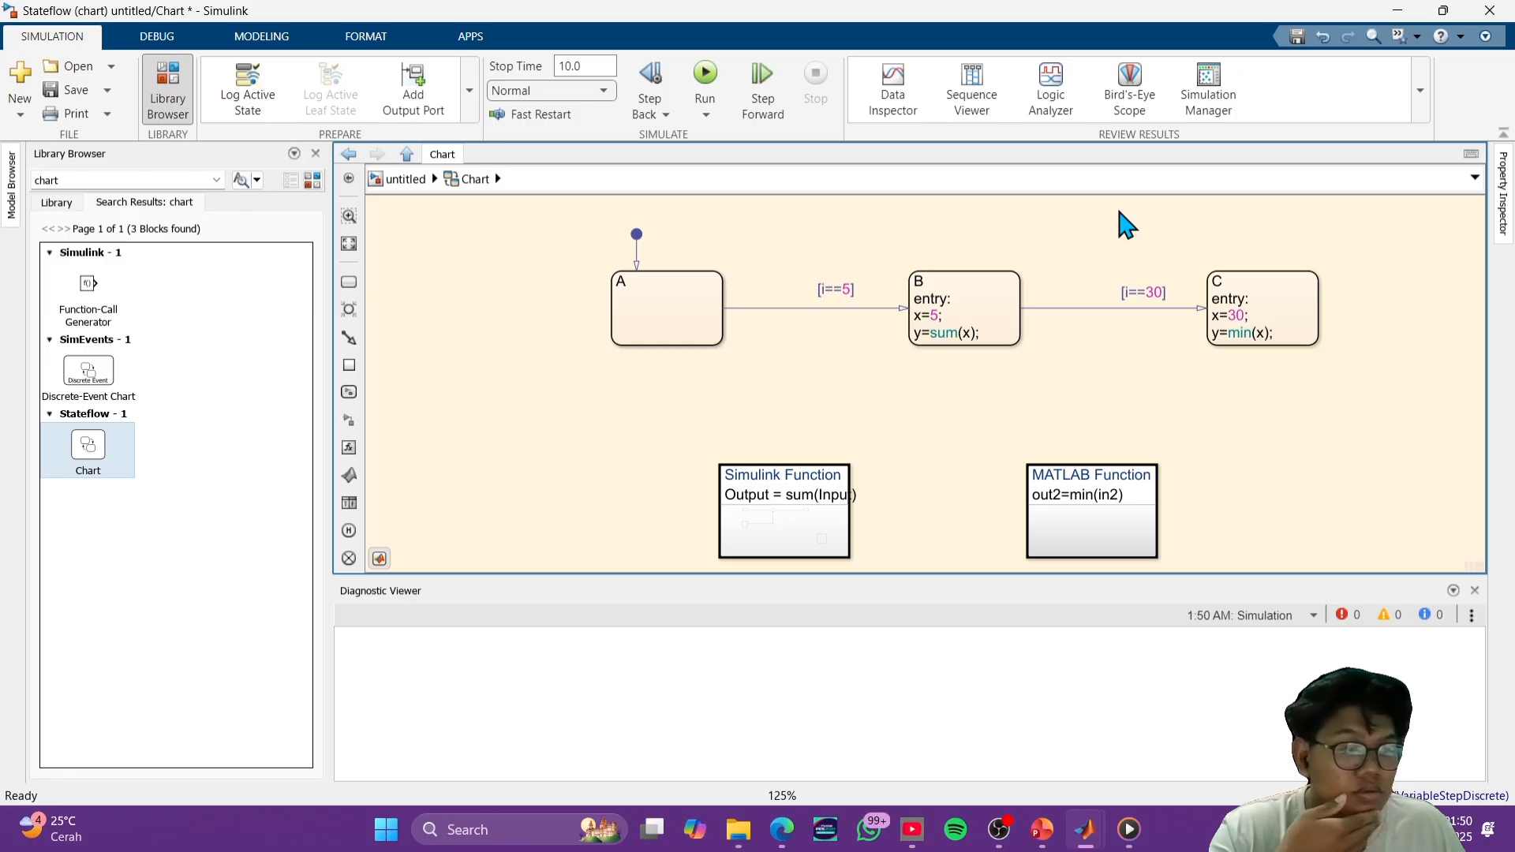
click(1092, 308)
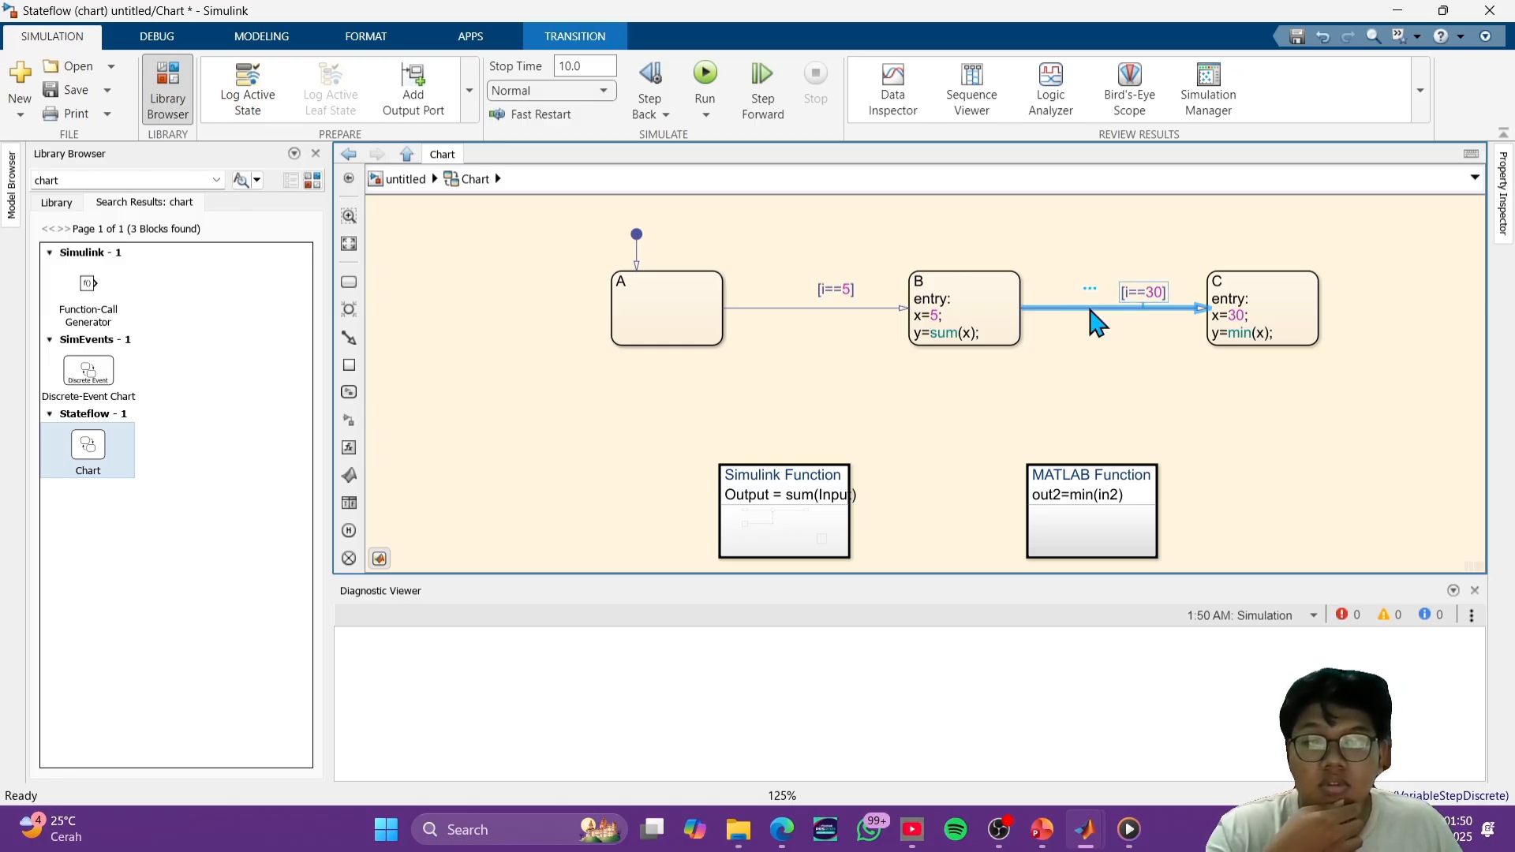
right_click(1090, 311)
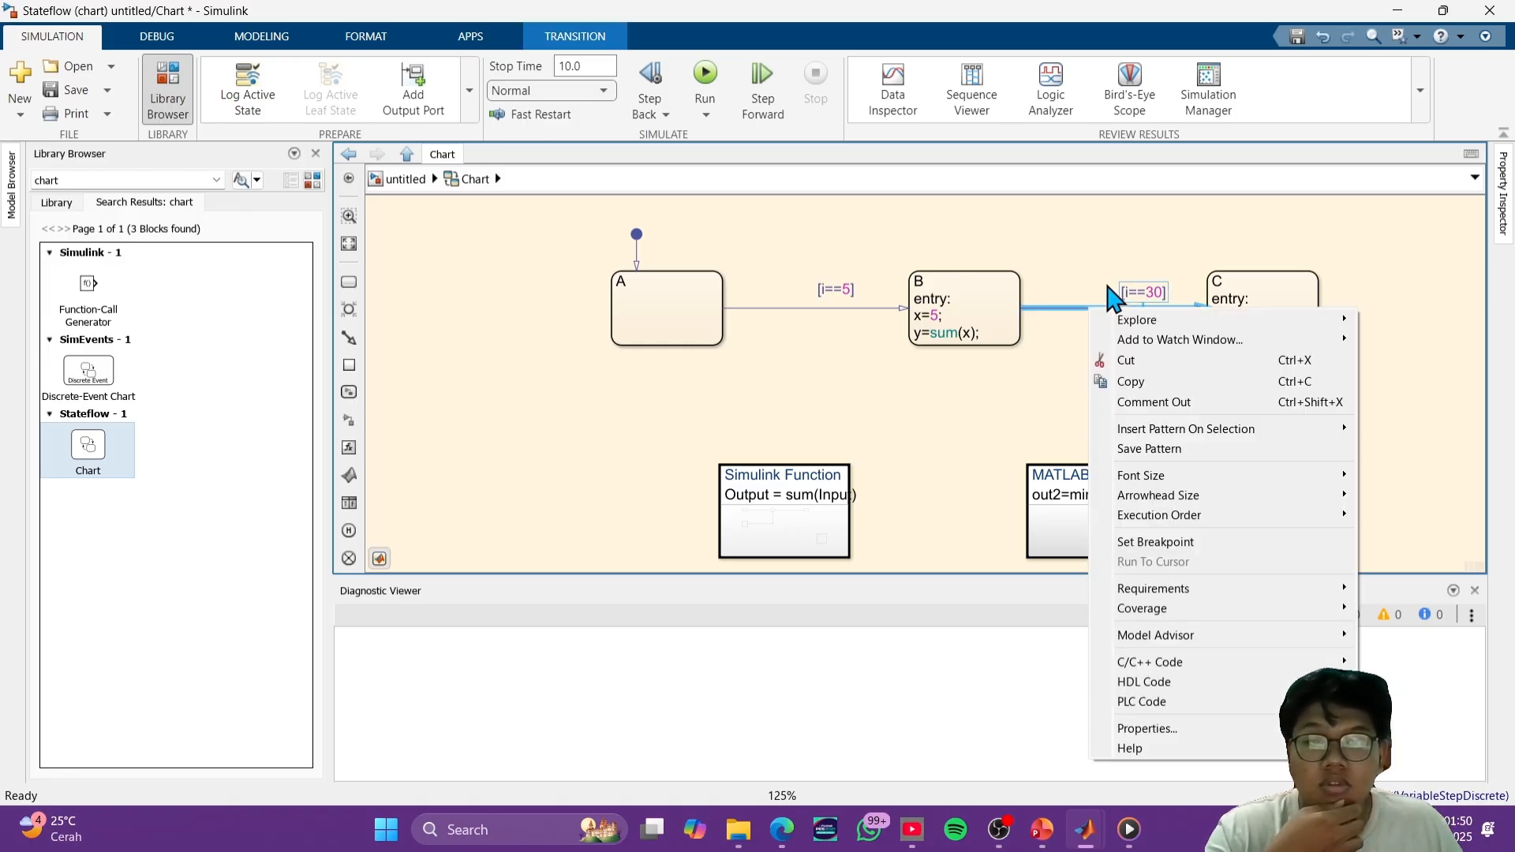
click(1137, 361)
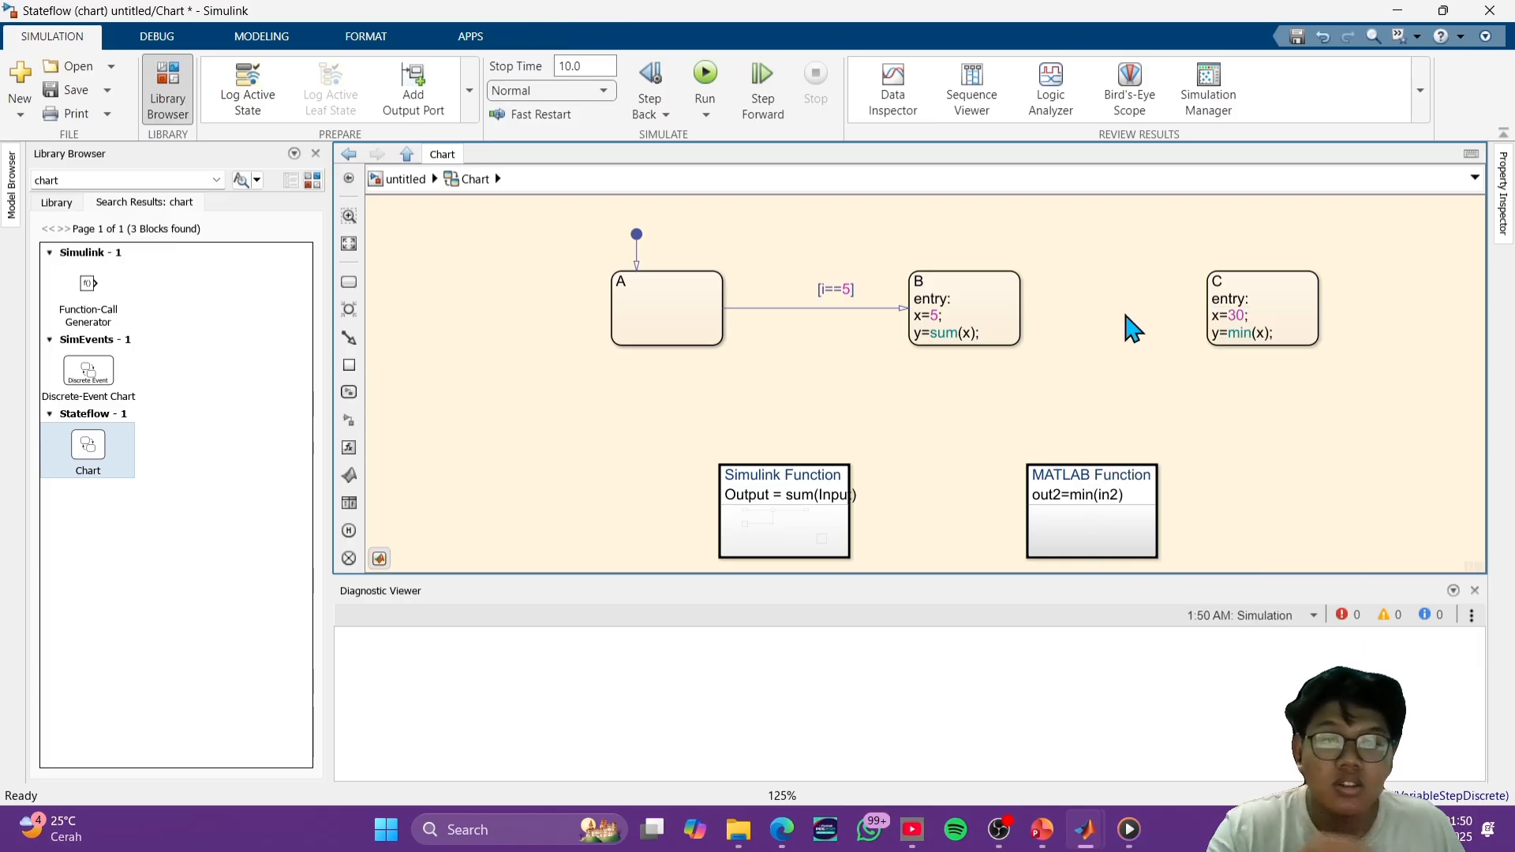
- Draw an arched transition from the upper edge of state A over state B to the upper edge of state C
scroll(1092, 292, up, 1)
scroll(1096, 315, up, 3)
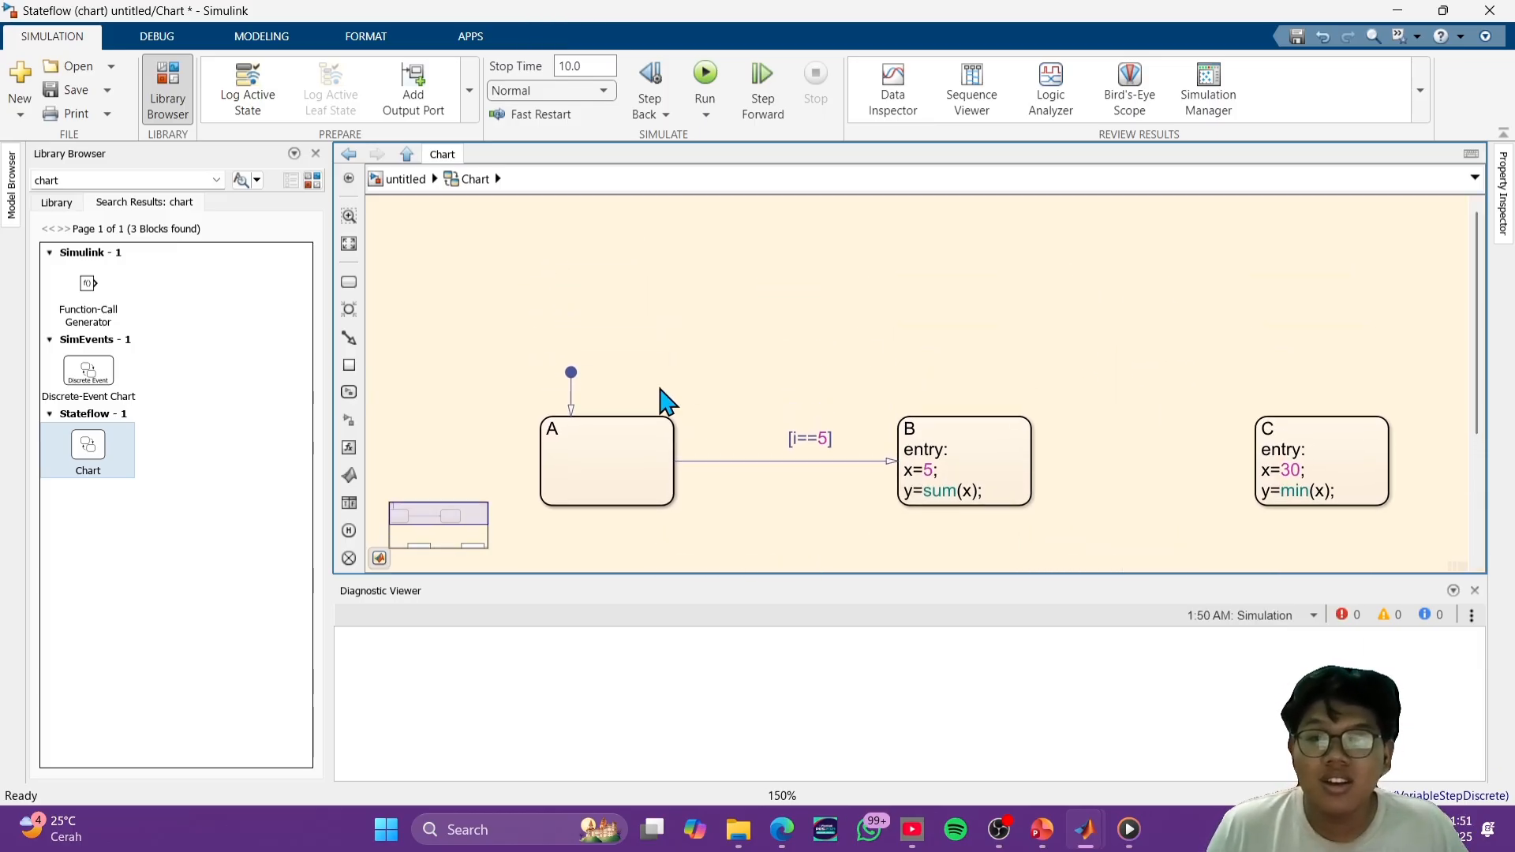
drag(653, 413, 1275, 411)
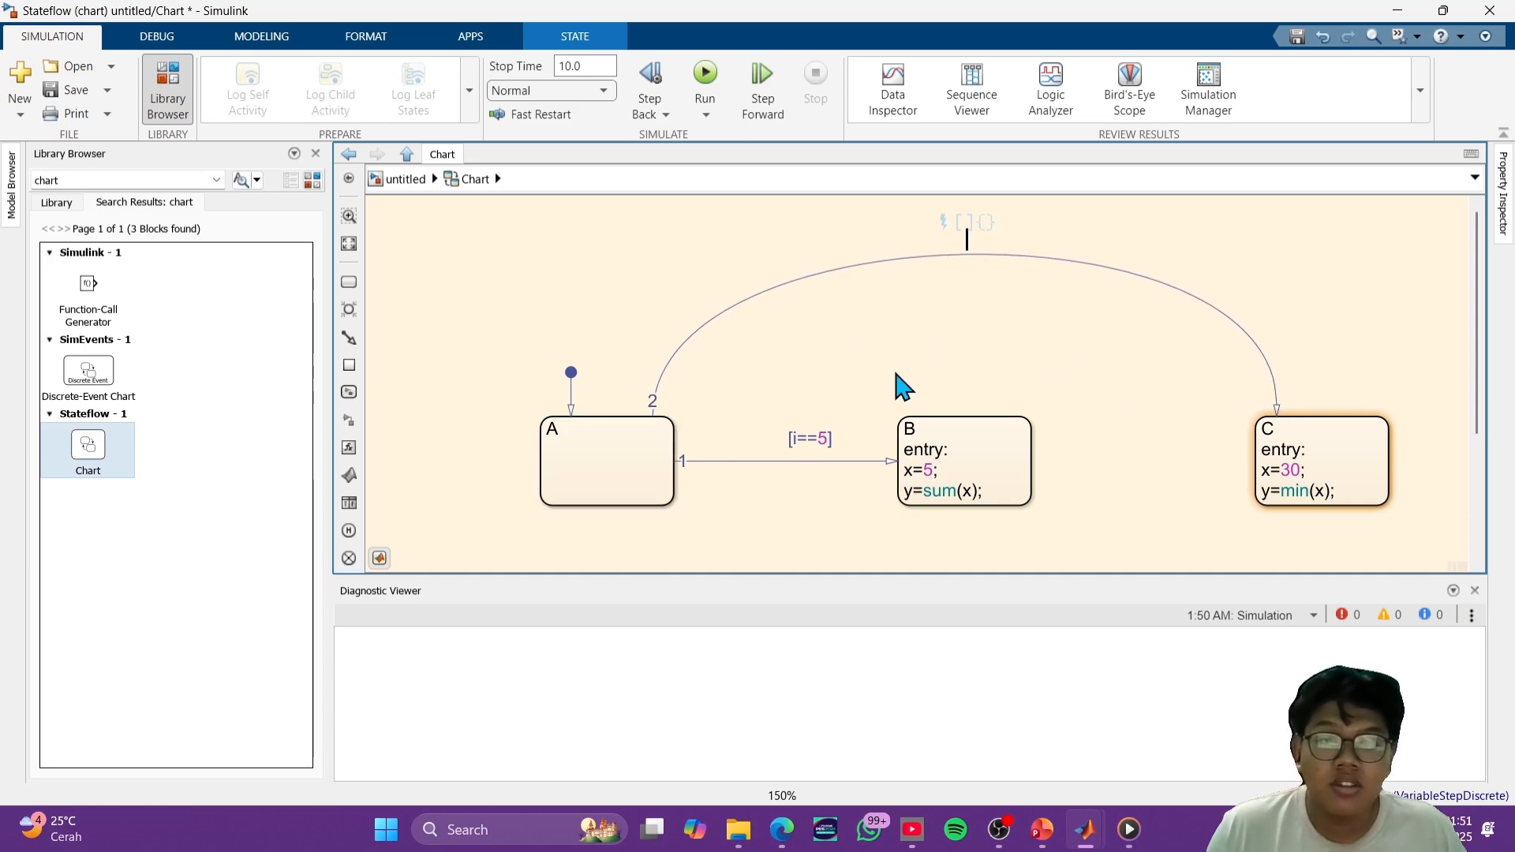
- Label the arched transition from state A to state C with the condition [i==30]
click(823, 436)
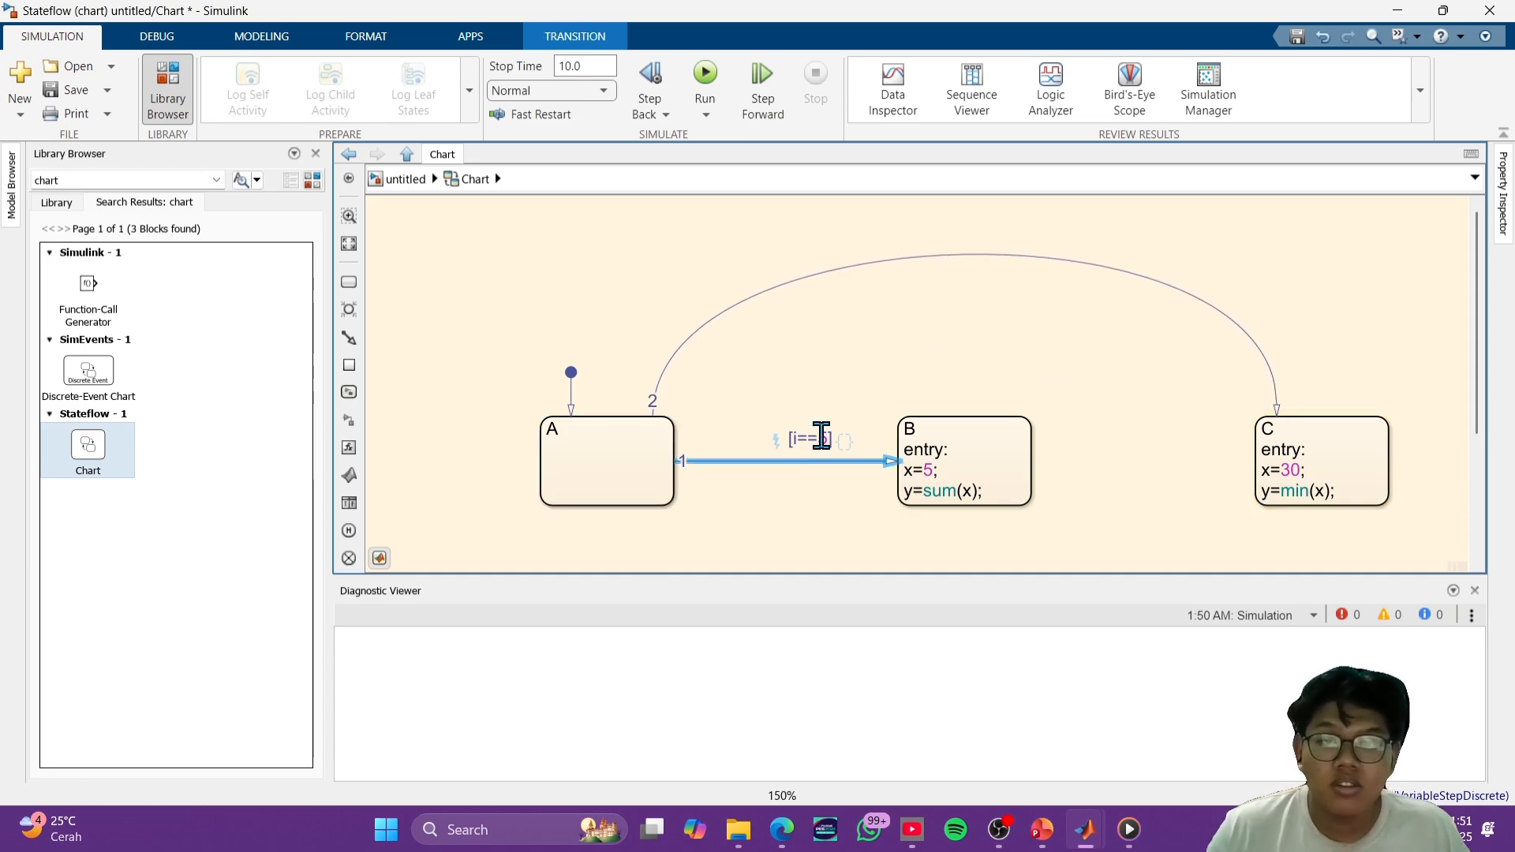
double_click(821, 435)
key(ctrl+c)
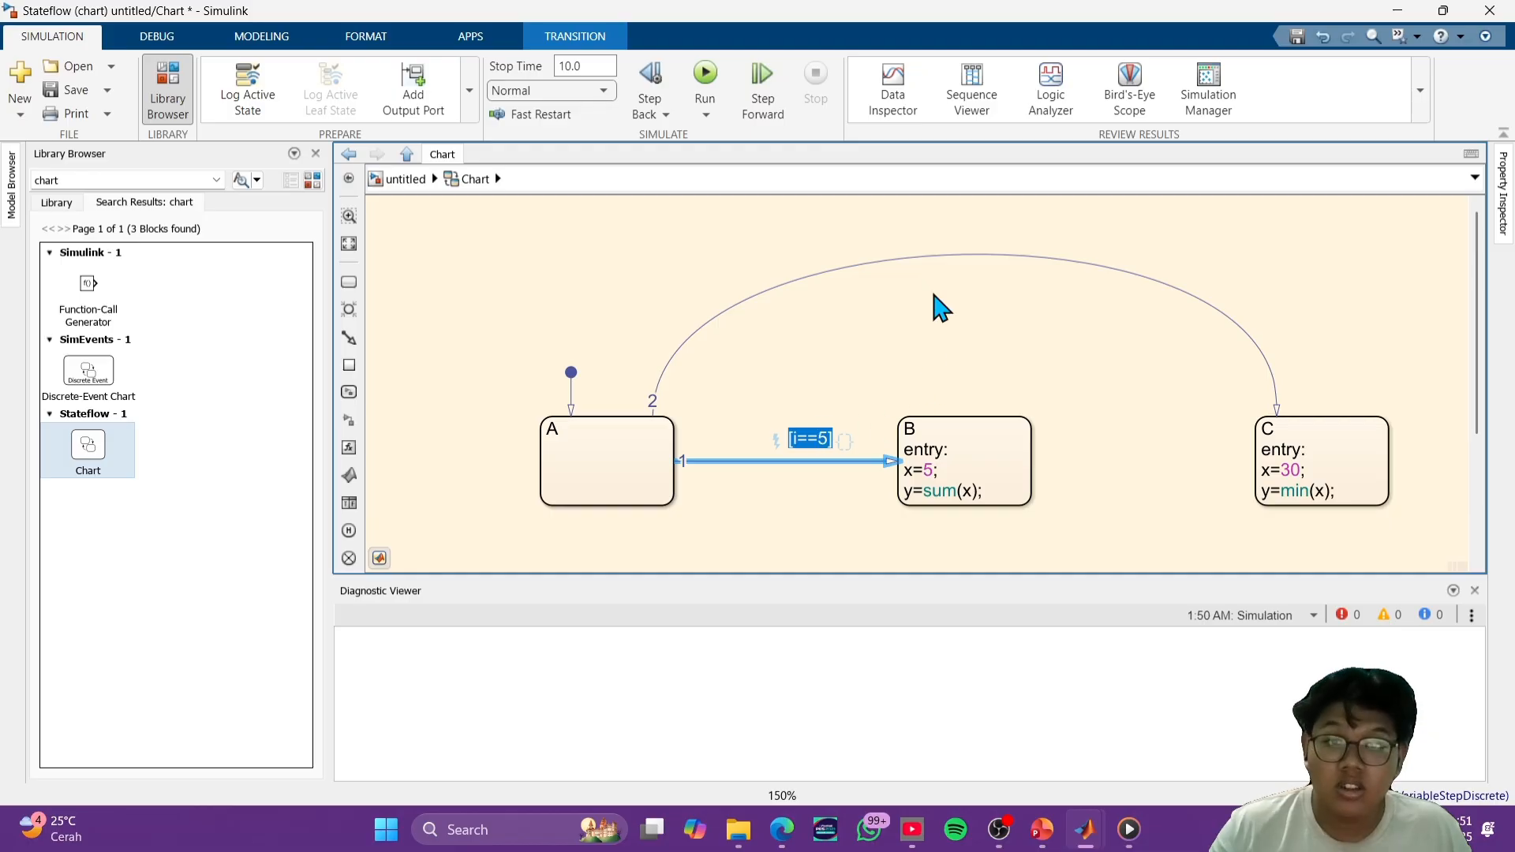
click(971, 264)
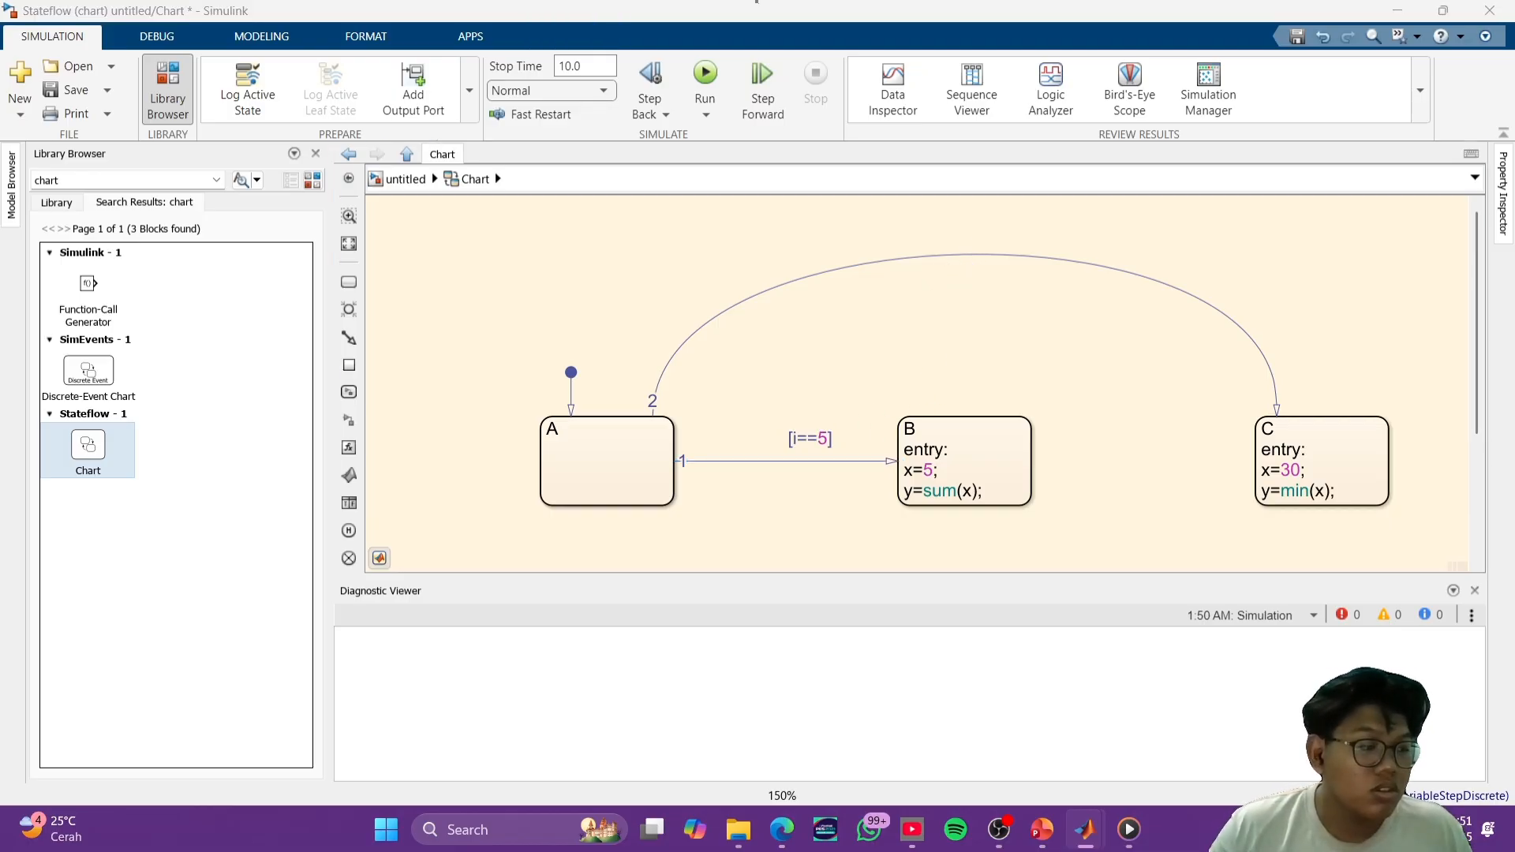
click(979, 254)
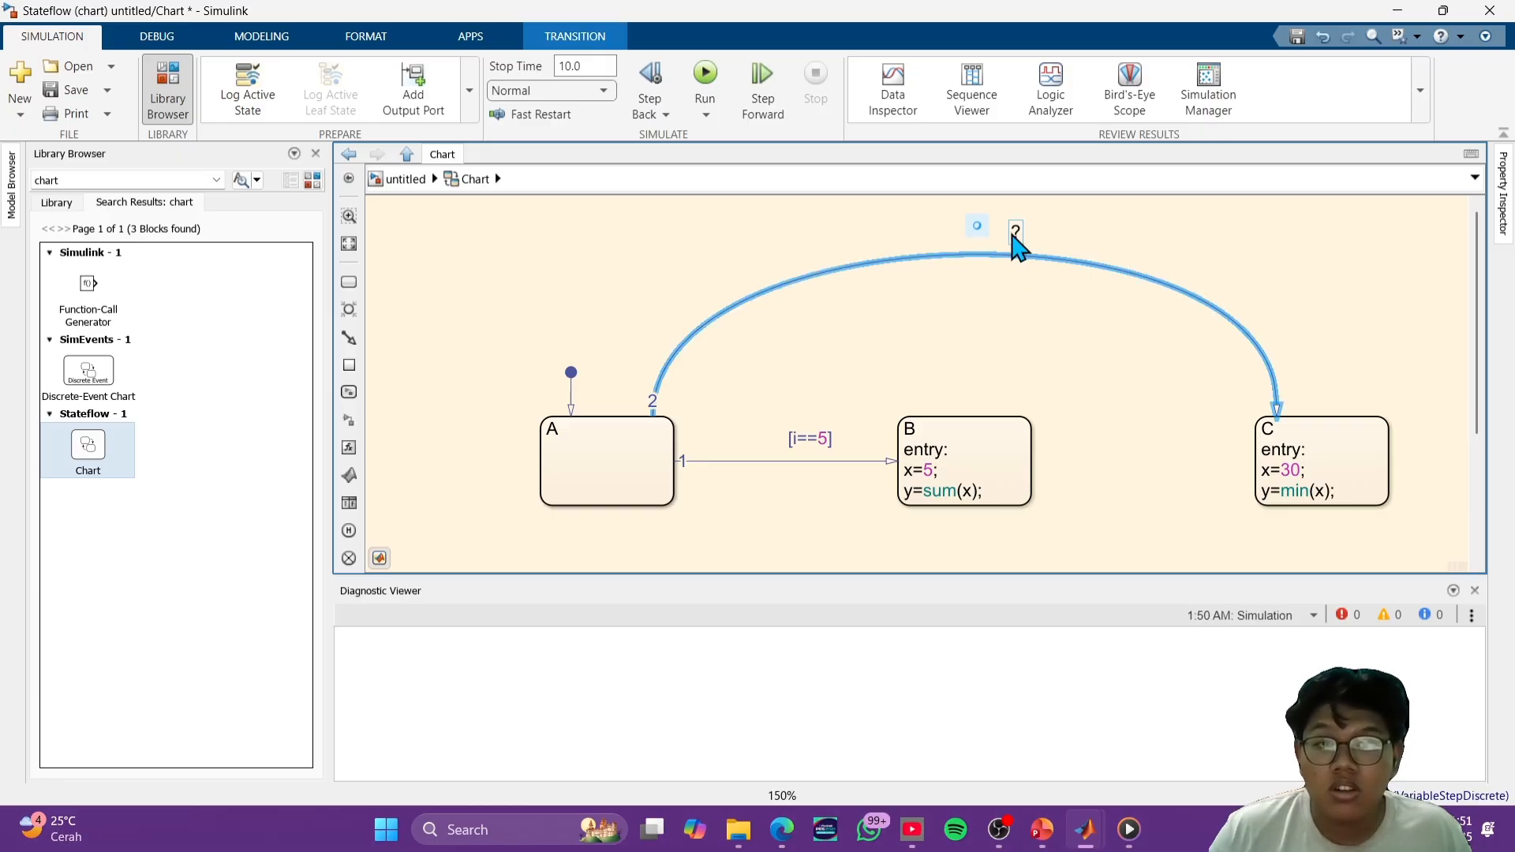
click(1022, 319)
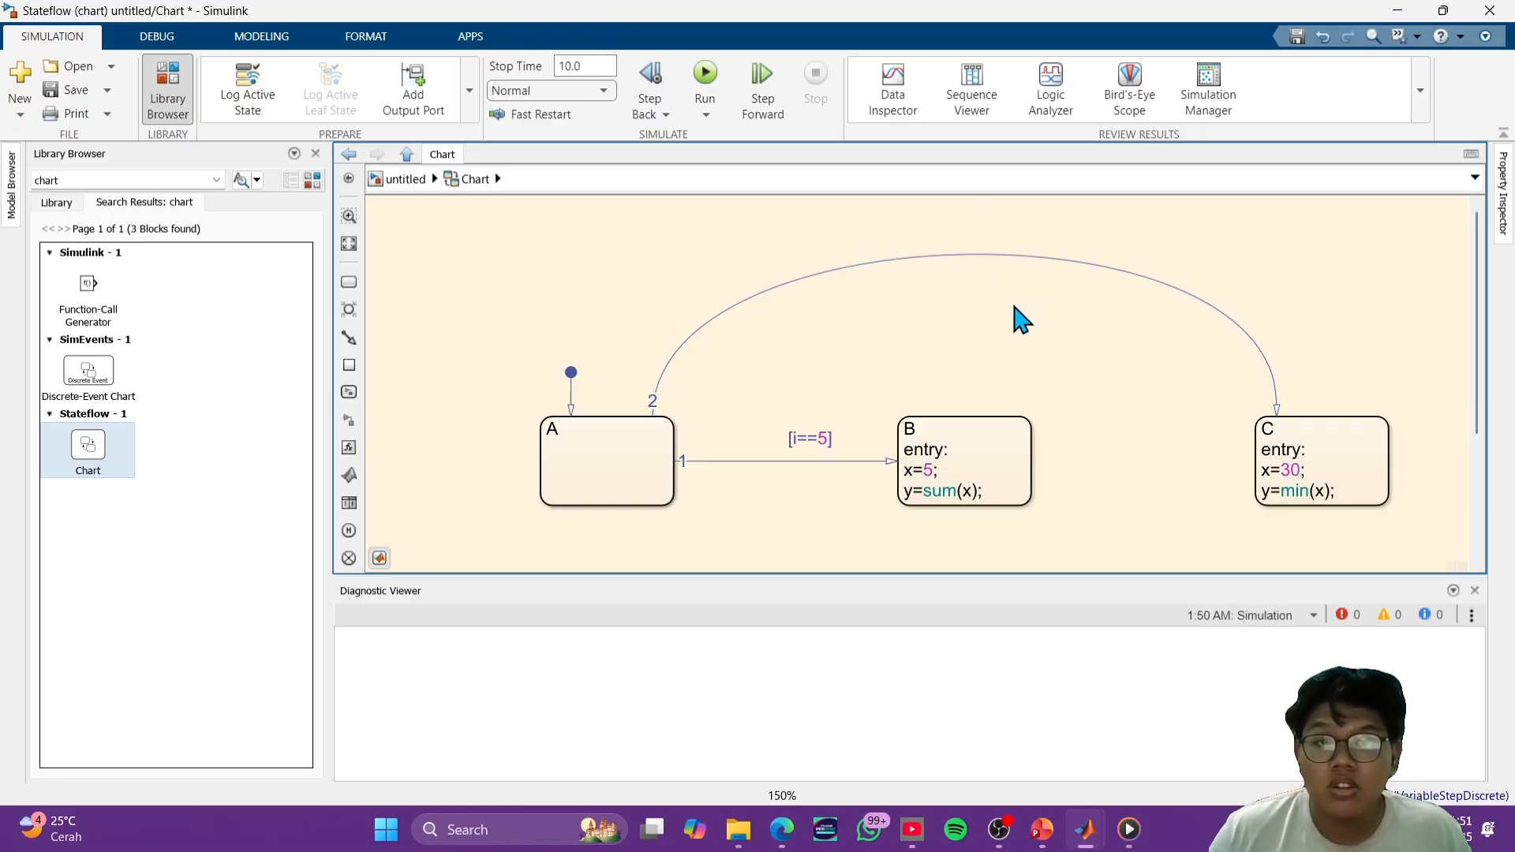
click(1015, 253)
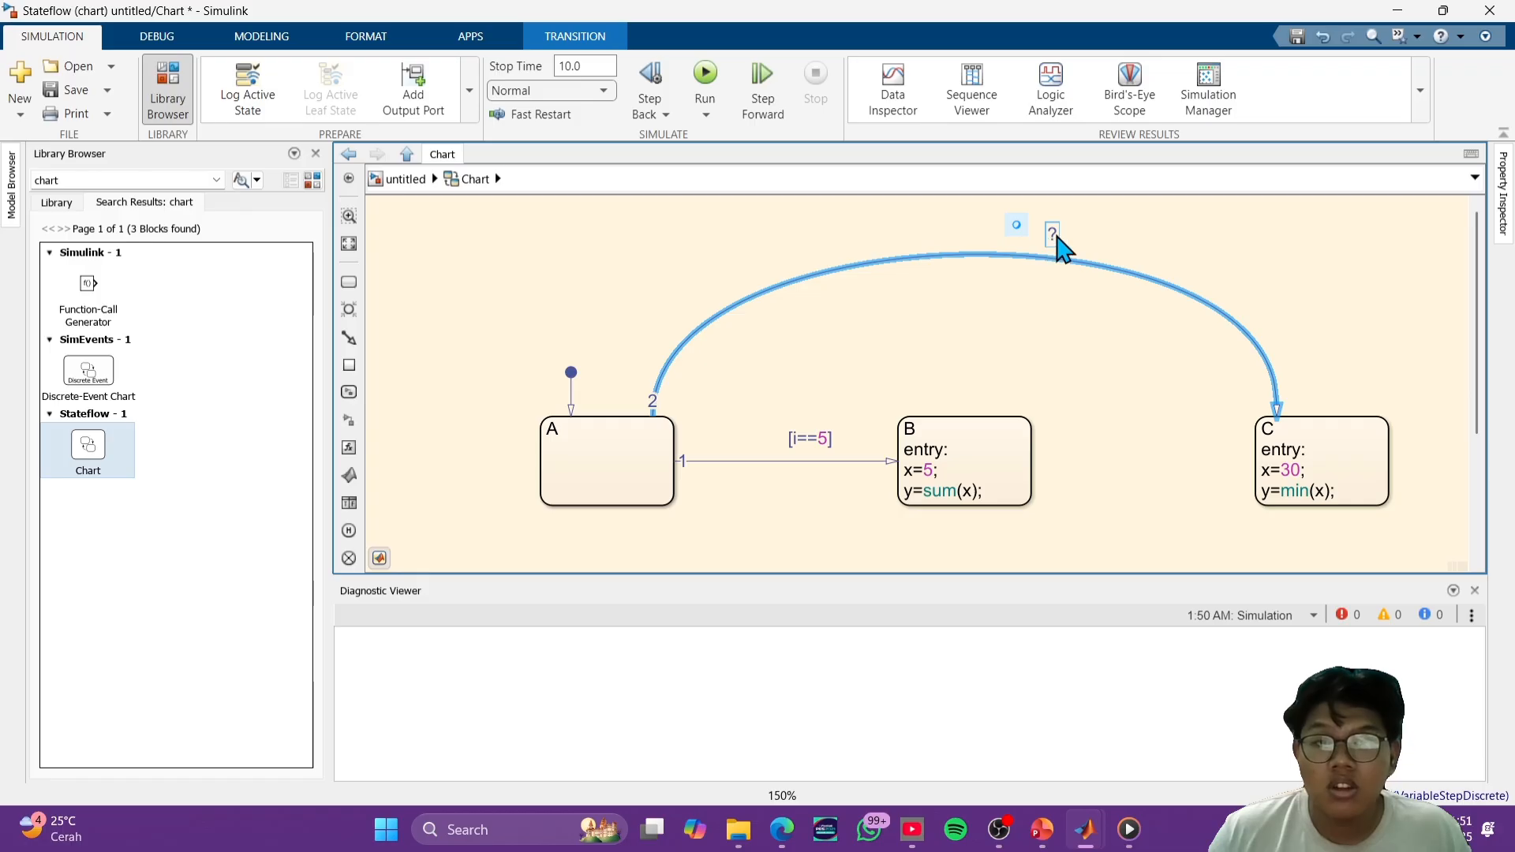
click(1089, 331)
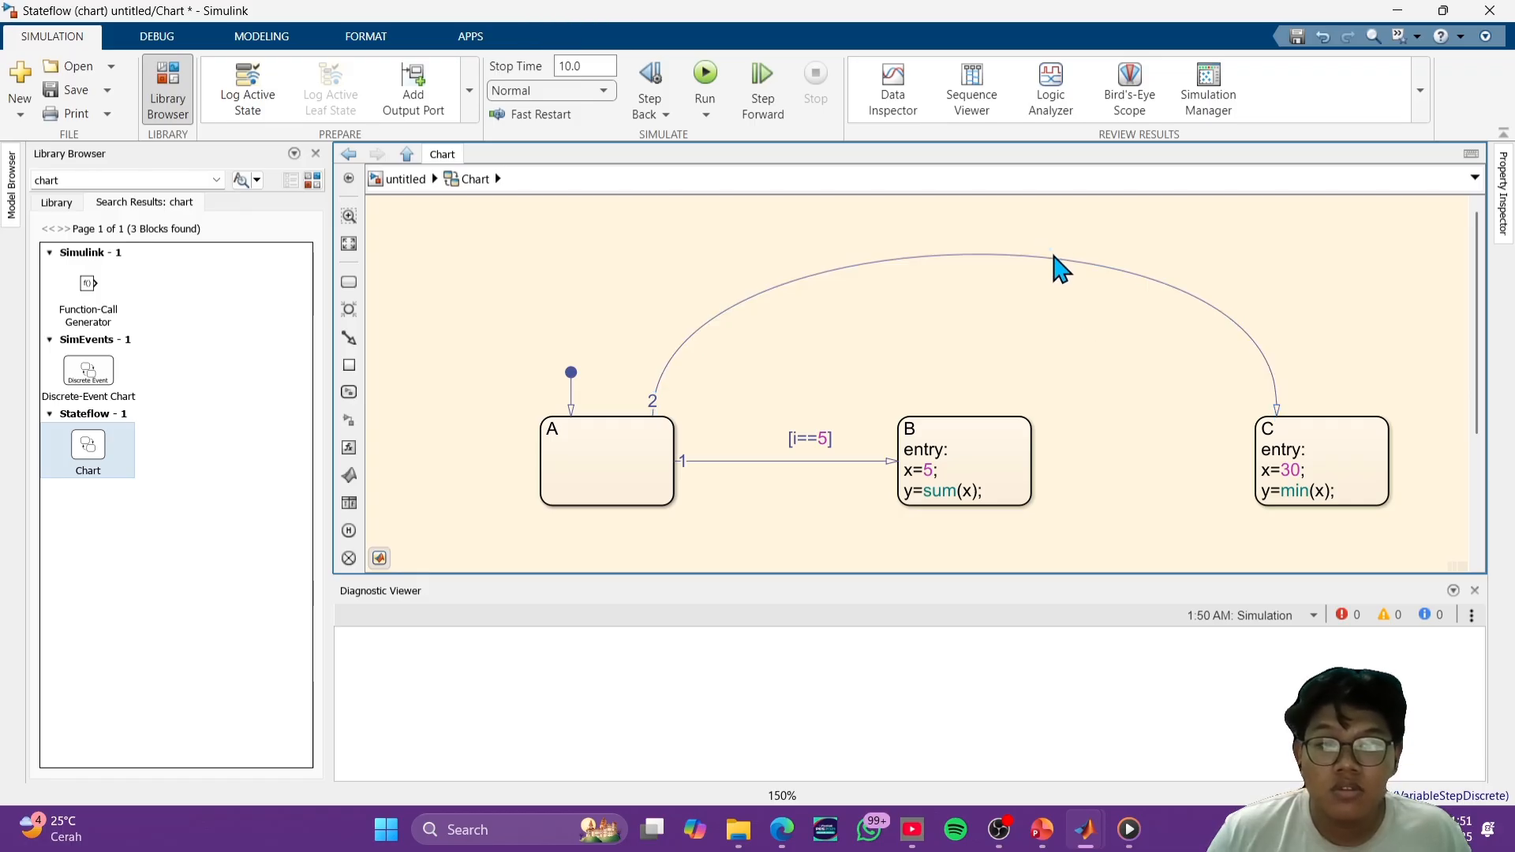
click(1053, 256)
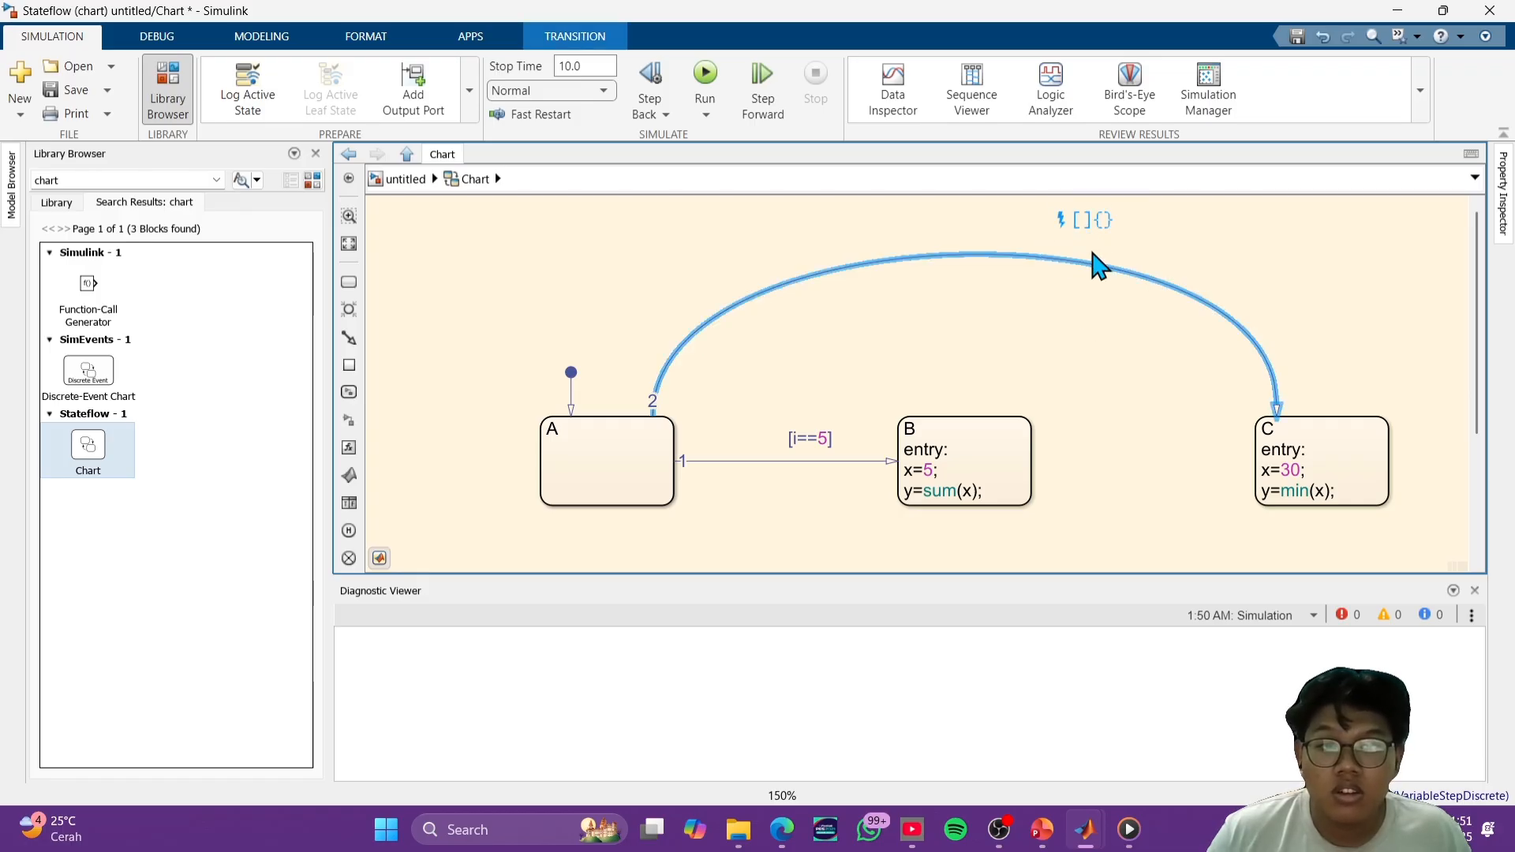
key(ctrl+v)
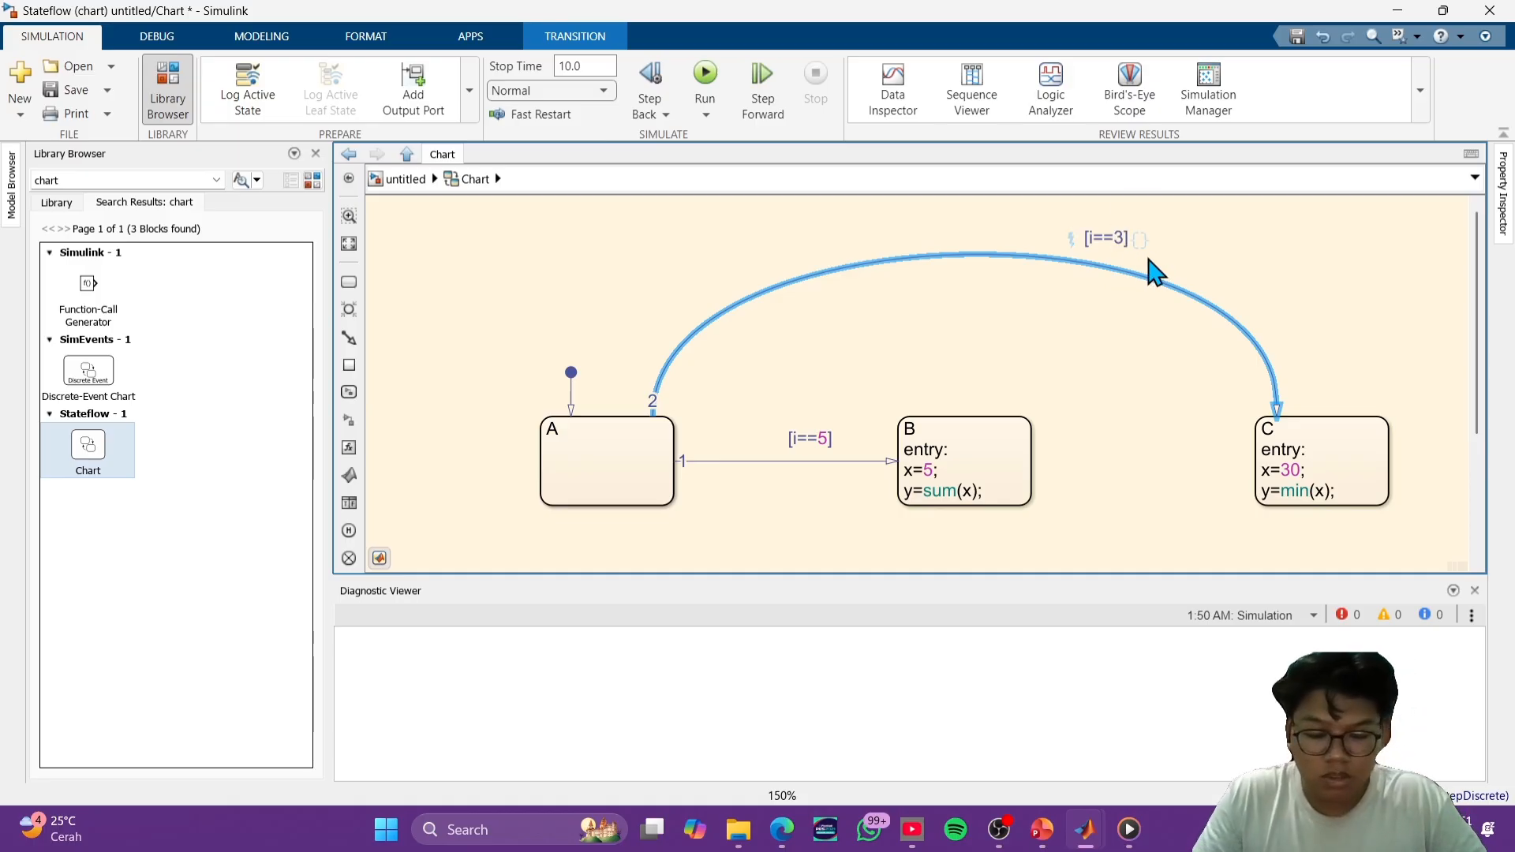
click(1065, 351)
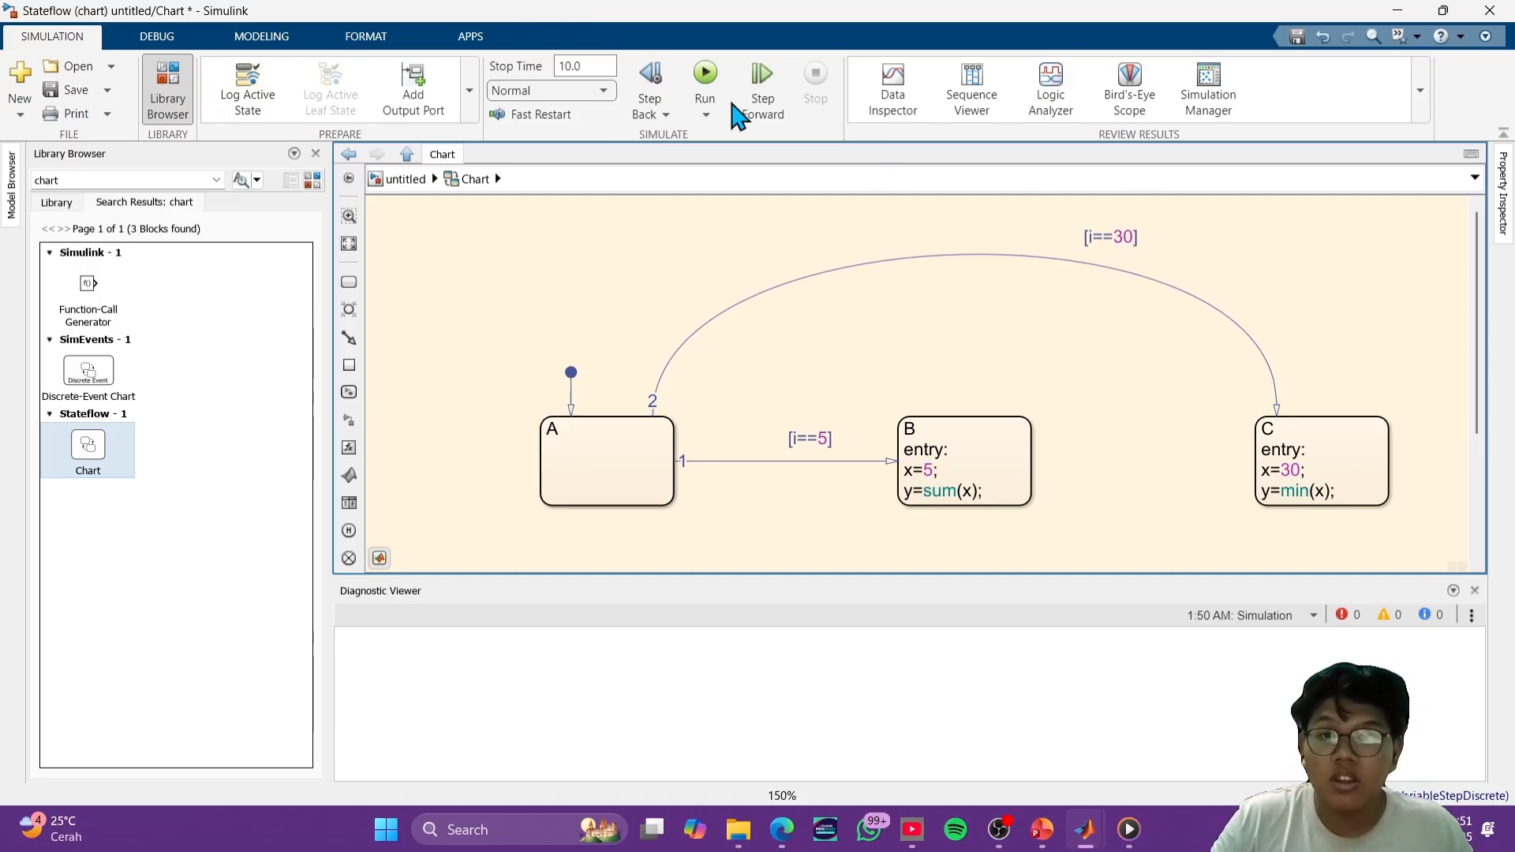
- Run the simulation and go back up to the top-level model
click(710, 75)
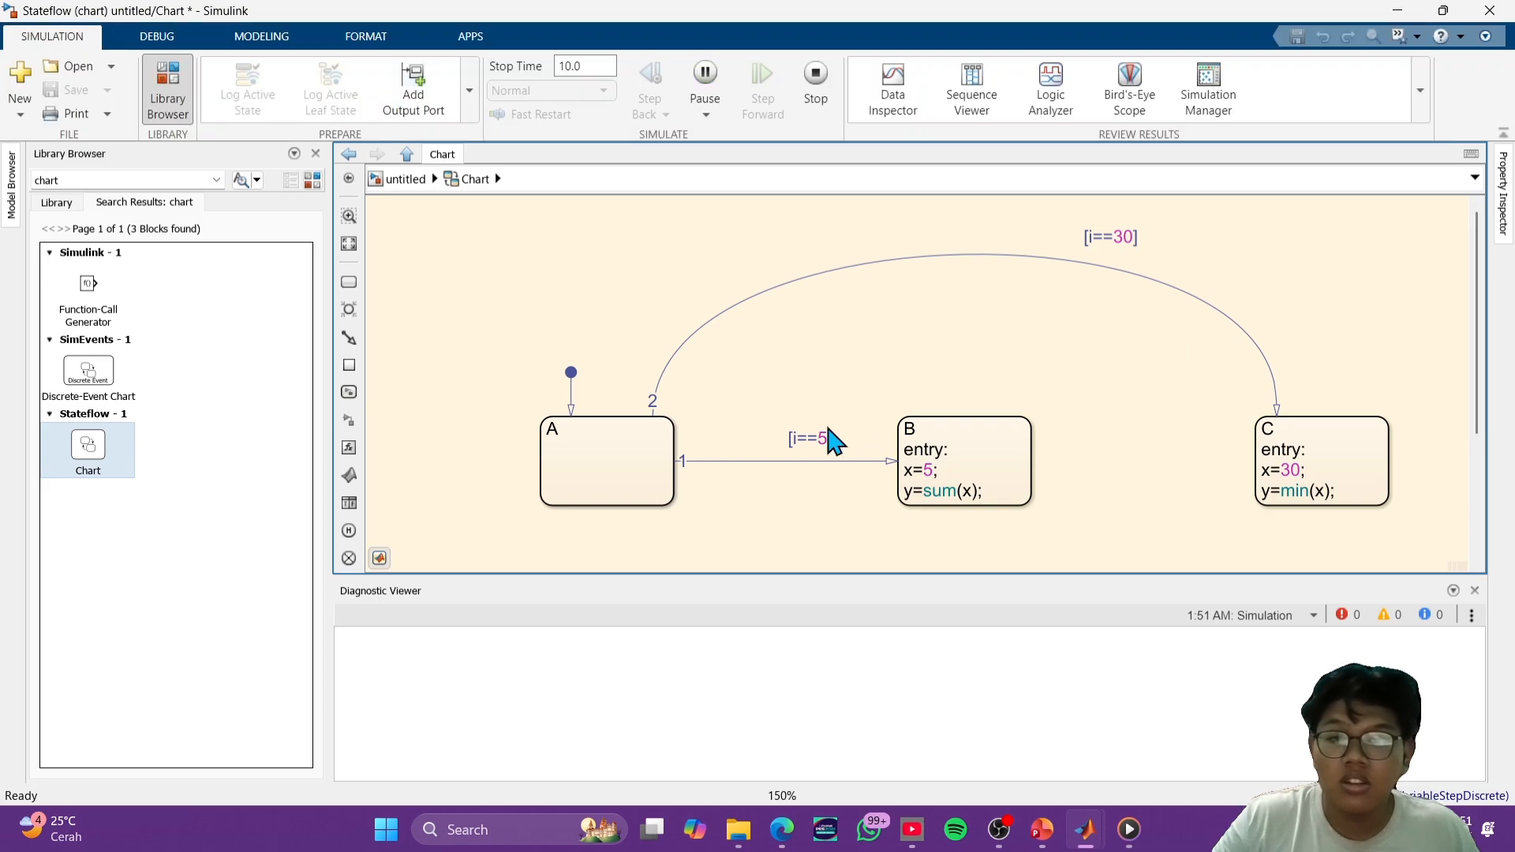
click(392, 178)
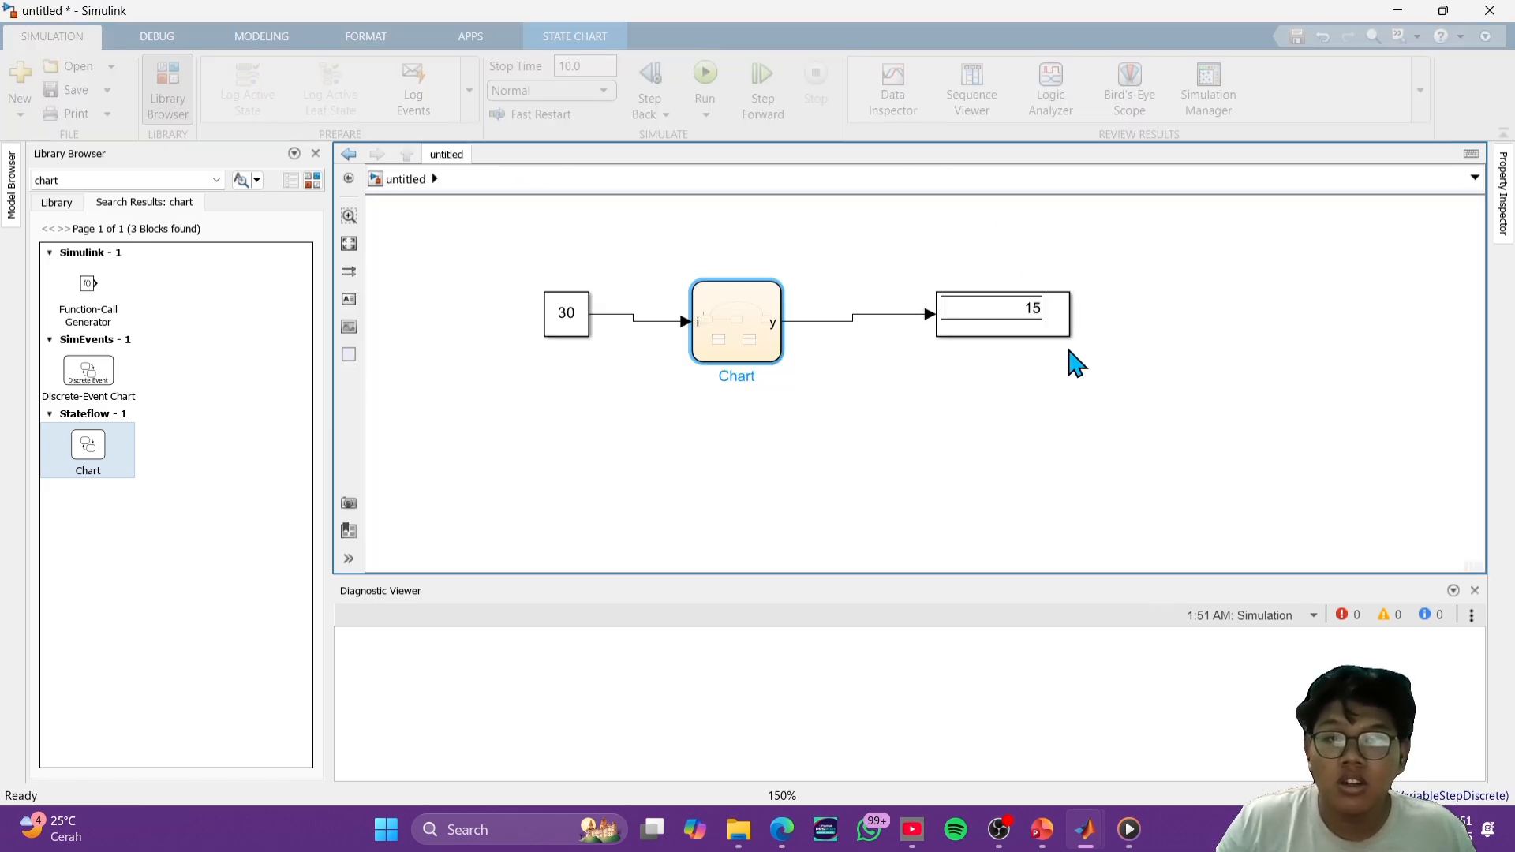
- Shift the Display and Constant blocks down slightly to straighten their signal lines to the chart
click(768, 347)
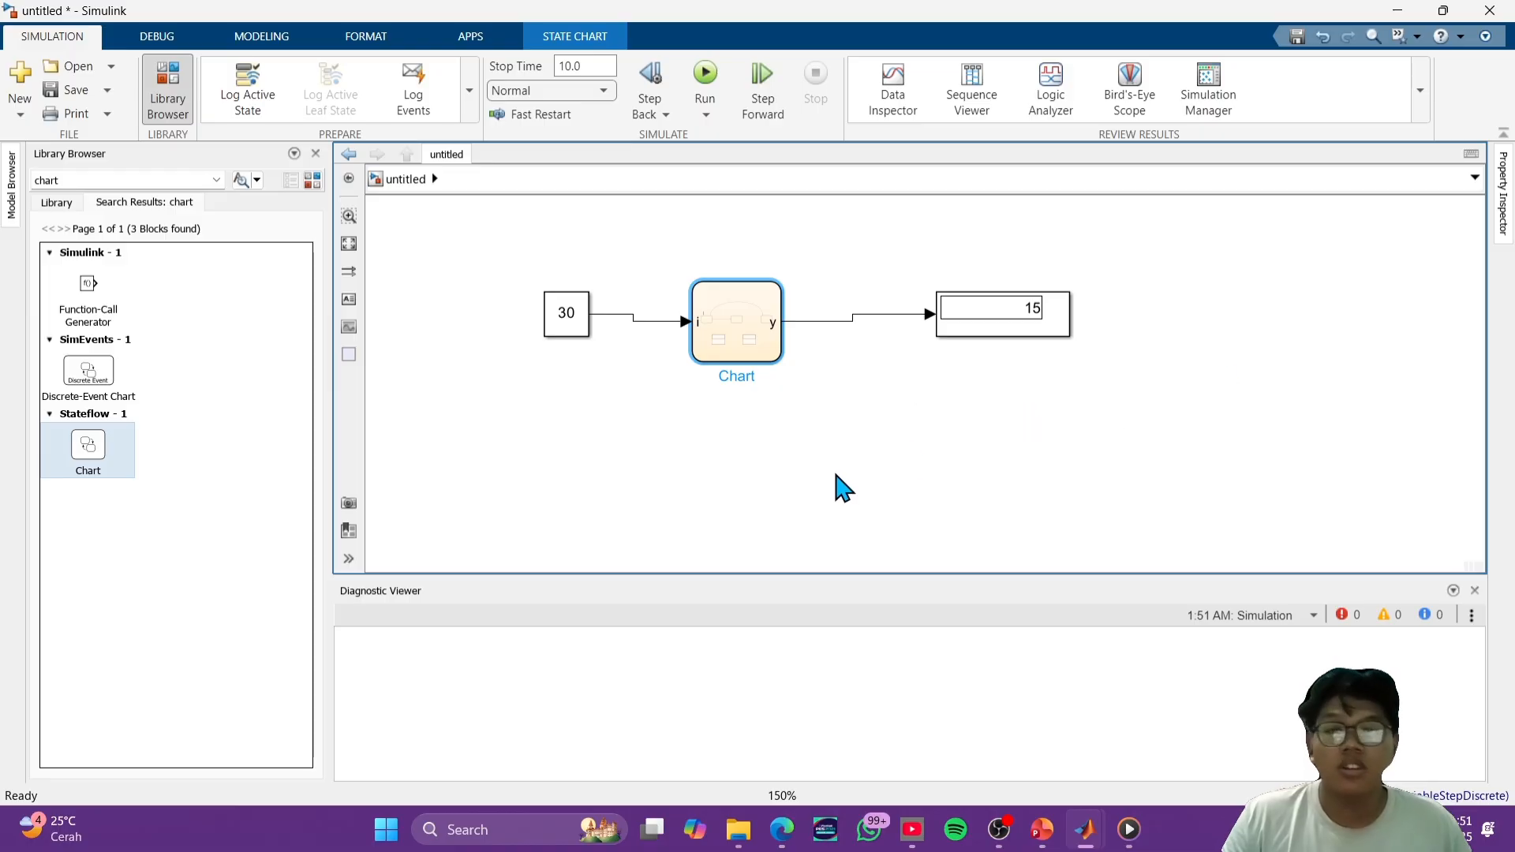
drag(993, 331, 996, 338)
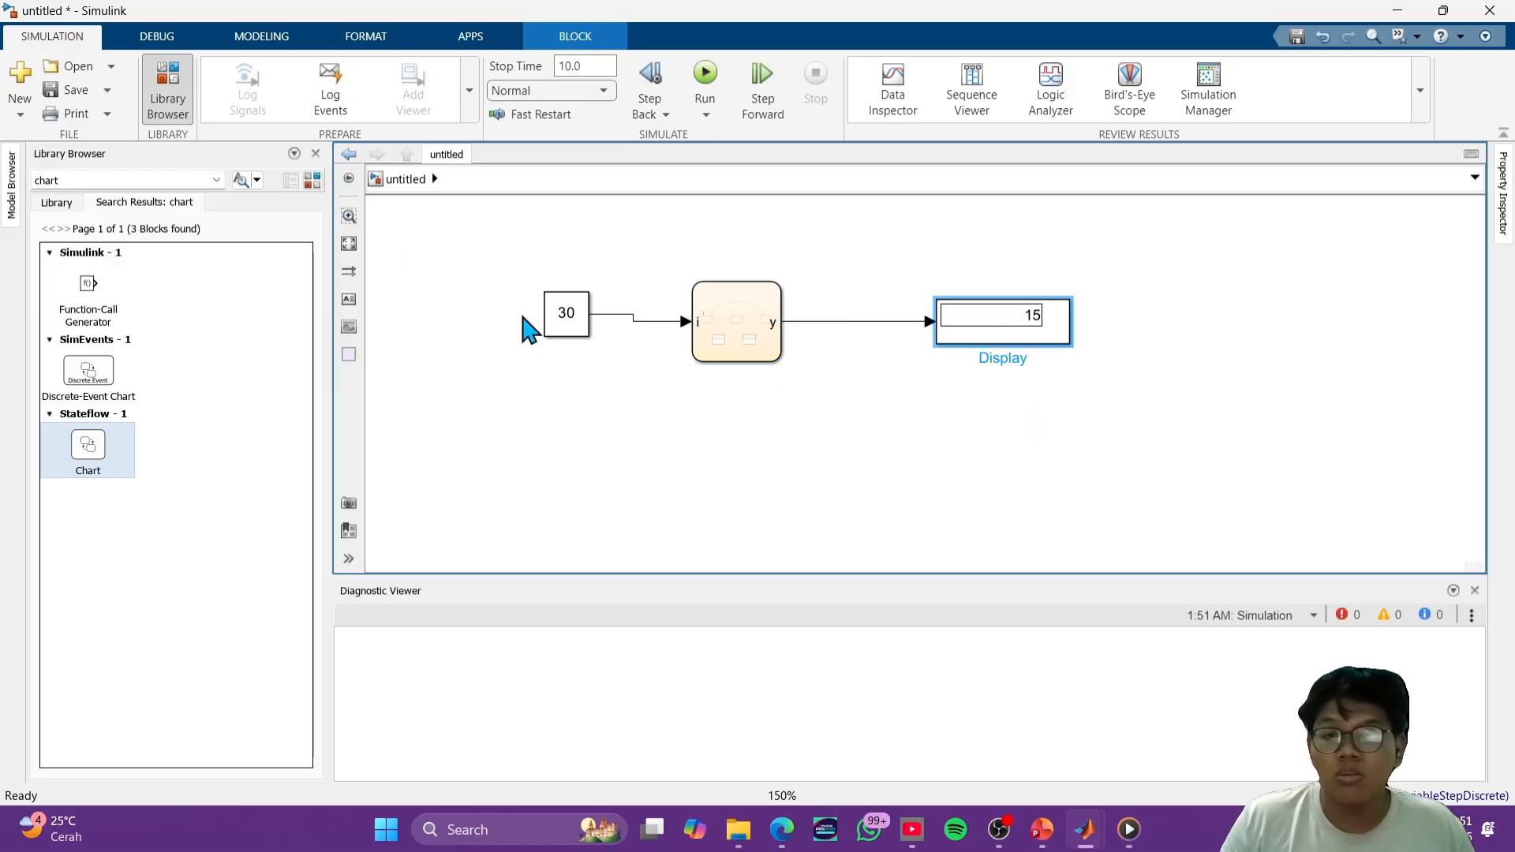
click(568, 320)
- Examine the chart's states and conditions and the code of the min MATLAB function, and return to the top-level model
double_click(734, 325)
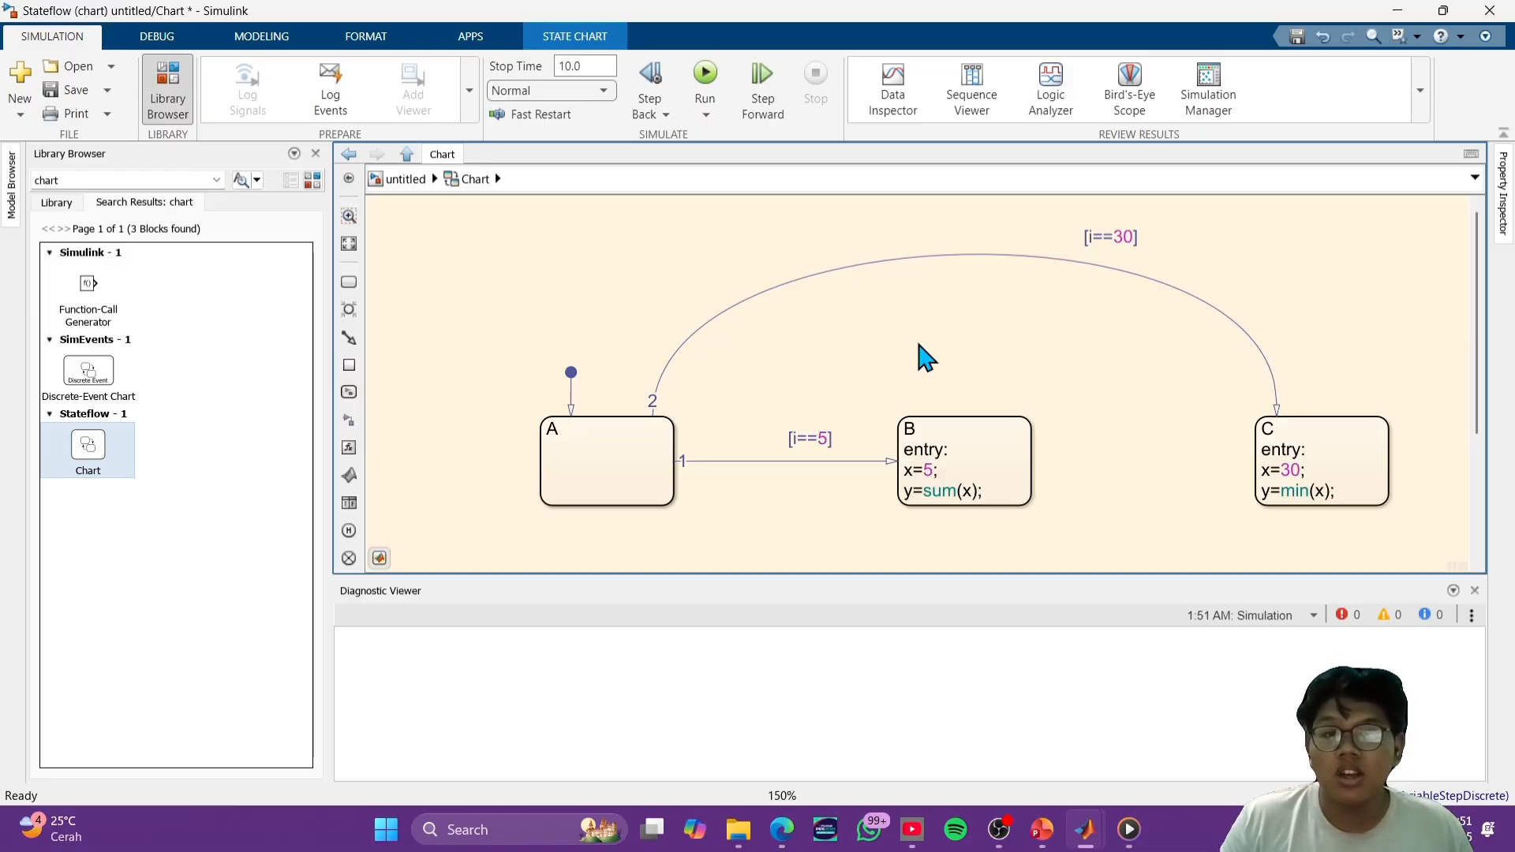
click(927, 462)
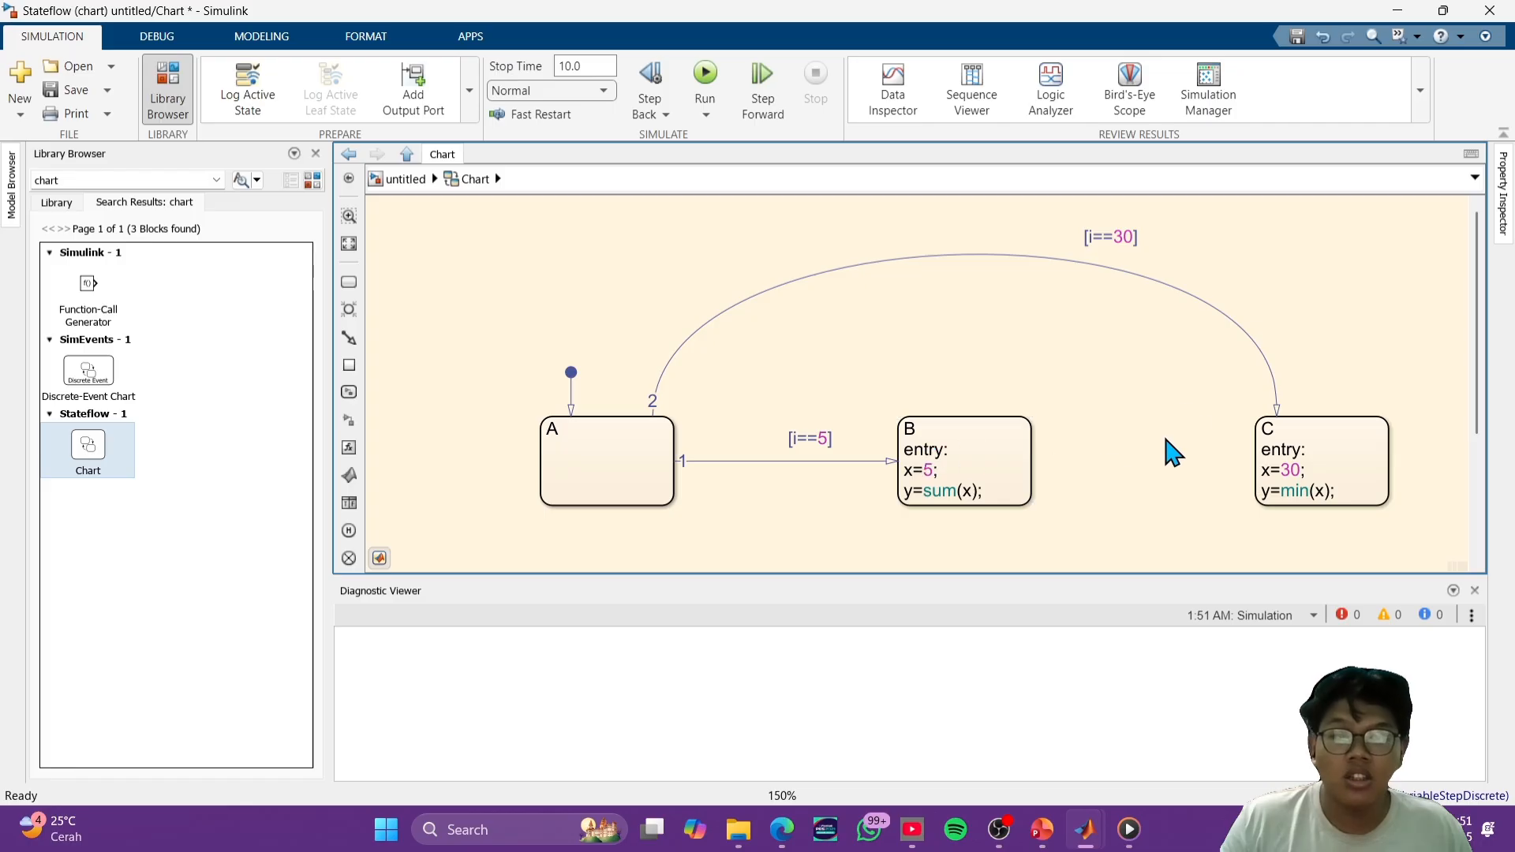
click(1394, 467)
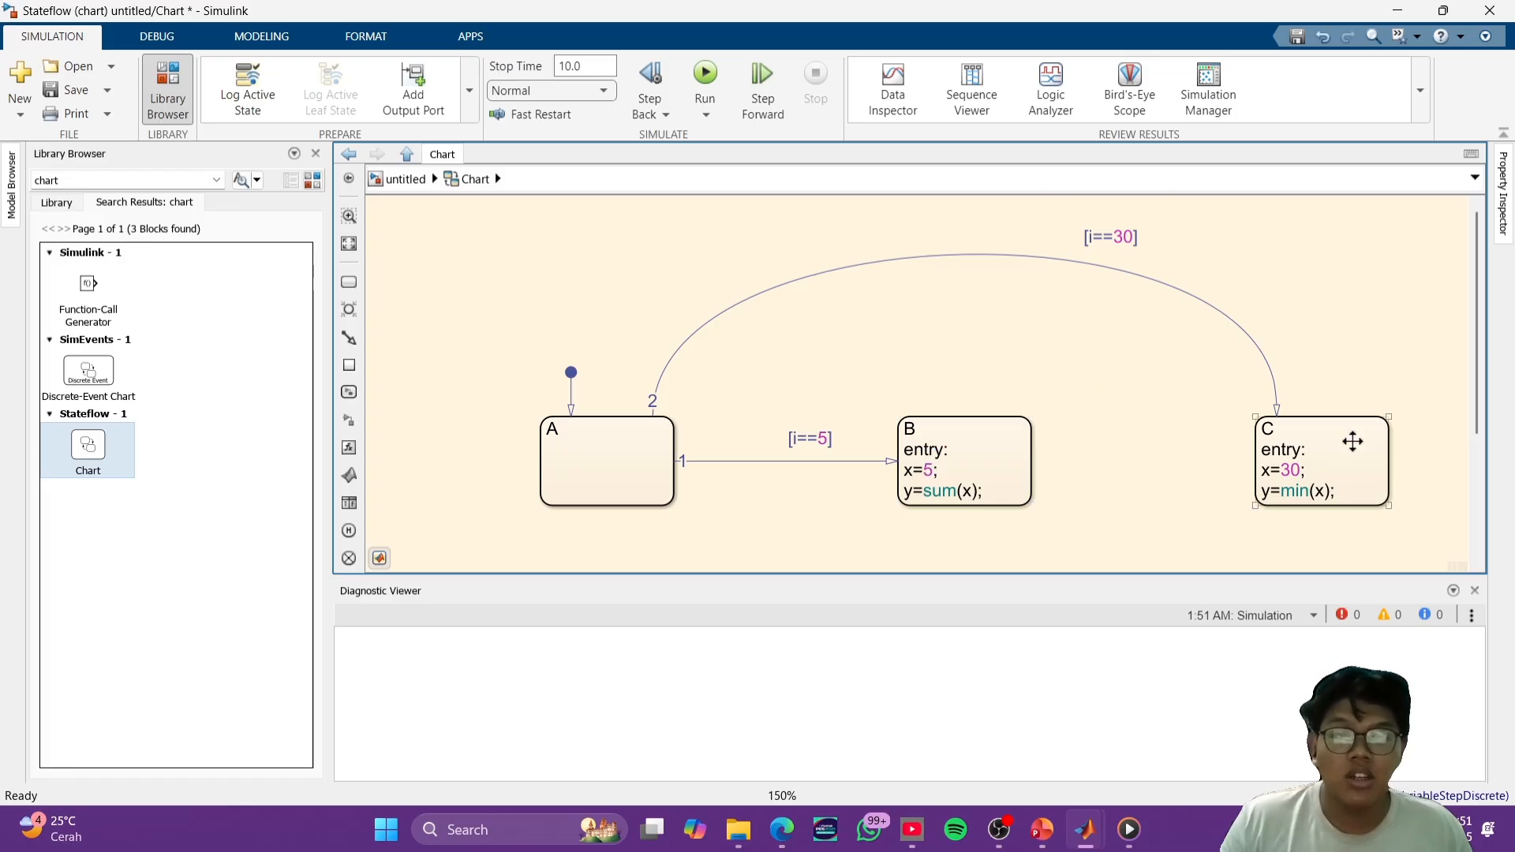
scroll(1314, 502, down, 1)
scroll(1136, 531, down, 5)
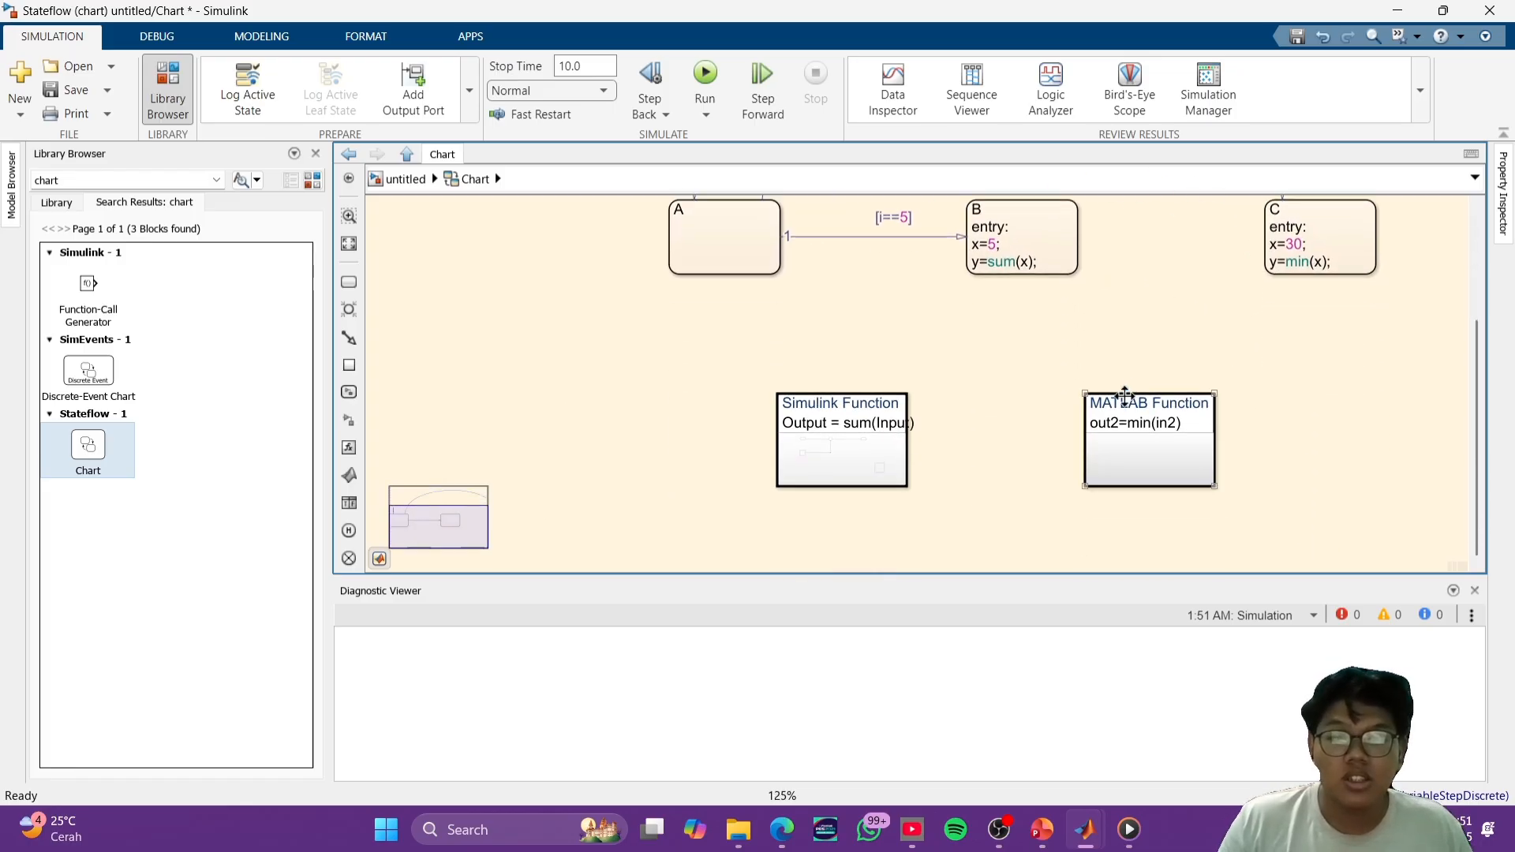
click(1122, 427)
double_click(1121, 426)
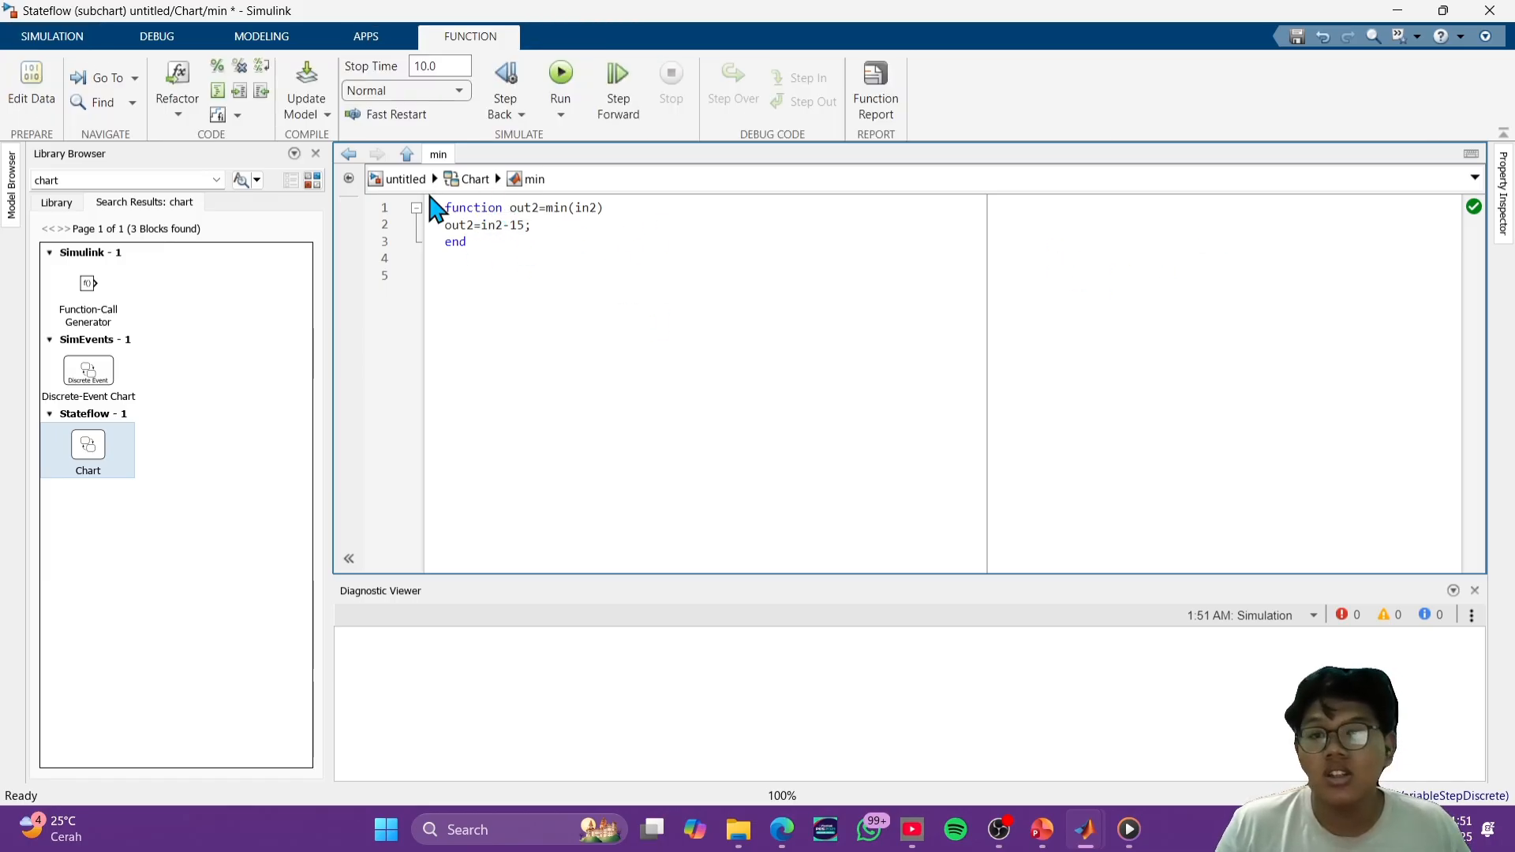
click(473, 180)
click(402, 180)
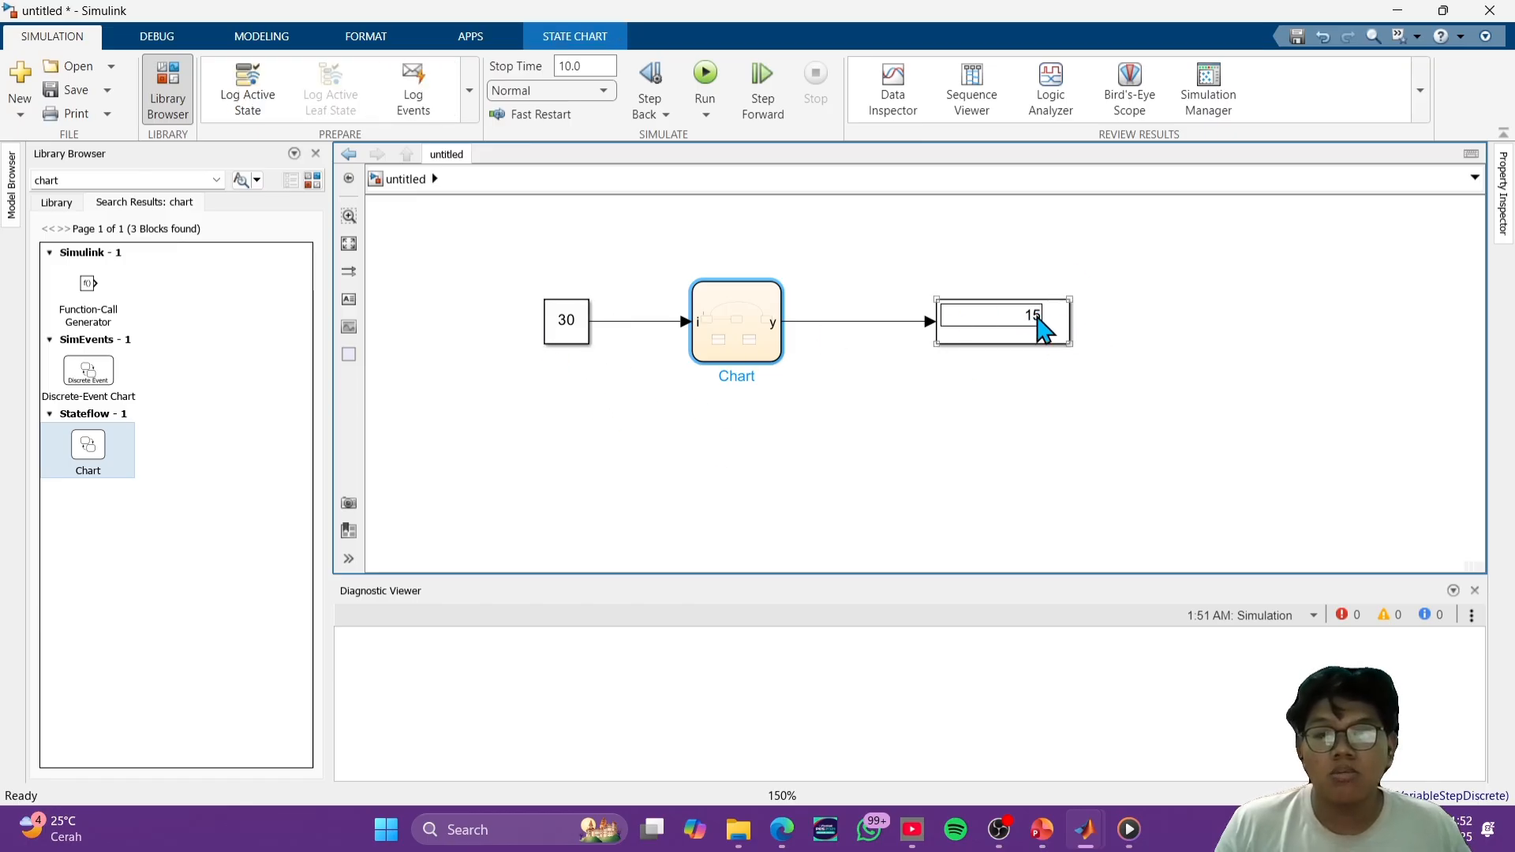
click(900, 487)
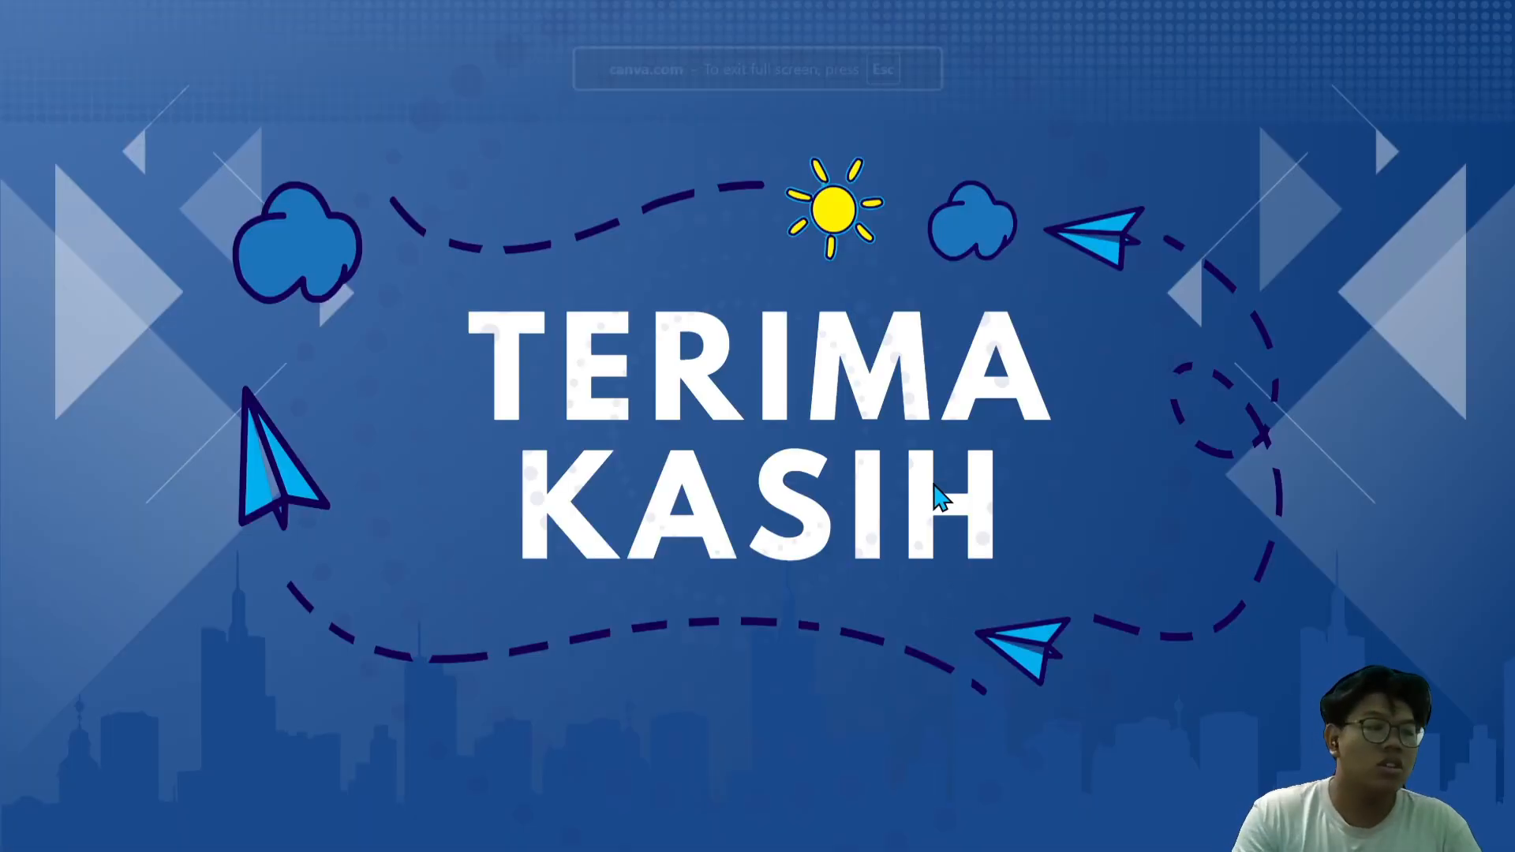
click(935, 486)
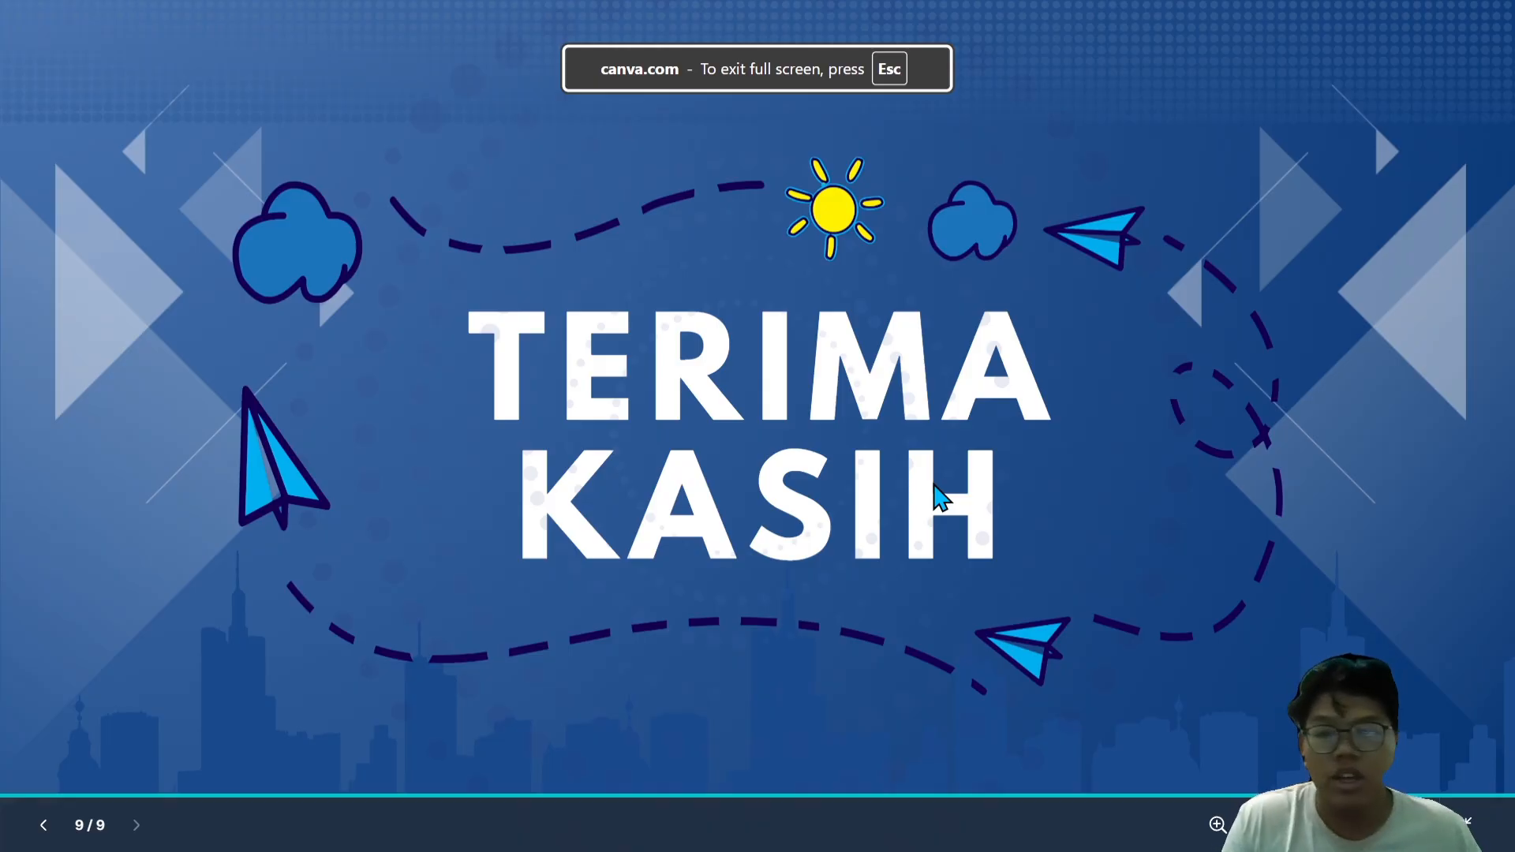